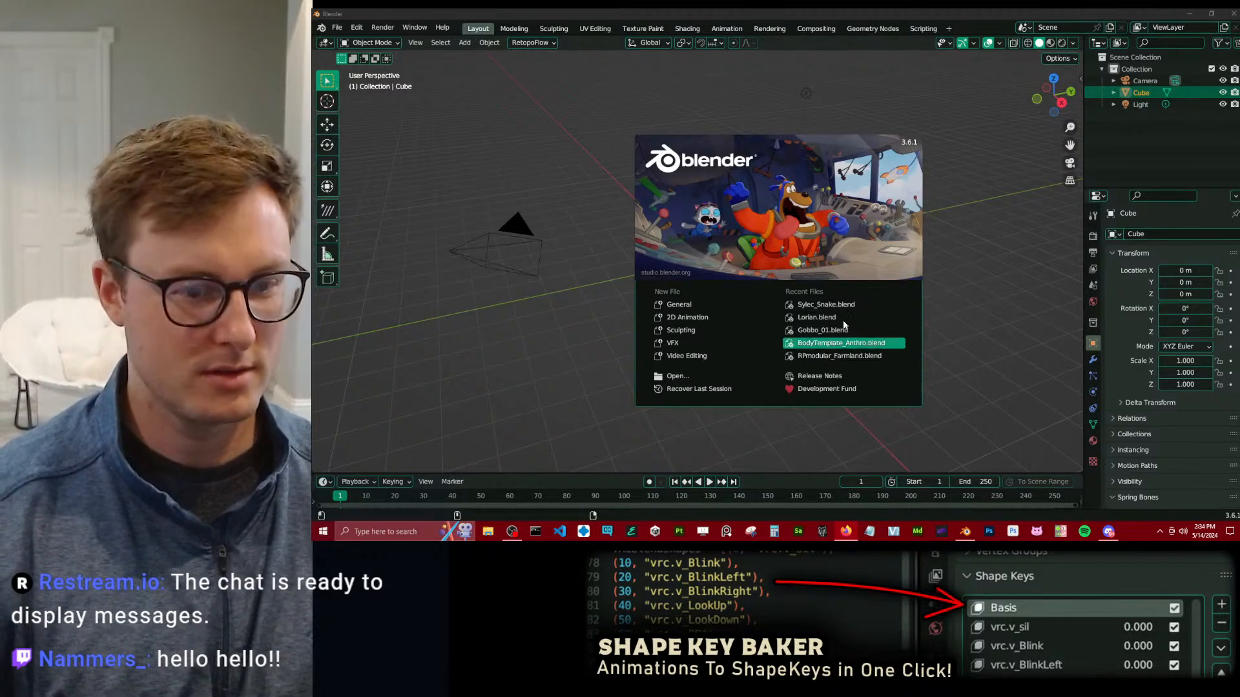
Open the recent file Sylec_Snake.blend, look over the outfit model and save the file.
click(838, 305)
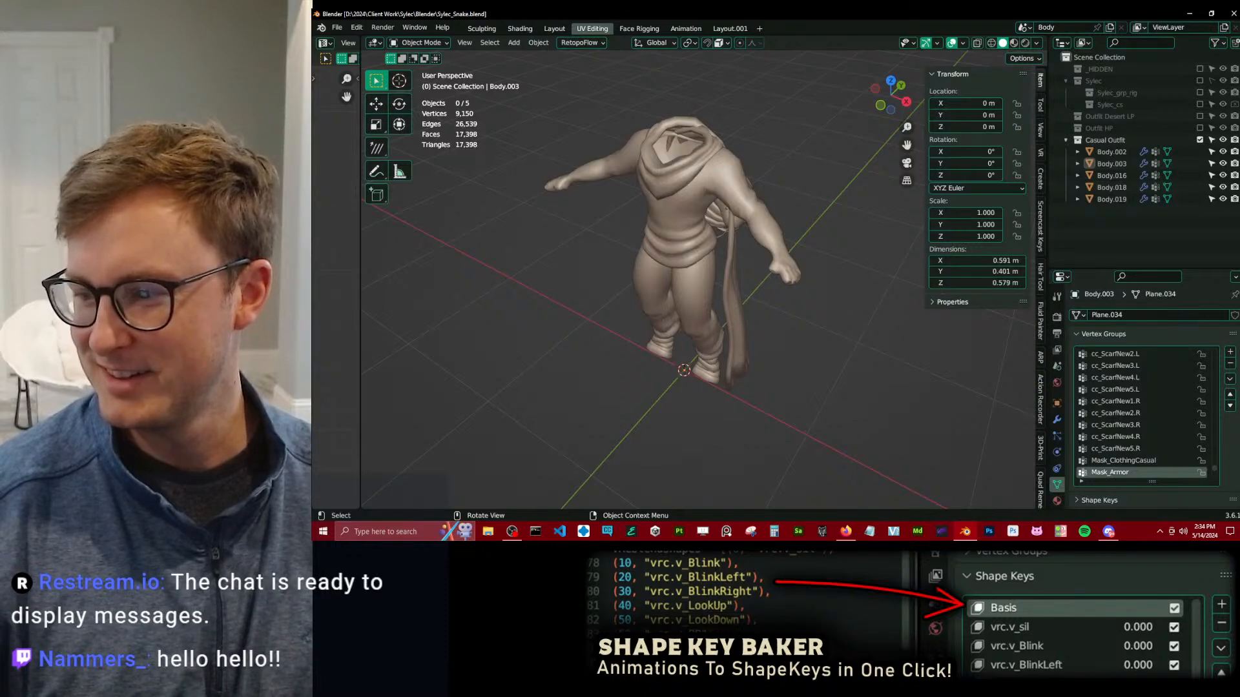
scroll(811, 362, down, 1)
scroll(662, 307, up, 5)
middle_drag(663, 307, 754, 235)
scroll(636, 204, down, 5)
middle_drag(636, 205, 642, 301)
middle_drag(828, 362, 784, 273)
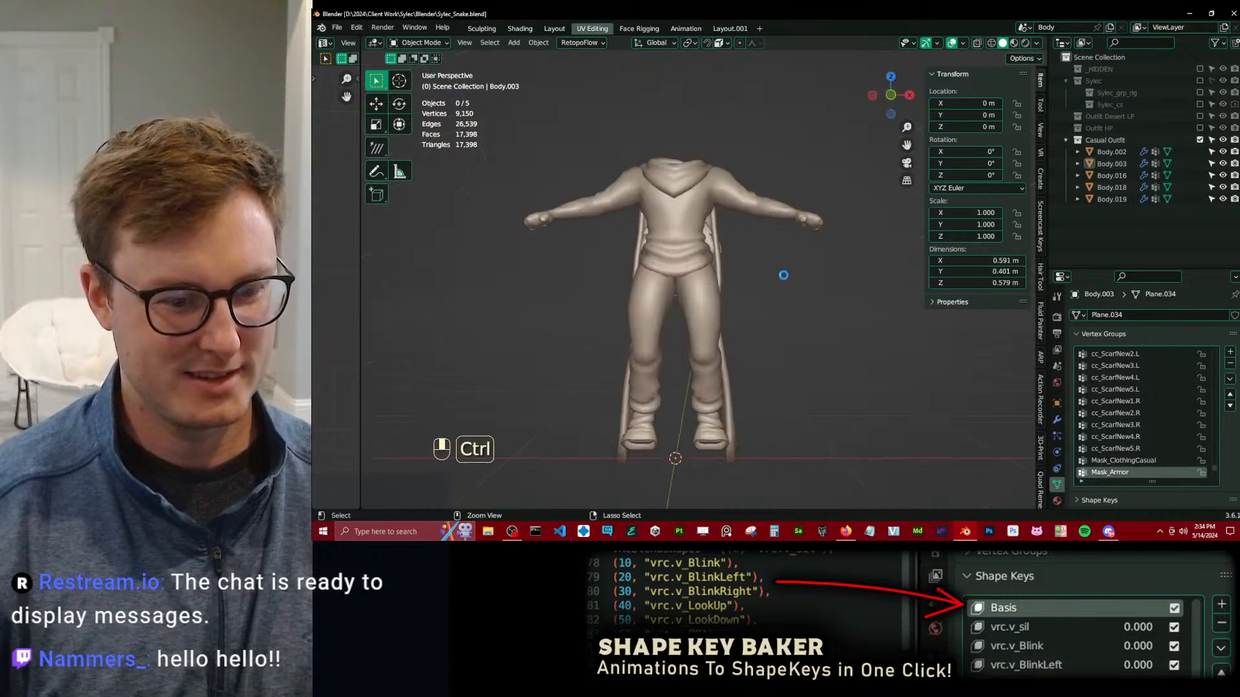
key(ctrl+s)
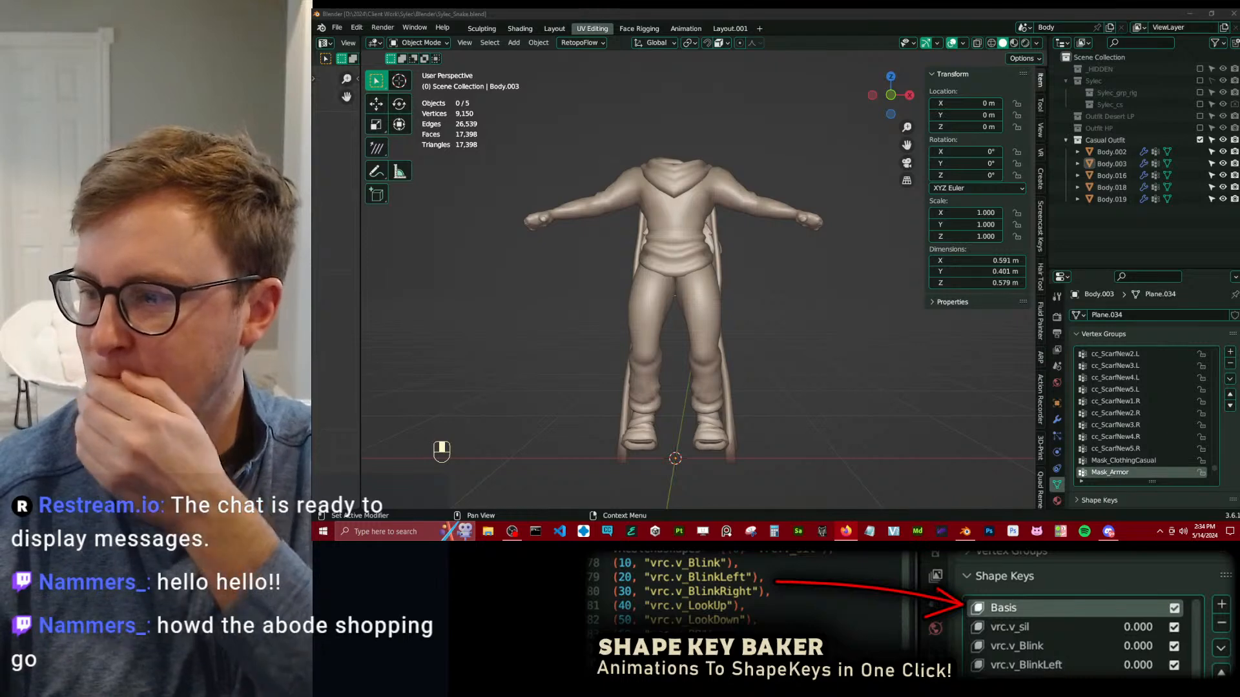
key(alt+Tab)
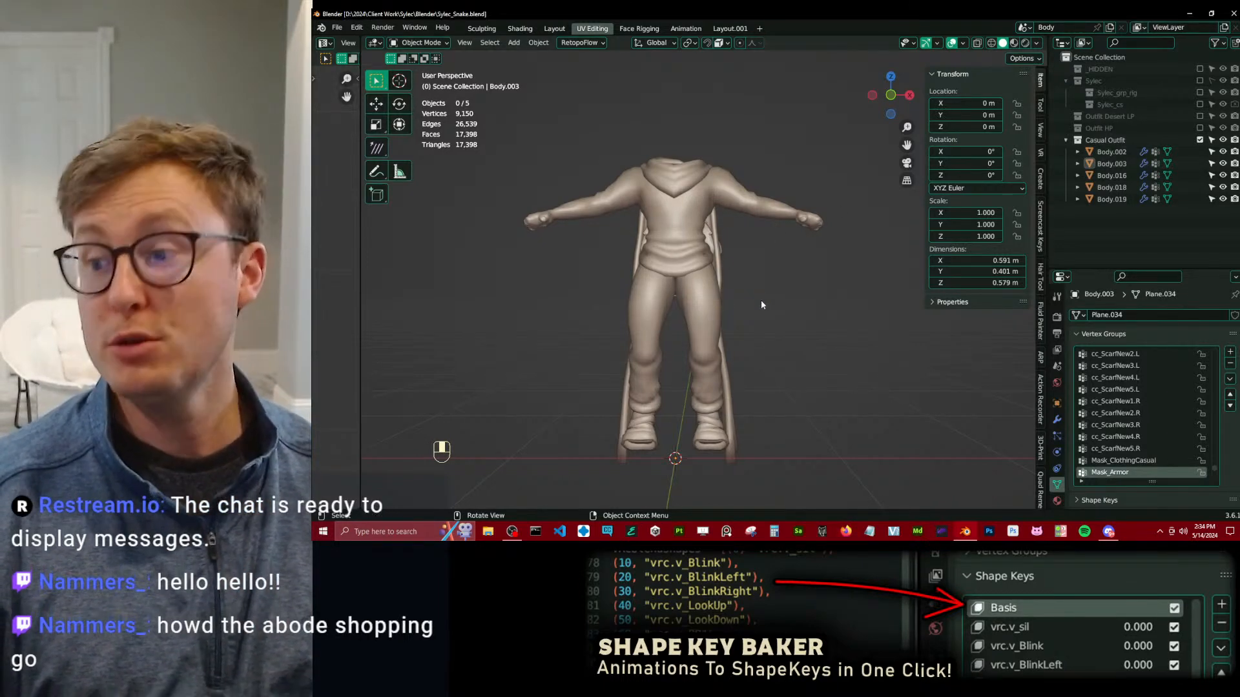
Collapse the Casual Outfit and Sylec collections in the outliner and save the file.
middle_drag(790, 279, 1013, 174)
click(1065, 140)
click(1066, 81)
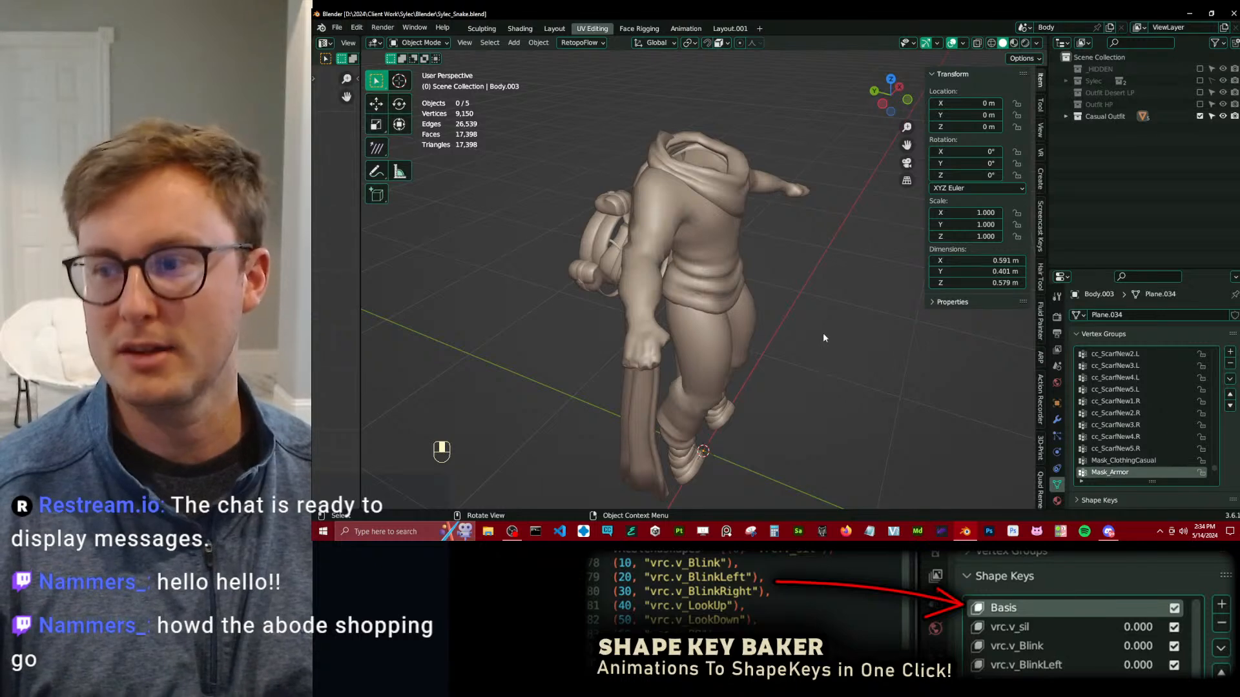
mouse_move(823, 332)
middle_down()
mouse_move(708, 320)
mouse_move(695, 287)
mouse_move(621, 313)
mouse_move(838, 324)
middle_up()
scroll(622, 314, up, 5)
scroll(833, 321, down, 5)
middle_drag(671, 284, 707, 285)
key(ctrl+s)
scroll(707, 284, up, 5)
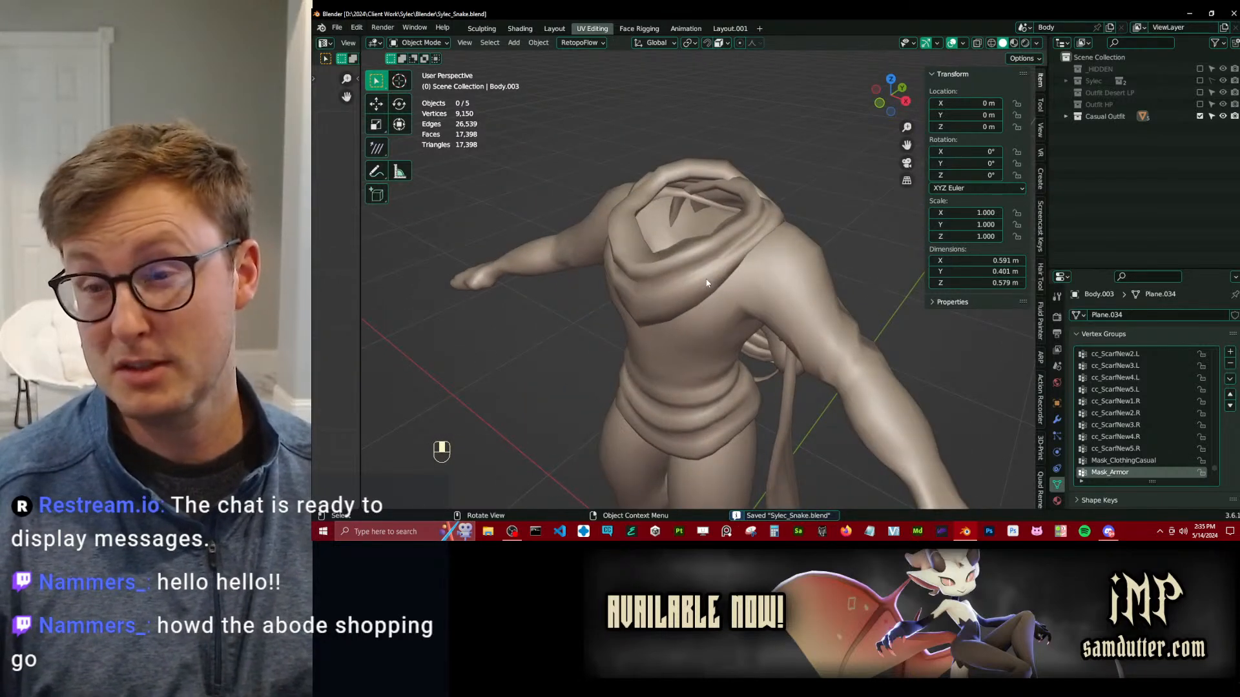
Examine the scarf object on the casual outfit, then deselect it and save the file.
click(707, 283)
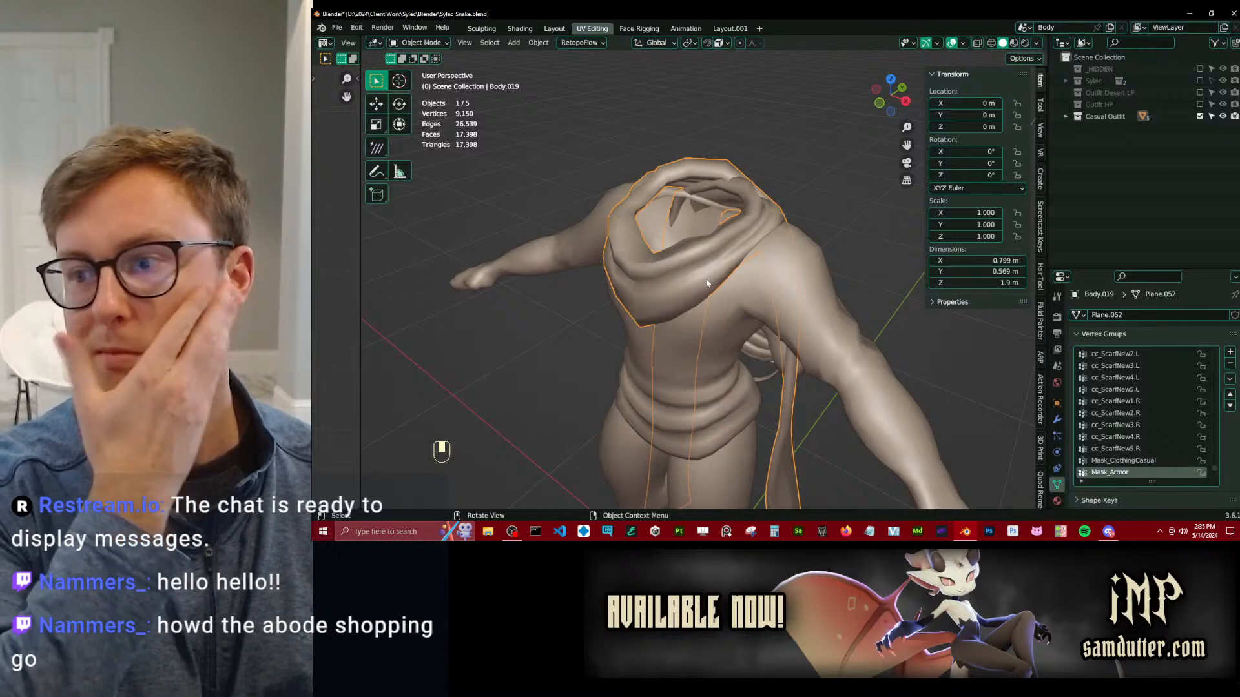
scroll(707, 283, down, 5)
middle_drag(707, 283, 836, 142)
key(alt+a)
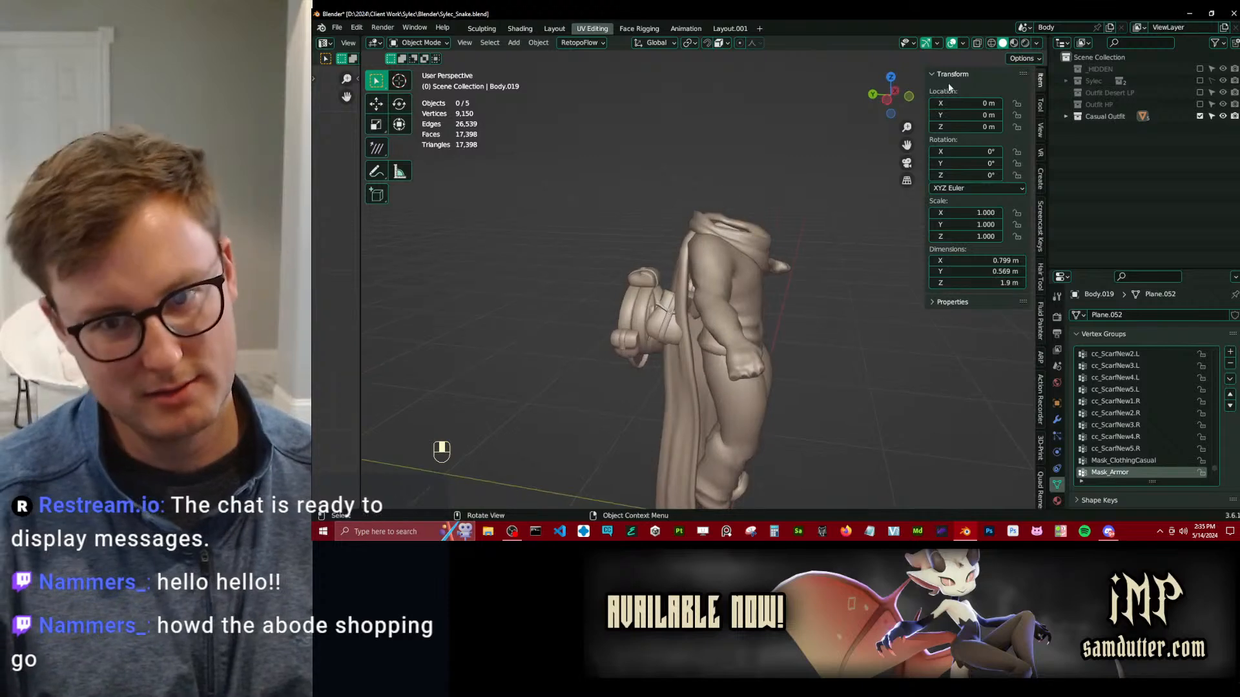
middle_drag(562, 236, 794, 258)
click(756, 257)
scroll(672, 234, up, 3)
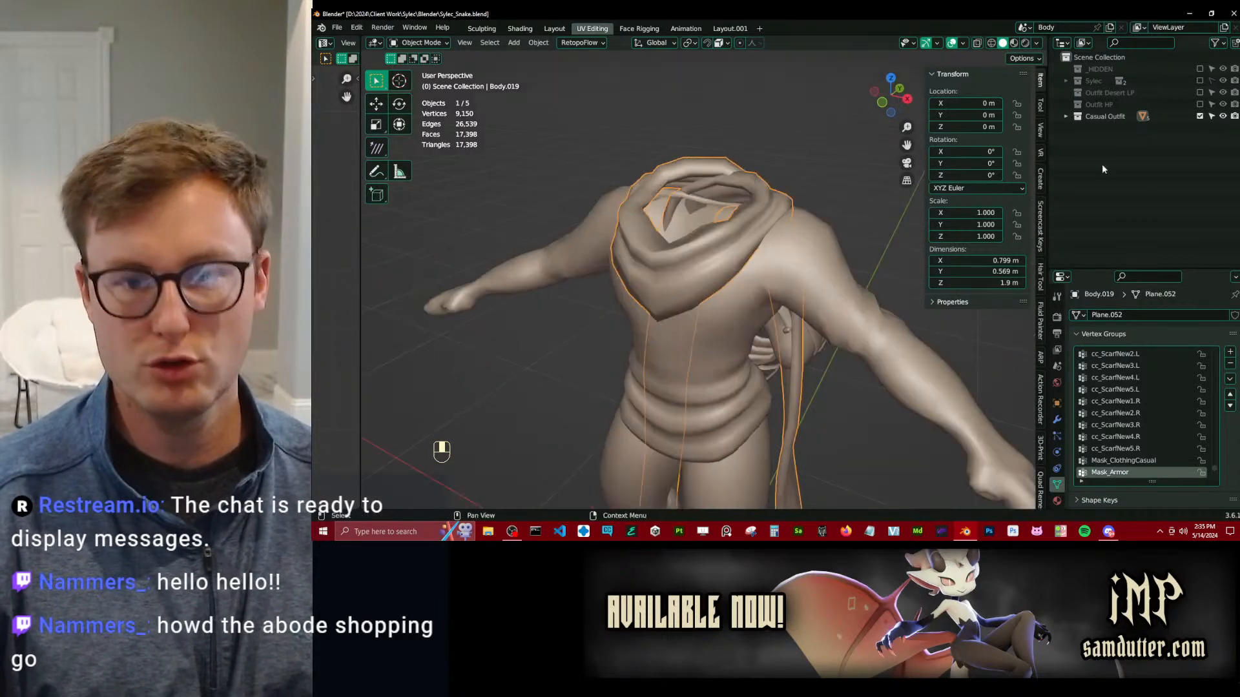
click(591, 105)
key(ctrl+s)
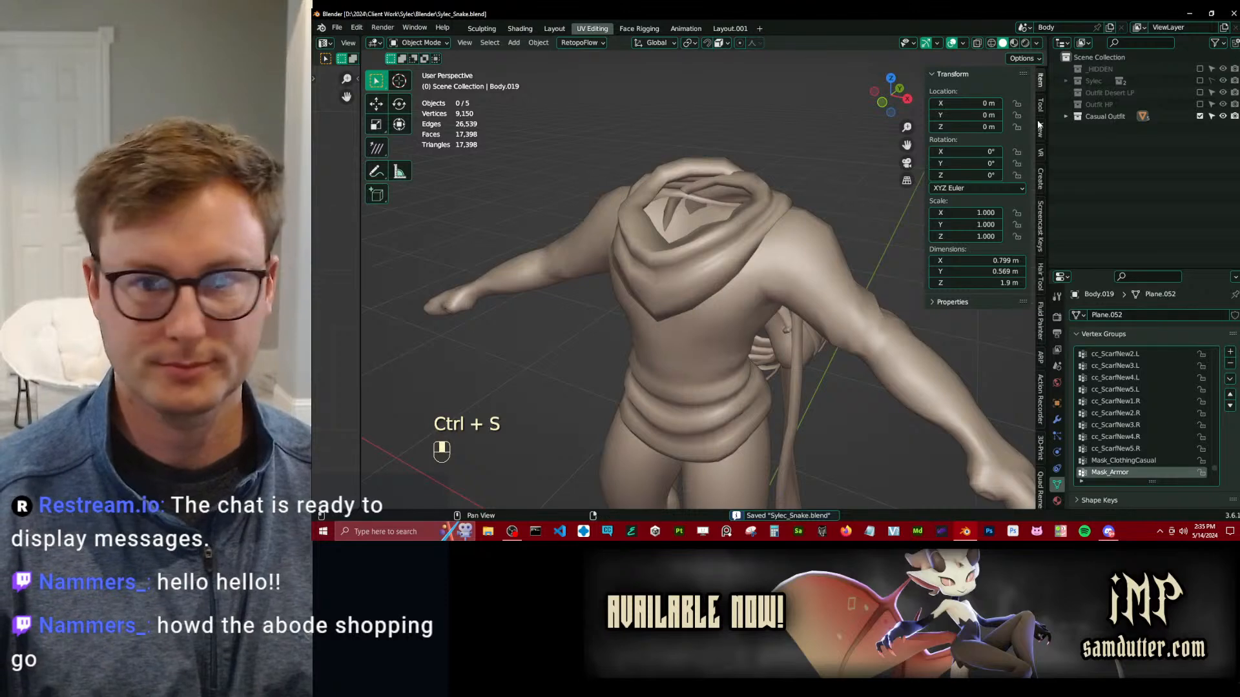
Exclude the Casual Outfit collection, then switch to Substance 3D Painter and open the recent project Sylec_Snake_DesertOutfit_v1.
click(1199, 116)
click(687, 531)
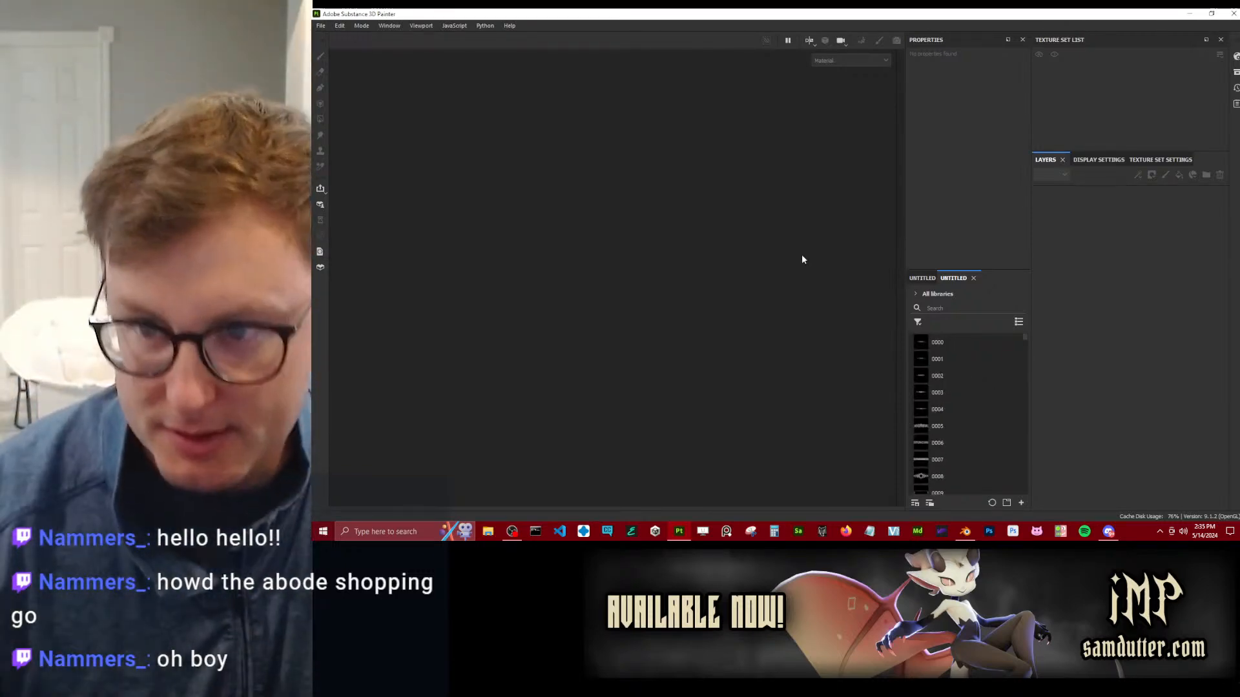
click(321, 26)
mouse_move(345, 58)
click(531, 56)
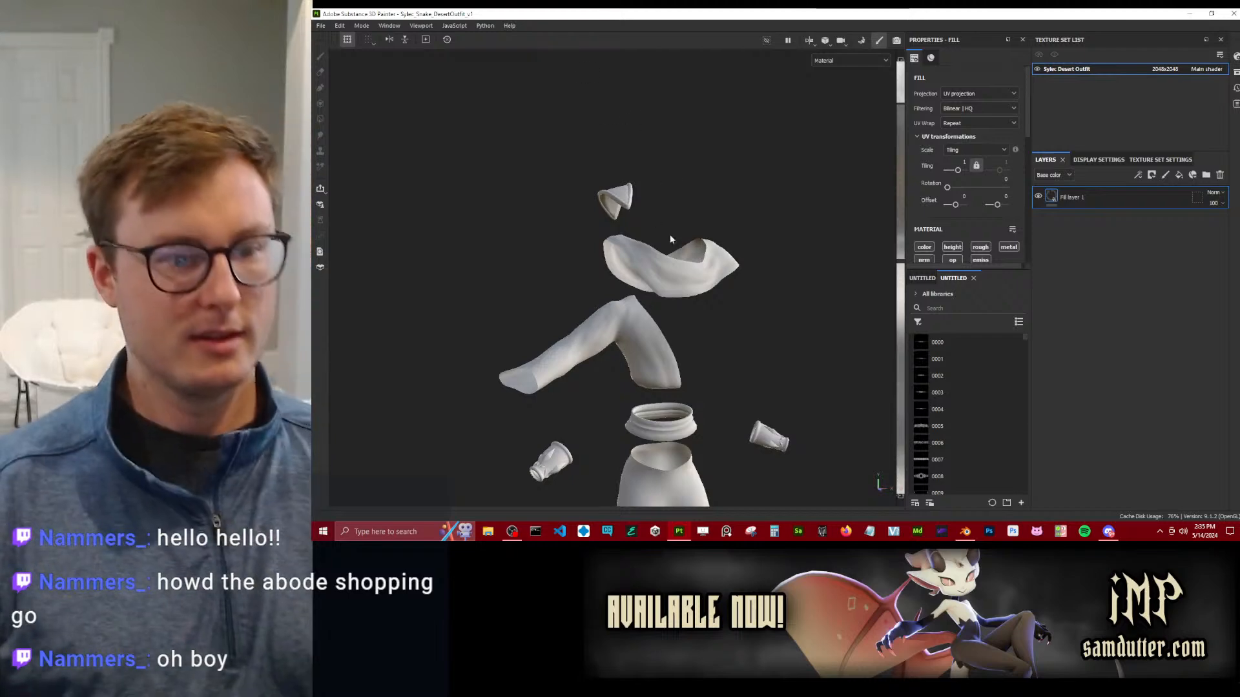
Examine the baked scarf, shirt, belt and bracers of the desert outfit from the front and back.
alt+drag(806, 263, 714, 256)
alt+middle_drag(648, 370, 601, 274)
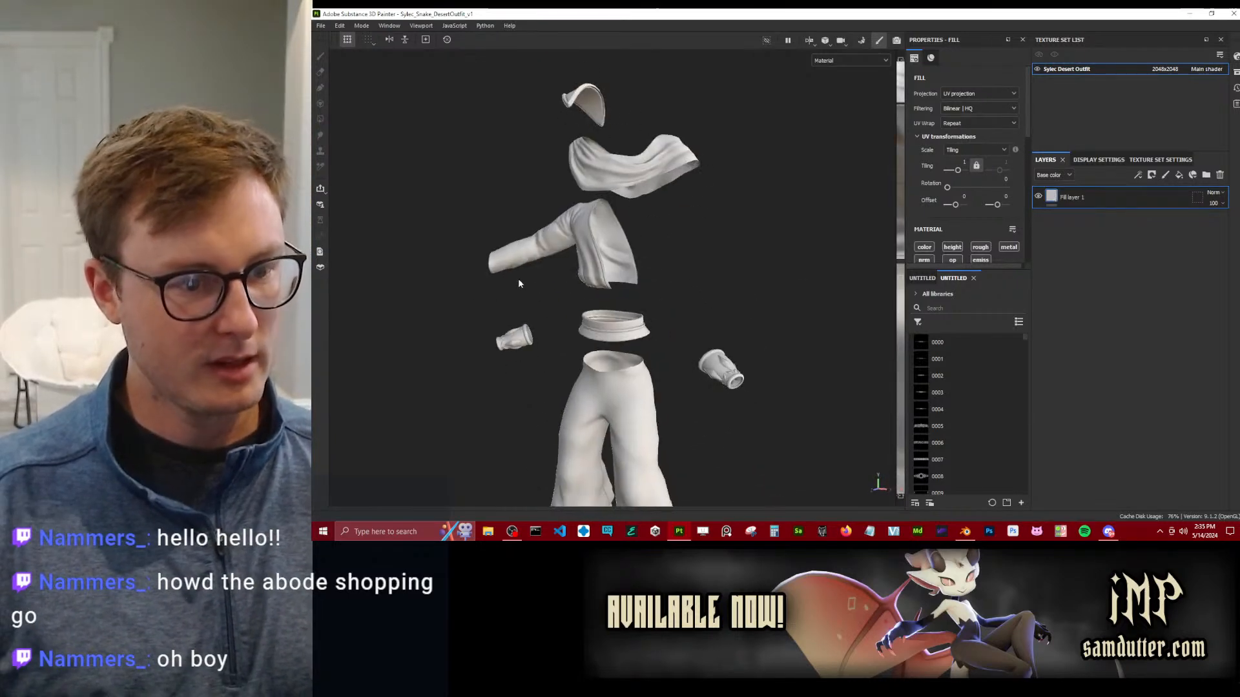
alt+drag(601, 274, 723, 299)
alt+middle_drag(692, 378, 708, 281)
scroll(708, 280, up, 5)
mouse_move(710, 279)
alt+mouse_down()
mouse_move(753, 276)
mouse_move(709, 281)
alt+mouse_up()
scroll(767, 278, down, 4)
scroll(768, 279, down, 3)
alt+middle_drag(721, 184, 735, 306)
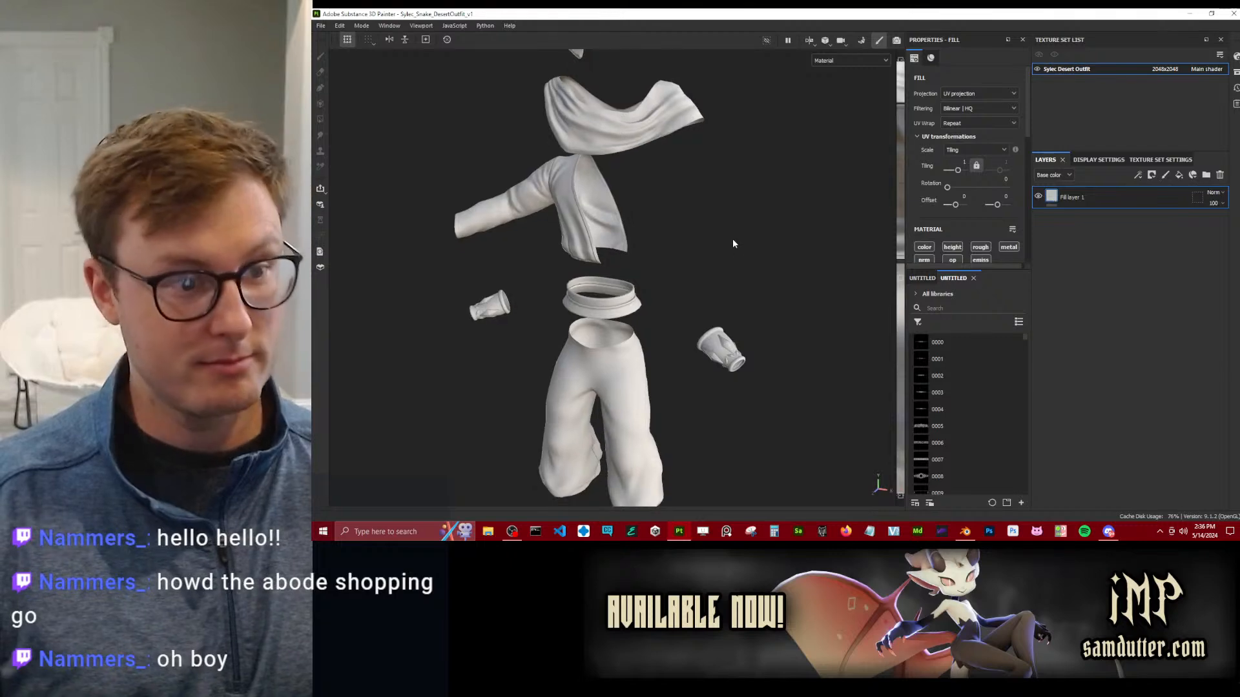
alt+drag(679, 215, 749, 247)
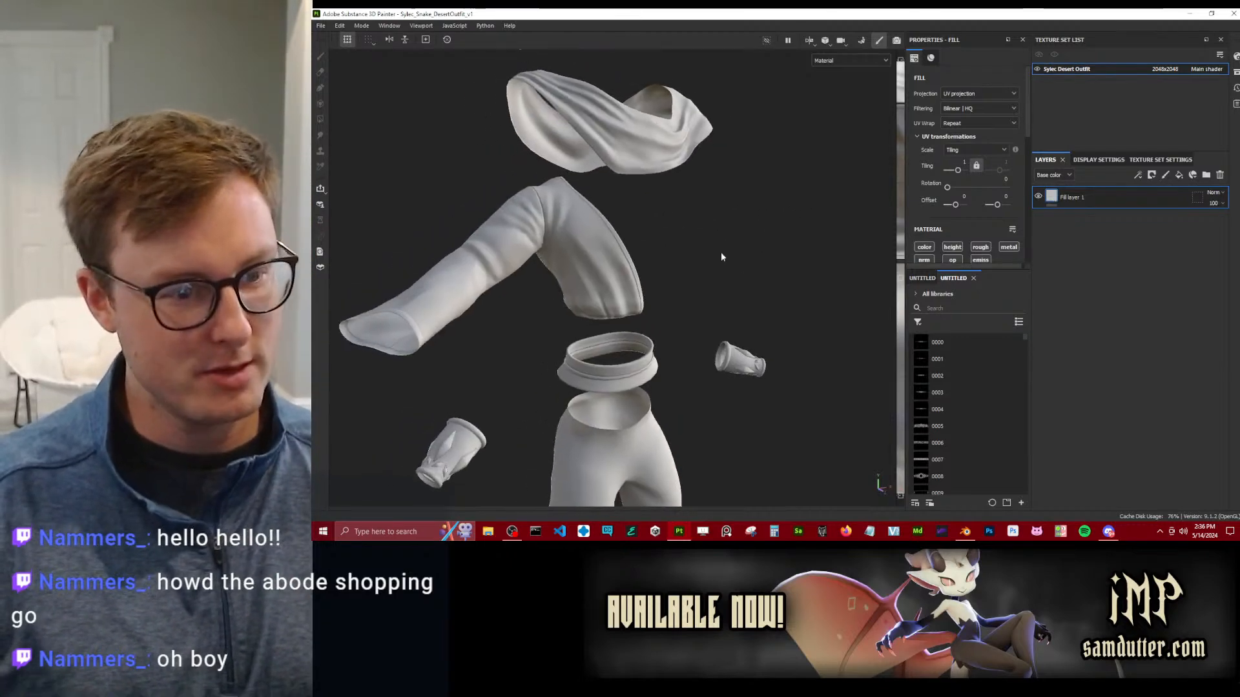
scroll(749, 249, up, 5)
alt+drag(586, 283, 1005, 268)
key(f)
scroll(690, 253, up, 3)
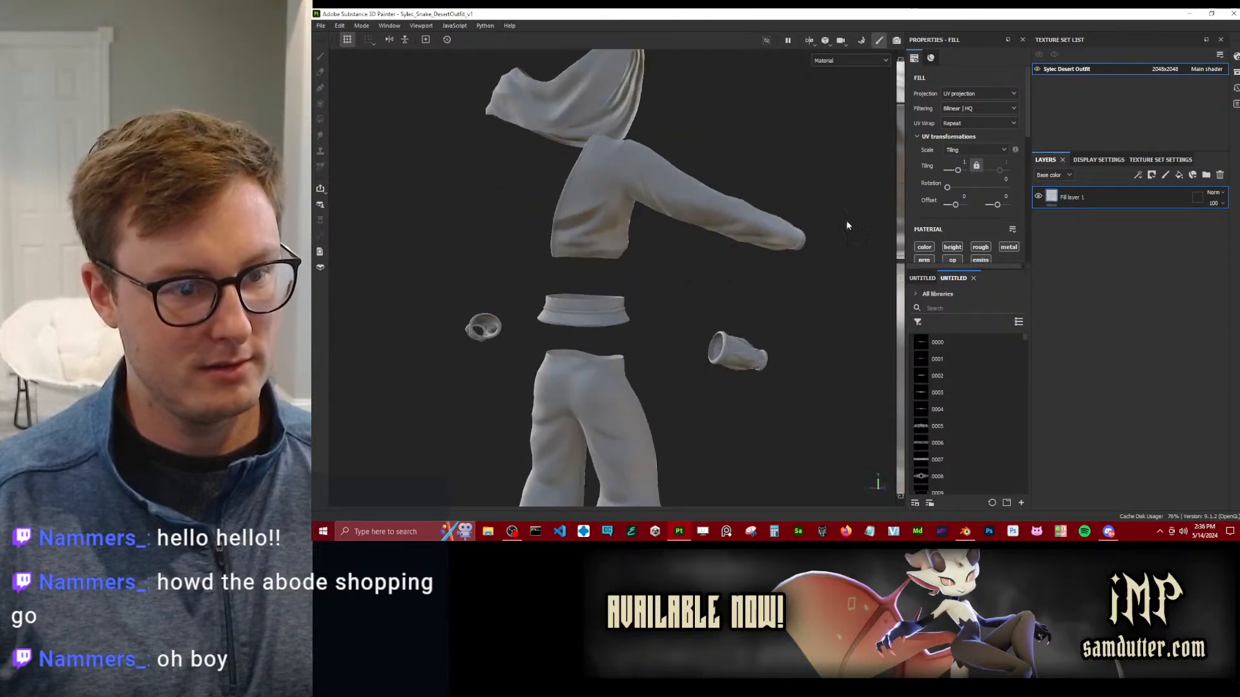
mouse_move(587, 261)
alt+mouse_down()
mouse_move(620, 316)
mouse_move(597, 268)
alt+mouse_up()
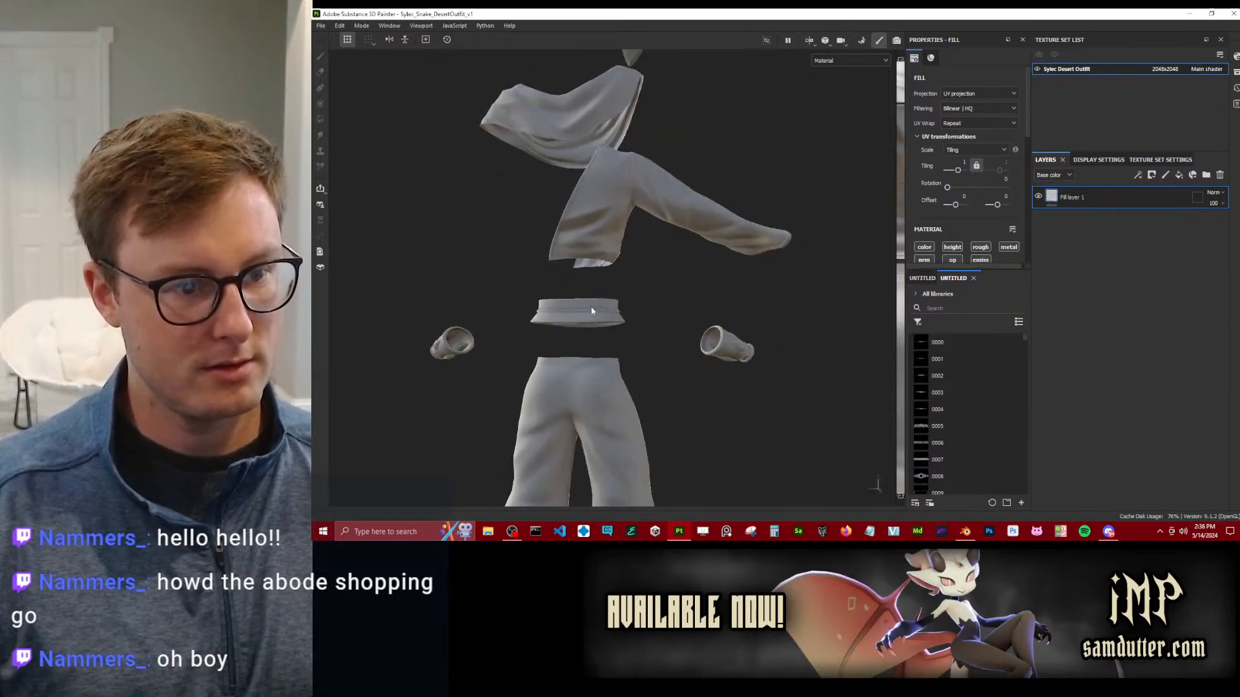
Examine the baked trouser legs closely, including the small creases on the calves and the ankle openings.
alt+middle_drag(598, 387, 609, 238)
alt+drag(609, 239, 688, 279)
scroll(617, 367, up, 5)
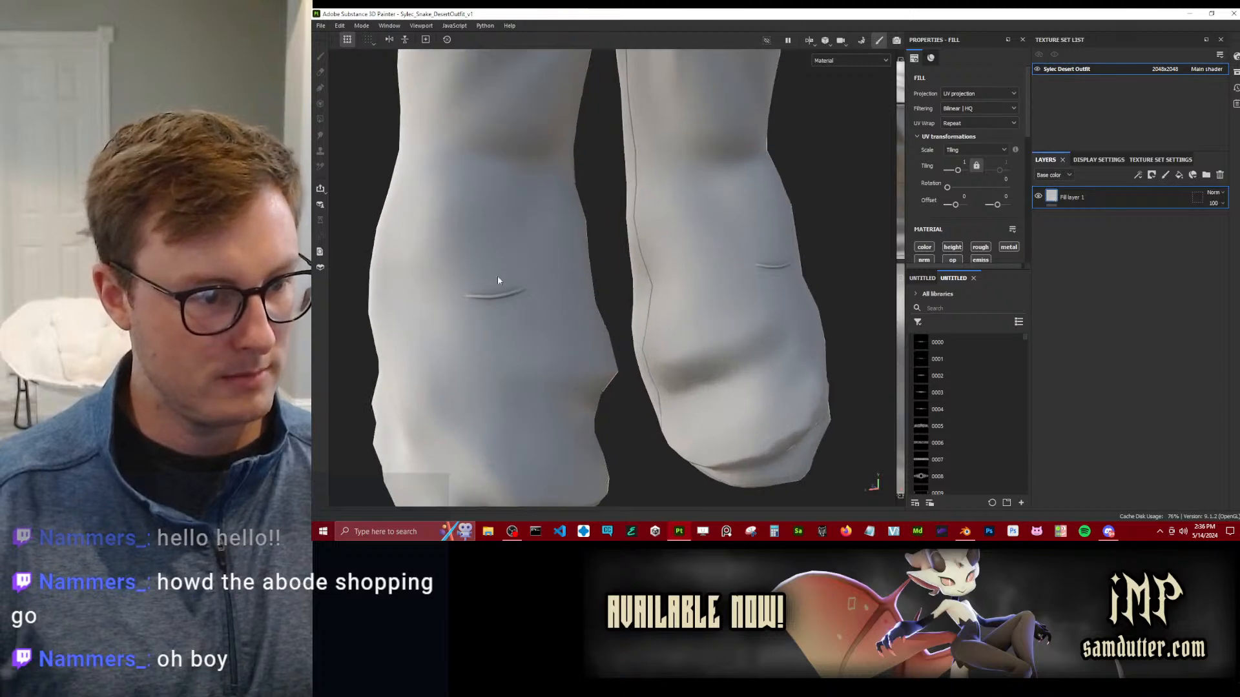
alt+drag(550, 312, 503, 233)
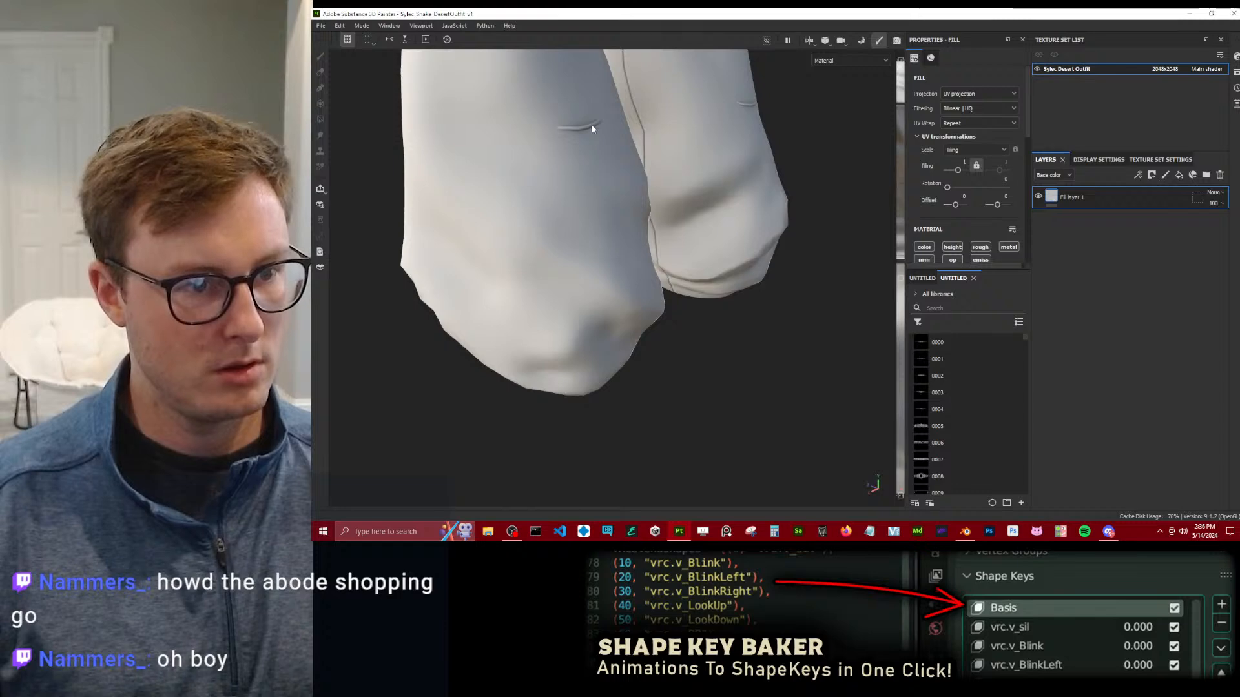
alt+drag(592, 129, 617, 304)
scroll(623, 240, down, 5)
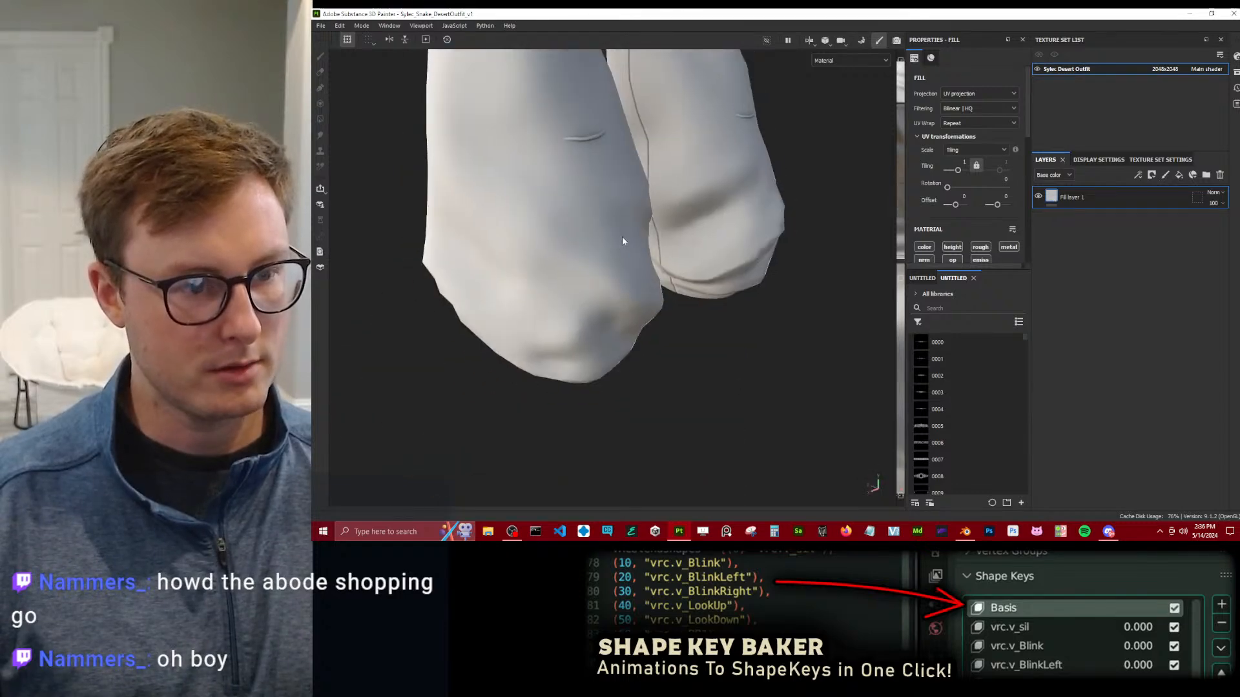
alt+middle_drag(639, 210, 664, 300)
alt+drag(665, 301, 717, 321)
alt+middle_drag(717, 322, 667, 277)
scroll(678, 270, up, 6)
alt+drag(684, 272, 692, 192)
scroll(722, 239, up, 3)
scroll(692, 224, up, 3)
scroll(774, 207, down, 4)
alt+drag(773, 207, 714, 328)
alt+drag(787, 356, 729, 232)
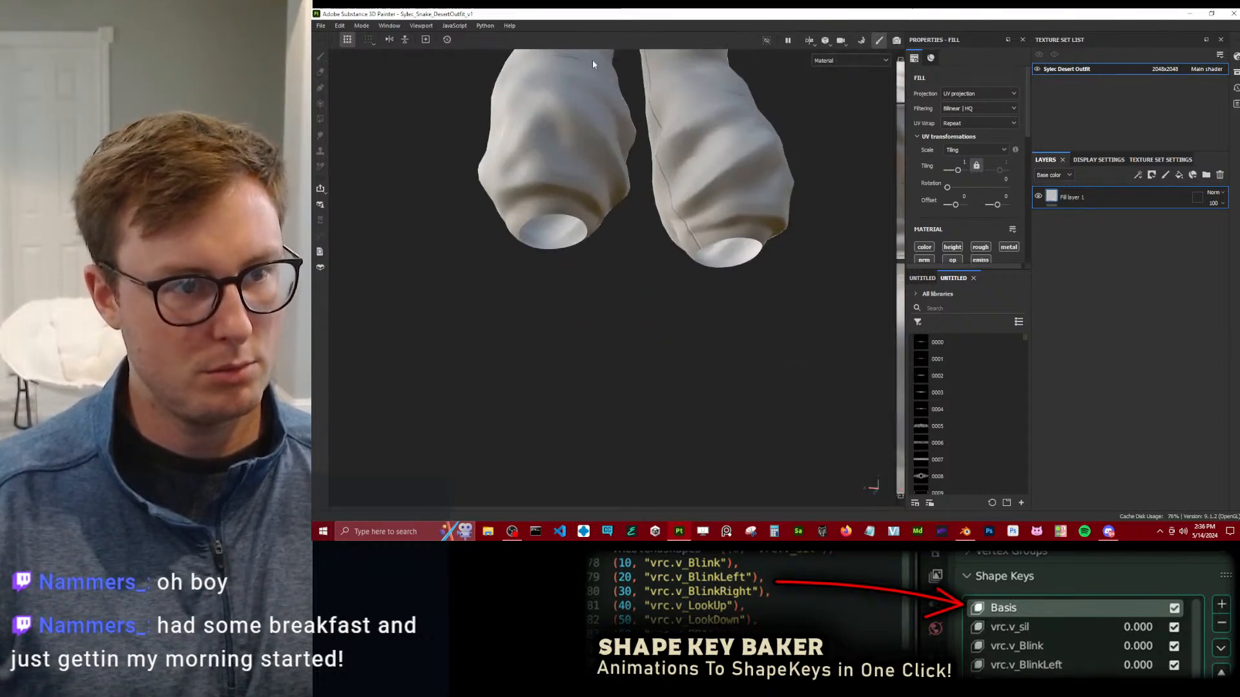
alt+drag(587, 53, 669, 222)
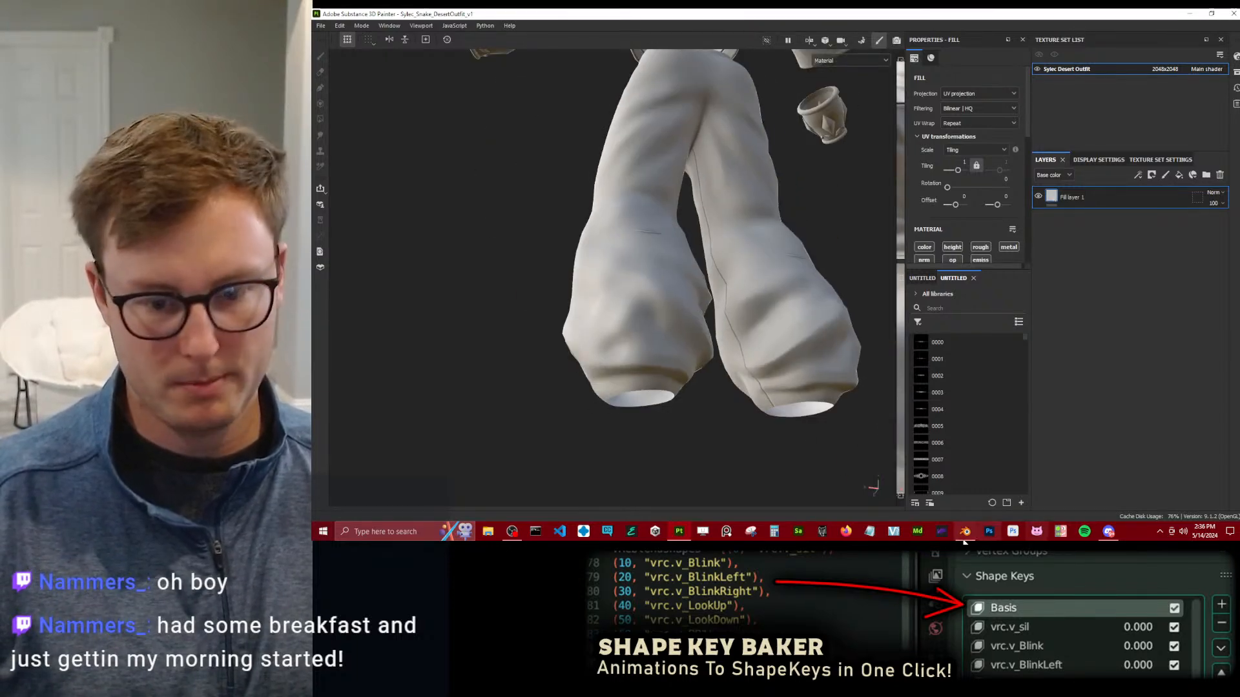
Switch to Blender and include the Outfit Desert LP and Outfit HP collections in the view layer.
click(965, 531)
click(1200, 93)
click(1200, 93)
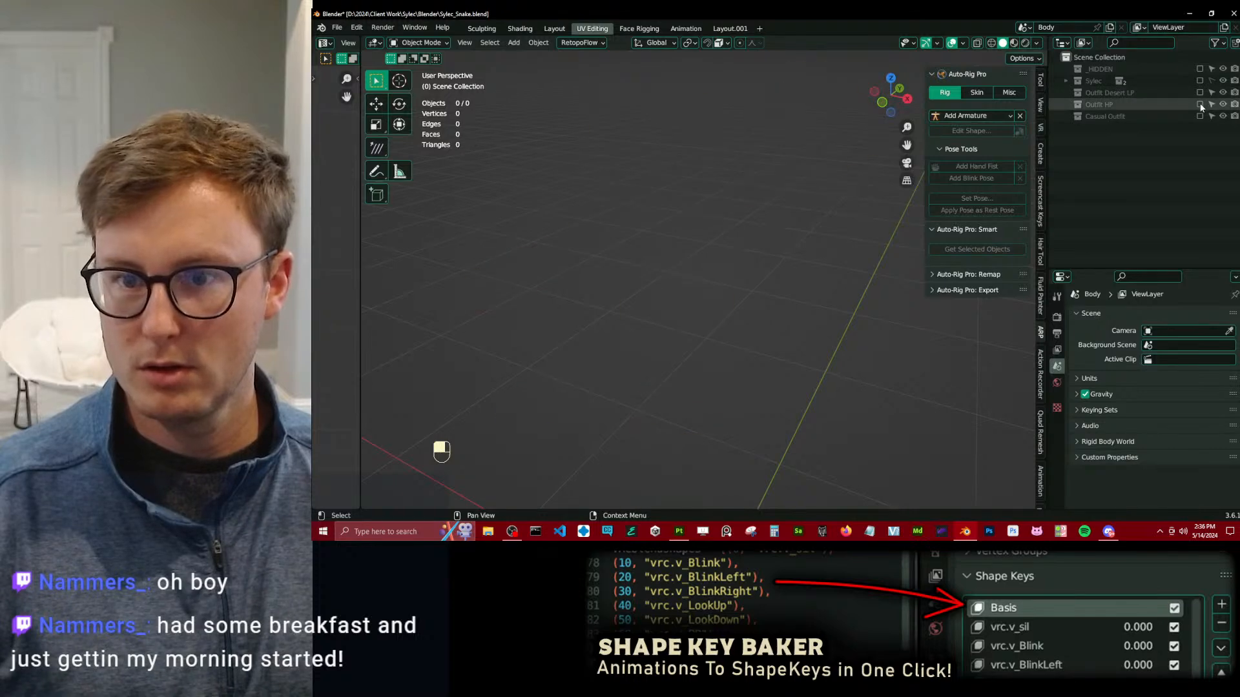
click(1200, 105)
click(1200, 93)
scroll(754, 288, down, 4)
middle_drag(755, 288, 695, 237)
scroll(766, 283, up, 6)
scroll(683, 315, up, 3)
scroll(683, 314, up, 1)
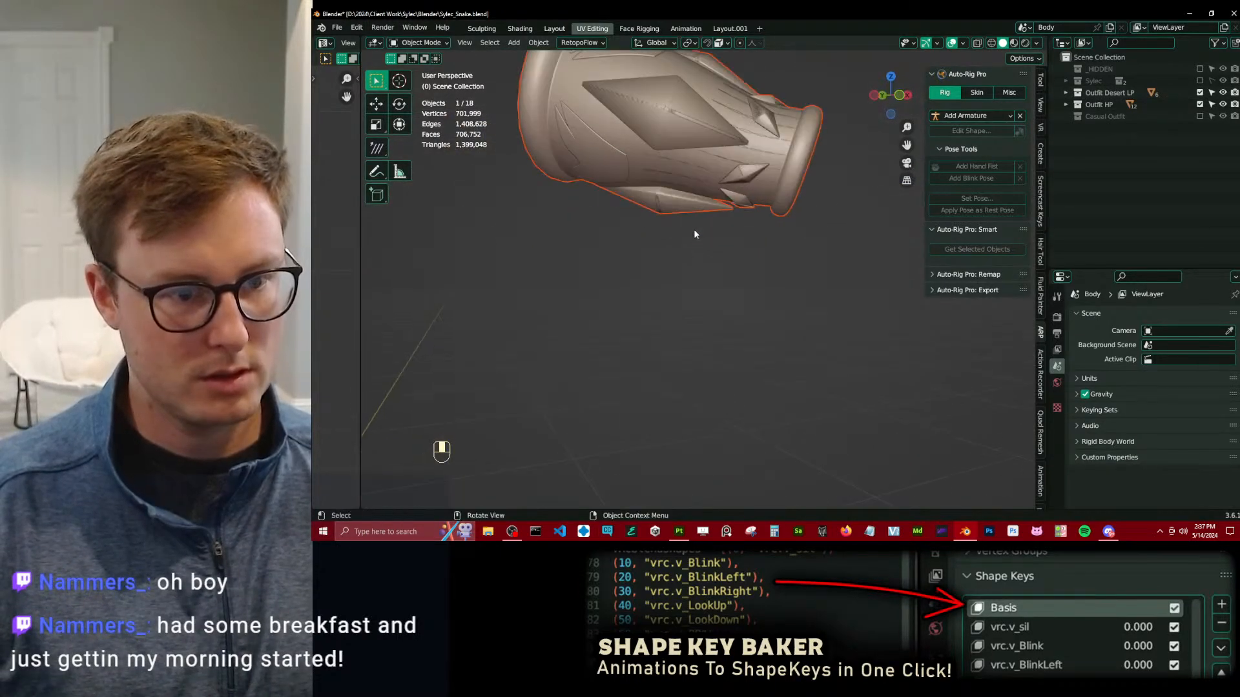
Exclude Outfit HP, separate the underside diamond stud from the low-poly bracer into its own object, and select that object.
click(692, 216)
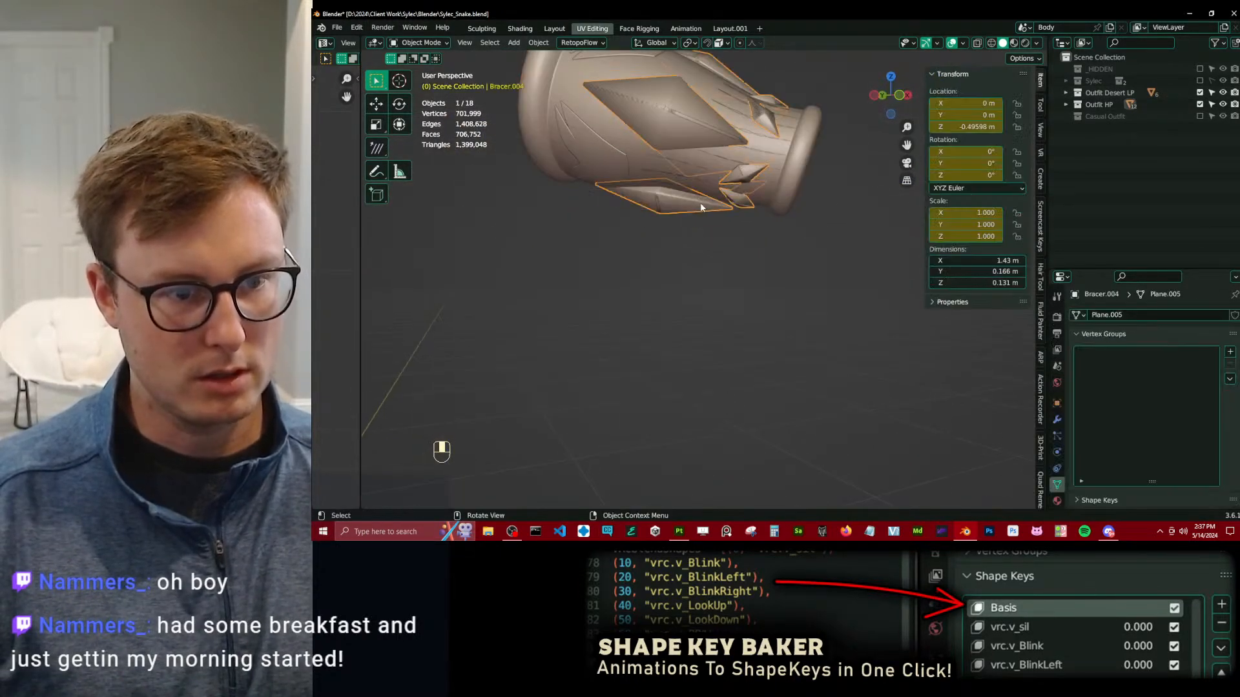
click(1200, 105)
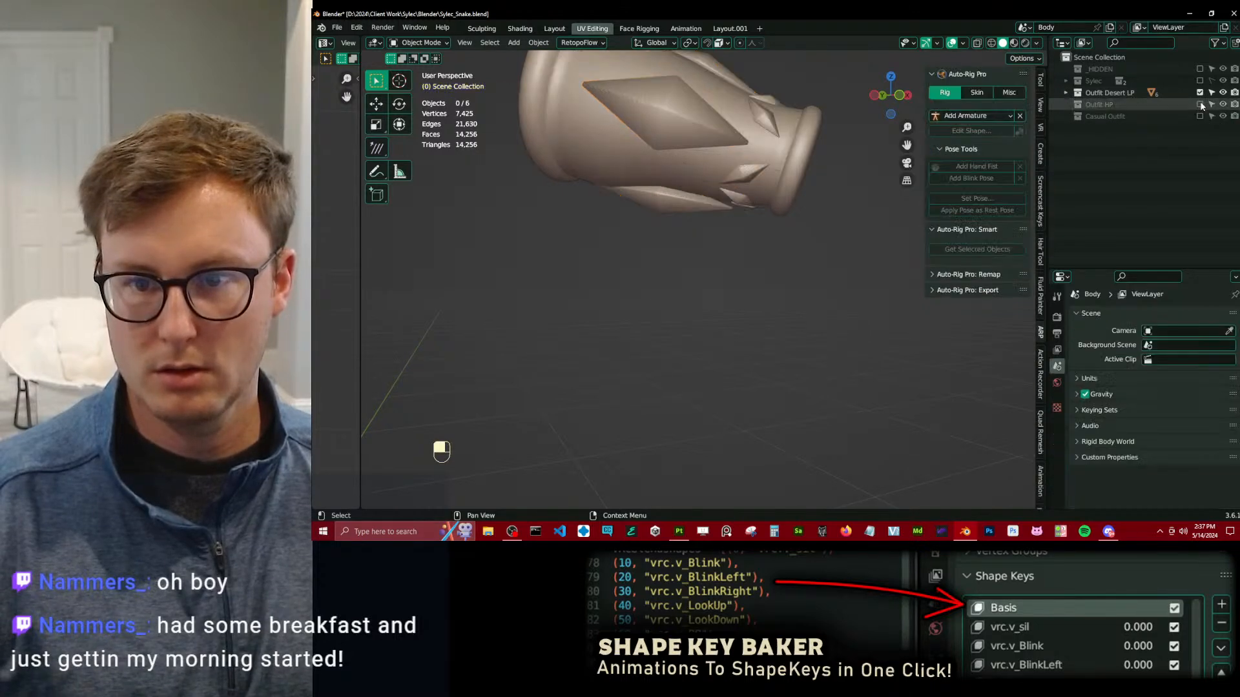
shift+click(726, 271)
key(Tab)
click(729, 302)
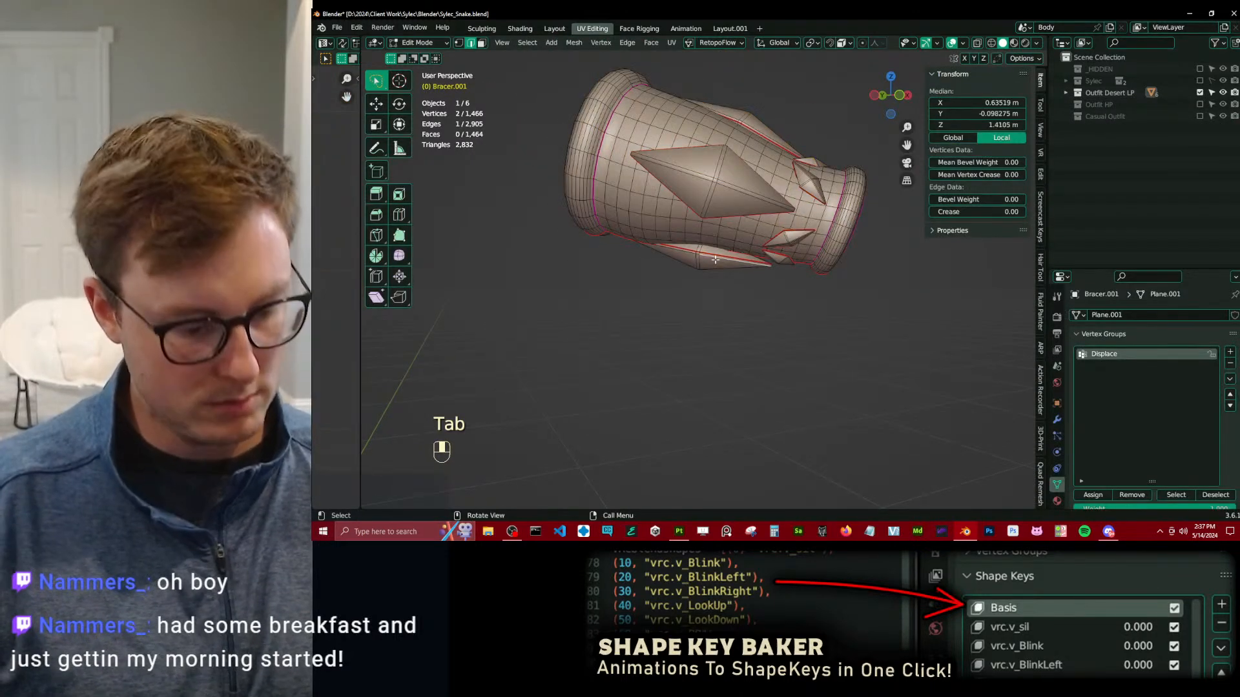
key(l)
key(p)
click(717, 260)
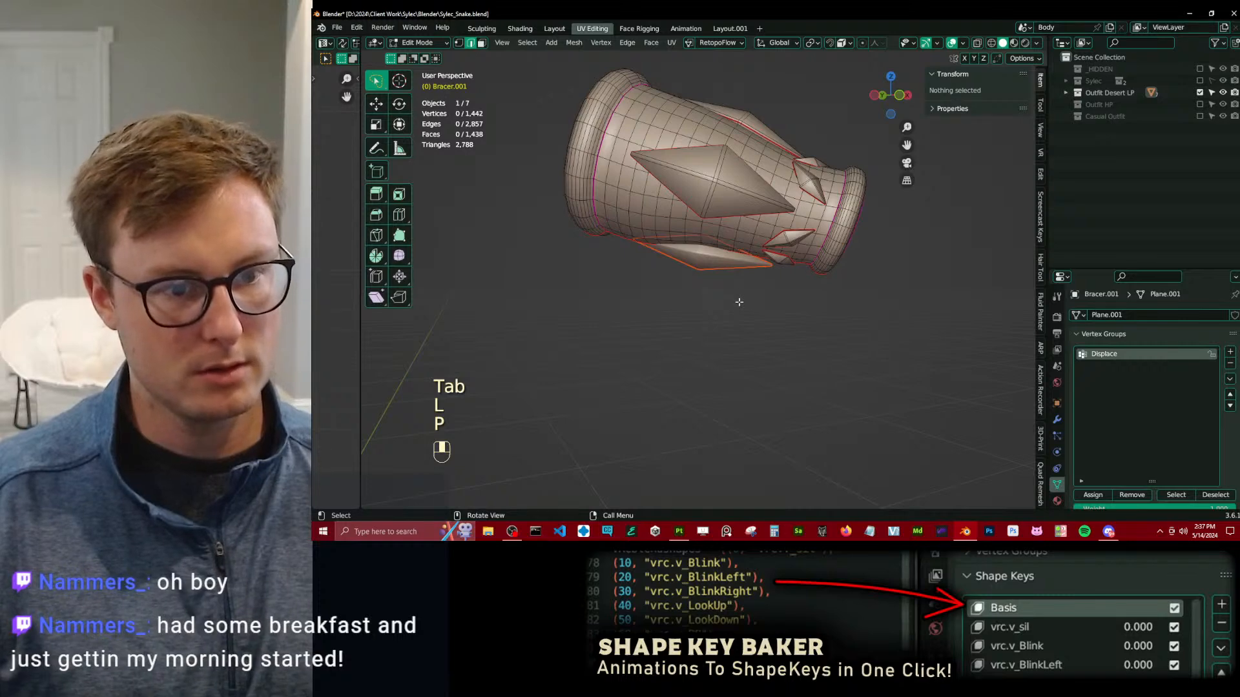
key(Tab)
click(731, 266)
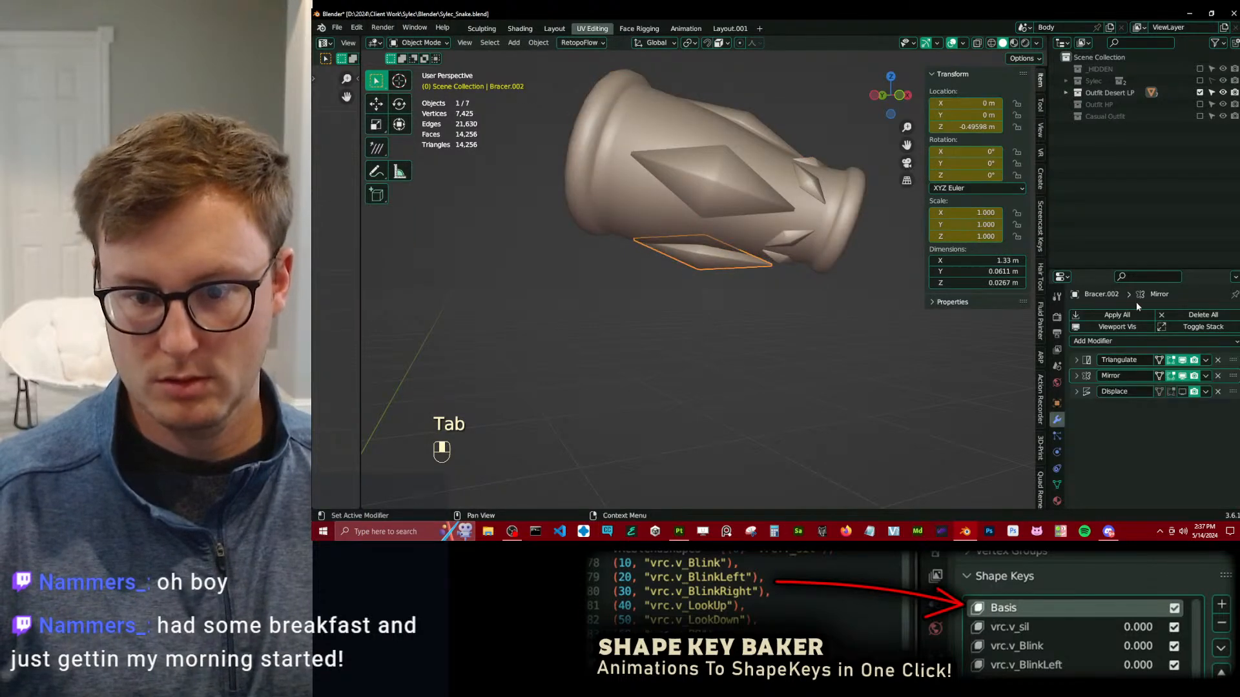
Show only the Outfit HP collection and separate the matching underside diamond stud from the high-poly bracer studs.
click(1199, 104)
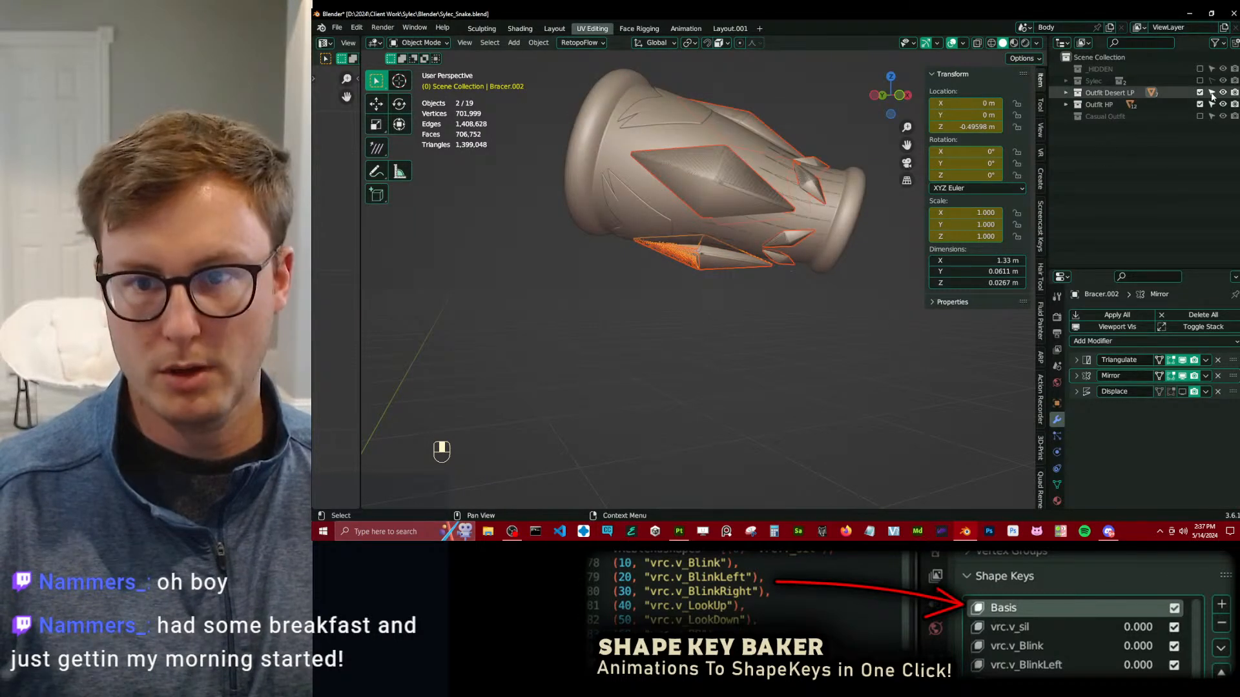
click(1199, 92)
click(726, 269)
key(g)
click(725, 263)
key(Tab)
key(l)
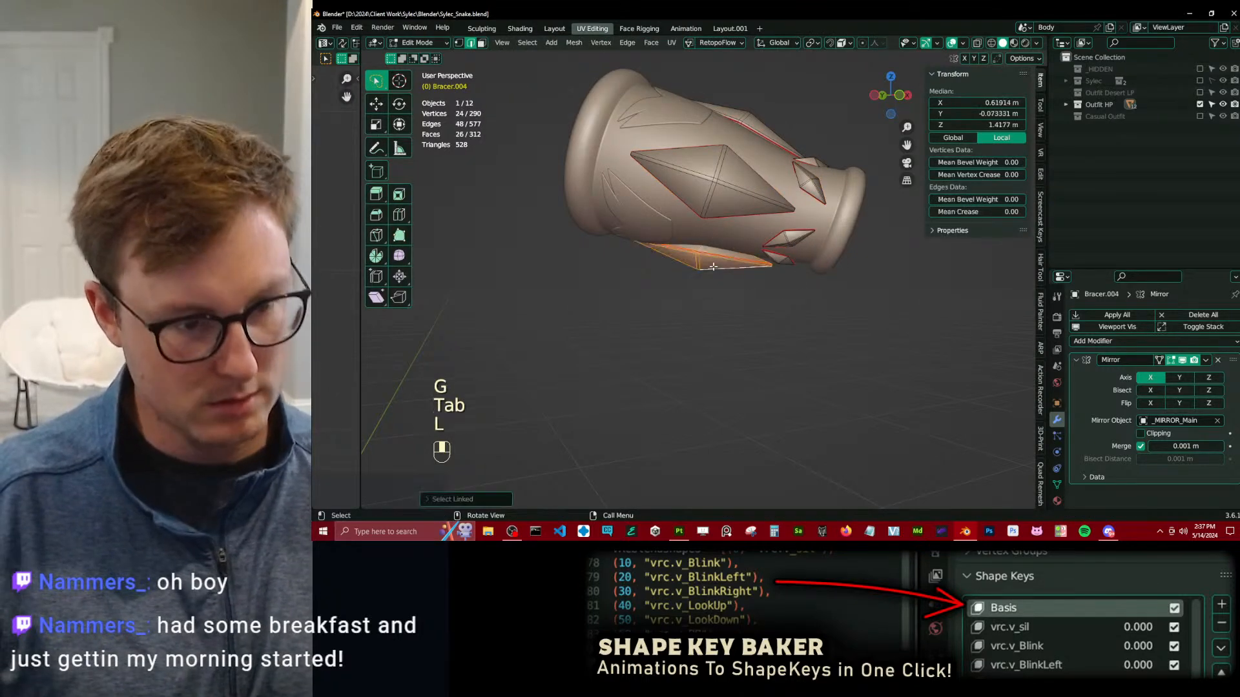
key(p)
click(713, 269)
key(Tab)
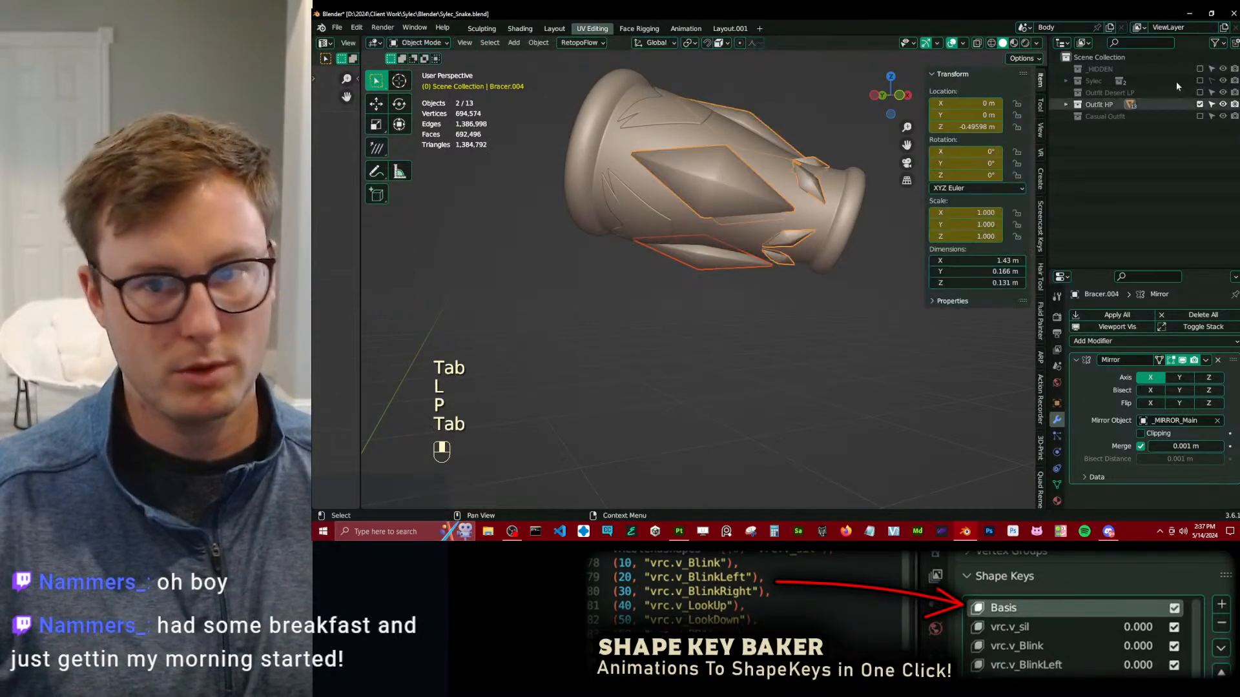
Include the Outfit Desert LP collection alongside Outfit HP and select both the low-poly and high-poly underside diamond studs.
click(1200, 92)
click(758, 268)
key(b)
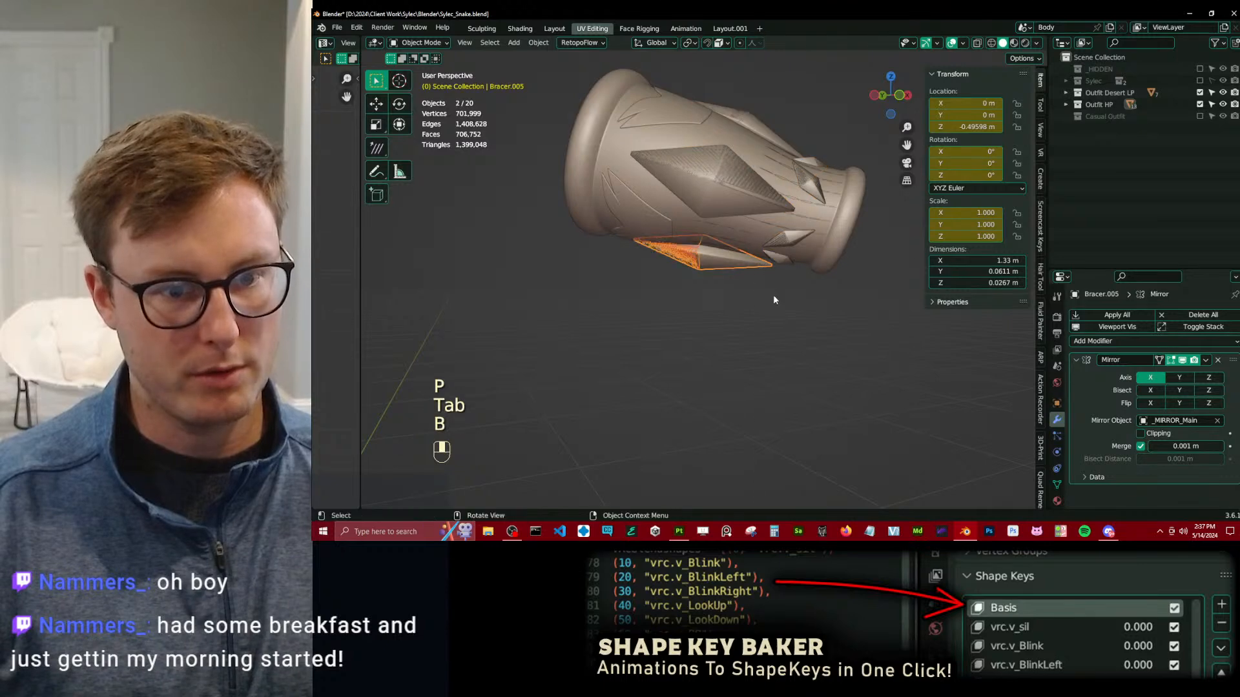
middle_drag(767, 290, 790, 299)
scroll(769, 292, up, 4)
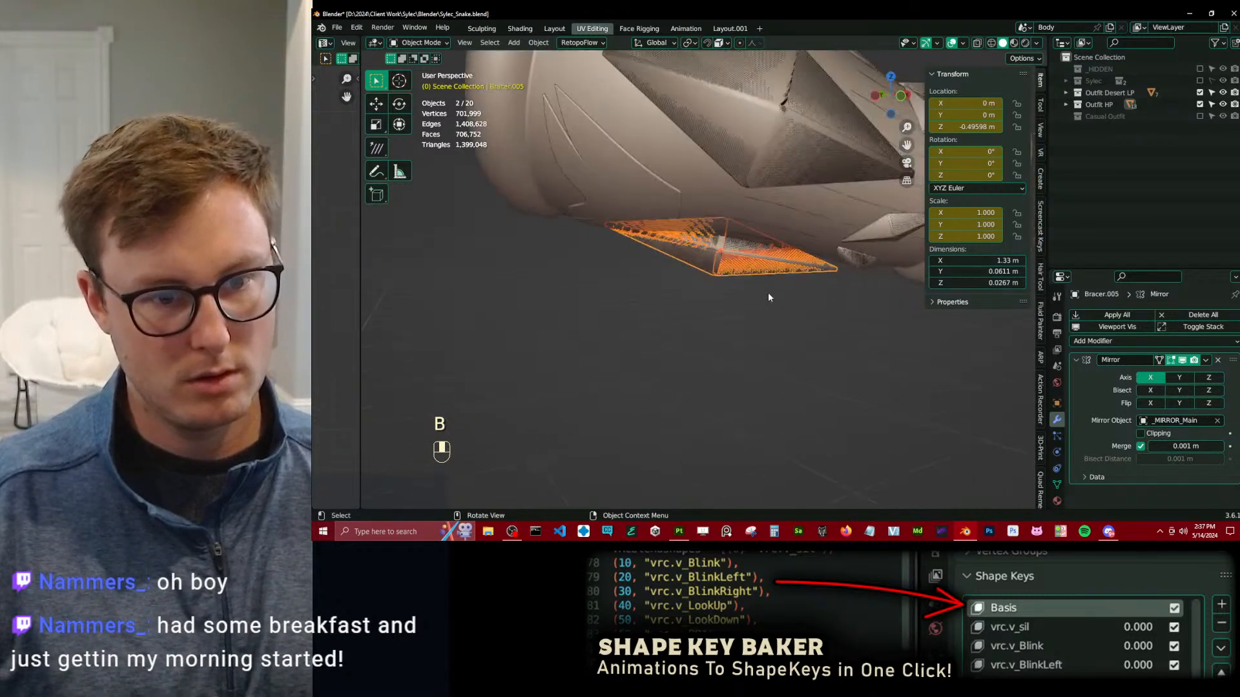
Snap the 3D cursor to the vertices across the middle of the two overlapping underside studs.
key(Tab)
key(z)
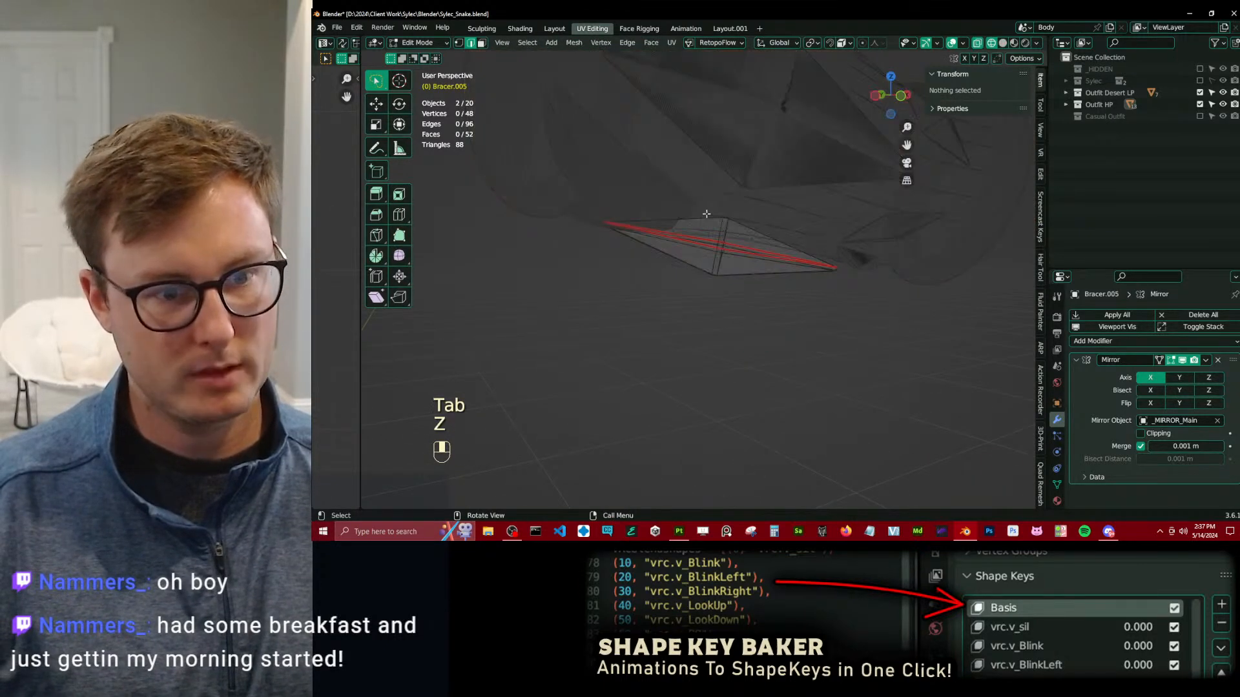
key(b)
drag(706, 210, 773, 300)
key(shift+s)
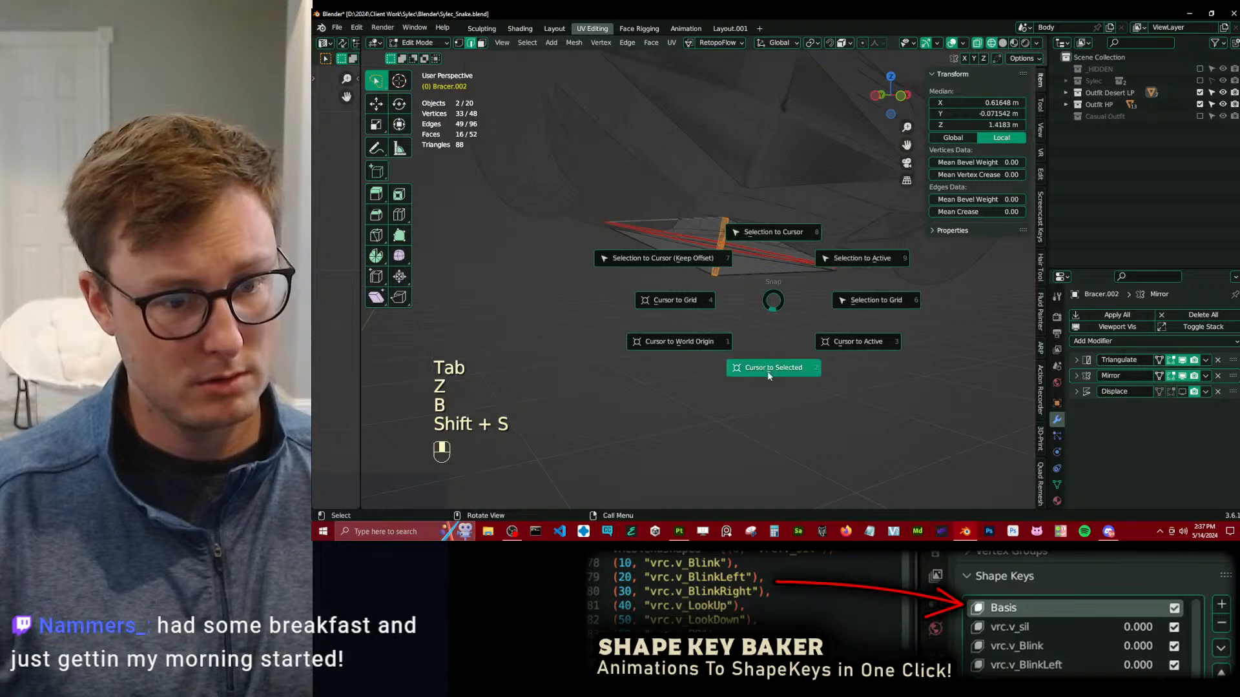
click(775, 348)
key(Tab)
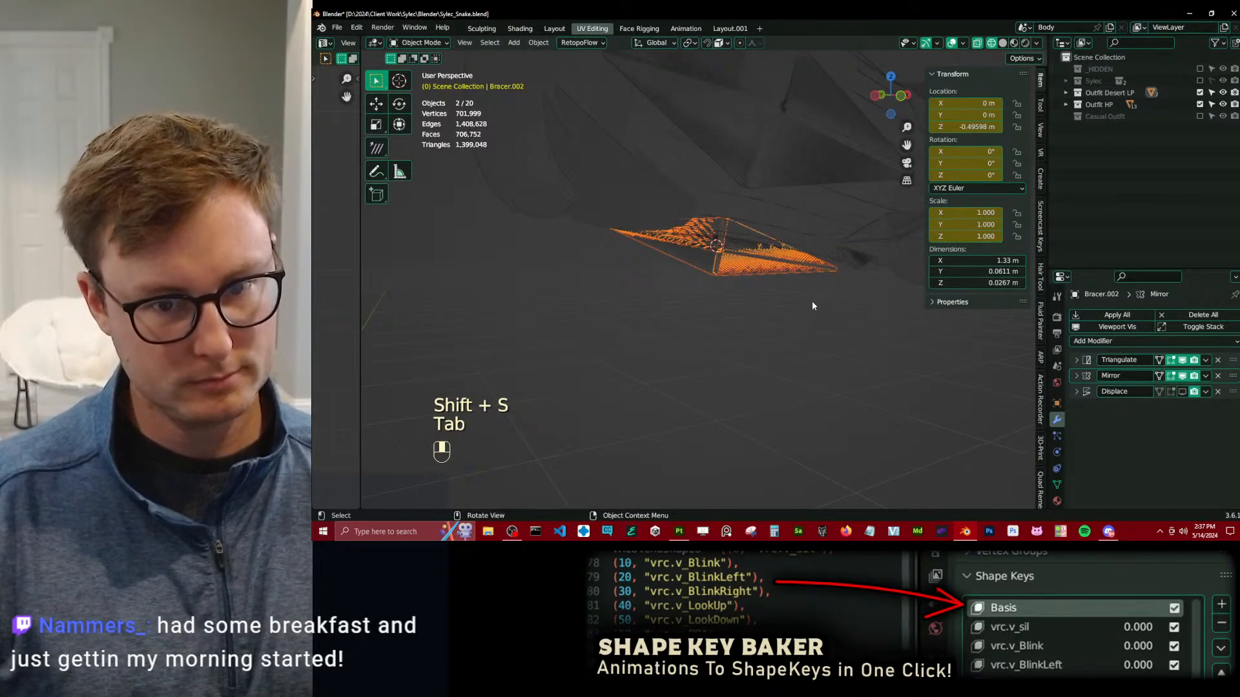
Rotate the whole geometry of both studs slightly, first about Z and then in the view plane, to follow the bracer's underside.
key(Tab)
key(a)
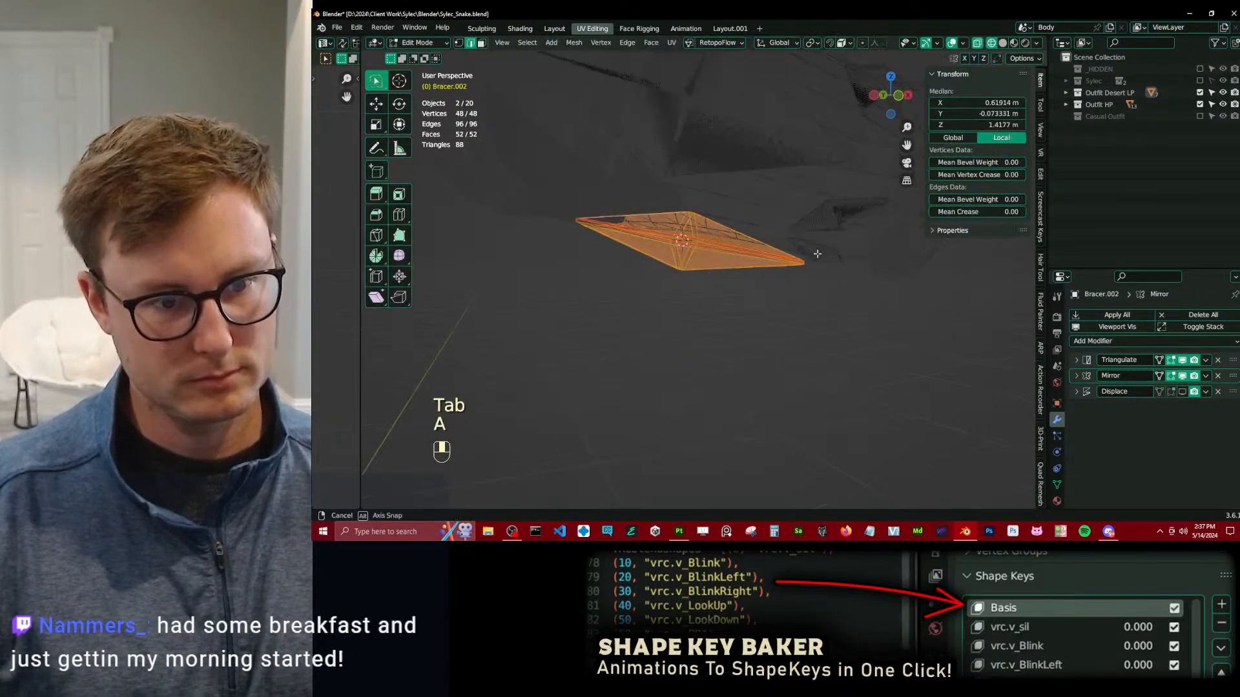
key(r)
key(z)
click(855, 273)
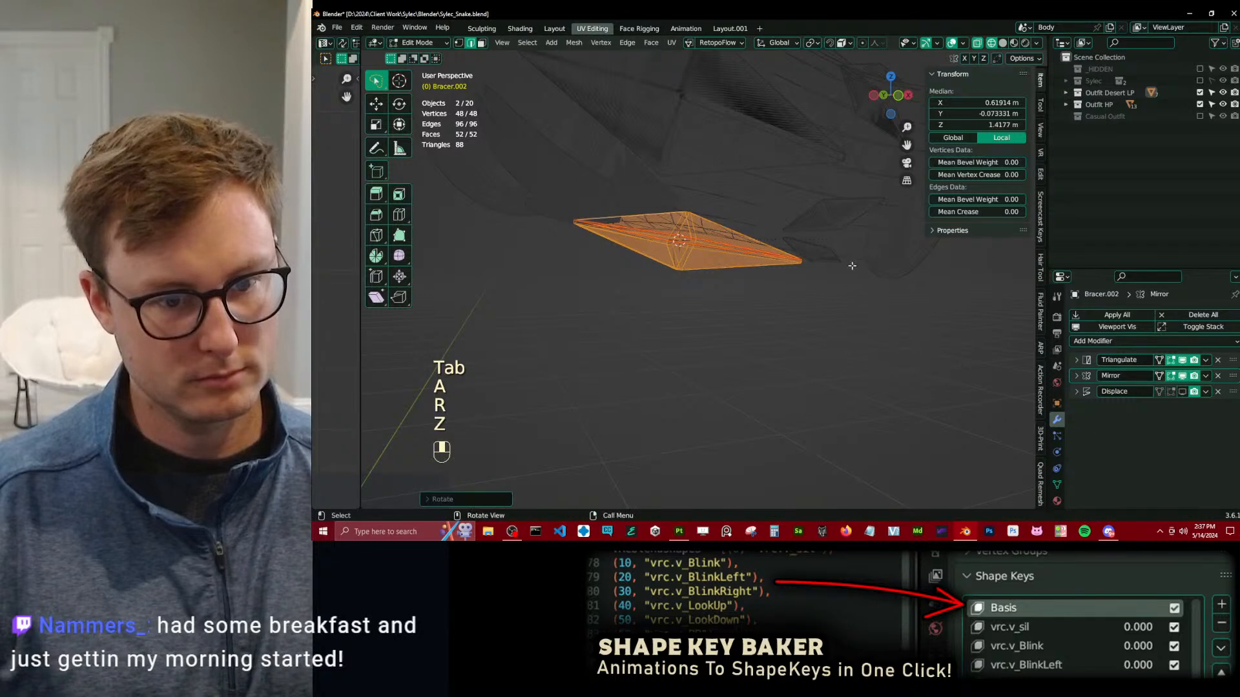
key(z)
key(r)
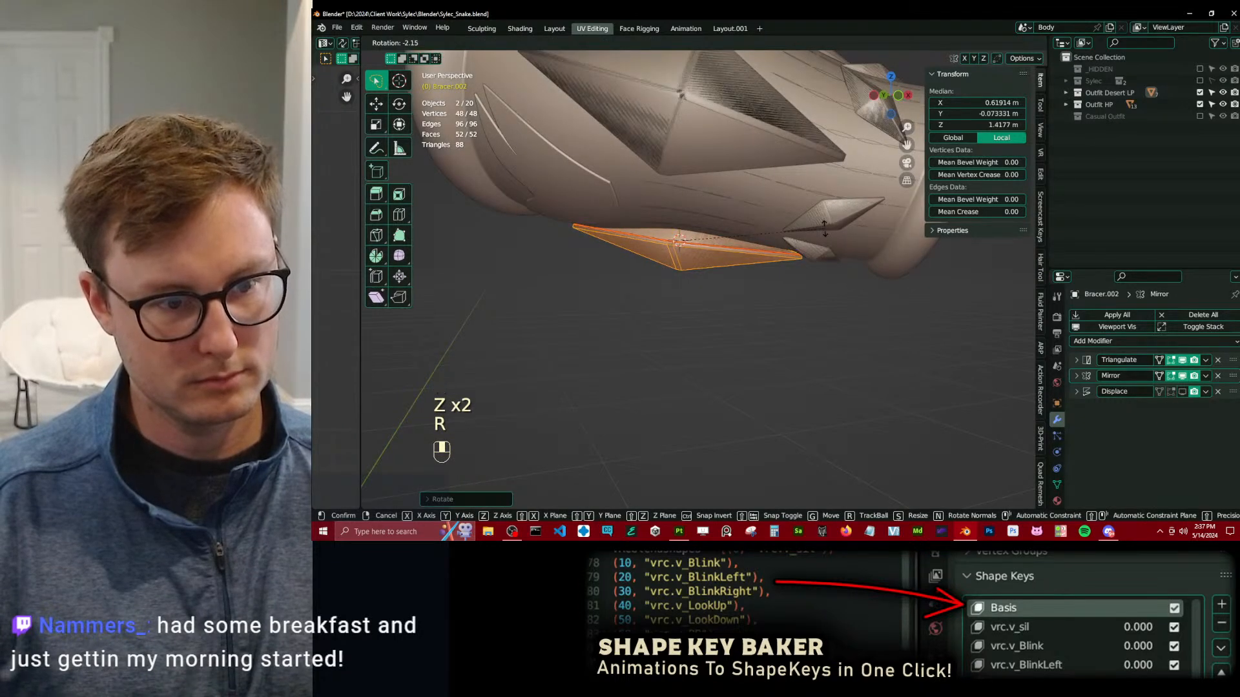
click(824, 230)
middle_drag(825, 230, 671, 284)
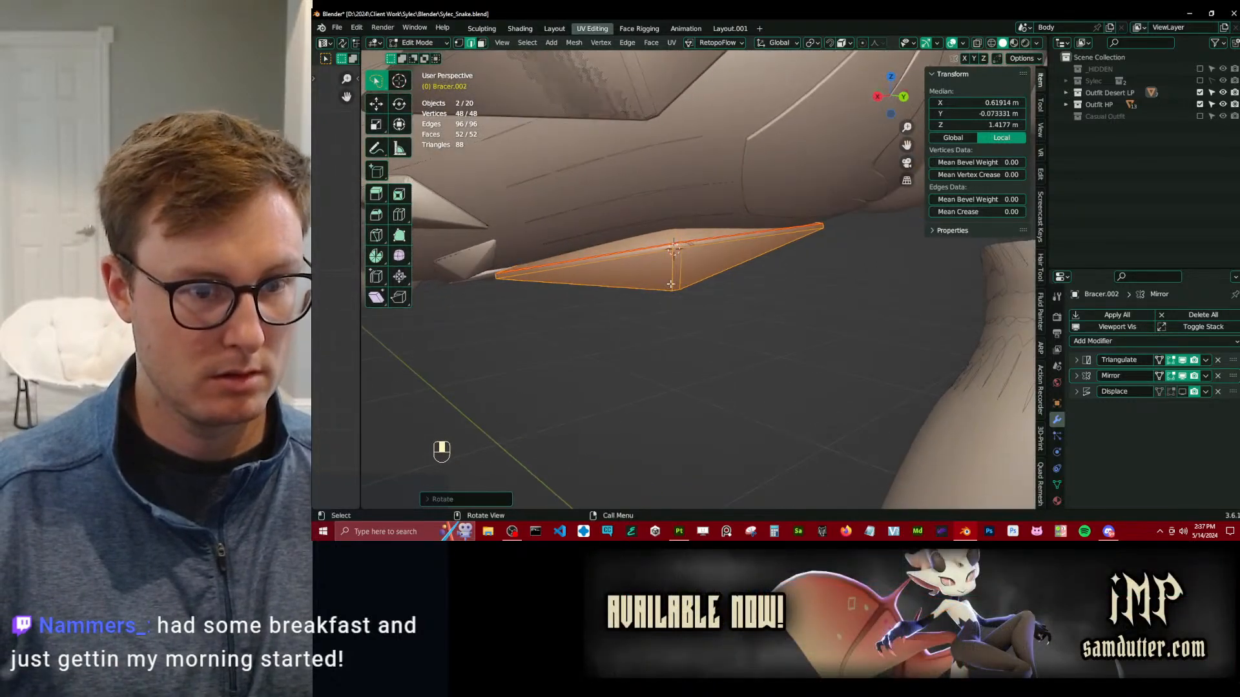
Raise both studs slightly along Z toward the bracer and refine their tilt from the other side.
key(g)
key(z)
click(678, 240)
middle_drag(758, 185, 792, 210)
key(r)
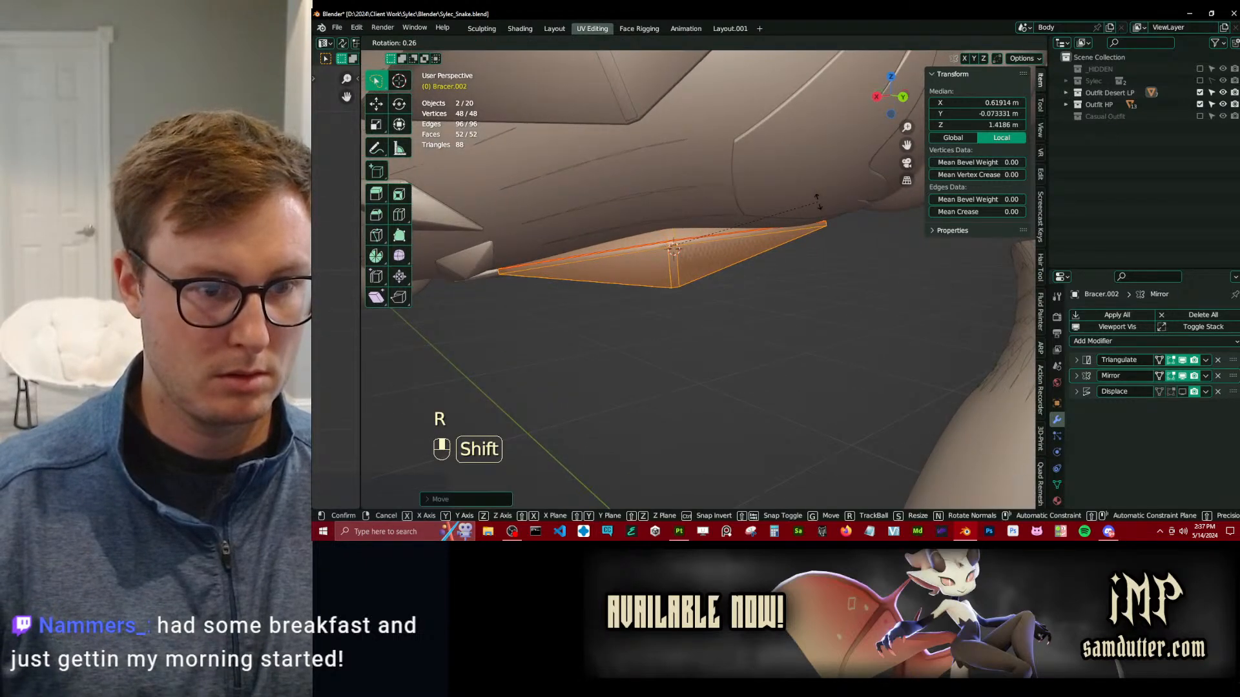
click(817, 207)
key(g)
key(z)
click(716, 208)
In vertex mode, select only the two pointed ends of both studs and move them upward along Z.
middle_drag(665, 198, 858, 220)
scroll(711, 207, up, 4)
middle_drag(481, 187, 494, 117)
click(459, 44)
middle_drag(623, 239, 707, 218)
key(z)
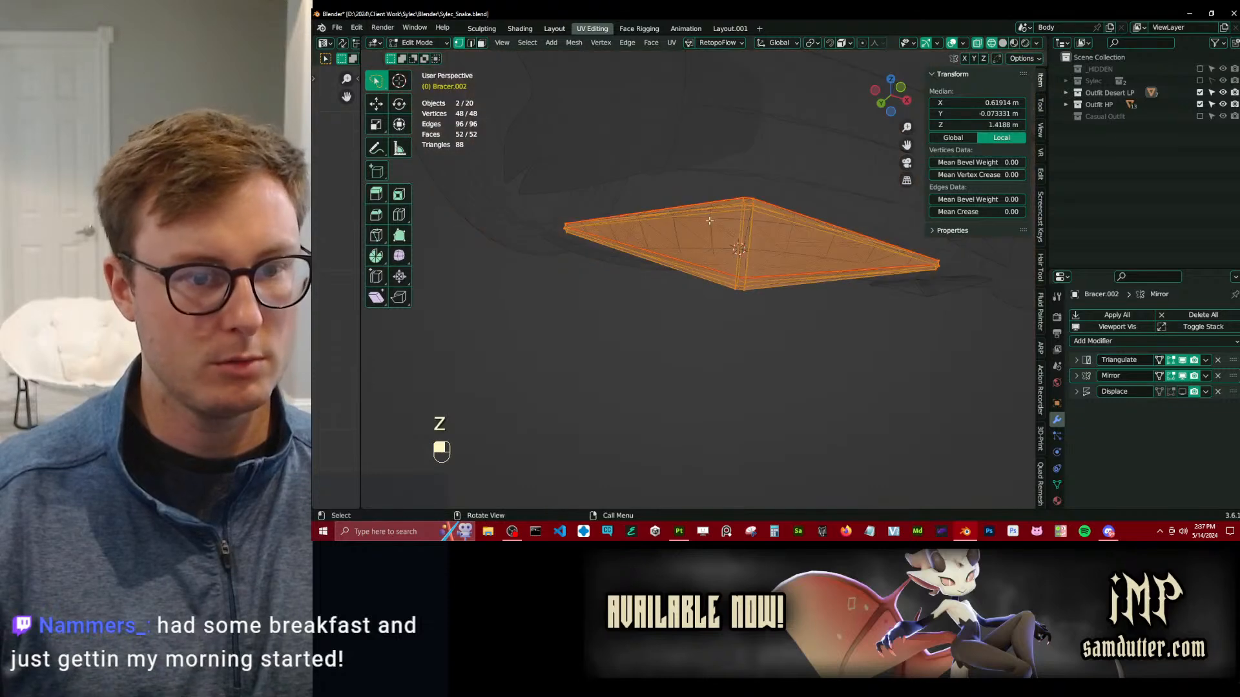
key(b)
shift+drag(560, 206, 641, 284)
key(b)
shift+drag(864, 233, 930, 304)
middle_drag(786, 302, 866, 339)
middle_drag(760, 253, 839, 341)
key(b)
shift+drag(645, 143, 709, 180)
mouse_move(689, 210)
middle_down()
mouse_move(674, 174)
mouse_move(672, 193)
middle_up()
key(b)
shift+drag(647, 264, 682, 299)
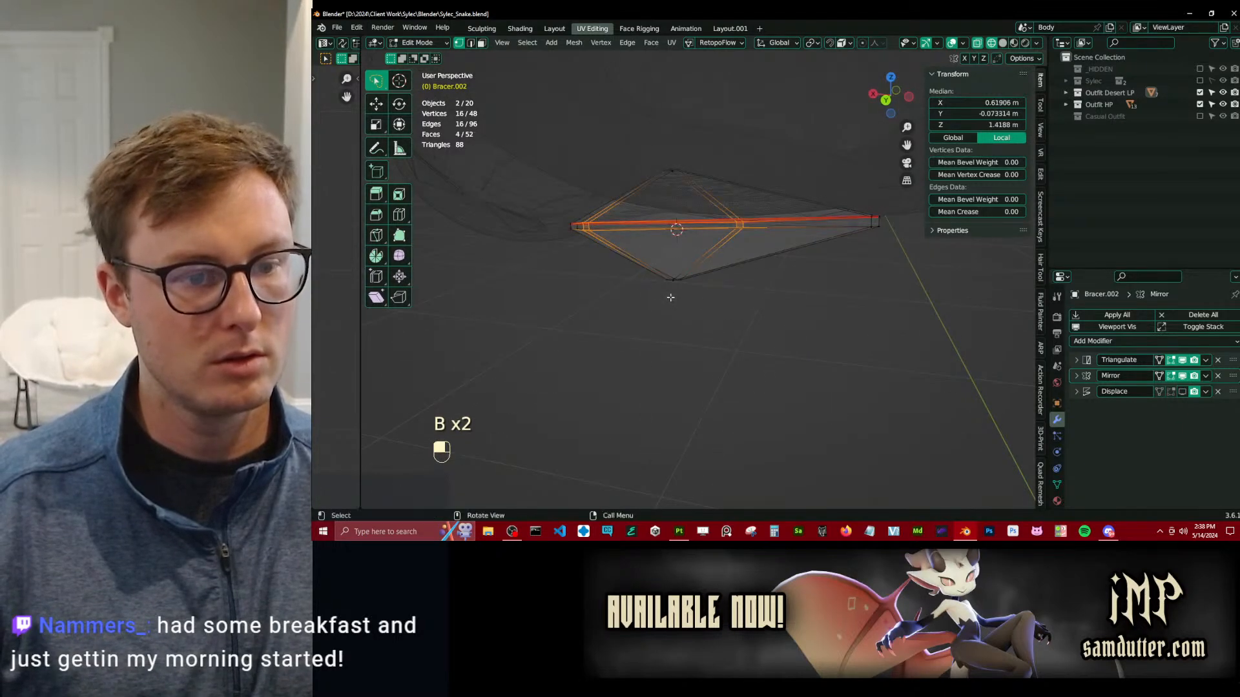
middle_drag(681, 299, 778, 291)
key(z)
middle_drag(722, 253, 750, 271)
key(g)
key(z)
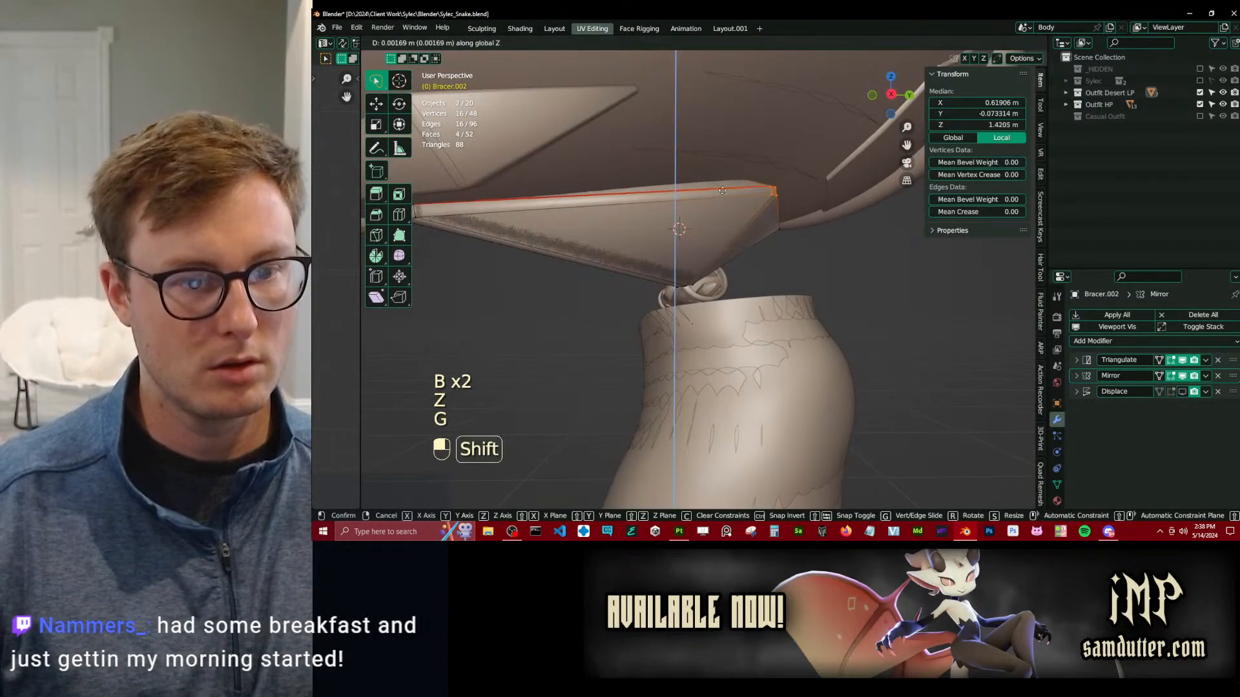
click(681, 118)
Select the vertices of one pointed tip on both studs, adjust them along Z, and save the file from Object Mode.
mouse_move(682, 117)
middle_down()
mouse_move(644, 146)
mouse_move(835, 210)
middle_up()
key(z)
click(857, 191)
key(b)
drag(850, 183, 897, 226)
key(z)
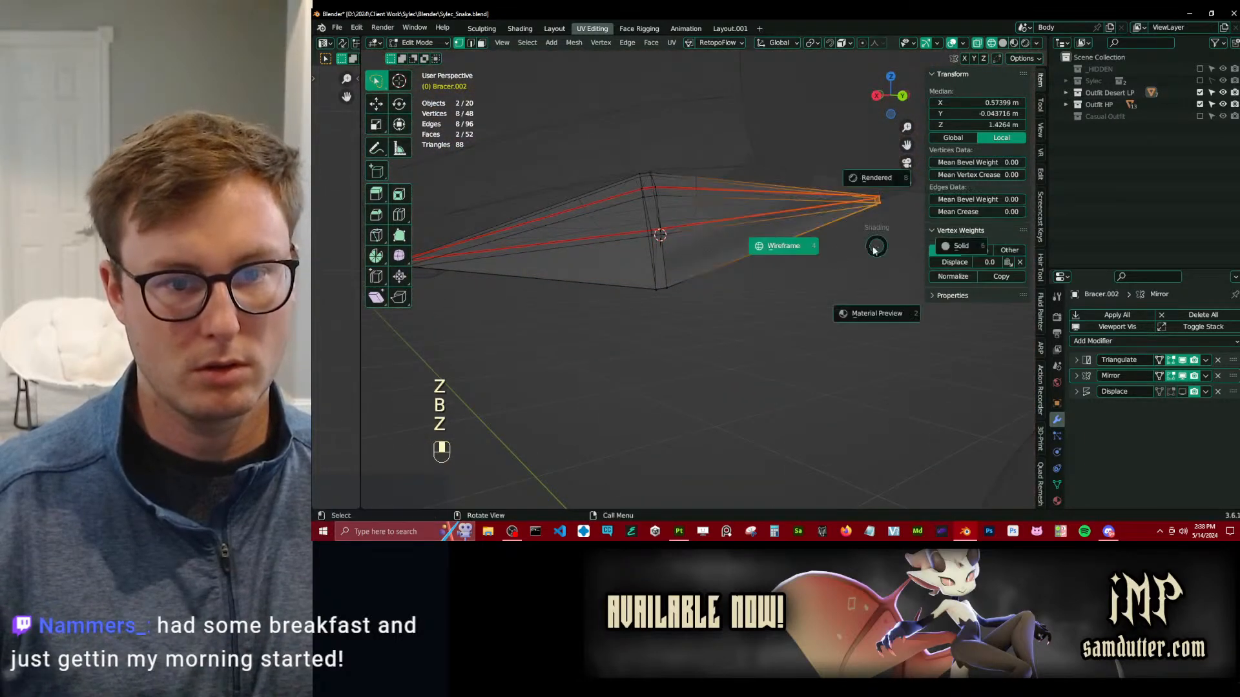
click(936, 261)
mouse_move(825, 266)
shift+middle_down()
mouse_move(753, 284)
mouse_move(740, 316)
mouse_move(636, 319)
mouse_move(610, 294)
shift+middle_up()
key(g)
key(z)
click(791, 322)
scroll(736, 264, down, 4)
key(Tab)
scroll(739, 265, down, 3)
middle_drag(739, 265, 557, 283)
key(ctrl+s)
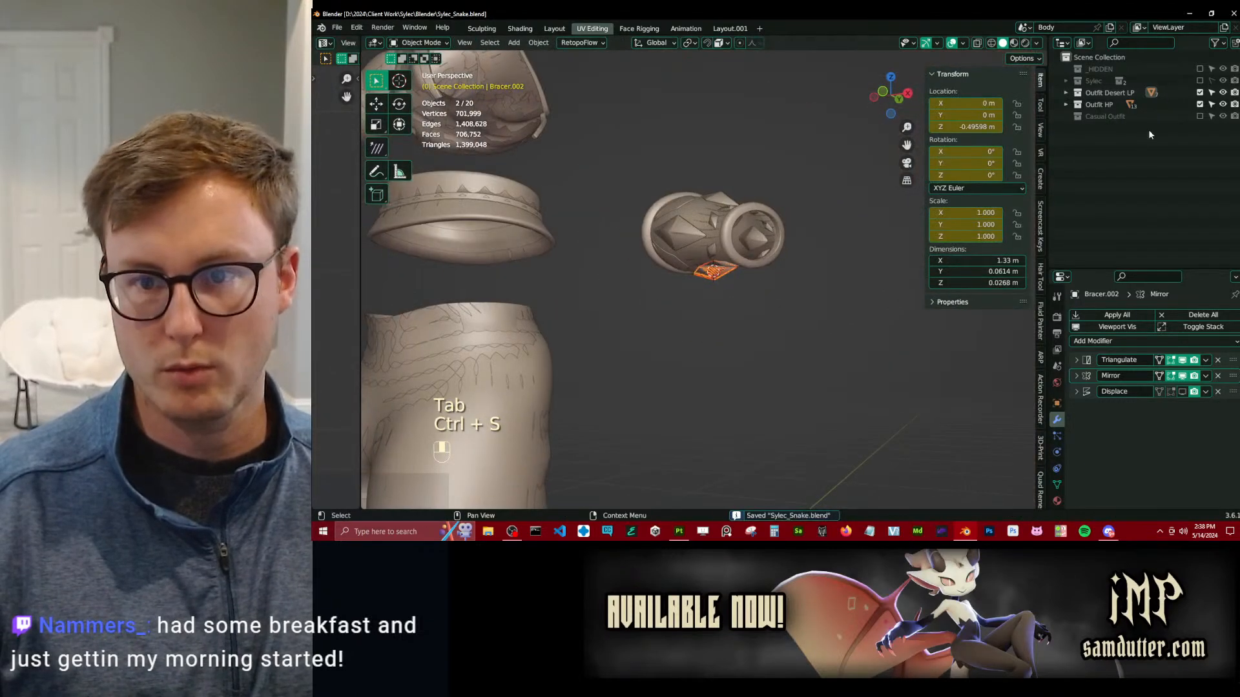
Exclude the Outfit HP collection, join the low-poly underside stud back into the low-poly bracer, and save the file.
click(1200, 105)
scroll(688, 274, down, 2)
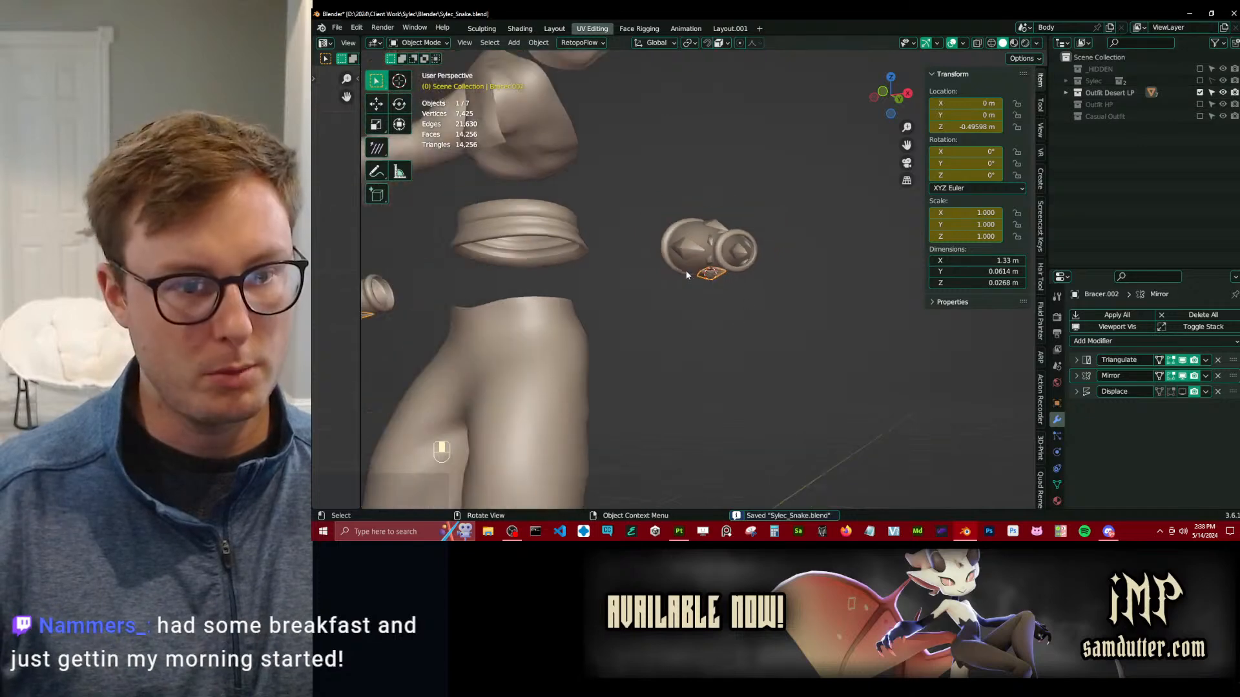
scroll(704, 282, up, 2)
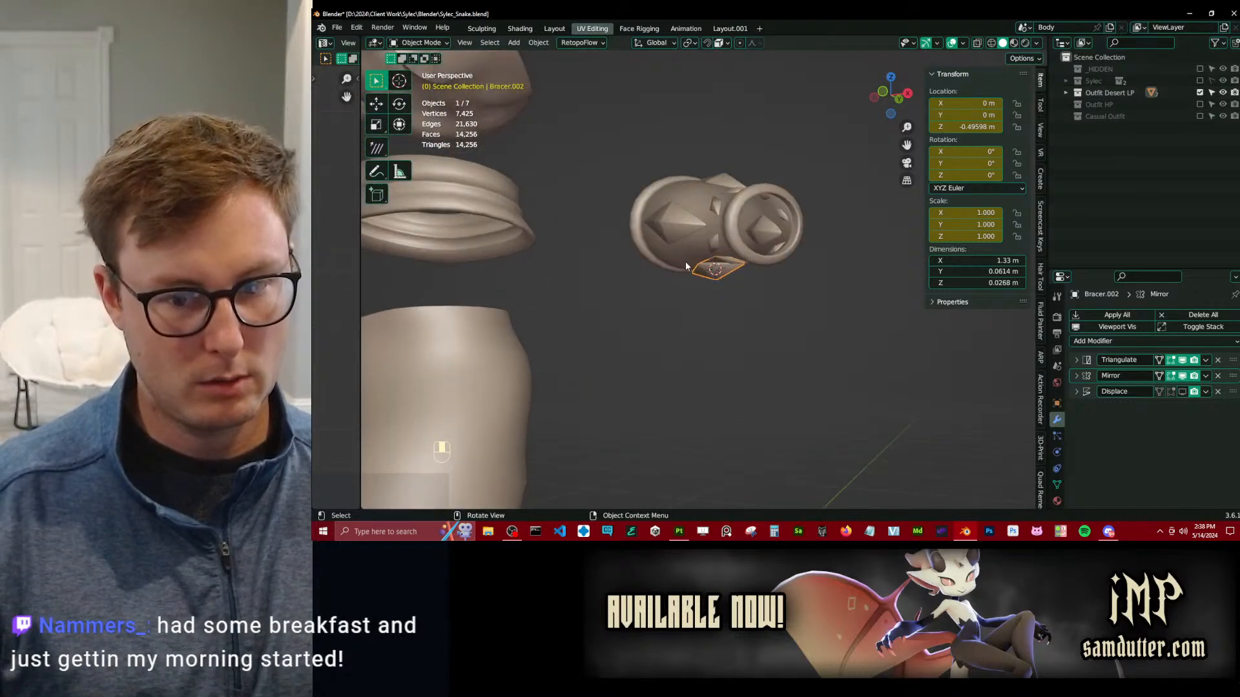
shift+click(730, 265)
scroll(754, 287, down, 3)
key(ctrl+j)
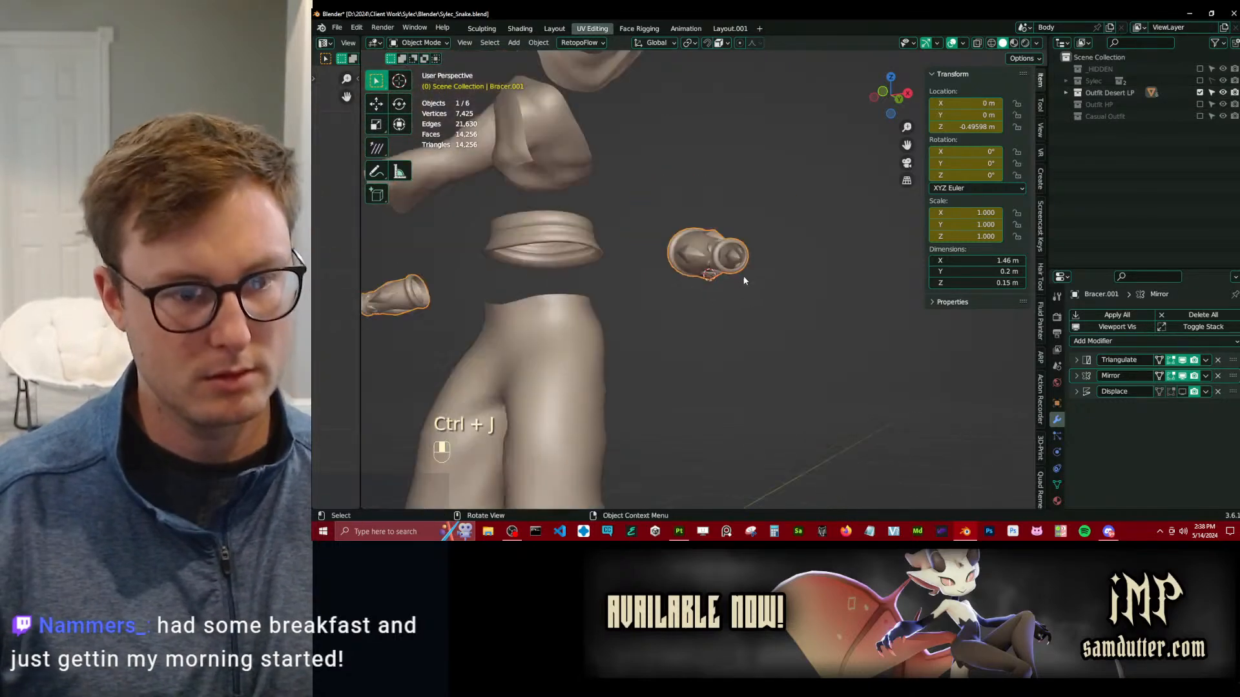
scroll(801, 300, down, 1)
key(ctrl+s)
Select all objects of the low-poly desert outfit and inspect the lower trouser legs and overall outfit.
key(a)
scroll(743, 355, up, 6)
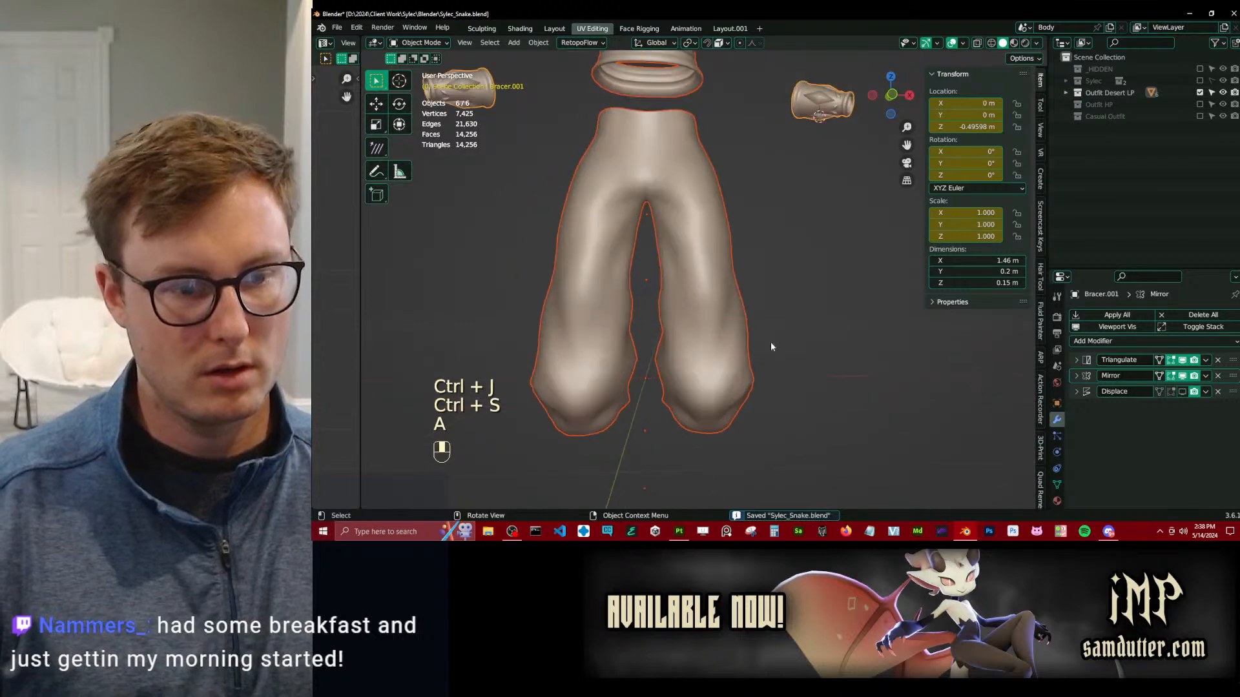
mouse_move(764, 349)
shift+middle_down()
mouse_move(651, 235)
mouse_move(637, 258)
mouse_move(692, 337)
mouse_move(696, 270)
mouse_move(719, 304)
mouse_move(719, 180)
mouse_move(688, 234)
mouse_move(731, 229)
mouse_move(658, 257)
mouse_move(606, 330)
shift+middle_up()
key(z)
key(alt+h)
key(z)
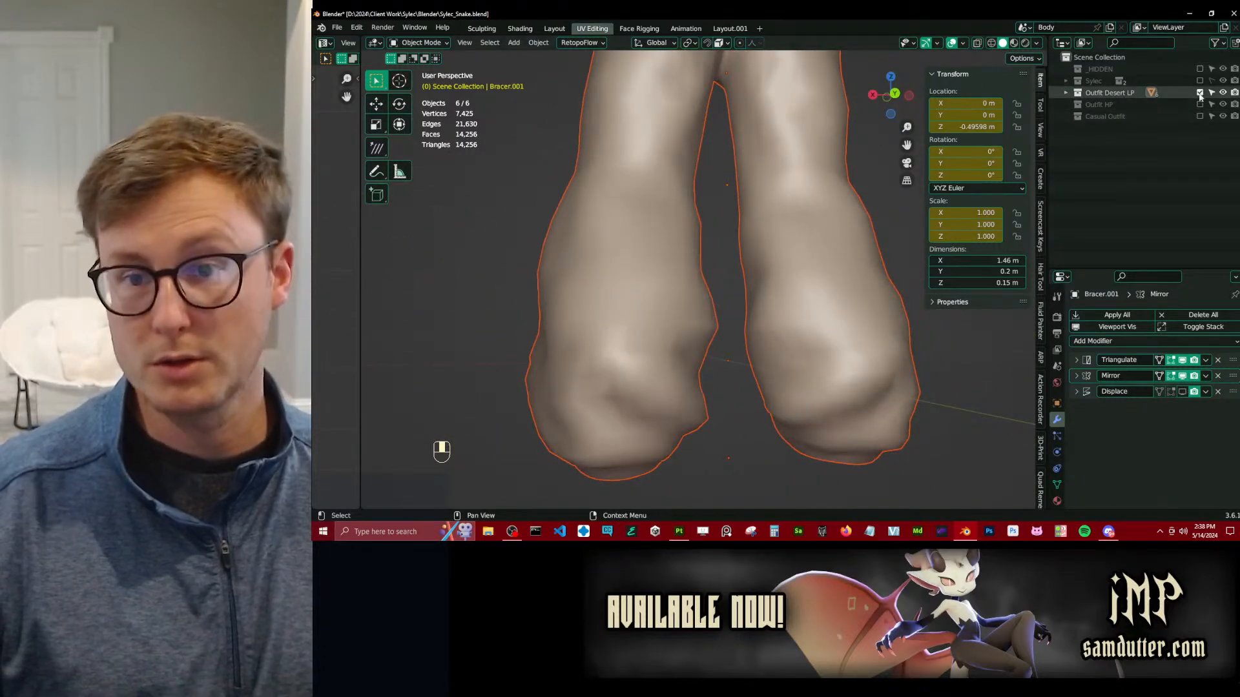
scroll(694, 224, down, 8)
middle_drag(692, 224, 743, 220)
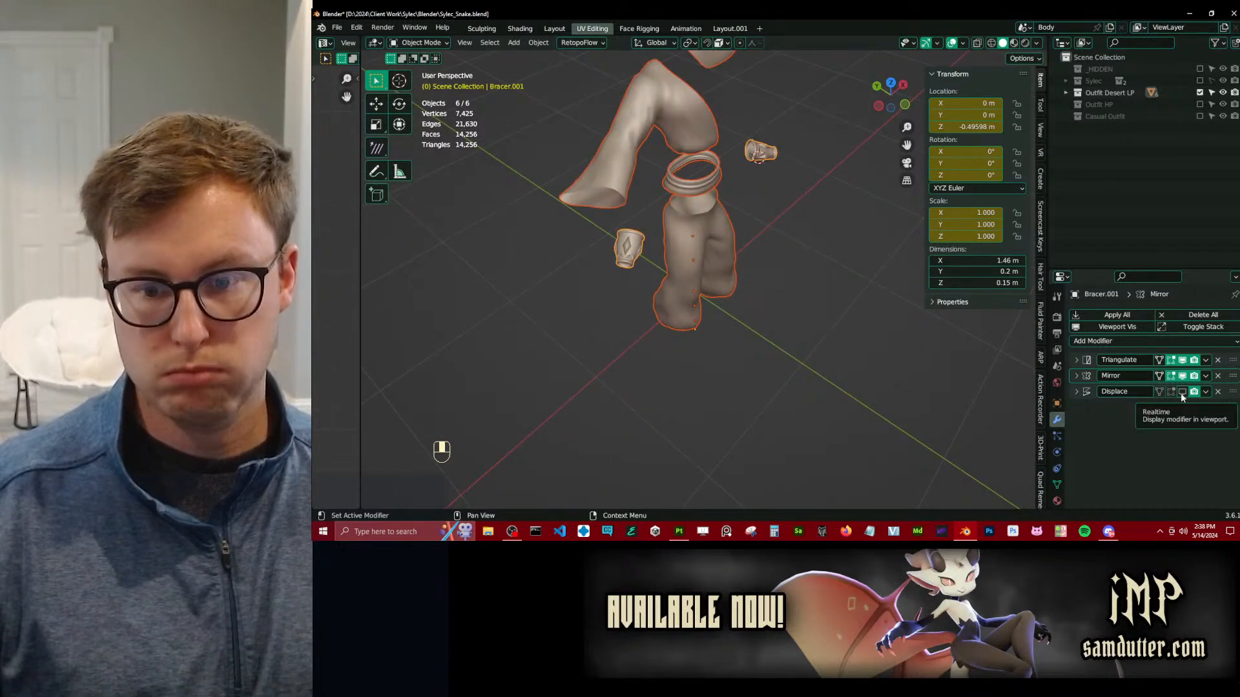
shift+middle_drag(716, 167, 720, 229)
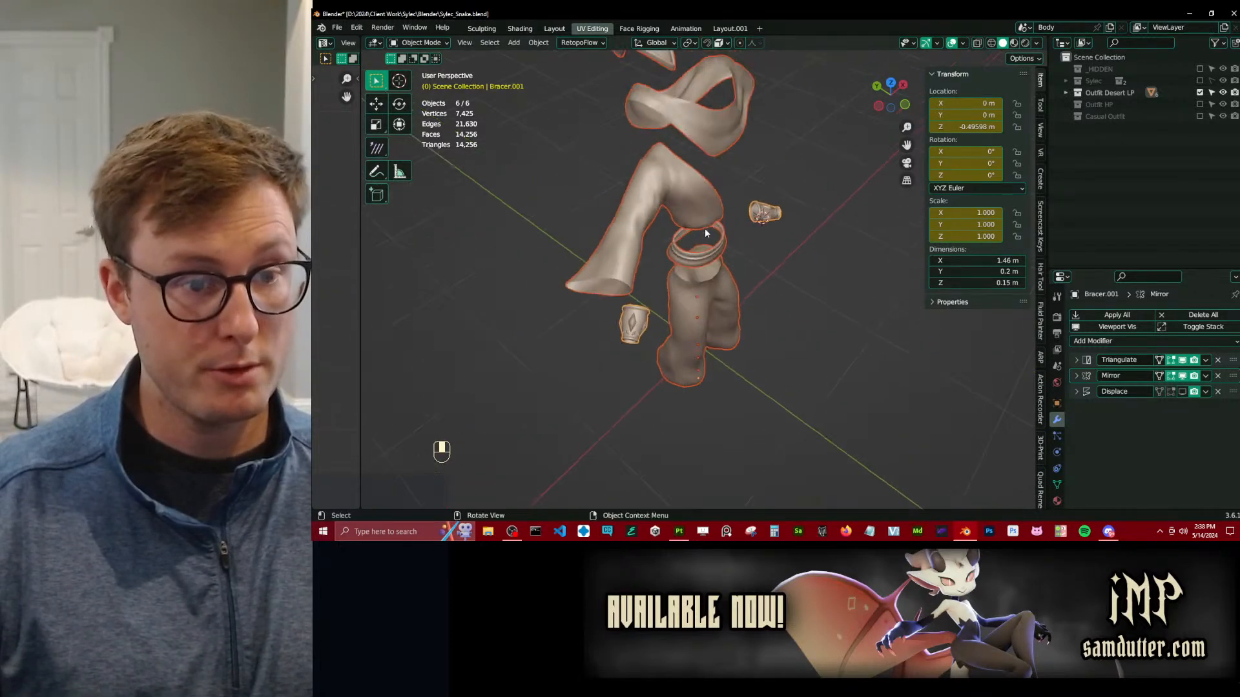
Export the selected low-poly objects over Sylec_Snake_DesertOutfit.fbx in the Desert Outfit folder, using the preset with Selected Objects and FBX Units Scale.
key(q)
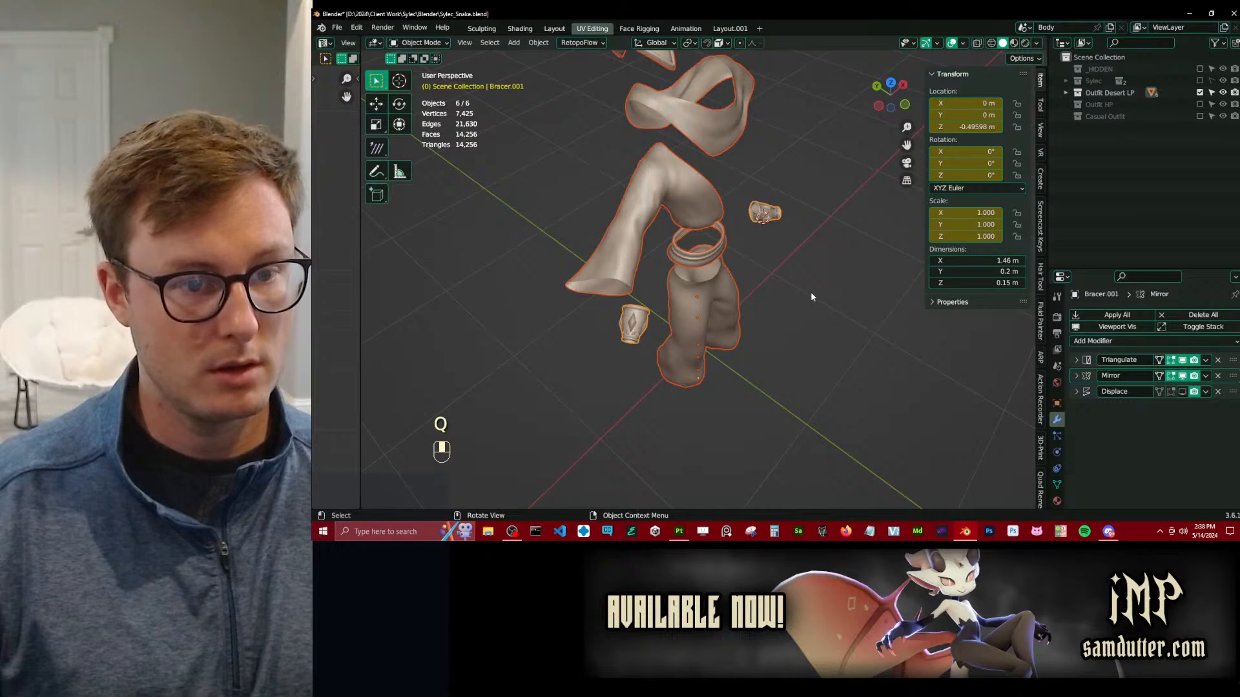
key(q)
click(775, 364)
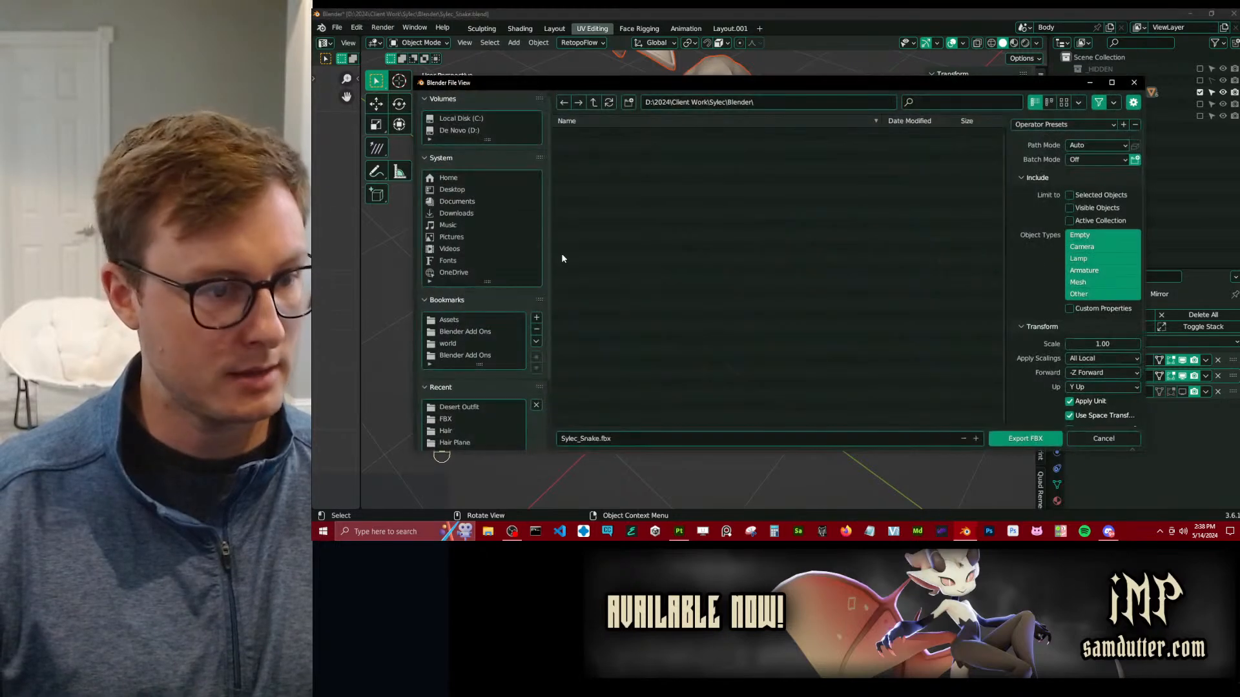
click(469, 408)
click(653, 135)
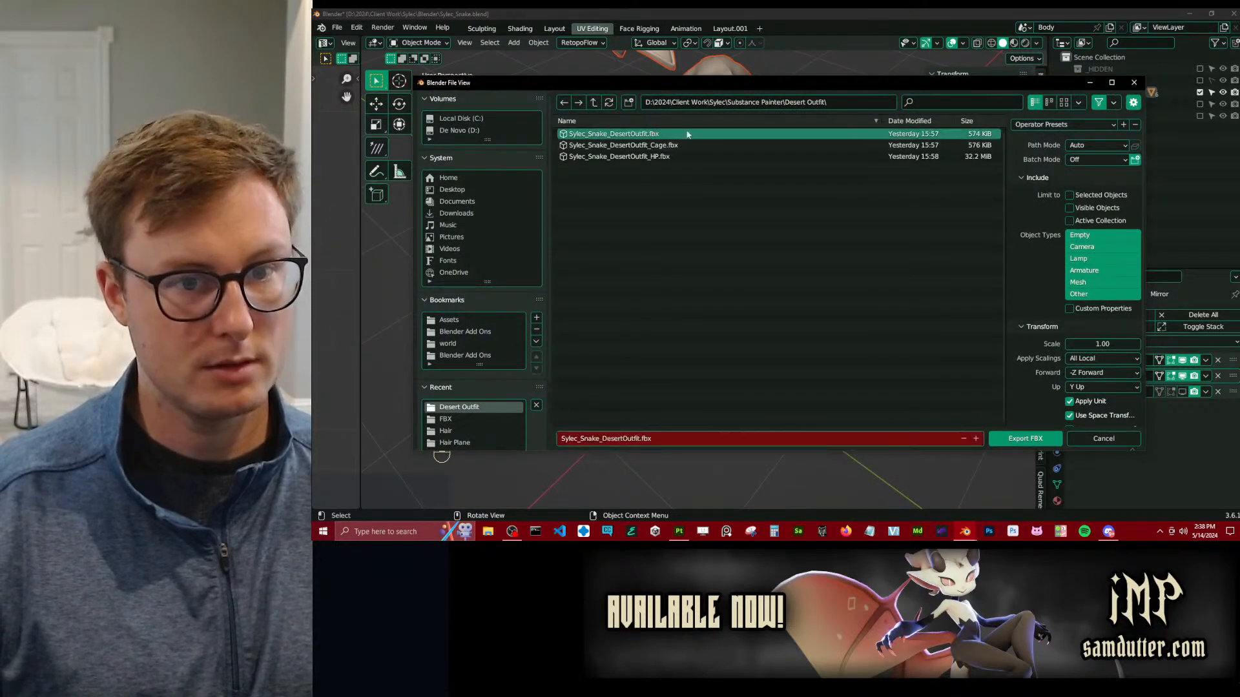
click(1095, 122)
click(1004, 166)
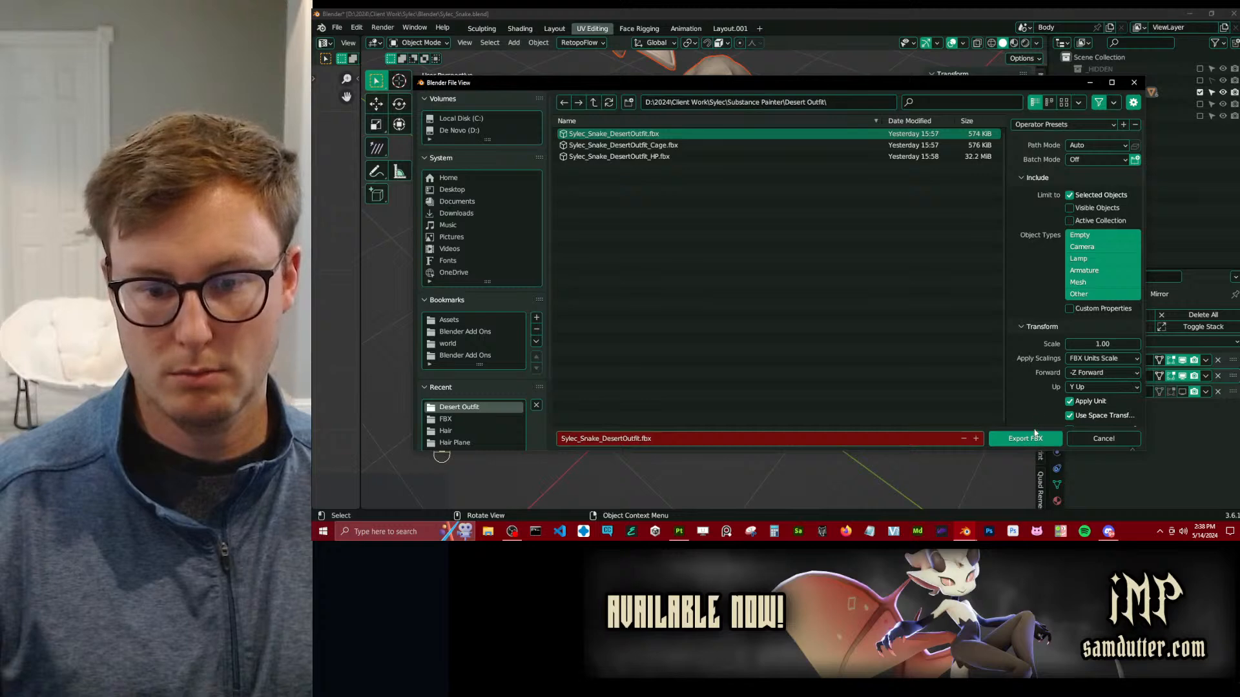
click(1029, 438)
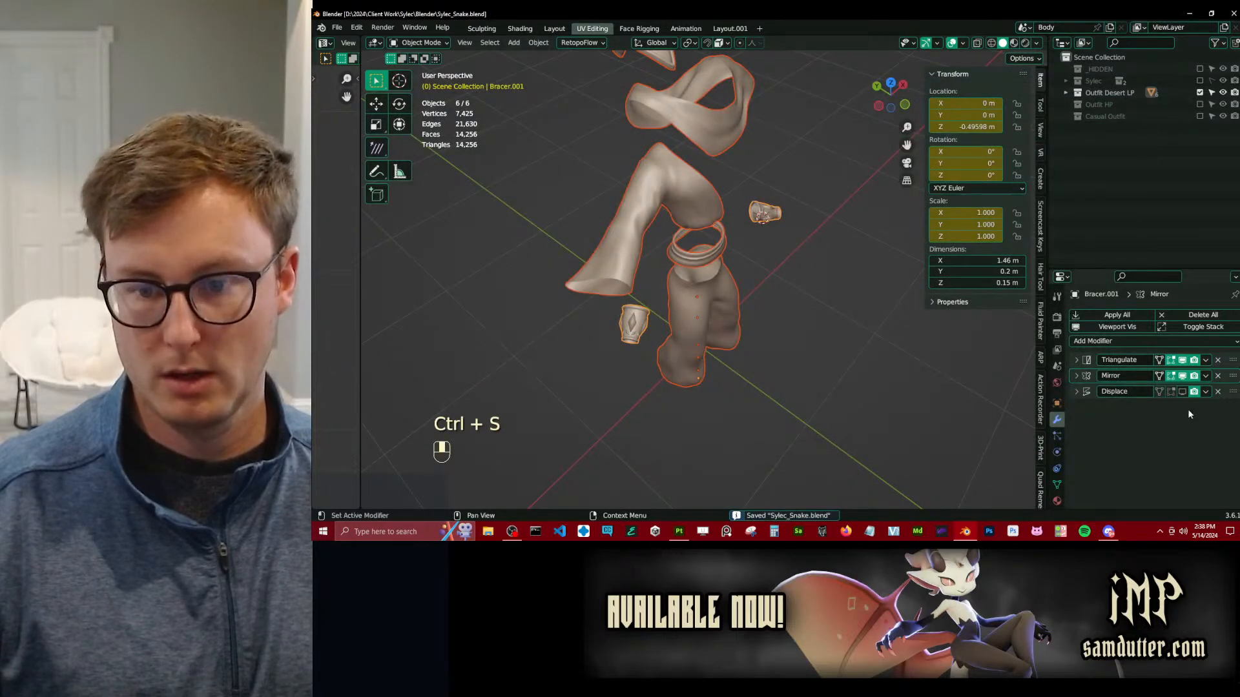
Enable the Displace modifier's viewport display on all selected objects and export them over Sylec_Snake_DesertOutfit_Cage.fbx.
right_click(1184, 392)
click(1144, 381)
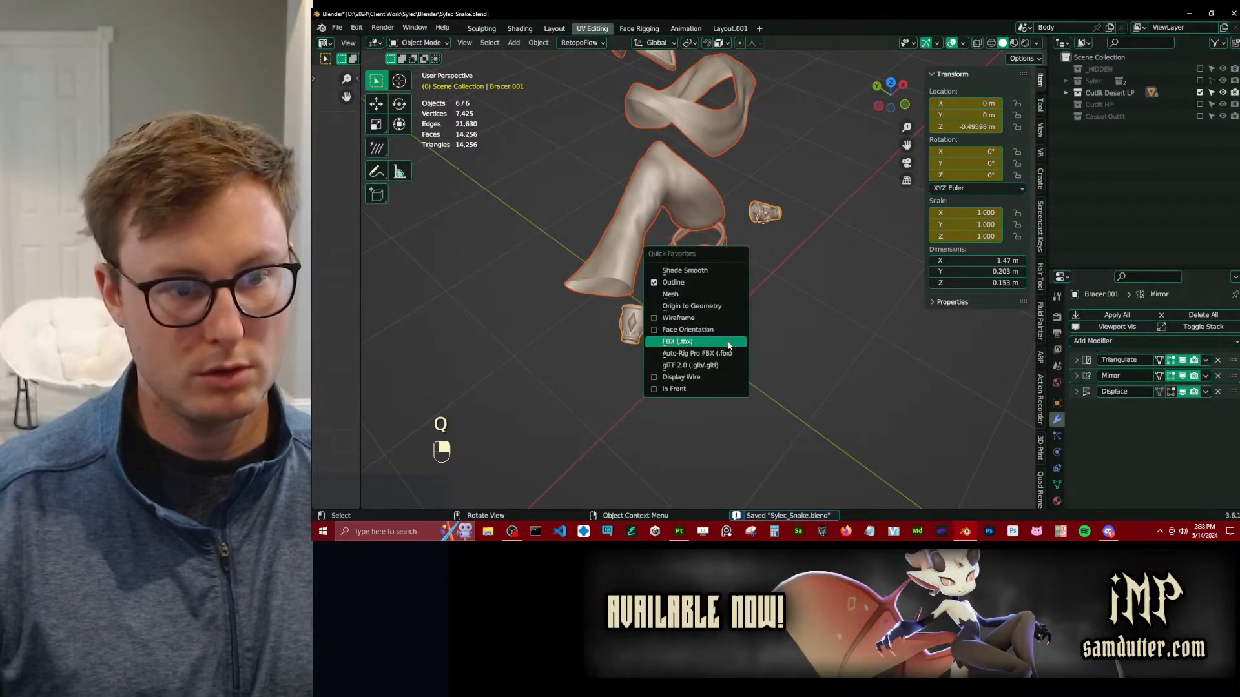
key(q)
click(719, 335)
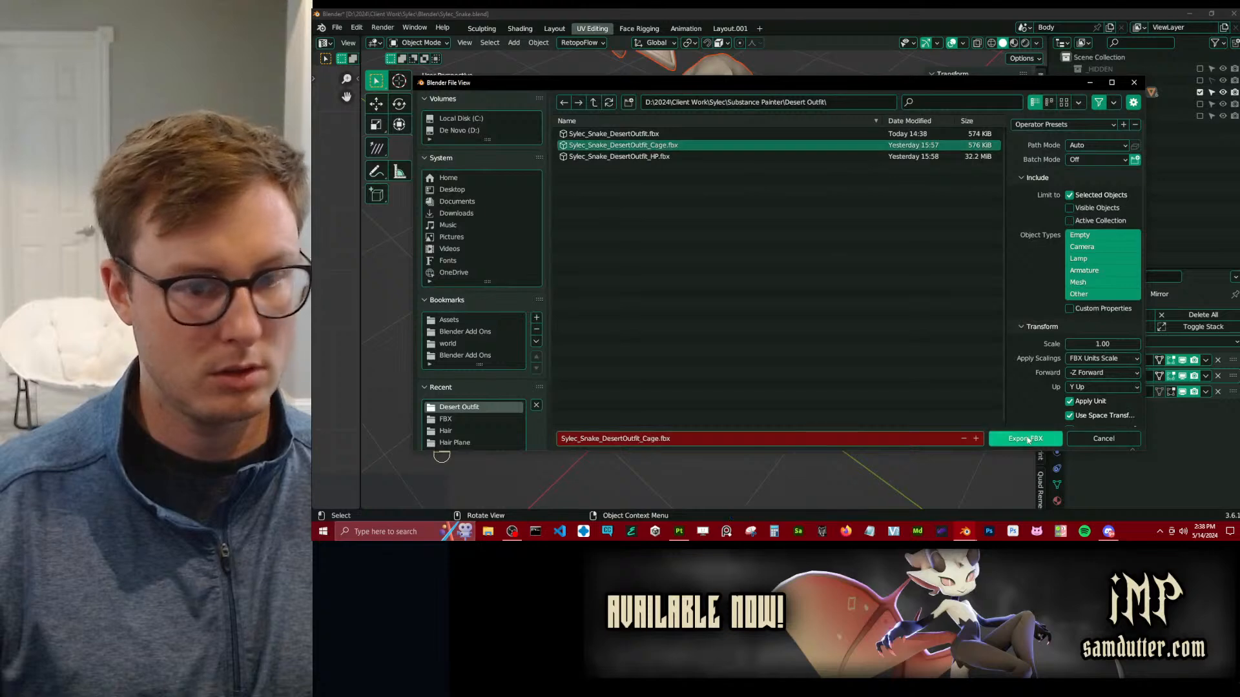
click(1024, 438)
key(ctrl+s)
Turn off the Displace modifier's viewport display on all selected low-poly objects and save the file.
click(1183, 393)
right_click(1183, 393)
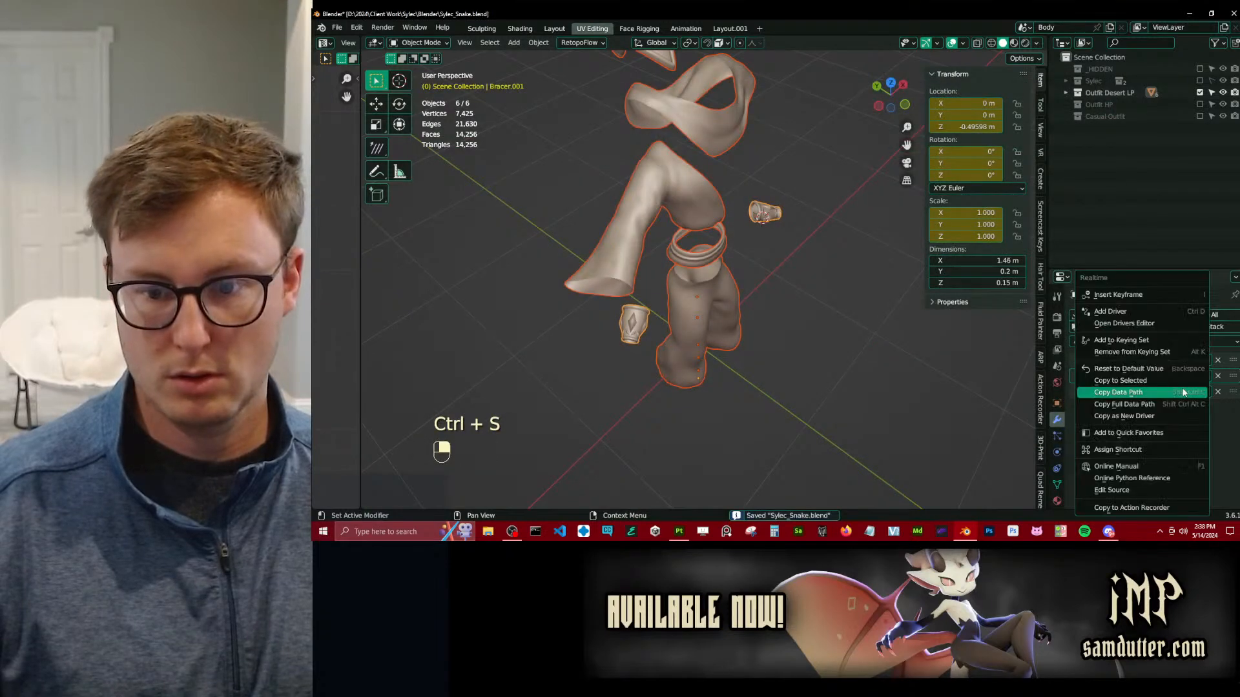
click(1143, 382)
key(ctrl+s)
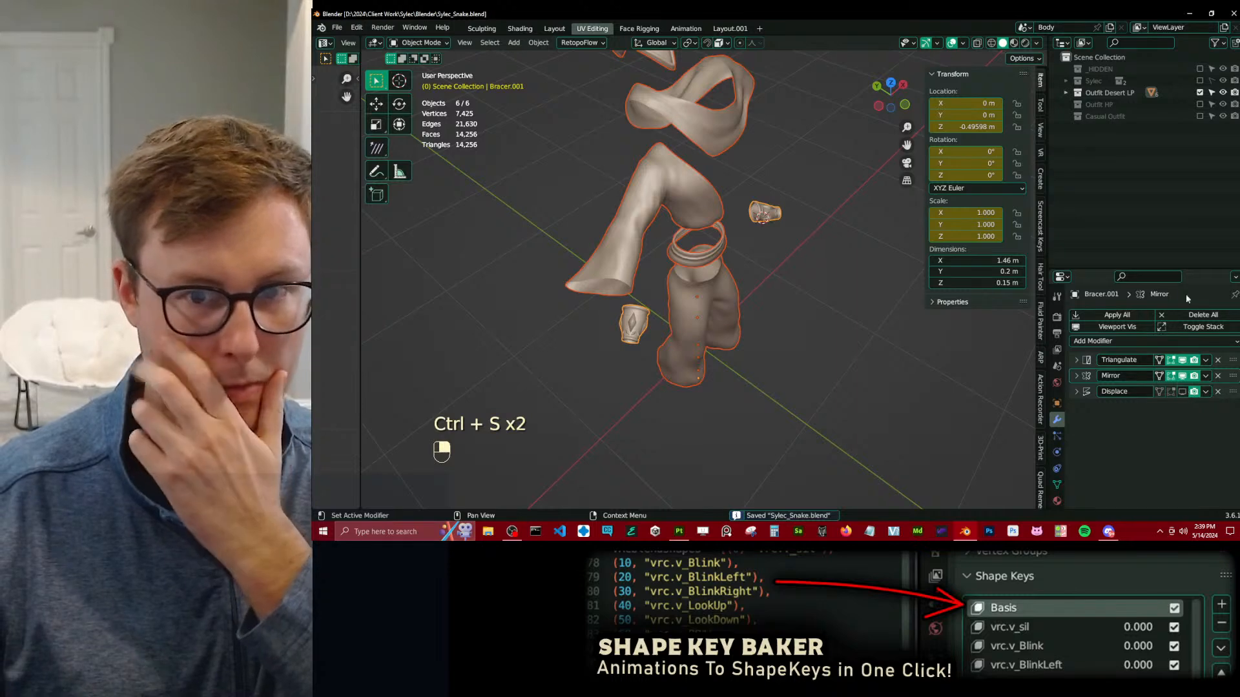
Show only the Outfit HP collection and select all of its objects.
click(1200, 104)
click(1200, 93)
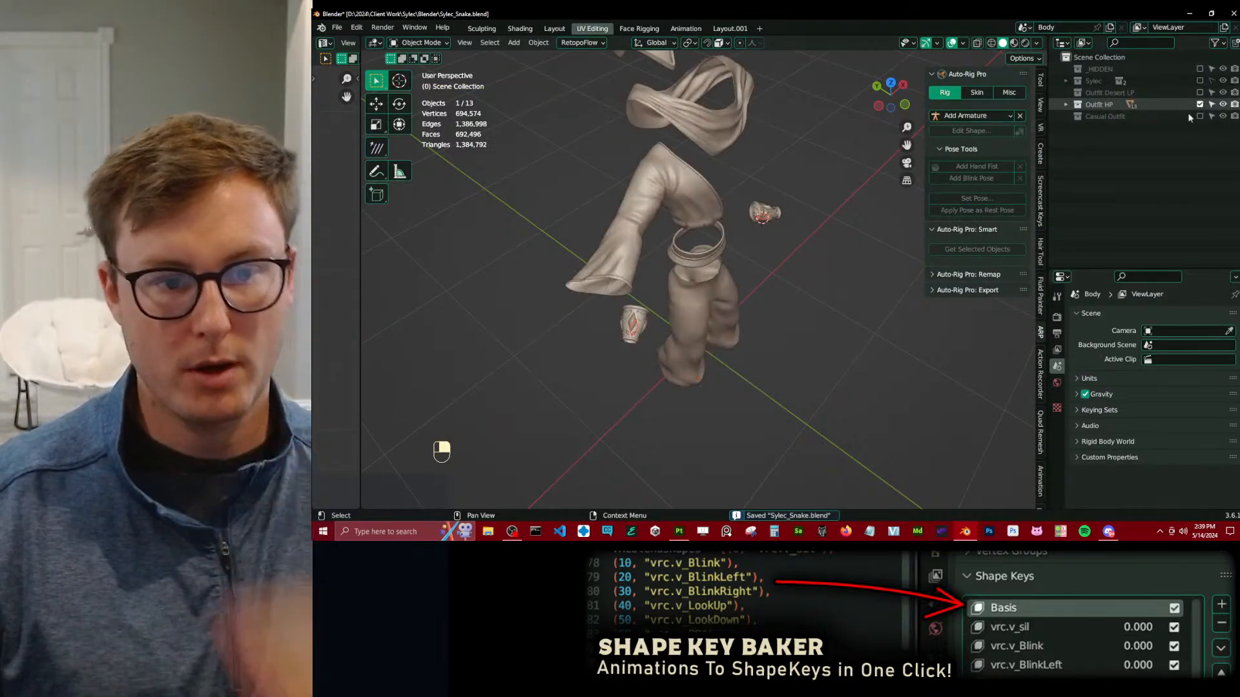
click(791, 223)
key(a)
Export the selected high-poly objects over Sylec_Snake_DesertOutfit_HP.fbx and save the Blender file.
key(q)
click(841, 309)
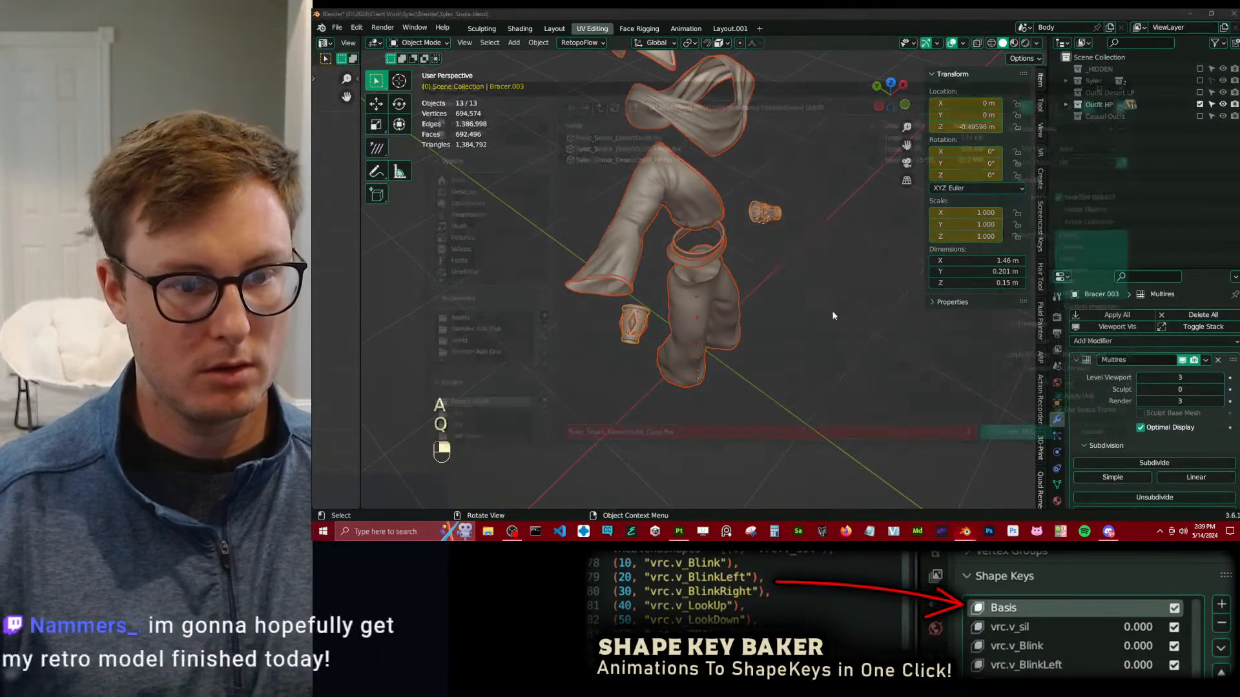
click(617, 156)
click(1018, 442)
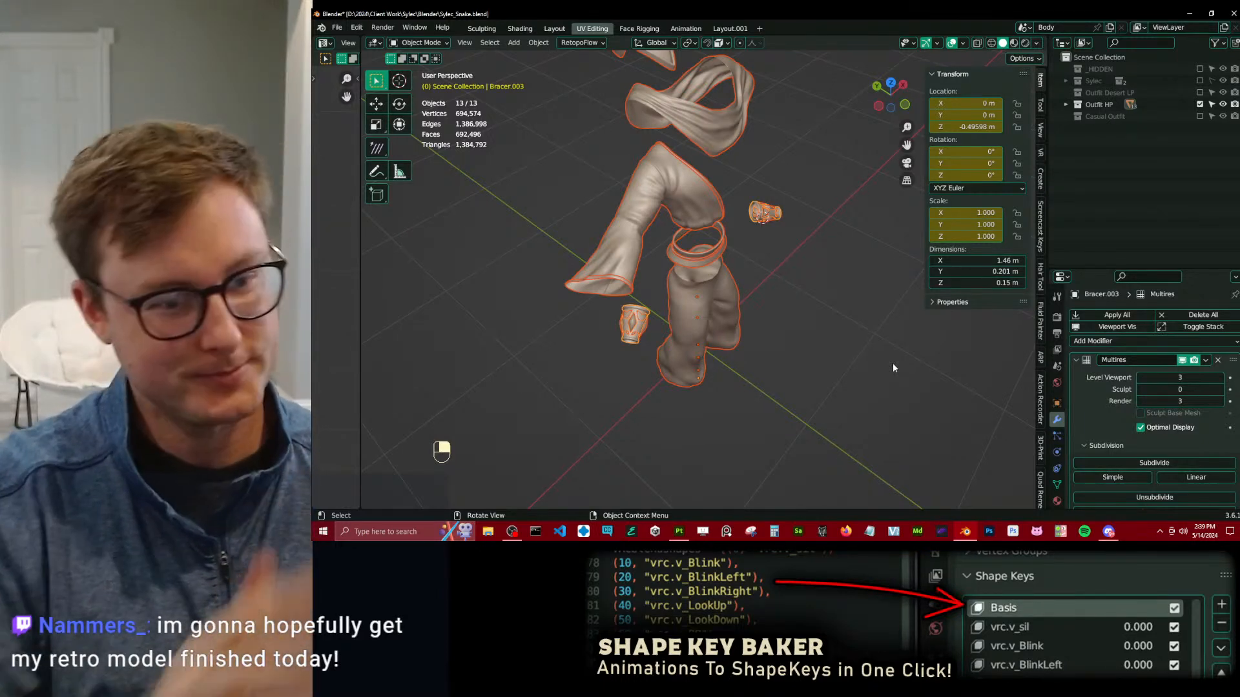
middle_drag(893, 363, 700, 494)
key(ctrl+s)
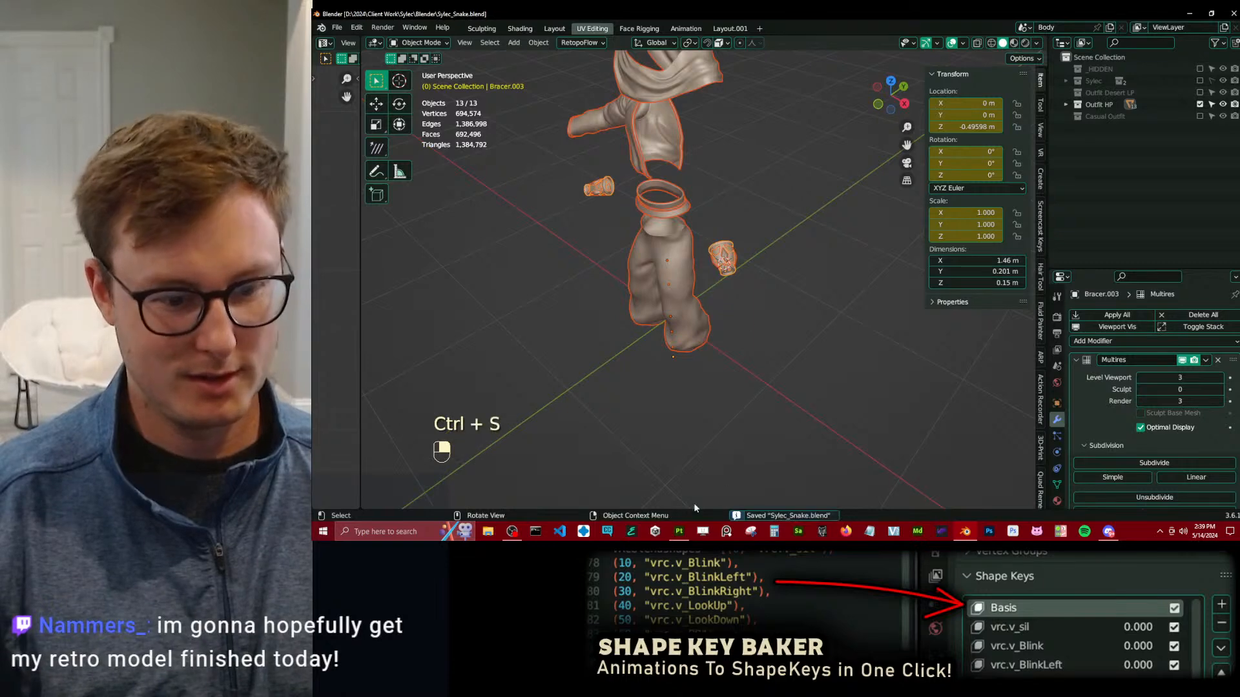
key(alt+Tab)
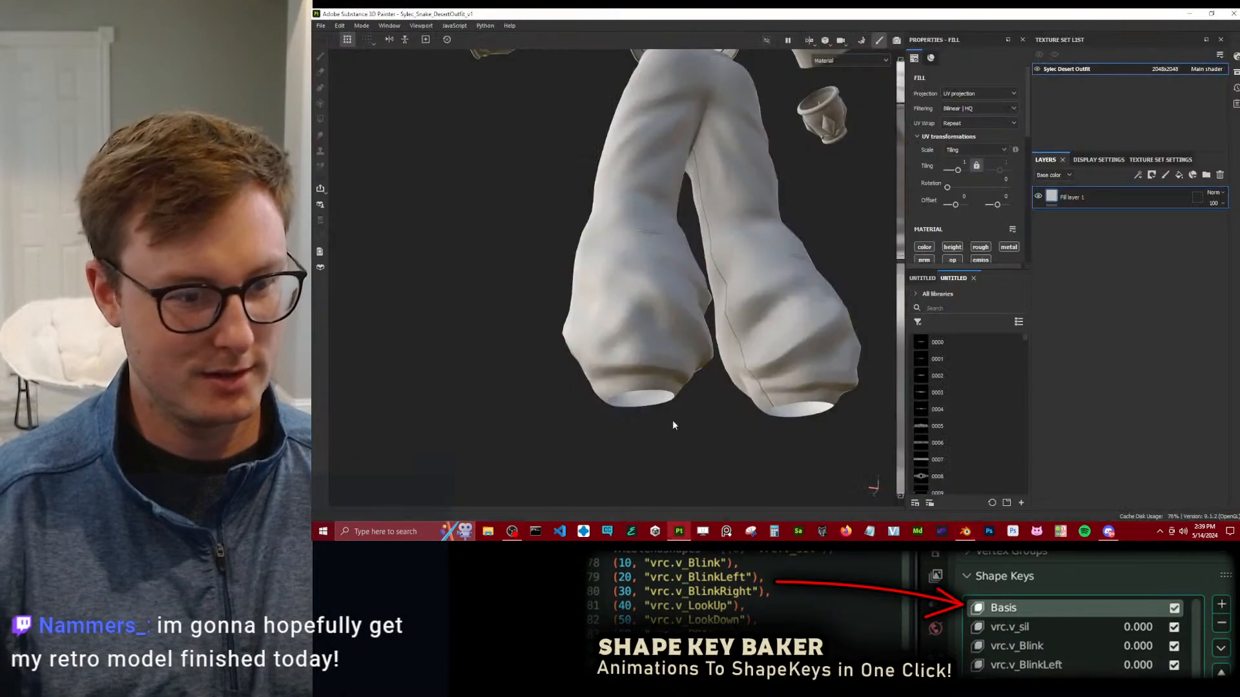
click(362, 26)
click(381, 48)
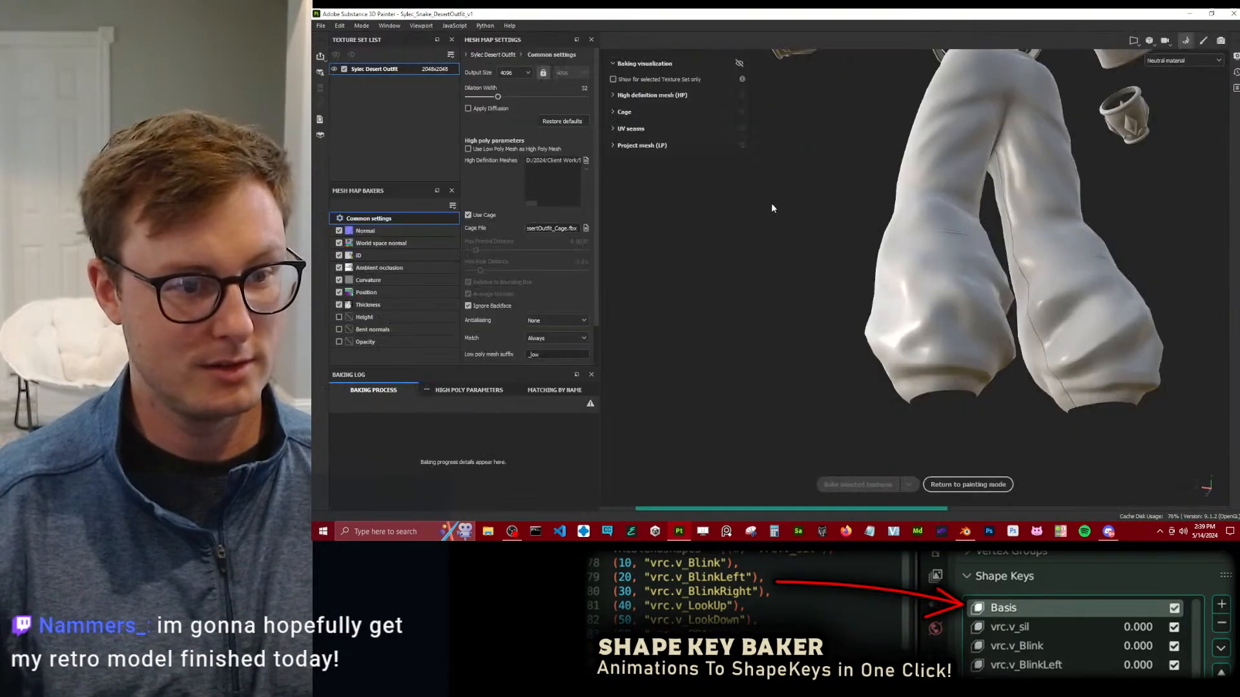
click(967, 484)
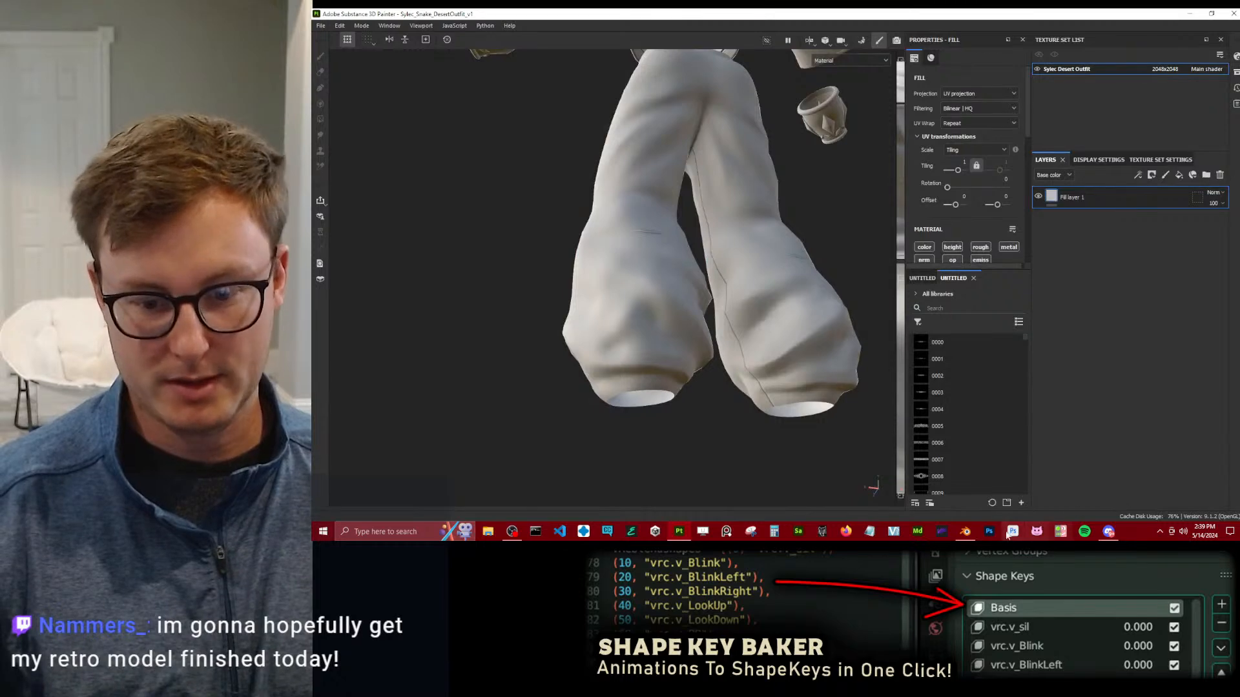
Switch to Blender and snap the pants' hem rings to the pants' origin using the 3D cursor.
click(965, 533)
scroll(664, 277, up, 6)
mouse_move(666, 278)
middle_down()
mouse_move(796, 351)
mouse_move(769, 247)
mouse_move(739, 355)
mouse_move(757, 342)
mouse_move(765, 294)
mouse_move(801, 295)
middle_up()
click(738, 359)
scroll(768, 359, down, 4)
click(801, 296)
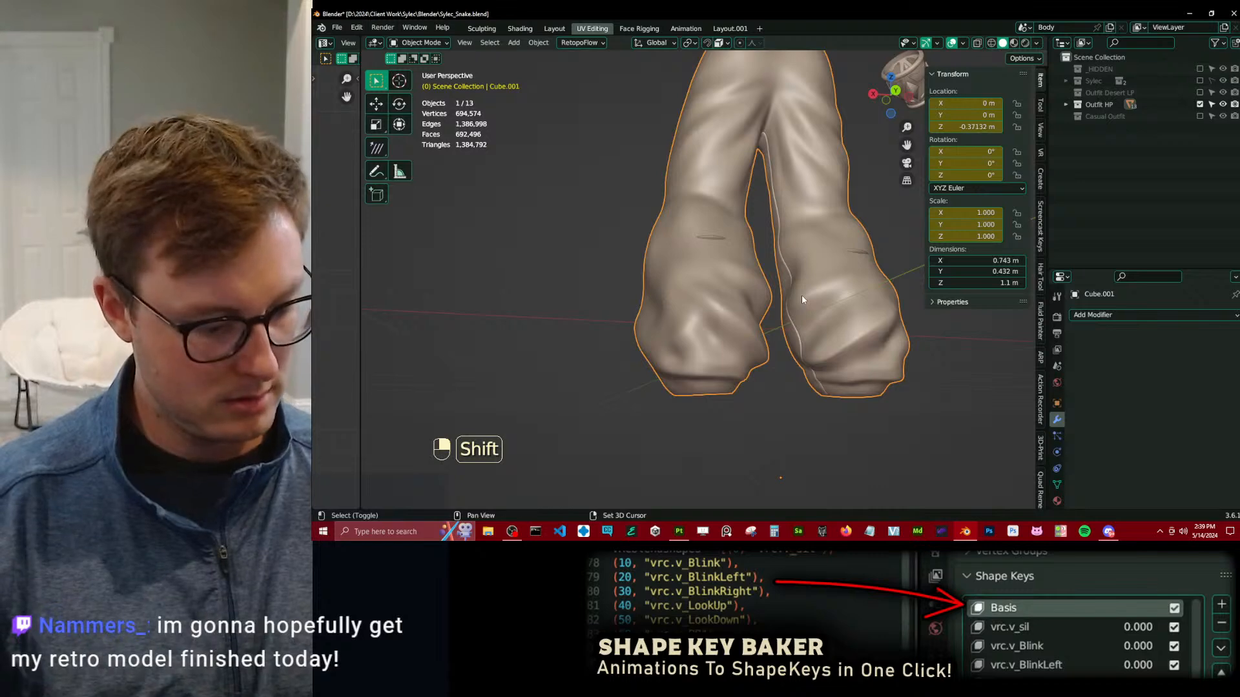
key(shift+s)
click(802, 348)
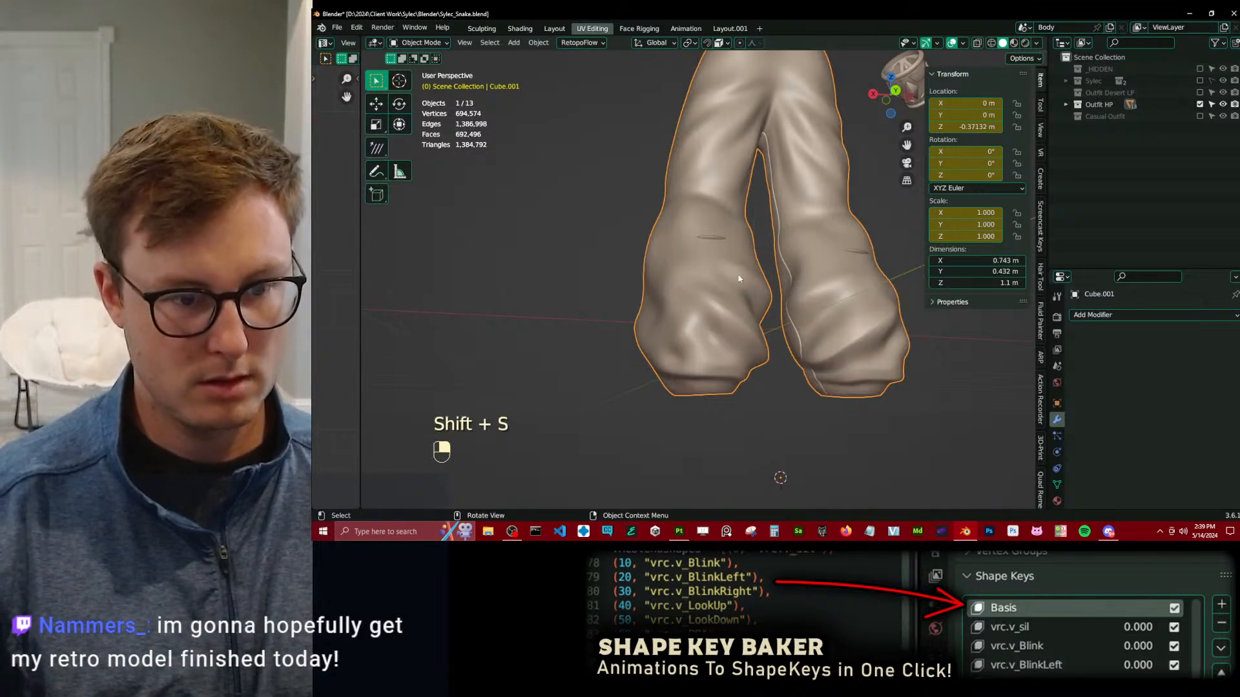
click(720, 233)
key(shift+s)
click(777, 203)
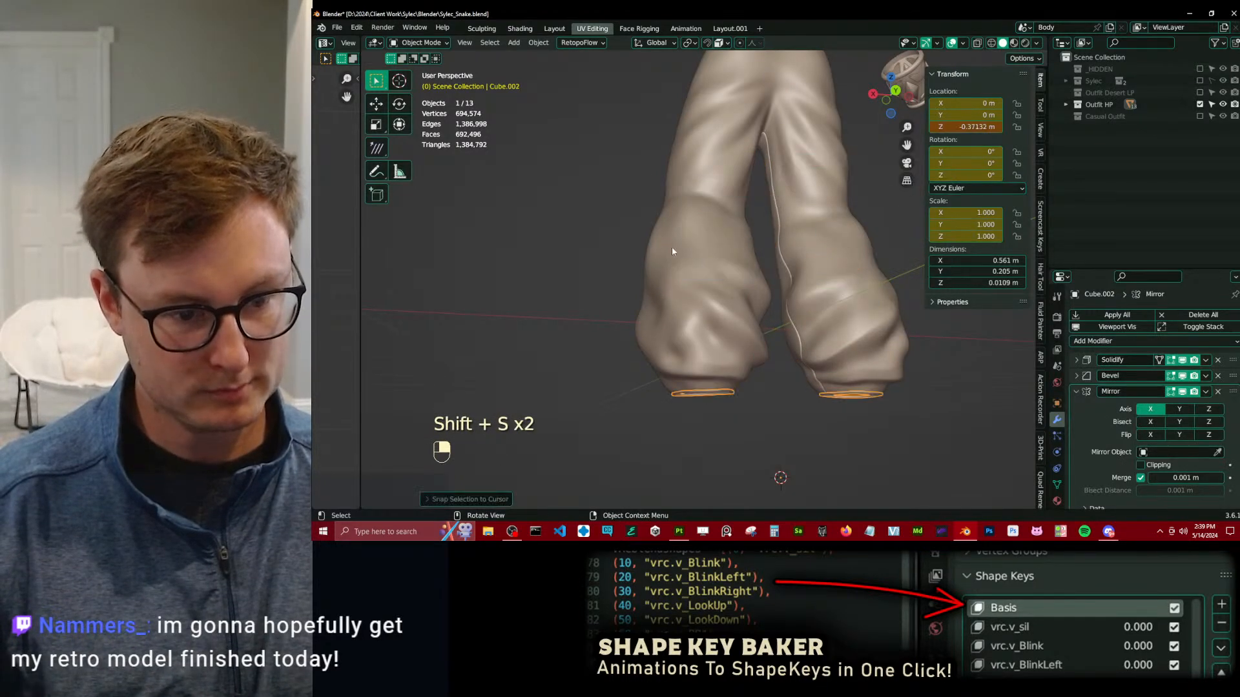
Select all high-poly objects, export them over Sylec_Snake_DesertOutfit_HP.fbx and save the Blender file.
middle_drag(678, 244, 701, 248)
scroll(624, 300, down, 4)
middle_drag(624, 301, 751, 349)
key(a)
key(q)
click(750, 348)
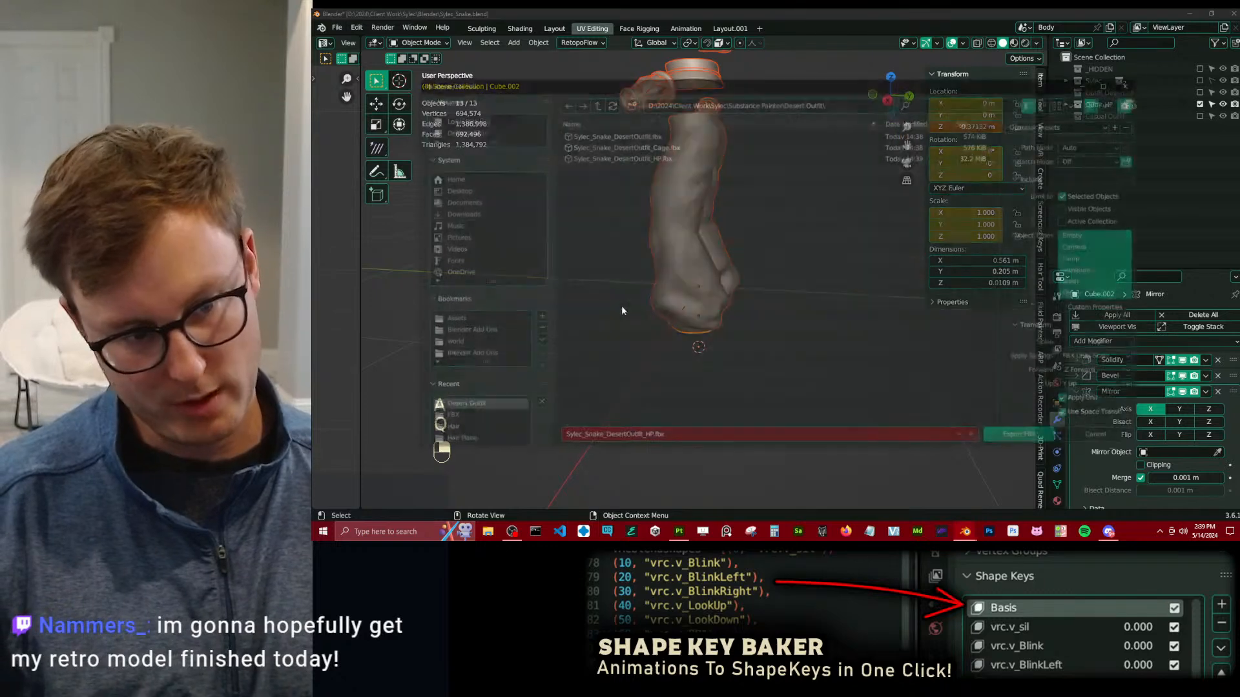
click(989, 437)
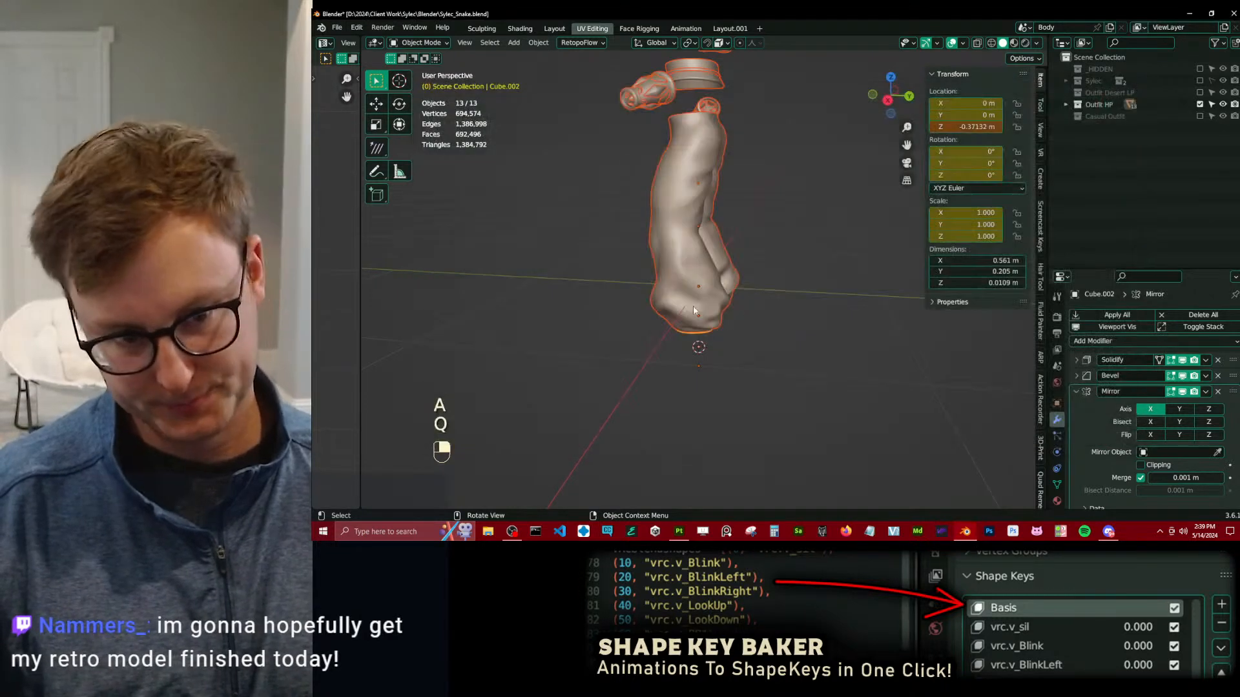
middle_drag(563, 304, 733, 275)
key(ctrl+s)
Switch to Substance 3D Painter and open the mesh map baking mode.
click(679, 531)
click(379, 26)
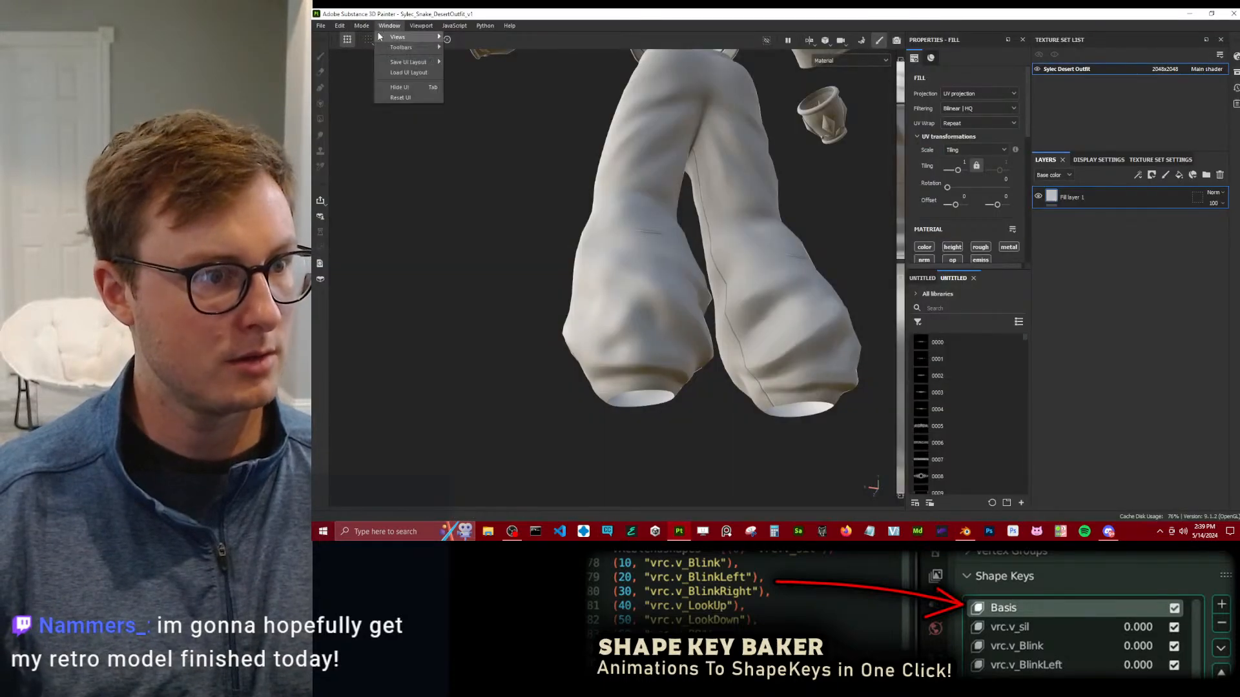
mouse_move(361, 27)
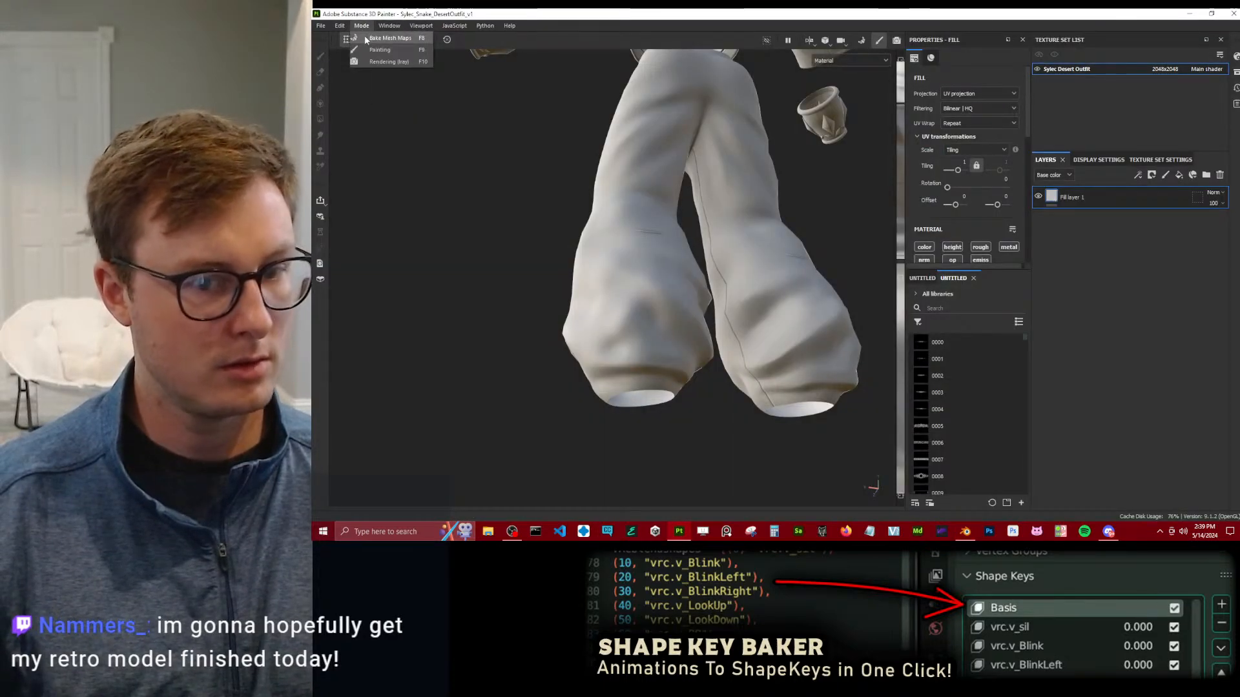
click(387, 38)
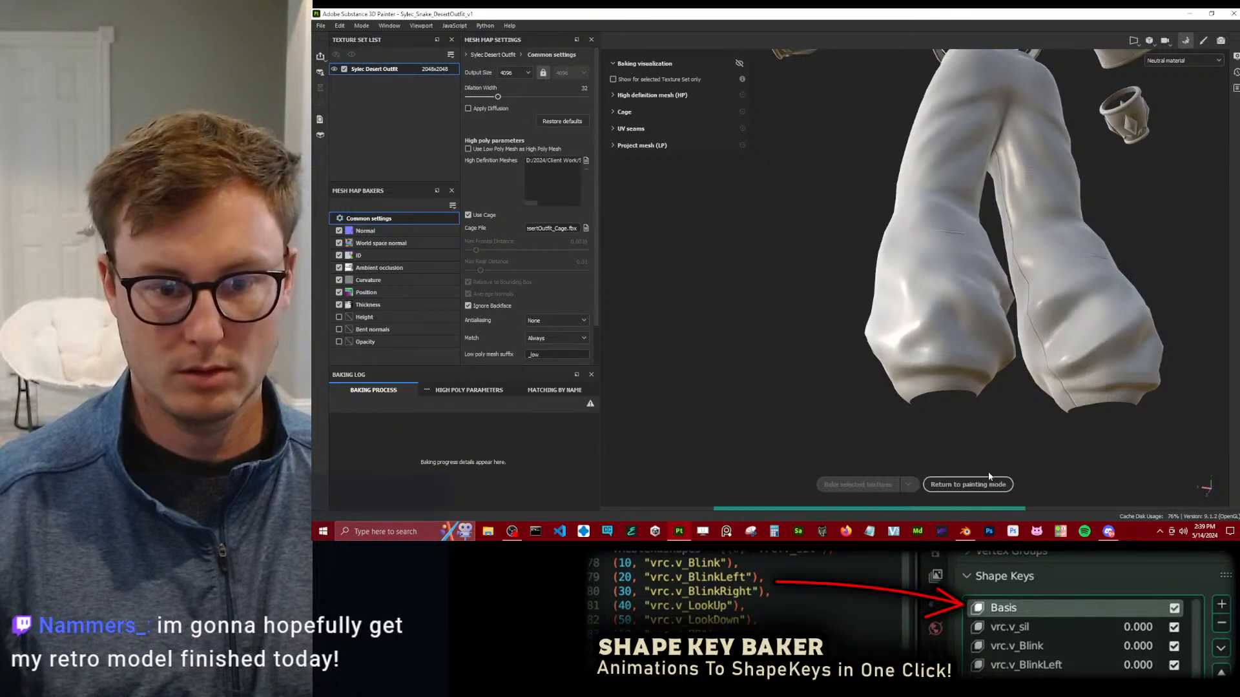
Switch to Blender, insert Location, Rotation & Scale keyframes on all high-poly objects and save the file.
key(alt+Tab)
mouse_move(736, 326)
middle_down()
mouse_move(584, 293)
mouse_move(507, 307)
middle_up()
scroll(645, 319, up, 4)
key(alt+Tab)
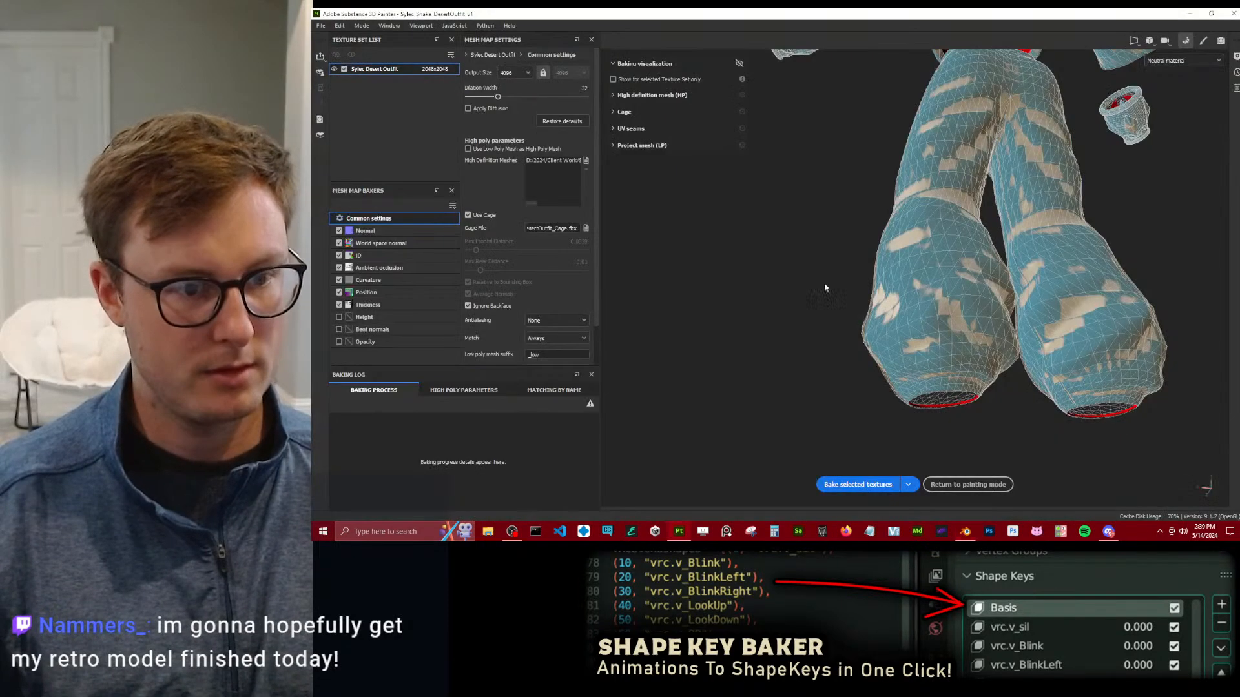
key(alt+Tab)
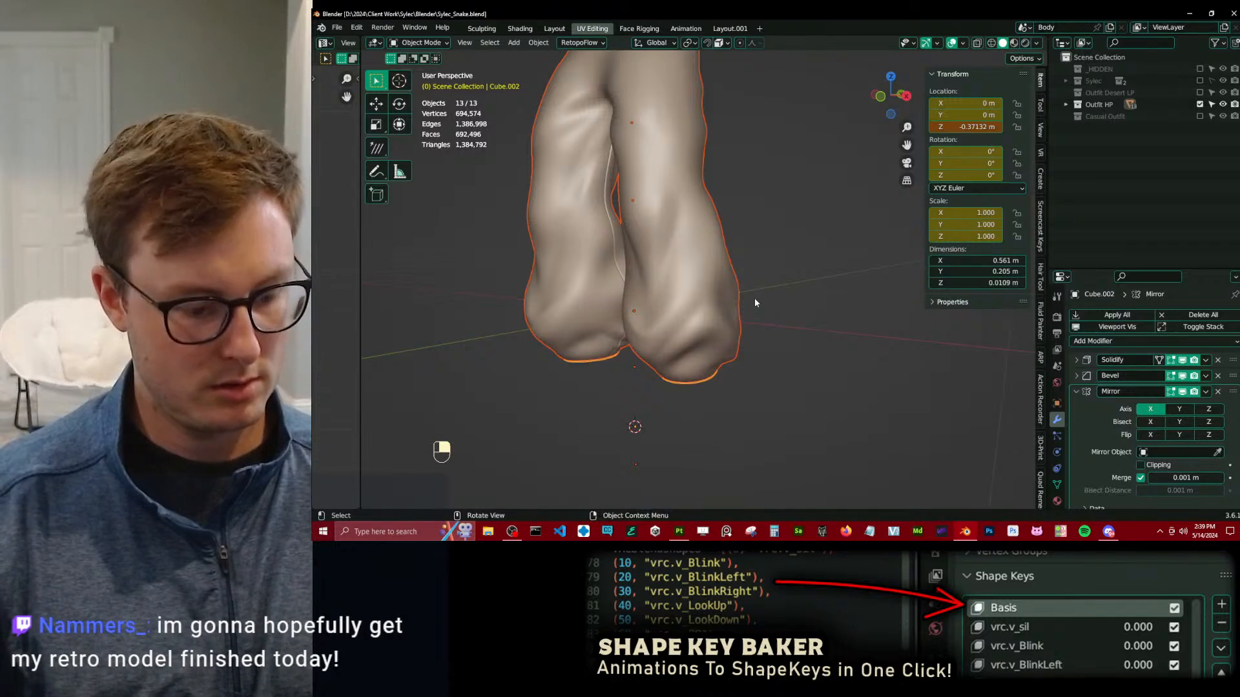
middle_drag(755, 305, 741, 302)
key(i)
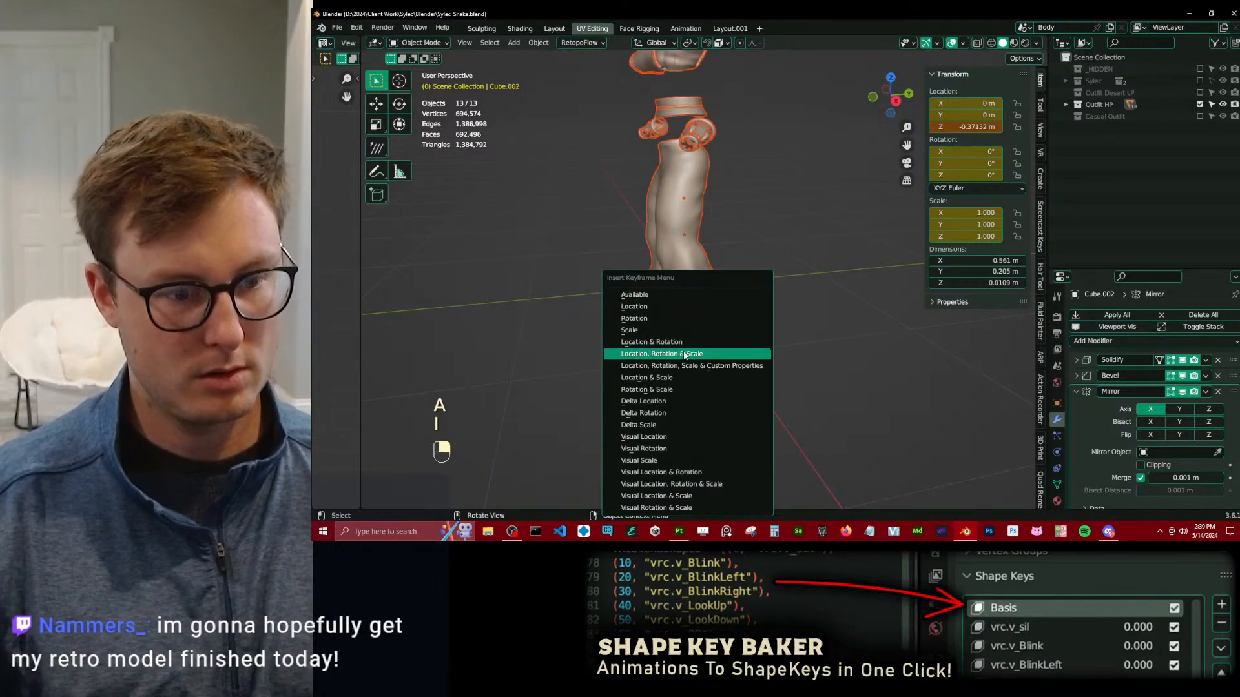
click(703, 354)
key(ctrl+s)
Switch to Substance 3D Painter, bake the desert outfit's selected textures and return to painting mode.
key(alt+Tab)
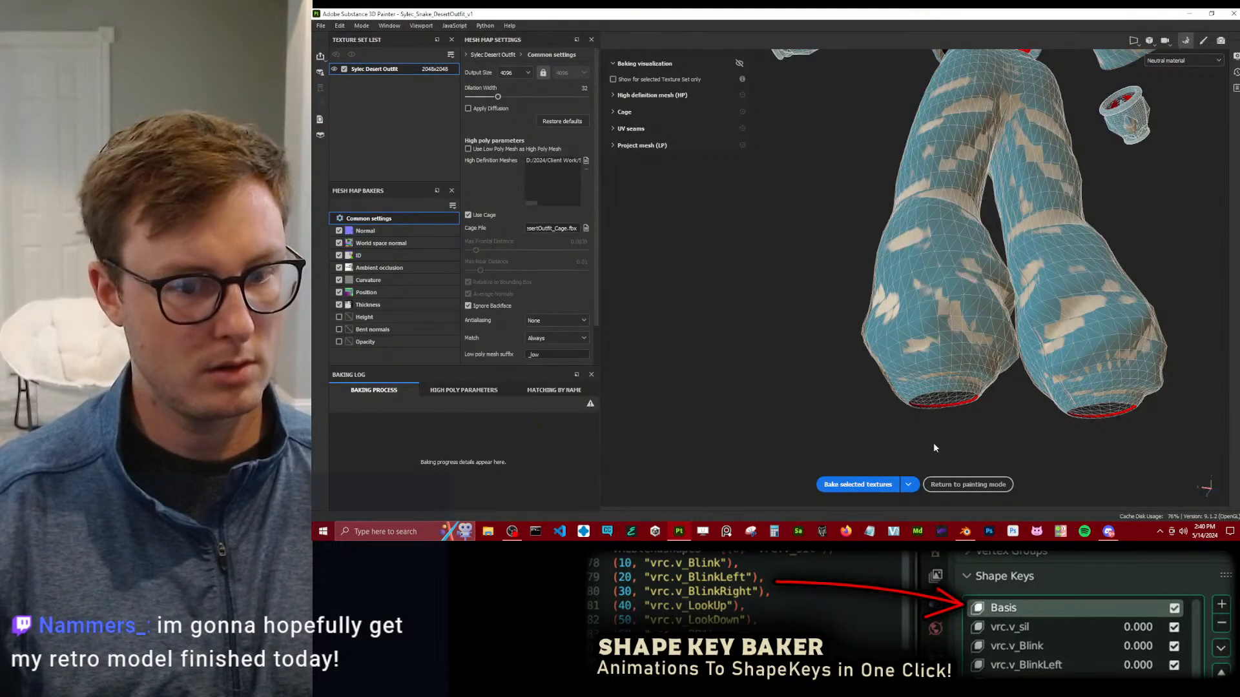
click(870, 486)
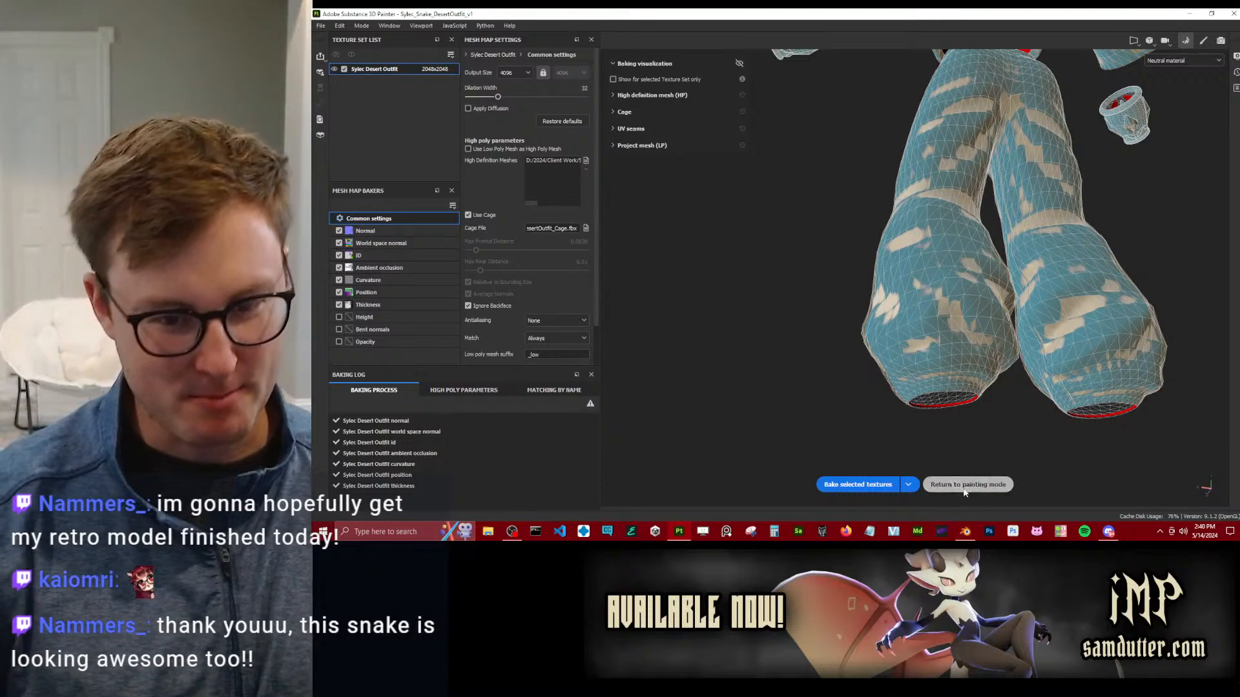
click(963, 489)
Inspect the baked pants and the diamond studs around the bracer for baking errors.
alt+right_drag(691, 251, 559, 291)
mouse_move(560, 292)
alt+mouse_down()
mouse_move(677, 251)
mouse_move(707, 204)
alt+mouse_up()
alt+middle_drag(707, 204, 767, 343)
alt+drag(767, 347, 640, 227)
alt+drag(835, 370, 711, 301)
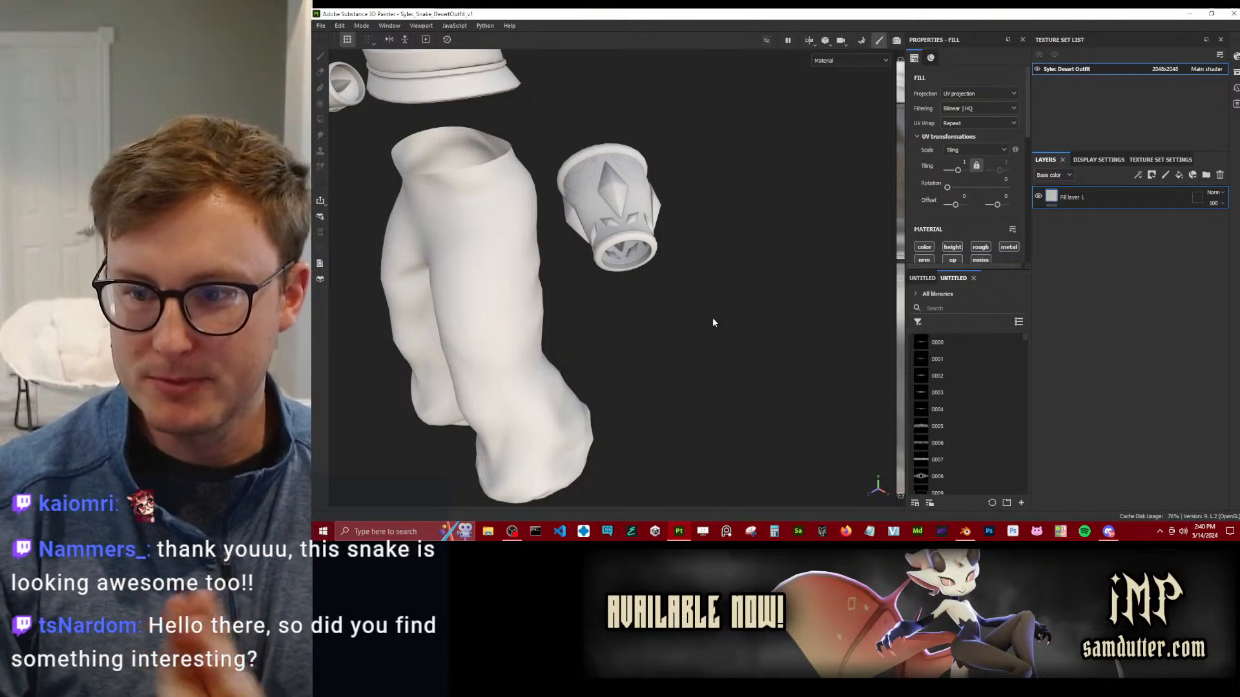
mouse_move(670, 347)
alt+mouse_down()
mouse_move(689, 172)
mouse_move(658, 243)
mouse_move(679, 158)
mouse_move(637, 84)
mouse_move(700, 208)
mouse_move(764, 258)
mouse_move(534, 379)
mouse_move(487, 421)
alt+mouse_up()
mouse_move(653, 319)
alt+mouse_down()
mouse_move(661, 108)
mouse_move(626, 307)
alt+mouse_up()
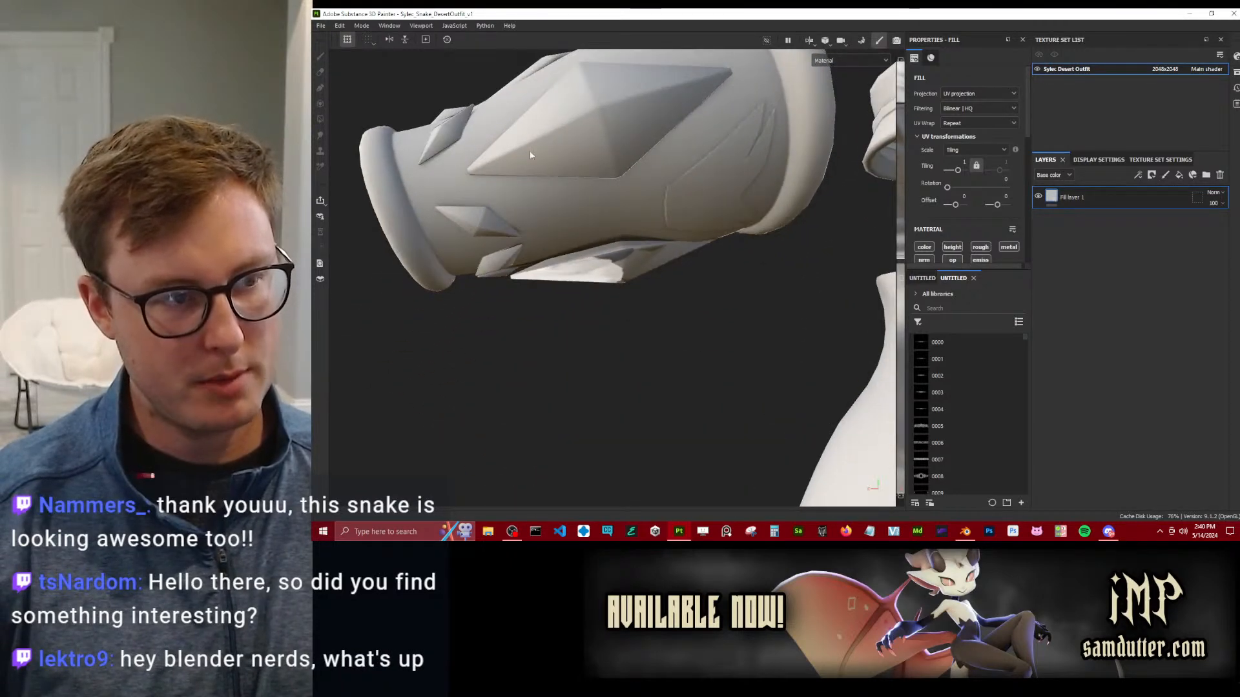
Compare the studs on the bracer's underside with the cage in baking mode.
click(362, 26)
click(378, 56)
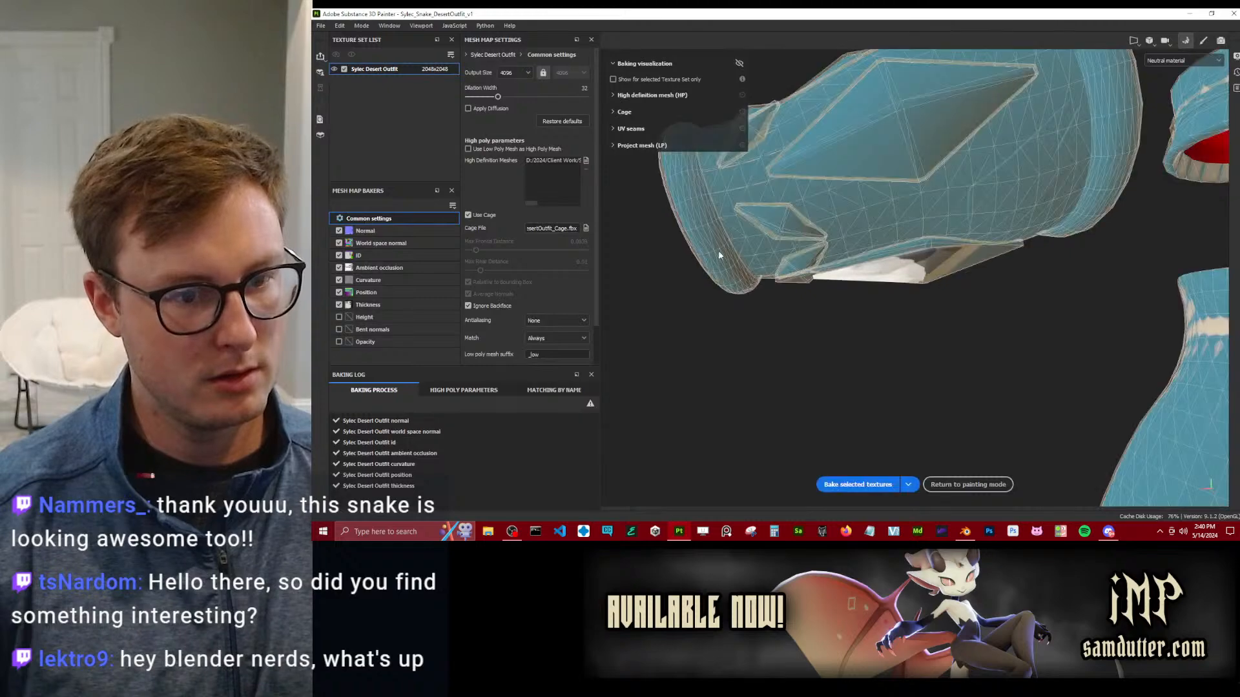
mouse_move(852, 284)
alt+mouse_down()
mouse_move(879, 210)
mouse_move(880, 123)
mouse_move(853, 297)
alt+mouse_up()
scroll(894, 289, up, 3)
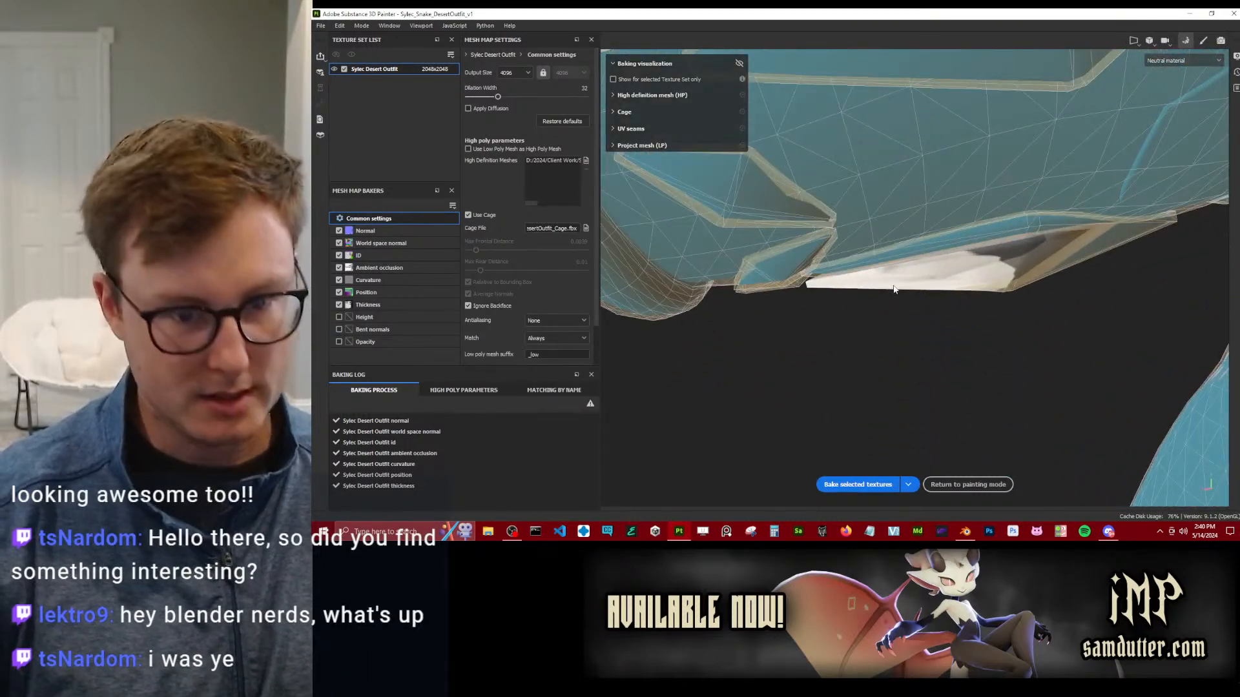
key(F9)
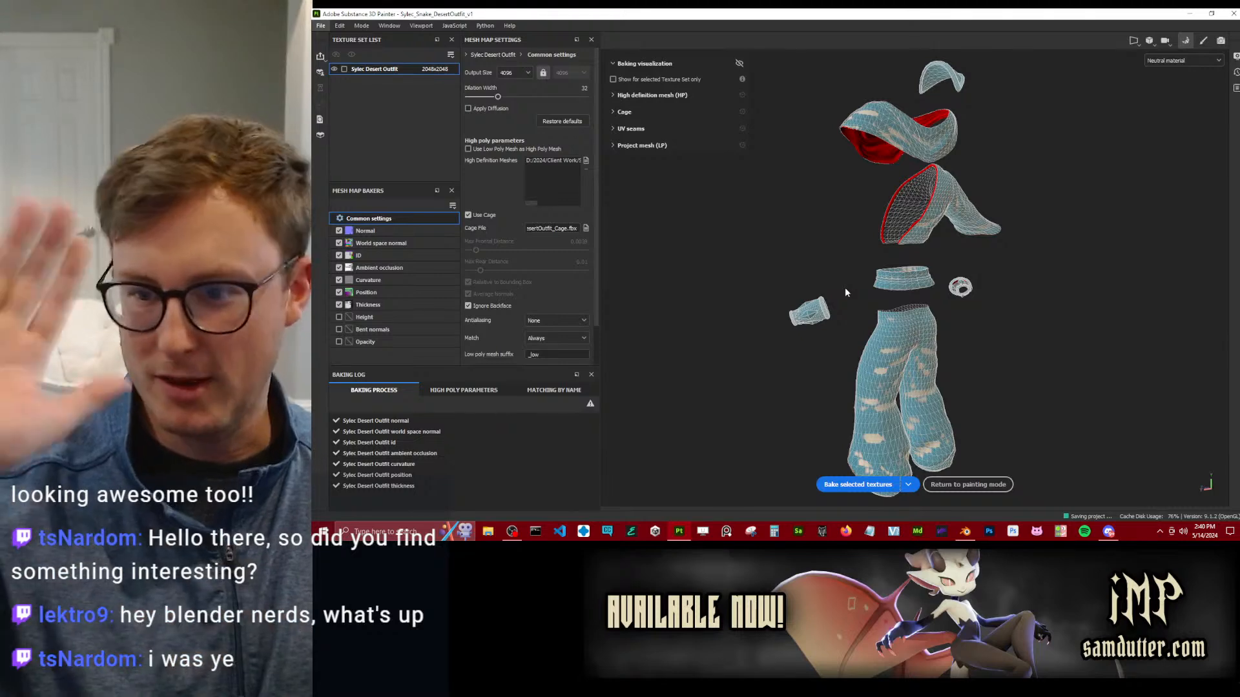
Check the bracer's studs against the cage, rebake the desert outfit's selected textures and return to painting mode.
alt+right_drag(845, 288, 825, 463)
alt+drag(824, 463, 916, 277)
alt+right_drag(916, 277, 820, 416)
alt+drag(820, 418, 869, 467)
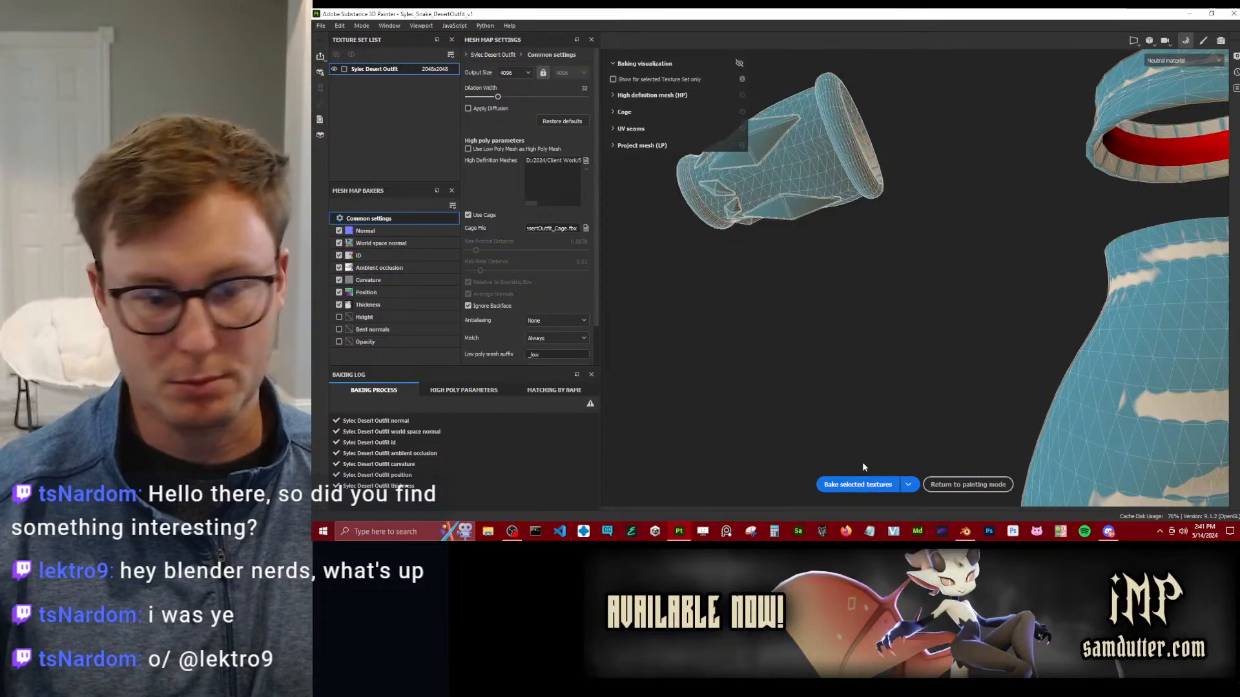
click(858, 484)
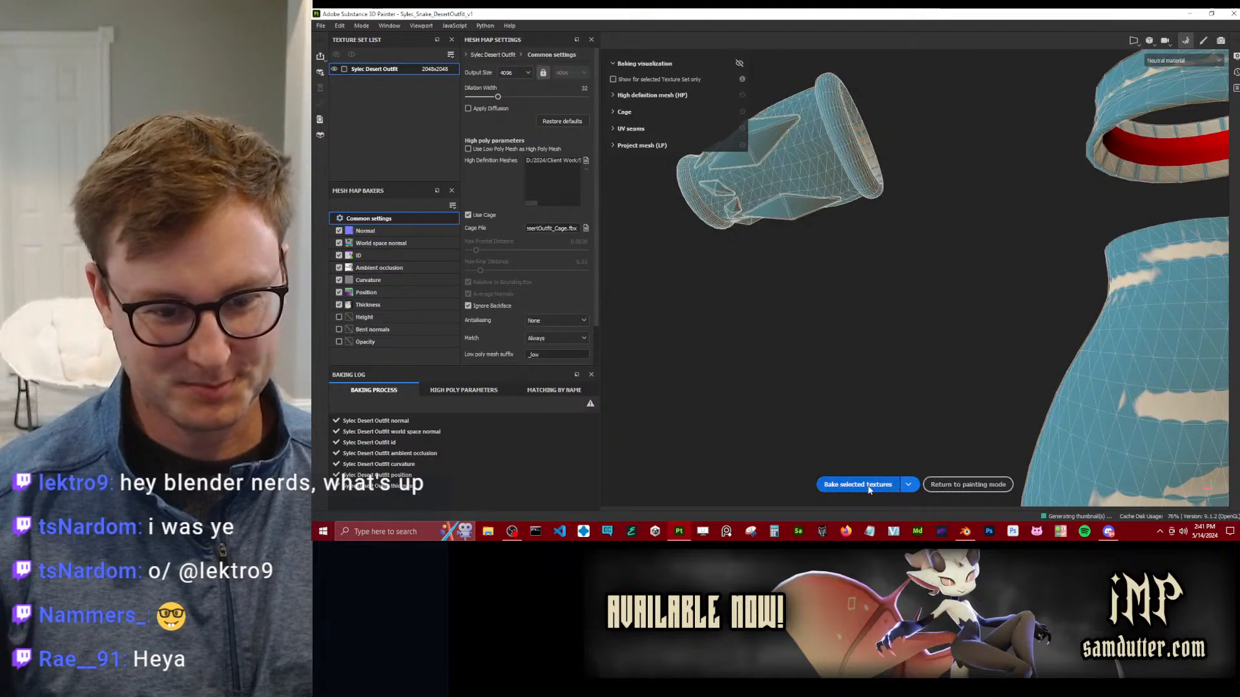
click(865, 485)
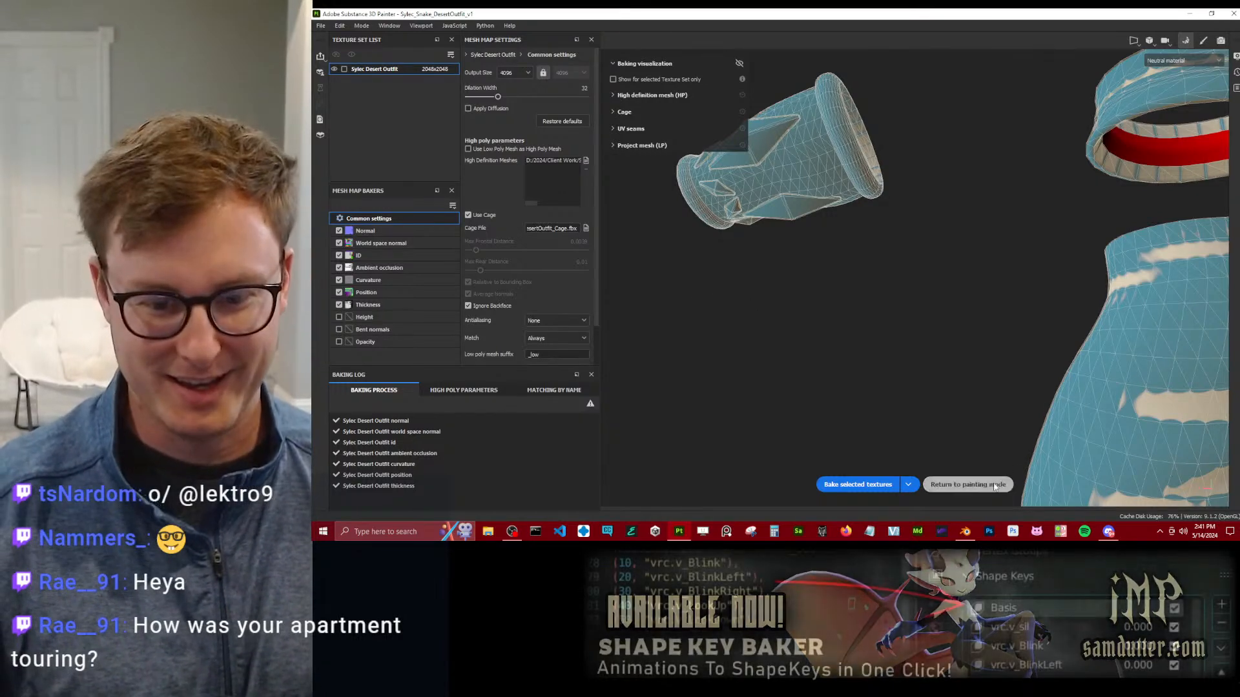
click(967, 484)
Examine the rebaked bracer, belt and jacket, including the seam under the sleeve.
alt+drag(613, 288, 764, 354)
alt+middle_drag(679, 203, 711, 254)
alt+drag(711, 254, 554, 254)
scroll(694, 288, down, 6)
alt+middle_drag(553, 254, 620, 265)
alt+drag(619, 265, 808, 226)
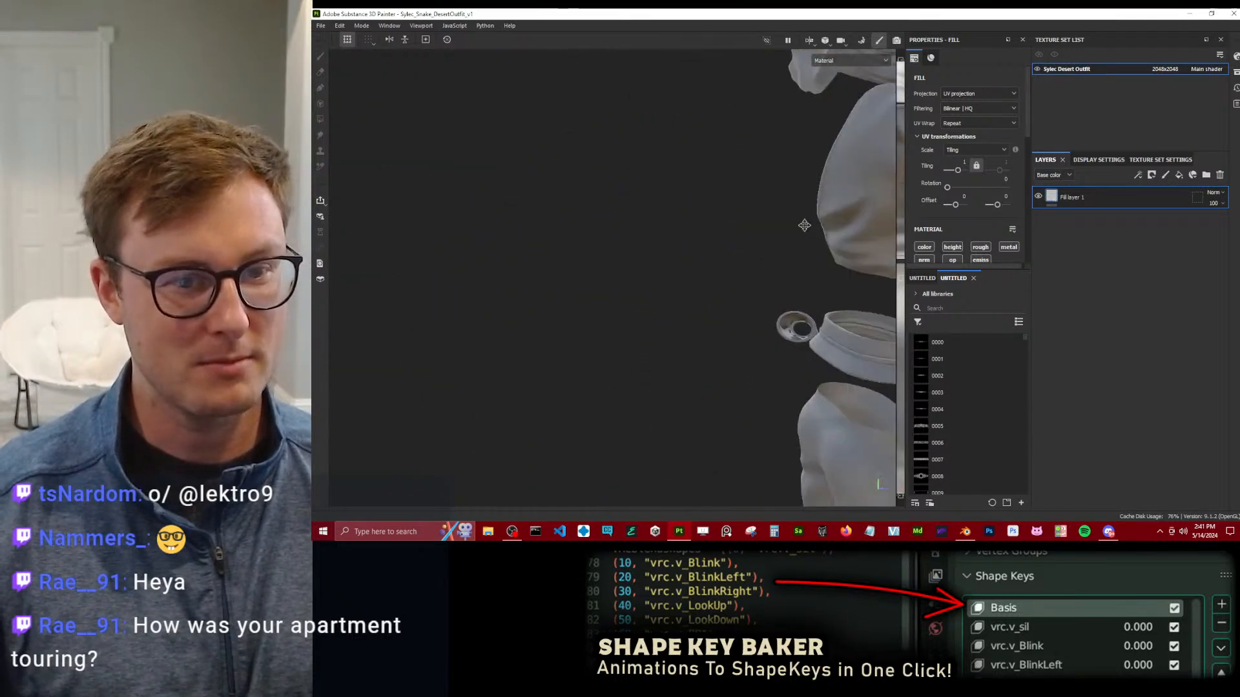
alt+middle_drag(807, 226, 710, 249)
scroll(711, 248, up, 3)
alt+drag(710, 249, 607, 278)
scroll(611, 279, up, 7)
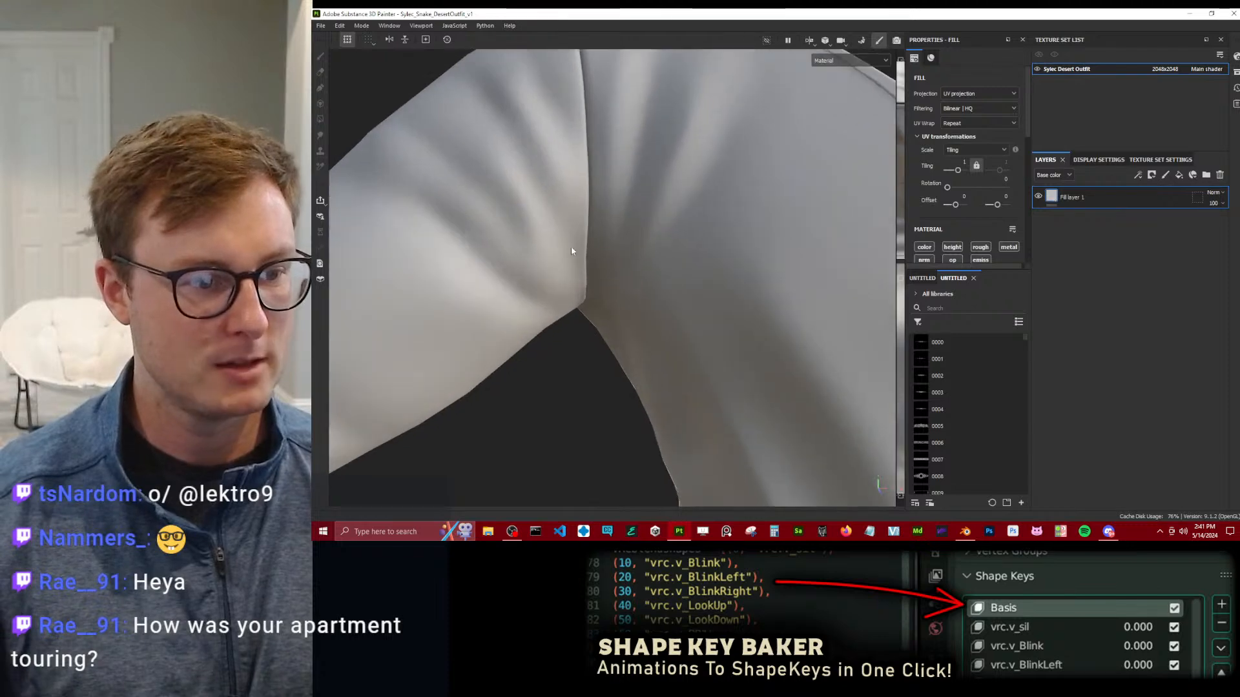
scroll(634, 241, down, 8)
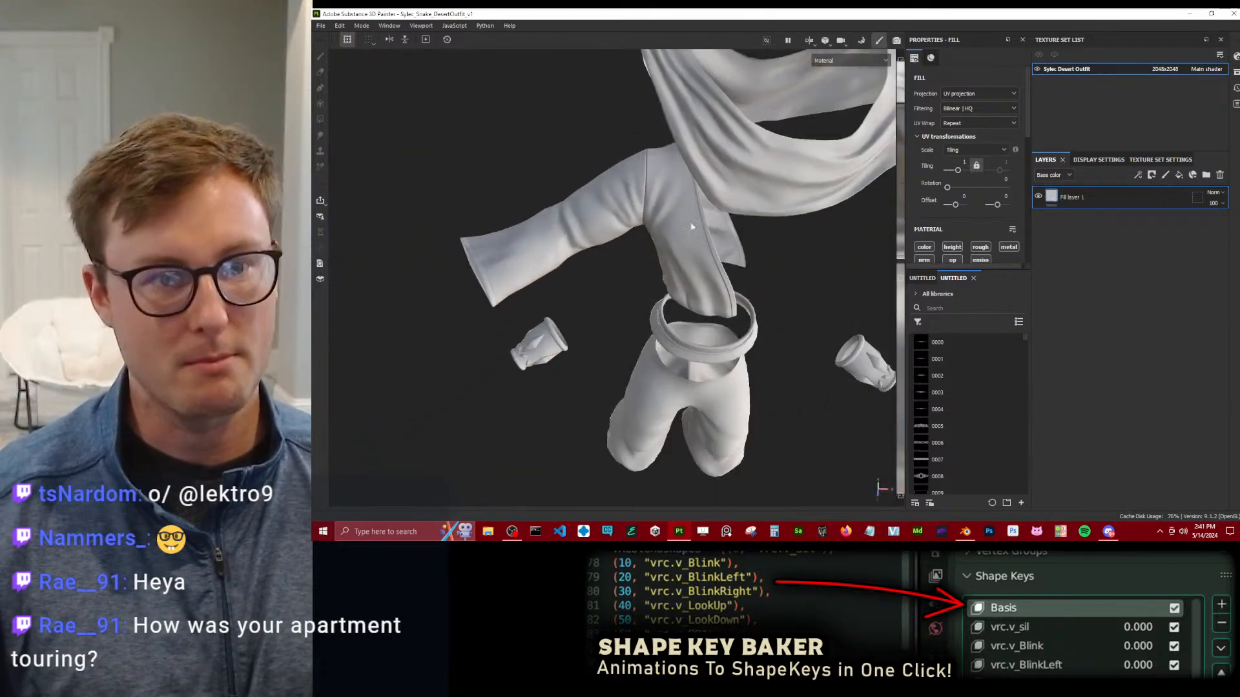
Examine the bake on the hood, draped scarf and sleeve from several angles.
alt+middle_drag(664, 261, 573, 291)
alt+drag(573, 291, 584, 255)
scroll(628, 219, down, 4)
alt+middle_drag(584, 255, 607, 335)
scroll(607, 336, up, 4)
alt+drag(607, 335, 646, 362)
alt+middle_drag(646, 362, 664, 293)
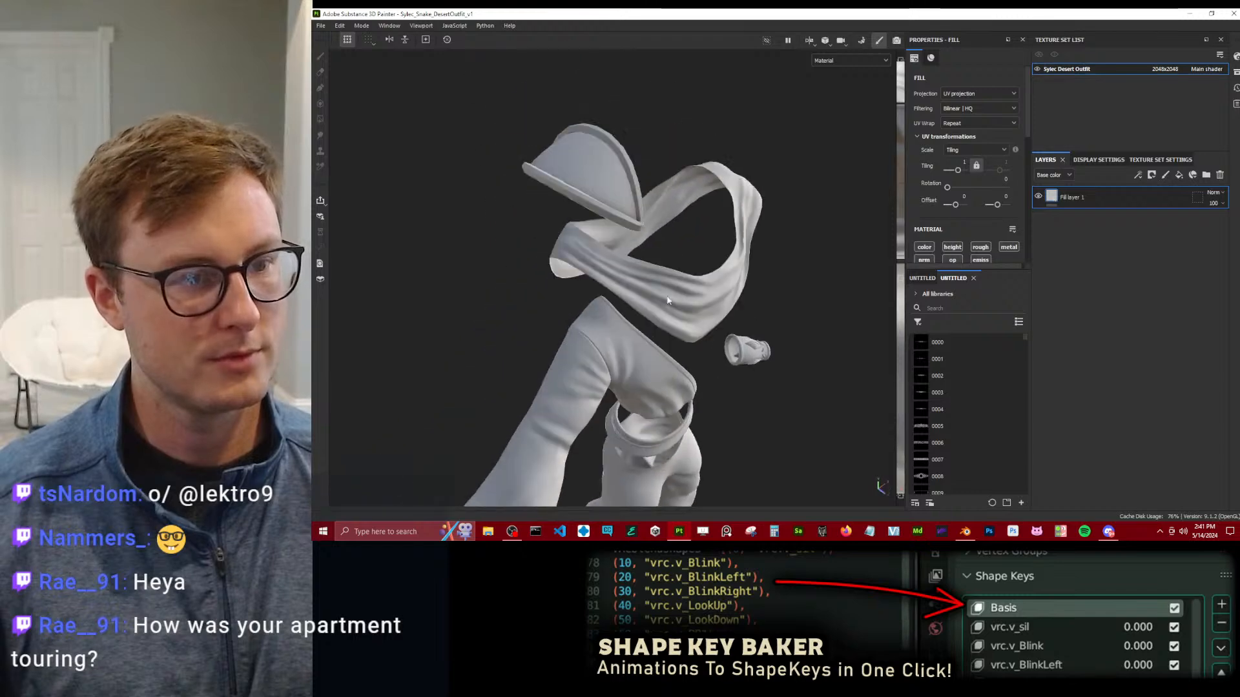
alt+drag(664, 292, 706, 227)
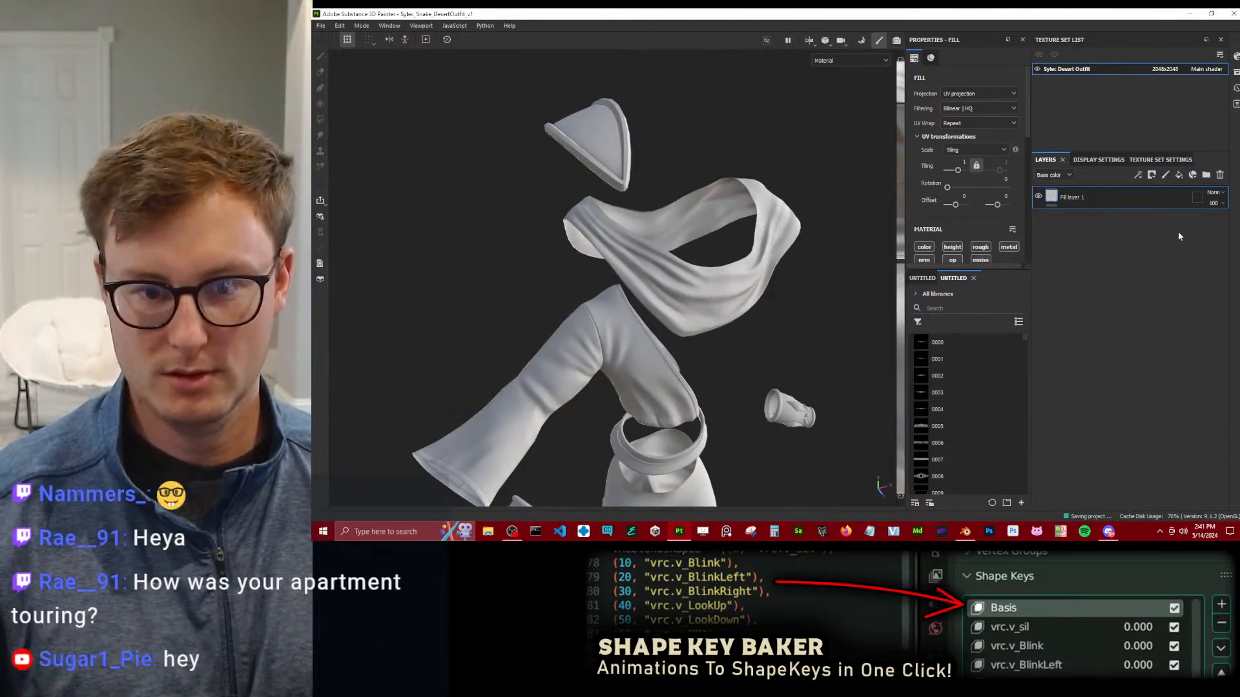
Rename the fill layer as BASE and enlarge its properties area to show the material channel settings.
double_click(1121, 197)
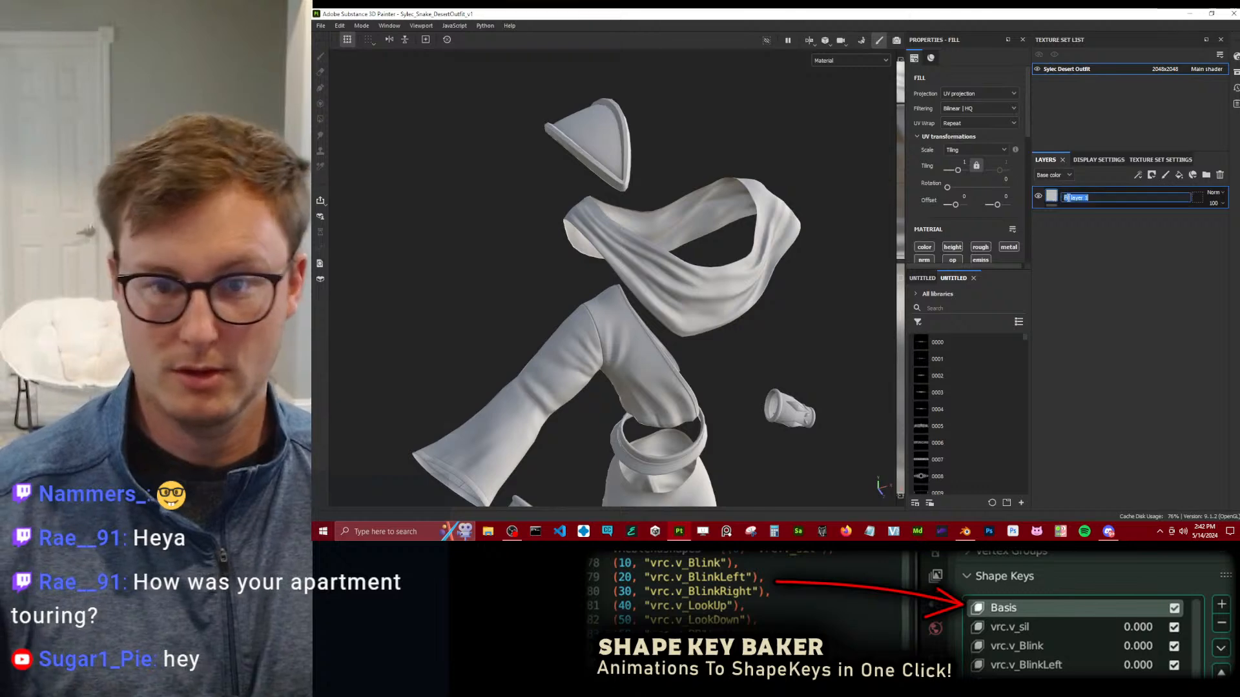
text(BASE)
key(Return)
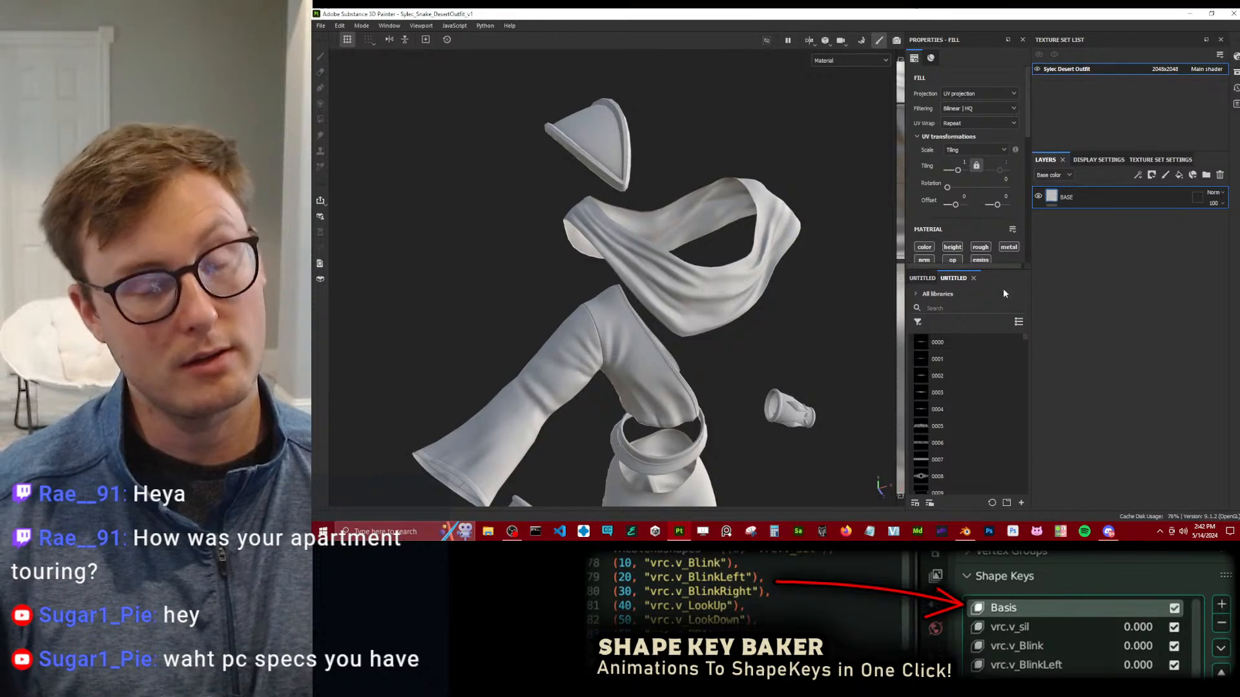
drag(1006, 272, 1006, 354)
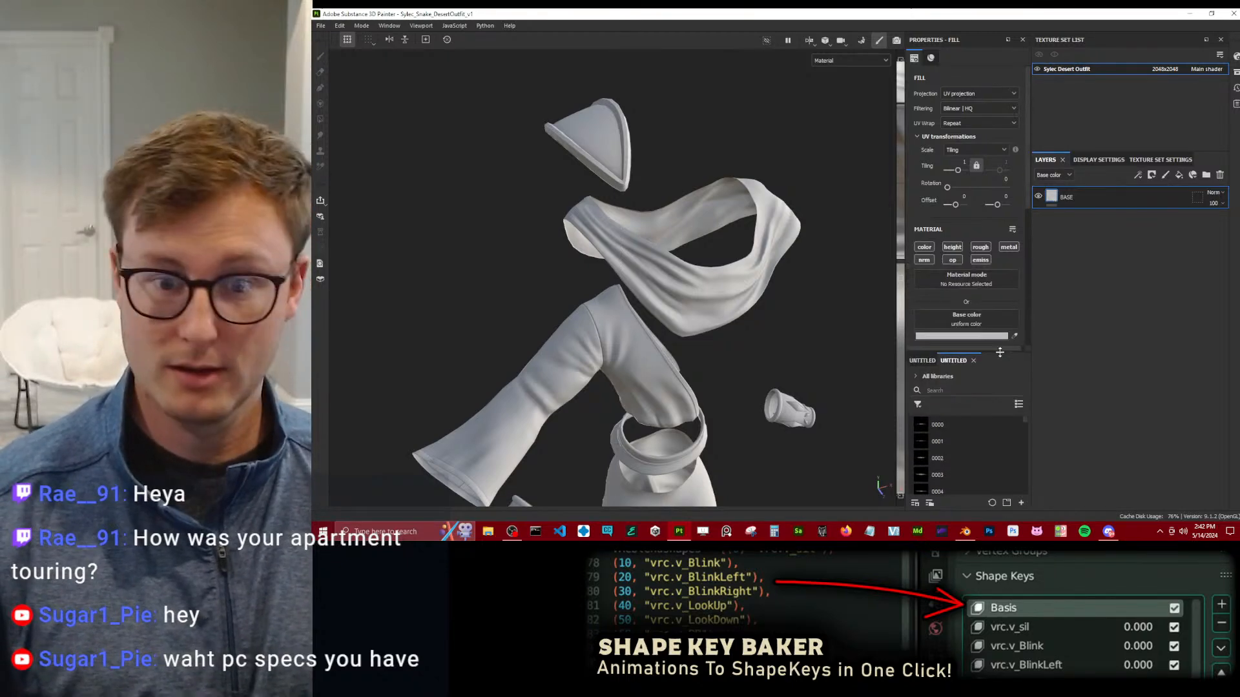
scroll(984, 296, down, 5)
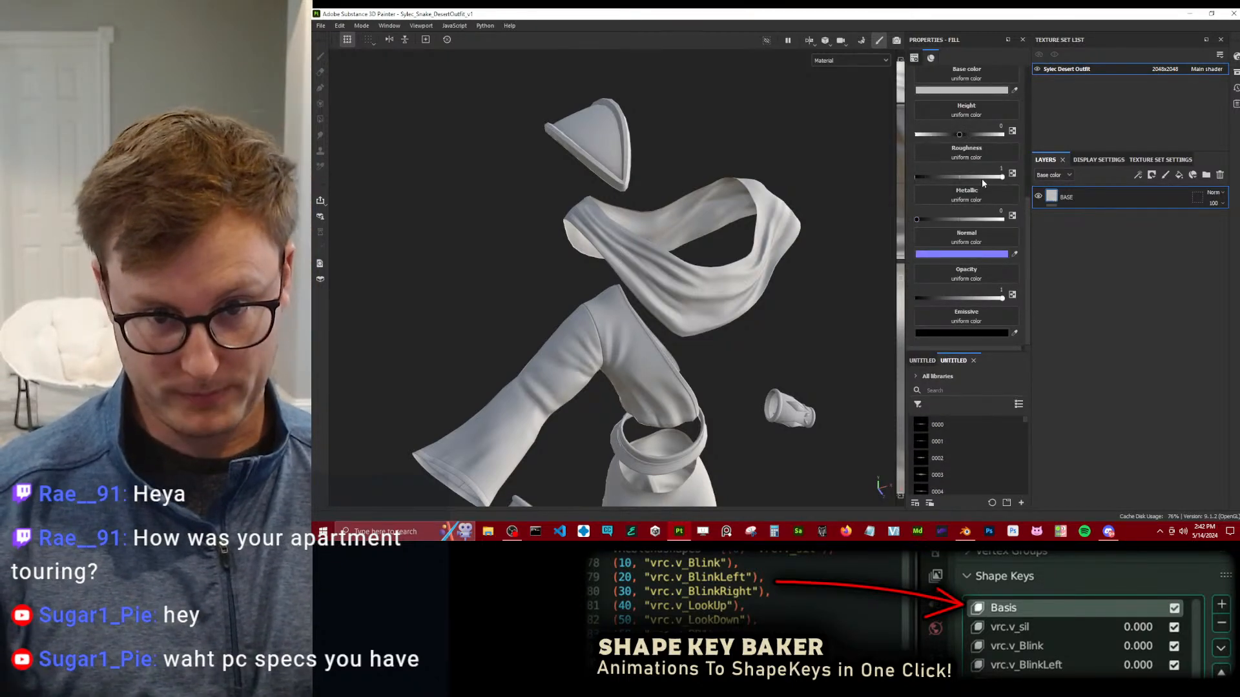
scroll(692, 366, down, 4)
alt+drag(692, 366, 664, 222)
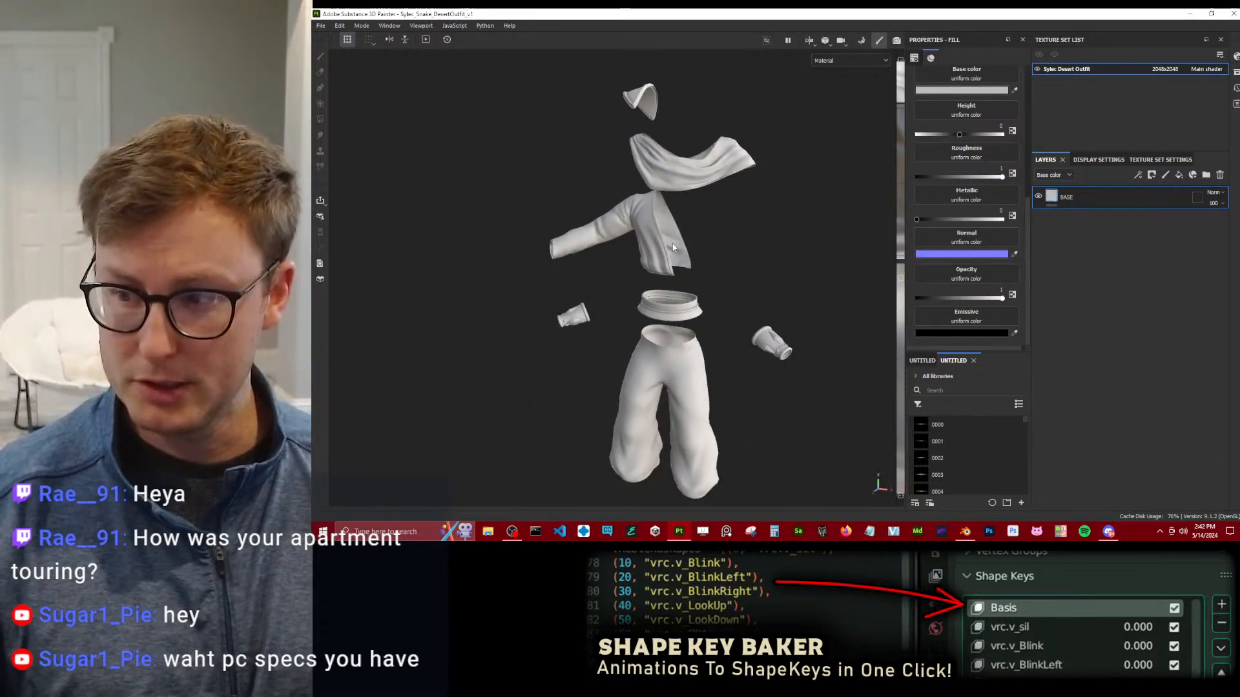
alt+drag(672, 247, 647, 239)
alt+middle_drag(648, 239, 621, 291)
scroll(621, 291, up, 5)
alt+drag(621, 291, 557, 301)
scroll(656, 263, down, 6)
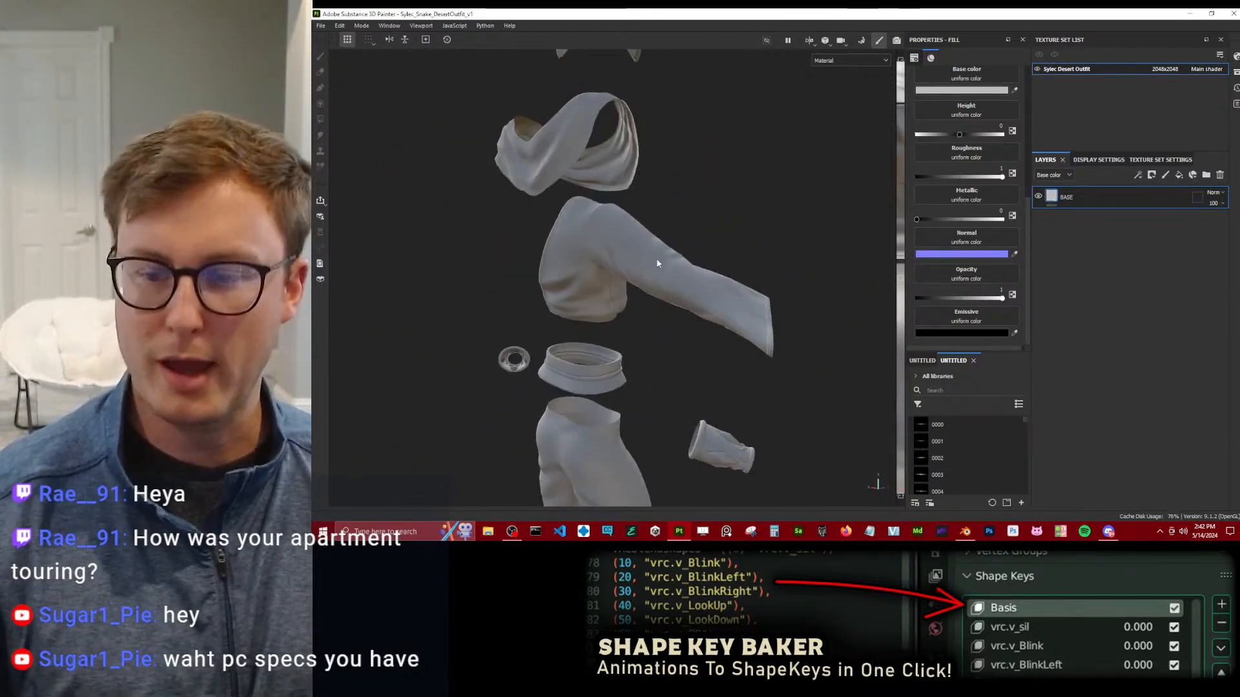
Examine the shading of the jacket, draped scarf and hood from several angles and distances.
alt+drag(656, 262, 516, 318)
alt+middle_drag(746, 226, 708, 277)
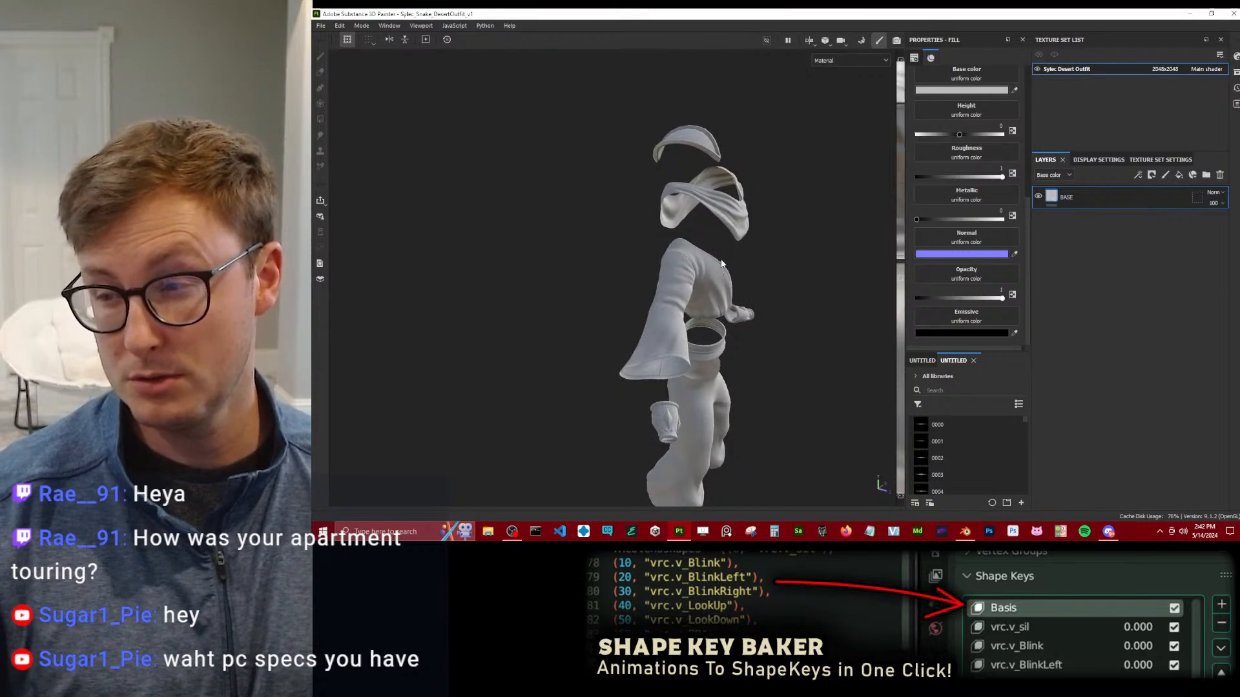
alt+drag(723, 252, 648, 250)
scroll(722, 244, up, 7)
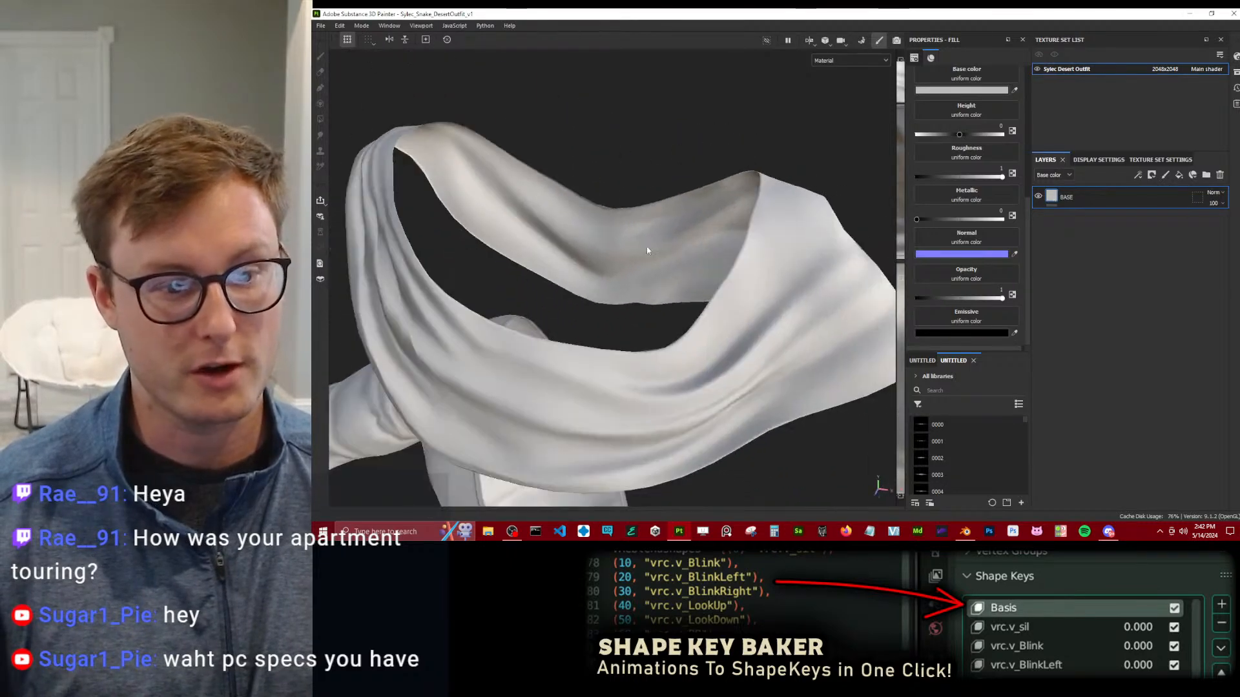
scroll(610, 274, down, 4)
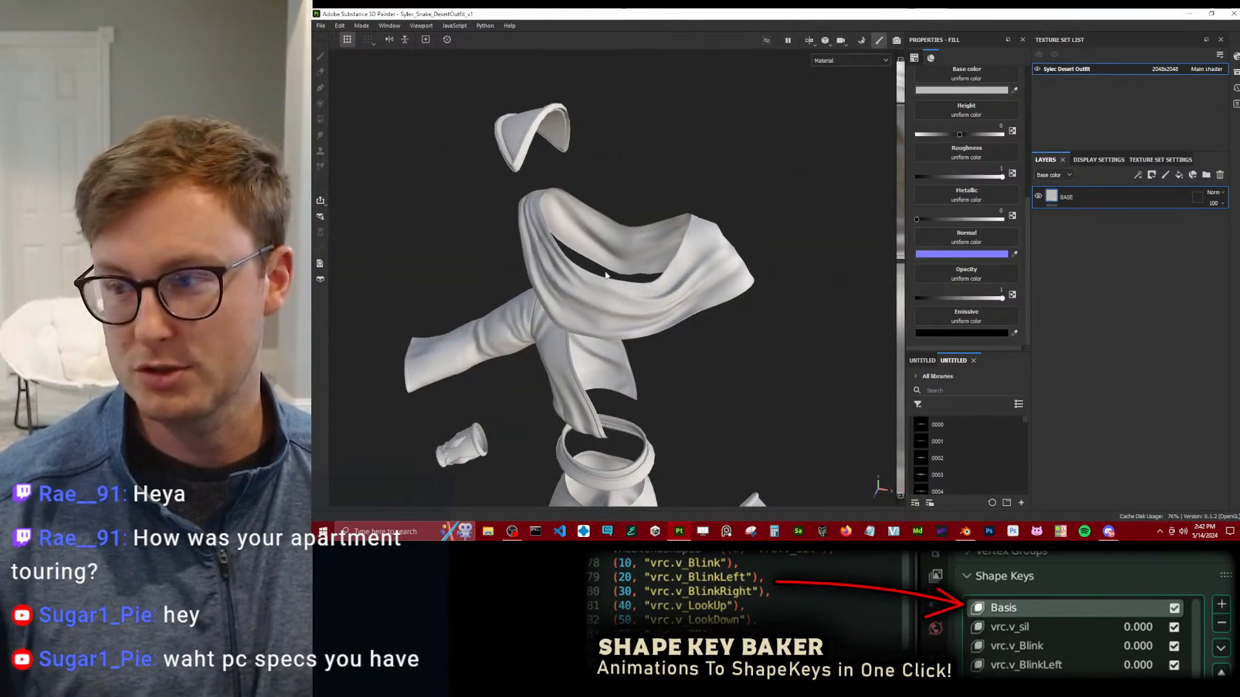
alt+drag(618, 276, 520, 178)
scroll(653, 282, up, 4)
alt+middle_drag(520, 177, 587, 295)
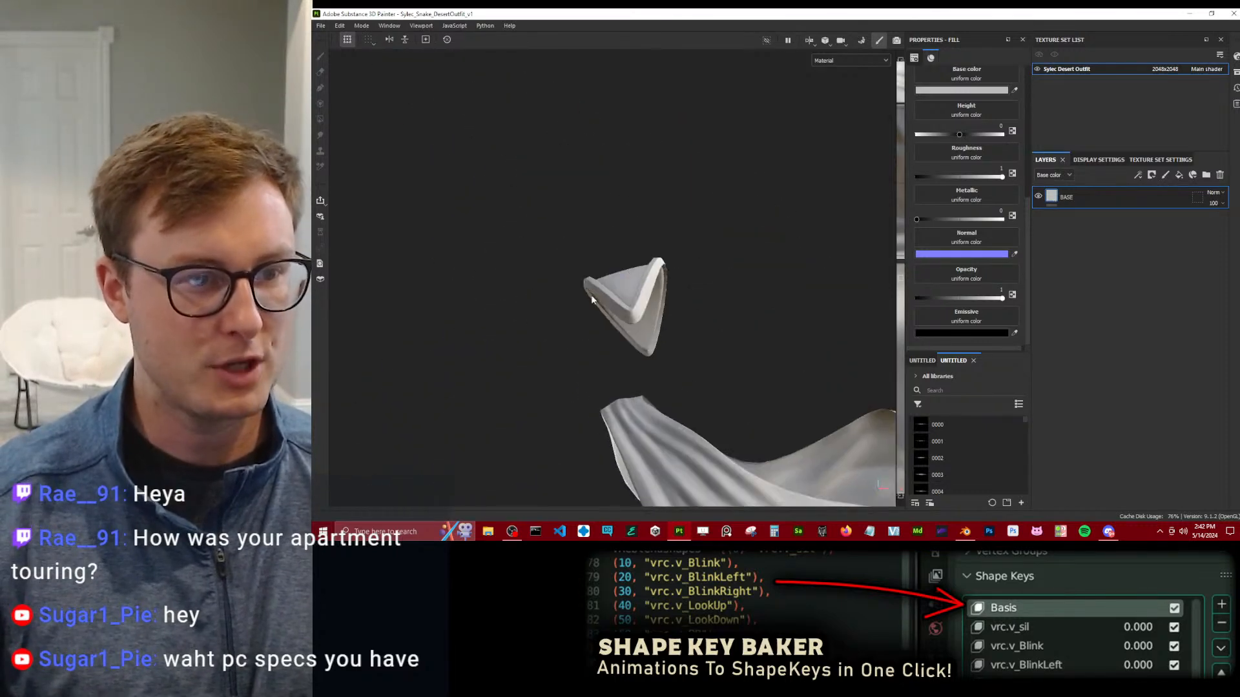
scroll(622, 271, up, 4)
alt+drag(622, 271, 654, 339)
alt+drag(664, 279, 654, 322)
scroll(653, 323, down, 3)
alt+middle_drag(655, 330, 672, 158)
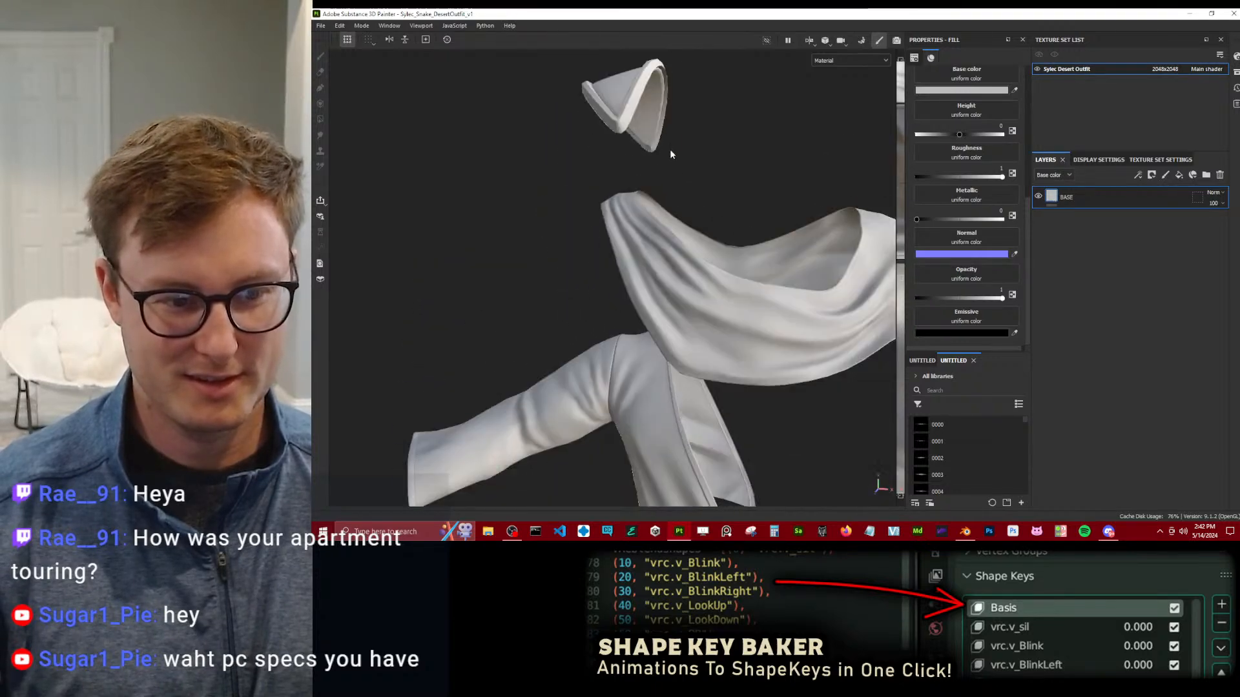
alt+drag(672, 157, 697, 174)
scroll(646, 291, down, 4)
alt+middle_drag(581, 426, 596, 319)
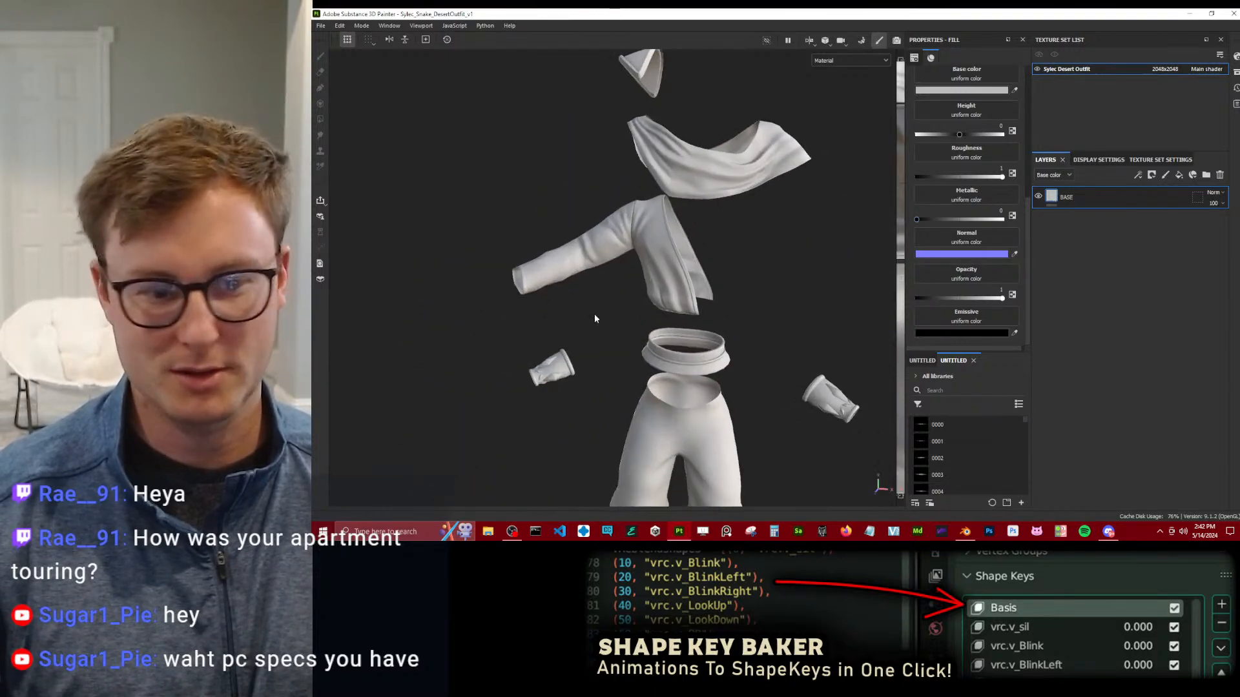
Search the assets for "template" and apply Template Flat above BASE, masked to the bracer's diamond studs.
click(963, 389)
text(template)
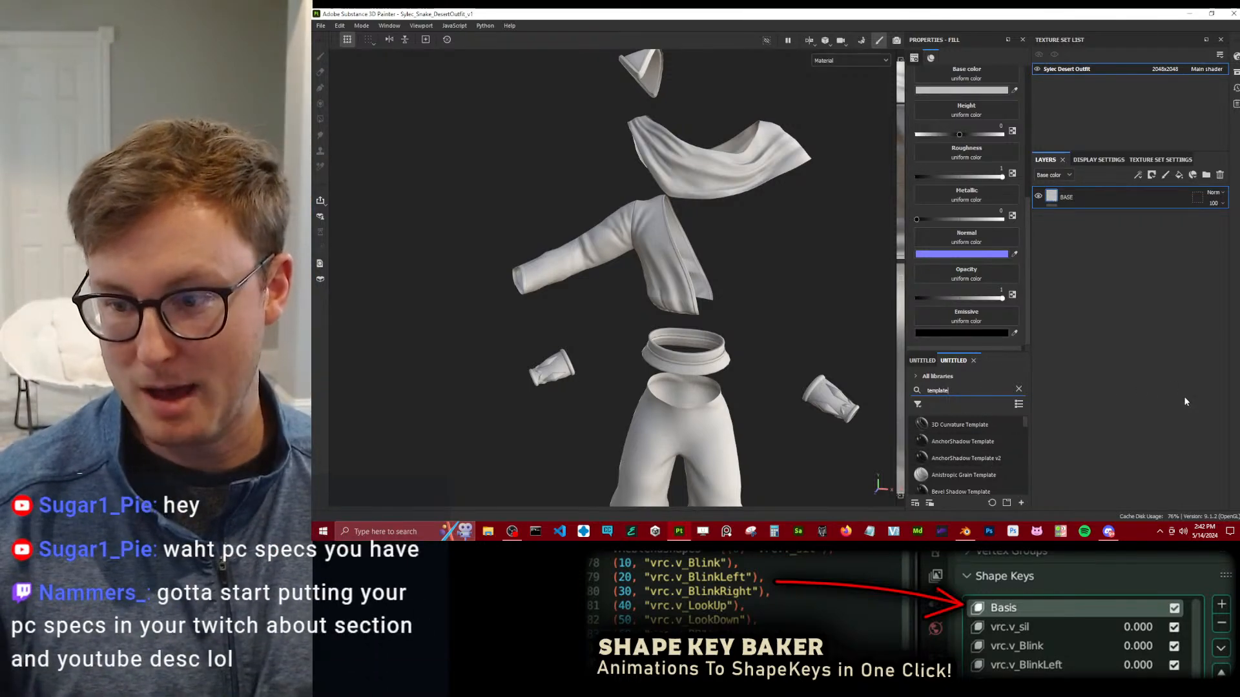
drag(991, 352, 990, 197)
scroll(969, 352, down, 5)
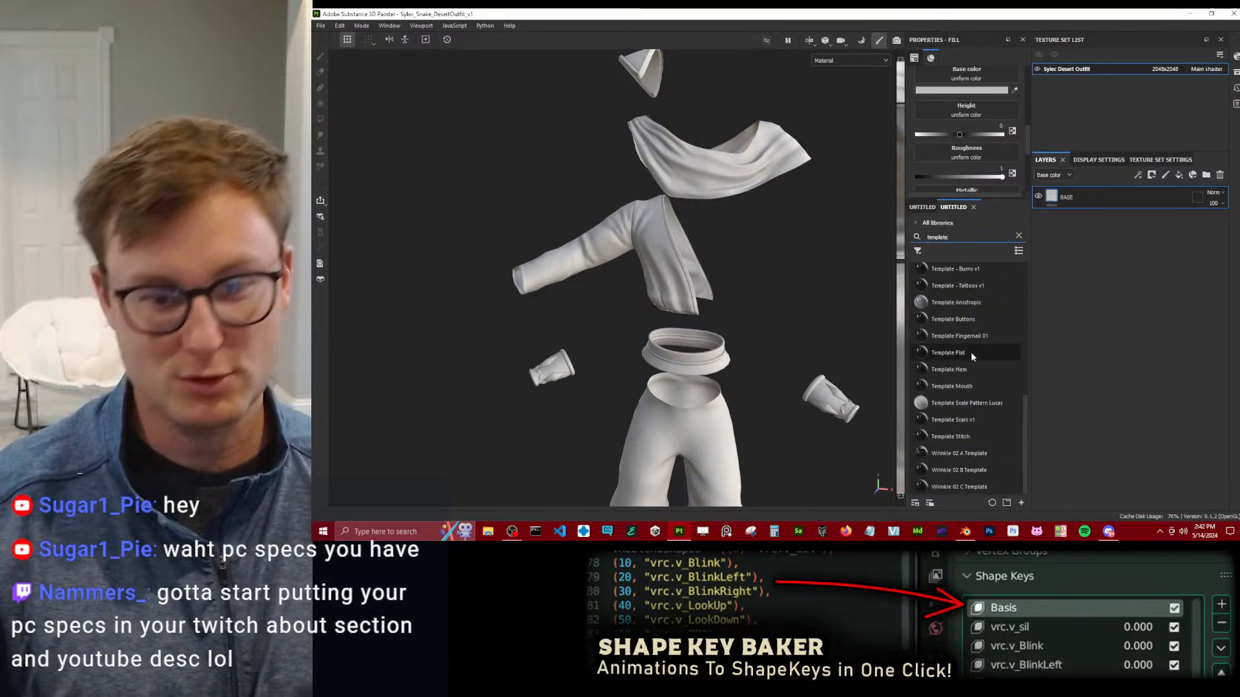
drag(971, 352, 653, 308)
scroll(653, 309, up, 3)
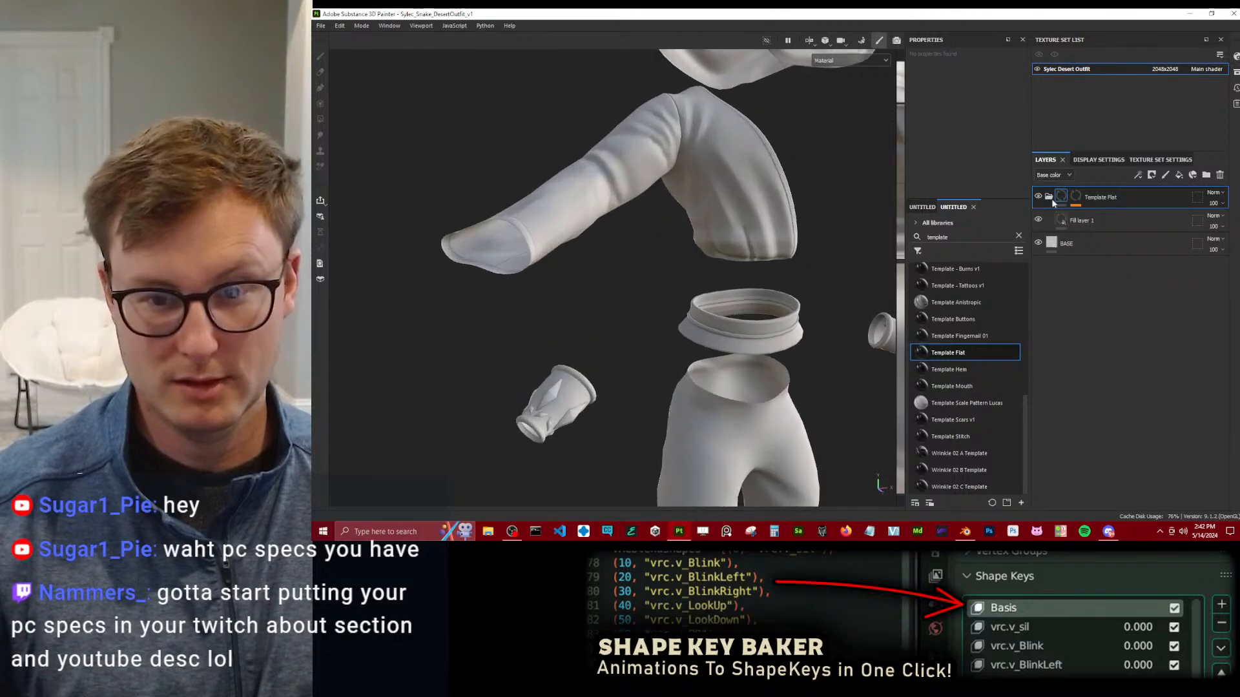
scroll(624, 300, up, 3)
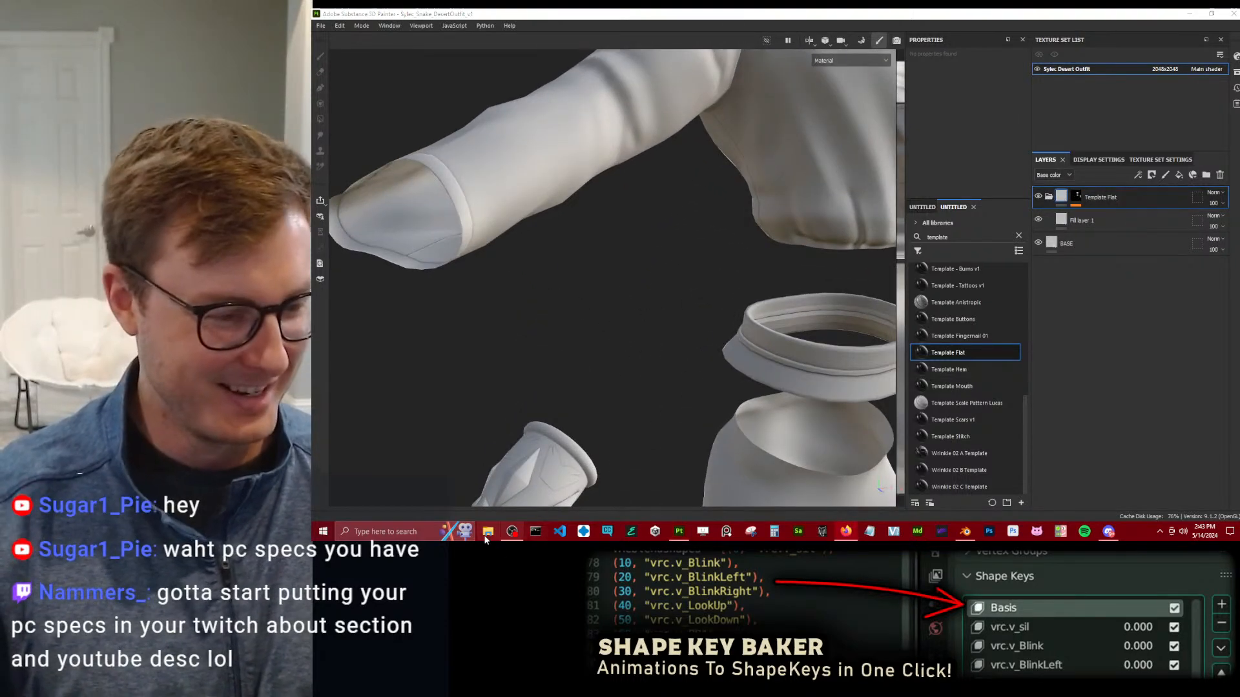
alt+drag(631, 364, 639, 336)
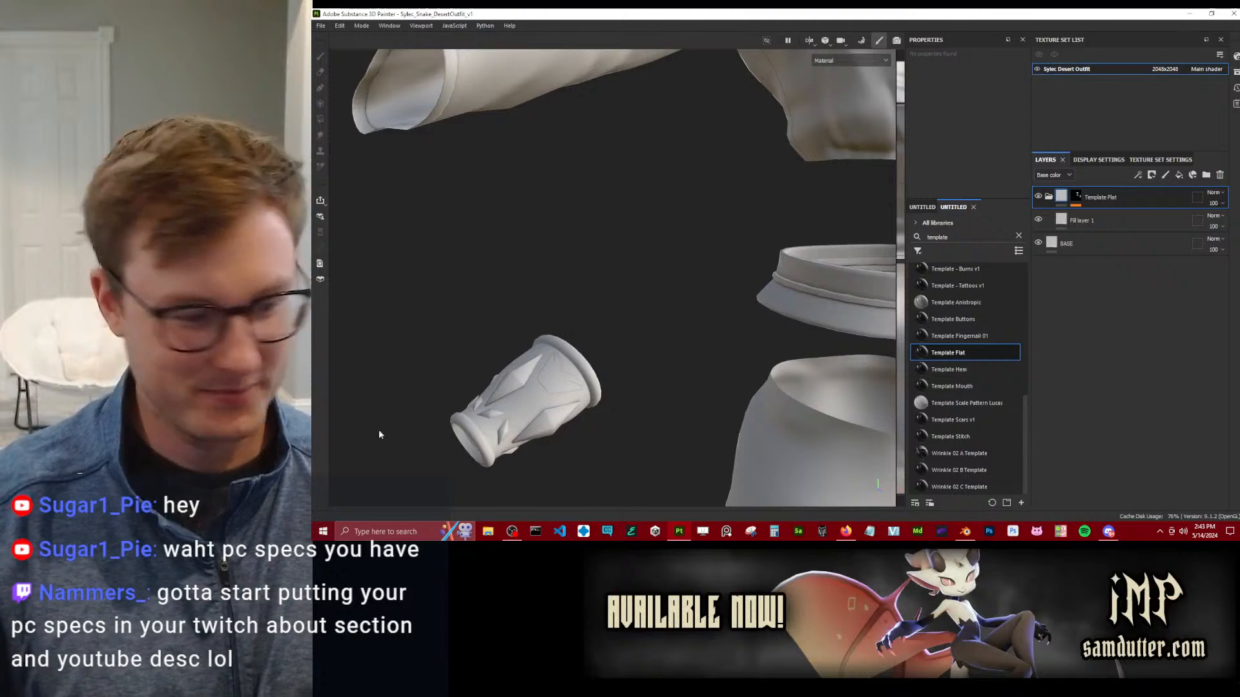
Switch to File Explorer, browse to 2024 > Client Work > Sylec > Reference and open the Sylec Flats image.
key(super+e)
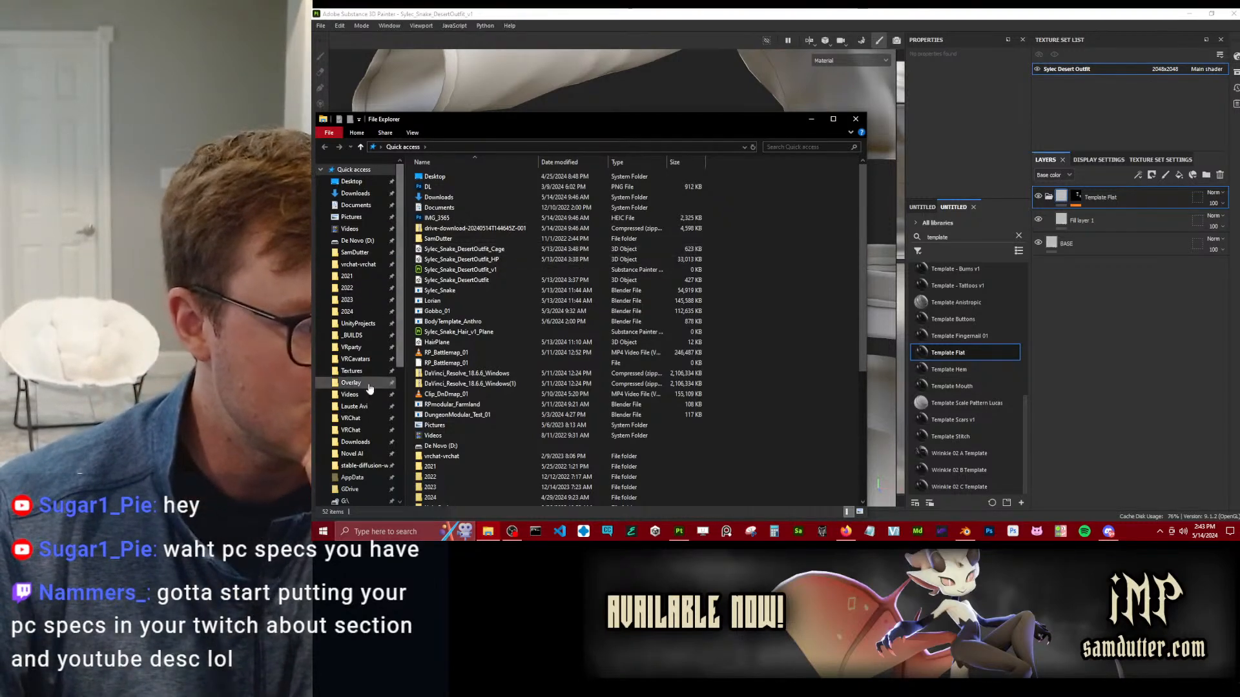
click(350, 312)
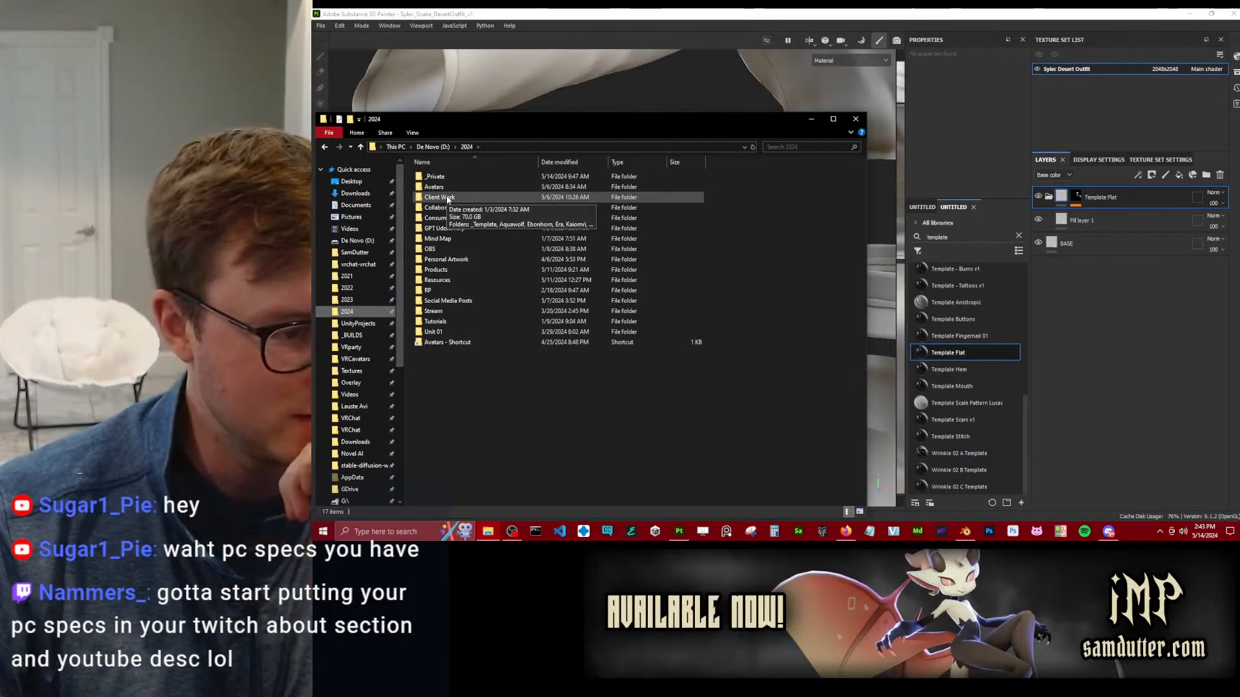
double_click(448, 197)
double_click(443, 250)
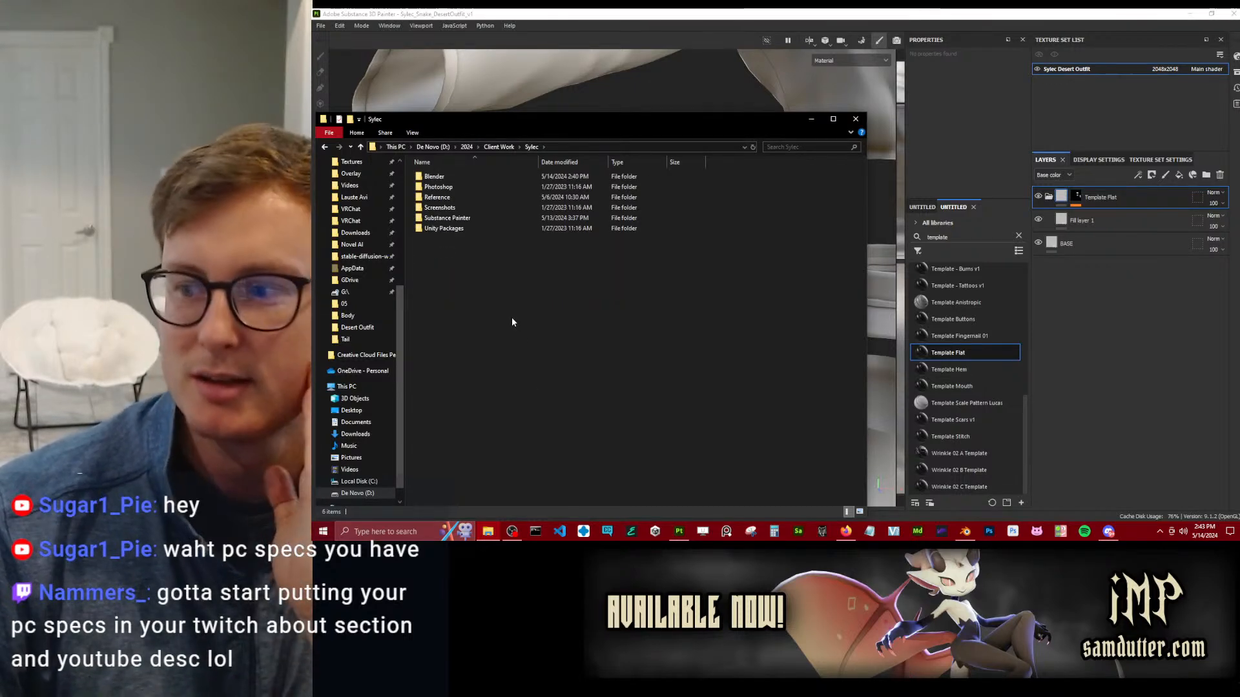
click(447, 199)
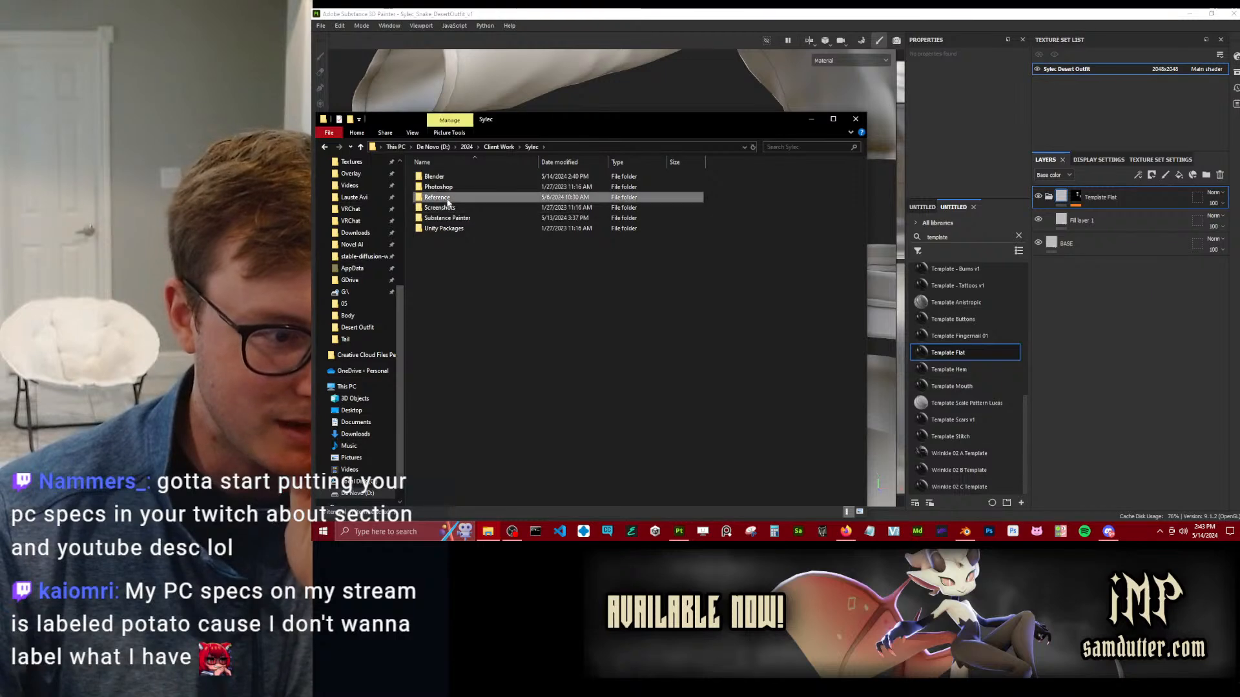
double_click(447, 199)
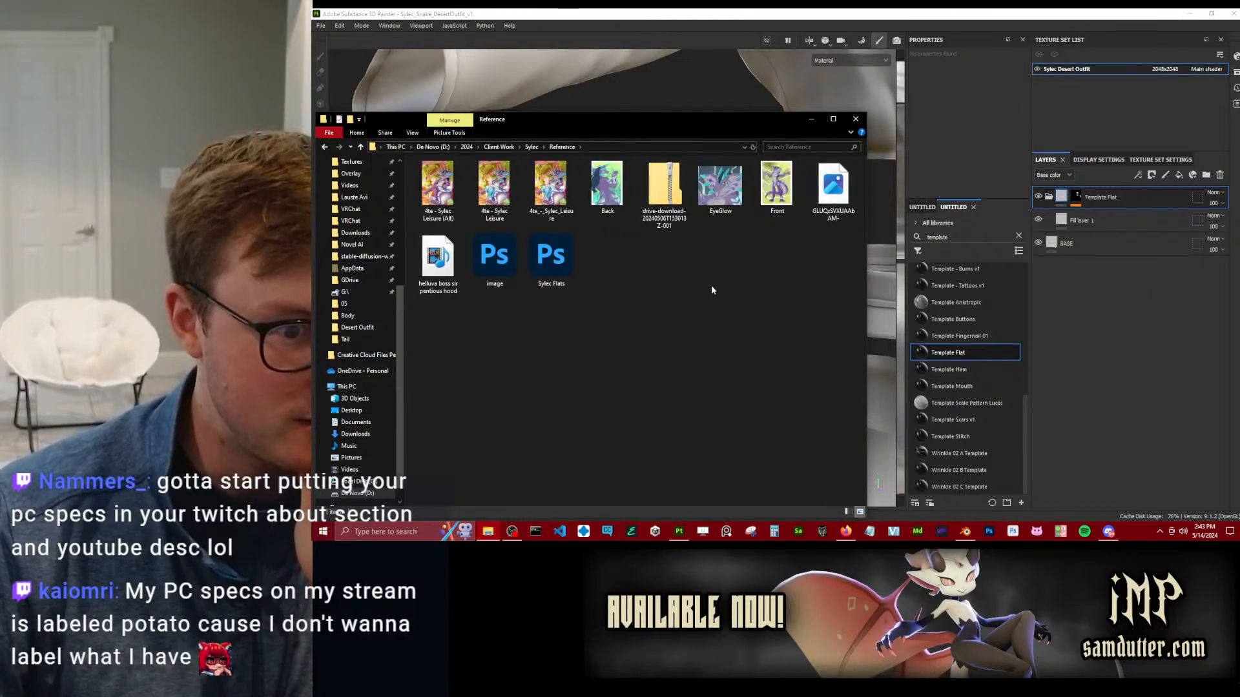
click(569, 258)
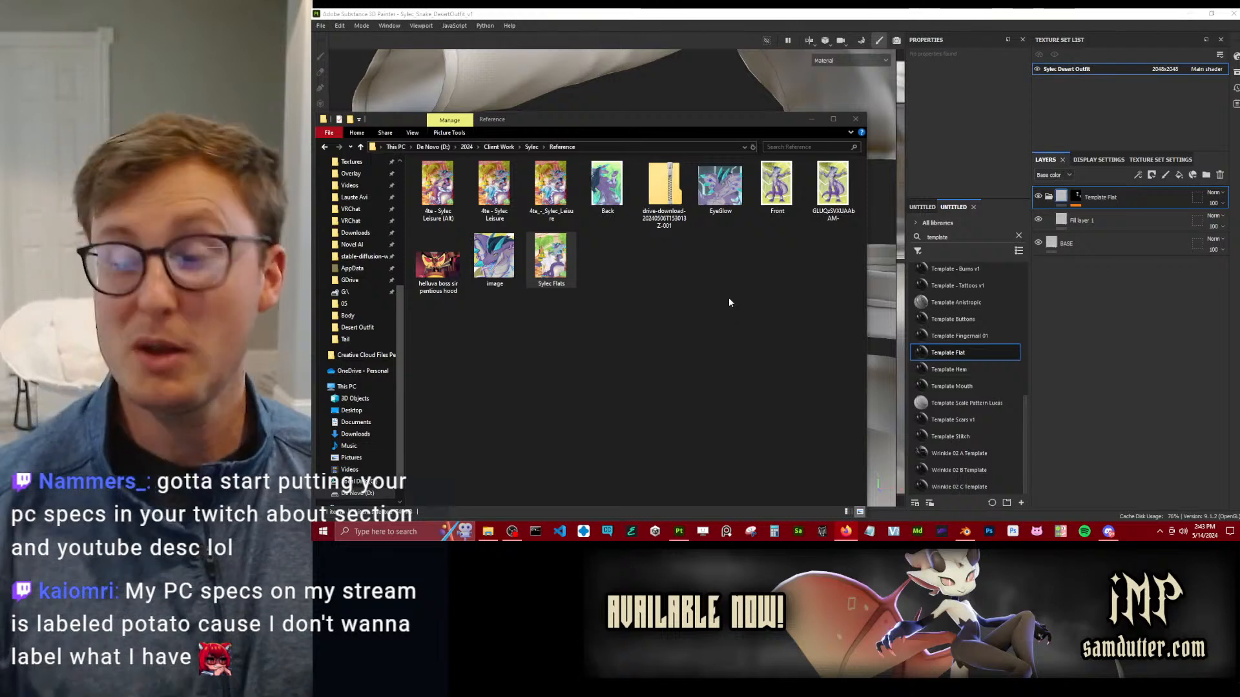
Return to Substance 3D Painter, review the BASE layer's channel settings and view the bracer up close.
click(586, 13)
scroll(684, 250, down, 5)
click(630, 248)
click(1130, 244)
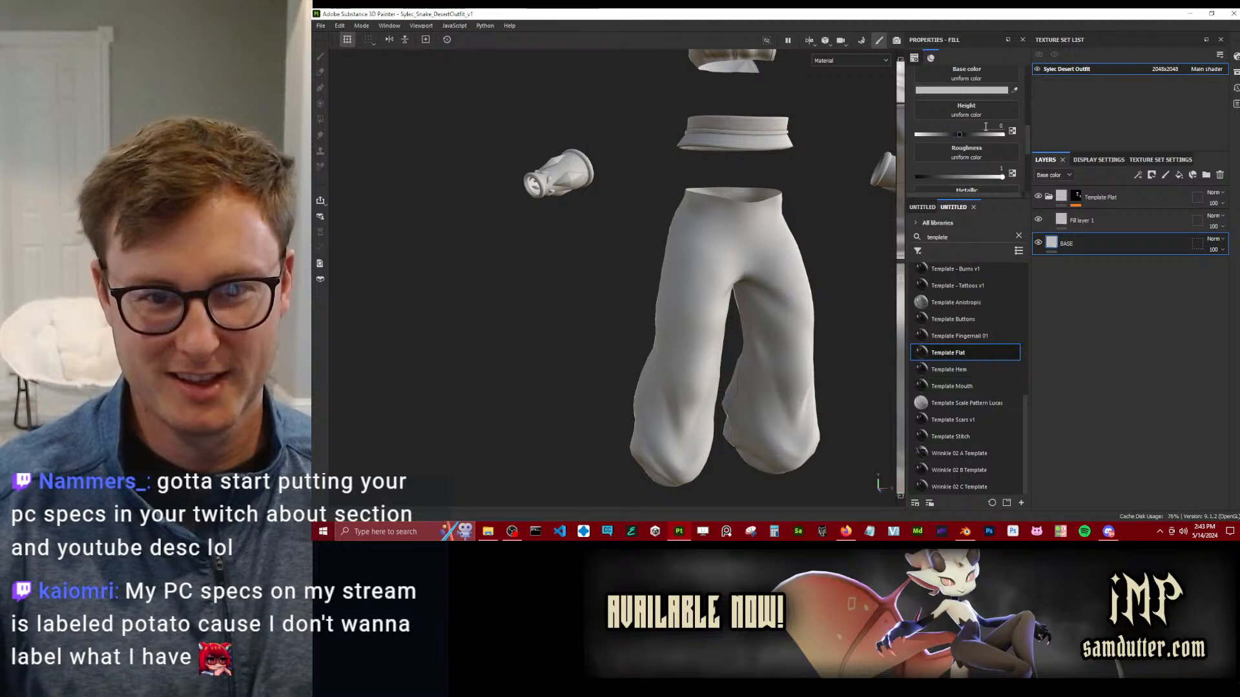
scroll(986, 137, down, 3)
drag(998, 145, 1012, 142)
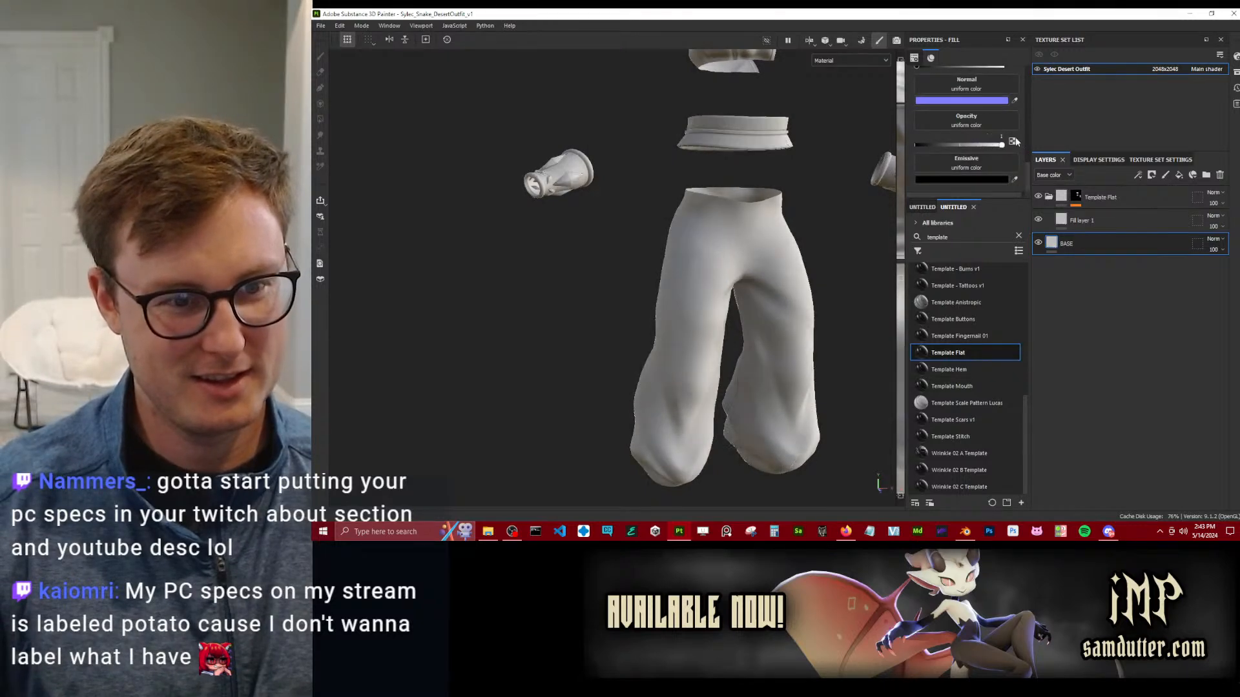
alt+drag(600, 254, 613, 326)
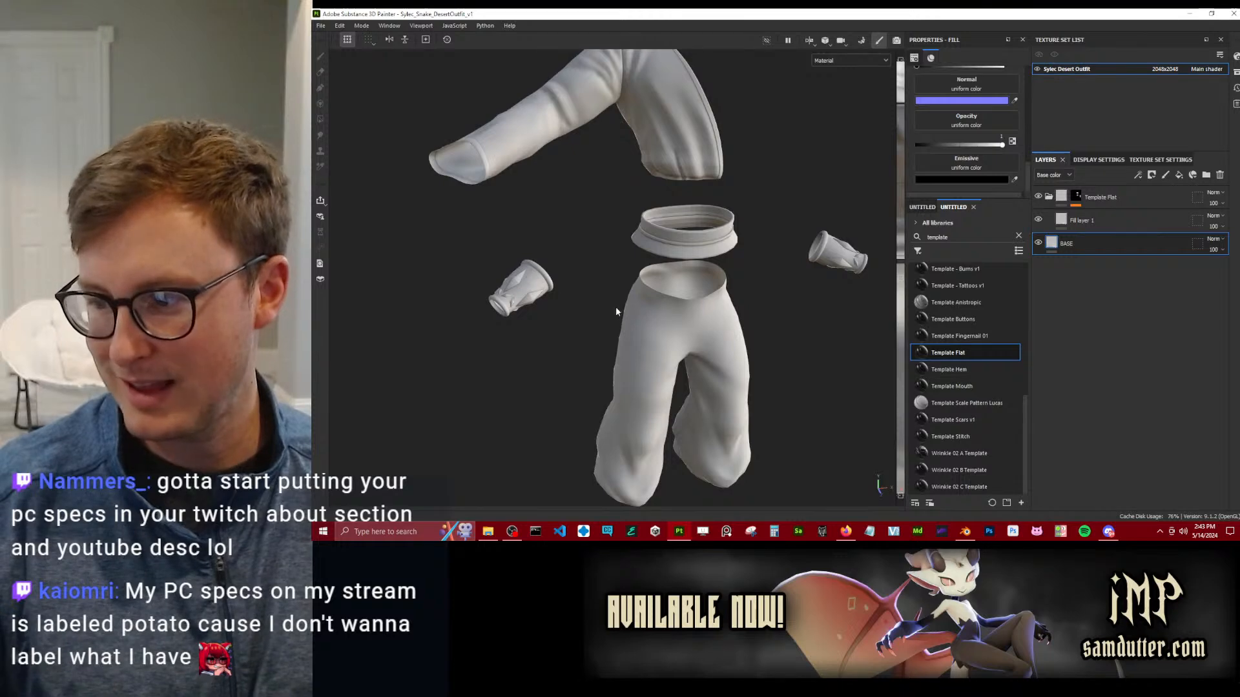
alt+drag(652, 248, 598, 256)
alt+right_drag(505, 308, 955, 286)
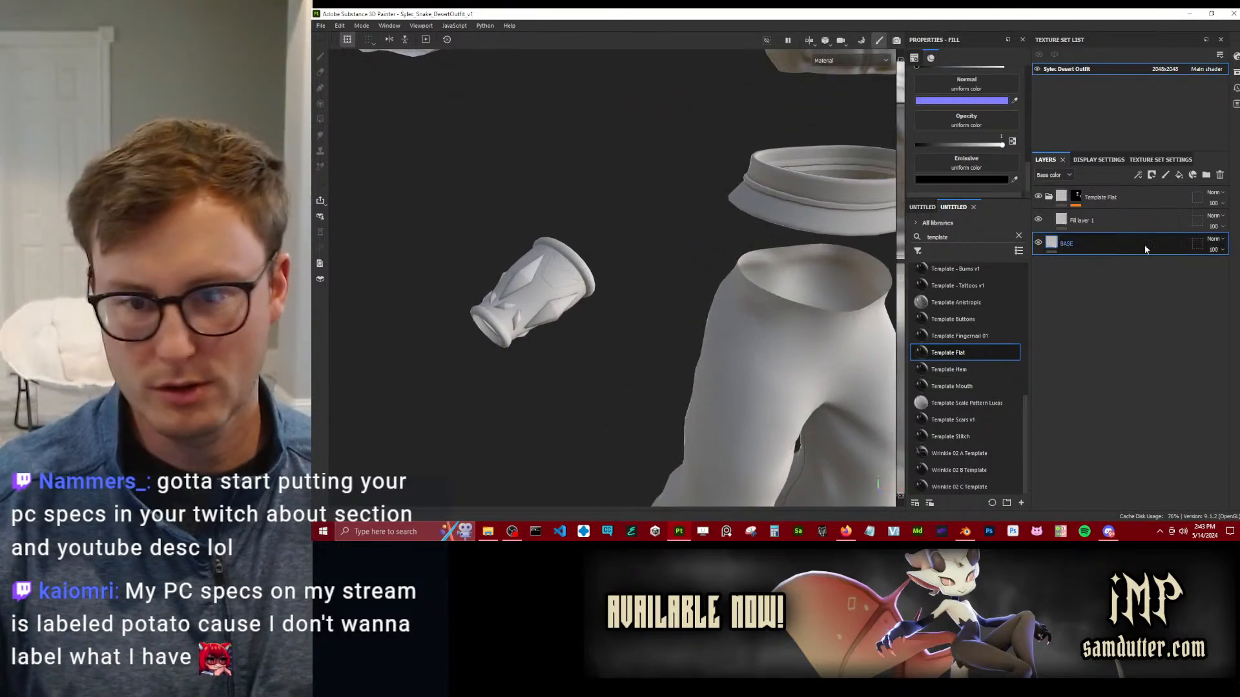
Give the studs' fill layer a blue base color and enable its roughness channel with a value of 0.
click(1063, 217)
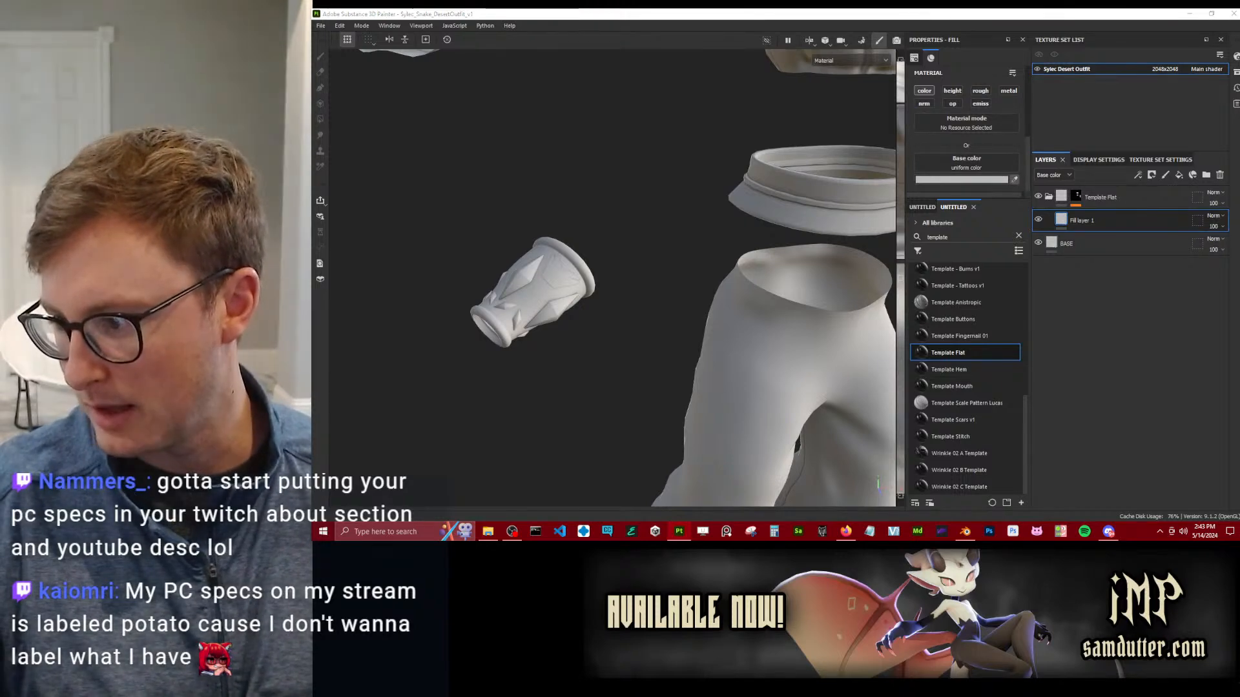
scroll(774, 317, up, 3)
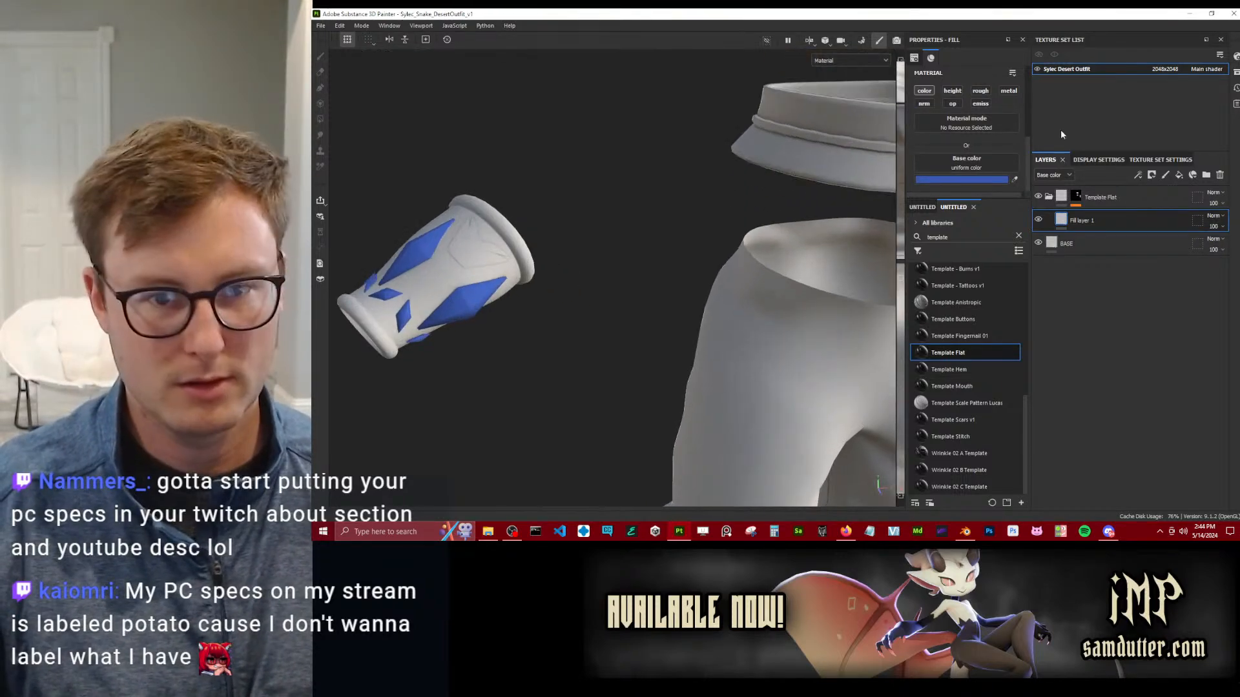
click(980, 91)
scroll(962, 152, down, 1)
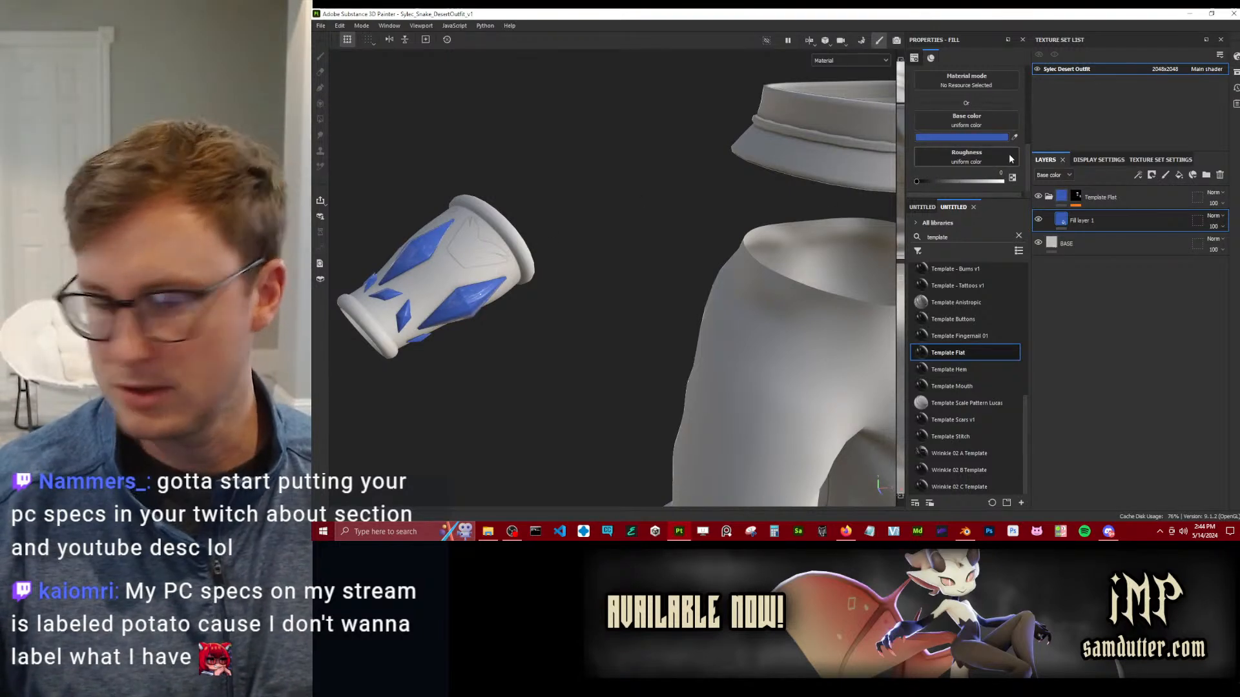
Apply a second Template Flat to the bracer's body, with roughness about 0.25 and metallic about 0.89 on its fill layer.
drag(947, 359, 459, 289)
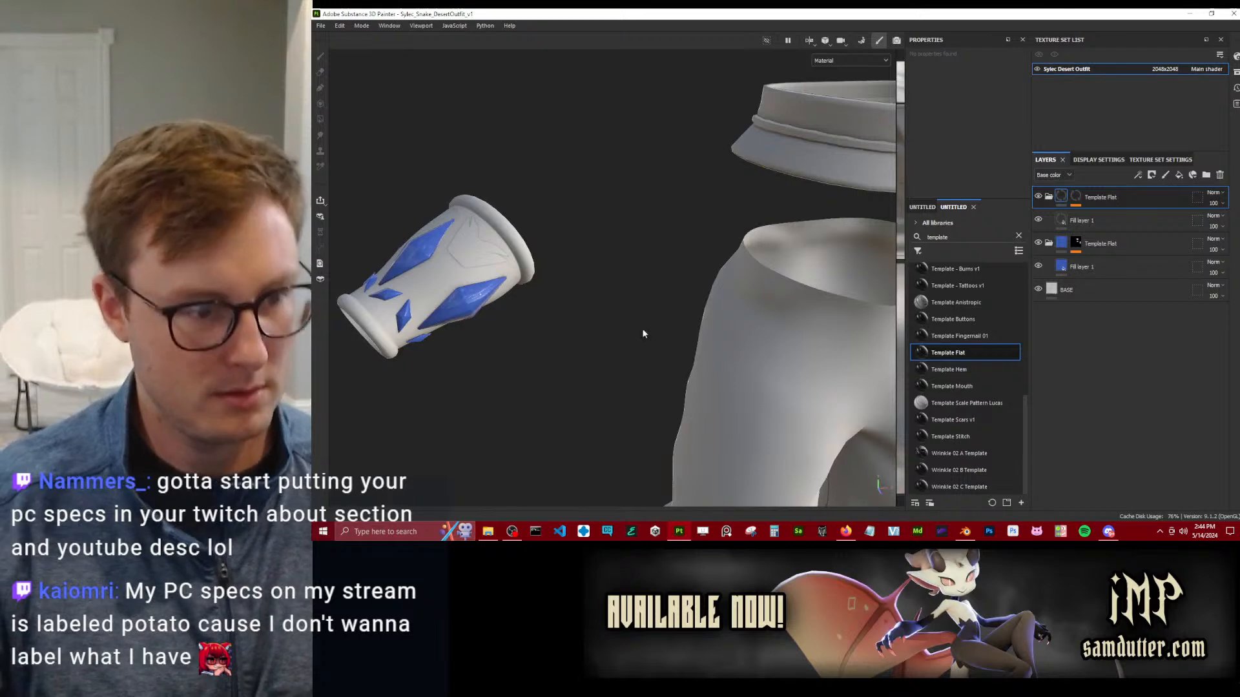
click(1060, 223)
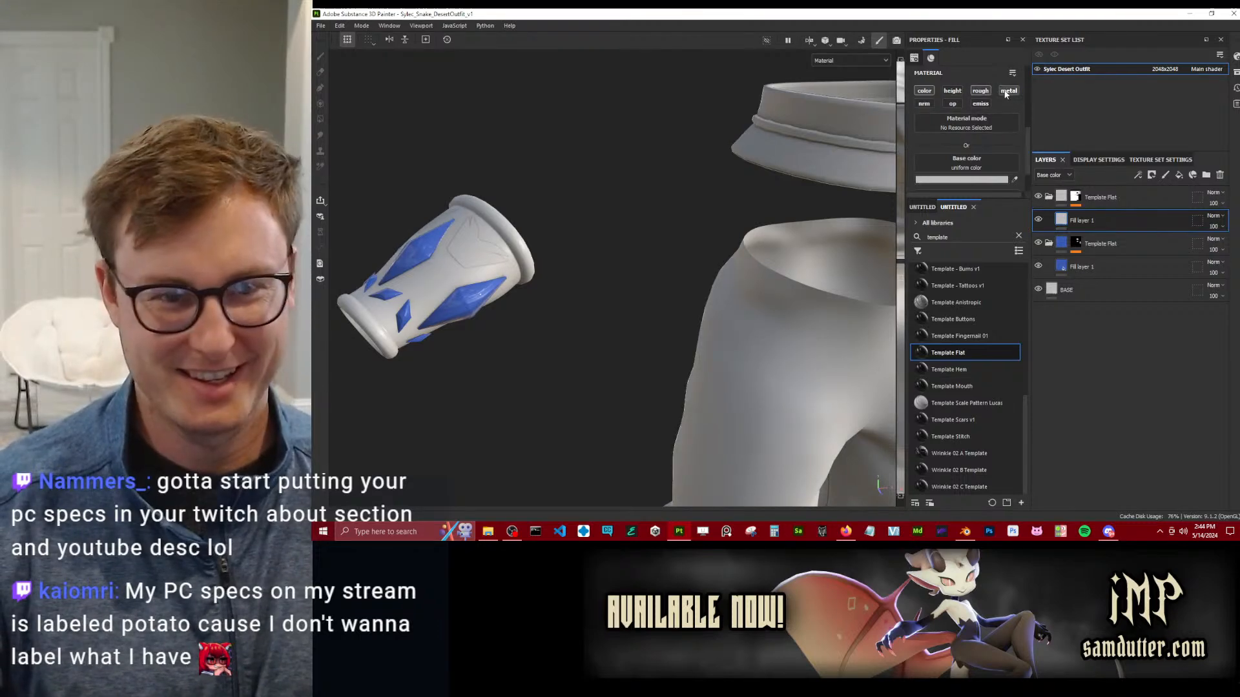
scroll(994, 103, down, 2)
mouse_move(948, 181)
mouse_down()
mouse_move(1041, 180)
mouse_move(995, 184)
mouse_up()
mouse_move(950, 137)
mouse_down()
mouse_move(889, 141)
mouse_move(937, 139)
mouse_up()
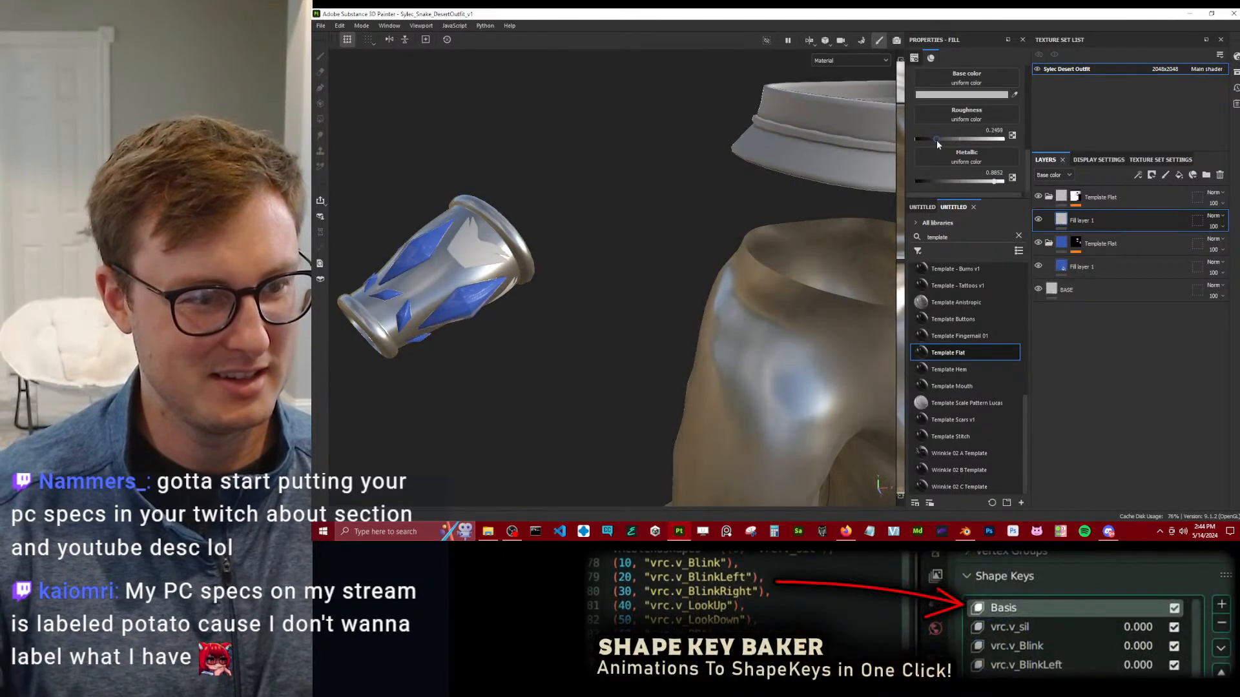
Rename the upper Template Flat group as Bracer Metal.
click(1095, 197)
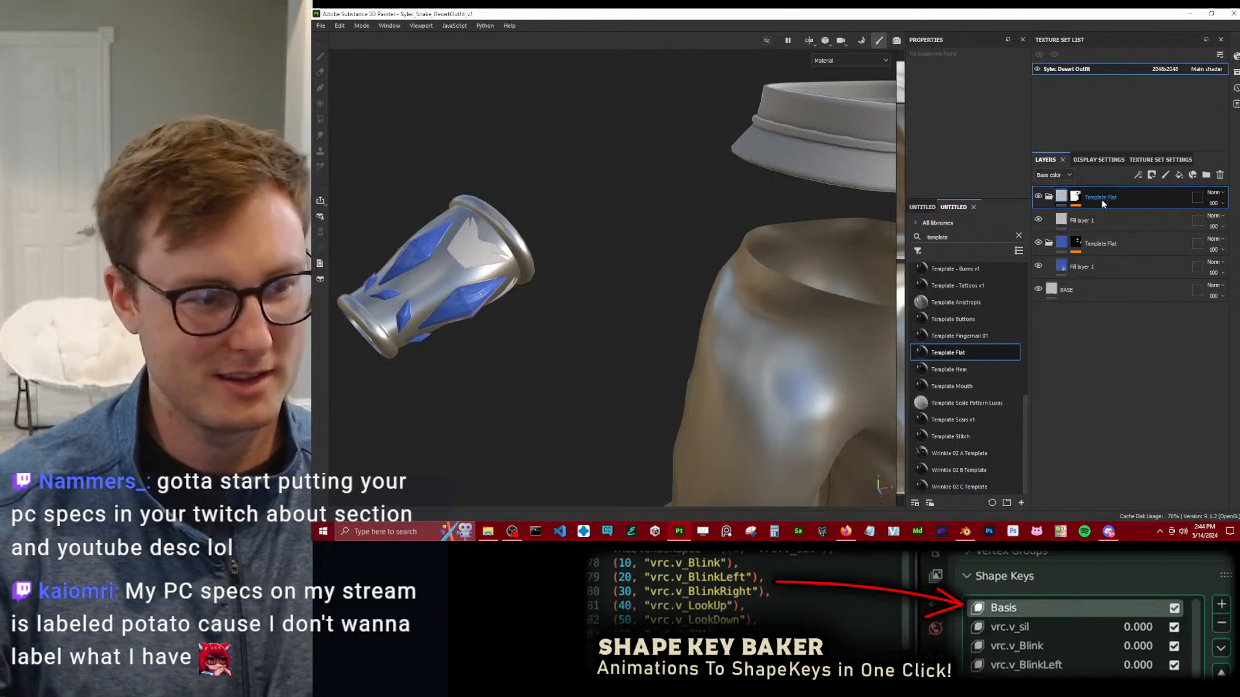
double_click(1100, 198)
text(Bracer Metal)
key(Return)
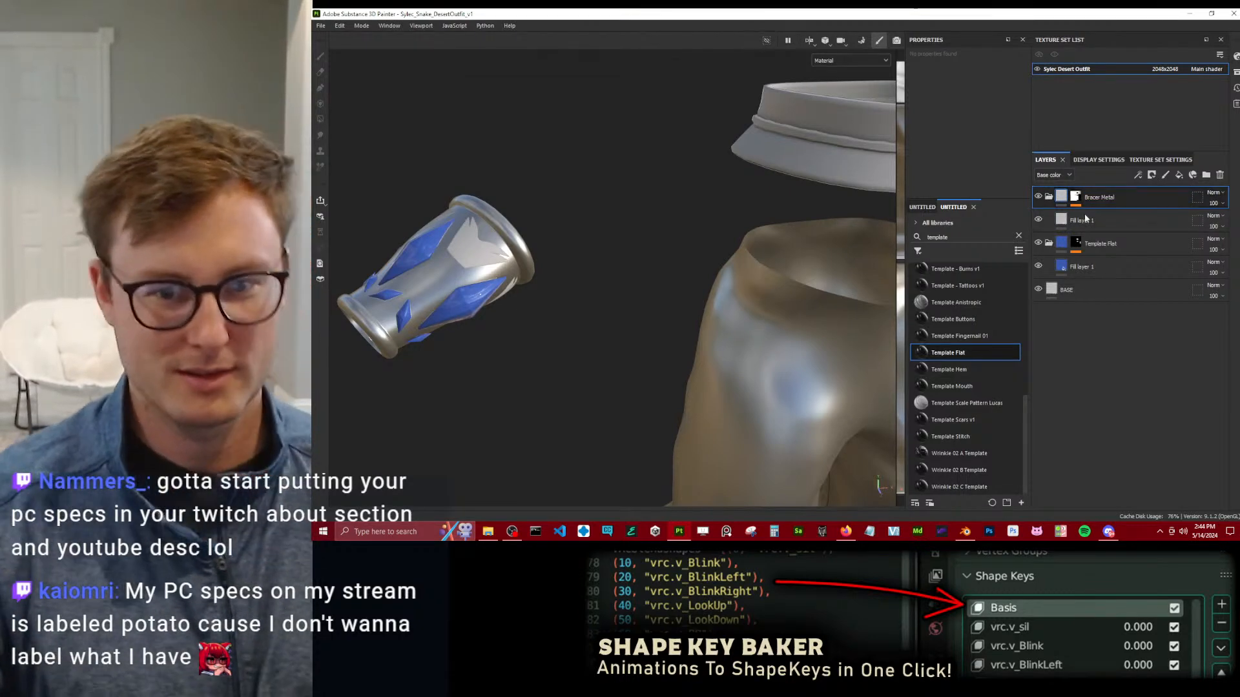
Replace the Bracer Metal group's mask with a plain black one and polygon-fill the whole bracer into it.
scroll(567, 312, down, 6)
alt+drag(574, 308, 630, 320)
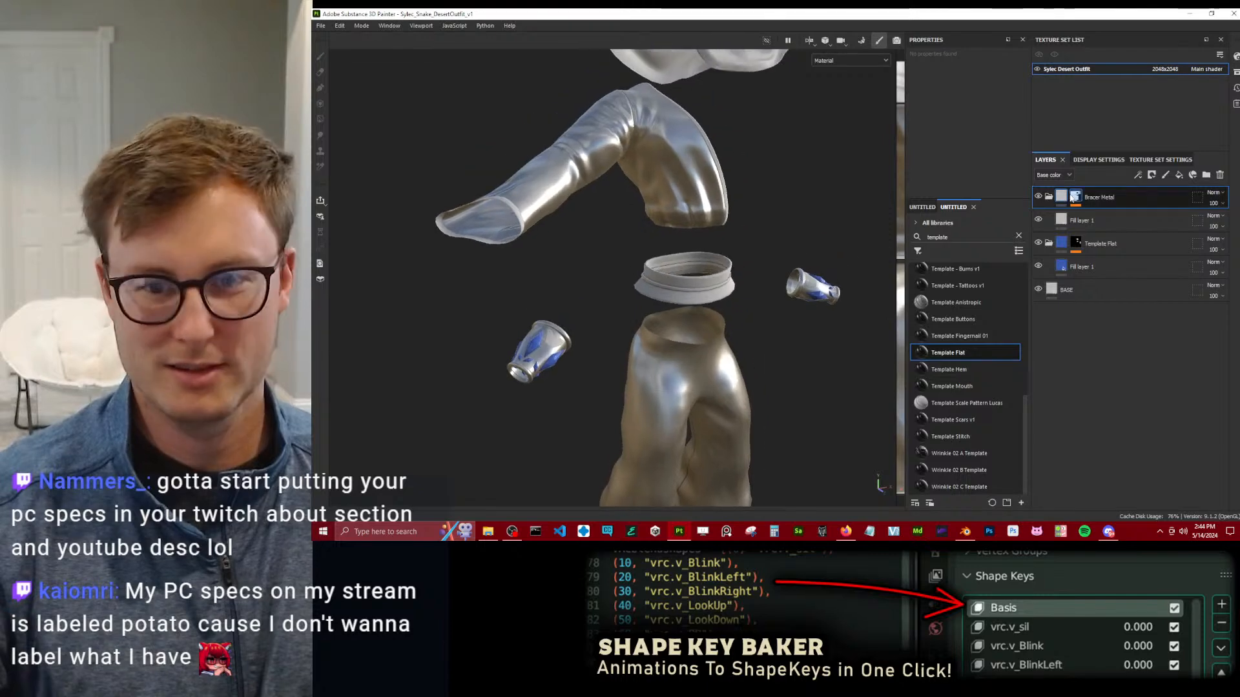
right_click(1077, 201)
click(1077, 201)
click(1220, 215)
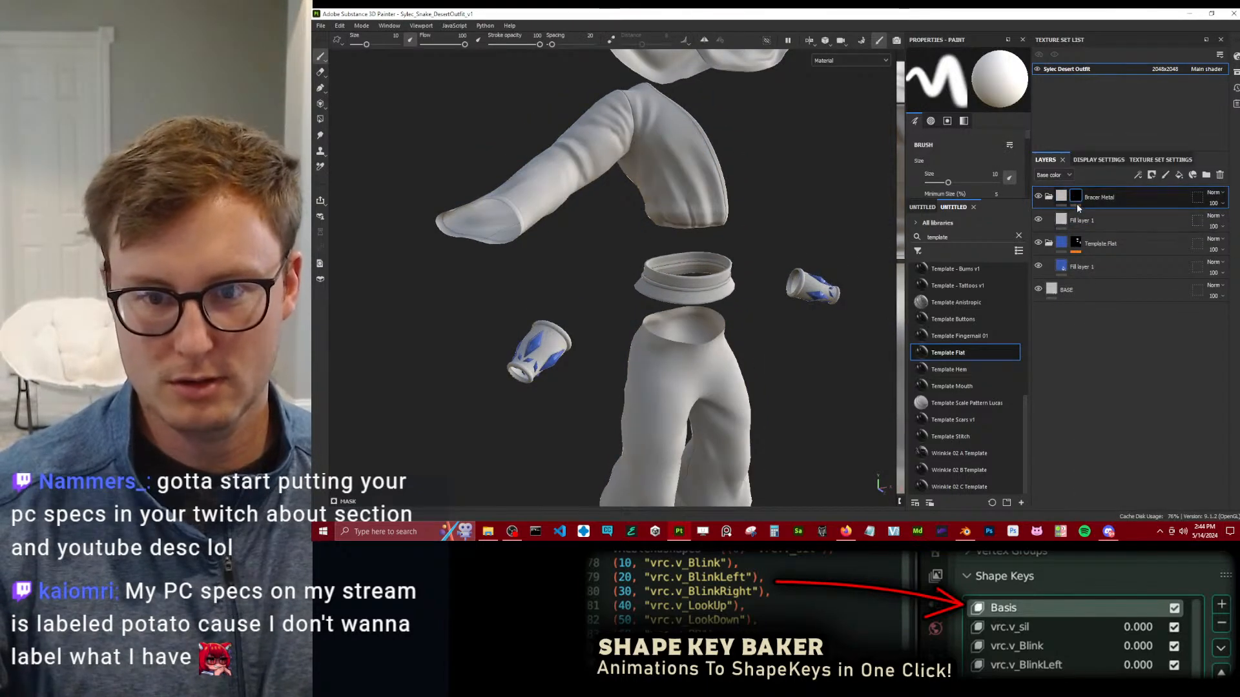
click(320, 119)
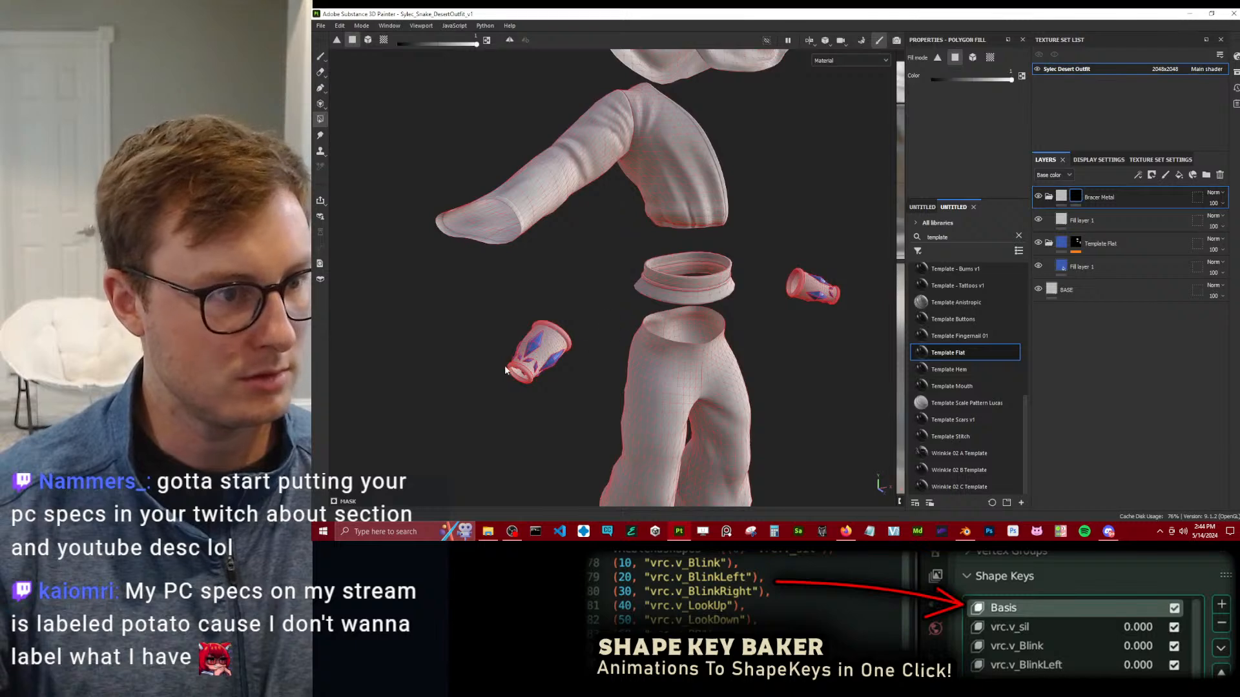
drag(467, 308, 576, 388)
Nest the blue studs' Template Flat group inside Bracer Metal above its fill layer and inspect the bracer up close.
drag(1164, 242, 1136, 212)
scroll(544, 348, up, 6)
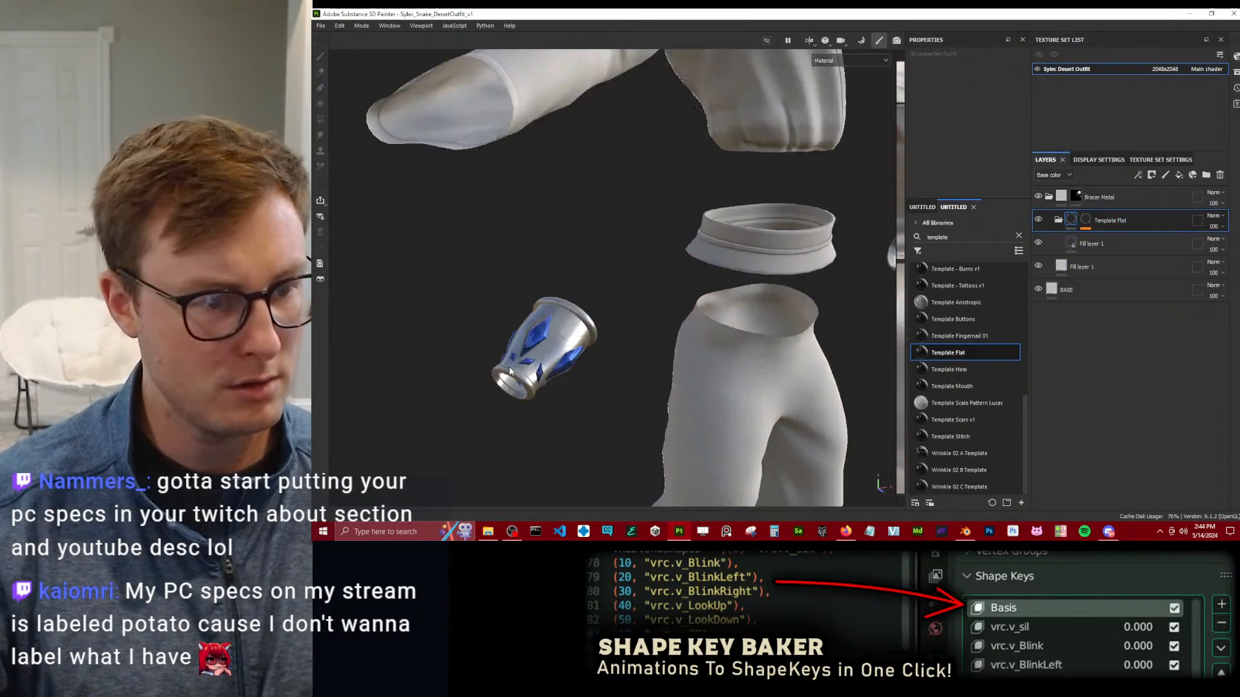
scroll(581, 343, up, 3)
alt+drag(634, 349, 849, 249)
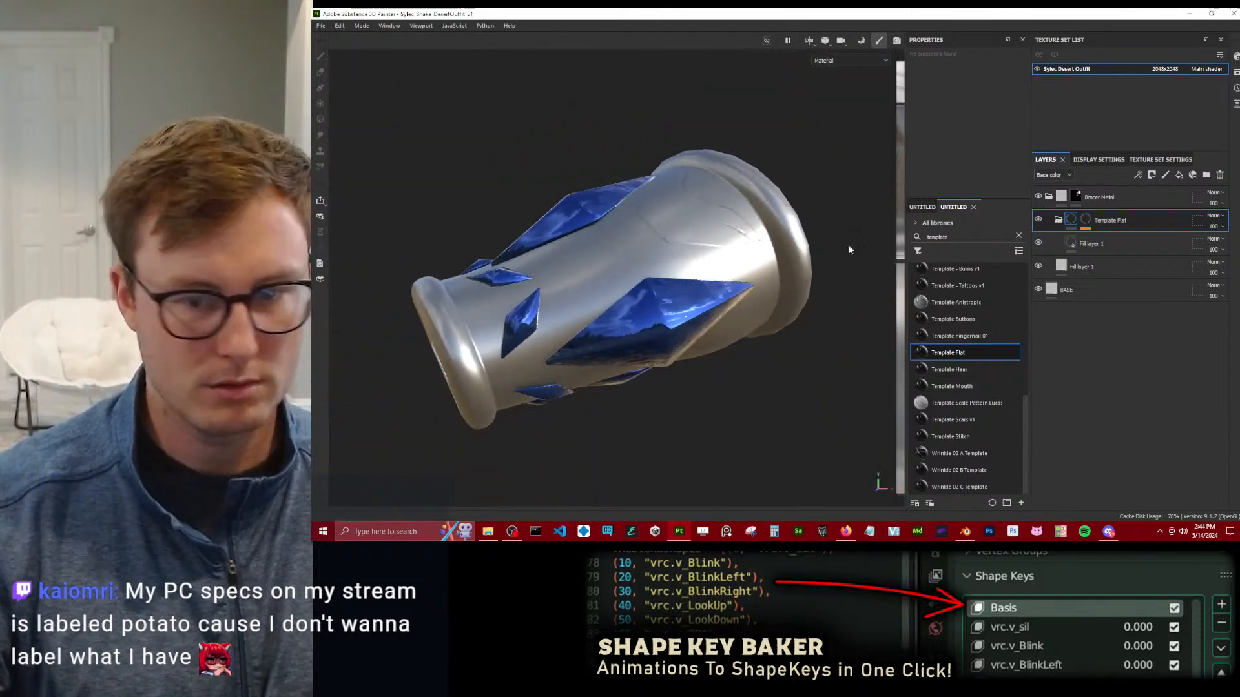
Enable the metallic channel on the blue studs' fill layer and set its metallic value to about 0.28.
click(1063, 247)
scroll(978, 141, up, 2)
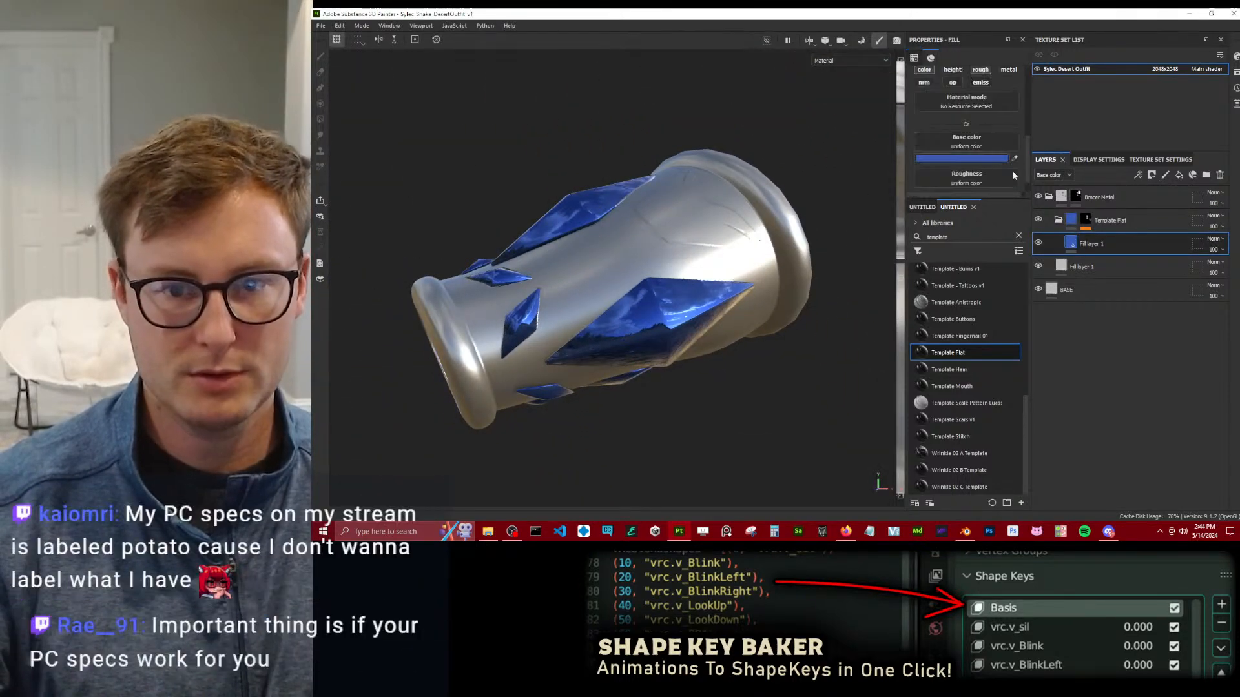
scroll(1001, 138, up, 1)
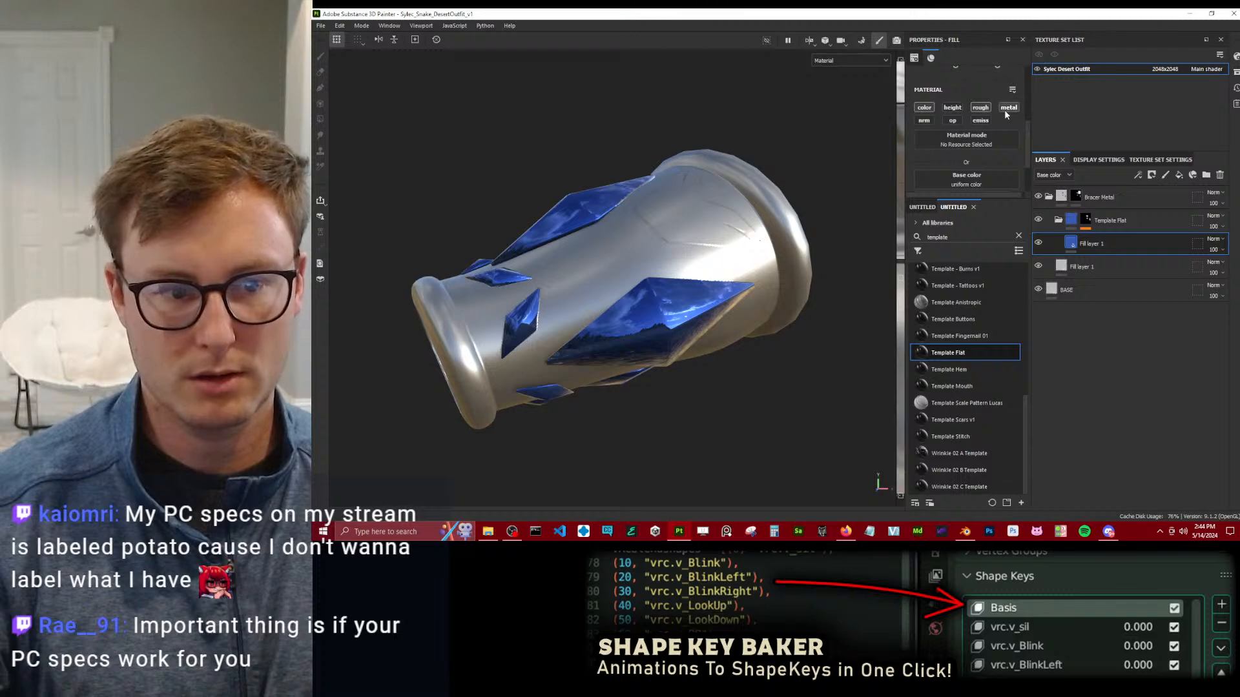
click(1006, 108)
scroll(985, 137, down, 3)
drag(944, 182, 940, 182)
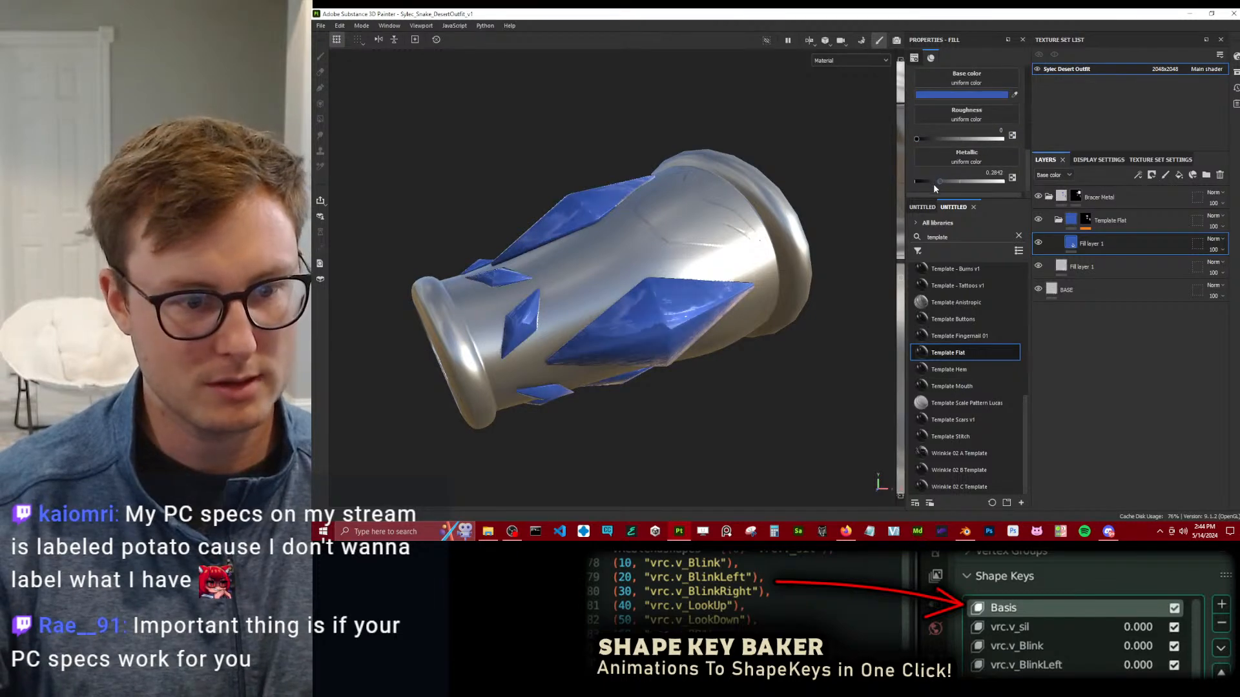
scroll(634, 217, down, 4)
alt+drag(634, 217, 578, 236)
scroll(620, 290, down, 4)
alt+middle_drag(554, 204, 584, 259)
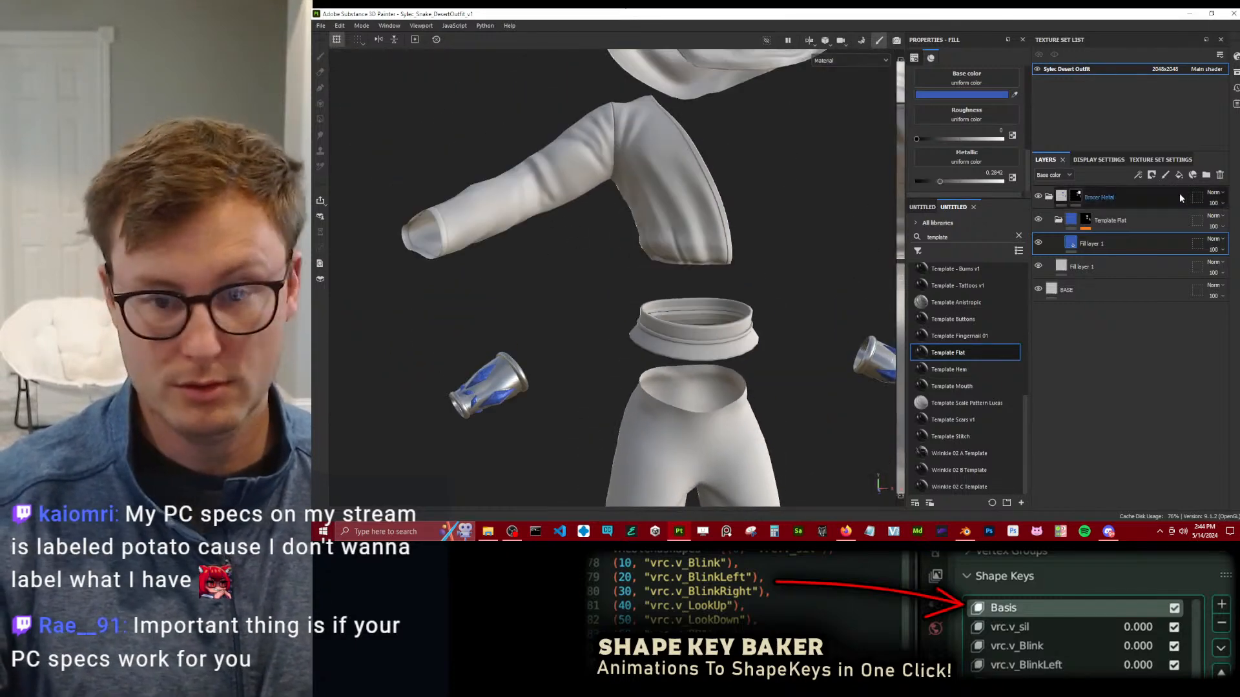
Collapse the Bracer Metal group and add a Template Flat above it, named Scarf.
click(1050, 197)
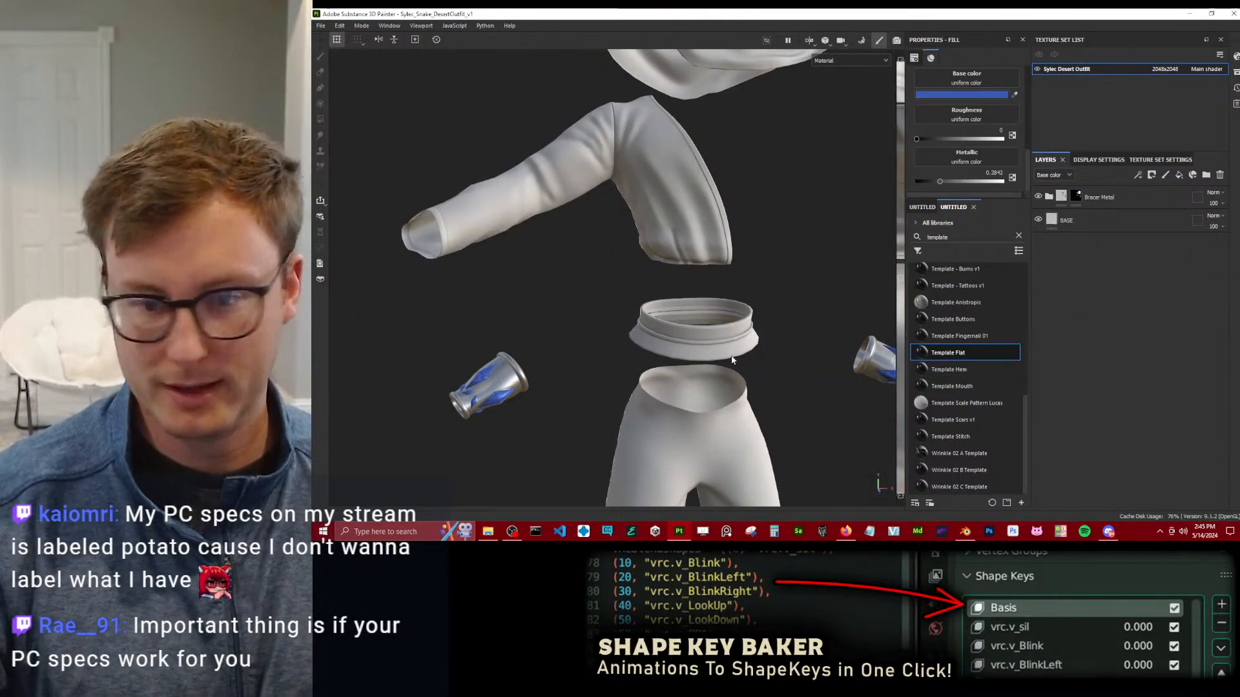
scroll(606, 238, down, 4)
alt+middle_drag(642, 262, 624, 292)
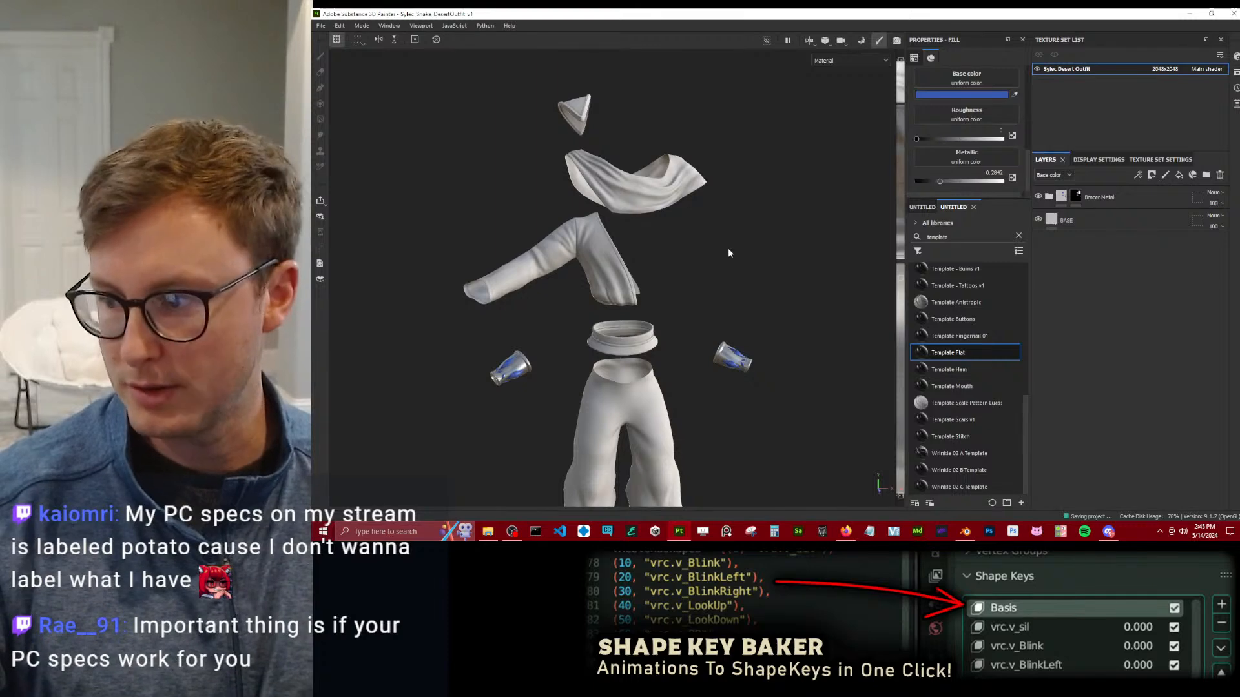
drag(947, 359, 1112, 196)
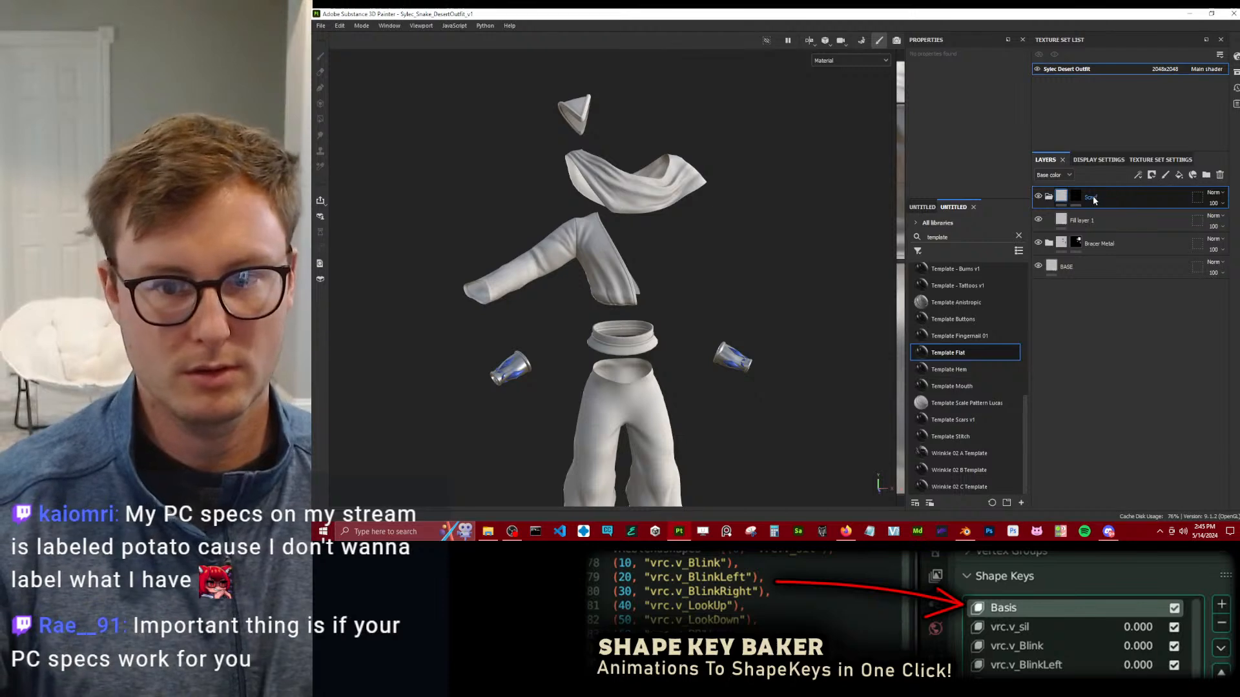
Polygon-fill part of the scarf into the Scarf group's mask.
click(1076, 196)
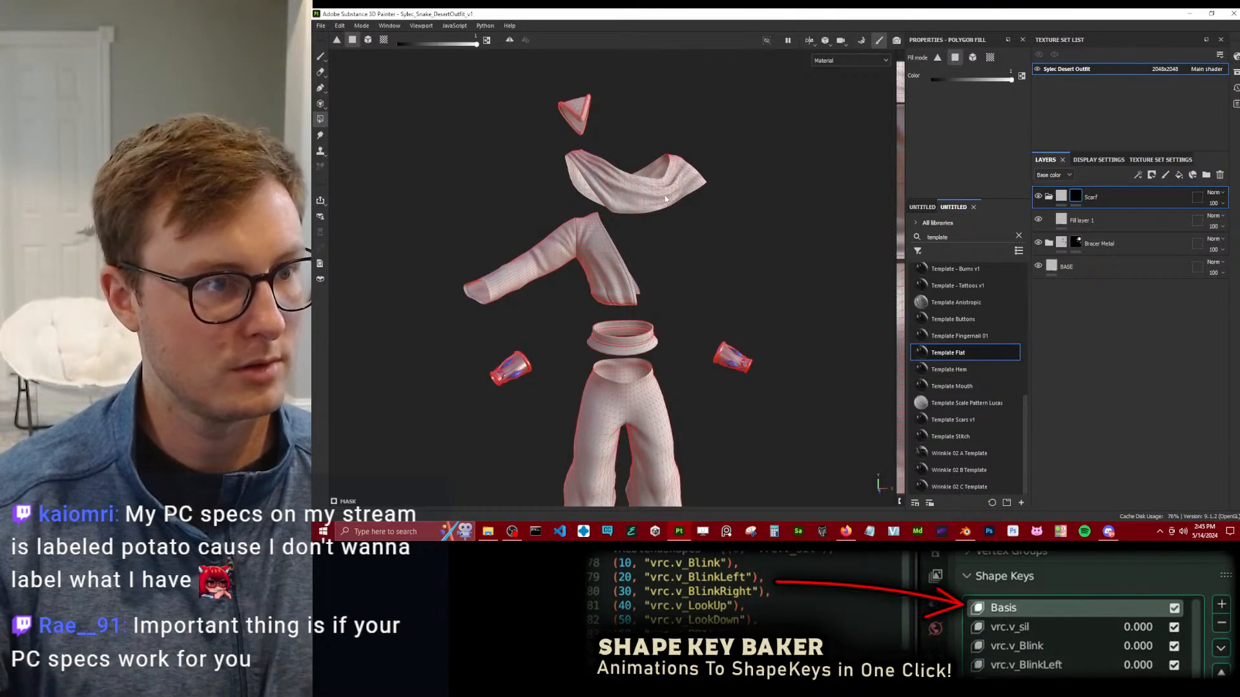
alt+middle_drag(729, 203, 722, 272)
scroll(722, 273, up, 3)
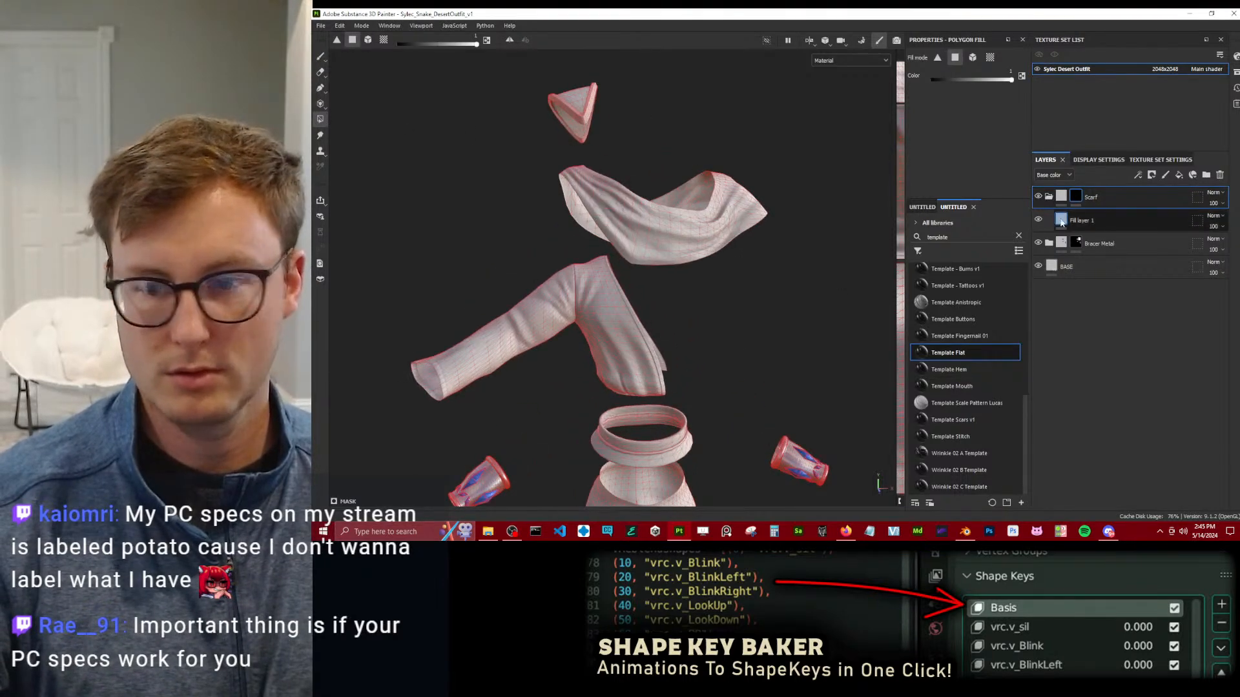
Give the Scarf fill layer a light blue base color with roughness 0.3 and metallic about 0.31.
click(1060, 220)
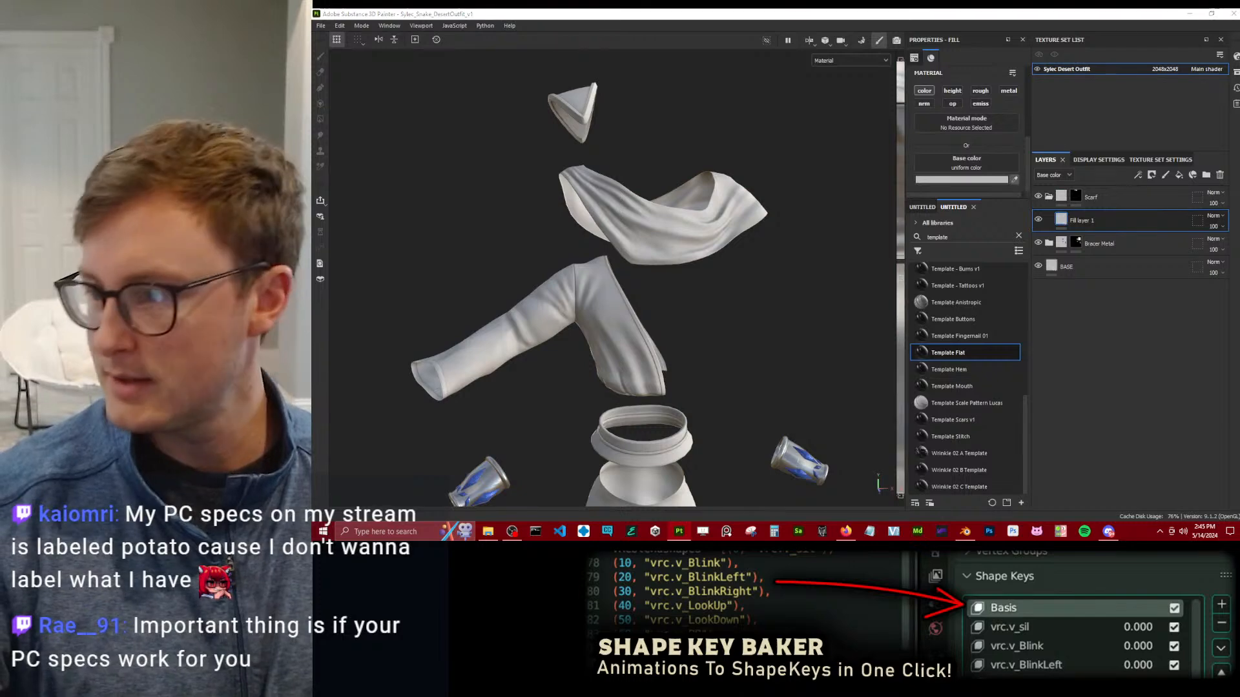
click(1009, 91)
scroll(983, 162, down, 1)
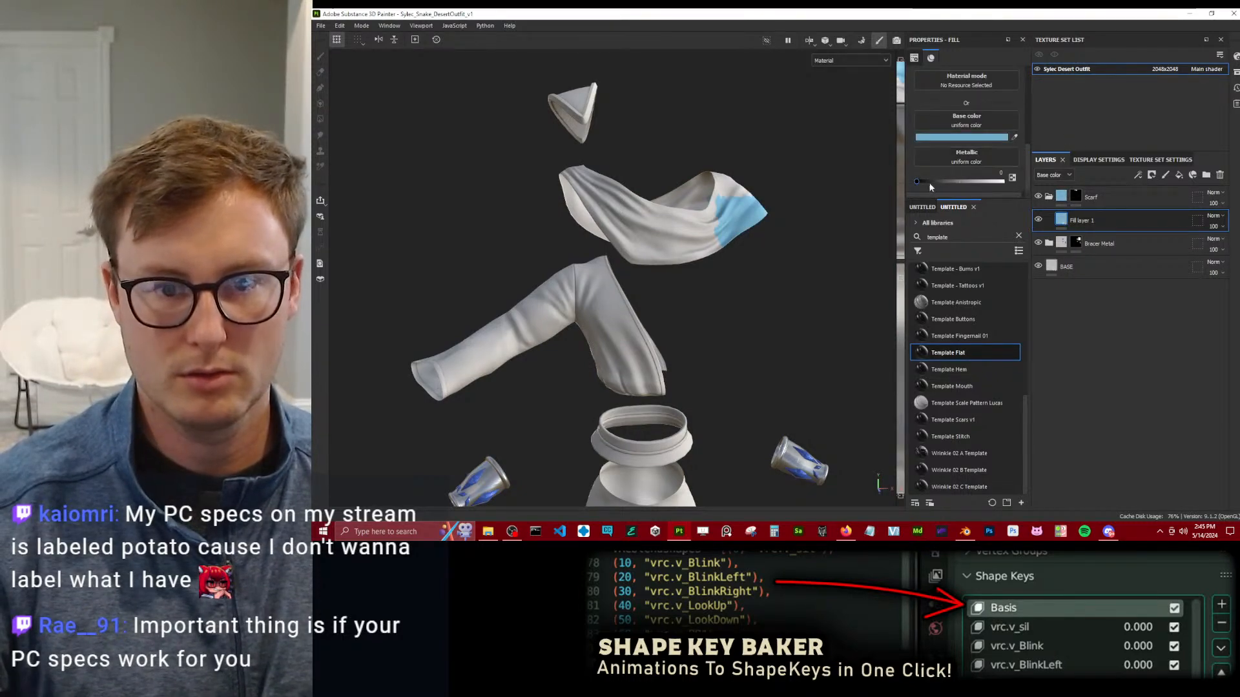
scroll(976, 140, up, 3)
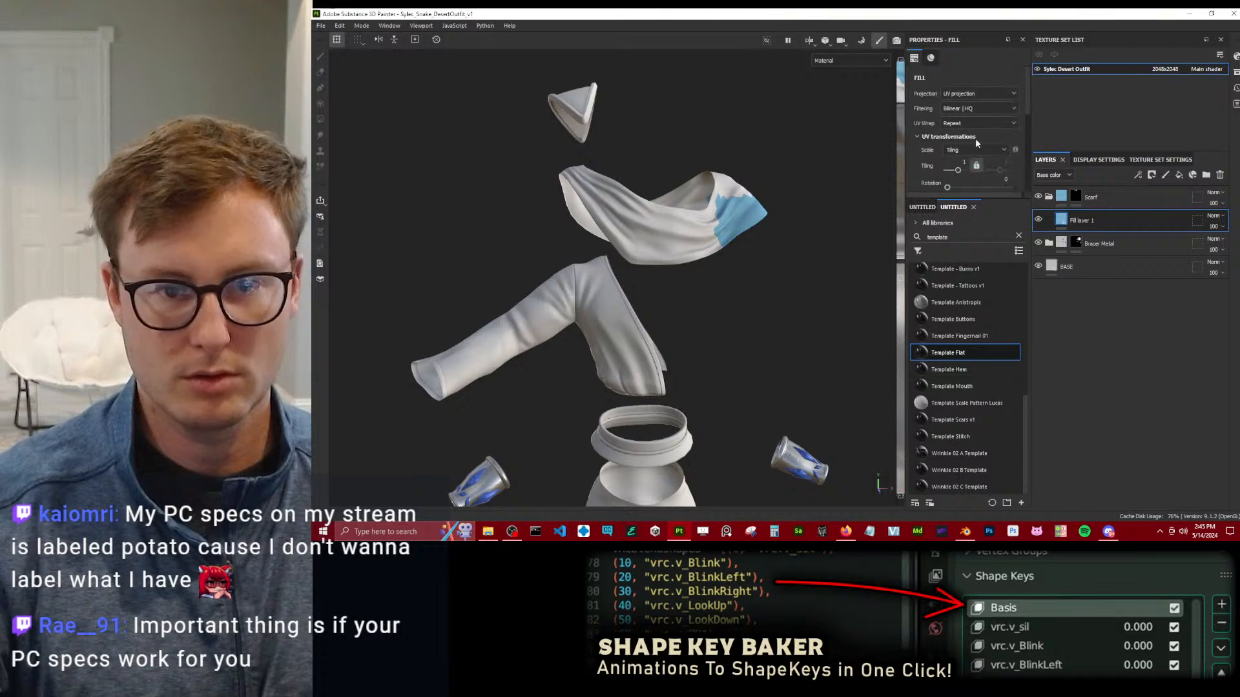
scroll(978, 138, down, 3)
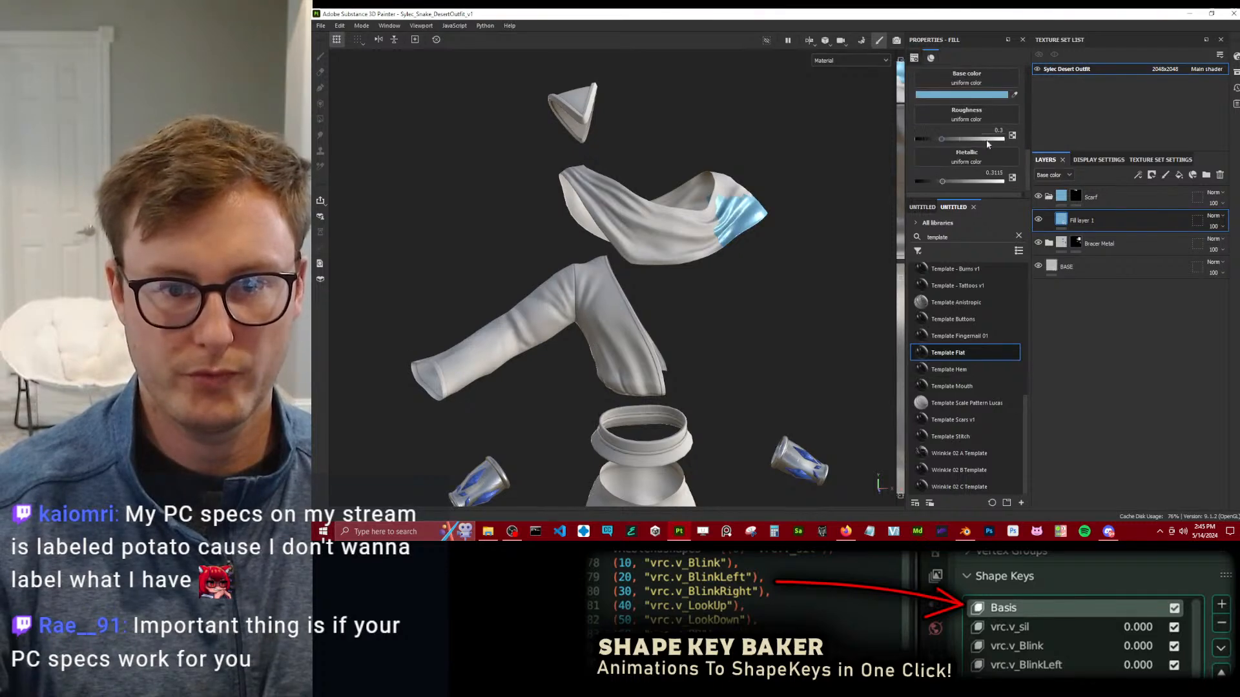
Fill the whole scarf into the Scarf group's mask with polygon fill in UV chunk mode.
click(1075, 196)
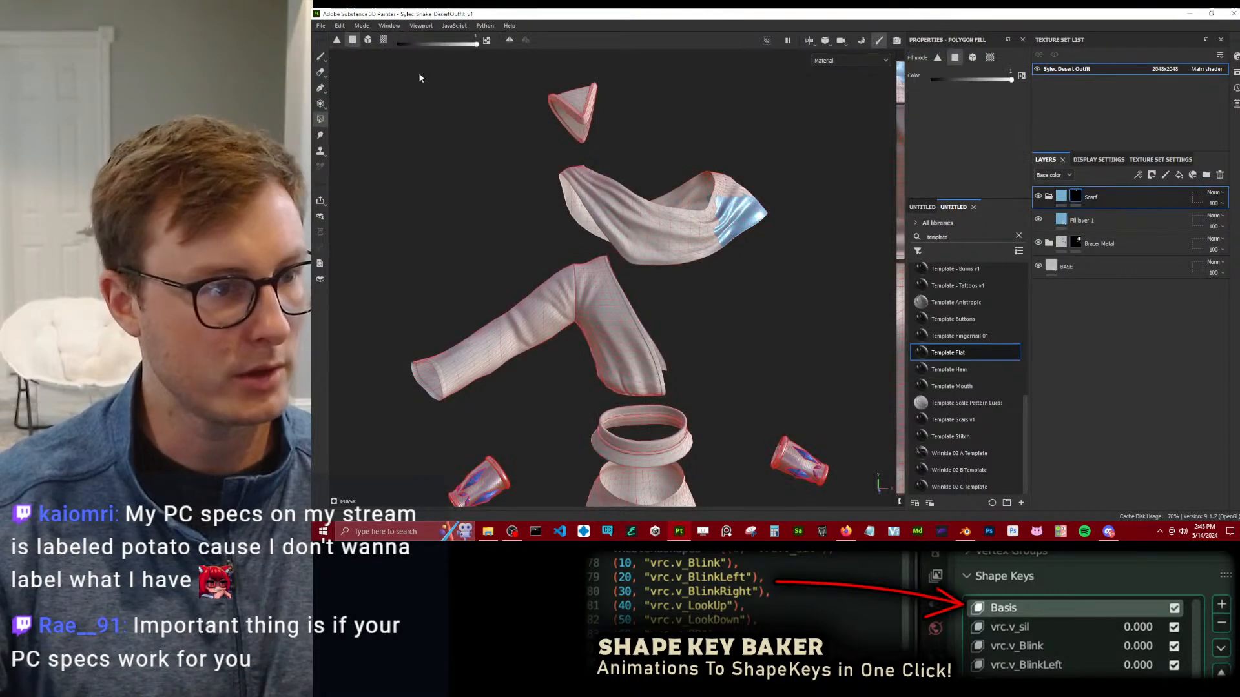
click(383, 40)
click(734, 251)
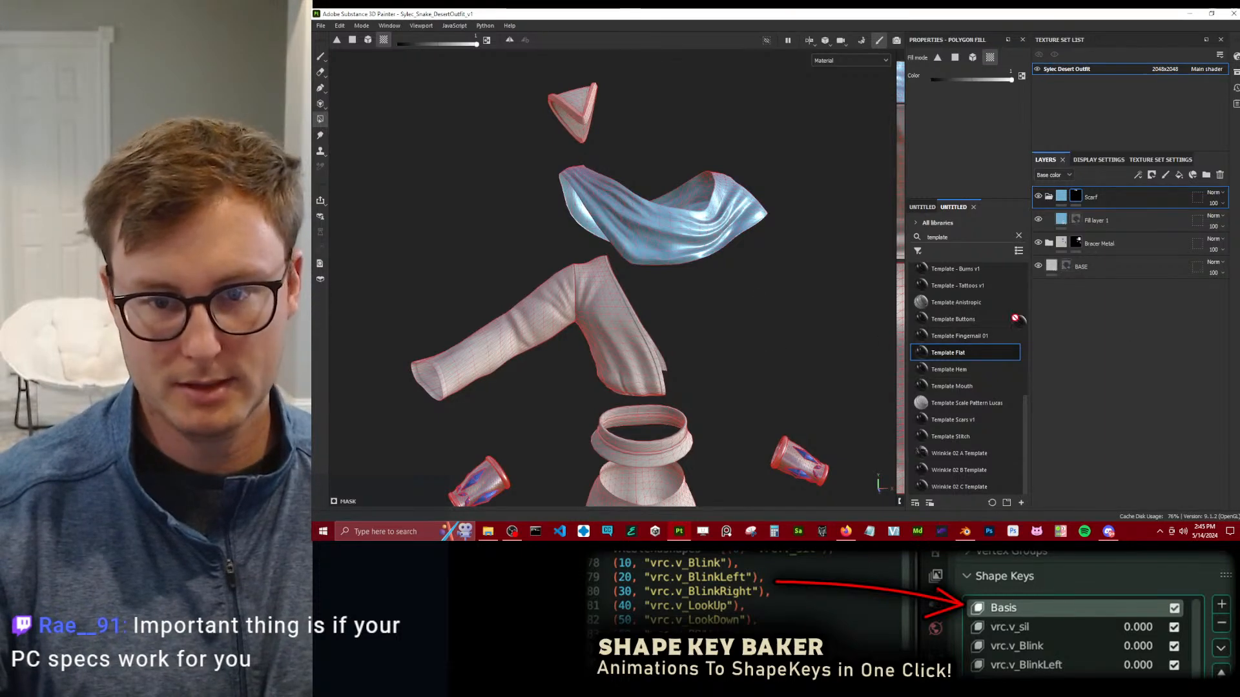
Add a Template Flat above the Scarf group, name it Pauldron, and polygon-fill the pauldron into its mask.
double_click(1115, 197)
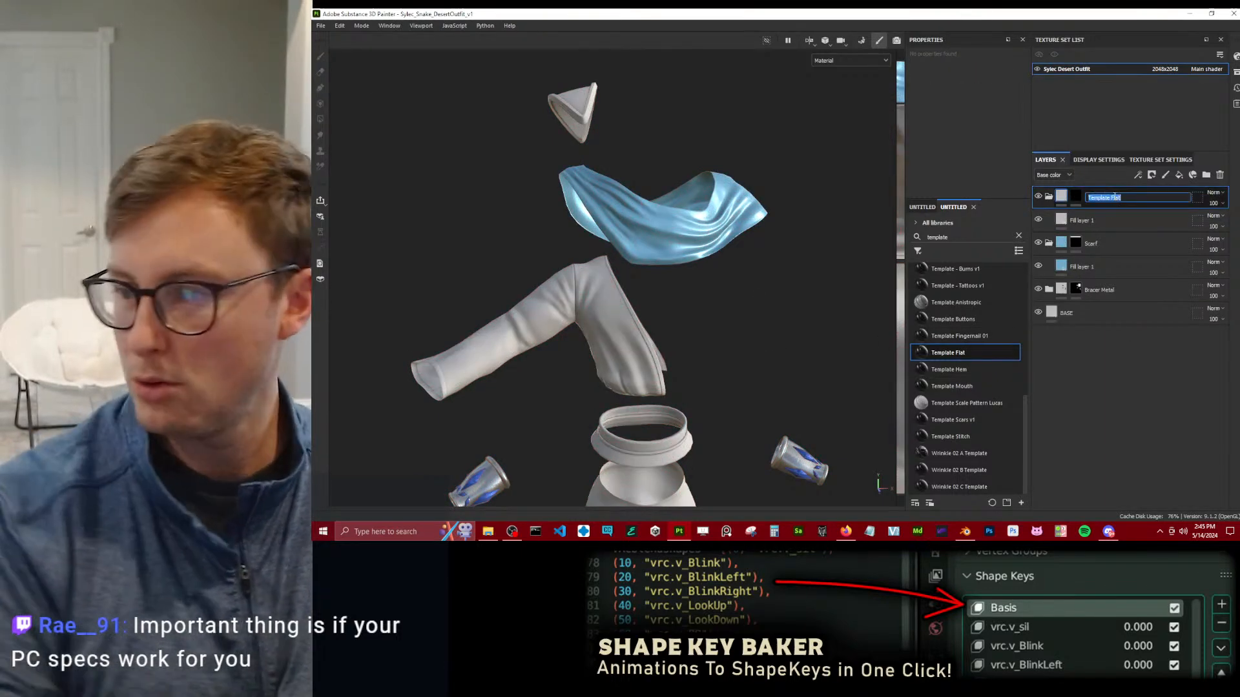
text(Pauldron)
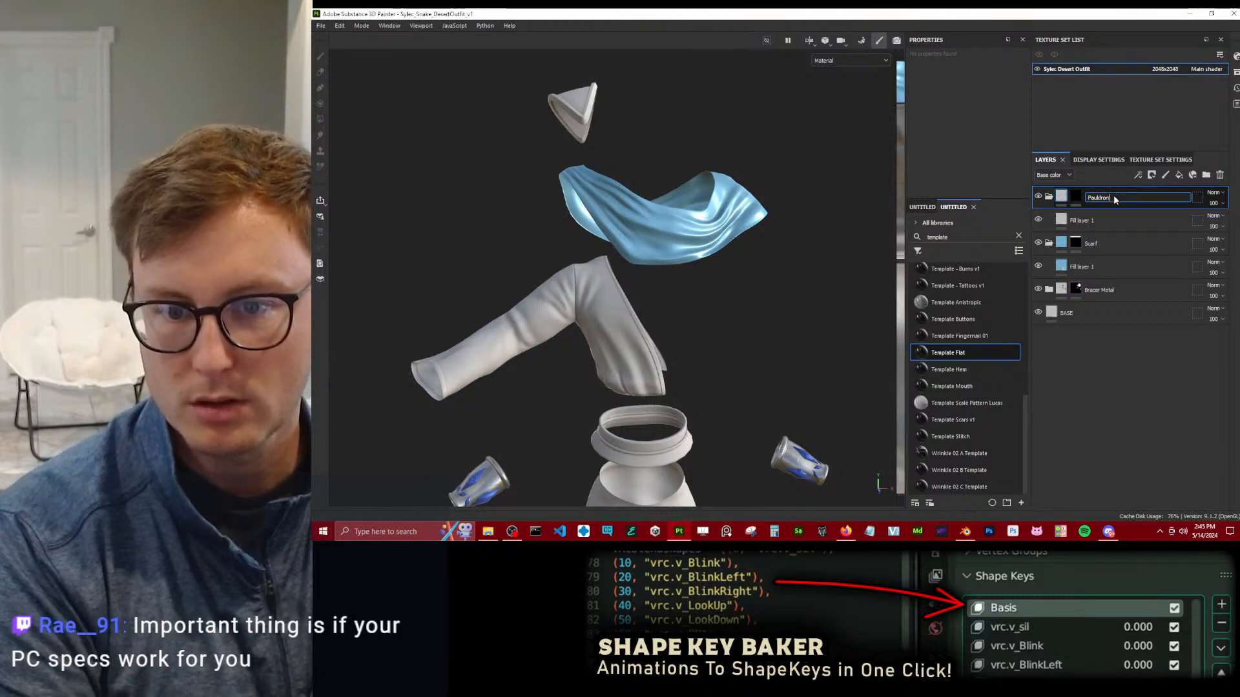
key(Return)
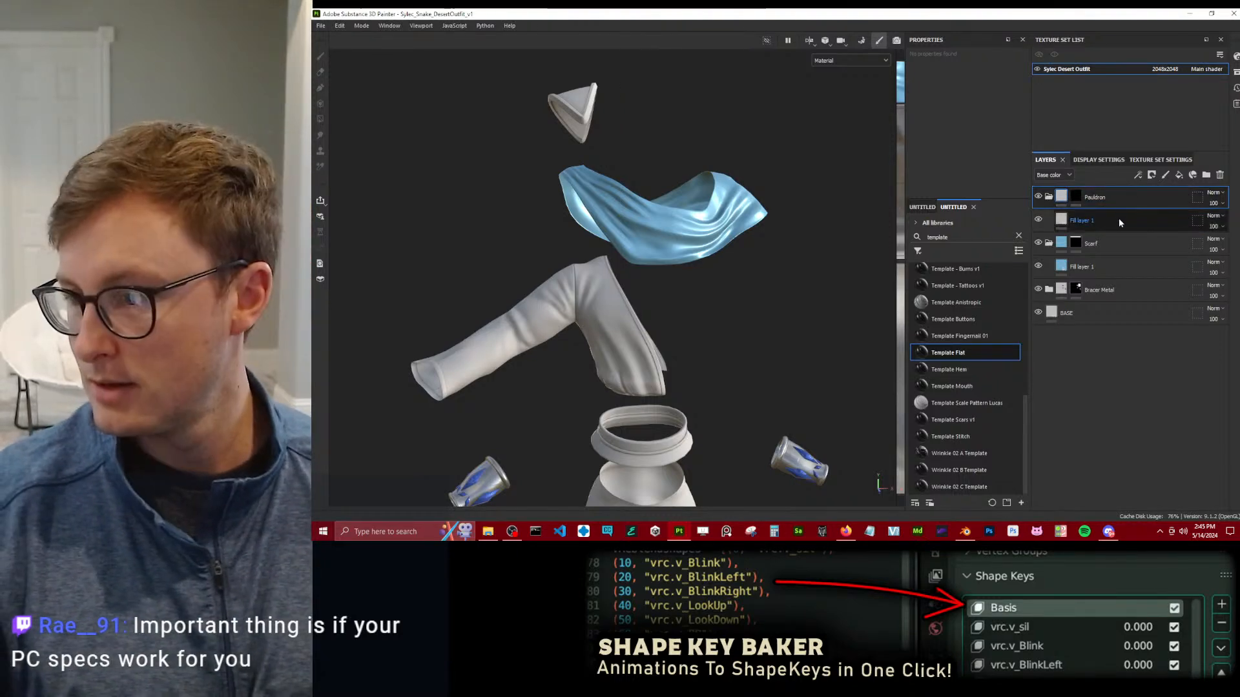
drag(516, 103, 619, 128)
click(1077, 197)
Give the Pauldron fill layer a yellow base color with metallic about 0.68 and roughness about 0.13.
click(1048, 218)
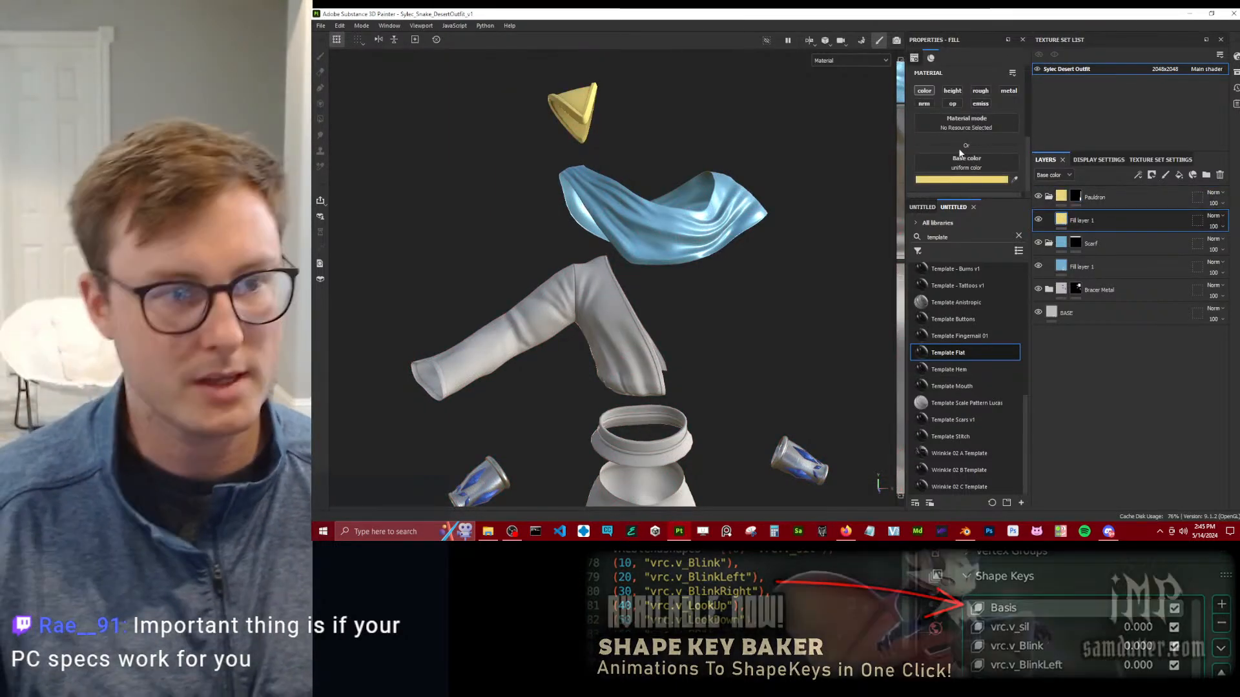
click(1008, 95)
scroll(989, 132, down, 2)
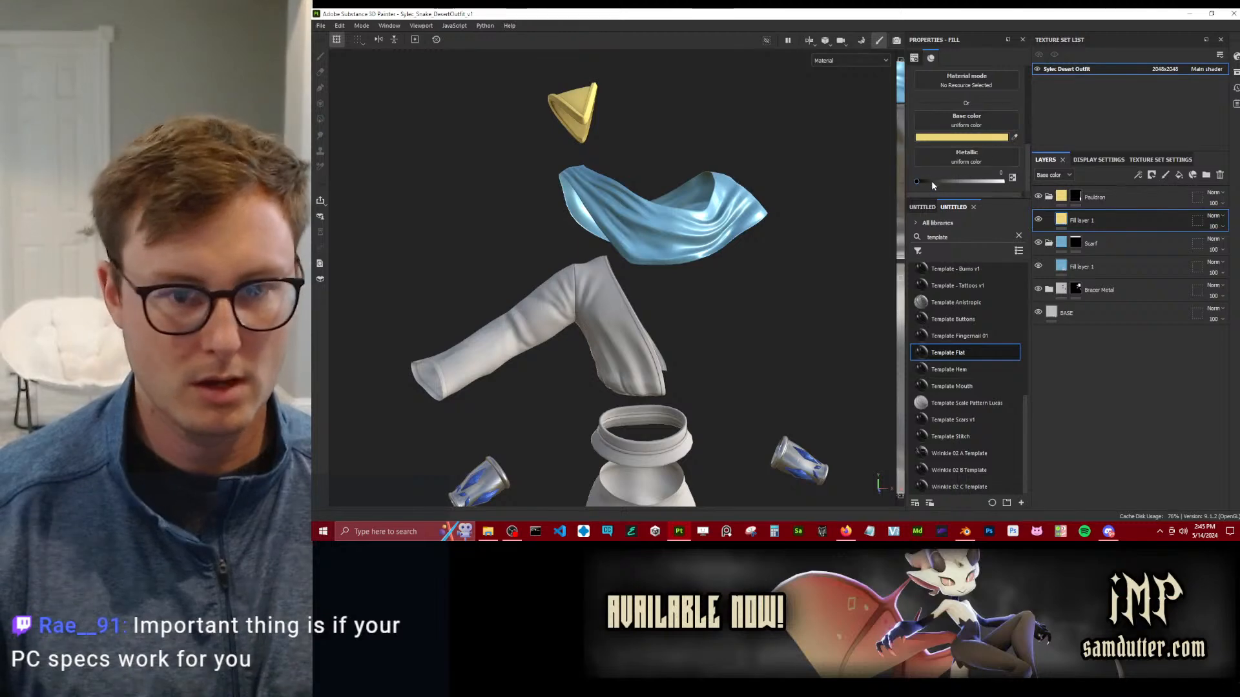
click(960, 182)
scroll(969, 143, up, 1)
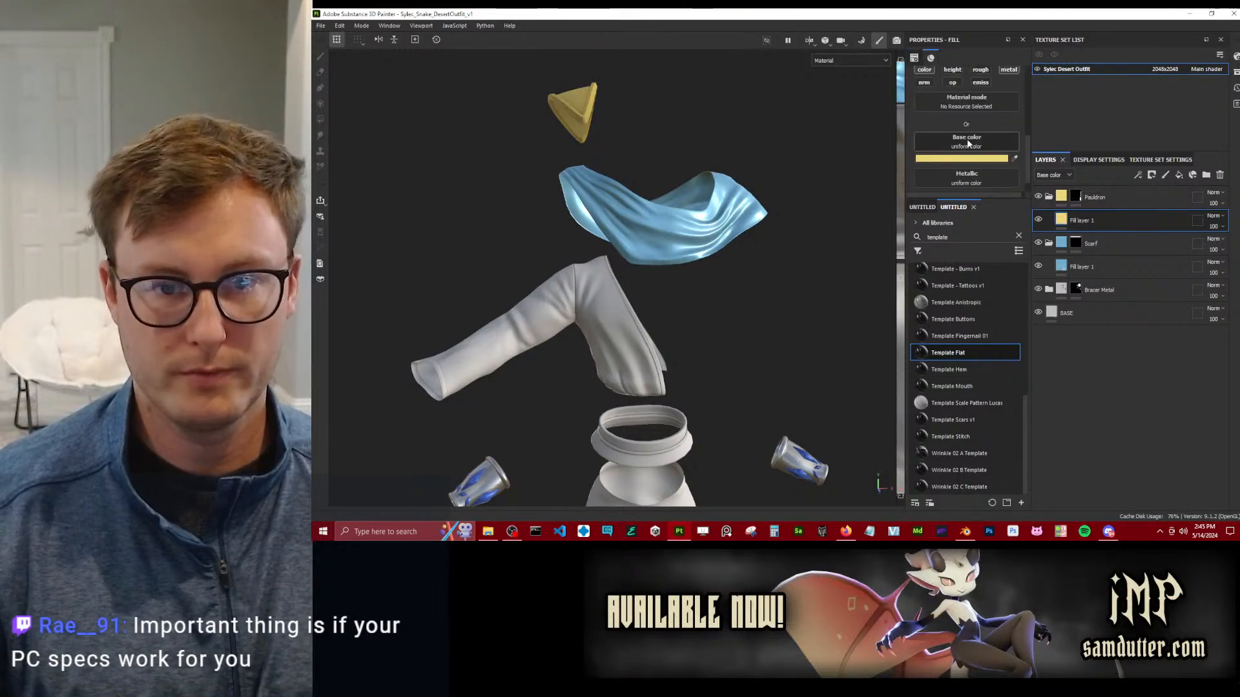
scroll(963, 132, down, 3)
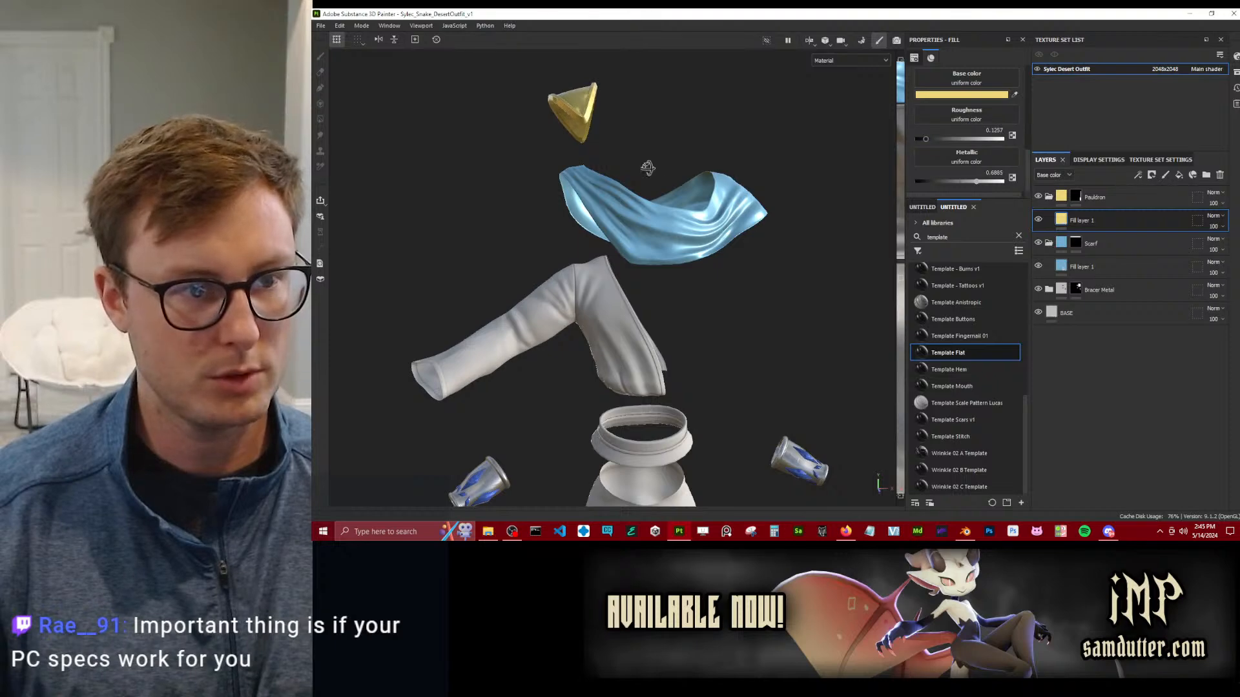
Add a Template Flat between the Scarf and Bracer Metal groups and name it Waistband.
alt+drag(641, 169, 855, 225)
alt+drag(645, 197, 695, 259)
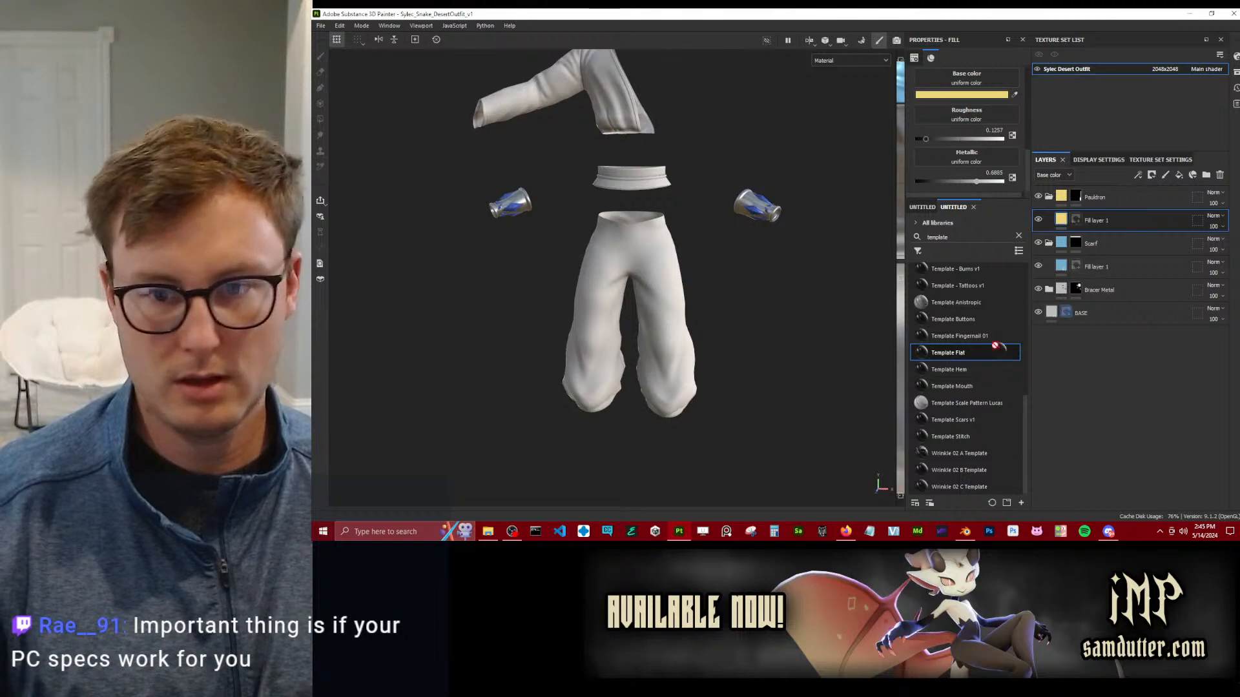
drag(1143, 288, 1130, 285)
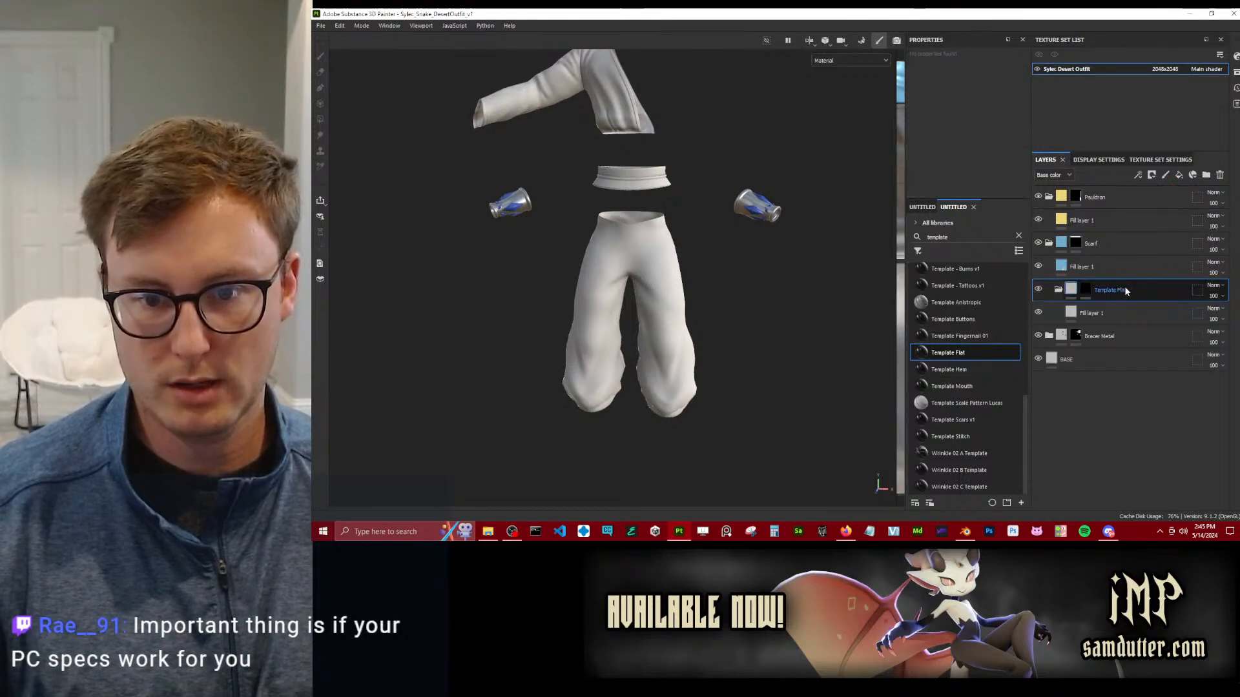
double_click(1101, 289)
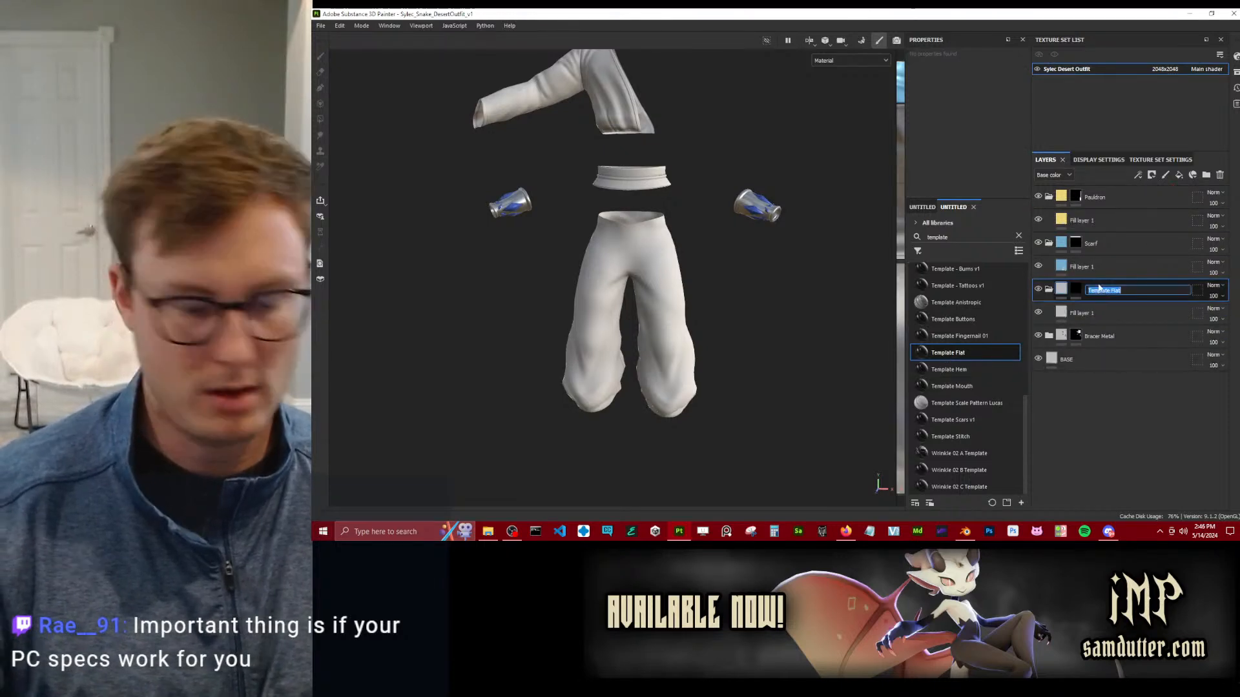
text(Waistband)
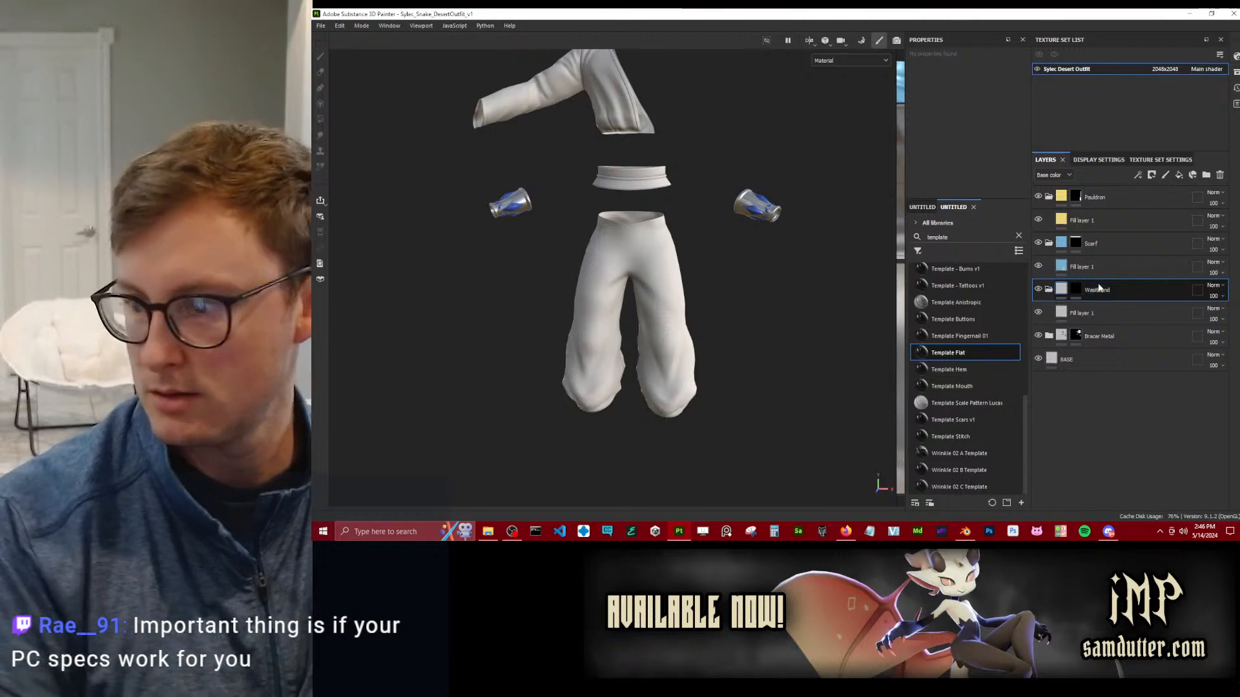
key(Return)
Polygon-fill the waistband into the Waistband mask and give its fill layer a yellow-green base color.
key(4)
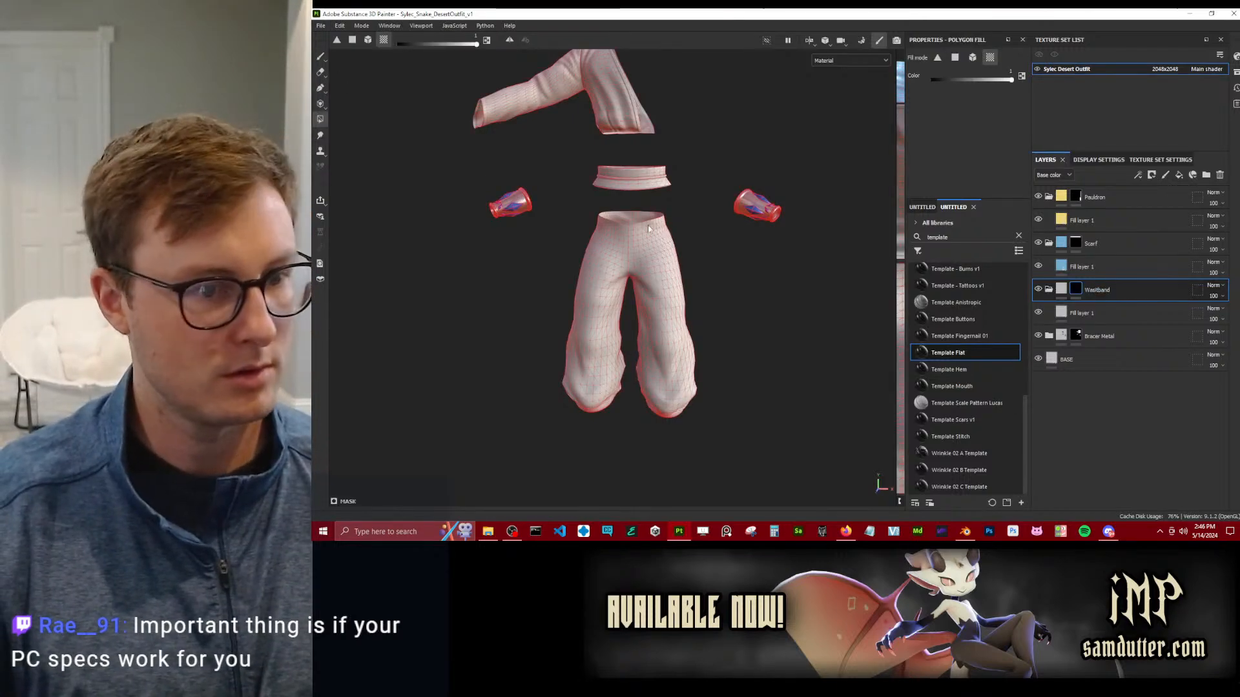
click(1044, 308)
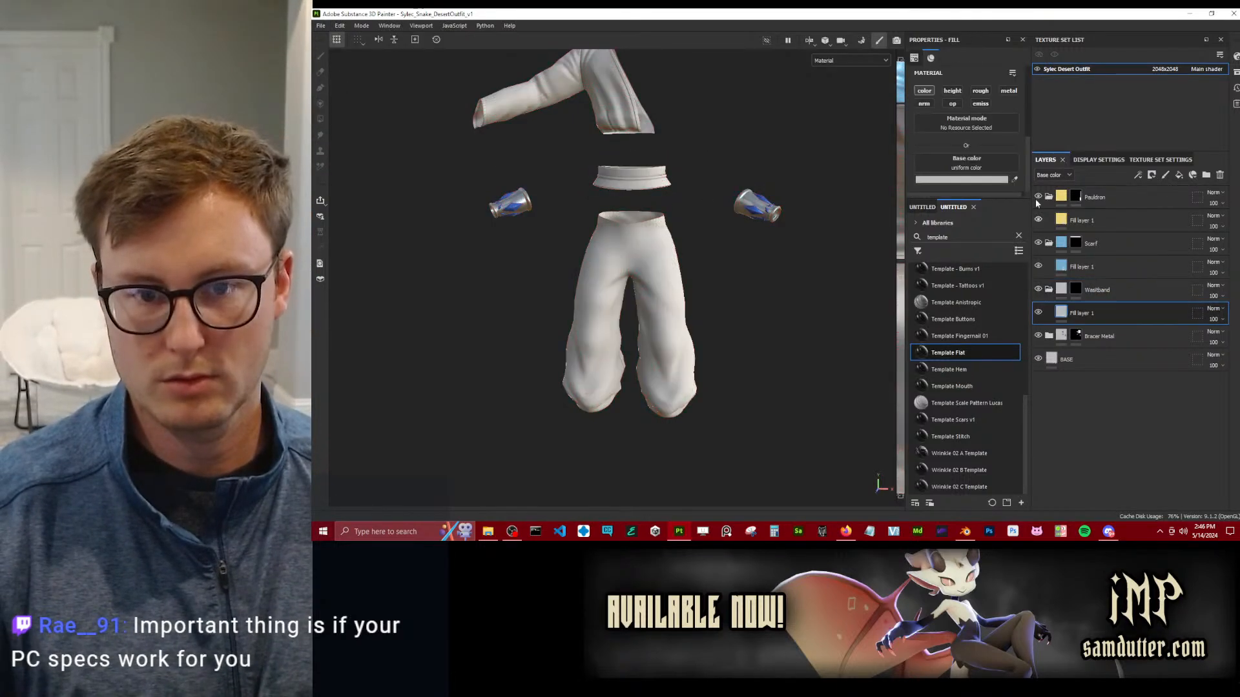
click(1016, 180)
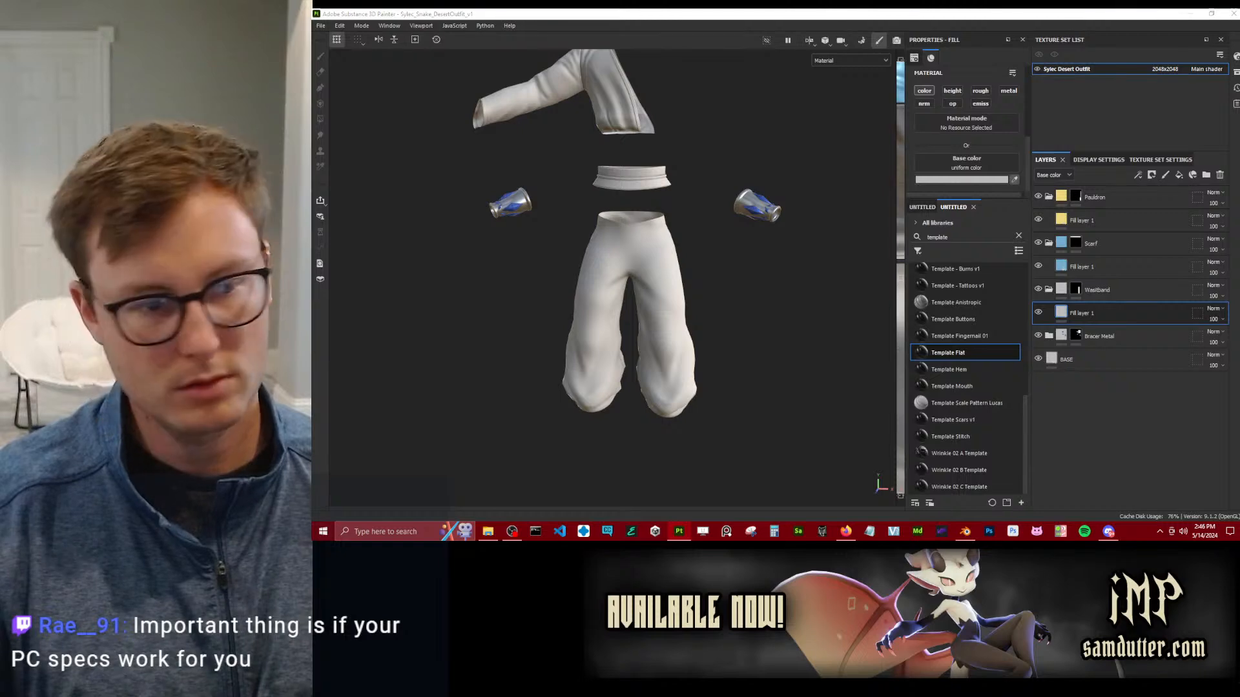
alt+drag(708, 204, 691, 187)
alt+middle_drag(691, 187, 730, 323)
alt+drag(729, 323, 717, 310)
alt+middle_drag(717, 310, 731, 287)
alt+drag(731, 287, 696, 300)
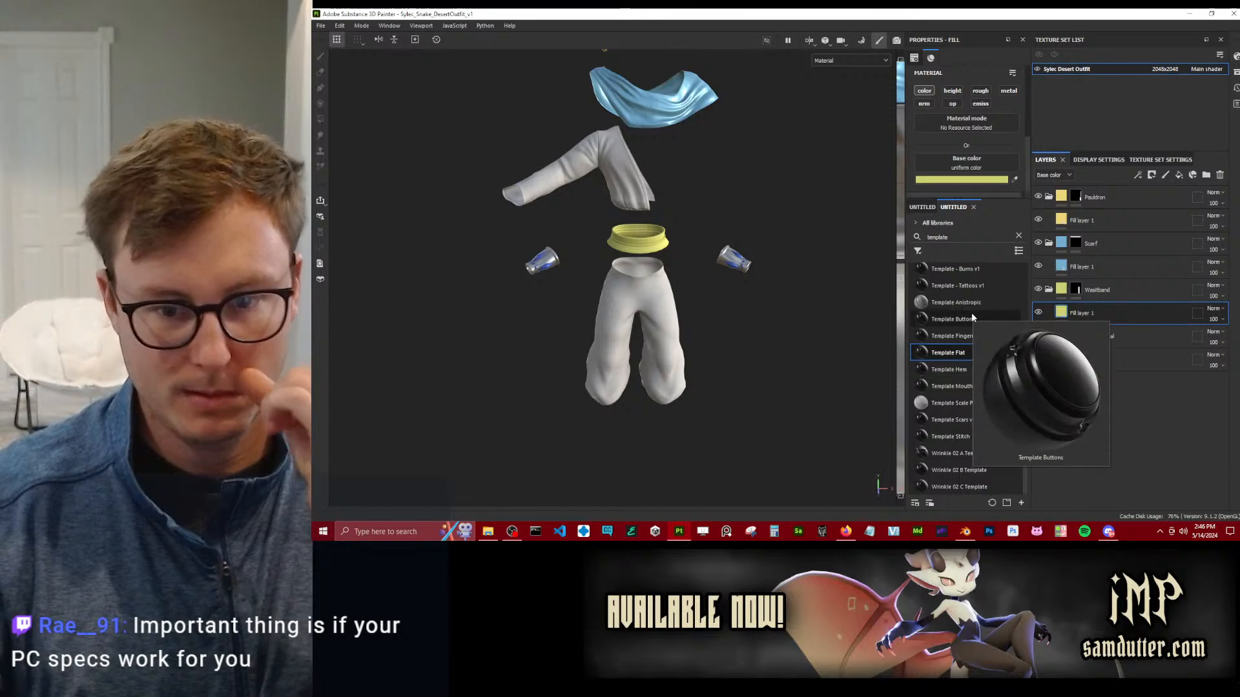
Add a Template Flat directly above the BASE layer, name it Fabric, and make its mask active for polygon filling.
alt+right_drag(680, 316, 736, 324)
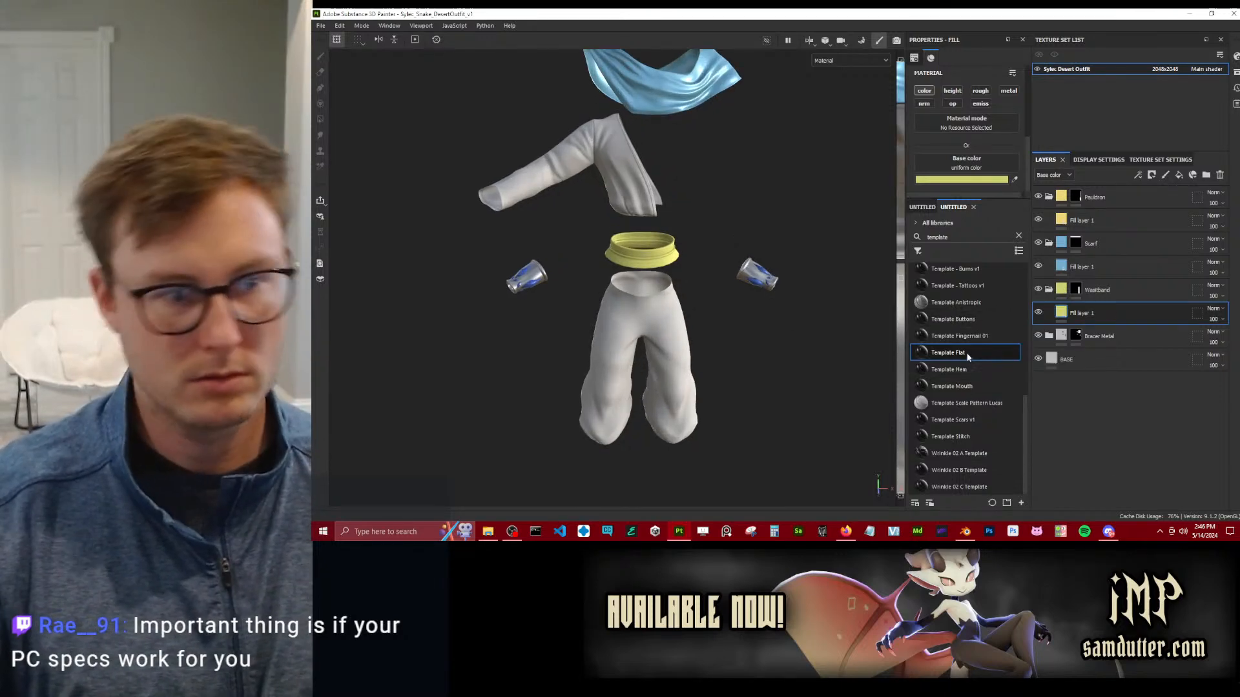
drag(948, 353, 1106, 350)
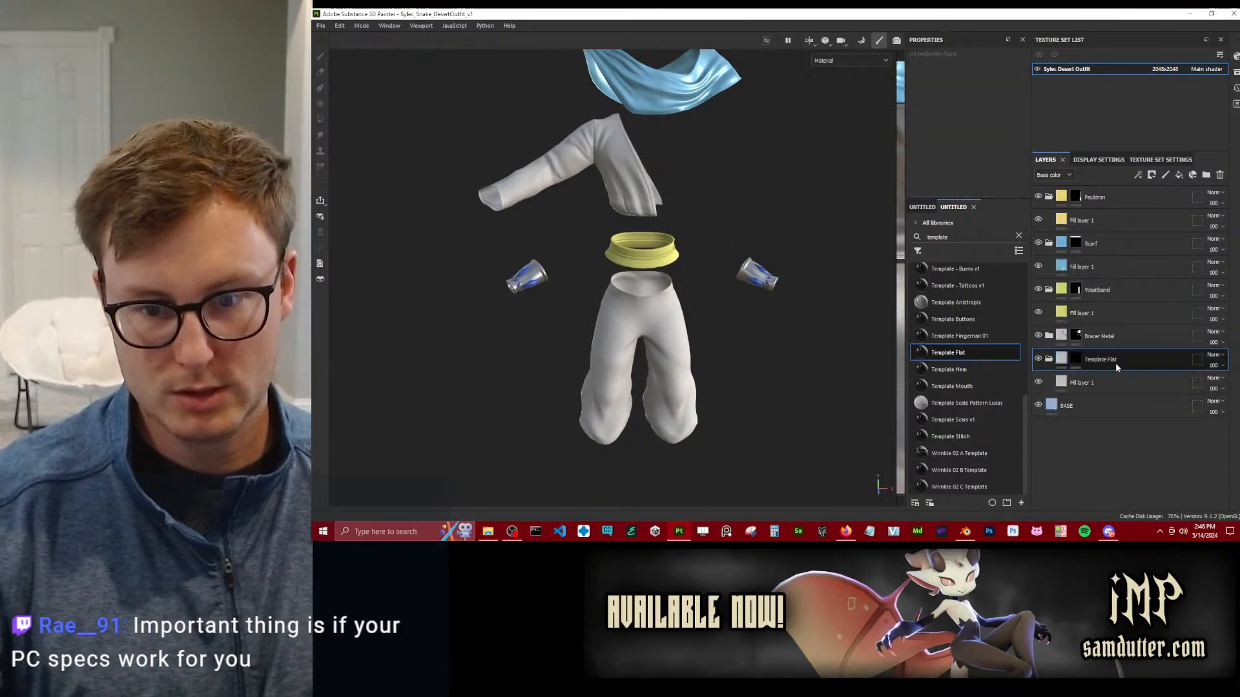
double_click(1113, 362)
text(Fabric)
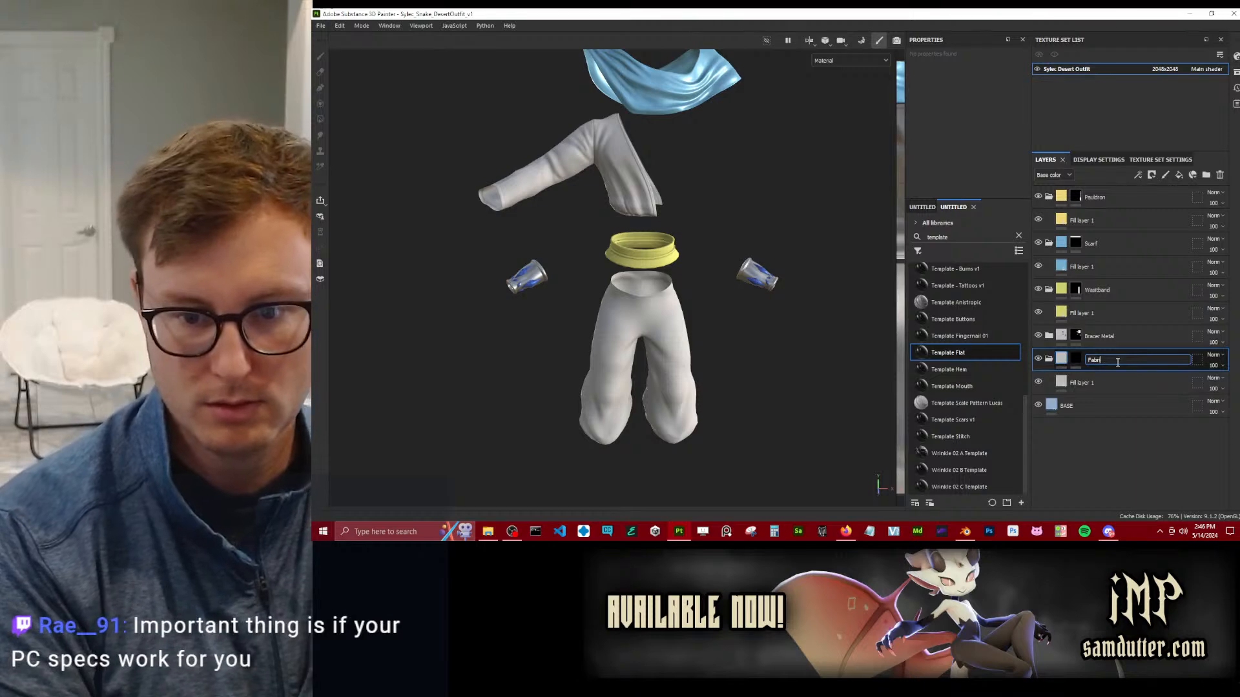
key(Return)
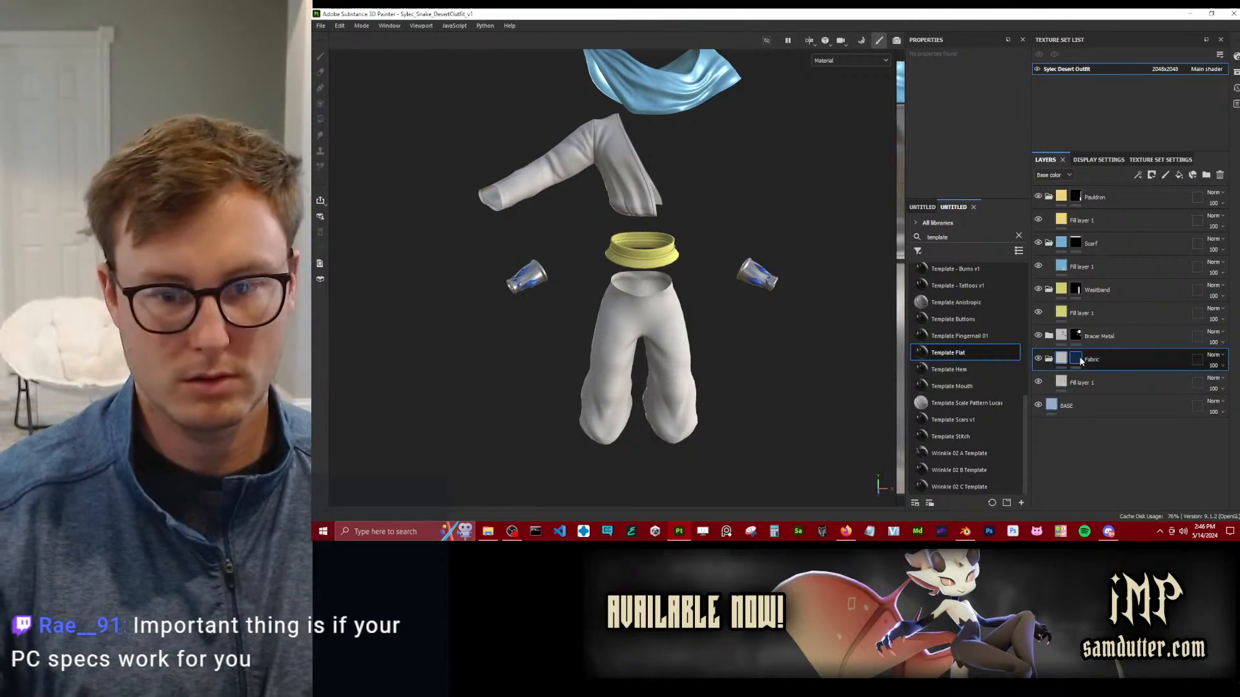
click(1075, 359)
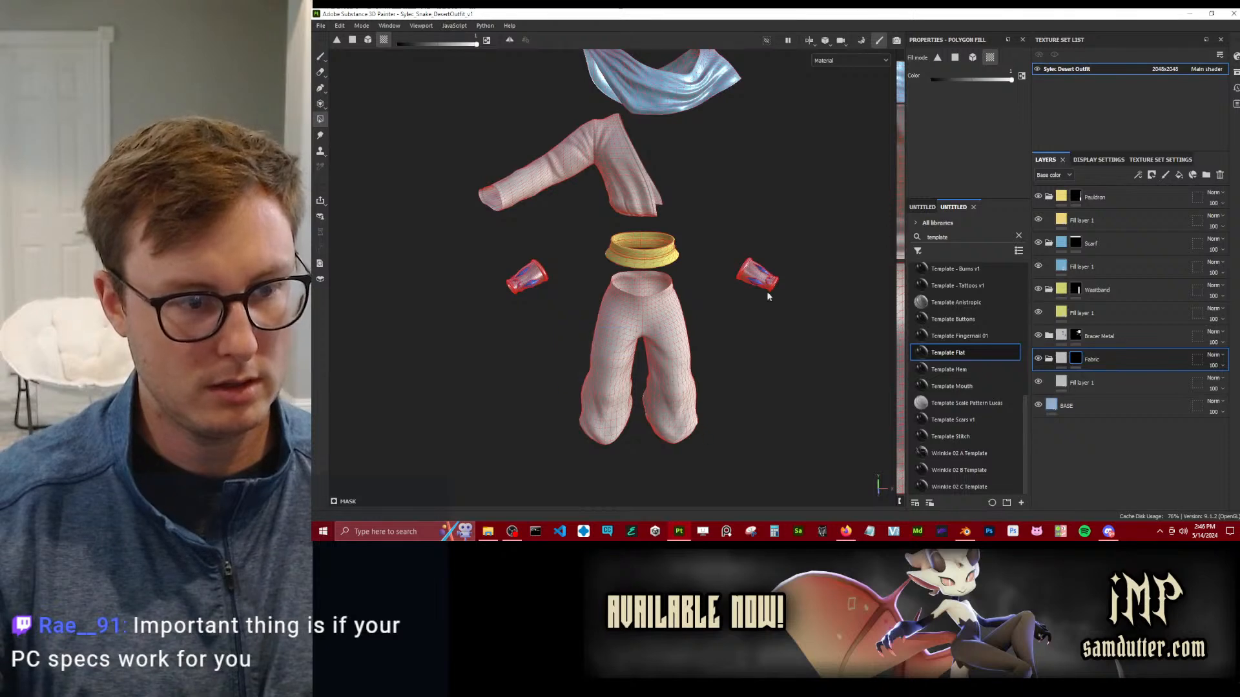
Search the asset library for fabric and compare the matches as thumbnails and as a list.
click(922, 207)
click(945, 236)
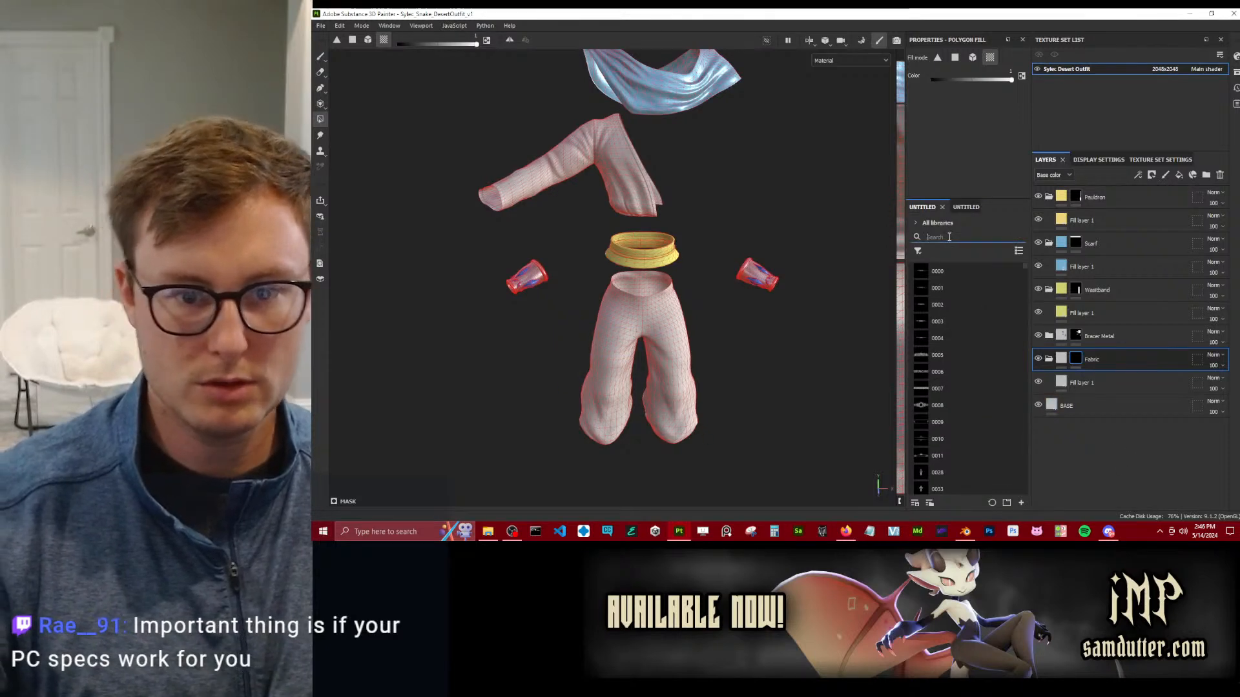
text(fabric)
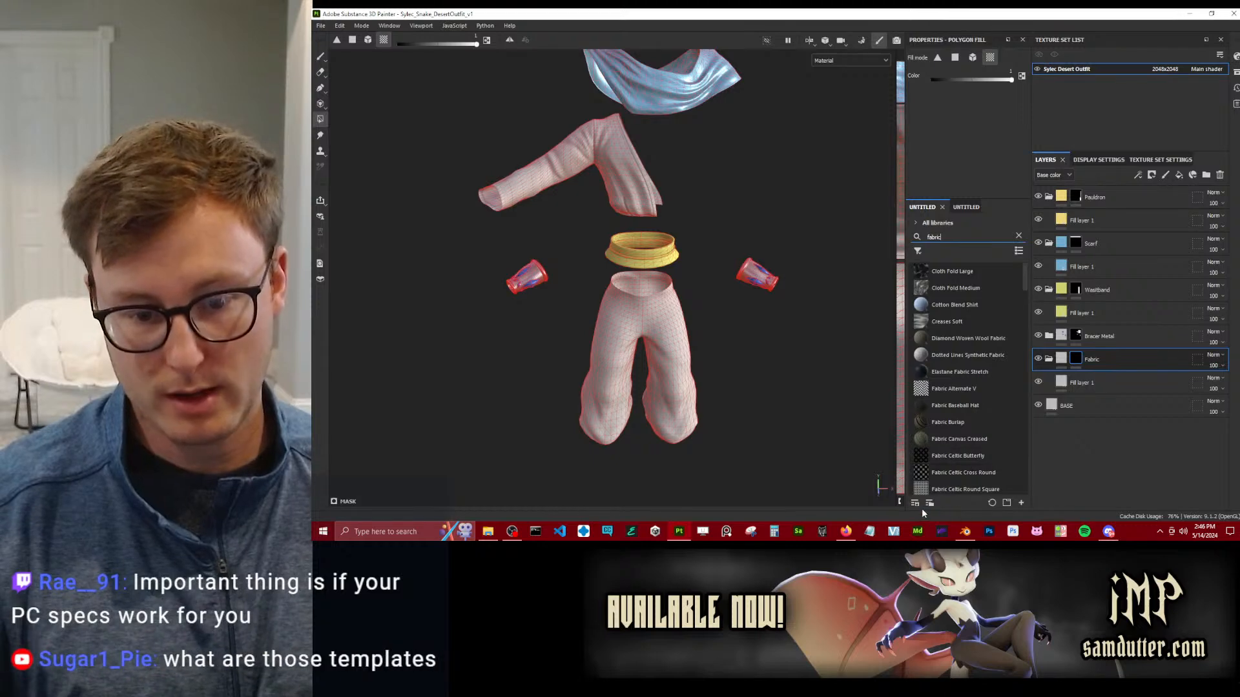
click(1019, 251)
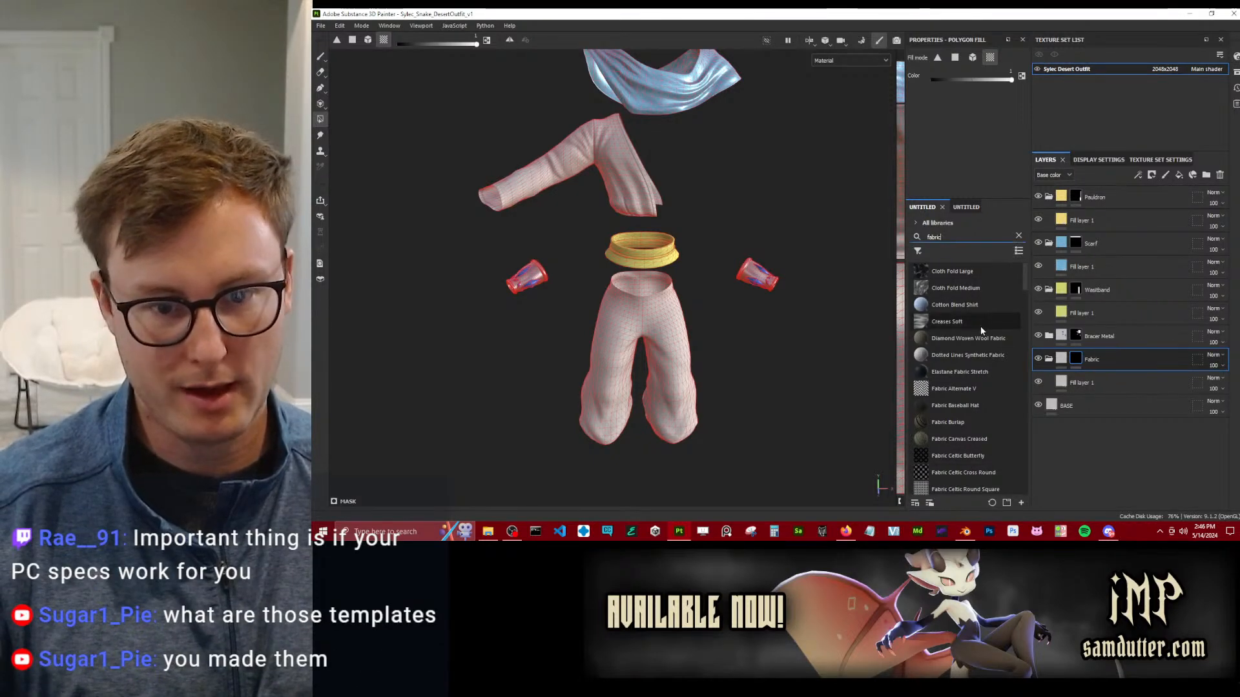
click(1050, 275)
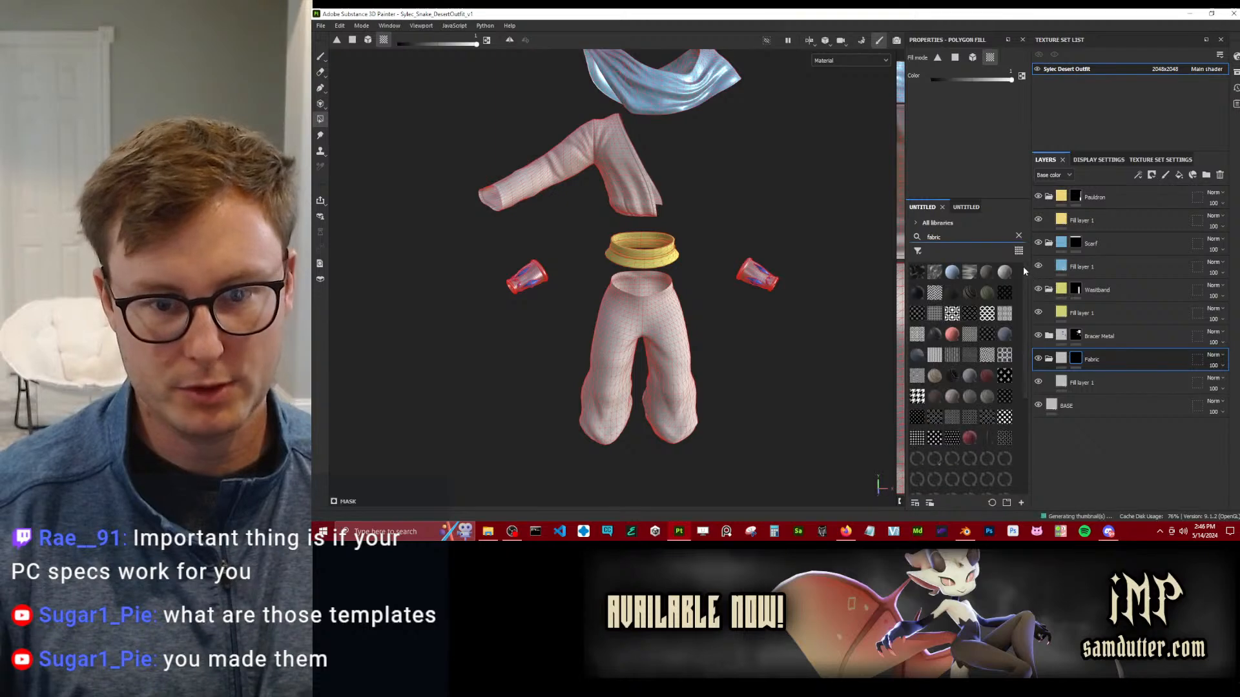
click(1033, 298)
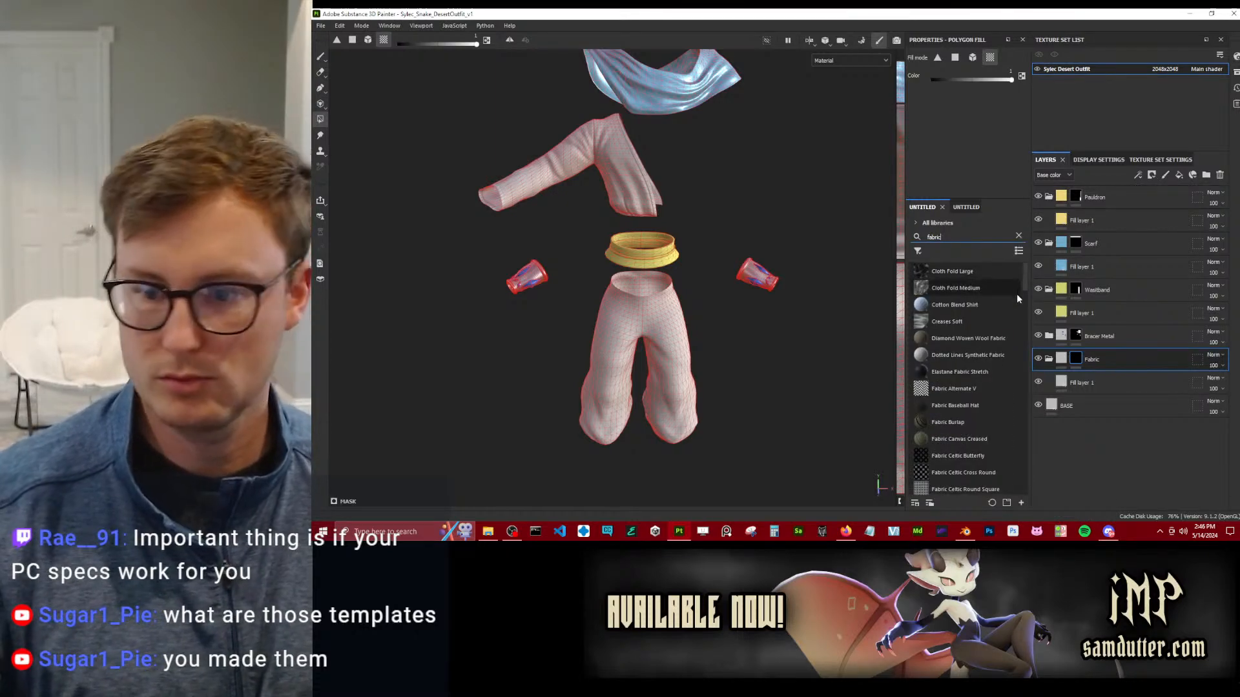
mouse_move(1017, 301)
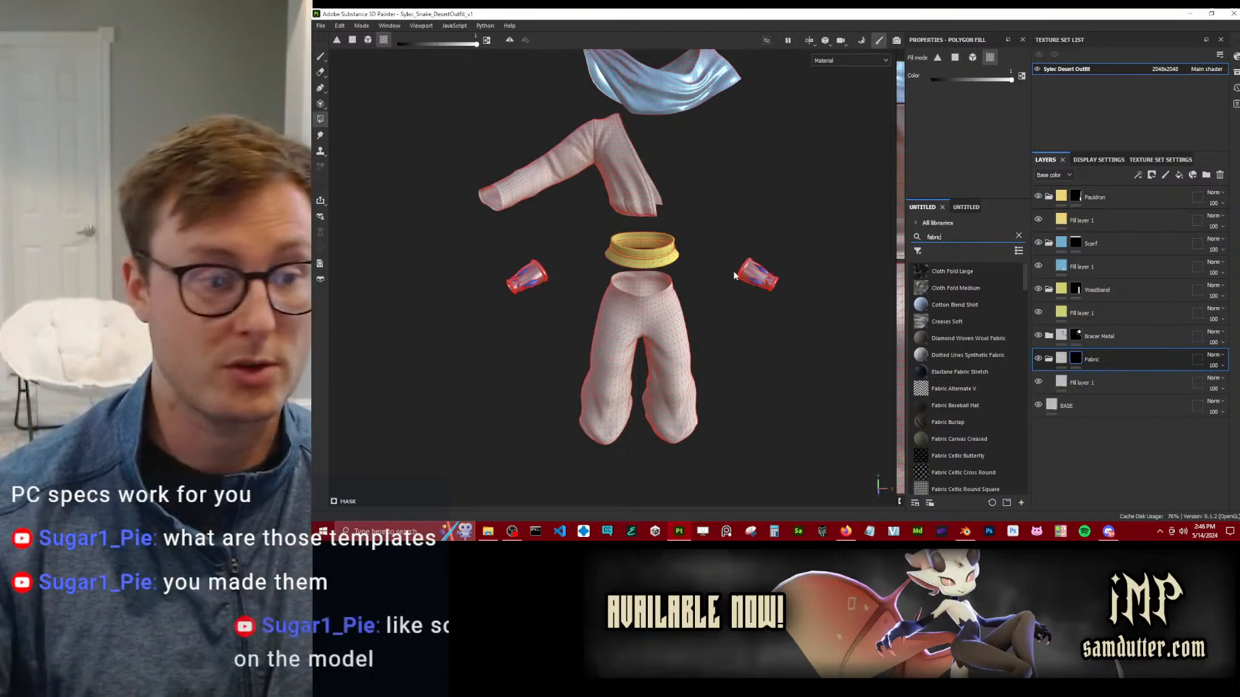
Switch to Unity Hub and open the AvatarNewSDK project.
scroll(666, 277, up, 2)
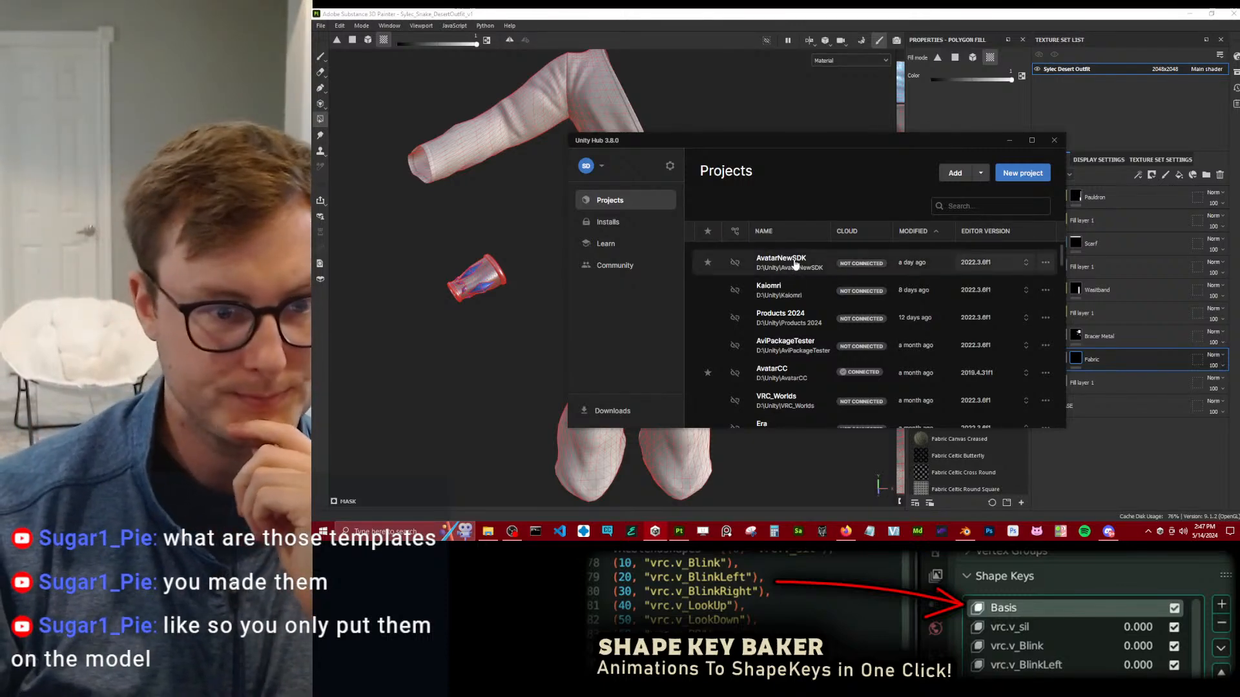
click(795, 264)
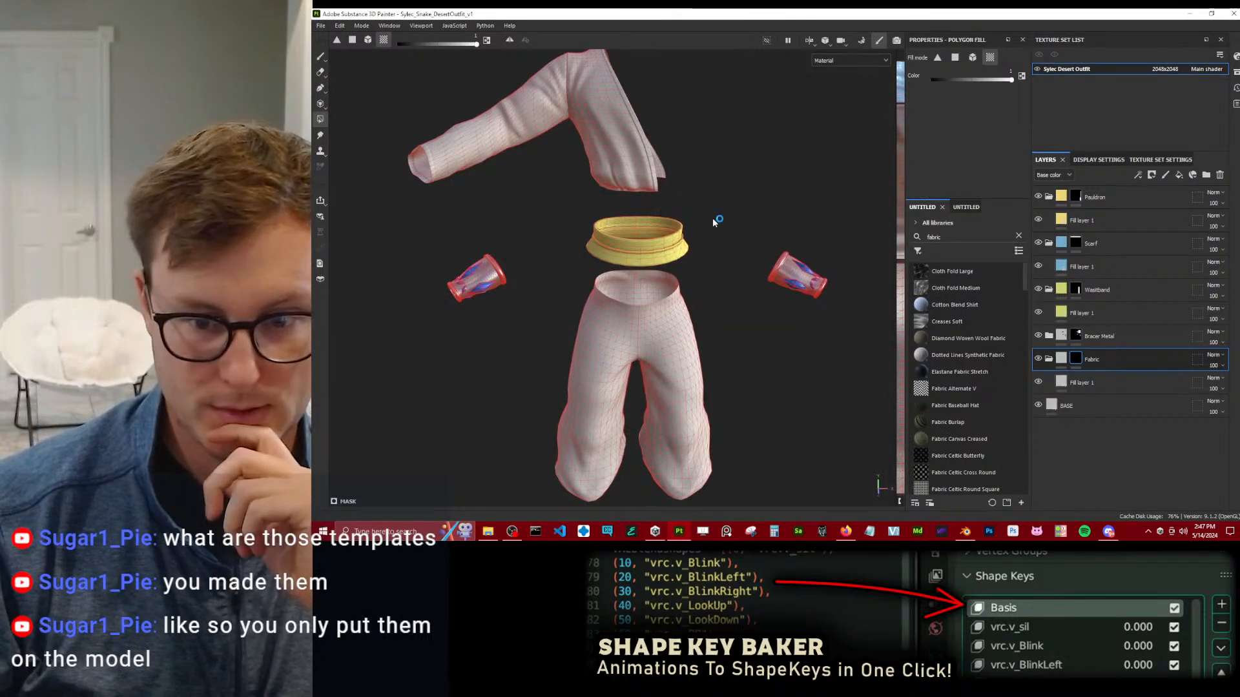
Give the fill layer in the Fabric group a near-white base color, E7E7E7.
click(1066, 386)
click(962, 180)
drag(1027, 238, 1015, 230)
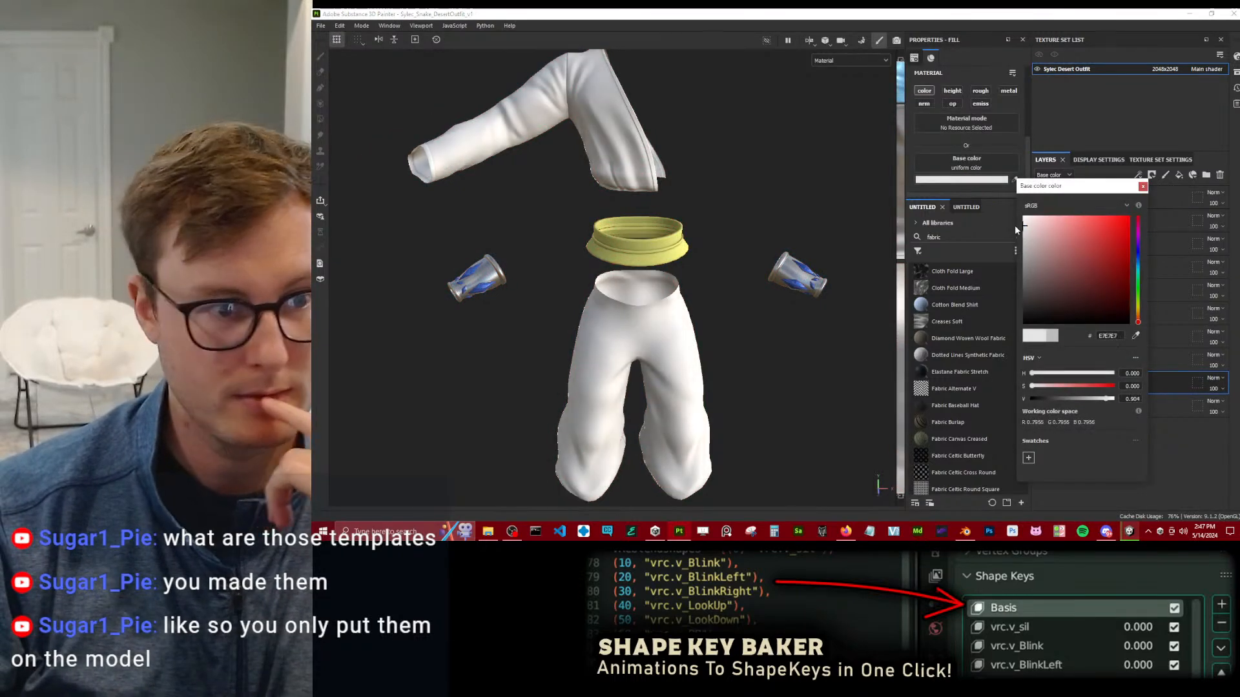
click(1143, 187)
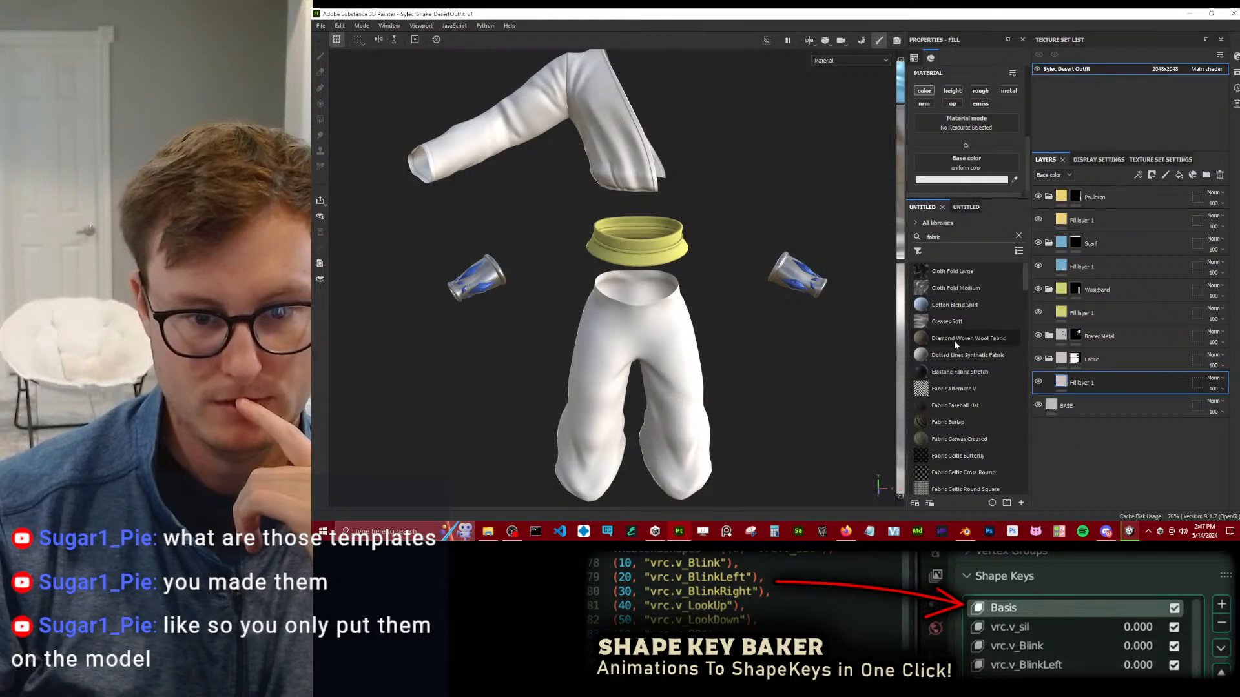
Search the asset library for silk and place the Silk Smooth Red material beneath the fill layer in the Fabric group.
mouse_move(955, 342)
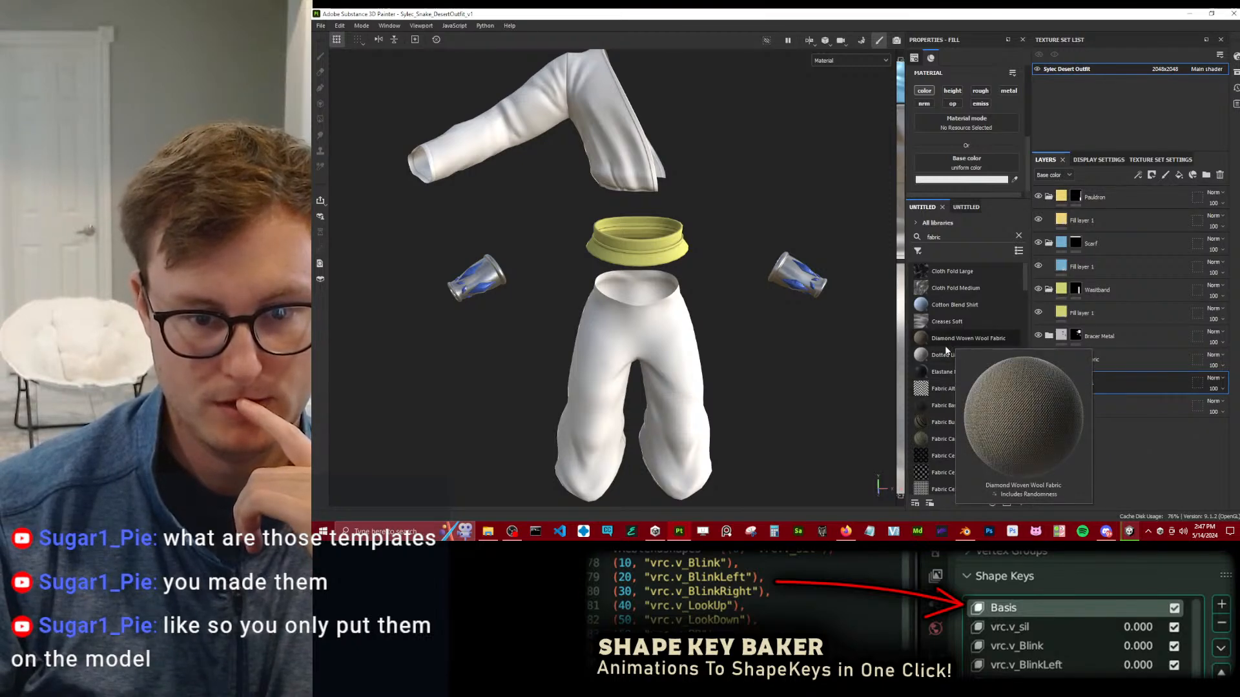
click(962, 241)
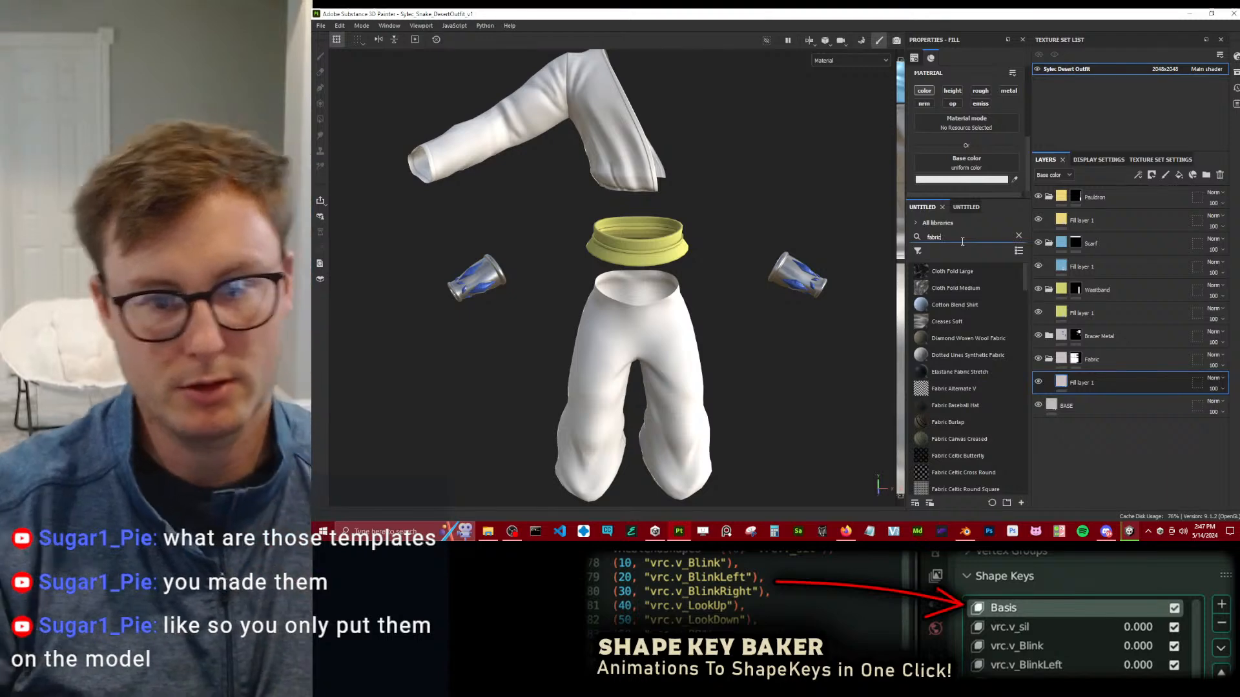
key(ctrl+a)
text(s)
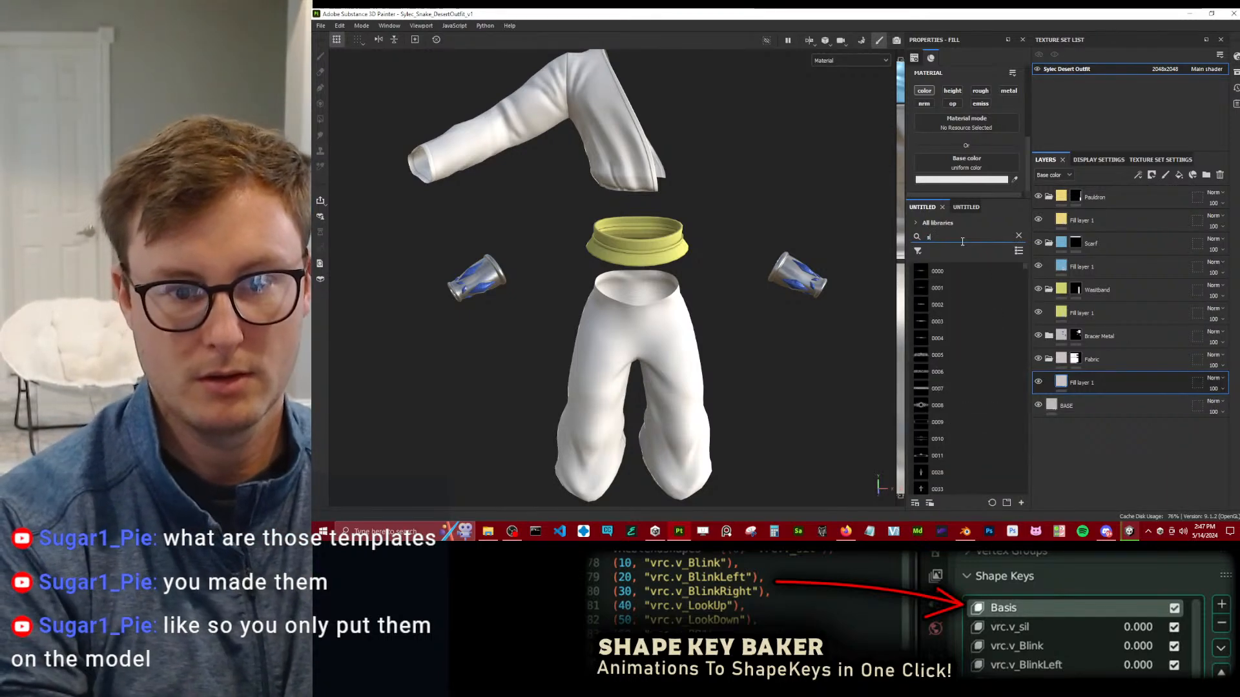
text(ilk)
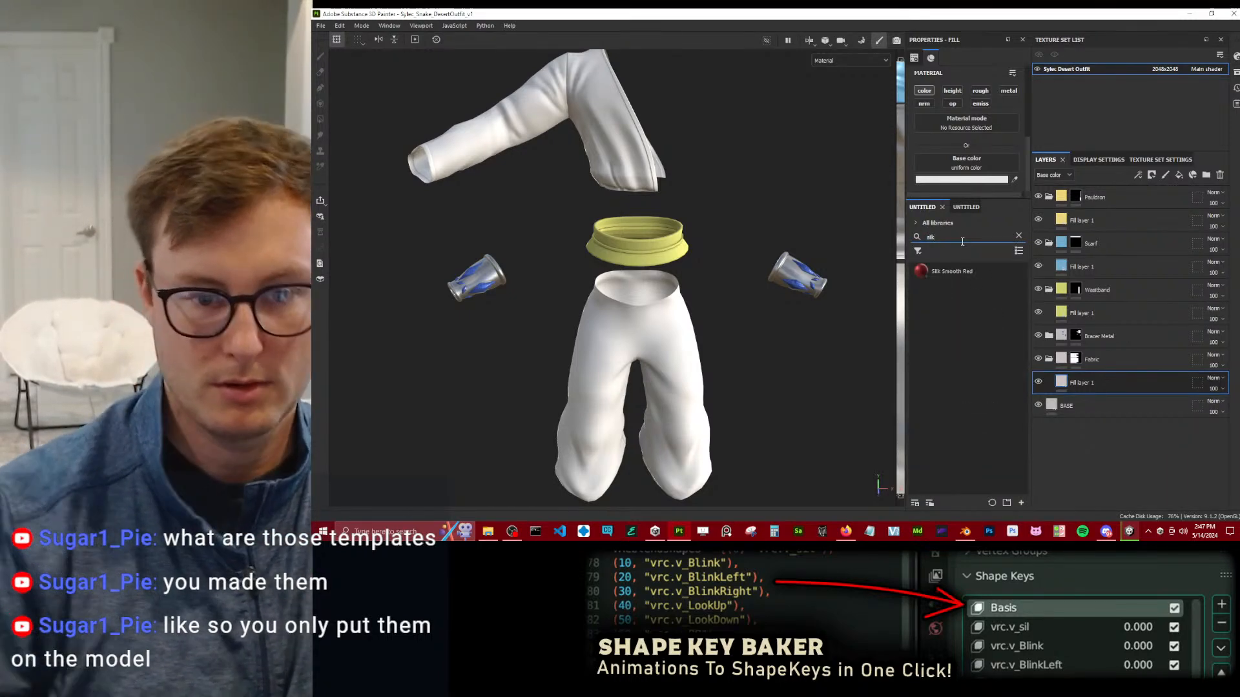
drag(1062, 365, 1090, 413)
Examine the silk finish on the shirt and compare it with the scarf and pauldron from several angles.
scroll(620, 245, up, 3)
alt+drag(623, 220, 646, 259)
alt+middle_drag(607, 129, 640, 271)
alt+drag(641, 272, 615, 203)
scroll(684, 285, up, 3)
scroll(686, 284, down, 5)
scroll(607, 286, up, 3)
alt+middle_drag(616, 203, 670, 168)
alt+drag(670, 168, 701, 168)
scroll(700, 120, down, 5)
alt+middle_drag(701, 167, 704, 269)
alt+drag(704, 269, 678, 251)
alt+middle_drag(678, 121, 682, 244)
alt+drag(682, 245, 762, 159)
alt+middle_drag(762, 159, 740, 261)
scroll(742, 263, up, 5)
alt+drag(788, 277, 771, 223)
alt+middle_drag(772, 223, 769, 316)
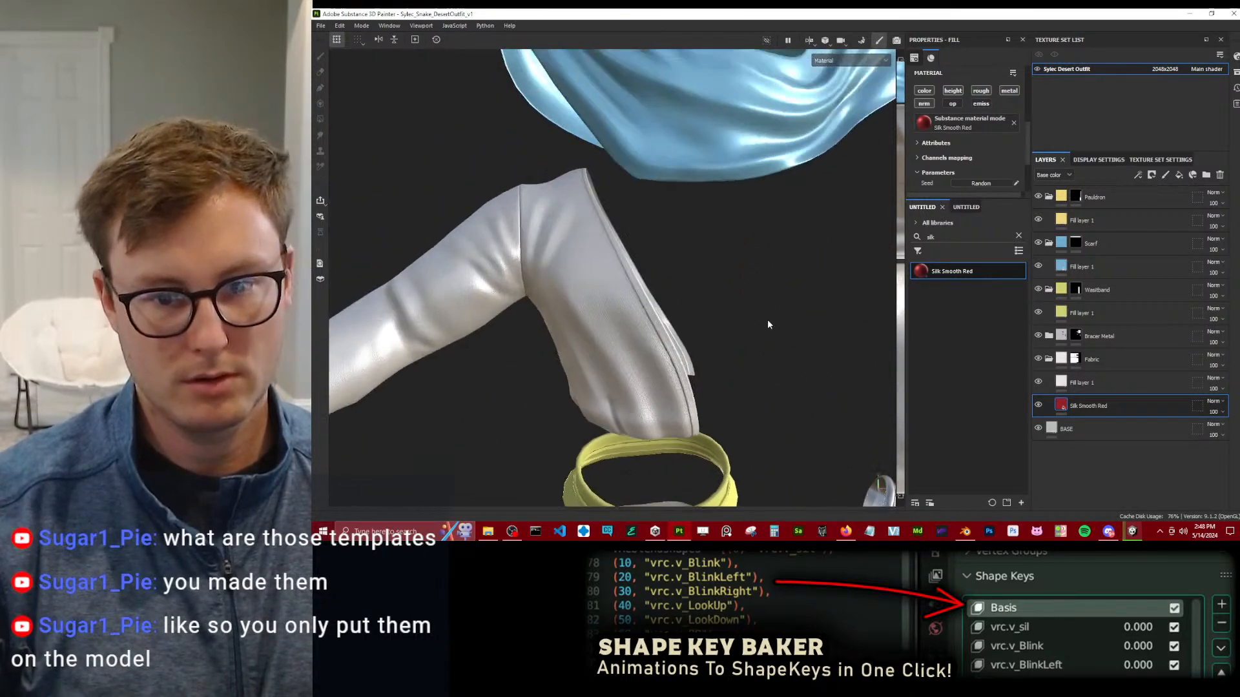
alt+middle_drag(762, 122, 745, 279)
alt+drag(813, 372, 714, 374)
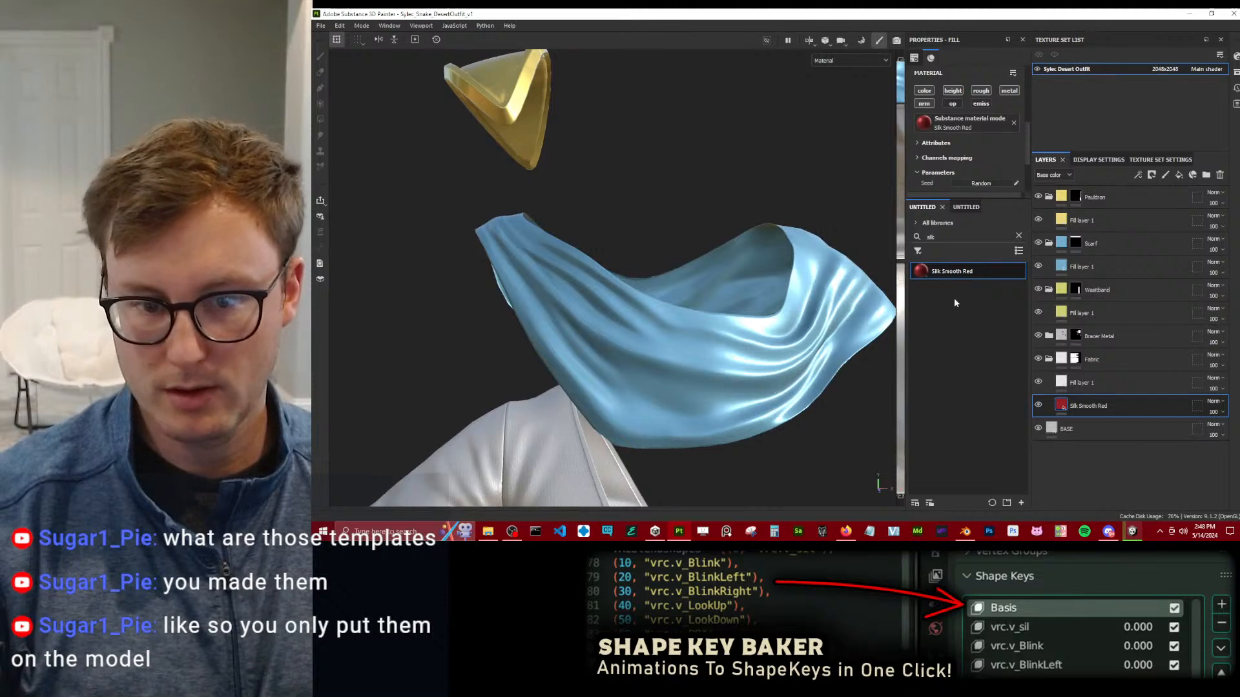
Search for fabric with only materials shown and place Cotton Blend Shirt beneath the fill layer in the Scarf group.
click(1019, 235)
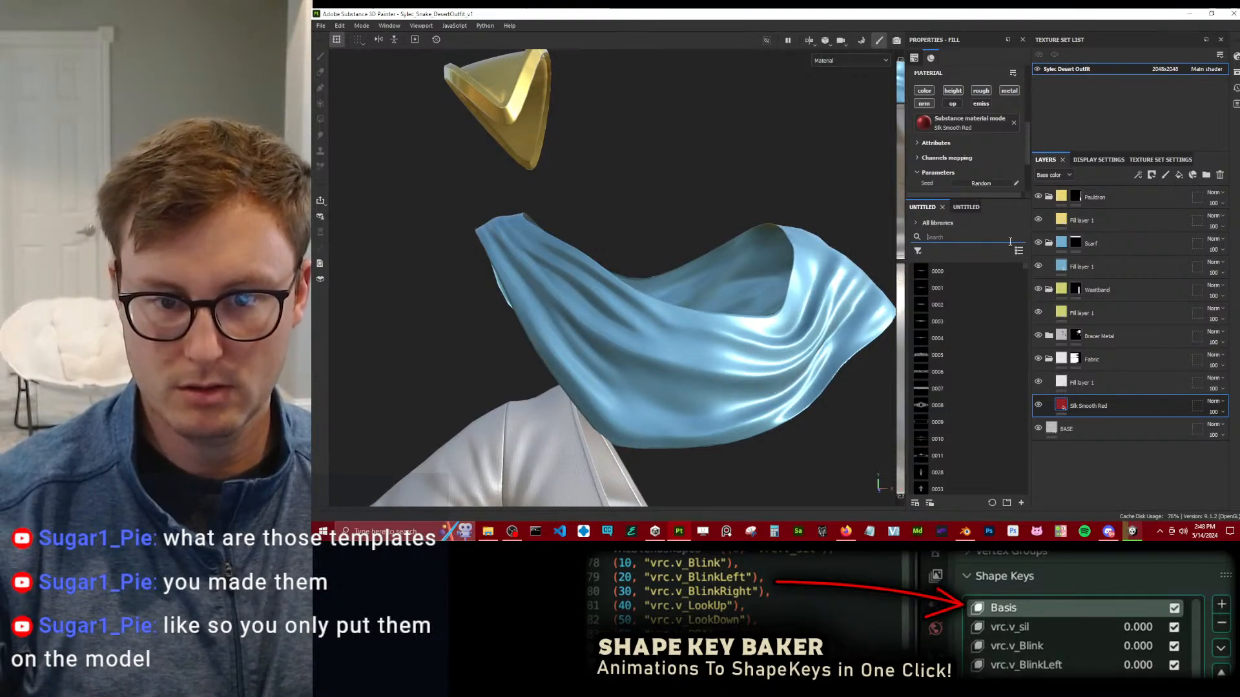
click(993, 238)
text(fabric)
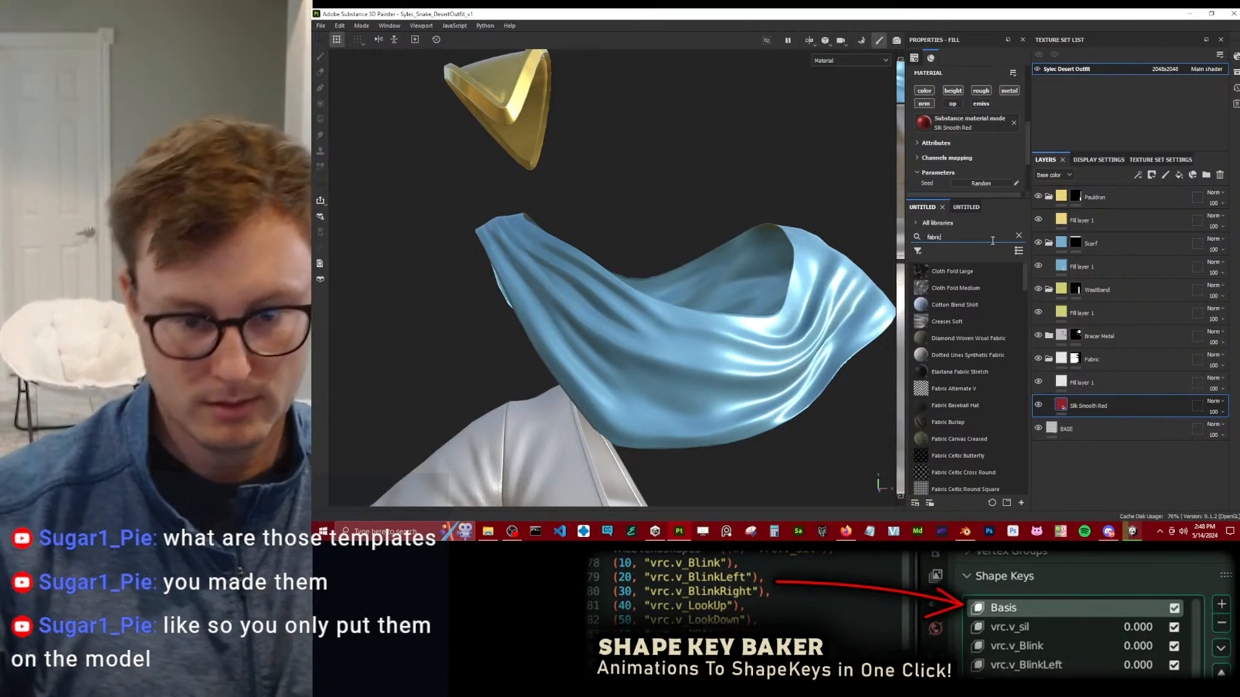
click(918, 251)
click(920, 252)
click(920, 253)
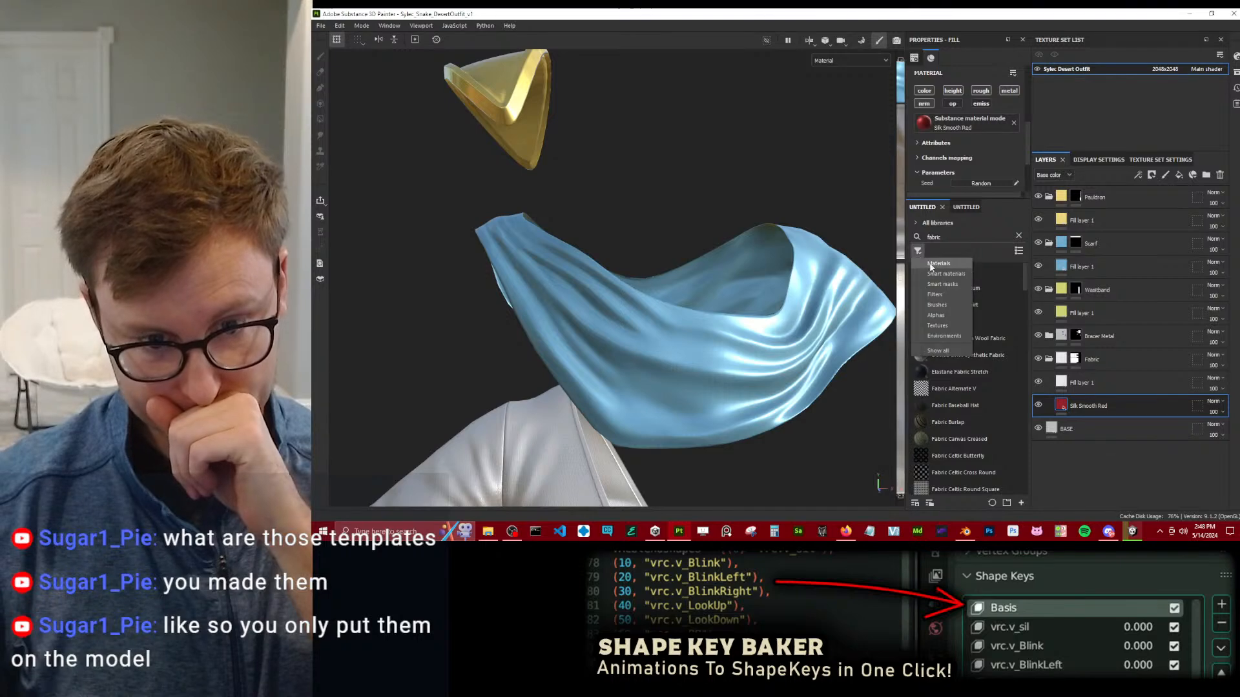
click(930, 263)
mouse_move(962, 274)
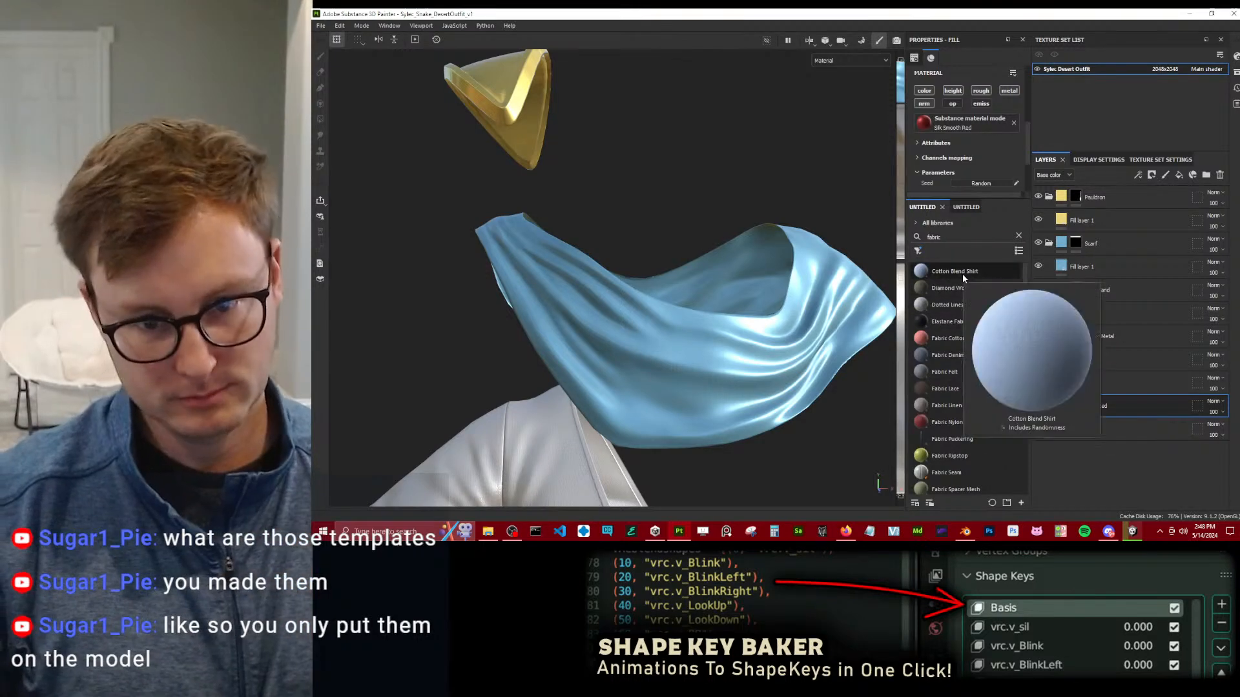
drag(963, 274, 1152, 284)
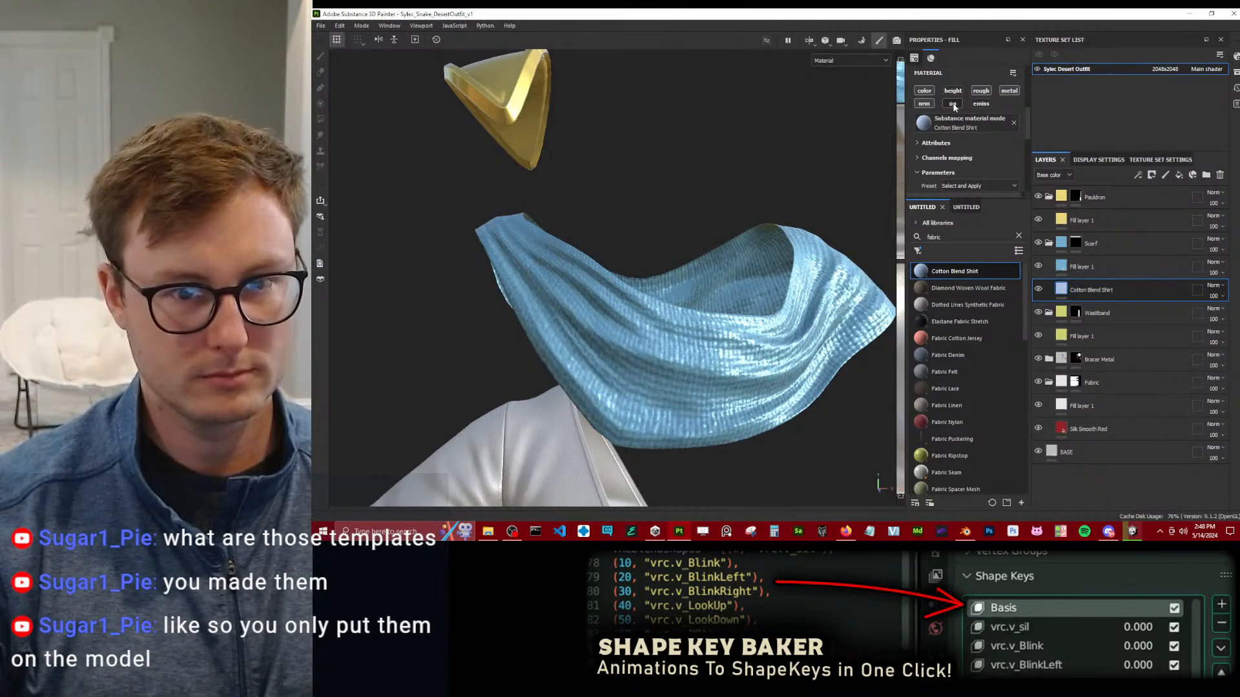
Increase the UV tiling of the Cotton Blend Shirt layer for a finer weave and review its parameters.
scroll(968, 147, down, 2)
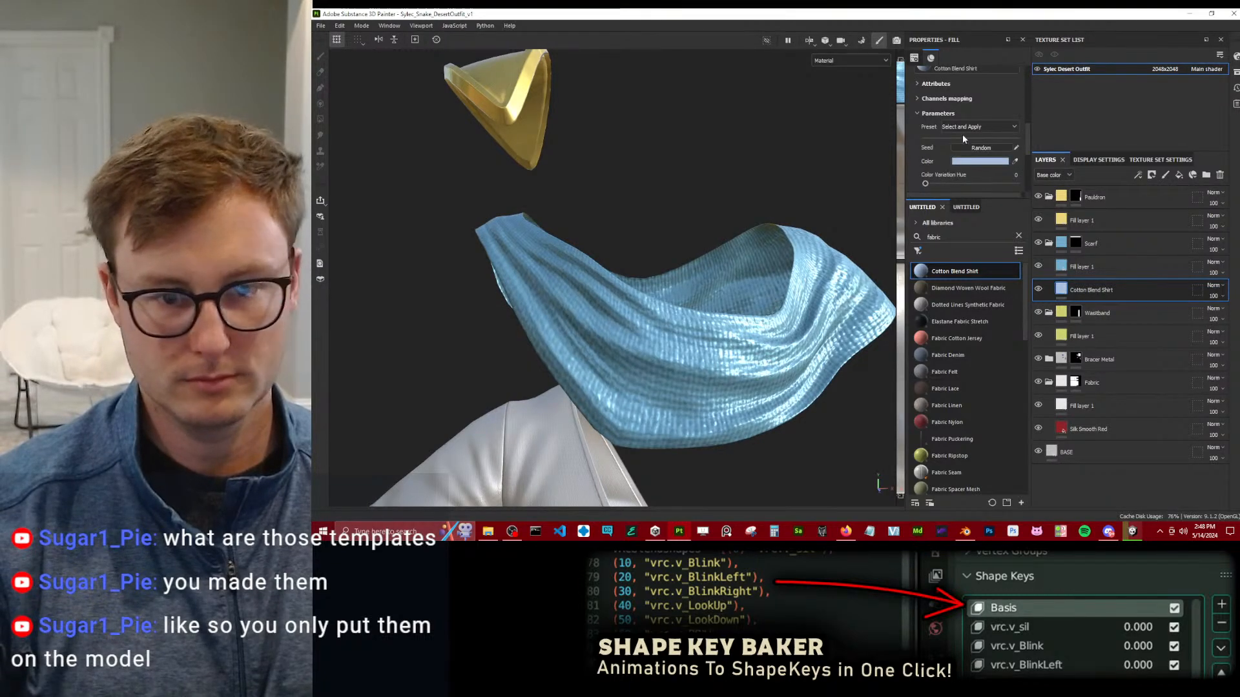
scroll(698, 253, down, 6)
scroll(963, 155, up, 3)
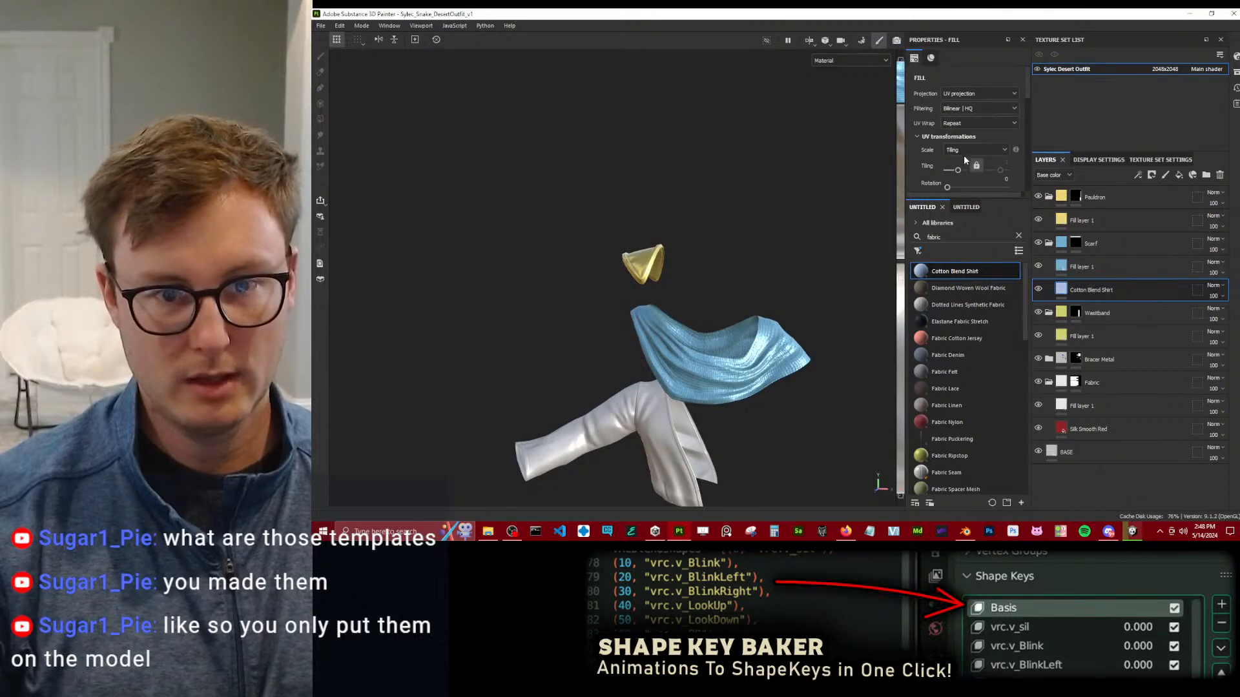
scroll(966, 171, down, 2)
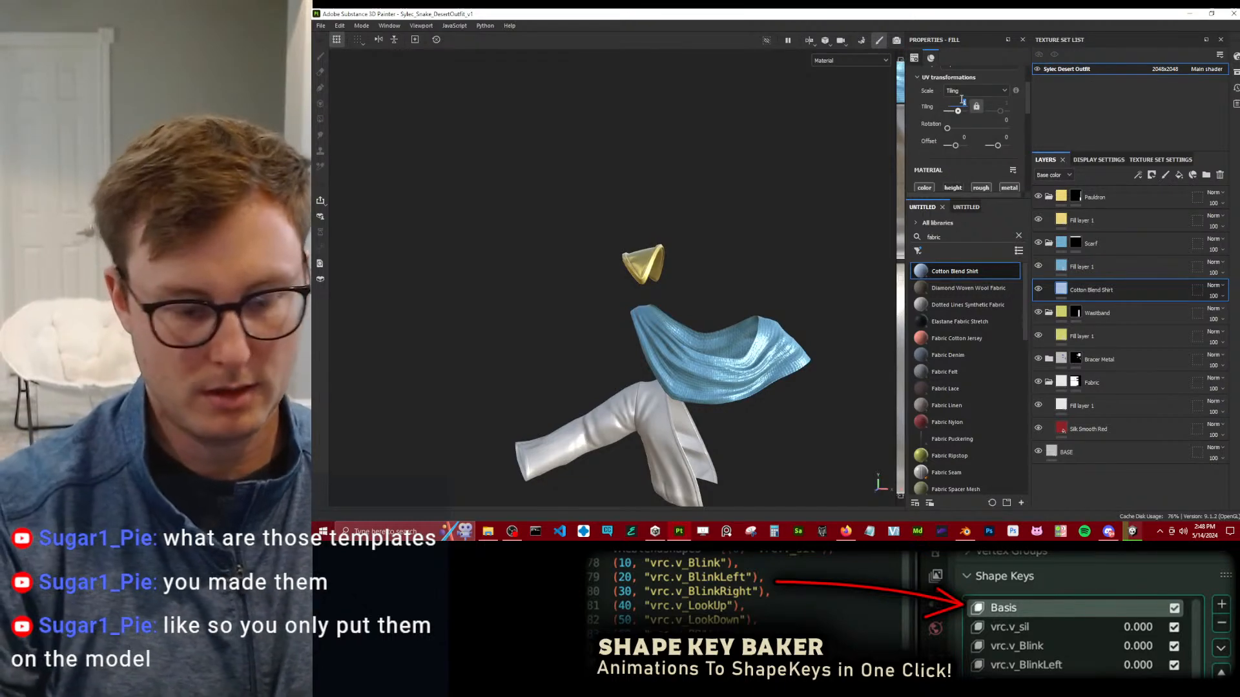
scroll(676, 312, up, 3)
scroll(676, 312, up, 5)
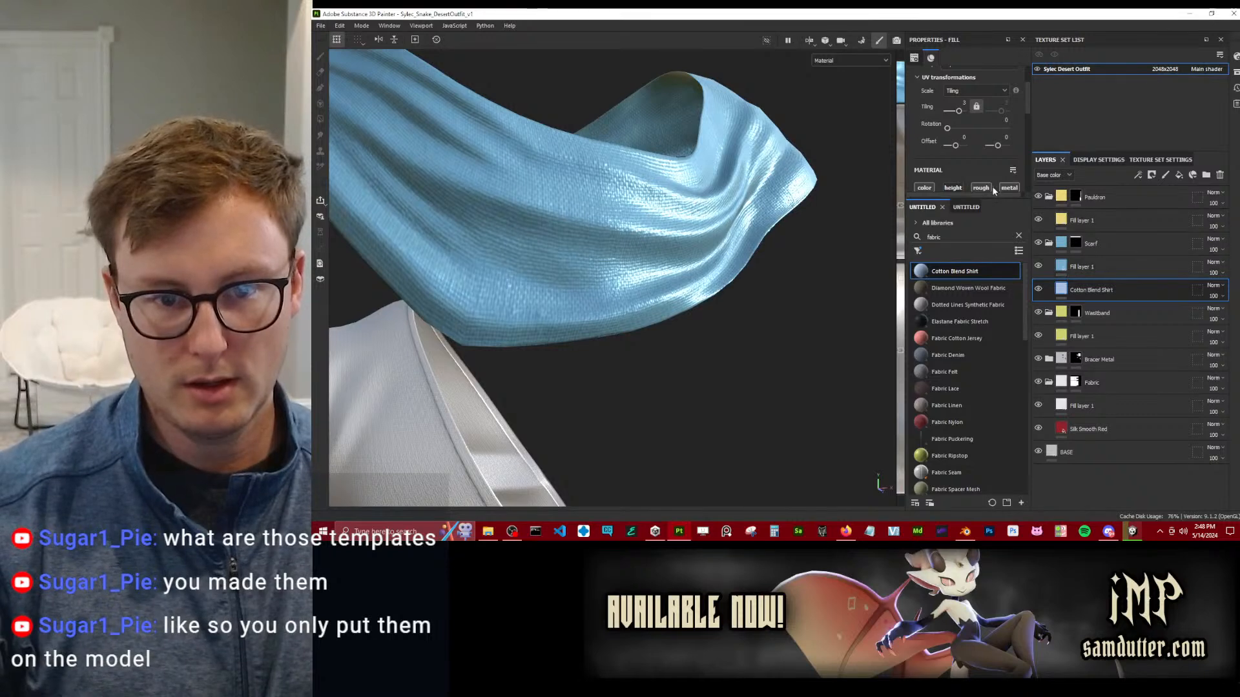
scroll(995, 189, down, 5)
scroll(990, 154, down, 3)
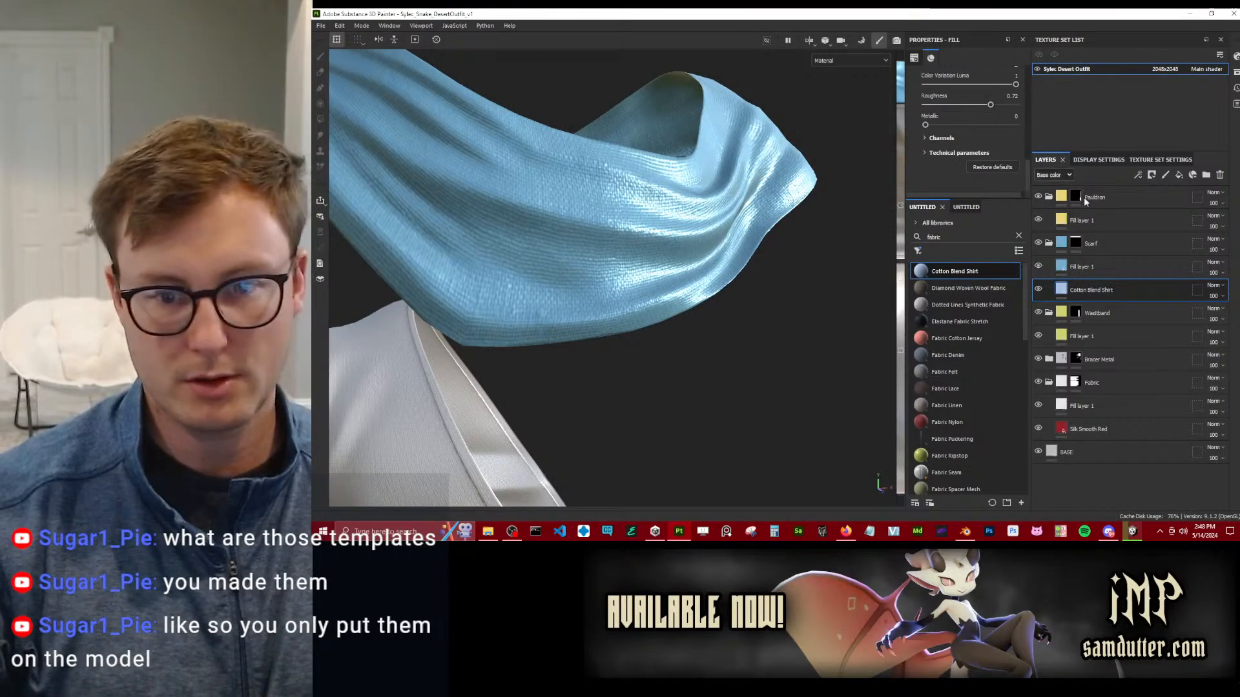
Set the Scarf fill layer's roughness to about 0.46, check the whole outfit, and save the project.
click(1098, 267)
drag(955, 138, 957, 138)
scroll(716, 200, down, 4)
alt+drag(720, 200, 680, 295)
scroll(681, 198, down, 2)
alt+middle_drag(680, 295, 669, 245)
scroll(669, 245, down, 4)
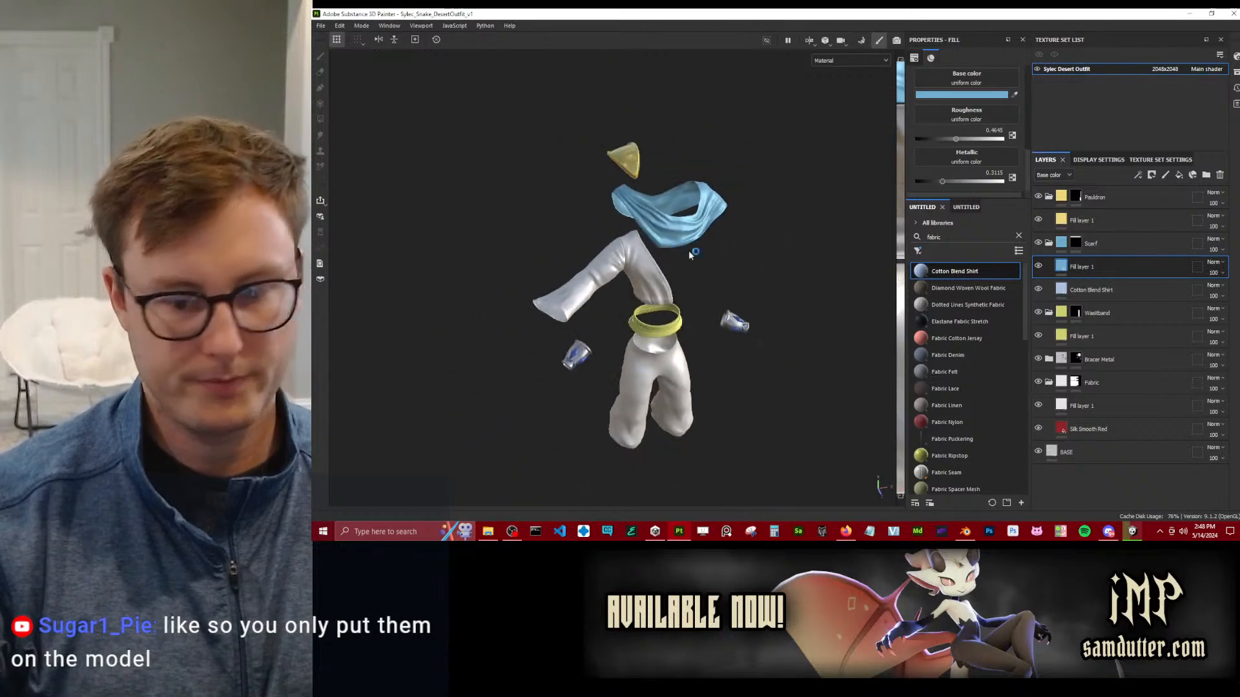
middle_drag(695, 377, 702, 270)
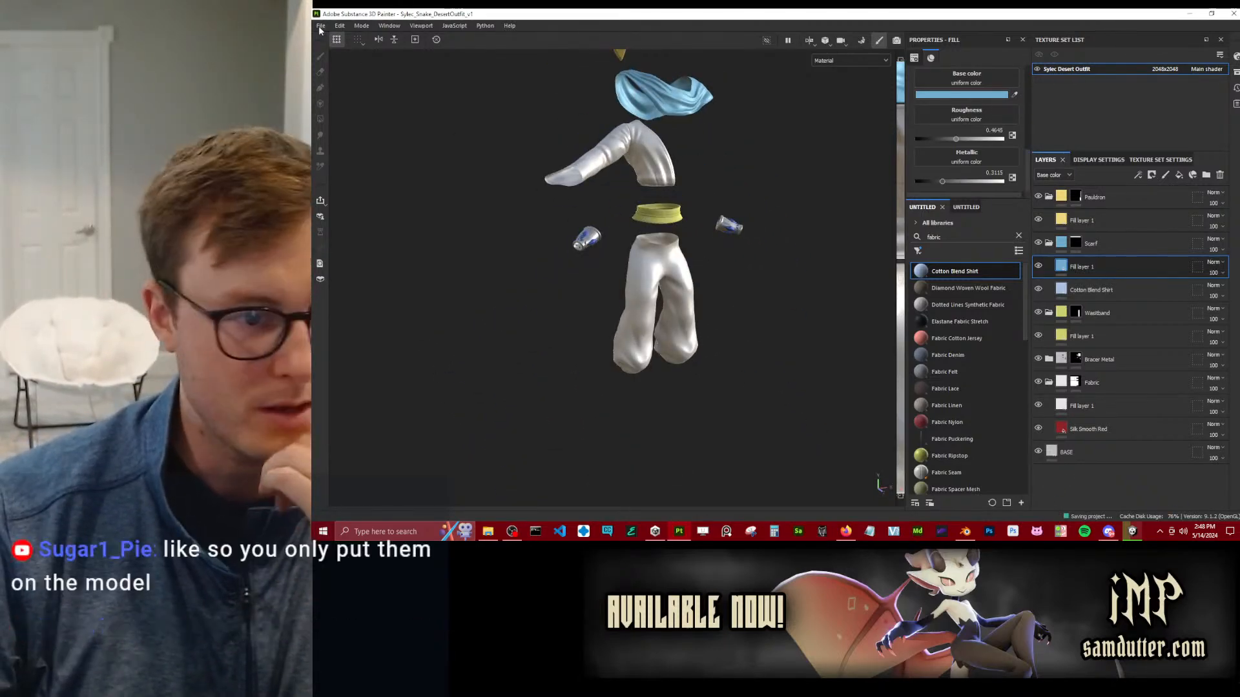
key(ctrl)
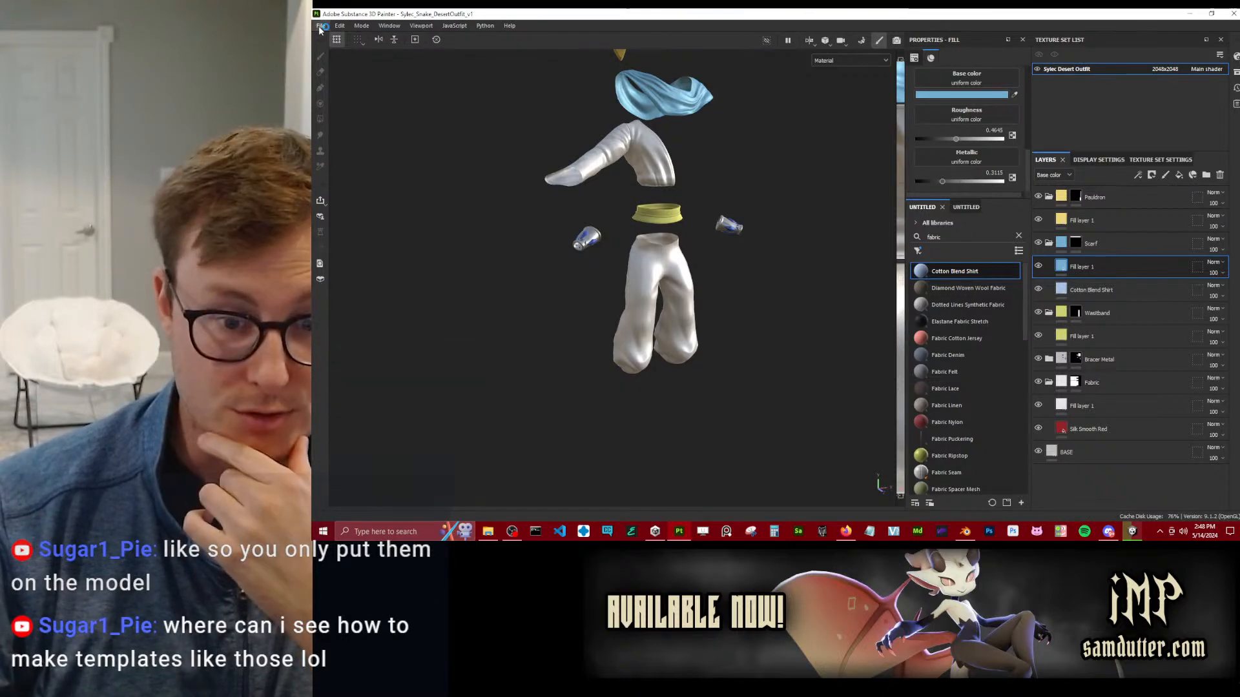
Add a Template Flat below the BASE layer and select its group content instead of the mask.
click(972, 207)
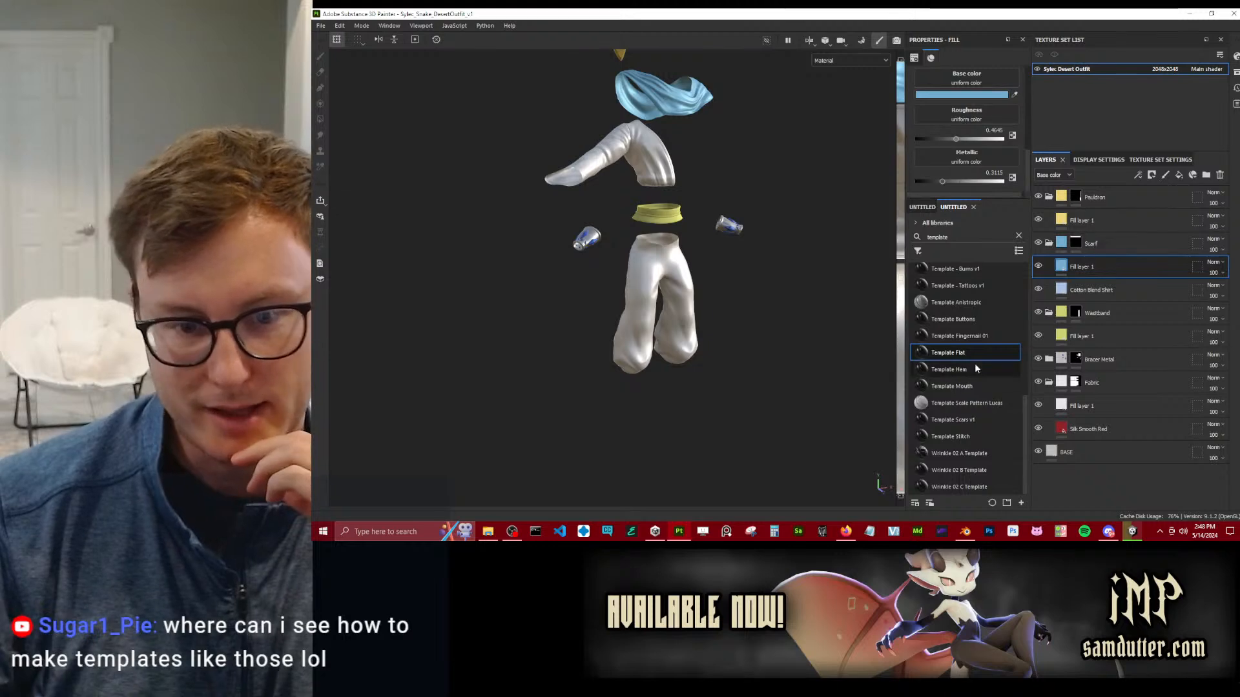
drag(957, 354, 1069, 395)
drag(1132, 489, 1131, 491)
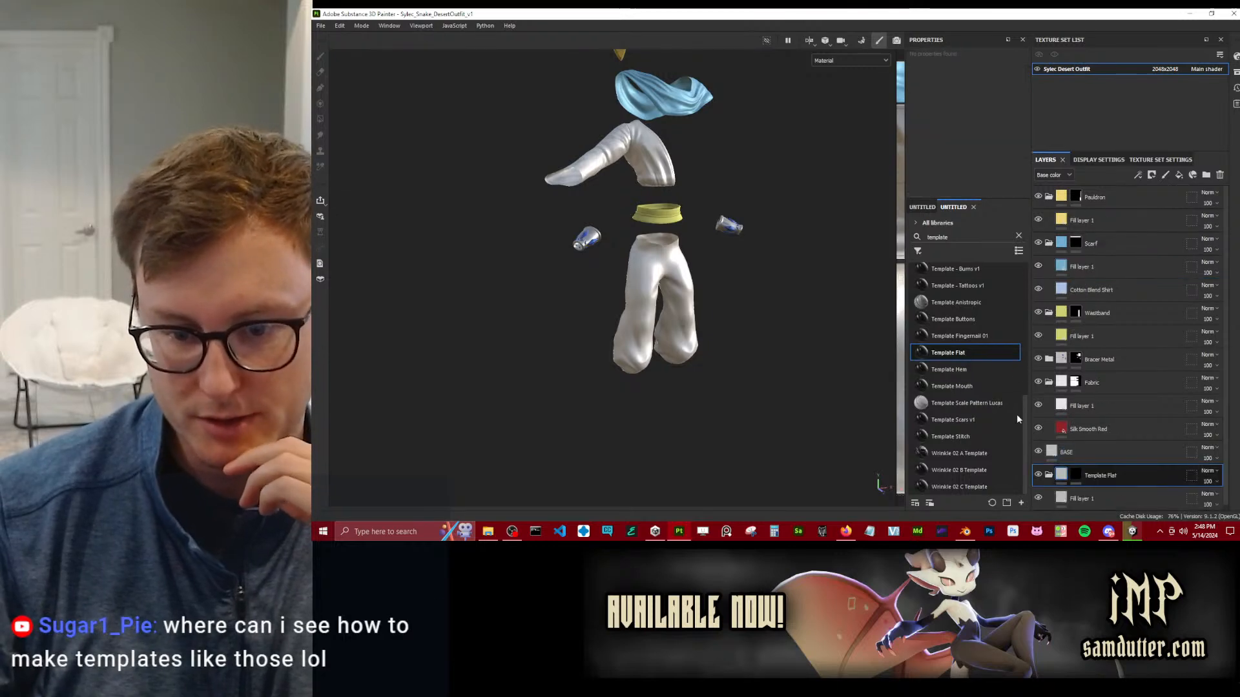
click(1079, 475)
click(1060, 472)
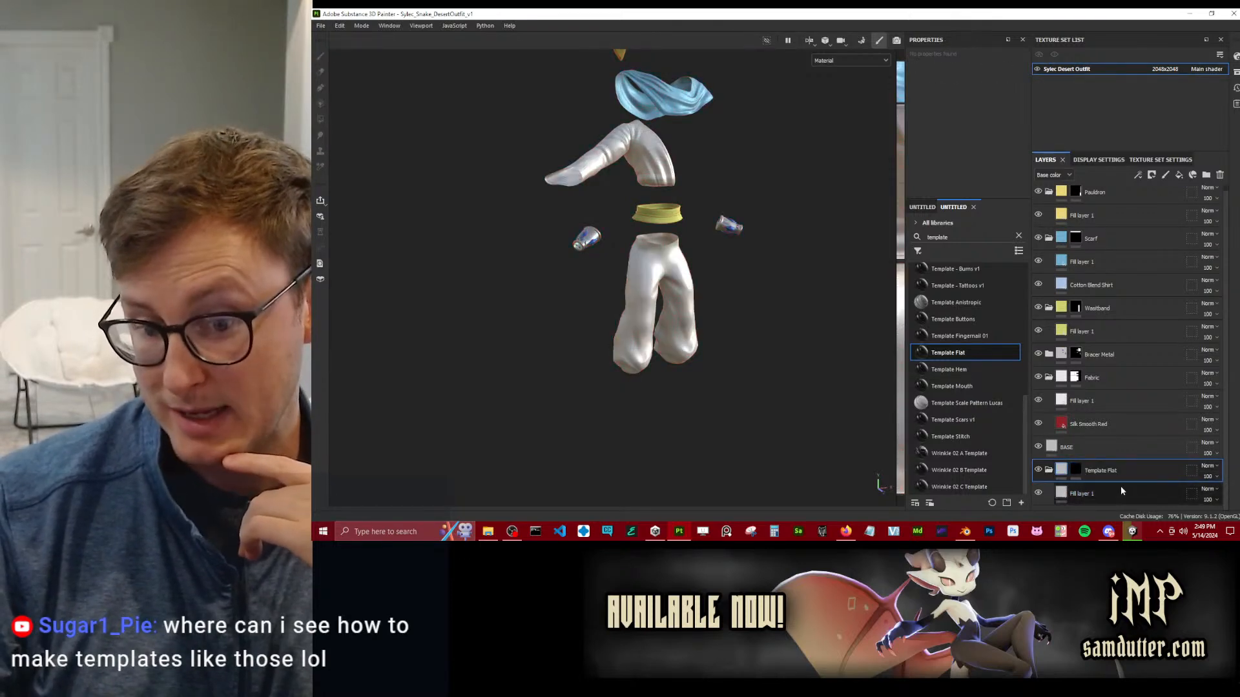
Browse the available templates in the asset library and delete the Template Flat group below the BASE layer.
right_click(1149, 470)
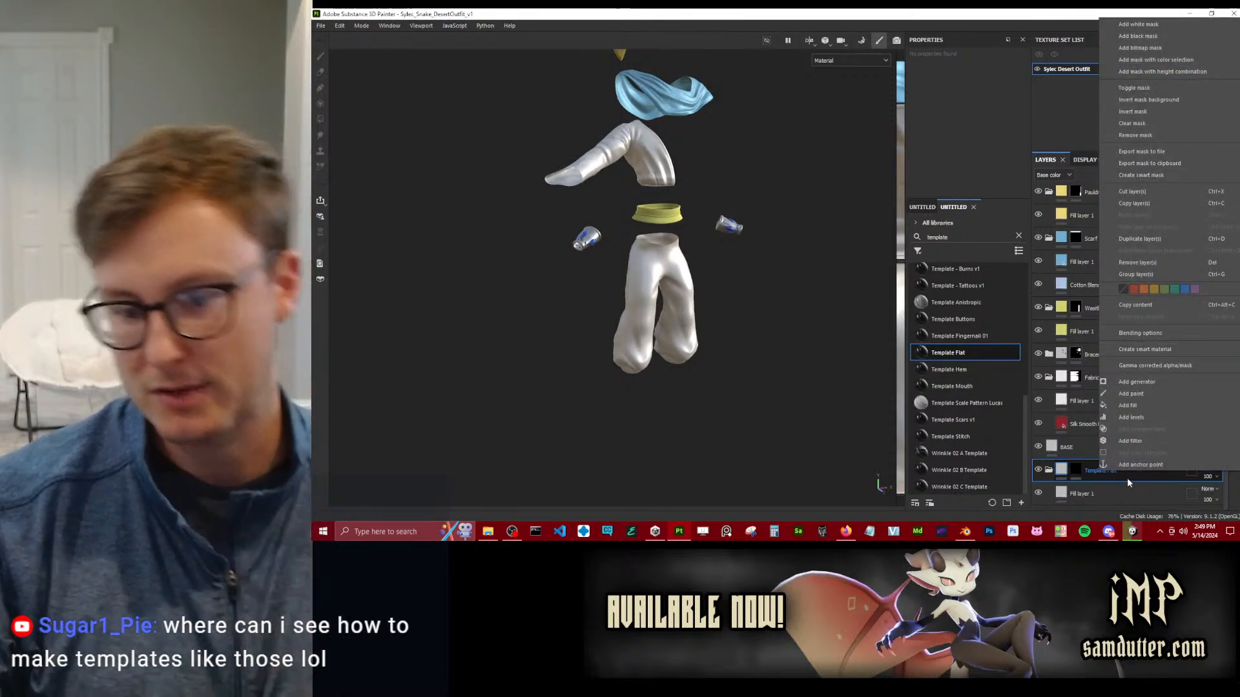
click(1127, 475)
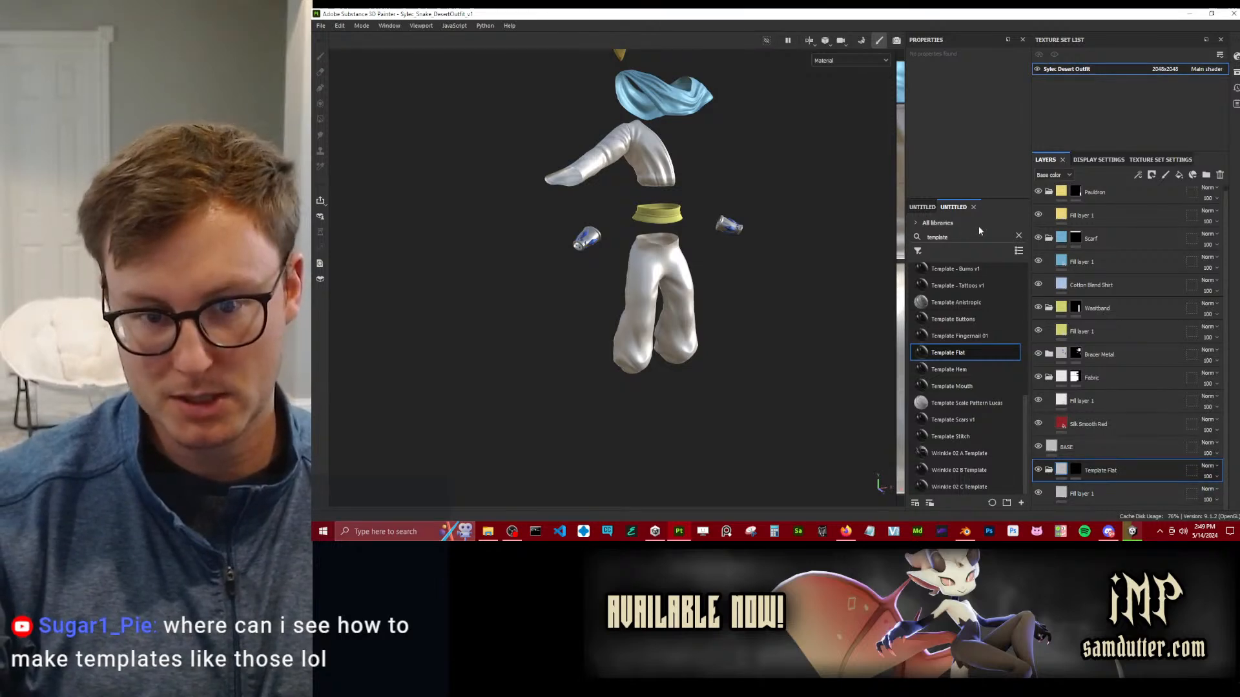
scroll(959, 381, up, 10)
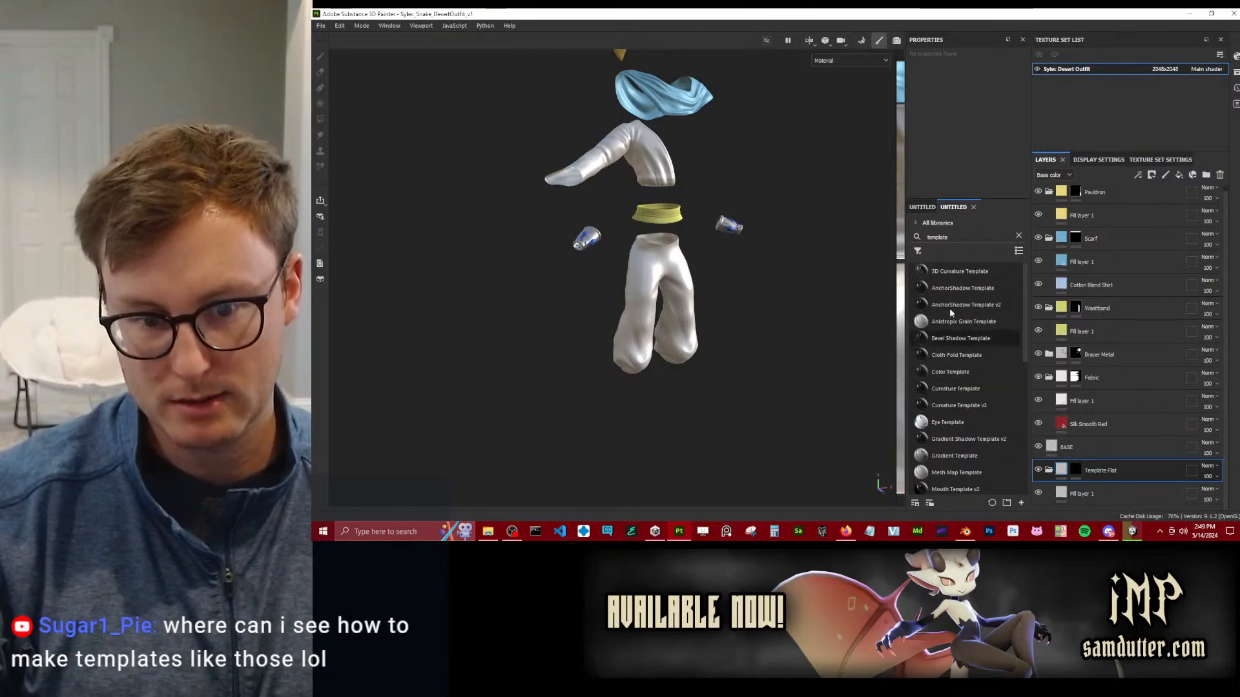
scroll(959, 373, down, 10)
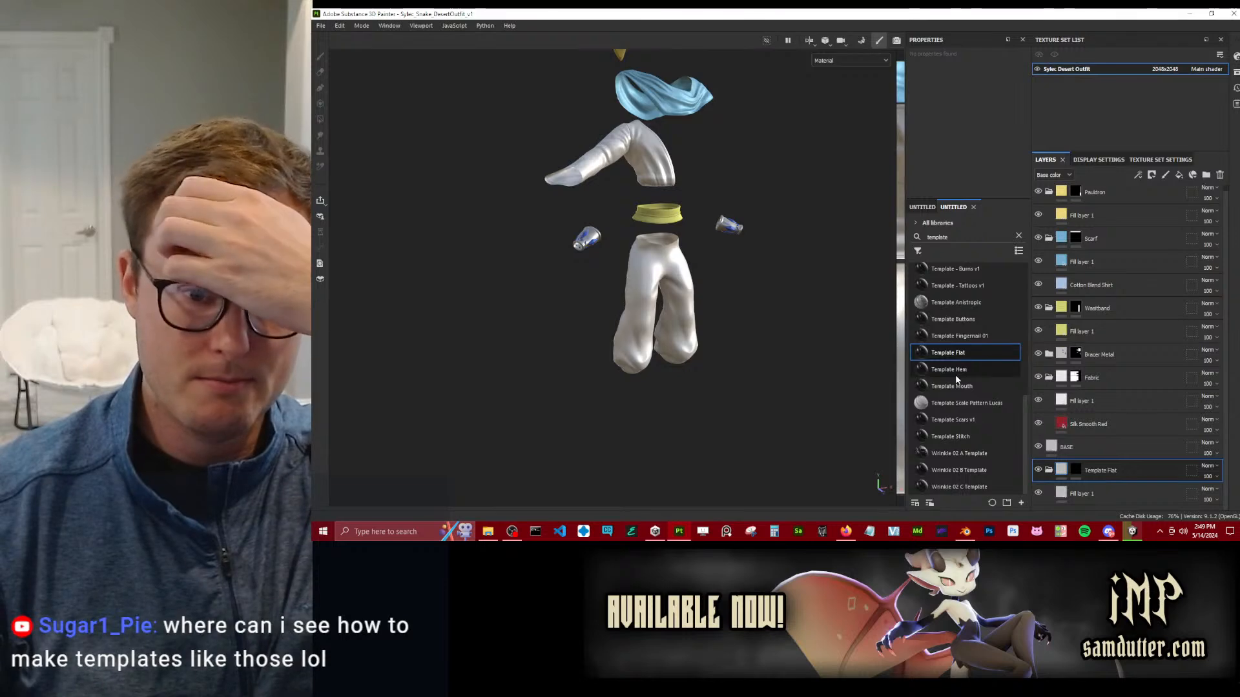
scroll(959, 352, up, 10)
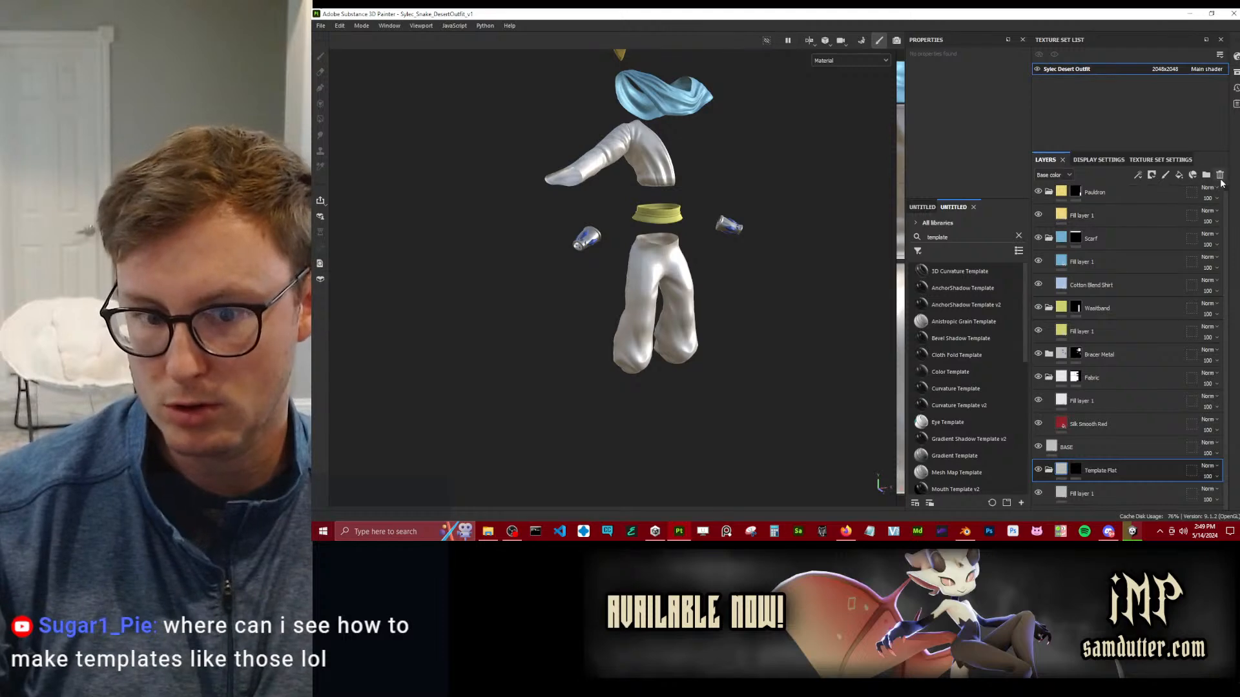
mouse_move(968, 310)
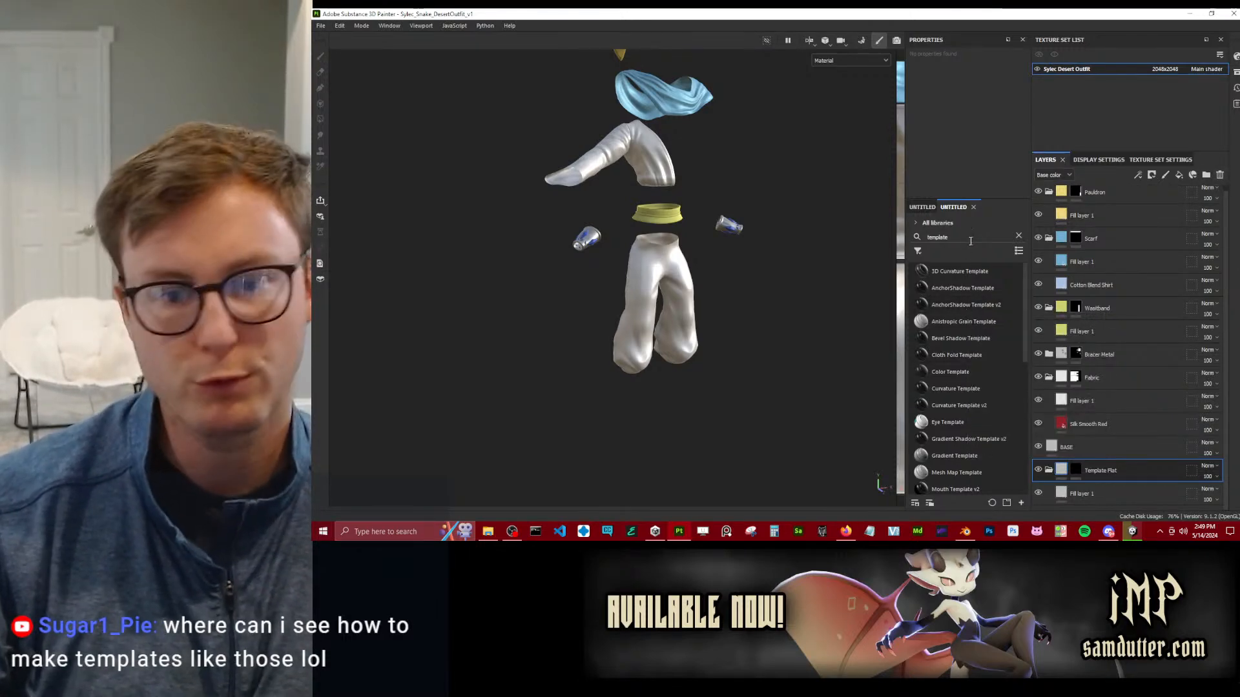
click(1219, 175)
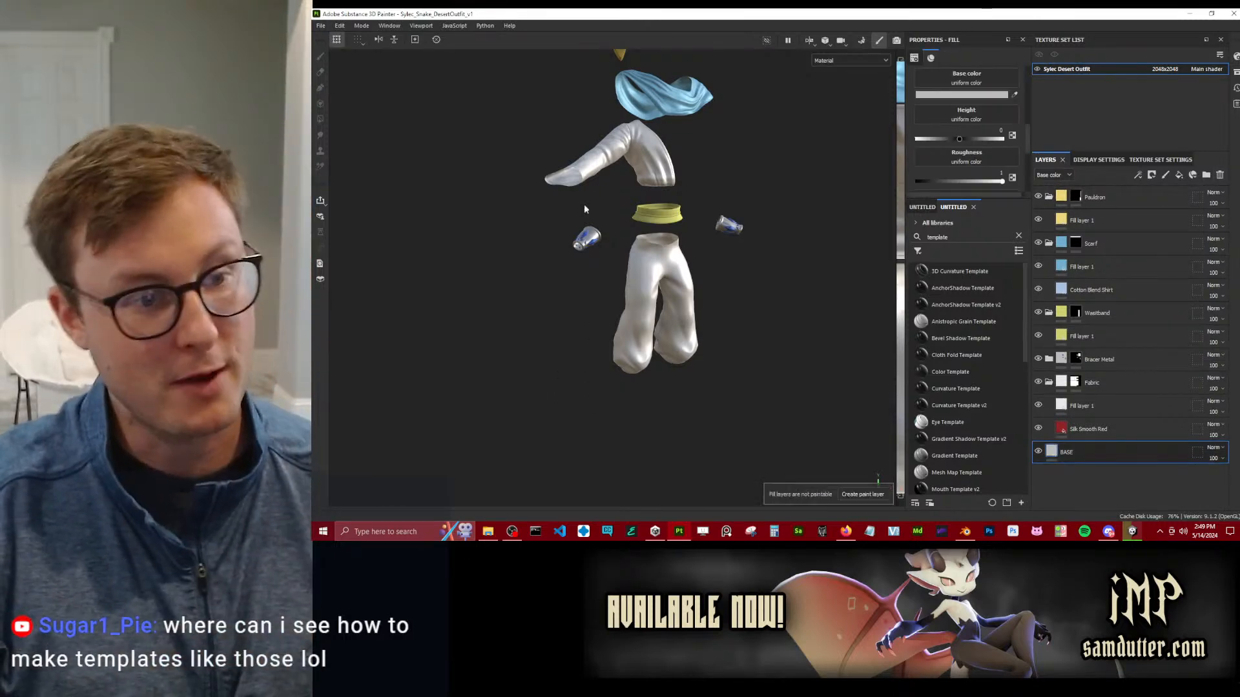
Examine the bracers and trousers up close from several angles to check their materials.
scroll(639, 297, up, 5)
alt+drag(595, 246, 506, 196)
alt+middle_drag(506, 197, 540, 266)
scroll(500, 260, up, 2)
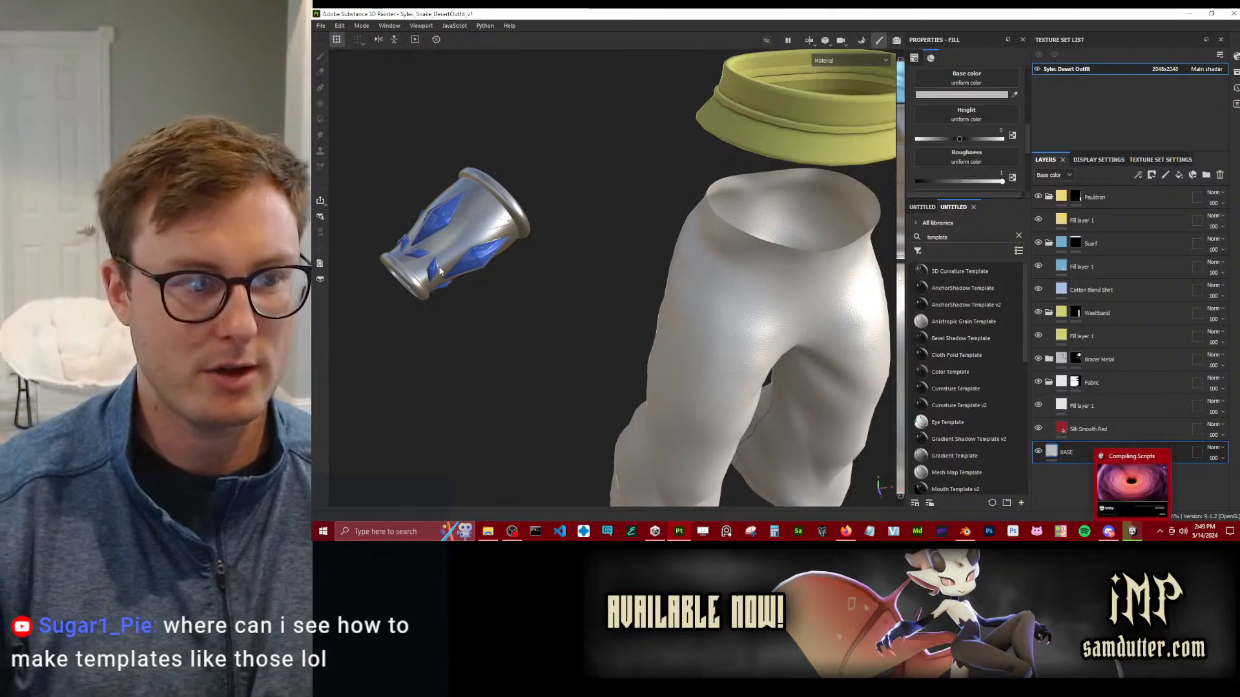
alt+drag(448, 272, 644, 250)
scroll(617, 249, down, 3)
alt+middle_drag(605, 197, 612, 283)
scroll(606, 290, up, 5)
alt+drag(606, 291, 635, 203)
scroll(733, 261, down, 5)
scroll(557, 291, up, 5)
alt+drag(557, 291, 584, 282)
scroll(529, 272, up, 5)
alt+middle_drag(646, 225, 642, 226)
scroll(595, 227, down, 6)
alt+drag(642, 226, 560, 220)
Examine the waistband's shape and raised trim up close, and check it against the whole outfit.
scroll(598, 256, up, 5)
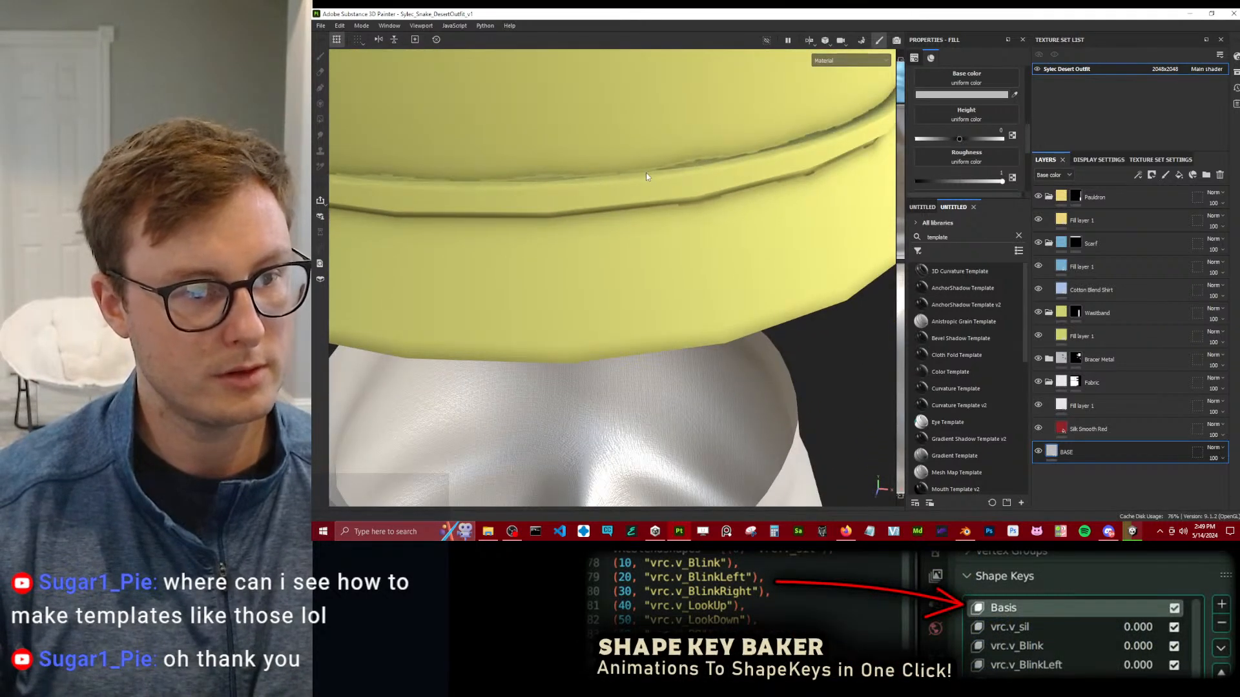
scroll(824, 134, down, 8)
alt+shift+drag(801, 136, 753, 143)
alt+middle_drag(753, 144, 732, 180)
alt+drag(732, 183, 659, 214)
alt+right_drag(658, 214, 697, 273)
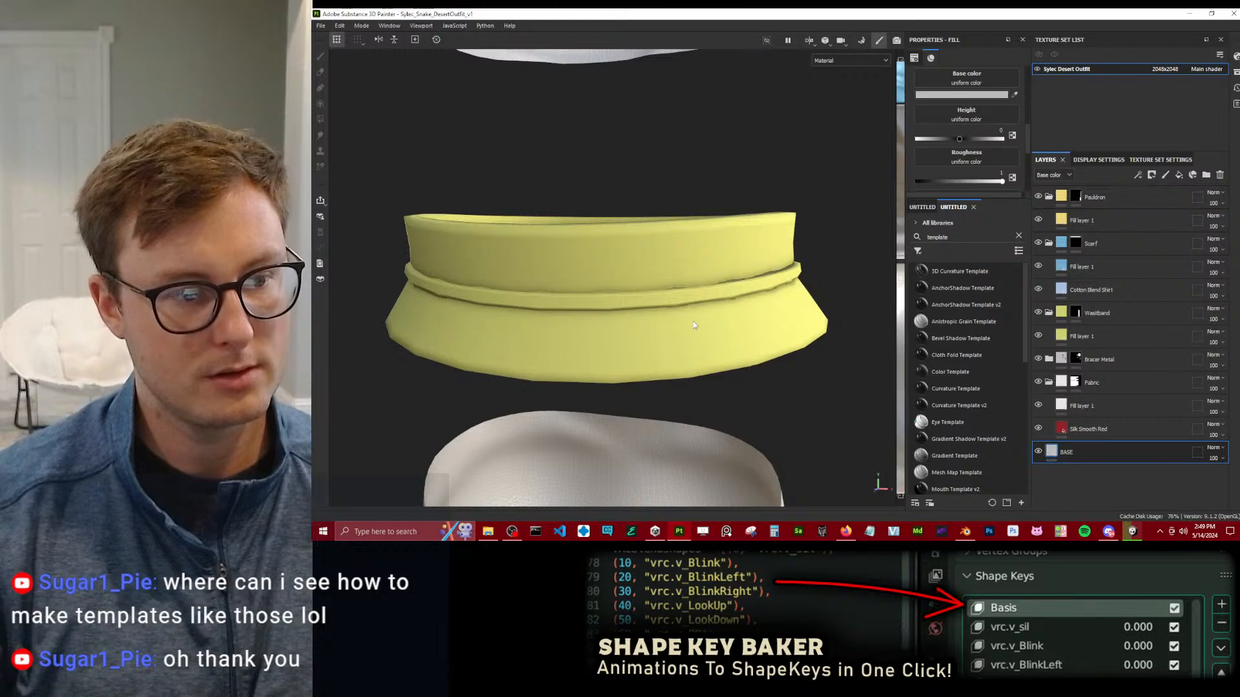
alt+right_drag(666, 275, 604, 229)
alt+drag(604, 230, 645, 84)
scroll(663, 232, up, 5)
scroll(624, 166, down, 4)
scroll(623, 167, down, 5)
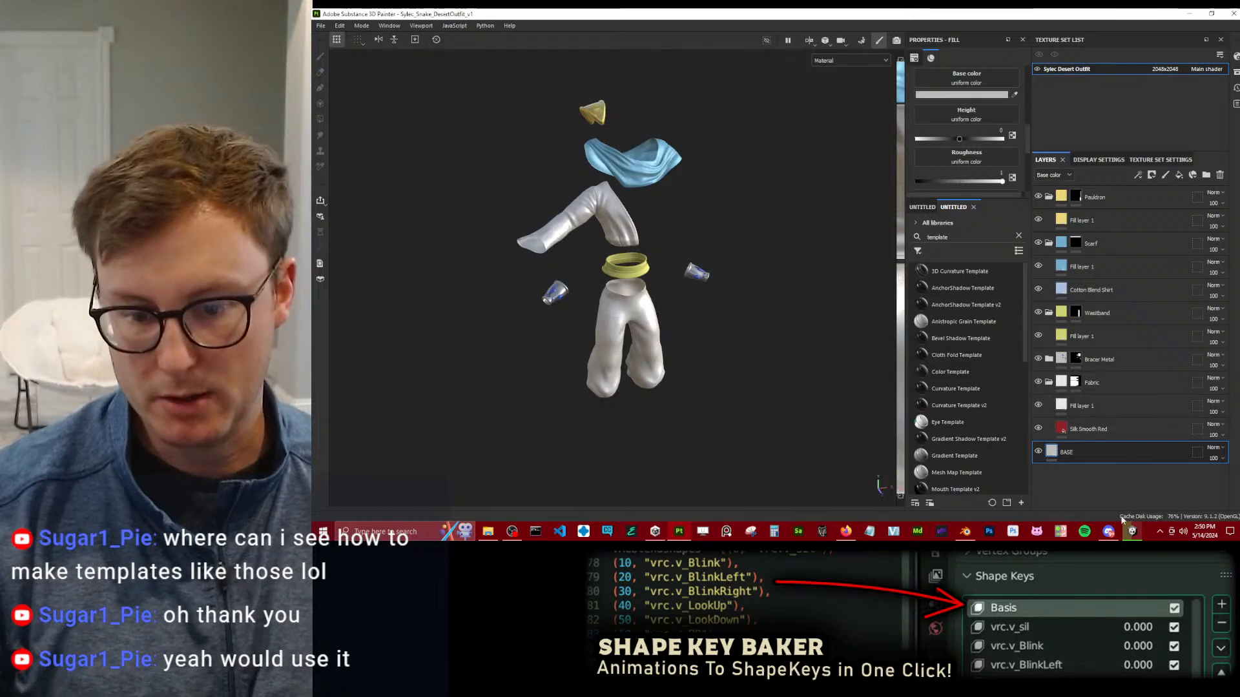
alt+drag(646, 242, 651, 291)
scroll(651, 291, up, 3)
Switch to Blender, exclude the Outfit HP collection from the view layer and enable Outfit Desert LP instead.
click(966, 531)
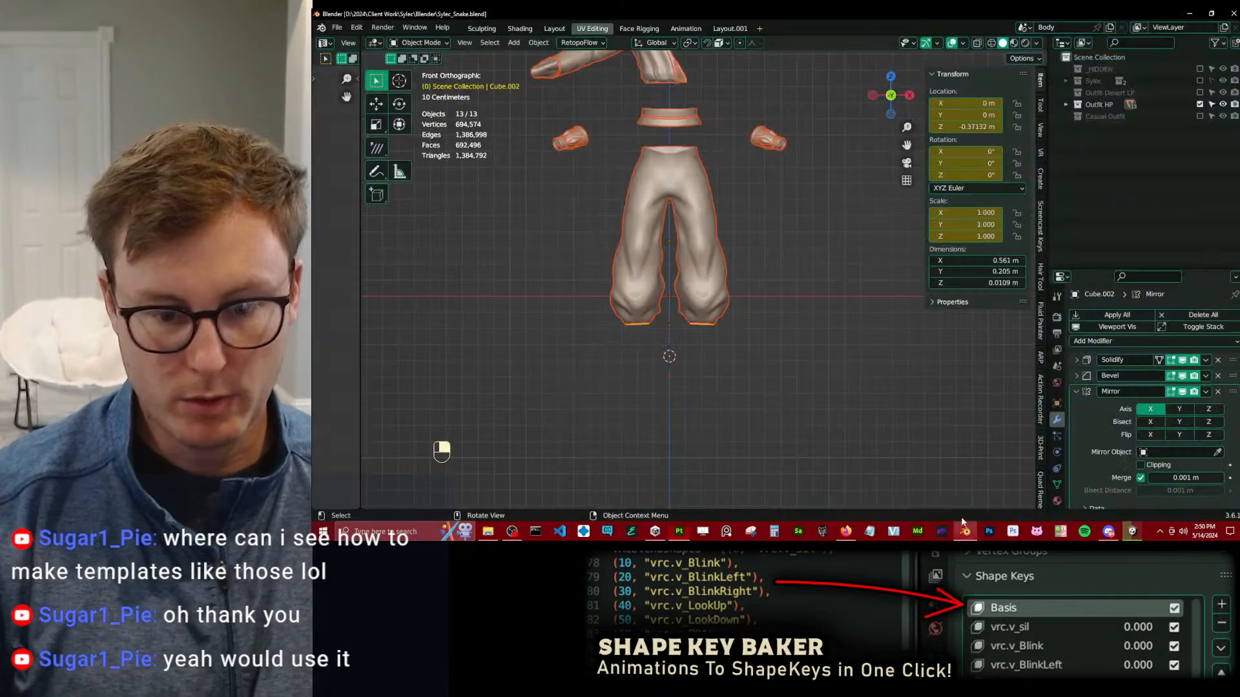
shift+middle_drag(786, 276, 818, 323)
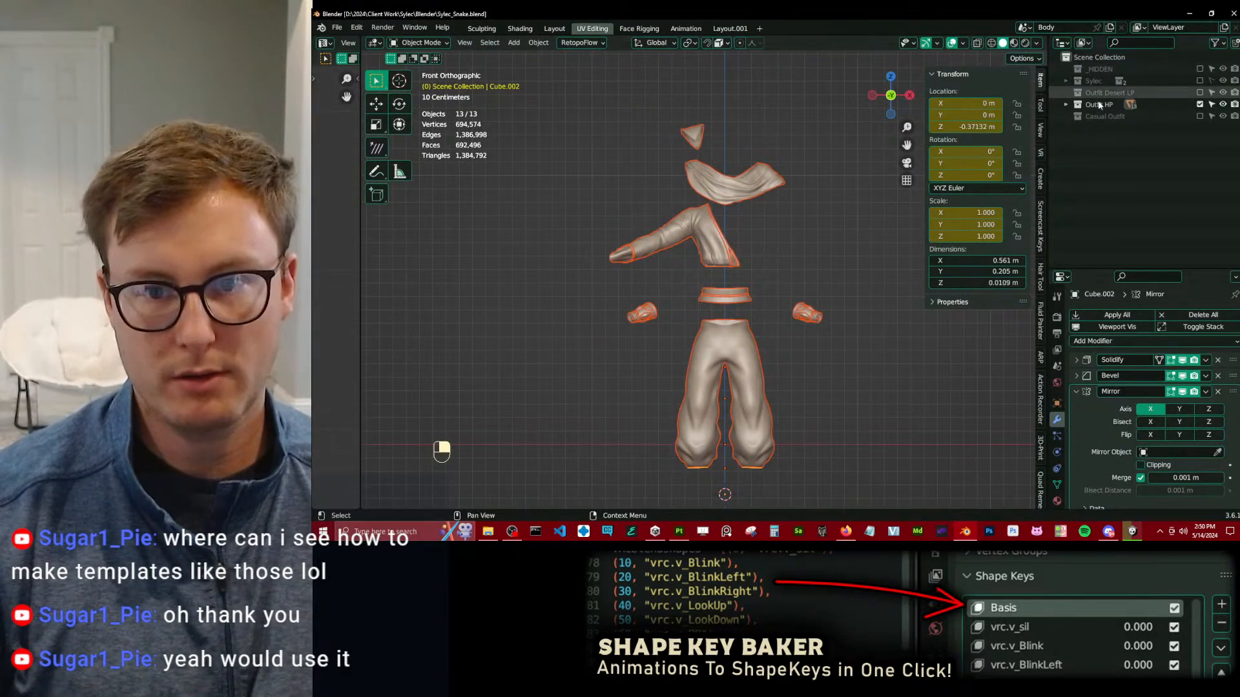
click(1199, 104)
click(1199, 93)
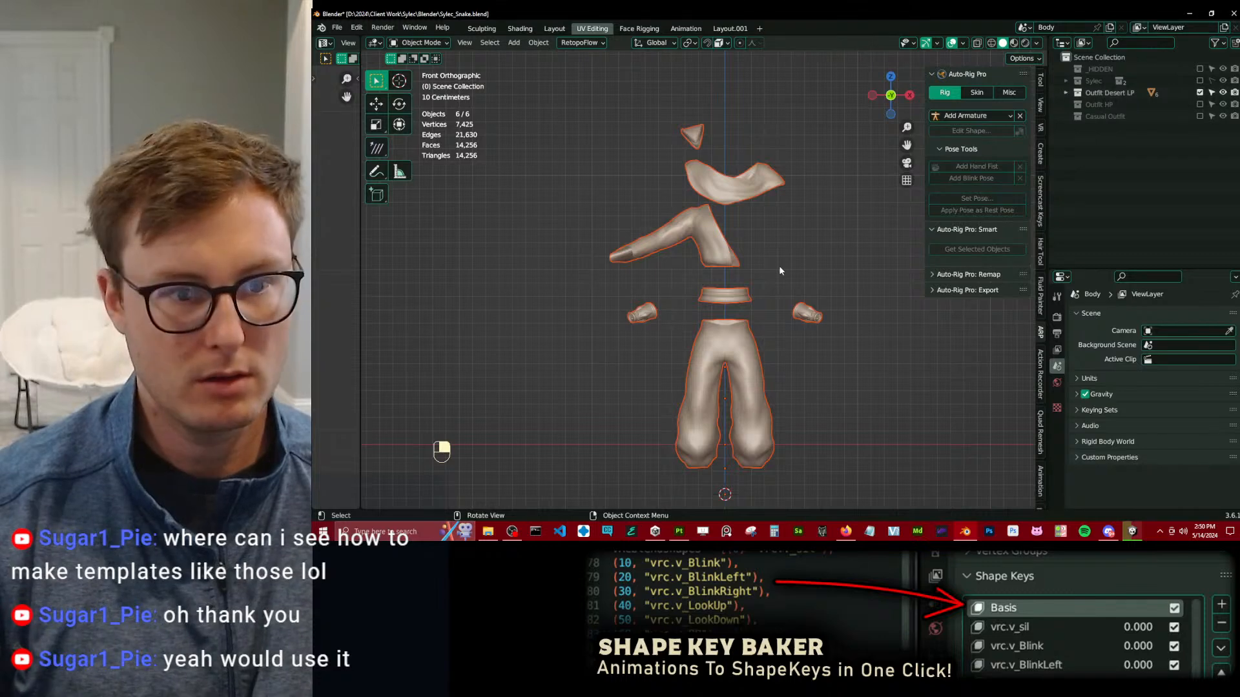
Clear the low-poly outfit pieces' locations and export the selection as Sylec_Snake_DesertOutfit_Clip.fbx in the Desert Outfit folder.
key(alt+g)
key(q)
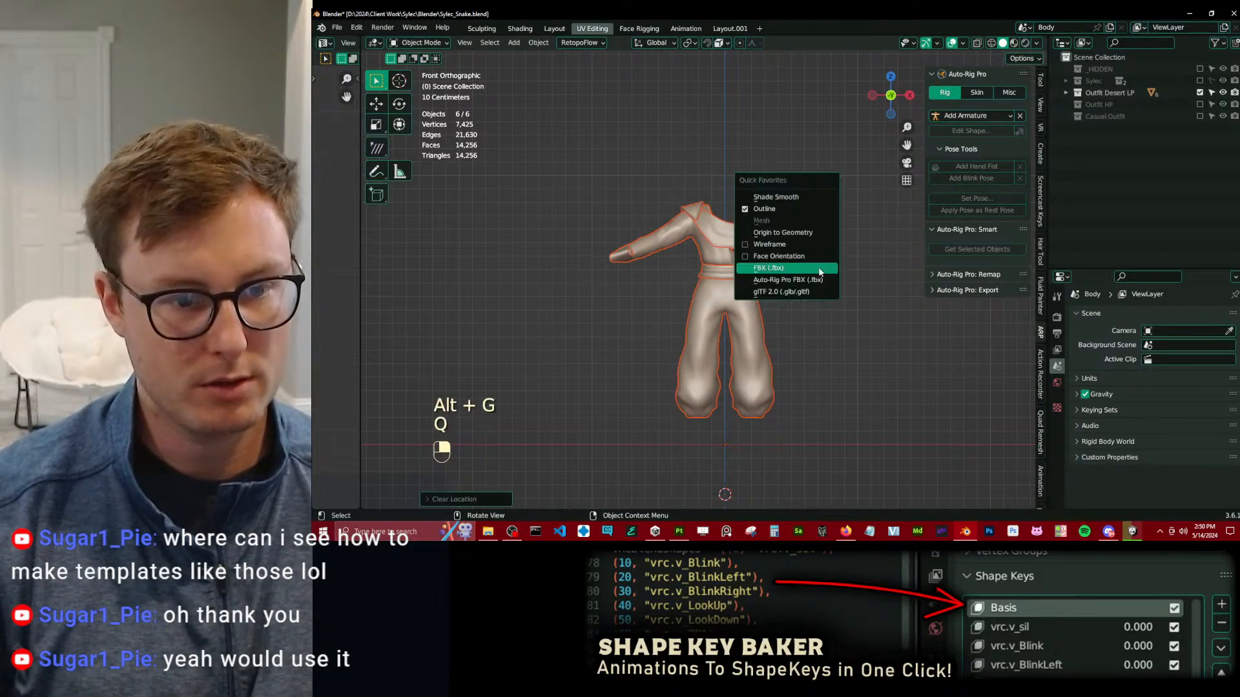
click(819, 271)
click(649, 439)
key(BackSpace)
key(BackSpace)
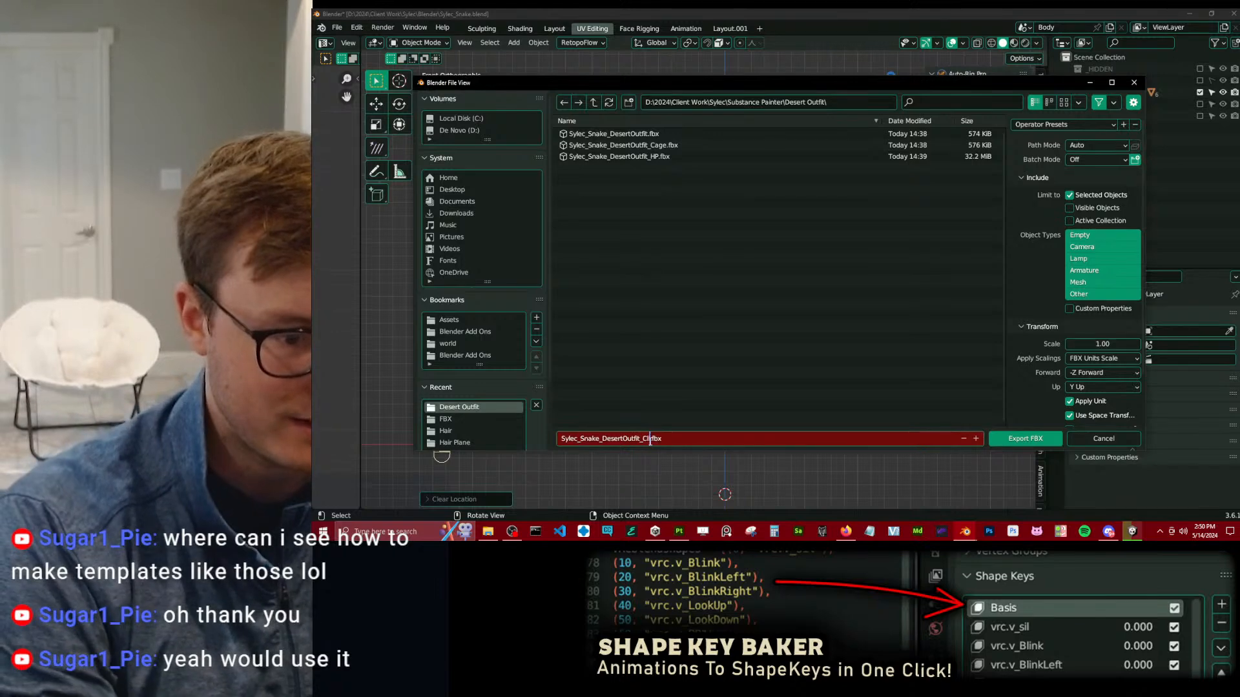
click(1040, 124)
click(1047, 166)
click(1045, 441)
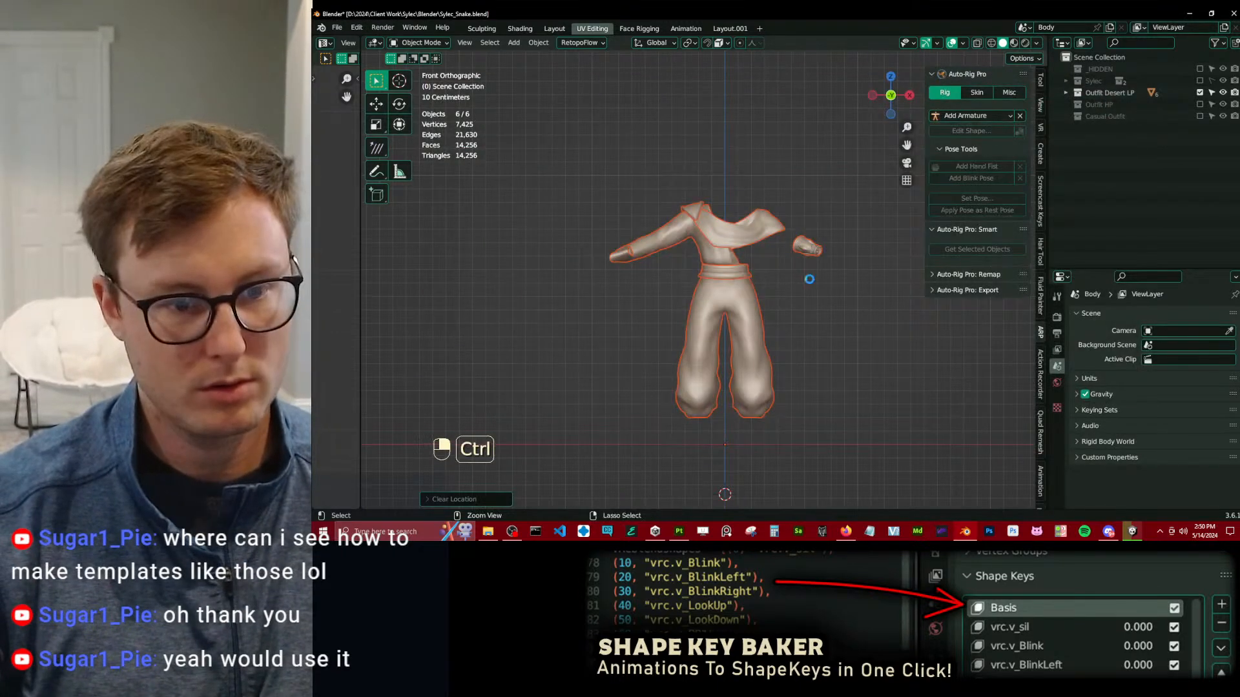
Save the Blender file and return the outfit pieces to their spread-out keyed positions at the first frame.
key(ctrl+s)
key(alt+g)
key(space)
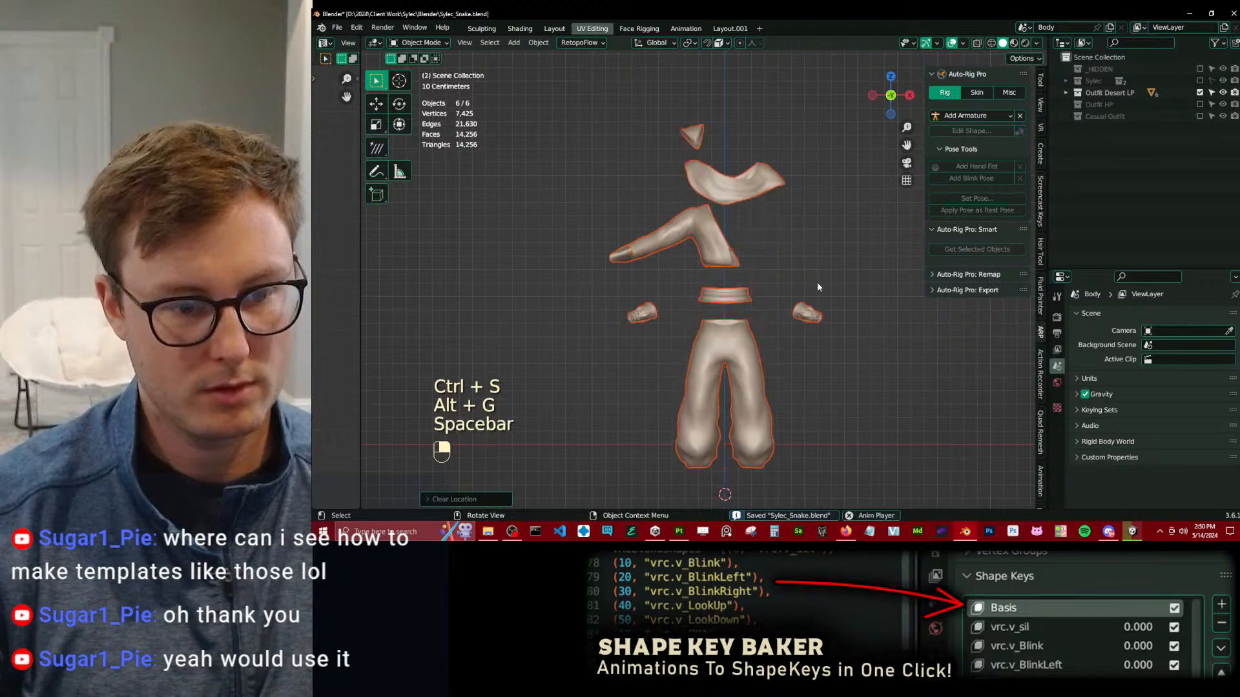
key(space)
key(shift+Left)
Switch to Substance 3D Painter and create a 1024 PBR - Metallic Roughness Alpha-blend project from Sylec_Snake_DesertOutfit_Clip.fbx.
key(alt+Tab)
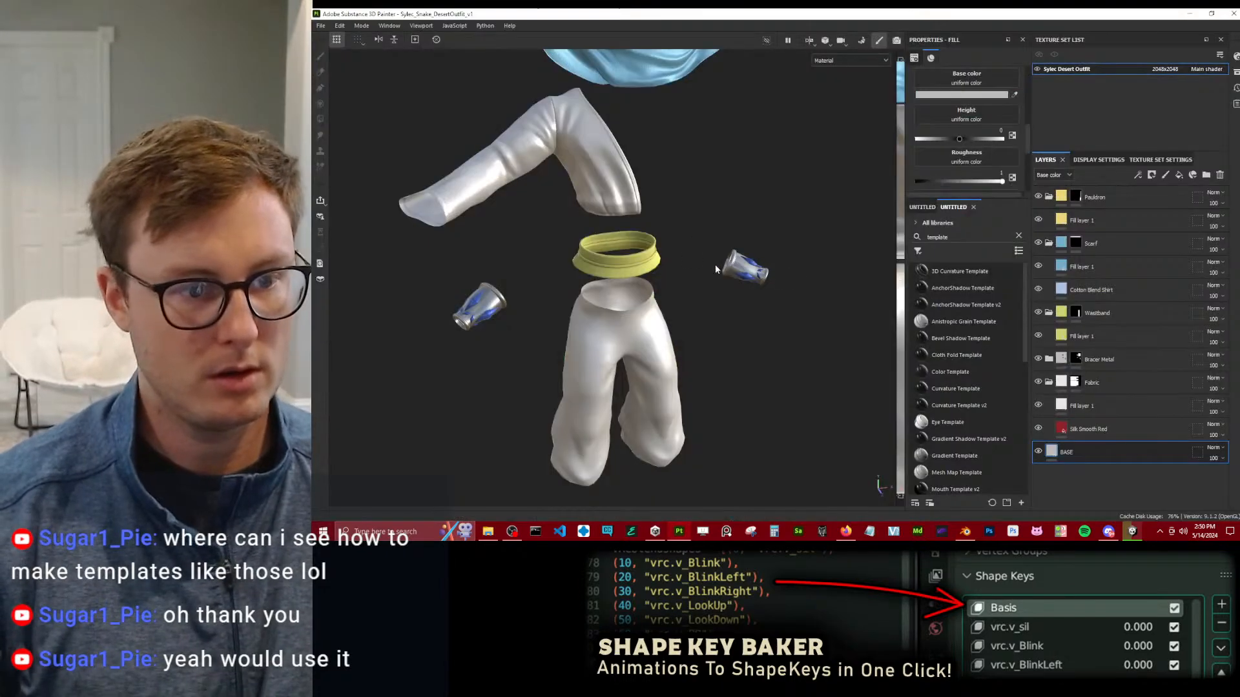
click(326, 39)
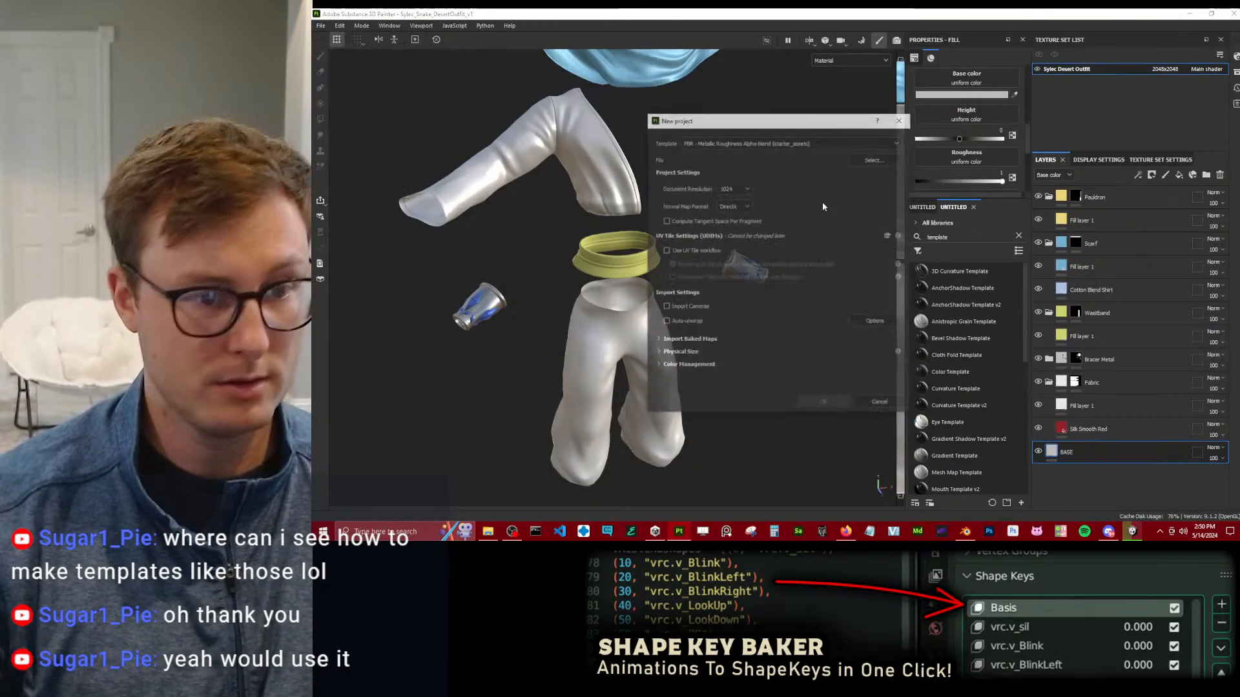
click(863, 168)
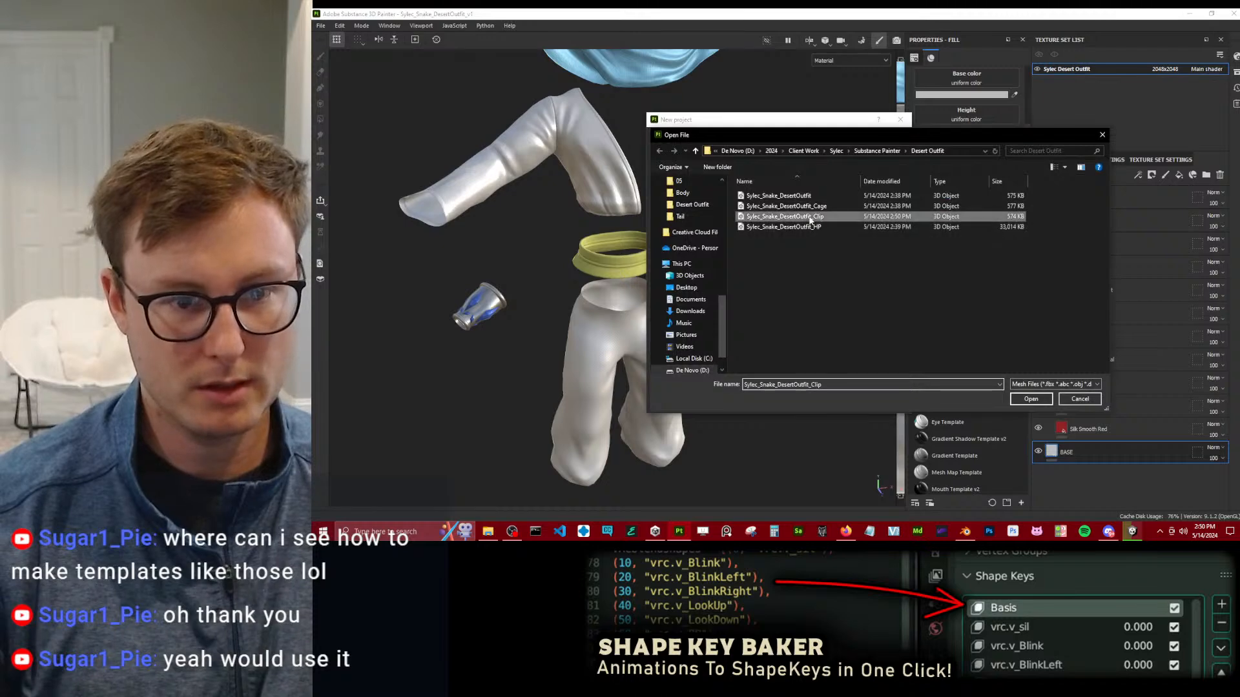
click(785, 216)
click(1031, 398)
click(824, 403)
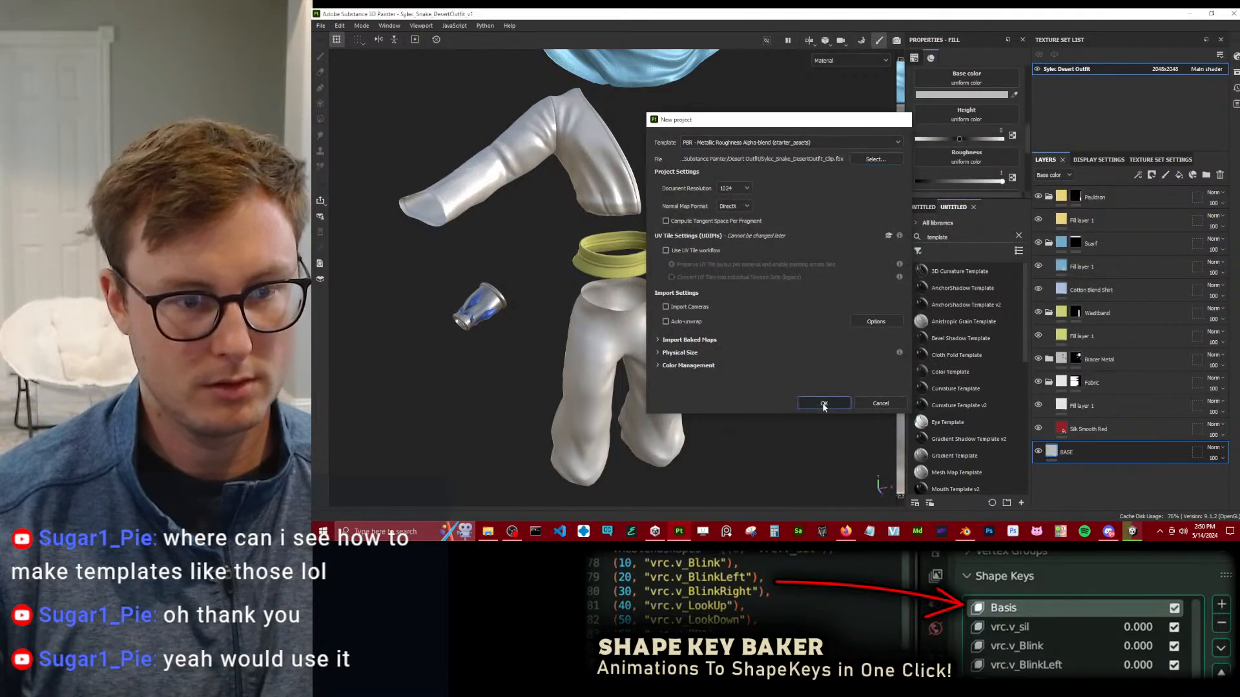
click(668, 284)
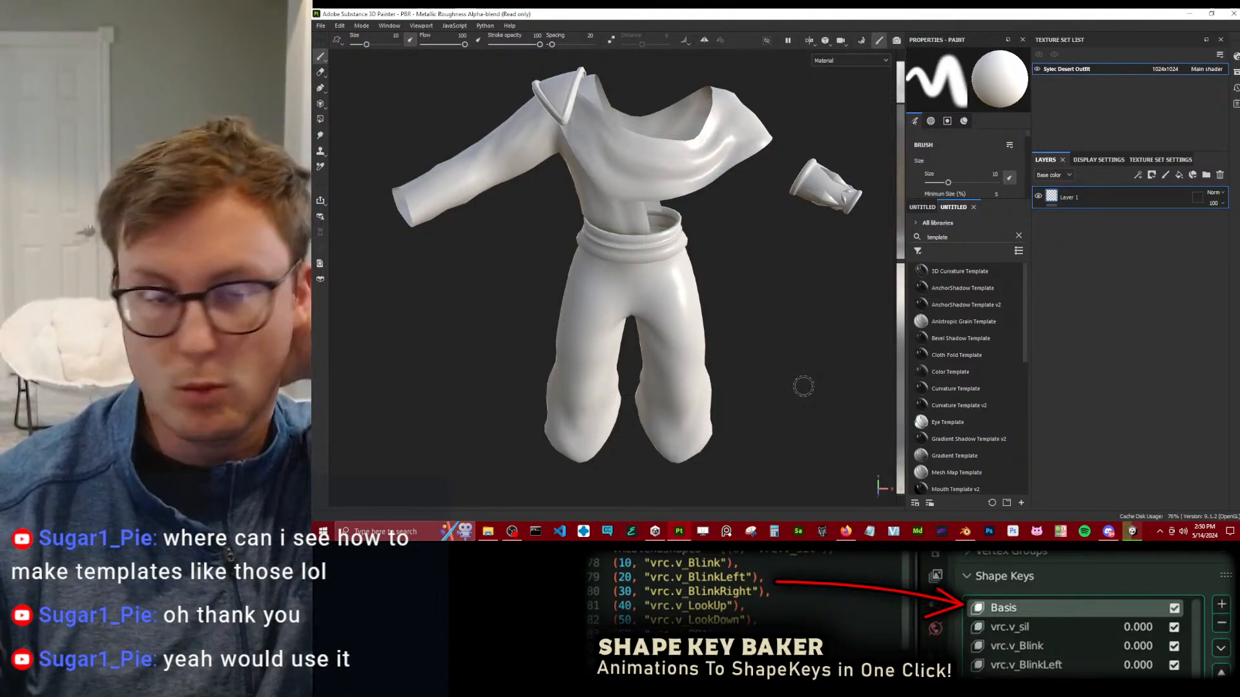
mouse_move(600, 228)
alt+mouse_down()
mouse_move(714, 335)
mouse_move(729, 289)
mouse_move(747, 338)
mouse_move(659, 357)
alt+mouse_up()
alt+drag(777, 326, 727, 284)
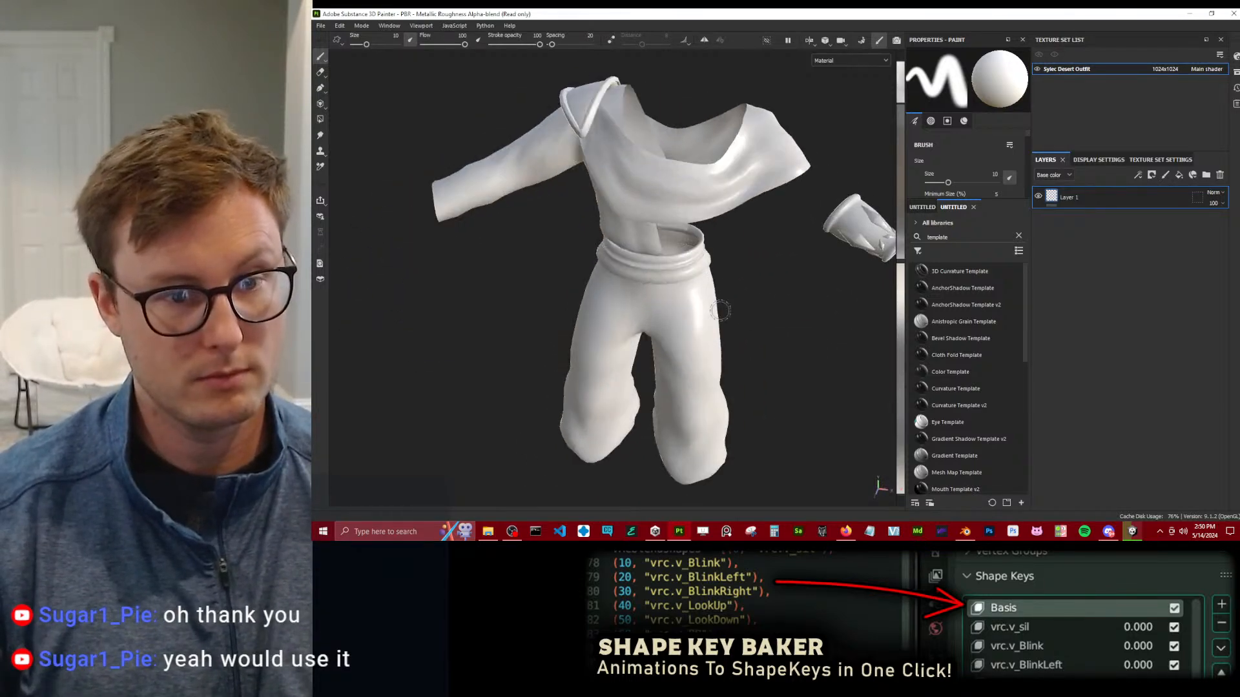
scroll(725, 280, down, 2)
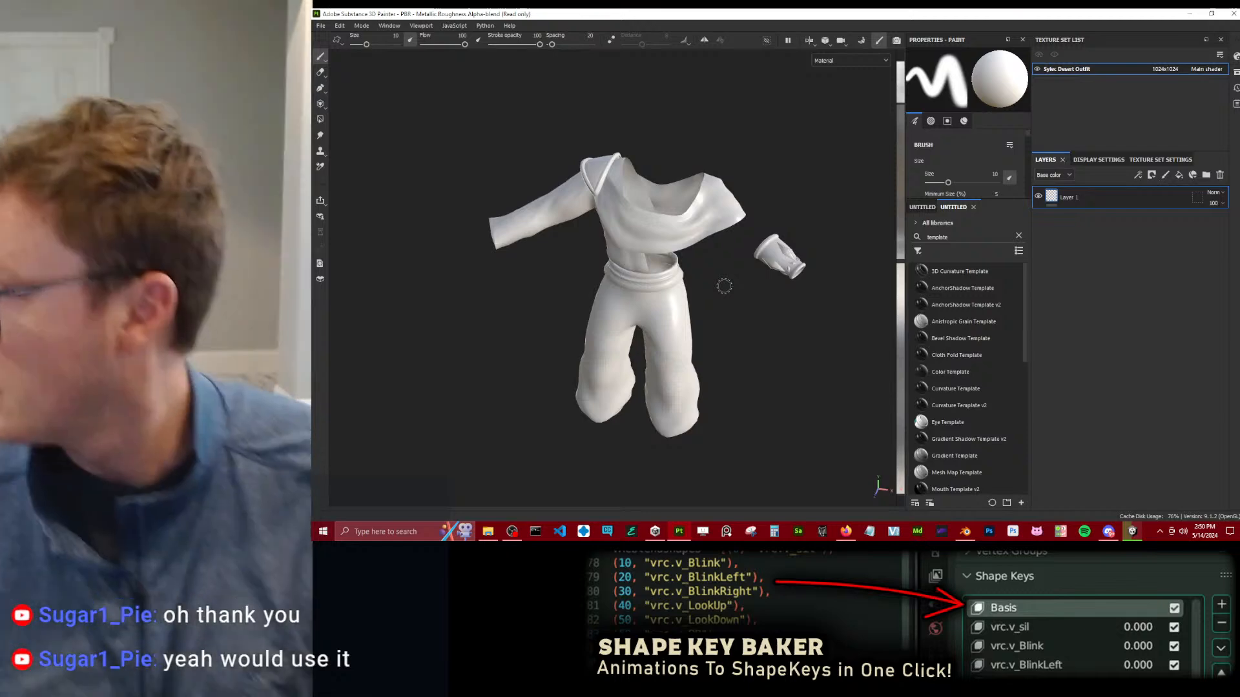
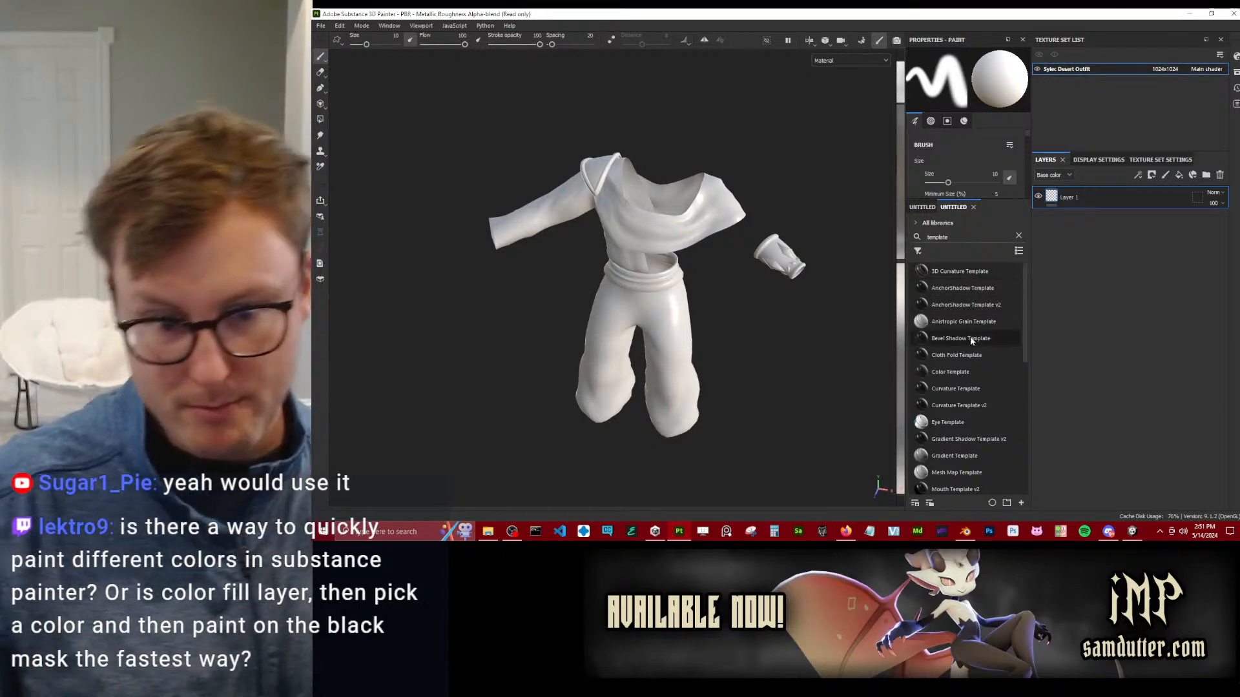
Add the Template Flat smart material above Layer 1 in the layer stack.
scroll(959, 323, down, 3)
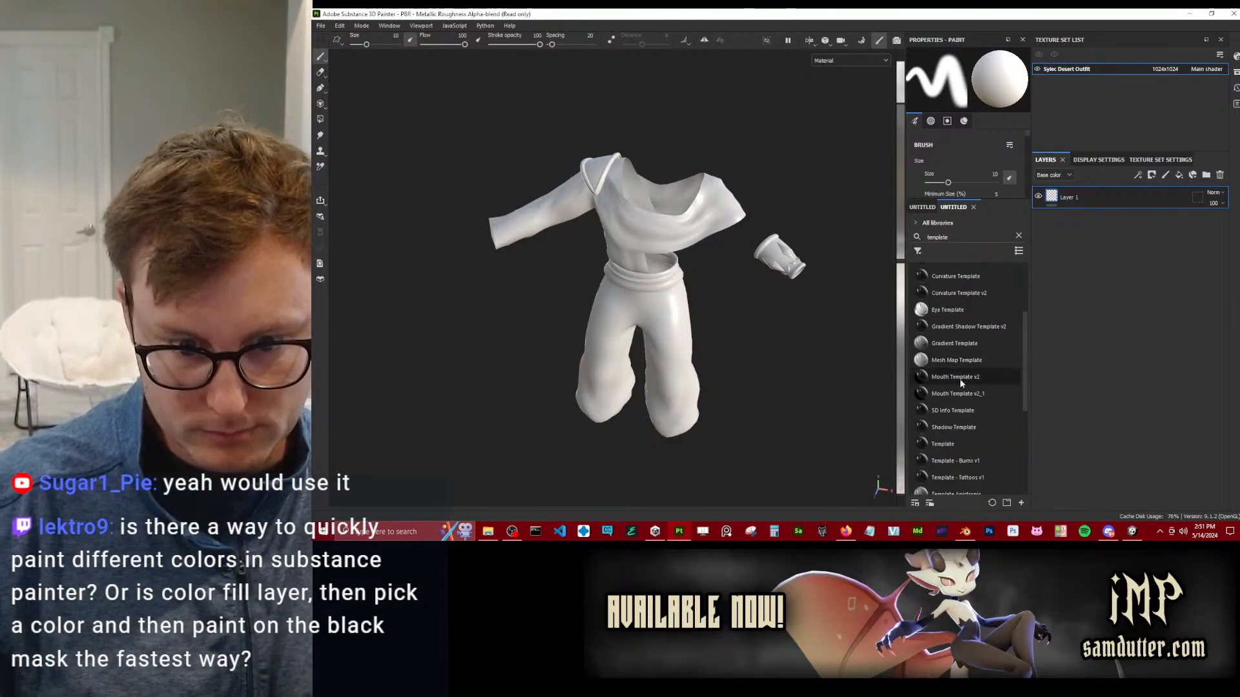
scroll(963, 425, down, 2)
drag(961, 433, 1107, 199)
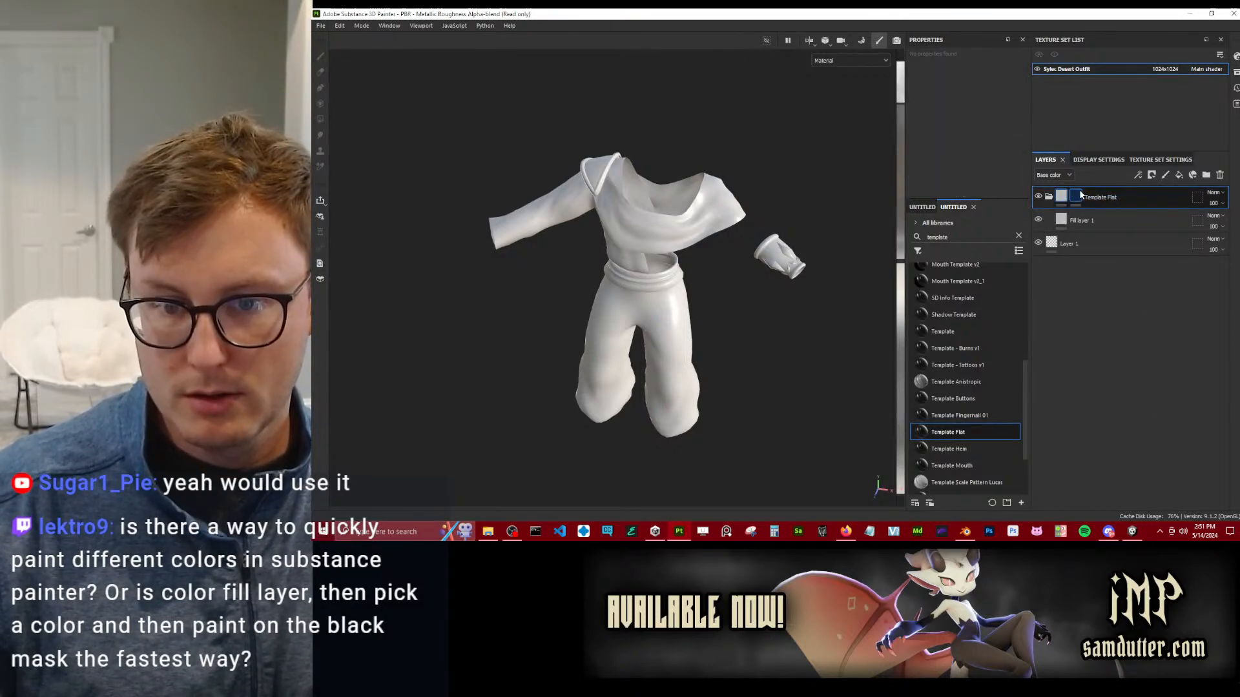
right_click(1079, 191)
click(1068, 287)
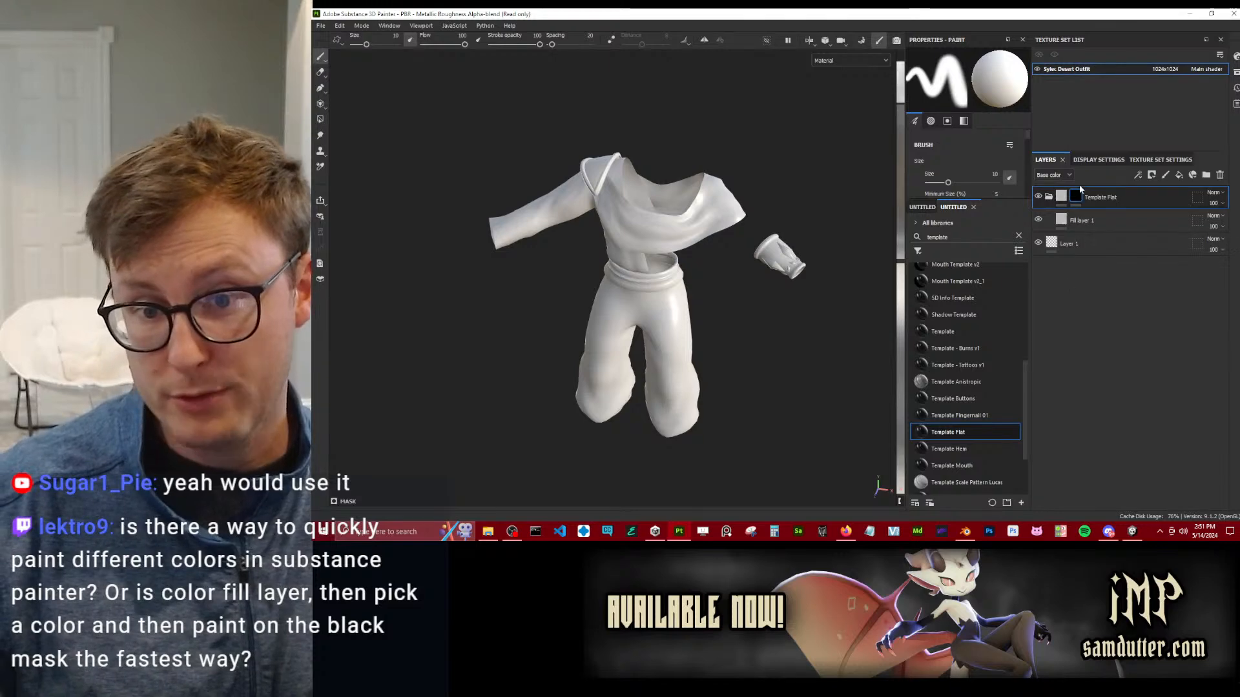
right_click(1077, 197)
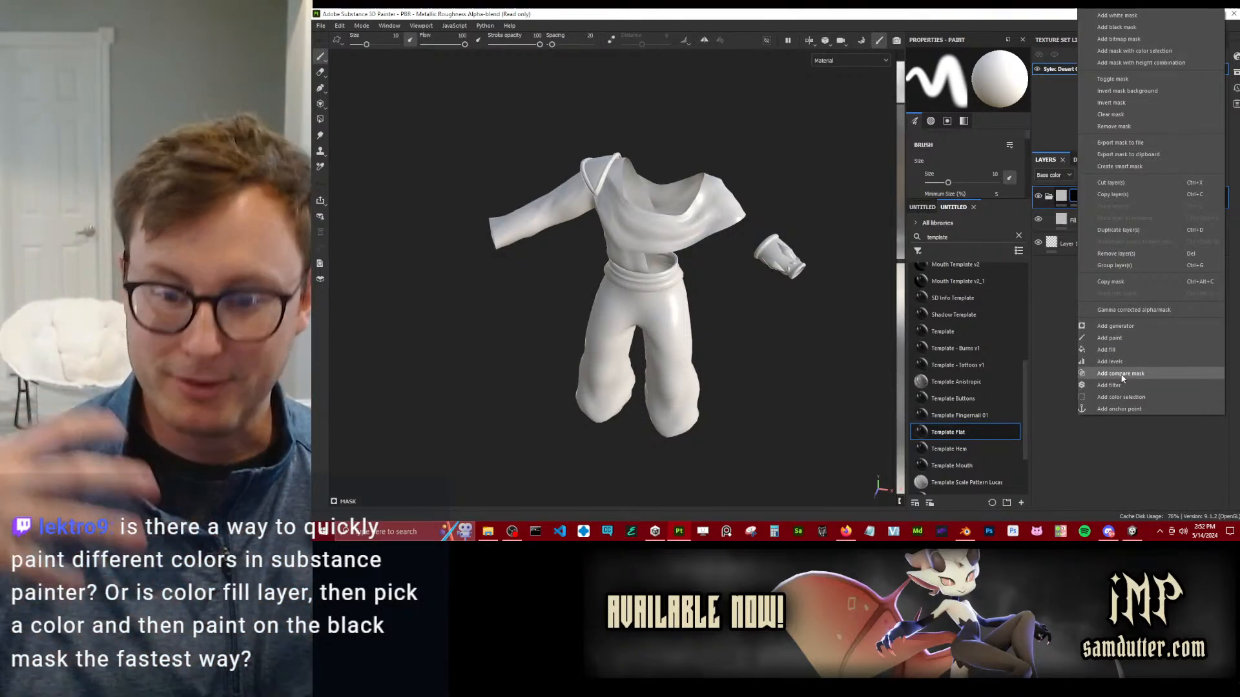
click(1056, 291)
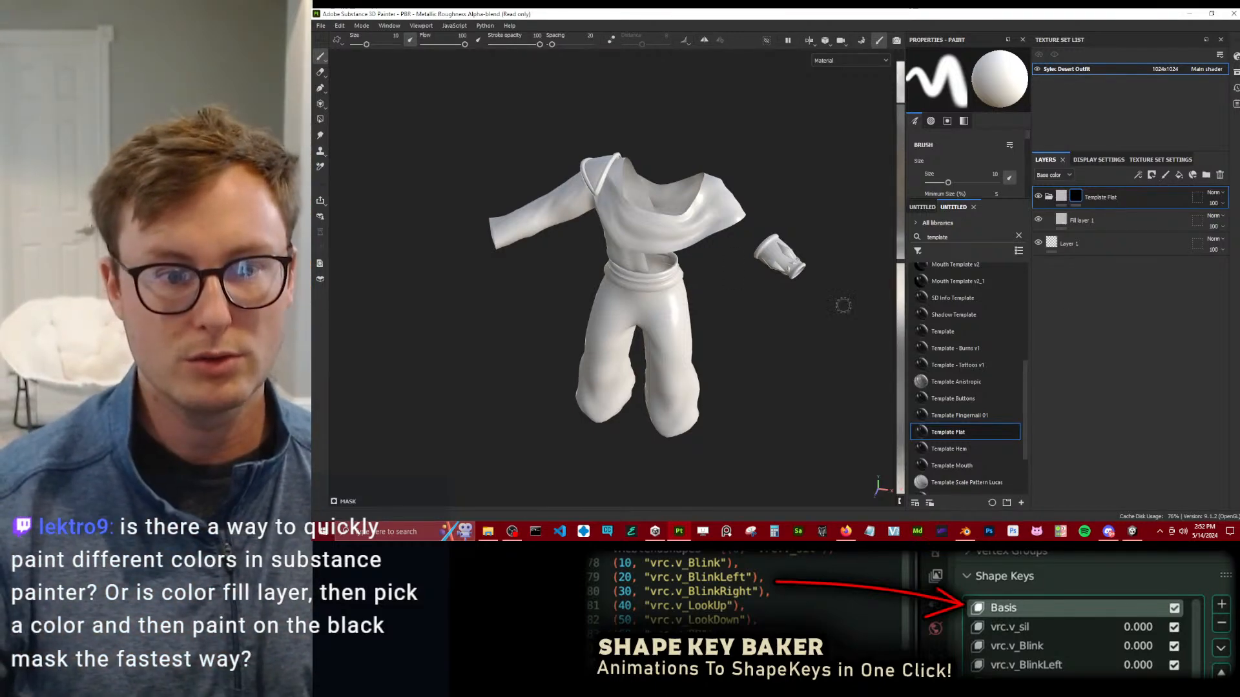
Save the project as Sylec_Snake_DesertOutfit_v1_Clip in the Desert Outfit folder.
key(ctrl+s)
click(489, 88)
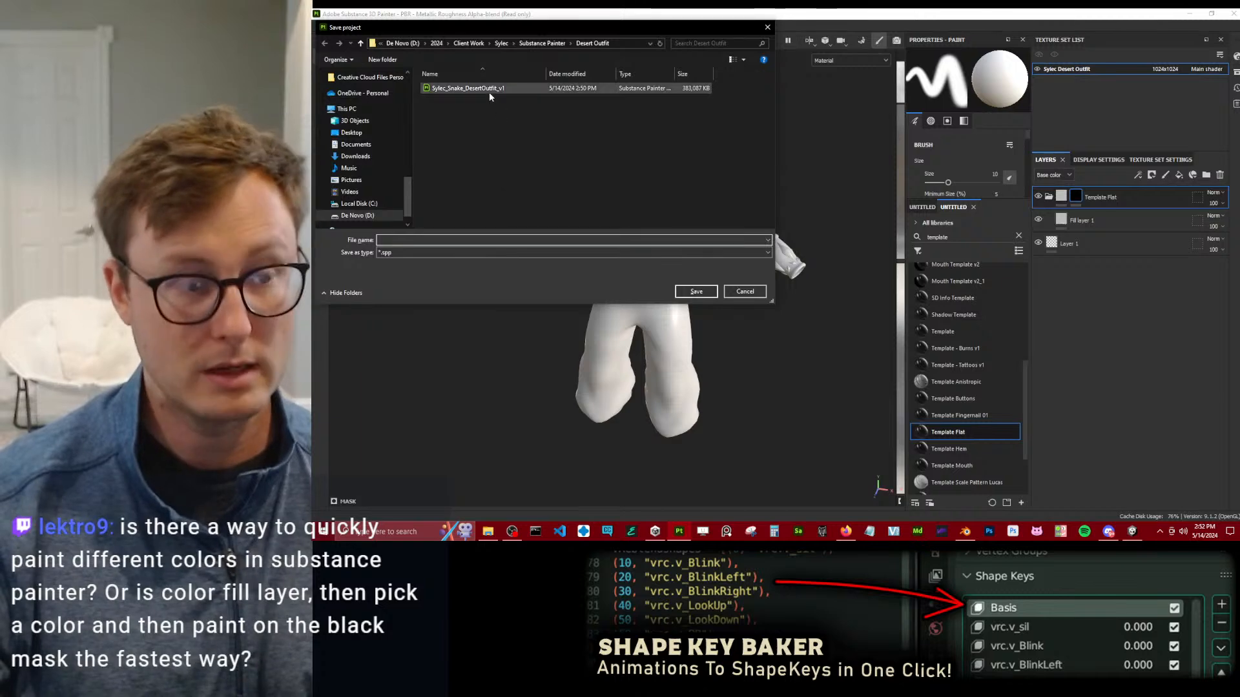
click(484, 241)
text(_Clip)
key(Return)
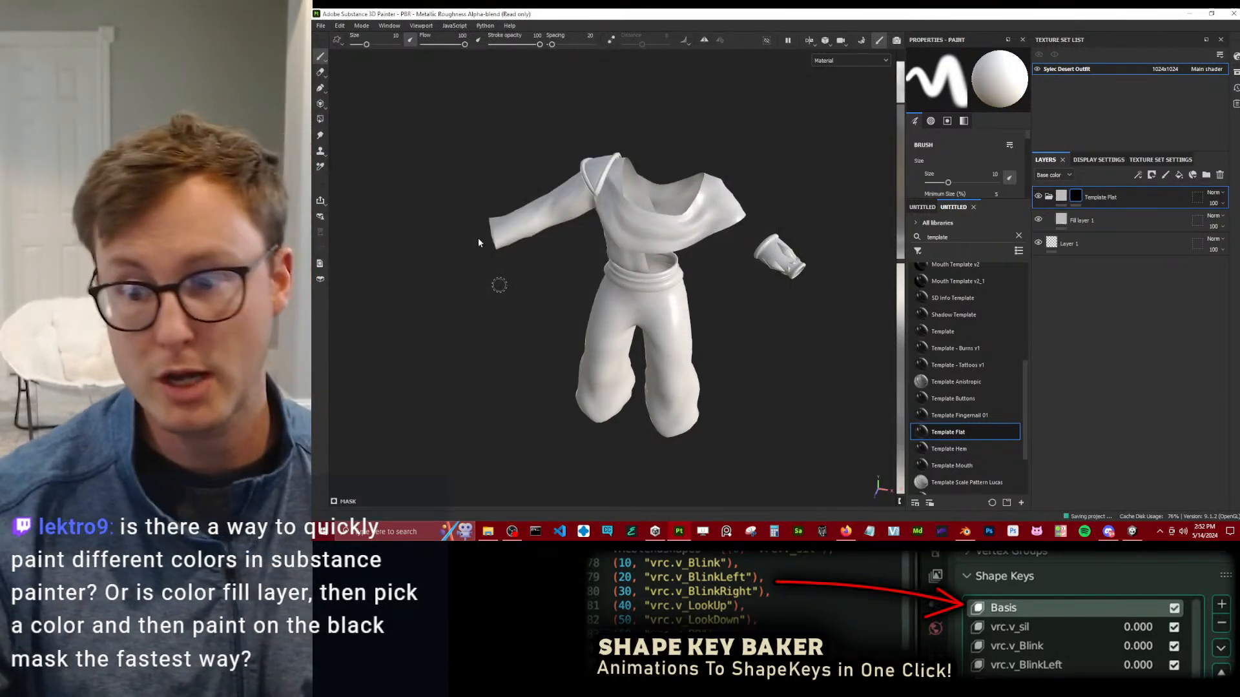
scroll(671, 233, up, 3)
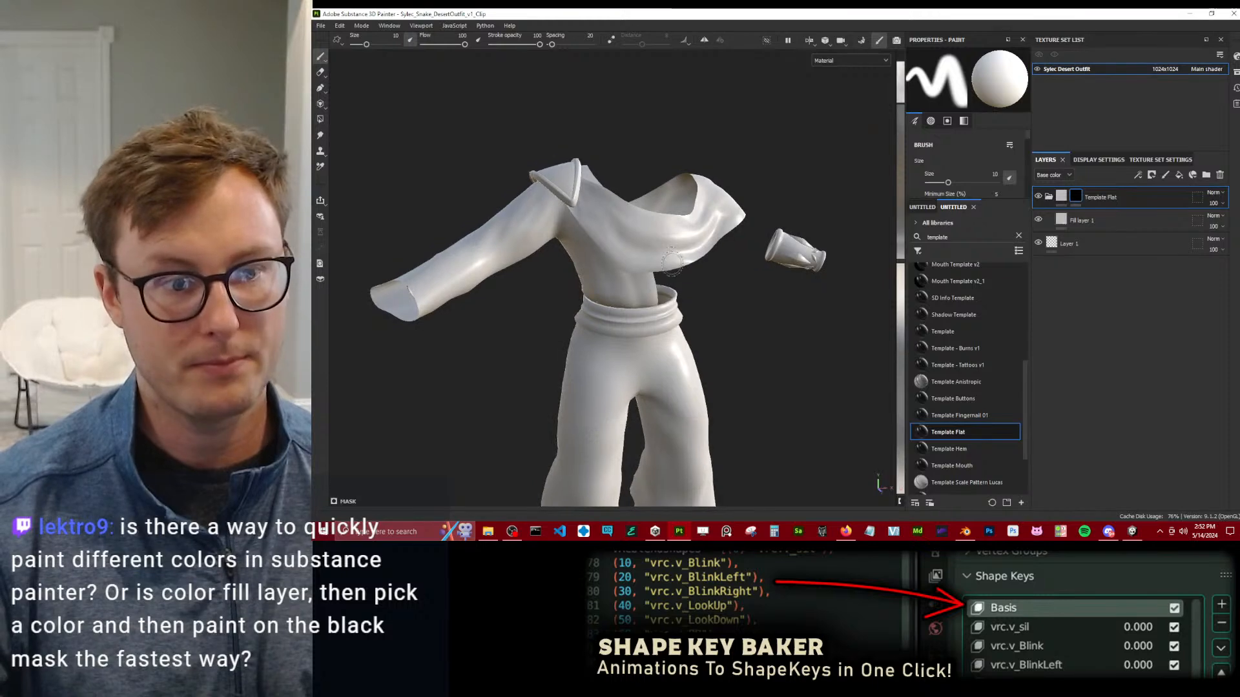
scroll(646, 284, up, 2)
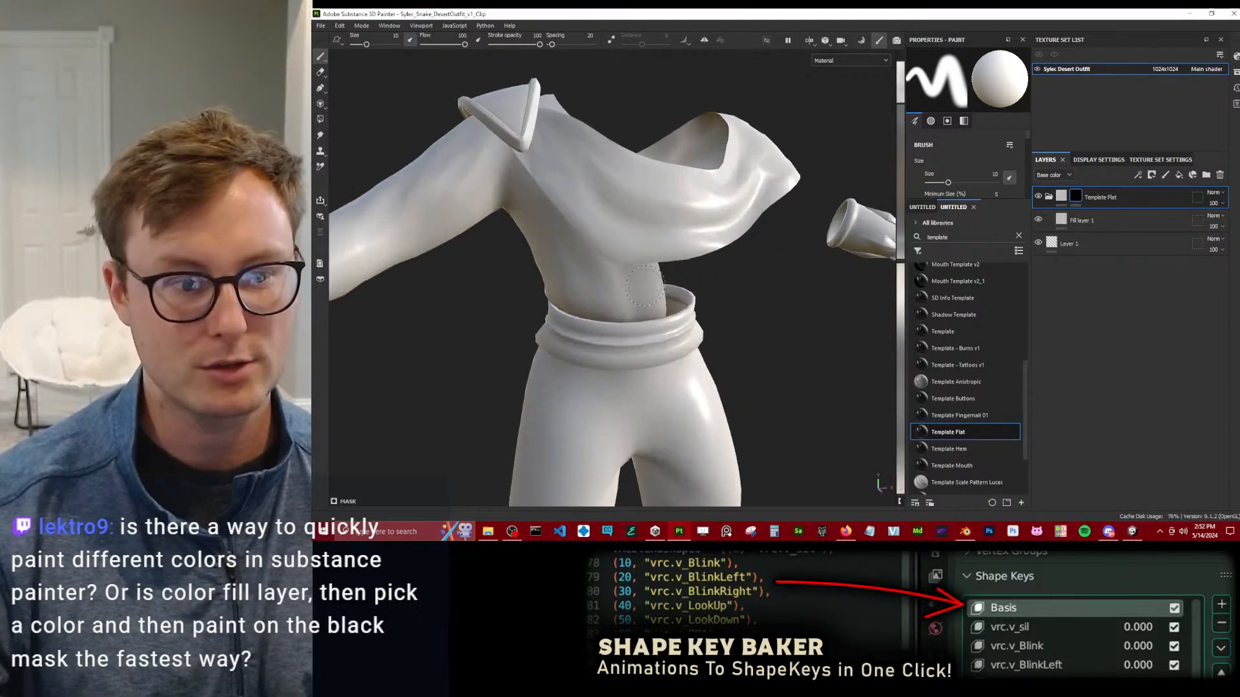
mouse_move(635, 294)
alt+mouse_down()
mouse_move(726, 271)
mouse_move(788, 305)
alt+mouse_up()
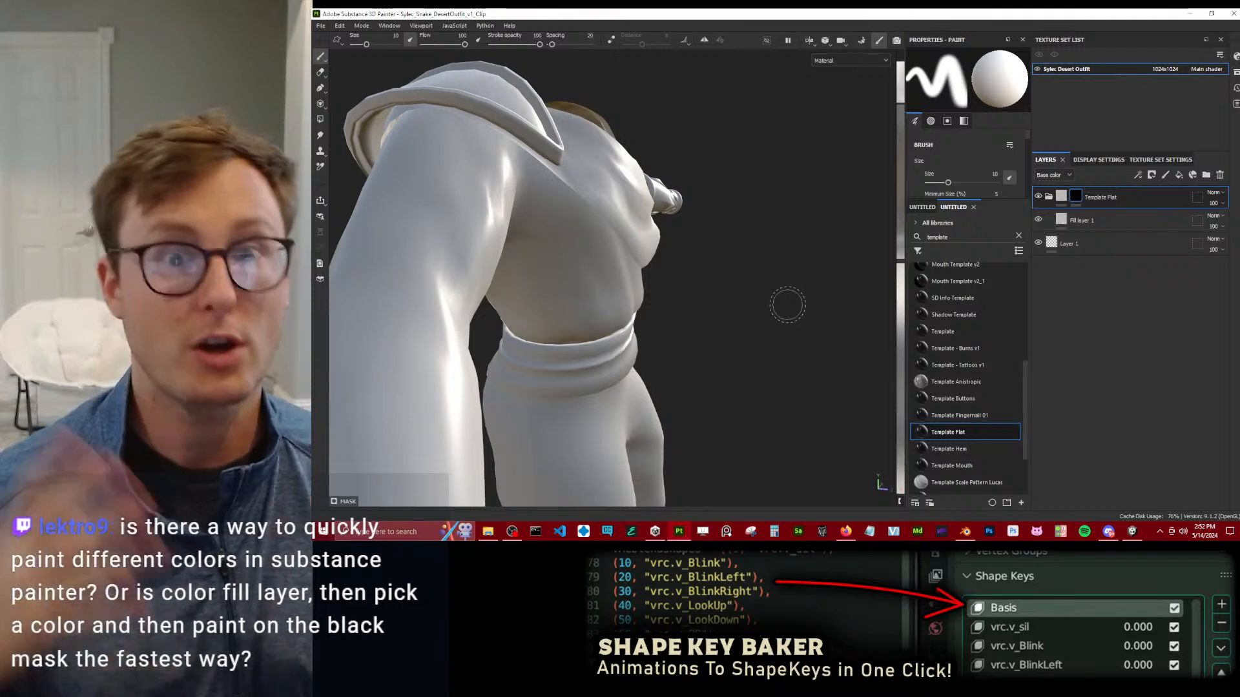
scroll(739, 293, up, 2)
mouse_move(807, 366)
alt+mouse_down()
mouse_move(739, 294)
mouse_move(664, 279)
mouse_move(728, 274)
alt+mouse_up()
scroll(698, 276, down, 3)
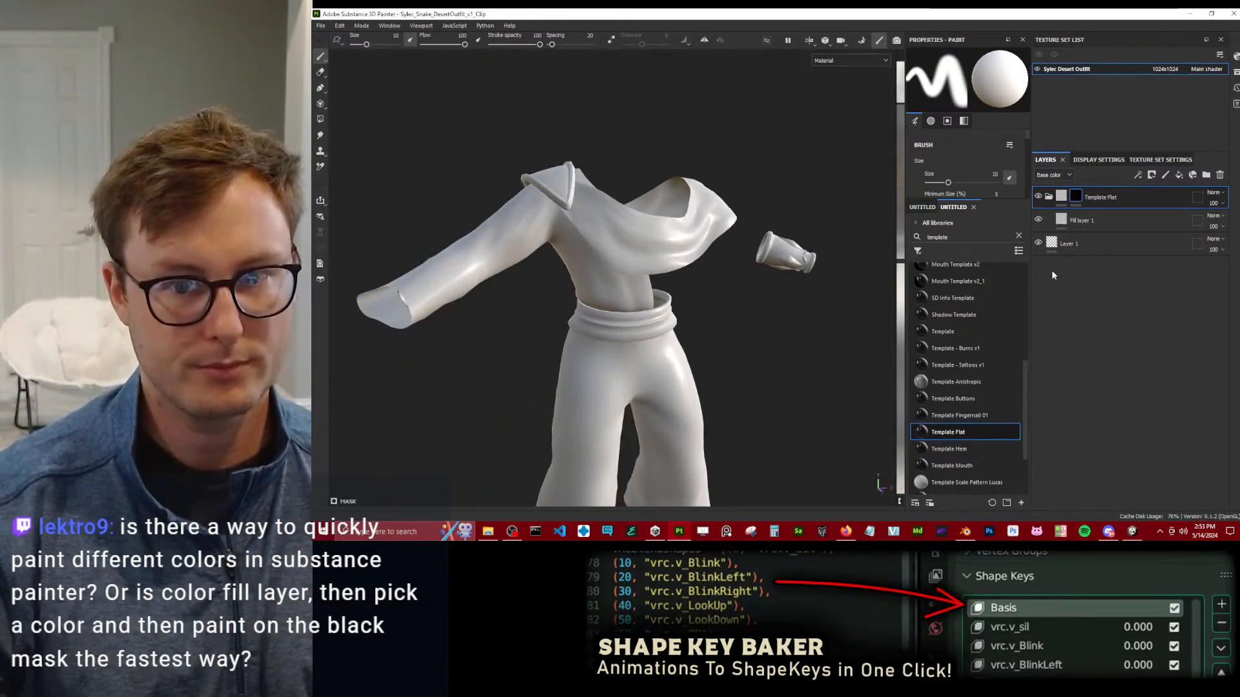
Delete the Template Flat group and bake the selected mesh maps at an output size of 4096.
click(1219, 175)
click(361, 25)
click(384, 46)
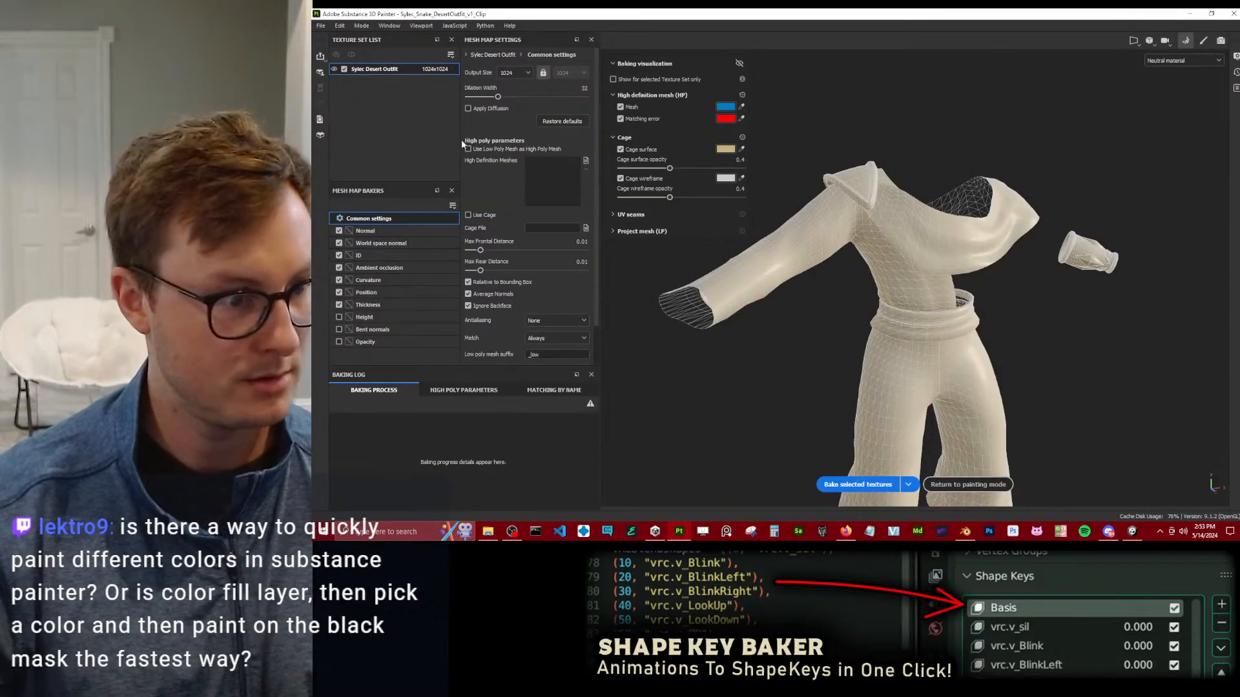
click(514, 72)
click(515, 129)
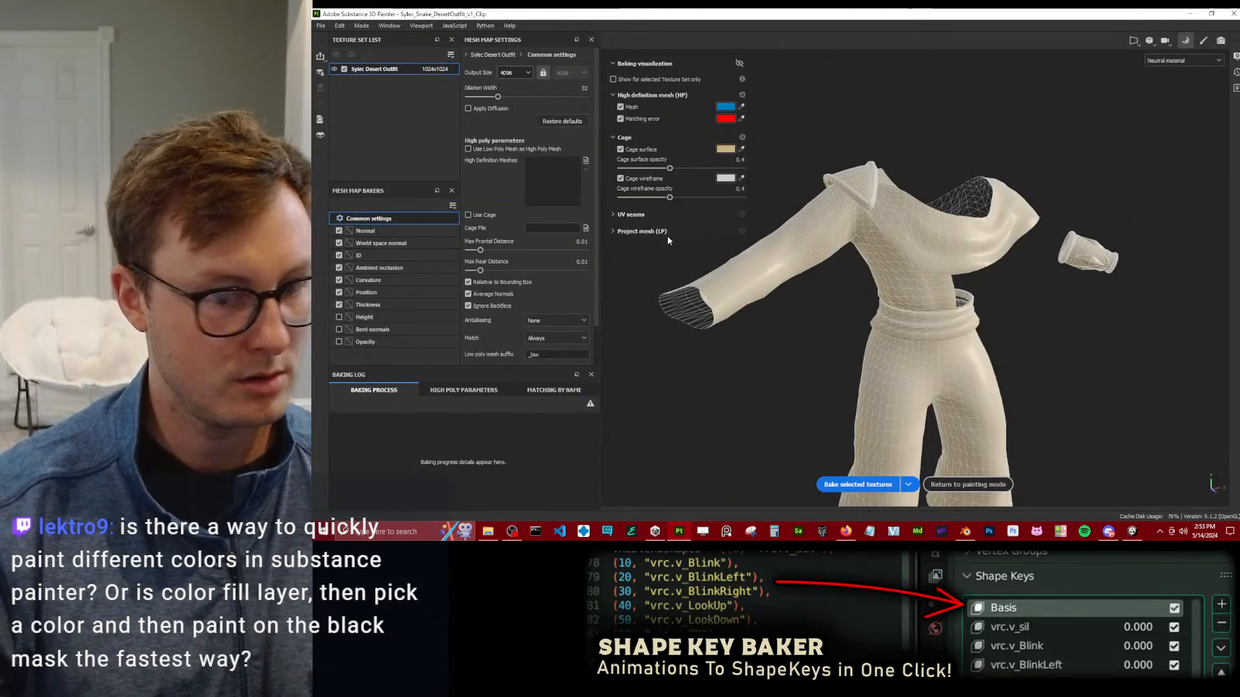
click(858, 485)
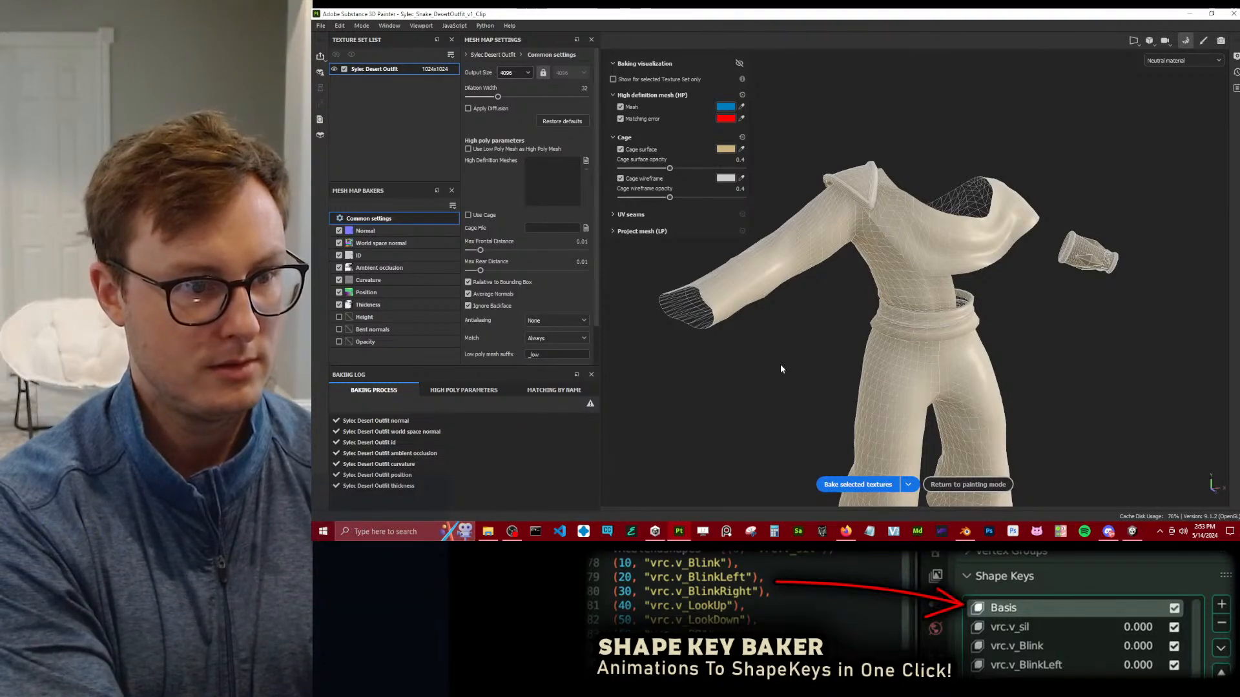
click(926, 483)
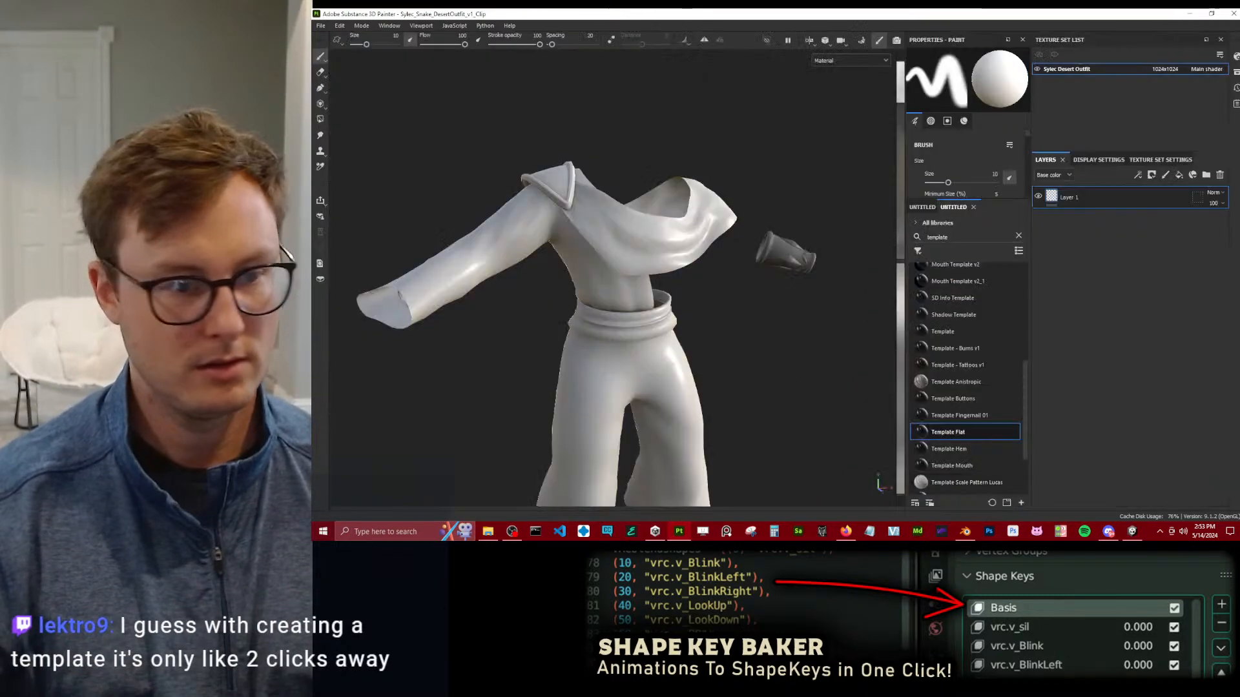
Show the 3D and 2D views side by side and examine the baked shading on the assembled outfit.
alt+drag(658, 282, 584, 299)
alt+middle_drag(583, 299, 515, 281)
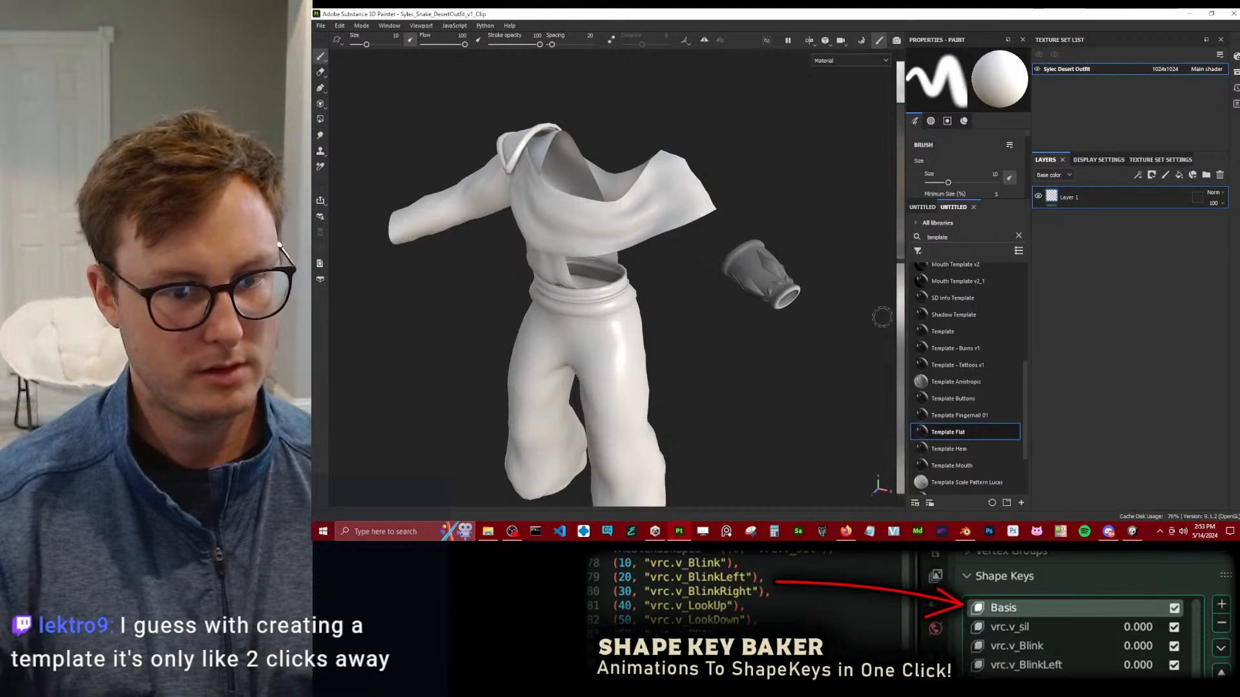
key(F1)
scroll(730, 252, up, 1)
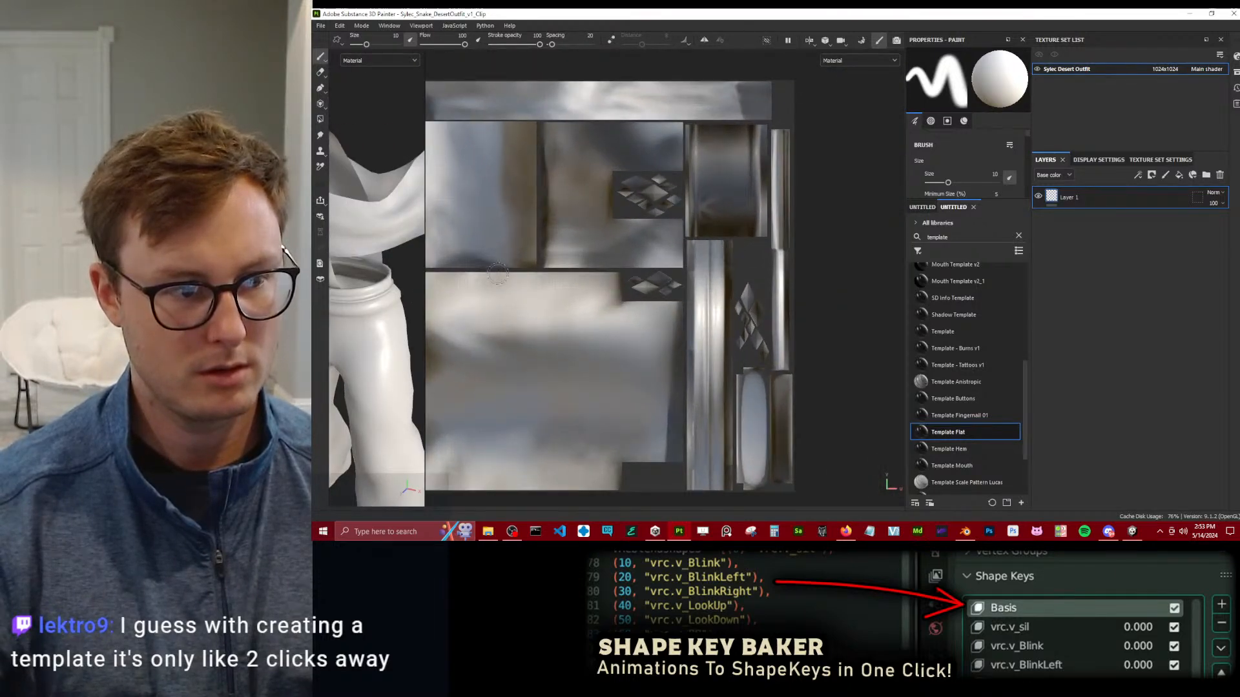
drag(424, 280, 597, 234)
mouse_move(507, 195)
alt+mouse_down()
mouse_move(523, 308)
mouse_move(568, 271)
mouse_move(542, 394)
mouse_move(551, 326)
mouse_move(604, 272)
mouse_move(689, 297)
mouse_move(414, 250)
mouse_move(590, 152)
alt+mouse_up()
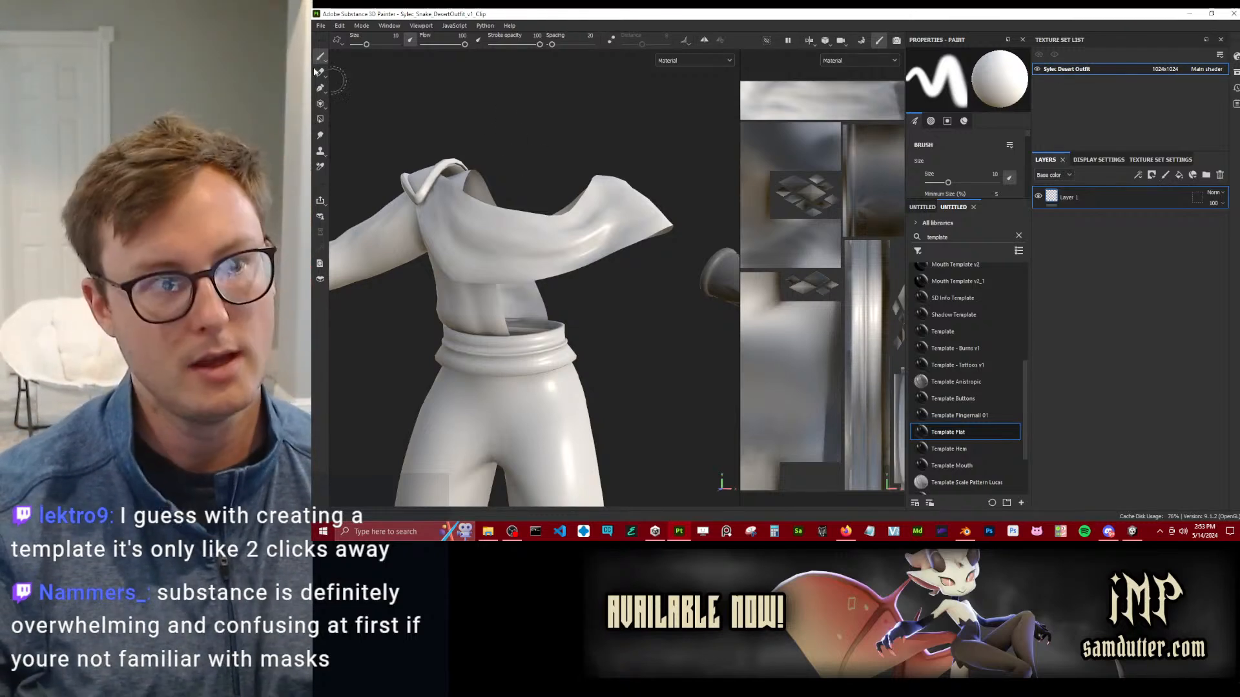
Set the texture export's output directory to a new folder named Clip Exports inside the Desert Outfit folder.
click(320, 28)
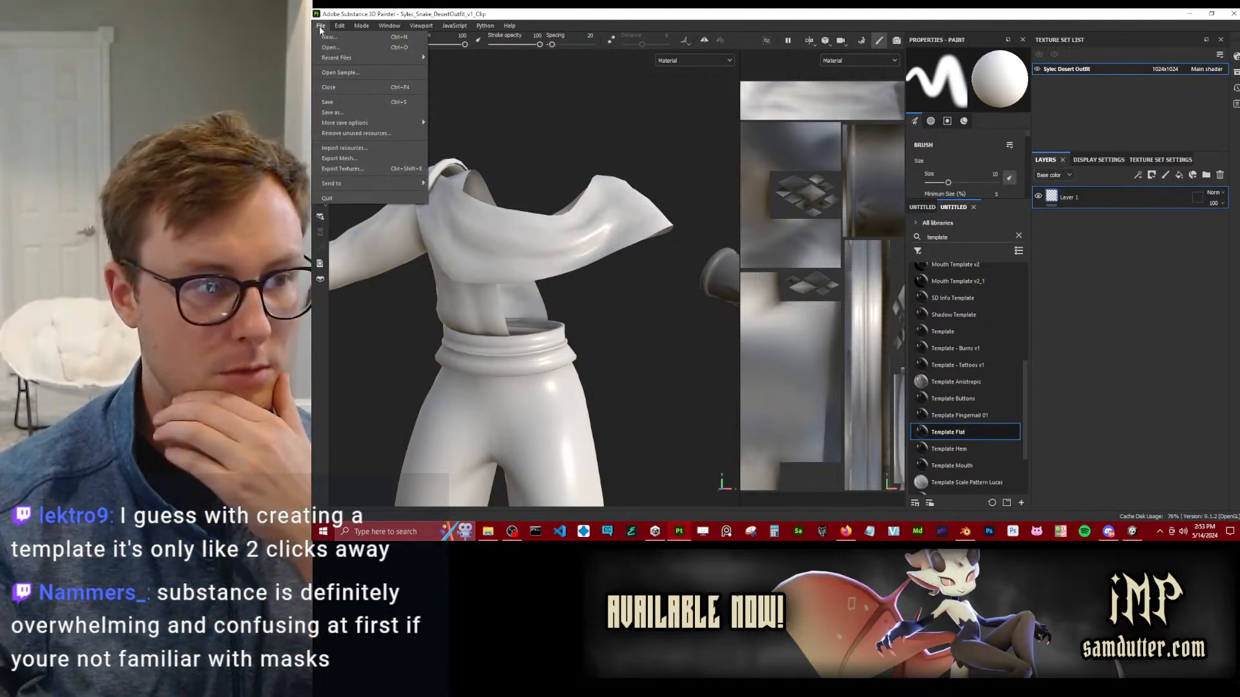
click(332, 169)
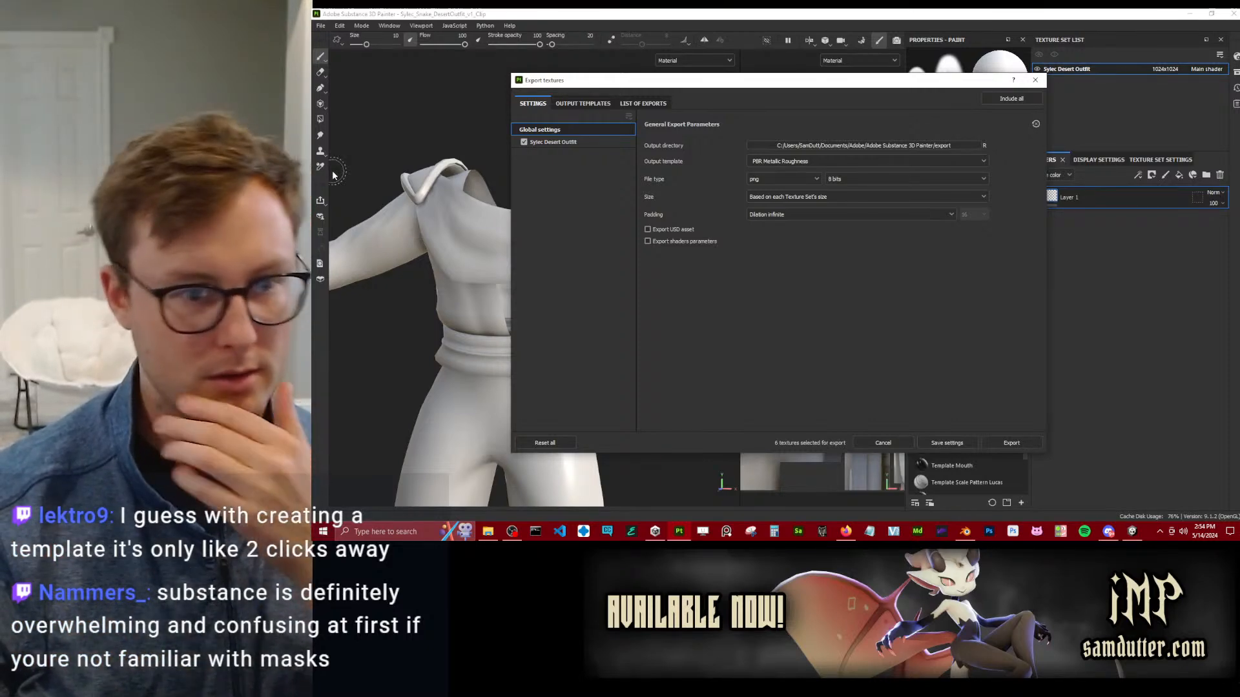
click(913, 144)
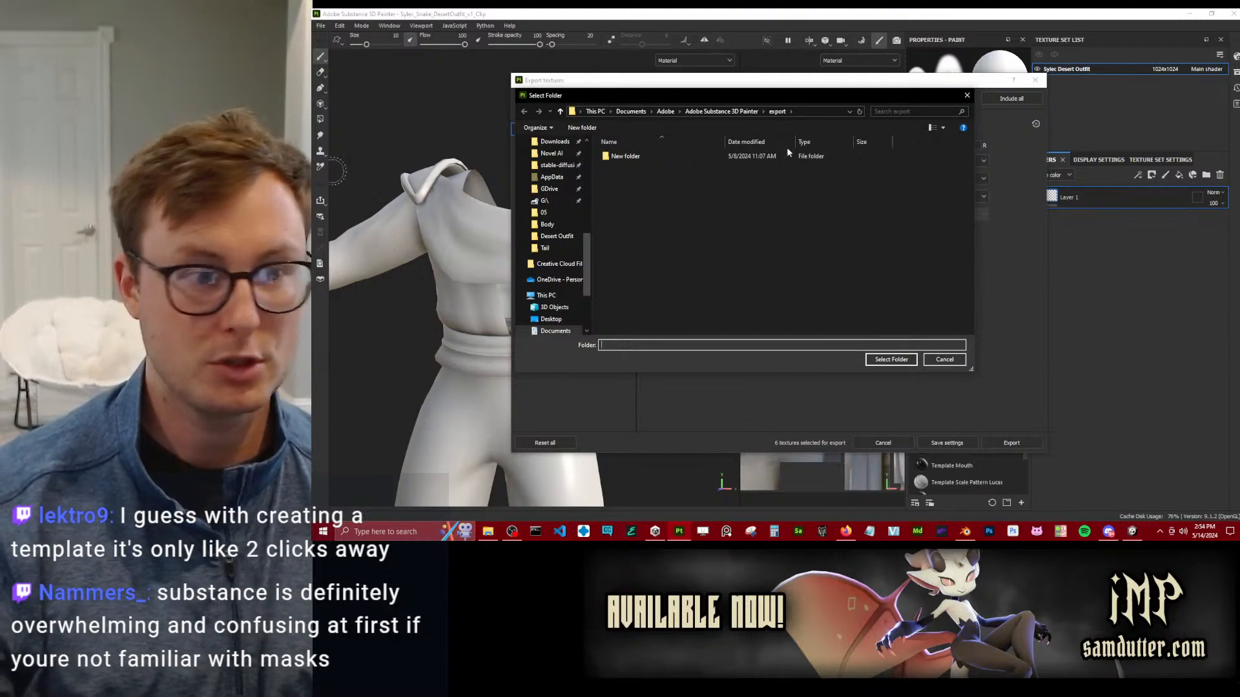
click(555, 236)
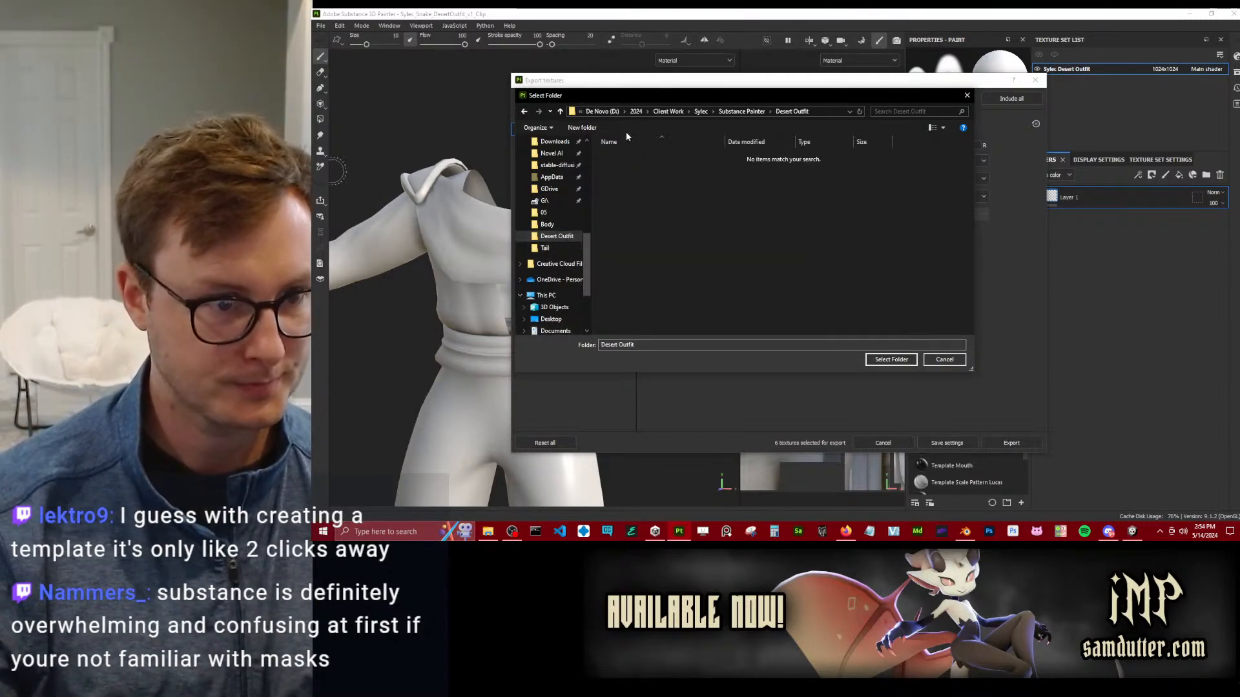
click(582, 128)
text(Exports)
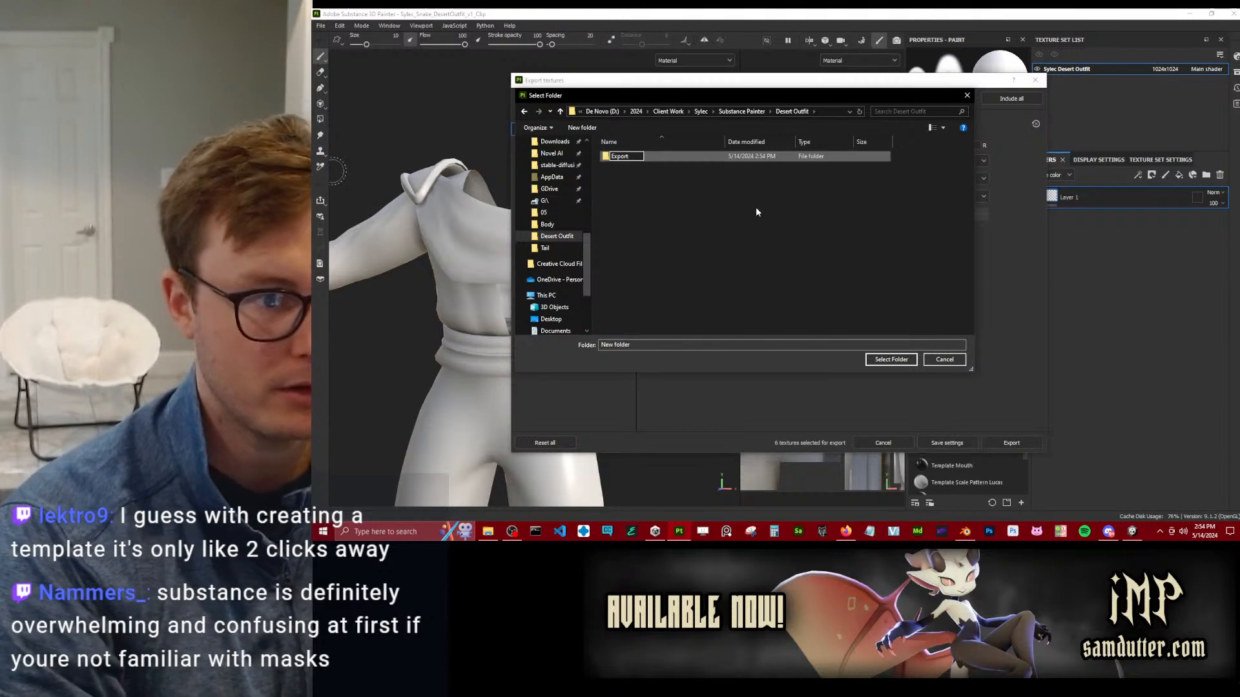
key(Return)
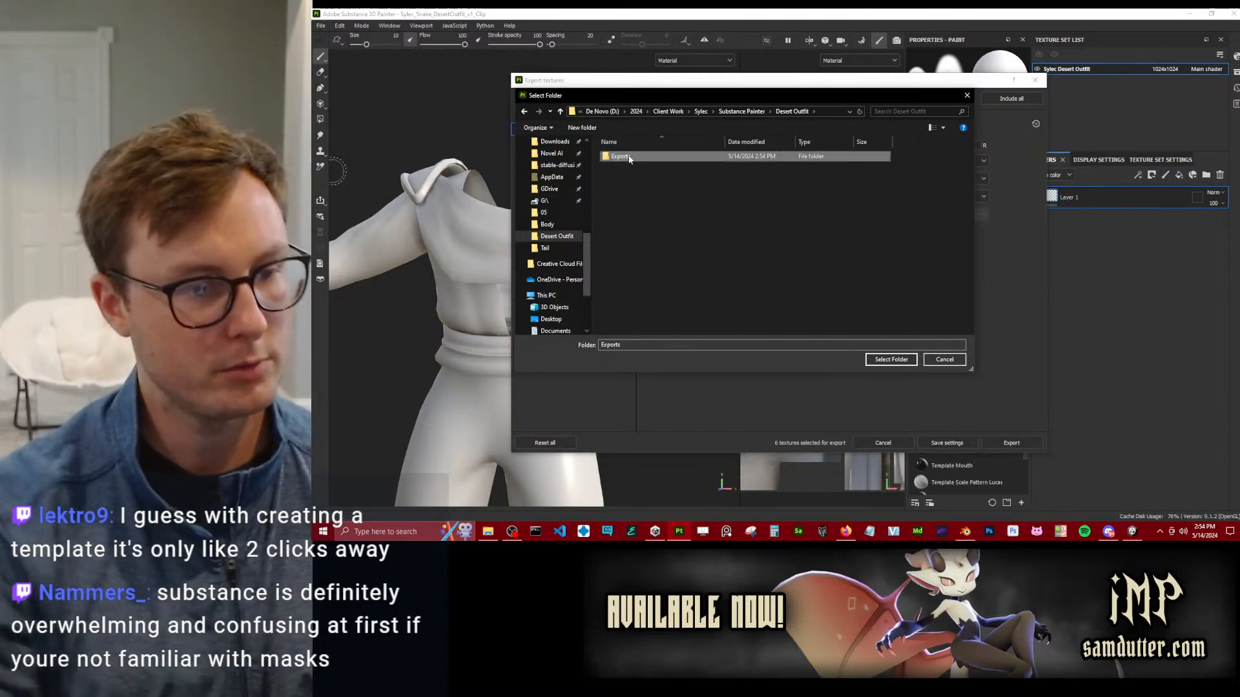
click(630, 157)
text(Clip Exports)
key(Return)
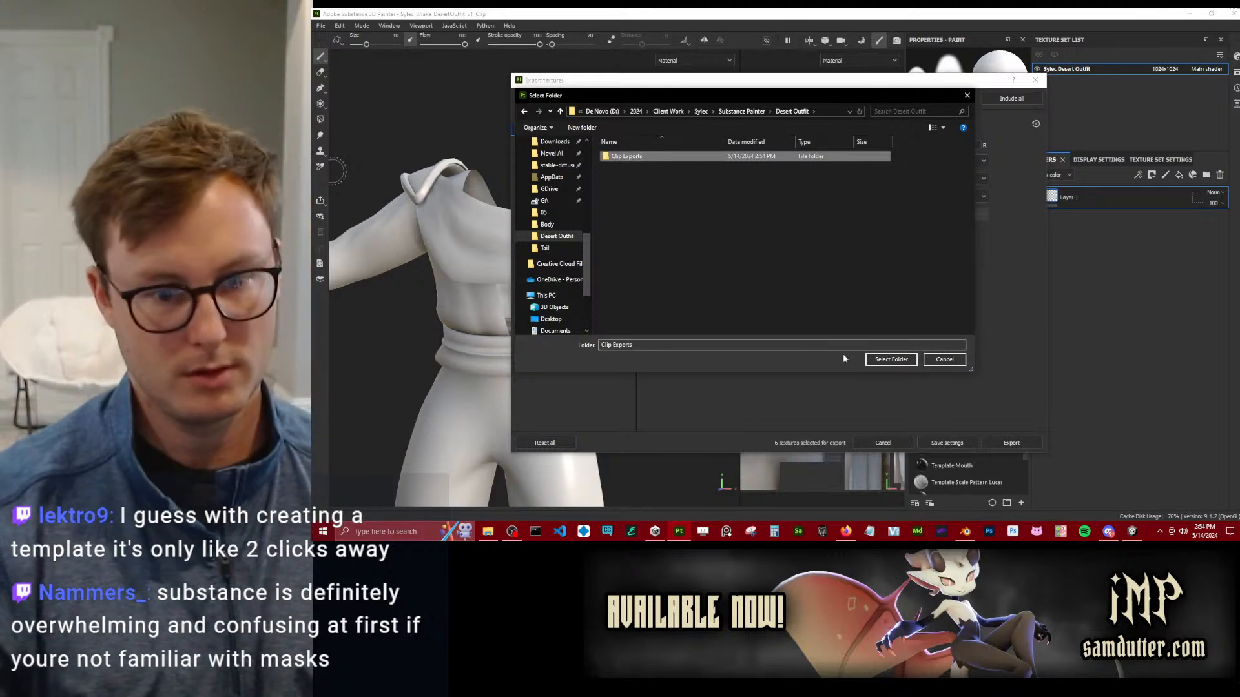
click(891, 359)
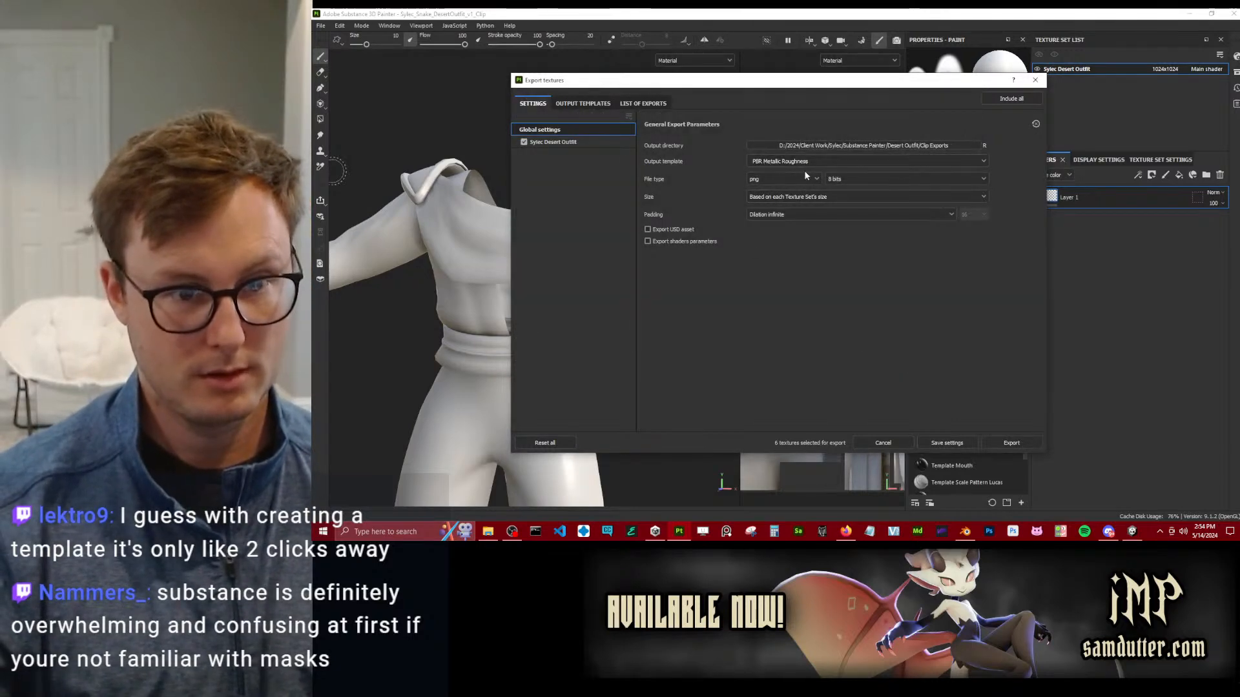
Export the textures as PNG with the Document channels + Normal + AO (No Alpha) template at size 4096.
click(804, 163)
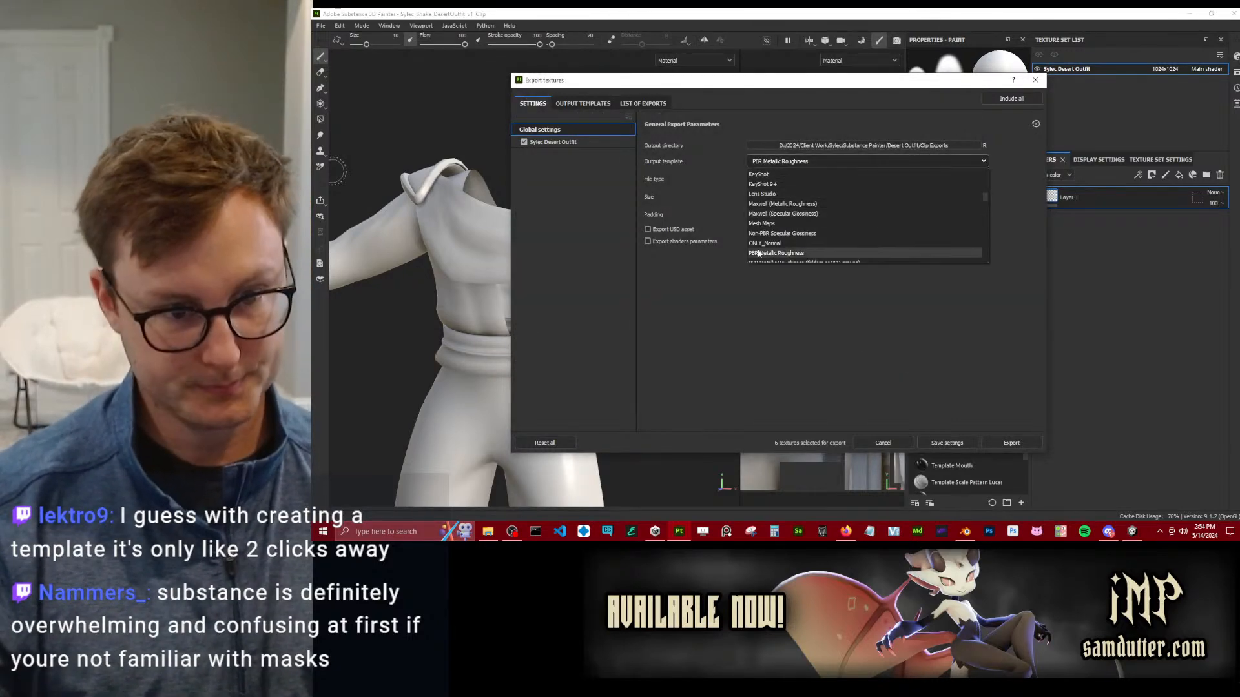
scroll(823, 239, up, 5)
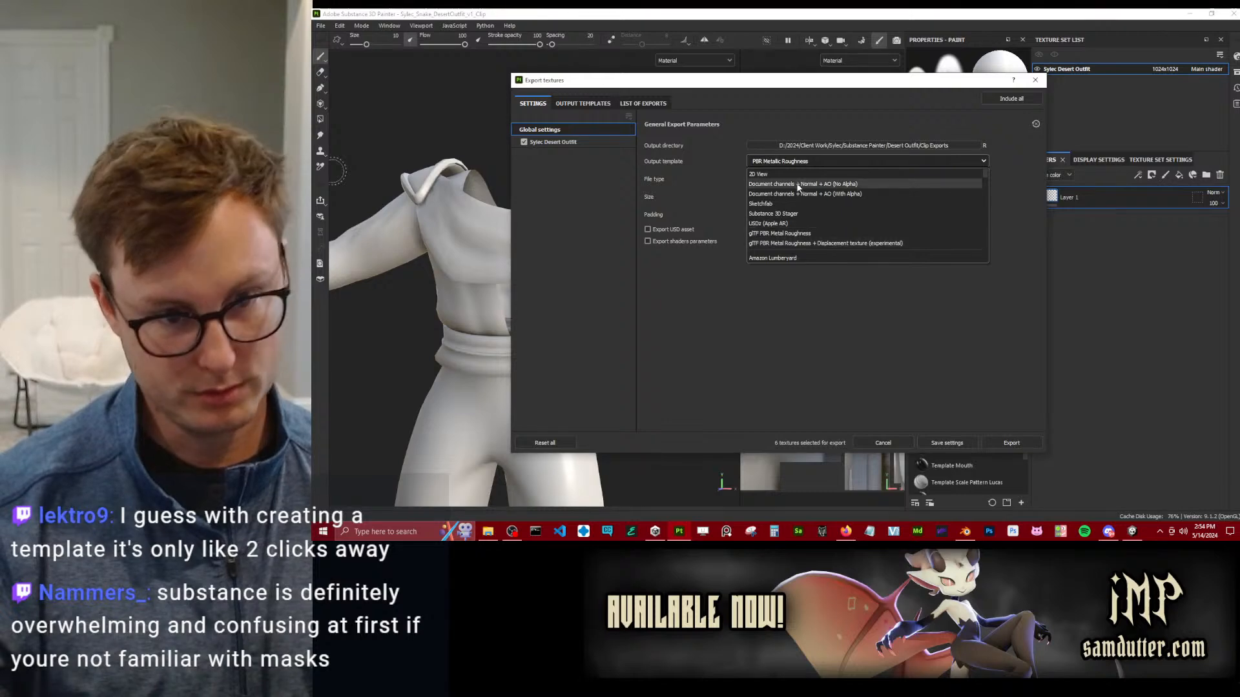
click(800, 185)
click(817, 196)
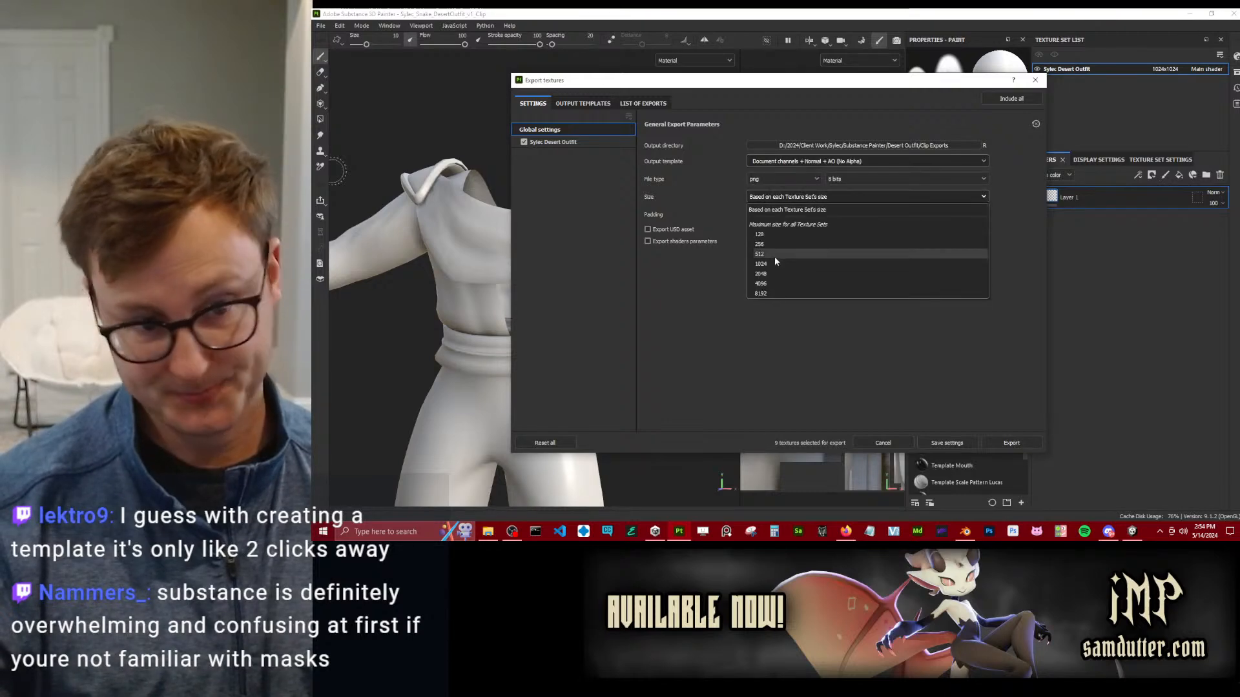
click(768, 281)
click(1041, 443)
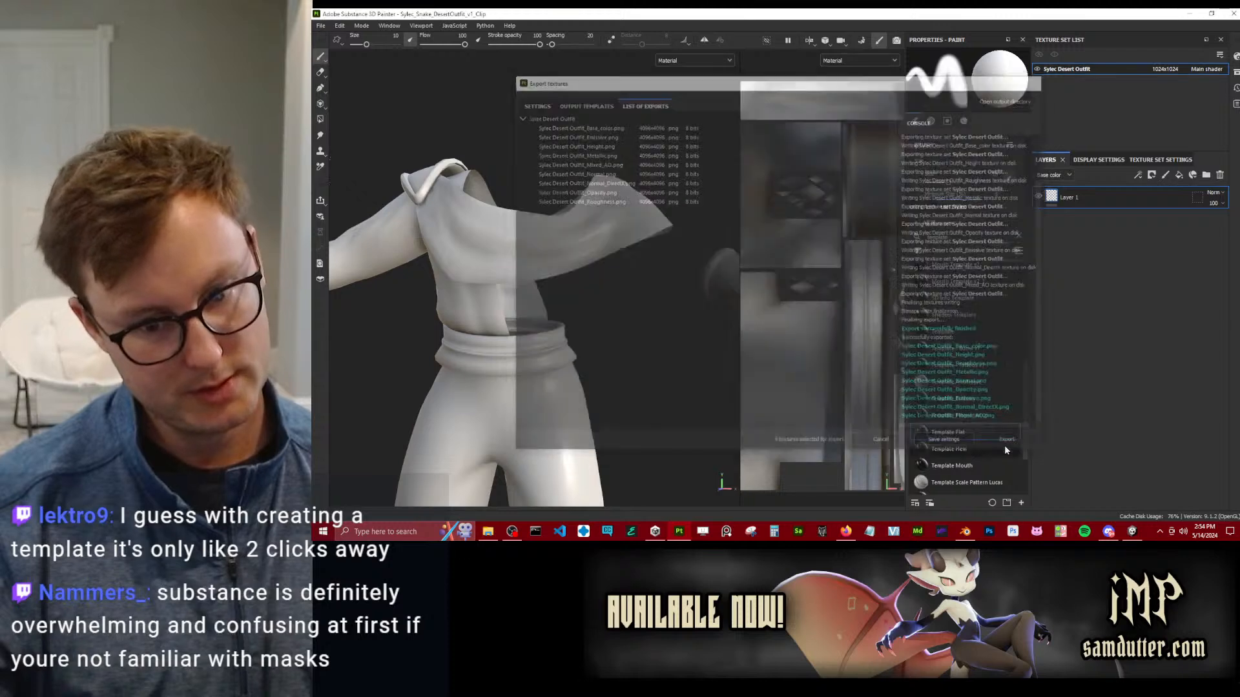
Open the recent project Sylec_Snake_DesertOutfit_v1.spp.
click(320, 27)
mouse_move(362, 61)
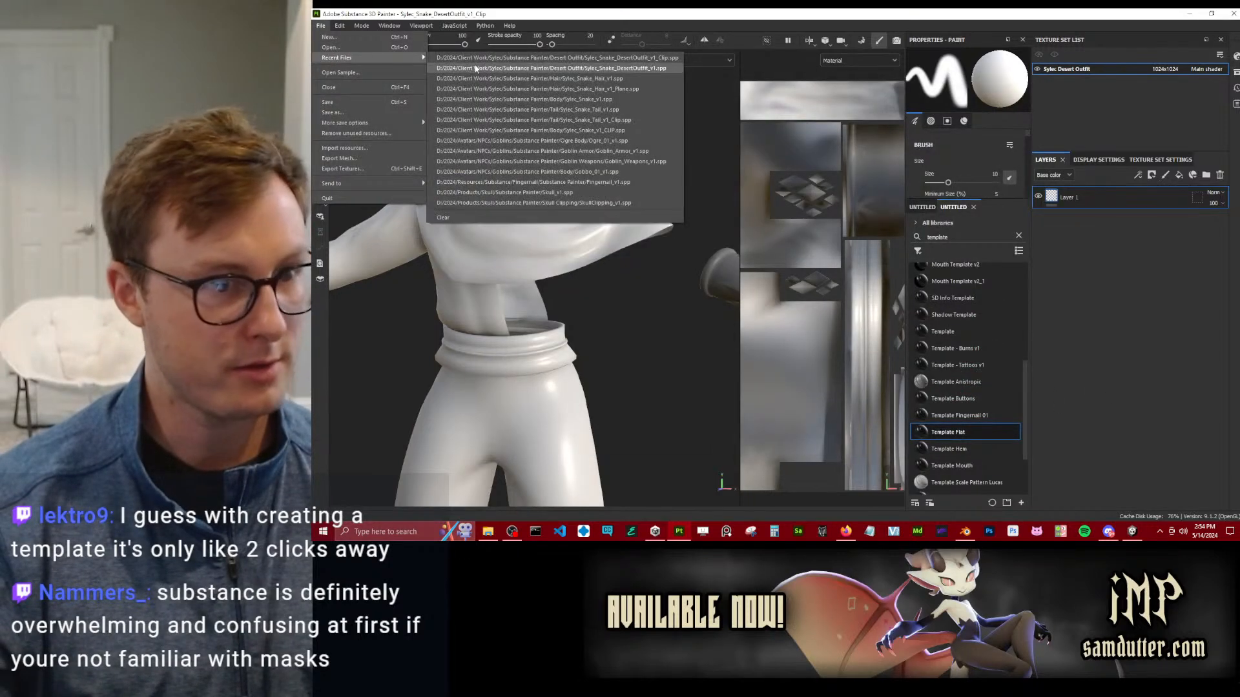
click(477, 65)
click(691, 285)
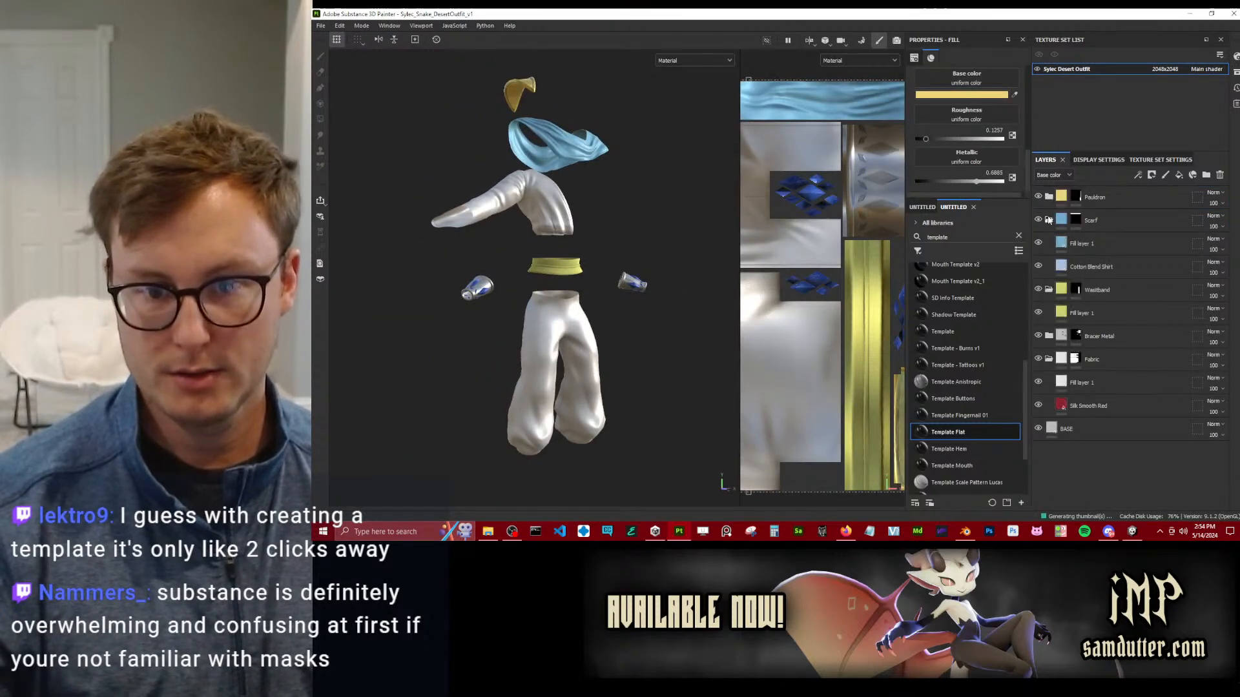
Collapse the open layer groups, add the Template Flat smart material on top of the stack and rename it CLIP Shadow.
click(1049, 243)
click(1049, 290)
scroll(962, 381, down, 2)
drag(921, 363, 1110, 207)
double_click(1104, 199)
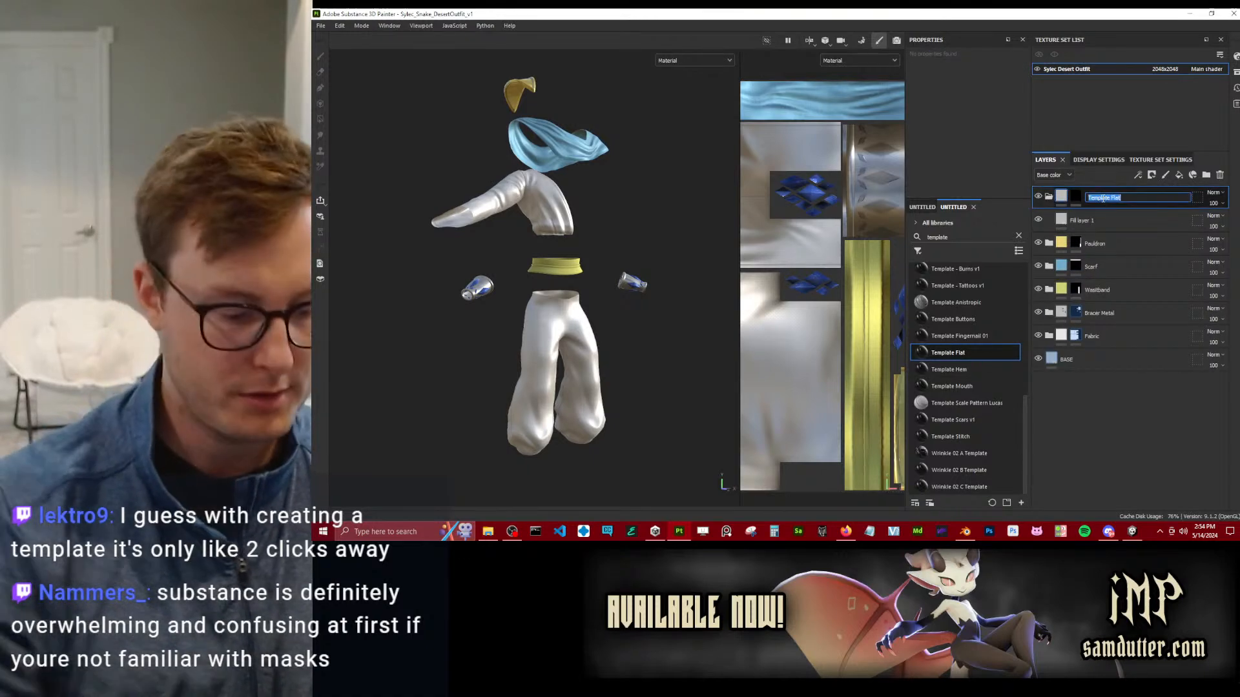
text(CLIP Shad)
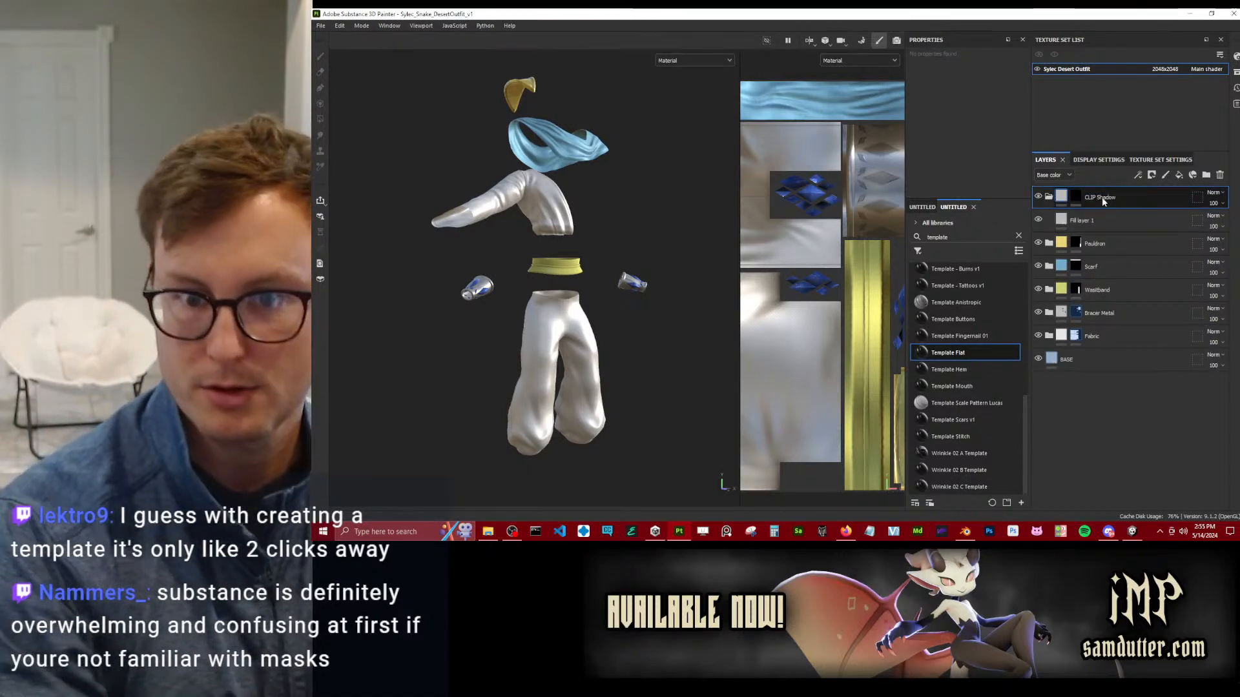
text(ow)
Add an Ambient occlusion channel to the Sylec Desert Outfit texture set.
click(1098, 220)
click(1149, 160)
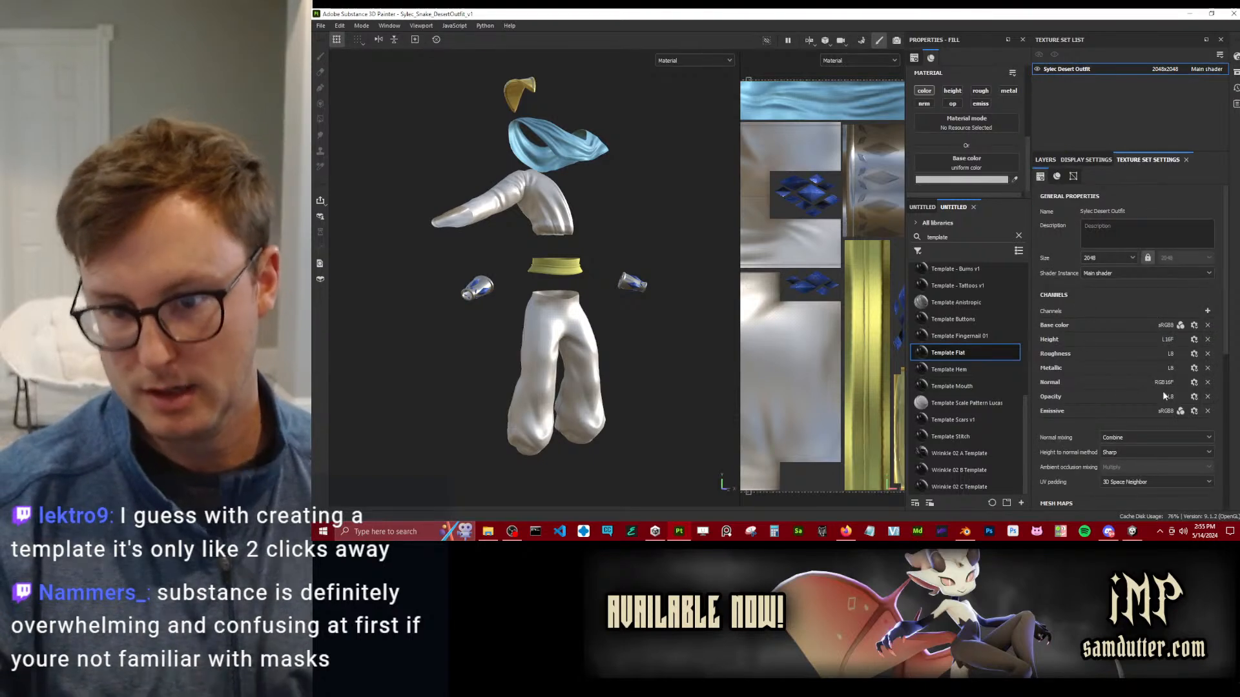
click(1207, 310)
click(1200, 324)
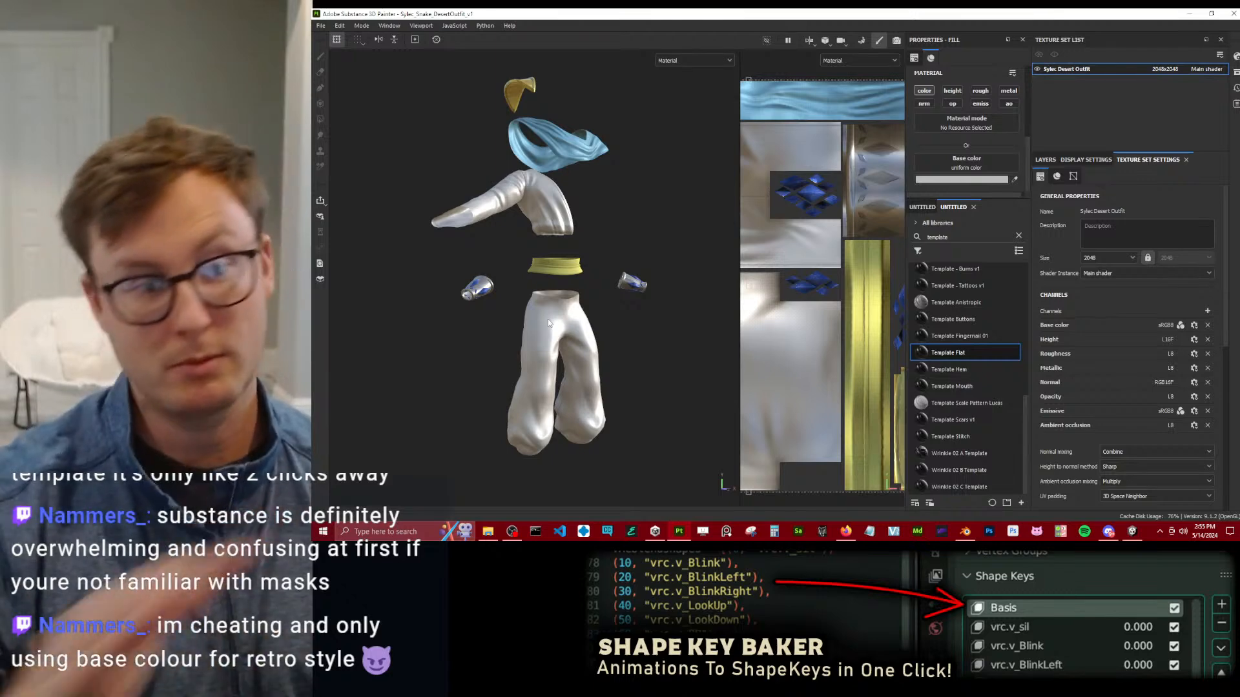
scroll(548, 319, up, 5)
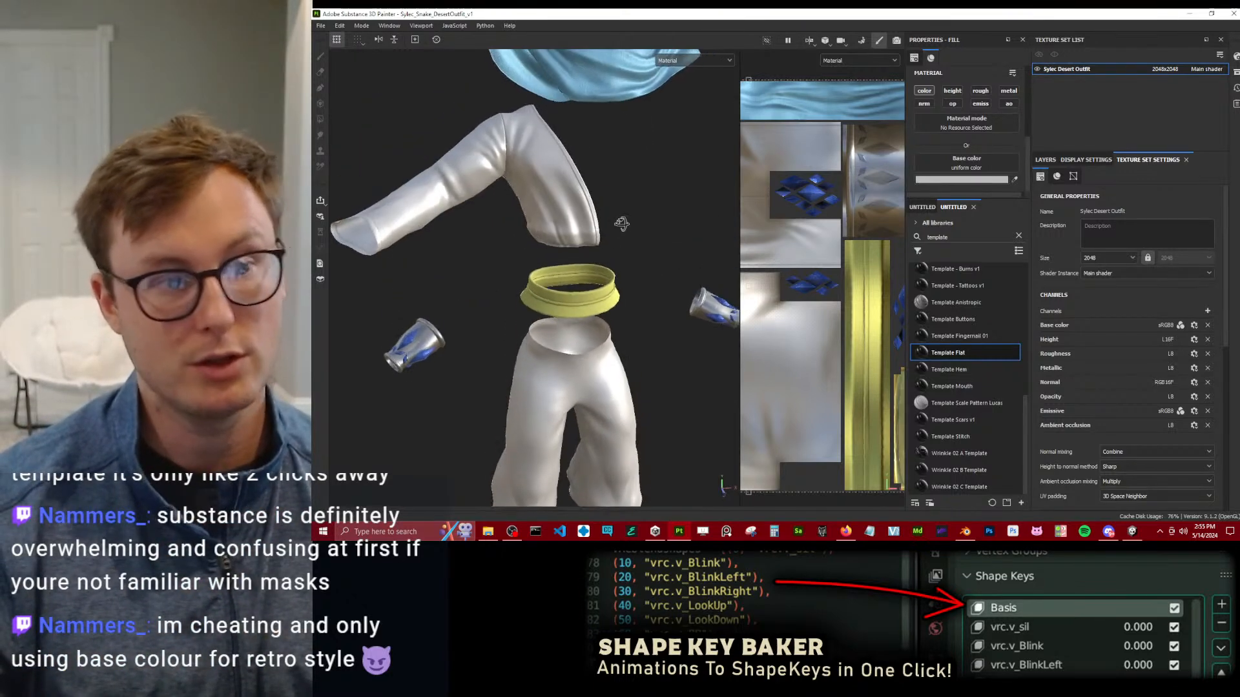
Enable roughness on the Fabric group's fill layer, set it to about 0.6 and collapse the group.
click(1046, 160)
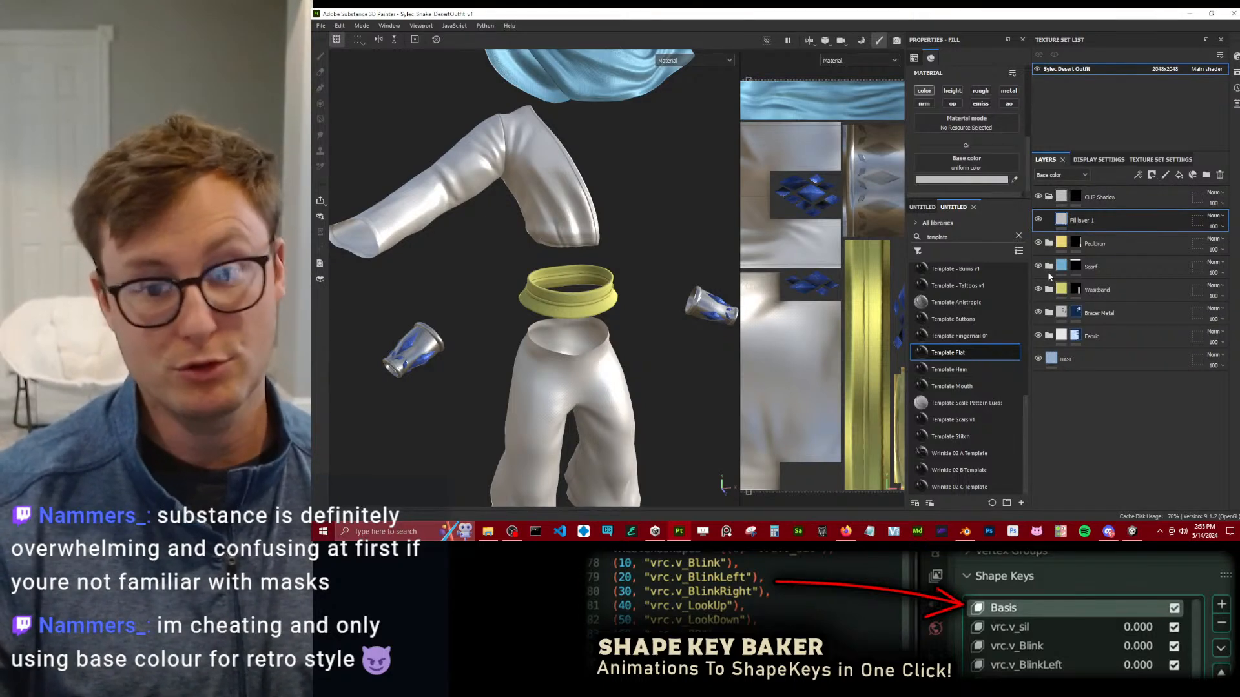
click(1049, 336)
click(1092, 359)
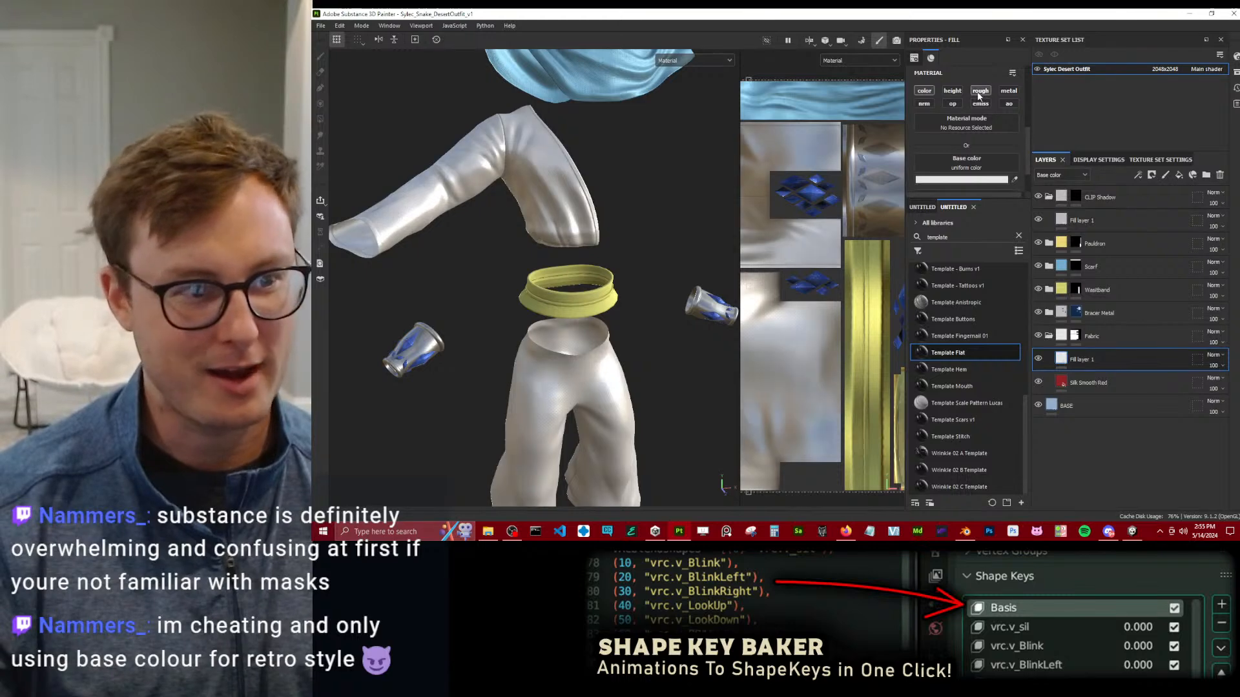
scroll(979, 132, down, 2)
drag(941, 182, 979, 182)
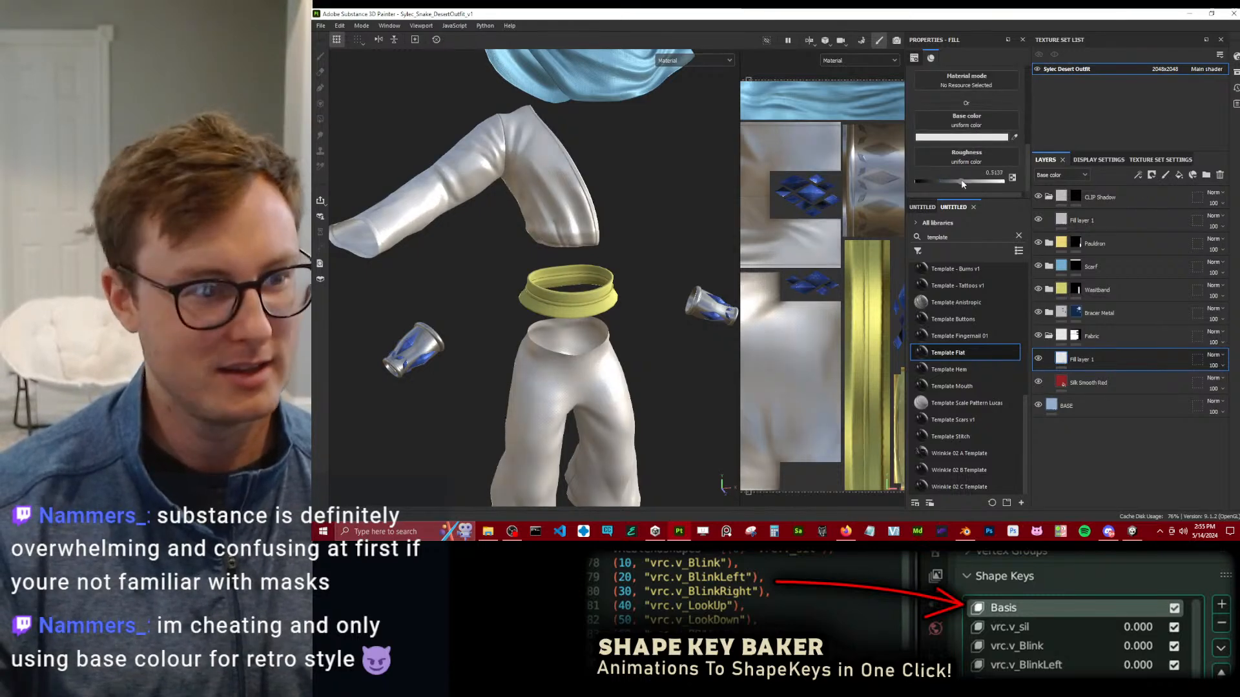
alt+drag(658, 233, 692, 252)
drag(966, 183, 975, 183)
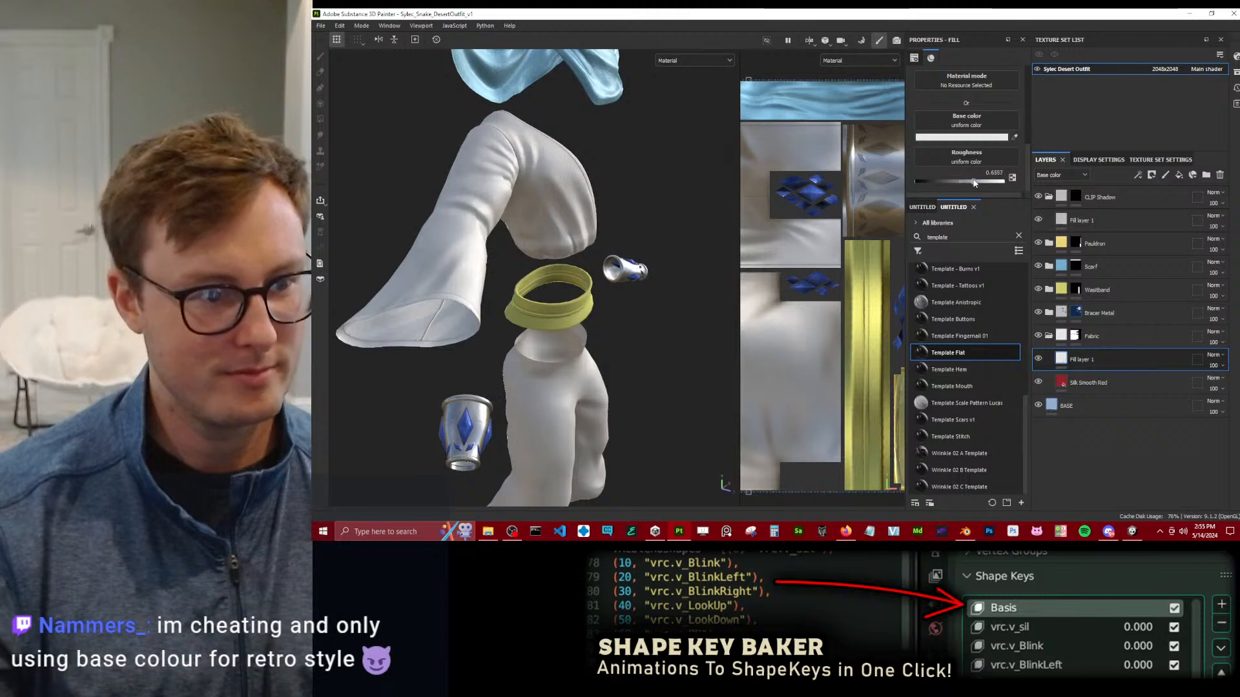
alt+drag(591, 298, 562, 238)
alt+right_drag(562, 238, 723, 201)
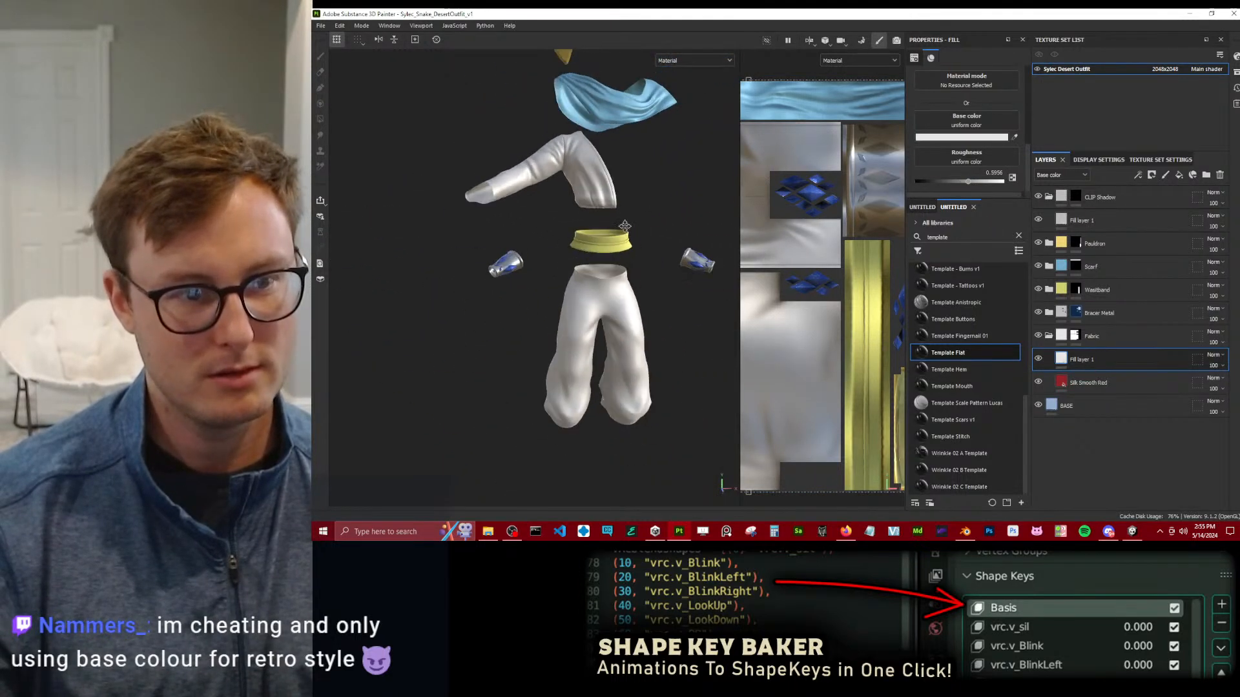
alt+middle_drag(723, 201, 684, 247)
click(1049, 336)
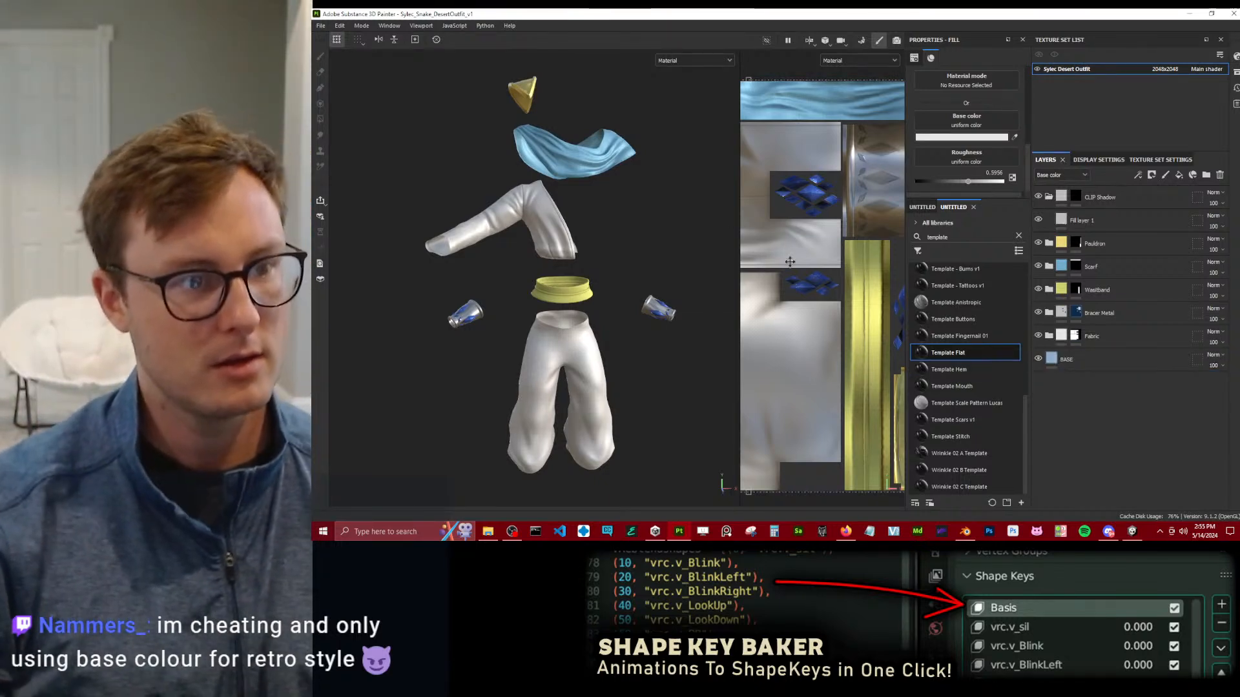
Examine the scarf, sleeve and waistband materials up close from several angles.
alt+right_drag(672, 190, 614, 196)
alt+drag(614, 196, 591, 226)
alt+middle_drag(672, 152, 639, 242)
alt+right_drag(639, 242, 611, 232)
alt+drag(612, 232, 595, 233)
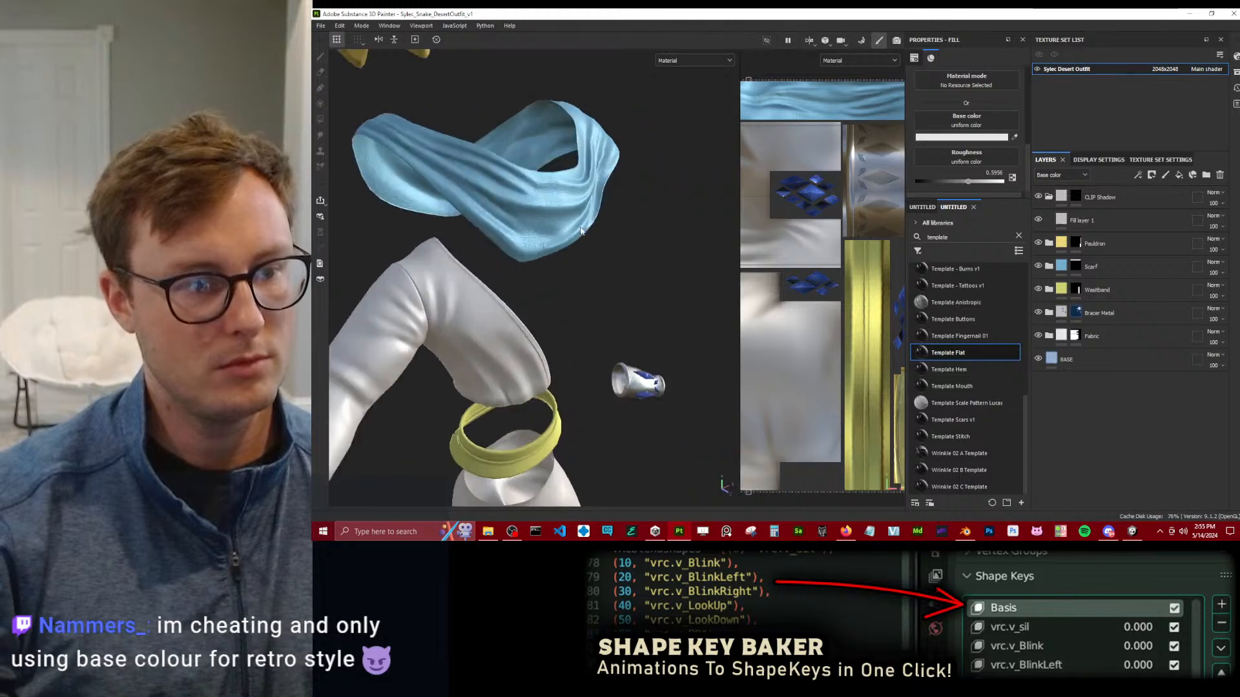
alt+middle_drag(595, 232, 701, 313)
alt+drag(701, 313, 653, 299)
alt+middle_drag(654, 299, 600, 231)
Add a fill effect to the CLIP Shadow group's mask.
click(1076, 197)
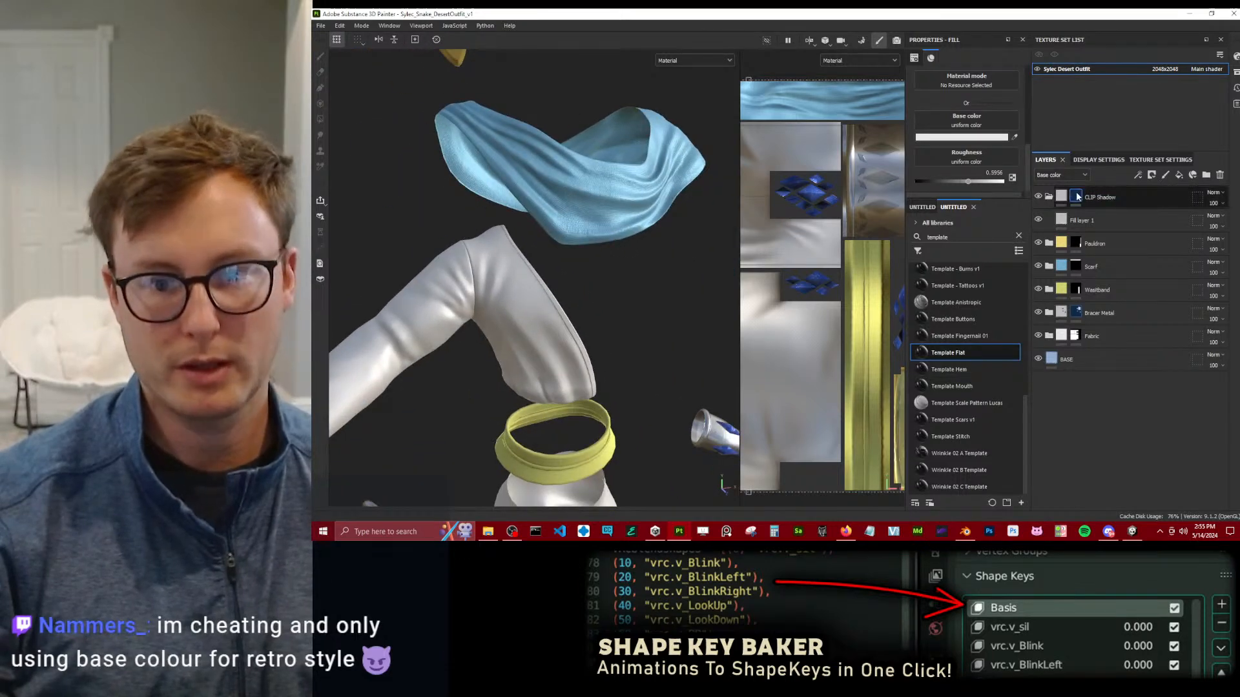
right_click(1080, 202)
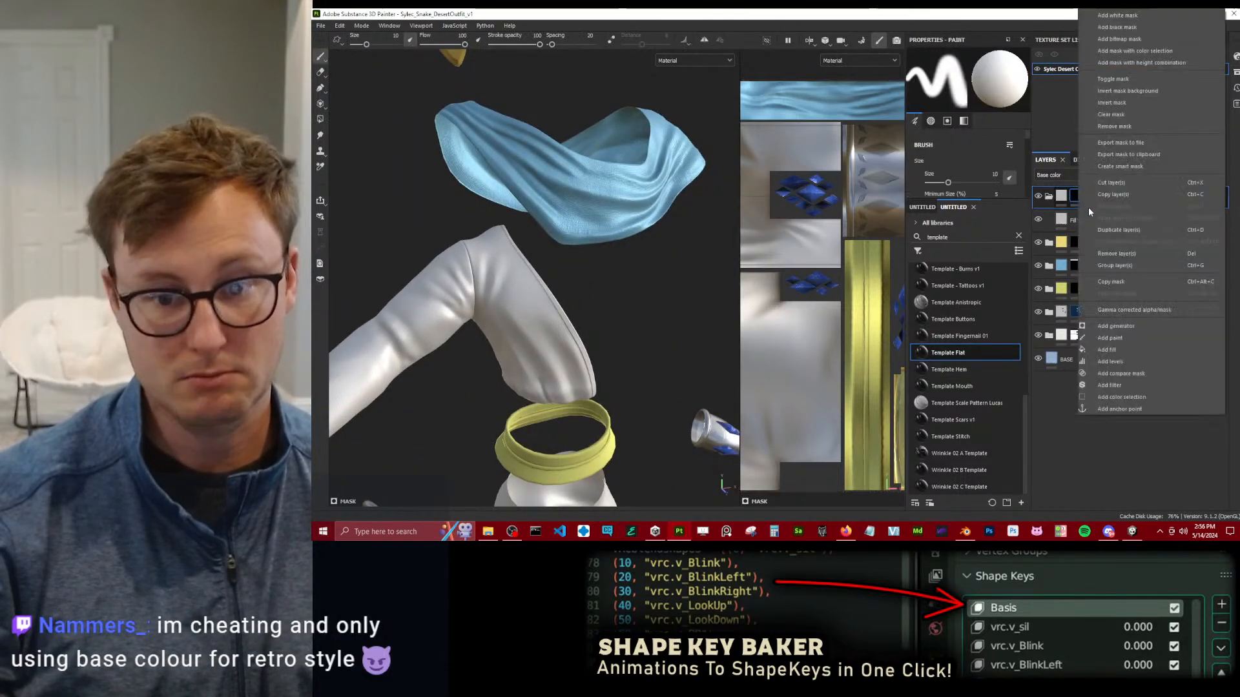
click(1108, 354)
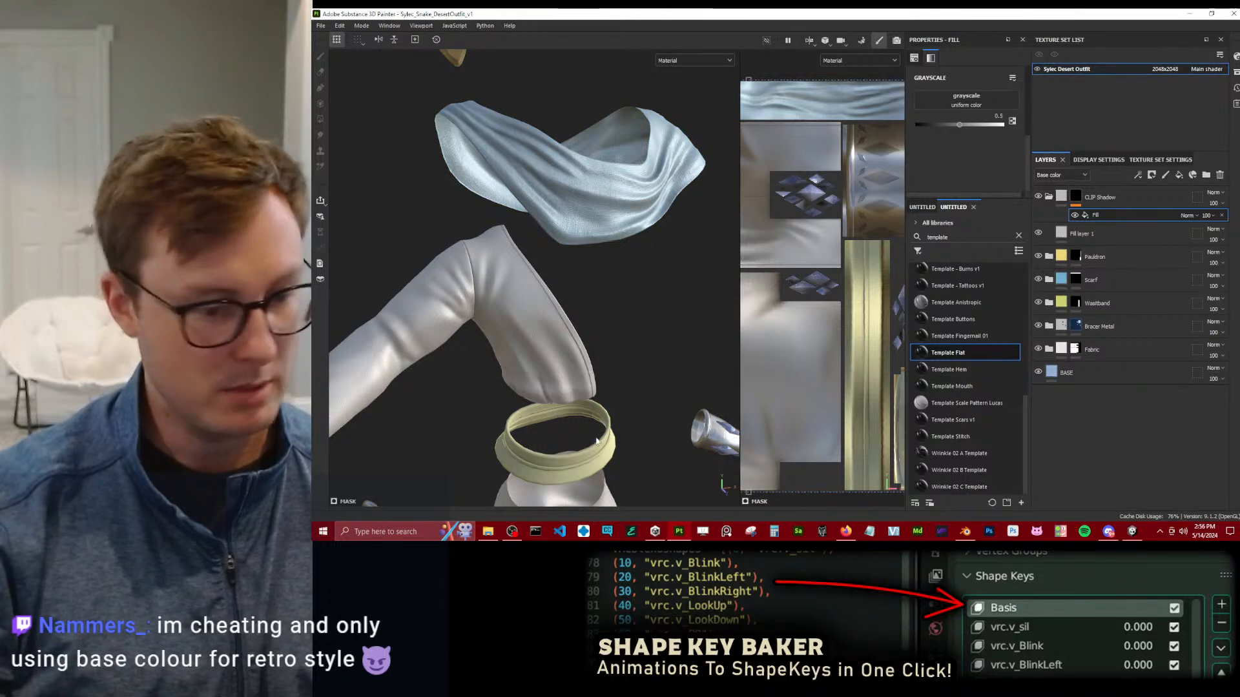
Switch to File Explorer and open the Clip Exports folder inside Sylec's Substance Painter Desert Outfit folder.
click(489, 531)
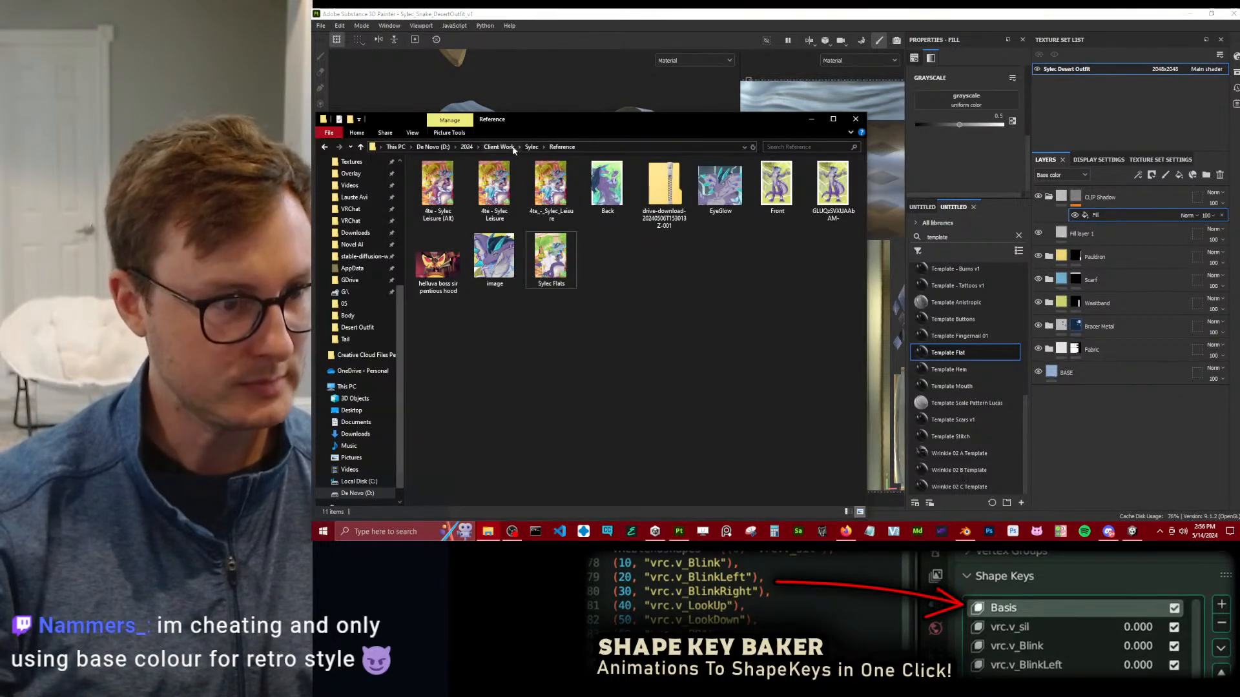
click(504, 408)
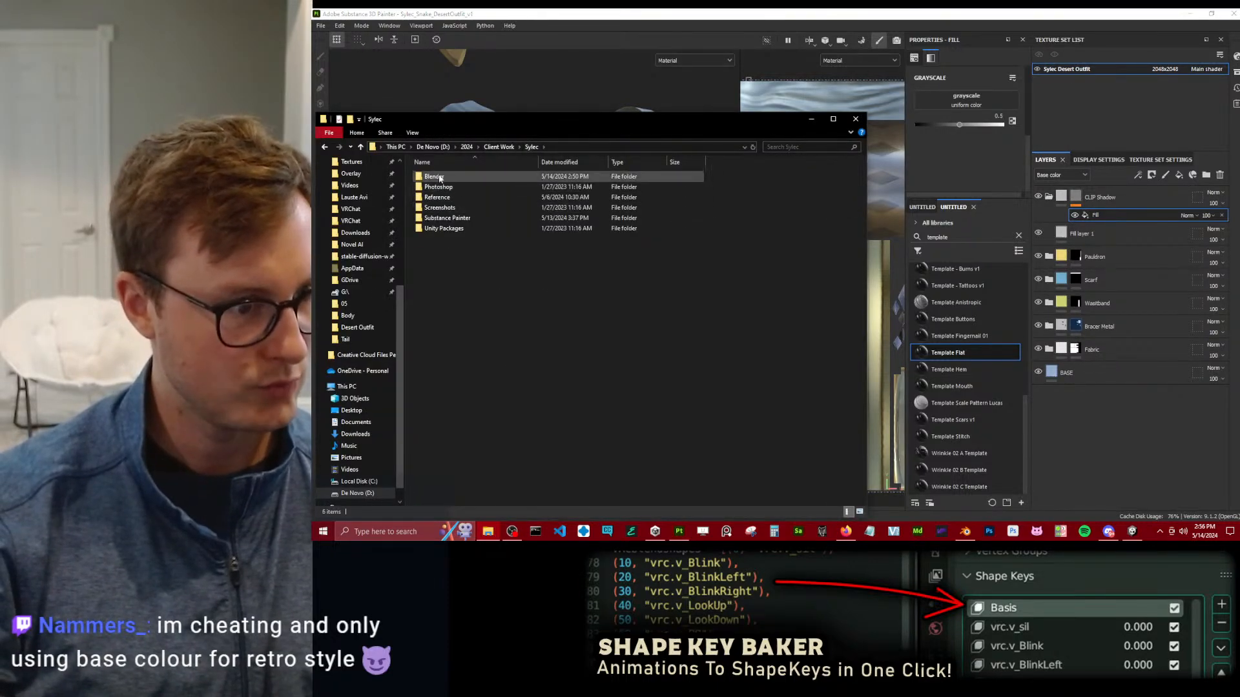
click(445, 219)
double_click(444, 219)
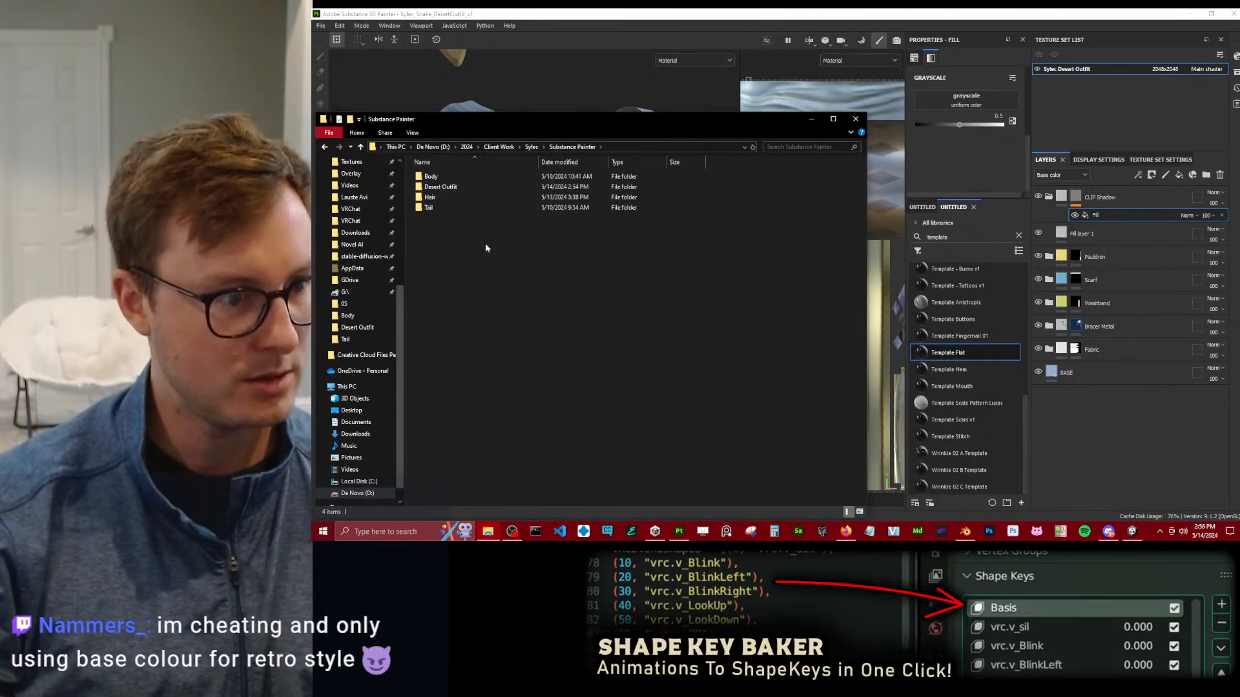
double_click(452, 187)
double_click(439, 176)
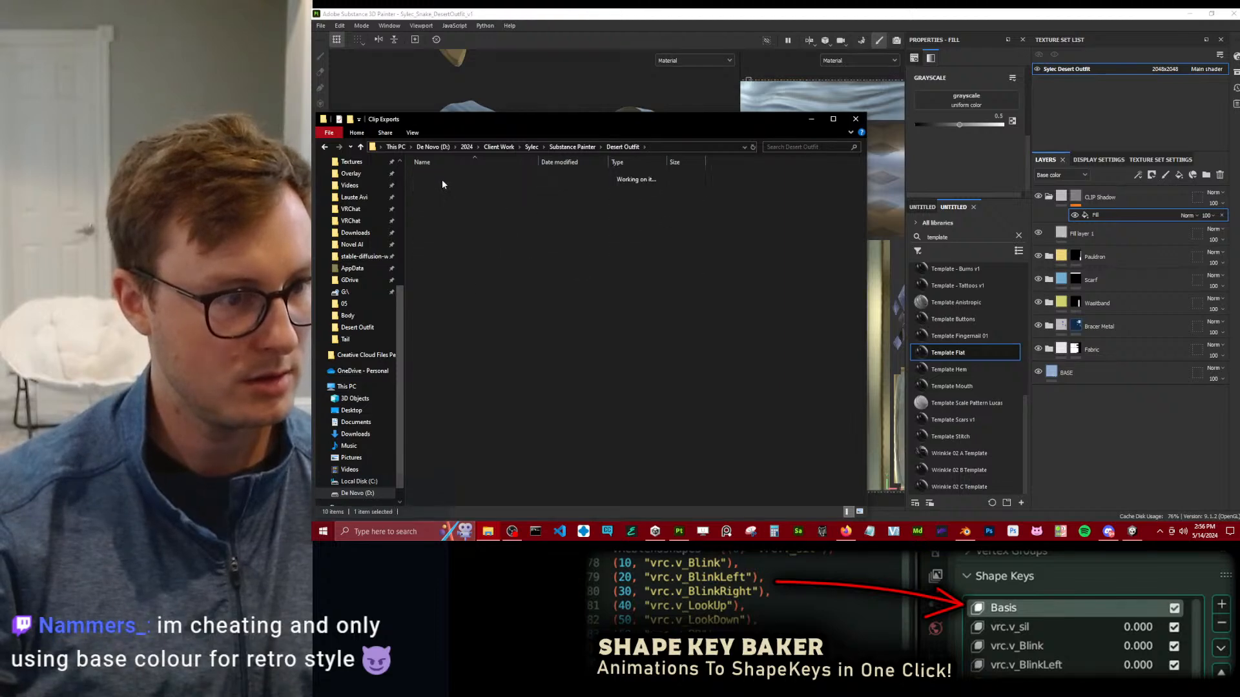
Import Sylec Desert Outfit_Mixed_AO.png from the Clip Exports folder into the current Substance 3D Painter project.
mouse_move(677, 197)
mouse_down()
mouse_move(1005, 258)
mouse_move(1022, 431)
mouse_move(1003, 471)
mouse_up()
click(858, 45)
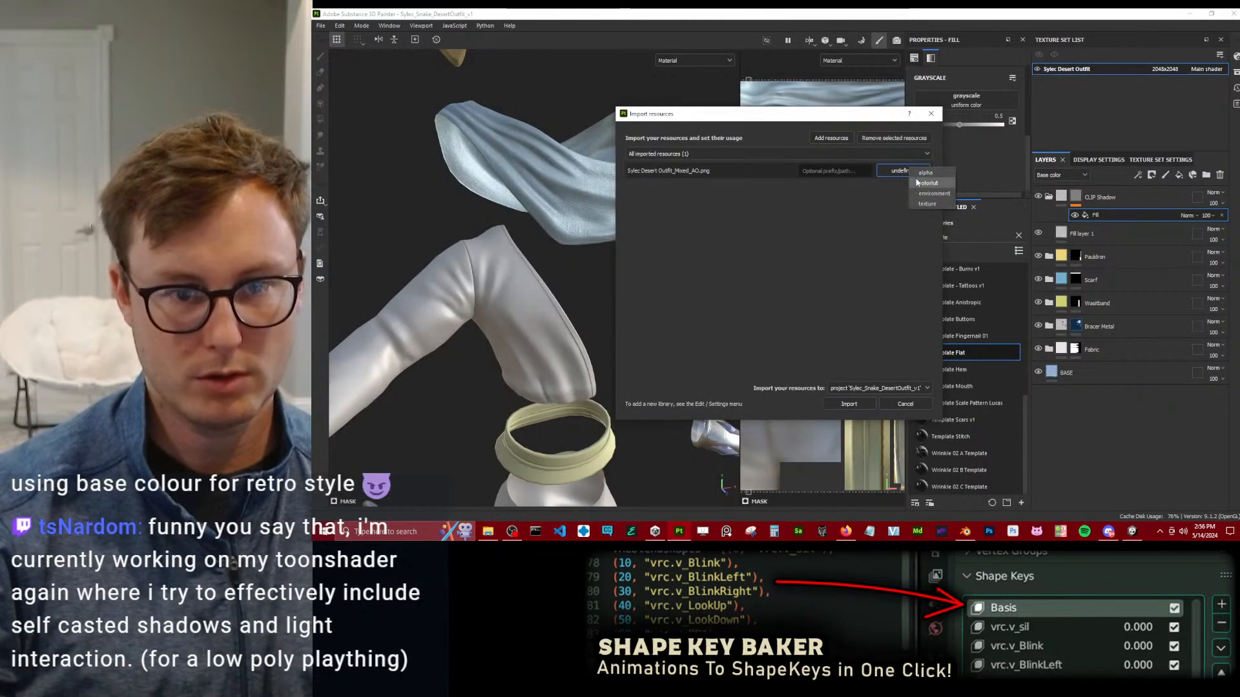
click(851, 404)
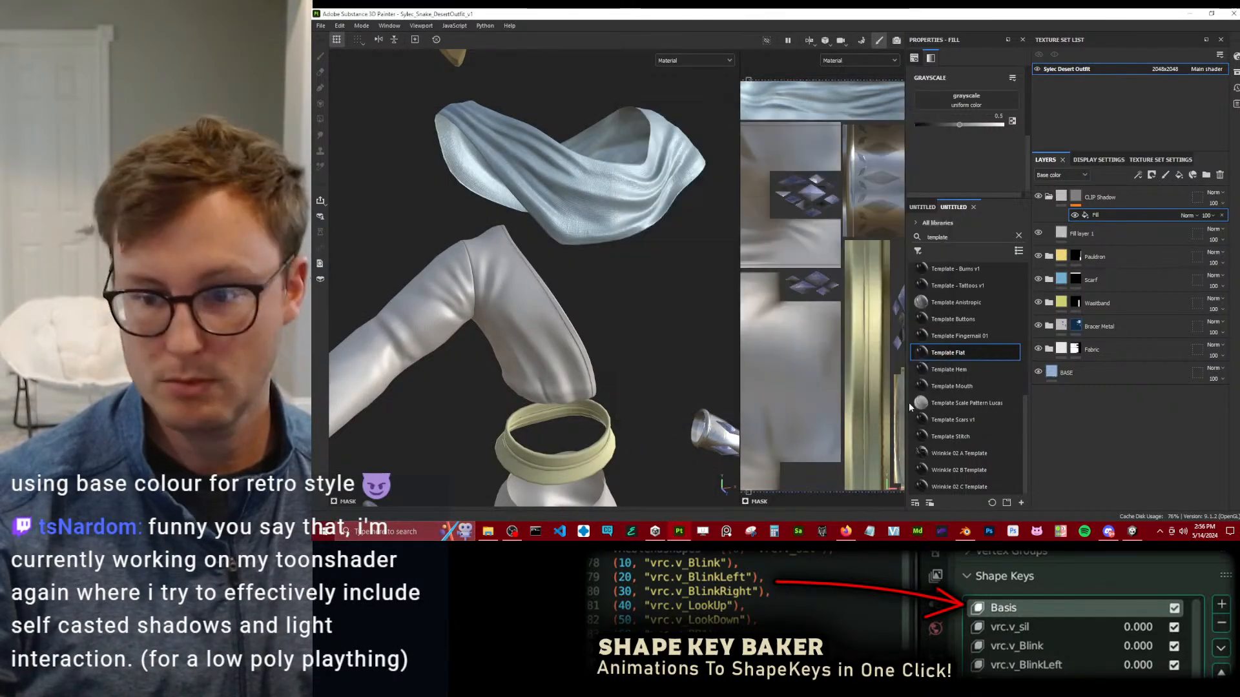
Search the assets for sylec without the Materials filter and assign the Ambient Occlusion mesh map to the CLIP Shadow mask fill's grayscale.
mouse_move(998, 402)
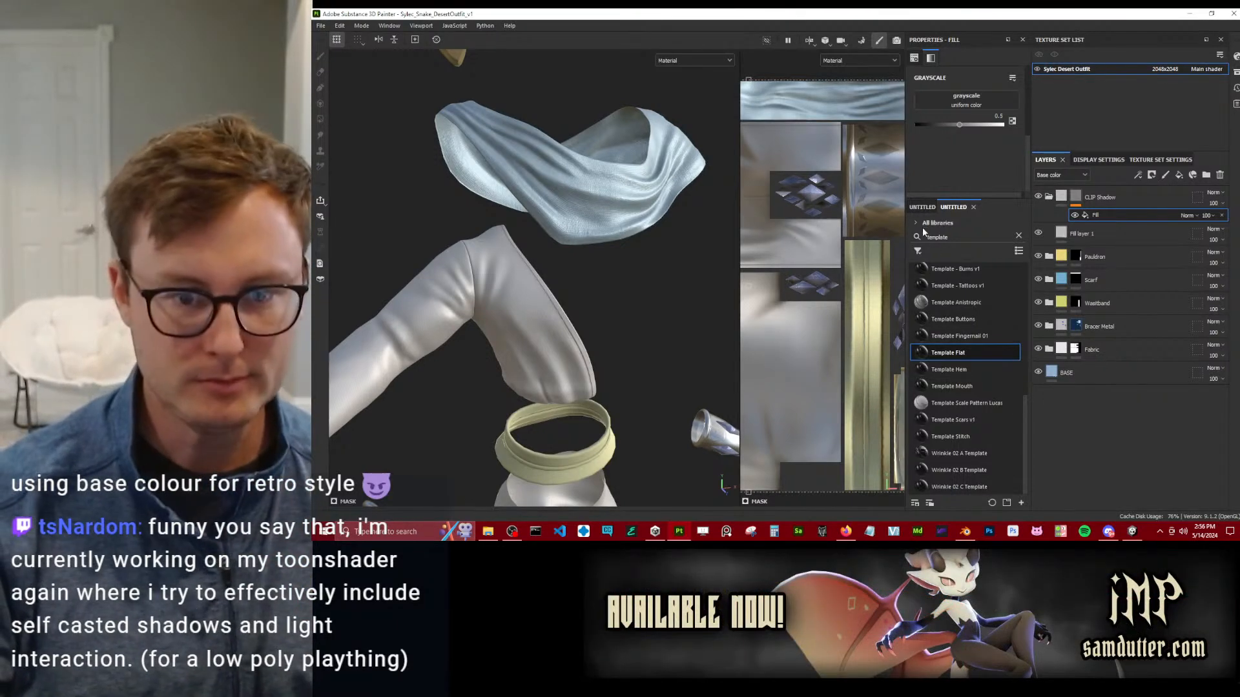
click(923, 208)
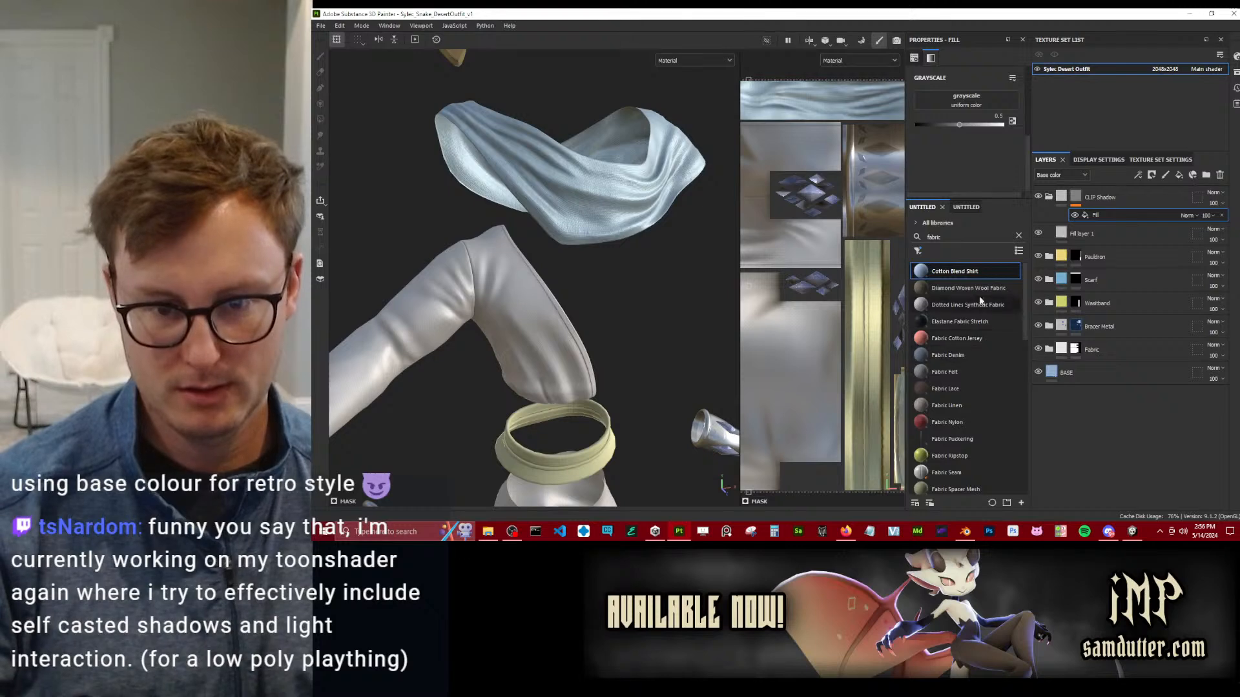
click(1019, 236)
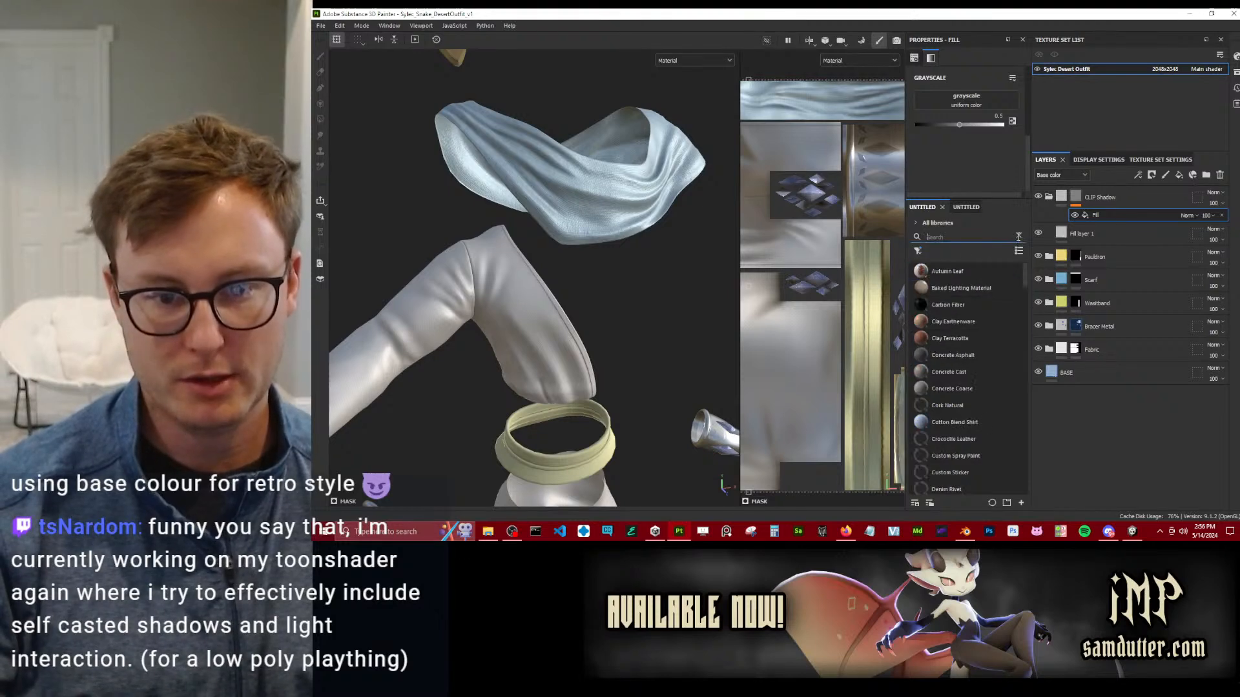
click(960, 239)
text(sylec)
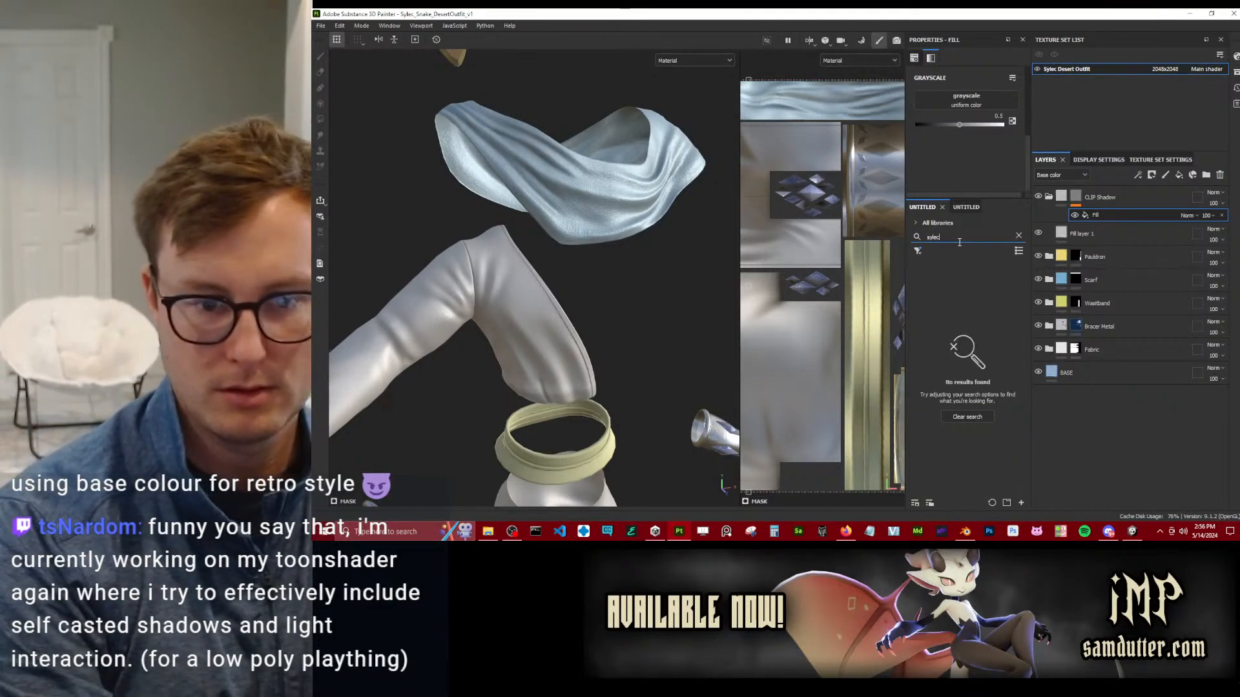
click(917, 251)
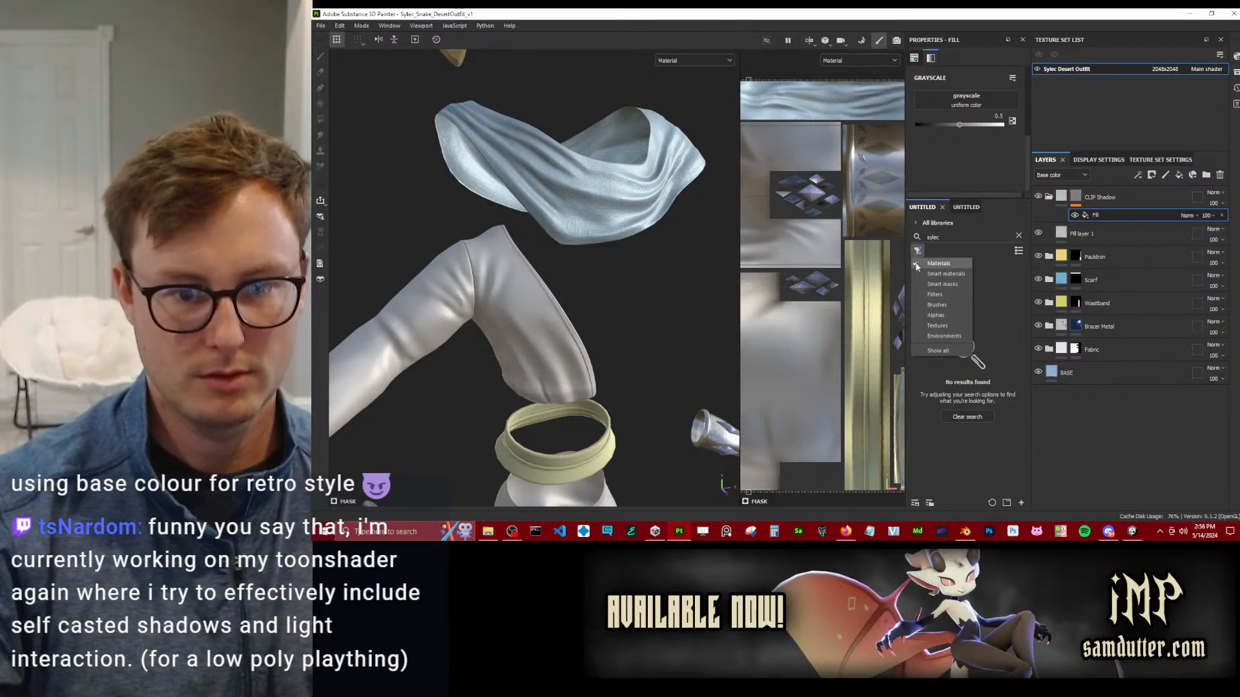
click(917, 265)
drag(956, 275, 967, 98)
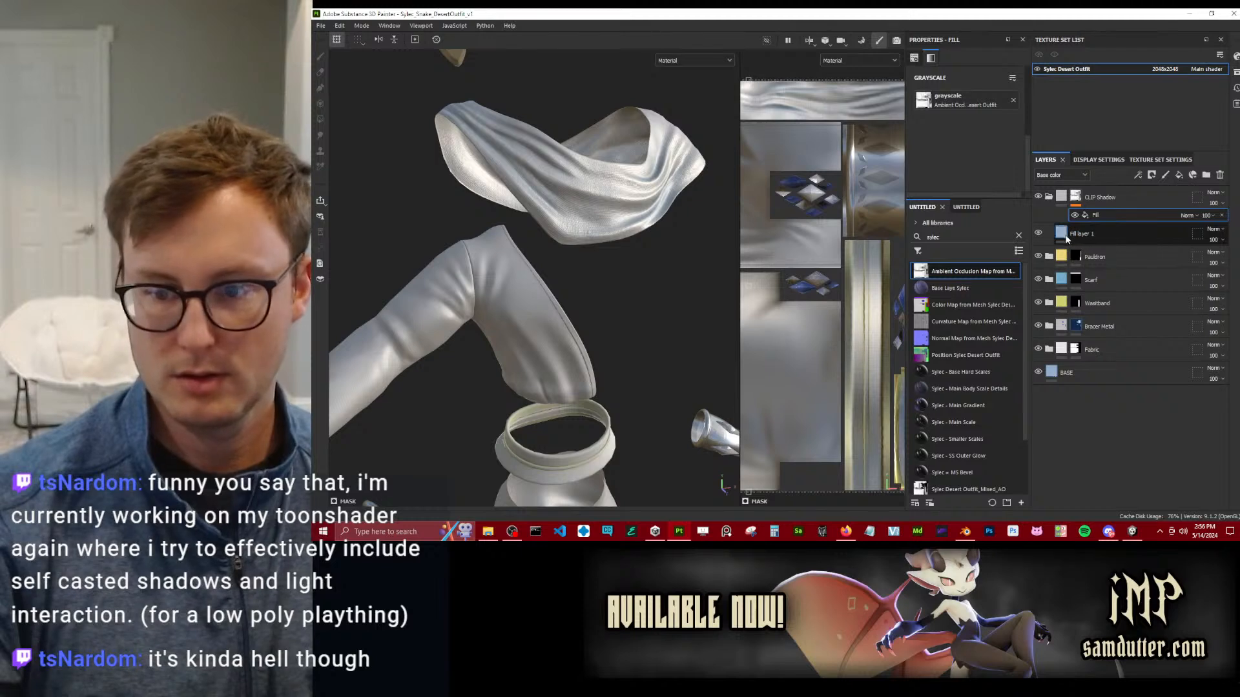
Set the base color of the fill layer inside the CLIP Shadow group to black.
click(1067, 235)
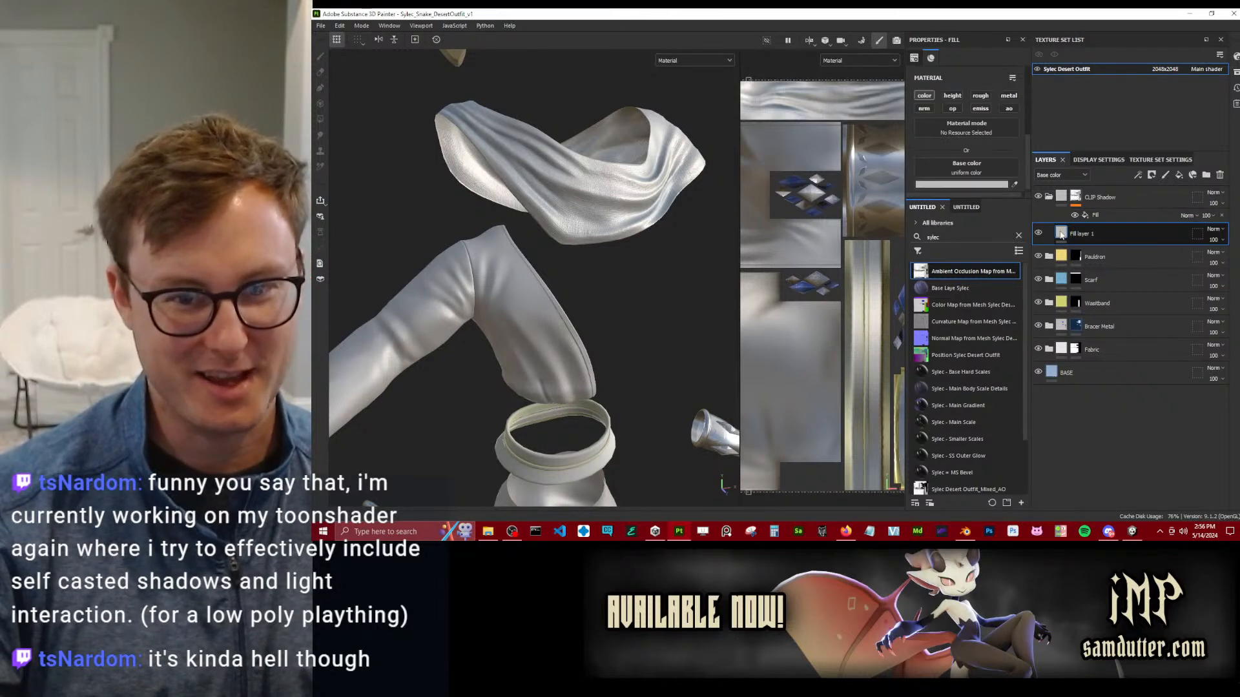
click(1095, 218)
scroll(569, 269, down, 5)
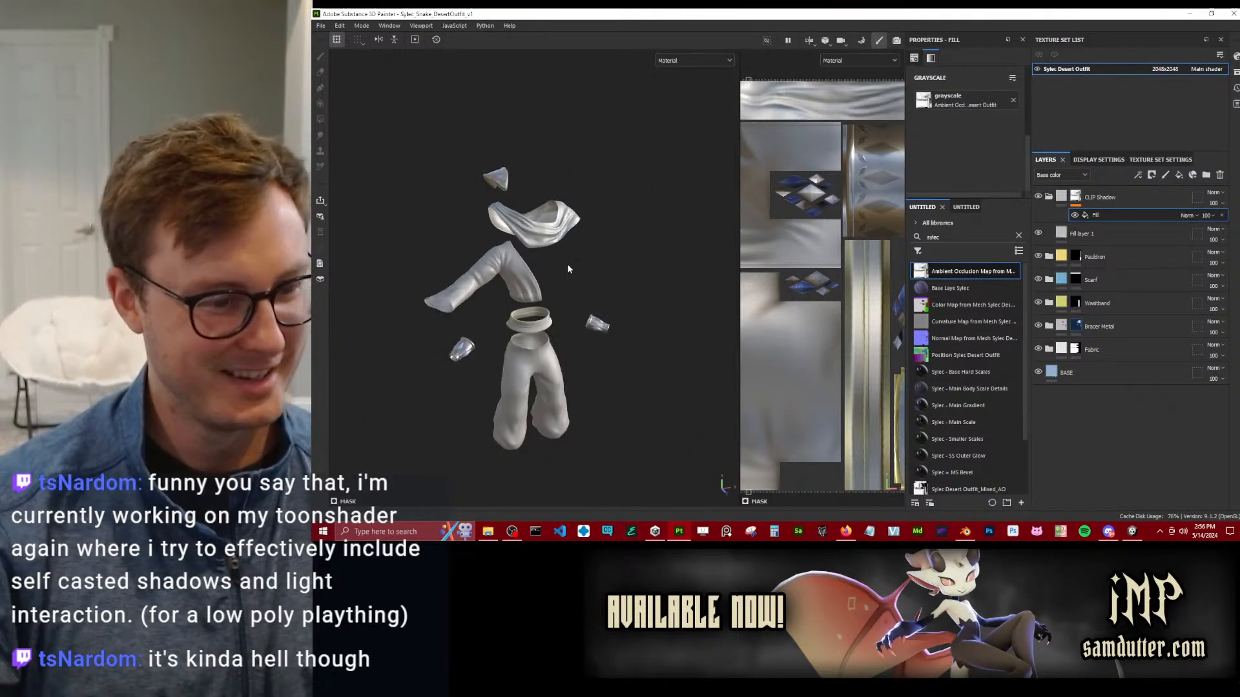
scroll(513, 287, up, 3)
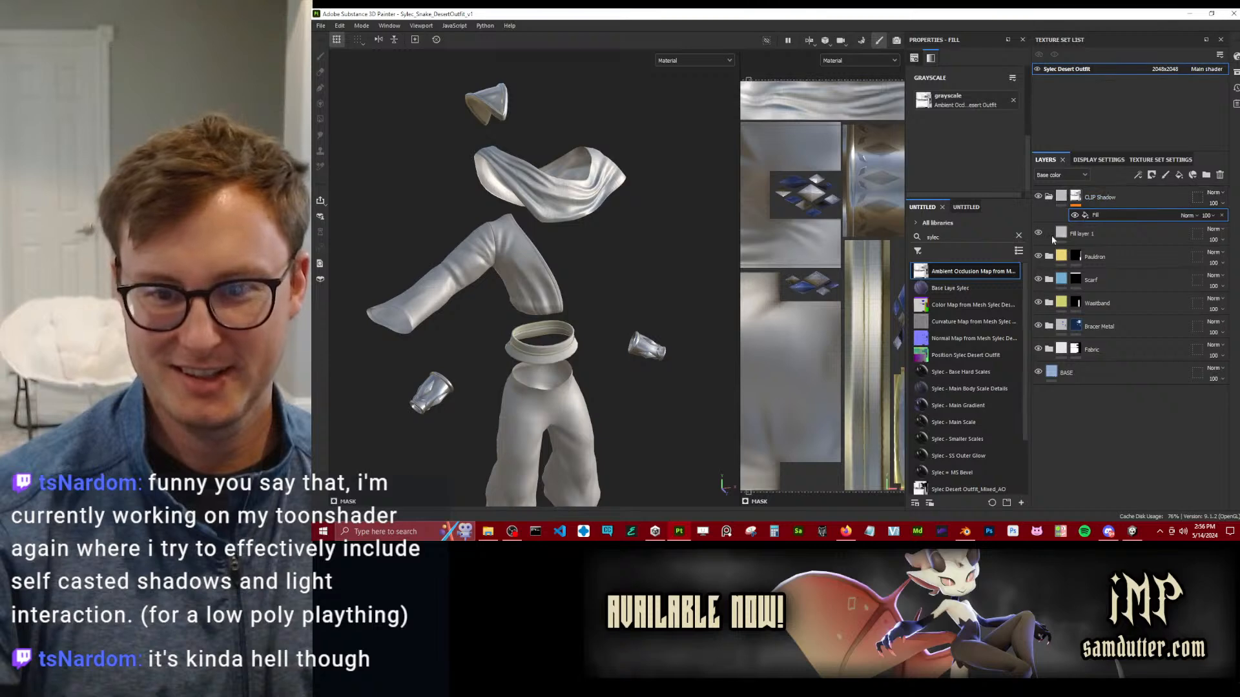
click(1063, 230)
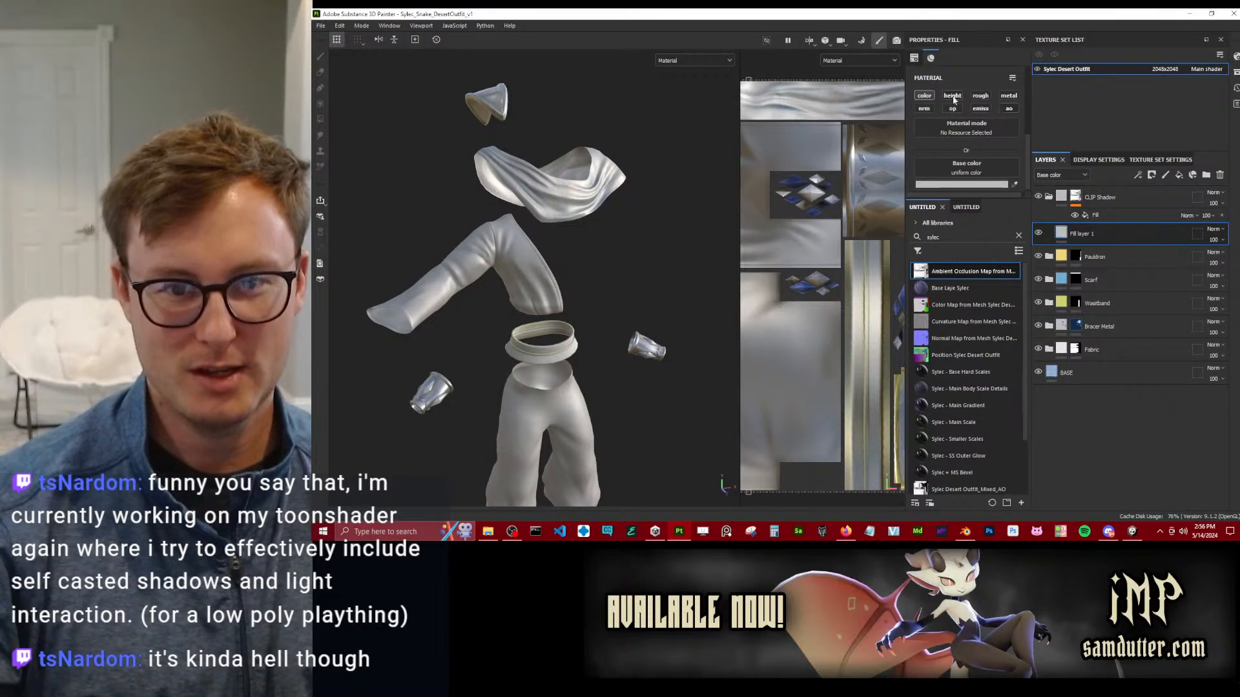
click(968, 185)
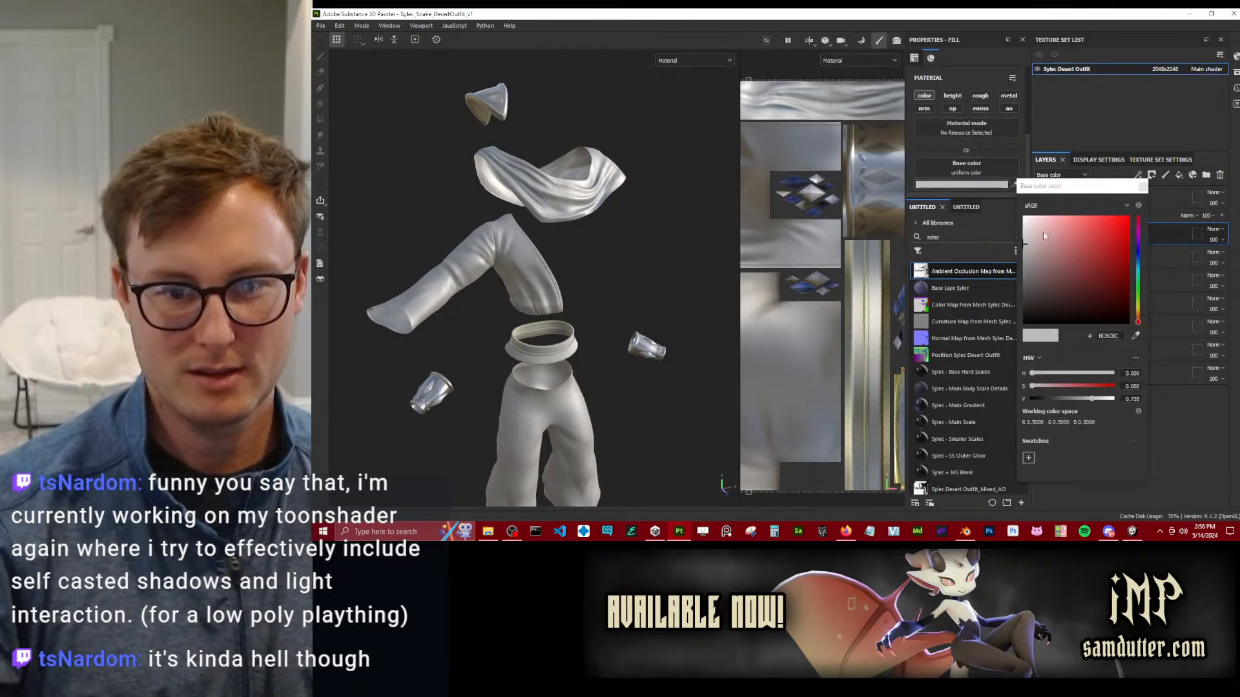
drag(1037, 228, 935, 373)
click(1111, 213)
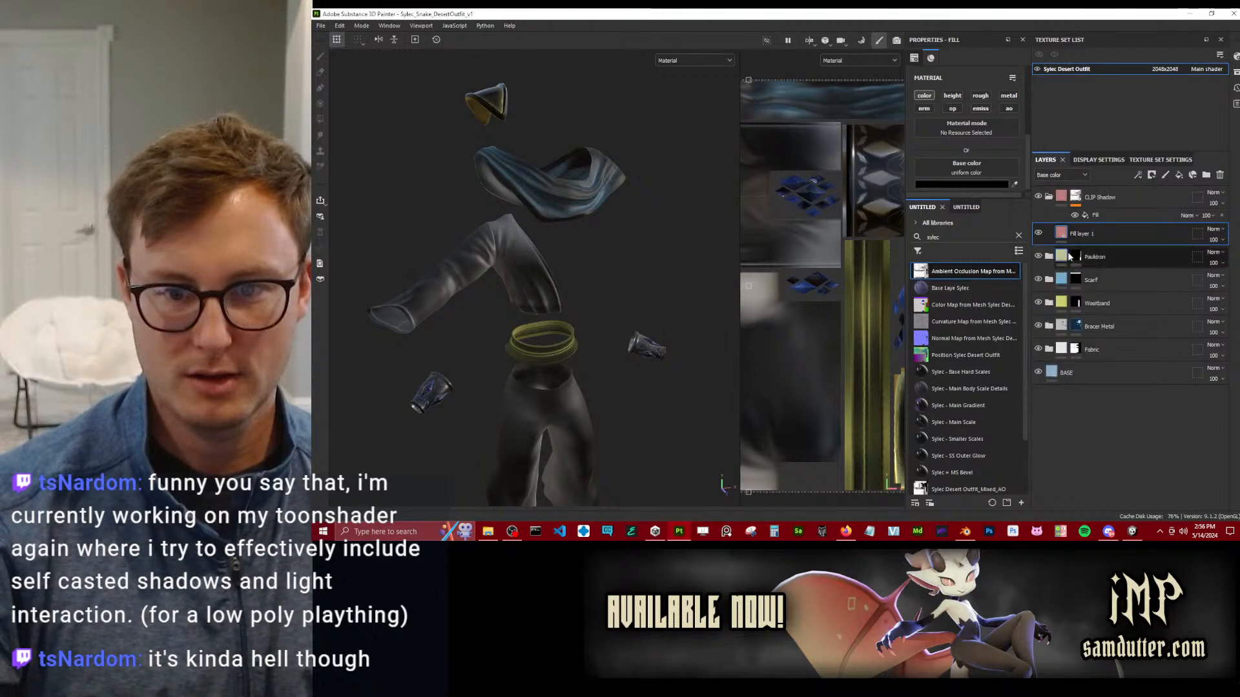
Add an Invert filter above the fill in the CLIP Shadow group's mask.
click(1110, 215)
right_click(1109, 215)
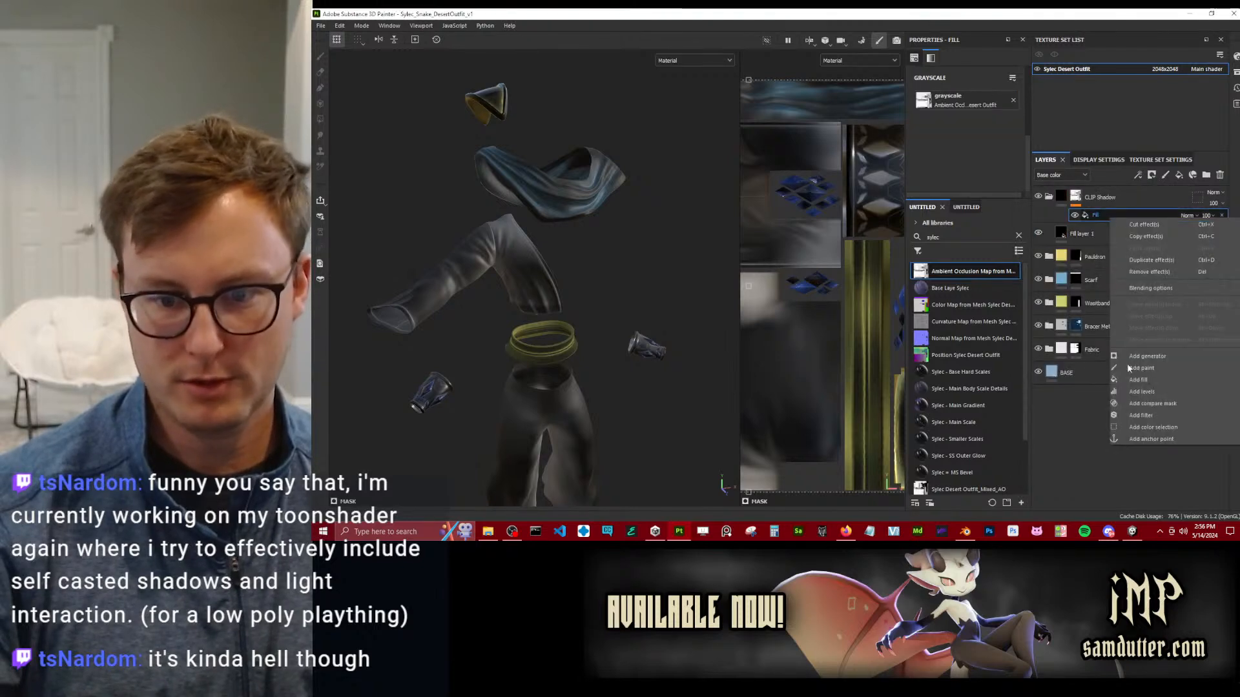
click(1139, 404)
click(988, 91)
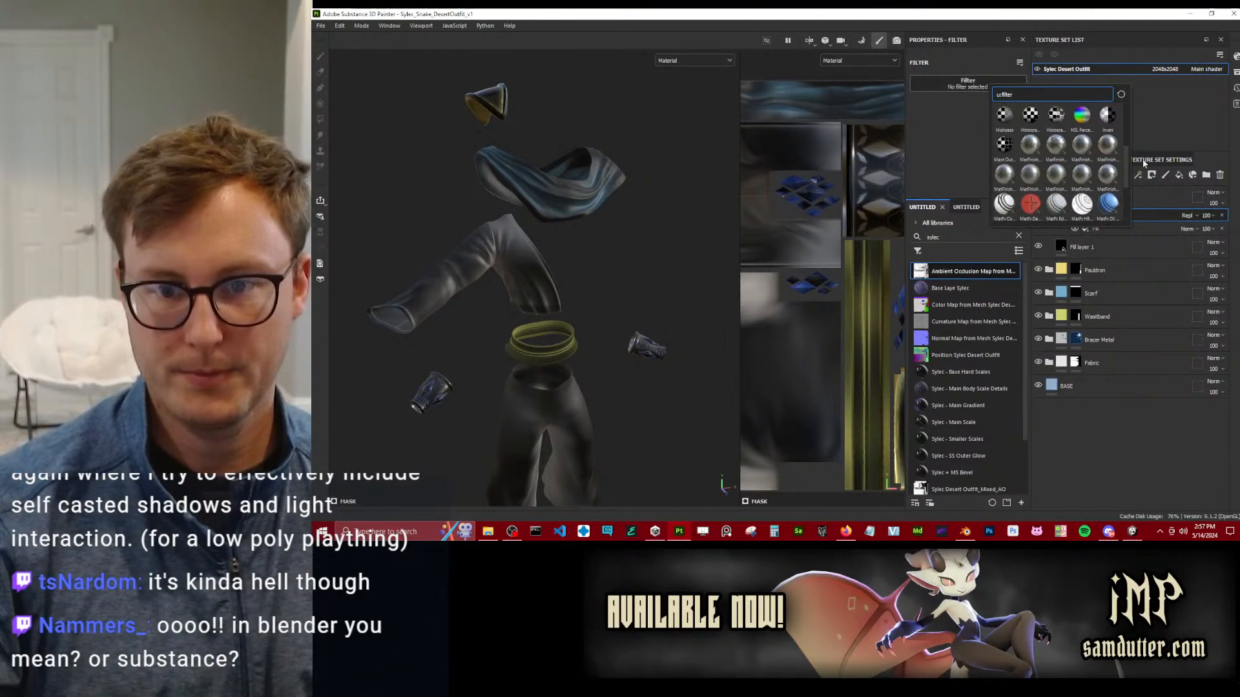
click(1108, 115)
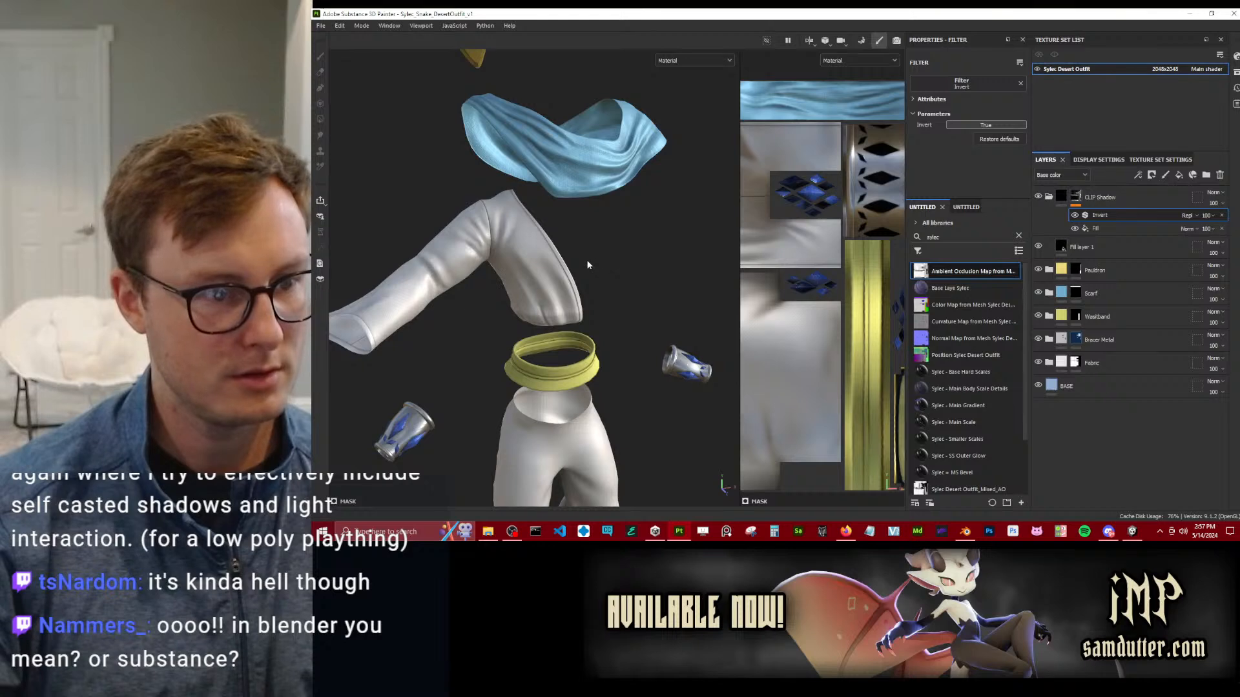
Compare the outfit with the CLIP Shadow group shown and hidden, and inspect the sleeve, waistband and trousers.
click(1038, 197)
click(1038, 198)
click(1037, 198)
click(1037, 198)
click(1038, 198)
click(1038, 197)
alt+middle_drag(437, 336, 532, 158)
mouse_move(531, 157)
alt+mouse_down()
mouse_move(581, 175)
mouse_move(564, 180)
alt+mouse_up()
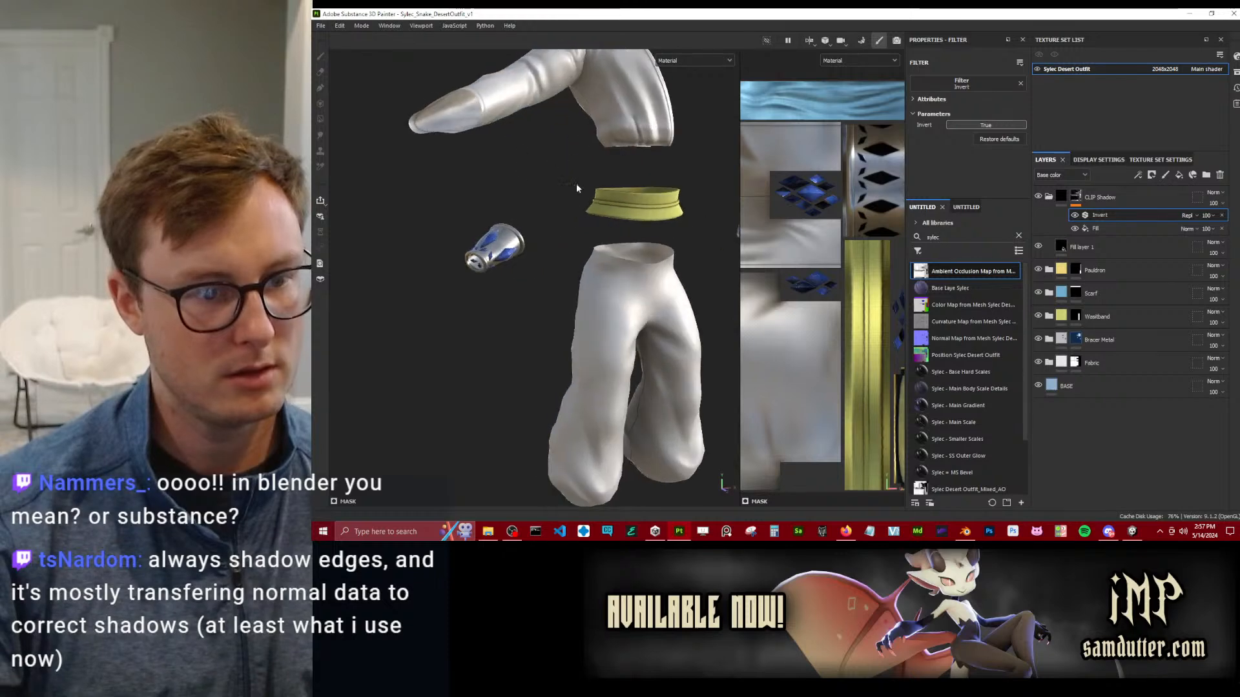
Replace the CLIP Shadow mask fill's grayscale with the Sylec Desert Outfit_Mixed_AO map and check the shadows on the outfit.
alt+middle_drag(564, 182, 521, 185)
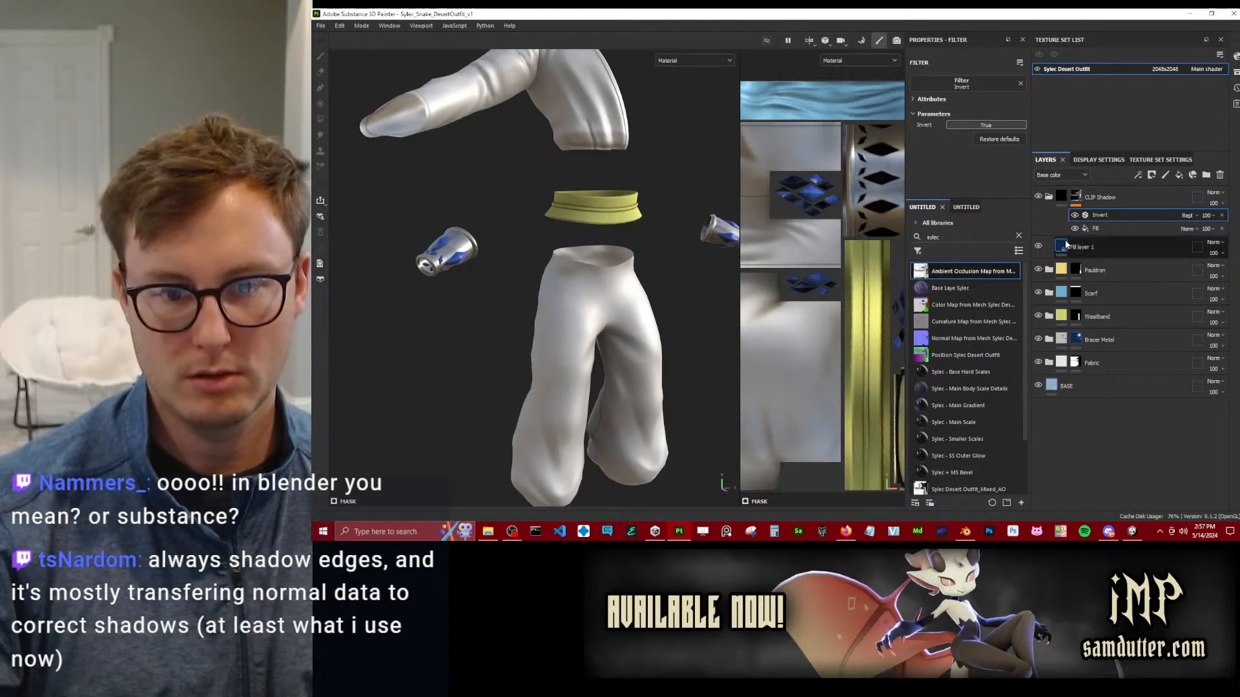
mouse_move(984, 272)
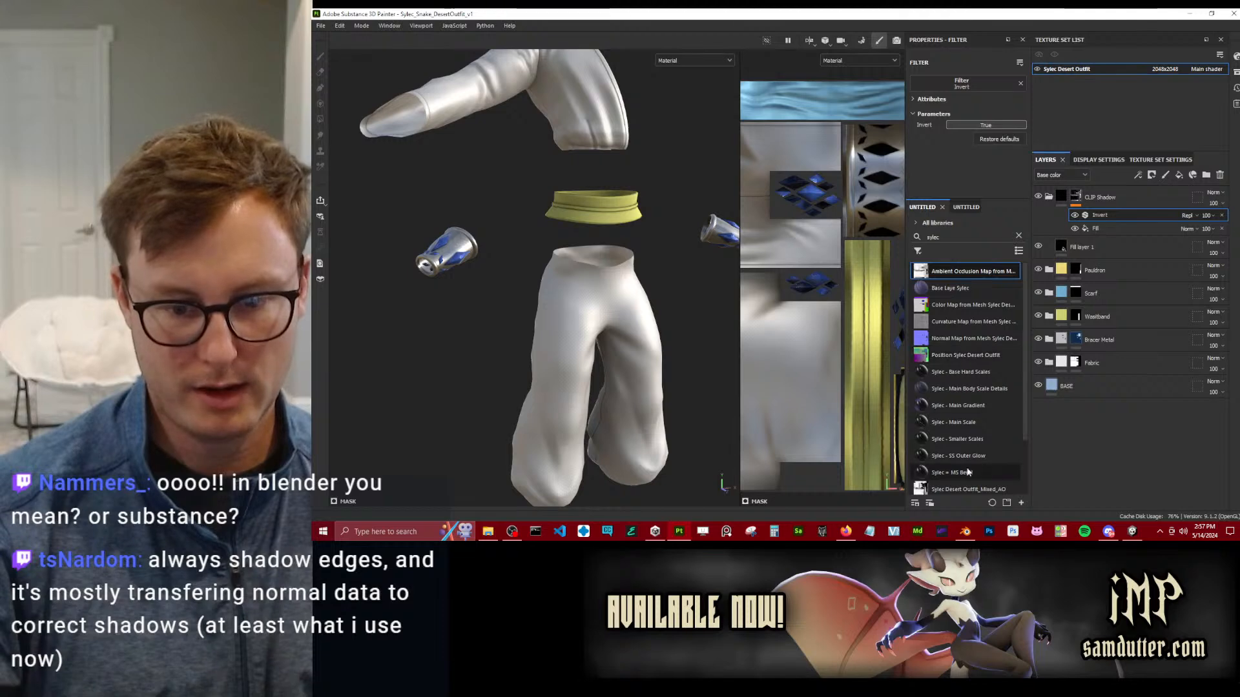
drag(948, 489, 985, 140)
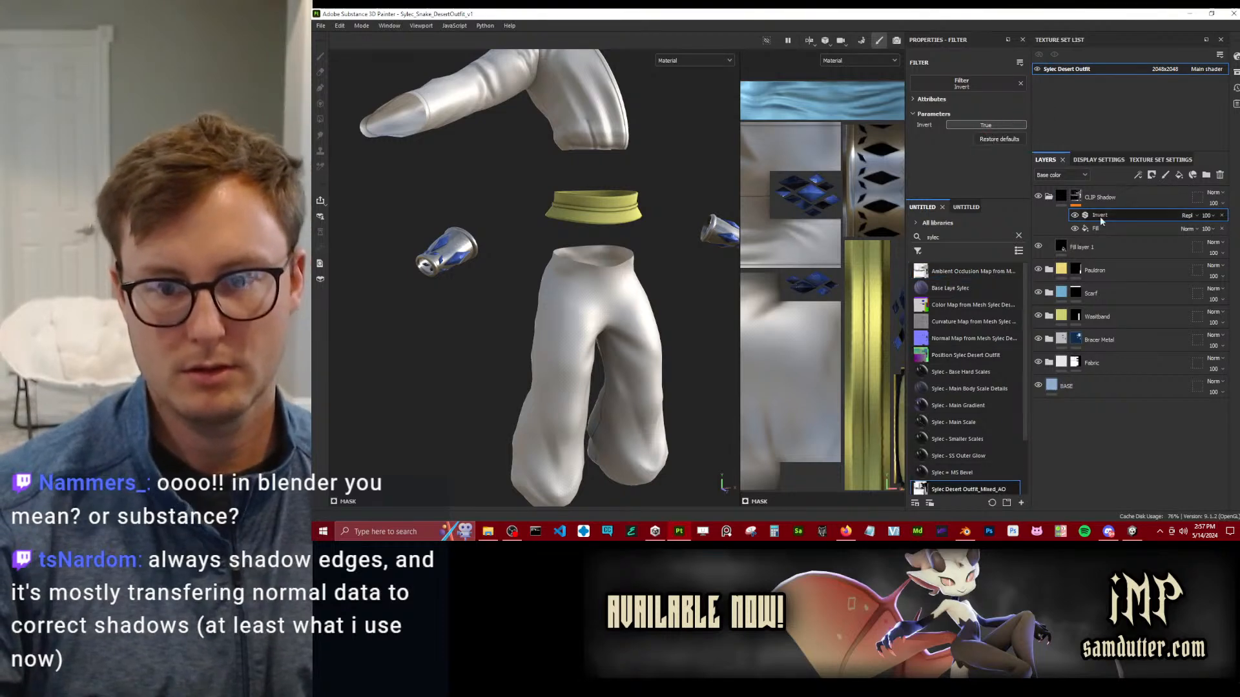
click(1105, 229)
drag(941, 489, 965, 100)
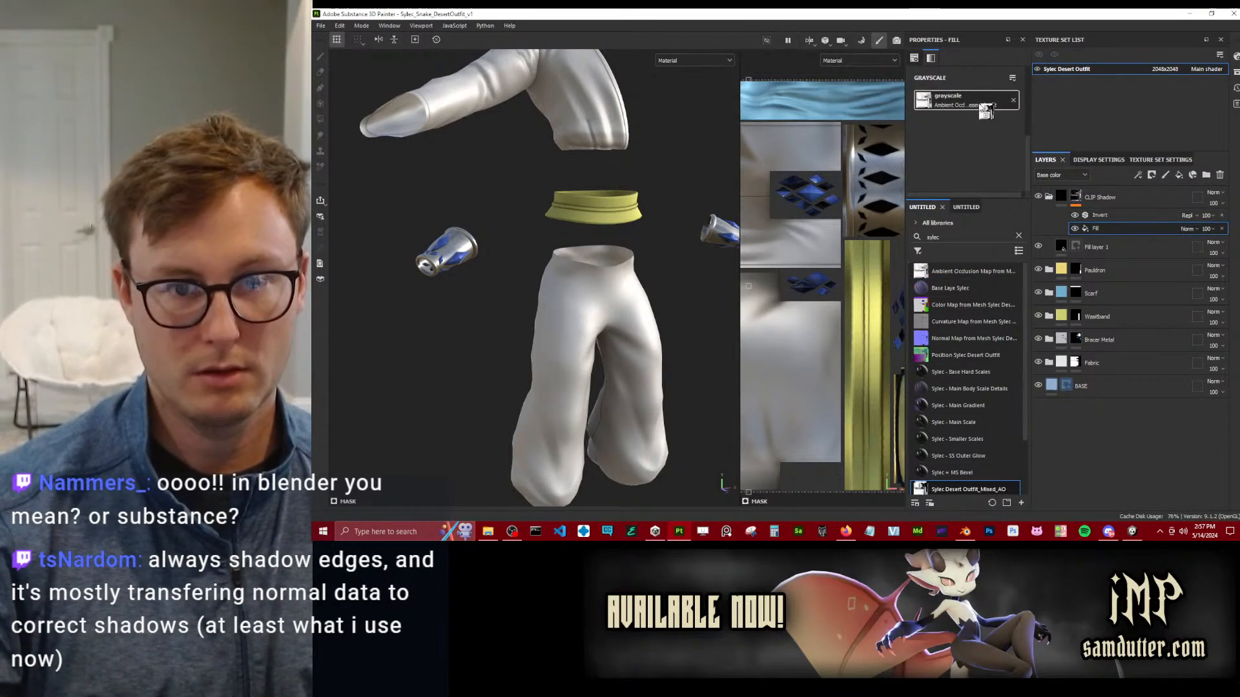
mouse_move(691, 176)
alt+mouse_down()
mouse_move(611, 169)
mouse_move(602, 212)
mouse_move(664, 211)
mouse_move(541, 257)
mouse_move(526, 149)
alt+mouse_up()
alt+drag(586, 217, 546, 193)
alt+drag(546, 121, 597, 252)
alt+middle_drag(620, 291, 601, 196)
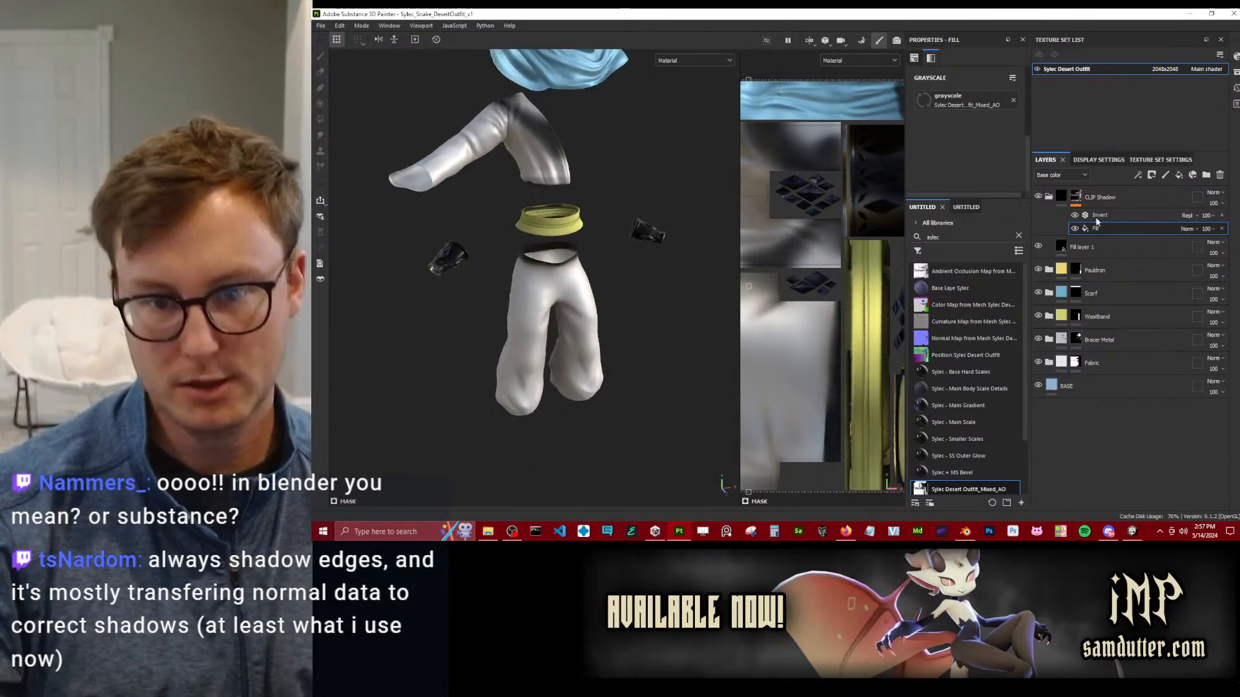
Add a paint effect above the Invert filter in the CLIP Shadow mask and polygon-fill both bracers with black.
right_click(1129, 215)
click(1140, 373)
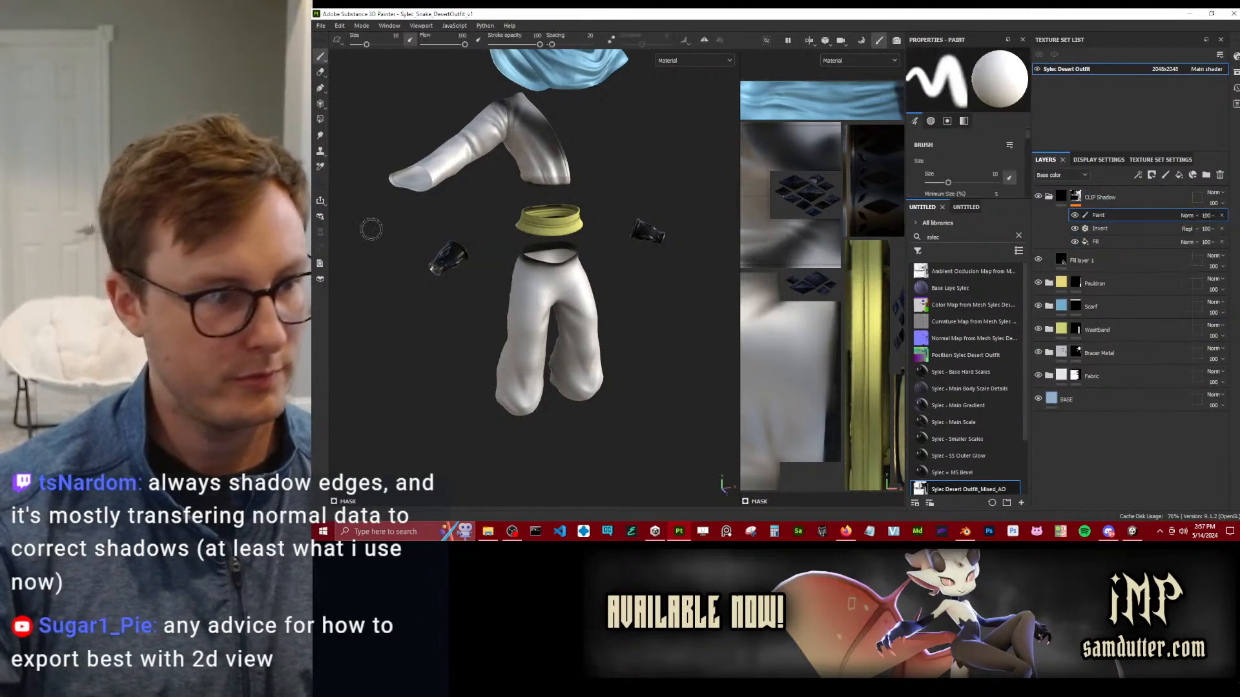
click(319, 121)
drag(621, 206, 726, 285)
alt+drag(390, 201, 587, 326)
alt+drag(657, 272, 614, 300)
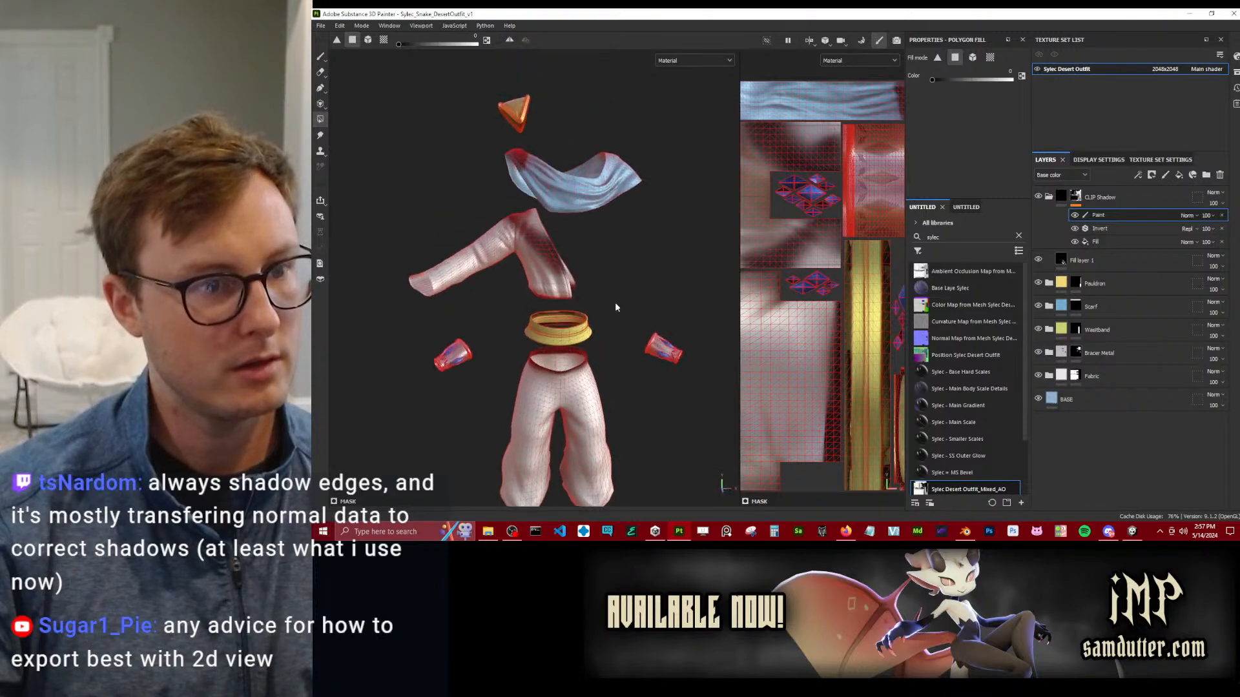
Switch back to the Paint brush, look over the outfit and save the project.
click(320, 56)
alt+drag(452, 194, 533, 265)
alt+middle_drag(533, 265, 528, 200)
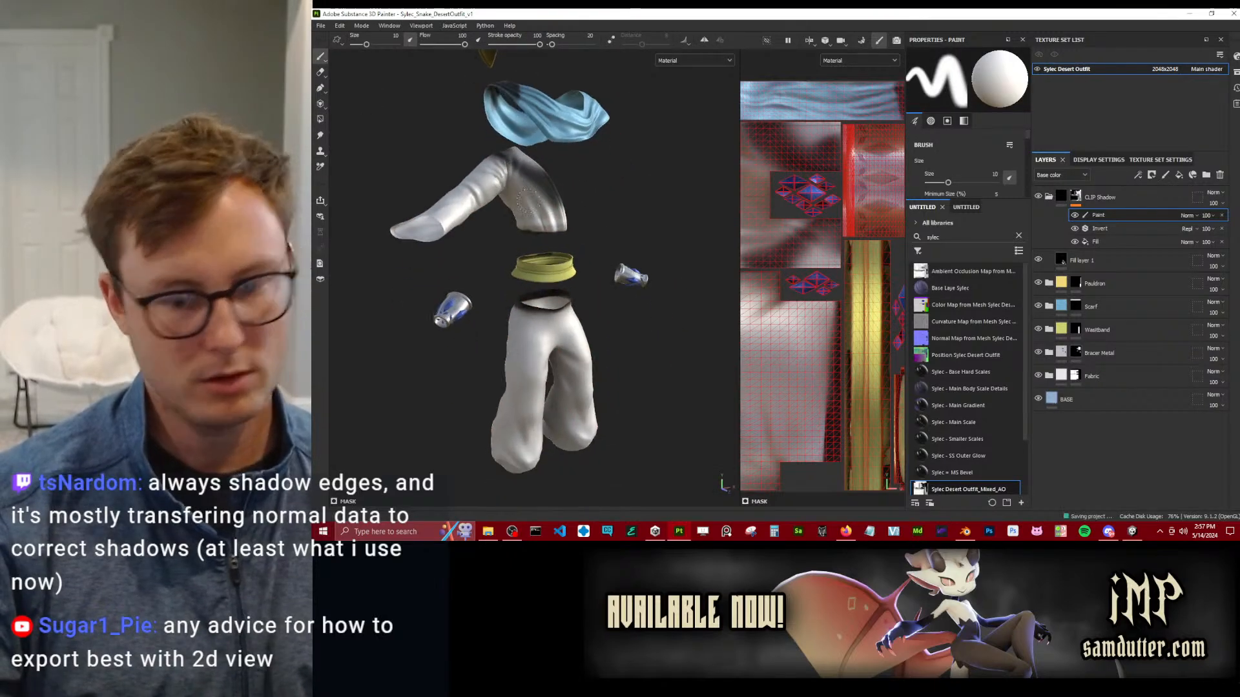
key(ctrl+s)
Switch to the Unity project with the Sylec Snake avatar and enlarge the Project file list.
click(1132, 531)
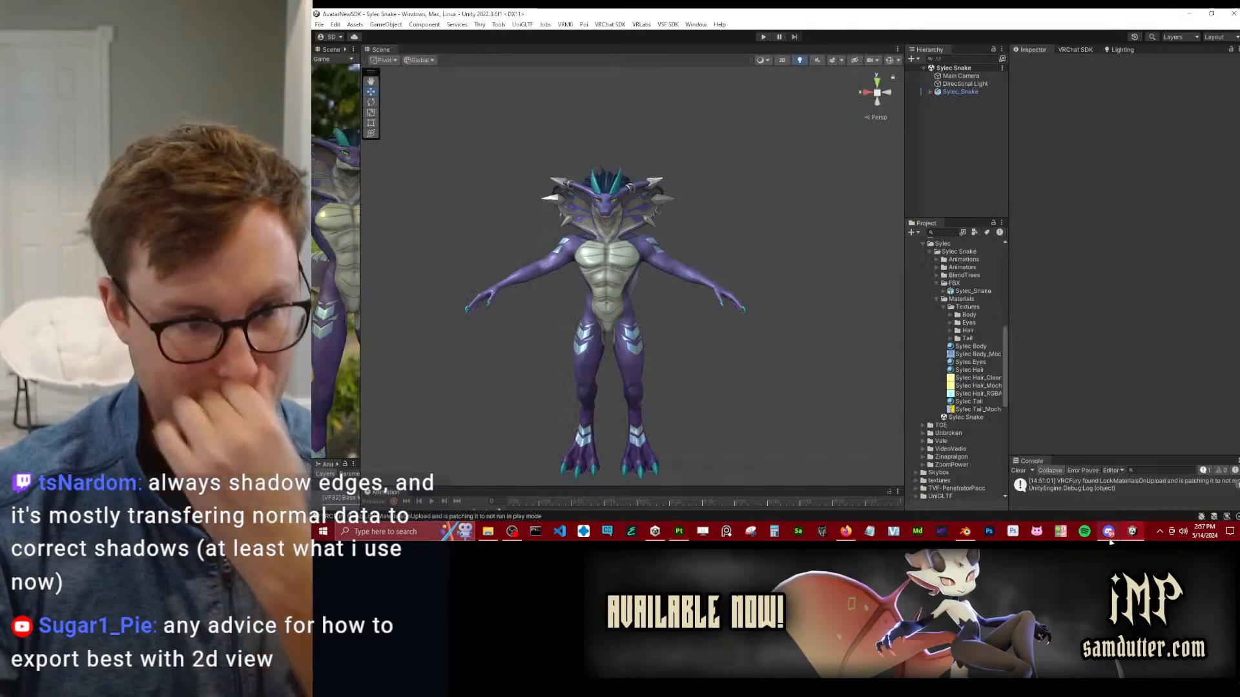
alt+drag(682, 338, 1116, 207)
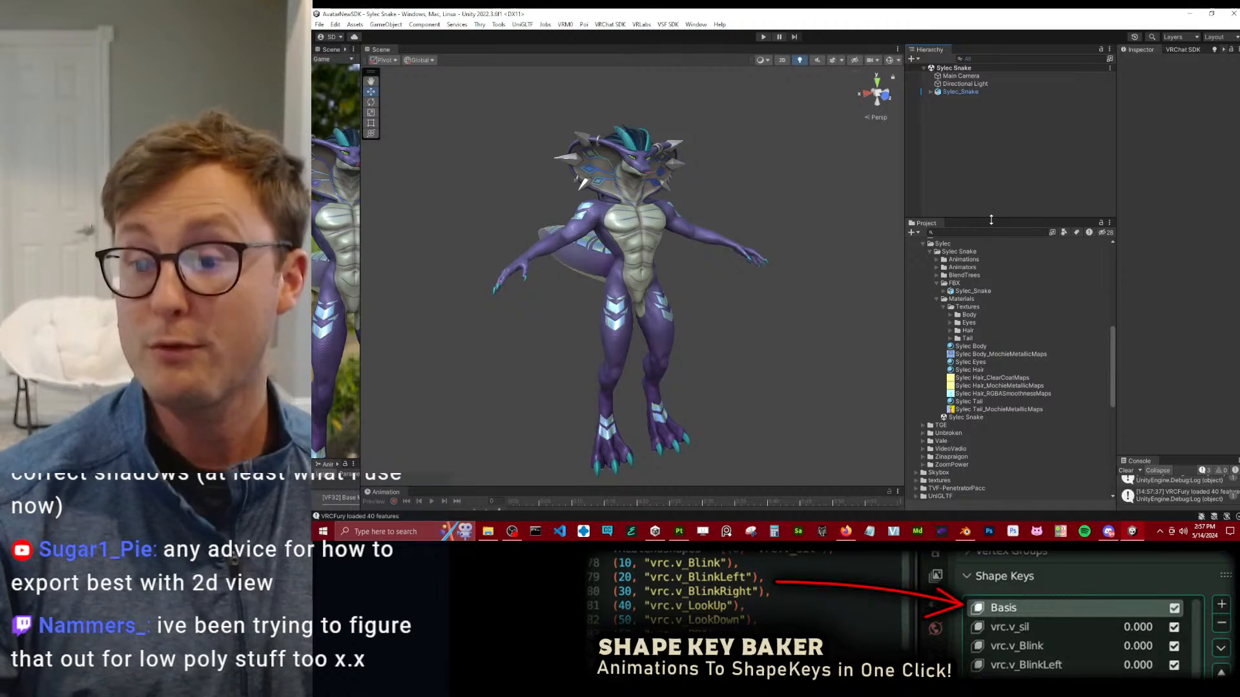
drag(990, 220, 990, 148)
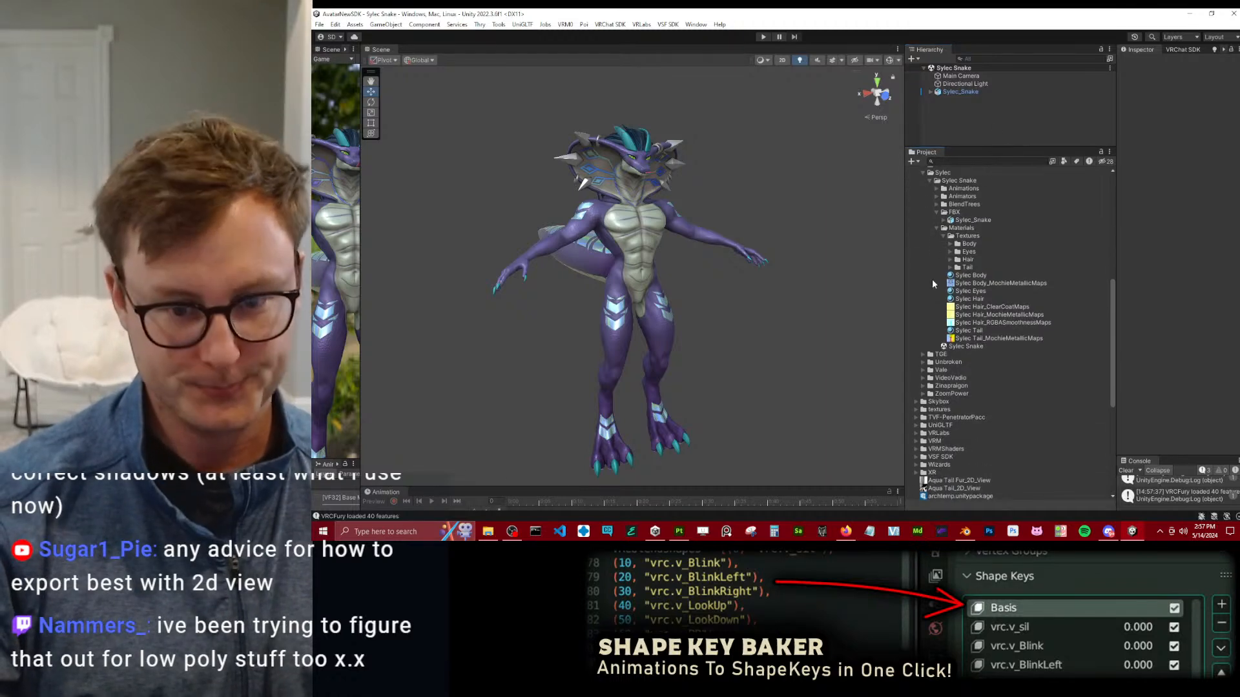
Collapse the Textures, Materials and FBX folders under Sylec Snake and clear the console.
click(942, 234)
click(937, 229)
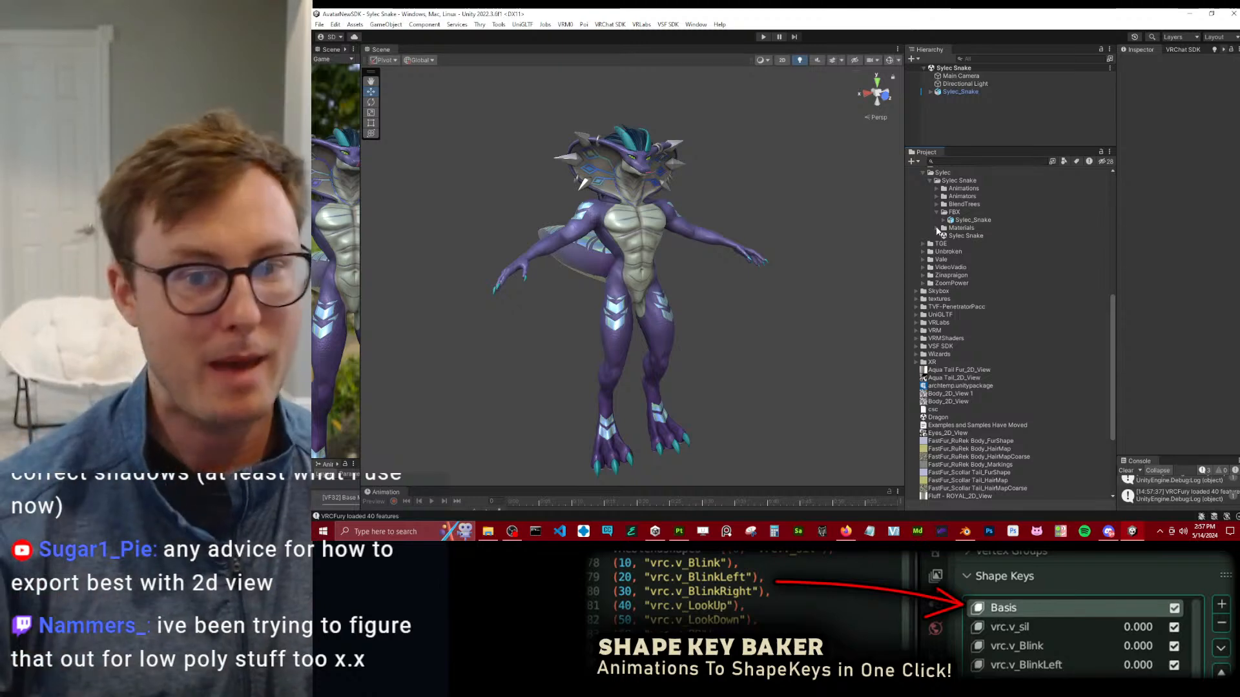
click(1126, 471)
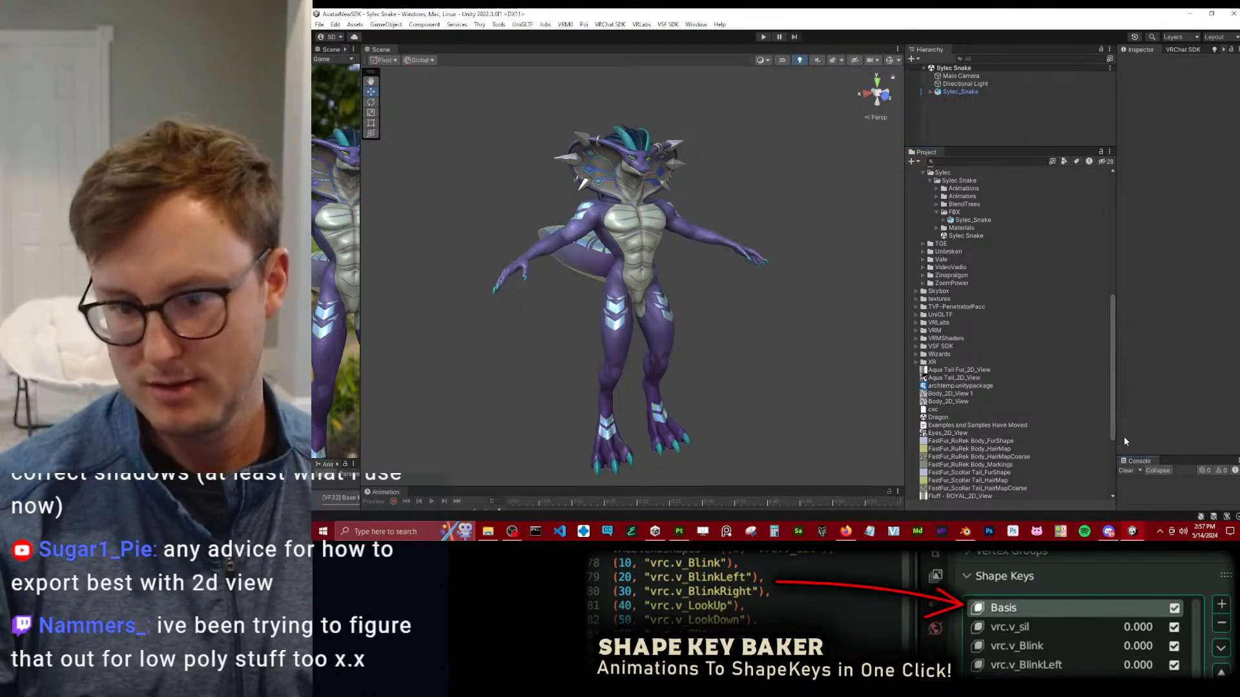
click(937, 213)
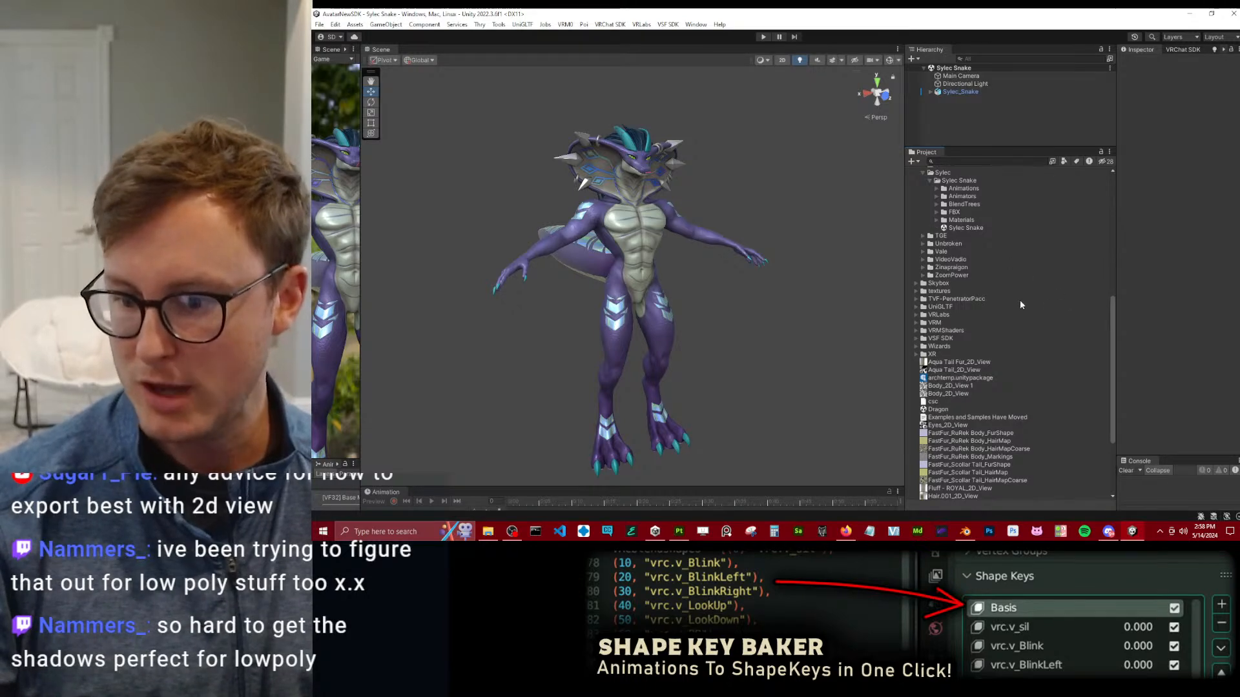
Examine the Sylec Snake avatar's head, hood and torso up close in the Scene view.
scroll(647, 251, up, 5)
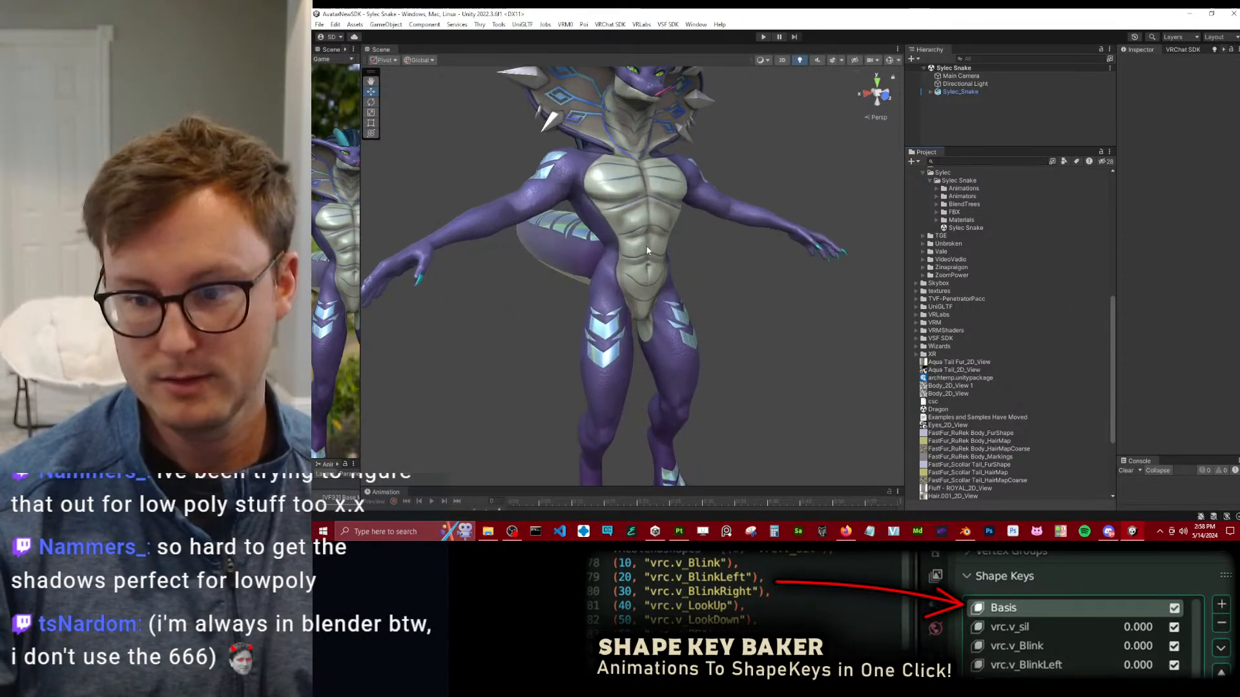
alt+drag(647, 251, 739, 222)
middle_drag(739, 223, 703, 314)
alt+drag(703, 314, 684, 297)
middle_drag(684, 298, 727, 228)
alt+drag(727, 229, 742, 263)
middle_drag(742, 262, 731, 271)
scroll(731, 271, up, 5)
alt+drag(731, 271, 728, 244)
scroll(738, 251, down, 4)
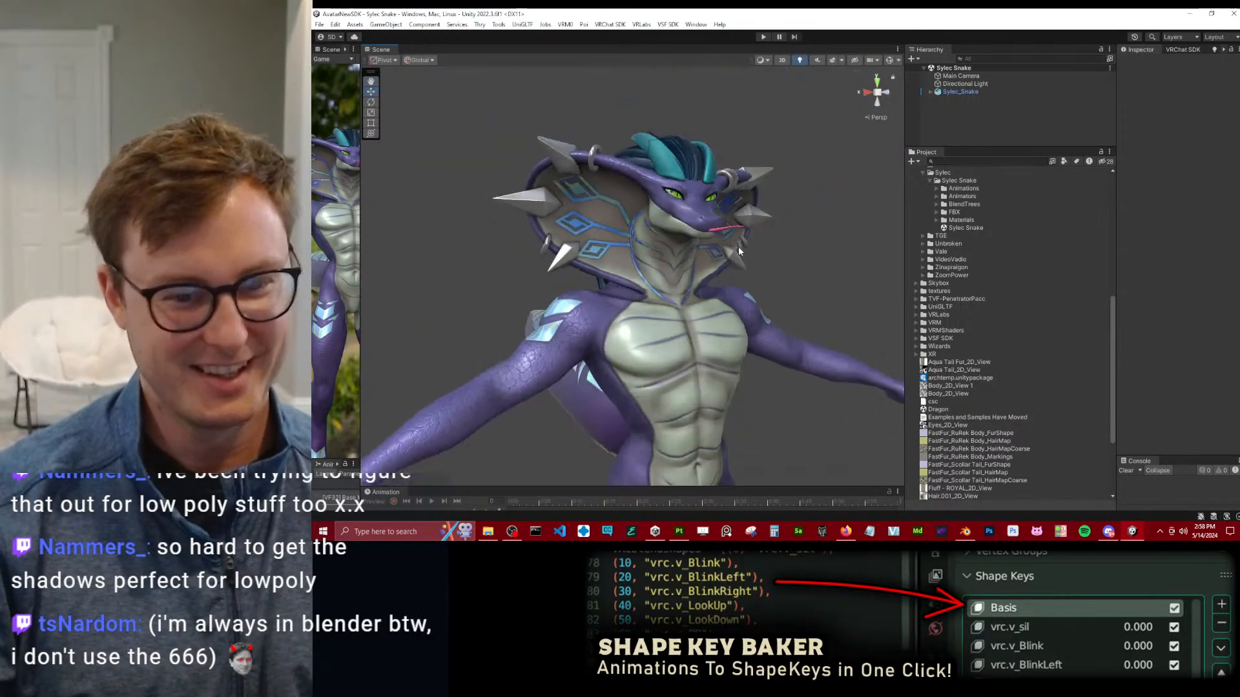
scroll(738, 250, down, 3)
Expand the Sylec Snake Materials folder and select its Textures subfolder.
click(937, 220)
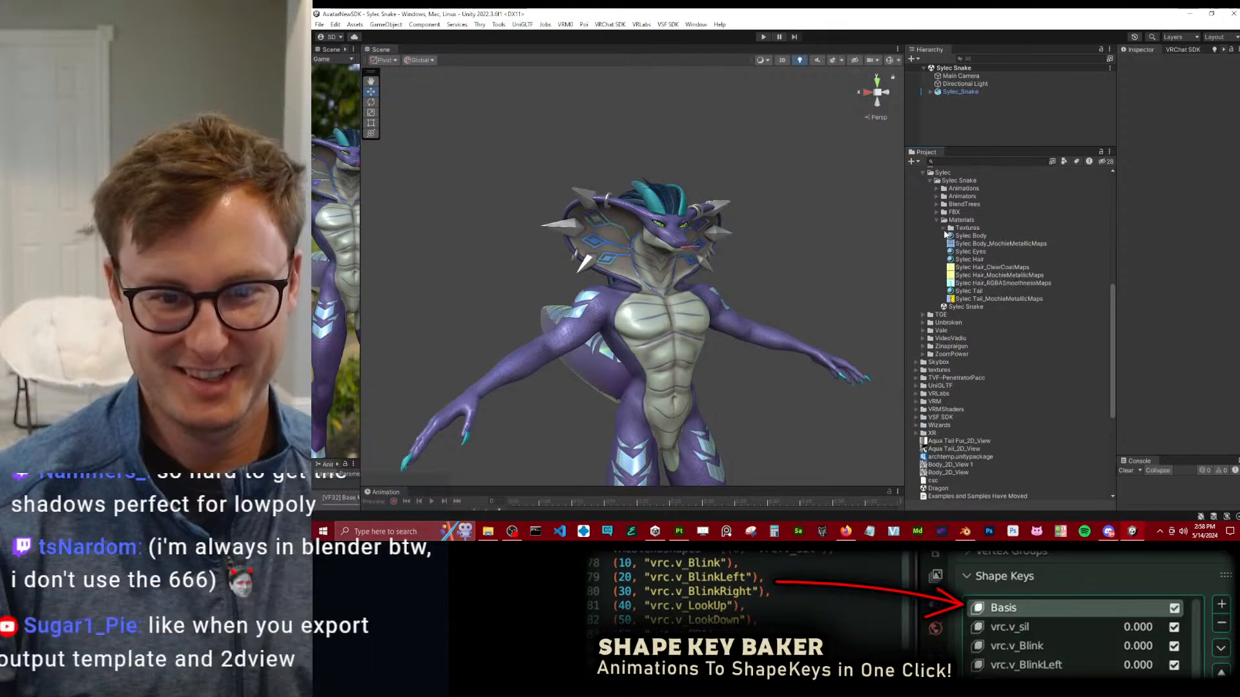
click(943, 229)
right_click(972, 229)
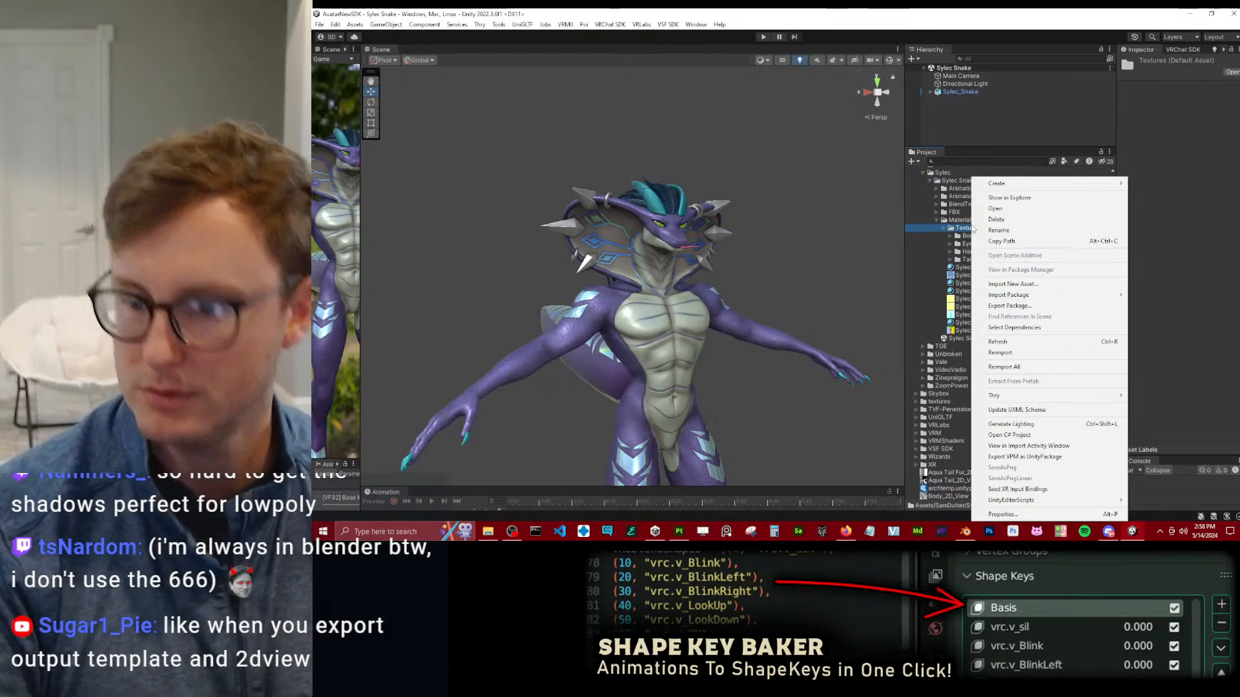
click(970, 228)
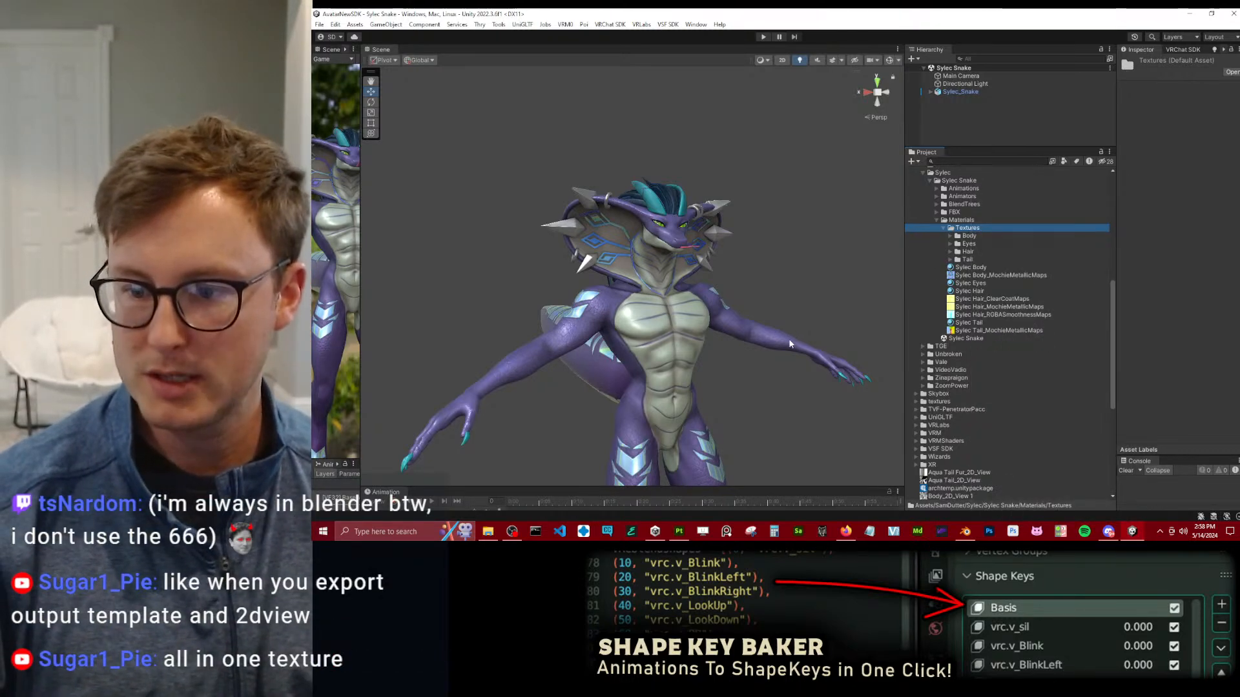
Switch back to Substance 3D Painter and open the output templates of the texture export.
key(alt+Tab)
alt+drag(636, 212, 551, 207)
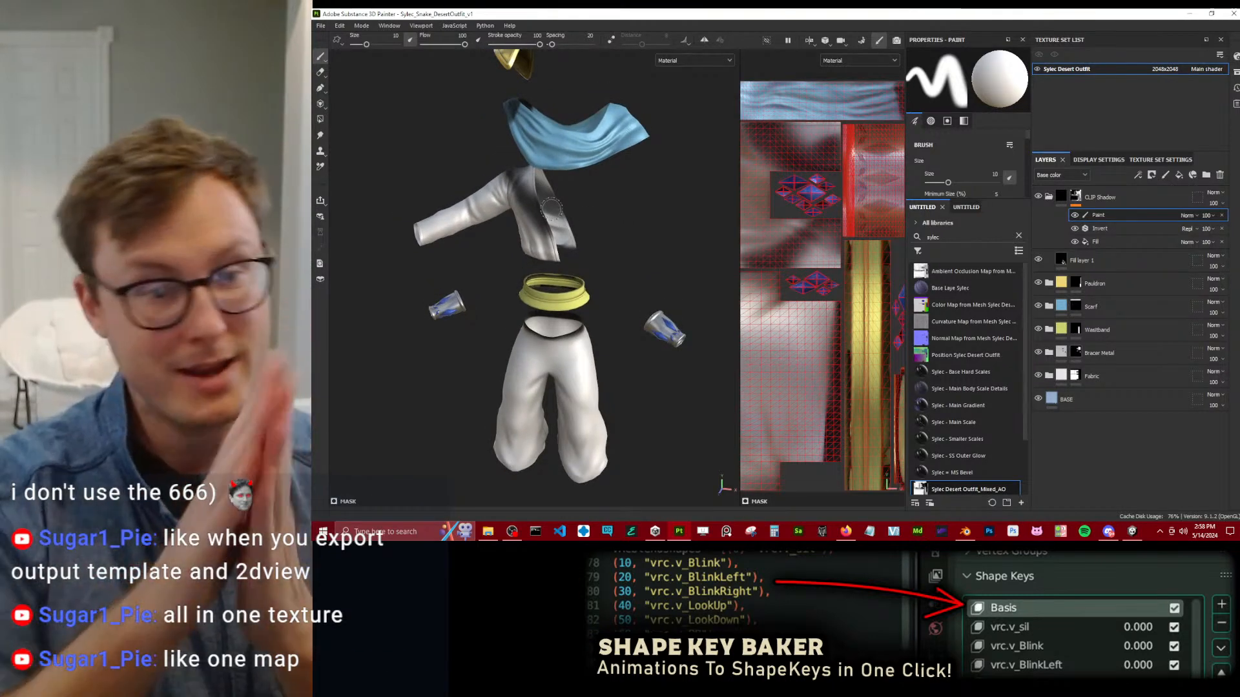
click(339, 26)
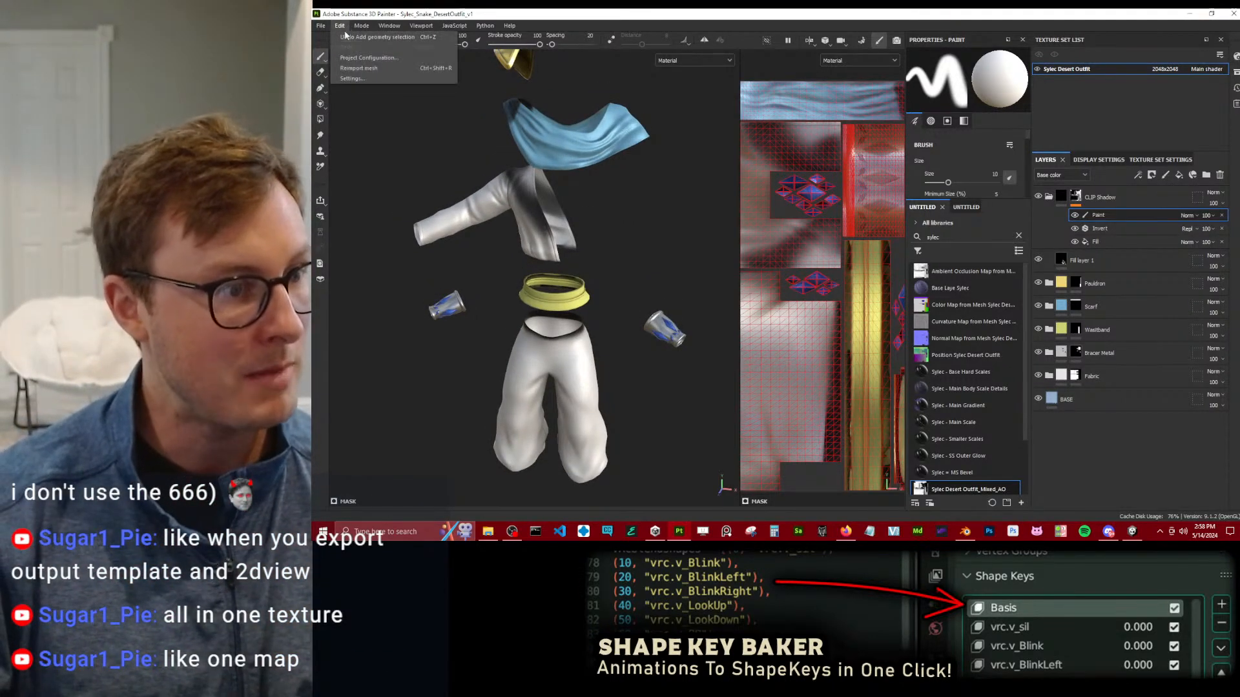
click(321, 25)
click(342, 169)
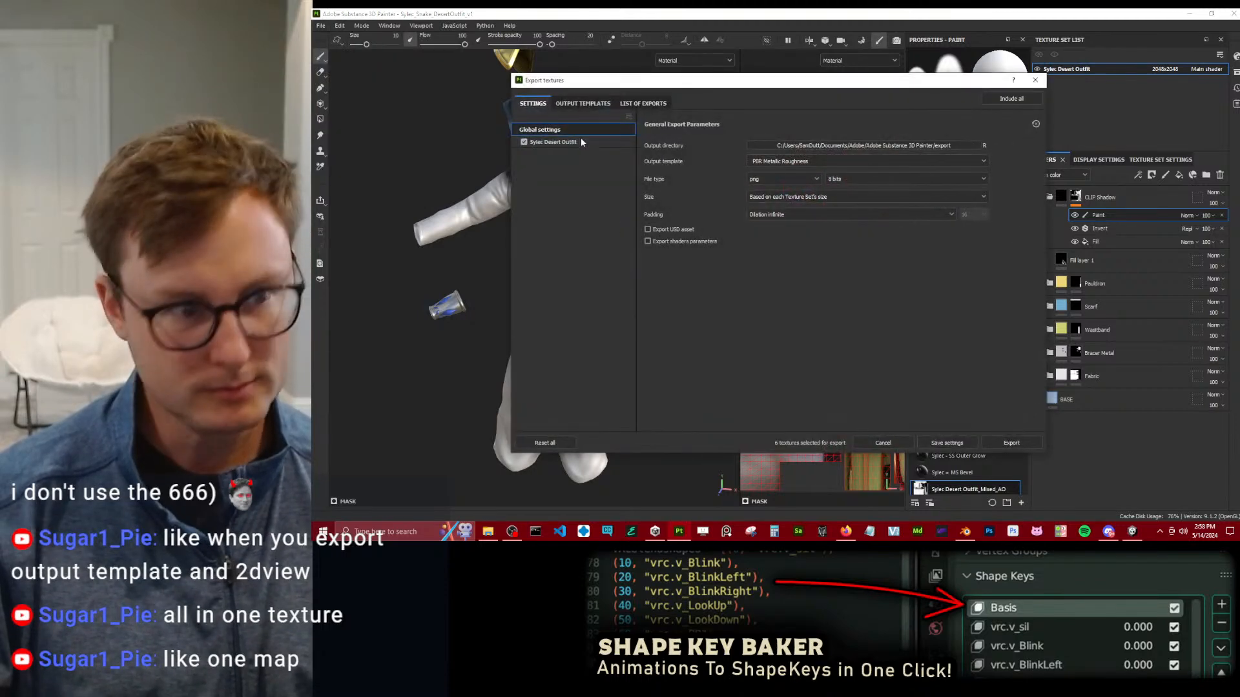
click(582, 103)
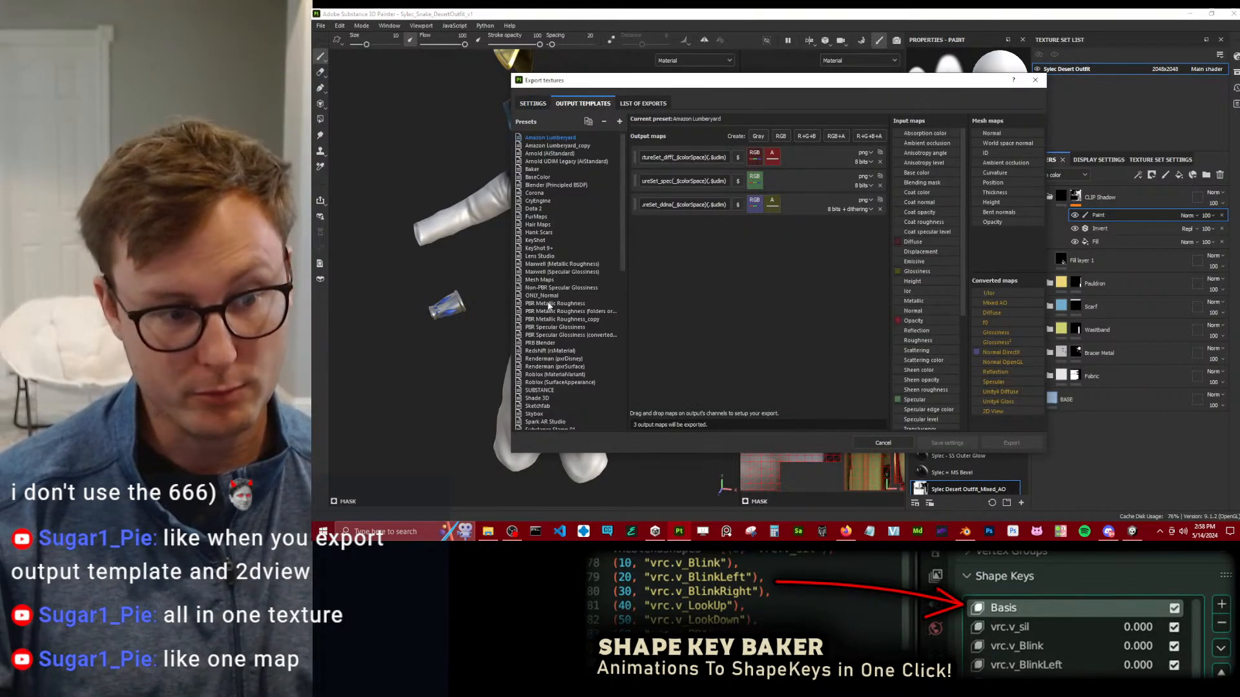
Examine the output maps of the UNITY and Unity HD Render Pipeline (Metallic Standard) presets in a widened export window.
scroll(624, 272, down, 5)
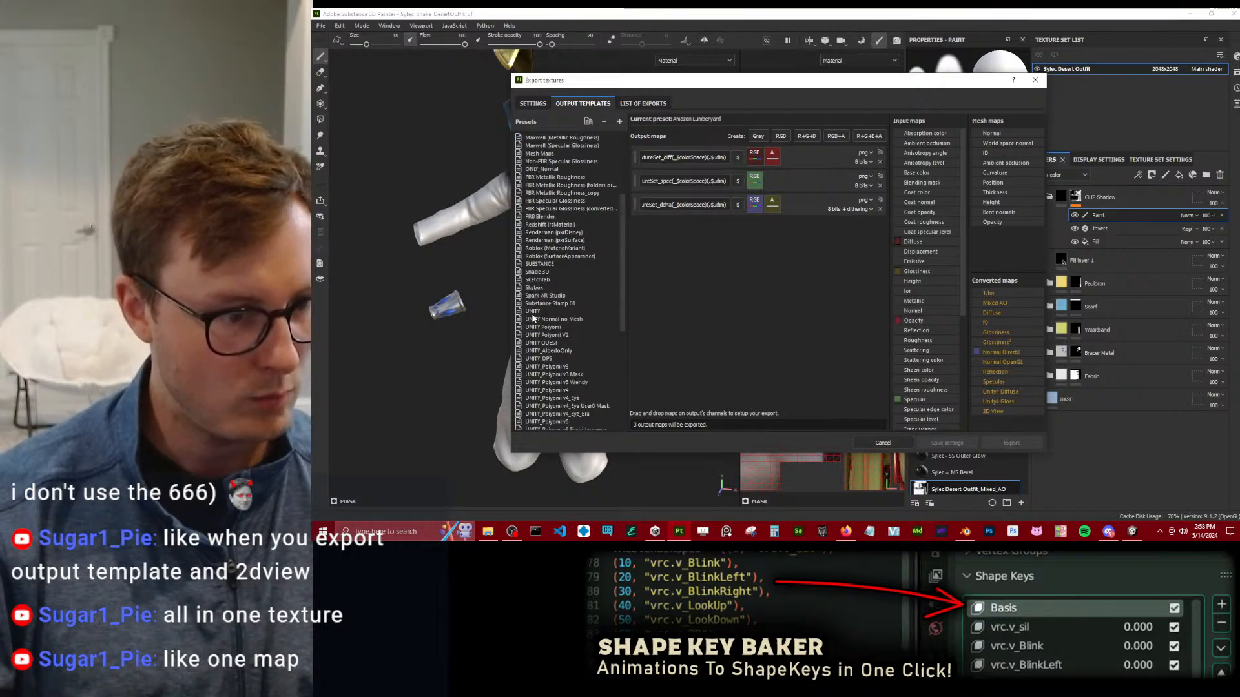
click(535, 312)
drag(621, 310, 621, 405)
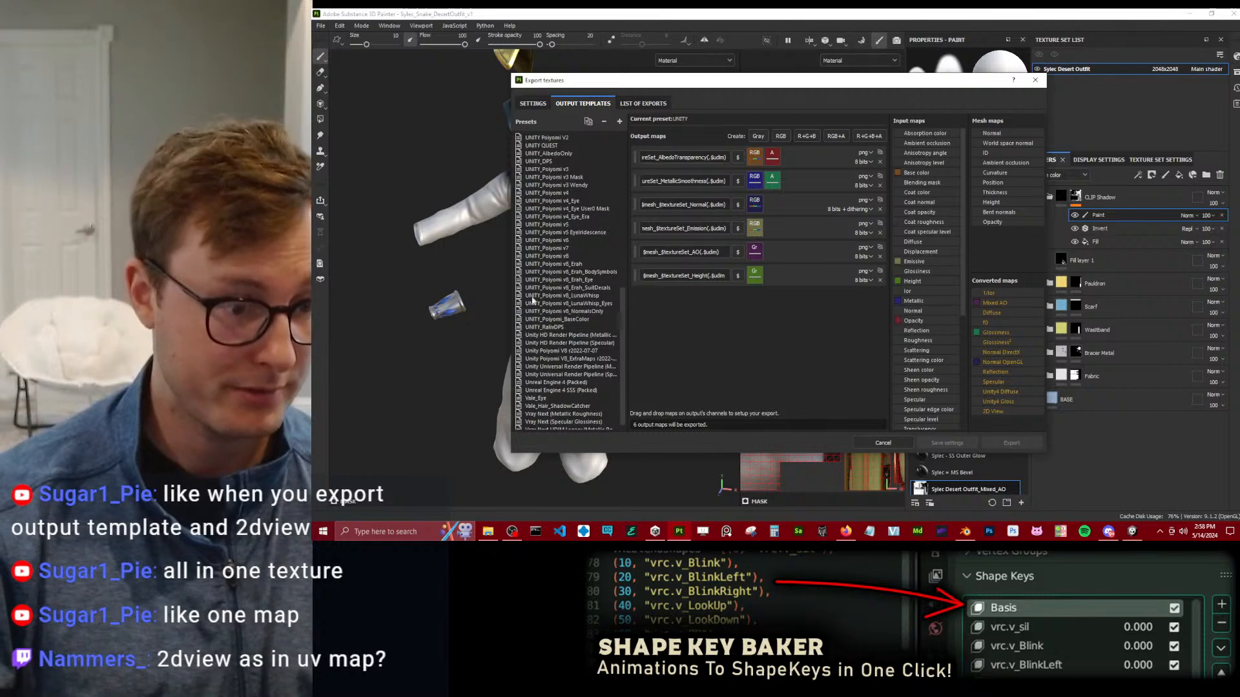
click(540, 337)
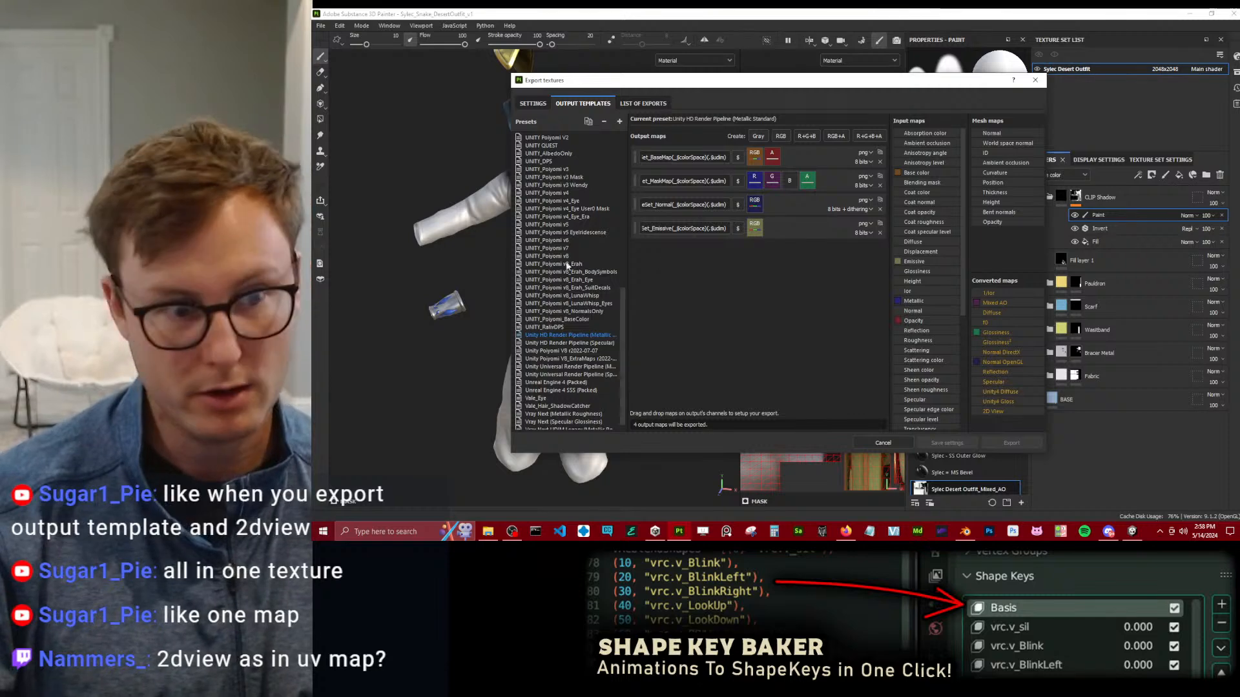
drag(509, 266, 407, 266)
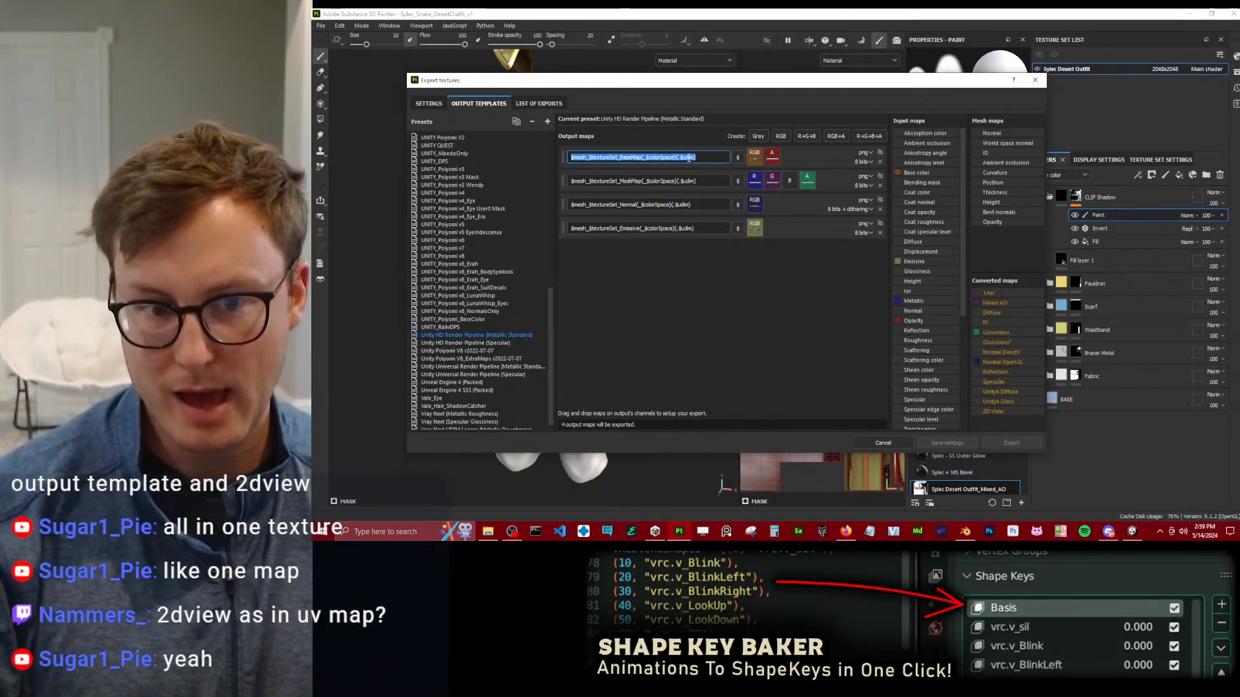
click(698, 167)
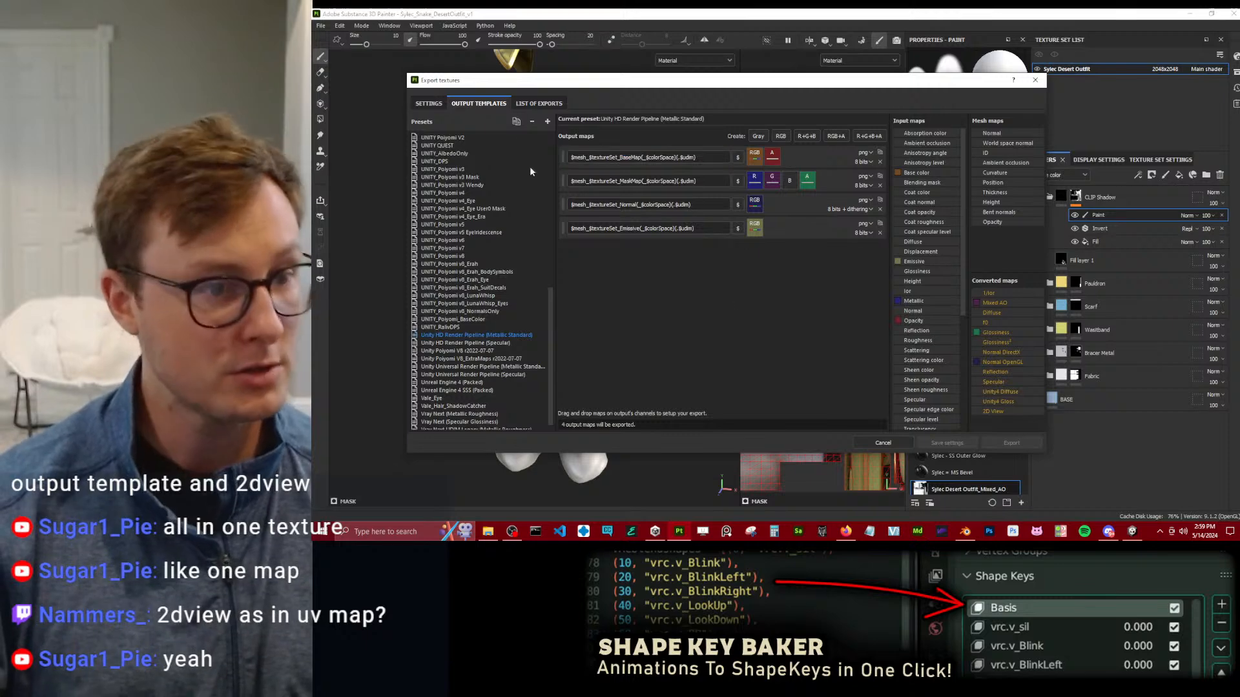
click(516, 122)
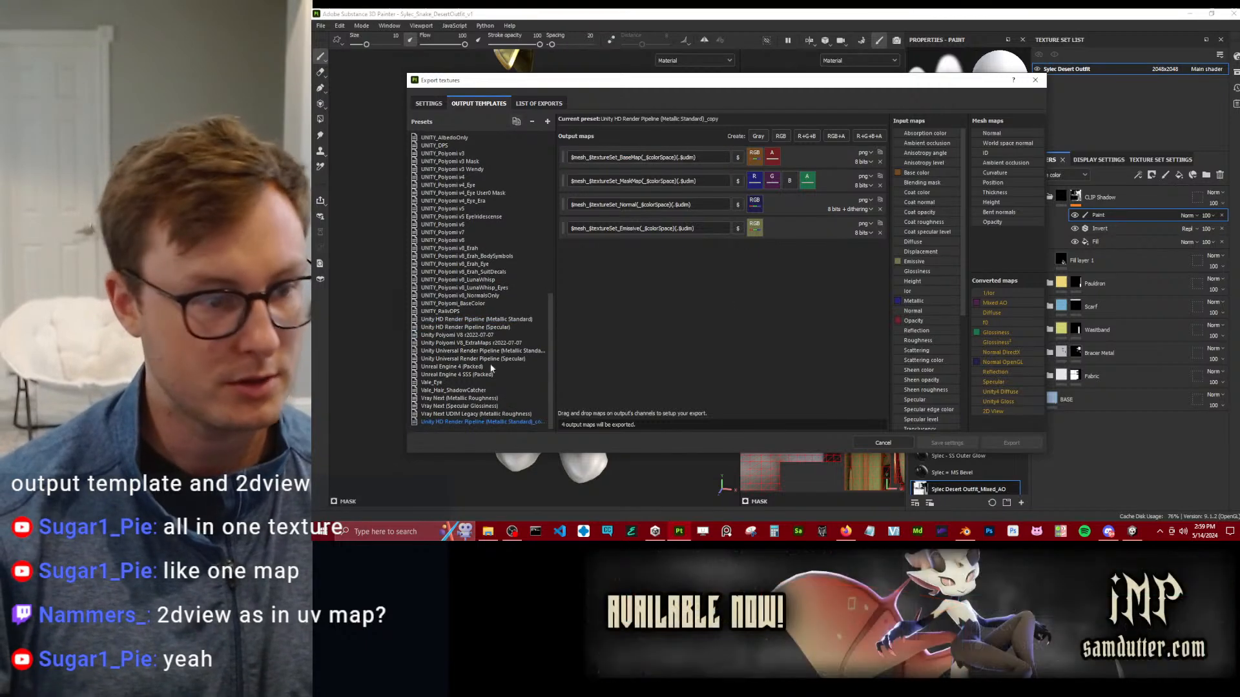
double_click(463, 421)
key(Escape)
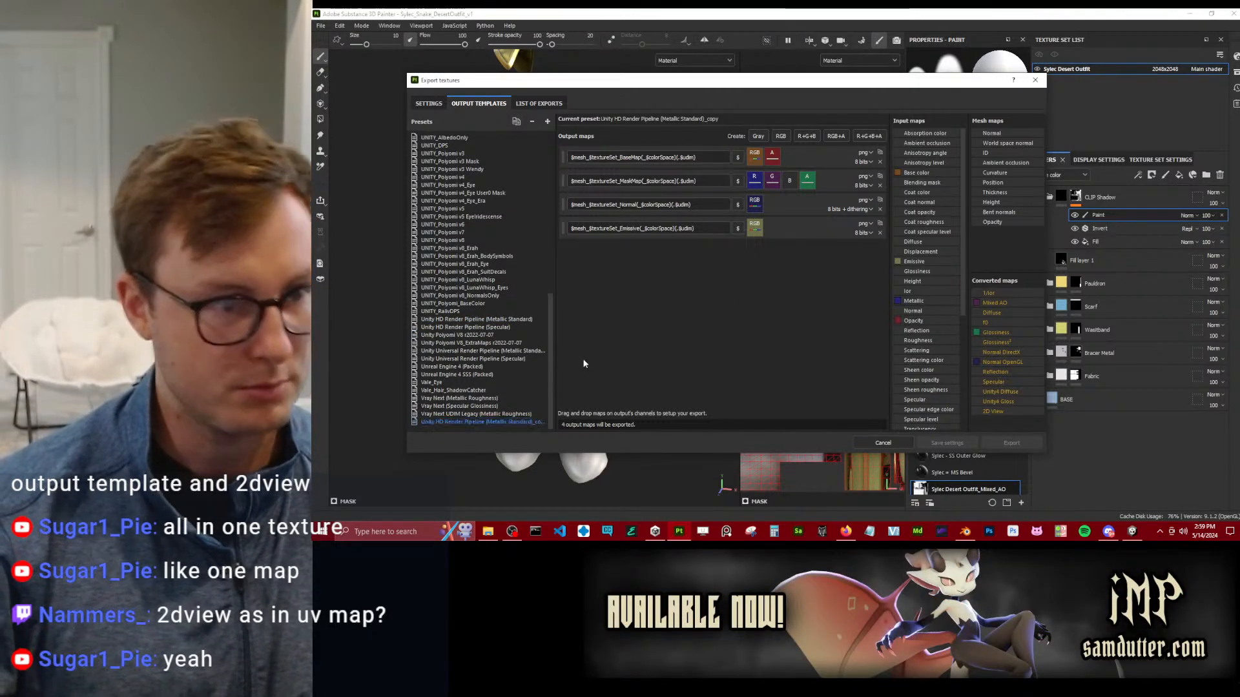
click(533, 121)
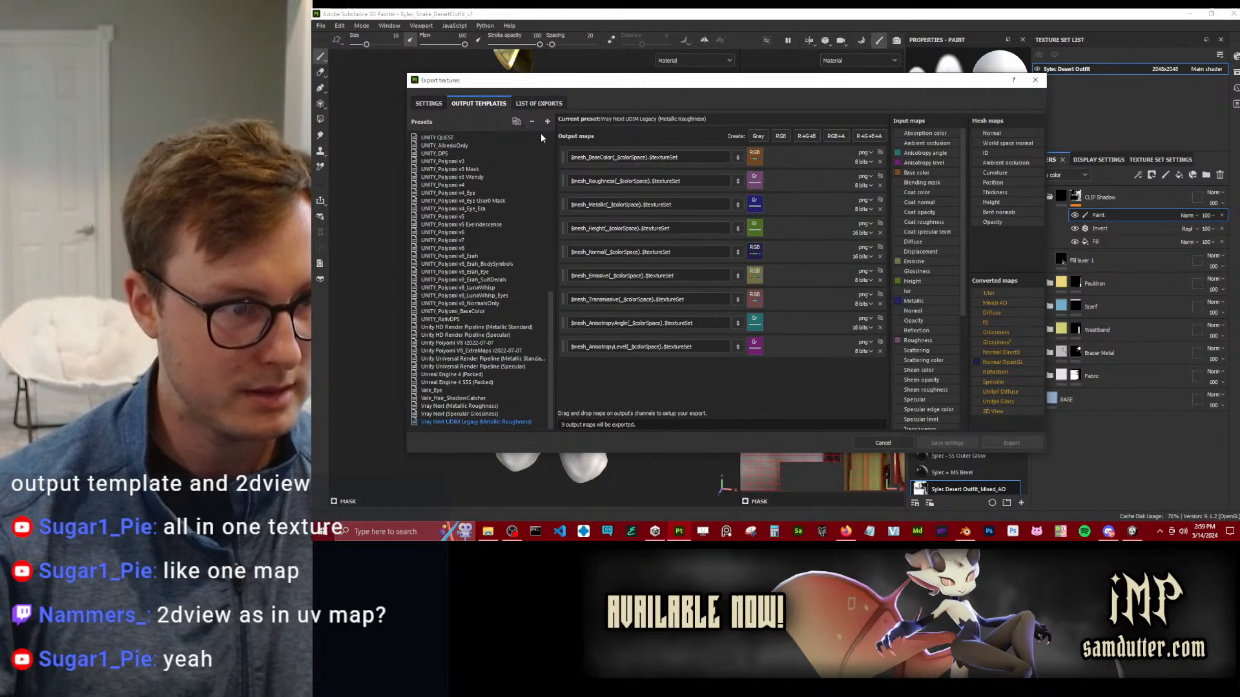
Create a new export preset and name it TEST.
click(548, 122)
double_click(459, 420)
text(E)
key(BackSpace)
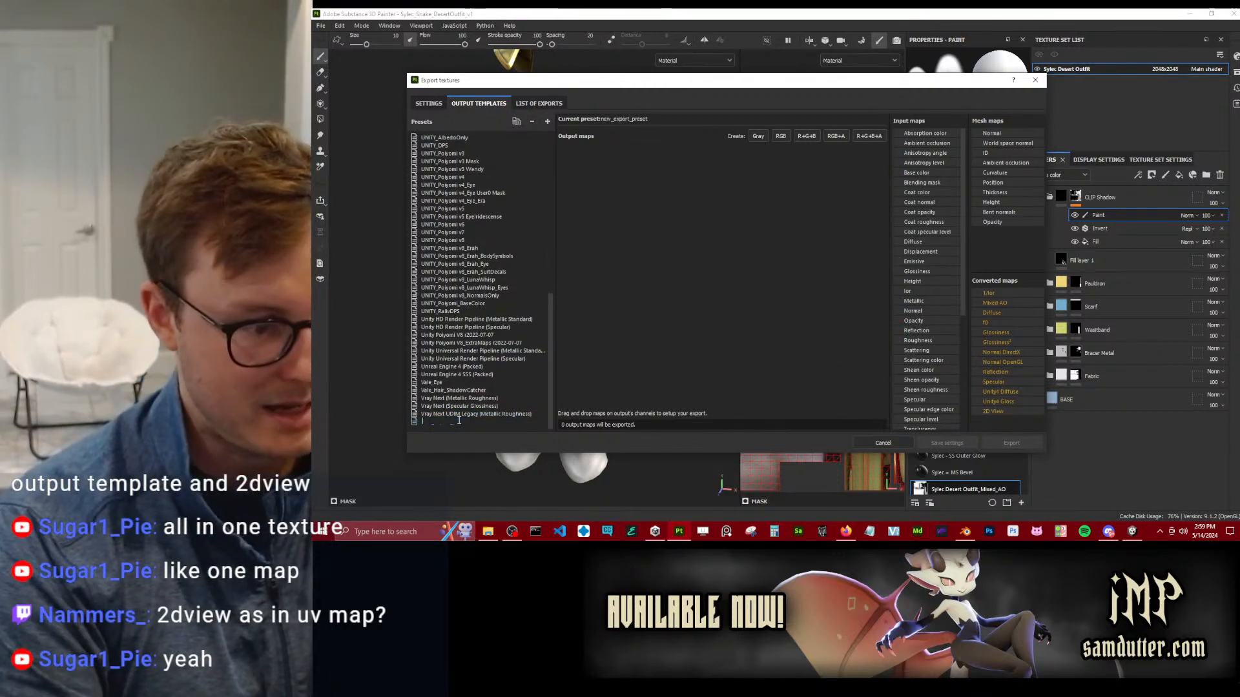
text(TEST)
key(Return)
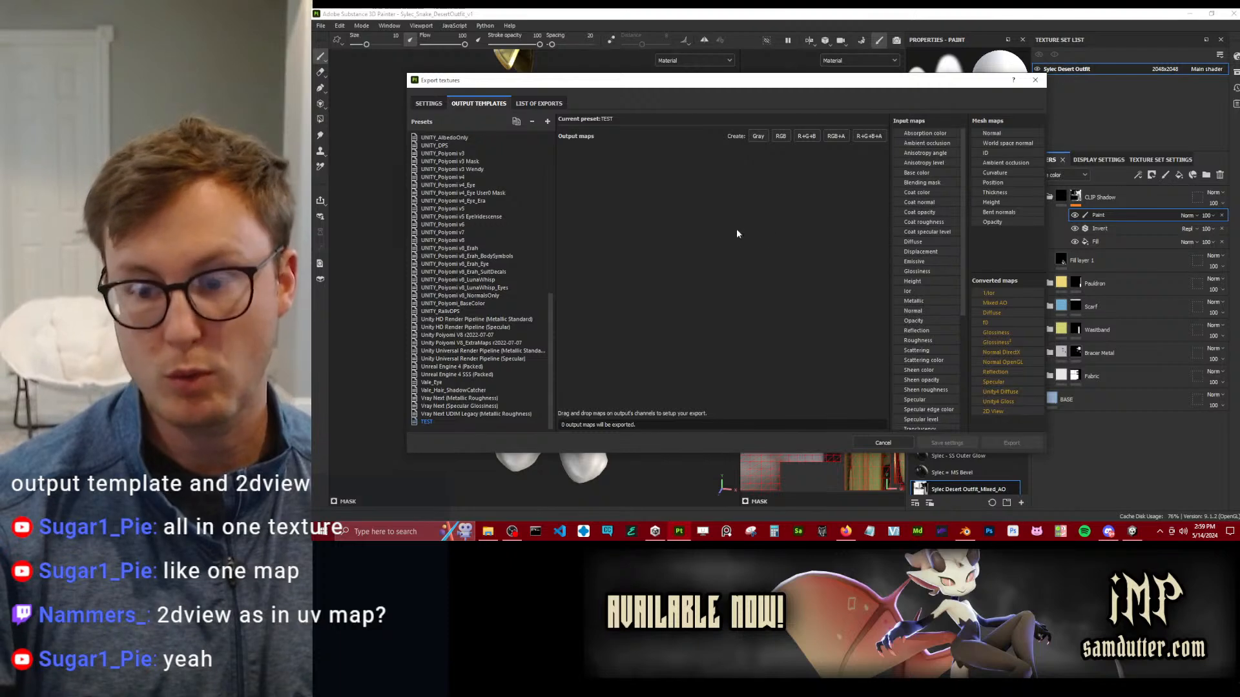
Add an RGB output map named BASE COLOR to the TEST preset and feed it with Base color's RGB channels.
click(780, 137)
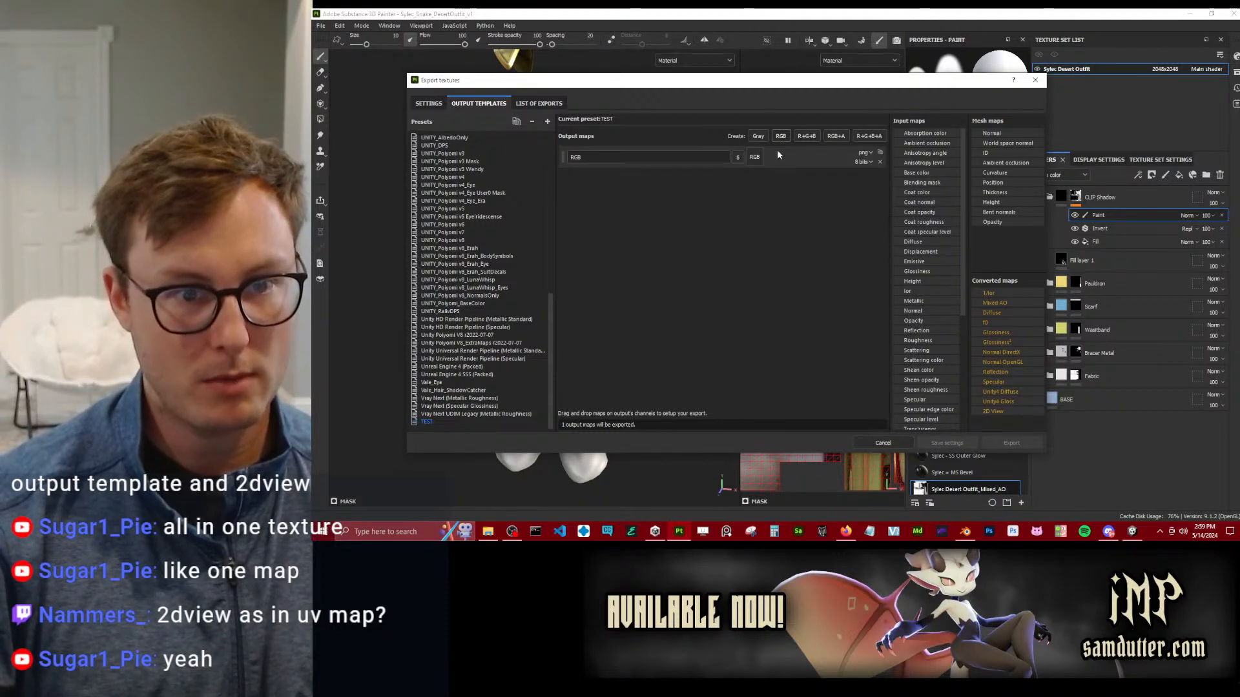
double_click(604, 153)
text(BASE)
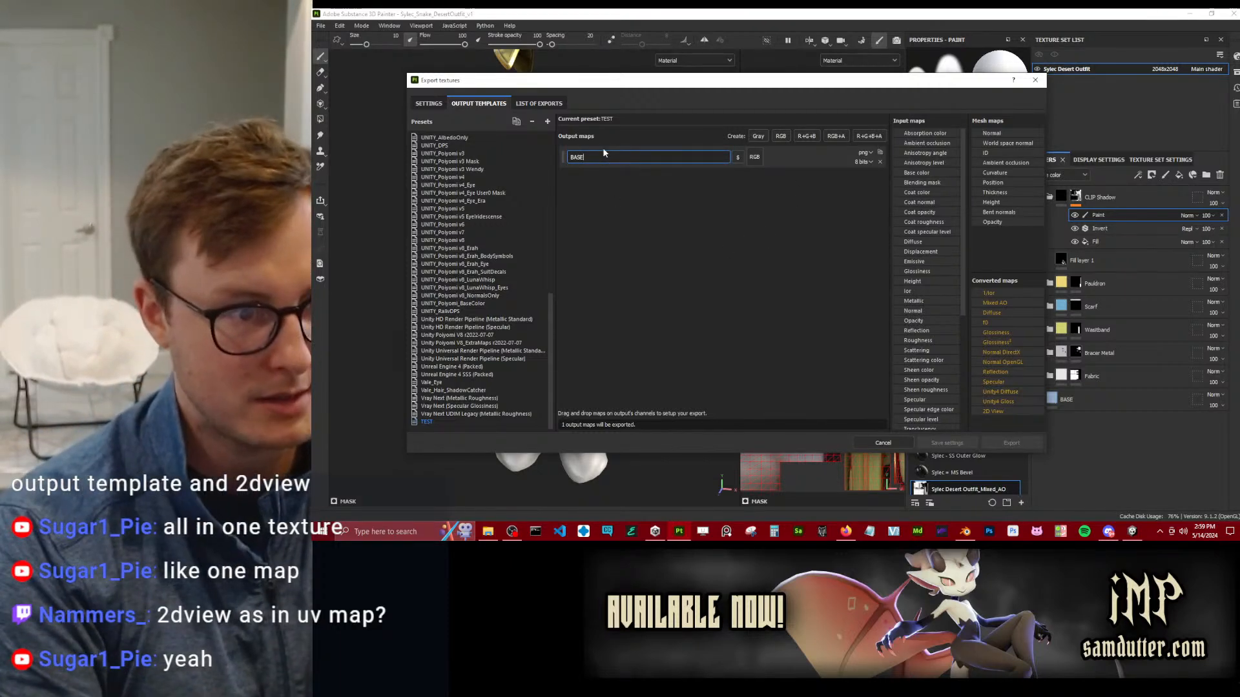
text( COLOR)
key(Return)
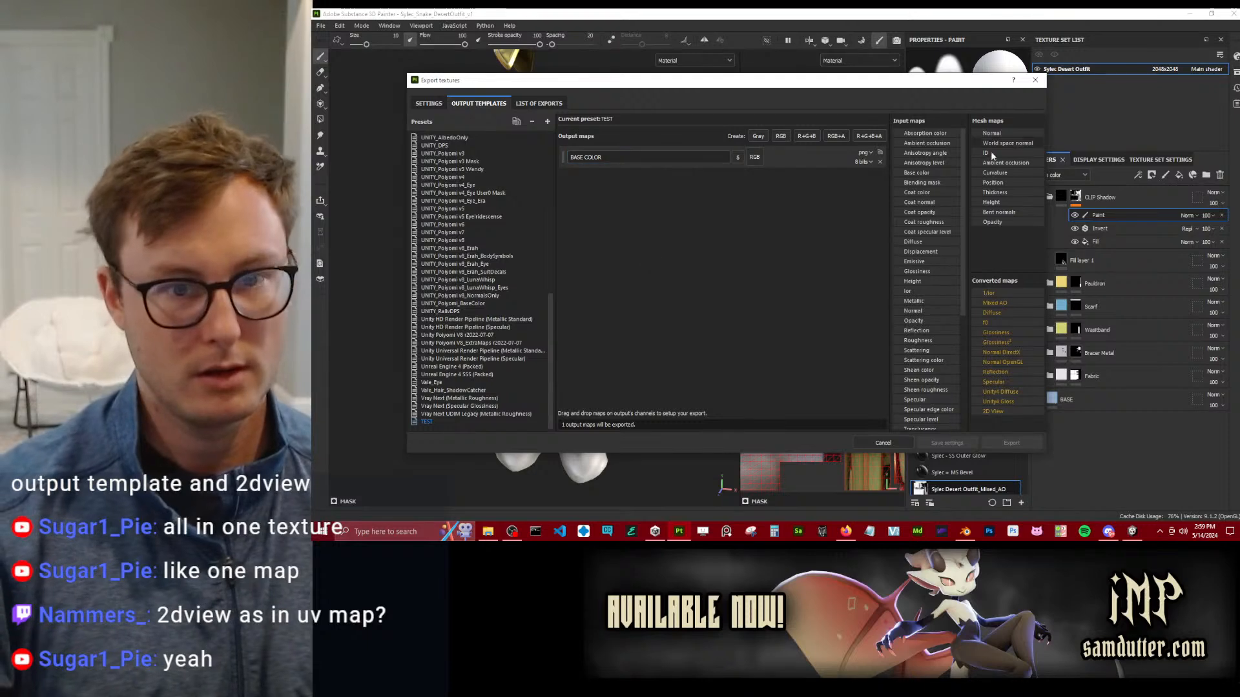
drag(918, 175, 759, 162)
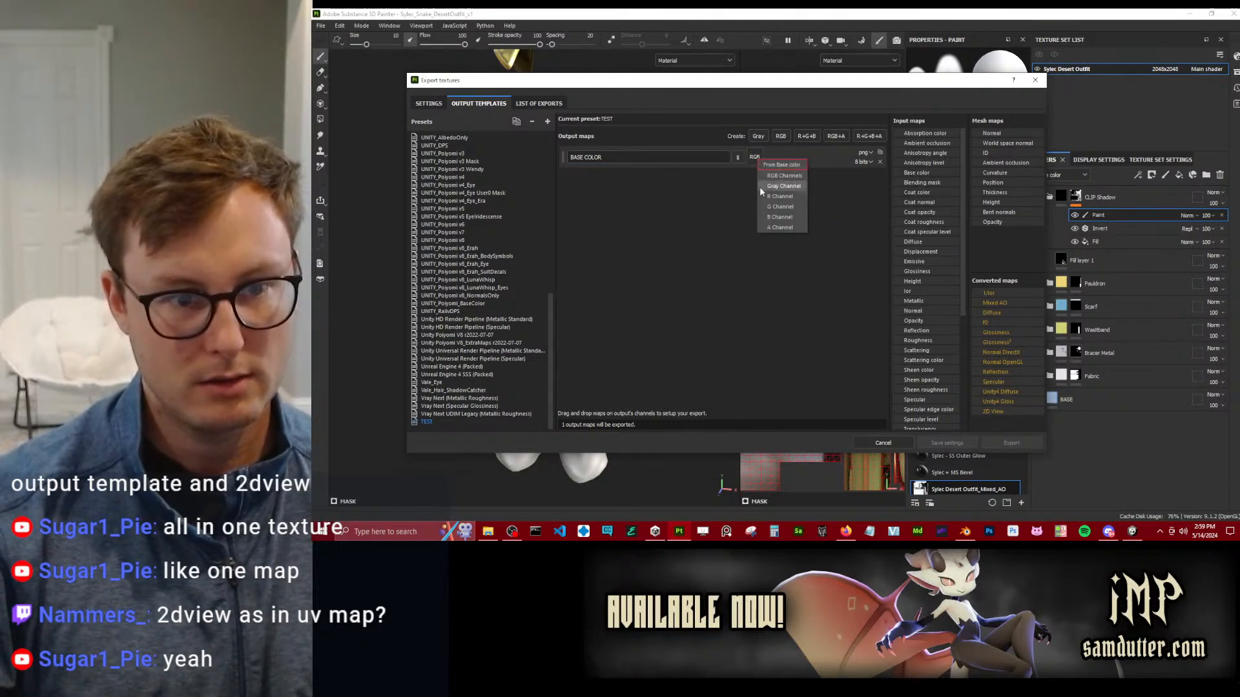
click(775, 175)
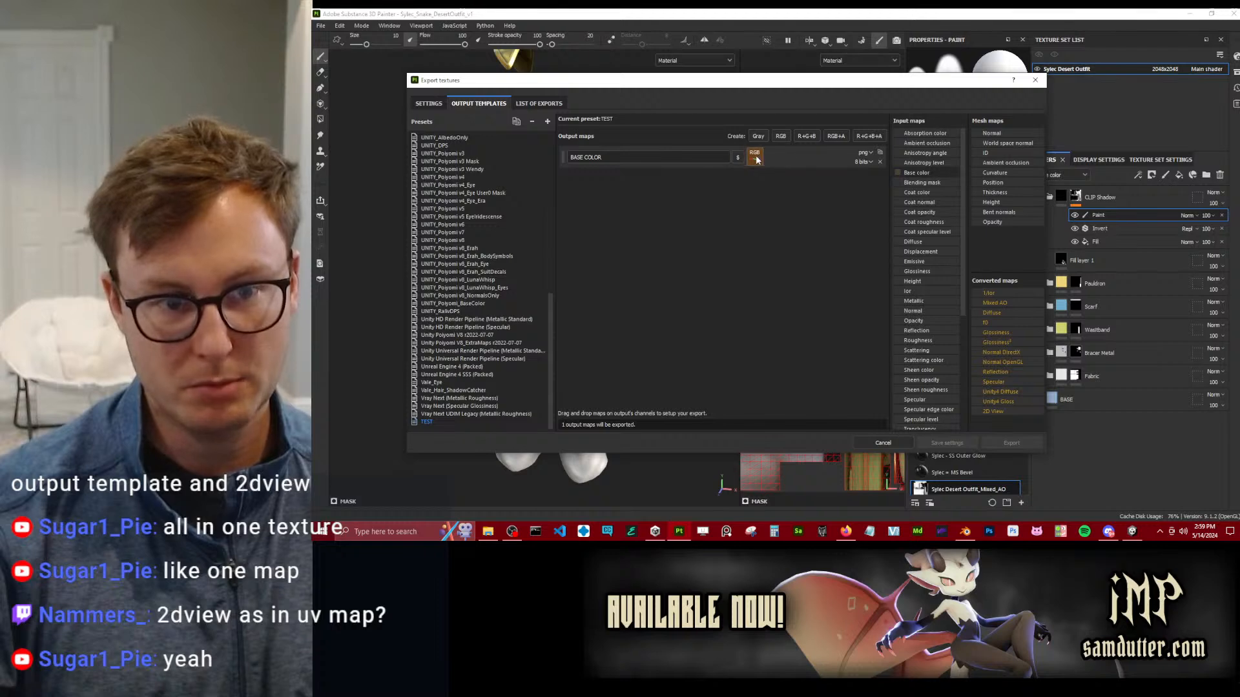
Add an R+G+B output map named PACKED CHANNELS with Metallic in R, Roughness in G and Opacity in B.
click(806, 136)
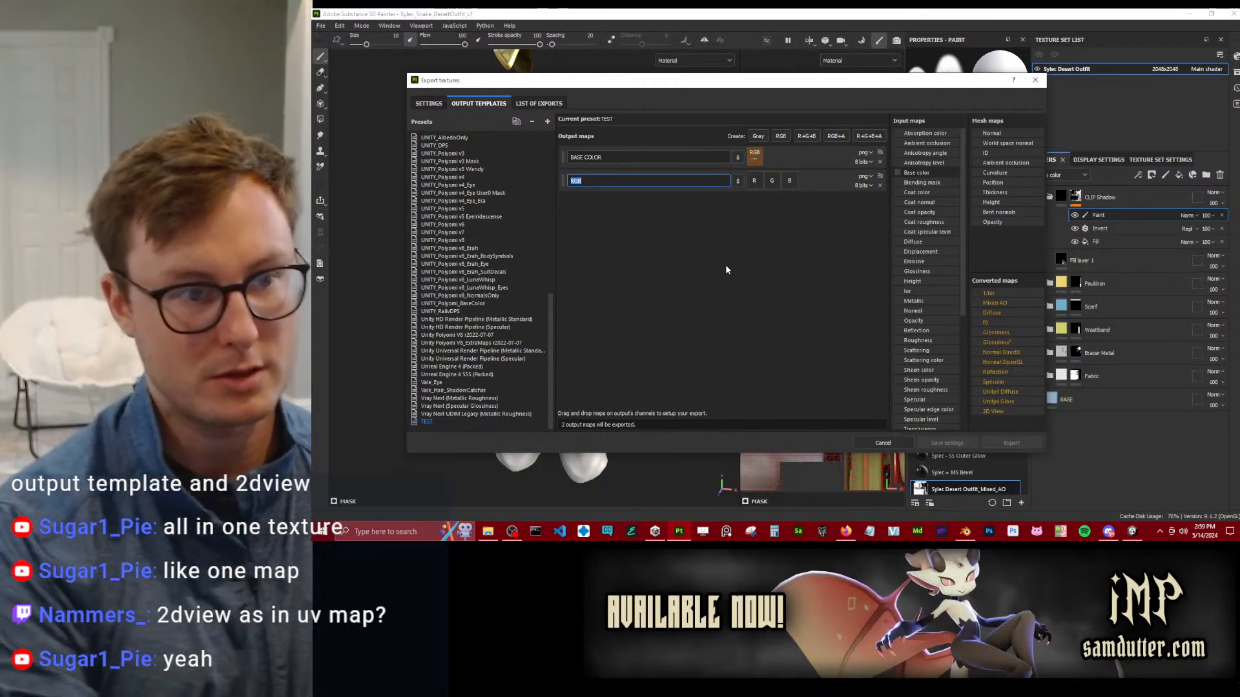
text(PACKED CHANNELS)
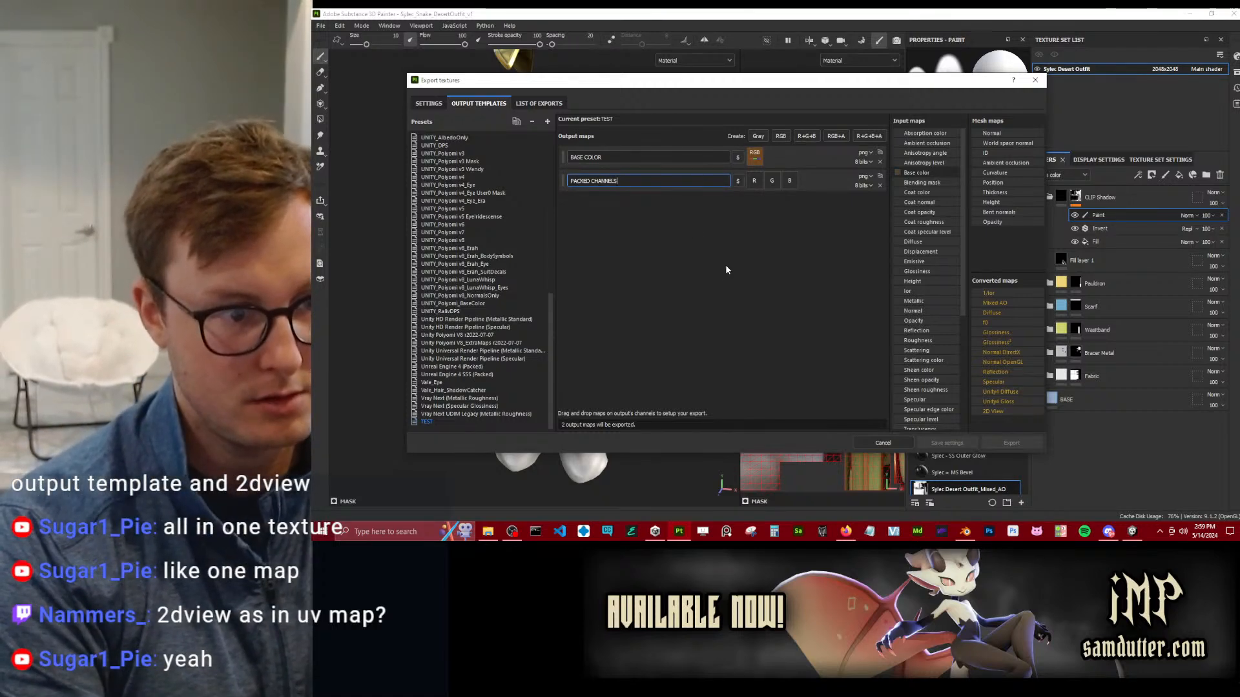
drag(921, 300, 760, 187)
click(774, 202)
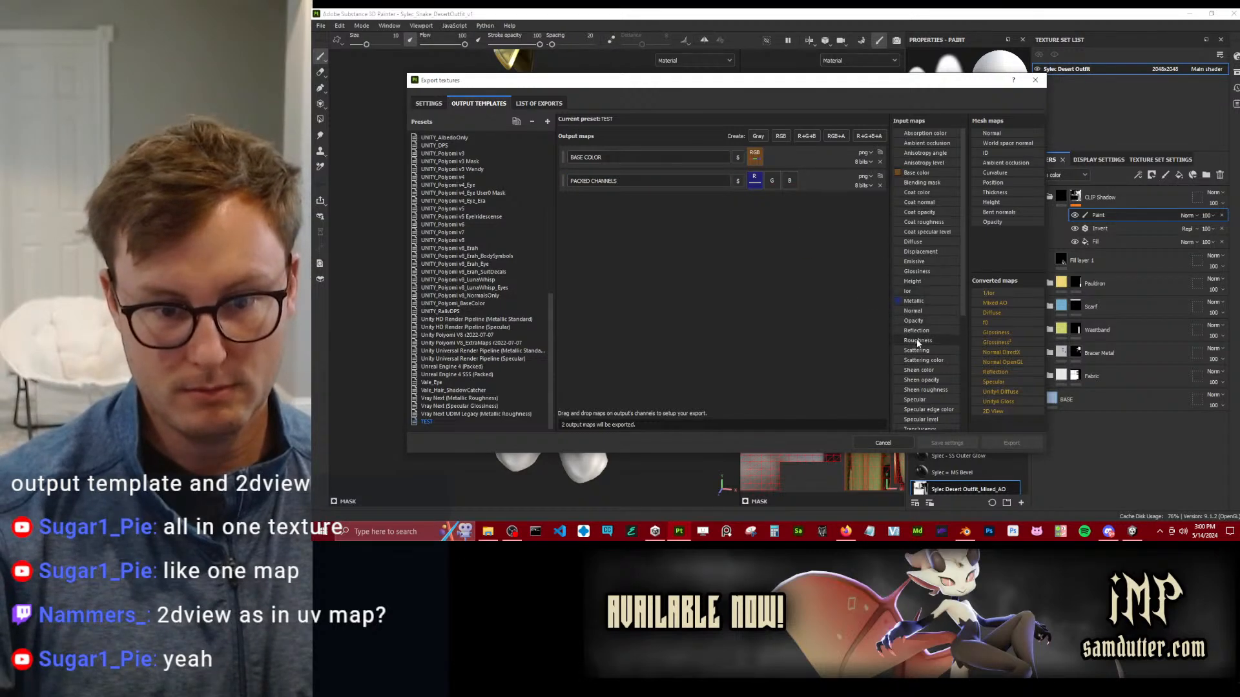
click(799, 203)
drag(914, 321, 788, 182)
click(800, 200)
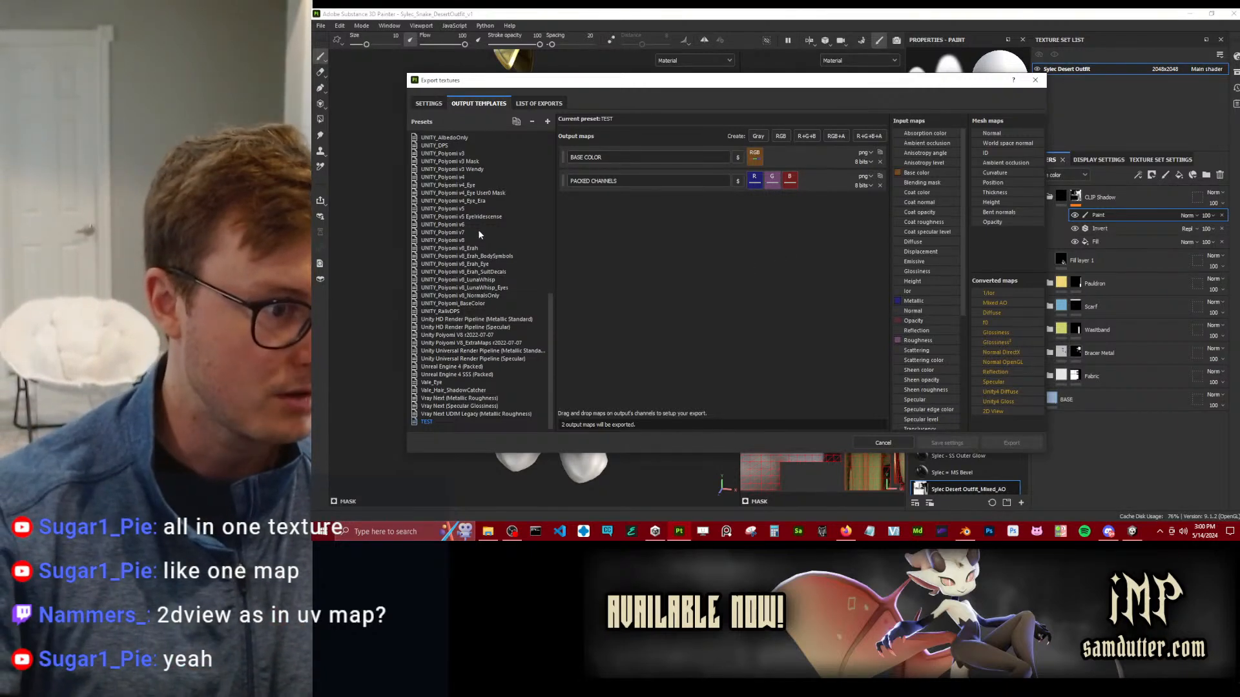
Examine the output maps of the UNITY_Poiyomi v8 preset, return to the general export settings and close the export window.
click(460, 241)
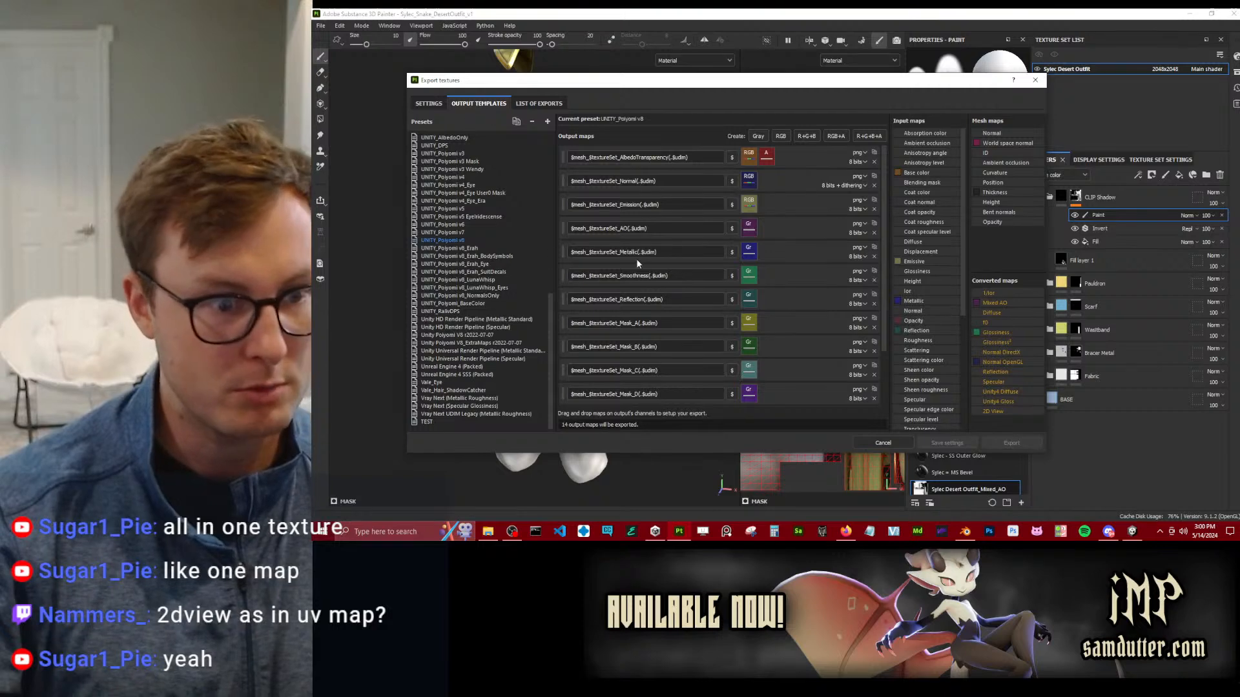
scroll(700, 288, down, 1)
scroll(699, 288, up, 1)
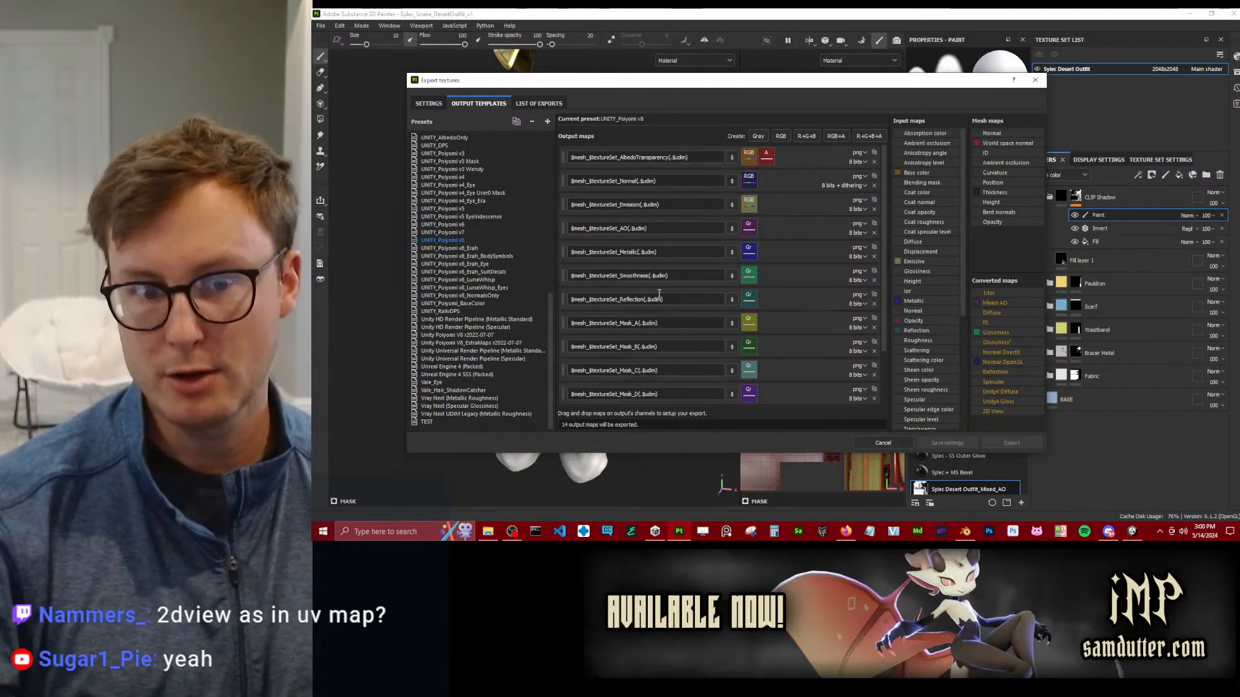
click(436, 102)
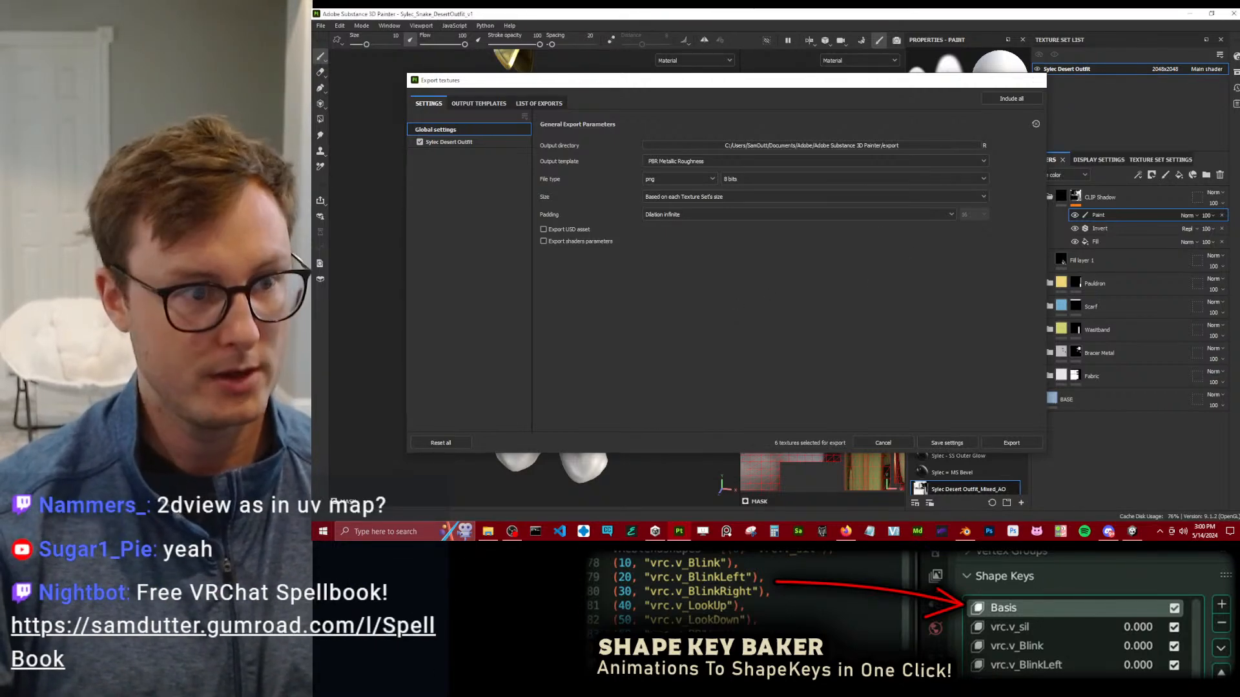
key(Escape)
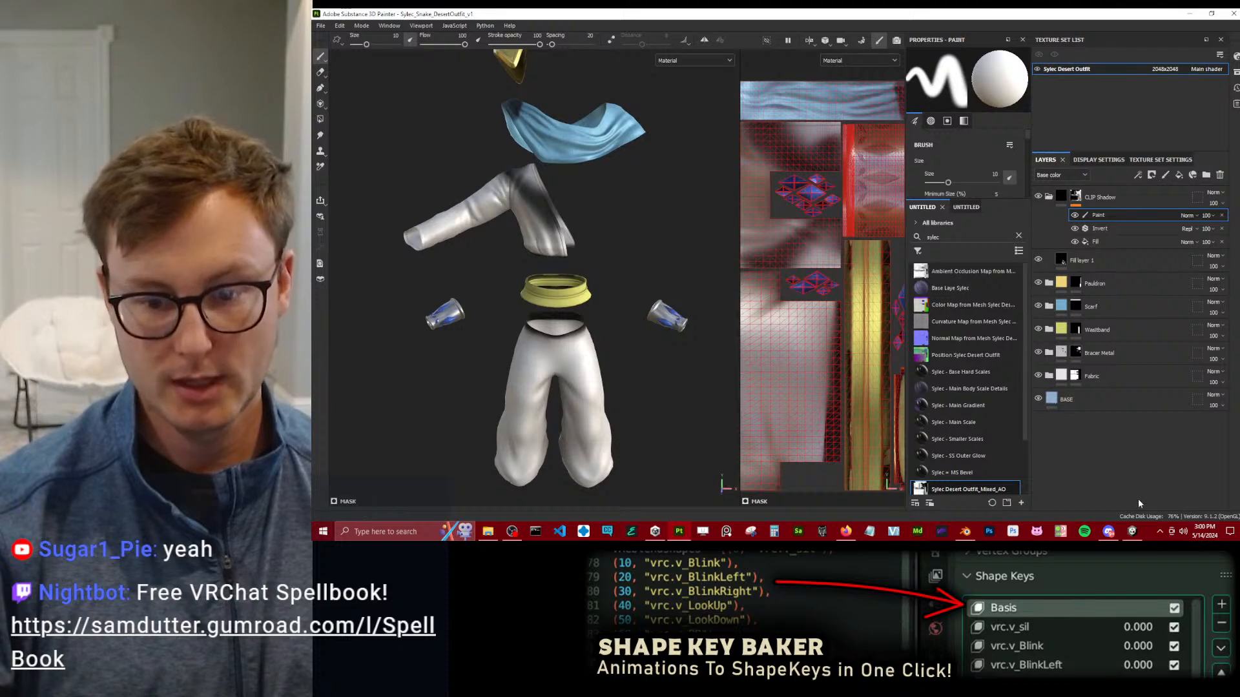
Begin choosing the texture export's output directory, then switch to Unity and get the Materials Textures folder's path from File Explorer.
key(ctrl+shift+e)
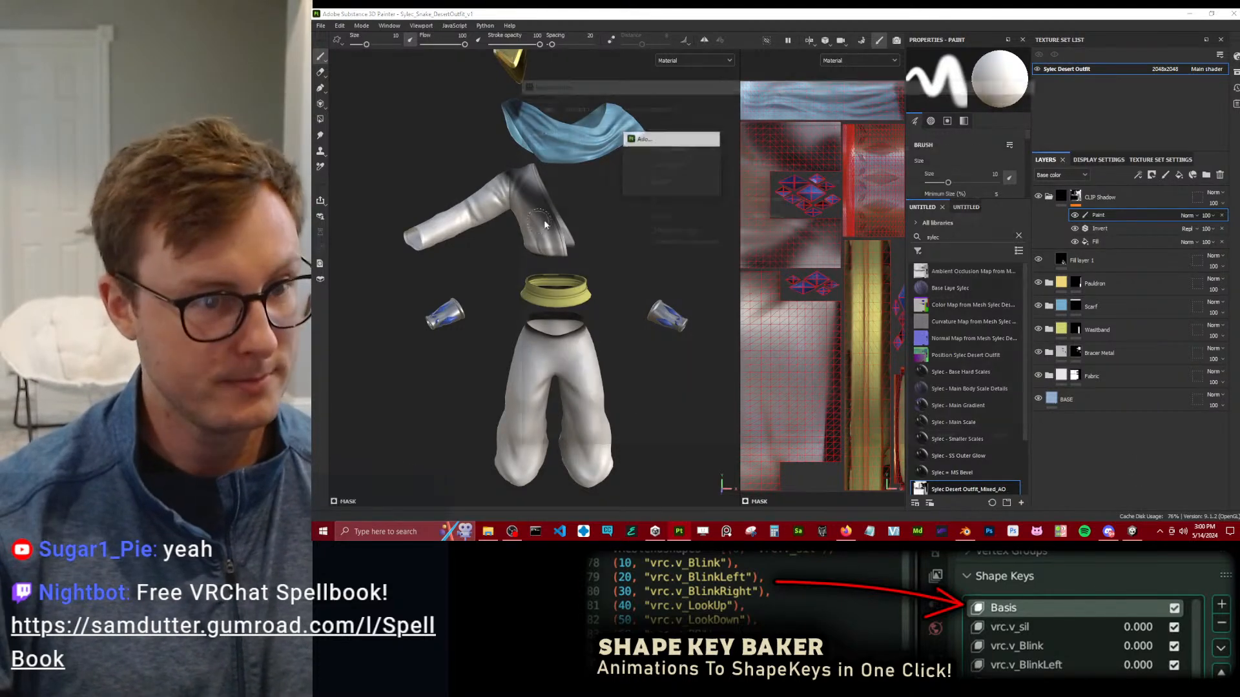
click(905, 146)
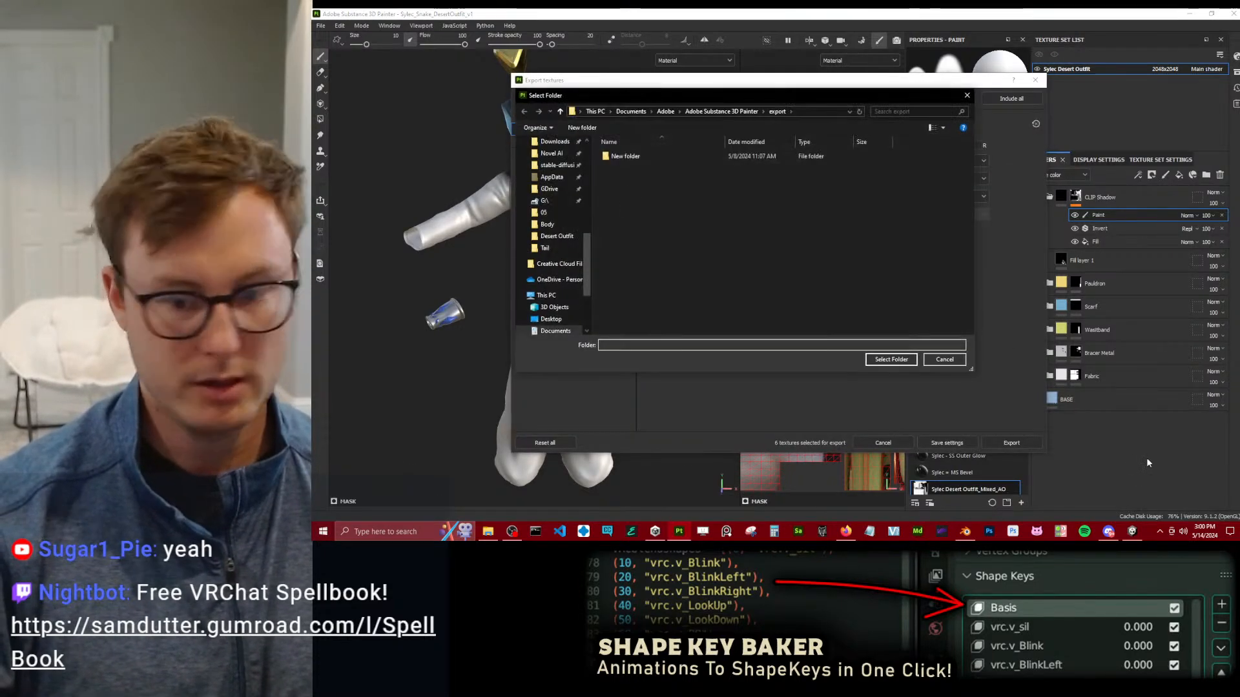
key(alt+Tab)
right_click(967, 229)
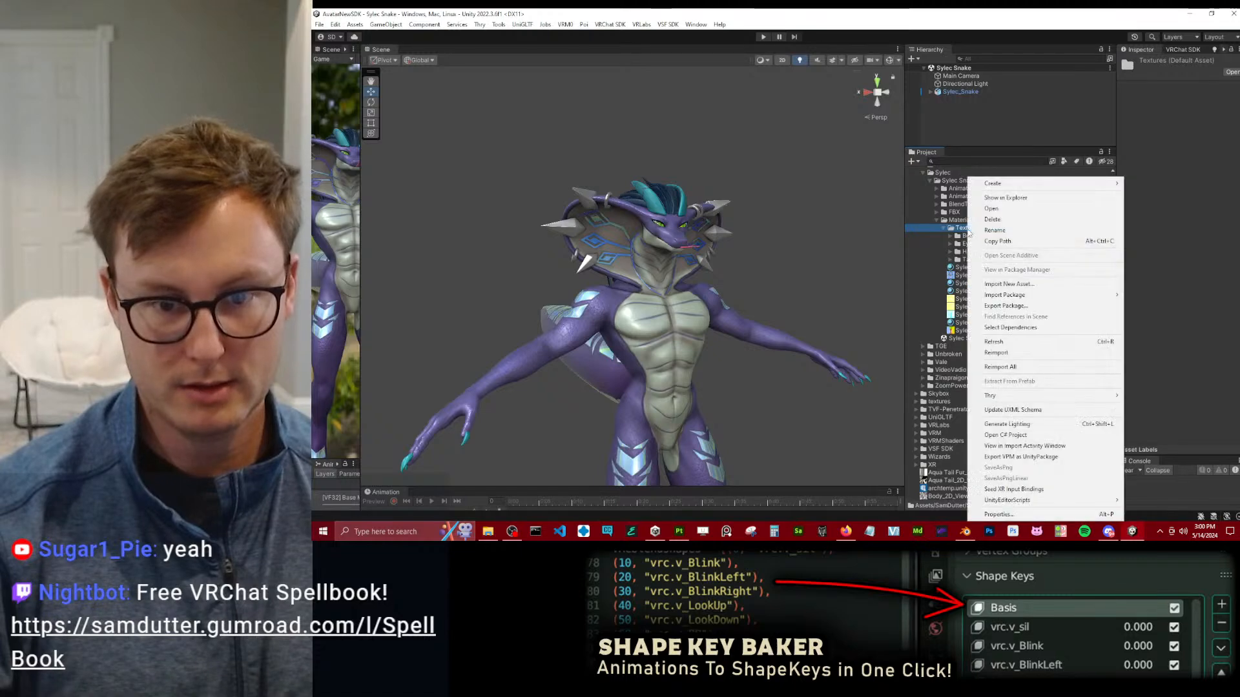
click(994, 194)
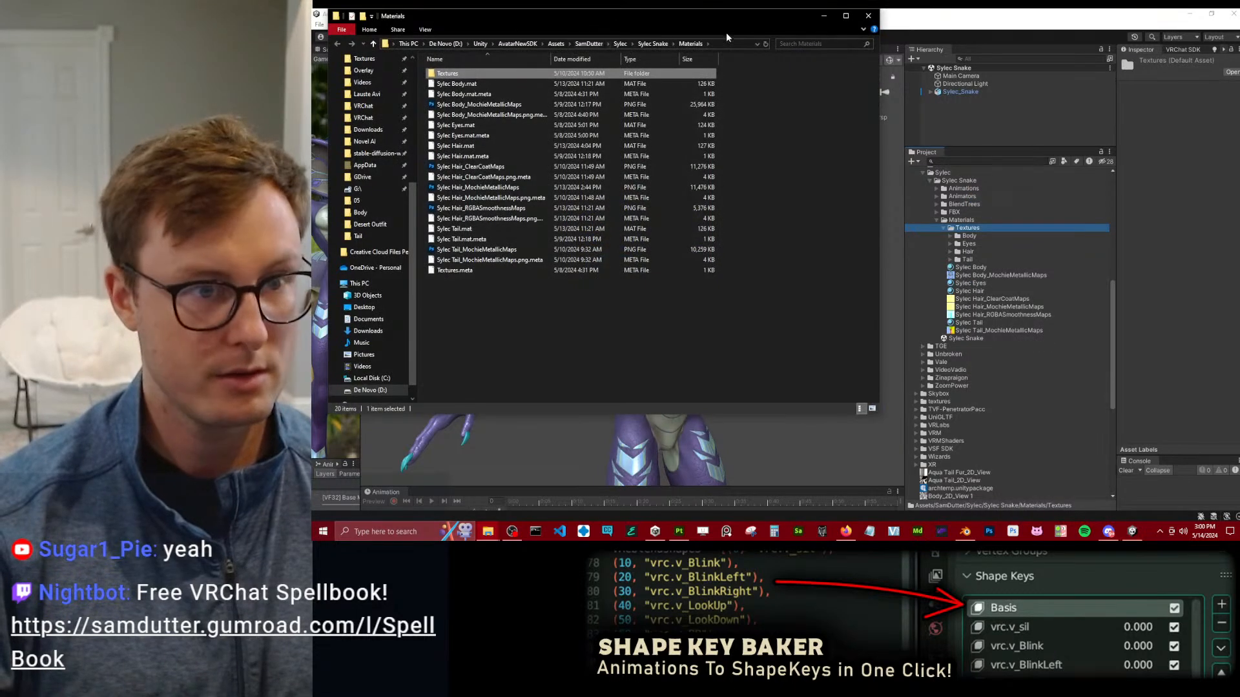
double_click(523, 75)
click(717, 44)
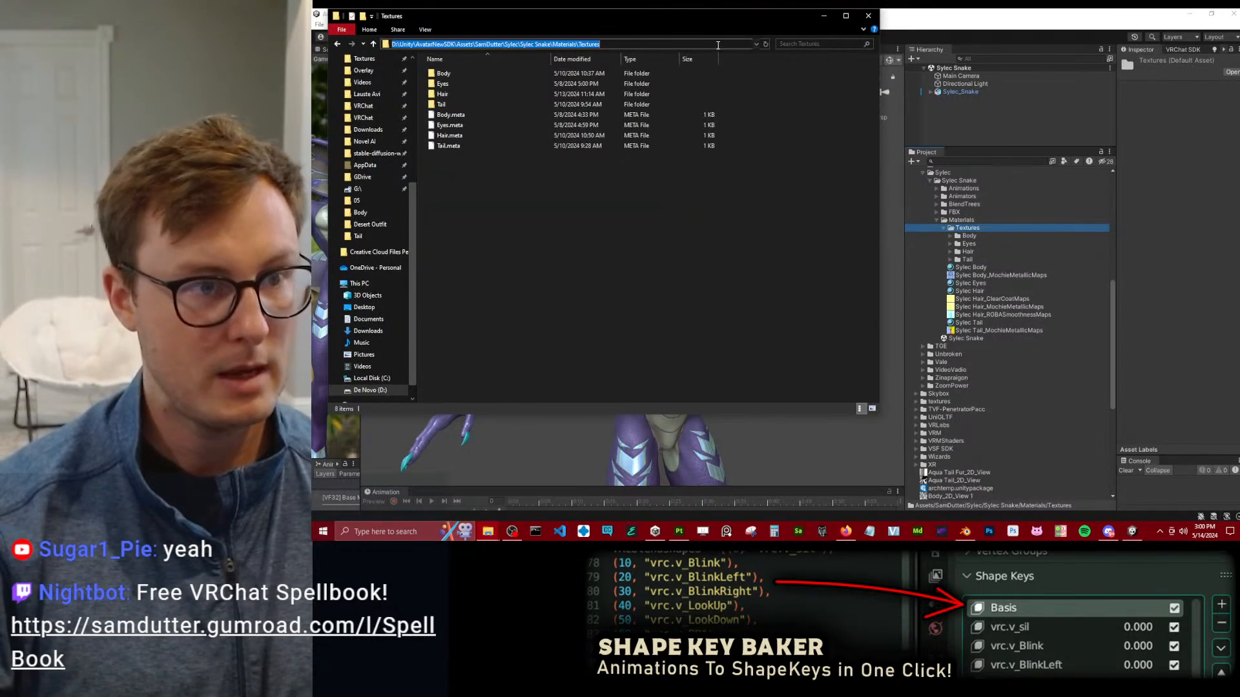
Back in Substance 3D Painter, create a Desert Outfit folder inside the copied Textures path and set it as the output directory.
key(alt+Tab)
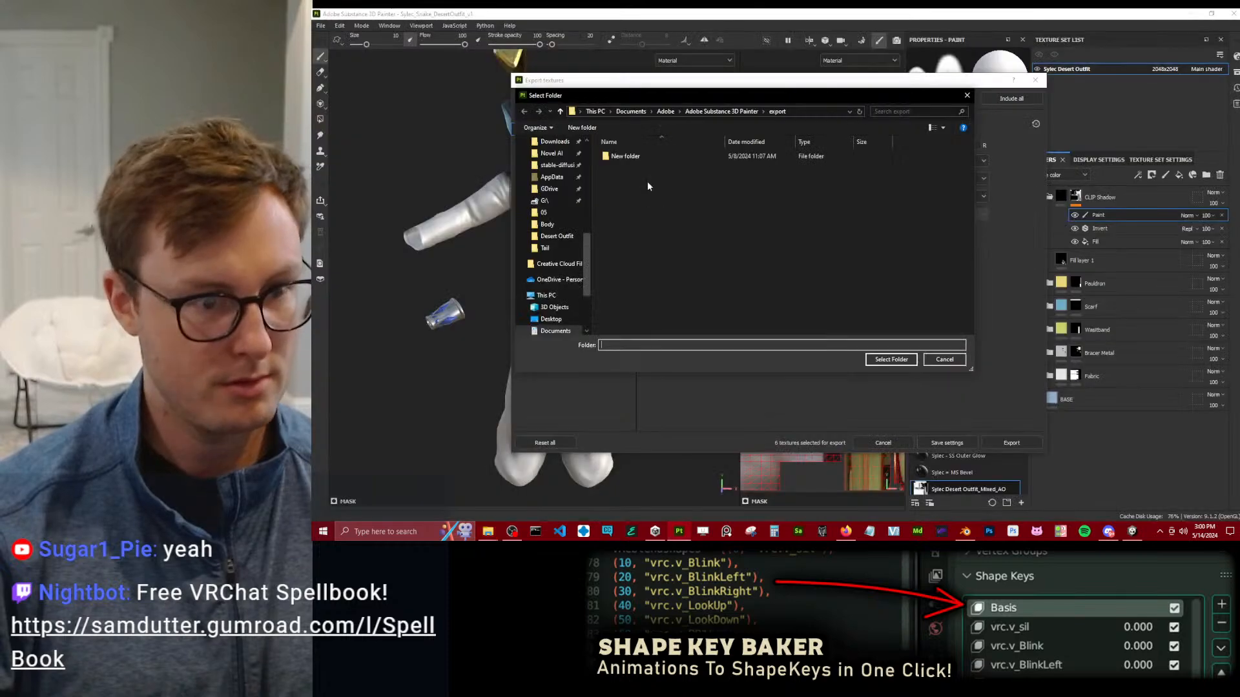
click(813, 115)
key(ctrl+v)
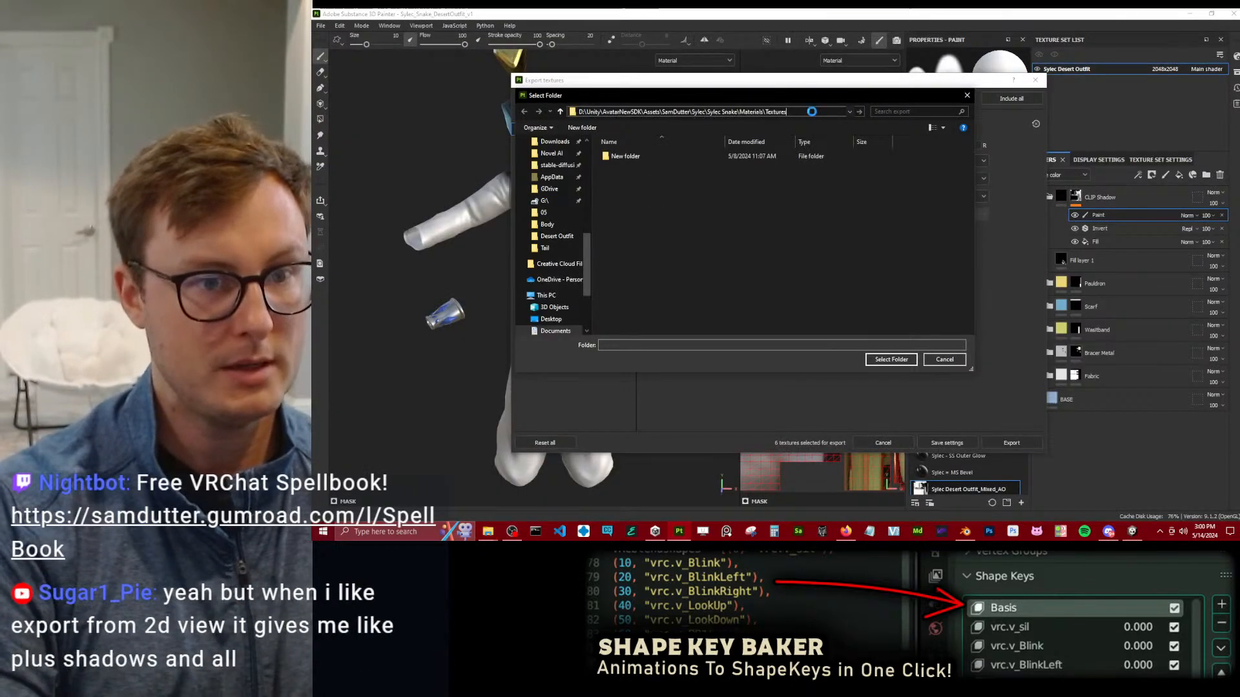
key(Return)
click(582, 127)
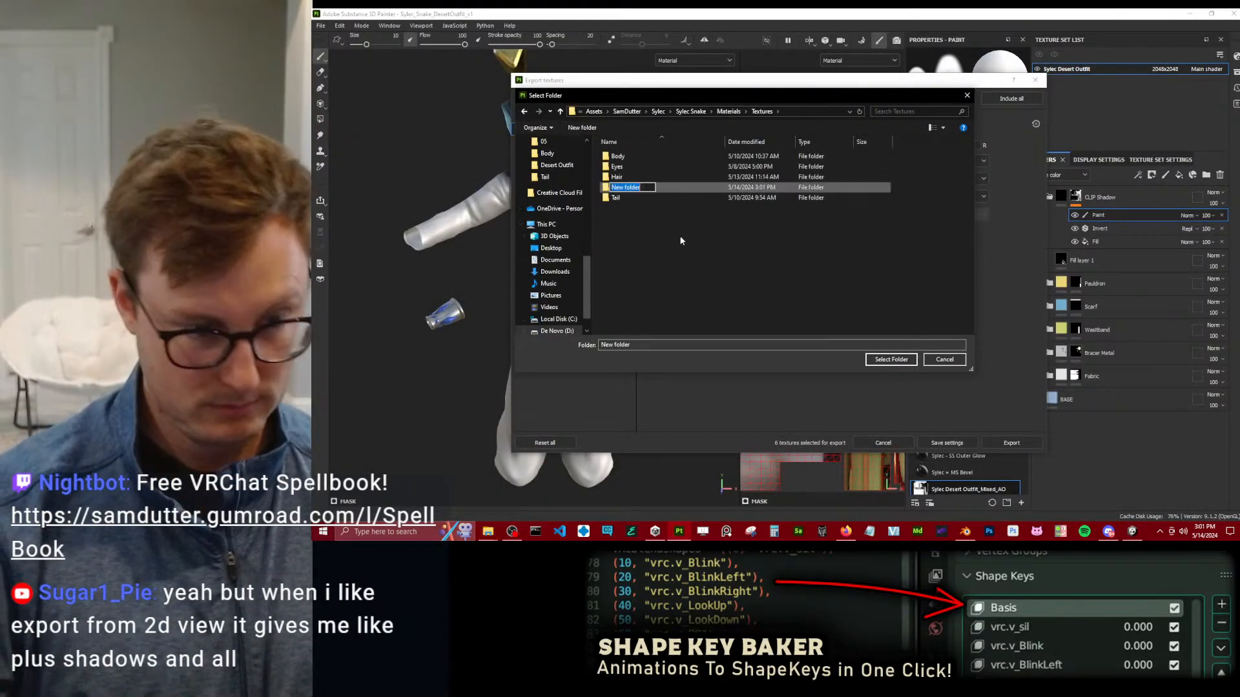
text(Desert Outfit)
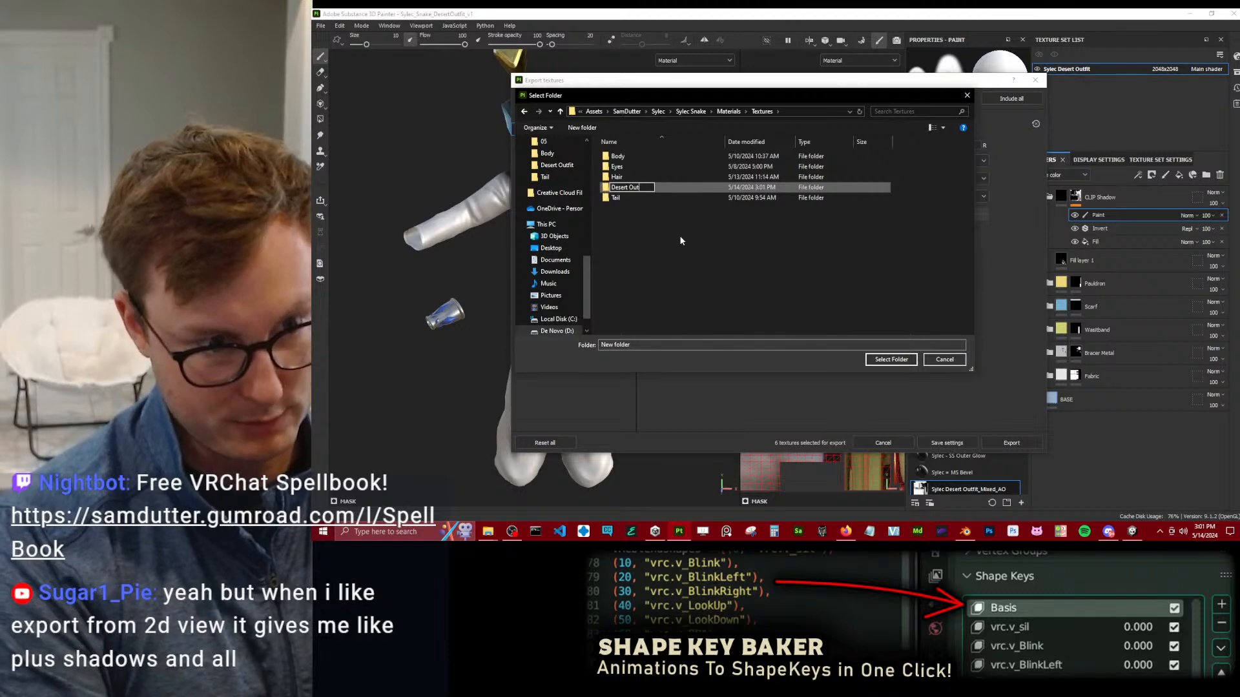
key(Return)
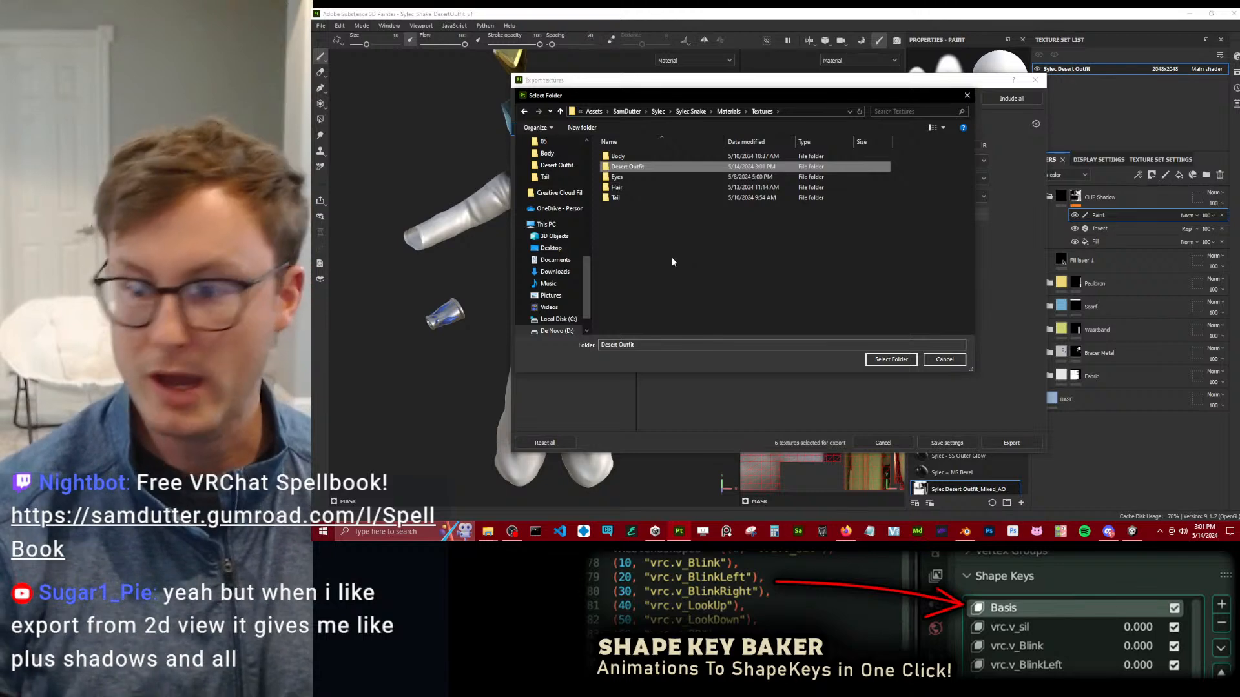
double_click(637, 168)
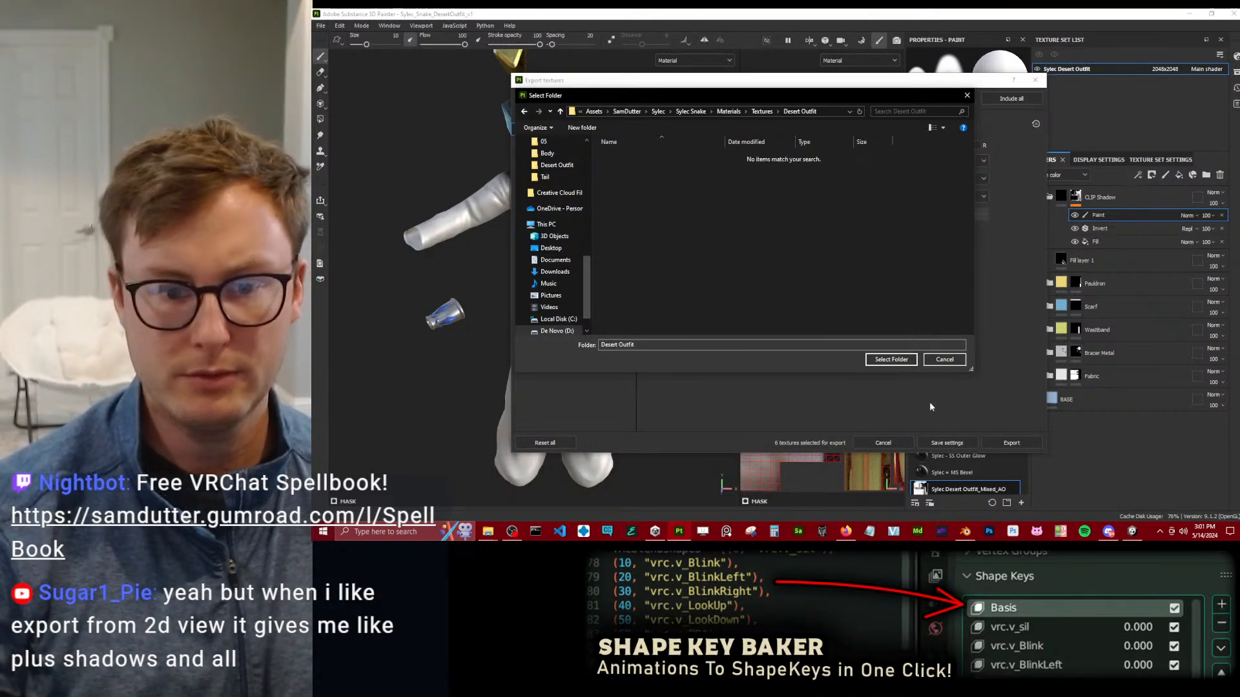
click(880, 361)
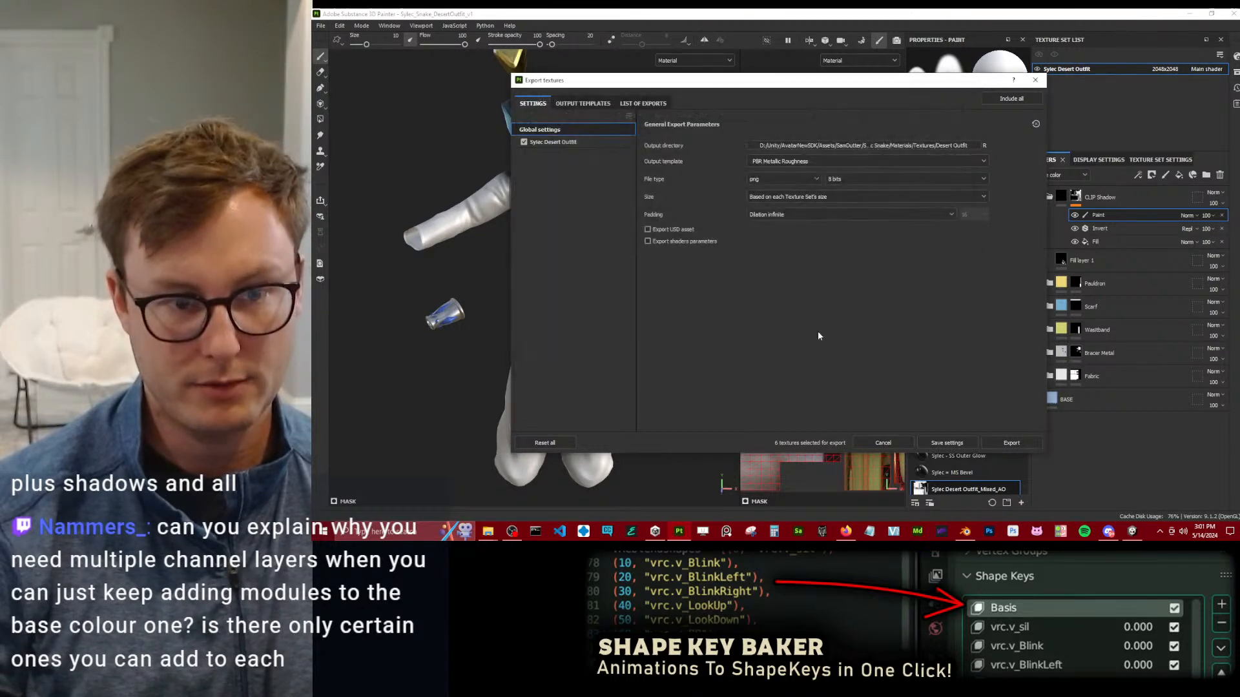
Export the textures with the UNITY_Poiyomi v8 output template at a size of 4096.
drag(830, 87, 728, 154)
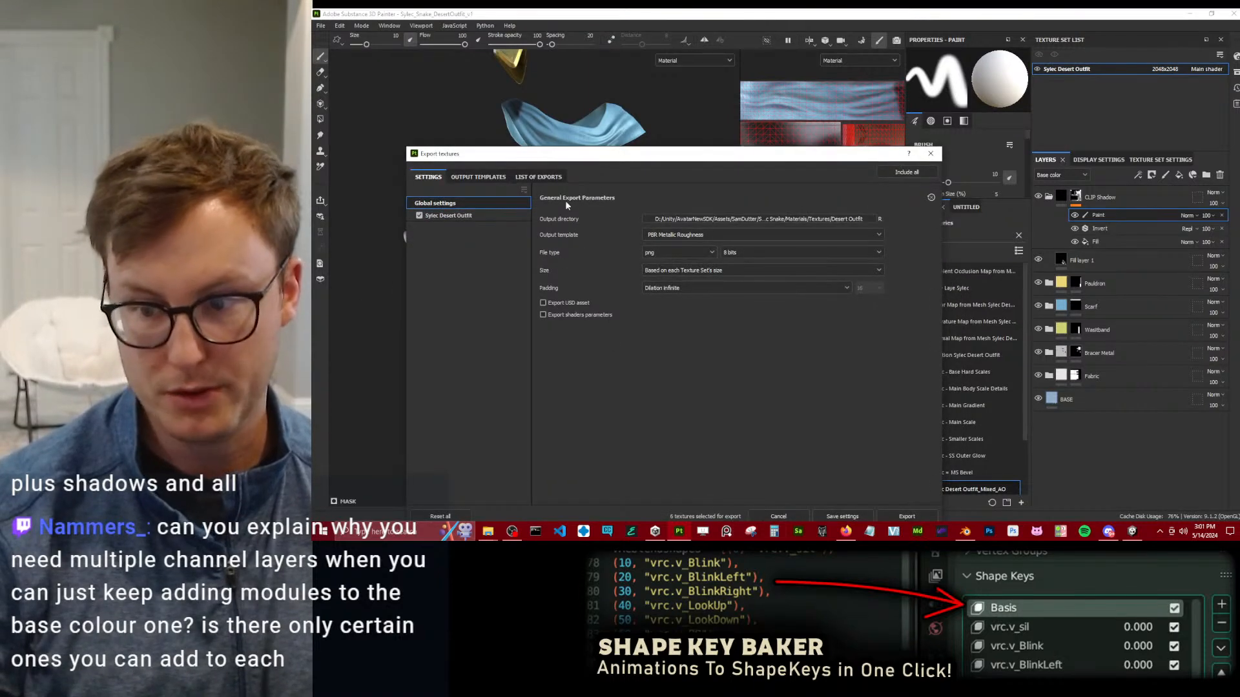
drag(603, 159, 595, 83)
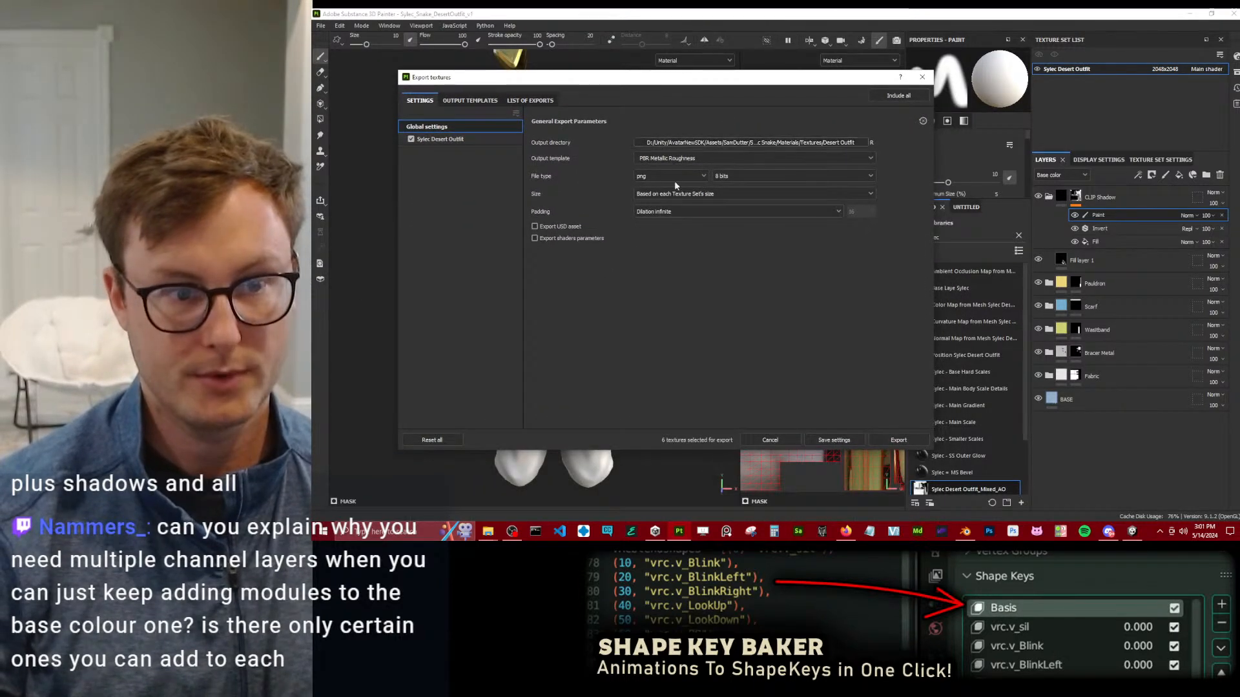
click(679, 162)
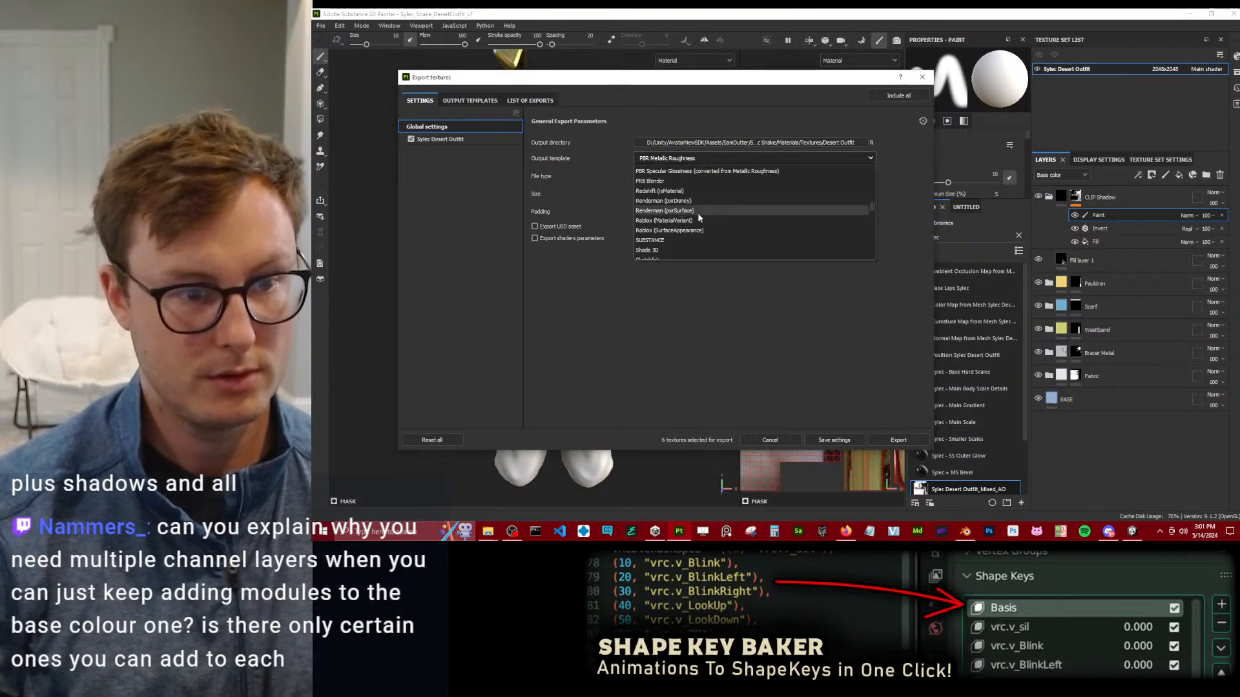
scroll(702, 236, down, 5)
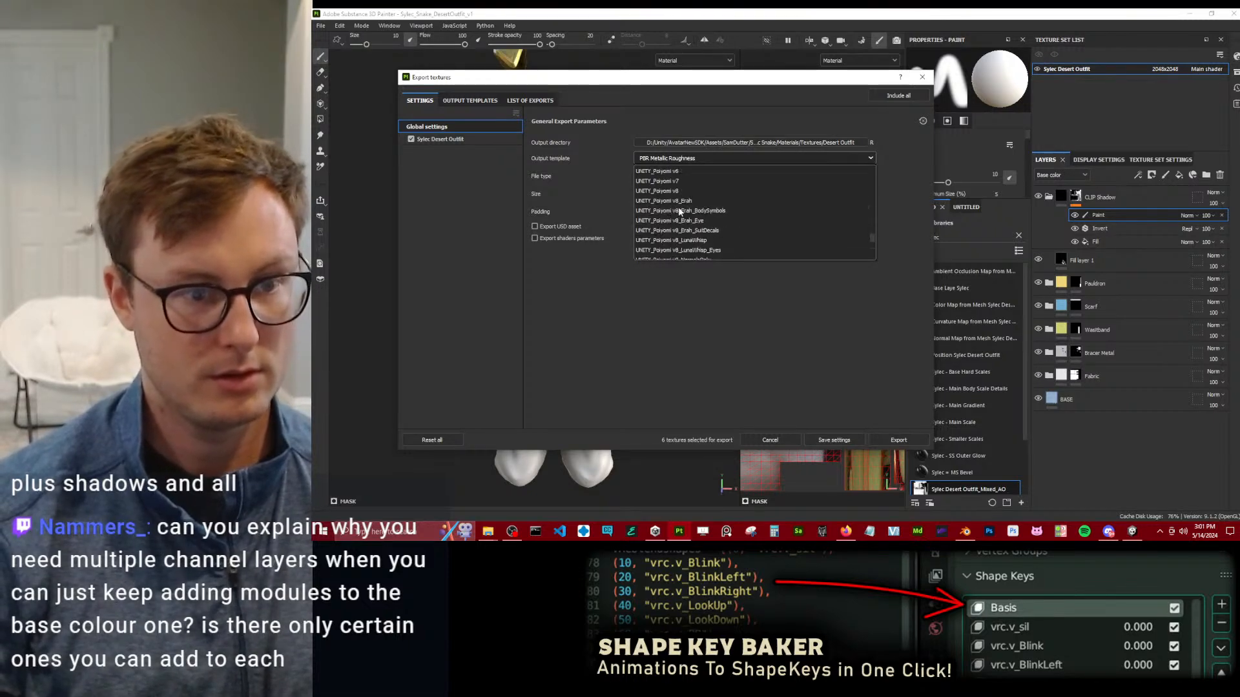
click(691, 192)
click(681, 195)
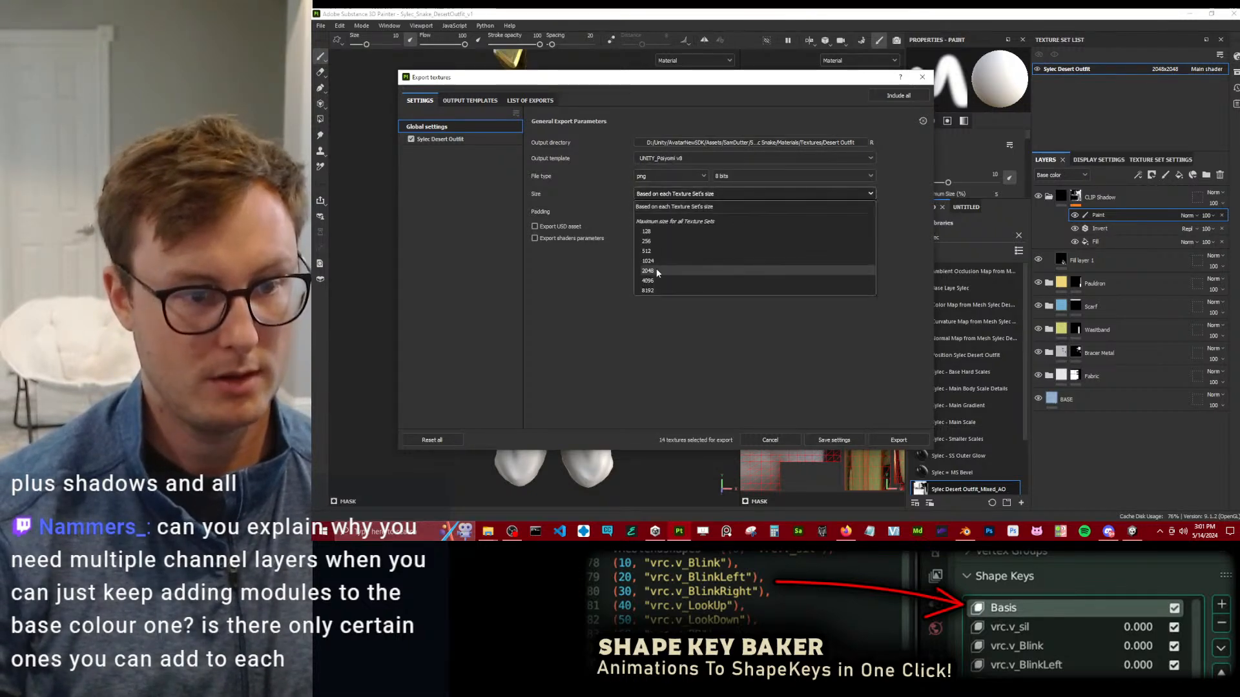
click(655, 281)
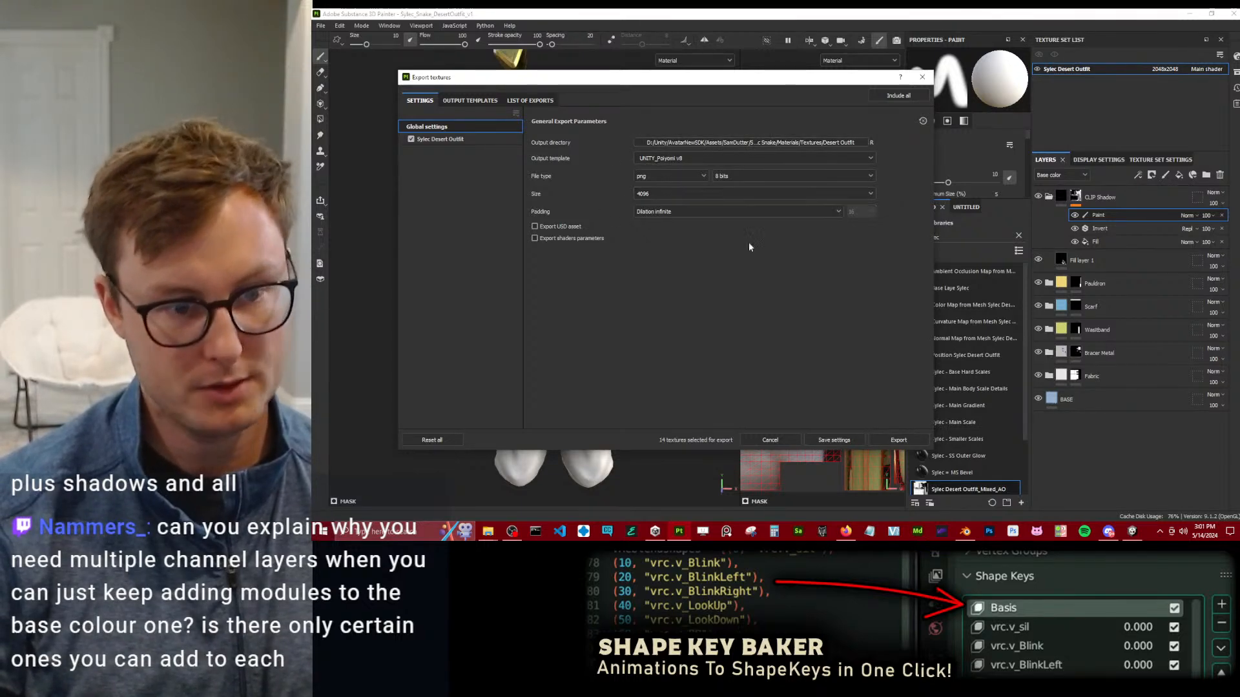
click(899, 440)
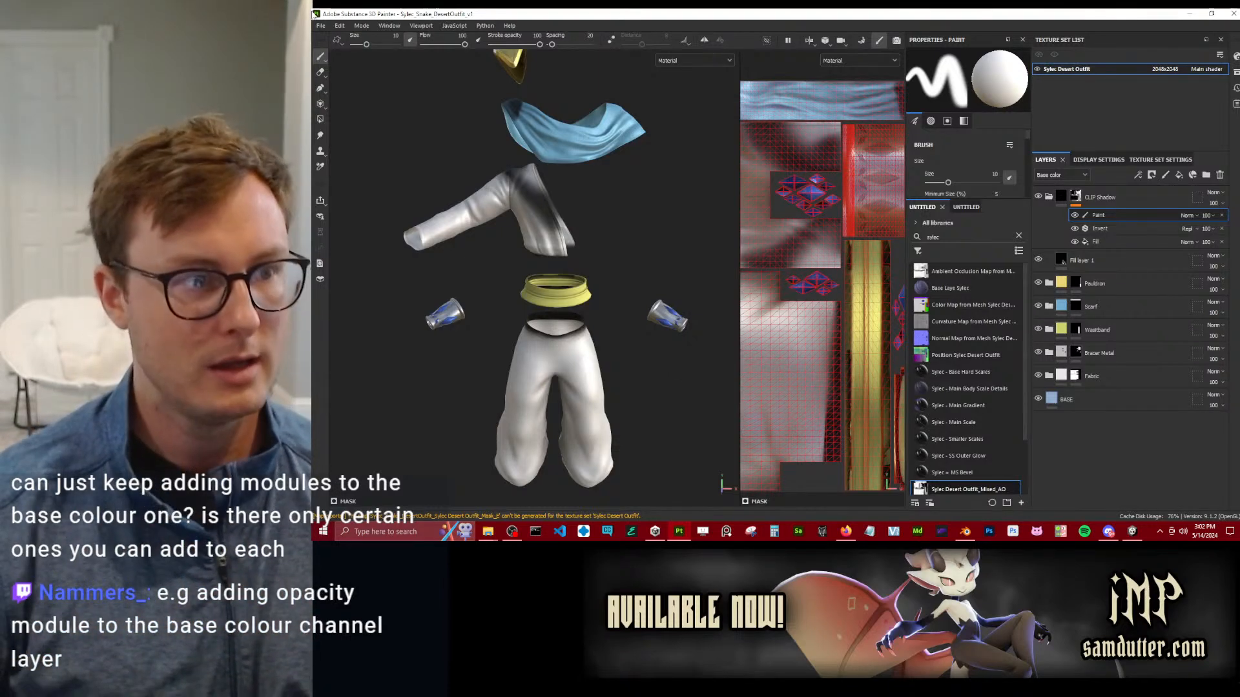
click(361, 26)
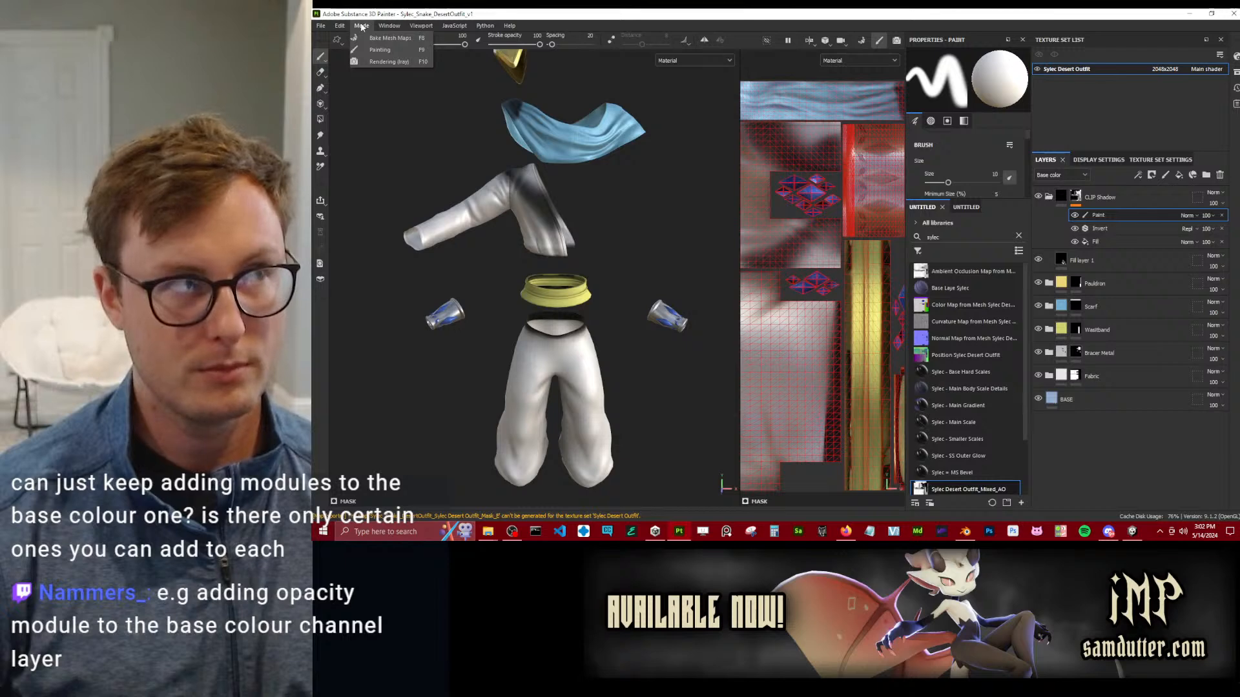
mouse_move(341, 27)
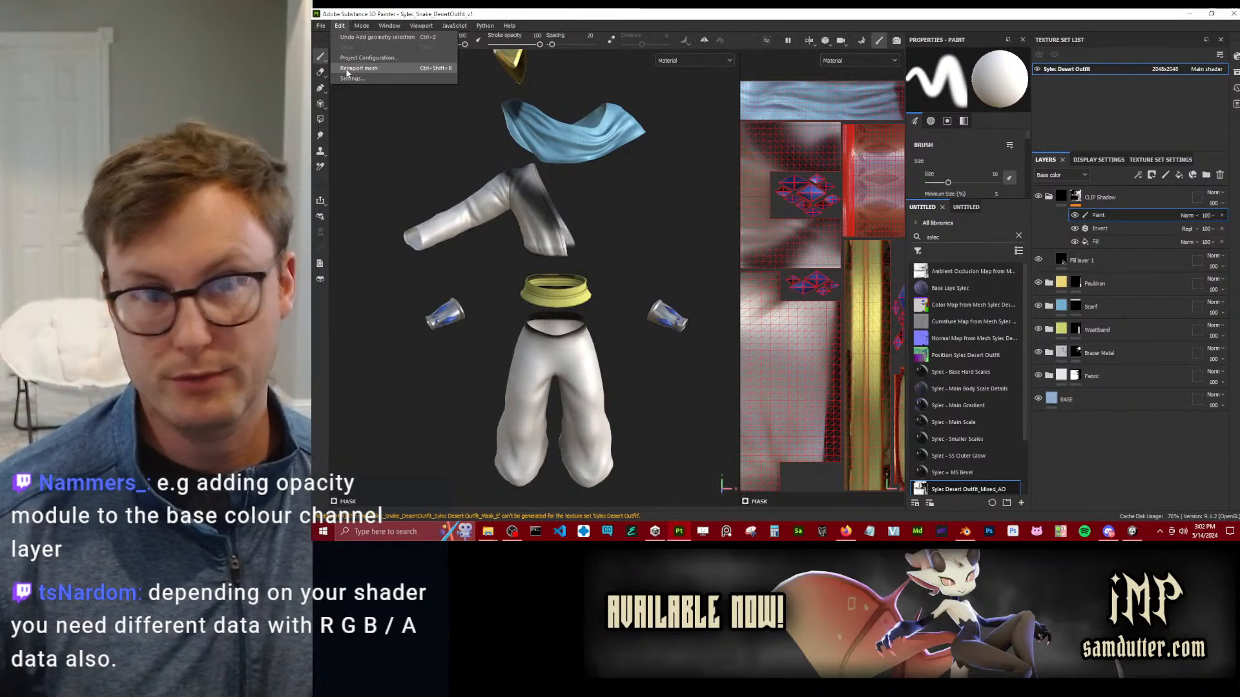
click(489, 26)
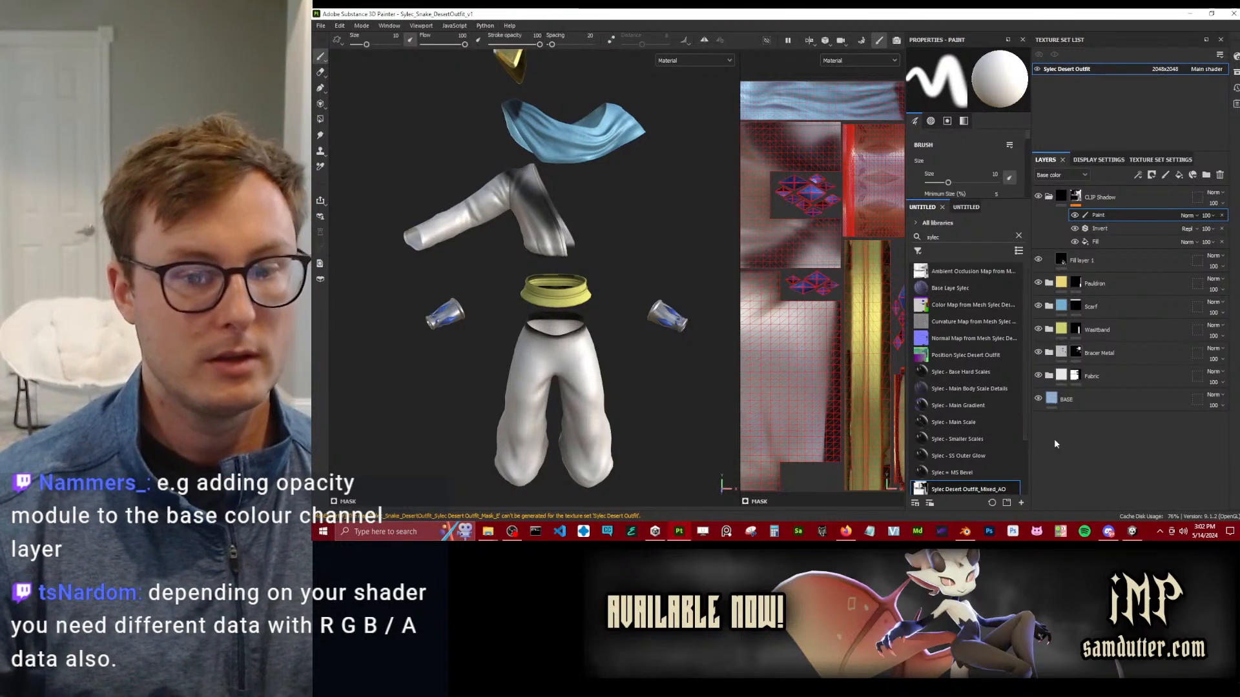
Switch to Blender and show the scarf's Sylec Desert Outfit material in an enlarged node editor of the Shading workspace.
click(965, 531)
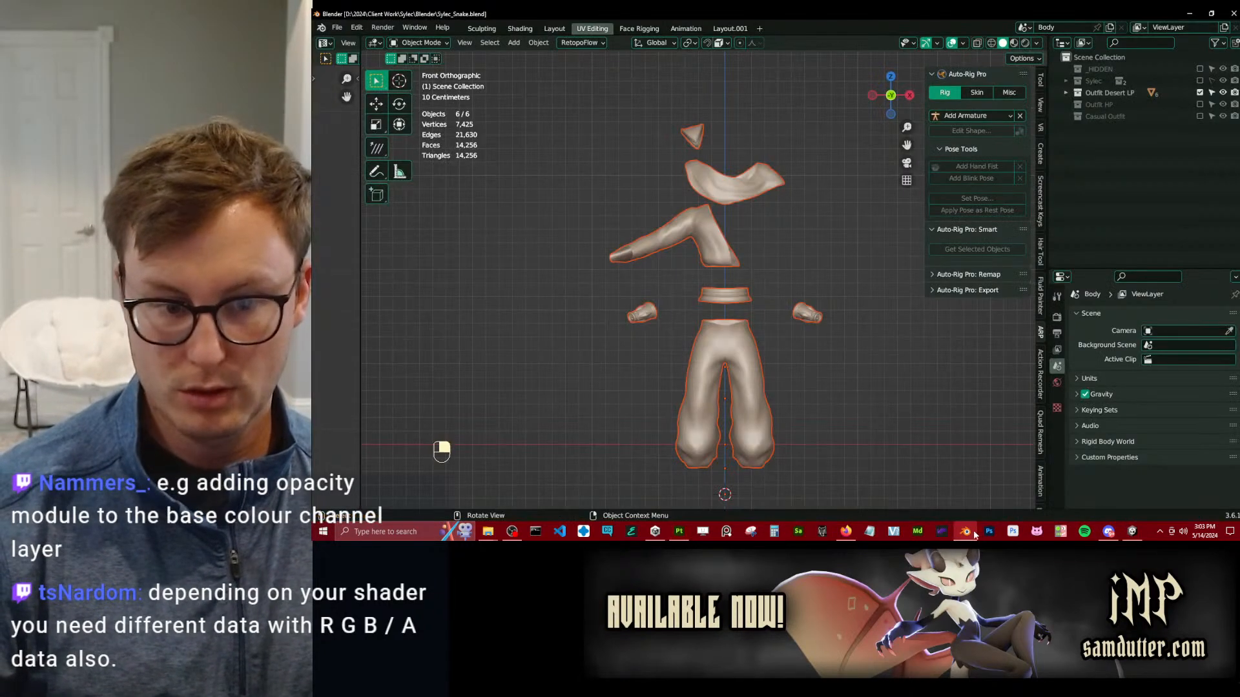
middle_drag(607, 162, 392, 235)
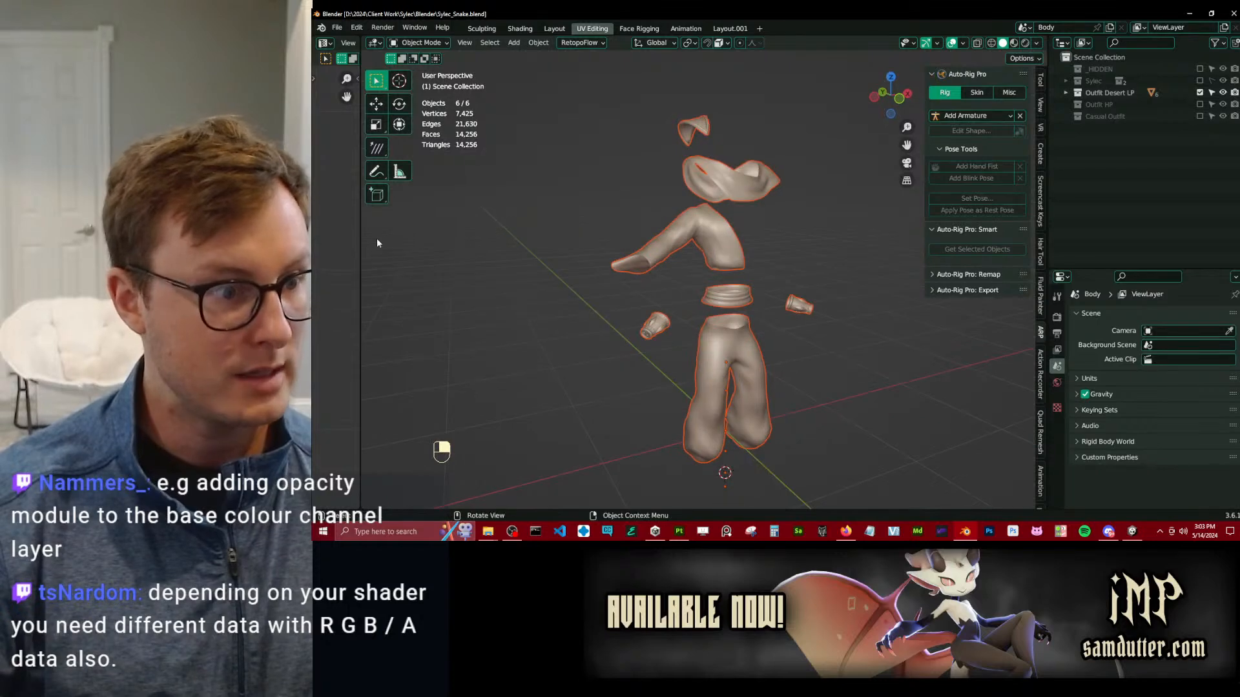
click(515, 30)
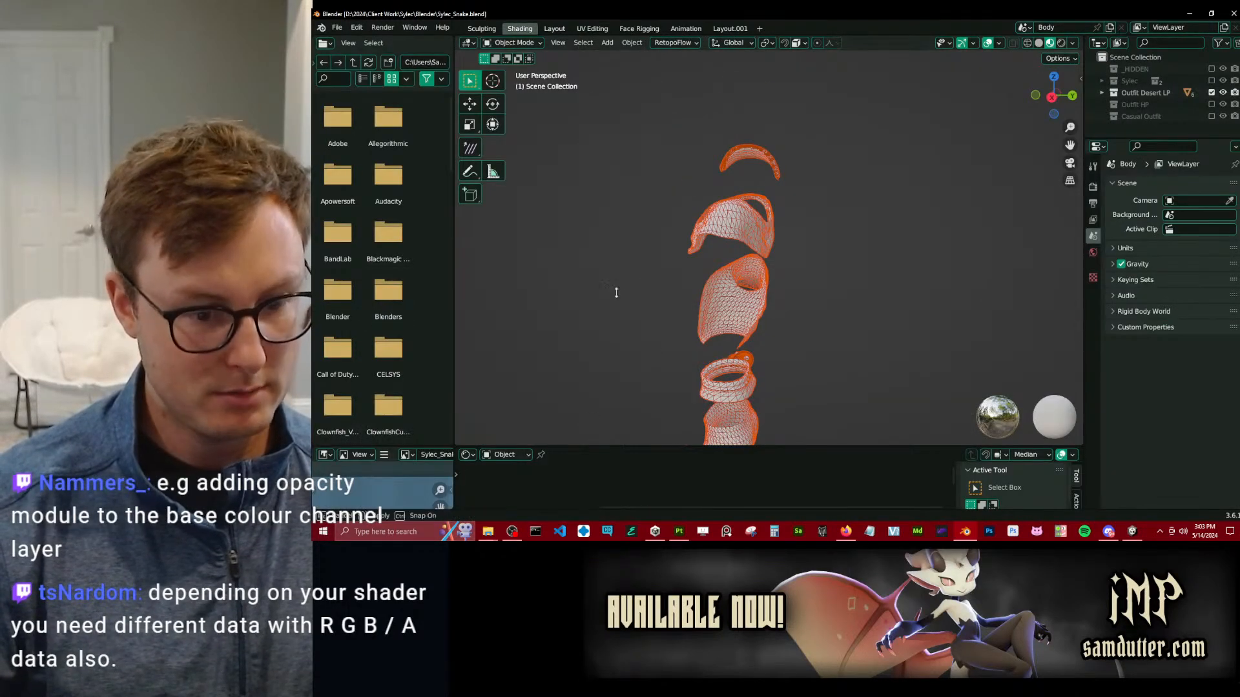
drag(598, 447, 645, 84)
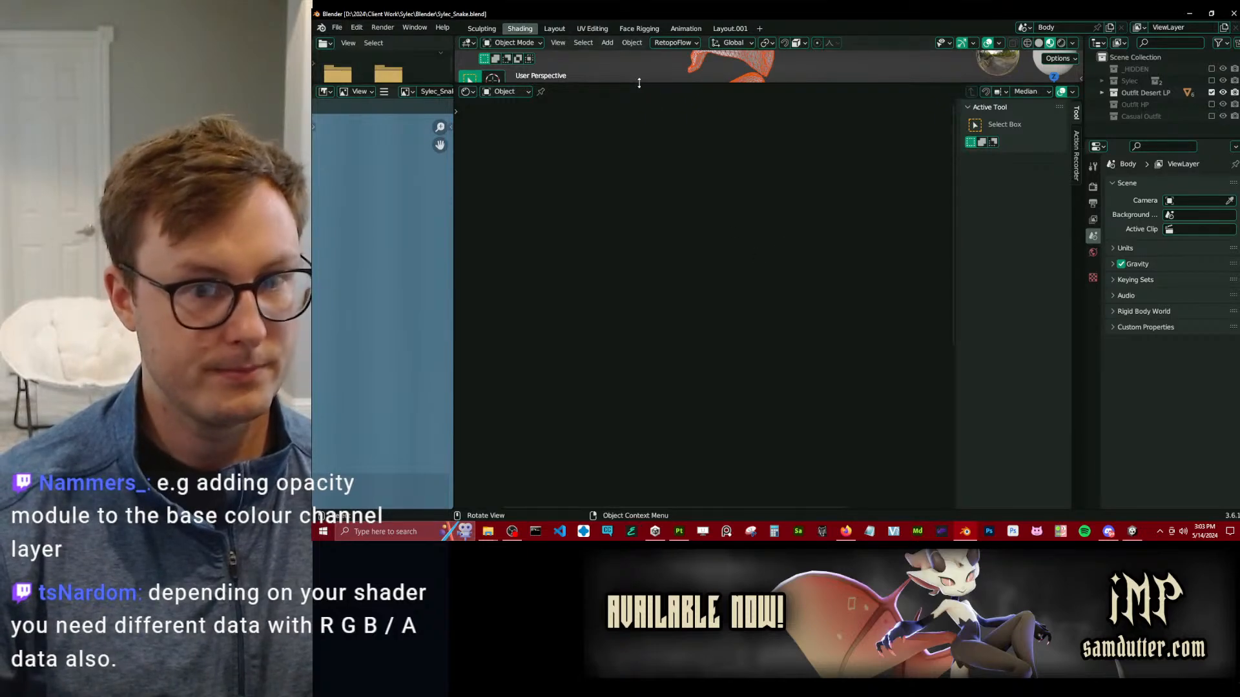
drag(643, 83, 665, 233)
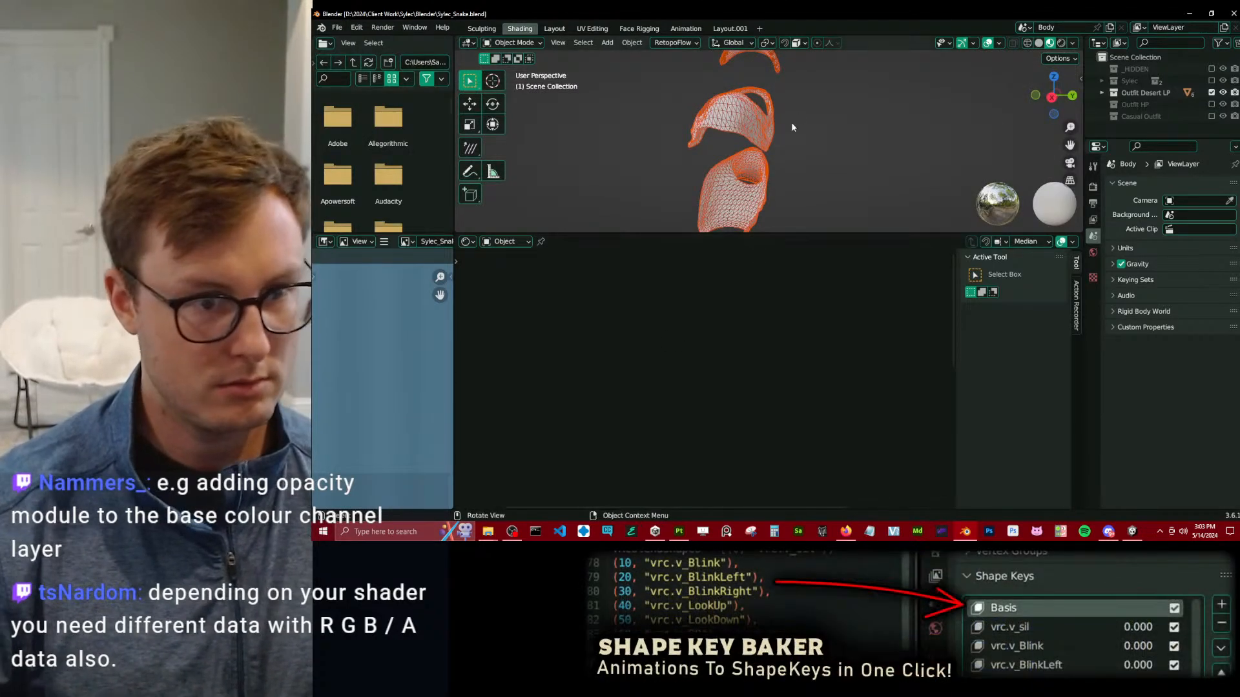
click(772, 108)
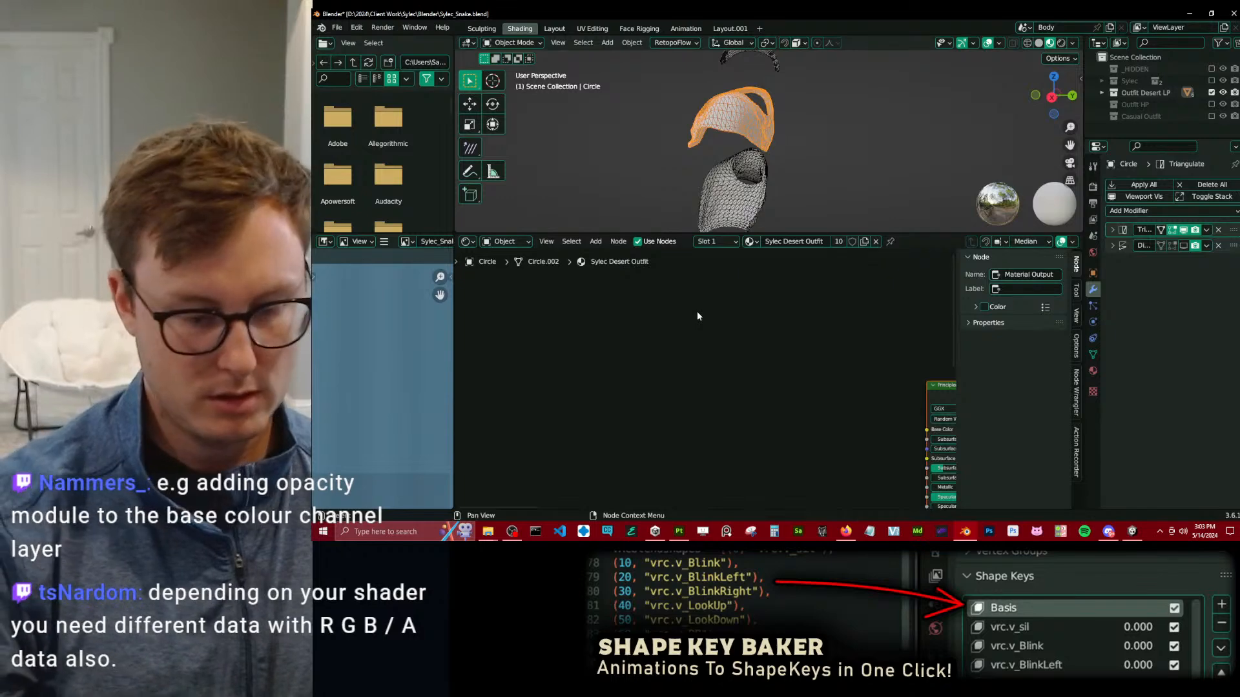
key(Home)
scroll(577, 339, up, 4)
middle_drag(464, 366, 615, 377)
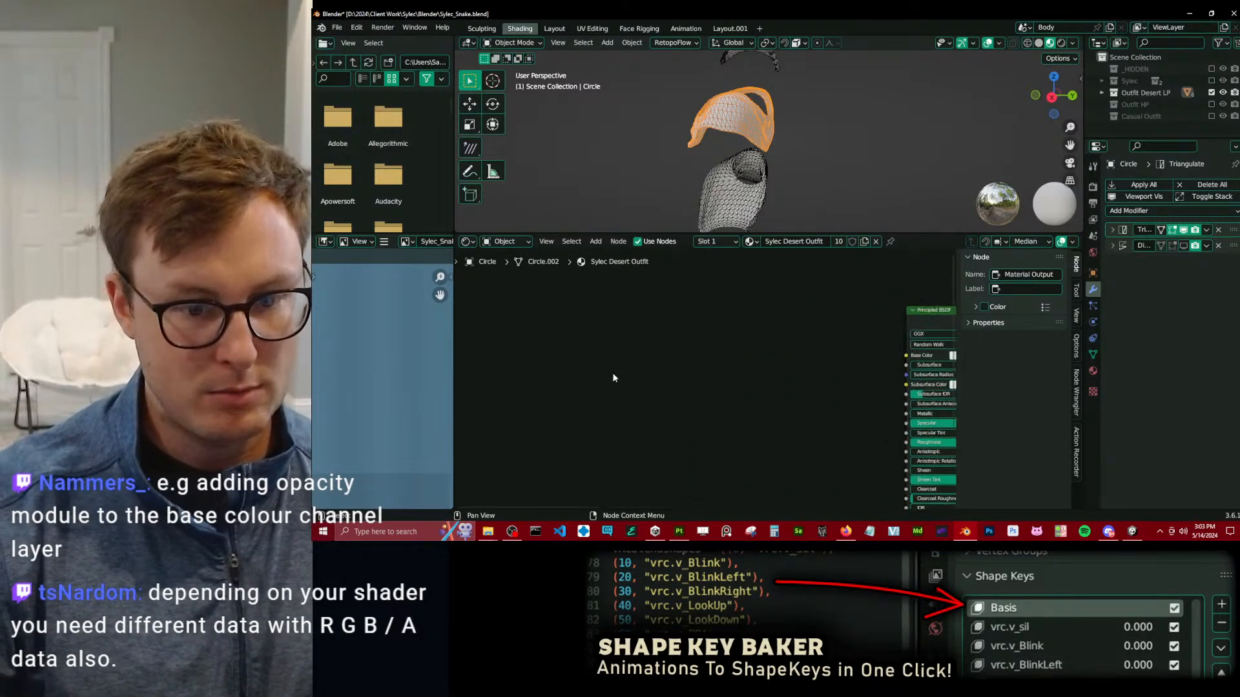
key(shift+a)
click(613, 375)
text(imag)
key(Return)
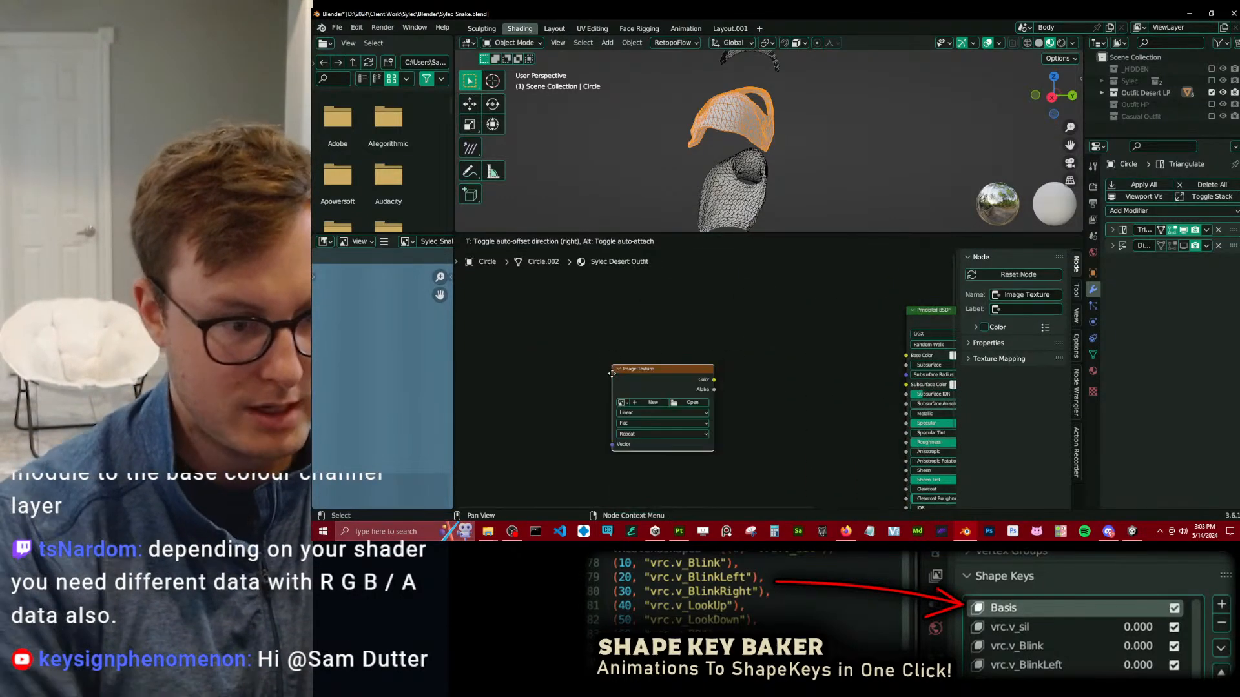
key(Escape)
key(shift+a)
text(colr)
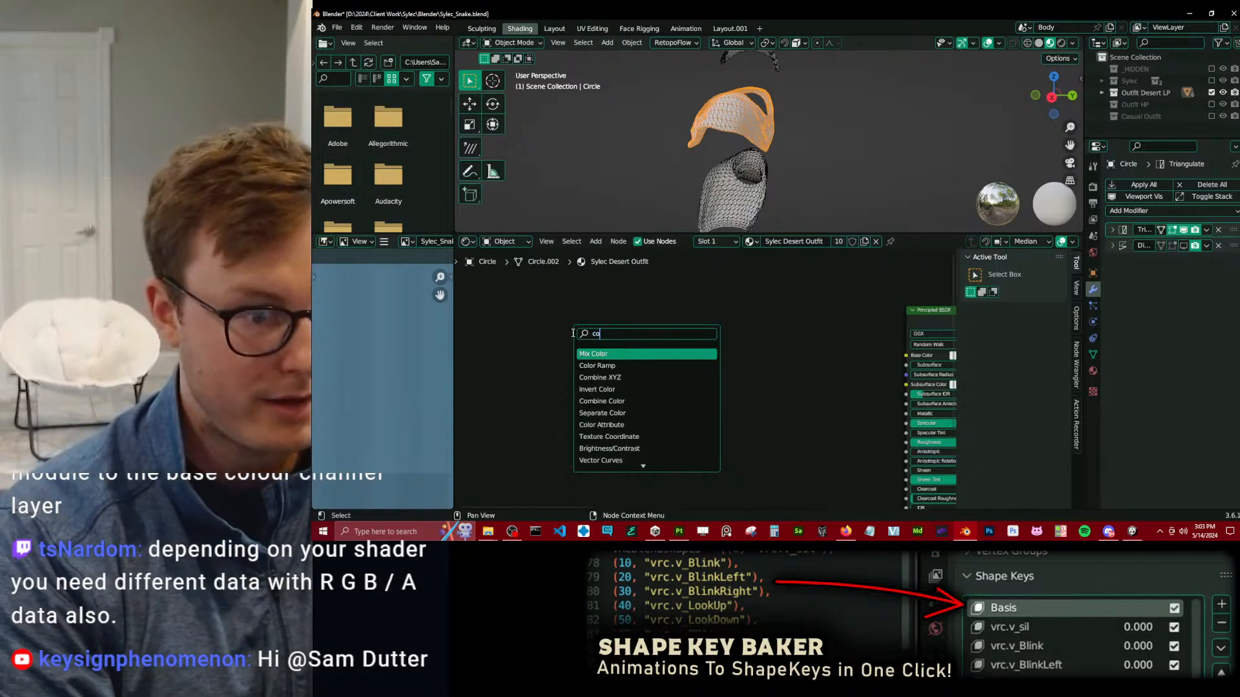
key(BackSpace)
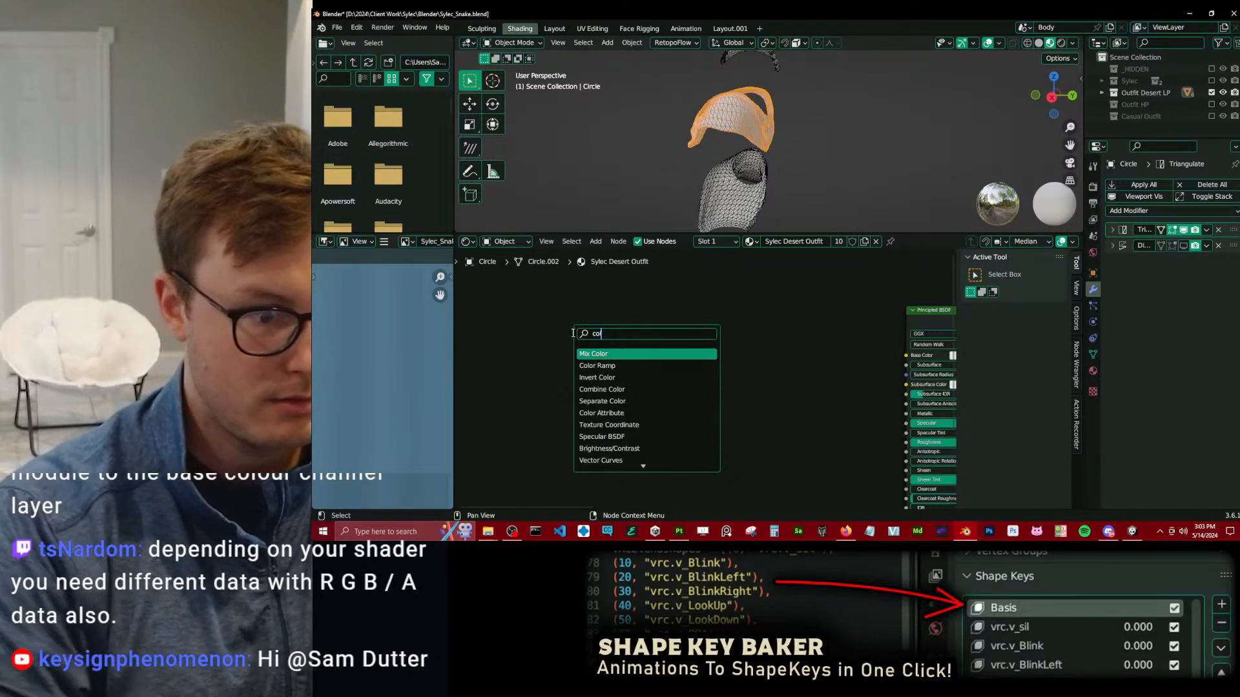
key(Return)
key(Escape)
Add an RGB node to the Sylec Desert Outfit material and connect its colour output to a new Separate Color node.
key(shift+a)
click(573, 333)
text(color)
key(ctrl+a)
text(rgb)
key(Return)
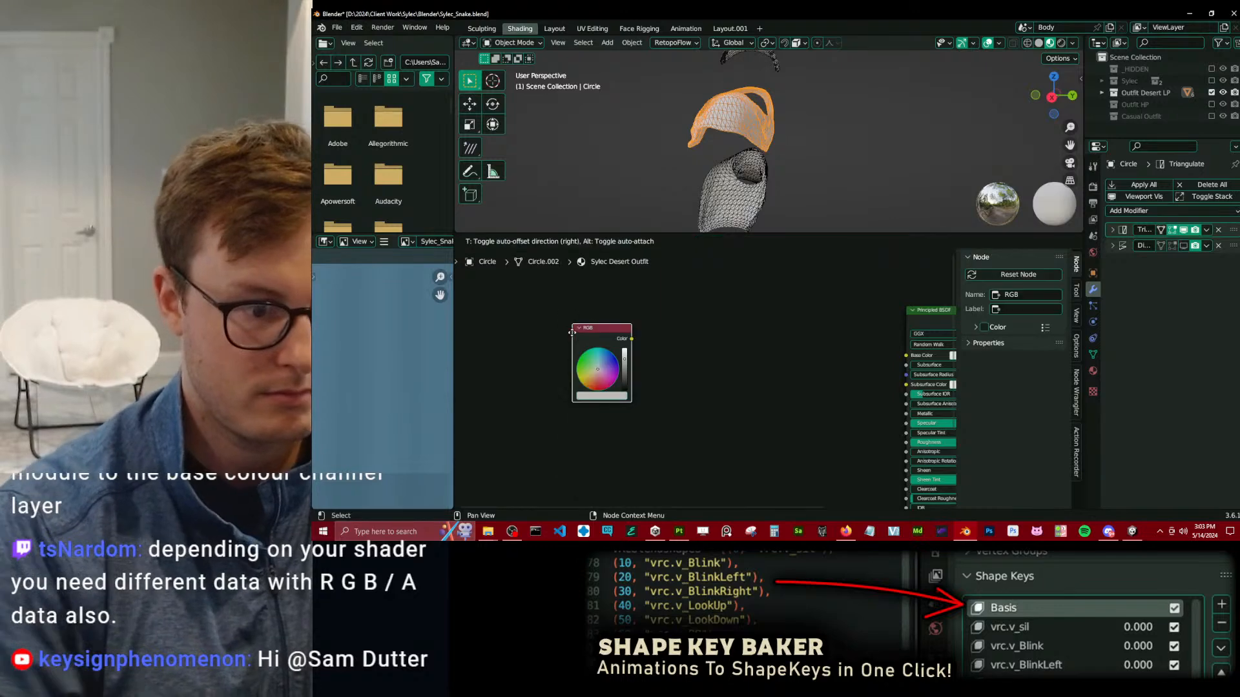
click(571, 333)
drag(632, 339, 681, 344)
text(sep)
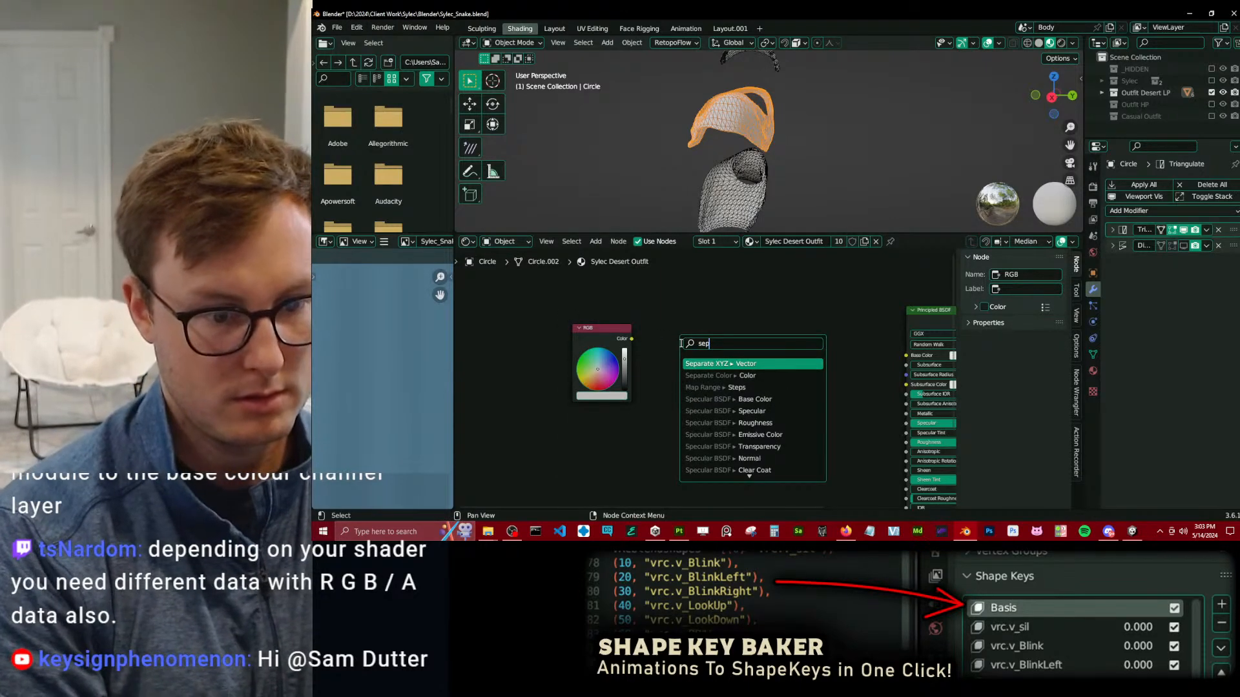
key(Down)
key(Return)
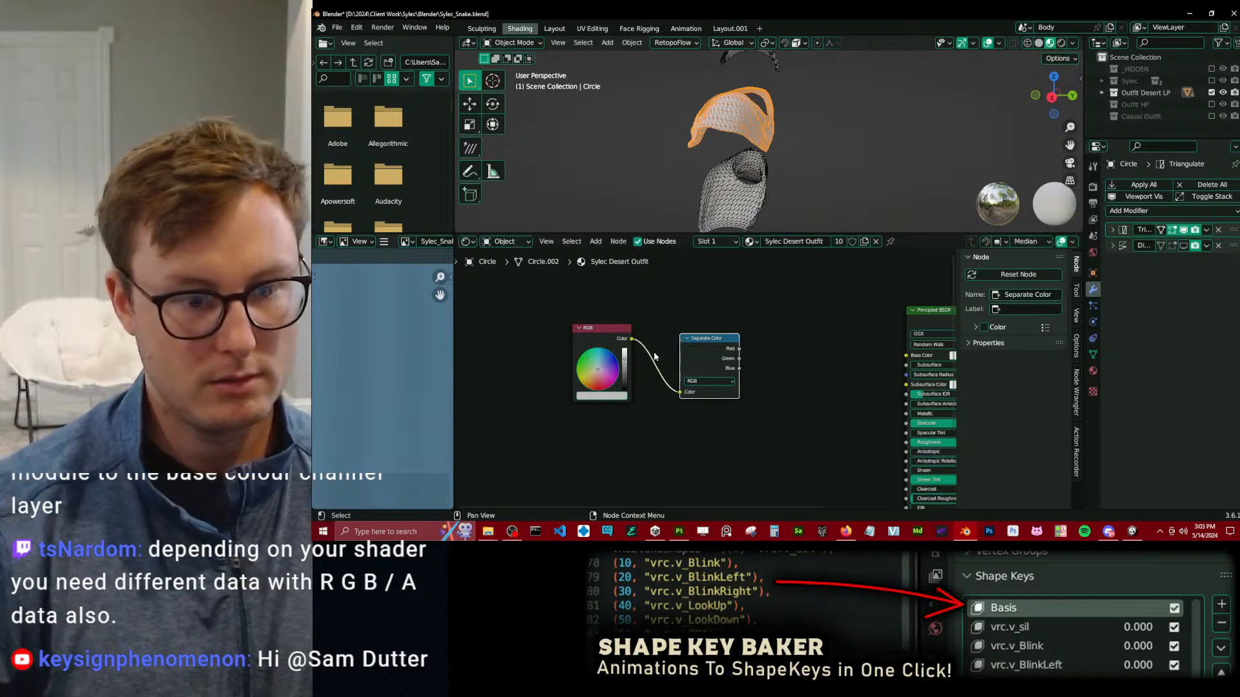
drag(739, 349, 783, 328)
click(742, 363)
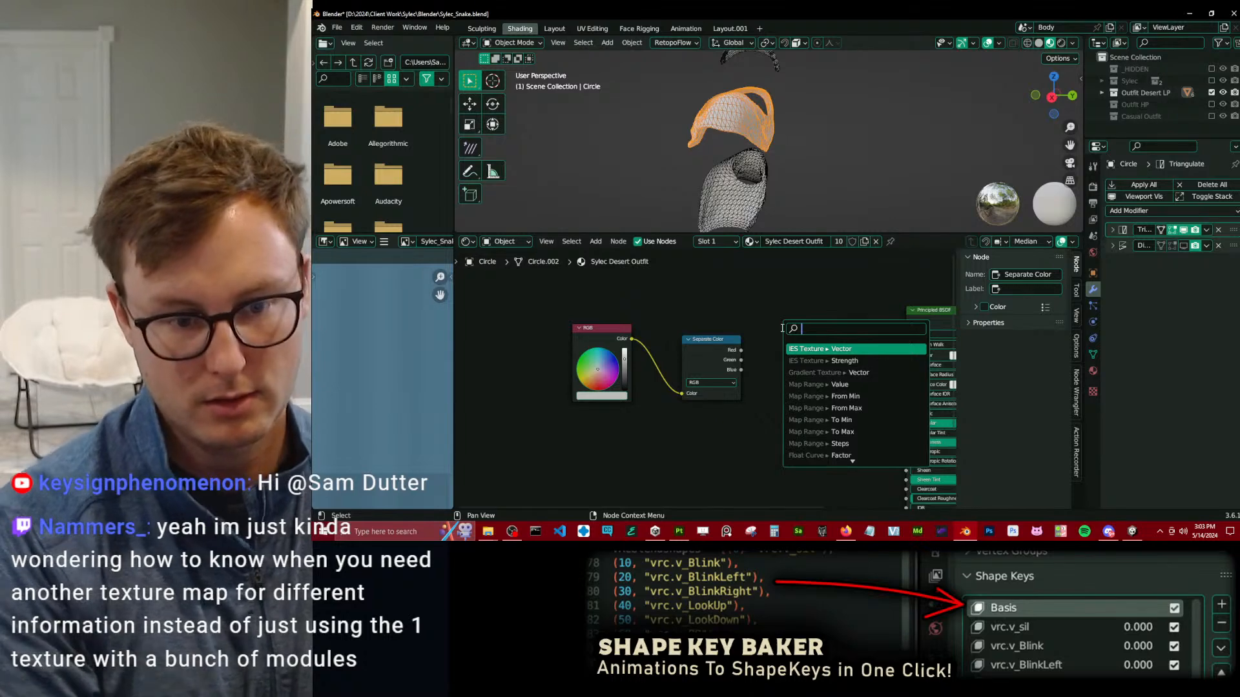
key(Escape)
Delete the RGB and Separate Color nodes from the Sylec Desert Outfit material.
middle_drag(788, 324, 667, 280)
drag(610, 320, 711, 408)
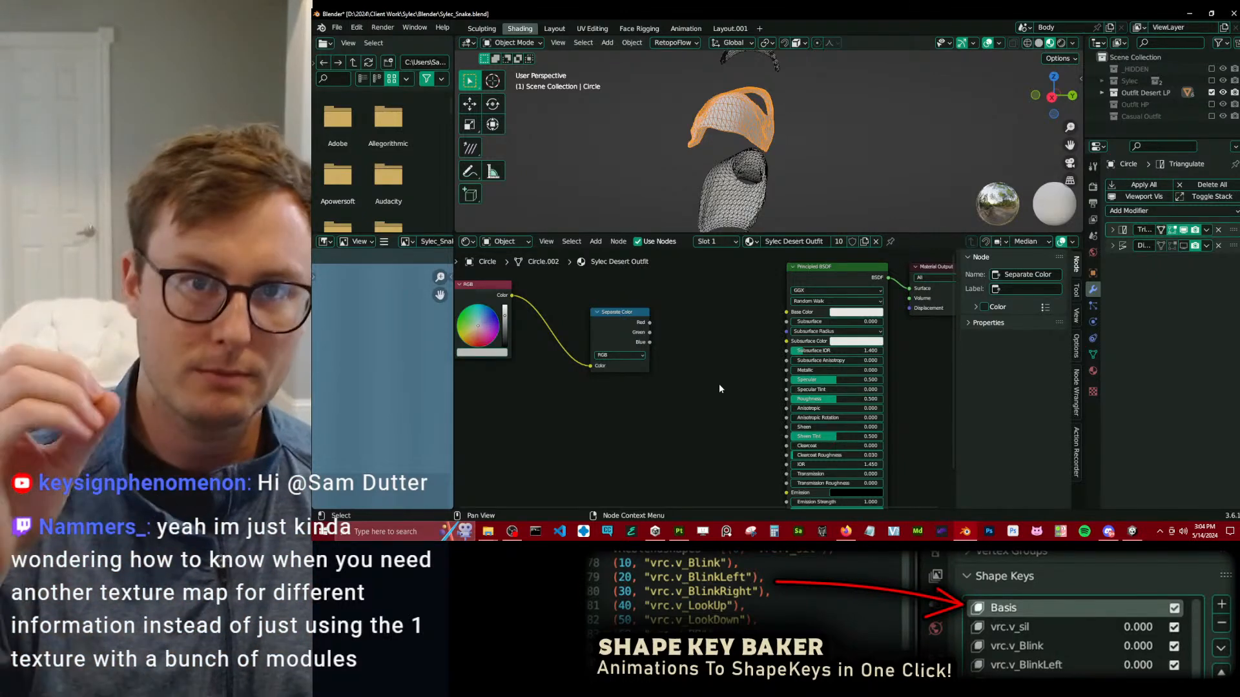
middle_drag(652, 399, 711, 417)
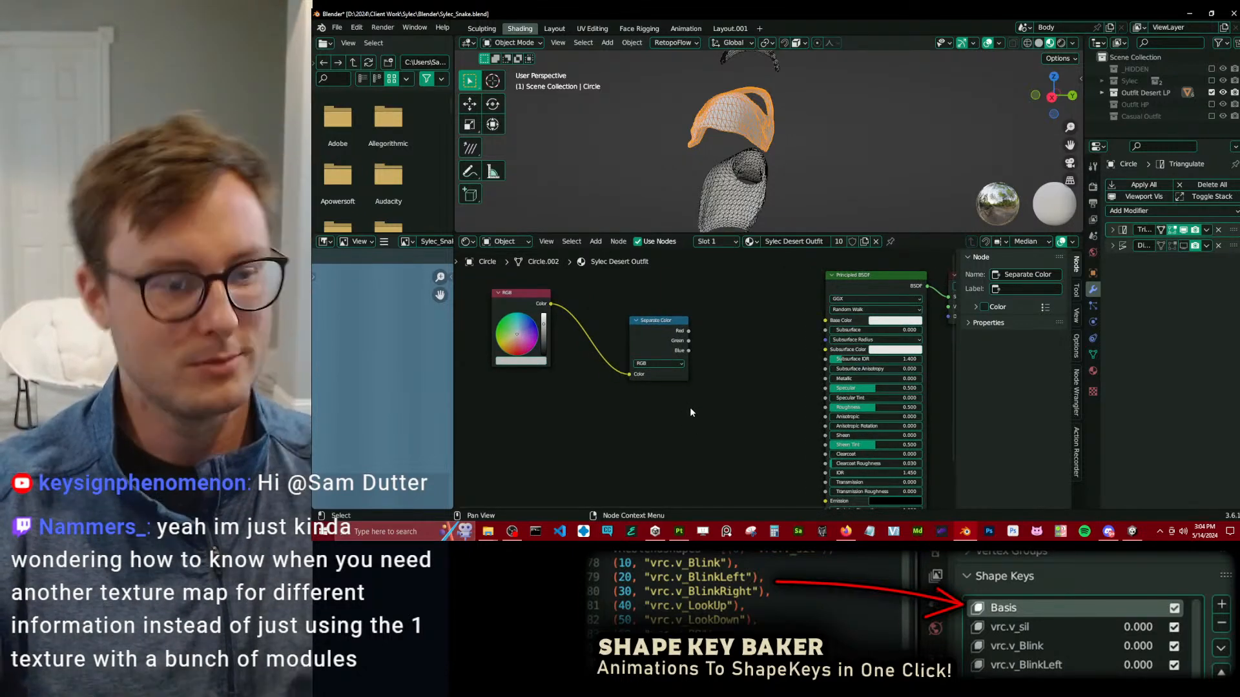
drag(690, 407, 494, 292)
key(x)
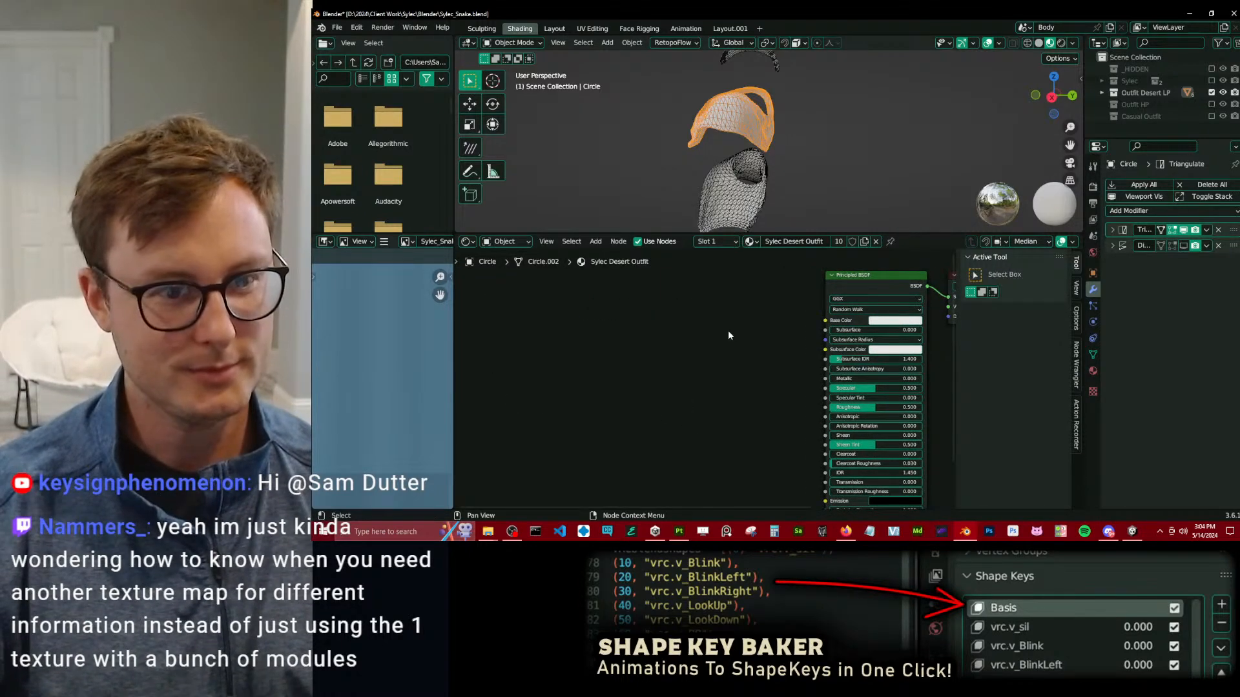
Turn off the wireframe overlay in an enlarged 3D viewport and save the Blender file.
click(847, 175)
key(q)
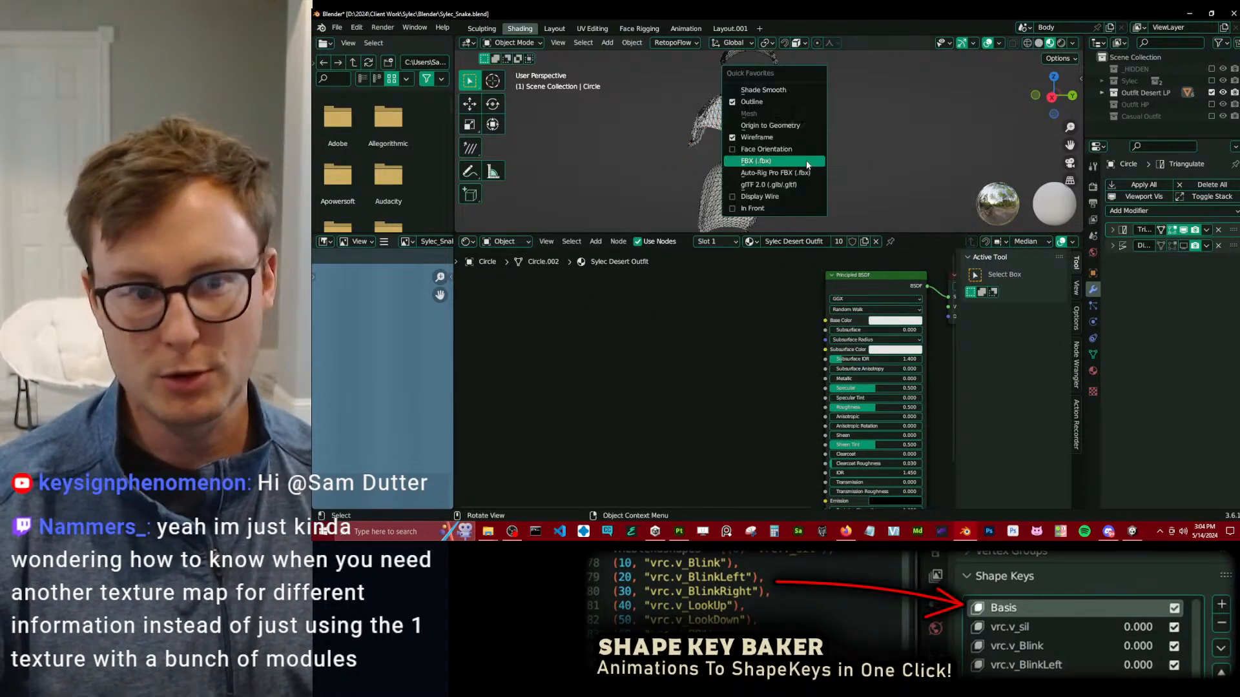
click(775, 138)
drag(687, 233, 686, 421)
middle_drag(673, 297, 955, 269)
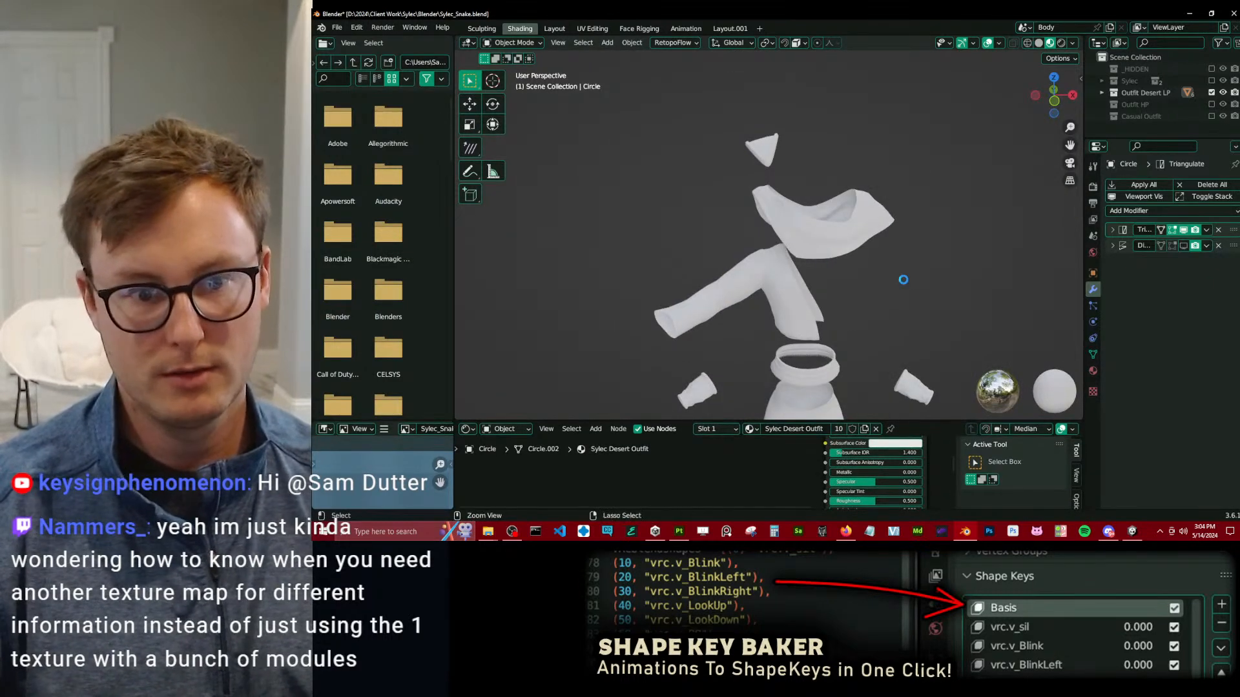
key(ctrl+s)
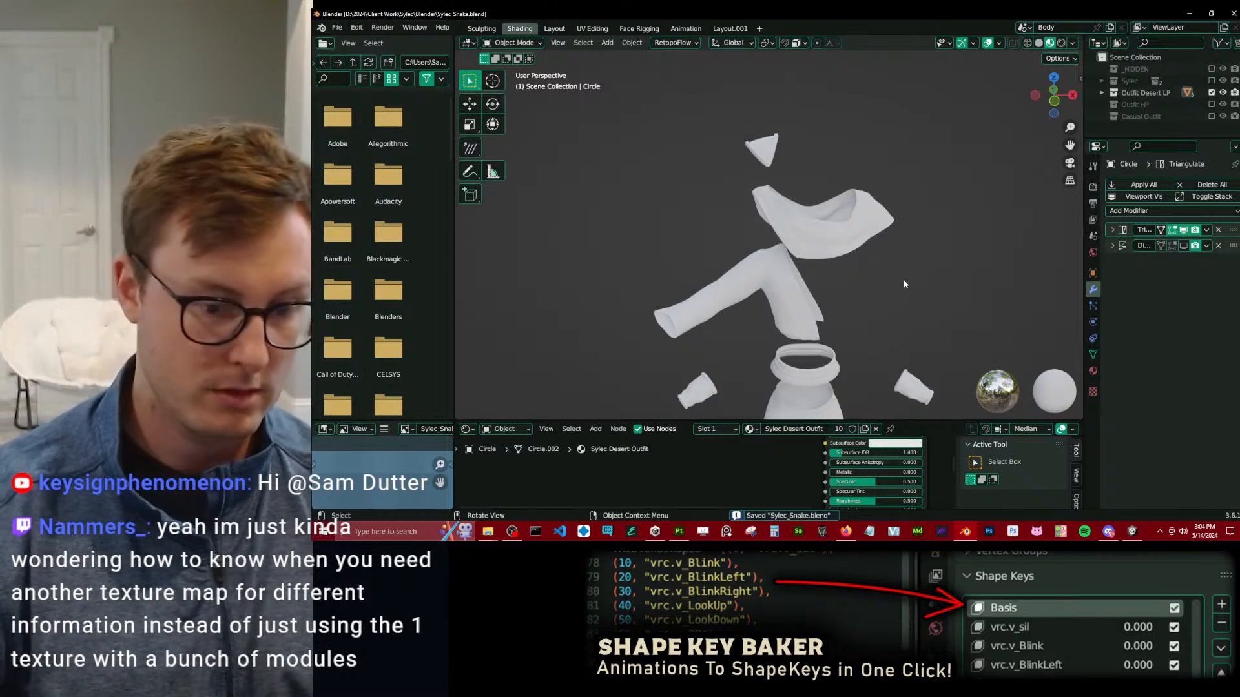
Switch to Substance 3D Painter and inspect the textured desert outfit from other angles.
click(679, 531)
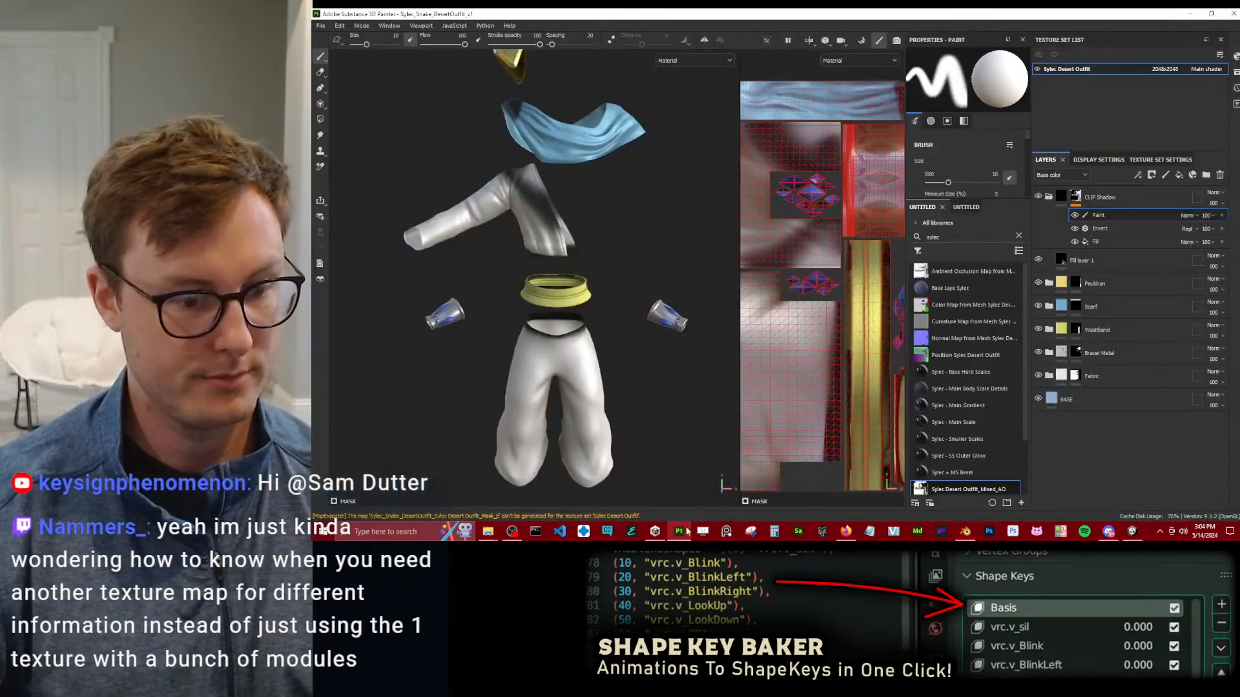
alt+drag(645, 227, 664, 227)
alt+middle_drag(629, 216, 651, 278)
mouse_move(651, 278)
alt+mouse_down()
mouse_move(570, 260)
mouse_move(564, 235)
mouse_move(577, 231)
alt+mouse_up()
alt+middle_drag(577, 231, 568, 161)
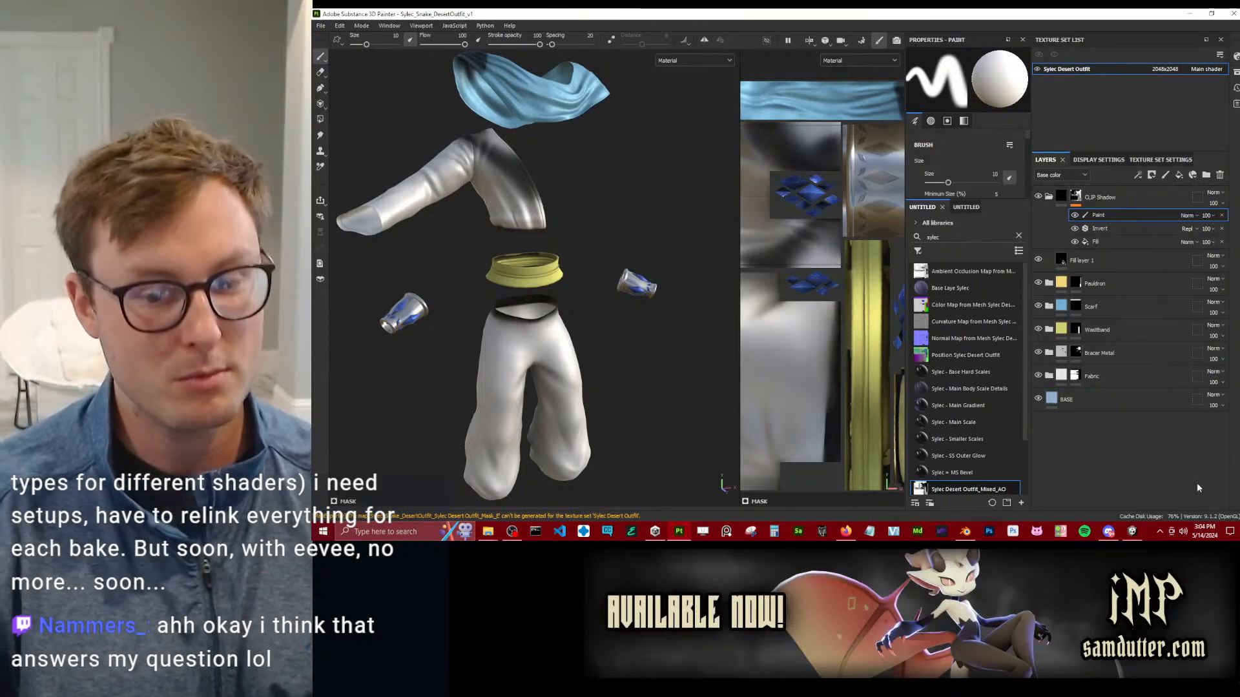
Switch to Unity and list the exported maps in the Desert Outfit folder under Materials Textures.
click(1132, 531)
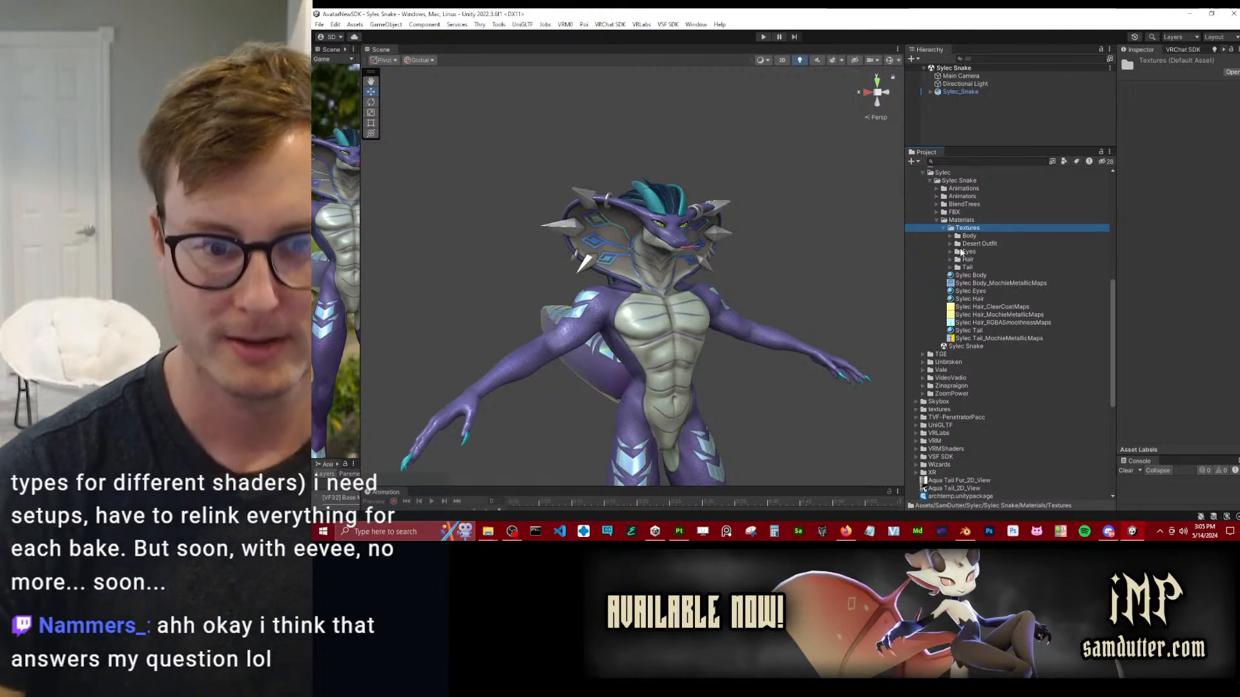
click(950, 243)
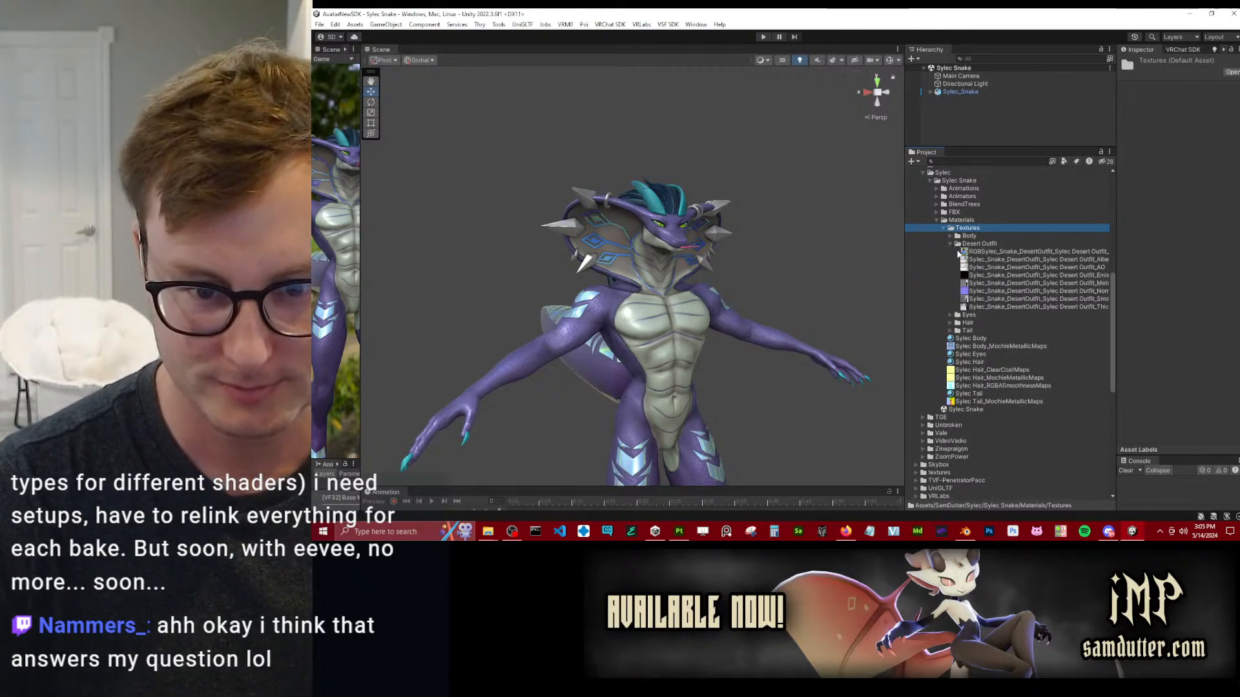
Return to Blender, close the VTuber Plus window, and show the Sylec character collection with the outfit in the Layout workspace.
click(964, 532)
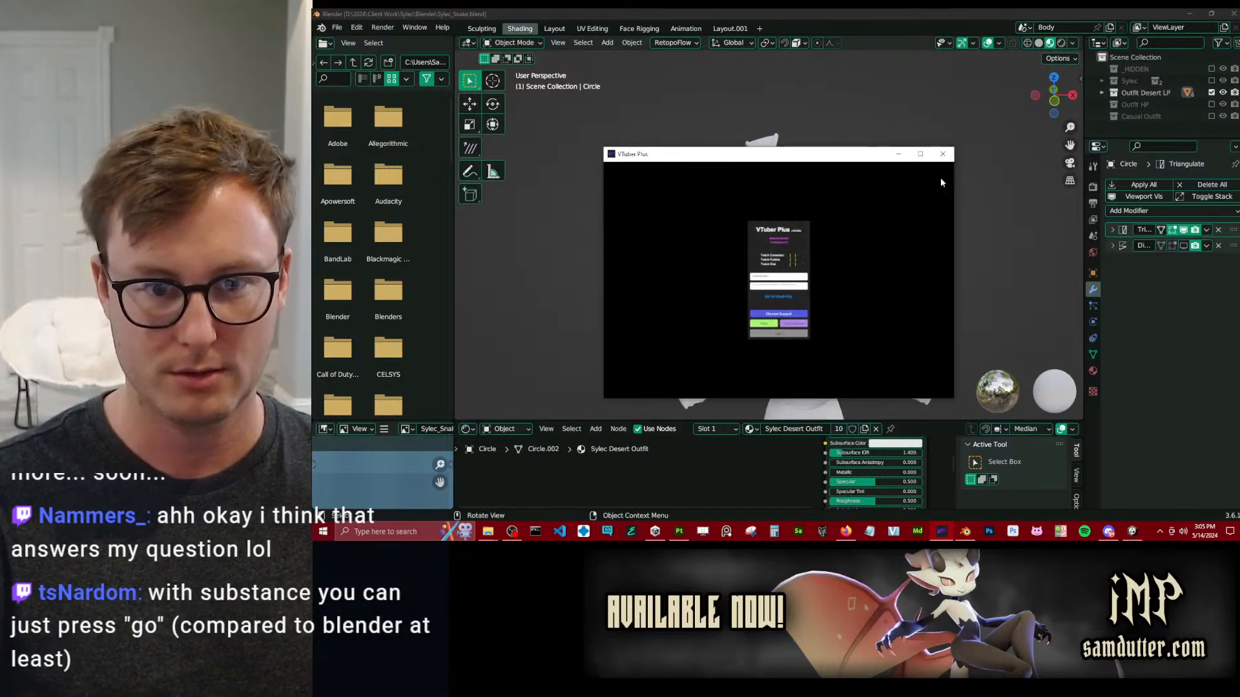
click(944, 153)
middle_drag(769, 236, 847, 250)
middle_drag(955, 384, 868, 200)
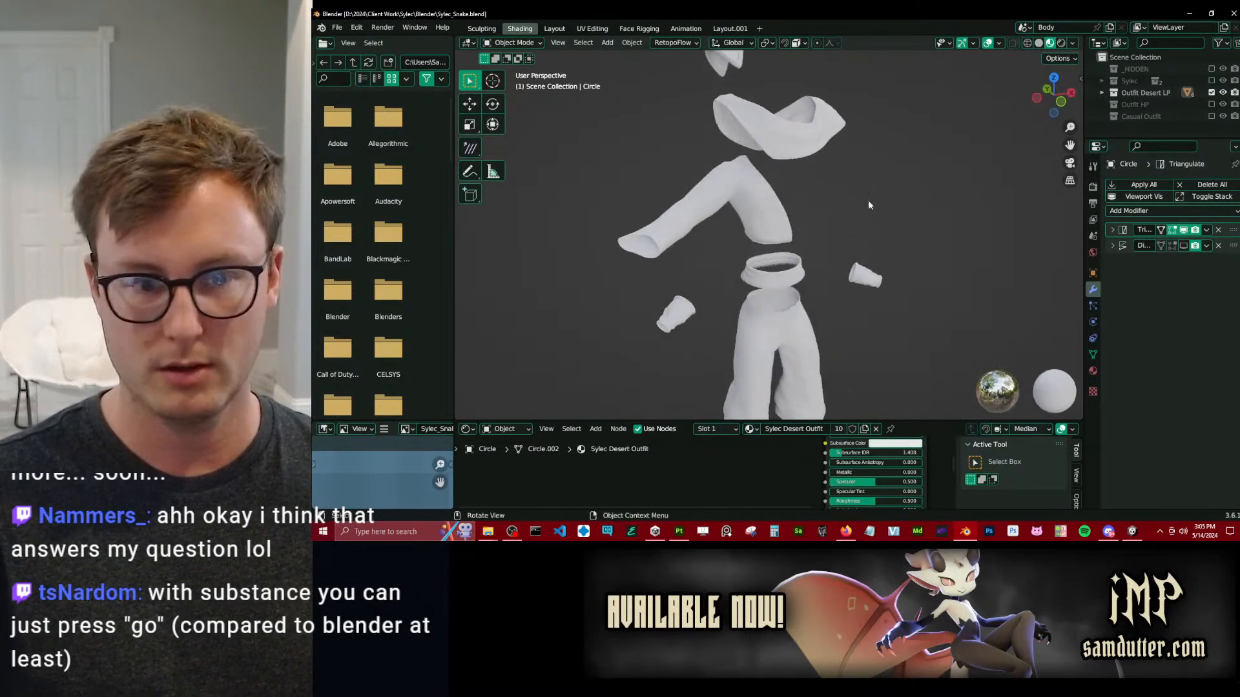
click(1211, 80)
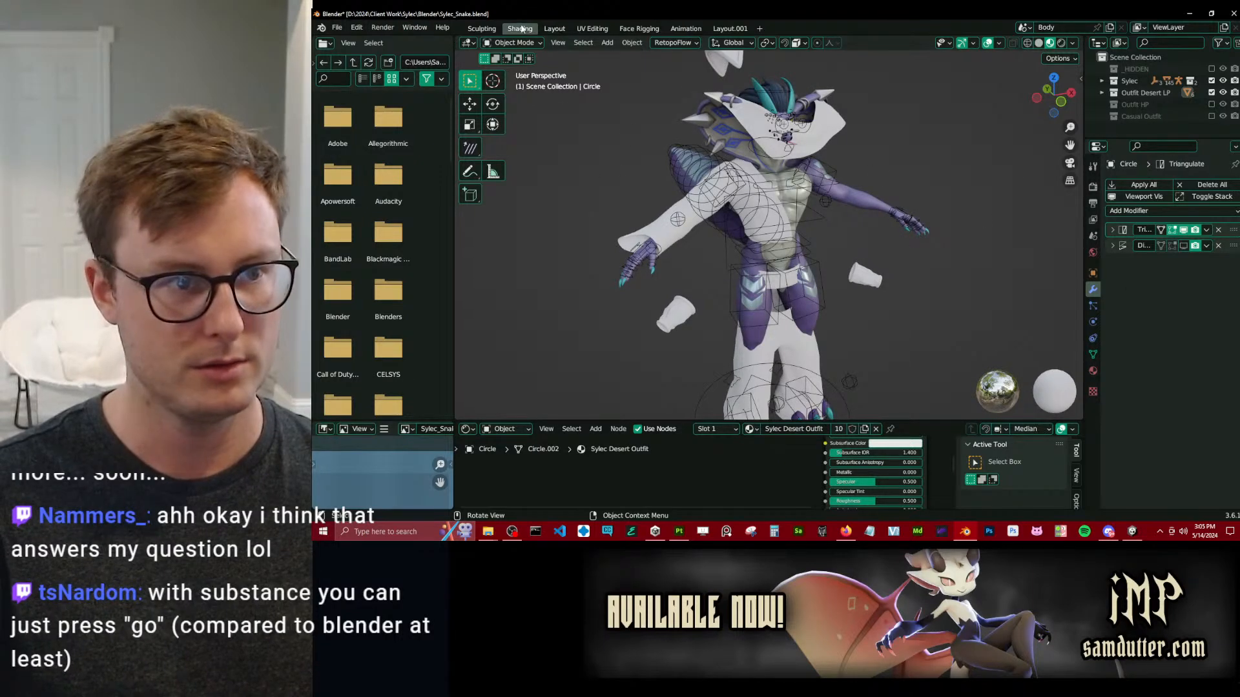
click(562, 26)
scroll(847, 251, down, 4)
Clear the location of all visible objects to bring the desert outfit pieces onto the character's body.
key(a)
middle_drag(784, 296, 841, 312)
key(alt+g)
click(838, 294)
scroll(751, 270, up, 1)
middle_drag(751, 265, 726, 310)
Undo the location reset of the outfit pieces and save the Blender file.
key(ctrl+s)
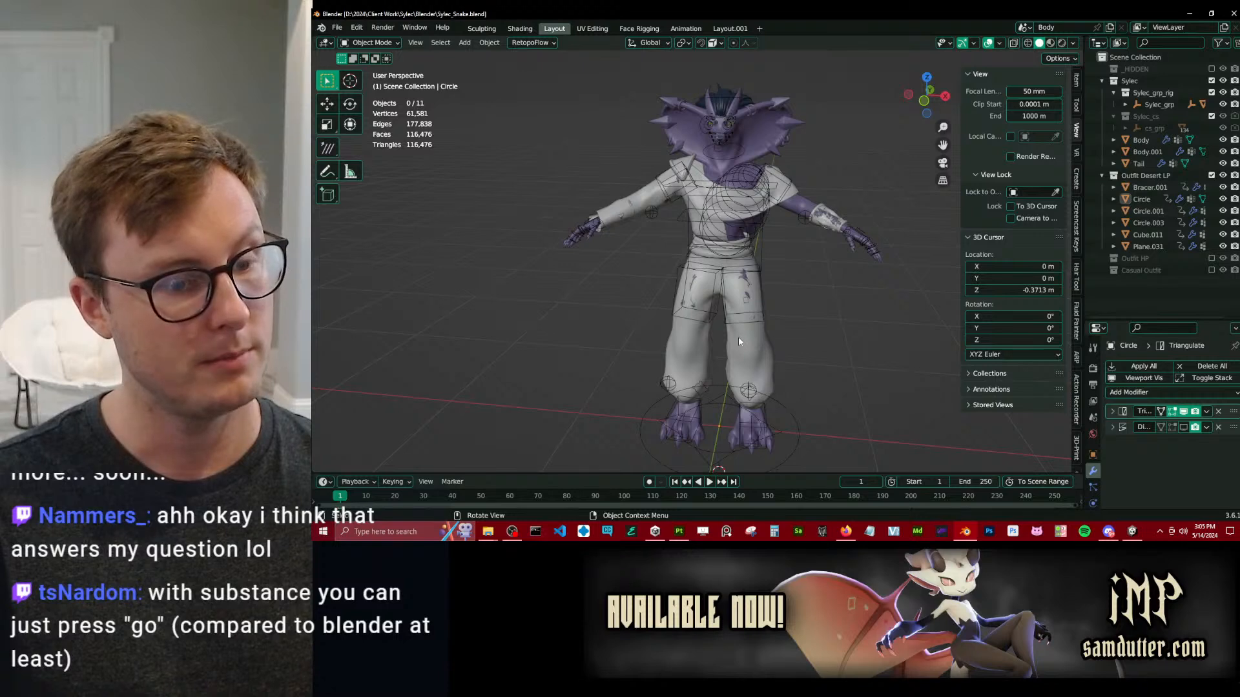
key(space)
key(Escape)
key(ctrl+s)
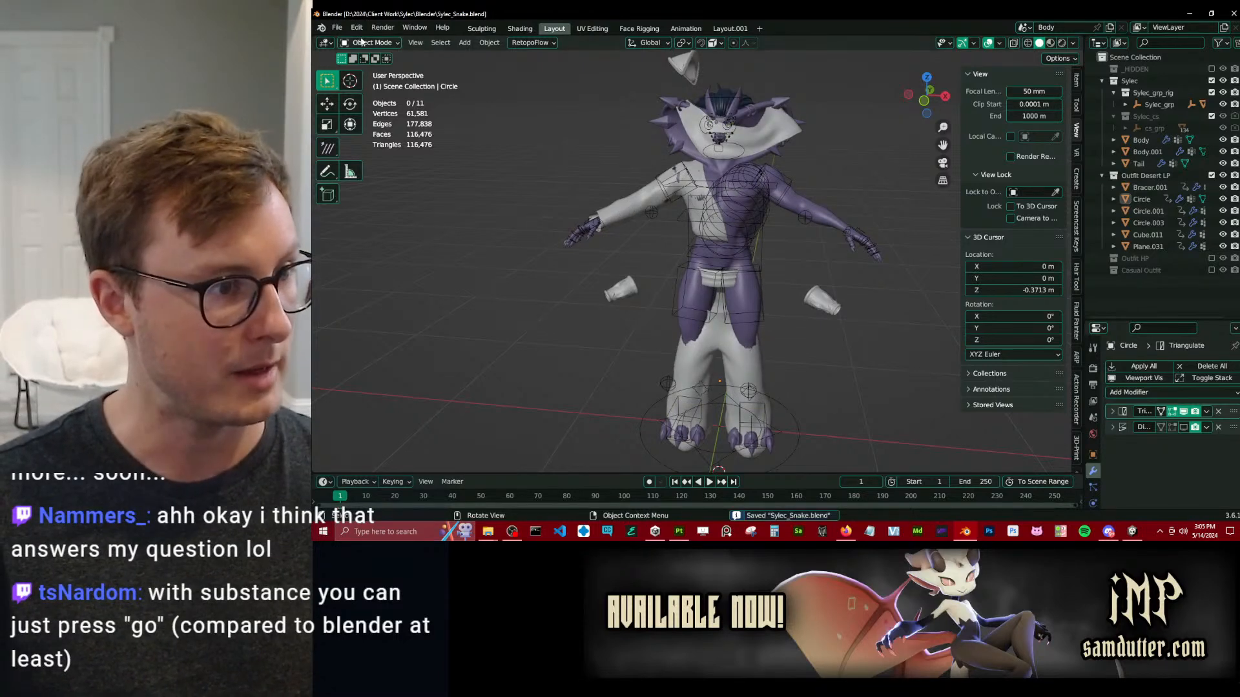
Start saving a copy of the file, reusing the name Sylec_Snake_WIP_15_PreMirroMerge.blend with its number changed to 16.
click(336, 28)
click(368, 129)
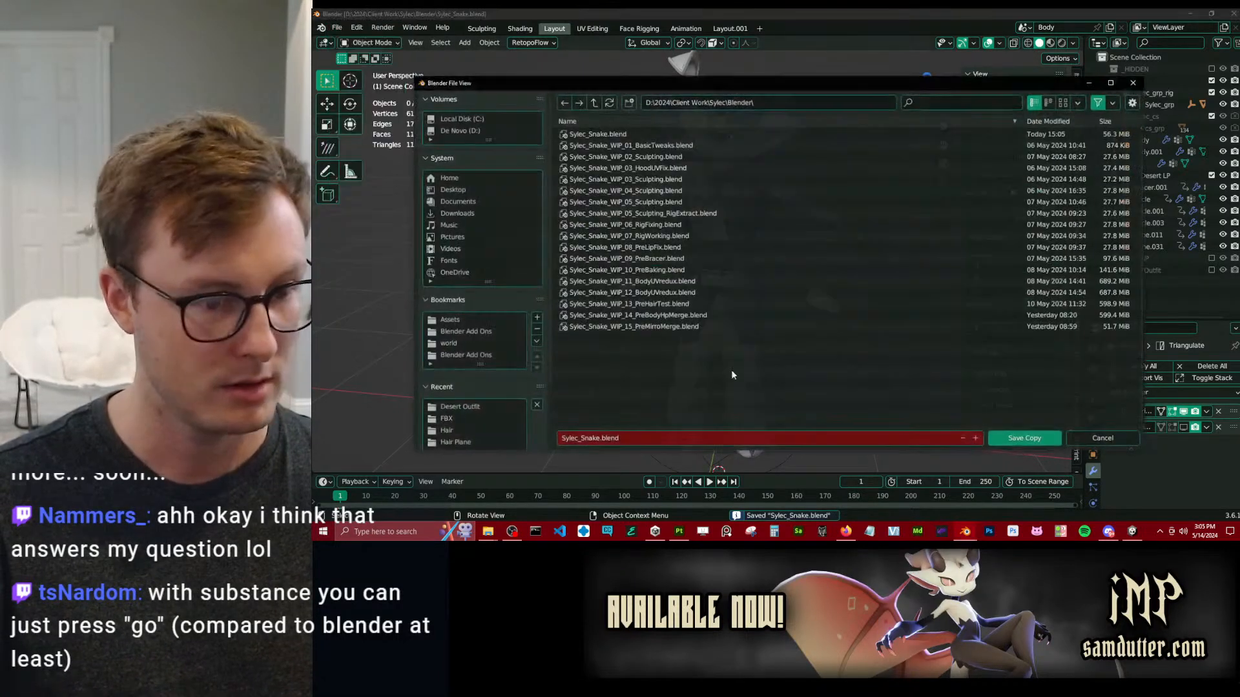
click(640, 327)
click(625, 439)
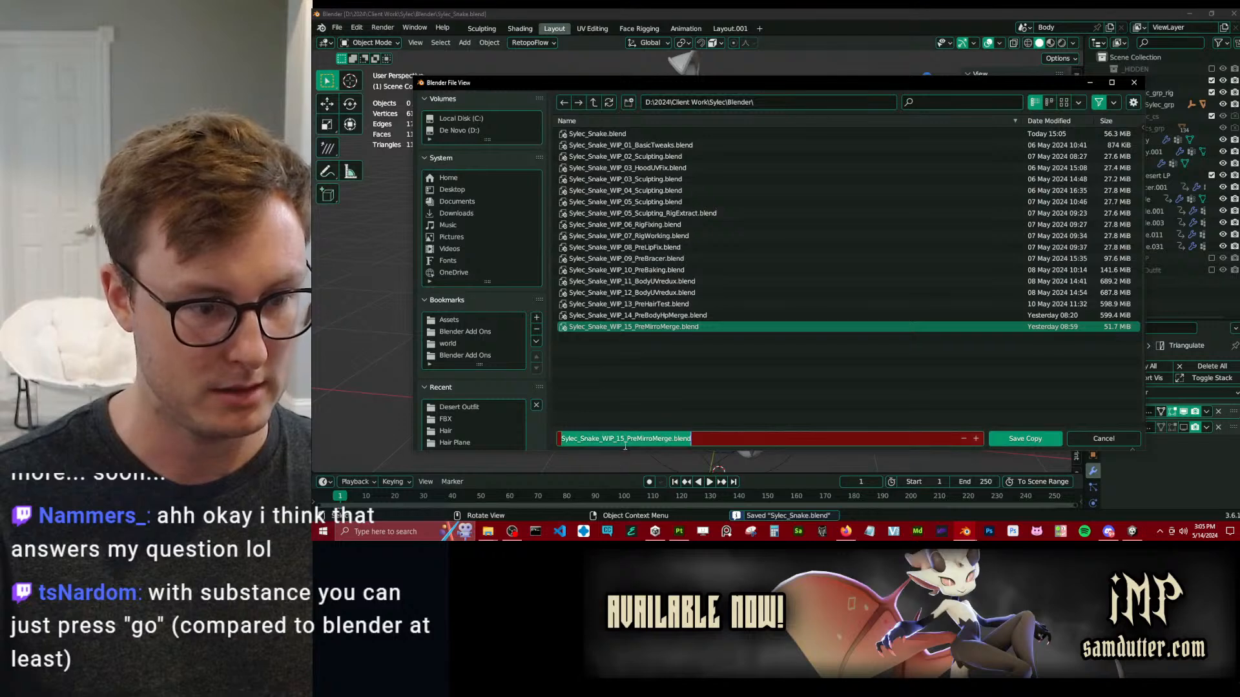
click(624, 443)
key(BackSpace)
text(6)
Name the copy Sylec_Snake_WIP_16_DesertOutfitPaintingVersion.blend and save it in the Blender folder.
key(Up)
key(Right)
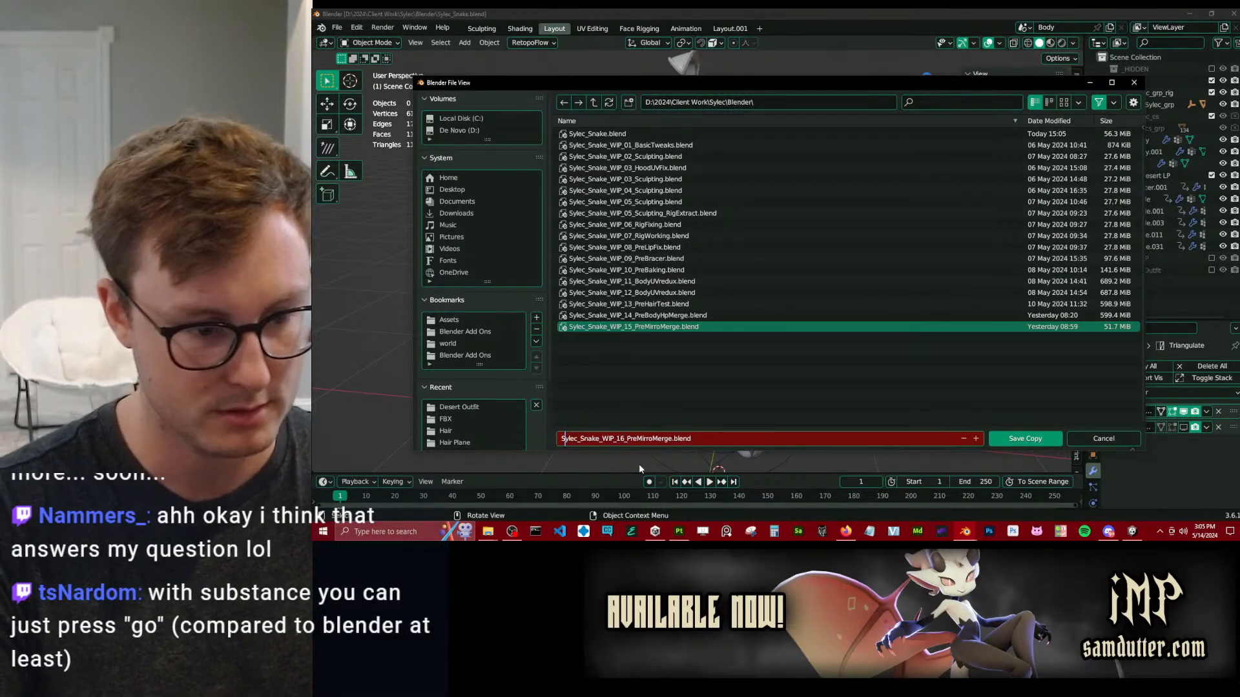
key(Down)
key(Left)
key(Left)
key(Left)
key(Left)
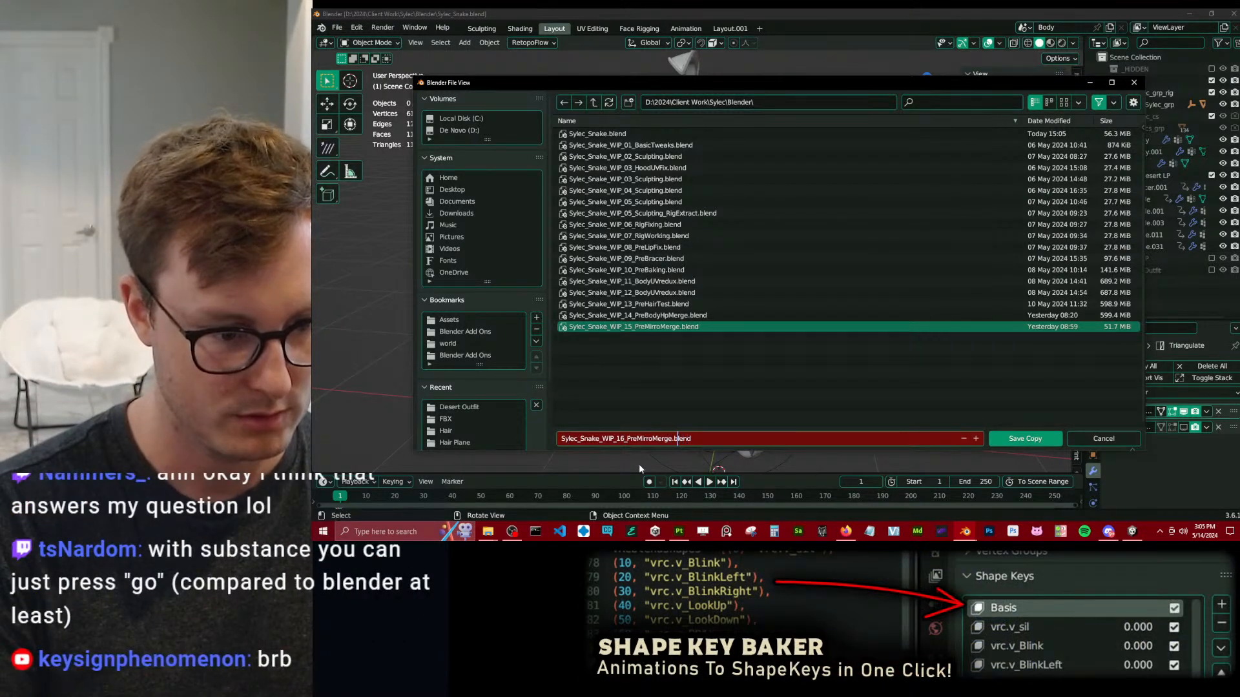
key(shift+Left)
key(shift+Left)
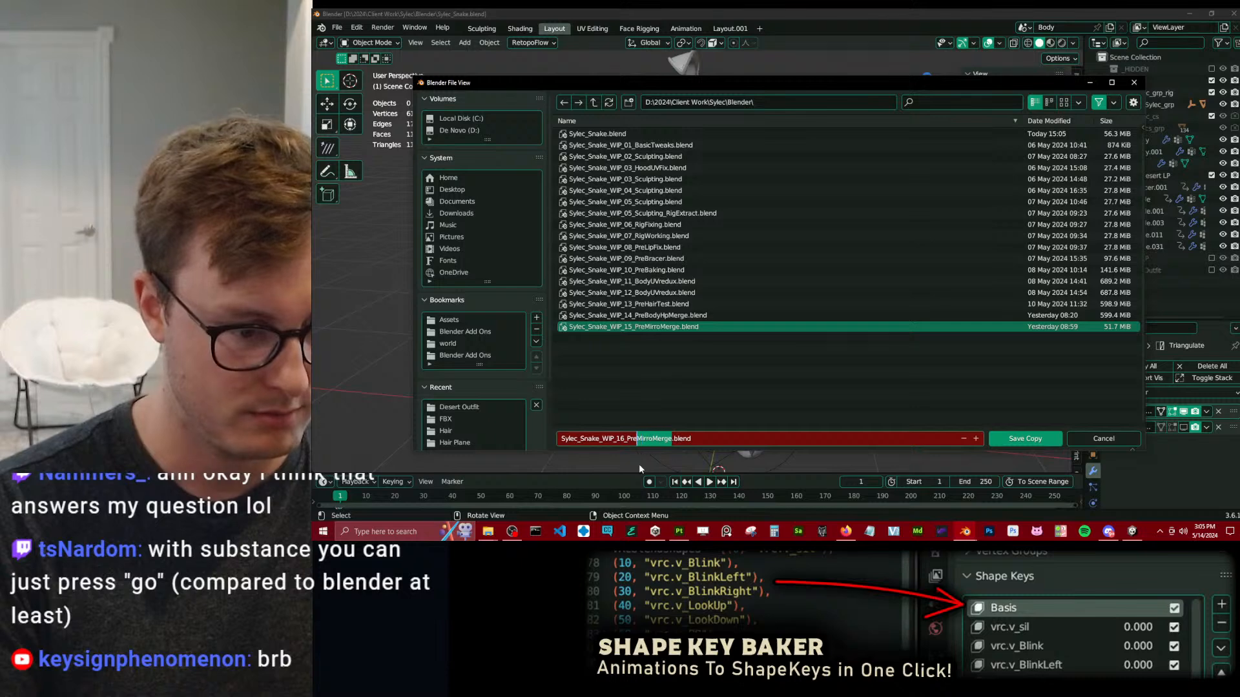
text(De)
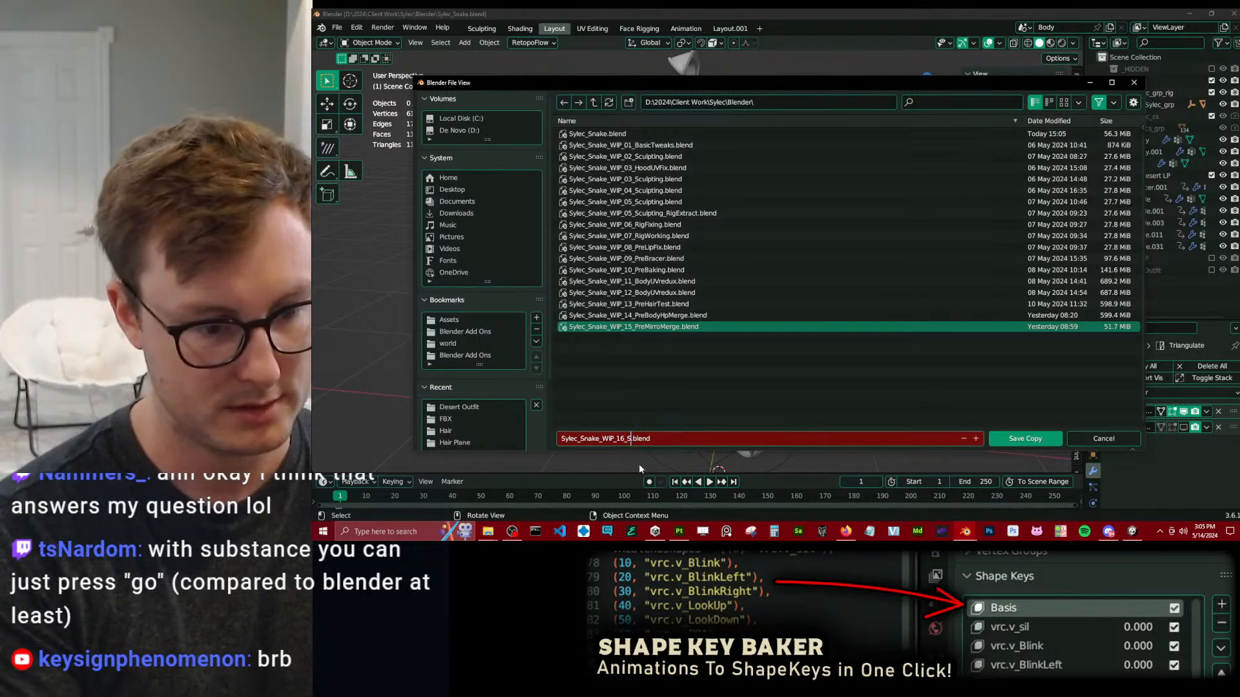
text(sertOut)
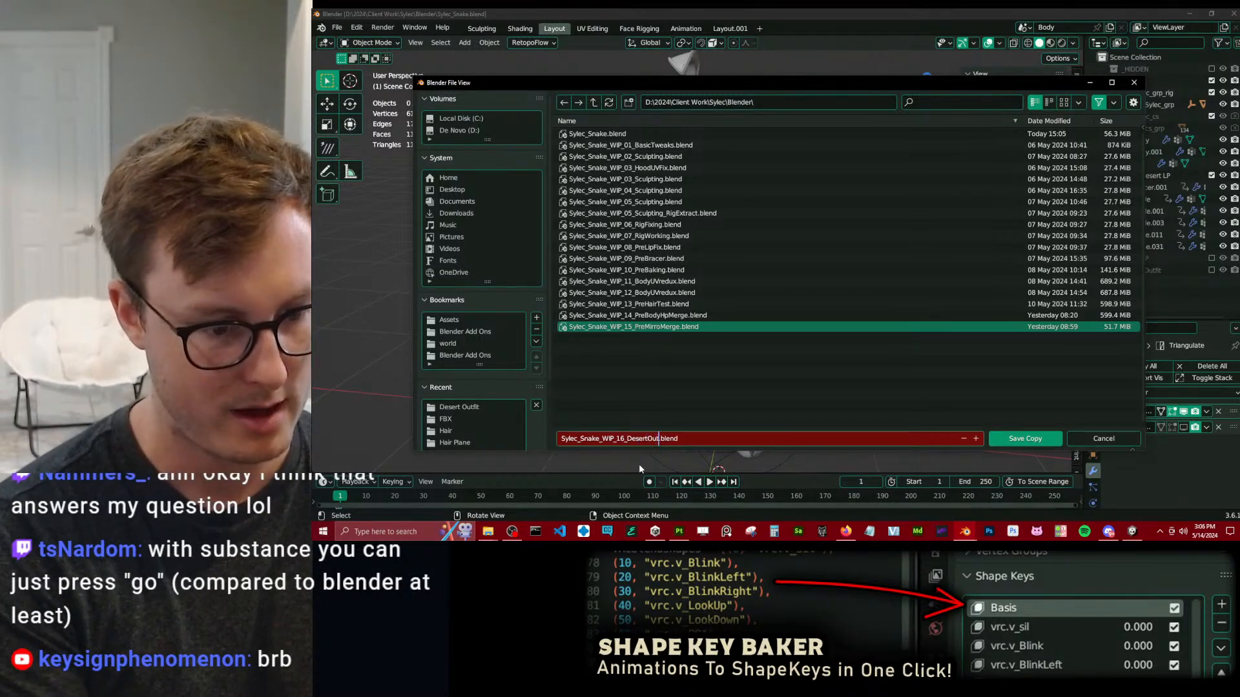
text(fitPainting)
text(Version)
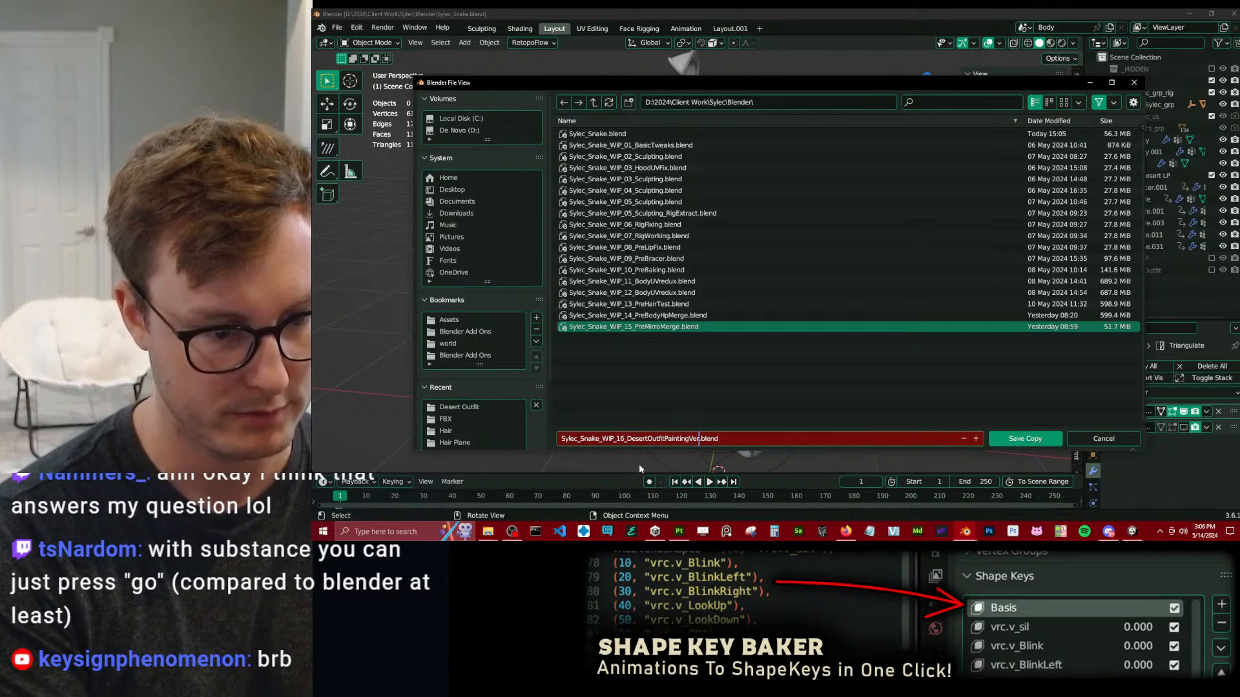
key(Return)
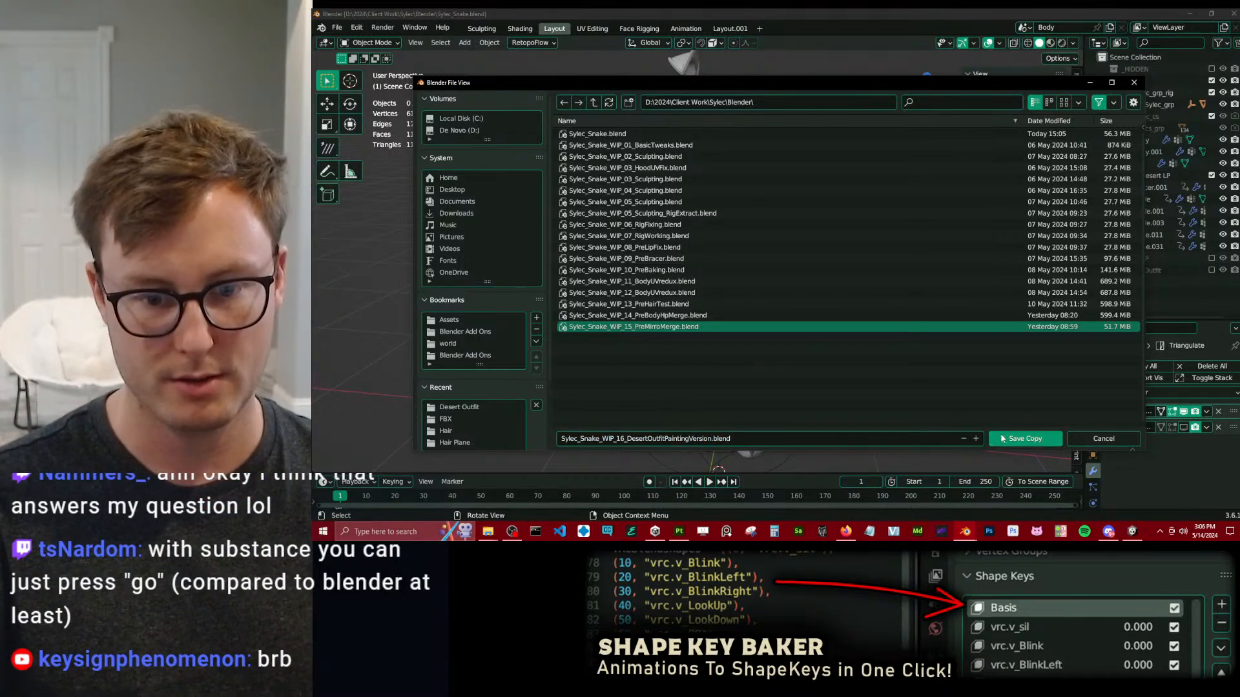
click(1025, 438)
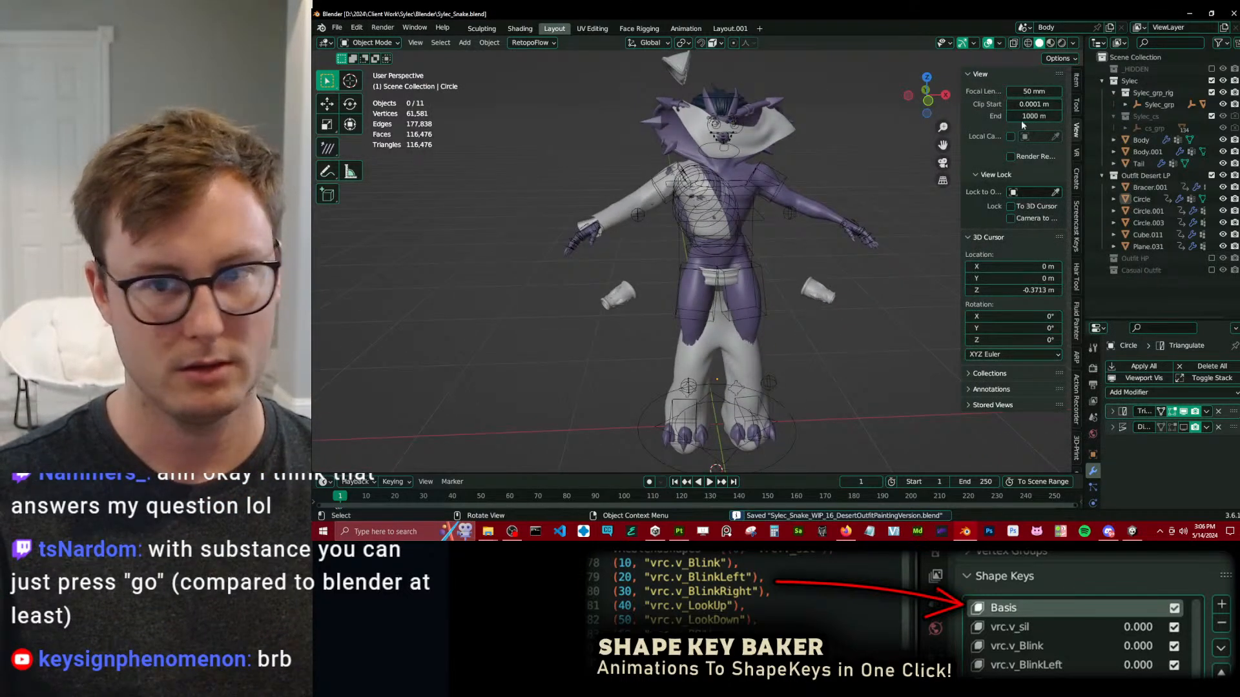
Hide the Sylec character collection and remove the animation from all desert outfit pieces.
click(1212, 81)
click(701, 126)
scroll(614, 132, down, 4)
drag(576, 143, 835, 373)
key(F3)
text(remove anim)
key(Return)
click(834, 373)
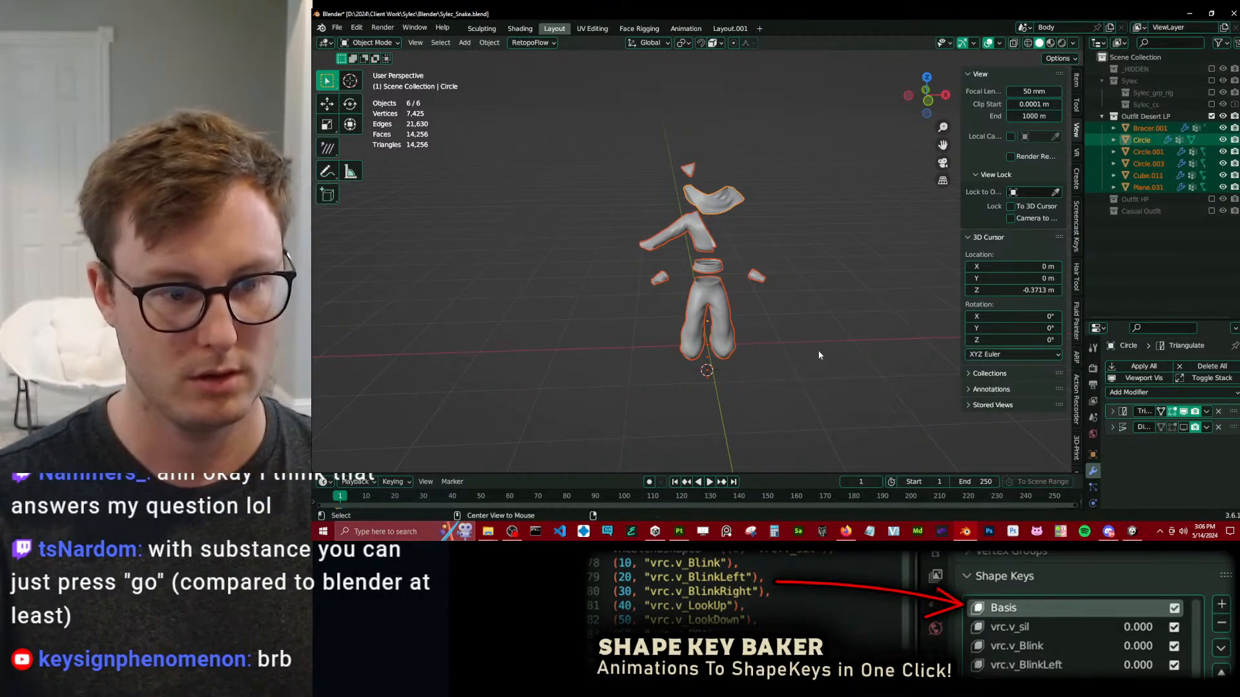
Clear the location of all selected outfit pieces and save the file.
key(alt+g)
middle_drag(738, 302, 791, 300)
key(ctrl+s)
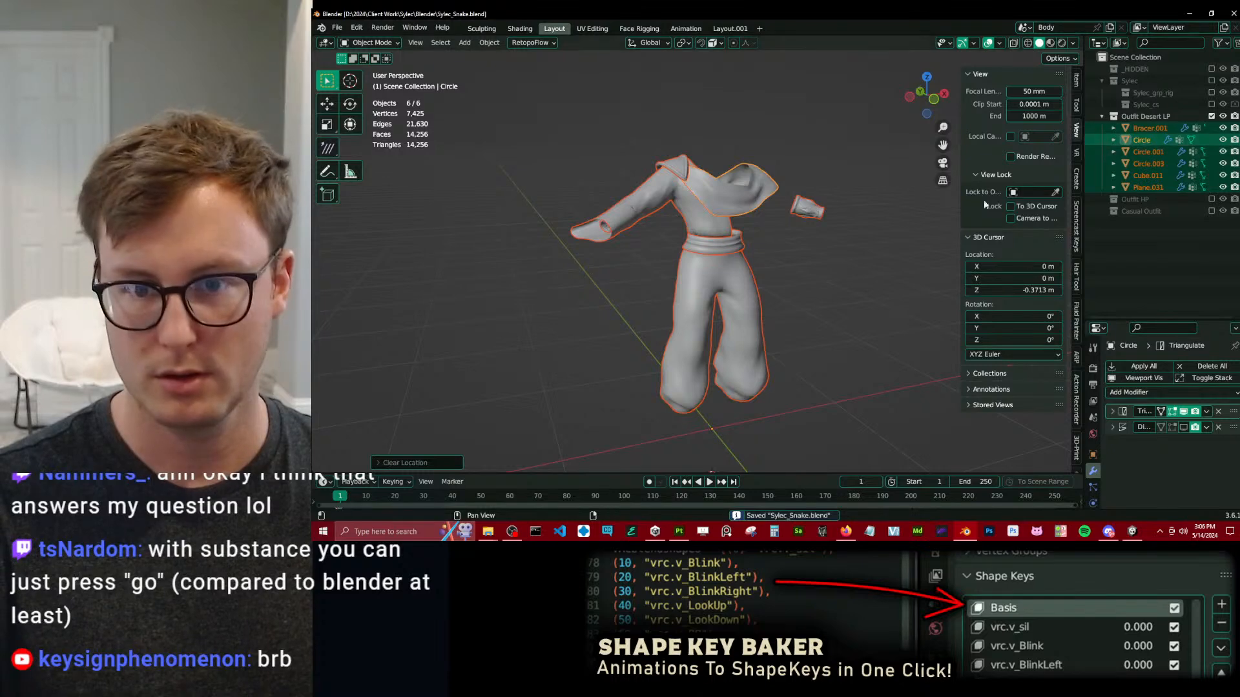
Show the Sylec character collection to check how the outfit fits the body, and hide the collection again.
shift+click(1212, 81)
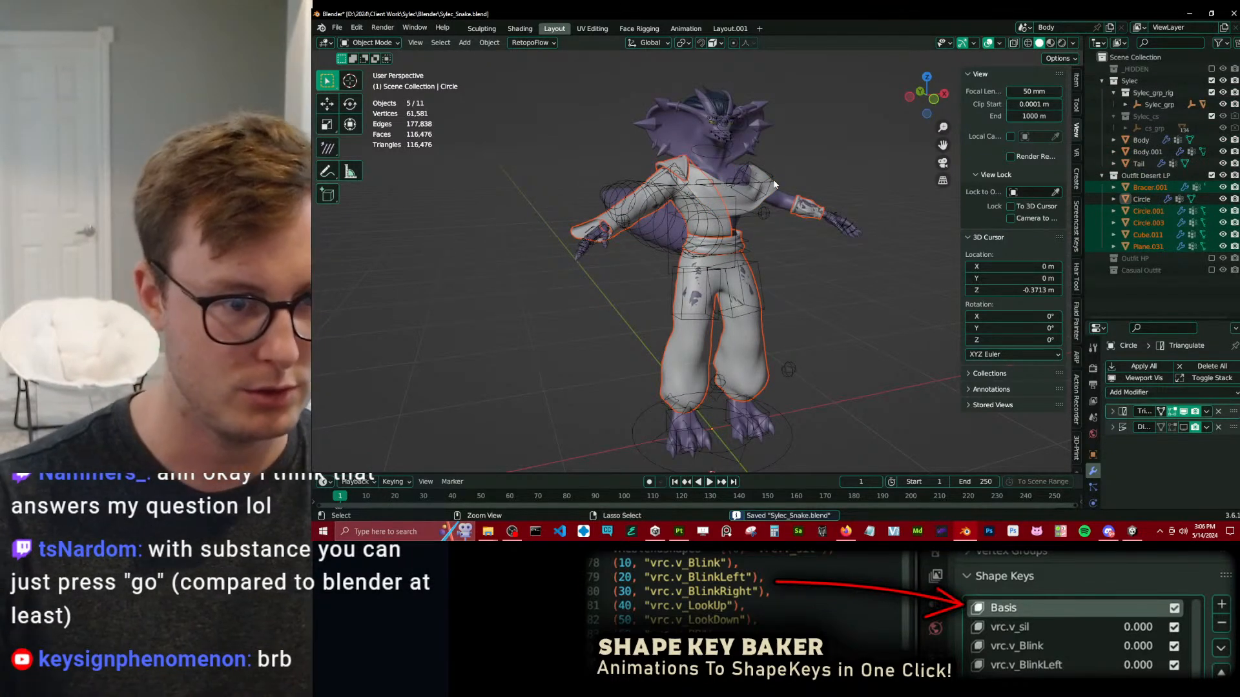
middle_drag(605, 205, 778, 251)
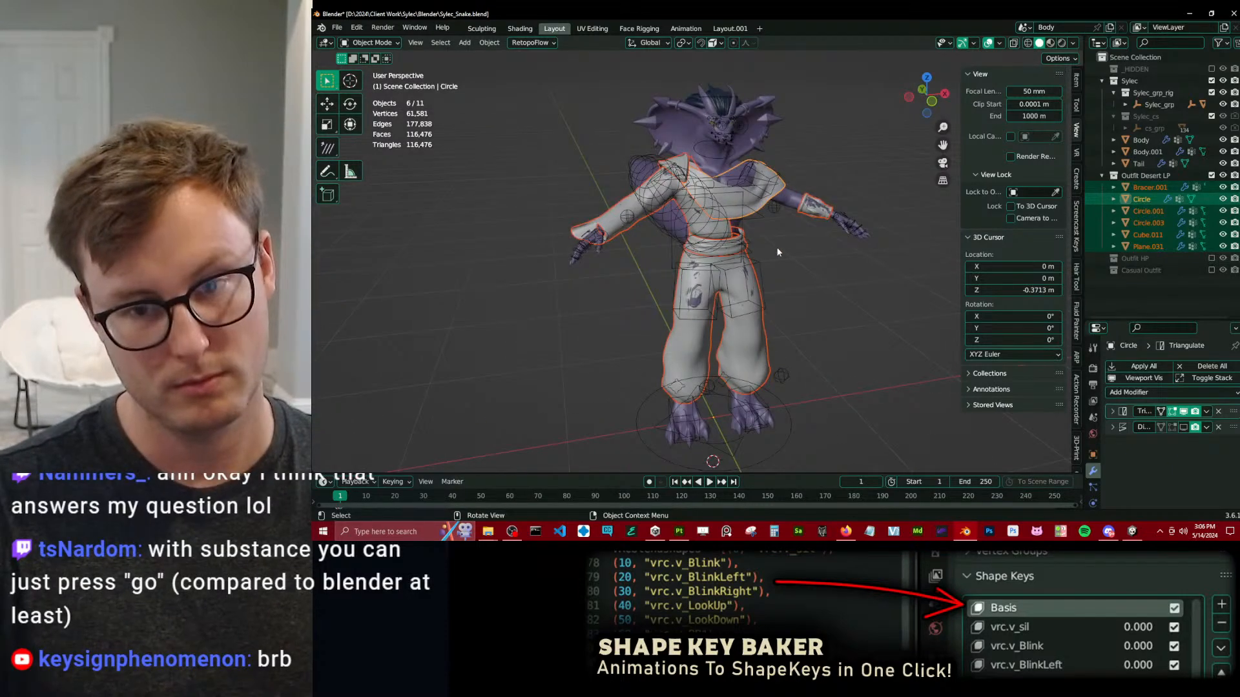
click(1212, 81)
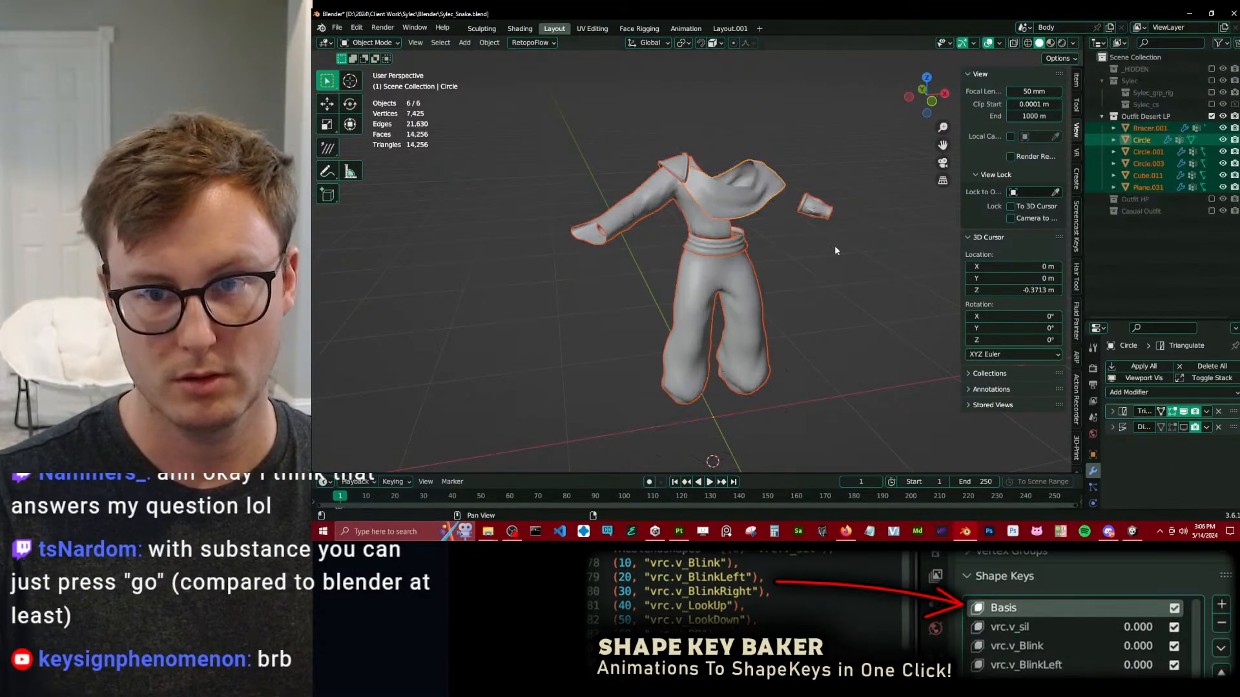
middle_drag(807, 245, 654, 198)
drag(614, 143, 834, 360)
key(q)
key(Escape)
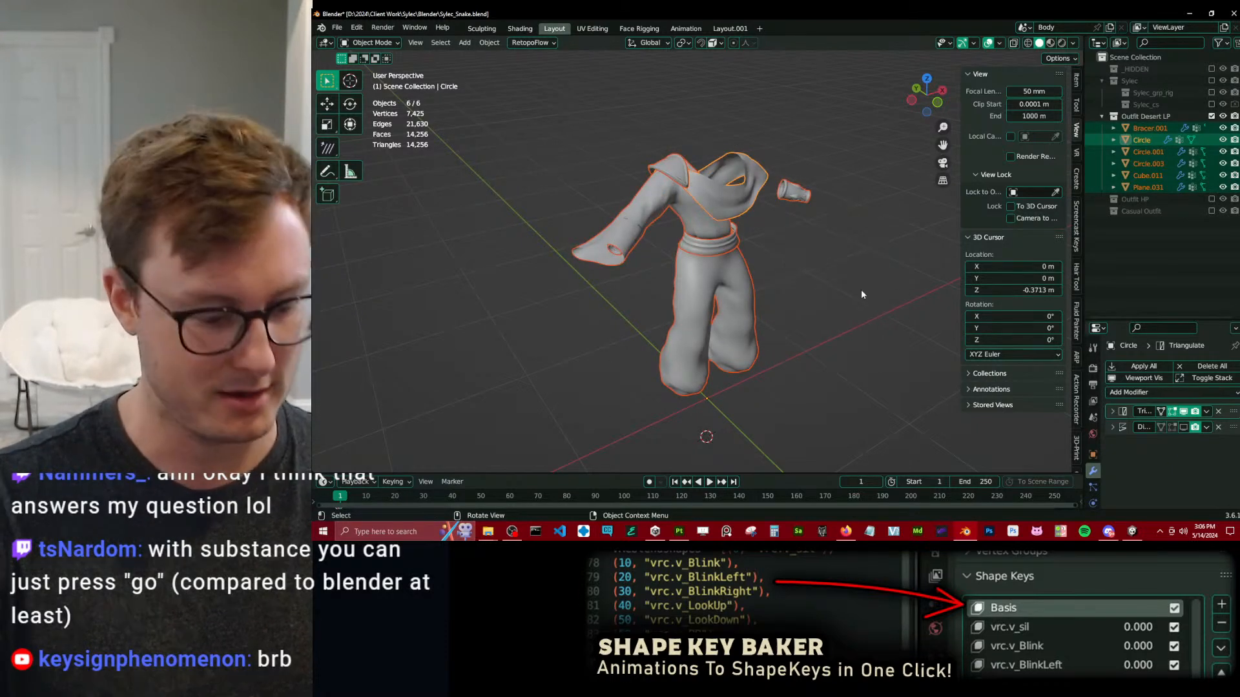
key(q)
key(Escape)
scroll(839, 259, up, 4)
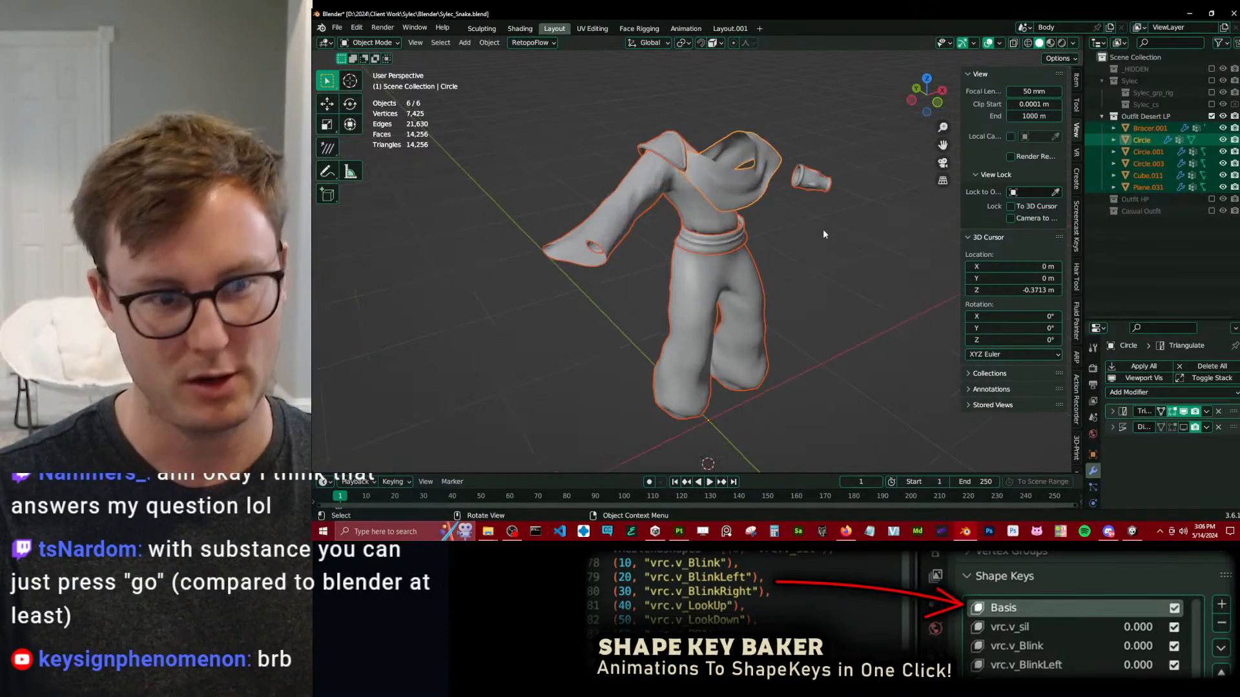
Apply the Mirror modifiers of the bracers and the pants.
click(775, 174)
click(836, 161)
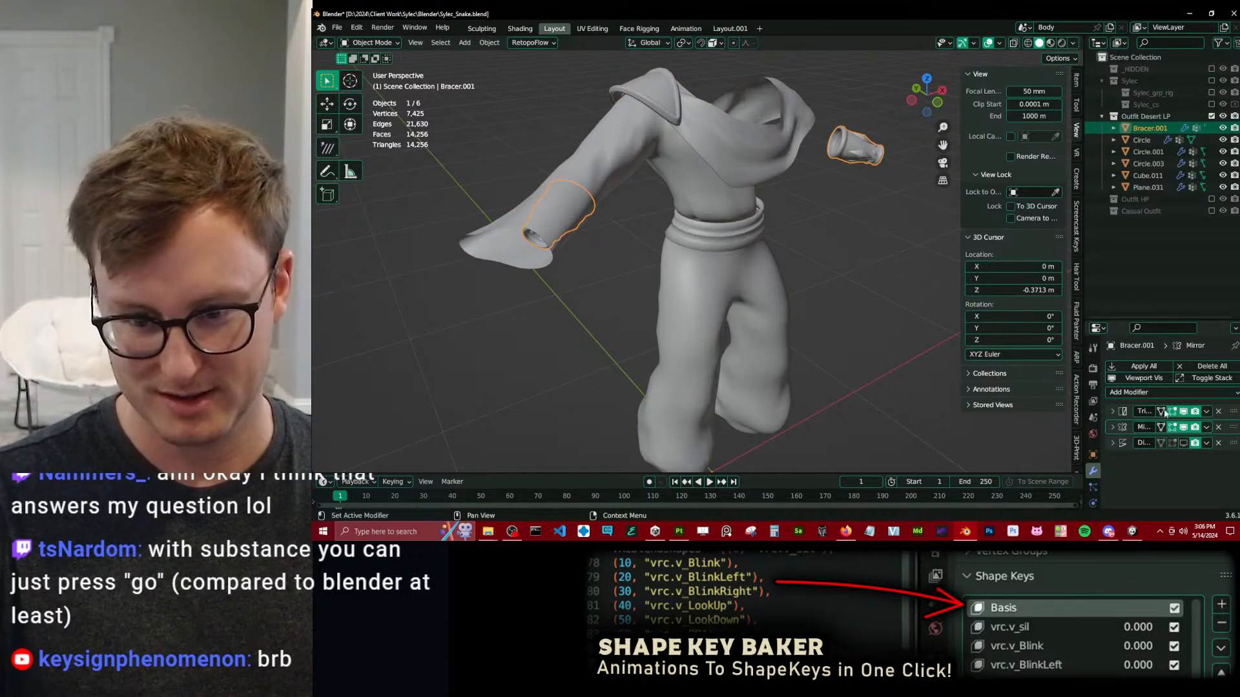
click(1206, 427)
click(1188, 440)
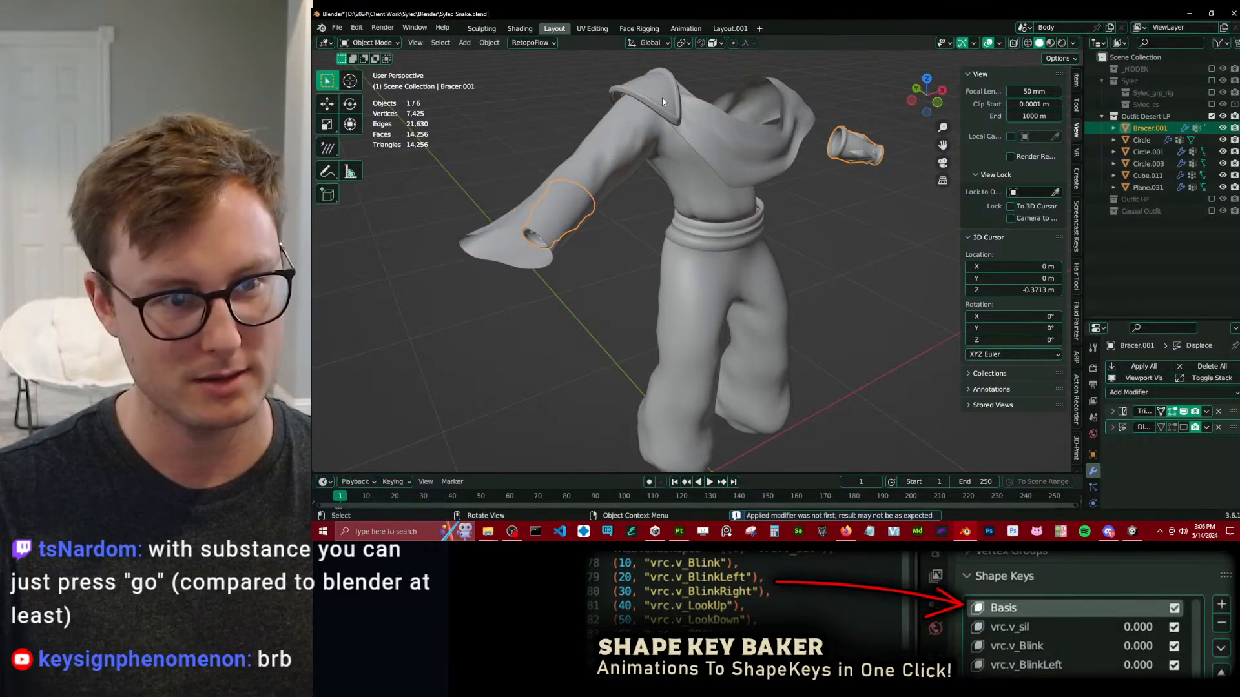
click(775, 329)
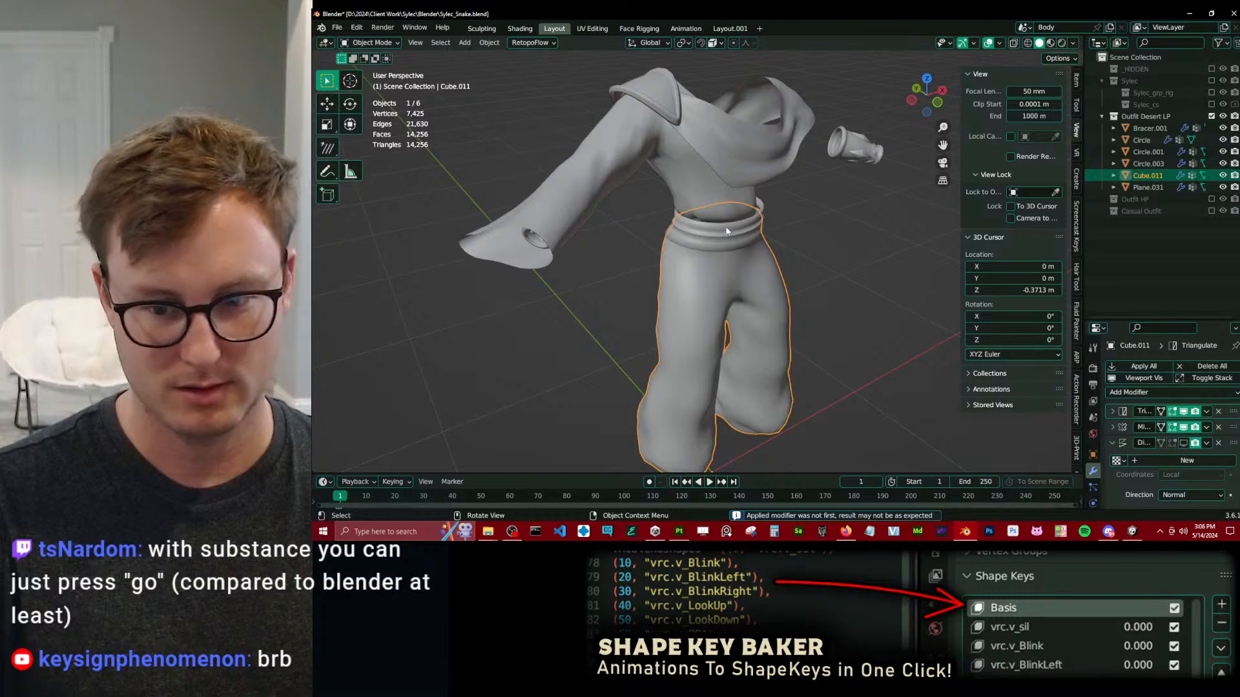
click(1206, 427)
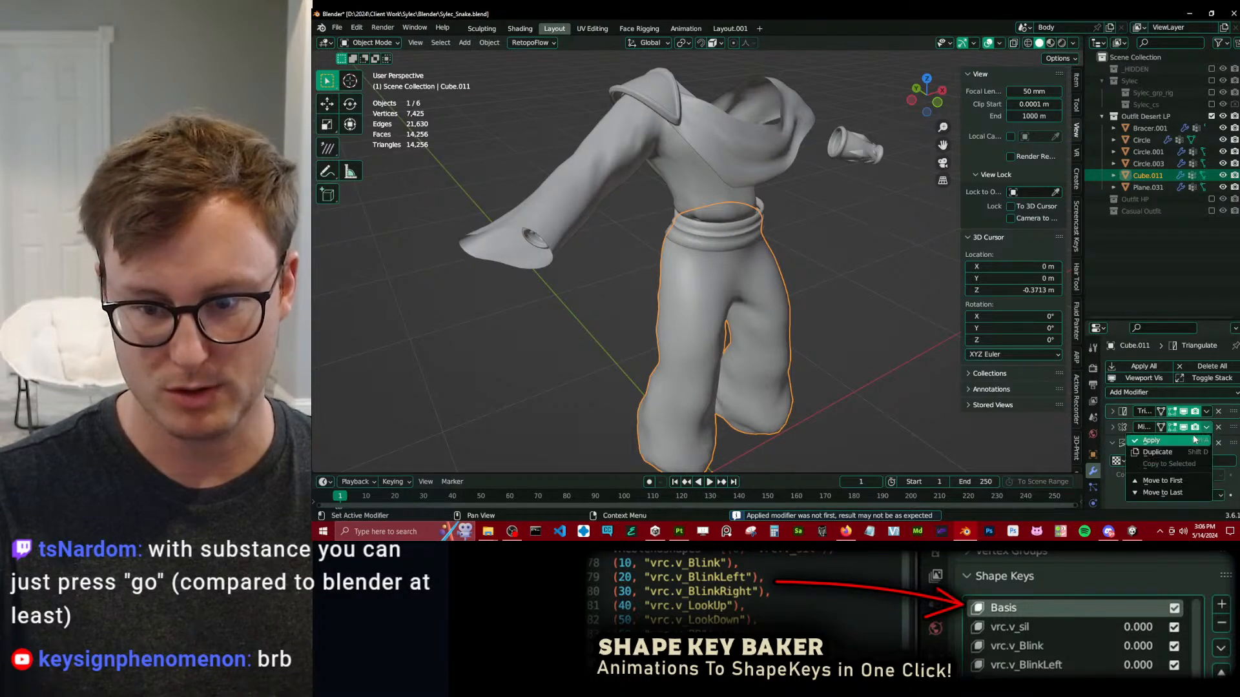
click(1189, 440)
Join all outfit pieces except the bracers into one mesh, with the shoulder collar as the active object.
click(753, 239)
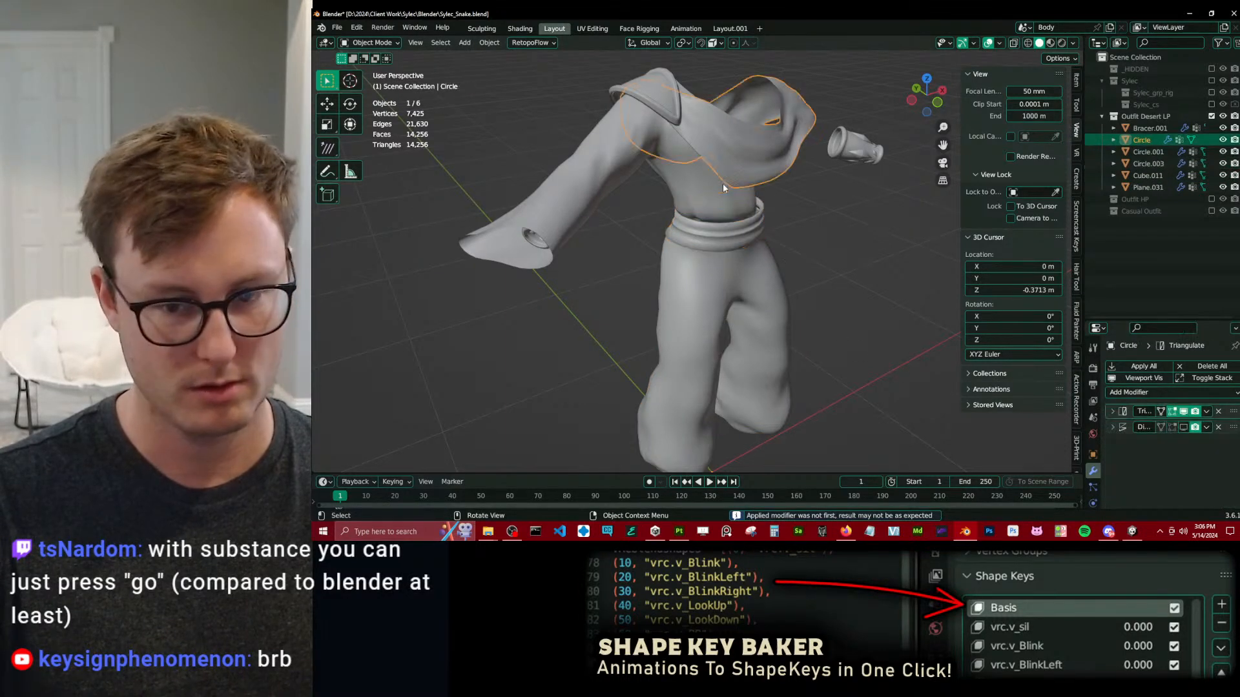
click(661, 99)
key(a)
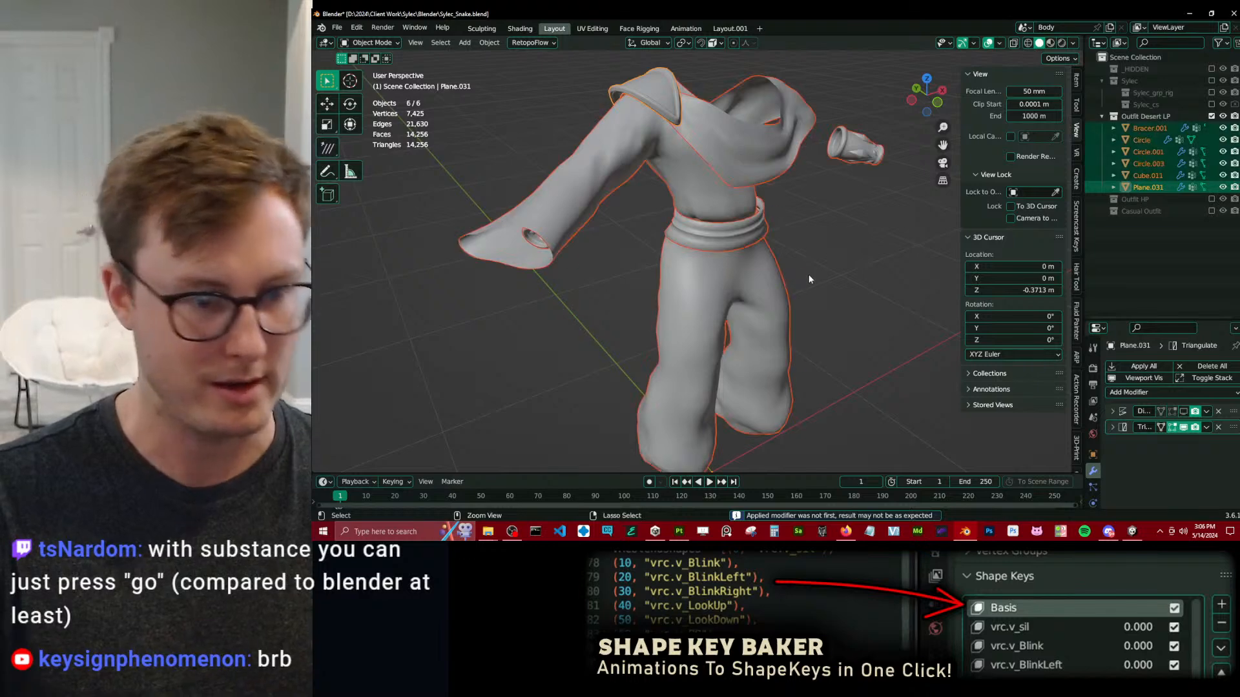
key(ctrl+j)
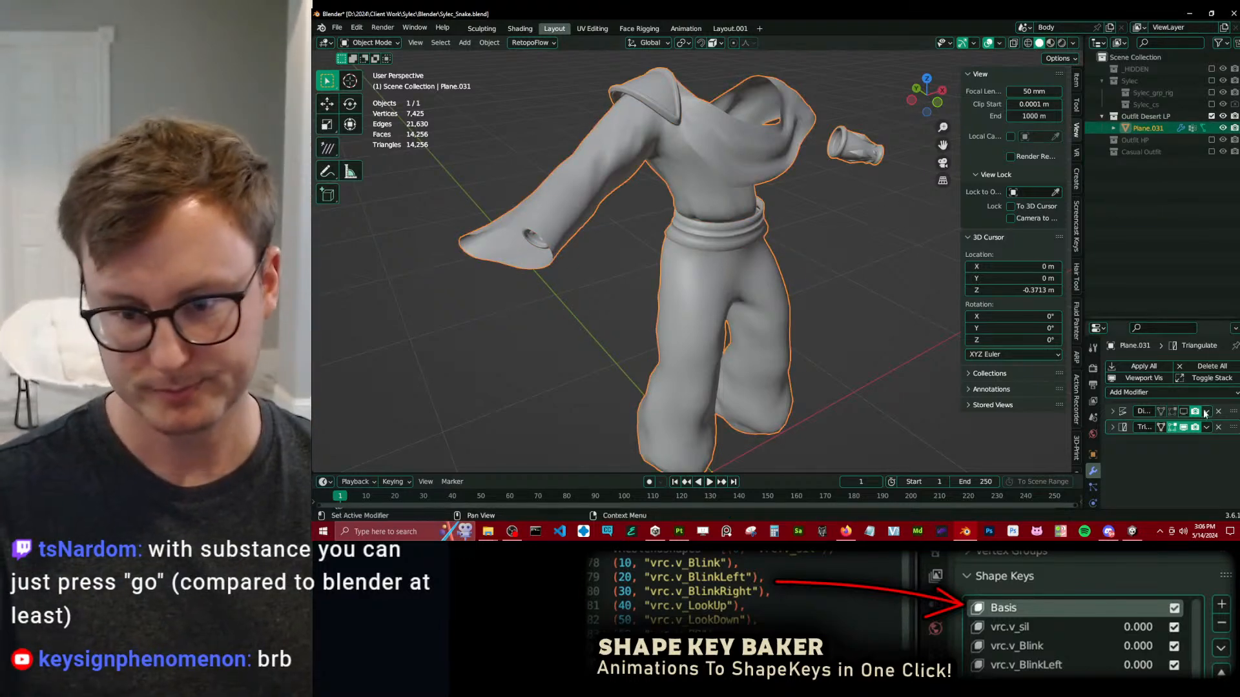
key(ctrl+z)
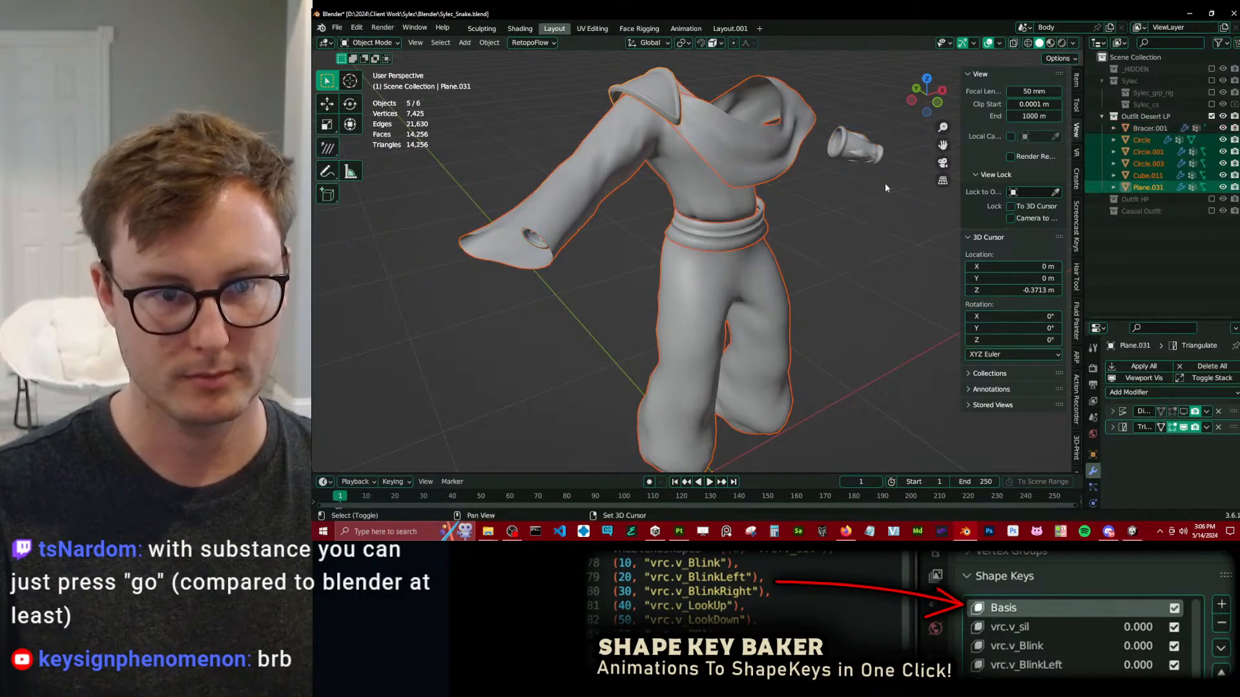
key(ctrl+j)
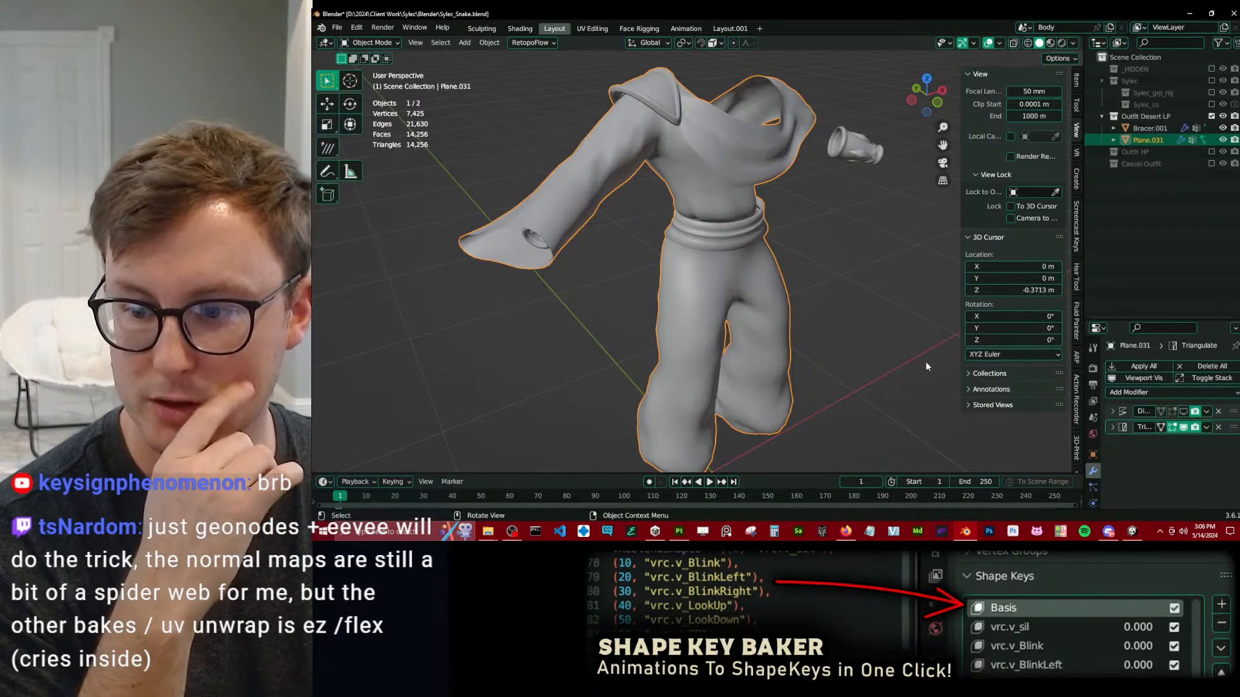
Rename the joined clothing mesh as Clothing Desert and the bracer object as Bracers.
scroll(829, 289, down, 5)
middle_drag(812, 293, 848, 290)
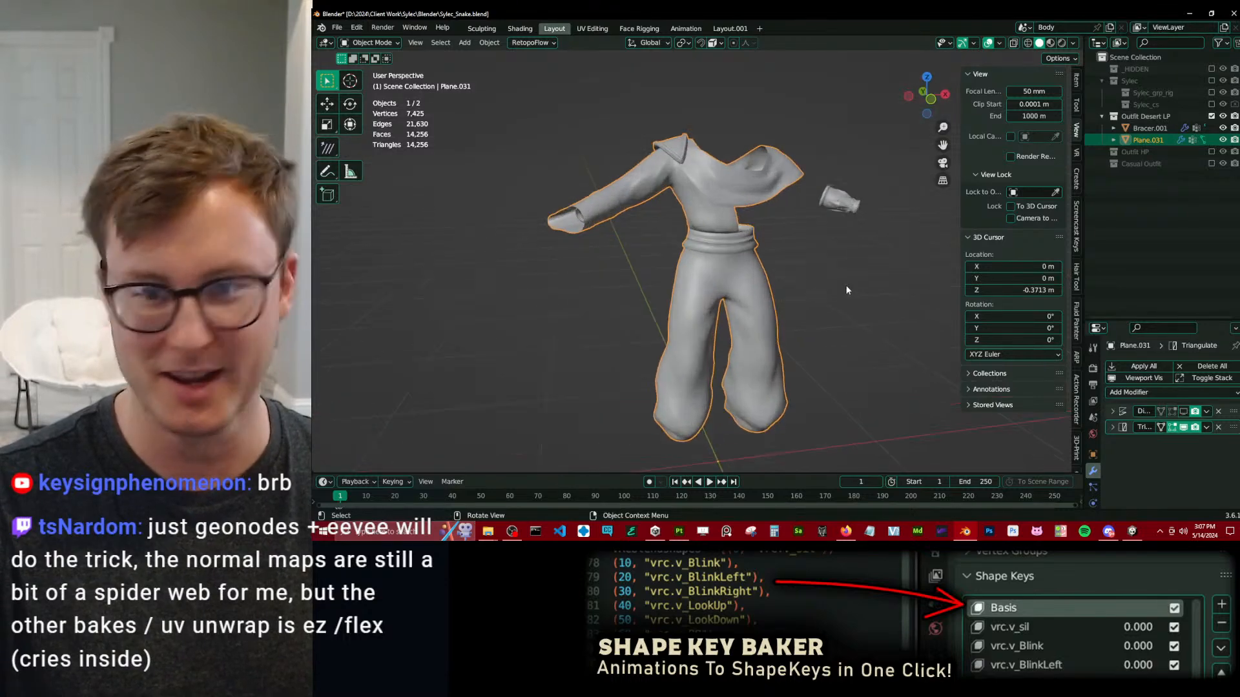
double_click(1145, 140)
key(BackSpace)
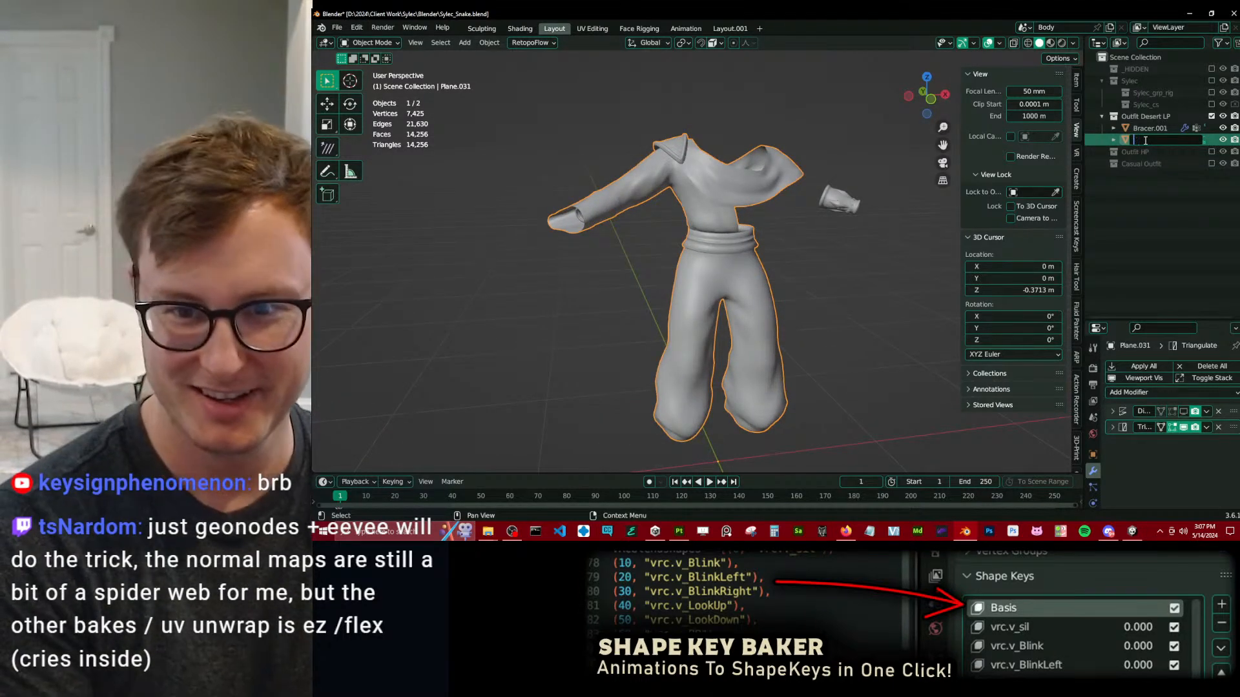
text(Clothing D)
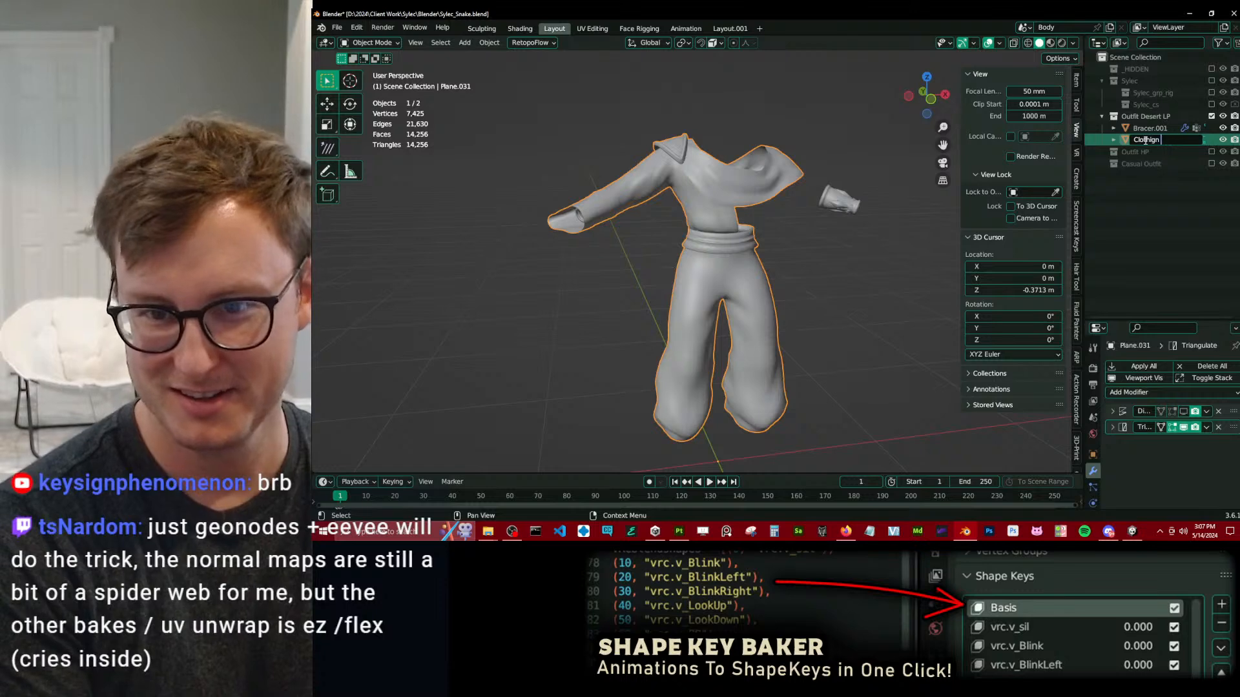
text(ng D)
text(esert)
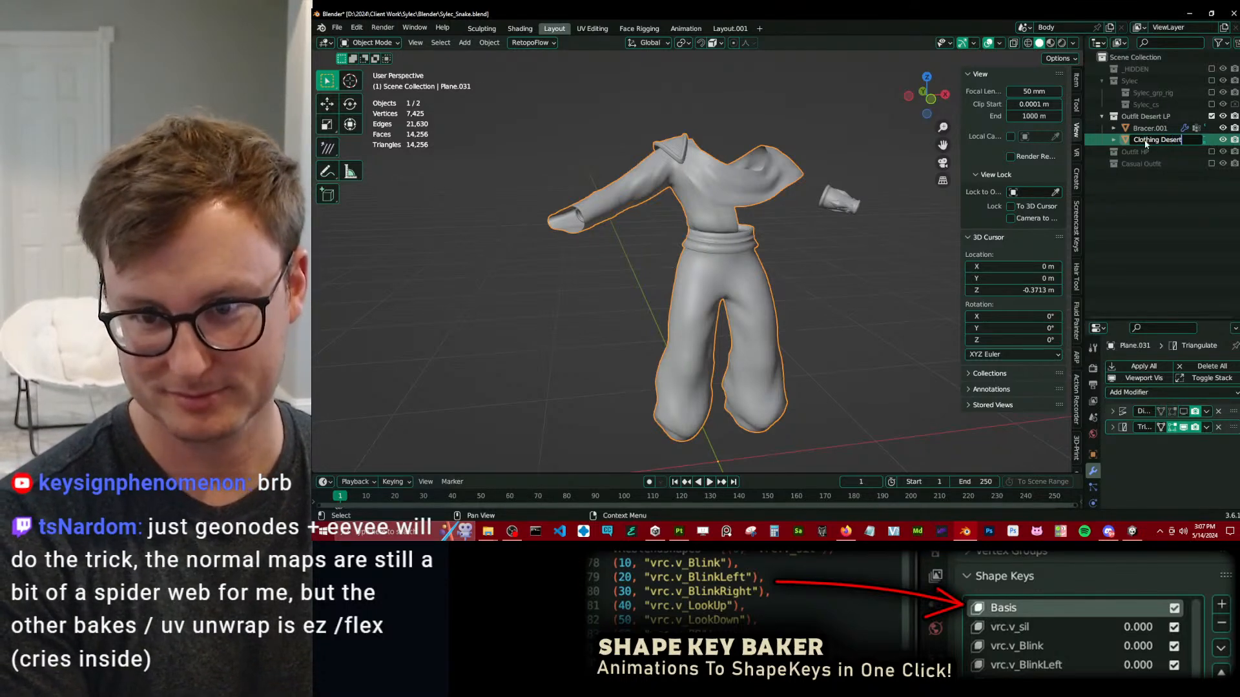
key(Return)
double_click(1149, 128)
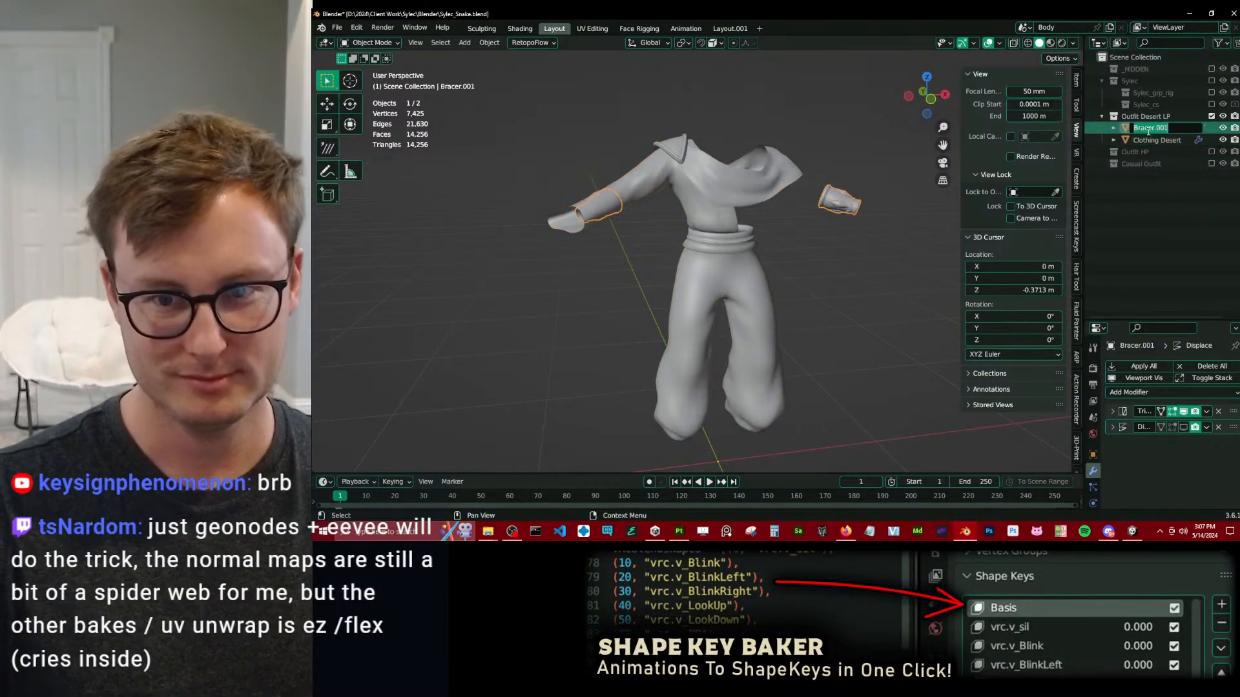
text(Bracers)
key(Return)
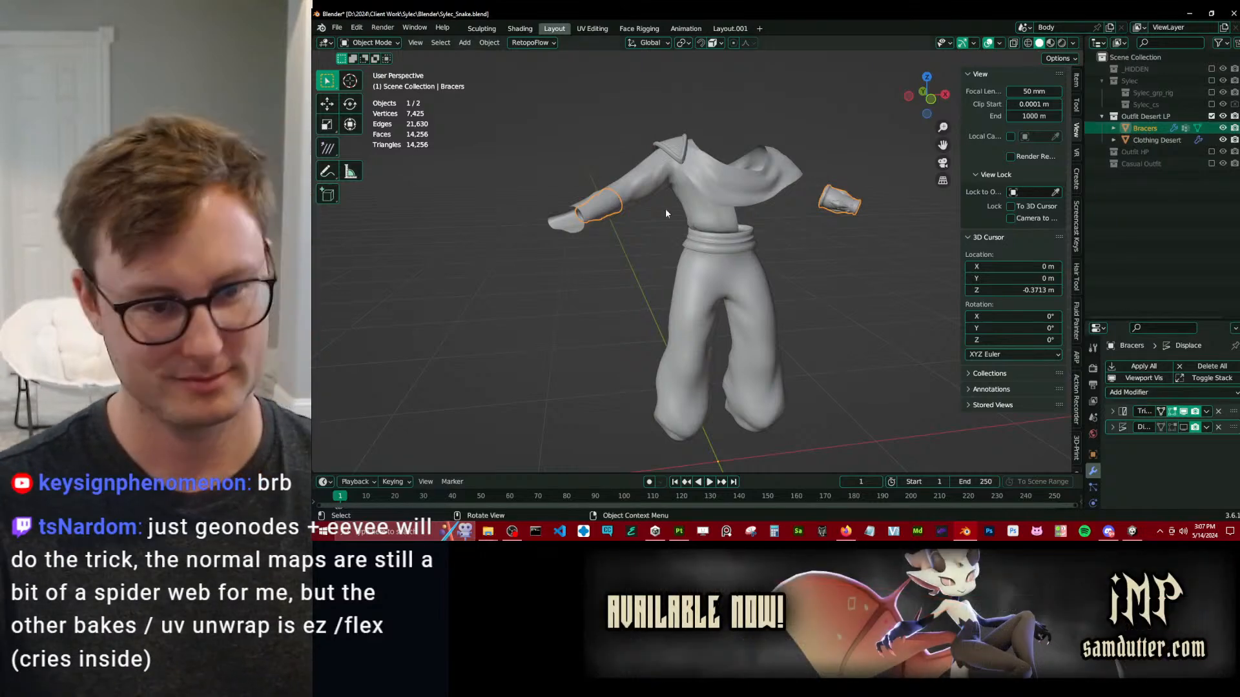
Save the file and remove the Displace modifiers from Bracers and Clothing Desert.
click(804, 261)
key(ctrl+s)
click(1218, 427)
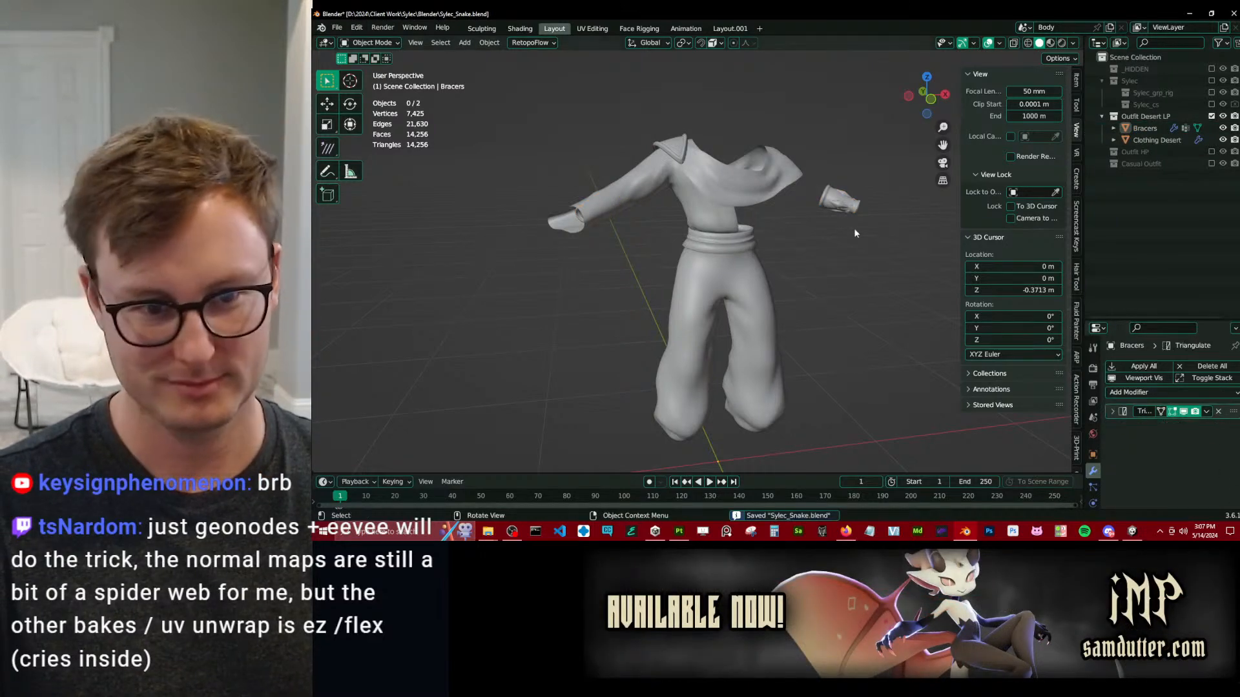
click(762, 204)
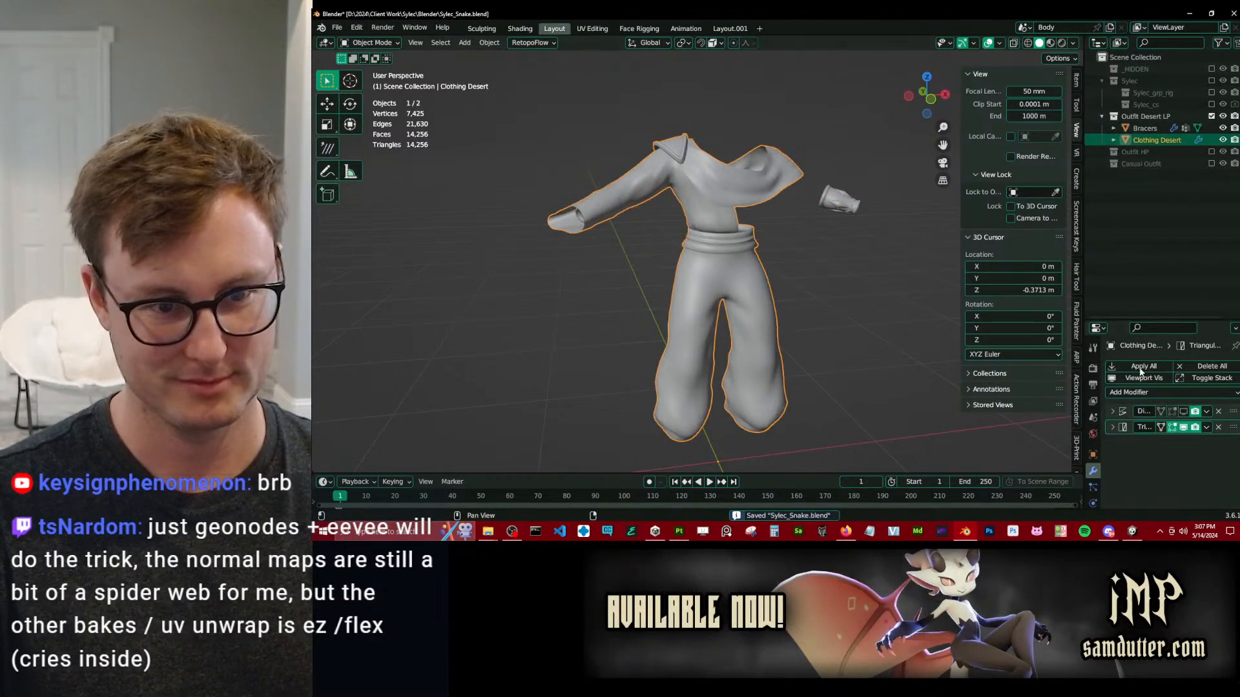
click(1218, 411)
Show the Sylec character collection and open the Mesh Data Transfer settings of the Bracers object.
click(841, 206)
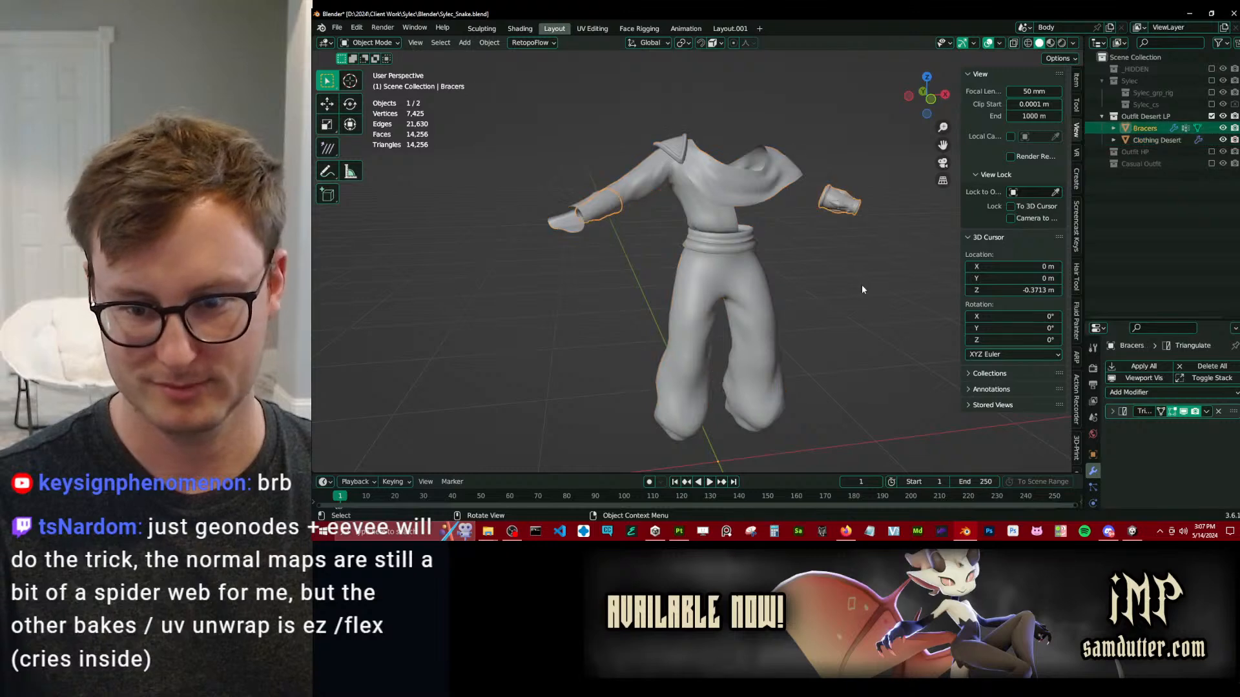
click(1211, 81)
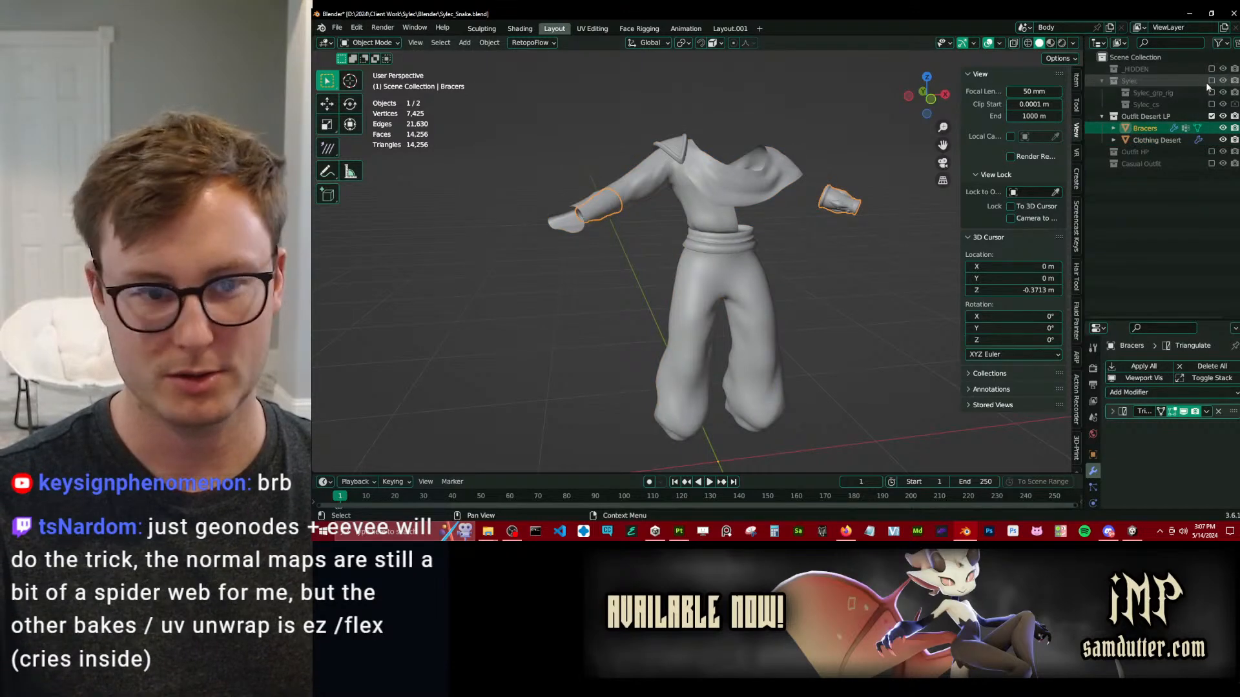
scroll(1093, 475, down, 3)
click(1092, 455)
scroll(1198, 473, down, 10)
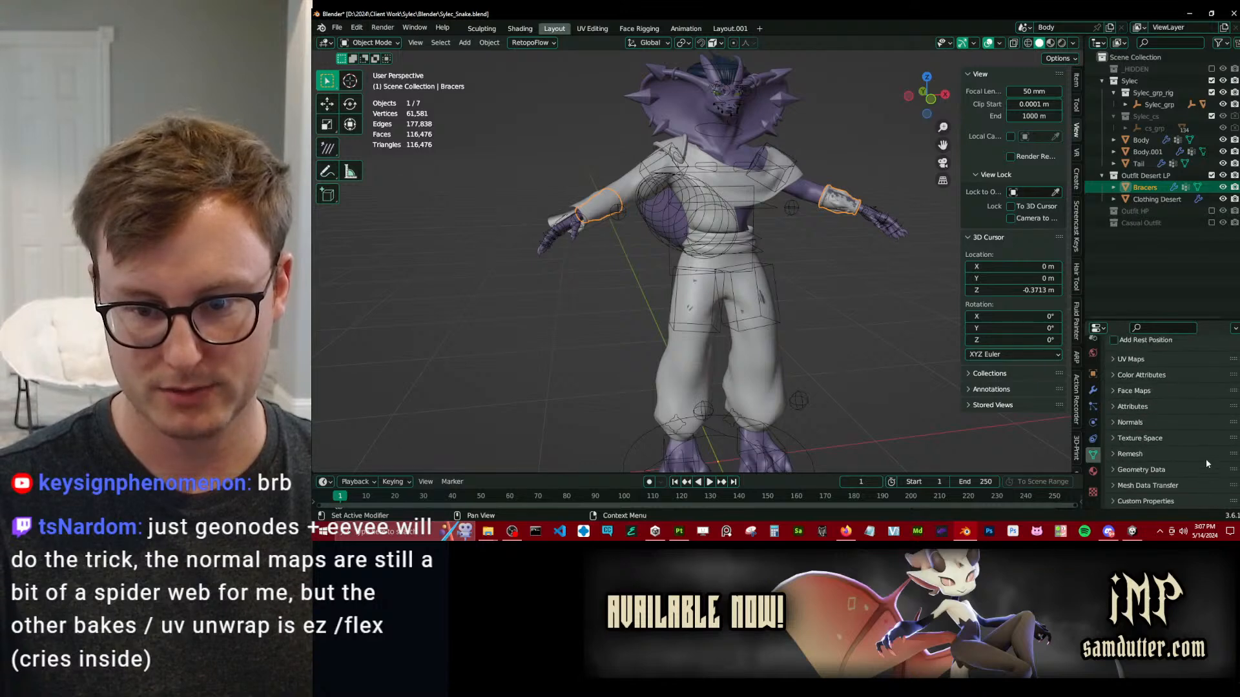
click(1192, 486)
scroll(1189, 437, down, 7)
click(1225, 441)
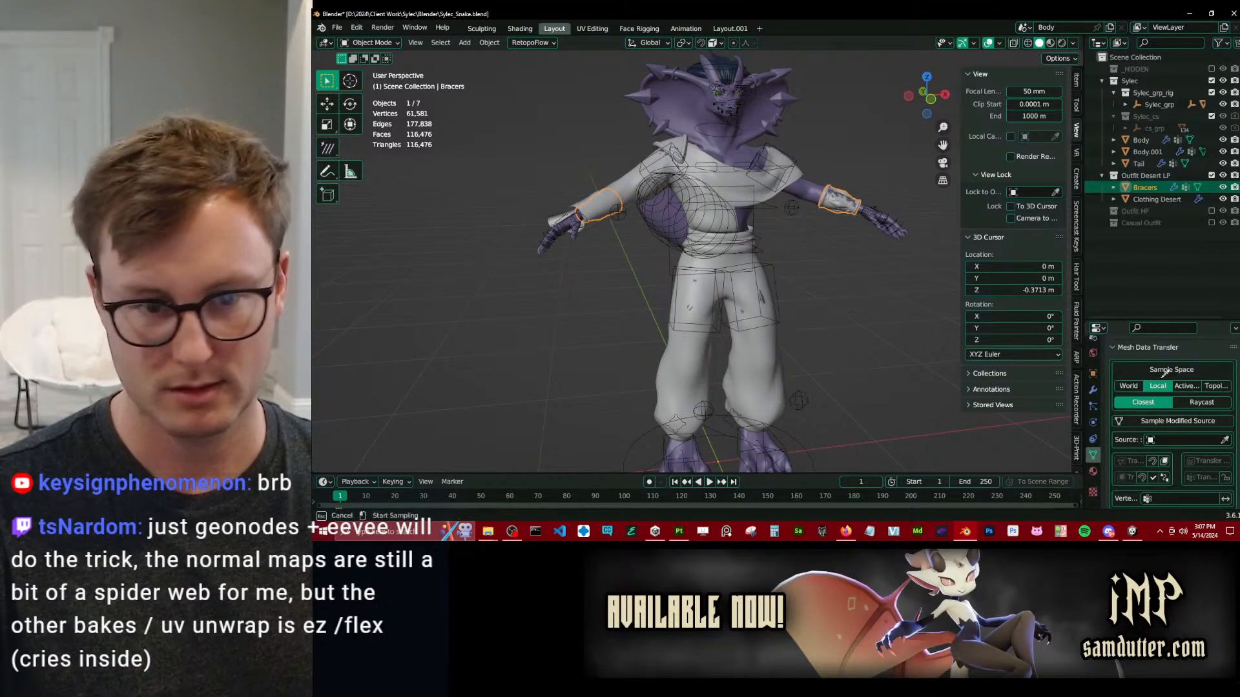
click(822, 184)
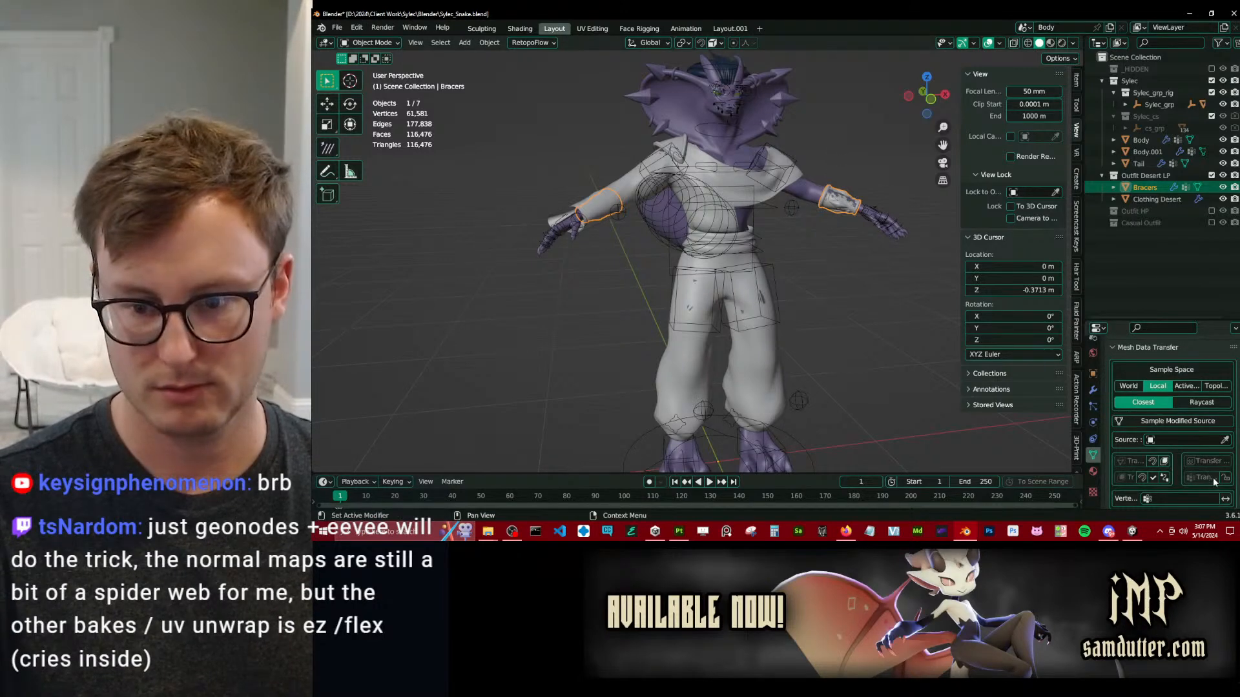
click(1225, 440)
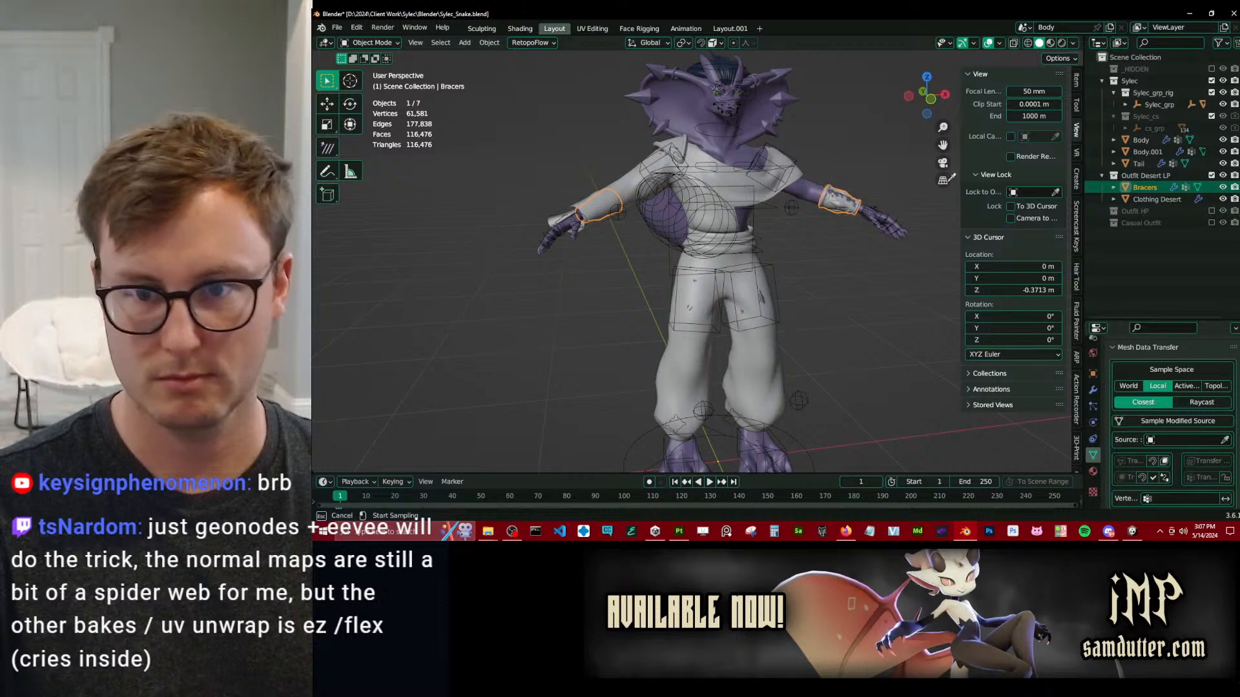
key(Escape)
Show selectability toggles in the outliner, sample Body as the transfer source and transfer its vertex groups to Bracers.
click(1219, 44)
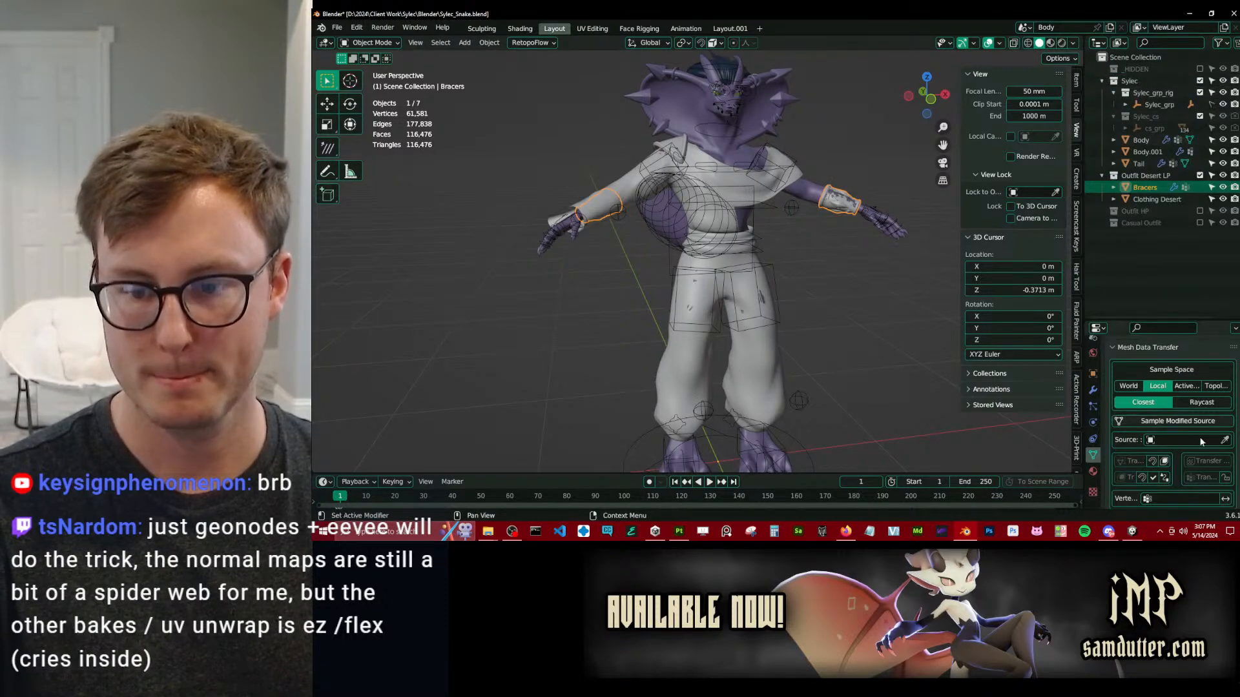
click(1224, 440)
click(804, 149)
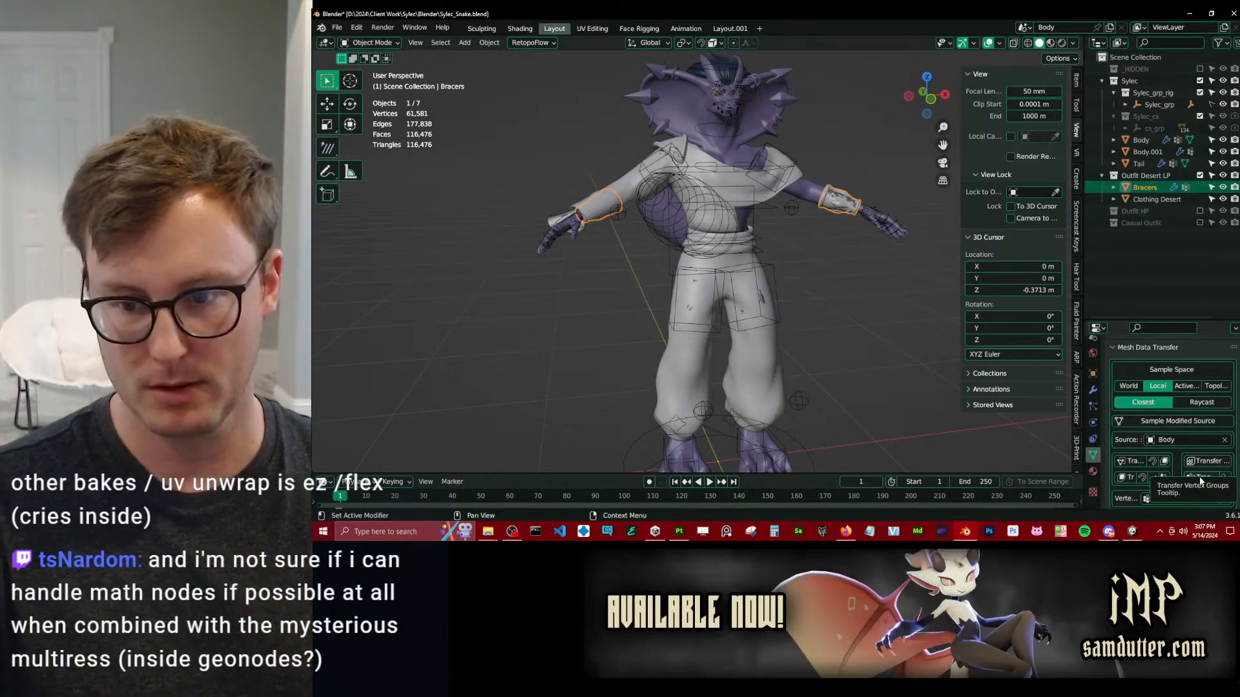
click(1201, 478)
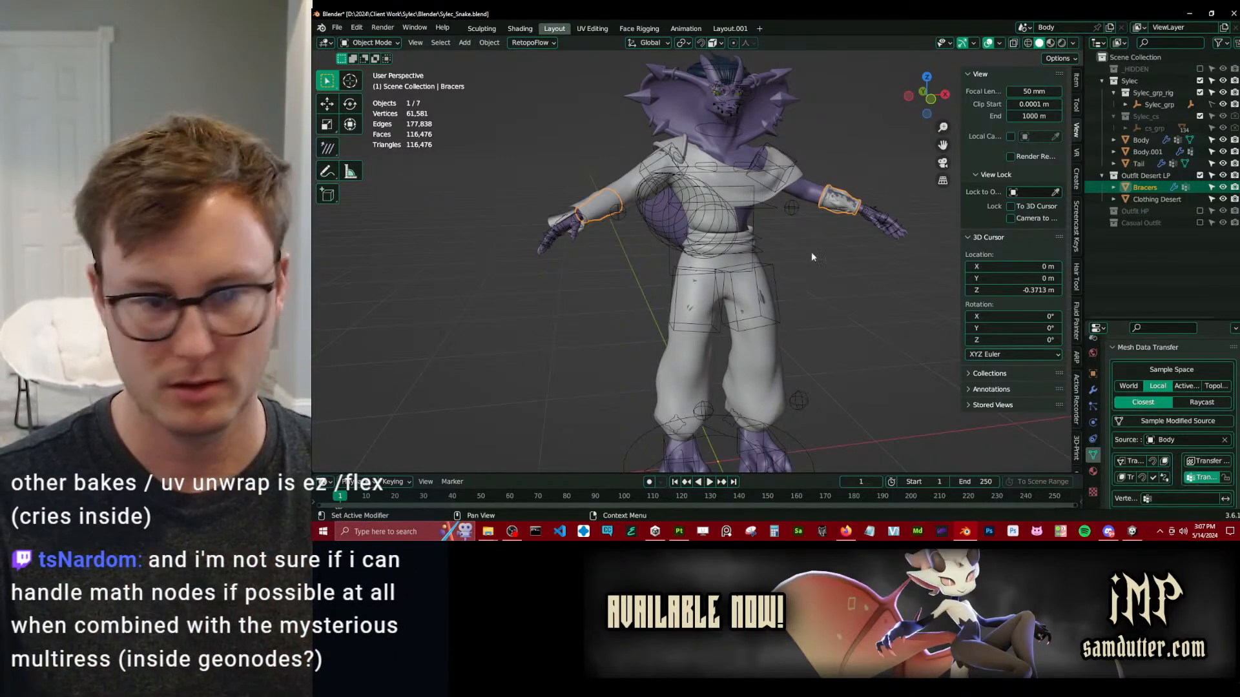
Transfer the vertex groups from Body to the Clothing Desert mesh.
click(769, 192)
click(1225, 440)
click(826, 185)
click(1202, 478)
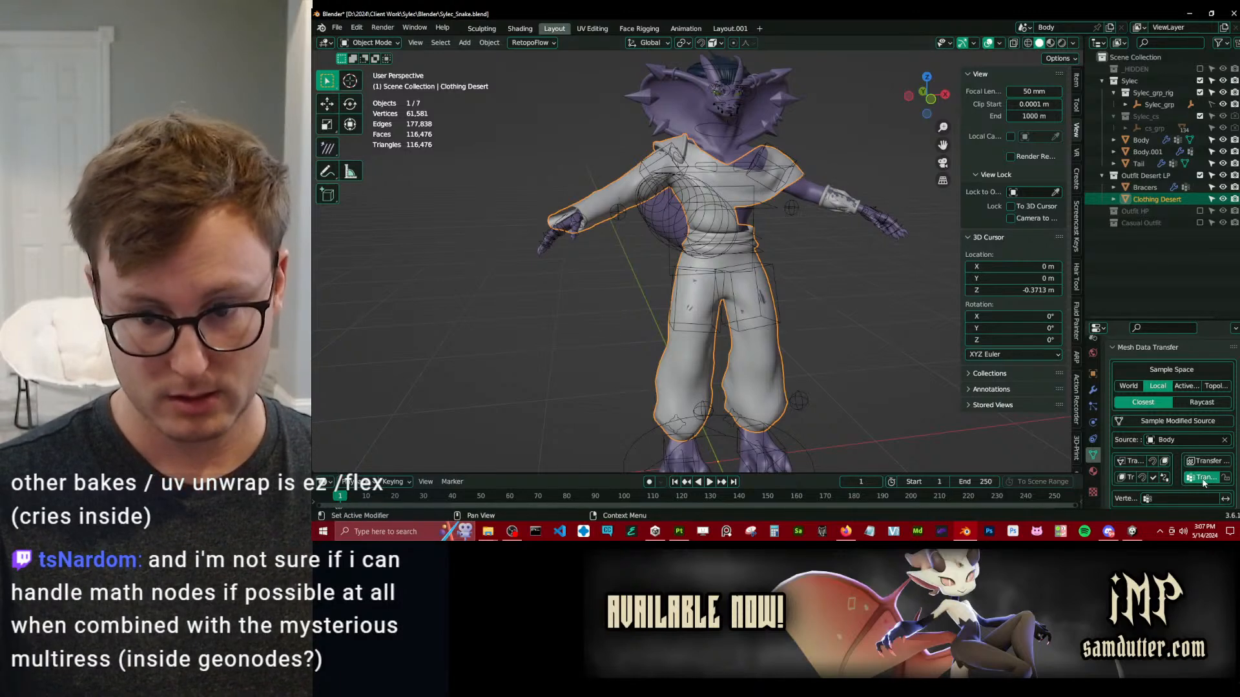
Parent Bracers and Clothing Desert to Sylec_rig with Armature Deform and save the file.
shift+click(838, 188)
shift+click(797, 155)
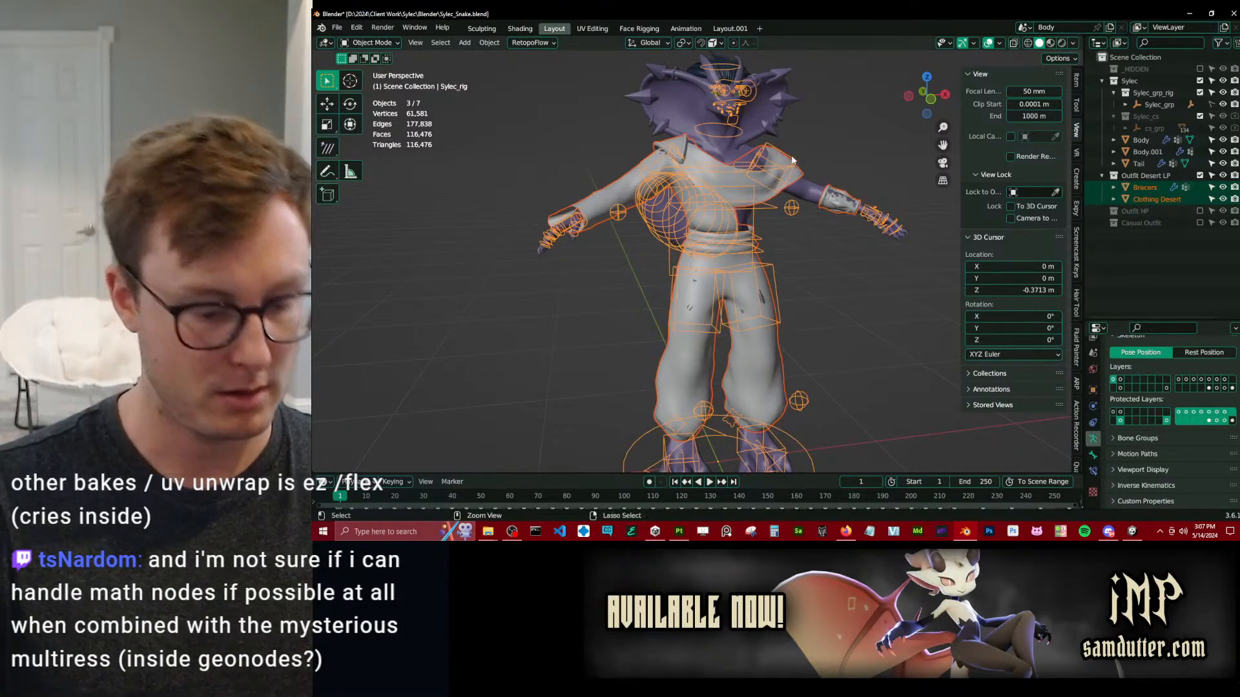
key(ctrl+p)
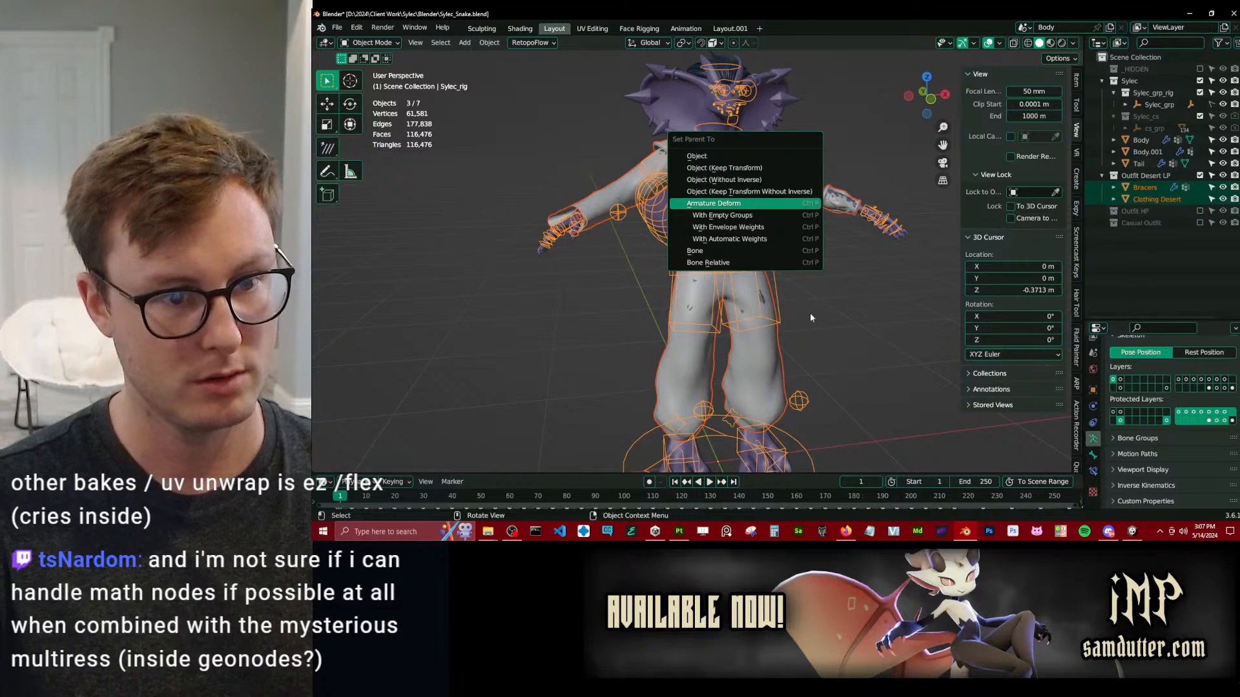
key(Return)
click(831, 324)
key(ctrl+s)
Select all visible objects and export them as Auto-Rig Pro FBX over Sylec_Snake.fbx in the Unity project's FBX folder.
key(a)
key(q)
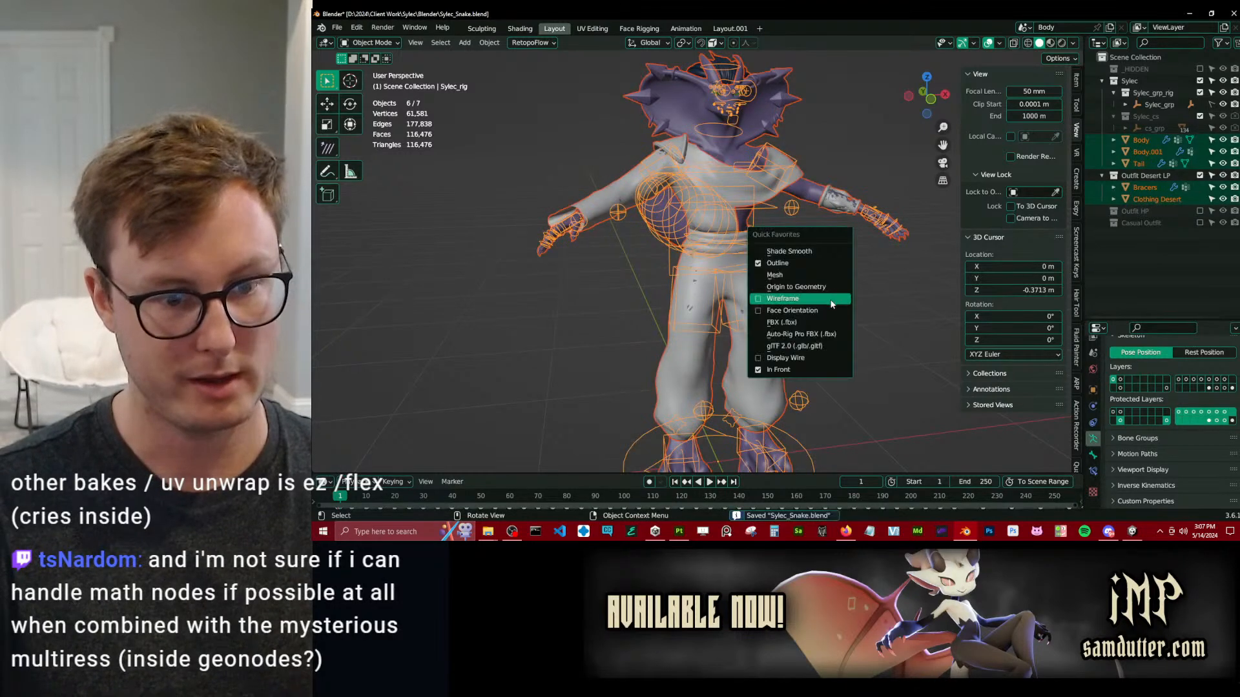
click(833, 334)
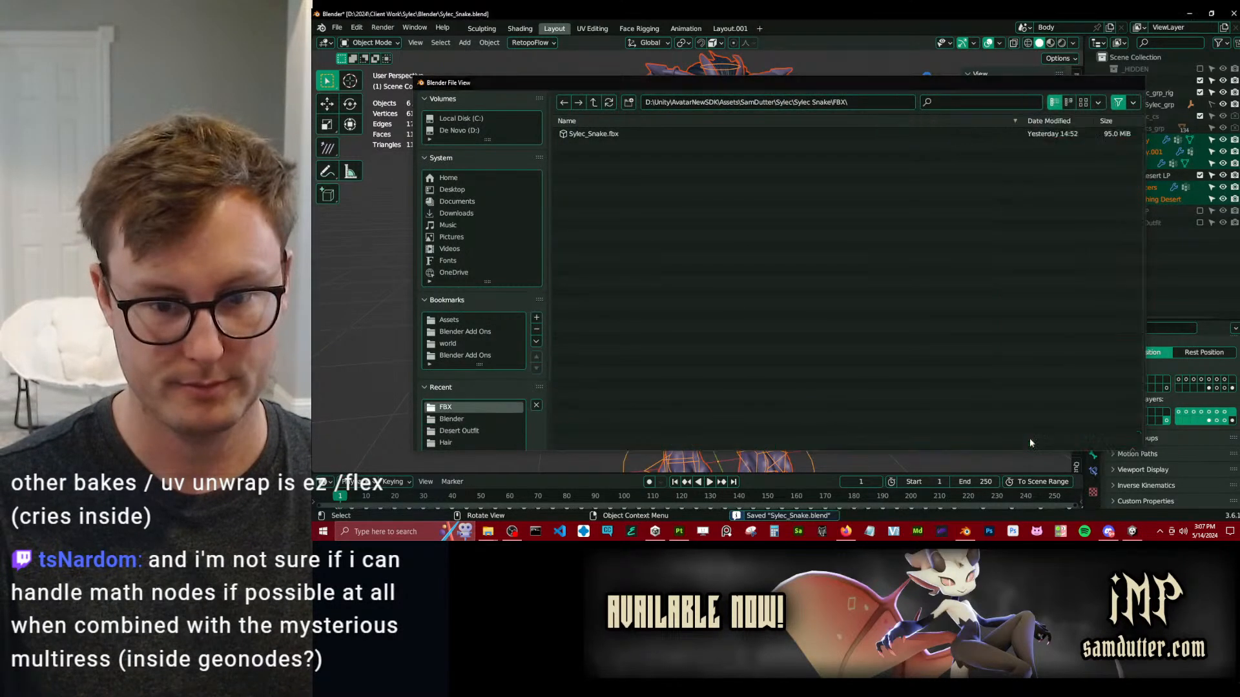
click(1031, 440)
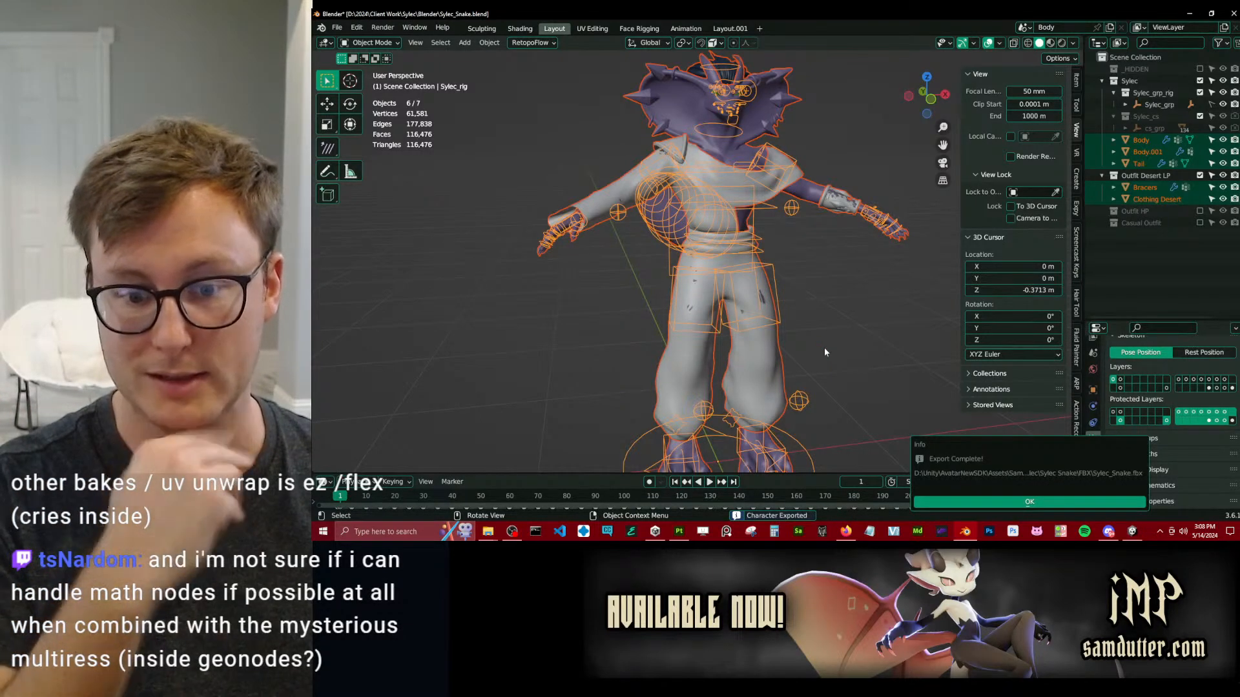
click(955, 502)
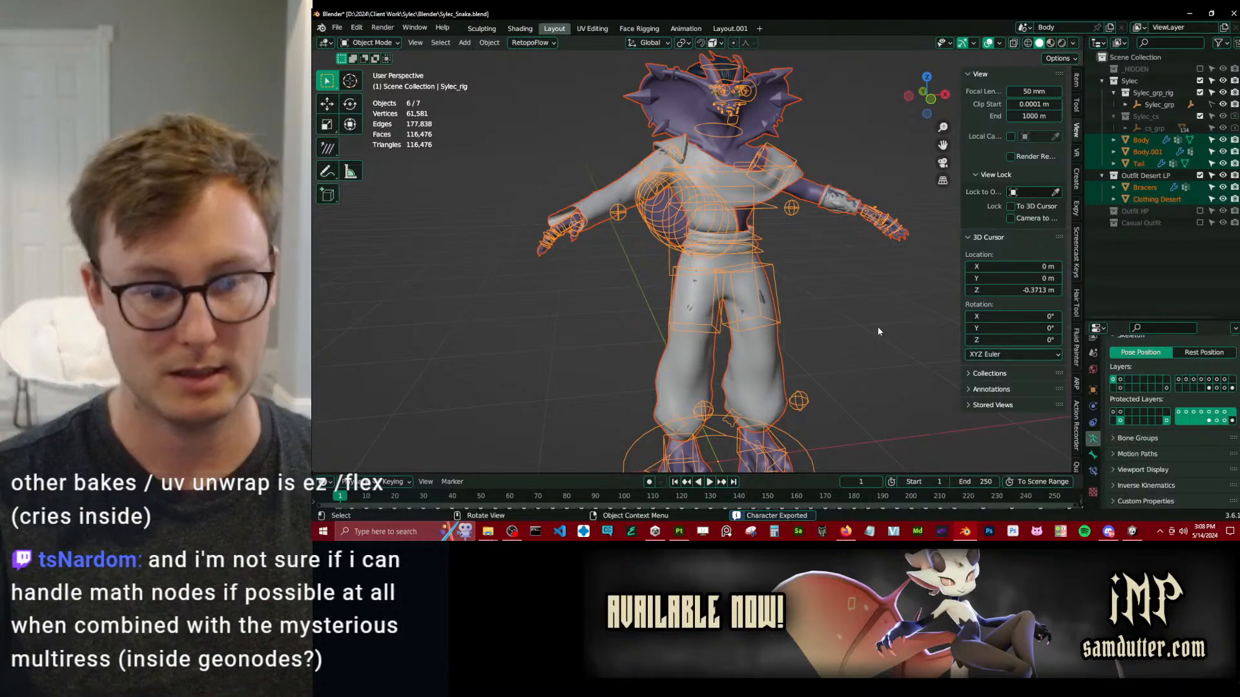
Deselect everything, save the Blender file and switch to Unity.
click(800, 262)
middle_drag(800, 263, 810, 276)
key(ctrl+s)
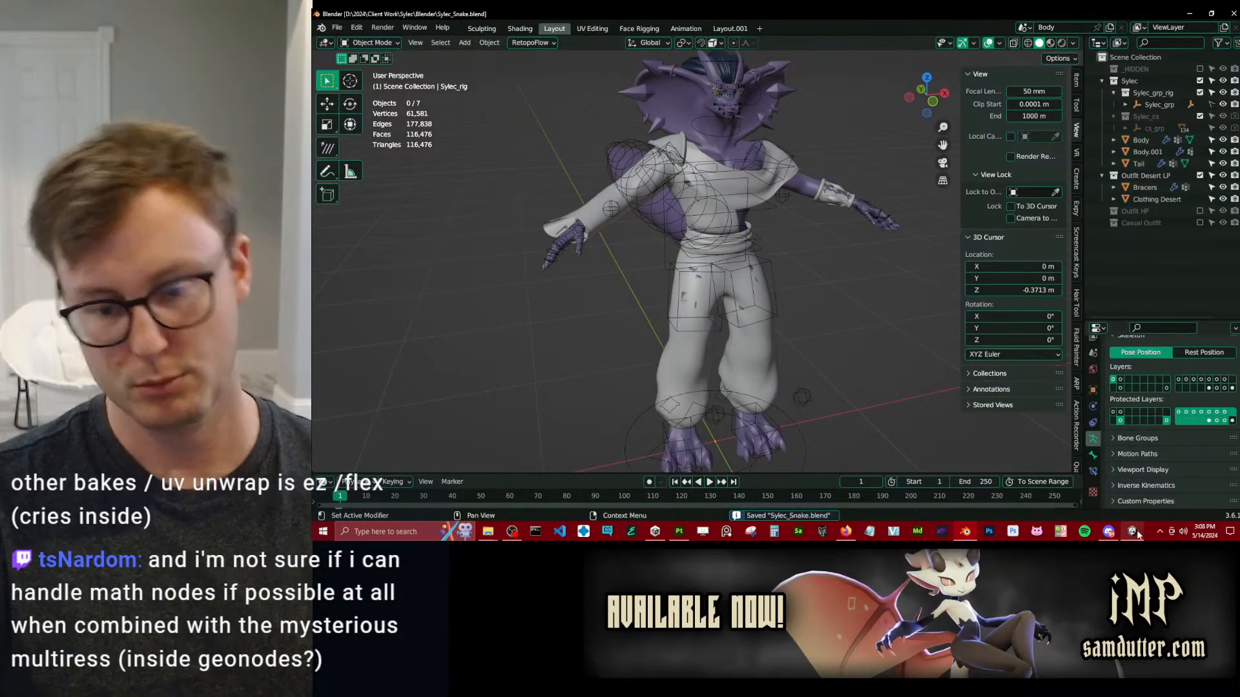
click(1132, 531)
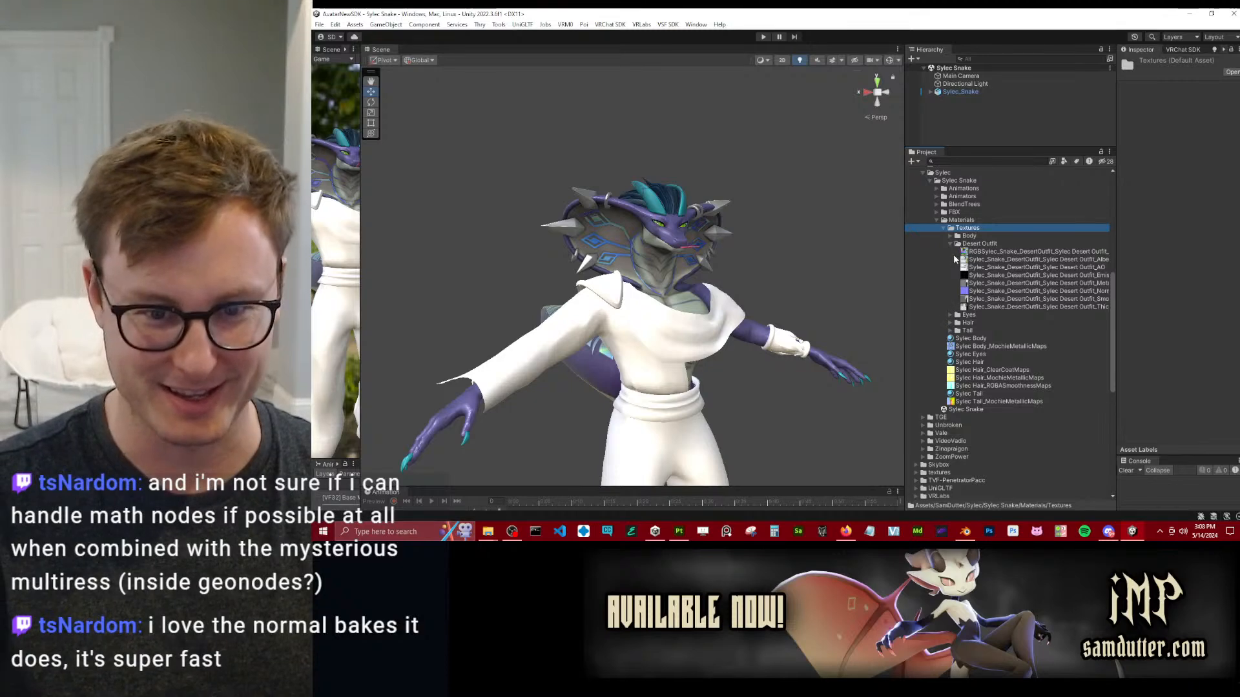
Create a new material named Sylec Clothing Desert in the Sylec Snake Materials folder.
click(969, 339)
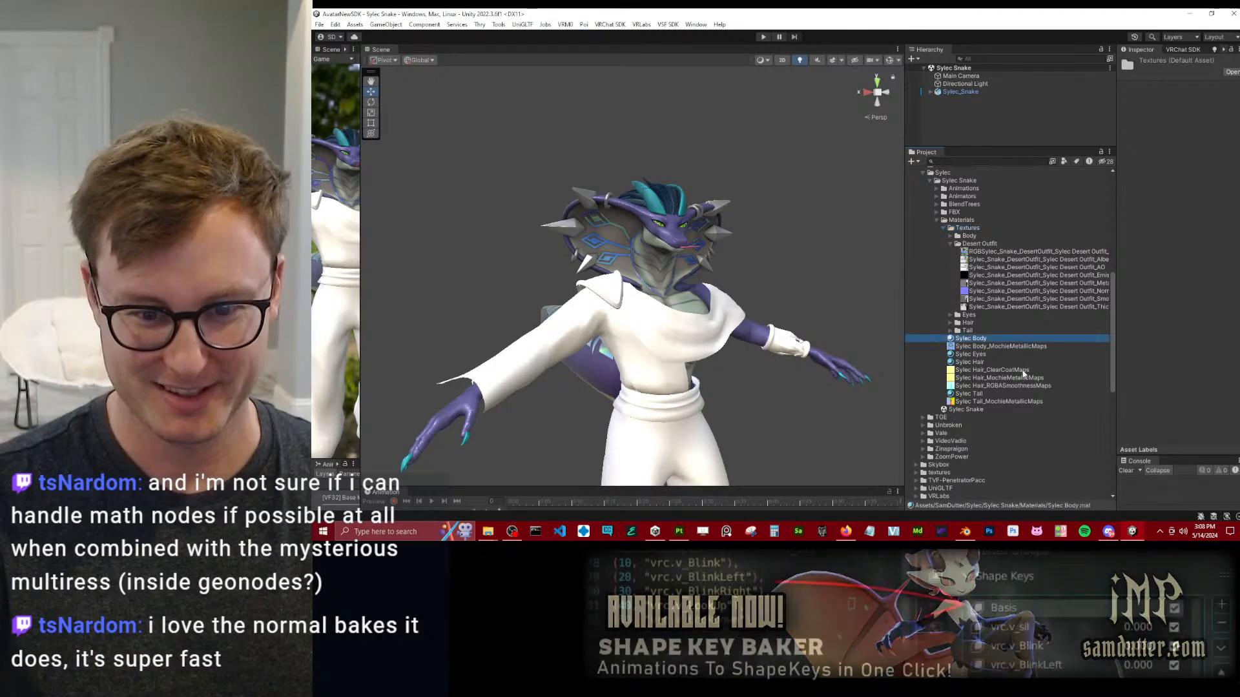
click(970, 355)
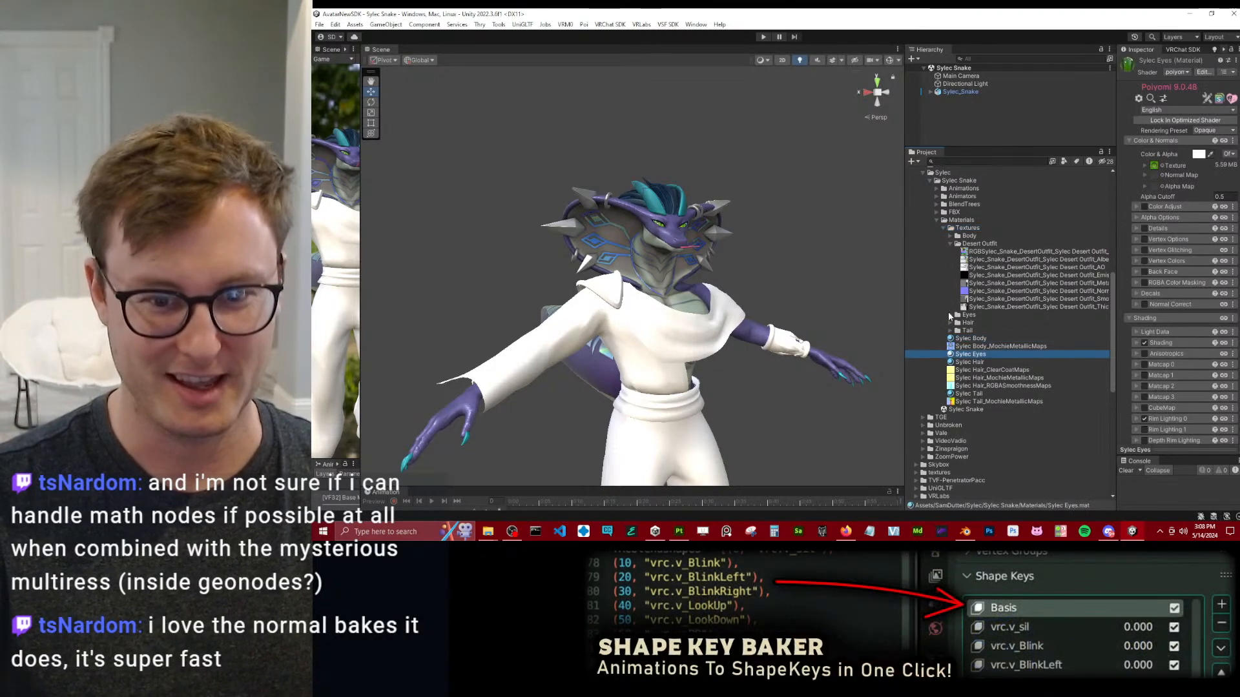
right_click(961, 220)
mouse_move(1033, 183)
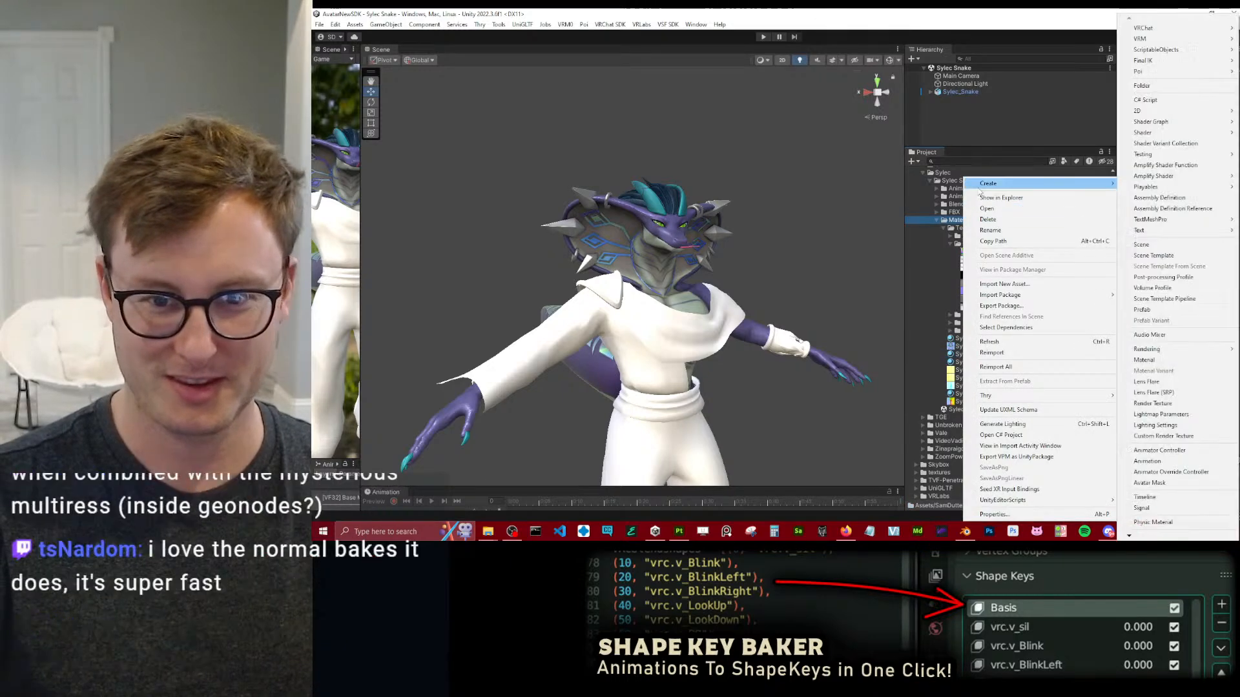
click(1144, 359)
text(Sy)
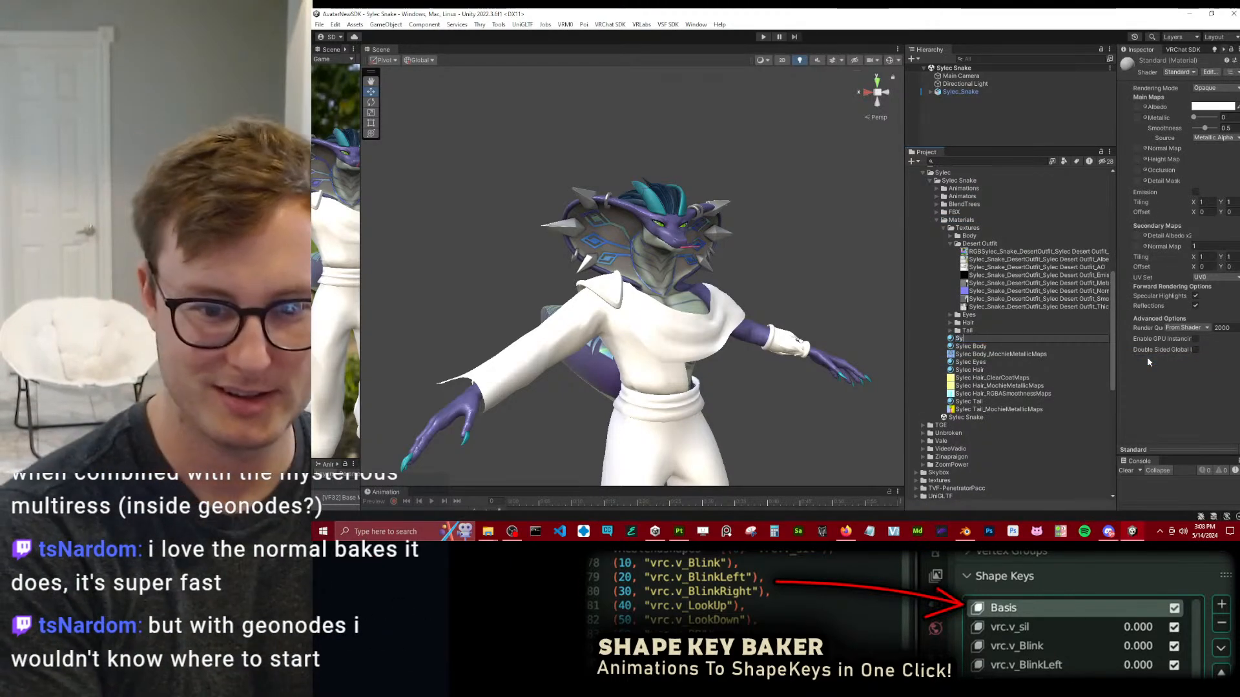
text(lec C)
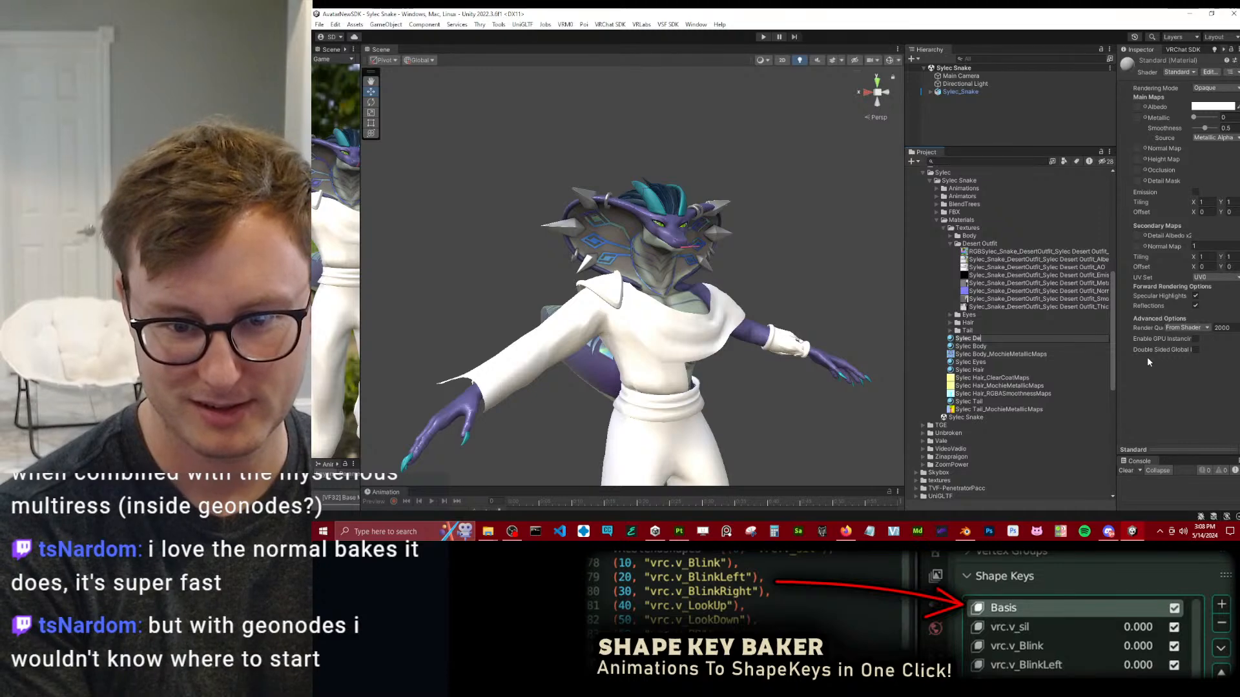
text(lothing Desert)
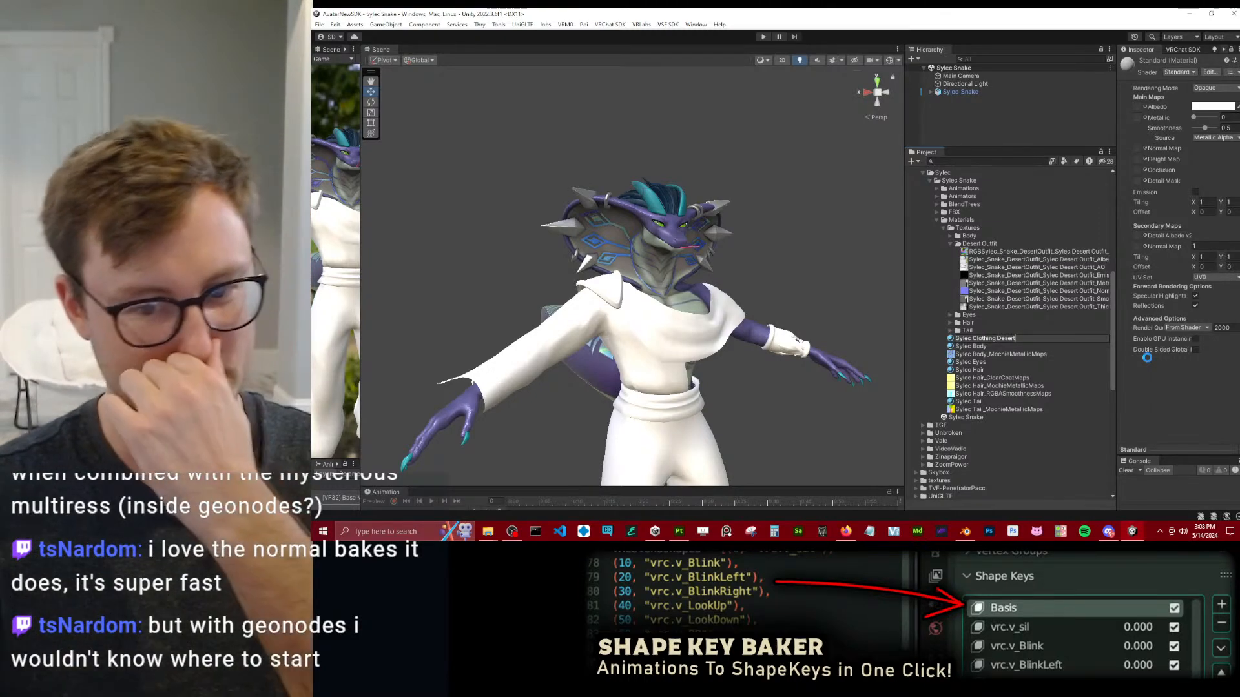
key(Return)
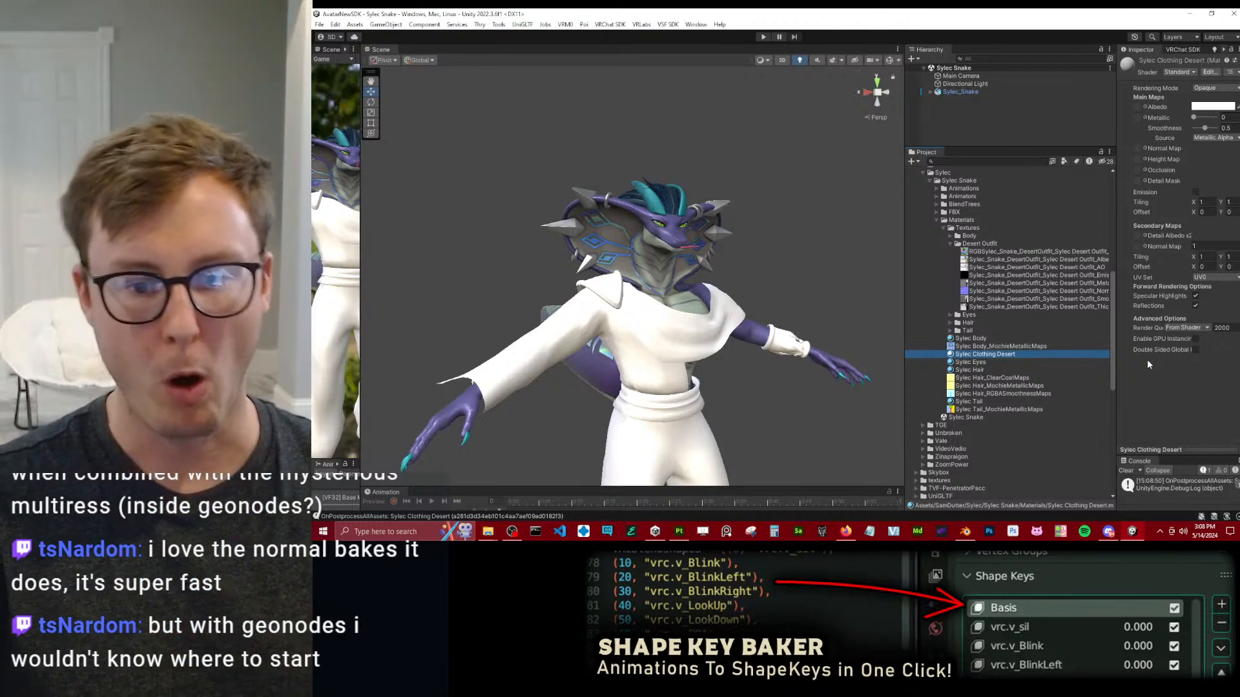
Set the shader of the Sylec Clothing Desert material to Poiyomi Toon and widen its settings area.
click(1191, 72)
click(1146, 119)
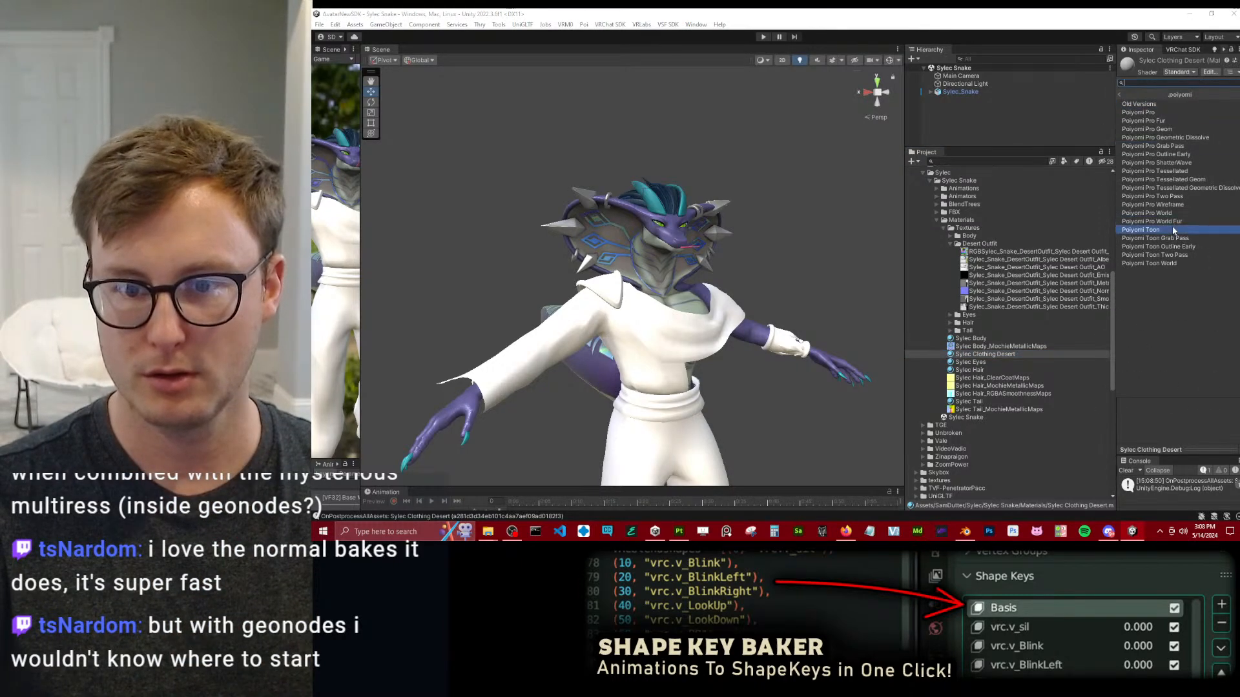
click(1141, 113)
drag(1117, 225, 1075, 225)
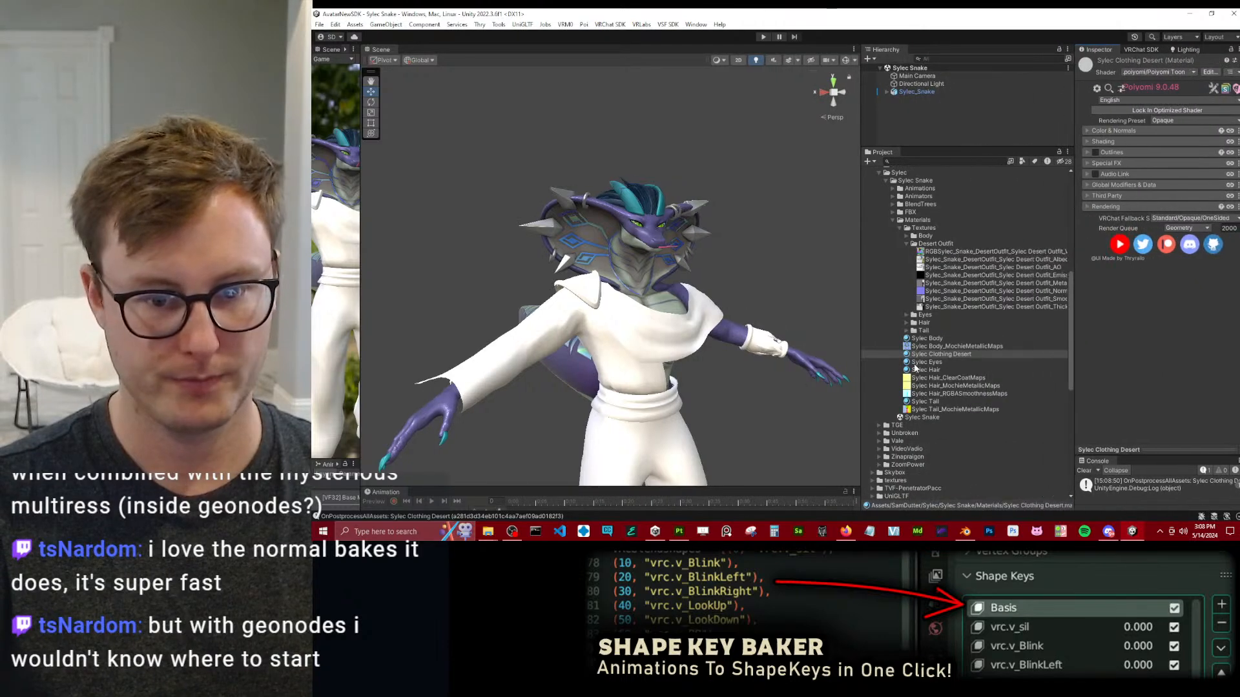
Remap the Sylec Desert Outfit material of the Sylec_Snake FBX to Sylec Clothing Desert and apply the import settings.
click(889, 207)
click(891, 212)
click(917, 221)
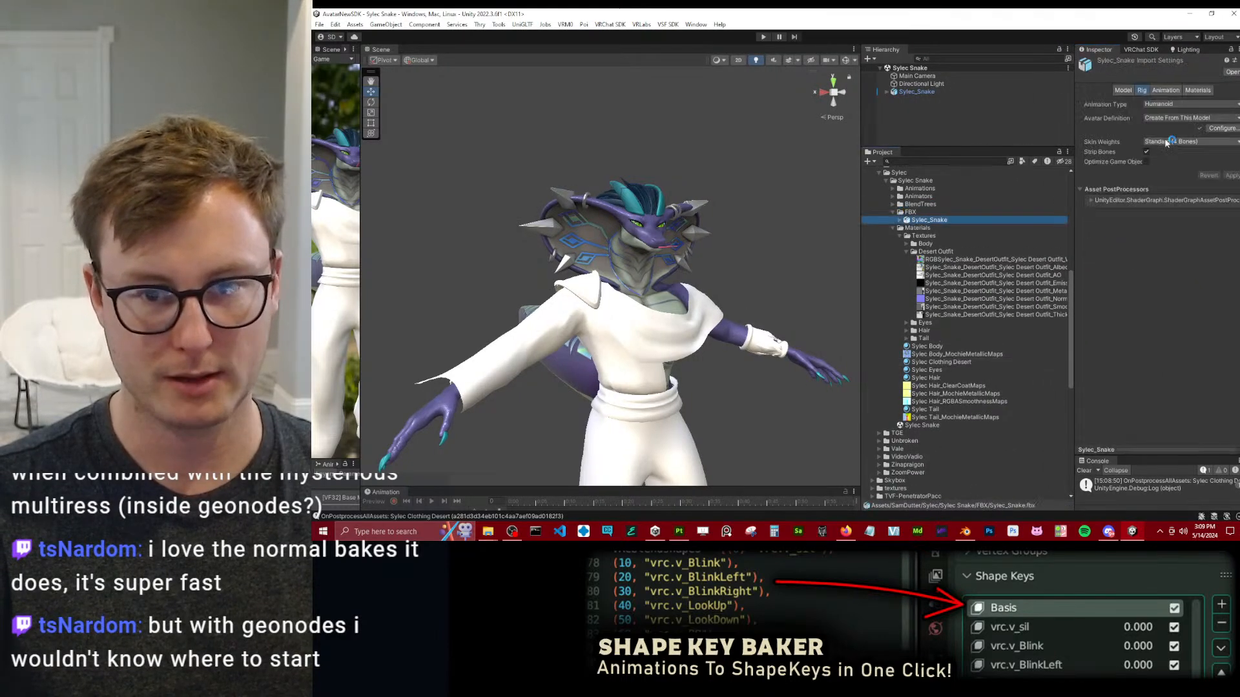
click(1195, 90)
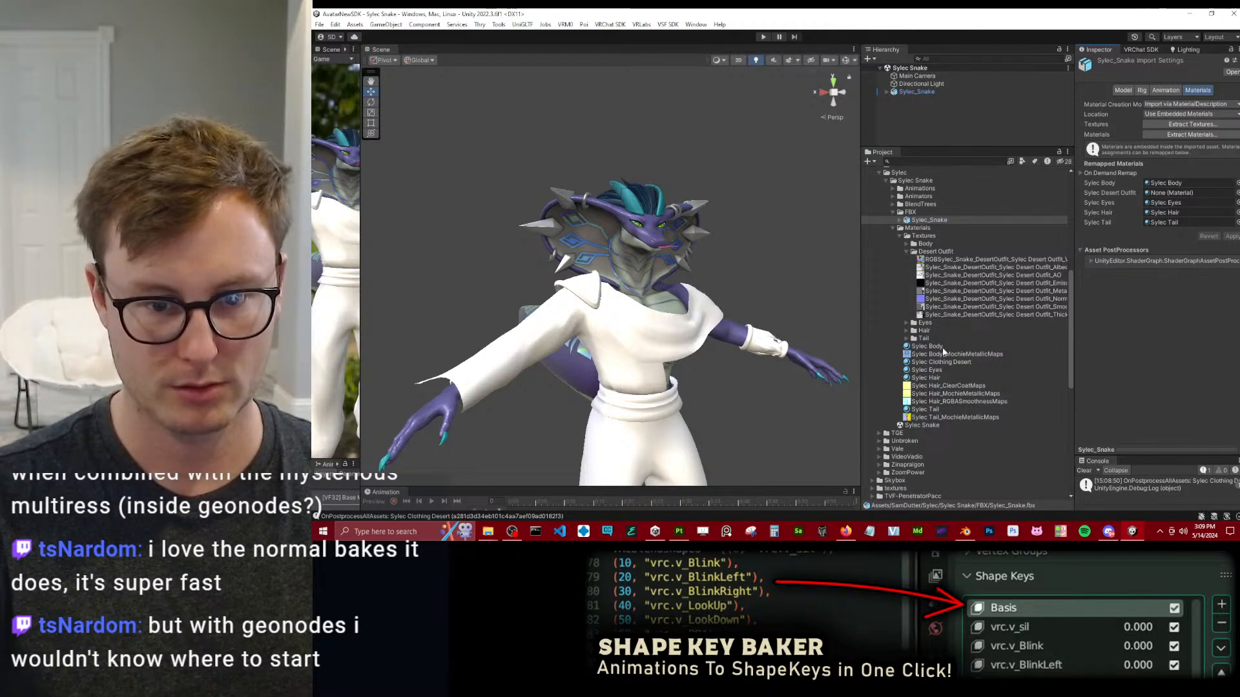
drag(957, 364, 1175, 193)
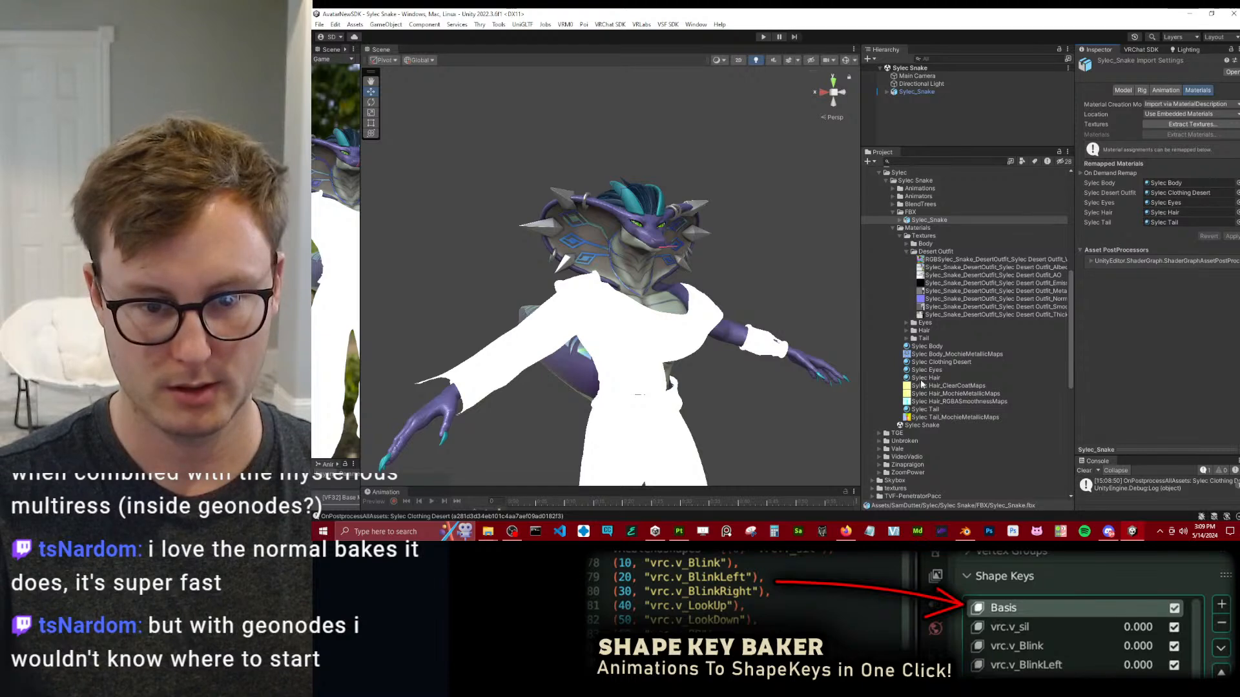
Expand the color and shading settings of Sylec Clothing Desert and set its Lighting Type to Skin.
click(940, 362)
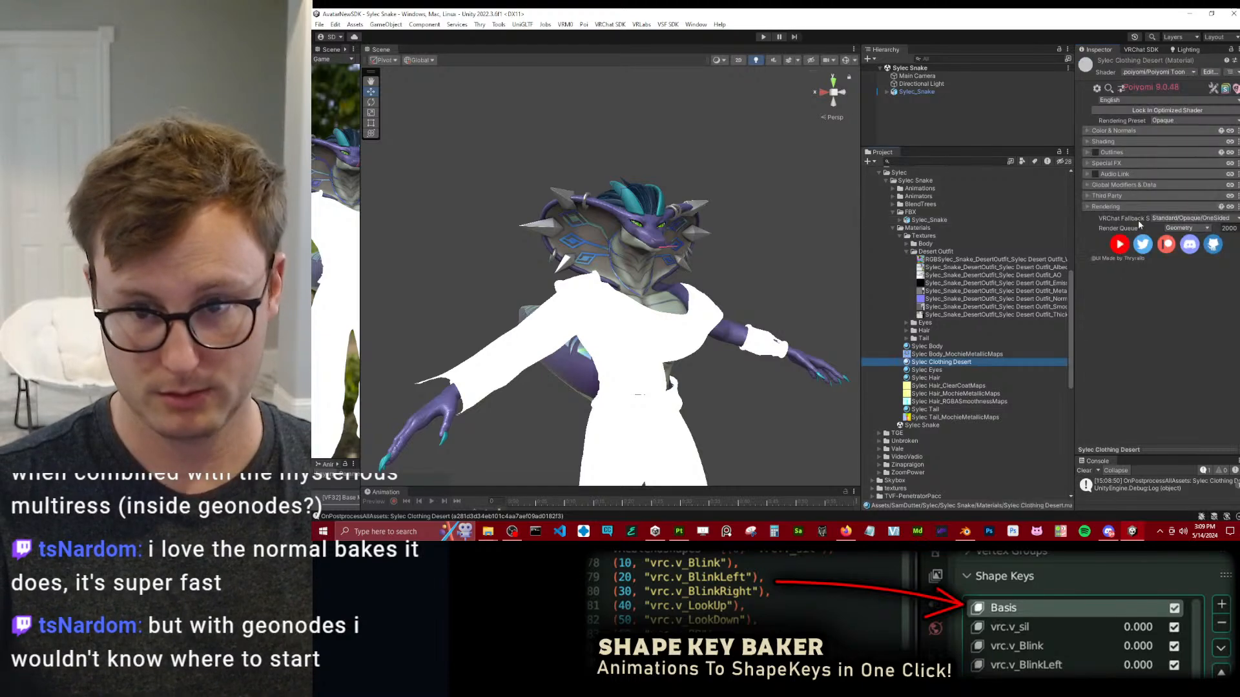
click(1105, 131)
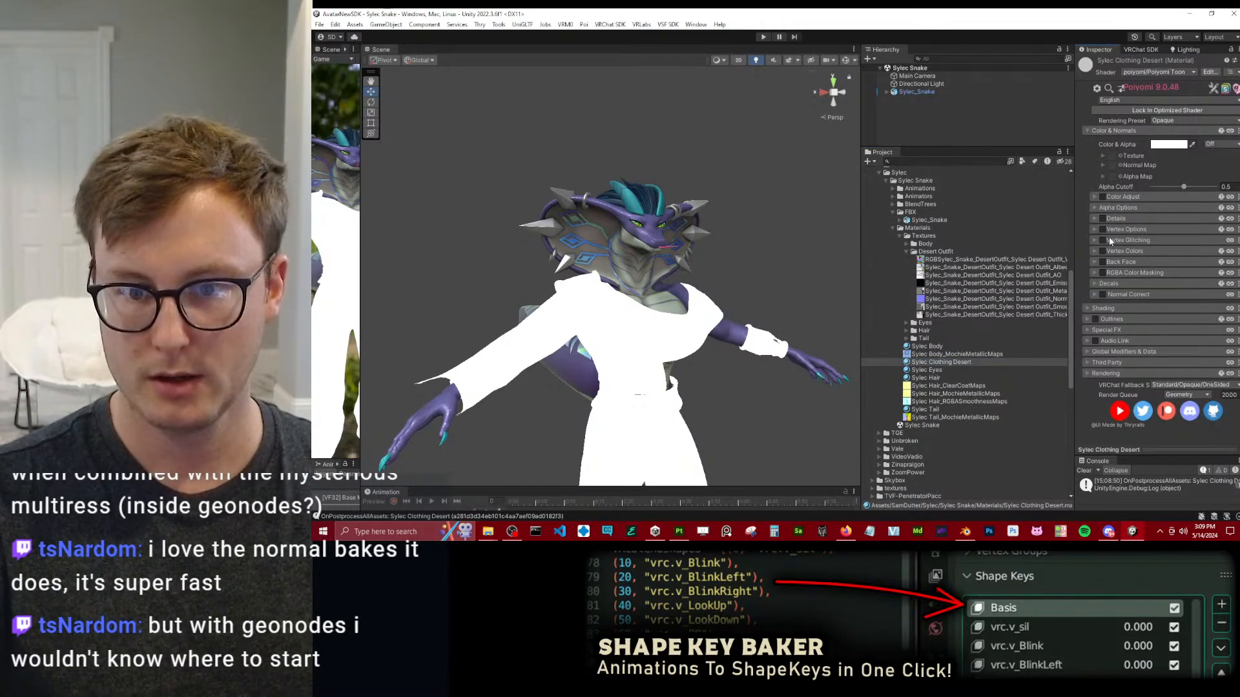
click(1112, 310)
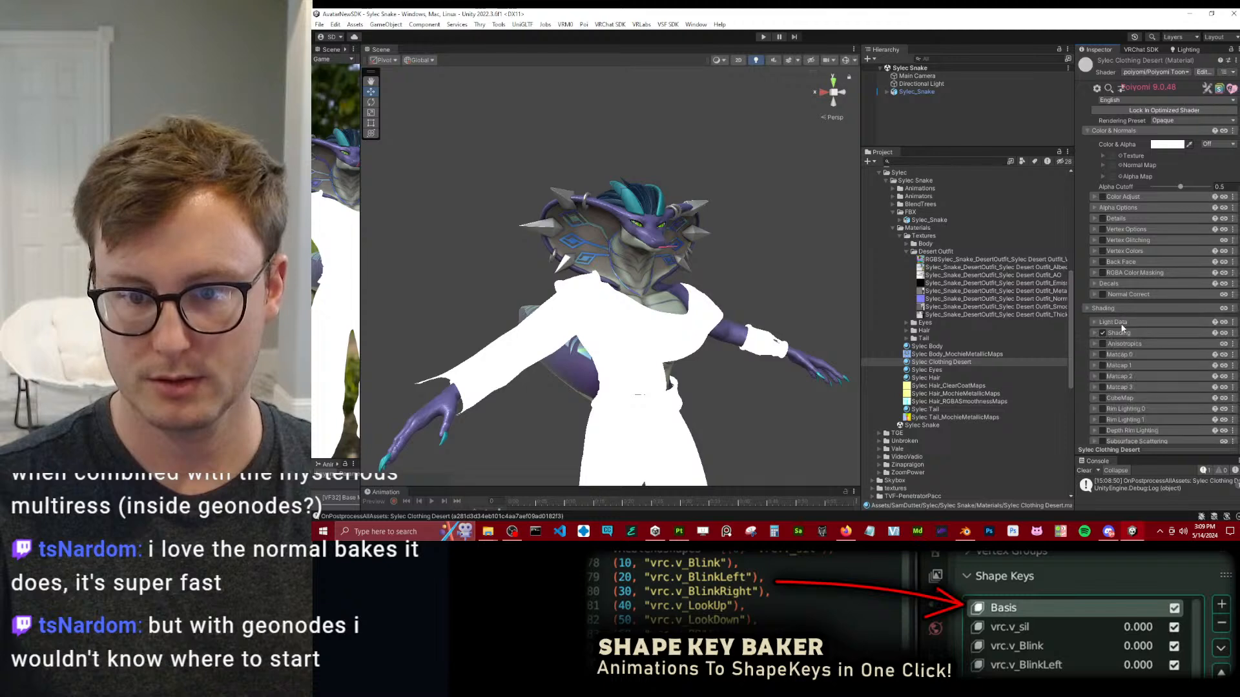
click(1120, 332)
scroll(1138, 342, down, 2)
click(1190, 295)
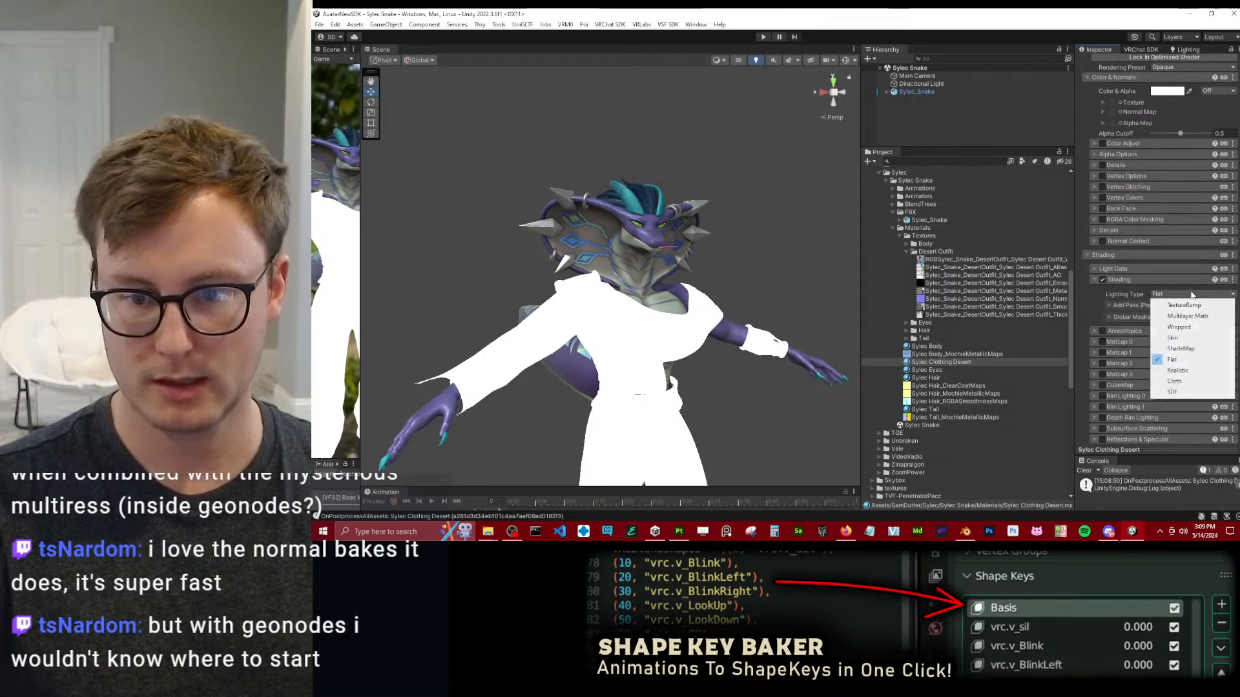
click(1154, 324)
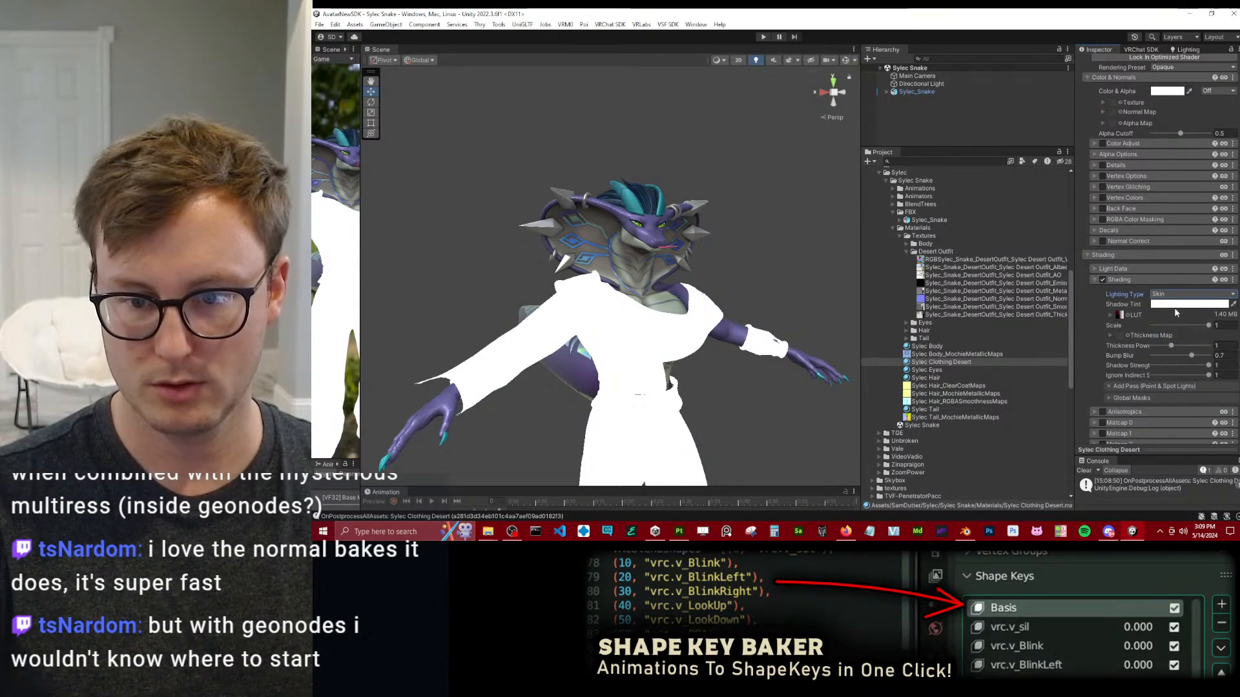
Set the brightness value of the Skin shading's Shadow Tint to 75 and collapse the Shading settings.
click(1176, 305)
click(1230, 476)
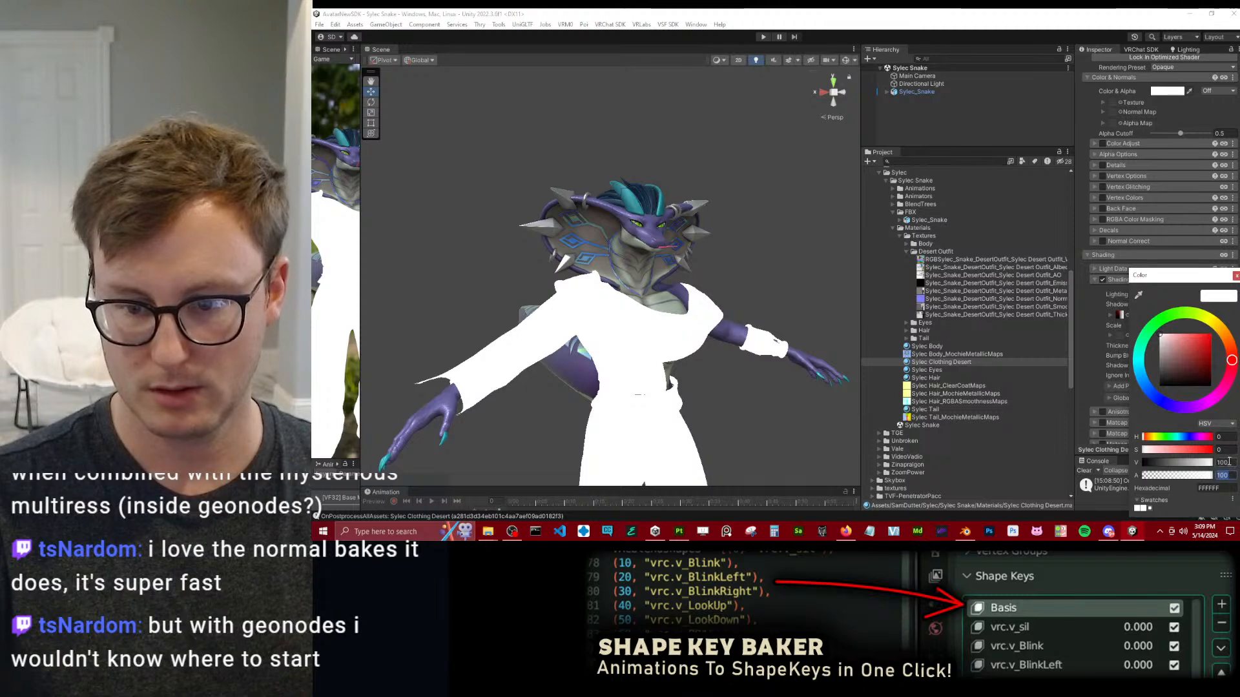
text(75)
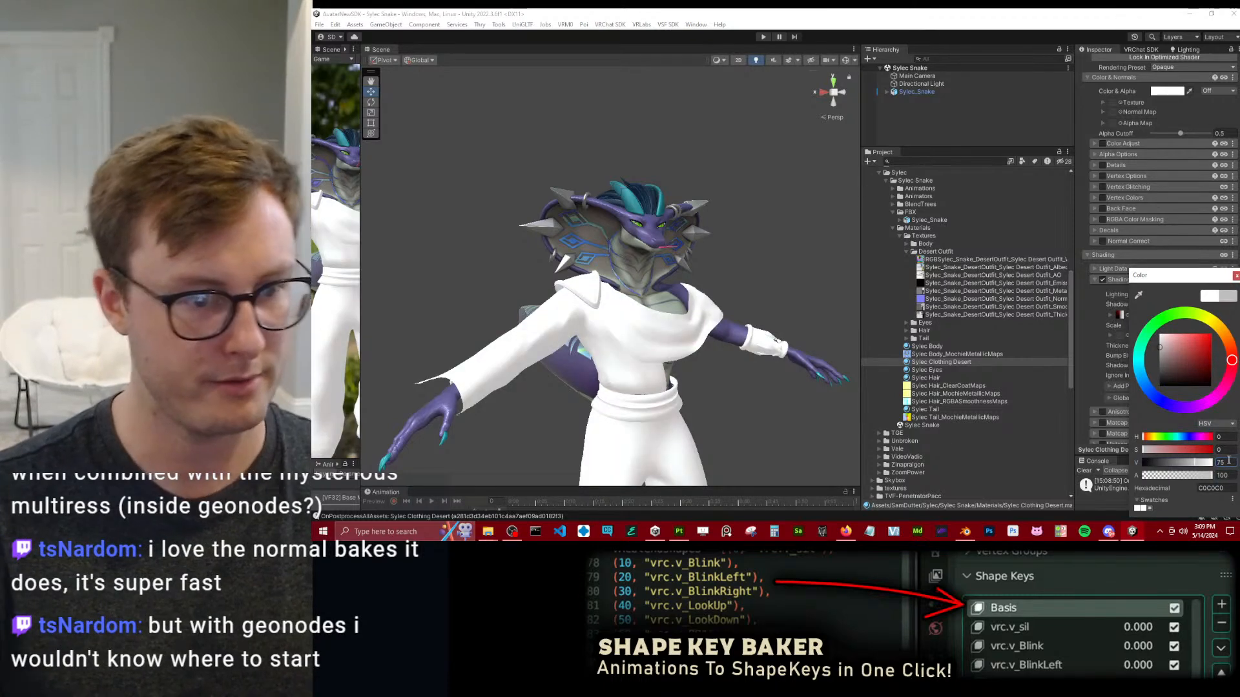
click(1237, 276)
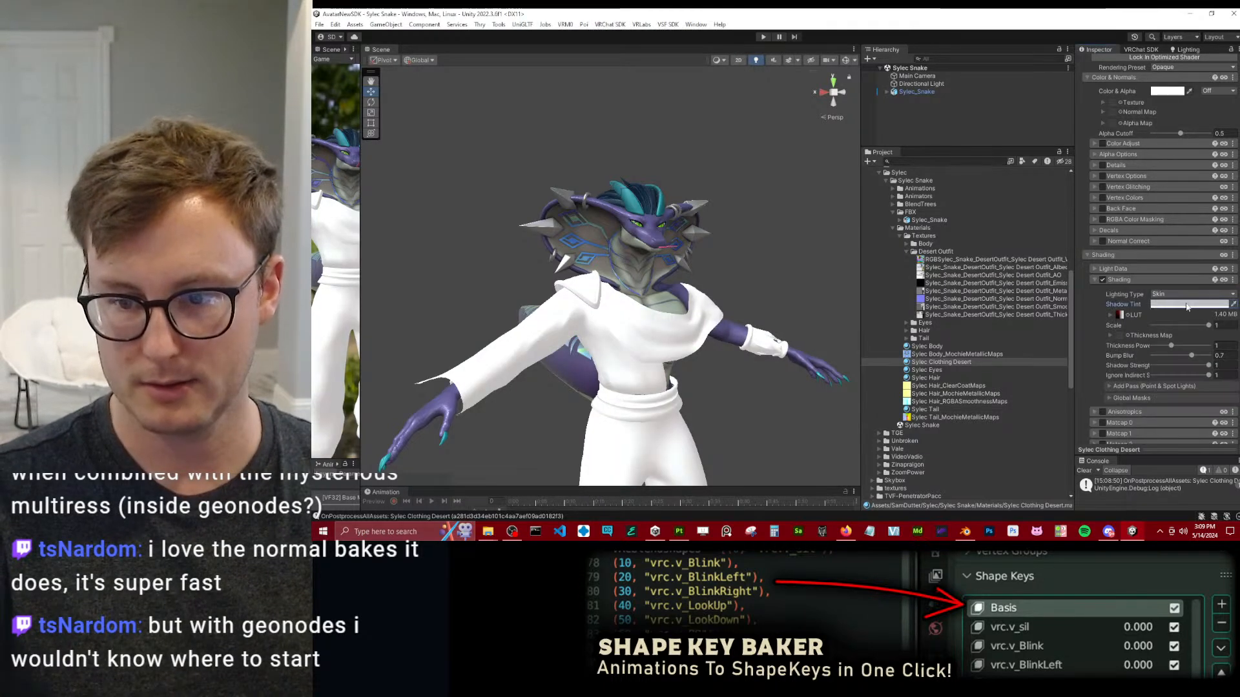
click(1127, 277)
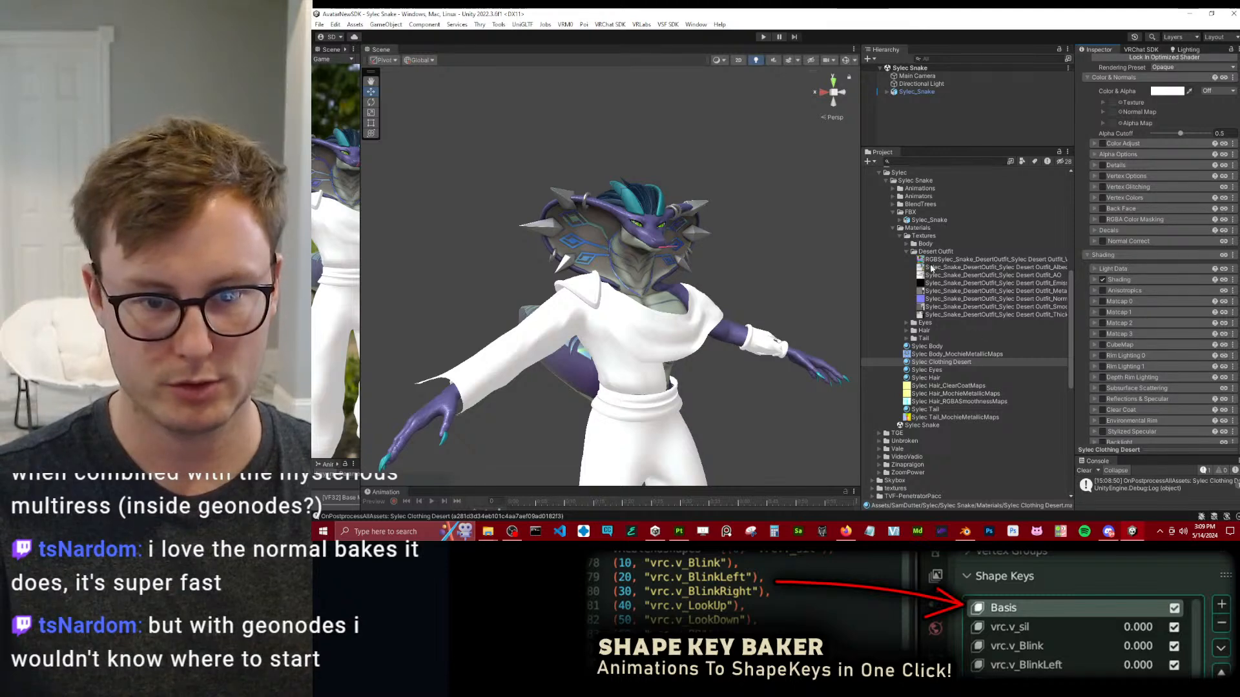
Assign the Desert Outfit albedo texture as the main Texture and the outfit's normal texture as the Normal Map.
drag(1005, 272, 1114, 103)
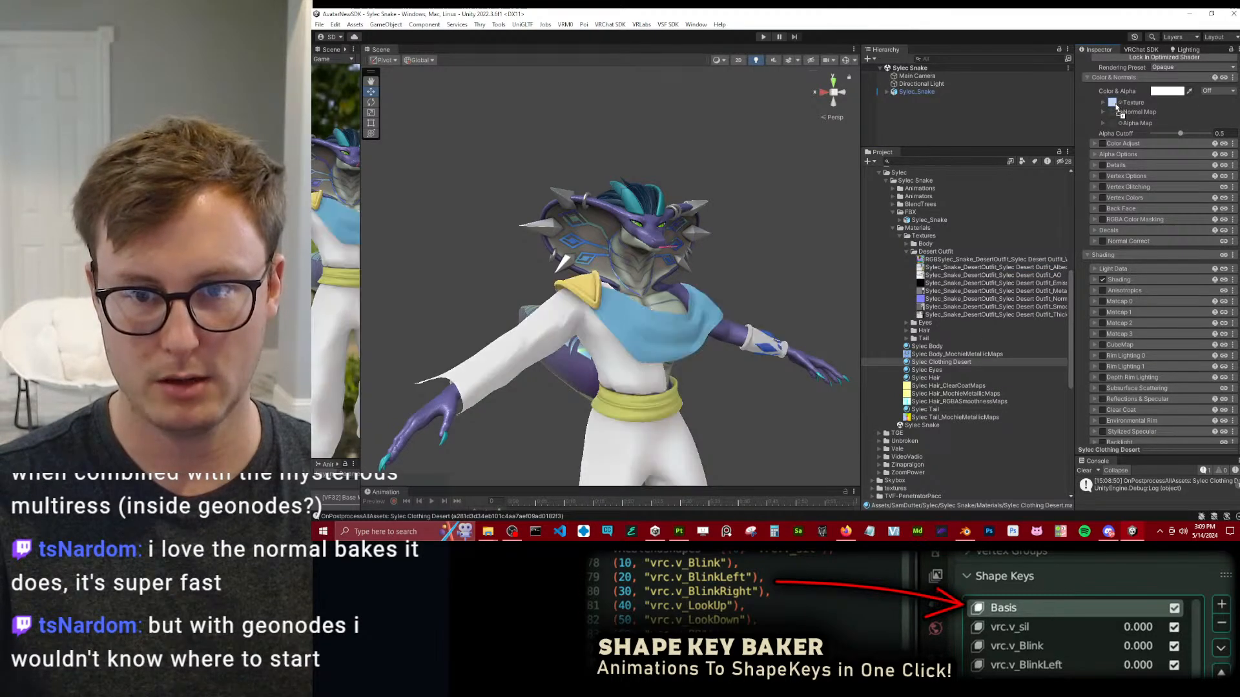
drag(1040, 299, 1119, 113)
click(1219, 132)
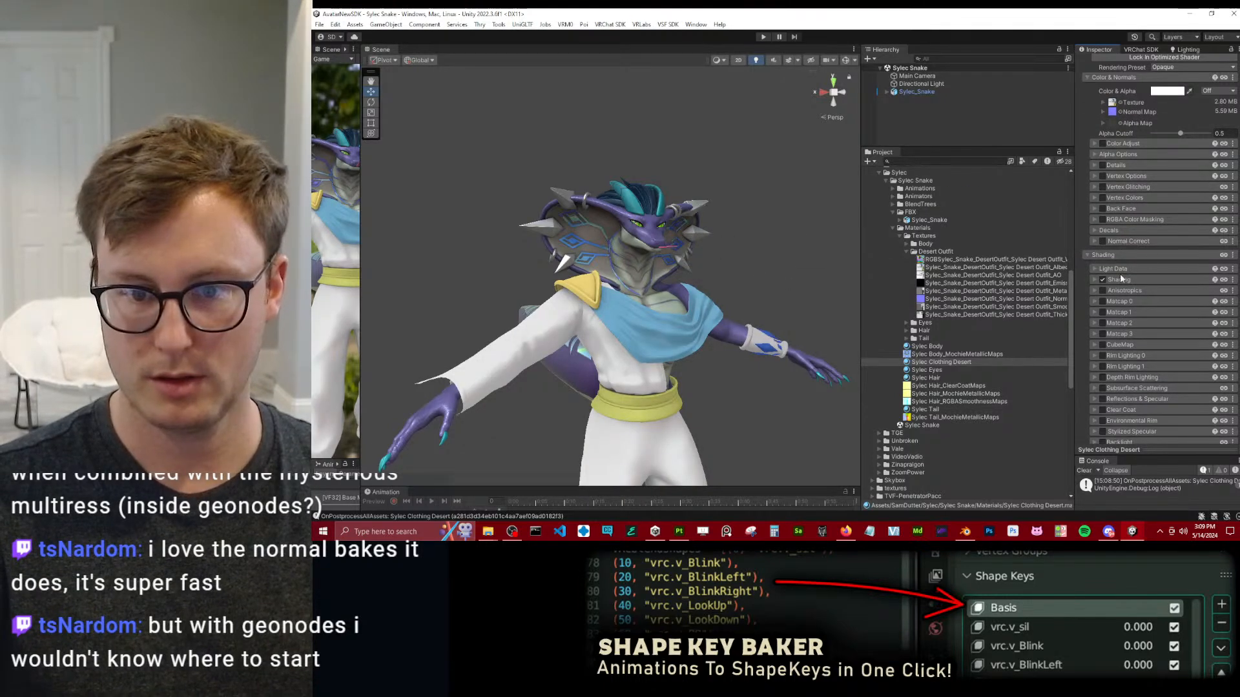
Assign the Desert Outfit AO texture to the AO Maps in Light Data and set its R Strength to 0.5.
click(1114, 269)
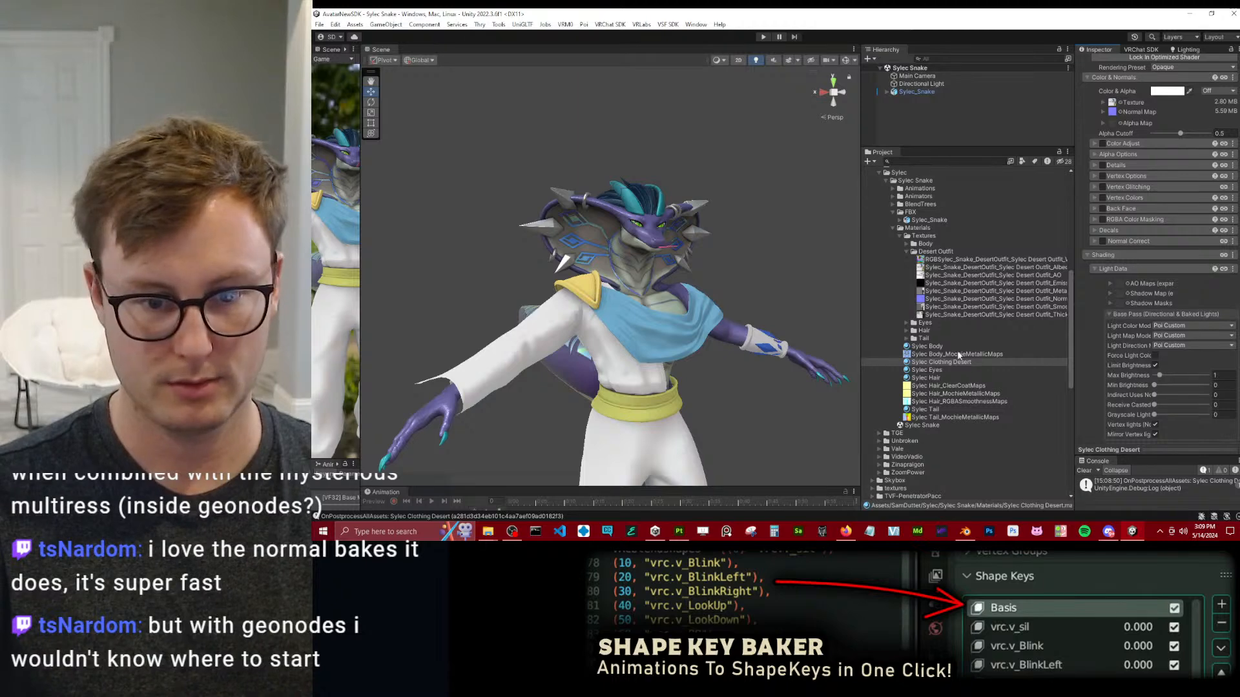
drag(1040, 276, 1110, 284)
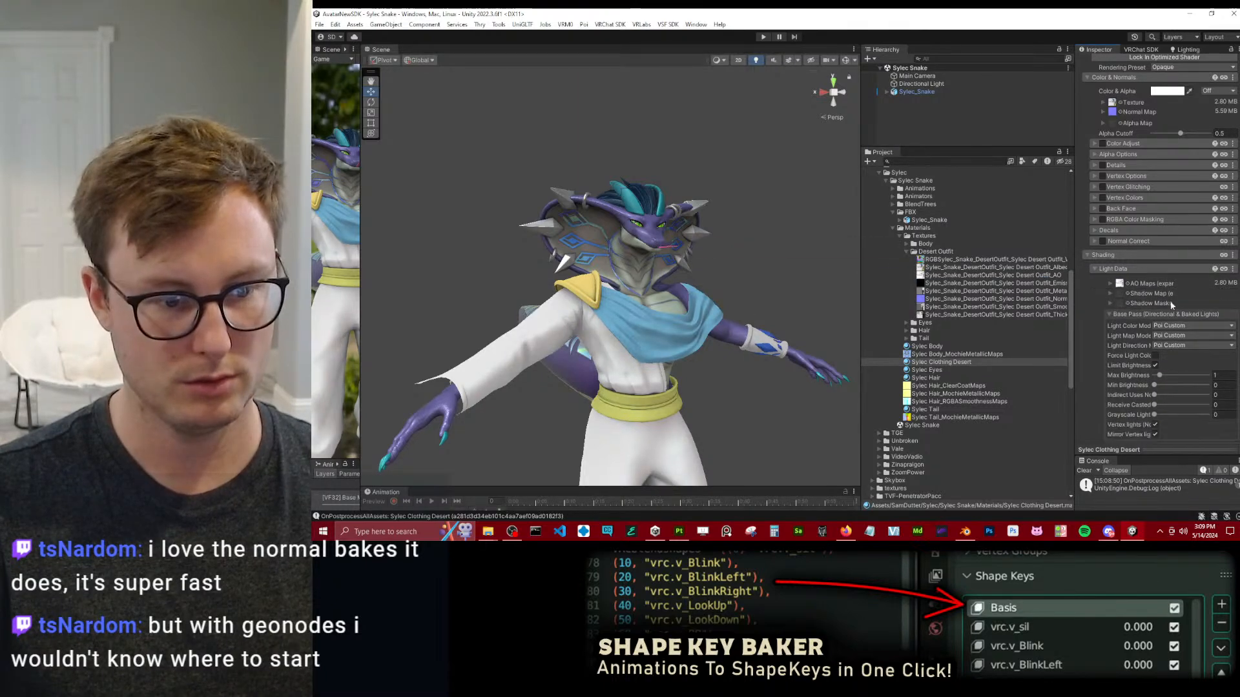
click(1138, 285)
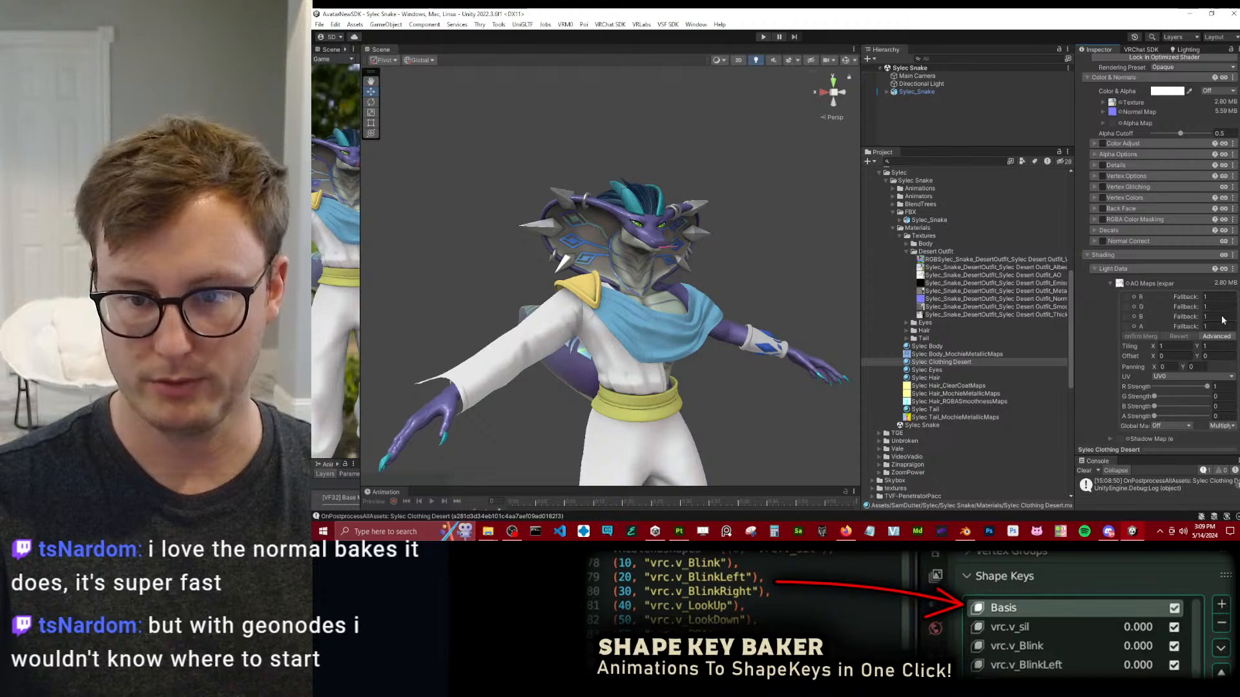
text(0.5)
key(Return)
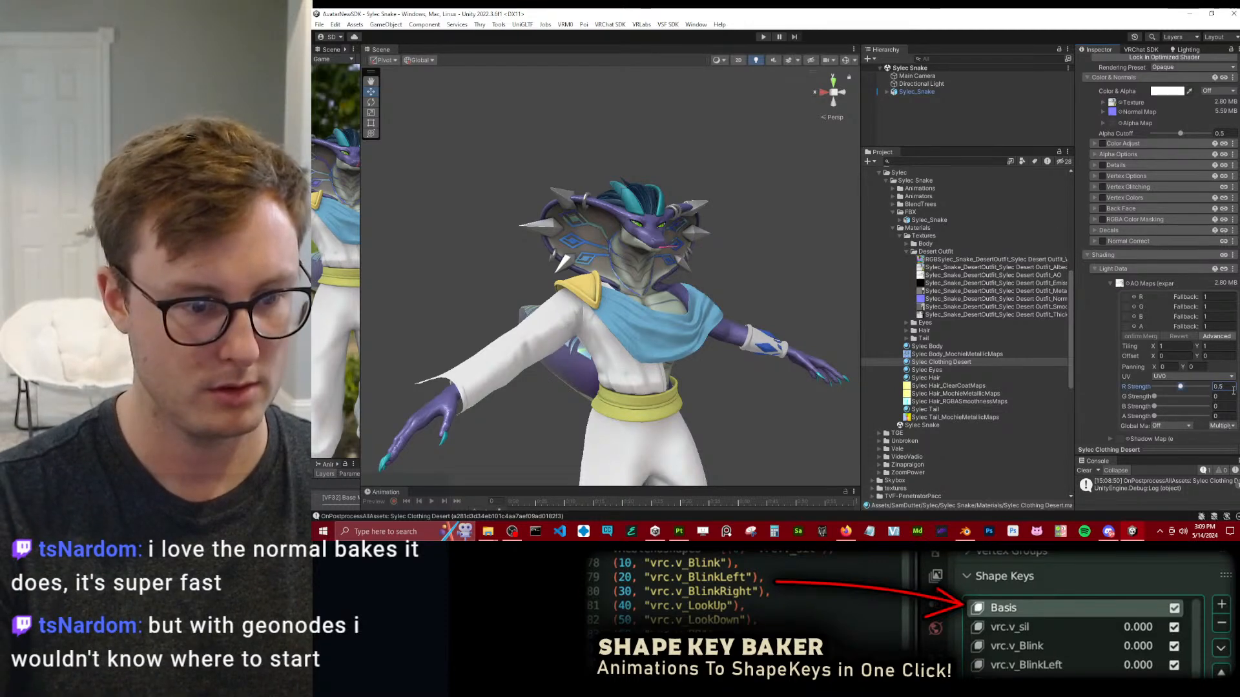
click(1112, 286)
click(1099, 268)
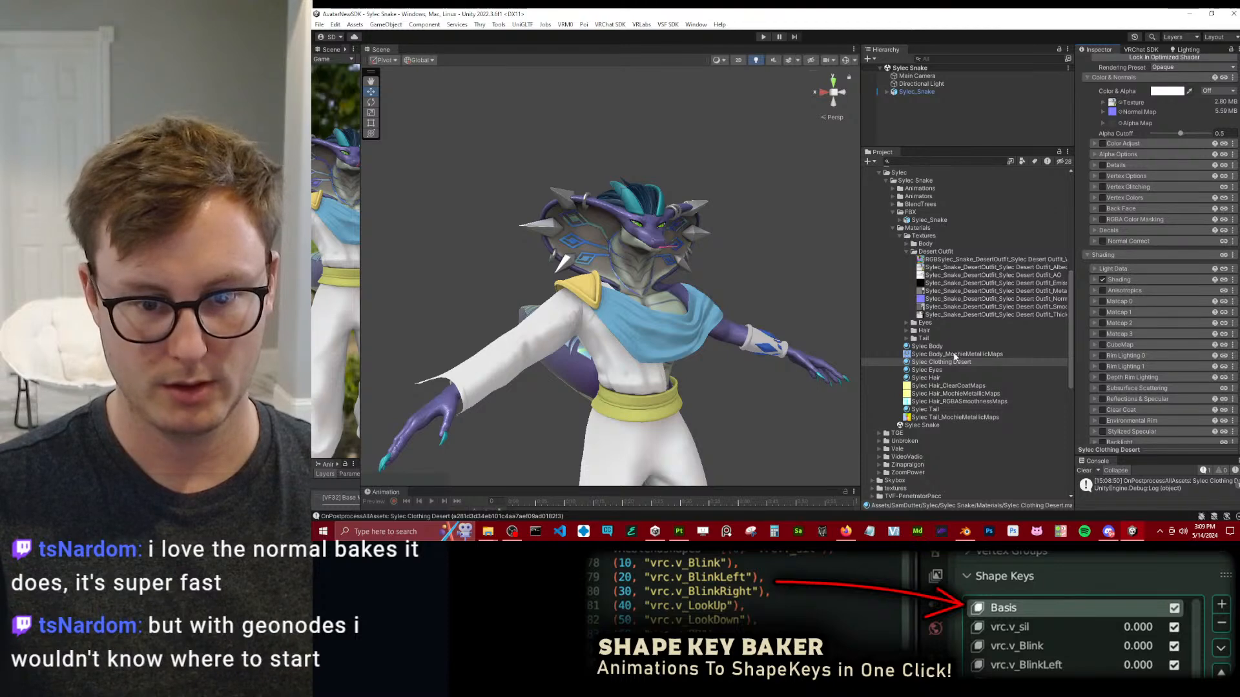
Enable Reflections & Specular on Sylec Clothing Desert and set Metallic to 1.
click(1100, 399)
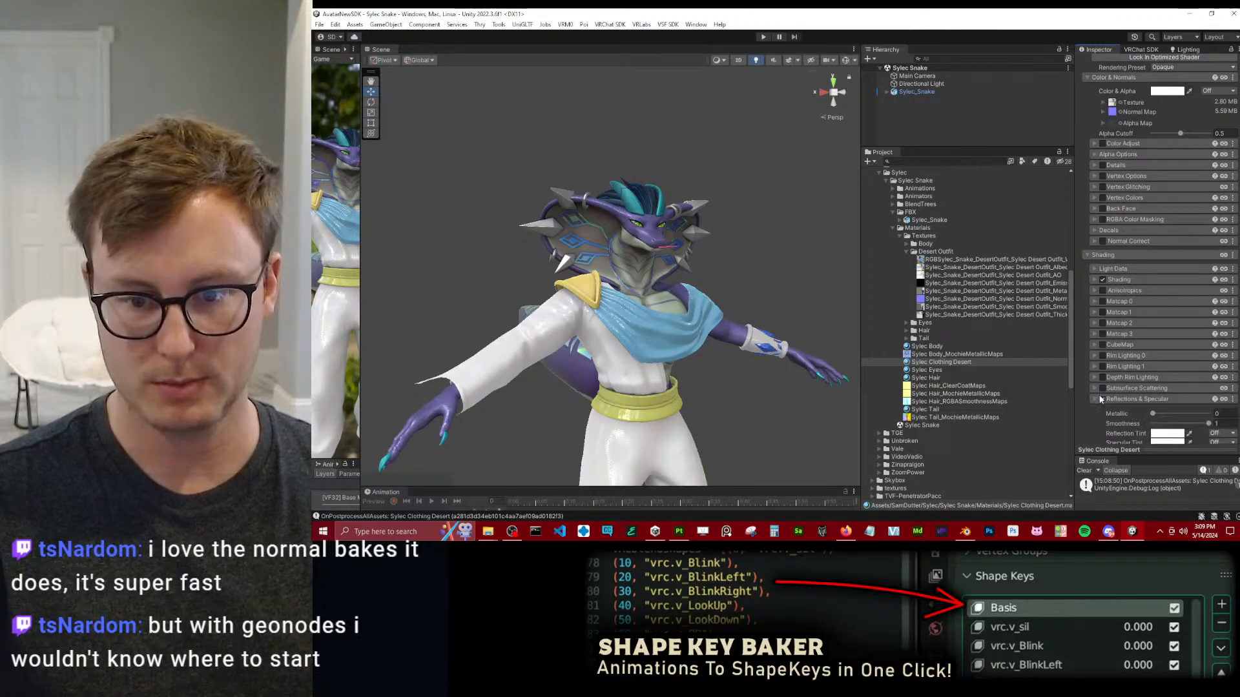
scroll(1123, 334, down, 3)
drag(1153, 335, 1213, 337)
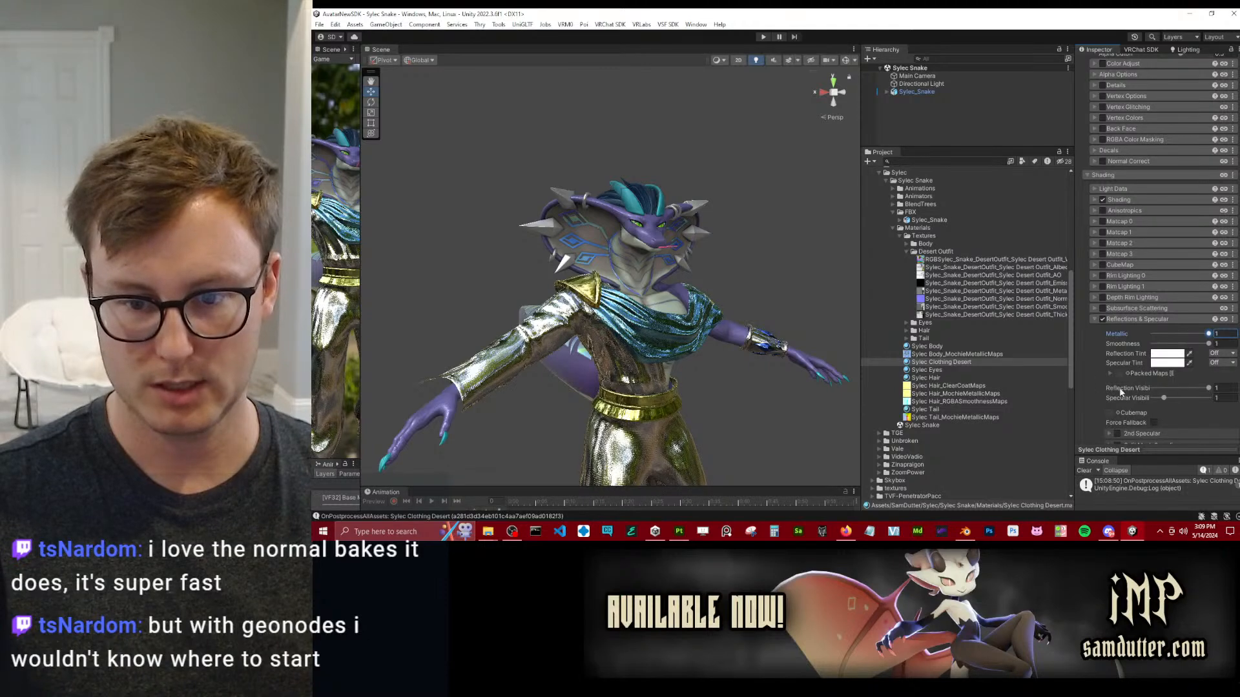
Fill the Packed Maps channels with the outfit's metallic, smoothness, reflection and specular textures and confirm the merge.
scroll(1111, 378, down, 2)
click(1166, 321)
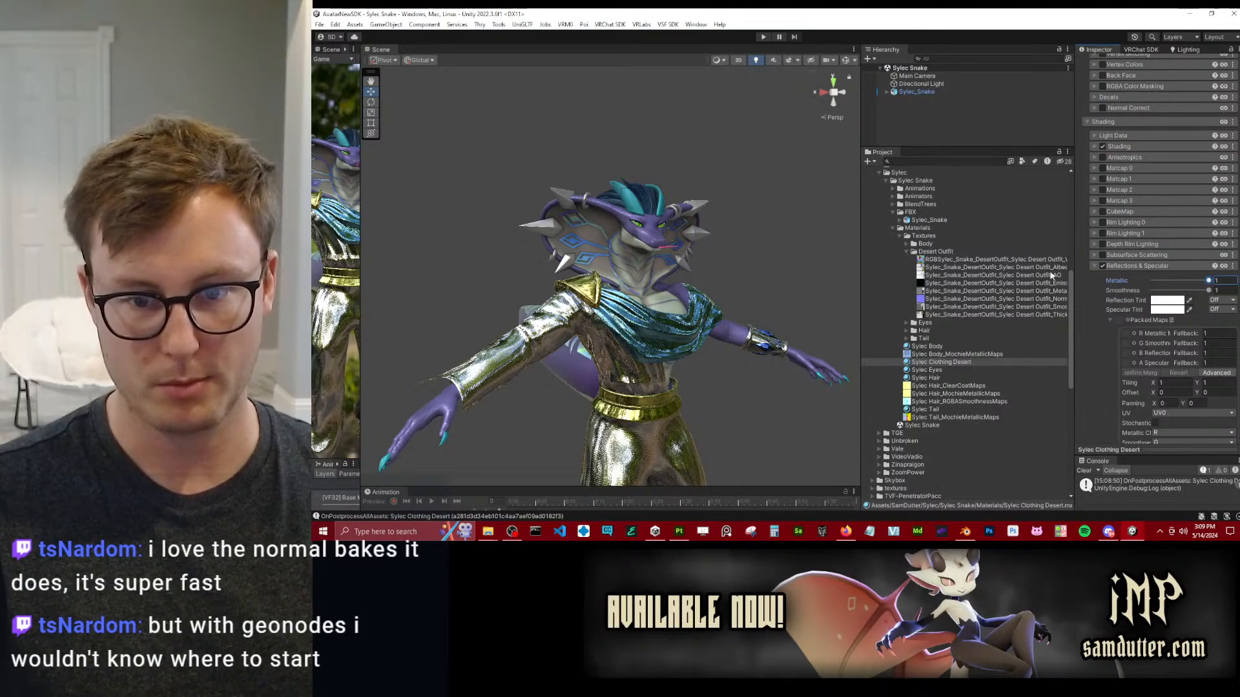
drag(1049, 294, 1127, 337)
drag(1061, 291, 1127, 345)
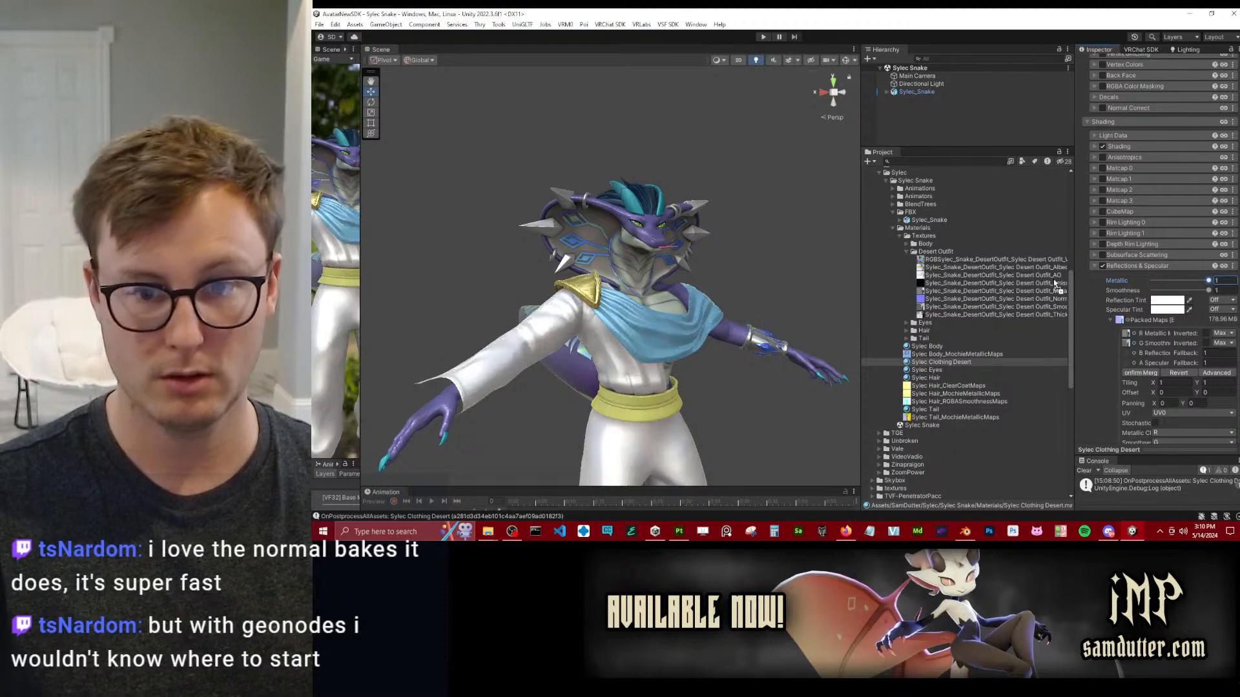
drag(1062, 291, 1130, 363)
click(1142, 373)
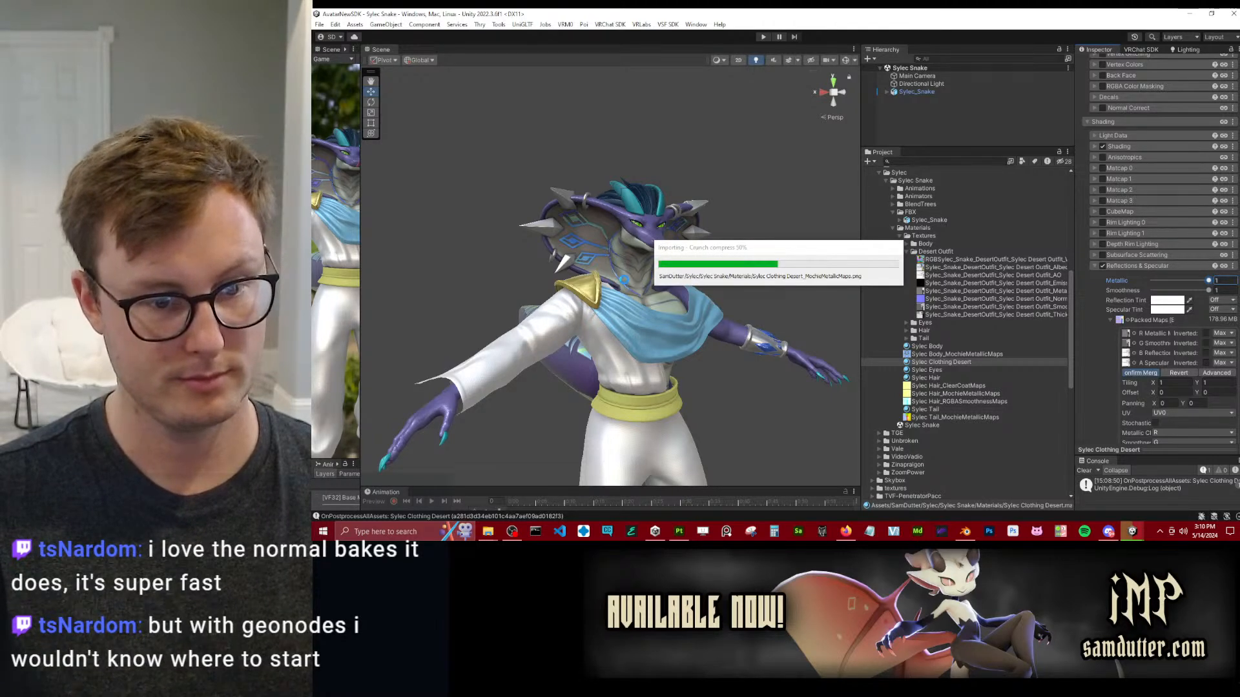
Examine the outfit's metallic and smooth surfaces on the character from several angles.
scroll(633, 275, down, 5)
alt+drag(633, 266, 771, 290)
middle_drag(772, 291, 769, 194)
alt+drag(743, 196, 617, 181)
scroll(504, 184, up, 2)
middle_drag(617, 180, 623, 211)
scroll(758, 218, up, 2)
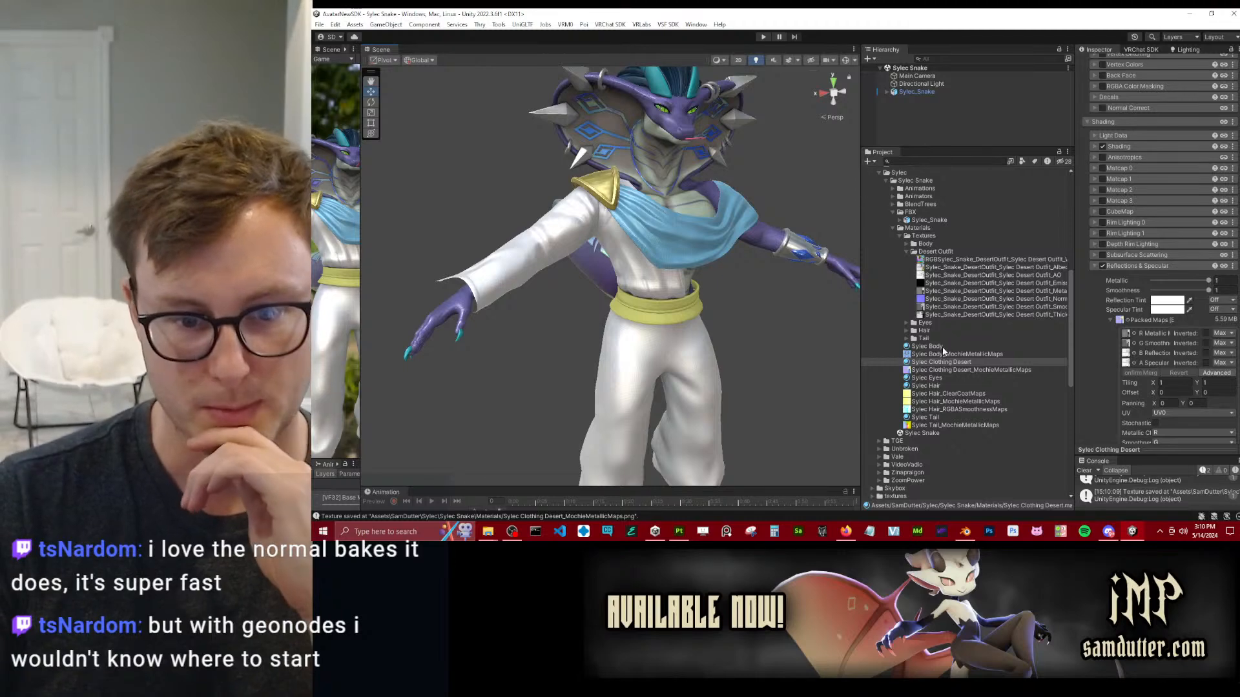
Copy the Rim Lighting 0 settings from the Sylec Body material and paste them into Sylec Clothing Desert.
click(927, 346)
click(1232, 223)
click(1212, 250)
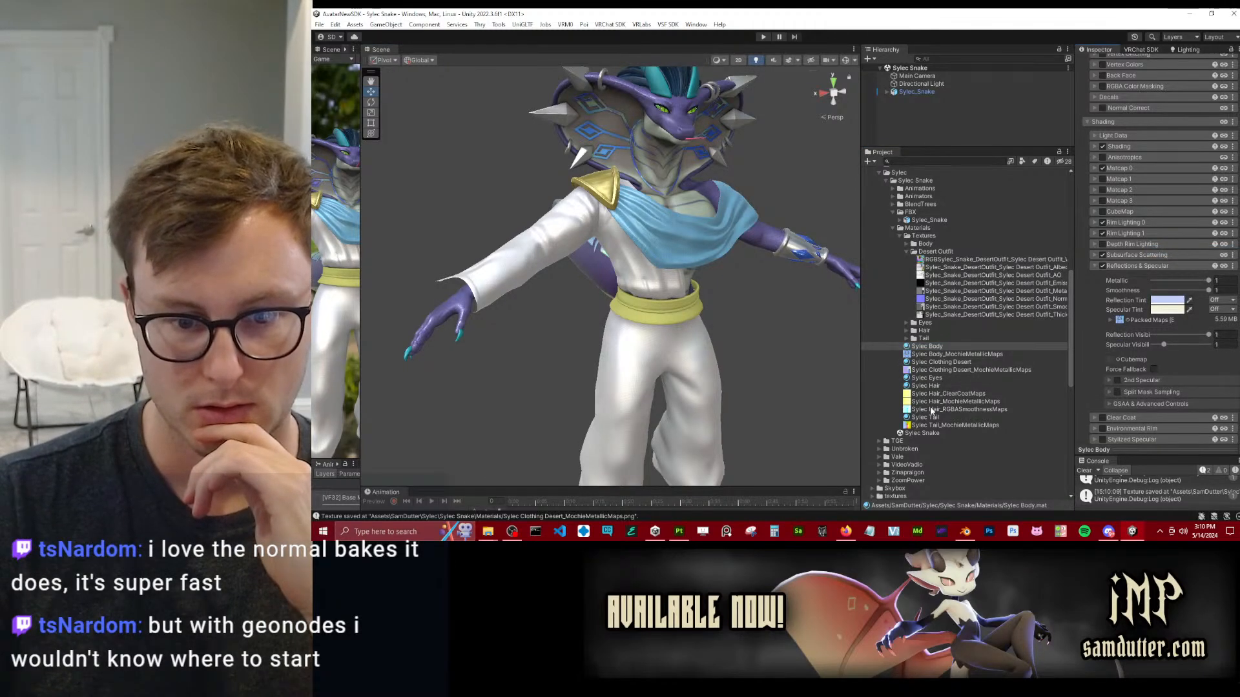
click(967, 362)
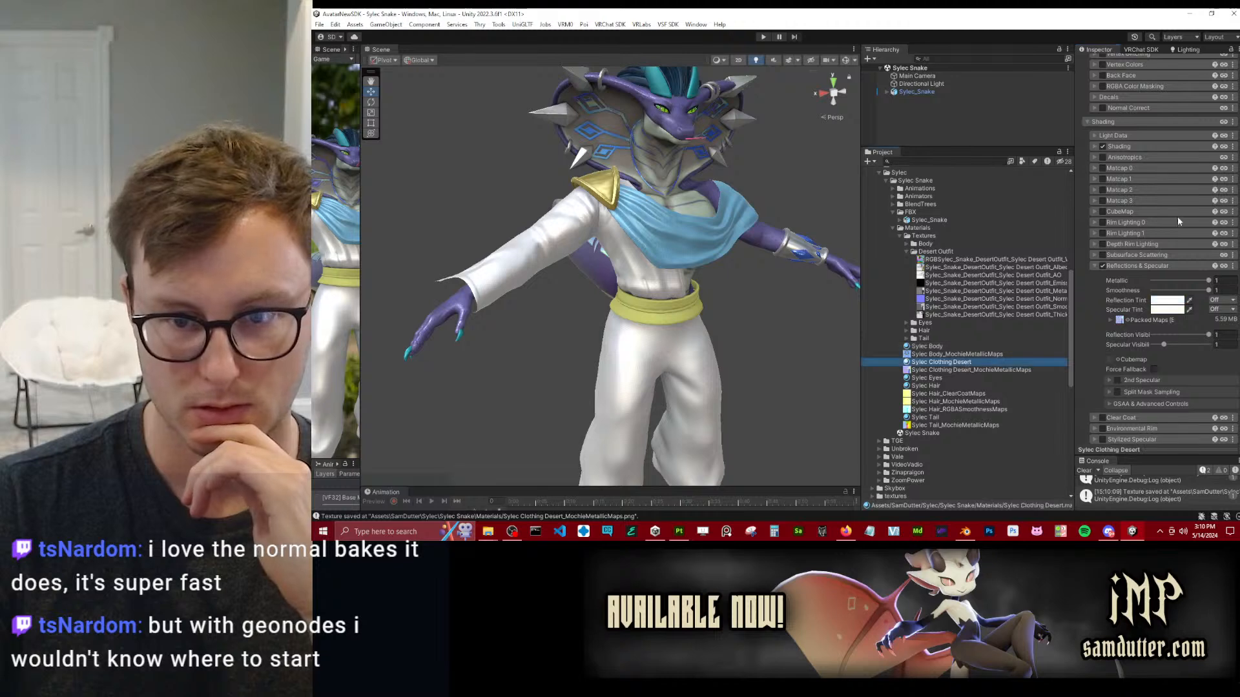
click(1232, 223)
click(1213, 262)
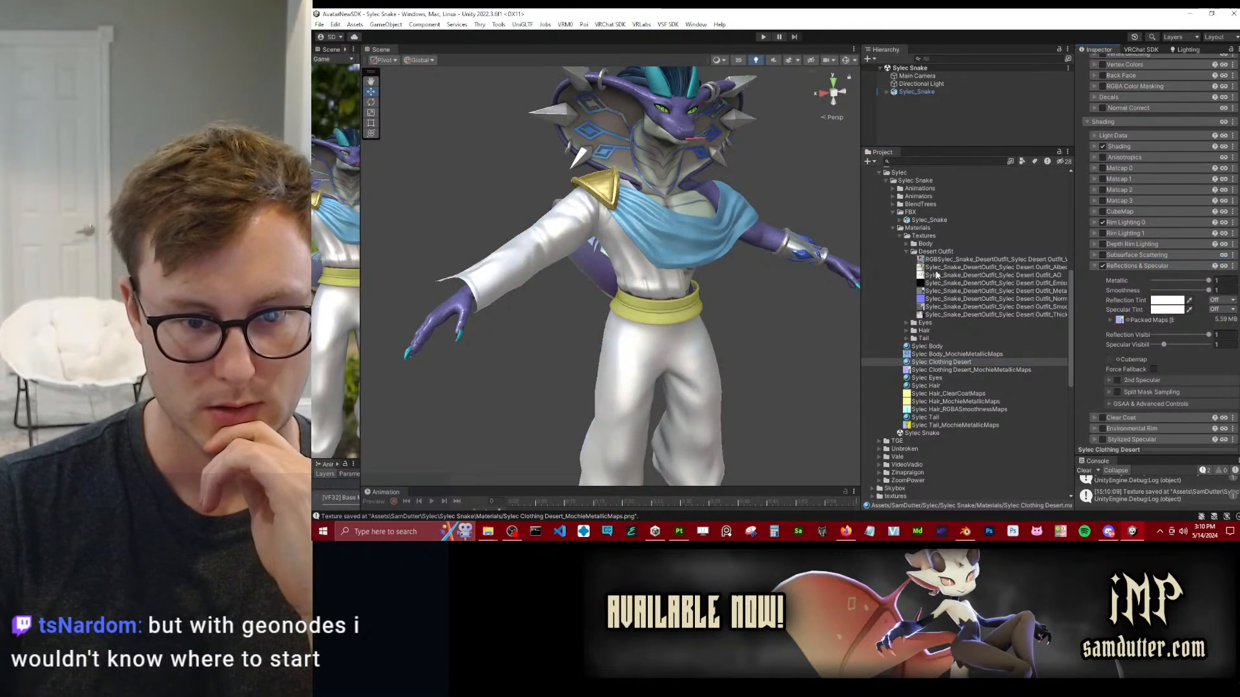
Copy the Rim Lighting 1 settings from Sylec Body into Sylec Clothing Desert and check the pasted Mask & Bias settings.
click(945, 348)
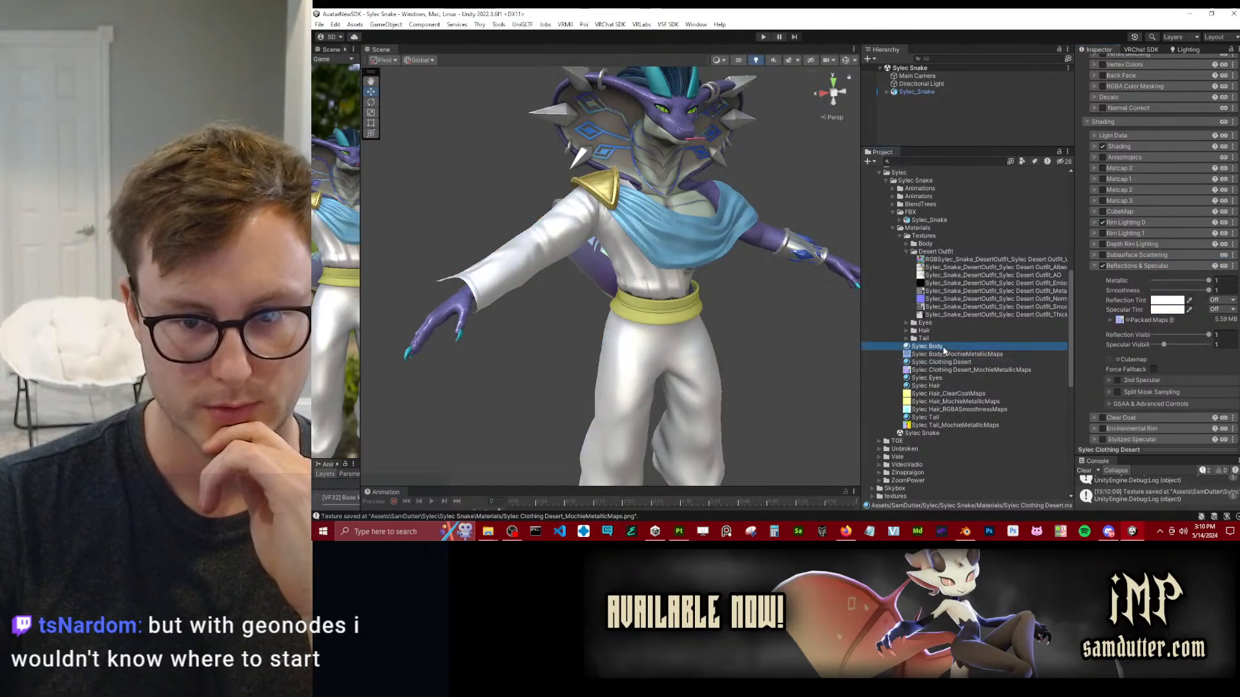
click(1233, 233)
click(1182, 261)
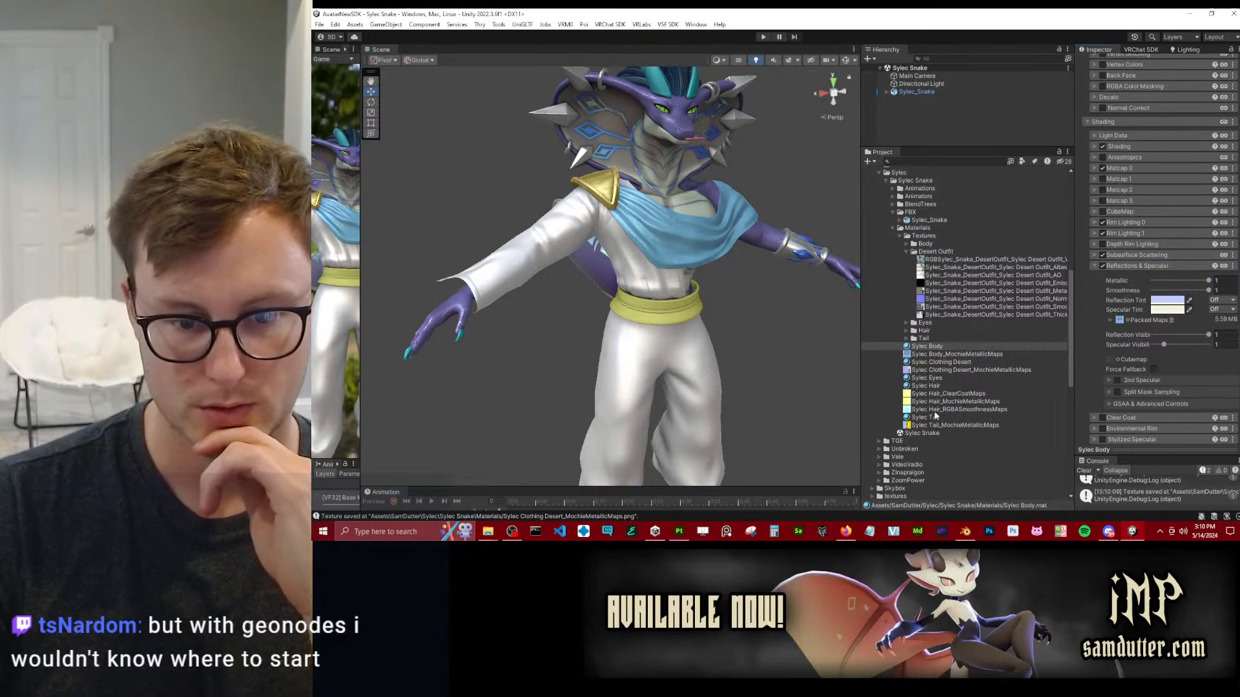
click(940, 362)
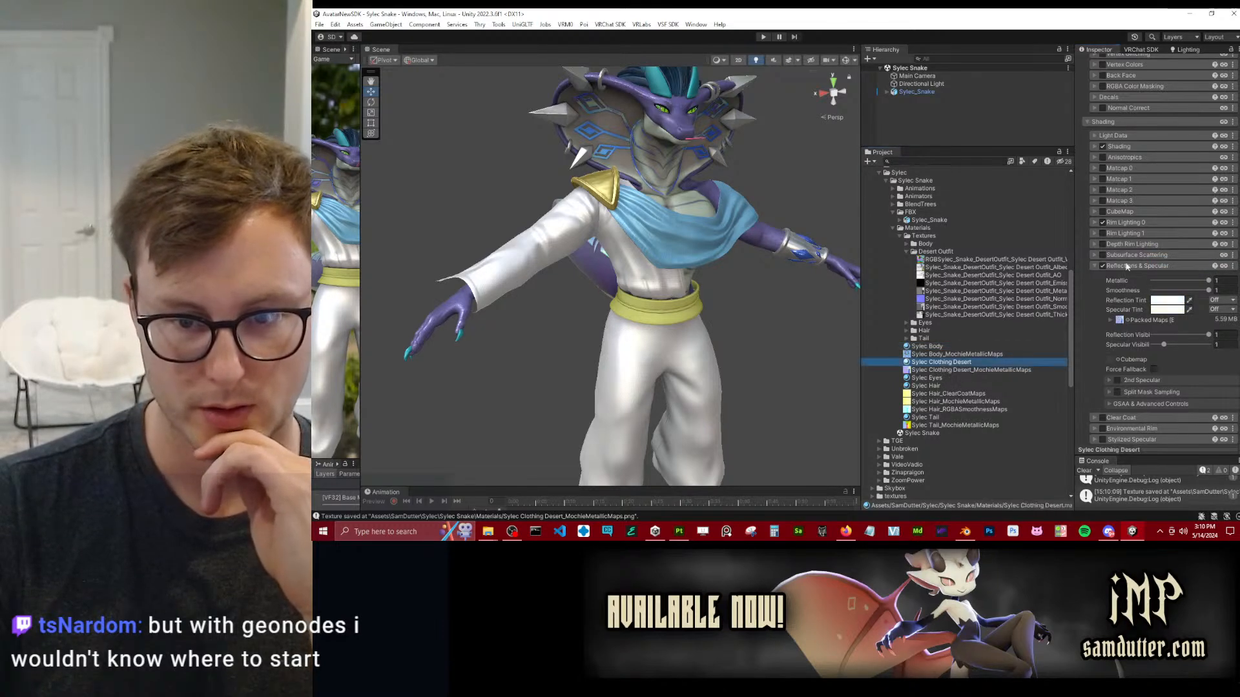
click(1233, 234)
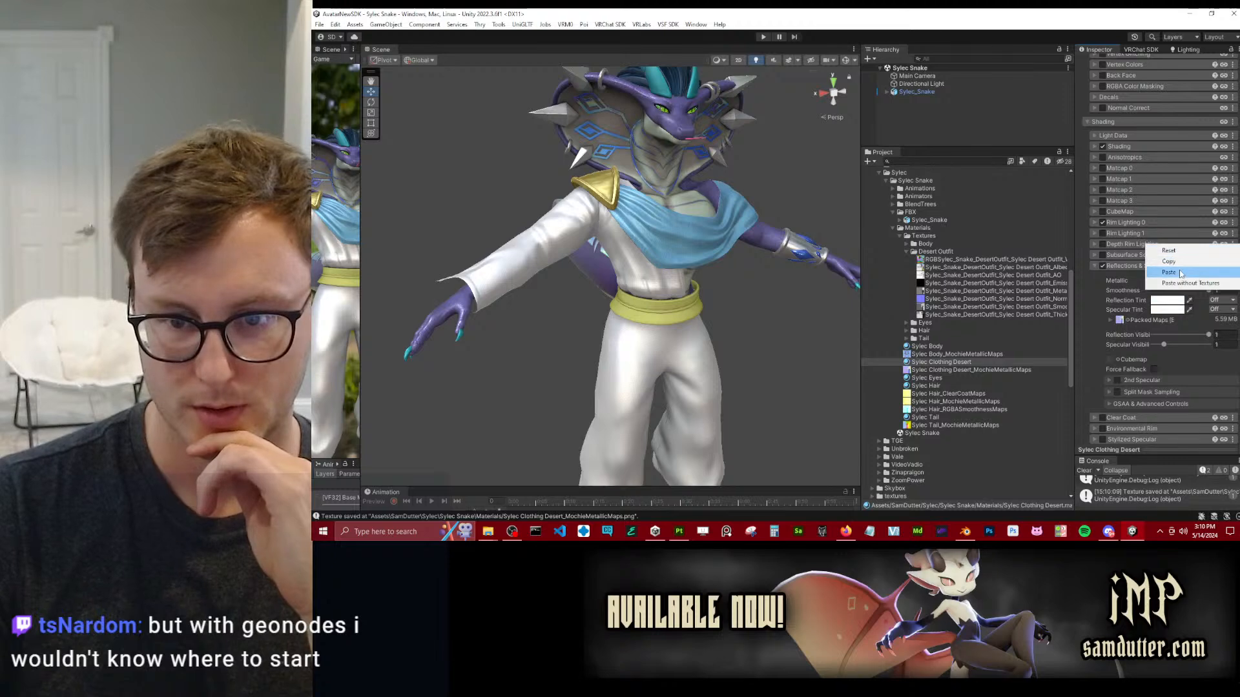
click(1181, 271)
click(1094, 234)
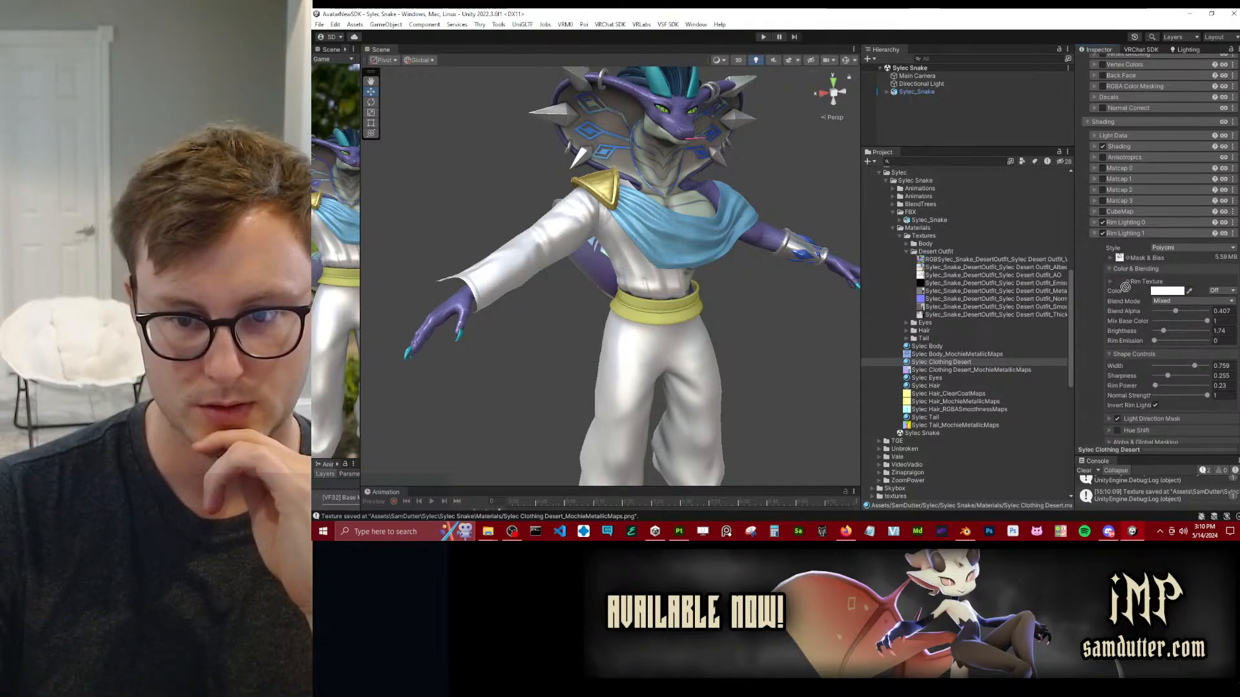
click(1109, 258)
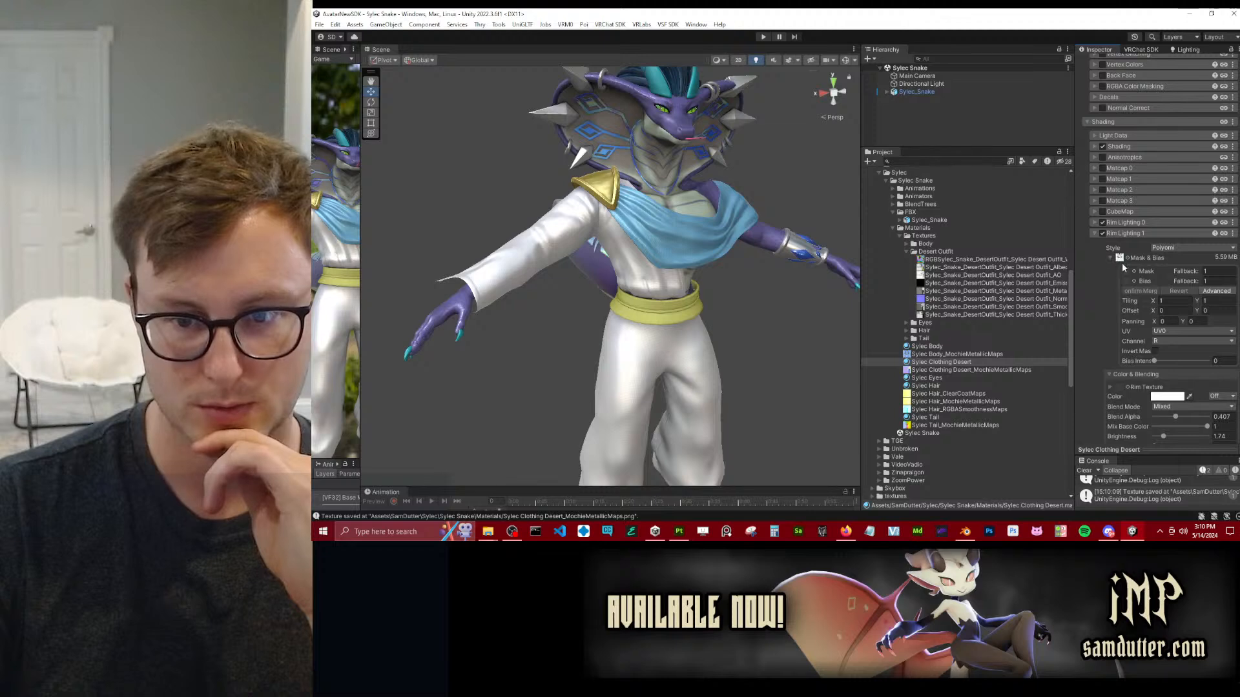
click(1111, 258)
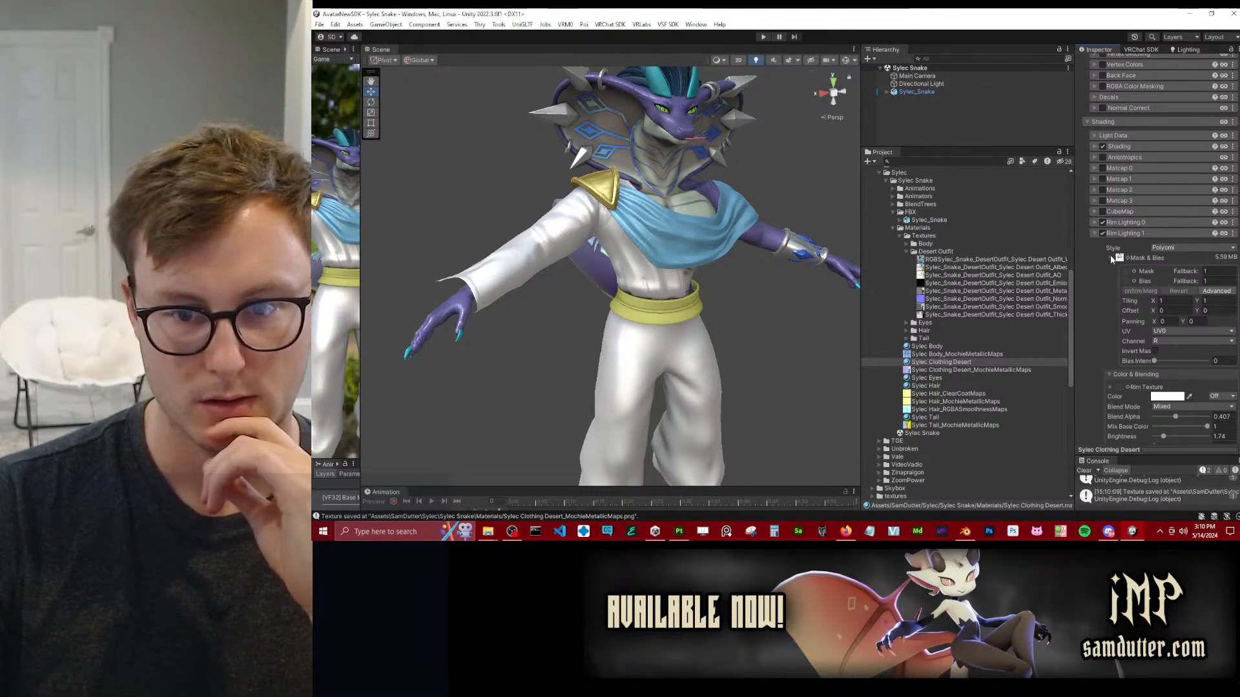
scroll(683, 292, down, 5)
Deselect the material and inspect the trouser legs, cuffs and fabric texture around the feet up close.
click(683, 292)
alt+drag(727, 328, 718, 210)
scroll(724, 270, up, 3)
scroll(649, 258, up, 3)
middle_drag(718, 210, 697, 182)
scroll(696, 181, down, 3)
alt+drag(697, 181, 635, 330)
scroll(760, 239, up, 3)
scroll(635, 329, up, 3)
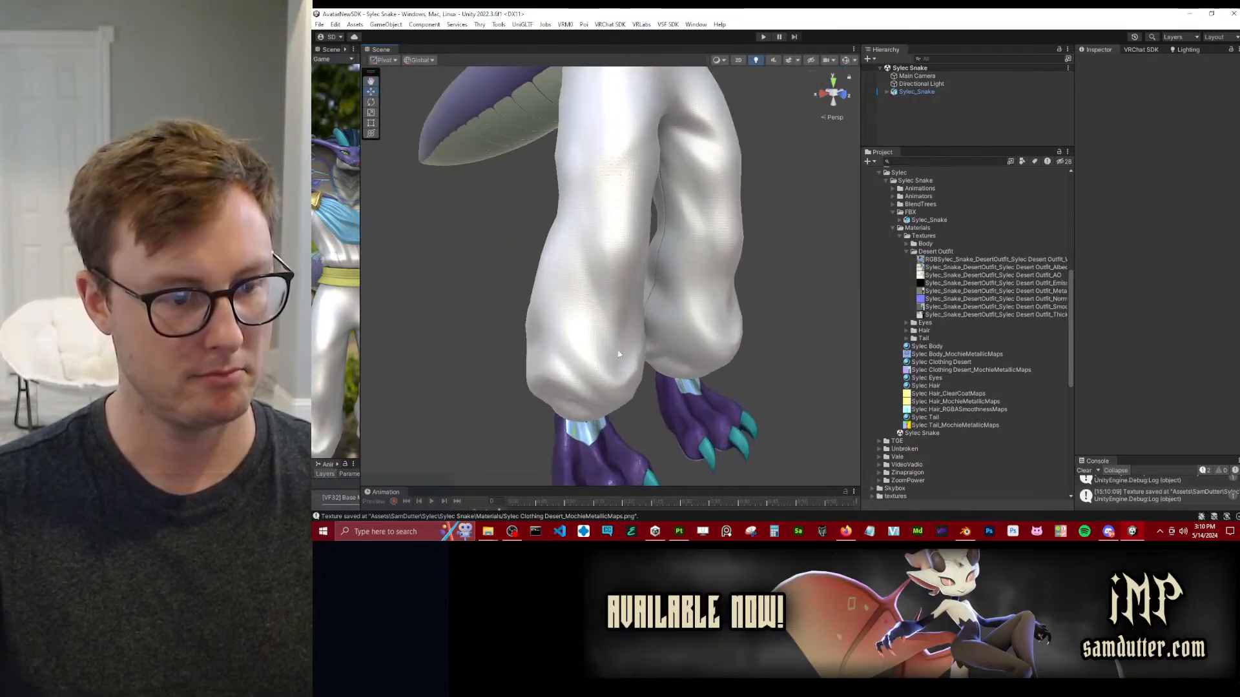
middle_drag(635, 329, 645, 230)
scroll(645, 233, up, 3)
alt+drag(679, 286, 574, 285)
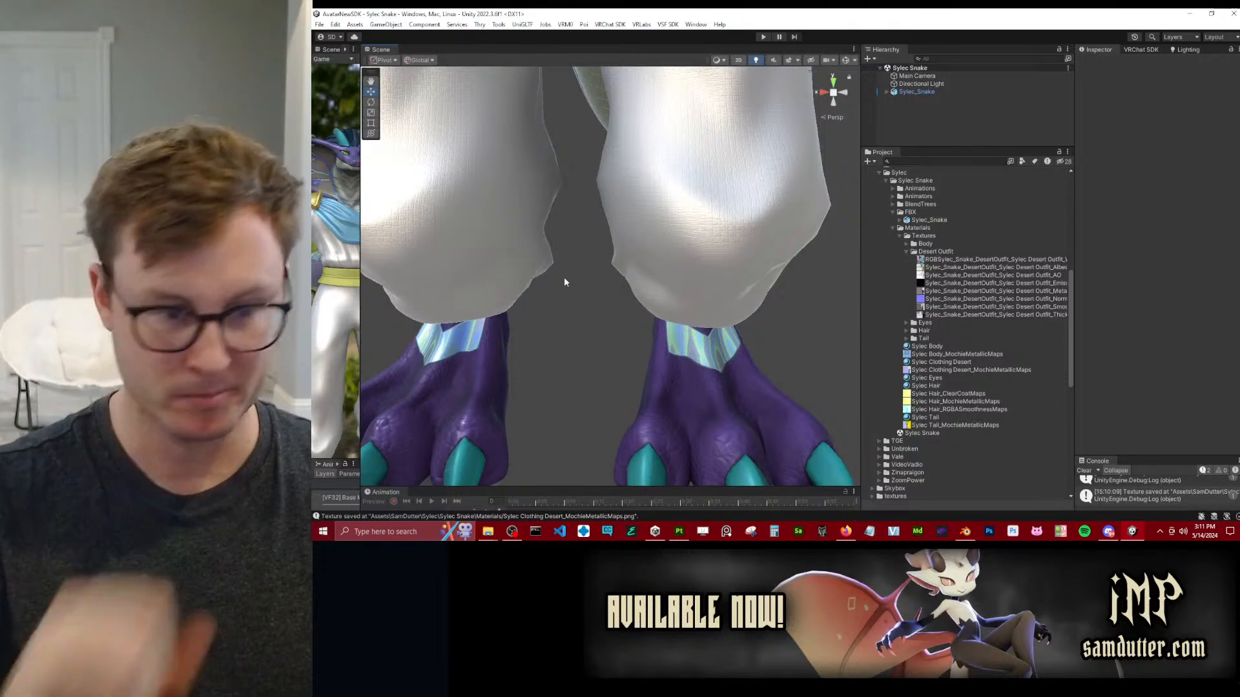
Inspect the outfit's flared sleeve, shoulder piece, waist sash and scarf from the side and front.
scroll(556, 270, down, 5)
middle_drag(679, 218, 703, 308)
mouse_move(703, 307)
alt+mouse_down()
mouse_move(561, 300)
mouse_move(722, 305)
alt+mouse_up()
middle_drag(613, 197, 590, 239)
scroll(590, 240, down, 2)
alt+drag(590, 240, 679, 221)
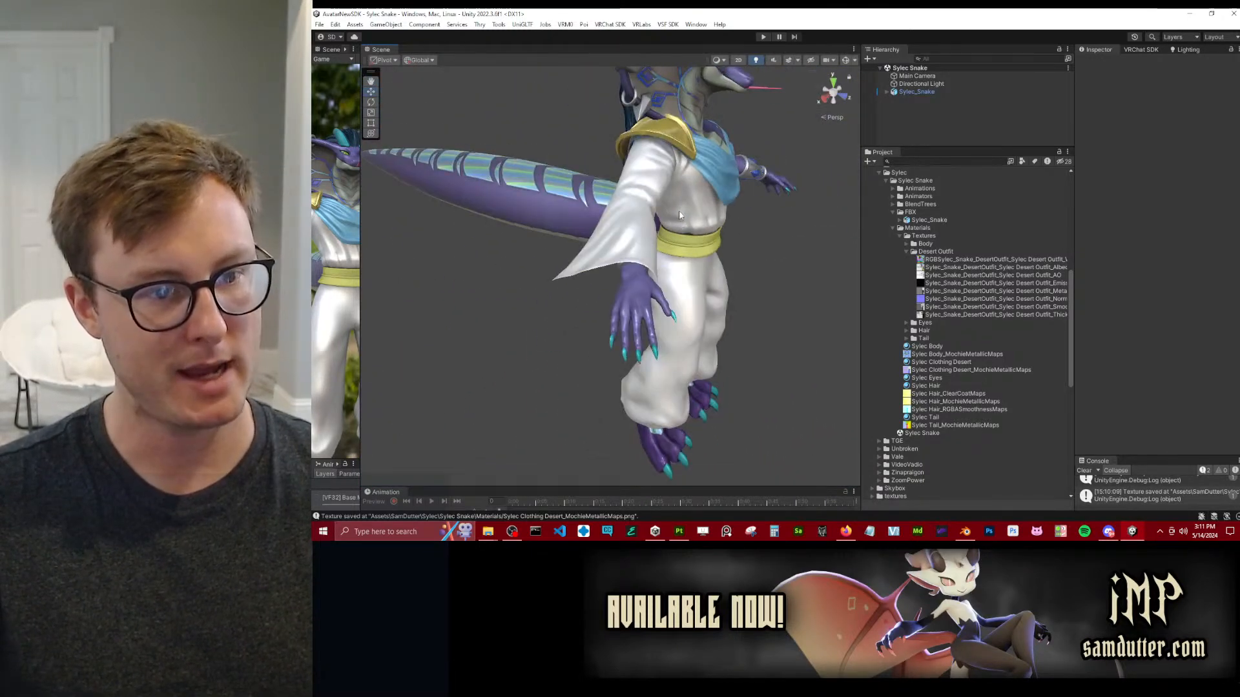
scroll(679, 221, up, 3)
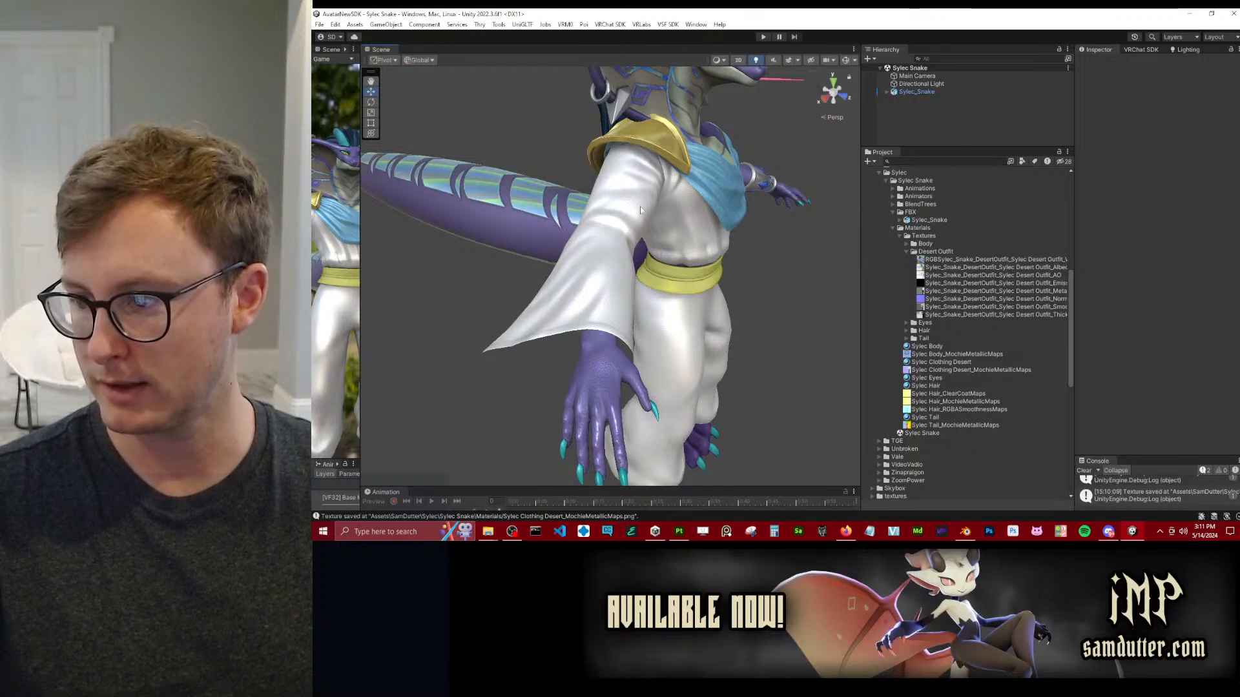
alt+drag(692, 240, 606, 238)
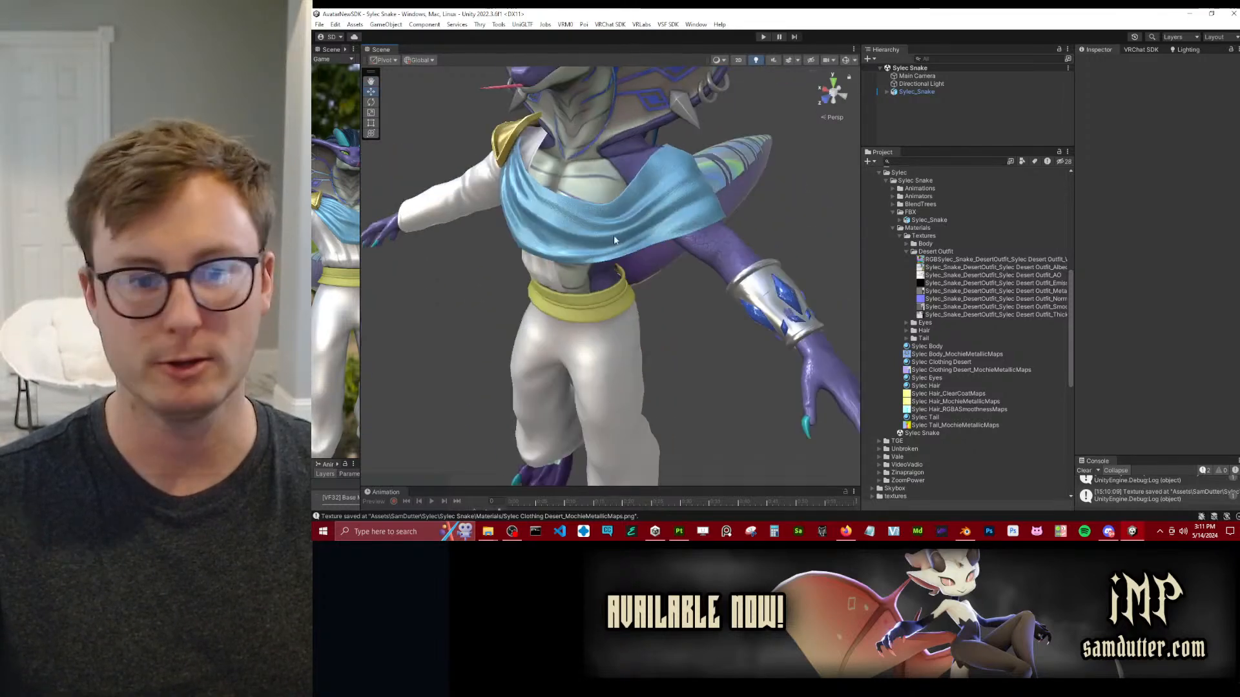
Inspect the metal forearm bracer and its blue gems up close from several angles.
middle_drag(756, 275, 560, 270)
scroll(560, 270, up, 4)
alt+drag(560, 269, 691, 285)
middle_drag(692, 284, 548, 268)
scroll(548, 268, up, 4)
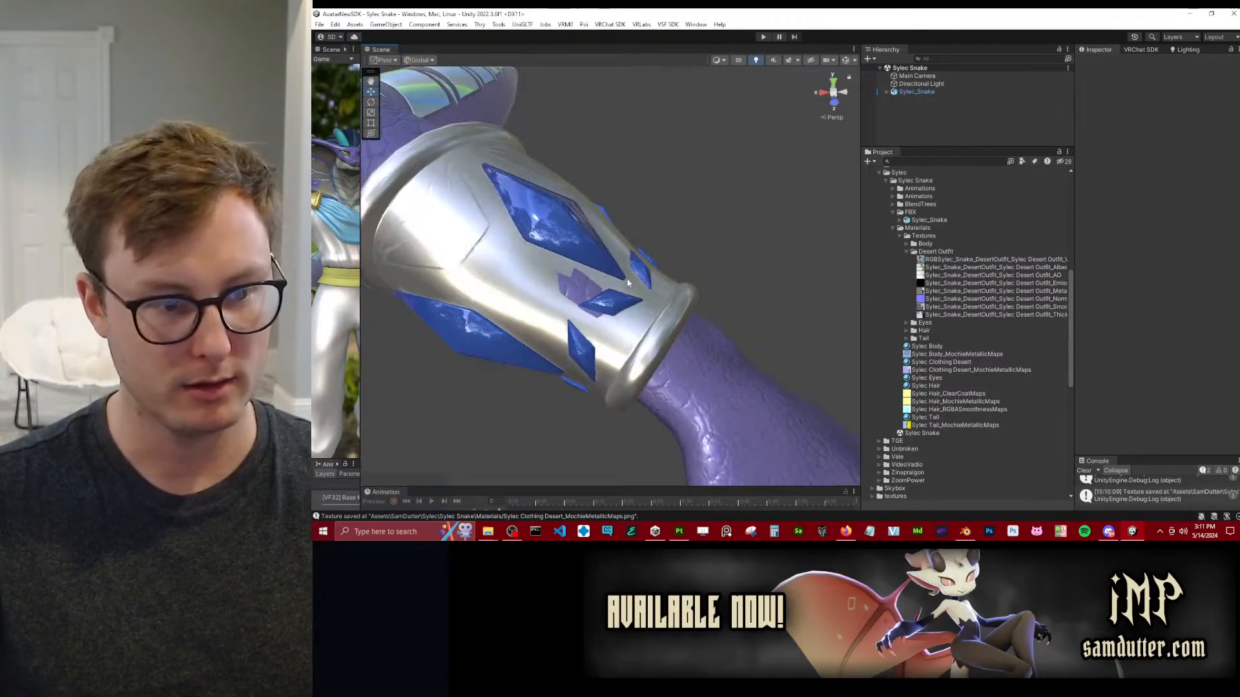
alt+drag(549, 268, 642, 267)
middle_drag(701, 240, 646, 246)
alt+drag(646, 245, 607, 244)
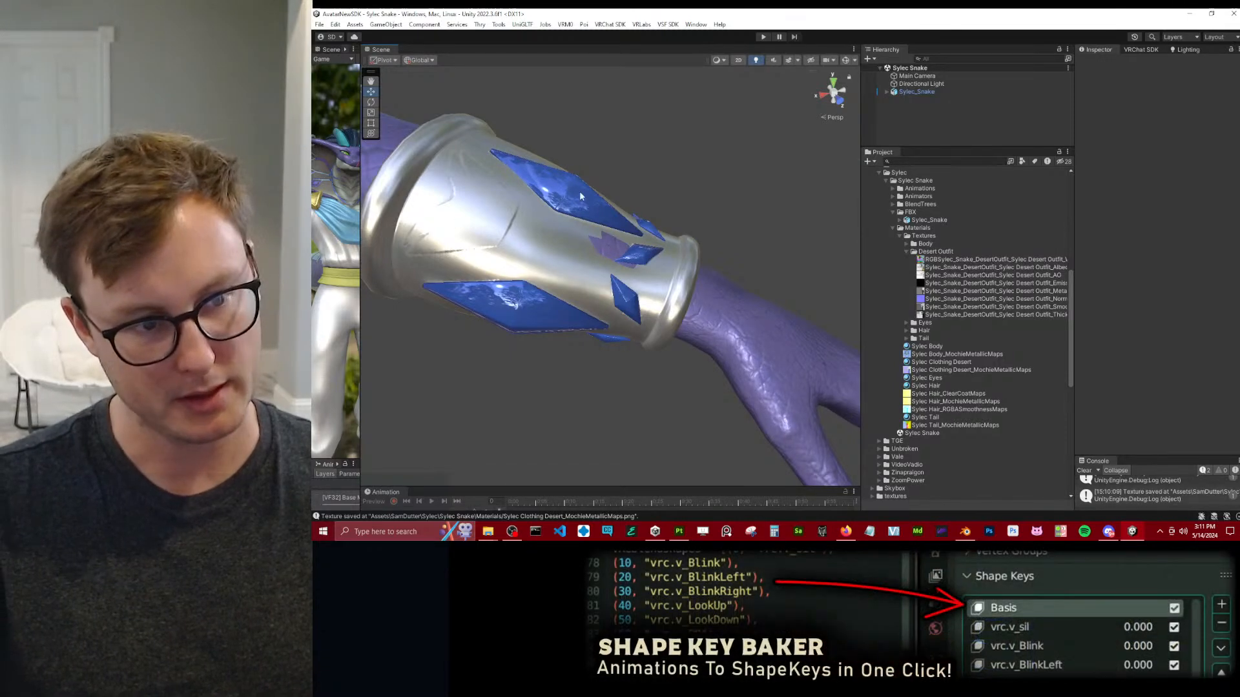
middle_drag(636, 239, 653, 303)
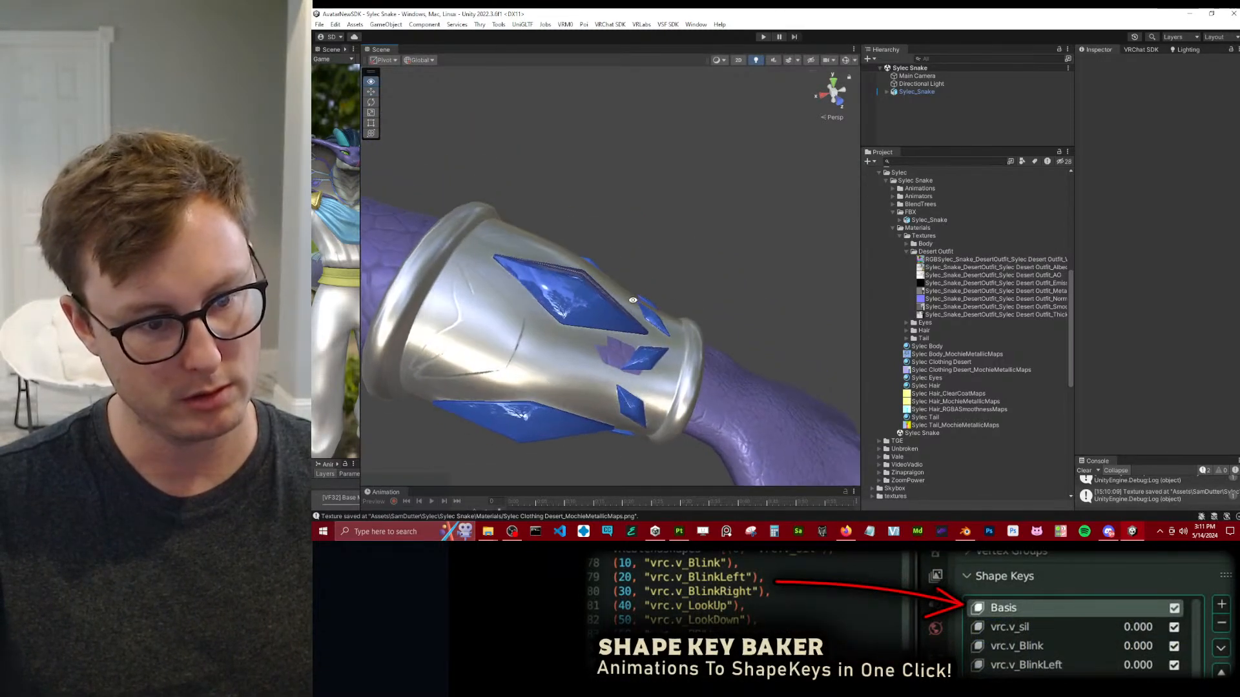
Zoom out from the bracer and examine the whole outfit on the character from the front and at an angle.
scroll(659, 293, down, 8)
middle_drag(584, 275, 679, 241)
scroll(672, 218, down, 3)
alt+drag(679, 242, 652, 282)
scroll(657, 285, down, 4)
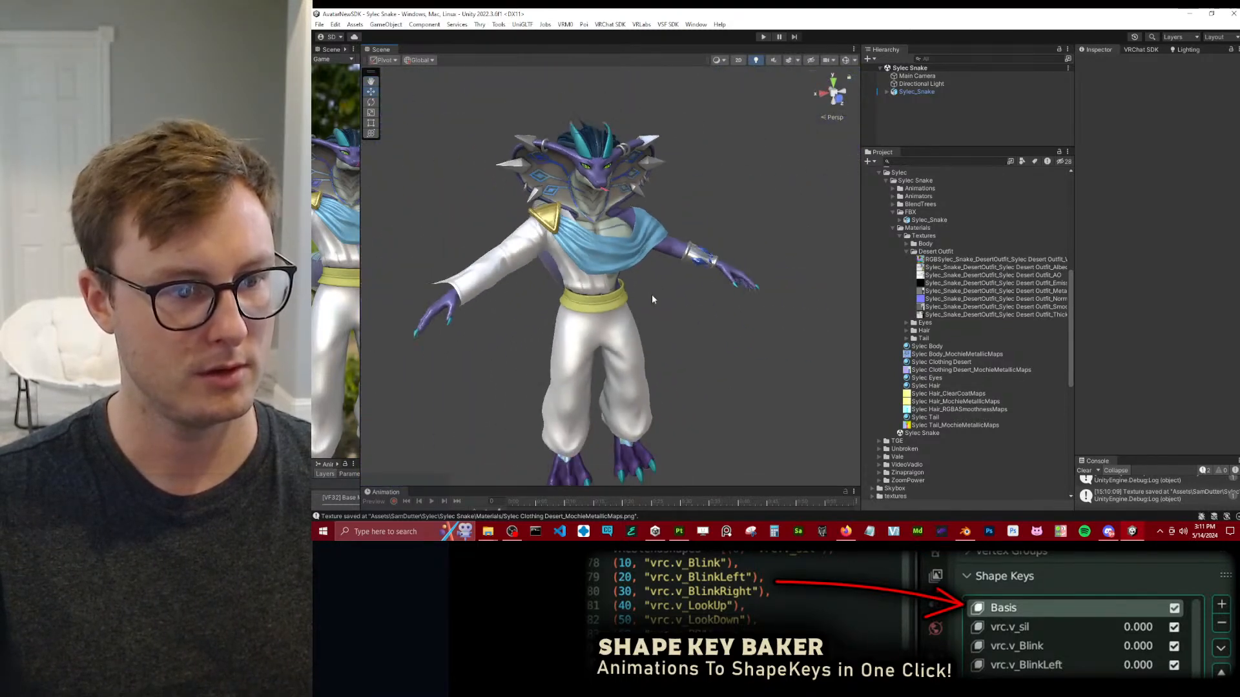
middle_drag(657, 285, 736, 190)
alt+drag(736, 190, 708, 207)
middle_drag(708, 207, 661, 260)
alt+drag(662, 261, 597, 221)
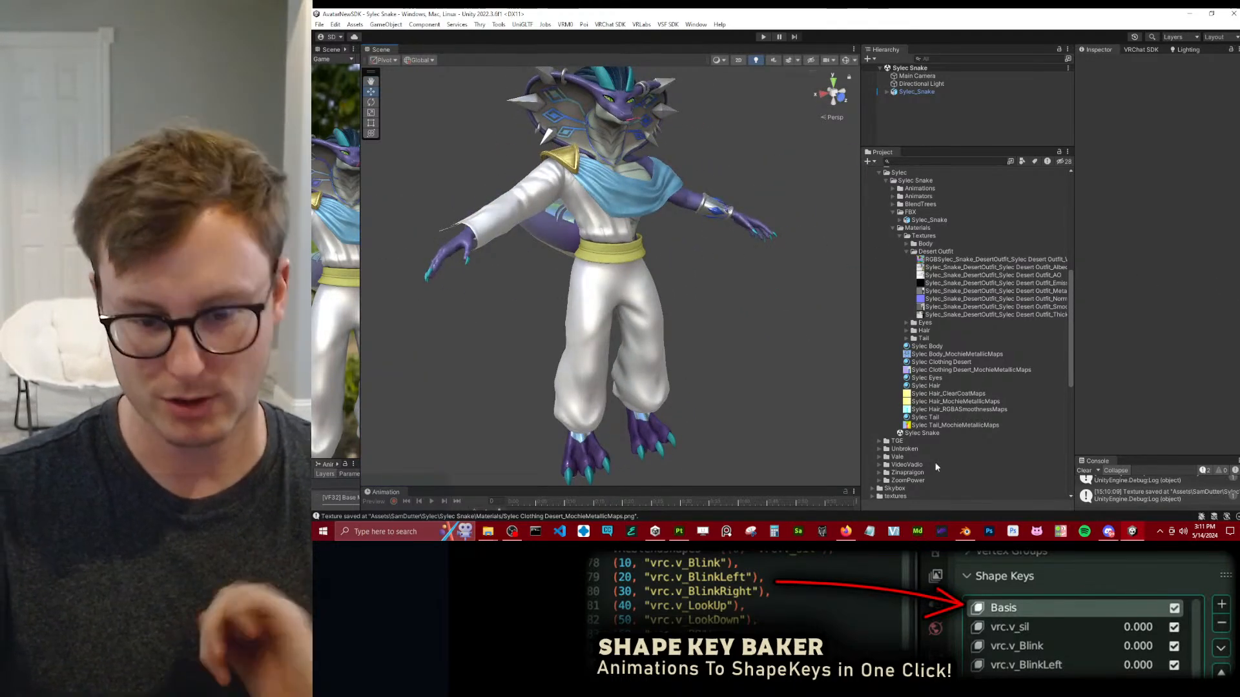
Switch to Substance 3D Painter, collapse the CLIP Shadow folder, and add Curvature Template v2 from the library between CLIP Shadow and Pauldron.
click(681, 531)
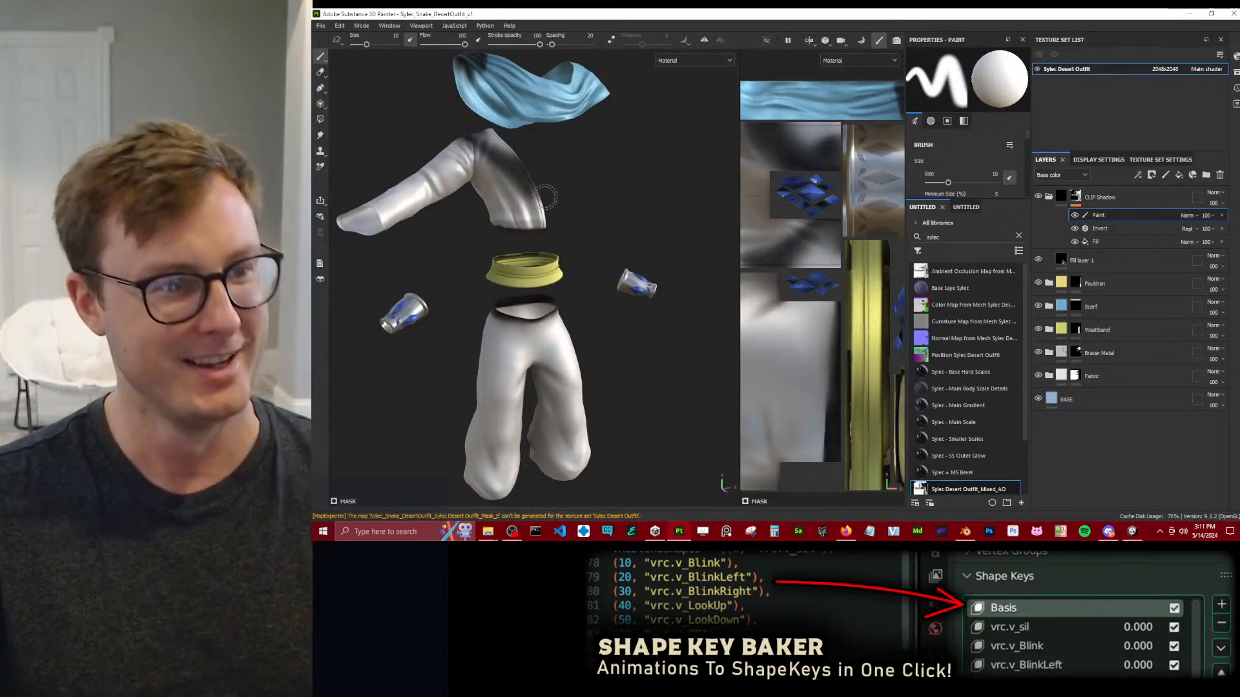
click(1058, 197)
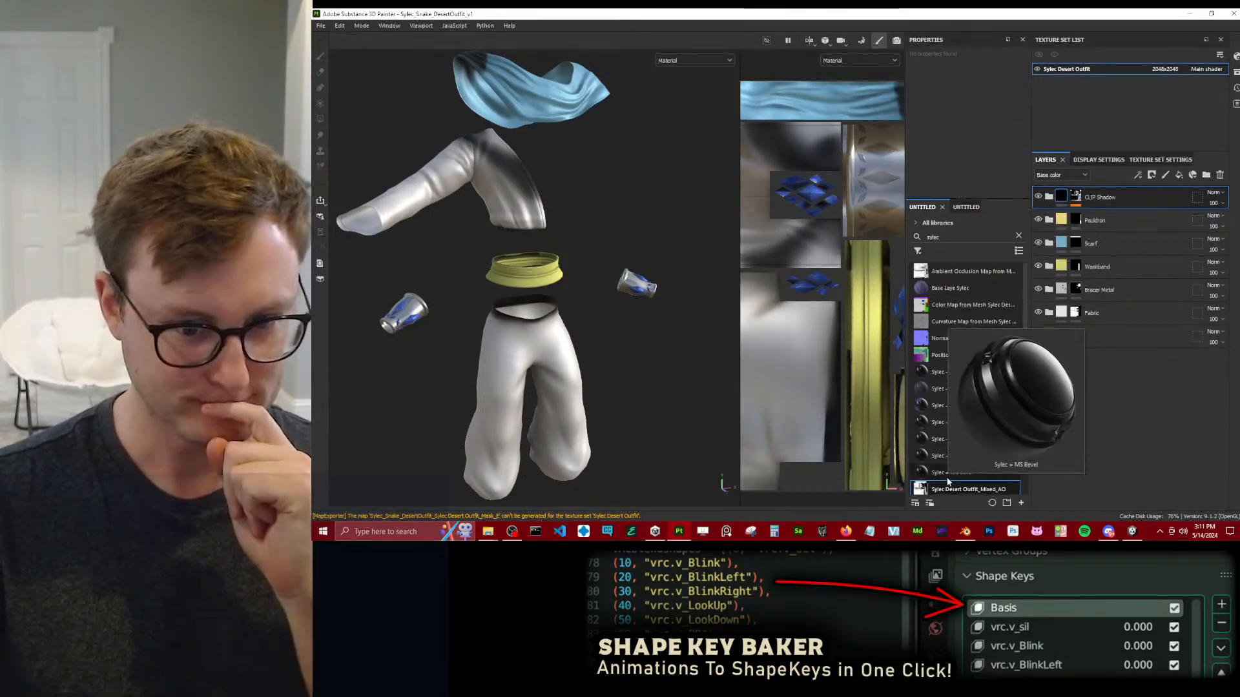
click(966, 207)
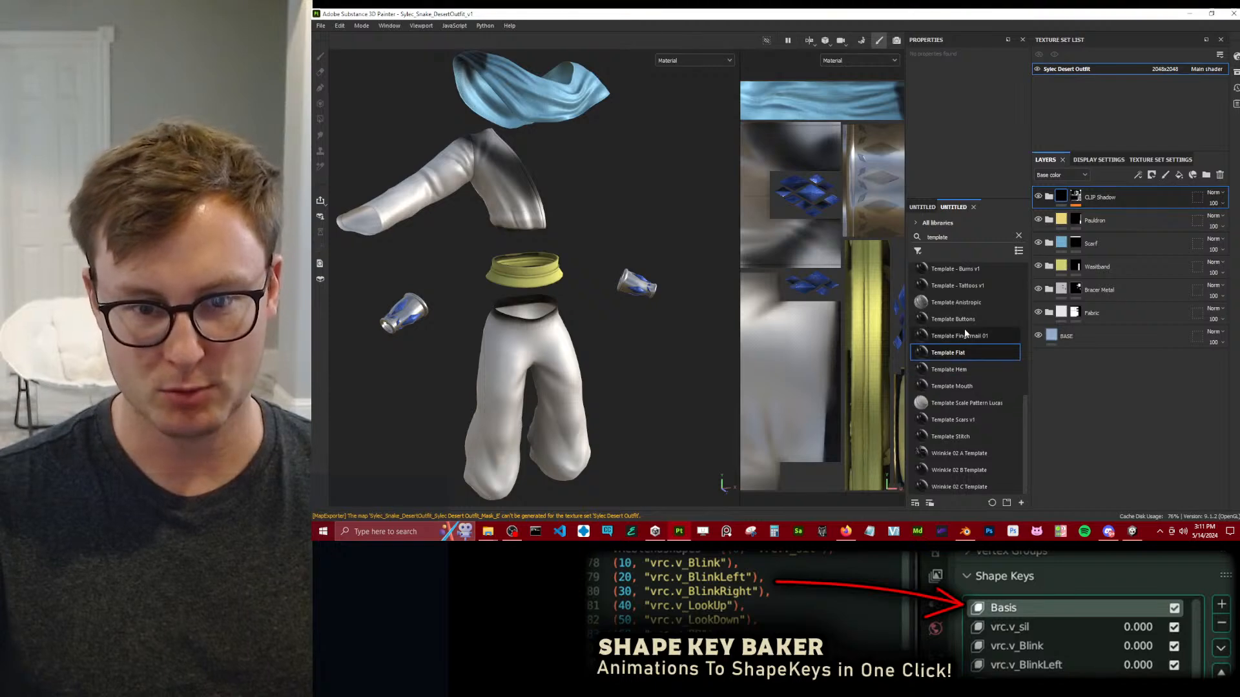
scroll(983, 342, up, 5)
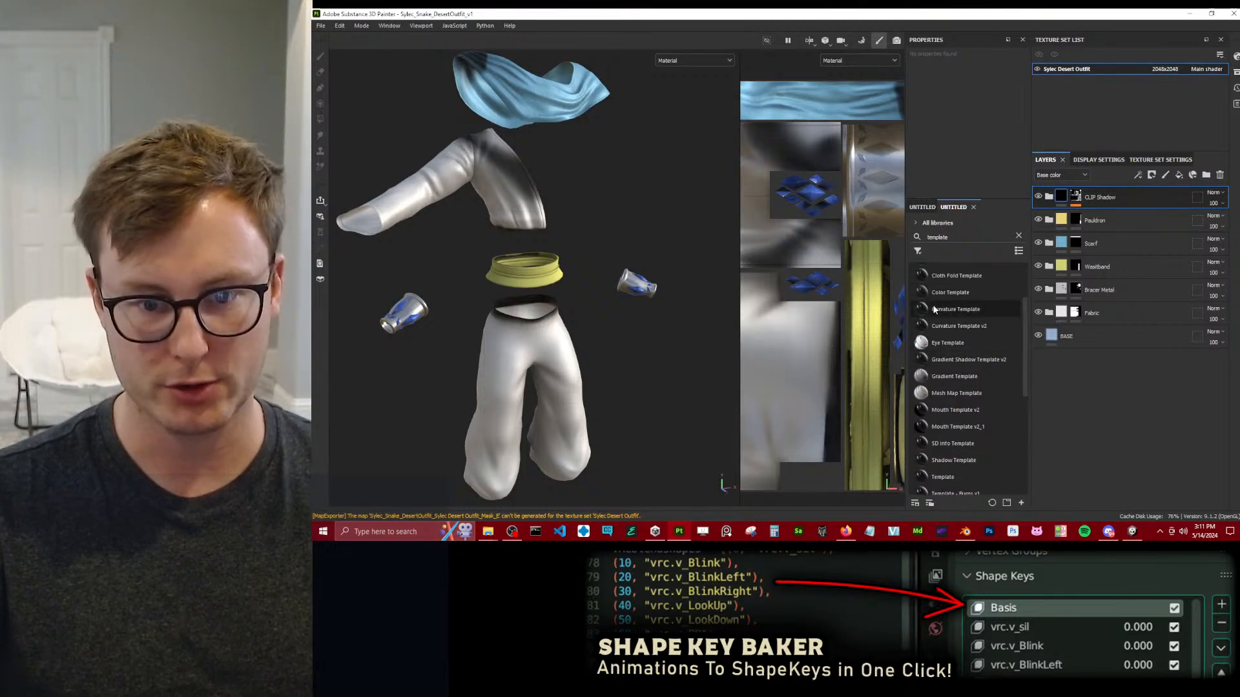
drag(1111, 218, 1110, 220)
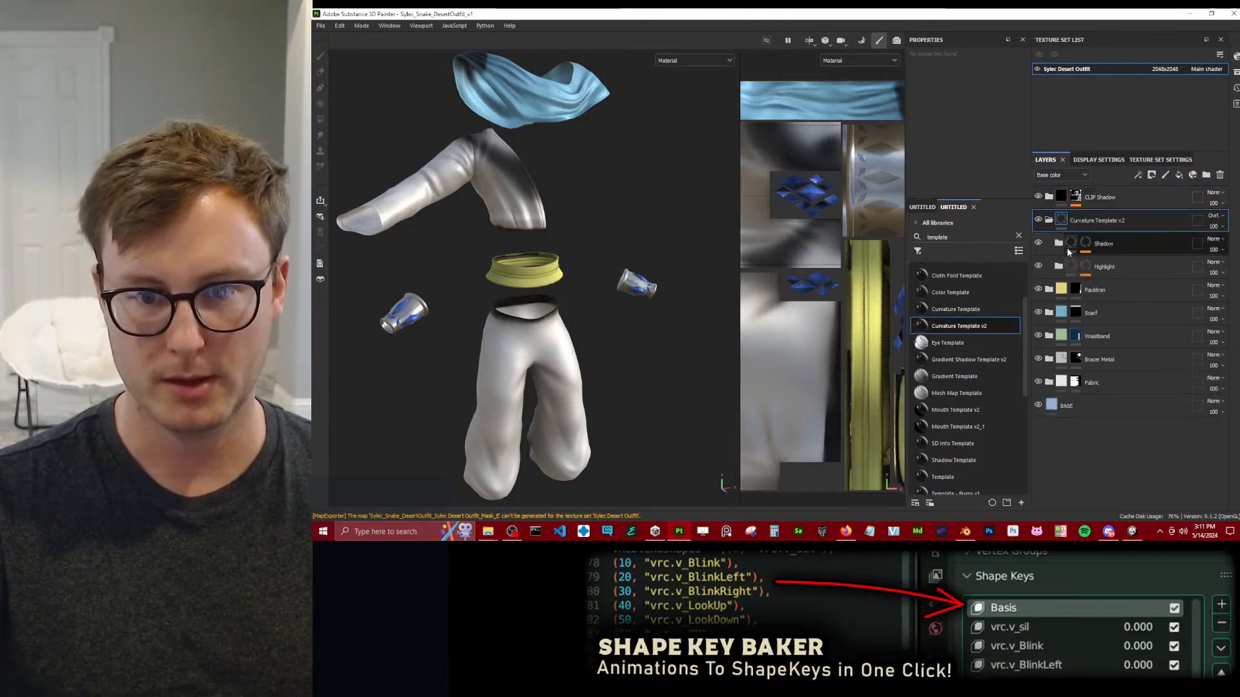
Reveal the Curvature effects on the Shadow and Highlight masks inside the Curvature Template v2 folder.
click(1090, 247)
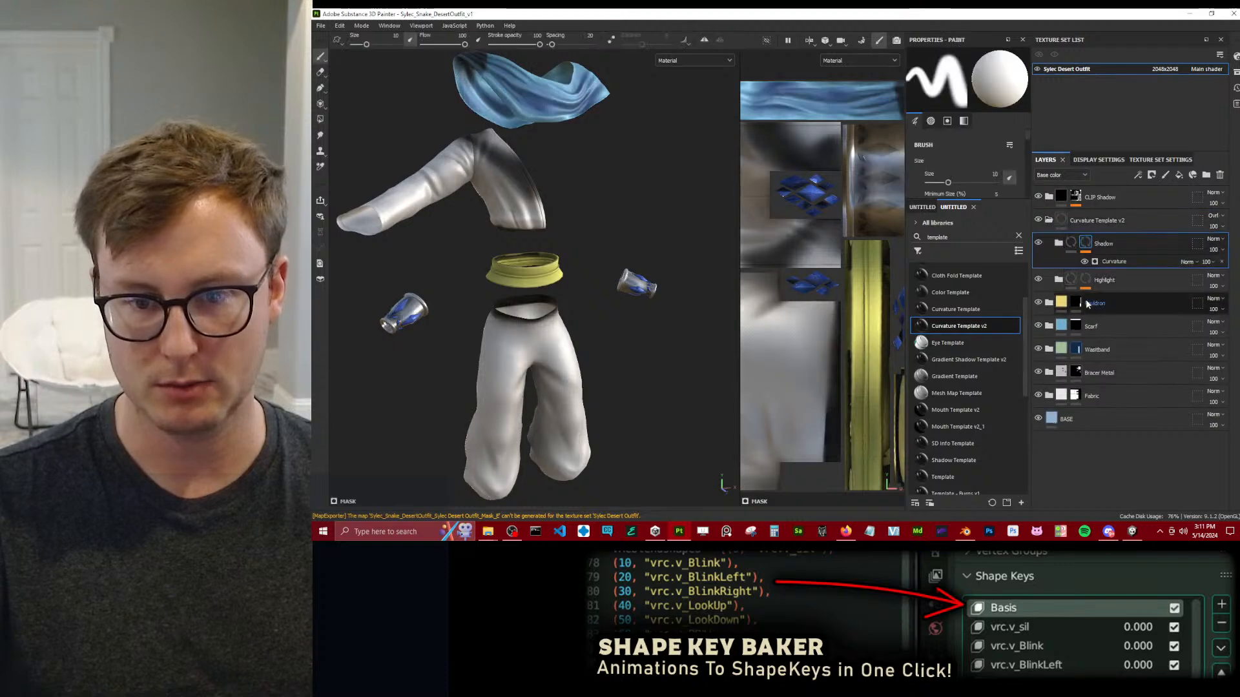
click(1088, 283)
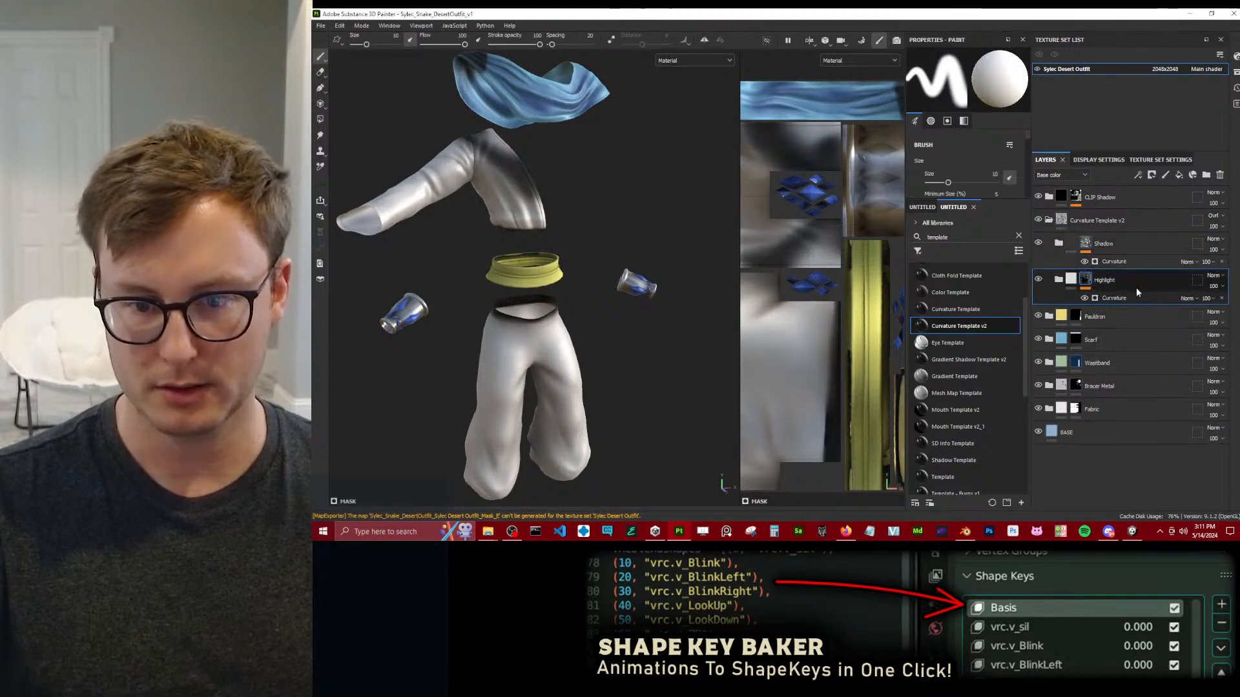
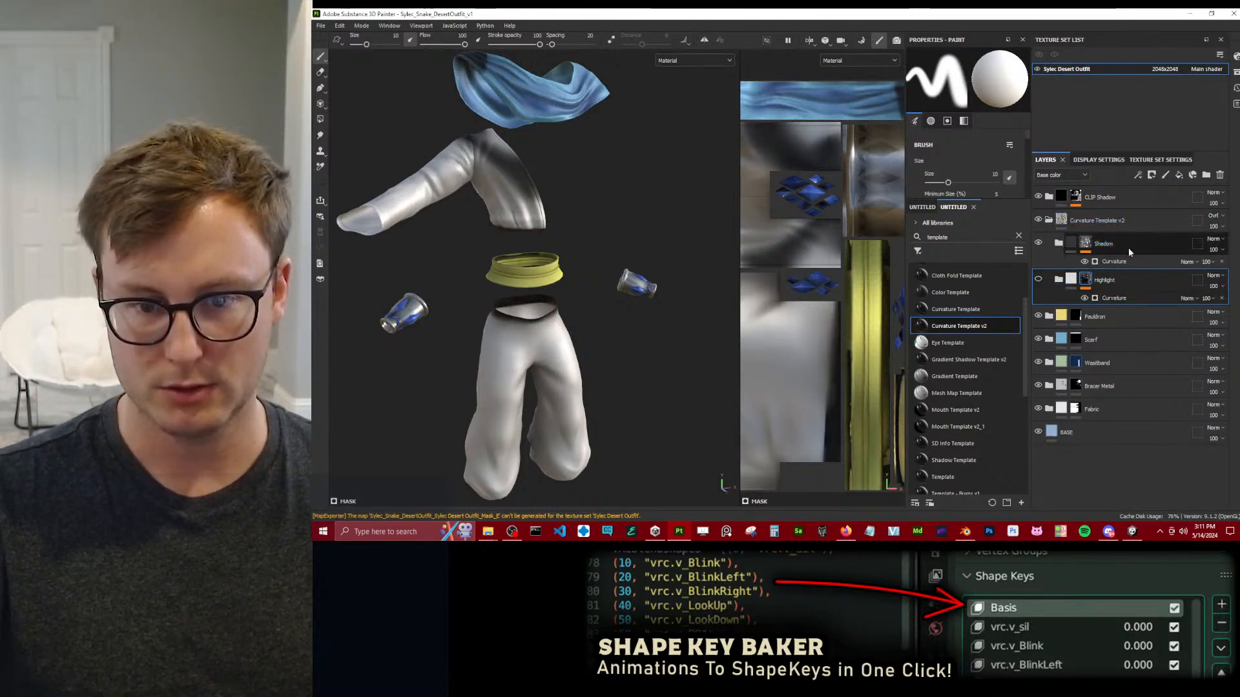
Move the Shadow and Highlight folders out of Curvature Template v2 and delete the emptied template folder.
drag(1103, 244, 1129, 210)
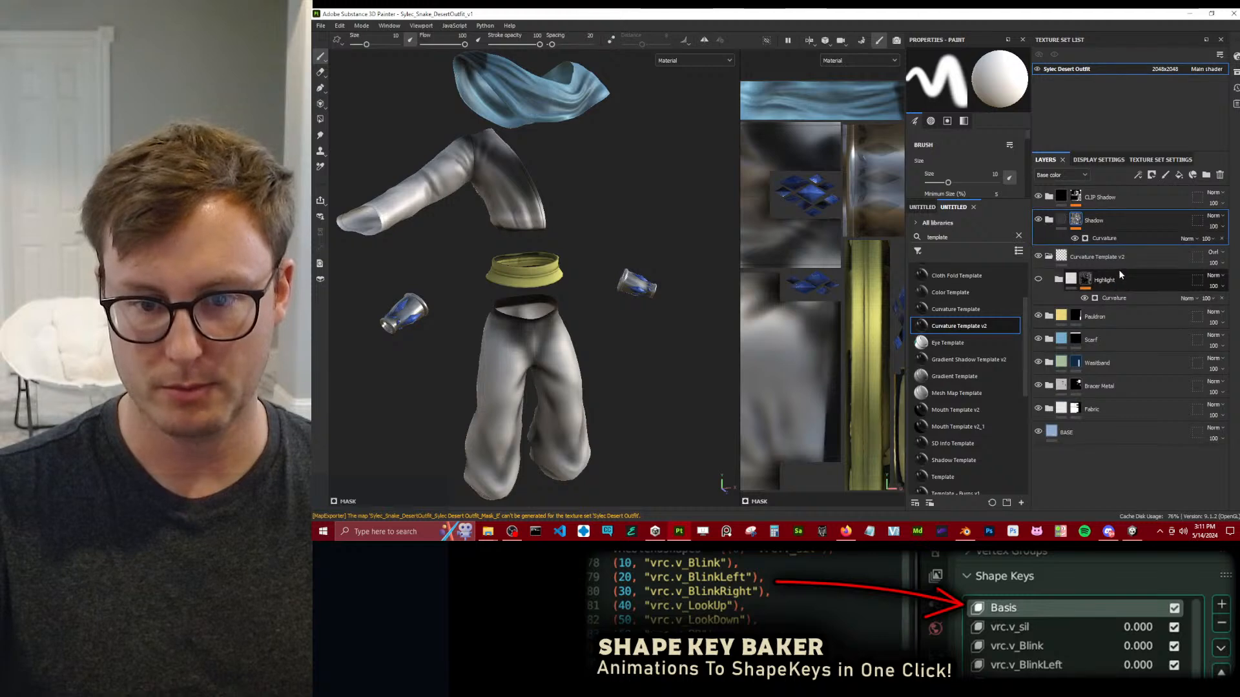
drag(1118, 274, 1146, 249)
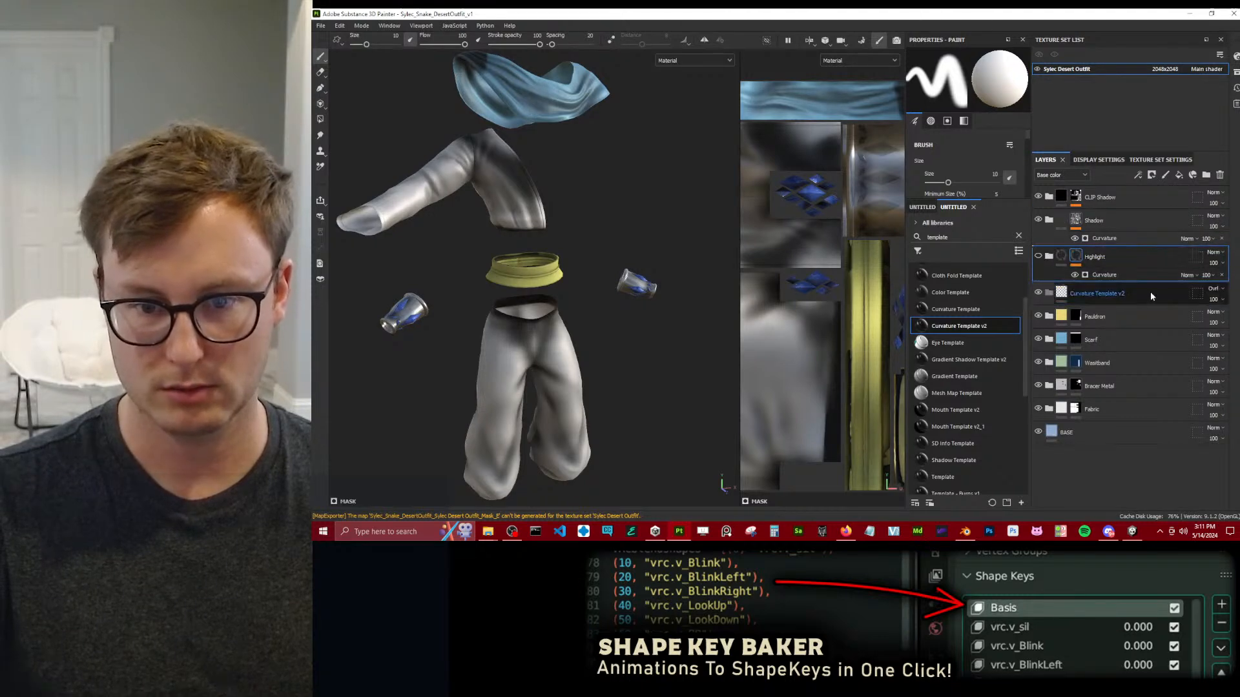
click(1128, 289)
click(1220, 175)
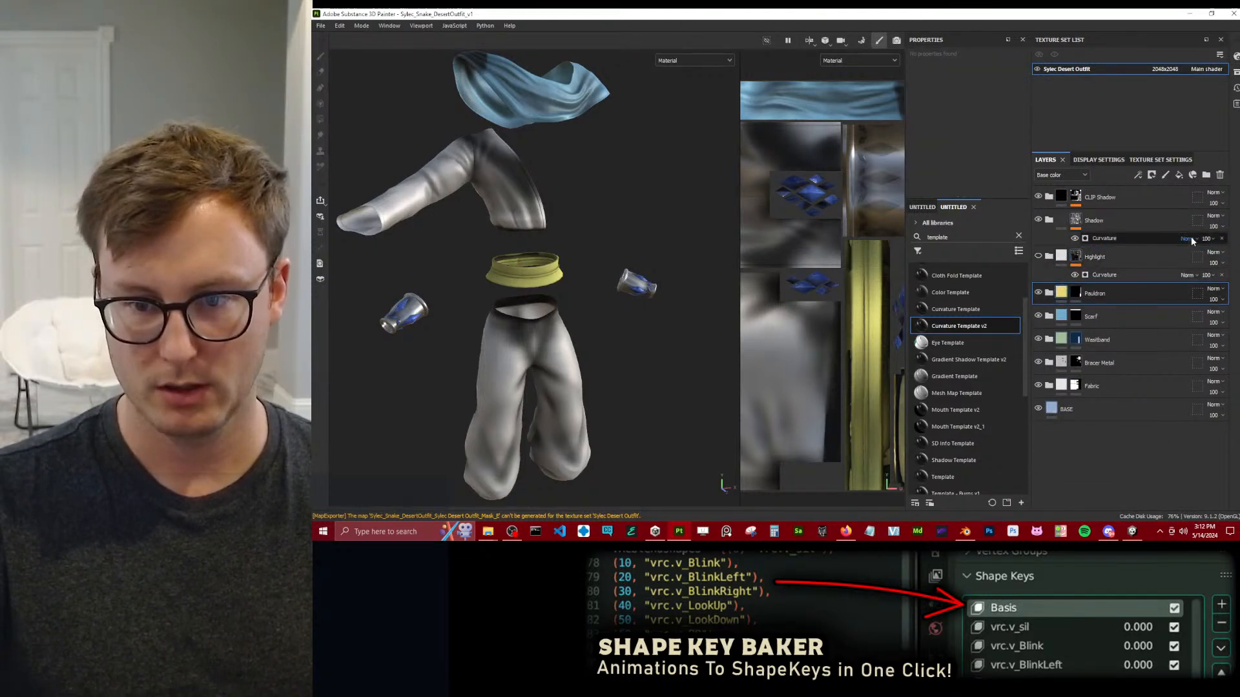
Open the Shadow folder and set the base color of its fill layer to black (000000).
click(1122, 234)
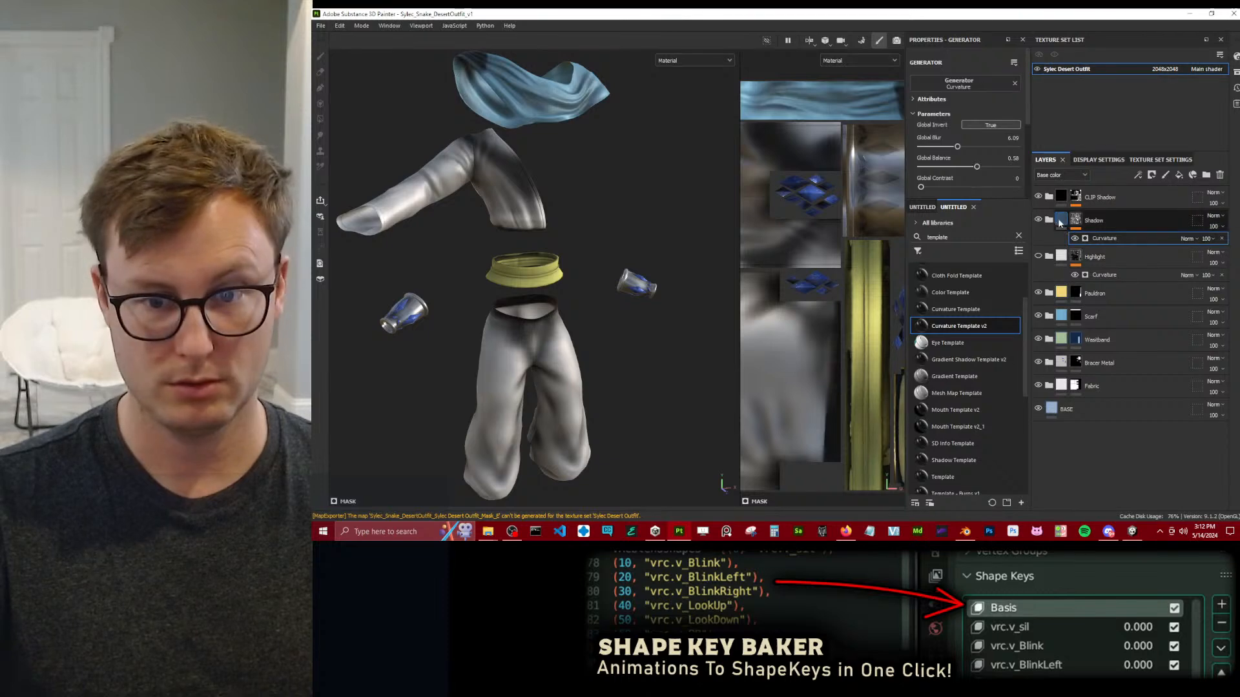
click(1063, 250)
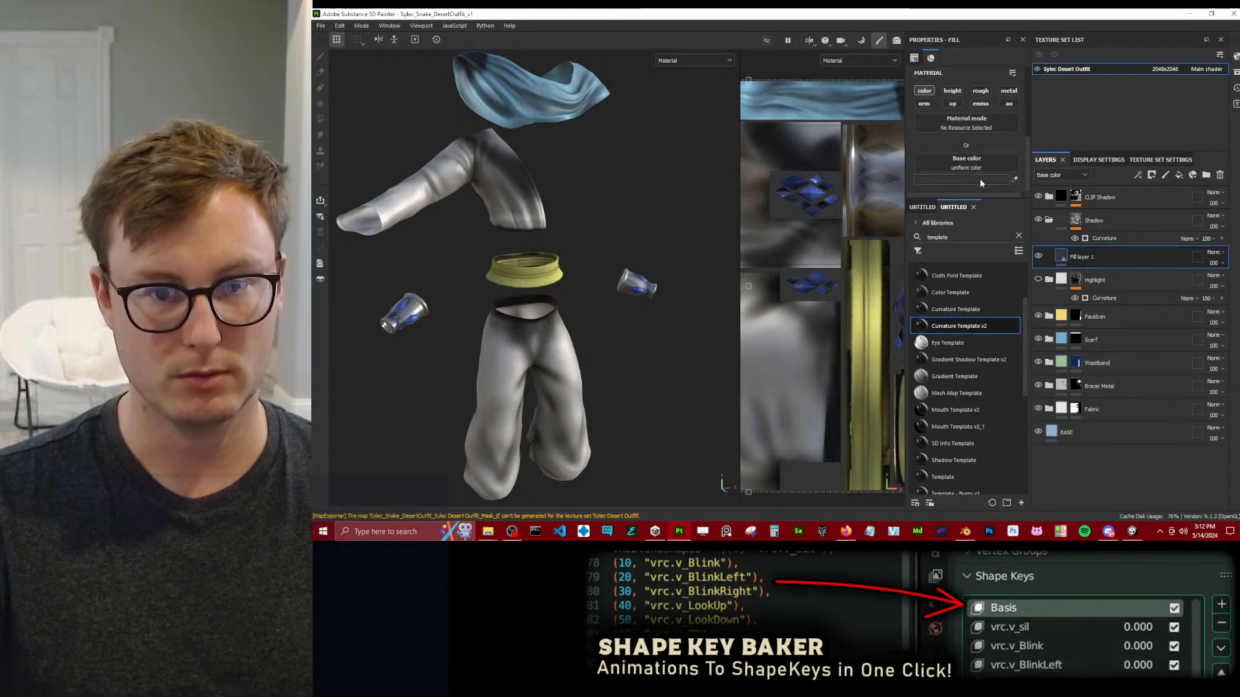
click(979, 178)
drag(1076, 317, 920, 365)
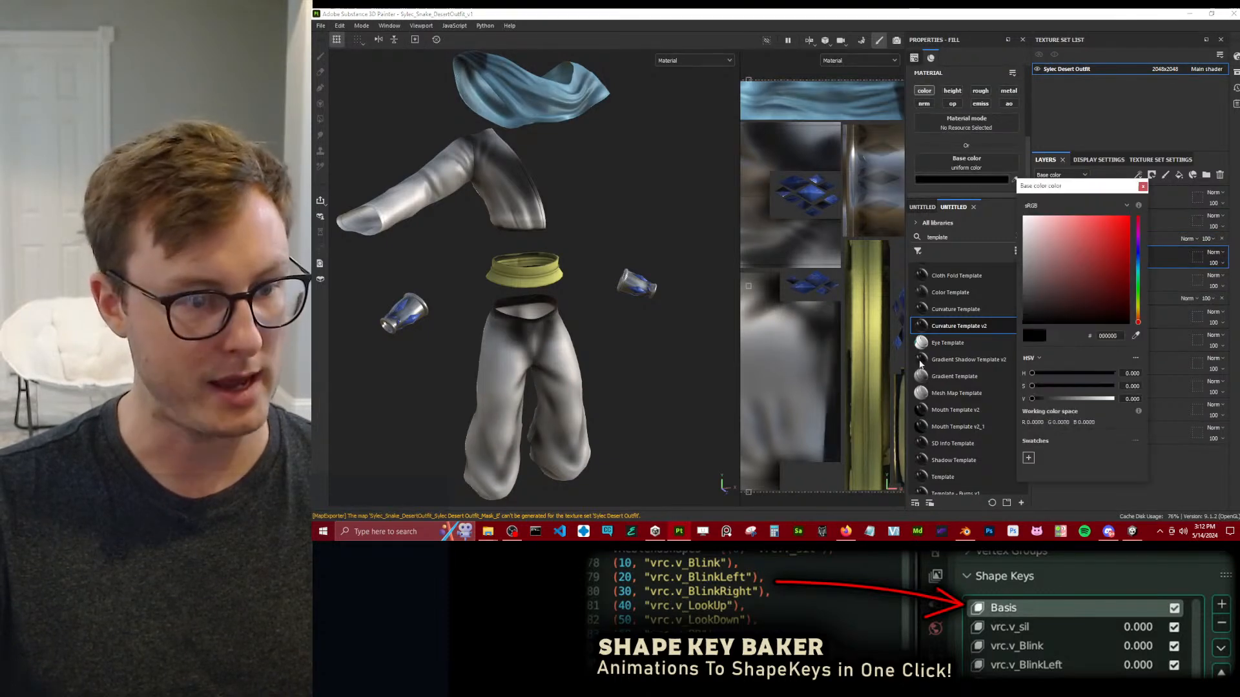
click(1143, 186)
Set the Shadow mask's Curvature generator to Global Blur 3.01, Global Balance 0.5 and Global Contrast 0.31.
click(1131, 236)
drag(955, 147, 803, 168)
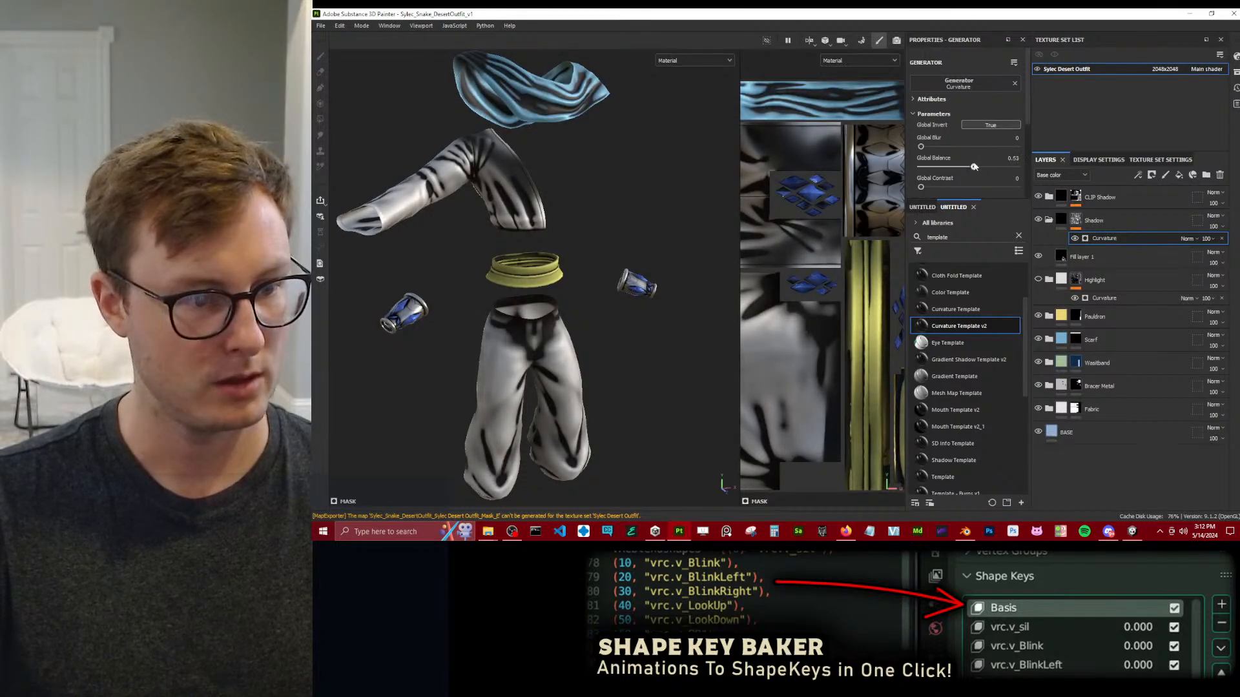
drag(977, 164, 940, 148)
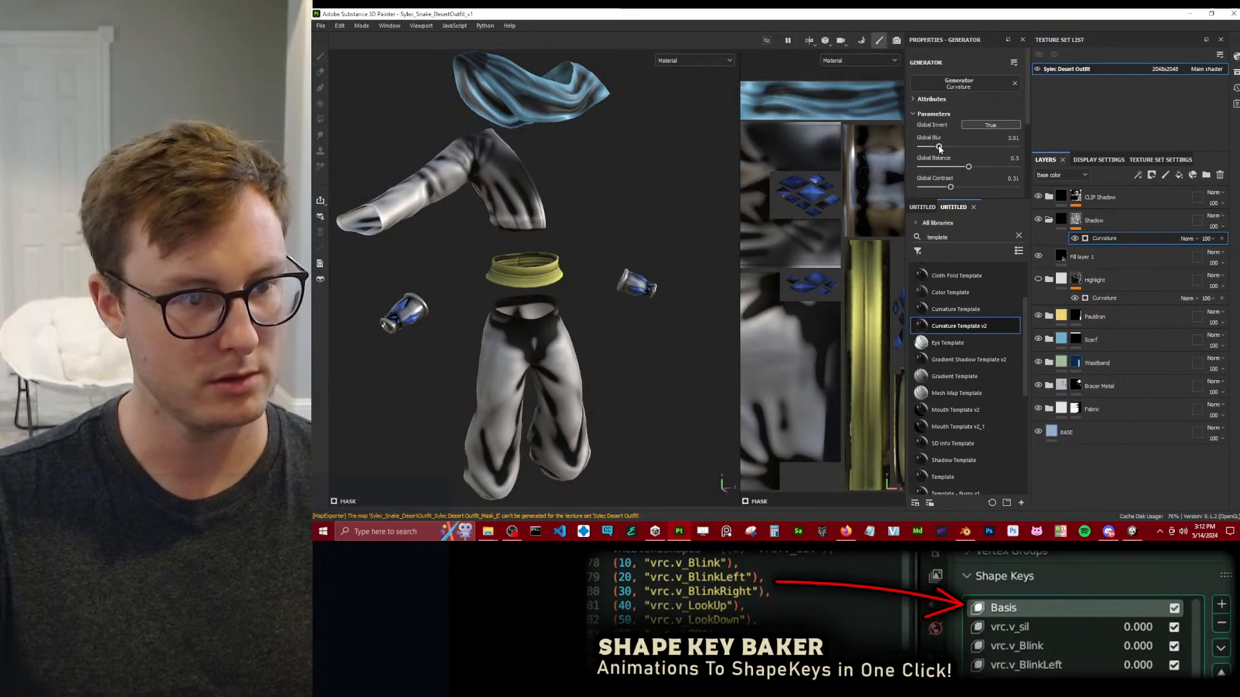
Display only the base color channel and lower the opacity of the Shadow mask's Curvature effect to 39.
drag(1236, 257, 1197, 255)
key(c)
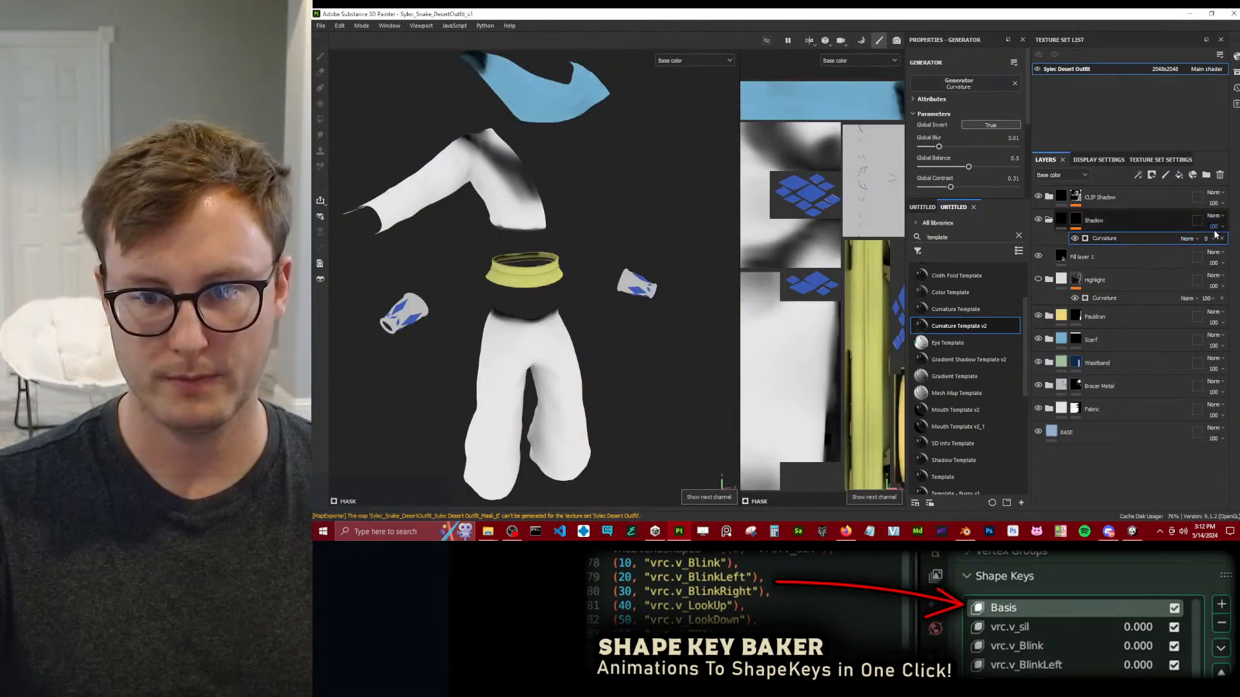
drag(1220, 257, 1217, 257)
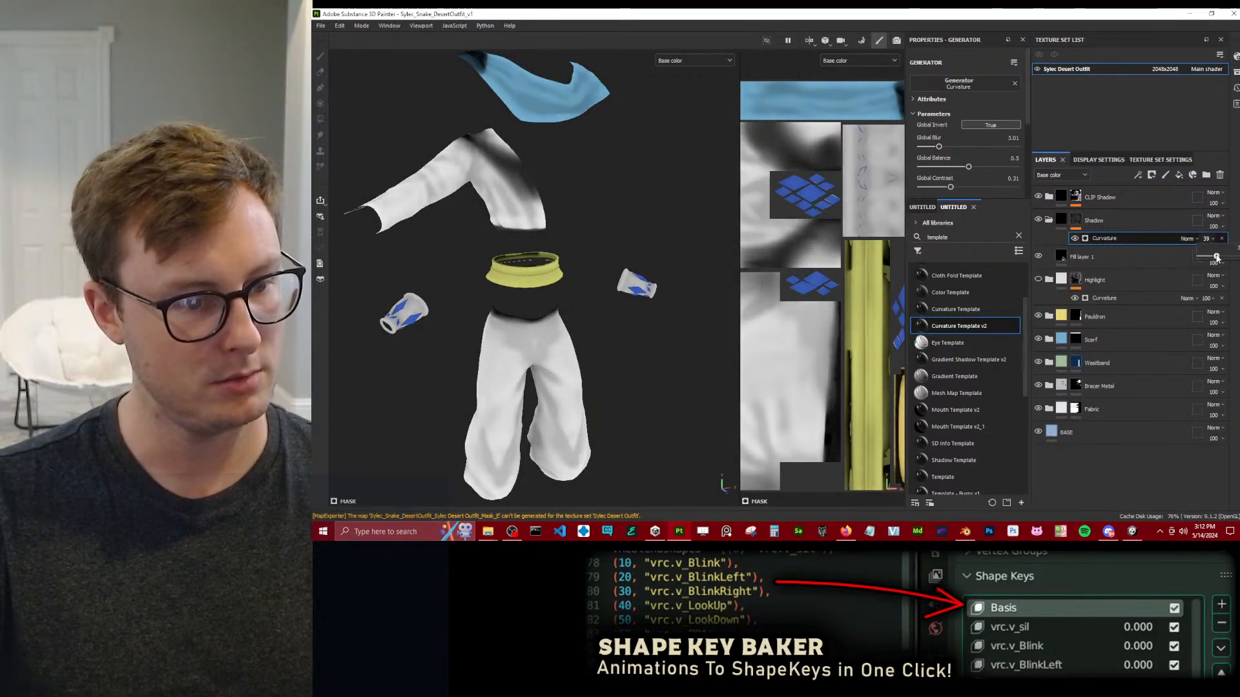
Add an Ambient Occlusion generator above Curvature on the Shadow mask and turn on its Global Invert.
mouse_move(620, 375)
alt+mouse_down()
mouse_move(385, 329)
mouse_move(963, 305)
mouse_move(543, 336)
alt+mouse_up()
right_click(1111, 241)
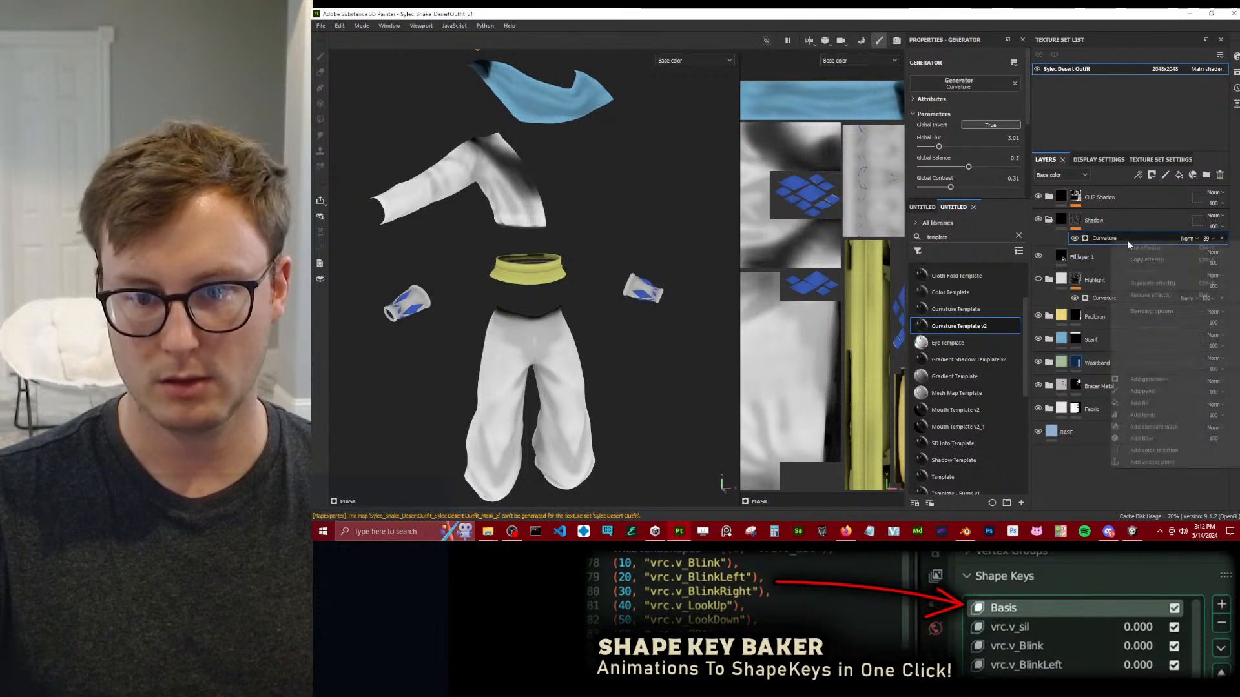
click(1147, 379)
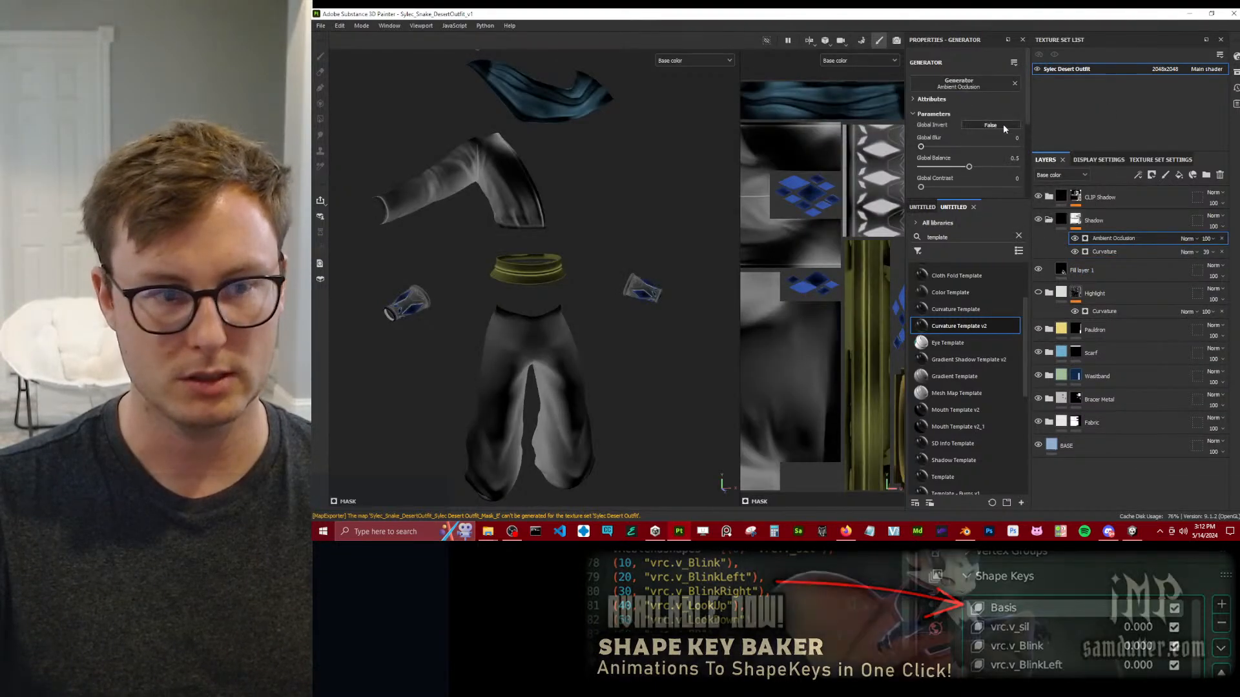
click(1019, 122)
Blend the Ambient Occlusion effect with Linear dodge (Add) and set its Global Balance to 0.73.
click(1188, 239)
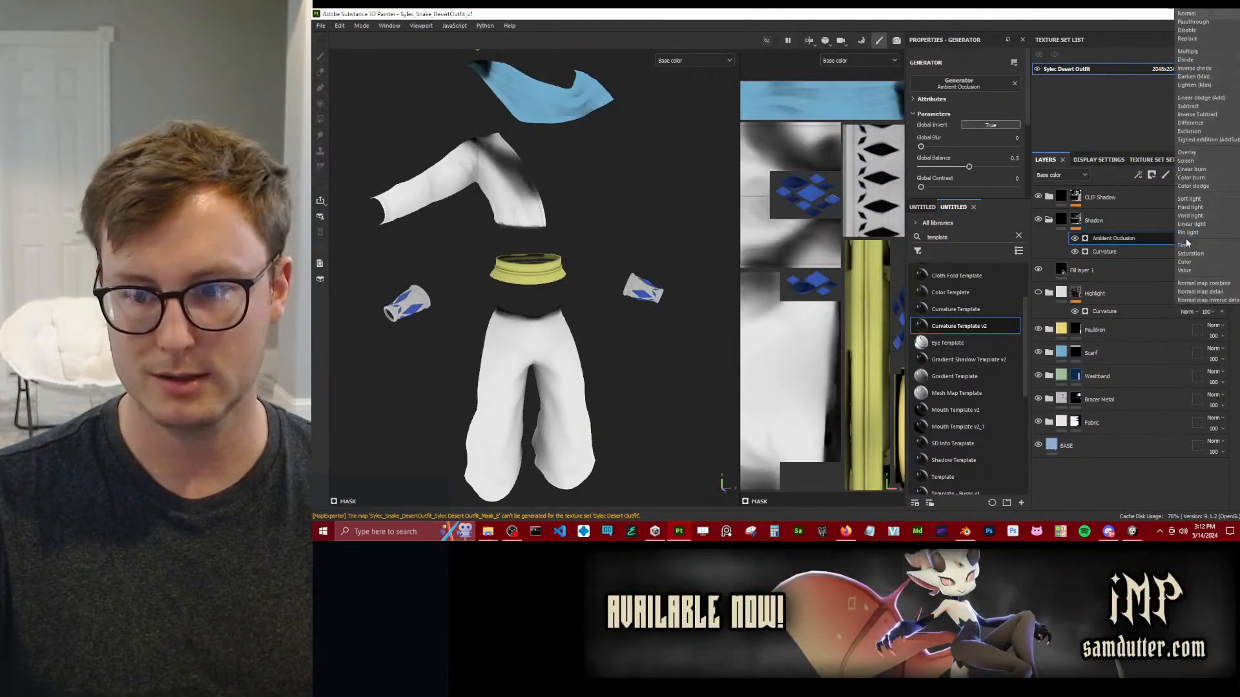
click(1198, 98)
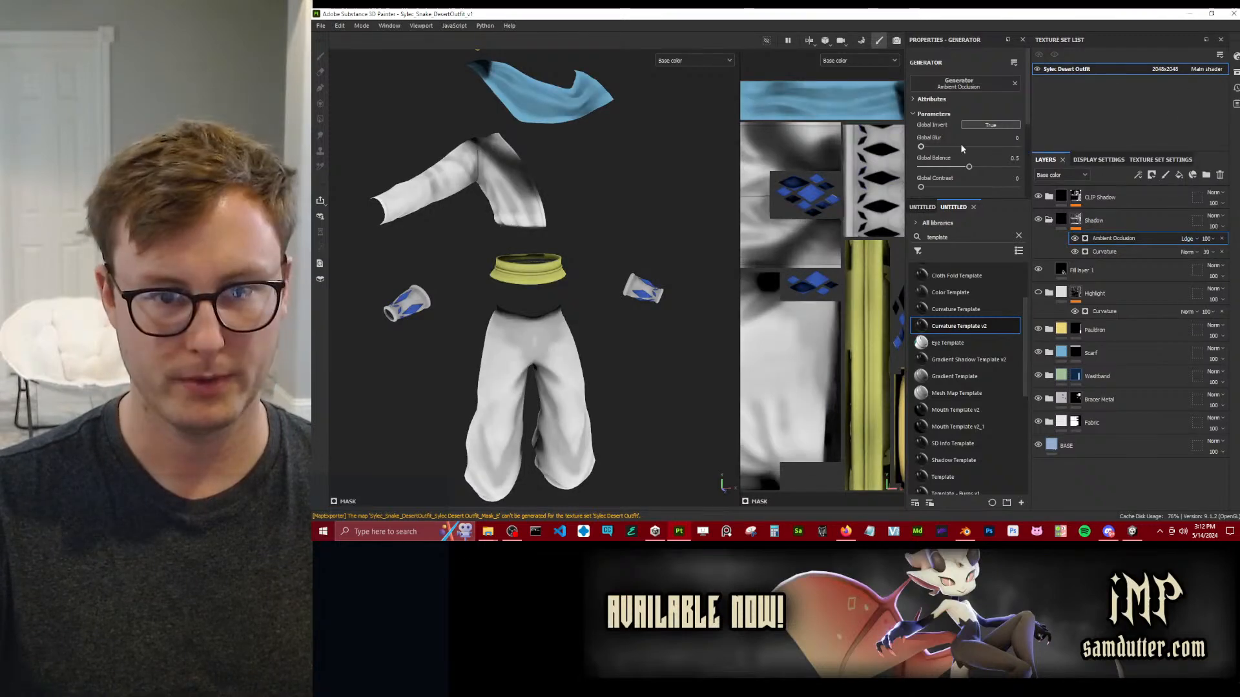
click(964, 168)
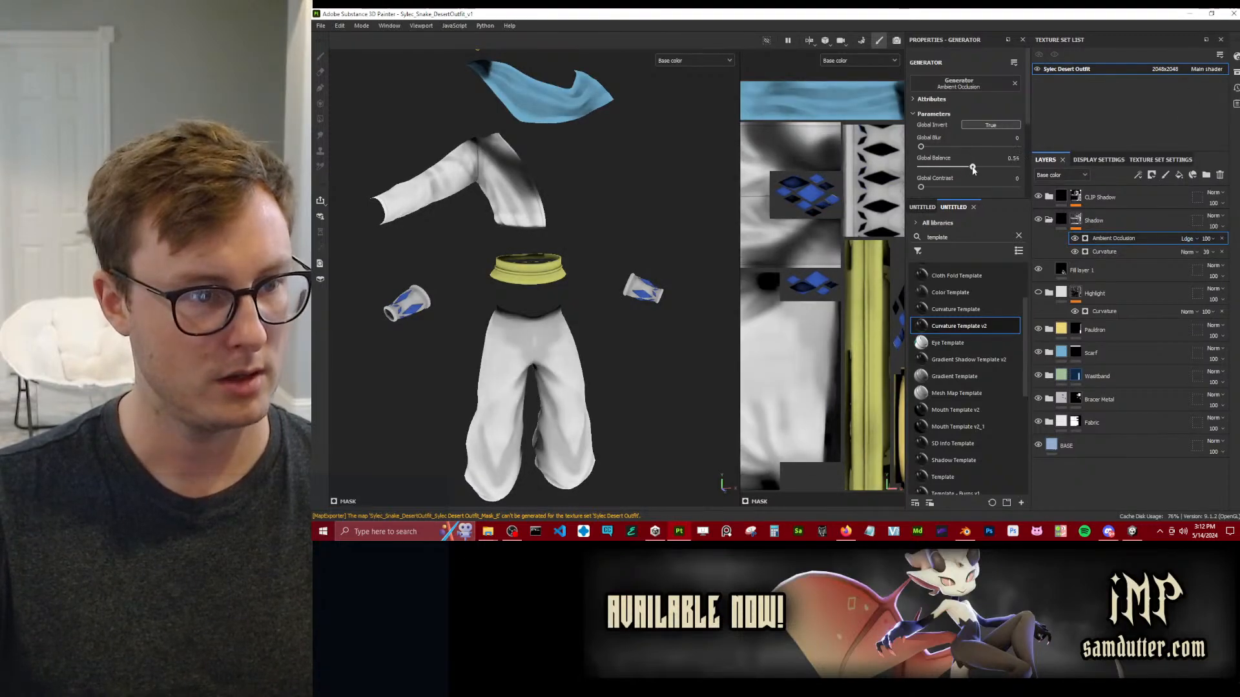
mouse_move(964, 170)
mouse_down()
mouse_move(993, 177)
mouse_move(905, 169)
mouse_move(1044, 168)
mouse_move(992, 168)
mouse_up()
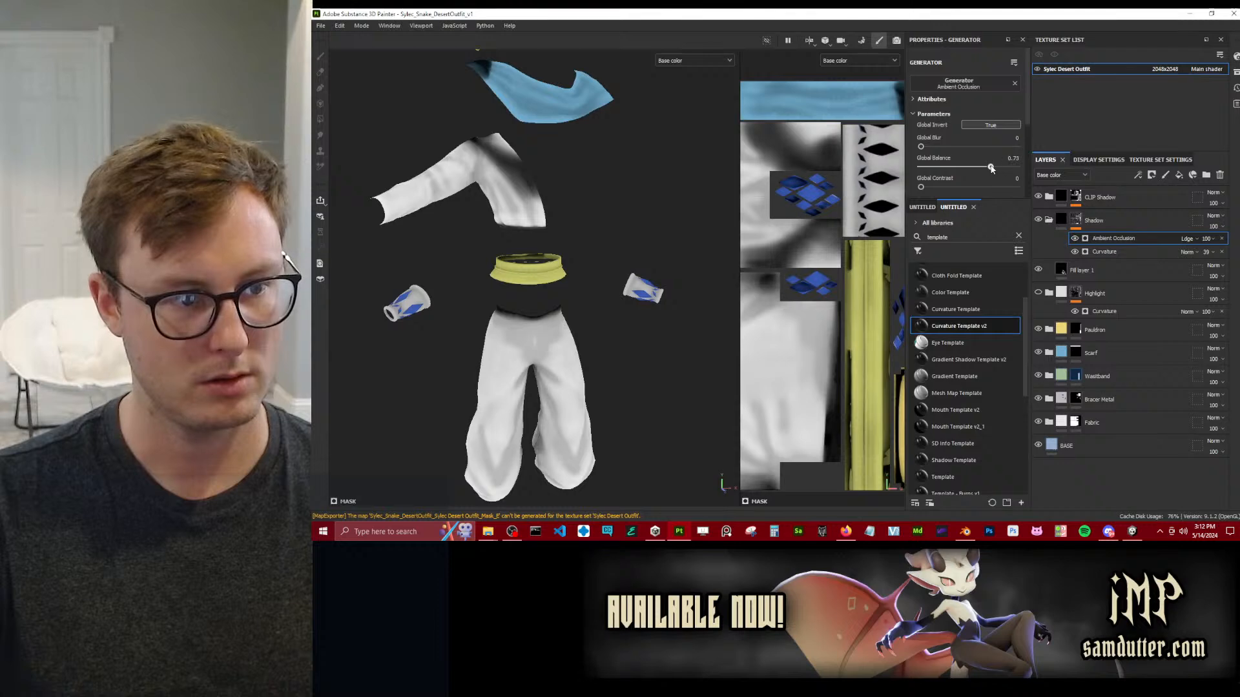
Try other opacities for the Shadow mask's Ambient Occlusion effect while checking the pants, bracers and waistband.
alt+drag(681, 278, 483, 328)
scroll(618, 334, up, 4)
alt+drag(650, 346, 529, 345)
scroll(504, 352, up, 5)
scroll(726, 320, down, 8)
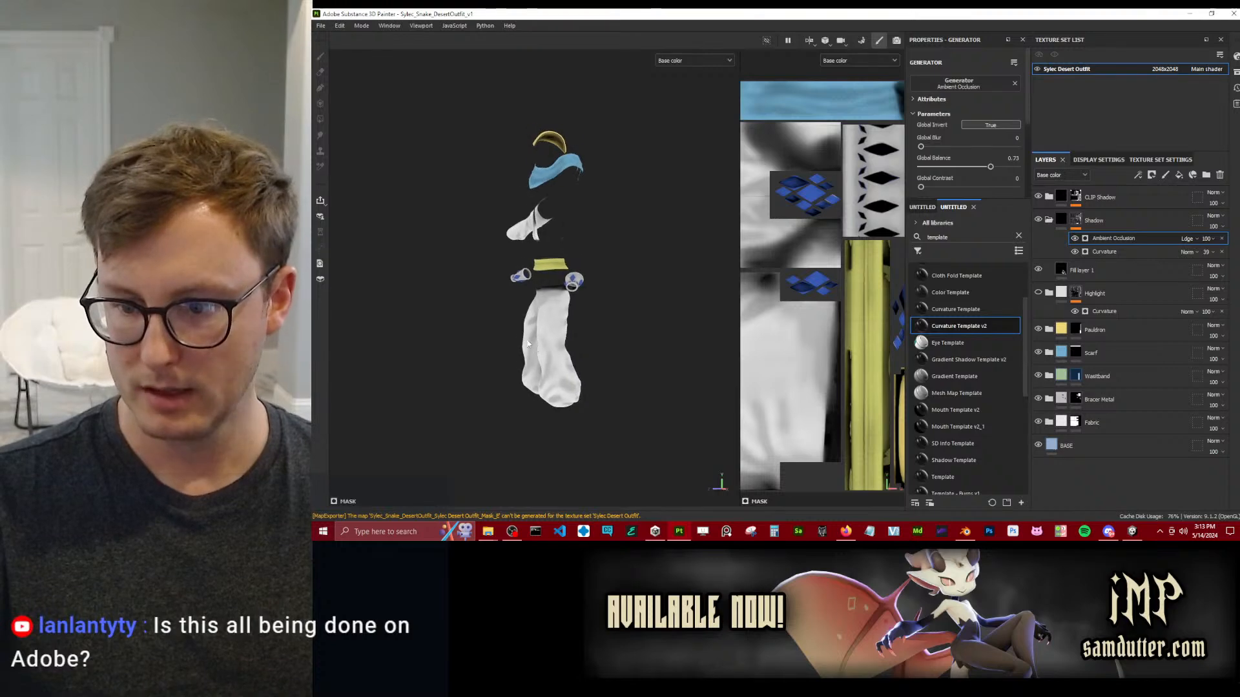
click(1212, 238)
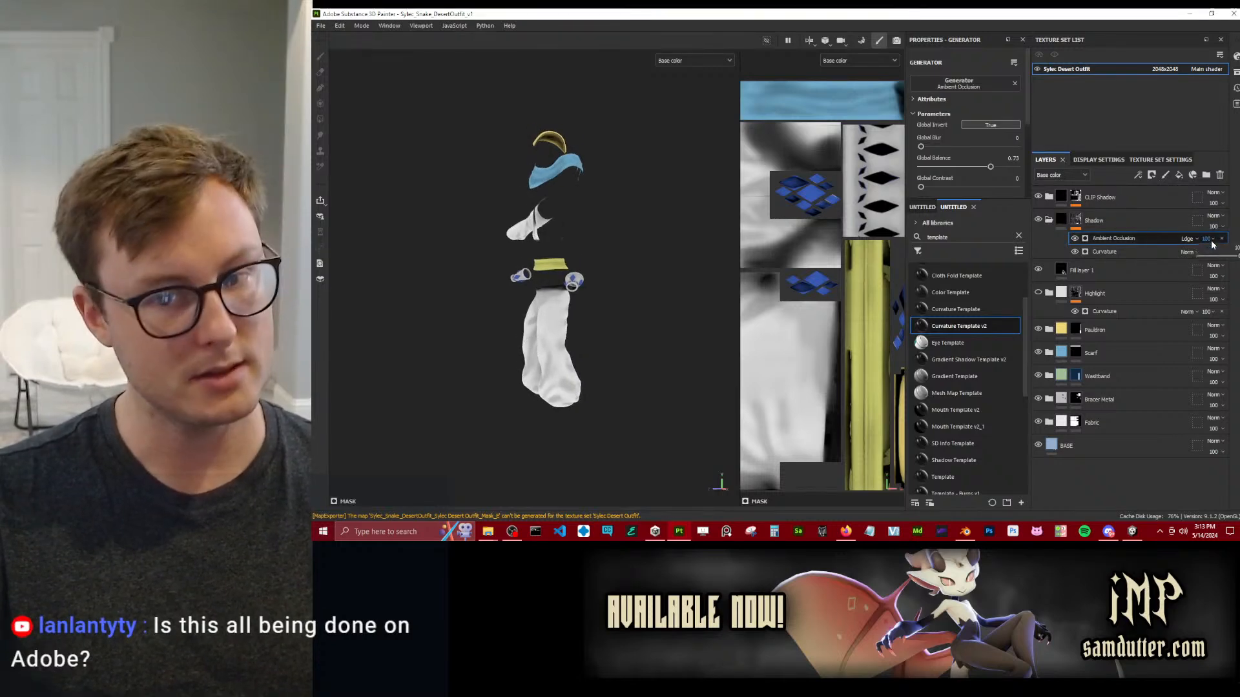
drag(1234, 259, 1239, 258)
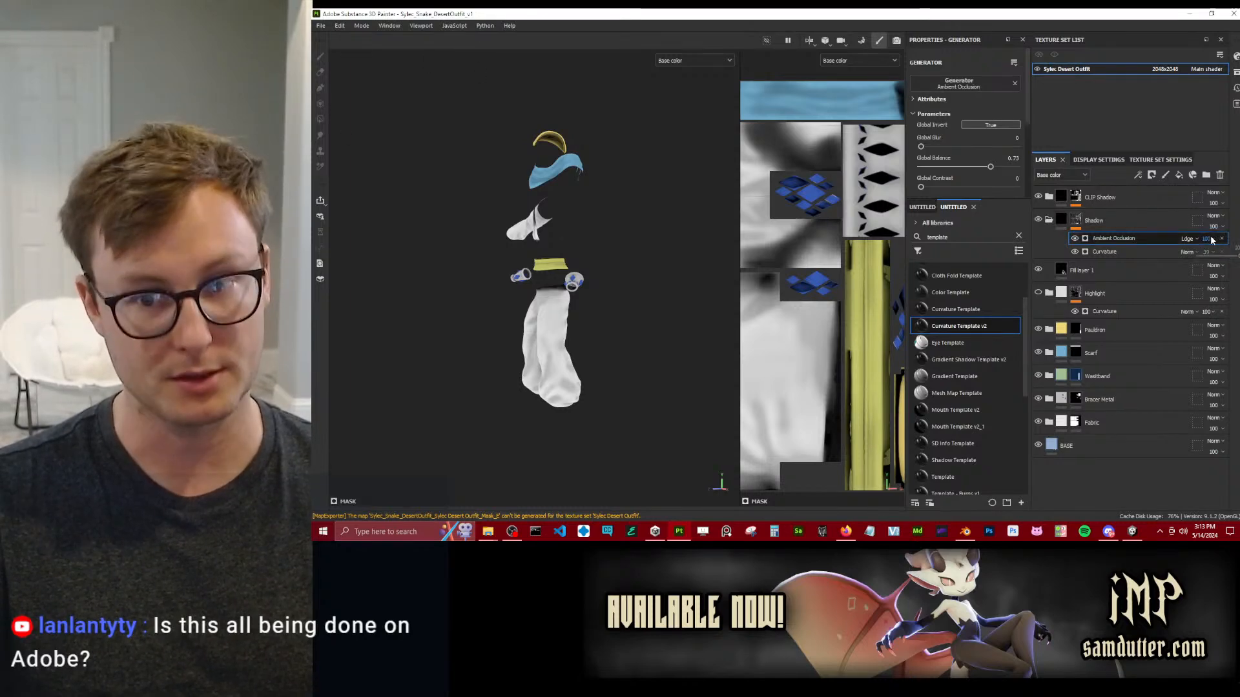
scroll(574, 284, up, 5)
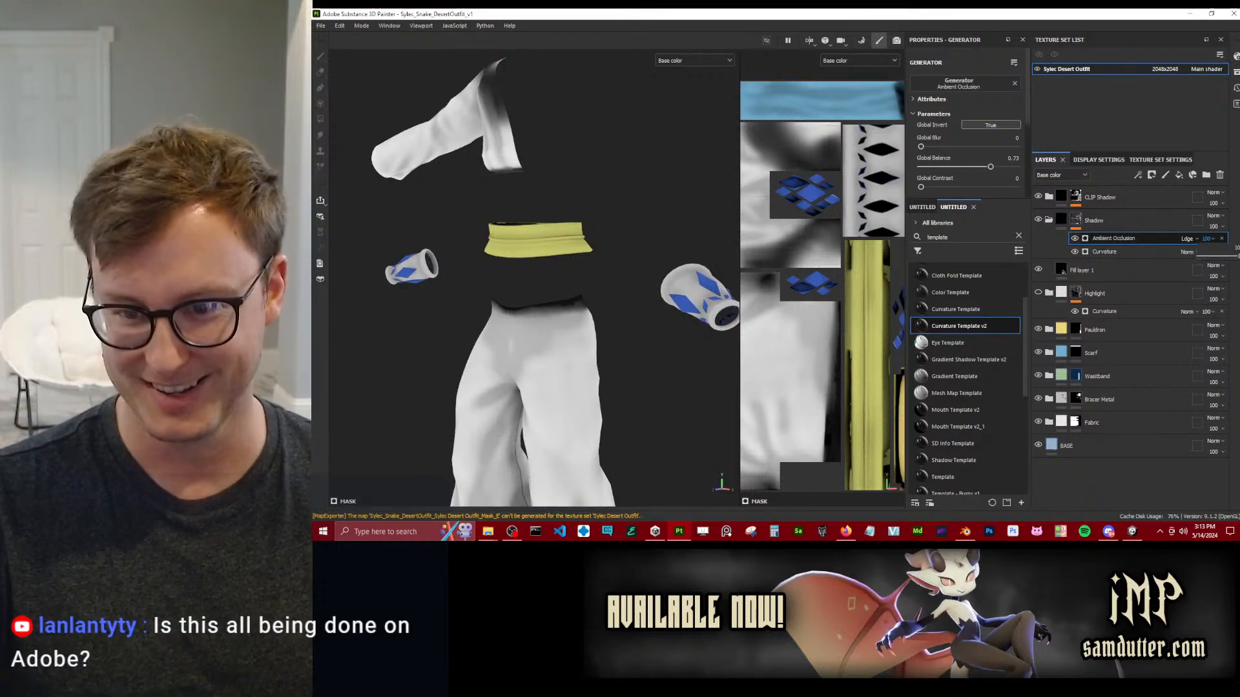
drag(1238, 256, 1239, 256)
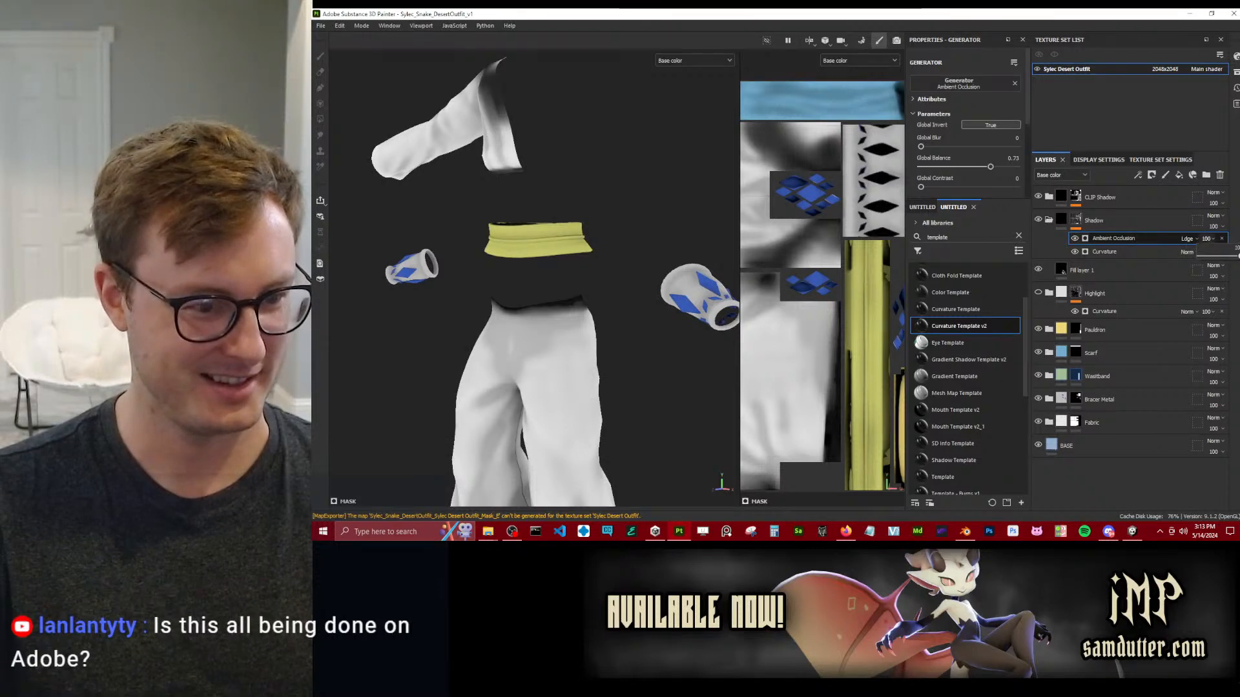
Examine the shadow shading across the whole exploded outfit from a raised front angle and closer up.
click(600, 275)
scroll(600, 275, down, 3)
alt+drag(581, 274, 607, 226)
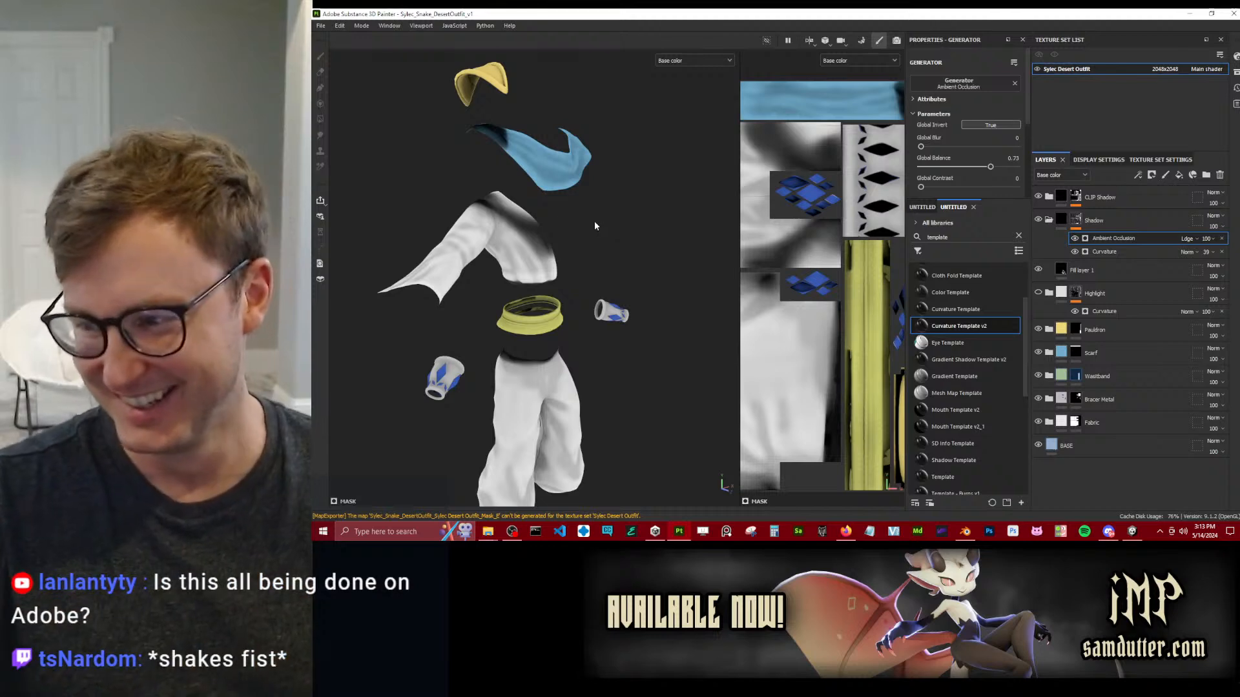
alt+right_drag(595, 222, 547, 225)
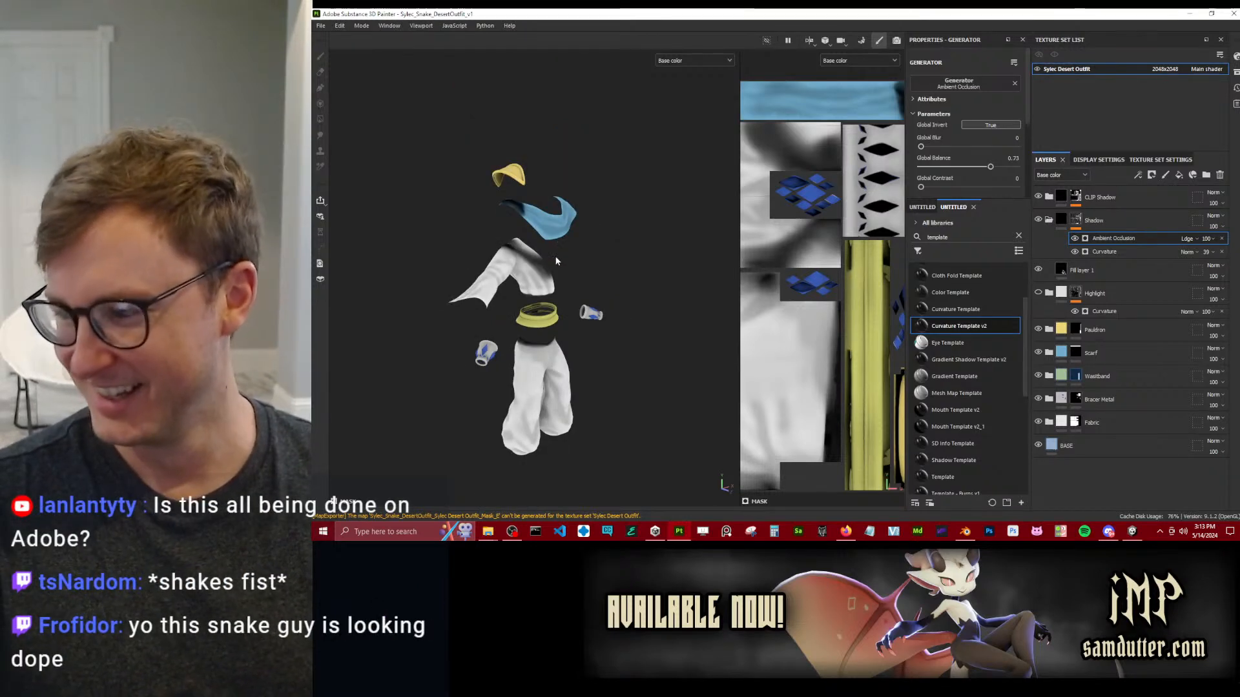
scroll(580, 299, up, 3)
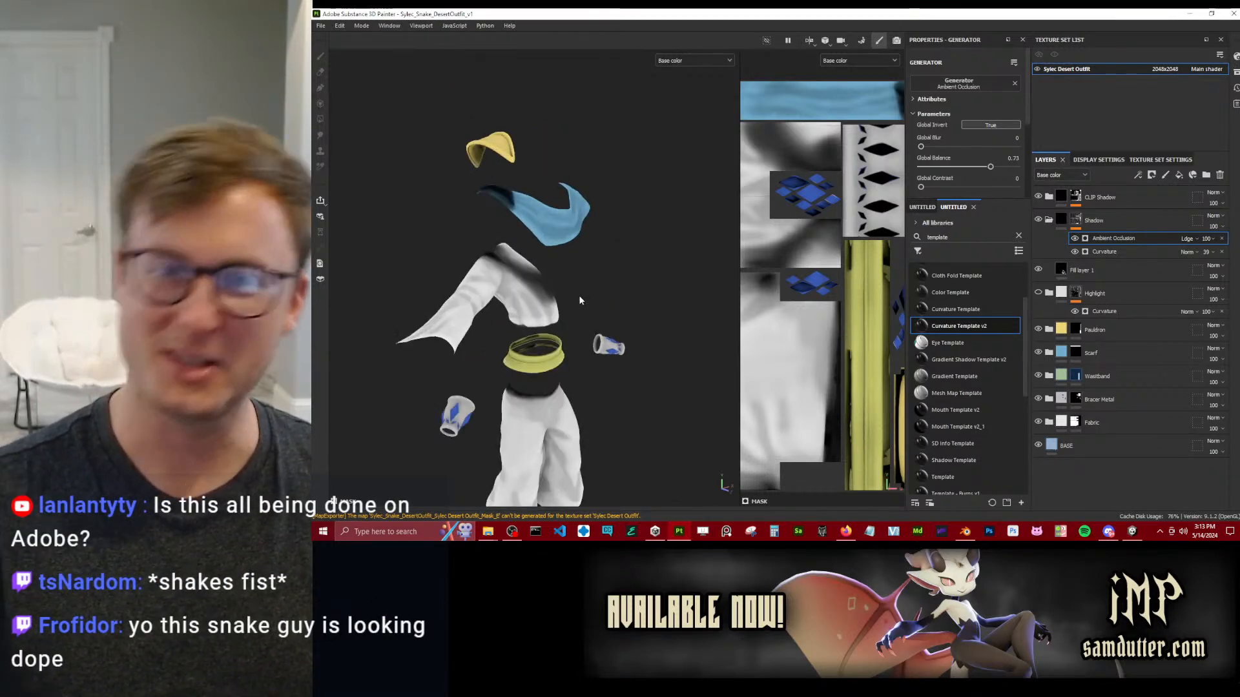
scroll(580, 300, up, 2)
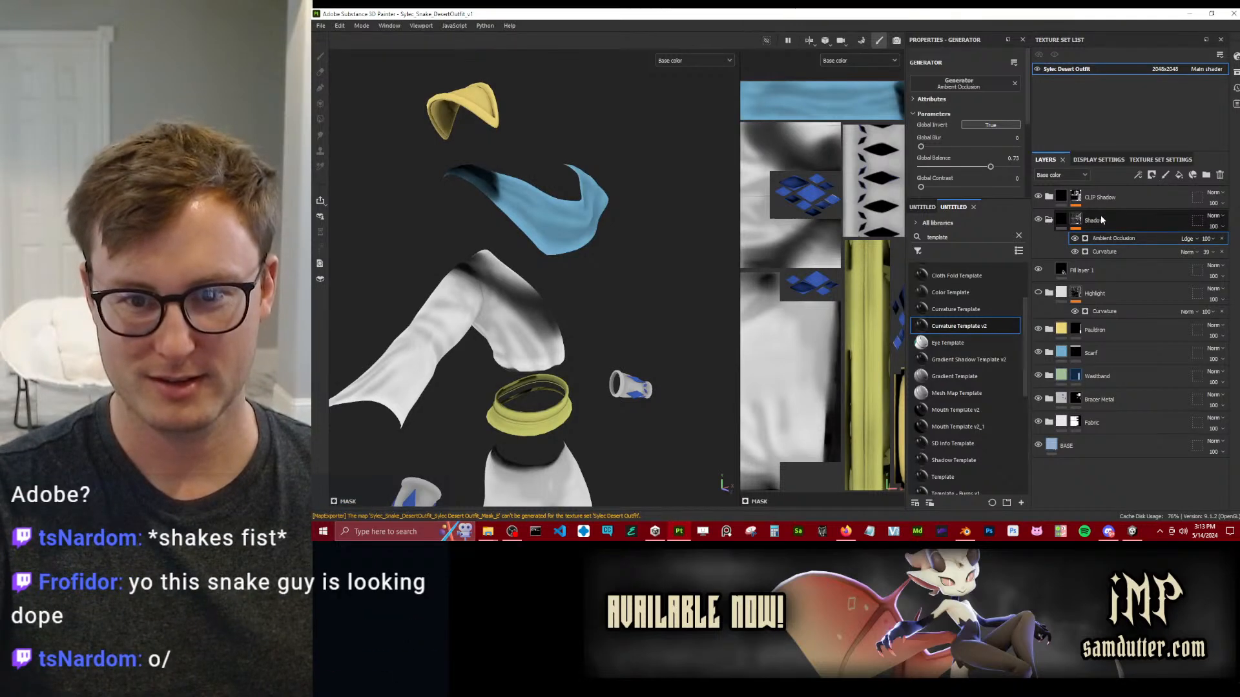
Collapse the Shadow folder, reveal the CLIP Shadow mask's effects, and compare the mask with its Paint effect off and on.
click(1049, 220)
click(1075, 228)
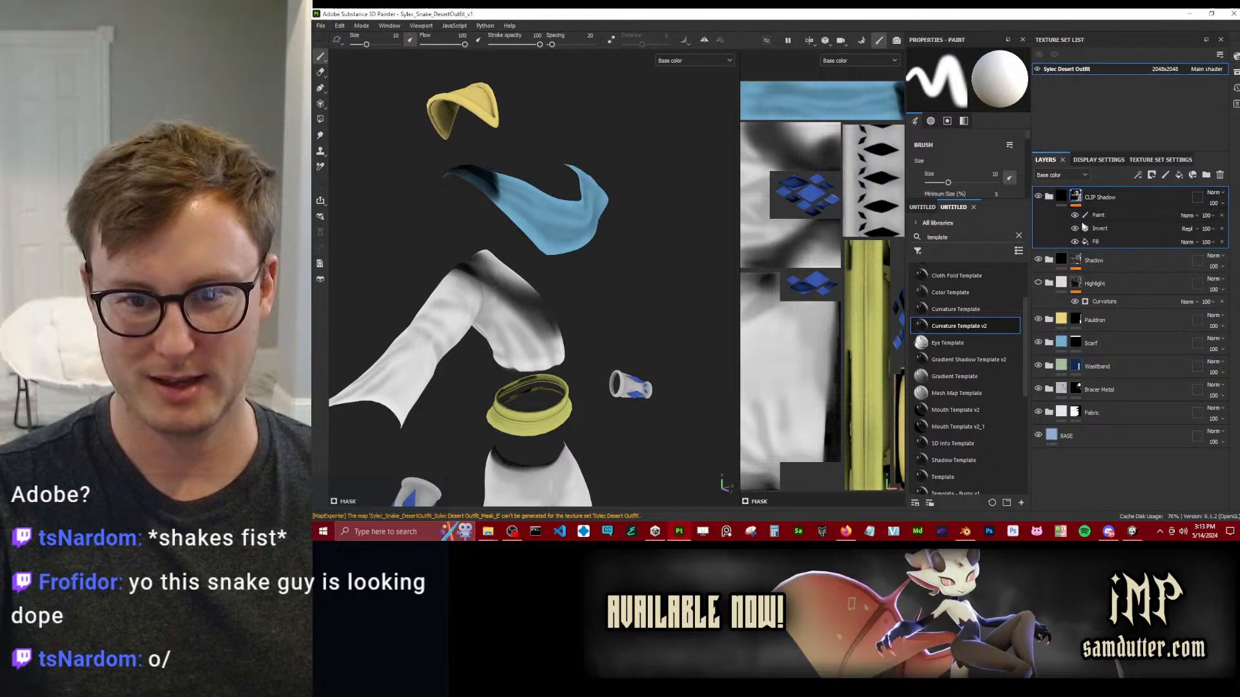
click(1075, 216)
click(1075, 216)
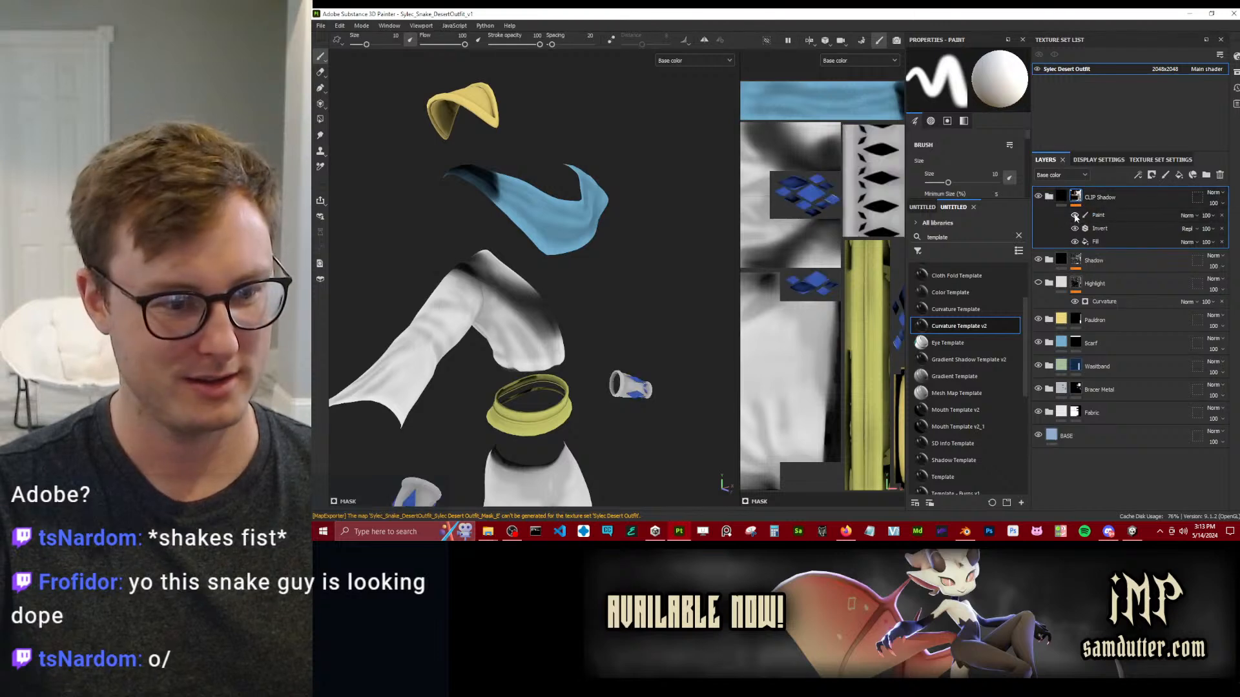
Try a Blur filter with intensity 3.06 above Invert on the CLIP Shadow mask, removing it after the comparison.
click(1121, 227)
right_click(1121, 227)
click(1142, 427)
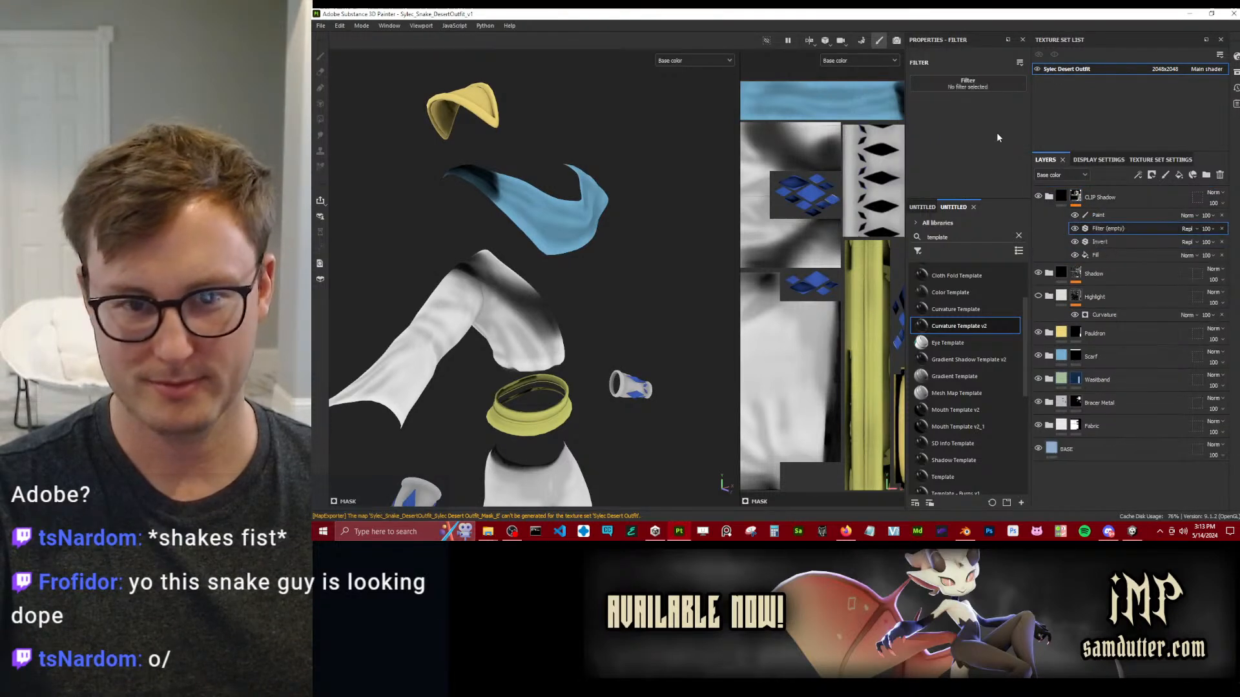
click(983, 89)
click(1104, 128)
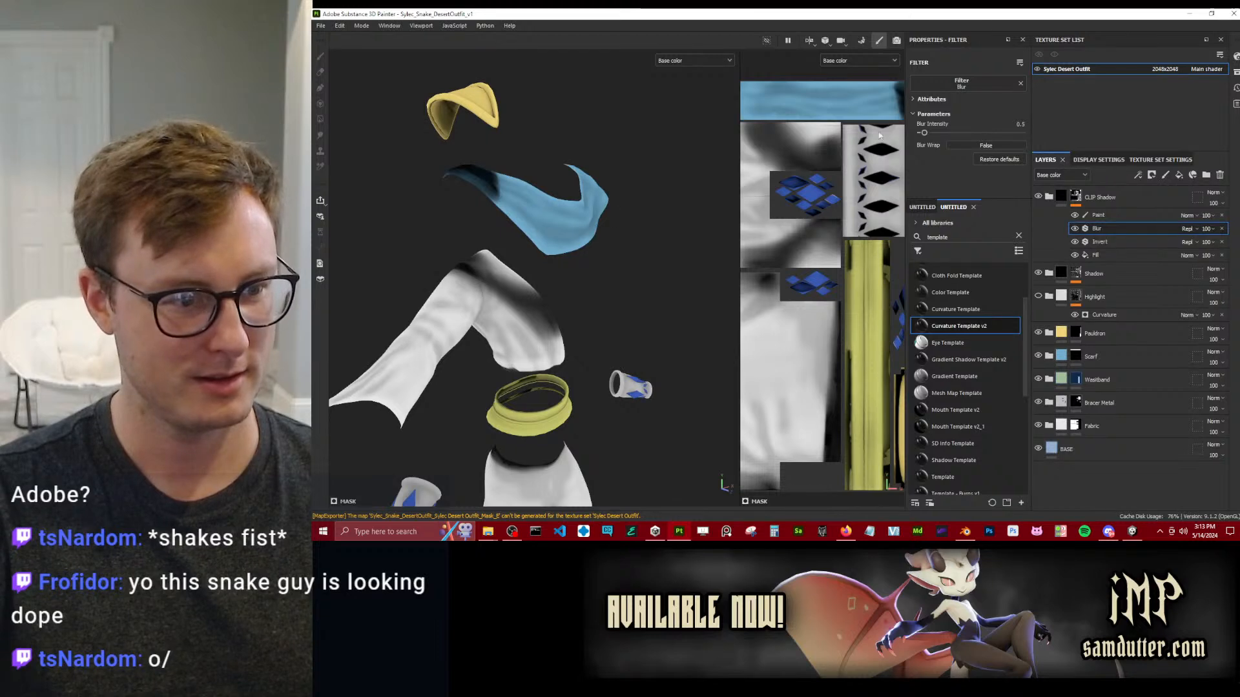
drag(924, 132, 941, 132)
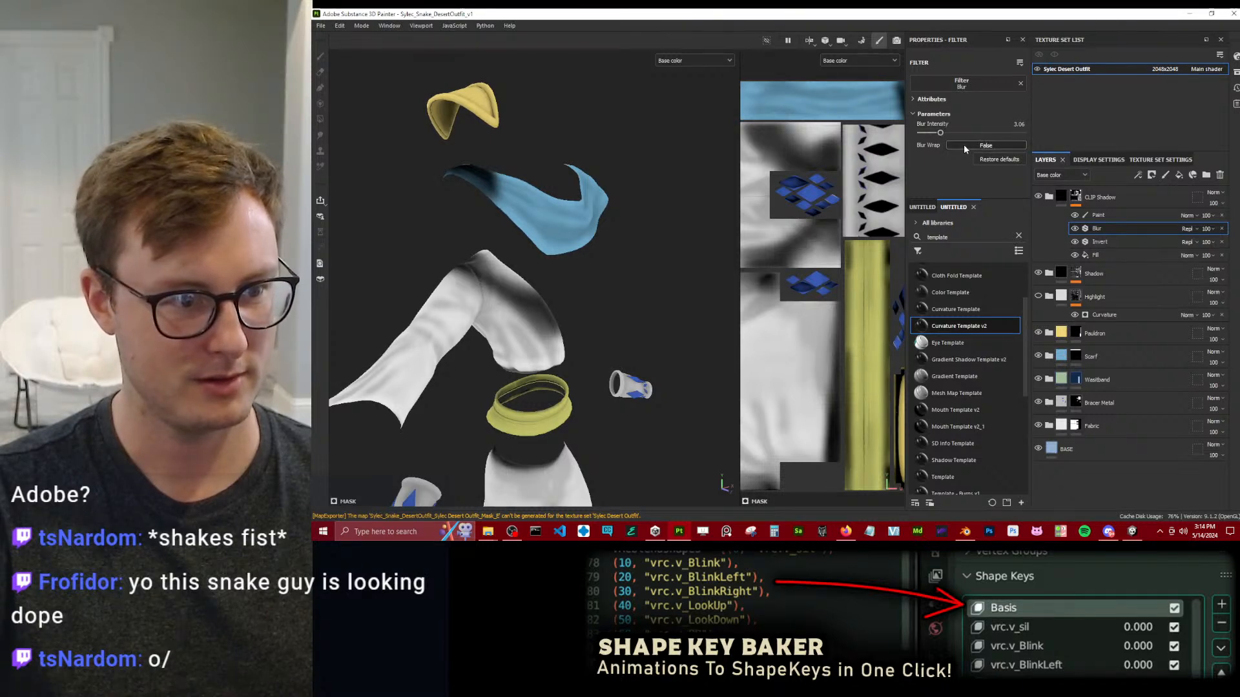
click(1221, 229)
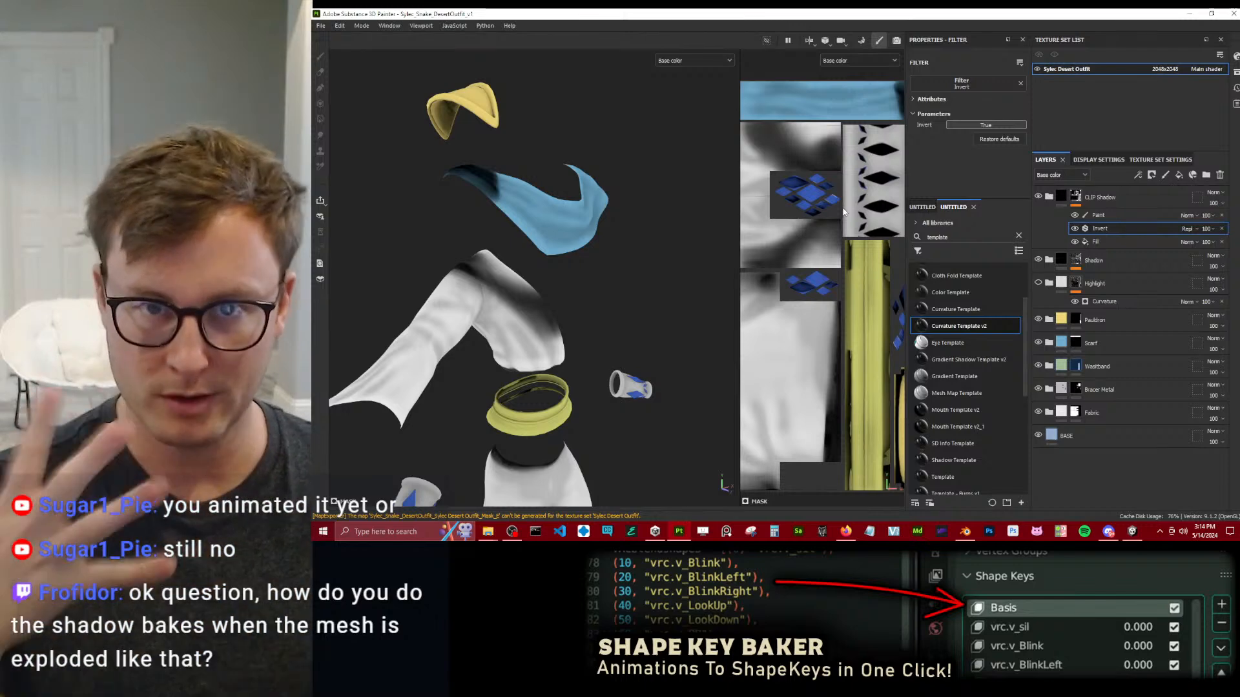
Switch to Blender and test how the outfit follows Sylec_rig by temporarily moving the root master bone in Pose Mode.
click(941, 531)
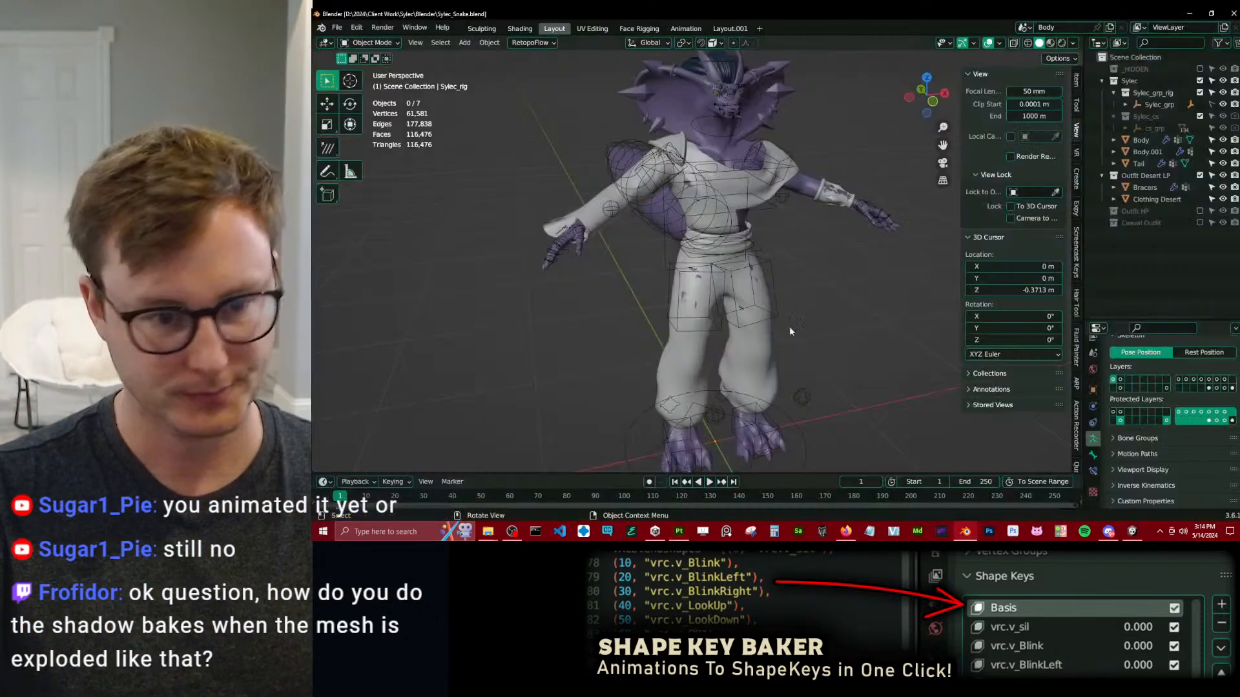
click(761, 238)
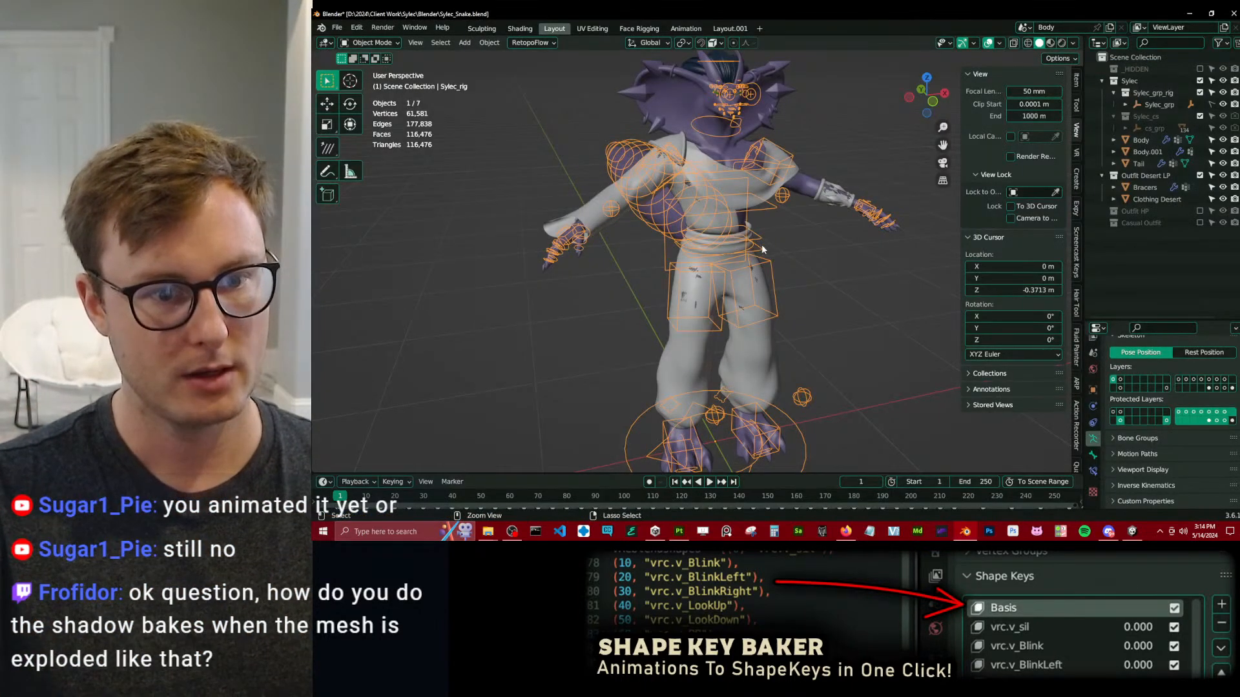
key(ctrl+Tab)
key(g)
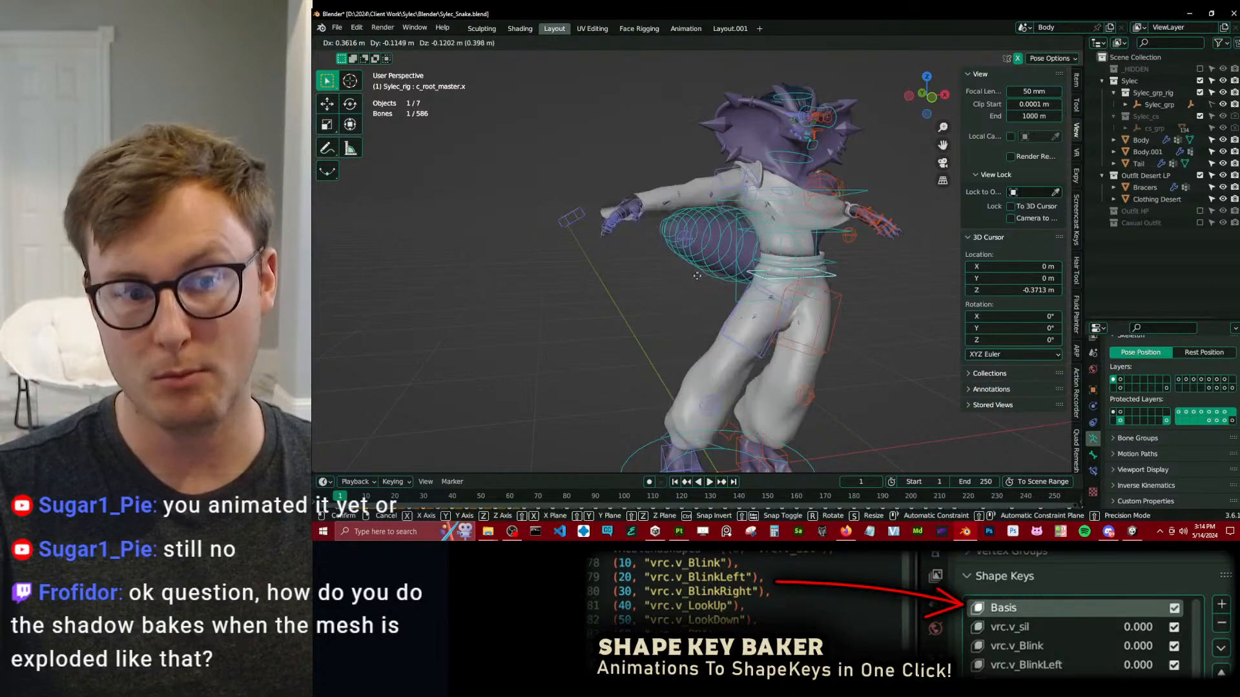
right_click(729, 214)
key(ctrl+Tab)
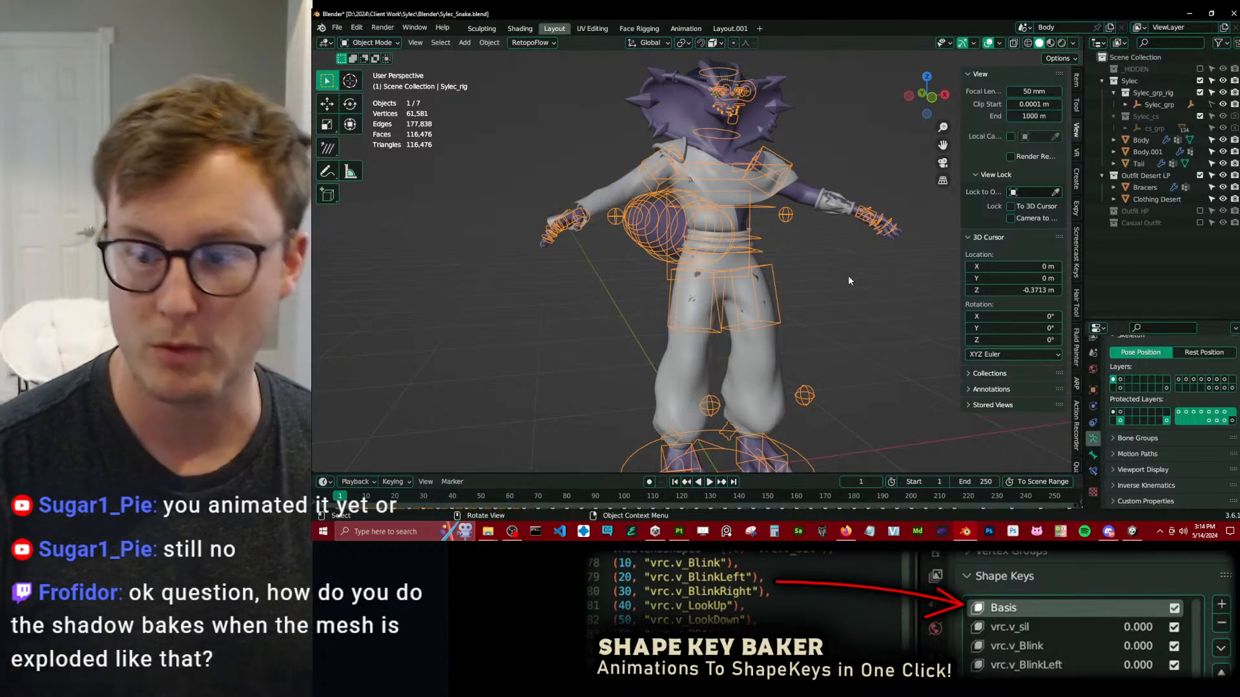
Switch to Substance Painter, save the current project, and open the recent Sylec_Snake_DesertOutfit_v1_Clip project to view the assembled outfit.
key(alt+Tab)
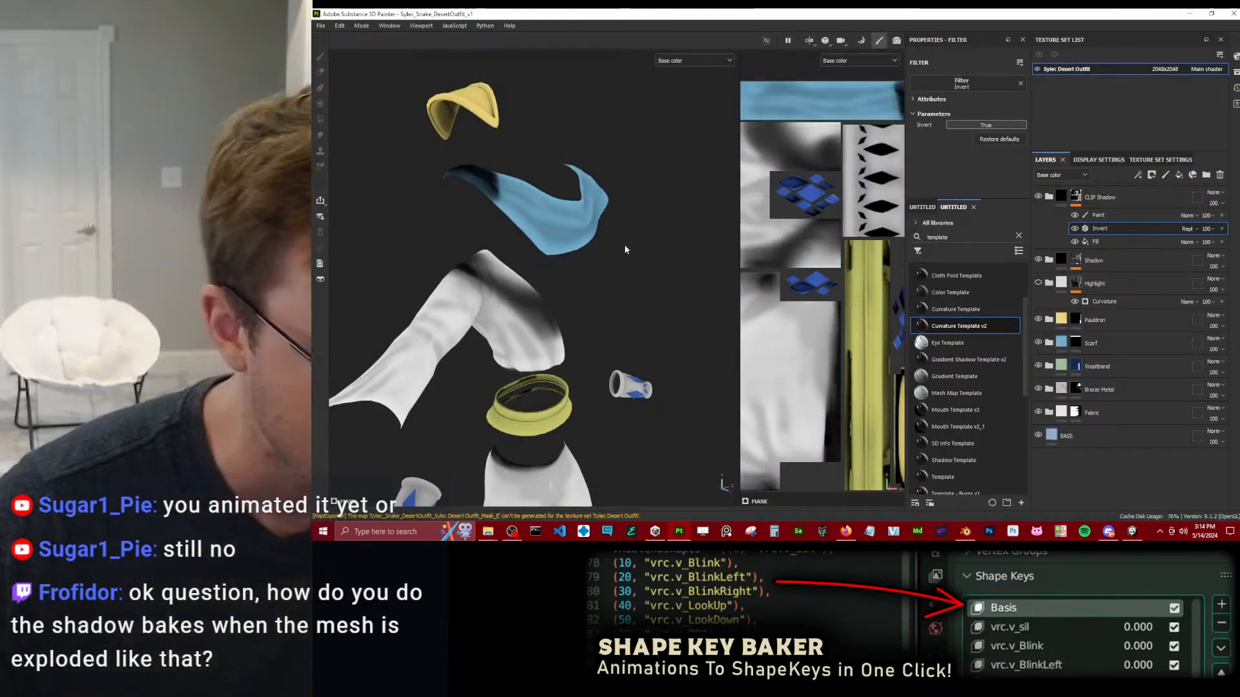
scroll(607, 256, down, 5)
alt+drag(598, 253, 581, 305)
scroll(556, 285, up, 5)
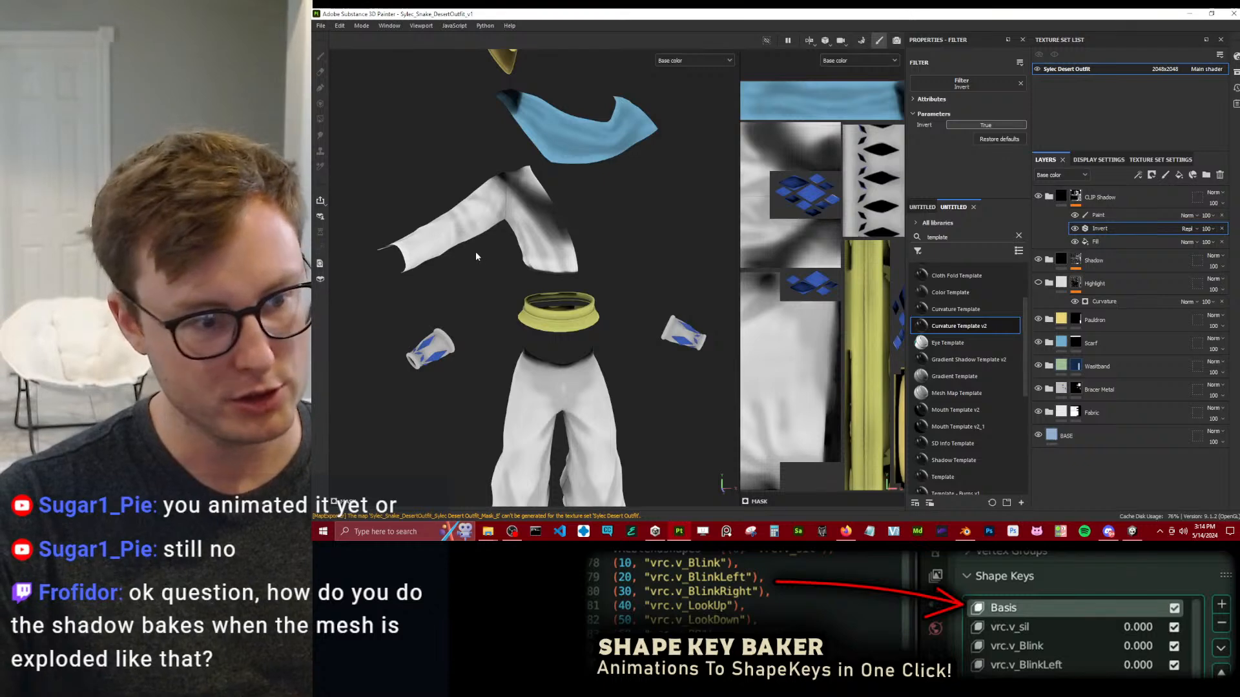
click(321, 26)
mouse_move(336, 58)
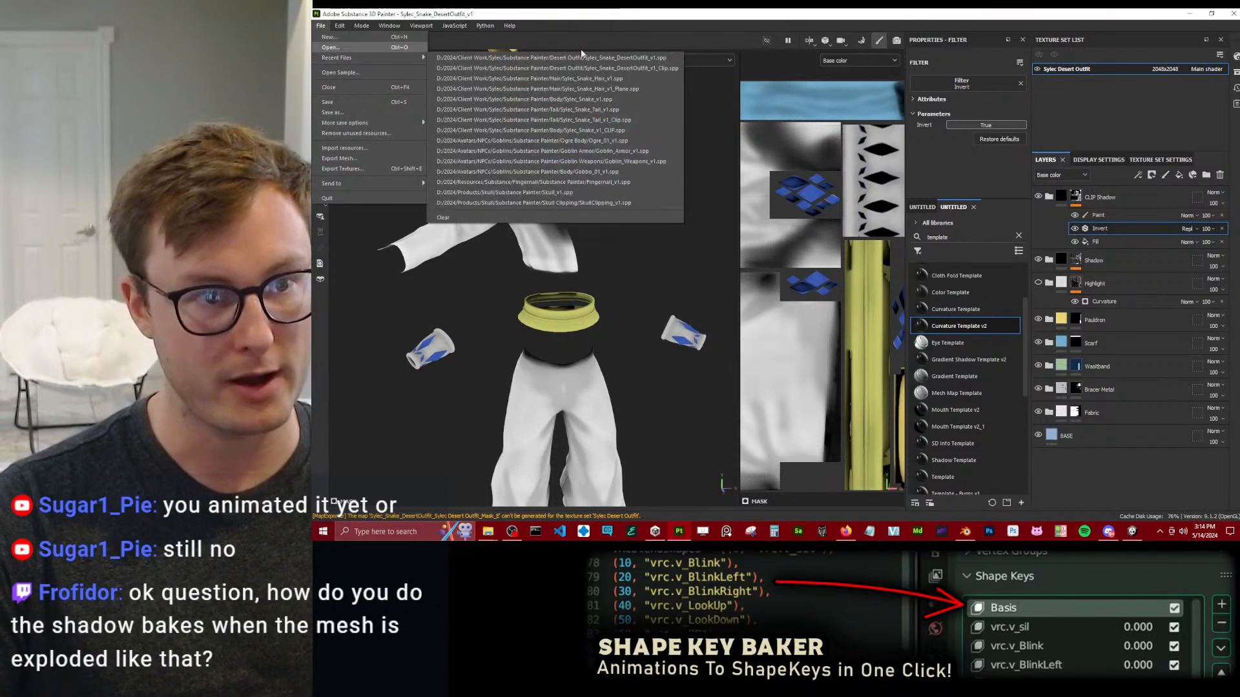
click(548, 63)
click(682, 285)
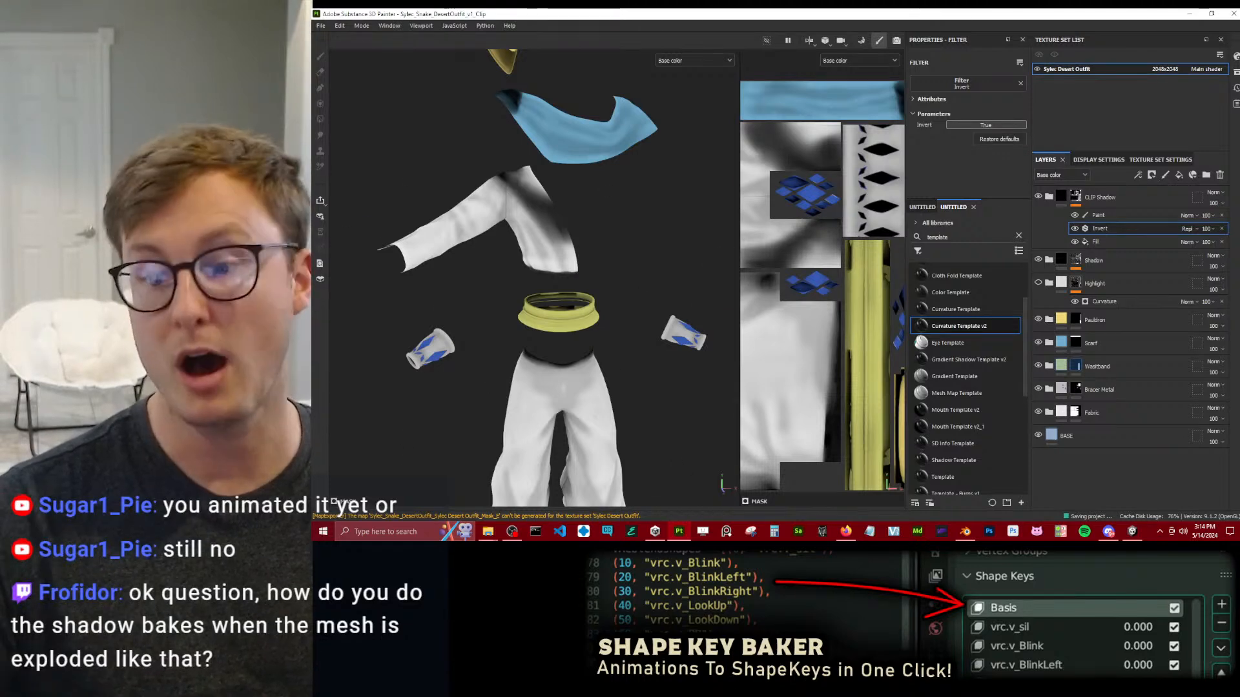
scroll(496, 352, down, 4)
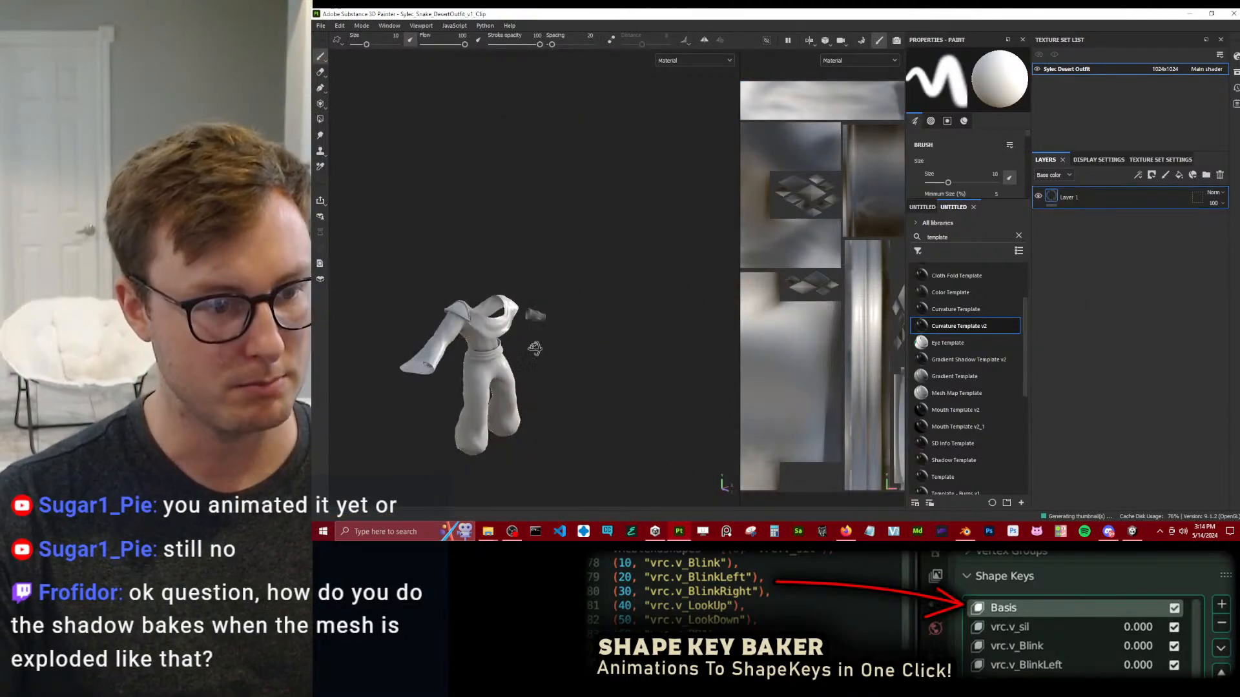
alt+drag(496, 352, 555, 258)
alt+drag(431, 309, 571, 220)
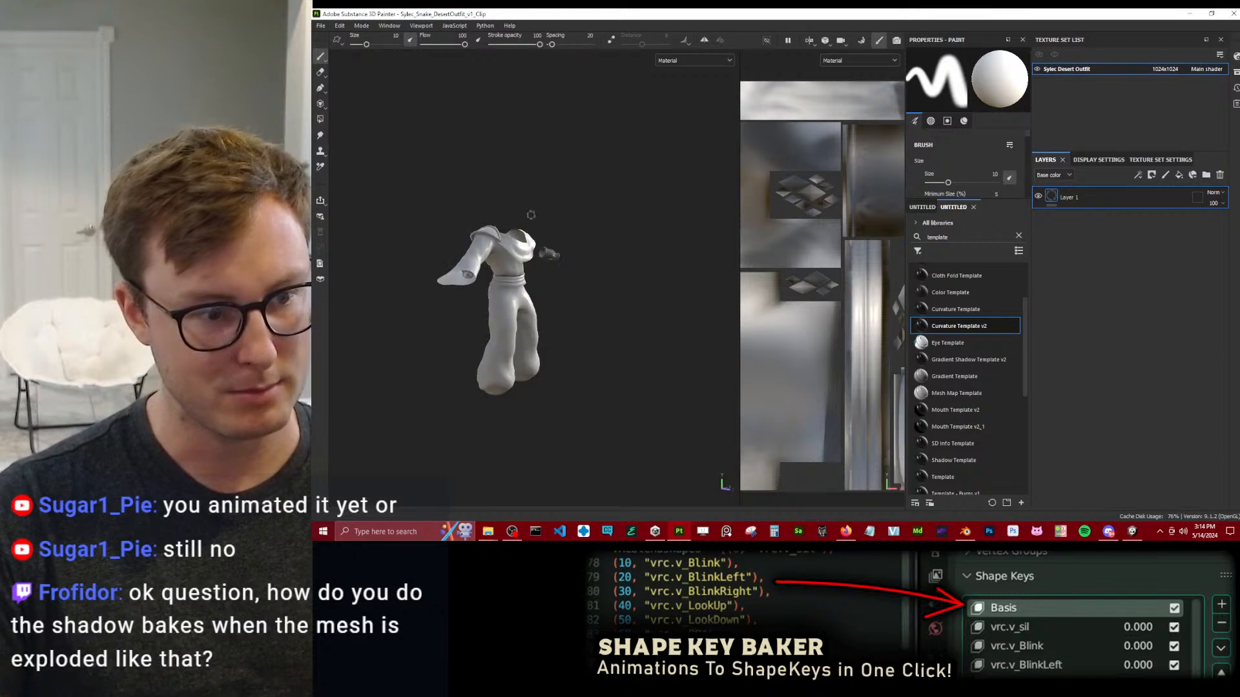
Save the clip project and reopen the recent Sylec_Snake_DesertOutfit_v1 project.
click(321, 25)
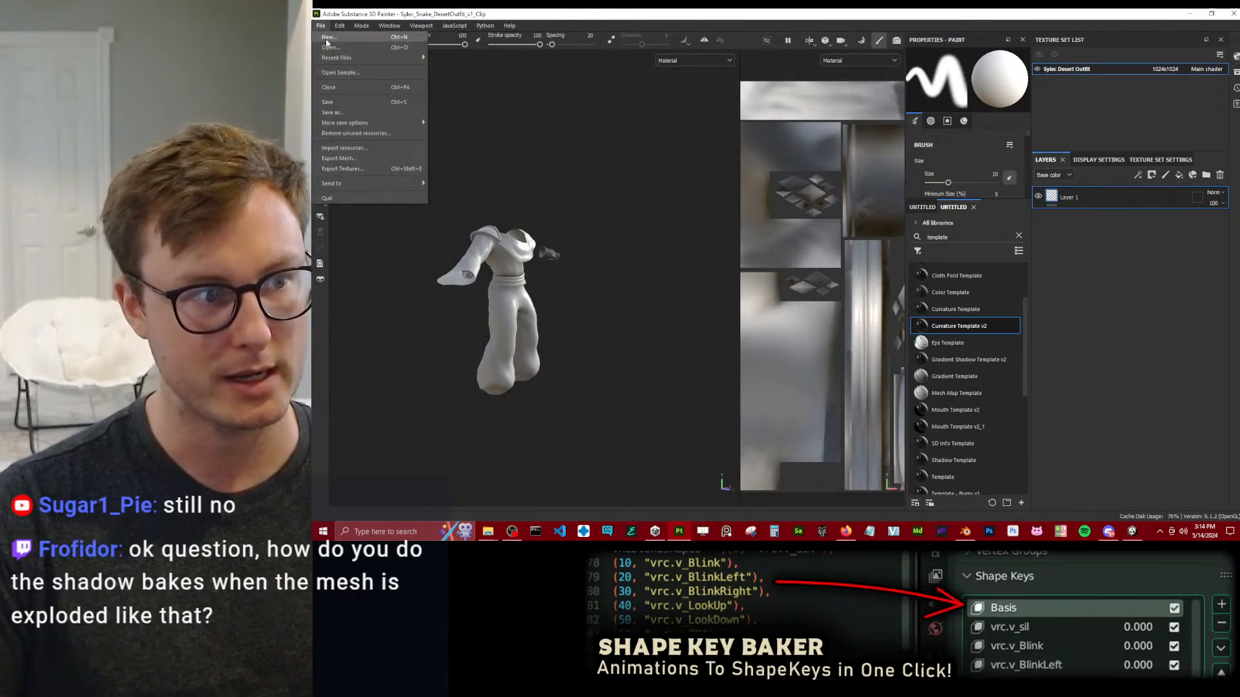
mouse_move(362, 58)
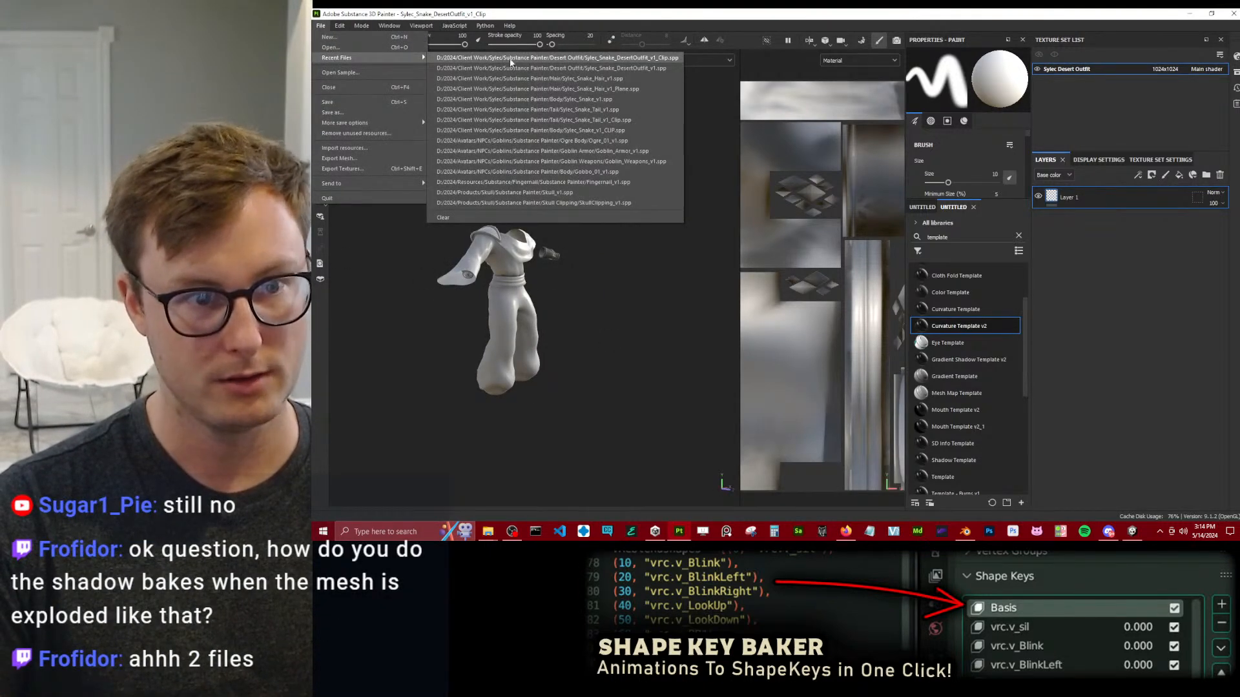
click(511, 67)
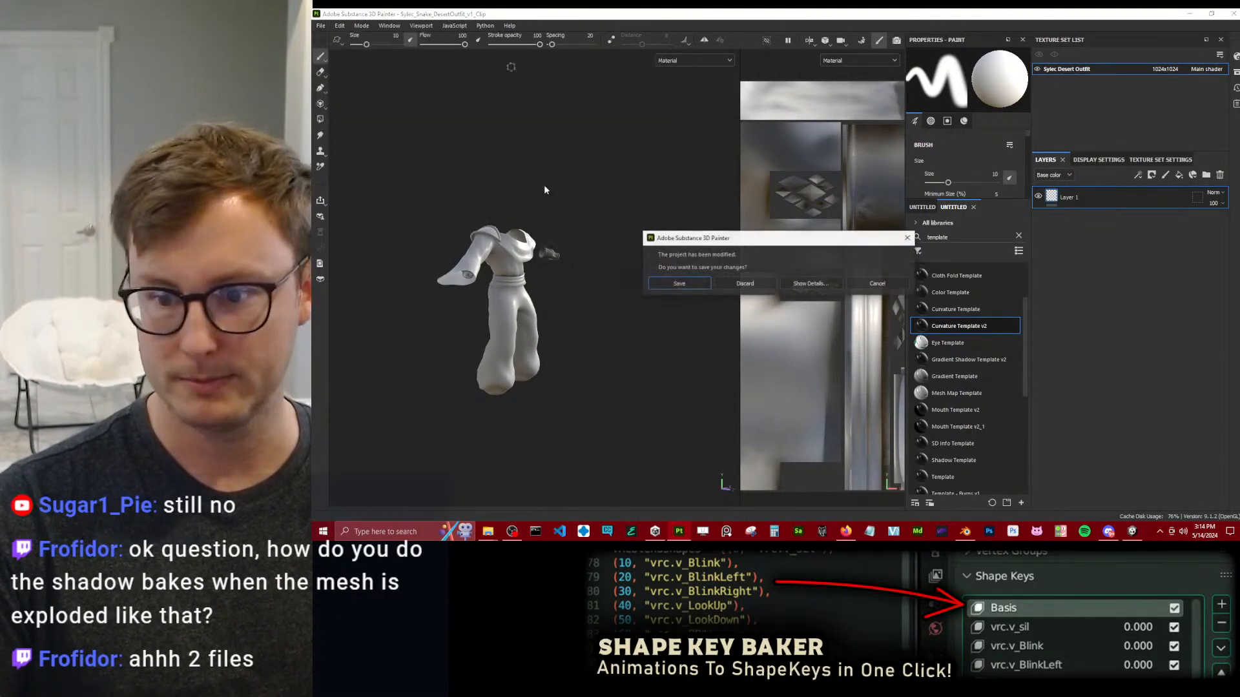
click(679, 283)
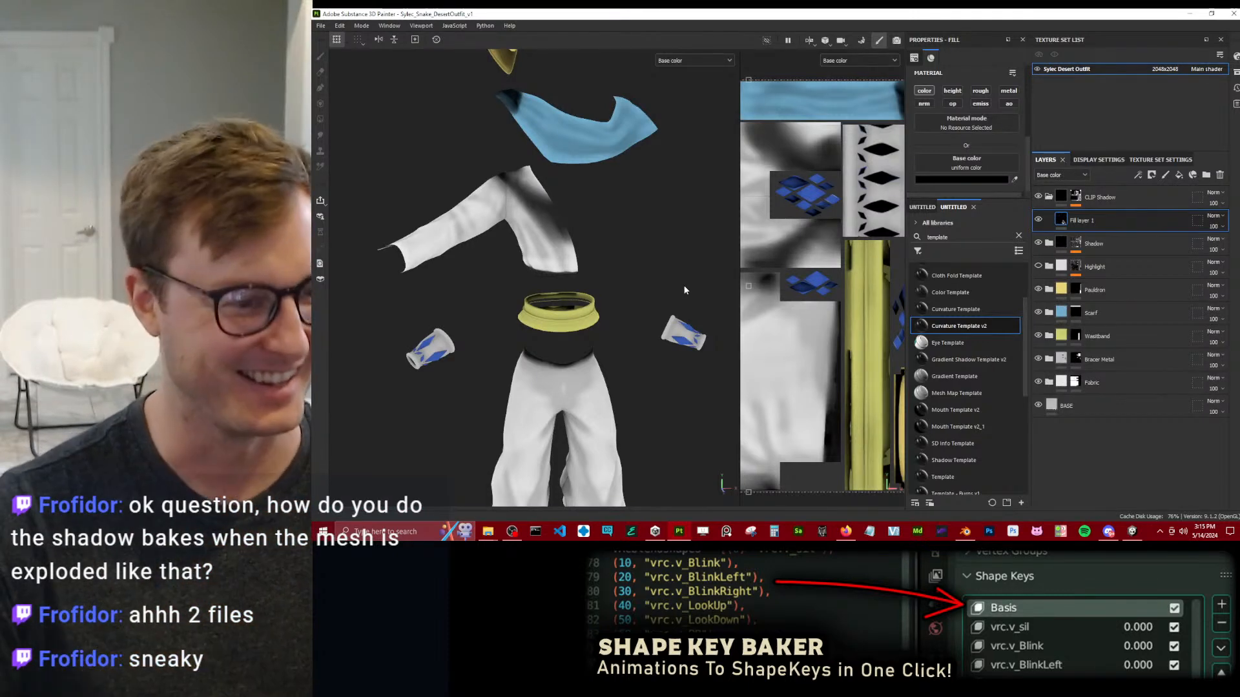
Try a 3D Blur 1.5 filter placed above Invert on the CLIP Shadow mask.
scroll(471, 271, up, 4)
alt+drag(471, 271, 569, 294)
alt+middle_drag(568, 294, 577, 225)
scroll(594, 257, up, 3)
click(1076, 196)
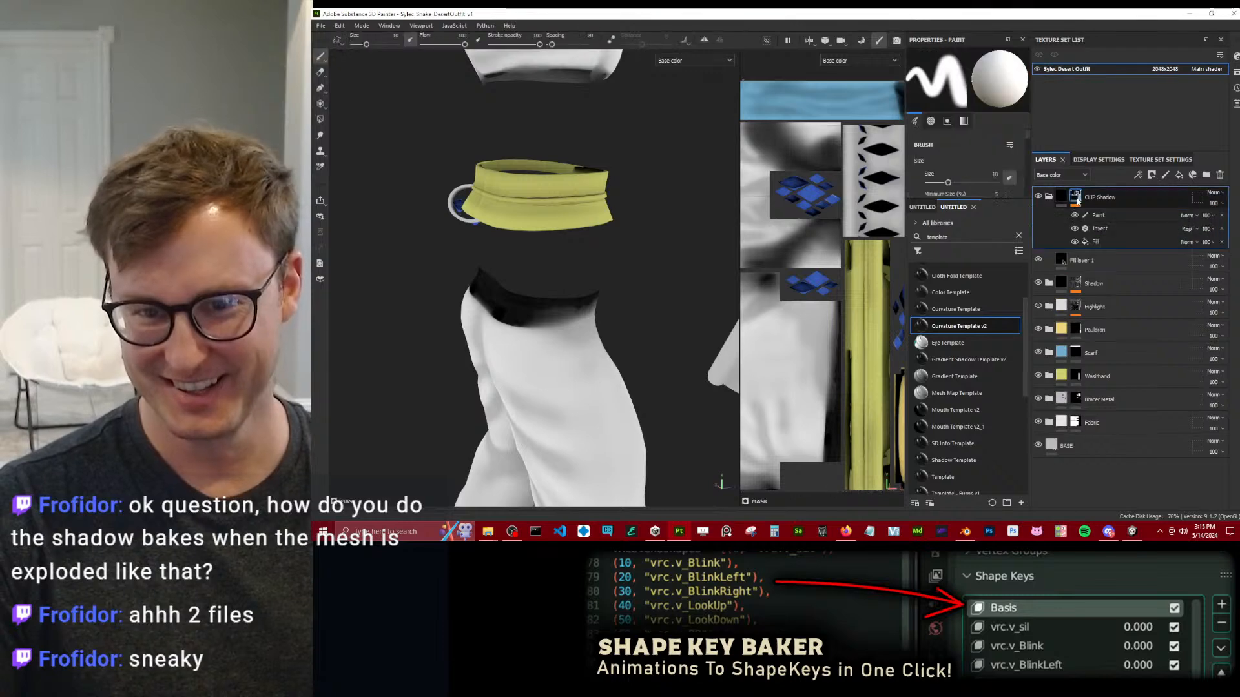
right_click(1076, 196)
click(1108, 384)
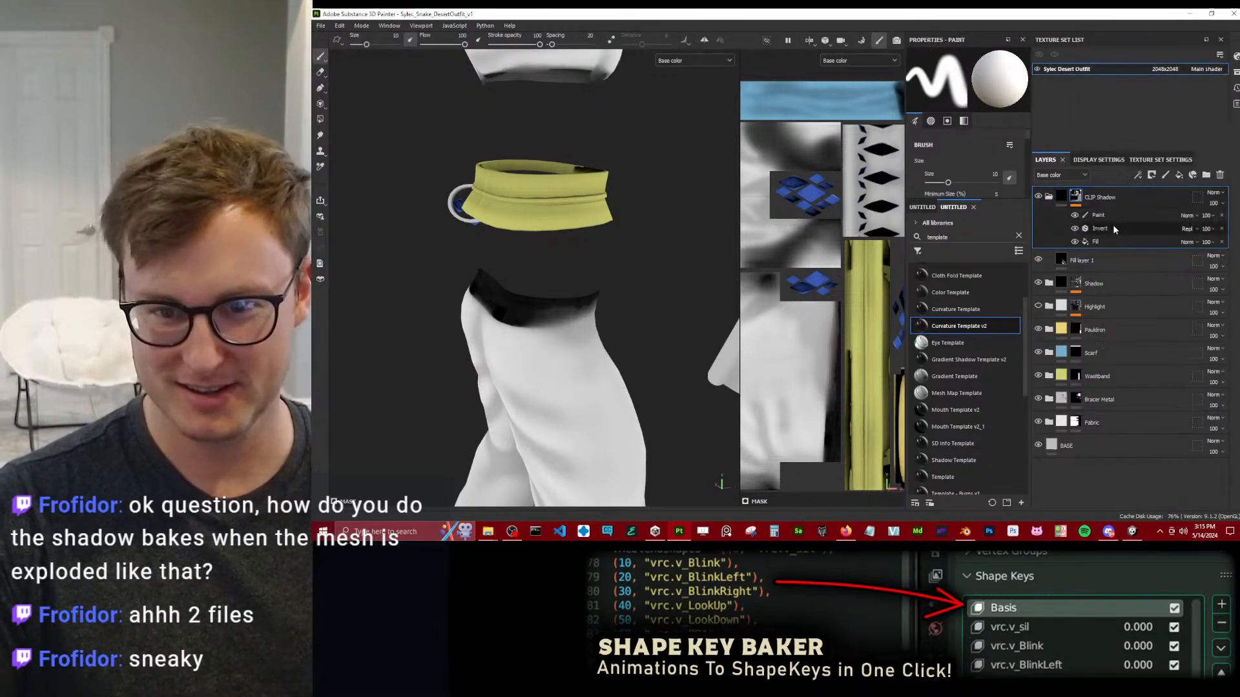
right_click(1113, 230)
click(1142, 424)
click(979, 89)
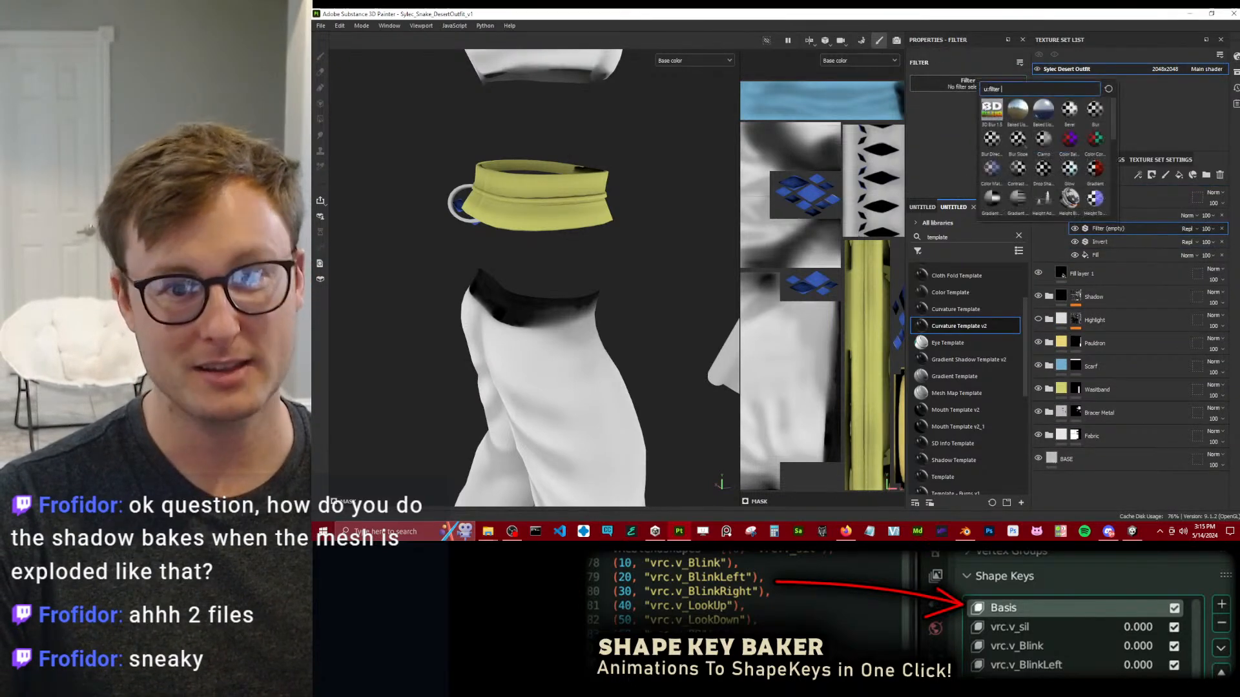
click(991, 111)
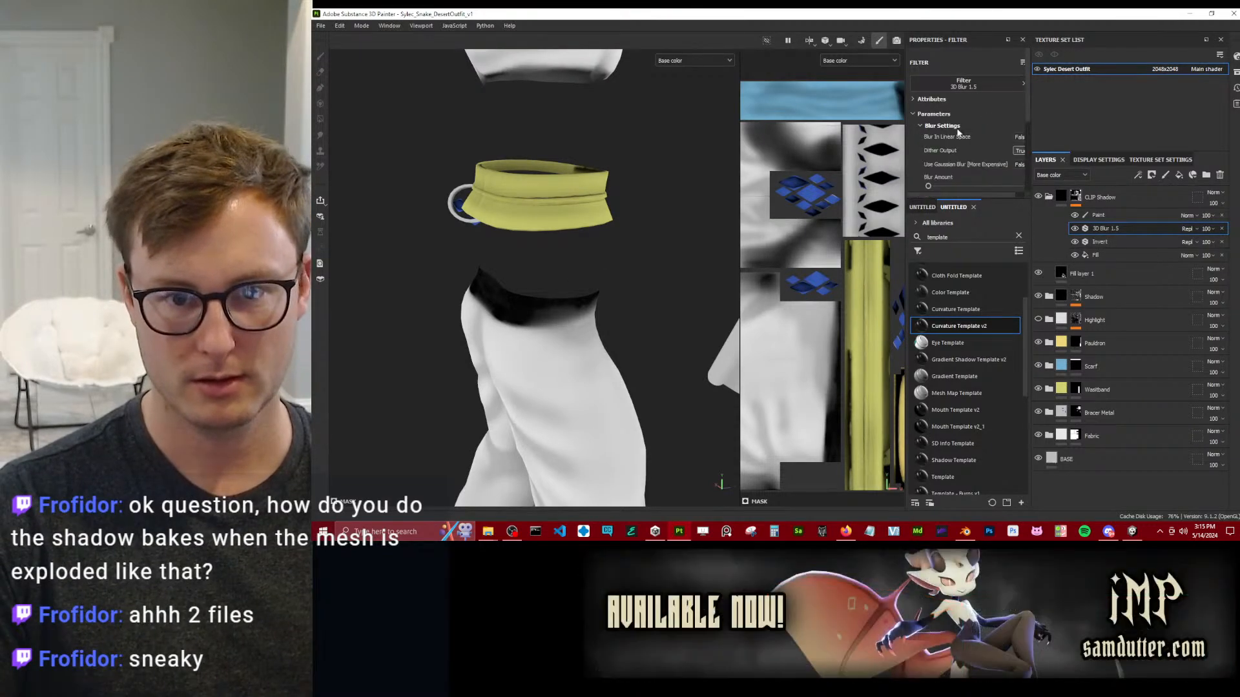
Try a Blur Amount of 1 and then 2 in the 3D Blur filter's blur settings.
click(919, 126)
scroll(1009, 140, down, 1)
drag(905, 154, 797, 154)
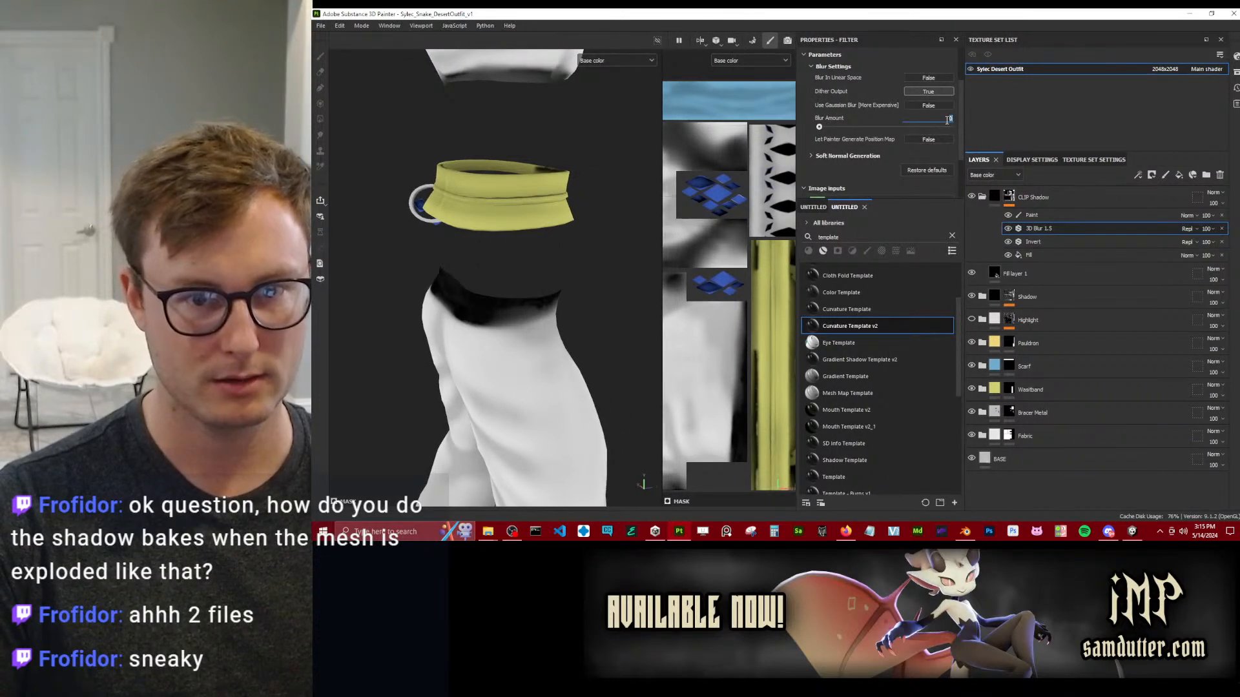
text(1)
key(Return)
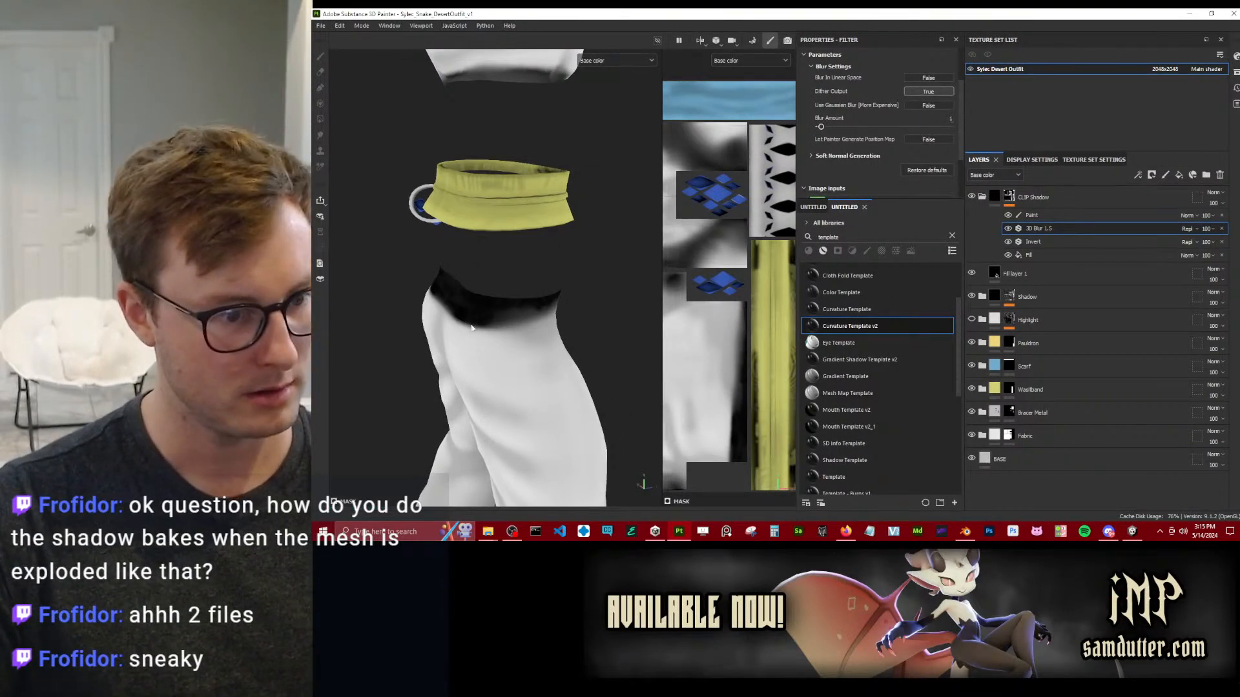
alt+drag(472, 328, 453, 328)
text(2)
key(Return)
Enable Gaussian Blur for the 3D Blur filter and examine the blurred shadow on the sleeve, bracer and trousers' waist.
scroll(535, 282, down, 3)
alt+drag(535, 281, 659, 257)
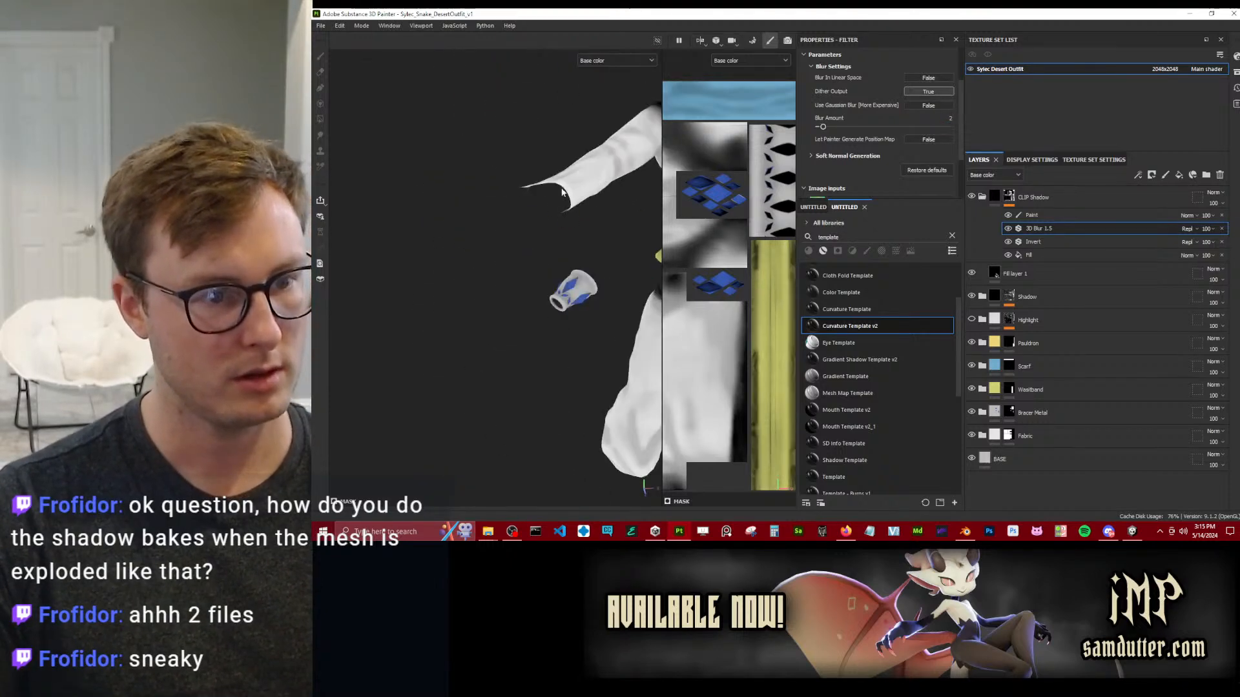
alt+middle_drag(659, 258, 550, 296)
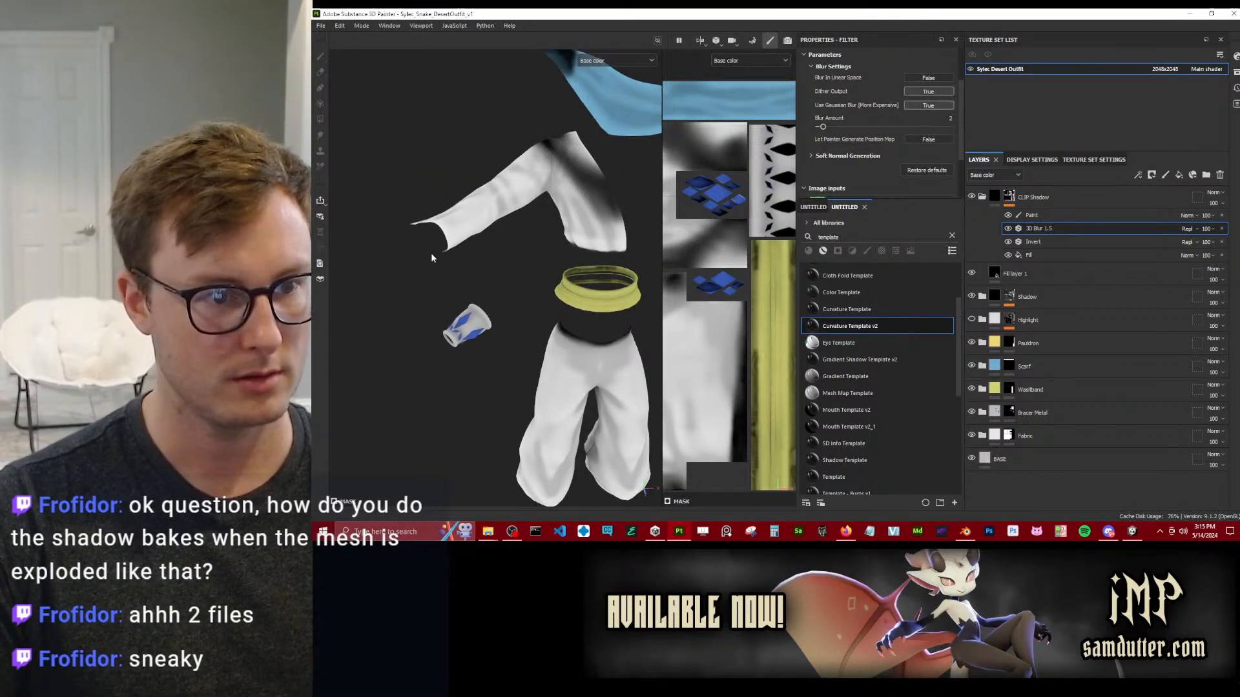
alt+drag(518, 234, 439, 218)
alt+right_drag(439, 219, 498, 332)
alt+drag(498, 332, 481, 182)
alt+right_drag(481, 182, 533, 386)
alt+drag(532, 385, 468, 339)
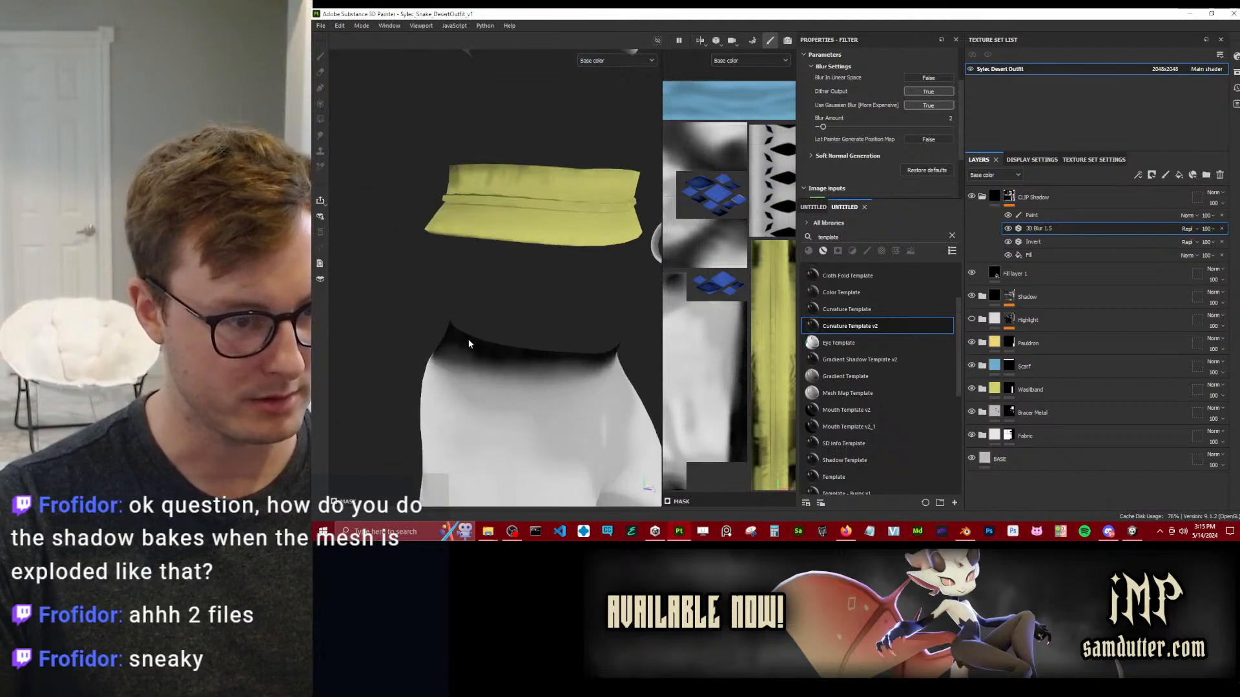
Compare the waist shadow with the 3D Blur 1.5 filter off and on, and remove the filter from the mask.
click(1009, 229)
click(1008, 229)
click(1008, 230)
click(1009, 229)
click(1008, 230)
click(1009, 229)
click(1009, 229)
alt+drag(503, 202, 497, 248)
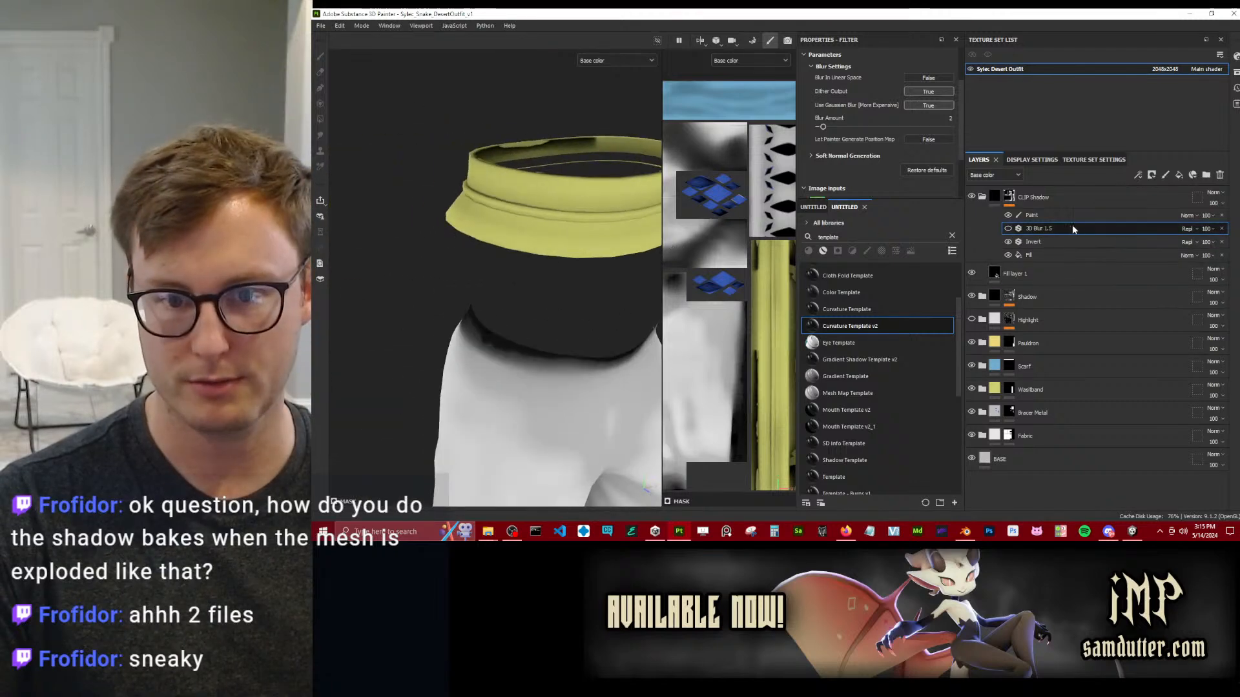
click(1222, 229)
Save the project and add a Paint effect above Invert on the CLIP Shadow mask, ready for the Smudge tool.
scroll(602, 319, down, 8)
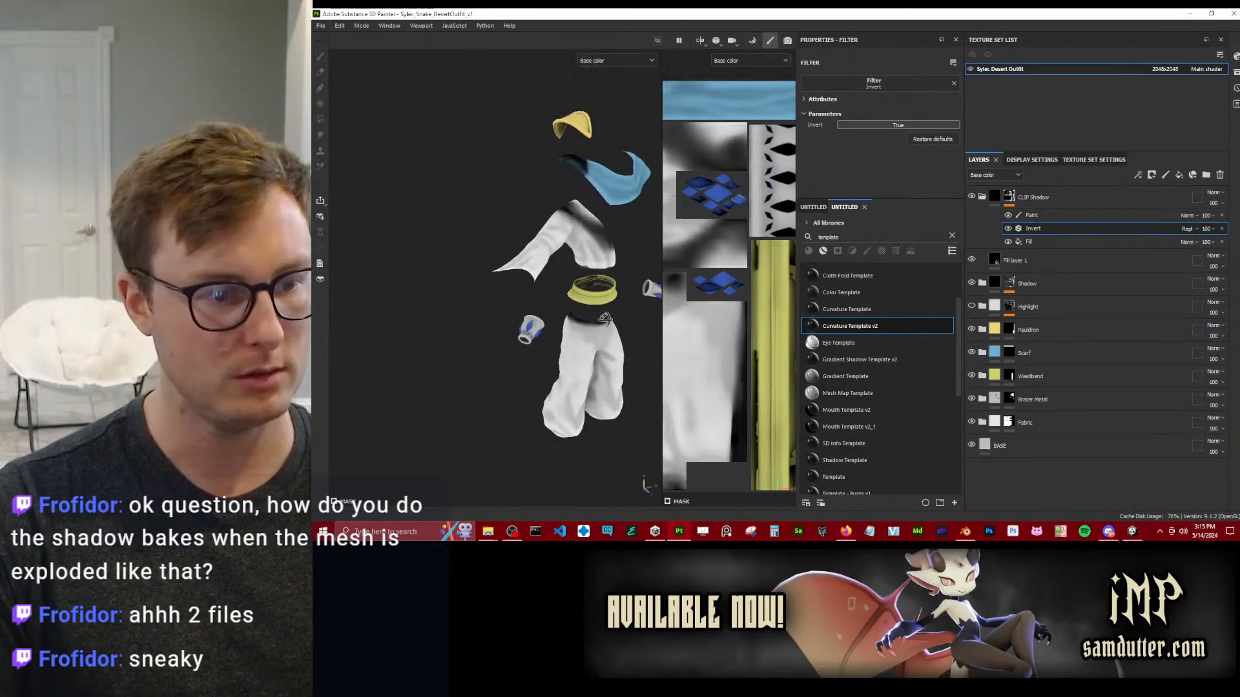
alt+drag(610, 323, 578, 305)
alt+middle_drag(578, 305, 514, 293)
scroll(515, 294, up, 5)
alt+shift+drag(516, 295, 563, 301)
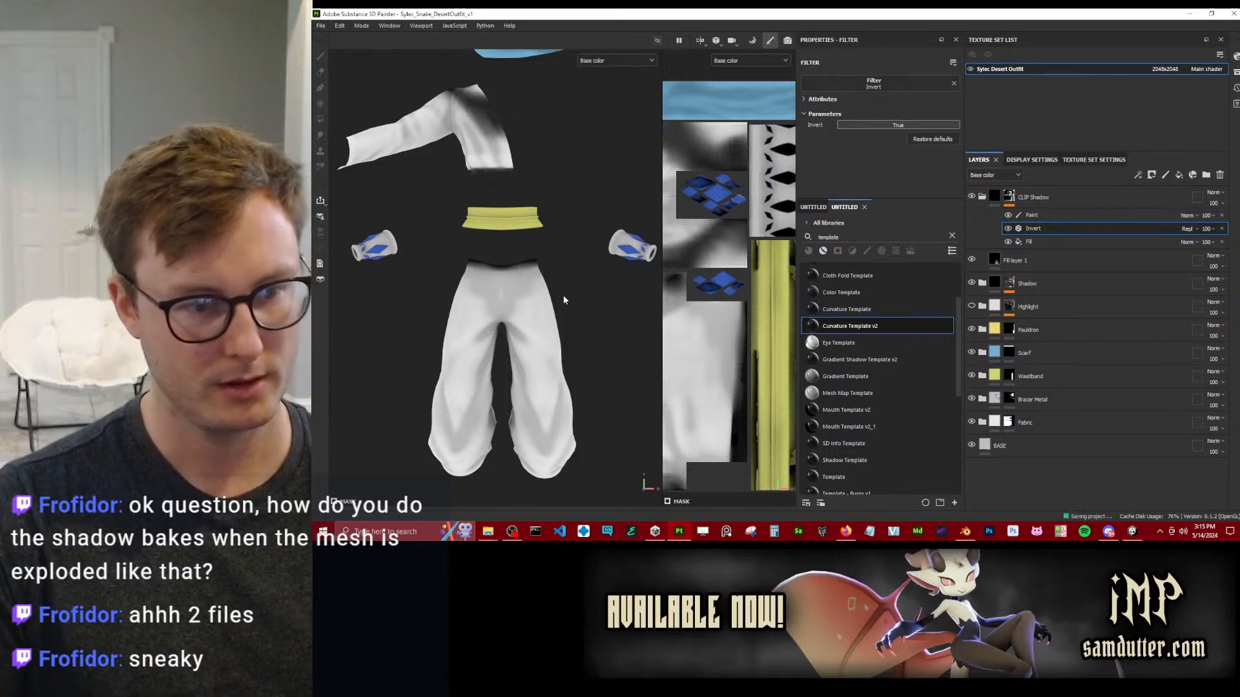
right_click(1053, 228)
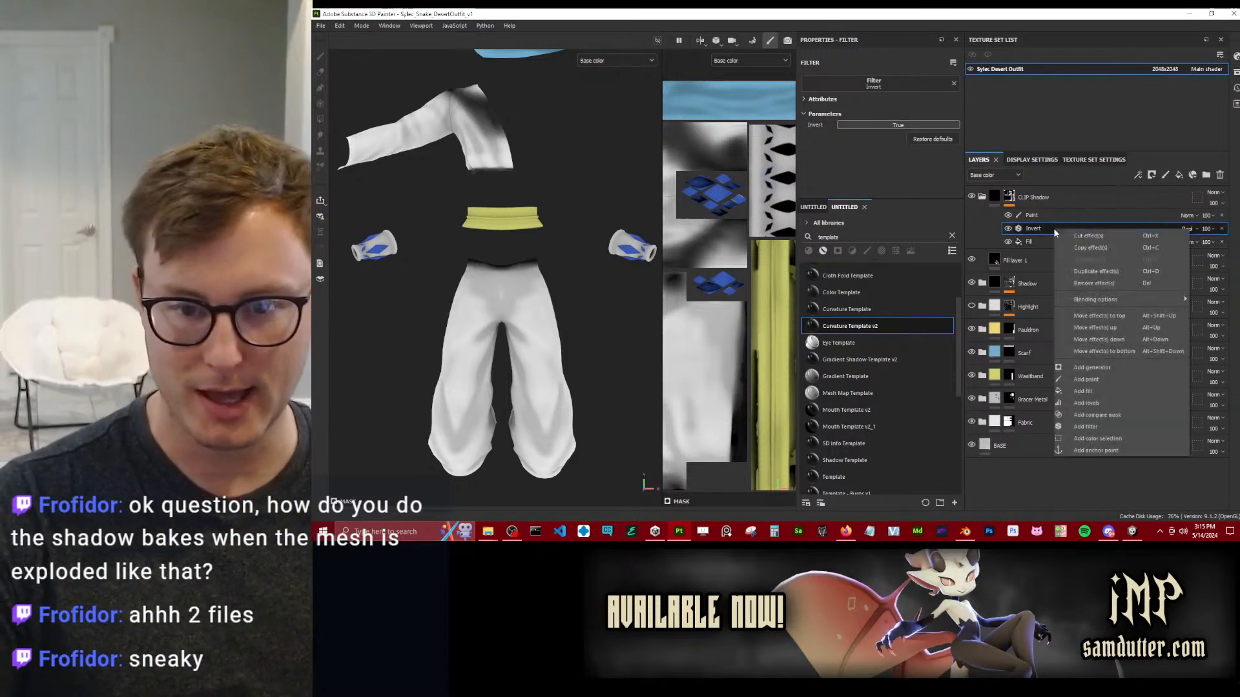
click(1103, 381)
click(320, 134)
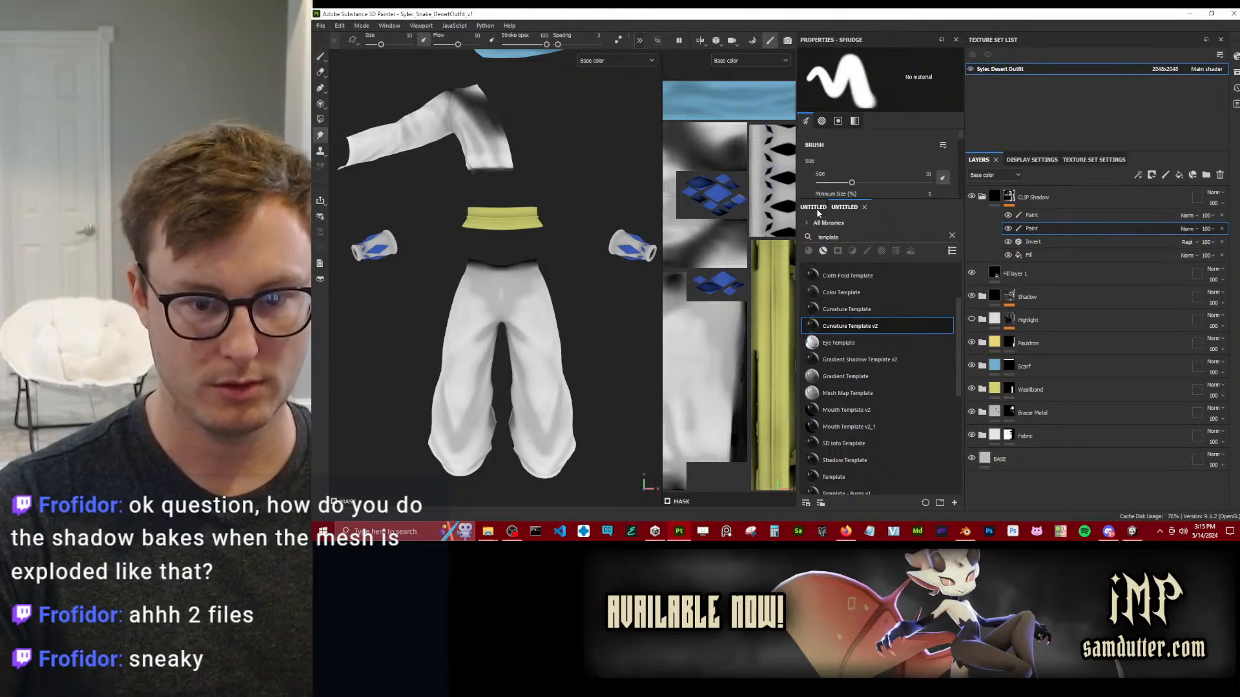
Search the library for "blur", choose the Blur brush, and set the new Paint effect's blending mode to Passthrough.
click(941, 504)
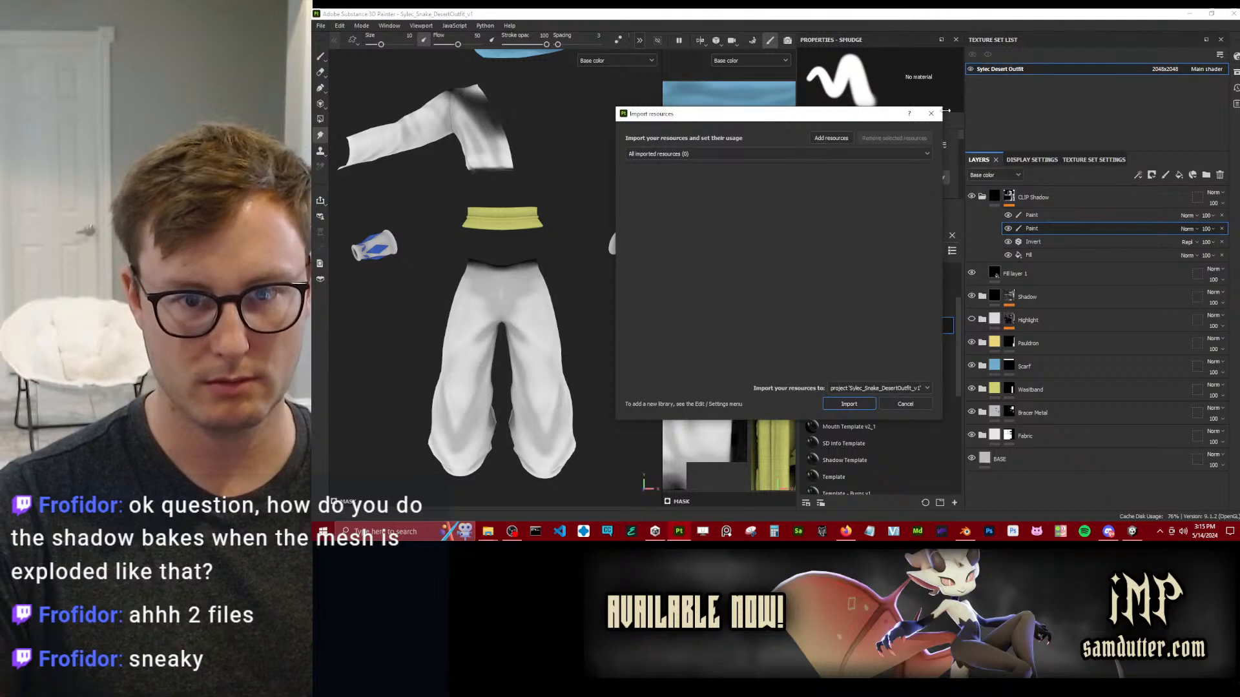
click(931, 113)
click(815, 207)
double_click(832, 237)
text(blur)
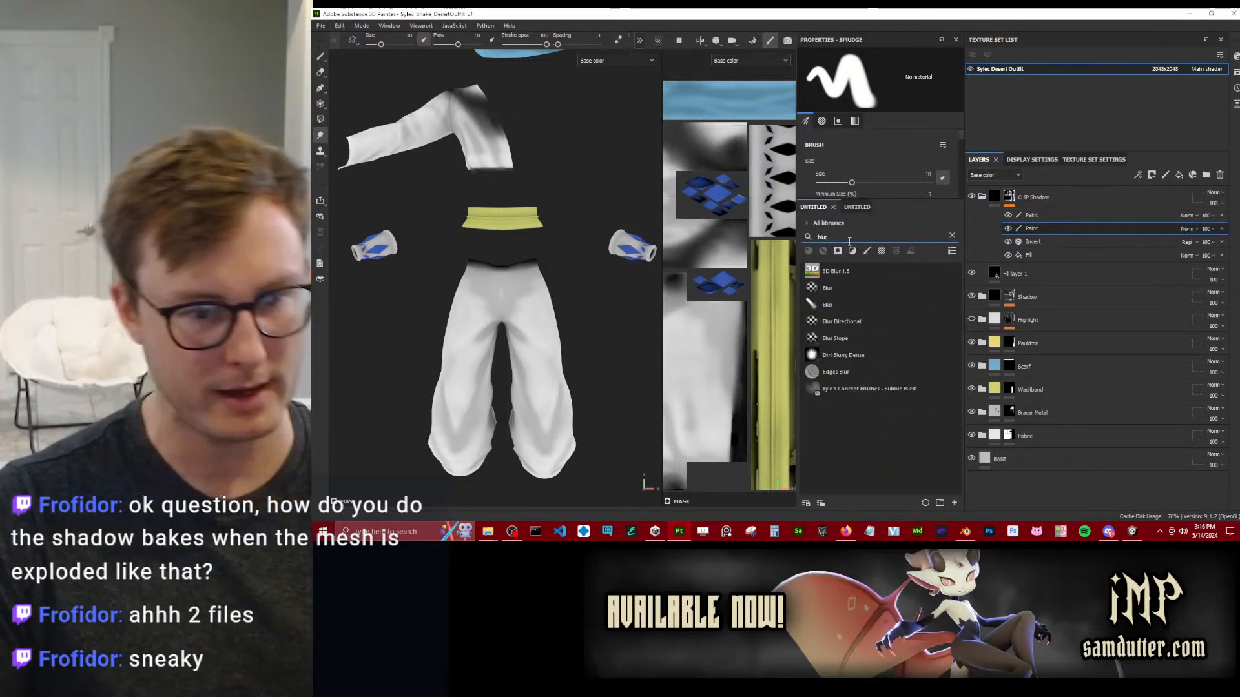
click(851, 300)
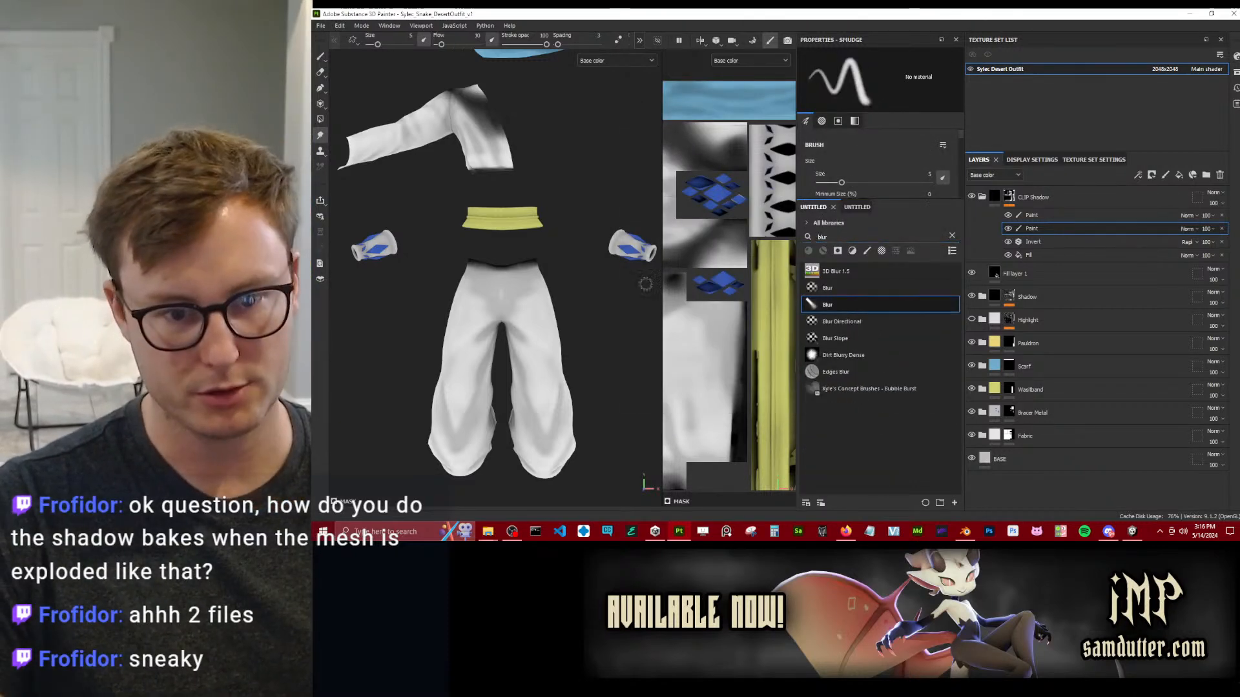
click(1187, 229)
click(1197, 22)
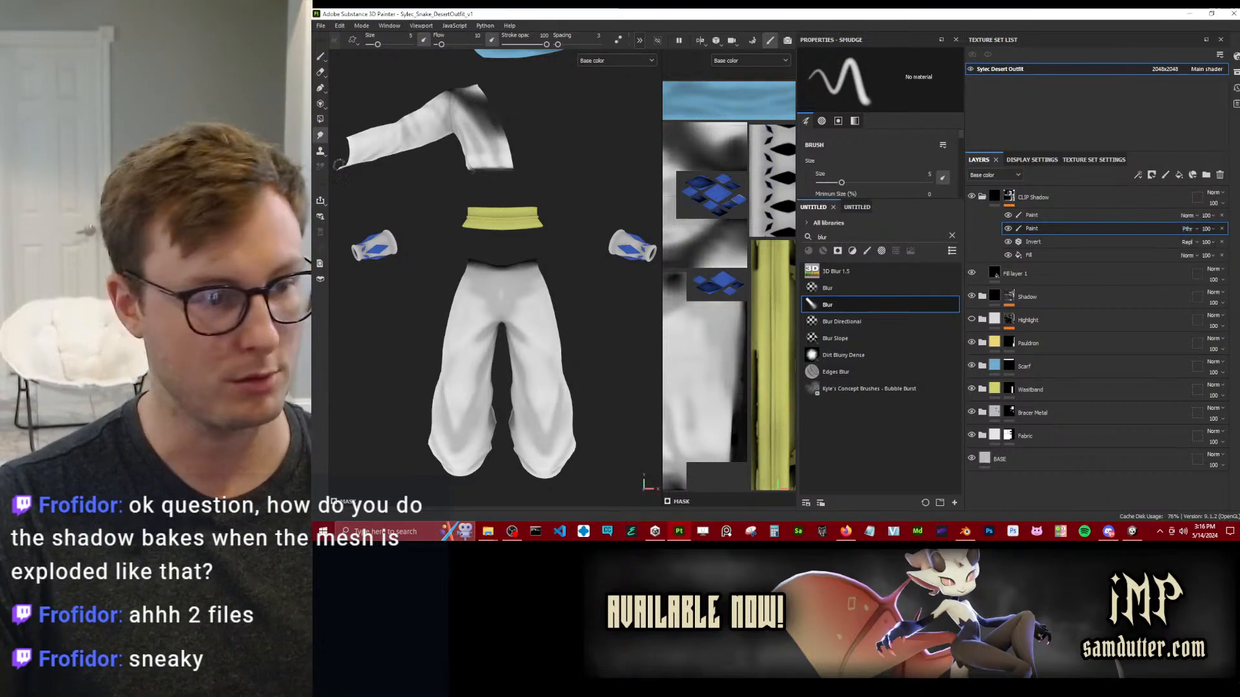
Try a Blur brush stroke on the shadow at the trousers' waist and undo it.
alt+right_drag(352, 174, 459, 249)
mouse_move(459, 250)
alt+mouse_down()
mouse_move(347, 88)
mouse_move(450, 196)
alt+mouse_up()
alt+middle_drag(451, 197, 381, 124)
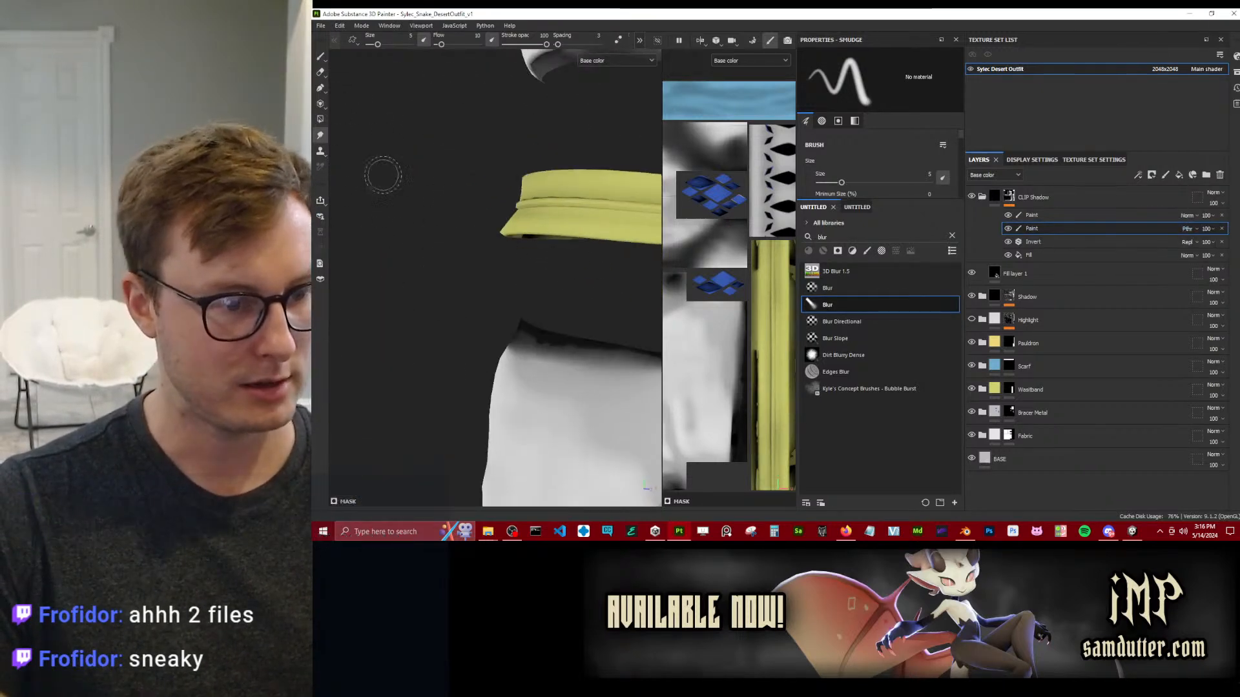
alt+right_drag(381, 125, 594, 377)
mouse_move(594, 377)
alt+mouse_down()
mouse_move(526, 311)
mouse_move(551, 308)
alt+mouse_up()
key(ctrl+z)
Blur the rough edge of the dark shadow along the trousers' waist with a smaller, adjusted brush.
ctrl+right_drag(503, 284, 484, 290)
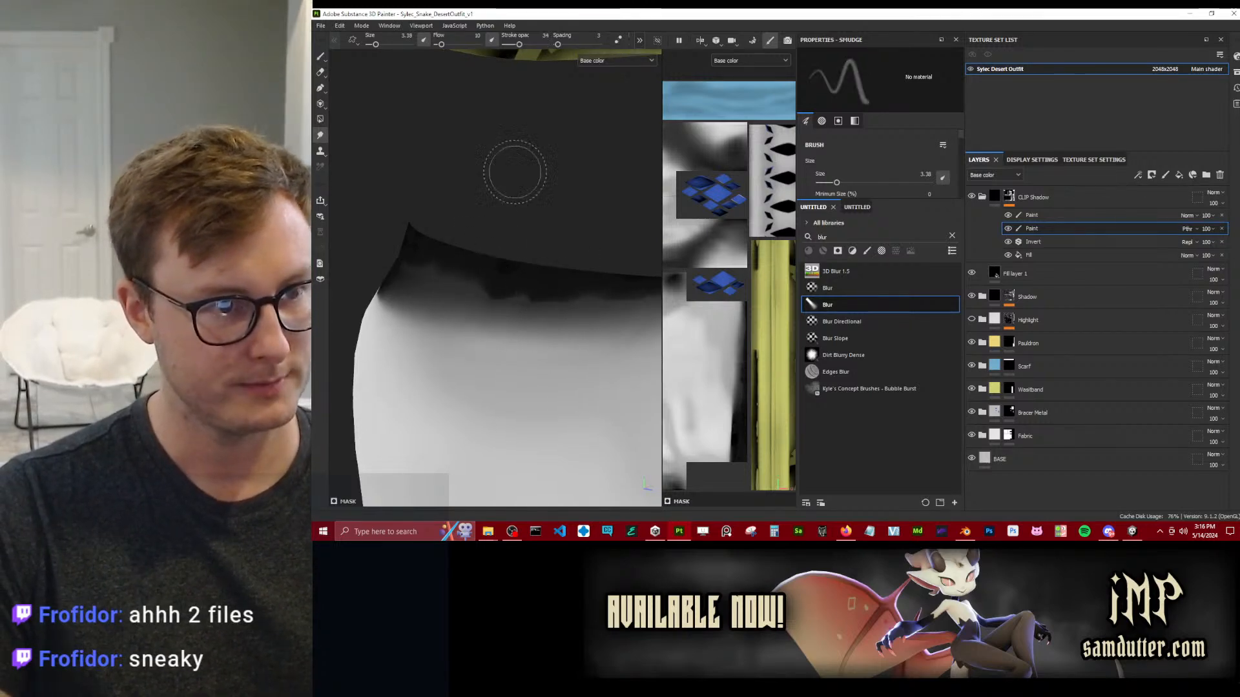
ctrl+right_drag(581, 301, 460, 294)
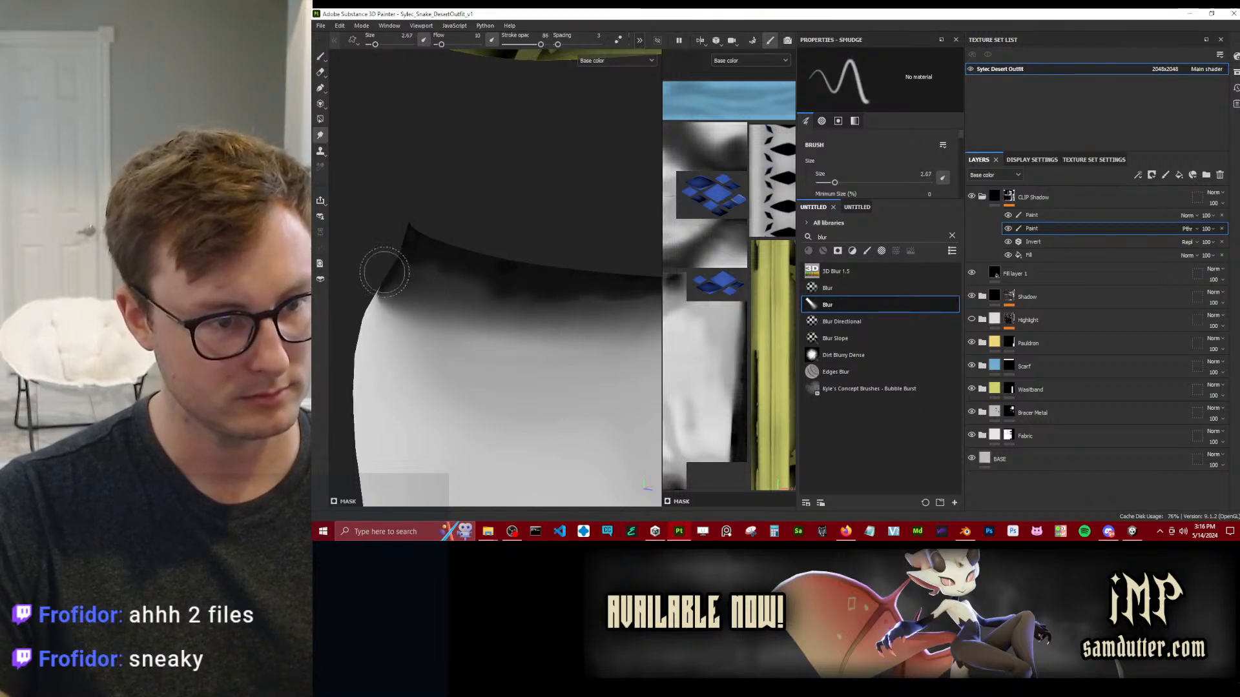
alt+drag(390, 288, 579, 294)
alt+right_drag(579, 293, 534, 285)
alt+drag(534, 285, 449, 267)
alt+middle_drag(448, 267, 507, 283)
ctrl+right_drag(576, 285, 589, 279)
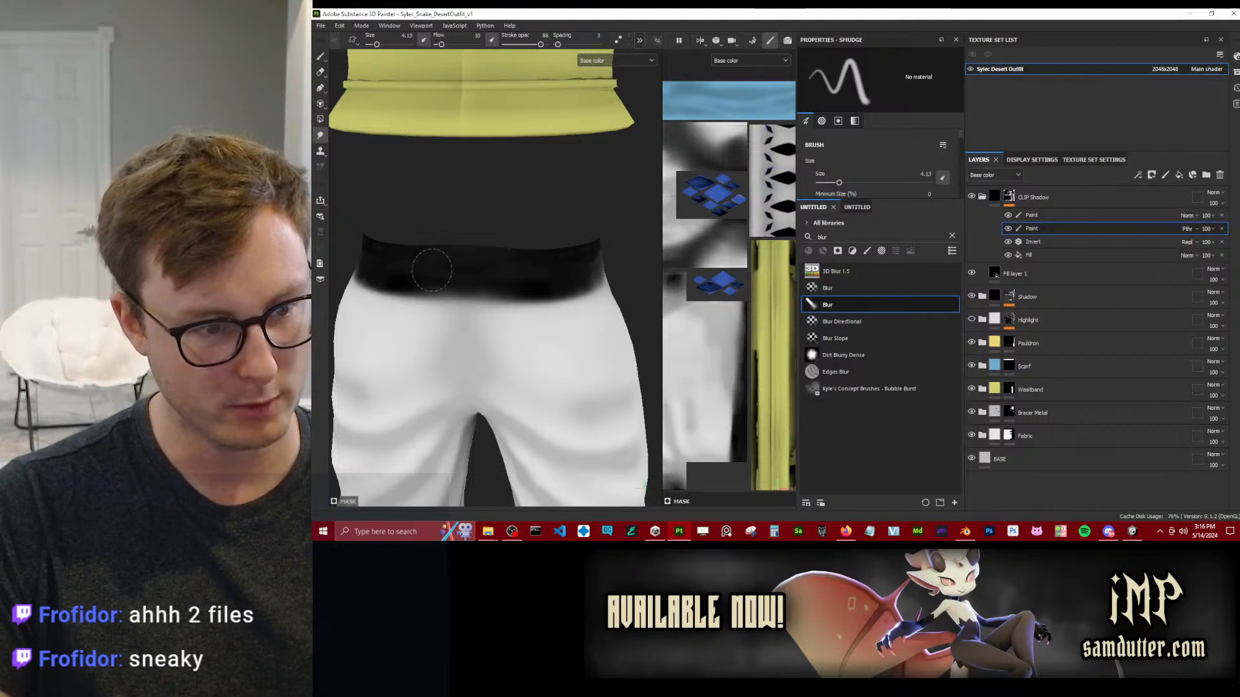
Soften the dark patches across the full width of the trousers' waist shadow with the Blur brush at size 4.13.
alt+drag(577, 299, 526, 237)
alt+drag(435, 249, 549, 242)
alt+middle_drag(428, 239, 343, 178)
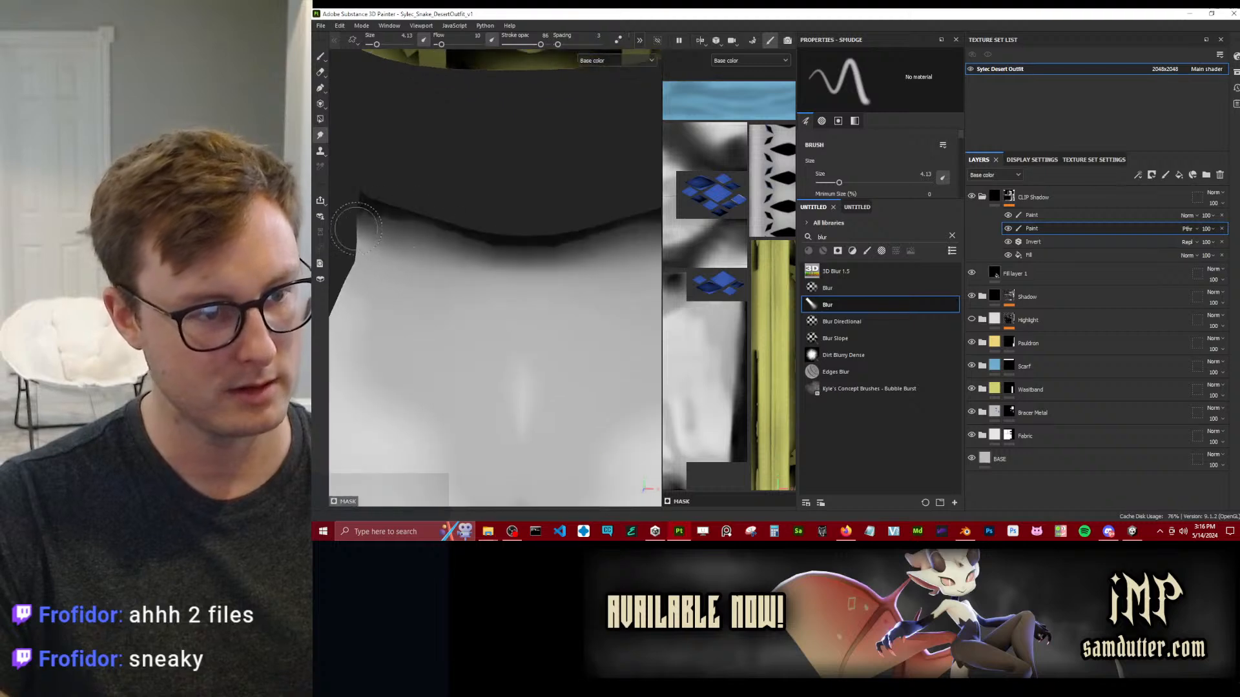
Examine the shadow shading on the inside of the waistband and along the shirt's lower hem.
scroll(438, 231, down, 3)
alt+drag(434, 230, 497, 253)
scroll(494, 256, down, 4)
scroll(498, 253, up, 6)
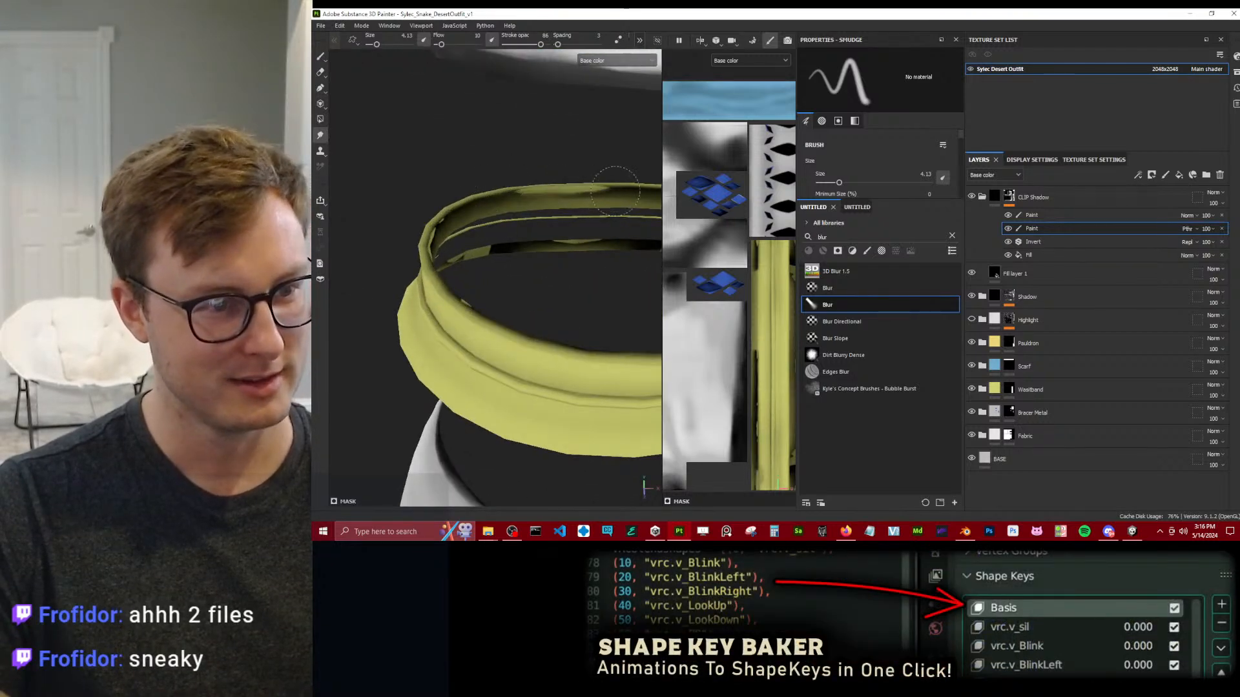
alt+drag(614, 191, 448, 218)
scroll(510, 223, down, 4)
scroll(520, 232, up, 4)
scroll(565, 220, up, 4)
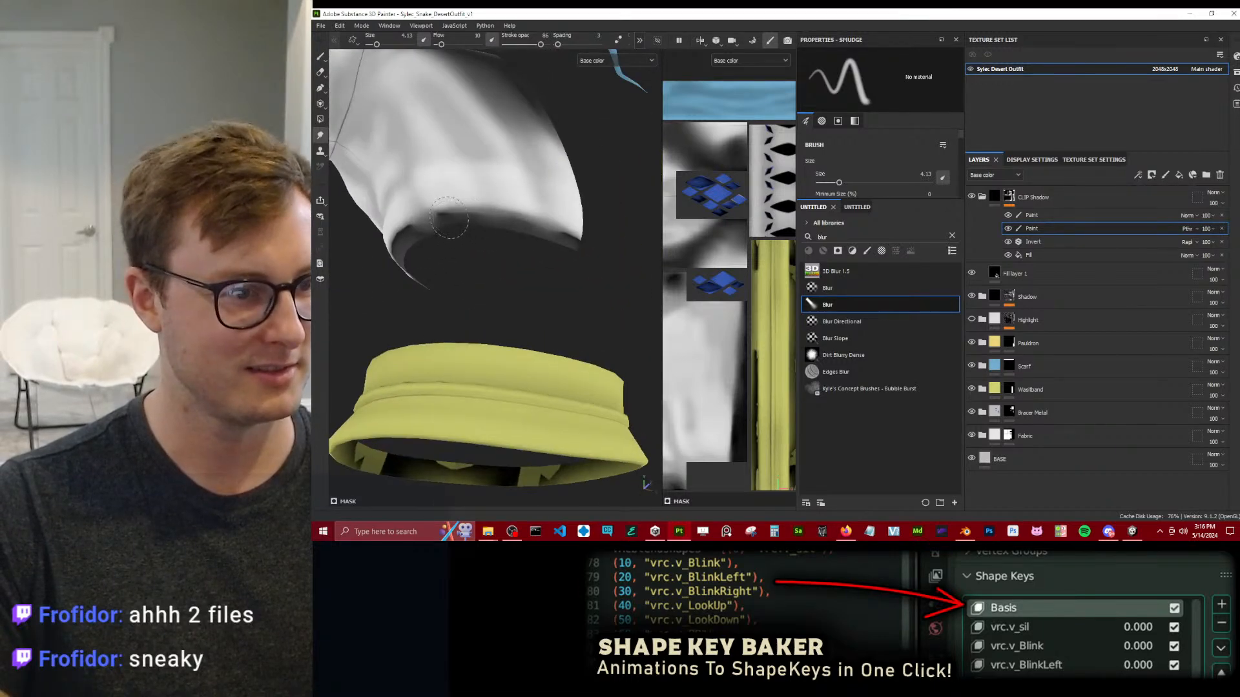
Soften the dark shadow band across the shirt's shoulder and torso with the Blur brush enlarged to size 8.01.
alt+drag(581, 247, 524, 344)
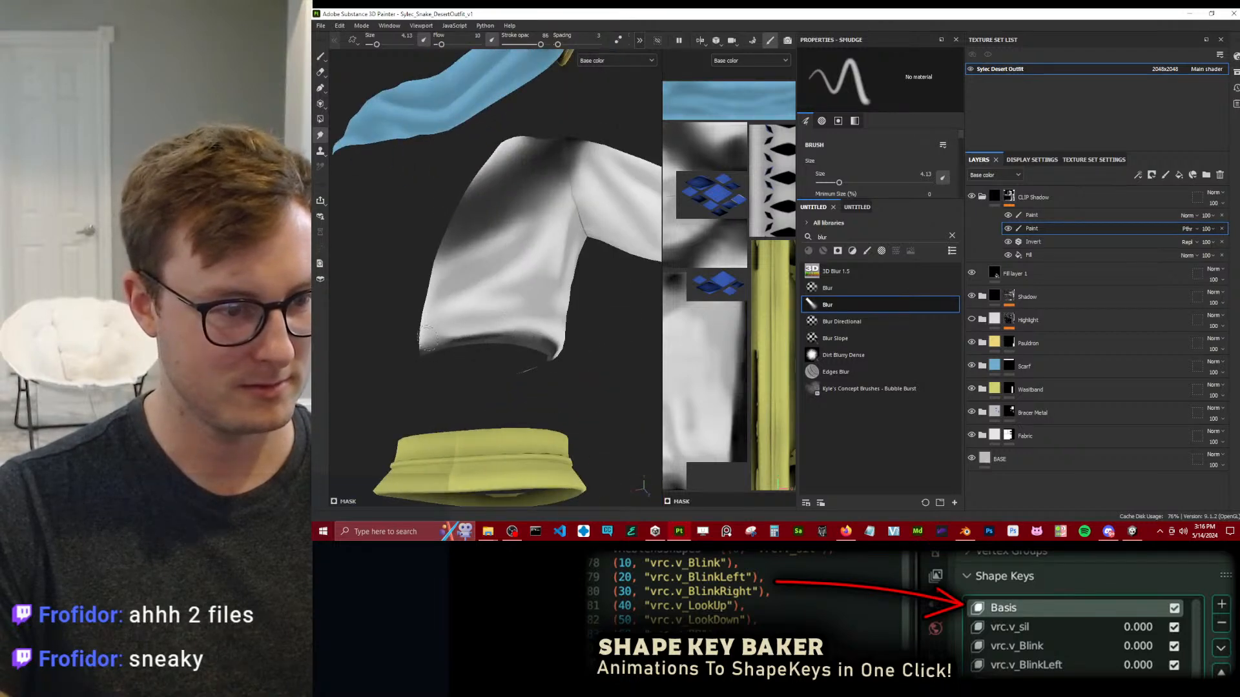
mouse_move(427, 334)
alt+mouse_down()
mouse_move(415, 465)
mouse_move(452, 244)
mouse_move(498, 275)
mouse_move(456, 196)
mouse_move(505, 218)
mouse_move(455, 193)
mouse_move(450, 136)
mouse_move(481, 187)
alt+mouse_up()
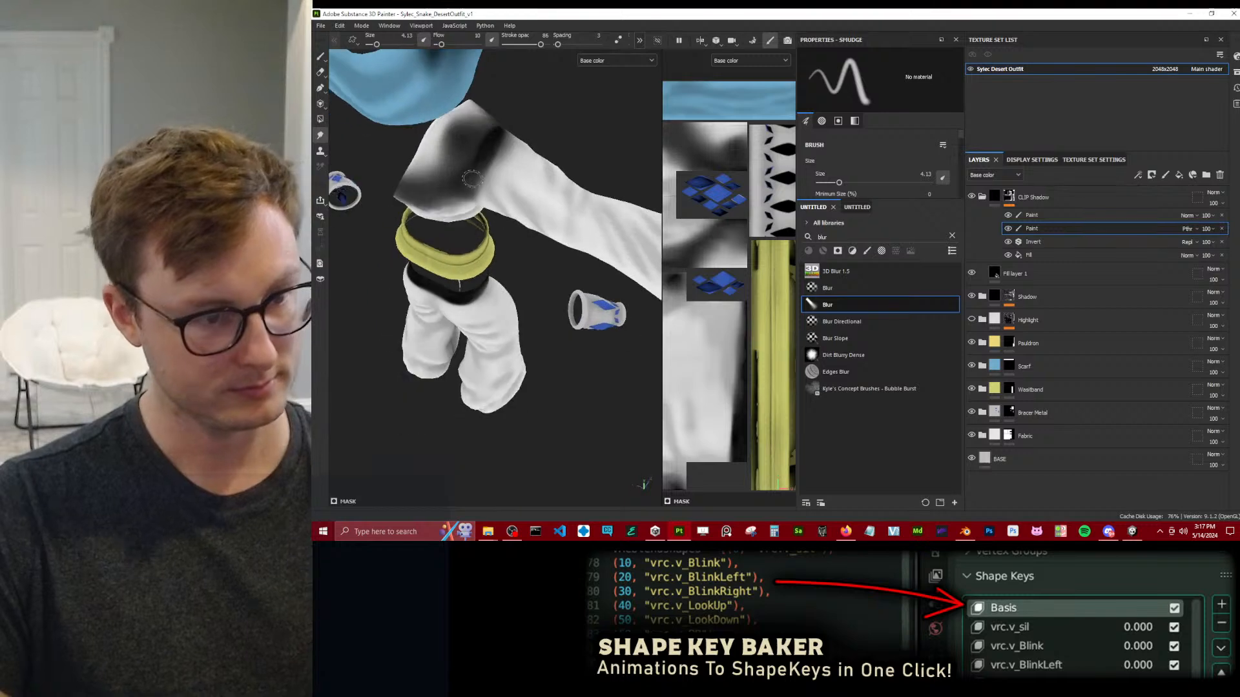
key(bracketright)
key(bracketright)
key(bracketright)
key(bracketright)
mouse_move(463, 134)
alt+mouse_down()
mouse_move(506, 187)
mouse_move(543, 197)
mouse_move(561, 165)
mouse_move(582, 166)
alt+mouse_up()
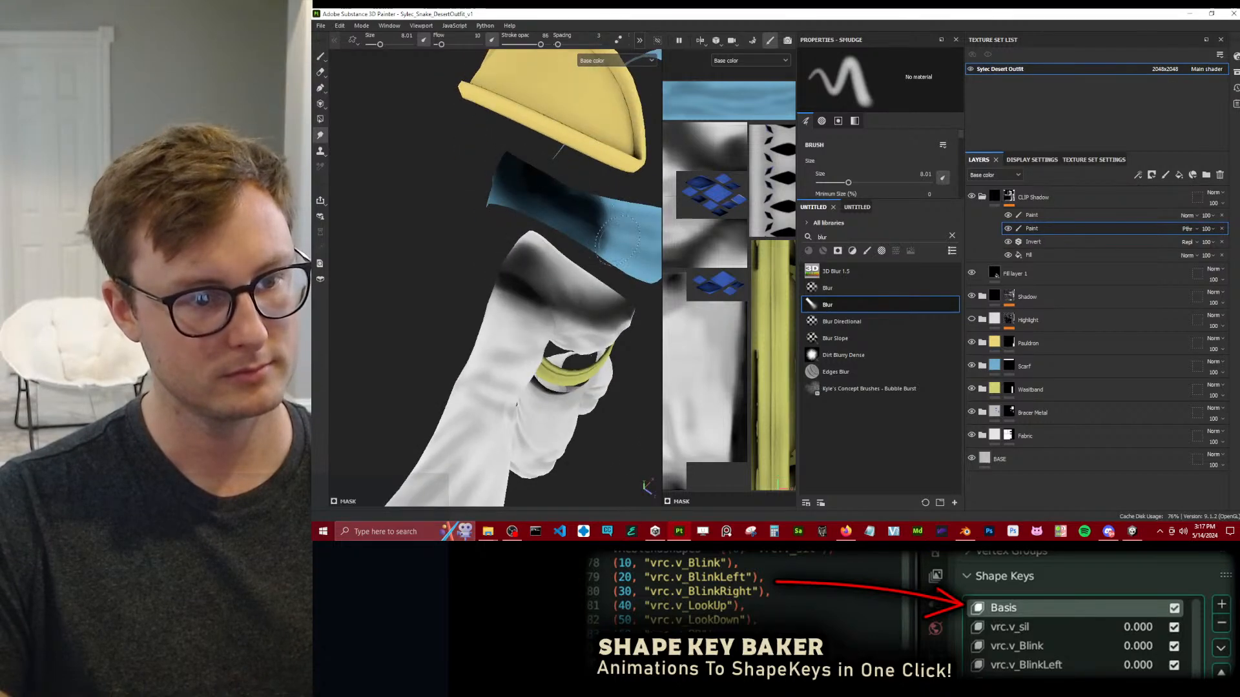
alt+drag(604, 227, 536, 249)
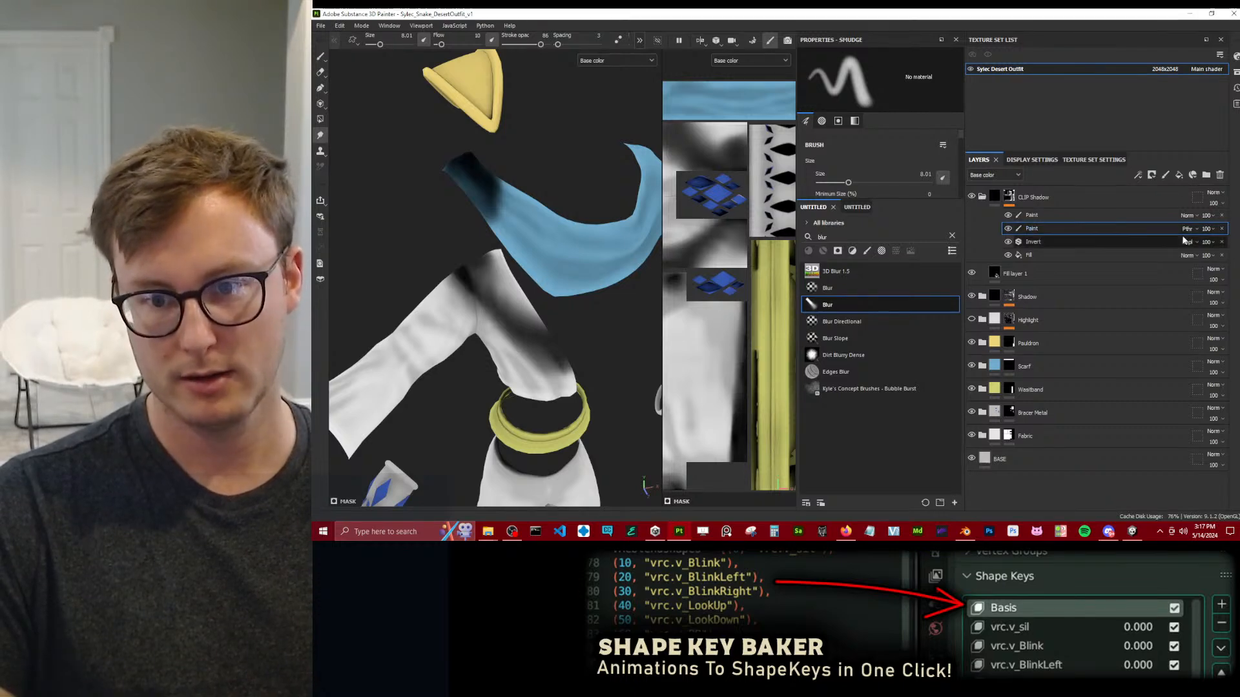
Rename the blur Paint effect in the CLIP Shadow mask as SMUDGES.
scroll(475, 239, down, 3)
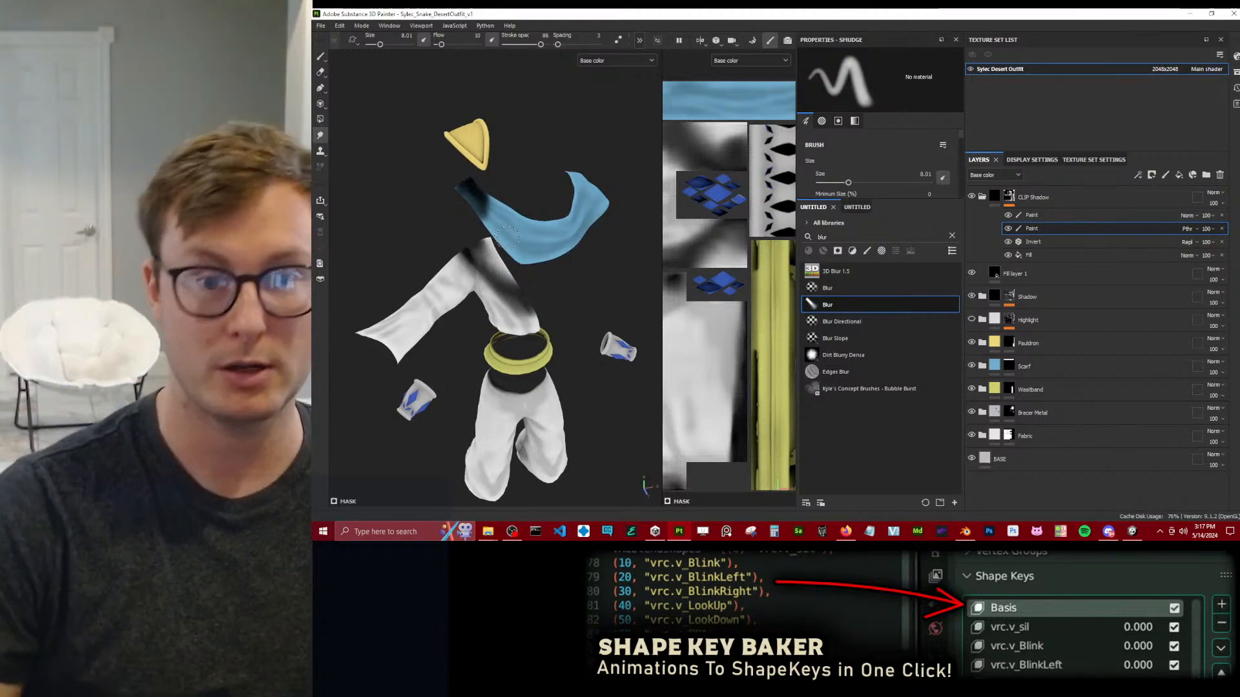
double_click(1033, 228)
text(SMUDGES)
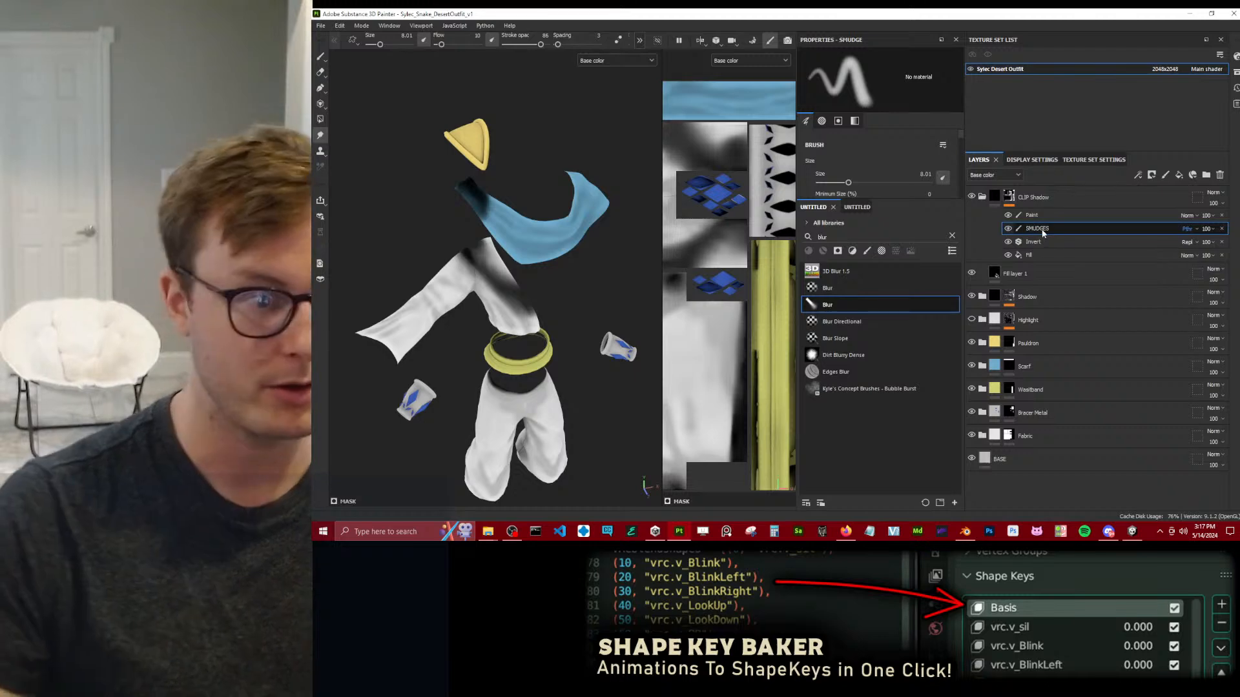
key(Return)
Examine the blurred shadows on the scarf, shirt and trousers from several angles.
scroll(473, 277, up, 5)
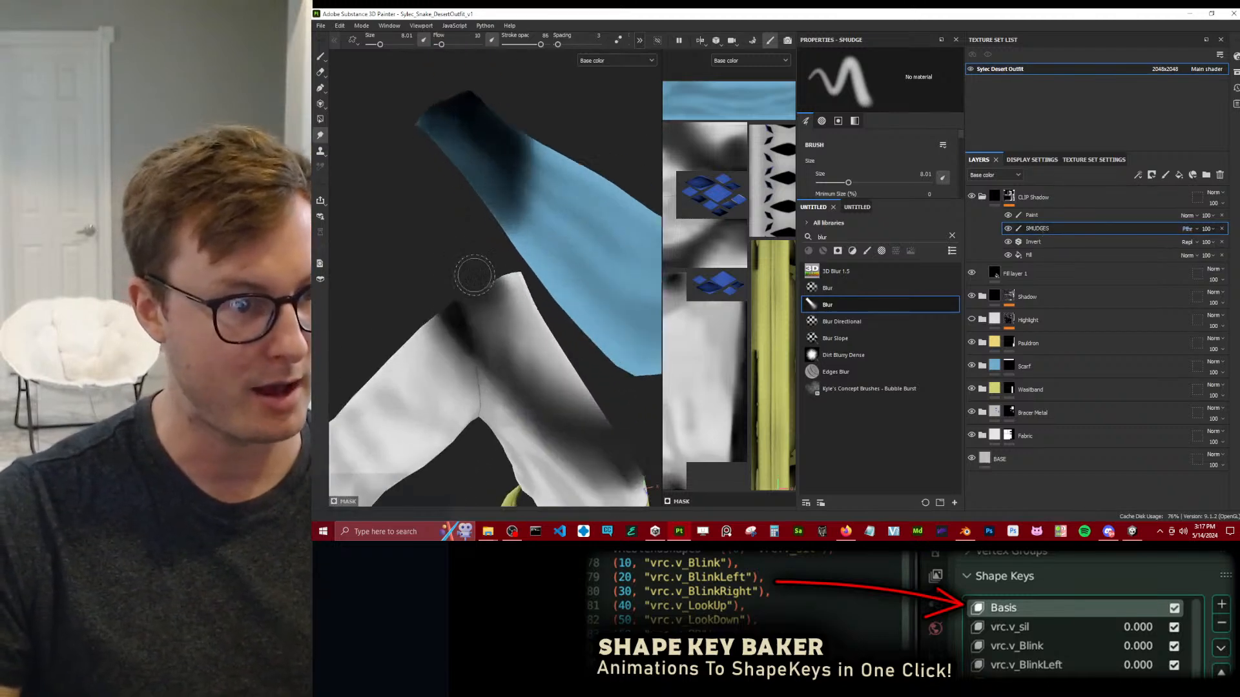
click(320, 72)
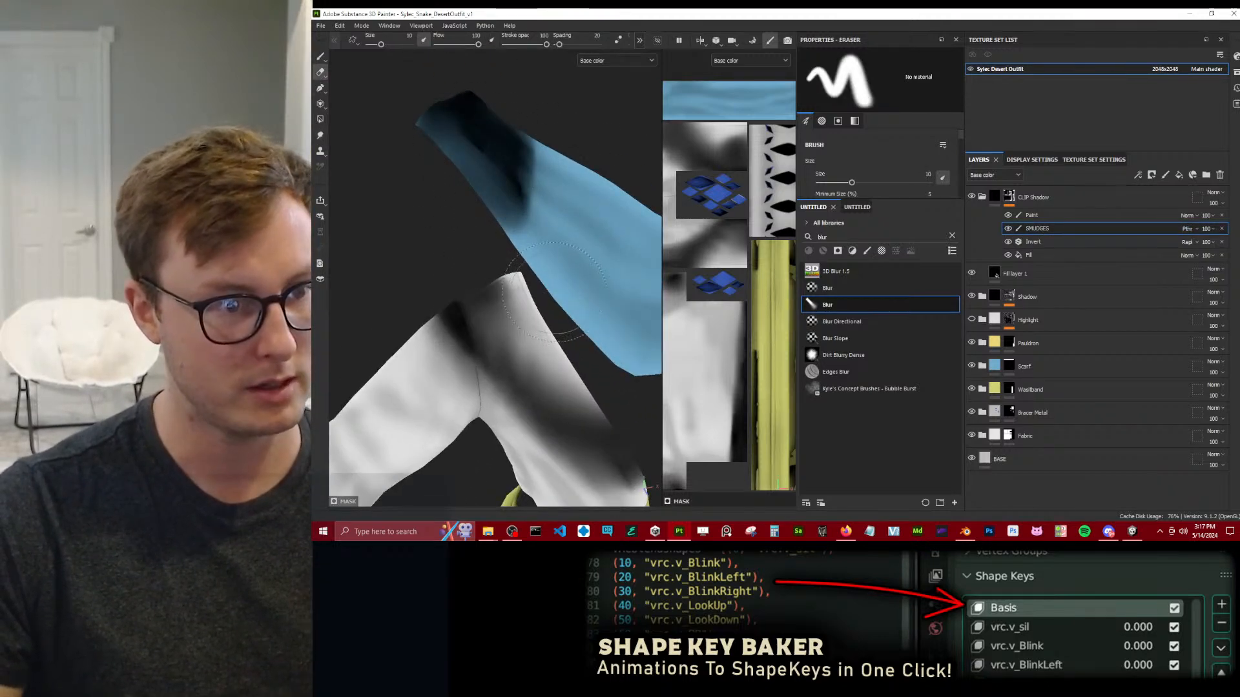
click(320, 135)
scroll(470, 211, down, 6)
mouse_move(460, 213)
alt+mouse_down()
mouse_move(462, 272)
mouse_move(464, 172)
mouse_move(476, 241)
alt+mouse_up()
scroll(476, 241, up, 5)
alt+drag(475, 335, 467, 259)
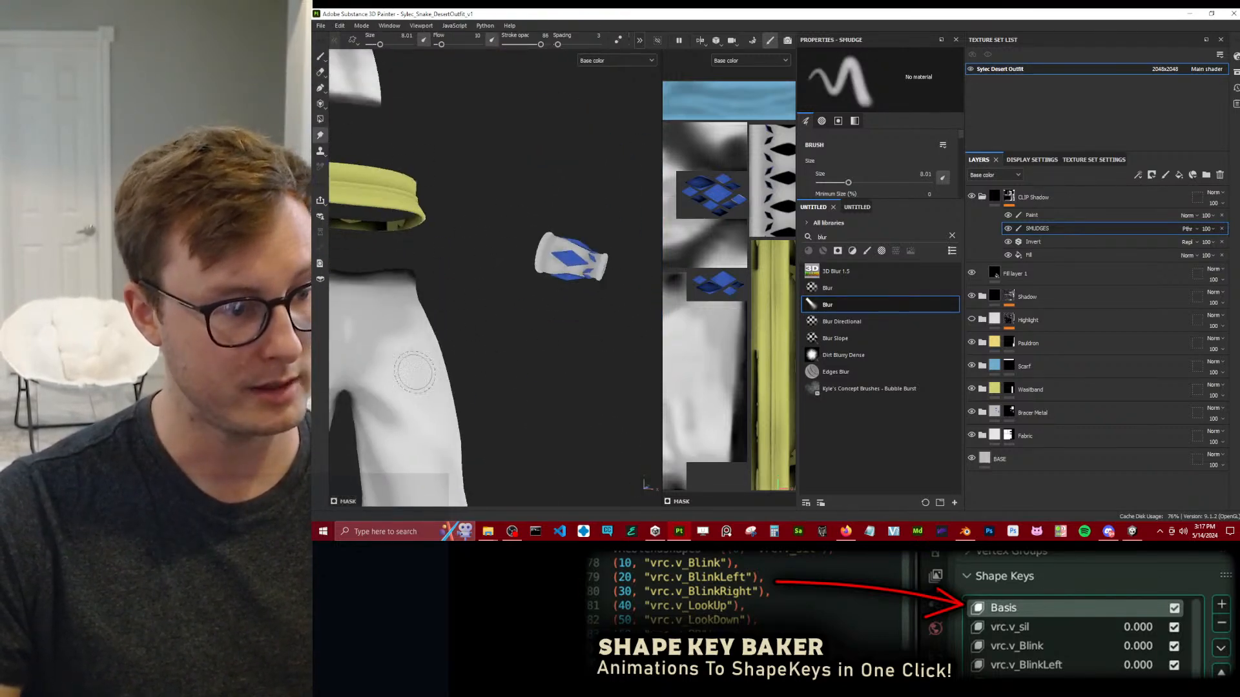
alt+middle_drag(423, 370, 545, 321)
alt+drag(544, 321, 581, 245)
scroll(587, 250, up, 5)
alt+middle_drag(590, 260, 403, 242)
alt+drag(404, 242, 510, 252)
scroll(510, 252, down, 5)
Check the whole outfit in the full material display, return to base color, and inspect a bracer up close.
key(f)
alt+drag(548, 206, 584, 190)
key(m)
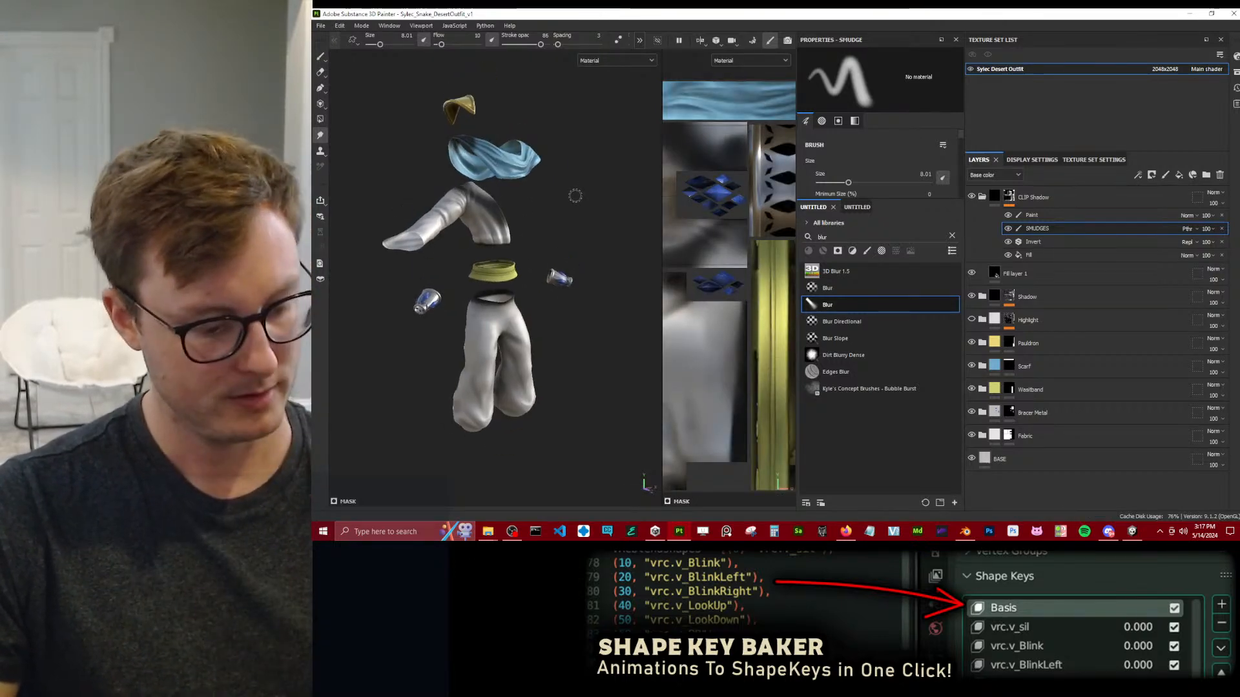
key(c)
scroll(549, 258, up, 6)
alt+middle_drag(596, 317, 373, 237)
scroll(374, 236, up, 4)
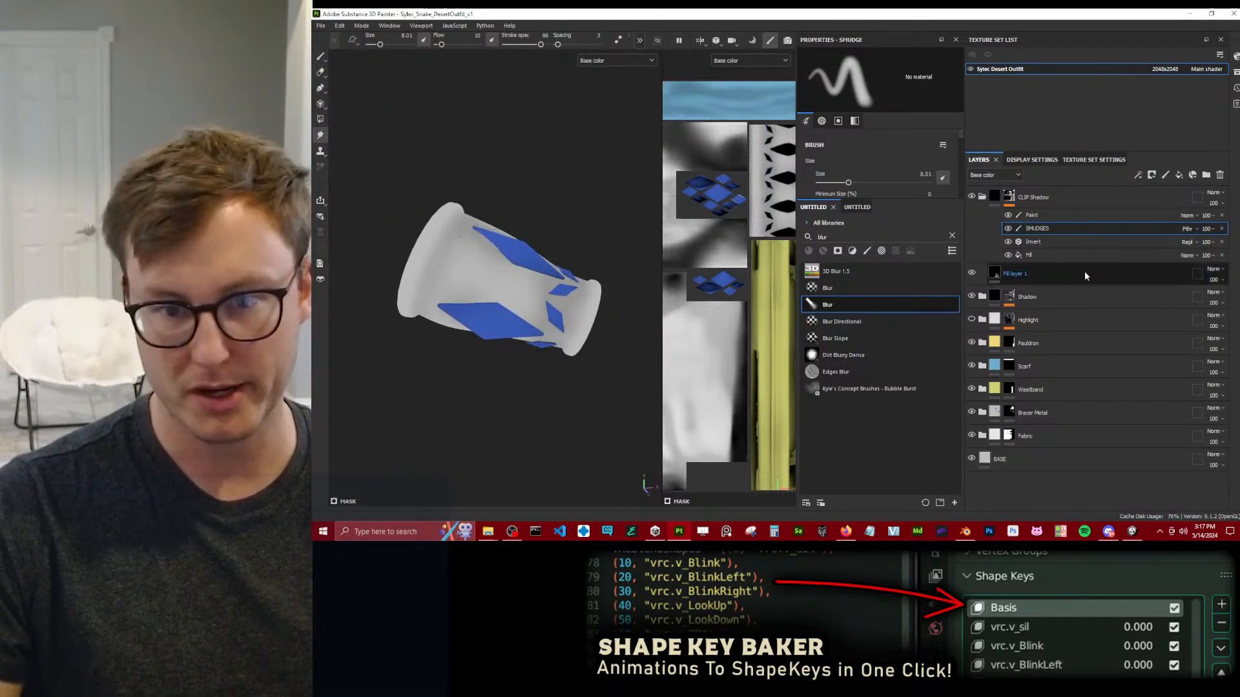
Collapse the CLIP Shadow group, expand Bracer Metal, and rename its Template Flat folder as Bracer GEMS.
click(983, 197)
click(994, 197)
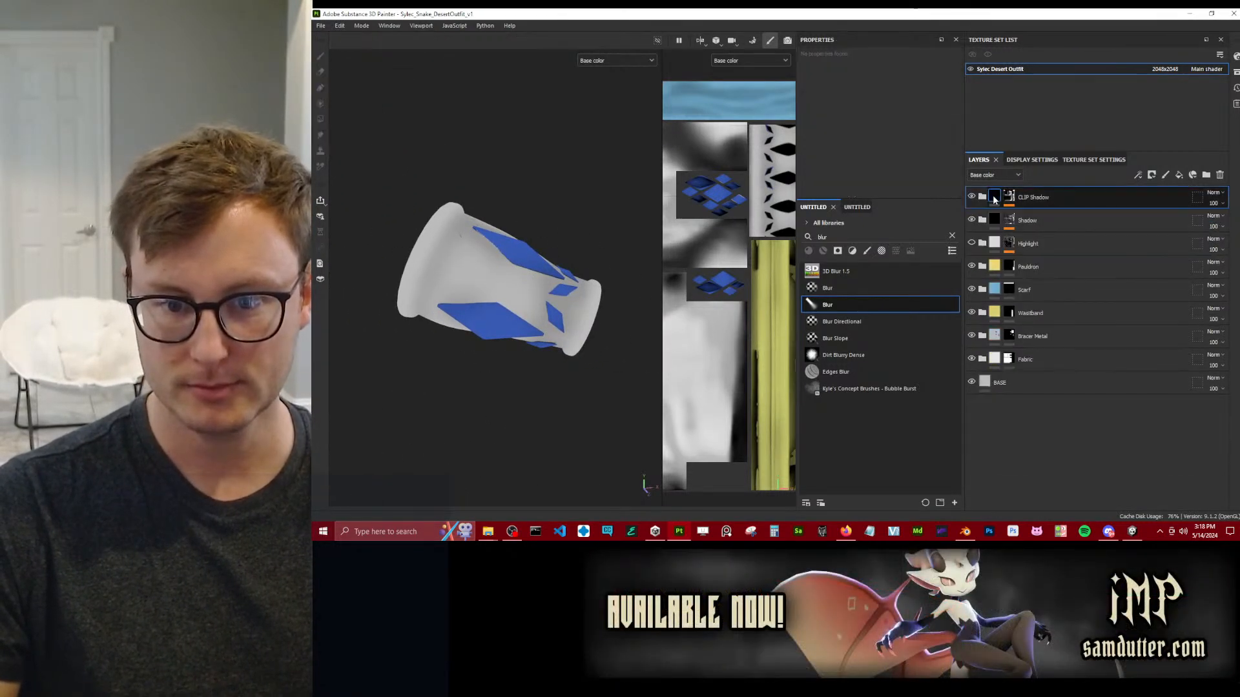
click(982, 336)
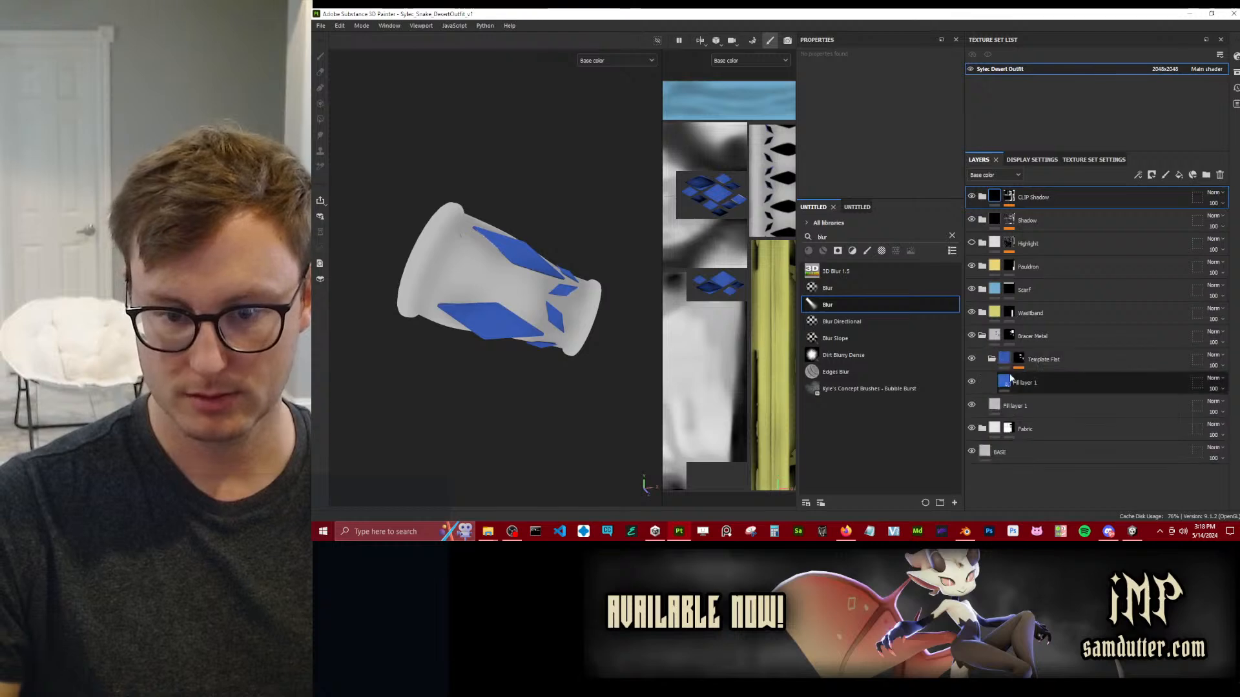
double_click(1033, 359)
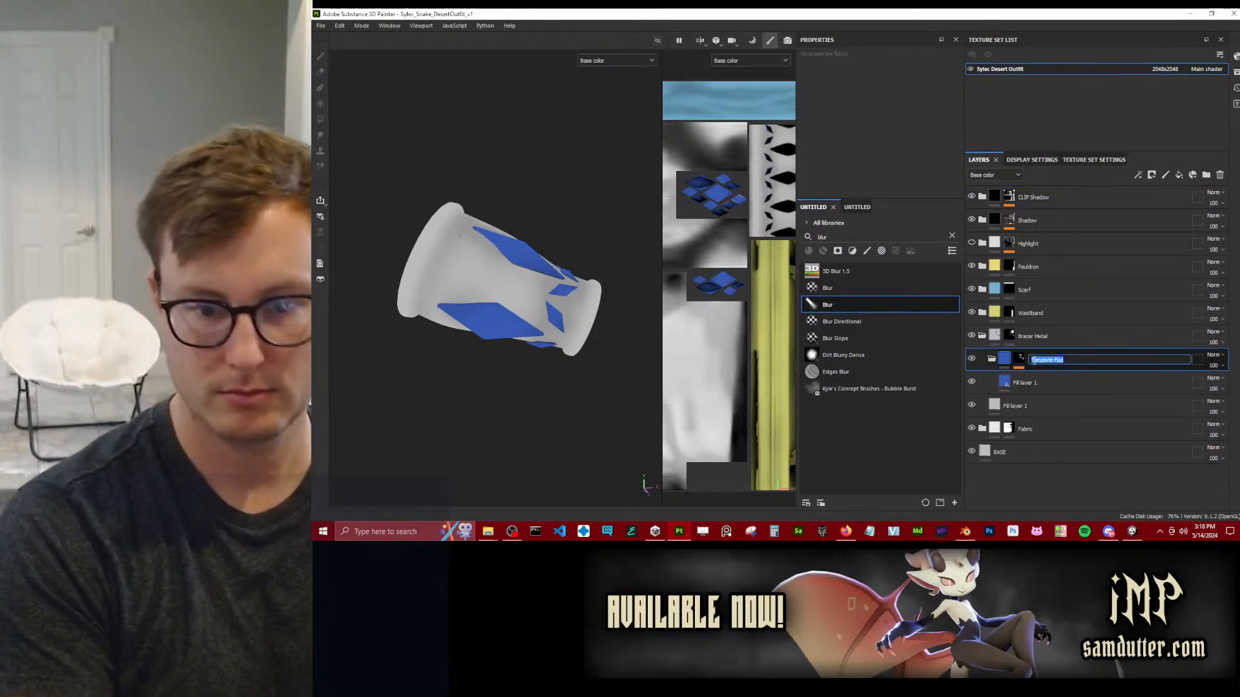
key(Return)
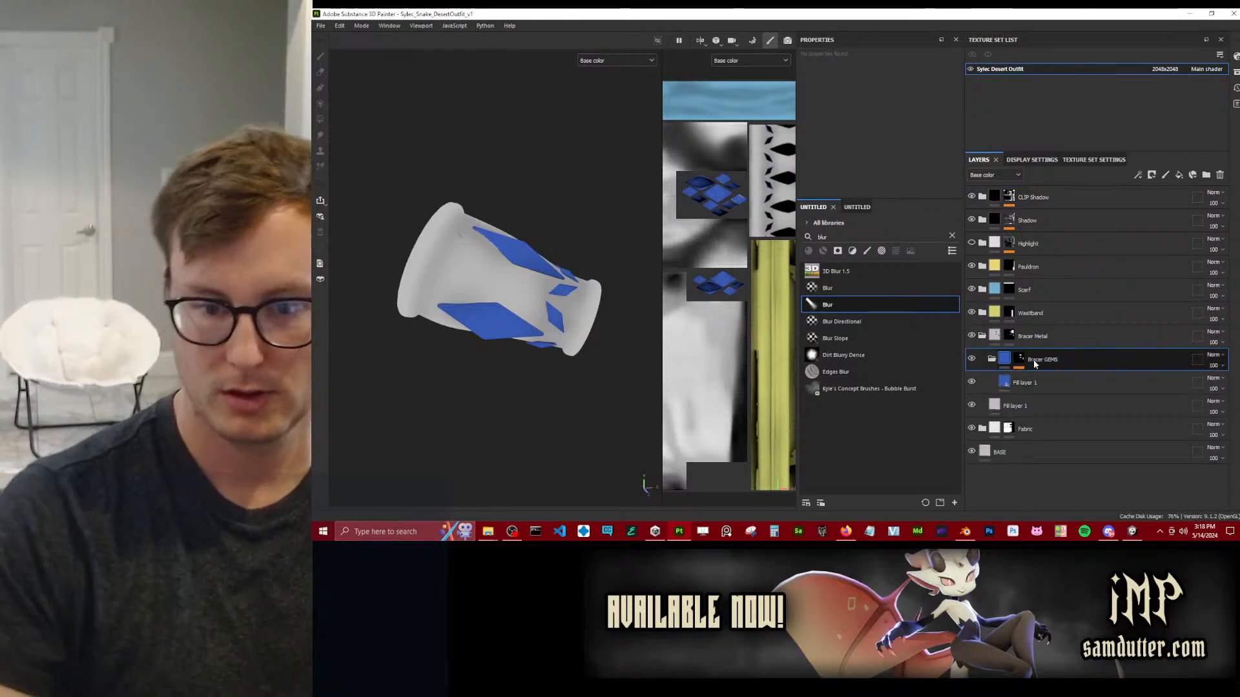
Add an anchor point to the Bracer GEMS folder's mask and collapse the folder.
click(1020, 359)
right_click(1024, 361)
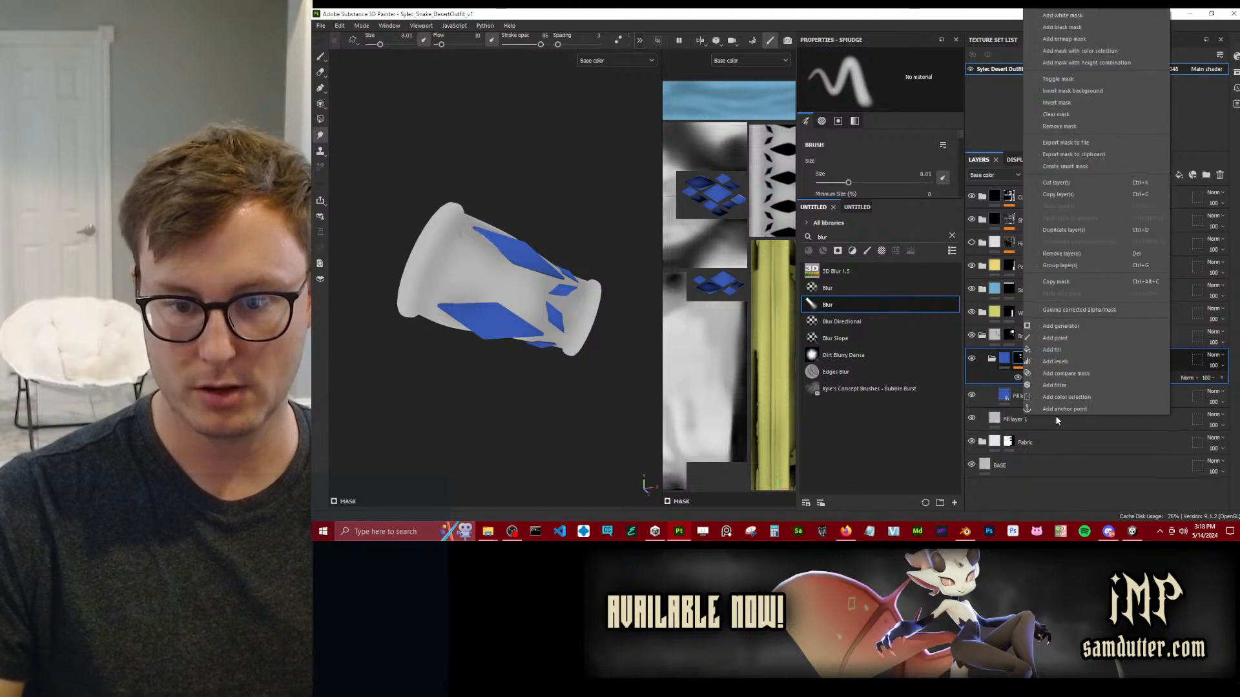
click(1037, 409)
click(992, 359)
click(1034, 360)
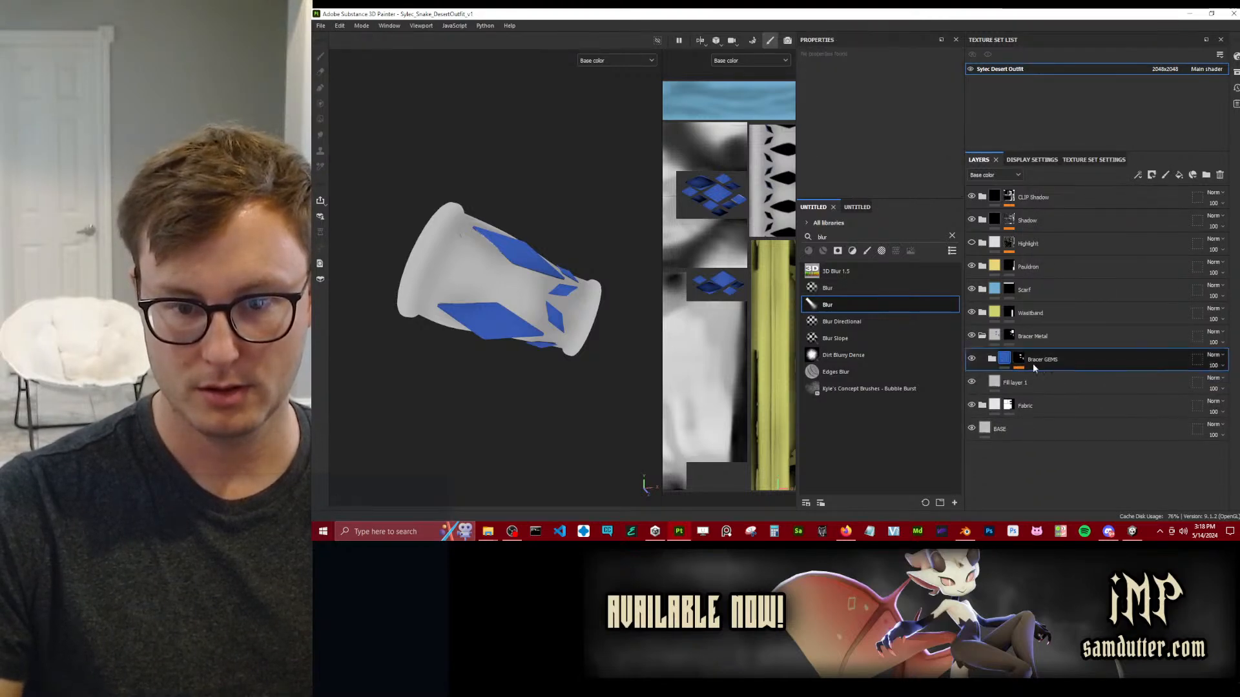
Add the Template Flat smart material directly above Bracer GEMS inside the Bracer Metal group.
click(857, 207)
scroll(839, 362, down, 5)
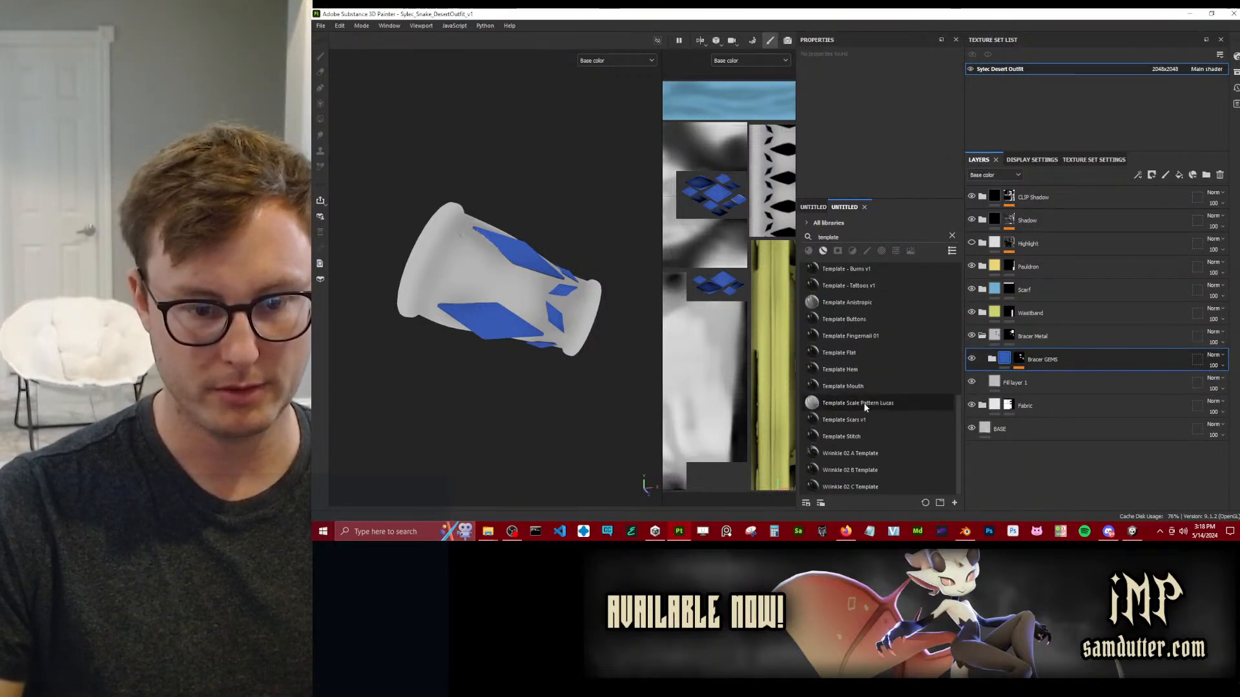
drag(840, 353, 1080, 366)
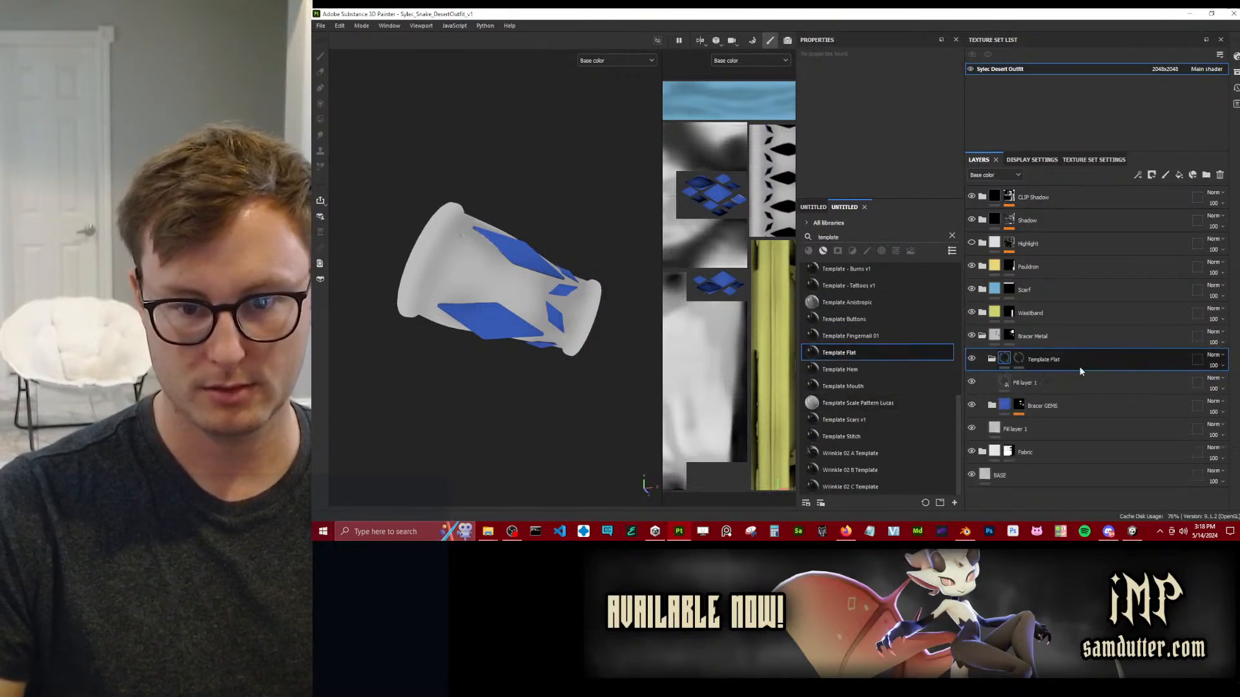
Add a fill to the Template Flat mask and drive its grayscale with the Bracer GEMS mask anchor point.
click(1024, 356)
right_click(1024, 356)
click(1017, 291)
click(882, 110)
click(955, 116)
click(922, 132)
scroll(549, 286, up, 2)
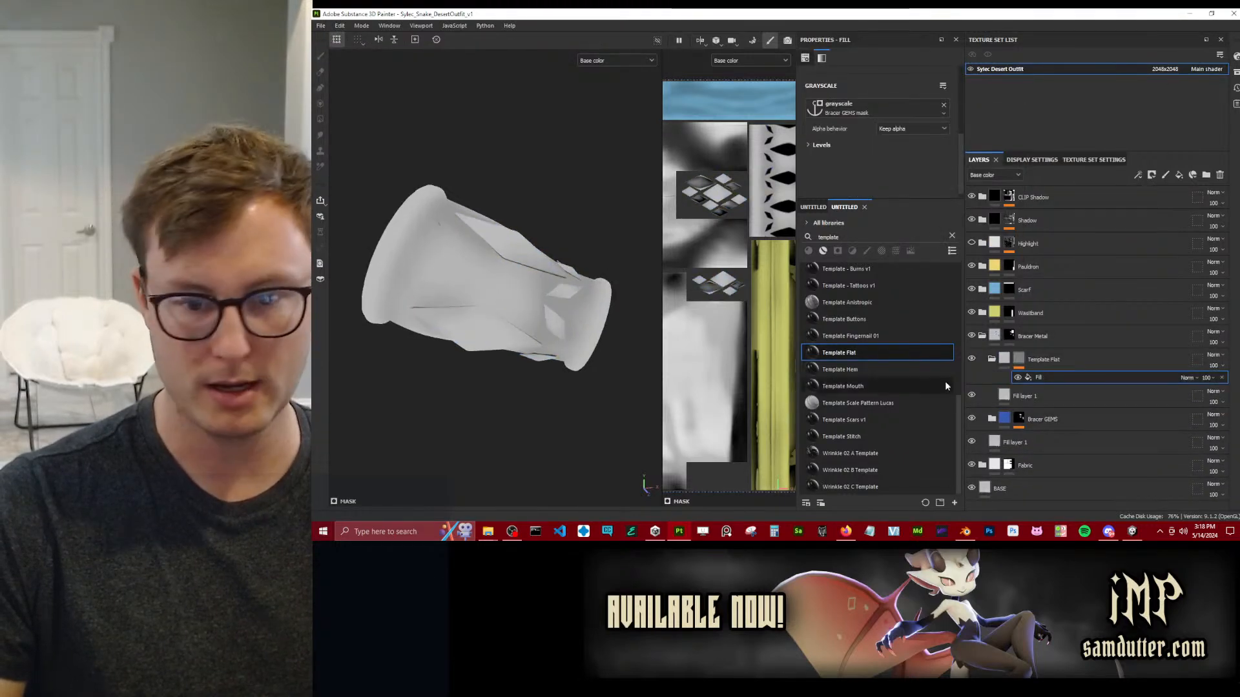
Add a Bevel filter above the fill in the Template Flat mask and blend it with Inverse Subtract.
right_click(1055, 376)
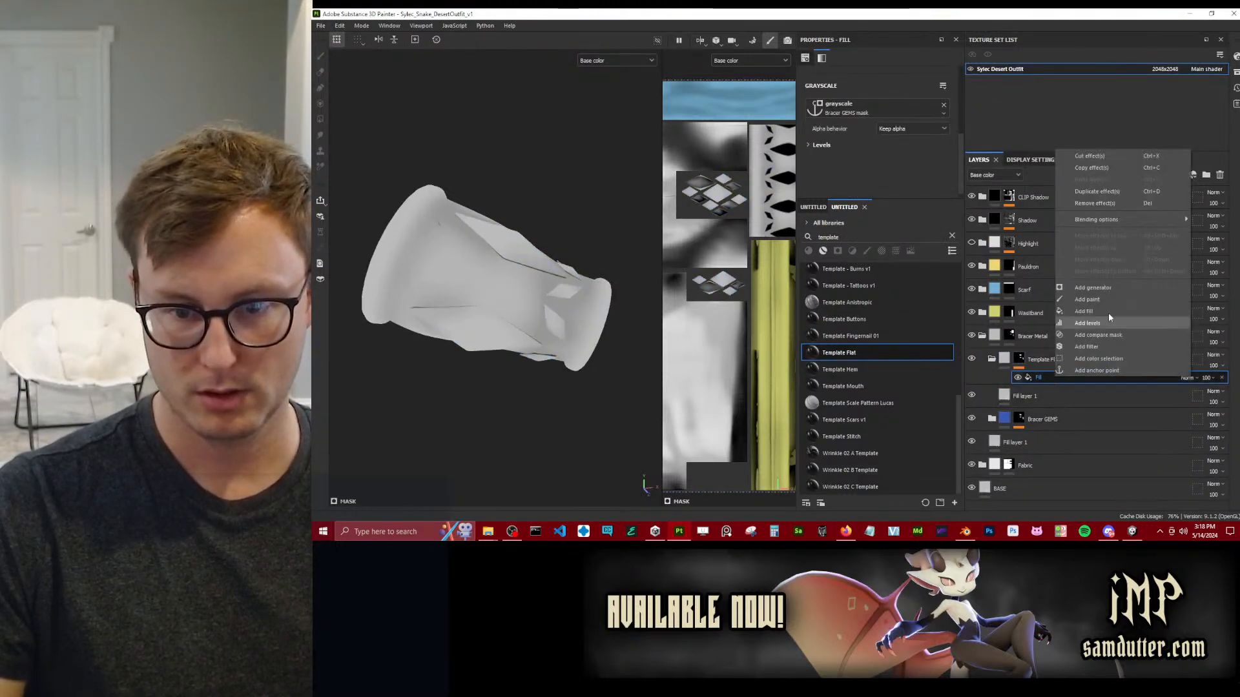
click(1086, 347)
click(889, 88)
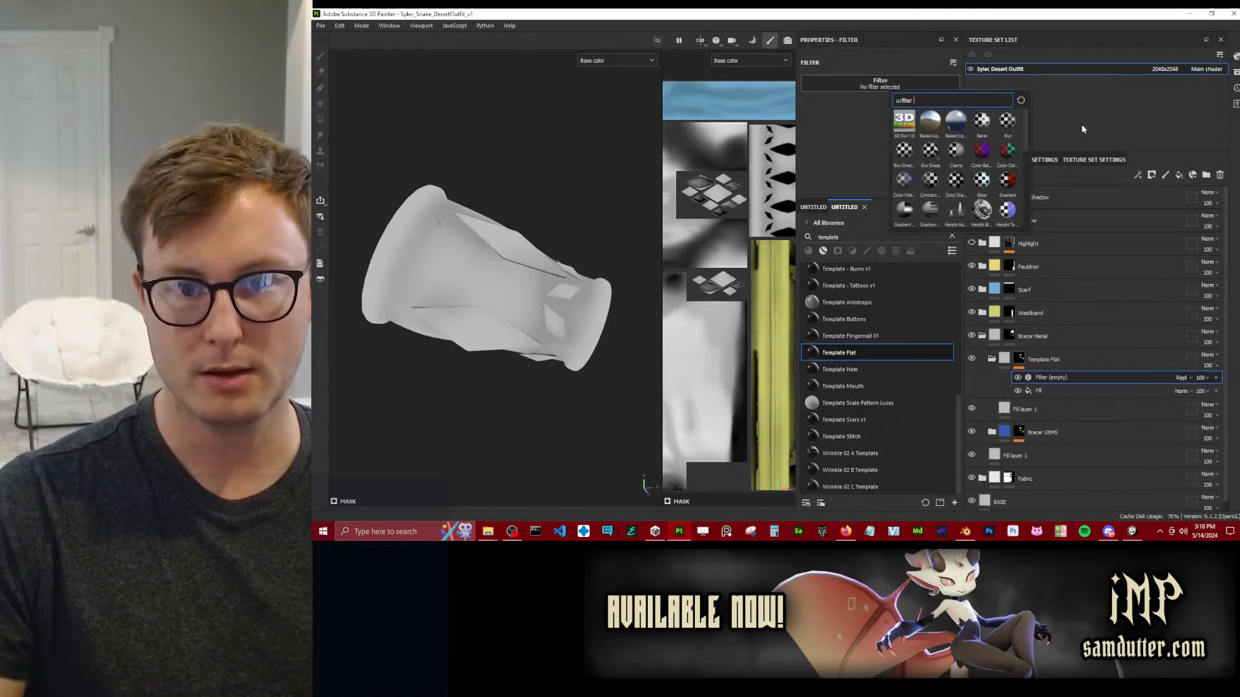
click(982, 122)
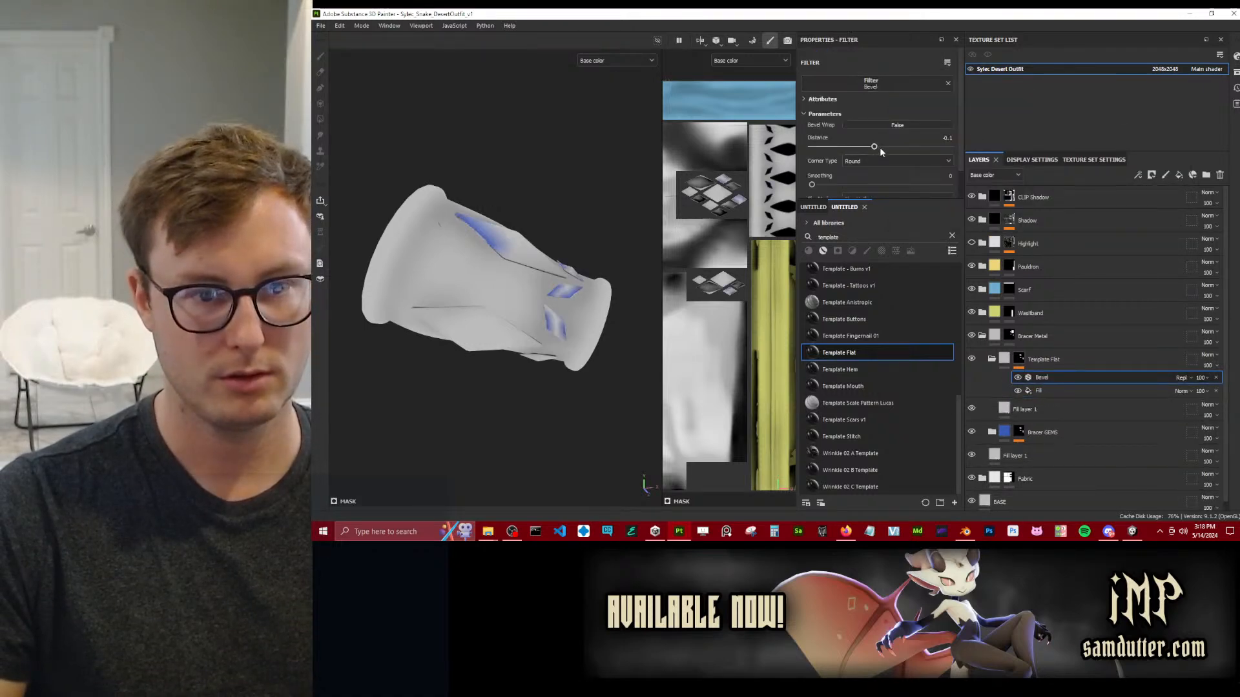
click(1182, 378)
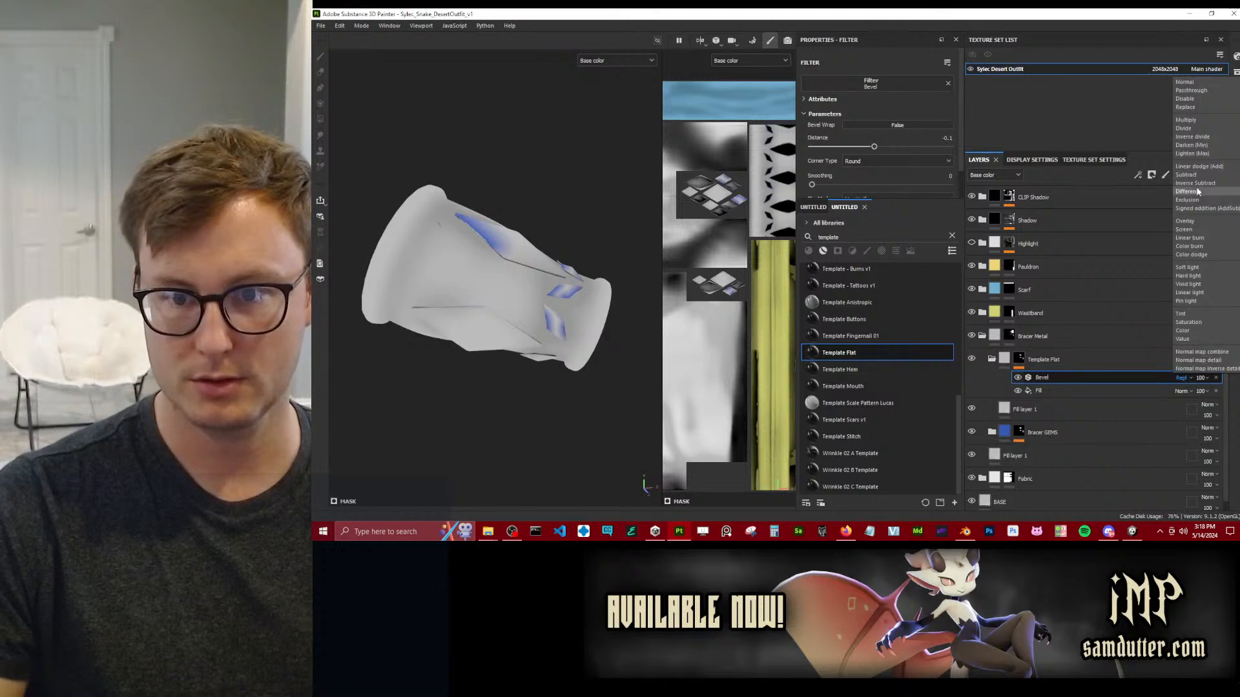
click(1194, 183)
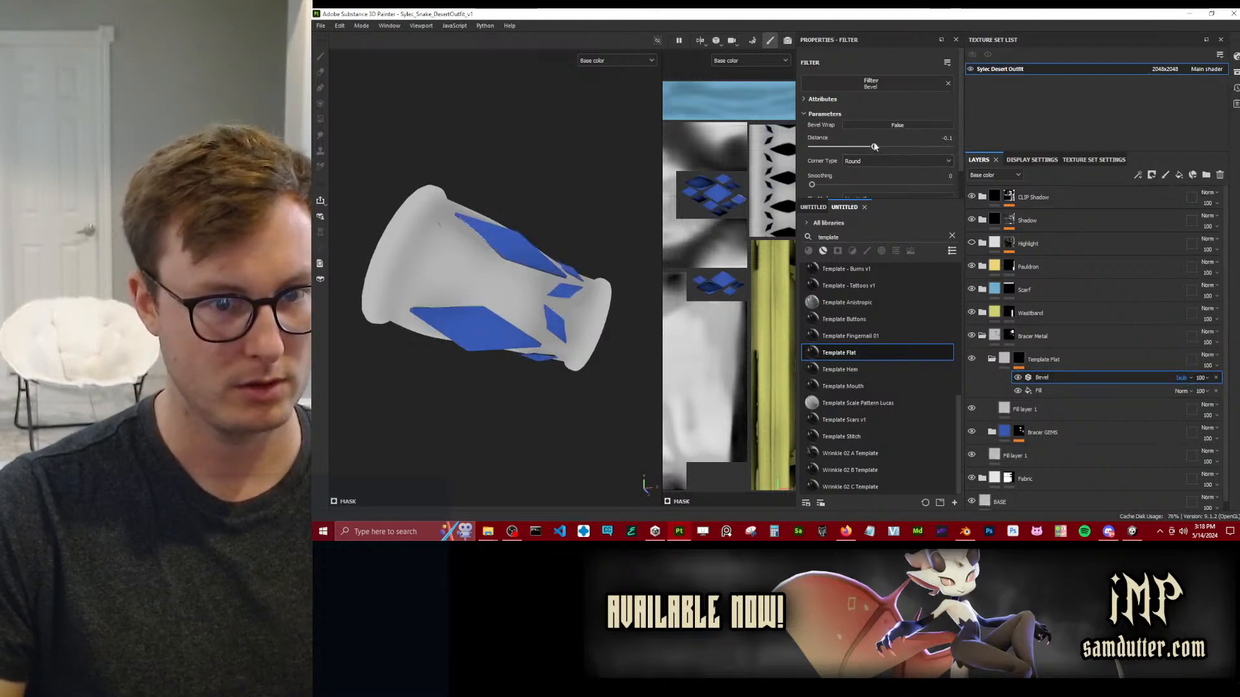
Set the base color of the fill layer inside Template Flat to black (000000).
click(1026, 410)
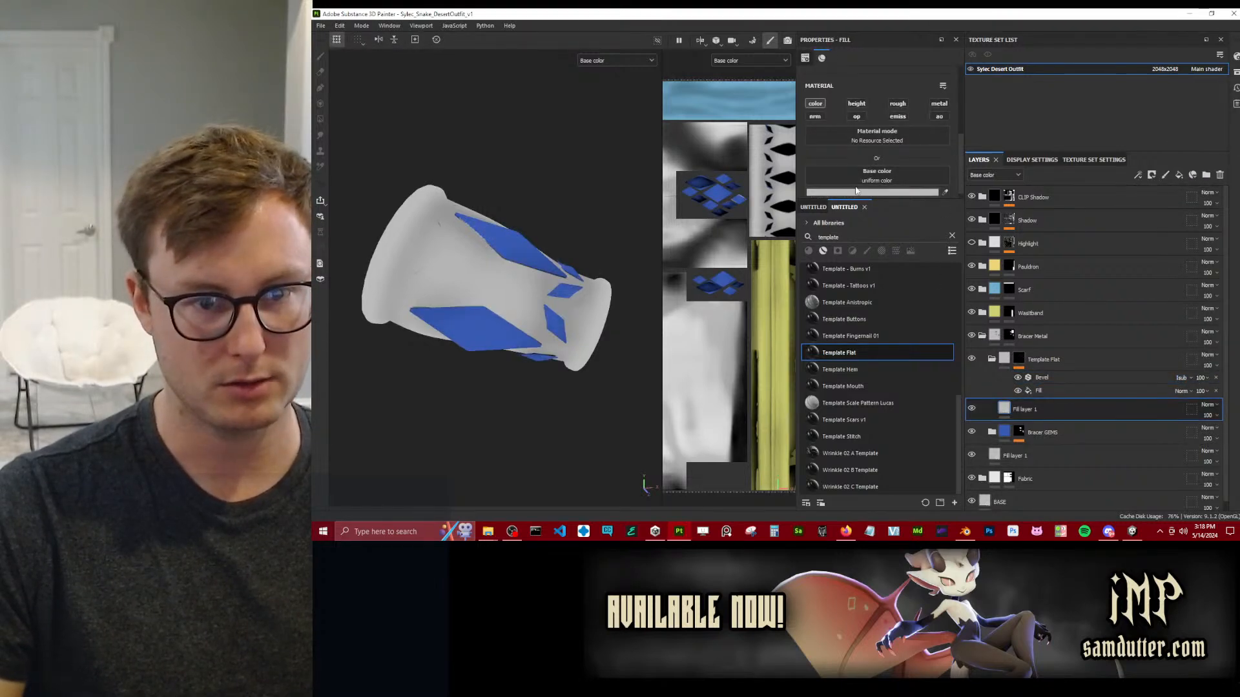
click(856, 192)
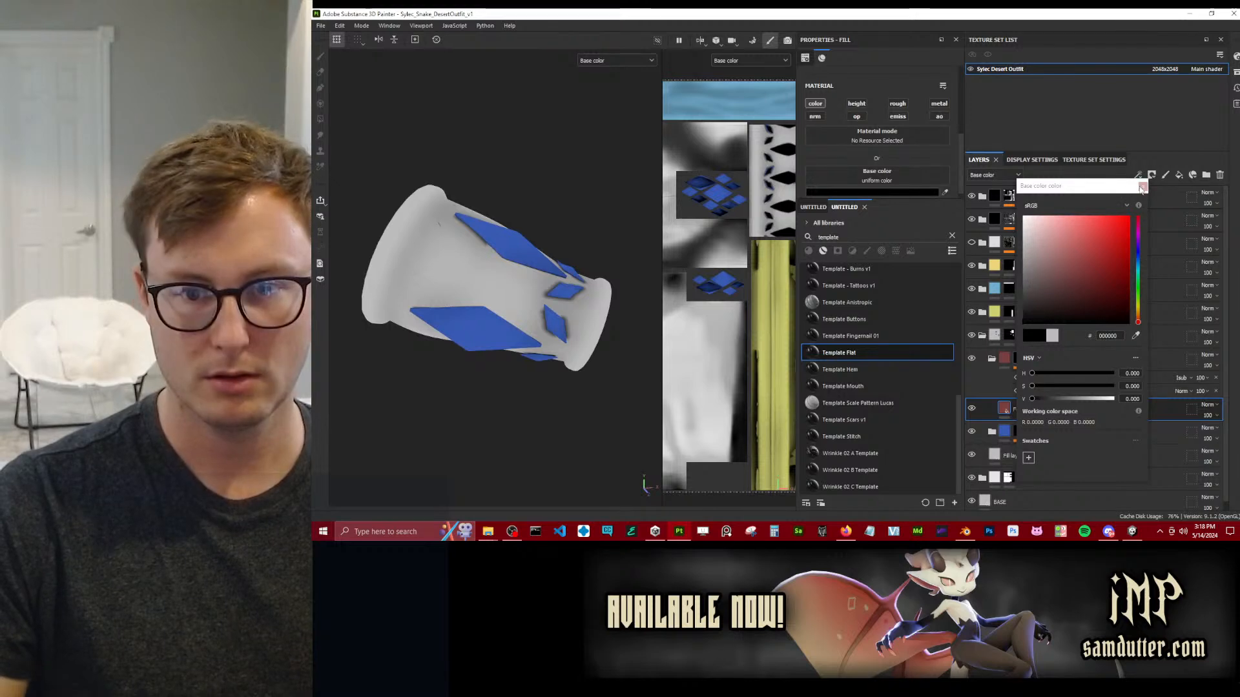
click(1141, 187)
Set the Bevel filter's distance to about 0.07 and its smoothing to 0.77 to spread shading around the gems.
click(1045, 380)
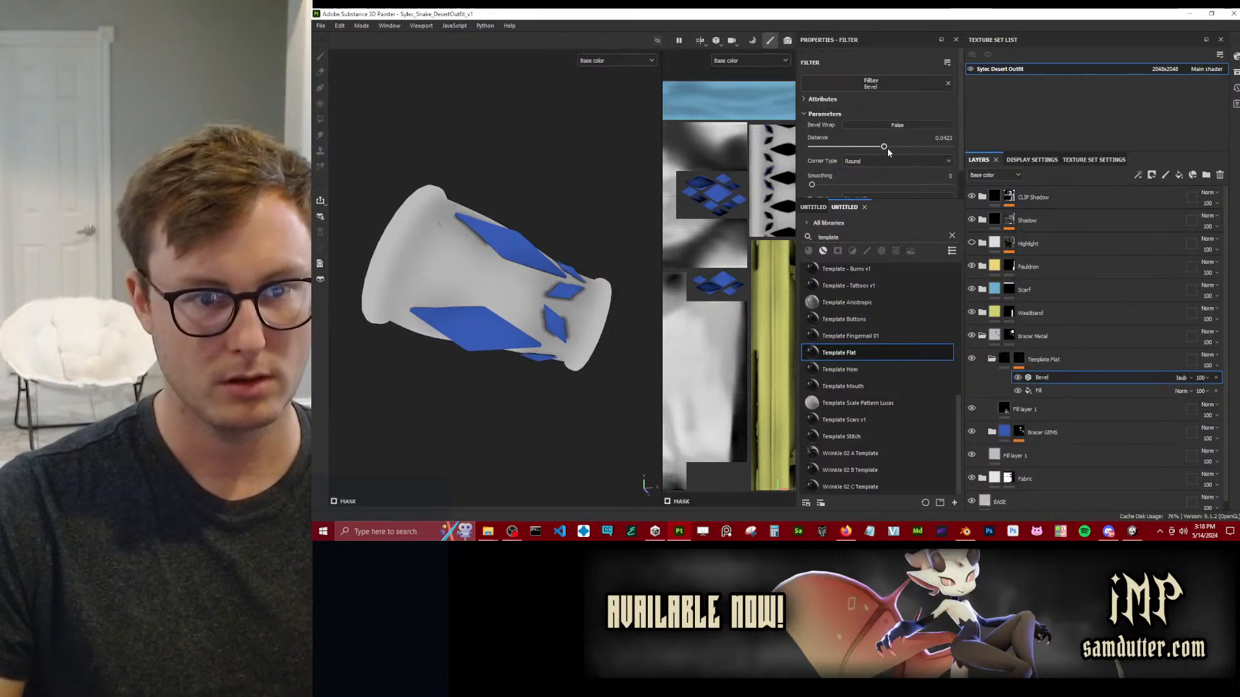
scroll(881, 150, down, 1)
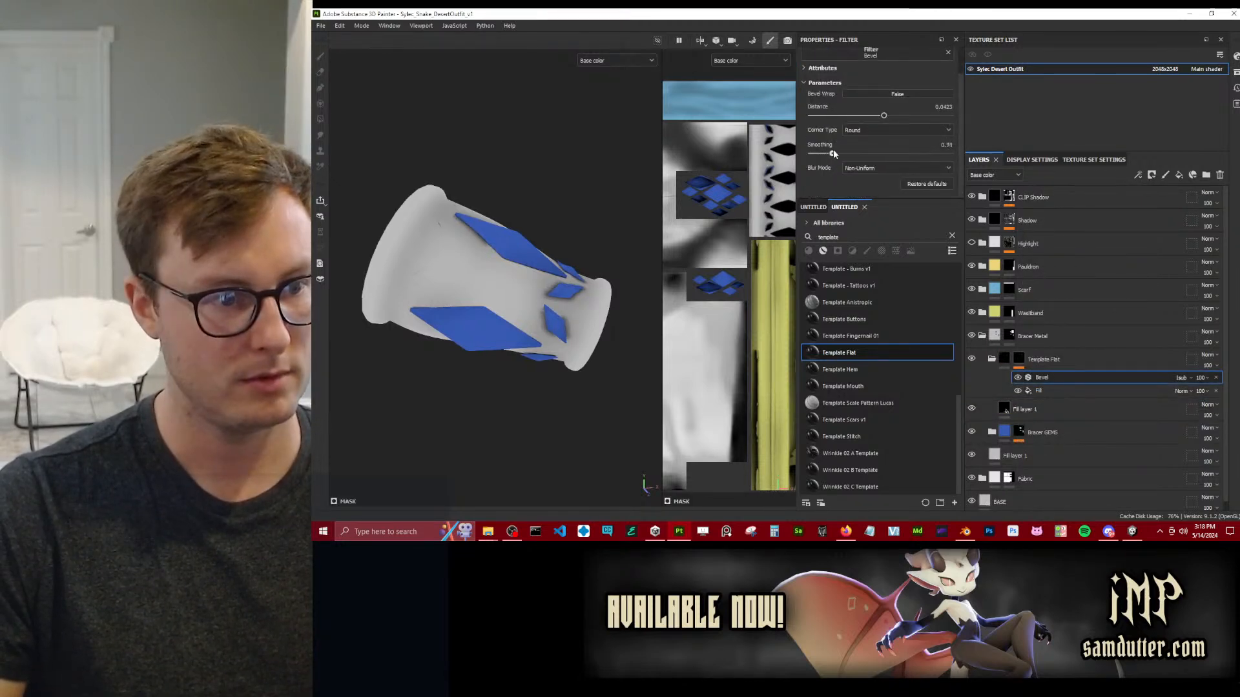
drag(886, 120, 886, 118)
alt+drag(569, 299, 629, 339)
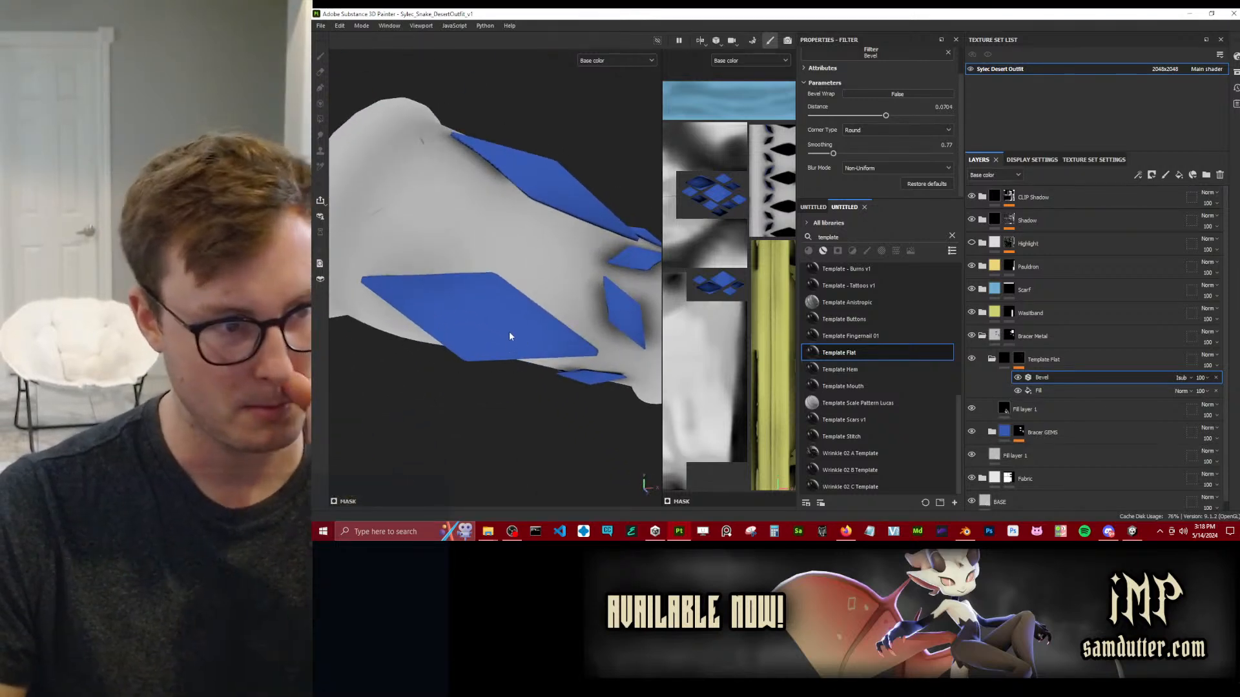
Compare the bracer with the Bevel filter off and on, and set Uniform blur mode with smoothing about 1.51.
scroll(510, 337, down, 4)
alt+drag(519, 250, 478, 245)
click(1017, 378)
click(1018, 380)
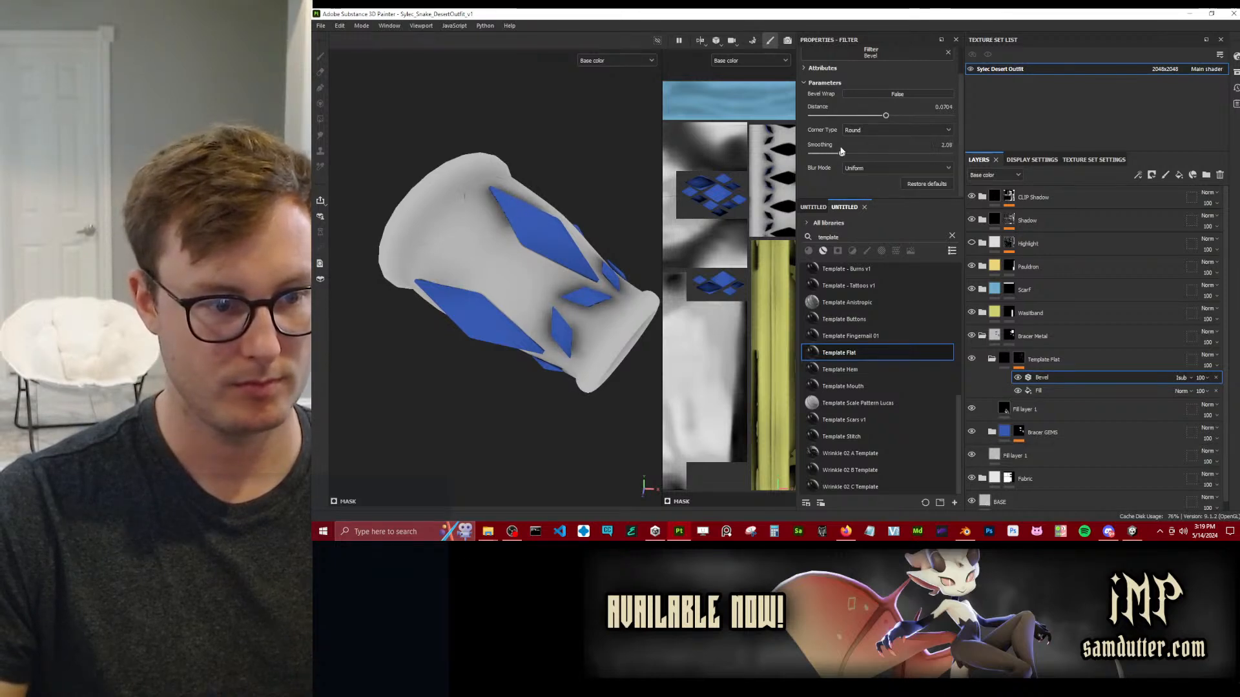
drag(868, 153, 854, 153)
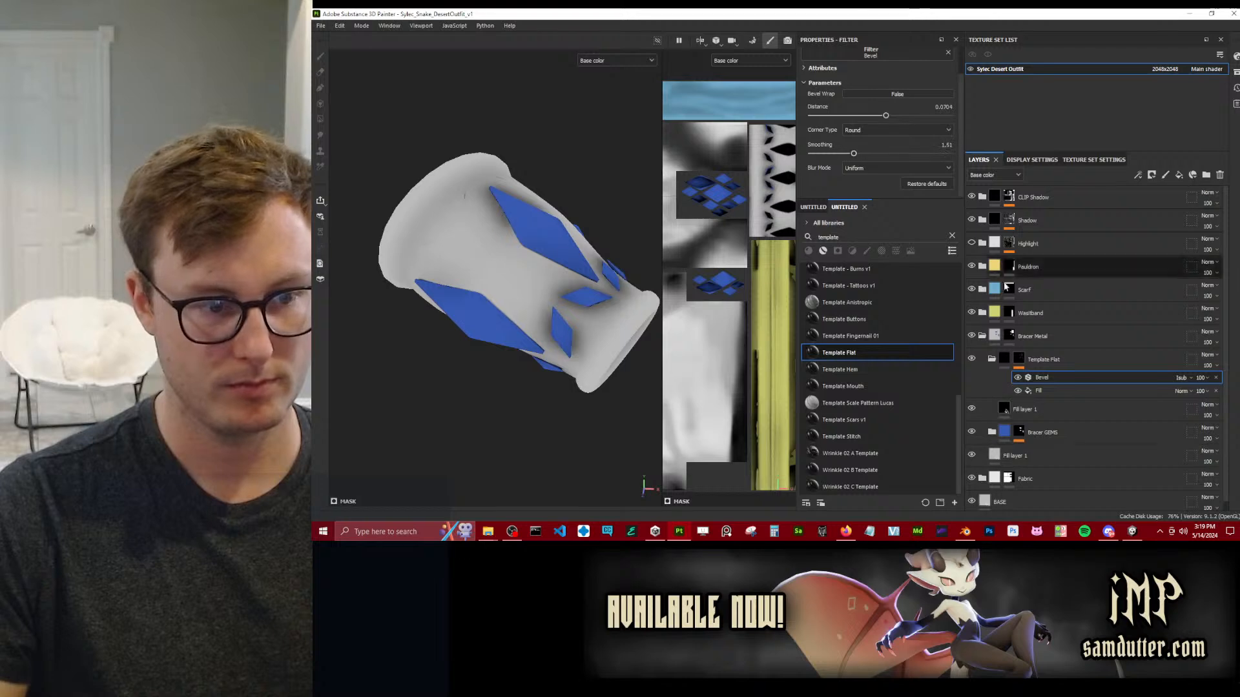
Remove the Bevel filter and the anchor-driven fill from the Template Flat mask.
click(1216, 377)
right_click(1056, 381)
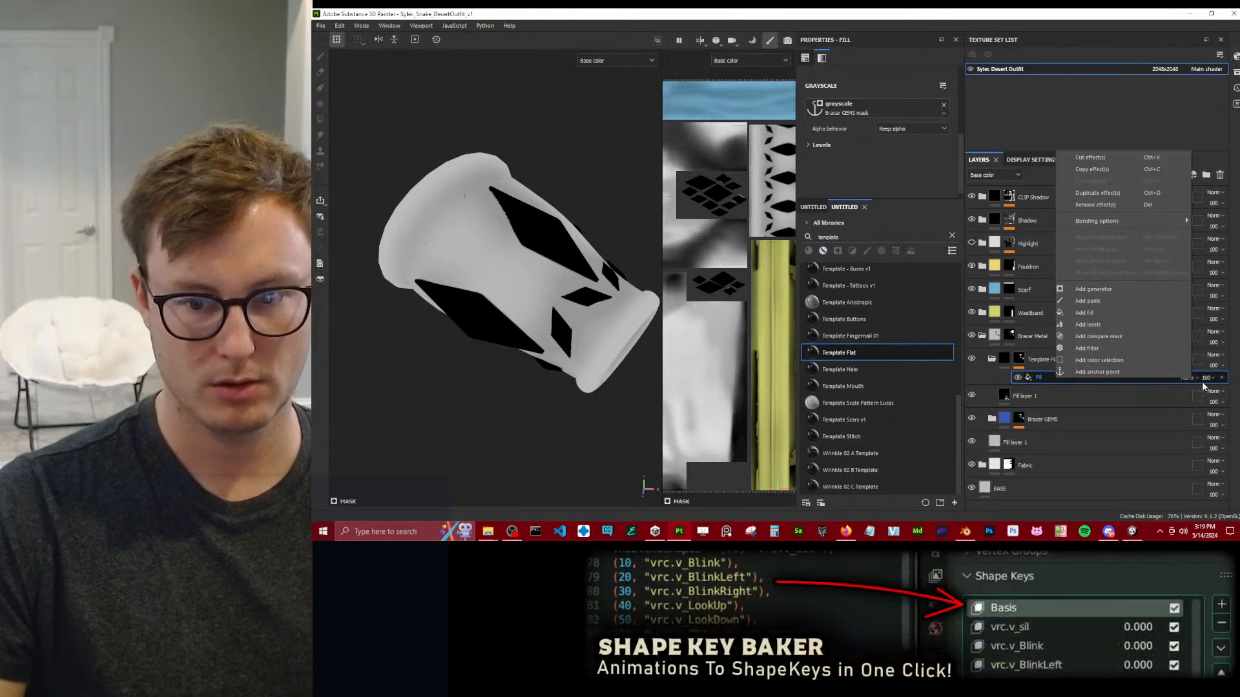
click(1170, 393)
click(1092, 358)
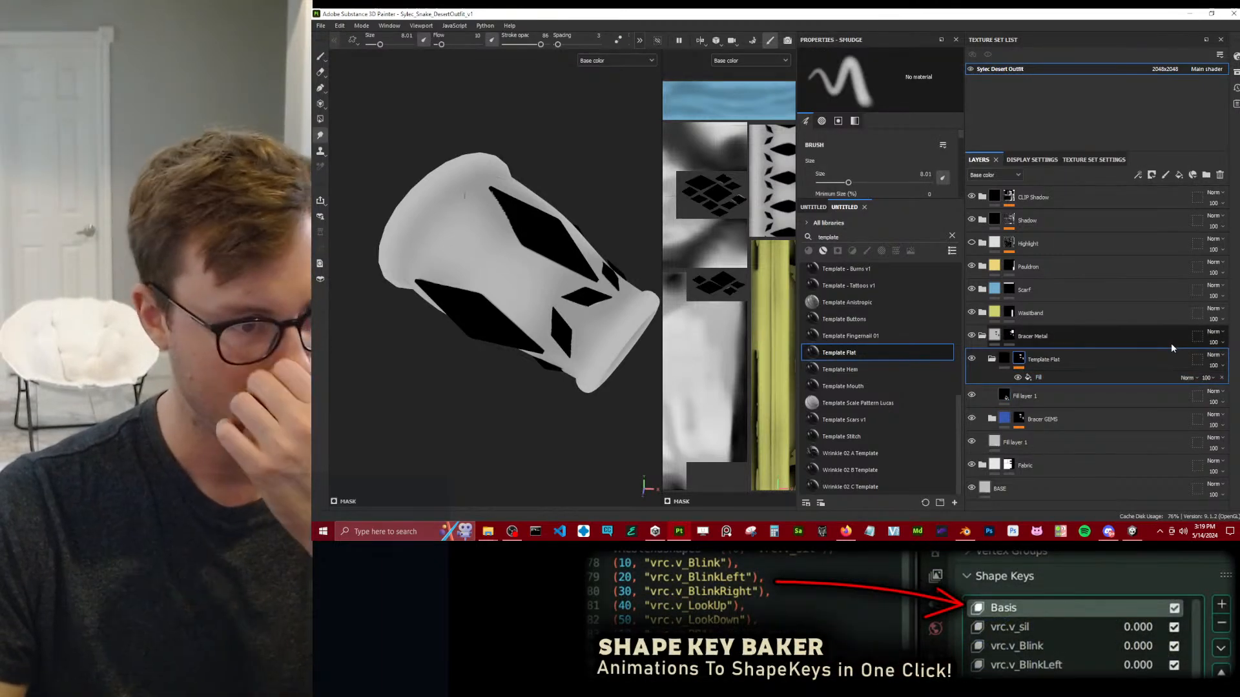
click(1220, 380)
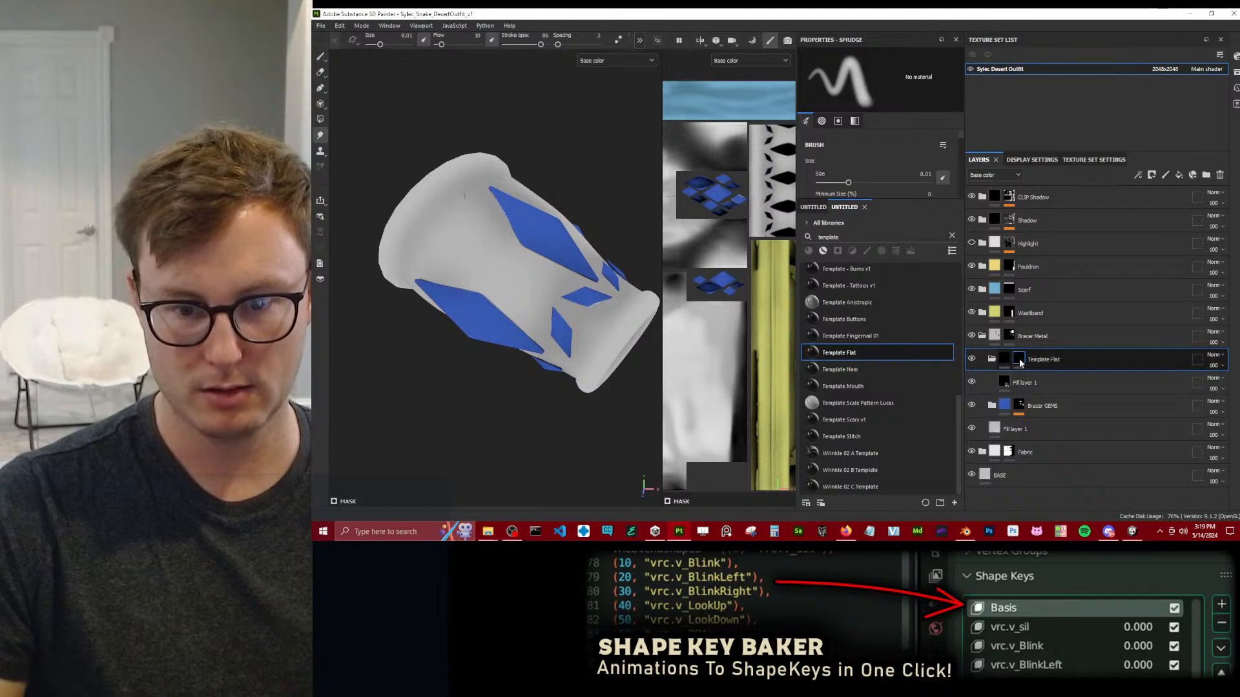
Add an Ambient Occlusion generator with Global Invert enabled to the Template Flat mask, and compare the bracer with the folder hidden and shown.
right_click(1019, 363)
click(1049, 327)
click(870, 88)
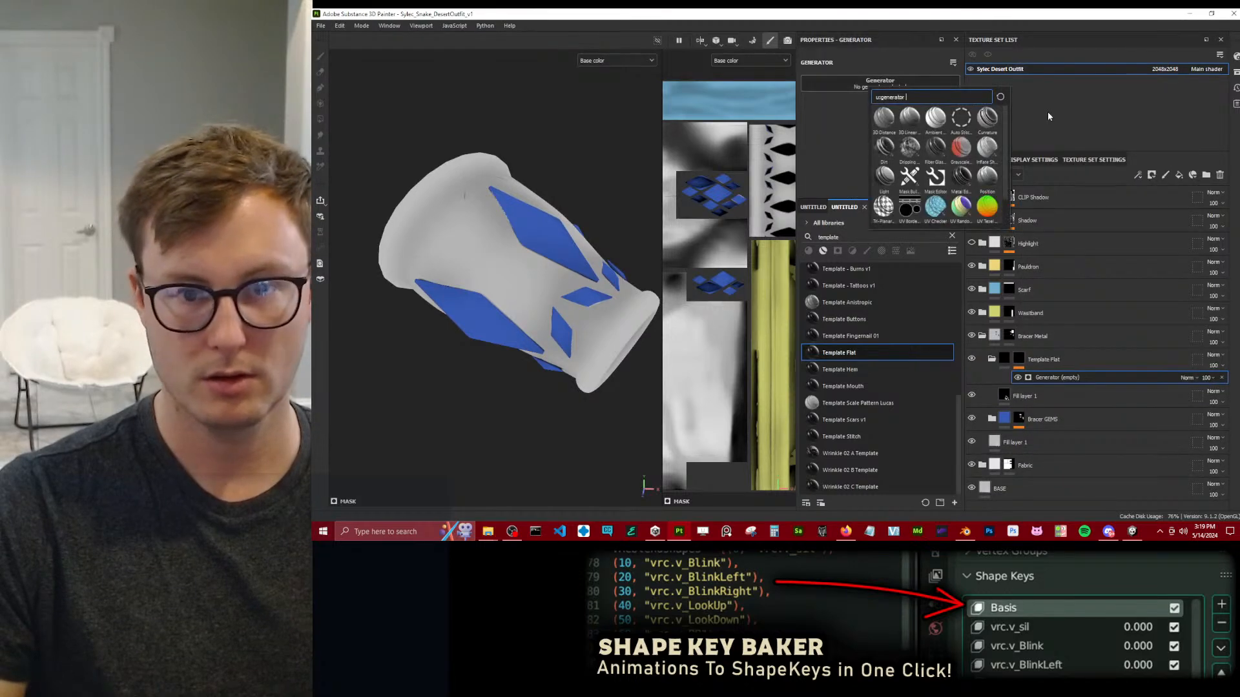
click(940, 119)
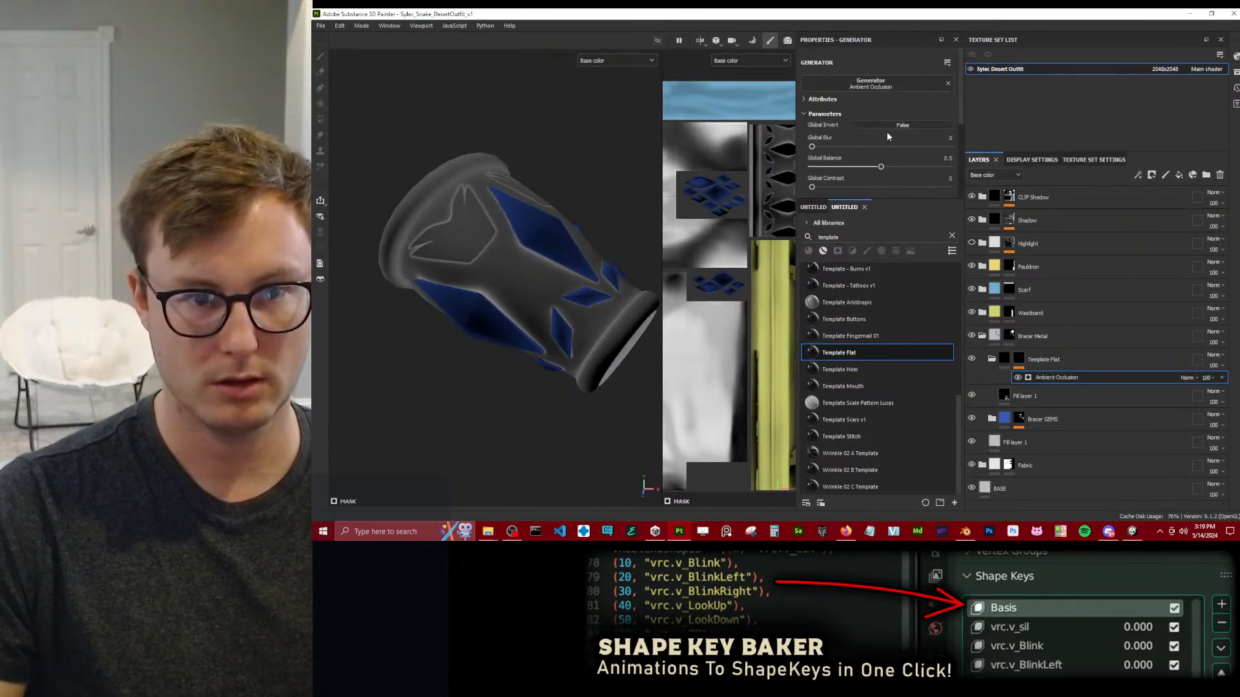
click(885, 125)
click(970, 359)
click(971, 359)
click(970, 359)
click(971, 359)
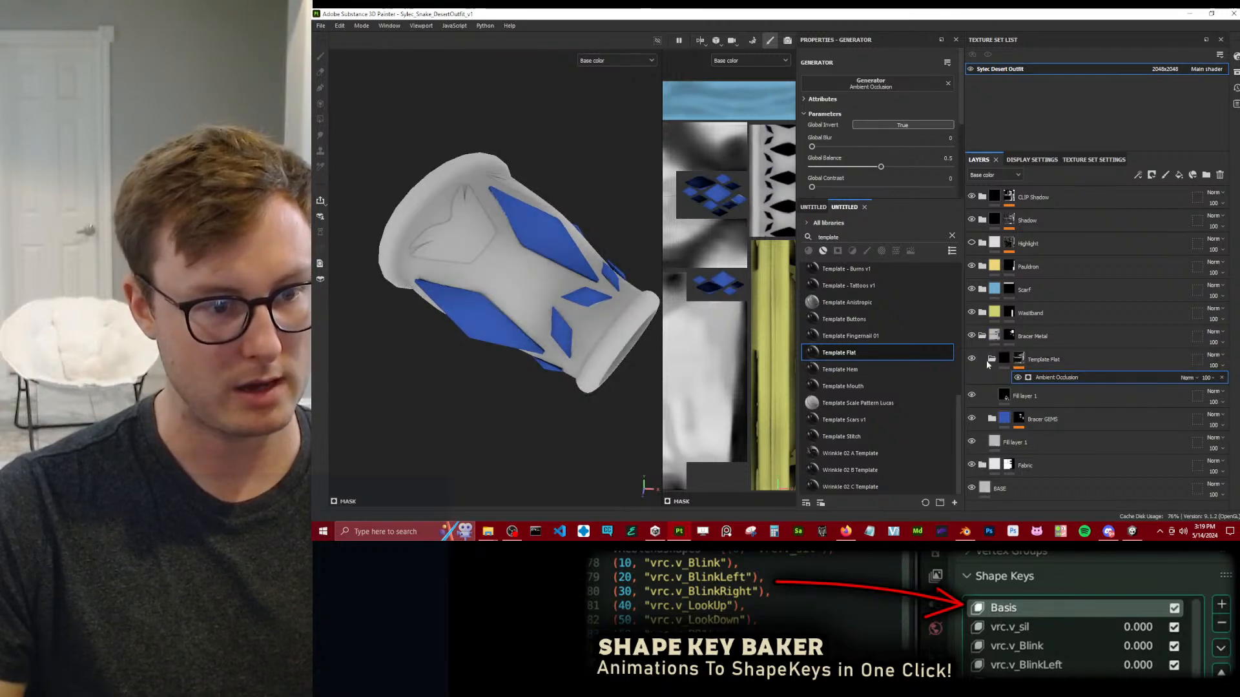
Set the Ambient Occlusion generator's global balance to 0.25 and global contrast to about 0.37, comparing the bracer with and without it.
mouse_move(882, 167)
mouse_down()
mouse_move(842, 165)
mouse_move(863, 163)
mouse_move(868, 186)
mouse_move(850, 186)
mouse_up()
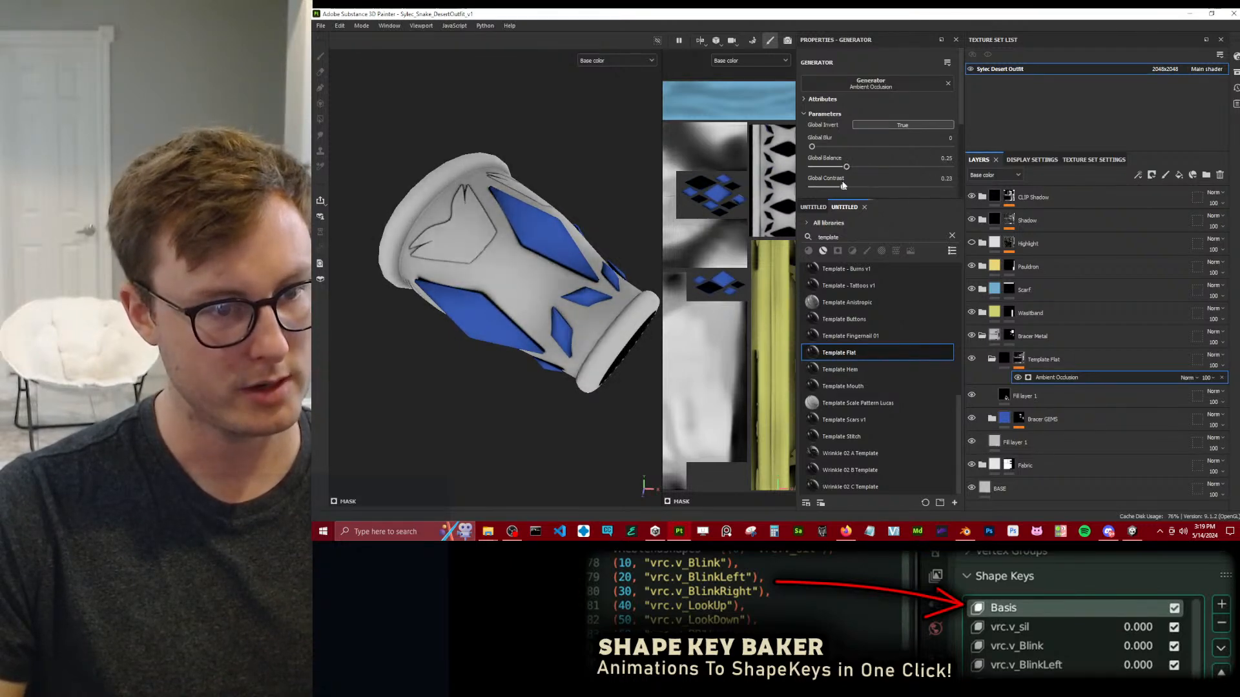
alt+right_drag(431, 277, 350, 483)
alt+drag(349, 483, 365, 449)
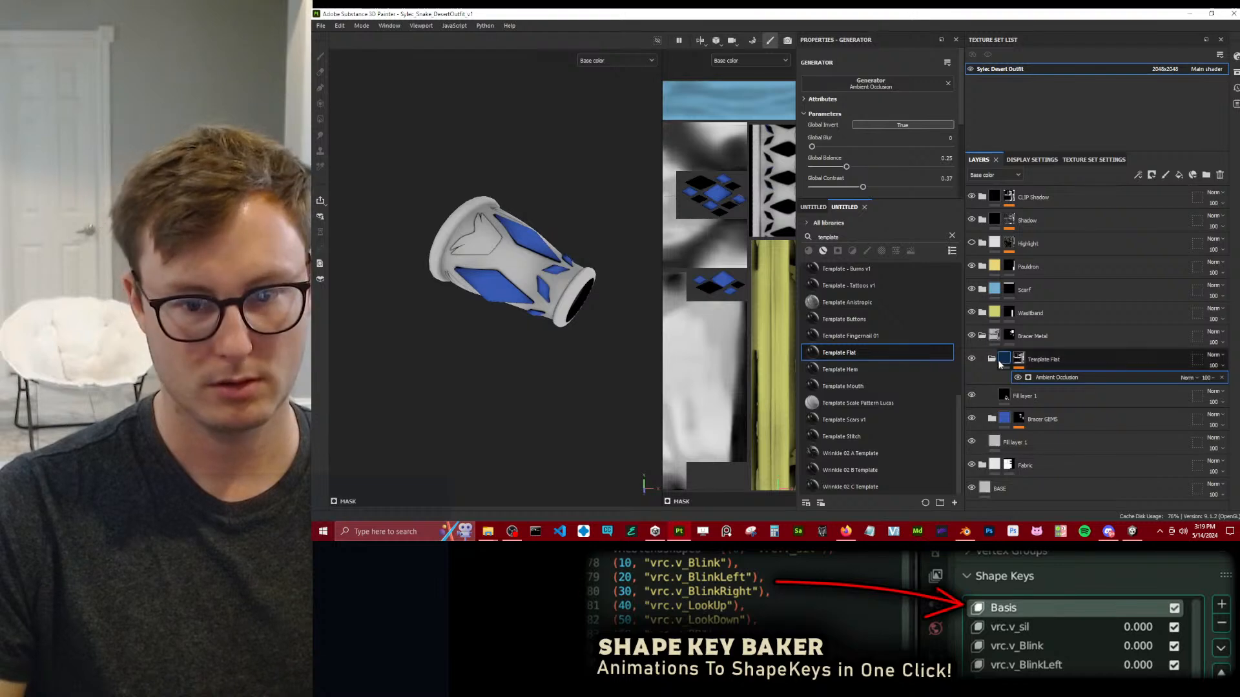
click(971, 359)
click(972, 359)
double_click(971, 359)
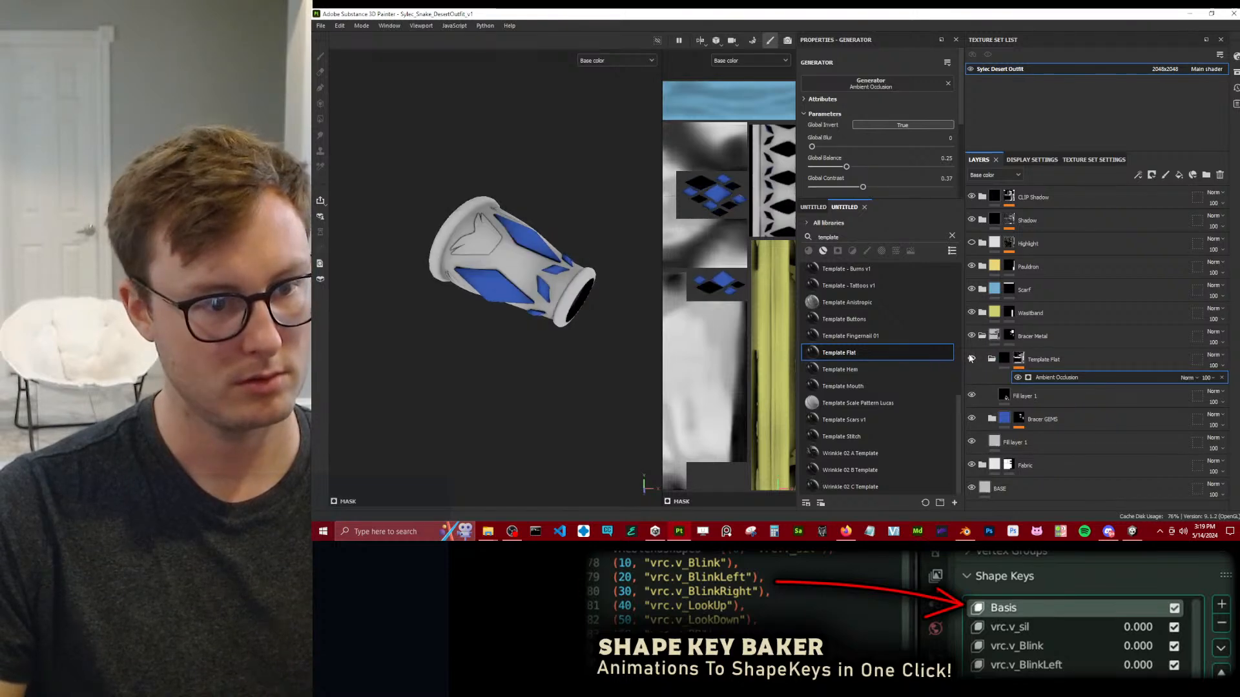
Rename the Template Flat folder as Bracer Details.
double_click(1053, 360)
text(B)
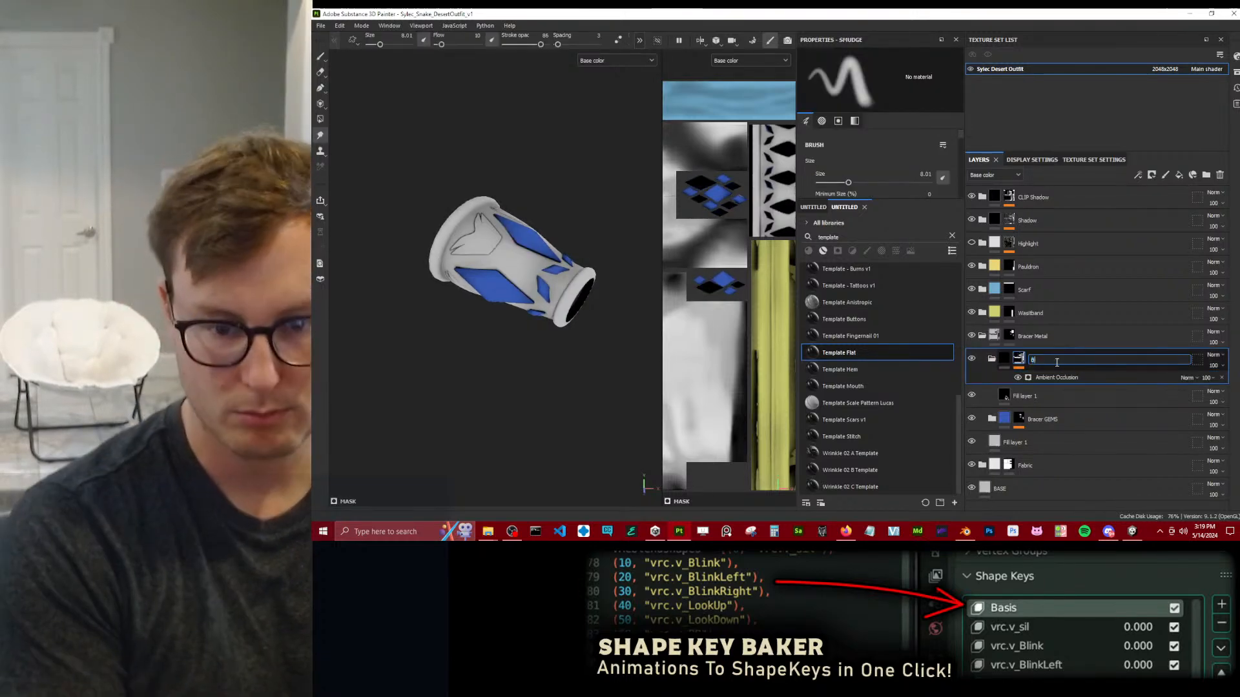
text(racer Detail)
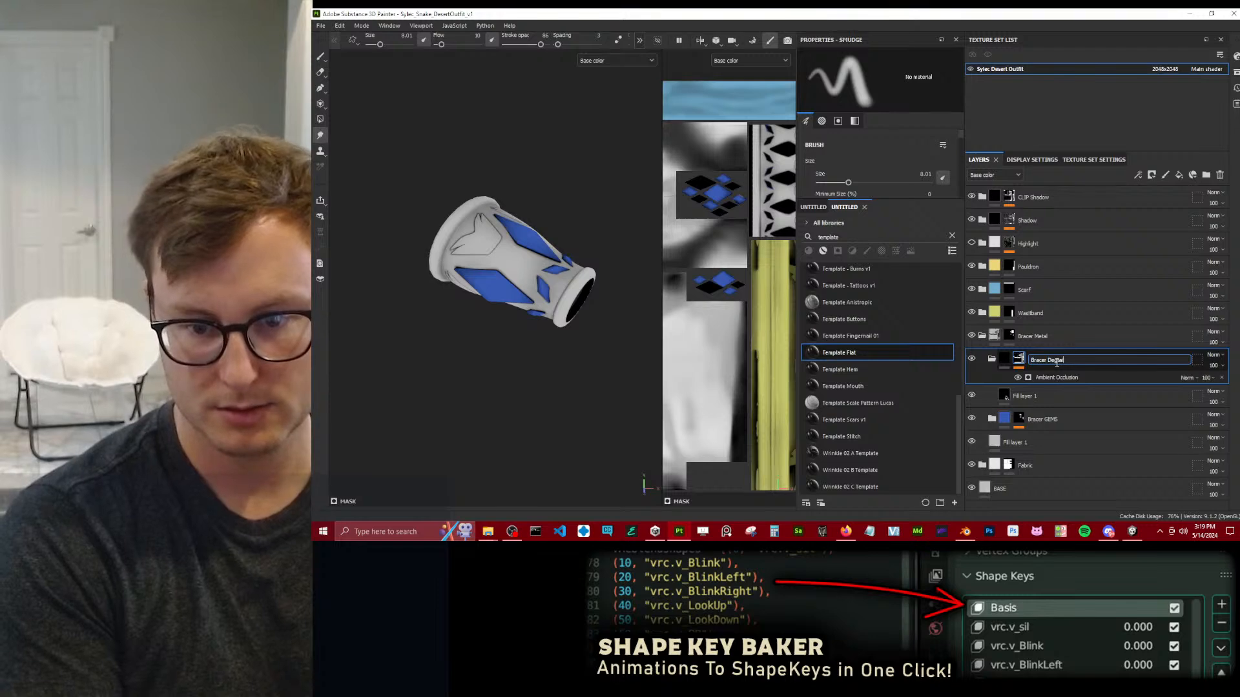
text(s)
key(Return)
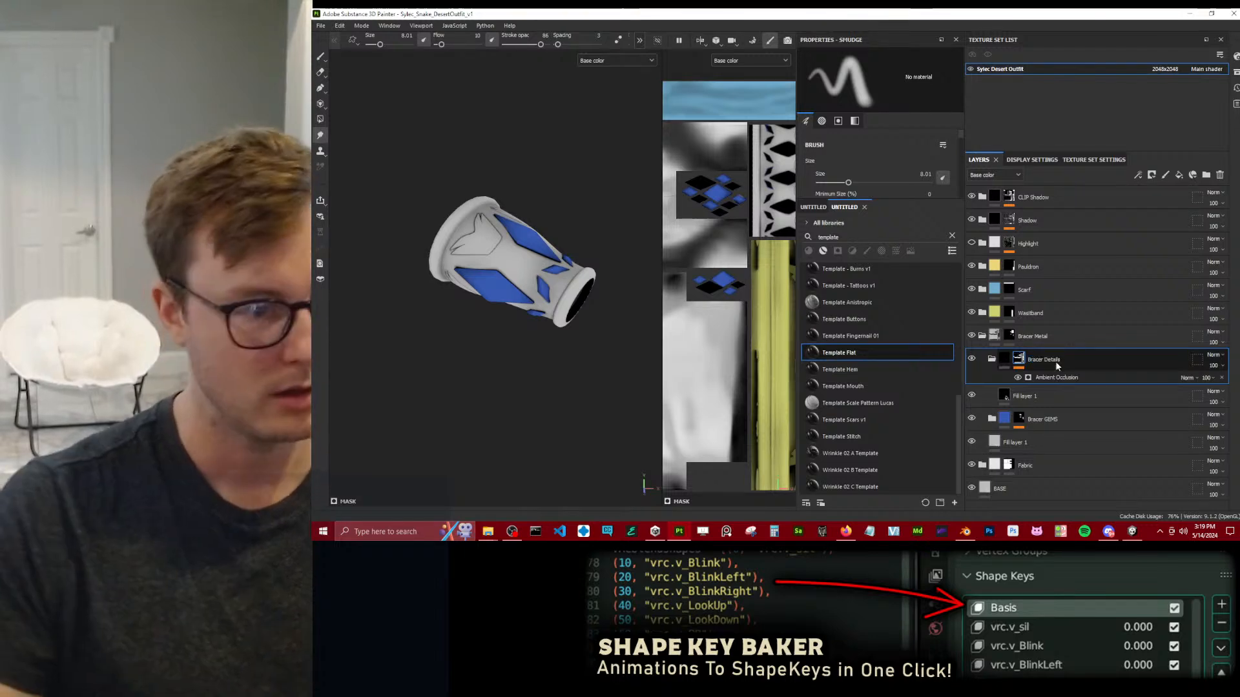
Try placing the Bracer Details folder beneath Bracer GEMS in the layer stack, and undo the reordering.
drag(1056, 358, 1064, 434)
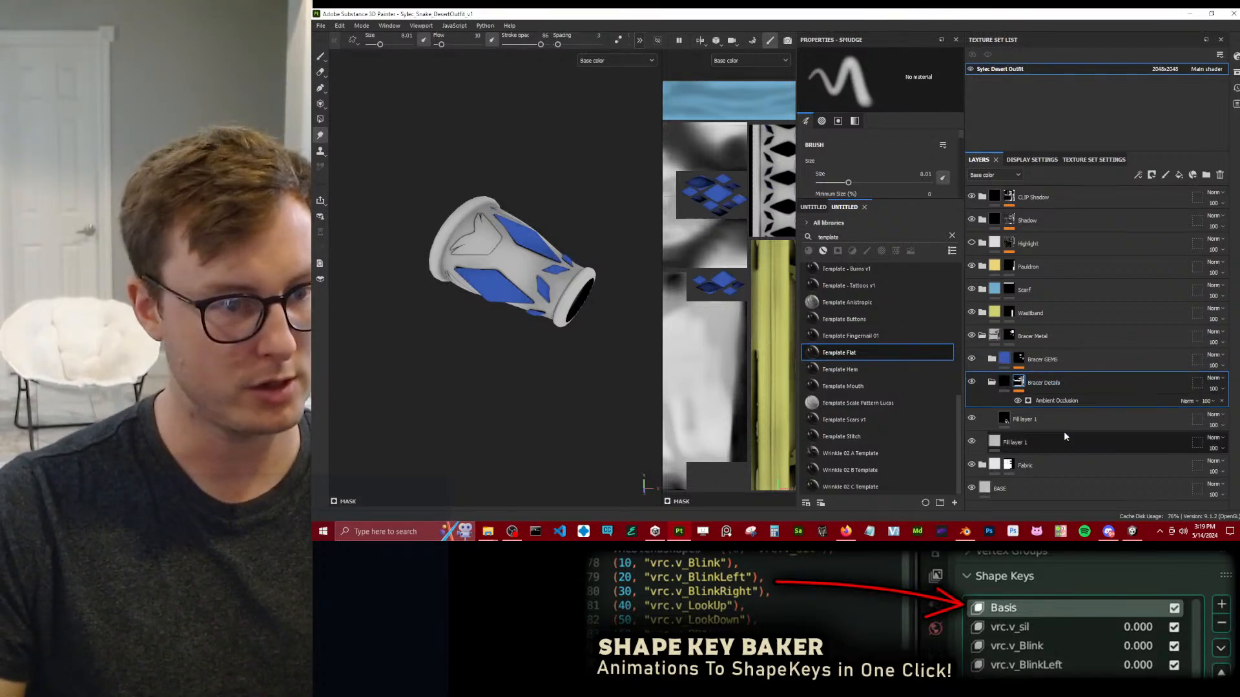
scroll(524, 195, up, 6)
alt+drag(527, 194, 559, 161)
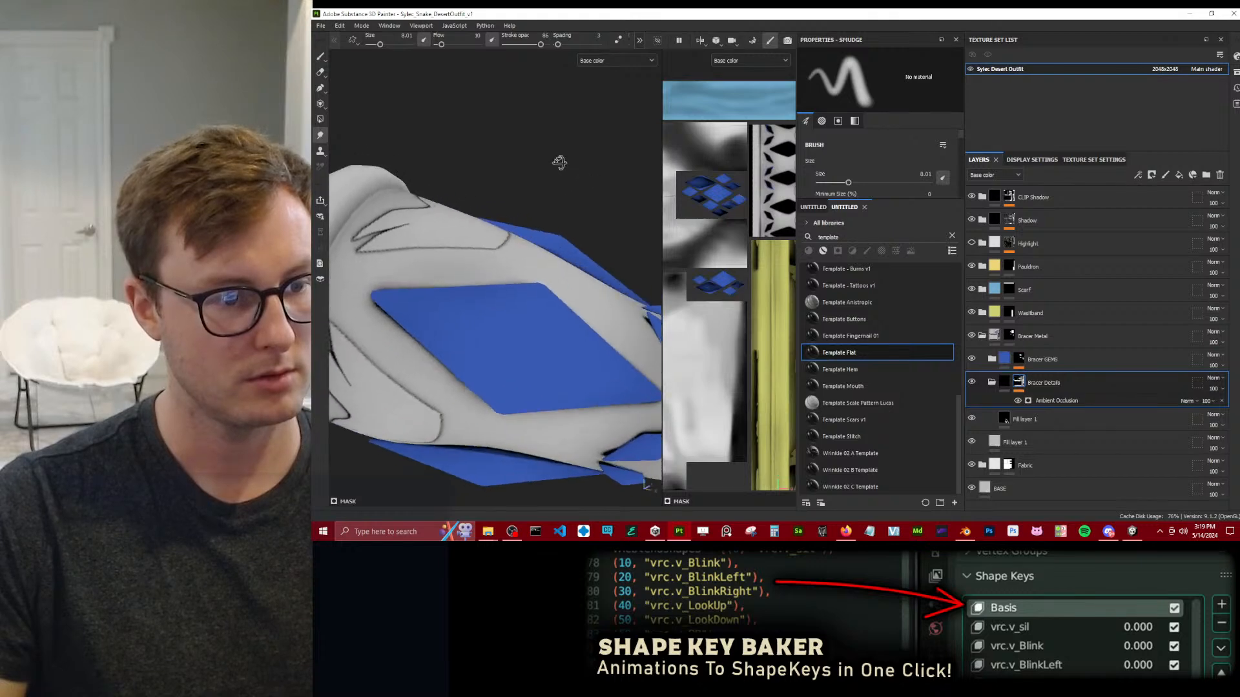
key(ctrl+z)
drag(1049, 358, 1064, 419)
key(ctrl+z)
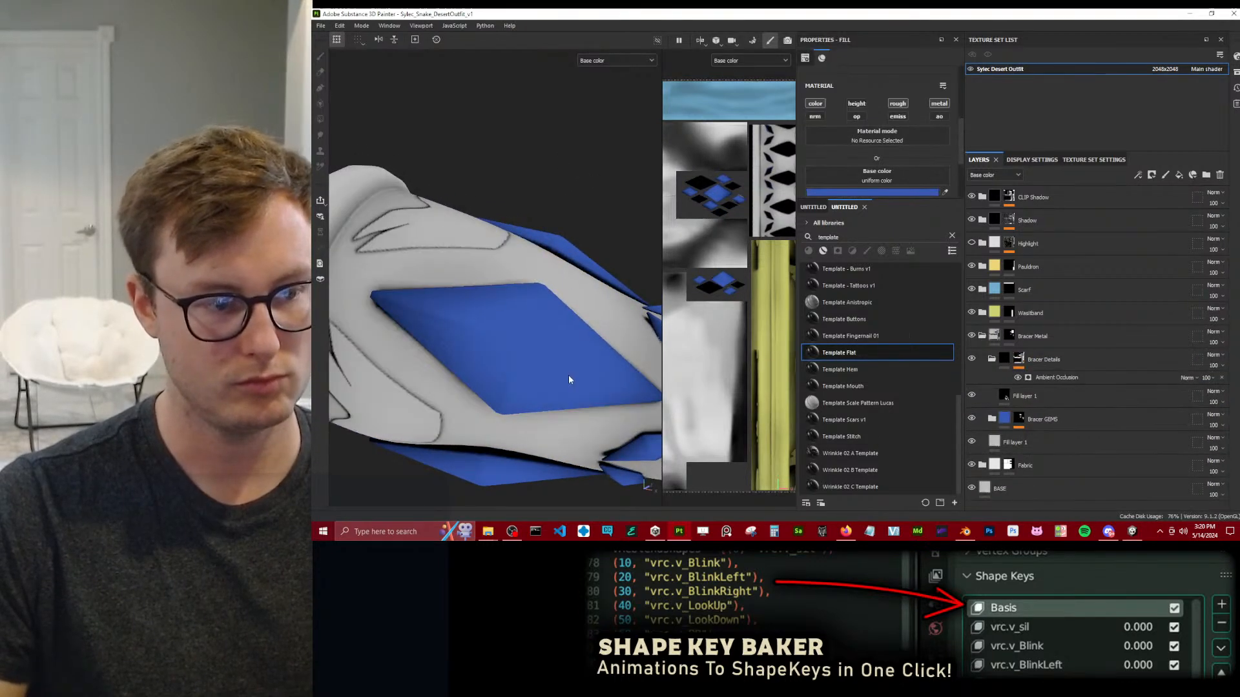
Add a Blur filter with intensity 0.25 above the Ambient Occlusion generator in the Bracer Details mask.
alt+right_drag(584, 280, 485, 355)
alt+drag(484, 354, 534, 323)
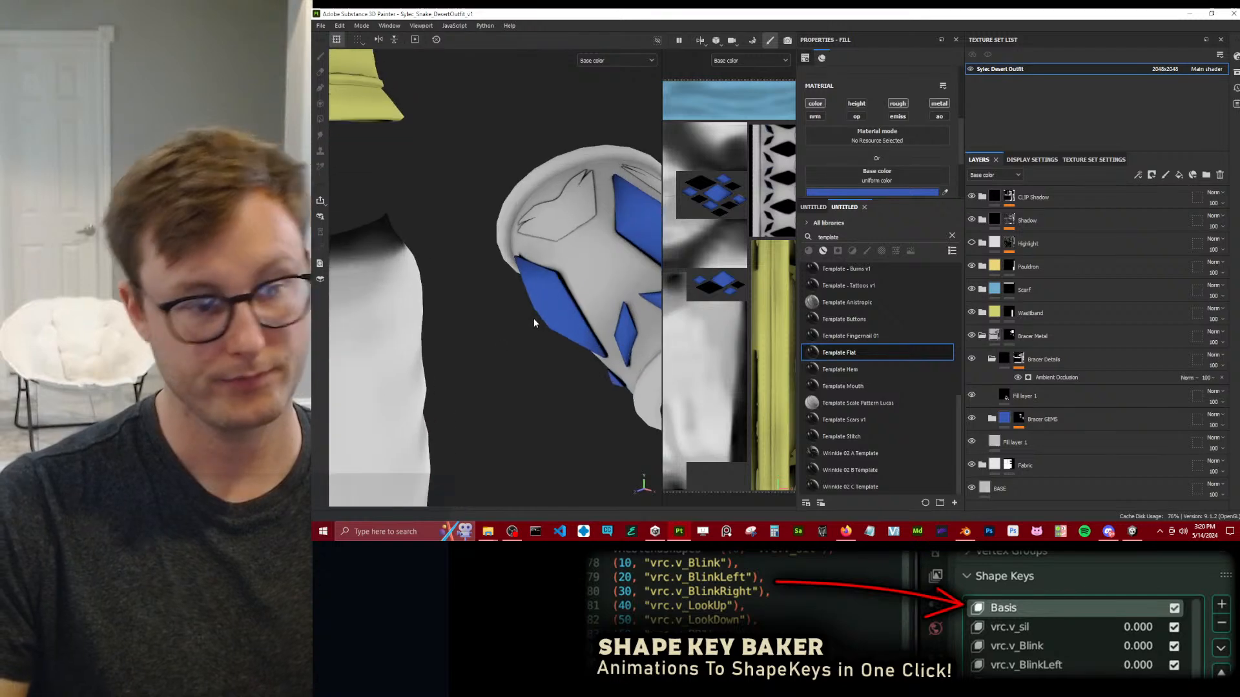
alt+right_drag(534, 323, 581, 278)
alt+drag(581, 278, 555, 294)
right_click(1018, 361)
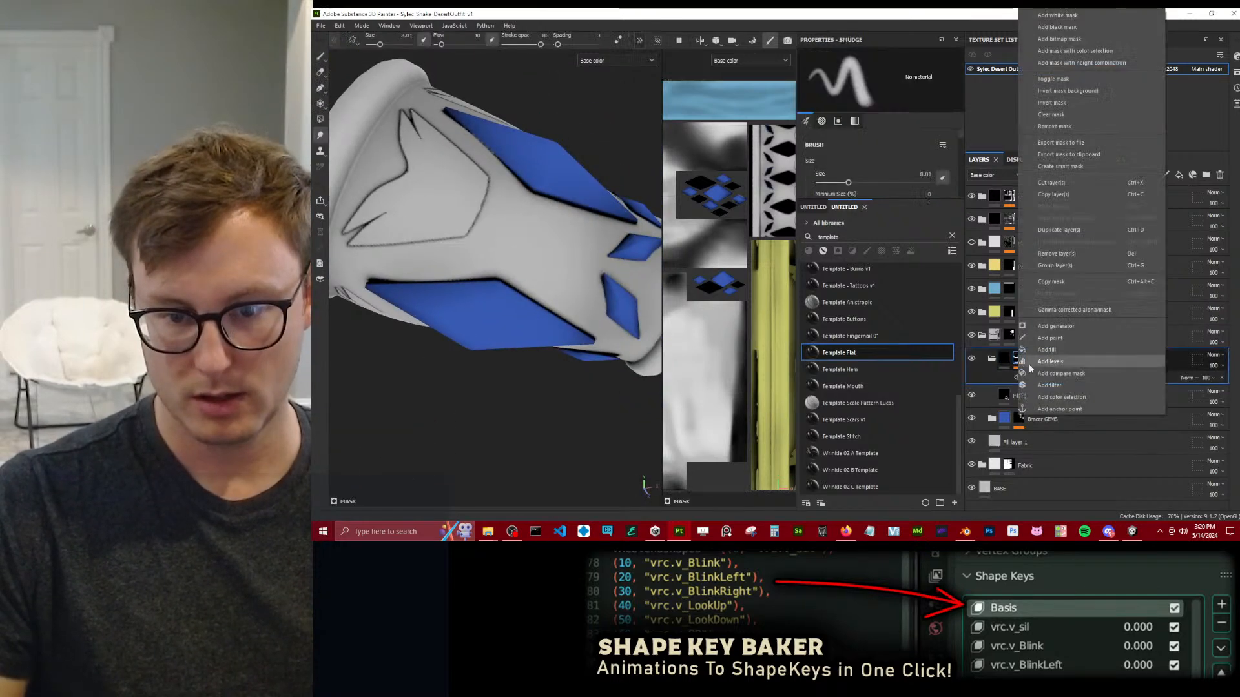
click(1049, 385)
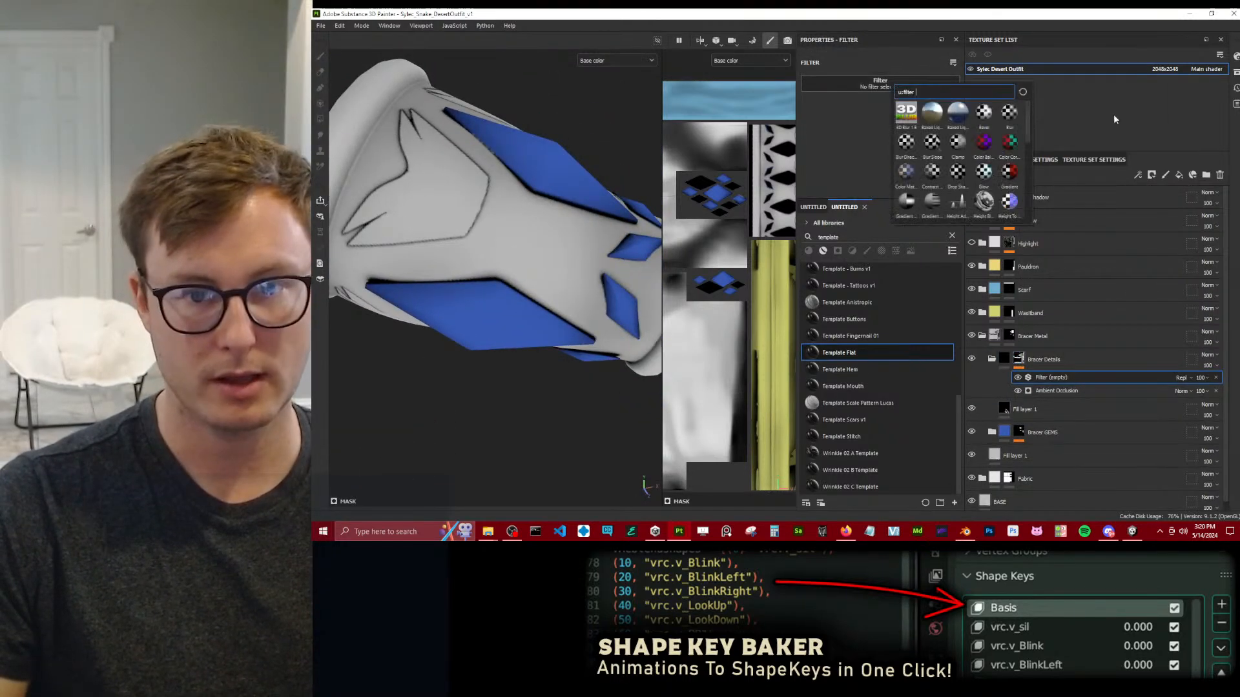
click(1010, 113)
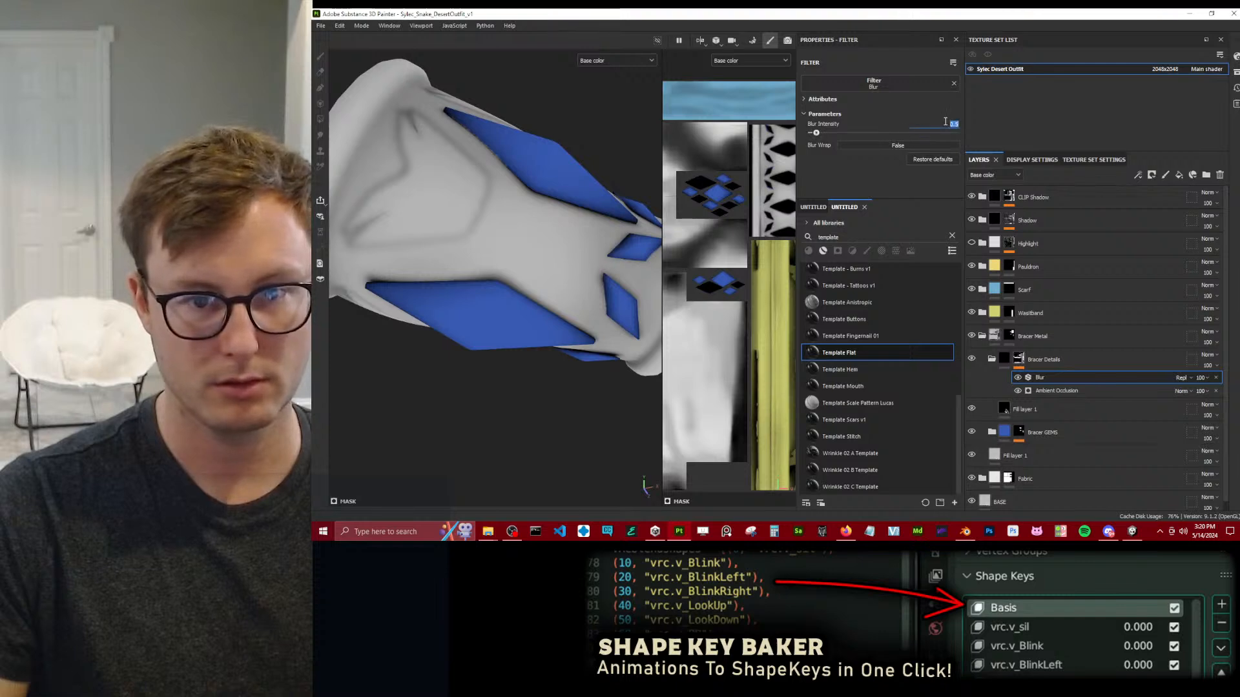
key(BackSpace)
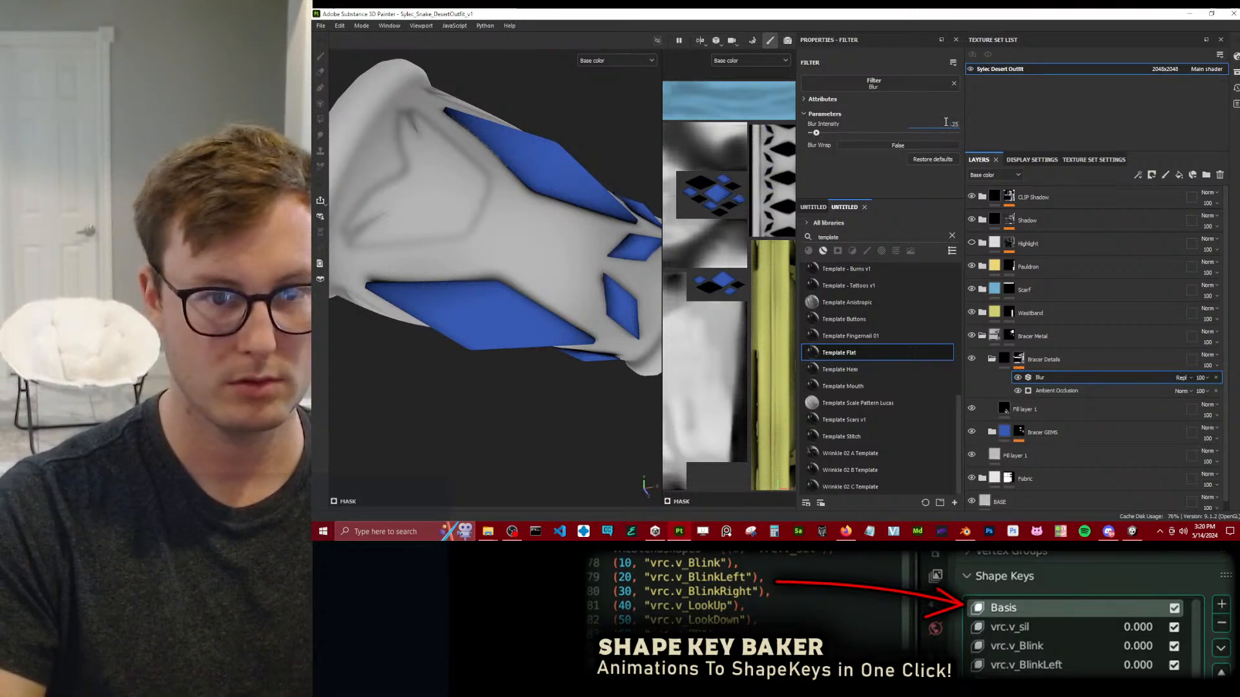
Examine the bracer's blurred edge shading in the full material view from several angles.
scroll(457, 330, down, 8)
alt+drag(458, 330, 563, 256)
scroll(546, 309, up, 5)
scroll(483, 323, down, 5)
key(m)
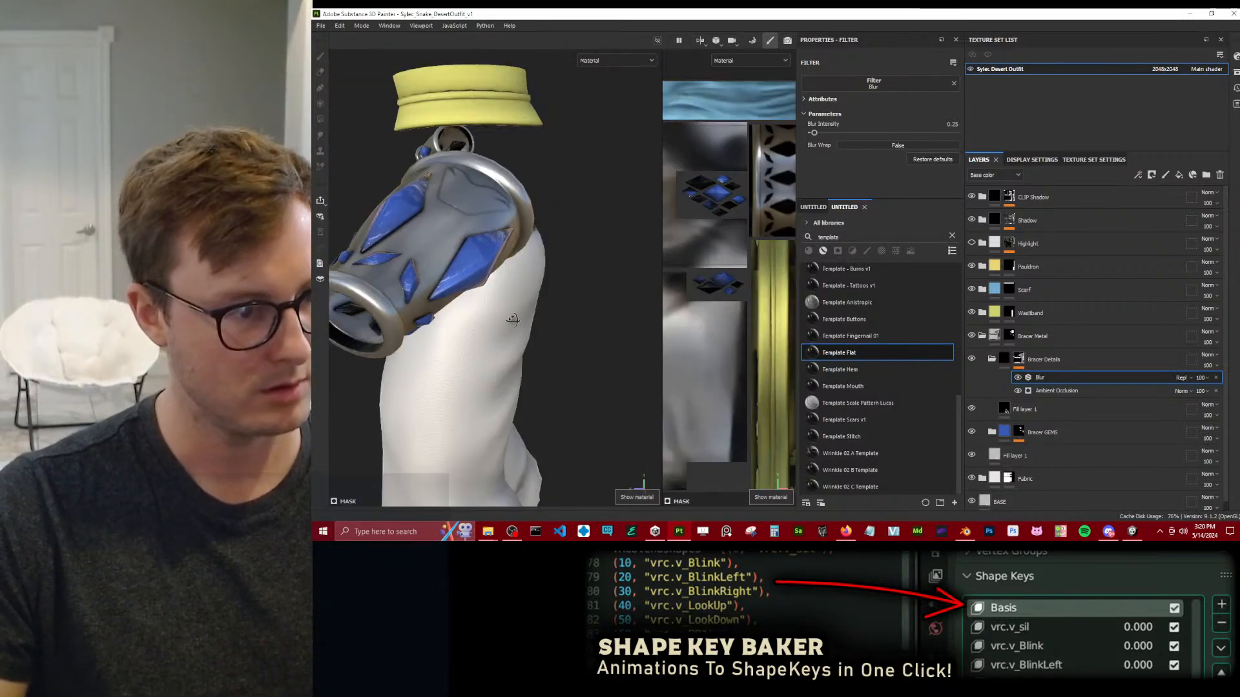
alt+drag(484, 319, 625, 290)
alt+middle_drag(625, 291, 517, 297)
scroll(517, 300, up, 5)
alt+drag(516, 297, 514, 326)
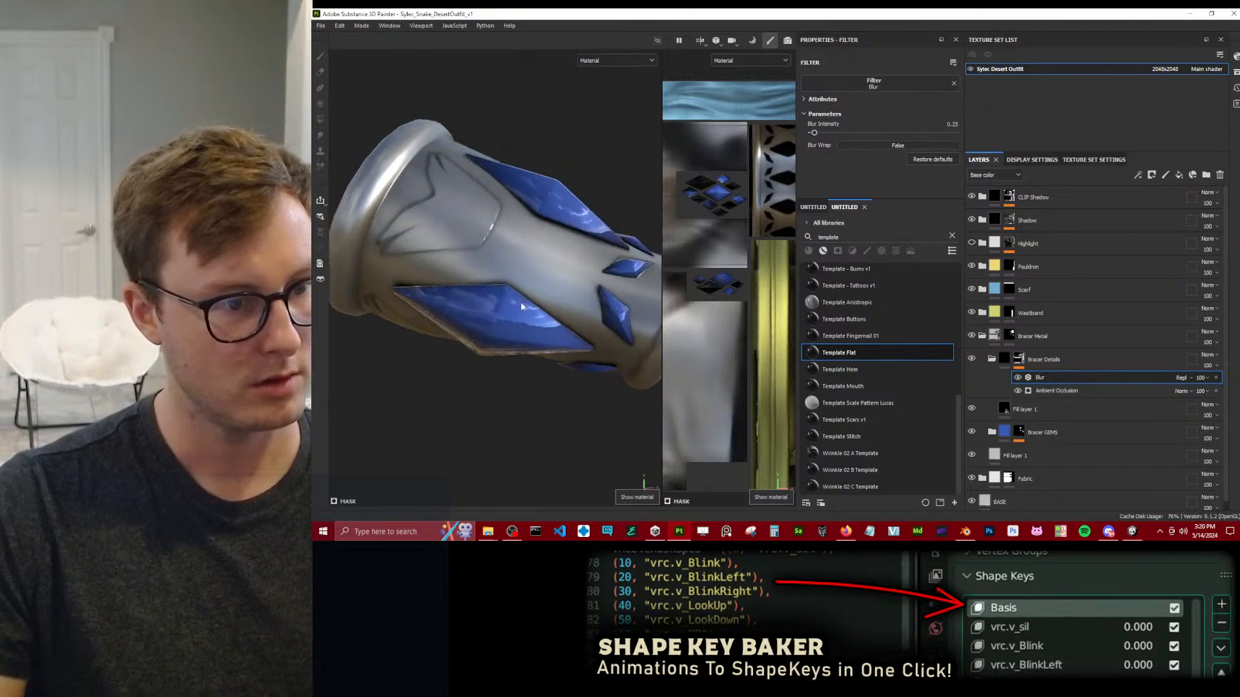
Enable the roughness channel on the fill layer inside Bracer Details, set roughness to 1, and check the bracer's shading.
click(1035, 409)
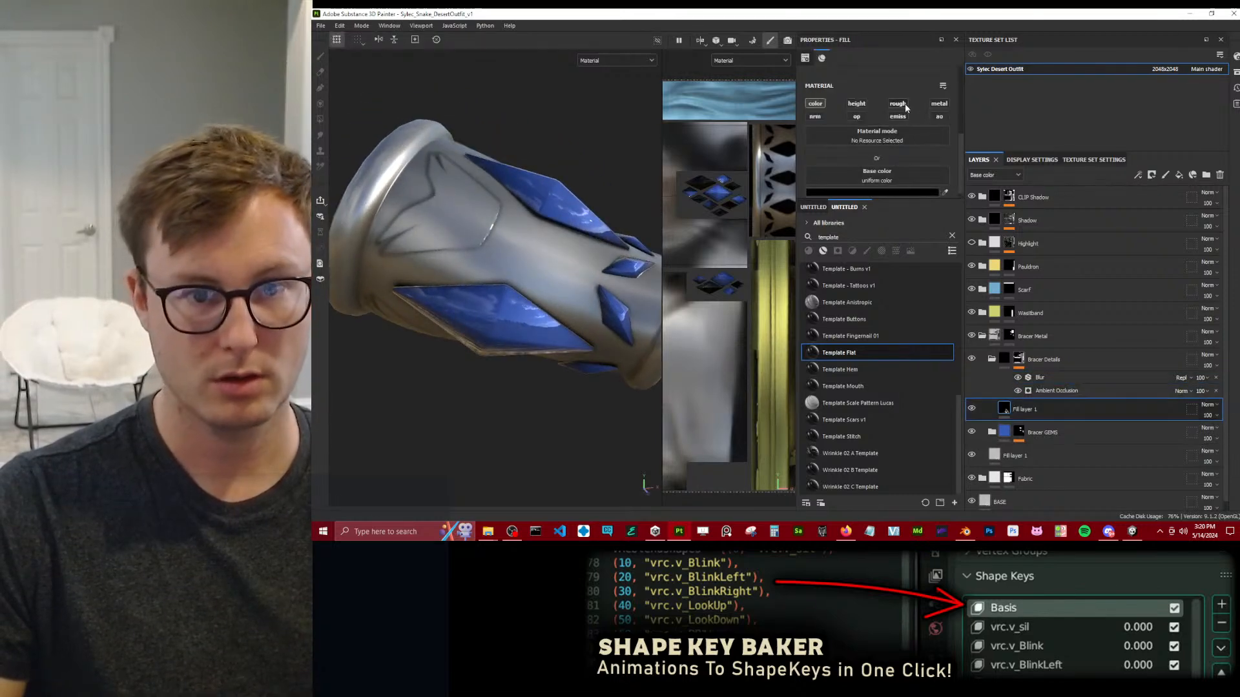
scroll(895, 126, down, 2)
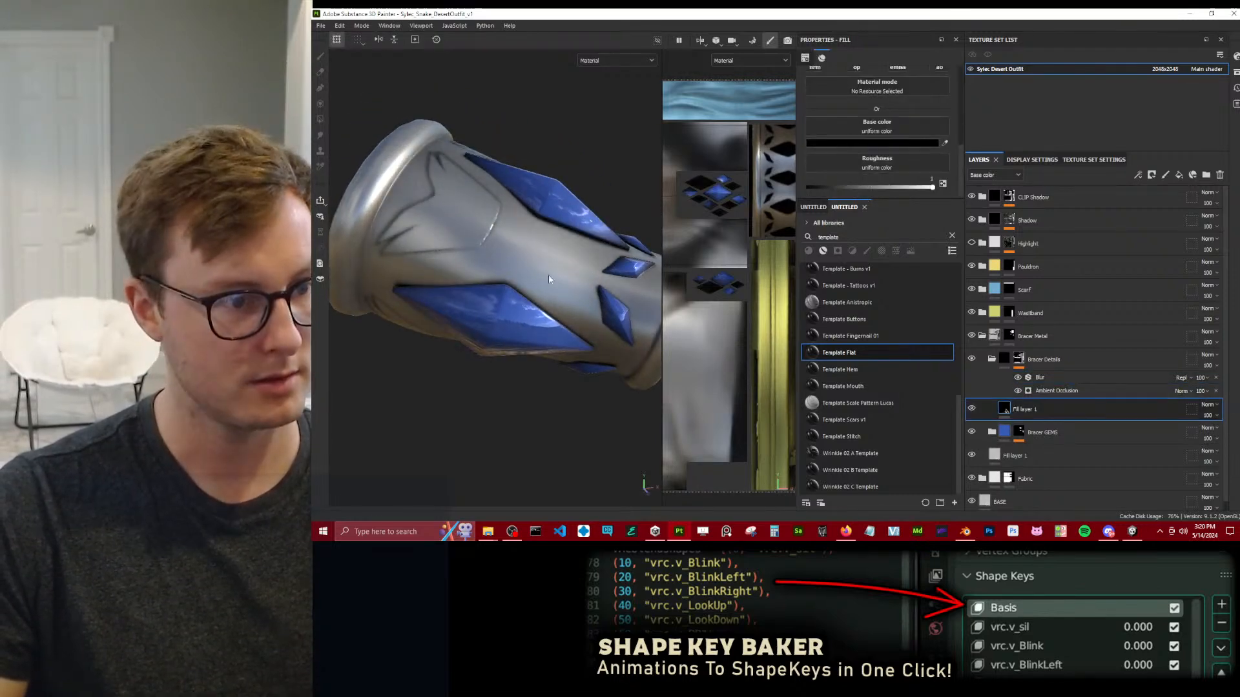
alt+drag(551, 166, 568, 245)
scroll(908, 114, up, 4)
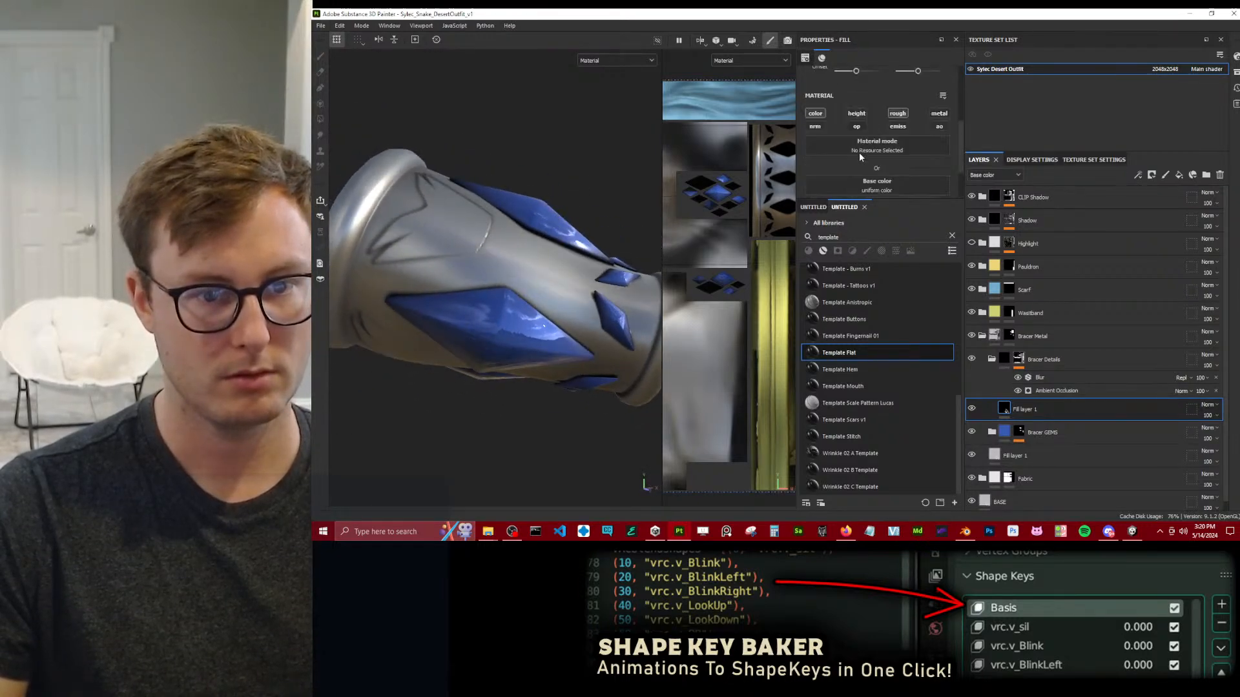
scroll(558, 277, down, 3)
alt+drag(558, 277, 844, 368)
Add the Template Flat smart material inside the Waistband folder, above its existing fill layer.
scroll(538, 294, down, 5)
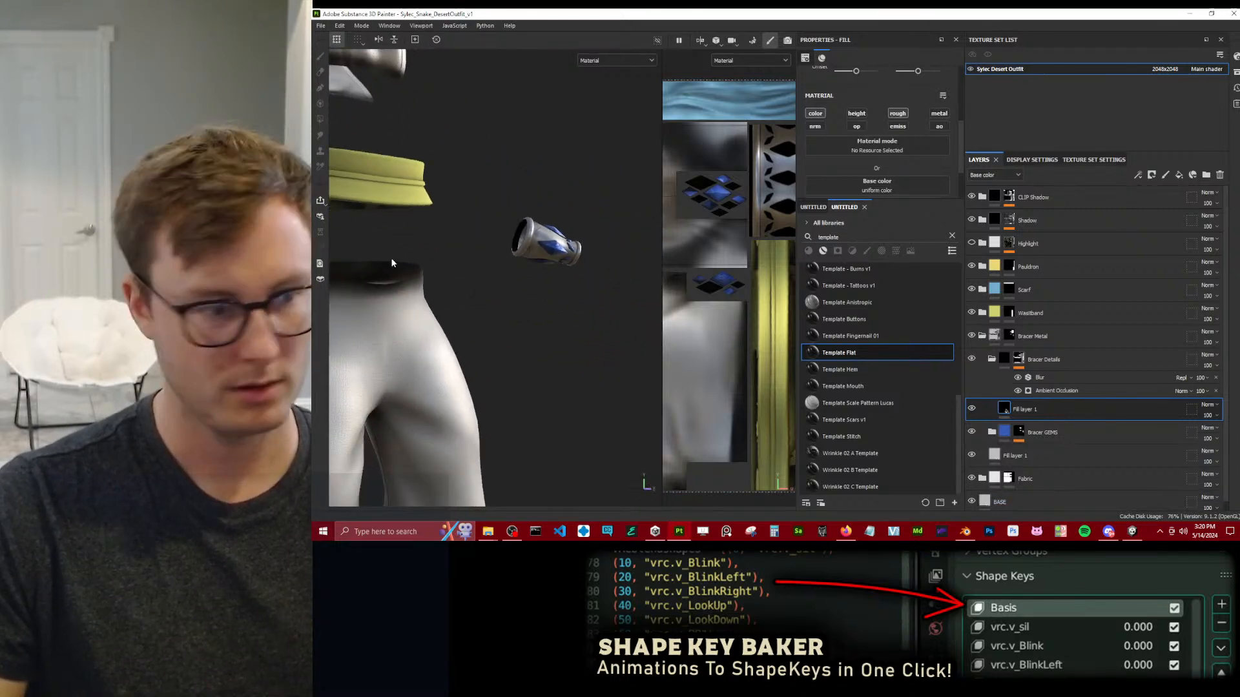
scroll(378, 267, down, 4)
alt+drag(381, 266, 553, 253)
scroll(540, 262, up, 4)
alt+middle_drag(408, 242, 516, 259)
scroll(561, 250, up, 4)
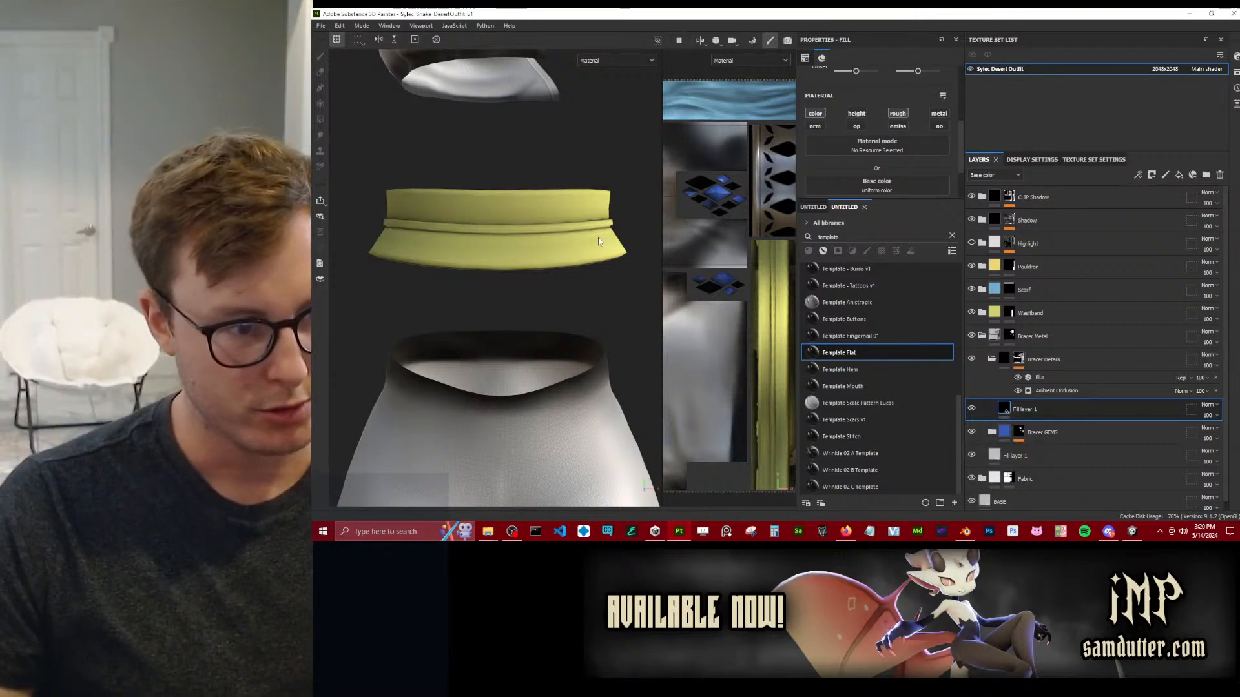
click(982, 336)
click(983, 313)
drag(883, 348, 1053, 334)
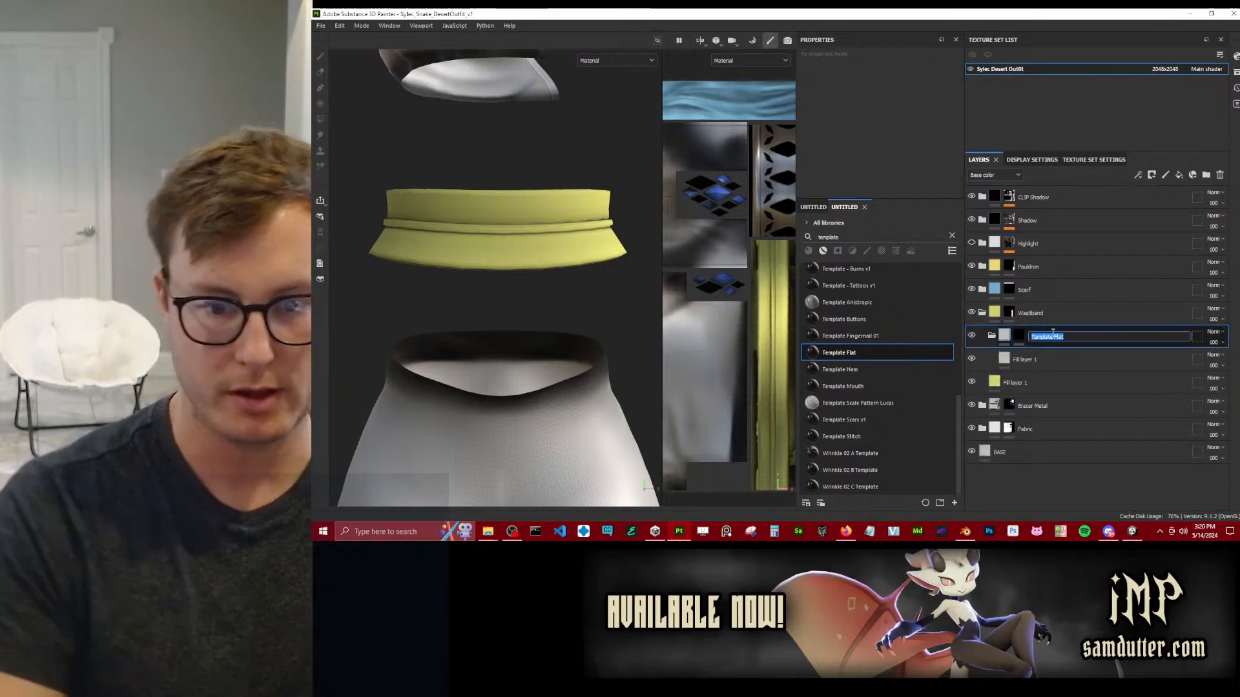
Rename the new Waistband subfolder as Orange Stripe and set its fill layer's base color to orange.
text(Orange Strip)
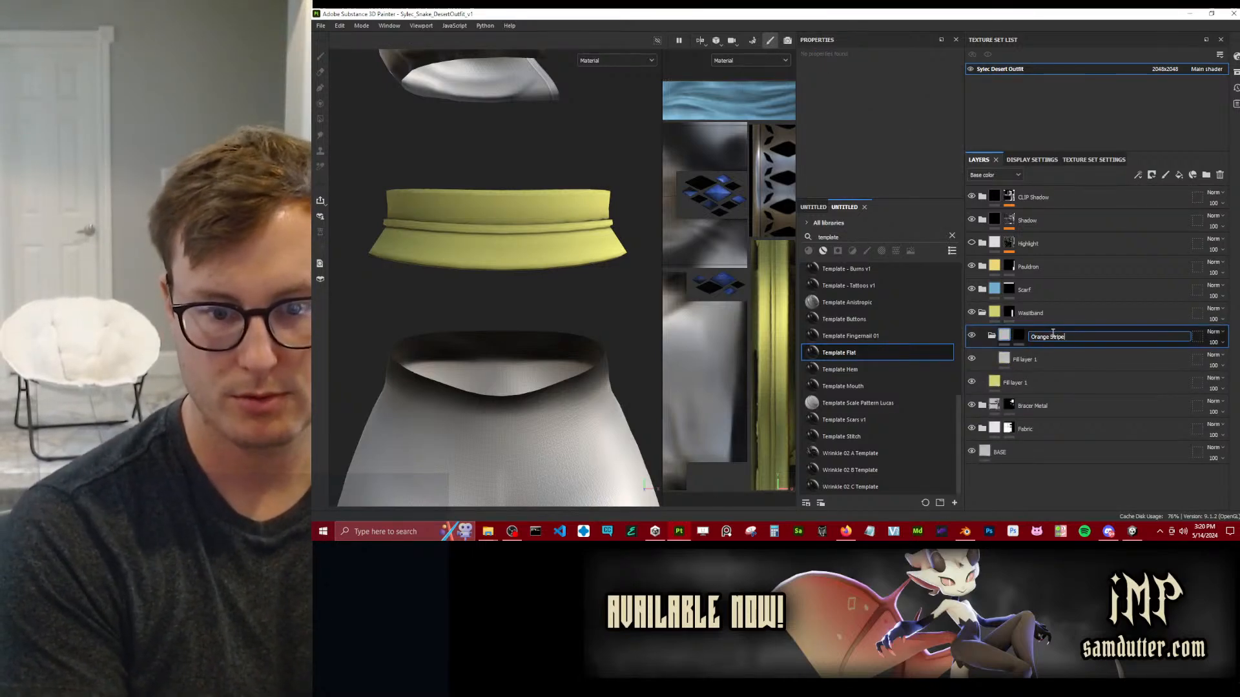
text(e)
key(Return)
click(1039, 359)
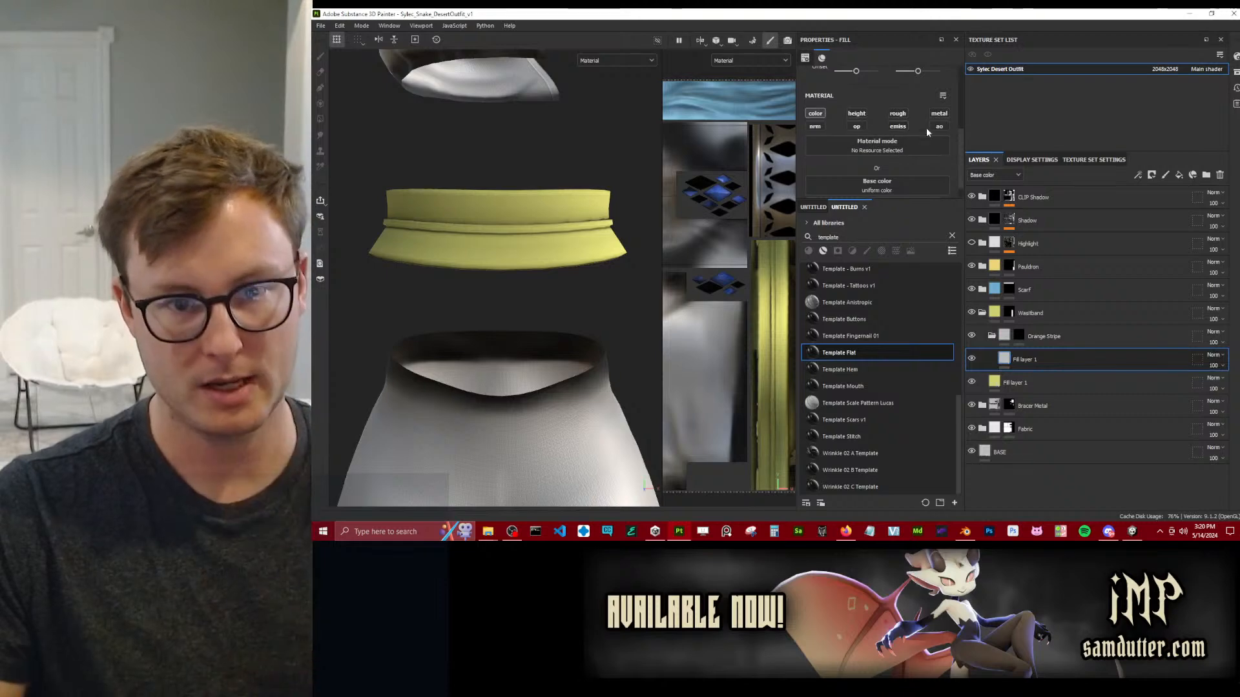
scroll(926, 126, down, 1)
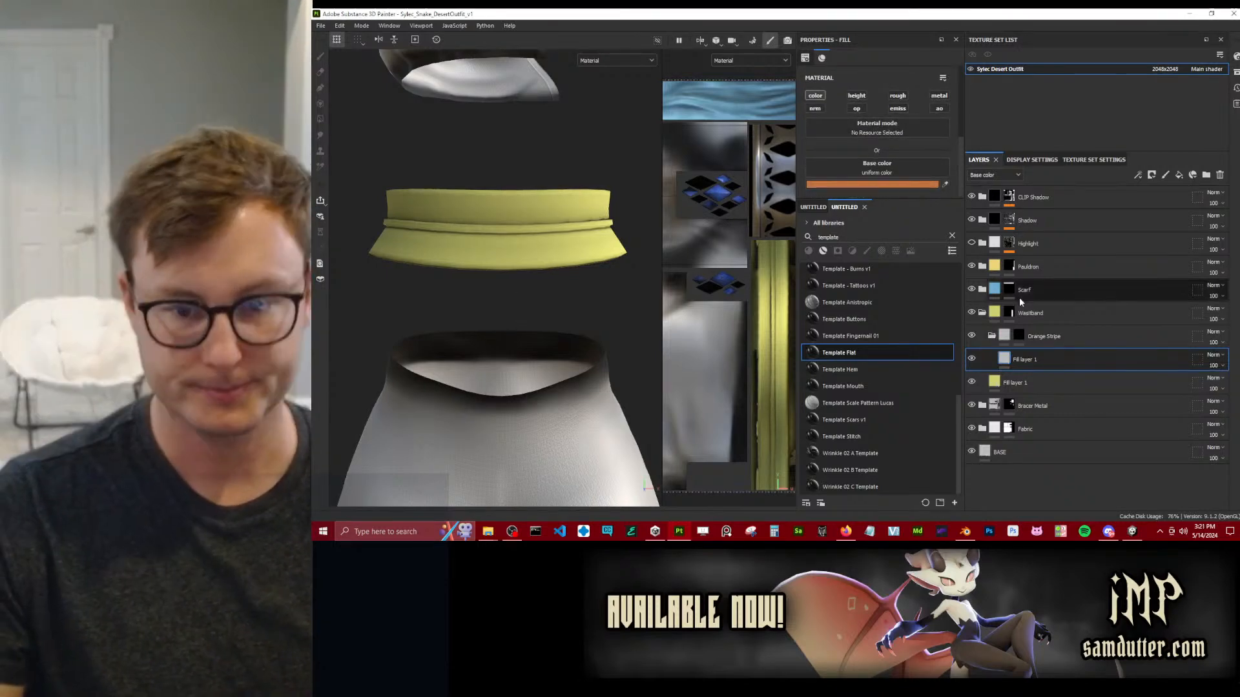
Add a Paint effect to the Orange Stripe mask and reveal orange on the waistband's faces with Polygon Fill.
click(1019, 337)
right_click(1019, 337)
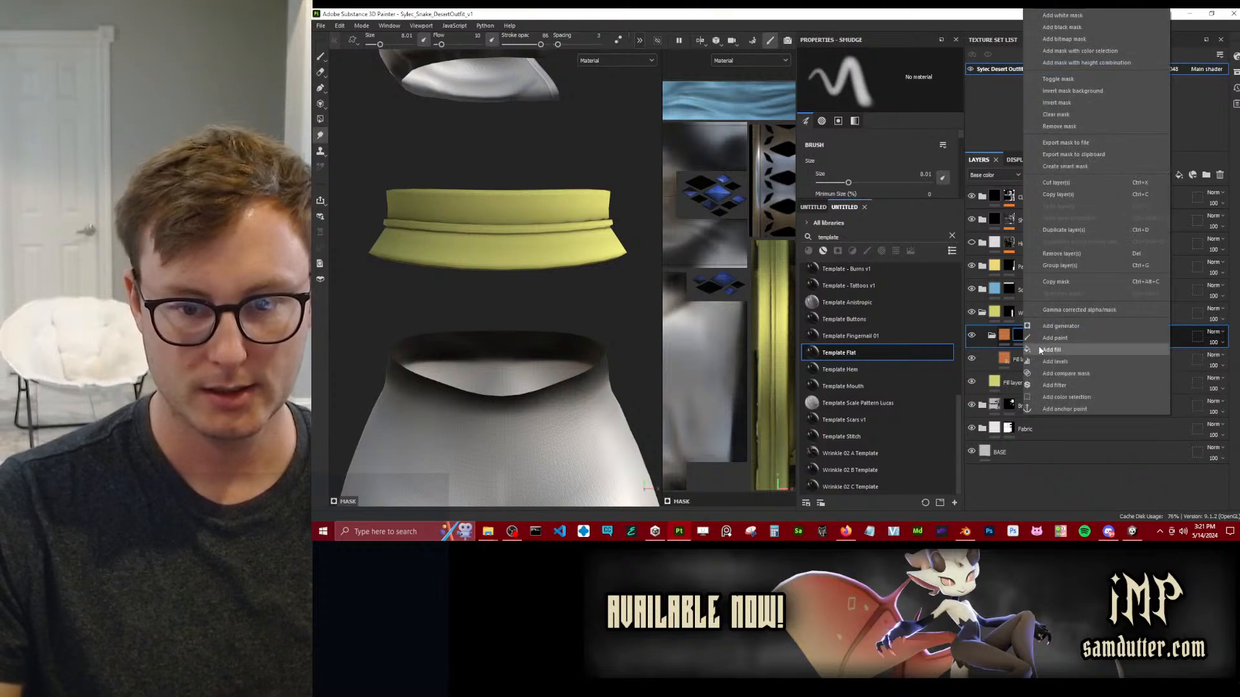
click(1059, 349)
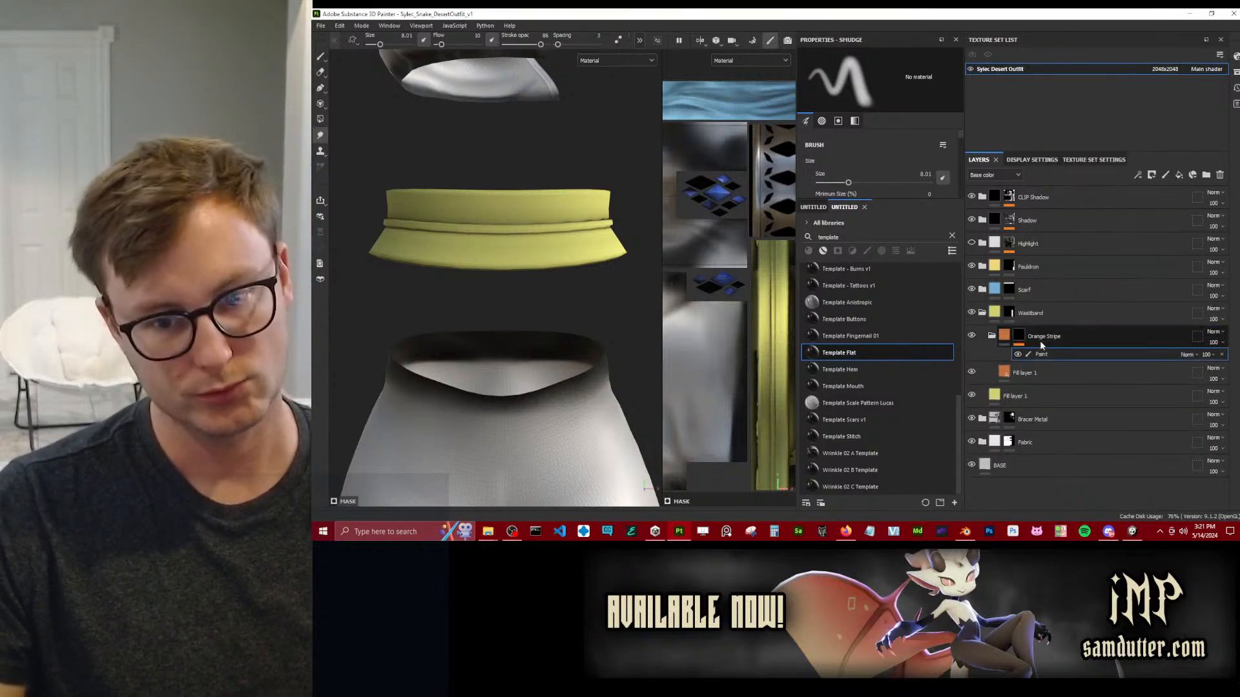
click(321, 121)
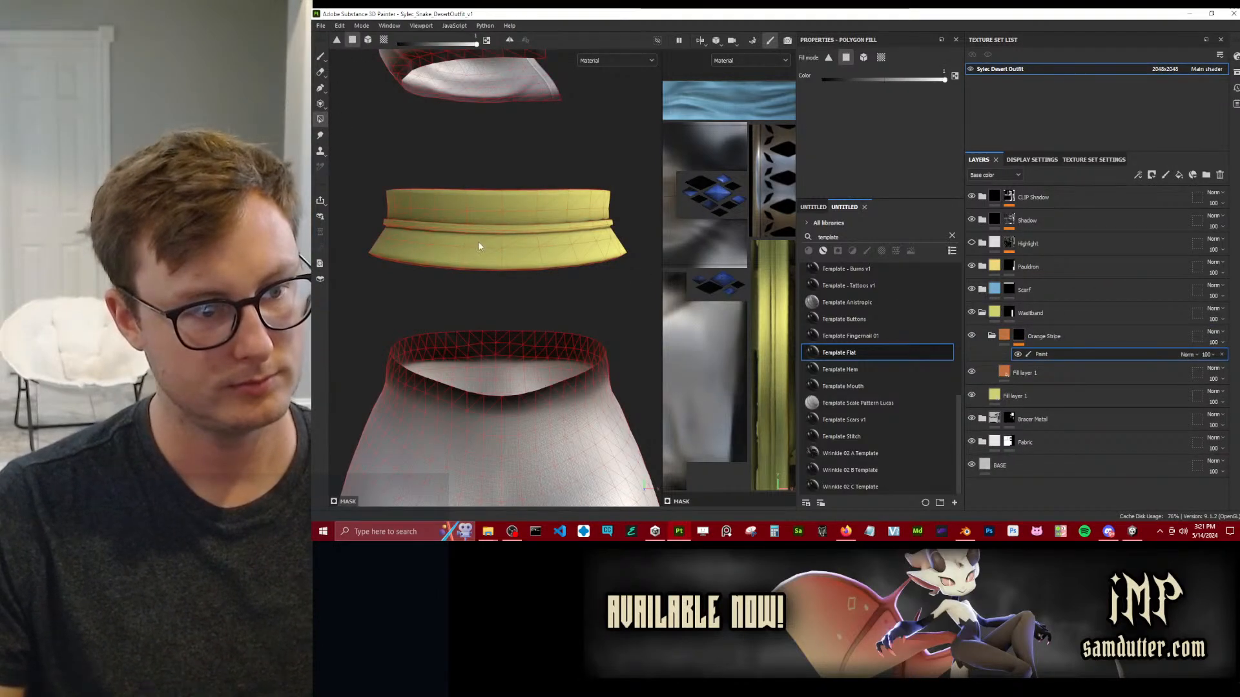
alt+shift+drag(478, 242, 476, 239)
key(x)
drag(382, 217, 491, 253)
drag(399, 244, 501, 261)
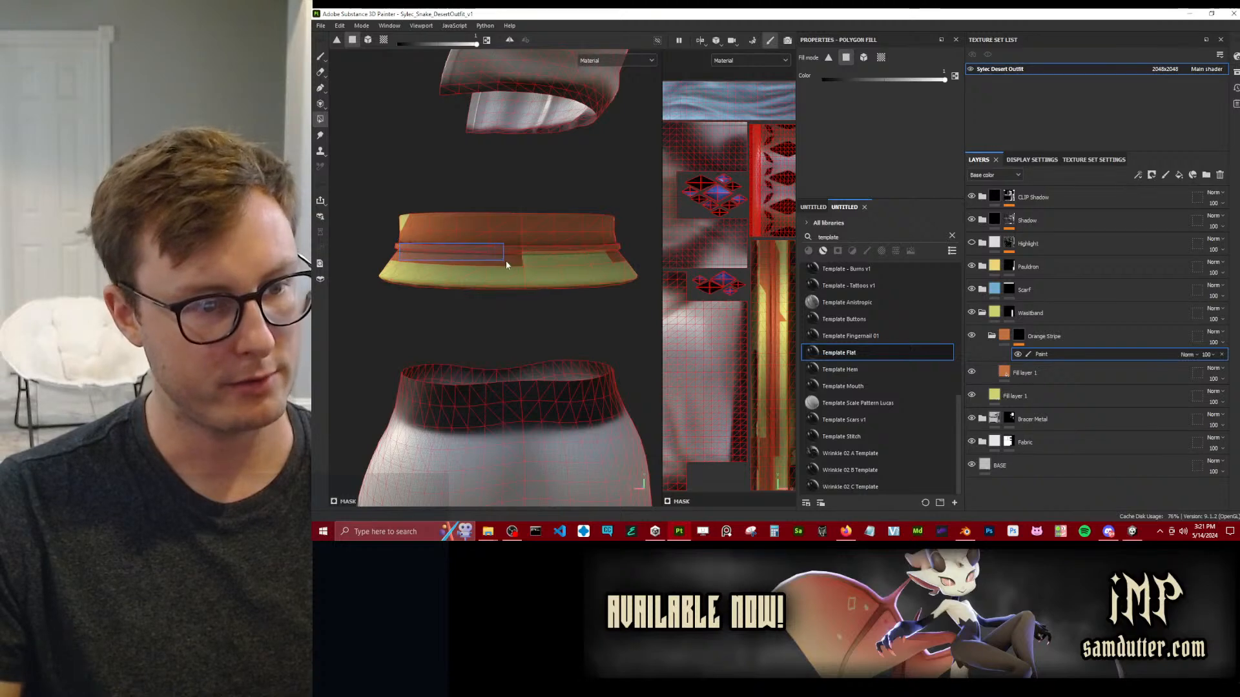
drag(600, 259, 603, 257)
Mask out the waistband's upper faces with Polygon Fill color 0, leaving orange only along the middle band.
key(x)
drag(388, 191, 615, 222)
mouse_move(615, 233)
alt+mouse_down()
mouse_move(619, 258)
mouse_move(548, 301)
mouse_move(480, 261)
mouse_move(475, 241)
alt+mouse_up()
scroll(475, 240, up, 3)
alt+middle_drag(475, 241, 445, 238)
alt+drag(445, 239, 635, 247)
key(c)
key(m)
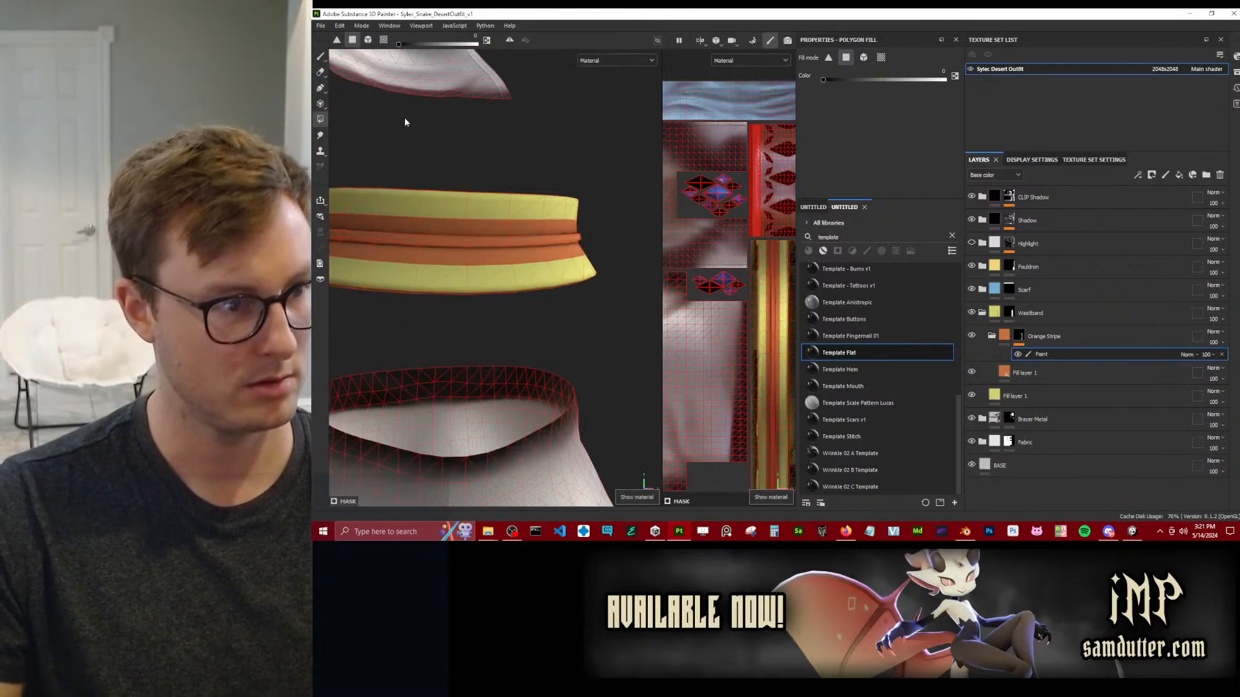
Enable the height channel on the orange fill layer and raise its height to about 0.23.
click(321, 56)
alt+middle_drag(459, 189, 516, 190)
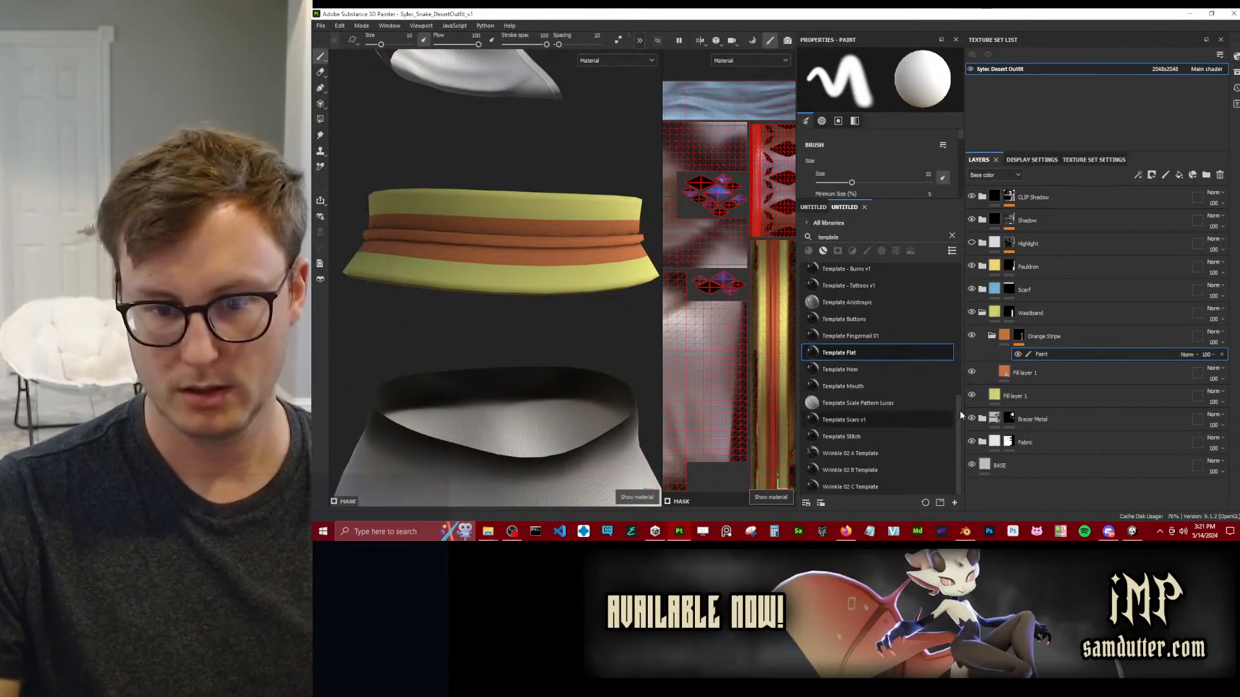
click(1008, 373)
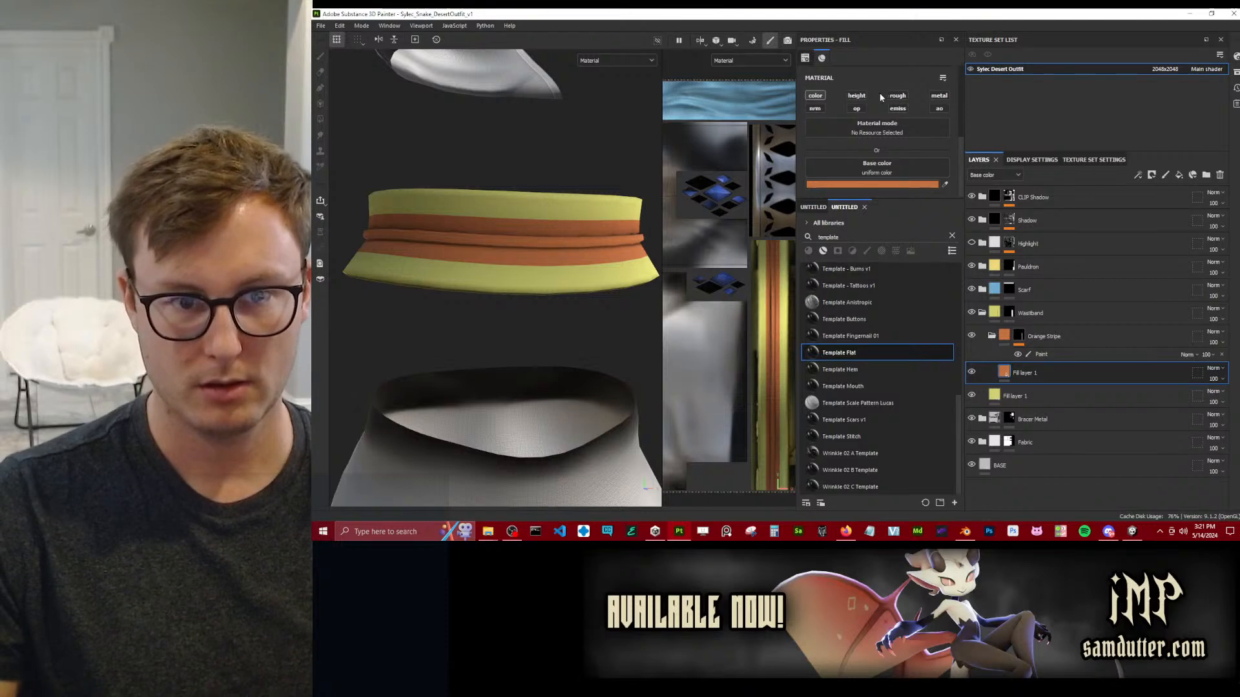
click(857, 96)
scroll(896, 147, down, 1)
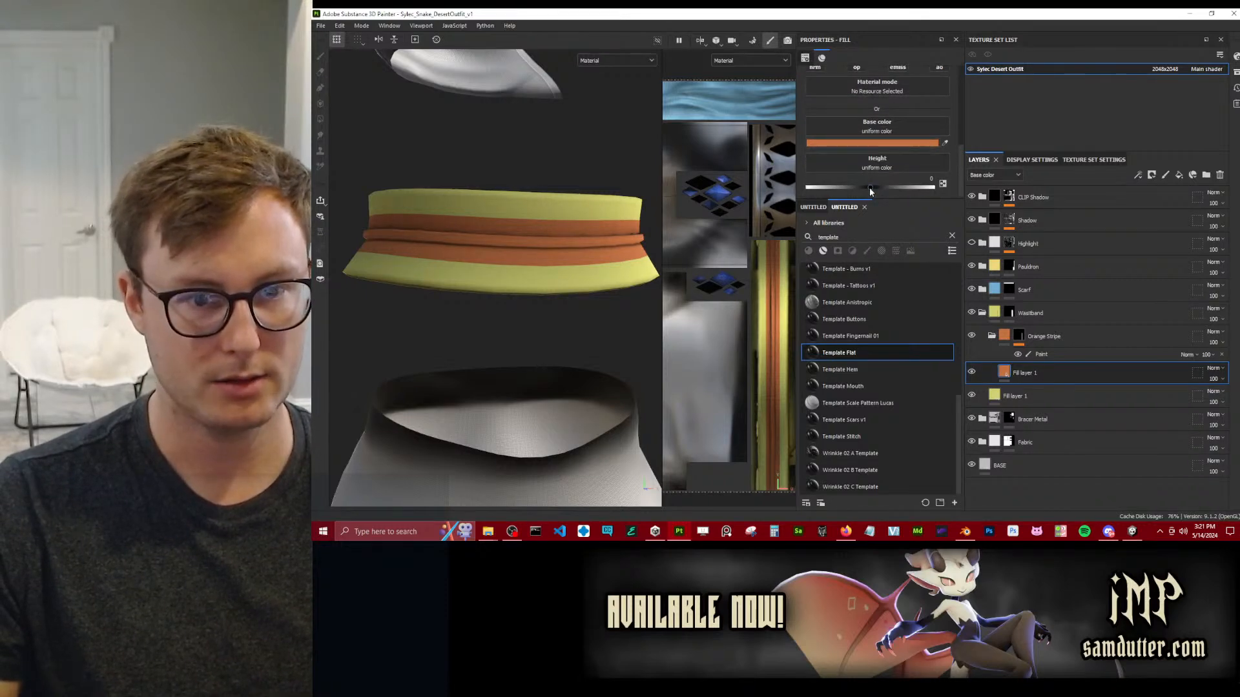
drag(870, 188, 885, 187)
scroll(494, 238, down, 1)
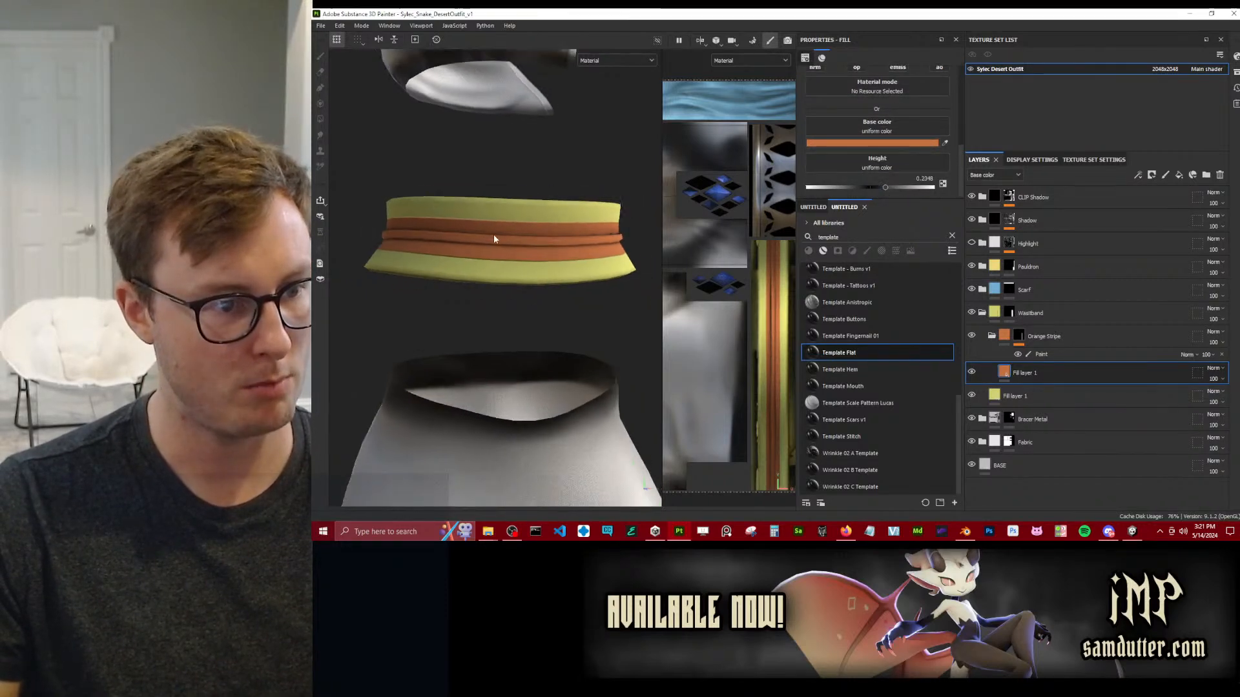
scroll(494, 239, up, 4)
Add a Bevel filter above the Paint effect in the Orange Stripe mask and fine-tune its distance.
click(1049, 355)
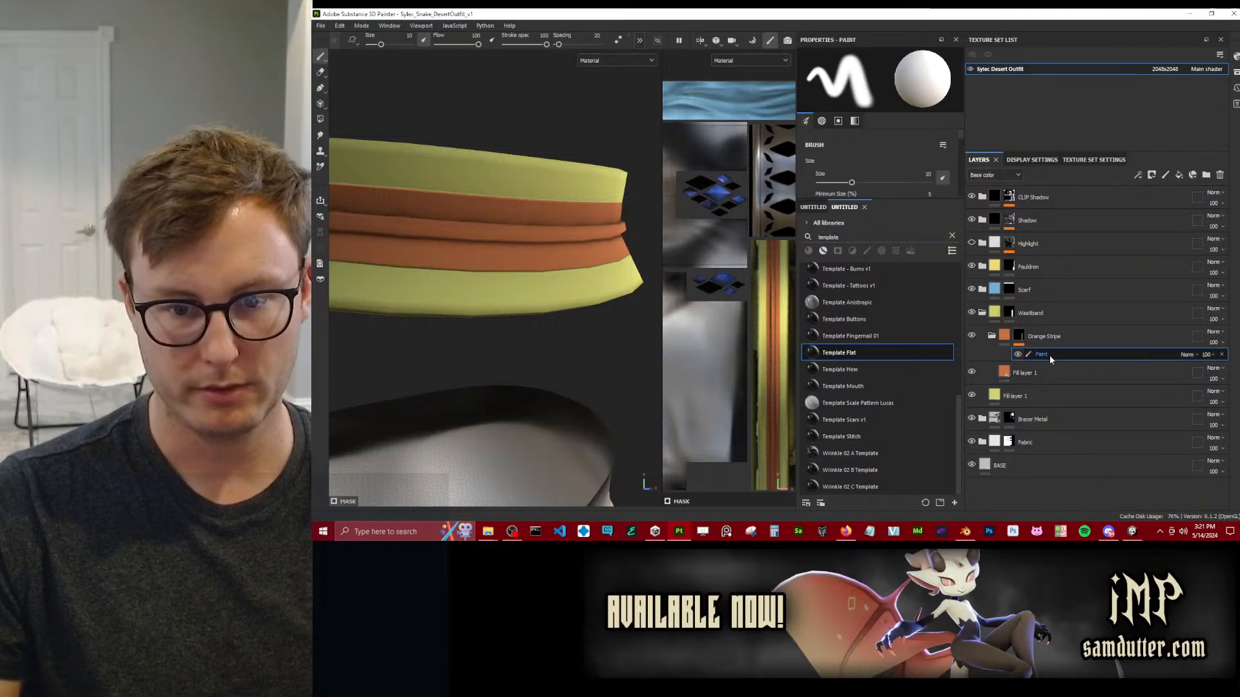
right_click(1049, 355)
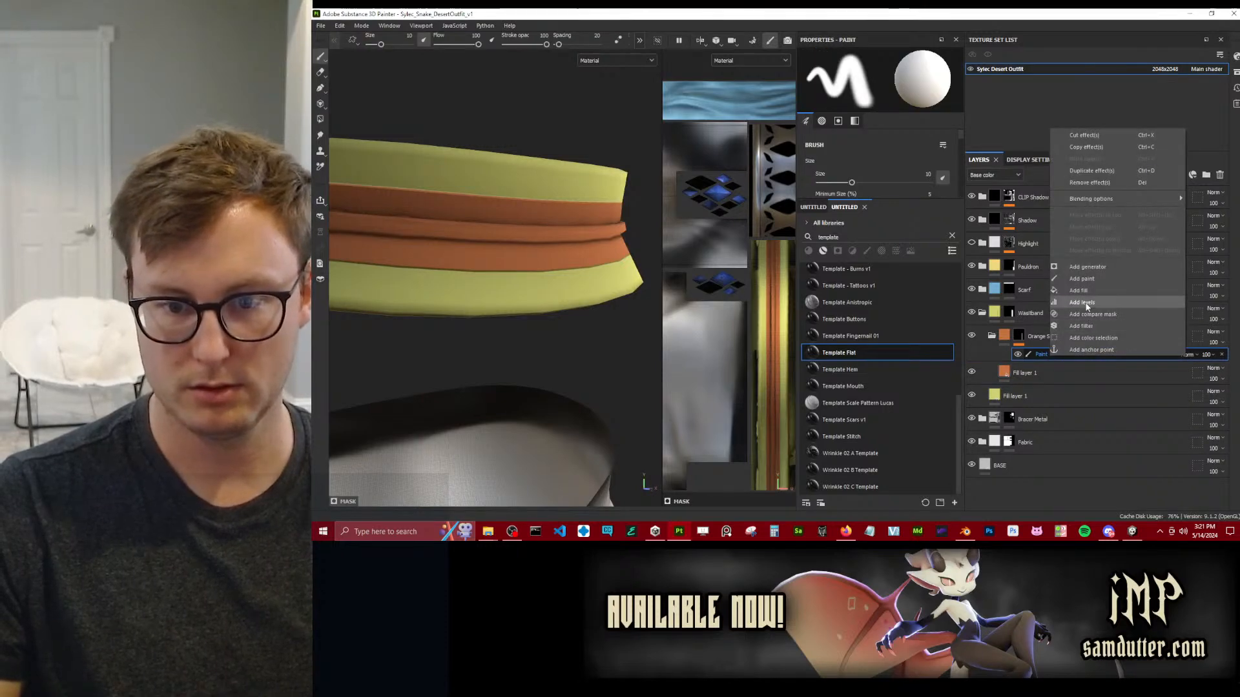
click(1089, 327)
click(947, 90)
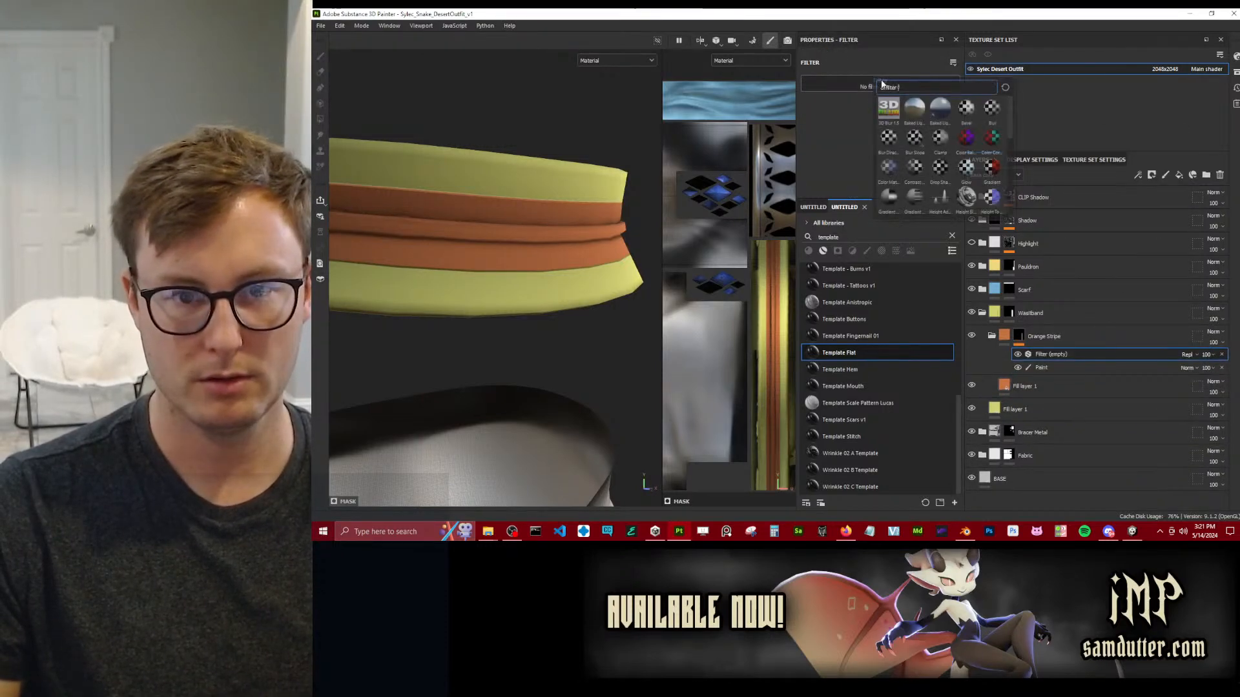
click(980, 156)
drag(874, 146, 881, 147)
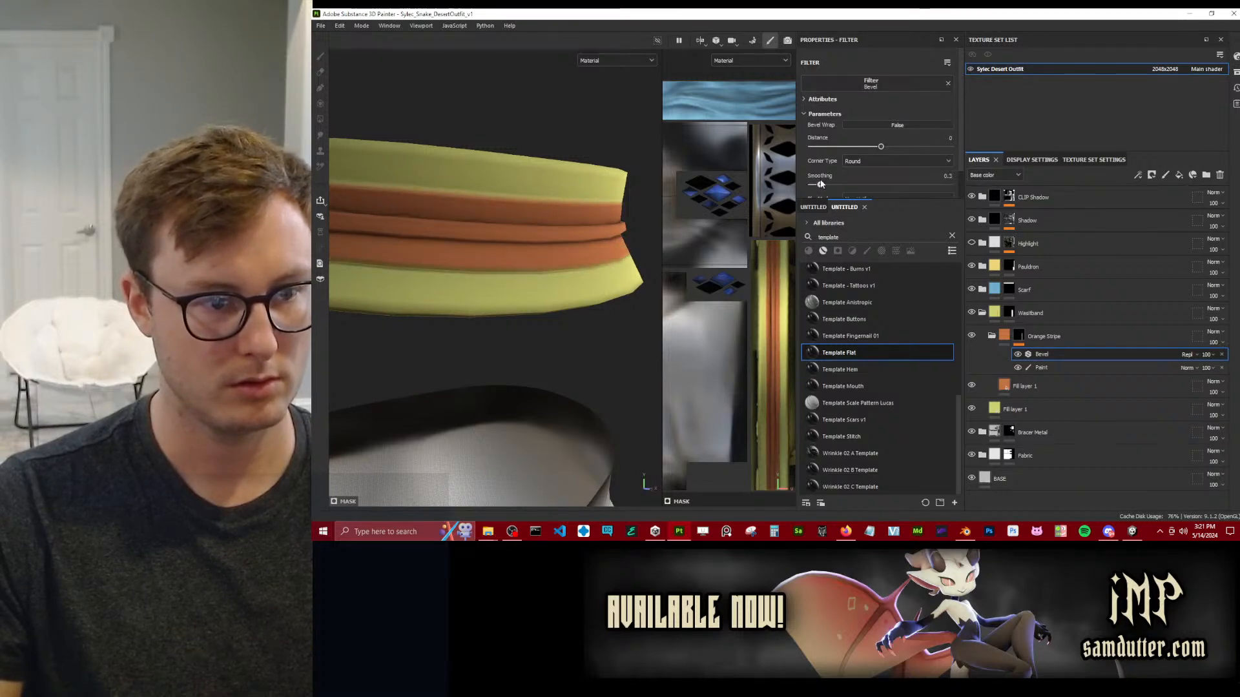
mouse_move(500, 236)
alt+mouse_down()
mouse_move(568, 258)
mouse_move(627, 243)
mouse_move(549, 242)
mouse_move(494, 223)
alt+mouse_up()
scroll(750, 245, down, 1)
Add a Paint effect above the Bevel filter and paint over the gap at the waistband's seam with a size 1.35 brush.
click(1045, 371)
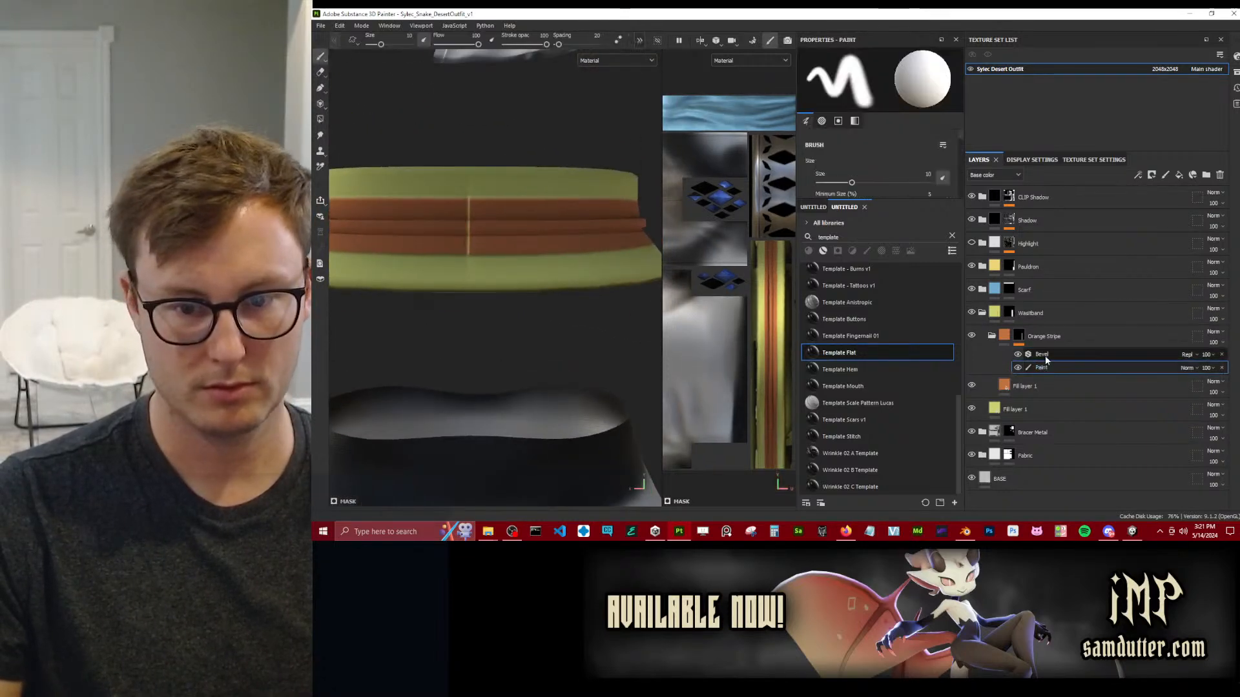
right_click(1045, 355)
click(1064, 279)
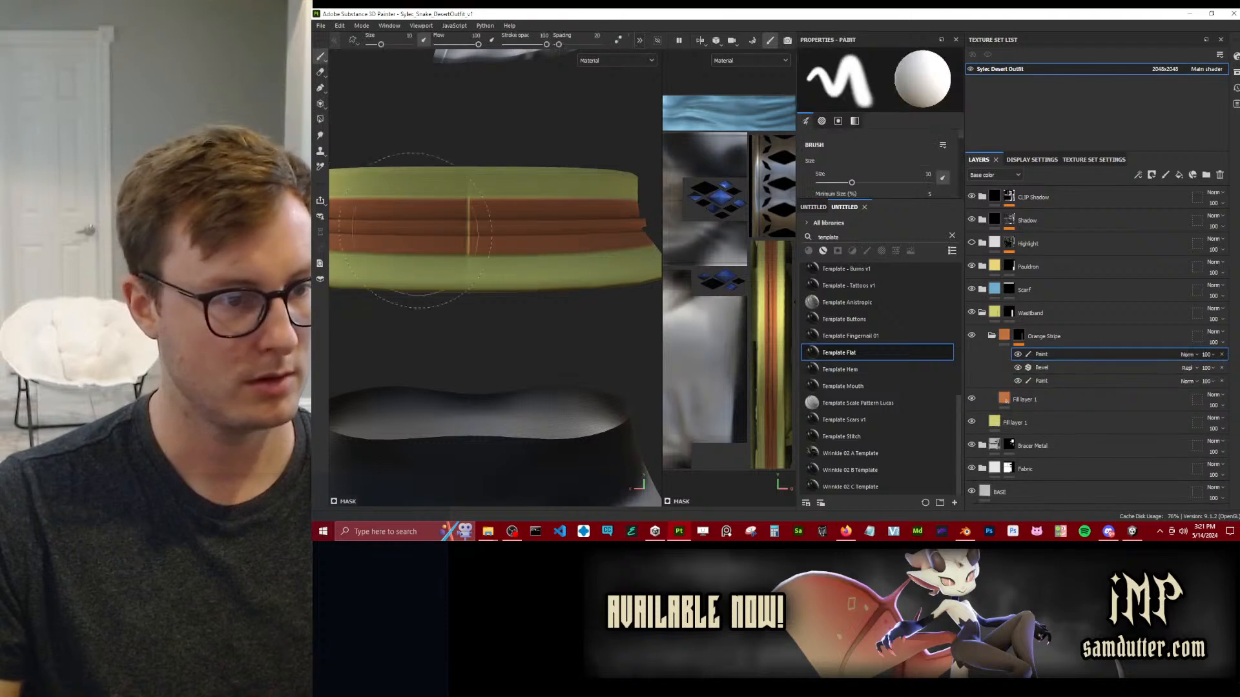
alt+drag(404, 264, 534, 262)
scroll(510, 255, up, 3)
key(bracketleft)
key(bracketleft)
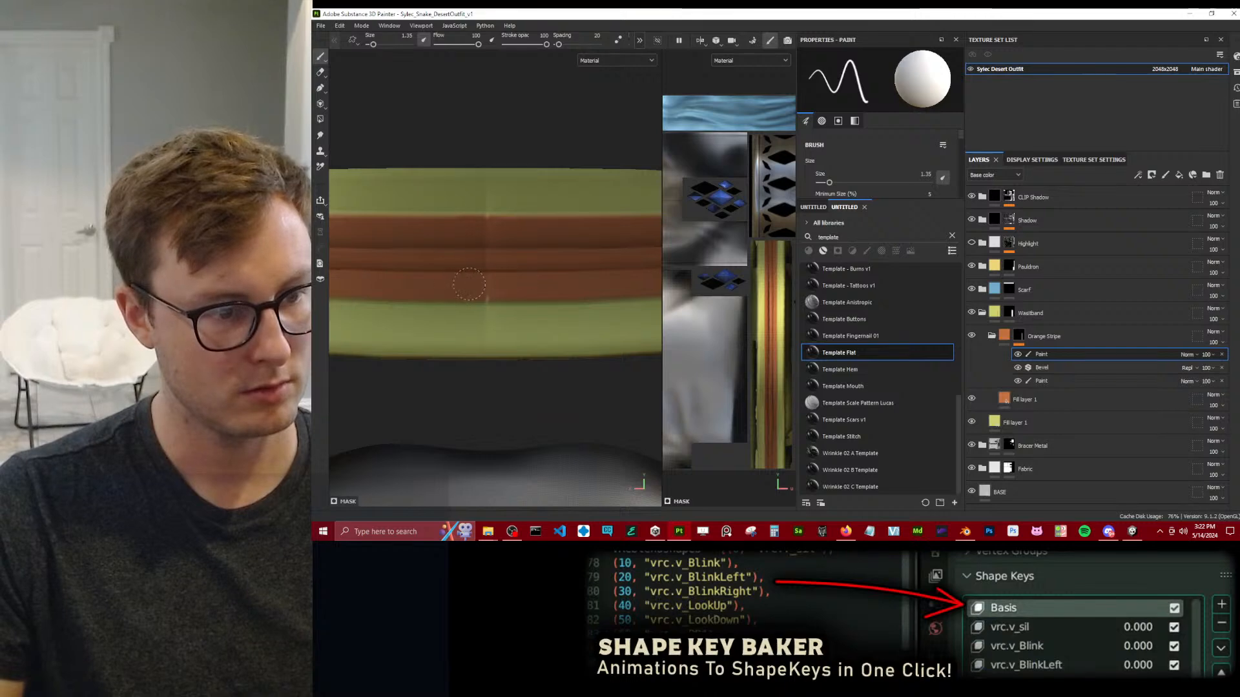
scroll(537, 249, down, 4)
mouse_move(536, 249)
alt+mouse_down()
mouse_move(434, 258)
mouse_move(541, 246)
alt+mouse_up()
alt+drag(615, 264, 528, 248)
scroll(528, 248, up, 3)
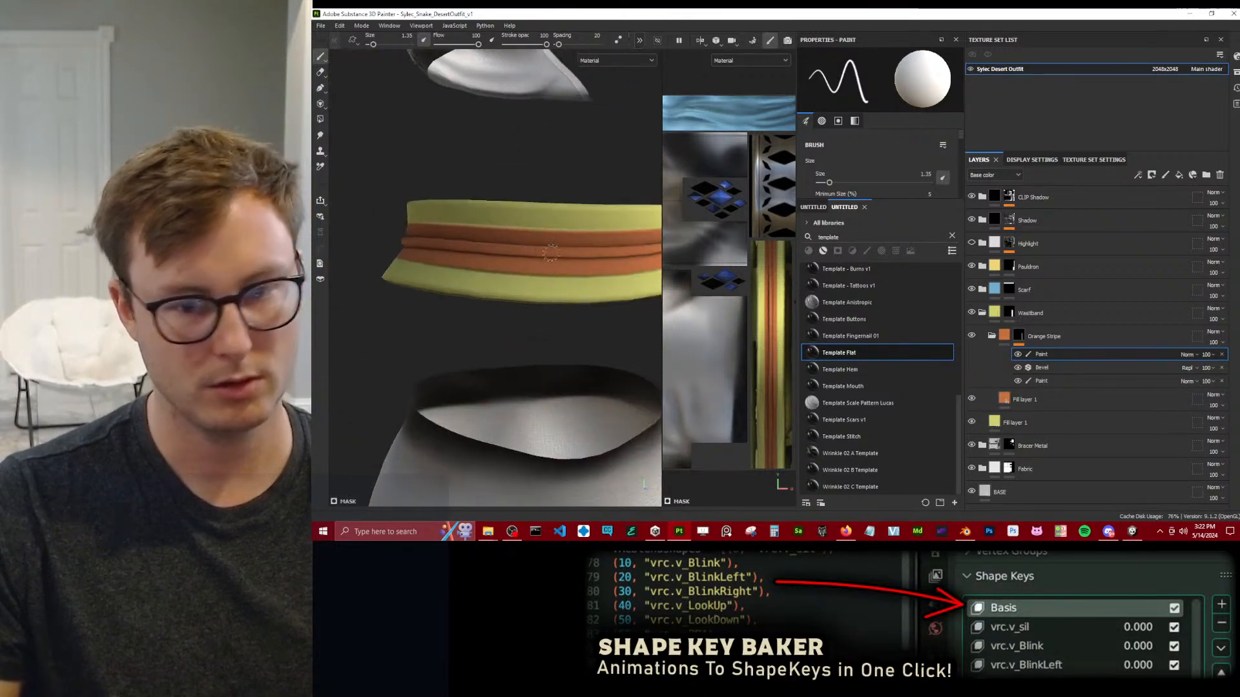
Add the Template Flat smart material inside the Orange Stripe folder and rename it Stripe Pattern.
drag(866, 353, 1075, 391)
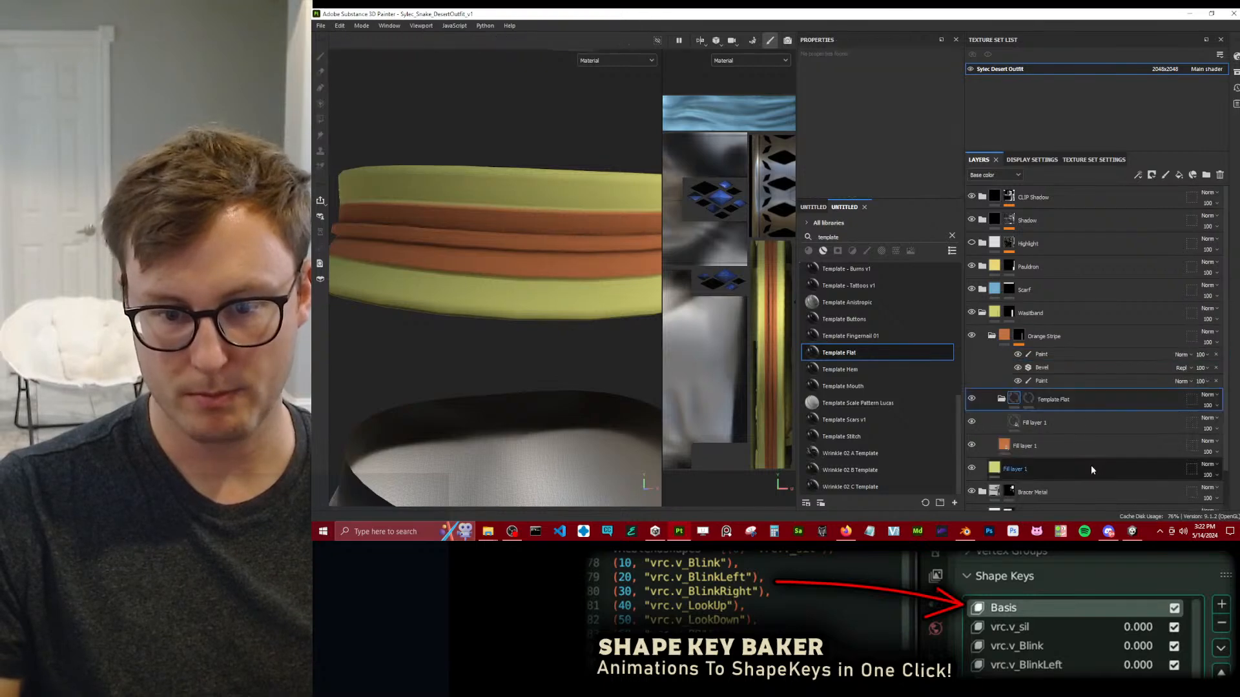
double_click(1059, 400)
text(St)
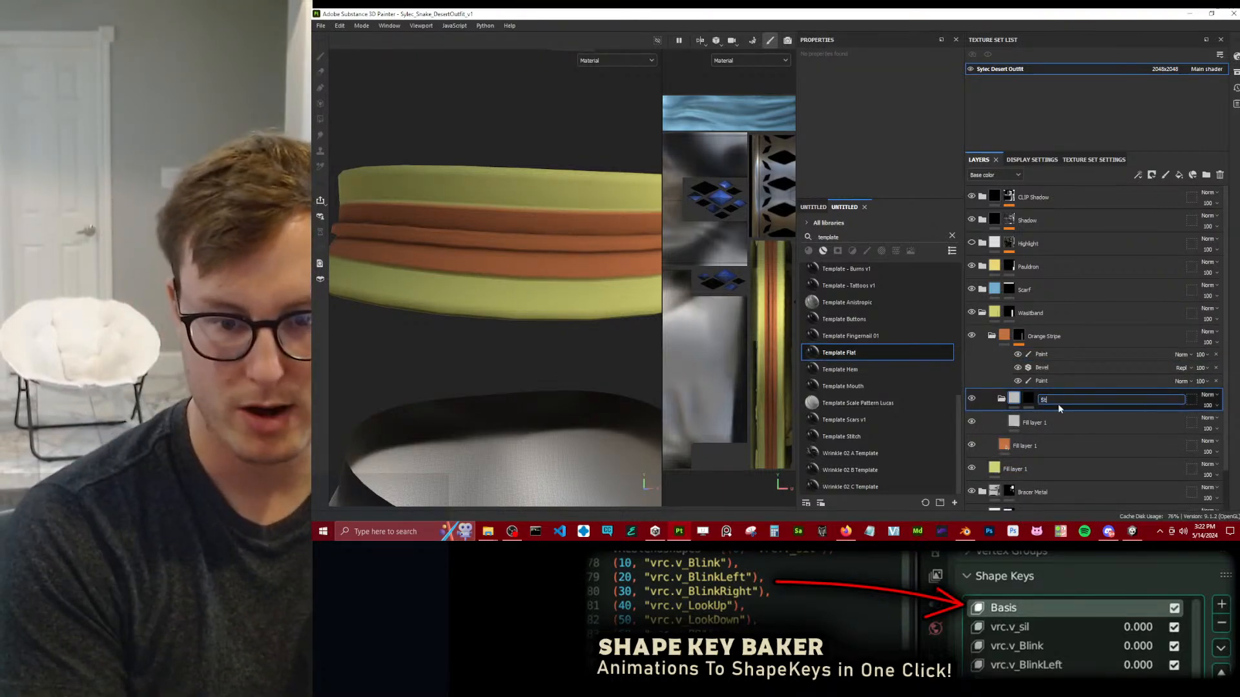
text(ripe Pattern)
key(Return)
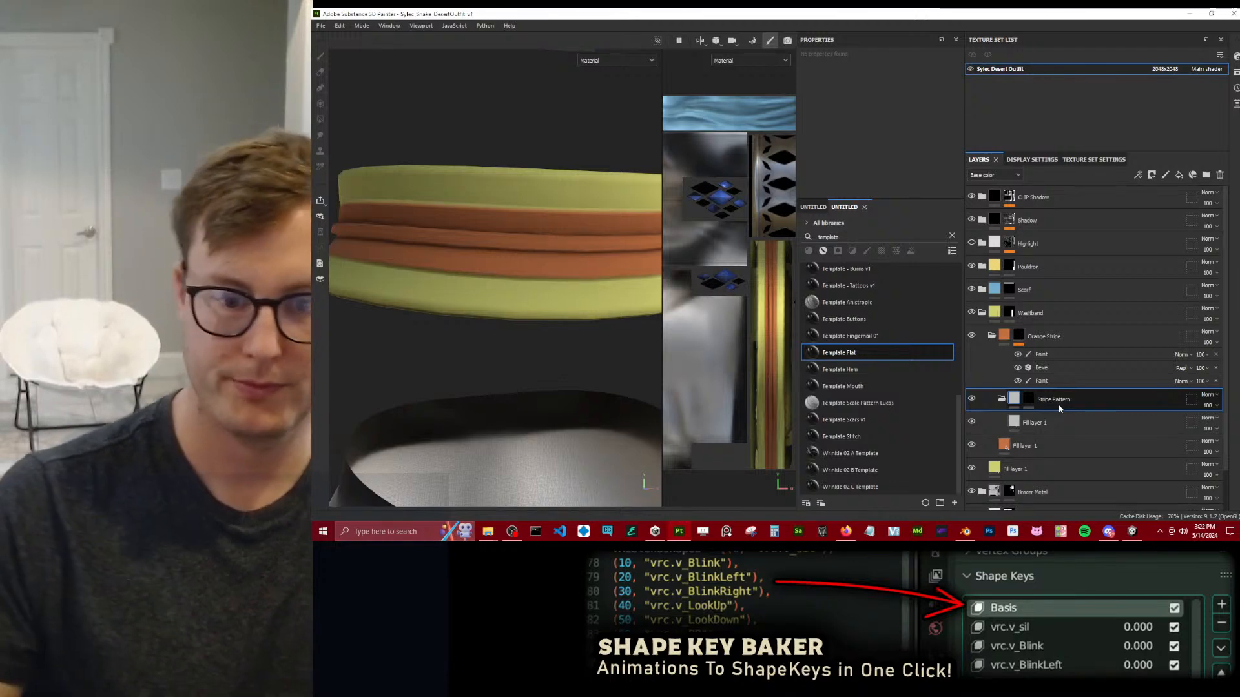
Add a Fill effect to the Stripe Pattern mask using the Fabric Cross Curved pattern.
right_click(1034, 402)
click(1065, 350)
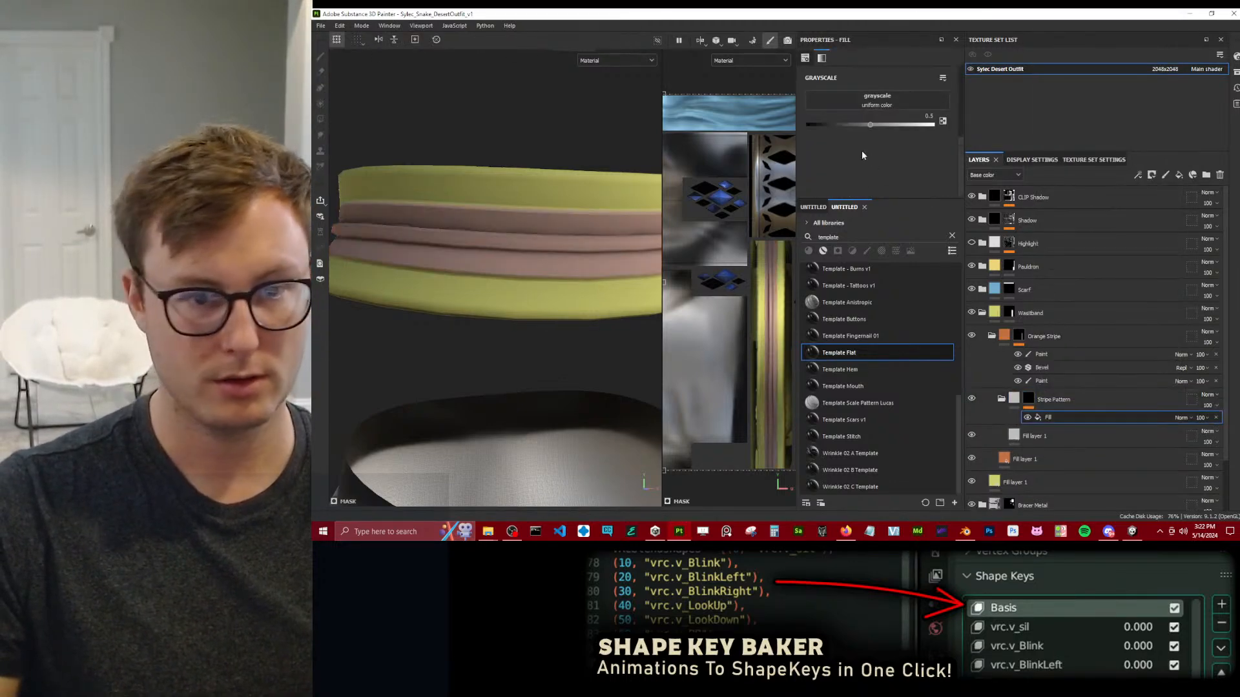
click(842, 107)
text(pa)
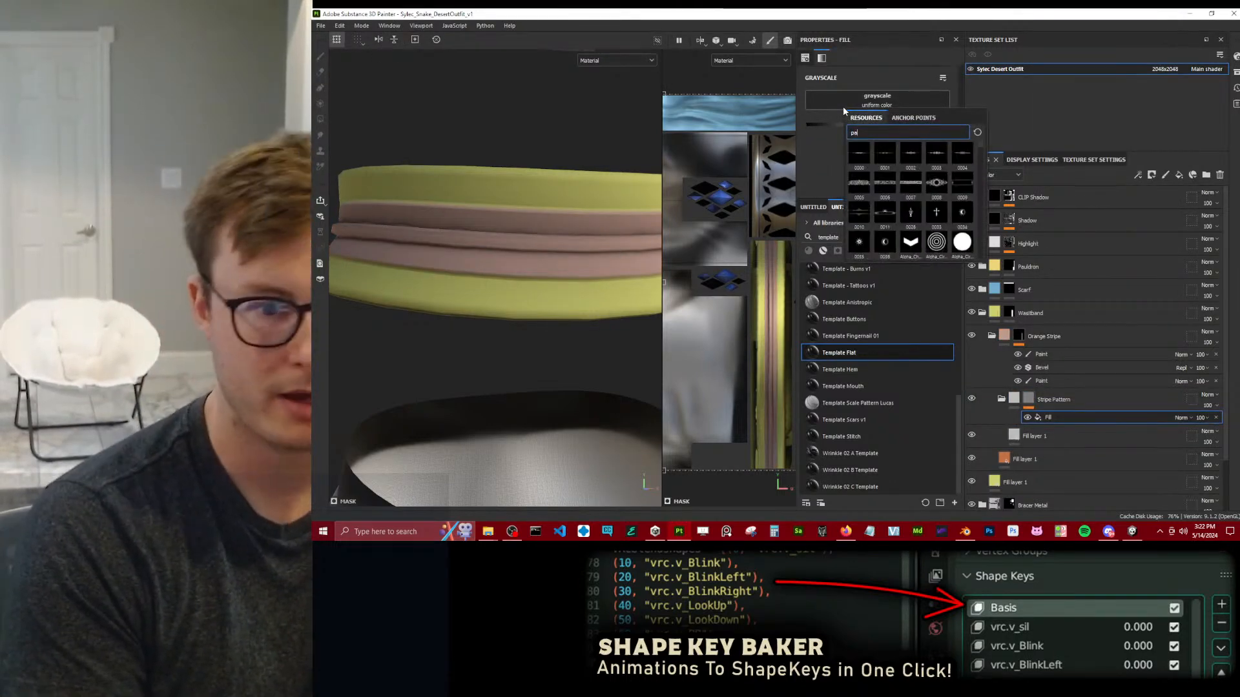
text(ttern)
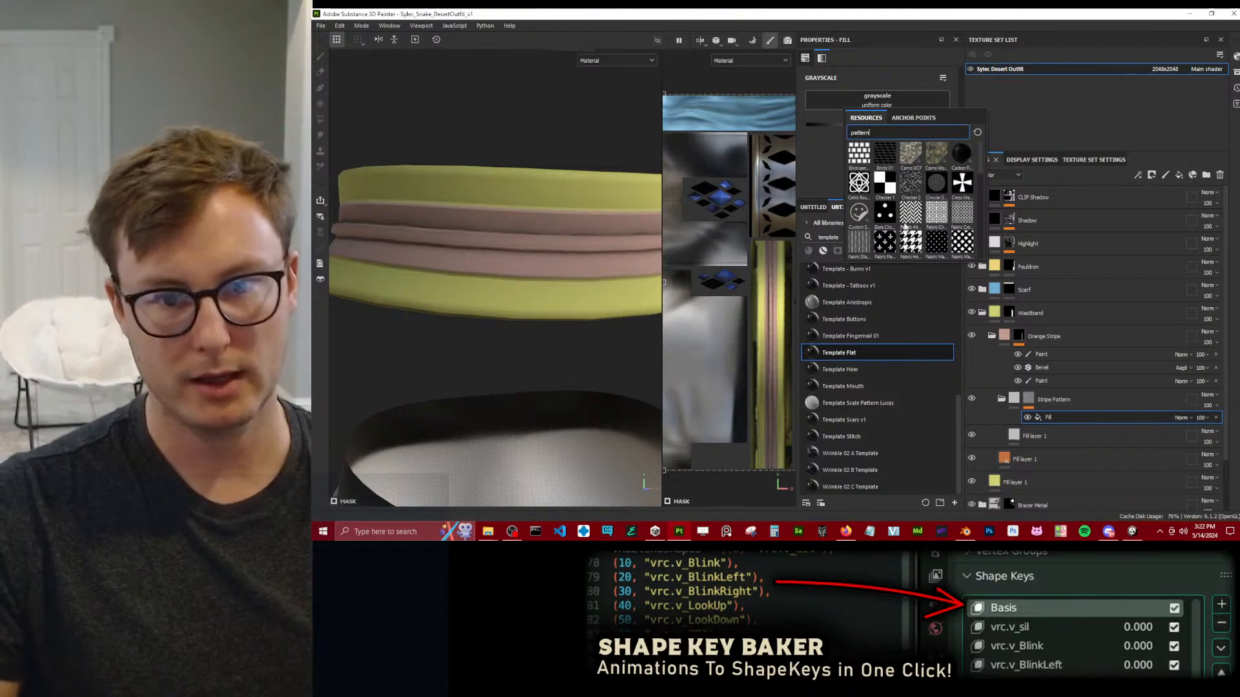
click(912, 215)
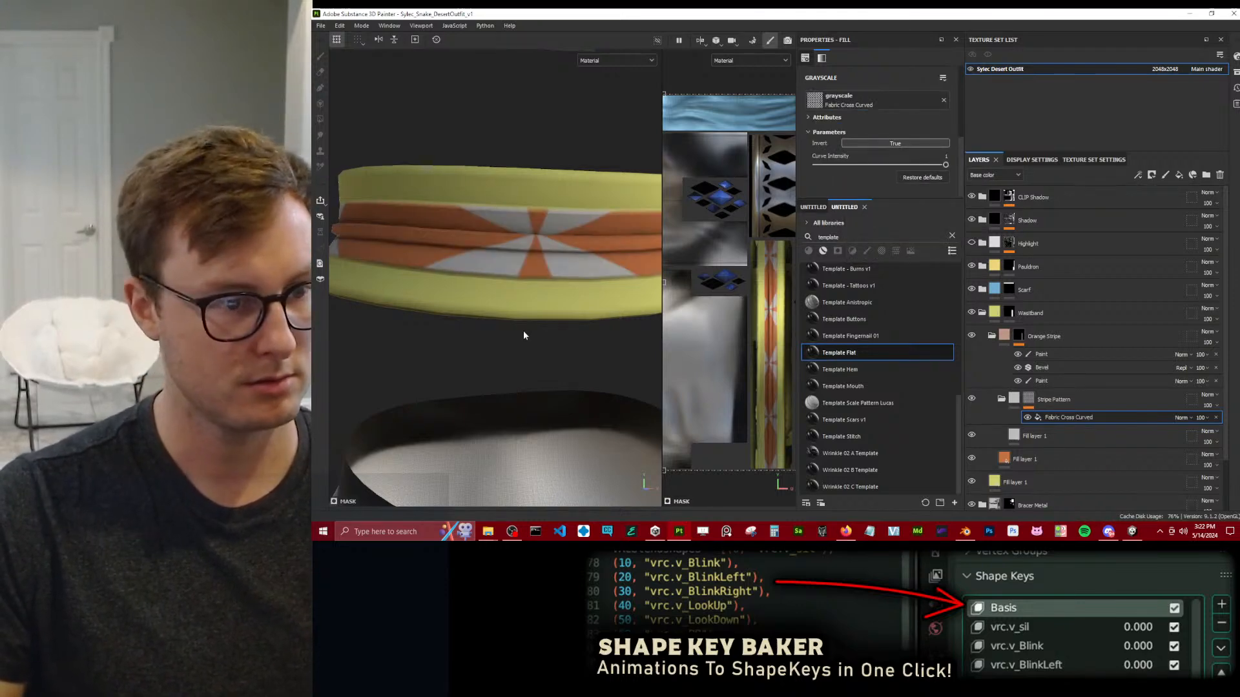
Set the tiling of the mask's Fabric Cross Curved fill to 4.
scroll(852, 165, up, 5)
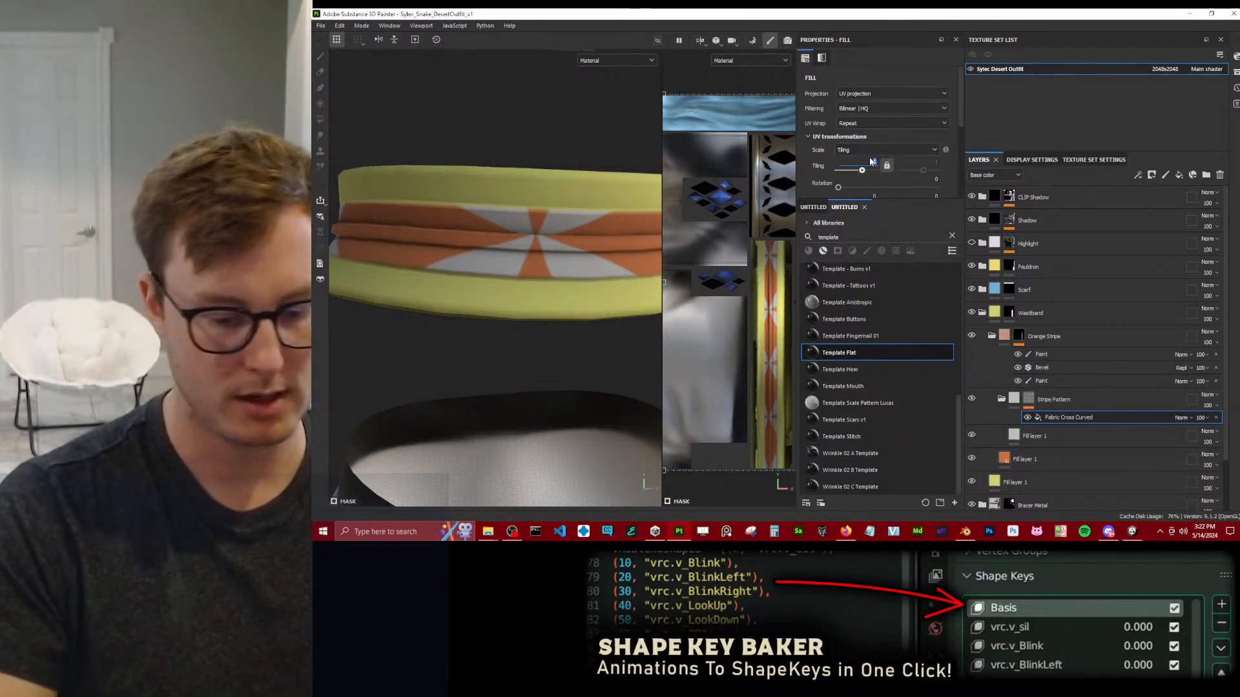
text(4)
key(Return)
alt+drag(456, 280, 511, 263)
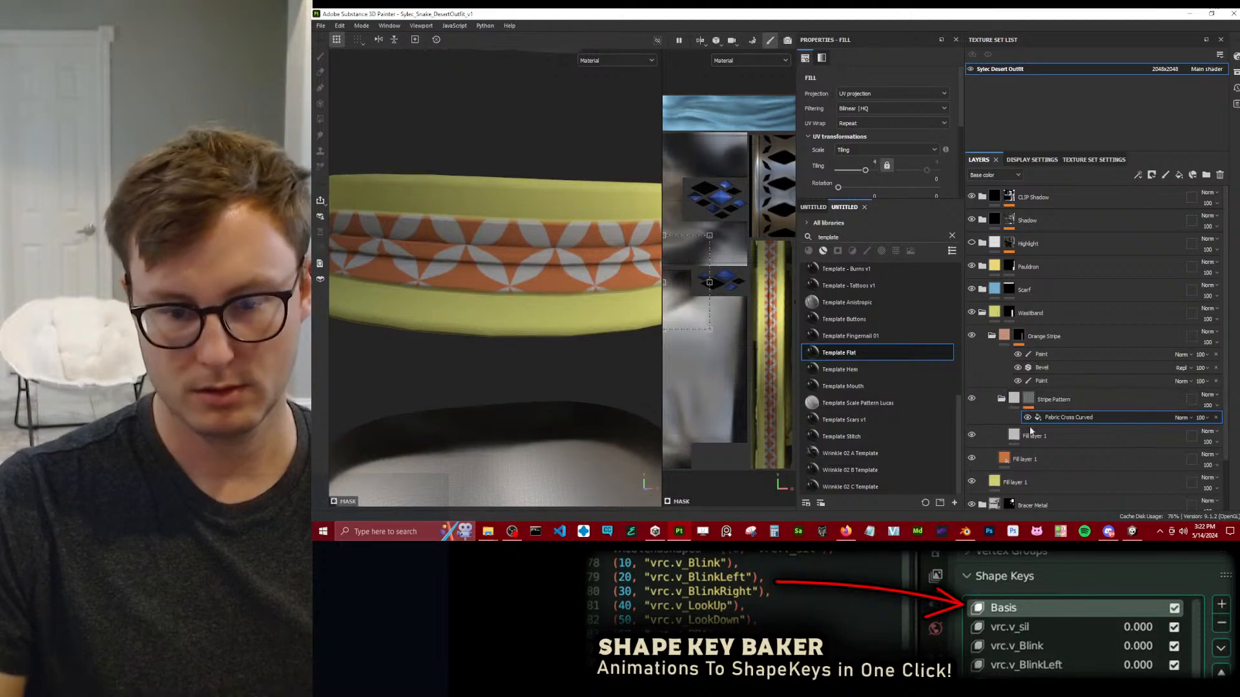
Turn off color on the Stripe Pattern fill layer, enable only roughness, and test different roughness values.
click(1033, 436)
scroll(833, 165, down, 3)
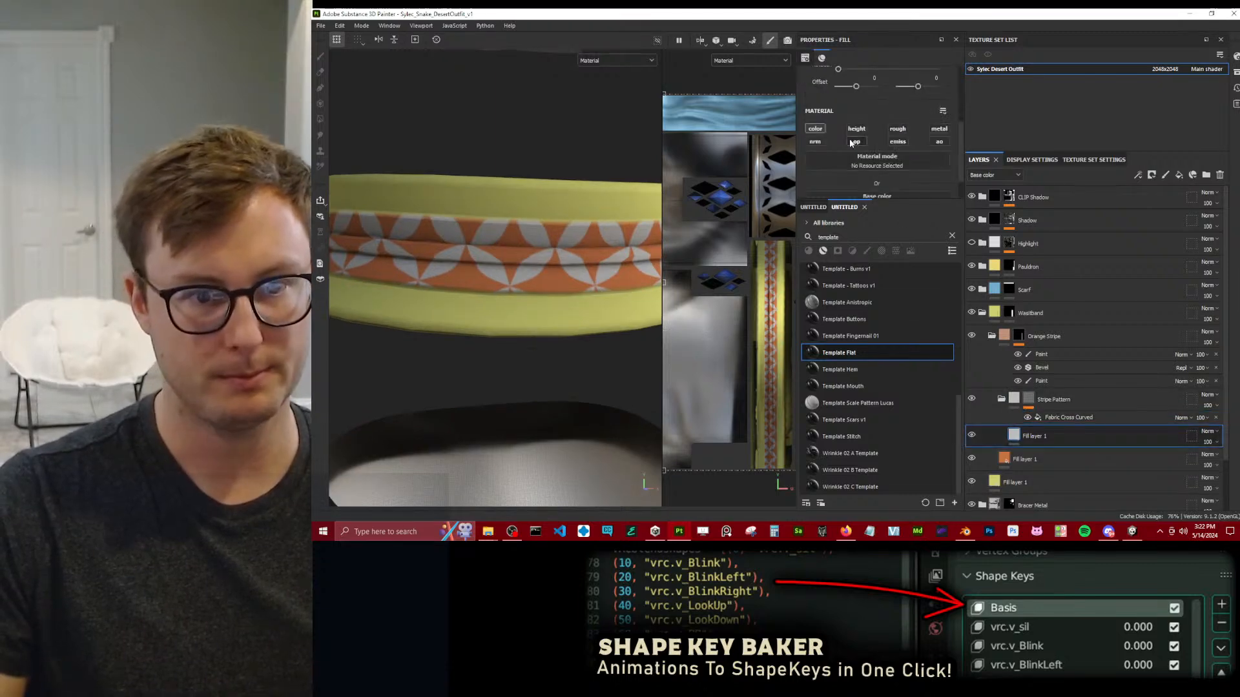
click(824, 128)
click(898, 129)
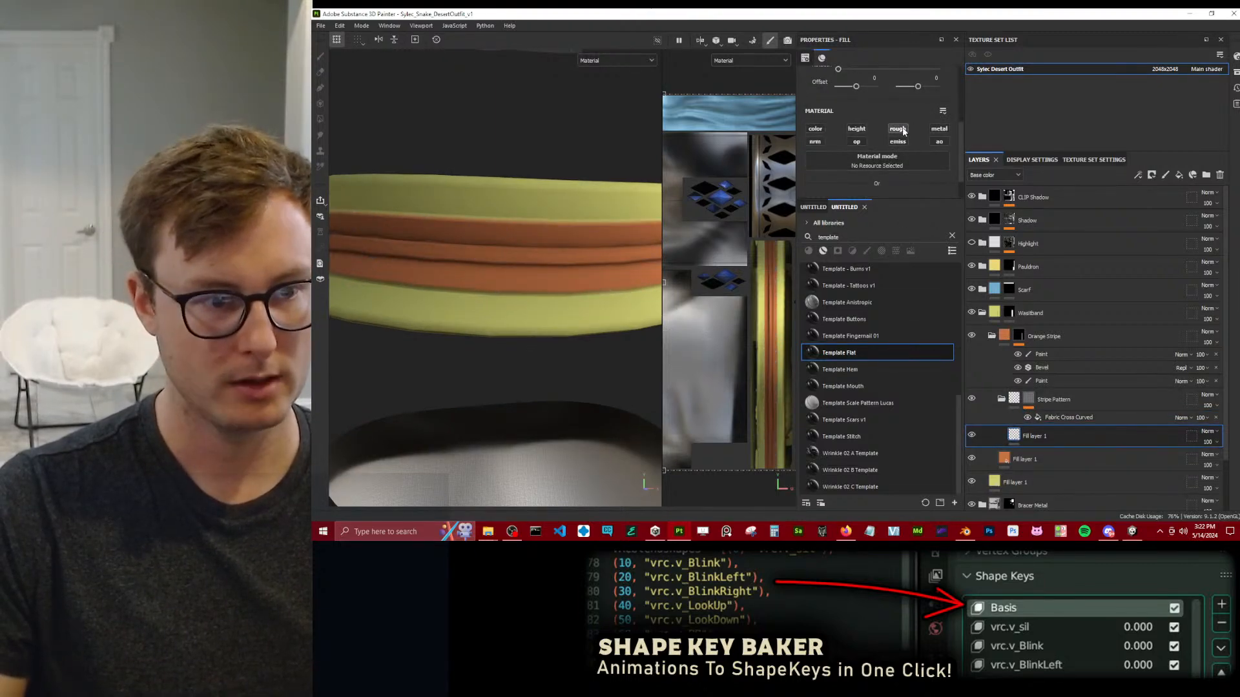
alt+drag(462, 189, 727, 191)
drag(851, 187, 935, 188)
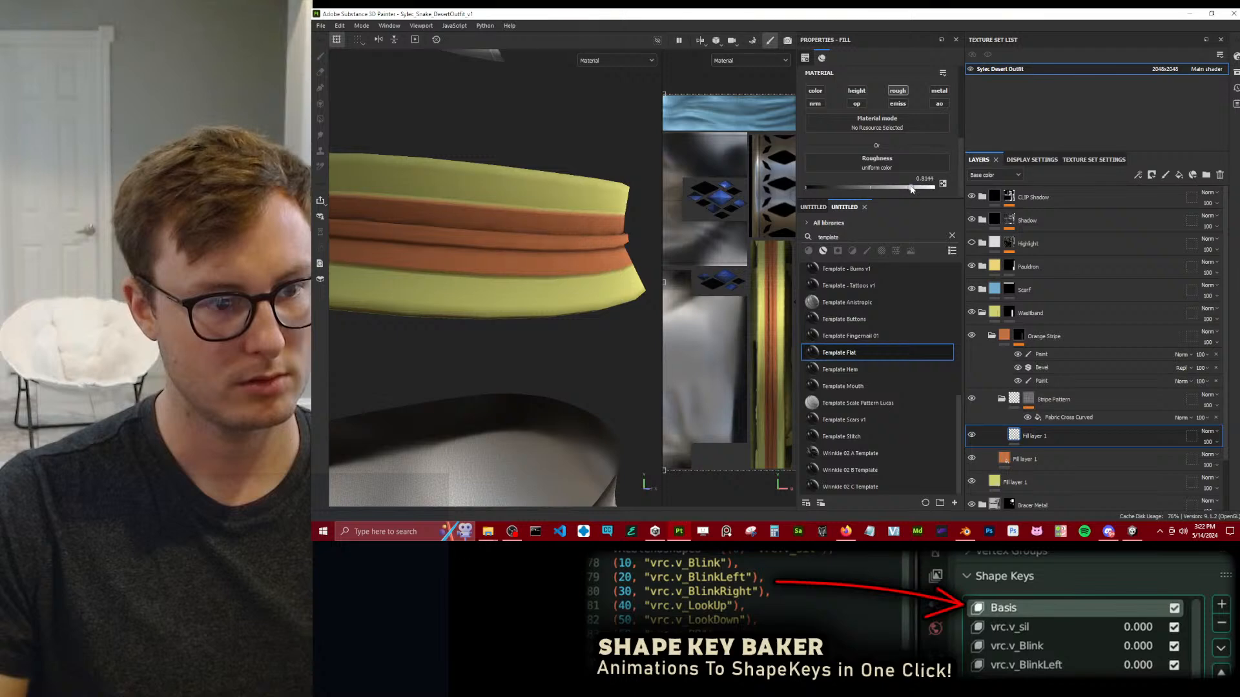
Swap the Stripe Pattern fill layer's roughness channel for metallic and set metallic to about 0.14.
click(897, 91)
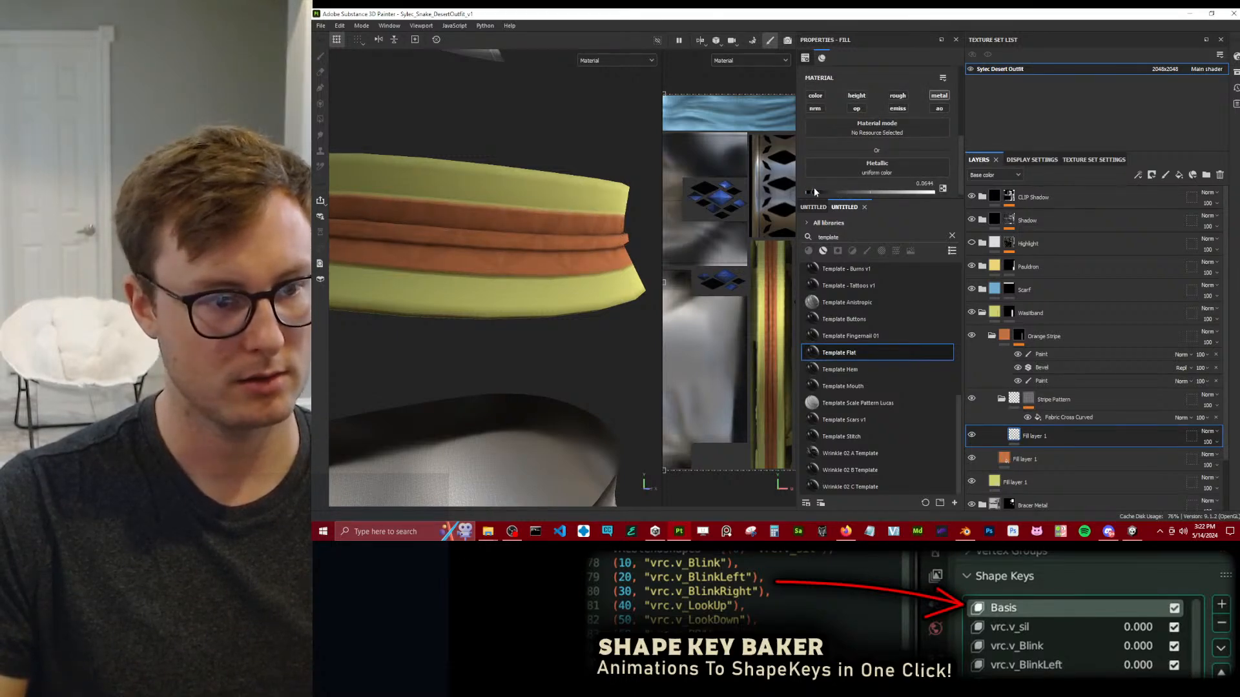
drag(823, 189, 824, 189)
scroll(515, 250, down, 3)
alt+drag(517, 253, 432, 272)
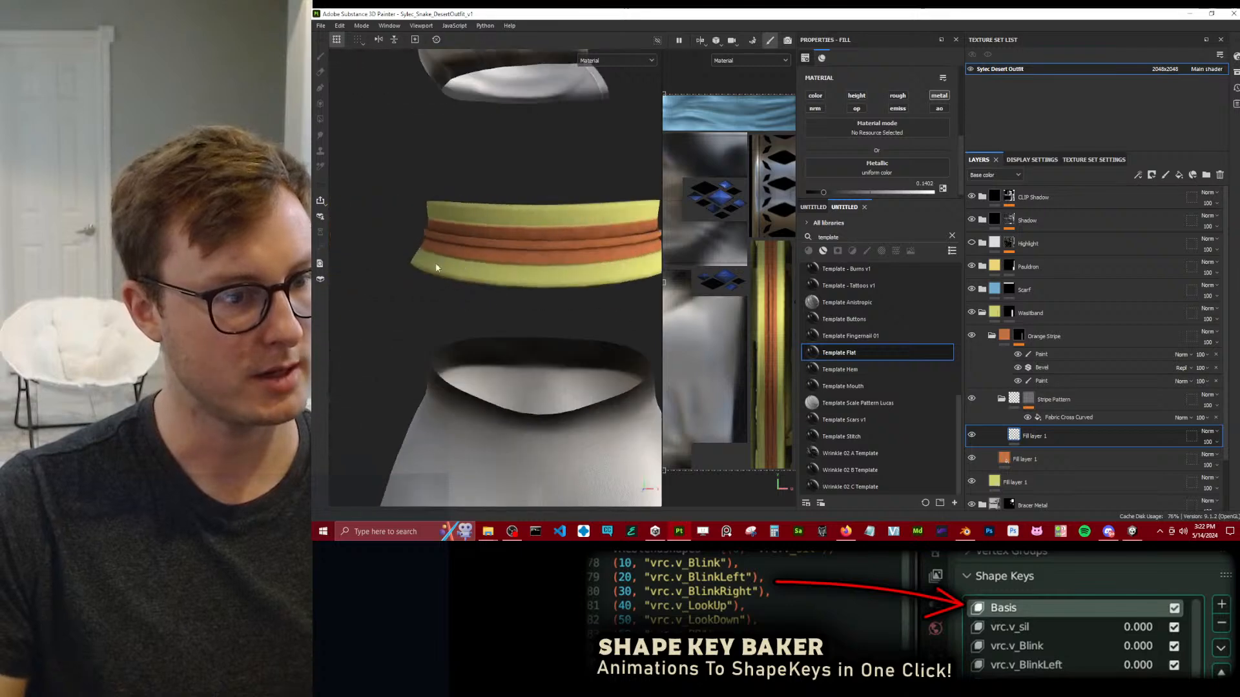
Try combining the roughness channel with metallic on the Stripe Pattern fill layer.
scroll(452, 267, up, 4)
alt+middle_drag(494, 258, 507, 257)
alt+drag(507, 258, 574, 271)
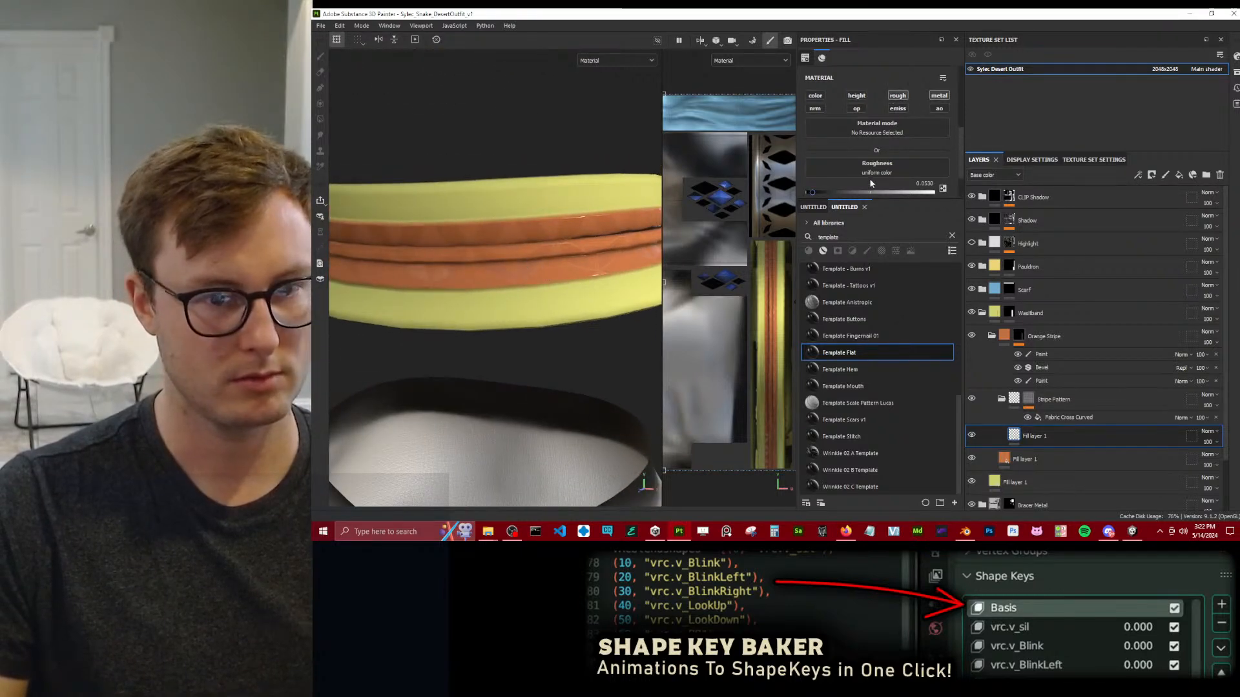
scroll(870, 186, down, 1)
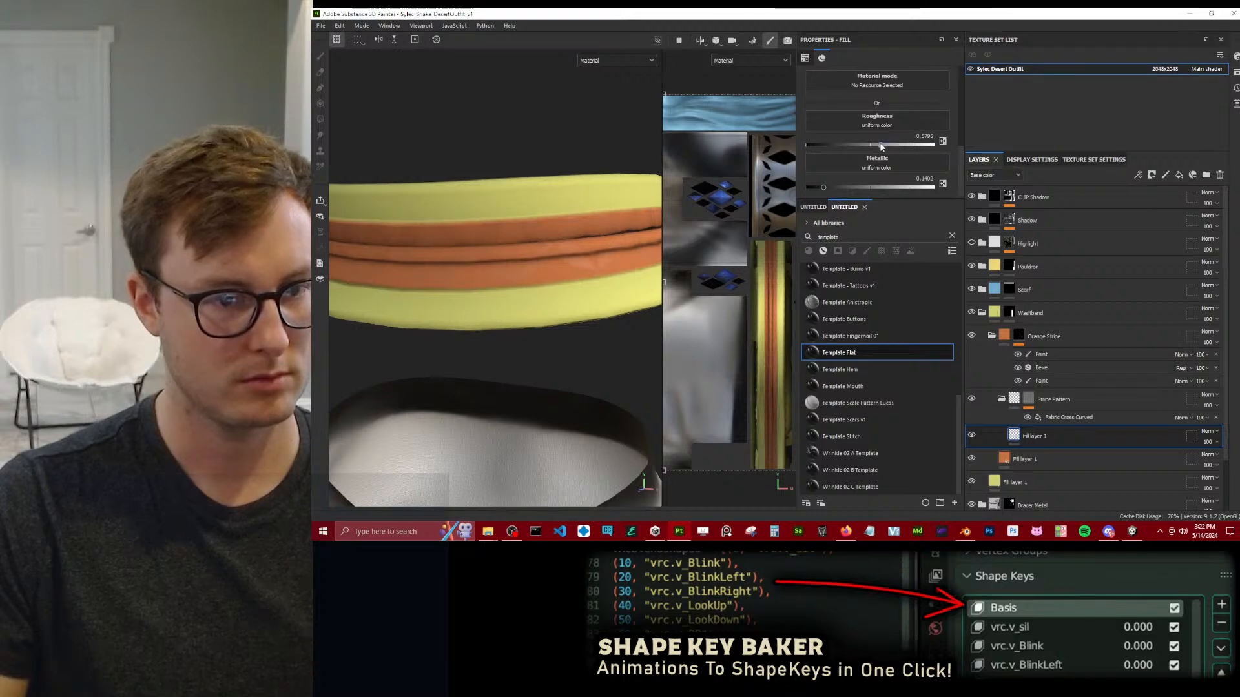
scroll(866, 127, up, 2)
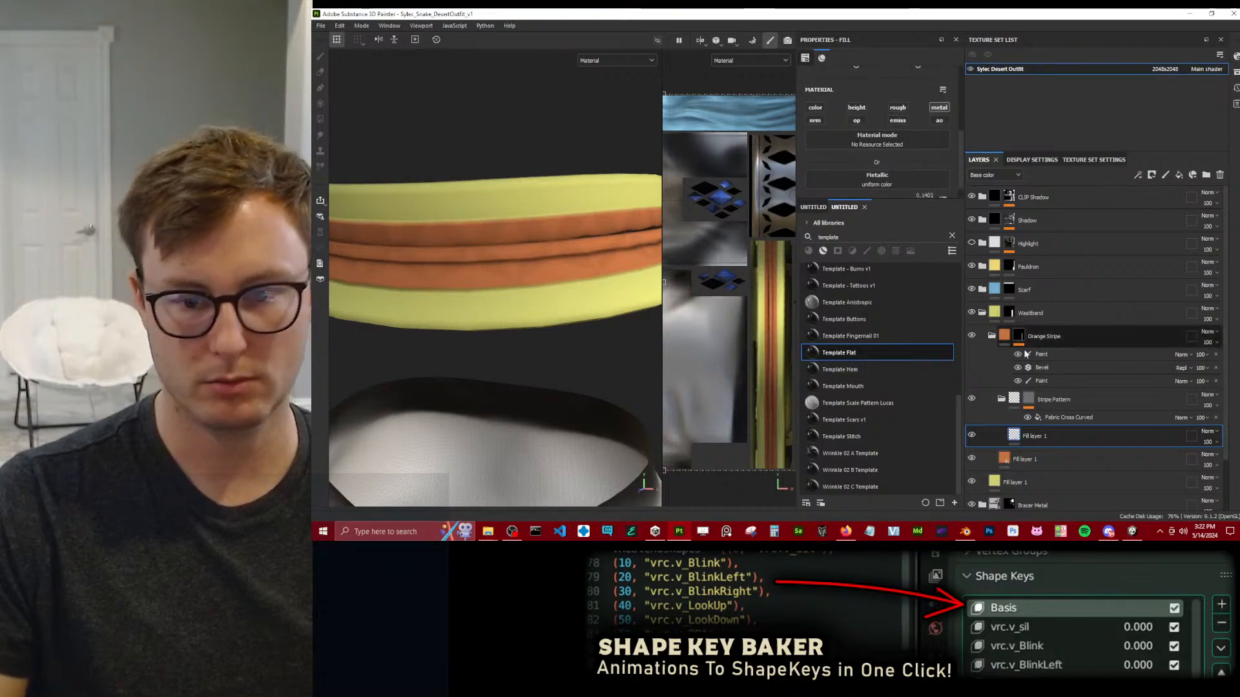
Set the roughness of the Orange Stripe folder's orange fill layer to about 0.65.
click(998, 459)
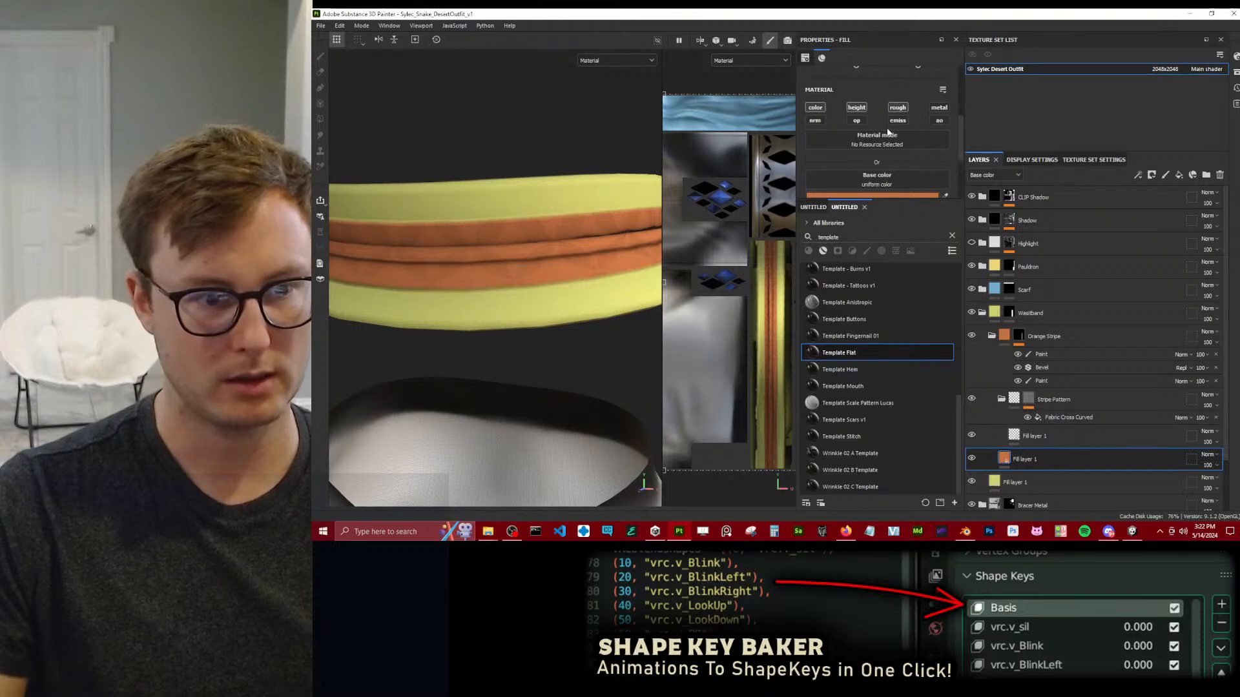
scroll(885, 139, down, 2)
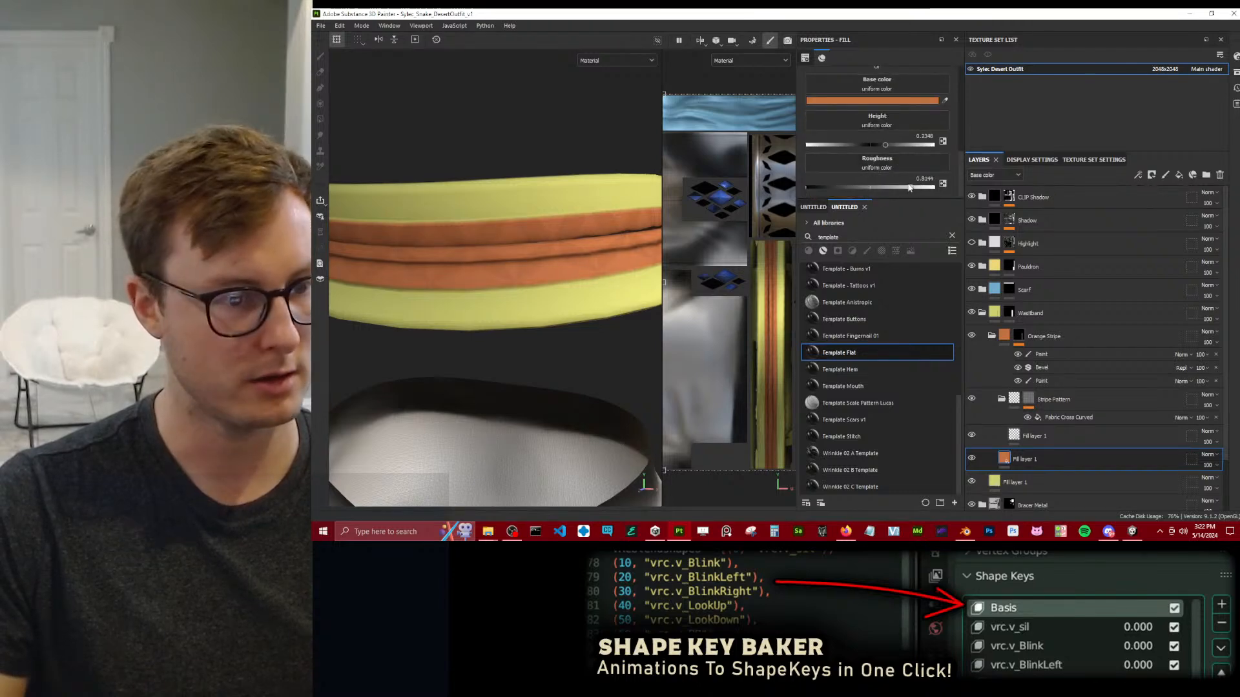
drag(835, 187, 867, 187)
alt+drag(545, 262, 611, 234)
click(1036, 442)
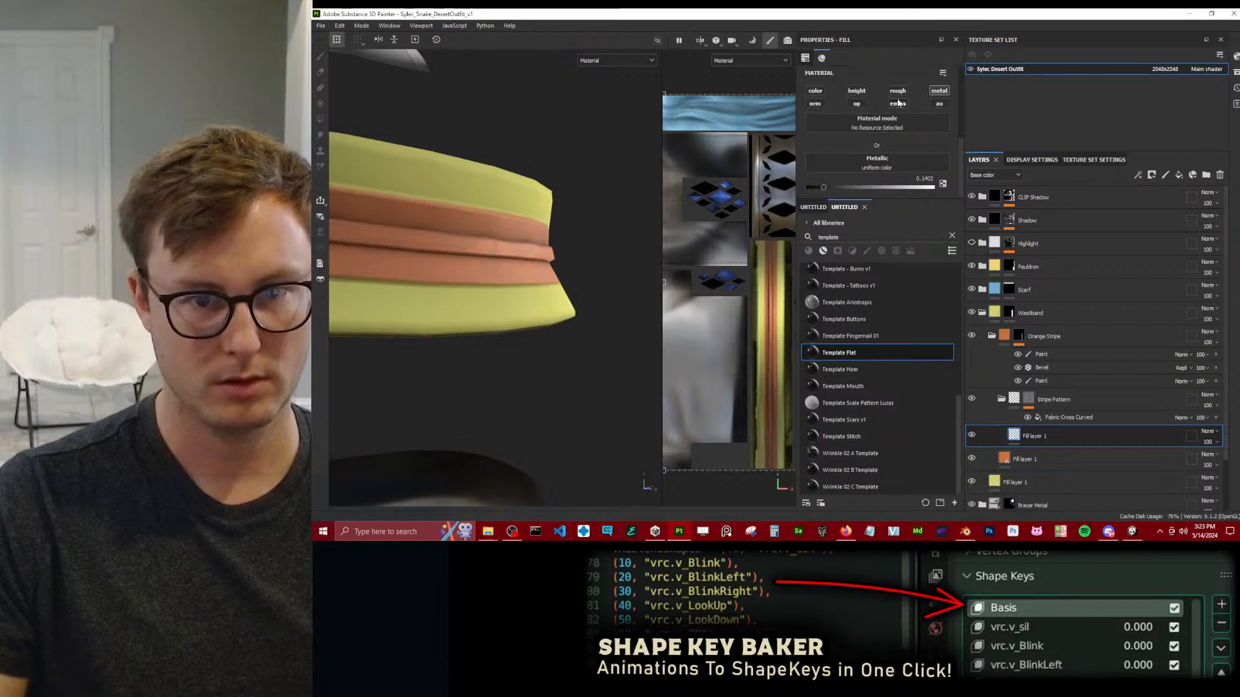
click(1026, 459)
scroll(893, 172, down, 1)
drag(870, 187, 890, 188)
scroll(544, 223, down, 3)
scroll(544, 223, down, 3)
alt+drag(544, 224, 568, 266)
scroll(565, 264, down, 3)
scroll(578, 270, up, 5)
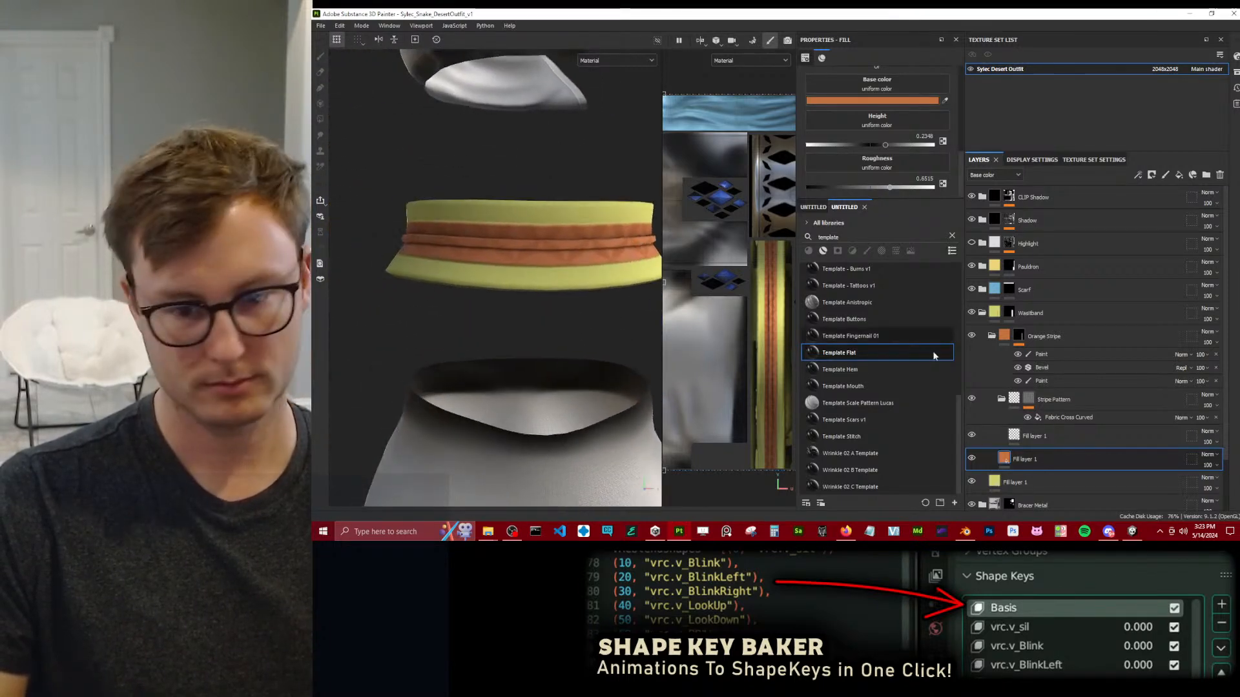
Replace the Stripe Pattern mask's pattern with Fabric Diagonal Diamond.
click(1065, 417)
click(834, 105)
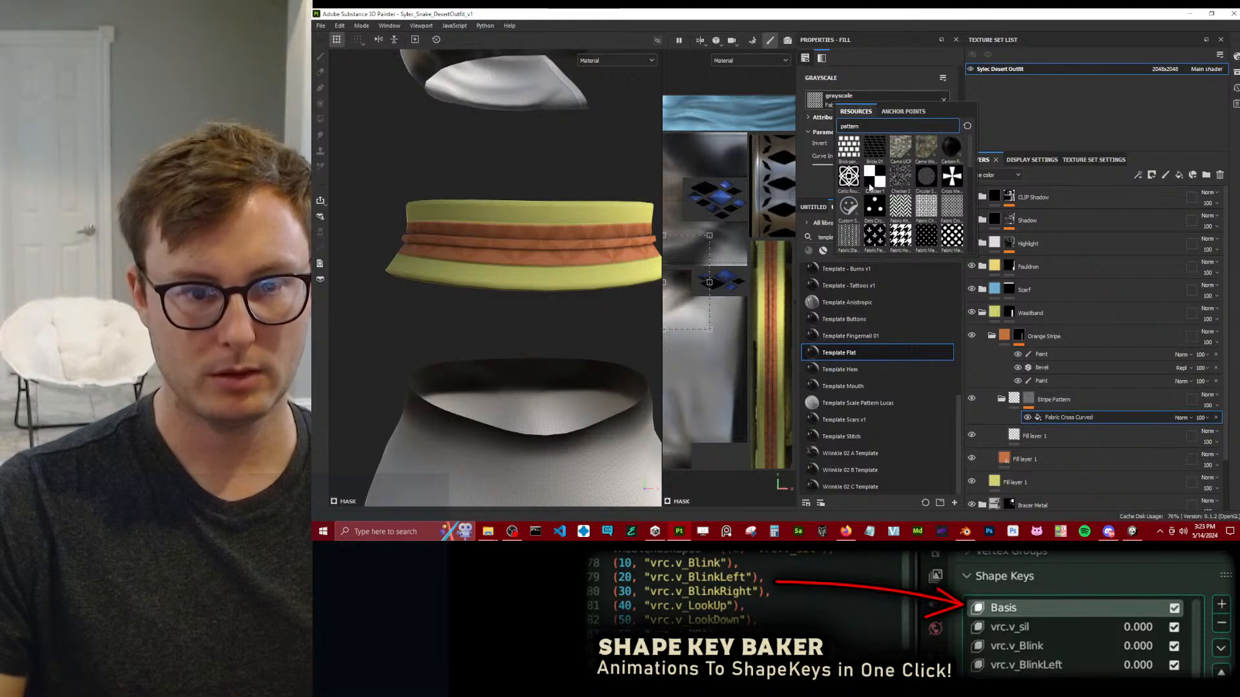
click(851, 239)
scroll(418, 272, down, 4)
alt+drag(418, 272, 541, 306)
scroll(554, 287, up, 2)
scroll(573, 278, up, 2)
scroll(546, 292, down, 3)
scroll(542, 306, up, 5)
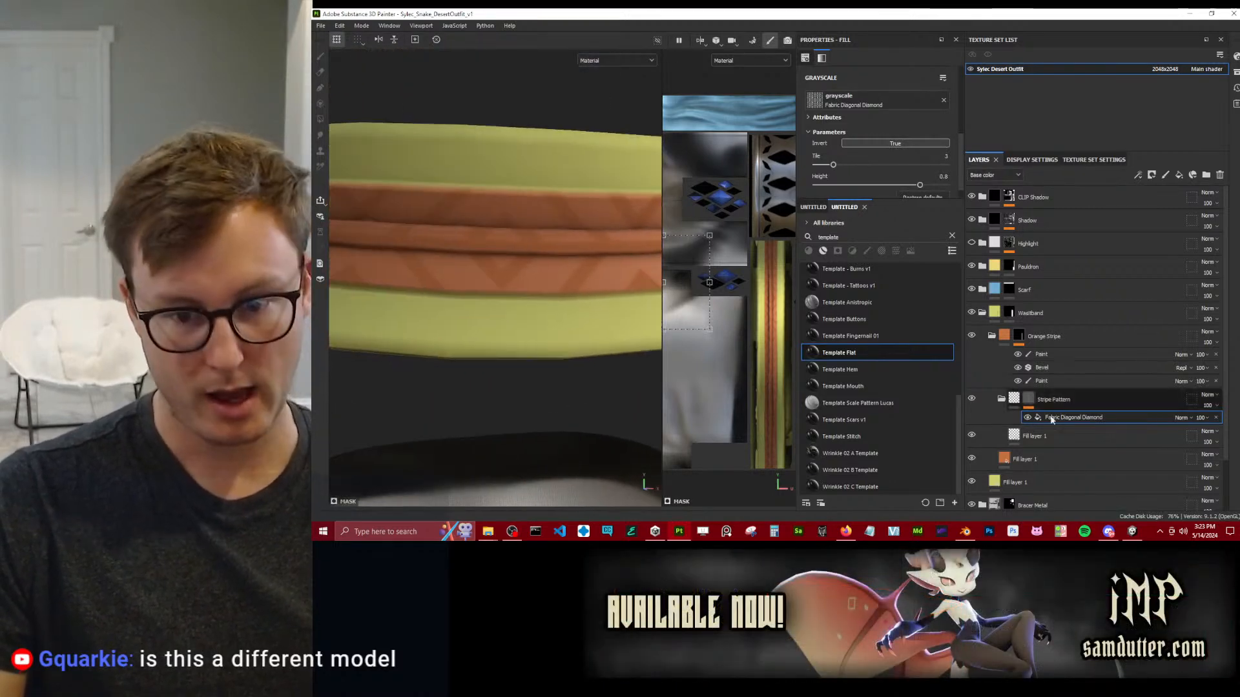
Enable the height channel on the Stripe Pattern folder's fill layer and set its height to -0.015.
click(1001, 400)
click(1033, 423)
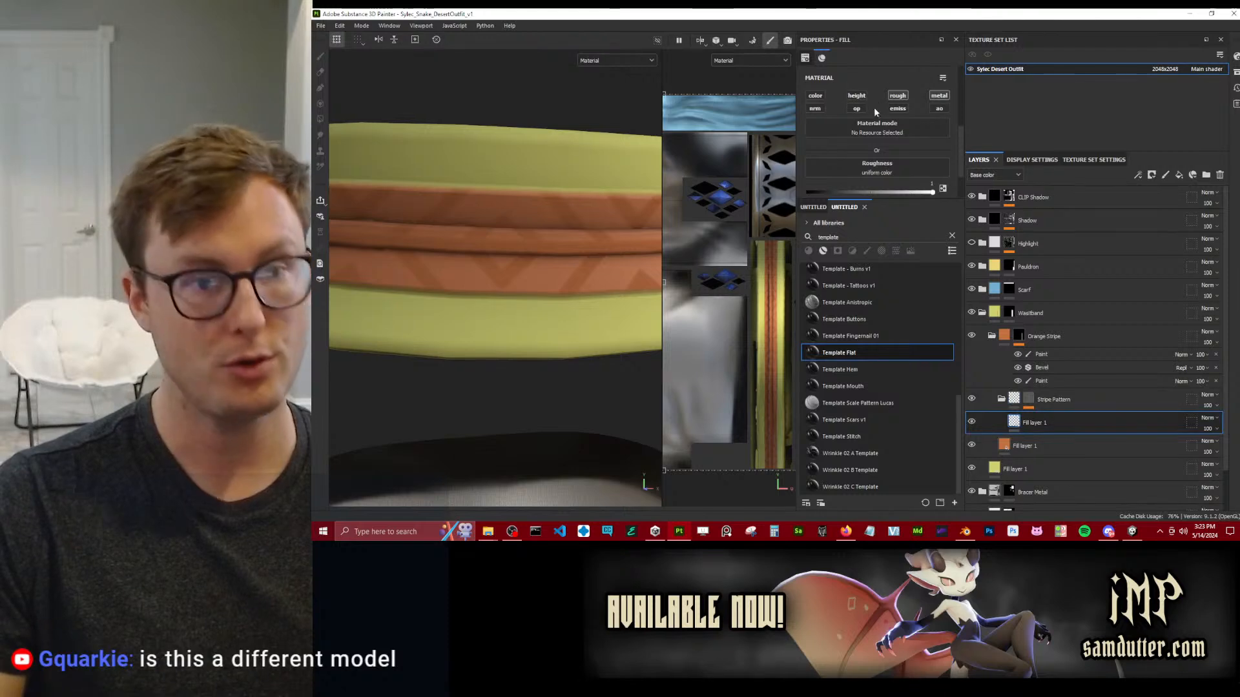
scroll(869, 155, up, 2)
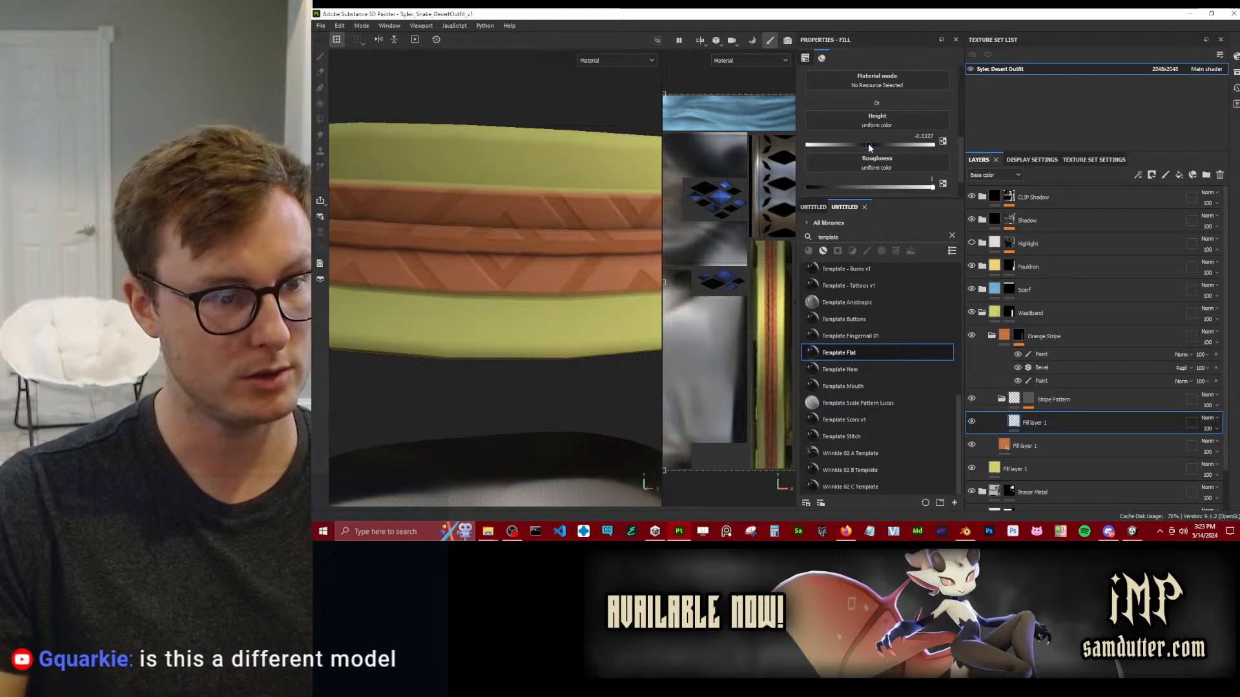
key(BackSpace)
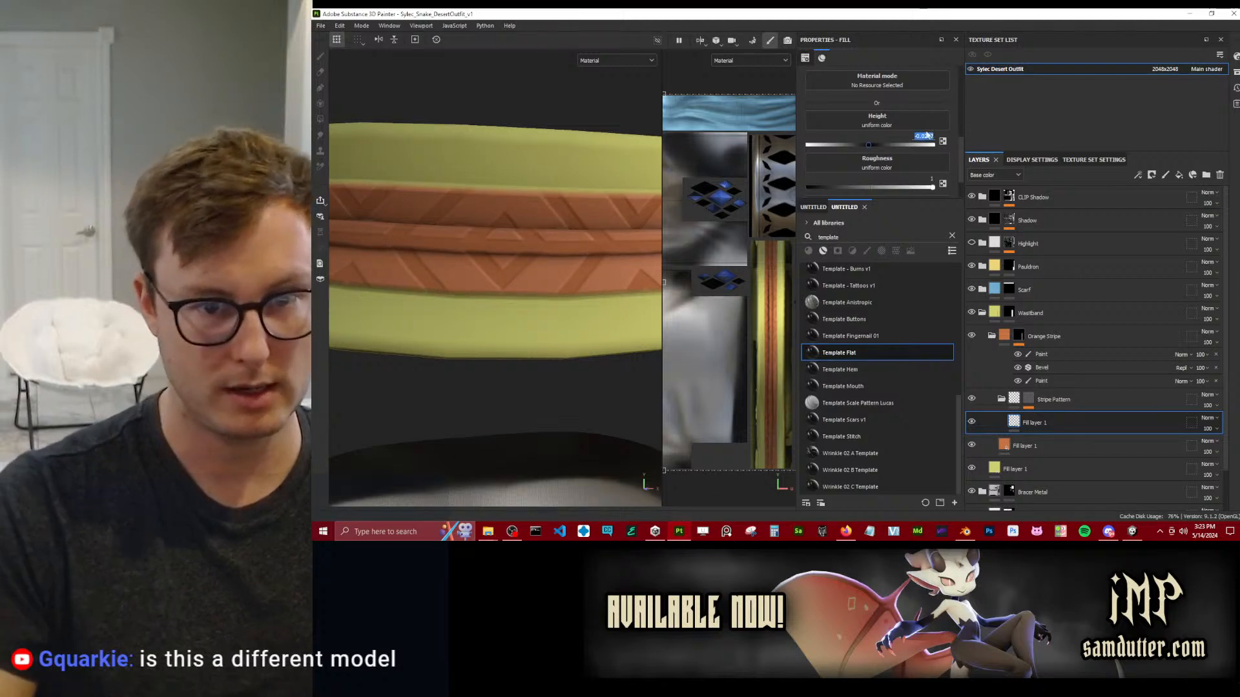
text(-0.015)
key(Return)
scroll(531, 300, down, 4)
scroll(532, 300, down, 3)
alt+drag(532, 301, 553, 269)
scroll(553, 269, up, 5)
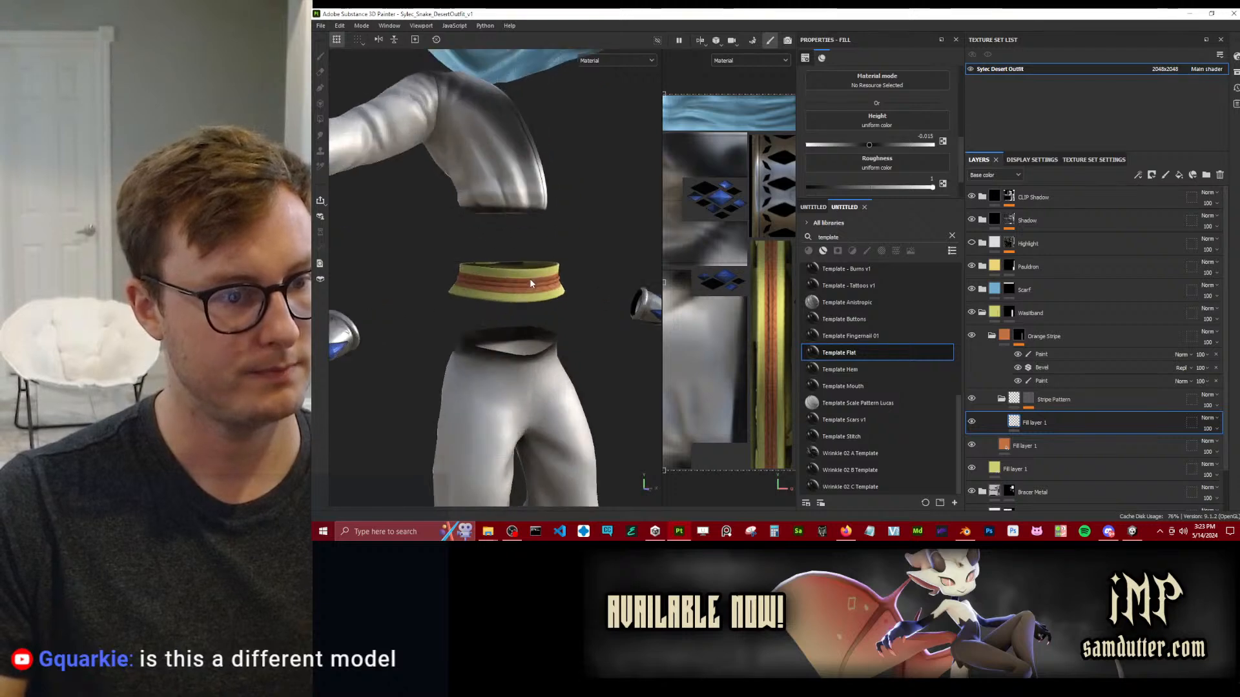
scroll(528, 307, up, 5)
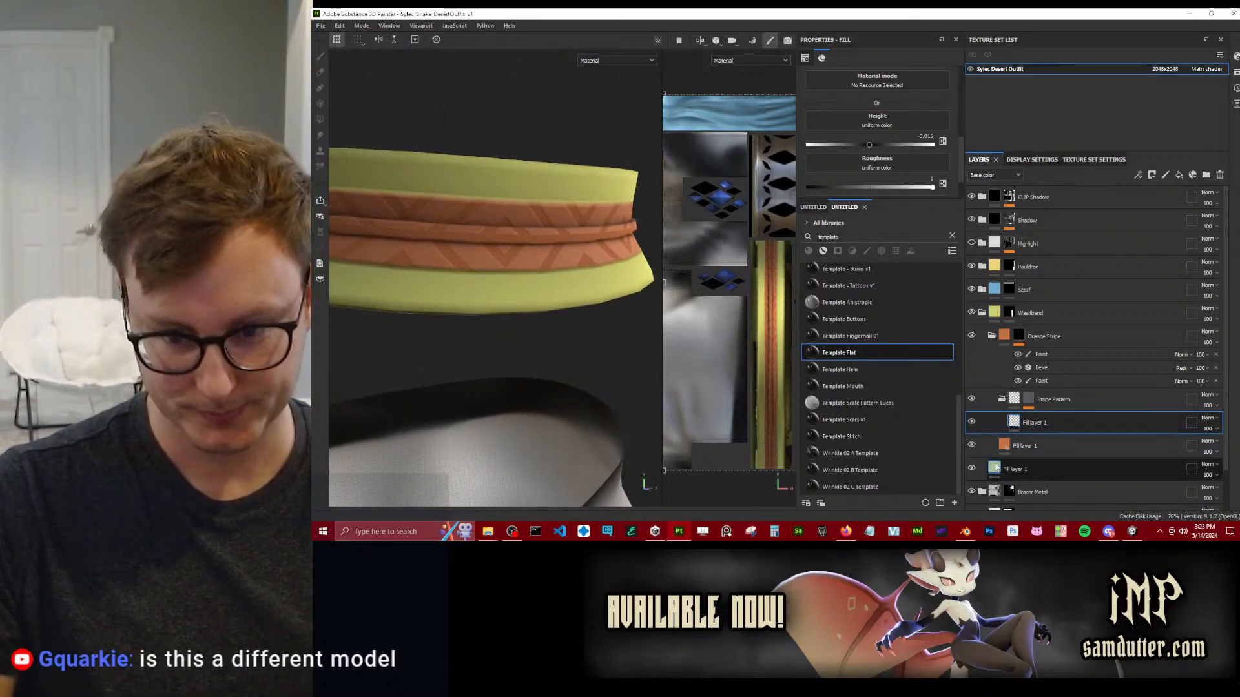
Add a Template Flat folder beneath Orange Stripe inside the Waistband folder and name it WaistBand Pattern.
click(992, 336)
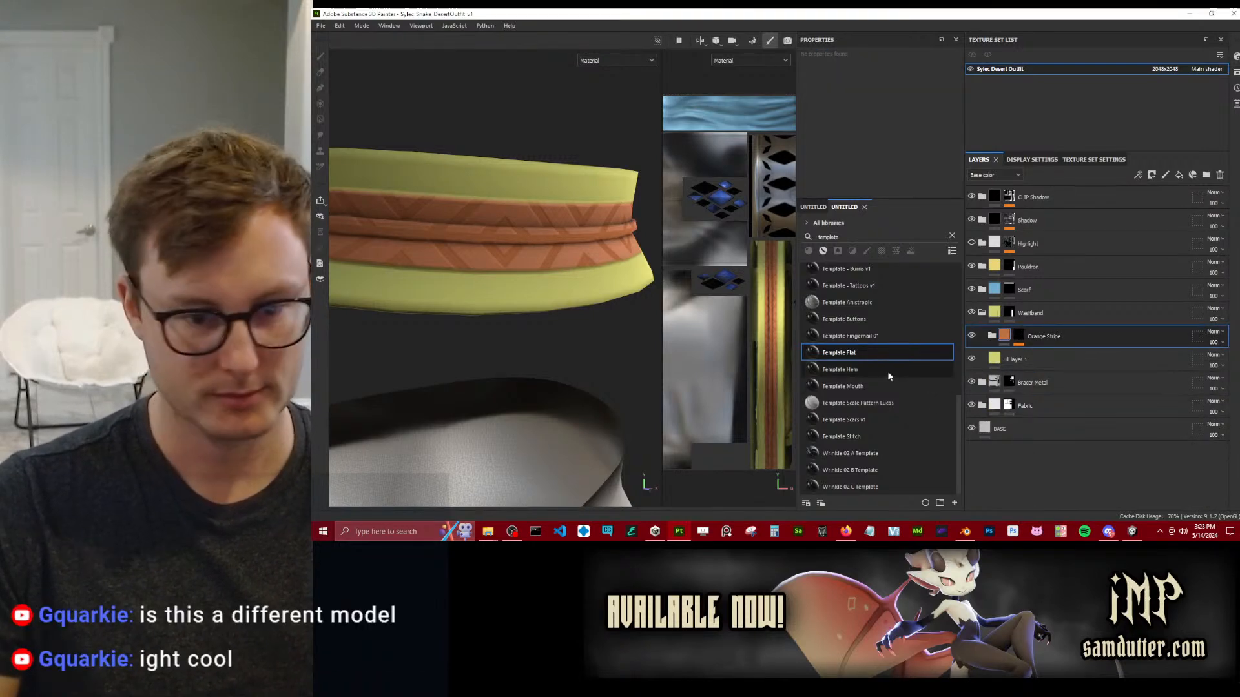
drag(1049, 350, 1049, 350)
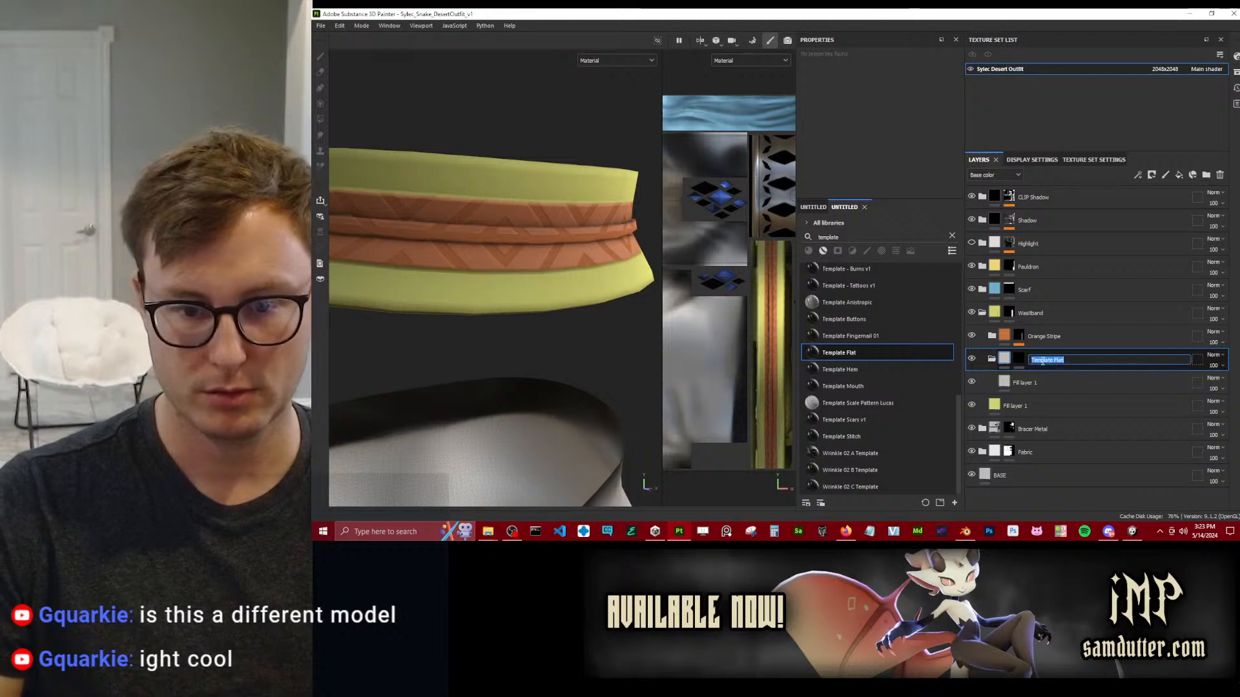
text(WaistBan)
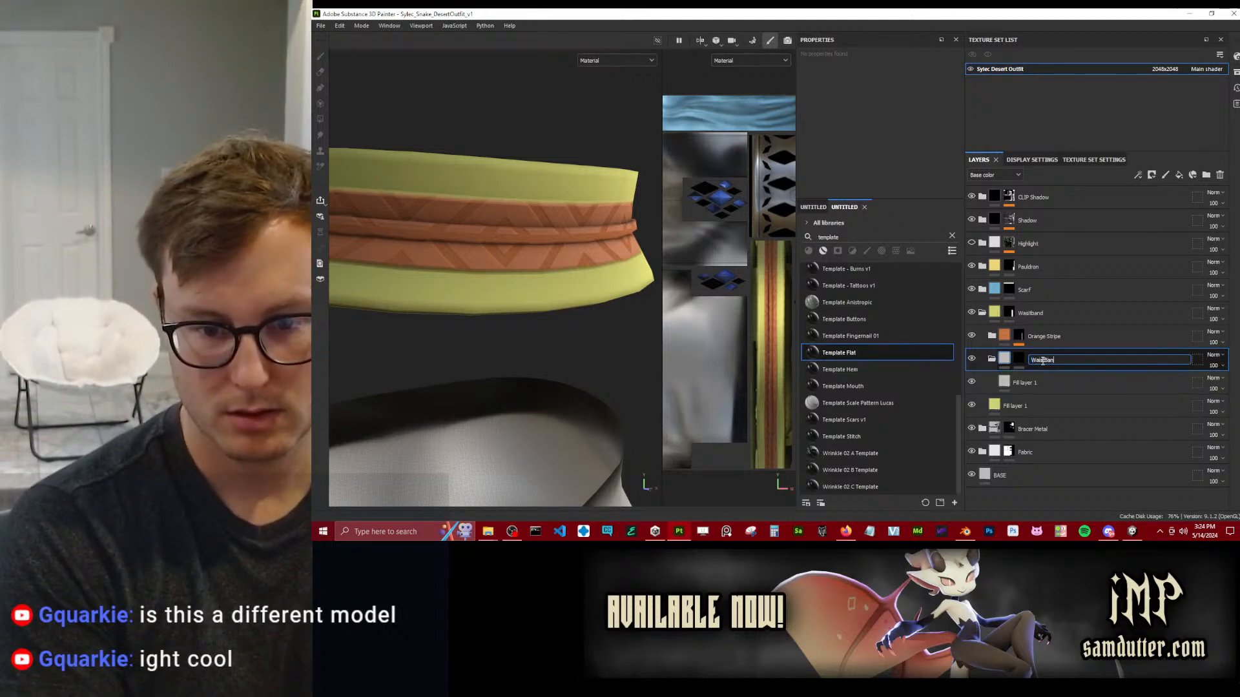
text(d Pattern)
key(Return)
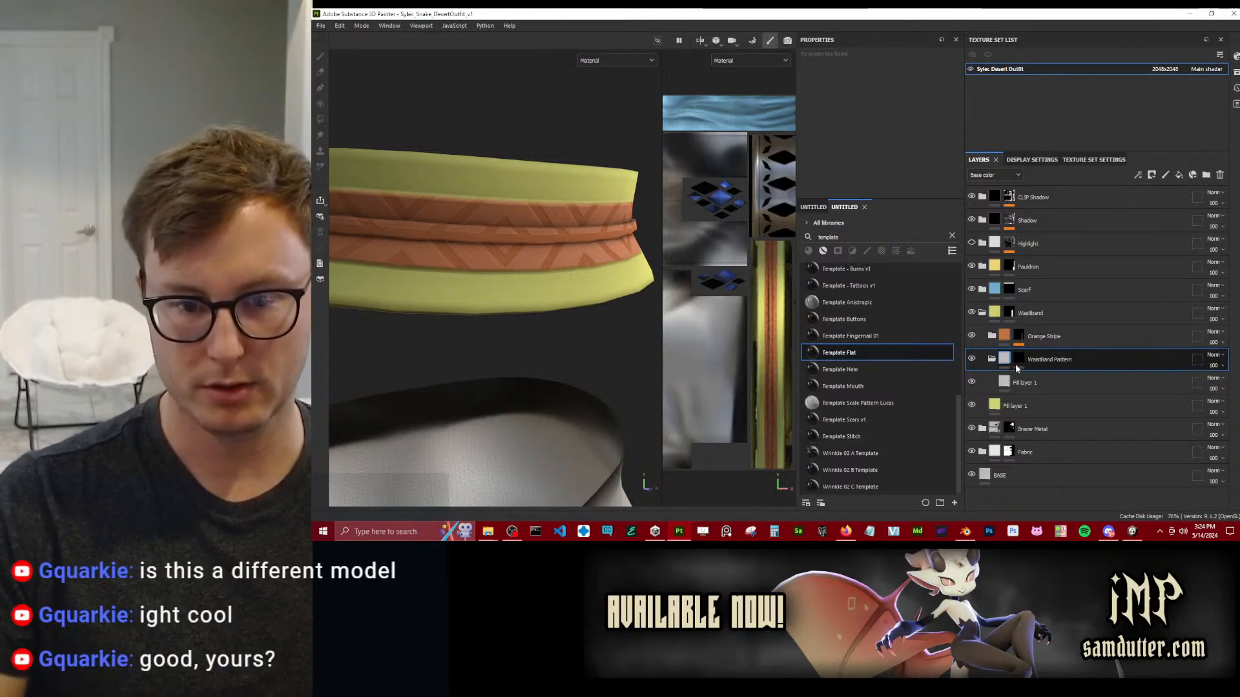
Add a fill to the WaistBand Pattern folder's mask using the Fabric Square Center pattern.
right_click(1017, 362)
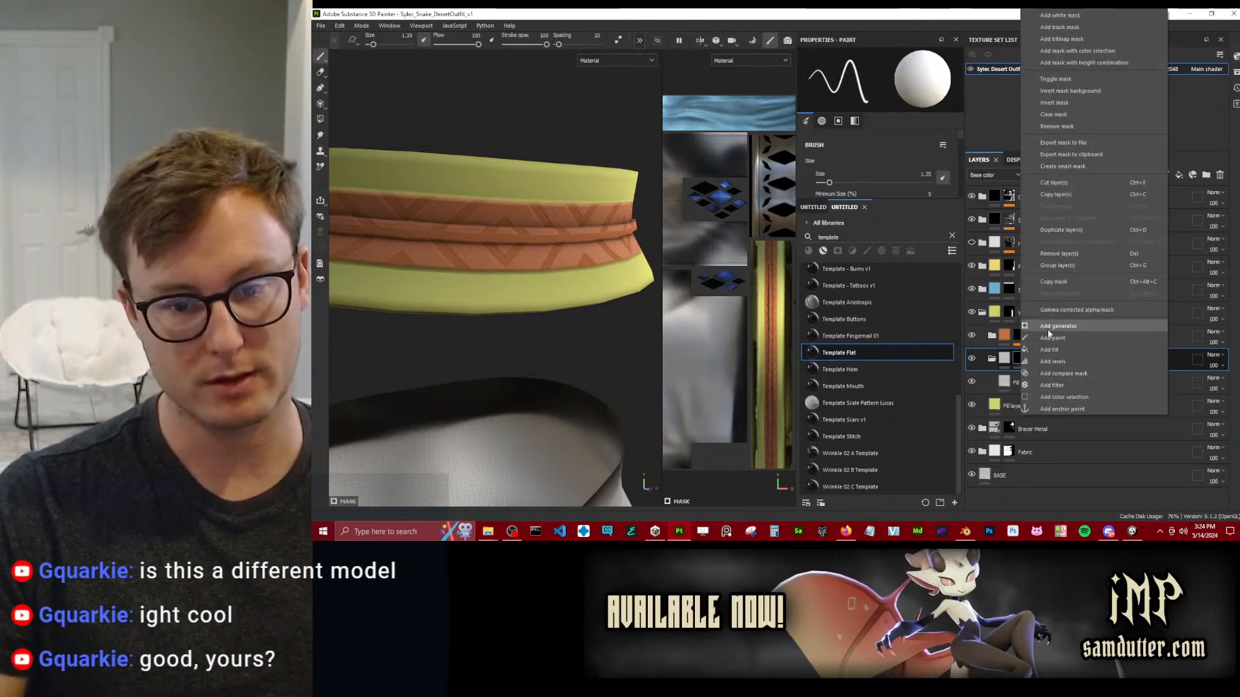
click(1049, 350)
click(913, 107)
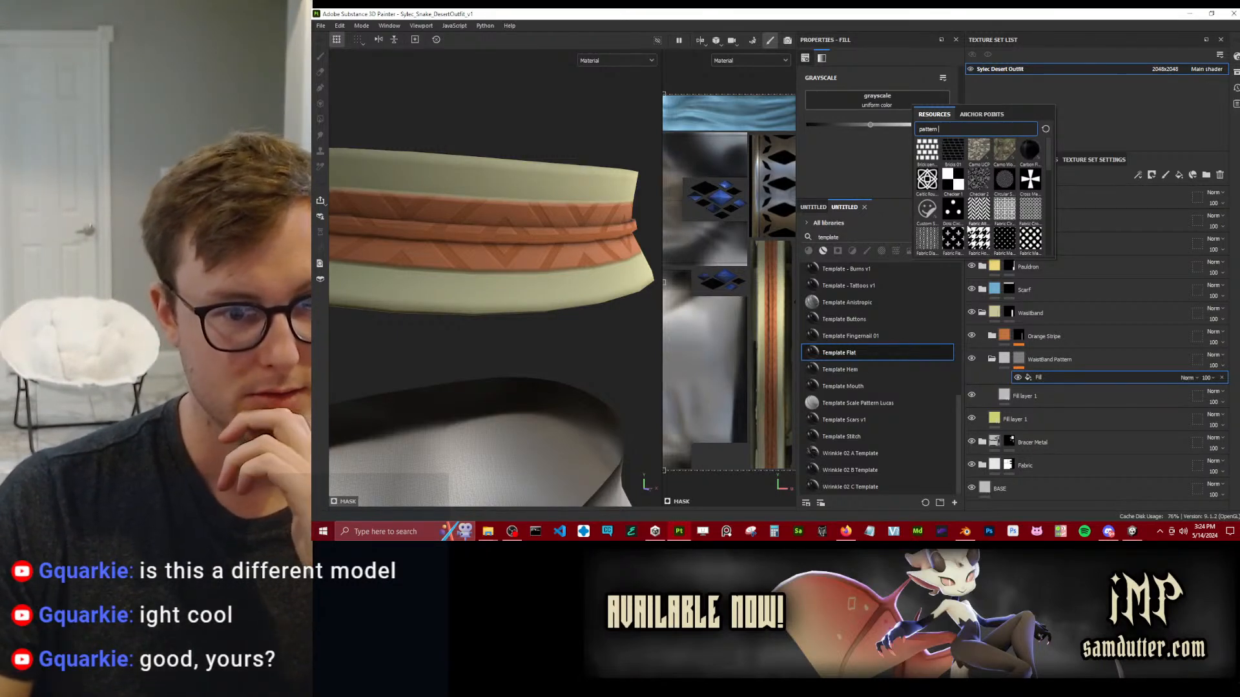
scroll(969, 200, down, 3)
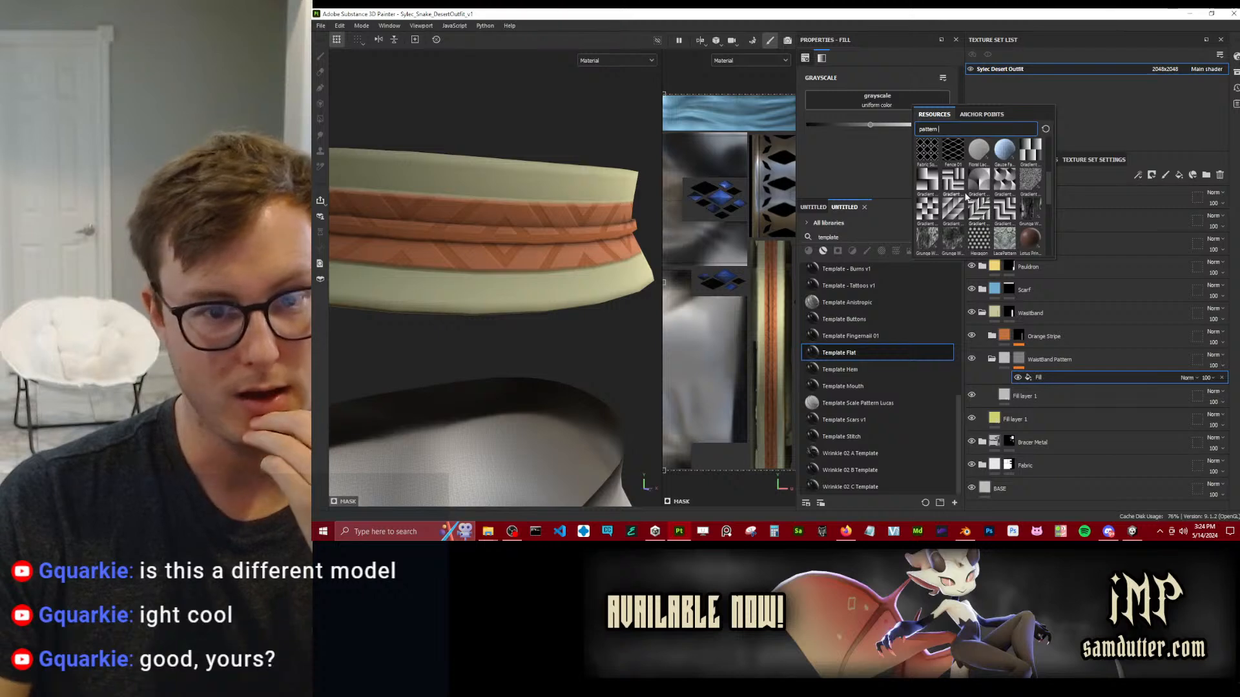
click(927, 150)
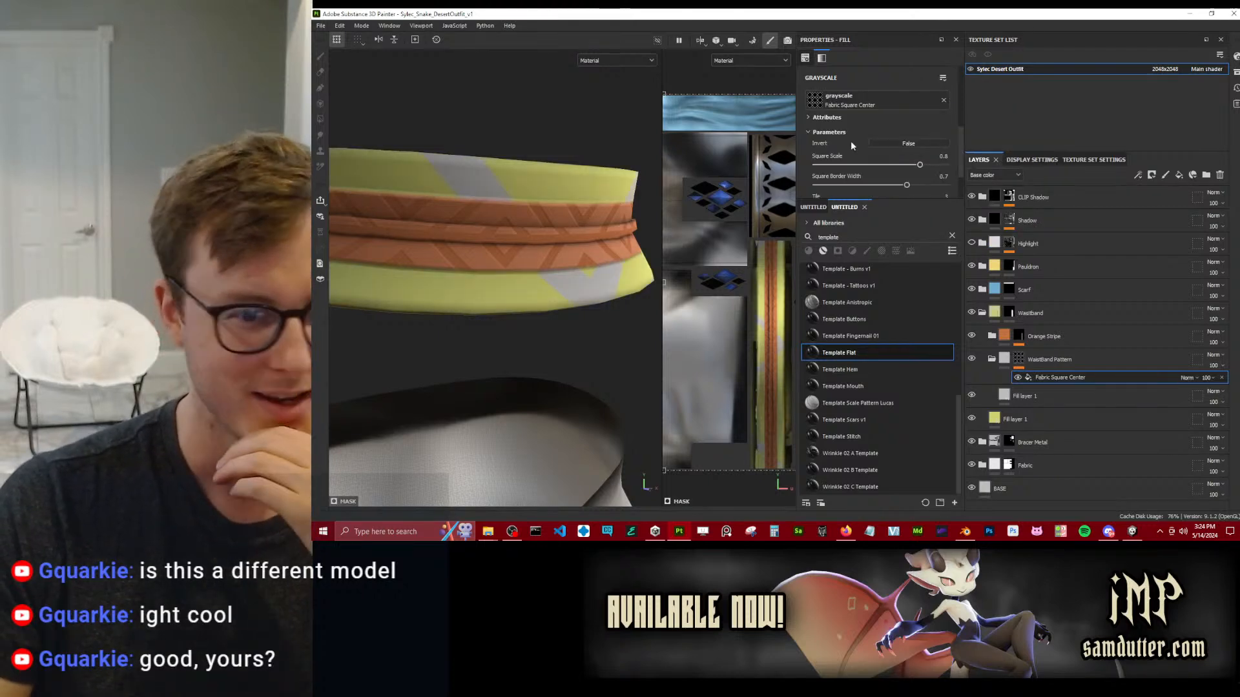
Try a tiling of 5 and then 10 on the Fabric Square Center mask fill.
scroll(853, 145, up, 3)
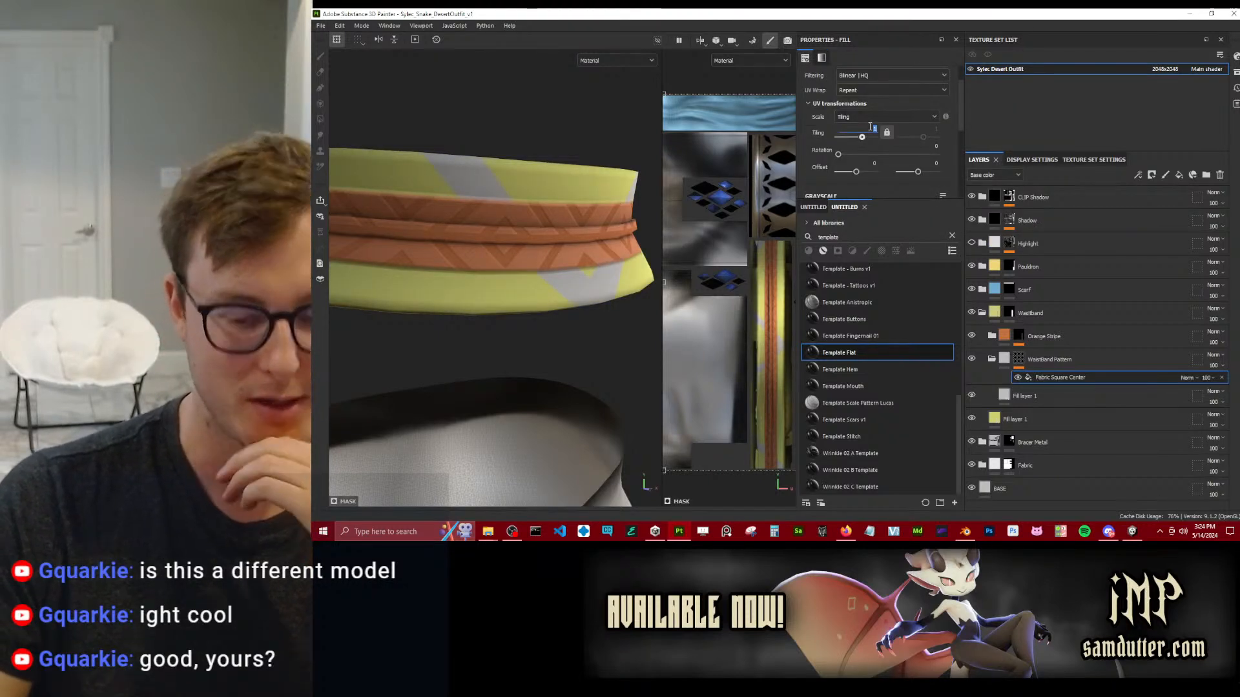
text(5)
key(Return)
drag(878, 129, 862, 131)
text(10)
key(Return)
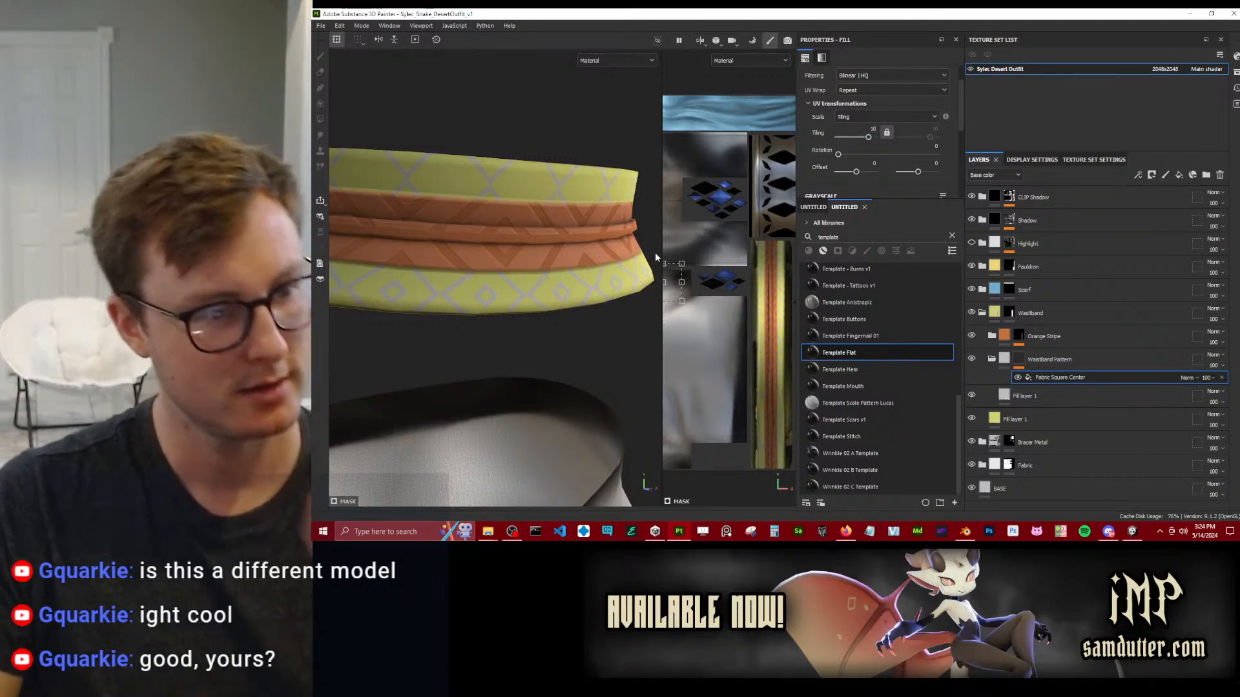
Shift the first offset value of the Fabric Square Center mask fill to about 0.19.
scroll(581, 257, down, 4)
scroll(600, 239, up, 3)
drag(855, 172, 860, 176)
scroll(427, 232, down, 4)
alt+drag(340, 236, 622, 287)
scroll(709, 302, up, 1)
Swap the WaistBand Pattern fill layer's color channel for metallic and set metallic to about 0.08.
click(1033, 401)
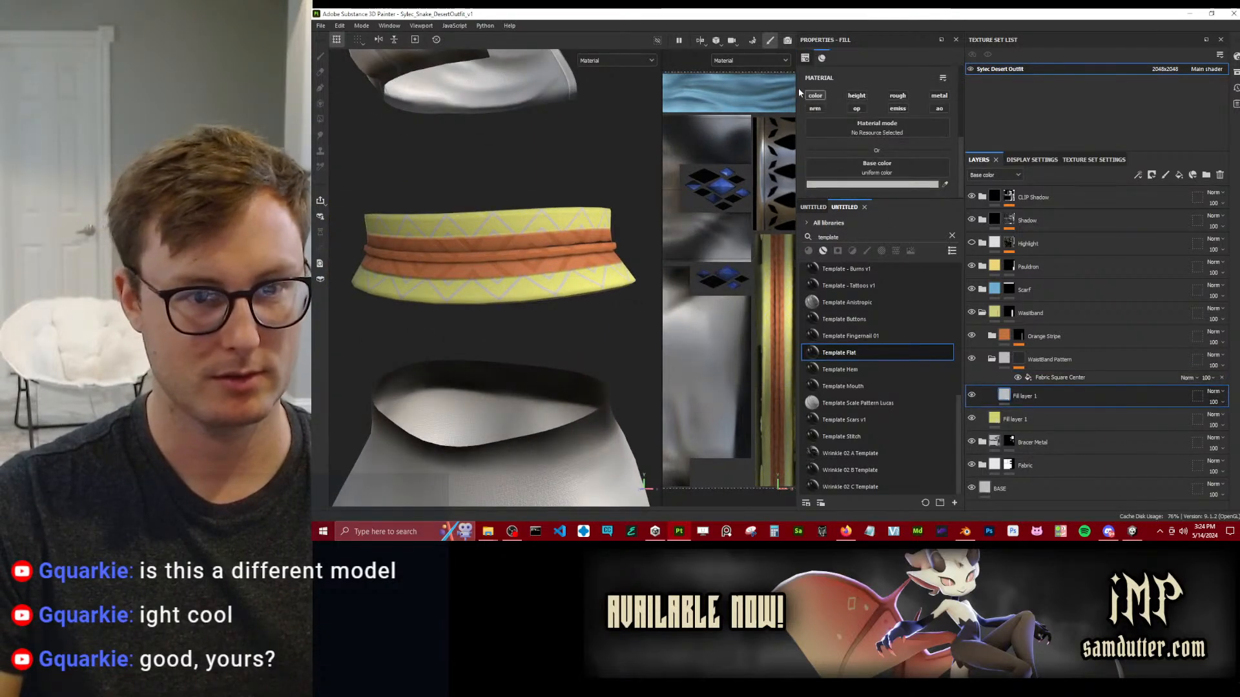
click(815, 95)
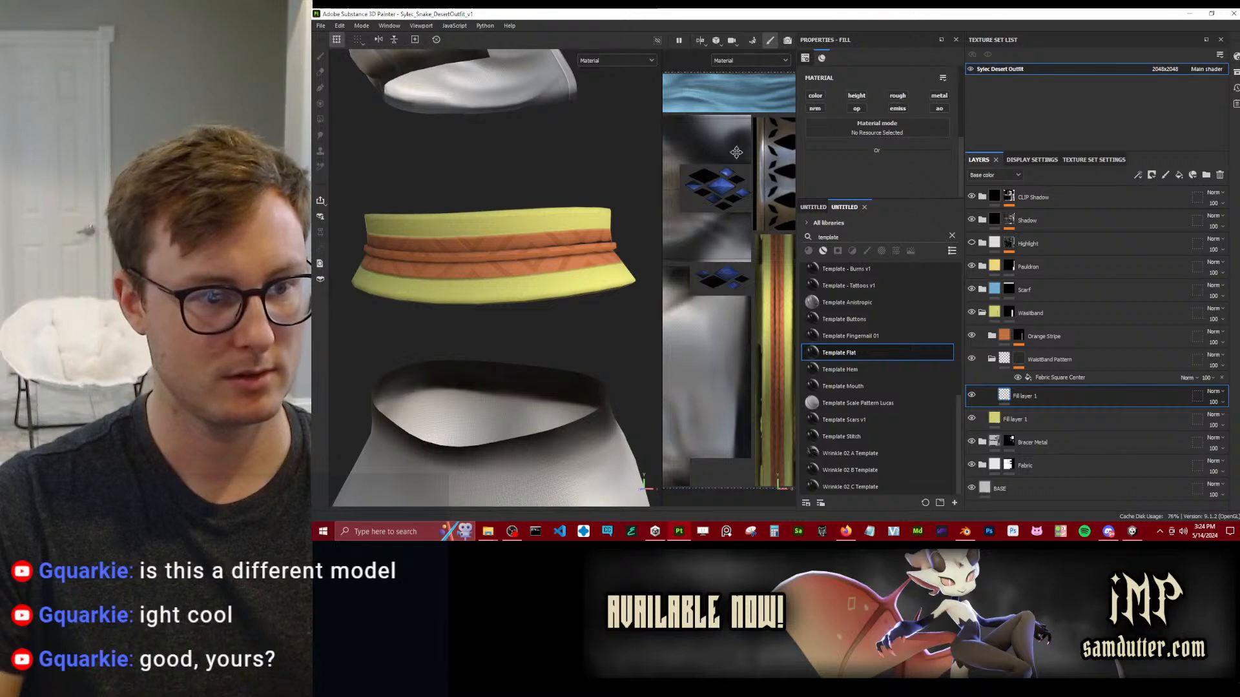
click(939, 95)
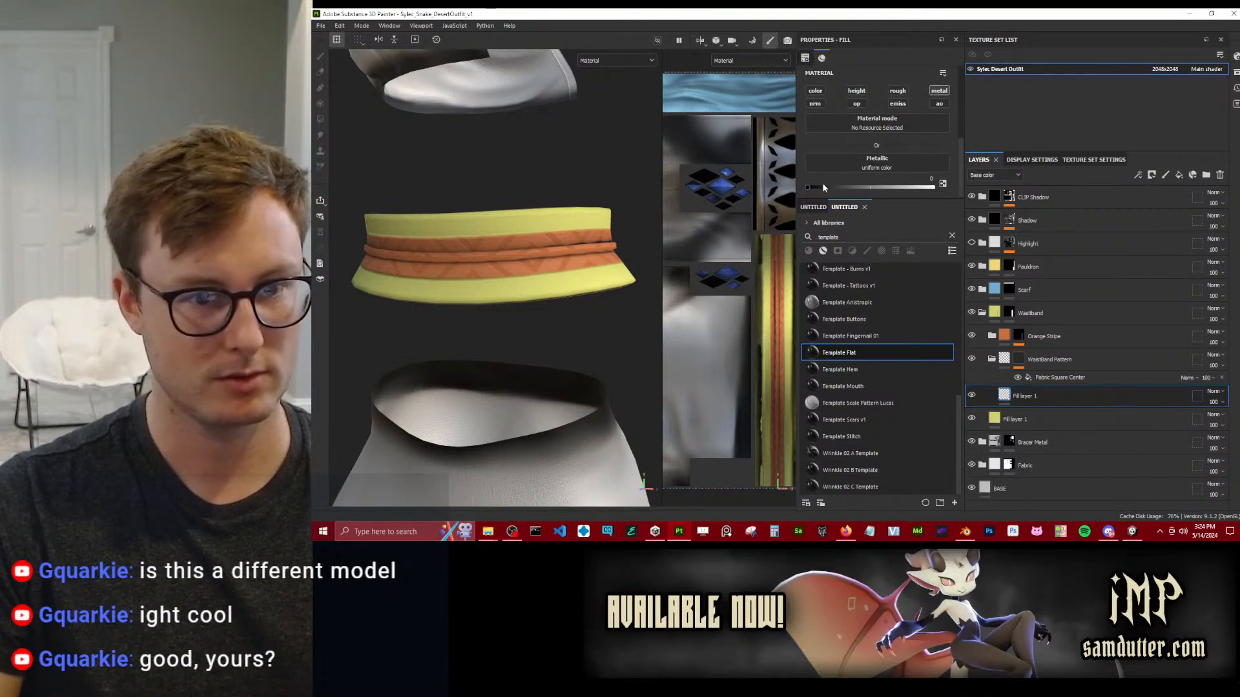
drag(809, 186, 815, 186)
alt+drag(584, 227, 657, 245)
Enable roughness on the Waistband folder's yellow base fill layer and set it to about 0.58.
click(1015, 420)
click(898, 97)
scroll(907, 123, down, 1)
click(935, 187)
drag(935, 188, 880, 188)
alt+drag(607, 248, 487, 269)
scroll(487, 269, up, 4)
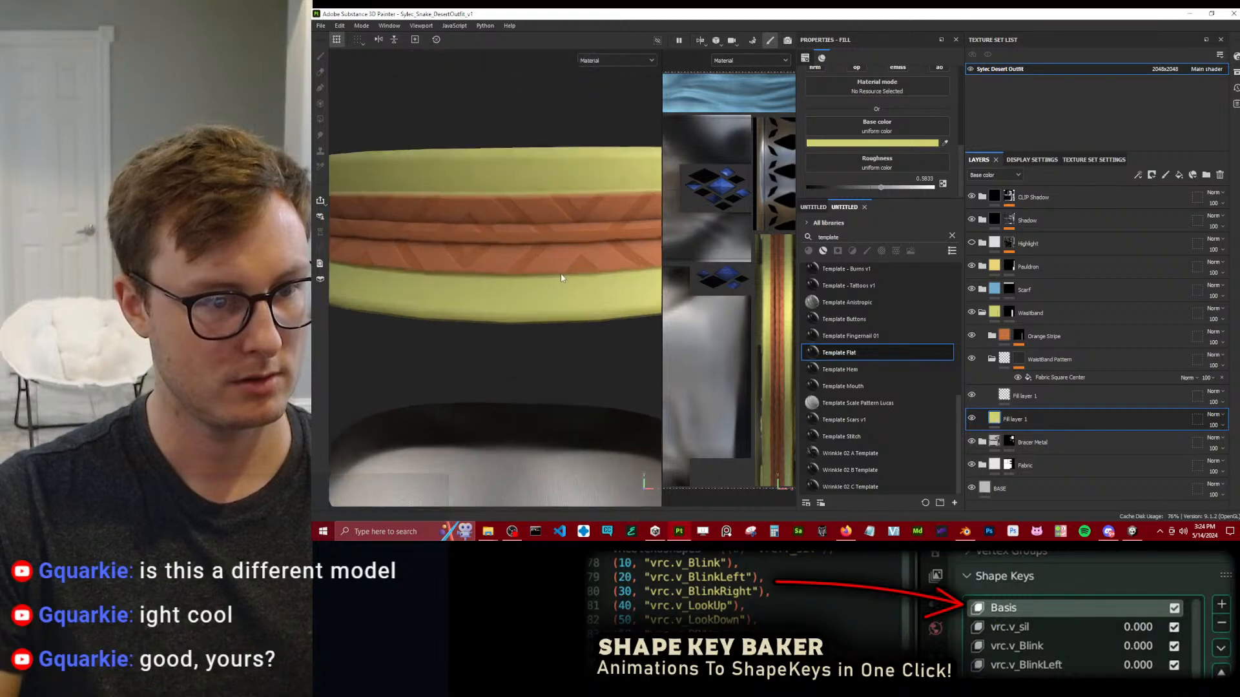
Enable the roughness channel on the WaistBand Pattern fill layer with a value of 1.
click(1001, 399)
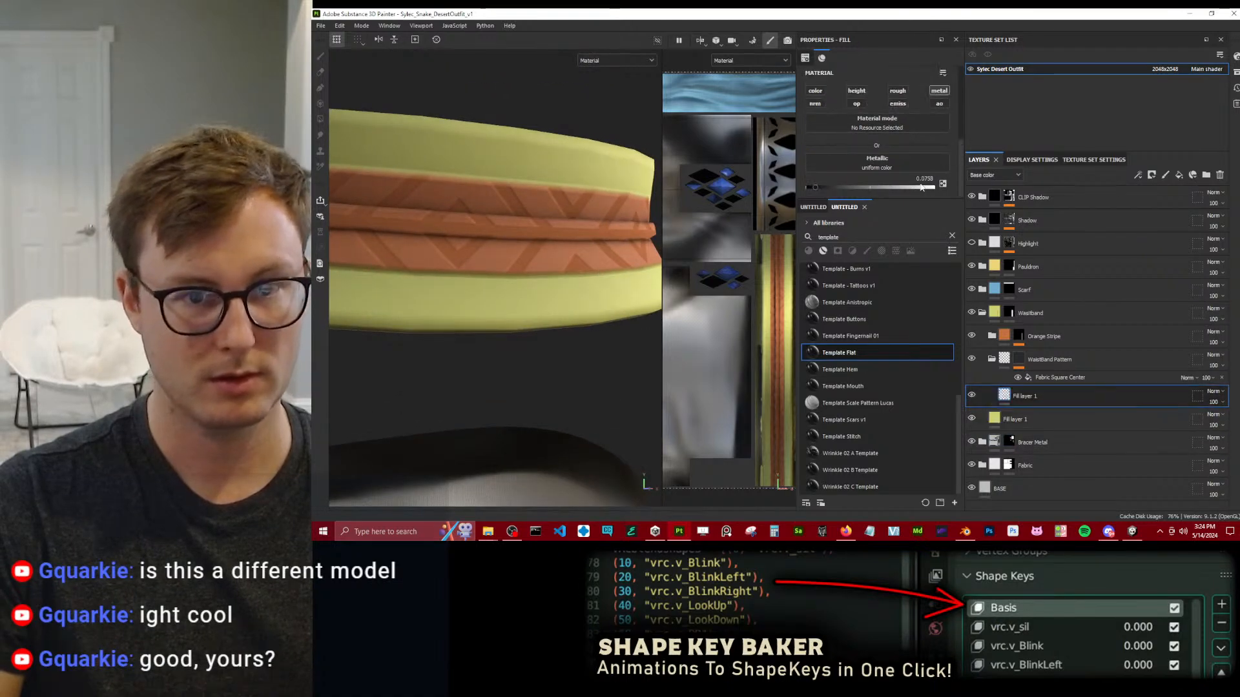
click(895, 94)
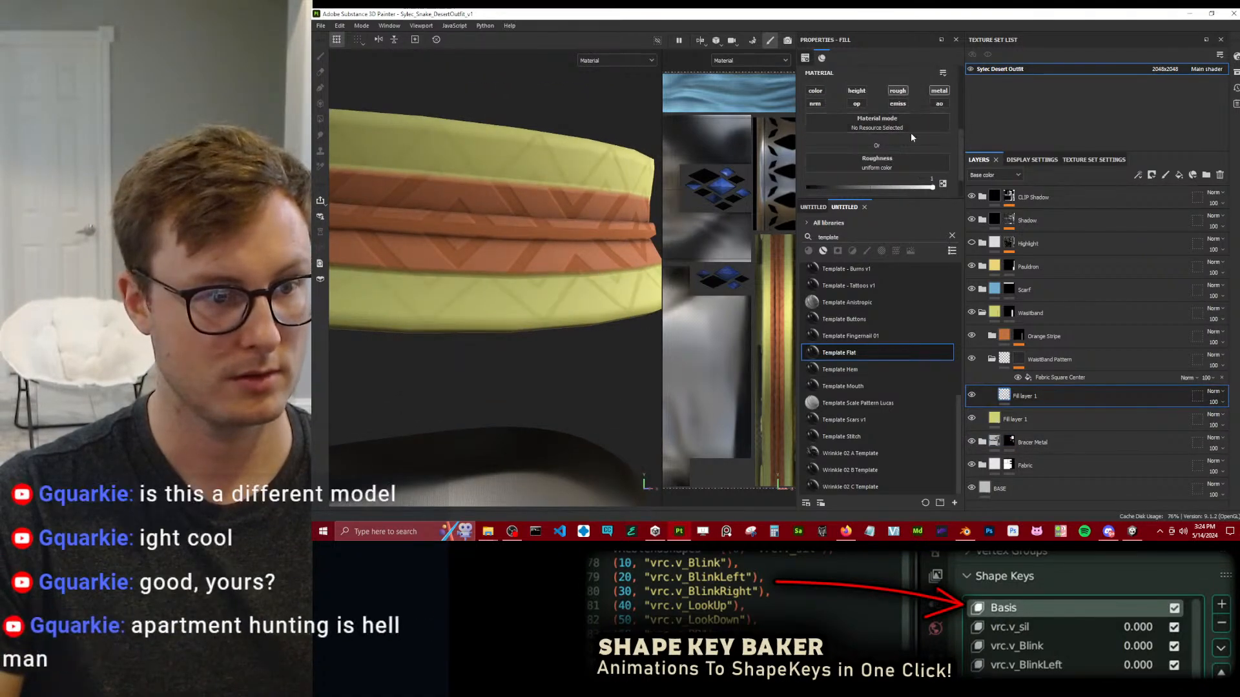
scroll(614, 207, down, 4)
alt+drag(638, 233, 528, 248)
scroll(535, 261, up, 2)
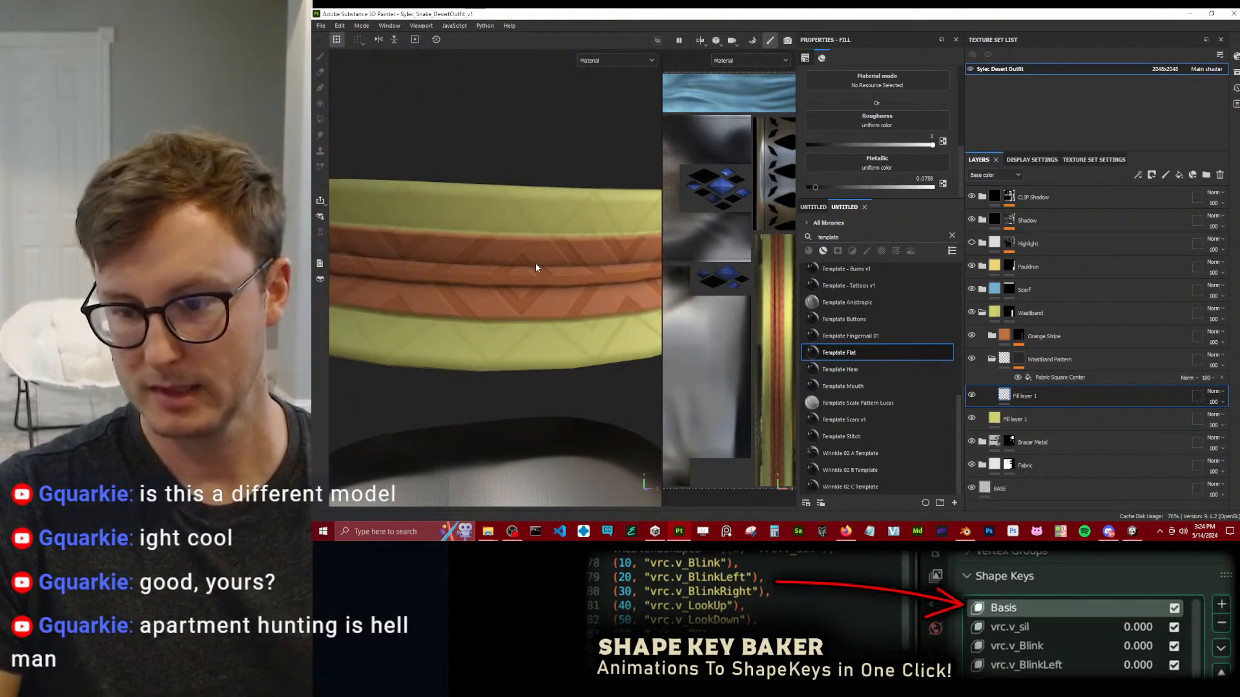
Set the tiling of the Fabric Square Center mask fill to 20.
click(1062, 376)
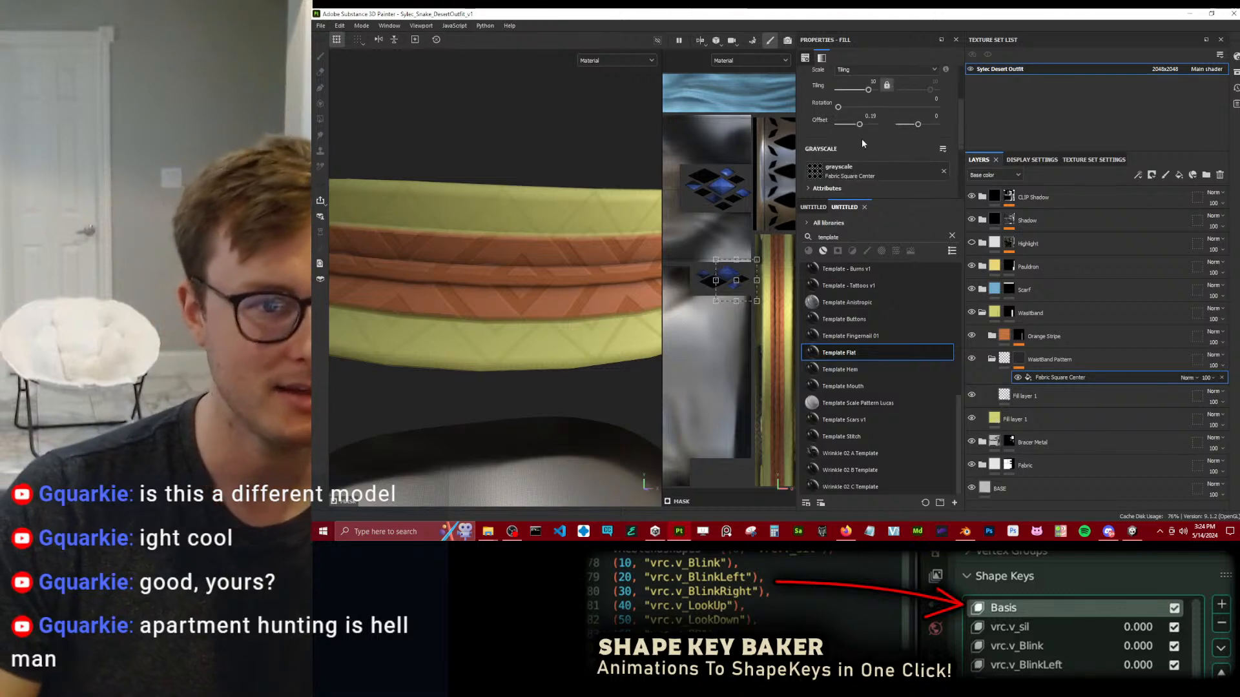
double_click(864, 81)
text(20)
key(Return)
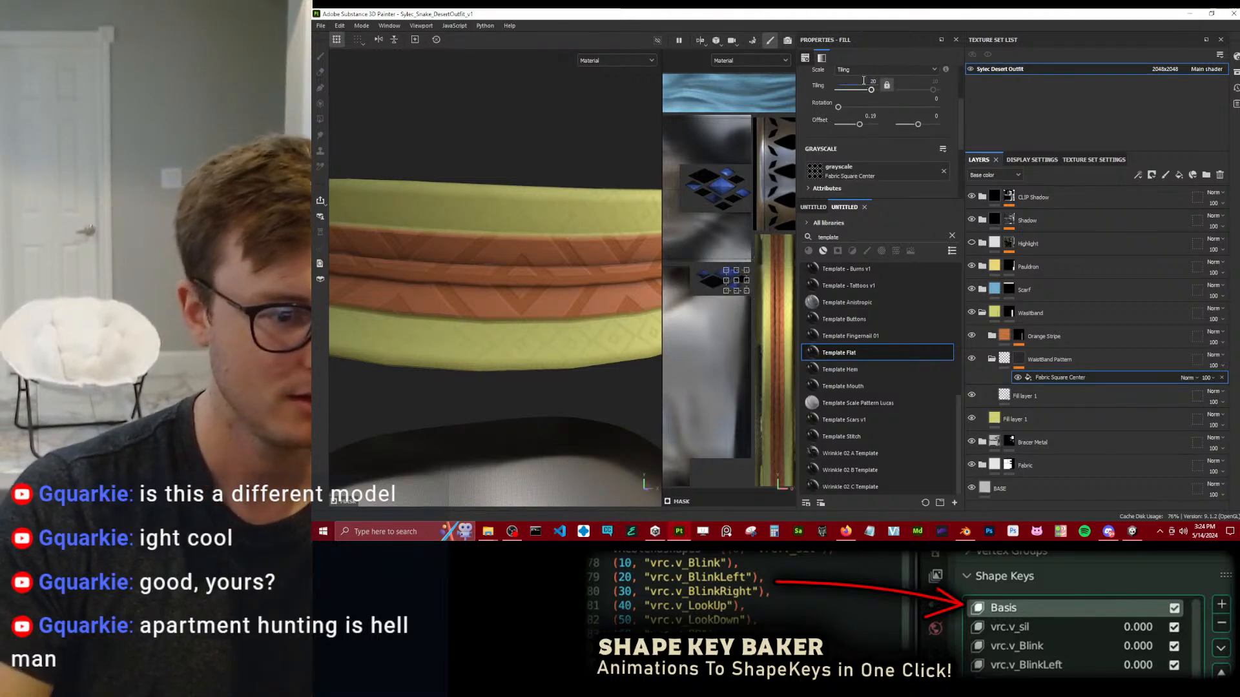
Examine the scale and visibility of the waistband's square pattern from several distances and angles.
scroll(579, 321, down, 3)
scroll(593, 297, up, 2)
alt+drag(573, 321, 543, 253)
scroll(554, 304, down, 3)
scroll(520, 321, up, 1)
scroll(543, 252, down, 3)
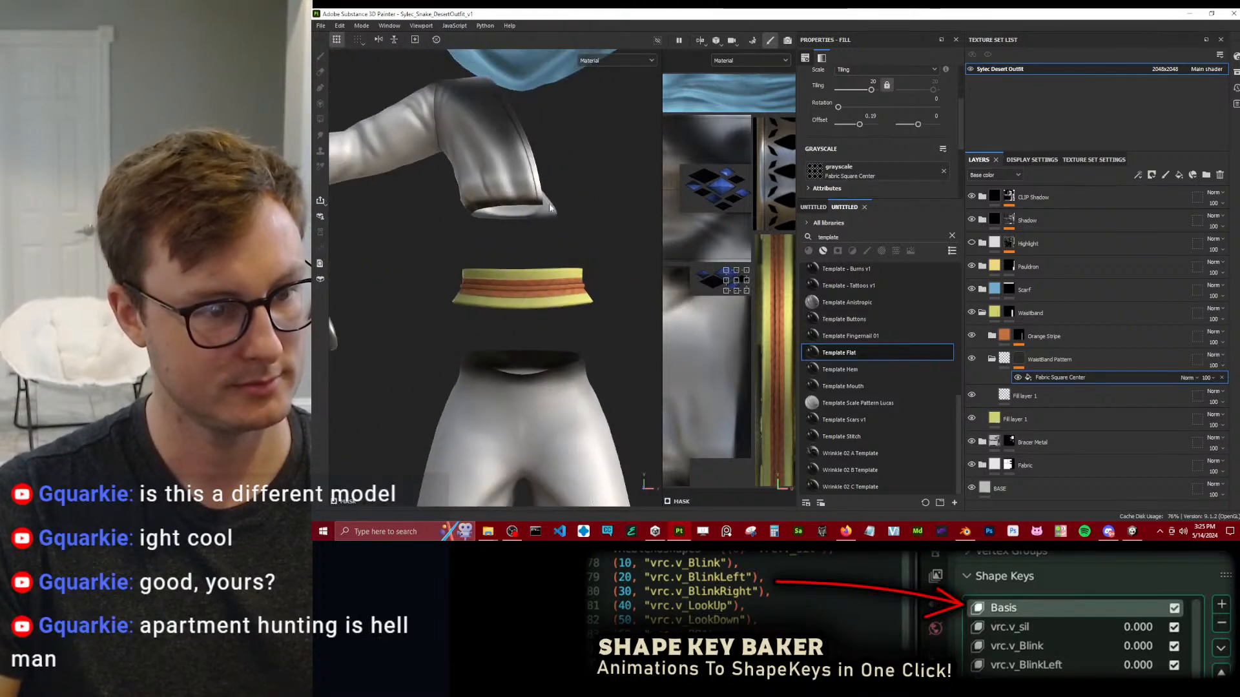
scroll(547, 188, up, 4)
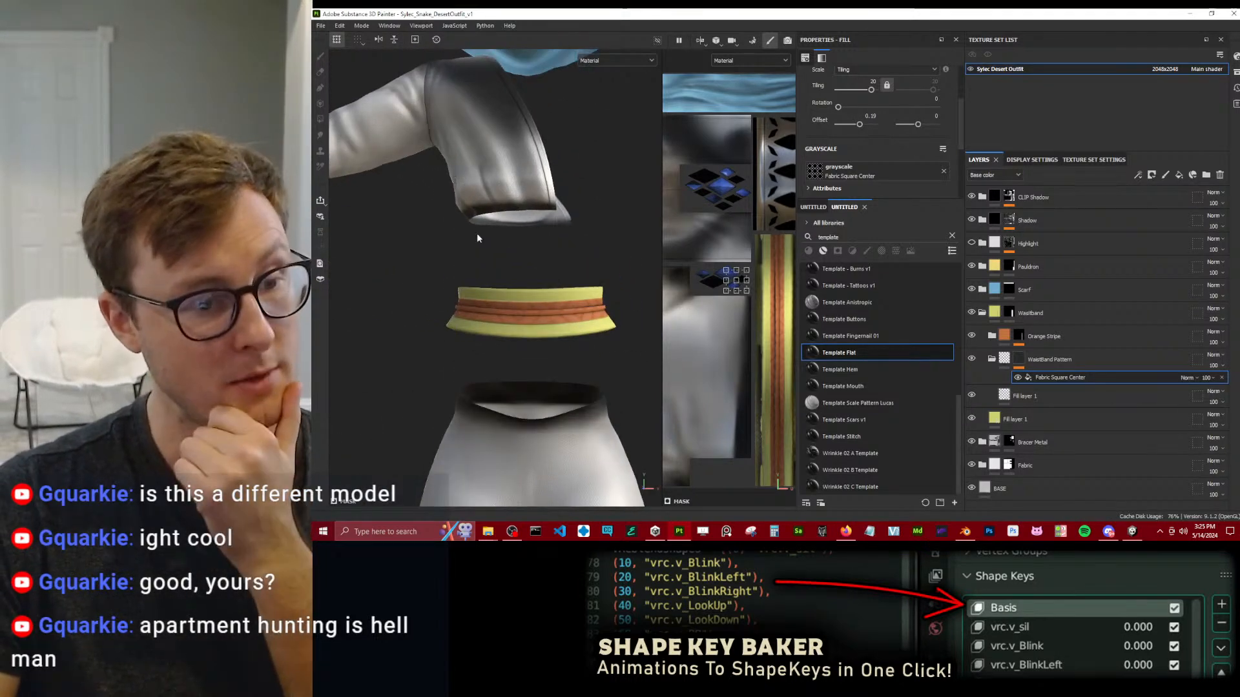
alt+drag(572, 315, 496, 200)
alt+middle_drag(510, 323, 468, 213)
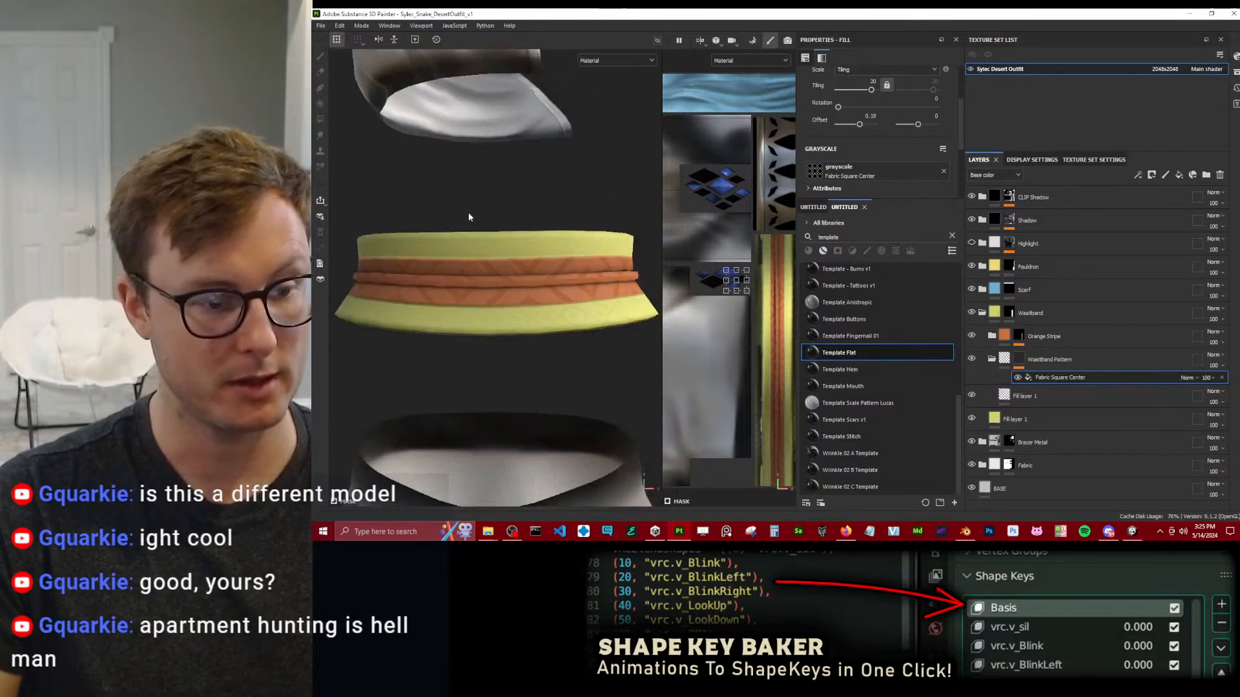
scroll(495, 254, up, 3)
alt+drag(497, 260, 549, 260)
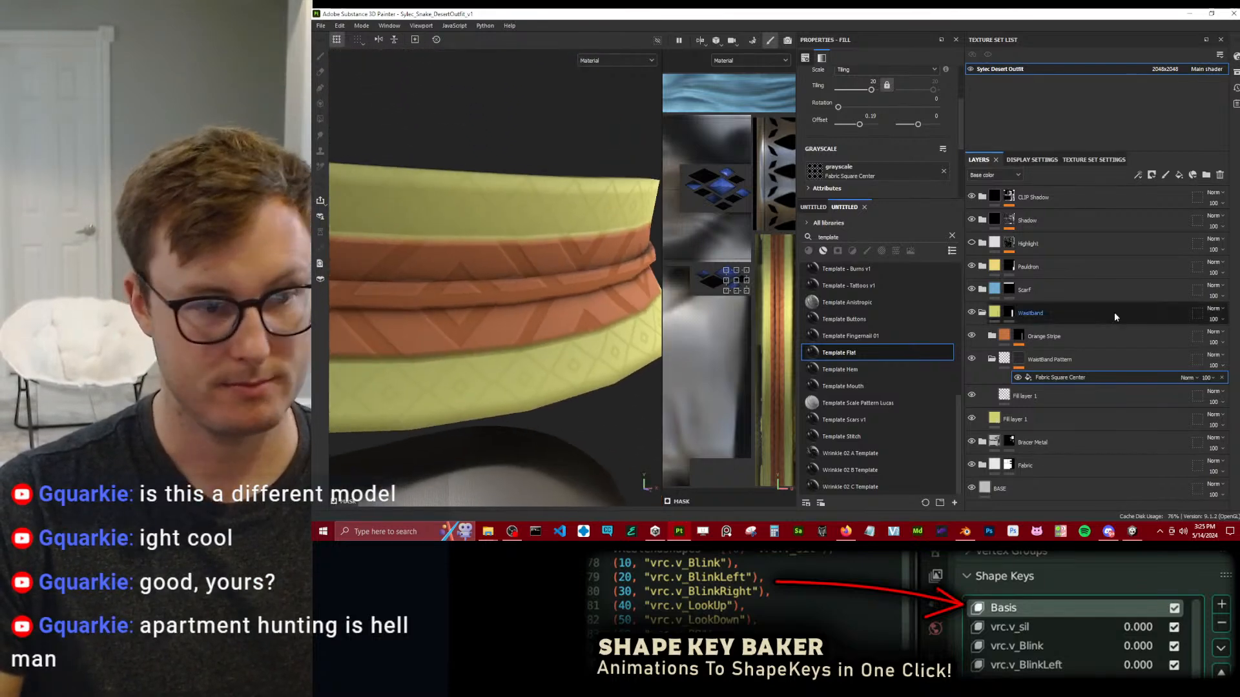
Enable the height channel on the WaistBand Pattern fill layer and set its height to -0.01.
click(1023, 395)
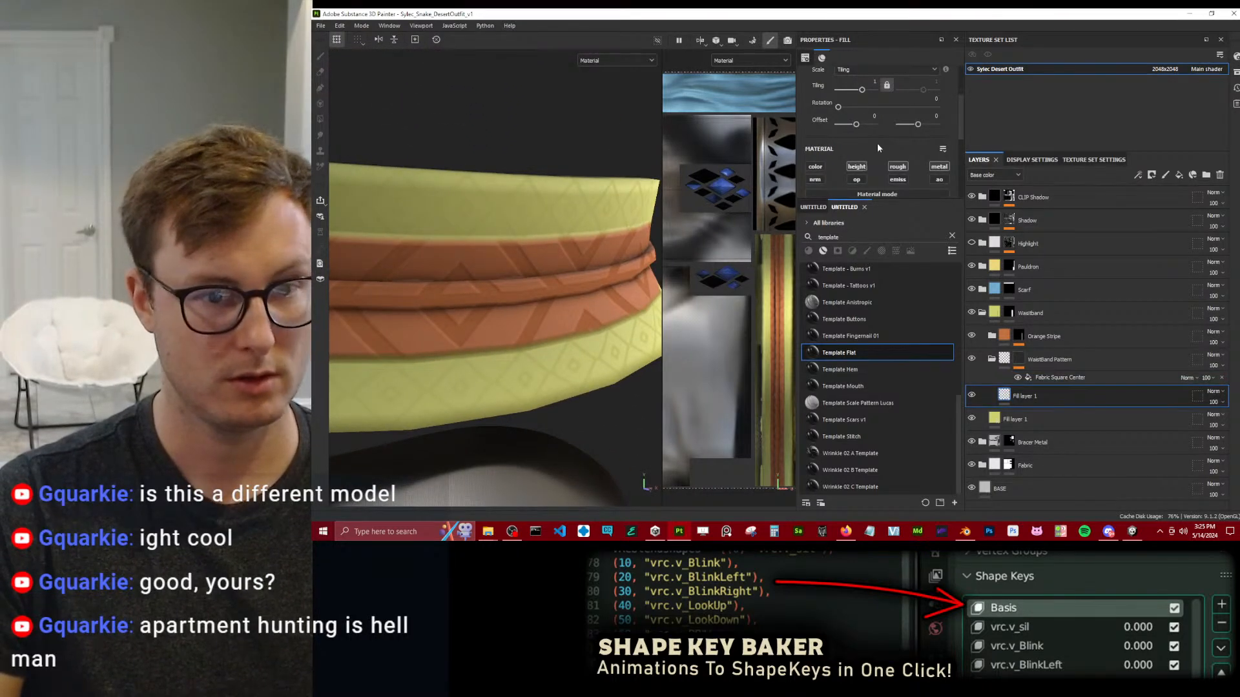
scroll(880, 142, down, 3)
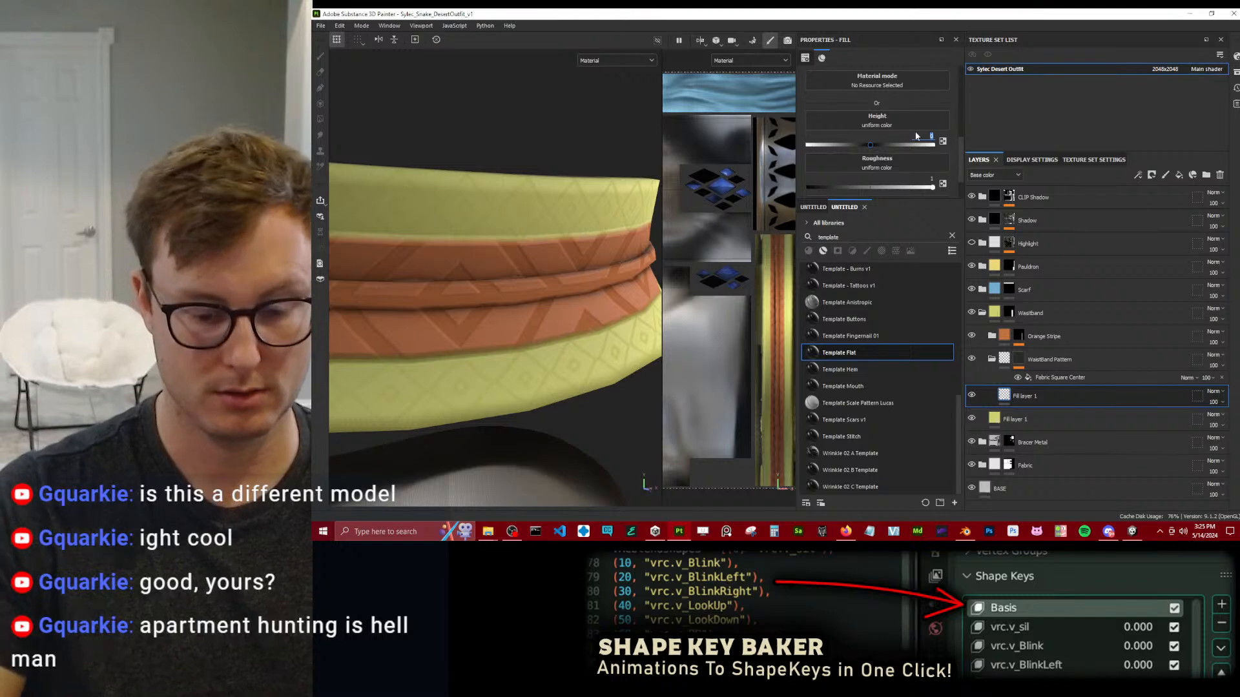
text(-0.01)
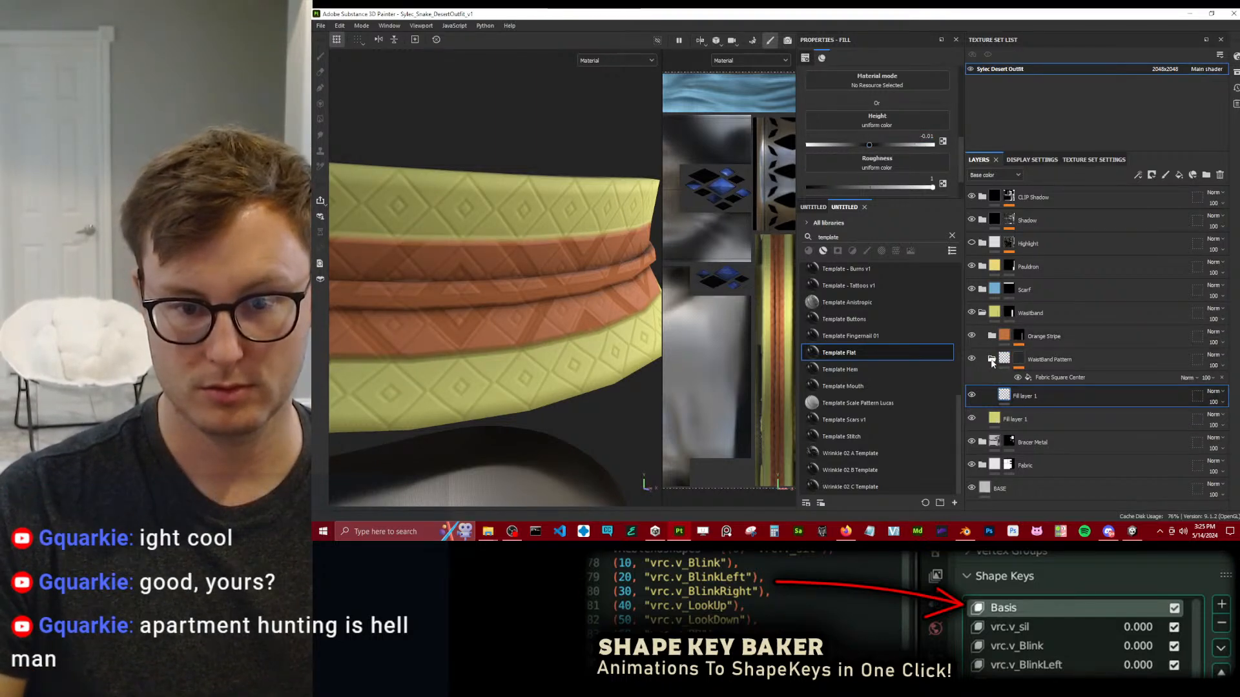
key(Delete)
Set the Orange Stripe folder's blend mode to Replace for the Height channel.
click(1068, 335)
click(993, 175)
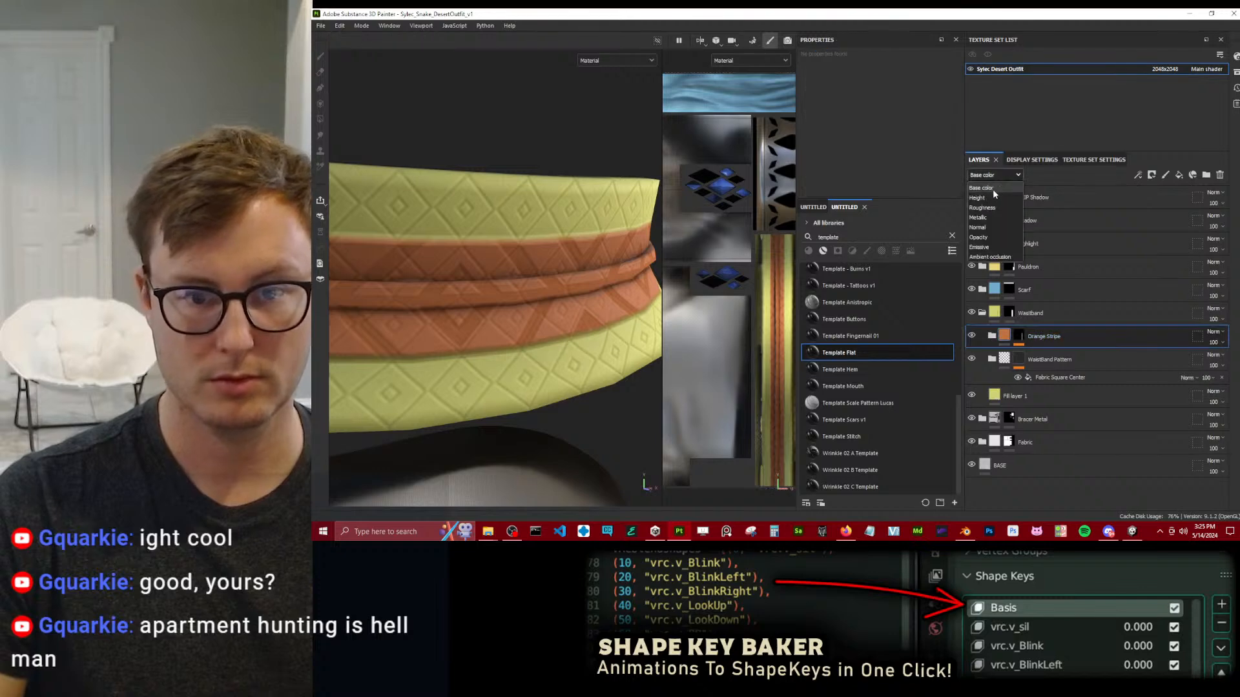
click(1213, 332)
click(1192, 61)
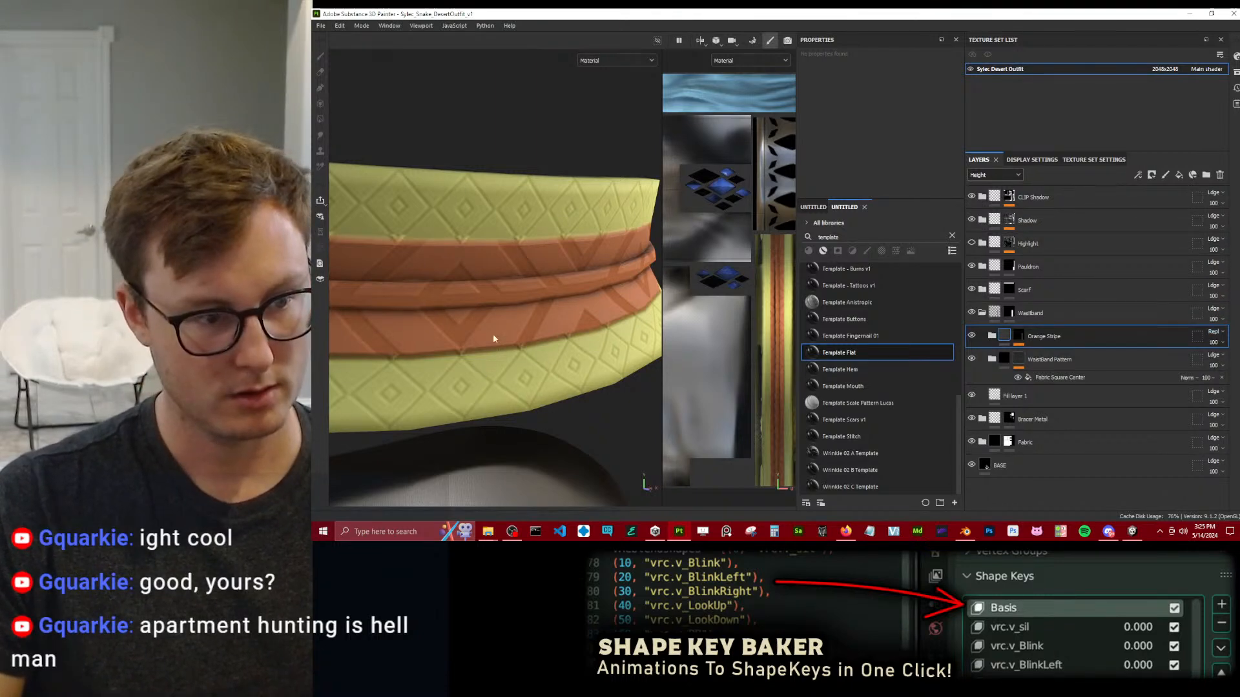
alt+drag(491, 343, 452, 208)
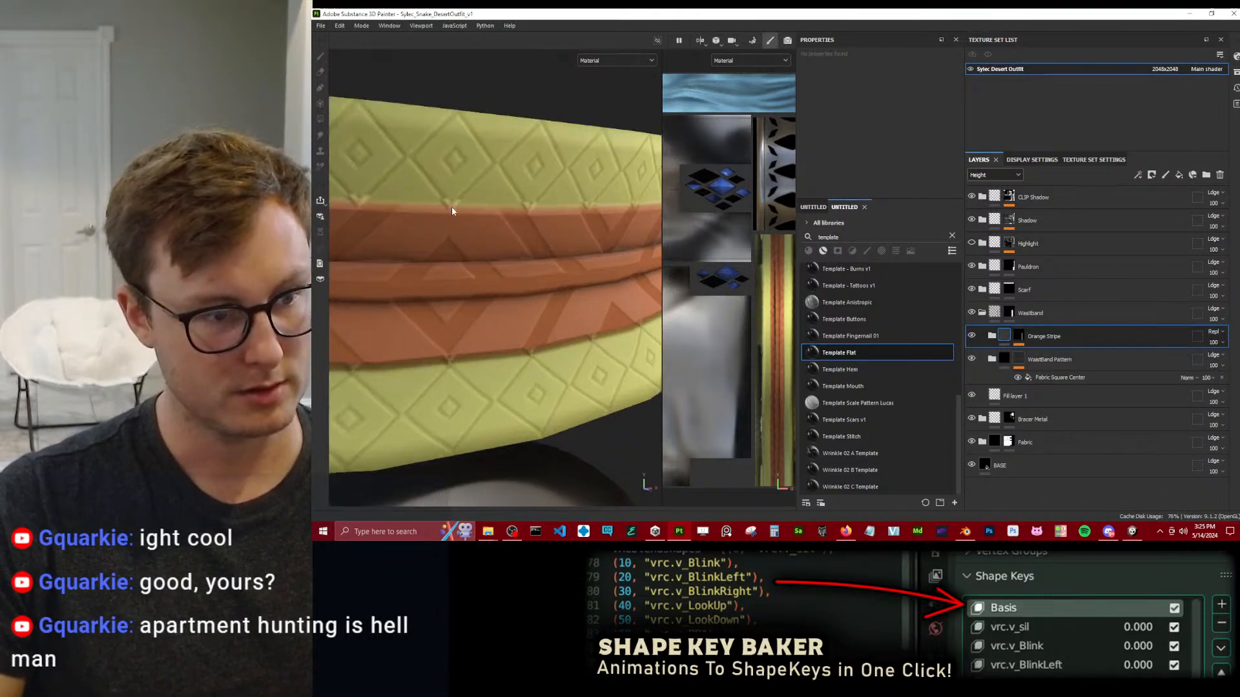
Switch the layer stack to the Base color channel and select the Orange Stripe folder's mask to show its effects.
click(1018, 359)
scroll(991, 177, up, 1)
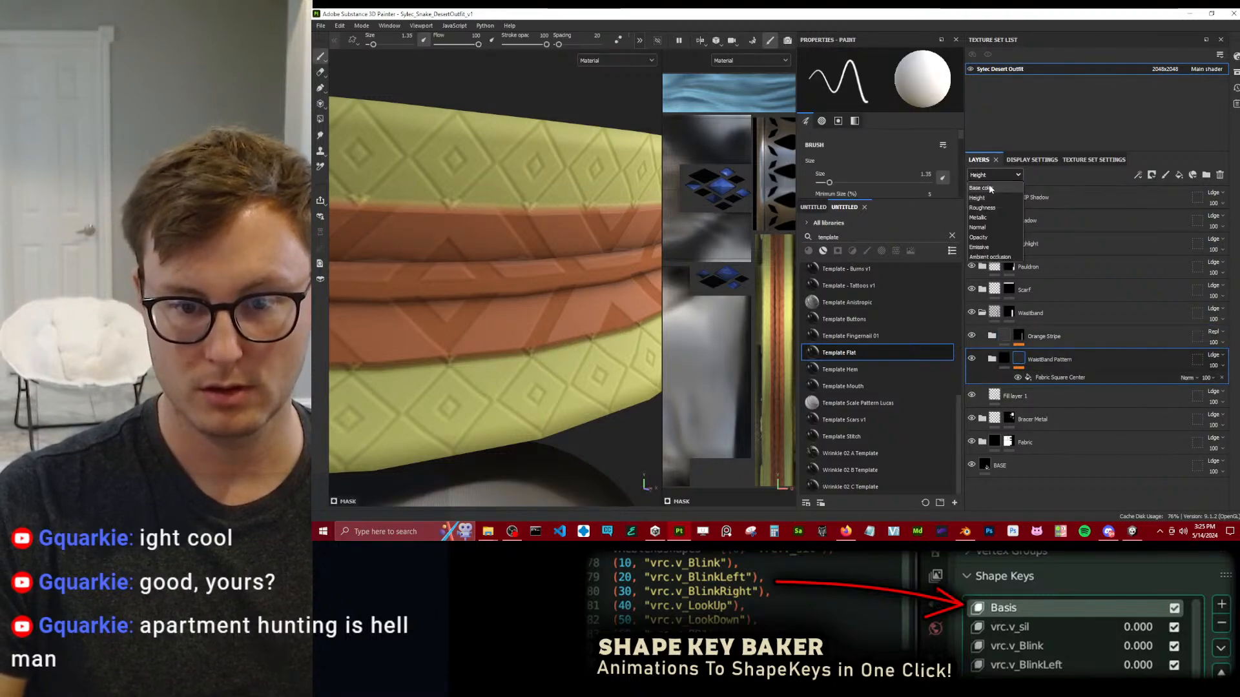
click(1019, 335)
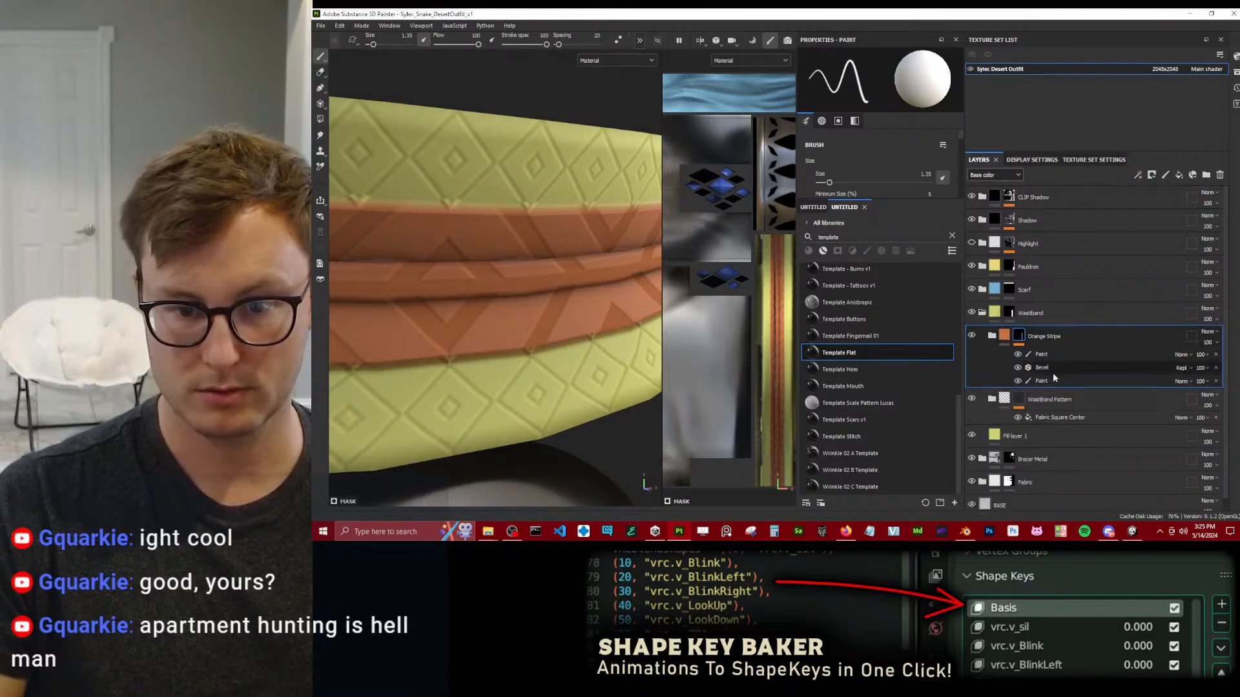
Try a smoothing of about 0.18 on the Bevel filter in the Orange Stripe mask.
click(1050, 368)
drag(819, 184, 812, 185)
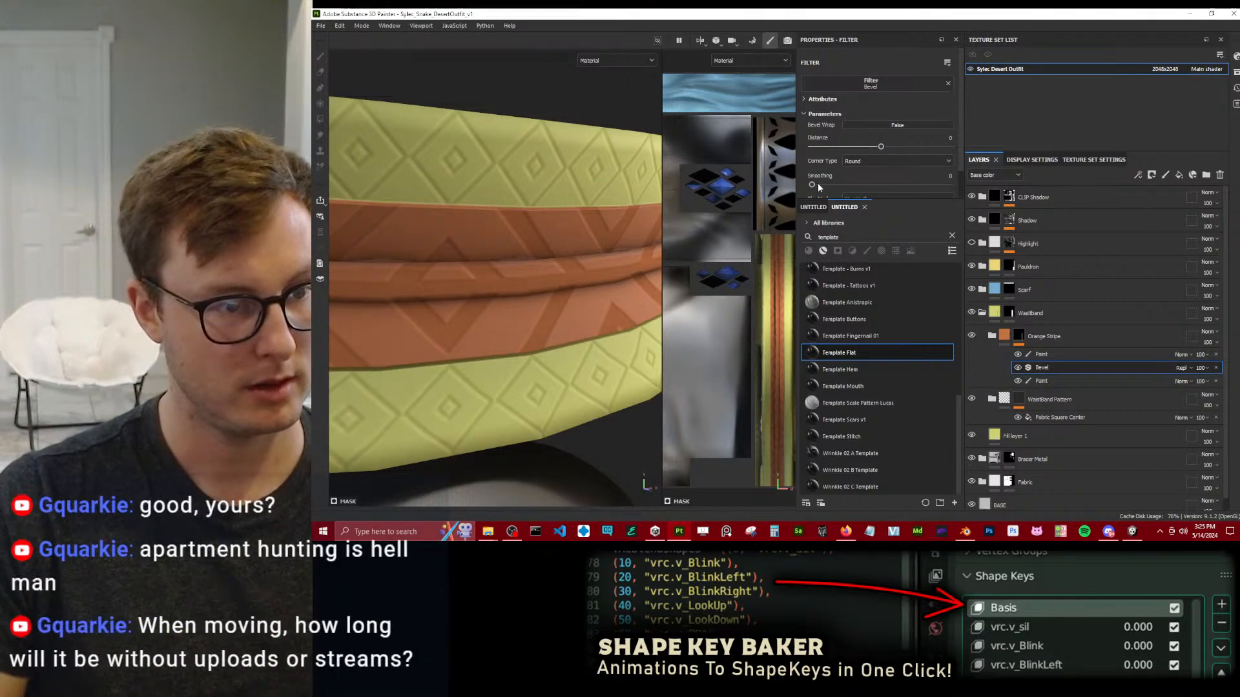
drag(812, 185, 813, 188)
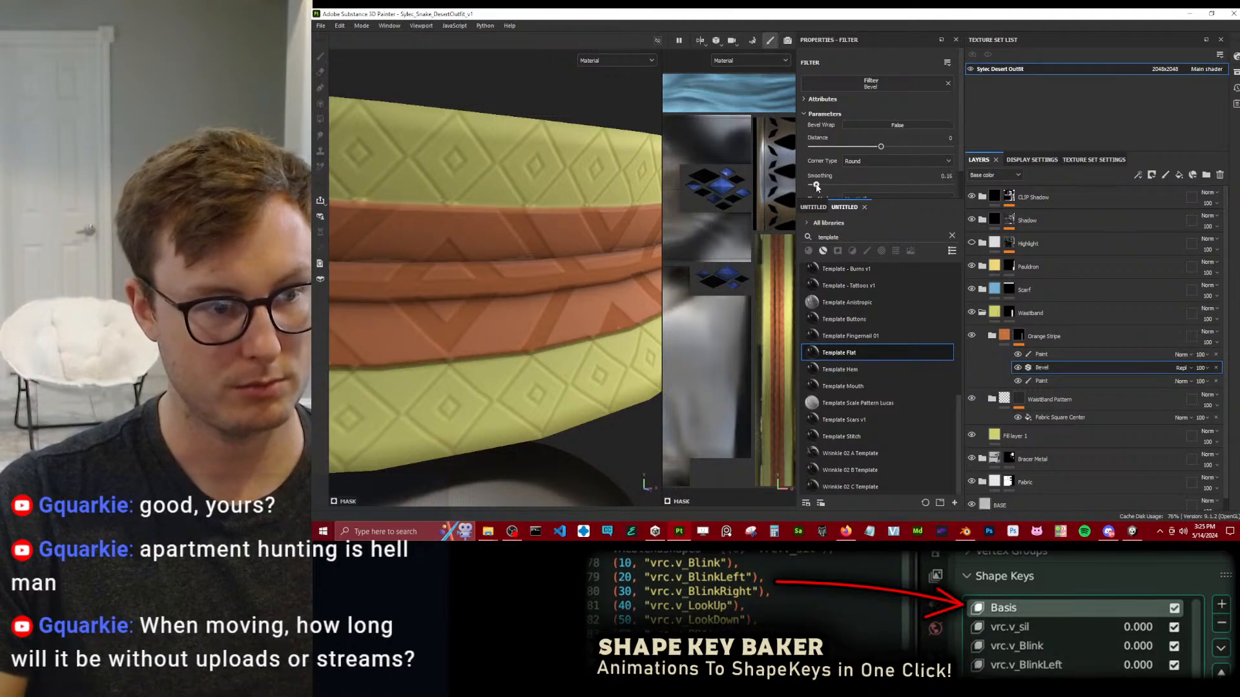
Try the Linear dodge (Add) blend mode and stronger smoothing on the Orange Stripe mask's Bevel filter.
click(1179, 369)
click(1181, 157)
scroll(527, 215, down, 2)
scroll(545, 246, up, 1)
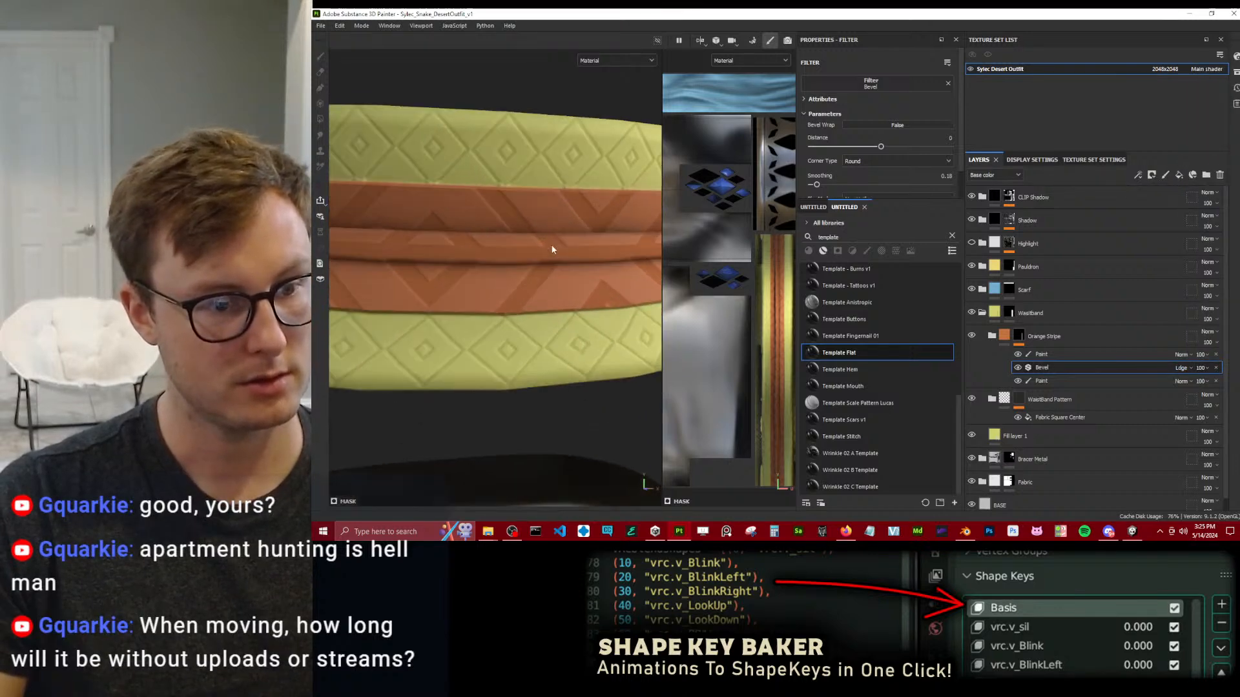
scroll(545, 243, up, 2)
scroll(537, 230, down, 3)
alt+drag(514, 215, 517, 265)
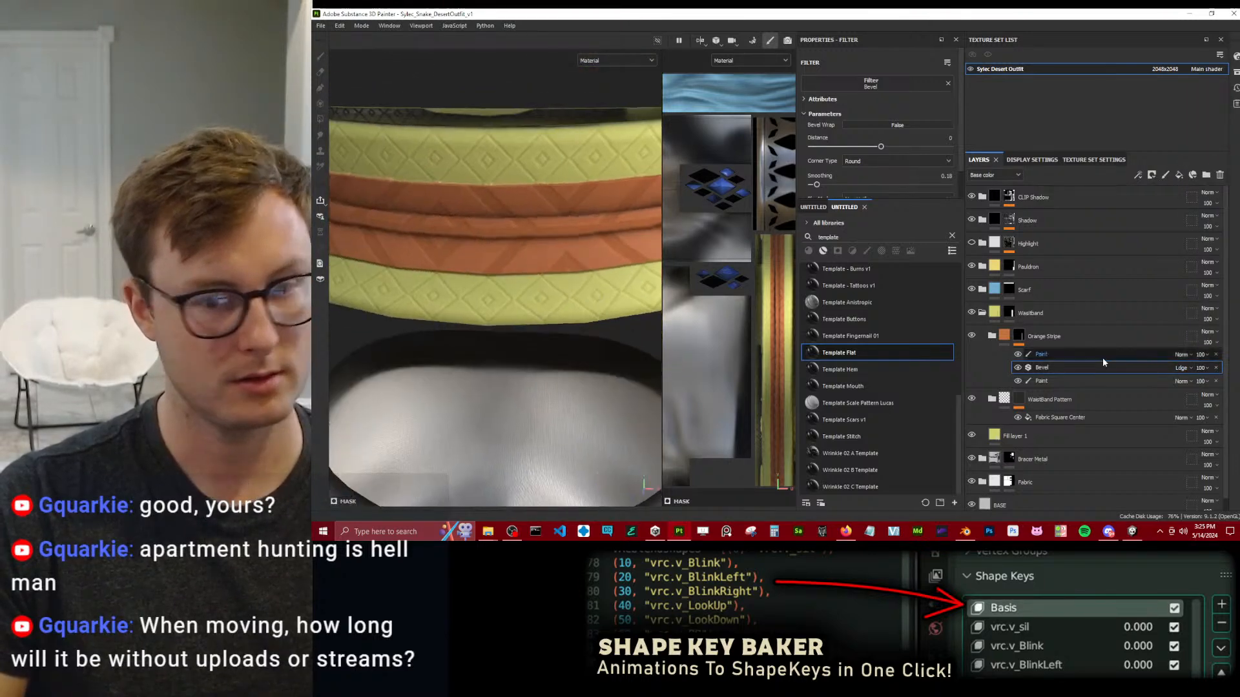
click(825, 185)
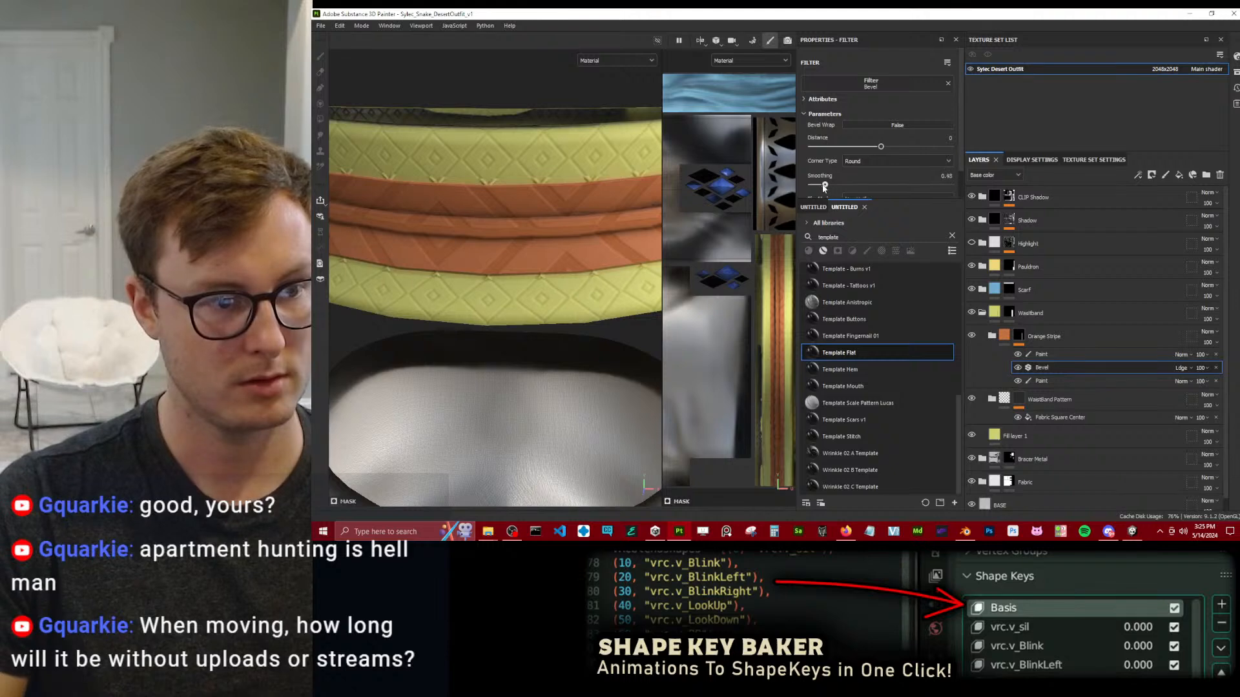
Delete the Bevel filter from the Orange Stripe mask and check the stripe on the waistband.
click(1216, 367)
key(f)
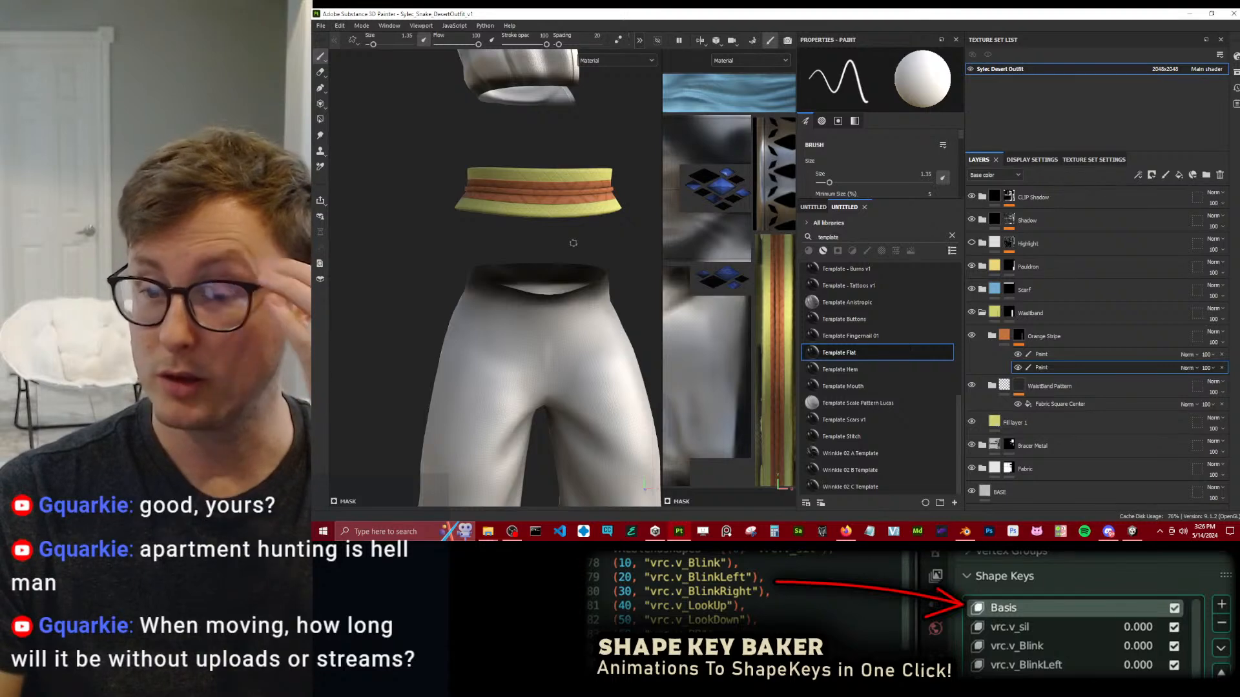
scroll(522, 246, up, 5)
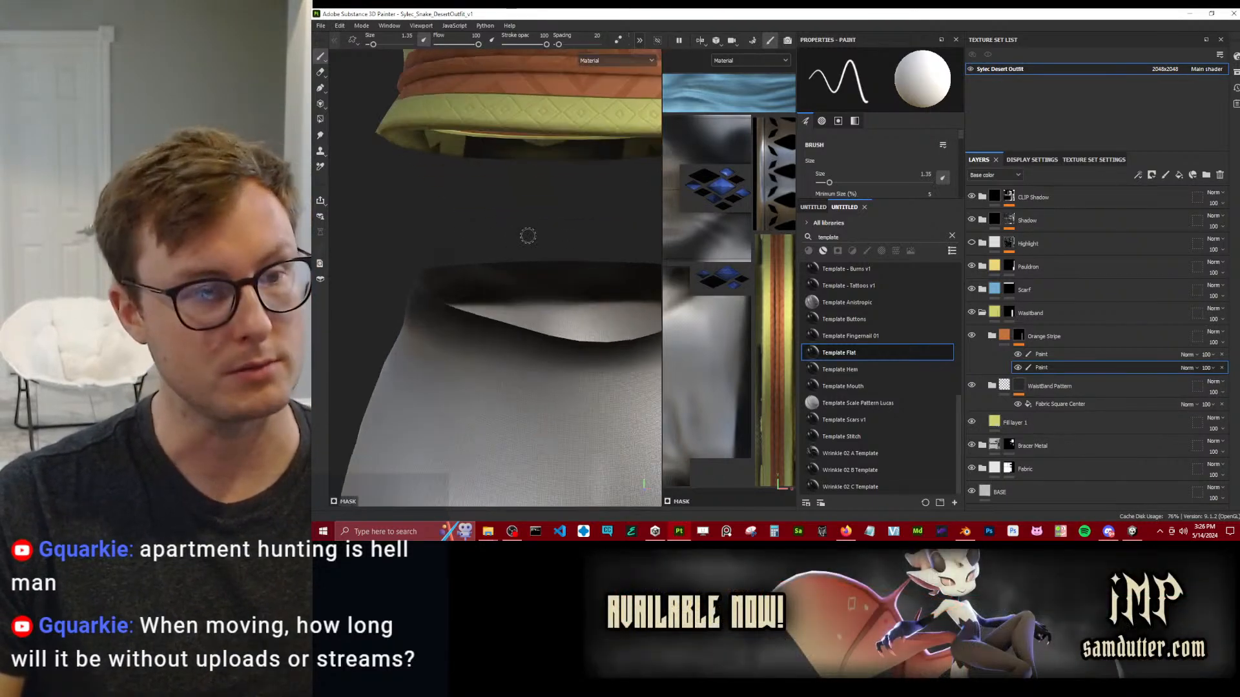
alt+middle_drag(571, 147, 545, 303)
mouse_move(581, 259)
alt+mouse_down()
mouse_move(560, 250)
mouse_move(517, 284)
mouse_move(581, 291)
alt+mouse_up()
scroll(517, 293, up, 3)
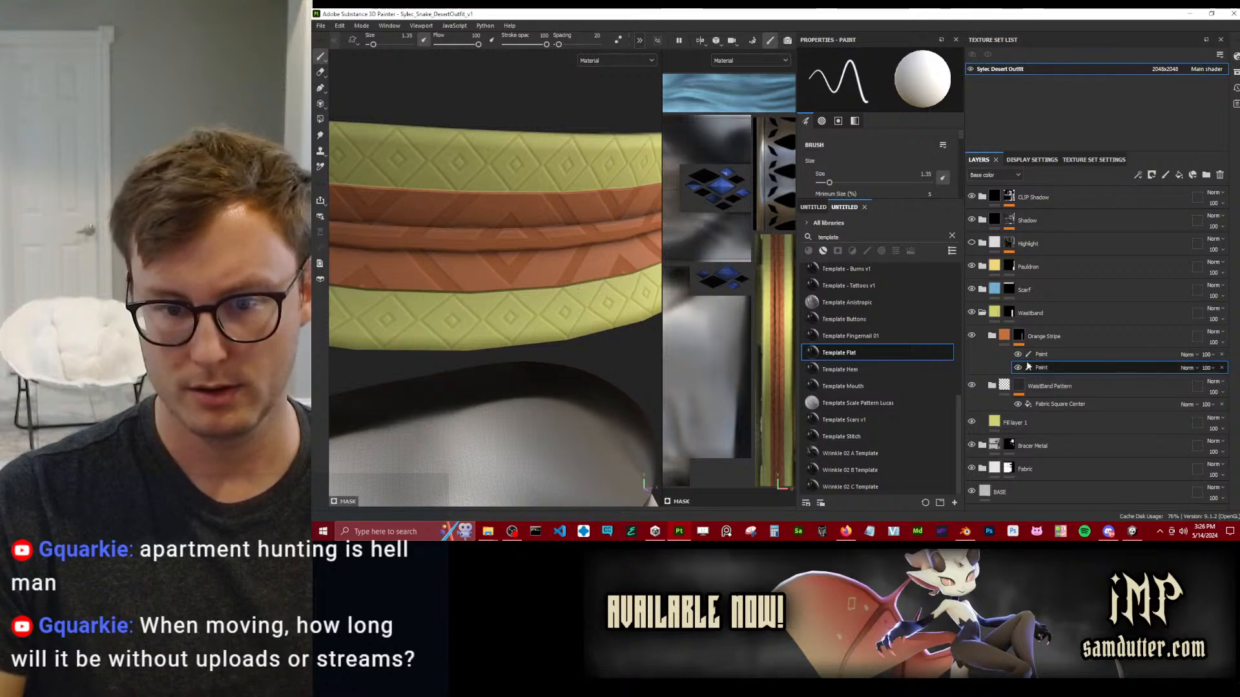
Add an anchor point to the Orange Stripe folder's mask.
click(1004, 336)
click(1003, 362)
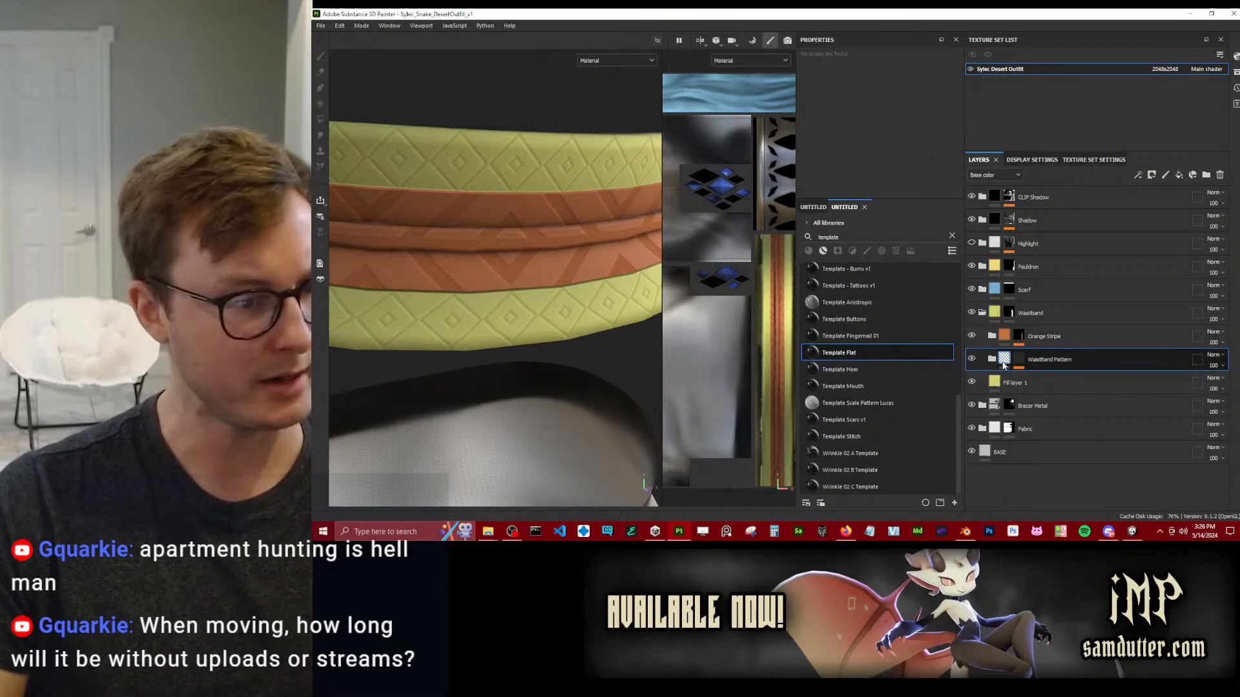
right_click(1020, 337)
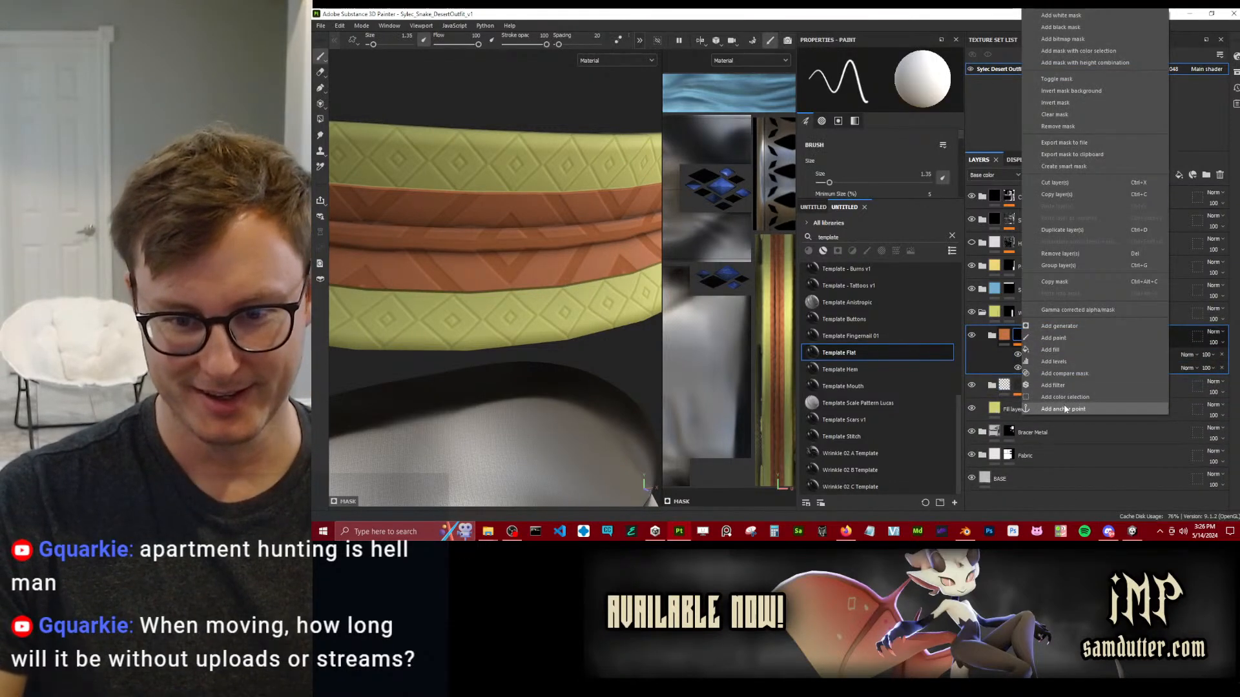
click(1063, 408)
Add the Template Flat smart material above the Orange Stripe folder and rename it Stripe Shadow.
click(1004, 346)
drag(868, 353, 1036, 336)
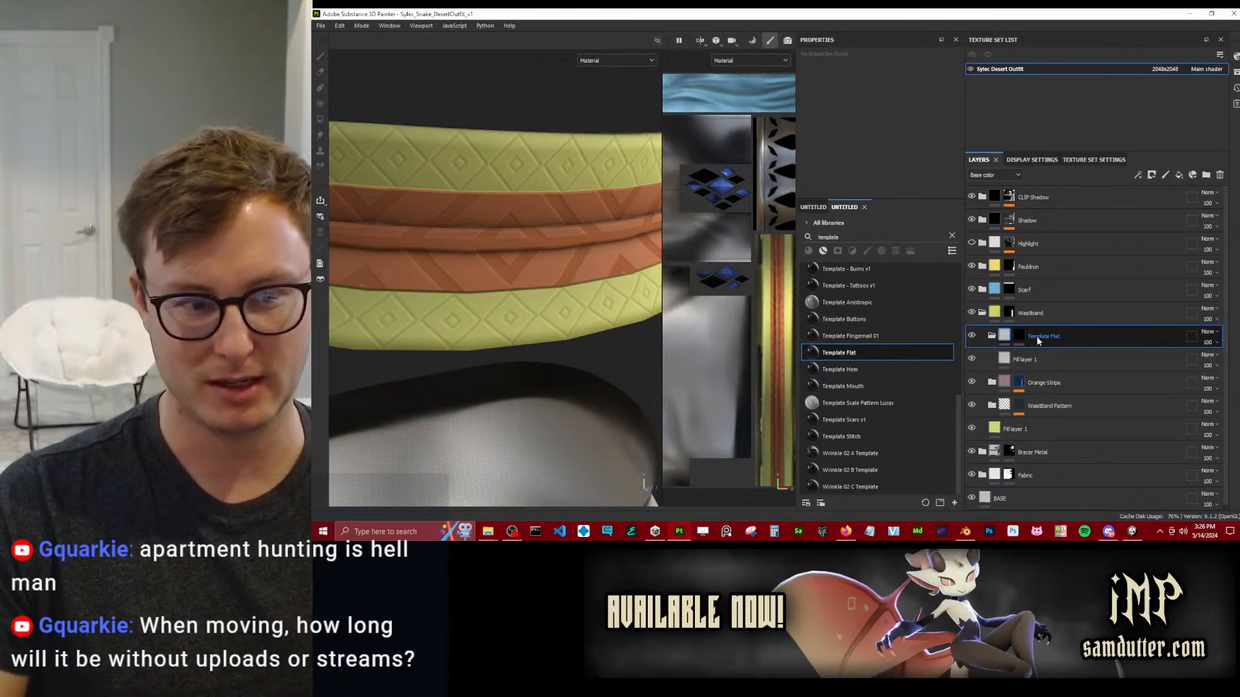
double_click(1036, 336)
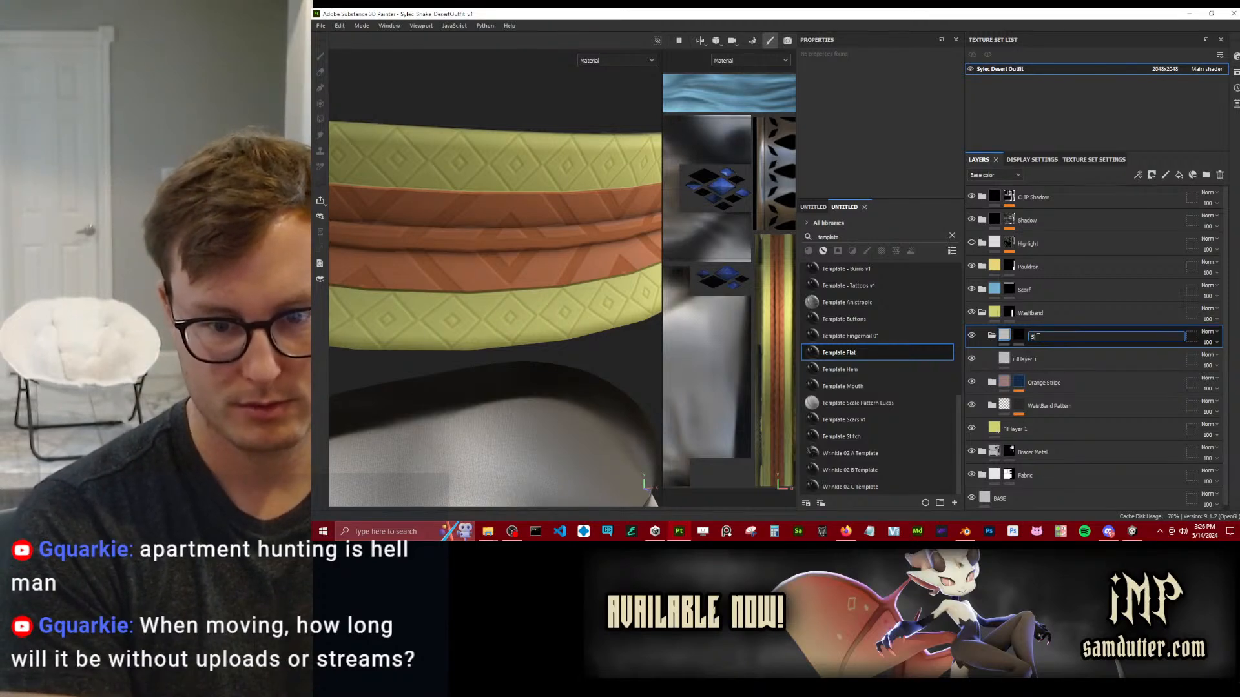
text(Stripe Shadow)
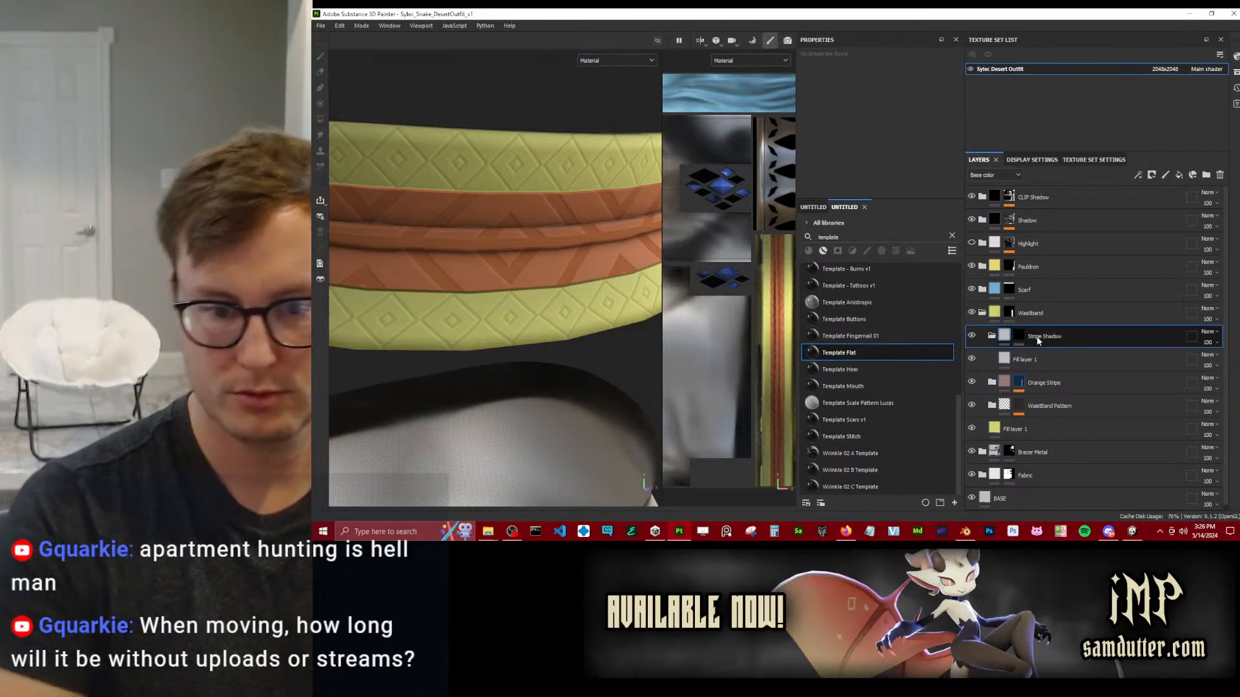
Add a fill to the Stripe Shadow mask and use the Orange Stripe mask anchor point as its grayscale source.
click(1020, 339)
right_click(1022, 340)
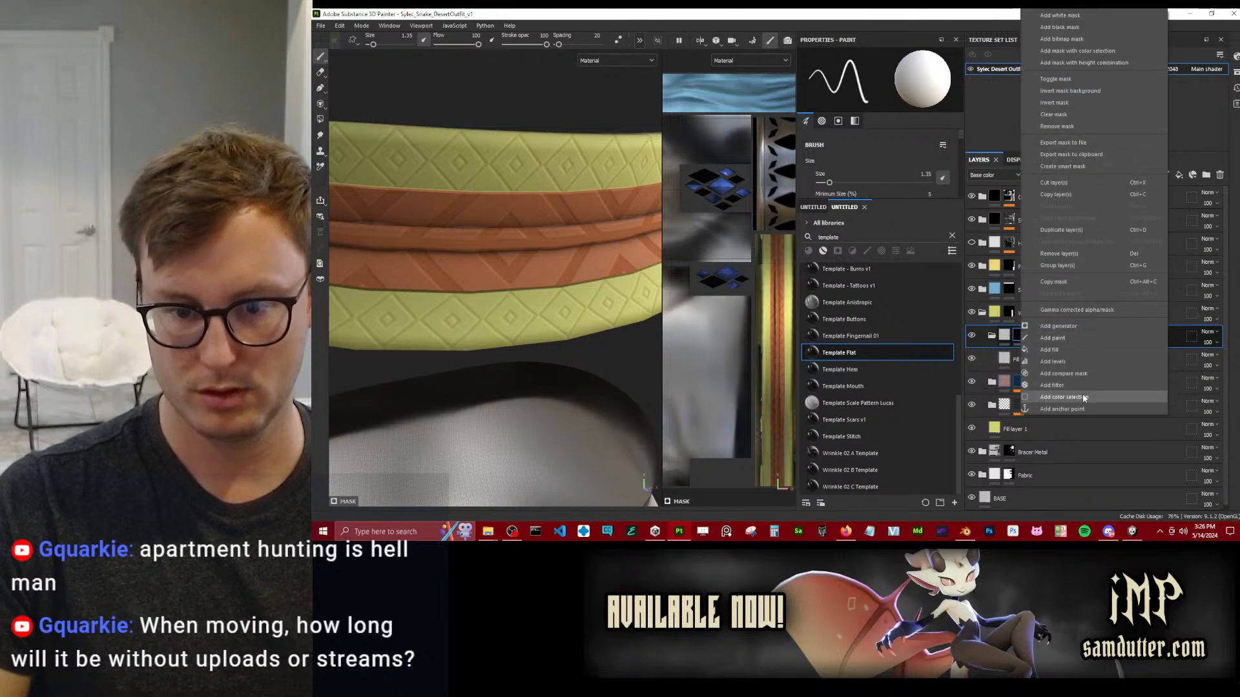
click(1048, 349)
click(855, 98)
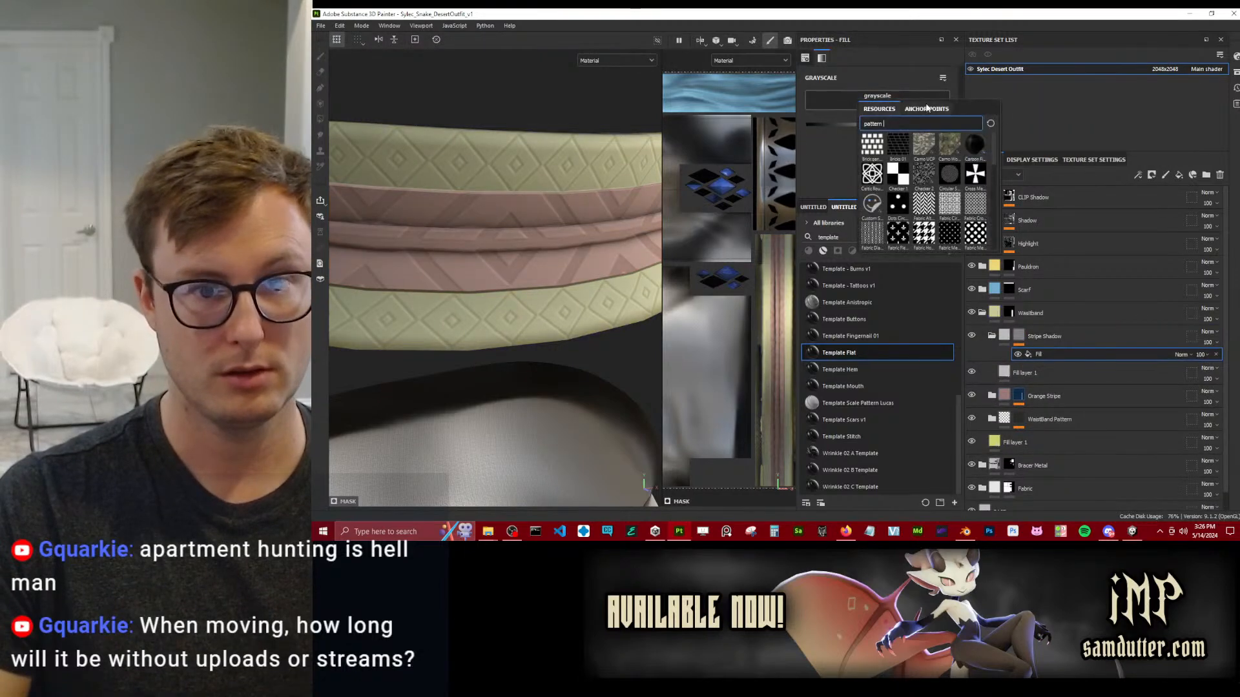
click(926, 109)
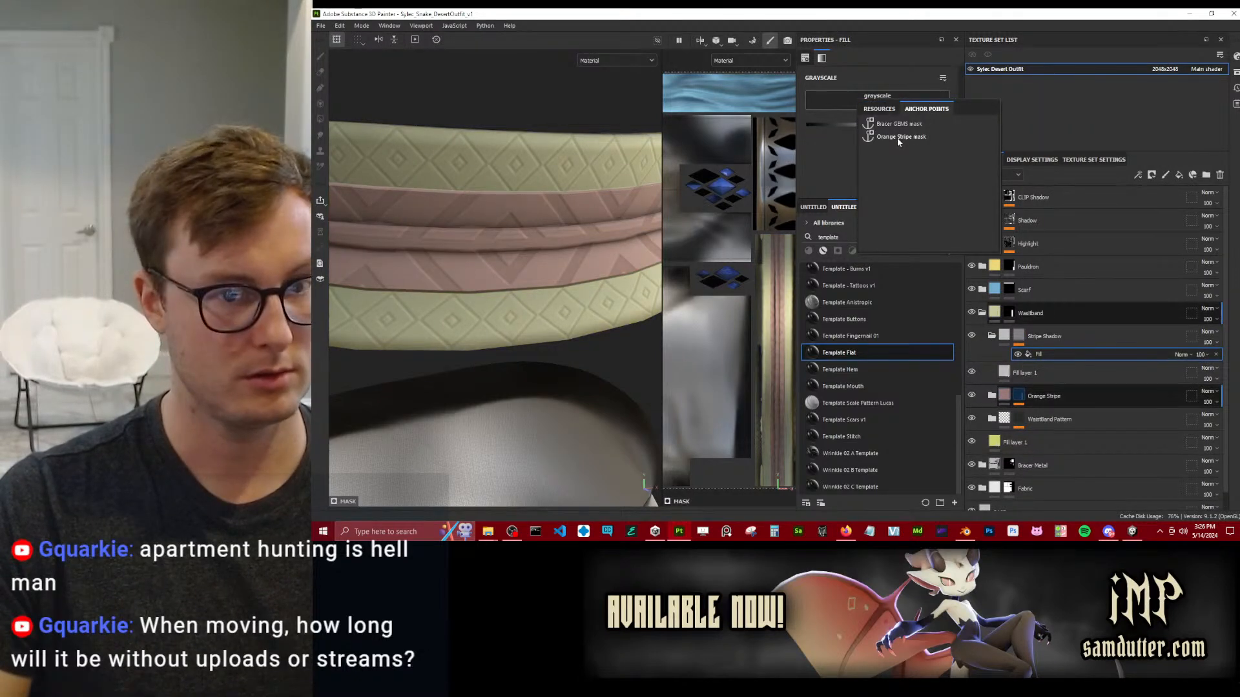
click(897, 139)
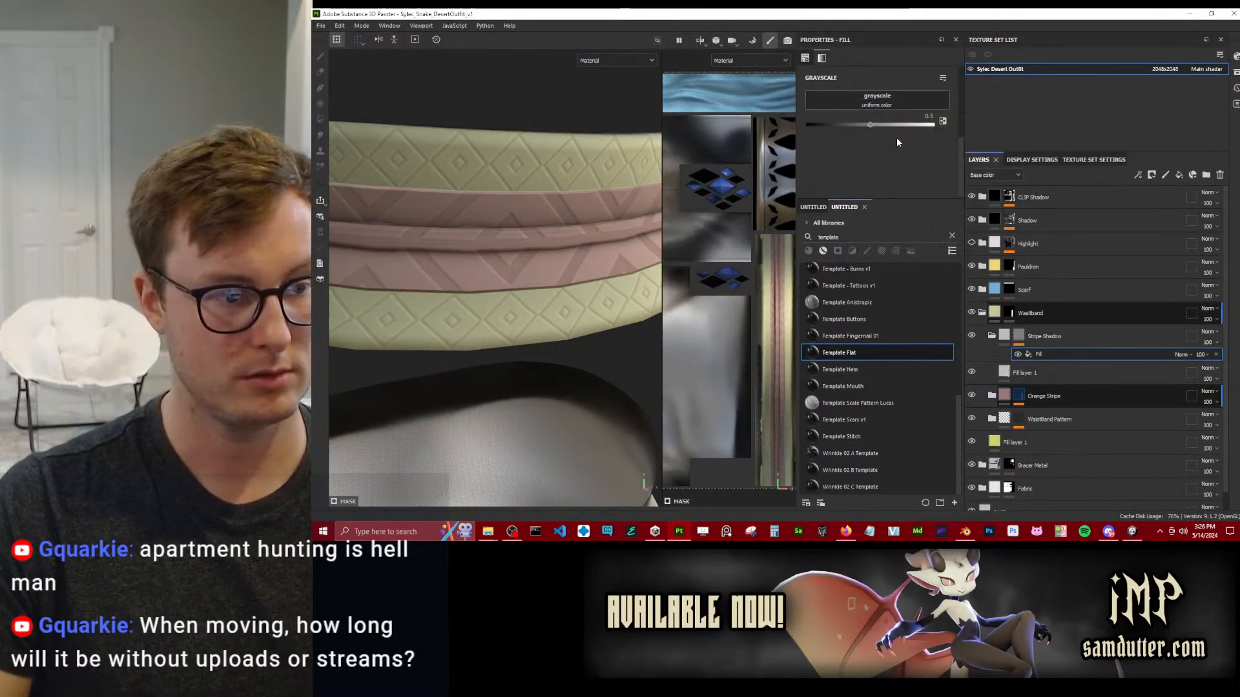
Add a Bevel filter above the Stripe Shadow mask's fill, with Subtract blending and a distance of about 0.04.
right_click(1075, 359)
click(1092, 326)
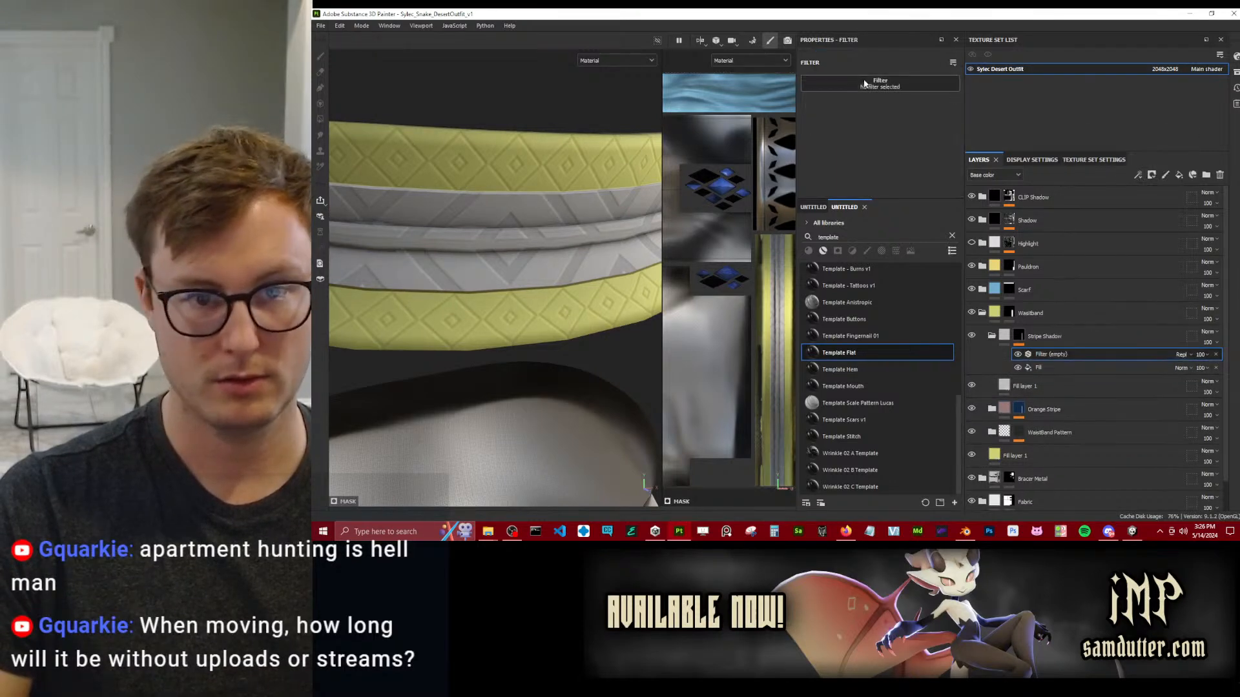
click(962, 126)
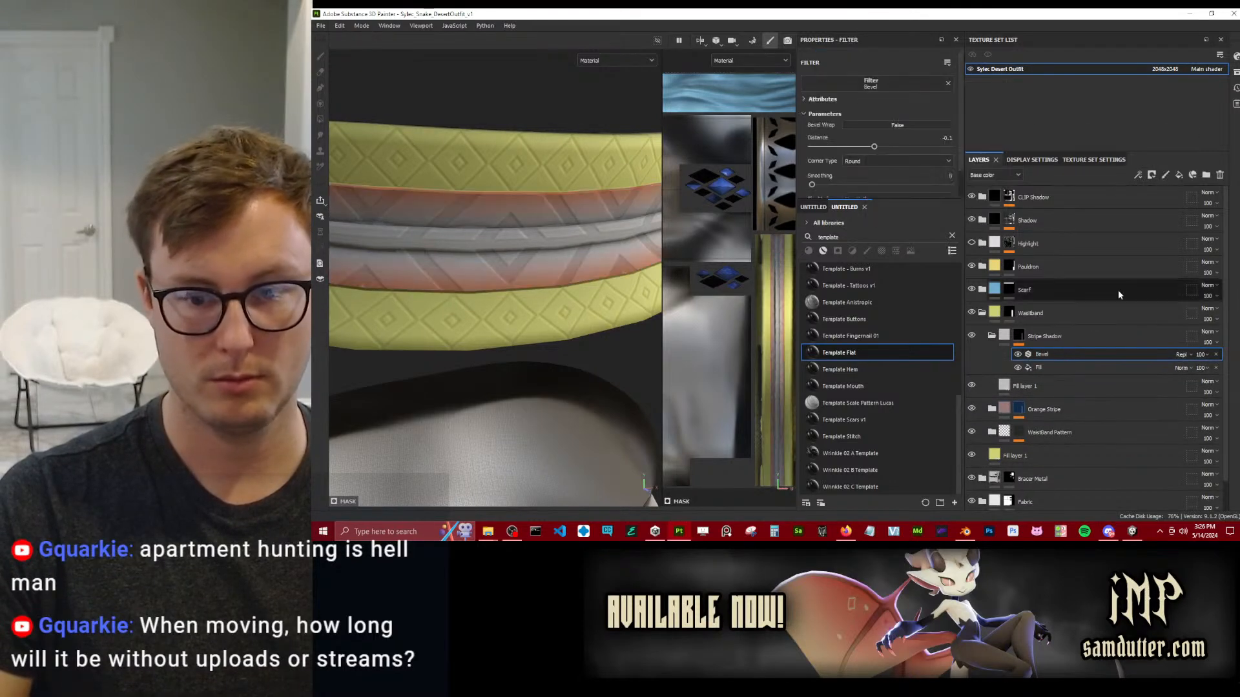
click(1180, 354)
click(1198, 159)
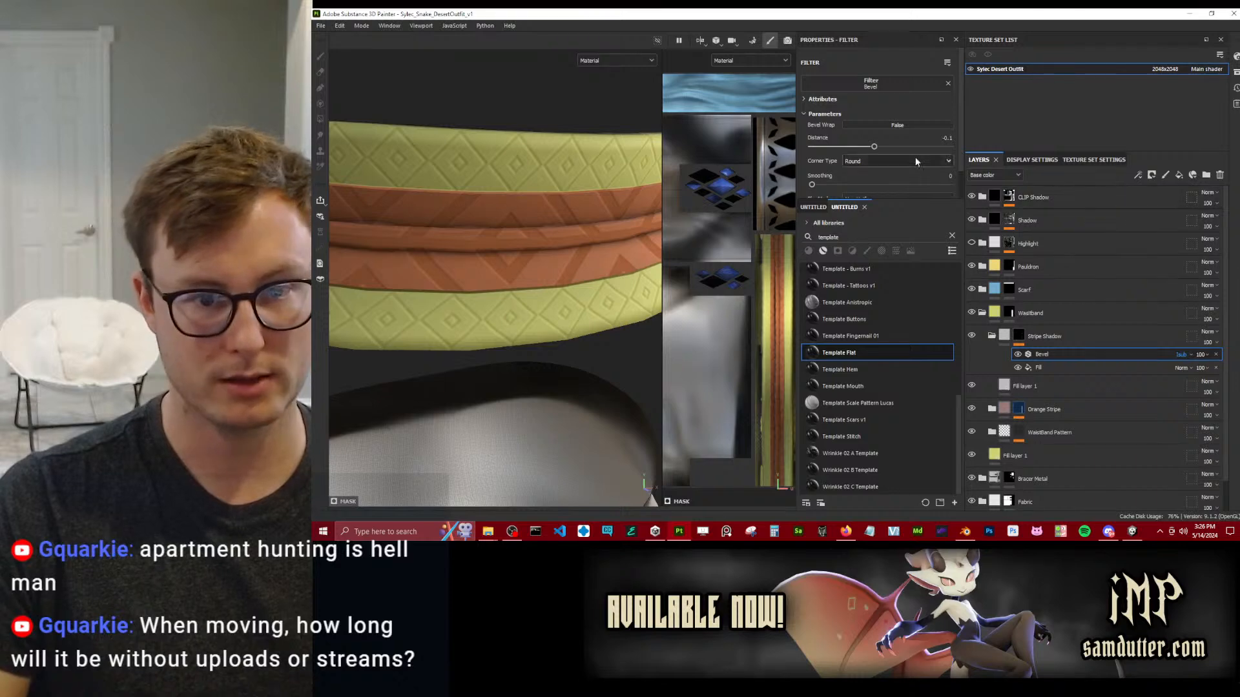
drag(875, 146, 892, 147)
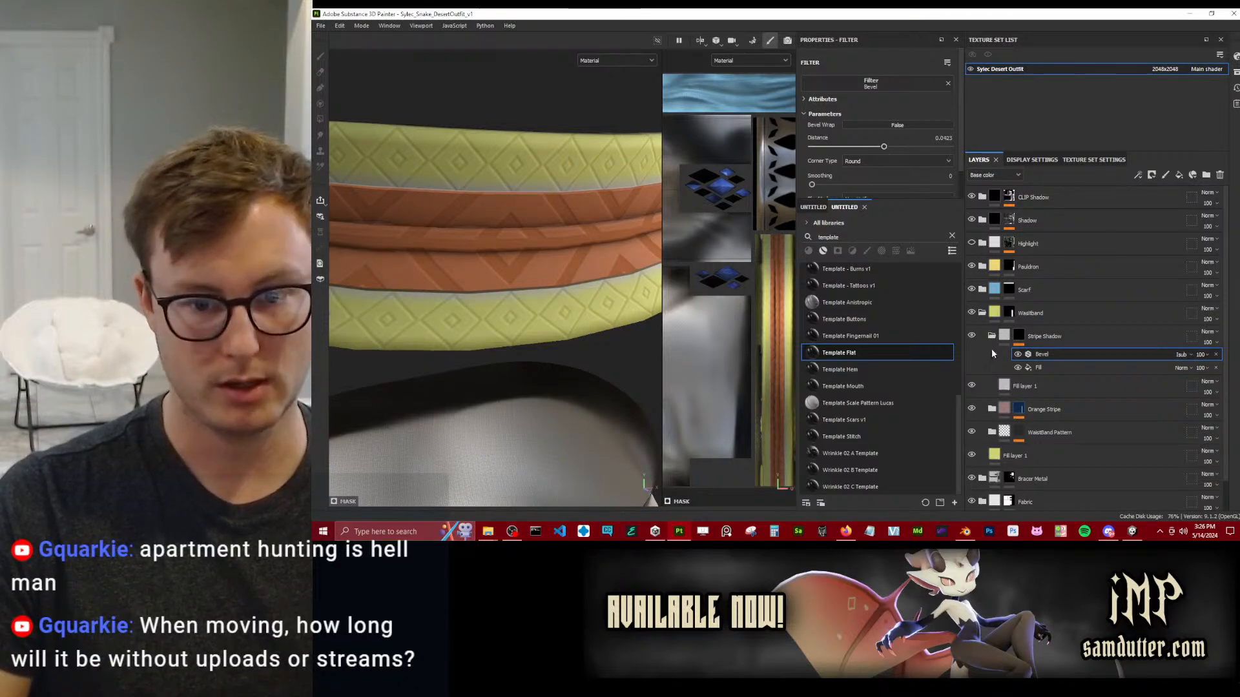
Set the Stripe Shadow folder's Base color blend mode to Multiply.
click(1004, 383)
click(1207, 331)
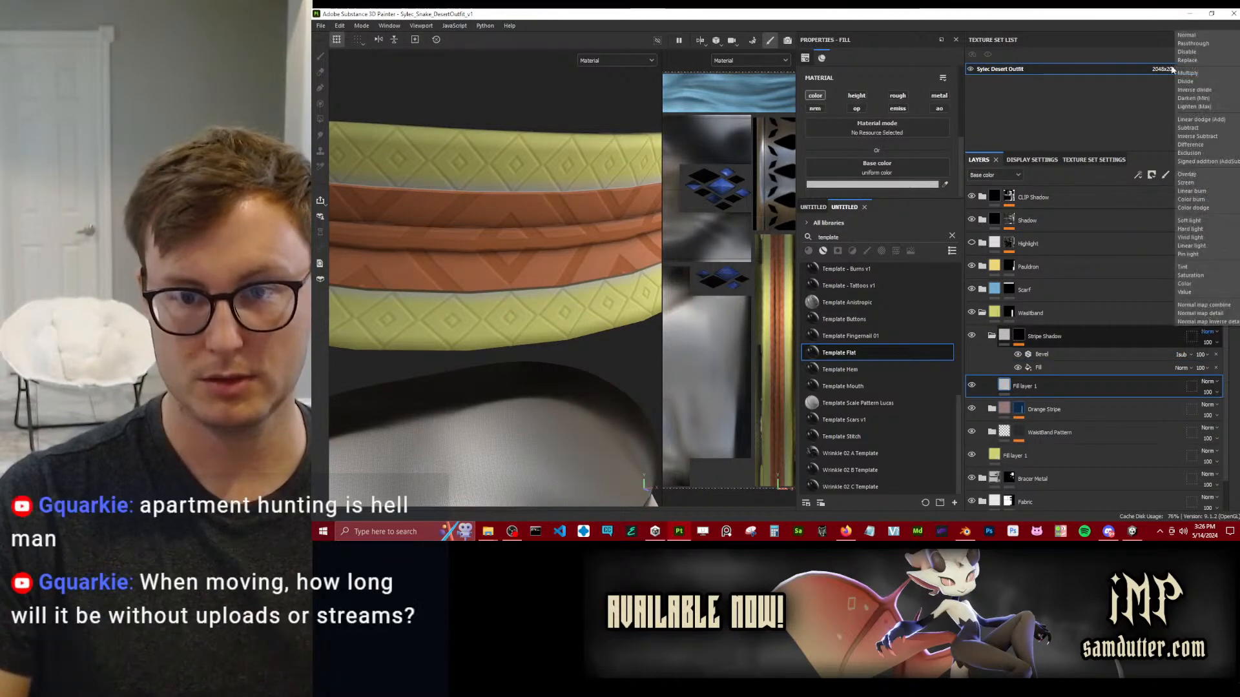
click(1187, 72)
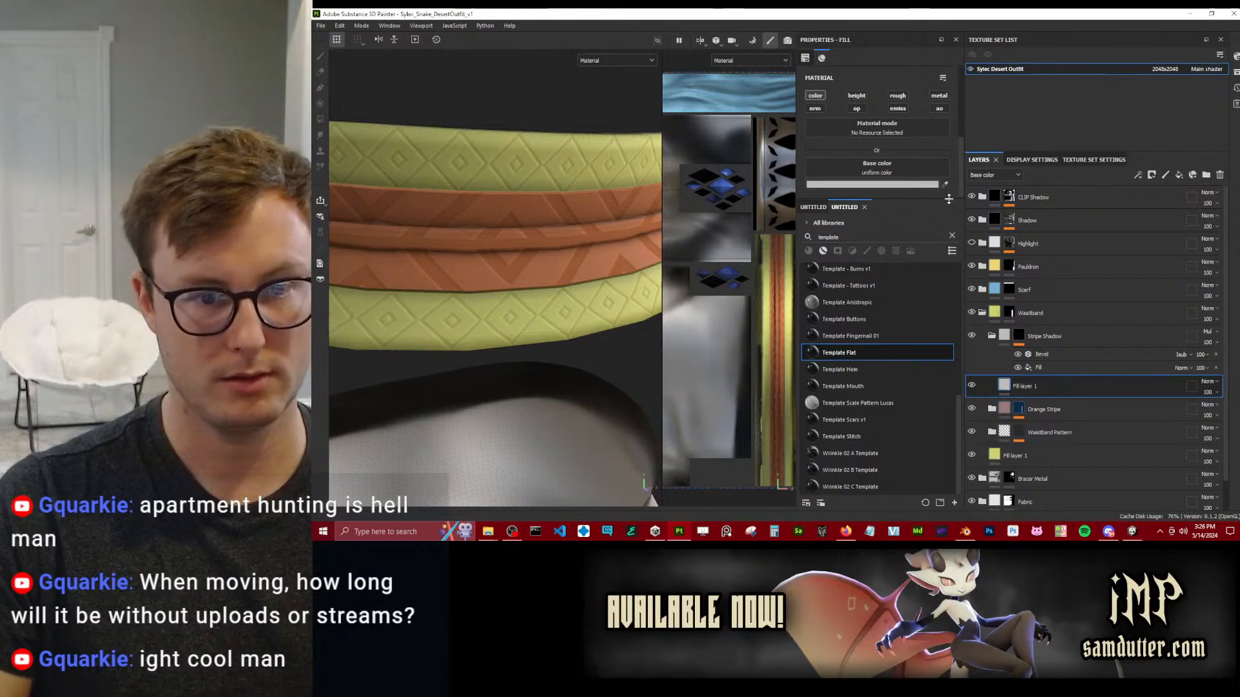
Set the base color of the fill layer inside Stripe Shadow to grey 707070 and check the waistband's shading.
click(876, 185)
drag(1040, 263, 987, 279)
scroll(437, 284, down, 6)
alt+drag(492, 301, 528, 299)
scroll(490, 287, up, 4)
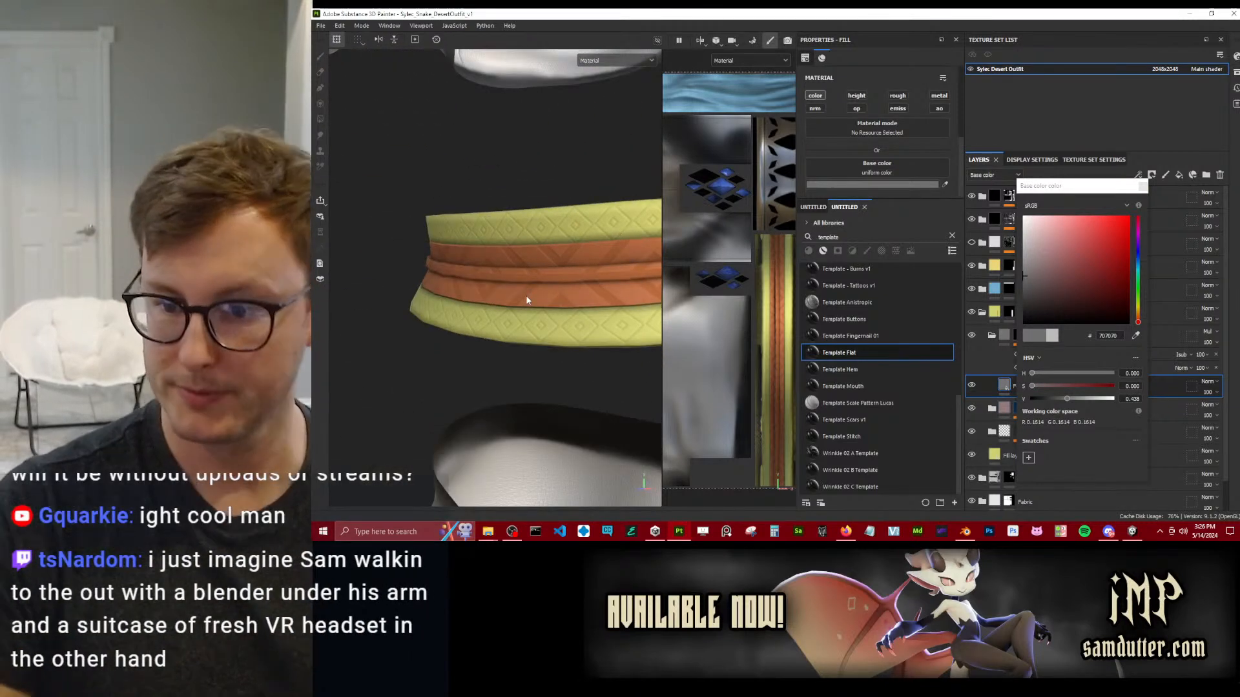
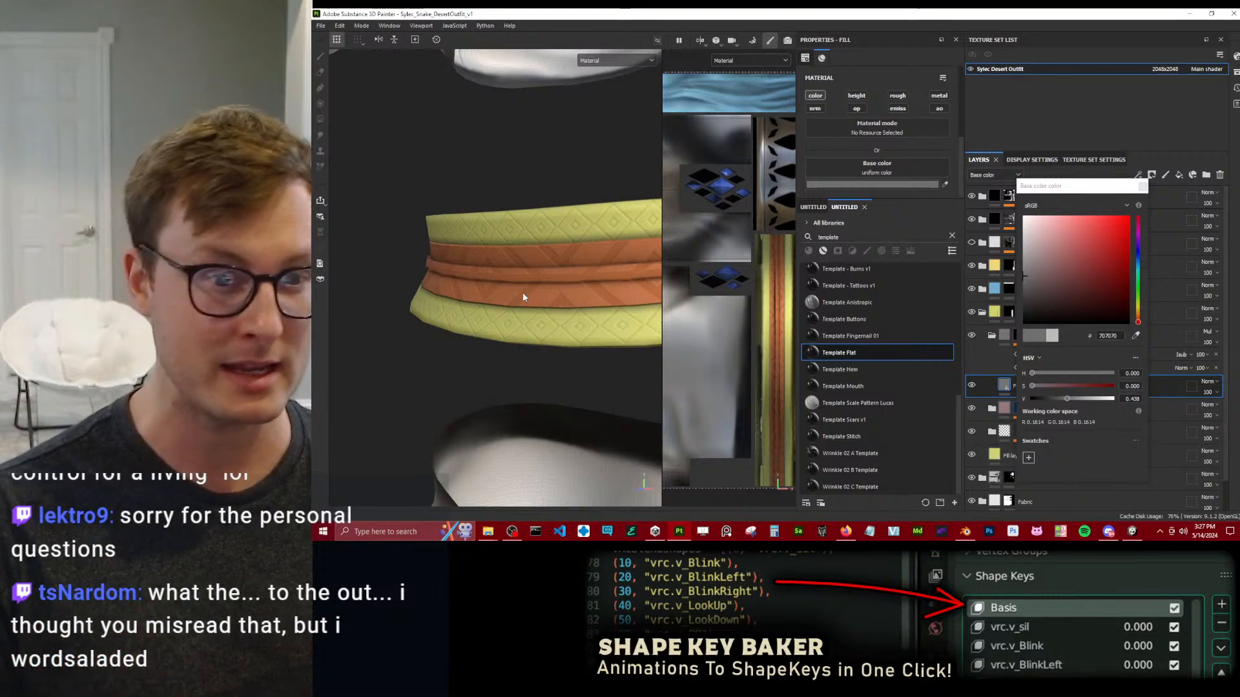
Raise the smoothing of the Bevel filter in the Stripe Shadow mask to about 0.3 and check the stripe edges.
click(1143, 186)
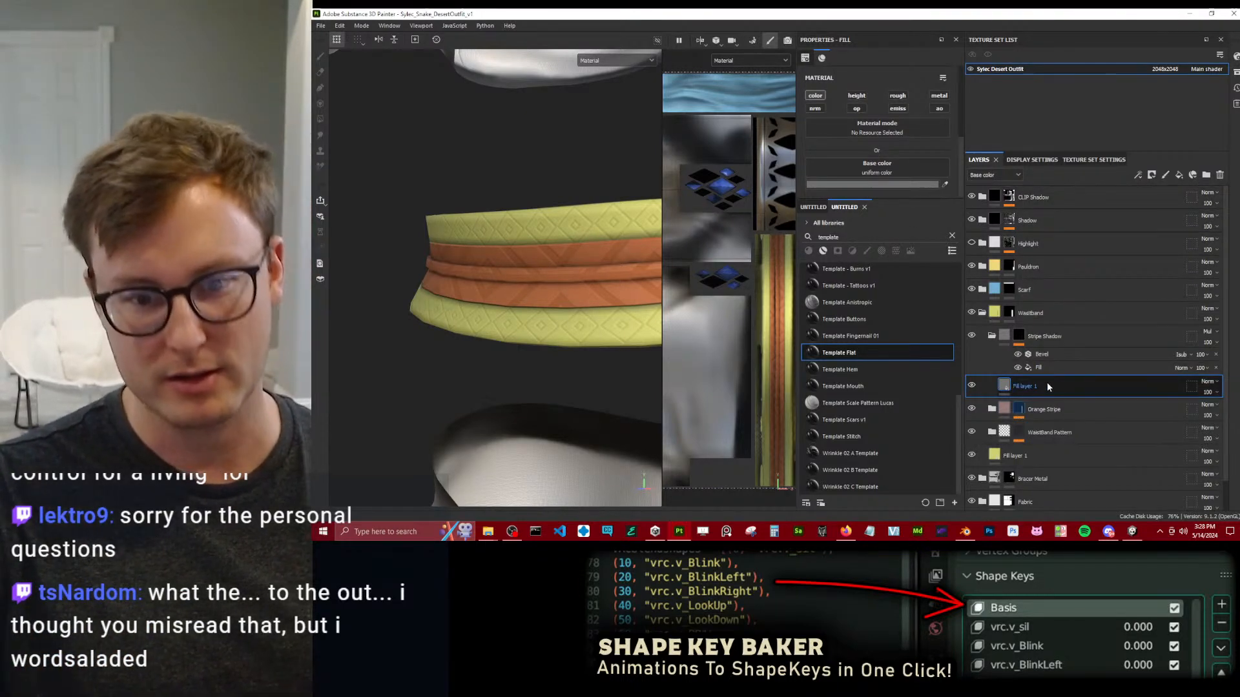
click(1023, 410)
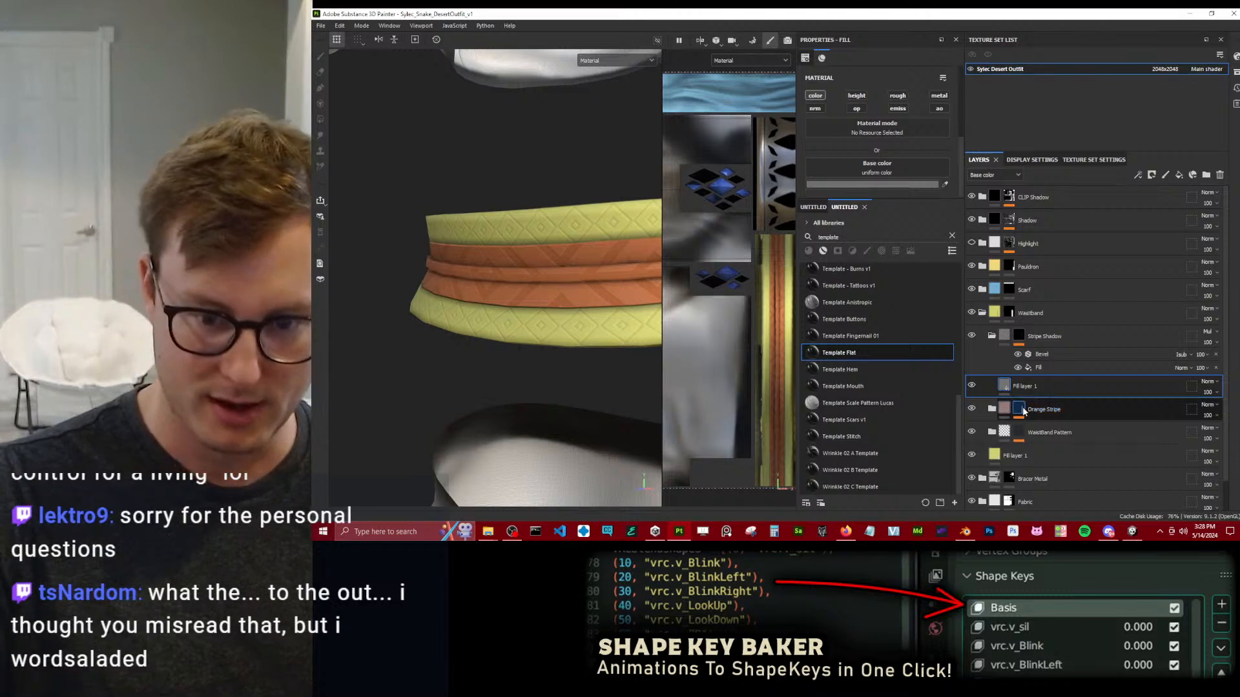
click(992, 409)
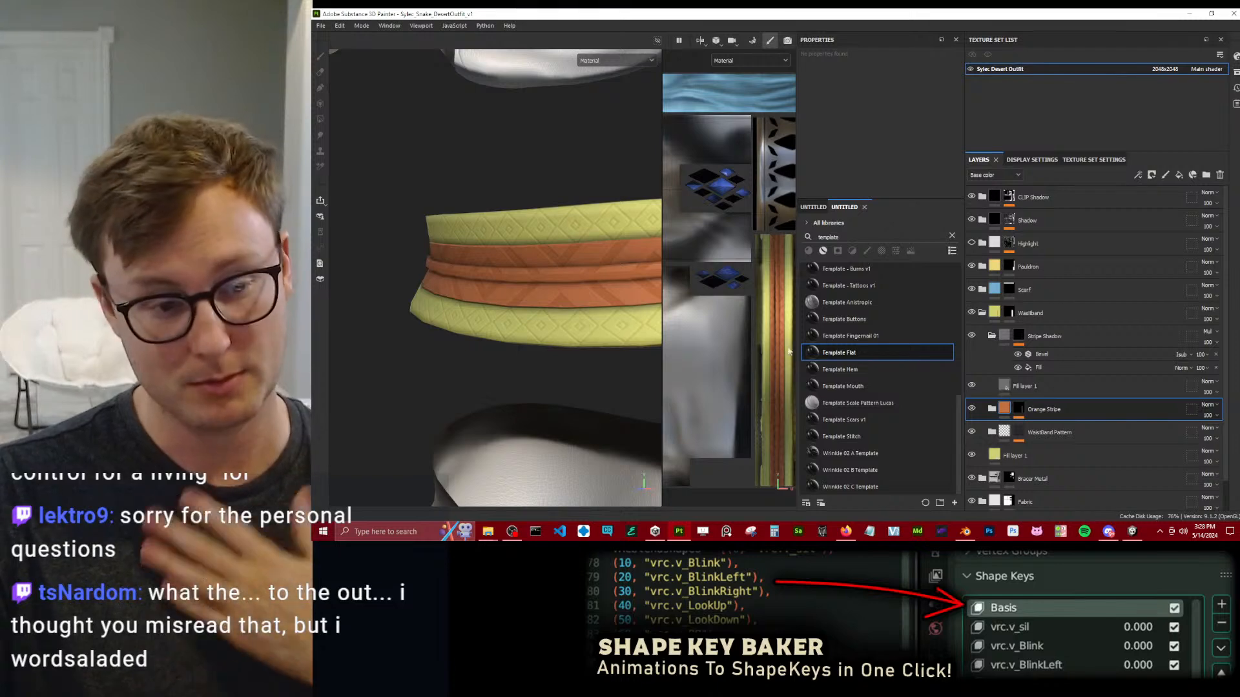
scroll(458, 284, up, 3)
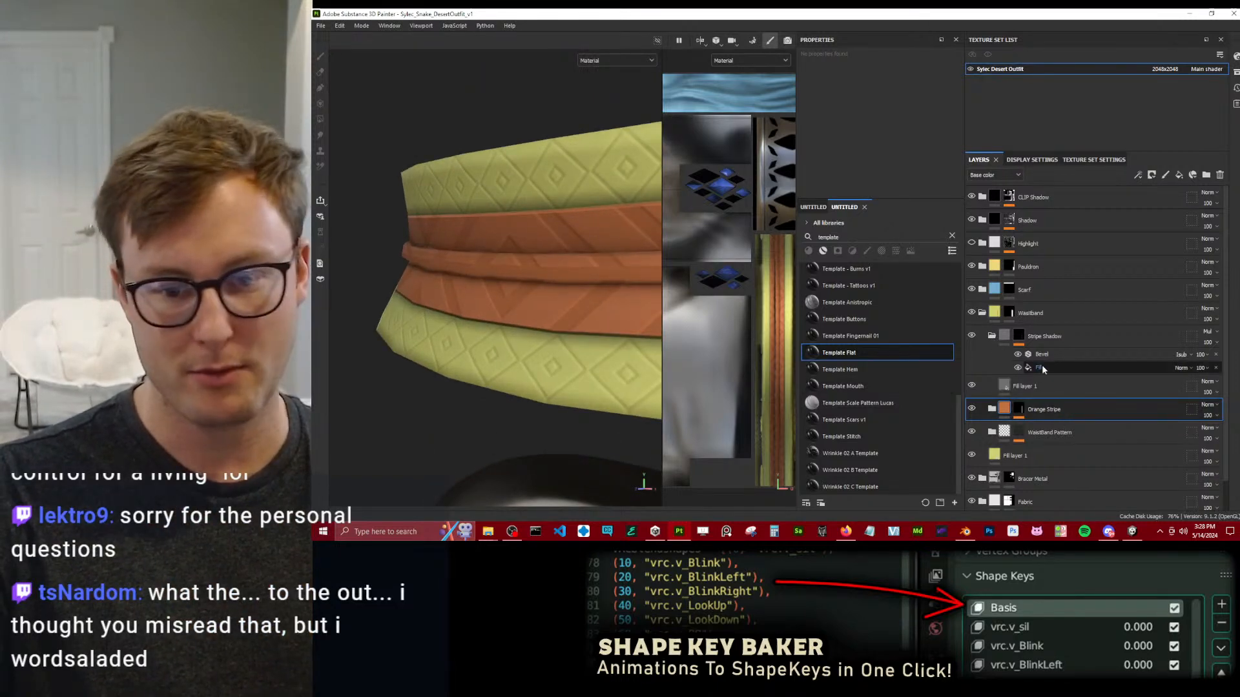
click(1044, 357)
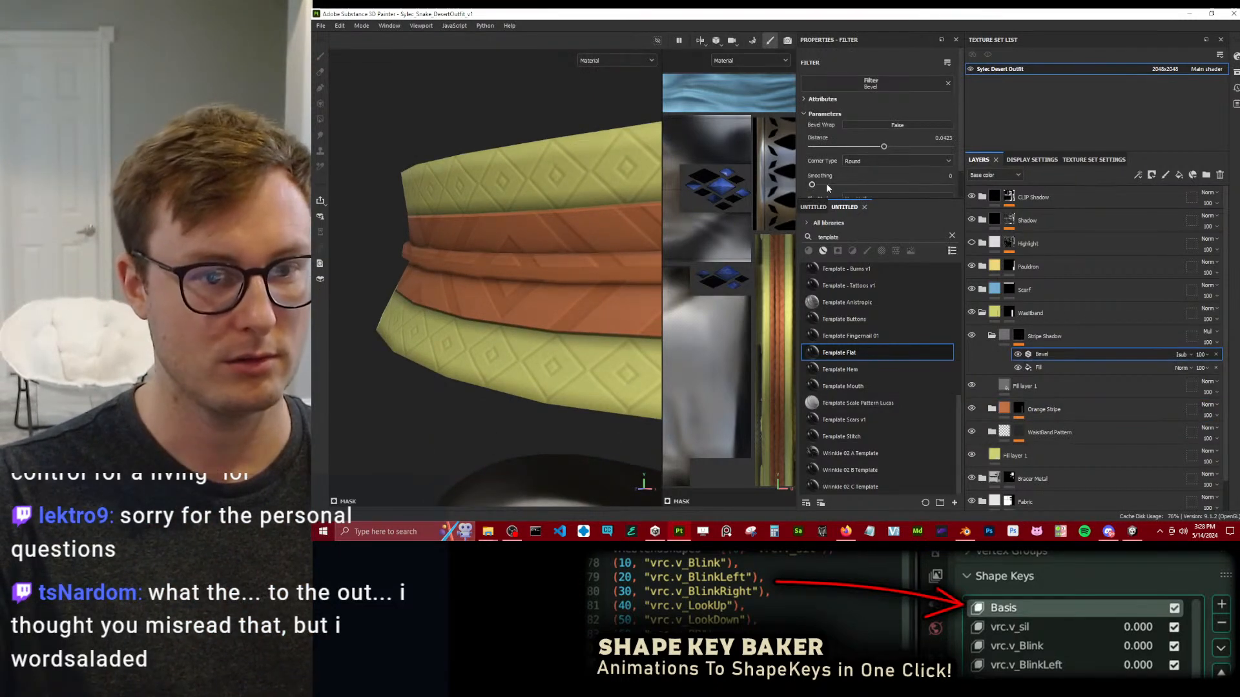
click(874, 169)
click(859, 176)
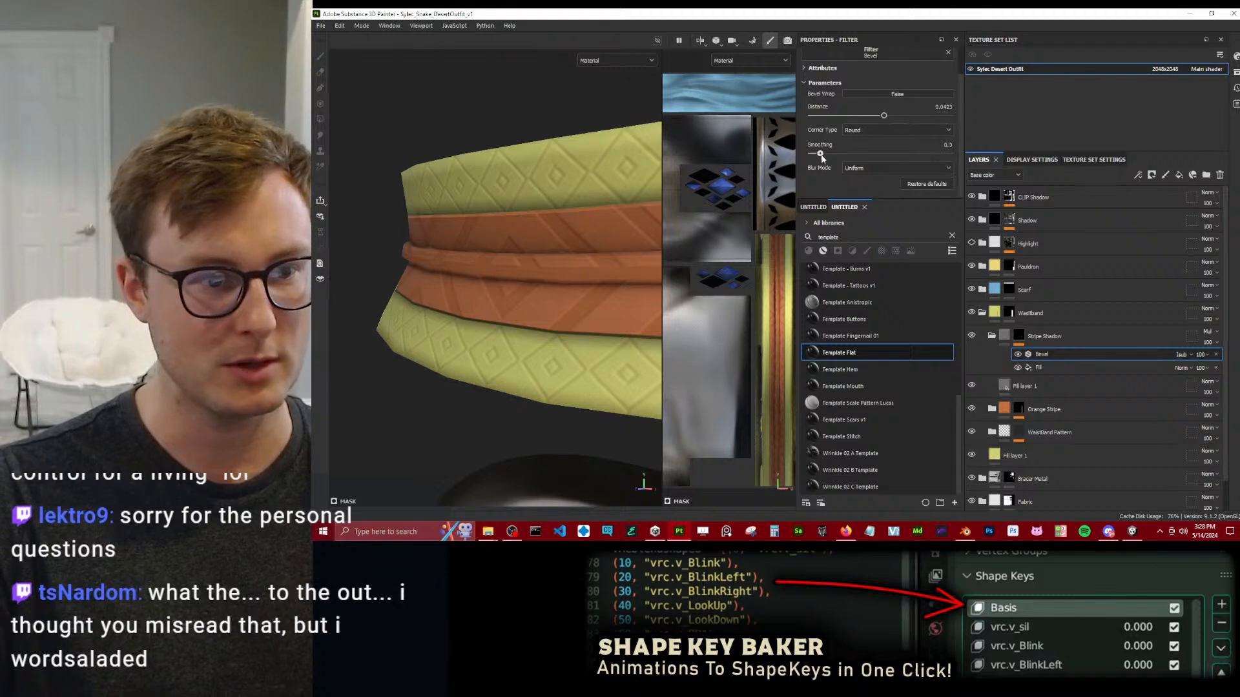
scroll(601, 258, down, 4)
alt+drag(520, 277, 604, 291)
Set the base color of the fill layer inside the Stripe Shadow folder to black.
click(1027, 386)
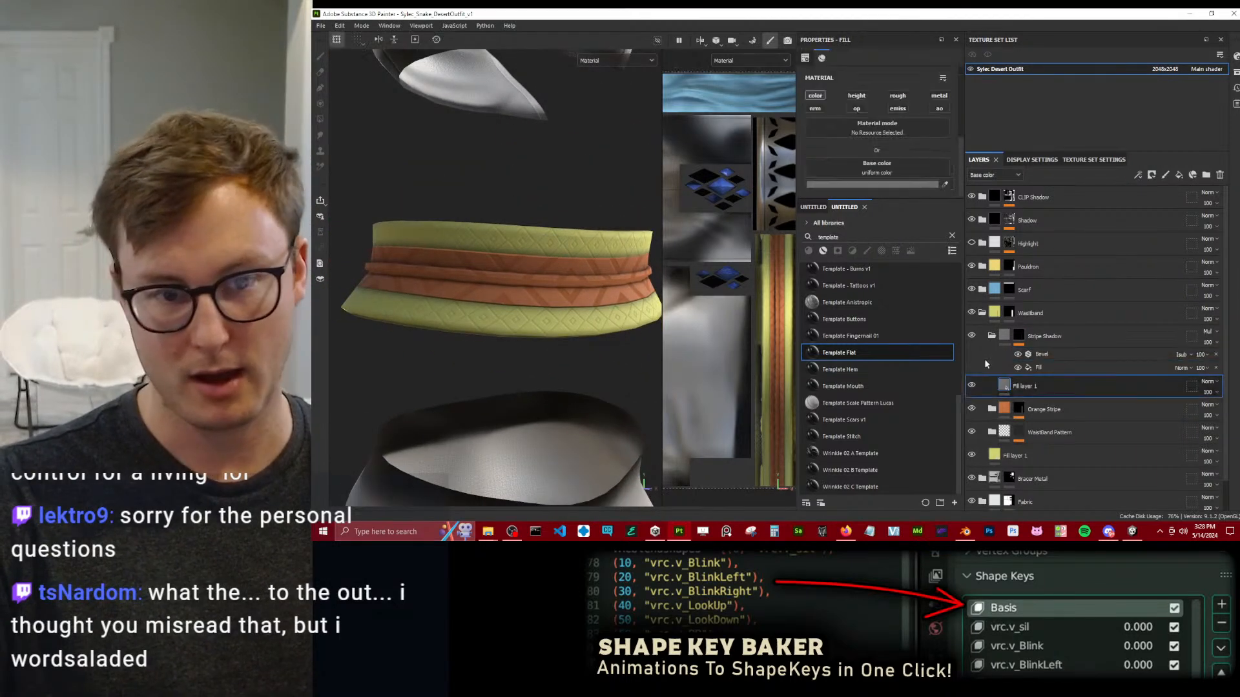
click(863, 186)
drag(1055, 291, 967, 327)
click(1143, 187)
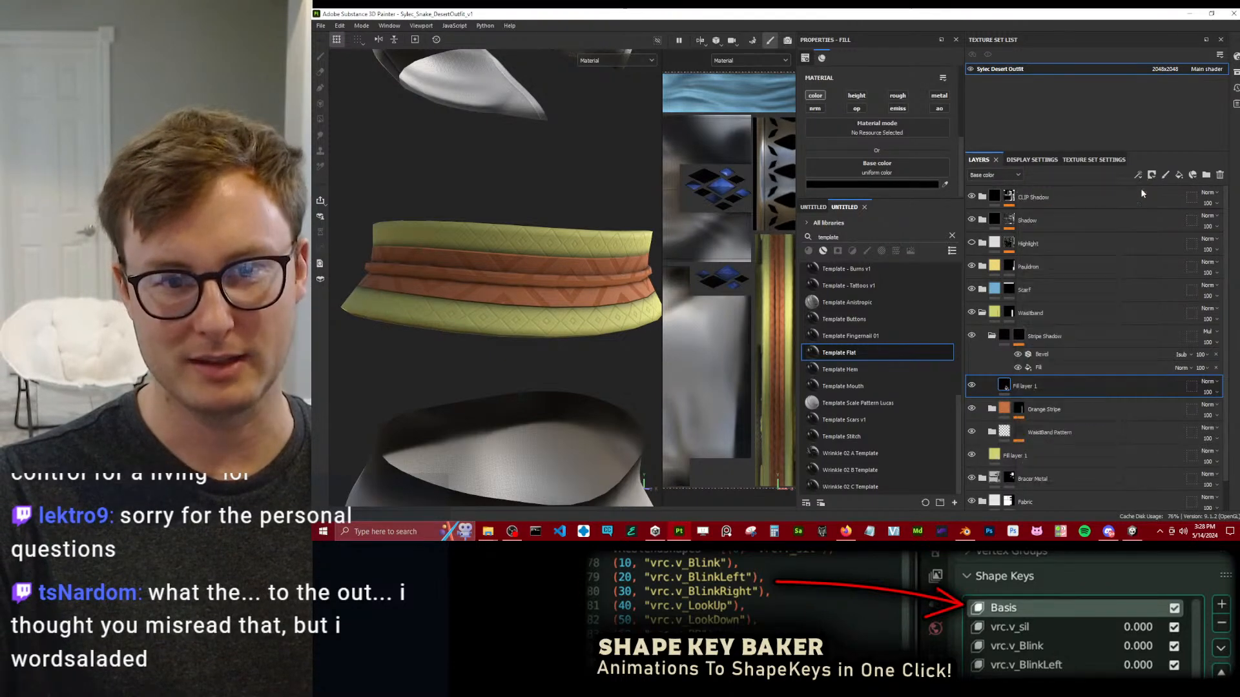
Enable height and roughness on the Stripe Shadow fill layer, with height about -0.083 and roughness 1.
scroll(499, 236, up, 2)
scroll(923, 165, down, 1)
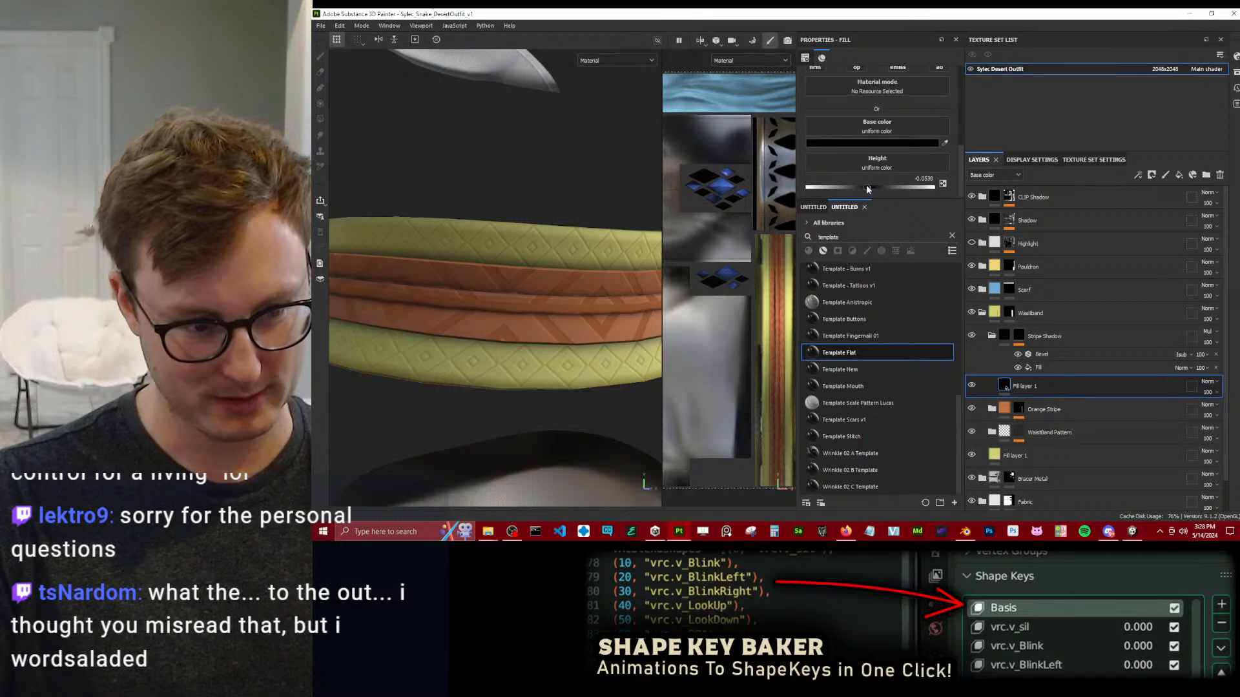
alt+drag(656, 275, 750, 240)
scroll(860, 130, up, 2)
click(897, 113)
scroll(903, 146, down, 2)
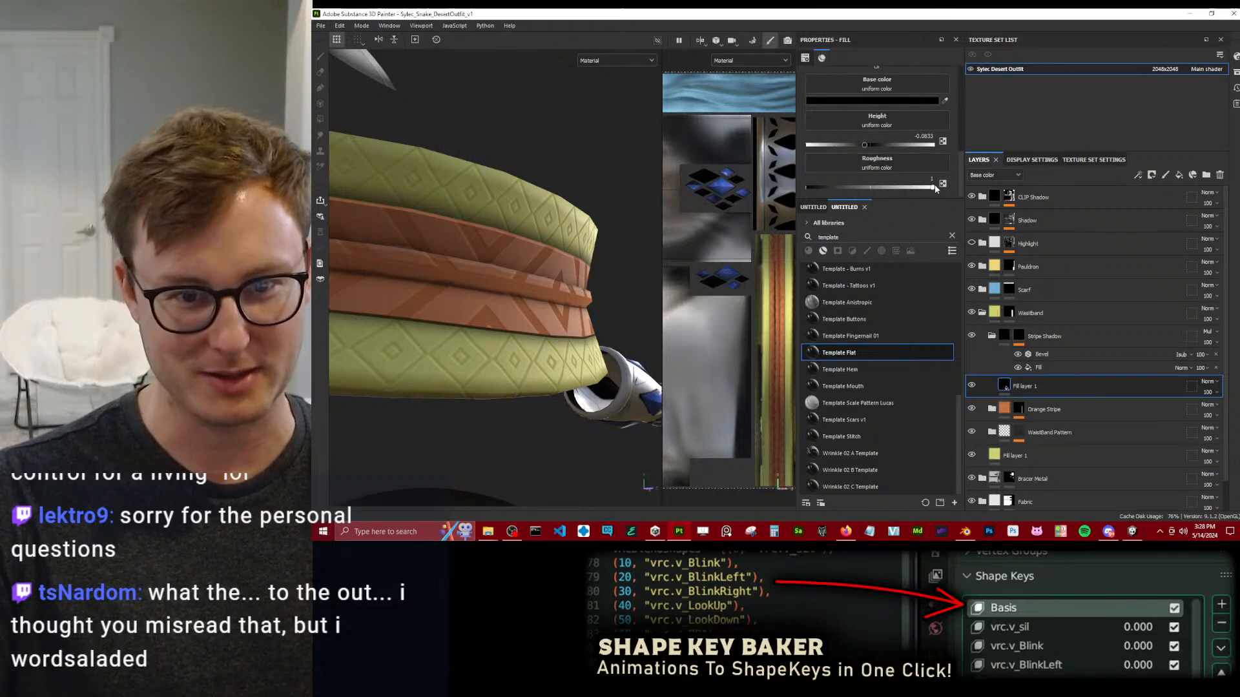
Enable ambient occlusion on the Stripe Shadow fill layer and set it to about 0.75.
scroll(925, 135, up, 2)
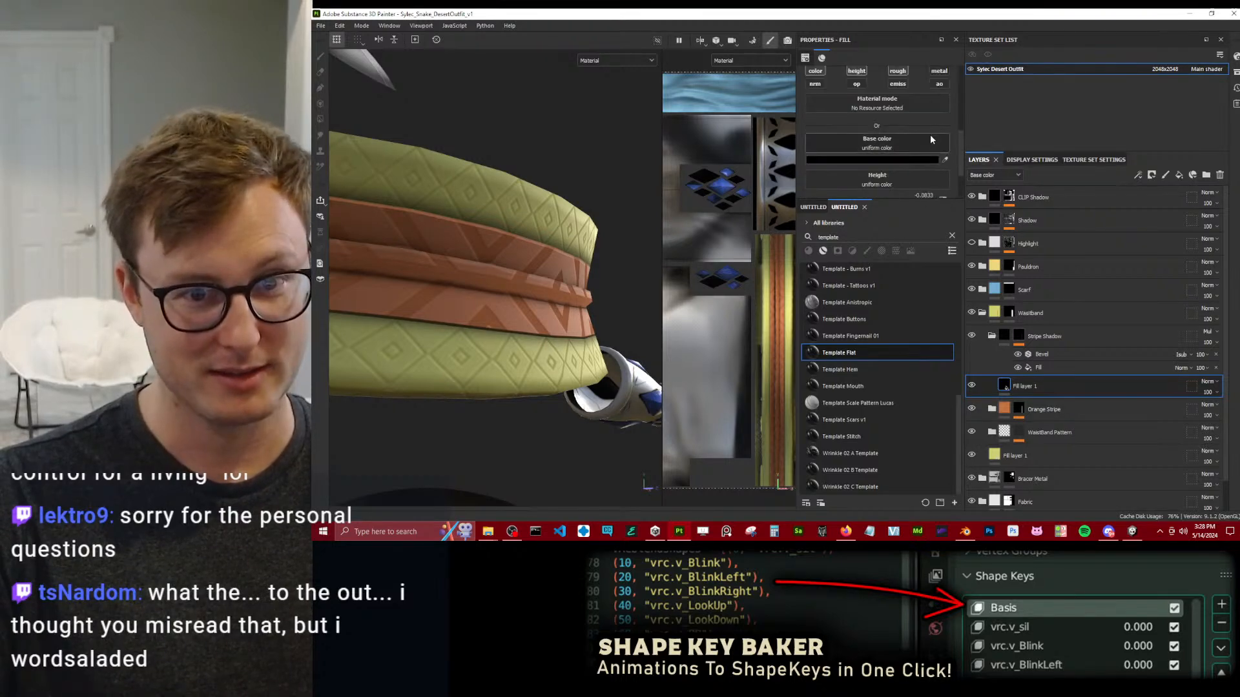
click(939, 83)
scroll(930, 142, down, 3)
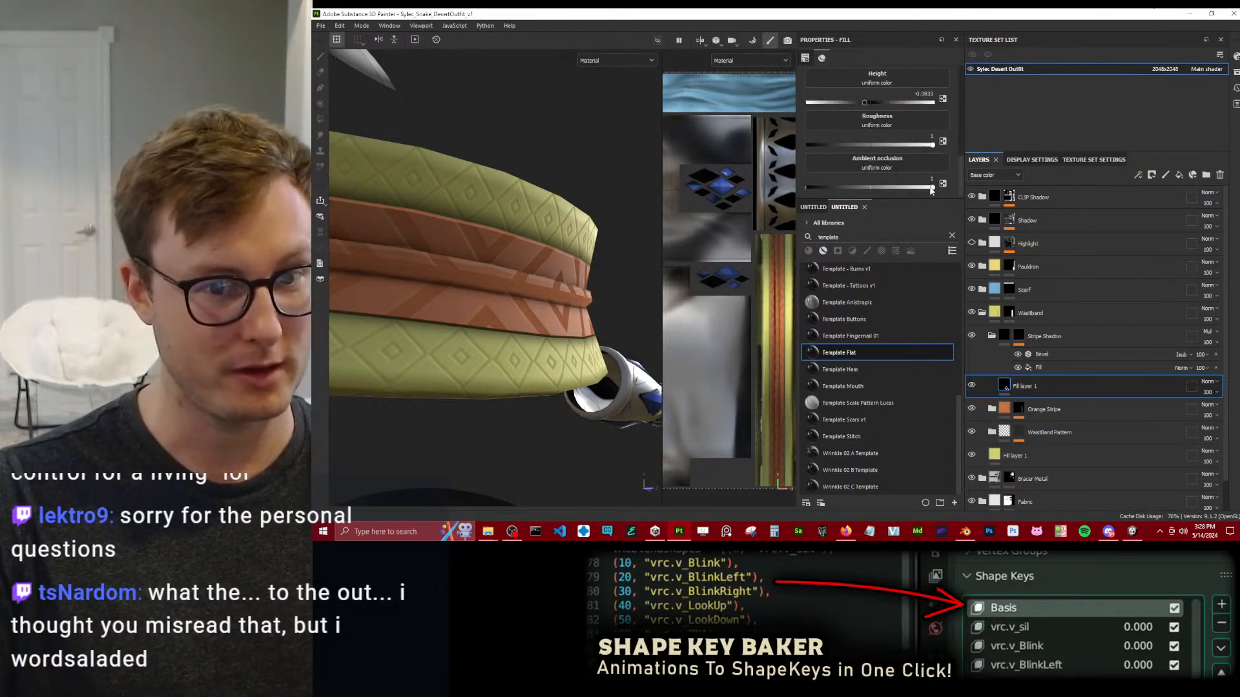
scroll(581, 268, down, 5)
Inspect the waistband's stripe shadows from several angles and distances.
alt+drag(600, 270, 555, 283)
scroll(574, 280, down, 3)
scroll(583, 280, up, 3)
scroll(583, 277, up, 5)
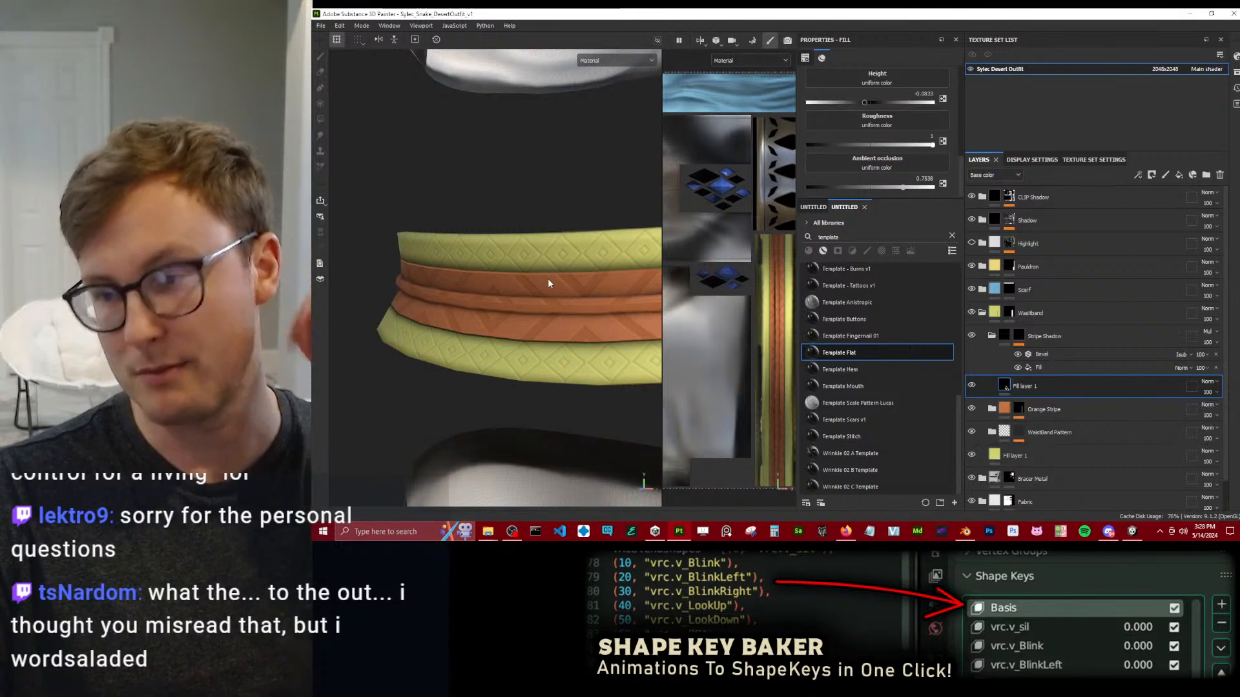
scroll(546, 297, down, 3)
scroll(556, 305, down, 2)
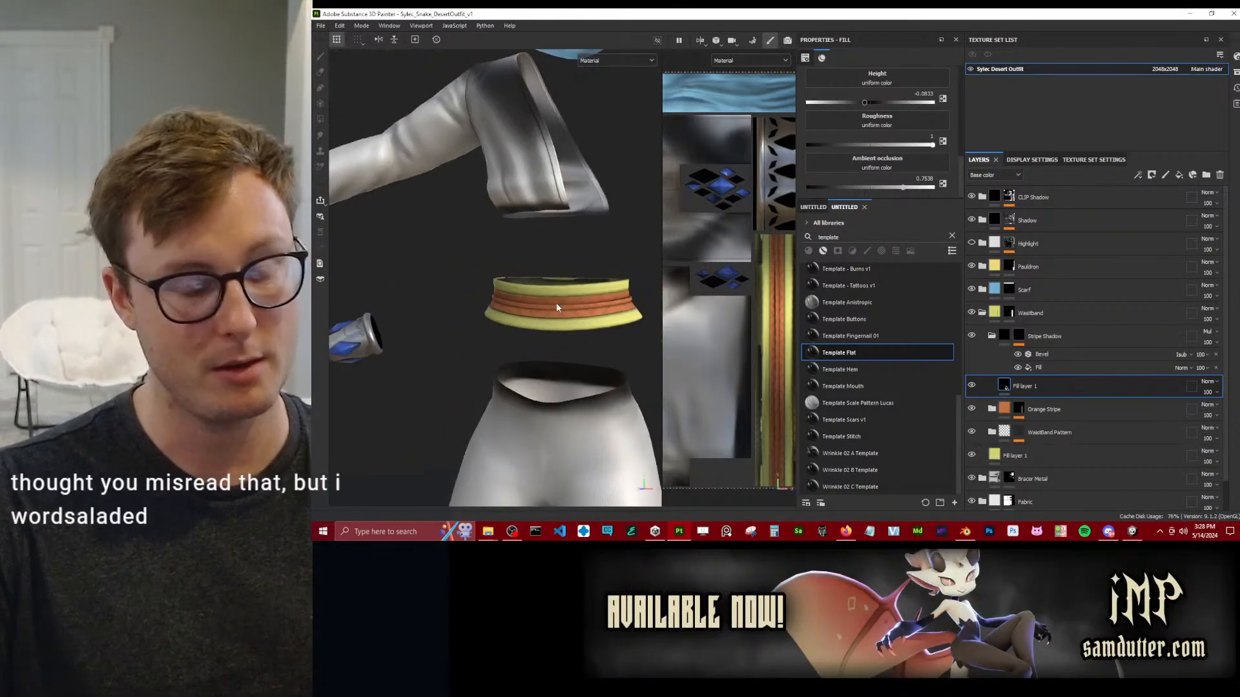
scroll(555, 319, up, 2)
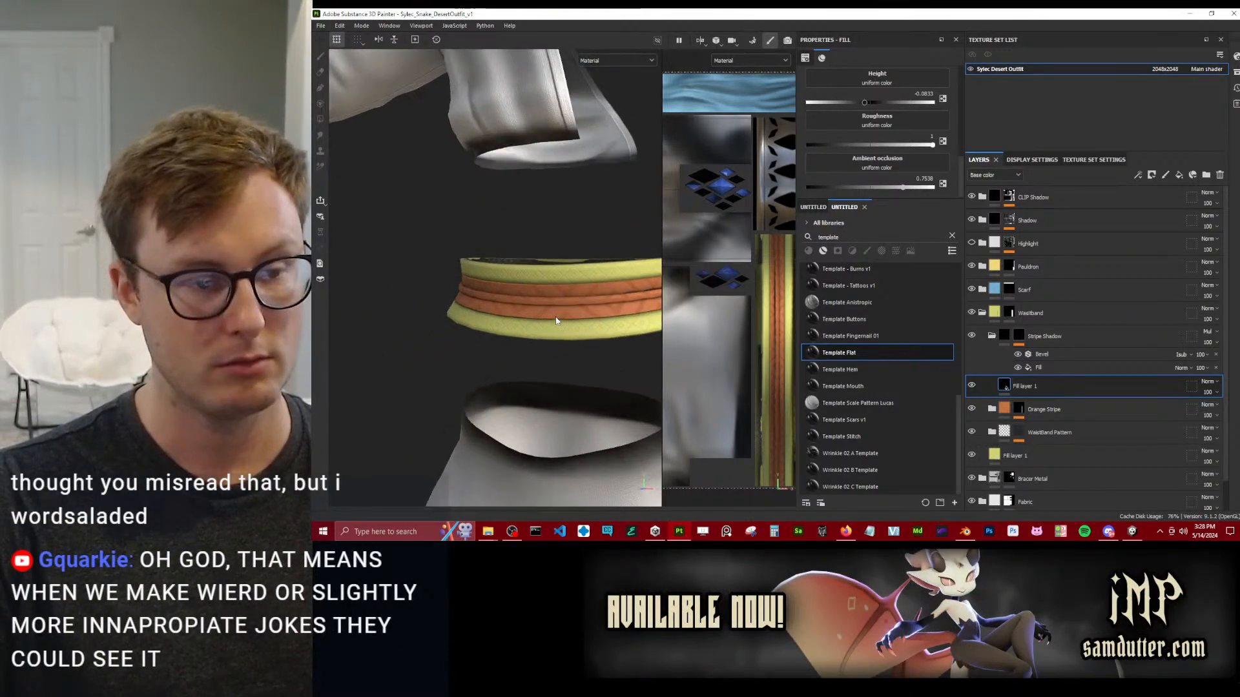
alt+drag(563, 323, 502, 320)
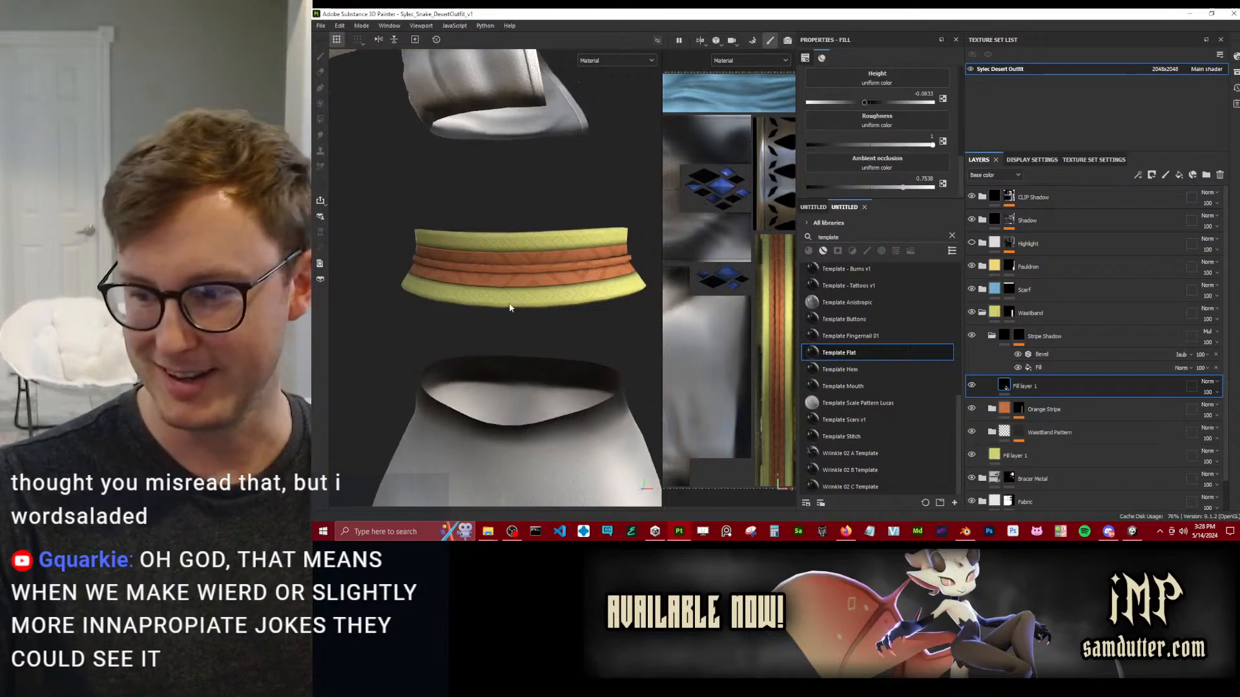
alt+middle_drag(502, 320, 534, 268)
scroll(535, 268, up, 2)
alt+drag(534, 268, 466, 302)
scroll(529, 286, down, 4)
scroll(537, 285, up, 4)
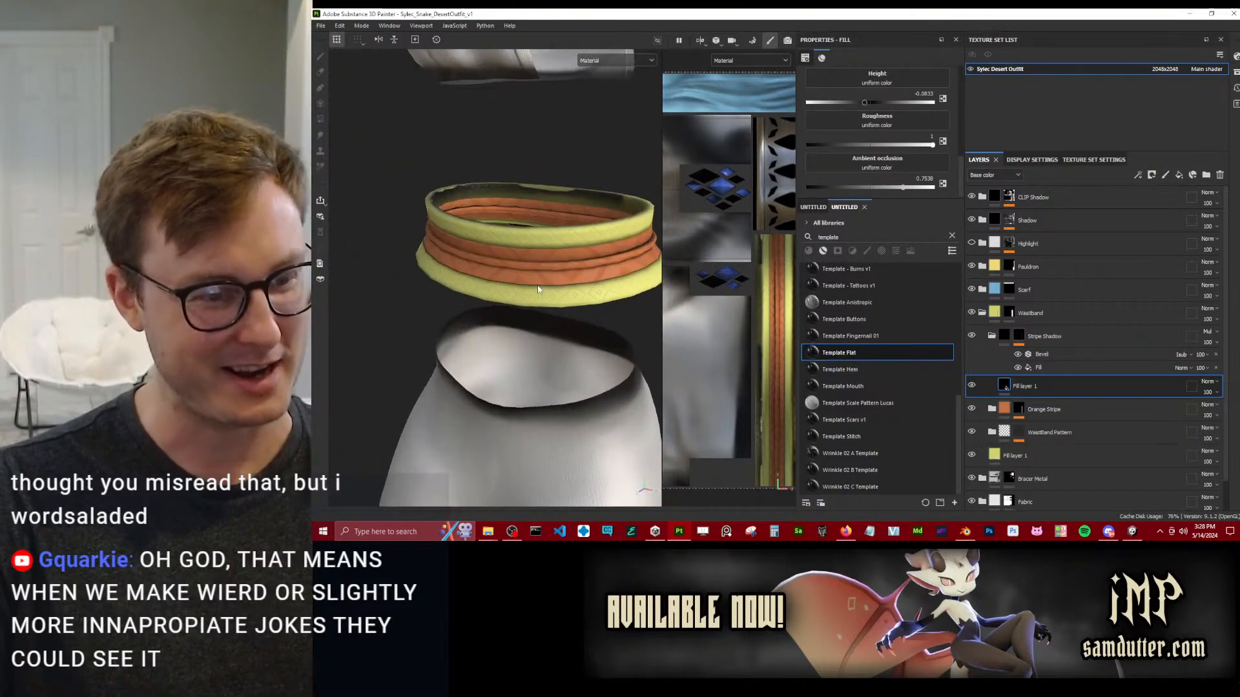
scroll(494, 341, down, 5)
alt+drag(506, 343, 594, 268)
scroll(545, 306, up, 3)
alt+middle_drag(594, 268, 465, 321)
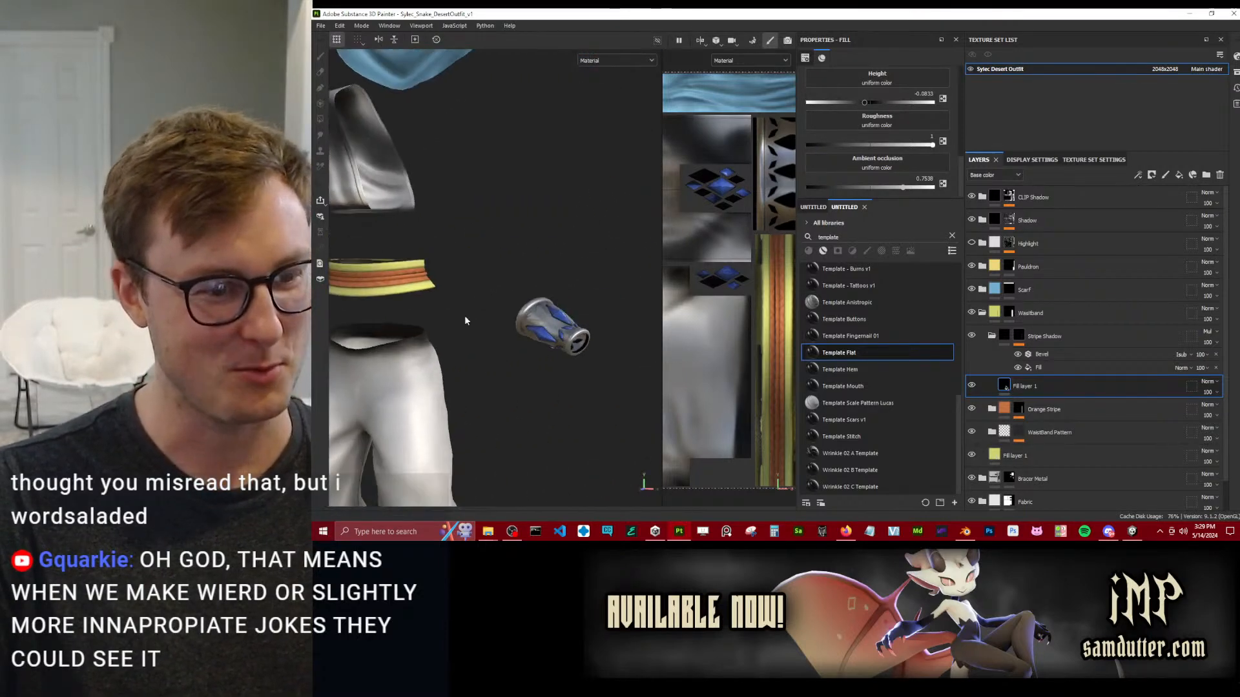
Export the Sylec Desert Outfit textures as 8-bit PNG at 4096 to the Desert Outfit folder and save the export settings.
click(320, 26)
click(341, 169)
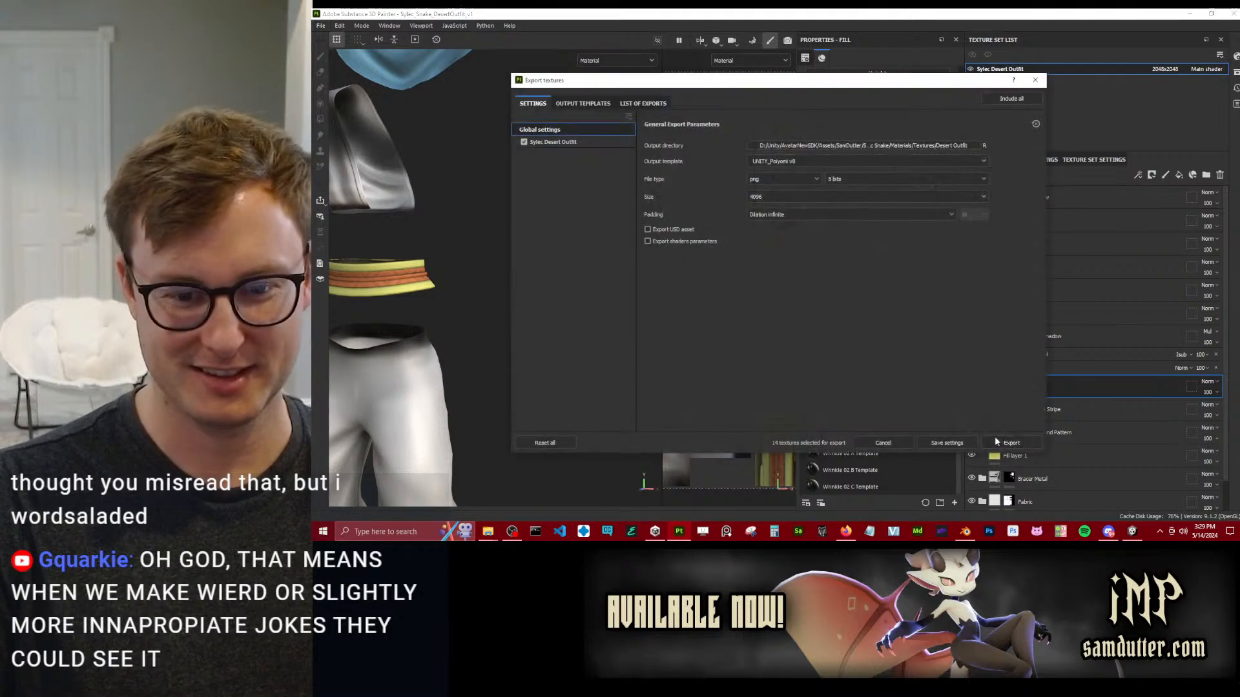
click(1011, 443)
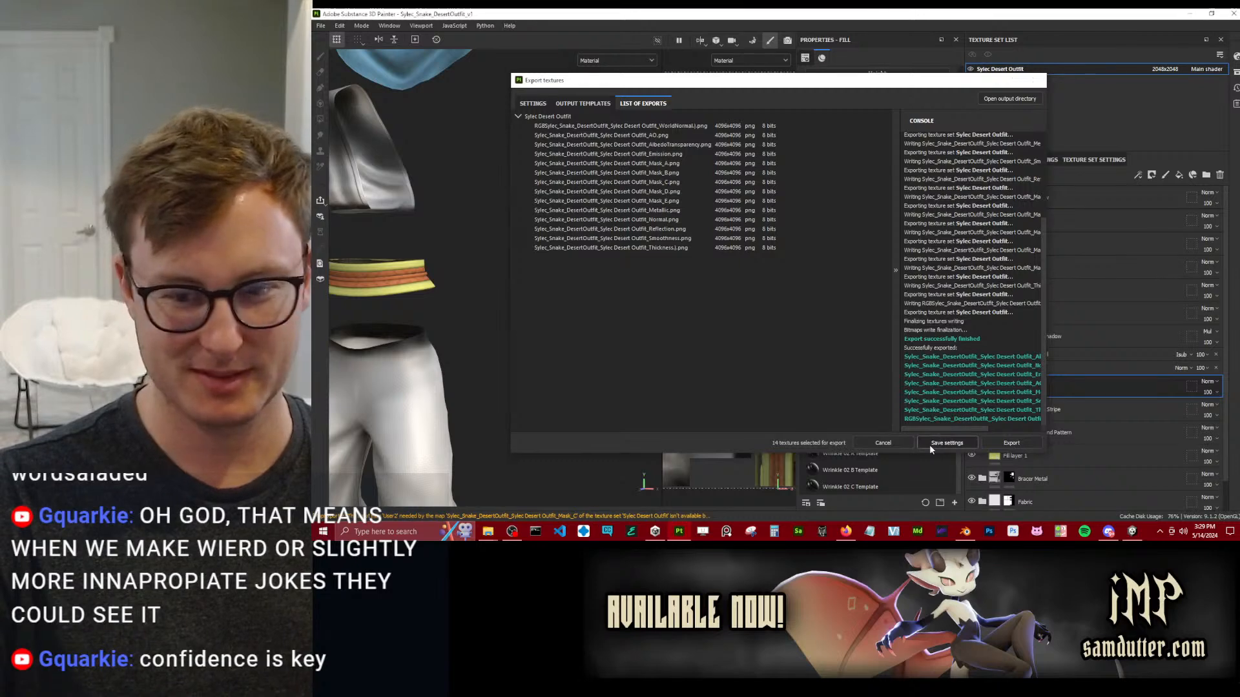
click(930, 443)
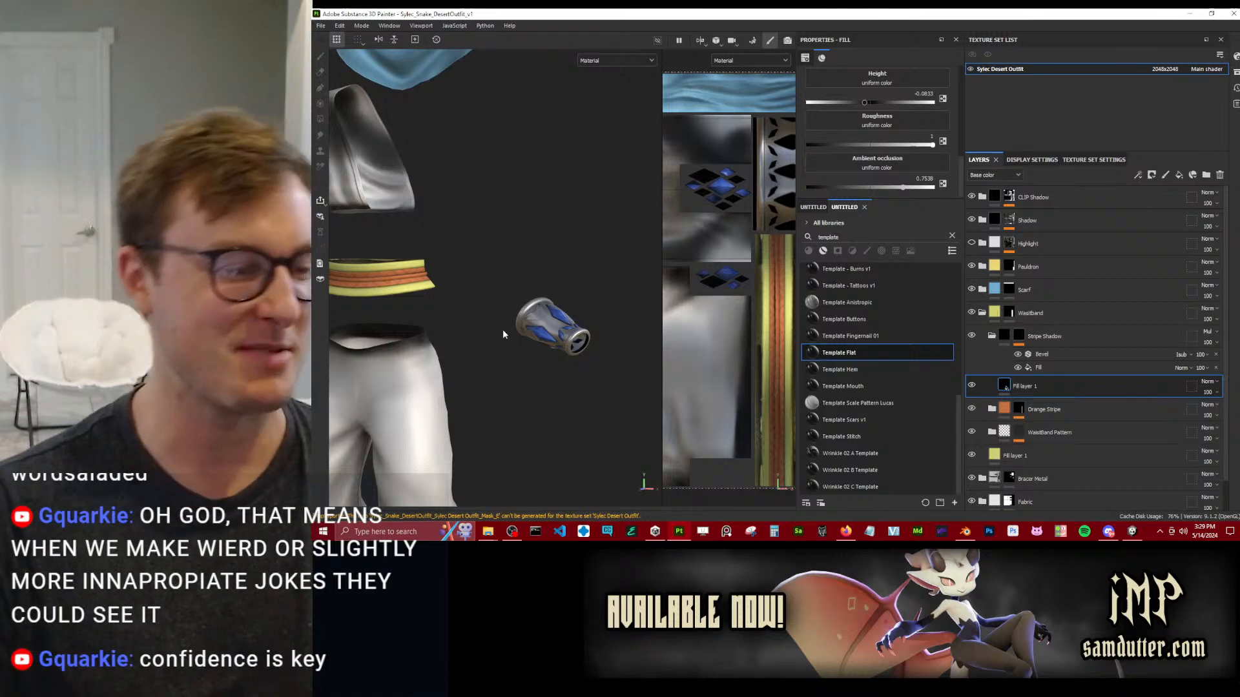
click(476, 282)
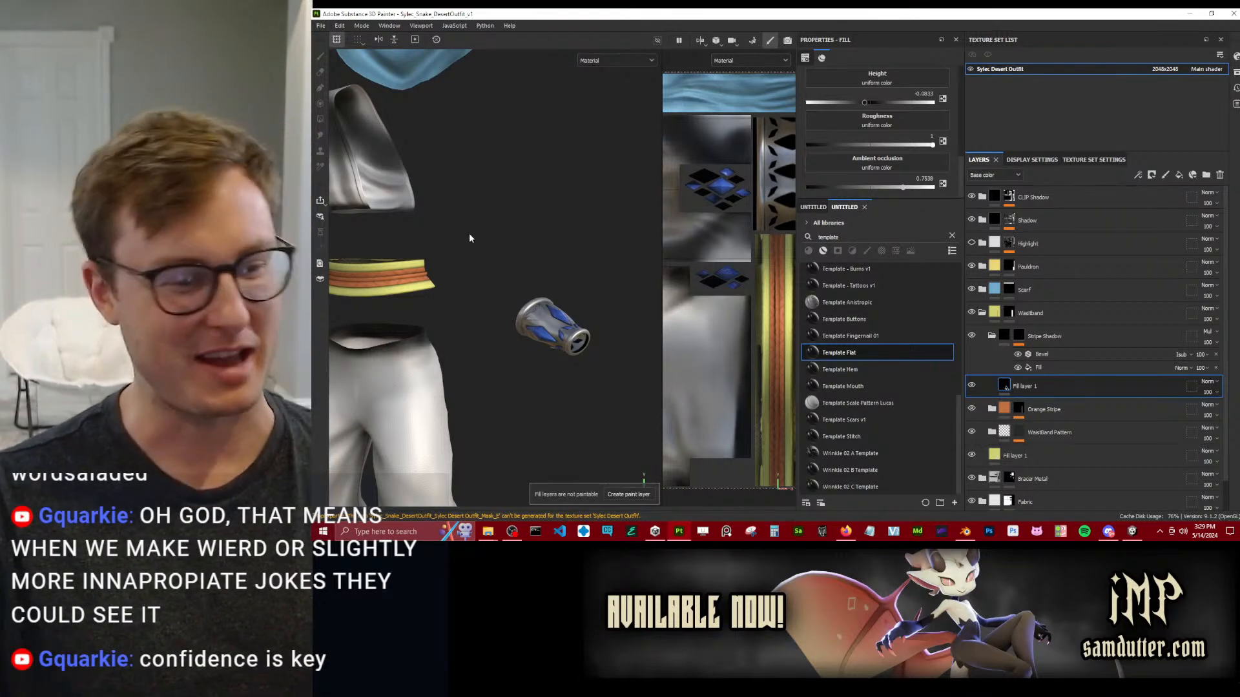
alt+drag(469, 235, 484, 210)
alt+middle_drag(484, 211, 485, 135)
Switch to Unity and expand the packed maps under Reflections & Specular in the Sylec Clothing Desert material to refresh them.
click(1133, 531)
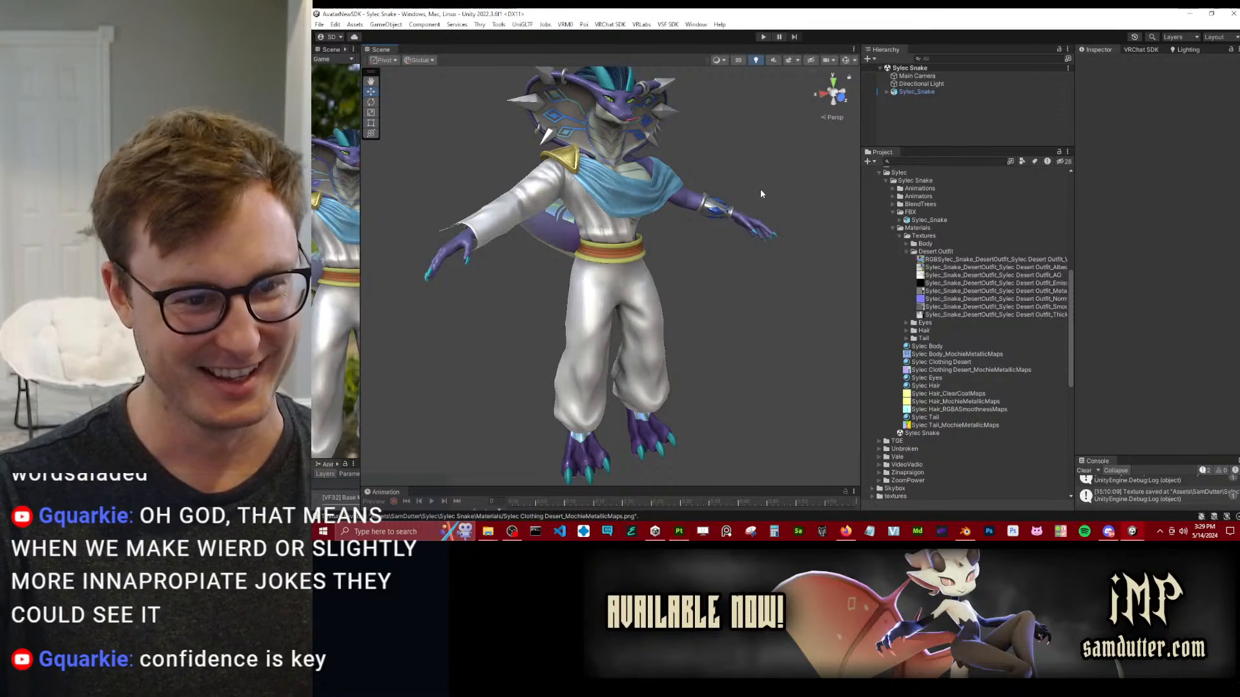
click(906, 251)
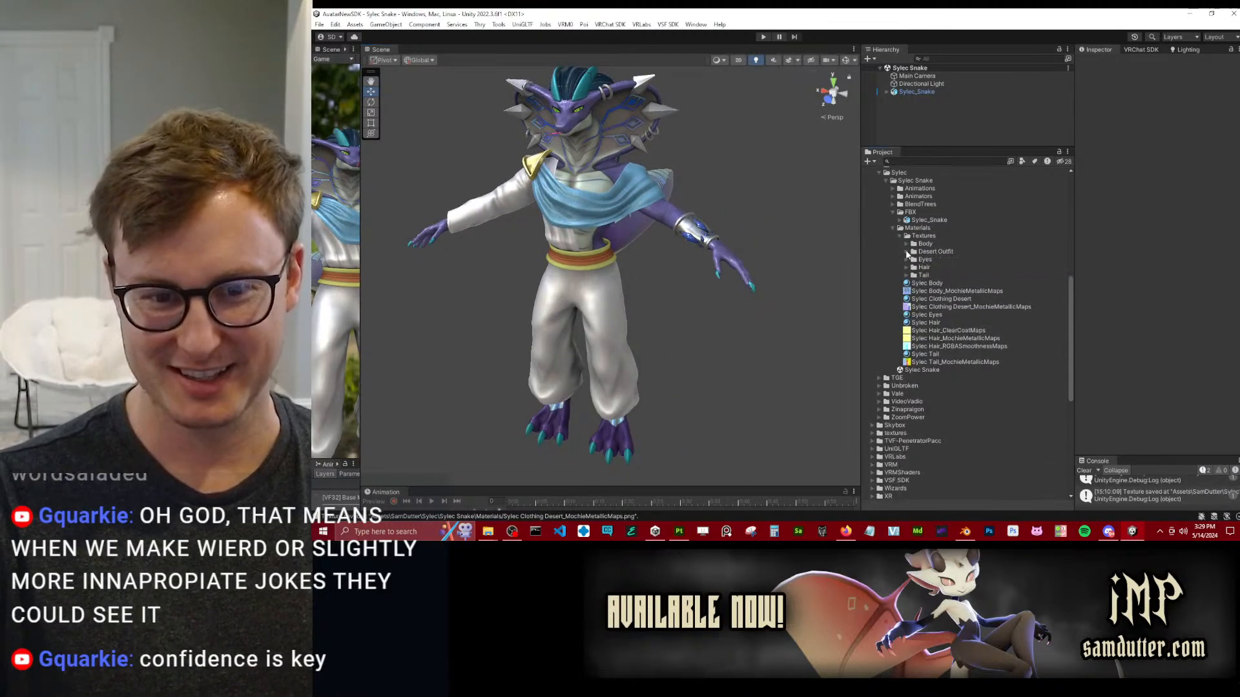
click(942, 300)
click(1142, 331)
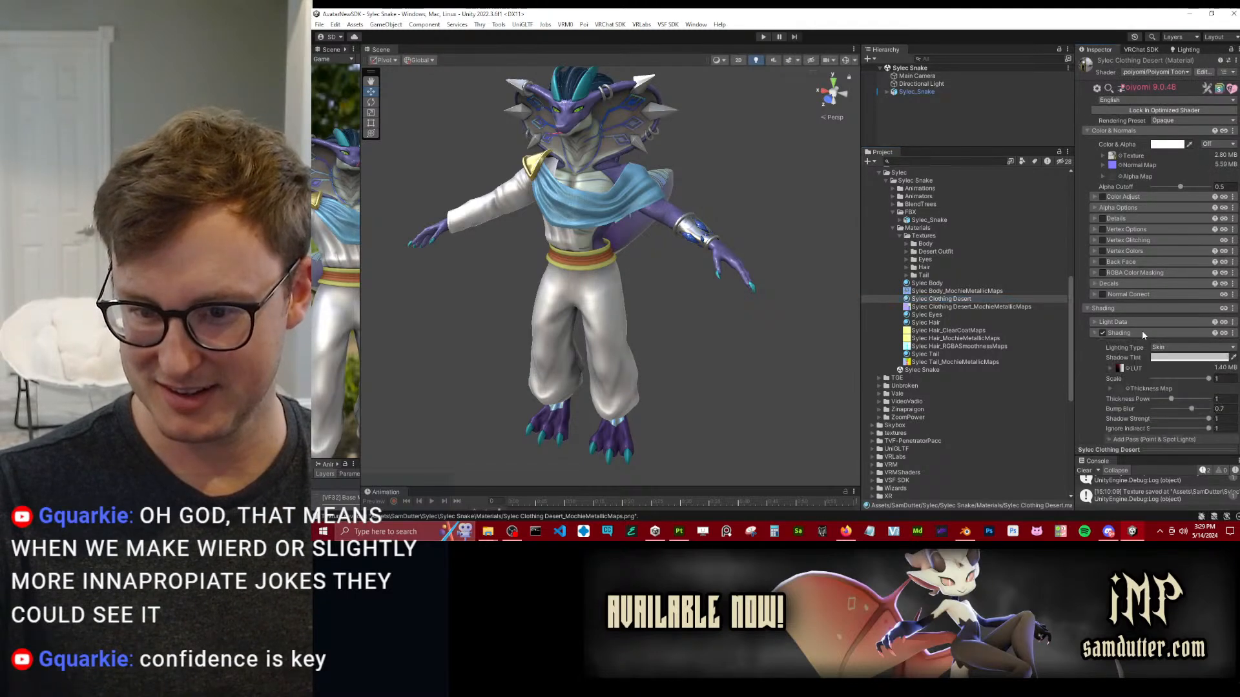
scroll(1136, 381, down, 2)
click(1139, 367)
scroll(1130, 329, down, 4)
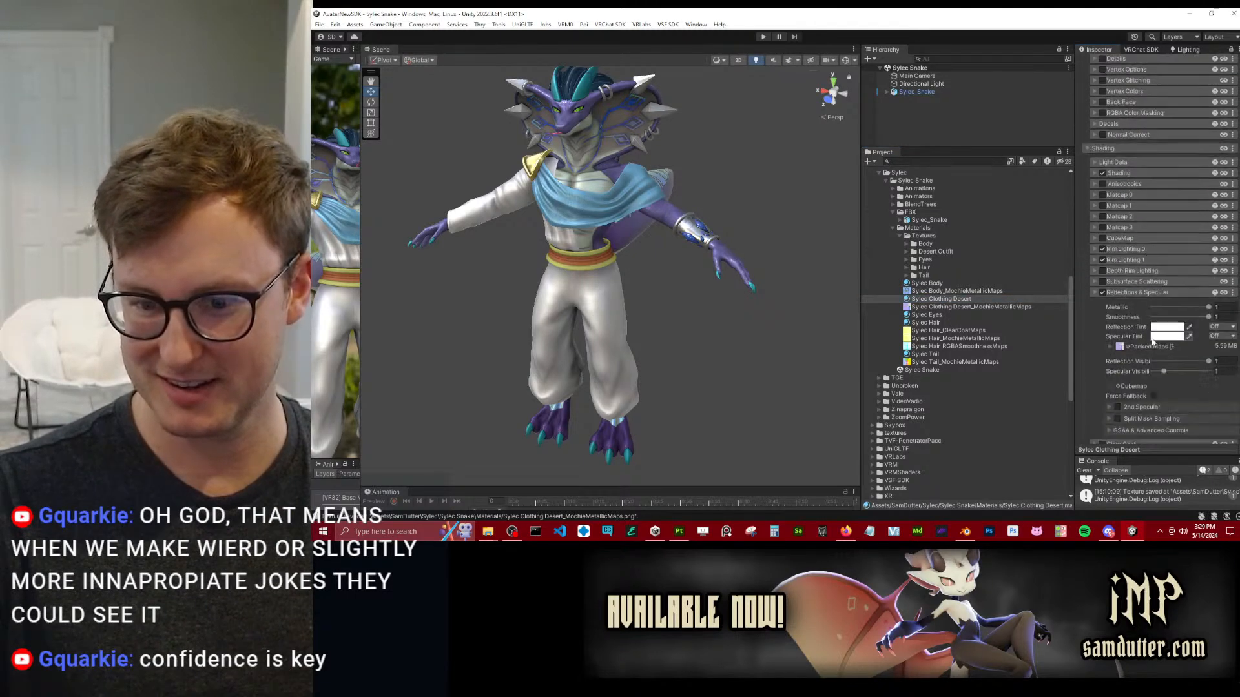
click(1110, 349)
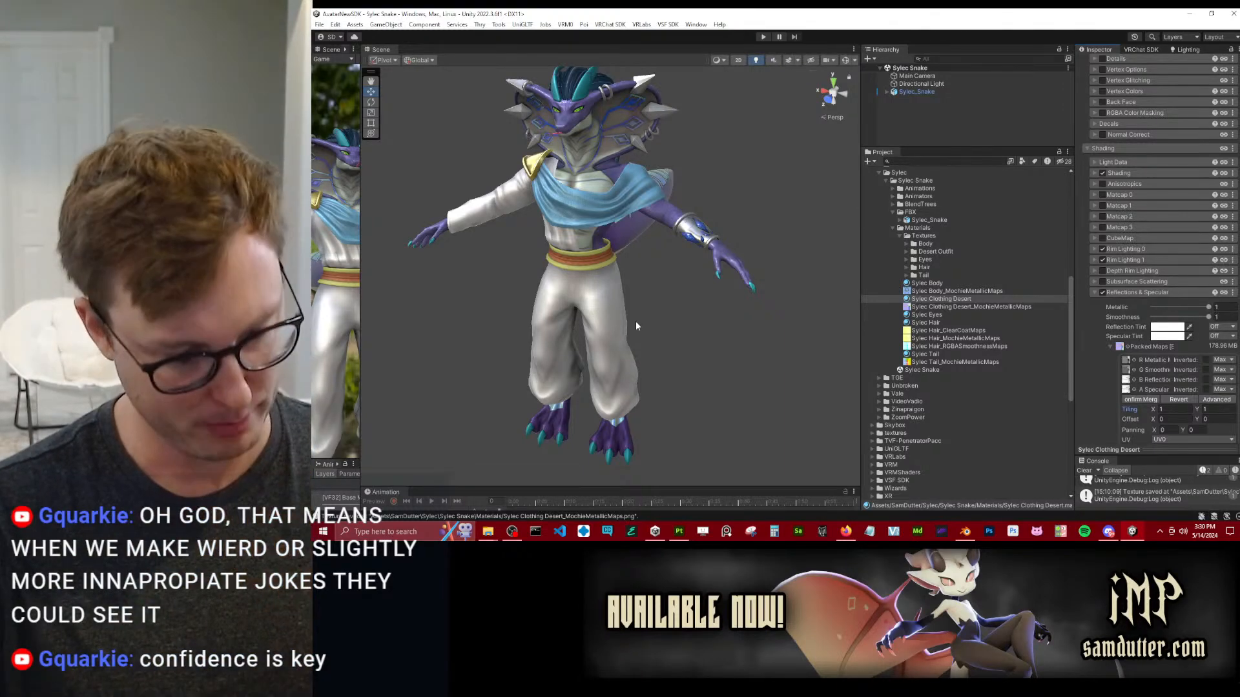
Examine the updated waistband texture on the character up close and from several sides.
scroll(614, 298, up, 10)
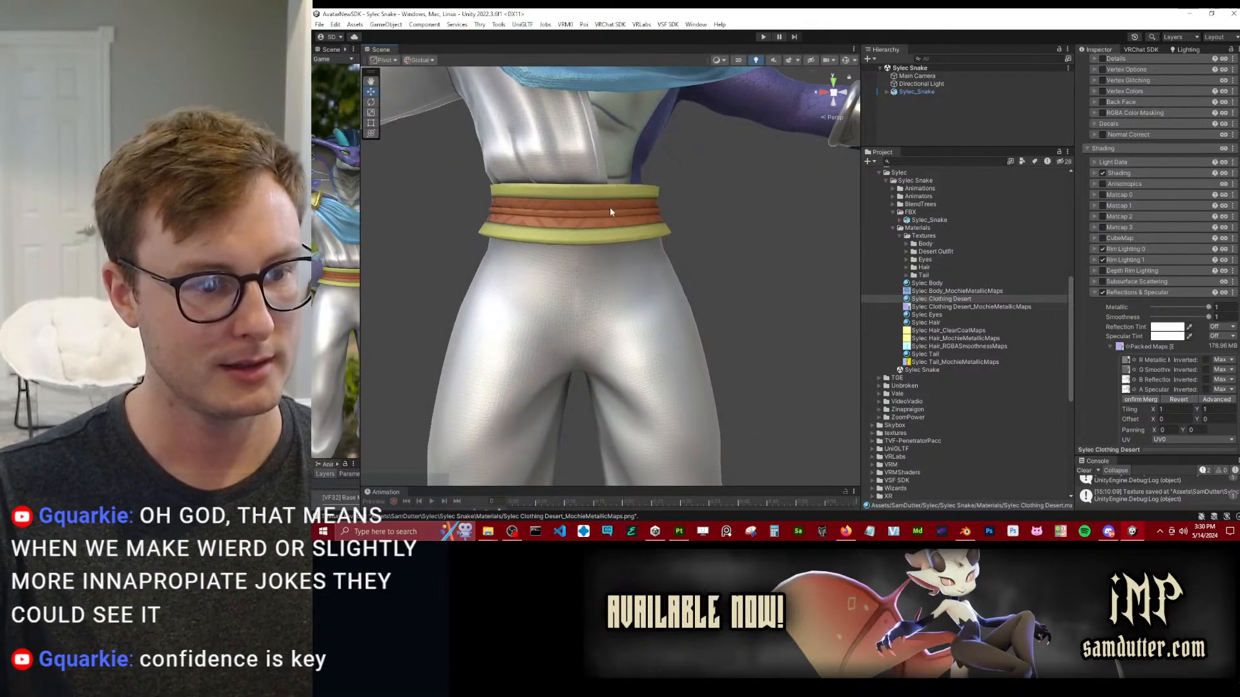
alt+drag(608, 184, 717, 193)
middle_drag(717, 194, 708, 238)
scroll(704, 236, down, 3)
middle_drag(678, 169, 672, 237)
alt+drag(672, 238, 697, 188)
middle_drag(697, 187, 684, 231)
click(637, 270)
alt+drag(638, 269, 648, 293)
scroll(649, 309, up, 5)
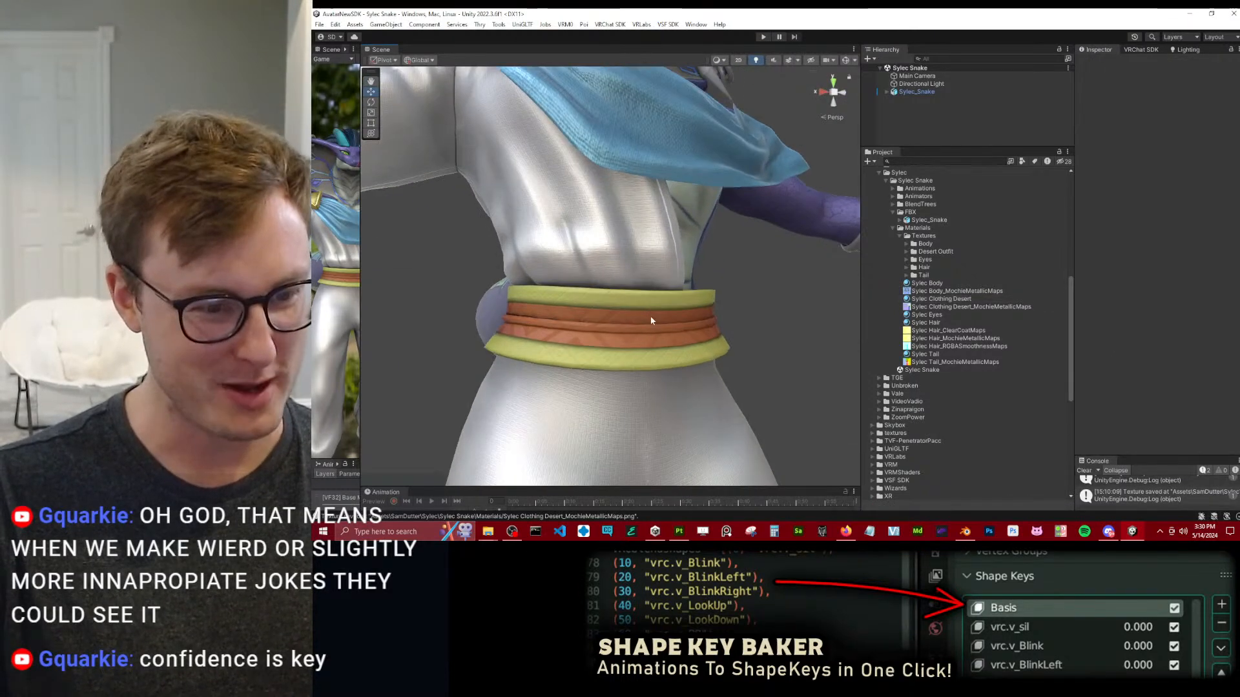
scroll(649, 312, up, 2)
middle_drag(649, 312, 655, 248)
alt+drag(654, 247, 610, 271)
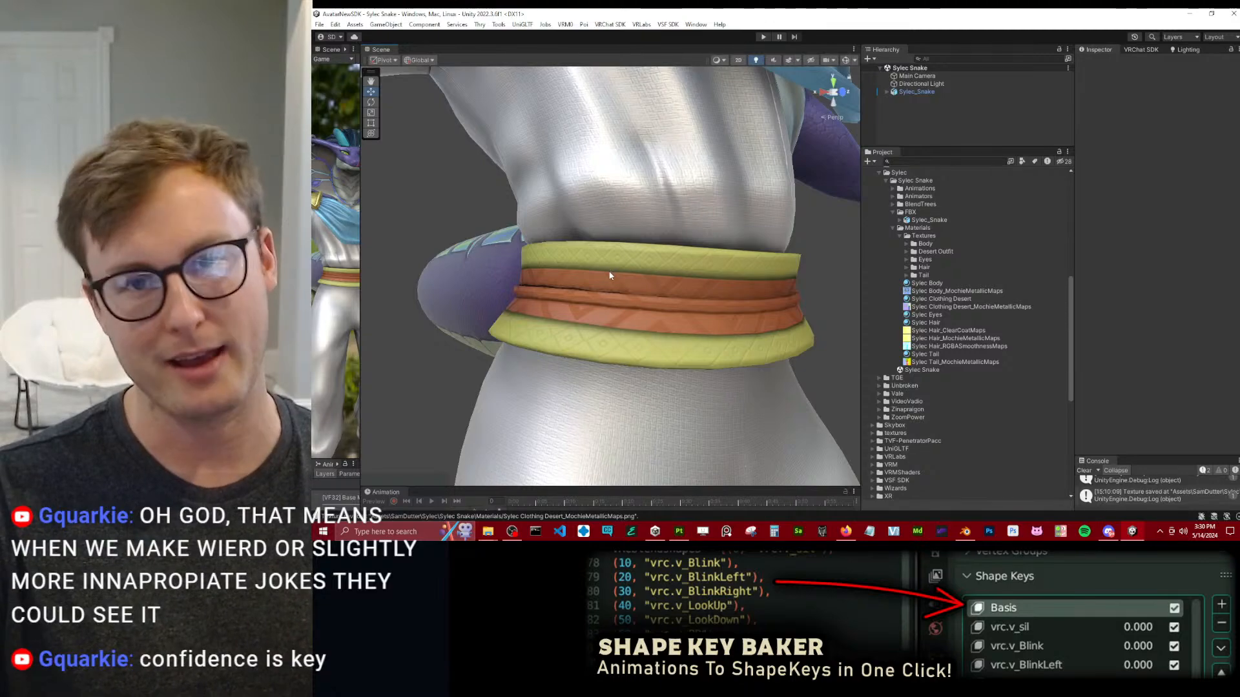
alt+drag(580, 255, 548, 148)
middle_drag(597, 262, 605, 183)
scroll(619, 253, up, 8)
alt+drag(619, 253, 601, 184)
alt+drag(708, 146, 589, 234)
scroll(608, 240, down, 5)
middle_drag(589, 234, 636, 335)
alt+drag(636, 336, 695, 284)
middle_drag(694, 284, 671, 171)
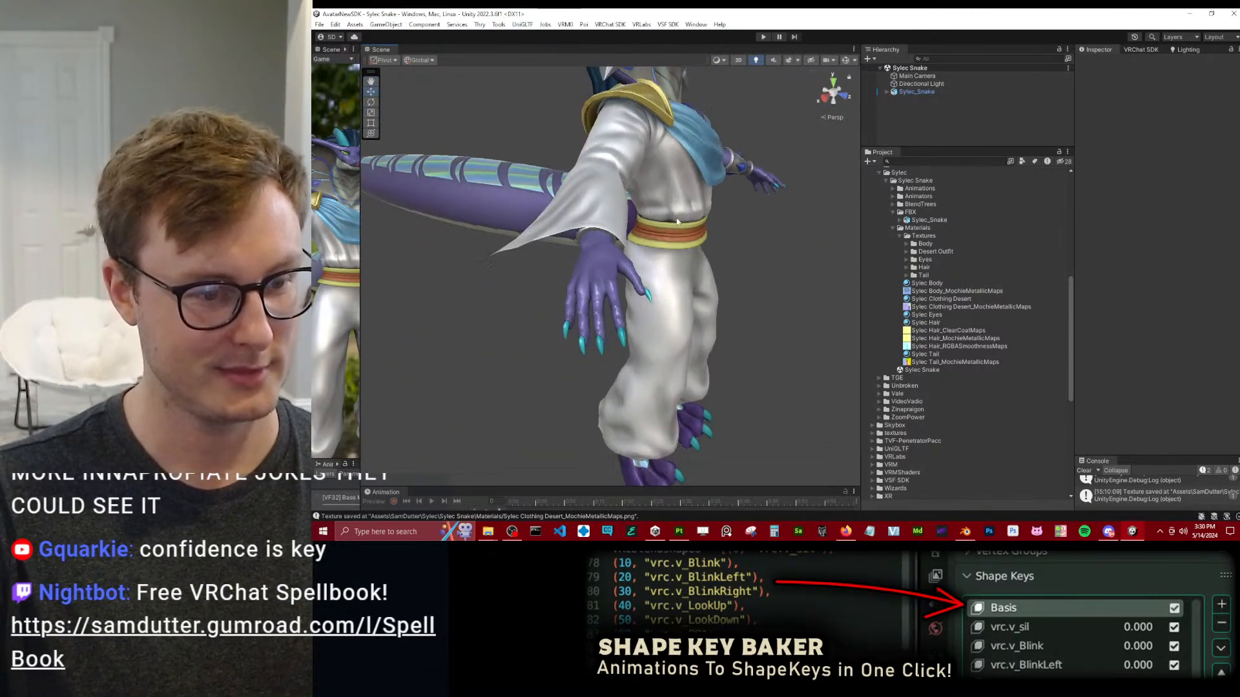
Examine the sleeve, the forearm bracer and the overall outfit on the character.
alt+drag(649, 249, 587, 351)
scroll(587, 351, up, 6)
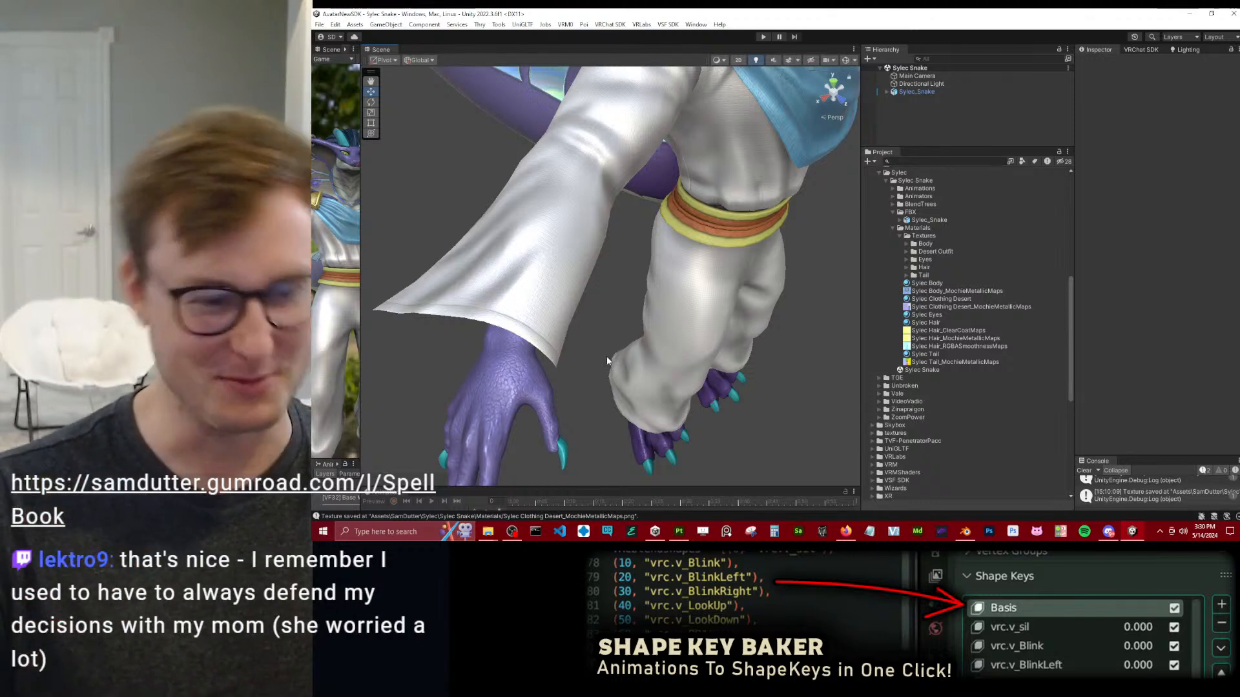
scroll(702, 277, down, 7)
alt+drag(706, 204, 672, 275)
scroll(683, 207, up, 5)
middle_drag(694, 272, 562, 246)
scroll(591, 249, up, 4)
alt+drag(619, 252, 757, 272)
scroll(585, 299, up, 3)
middle_drag(757, 273, 624, 284)
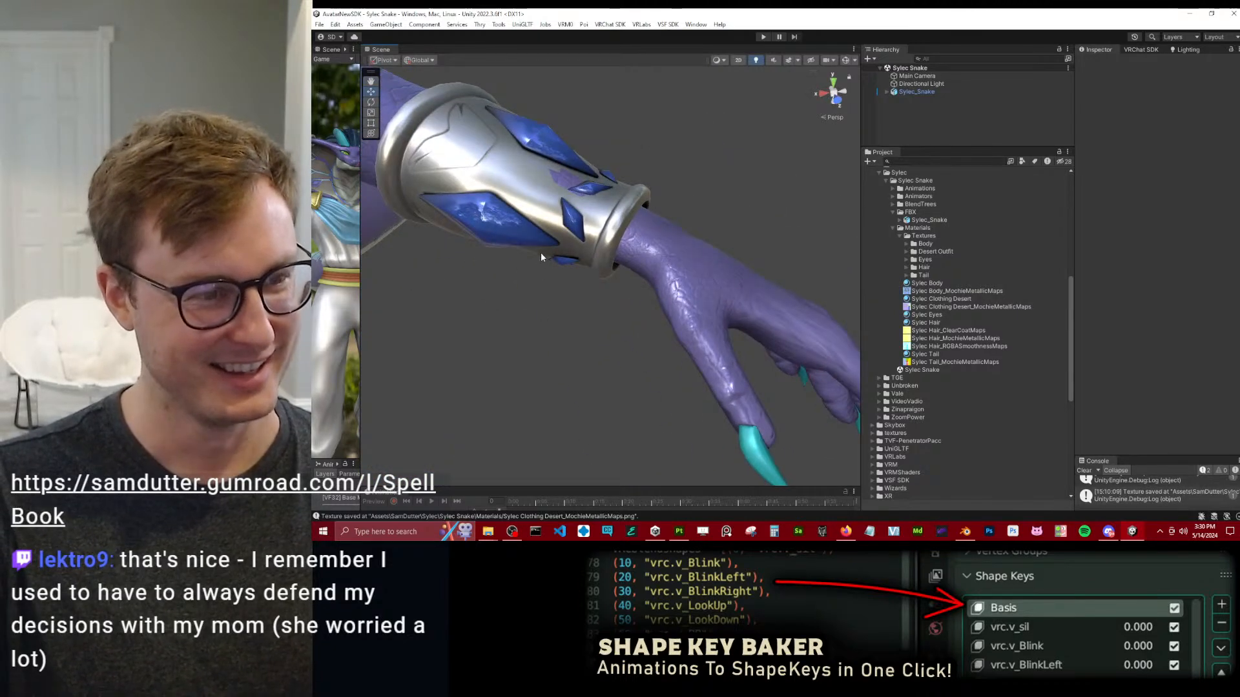
alt+drag(541, 262, 593, 273)
scroll(687, 237, down, 2)
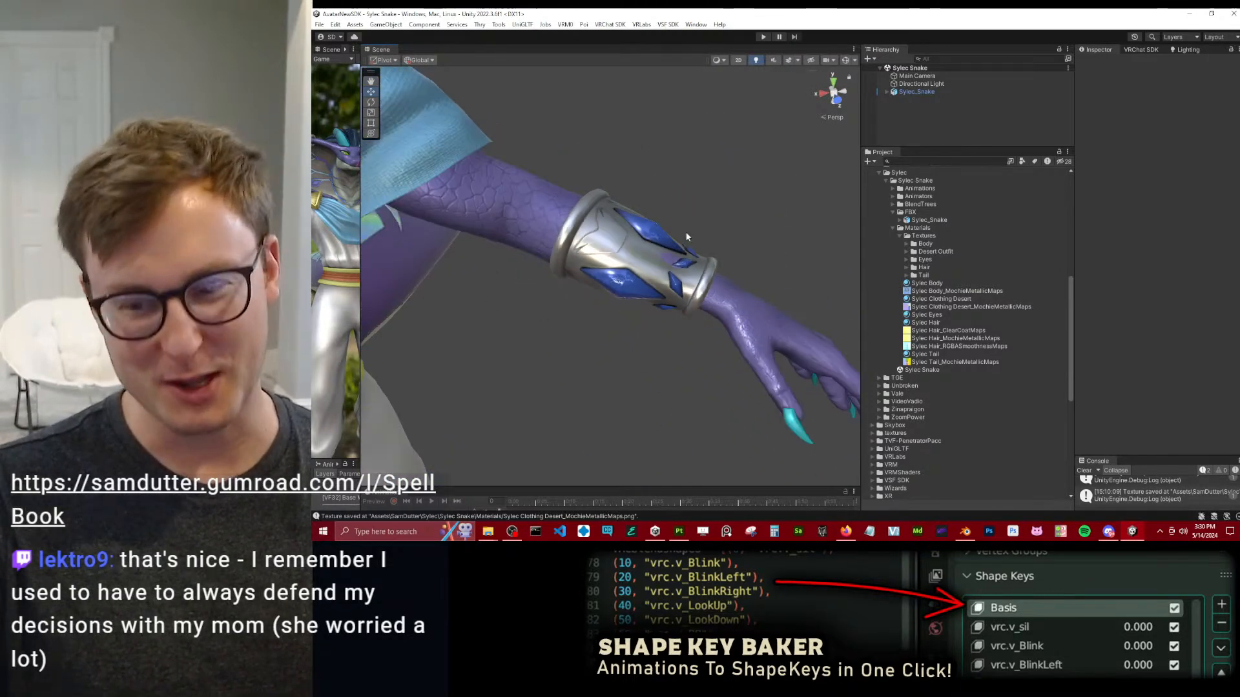
scroll(672, 249, down, 2)
key(f)
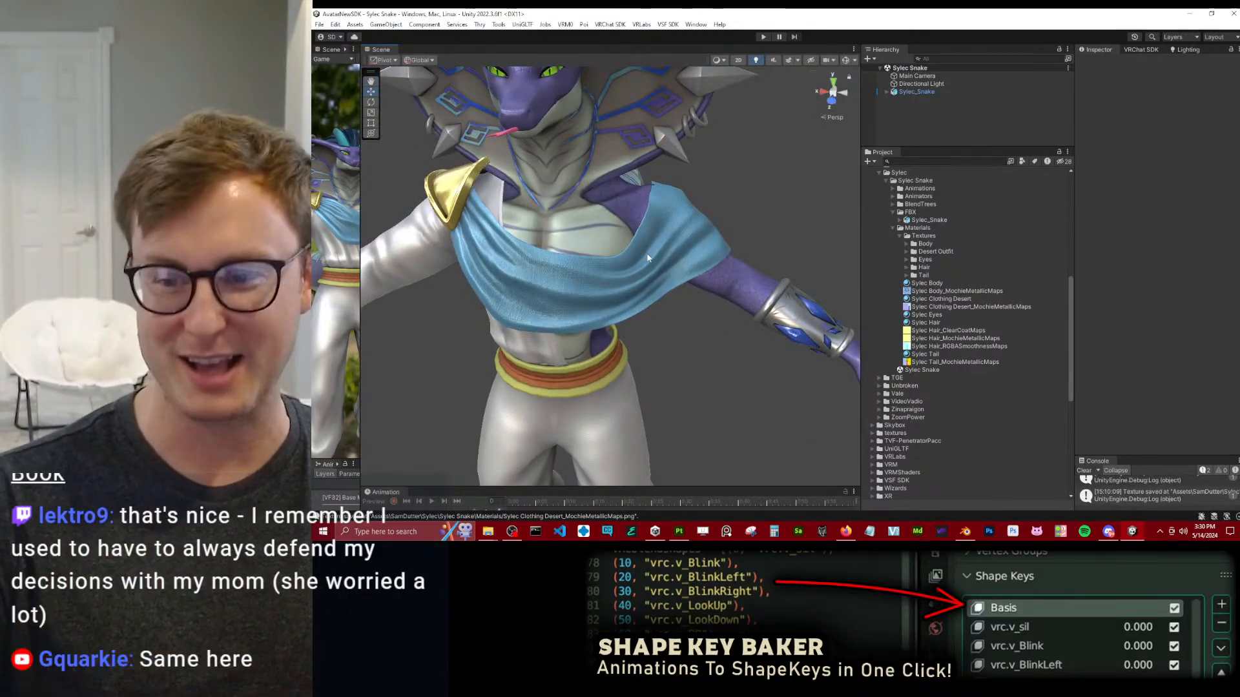
Switch to Substance 3D Painter and examine the sleeve cuff and the surrounding outfit pieces from several sides.
scroll(630, 250, down, 4)
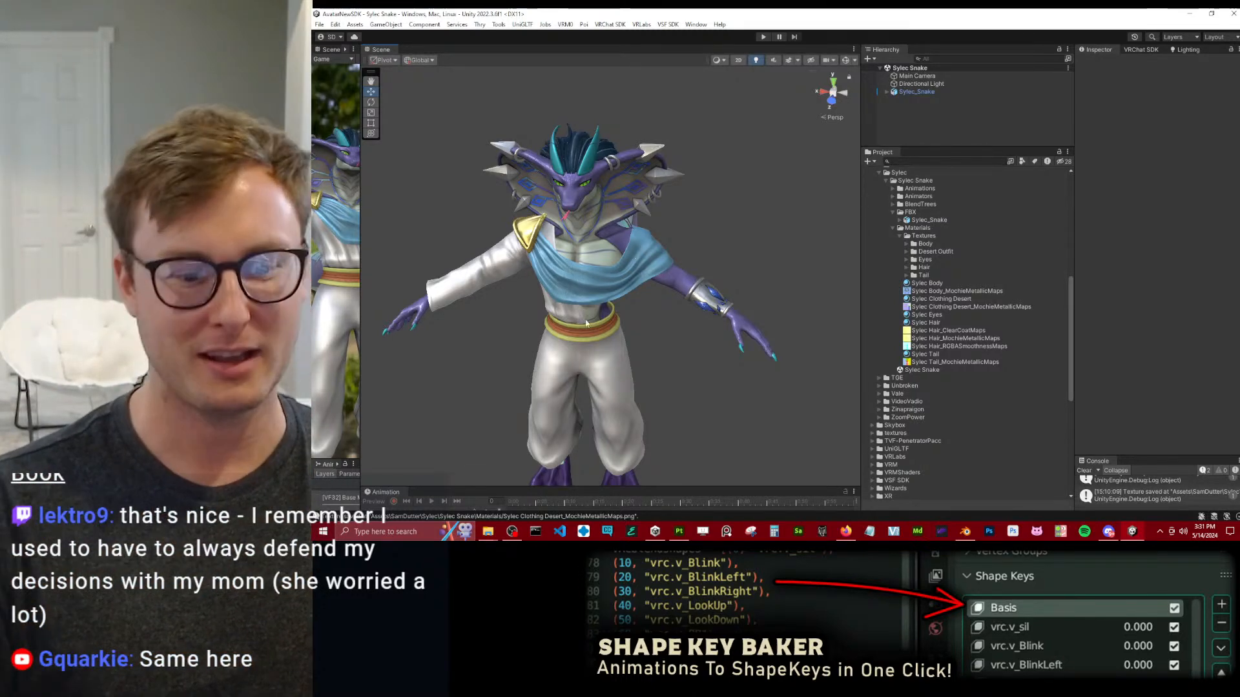
click(679, 531)
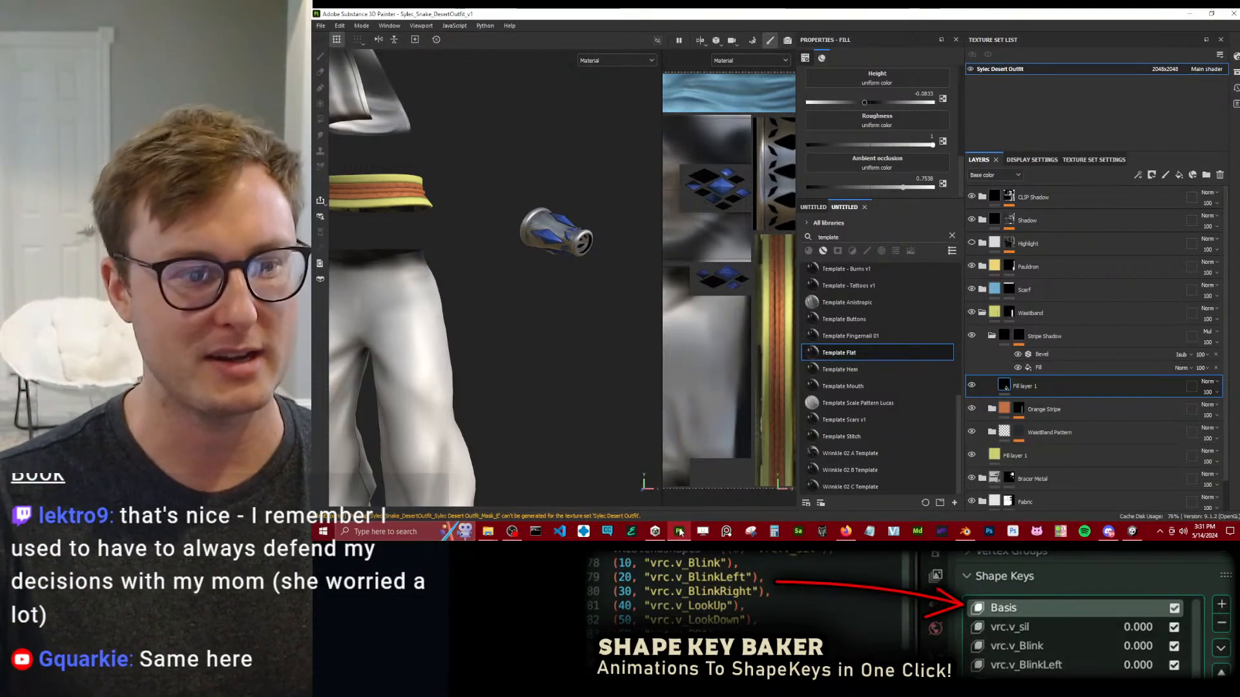
mouse_move(550, 298)
alt+mouse_down()
mouse_move(441, 247)
mouse_move(439, 207)
mouse_move(474, 166)
mouse_move(514, 237)
mouse_move(483, 242)
mouse_move(512, 227)
mouse_move(562, 268)
mouse_move(533, 245)
alt+mouse_up()
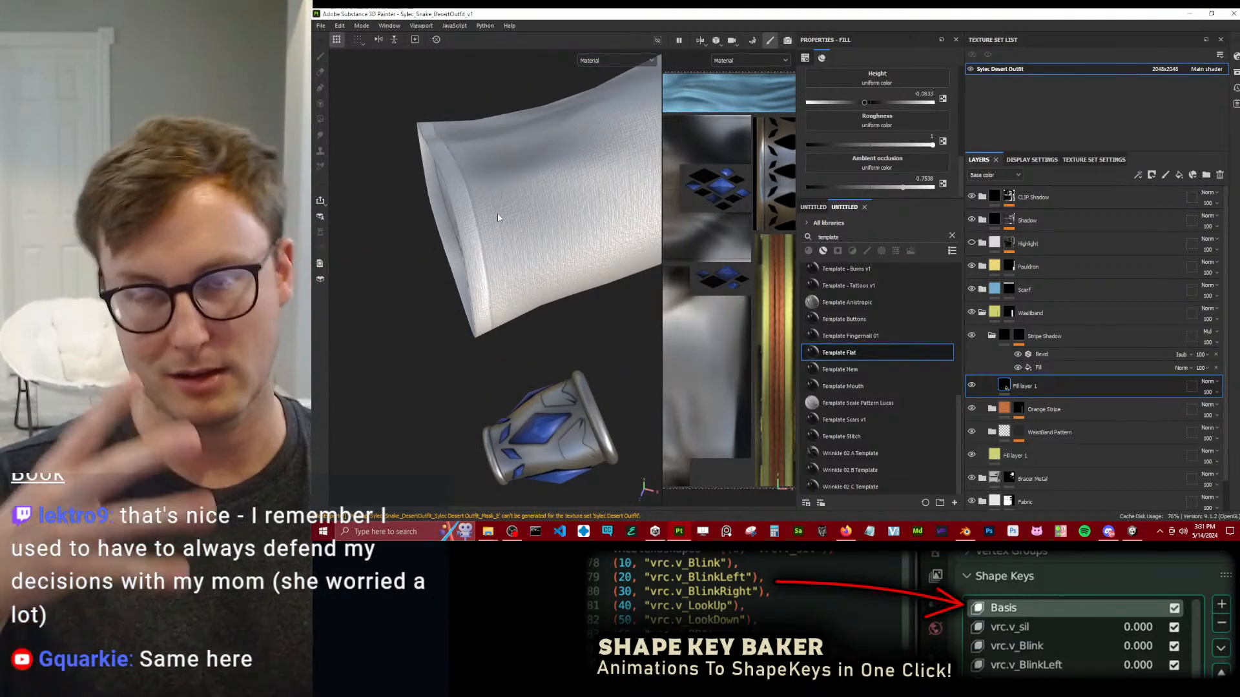
alt+right_drag(496, 221, 500, 240)
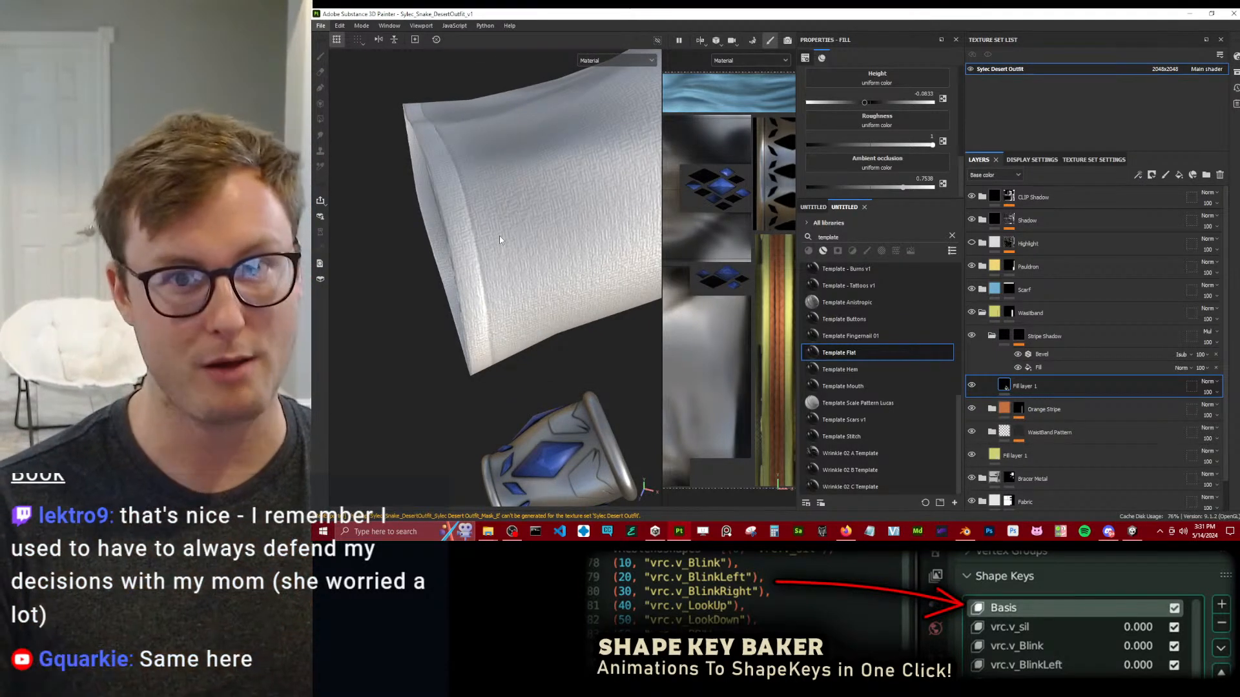
alt+right_drag(499, 240, 480, 203)
alt+drag(481, 204, 564, 177)
alt+middle_drag(564, 177, 463, 257)
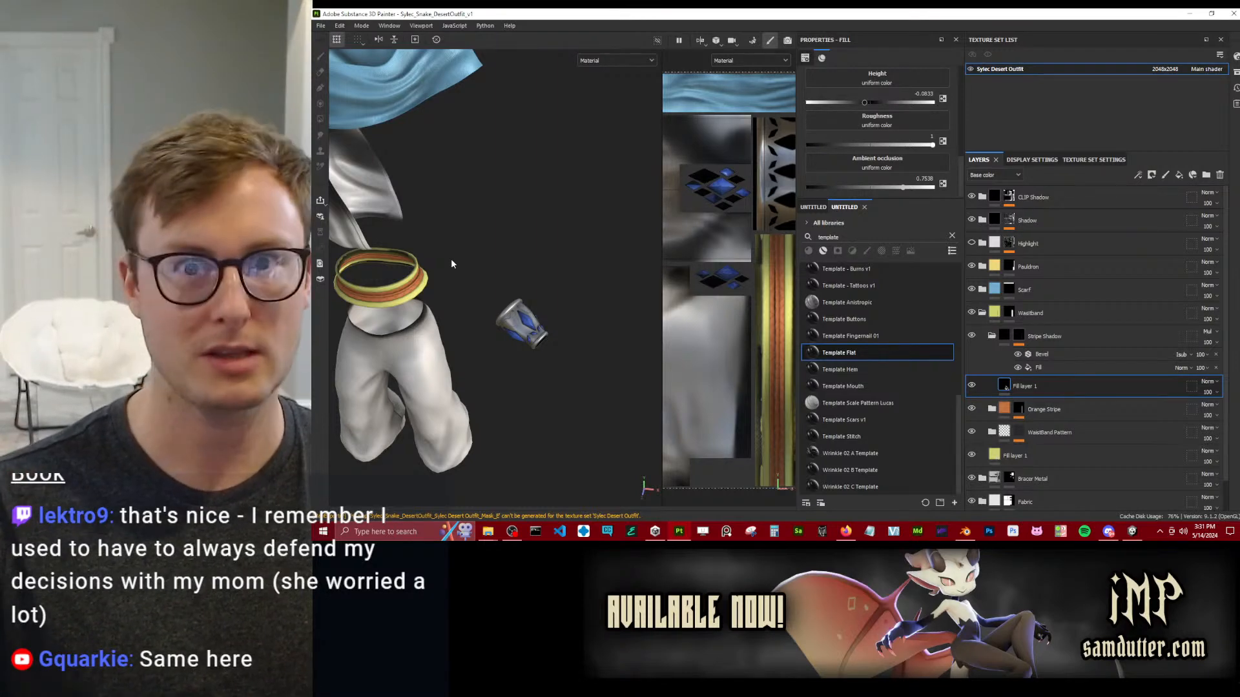
alt+drag(447, 259, 502, 195)
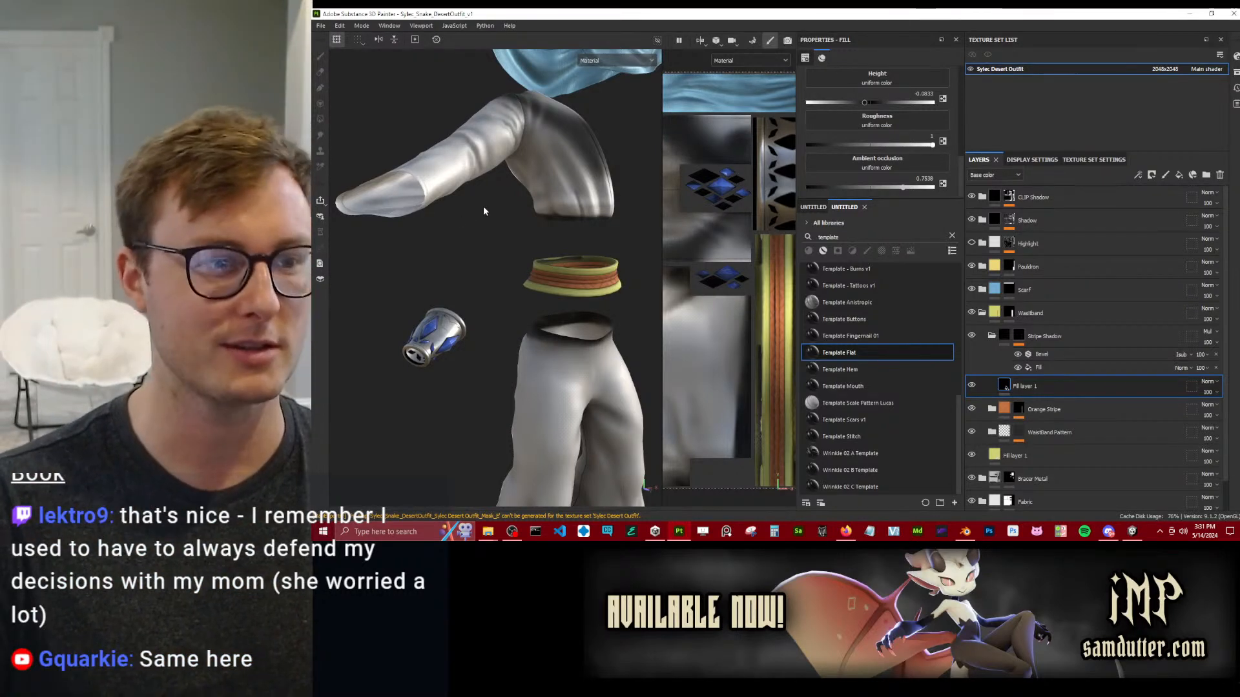
scroll(483, 207, up, 2)
alt+drag(484, 210, 496, 259)
scroll(481, 249, up, 5)
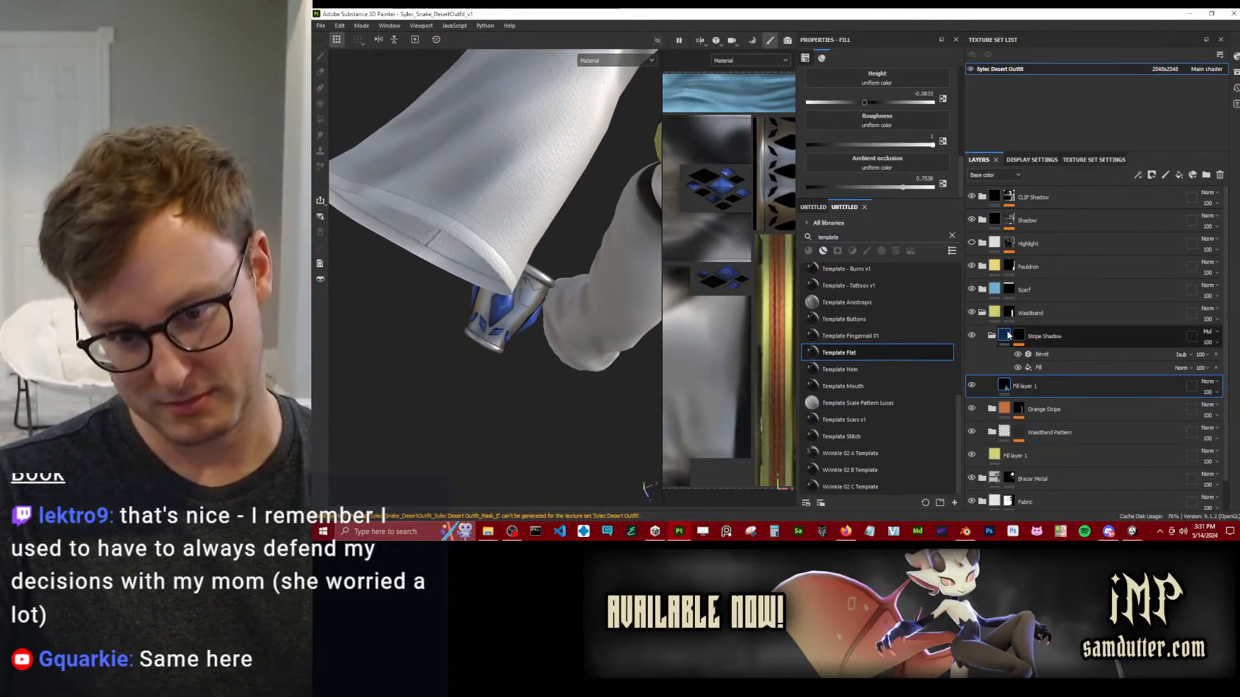
Collapse the Waistband folder, apply the Template Flat smart material to the sleeve cuff's ID colour, and move it into the Fabric folder.
click(992, 336)
click(981, 312)
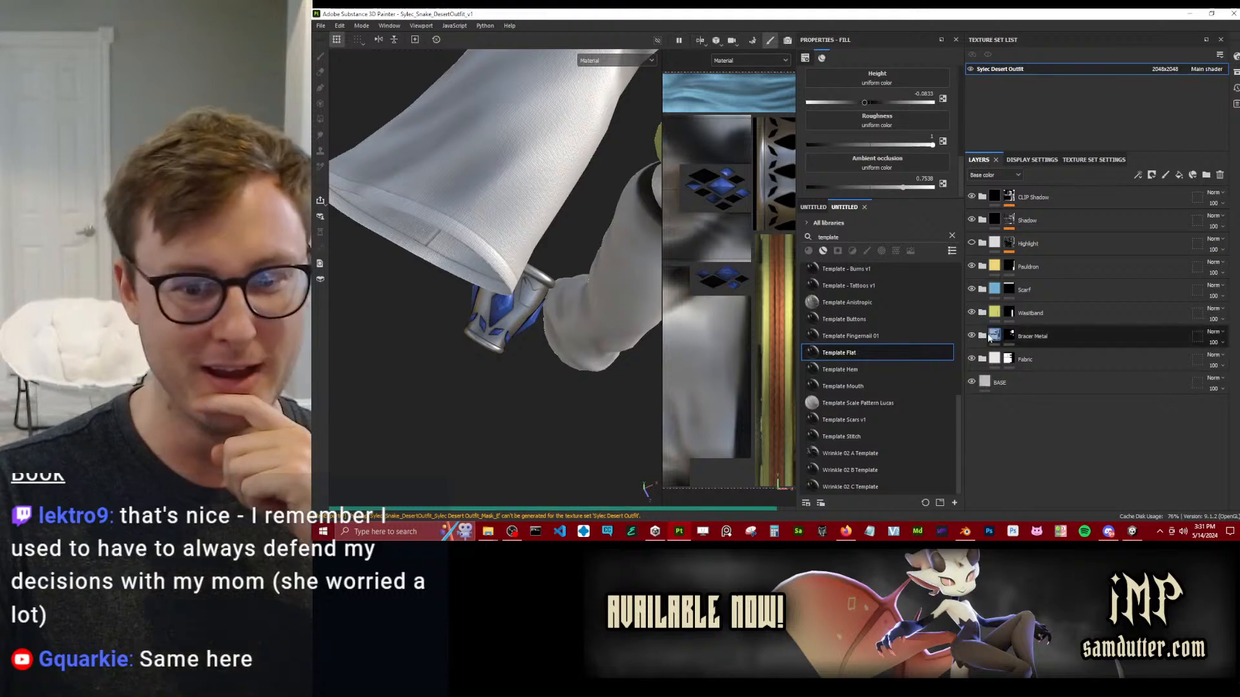
drag(837, 366, 439, 226)
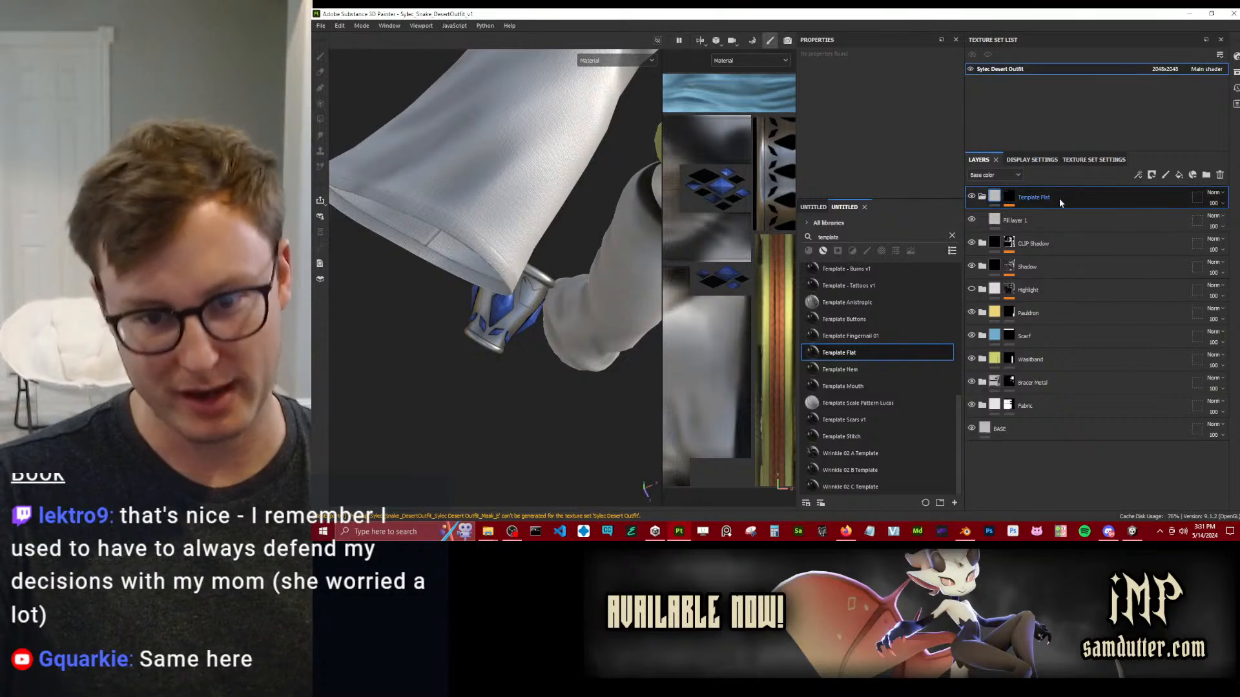
drag(1049, 203, 1010, 397)
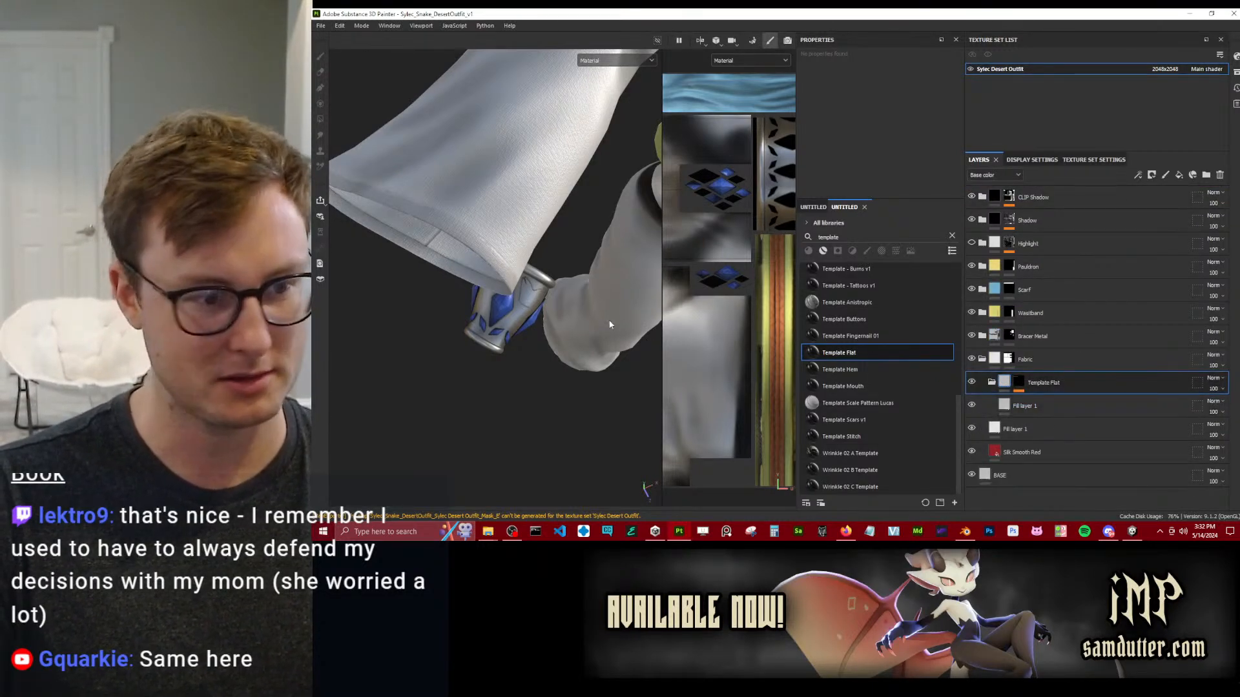
Add a Bevel filter to the mask of the Template Flat group in the Fabric folder.
click(1019, 383)
right_click(1019, 386)
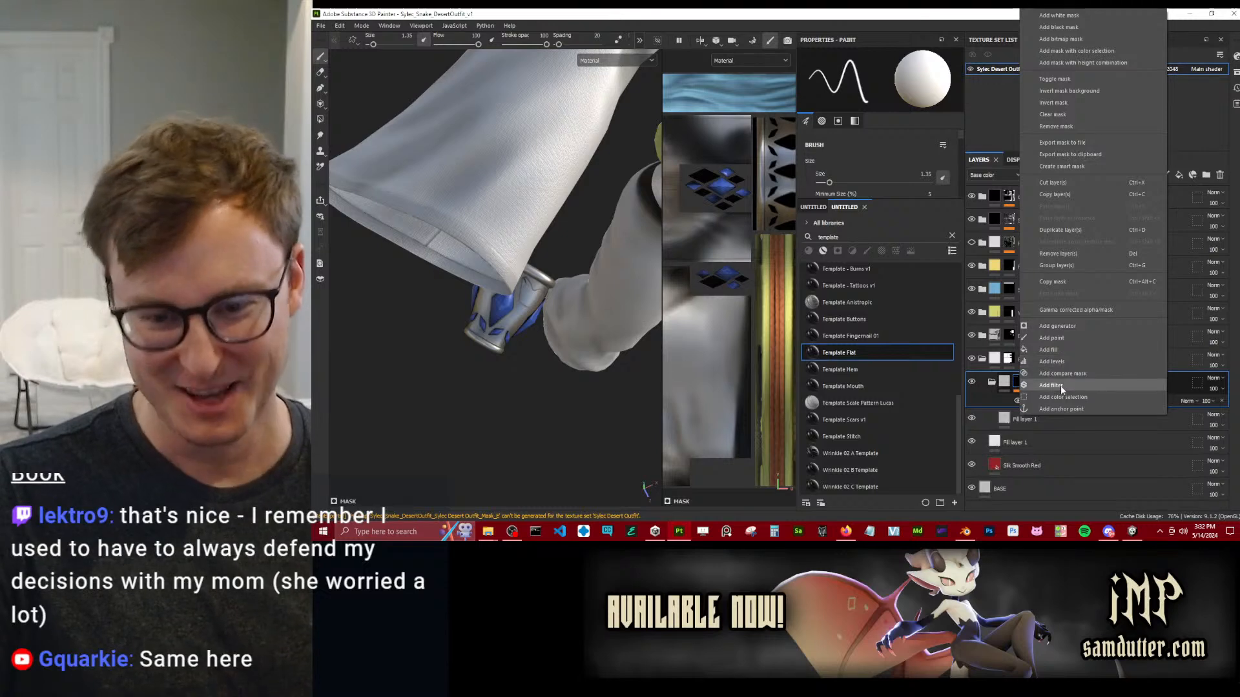
click(1053, 385)
click(880, 83)
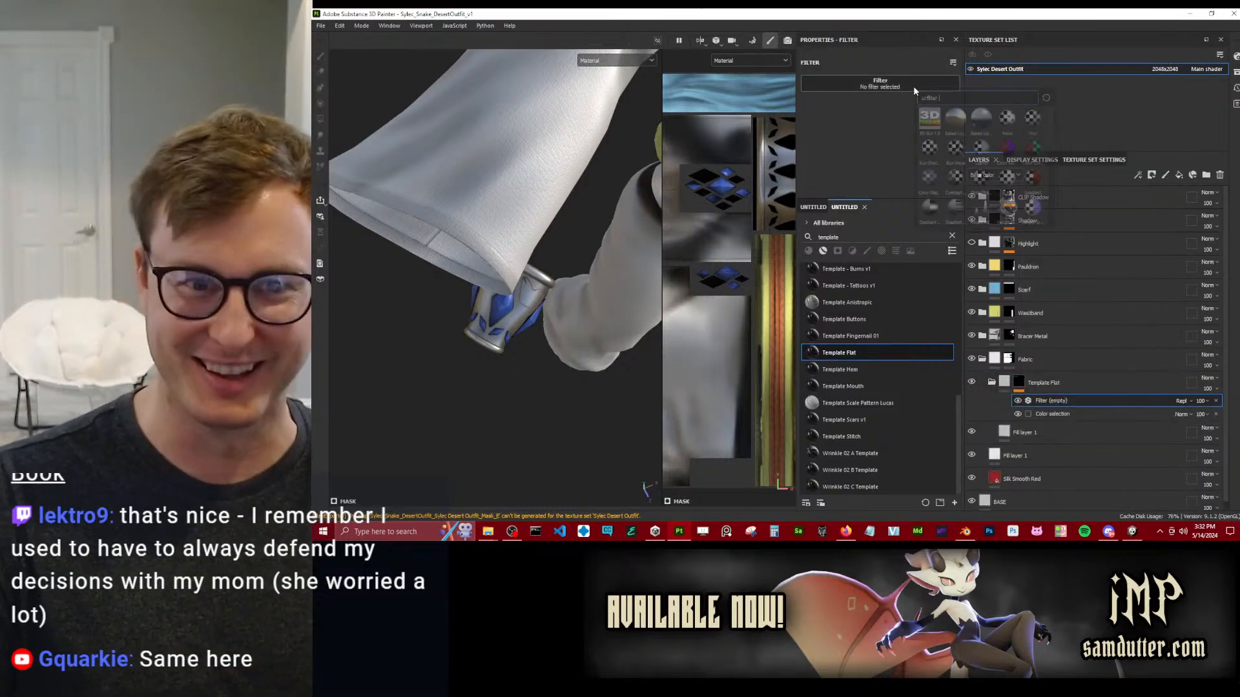
click(1013, 120)
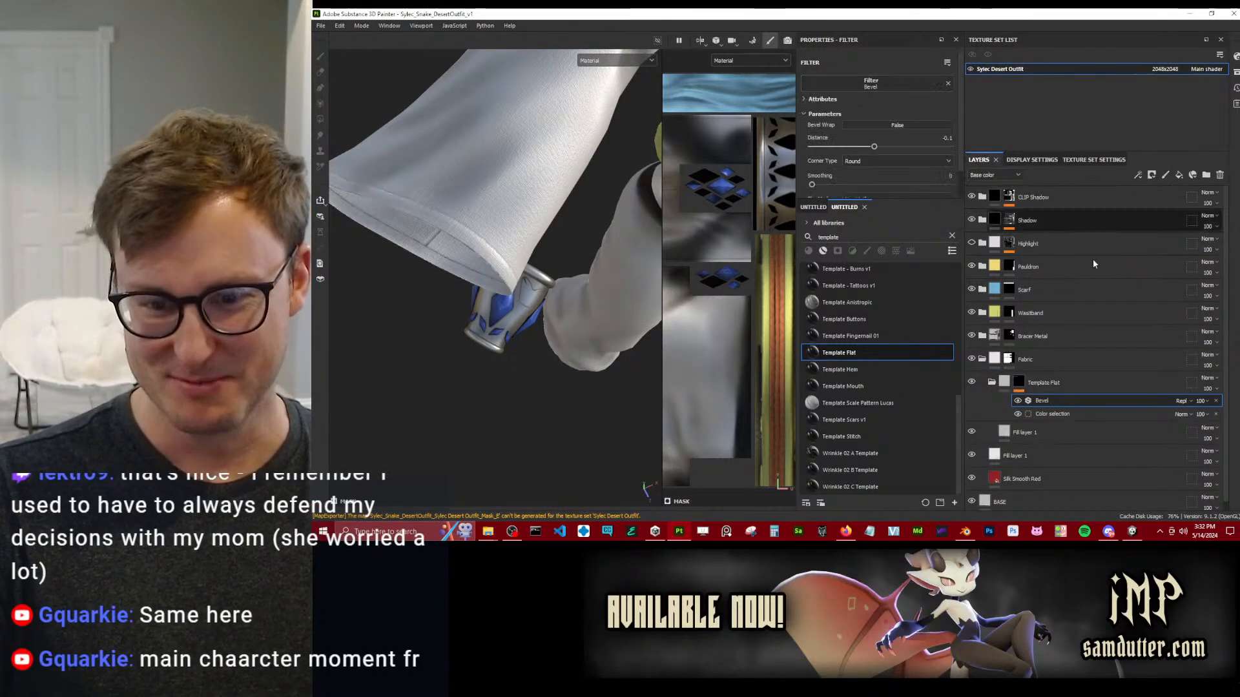
Set the Bevel filter's blend mode to Subtract, its distance to about 0.12, and its smoothing to about 1.2.
click(1183, 400)
click(1204, 205)
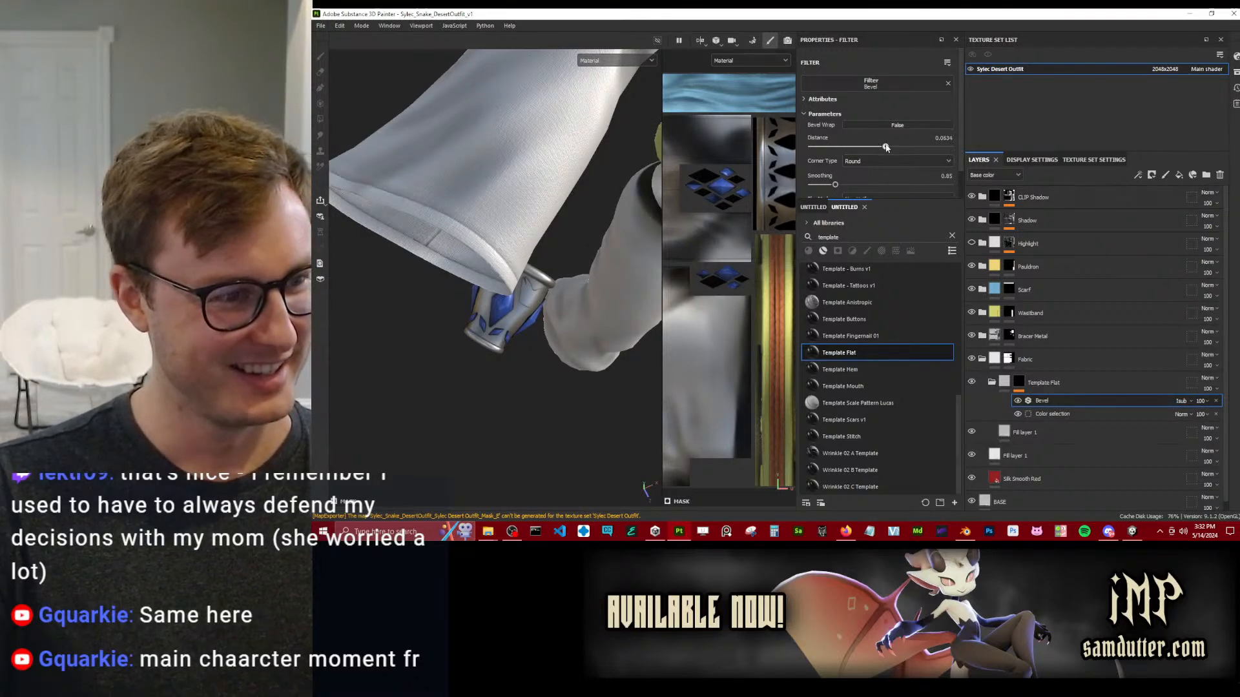
scroll(903, 173, down, 1)
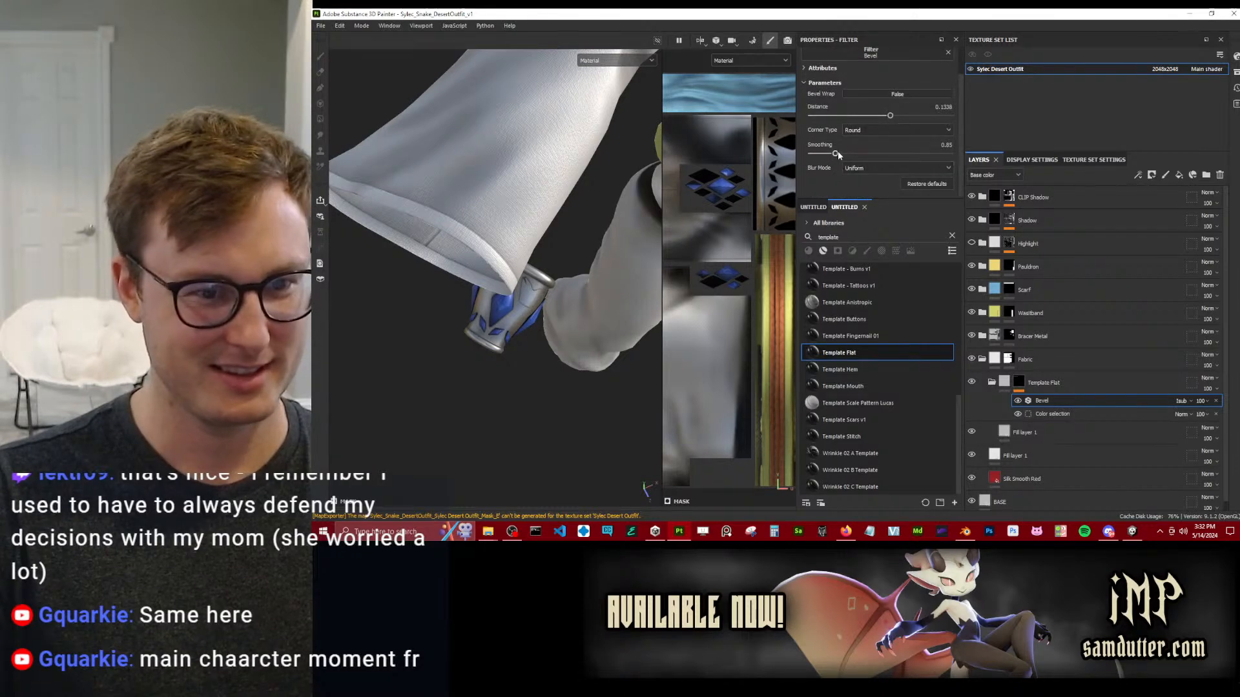
alt+drag(614, 206, 529, 211)
scroll(576, 243, down, 6)
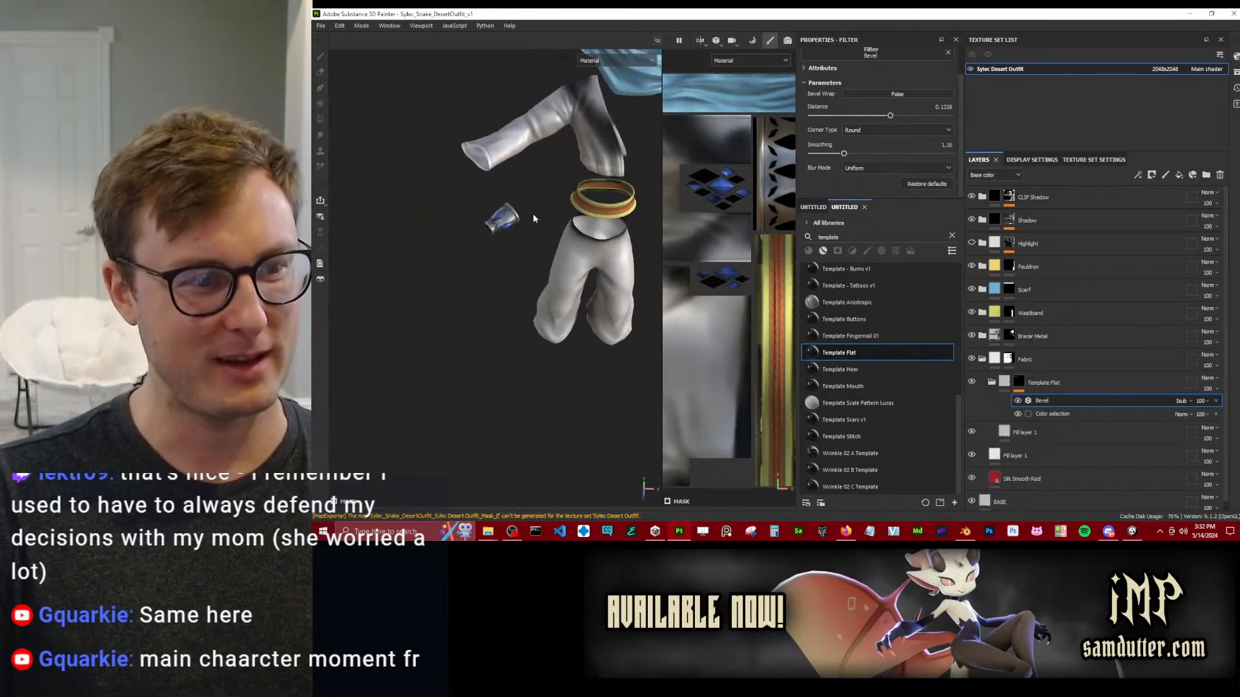
Add the trouser cuffs' red ID colour to the colour selection in the Template Flat mask, viewing the base colour channel.
key(c)
alt+middle_drag(576, 181, 569, 211)
alt+drag(569, 210, 545, 255)
scroll(546, 256, up, 3)
click(1019, 414)
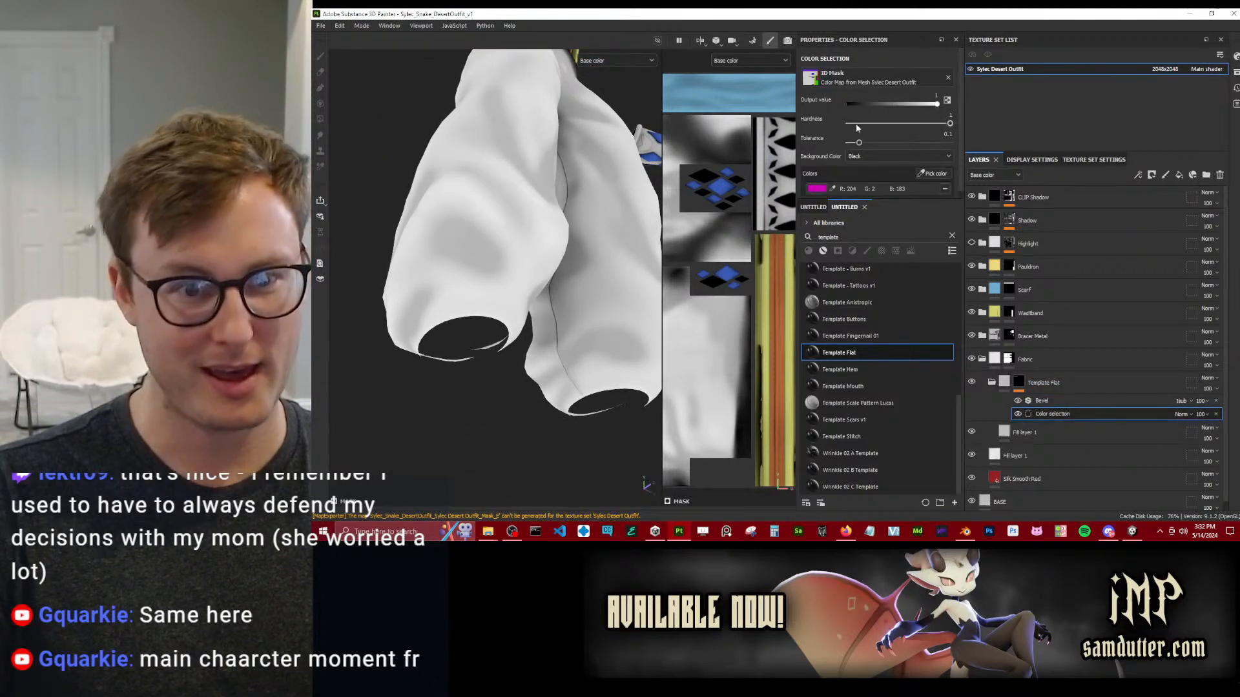
scroll(924, 153, down, 1)
click(937, 169)
click(477, 314)
Examine the trouser cuffs up close, return to the material view, and inspect the hem of the sleeve opening.
alt+drag(486, 305, 531, 220)
scroll(552, 257, up, 2)
scroll(514, 284, down, 3)
key(m)
scroll(514, 281, down, 4)
alt+middle_drag(531, 220, 570, 315)
scroll(569, 315, up, 4)
alt+drag(570, 315, 459, 194)
scroll(459, 194, up, 2)
alt+middle_drag(459, 194, 539, 303)
alt+drag(575, 339, 562, 304)
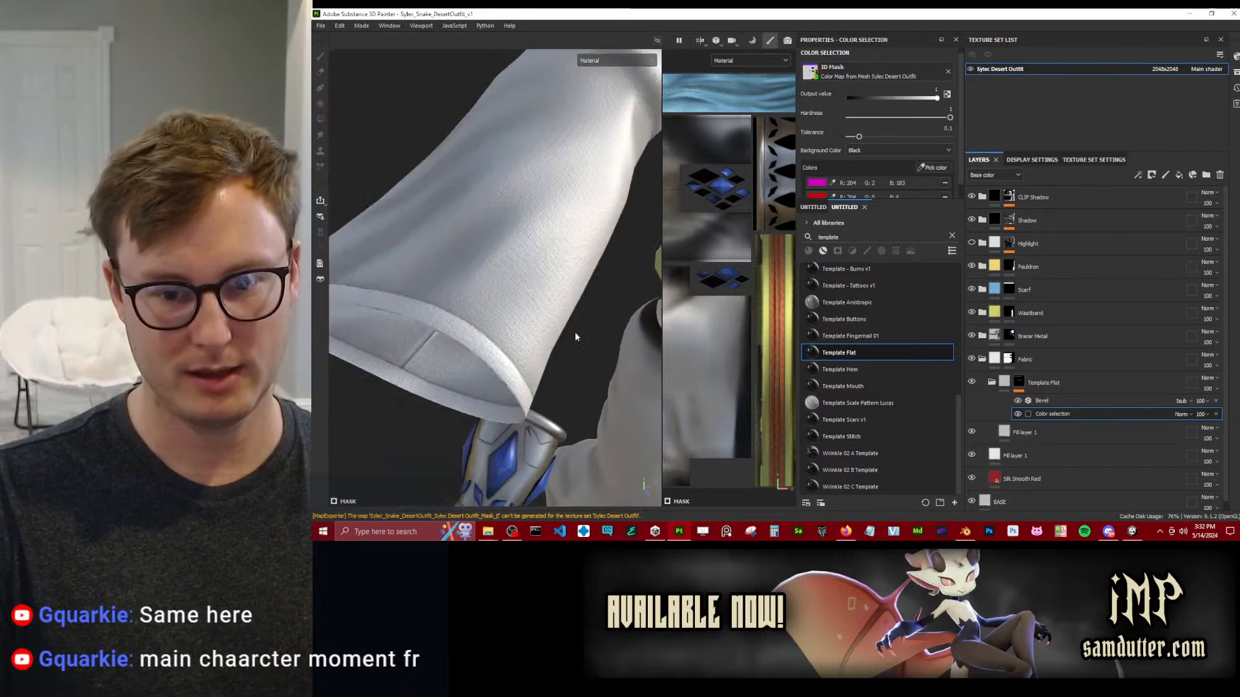
Enable colour and roughness on the Template Flat fill, set its roughness to about 0.77, and set the group's blend mode to Multiply.
click(1034, 432)
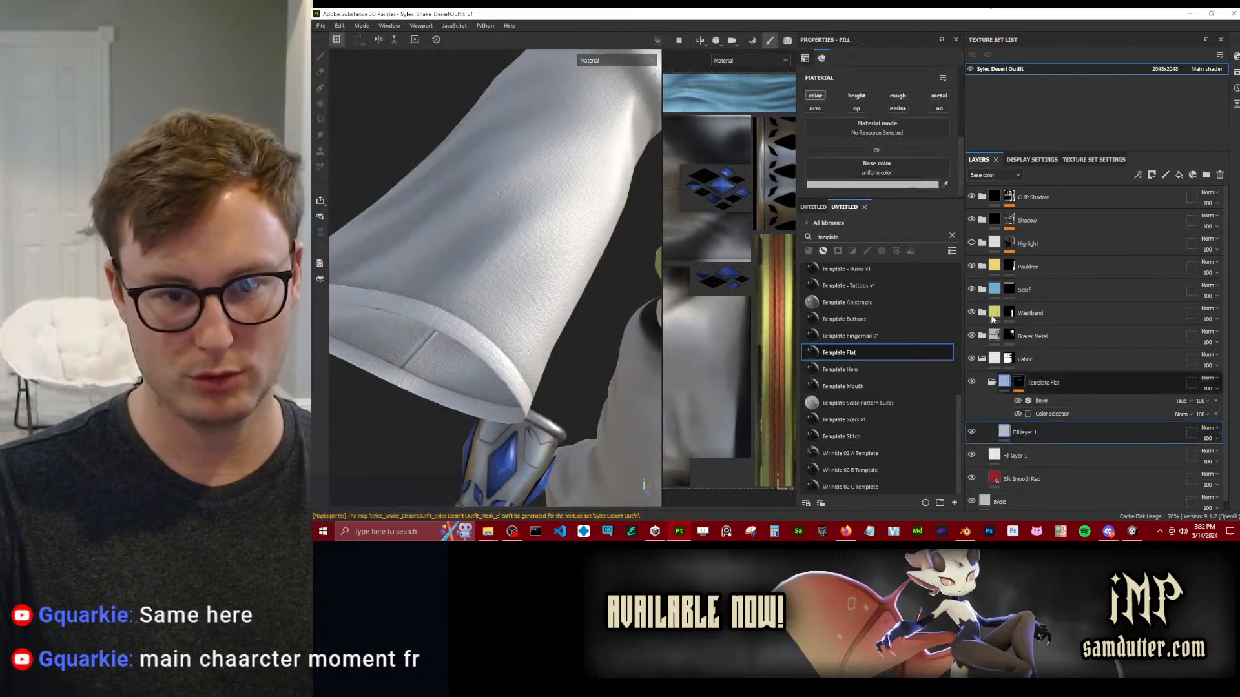
click(819, 95)
click(1205, 381)
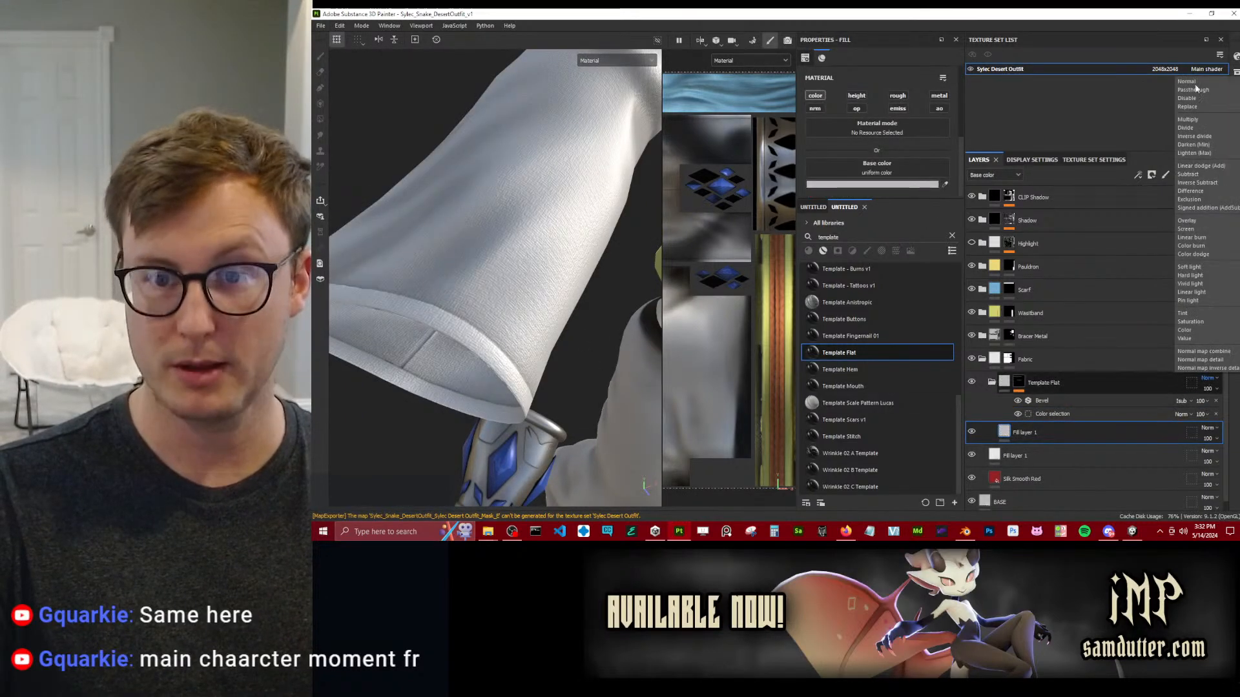
click(1191, 120)
click(897, 97)
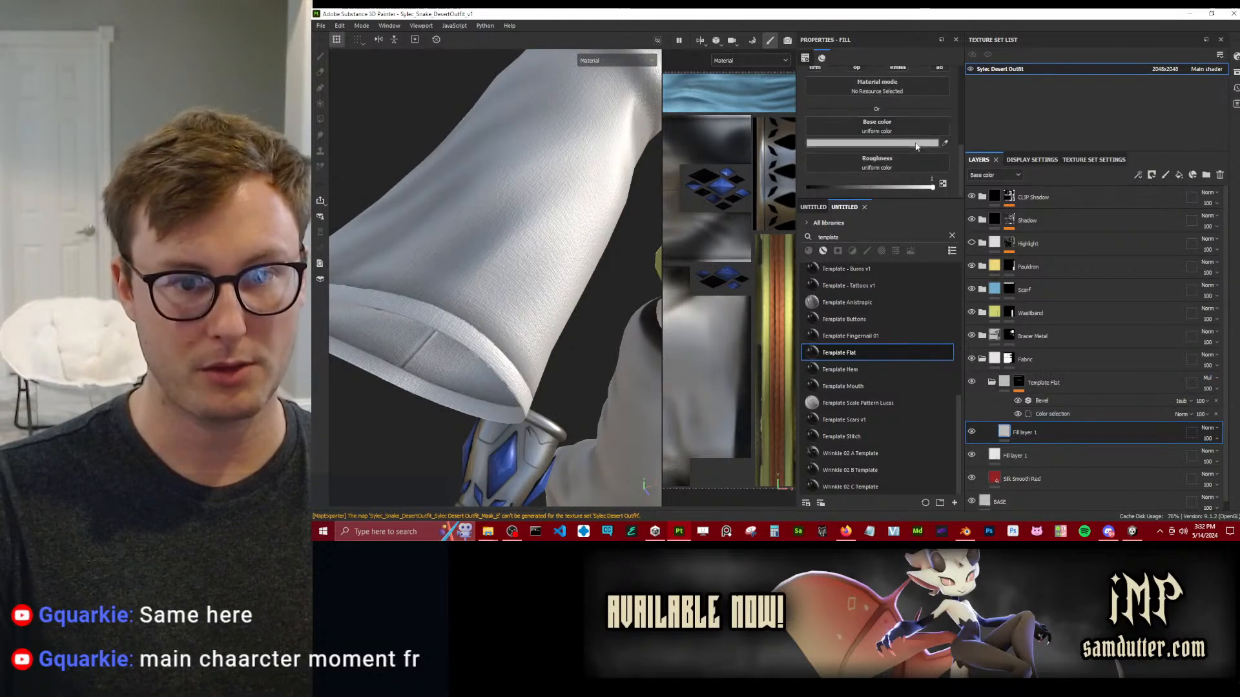
alt+drag(507, 207, 555, 223)
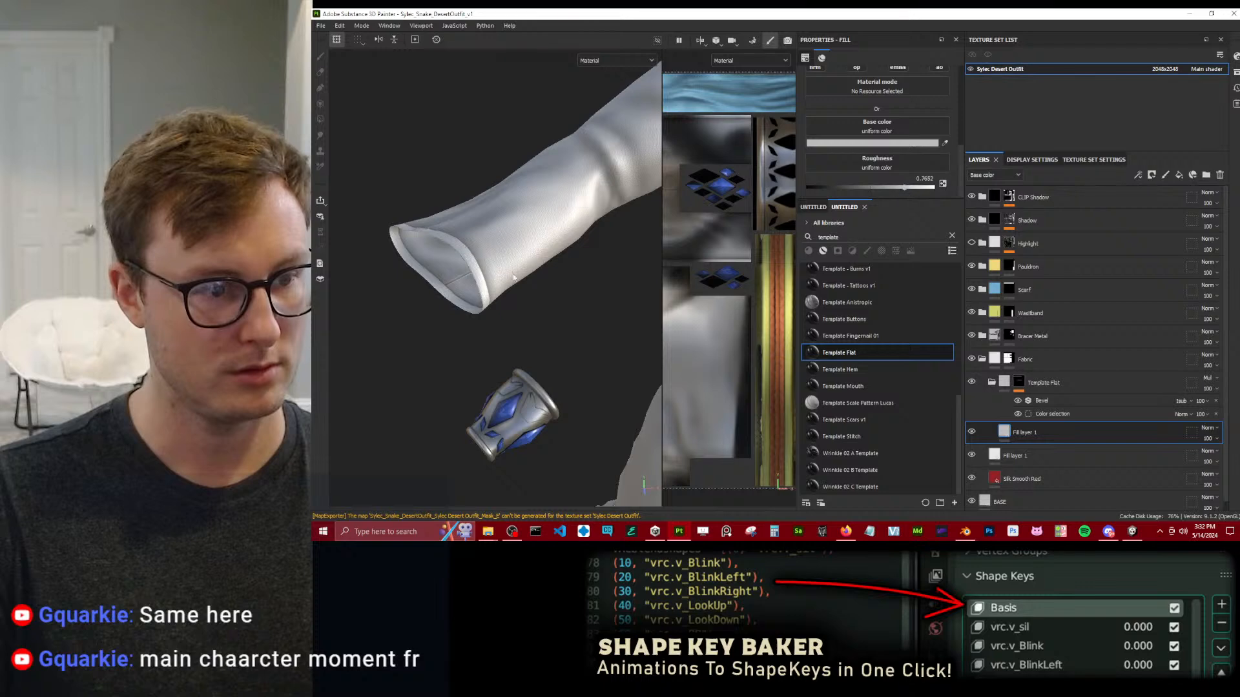
Examine the sleeve hem, the whole outfit, and the scarf's fabric up close.
alt+right_drag(595, 259, 541, 293)
alt+middle_drag(541, 293, 460, 304)
alt+drag(460, 304, 562, 306)
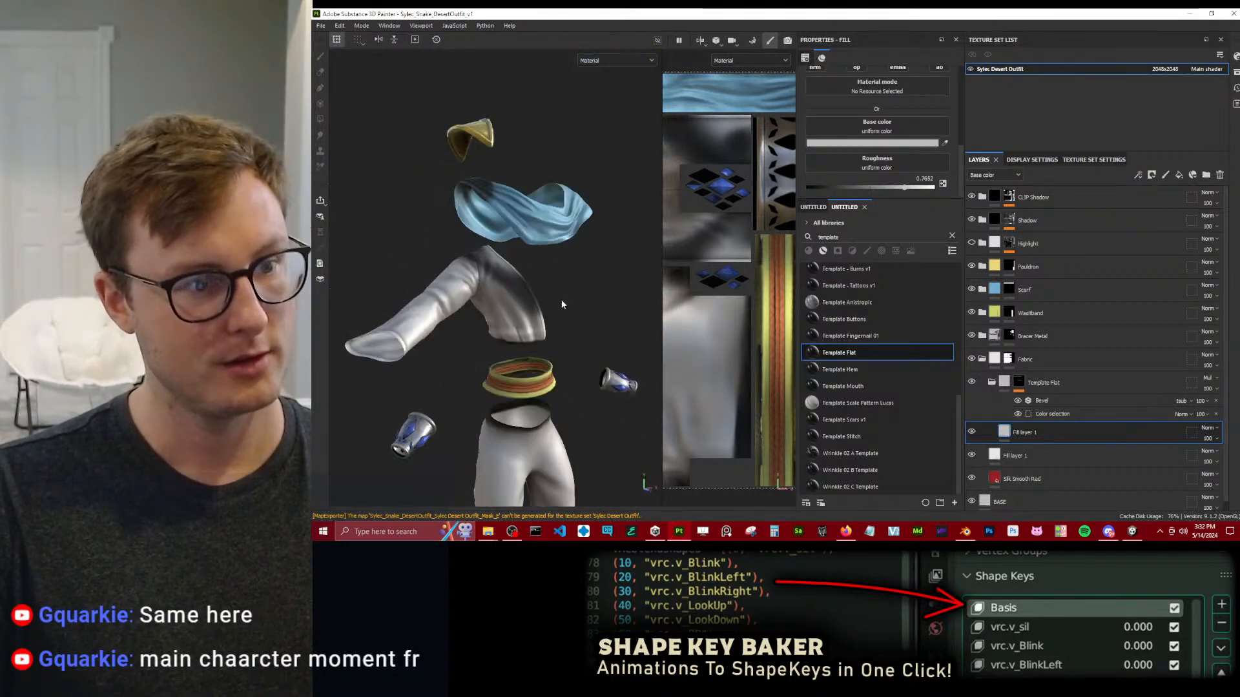
alt+right_drag(500, 270, 559, 238)
alt+drag(559, 238, 467, 255)
alt+right_drag(467, 255, 493, 236)
alt+middle_drag(494, 236, 441, 331)
alt+drag(442, 331, 491, 304)
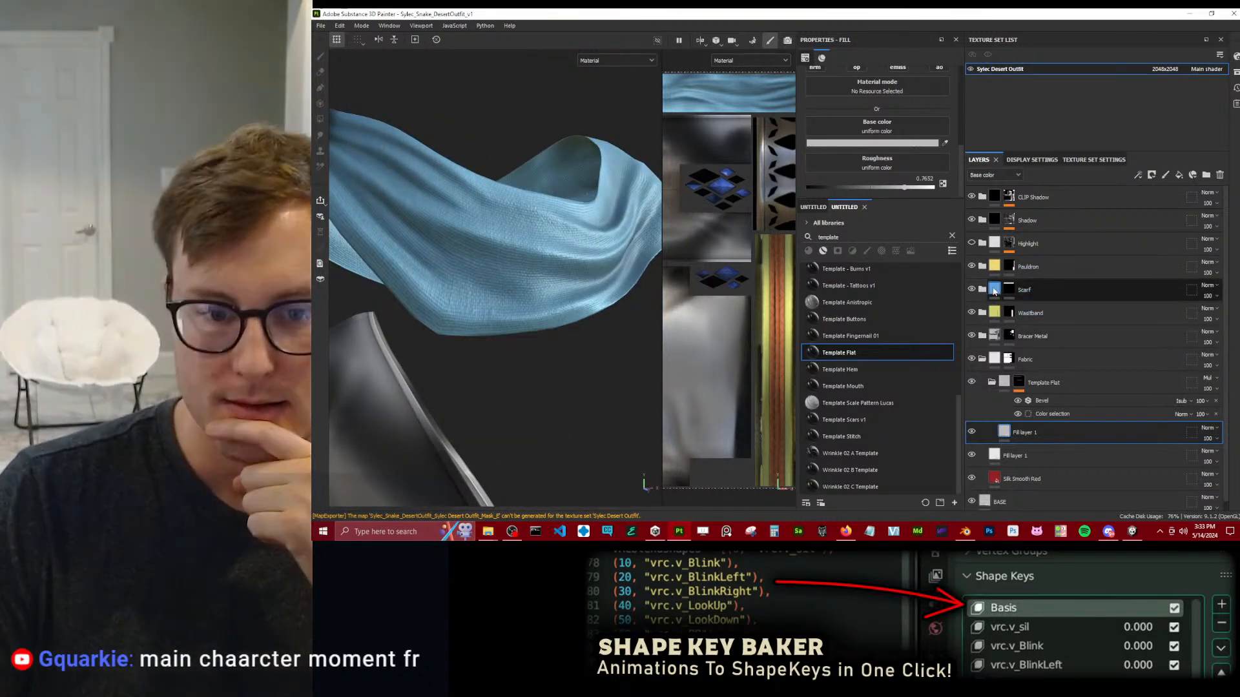
Expand the Scarf folder and set the Cotton Blend Shirt layer's tiling to 8, comparing the weave on the scarf.
click(995, 290)
mouse_move(997, 335)
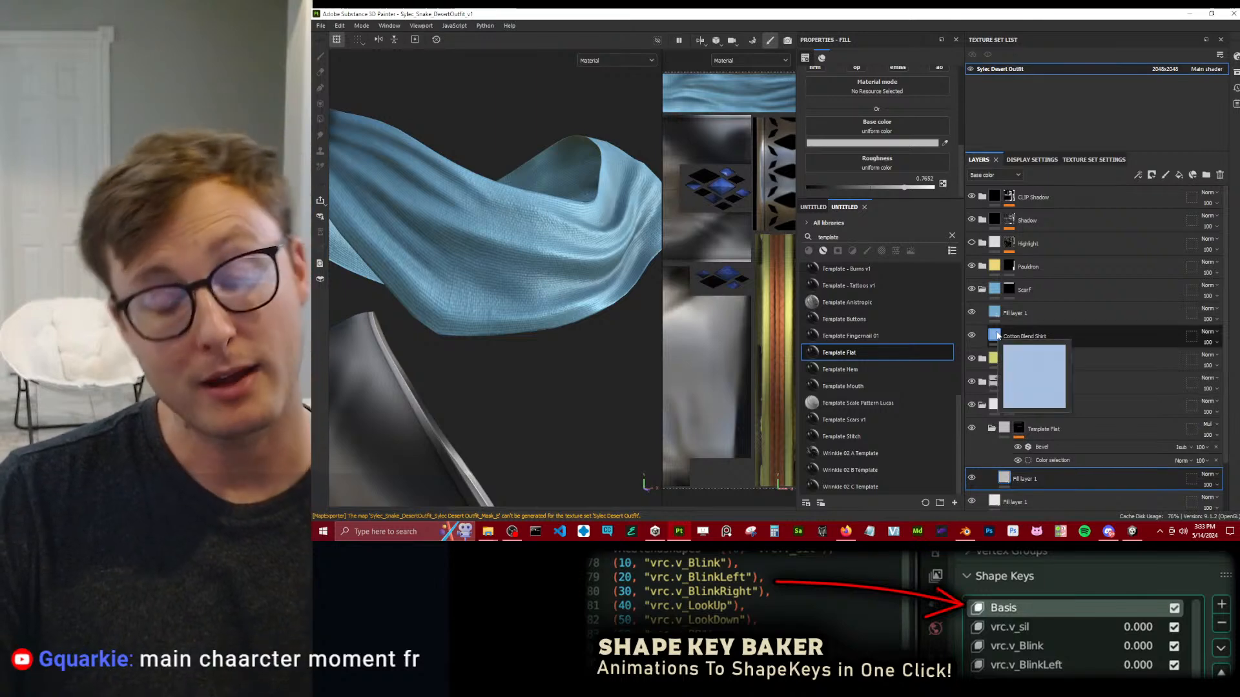
click(1034, 312)
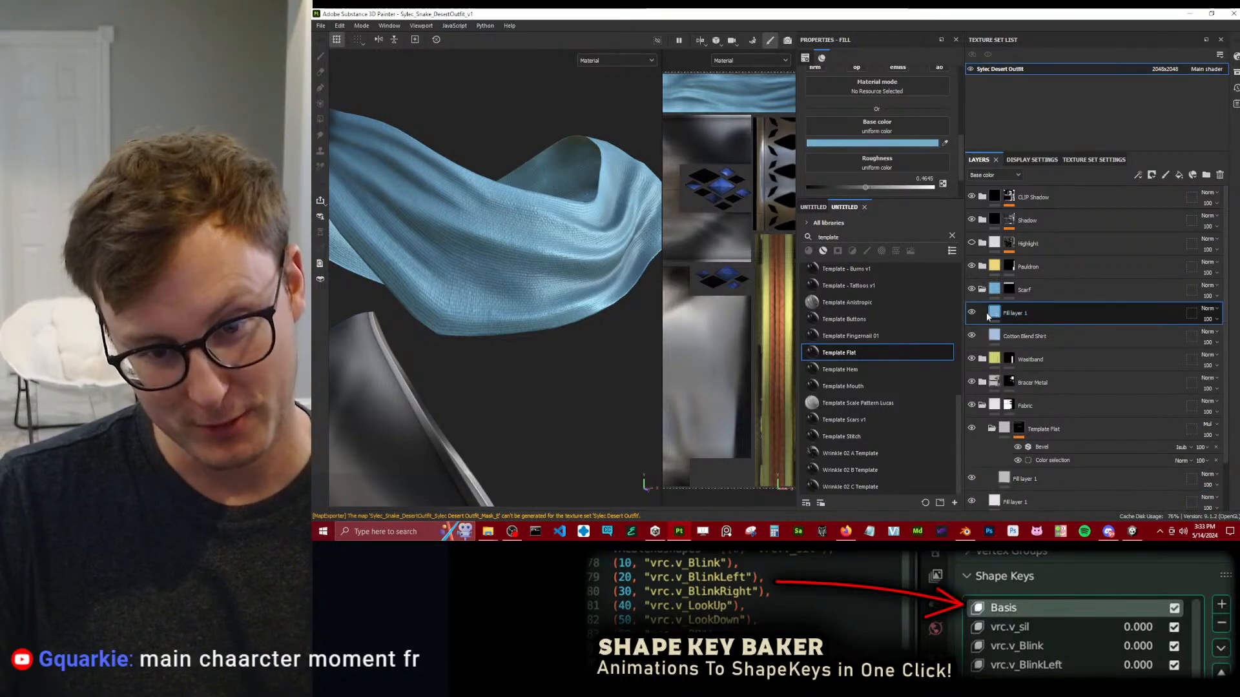
click(1025, 336)
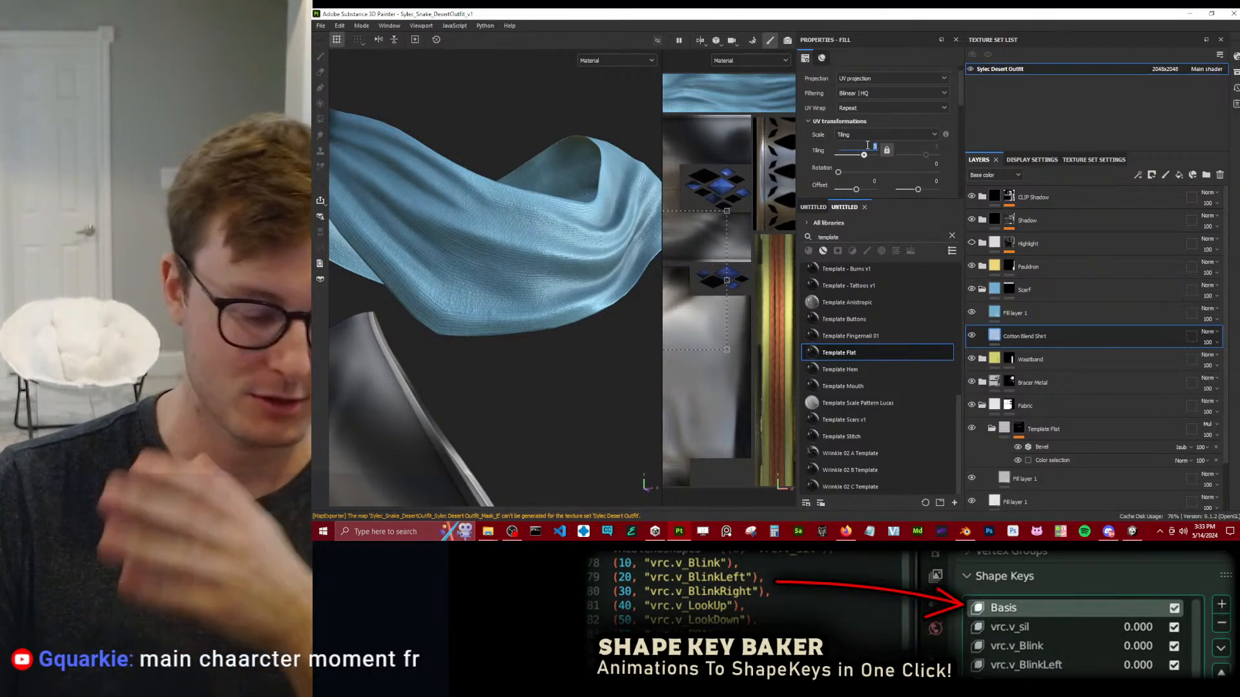
key(Return)
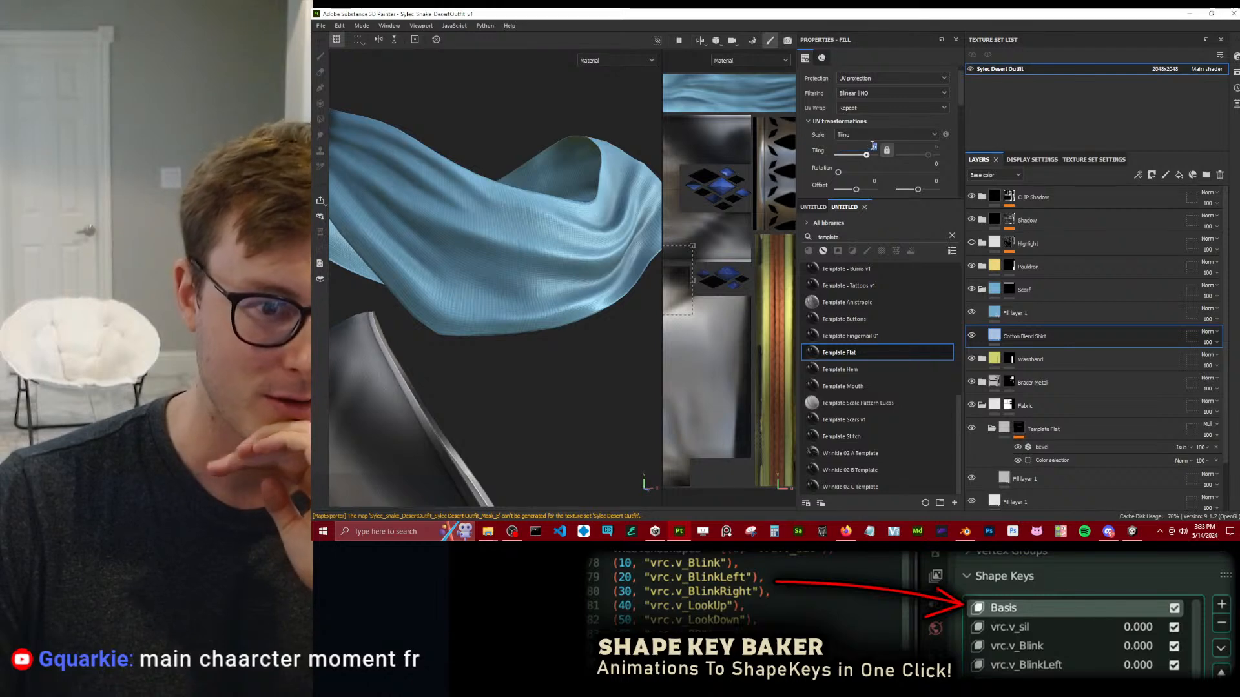
text(10)
key(Return)
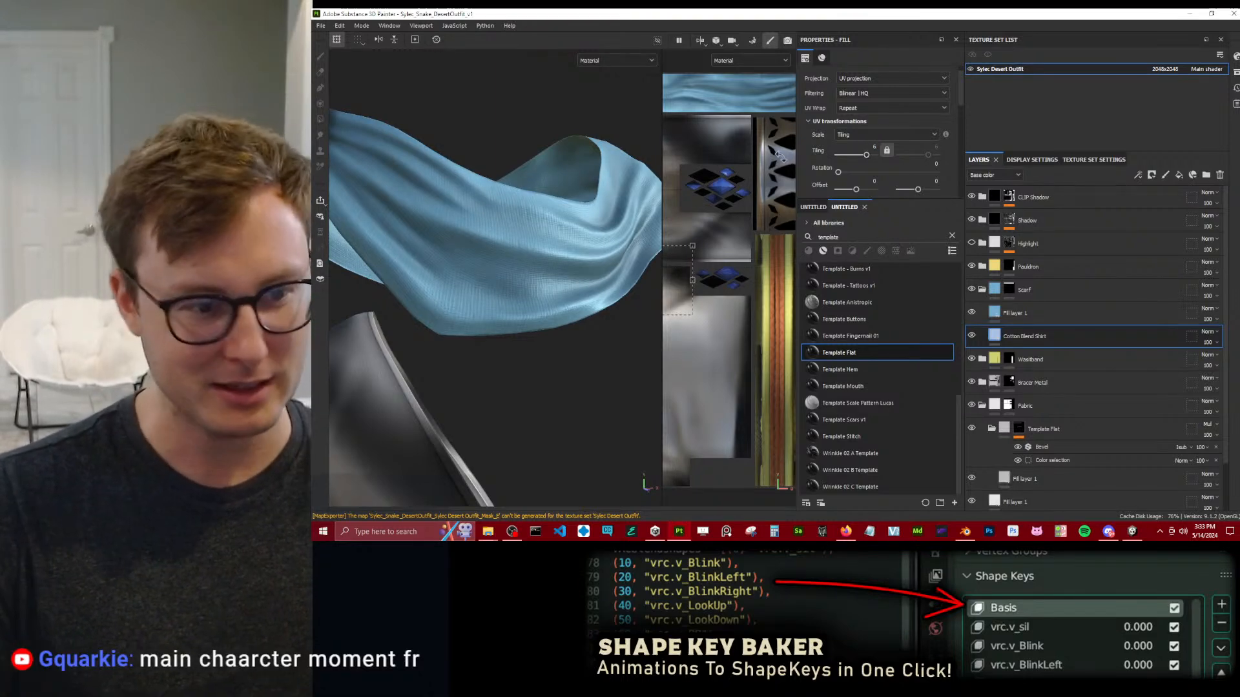
scroll(451, 324, down, 3)
alt+drag(450, 324, 553, 320)
scroll(553, 320, up, 4)
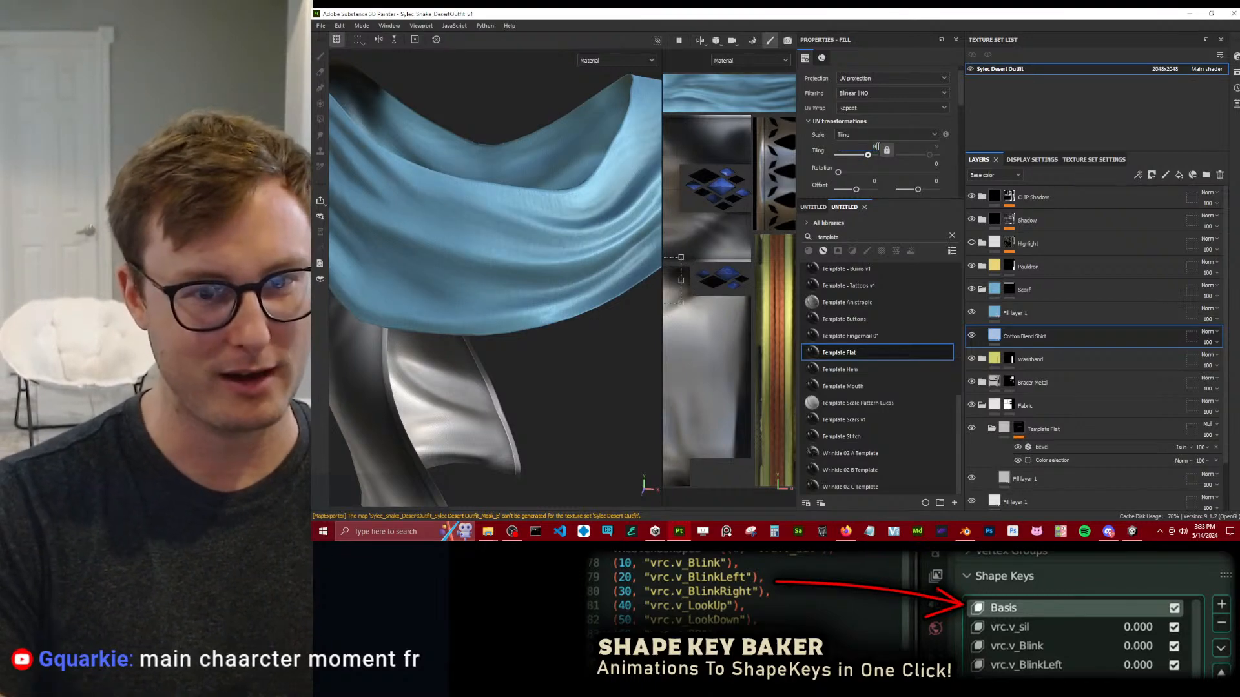
alt+drag(340, 414, 566, 334)
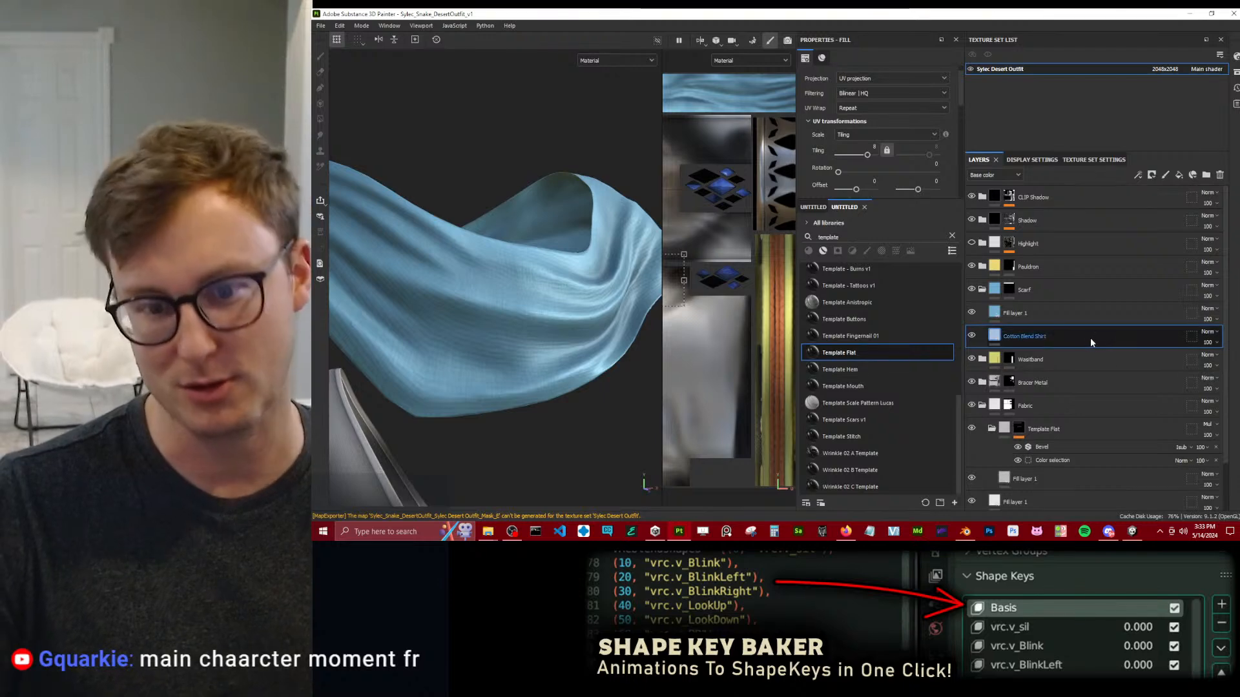
Add Template Flat above the scarf's fill layer and give its mask a fill using the Fabric Diagonal Diamond pattern.
drag(1041, 330, 1046, 313)
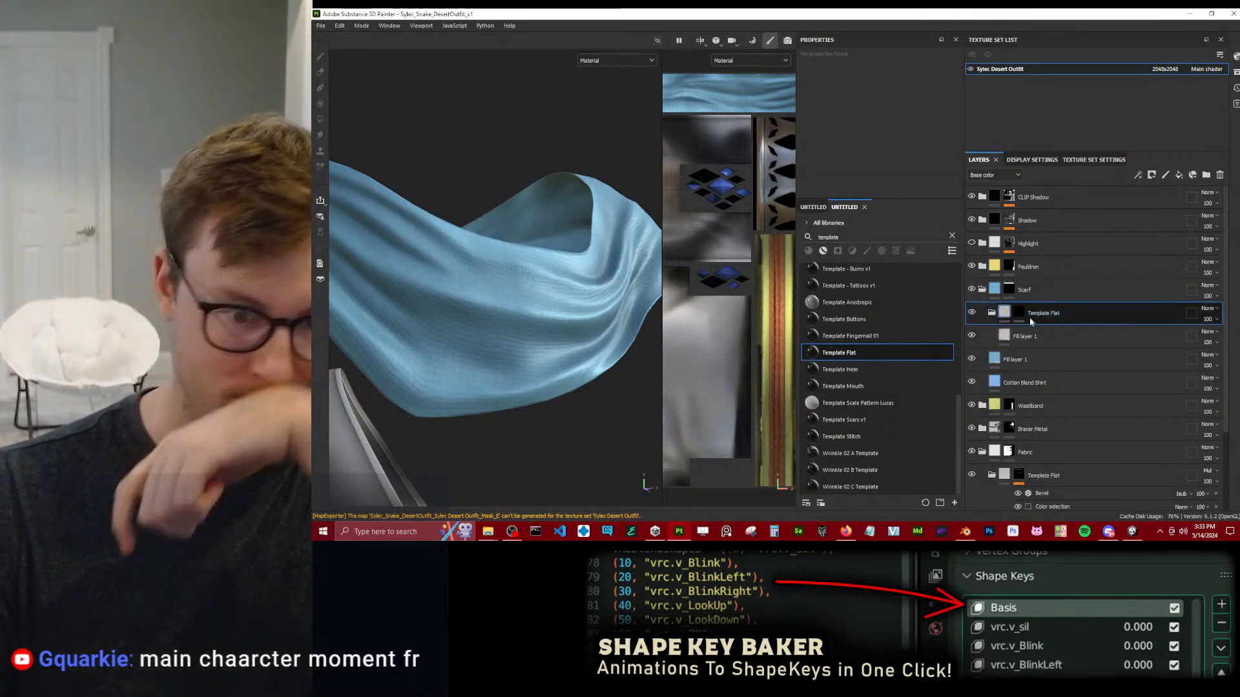
click(1021, 311)
right_click(1021, 308)
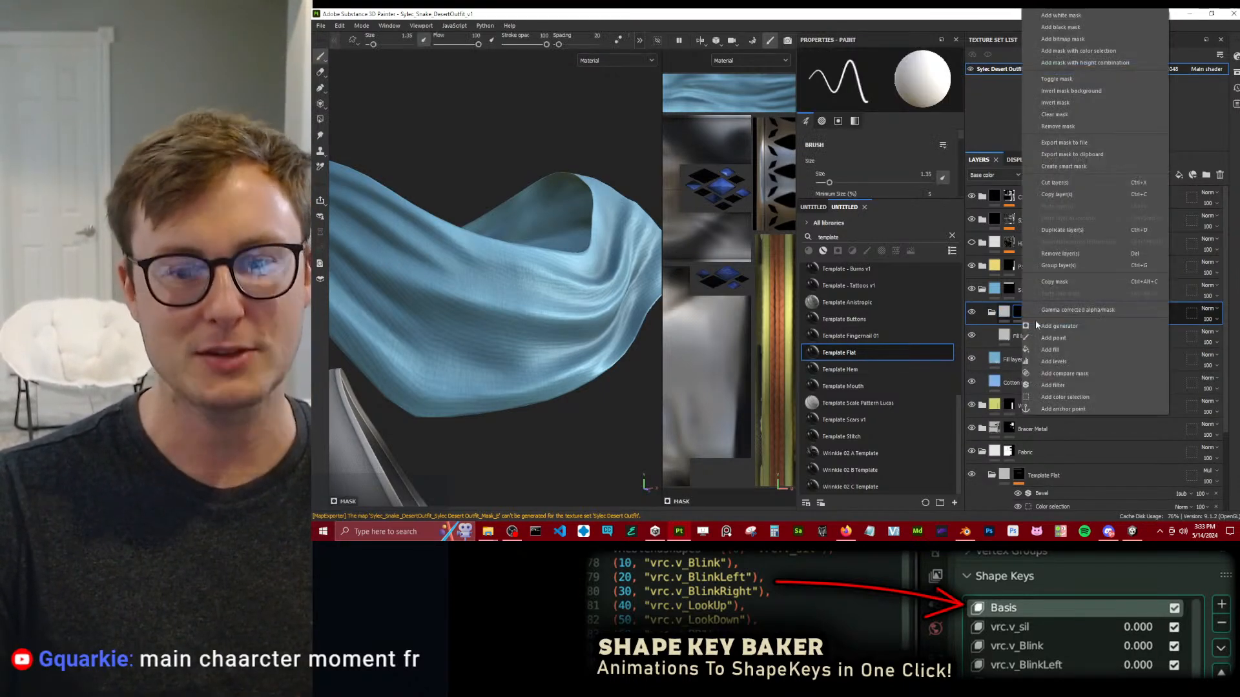
click(1058, 352)
click(885, 109)
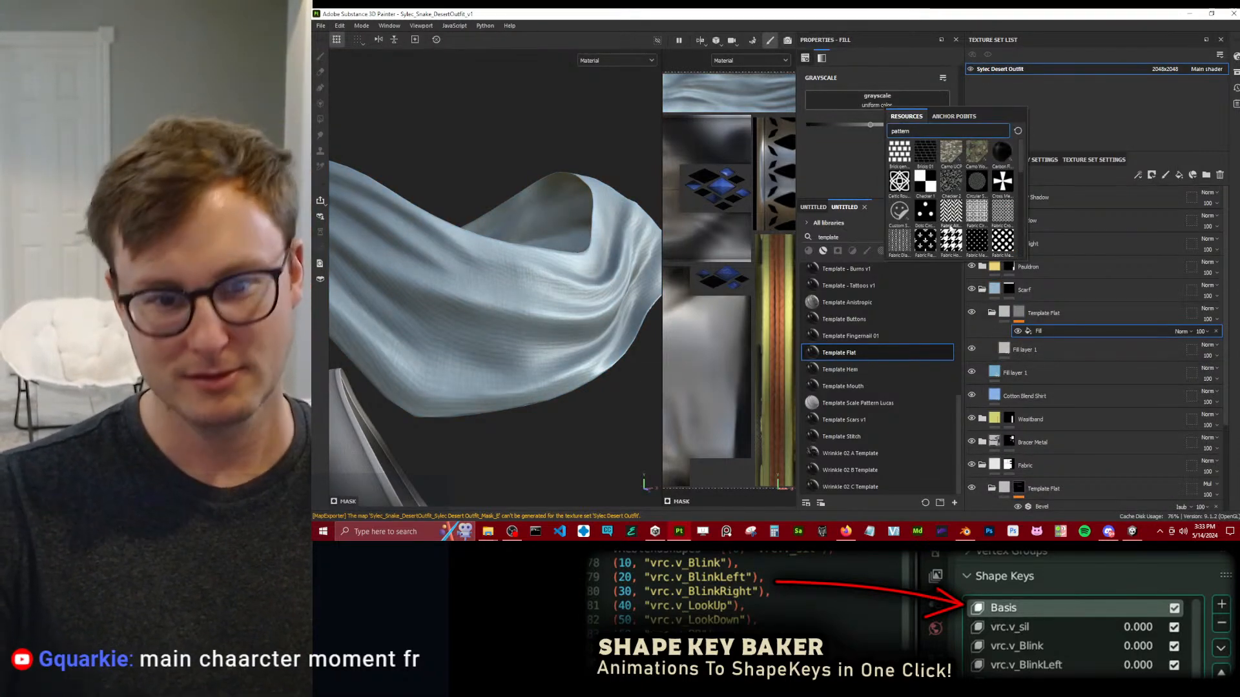
click(900, 247)
scroll(882, 135, up, 6)
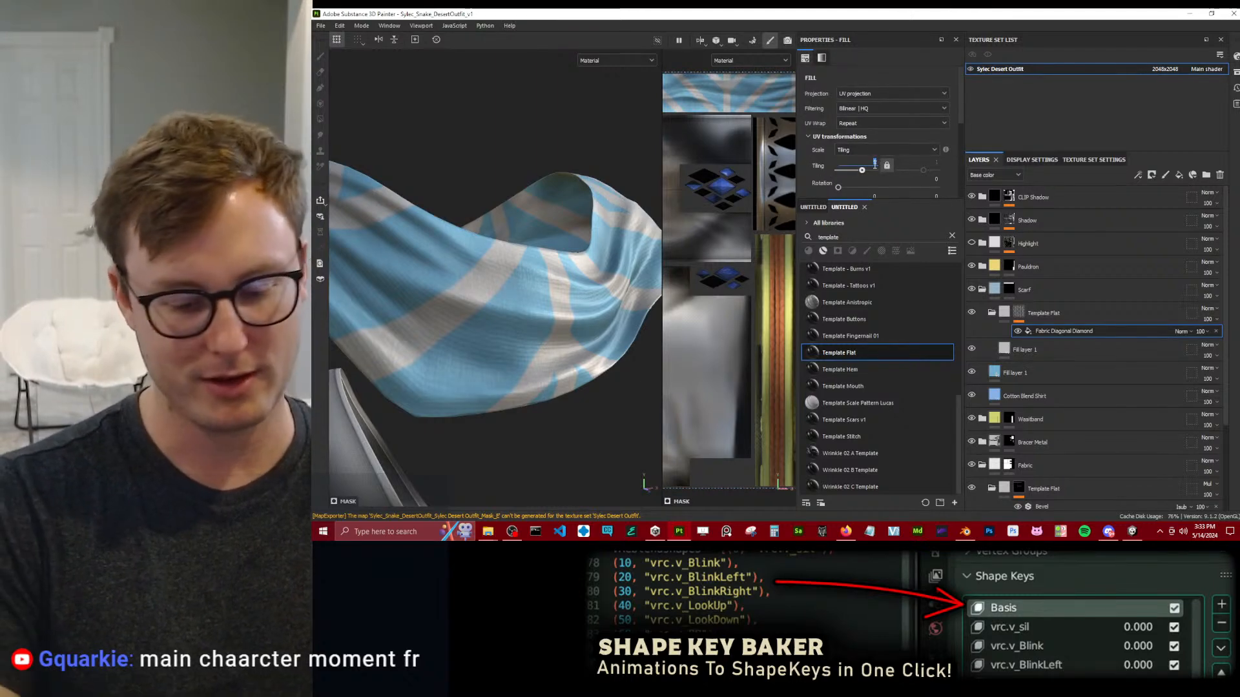
Set the UV tiling of the scarf's Fabric Diagonal Diamond mask fill to 4.
text(4)
key(Return)
scroll(573, 309, down, 5)
scroll(574, 308, up, 5)
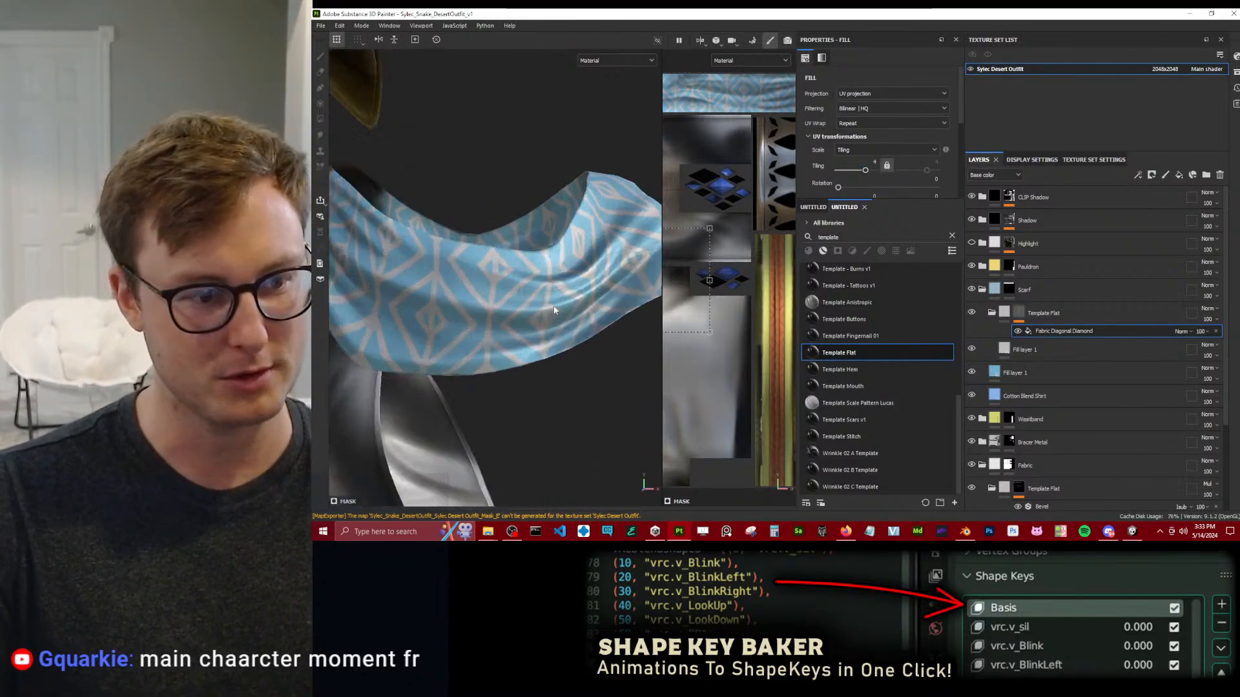
Disable colour on the scarf pattern's fill layer, keep only roughness enabled, and lower it to about 0.37.
click(1033, 349)
scroll(865, 116, down, 4)
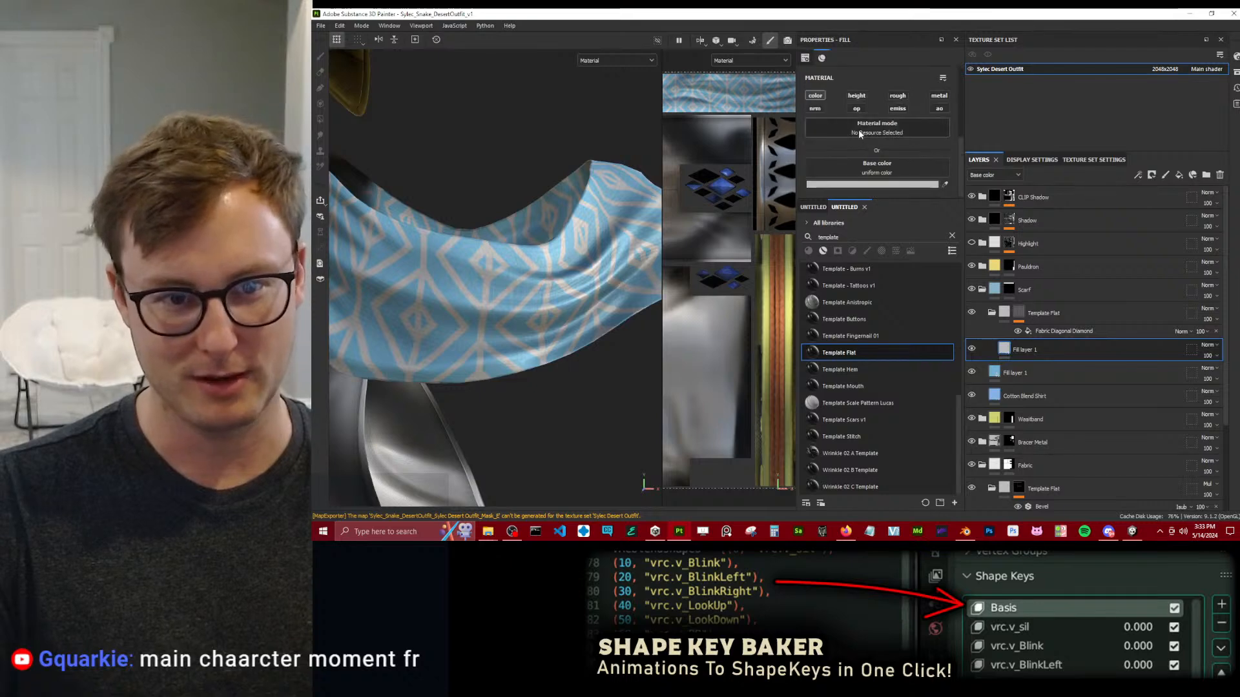
click(815, 96)
click(898, 95)
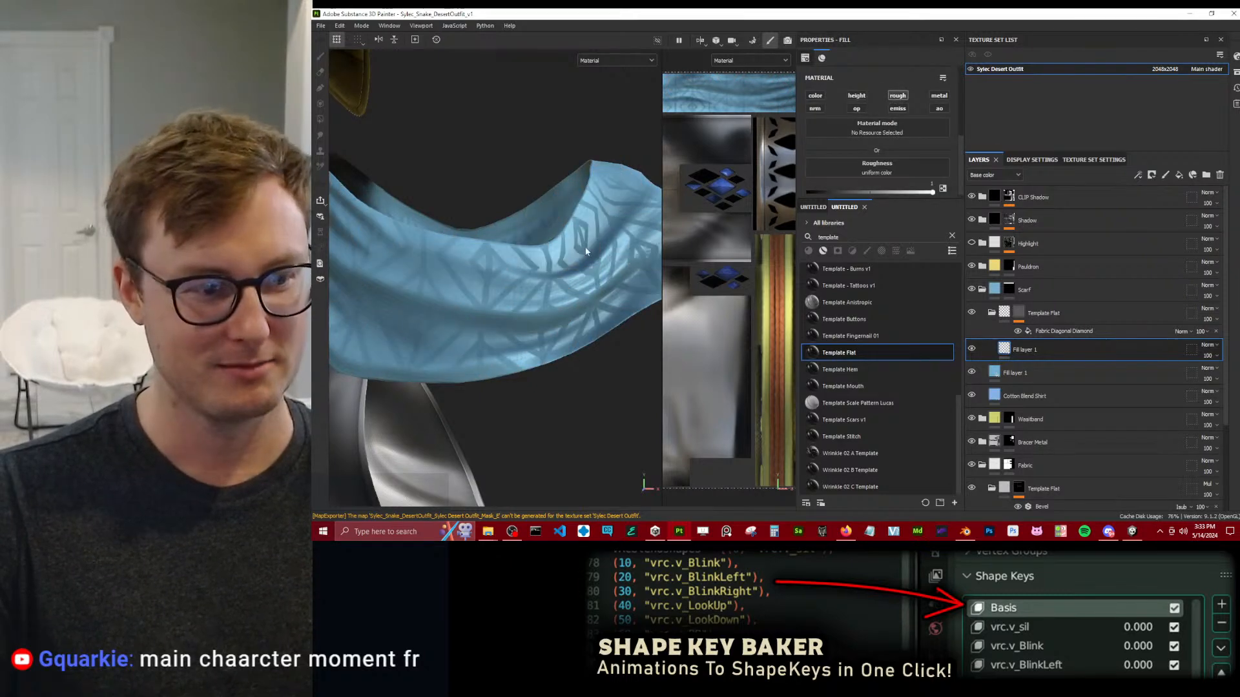
scroll(866, 149, down, 1)
drag(932, 188, 886, 187)
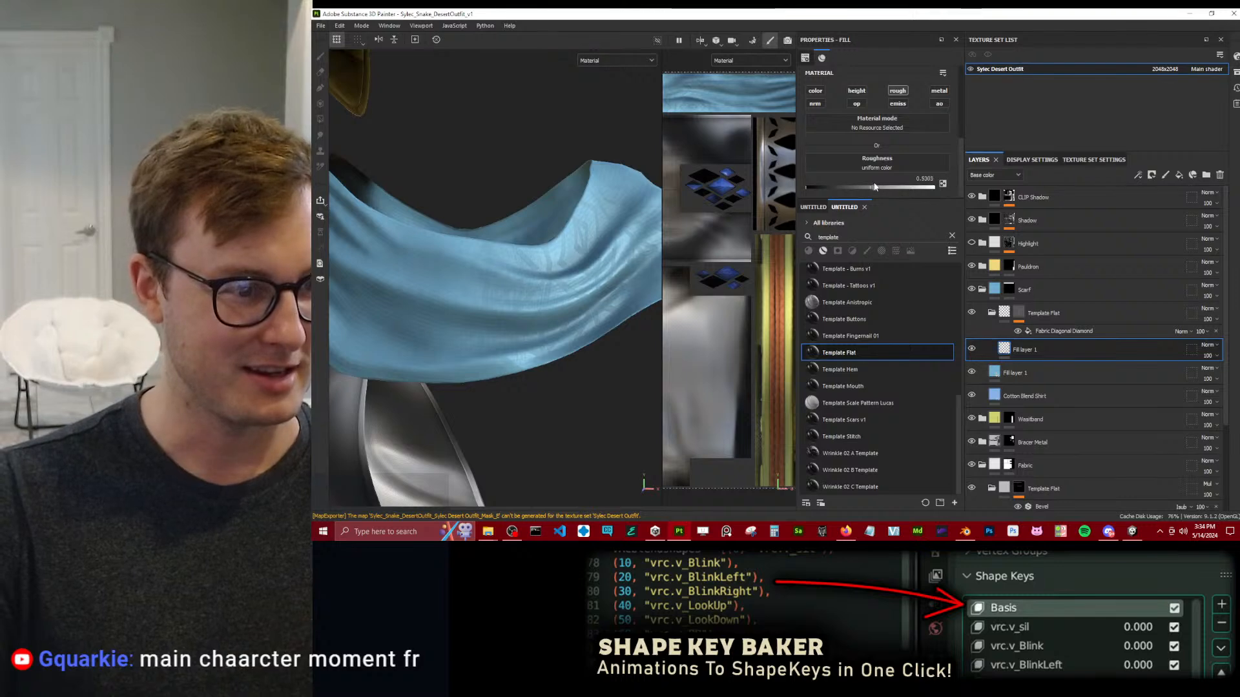
scroll(549, 262, down, 4)
alt+drag(549, 261, 731, 197)
scroll(620, 274, up, 4)
Set the display's environment alignment to Camera and check the scarf's reflections from another angle.
click(1041, 159)
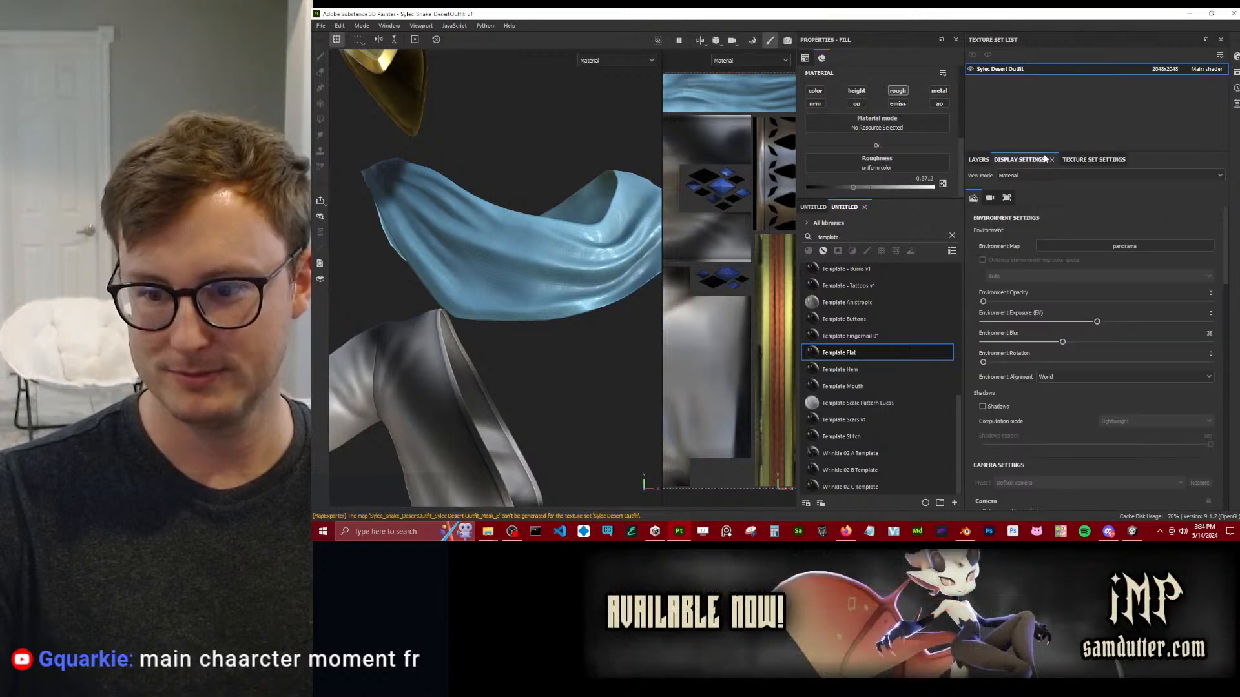
click(1061, 377)
click(1060, 401)
alt+drag(476, 293, 605, 269)
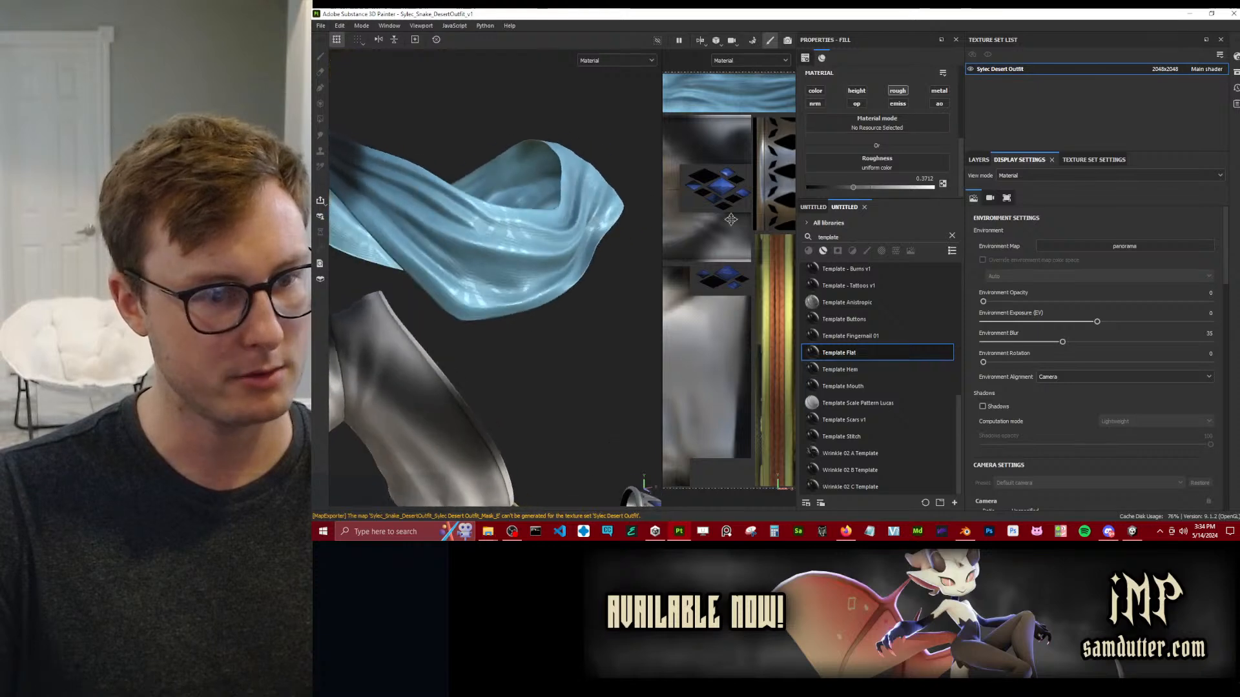
Enable the metallic channel on the scarf pattern's fill layer and raise it to about 0.45, comparing the sheen.
click(979, 159)
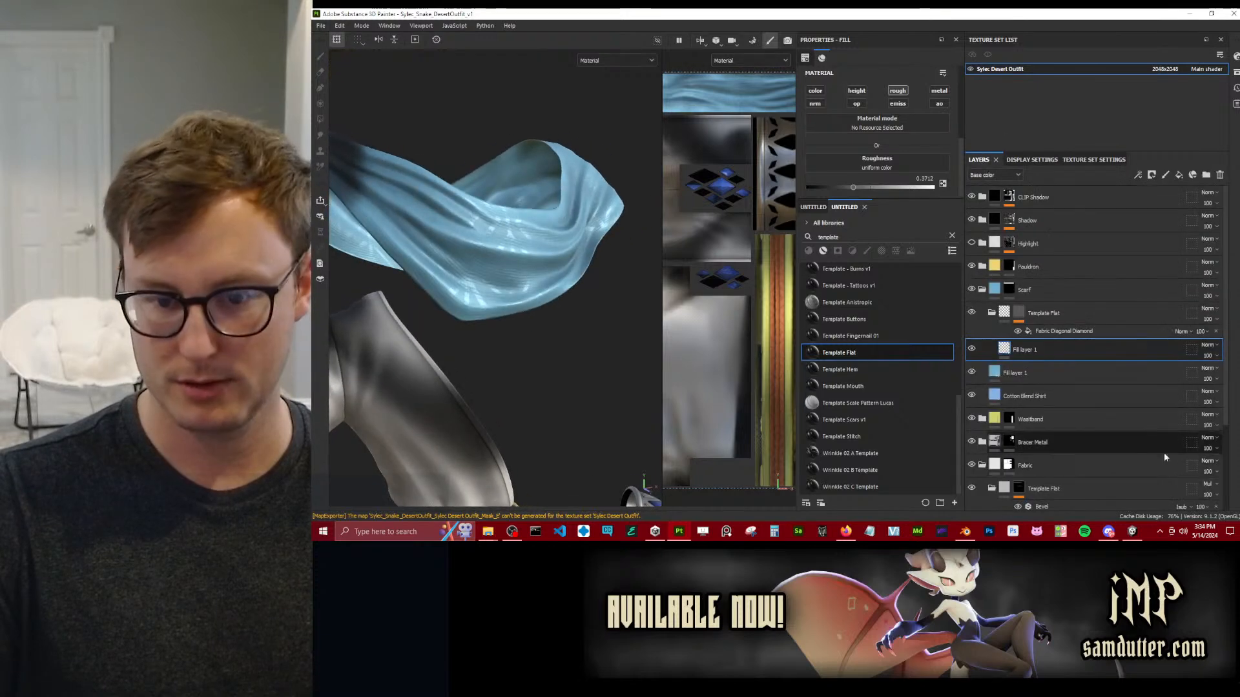
click(1074, 331)
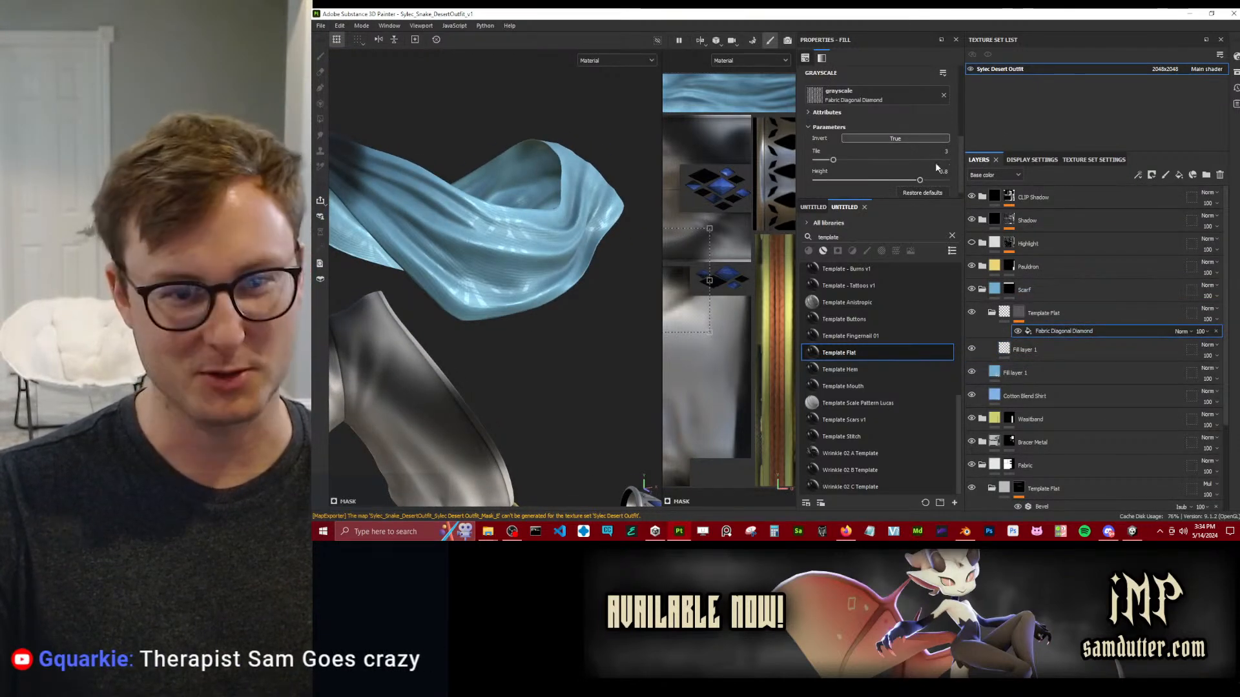
click(1066, 350)
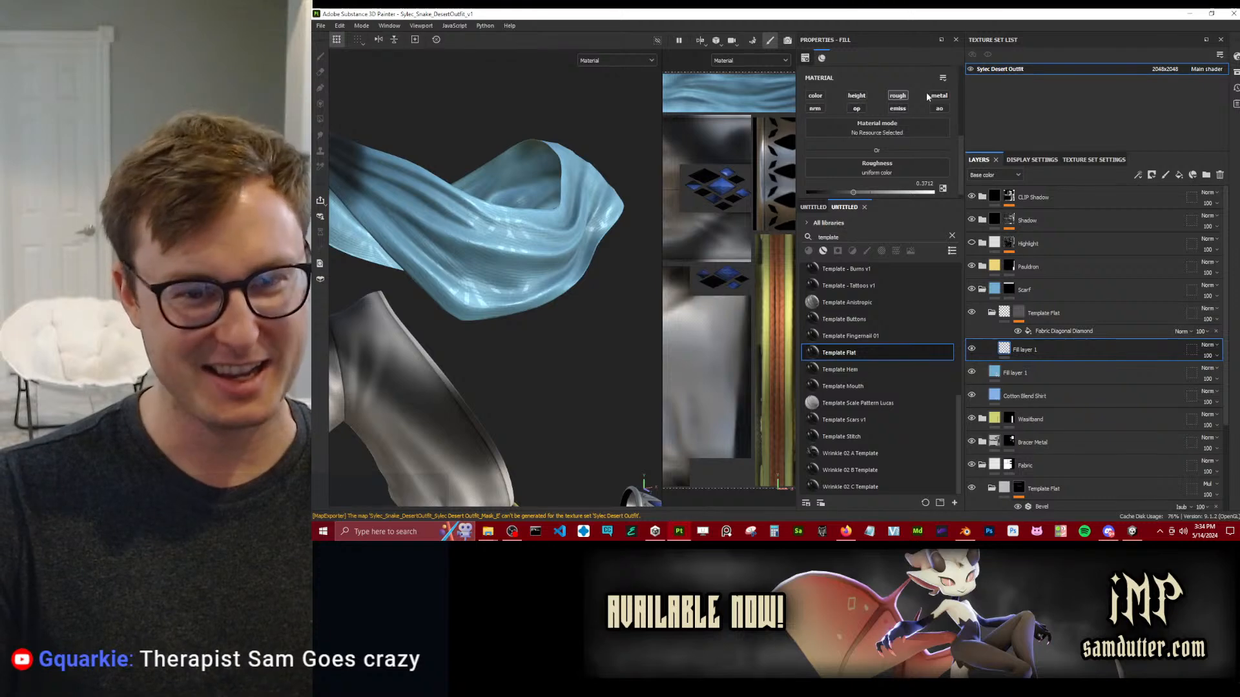
scroll(911, 155, down, 2)
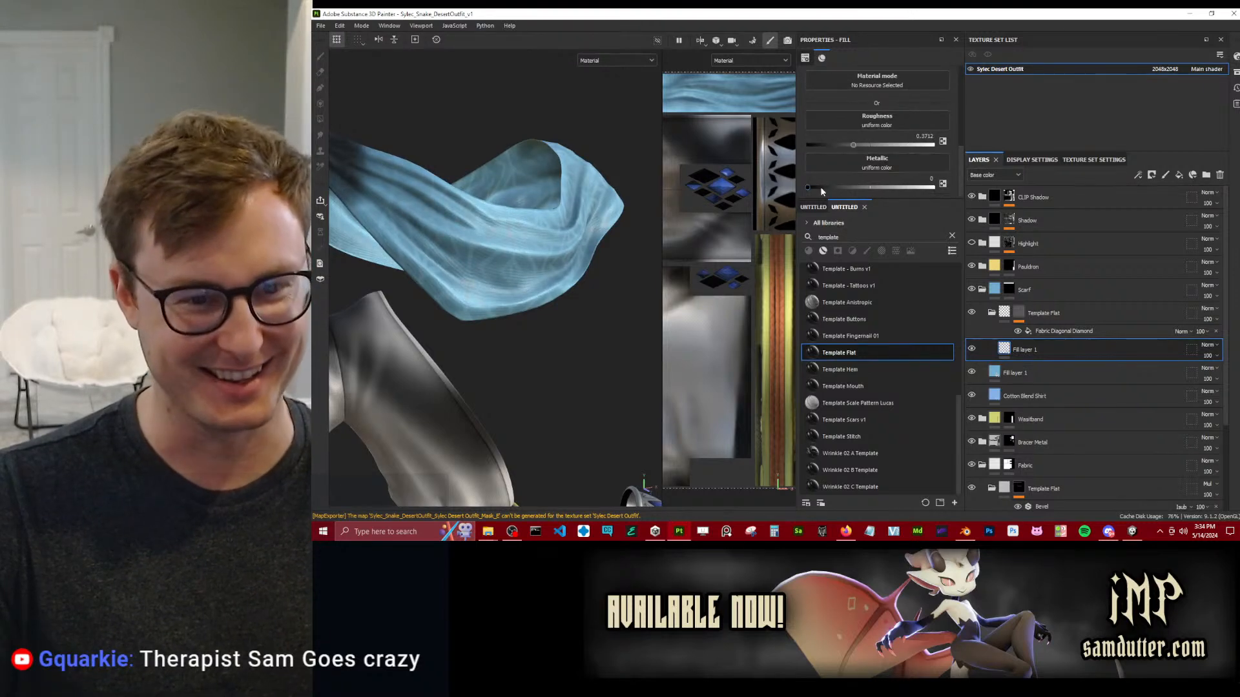
drag(831, 187, 863, 188)
alt+drag(491, 271, 612, 248)
scroll(613, 248, up, 4)
alt+middle_drag(613, 248, 537, 271)
alt+drag(537, 271, 516, 298)
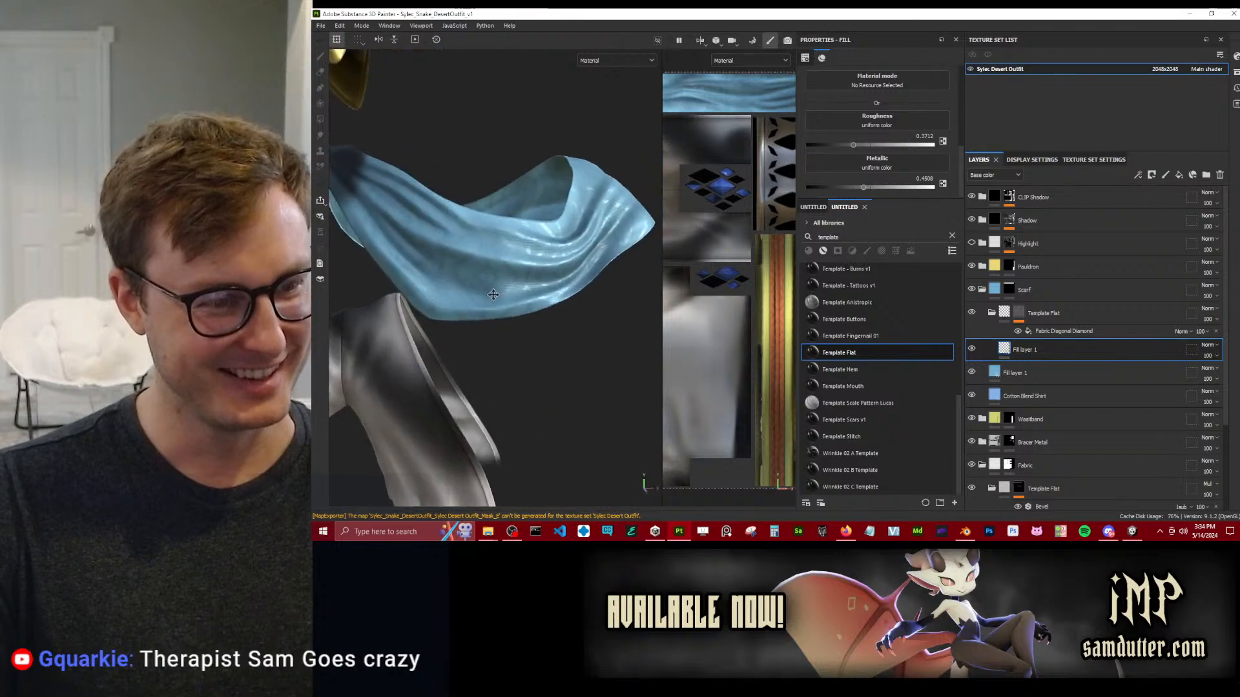
alt+middle_drag(515, 298, 531, 317)
scroll(531, 317, up, 2)
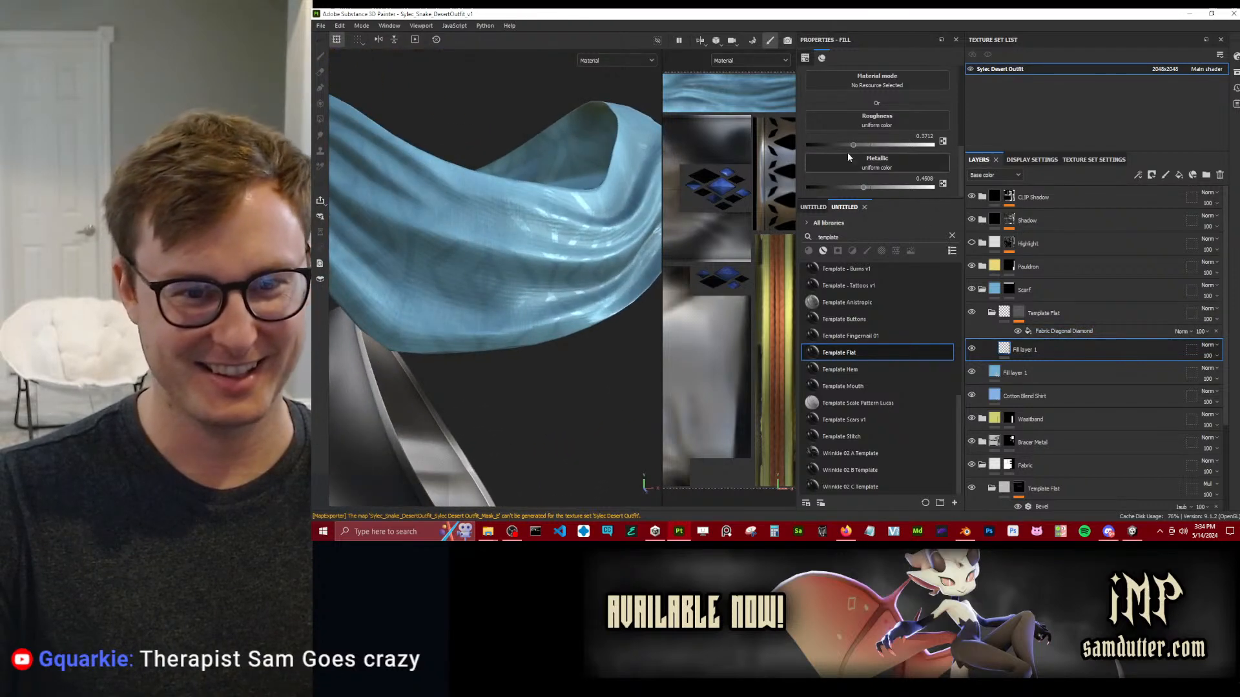
Raise the scarf pattern fill's roughness to about 0.43 and check the sheen near and far.
drag(859, 144, 862, 144)
scroll(581, 239, down, 5)
scroll(581, 239, up, 3)
mouse_move(578, 239)
alt+mouse_down()
mouse_move(602, 235)
mouse_move(567, 233)
alt+mouse_up()
alt+middle_drag(557, 246, 570, 265)
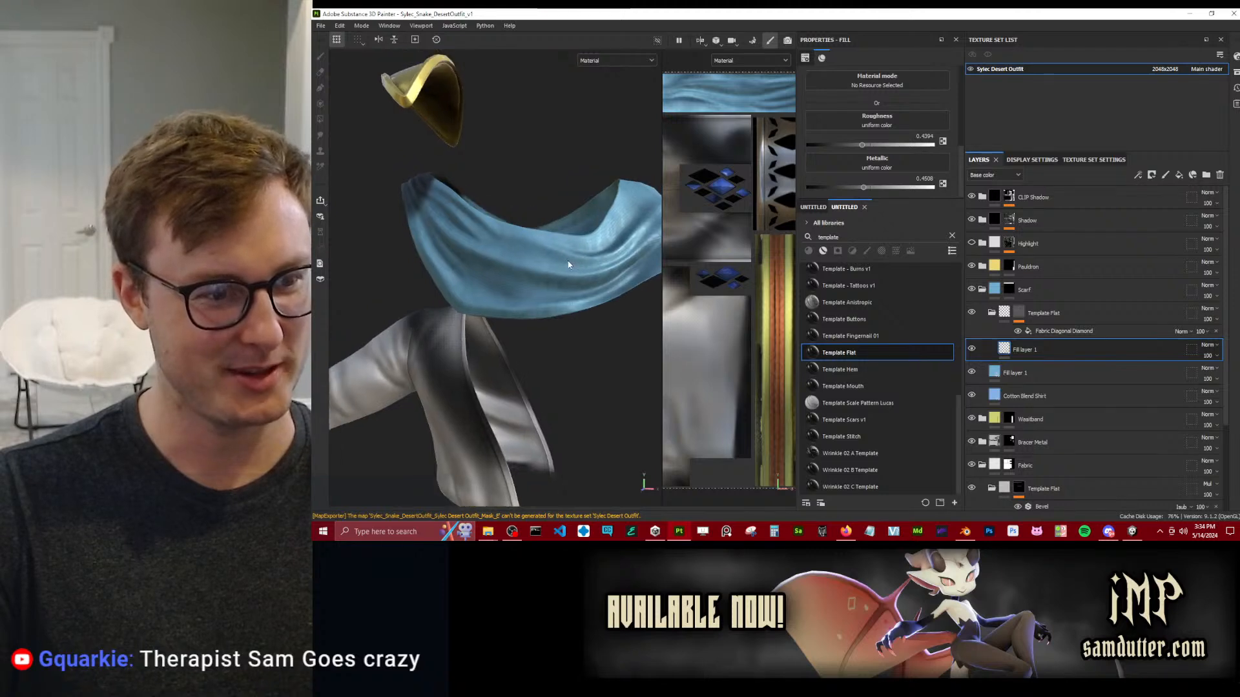
scroll(532, 281, up, 4)
alt+drag(531, 281, 563, 278)
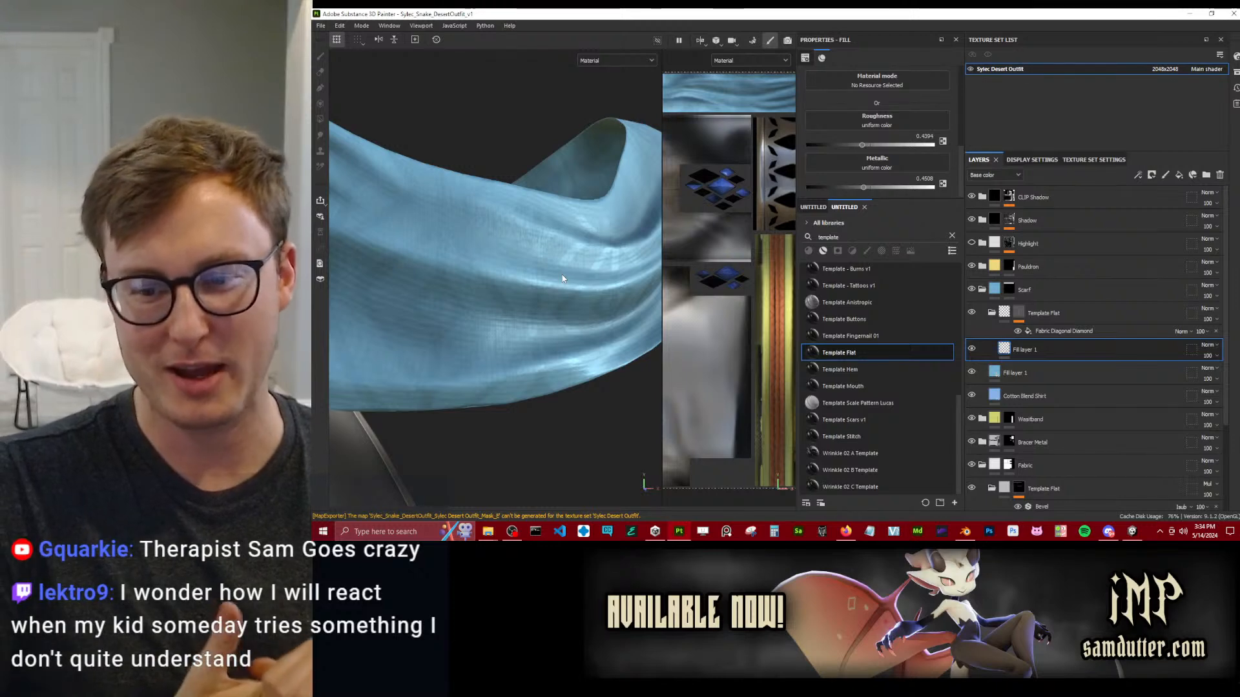
Try the Fabric Medieval Cross pattern in the mask fill of the scarf's Template Flat group.
click(1074, 331)
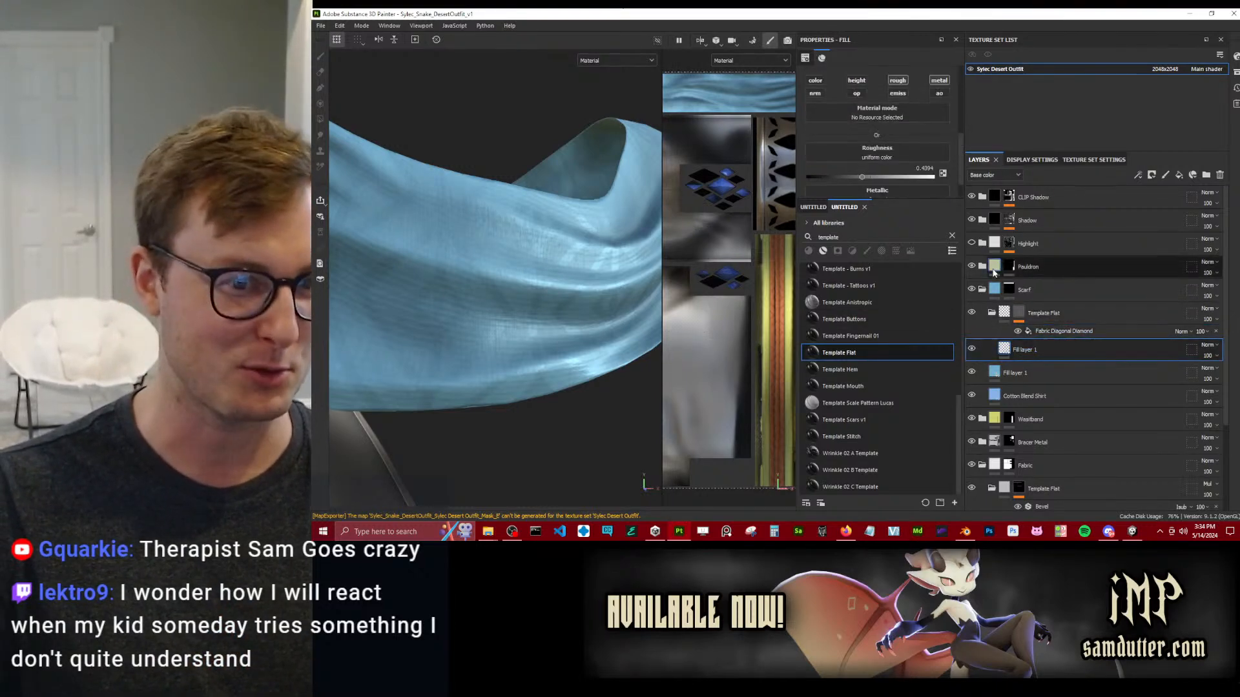
click(839, 84)
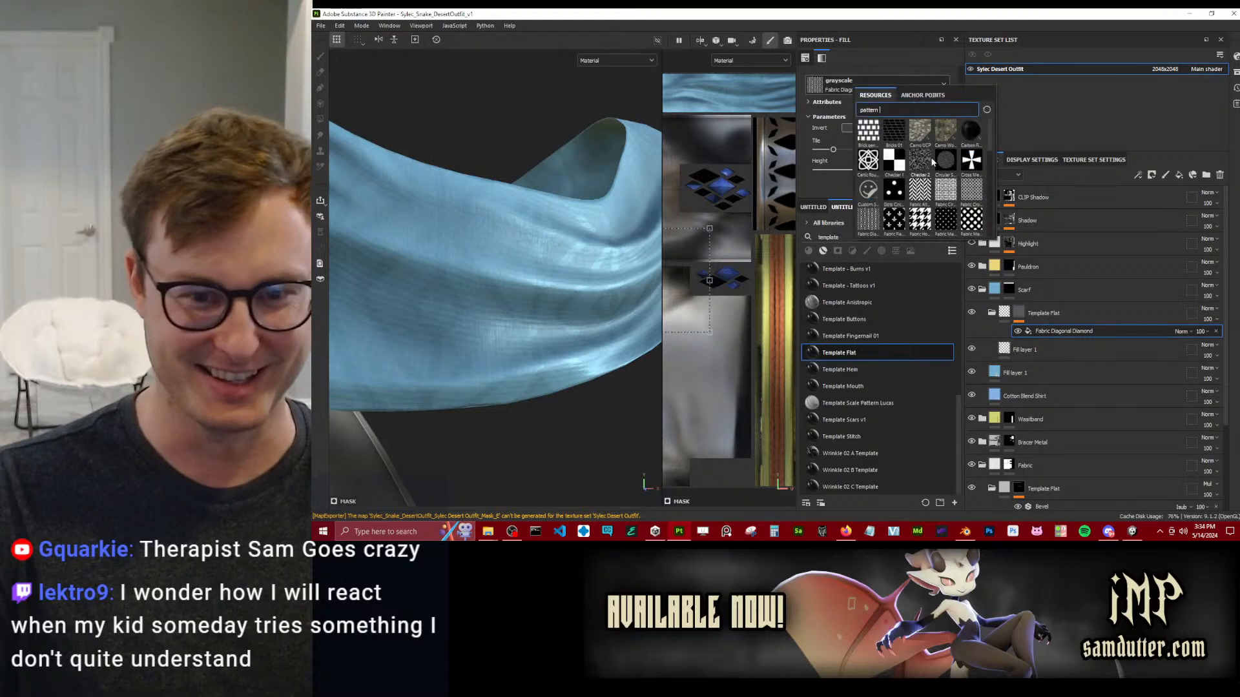
click(968, 220)
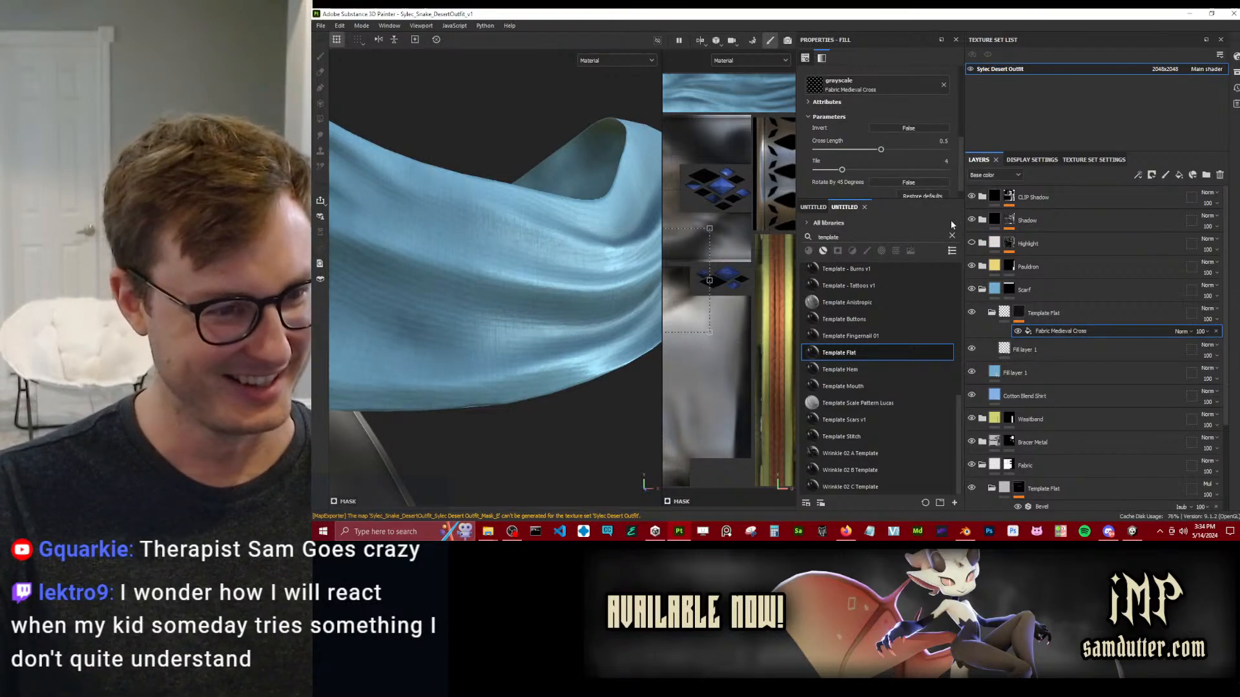
Browse the pattern resources for the scarf's mask fill and try Checker 2, examining it on the scarf.
click(930, 82)
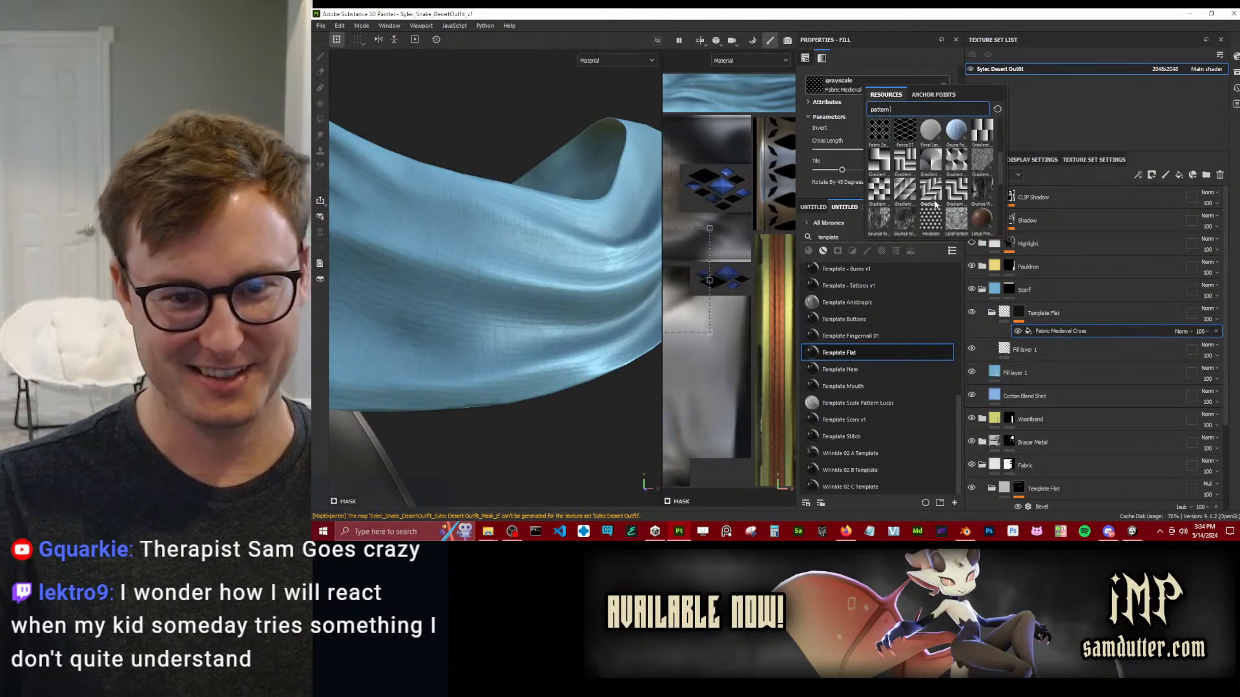
scroll(924, 184, down, 3)
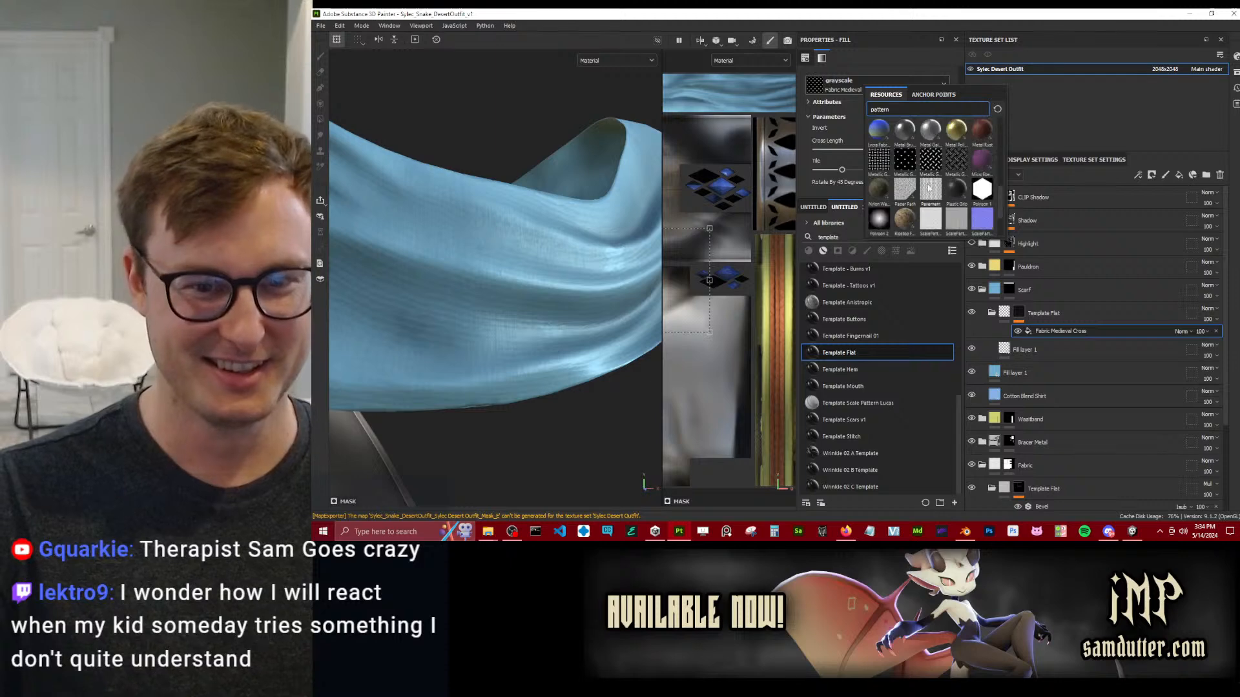
scroll(878, 164, down, 2)
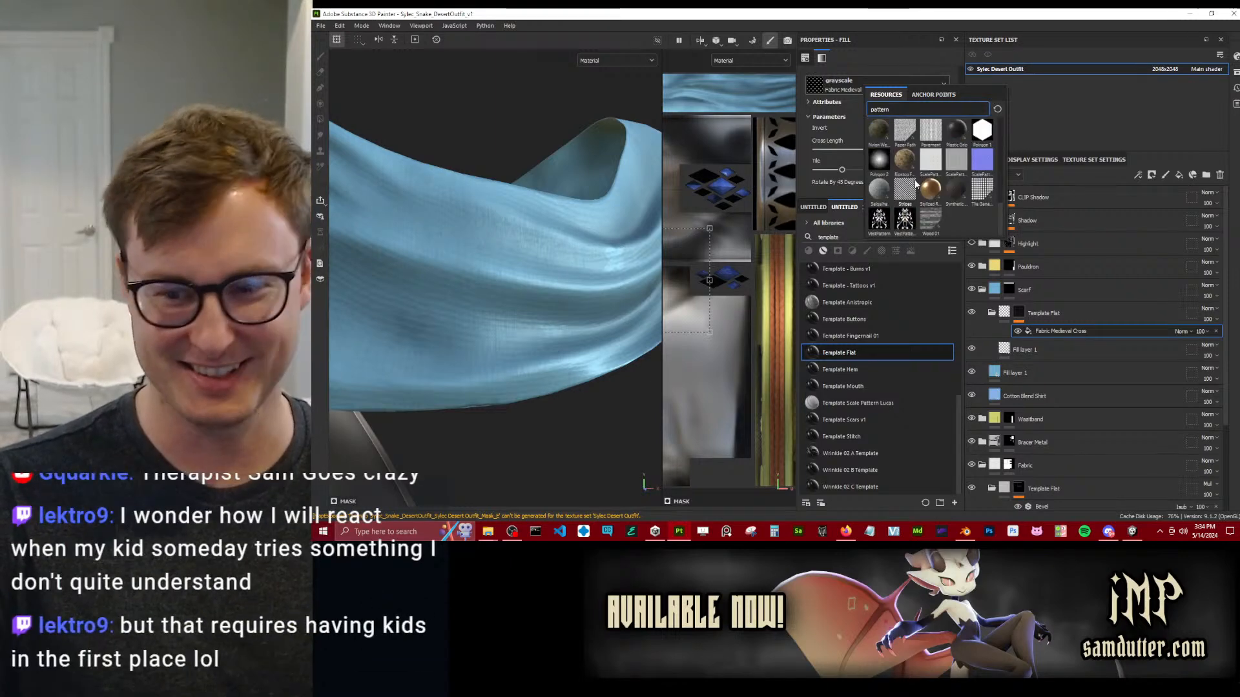
mouse_move(916, 185)
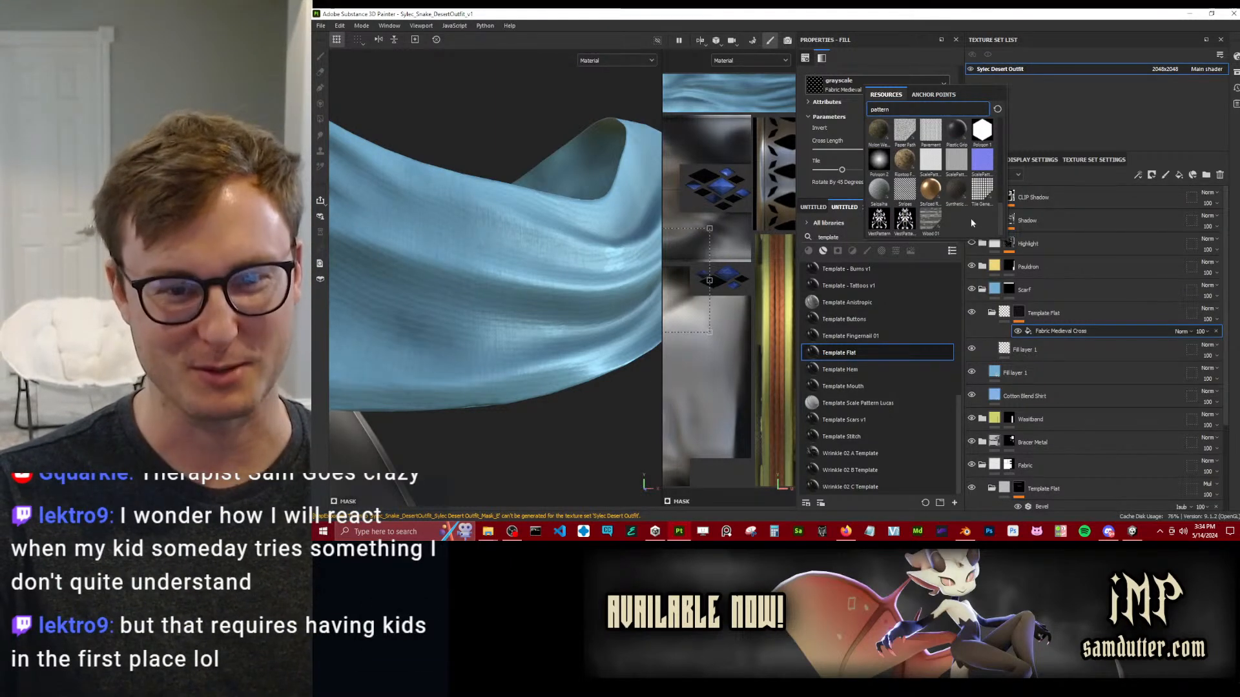
scroll(974, 216, up, 10)
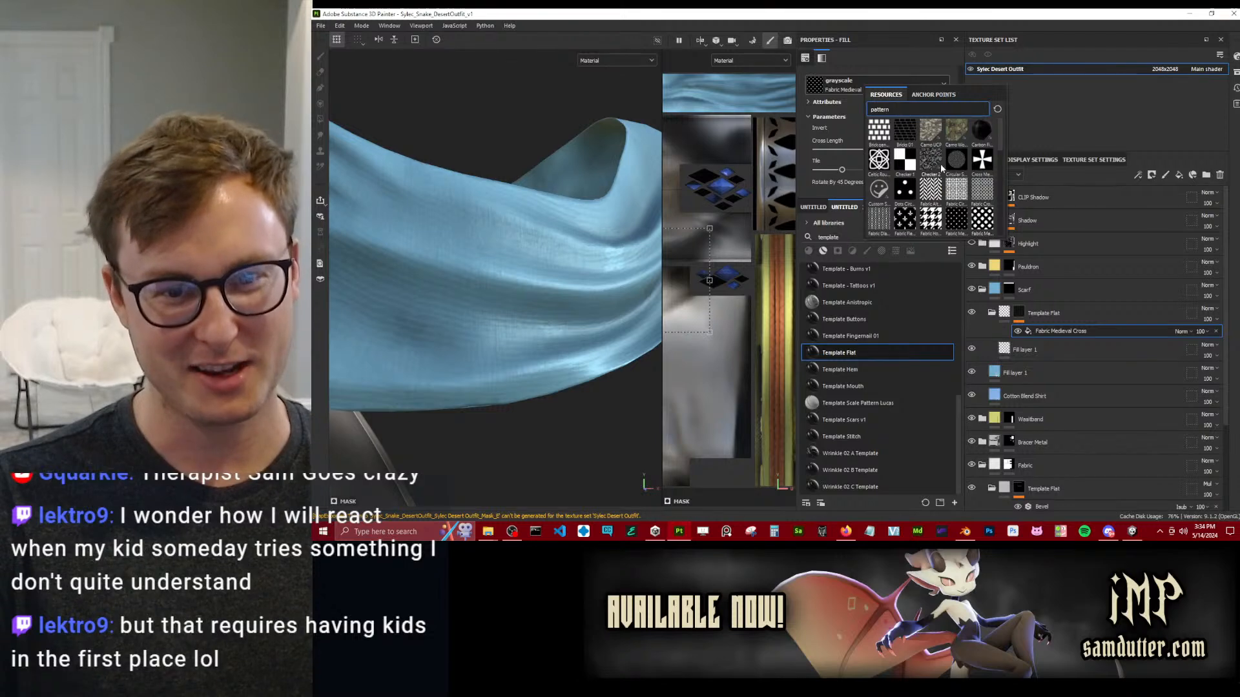
click(933, 165)
alt+drag(601, 245, 583, 283)
alt+middle_drag(583, 283, 581, 305)
scroll(582, 304, up, 2)
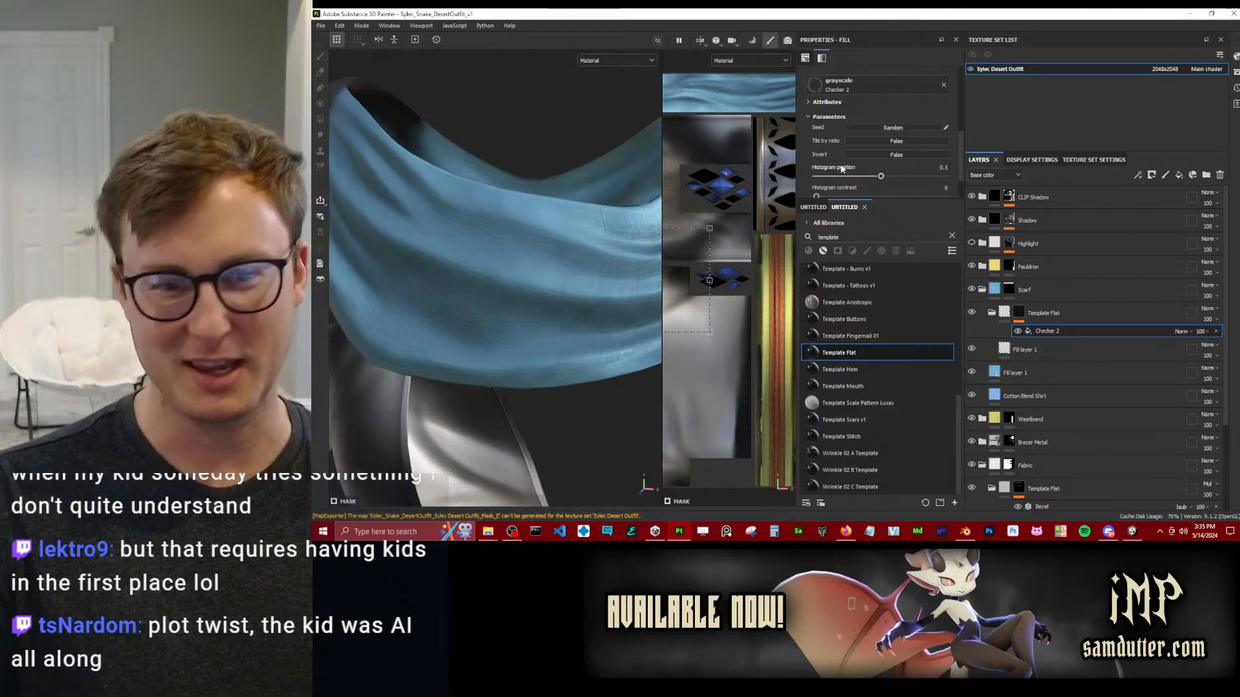
Switch the scarf's mask fill back to Fabric Diagonal Diamond and set its Tile parameter to 11.
click(876, 88)
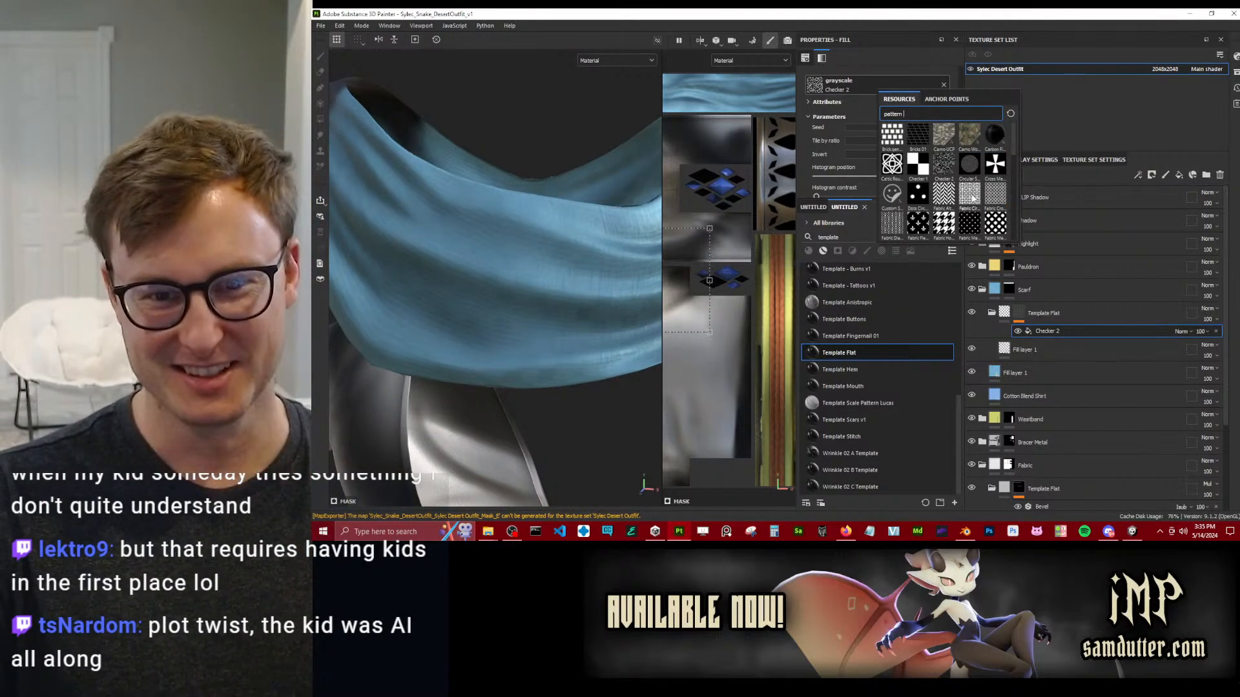
click(893, 222)
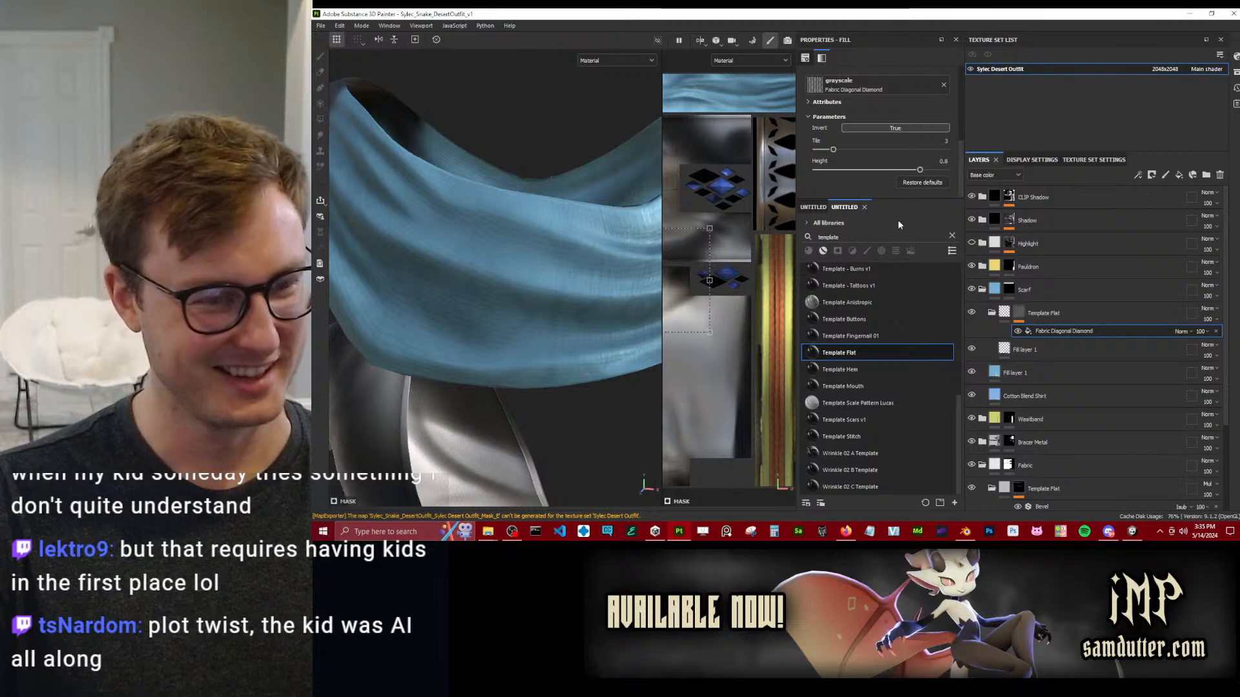
click(940, 142)
drag(834, 149, 906, 161)
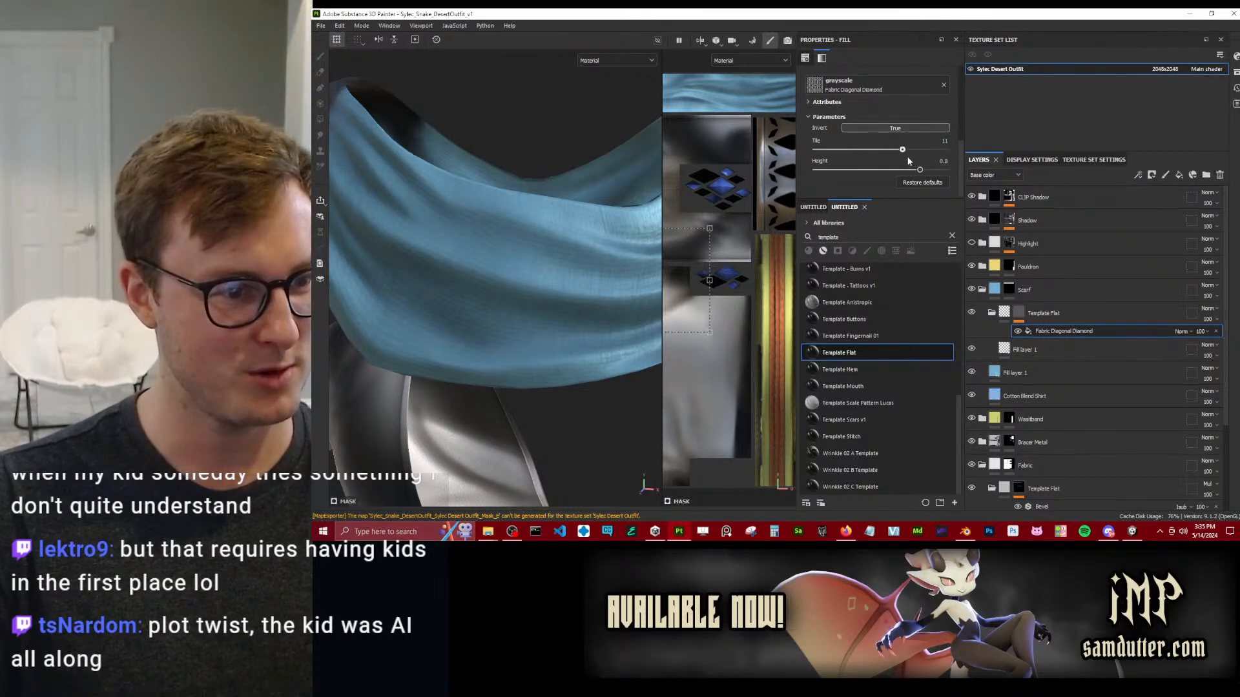
alt+drag(610, 262, 526, 302)
Enable colour on the scarf pattern's fill layer and set its Template Flat group's blend mode to Overlay.
click(988, 349)
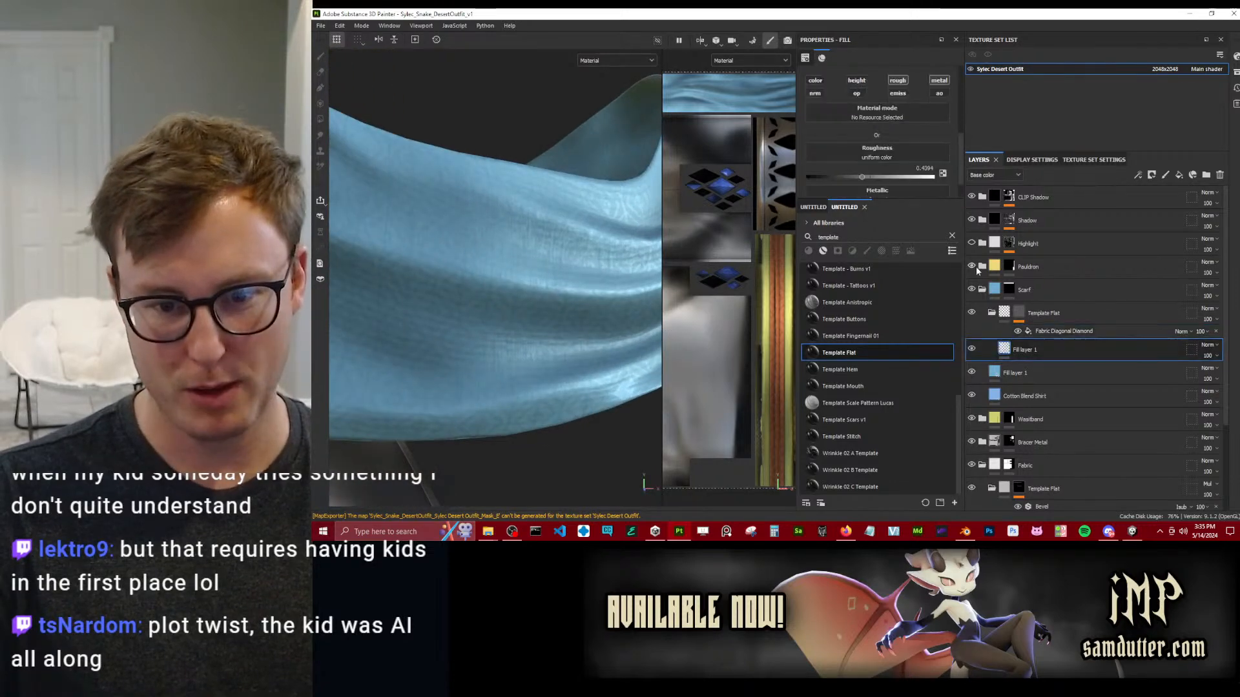
click(815, 82)
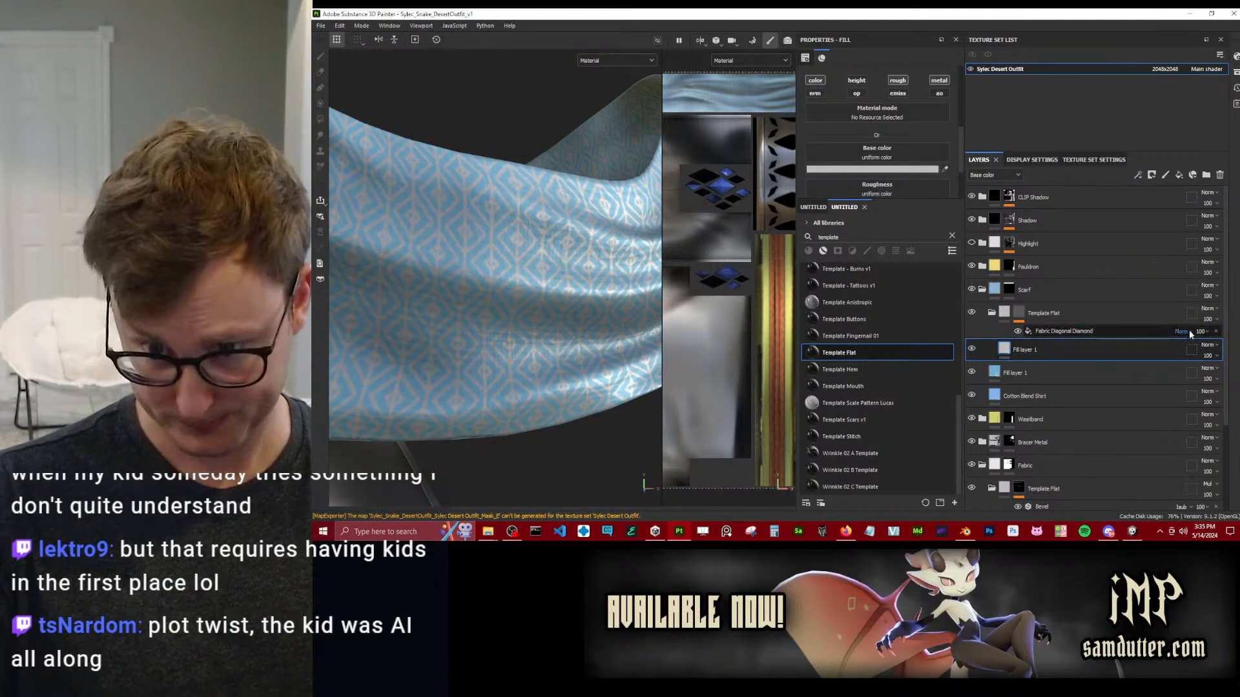
click(1209, 311)
click(1191, 156)
alt+right_drag(612, 299, 523, 294)
alt+drag(523, 294, 545, 319)
alt+middle_drag(545, 318, 505, 306)
alt+drag(505, 307, 546, 311)
Adjust the pattern fill's base colour to a neutral grey with a brightness value of about 0.73.
click(894, 169)
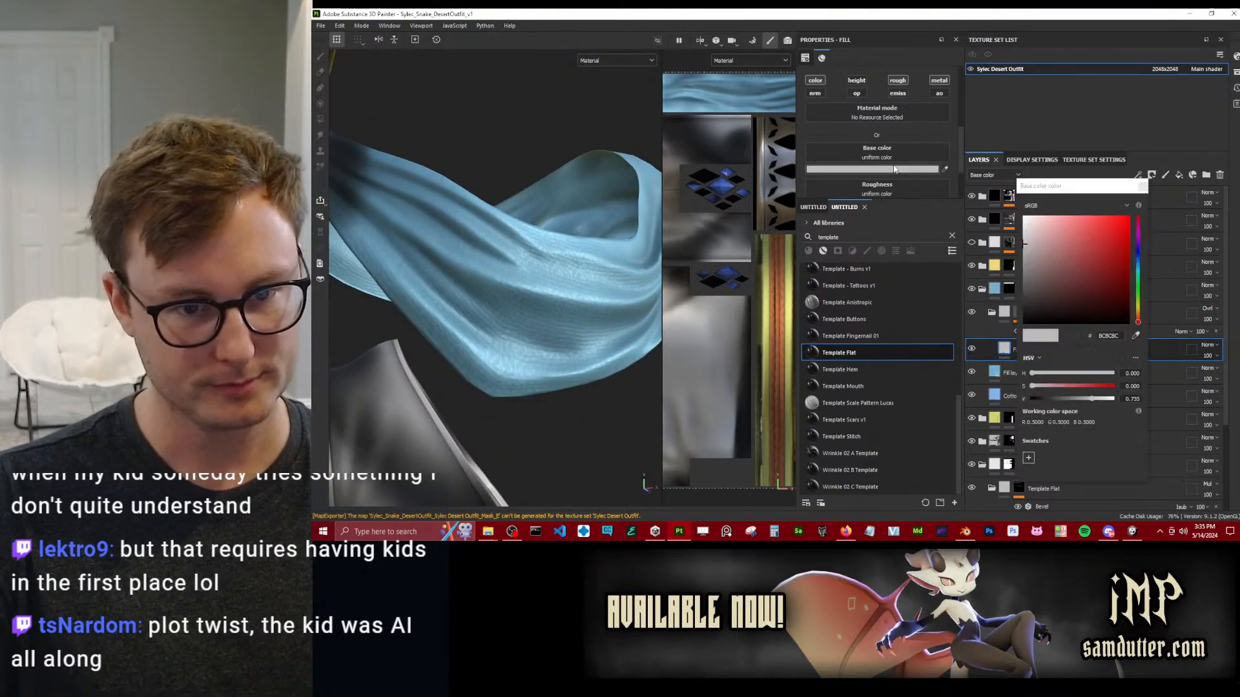
drag(1049, 270, 1003, 251)
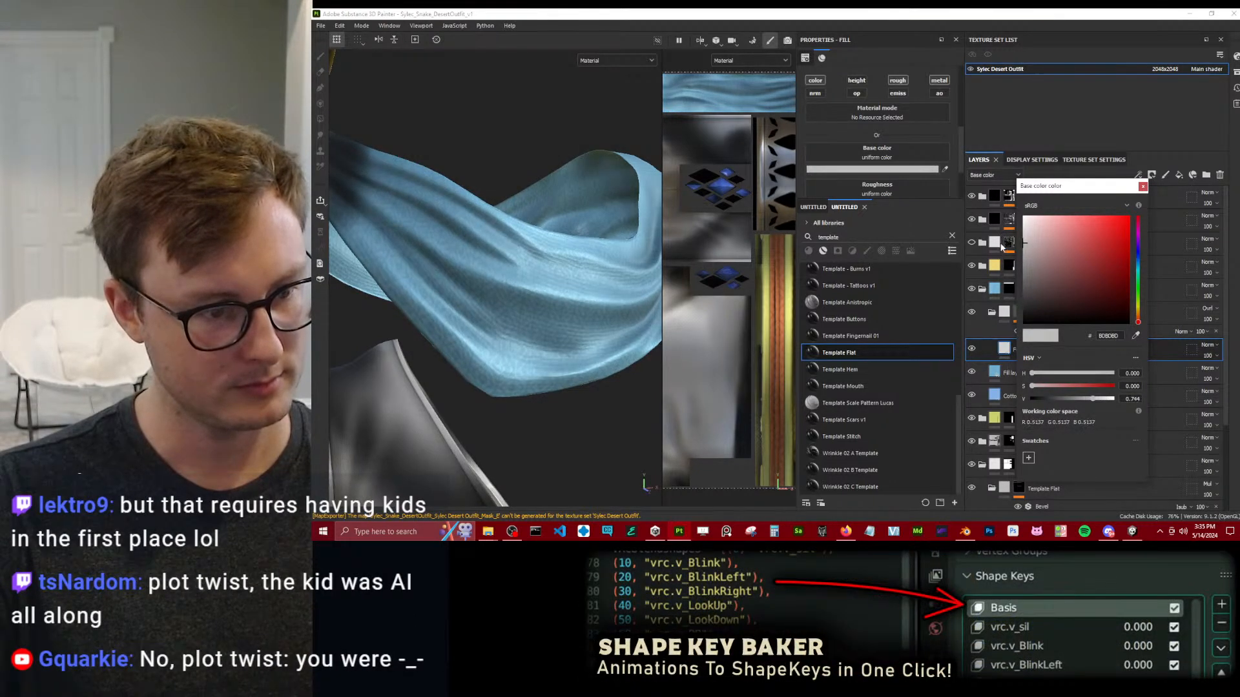
click(1143, 188)
Check the pattern around the scarf, enable height on its fill layer, and enter a very small negative height.
scroll(570, 301, down, 7)
mouse_move(517, 295)
alt+mouse_down()
mouse_move(572, 297)
mouse_move(515, 271)
alt+mouse_up()
alt+middle_drag(515, 271, 464, 311)
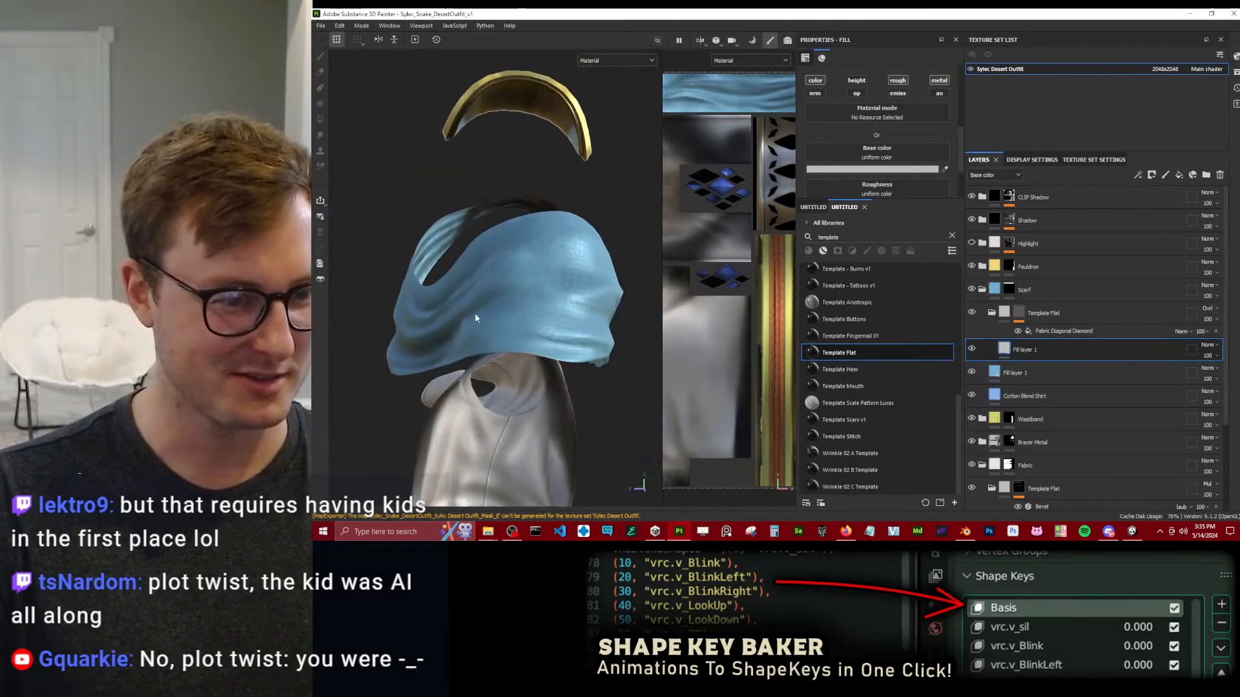
alt+drag(464, 311, 625, 374)
scroll(554, 364, up, 5)
alt+drag(553, 364, 512, 356)
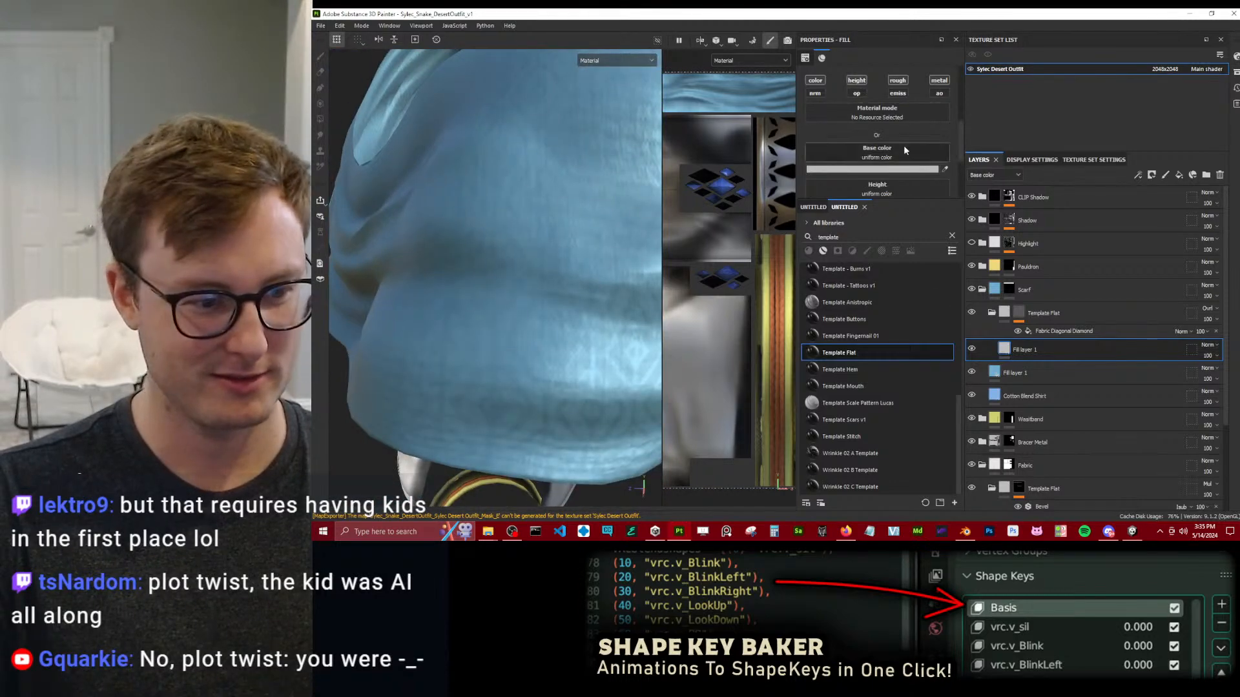
scroll(937, 175, down, 3)
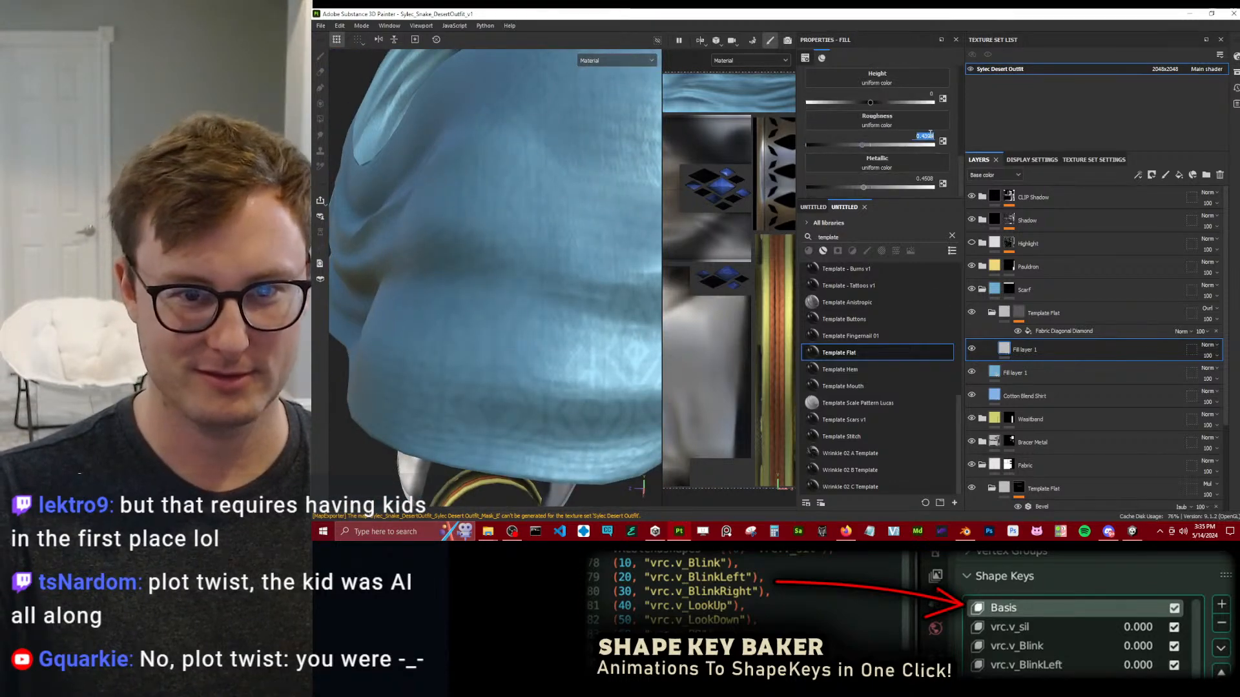
text(-0)
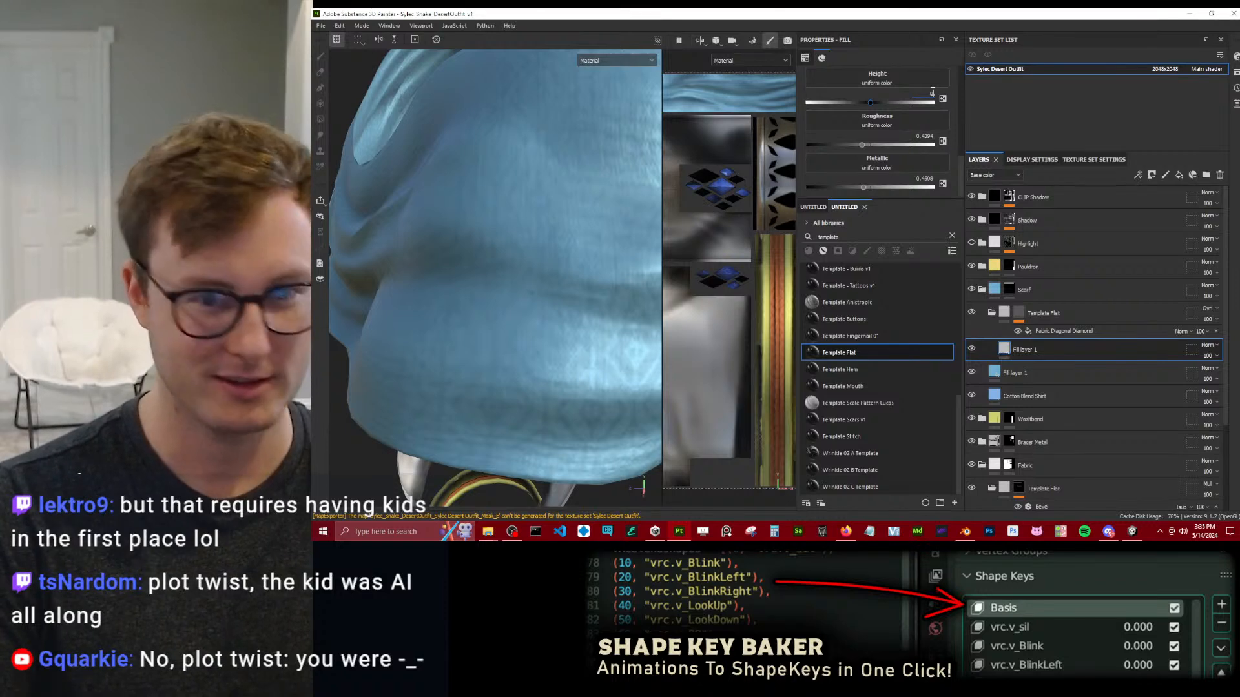
text(.001)
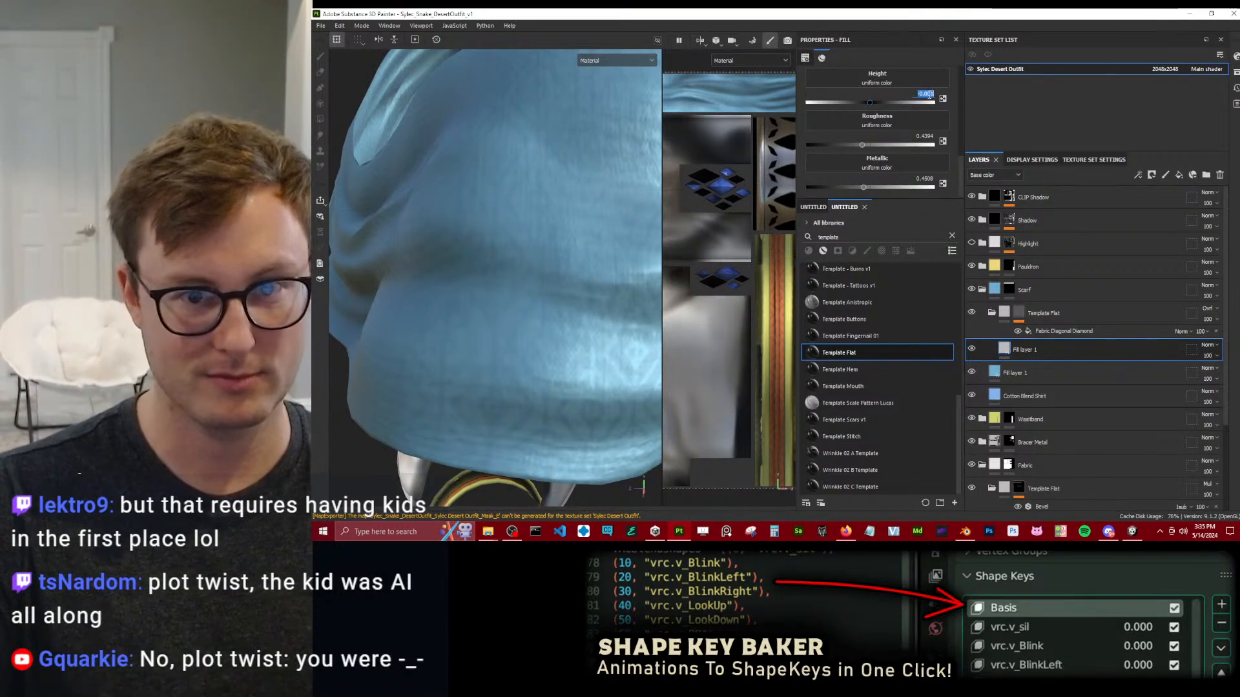
Set the height of the scarf pattern's fill layer to -0.005 after checking the relief across the cloth.
key(Return)
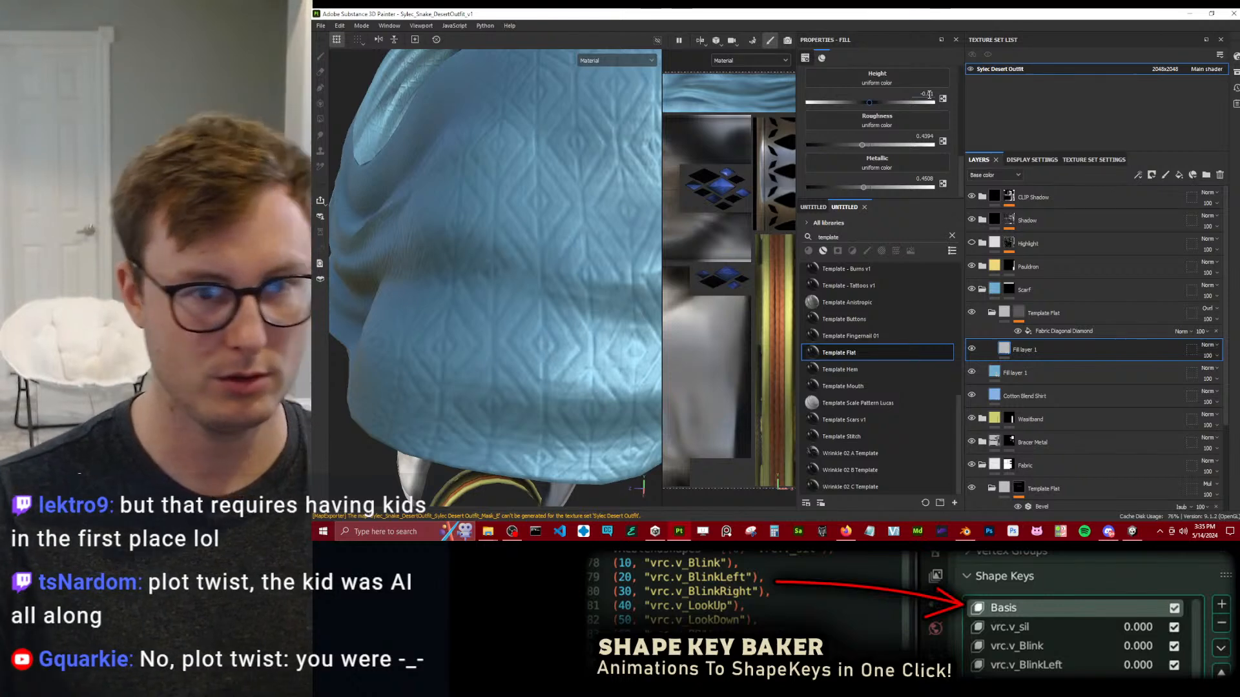
scroll(563, 204, down, 5)
mouse_move(563, 203)
alt+mouse_down()
mouse_move(475, 223)
mouse_move(561, 241)
mouse_move(438, 218)
mouse_move(443, 276)
mouse_move(459, 286)
mouse_move(439, 279)
mouse_move(432, 271)
mouse_move(464, 283)
mouse_move(527, 269)
alt+mouse_up()
scroll(561, 285, up, 5)
click(928, 94)
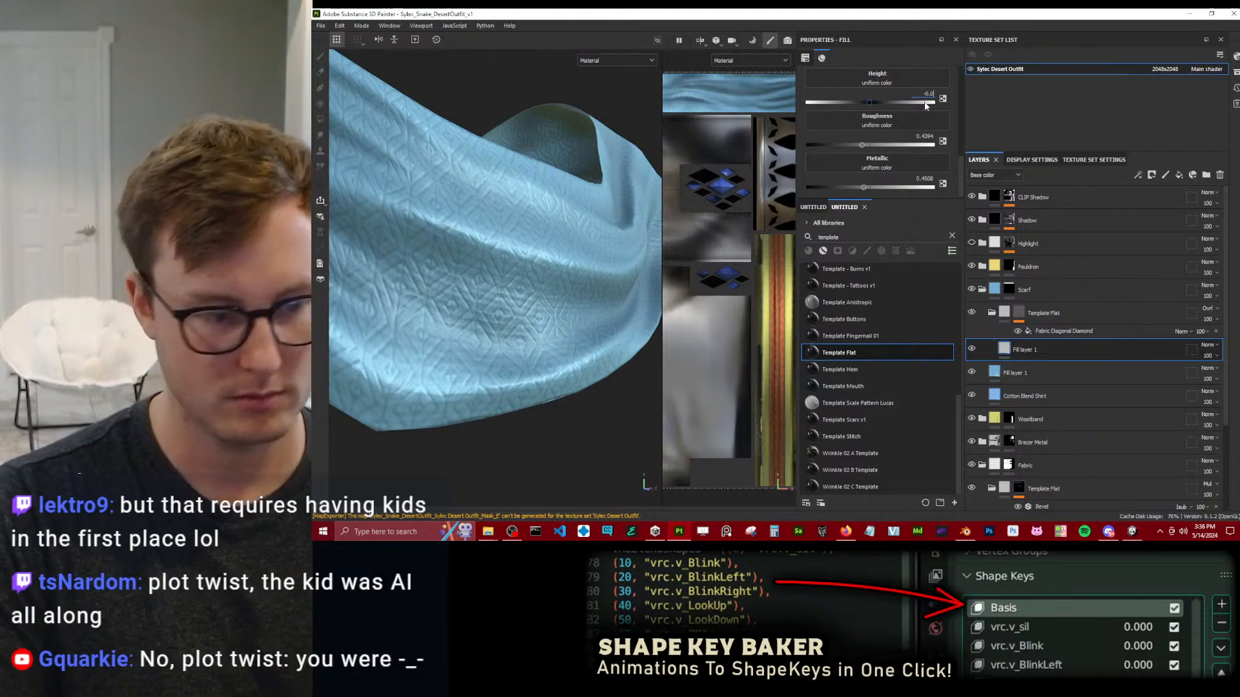
text(05)
key(Return)
Export the desert outfit's textures with the existing export settings and close the export window.
scroll(509, 285, down, 6)
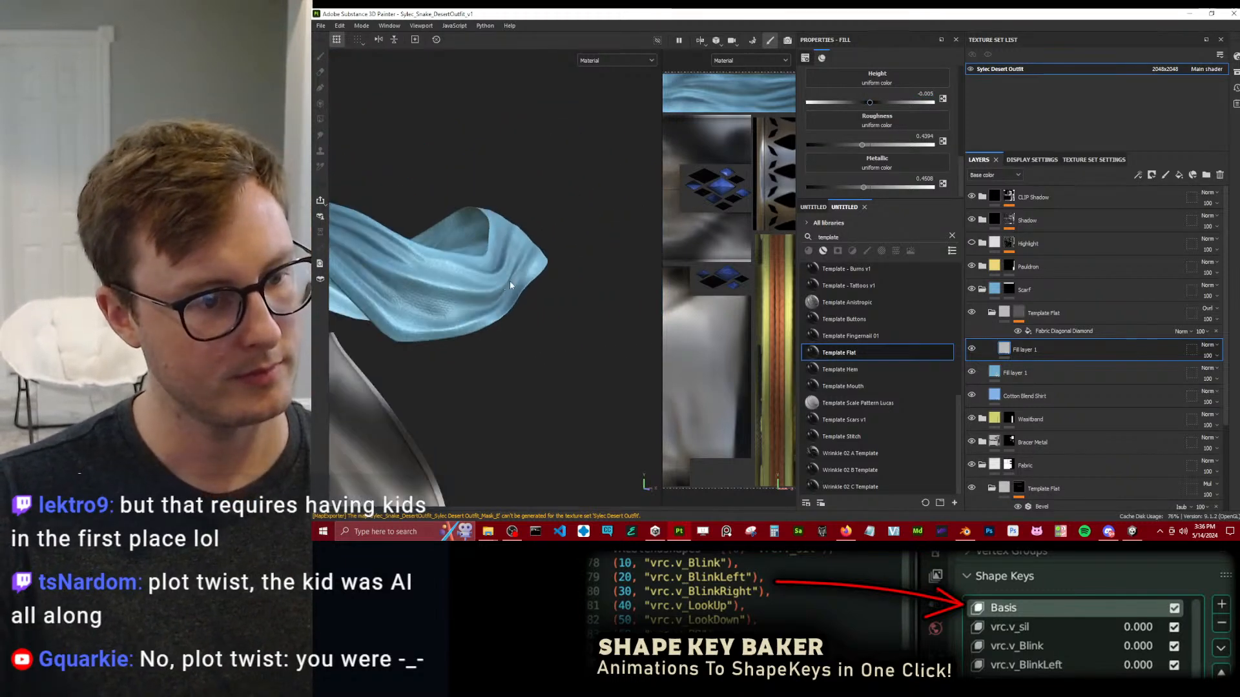
scroll(508, 285, down, 6)
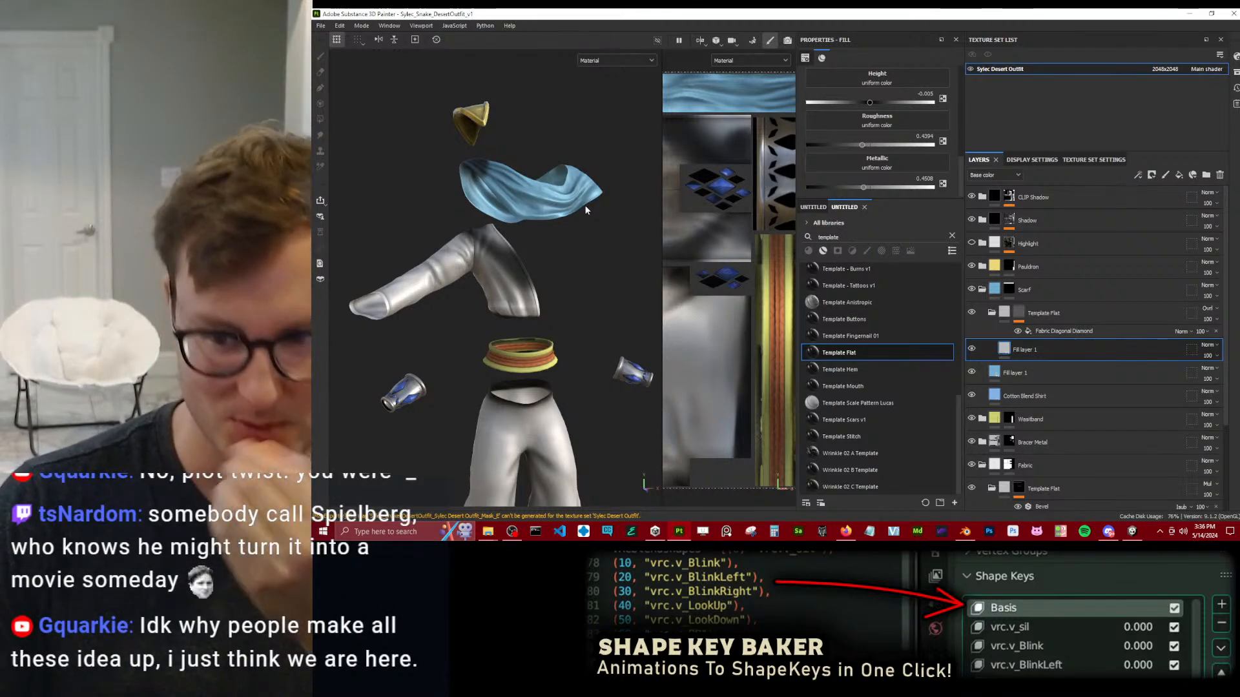
click(320, 26)
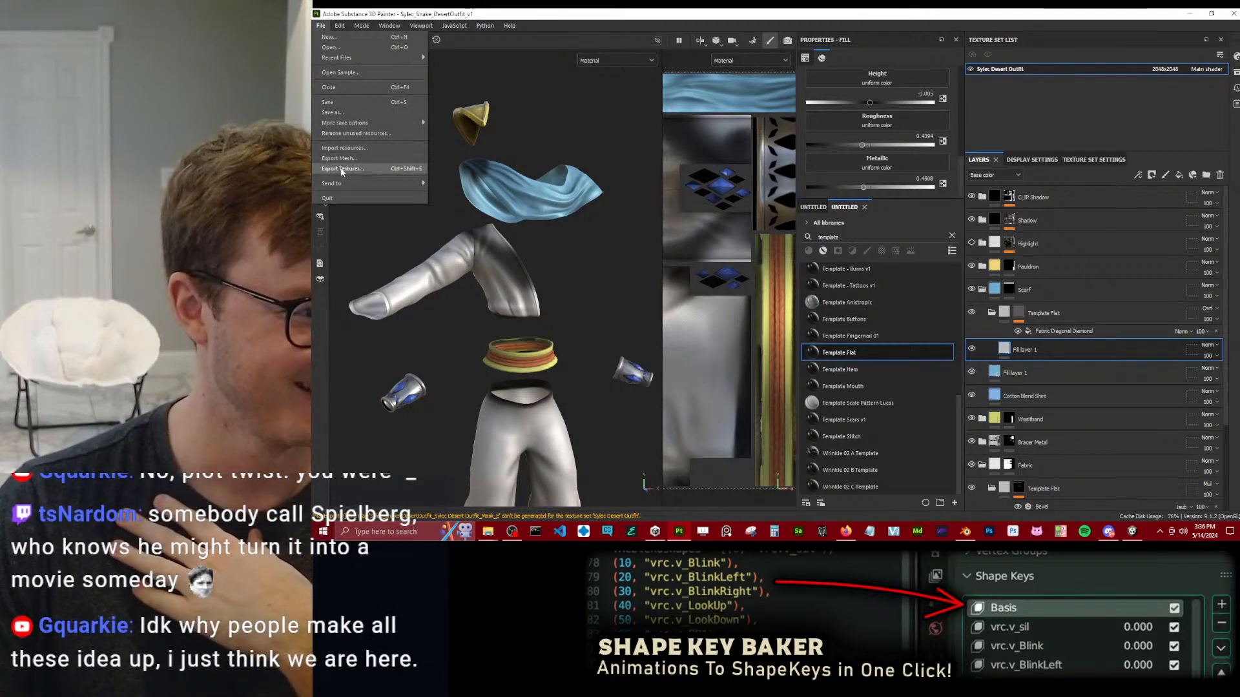
click(342, 169)
click(988, 442)
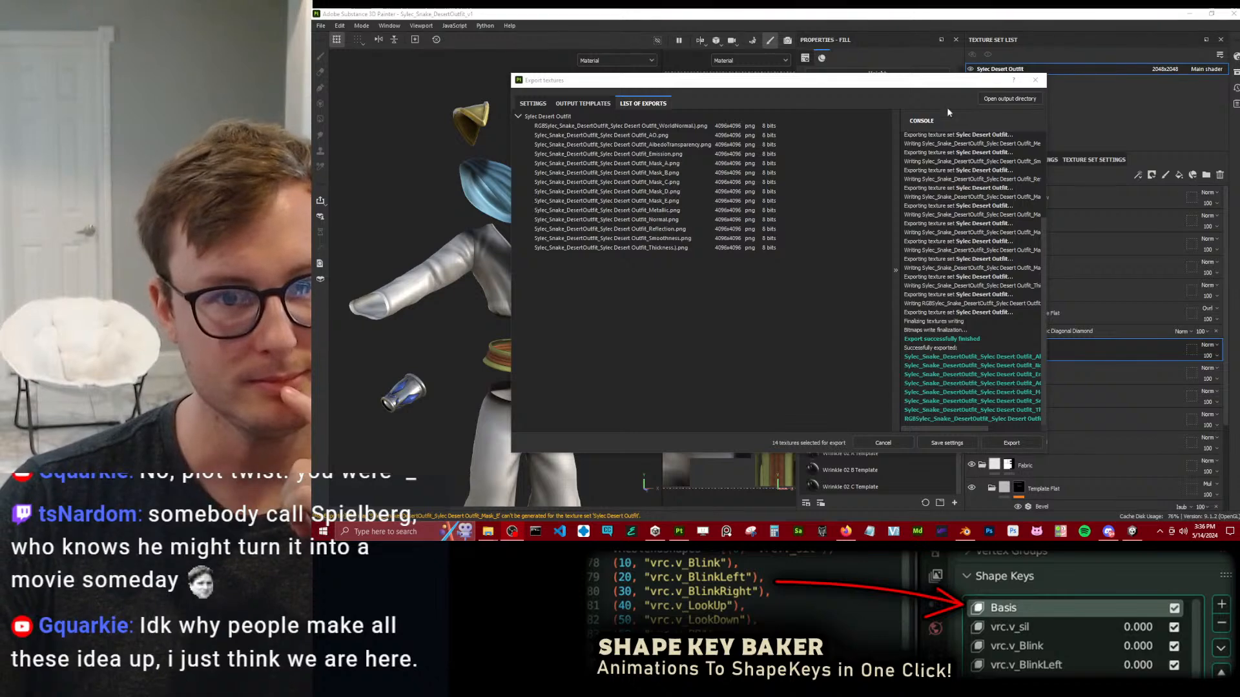
click(1036, 81)
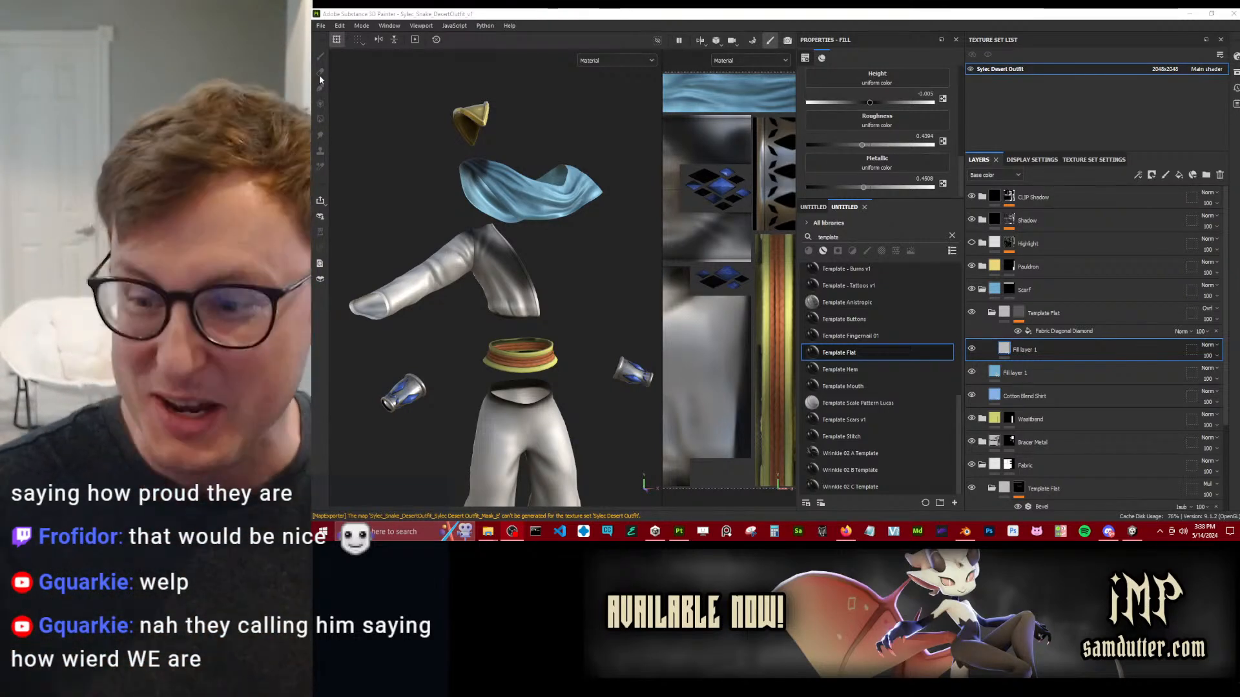
Set the Tile parameter of the scarf's Fabric Diagonal Diamond mask fill to 12 and check the pattern's scale.
alt+drag(554, 265, 510, 272)
scroll(559, 250, up, 6)
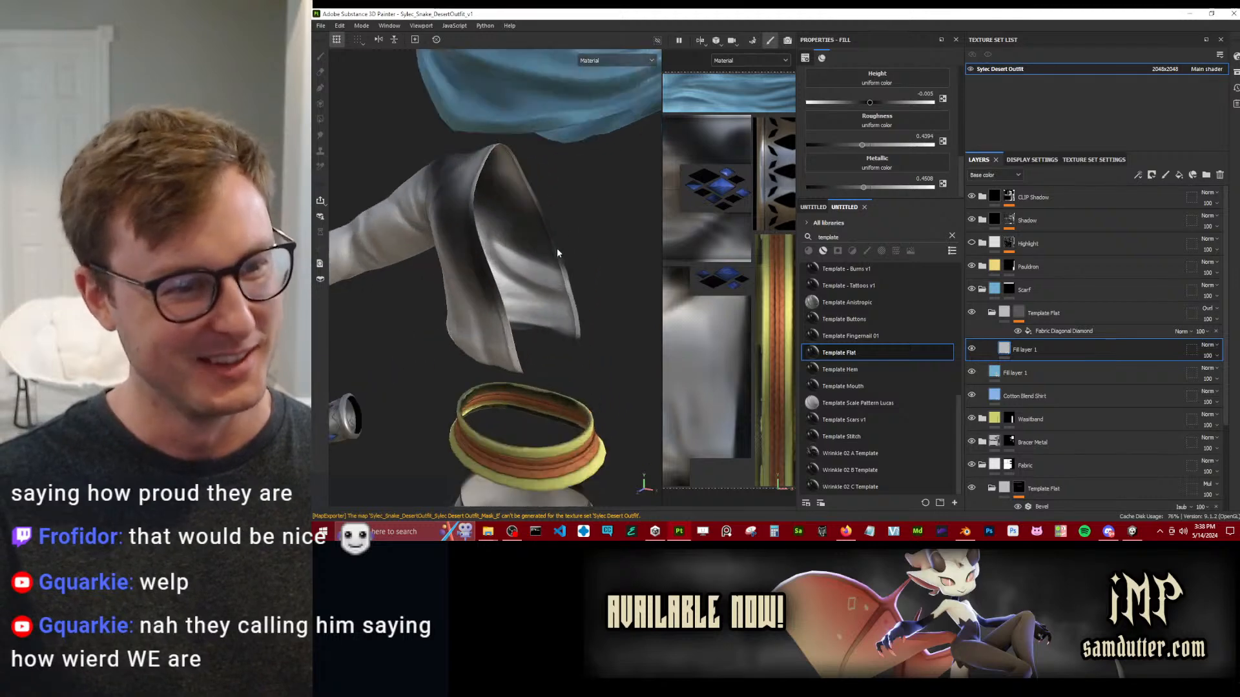
alt+middle_drag(511, 154, 502, 269)
scroll(502, 273, down, 6)
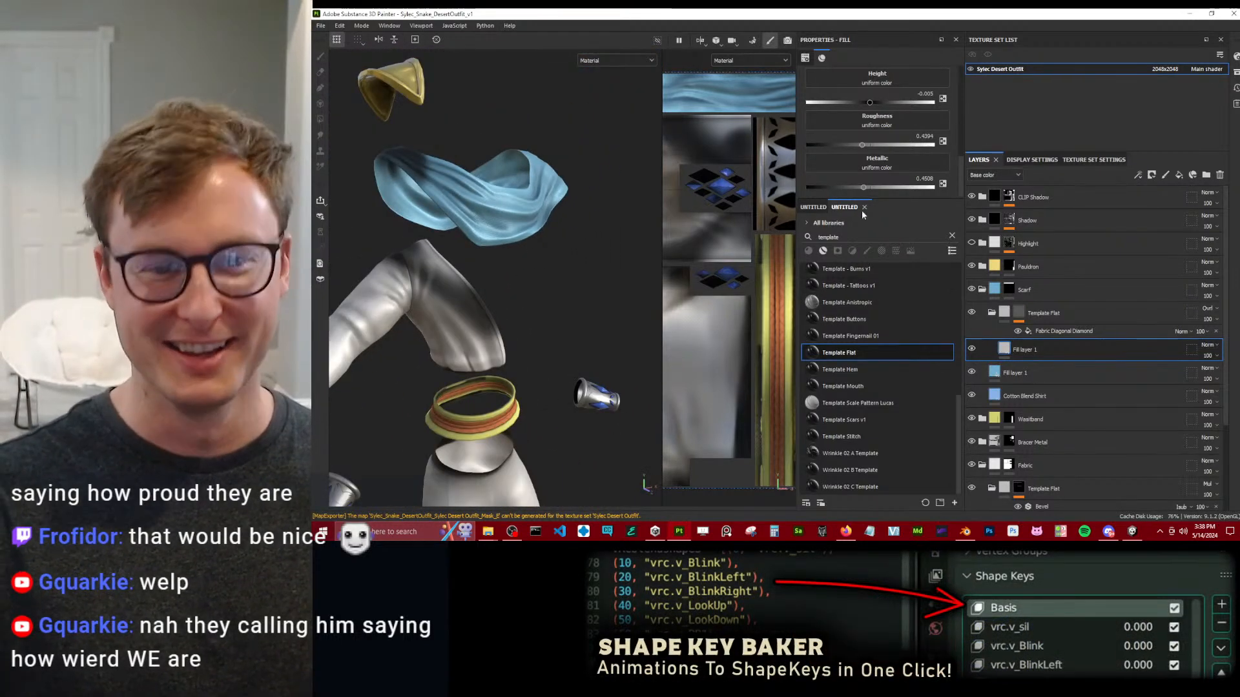
click(1068, 332)
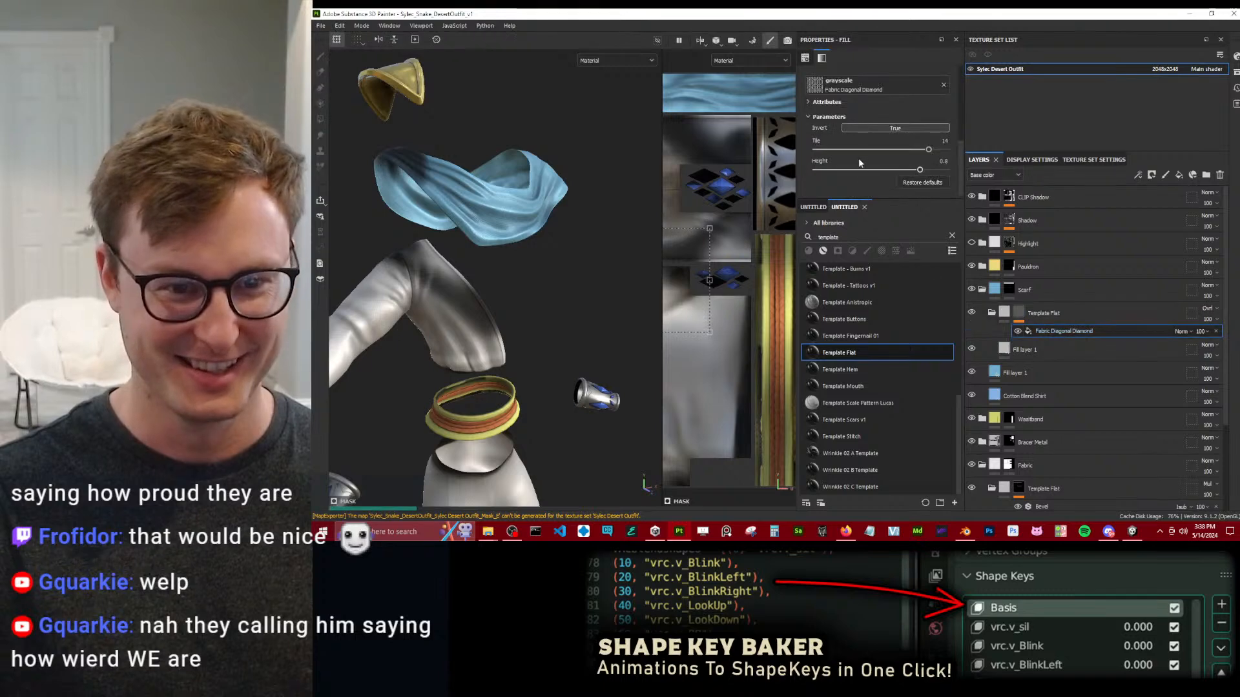
drag(920, 150, 910, 149)
click(910, 149)
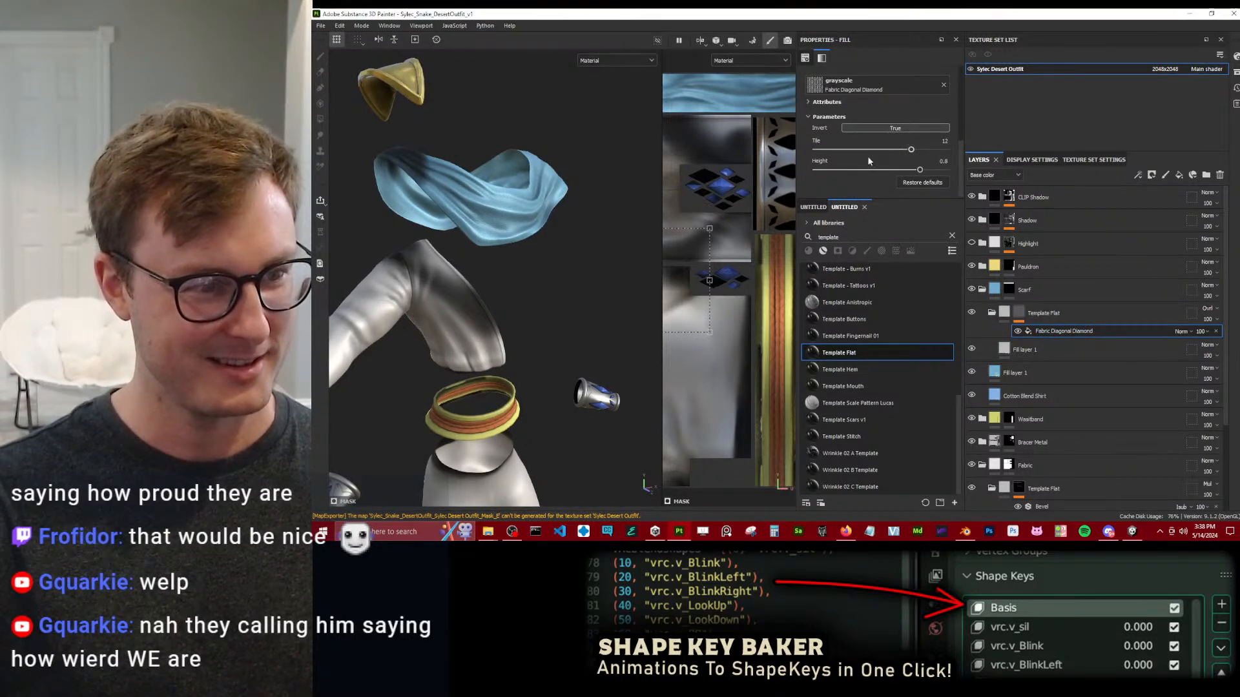
scroll(520, 215, up, 5)
scroll(559, 301, down, 8)
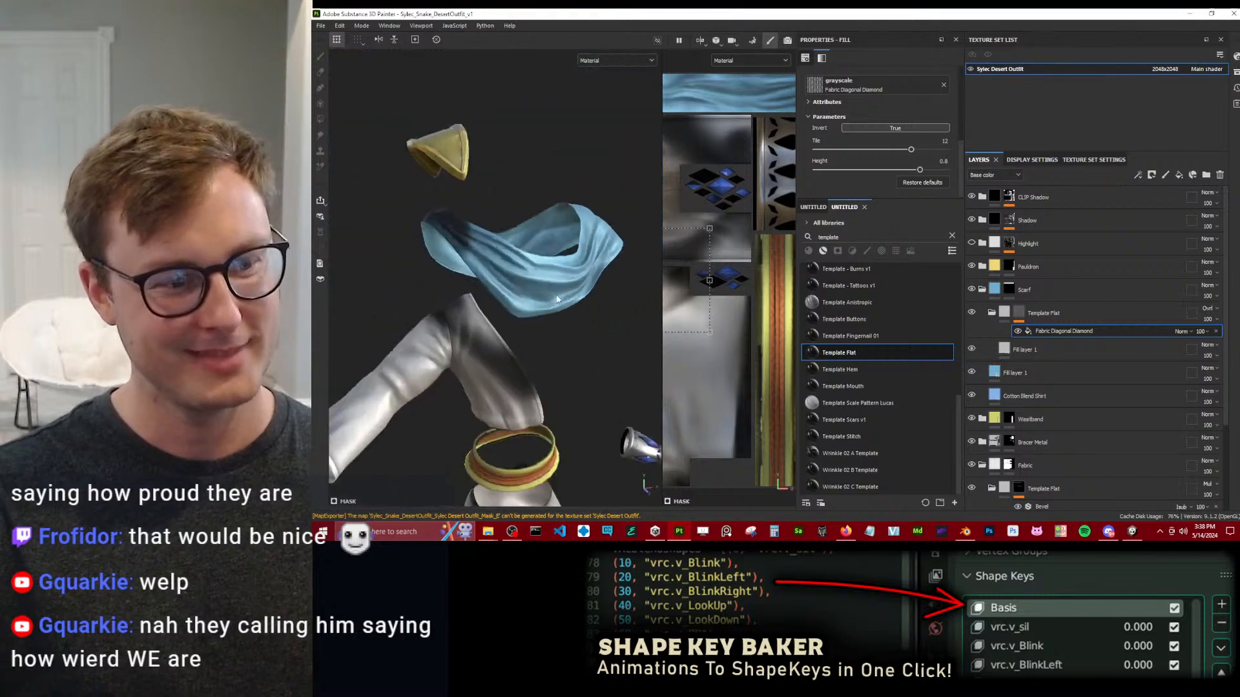
alt+drag(554, 341, 560, 332)
alt+middle_drag(568, 337, 568, 297)
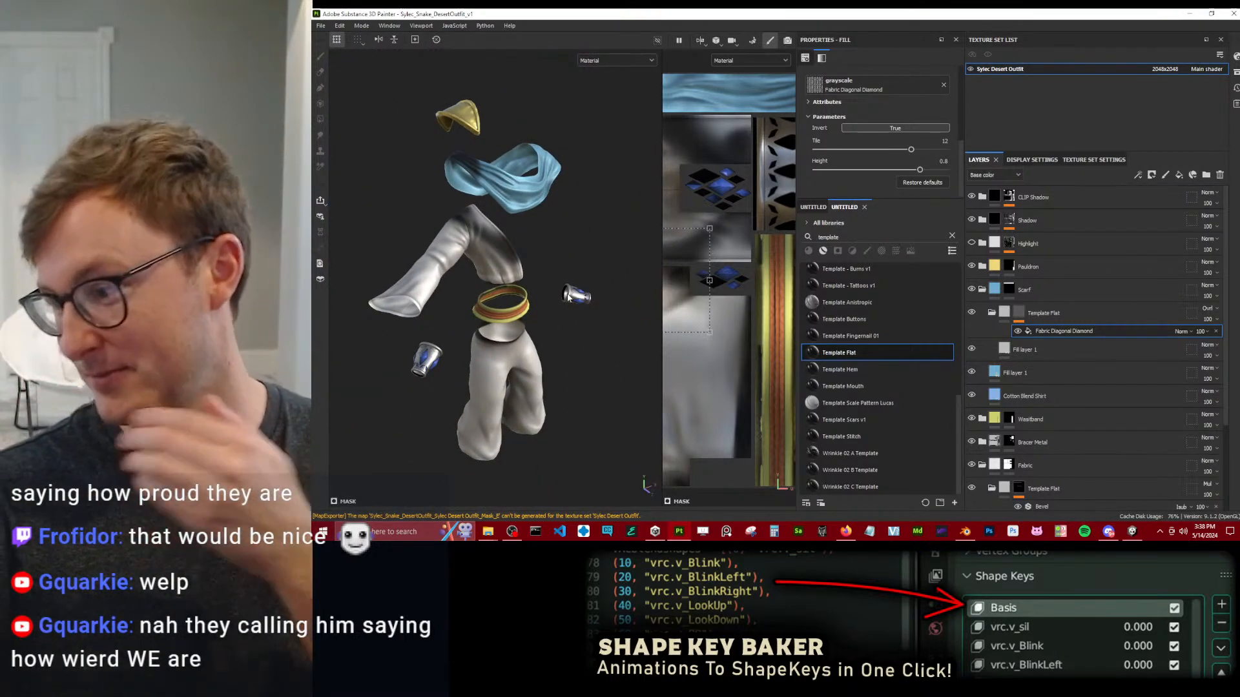
Re-export the outfit's textures with the retiled scarf pattern.
click(320, 27)
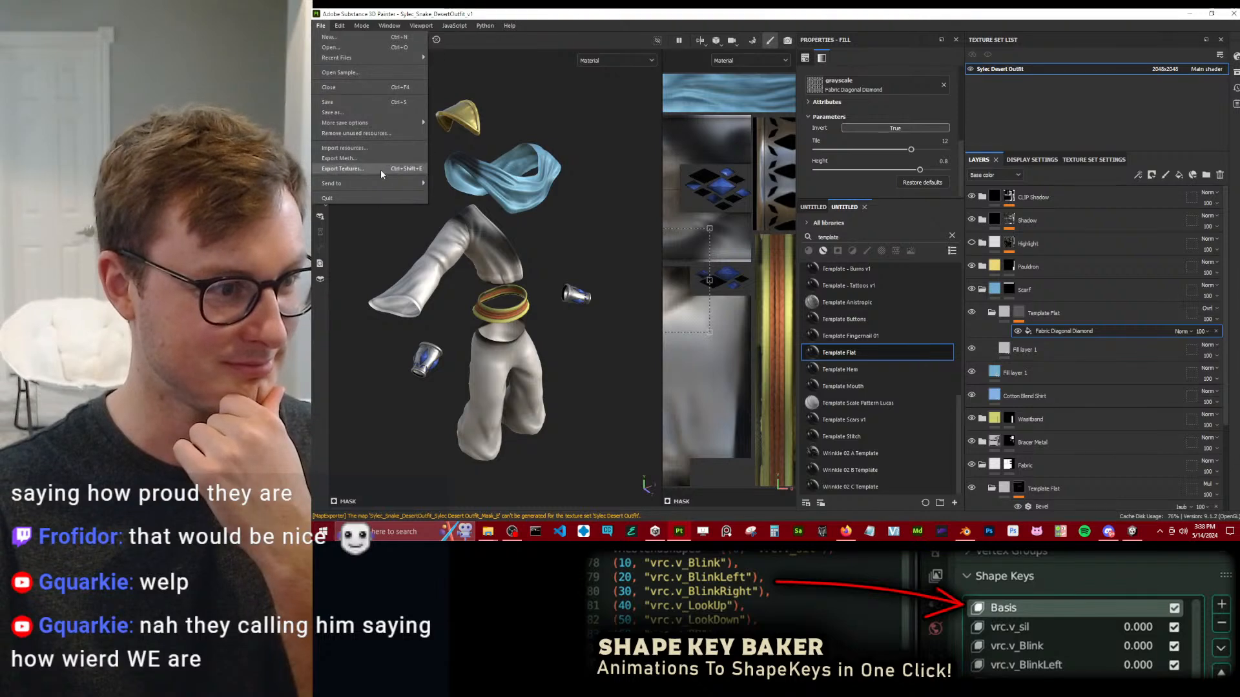
click(381, 169)
click(1013, 442)
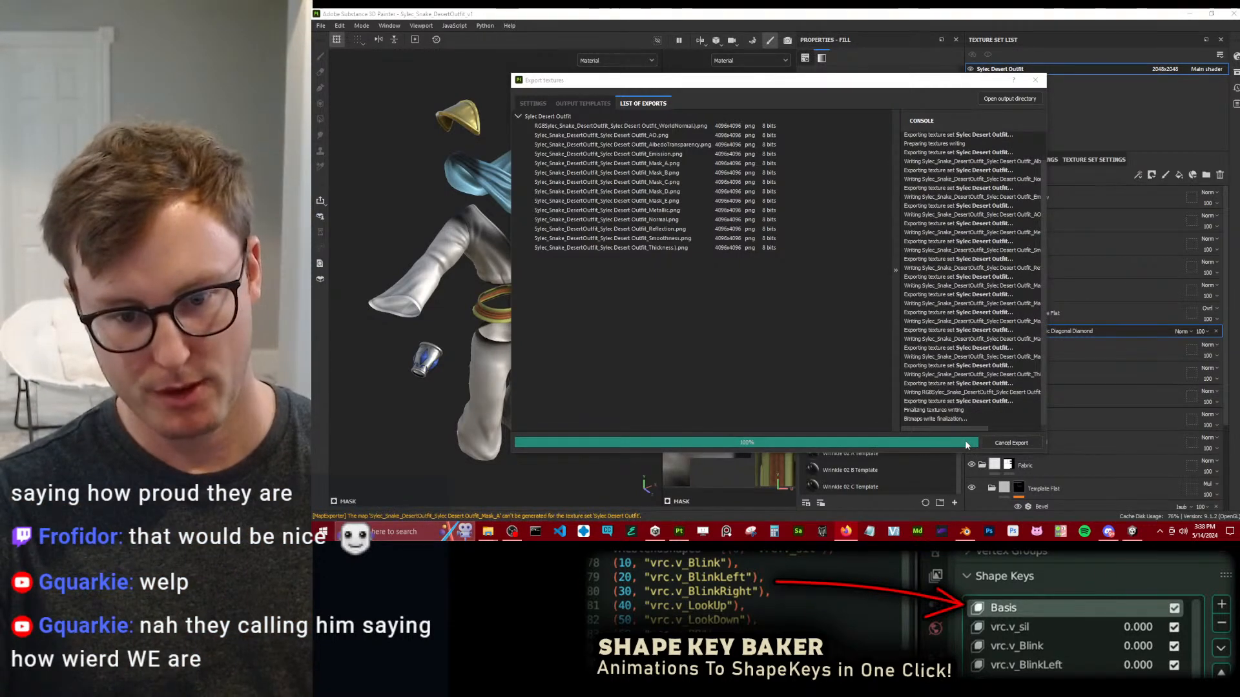
Switch to Unity and repack the Reflections & Specular packed maps of the Sylec Clothing Desert material from the updated textures.
click(1131, 531)
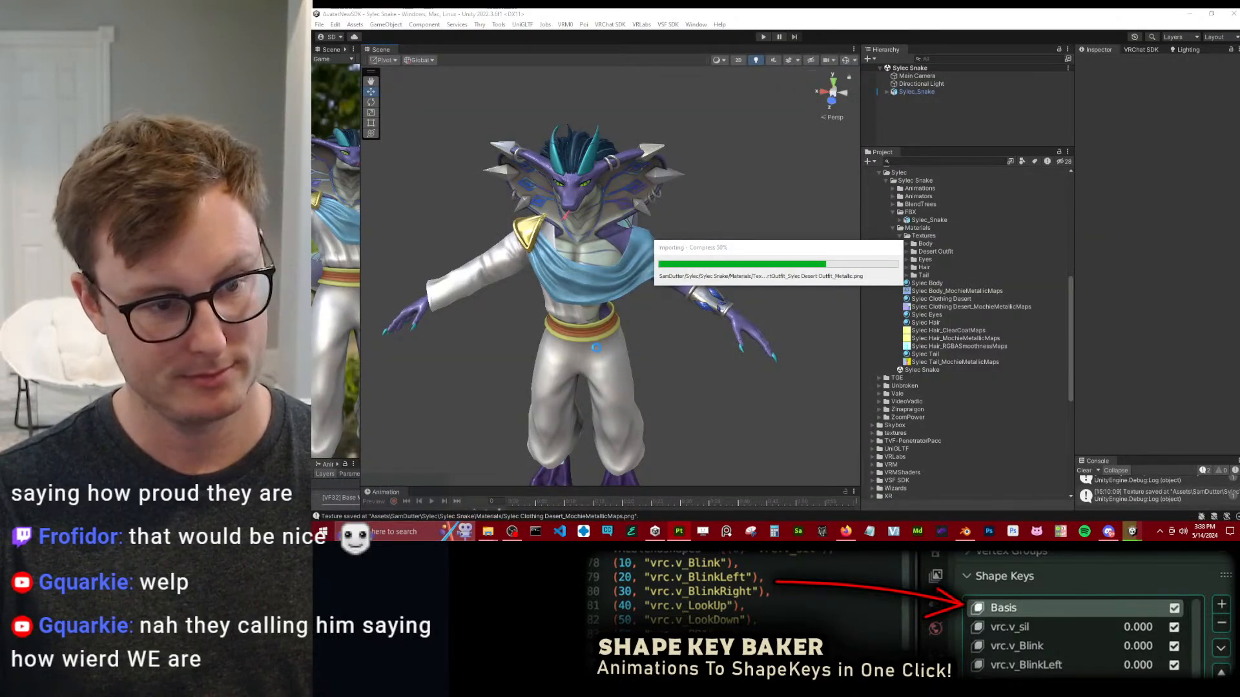
scroll(561, 309, up, 6)
alt+drag(561, 309, 553, 305)
scroll(622, 283, up, 8)
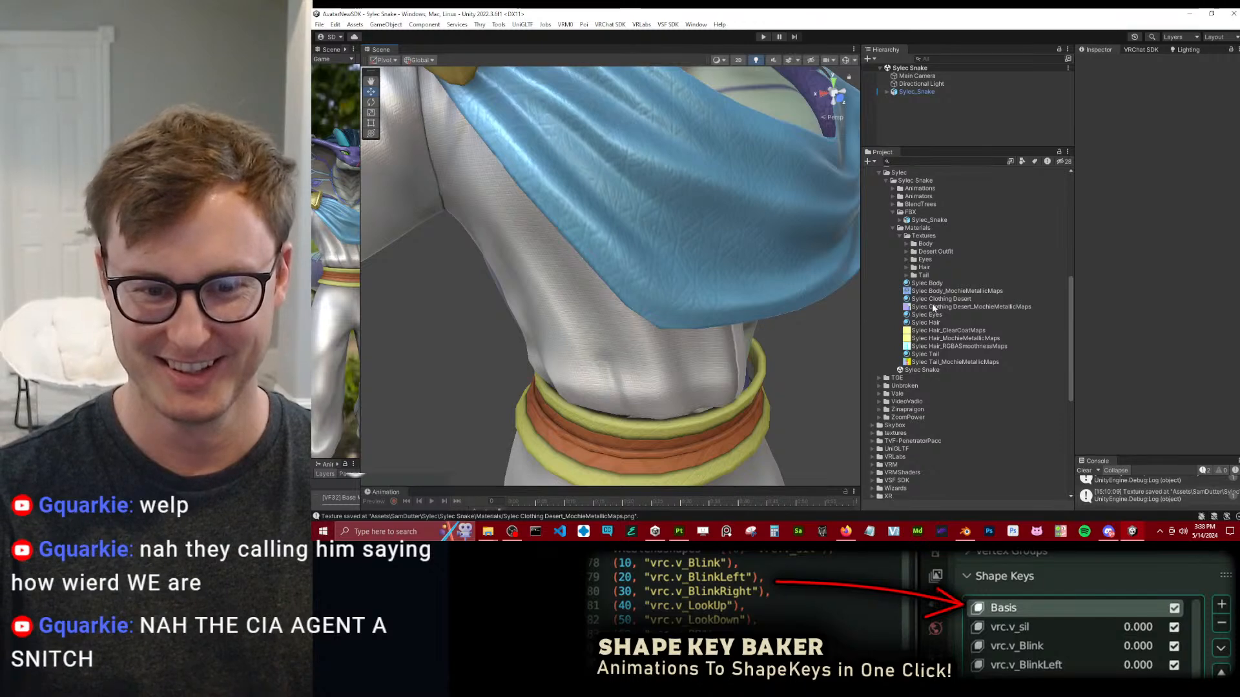
click(938, 299)
scroll(1153, 315, down, 3)
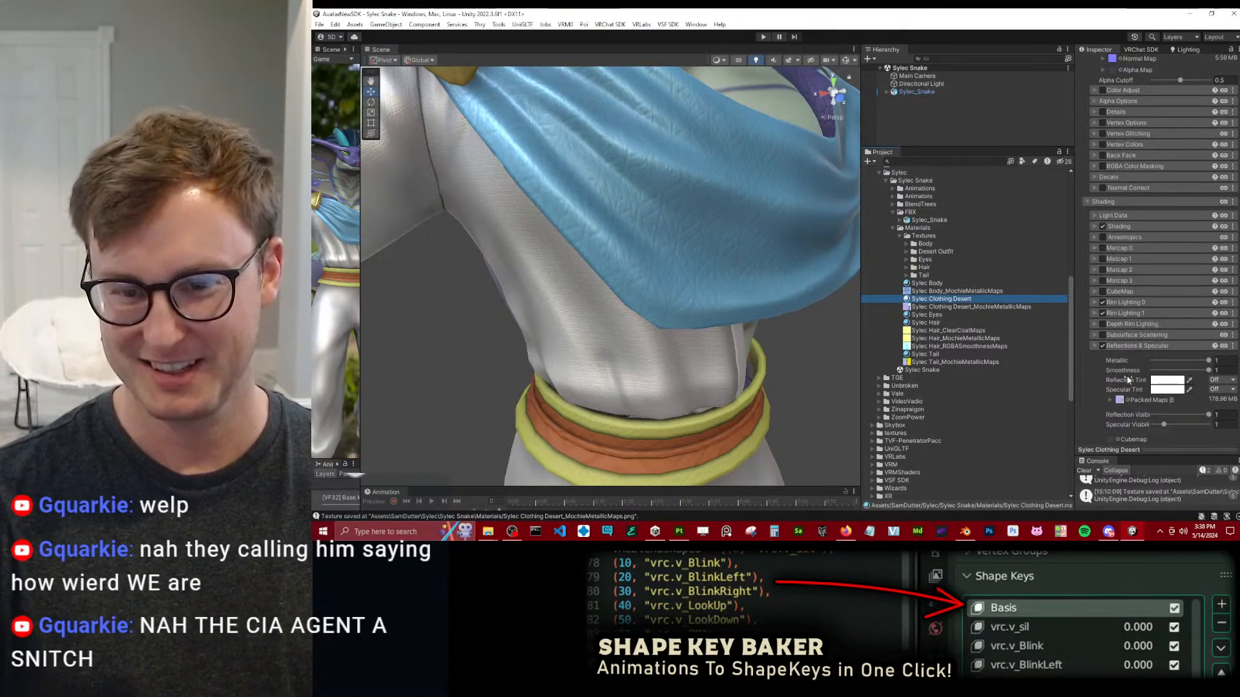
click(1109, 401)
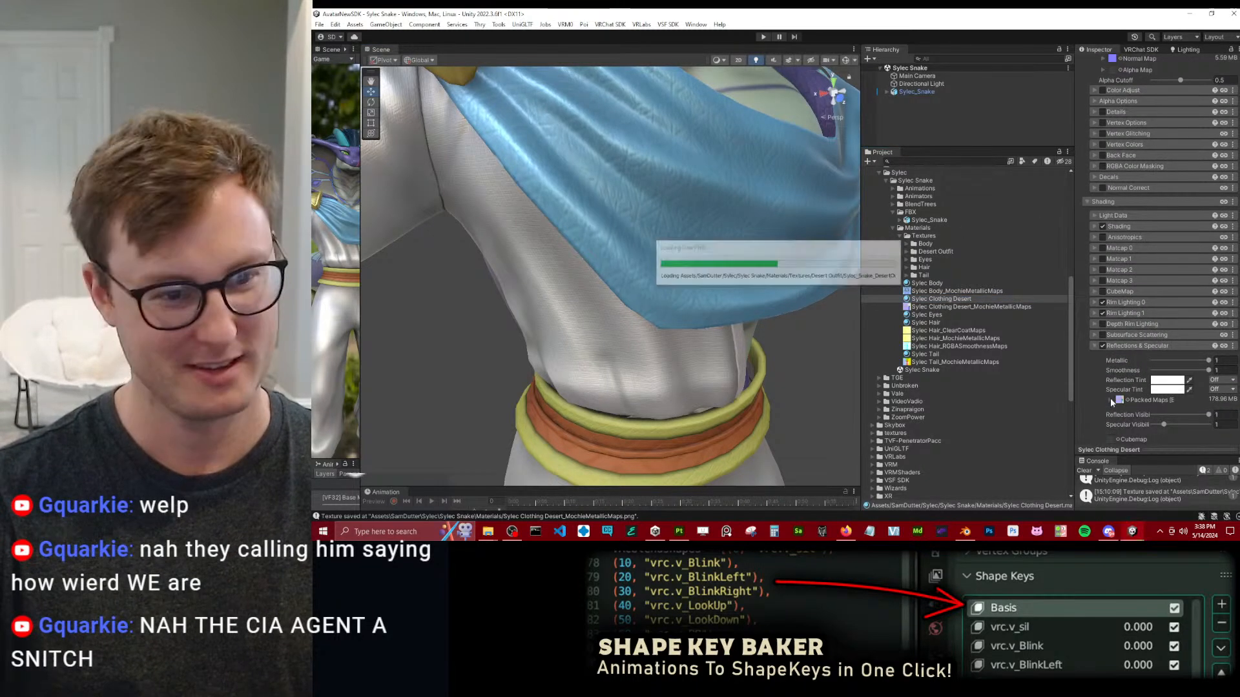
scroll(1176, 395, down, 3)
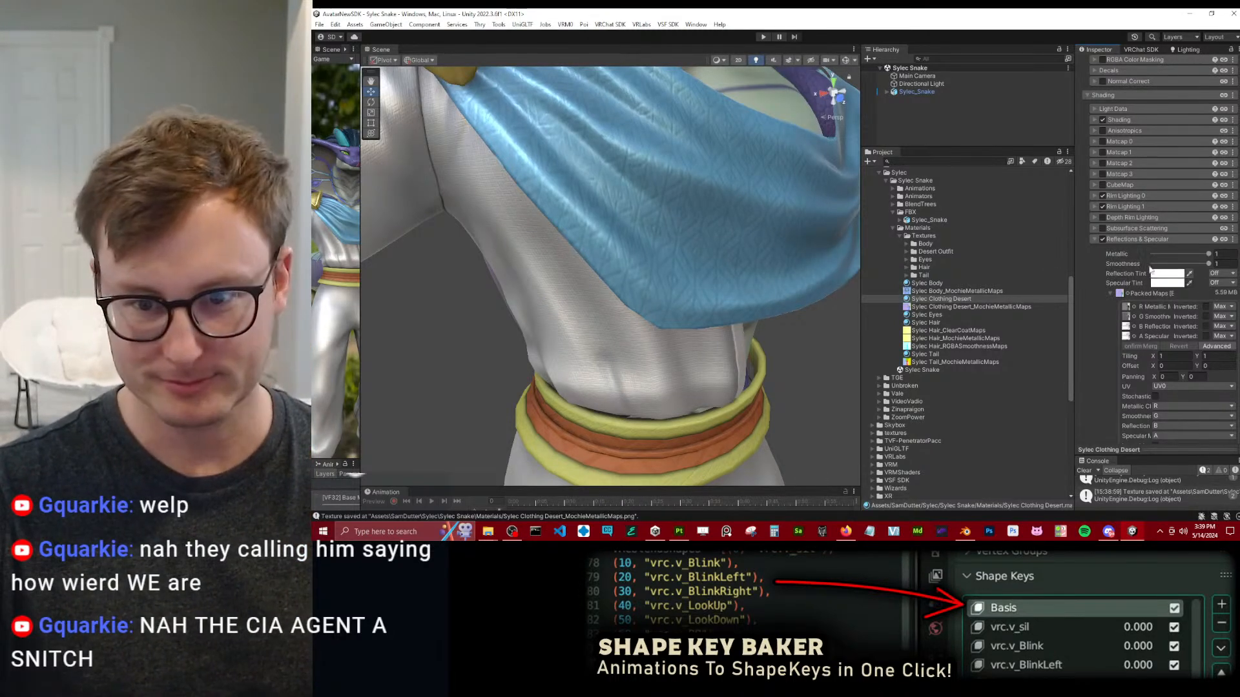
click(1117, 241)
Examine the scarf's diamond pattern on the Unity avatar, and compare it with the model in Substance Painter.
scroll(710, 256, down, 4)
alt+drag(684, 255, 587, 274)
scroll(609, 294, up, 5)
middle_drag(617, 258, 632, 313)
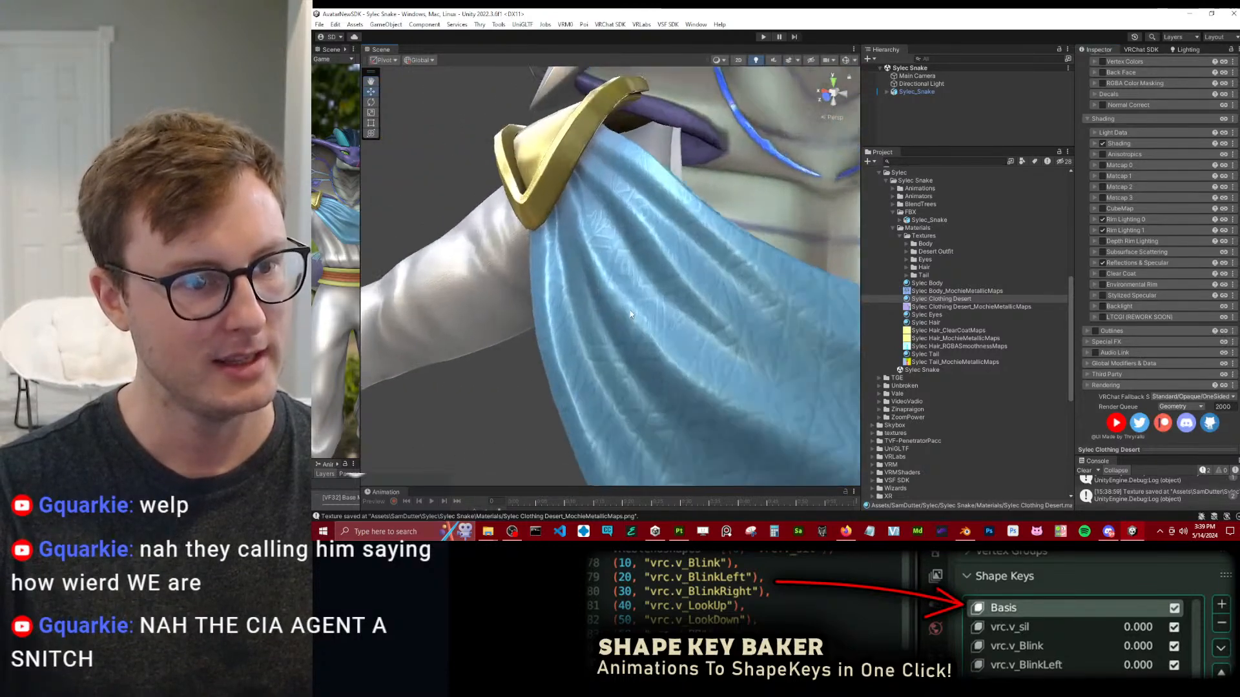
scroll(629, 308, up, 2)
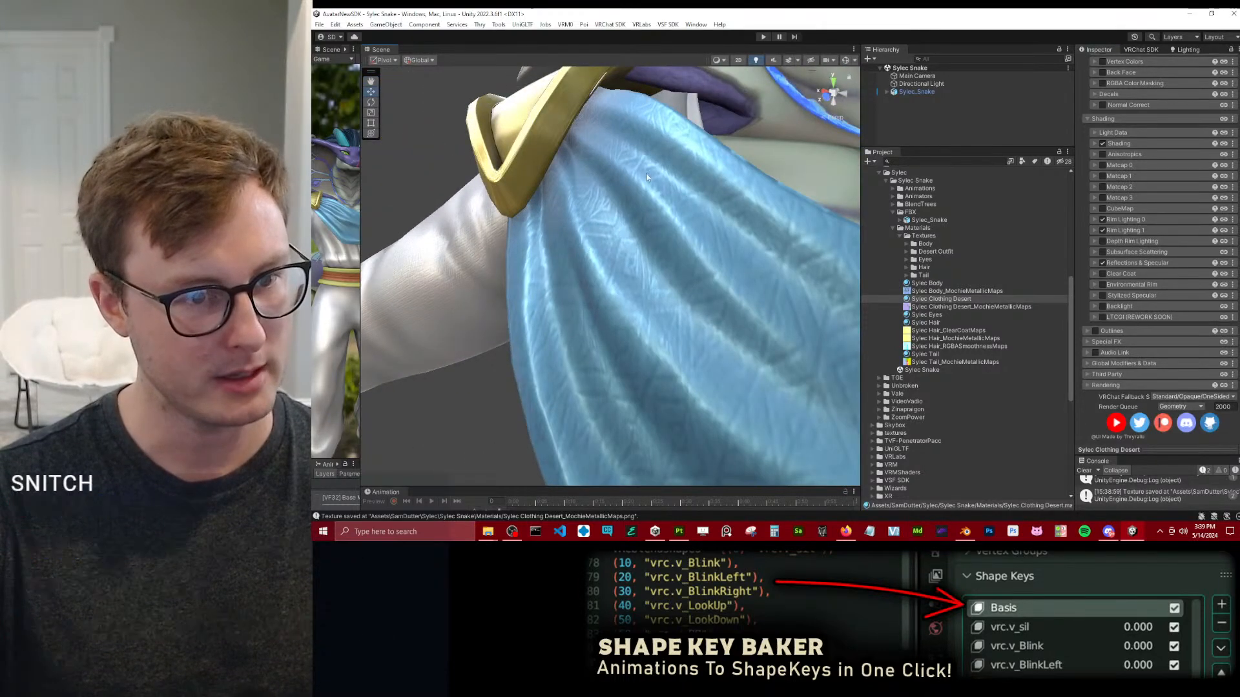
scroll(678, 160, down, 2)
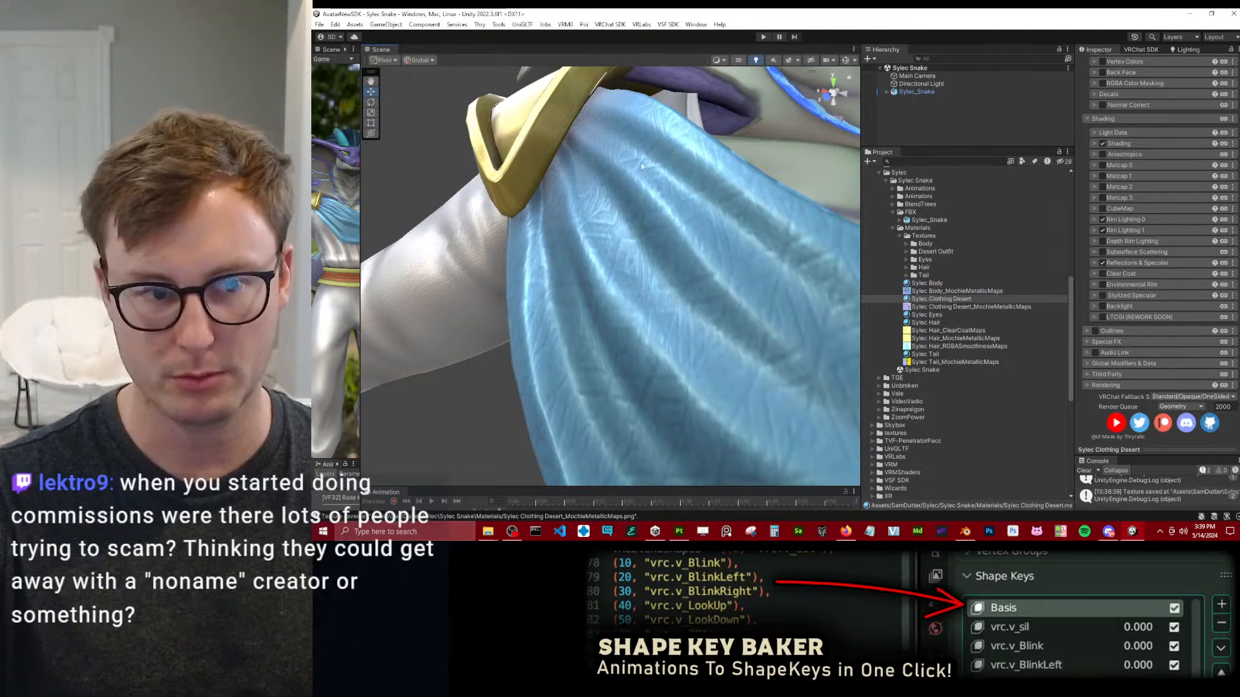
key(alt+Tab)
scroll(486, 220, up, 6)
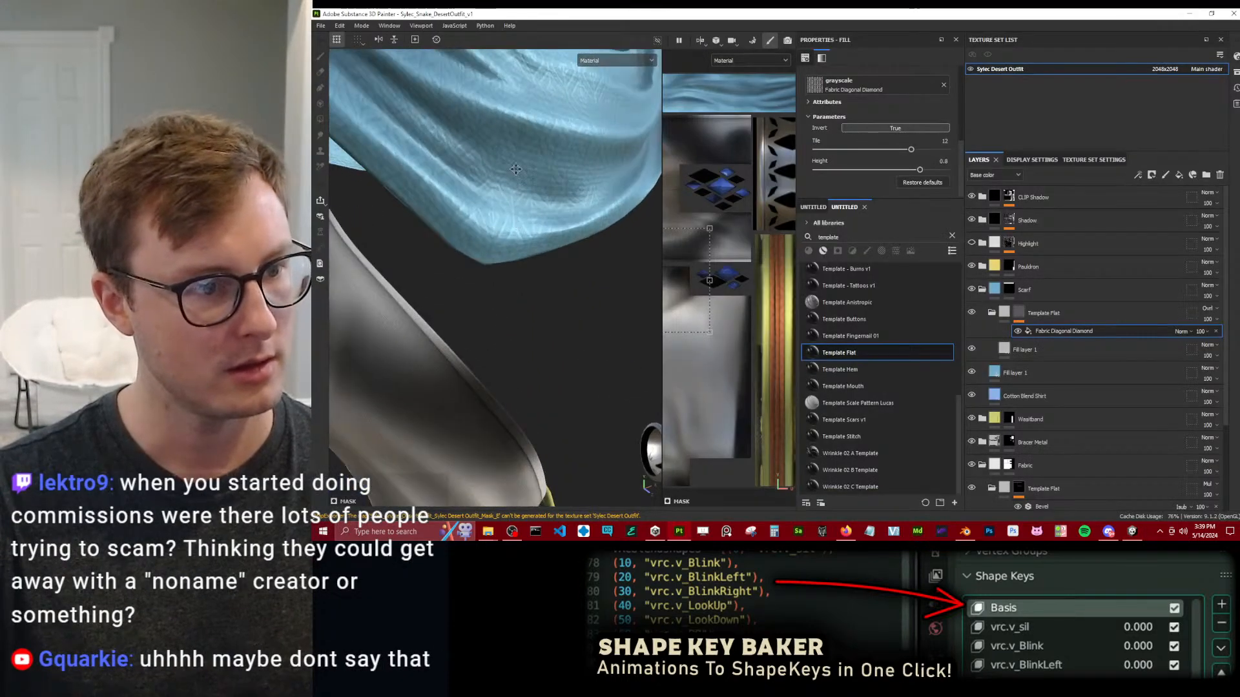
alt+drag(511, 171, 547, 210)
Collapse the scarf's Template Flat group and the Scarf folder, and check the scarf's surface from several angles.
click(1010, 351)
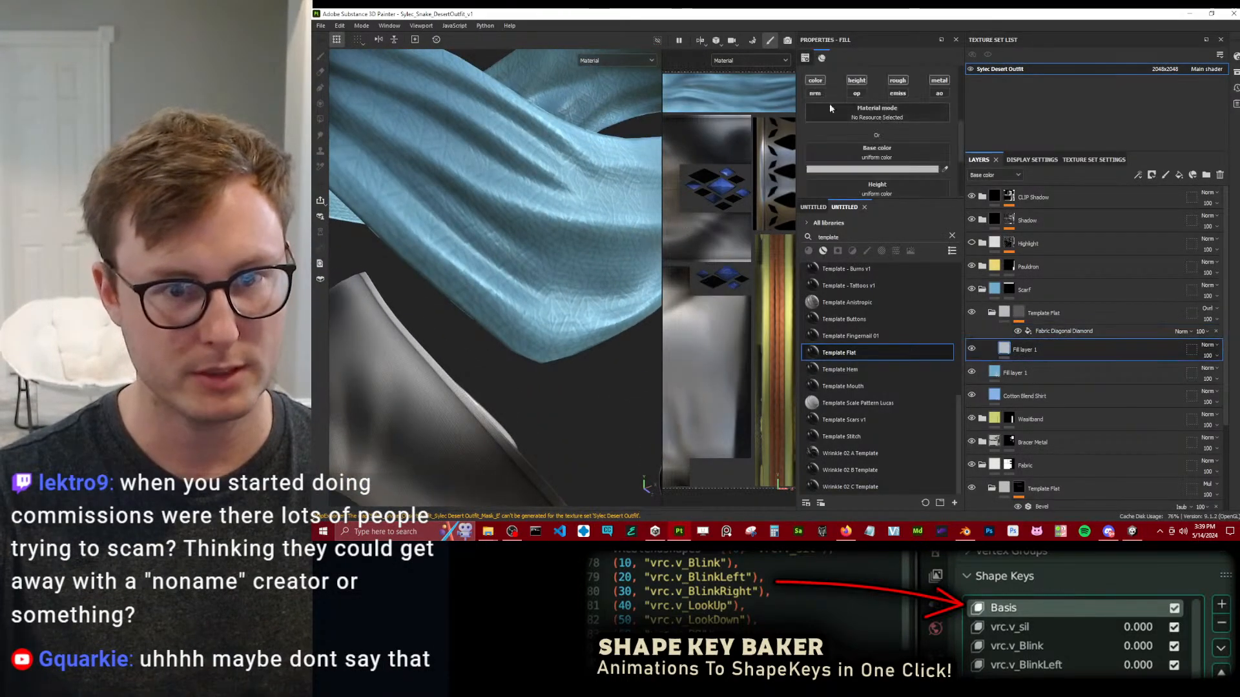
click(992, 313)
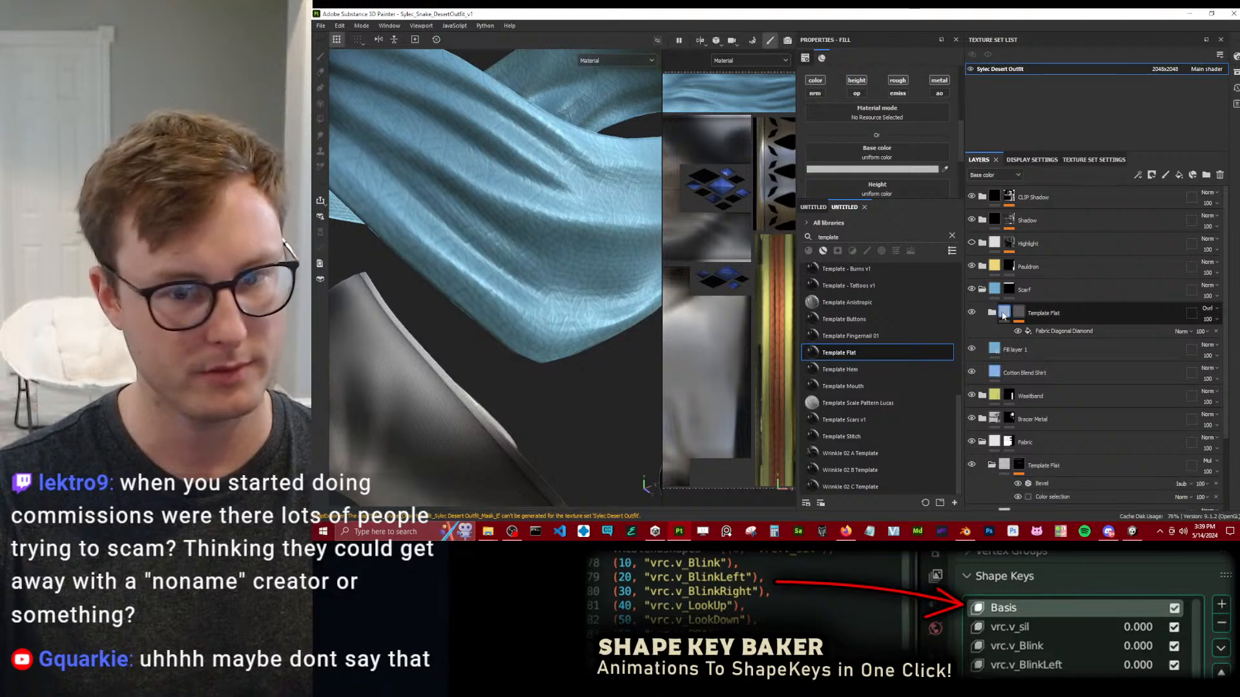
click(983, 290)
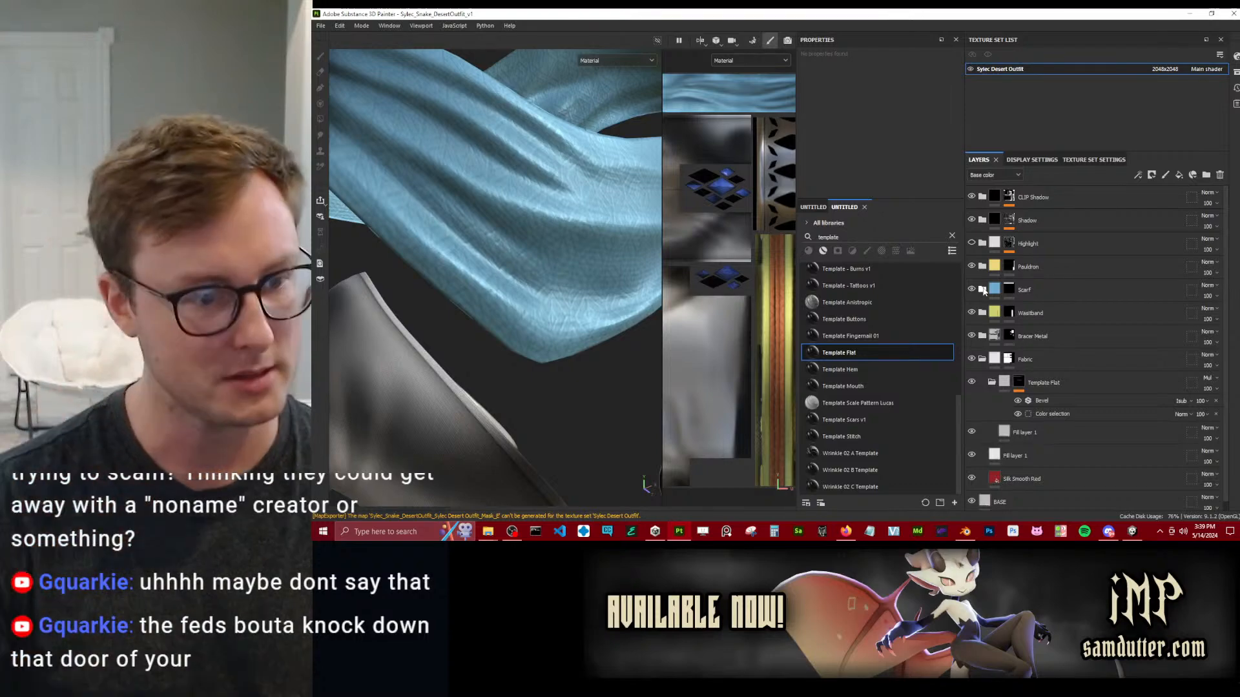
scroll(574, 233, down, 4)
alt+drag(587, 249, 527, 233)
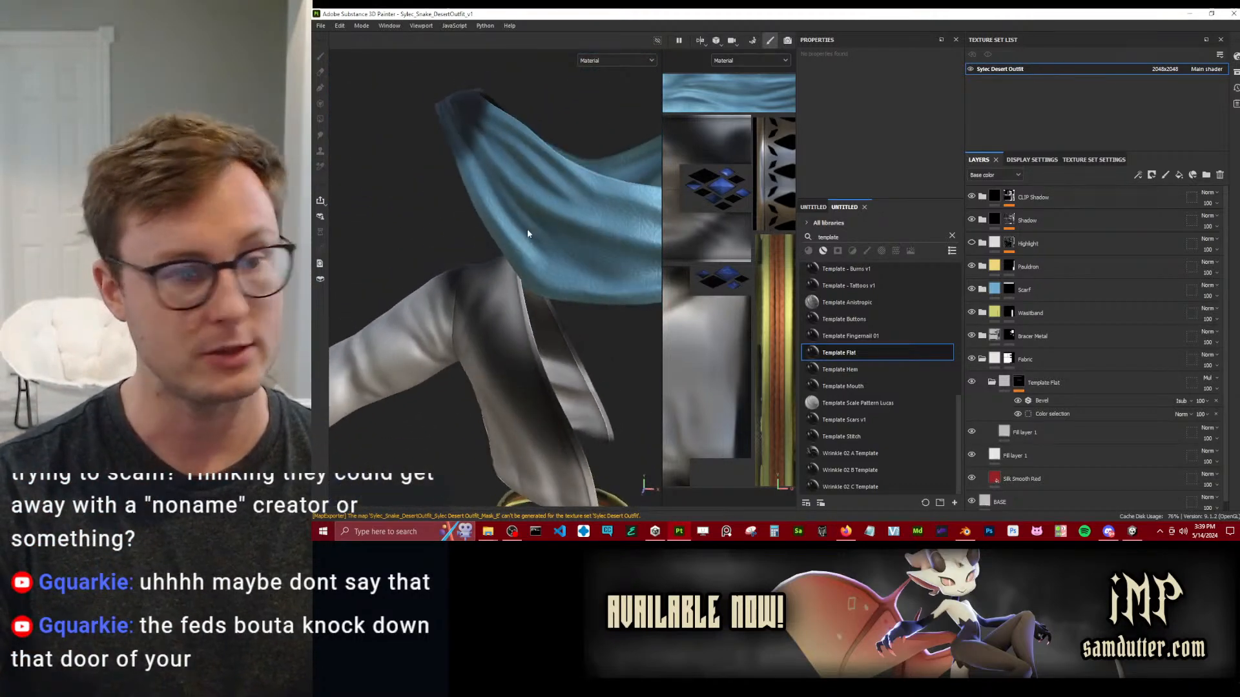
scroll(470, 307, up, 6)
alt+drag(471, 311, 564, 272)
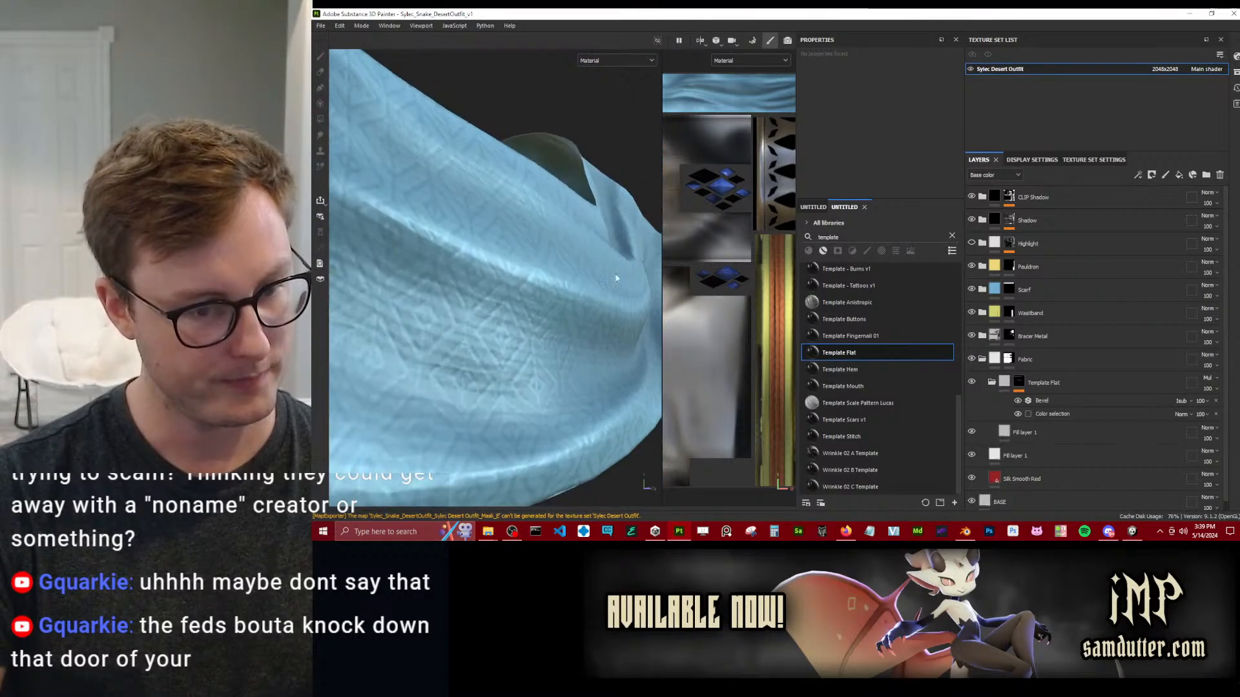
Set the roughness of the fill layer inside the Fabric folder's Template Flat group to about 0.81.
double_click(1024, 433)
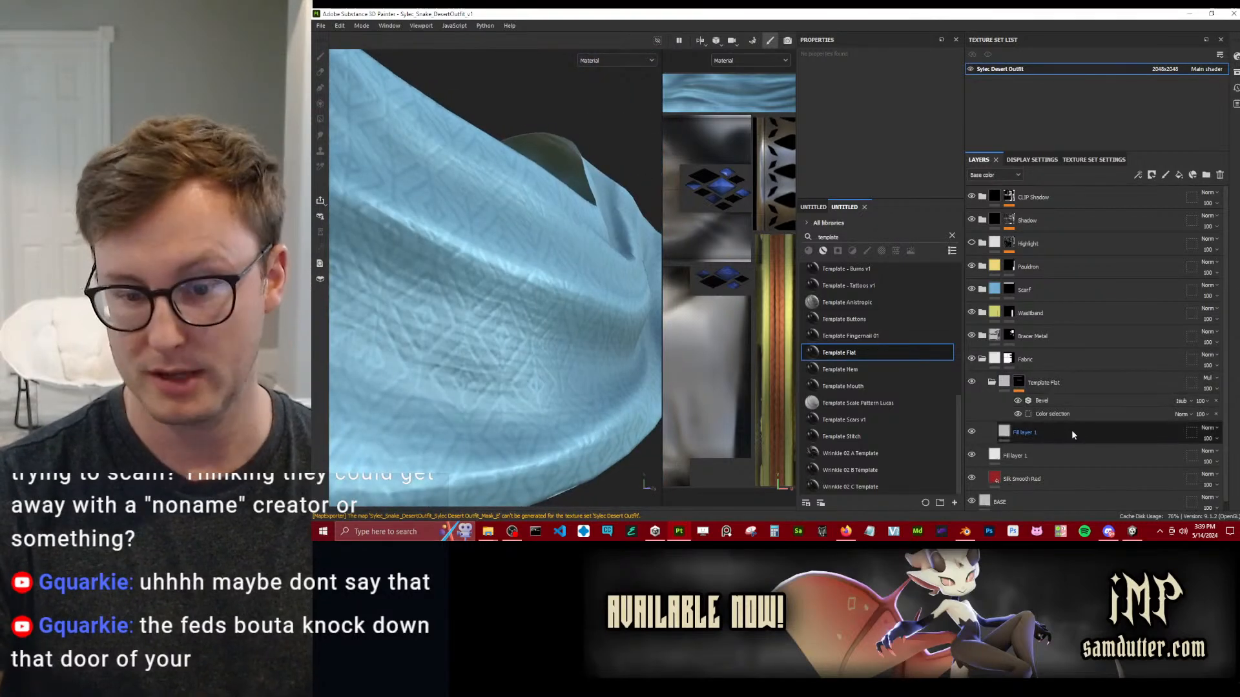
click(1027, 436)
scroll(864, 115, down, 1)
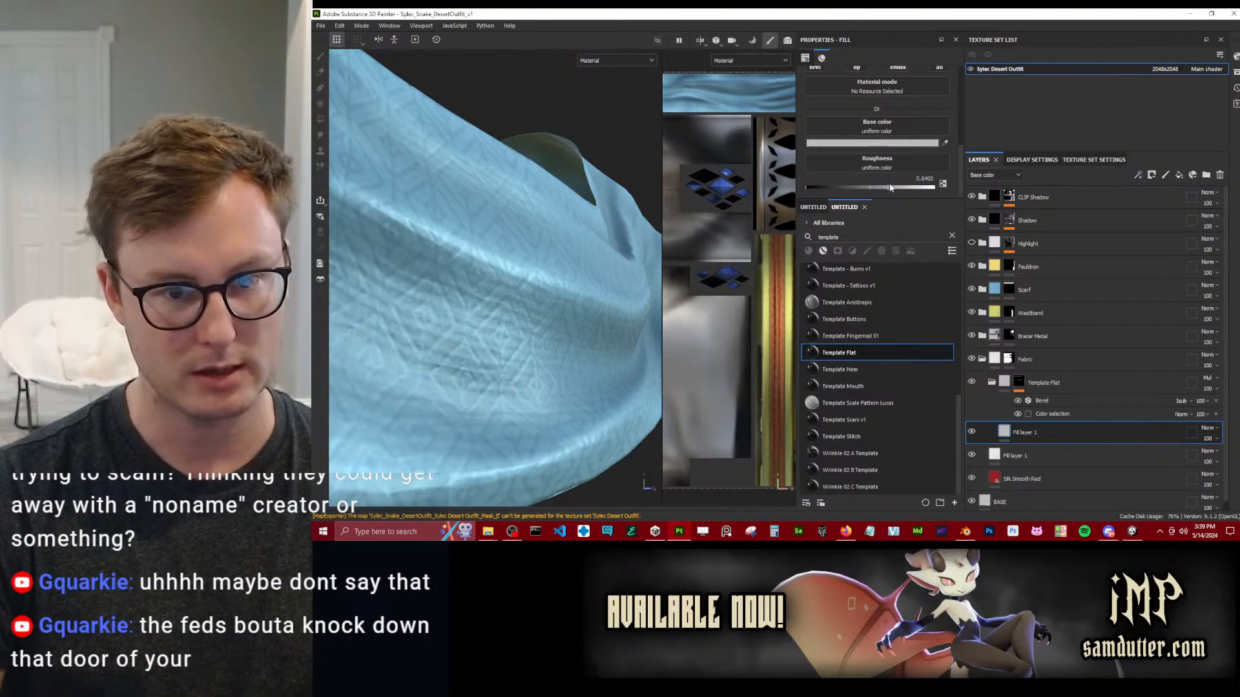
drag(924, 189, 904, 188)
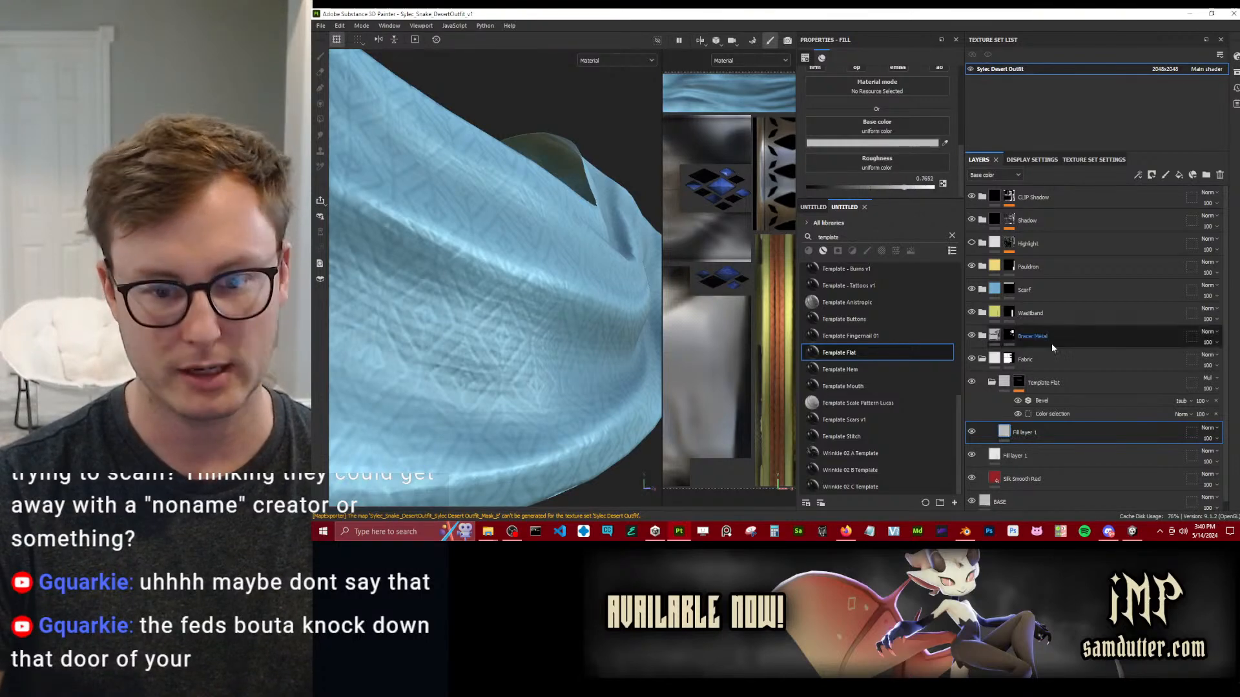
click(992, 384)
click(992, 384)
scroll(877, 122, up, 3)
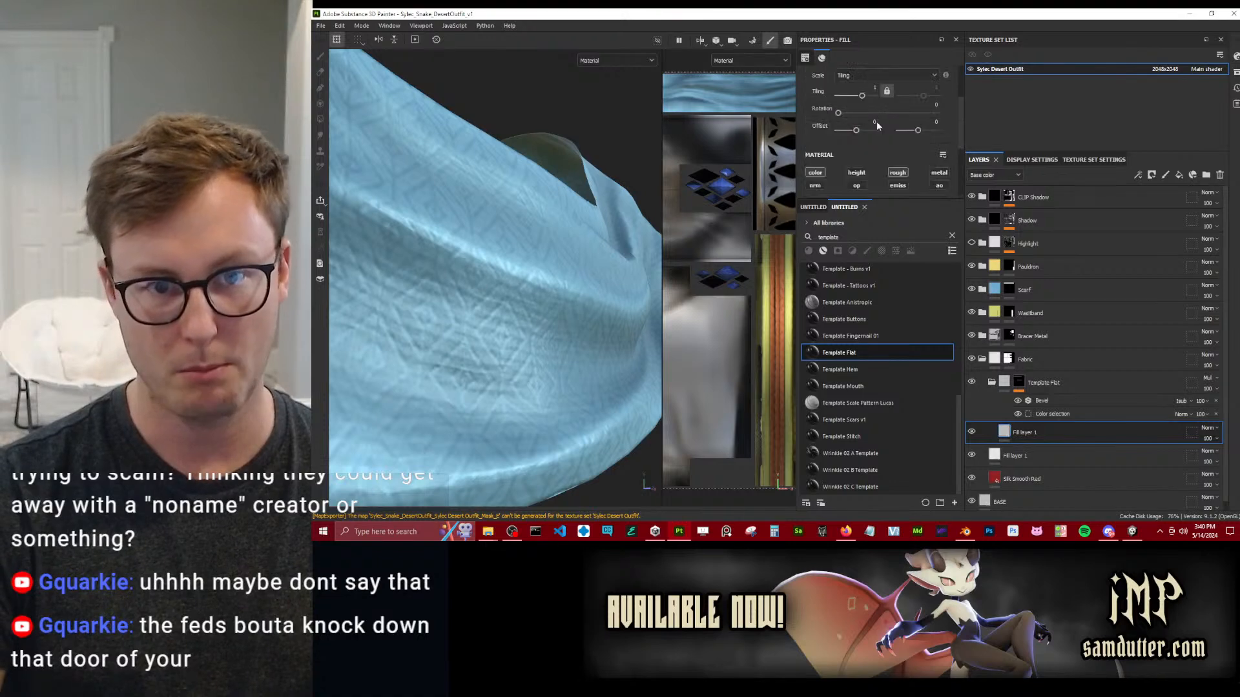
scroll(913, 158, down, 3)
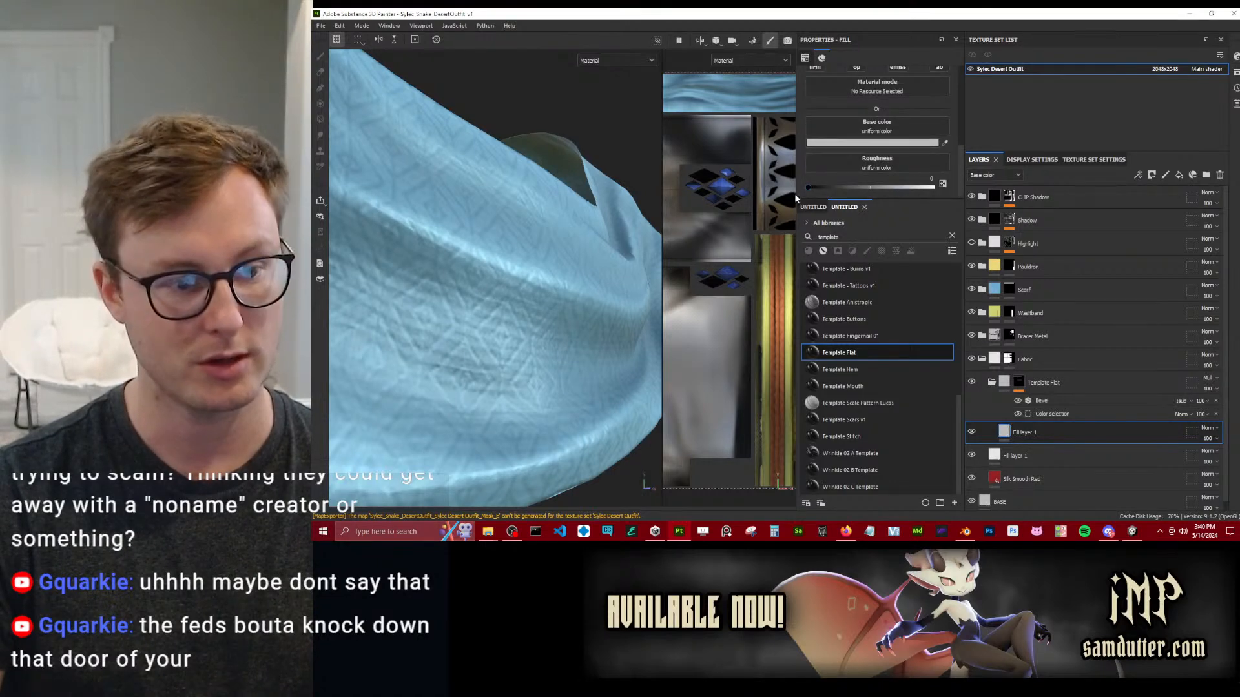
alt+drag(531, 234, 561, 243)
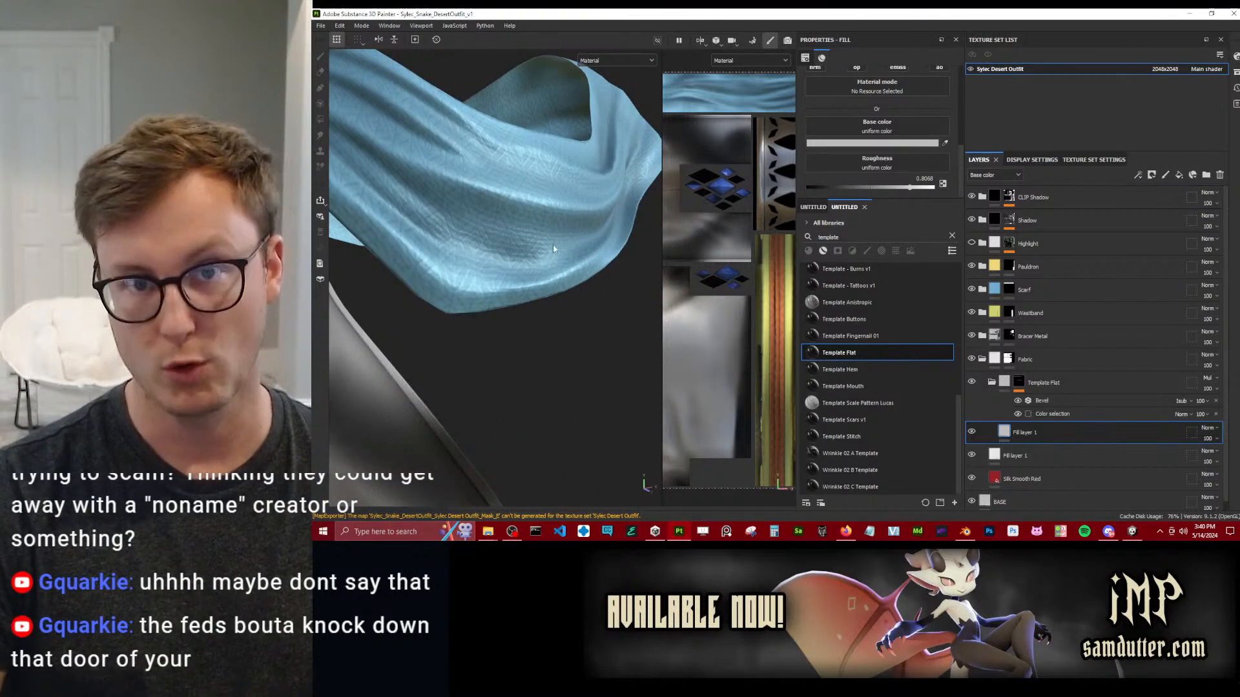
Check the scarf from several angles, and collapse the Template Flat group and the Fabric folder.
alt+drag(512, 220, 567, 271)
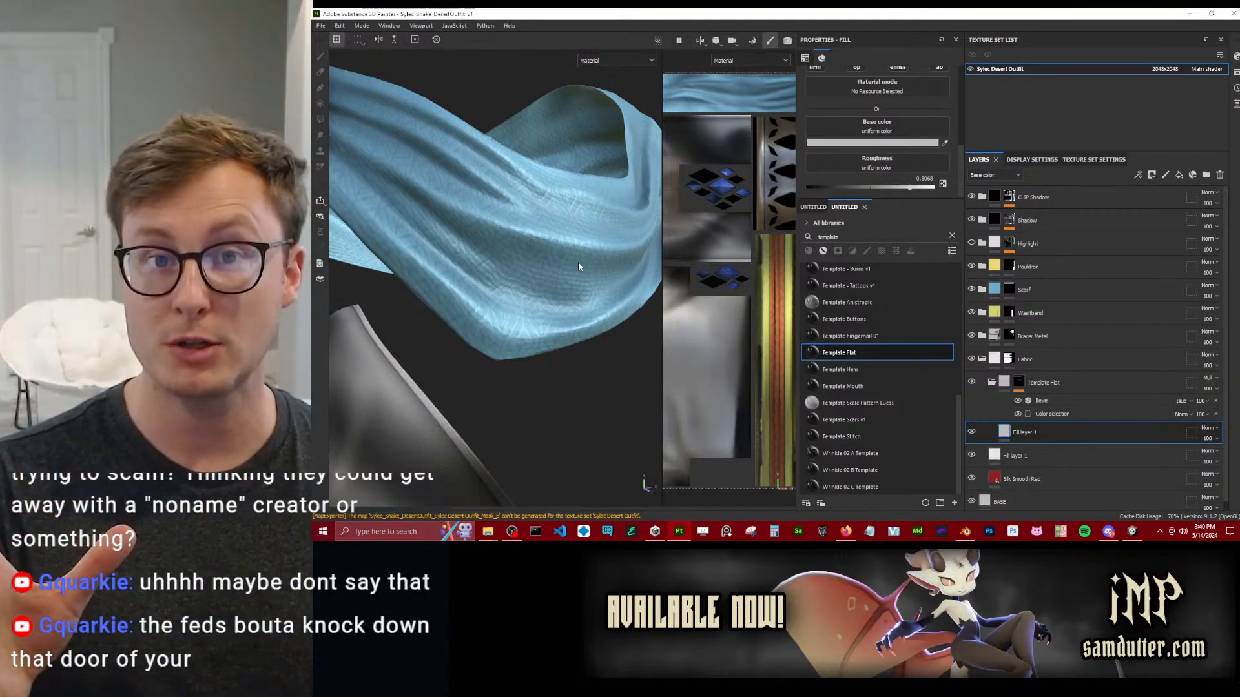
scroll(583, 274, down, 4)
alt+drag(583, 274, 626, 289)
scroll(554, 308, up, 4)
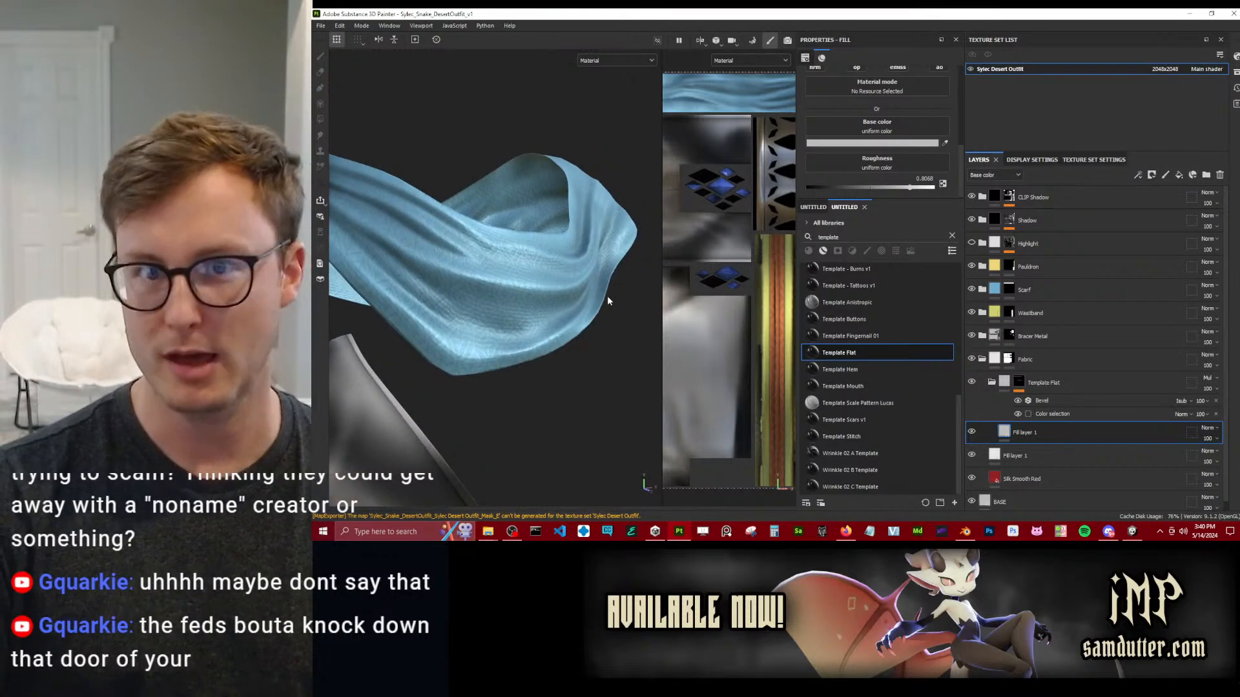
click(993, 383)
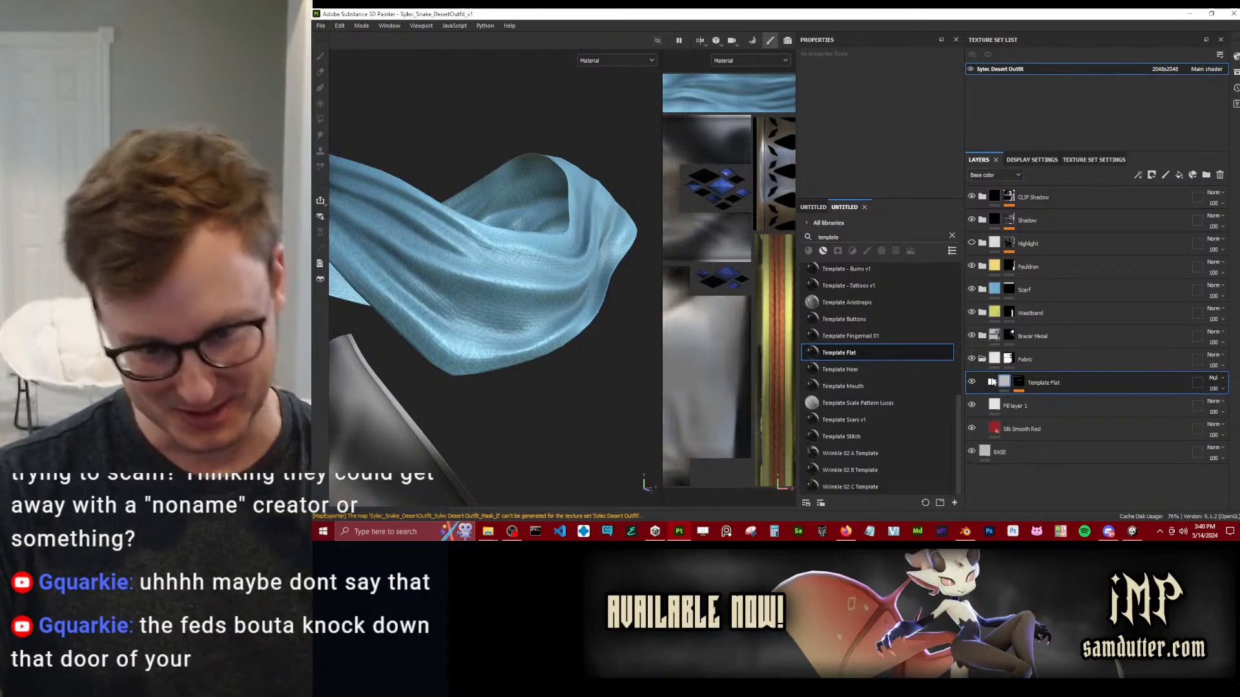
click(984, 361)
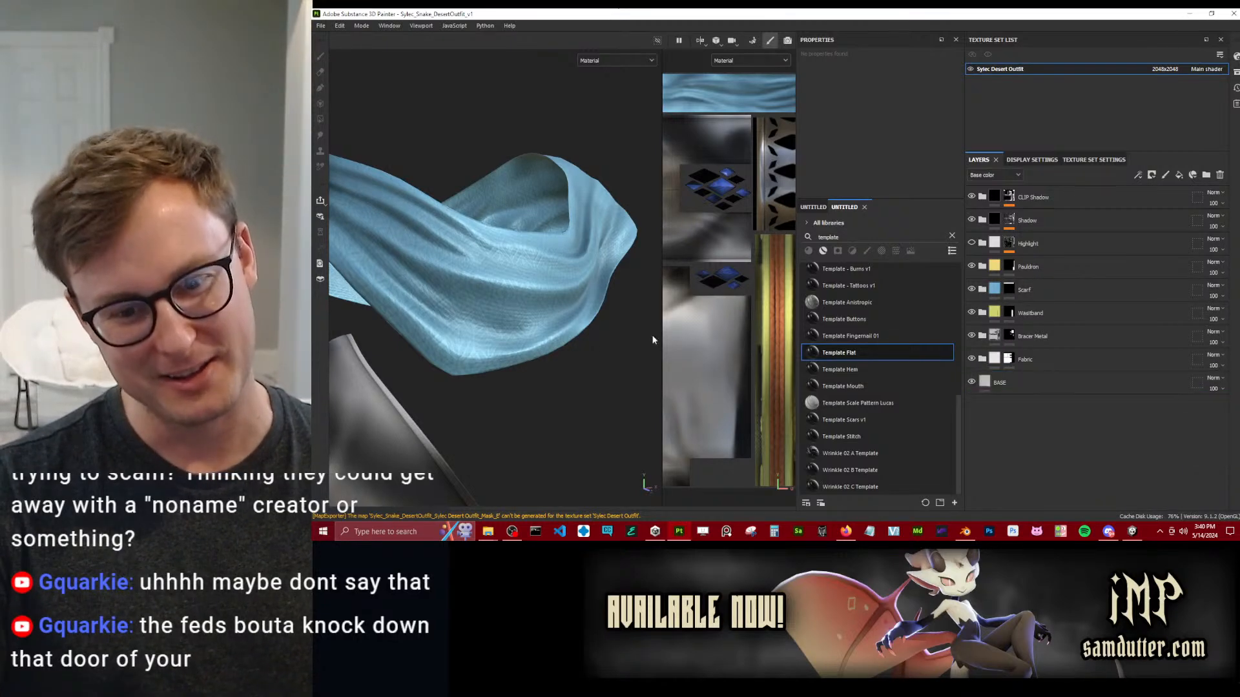
scroll(557, 345, down, 5)
scroll(577, 286, up, 5)
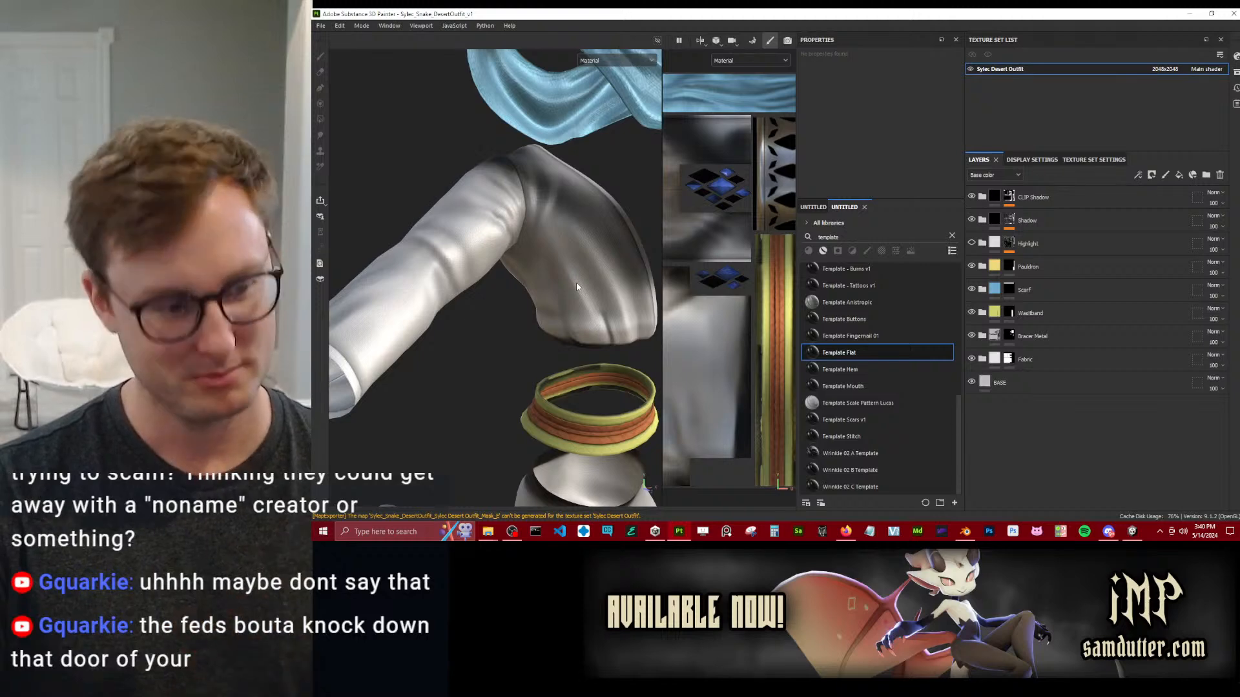
Set the roughness of the fill layer inside the Scarf folder's Template Flat group to about 0.58.
click(983, 289)
click(993, 313)
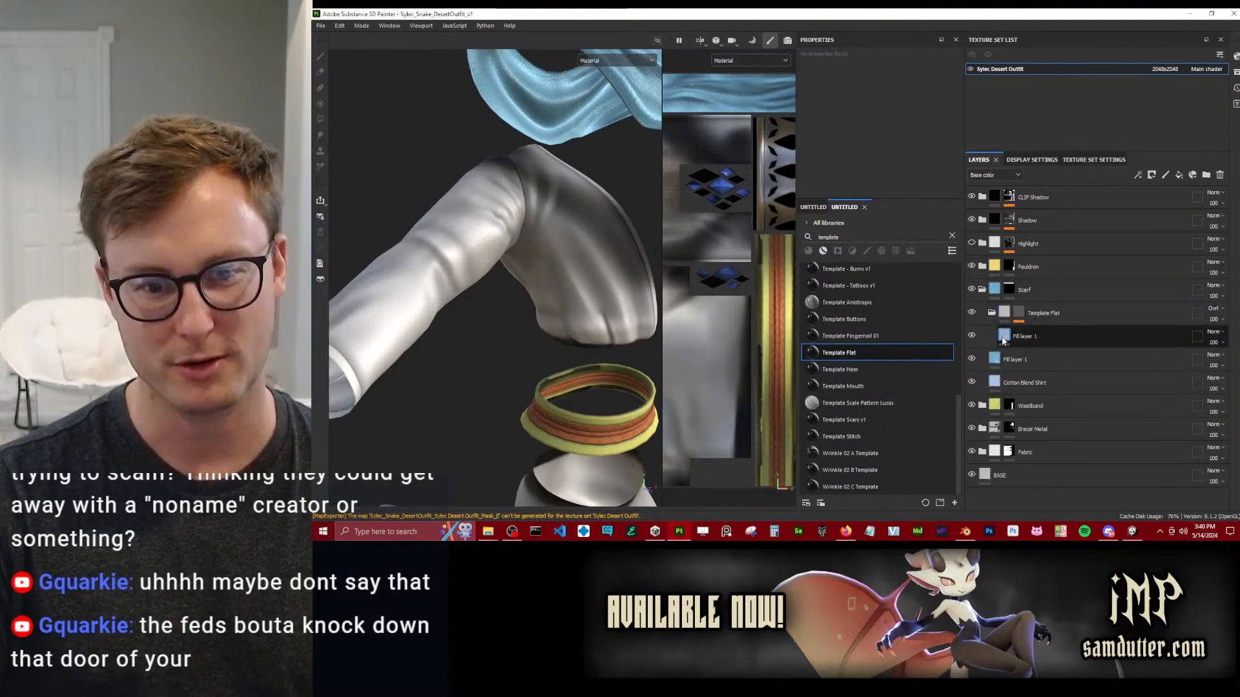
click(1004, 337)
alt+middle_drag(585, 186, 559, 266)
scroll(560, 266, up, 2)
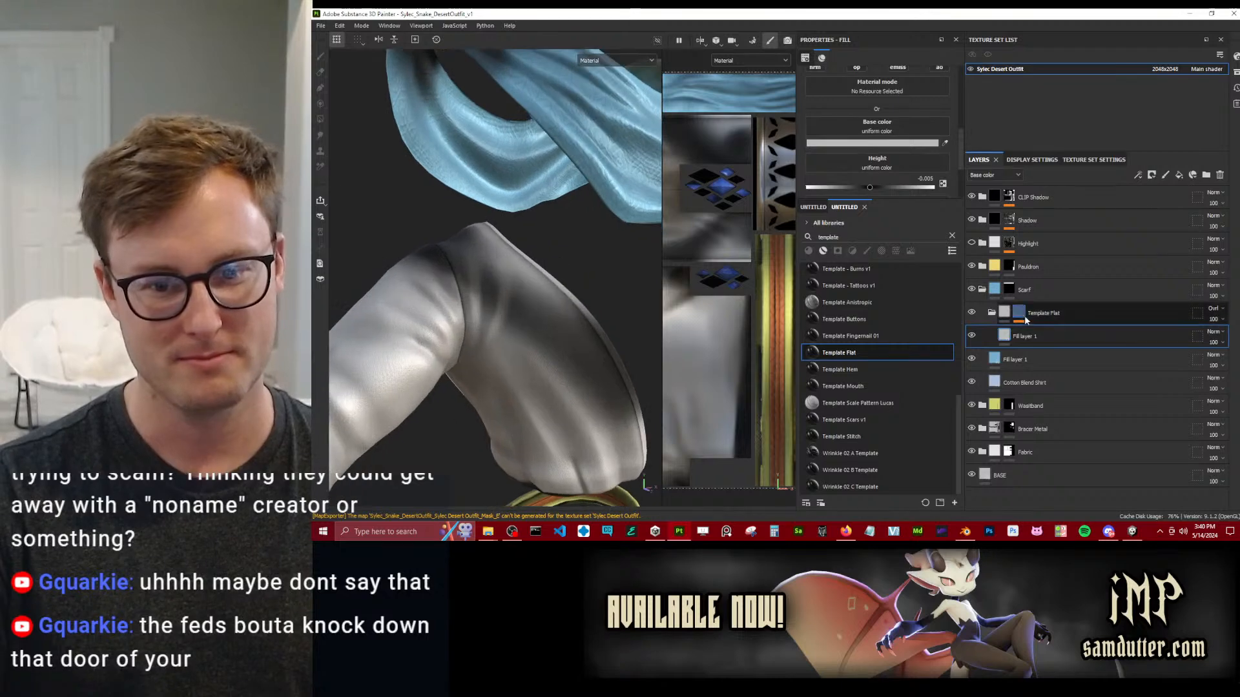
alt+middle_drag(613, 207, 596, 263)
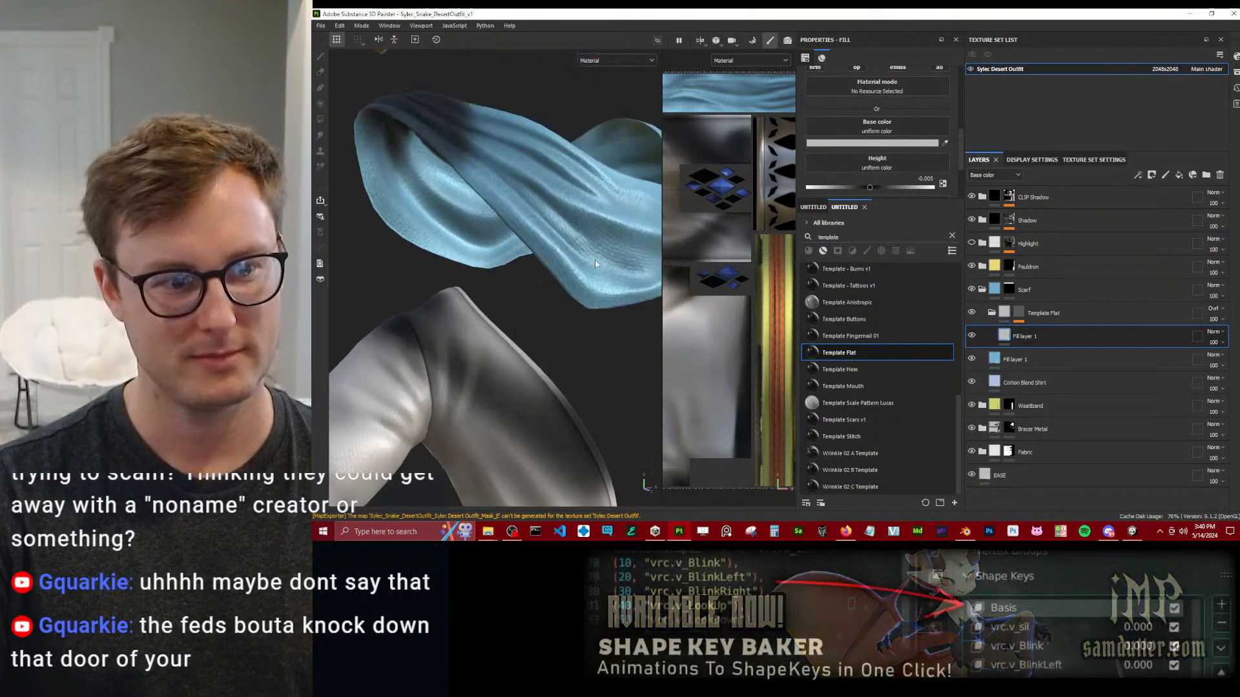
scroll(595, 261, up, 2)
alt+drag(595, 262, 555, 252)
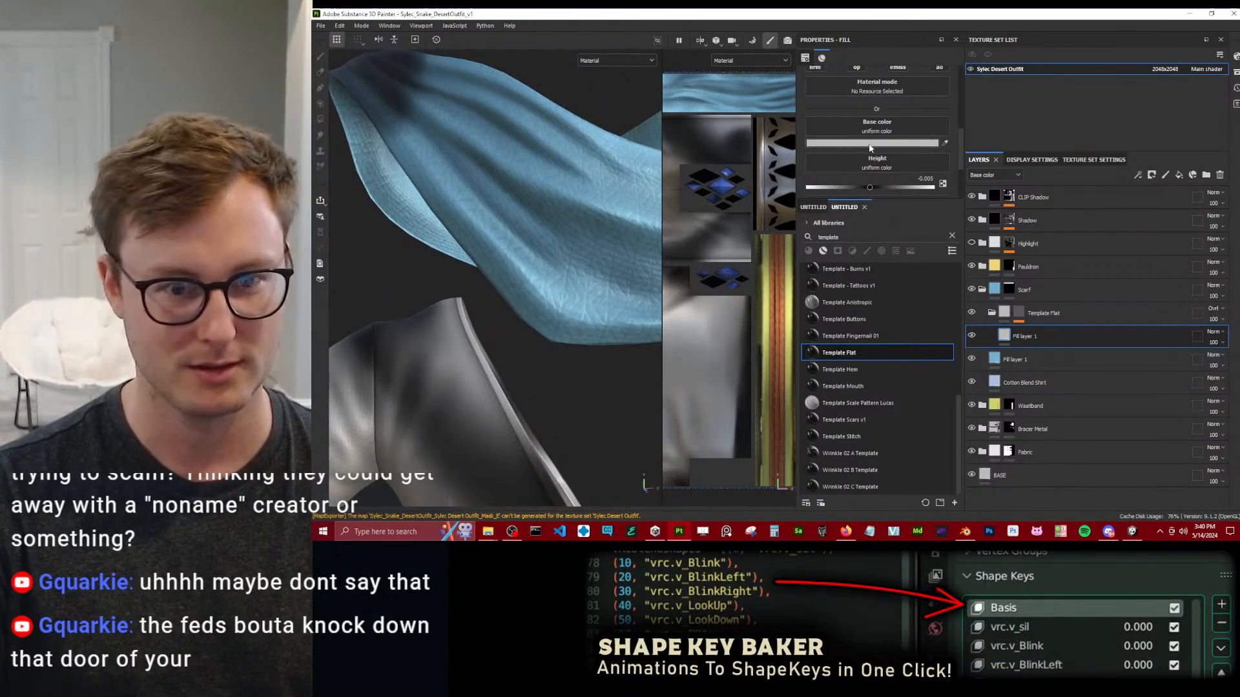
scroll(864, 169, down, 2)
drag(862, 170, 882, 171)
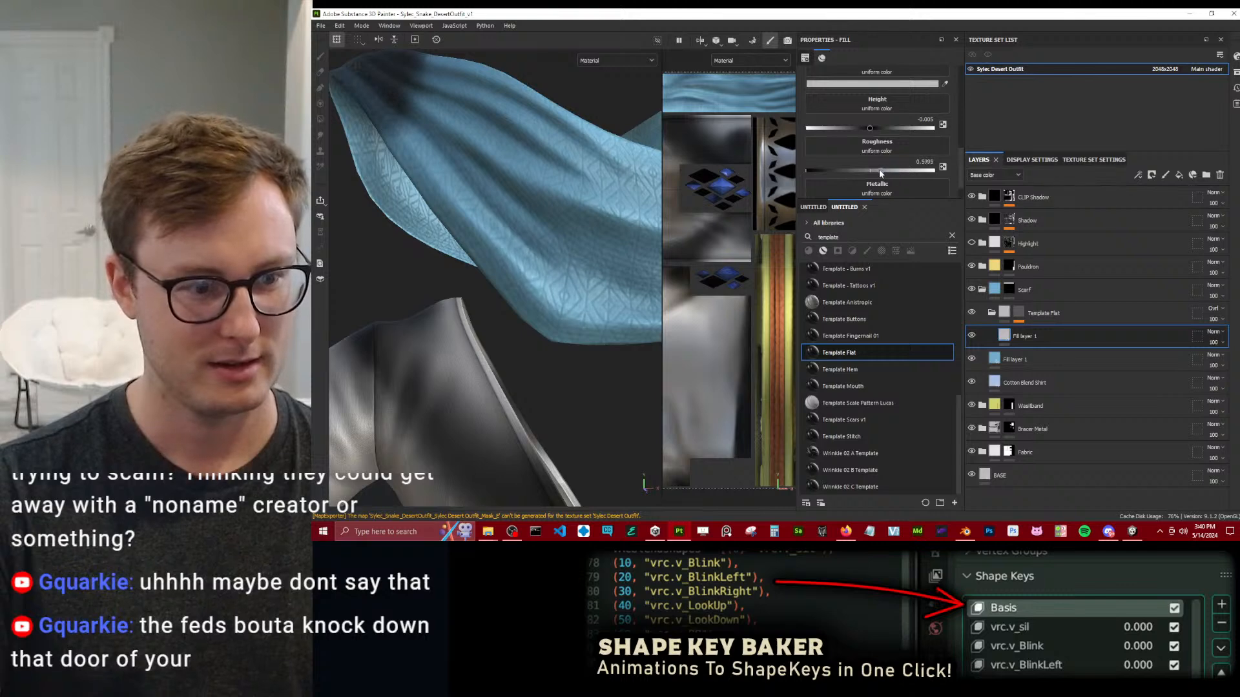
Set the UV rotation of the fill layer inside the scarf's Template Flat group to 90.
scroll(490, 230, down, 3)
alt+drag(490, 230, 697, 304)
scroll(545, 243, up, 2)
scroll(570, 297, up, 2)
scroll(808, 154, down, 5)
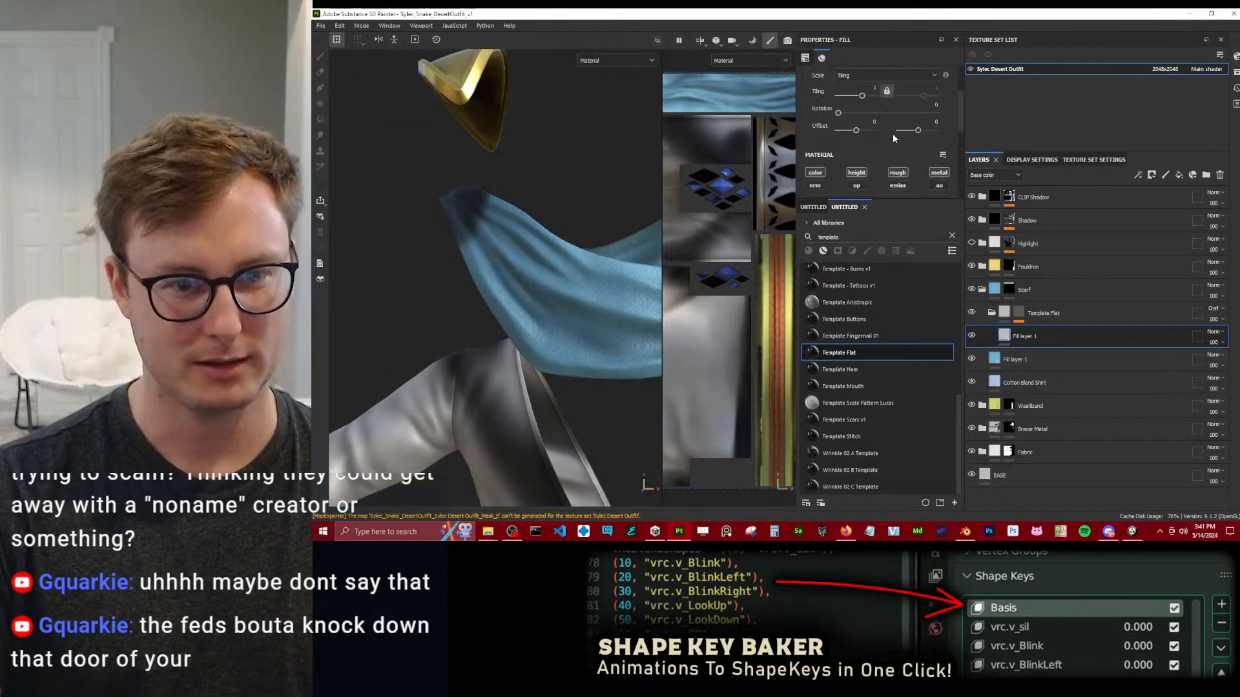
text(90)
key(Return)
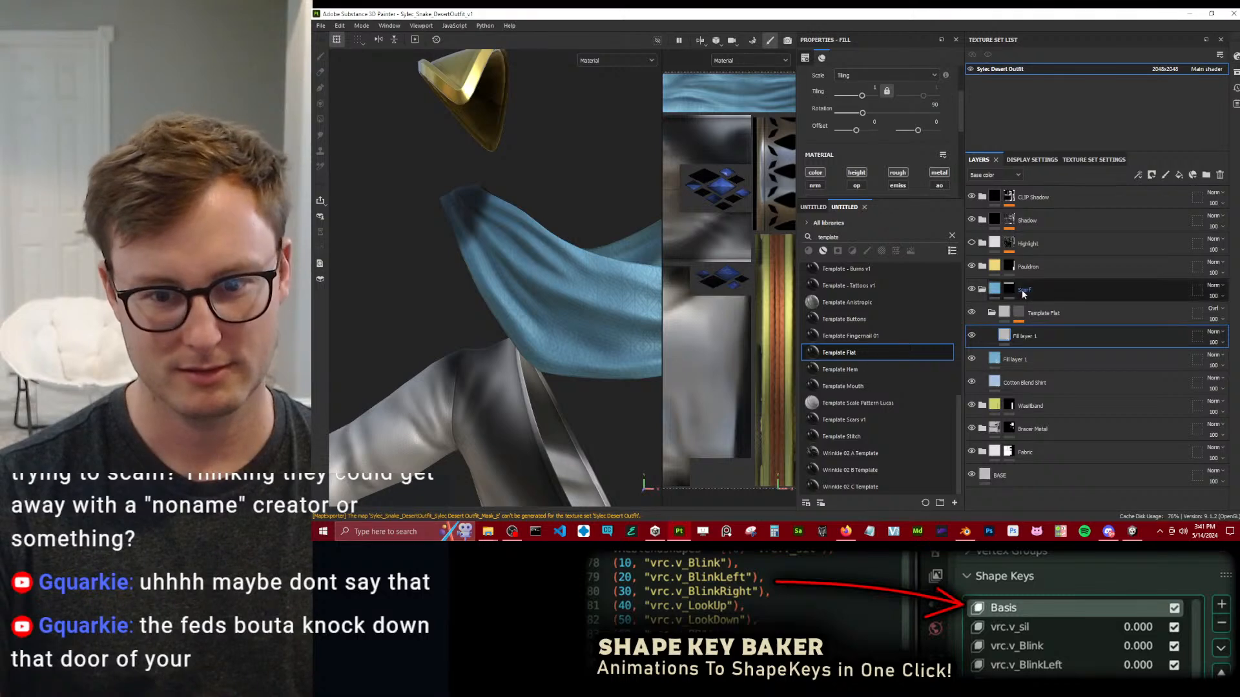
Set the rotation of the Fabric Diagonal Diamond fill on the scarf's Template Flat mask to 90.
click(1019, 312)
click(1057, 330)
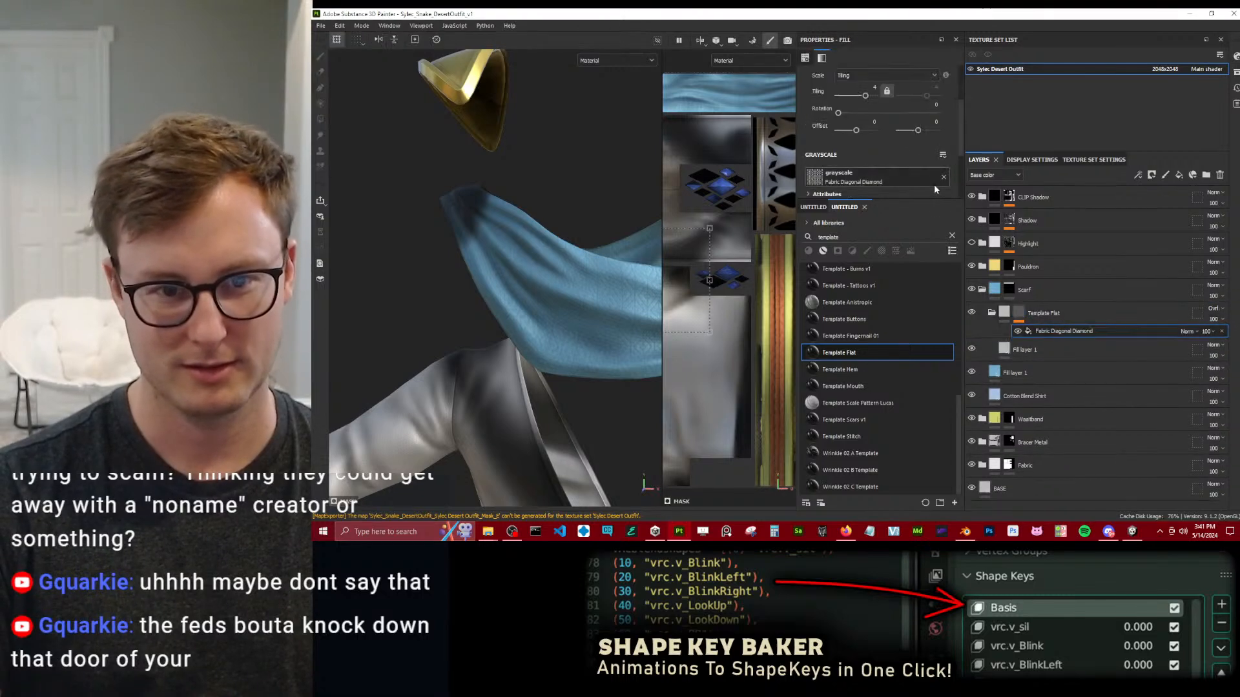
click(934, 103)
text(90)
key(Return)
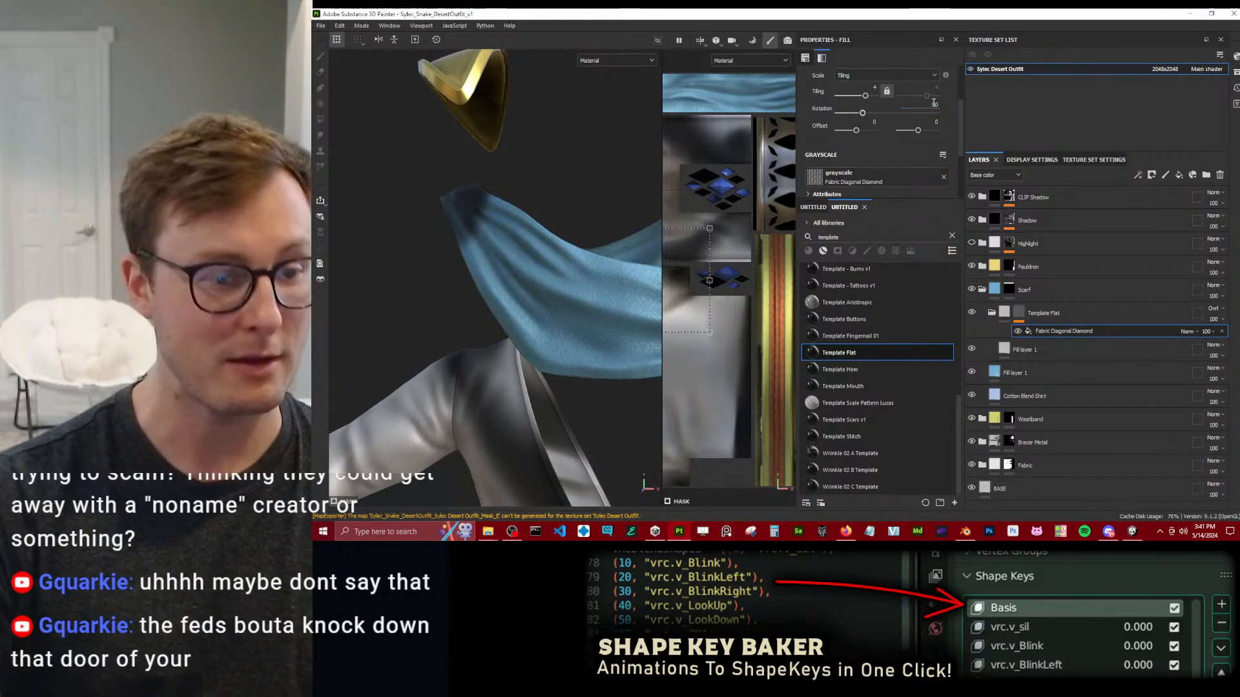
Examine the rotated diamond pattern on the scarf close up and from several angles, along with the whole outfit.
alt+right_drag(444, 236, 591, 312)
alt+drag(591, 312, 466, 297)
alt+right_drag(466, 297, 512, 278)
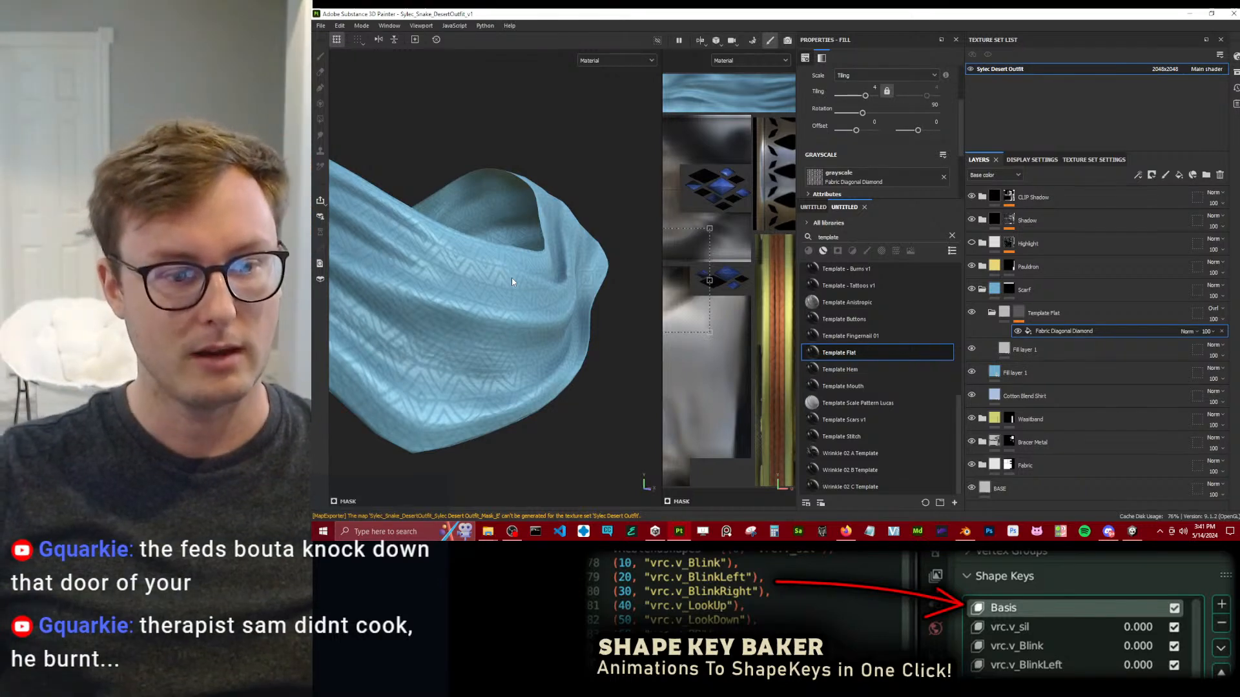
alt+drag(512, 278, 484, 280)
alt+right_drag(484, 280, 536, 318)
alt+drag(492, 322, 519, 339)
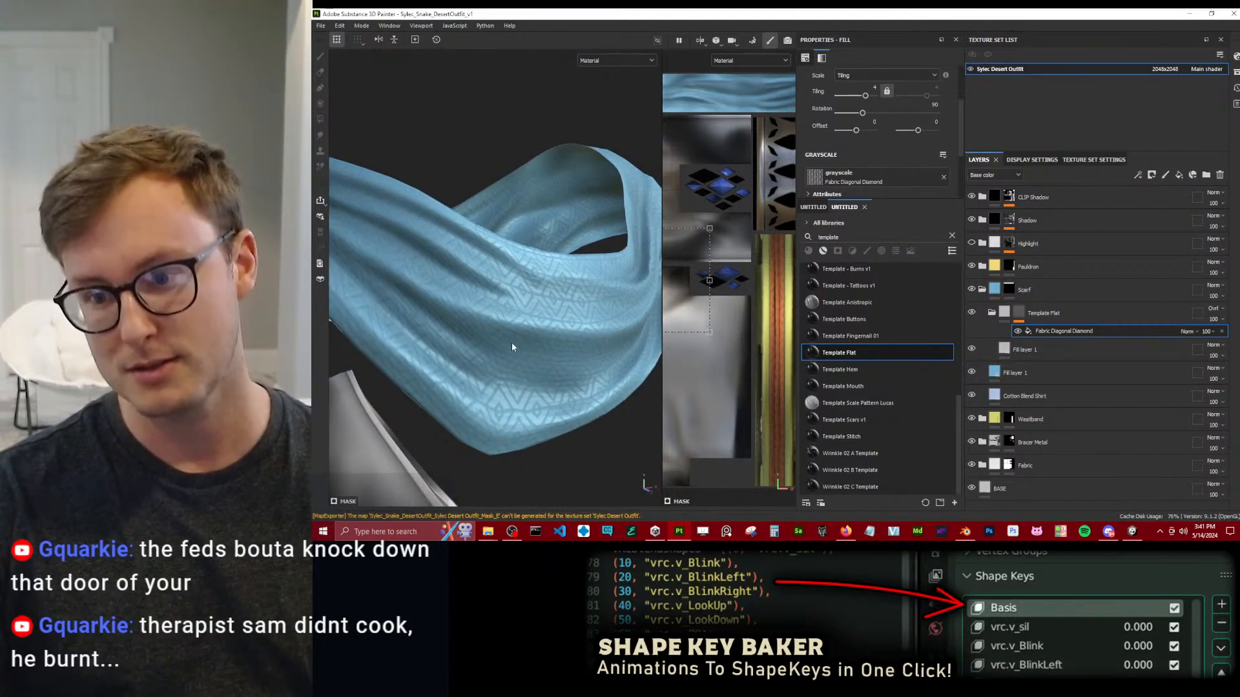
scroll(510, 335, down, 1)
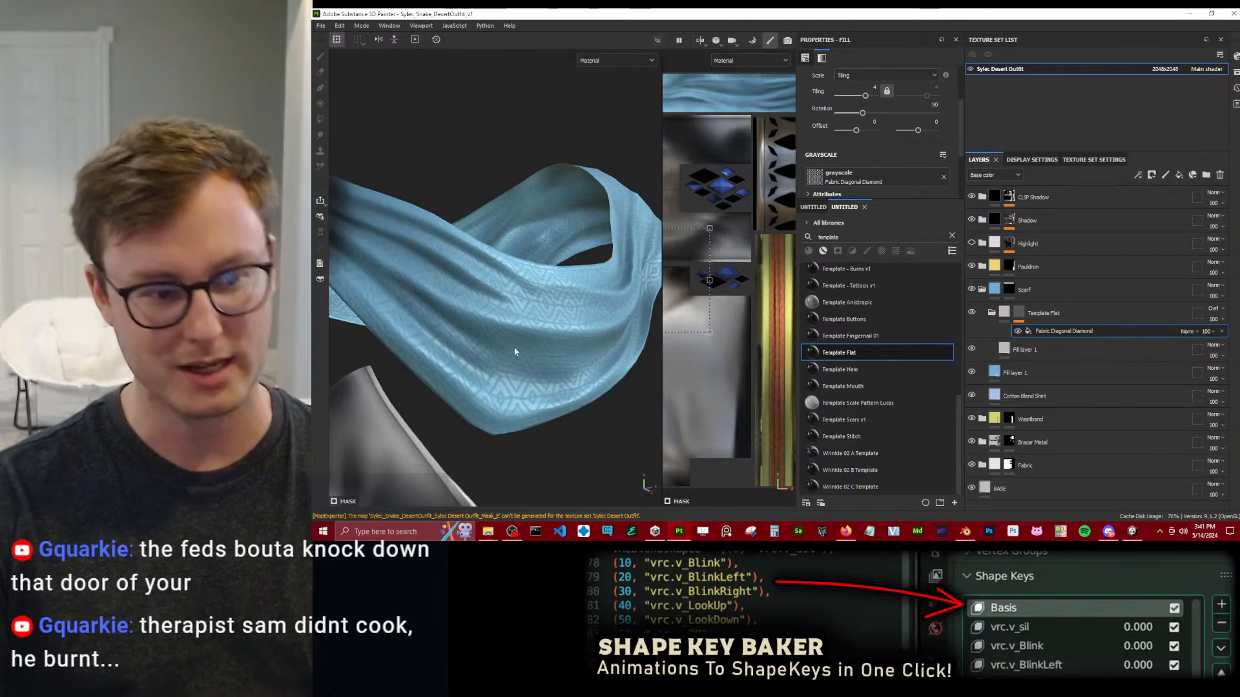
scroll(518, 344, down, 3)
alt+drag(521, 342, 568, 314)
alt+right_drag(569, 313, 618, 312)
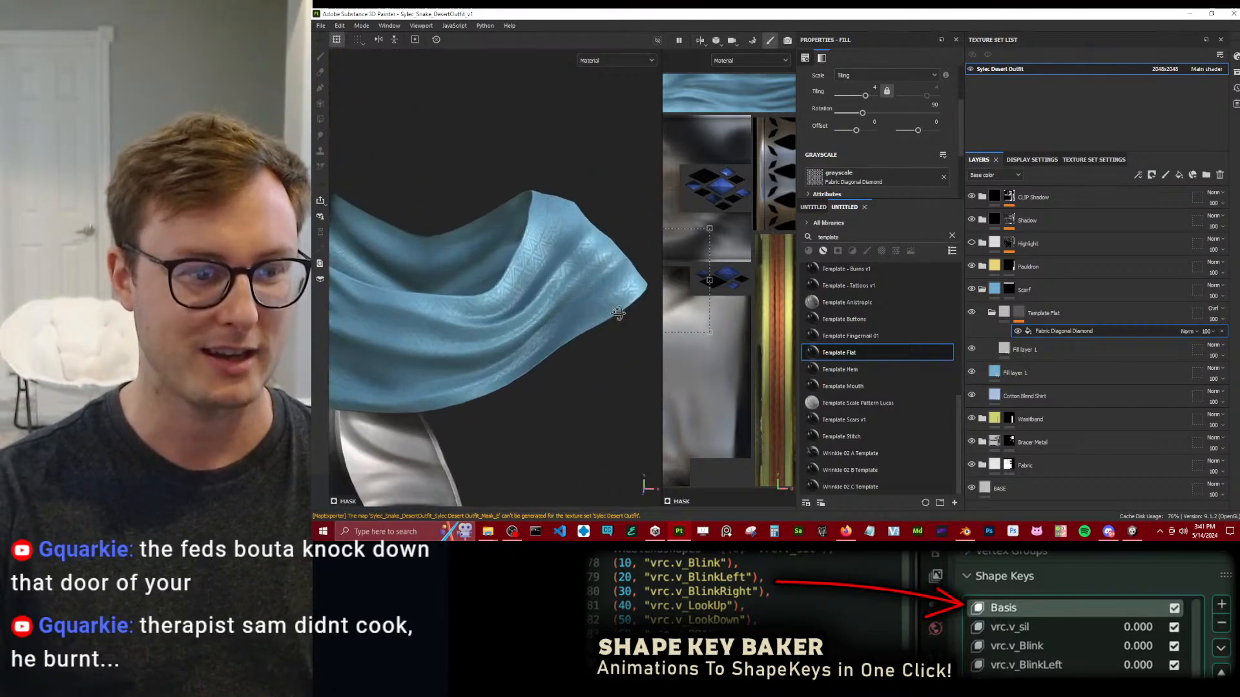
alt+drag(618, 311, 512, 357)
alt+right_drag(512, 356, 417, 316)
alt+drag(417, 315, 487, 309)
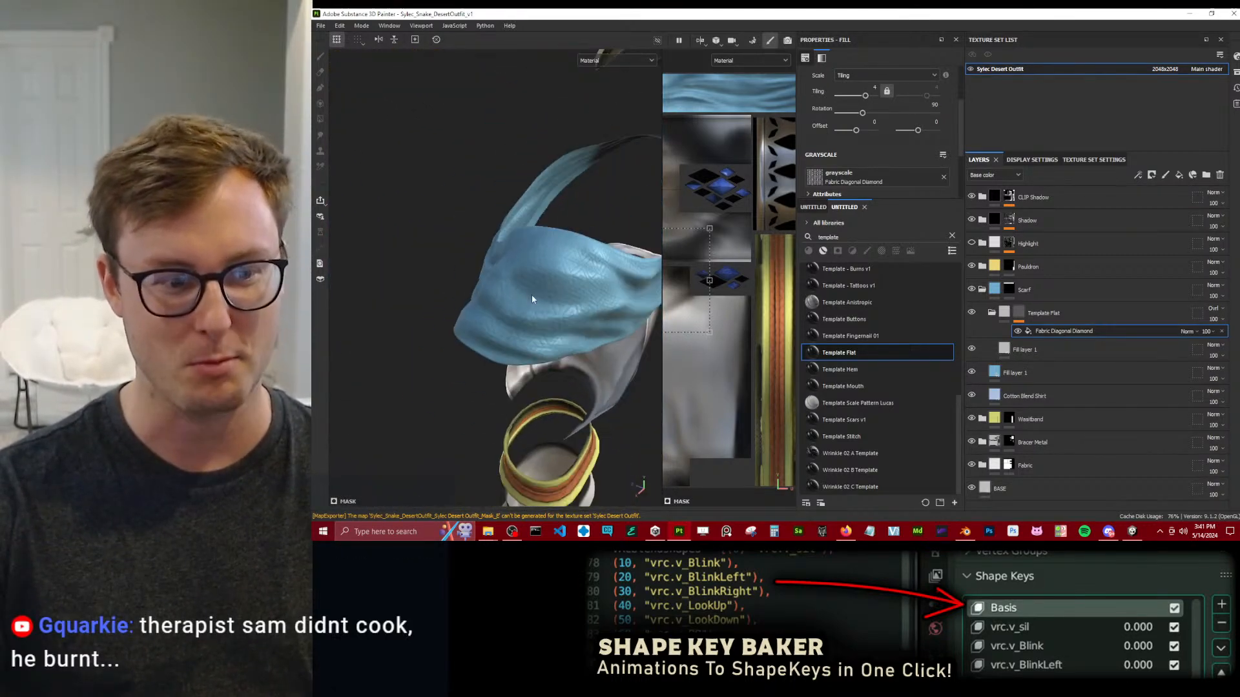
alt+right_drag(489, 313, 439, 326)
alt+drag(439, 326, 460, 286)
alt+right_drag(460, 286, 381, 294)
alt+drag(381, 294, 435, 320)
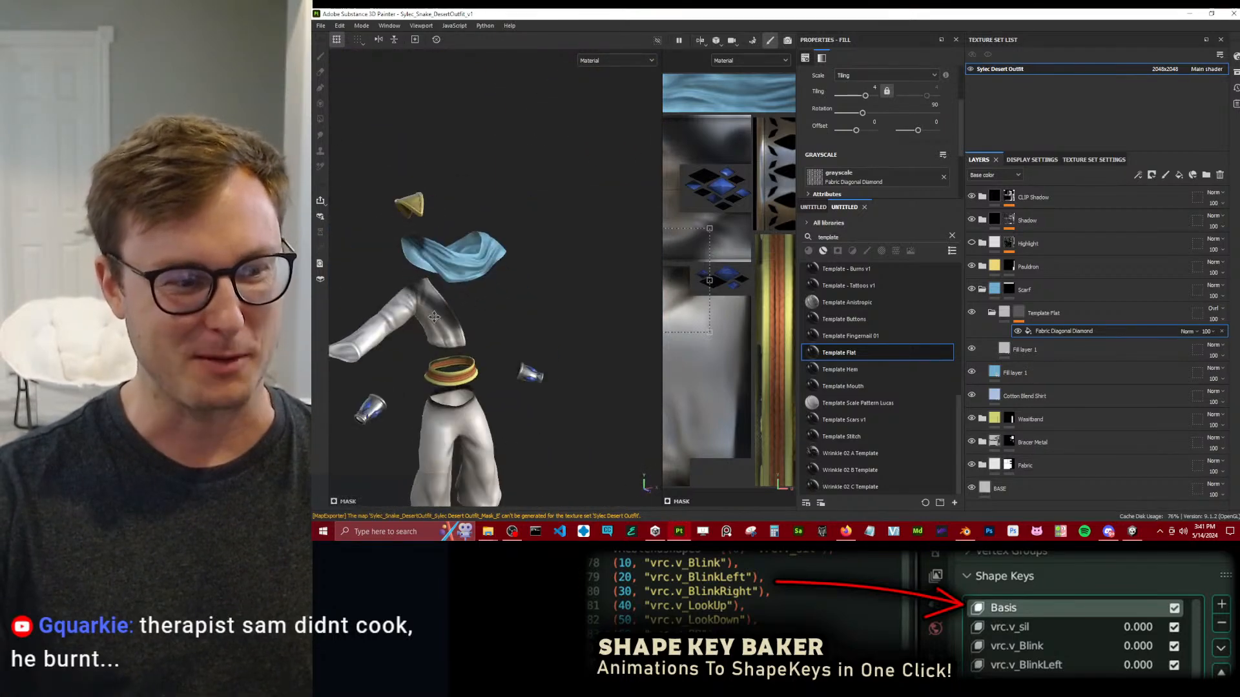
alt+right_drag(436, 321, 499, 303)
Save the project and export the Sylec Desert Outfit textures with the existing export settings.
key(ctrl+s)
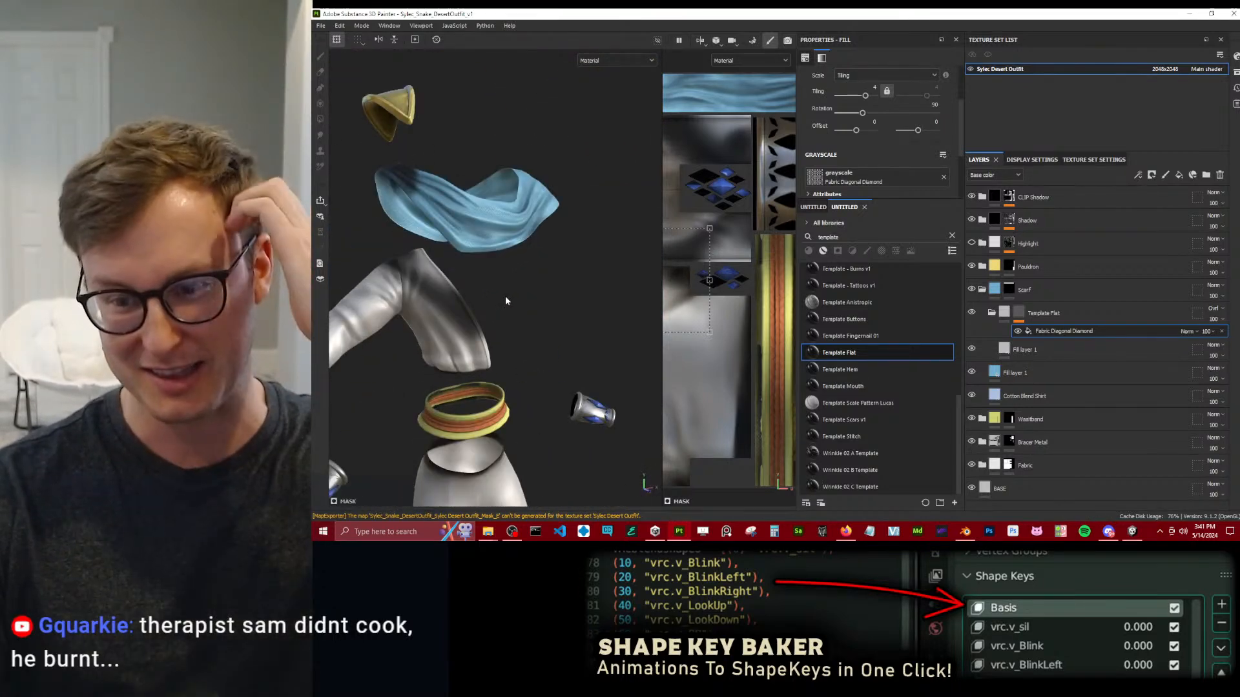
click(317, 27)
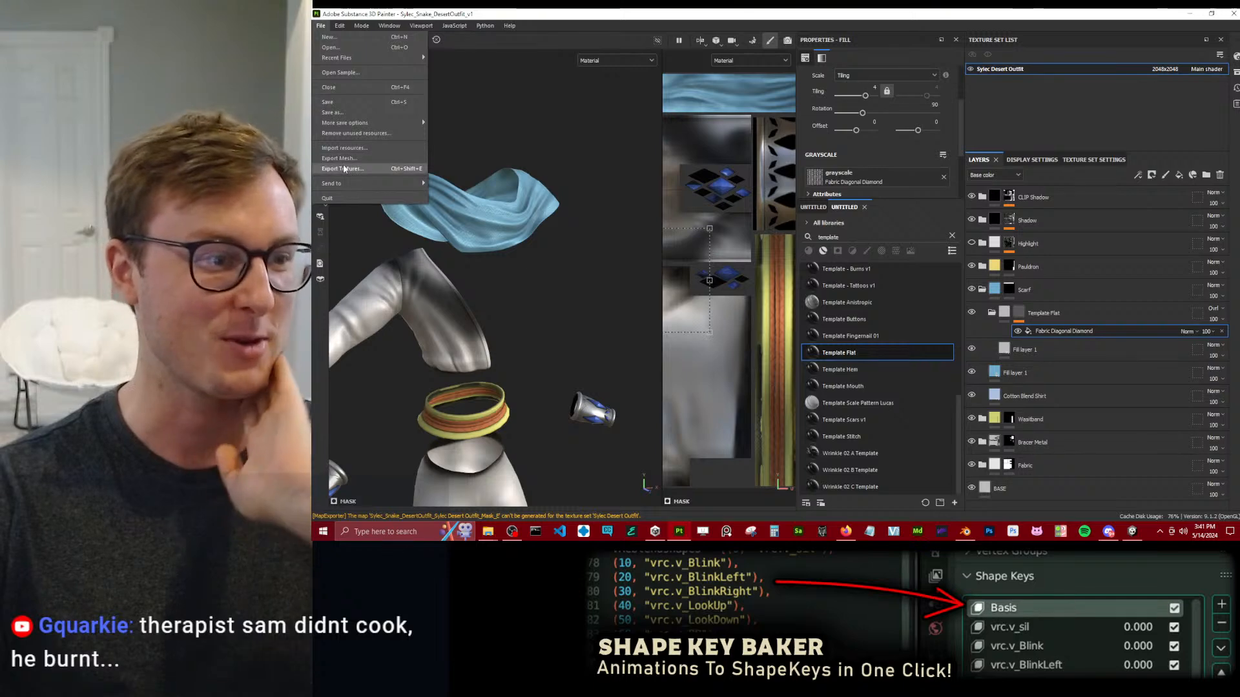
click(343, 164)
click(1028, 445)
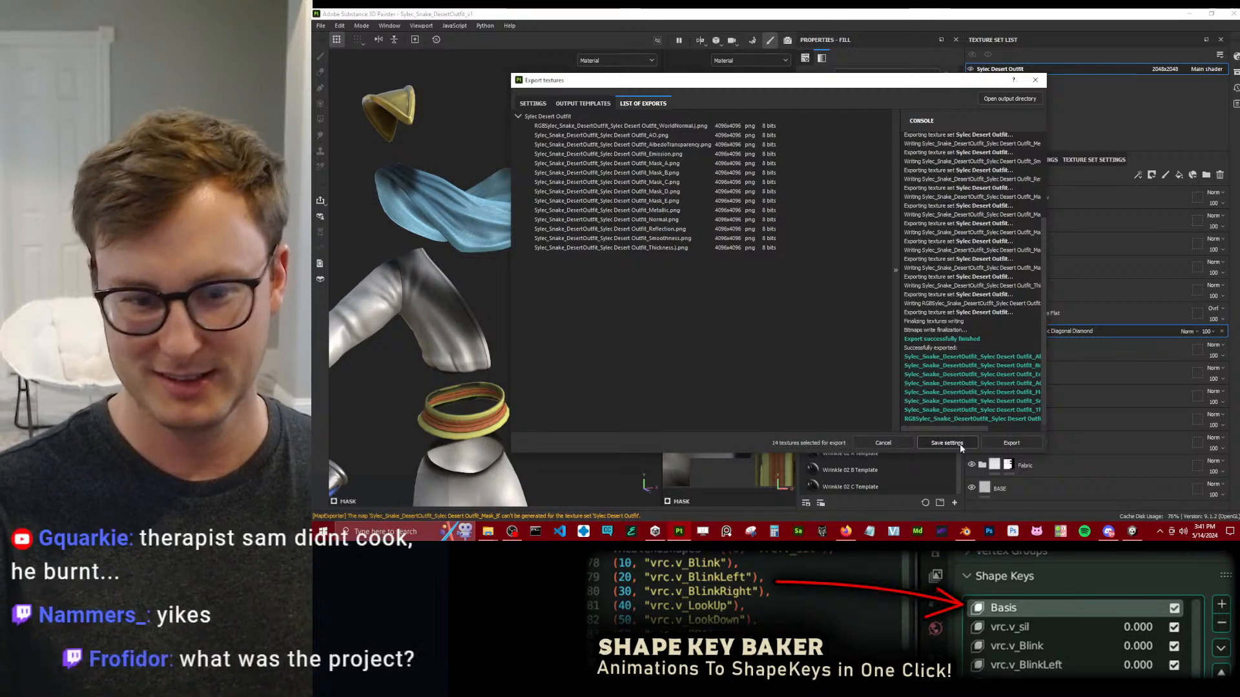
Switch to Unity and repack the Reflections & Specular maps of the Sylec Clothing Desert material from the newly exported textures.
click(1132, 531)
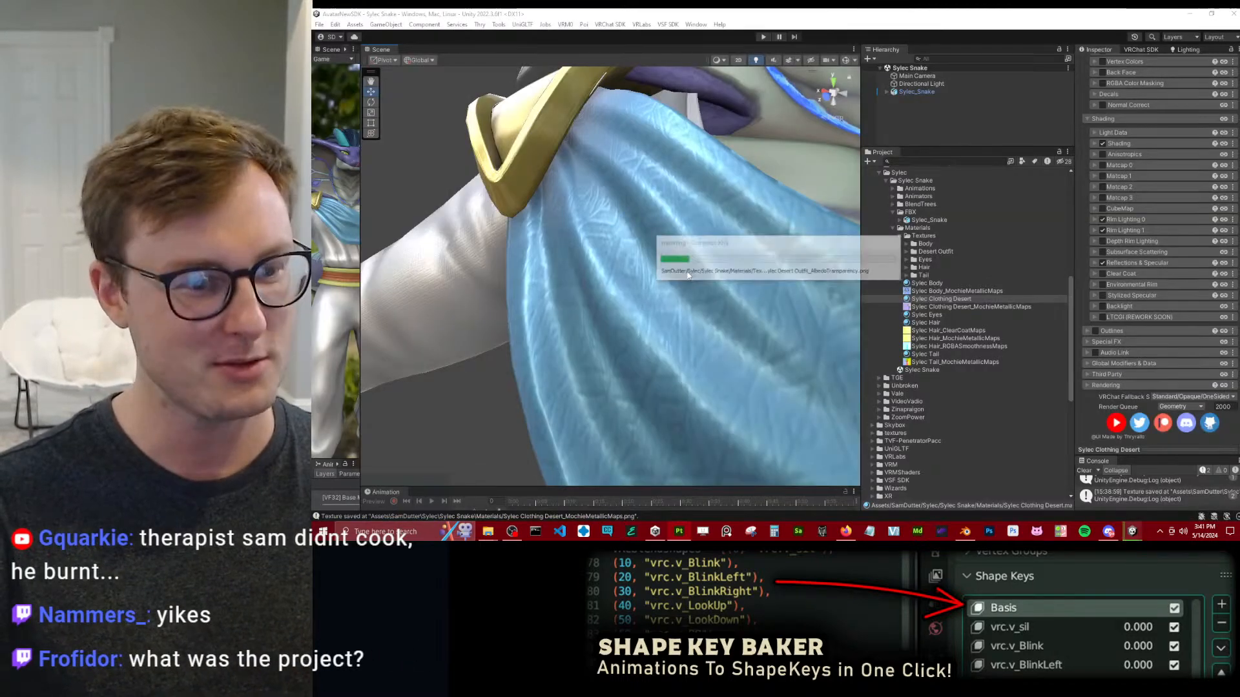
scroll(631, 273, down, 3)
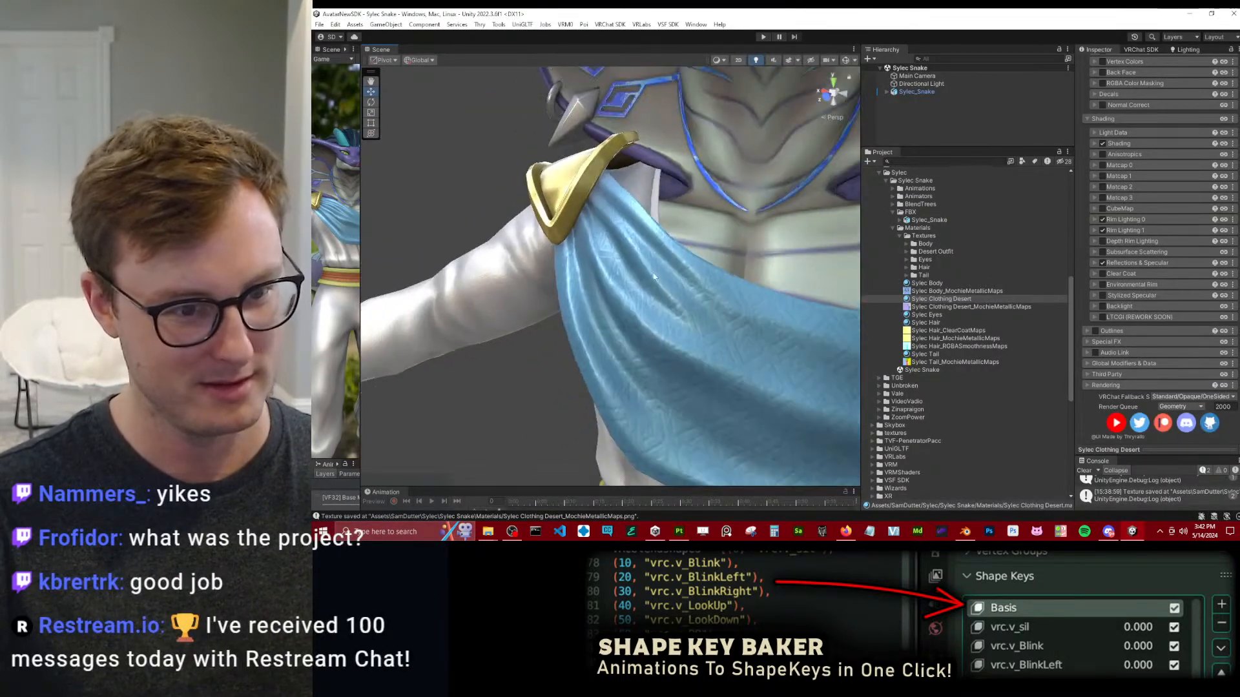
click(1136, 263)
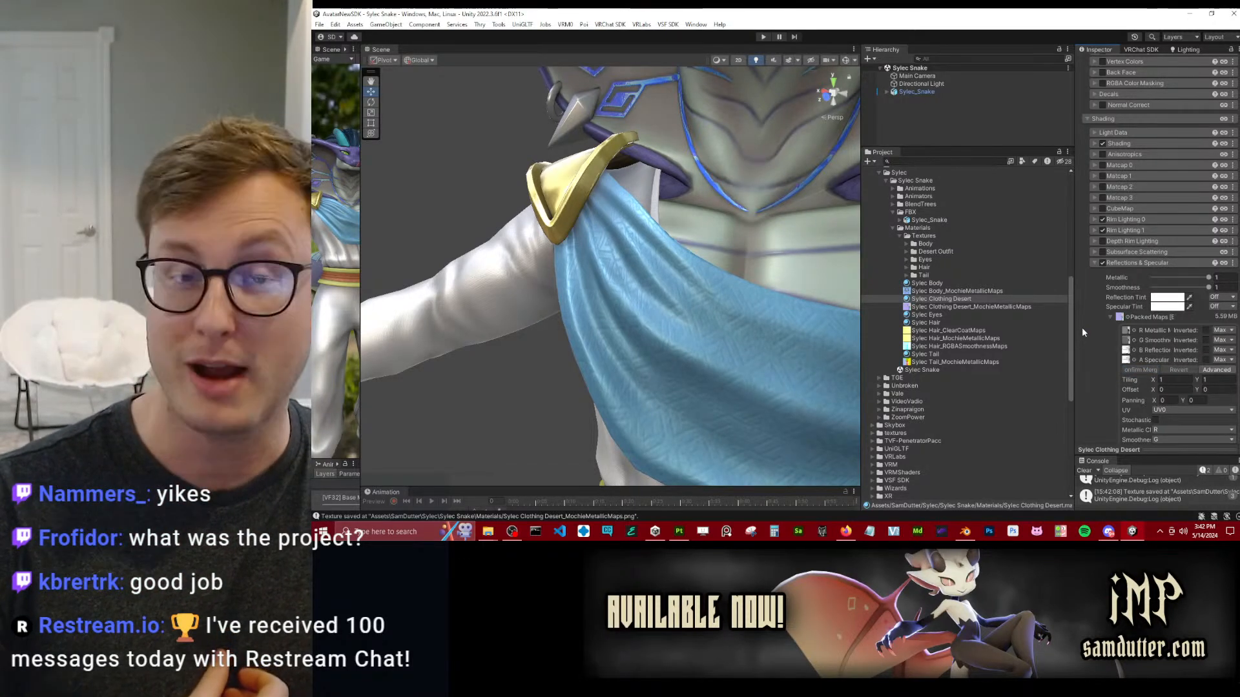
scroll(607, 316, down, 5)
Examine the pauldron, sleeve and scarf on the avatar from the side and back.
alt+drag(595, 305, 724, 305)
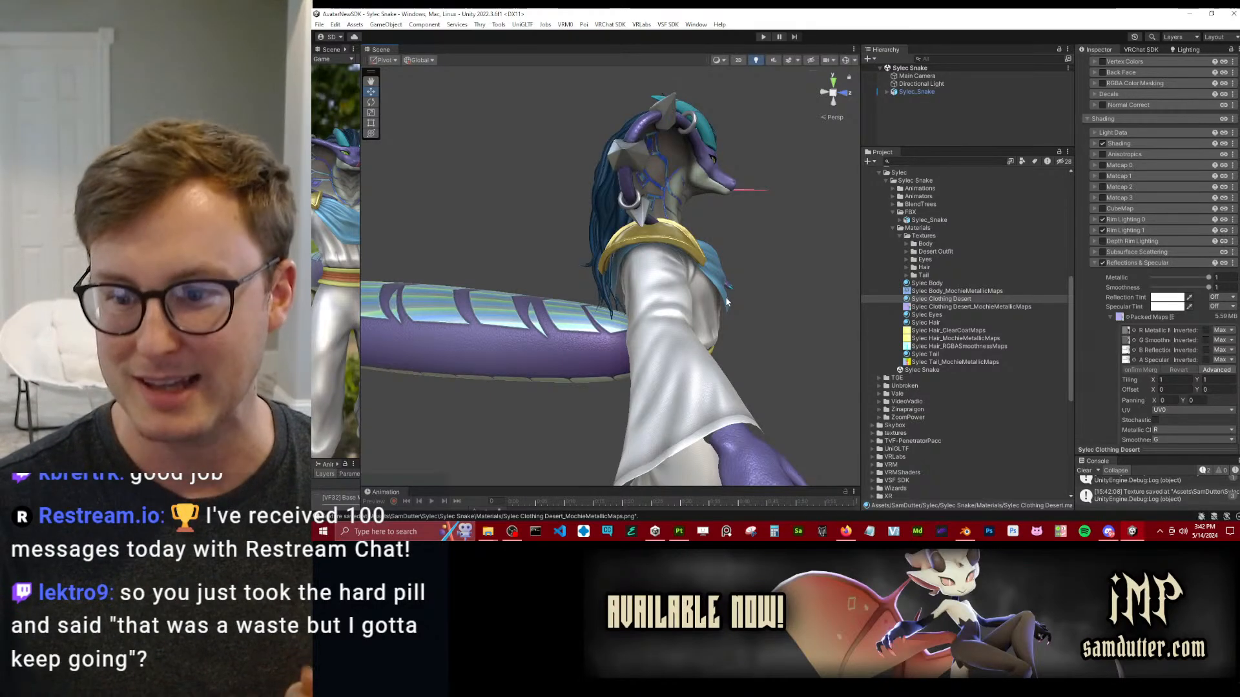
scroll(710, 297, up, 8)
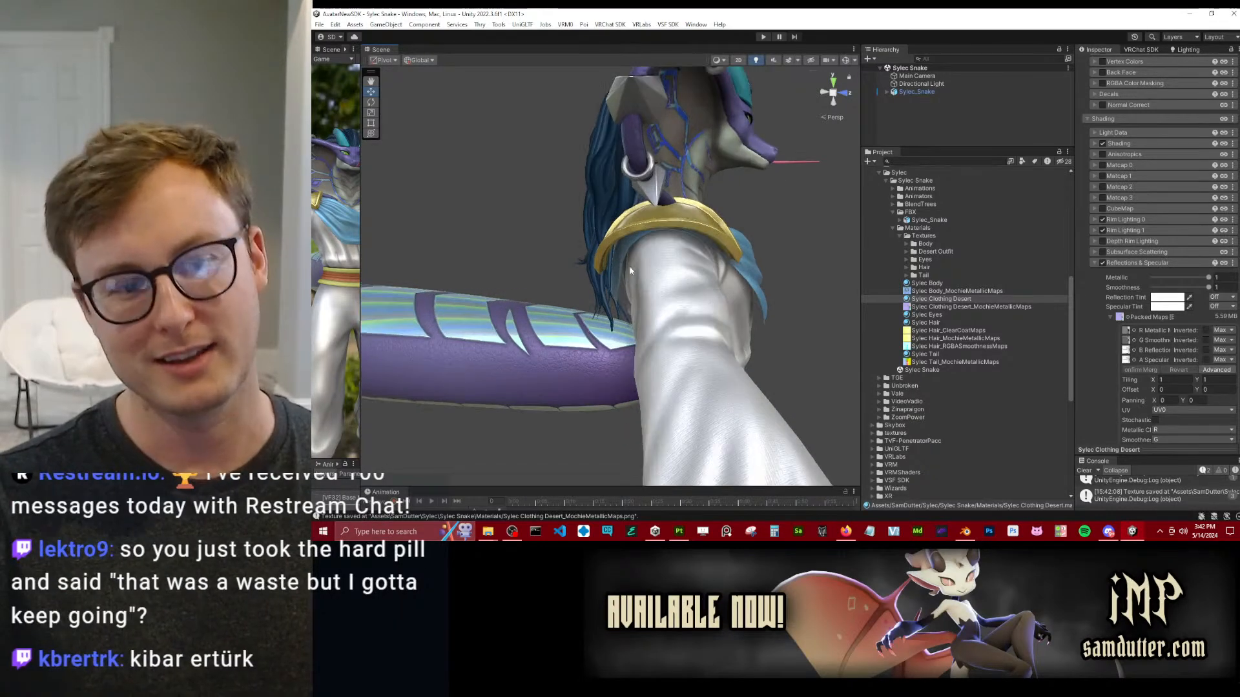
alt+drag(658, 223, 644, 241)
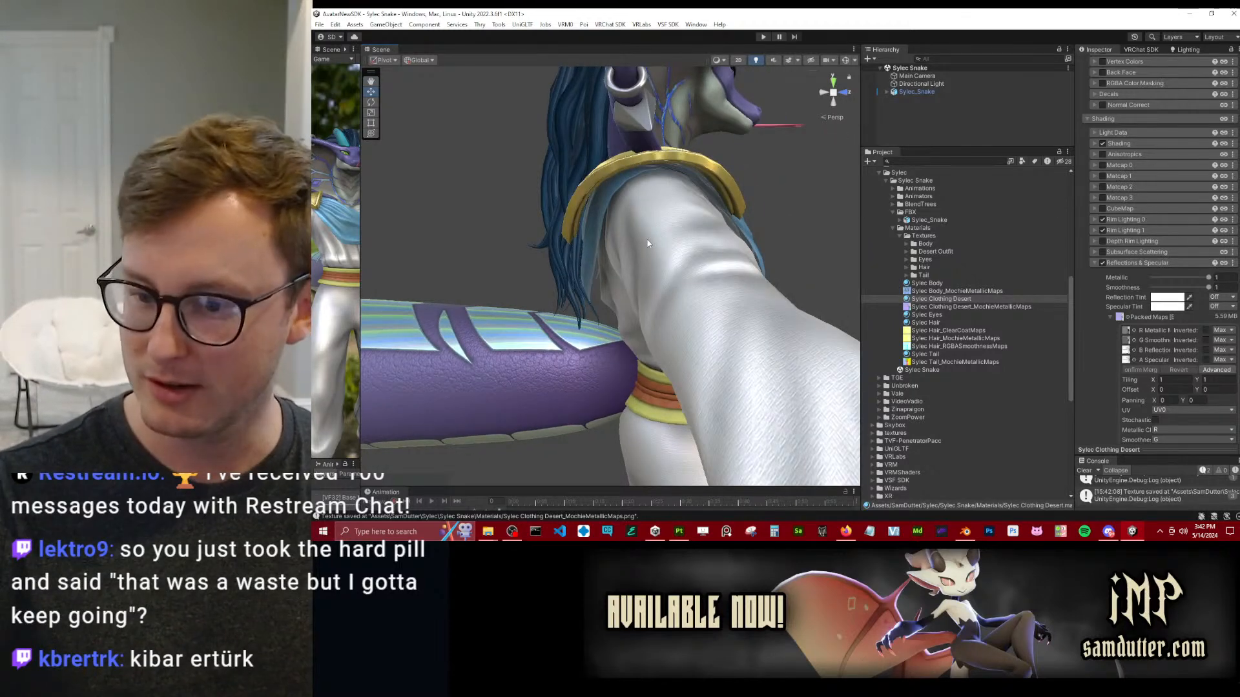
alt+drag(647, 239, 666, 266)
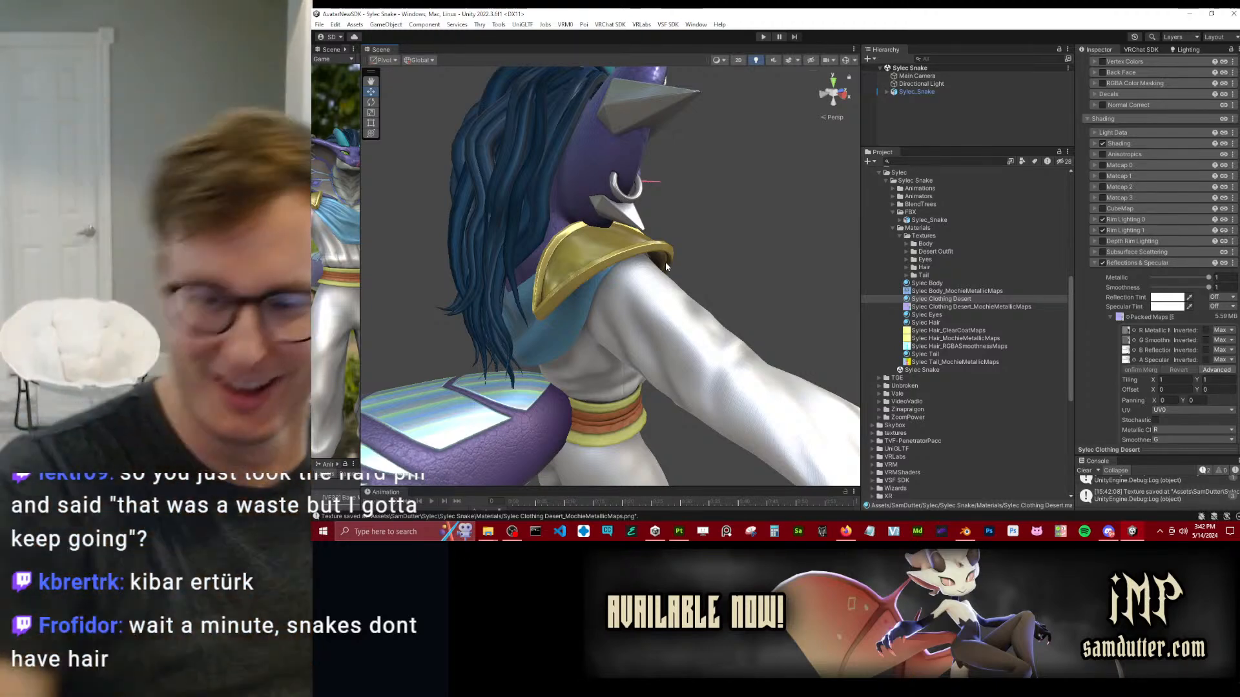
alt+drag(467, 222, 631, 273)
scroll(654, 224, up, 8)
Switch to Substance Painter, collapse the Scarf folder, and add a Template Flat group above the fill layer in the Pauldron folder.
click(688, 541)
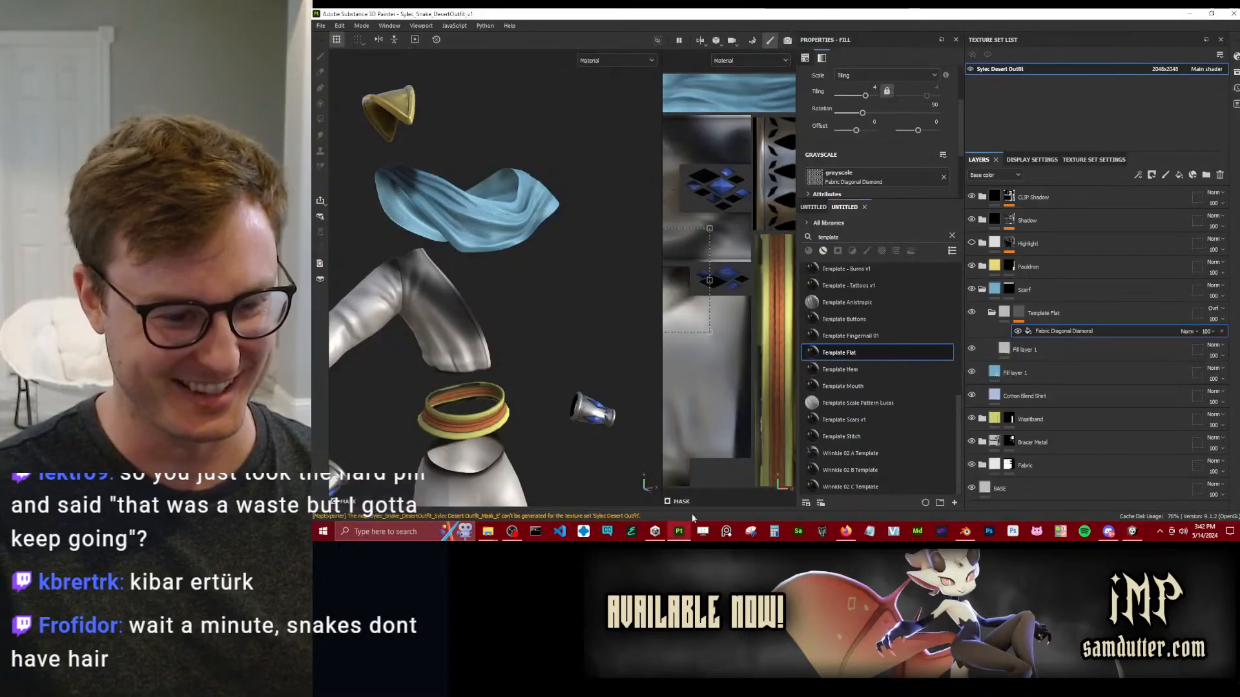
alt+drag(478, 254, 543, 258)
alt+middle_drag(543, 258, 600, 400)
scroll(601, 401, up, 5)
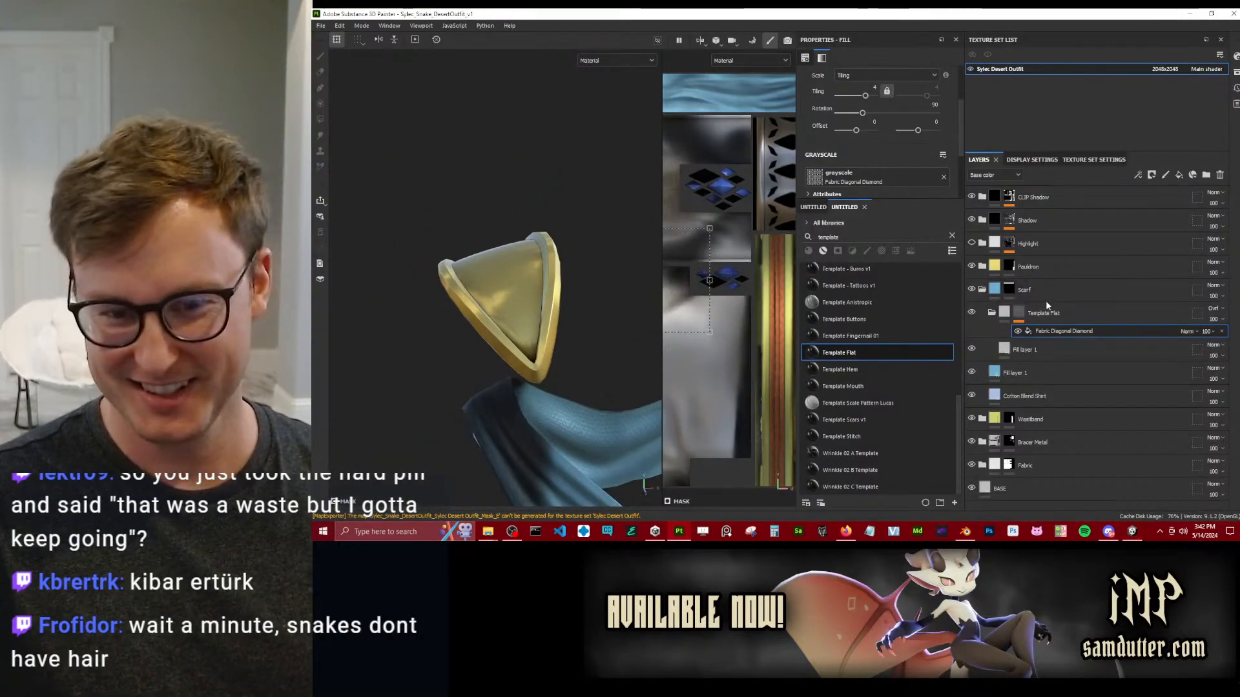
click(981, 289)
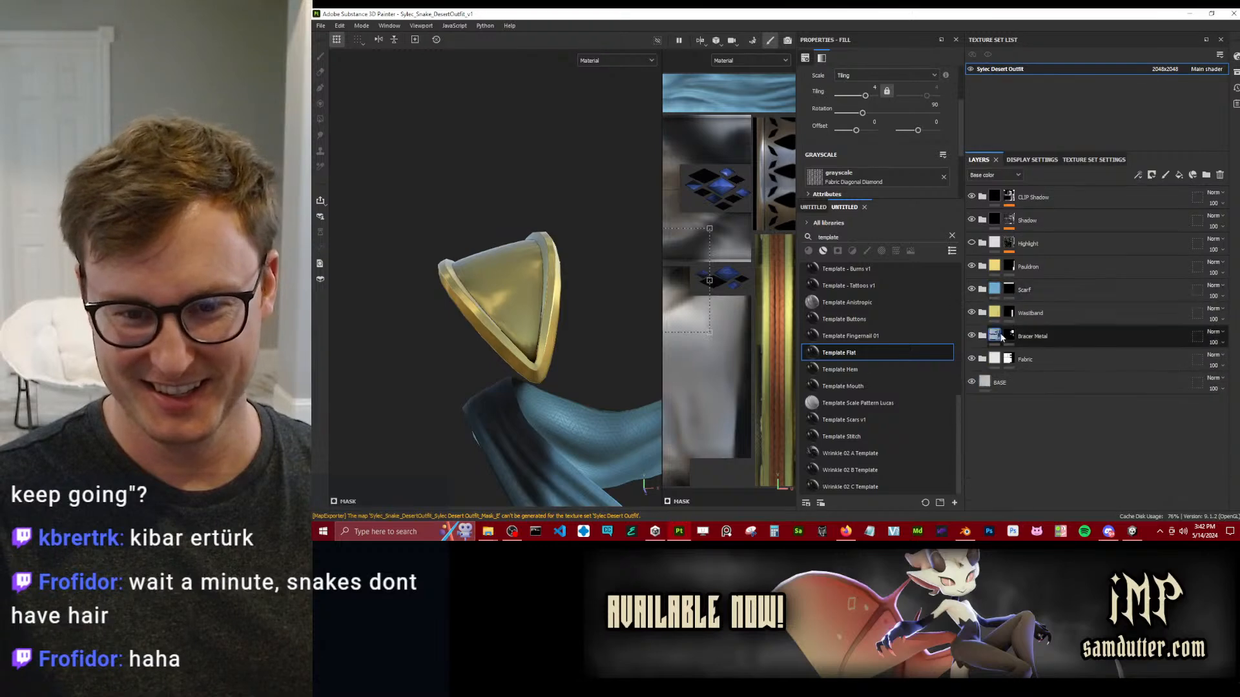
click(981, 266)
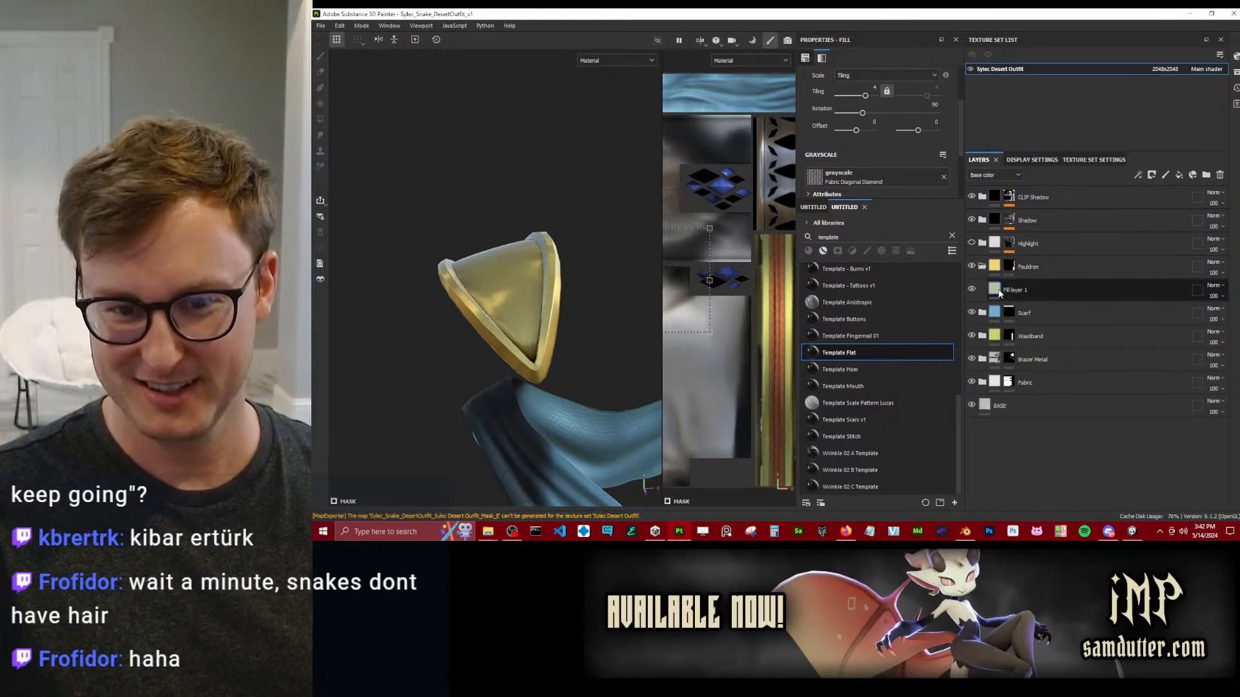
click(983, 296)
Rename the Template Flat group in the Pauldron folder as "Pauldron Middle".
mouse_move(1041, 287)
mouse_down()
mouse_move(1017, 317)
mouse_move(1037, 294)
mouse_up()
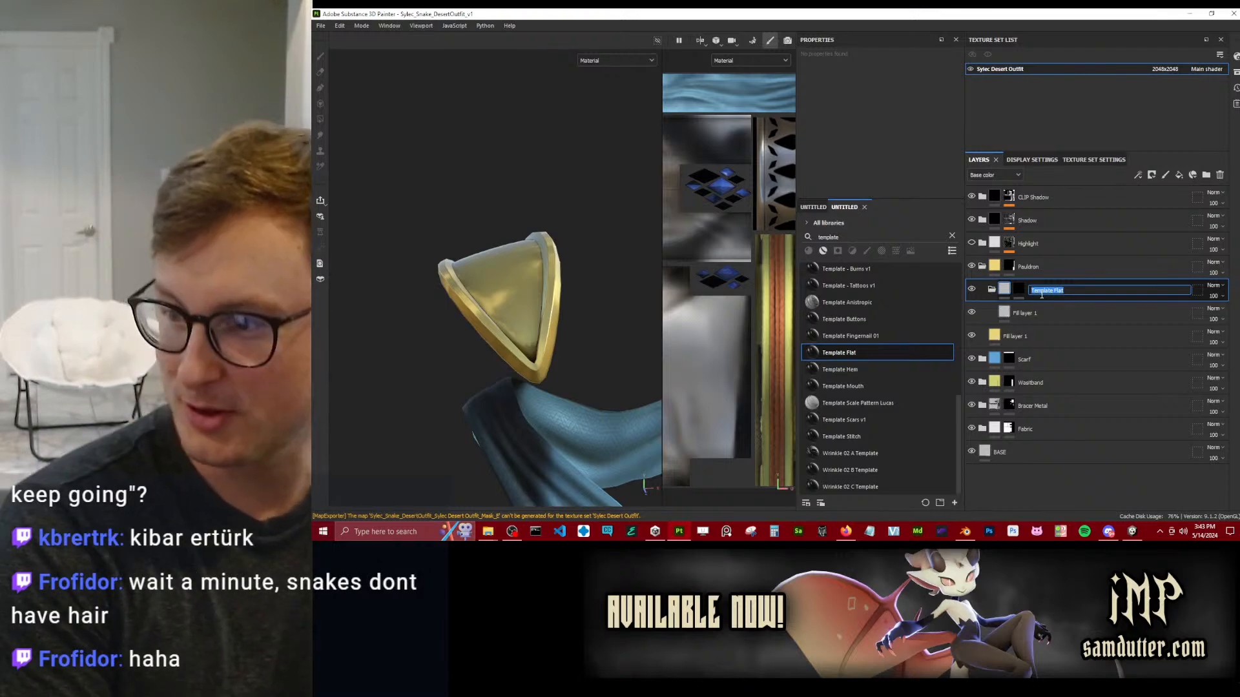
text(Pauldron Middle)
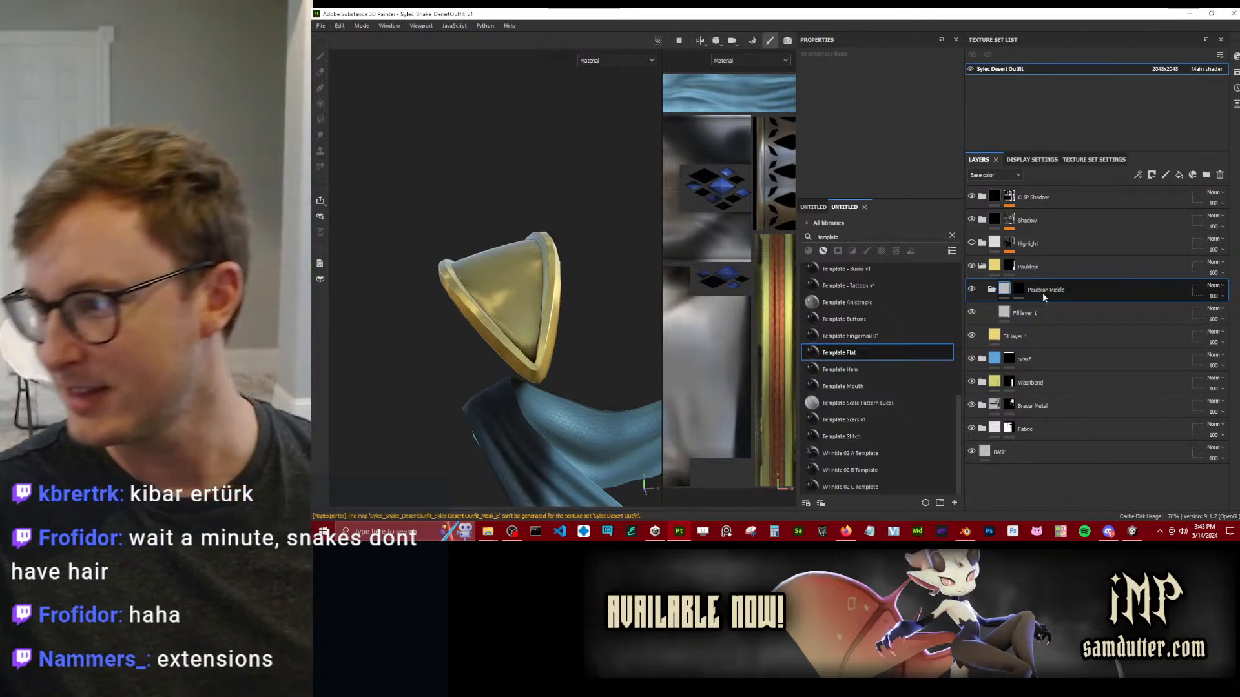
double_click(1036, 290)
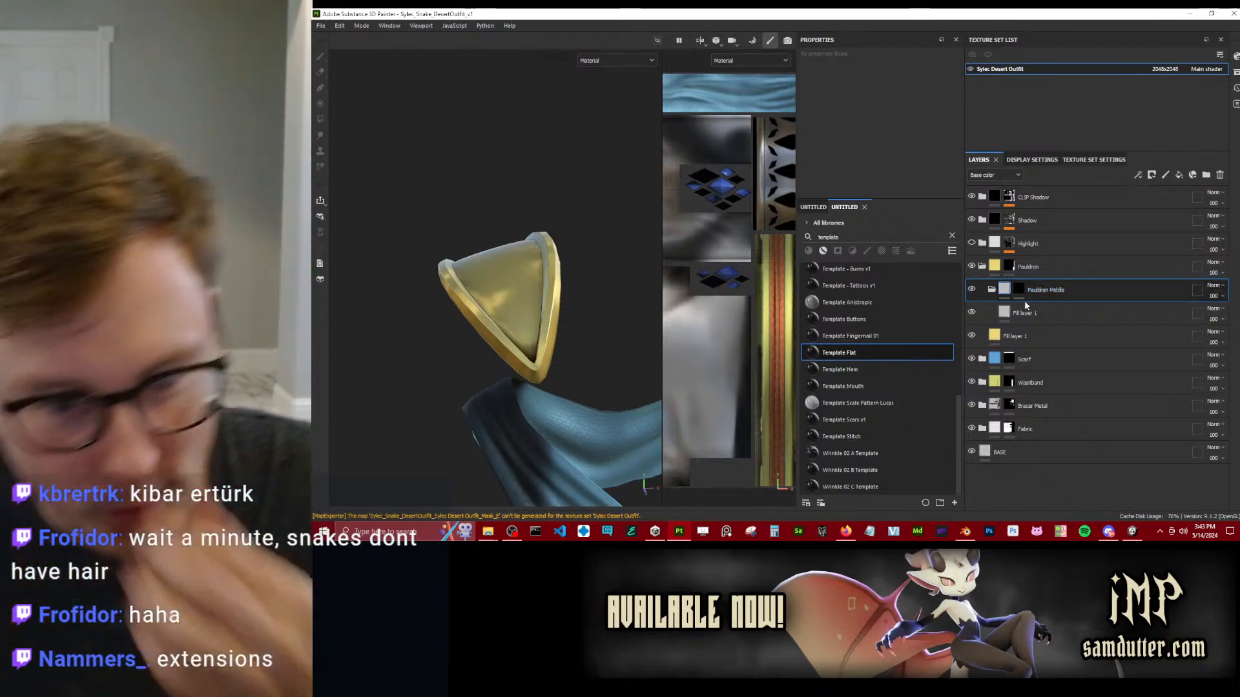
Give the fill layer inside the Pauldron Middle group an orange base color.
click(1022, 312)
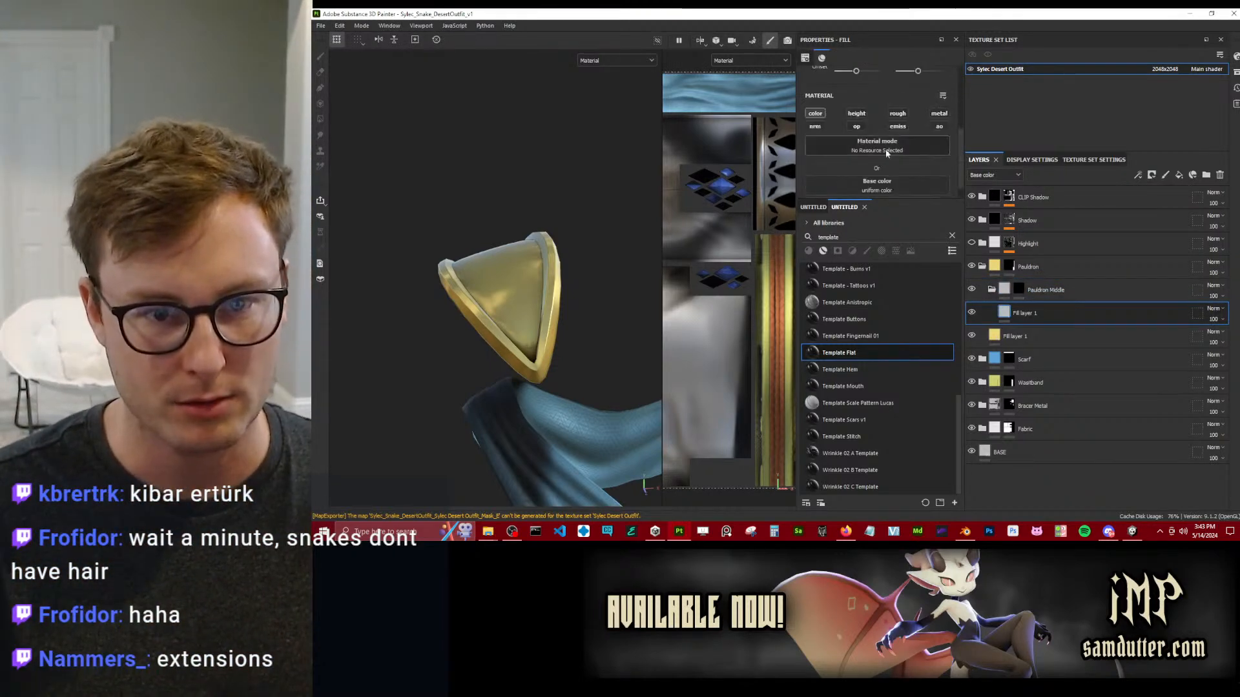
scroll(911, 130, down, 3)
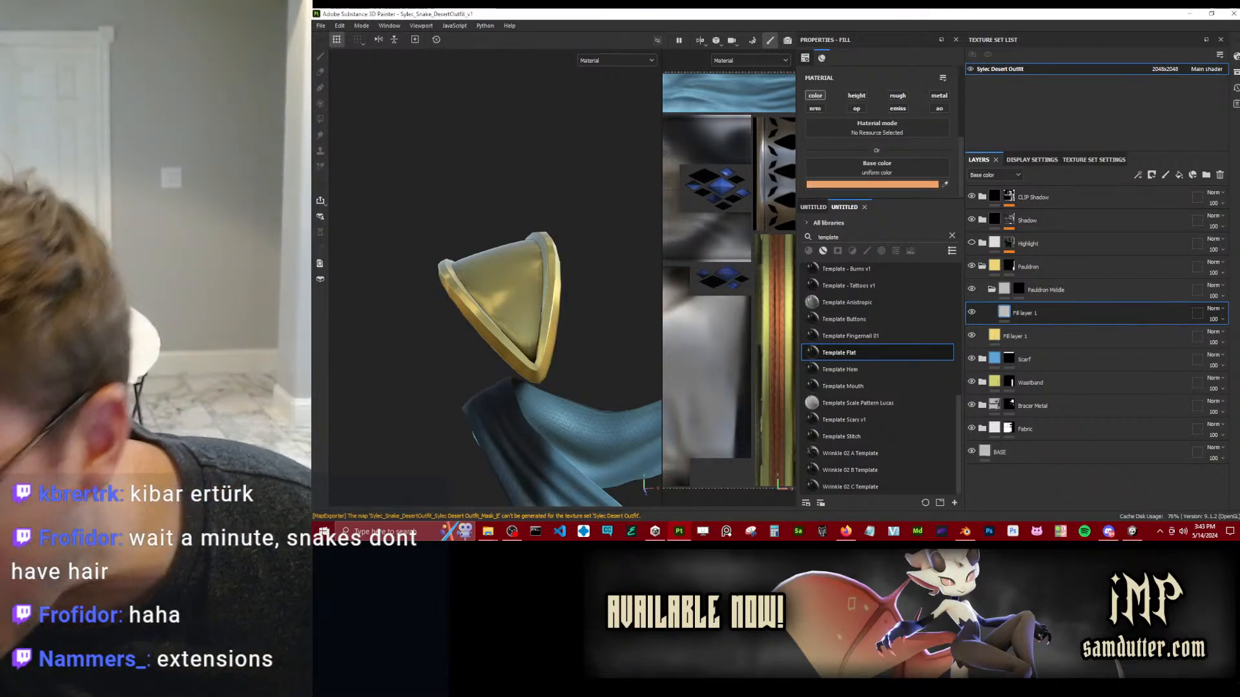
Reveal the Pauldron Middle group on the pauldron's inner surface by filling that mesh area in its mask with Polygon Fill.
click(1046, 291)
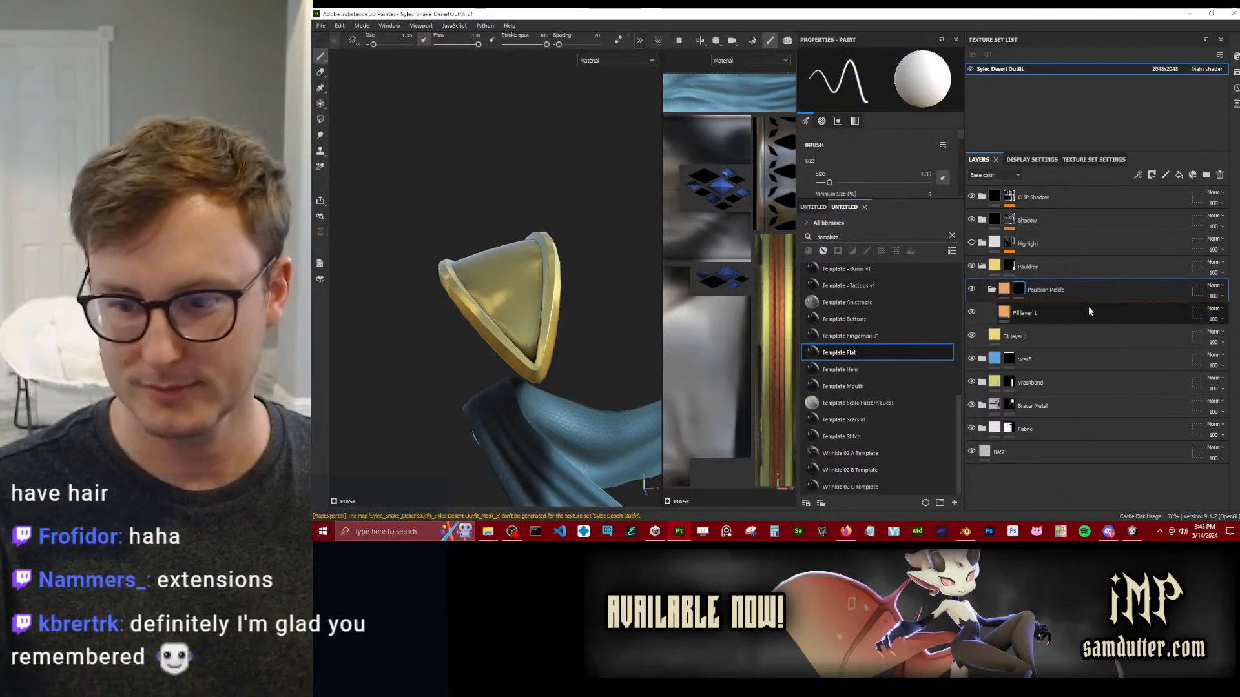
alt+drag(582, 246, 562, 258)
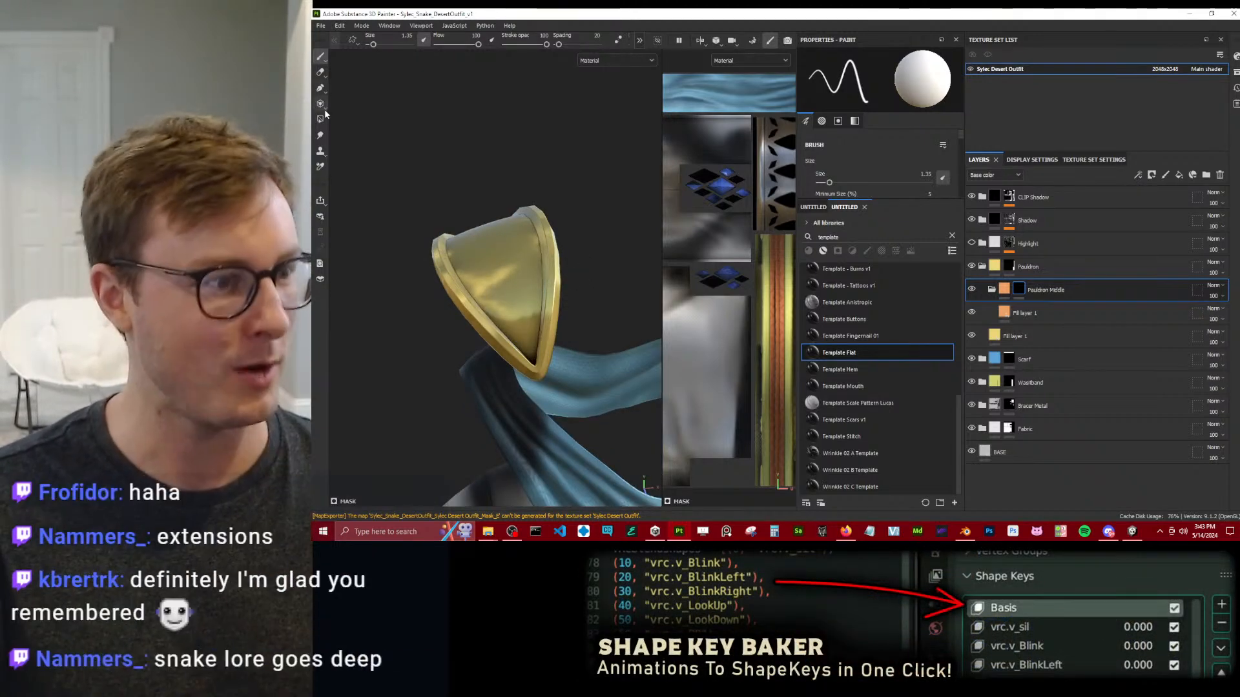
key(4)
mouse_move(474, 128)
alt+mouse_down()
mouse_move(509, 192)
mouse_move(513, 262)
alt+mouse_up()
click(511, 273)
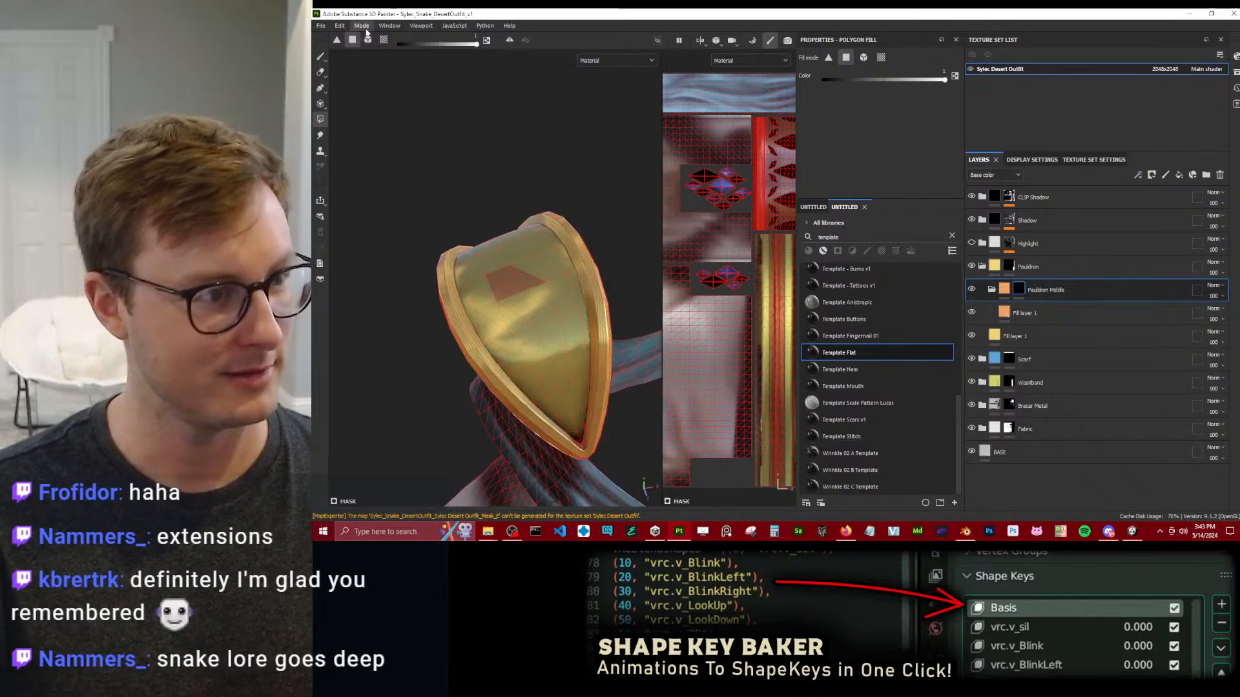
click(547, 301)
click(321, 57)
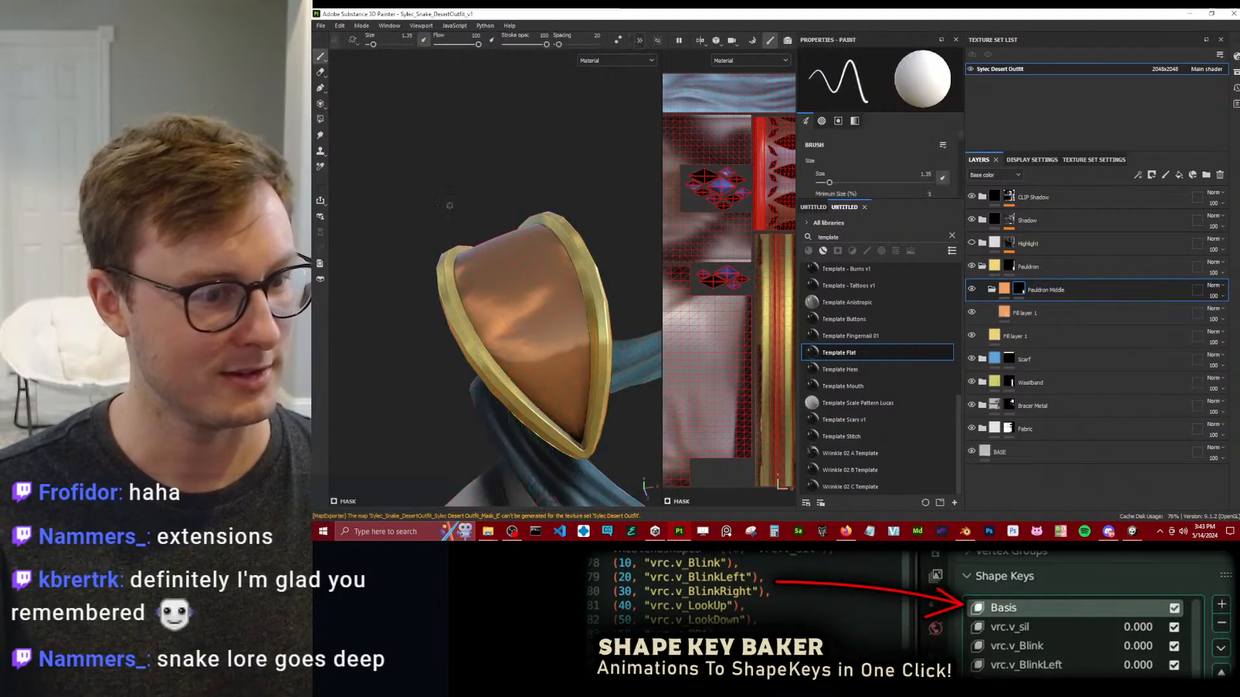
scroll(475, 266, up, 3)
scroll(476, 269, down, 4)
mouse_move(476, 268)
alt+mouse_down()
mouse_move(496, 240)
mouse_move(501, 256)
mouse_move(565, 233)
mouse_move(642, 258)
mouse_move(562, 417)
mouse_move(551, 286)
mouse_move(488, 238)
alt+mouse_up()
scroll(552, 286, up, 2)
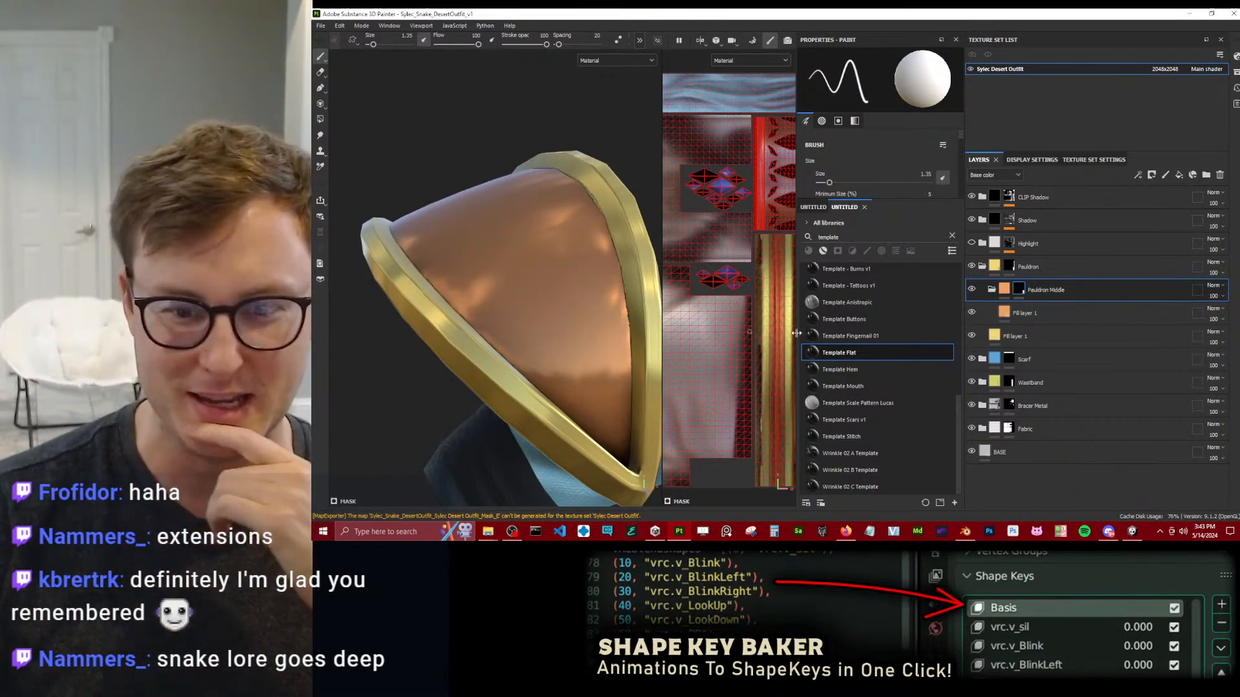
Add a fill effect to the Pauldron Middle mask and assign the Clouds 2 noise as its grayscale source.
right_click(1019, 291)
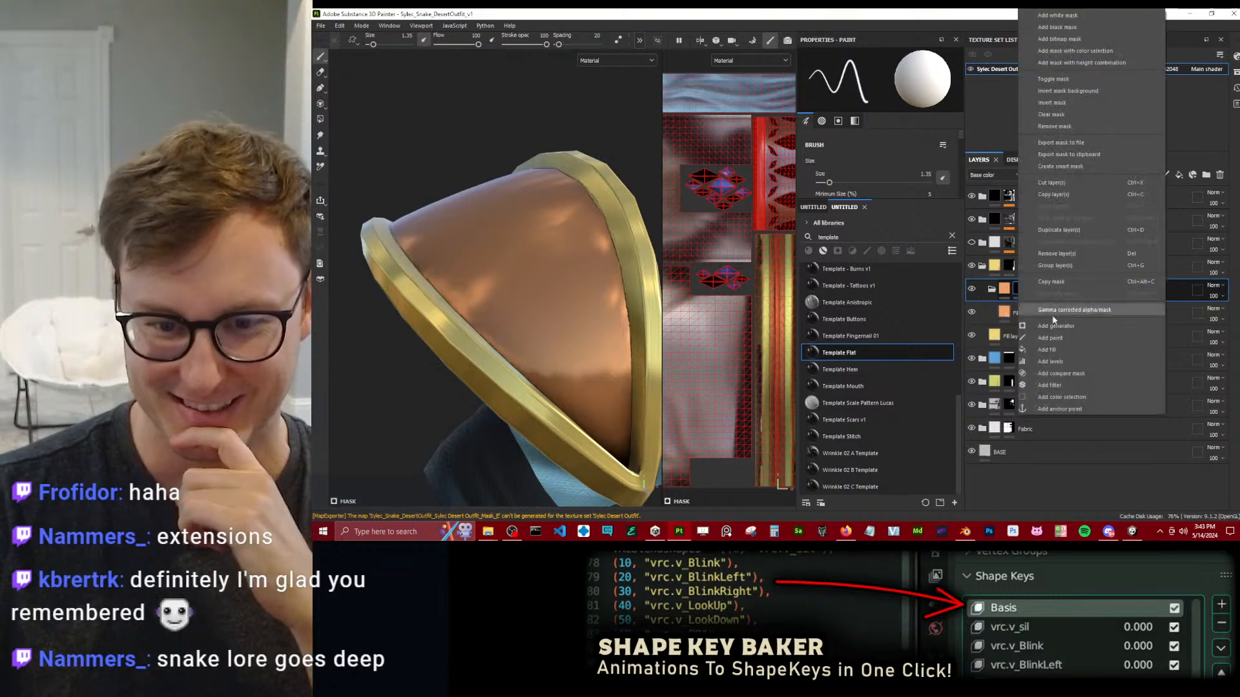
click(1059, 343)
click(868, 104)
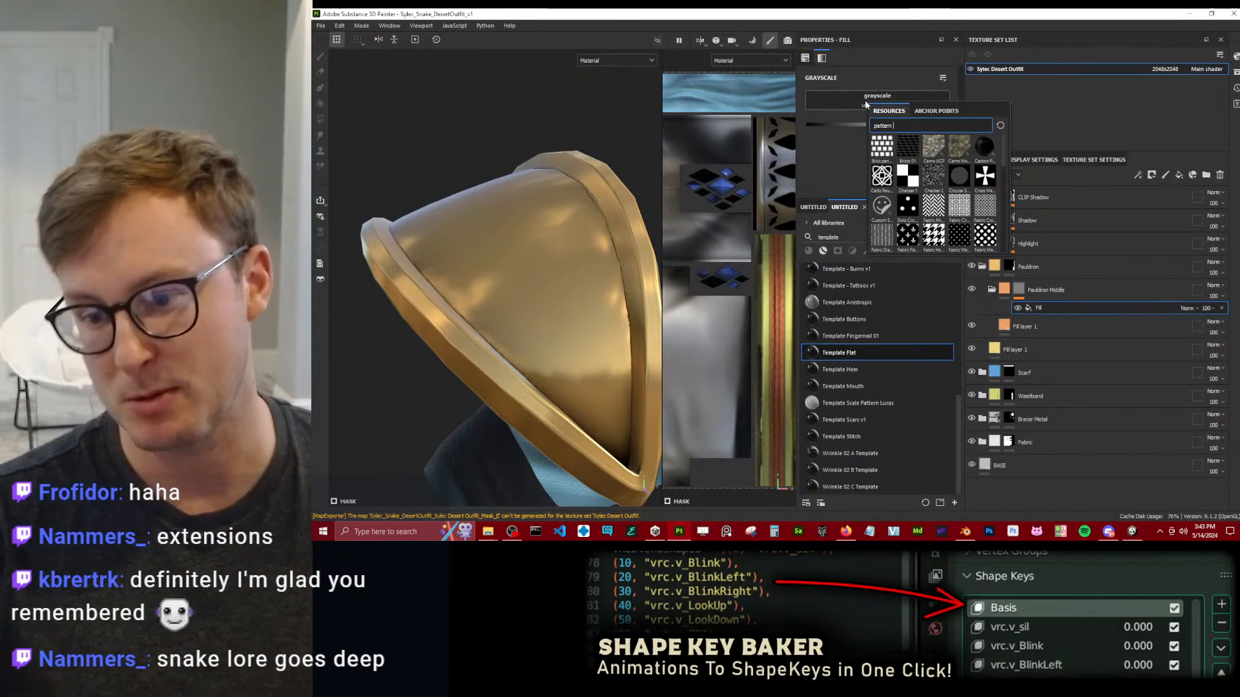
key(Escape)
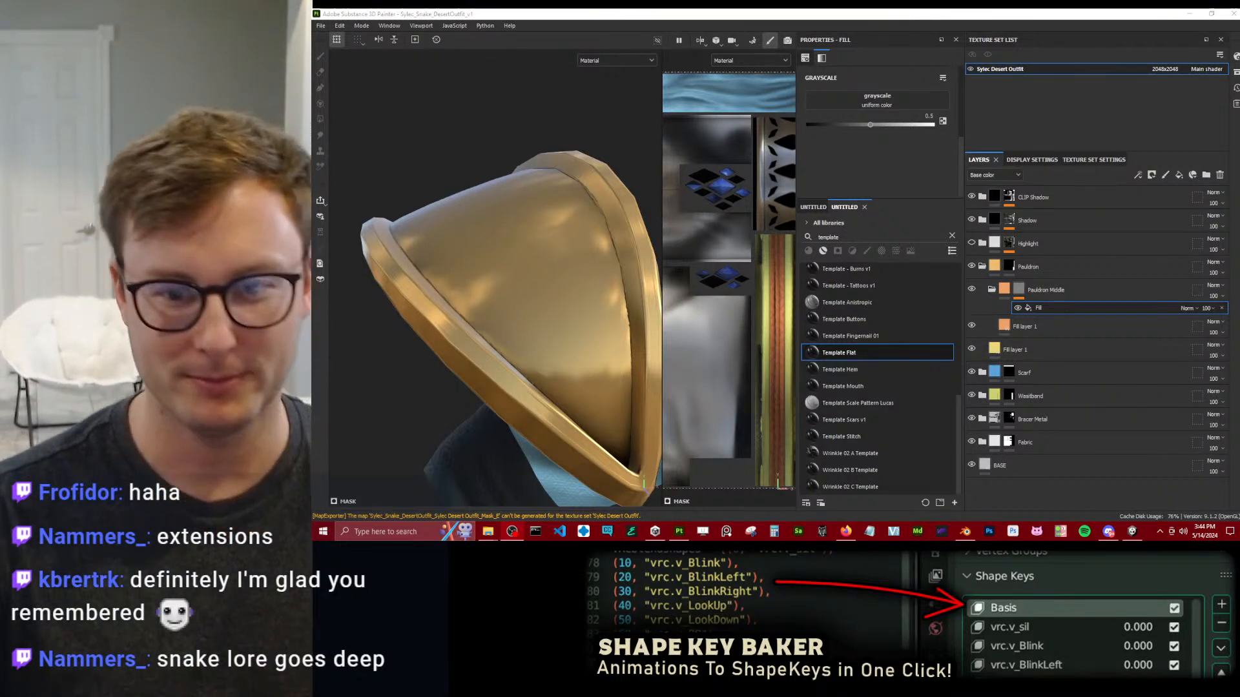
click(885, 103)
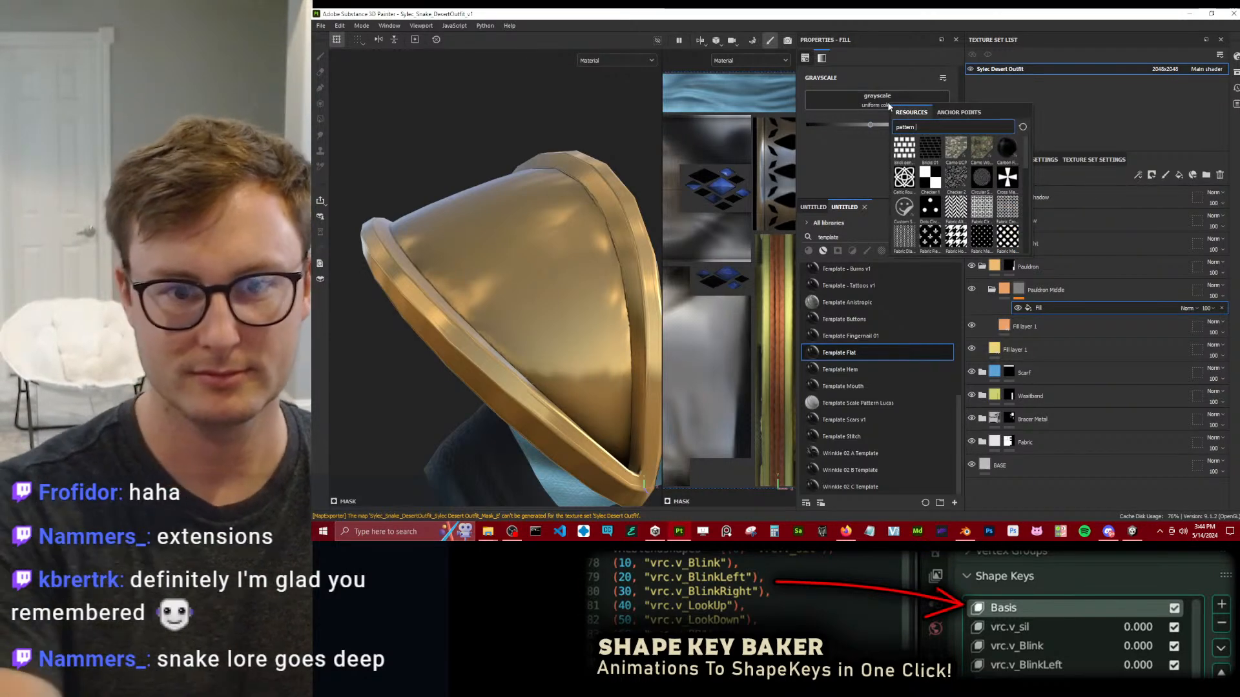
text(voroni)
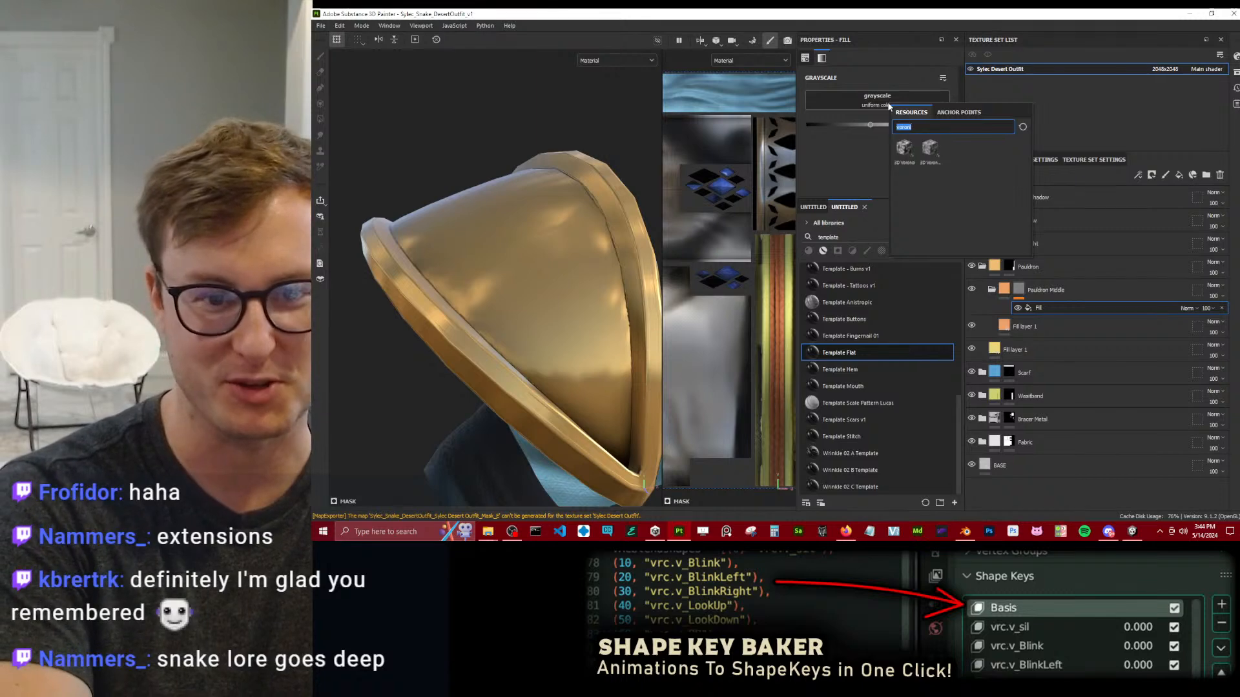
text(noise)
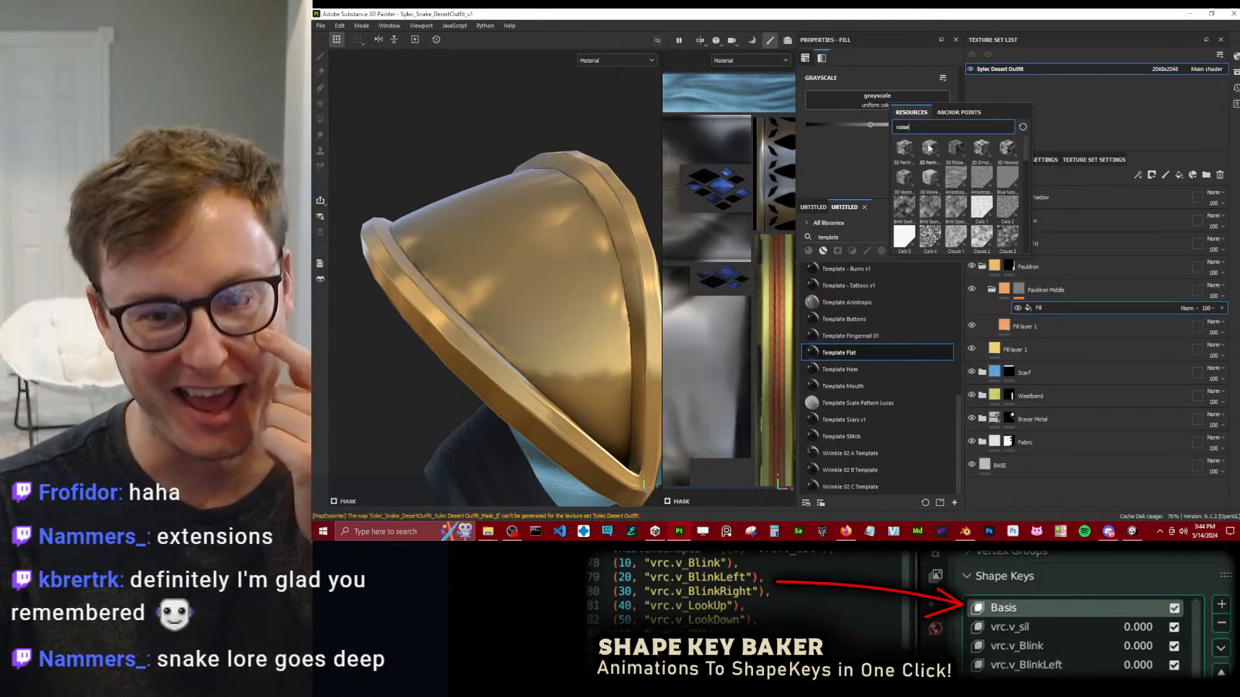
click(982, 241)
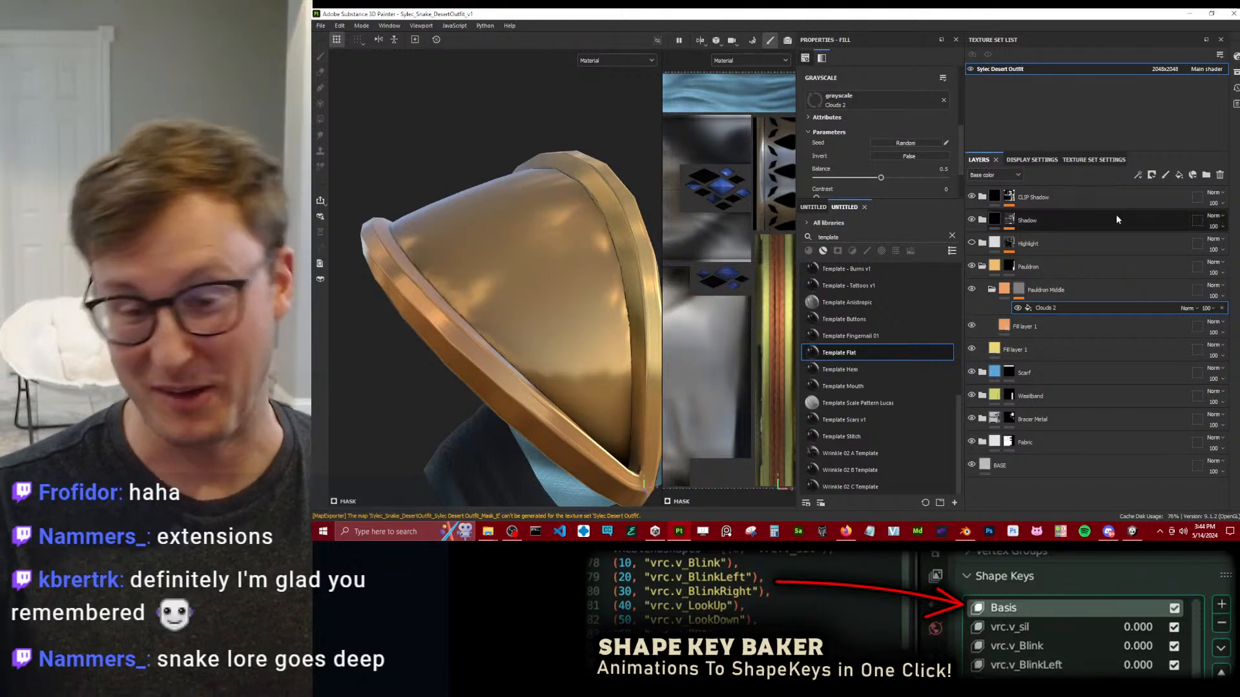
Enable the height channel on the fill layer inside Pauldron Middle and lower its height to about -0.5.
alt+drag(490, 252, 540, 263)
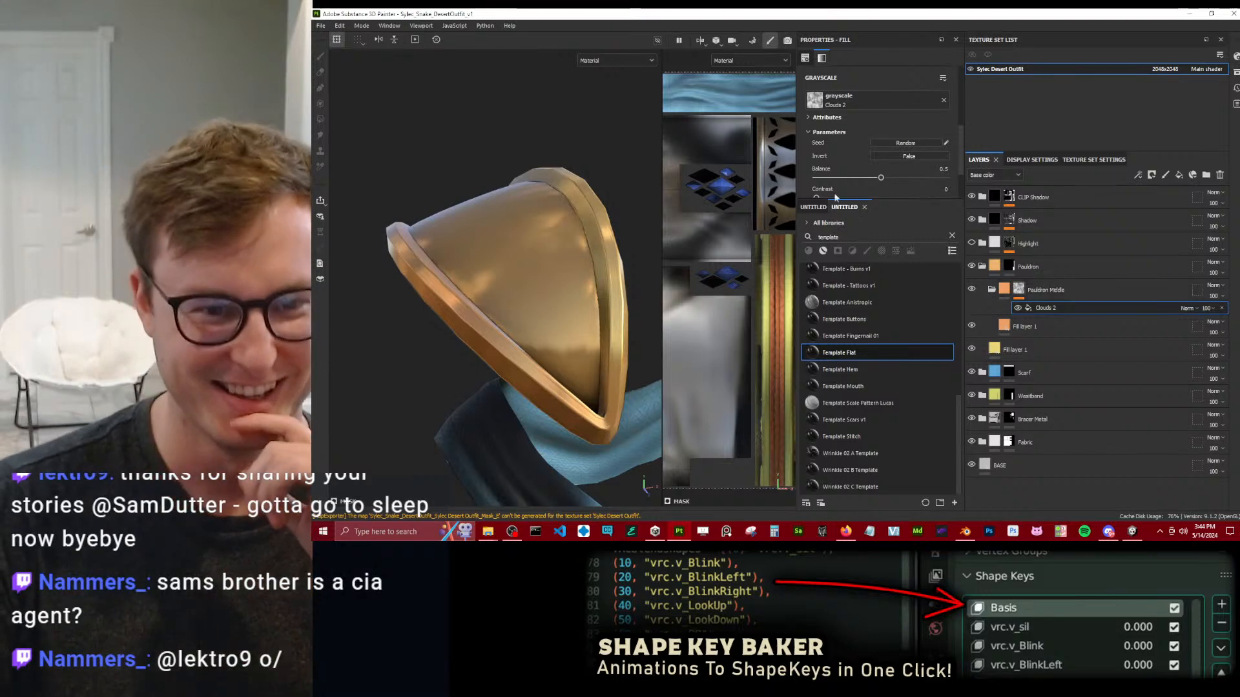
scroll(845, 168, down, 2)
click(1024, 328)
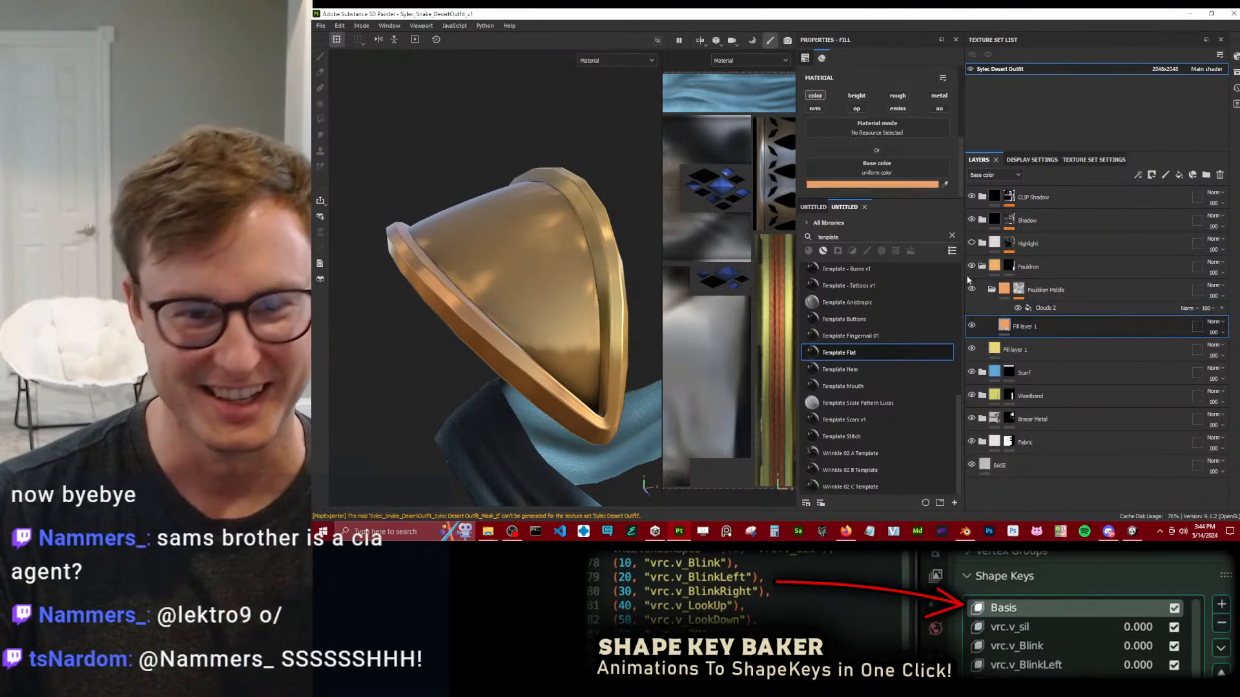
click(855, 96)
scroll(876, 124, down, 1)
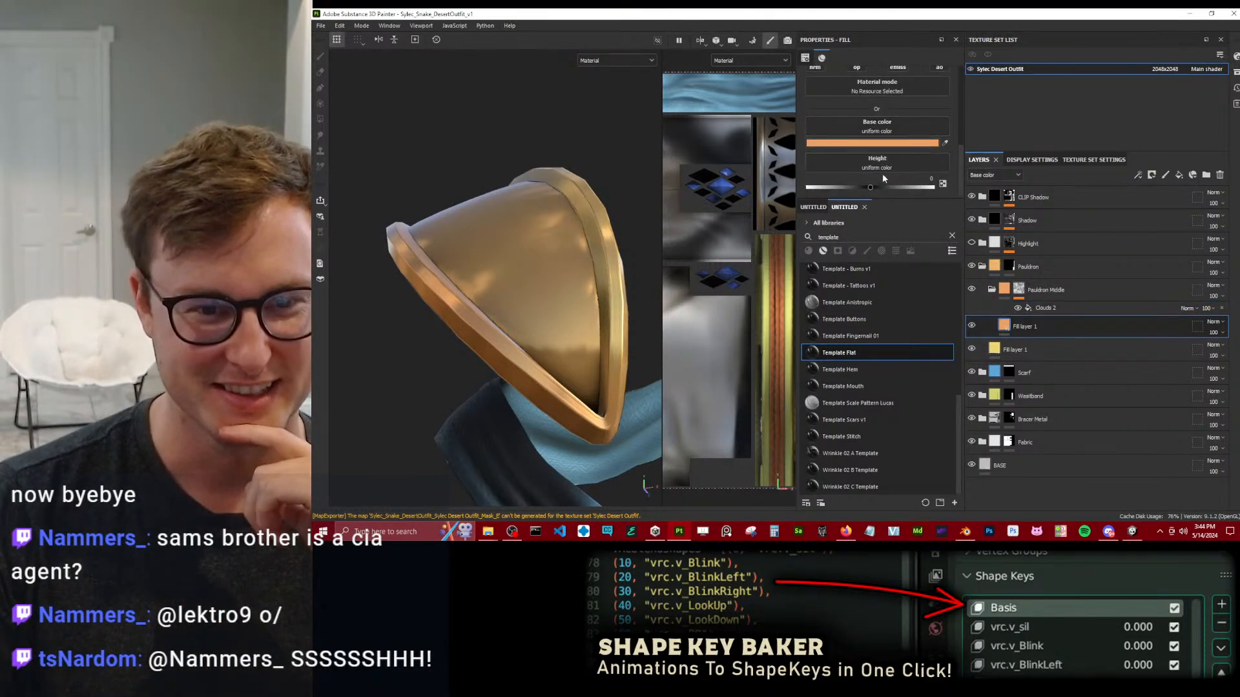
drag(872, 189, 849, 185)
mouse_move(621, 268)
alt+mouse_down()
mouse_move(532, 250)
mouse_move(575, 283)
mouse_move(614, 261)
alt+mouse_up()
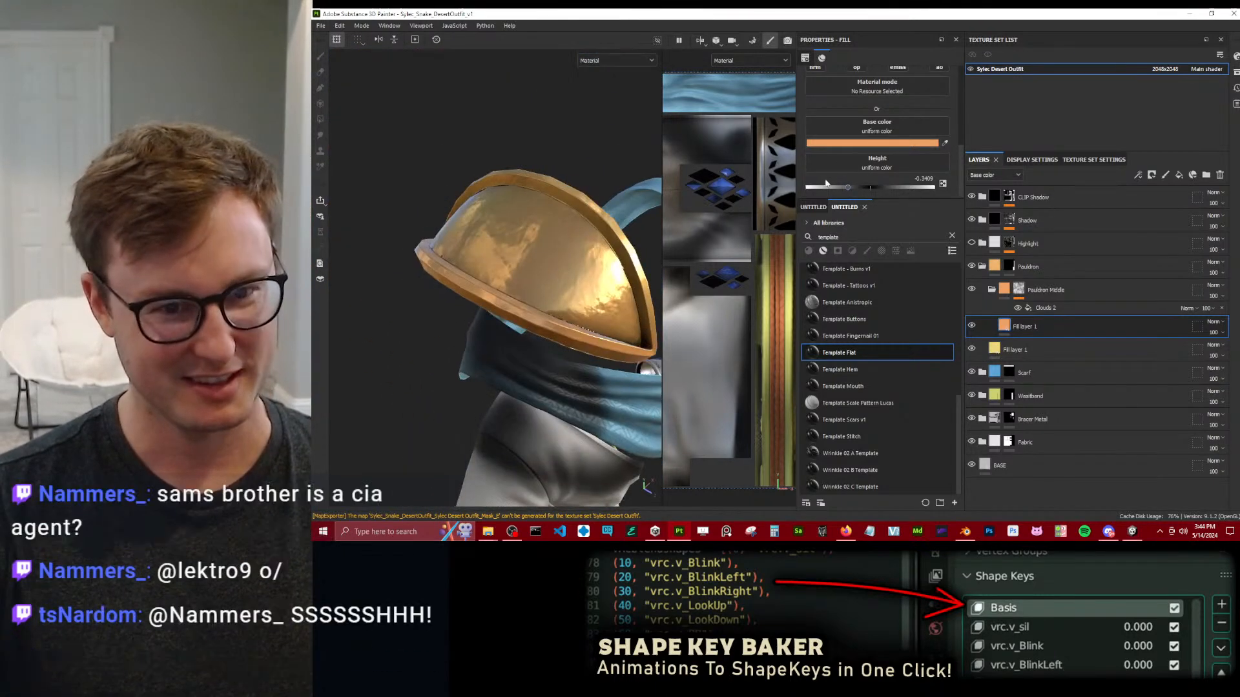
scroll(893, 154, up, 2)
scroll(894, 152, down, 2)
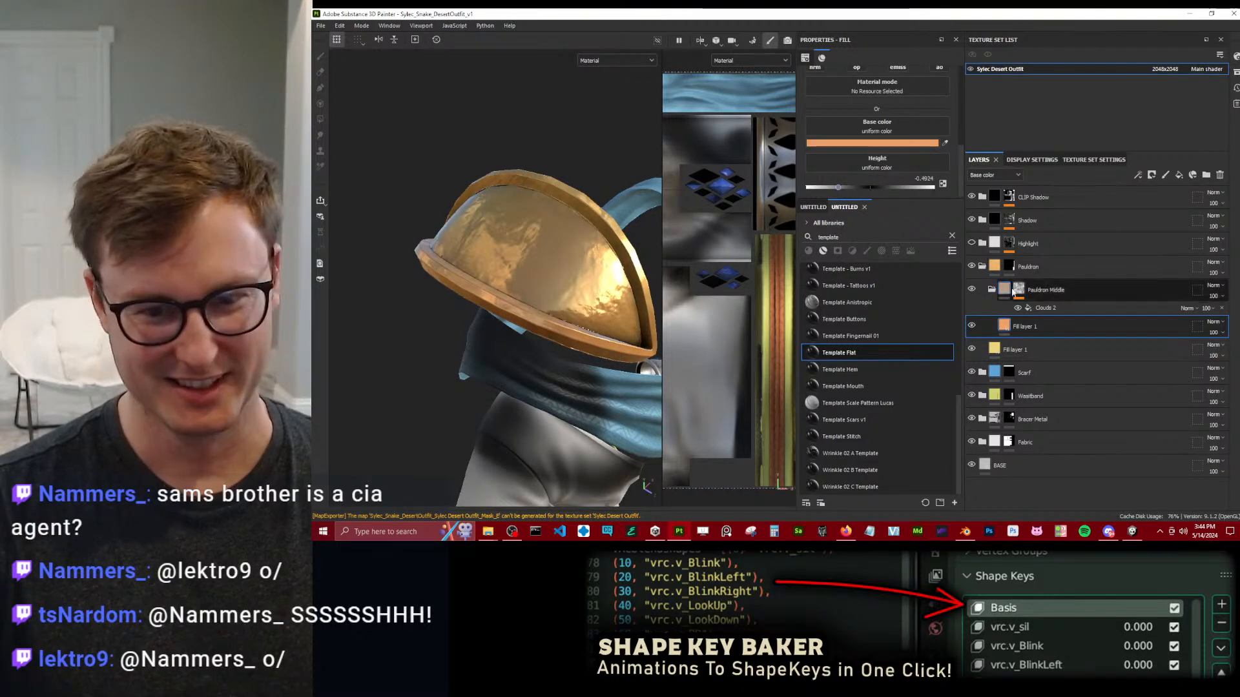
Raise the contrast of the Clouds 2 mask noise to 0.39.
click(1039, 307)
drag(816, 156, 862, 165)
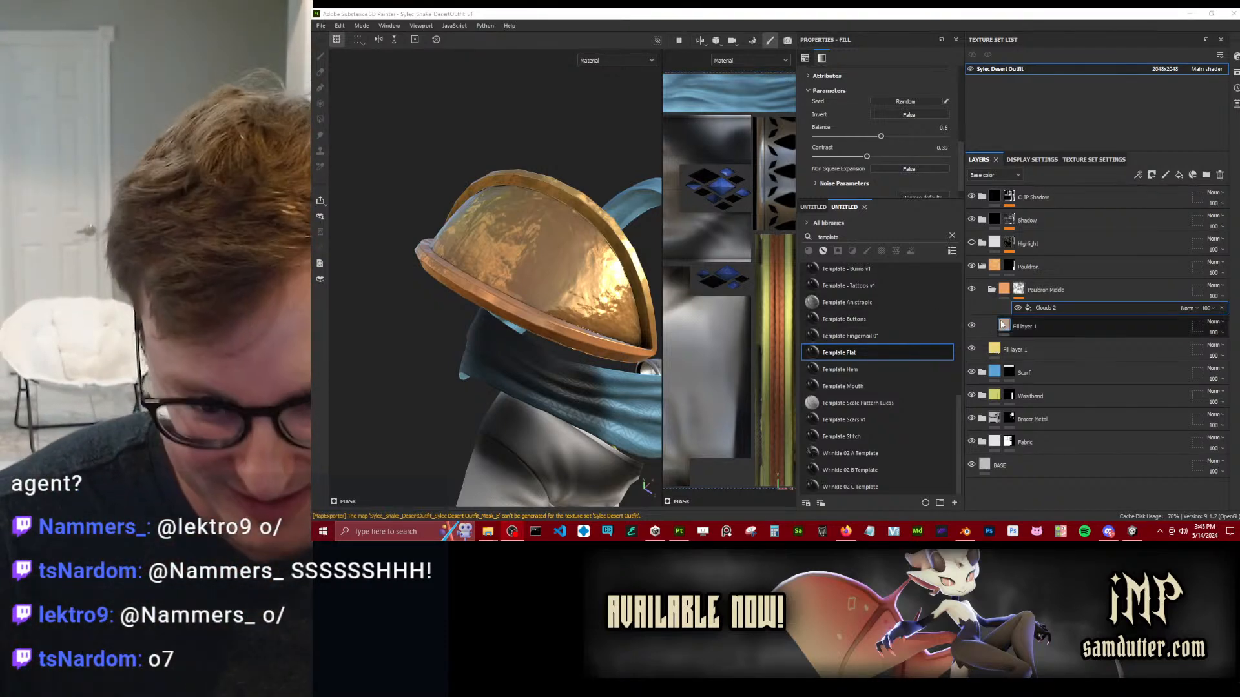
Set the roughness of the fill layer inside Pauldron Middle to 1.
click(1033, 326)
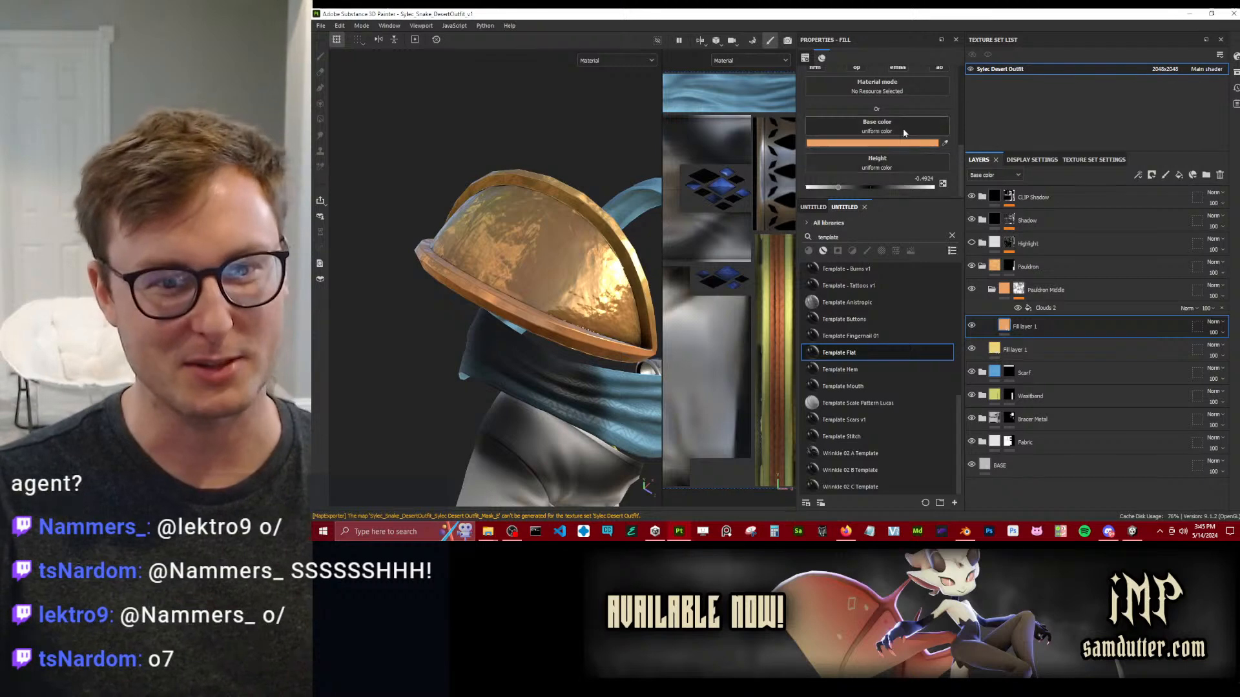
scroll(903, 128, down, 2)
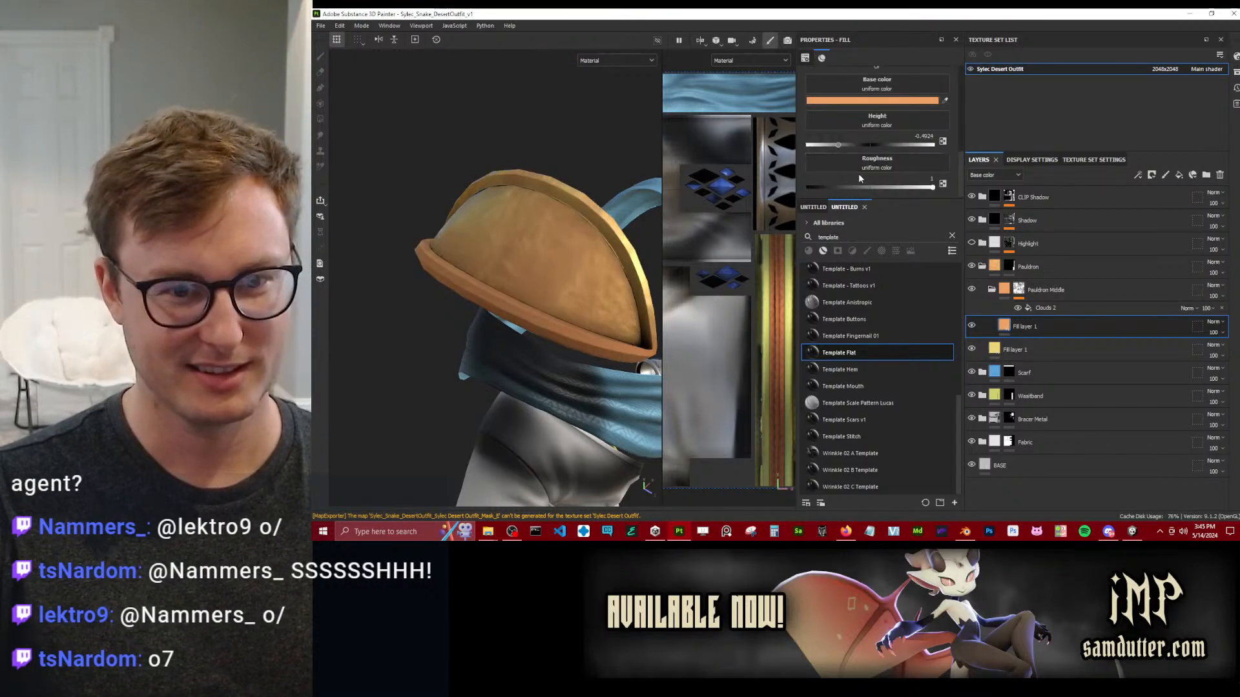
drag(840, 187, 942, 186)
Try a different contrast on the Clouds 2 noise in the Pauldron Middle mask.
click(1114, 308)
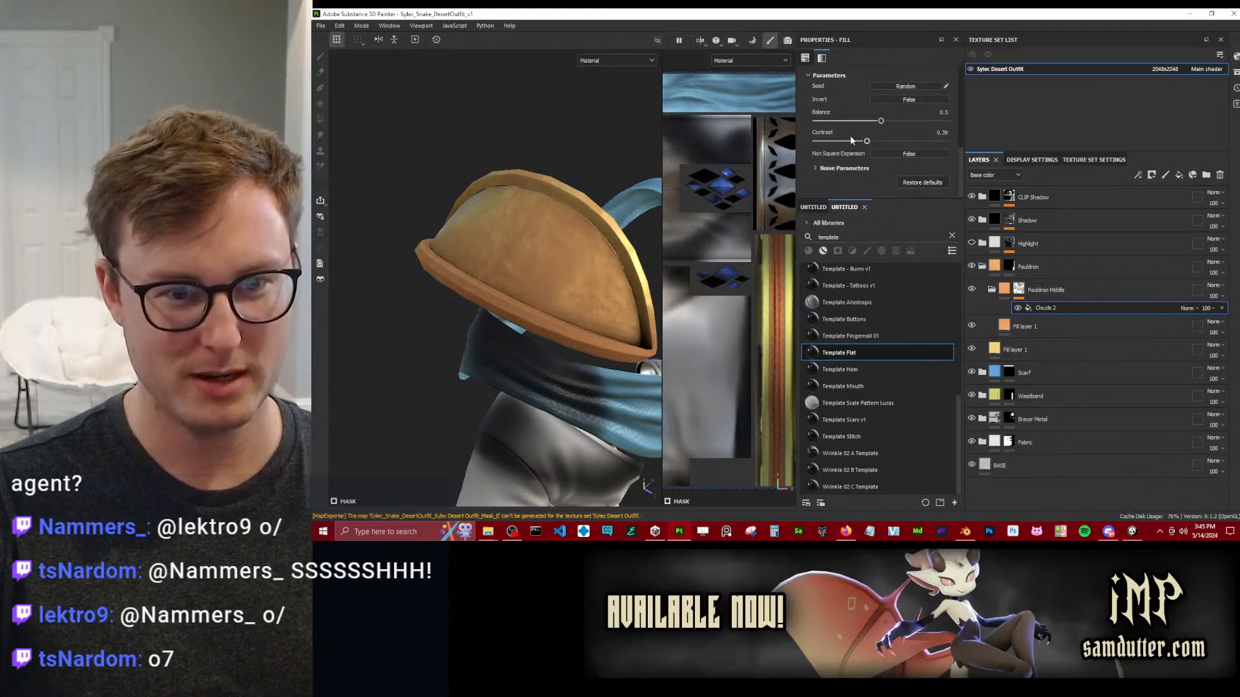
drag(855, 142, 876, 159)
alt+drag(514, 282, 494, 268)
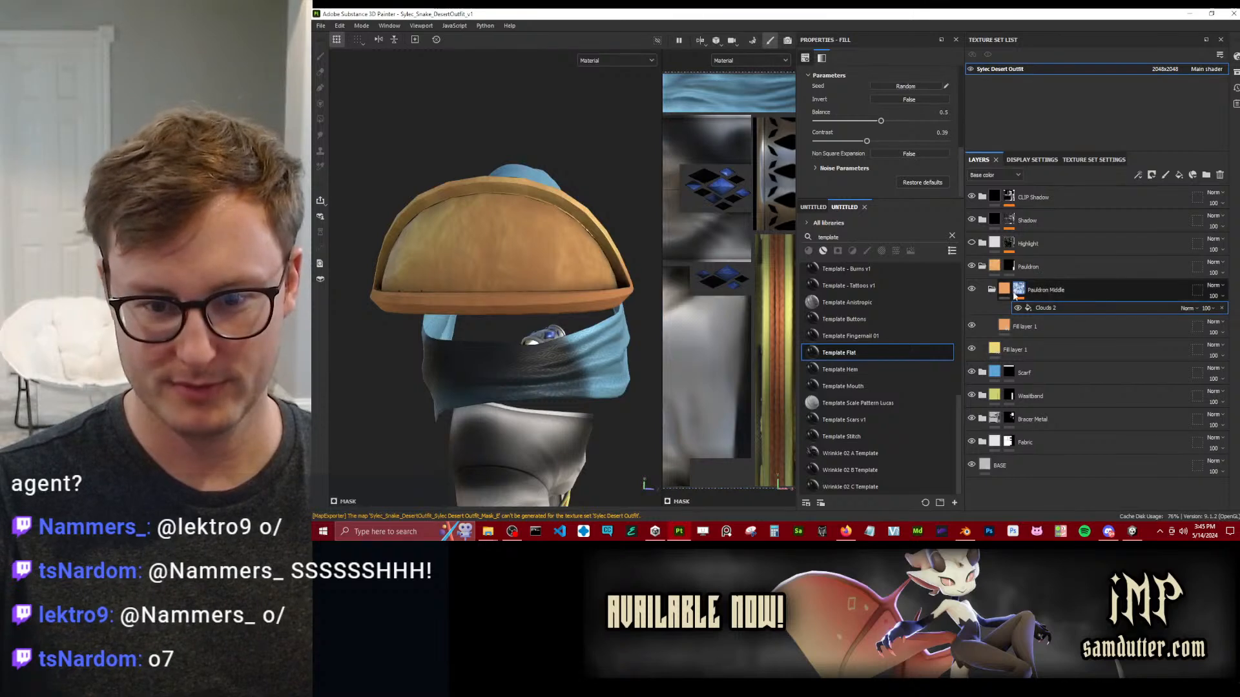
Add a paint effect to the Pauldron Middle mask and use Polygon Fill to exclude the pauldron's raised rim.
right_click(1018, 292)
click(1057, 337)
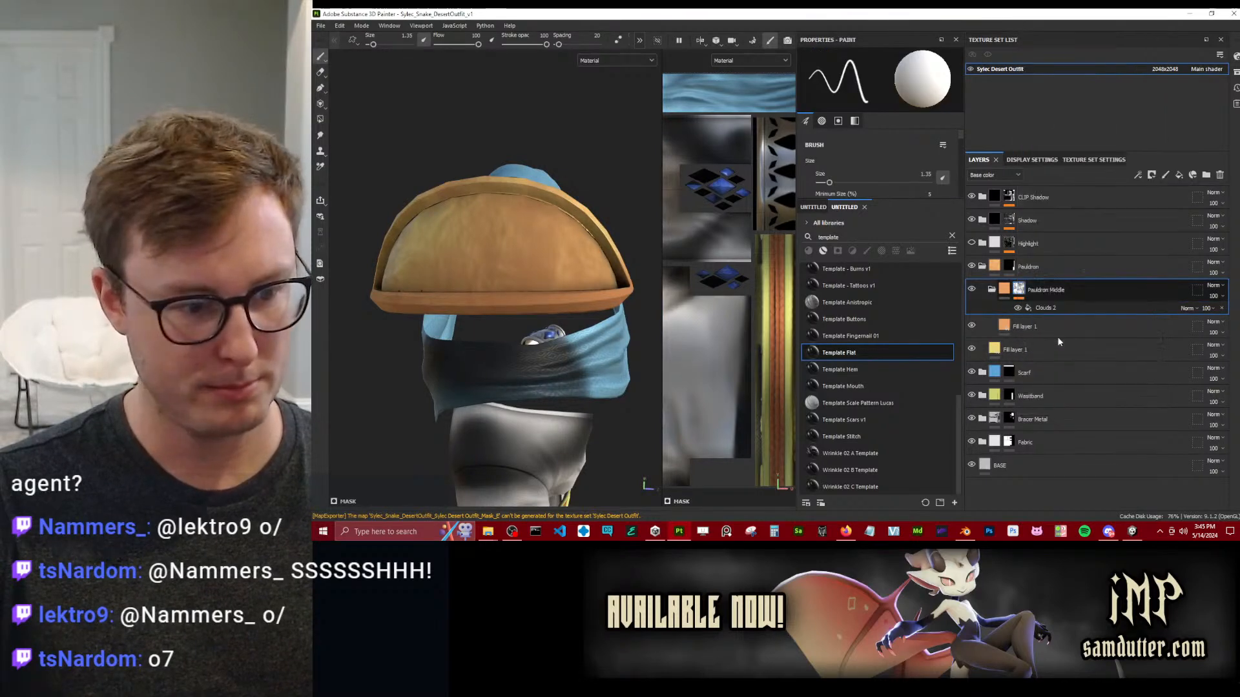
click(321, 121)
alt+drag(354, 194, 413, 205)
drag(579, 204, 593, 228)
click(318, 57)
alt+drag(420, 194, 556, 226)
scroll(555, 227, up, 3)
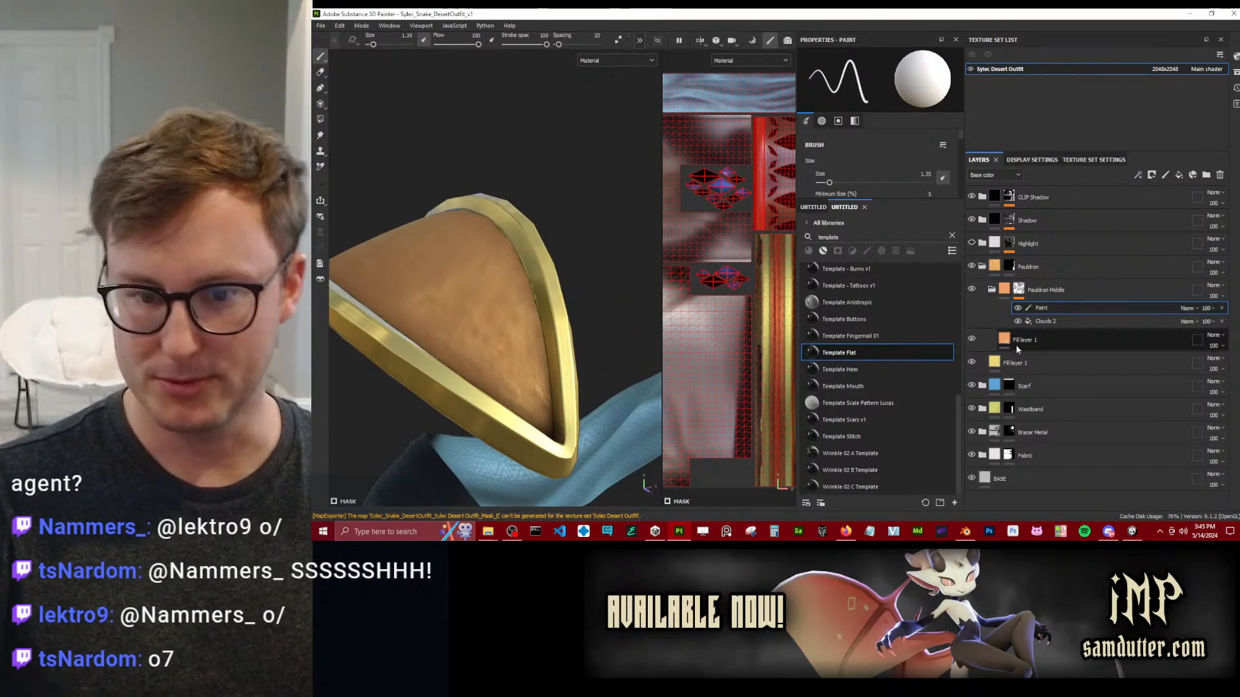
Replace the Clouds 2 noise in the Pauldron Middle mask with Cells 1.
click(1043, 323)
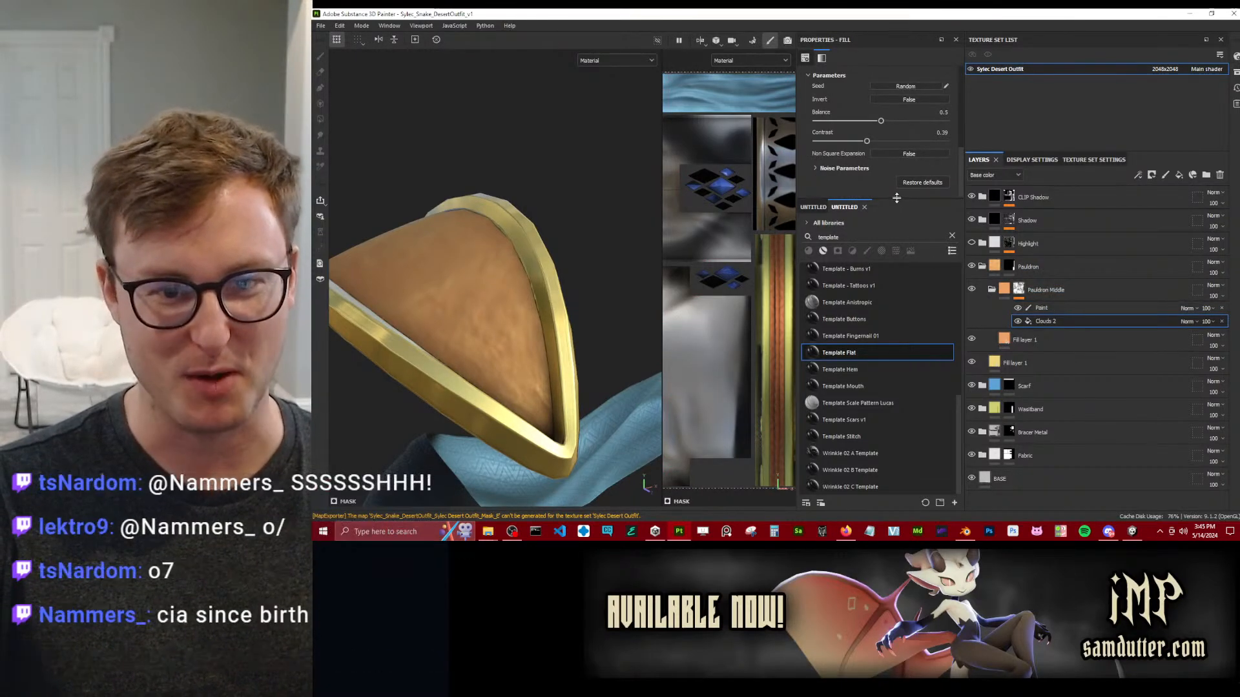
click(863, 97)
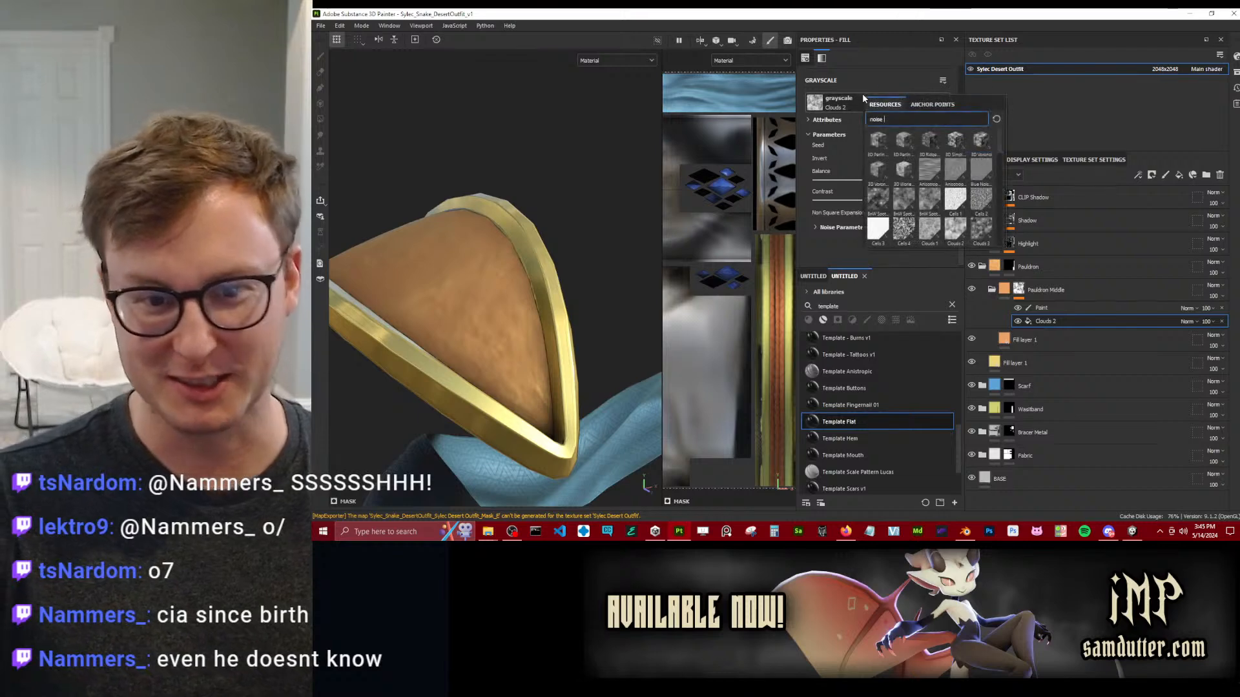
click(955, 202)
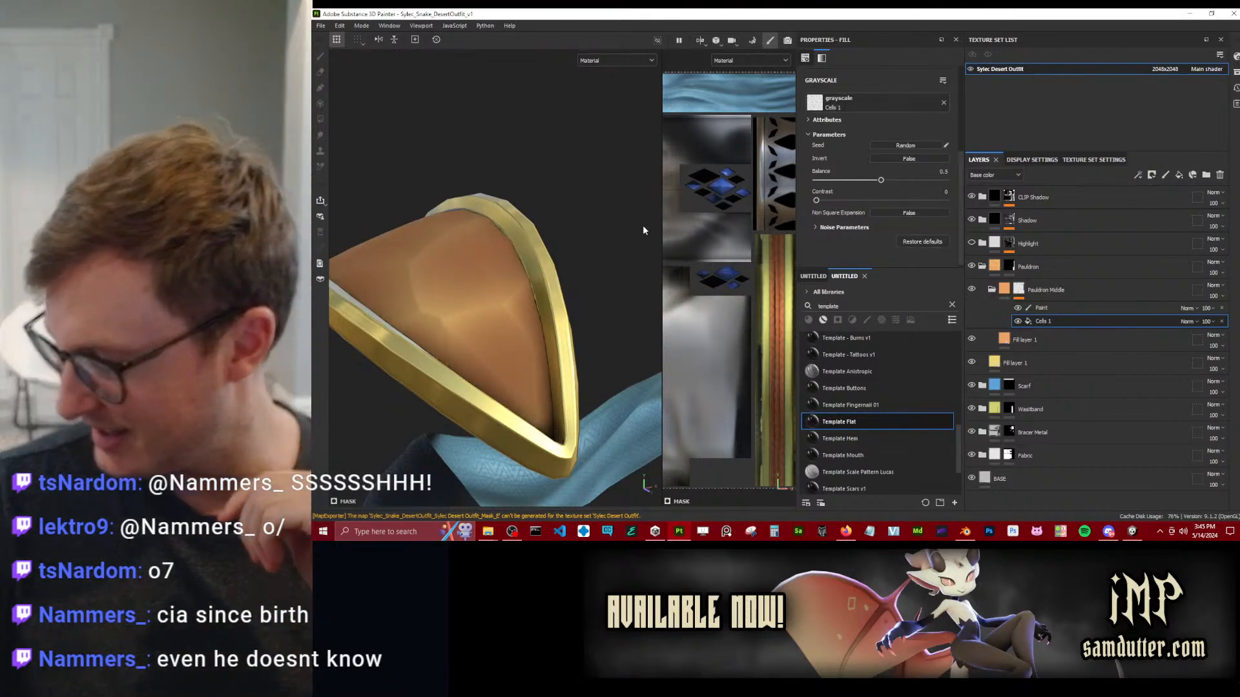
Set the tiling of the Cells 1 mask fill to 3 and check the pattern on the pauldron up close.
scroll(873, 138, up, 2)
scroll(873, 141, up, 2)
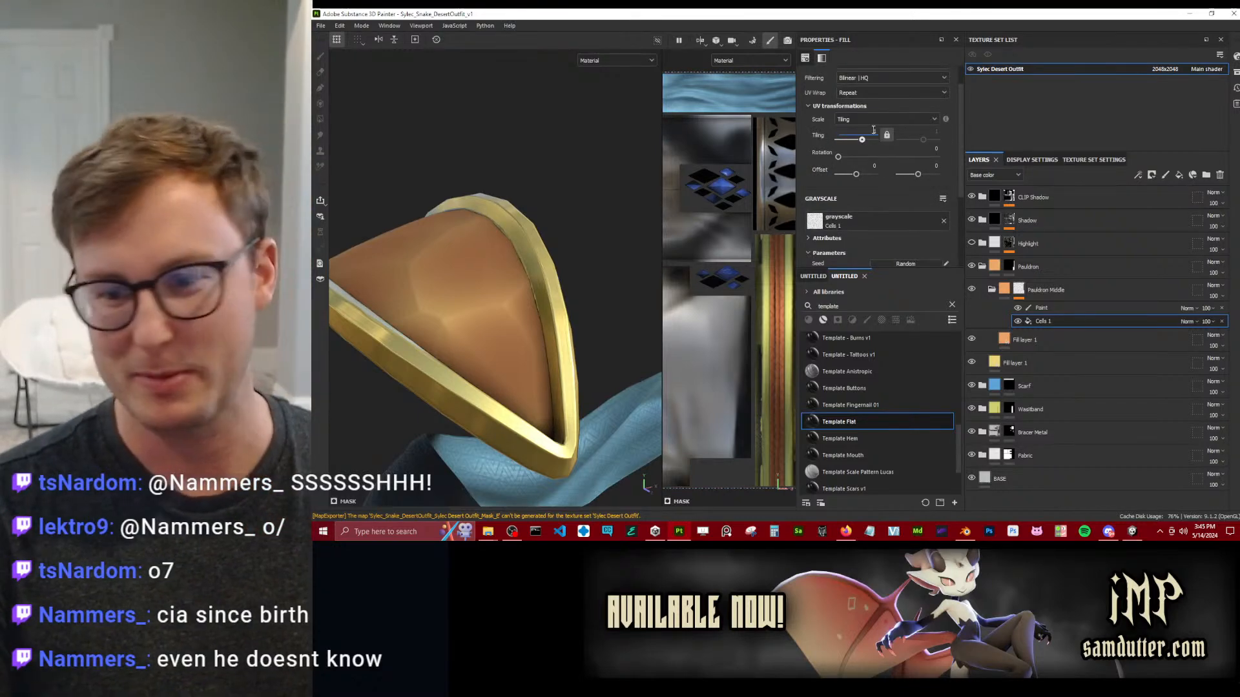
text(3)
alt+drag(648, 200, 476, 323)
alt+right_drag(477, 323, 555, 271)
alt+drag(555, 272, 575, 265)
scroll(877, 193, down, 3)
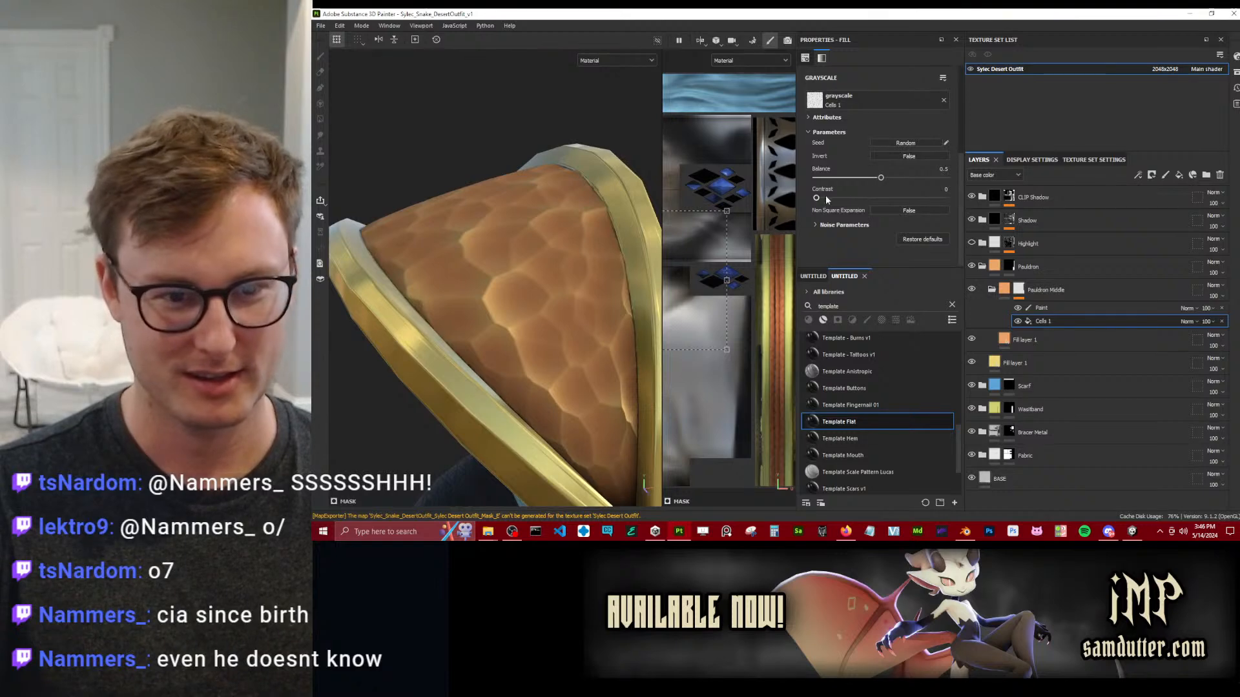
Set the noise scale of the Cells 1 fill to 24 and its disorder to 0.06.
drag(826, 197, 832, 198)
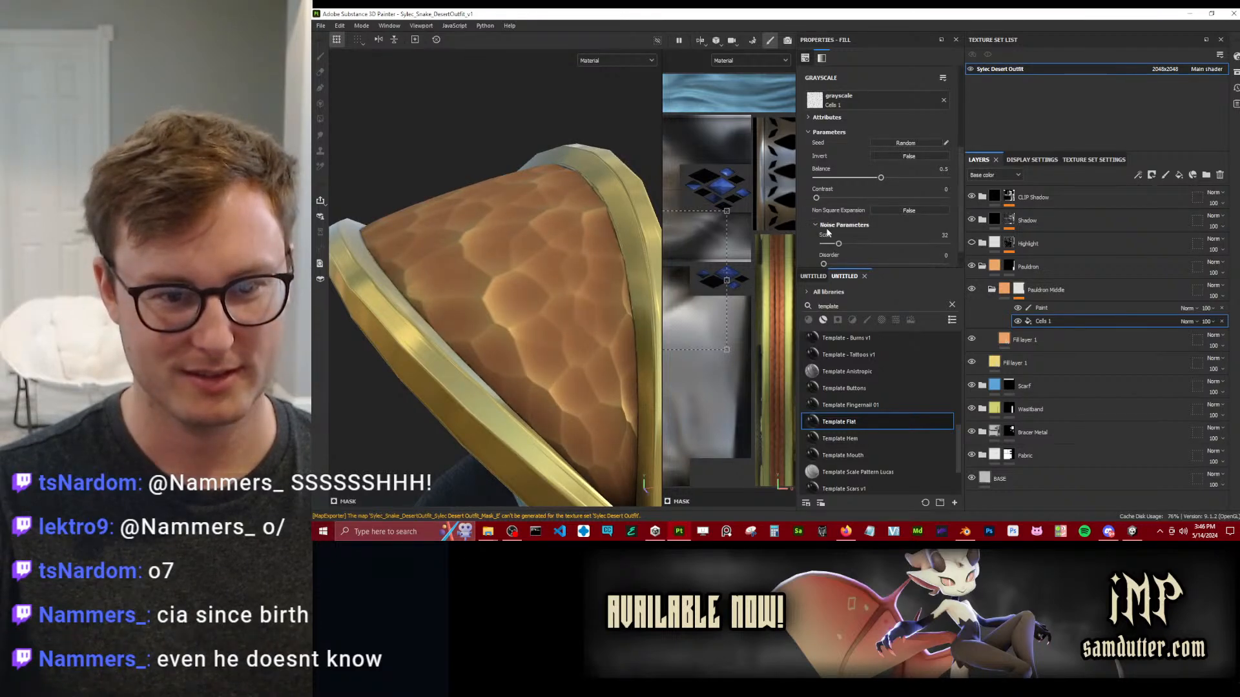
drag(843, 244, 898, 264)
scroll(886, 231, down, 1)
drag(827, 237, 832, 239)
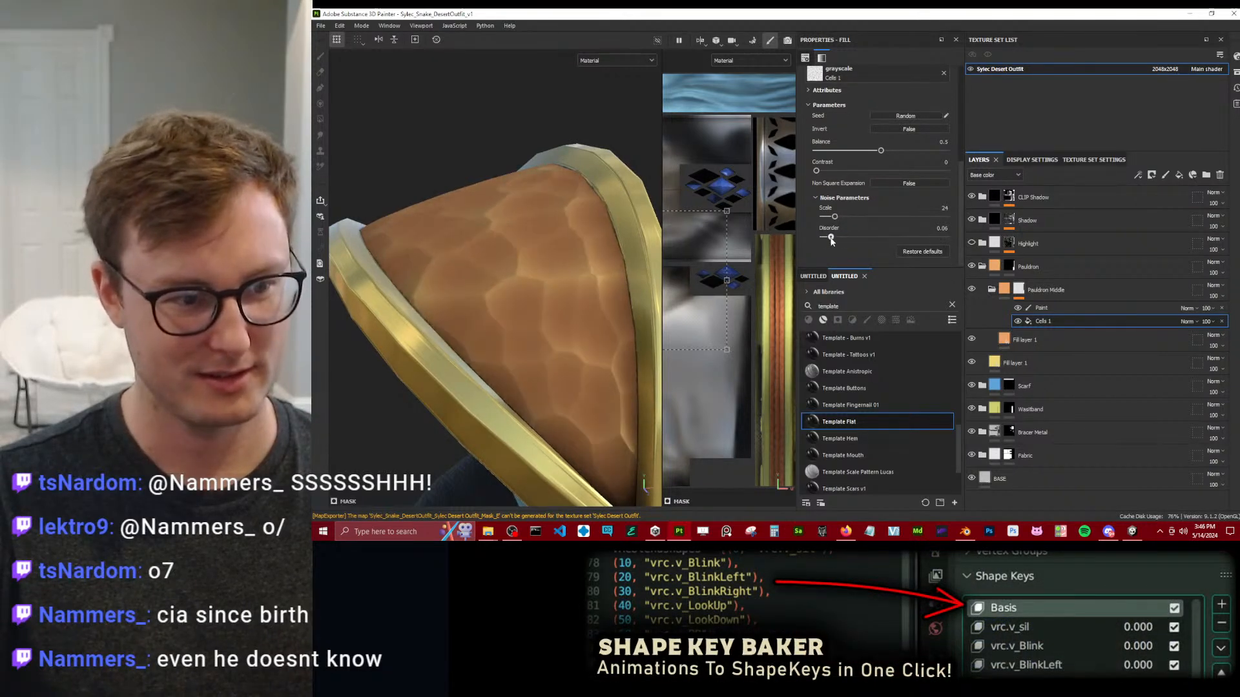
Add a Blur Slope filter directly above the Cells 1 fill in the Pauldron Middle mask.
right_click(1056, 317)
click(1088, 288)
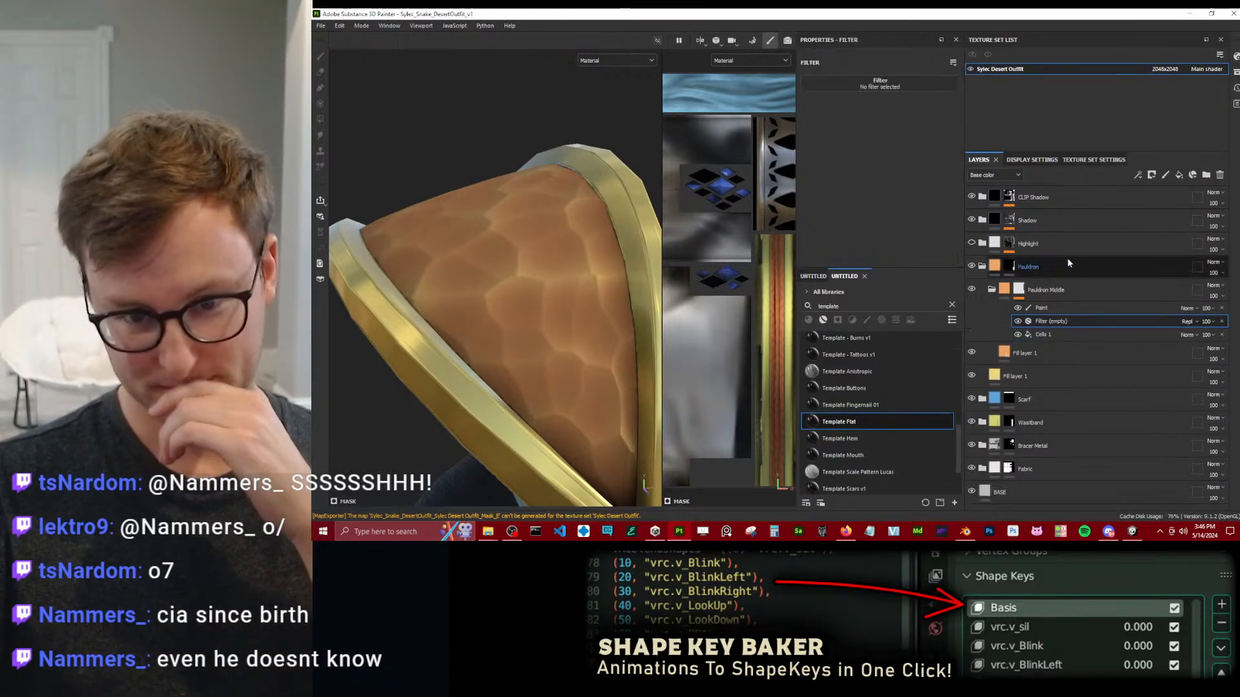
click(839, 82)
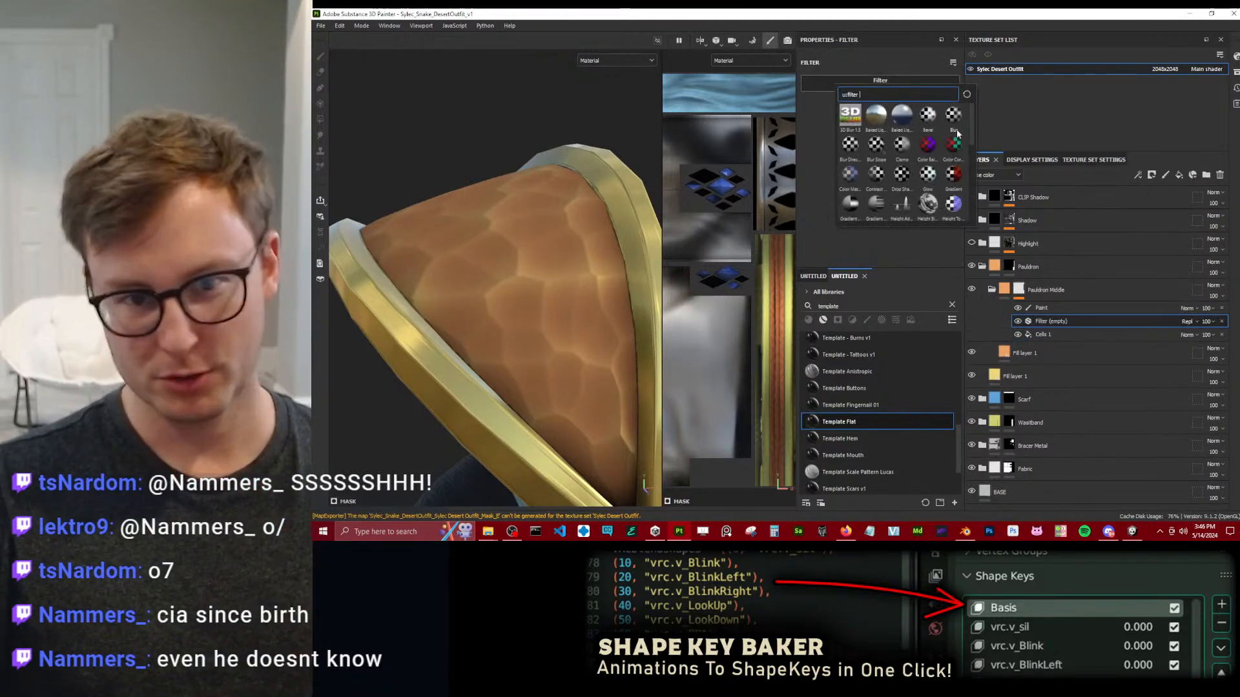
click(878, 147)
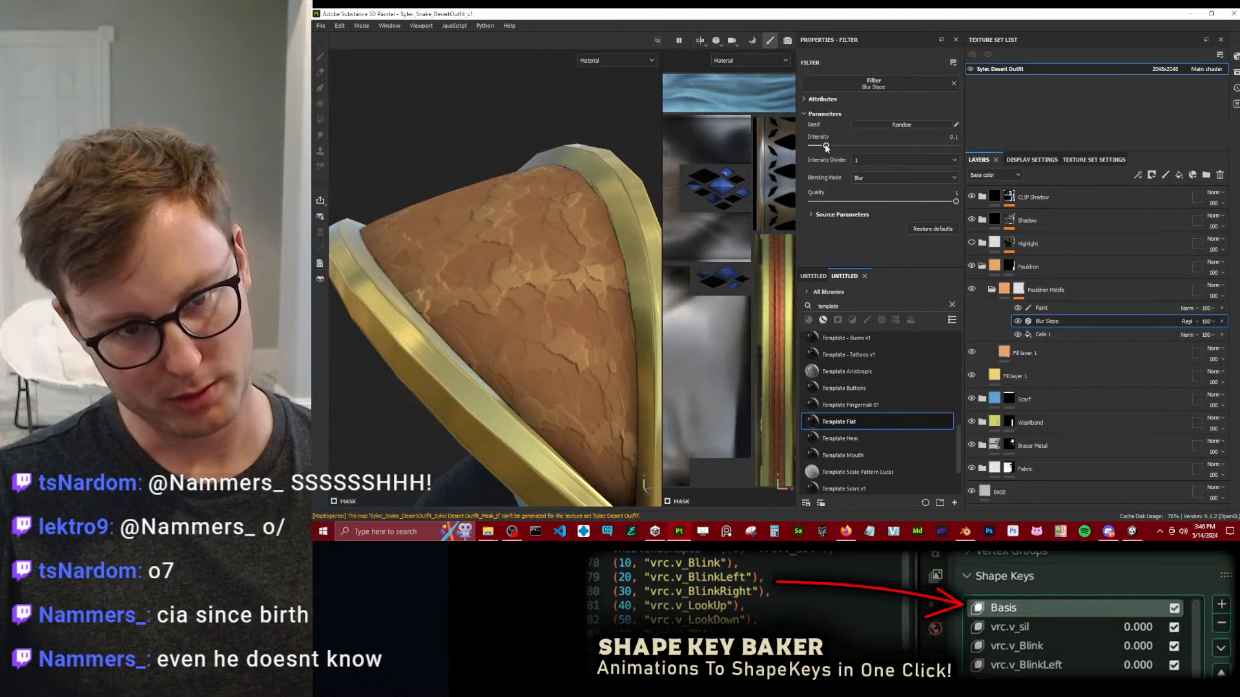
Set the Blur Slope filter's intensity divider to 100 and its intensity to about 0.307, and check the pauldron from near and far.
drag(813, 148, 811, 147)
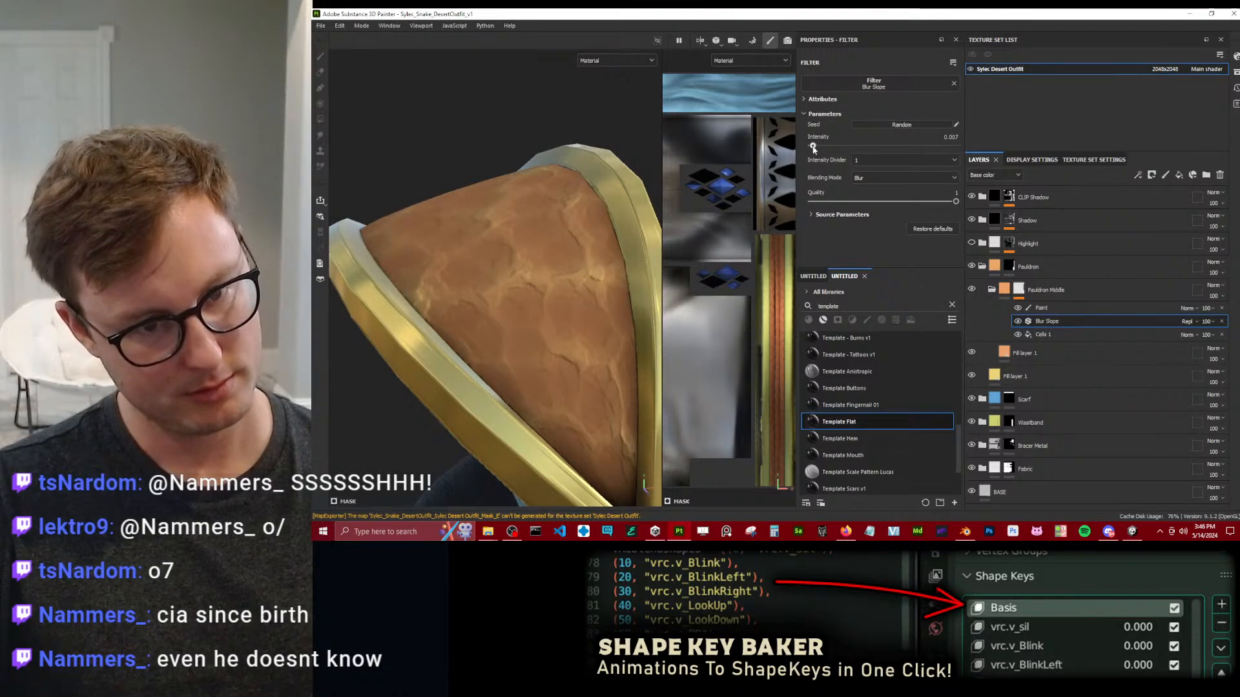
click(874, 160)
click(867, 189)
drag(815, 148, 818, 149)
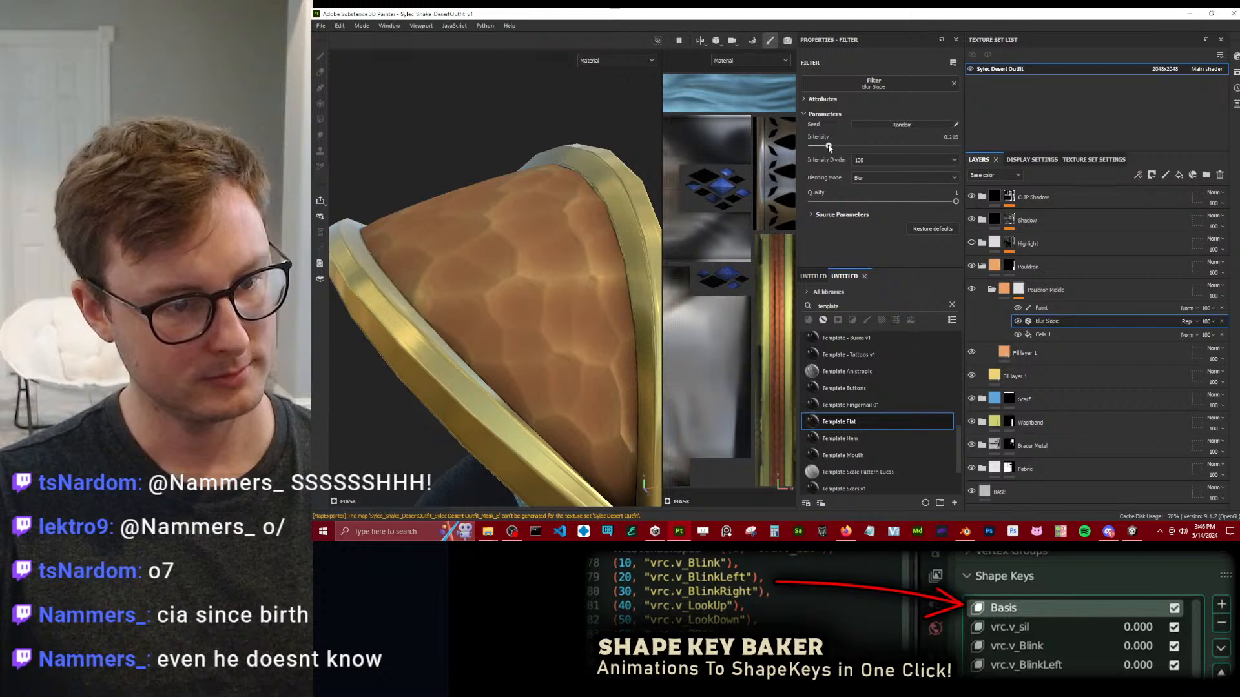
alt+drag(540, 213, 462, 244)
scroll(560, 288, up, 4)
scroll(462, 244, down, 5)
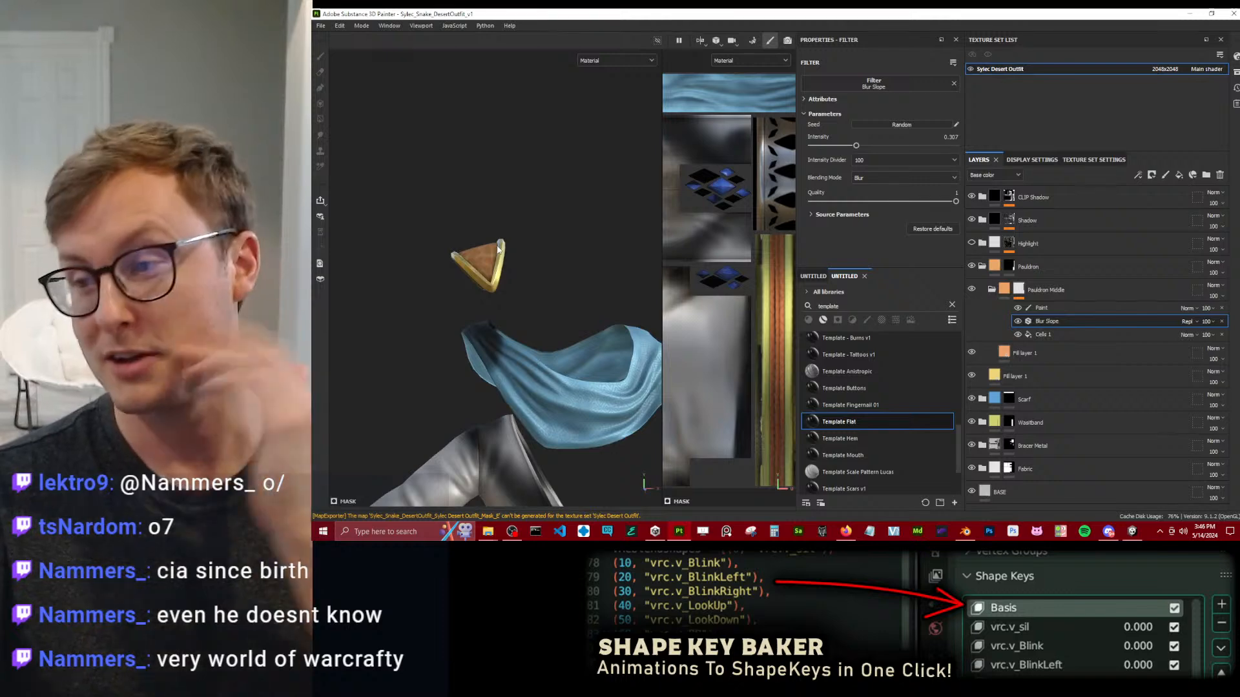
scroll(492, 246, up, 5)
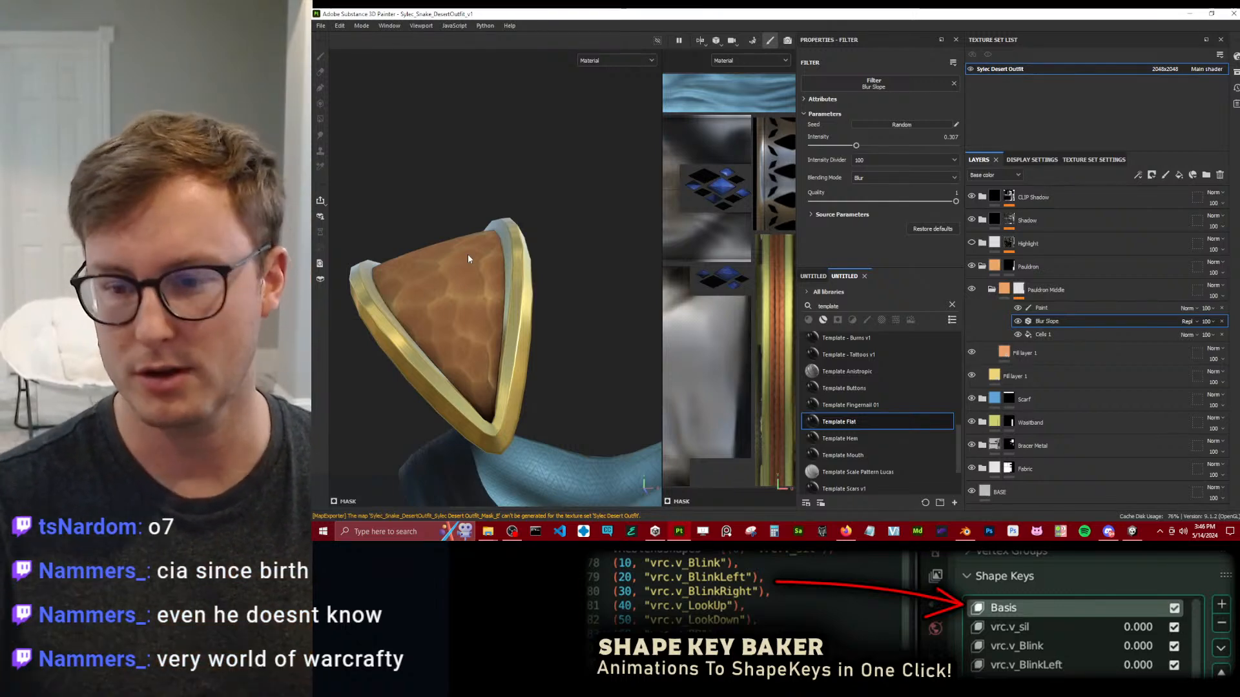
scroll(458, 266, up, 5)
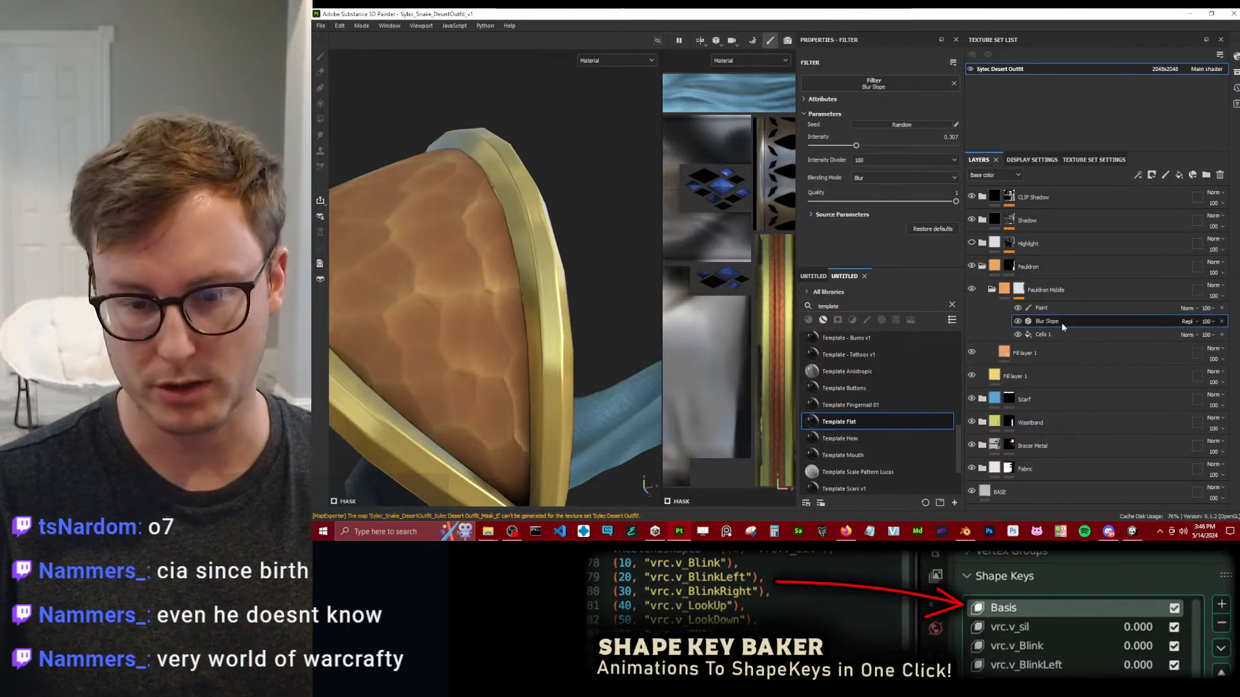
Add a Levels effect above Blur Slope in the Pauldron Middle mask and shift its midtone point slightly toward the whites.
right_click(1053, 325)
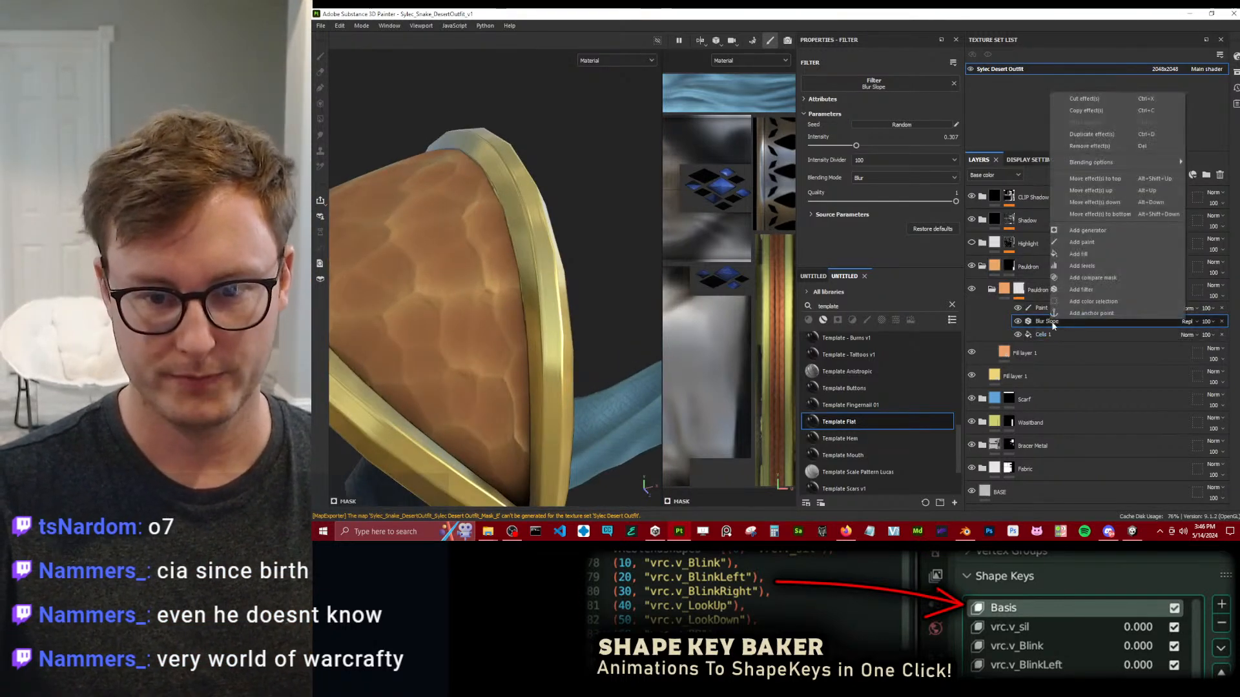
click(1081, 265)
drag(881, 80, 889, 82)
scroll(484, 300, down, 3)
alt+drag(485, 300, 514, 305)
scroll(485, 304, down, 4)
scroll(533, 311, up, 2)
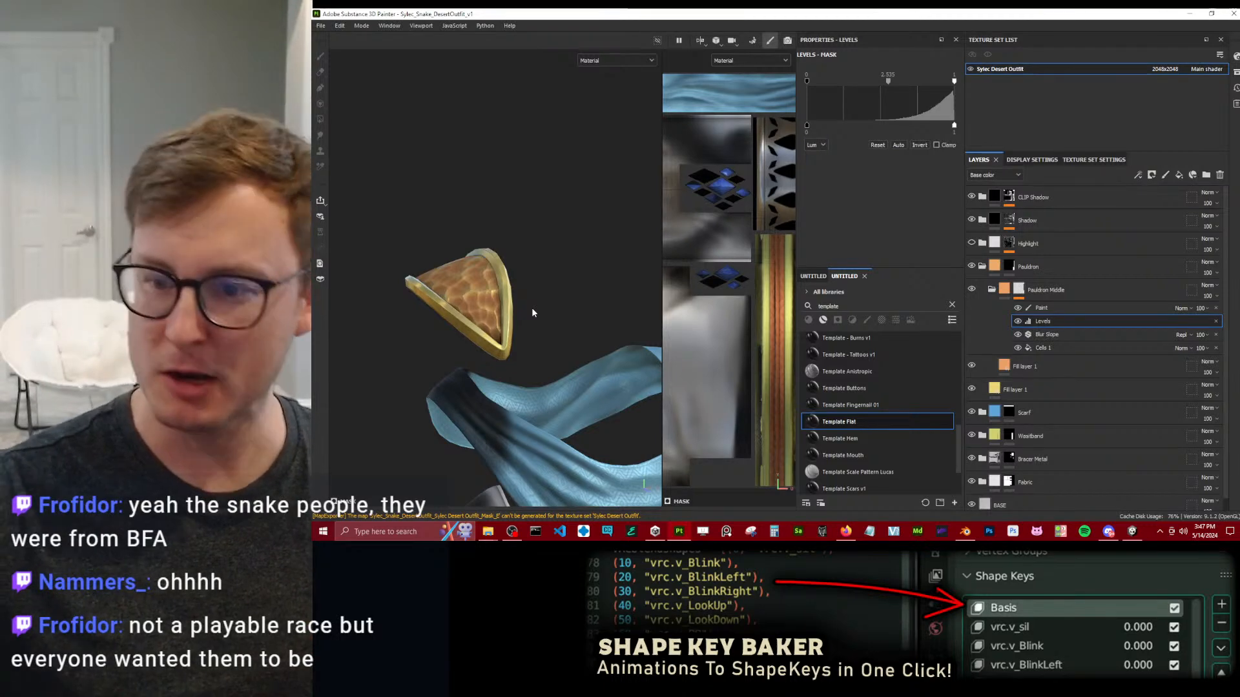
scroll(532, 309, down, 4)
alt+drag(532, 309, 600, 304)
scroll(550, 321, up, 7)
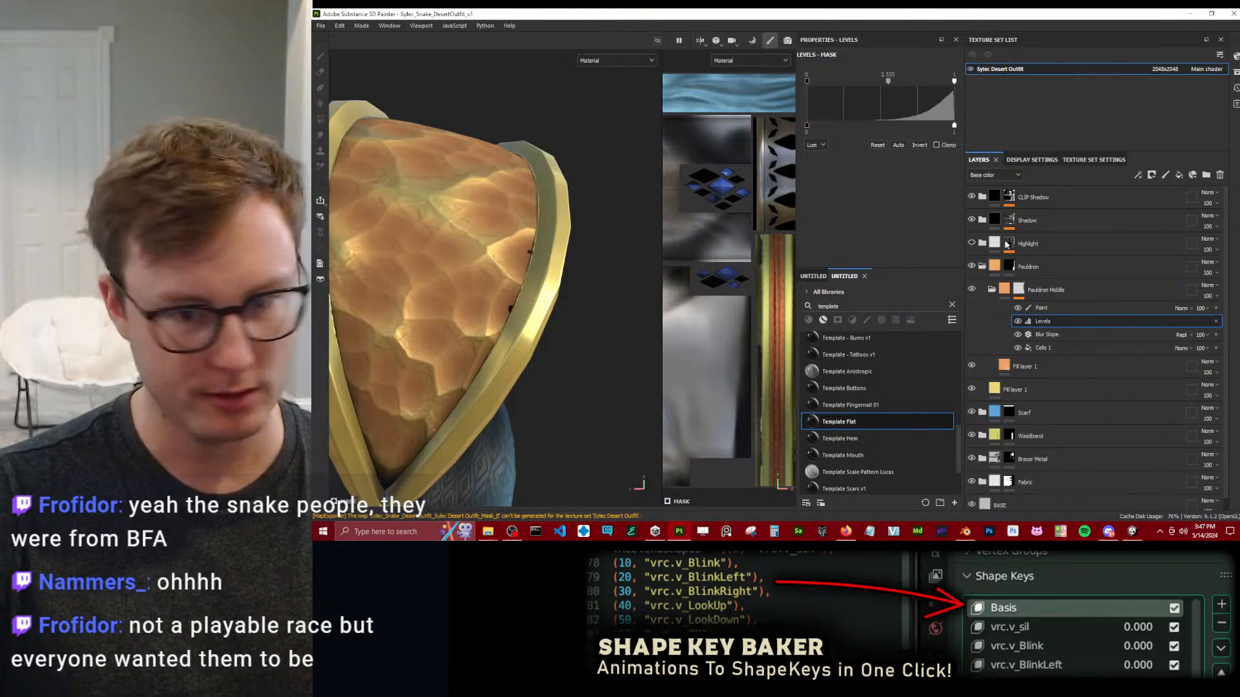
Try to smudge away the dark spots beside the pauldron's rim on the SMUDGES effect of the CLIP Shadow mask.
click(982, 197)
click(1038, 228)
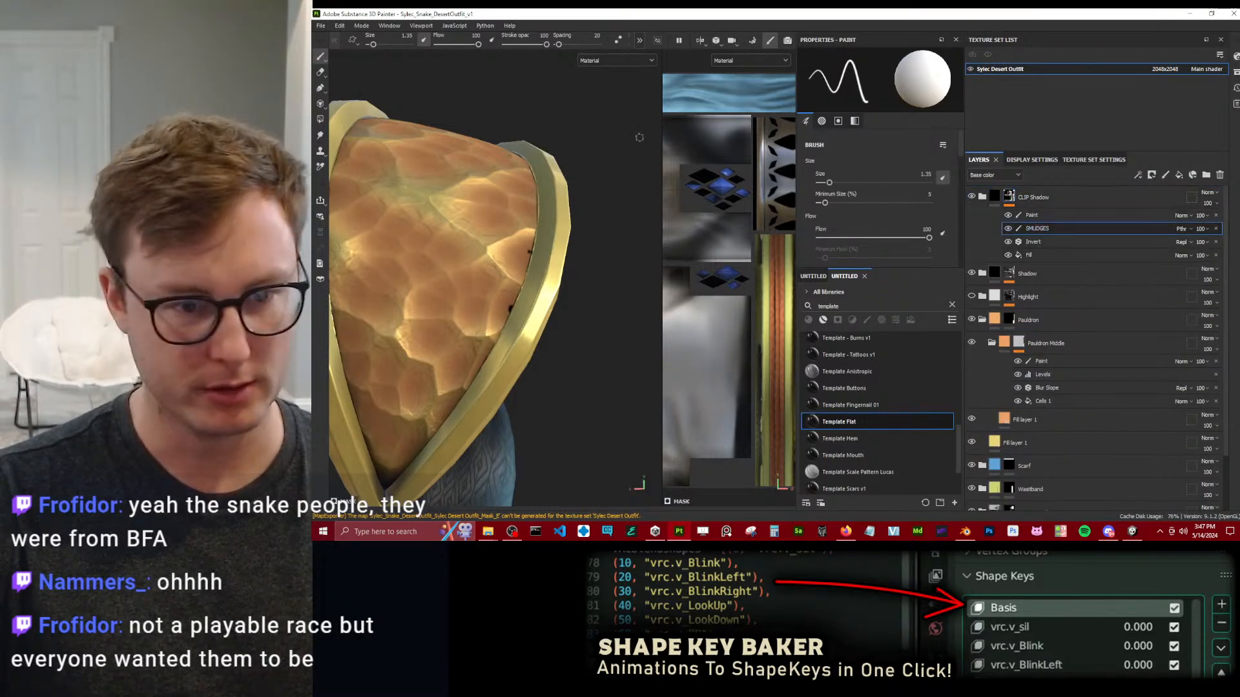
click(320, 137)
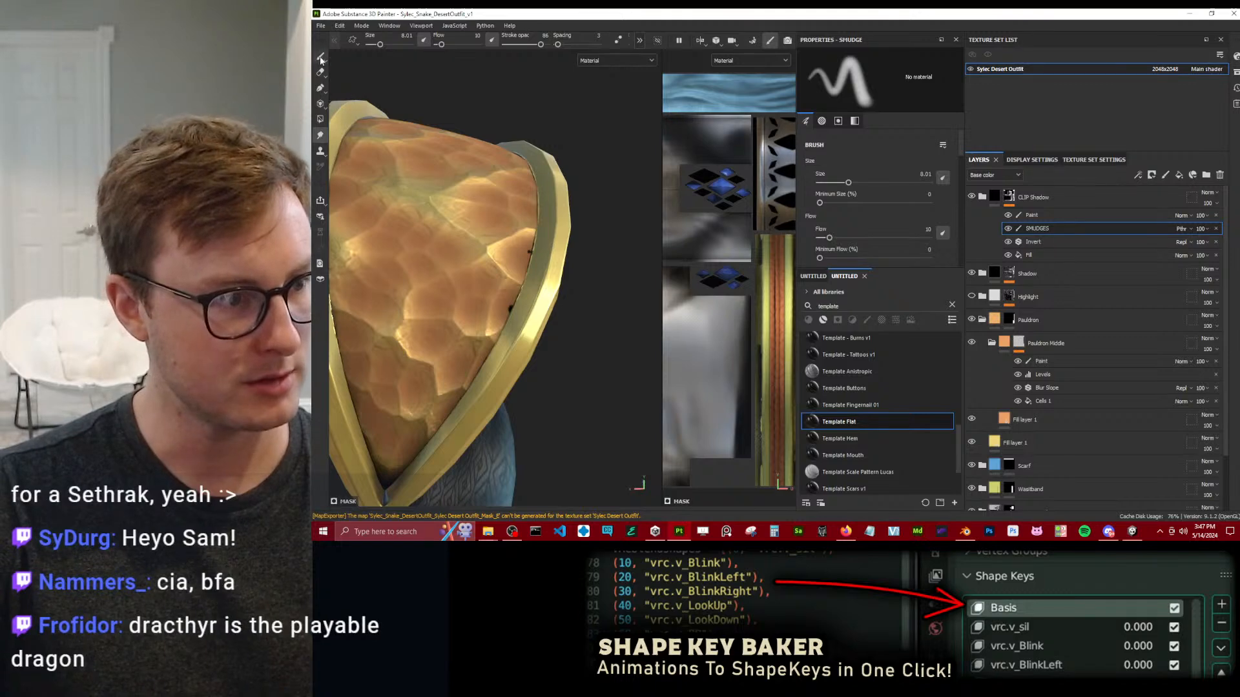
key(1)
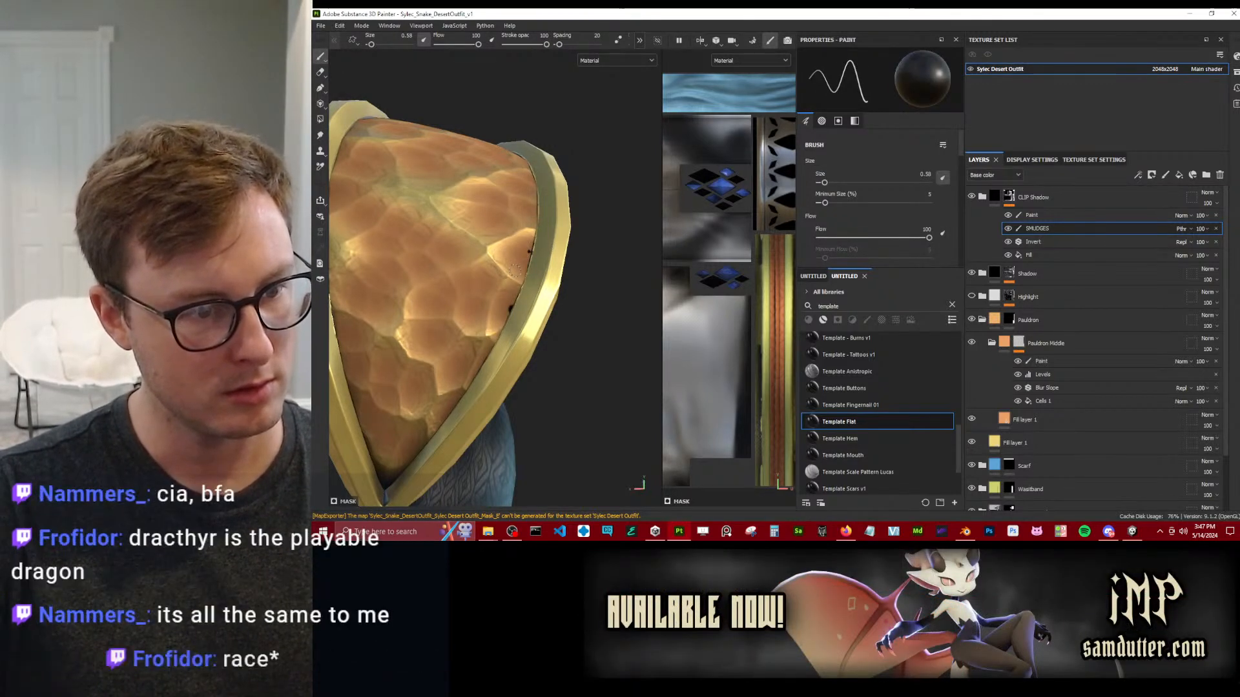
click(319, 134)
ctrl+right_drag(574, 263, 514, 244)
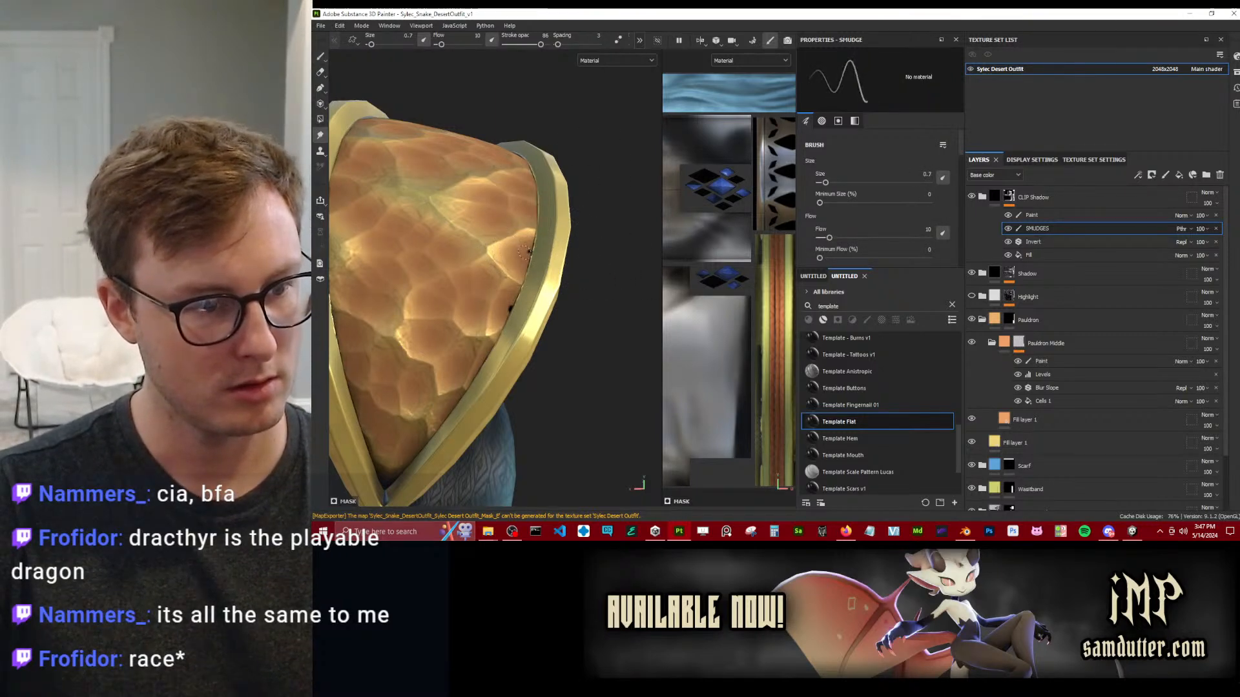
Toggle the visibility of the CLIP Shadow and Shadow folders to compare their effect, and examine the pauldron from other angles.
click(970, 195)
click(970, 195)
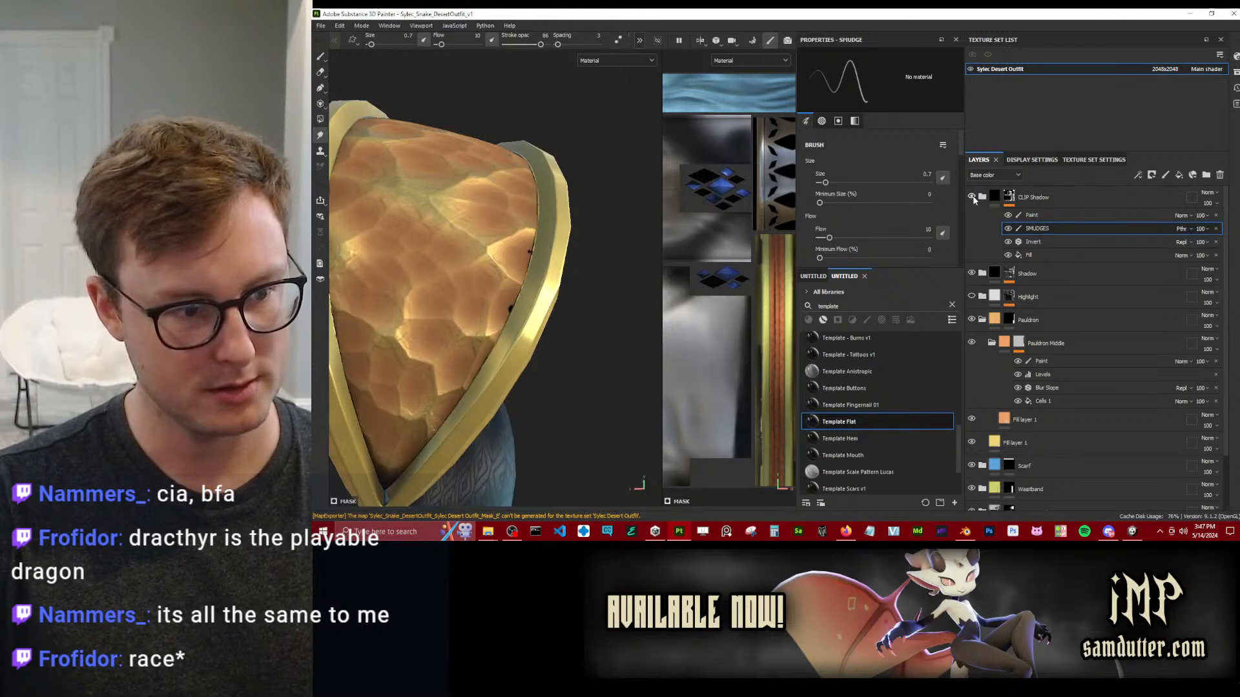
click(972, 273)
click(972, 274)
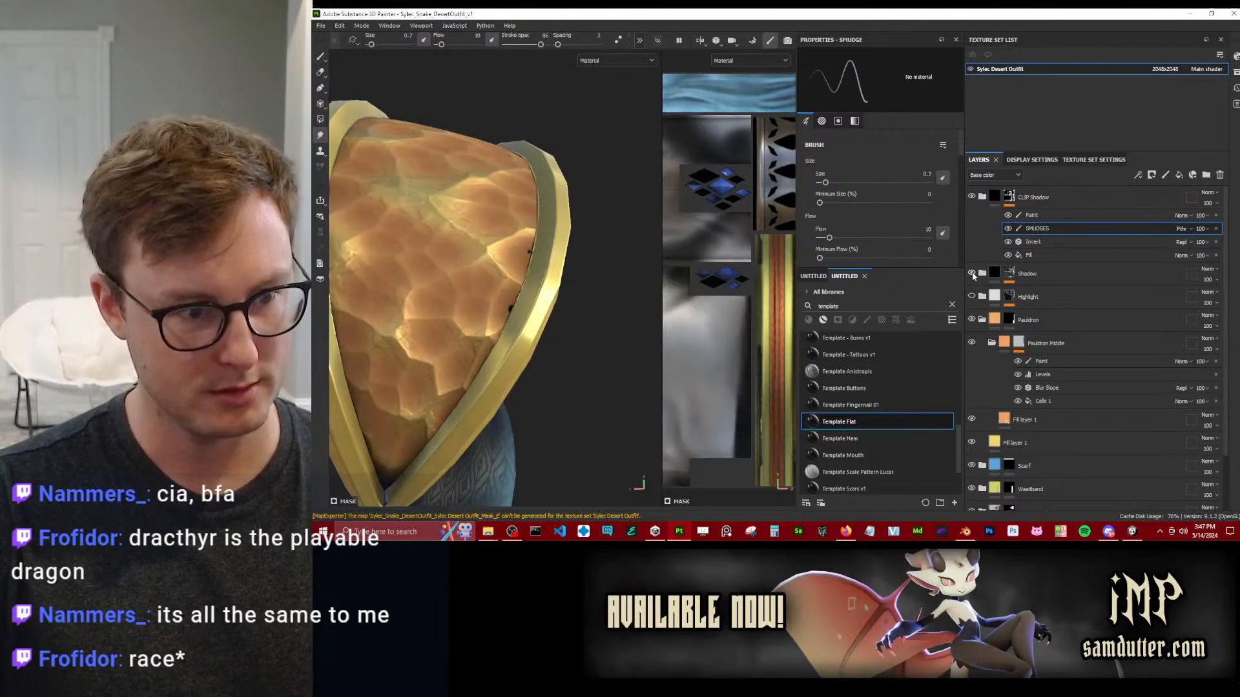
mouse_move(1013, 276)
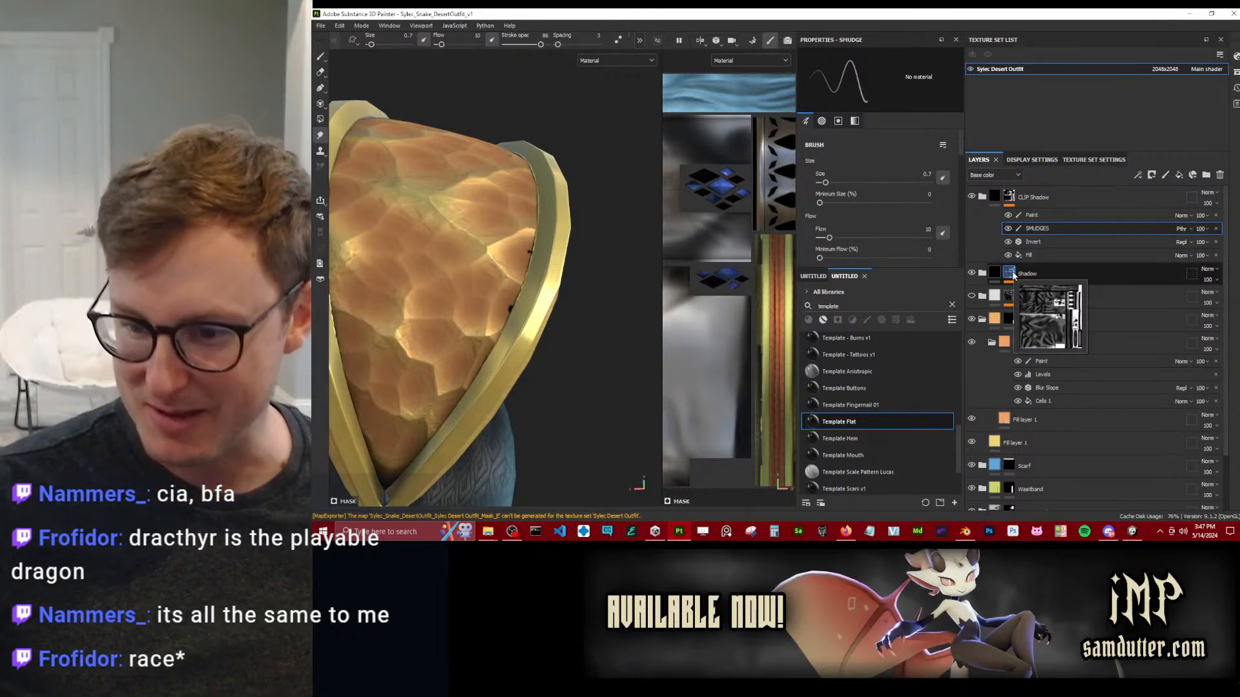
alt+drag(584, 312, 420, 303)
scroll(539, 321, down, 3)
scroll(503, 252, up, 4)
scroll(481, 372, down, 3)
scroll(427, 245, down, 3)
scroll(487, 325, up, 4)
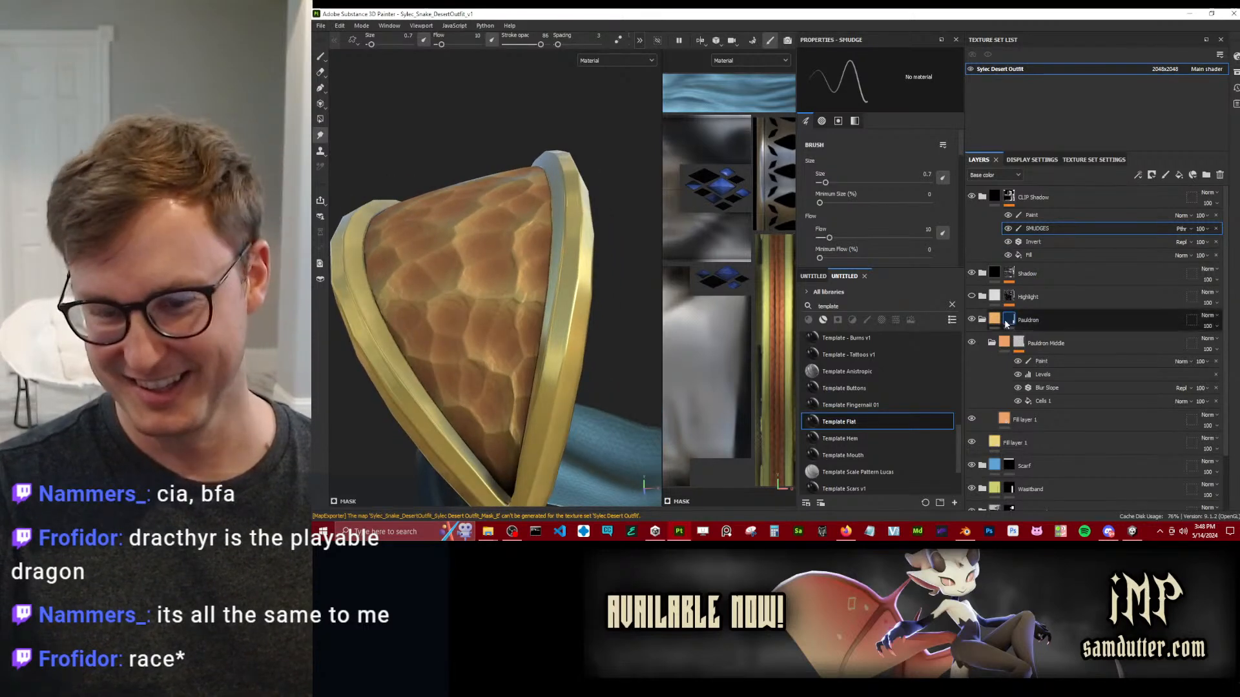
Change the base color of the fill layer inside the Pauldron Middle folder to a deeper orange, DC8D4F.
click(993, 200)
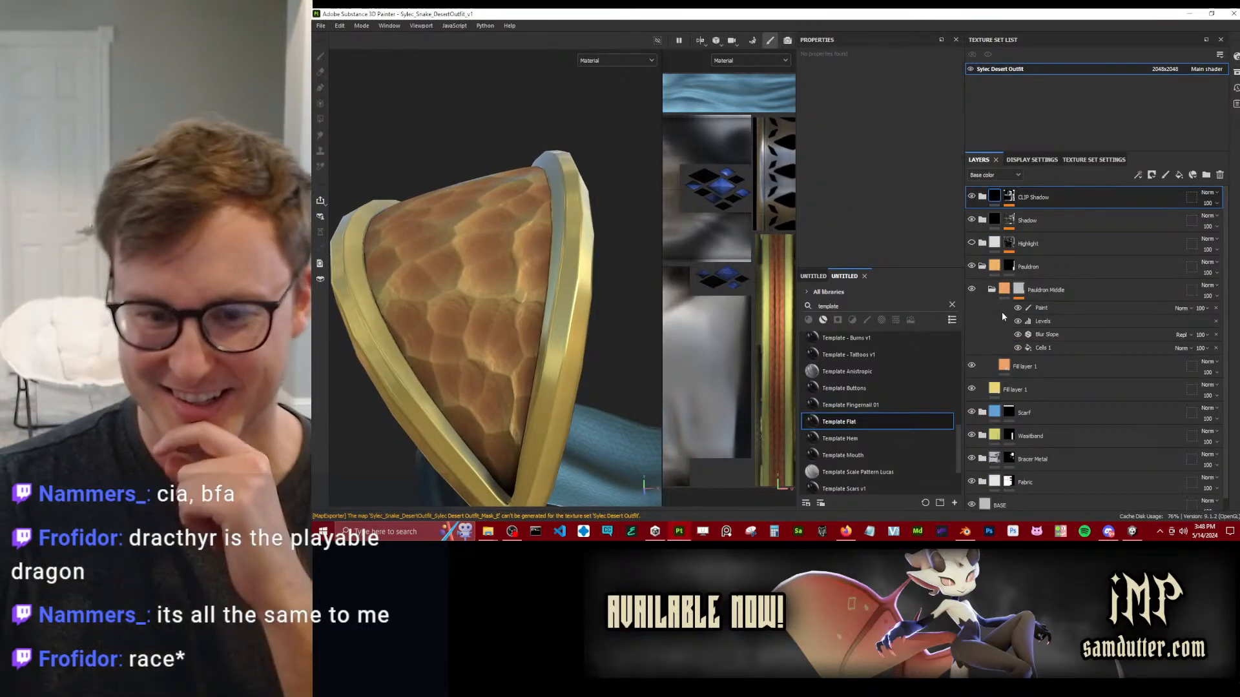
click(1005, 366)
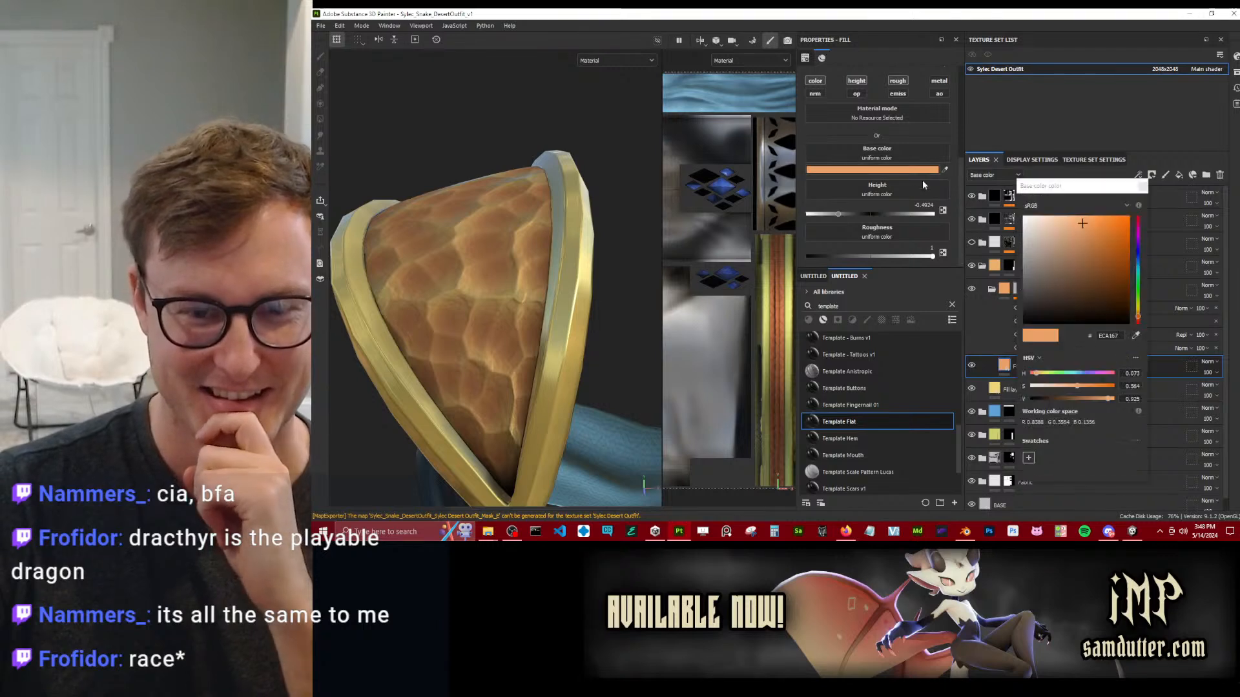
click(1005, 366)
click(1088, 225)
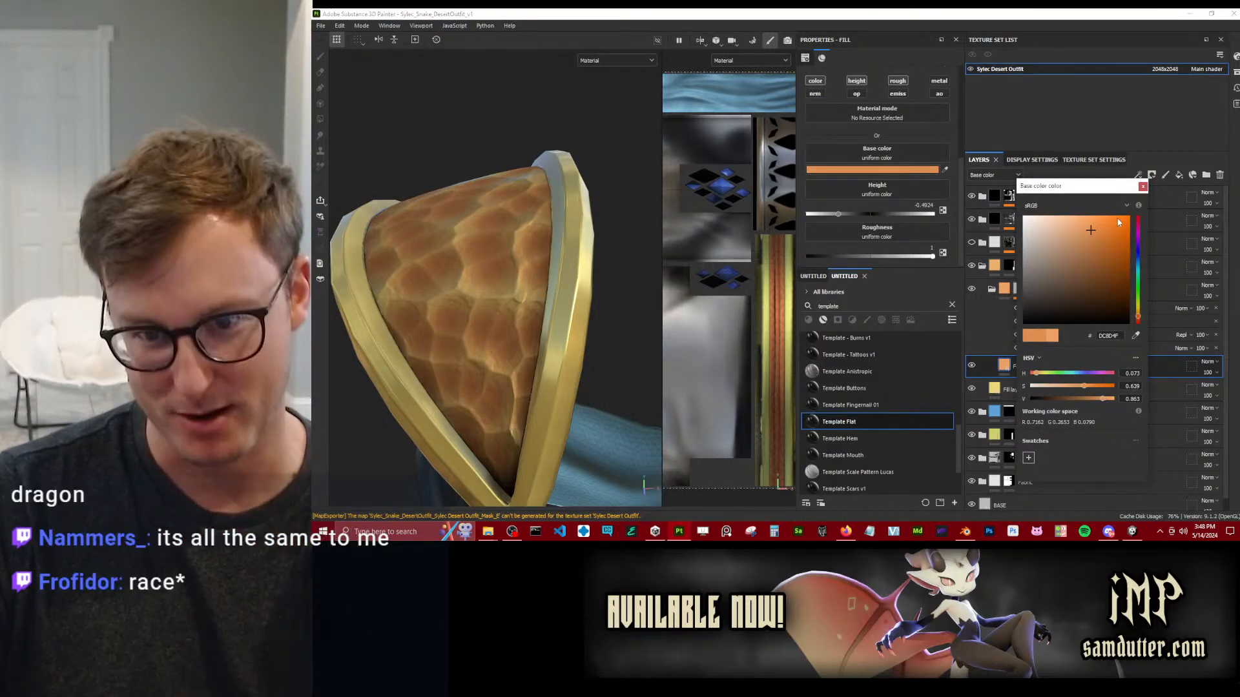
click(1146, 180)
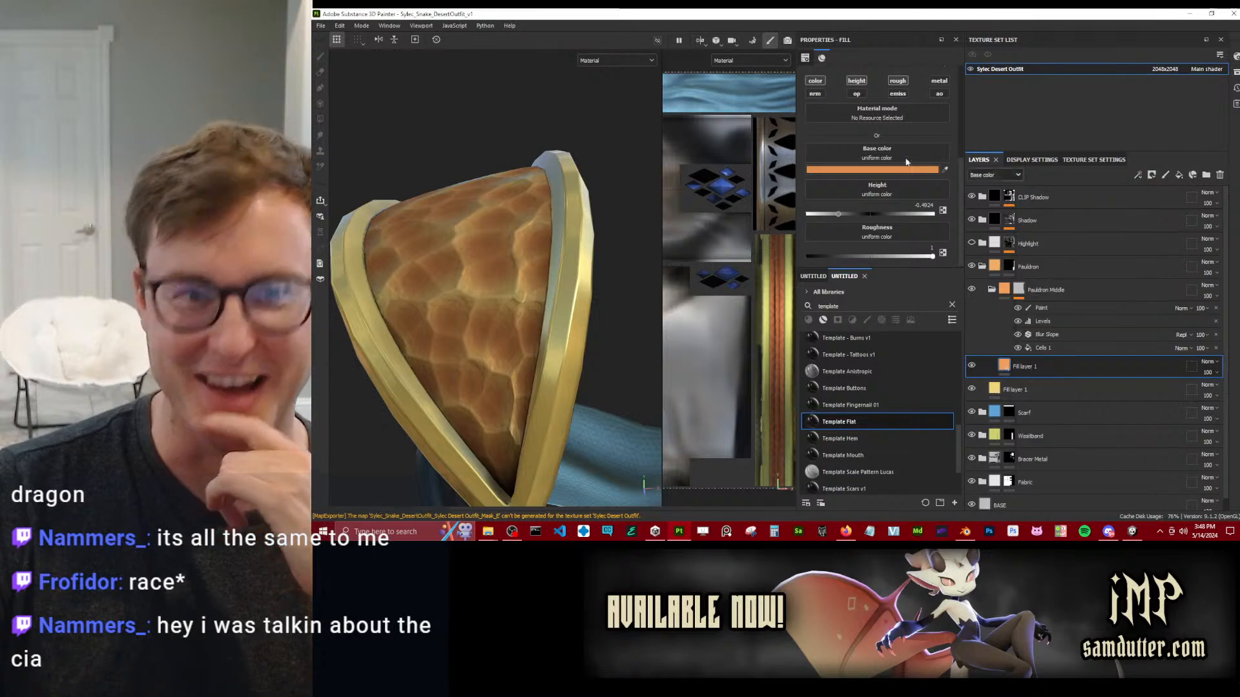
Lower the pauldron middle fill's roughness to about 0.96, enable its ambient occlusion channel, and set that to about 0.89.
drag(922, 258, 930, 257)
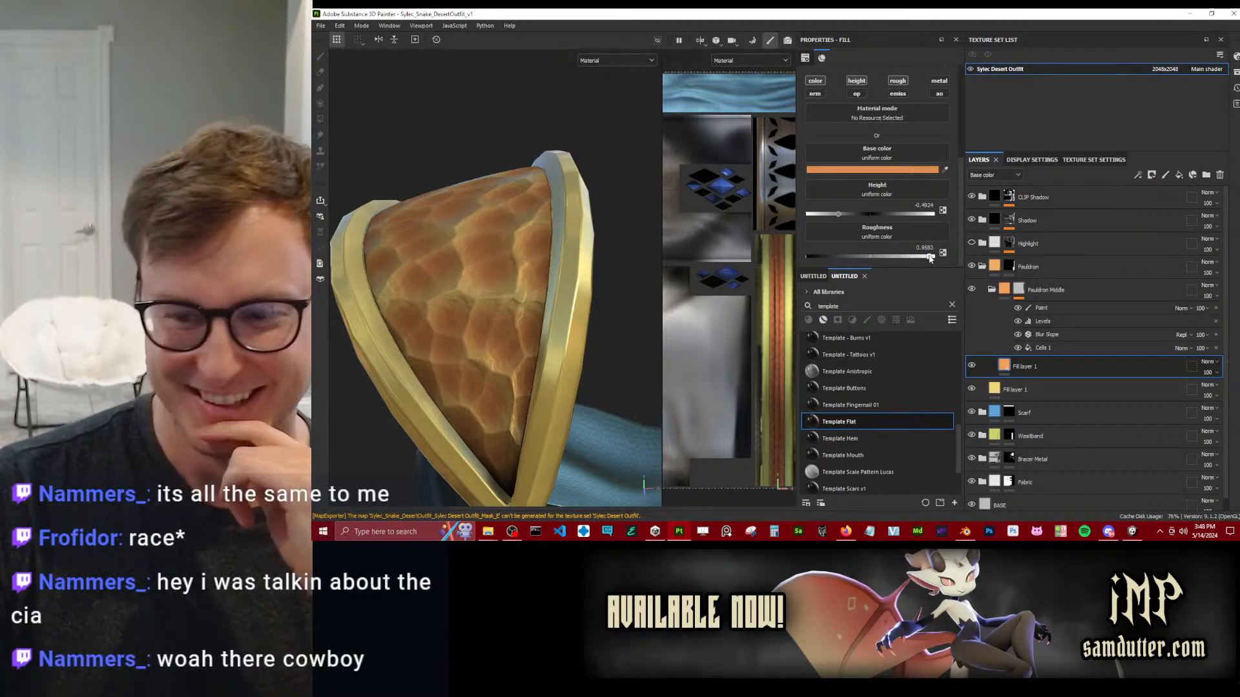
click(938, 93)
scroll(903, 182, down, 1)
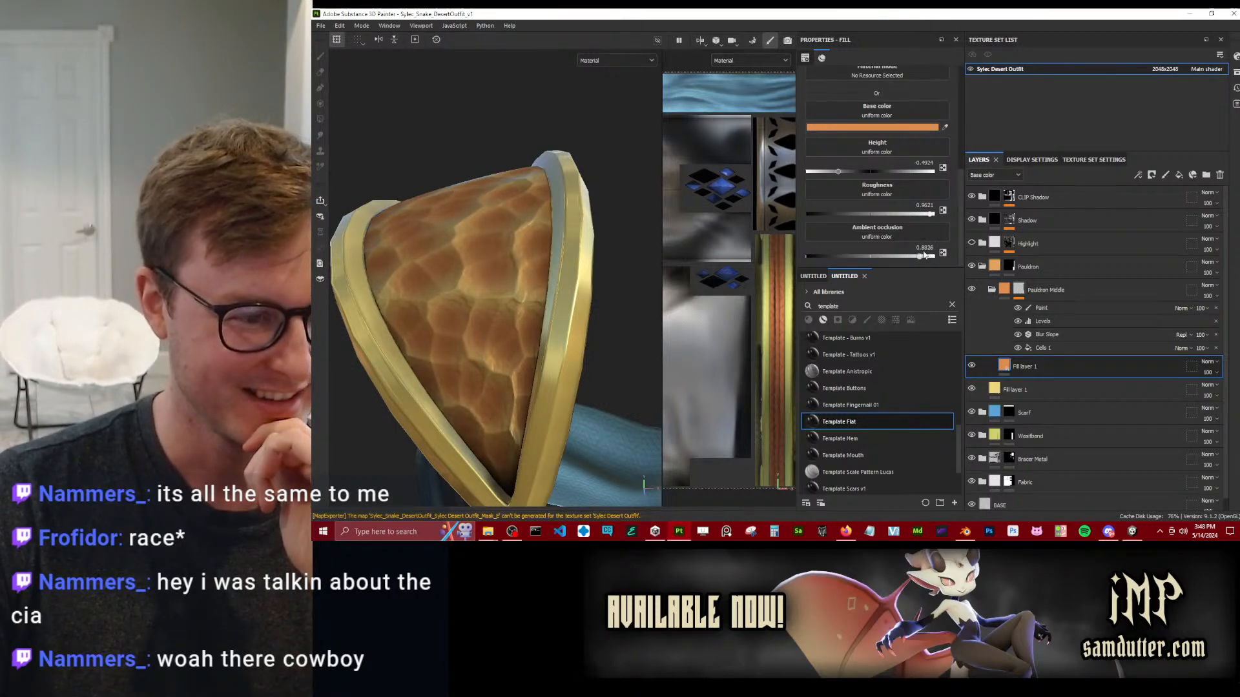
scroll(487, 230, down, 1)
alt+drag(487, 230, 439, 208)
scroll(545, 241, down, 4)
scroll(440, 210, down, 4)
alt+drag(562, 335, 505, 261)
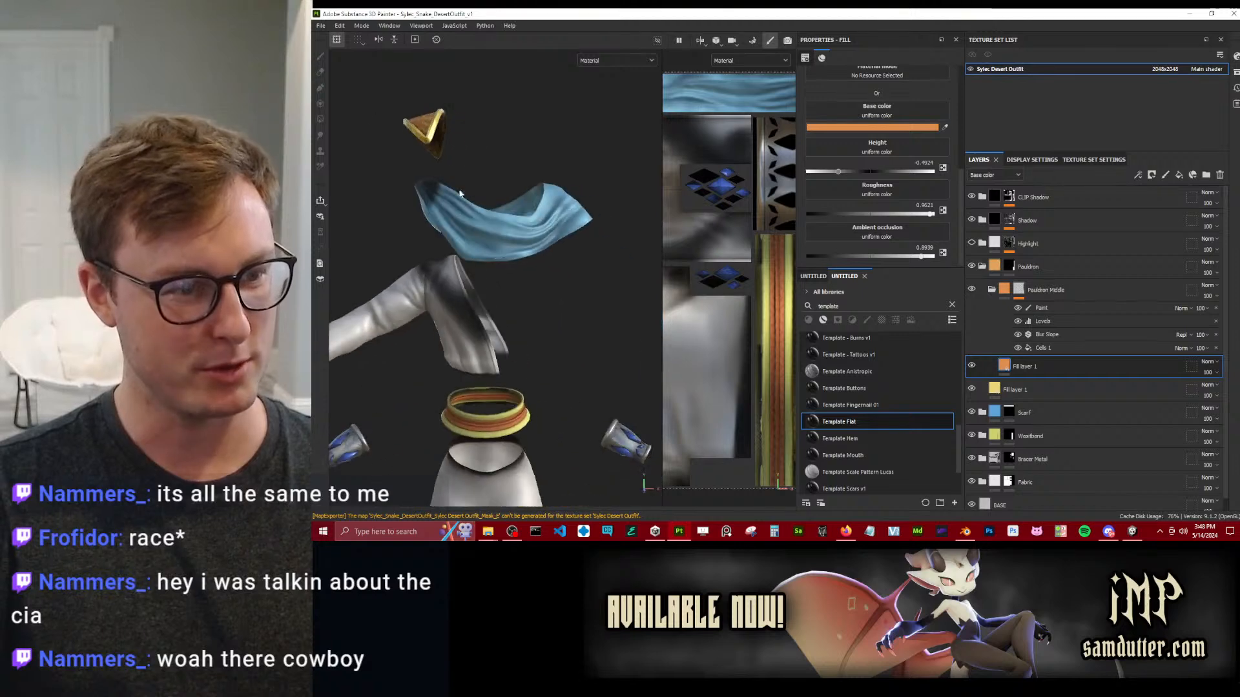
Re-export the outfit textures and switch to Unity to check the updated pauldron and outfit on the avatar.
click(317, 26)
click(352, 164)
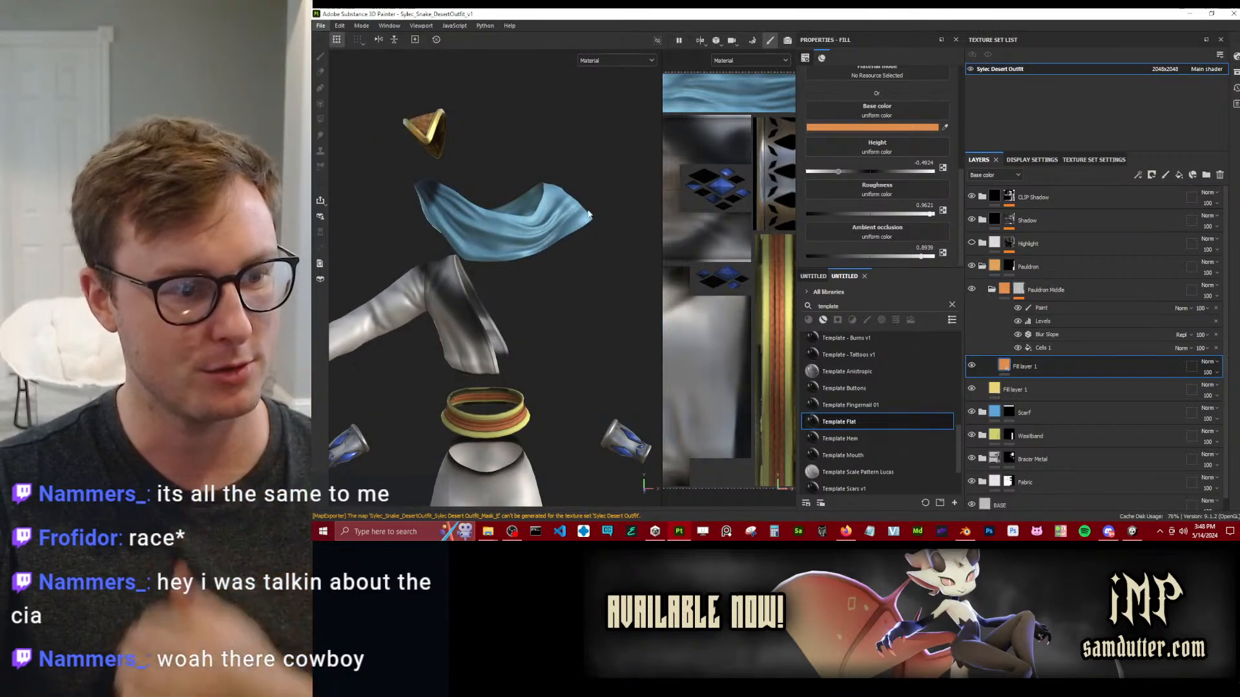
click(1020, 442)
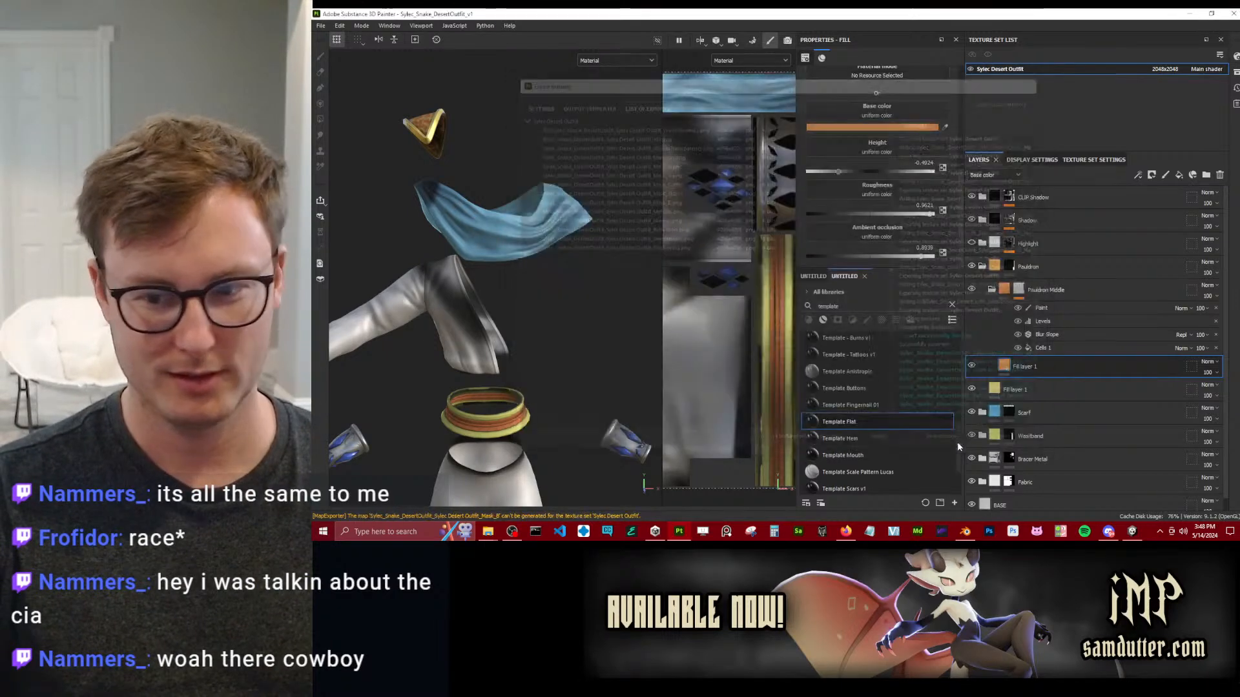
click(1131, 531)
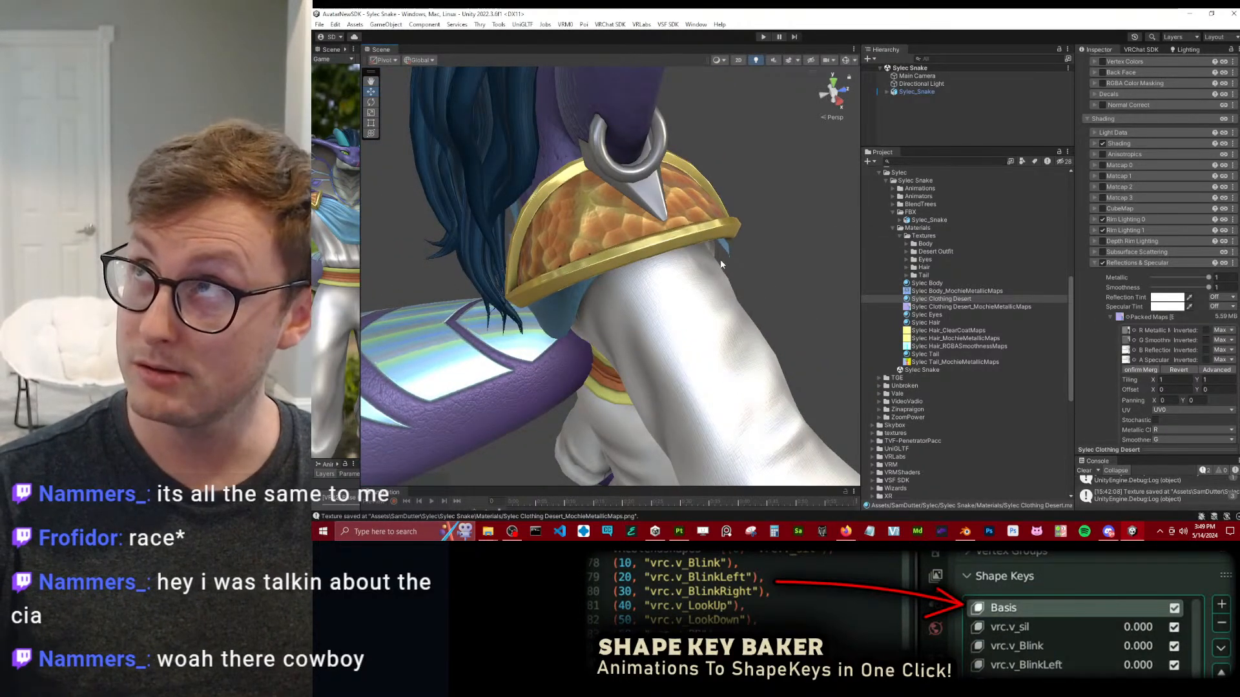
alt+drag(723, 264, 587, 243)
alt+drag(682, 257, 564, 314)
alt+scroll(696, 285, down, 6)
alt+scroll(574, 268, down, 4)
alt+scroll(739, 306, down, 5)
alt+scroll(591, 238, up, 3)
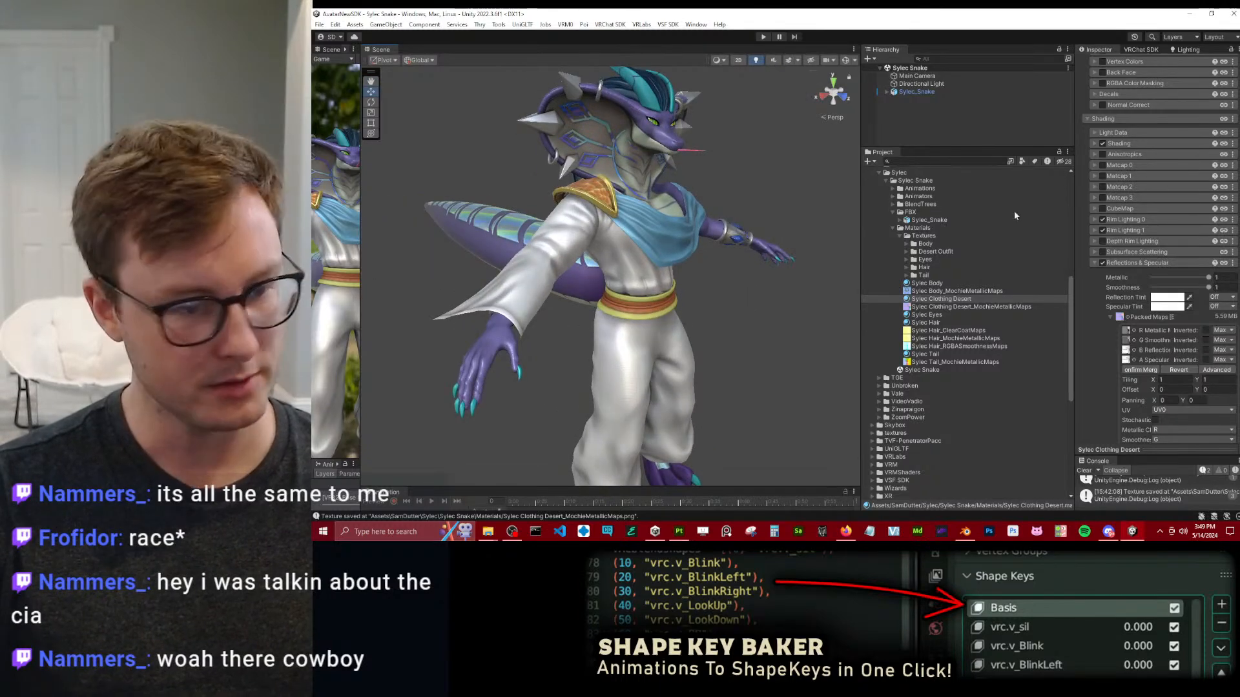
Set Cull to Off in the rendering settings of the Sylec Clothing Desert material and view the outfit from the front.
click(1140, 265)
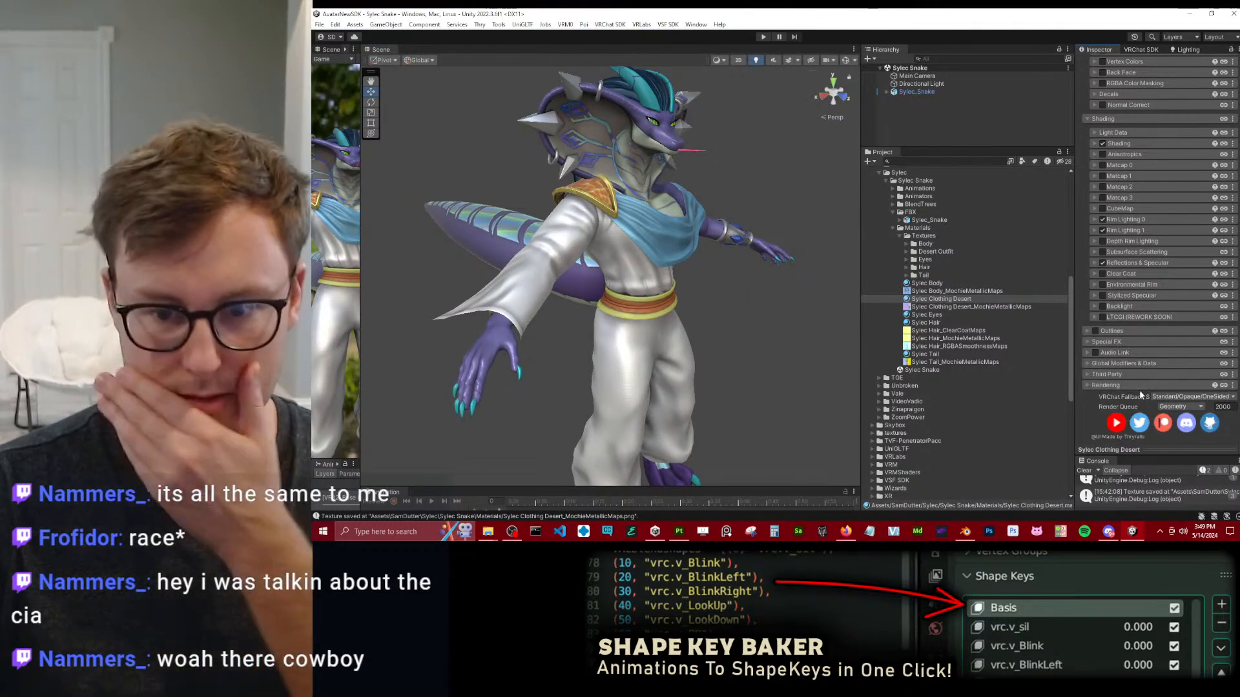
click(1134, 386)
scroll(1138, 388, down, 3)
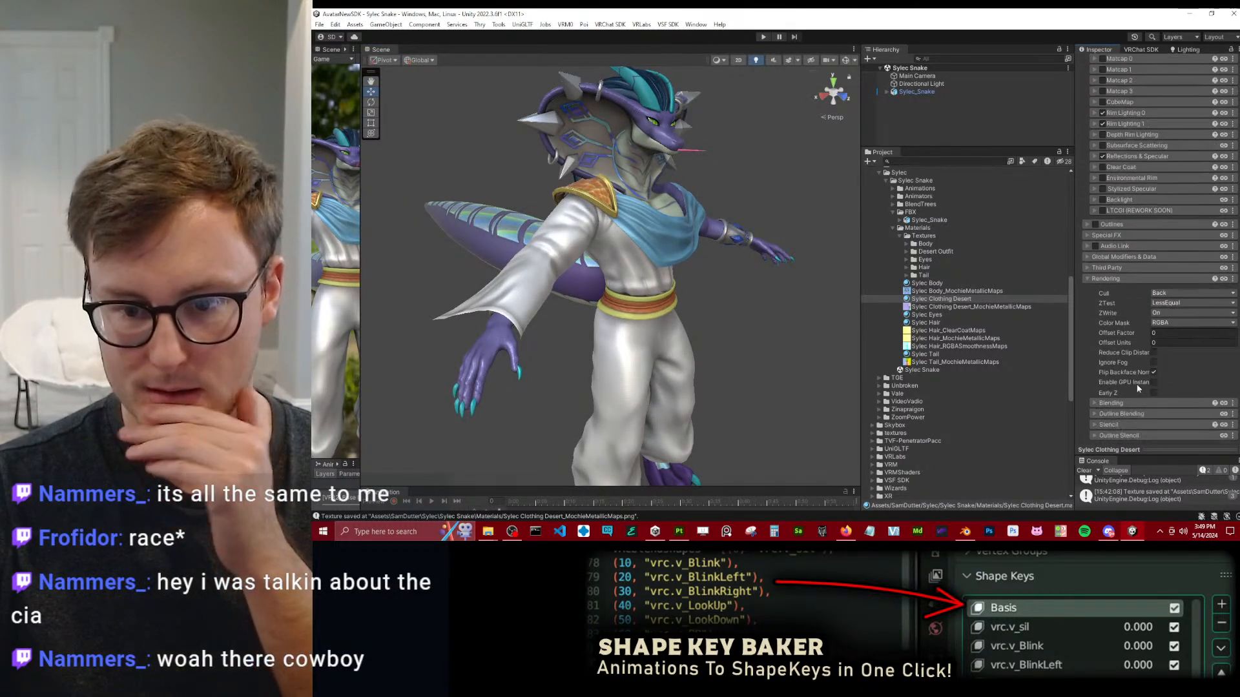
click(1160, 293)
click(1171, 304)
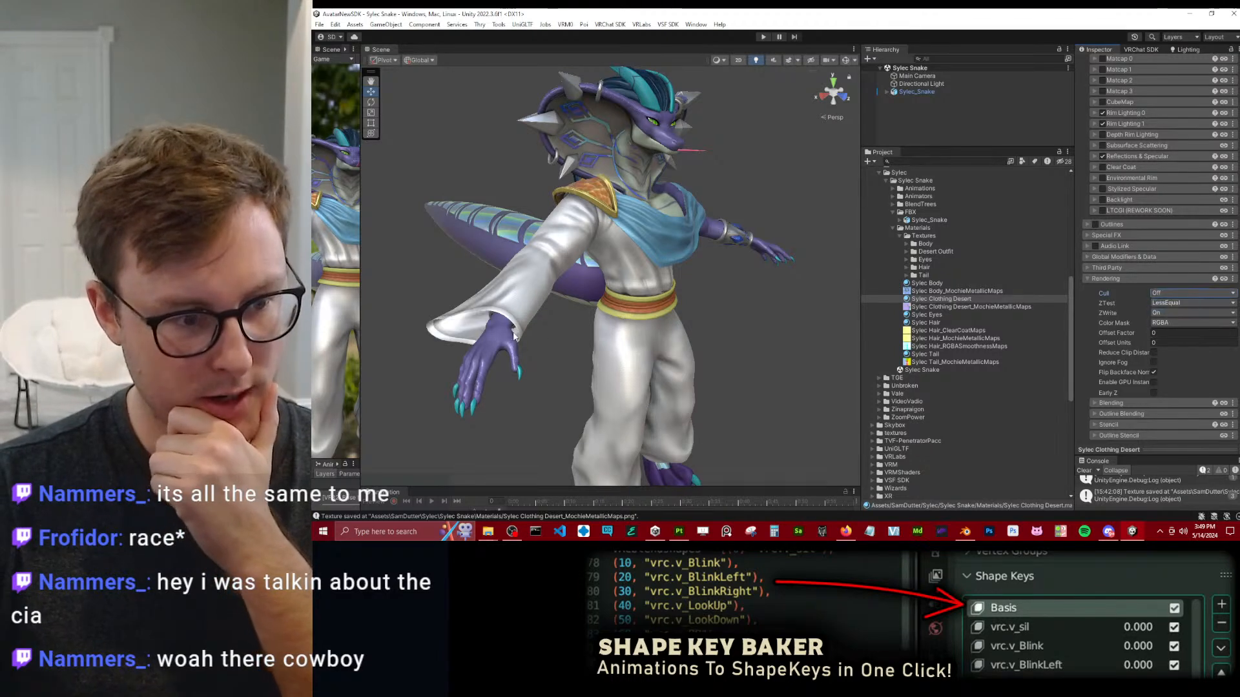
alt+drag(546, 319, 649, 272)
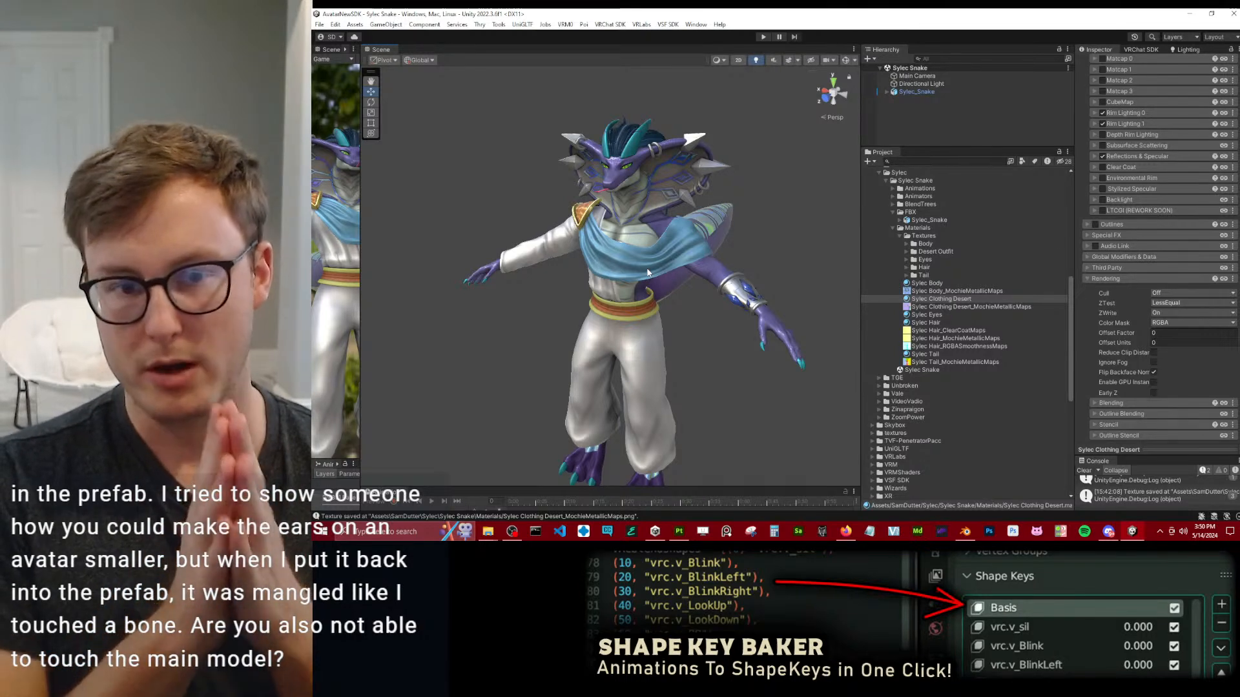
Add a second instance of the Sylec_Snake model from the FBX folder to the scene and deactivate the original avatar.
drag(917, 148, 919, 191)
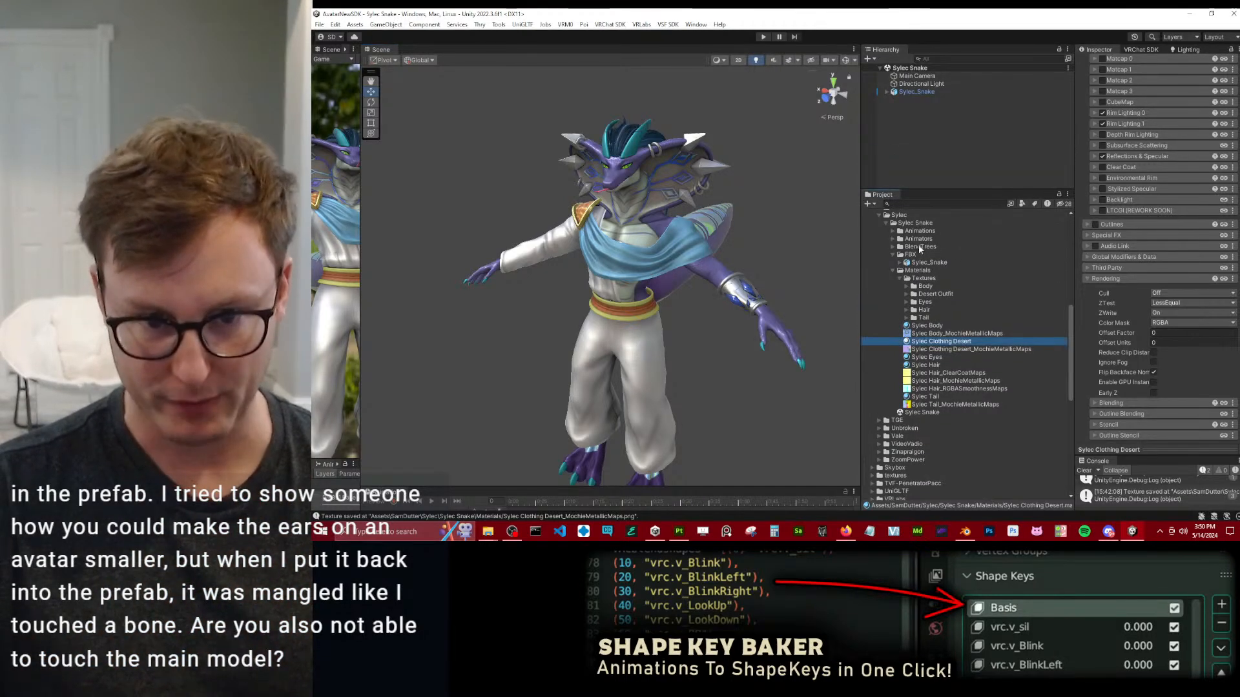
click(929, 262)
drag(943, 262, 955, 146)
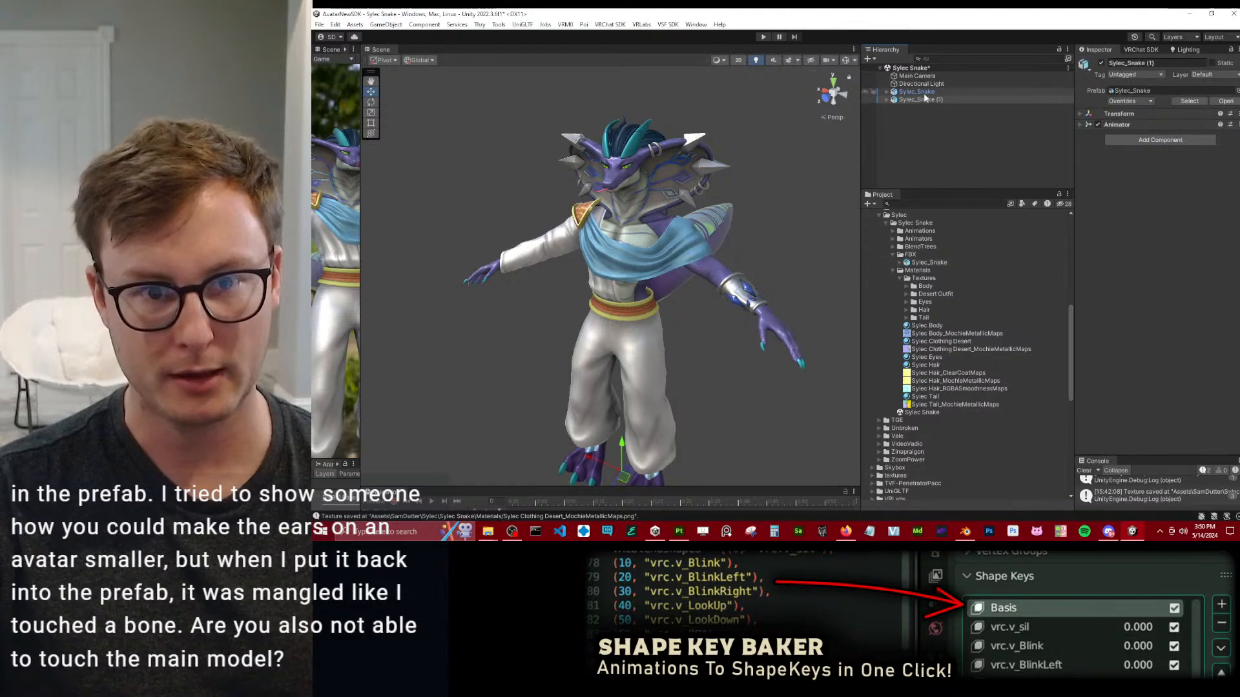
click(921, 91)
click(1102, 63)
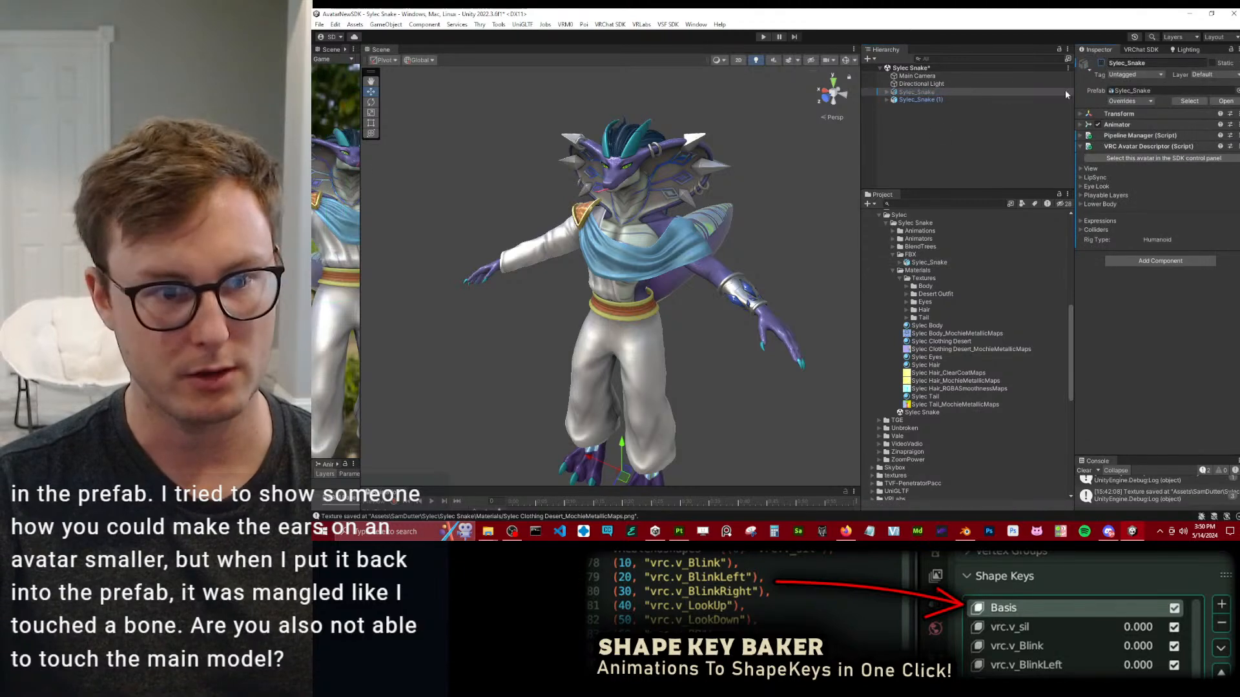
Expand the new Sylec_Snake instance and examine its child objects and its look in the scene.
click(943, 98)
scroll(707, 252, down, 4)
alt+drag(704, 258, 707, 365)
drag(622, 367, 771, 357)
key(ctrl+z)
drag(598, 352, 779, 385)
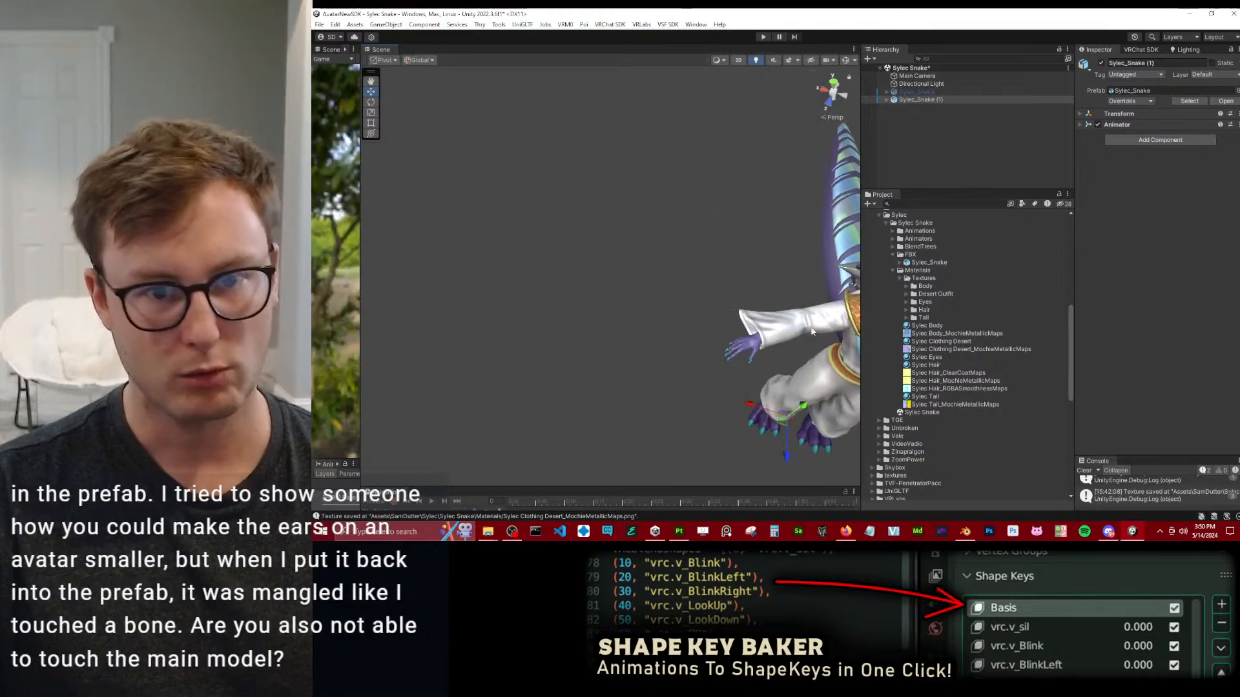
click(887, 100)
drag(947, 191, 930, 450)
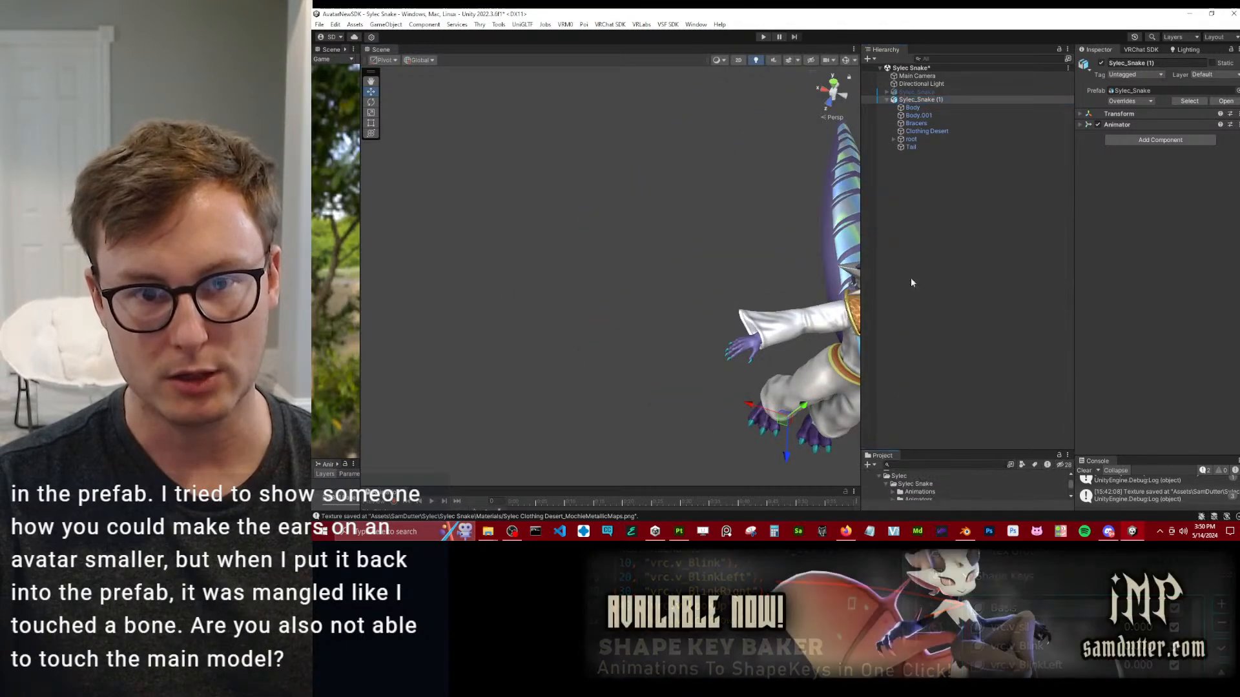
click(954, 206)
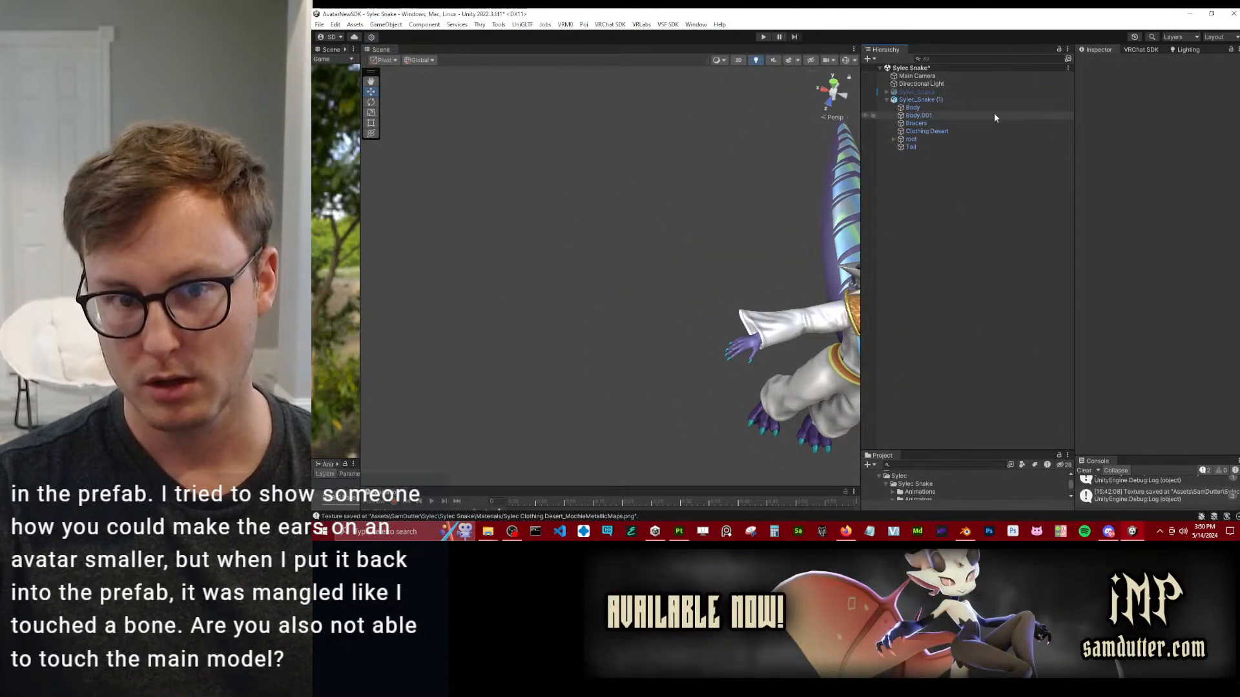
key(alt)
alt+drag(675, 236, 585, 202)
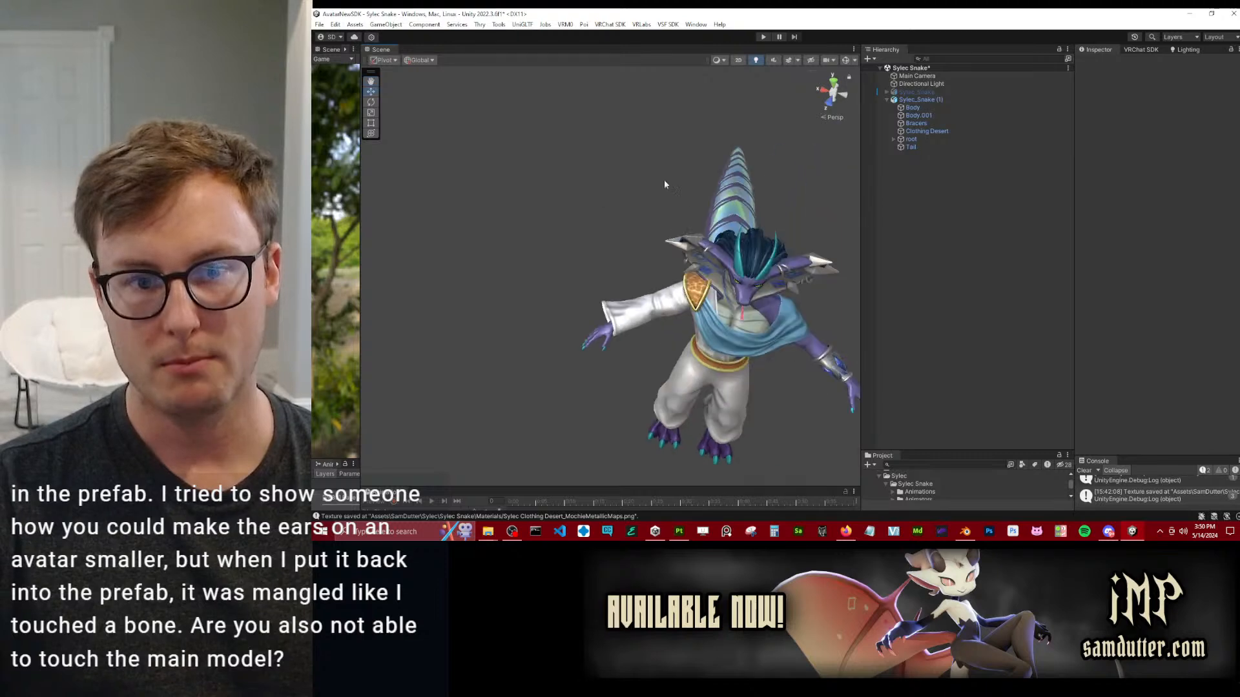
Create an empty child object under the new Sylec_Snake instance.
right_click(920, 98)
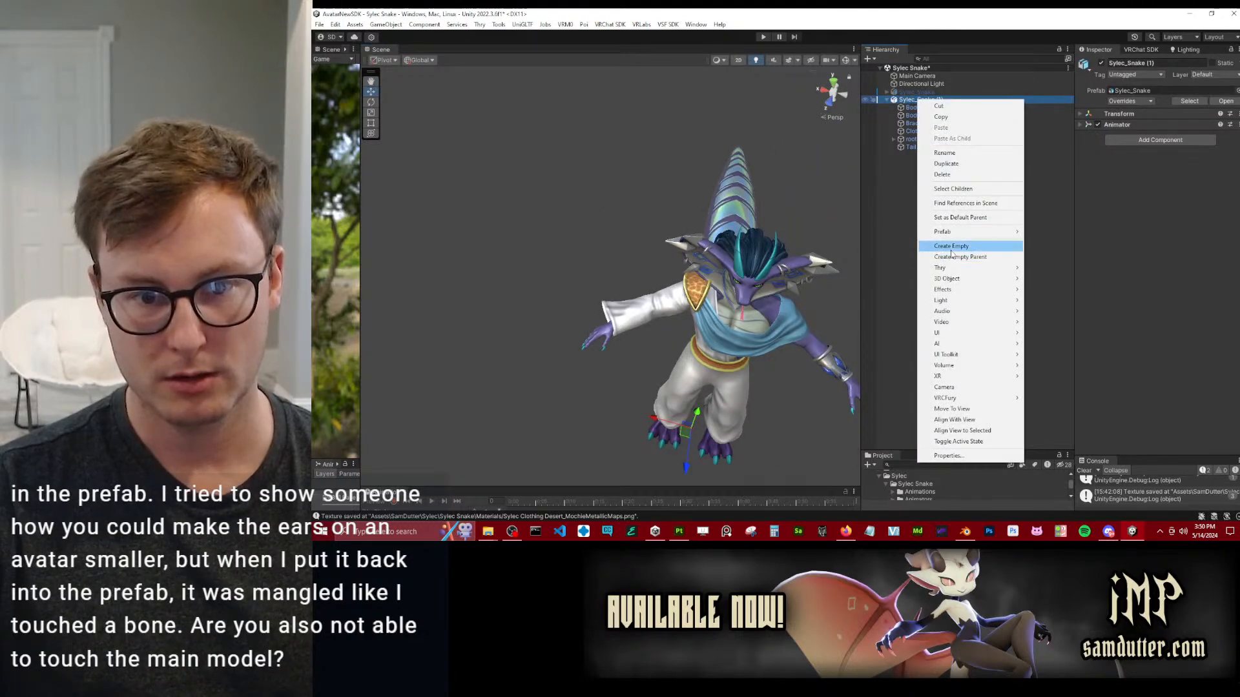
click(930, 244)
alt+drag(607, 233, 771, 197)
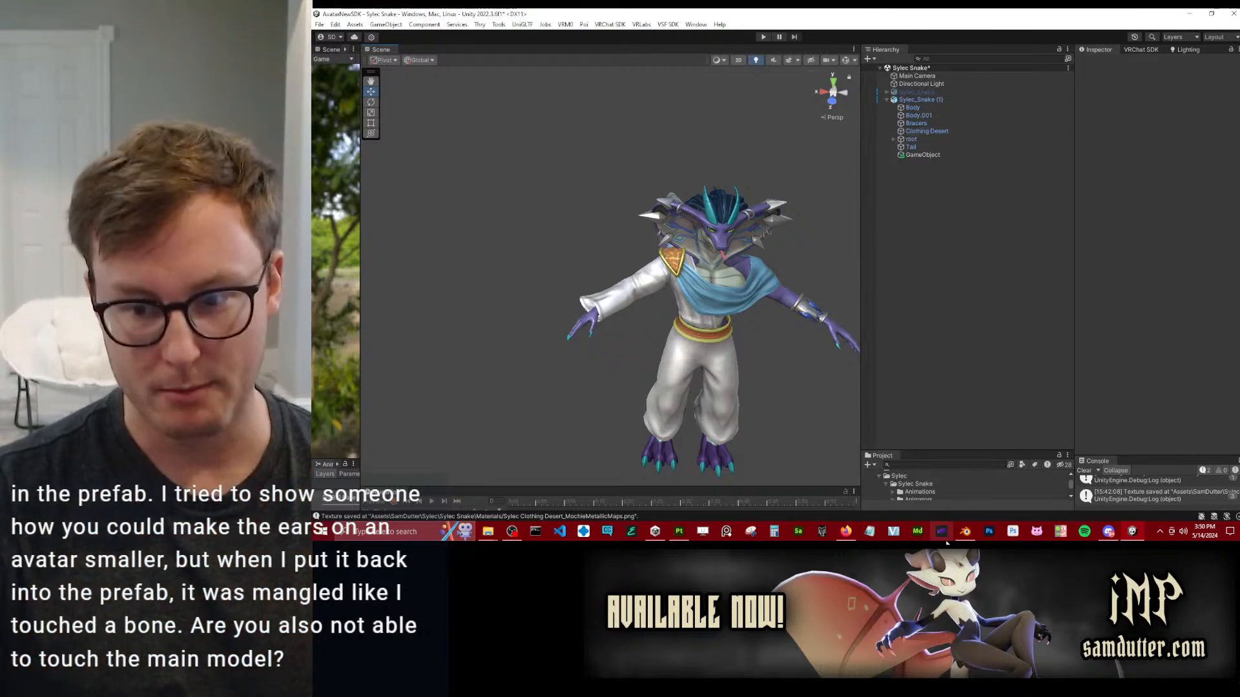
Check the material import settings of the Sylec_Snake model and the options available for its new scene instance.
drag(938, 451, 938, 232)
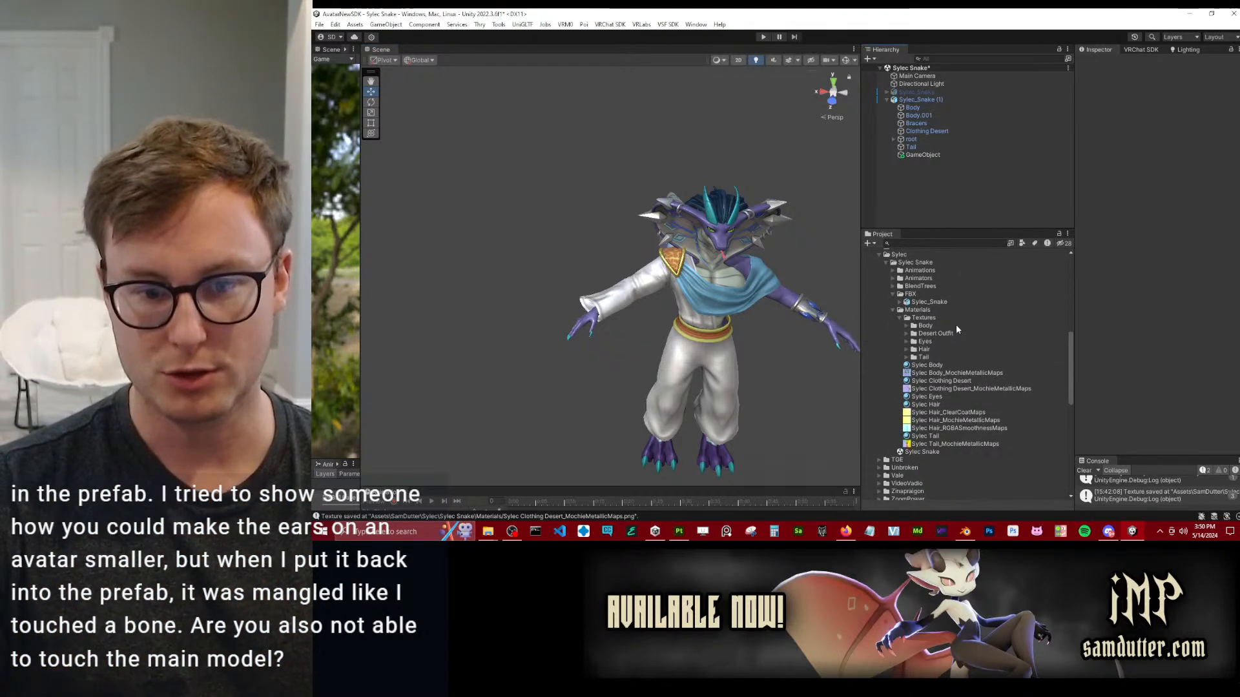
click(917, 302)
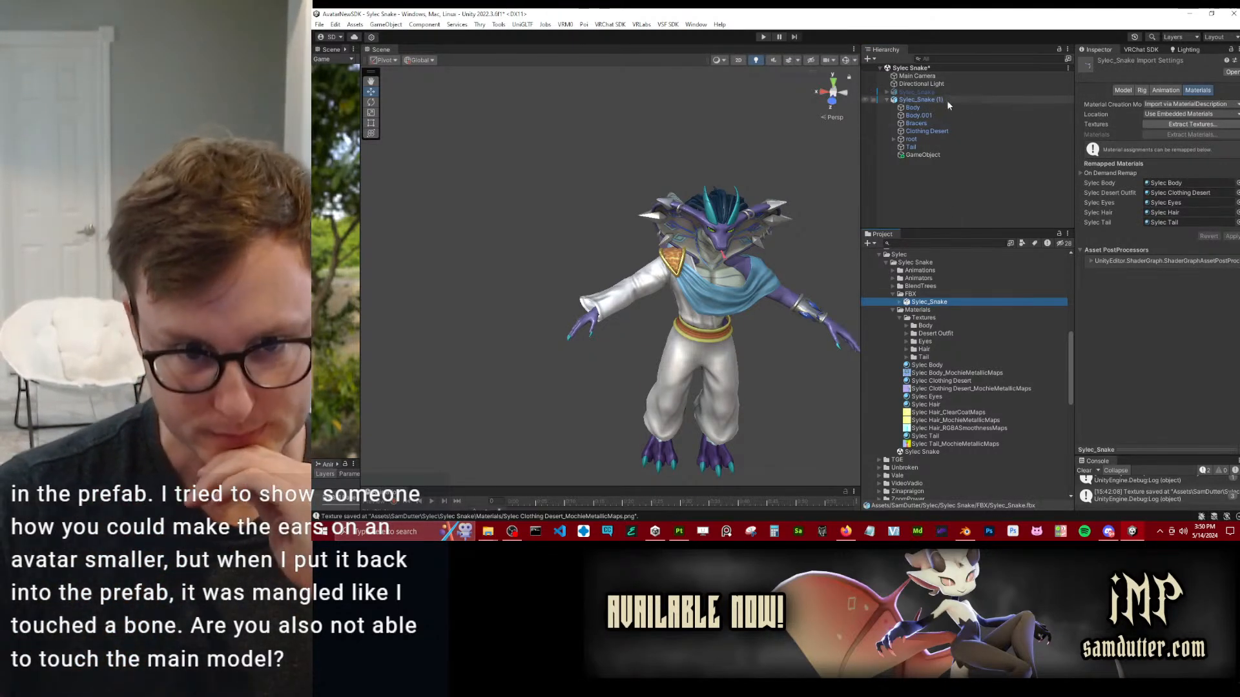
click(927, 99)
right_click(926, 99)
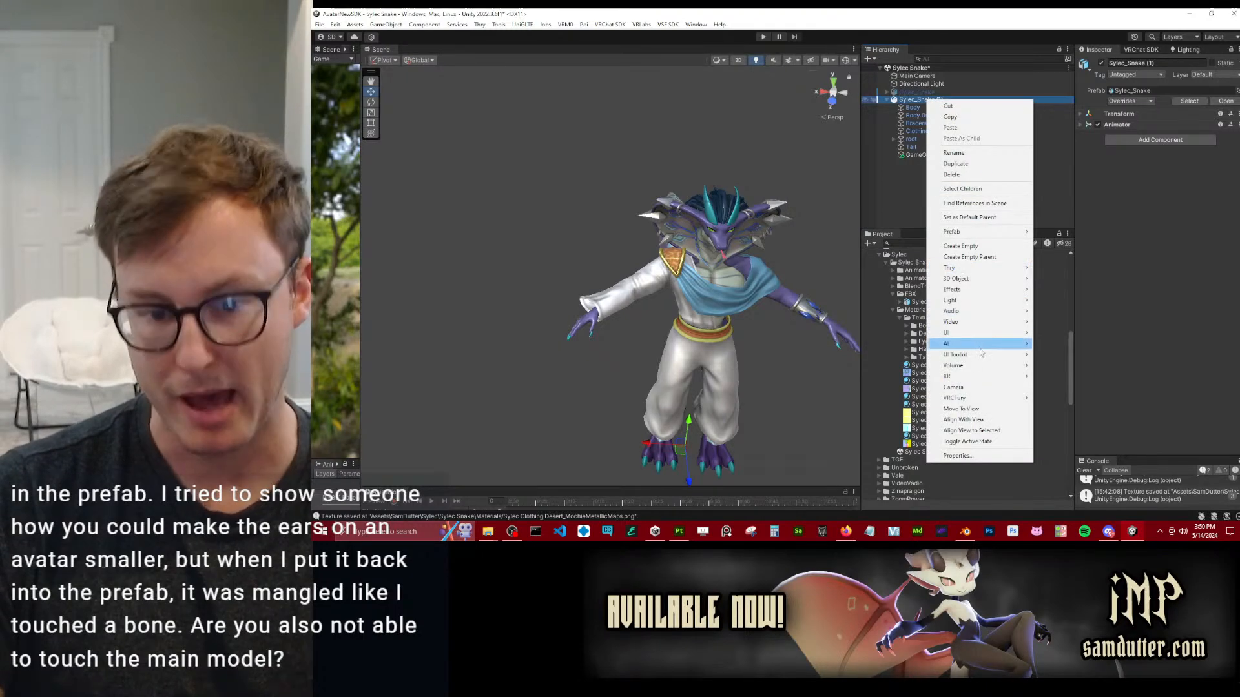
click(905, 184)
Delete the Bracers from the new Sylec_Snake instance and review its prefab overrides.
click(915, 115)
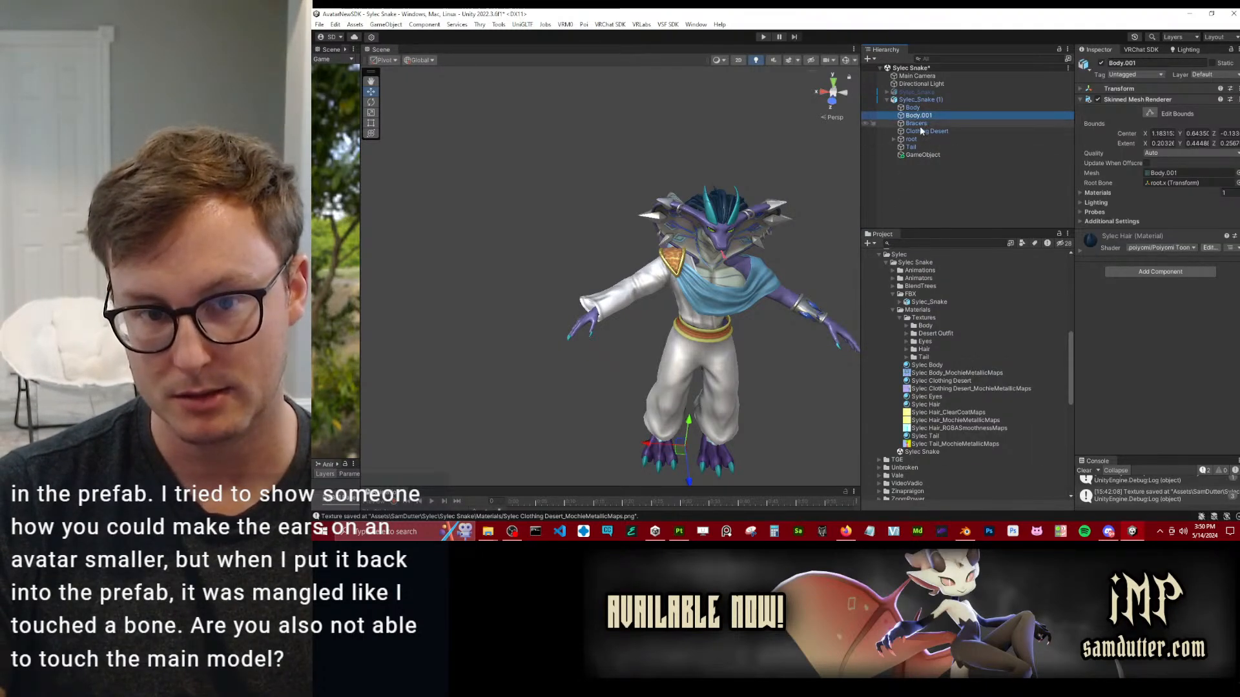
click(909, 124)
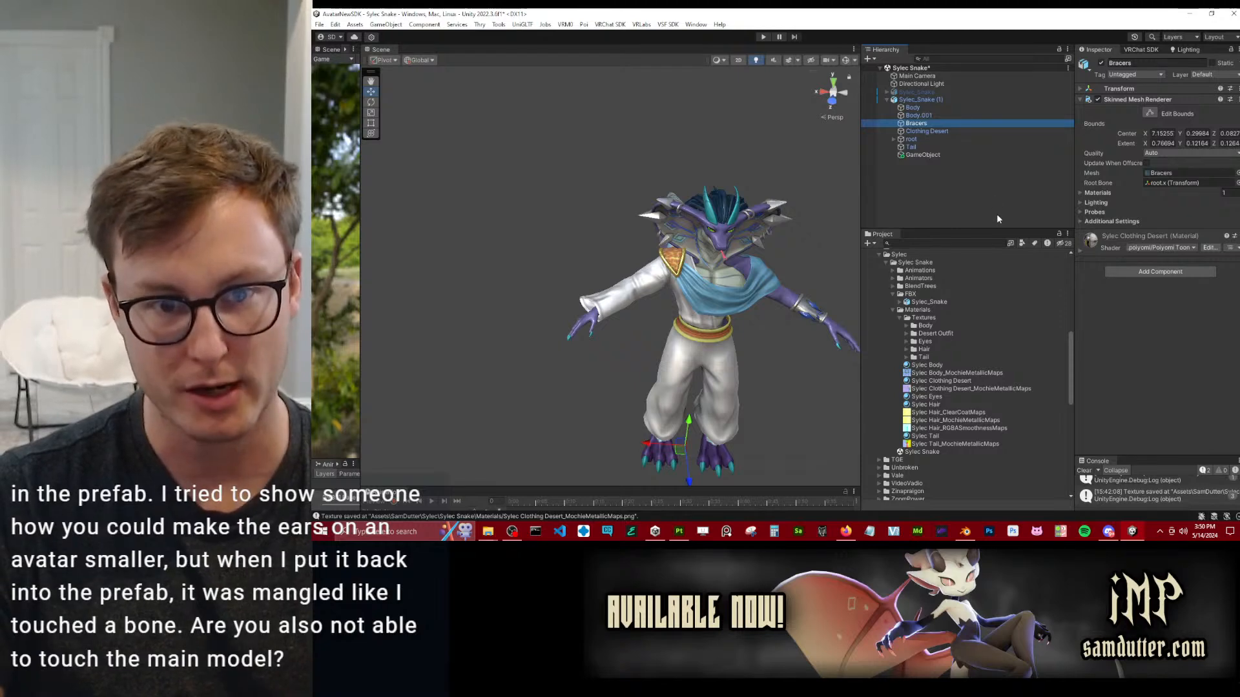
key(Delete)
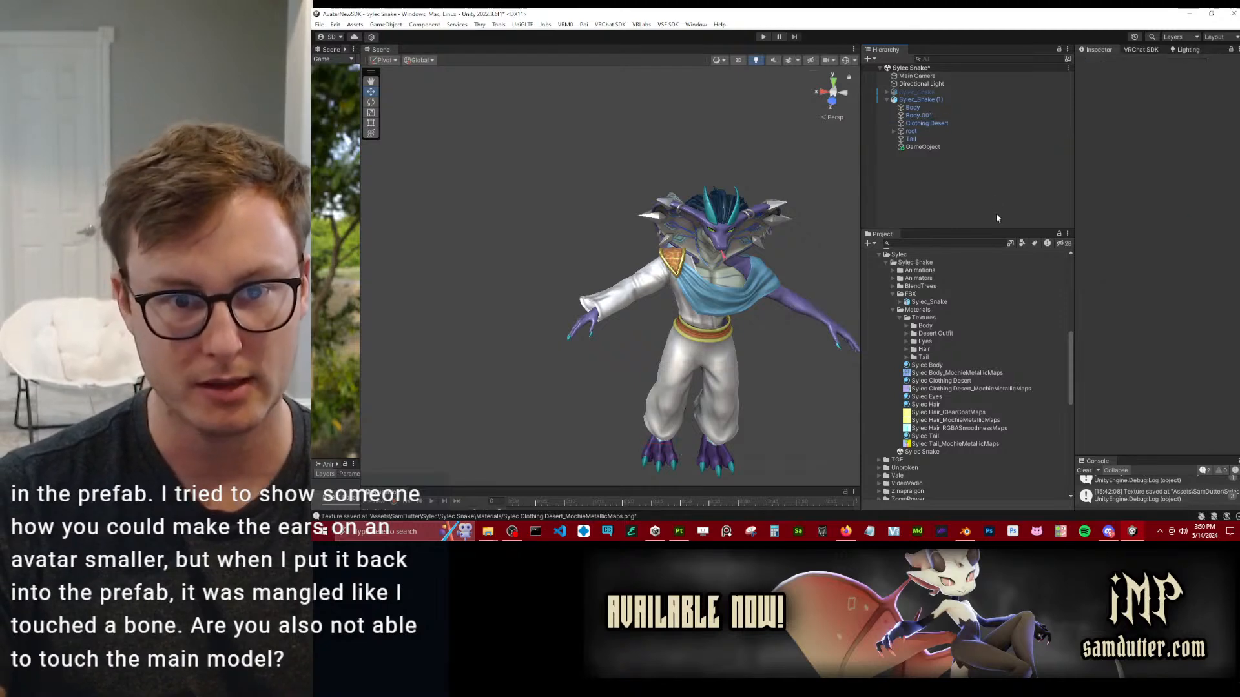
click(933, 101)
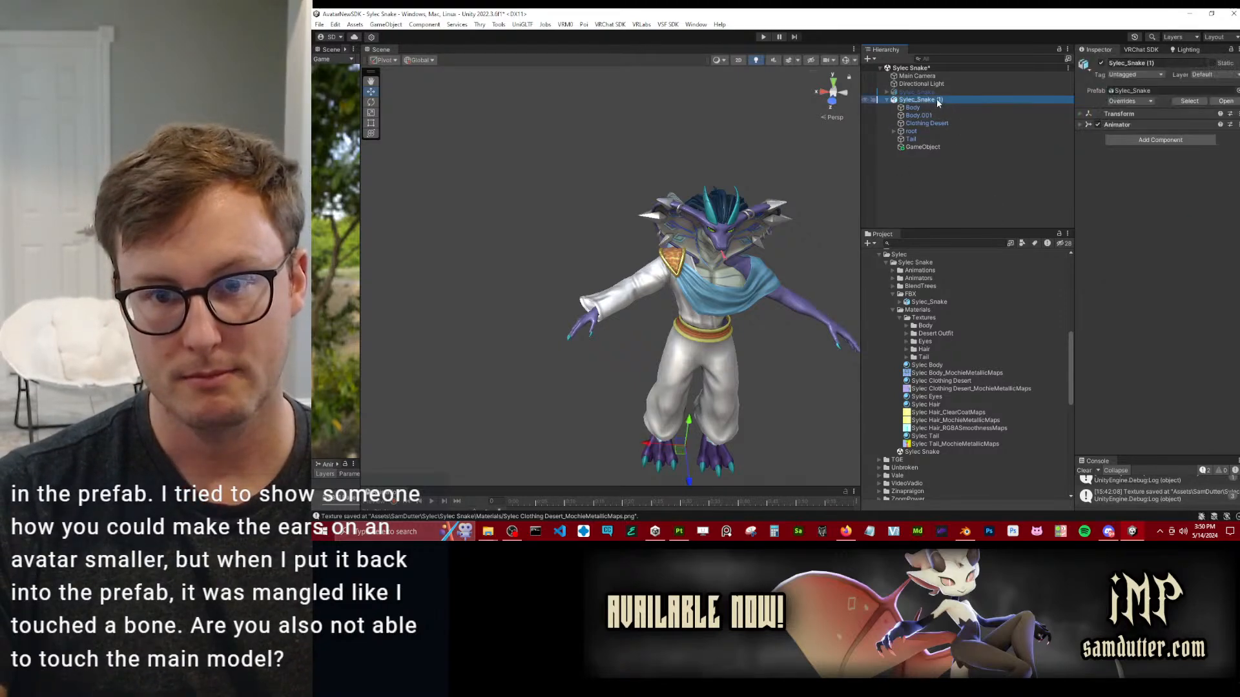
click(1123, 101)
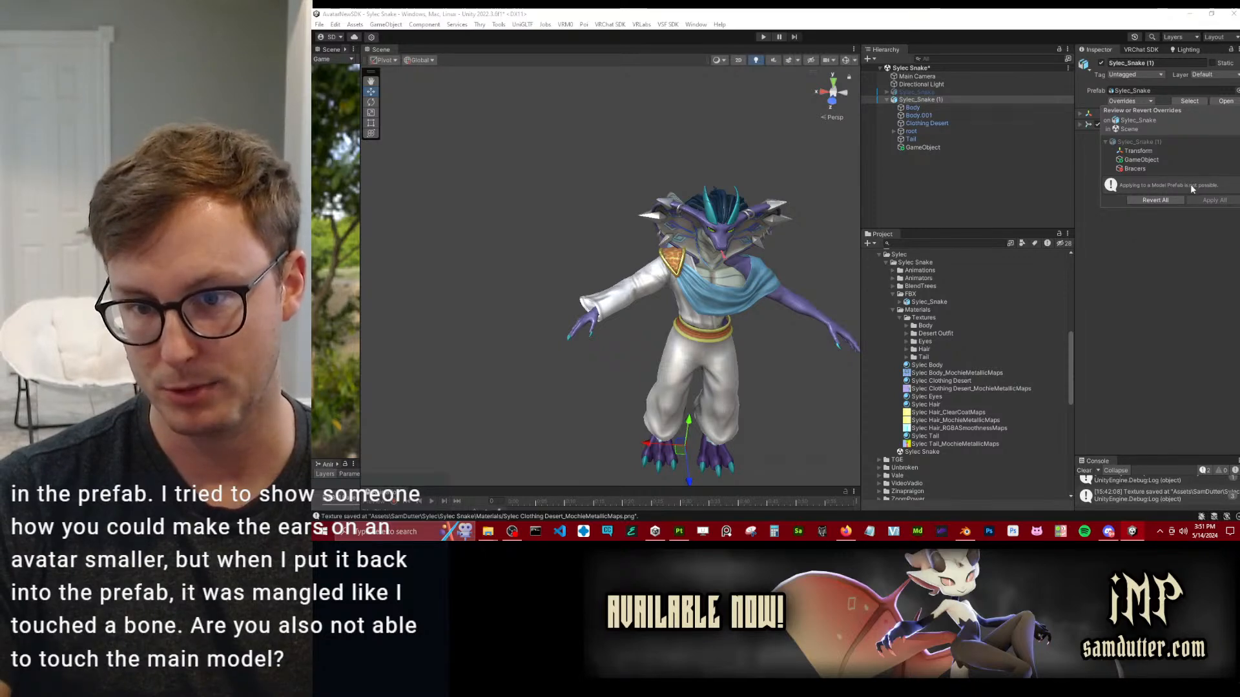
click(1031, 185)
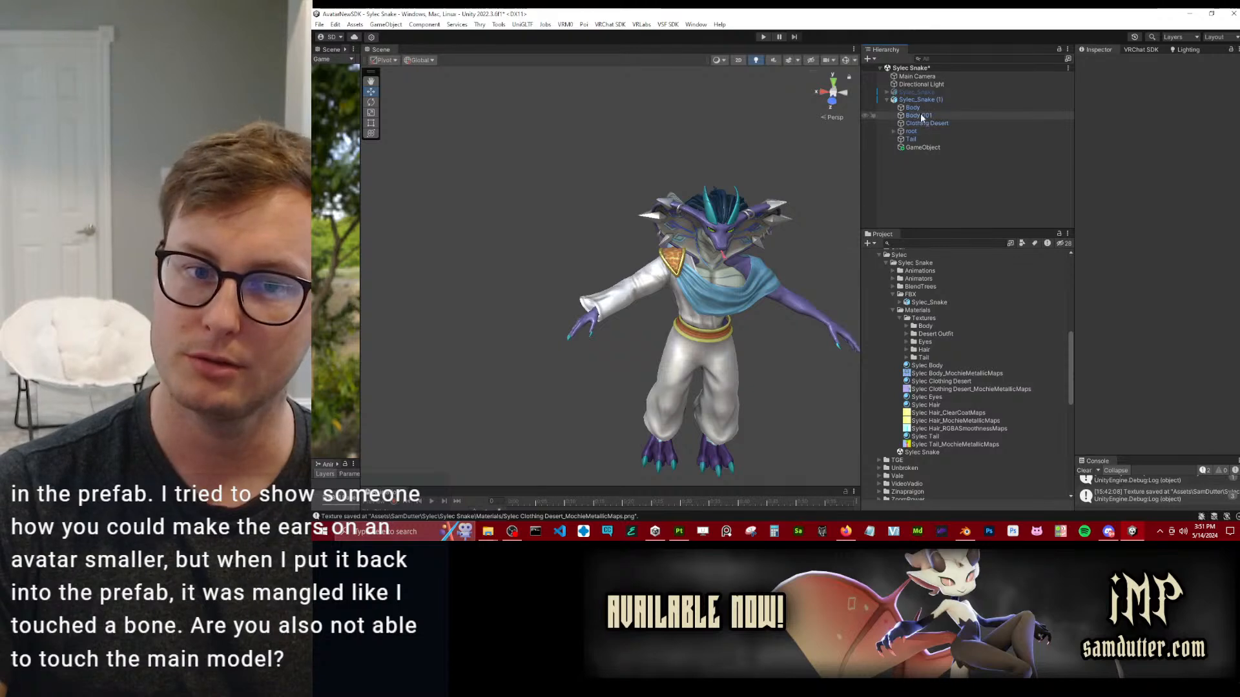
Try to move Clothing Desert under the root object of the new Sylec_Snake instance.
click(893, 132)
click(901, 140)
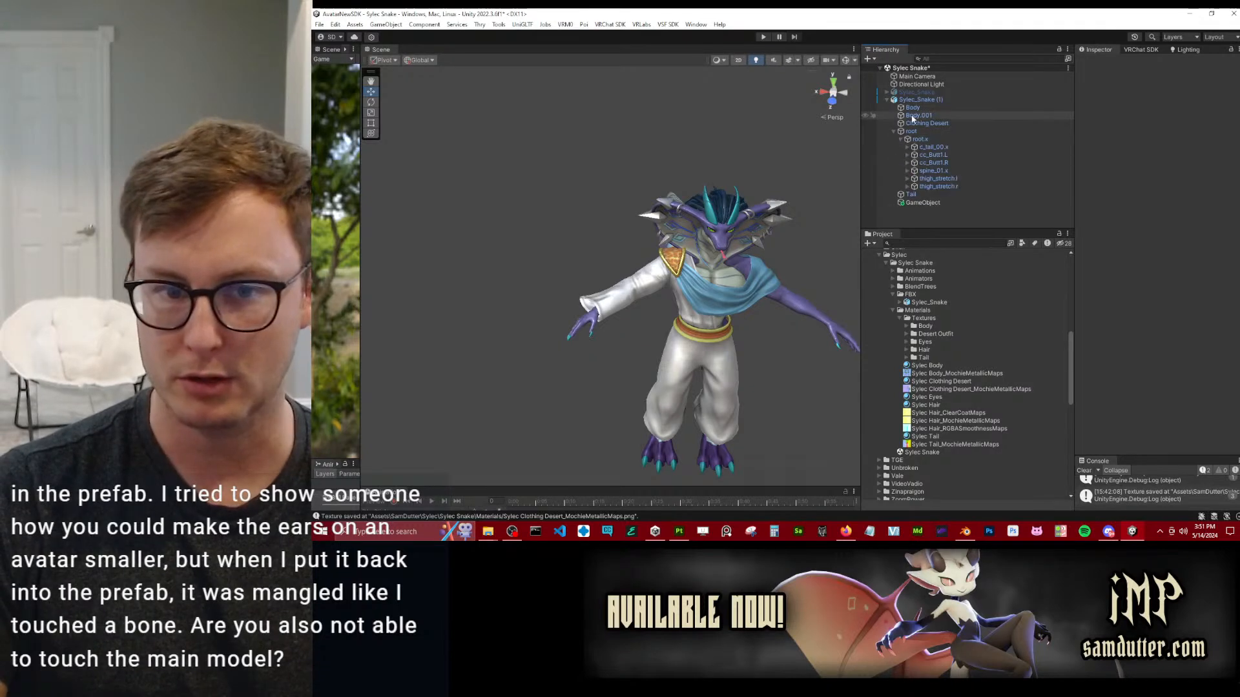
drag(917, 123, 917, 133)
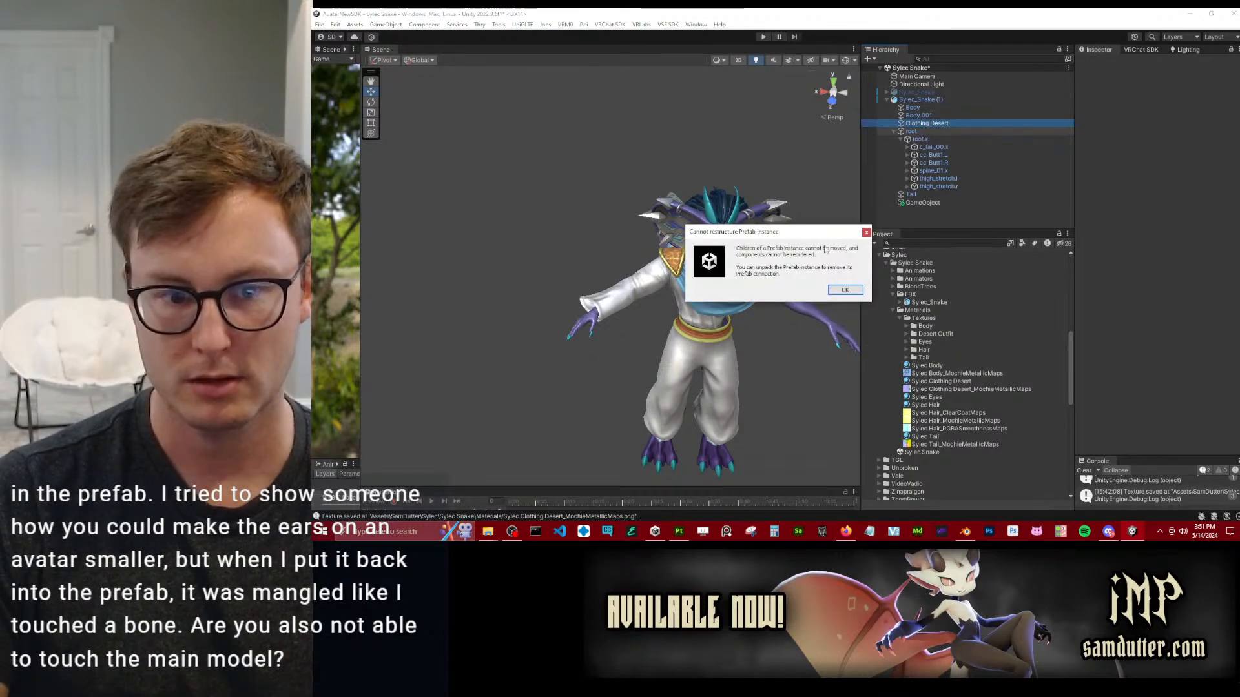
key(Return)
click(922, 116)
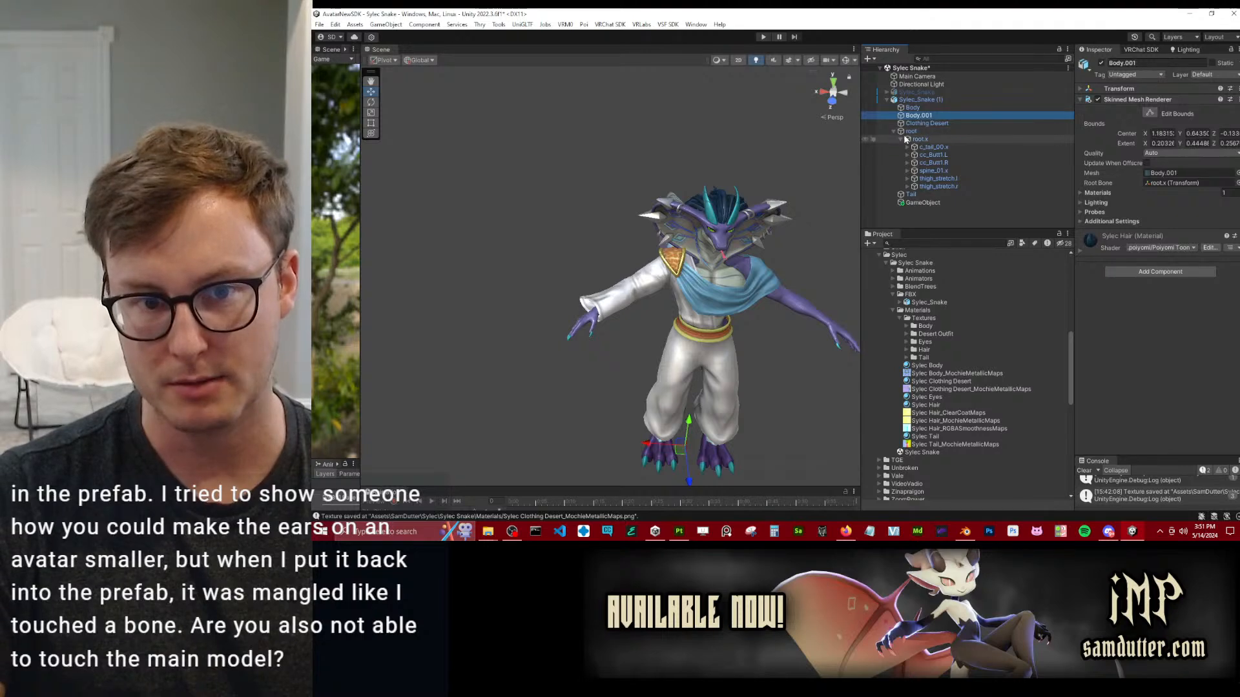
click(893, 132)
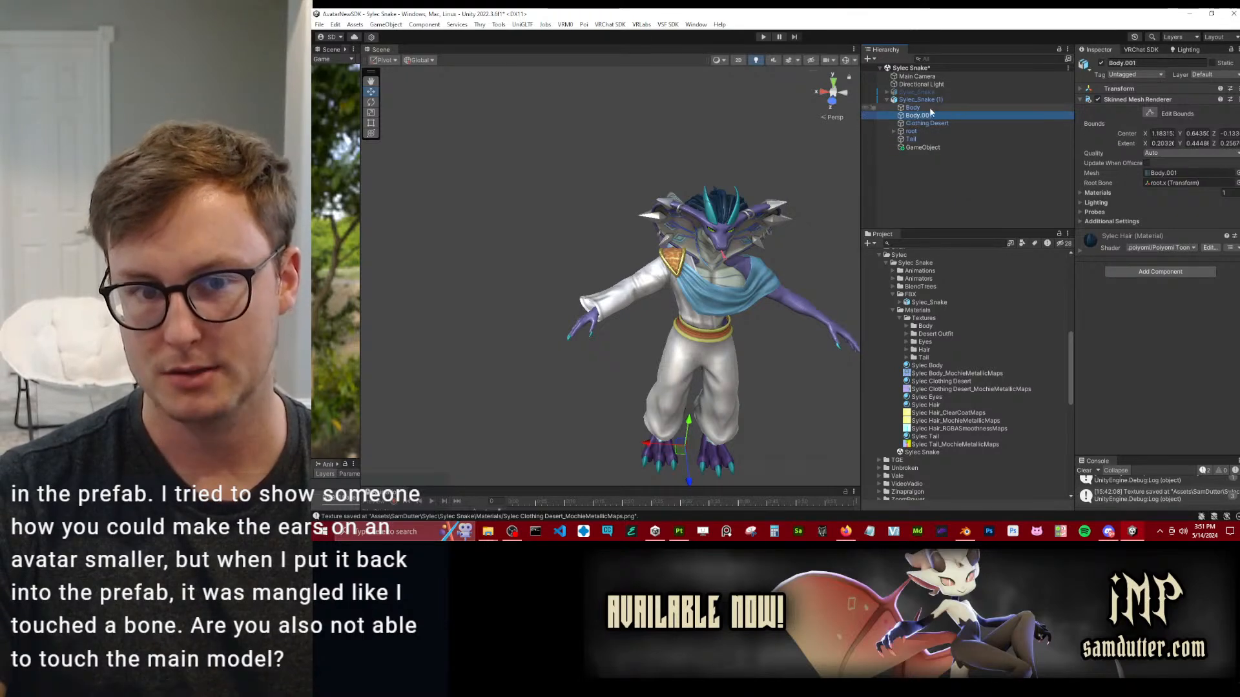
click(939, 172)
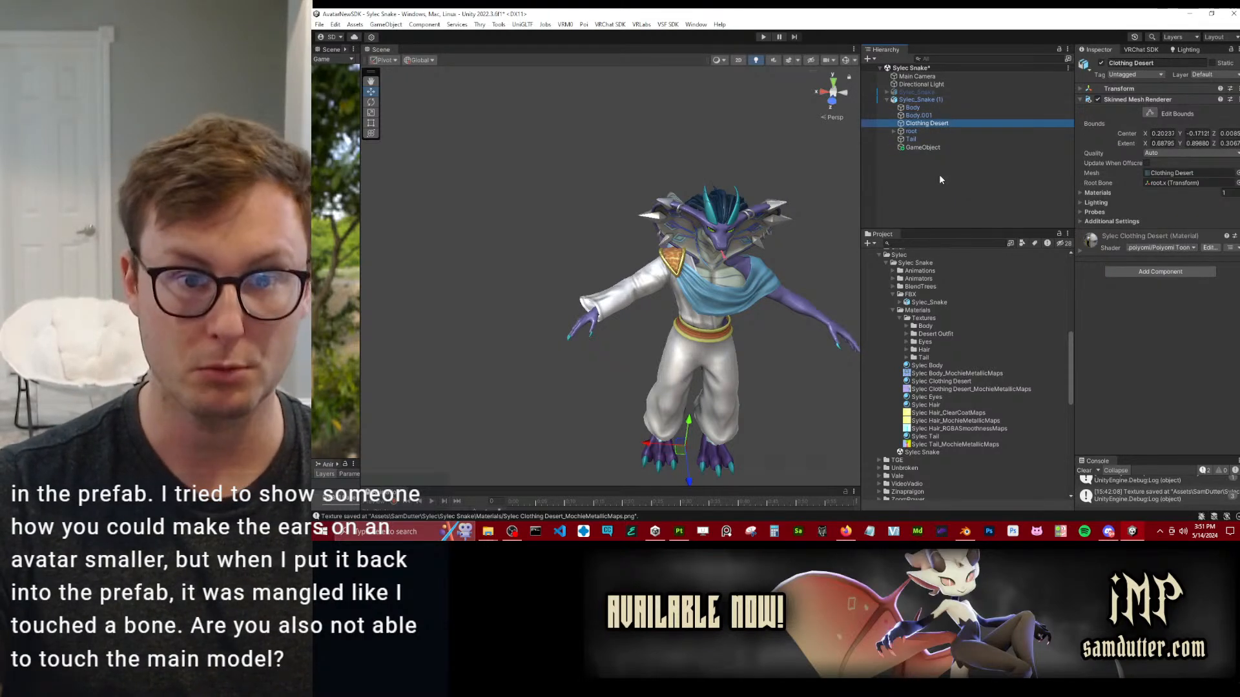
Unpack the prefab of the new Sylec_Snake instance.
click(914, 101)
right_click(915, 104)
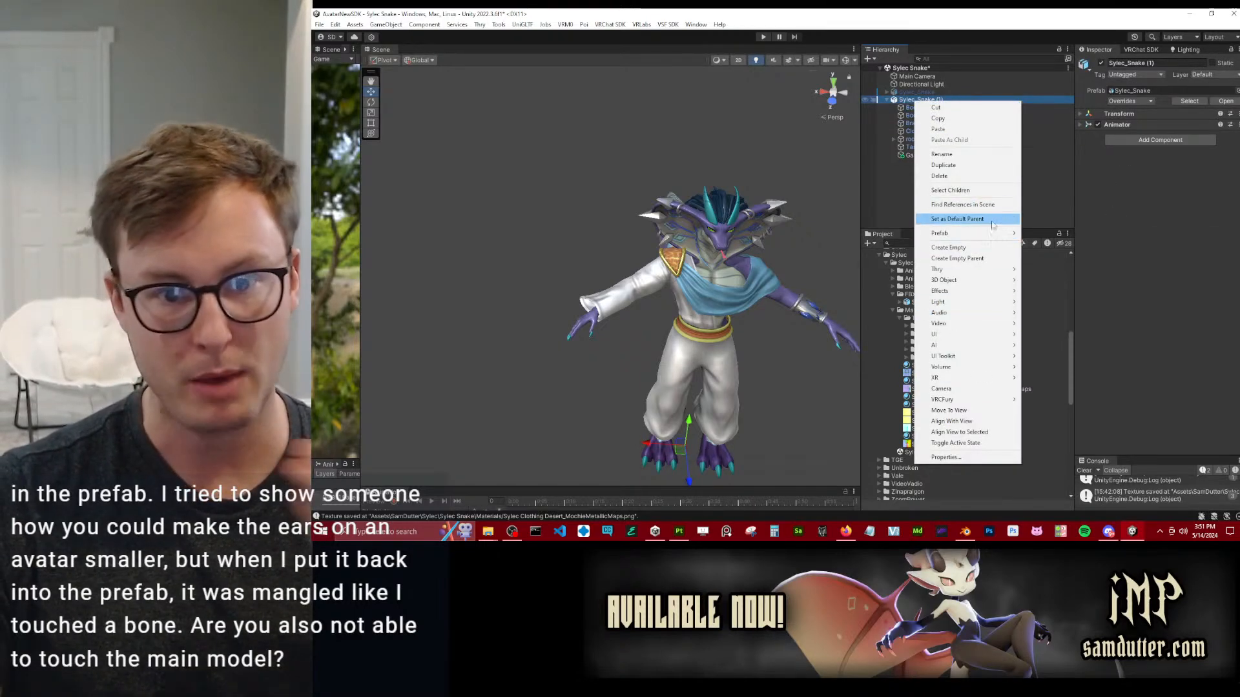
mouse_move(975, 233)
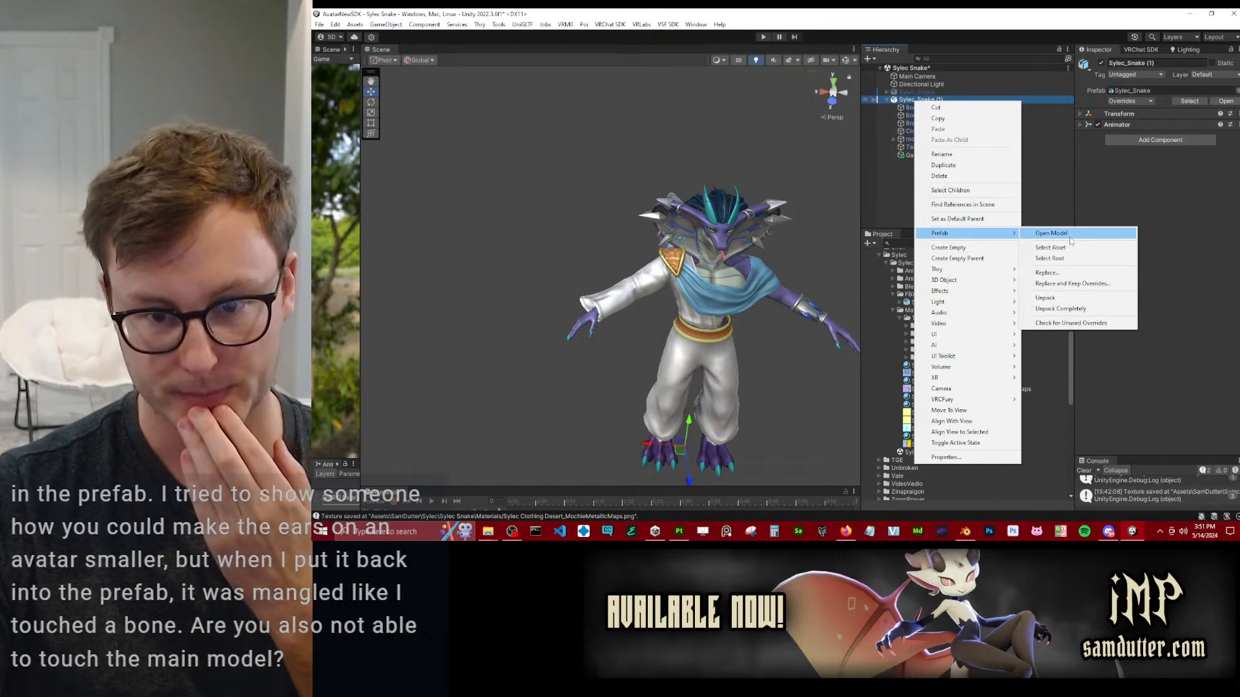
click(1066, 299)
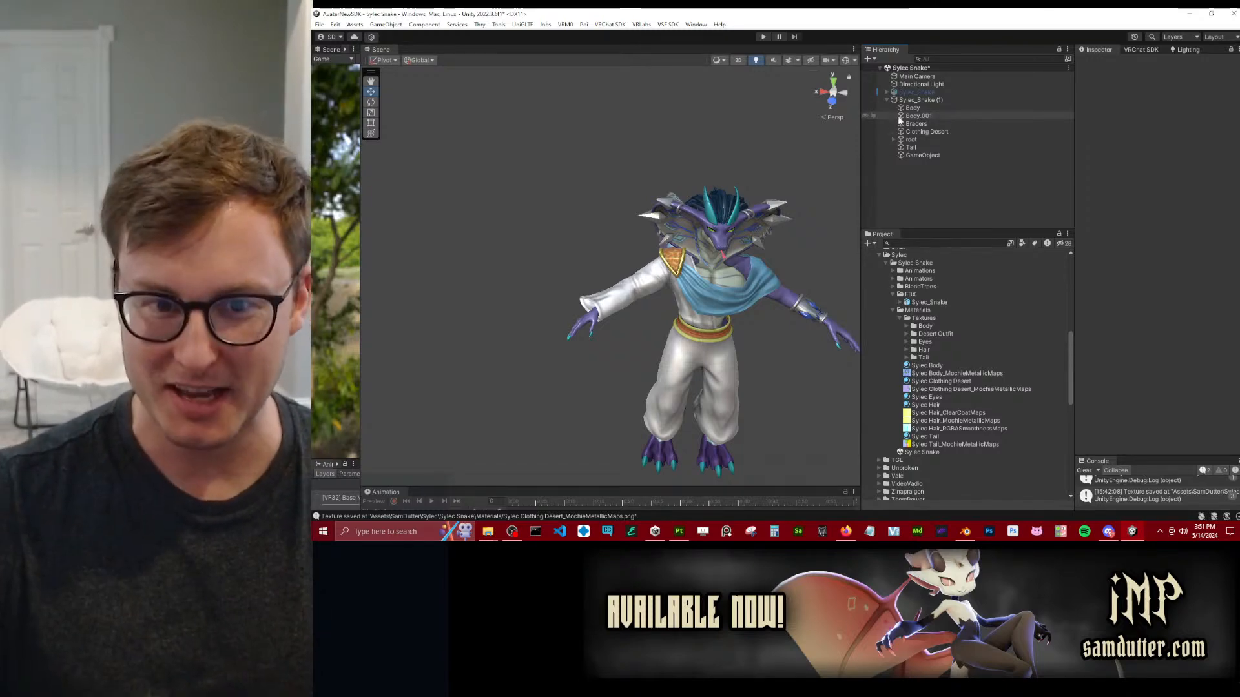
Save the unpacked Sylec_Snake (1) as a new prefab in the Sylec Snake project folder and select its empty GameObject child.
drag(911, 101, 1035, 149)
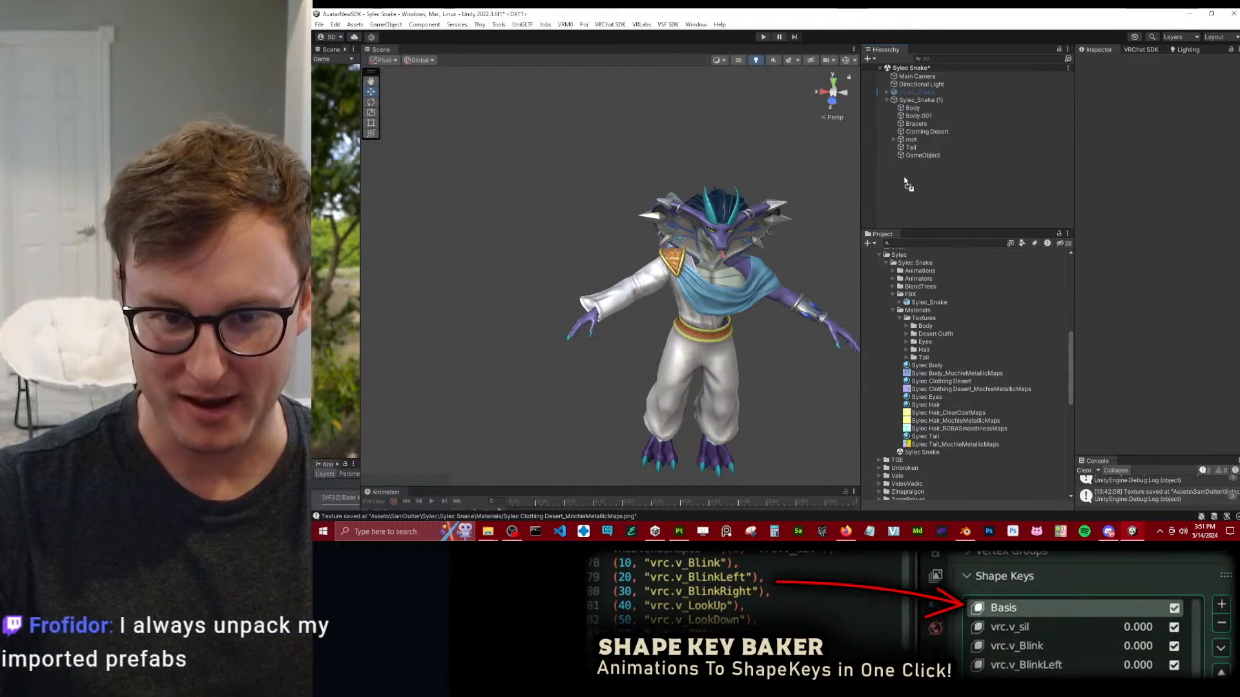
drag(962, 179, 907, 279)
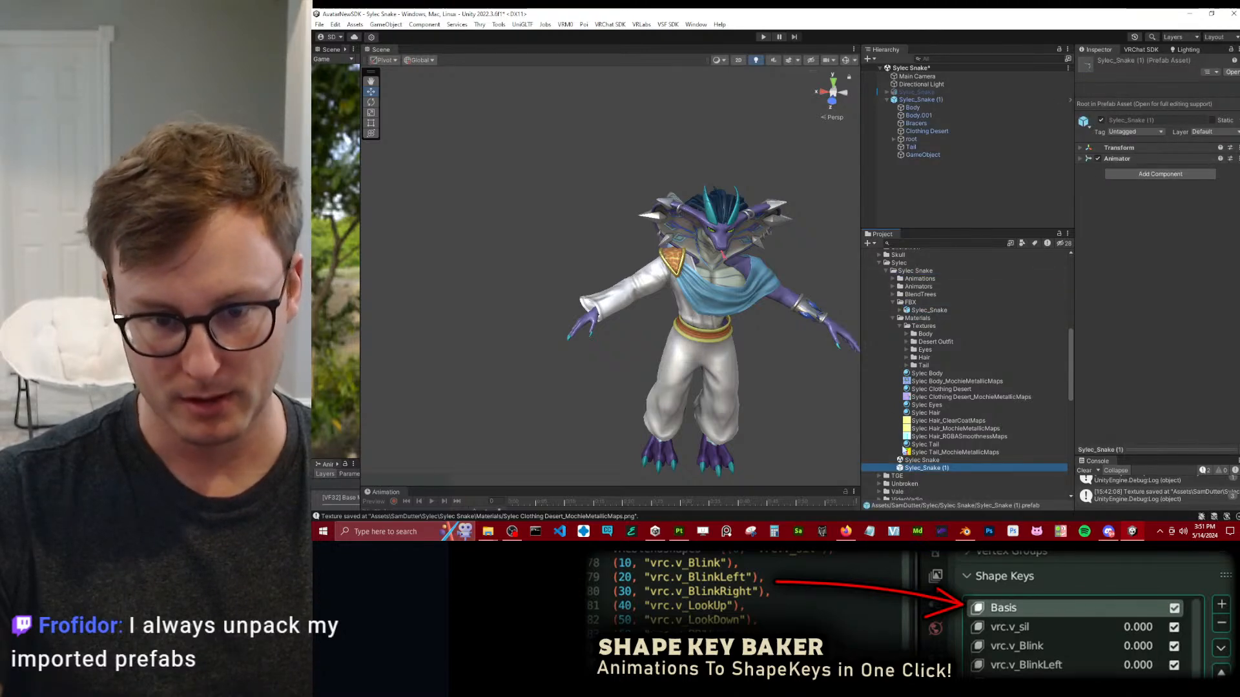
click(909, 155)
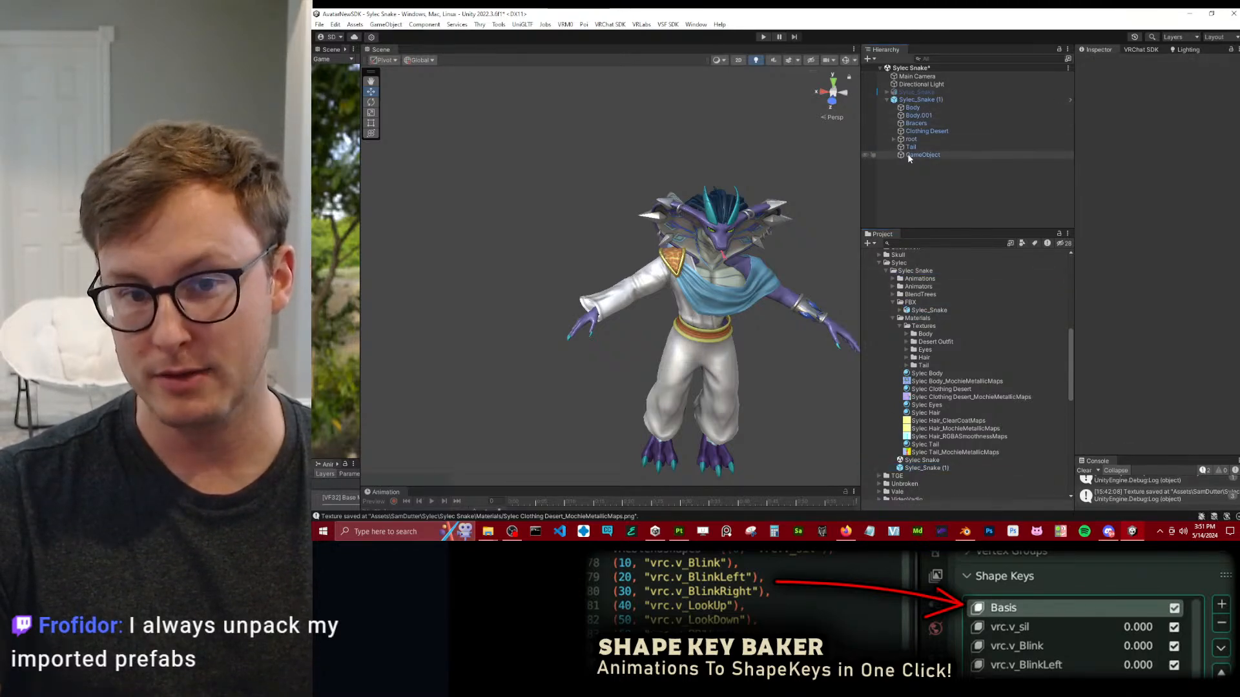
click(910, 156)
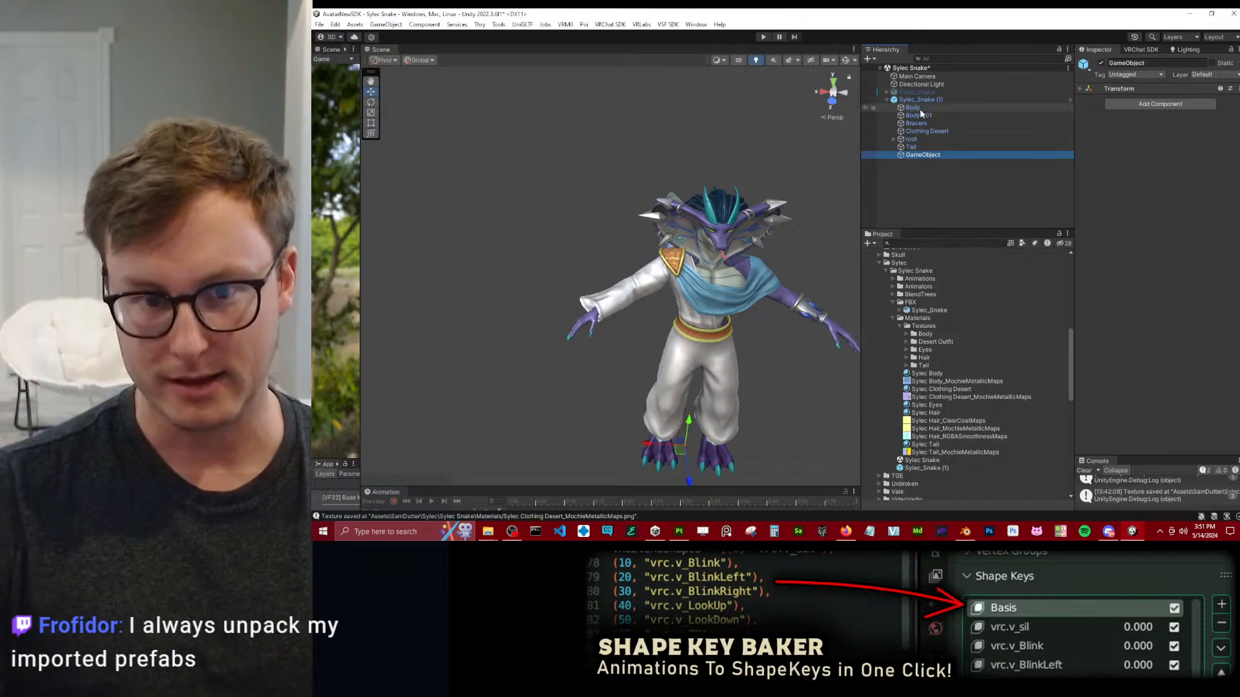
Reactivate the original Sylec_Snake avatar and space it and the new prefab instance apart, side by side.
click(887, 100)
click(887, 91)
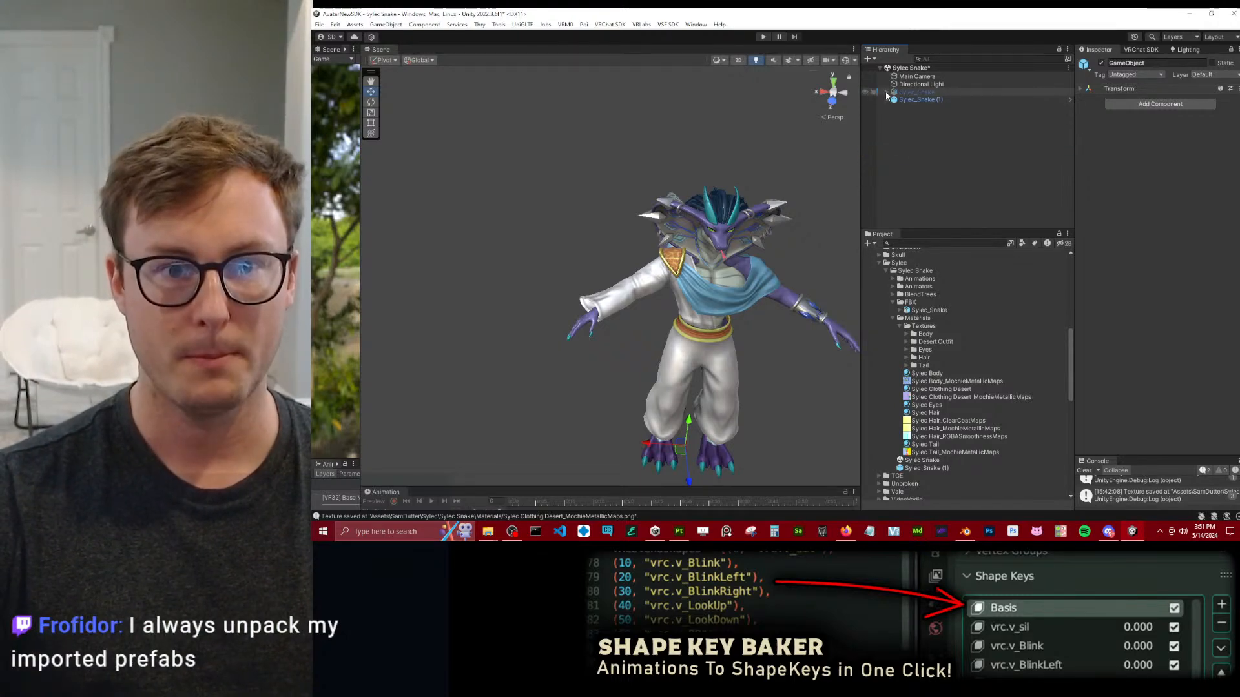
click(926, 91)
click(1102, 63)
alt+drag(666, 193, 510, 403)
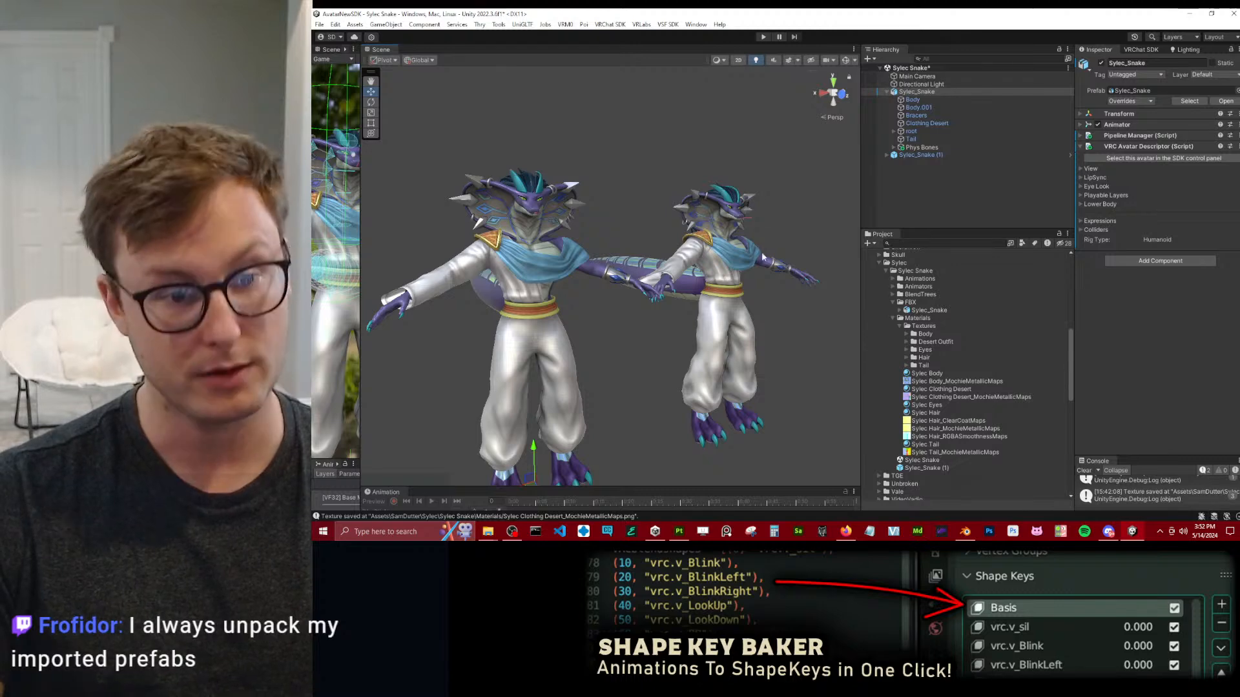
alt+drag(739, 313, 713, 326)
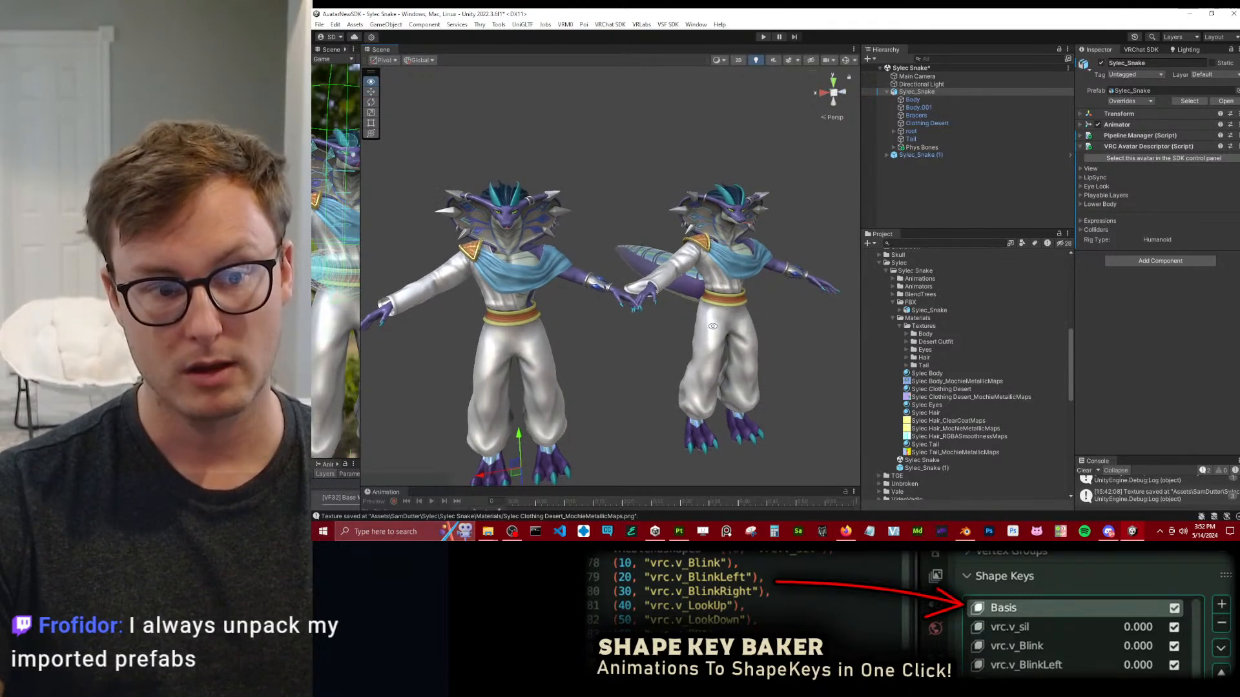
click(930, 155)
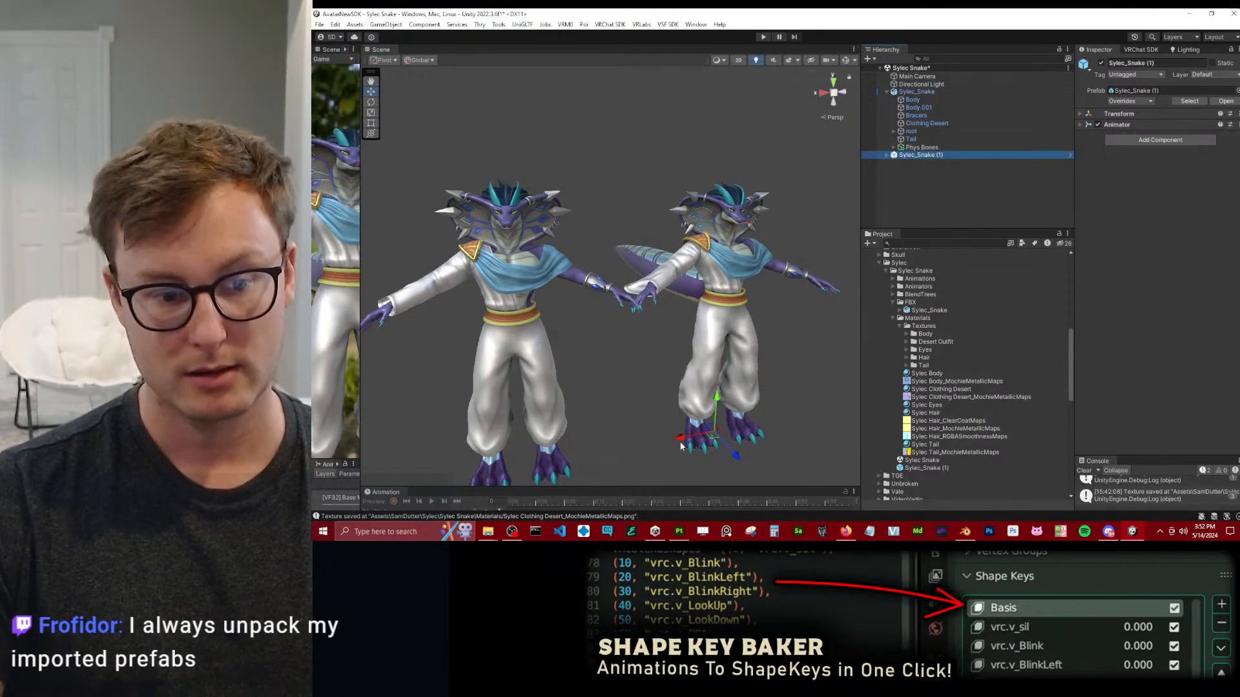
drag(699, 422, 723, 412)
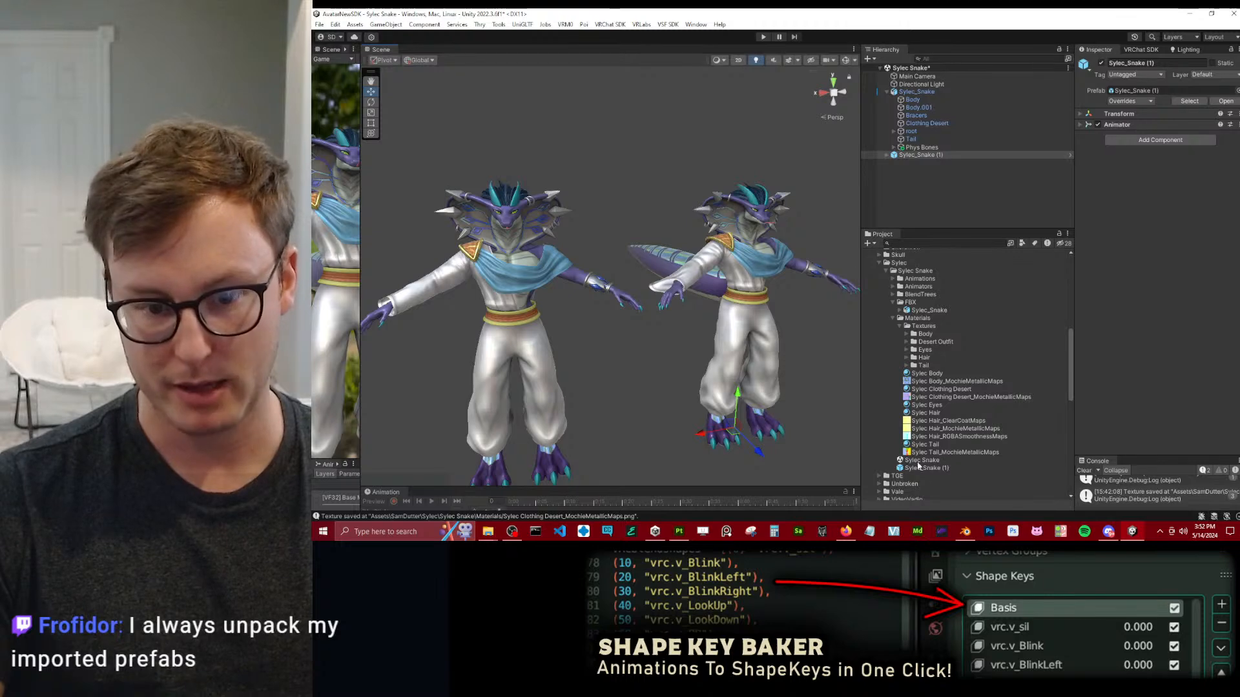
Delete the Sylec_Snake (1) prefab instance from the scene.
click(930, 311)
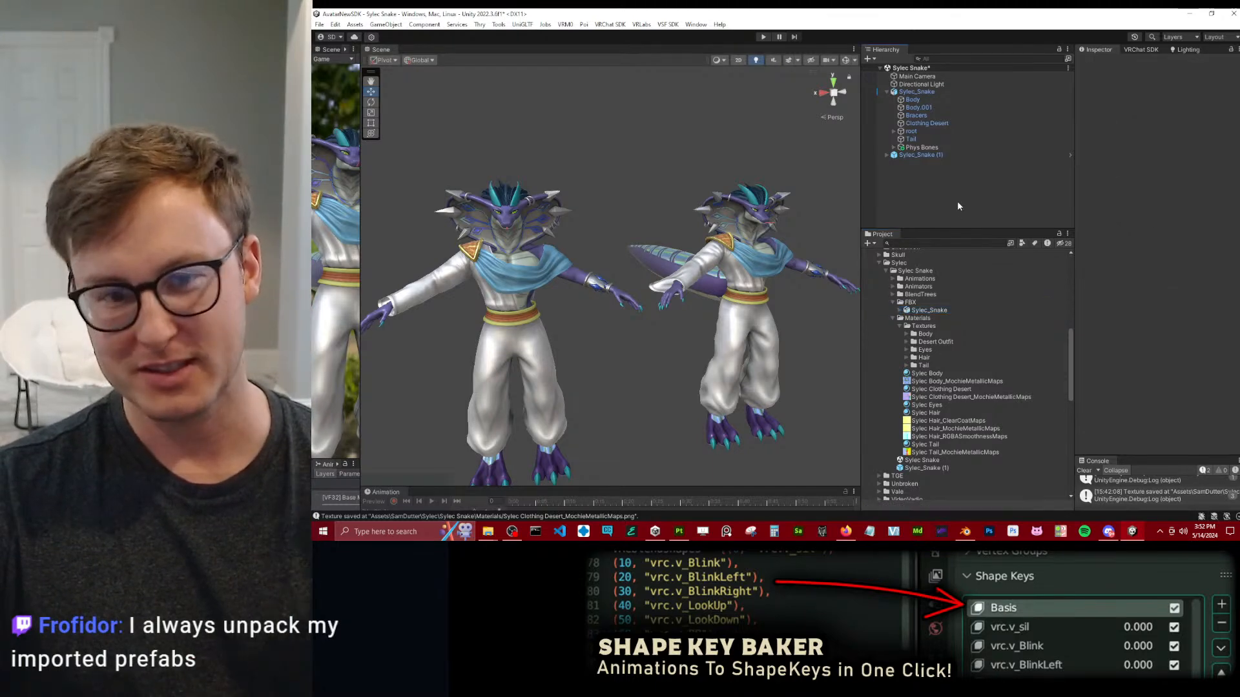
click(938, 157)
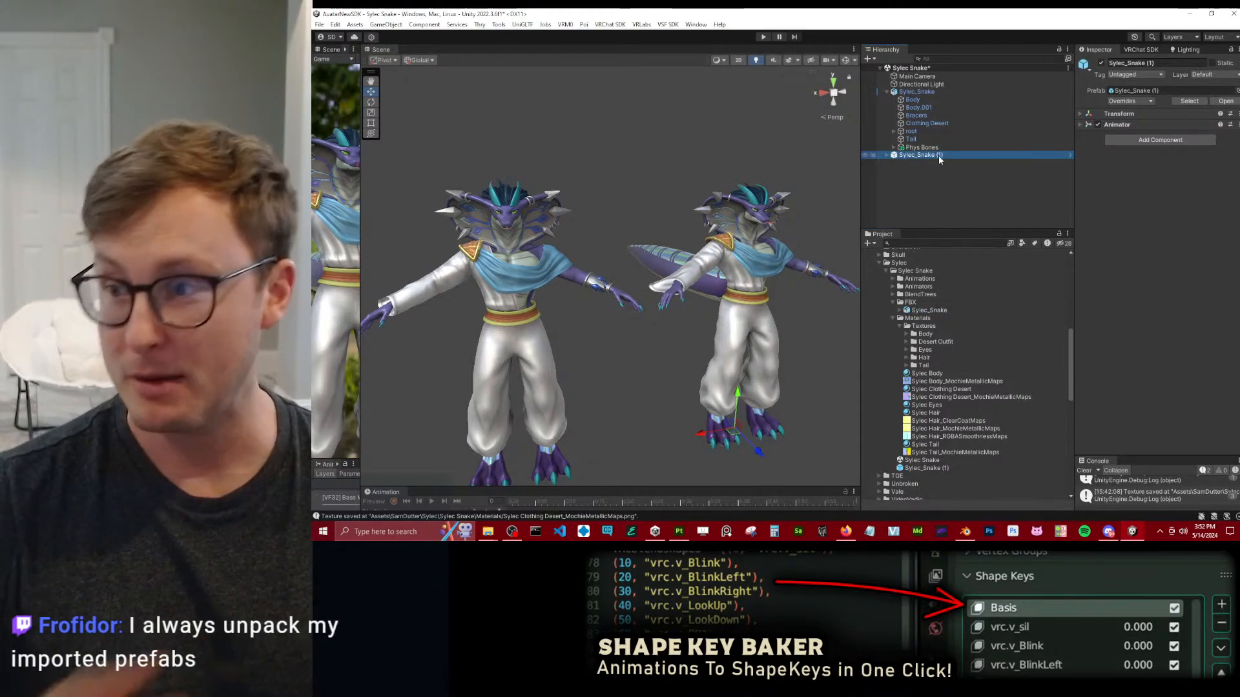
key(Delete)
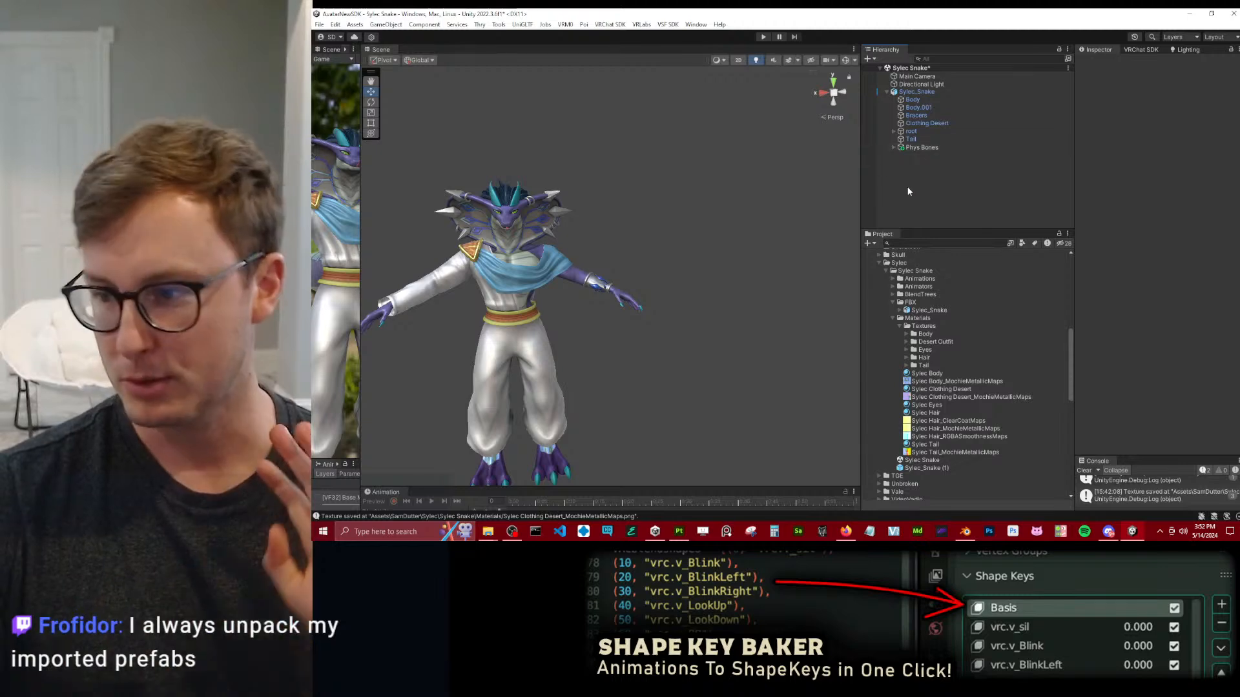
Expand the Sylec_Snake model in the FBX folder, examine its source rig in Blender, and return to Unity.
click(925, 311)
click(900, 311)
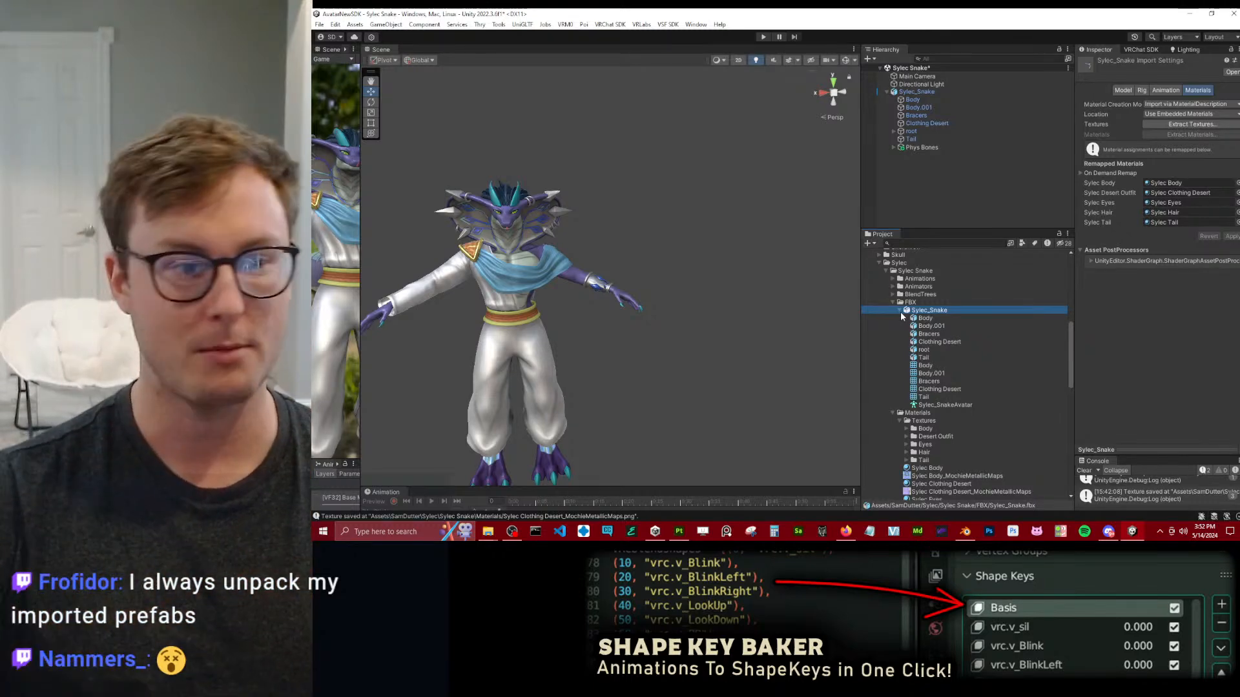
click(966, 533)
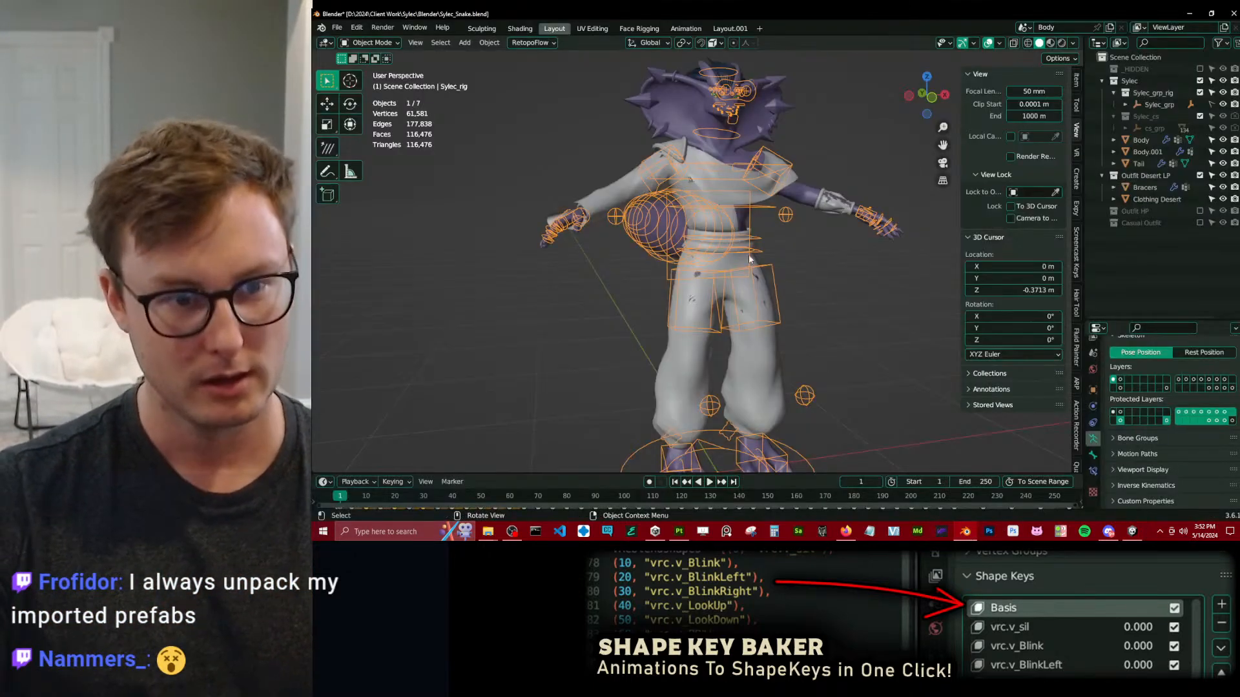
middle_drag(748, 259, 751, 196)
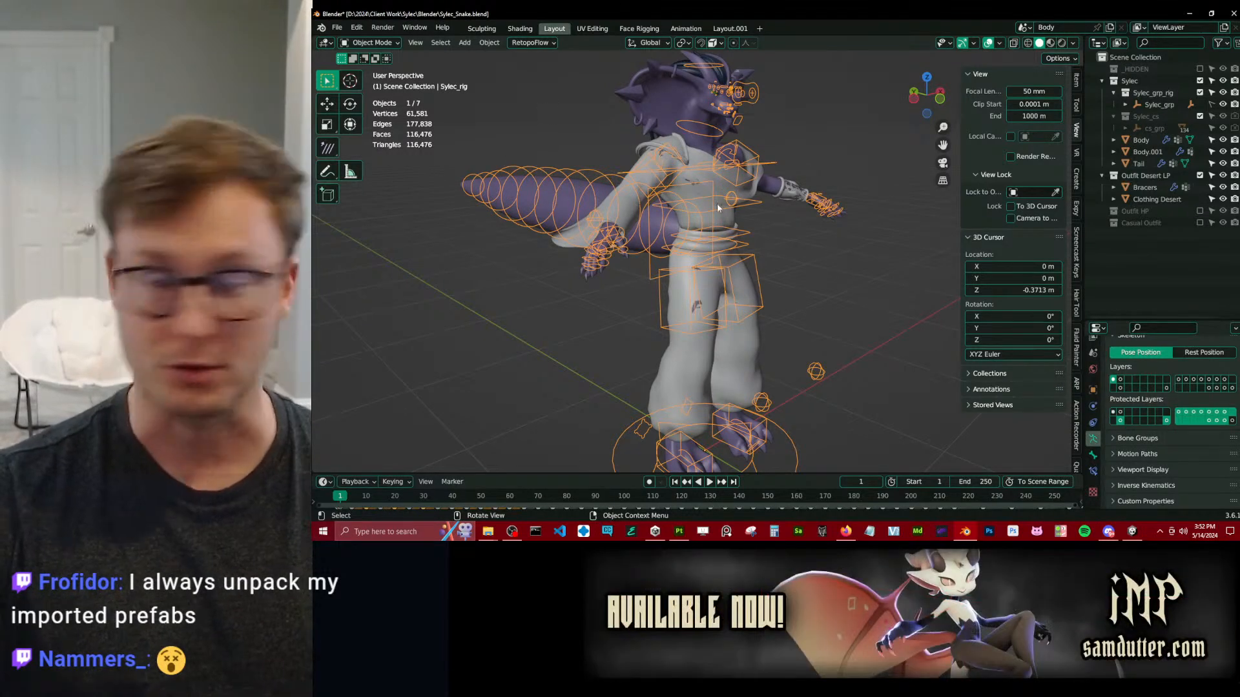
key(alt+Tab)
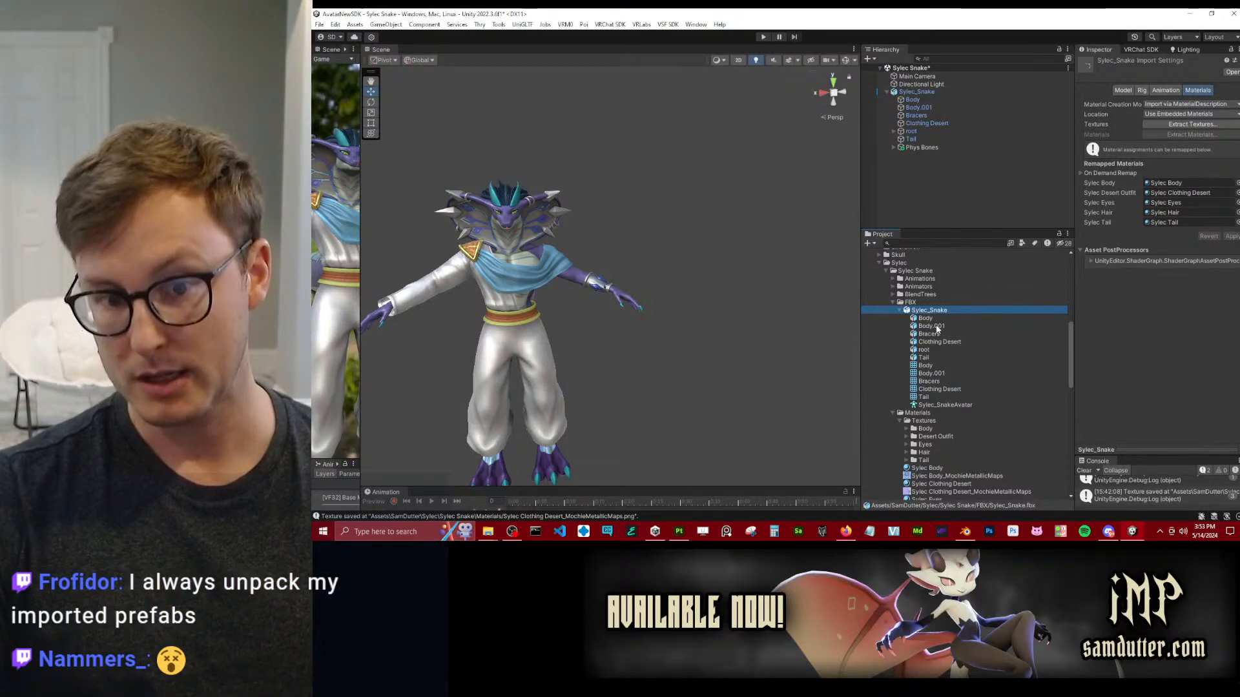
Open the avatar configuration from the Sylec_Snake model's rig settings and inspect the mapped humanoid bones.
click(1142, 89)
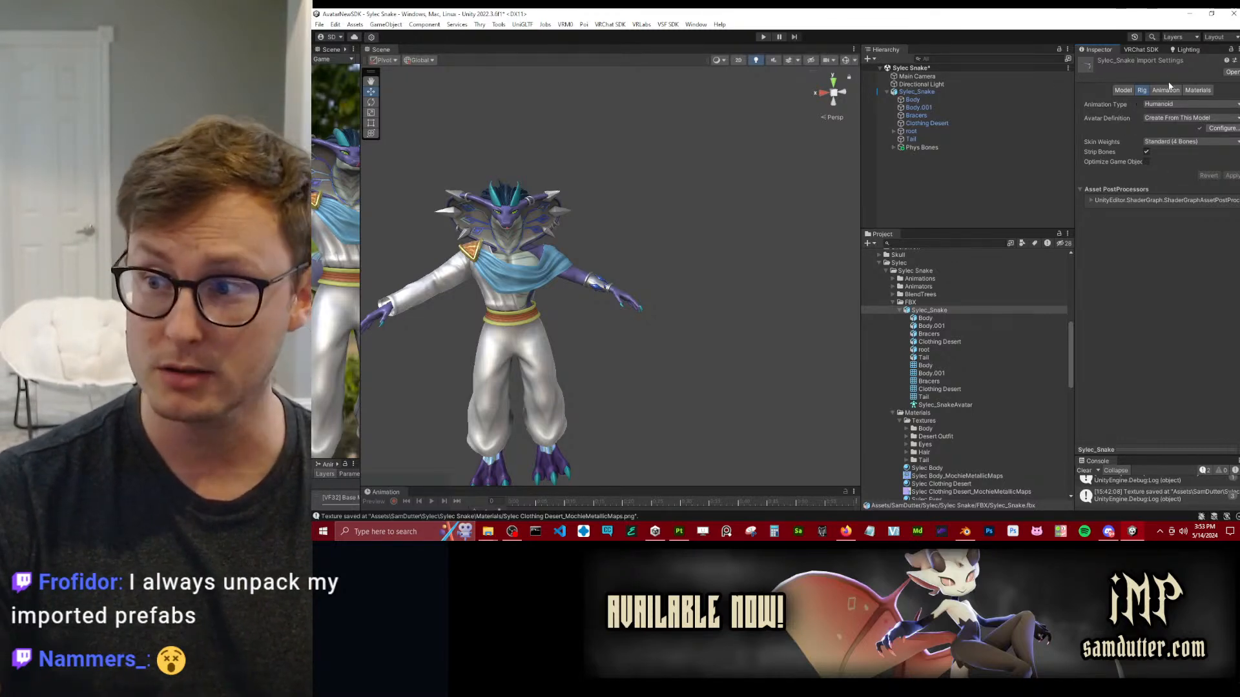
click(1221, 129)
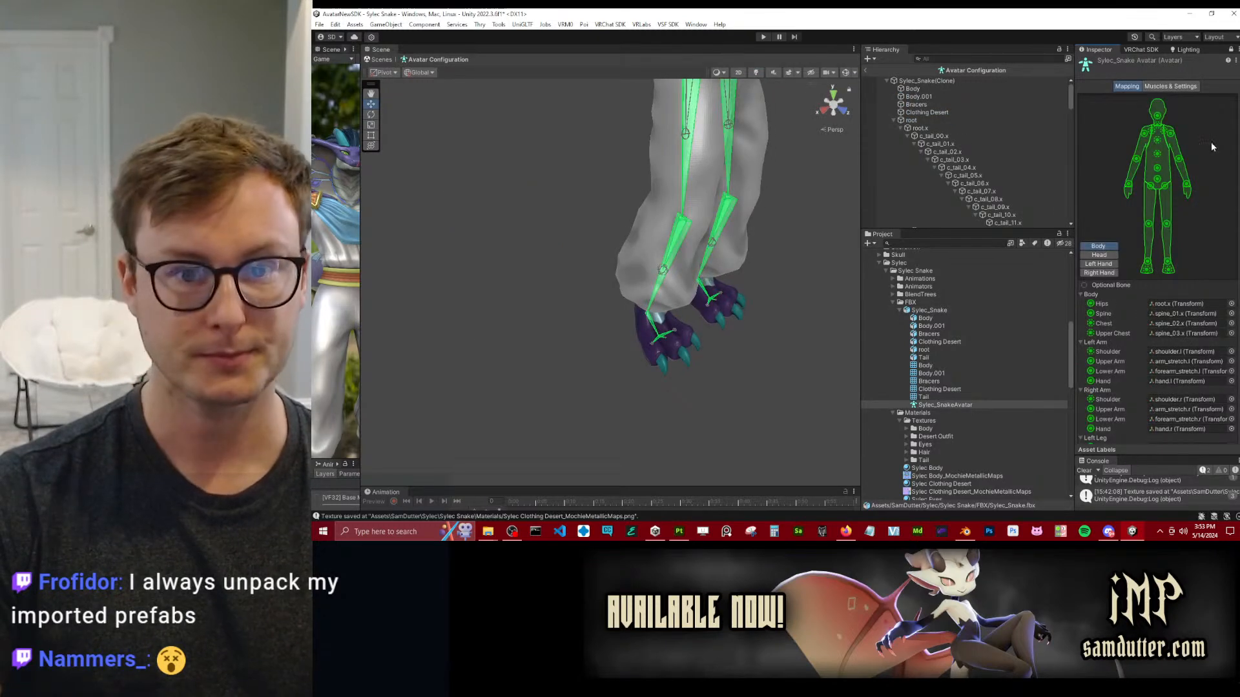
alt+drag(796, 261, 722, 196)
scroll(720, 194, down, 5)
middle_drag(625, 180, 624, 115)
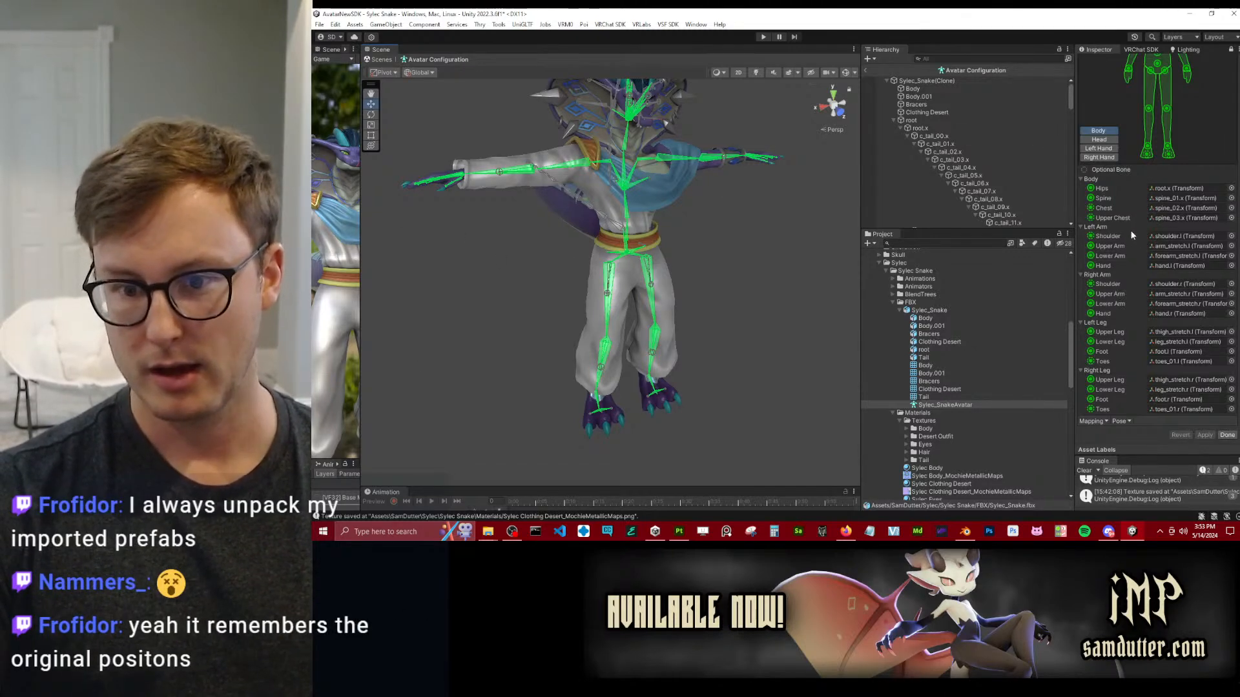
Put the avatar into its original rest pose with Sample Bind-Pose.
click(1120, 422)
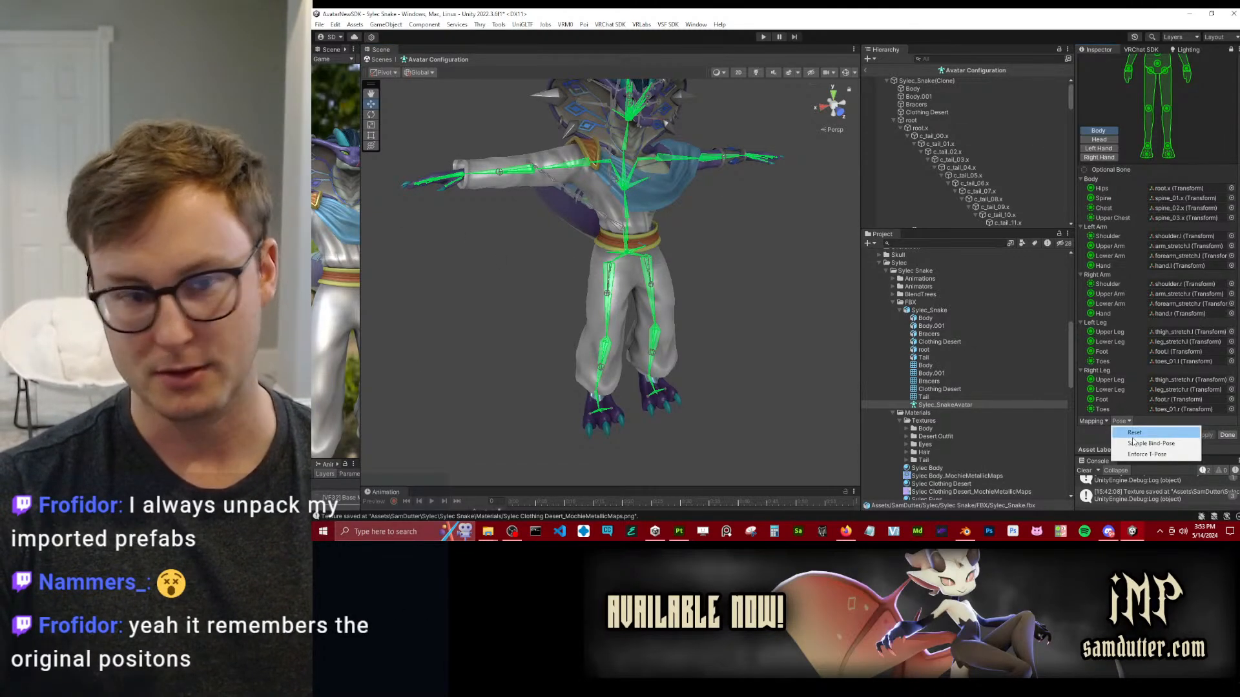
click(1132, 443)
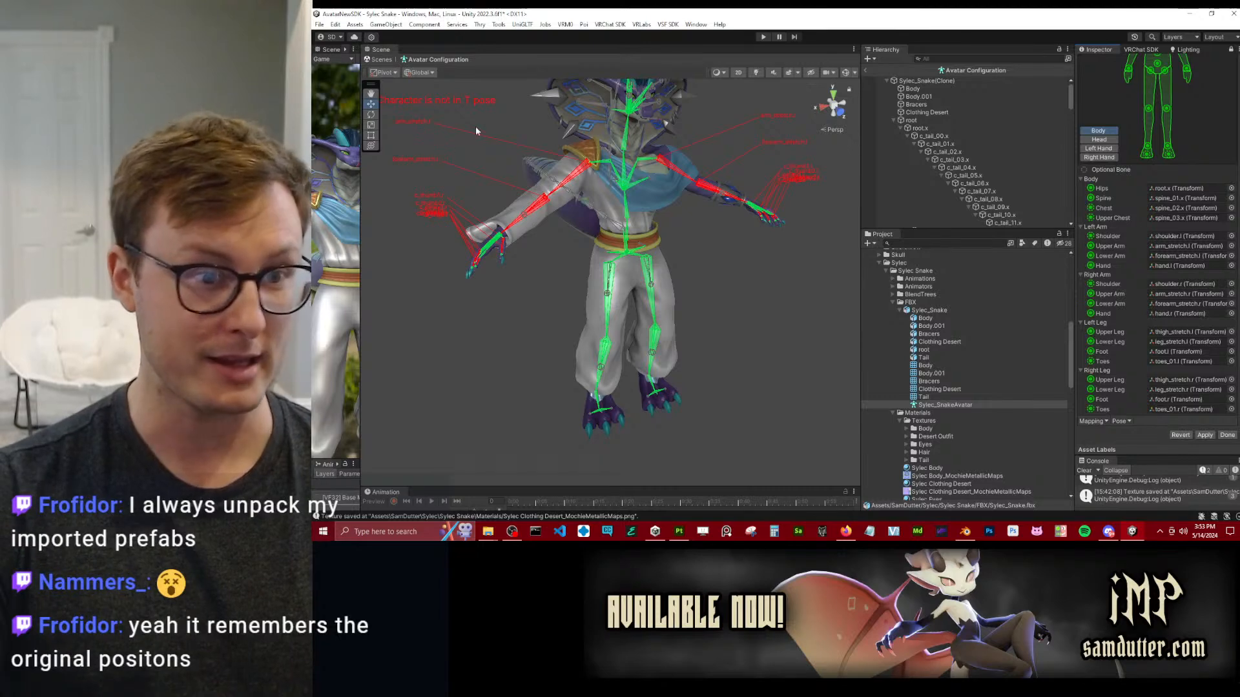
scroll(521, 155, down, 3)
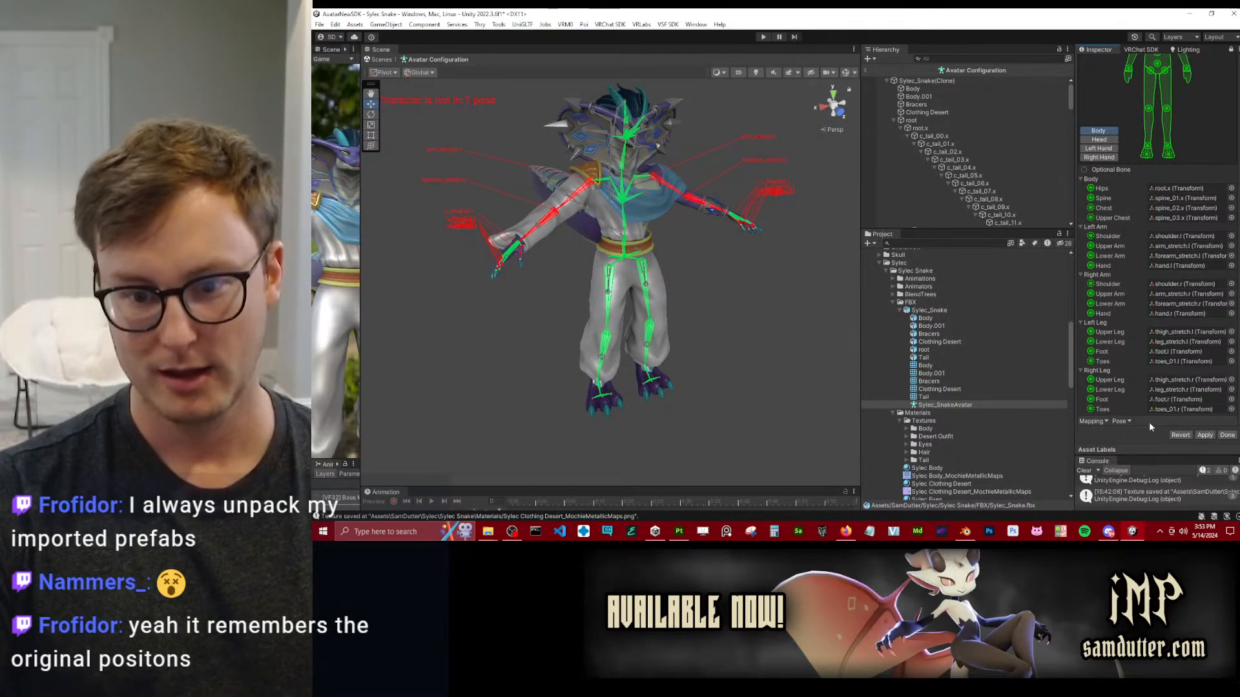
Sample the bind pose again and return the avatar to a T-pose with Enforce T-Pose.
click(1123, 420)
click(1124, 420)
click(1124, 420)
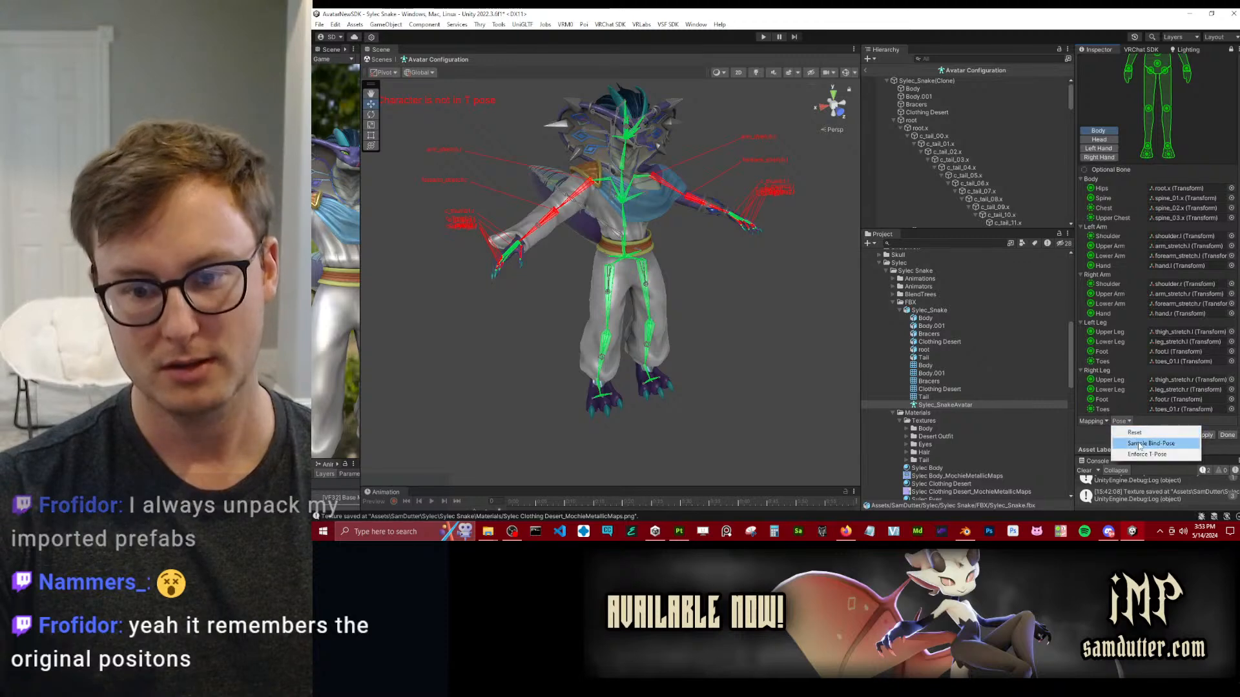
click(1138, 444)
click(1123, 421)
click(1138, 454)
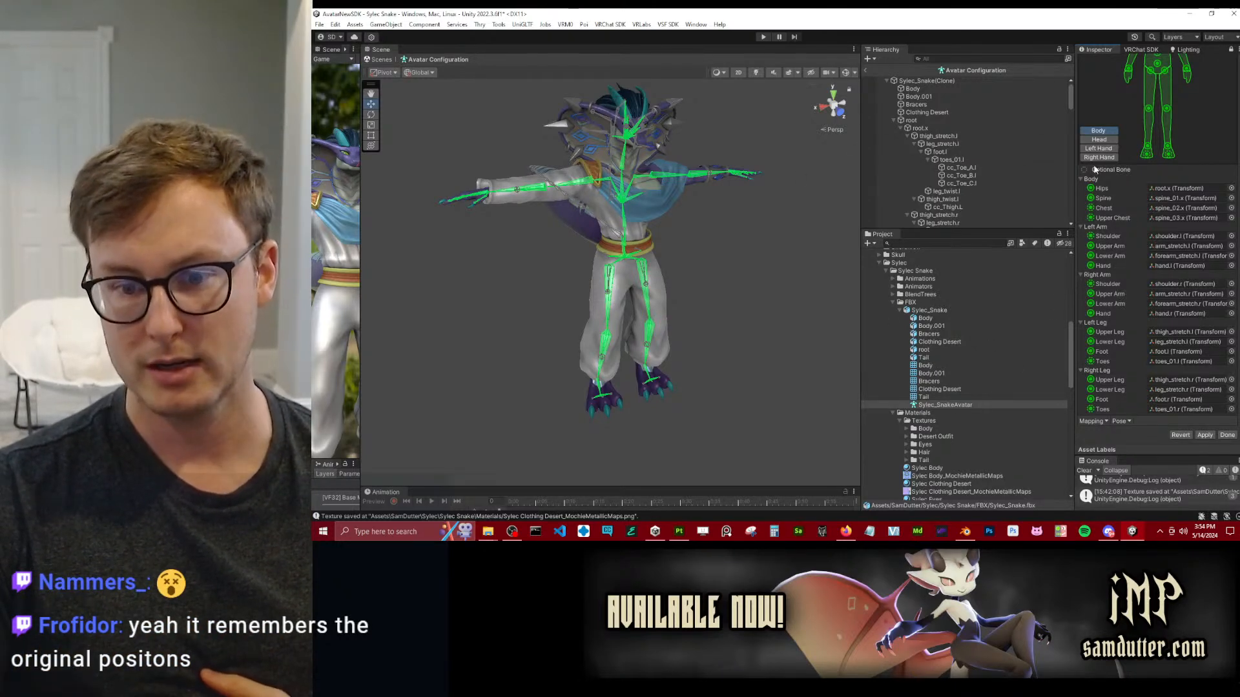
Leave the avatar configuration and revert the model's unapplied import settings.
click(1124, 422)
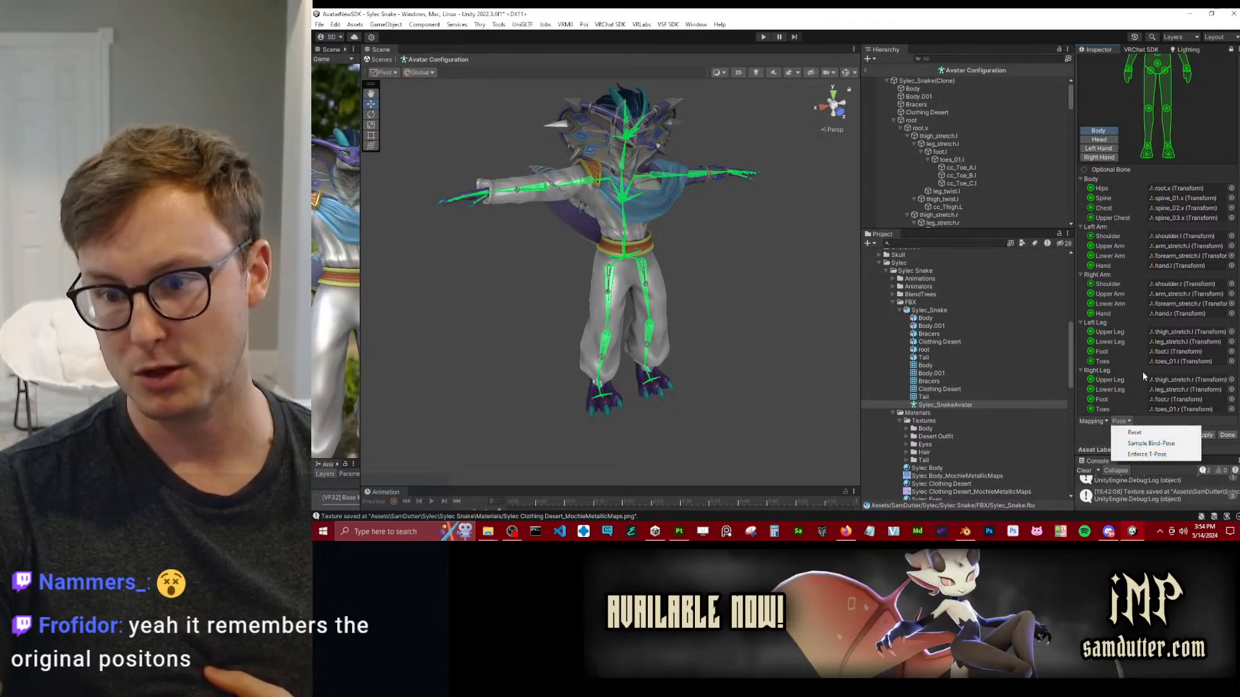
click(1102, 436)
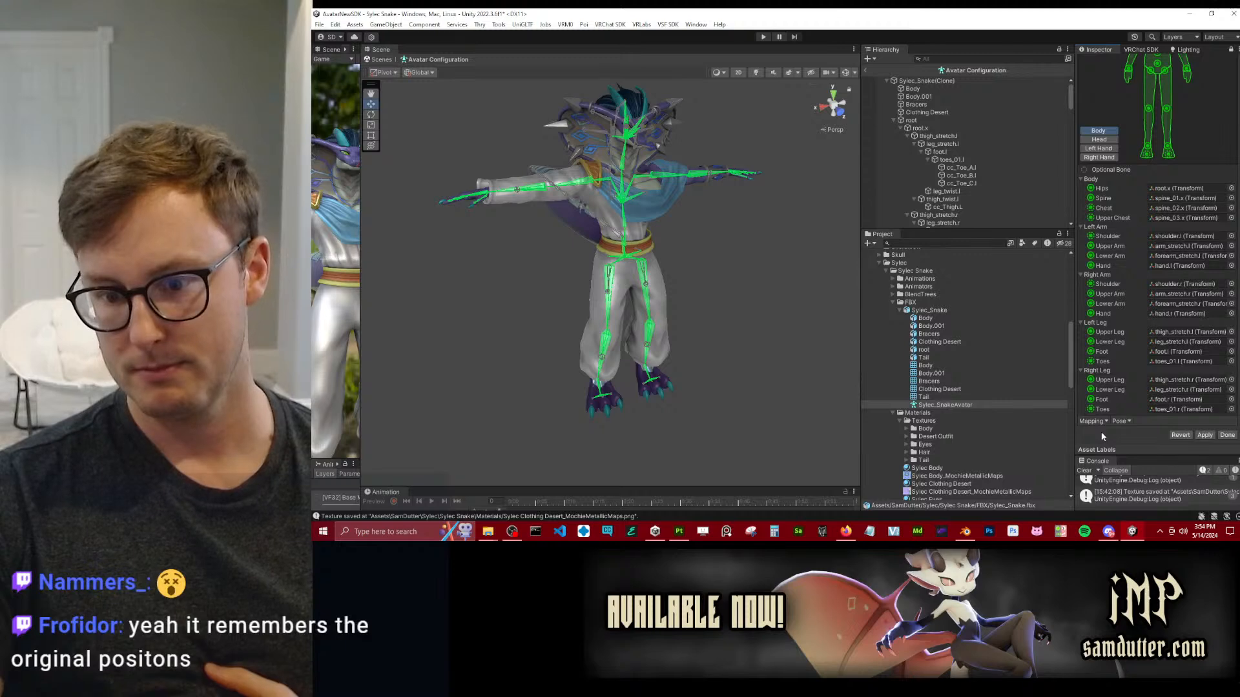
click(1226, 436)
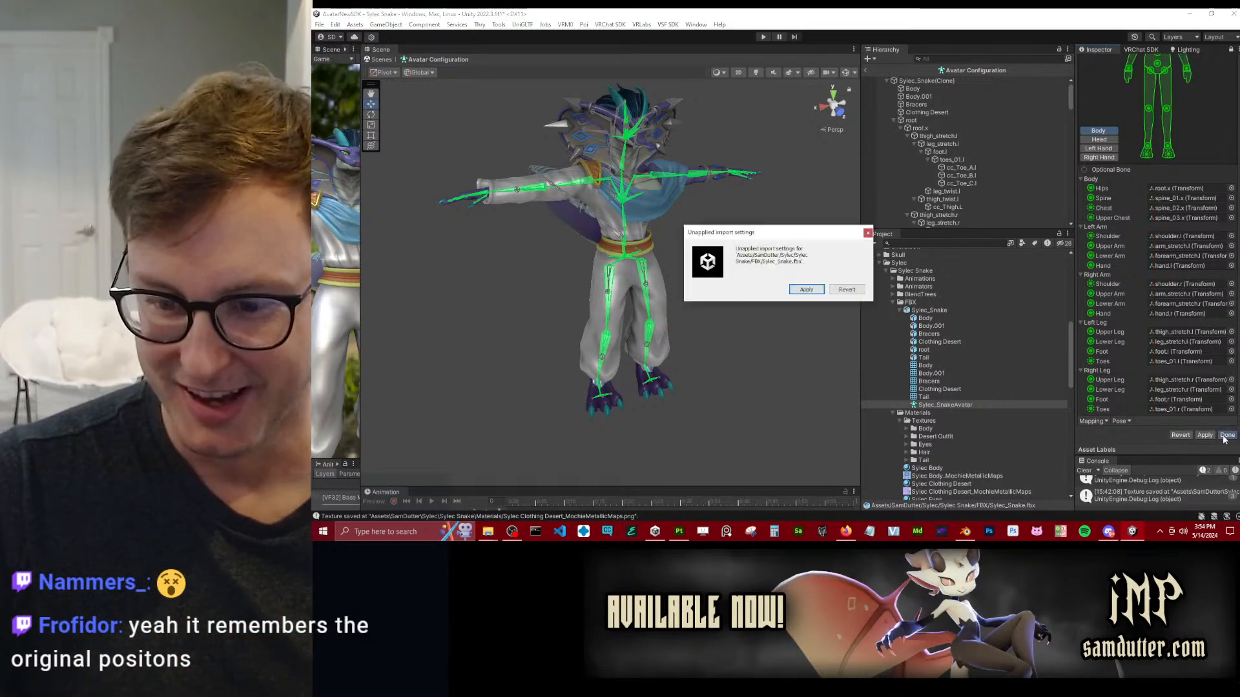
click(833, 290)
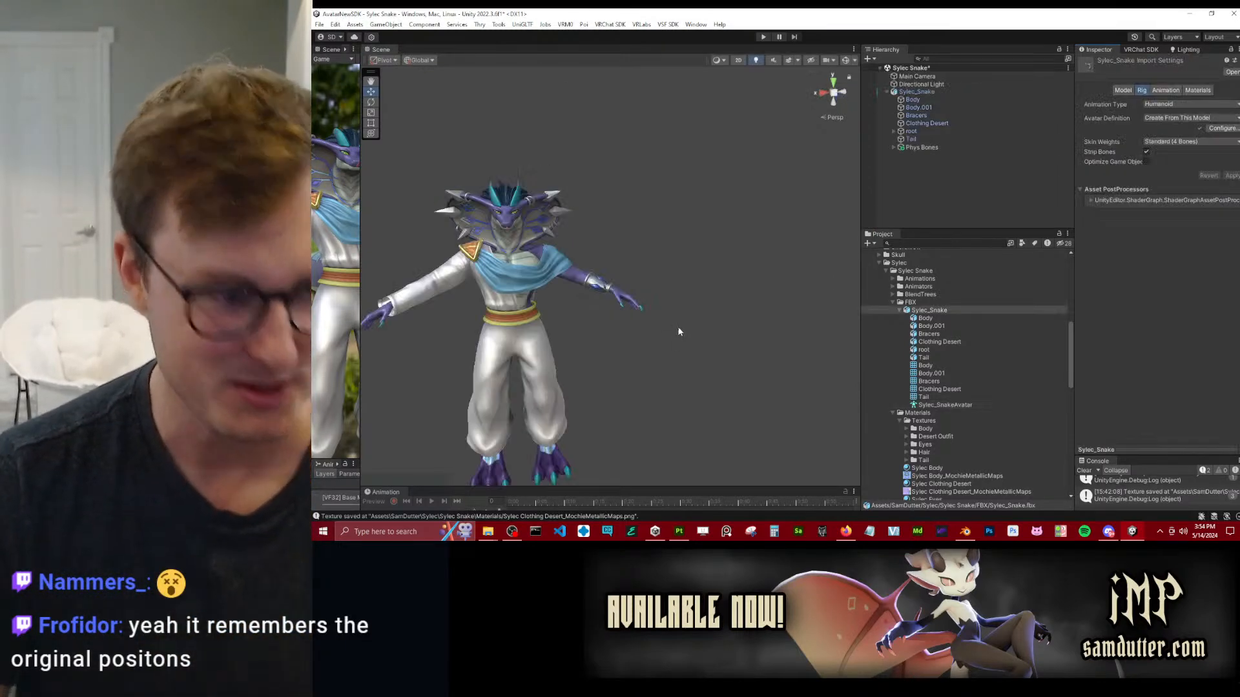
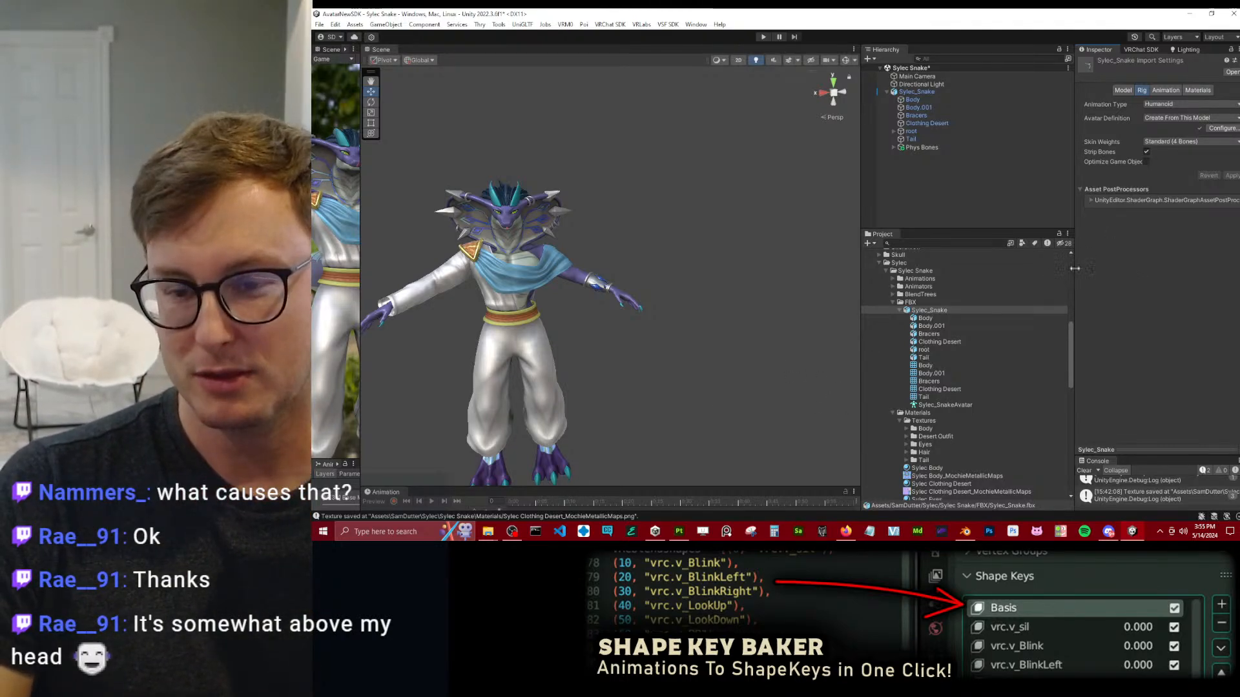
Switch to Blender with the Sylec_Snake file and enlarge the Properties editor showing the rig's skeleton settings.
click(937, 313)
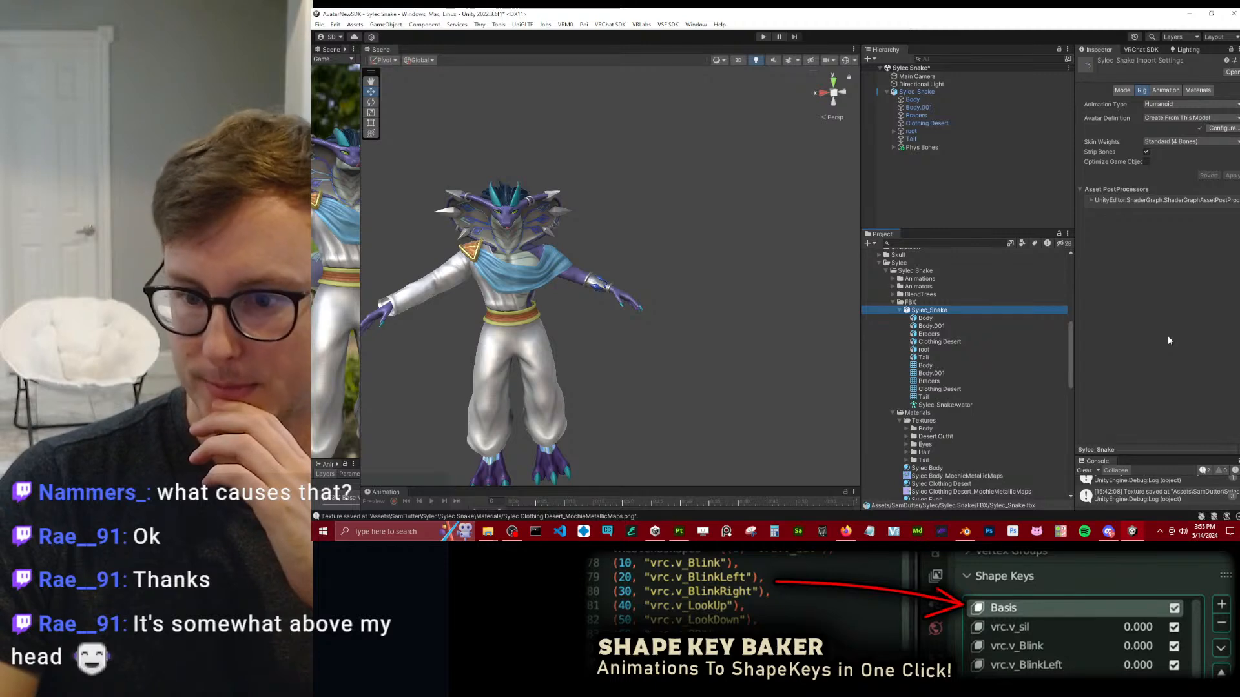
click(969, 533)
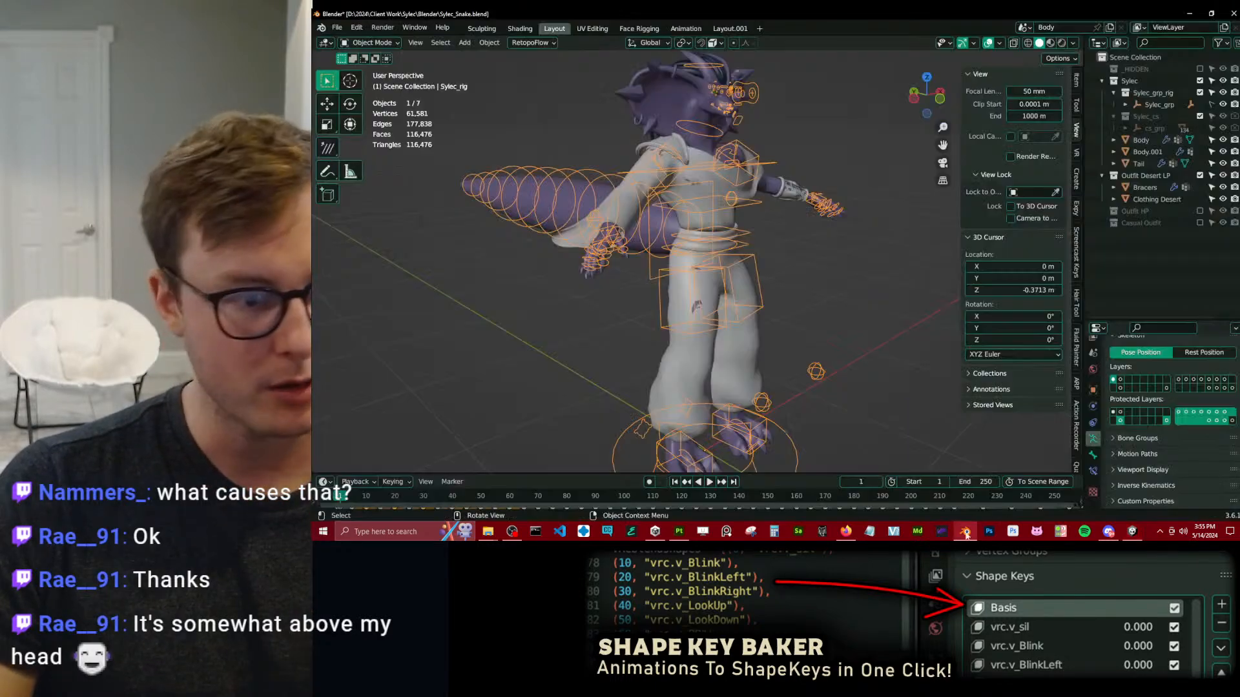
middle_drag(743, 220, 766, 215)
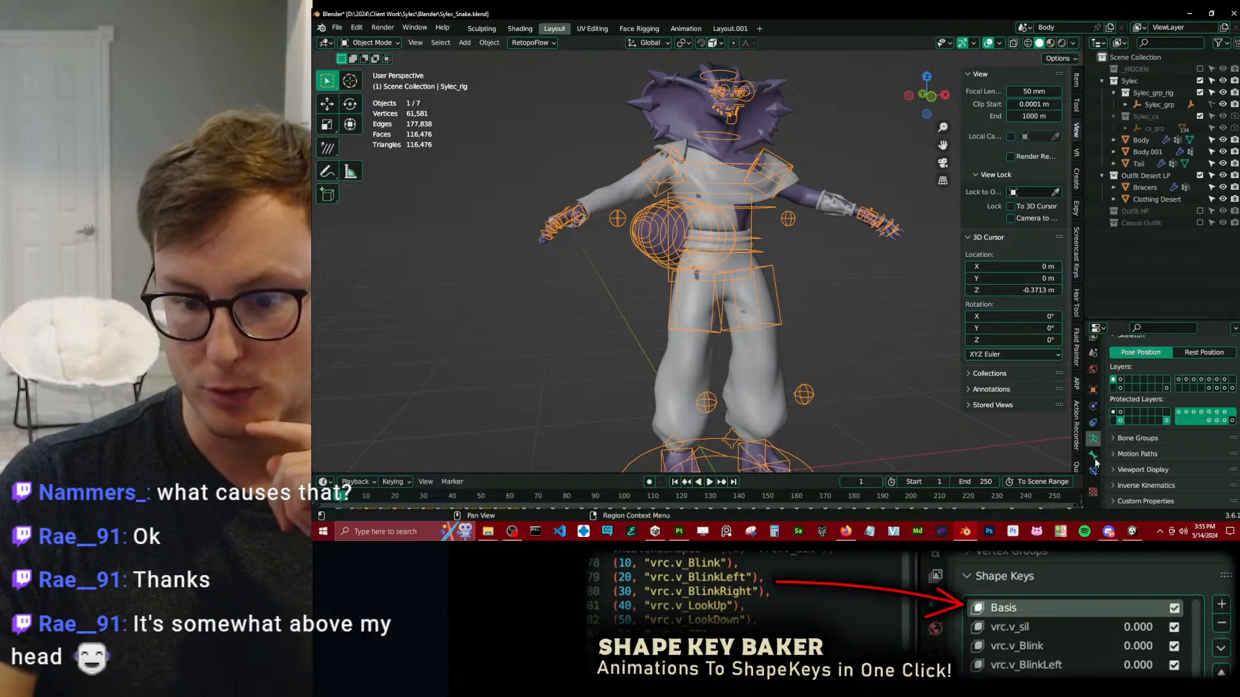
drag(1130, 321, 1119, 186)
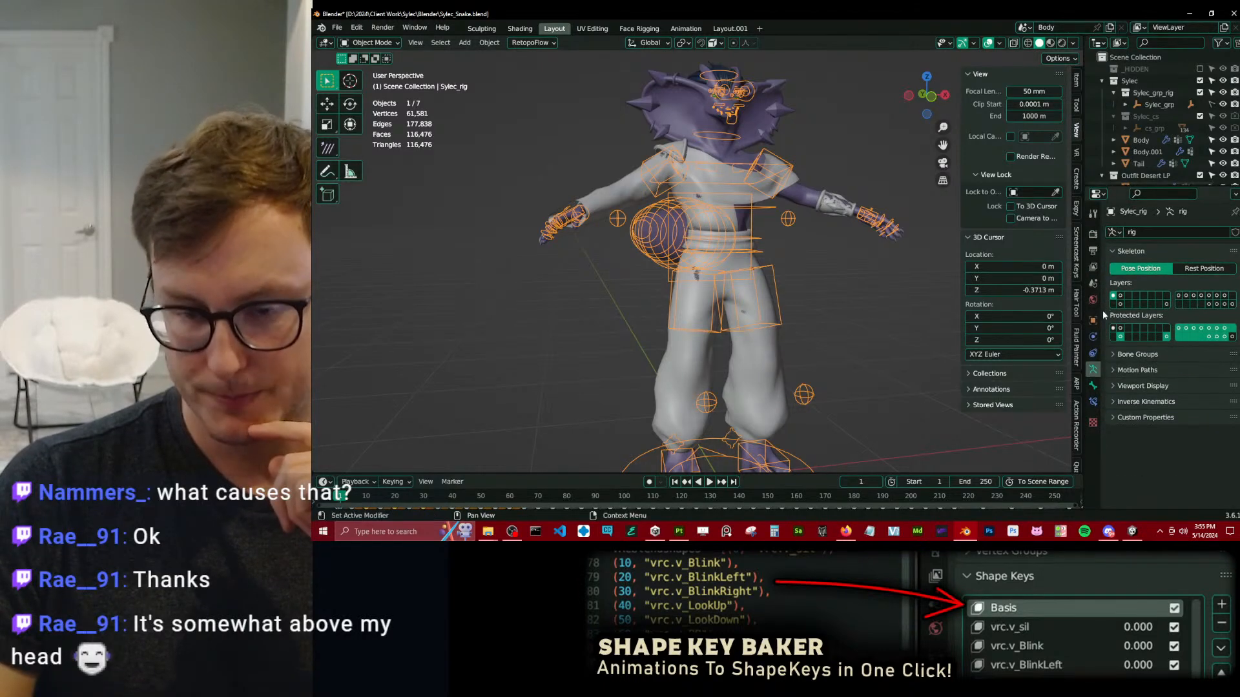
Put Sylec_rig in Pose Mode and move the c_spine_03.x chest control by about 0.54 m.
middle_drag(762, 258, 698, 257)
key(ctrl+Tab)
scroll(717, 226, down, 4)
click(673, 210)
key(g)
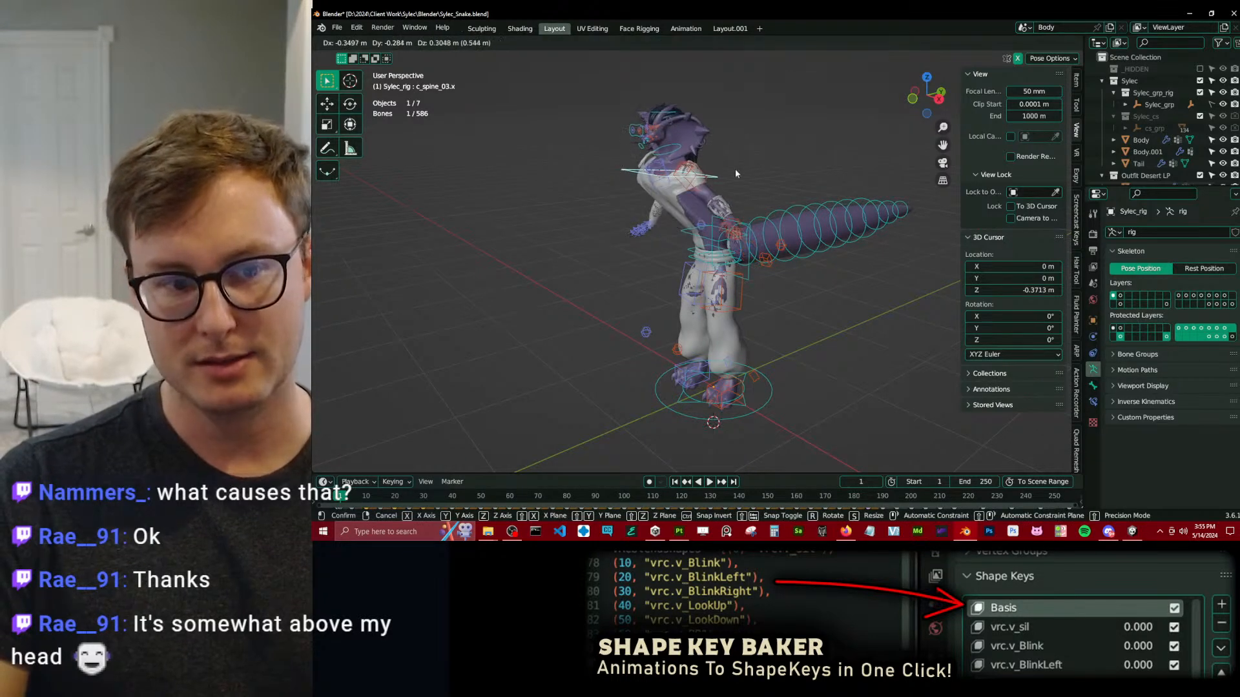
click(702, 202)
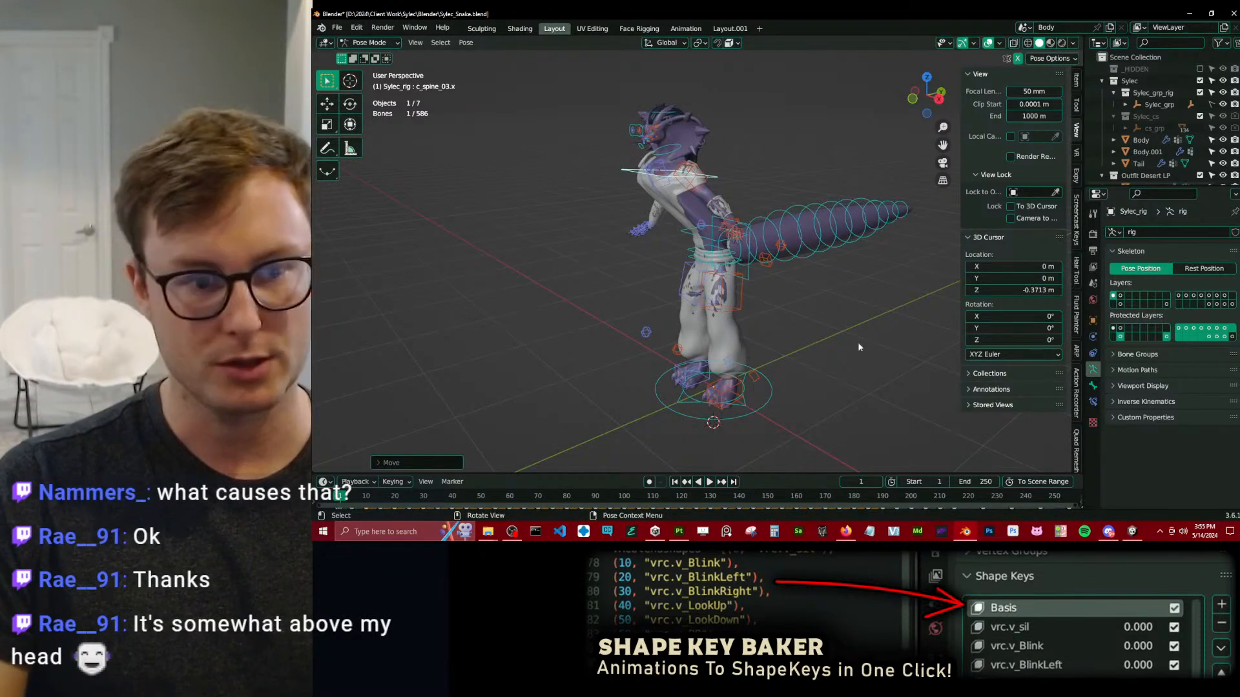
Select all bones of the posed rig and enable the Screencast Keys display.
middle_drag(401, 231, 846, 201)
key(a)
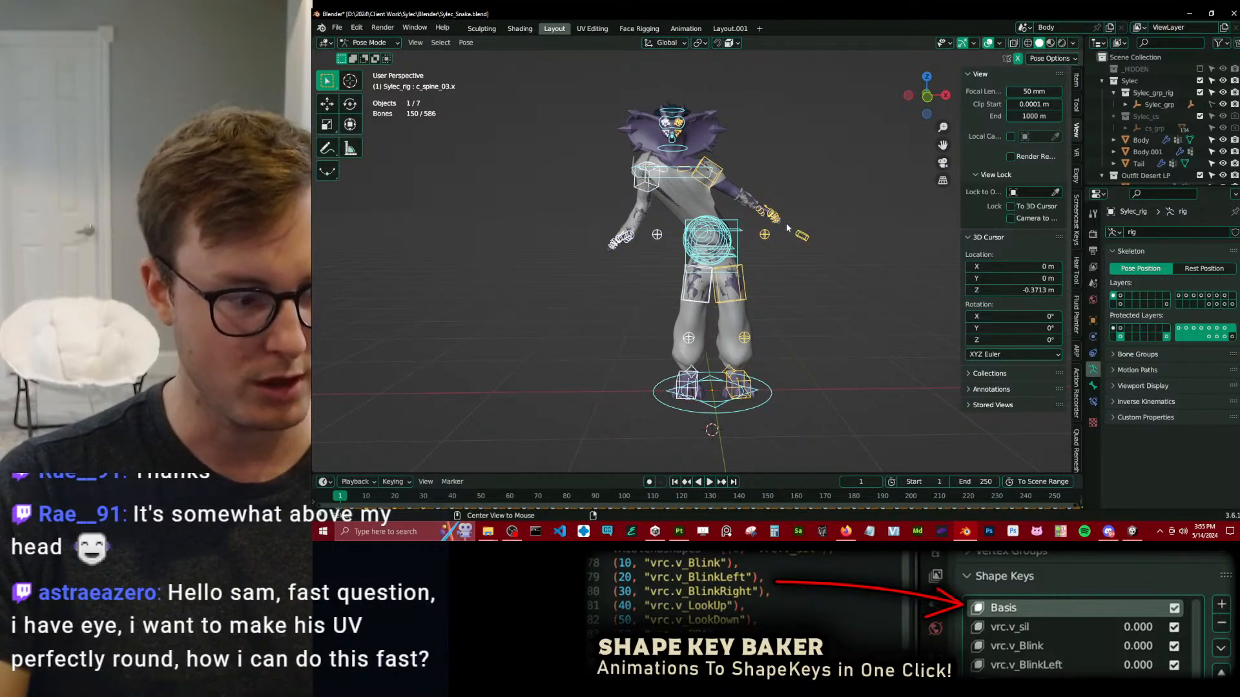
click(1076, 222)
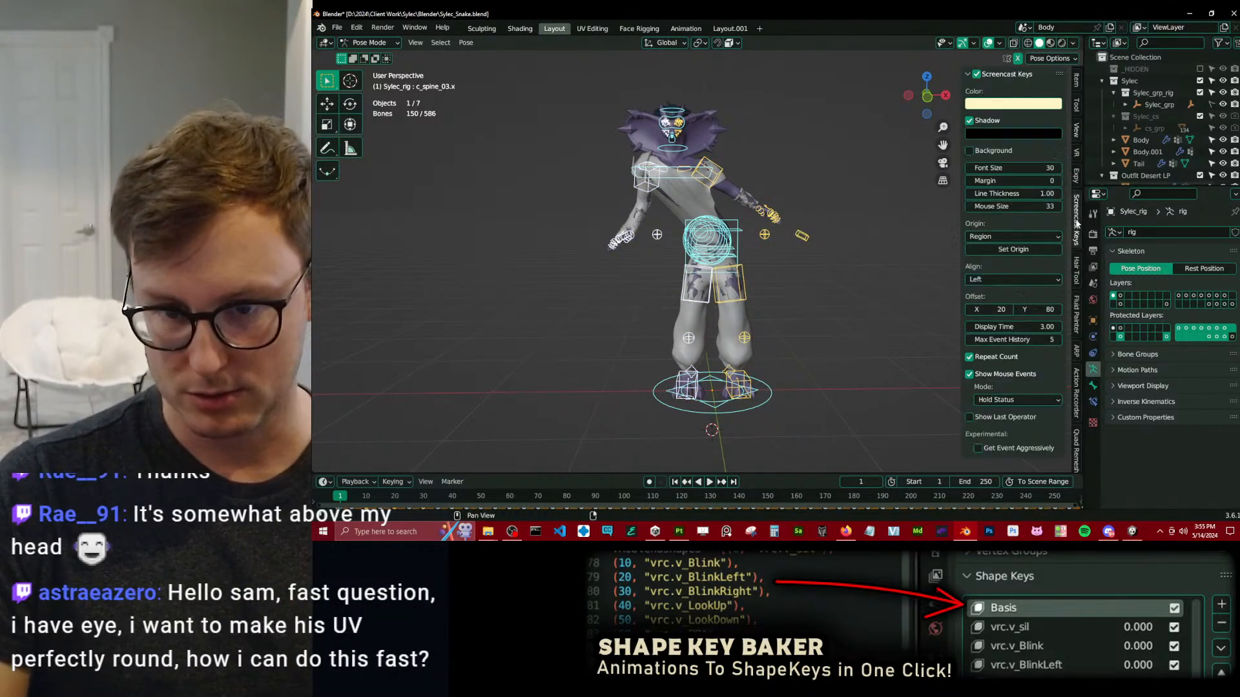
click(976, 75)
key(alt)
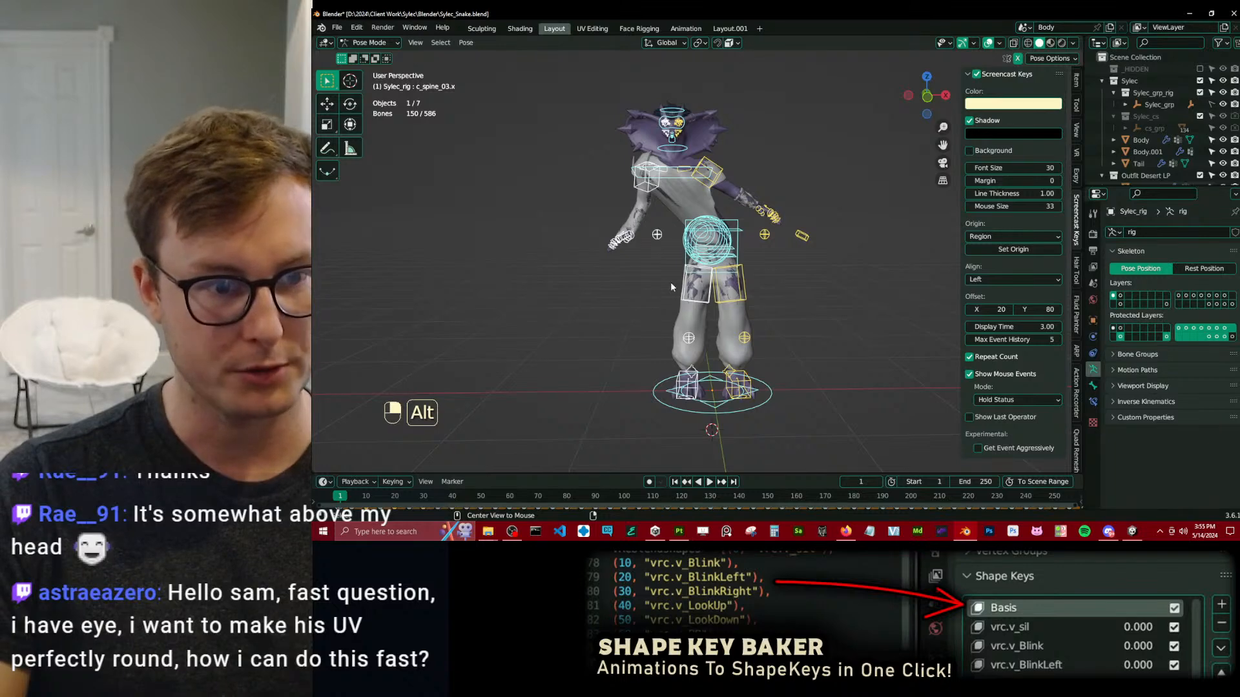
Clear the location, rotation and scale of all selected bones and return the rig to Object Mode.
key(alt+g)
key(alt+r)
key(alt+s)
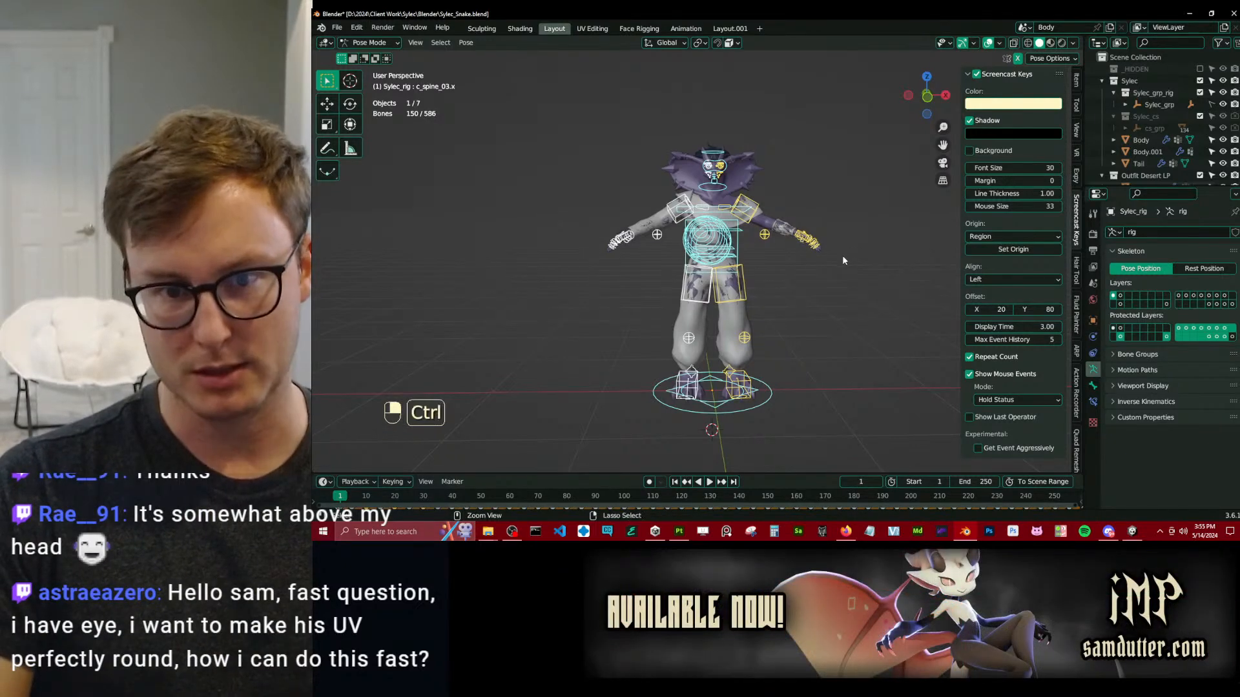
key(ctrl+Tab)
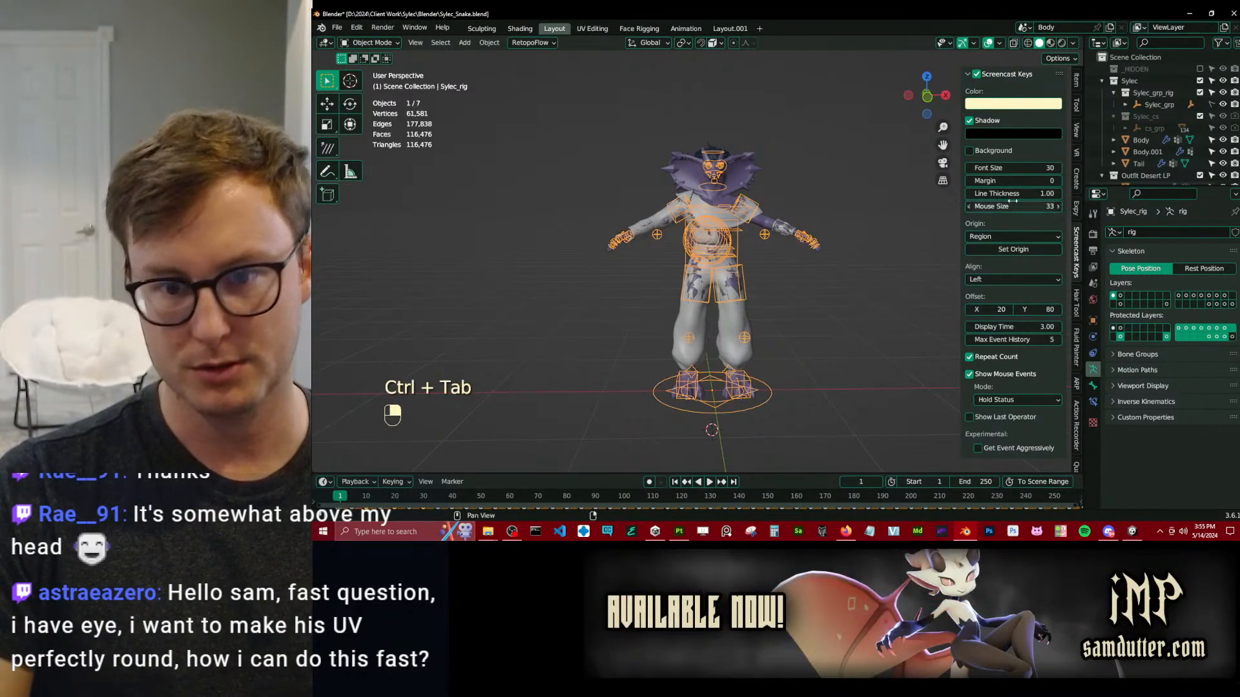
Show the Auto-Rig Pro pose tools and look up the Apply Pose as Rest Pose command for the rig's bones.
click(1076, 383)
click(994, 318)
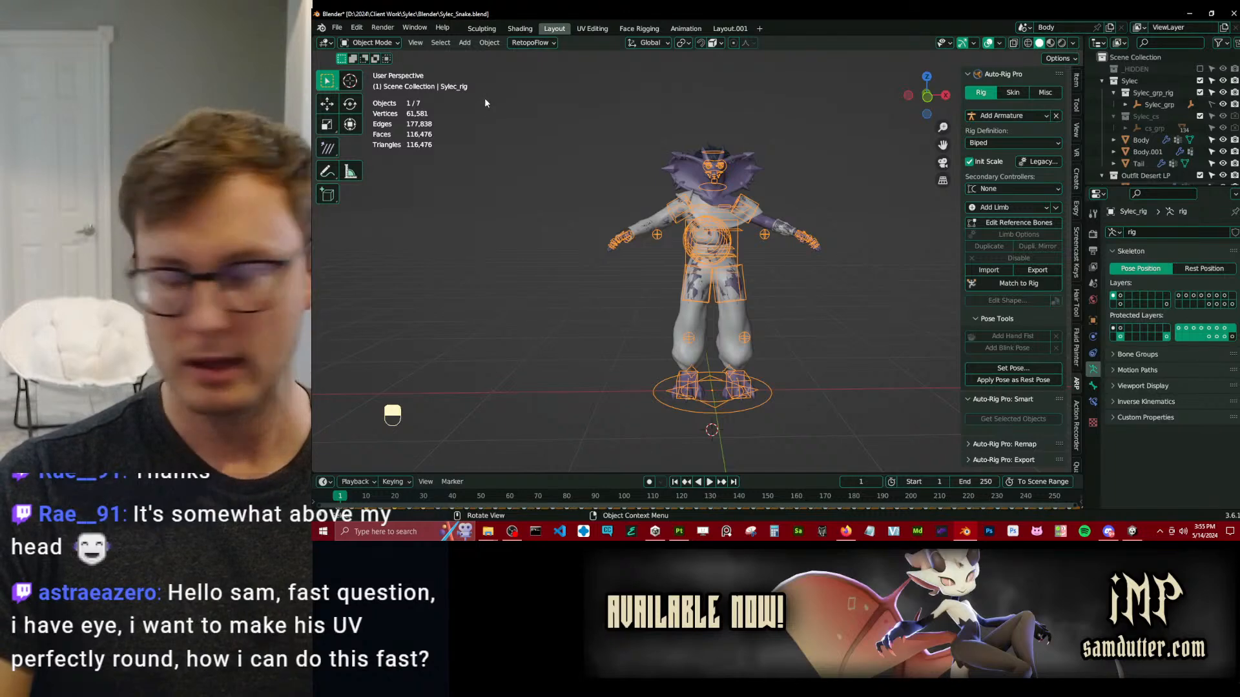
click(489, 43)
mouse_move(501, 106)
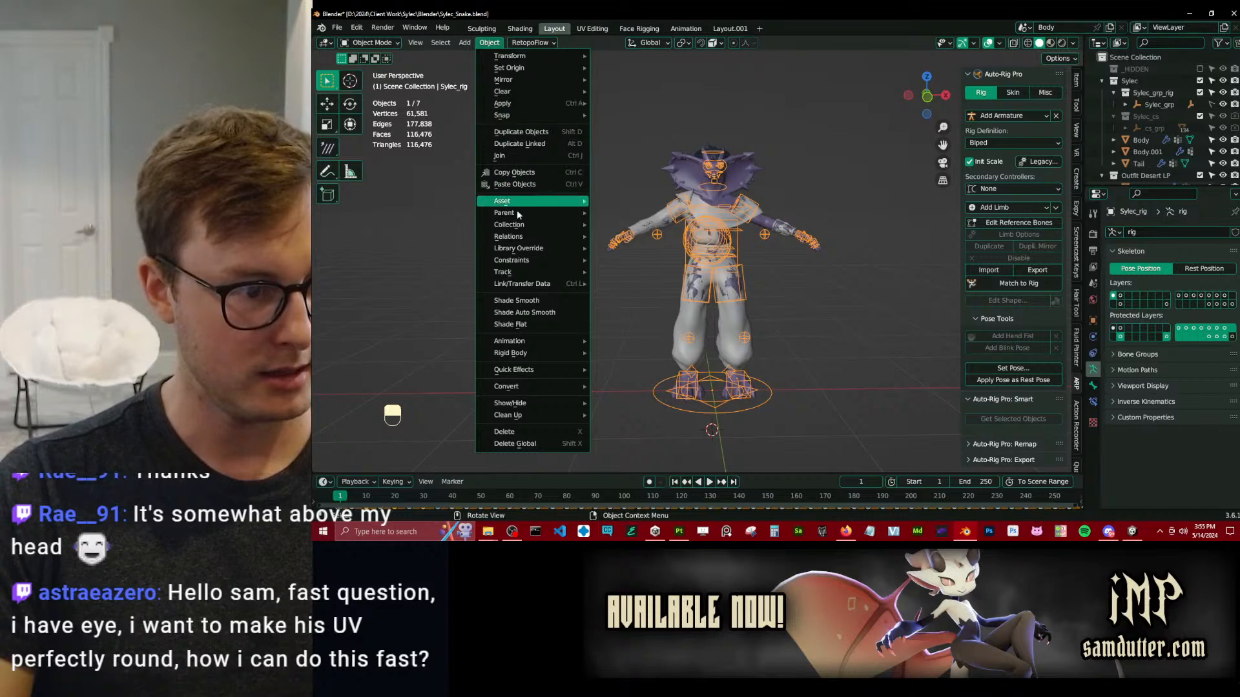
mouse_move(531, 122)
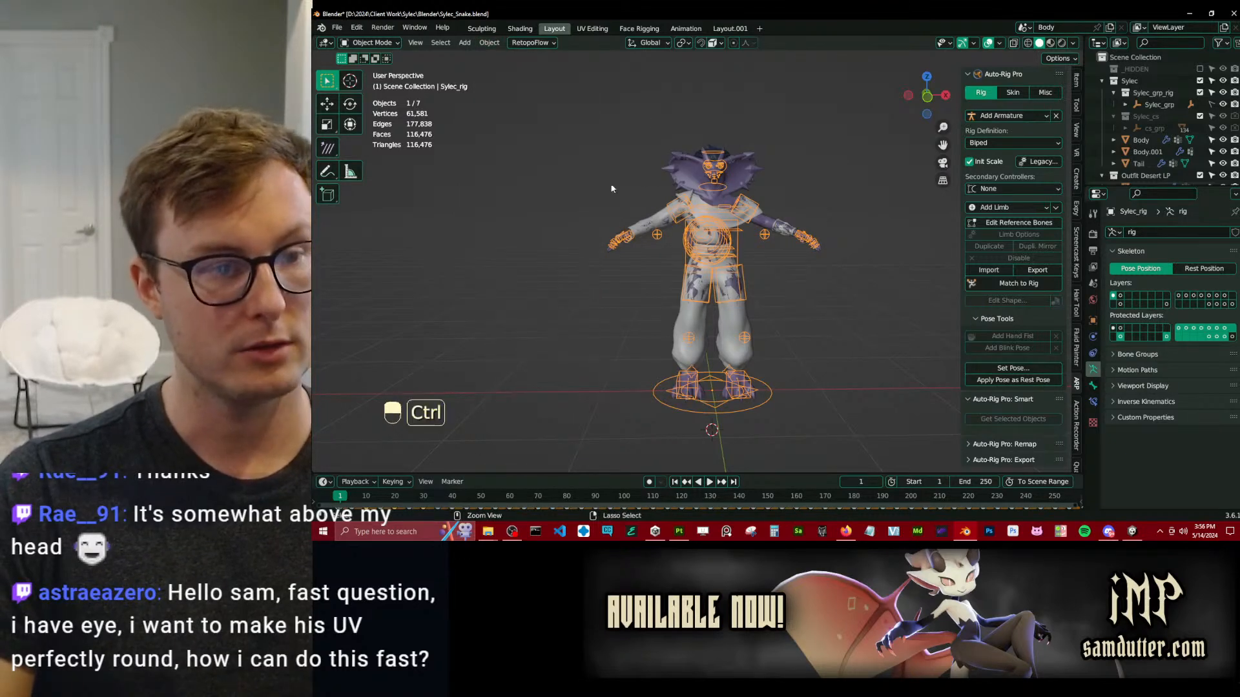
key(ctrl+Tab)
click(466, 43)
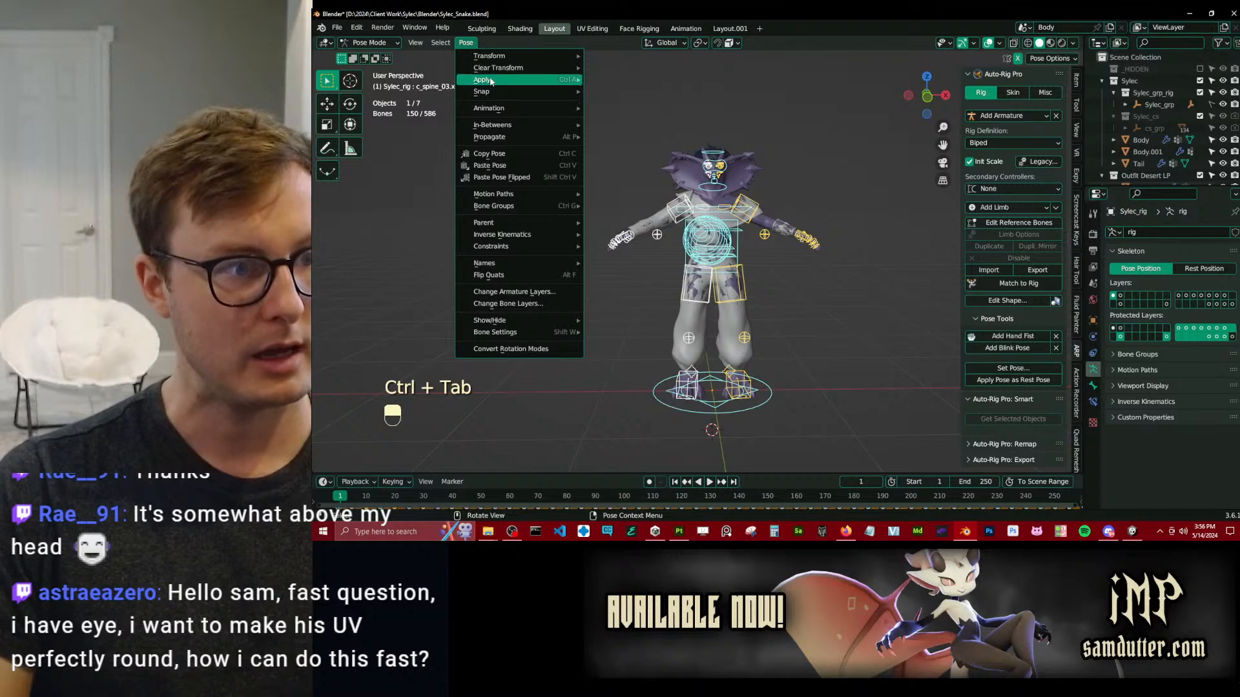
mouse_move(511, 80)
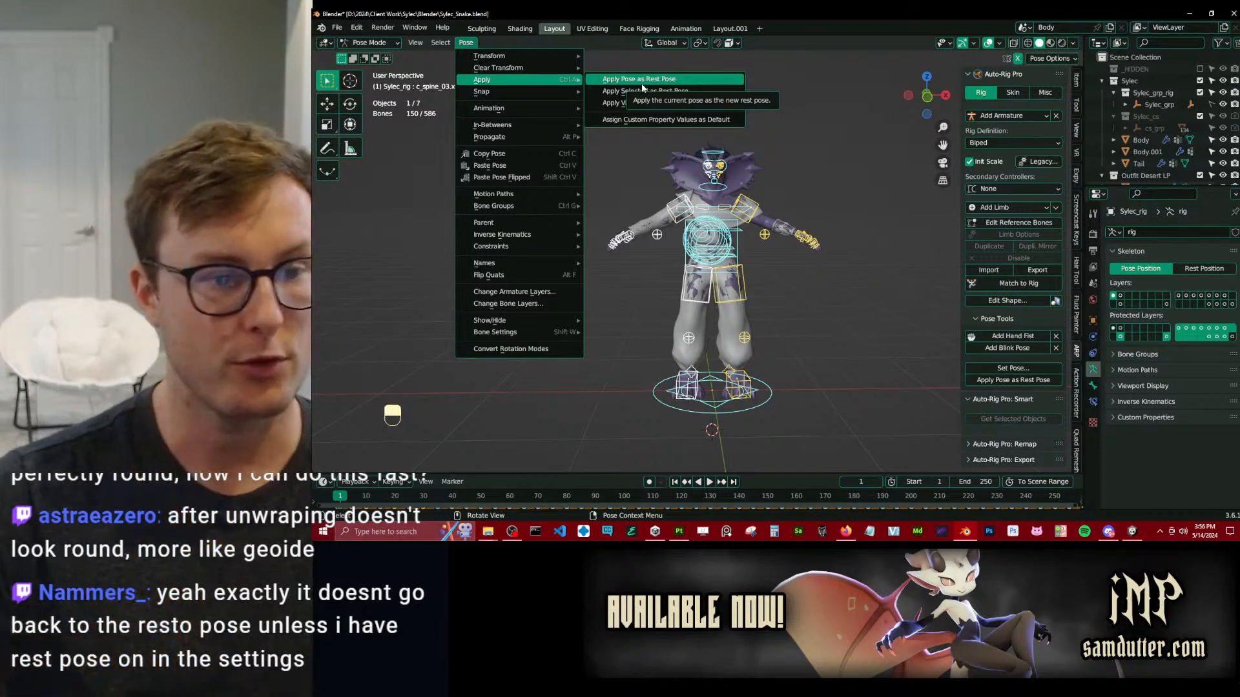
key(ctrl+Tab)
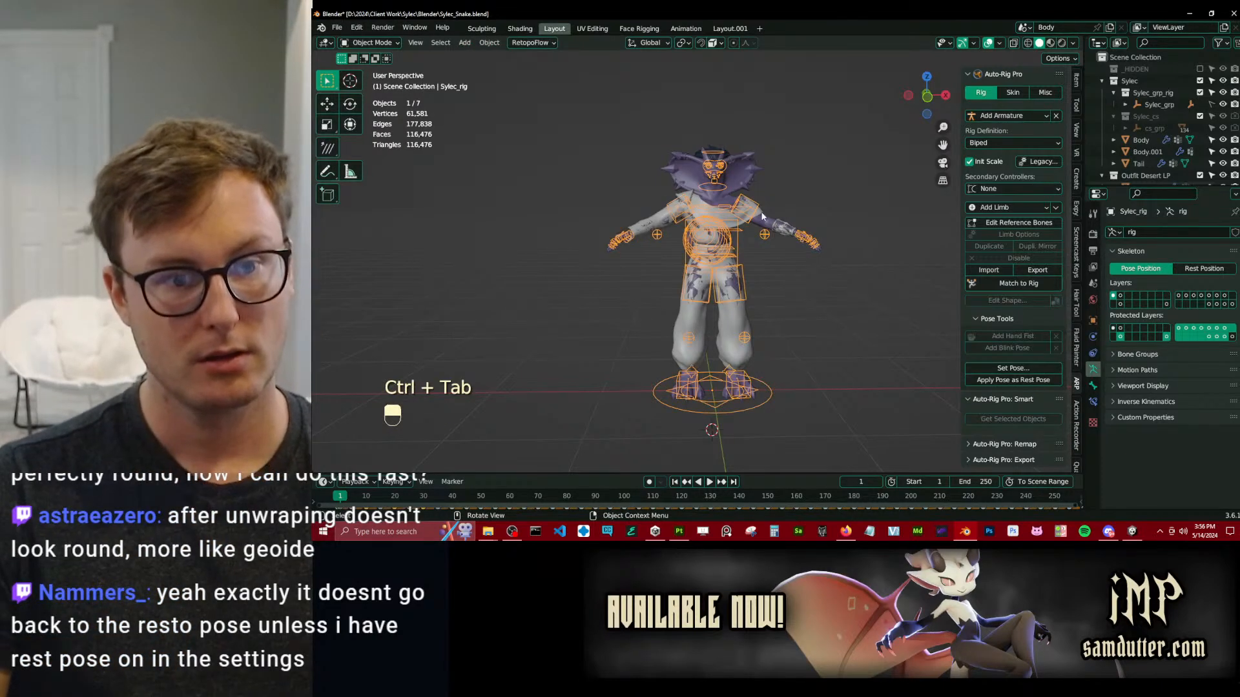
Select the character's Body mesh at the eyes and enter Edit Mode.
scroll(734, 163, up, 3)
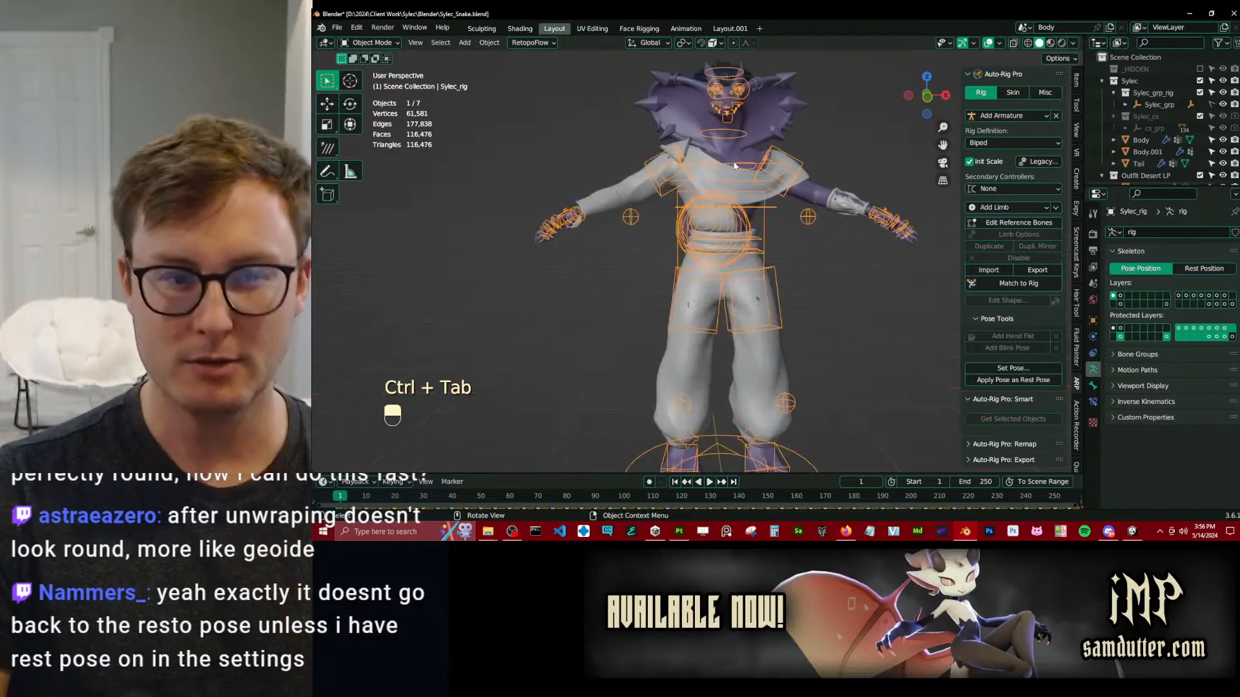
shift+middle_drag(733, 167, 722, 244)
scroll(722, 245, up, 2)
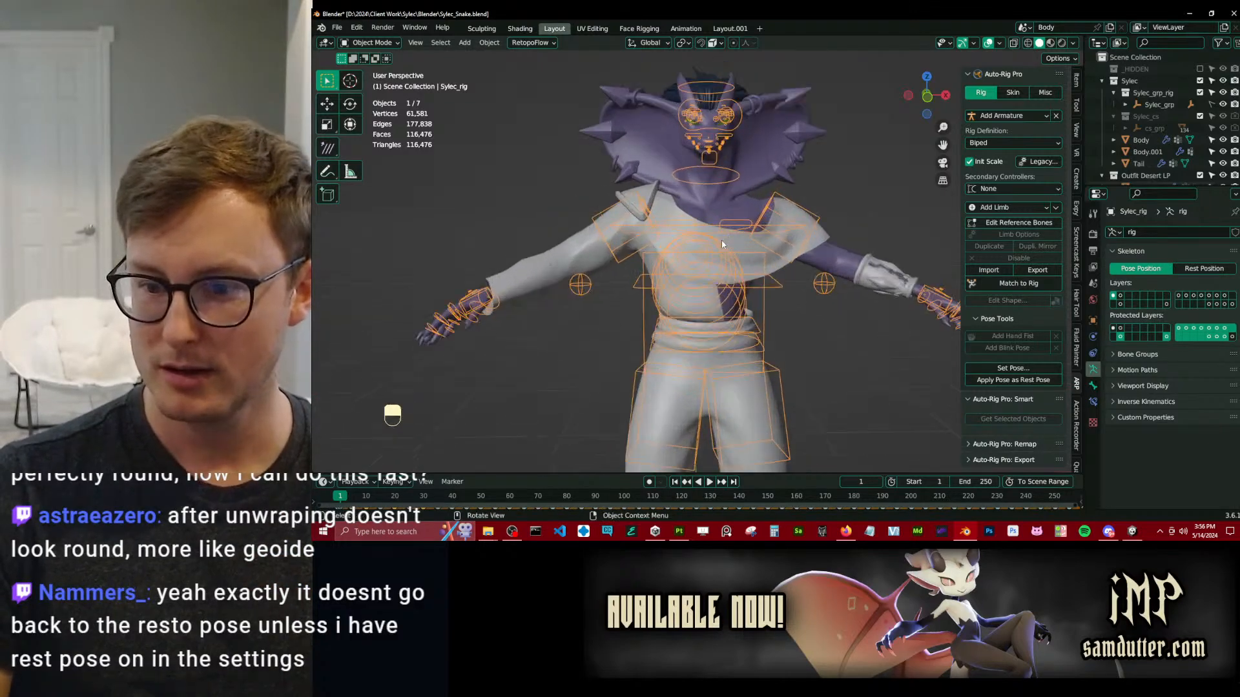
shift+middle_drag(725, 112, 704, 200)
scroll(725, 136, up, 3)
scroll(721, 198, up, 3)
scroll(703, 200, up, 3)
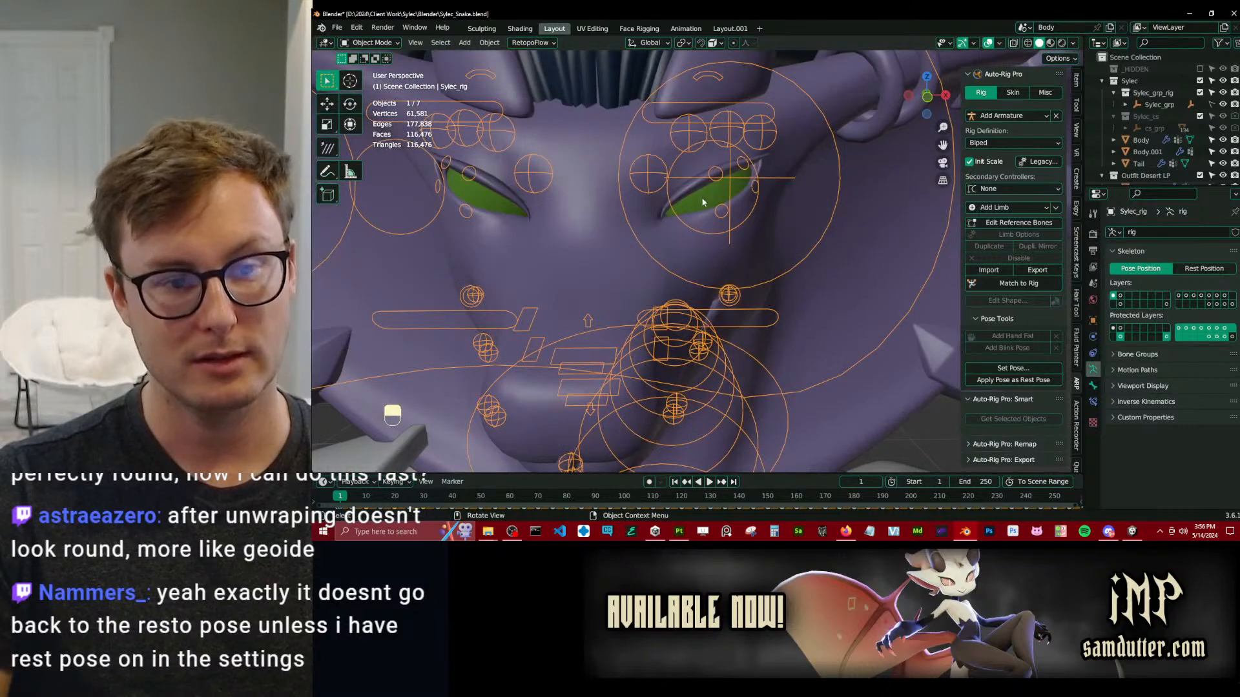
click(702, 201)
key(Tab)
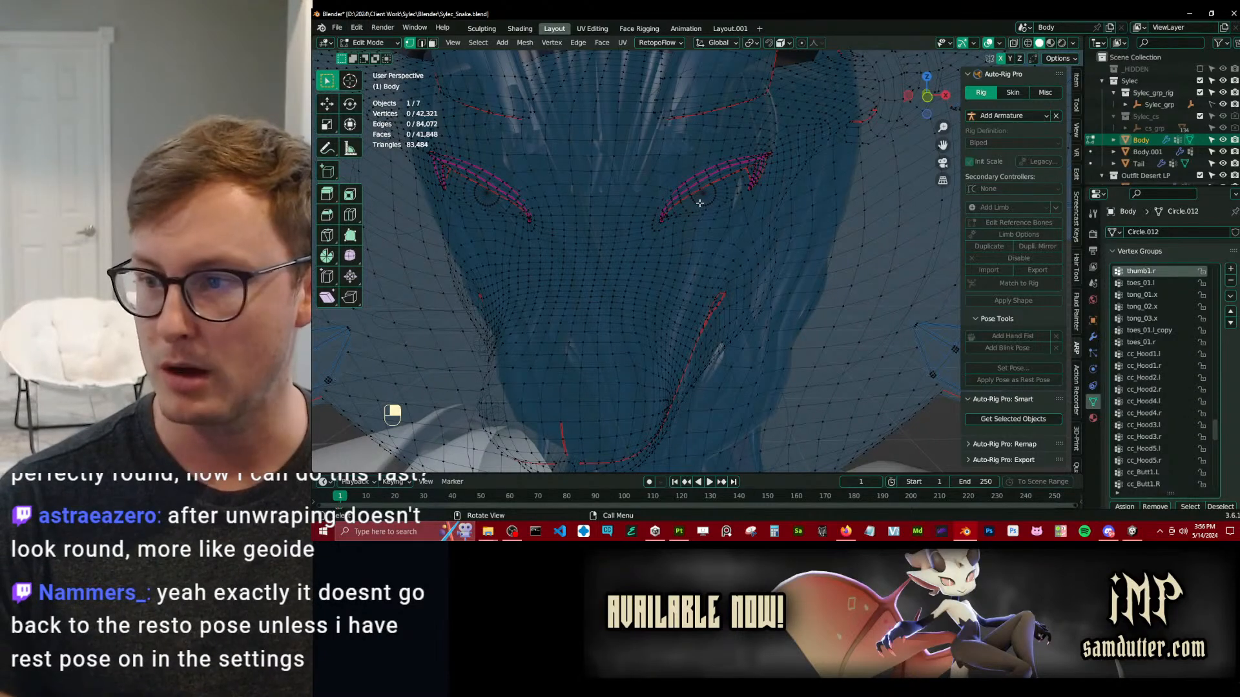
Turn off the Retopology overlay on the Body mesh.
key(q)
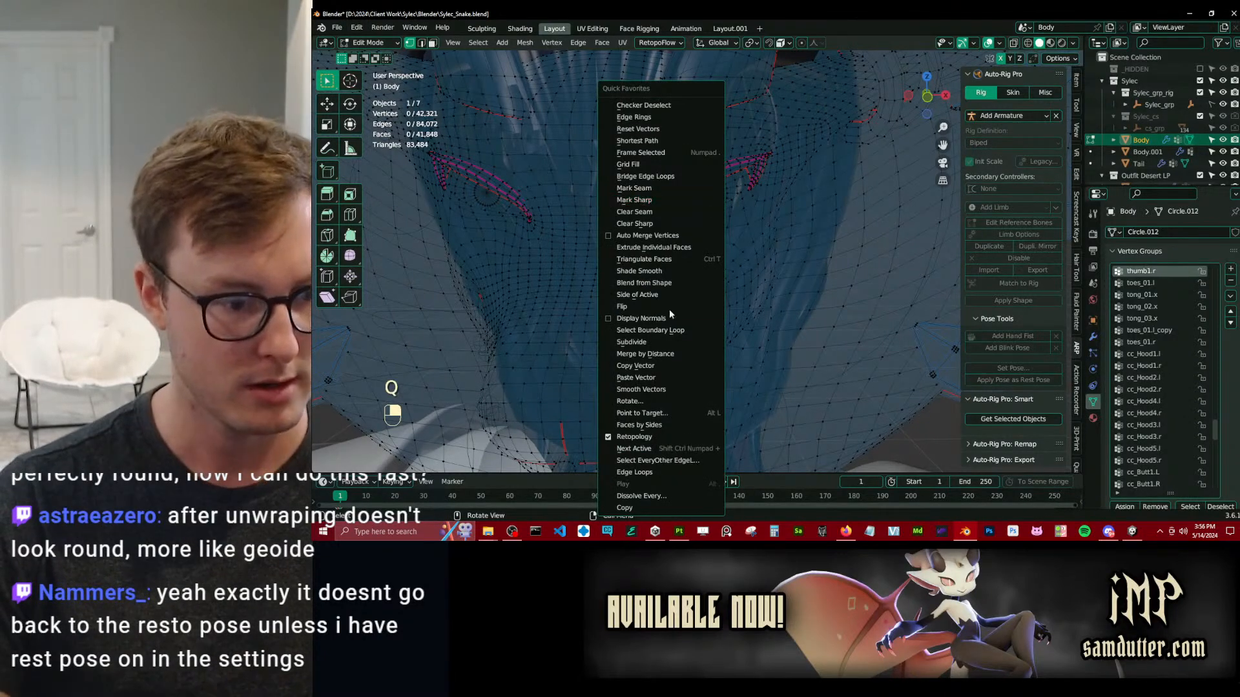
click(641, 331)
key(q)
click(636, 437)
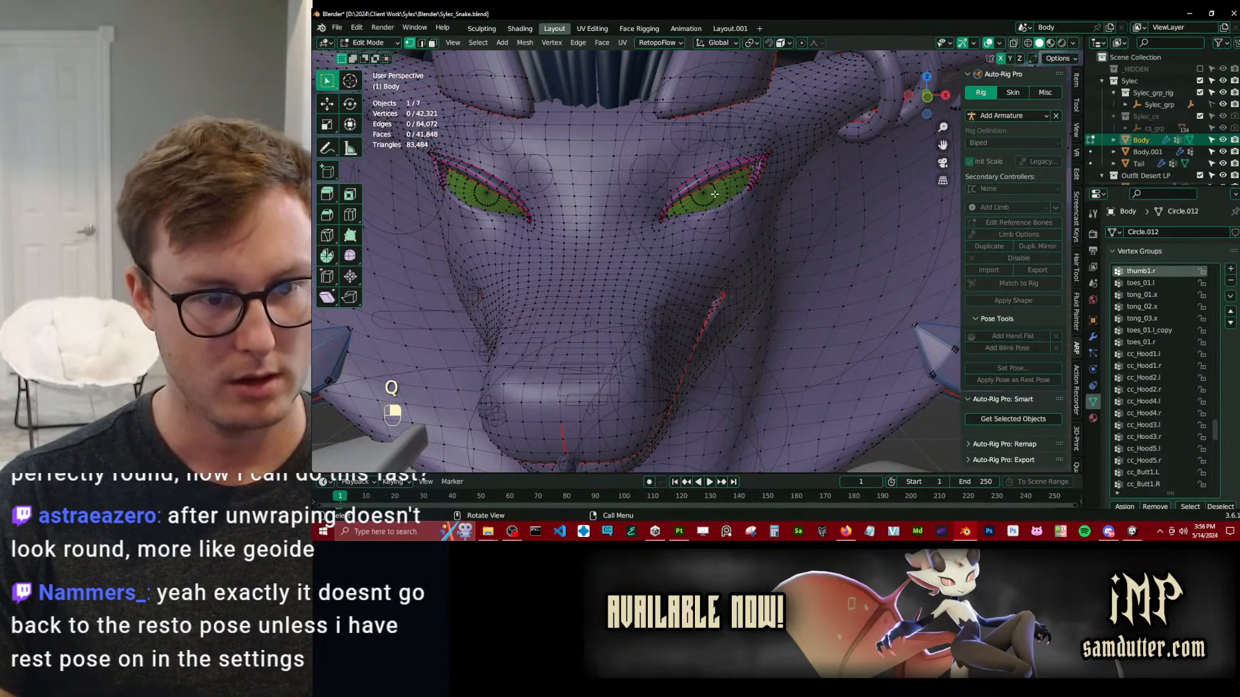
Select the linked geometry of the character's left eyeball and separate the selection into its own object.
key(l)
key(p)
key(Escape)
key(q)
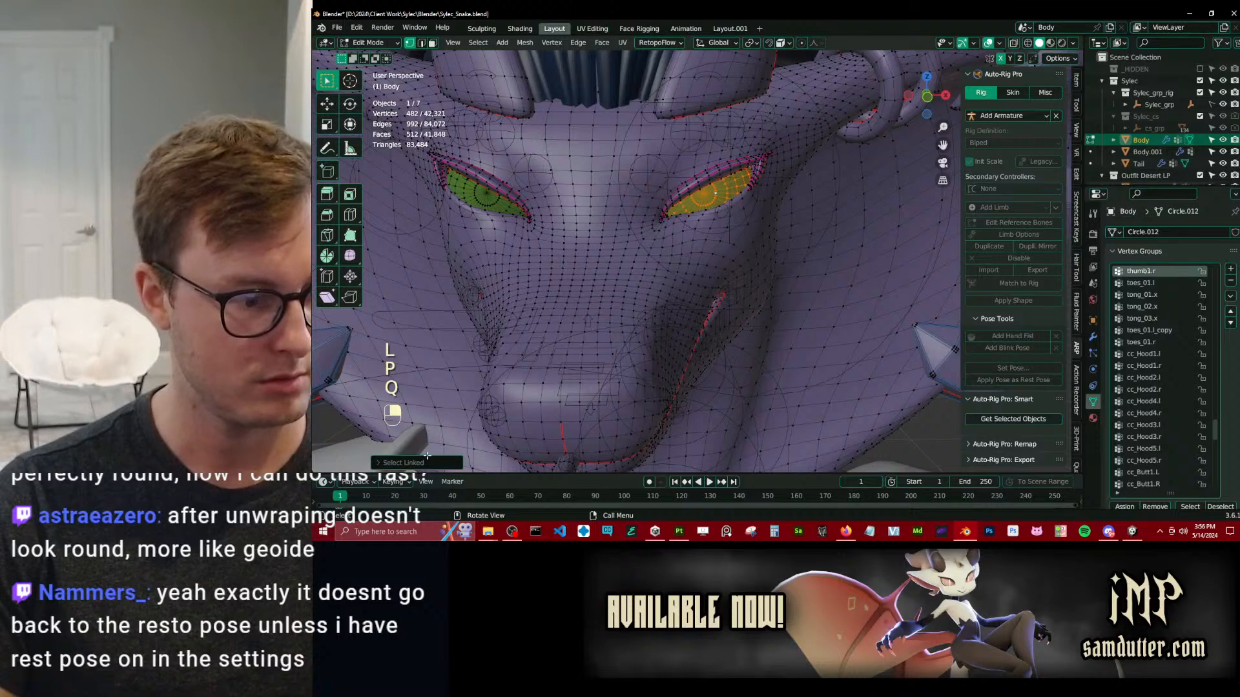
click(417, 462)
key(p)
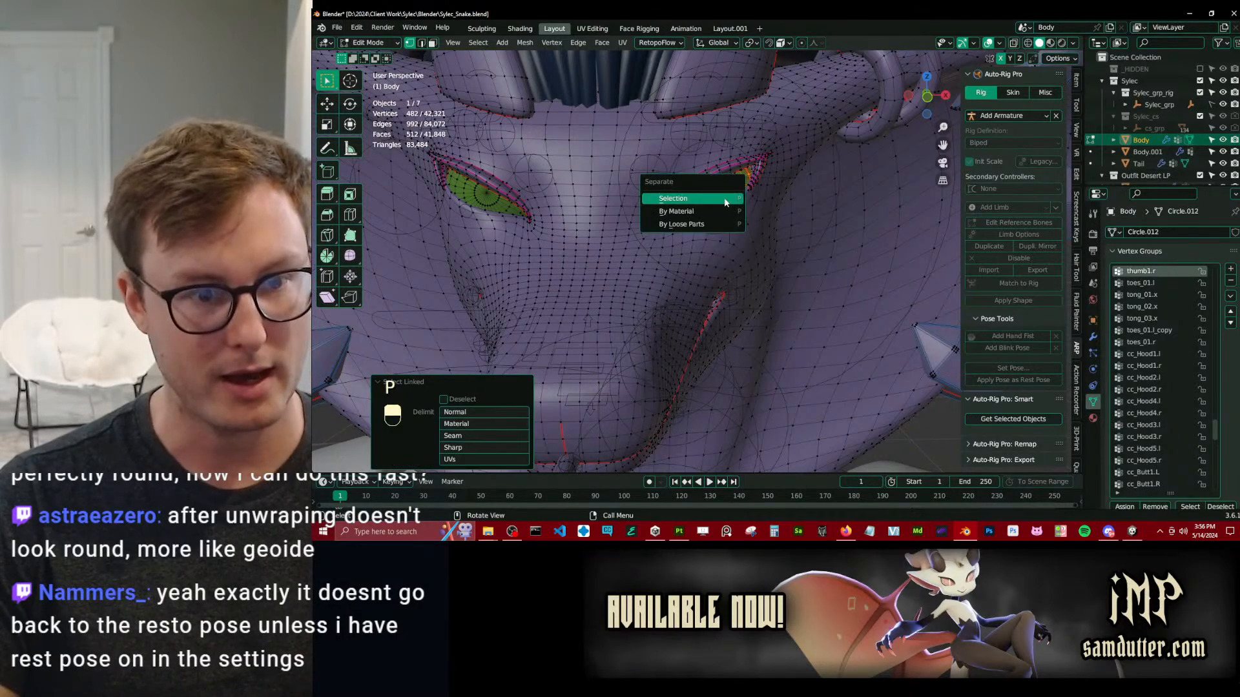
click(716, 200)
Return to Object Mode and isolate the separated eyeball in local view, seen from the front.
key(Tab)
key(KP_1)
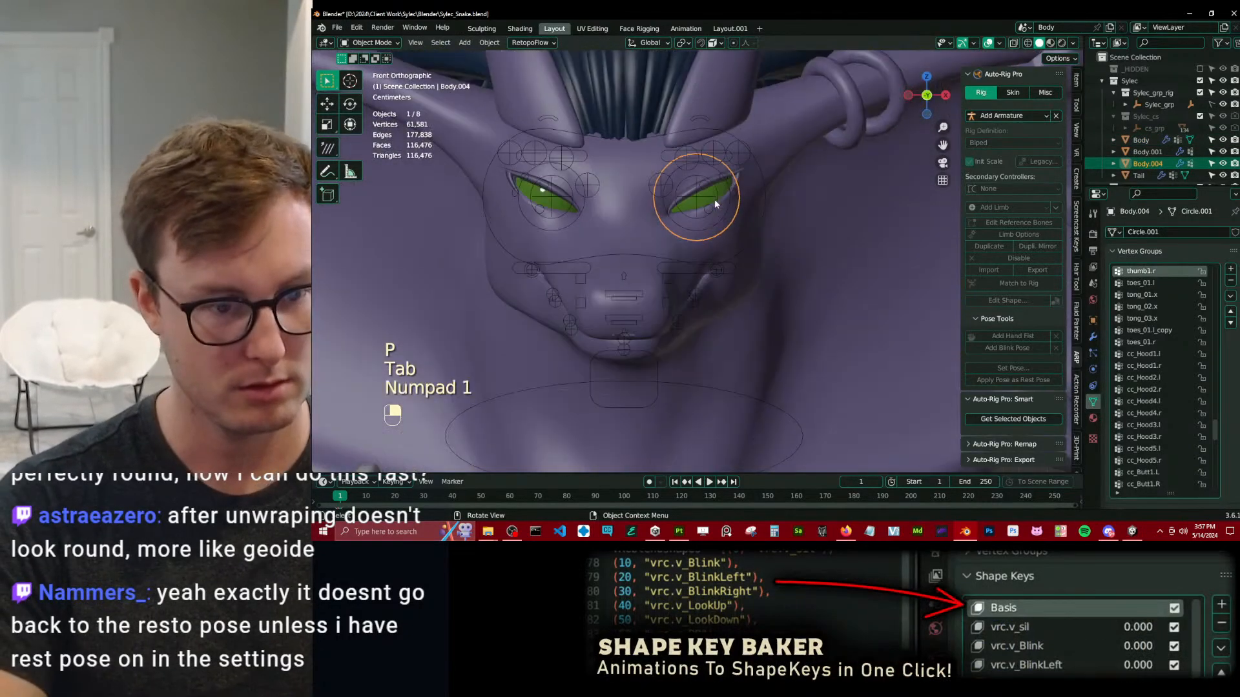
key(KP_Divide)
shift+middle_drag(718, 195, 711, 293)
scroll(711, 295, up, 4)
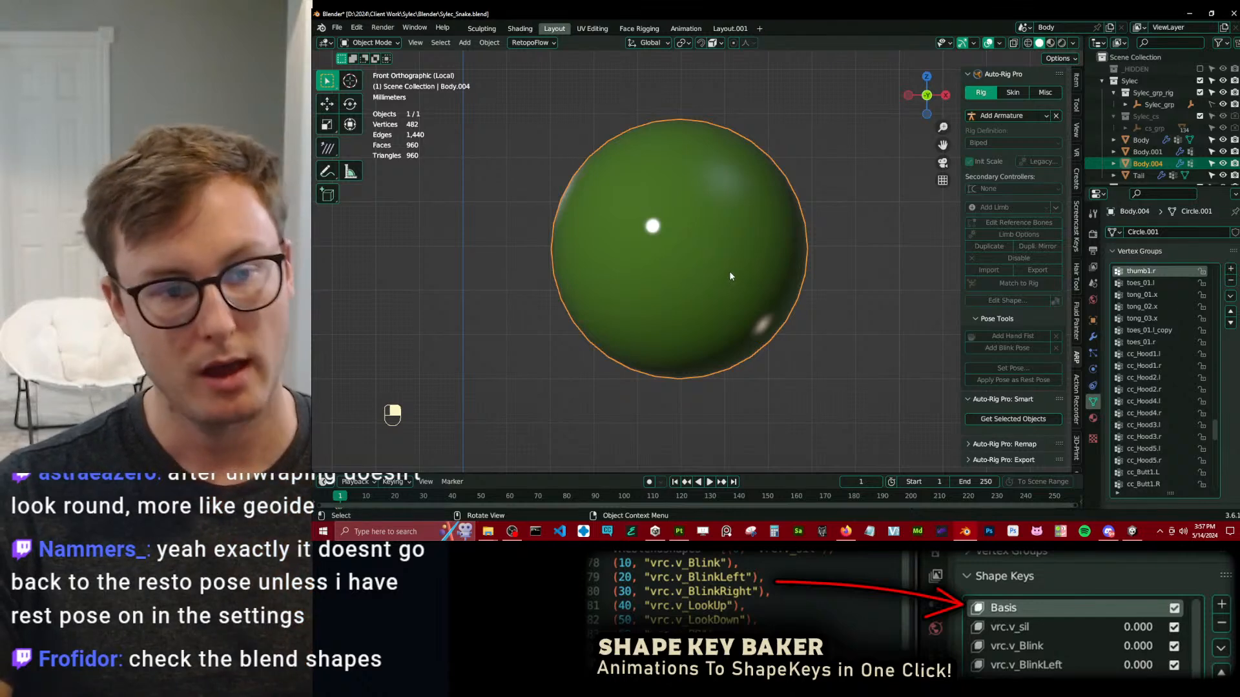
Enter Edit Mode on the isolated eyeball and set the viewport shading color to Object.
key(Tab)
scroll(702, 210, down, 3)
scroll(762, 259, down, 6)
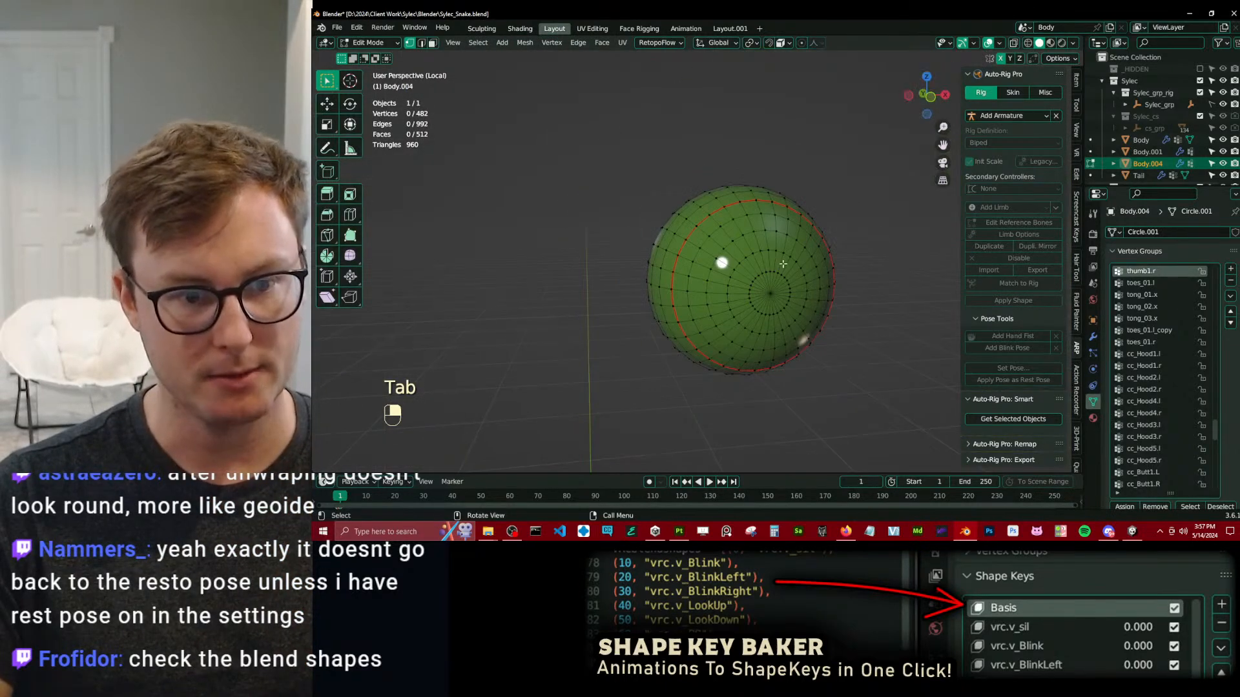
click(1073, 42)
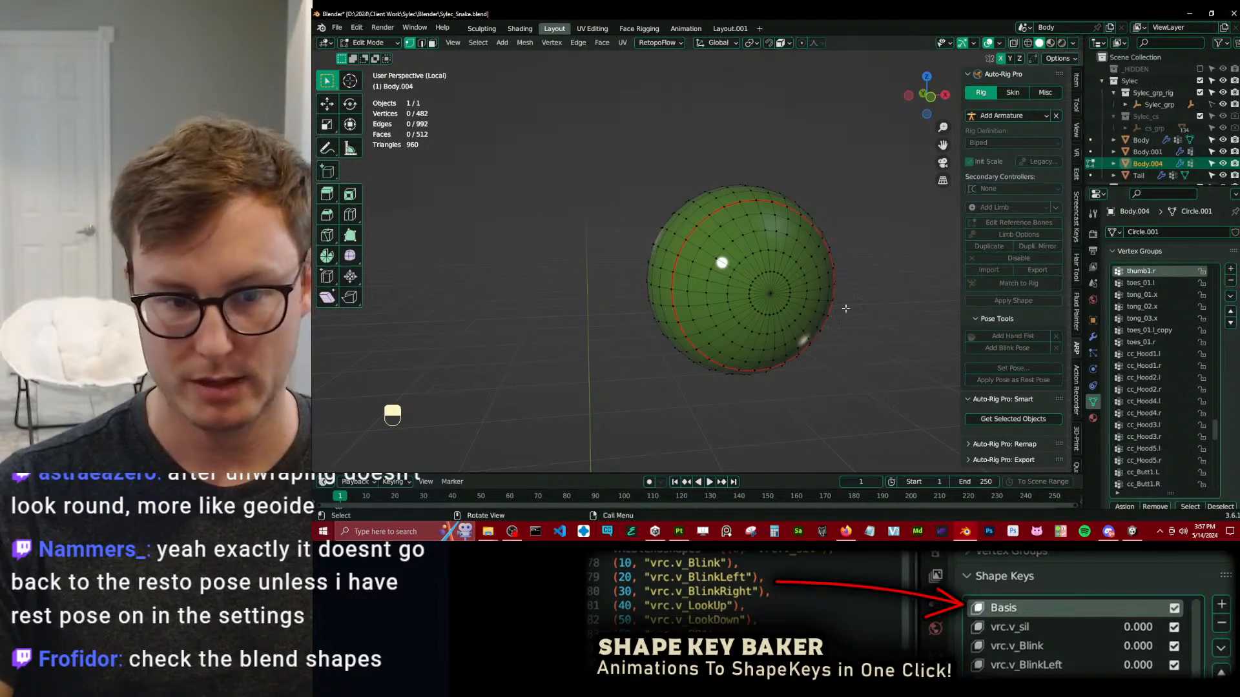
click(1073, 43)
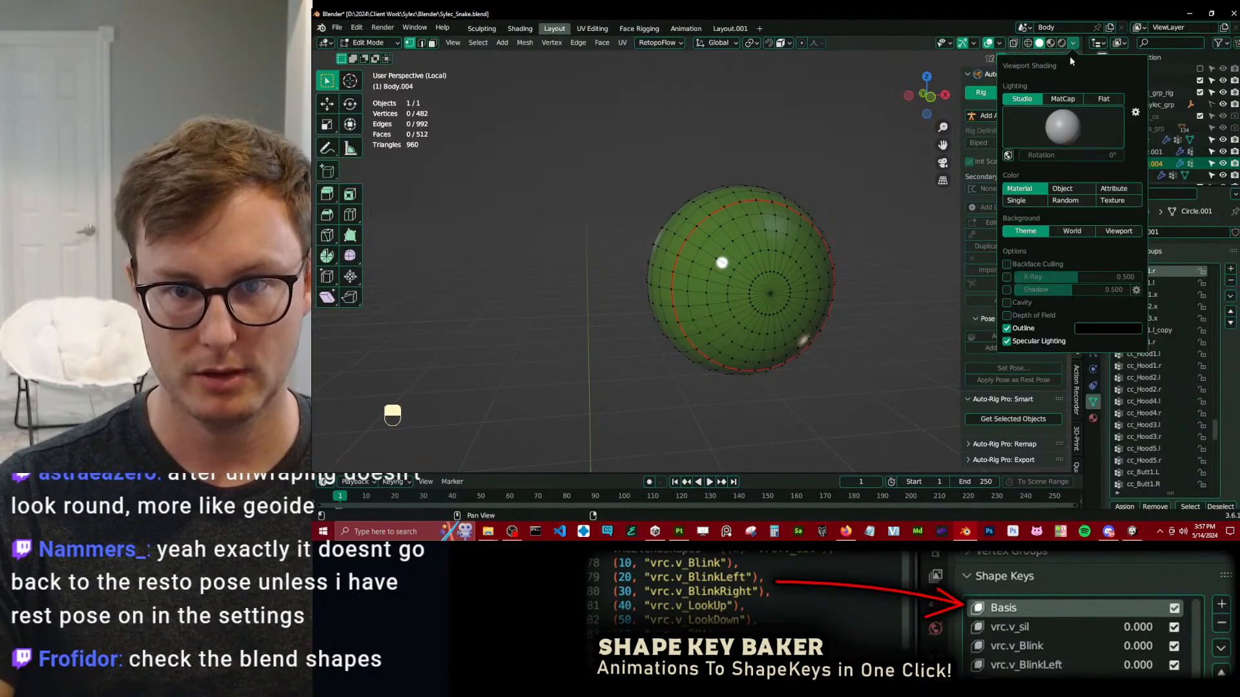
click(1062, 193)
Select the seam edge loop running around the eyeball.
middle_drag(576, 291, 528, 292)
shift+middle_drag(529, 292, 639, 256)
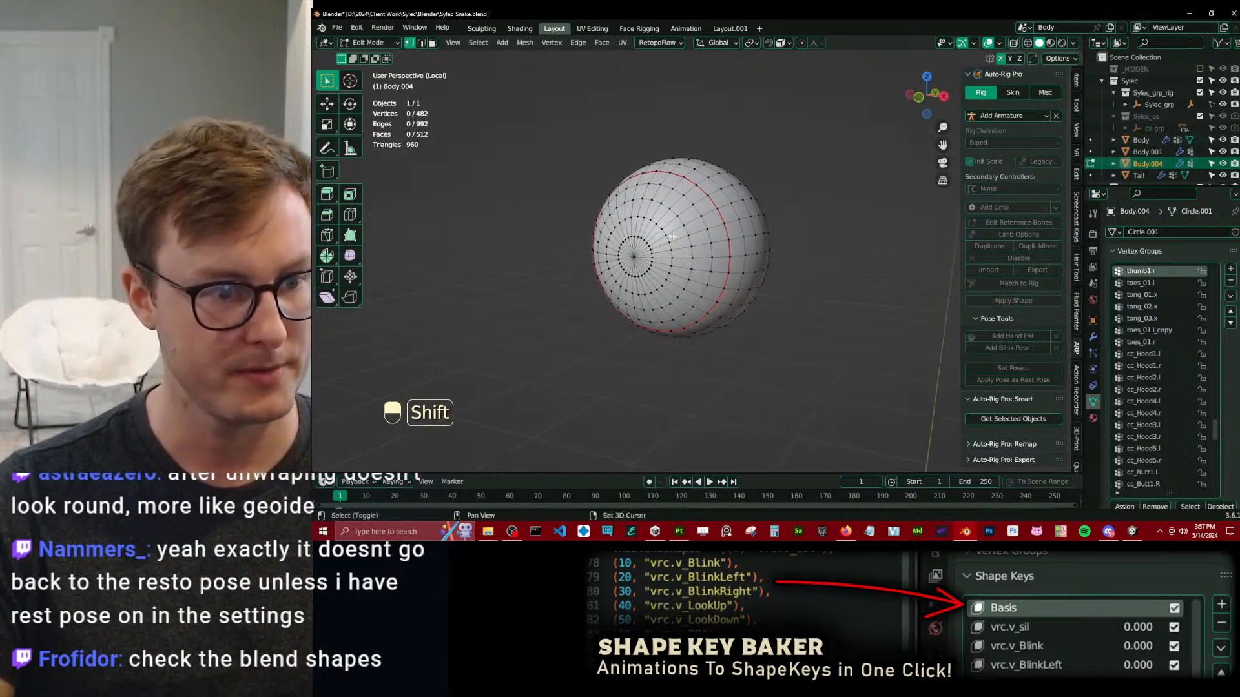
alt+shift+click(674, 185)
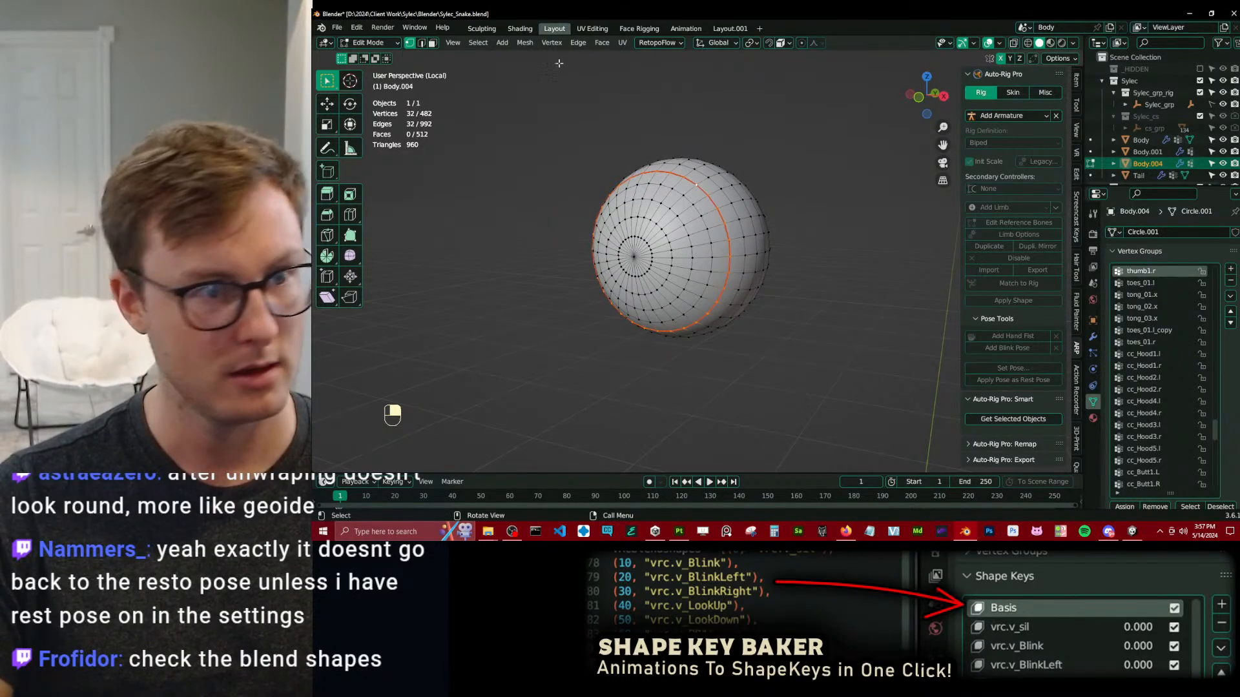
Switch to the UV Editing workspace with the eyeball isolated, enlarge the UV editor and select the whole mesh to display its UVs.
click(591, 28)
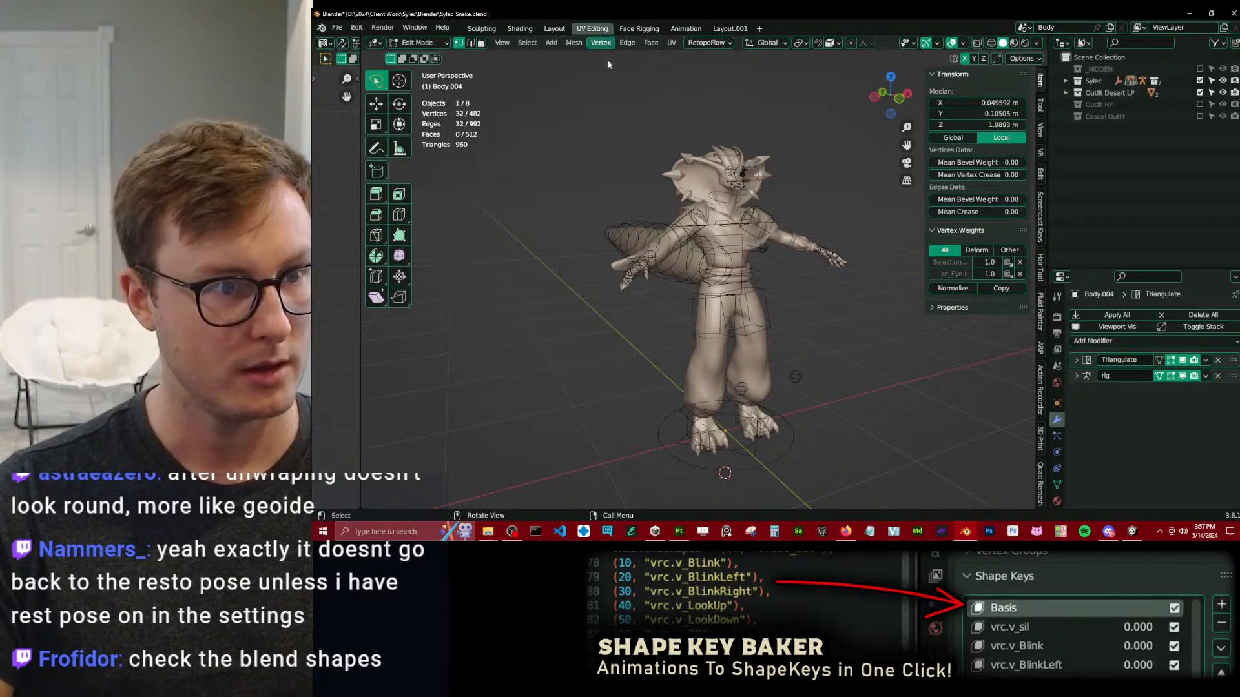
key(KP_Divide)
drag(364, 338, 734, 337)
key(a)
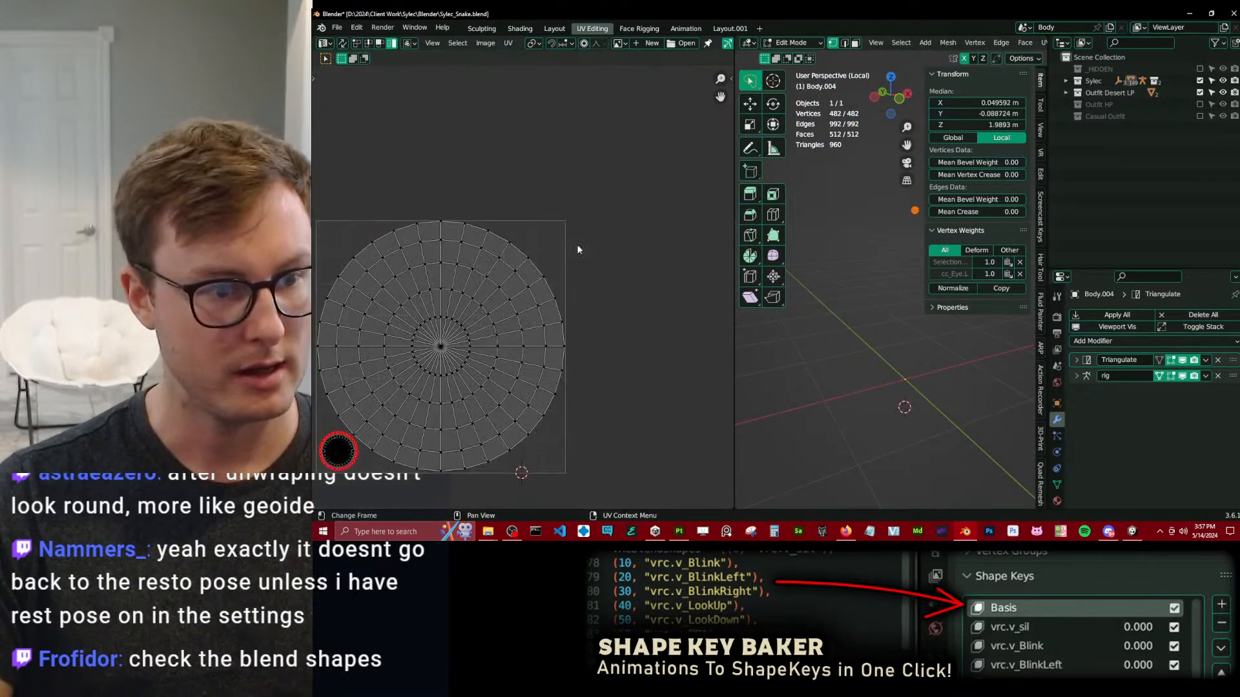
key(Home)
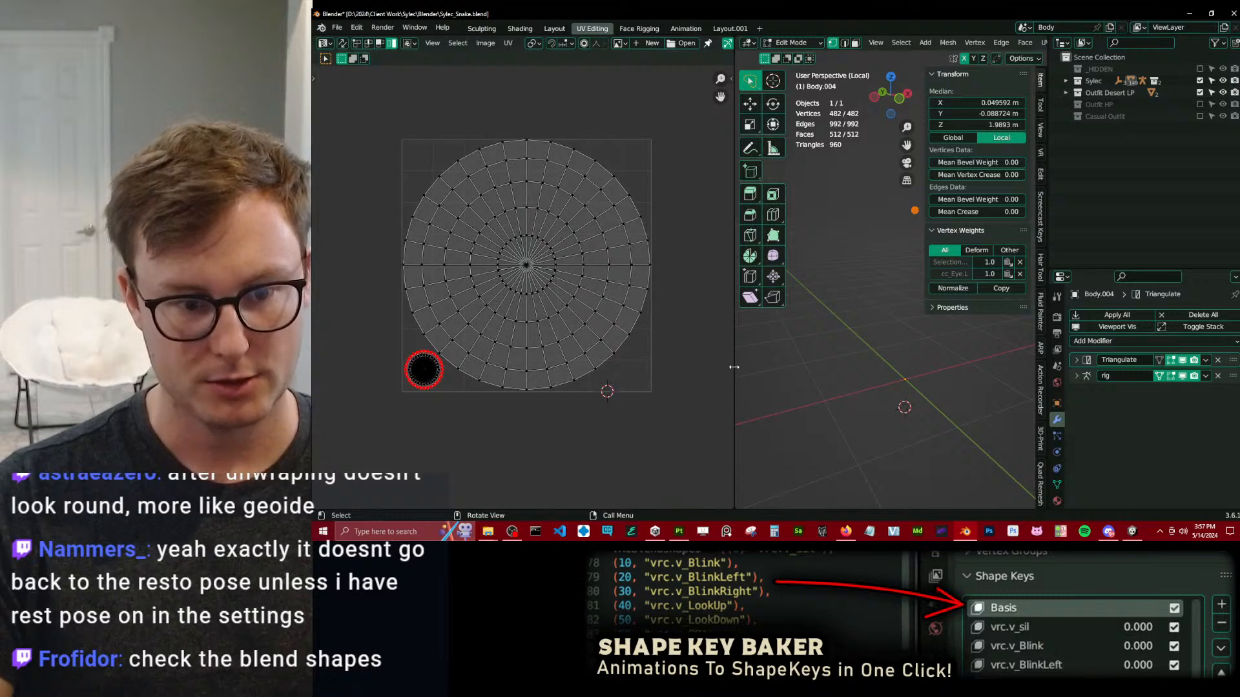
Widen the 3D viewport, hide its toolbar and sidebar, and frame the eyeball from the front.
drag(734, 367, 695, 367)
key(t)
key(n)
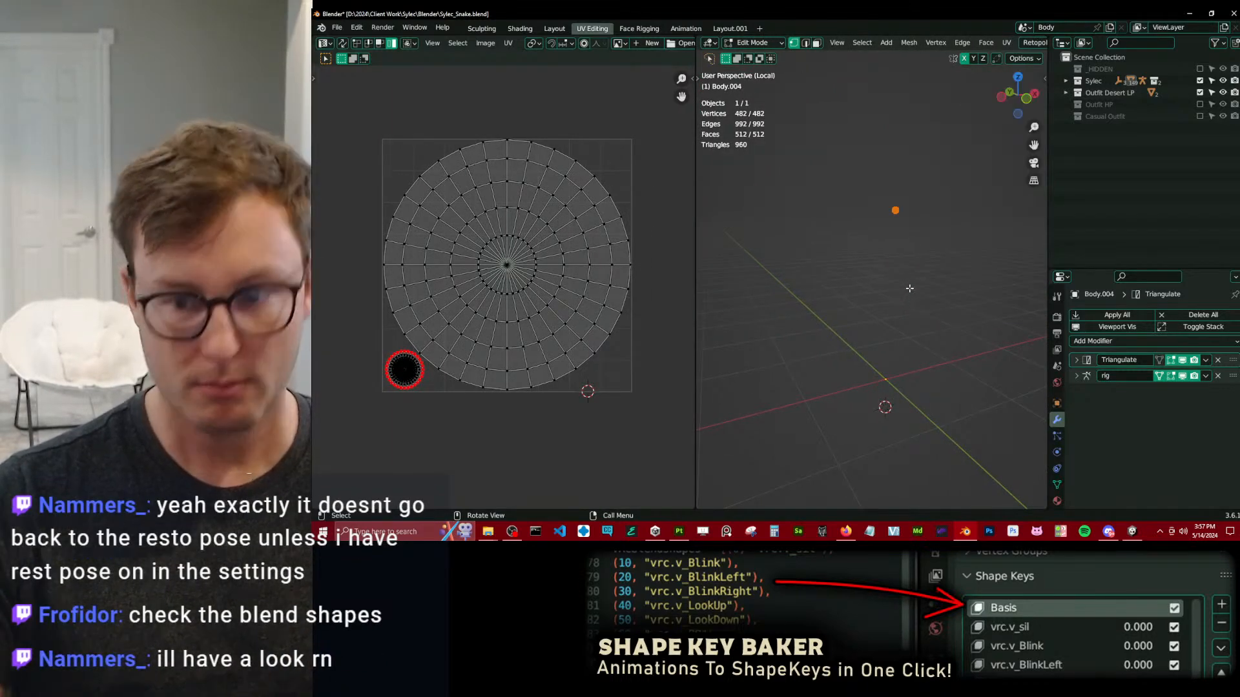
key(KP_1)
key(KP_Decimal)
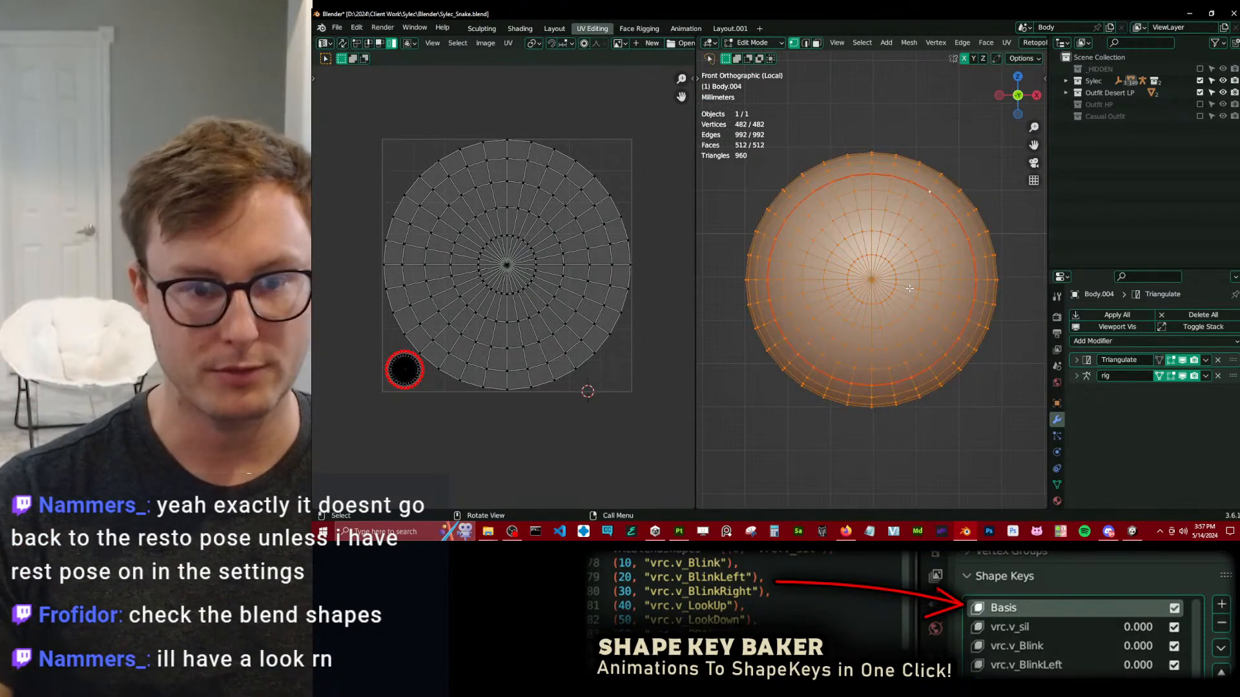
Return to Object Mode, hide the eyeball, and add a UV sphere mesh.
click(870, 280)
key(Tab)
scroll(871, 283, down, 6)
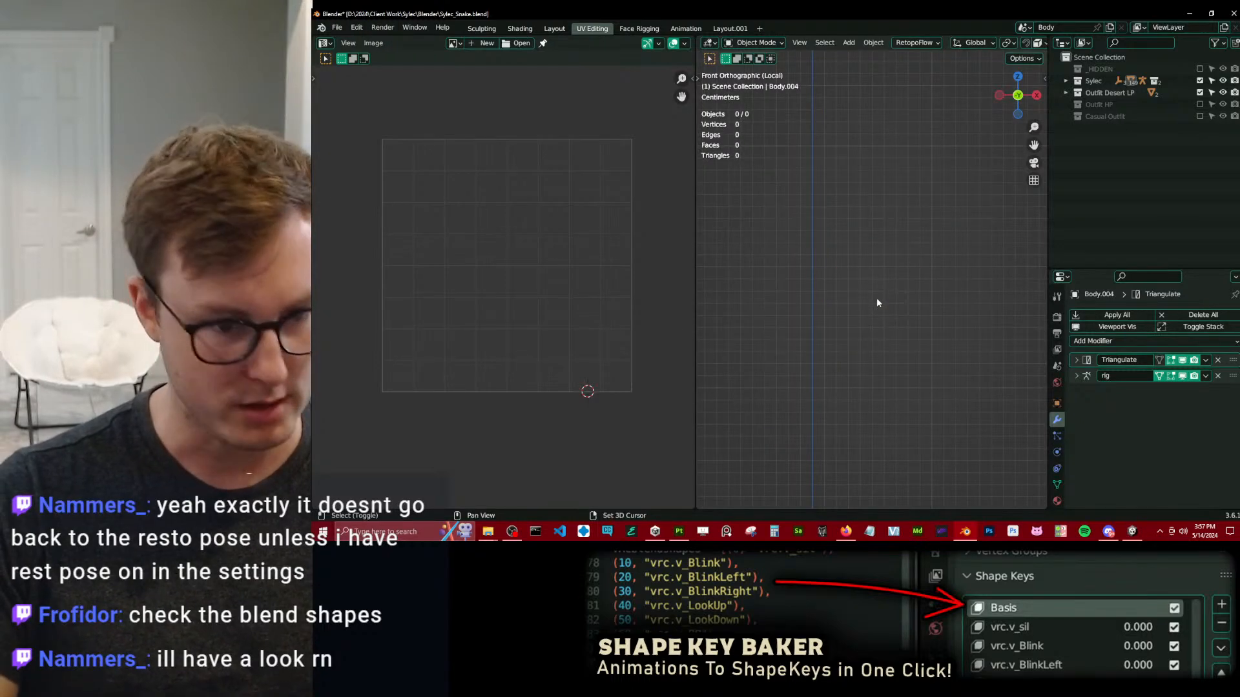
key(shift+a)
mouse_move(859, 274)
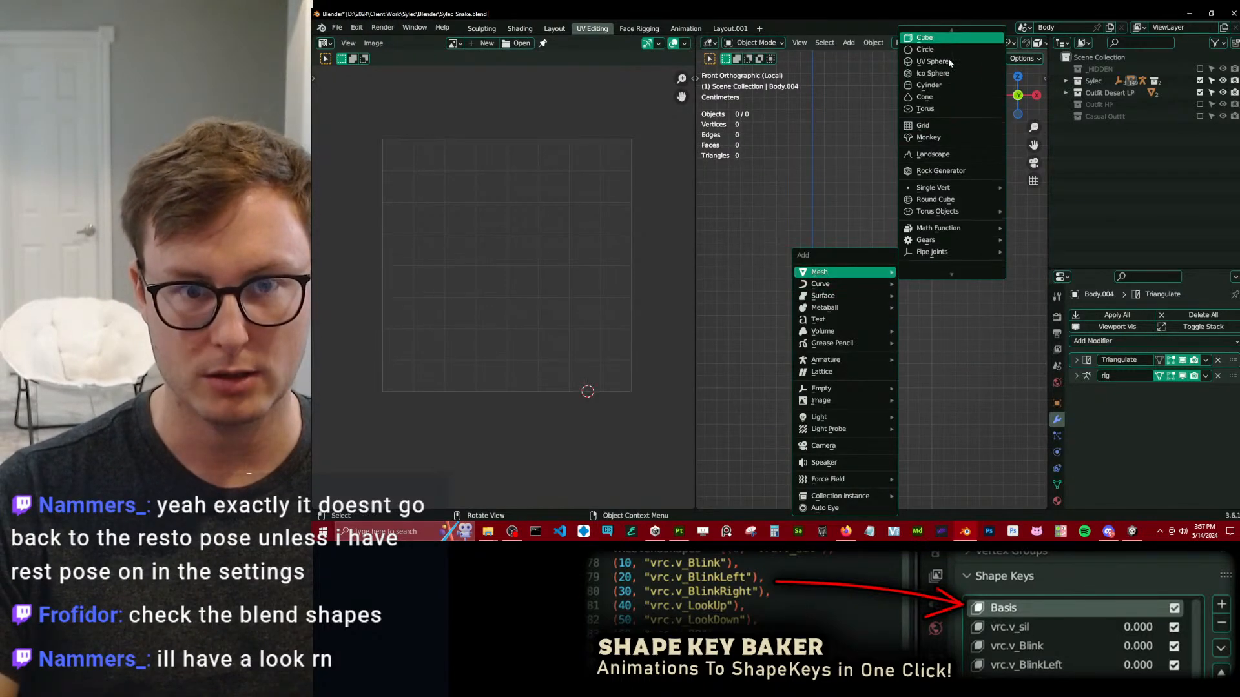
click(948, 57)
shift+middle_drag(904, 254, 882, 200)
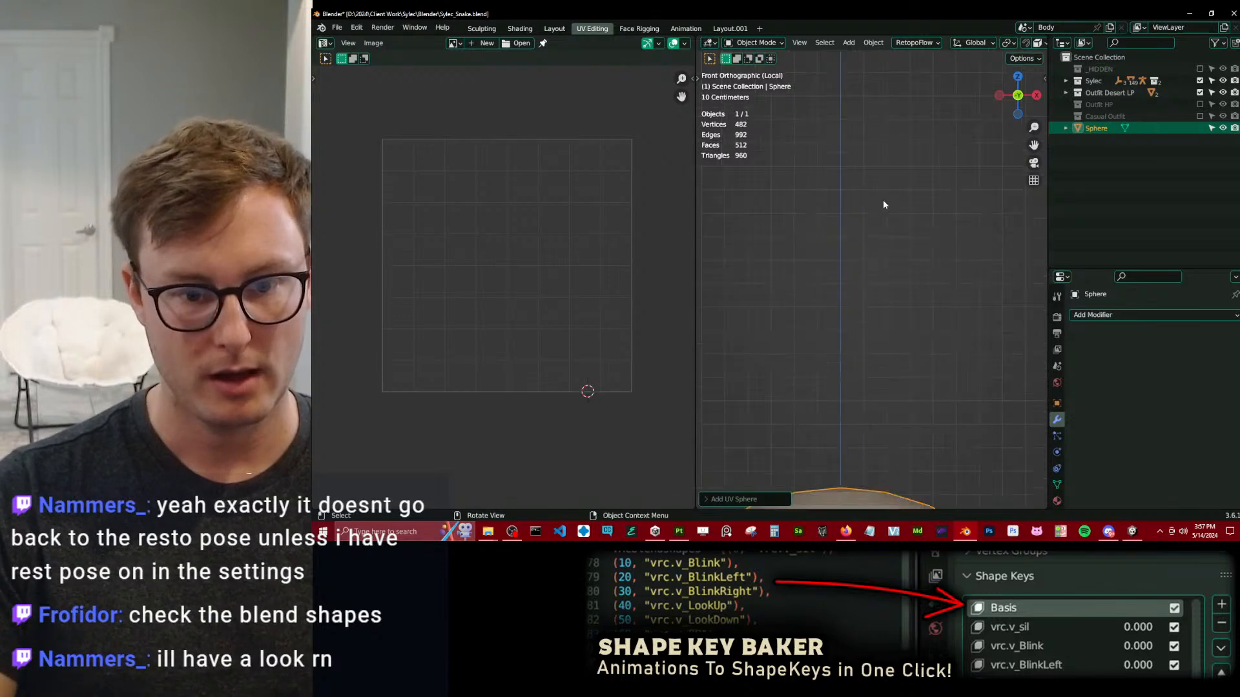
scroll(881, 202, down, 8)
shift+middle_drag(879, 365, 879, 284)
Rotate the sphere 90 degrees around the X axis and apply all its transforms.
text(rx90)
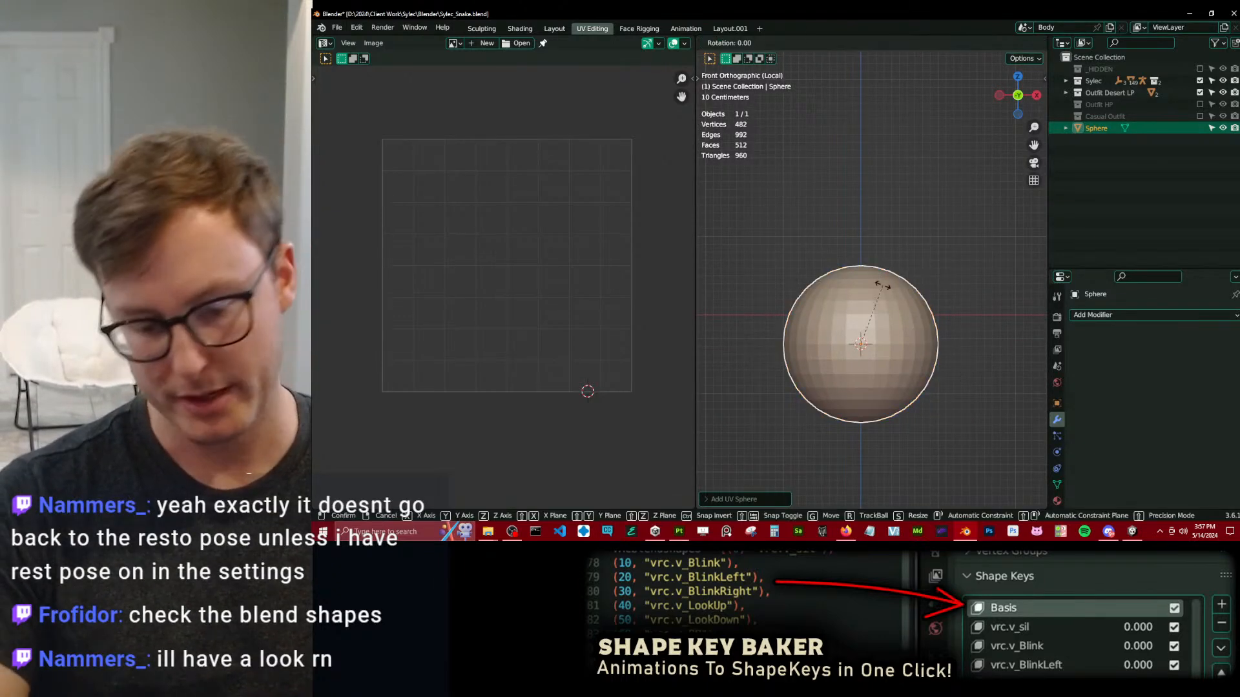
key(Return)
key(ctrl+a)
key(a)
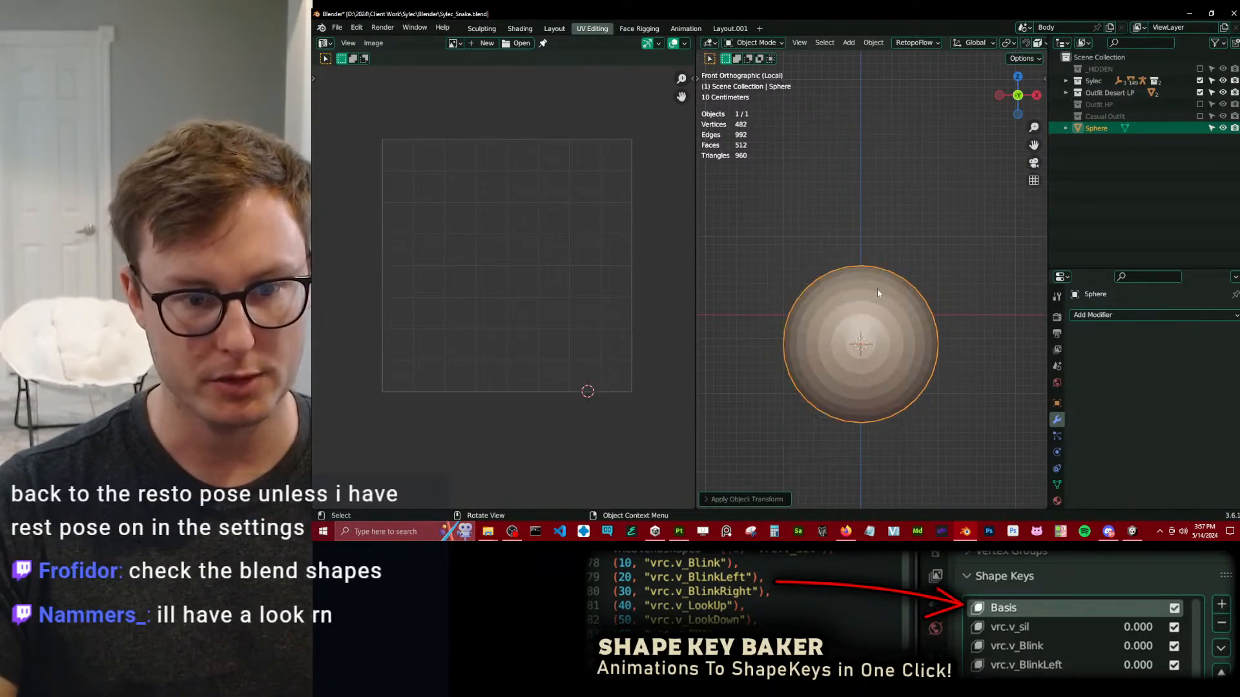
Enter Edit Mode on the sphere and mark a front edge loop around the pole as a seam.
scroll(877, 288, up, 3)
shift+middle_drag(854, 339, 857, 233)
key(Tab)
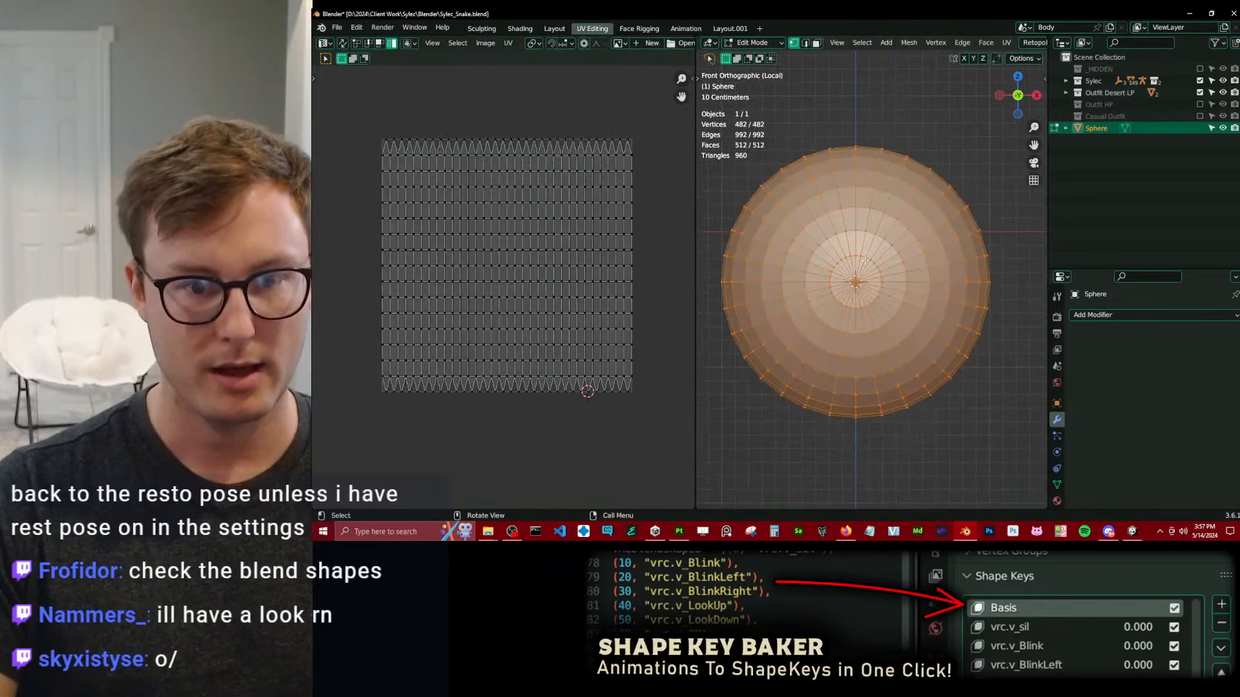
click(853, 172)
click(862, 42)
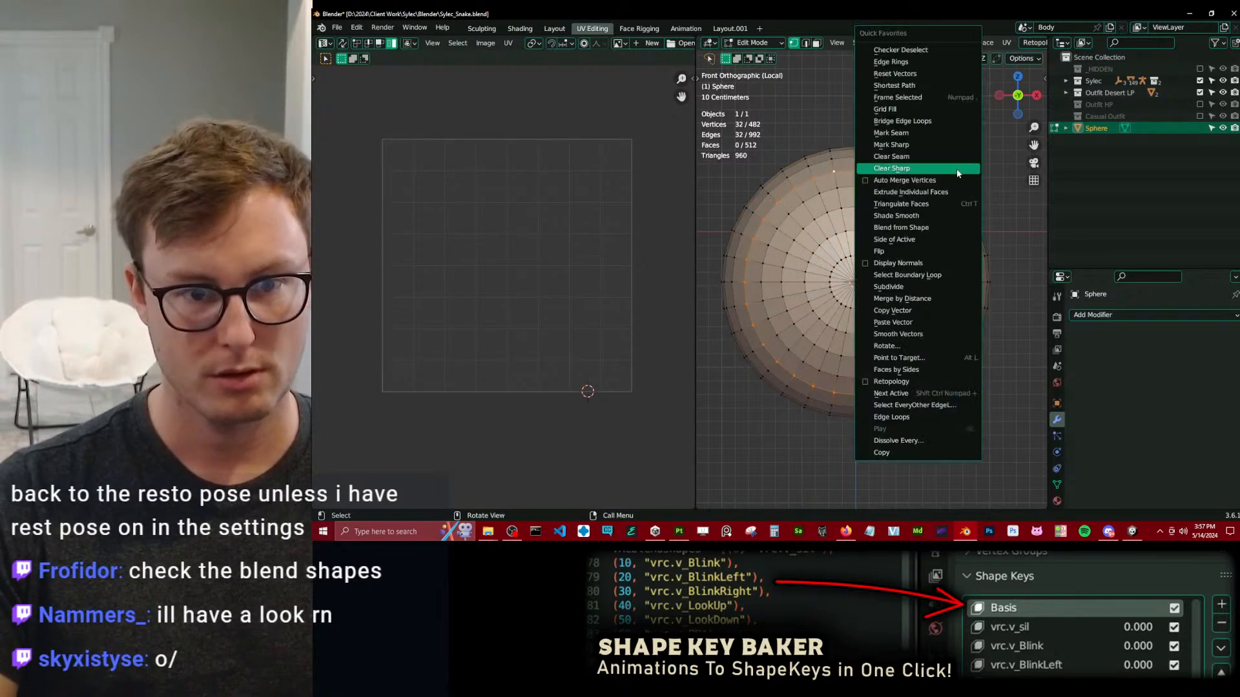
click(894, 134)
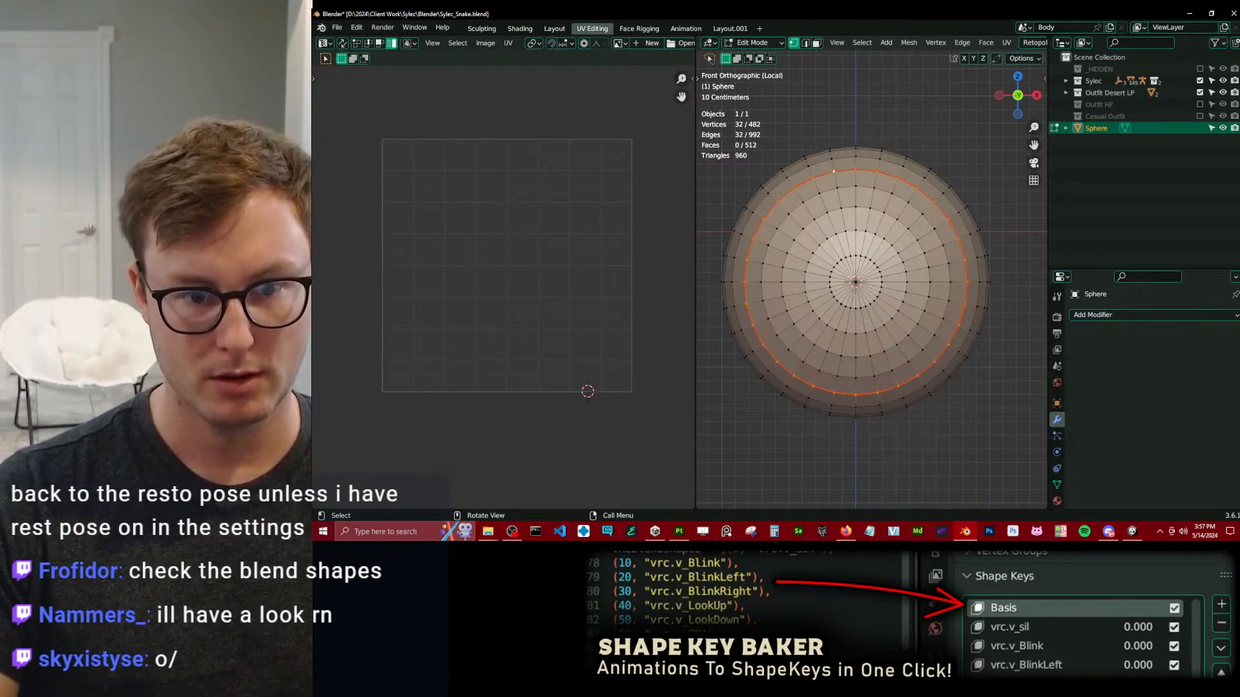
Select all geometry linked to the seam loop and look at the Select Linked delimit options and Screencast Keys settings.
key(ctrl+l)
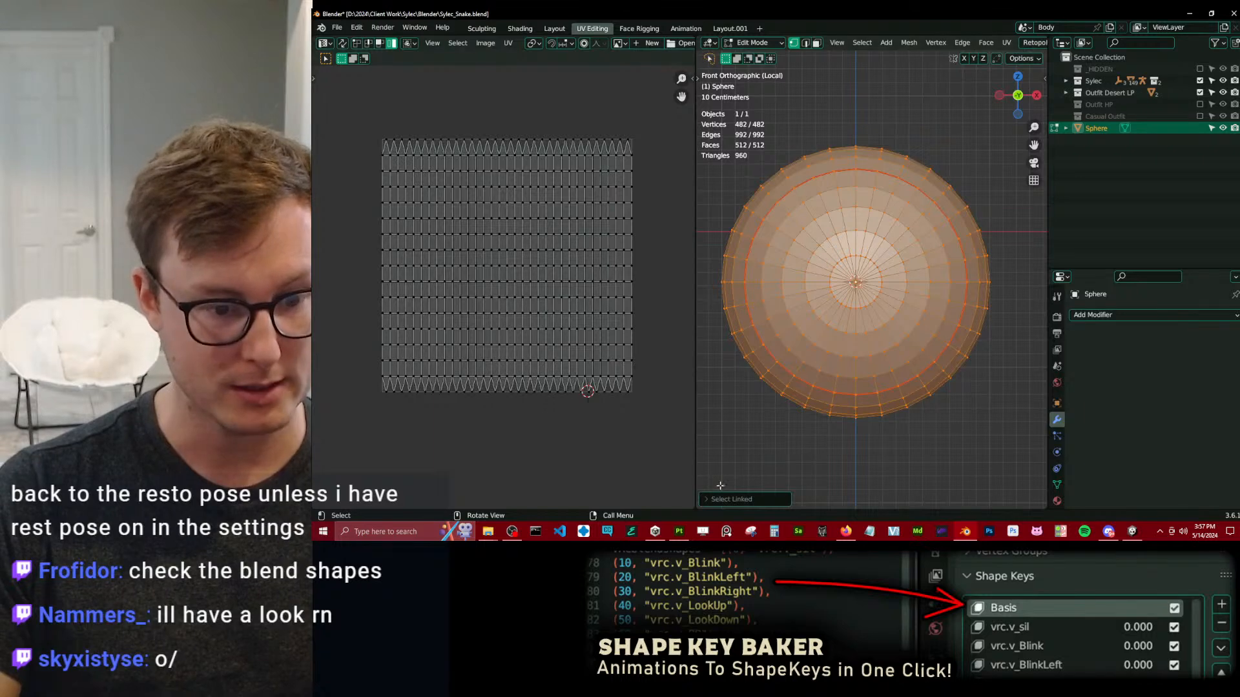
click(745, 499)
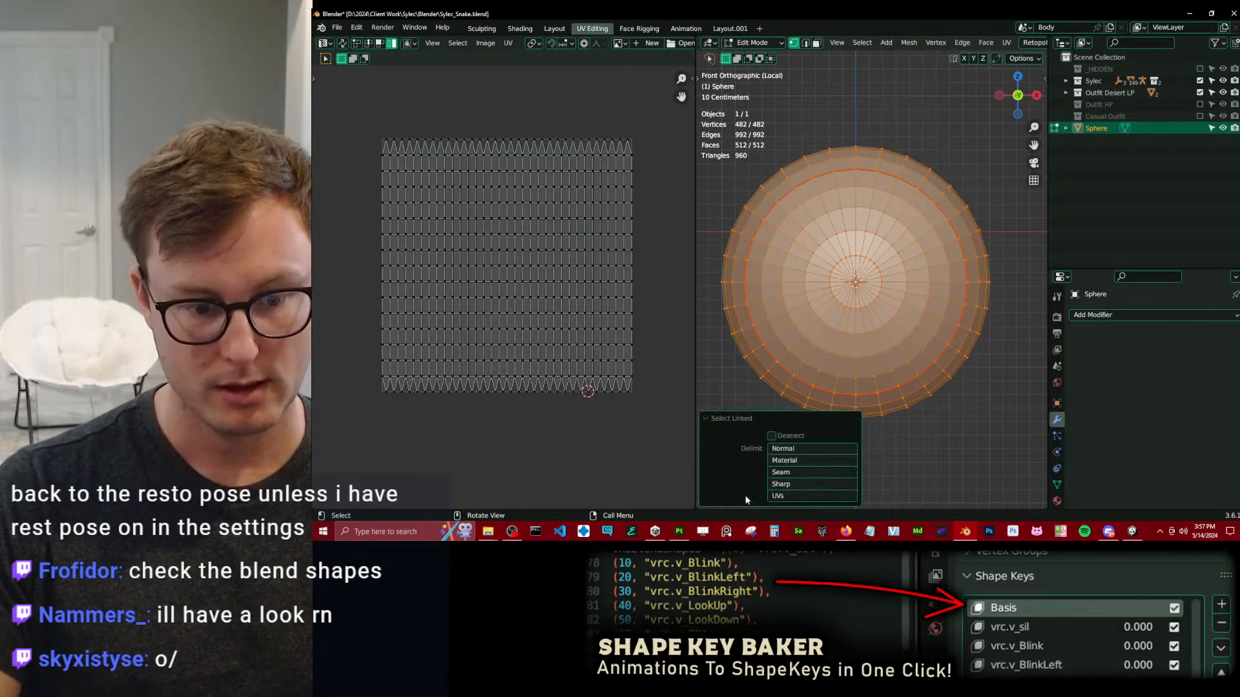
key(n)
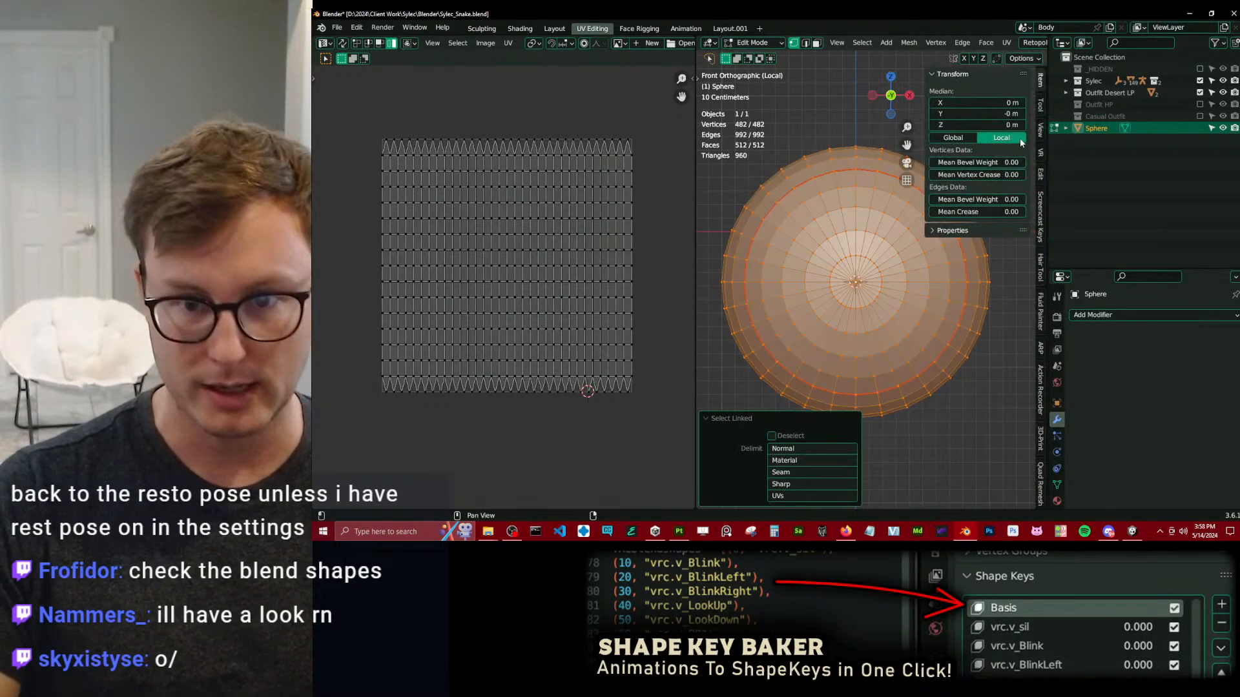
click(1038, 220)
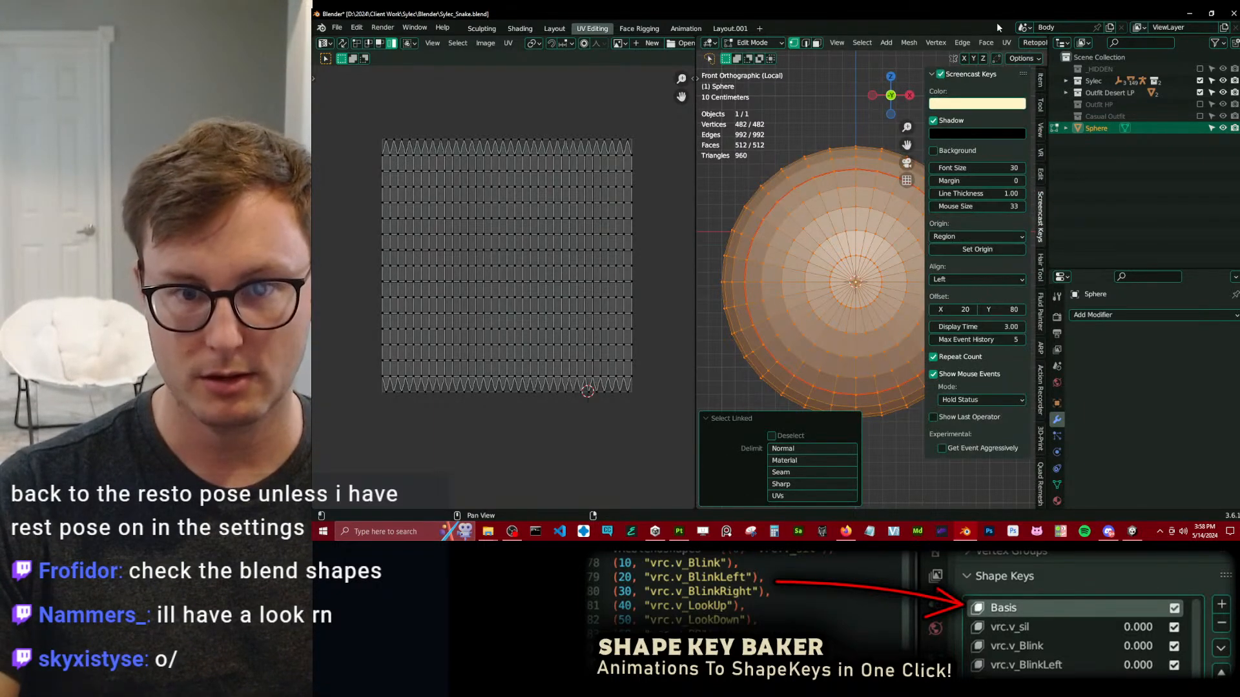
click(717, 419)
Widen the 3D viewport further and enable the Screencast Keys display.
key(n)
click(757, 352)
drag(697, 395, 598, 395)
key(ctrl+l)
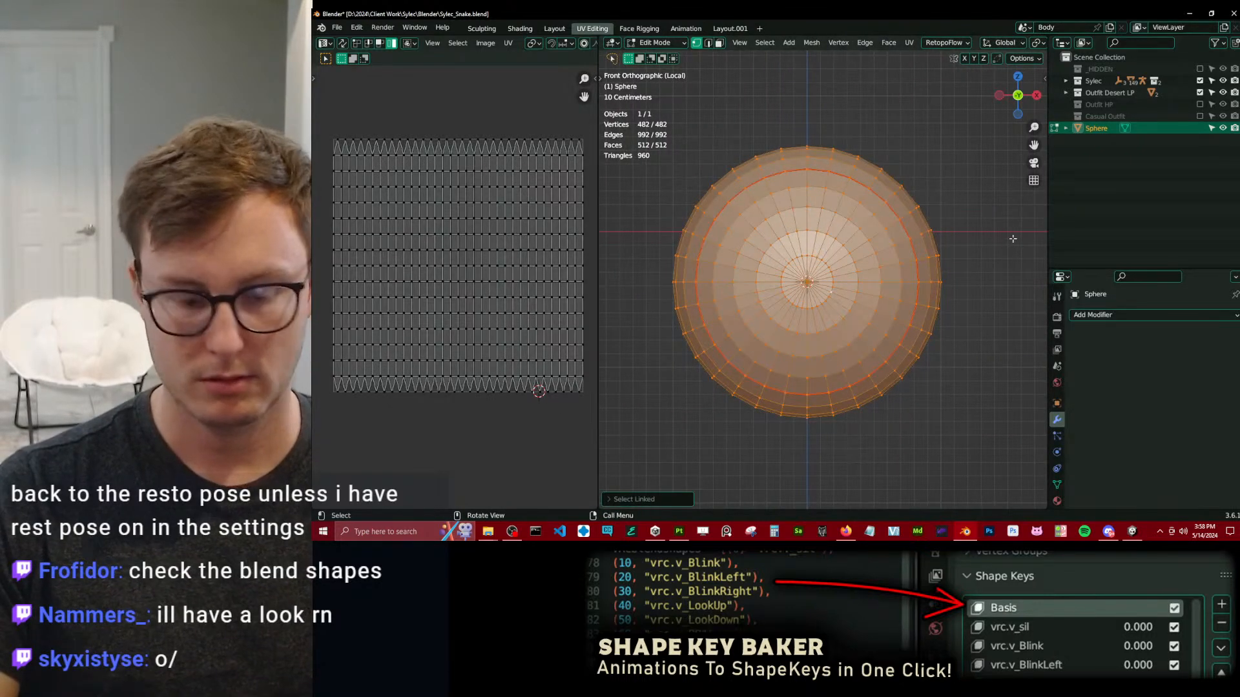
key(n)
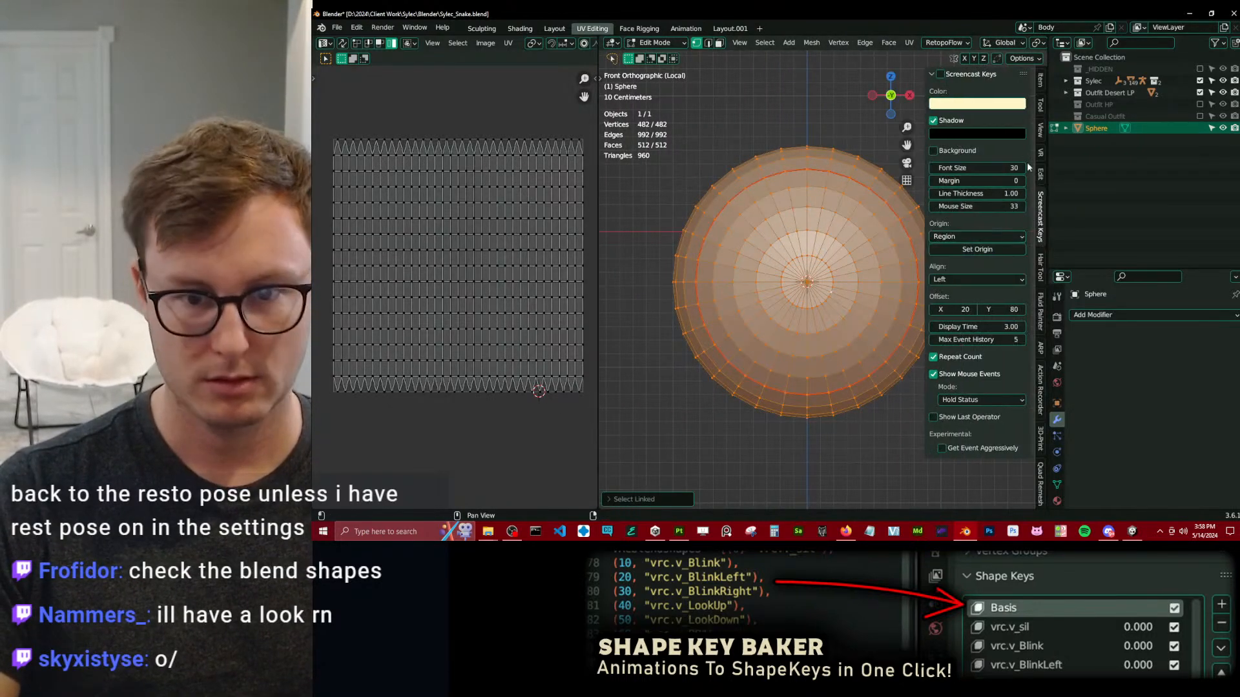
click(941, 74)
click(932, 73)
Select the sphere's front cap from its pole vertex using Select Linked delimited by Seam.
click(807, 288)
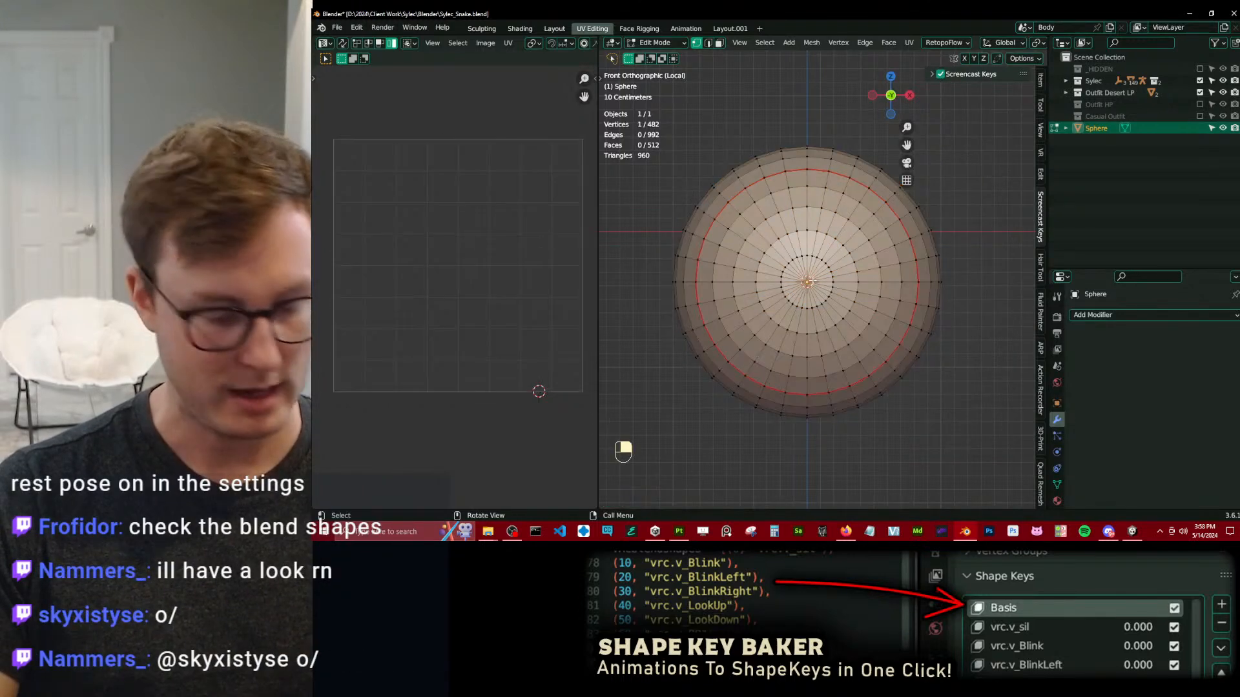
key(l)
click(651, 494)
click(679, 473)
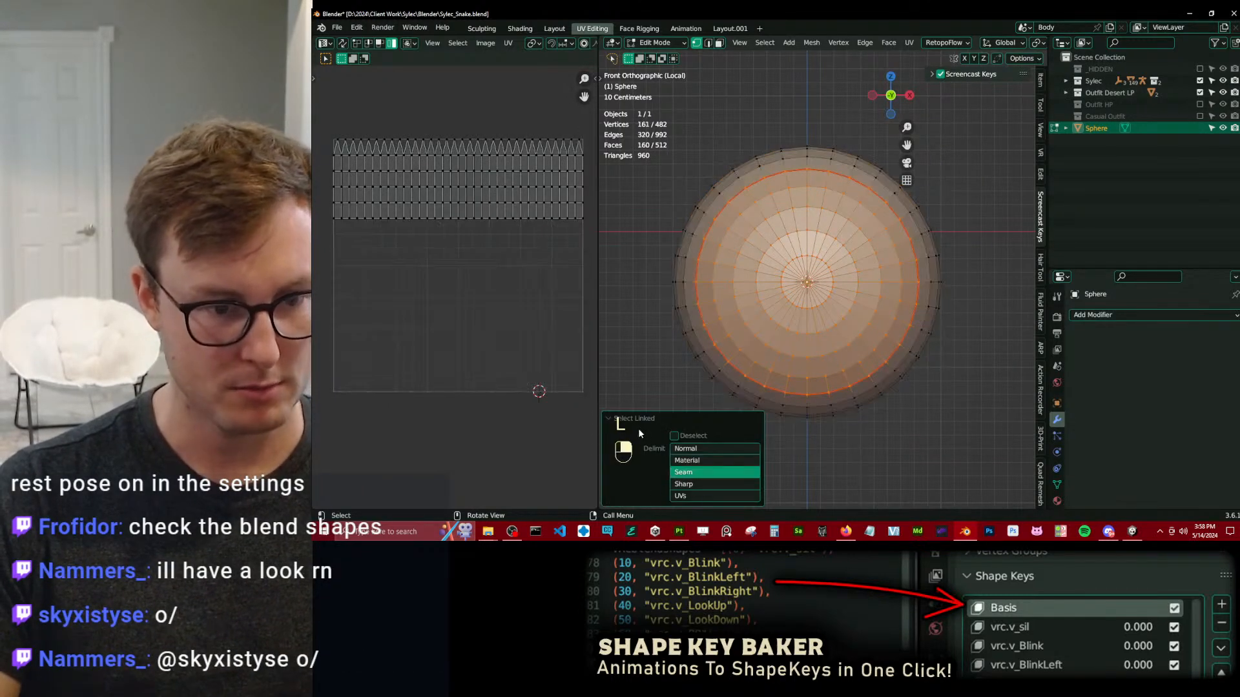
click(619, 421)
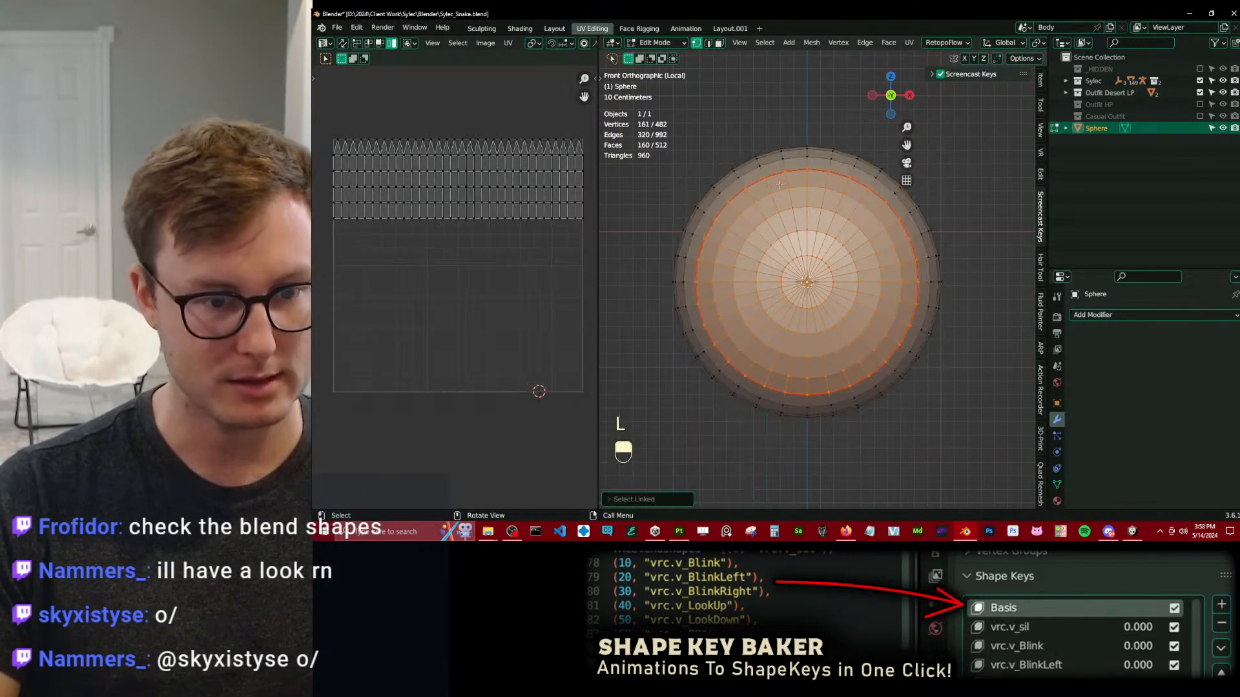
In face select mode, split off the front cap and map its UVs with Project from View (Bounds).
click(718, 42)
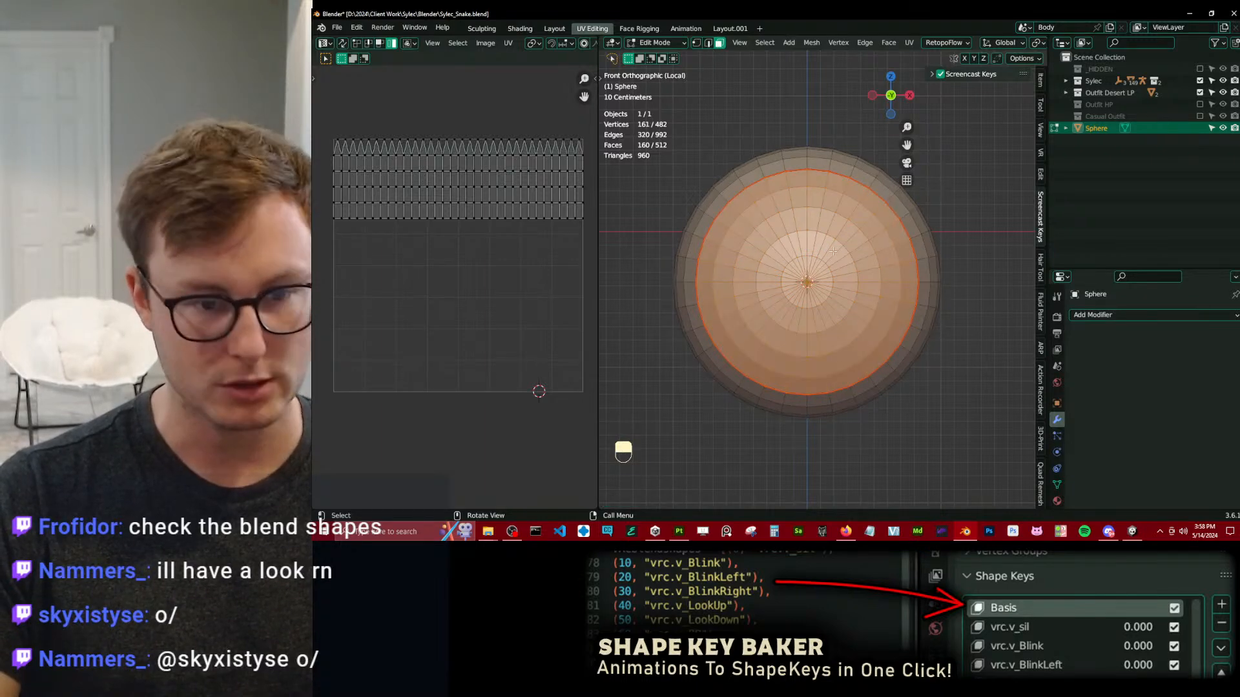
key(u)
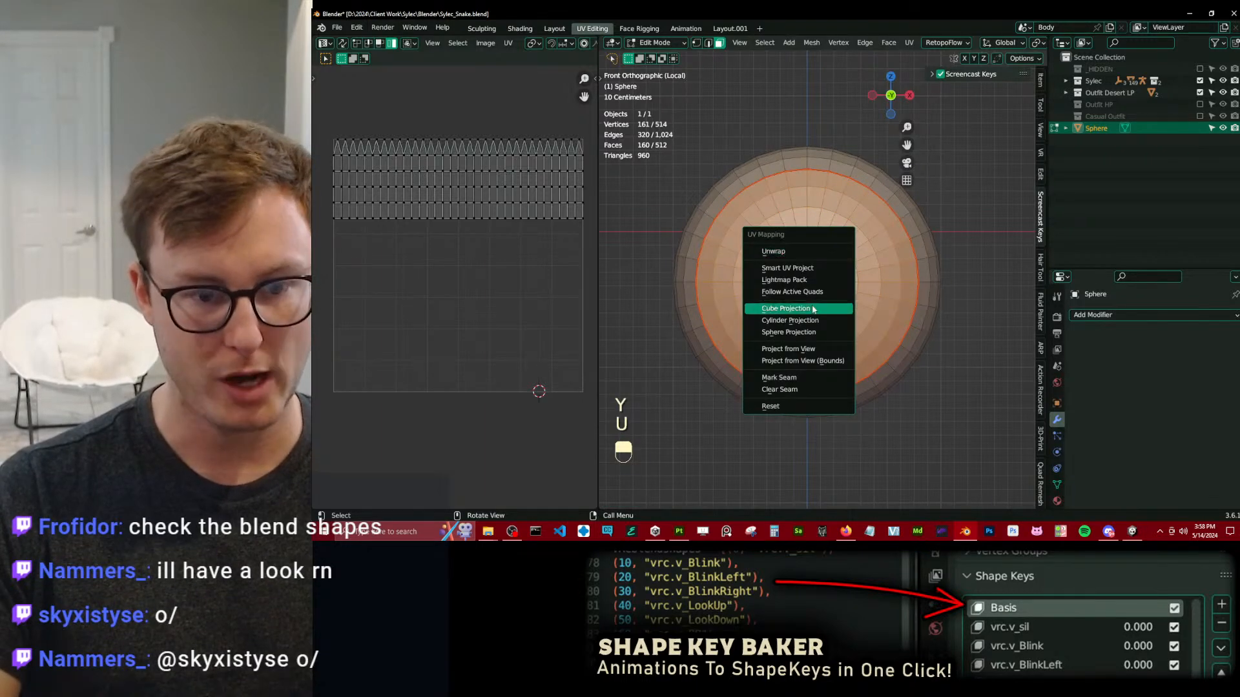
click(796, 350)
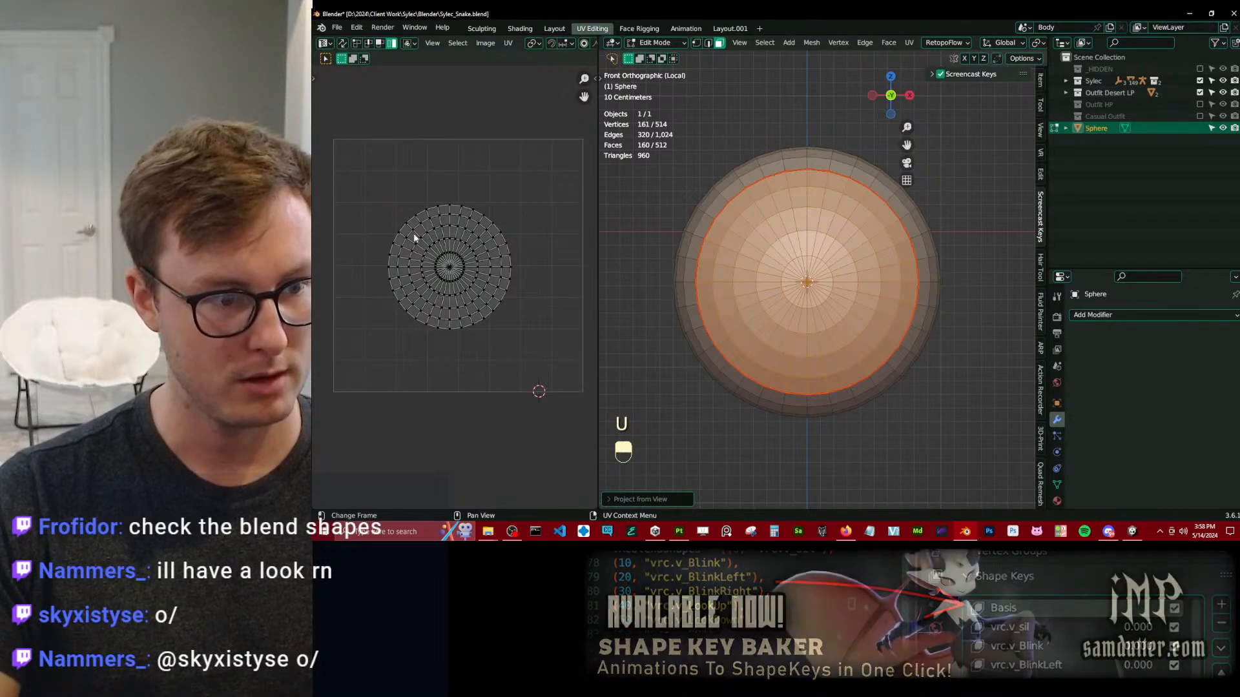
key(u)
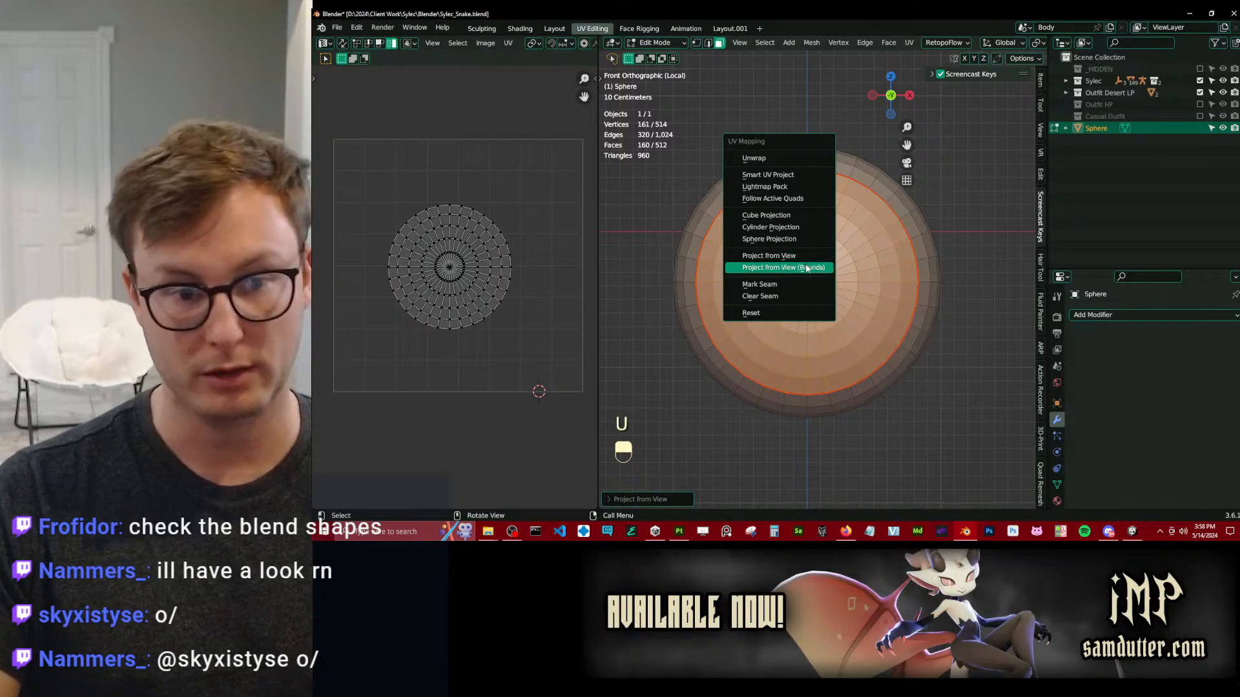
click(806, 269)
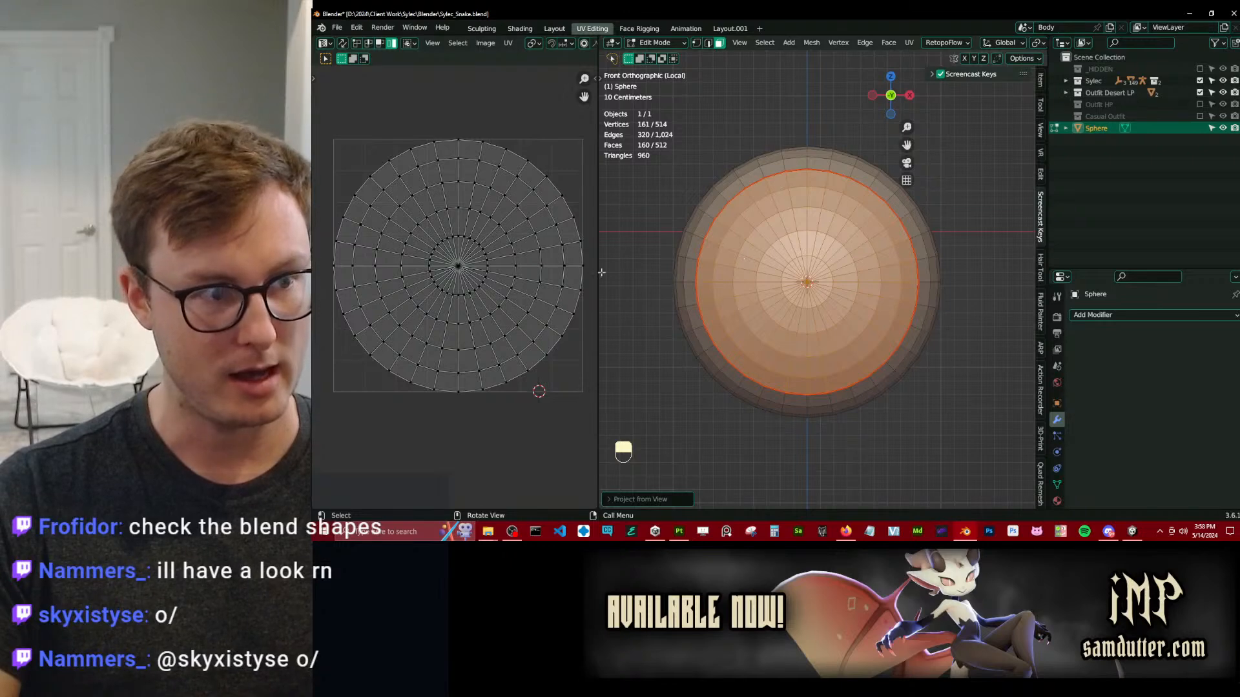
Pin all of the front cap's UVs and scale them to 0.99, checking the island's margin inside the UV bounds.
key(a)
key(p)
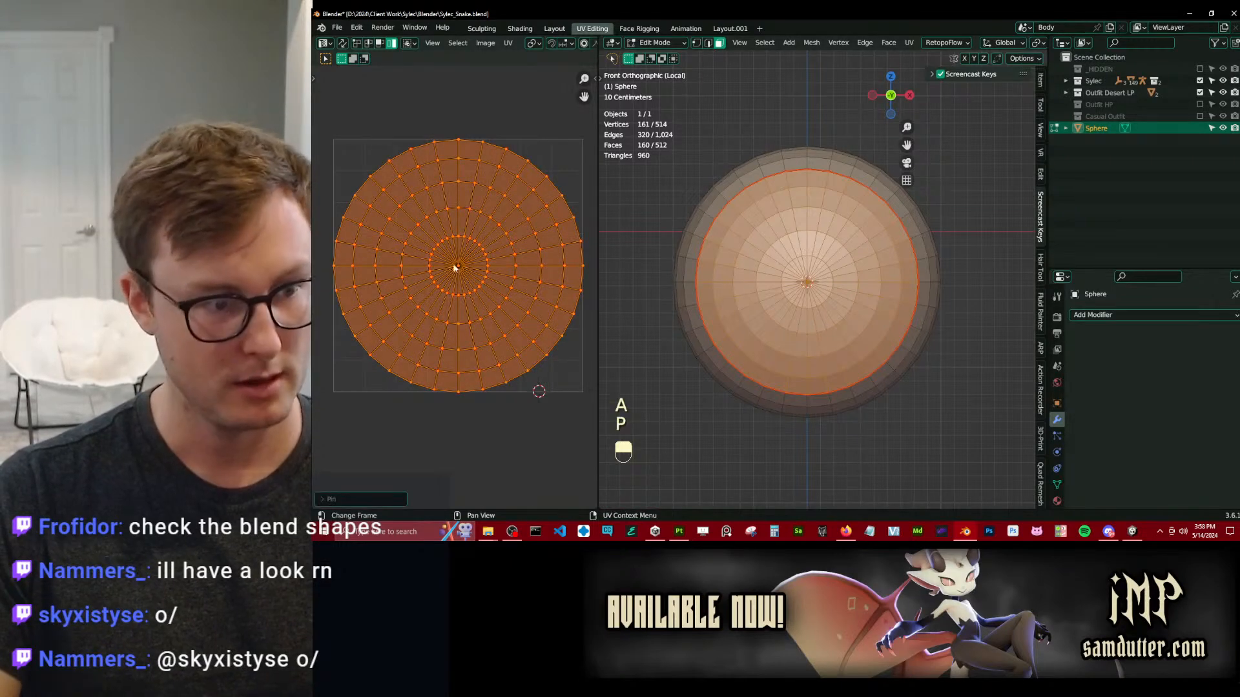
key(period)
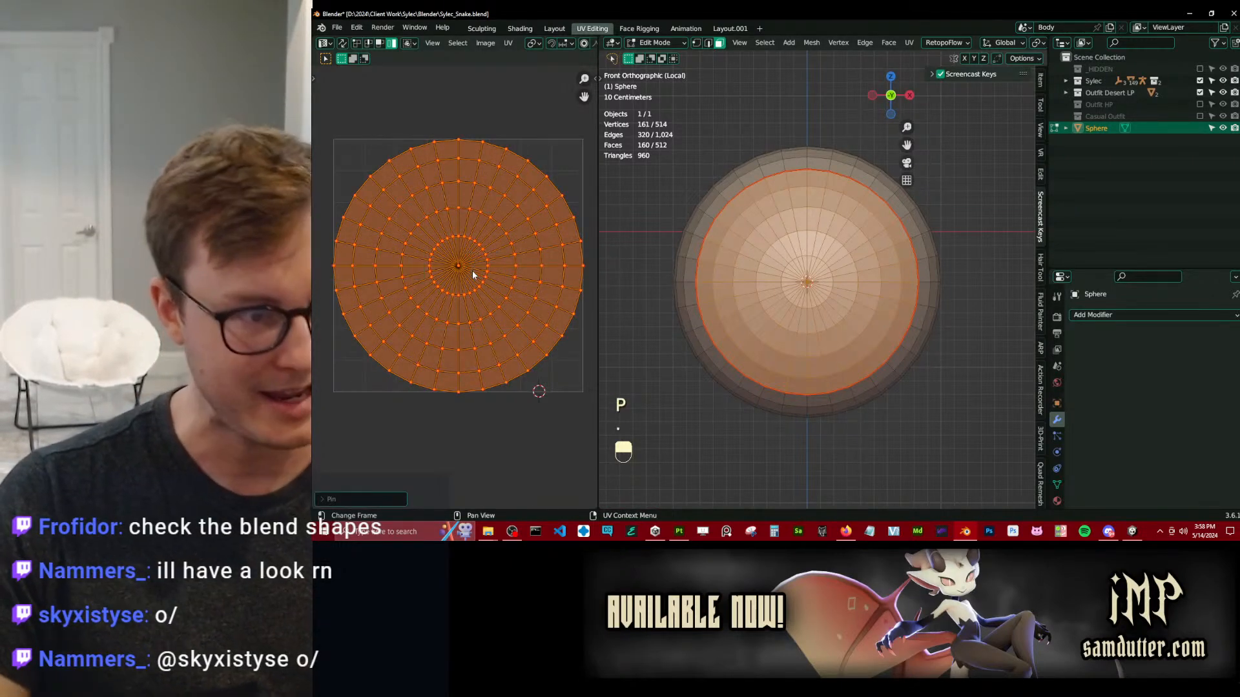
key(s)
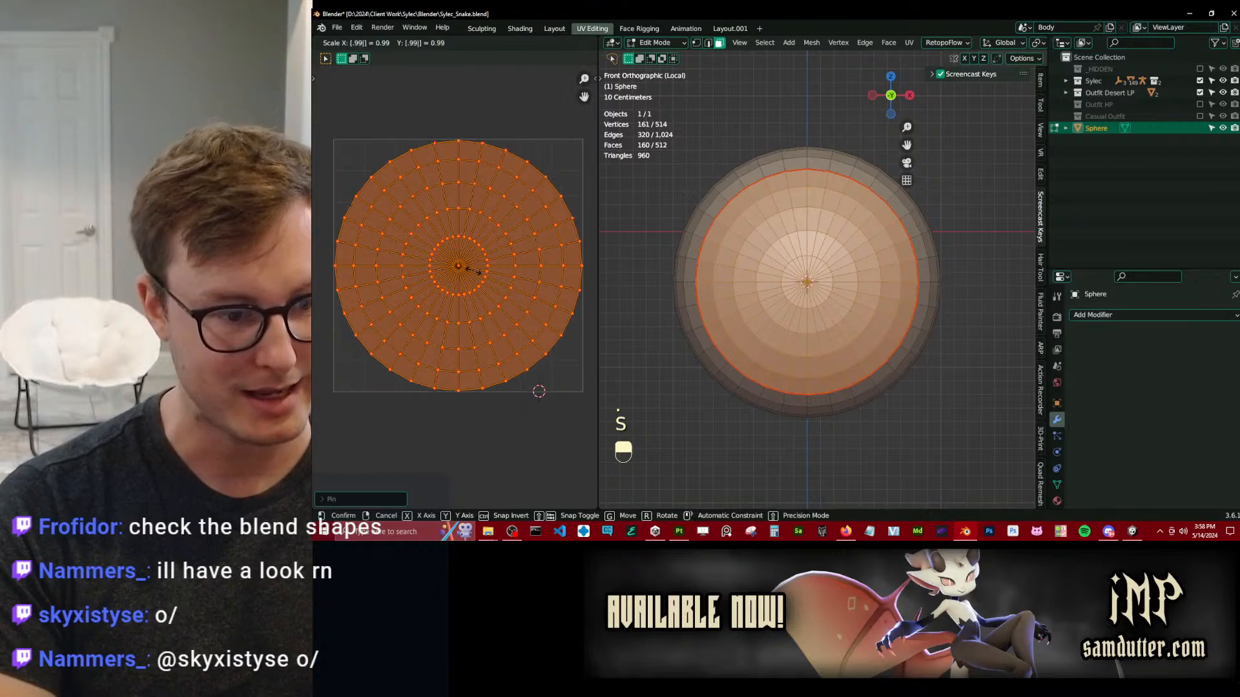
click(474, 274)
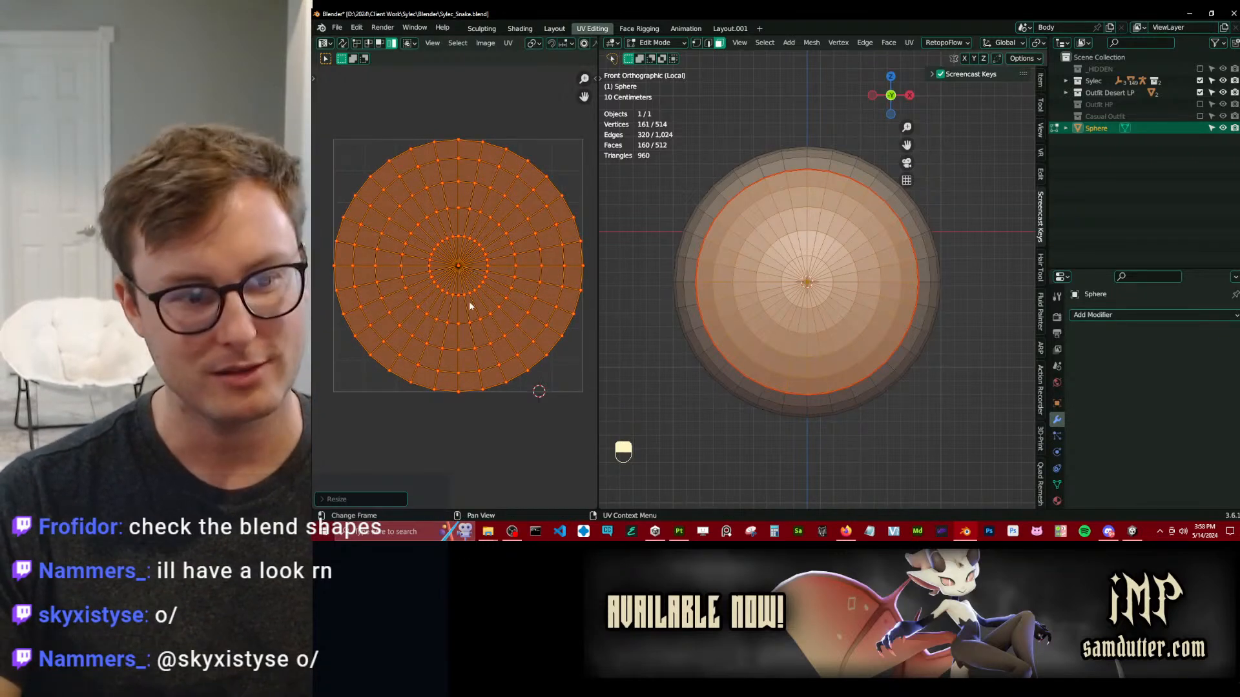
scroll(475, 274, up, 8)
middle_drag(423, 132, 603, 271)
scroll(559, 274, up, 4)
scroll(472, 290, down, 9)
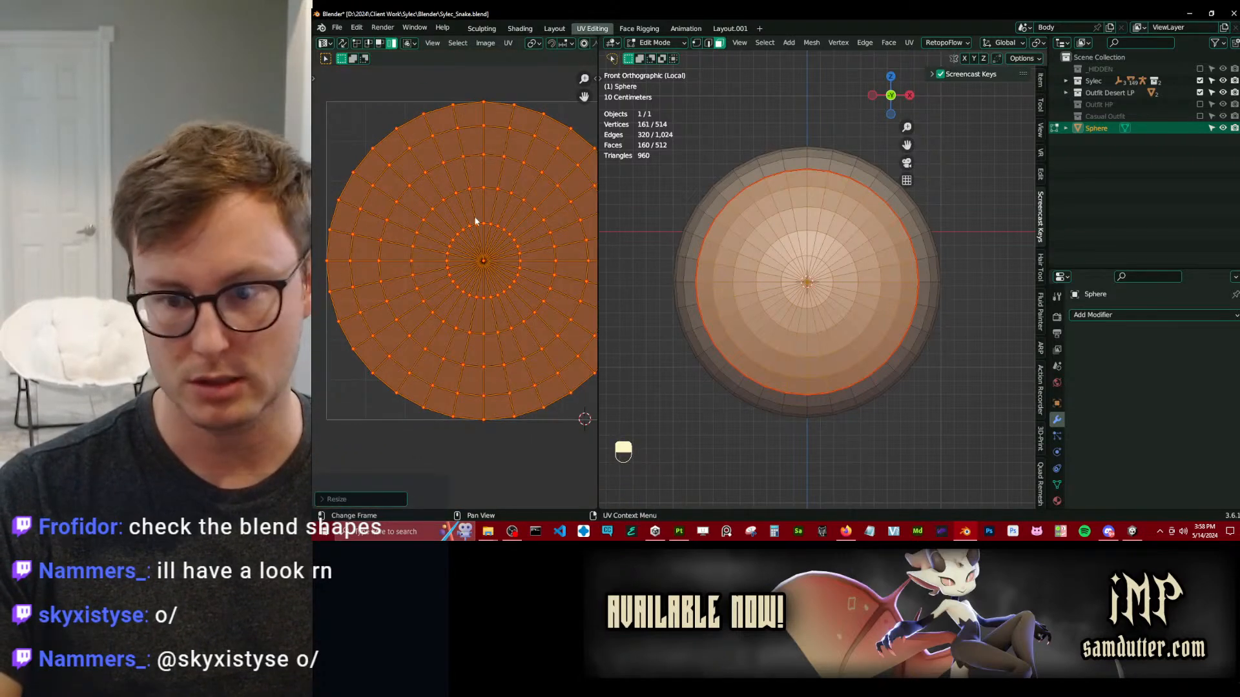
shift+middle_drag(477, 266, 464, 257)
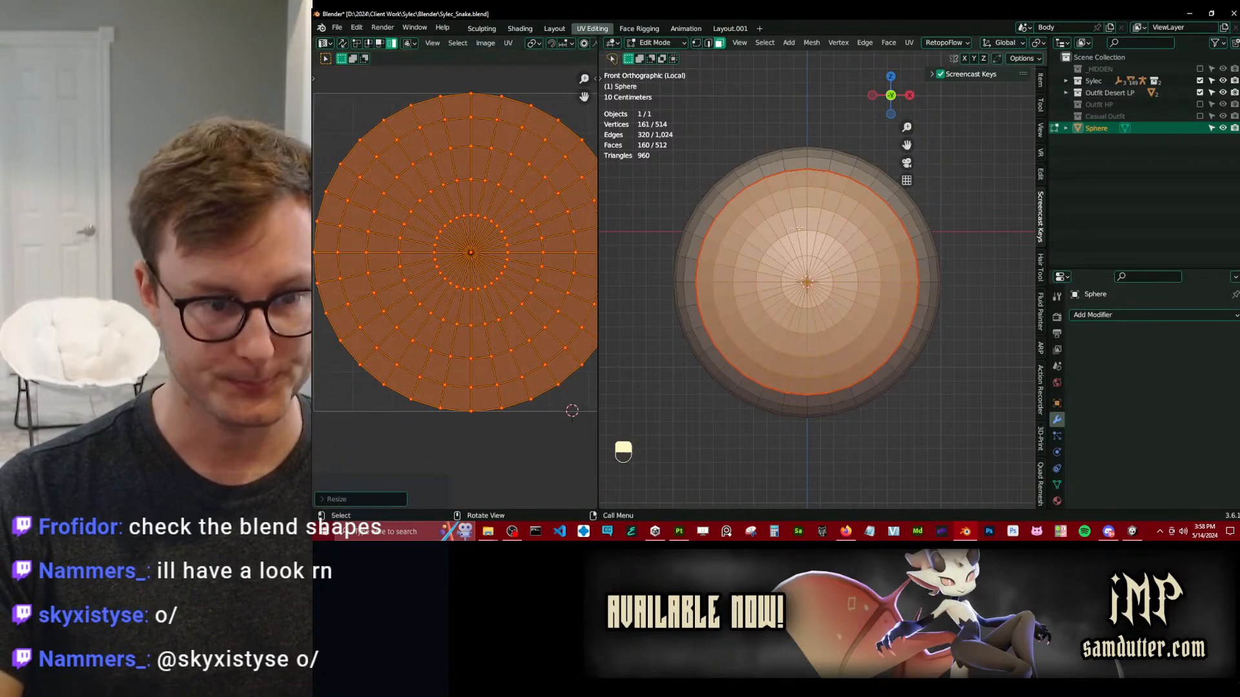
Select the back part of the sphere outside the seam and map its UVs with Unwrap.
click(770, 170)
key(l)
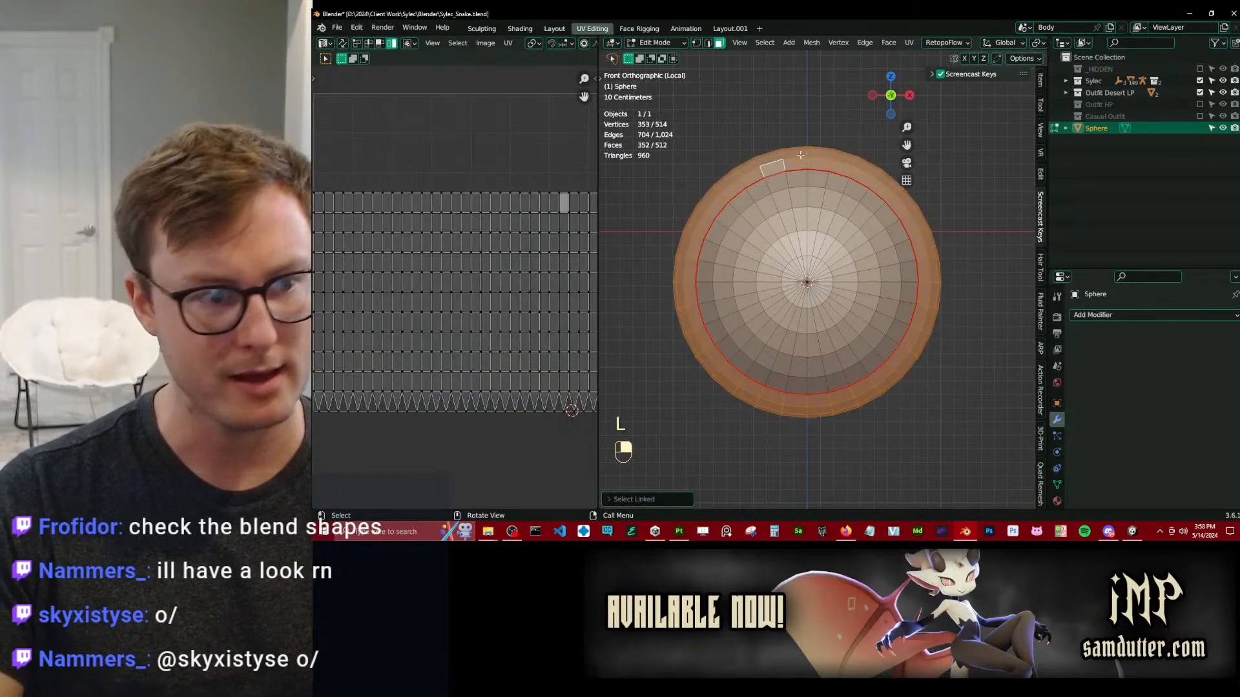
scroll(525, 264, down, 3)
key(u)
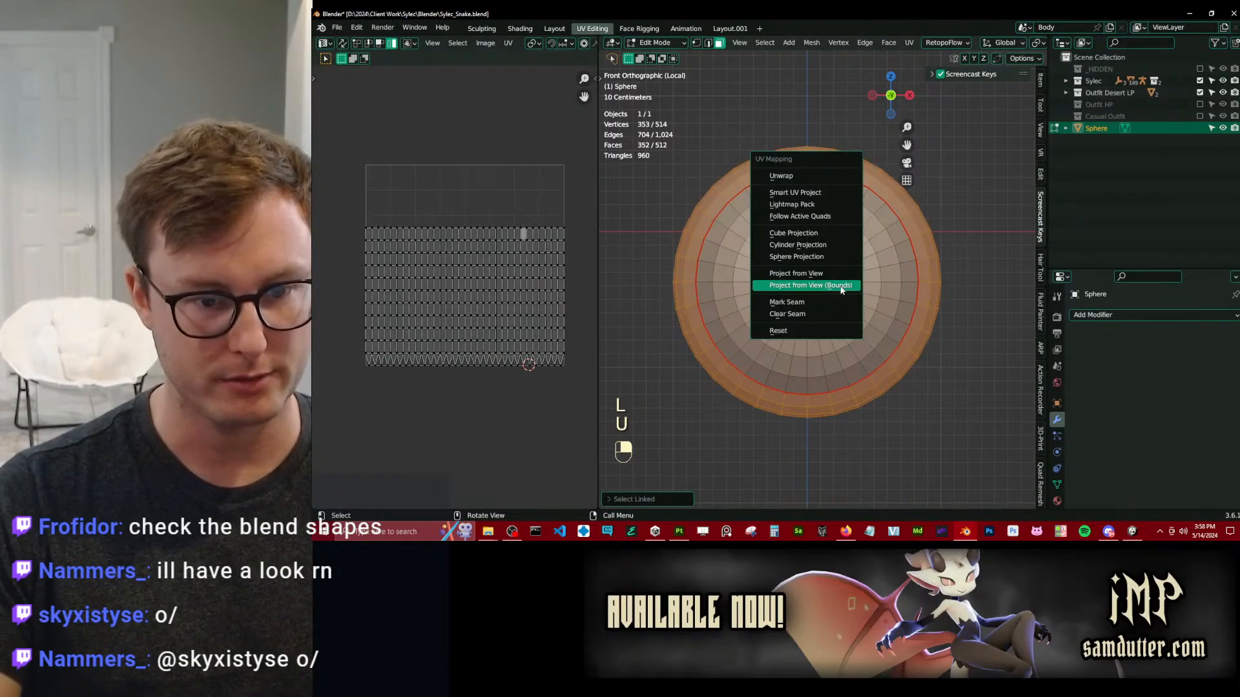
key(u)
key(u)
scroll(355, 245, up, 2)
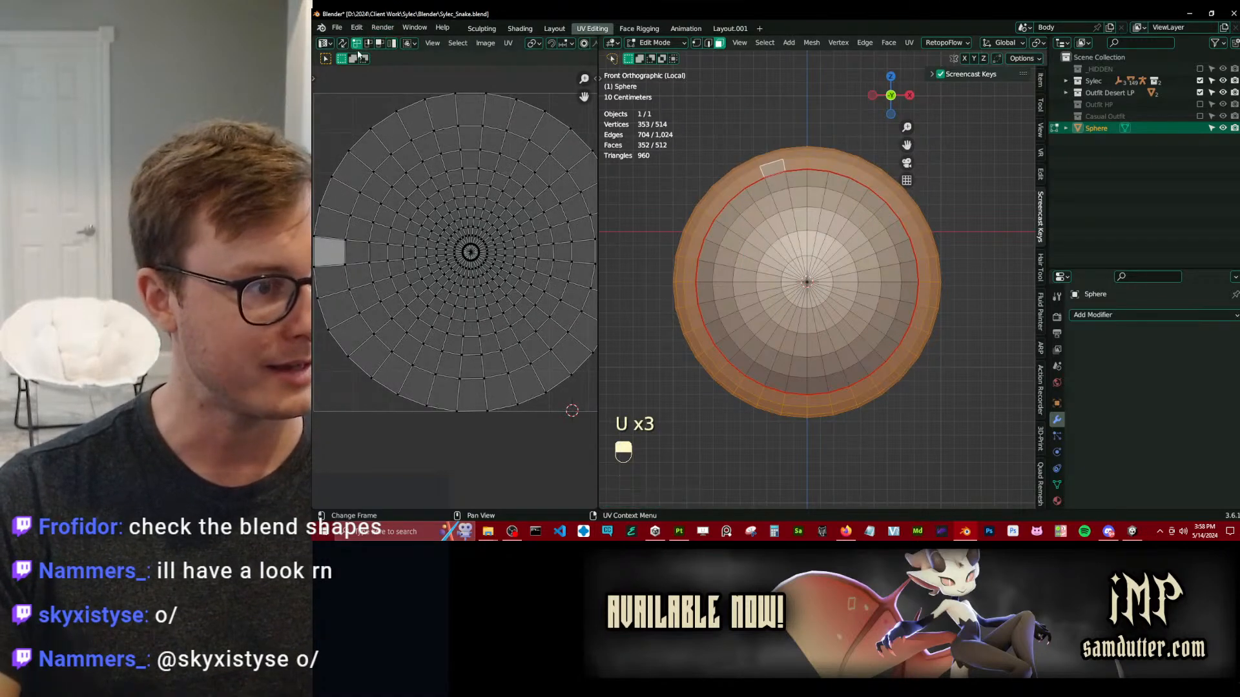
Pin the boundary loop of the back part's UV island and map the back part with Project from View (Bounds).
alt+shift+click(397, 106)
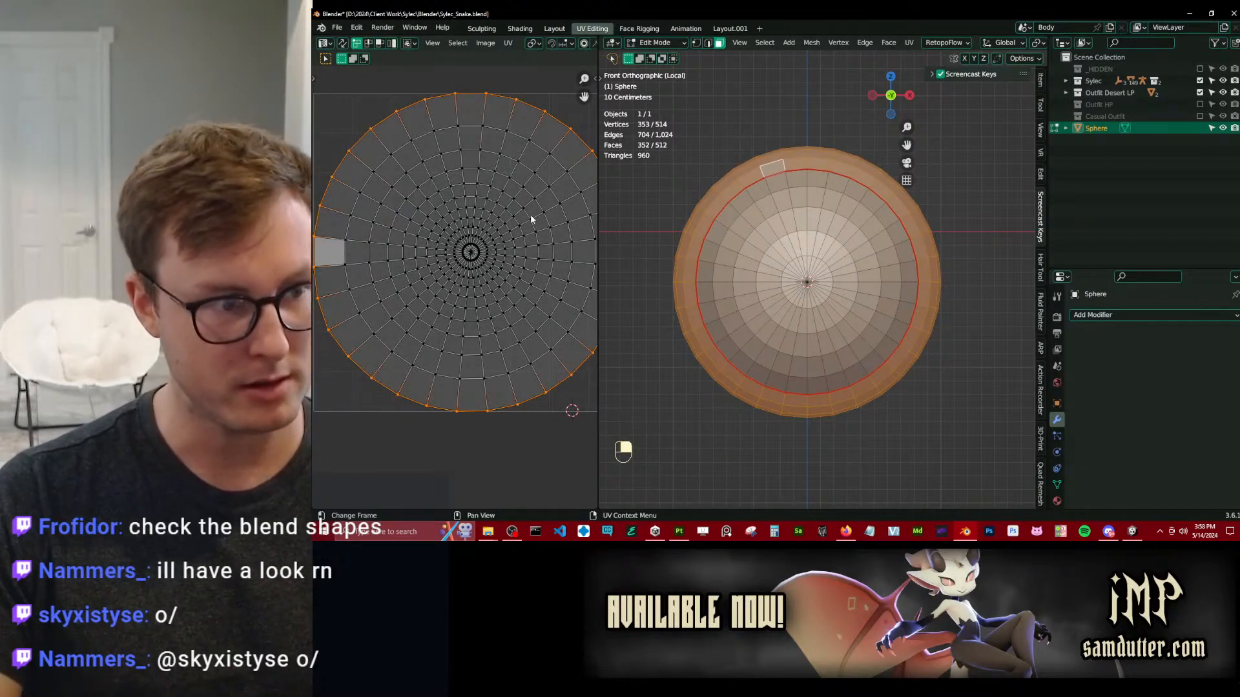
key(p)
key(u)
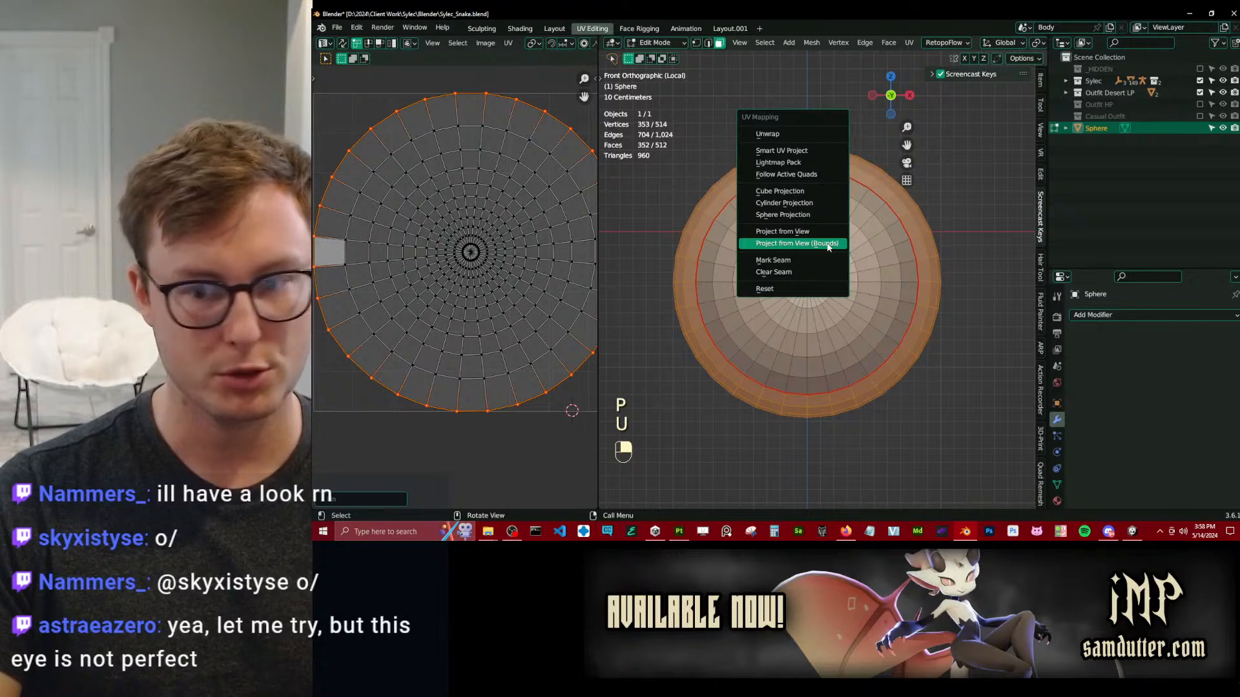
click(828, 244)
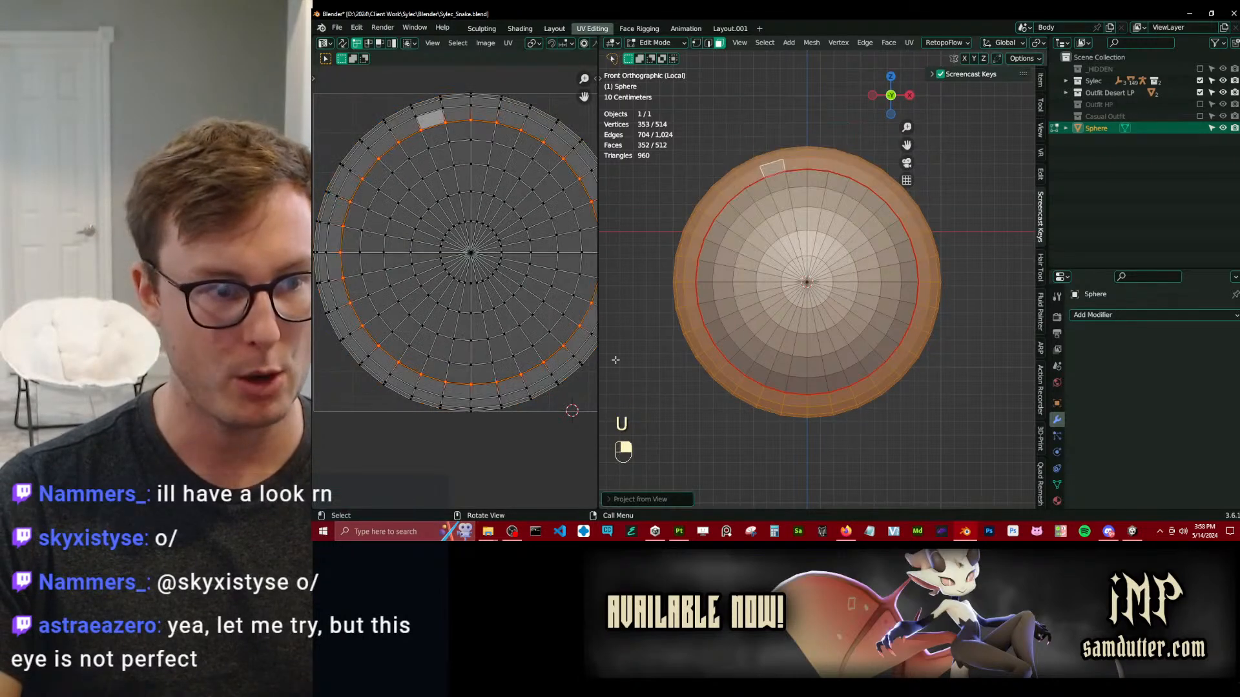
Unwrap all of the back part's UVs against the pinned circular boundary.
drag(599, 355, 760, 350)
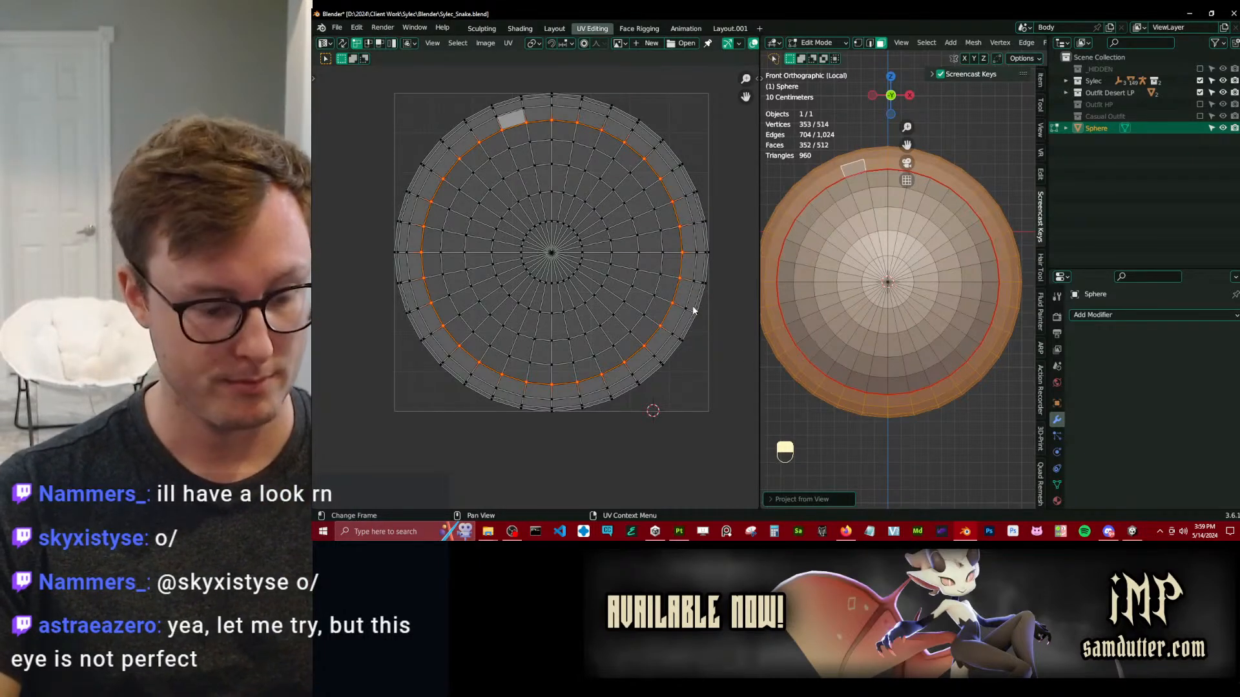
key(a)
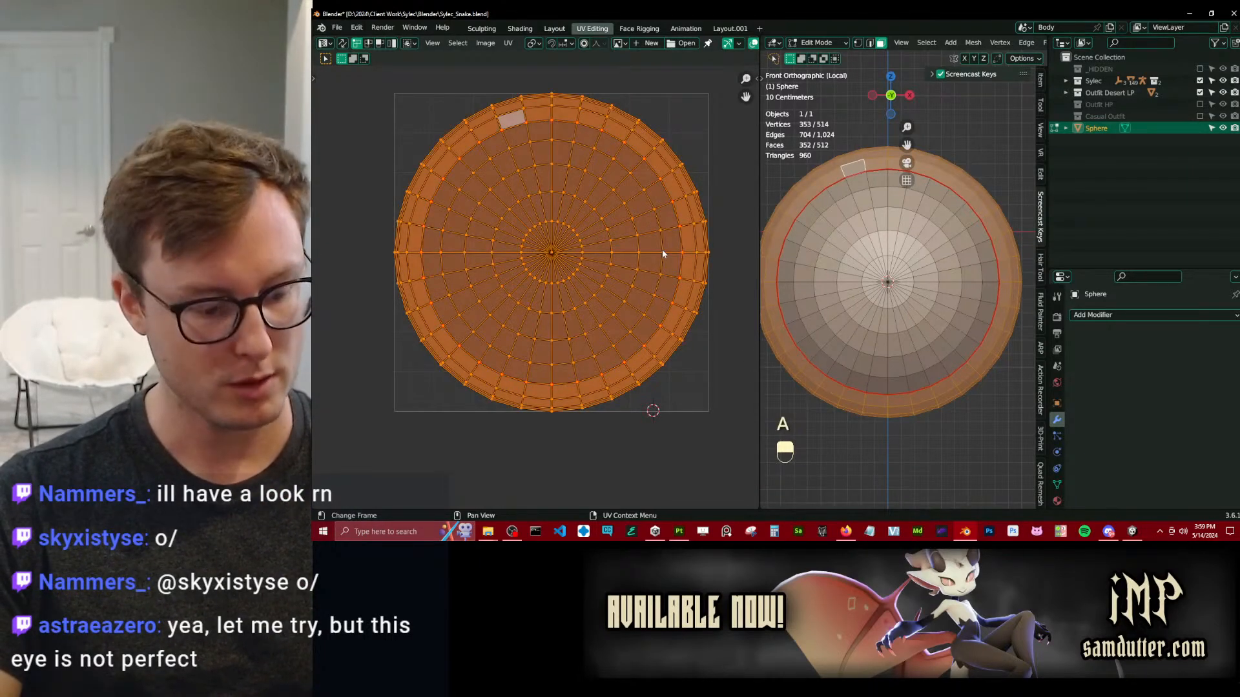
key(u)
key(u)
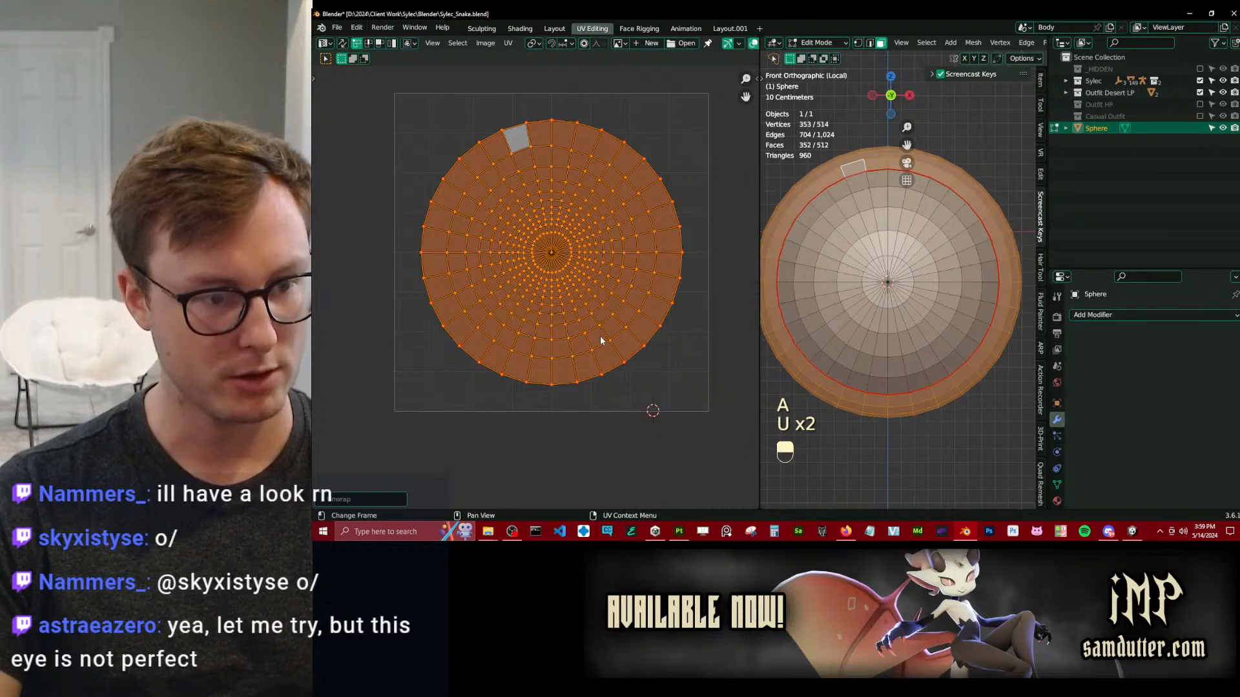
Set the 2D cursor location to 0, 0 and scale the back part's UV island down using the cursor as pivot.
key(n)
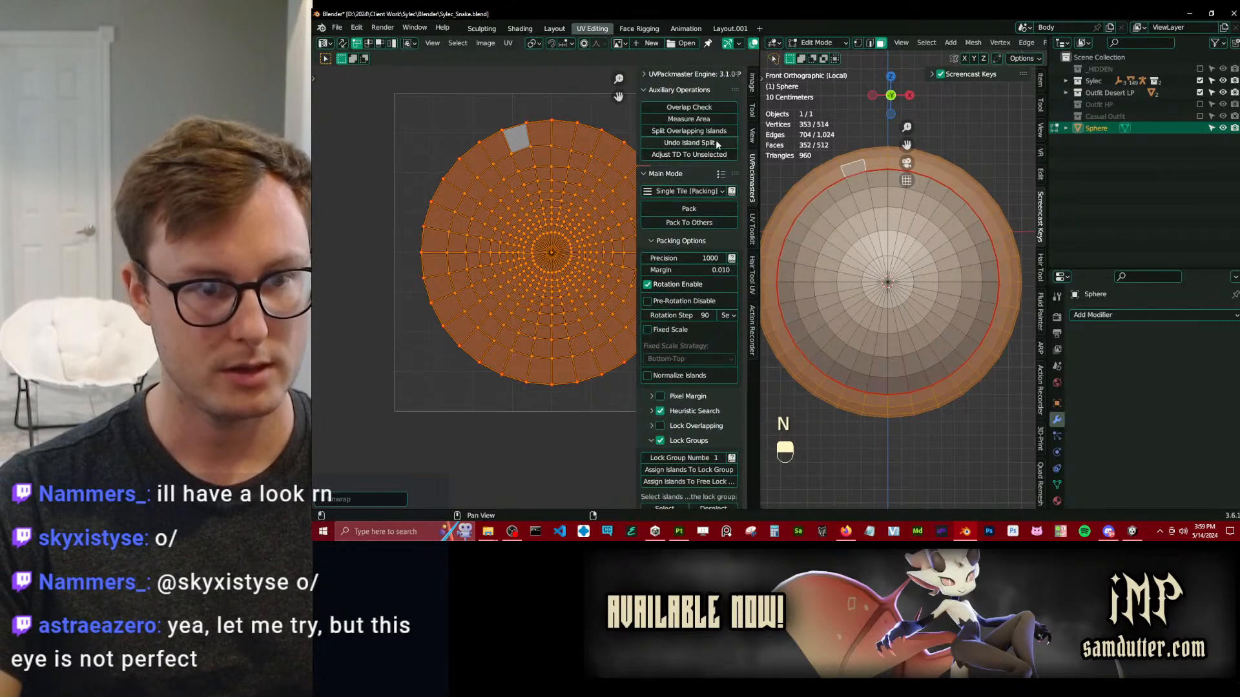
click(753, 115)
click(752, 137)
text(0)
key(Return)
key(a)
key(period)
click(668, 343)
key(s)
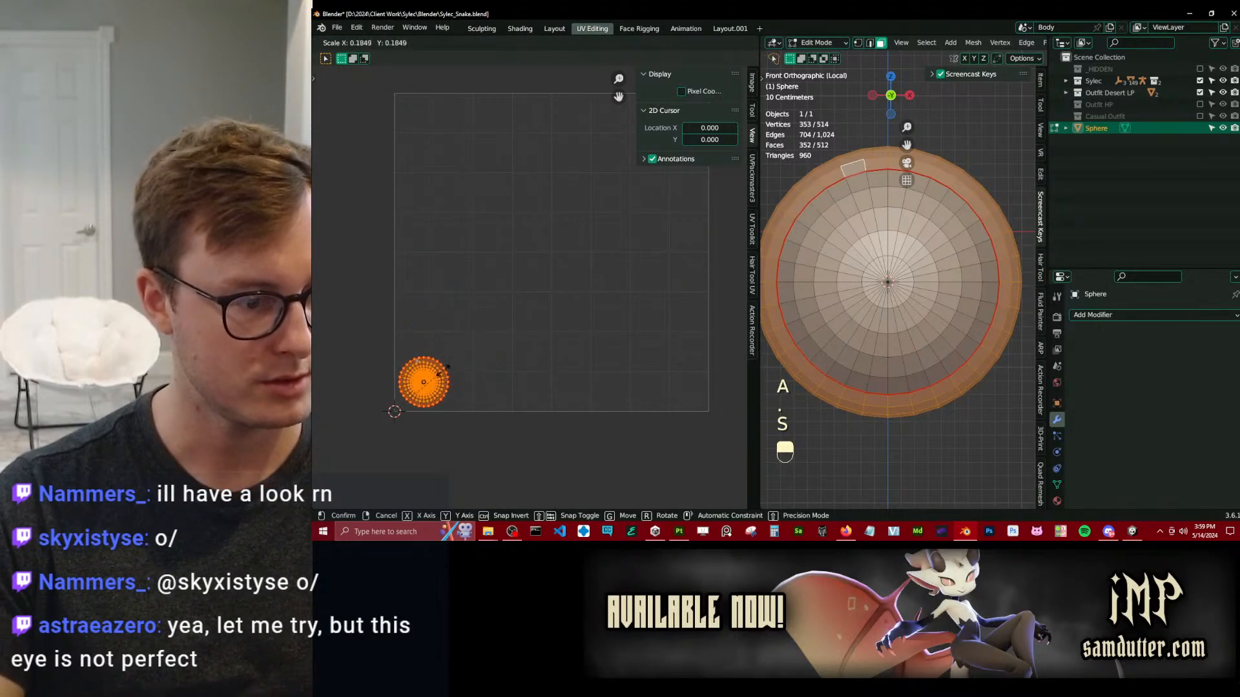
click(440, 378)
Select the whole sphere, pick only the small back island with linked selection, and rescale it to fit beside the front cap's island.
key(a)
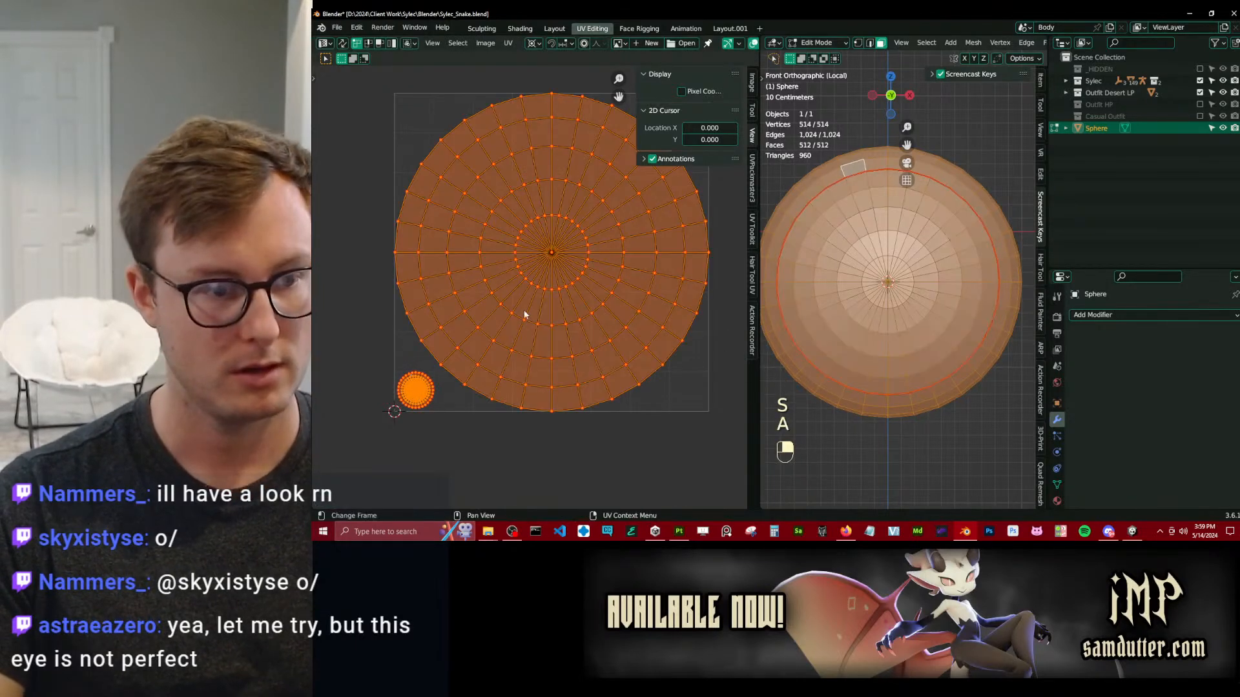
click(411, 399)
key(l)
scroll(457, 347, up, 2)
shift+middle_drag(498, 344, 506, 291)
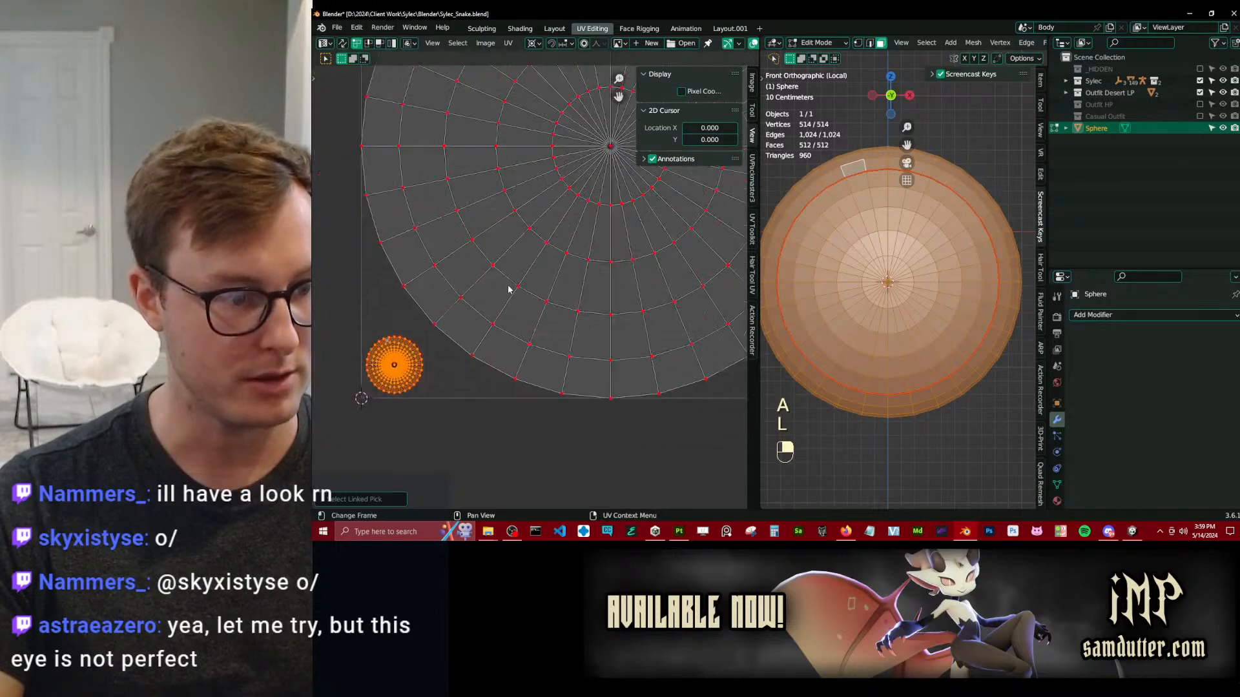
scroll(509, 291, down, 1)
key(s)
click(458, 284)
In Object Mode, shade the sphere smooth and enlarge the 3D viewport to inspect the shading along the seam.
key(Tab)
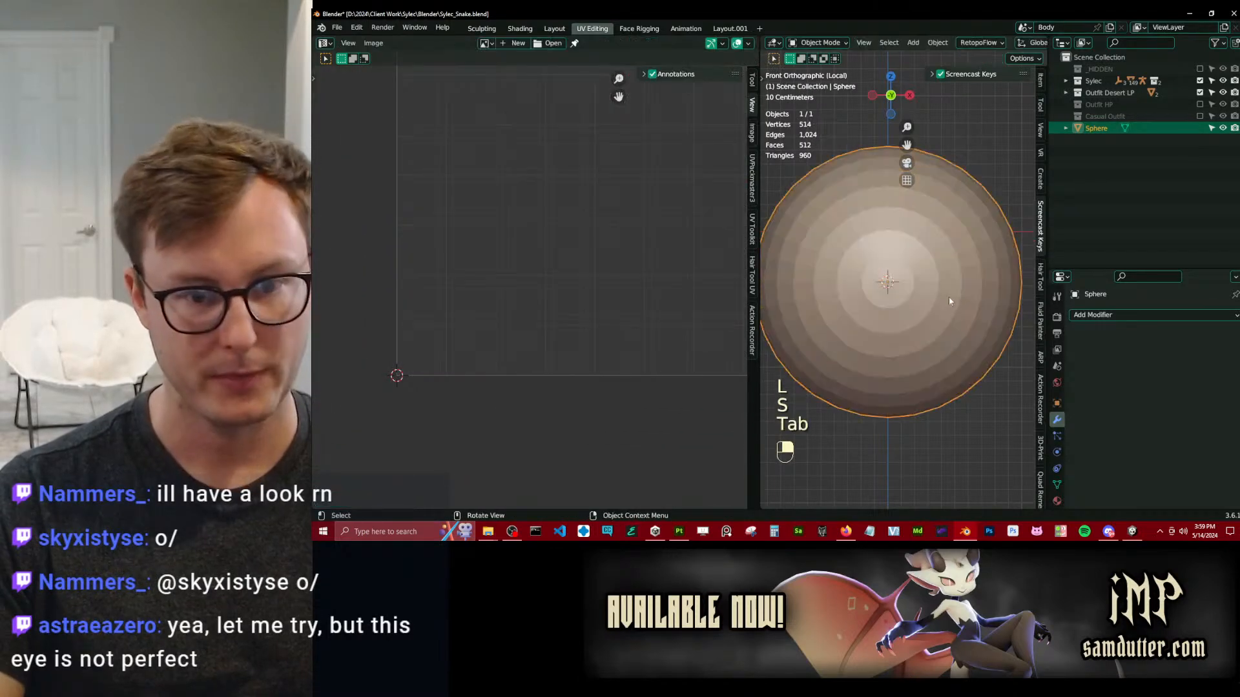
right_click(771, 276)
click(807, 278)
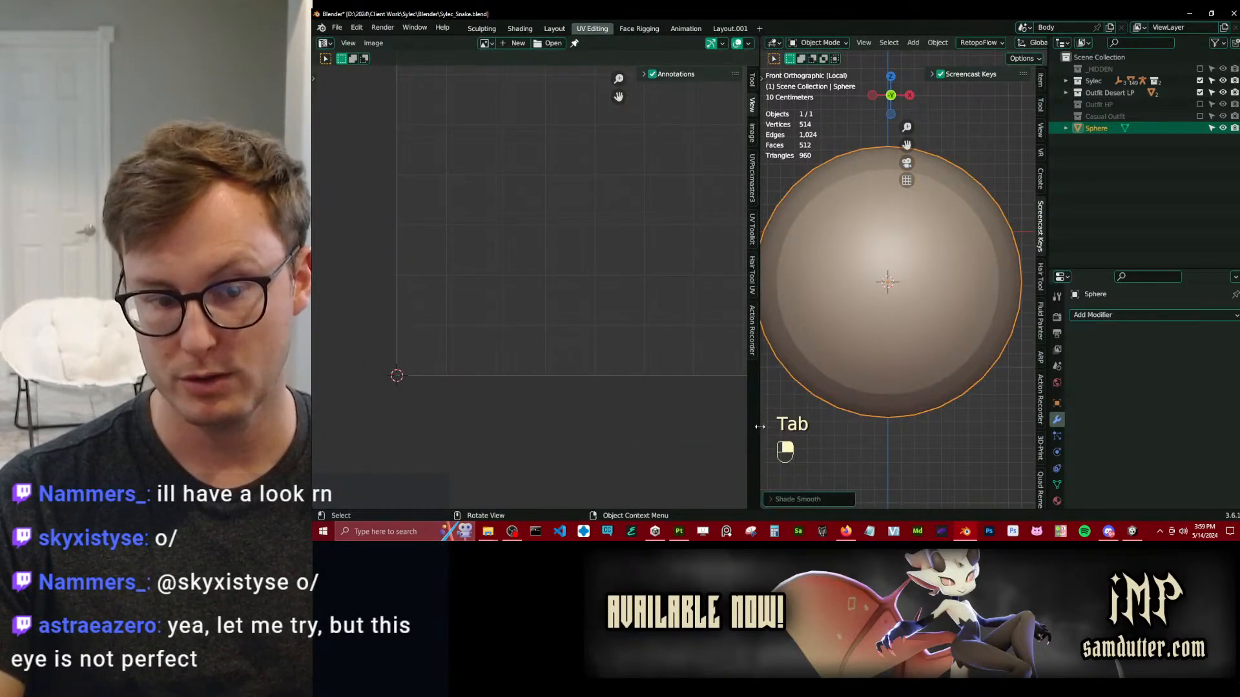
drag(758, 426, 502, 426)
middle_drag(779, 286, 853, 321)
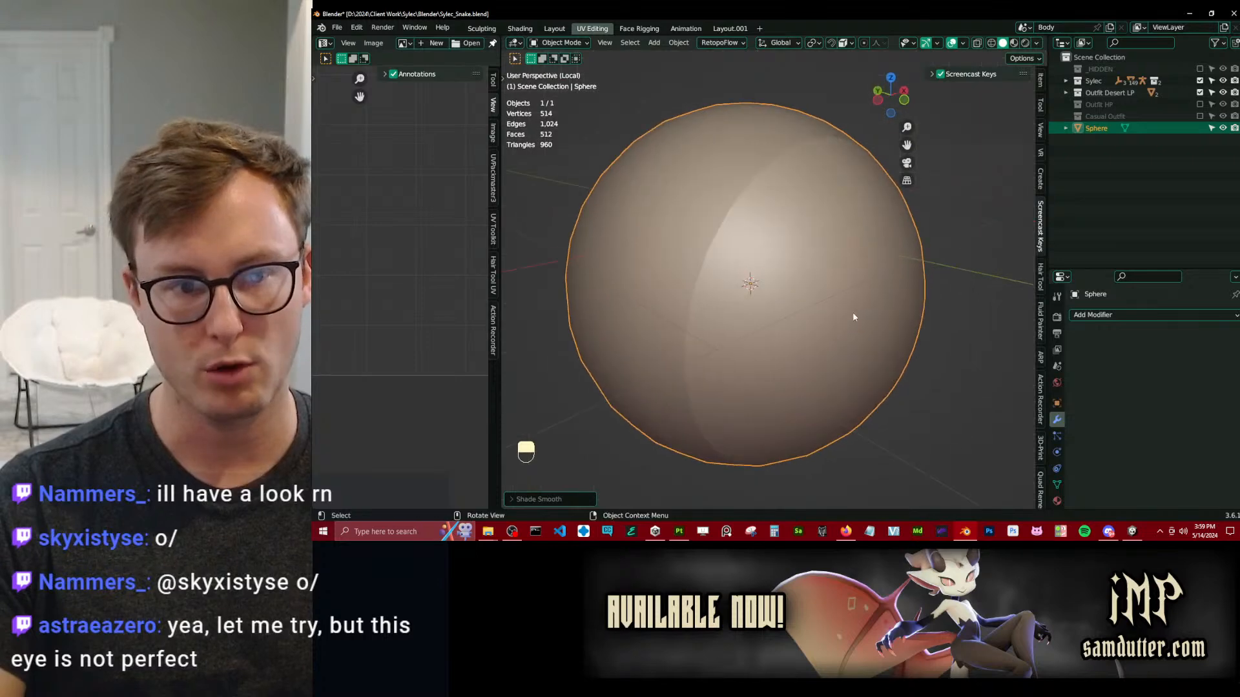
right_click(841, 266)
click(839, 265)
Try to remove the shading break along the seam by clearing sharp edges across the whole sphere.
key(Tab)
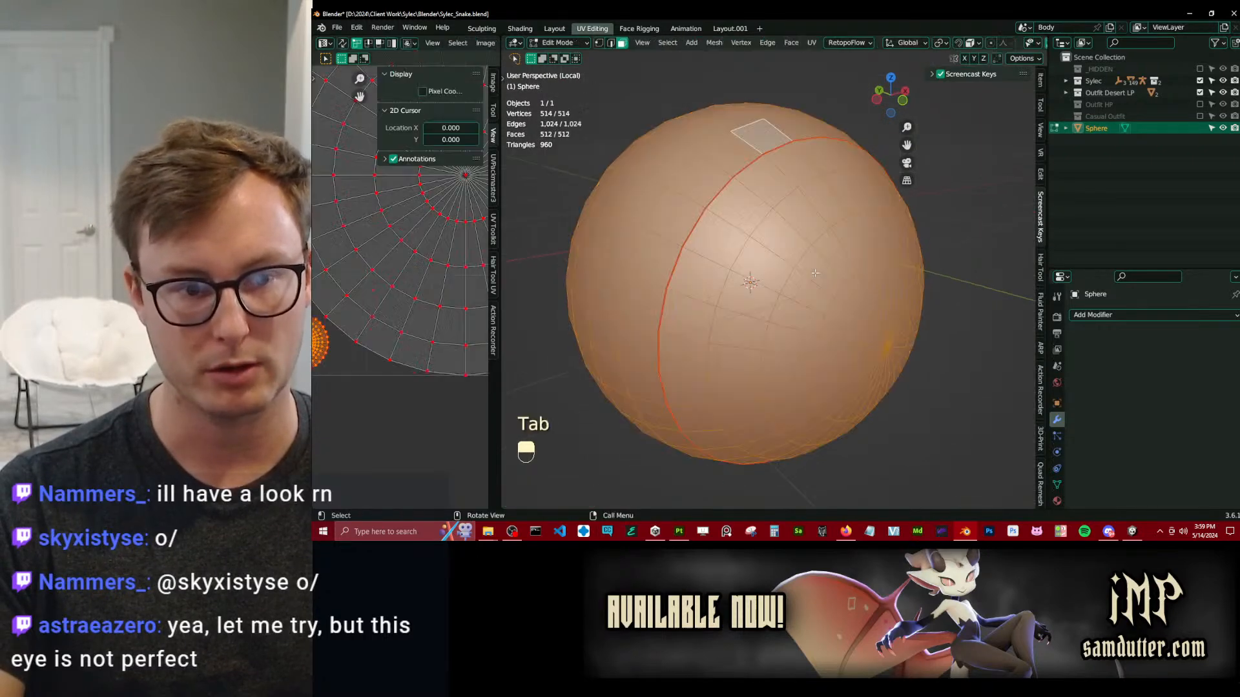
key(q)
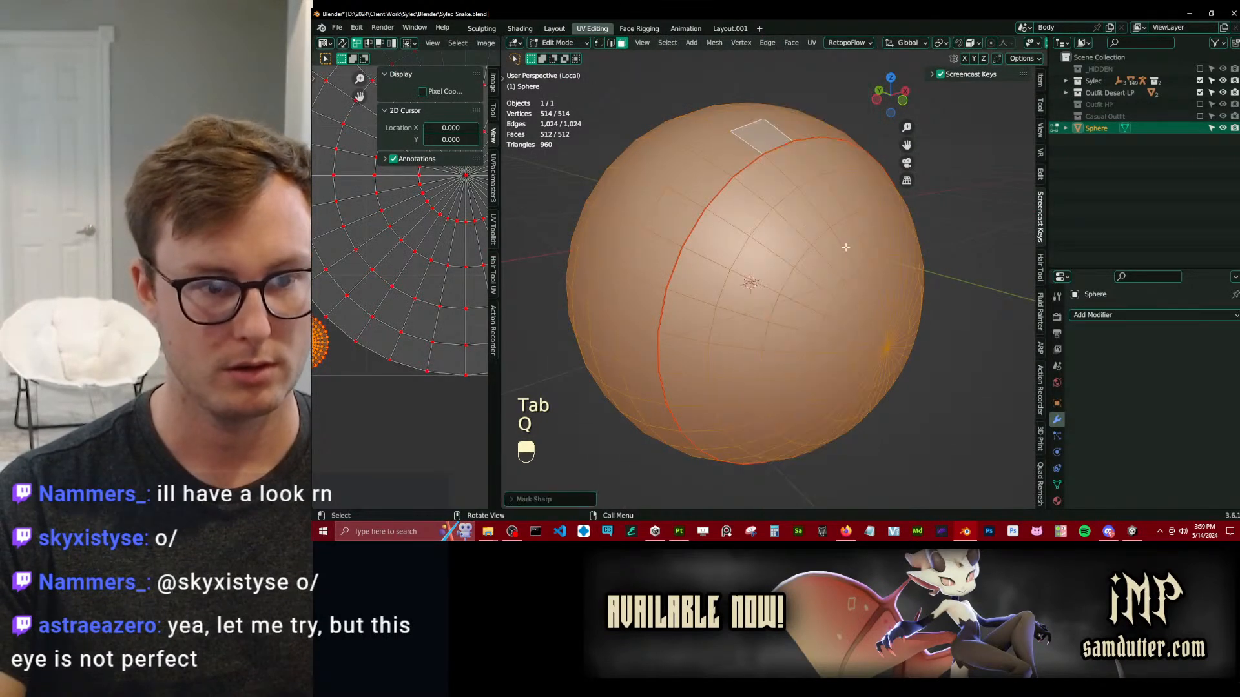
key(Tab)
middle_drag(766, 279, 954, 385)
click(1056, 484)
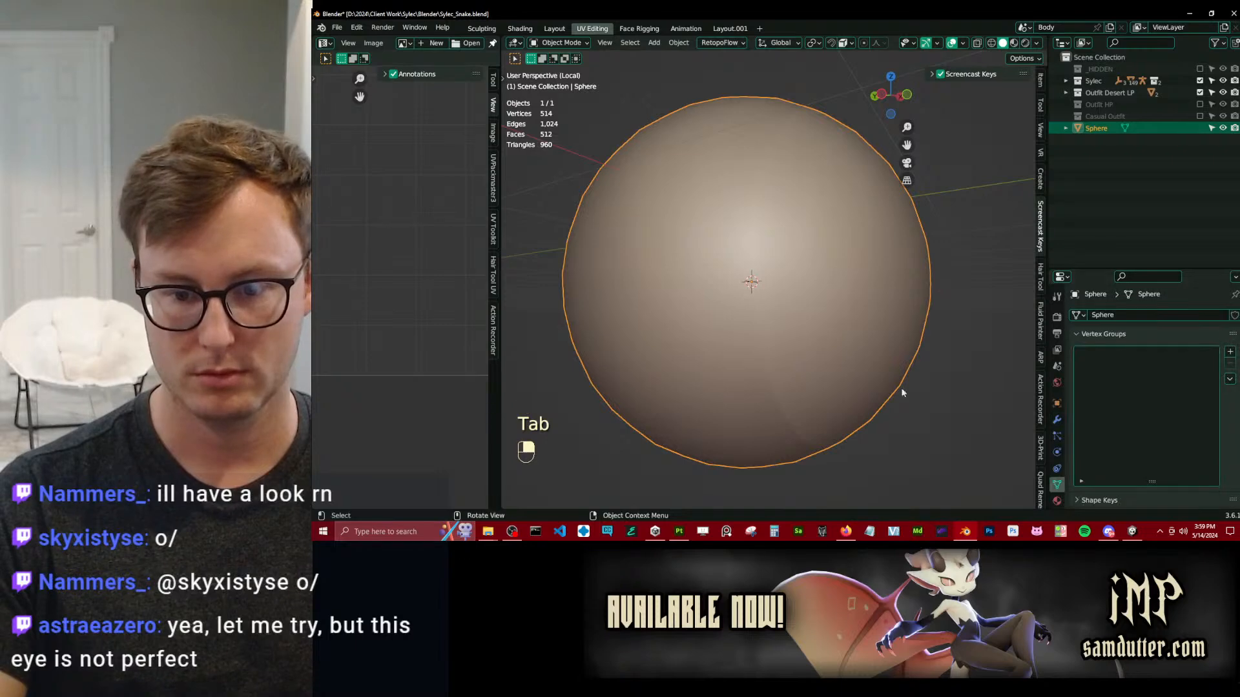
key(Tab)
click(754, 266)
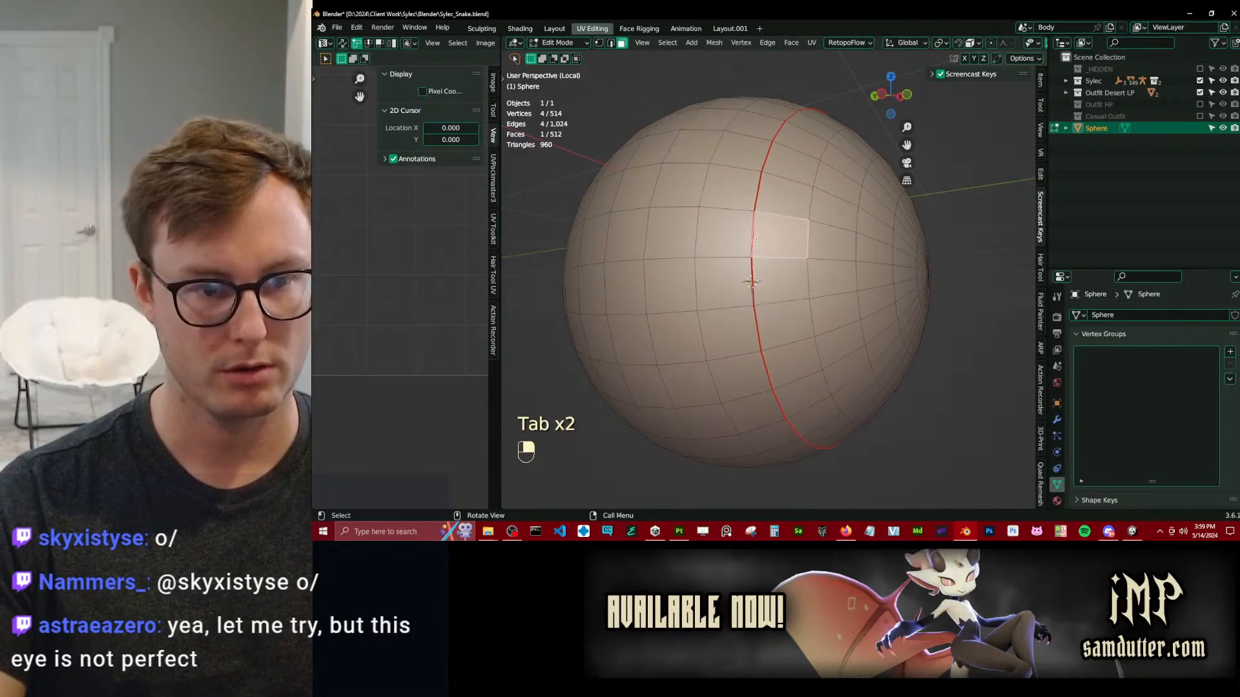
key(a)
key(q)
click(744, 224)
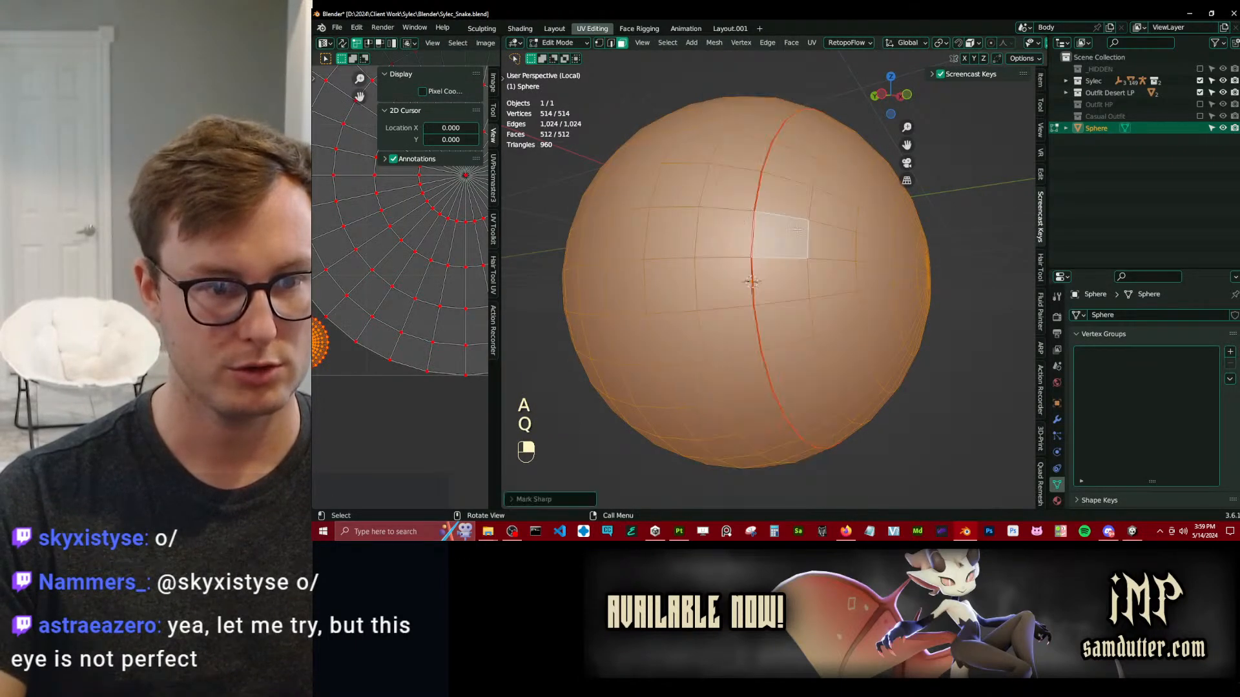
click(829, 245)
Delete the demo sphere and leave local view to return to the full character.
key(Tab)
scroll(808, 321, down, 4)
middle_drag(825, 277, 848, 237)
key(x)
click(851, 236)
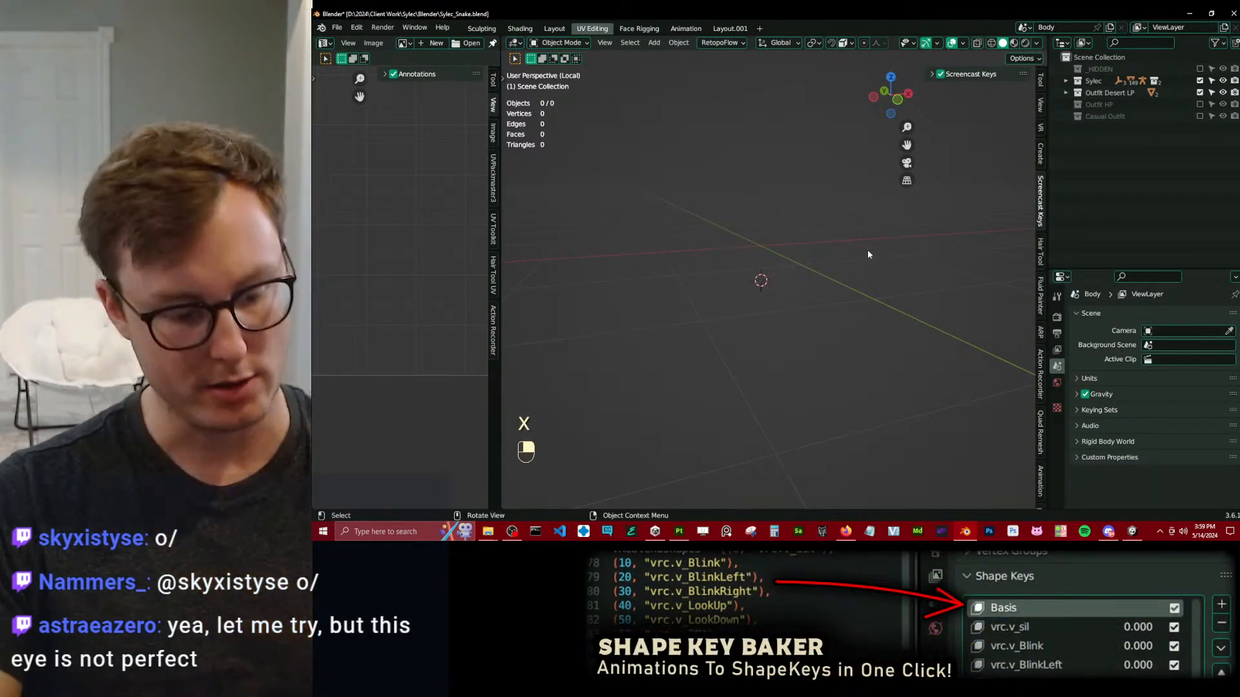
key(slash)
Reveal the hidden eye object on the snake character's head.
shift+middle_drag(784, 225, 767, 439)
scroll(768, 439, up, 4)
scroll(768, 284, up, 3)
shift+middle_drag(730, 259, 810, 265)
scroll(631, 187, up, 3)
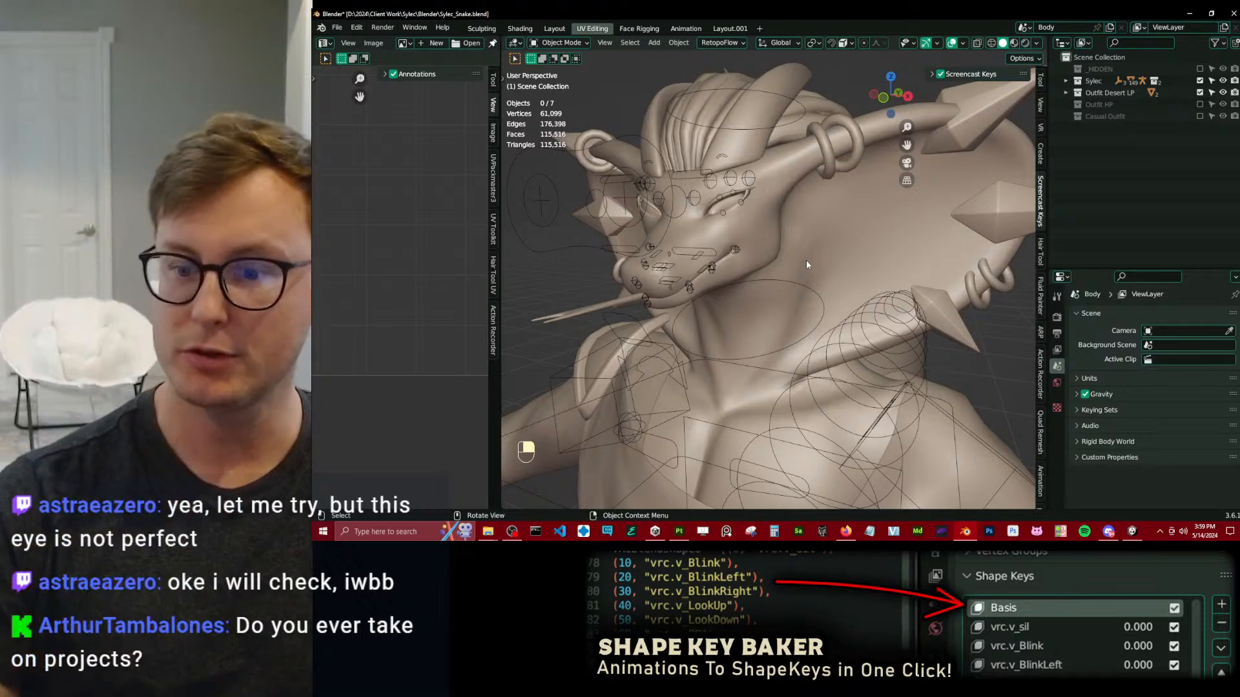
scroll(806, 261, up, 6)
shift+middle_drag(697, 136, 792, 283)
key(alt+h)
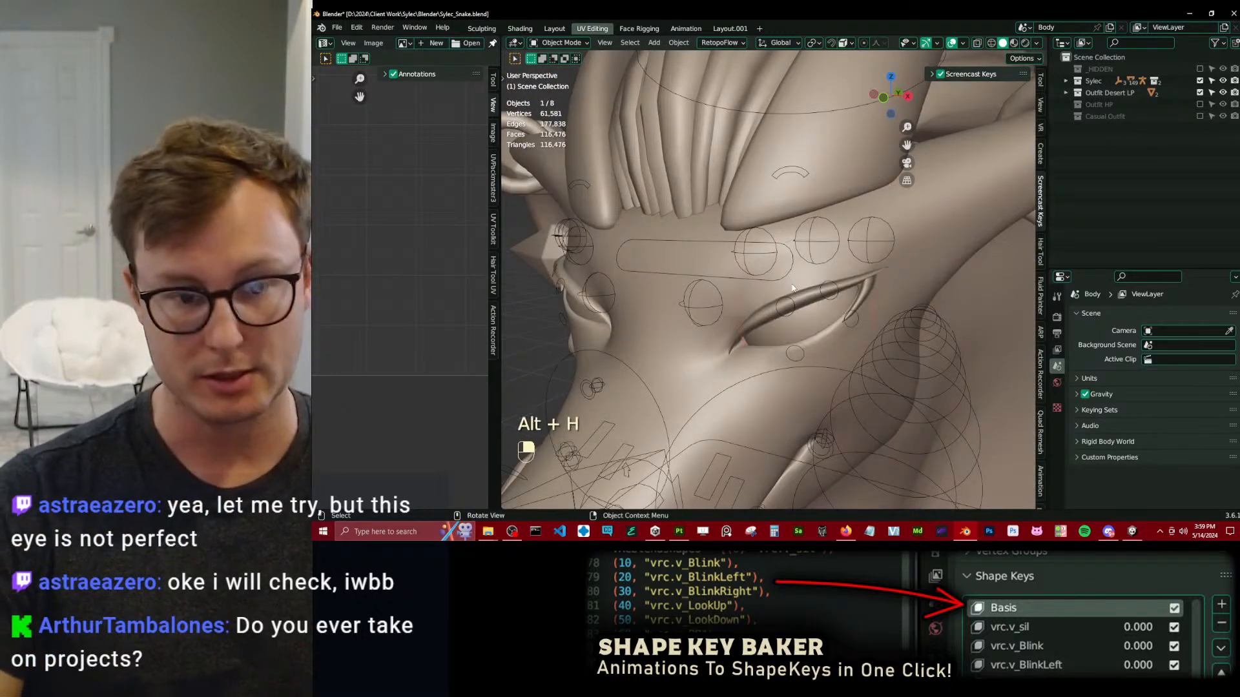
Join the eye object into the Body mesh and save the Blender file.
click(814, 316)
shift+click(704, 365)
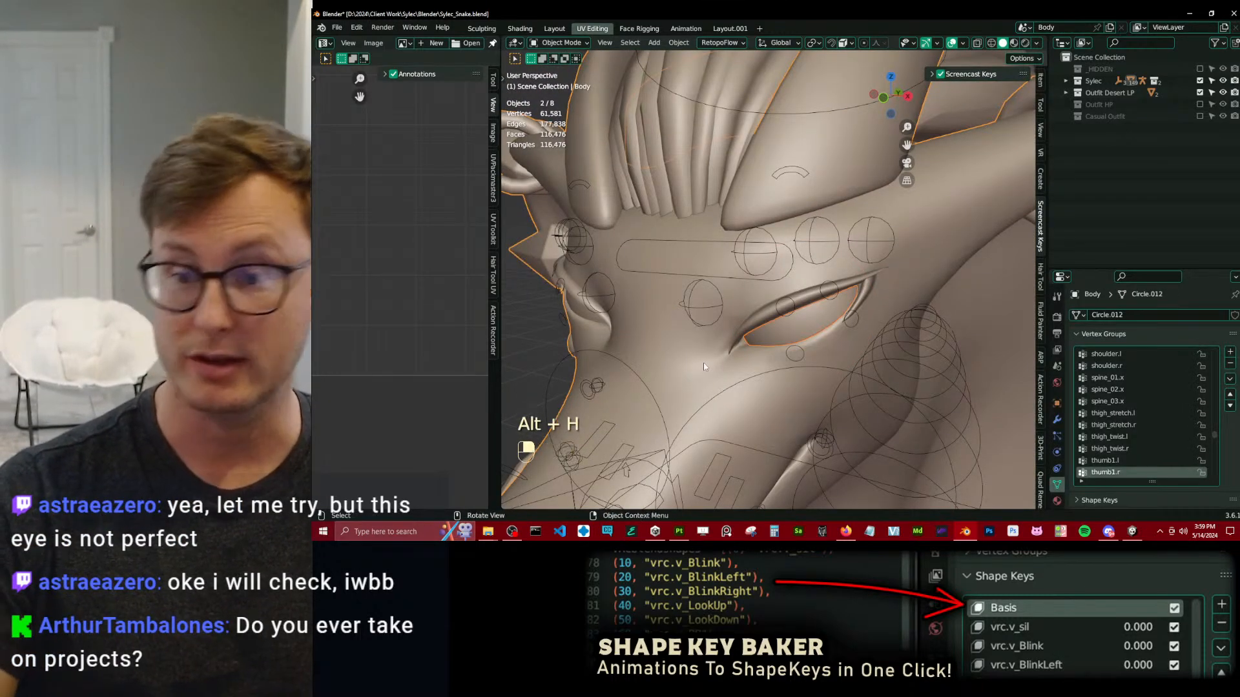
key(ctrl)
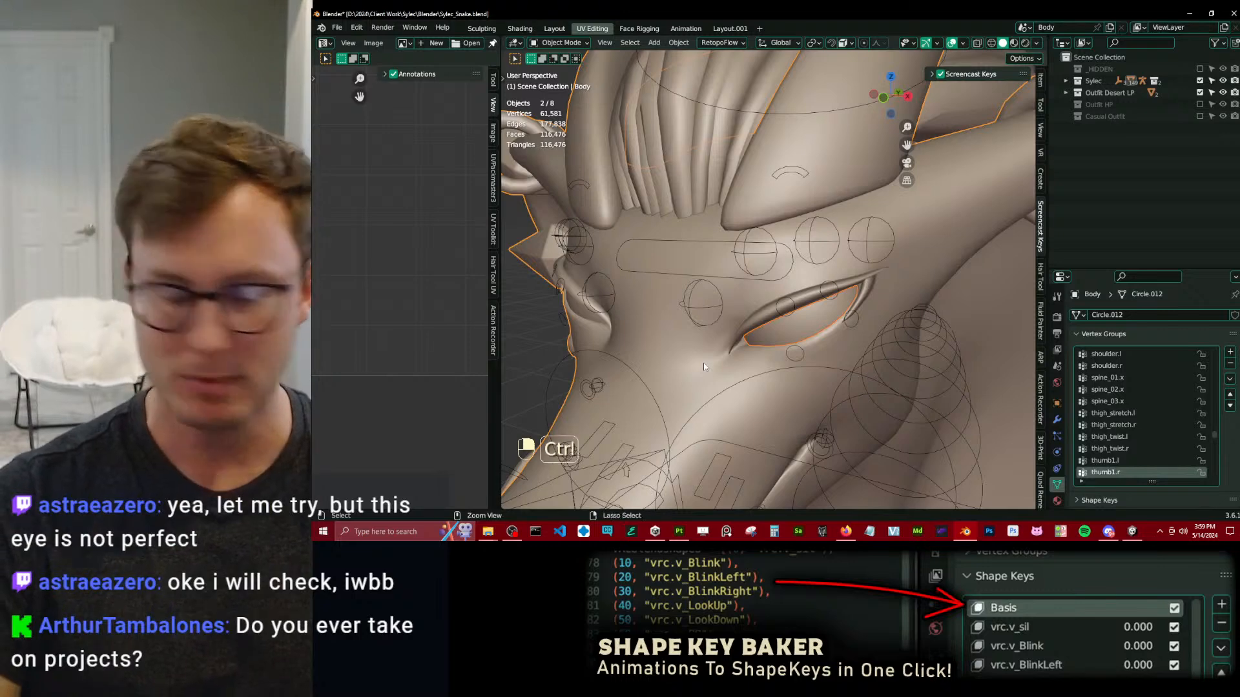
key(ctrl+j)
scroll(753, 315, down, 8)
middle_drag(753, 315, 842, 281)
key(ctrl+s)
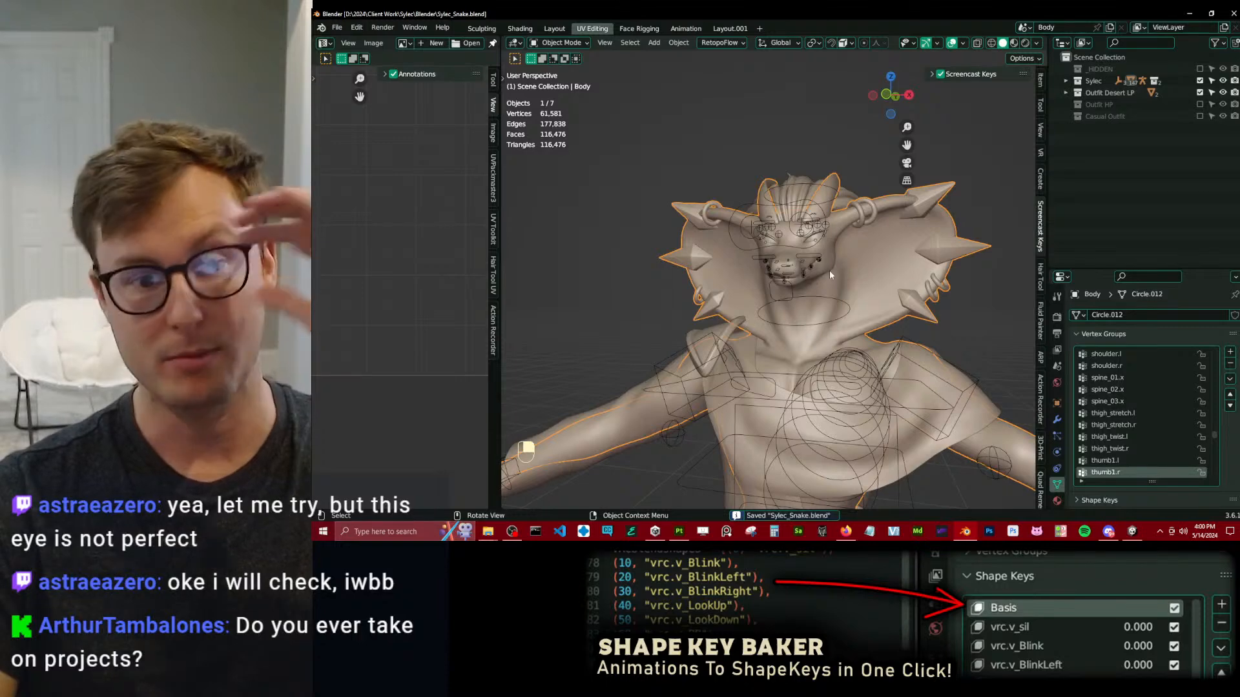
Switch to the Unity project, collapse the FBX folder and expand the Desert Outfit textures folder.
scroll(835, 276, down, 6)
click(1132, 532)
alt+drag(641, 268, 681, 263)
scroll(624, 257, up, 8)
scroll(651, 252, down, 3)
middle_drag(681, 262, 705, 299)
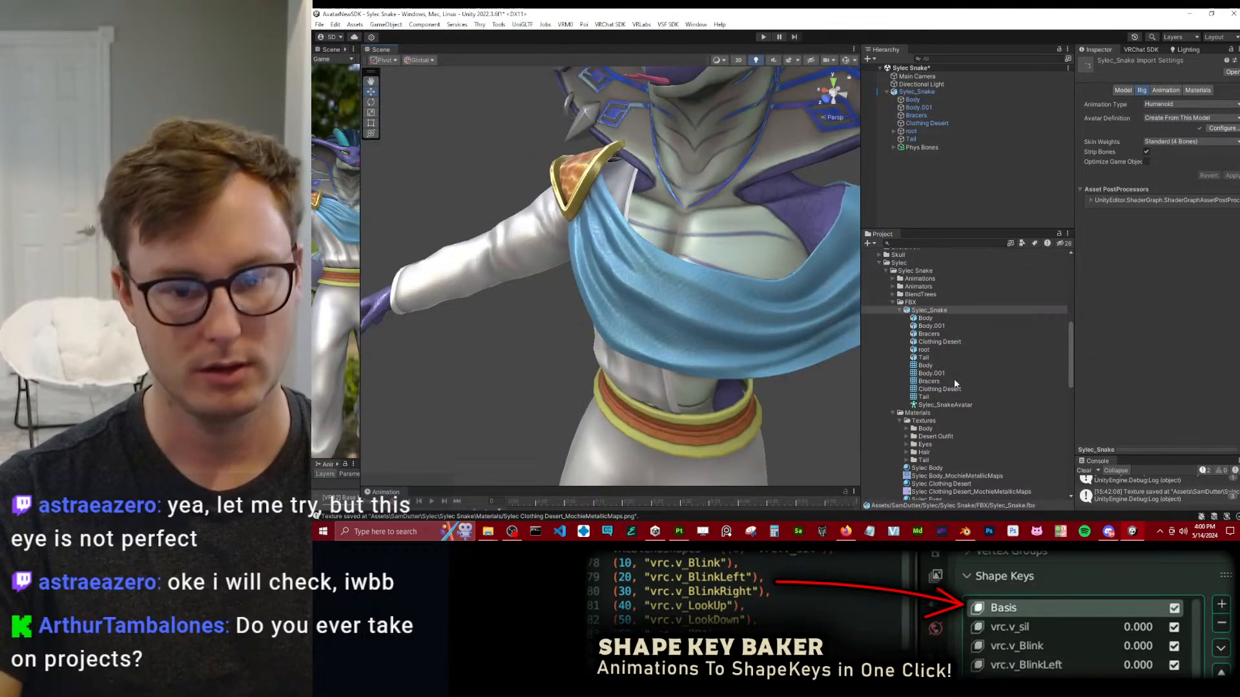
click(895, 304)
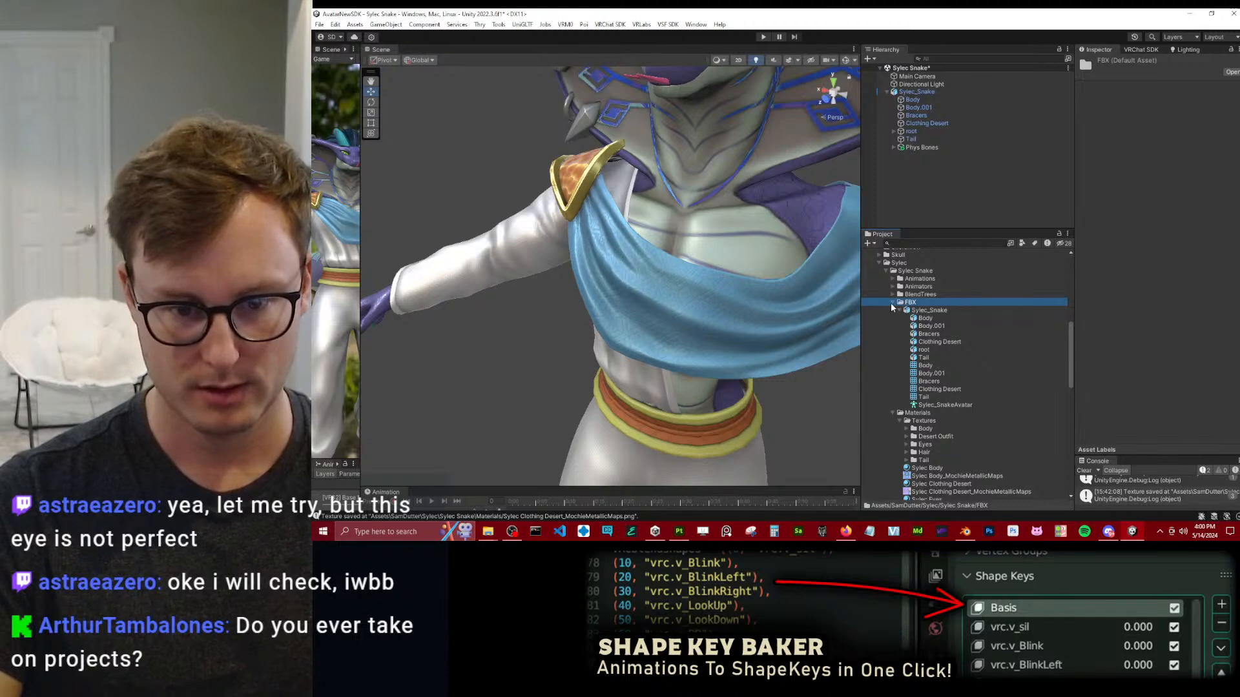
click(892, 302)
click(906, 334)
Select all the Desert Outfit textures, set their compression to High Quality, enable Mip Streaming and apply the import settings.
click(995, 342)
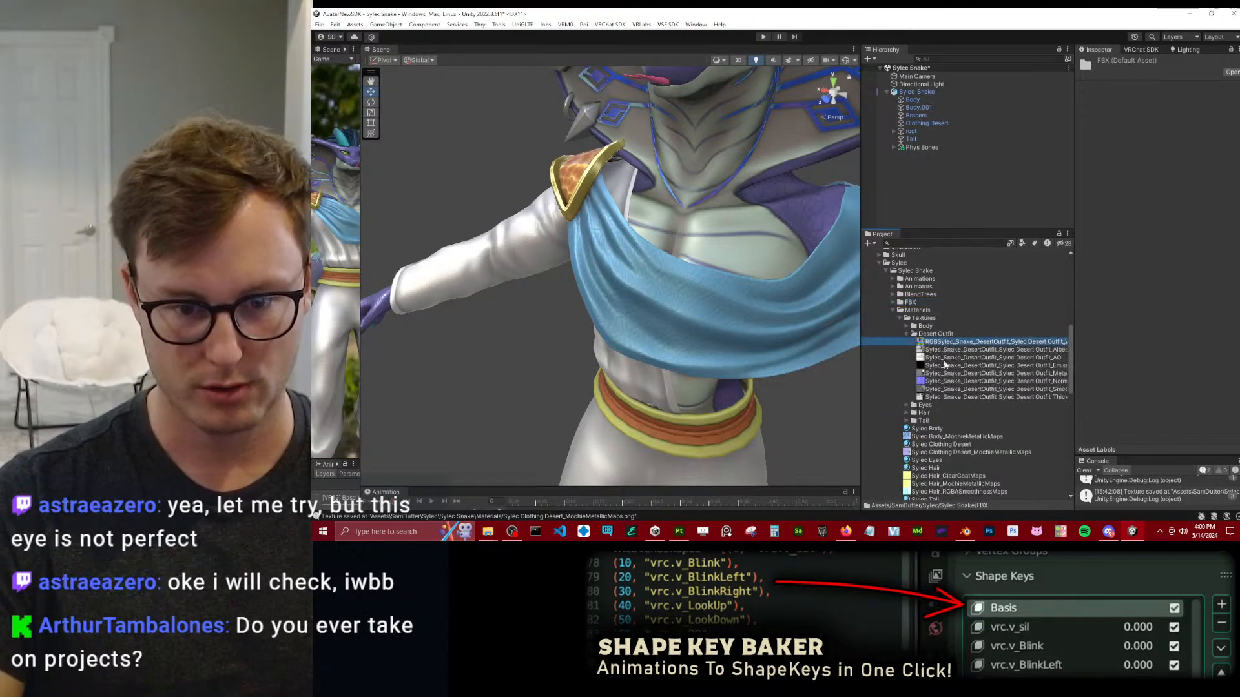
shift+click(994, 397)
click(1185, 370)
click(1197, 414)
click(1148, 220)
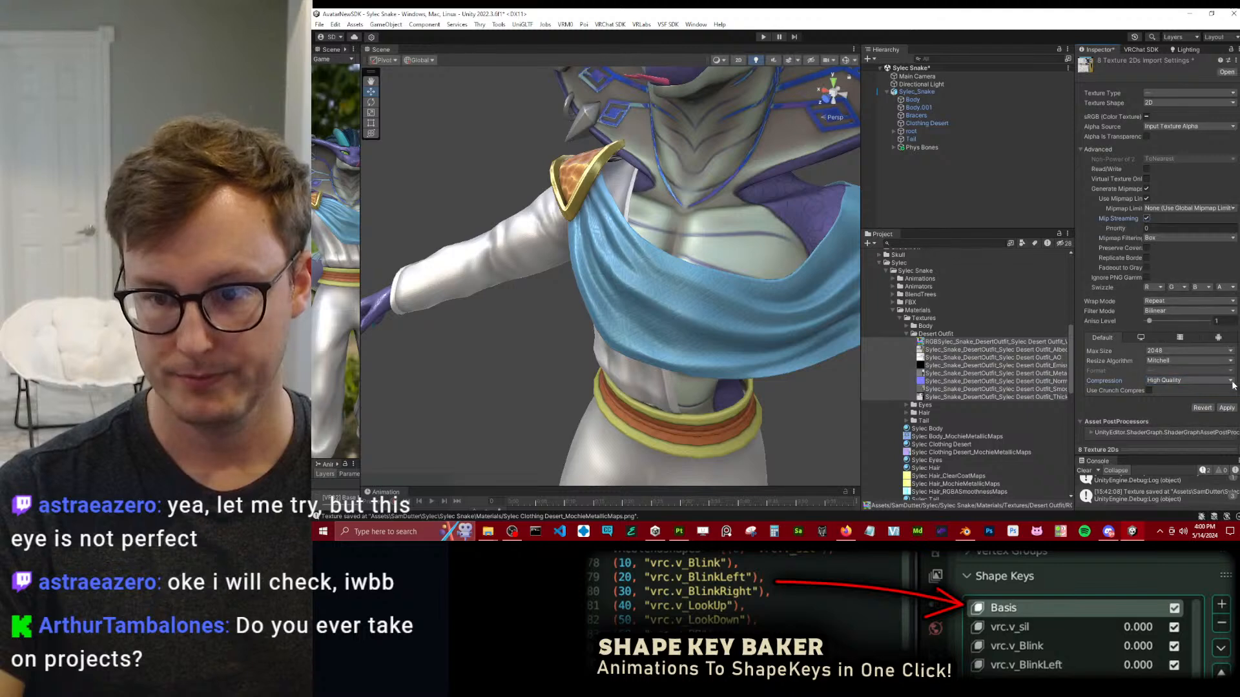
click(1227, 409)
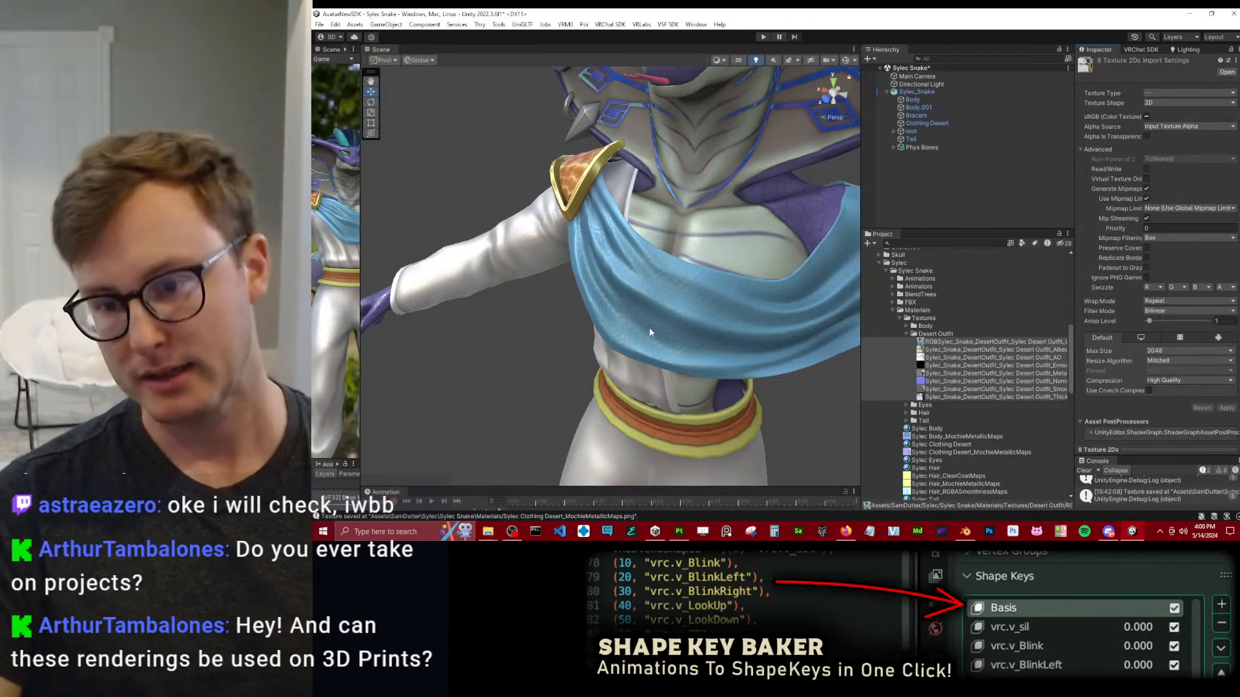
scroll(649, 328, down, 1)
scroll(649, 329, down, 5)
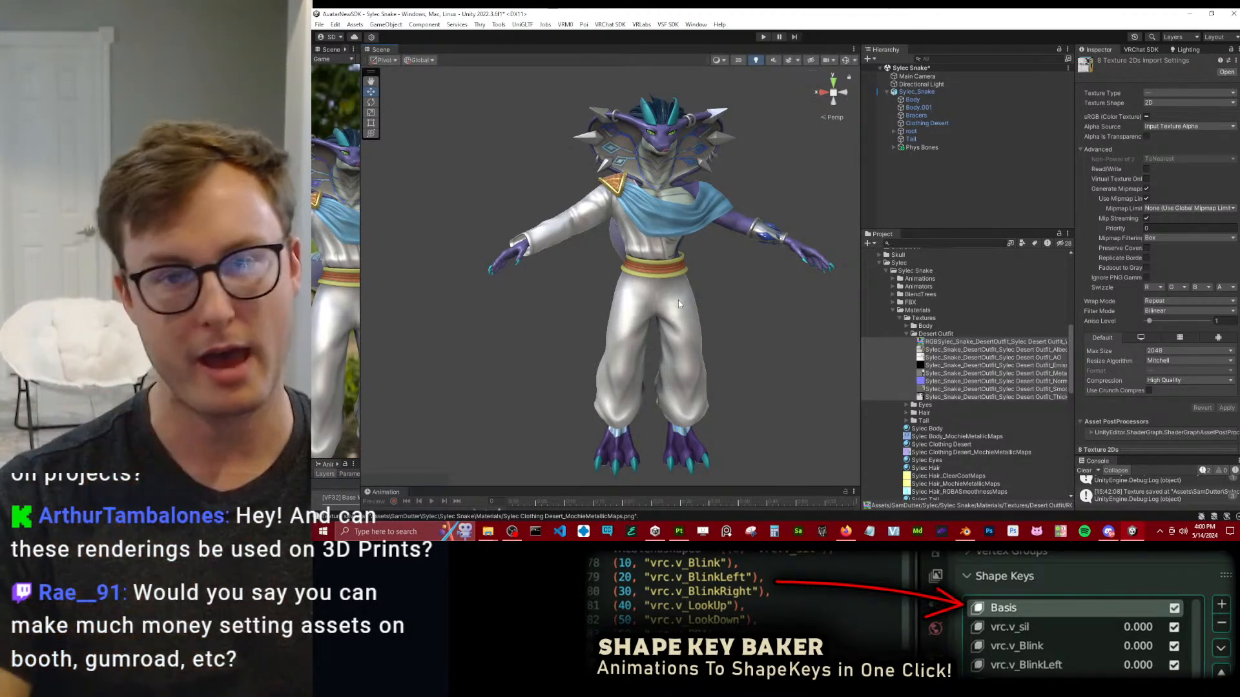
scroll(560, 246, up, 3)
alt+drag(562, 251, 746, 321)
scroll(615, 292, up, 3)
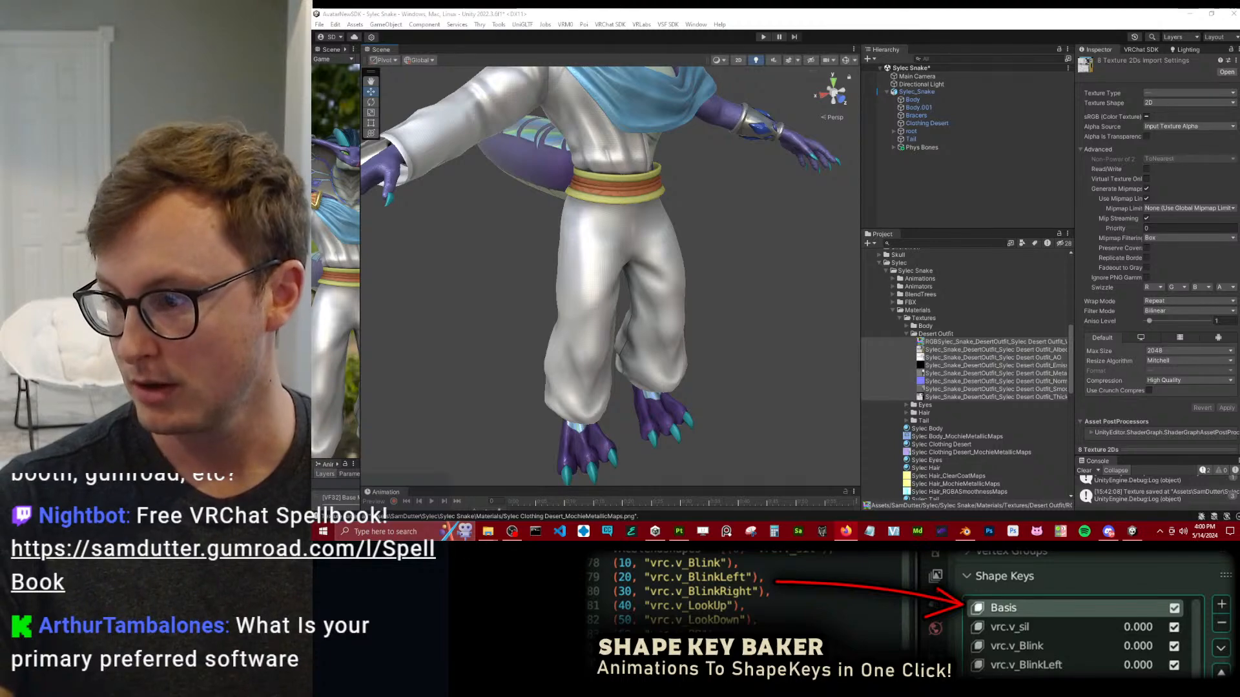
Switch to the browser's Gumroad results for vrchat and open the Novabeast [VRChat Avatar] page to review its price and ratings.
drag(969, 9, 968, 314)
double_click(969, 314)
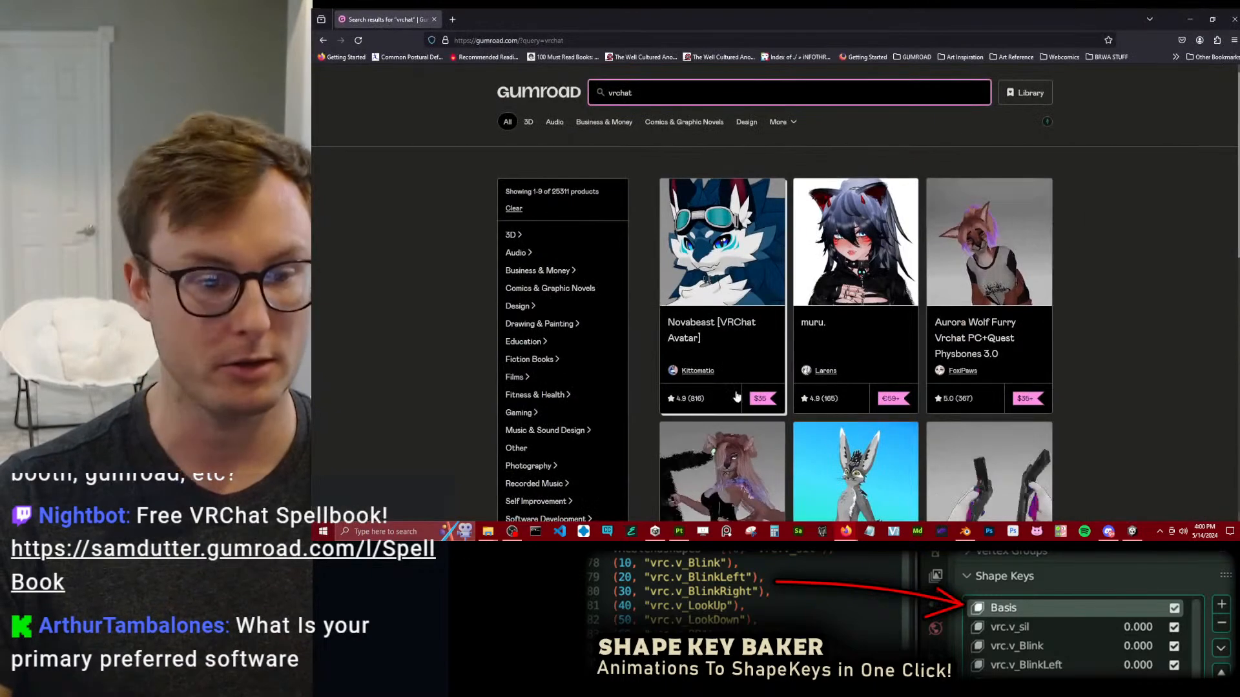
click(739, 324)
scroll(561, 299, down, 5)
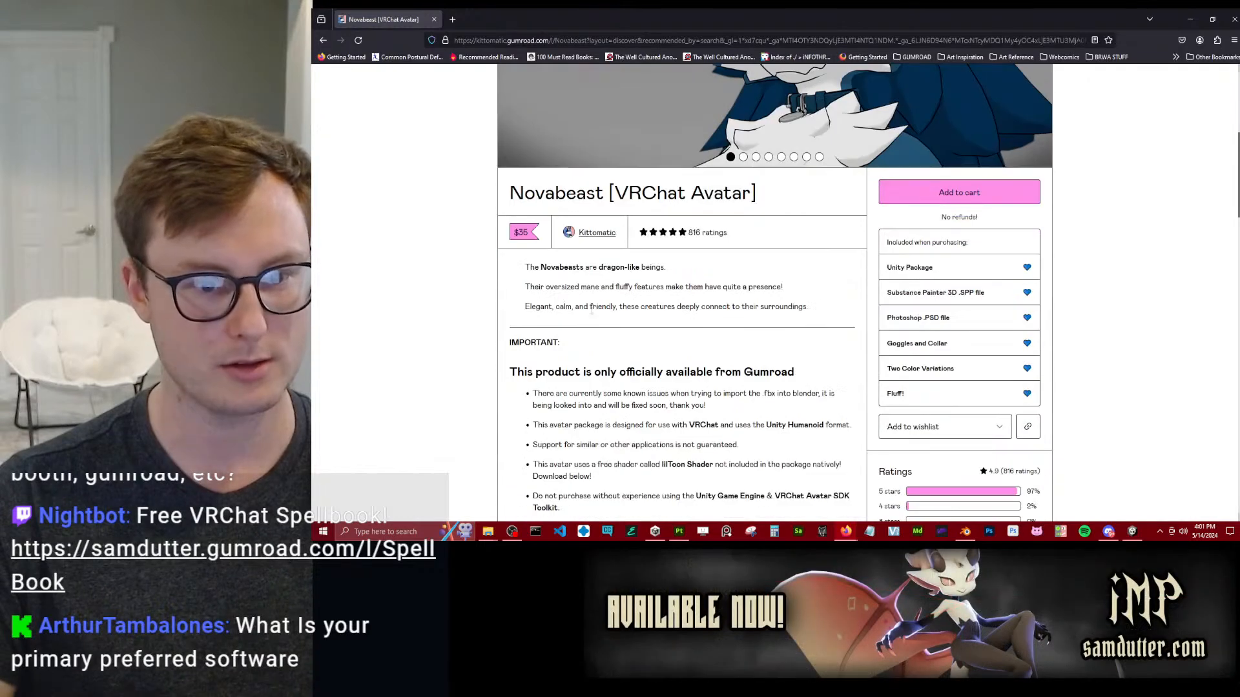
scroll(763, 281, up, 3)
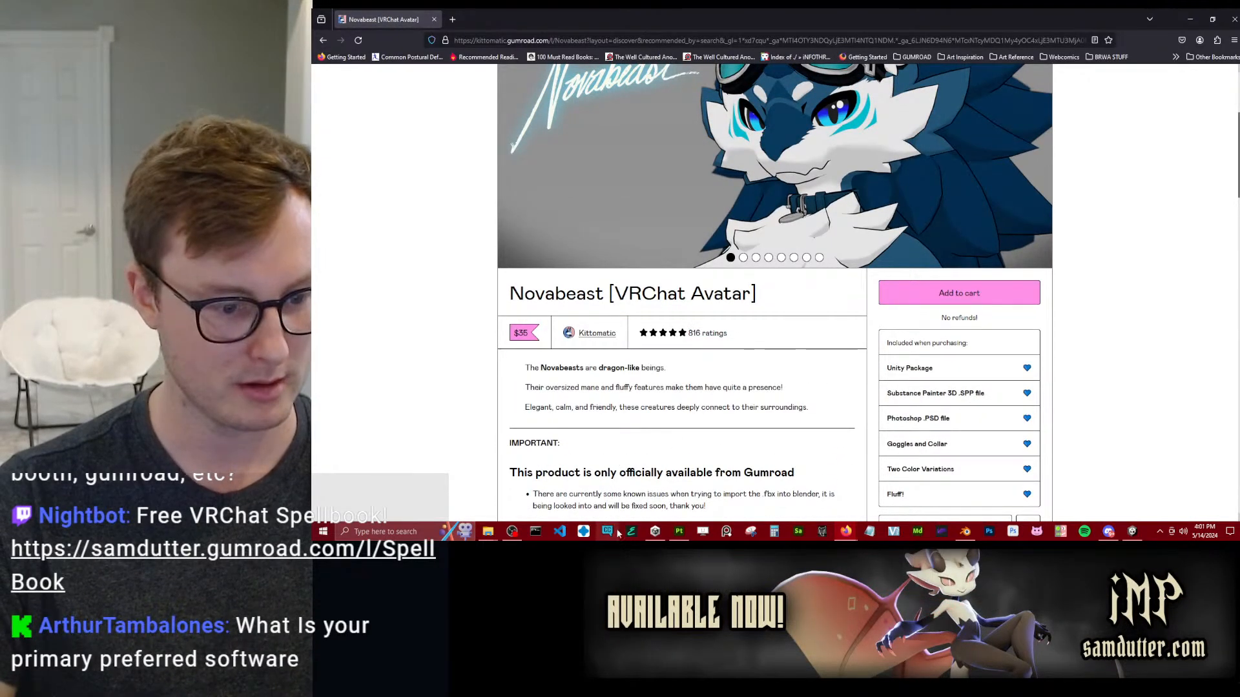
Open the calculator over the Novabeast page, enter 8160 as the estimated sales, and check the product's ratings section.
key(XF86Calculator)
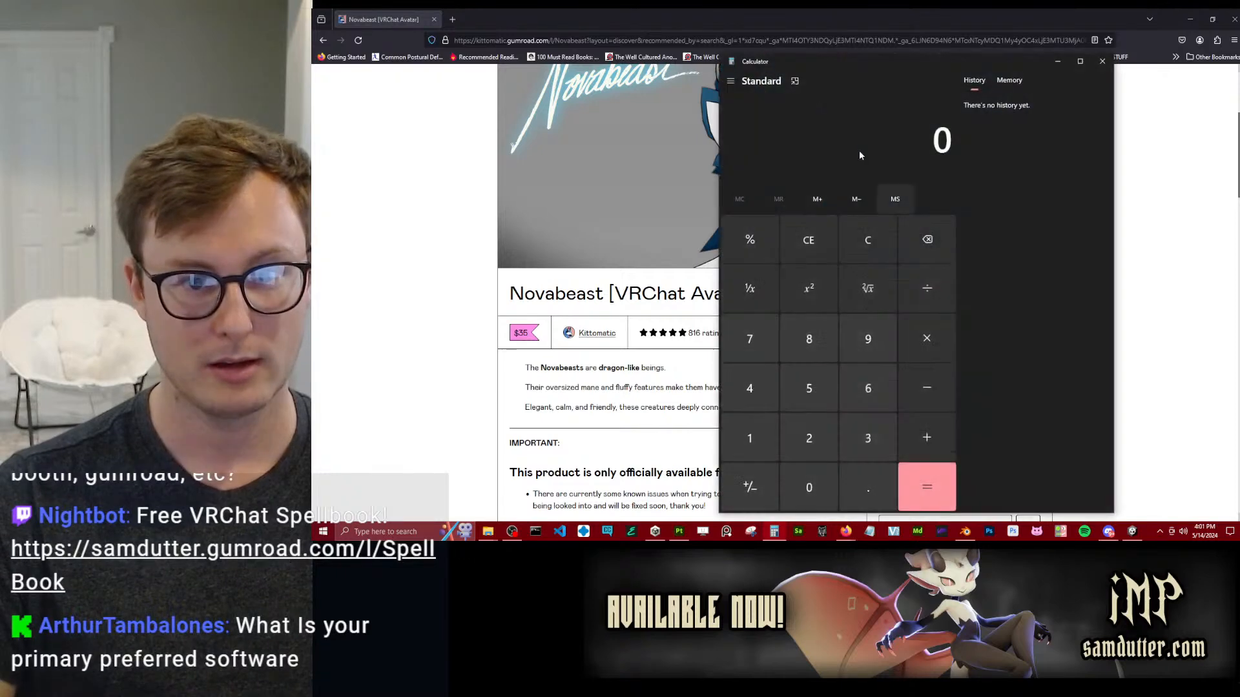
drag(812, 66, 945, 72)
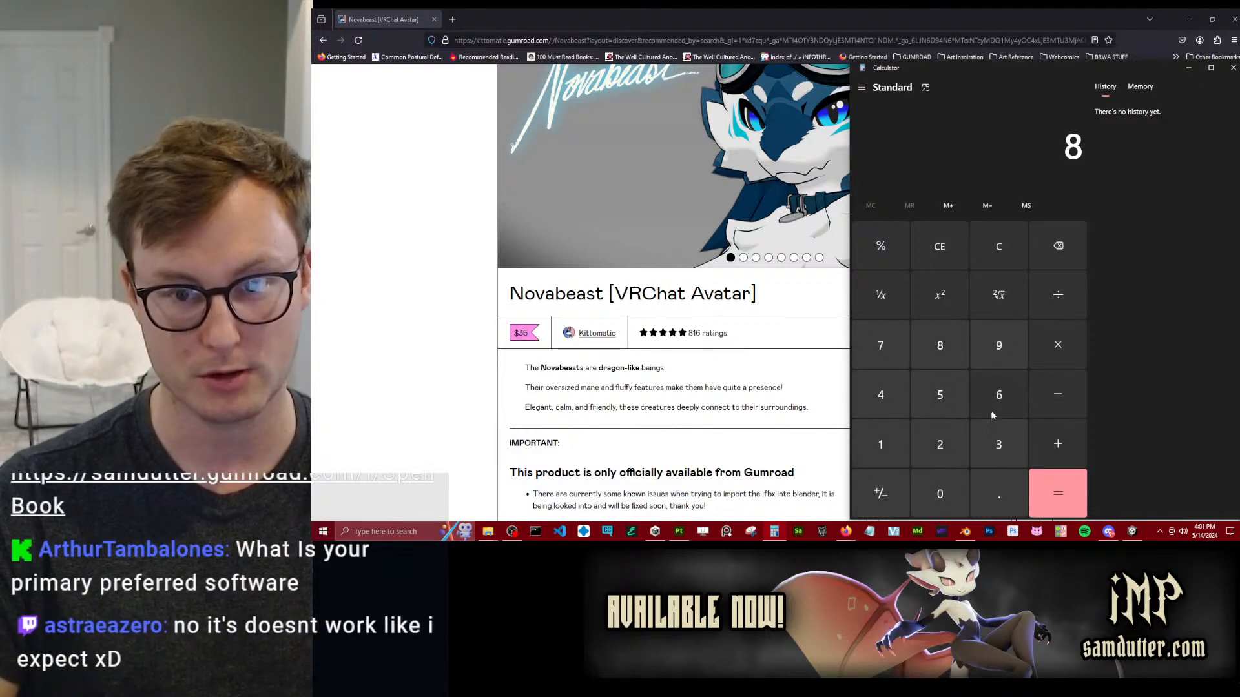
click(902, 431)
click(982, 397)
click(941, 507)
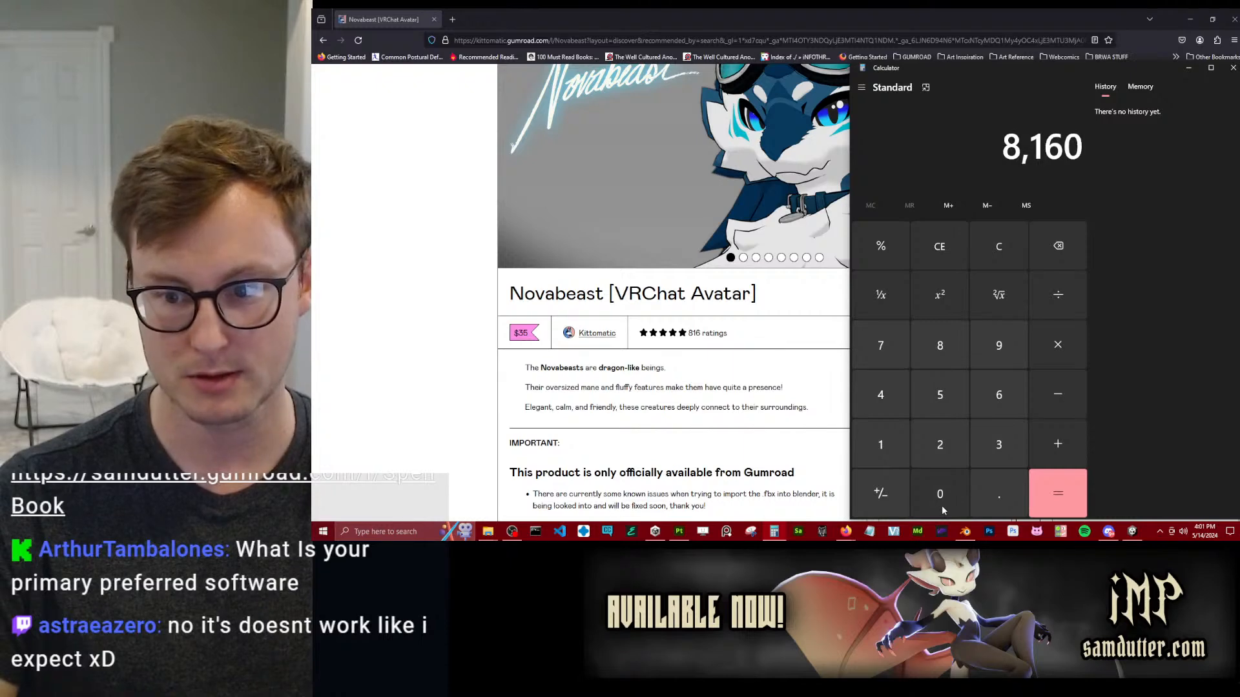
drag(959, 65, 510, 89)
scroll(1062, 276, down, 5)
scroll(1066, 275, up, 5)
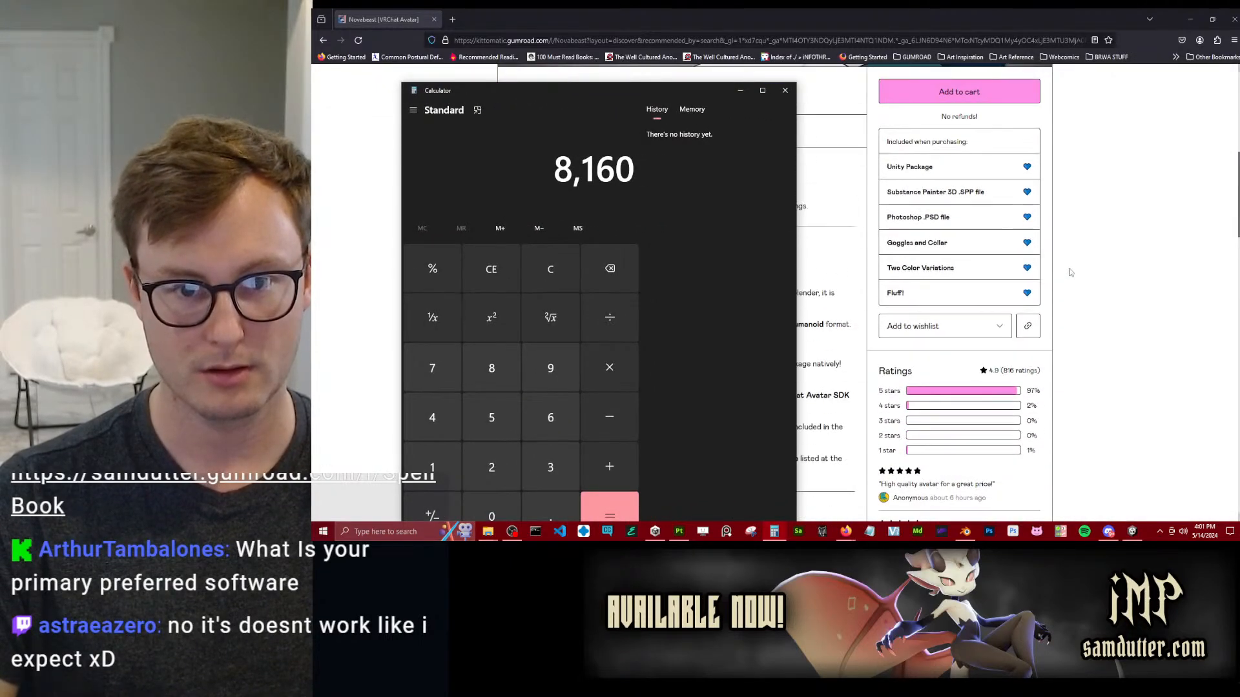
Multiply 8160 by the avatar's price of 35 to estimate its revenue, and close the calculator.
drag(639, 86, 843, 237)
drag(743, 256, 827, 126)
click(840, 475)
click(779, 431)
drag(870, 115, 873, 49)
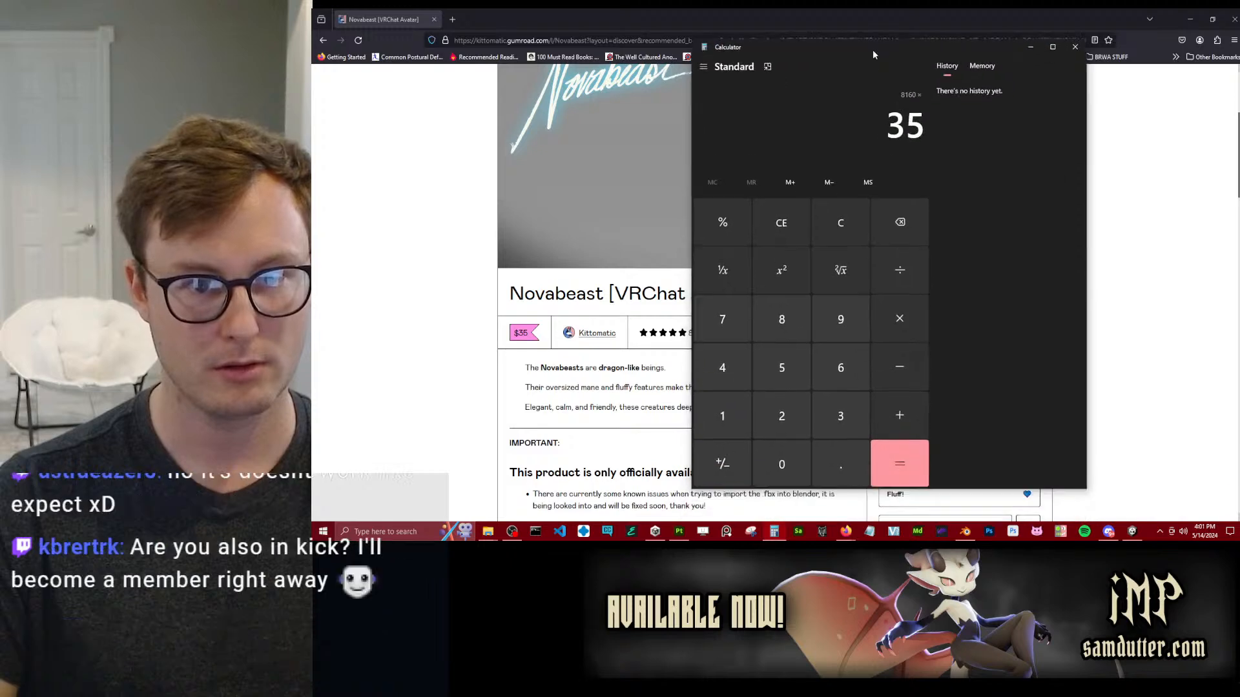
click(899, 464)
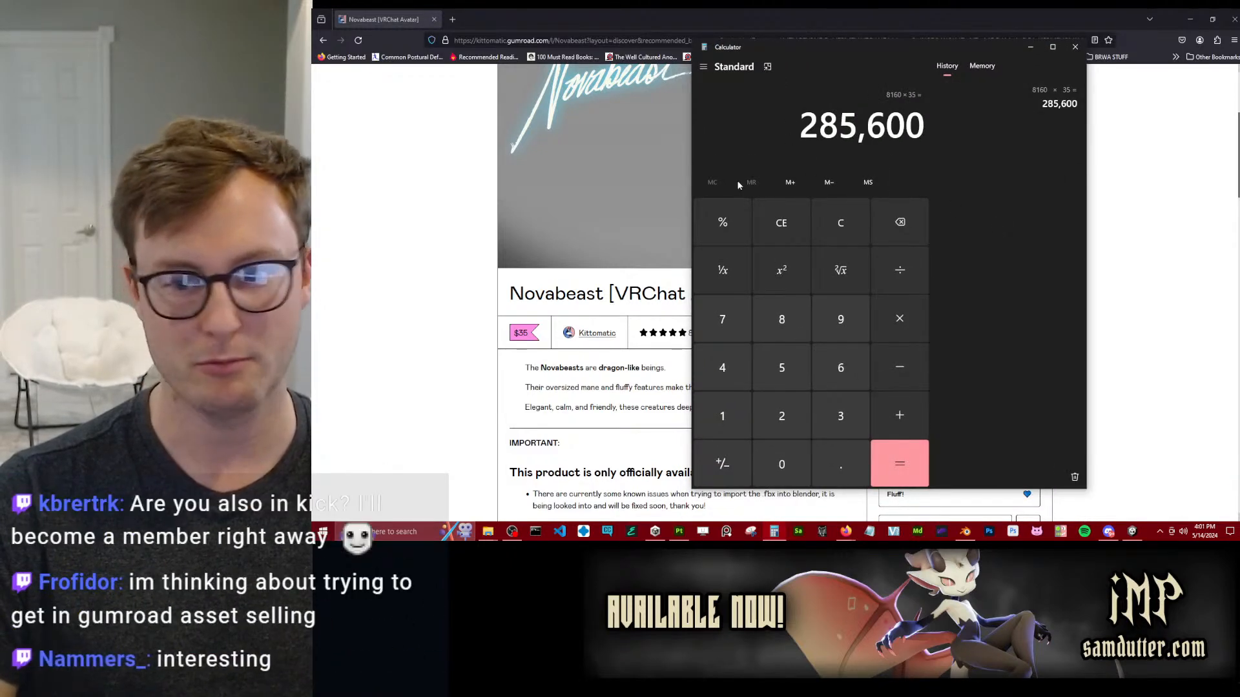
click(1075, 47)
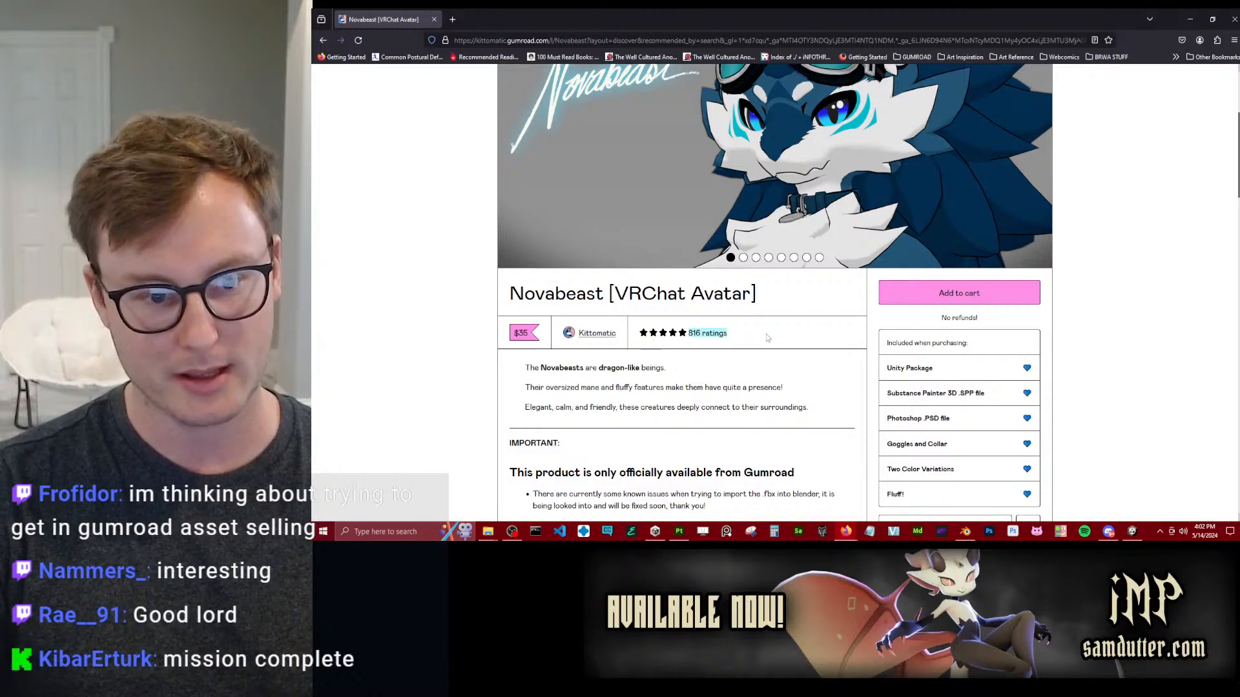
Skim the Novabeast product description and preview image, and close the browser window to return to Unity.
scroll(426, 326, down, 3)
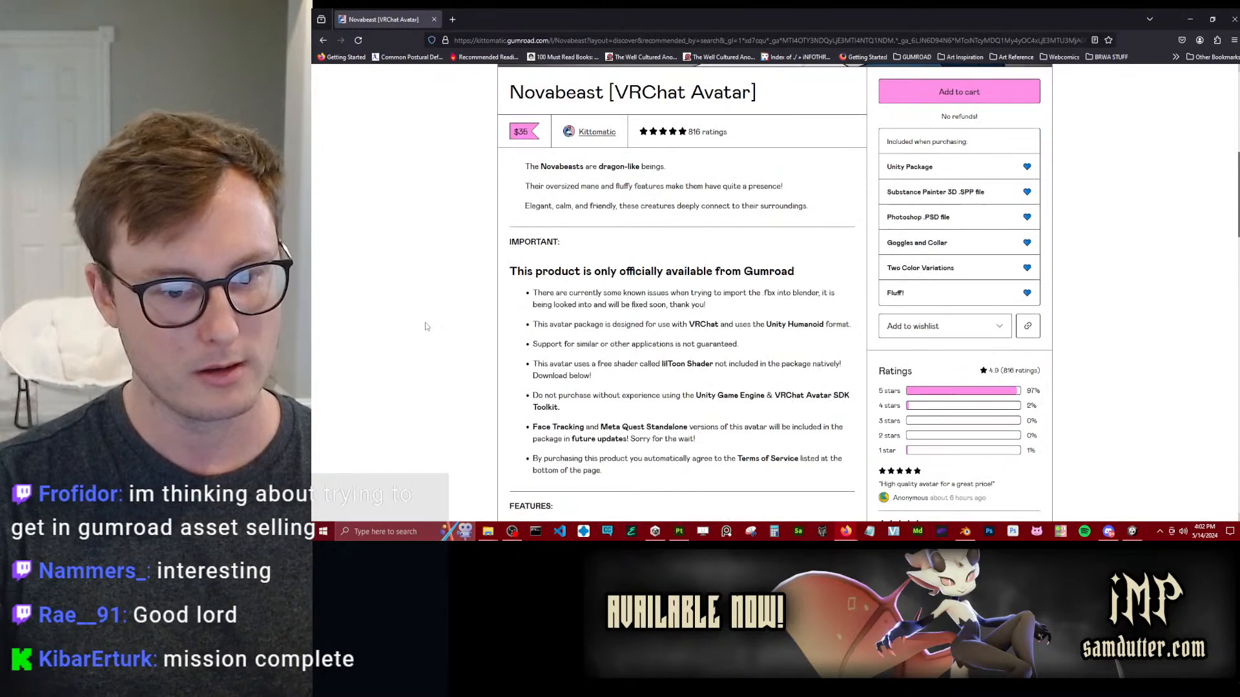
scroll(425, 326, up, 6)
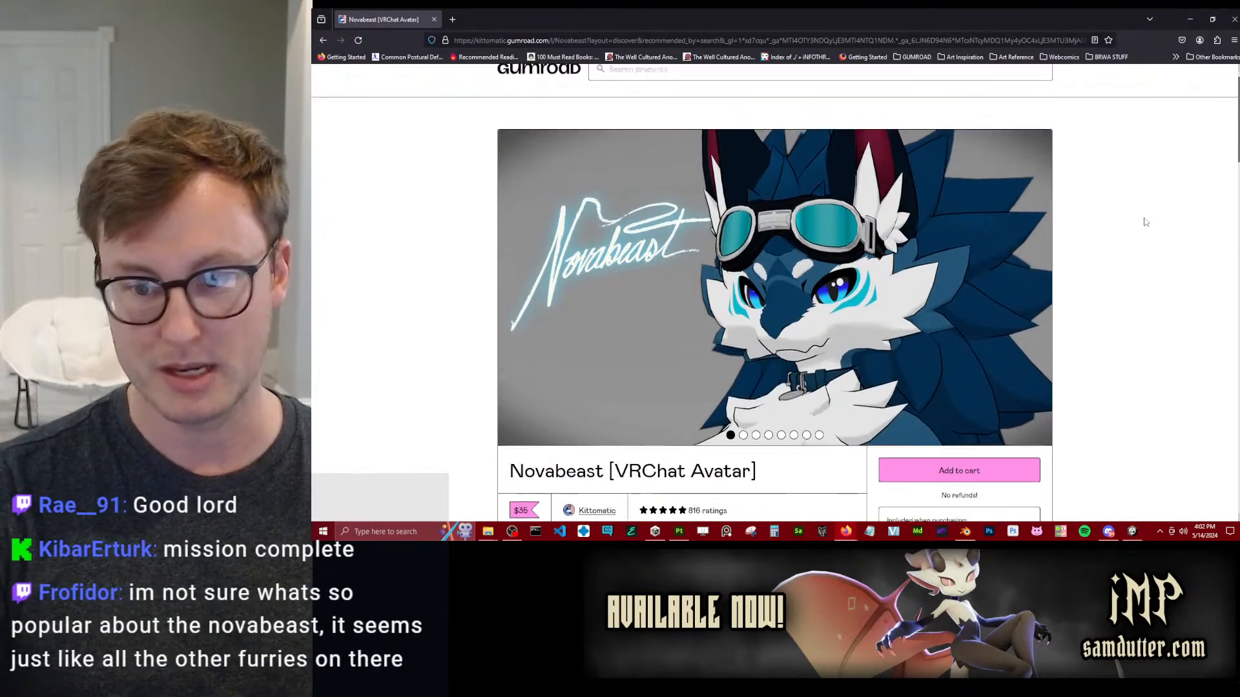
click(1229, 21)
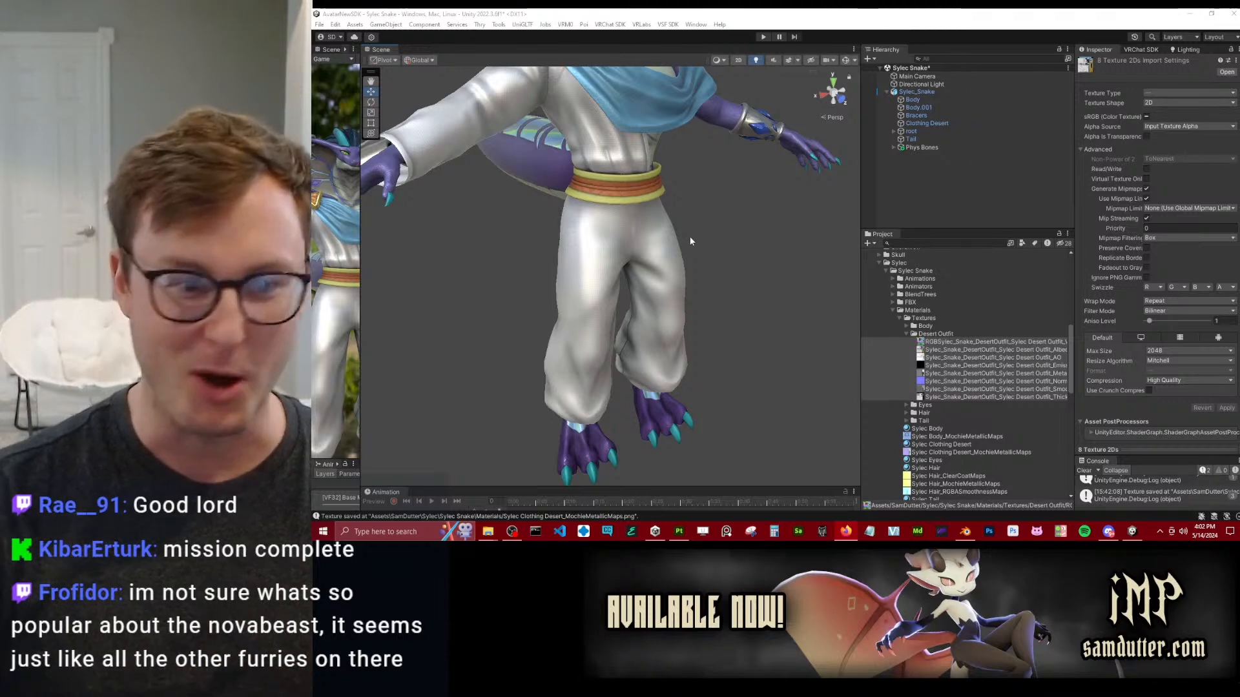
Deselect the textures and examine the desert outfit's trousers, waistband and upper garment on the avatar.
click(742, 291)
alt+drag(743, 287, 721, 212)
middle_drag(640, 188, 672, 255)
scroll(672, 255, up, 4)
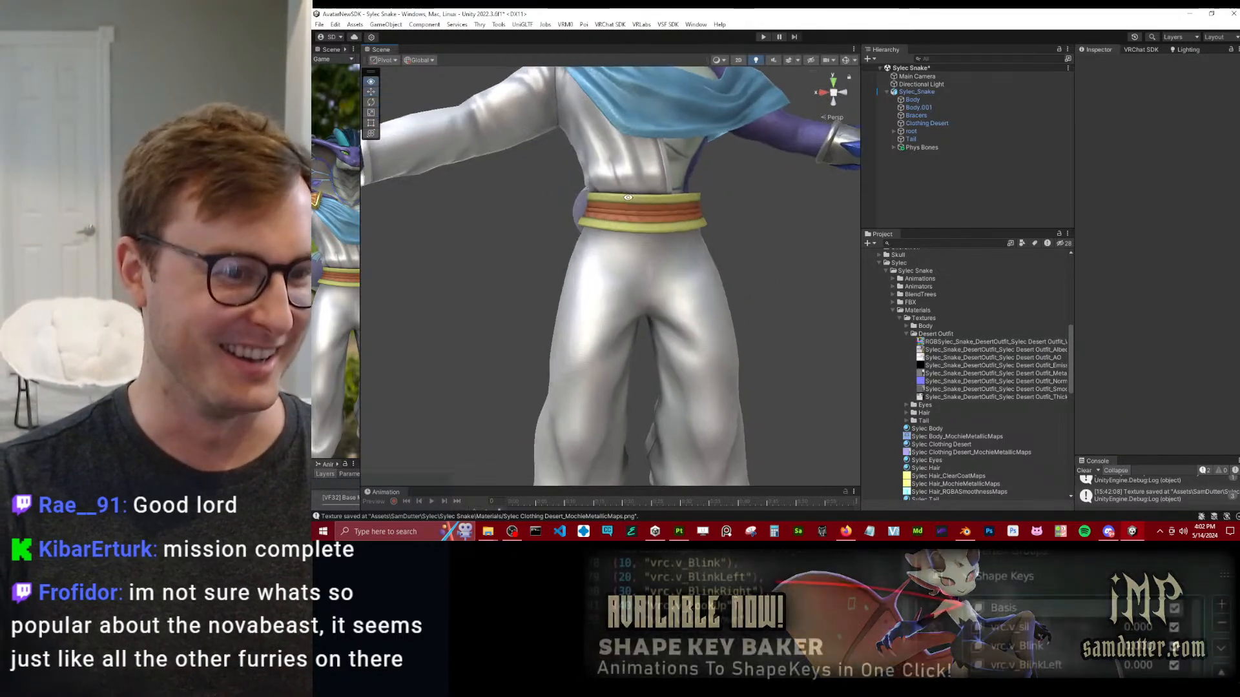
middle_drag(659, 144, 681, 250)
scroll(682, 252, up, 2)
Switch to Substance 3D Painter, examine the shoulder pauldron up close and collapse the Pauldron Middle layer folder.
click(678, 531)
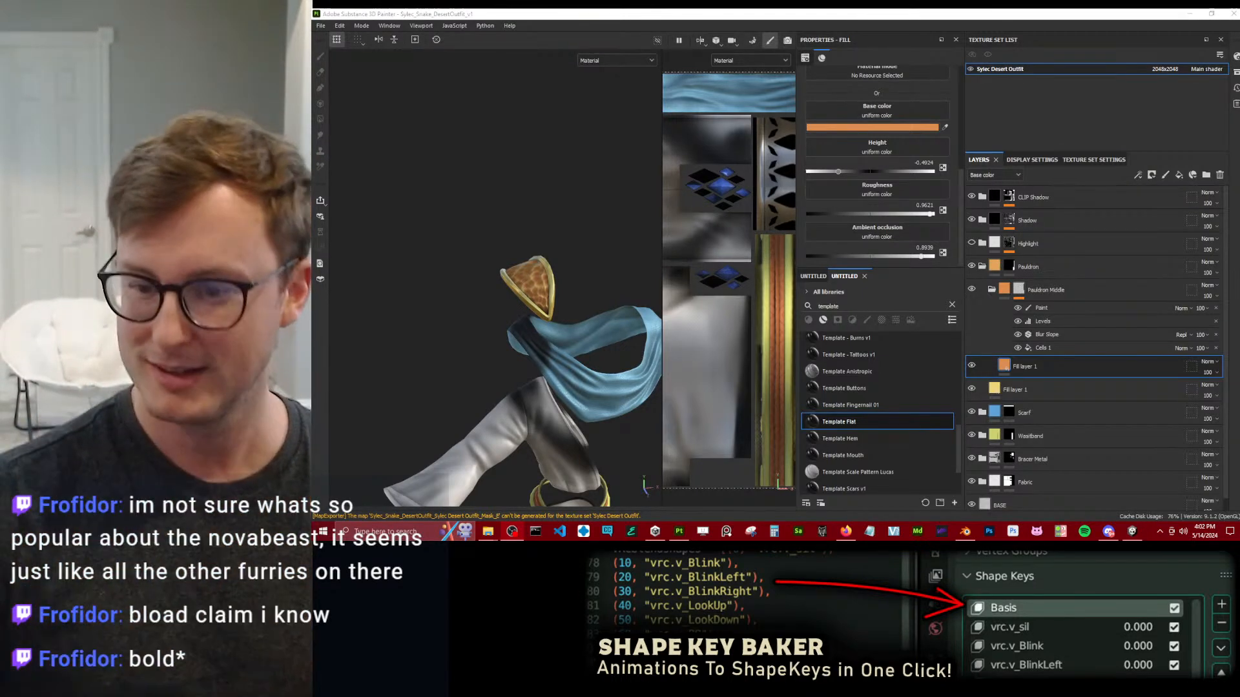
alt+drag(491, 236, 550, 249)
alt+right_drag(552, 250, 572, 317)
alt+middle_drag(572, 318, 587, 254)
drag(662, 280, 736, 281)
alt+right_drag(642, 283, 623, 257)
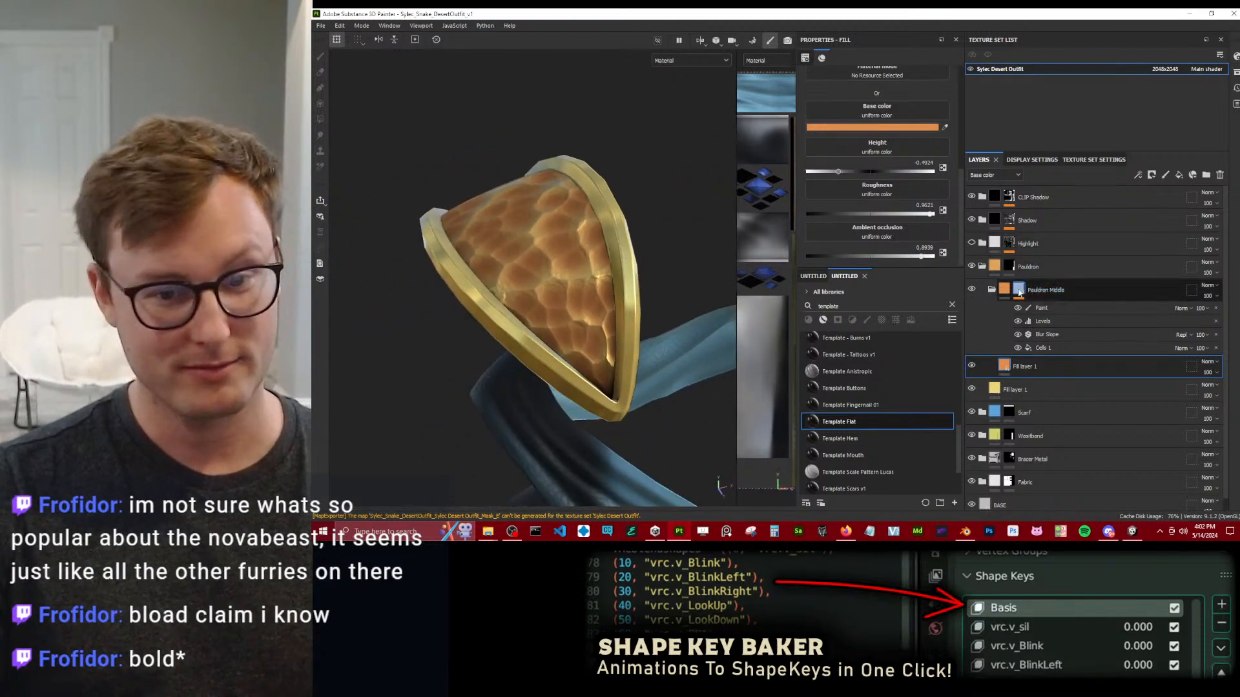
click(993, 290)
click(995, 292)
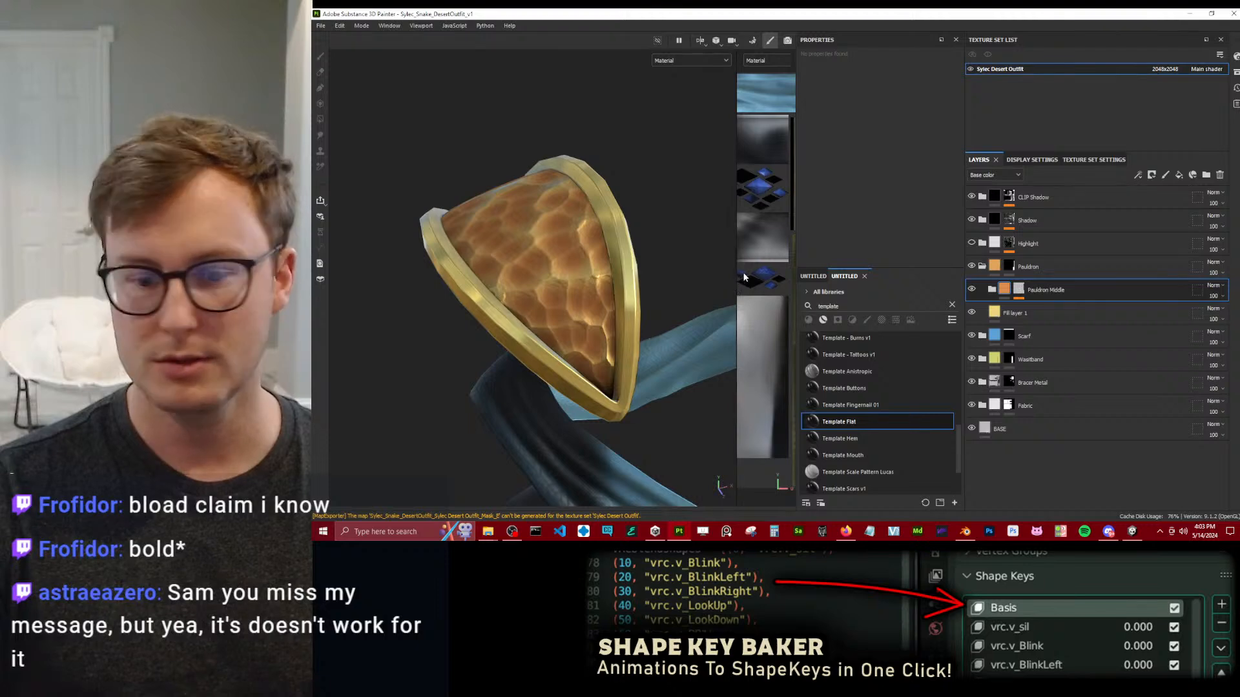
Switch back to Unity, expand the Eyes textures folder and show an enlarged preview of the SylecSnake_Eyes texture.
key(alt+Tab)
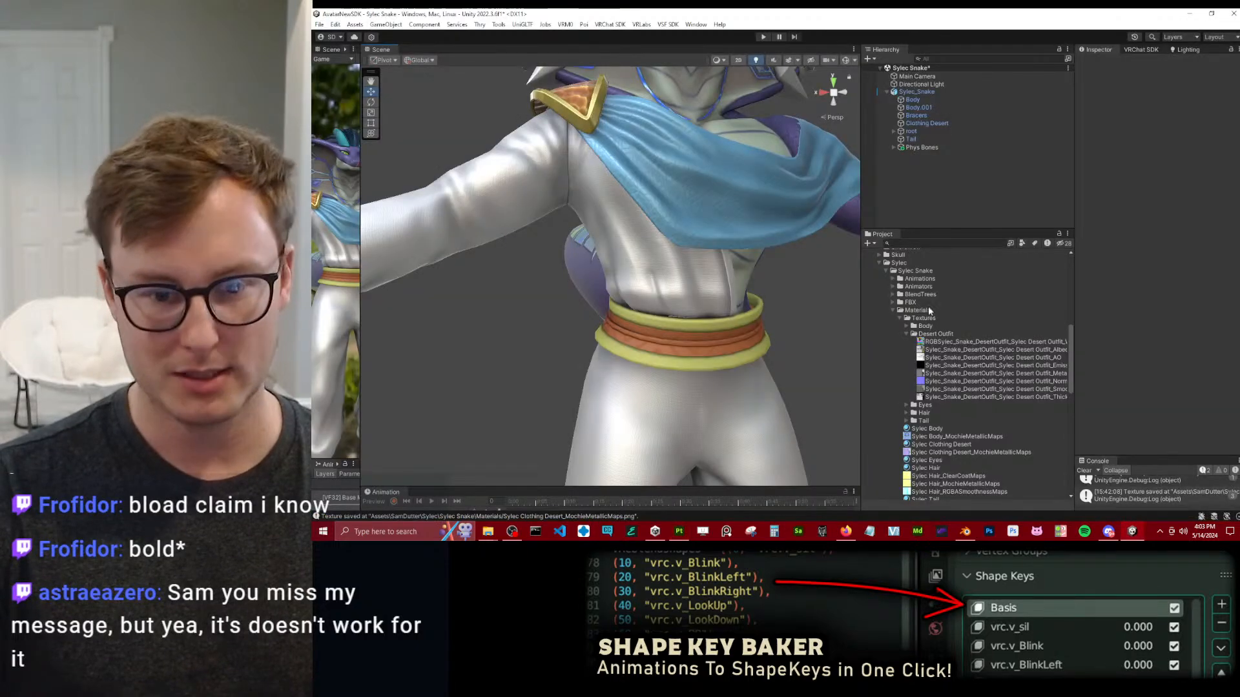
click(908, 406)
click(930, 421)
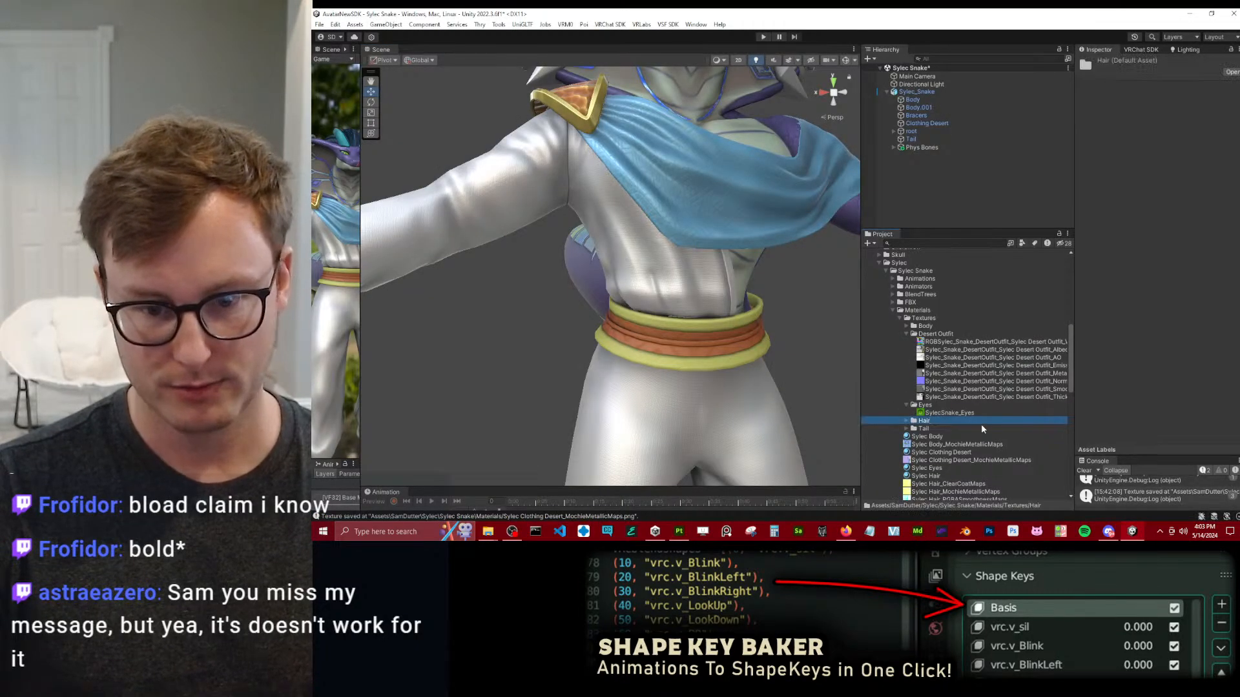
click(966, 414)
drag(1137, 450, 1136, 113)
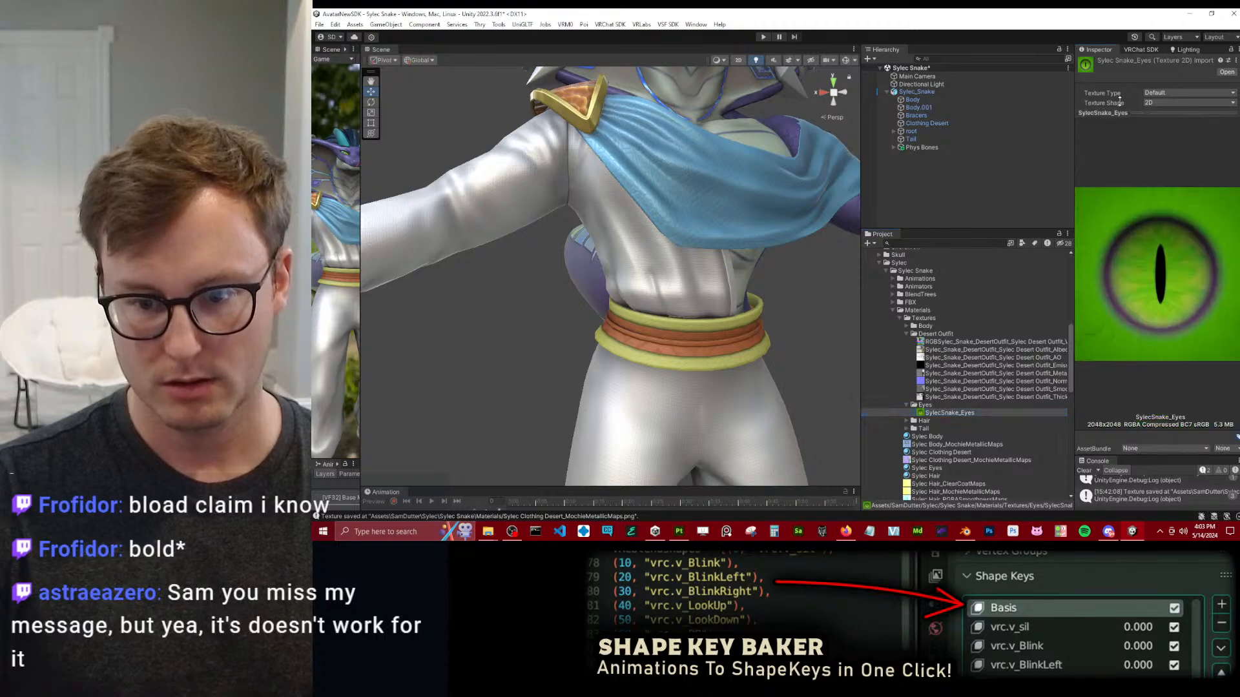
drag(1075, 205, 929, 207)
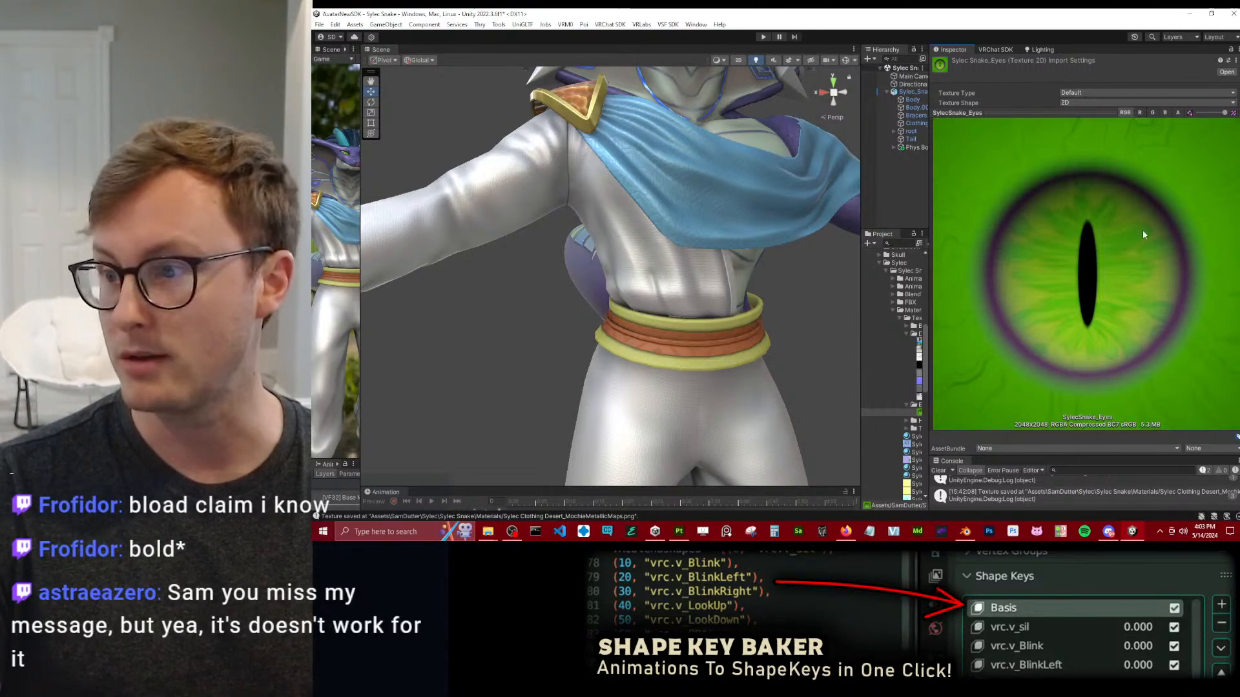
Collapse the eye texture's preview, deselect the texture and narrow the Inspector to make room for the project files.
drag(1006, 114, 1003, 425)
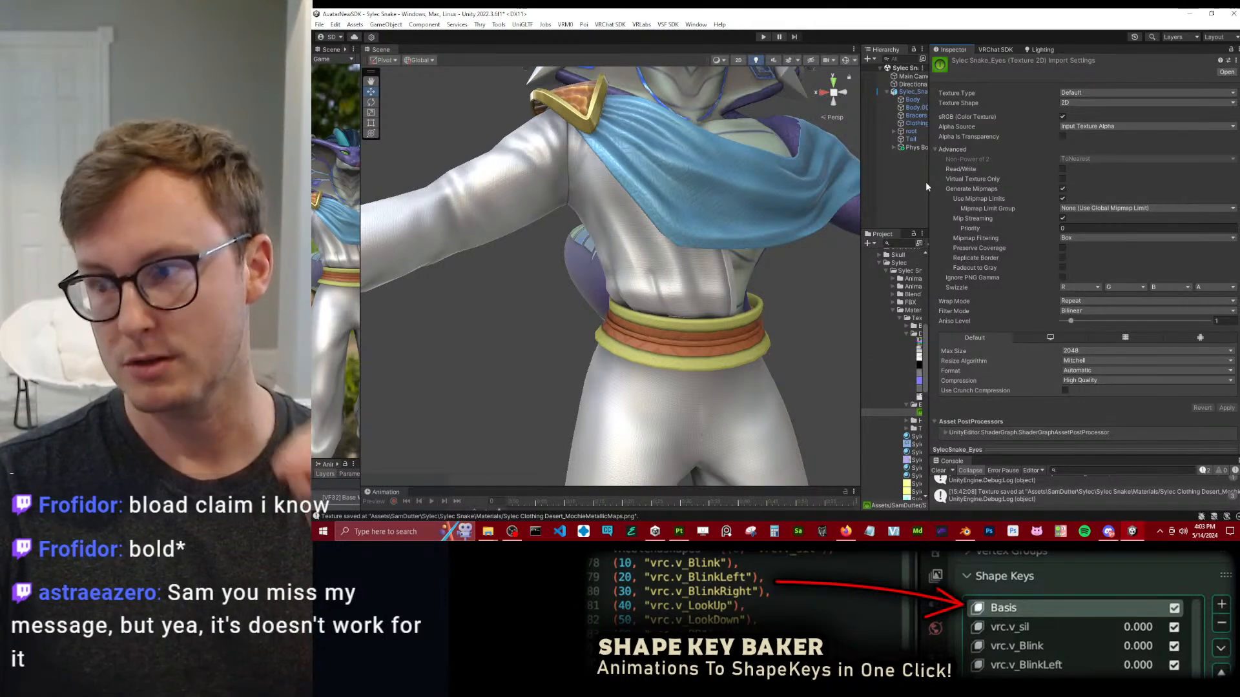
drag(928, 175, 954, 179)
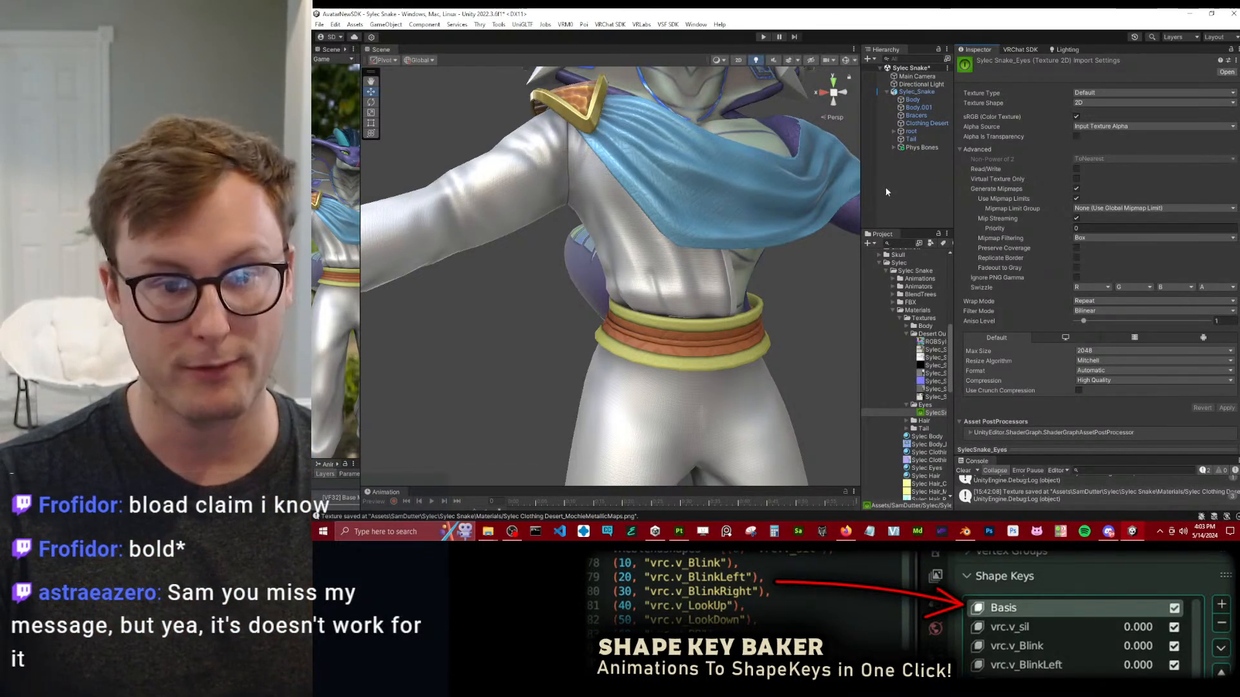
scroll(661, 258, down, 5)
click(754, 293)
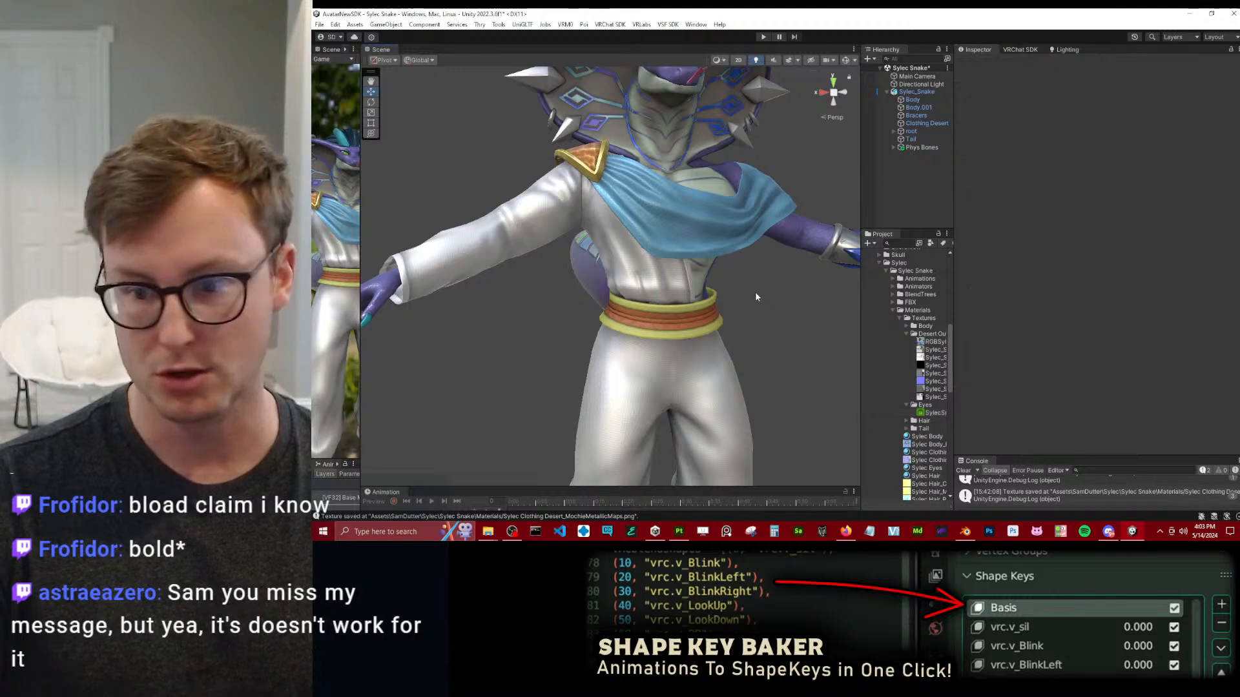
alt+drag(755, 293, 678, 284)
scroll(702, 270, down, 4)
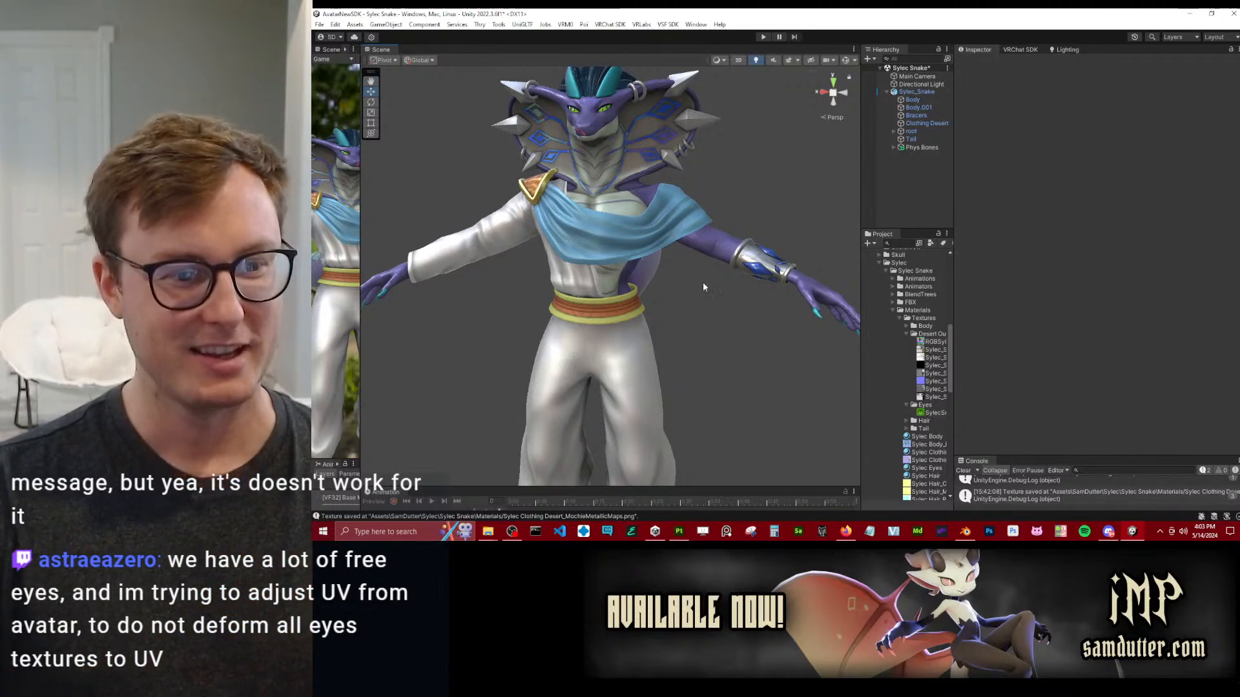
drag(955, 199, 1044, 197)
View the avatar from an angle and collapse the Desert Outfit and Eyes texture folders.
alt+drag(664, 192, 718, 154)
scroll(718, 154, up, 2)
middle_drag(718, 154, 710, 209)
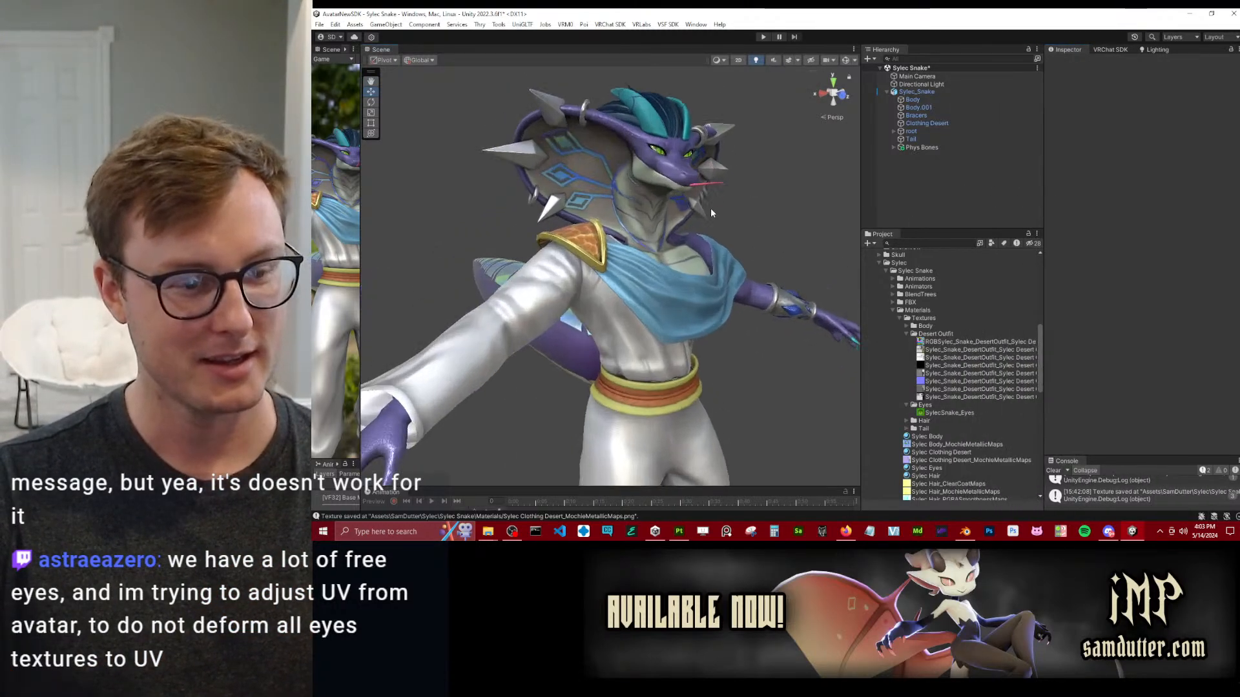
click(906, 334)
click(906, 342)
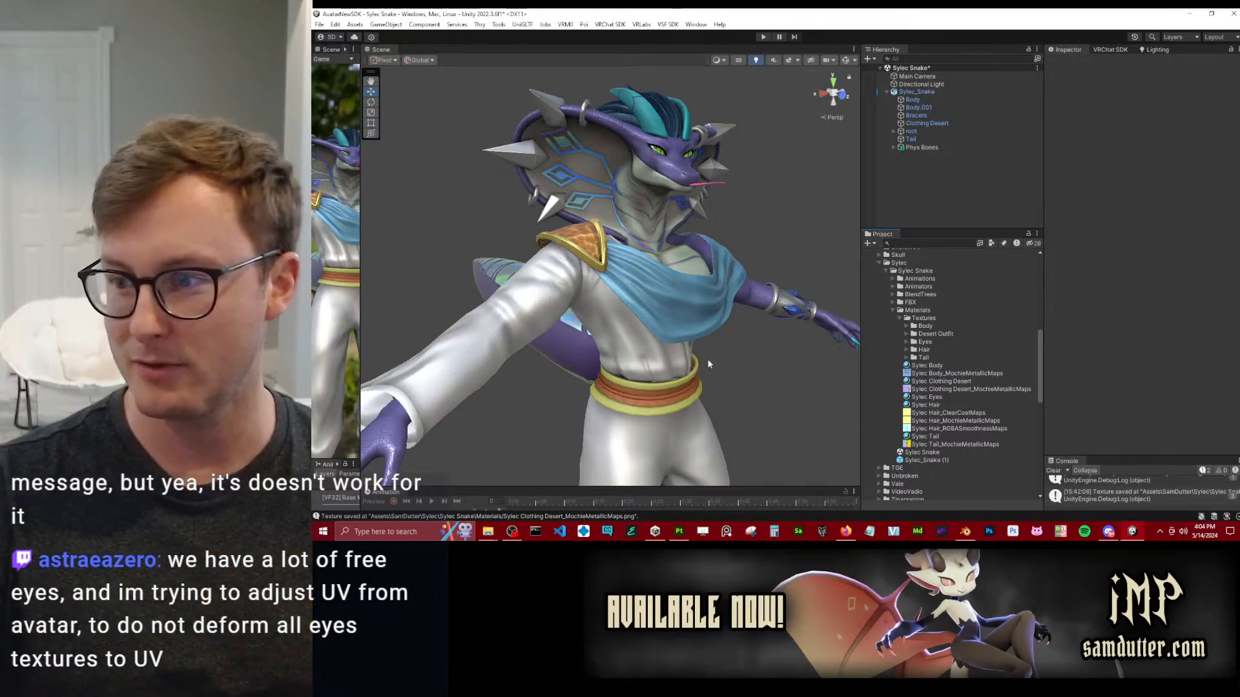
Examine the avatar's face, chest, pauldron and draped blue scarf from the front and side.
scroll(709, 357, up, 3)
alt+drag(710, 355, 582, 339)
scroll(665, 315, up, 3)
alt+drag(665, 315, 720, 336)
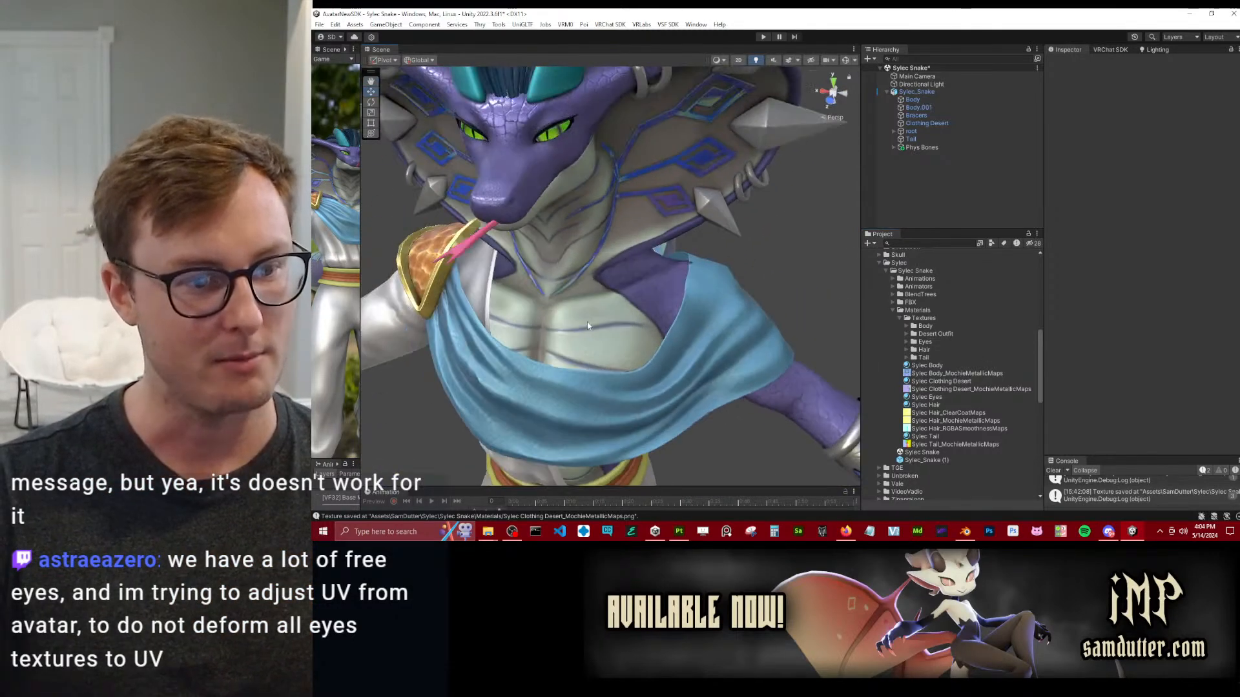
middle_drag(720, 336, 740, 344)
alt+drag(739, 344, 572, 307)
middle_drag(571, 307, 559, 261)
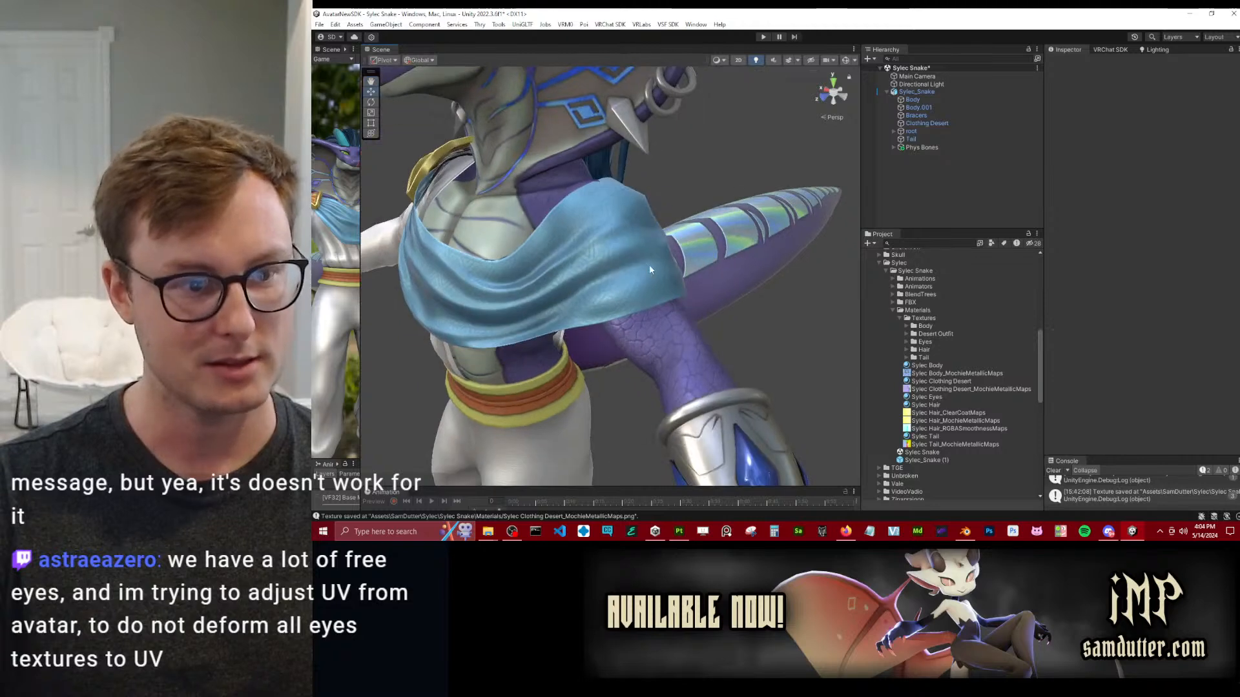
Examine the bracer, clawed hands and sleeve up close, and return to a front view of the avatar.
scroll(647, 264, down, 2)
middle_drag(637, 433, 605, 211)
scroll(604, 216, down, 2)
alt+drag(538, 277, 683, 302)
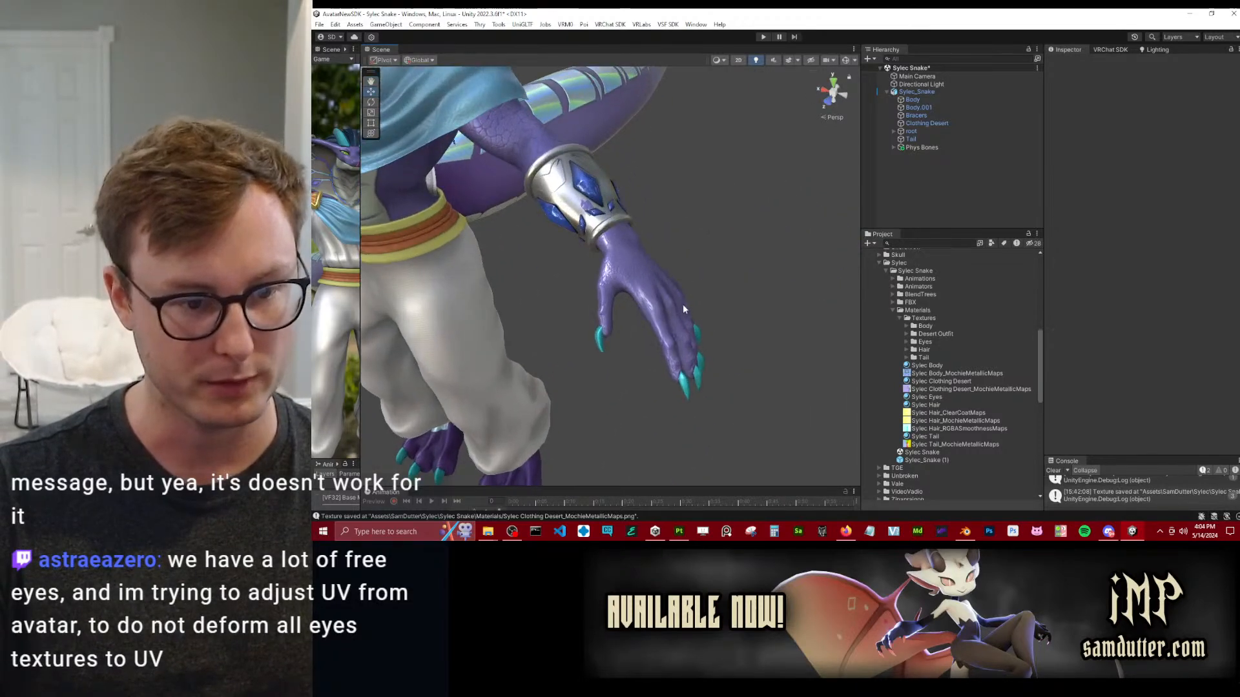
middle_drag(683, 302, 632, 215)
scroll(601, 177, up, 4)
scroll(600, 188, up, 3)
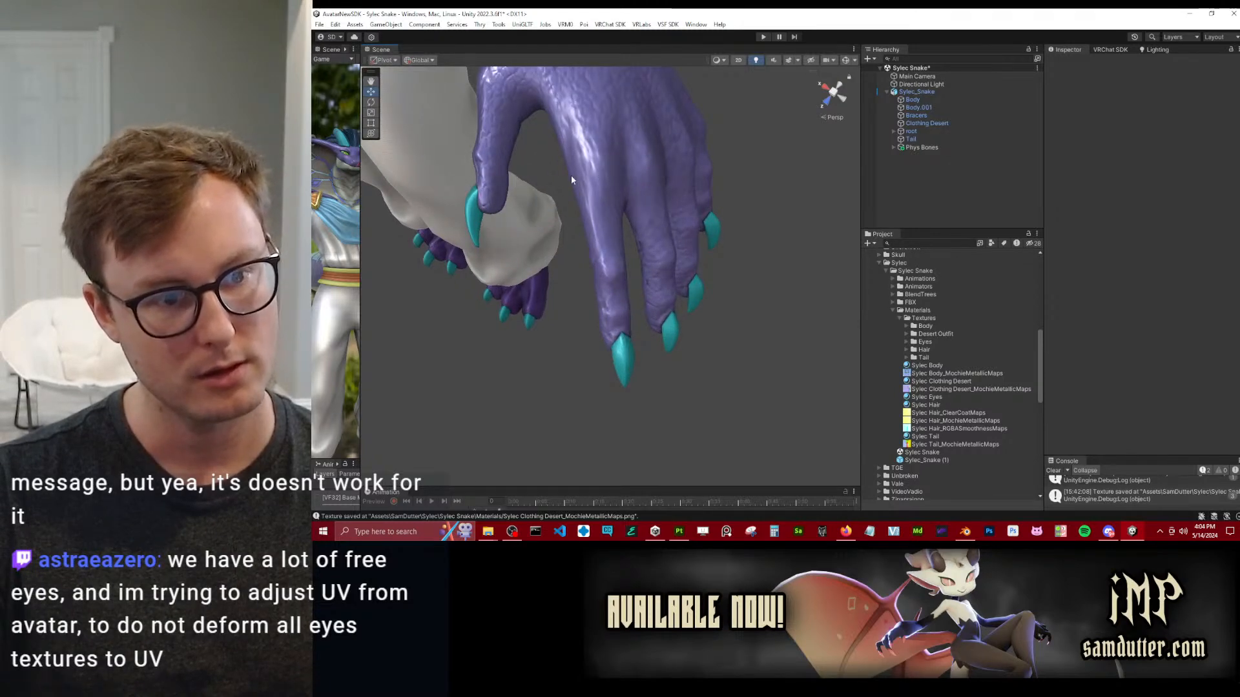
alt+drag(562, 153, 708, 258)
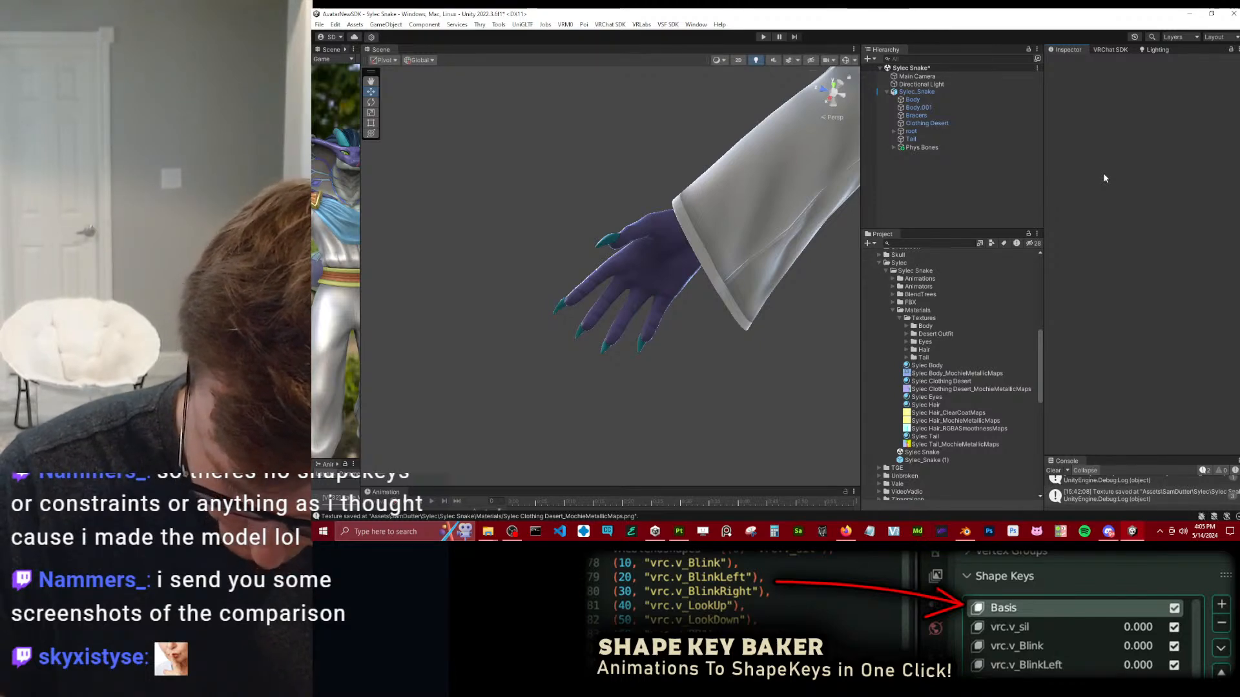
scroll(448, 320, down, 4)
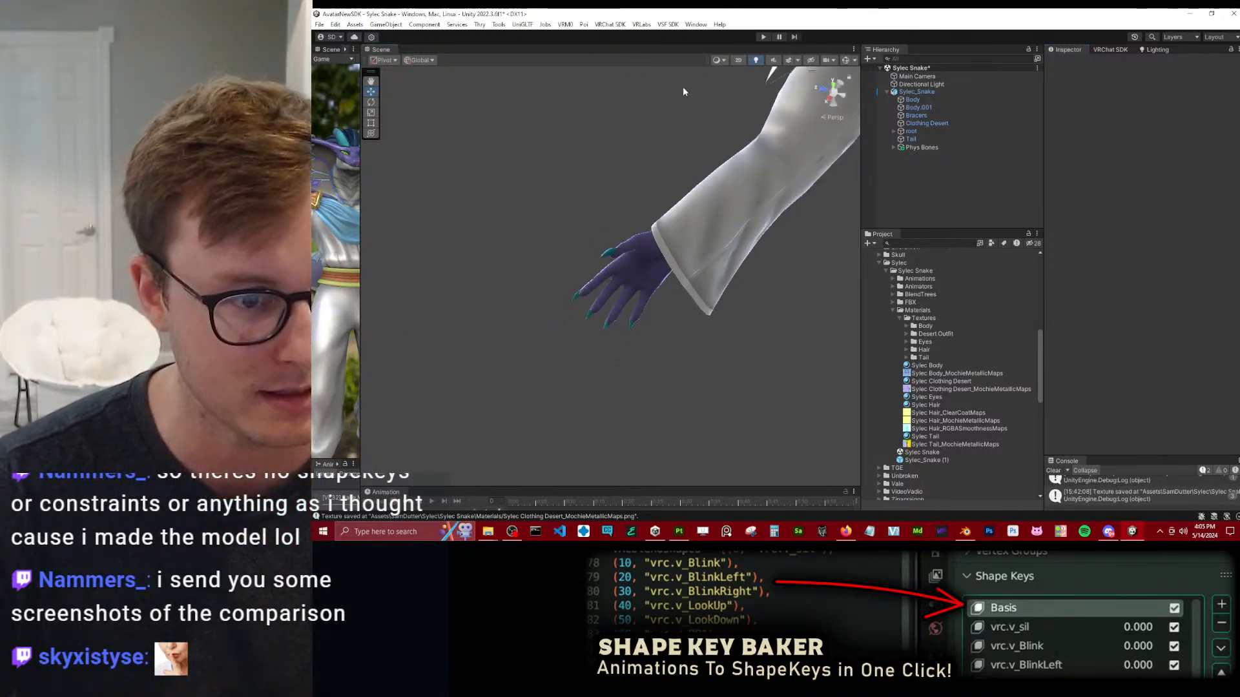
scroll(684, 86, down, 6)
alt+drag(549, 129, 668, 276)
middle_drag(710, 195, 629, 290)
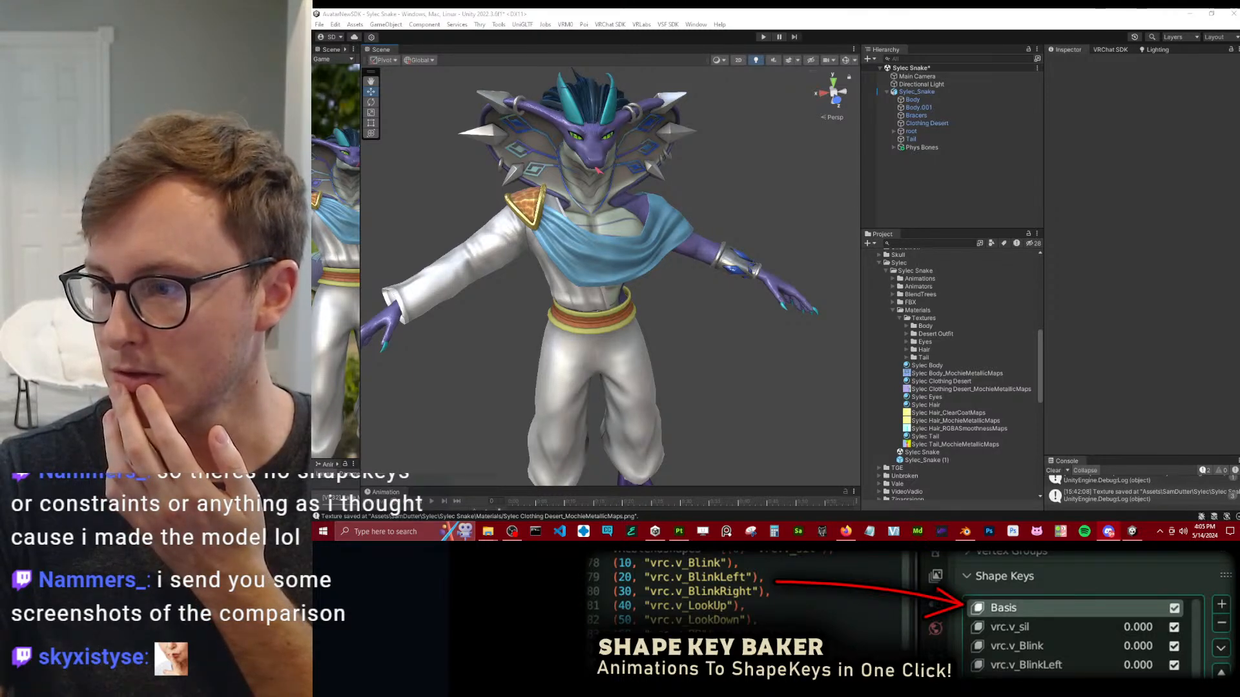
Switch to Discord and compare the enlarged screenshots of the red model in rest pose and with reset transforms.
drag(745, 8, 744, 12)
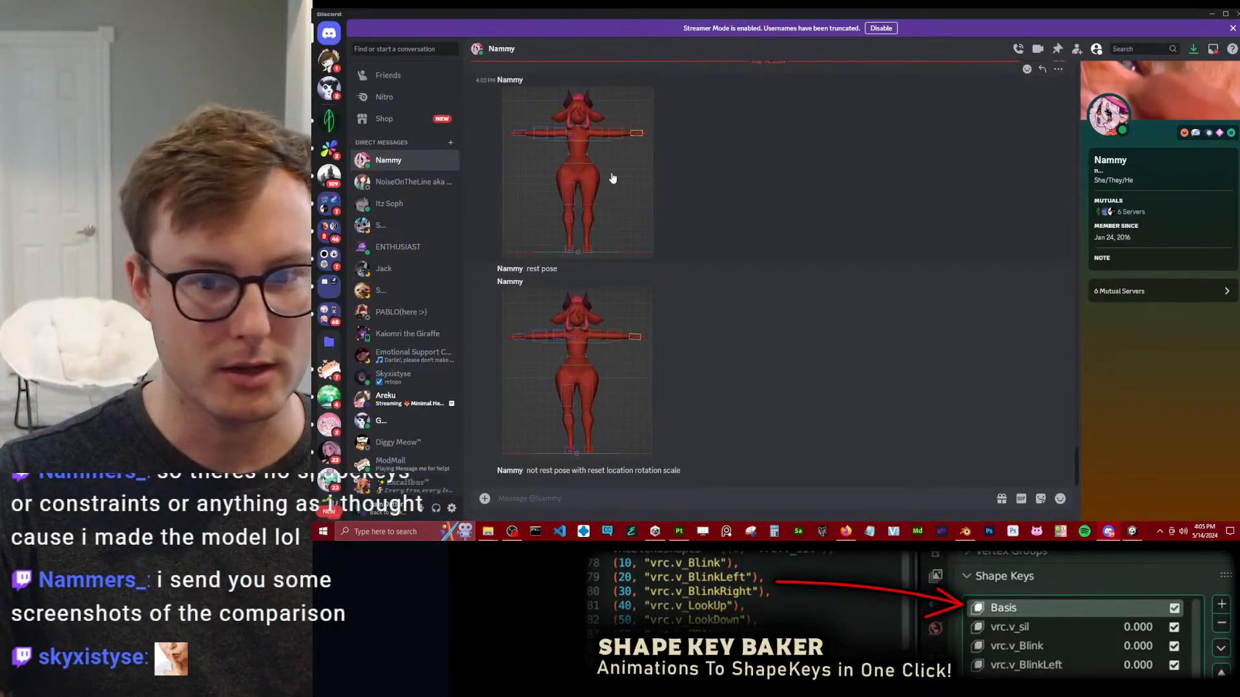
click(608, 210)
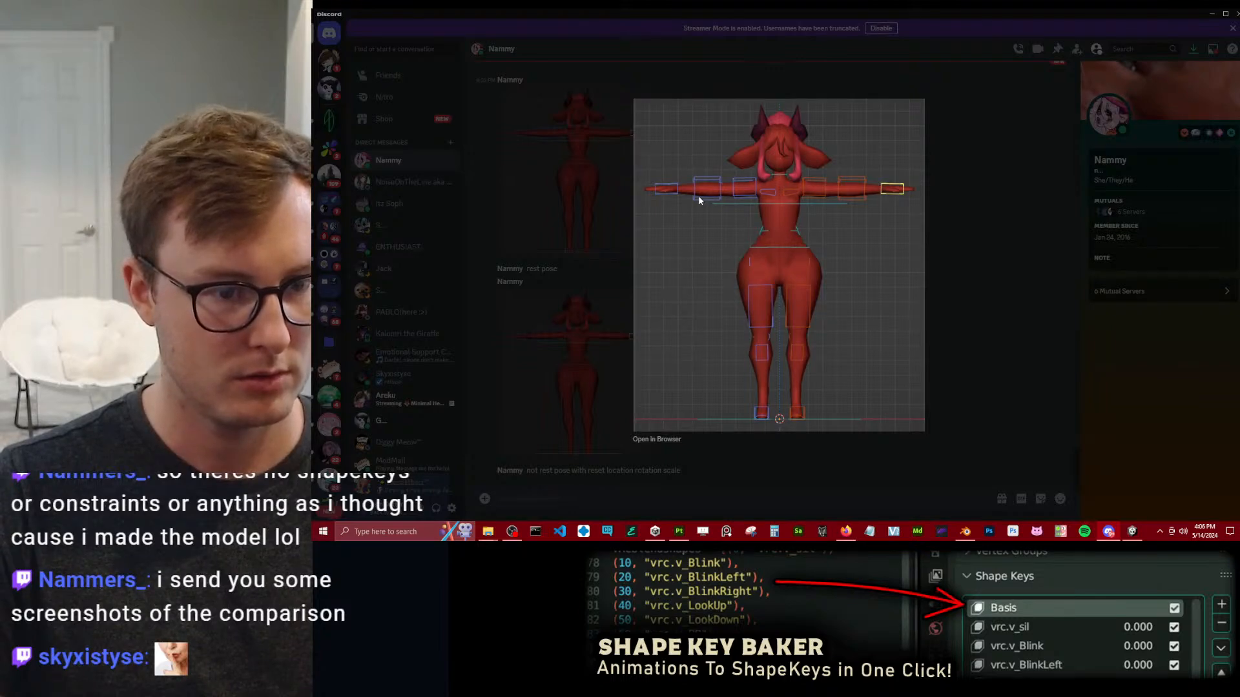
click(984, 228)
click(594, 352)
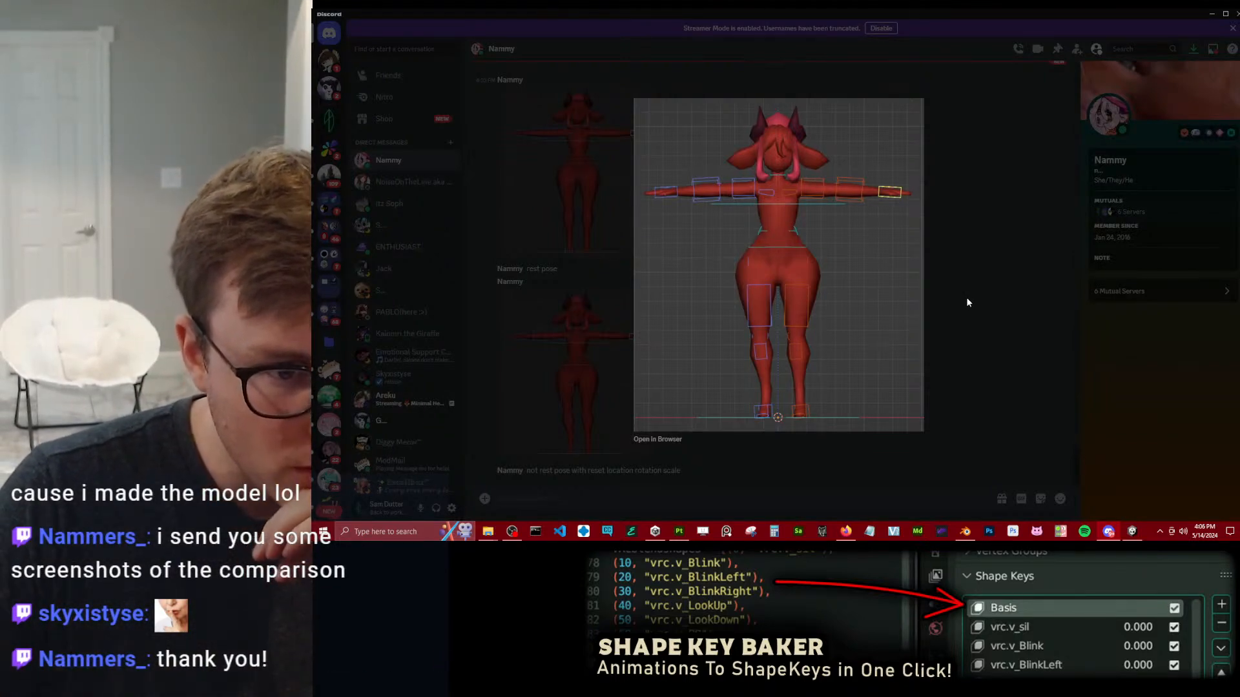
click(935, 297)
click(580, 223)
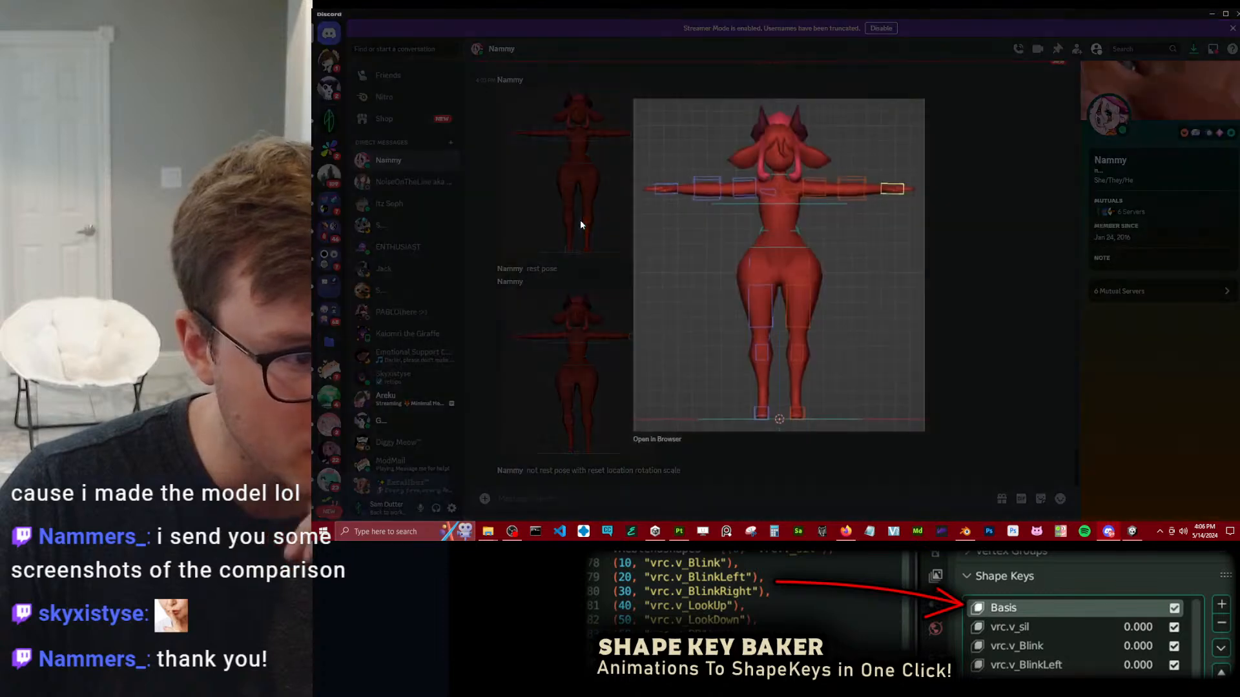
Compare the enlarged rest-pose screenshot of the red model with the one showing reset location, rotation and scale.
click(974, 323)
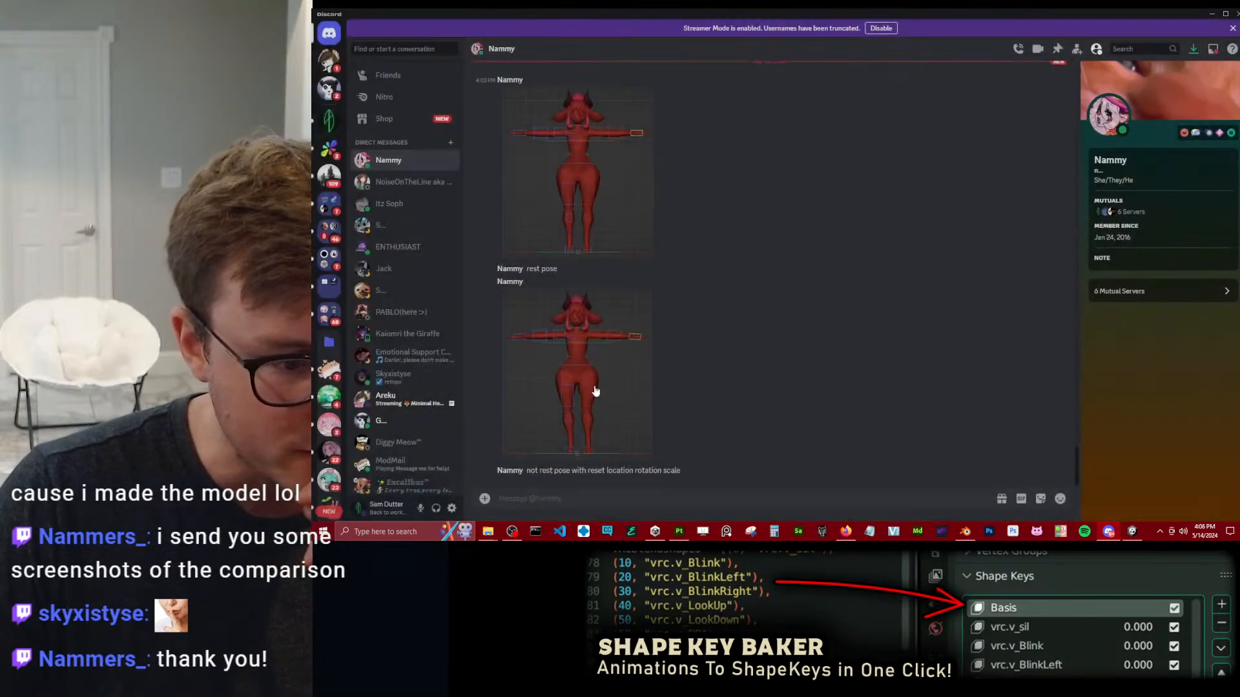
click(585, 384)
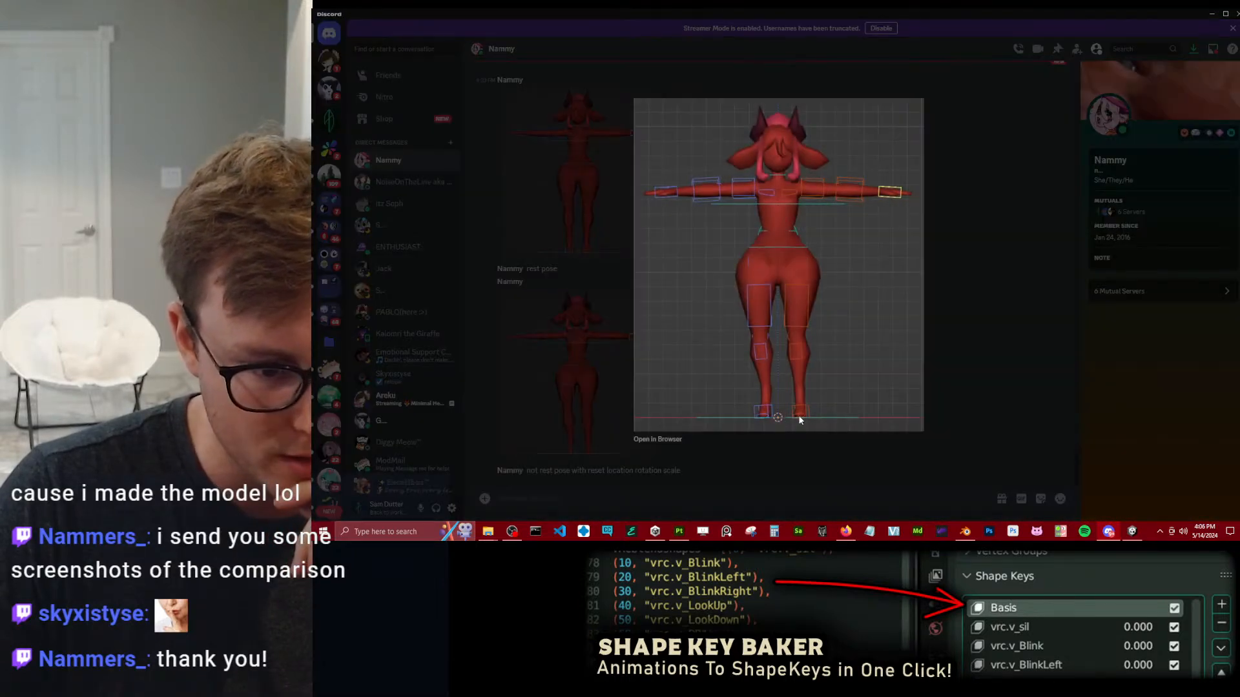
click(979, 317)
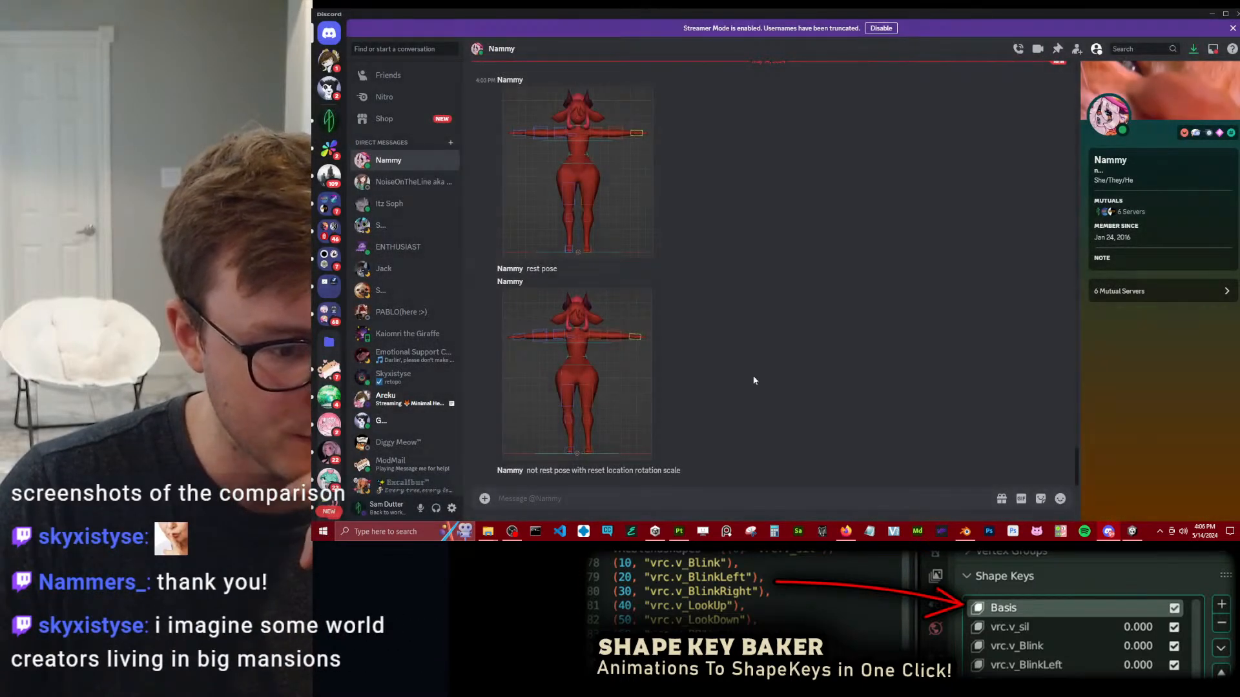
click(607, 388)
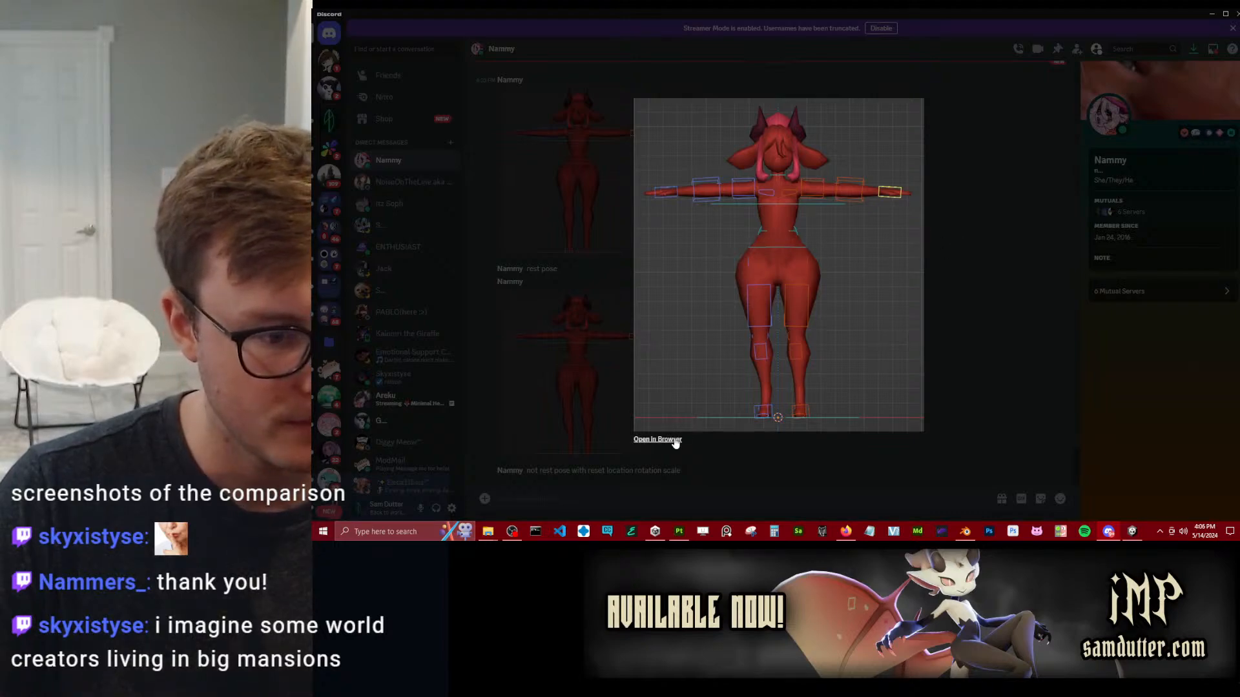
click(602, 206)
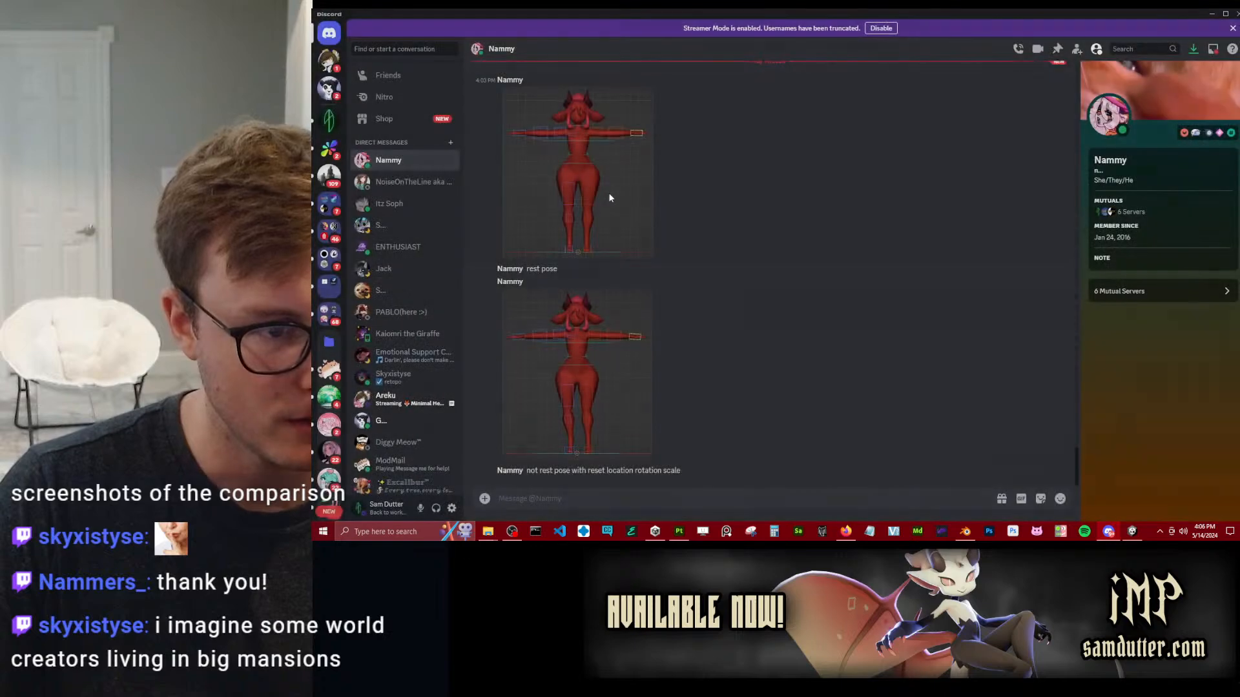
click(608, 193)
click(963, 213)
click(607, 352)
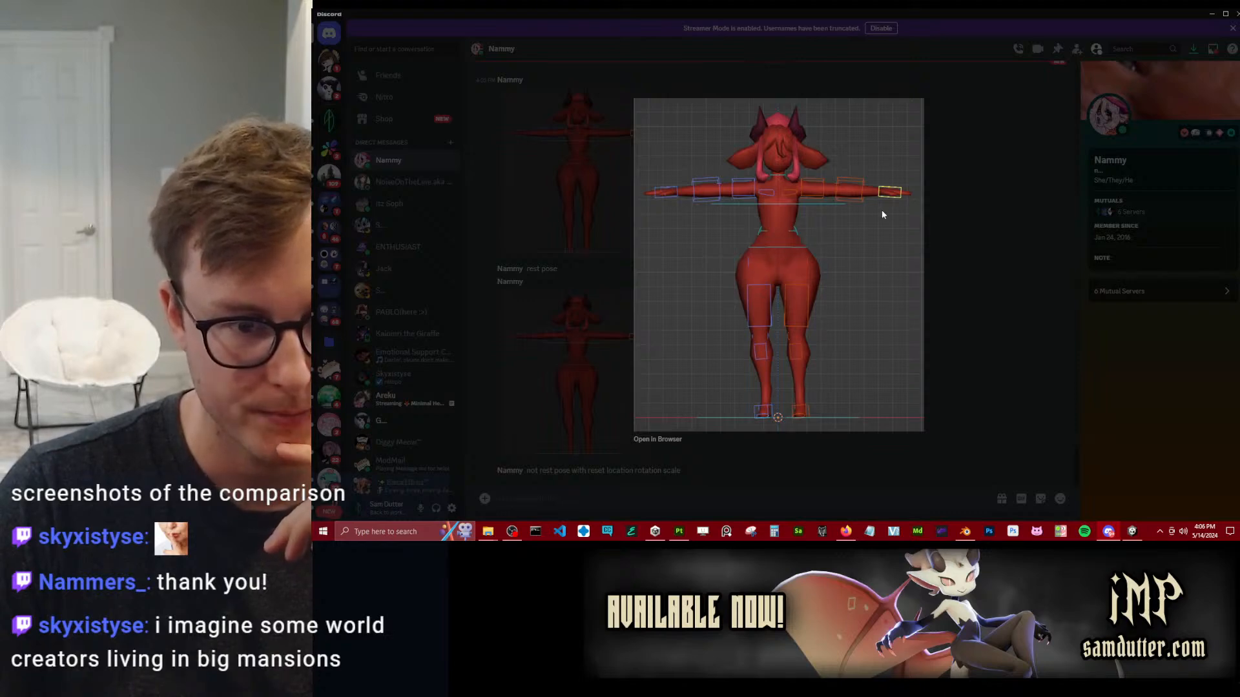
click(975, 177)
click(611, 132)
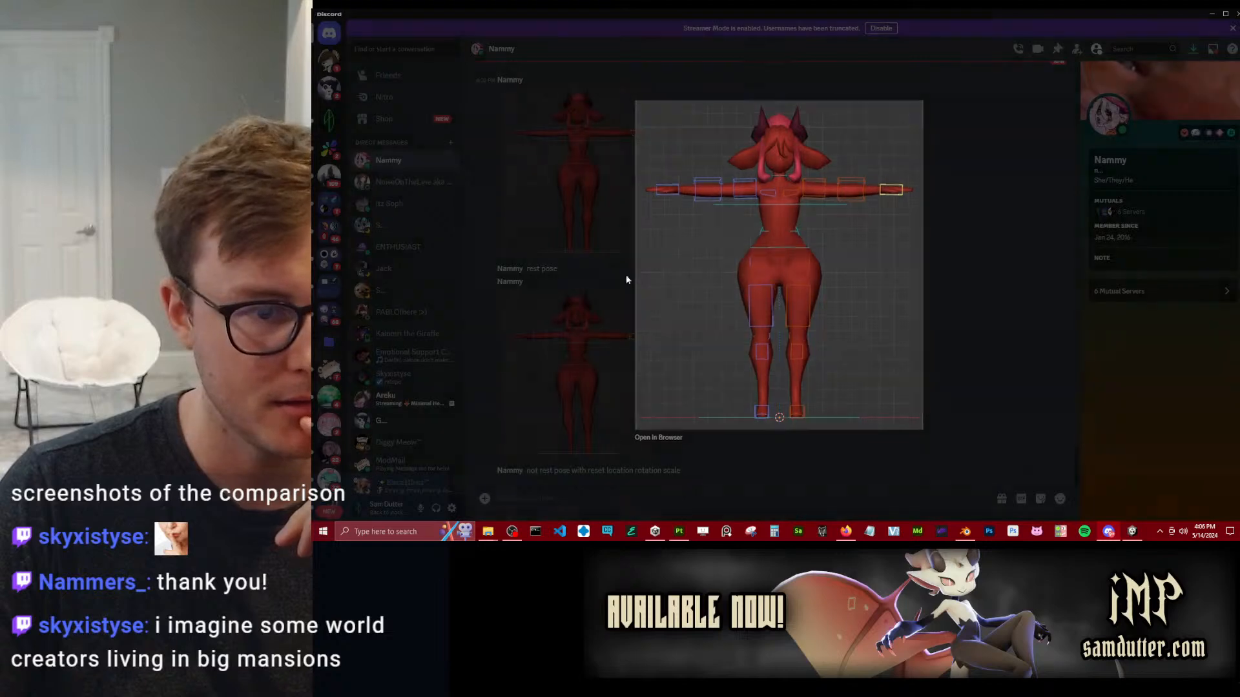
click(600, 301)
click(601, 348)
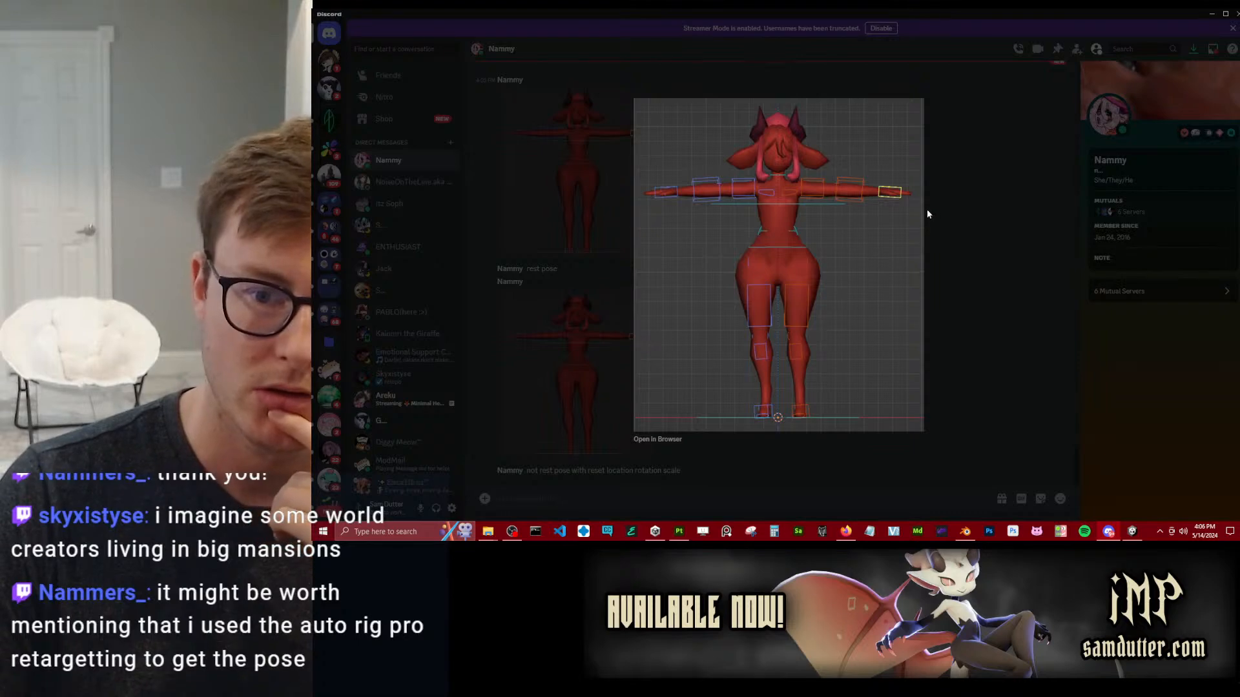
click(960, 273)
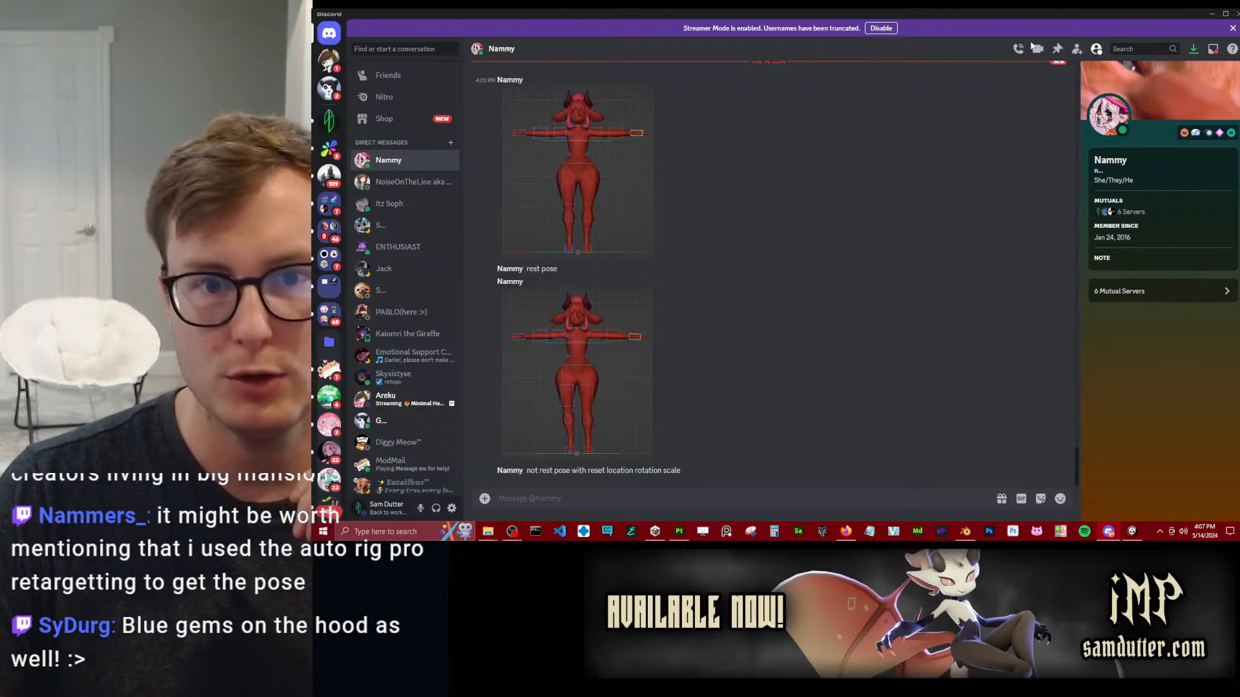
Switch to Blender and put the snake avatar's rig into Pose Mode with the left upper arm control selected.
click(964, 531)
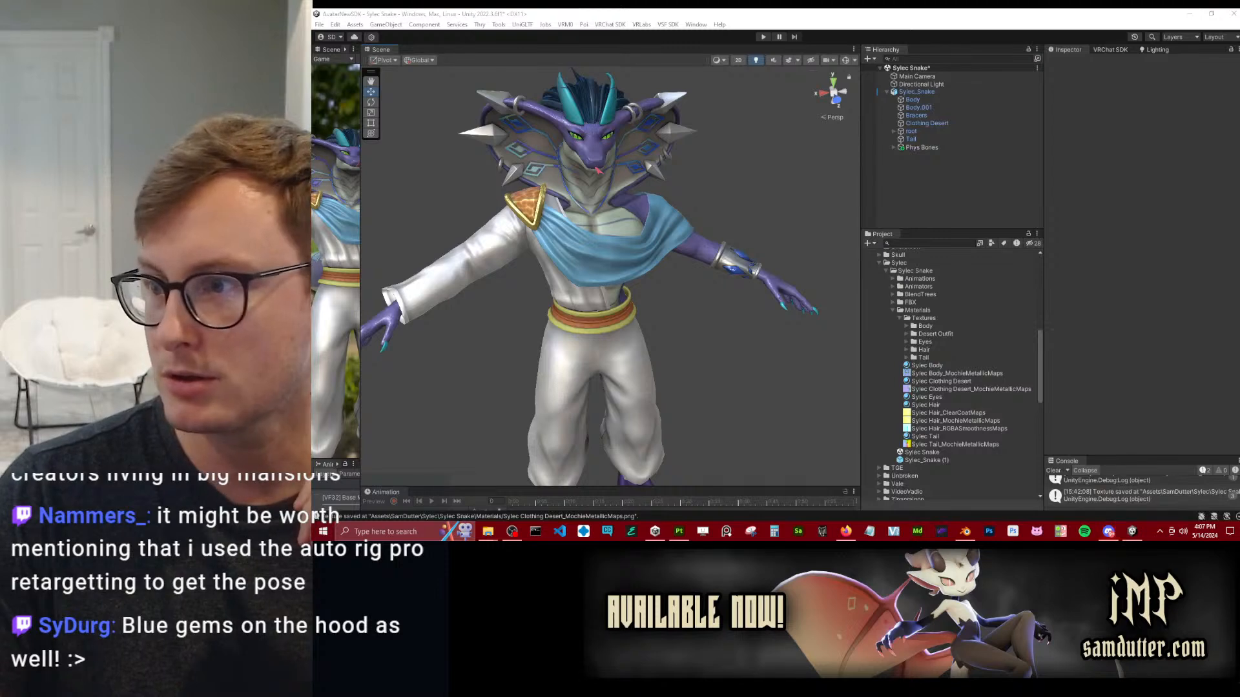
right_drag(713, 213, 837, 266)
click(881, 323)
key(ctrl+Tab)
click(802, 249)
middle_drag(802, 250, 835, 257)
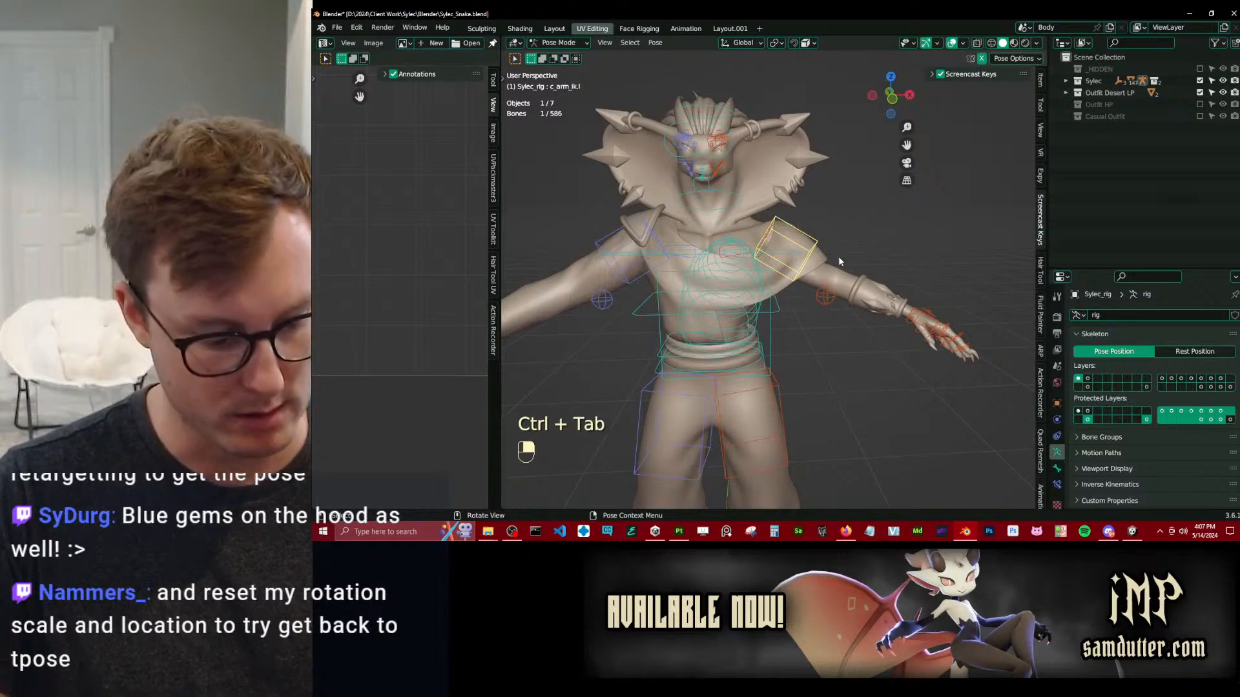
Display the Rig Main Properties settings for the left upper arm control and collapse the Workspace section.
key(n)
key(n)
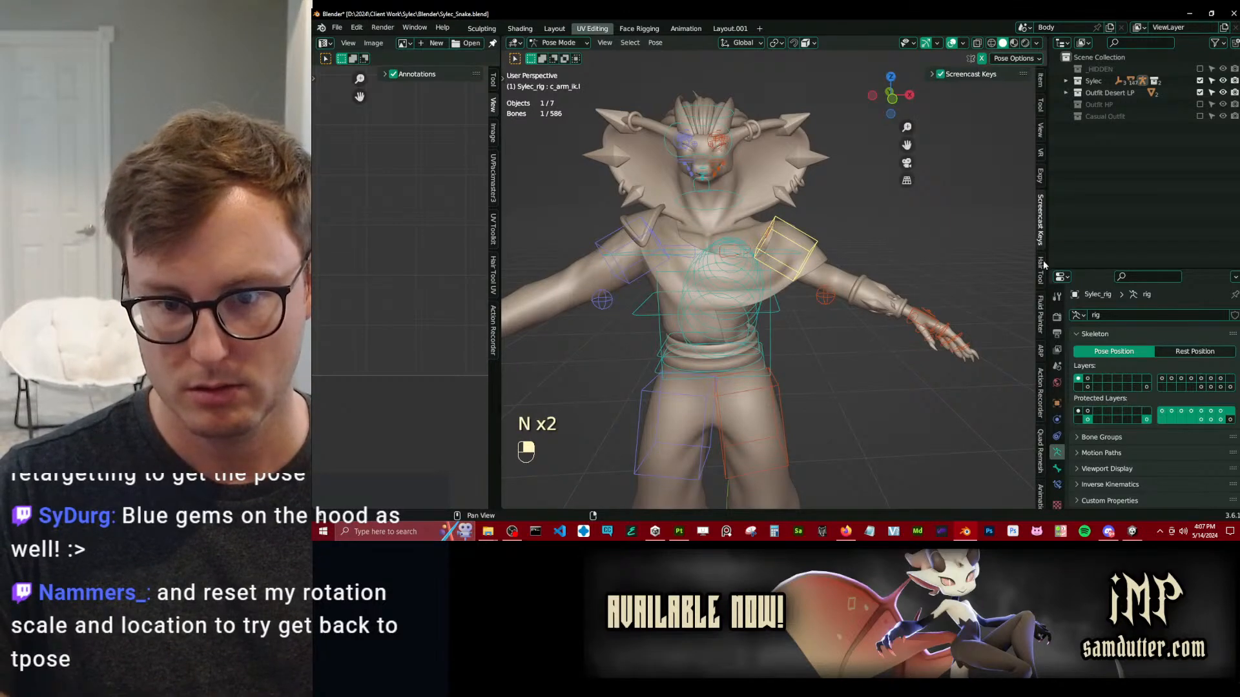
click(1039, 352)
right_drag(815, 263, 724, 222)
click(1040, 104)
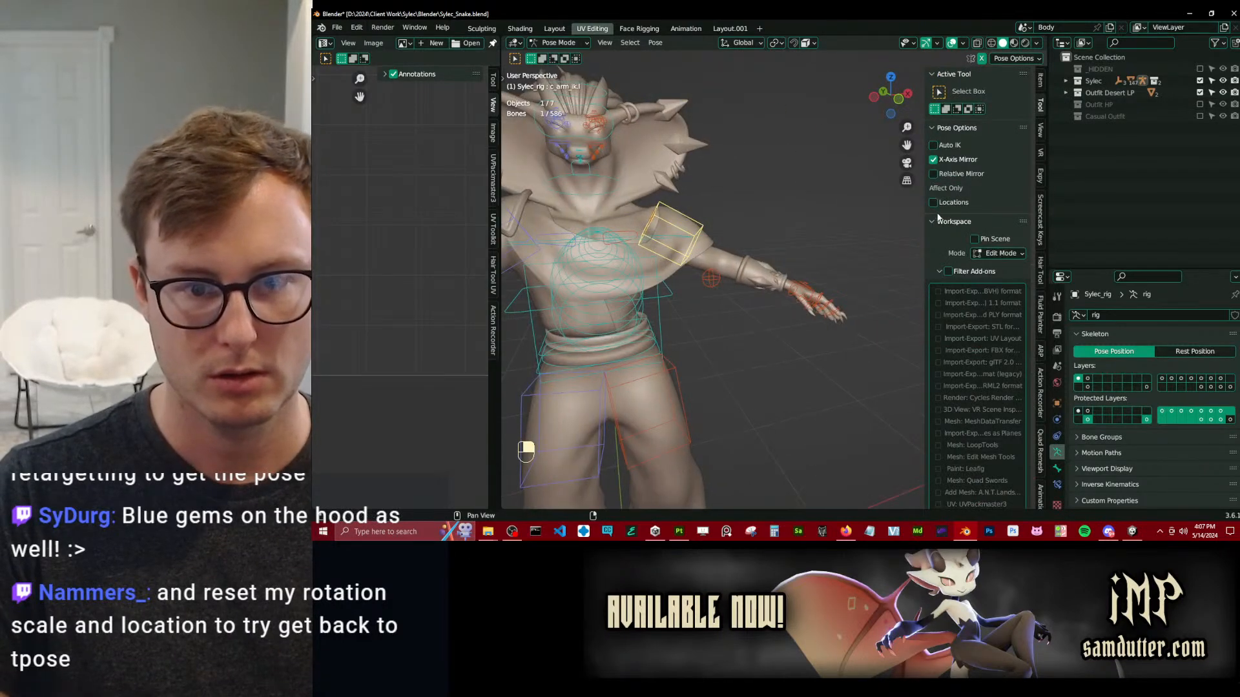
click(799, 287)
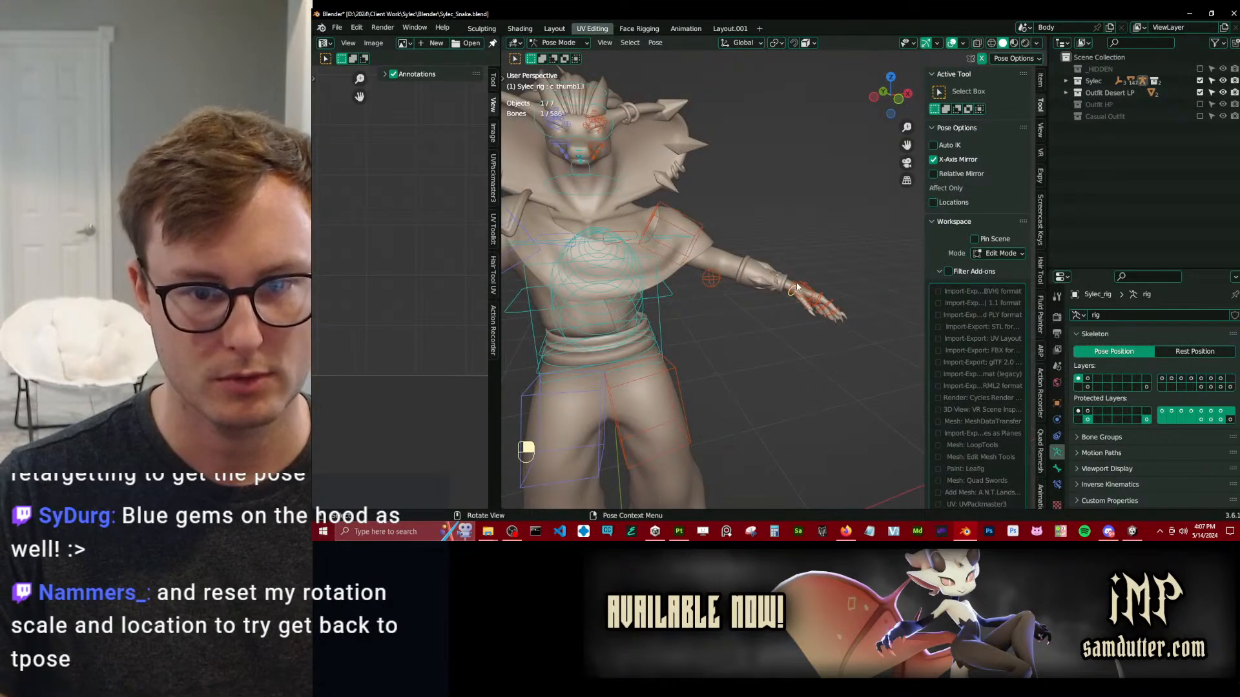
key(ctrl+z)
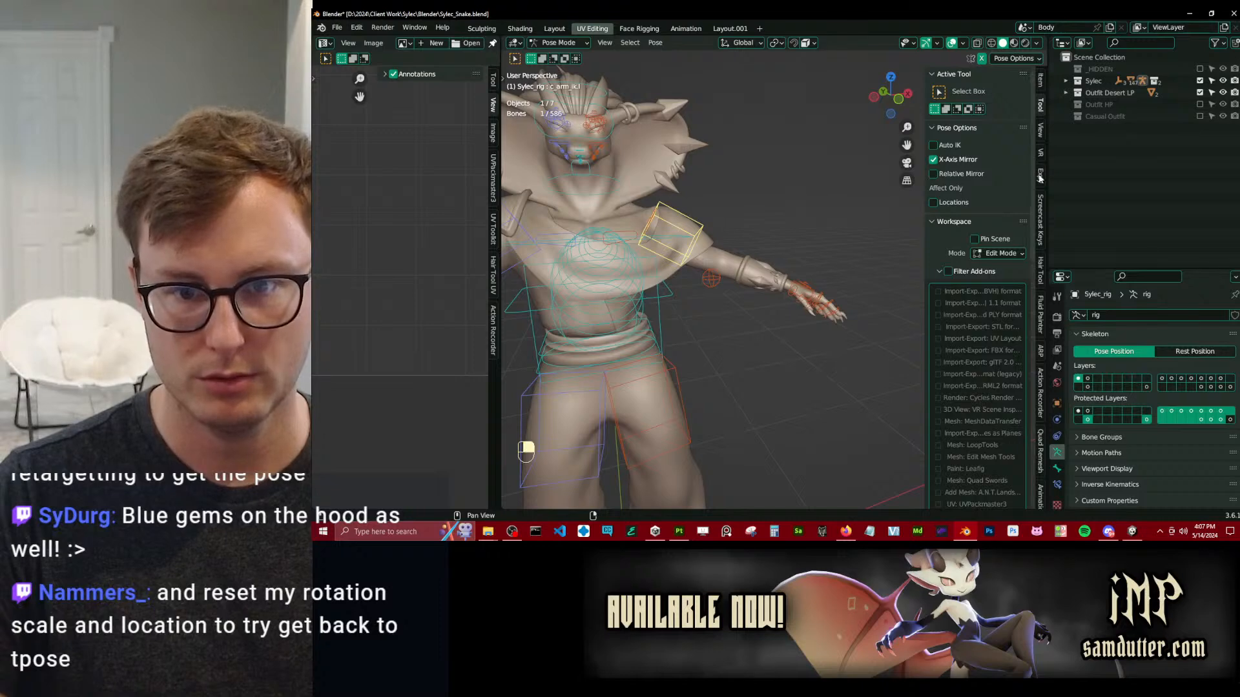
click(1041, 82)
click(1041, 106)
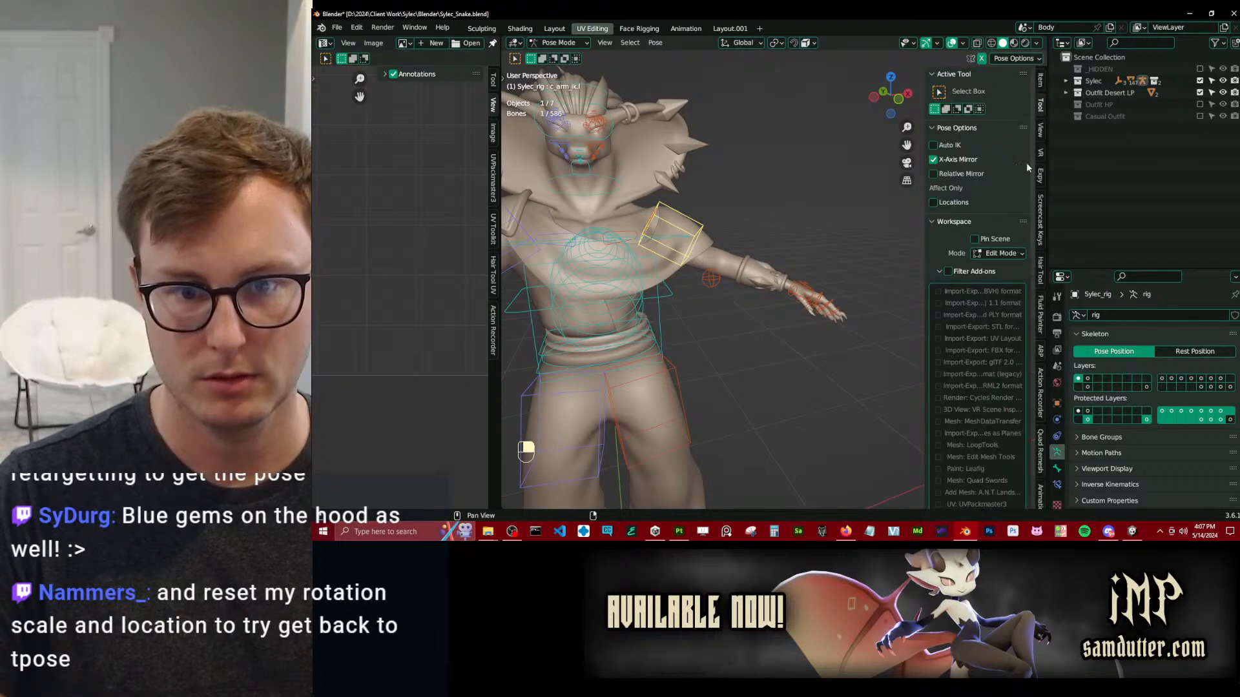
click(956, 222)
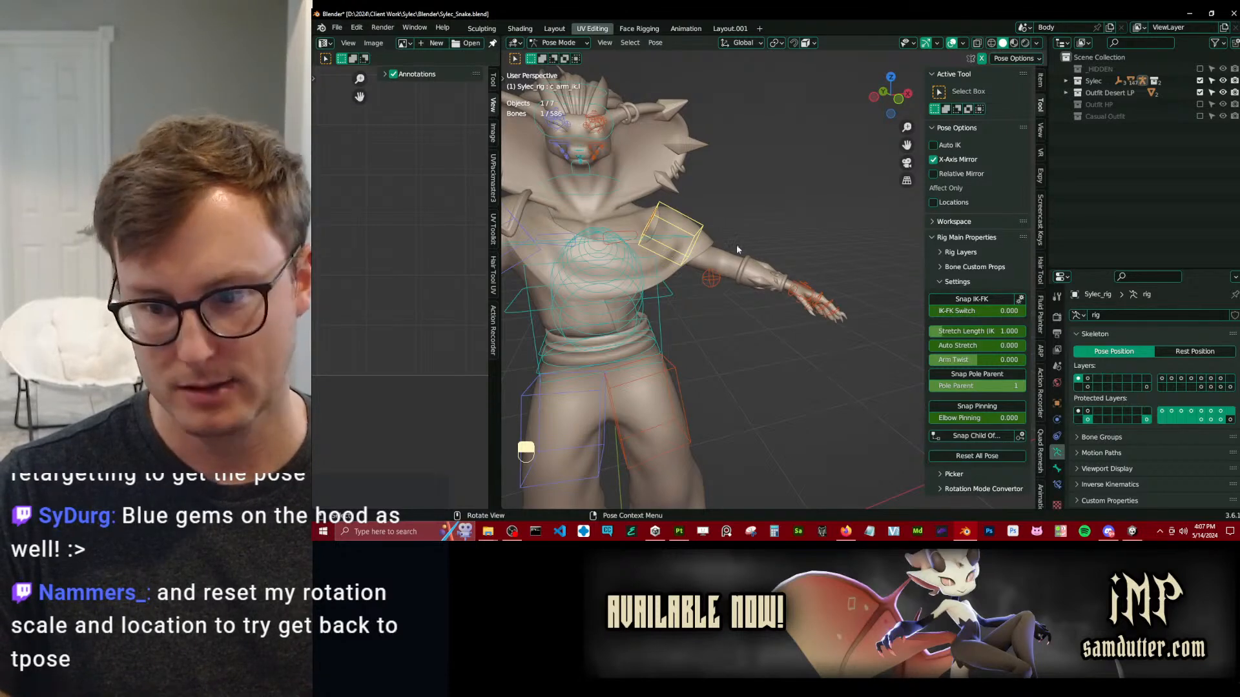
Try to rotate the left upper arm control and move the left hand IK control.
key(r)
right_click(787, 273)
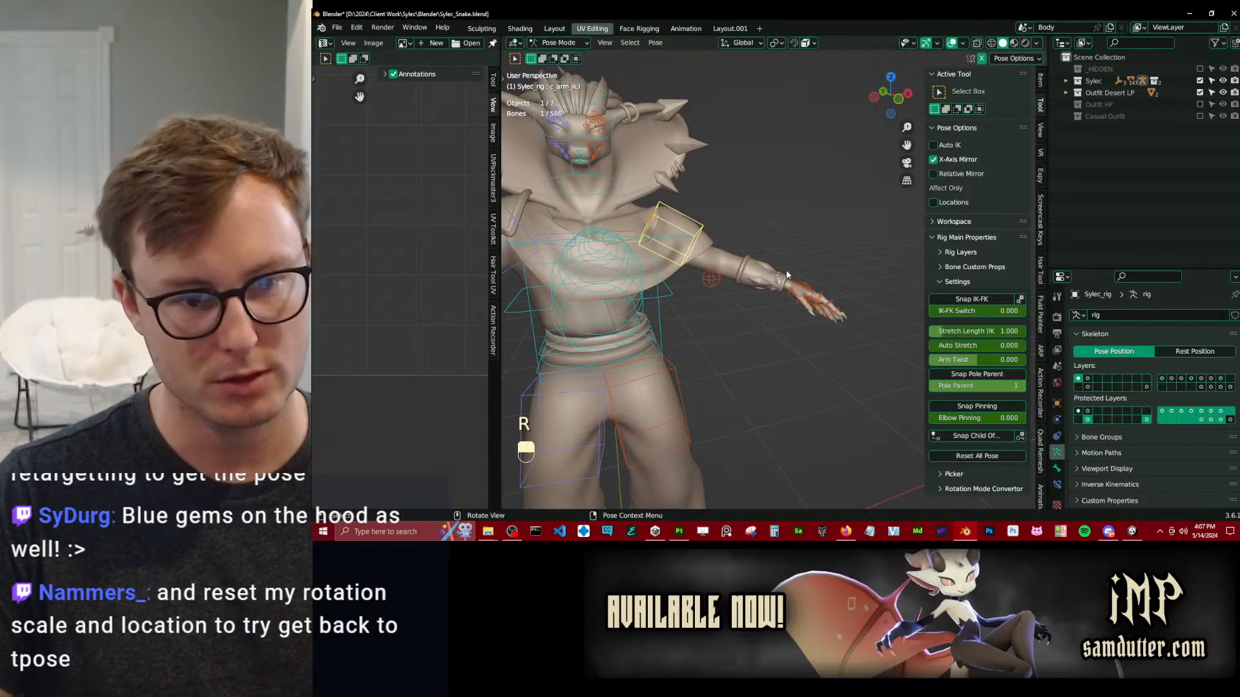
click(791, 284)
key(g)
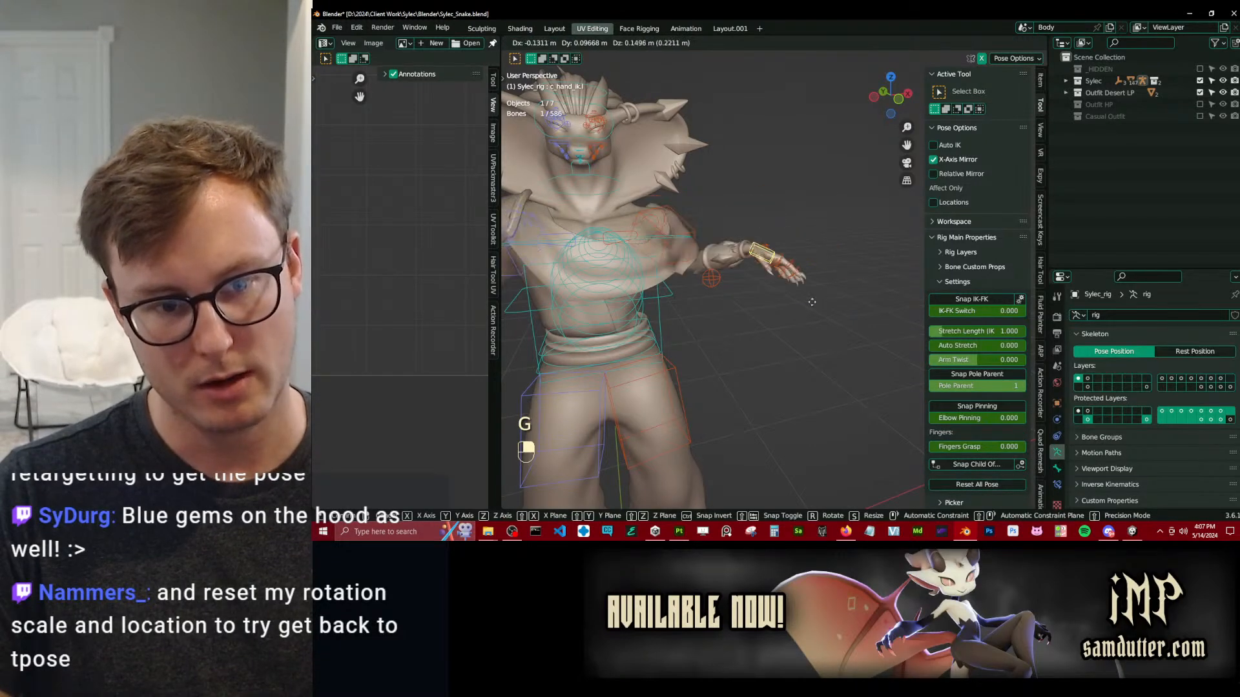
click(773, 270)
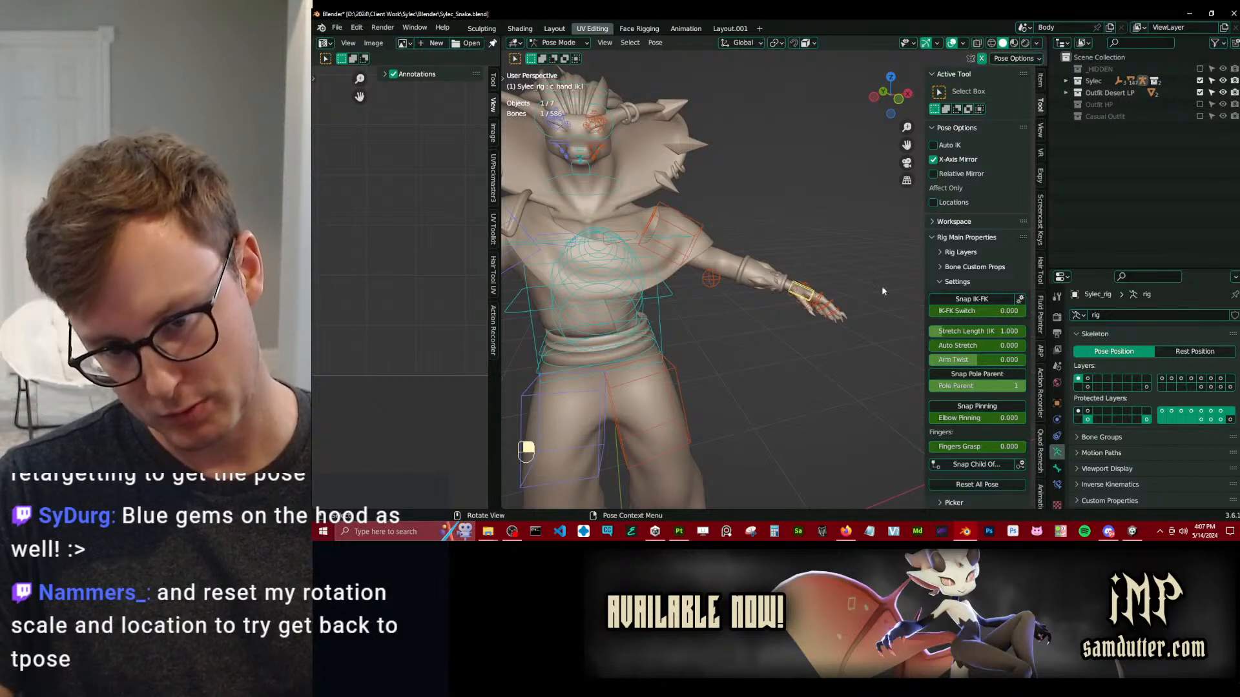
Examine the full rig and Auto-Rig Pro's Remap, Export and Misc options, and return the rig to Object Mode.
middle_drag(861, 295, 688, 437)
middle_drag(763, 307, 726, 221)
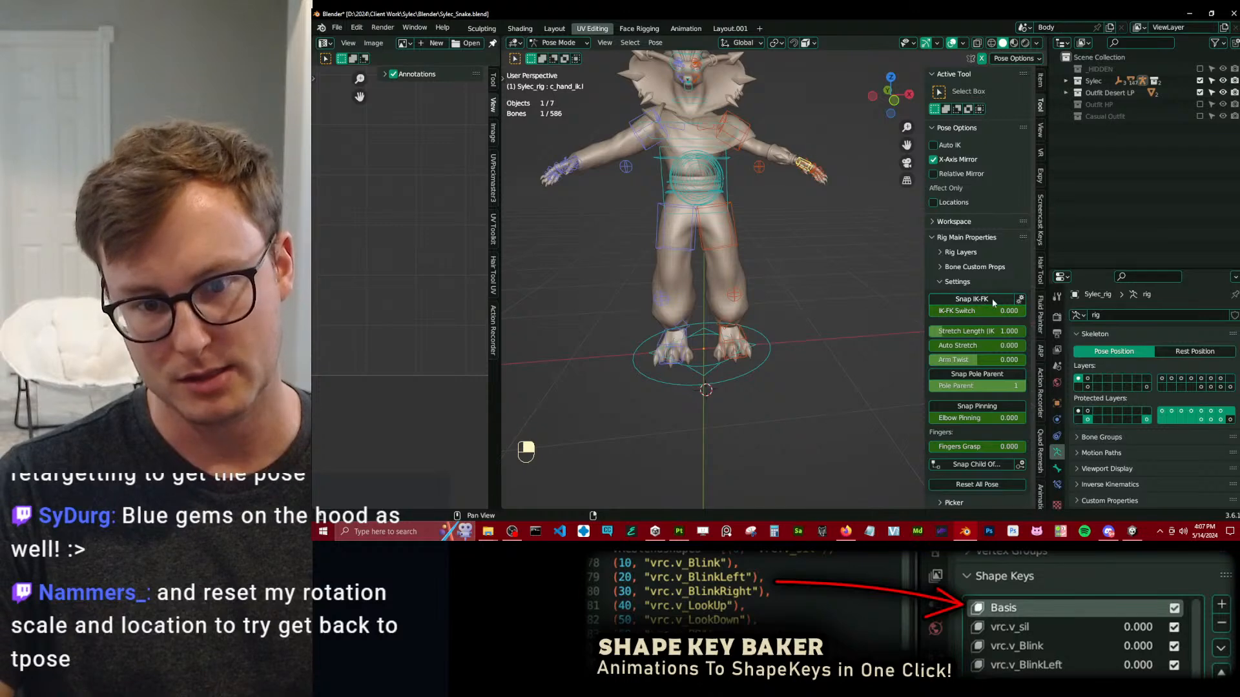
shift+middle_drag(766, 246, 773, 273)
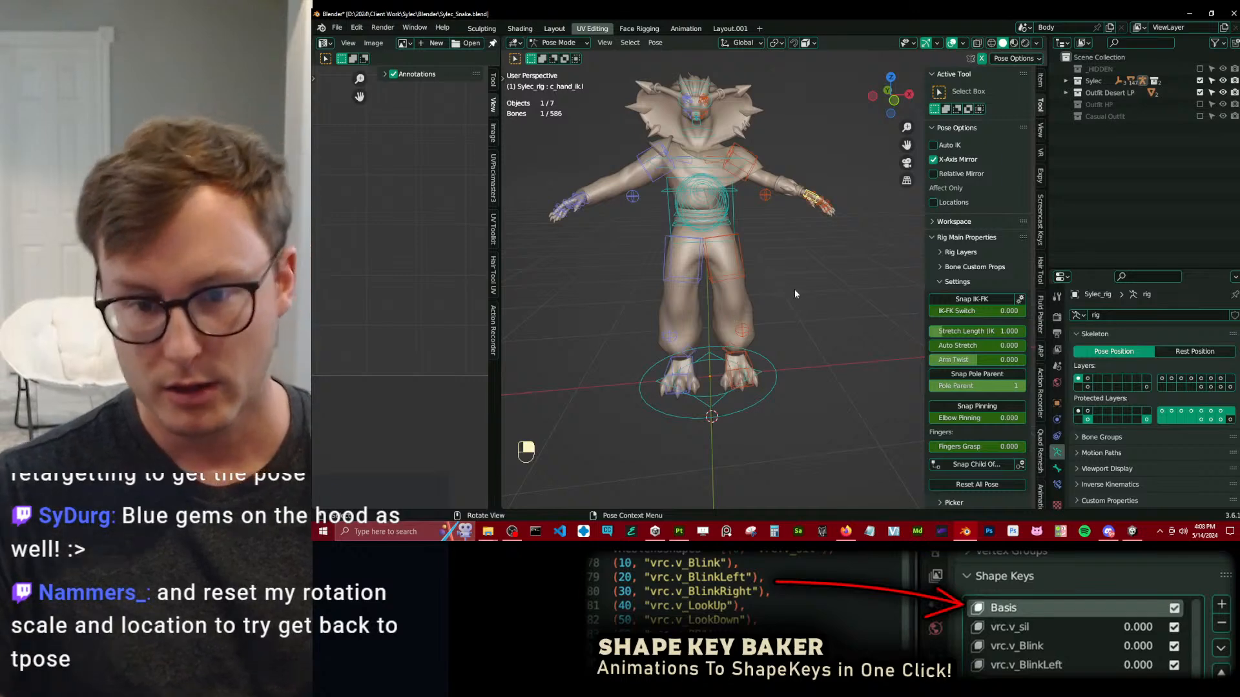
click(1005, 239)
click(1040, 360)
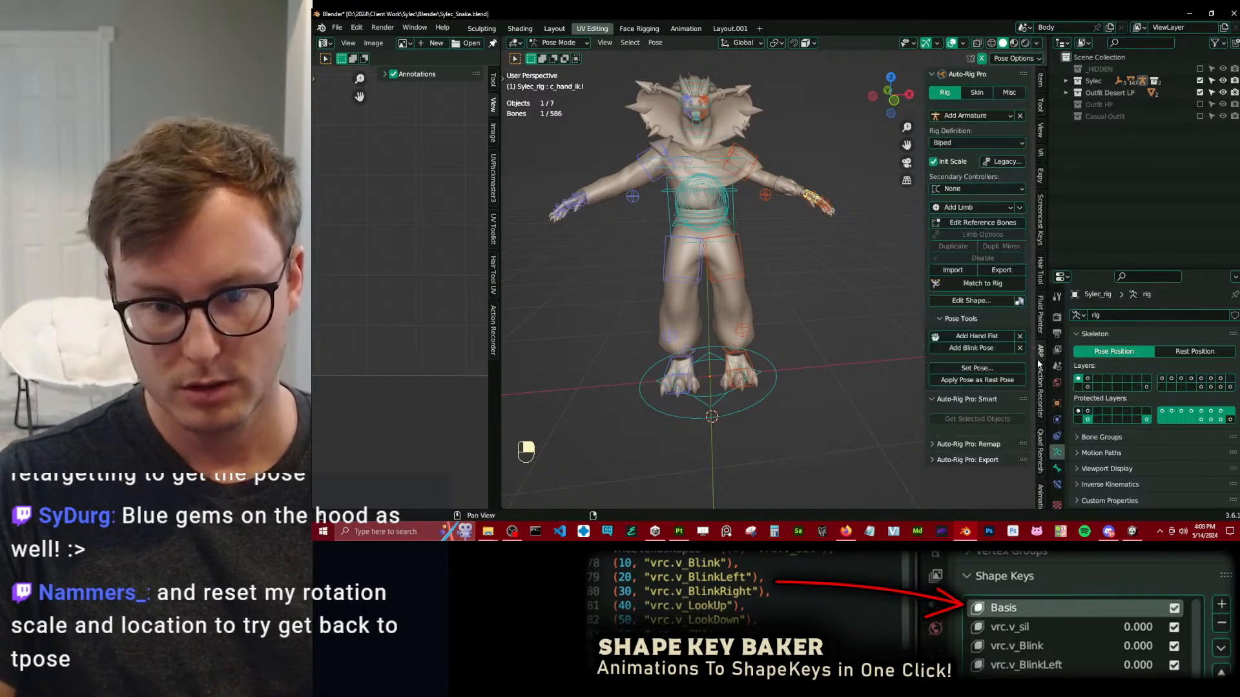
click(973, 445)
scroll(971, 427, down, 5)
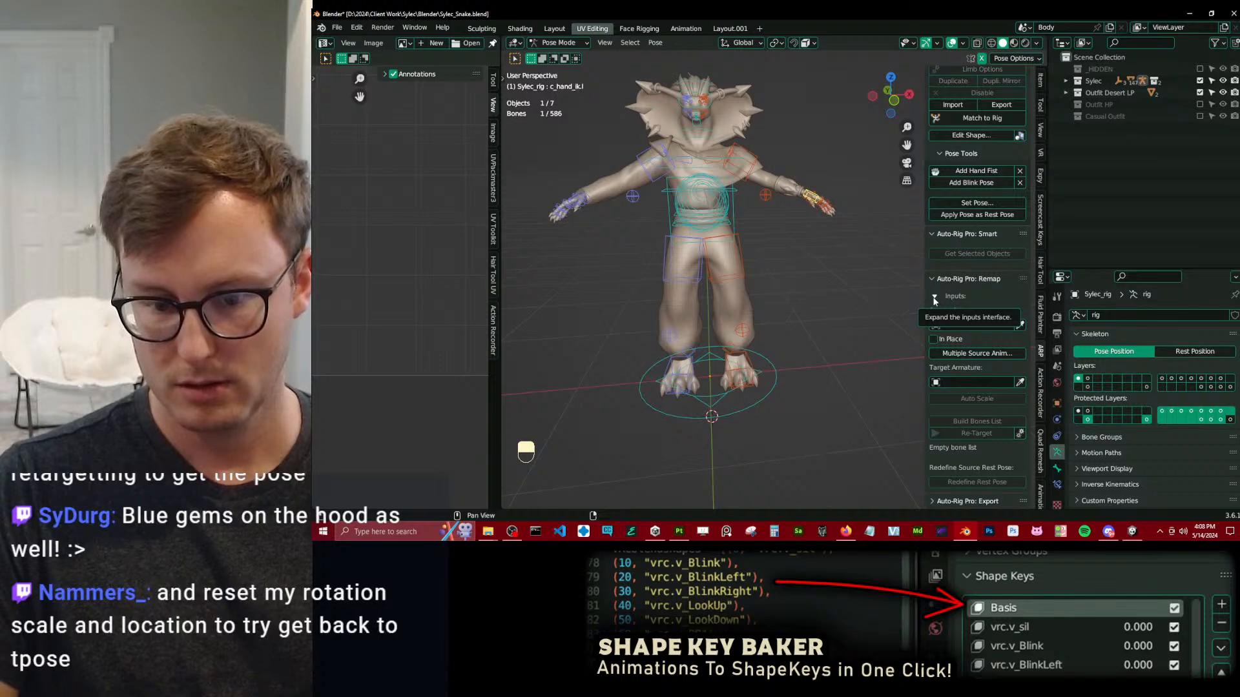
scroll(948, 505, down, 5)
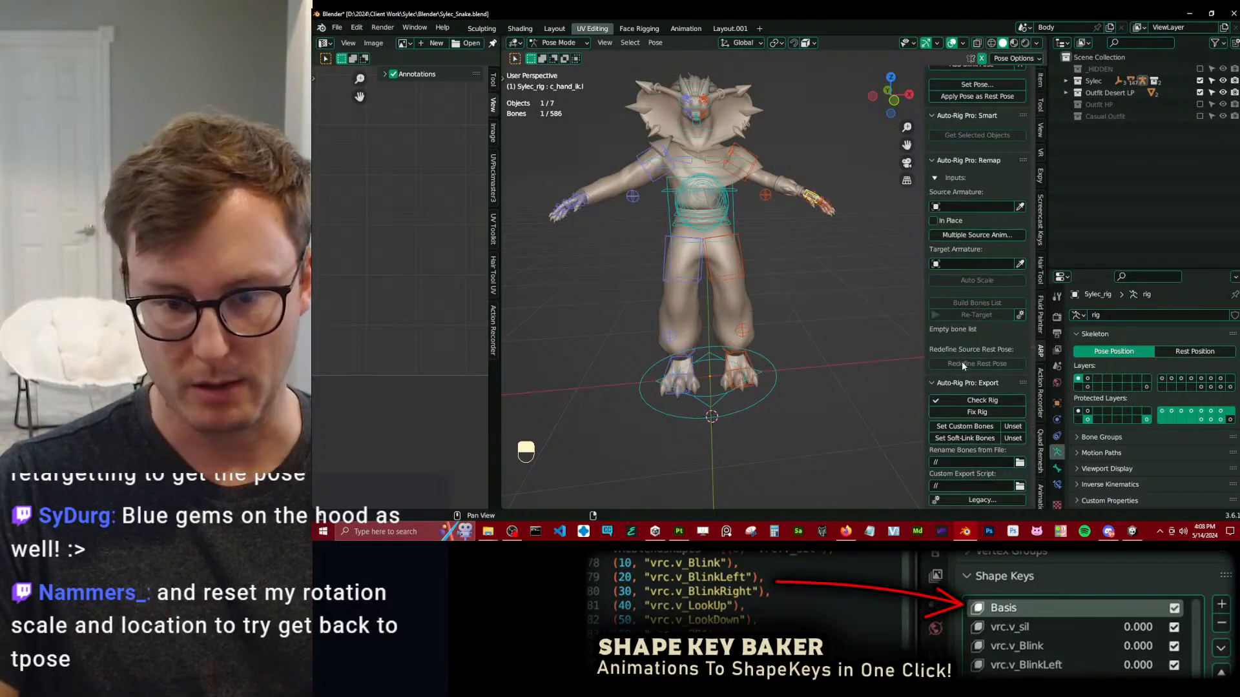
click(938, 381)
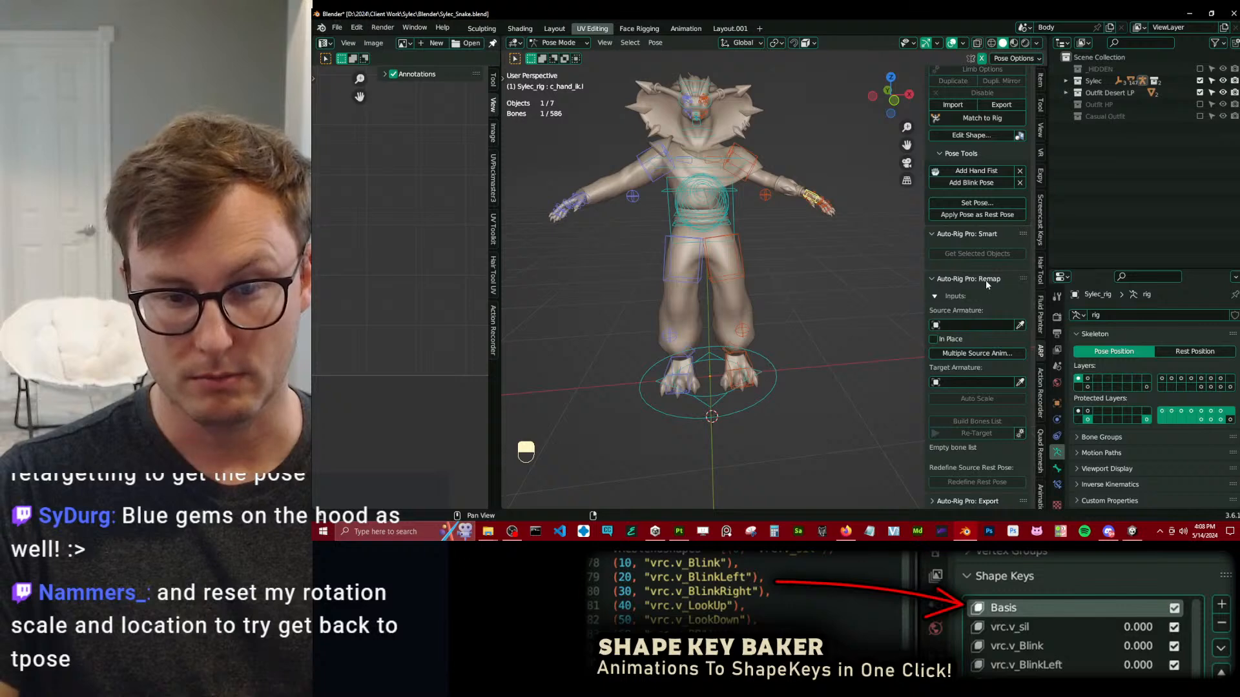
scroll(988, 295, up, 8)
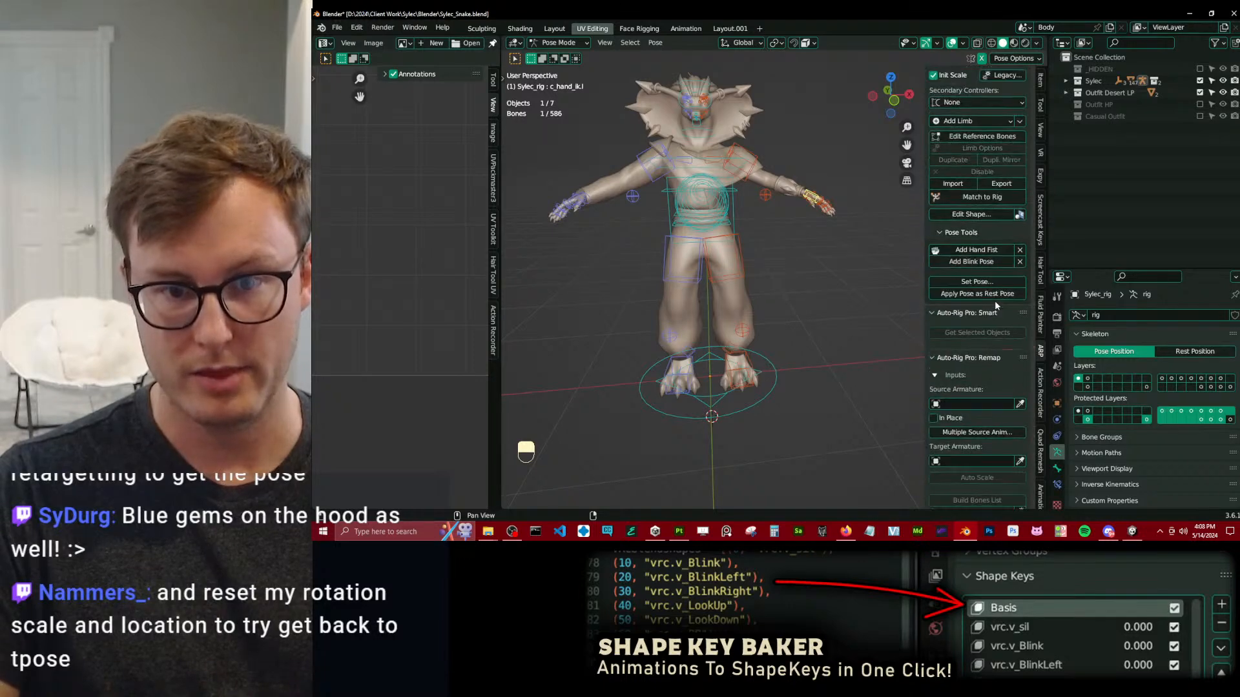
click(1023, 92)
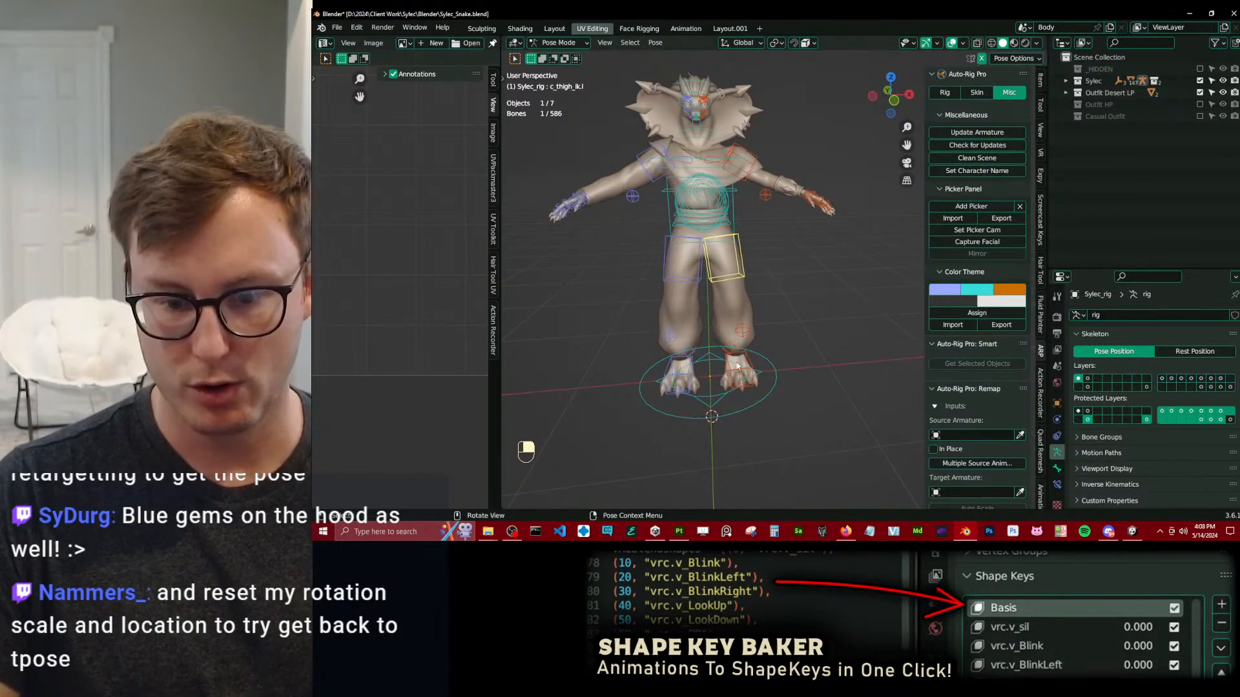
key(ctrl+Tab)
Switch to Unity and view the snake avatar from behind, including its hair, pauldron and tail.
click(679, 531)
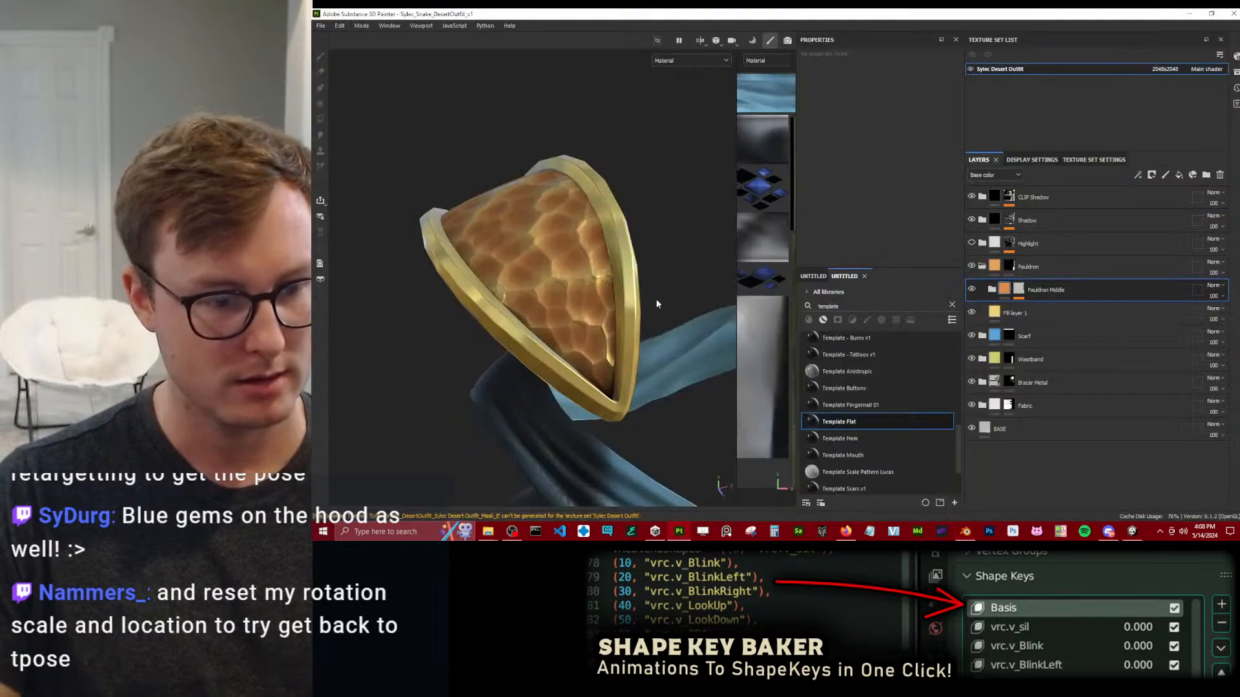
click(963, 532)
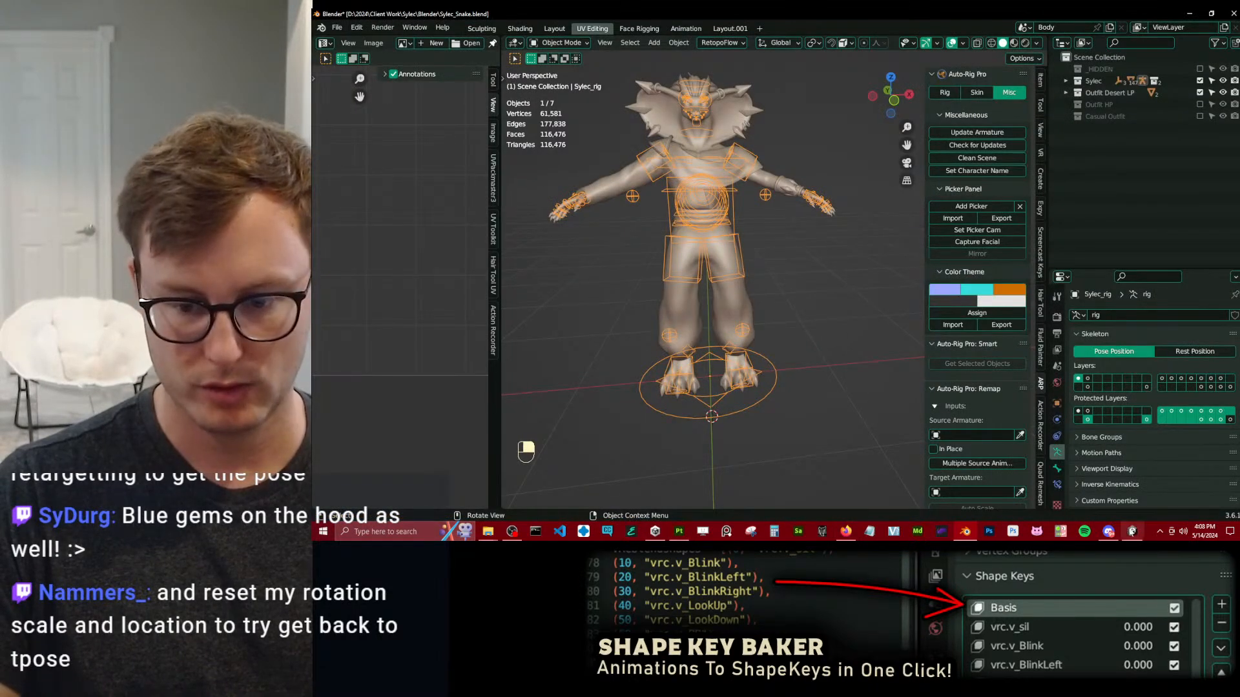
click(1133, 530)
alt+drag(439, 213, 677, 193)
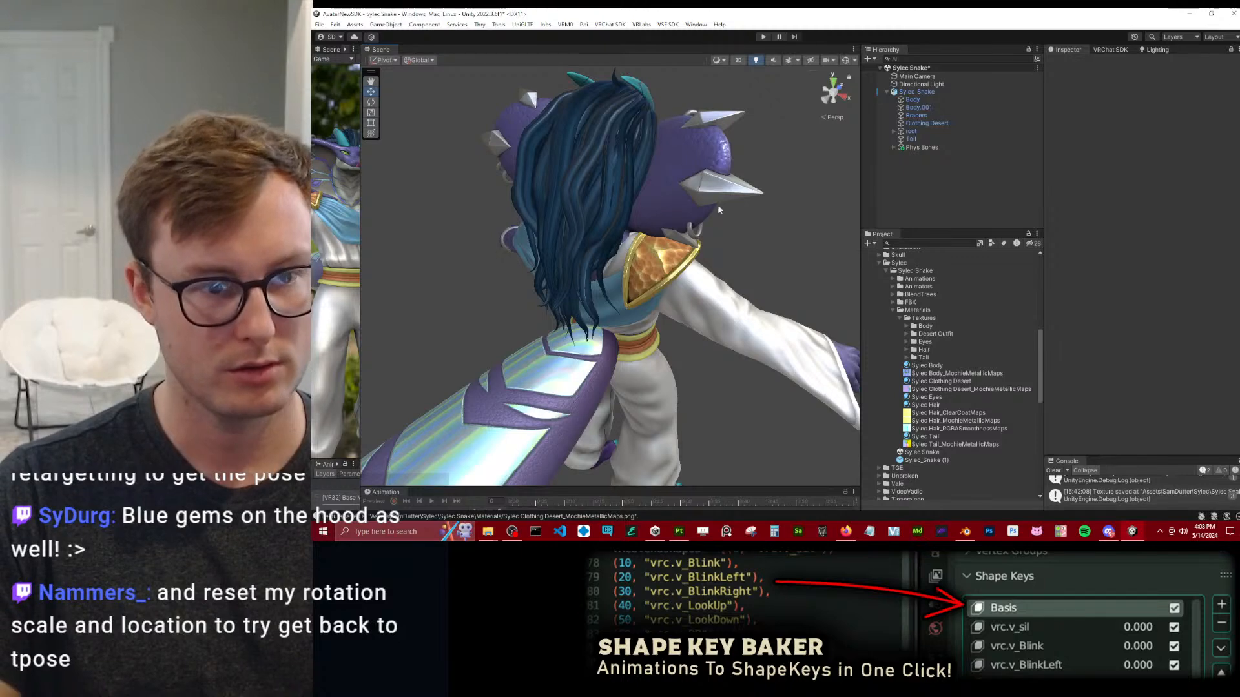
alt+drag(734, 226, 731, 205)
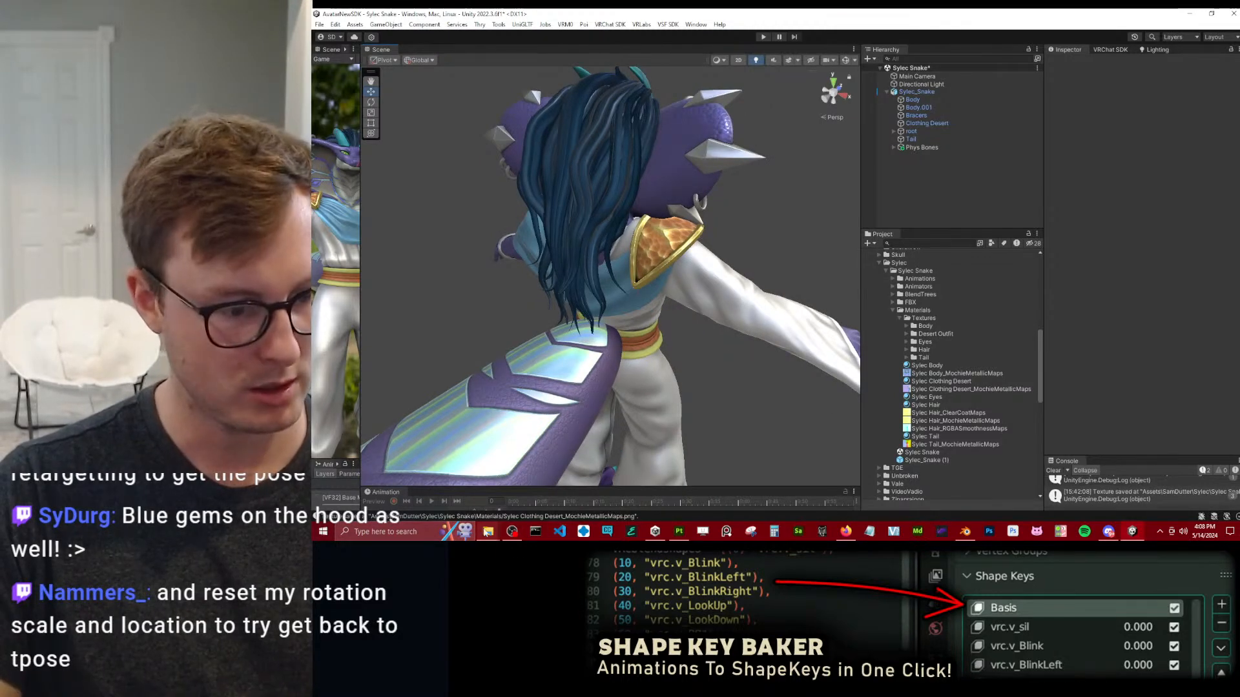
Switch to File Explorer and go up from the Clip Exports folder to the Sylec project folder.
click(486, 532)
click(452, 501)
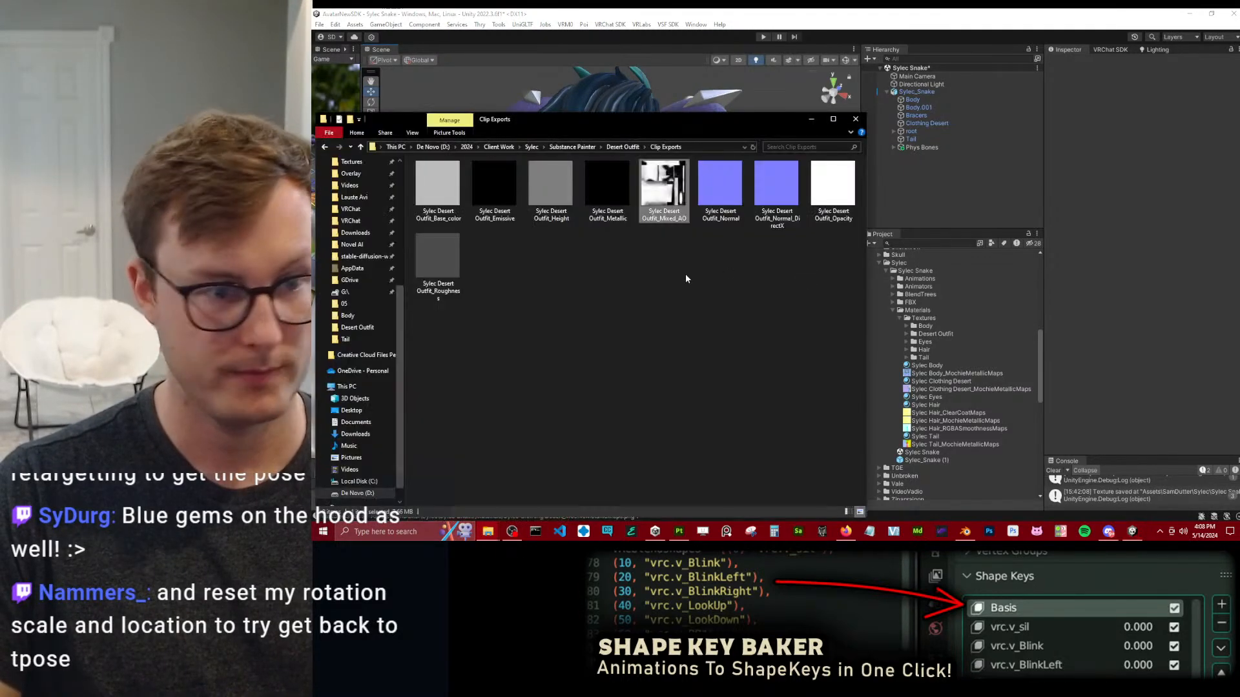
click(577, 147)
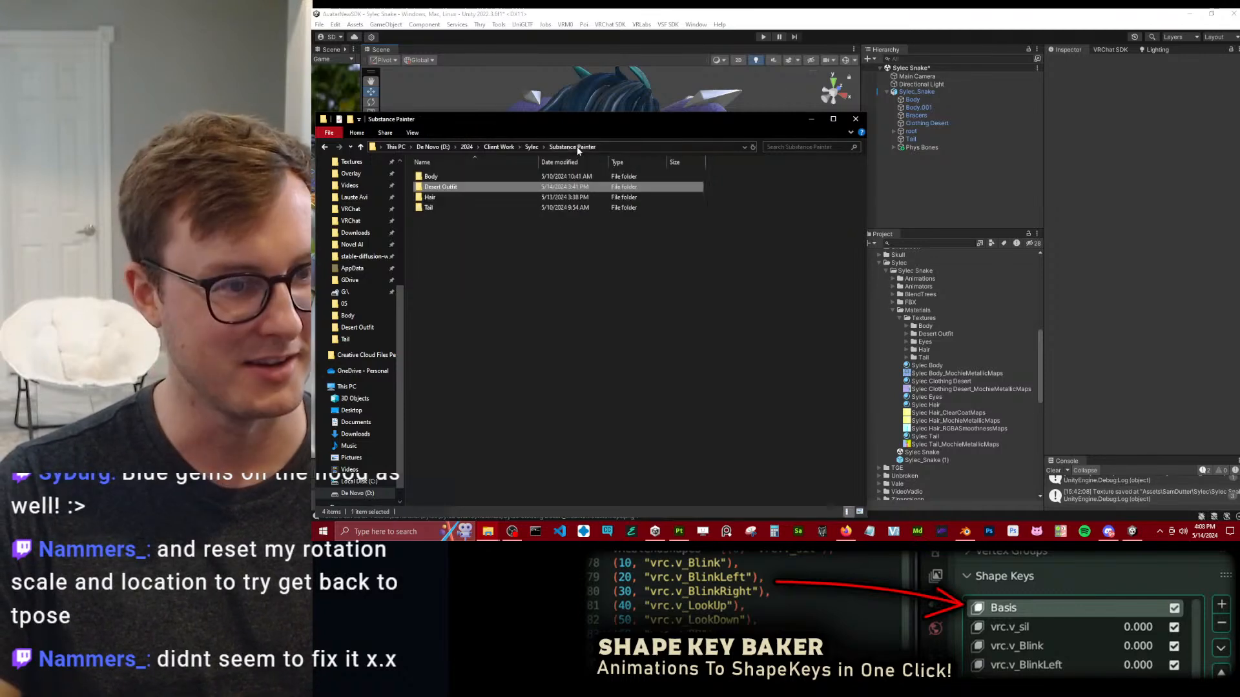
click(530, 148)
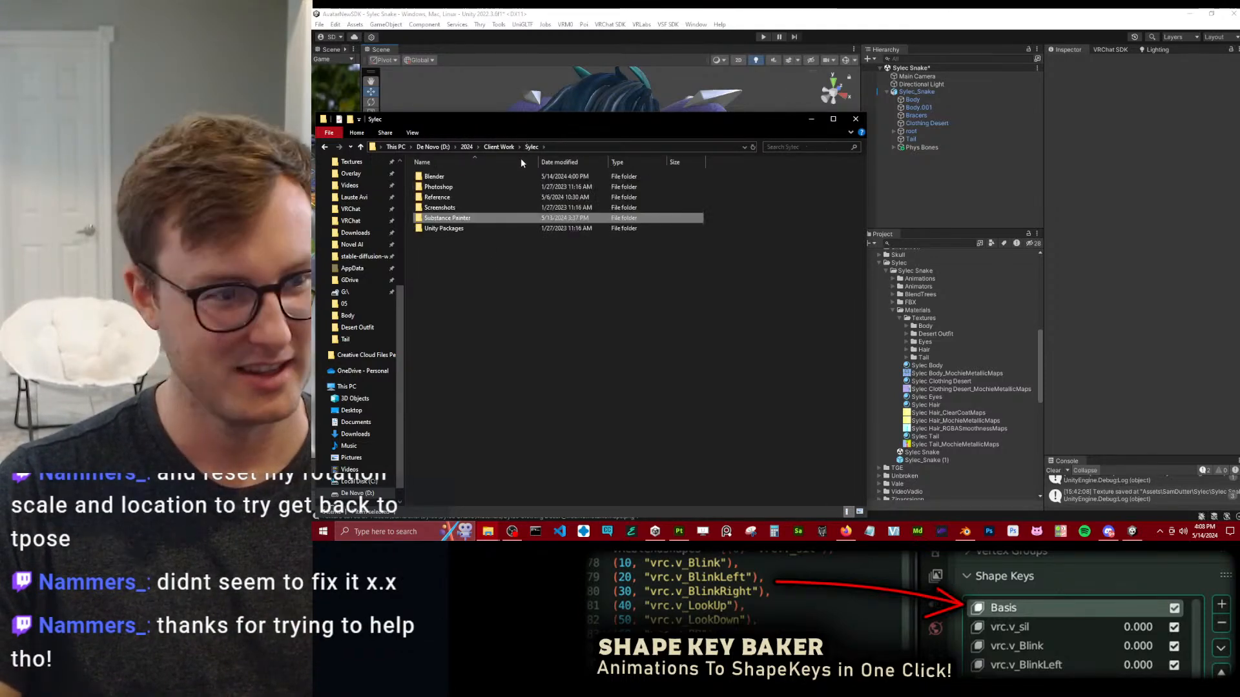
Open the Reference folder and pick out the Back reference image.
double_click(437, 197)
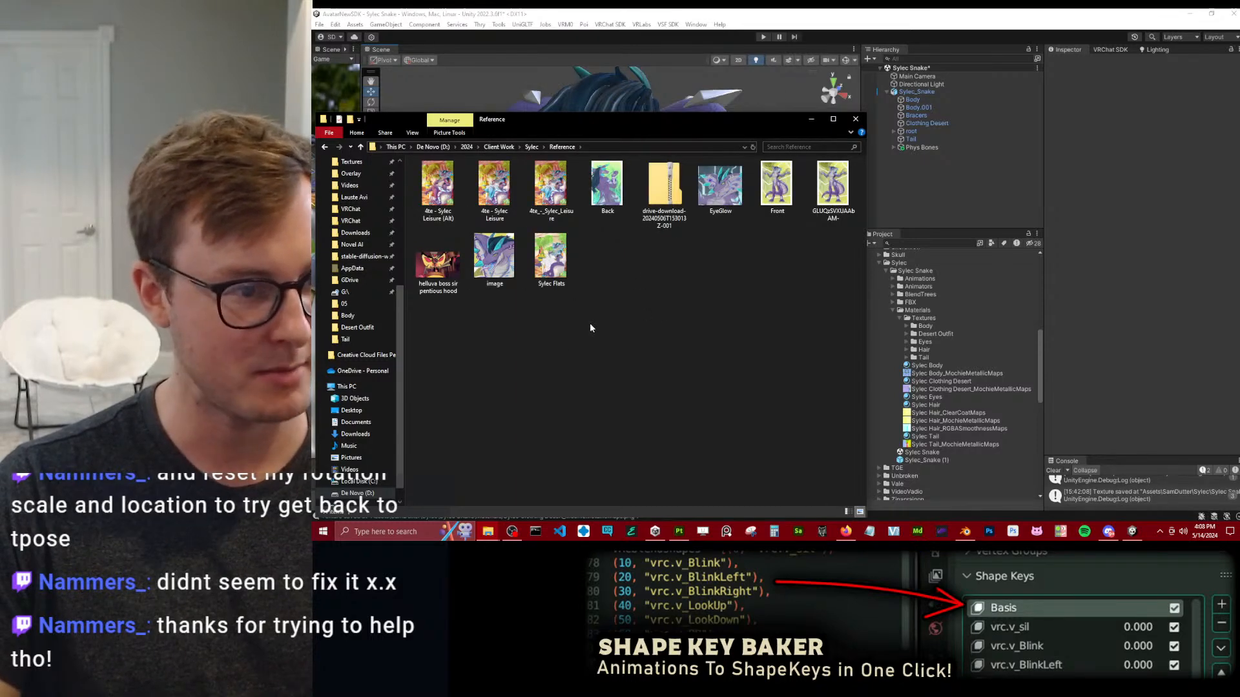
click(607, 186)
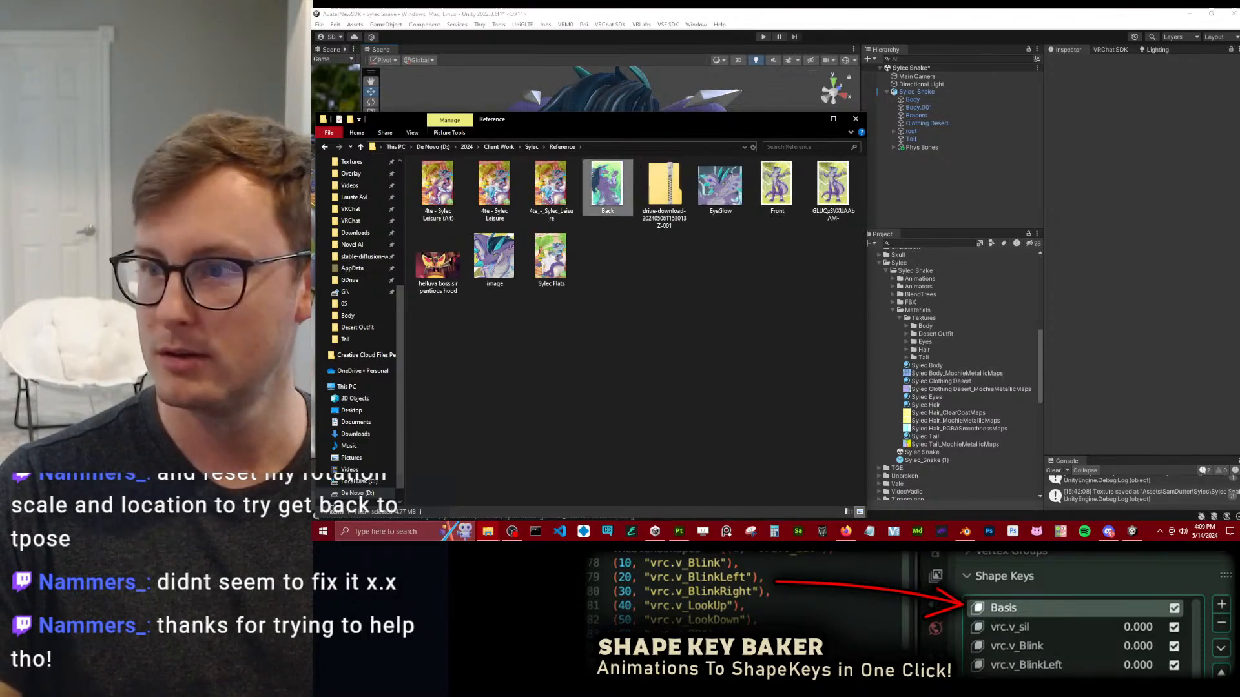
click(670, 375)
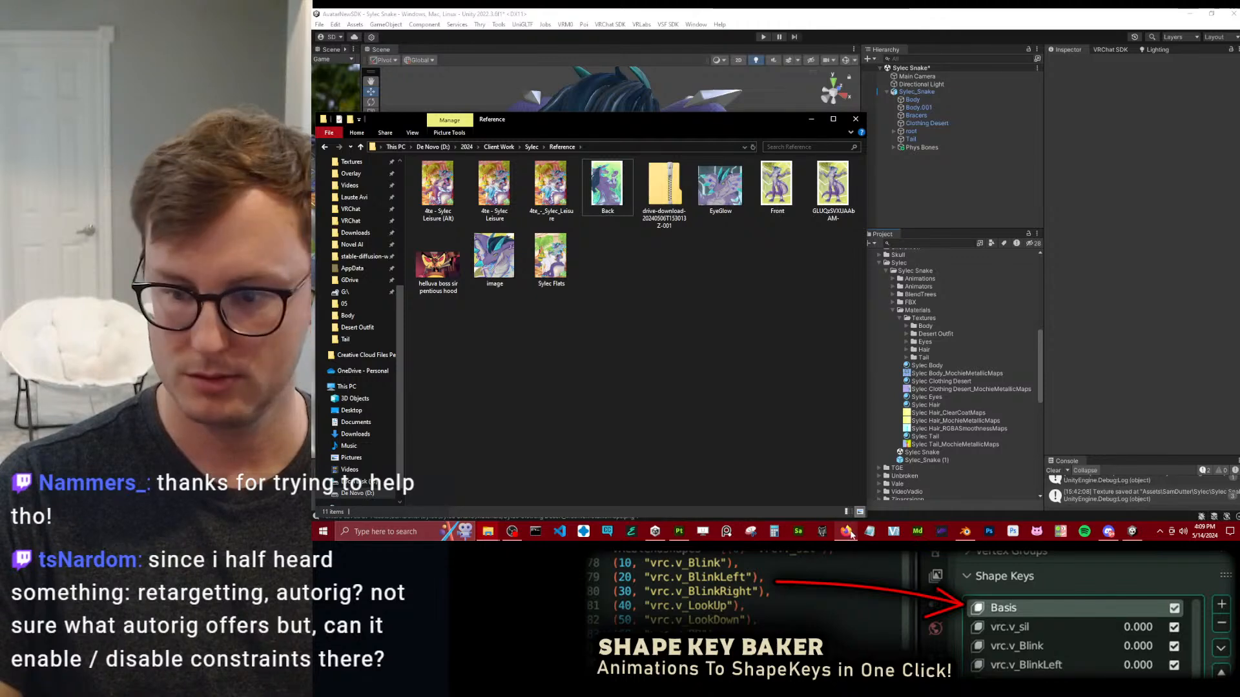
mouse_move(851, 535)
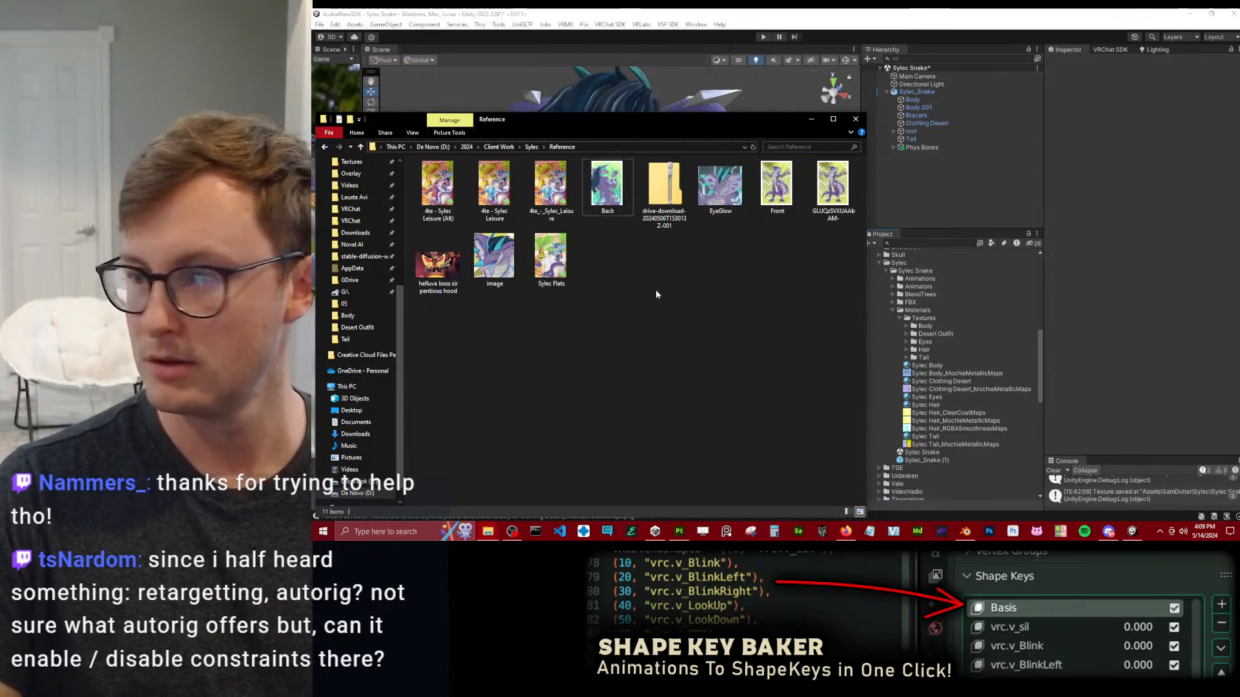
drag(602, 197, 647, 239)
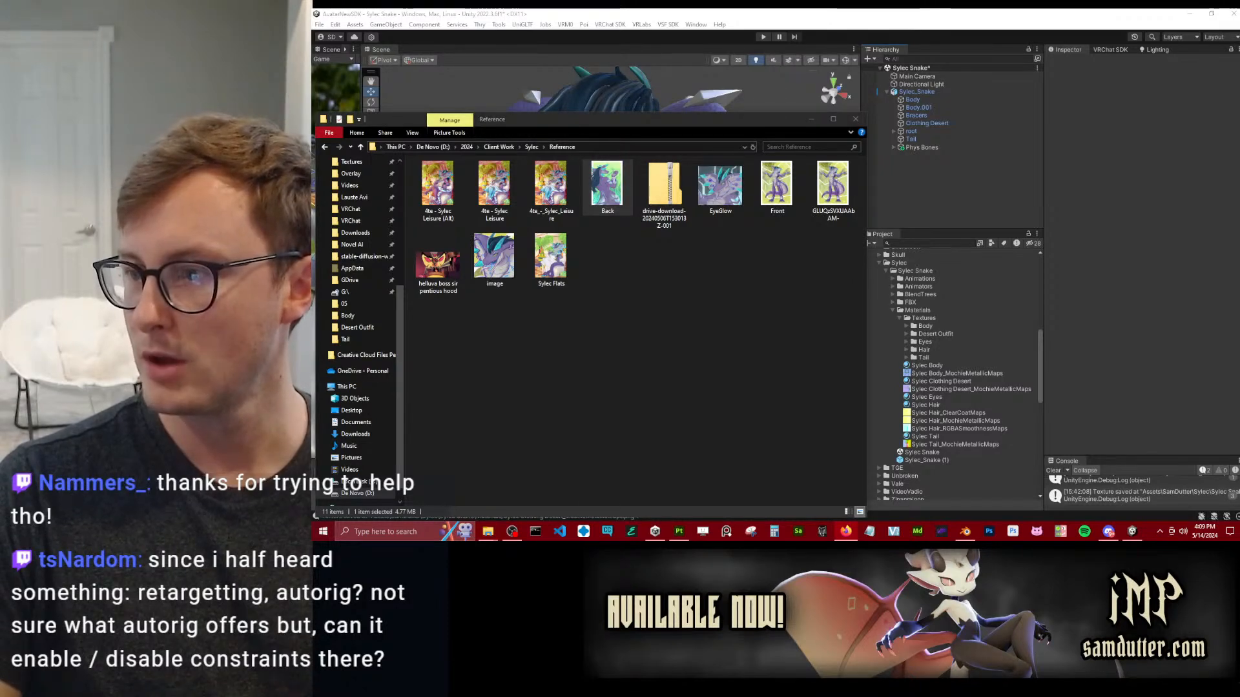
Switch back to Unity and view the snake avatar's hood, pauldron and sash from the side and the front.
alt+drag(659, 96, 528, 157)
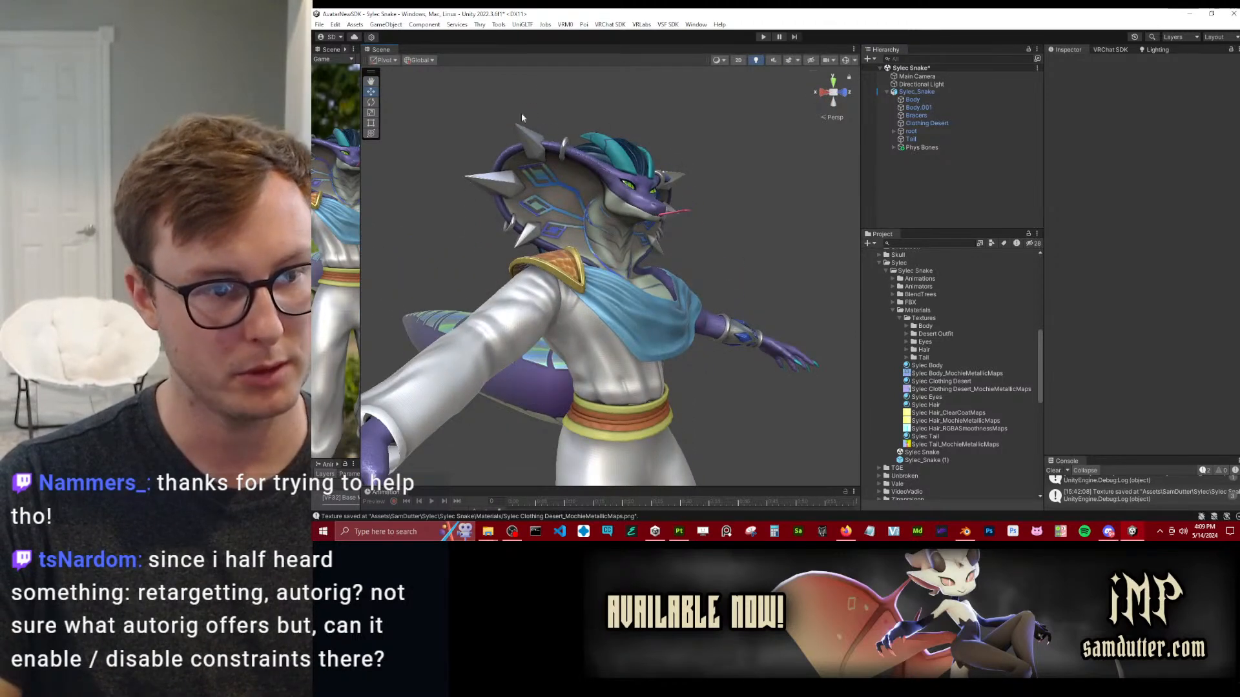
alt+drag(533, 115, 637, 206)
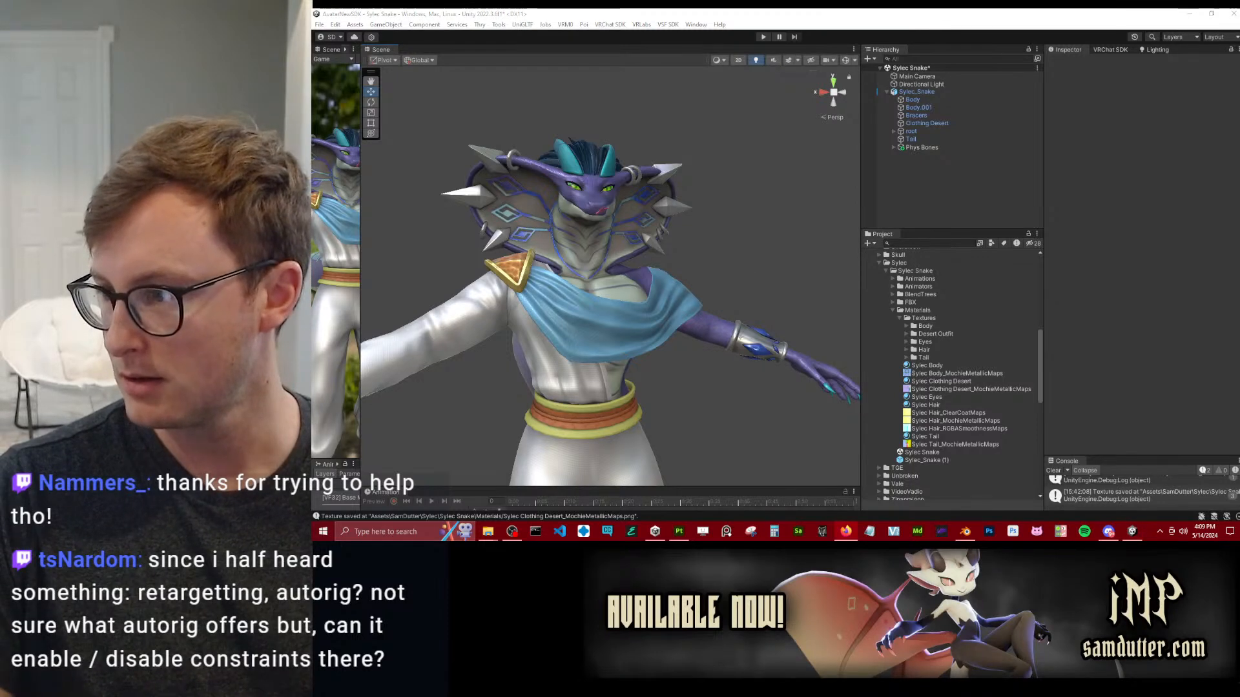
alt+drag(623, 197, 683, 247)
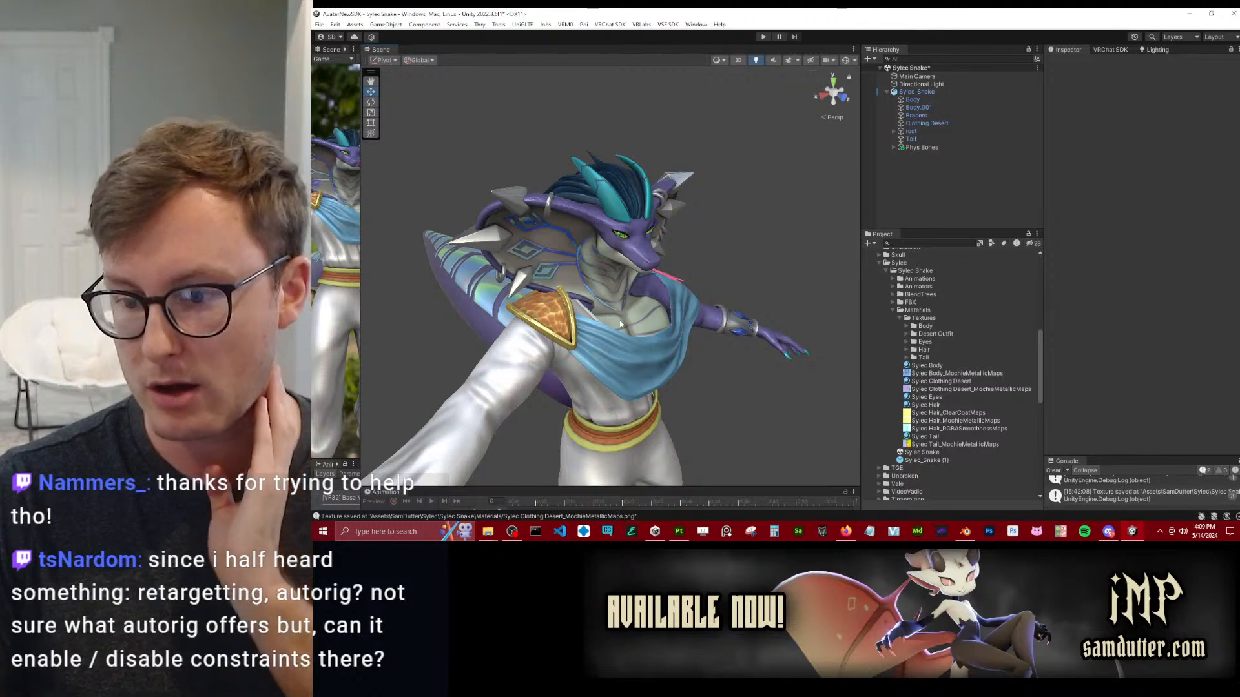
scroll(612, 283, down, 3)
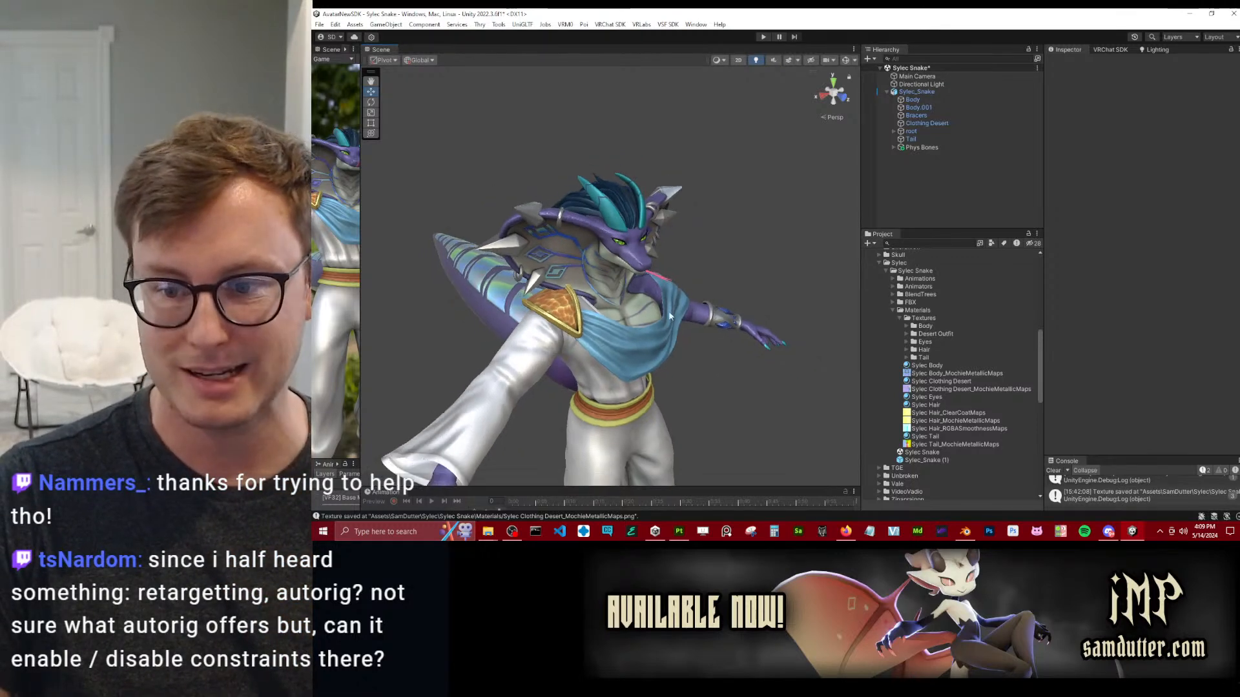
middle_drag(652, 306, 627, 292)
alt+drag(640, 298, 714, 284)
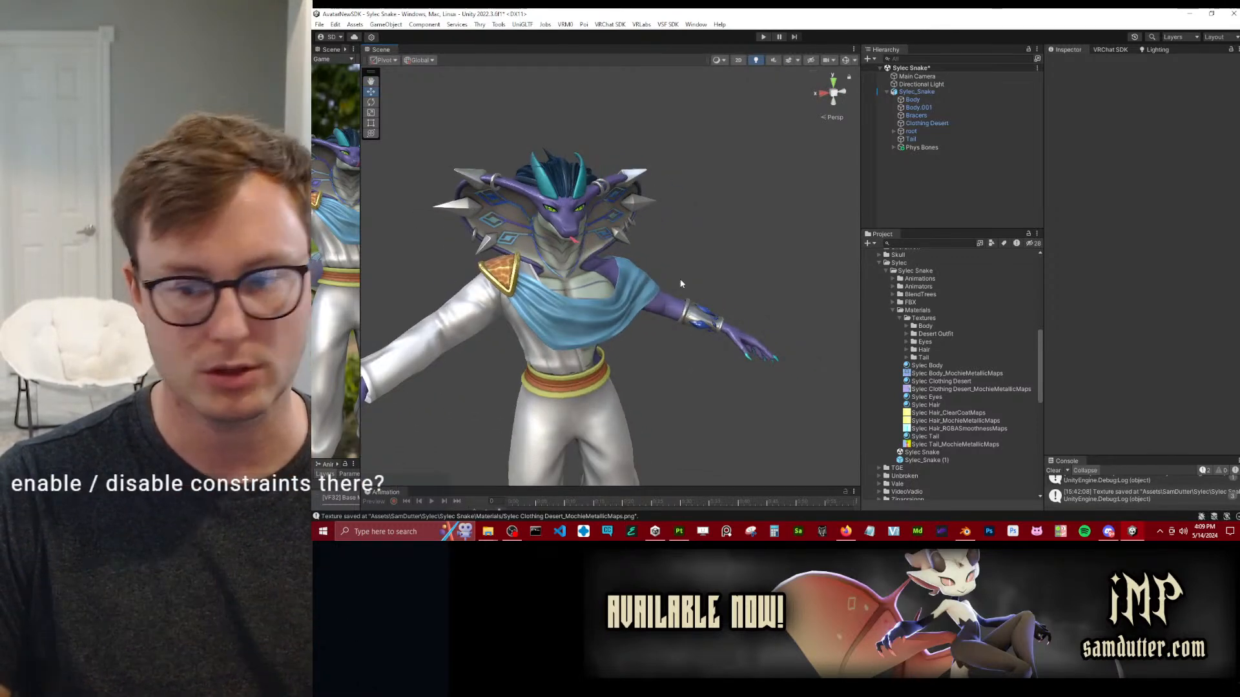
Switch to Blender and collapse Auto-Rig Pro's Miscellaneous, Picker Panel, Color Theme and Remap sections.
click(965, 531)
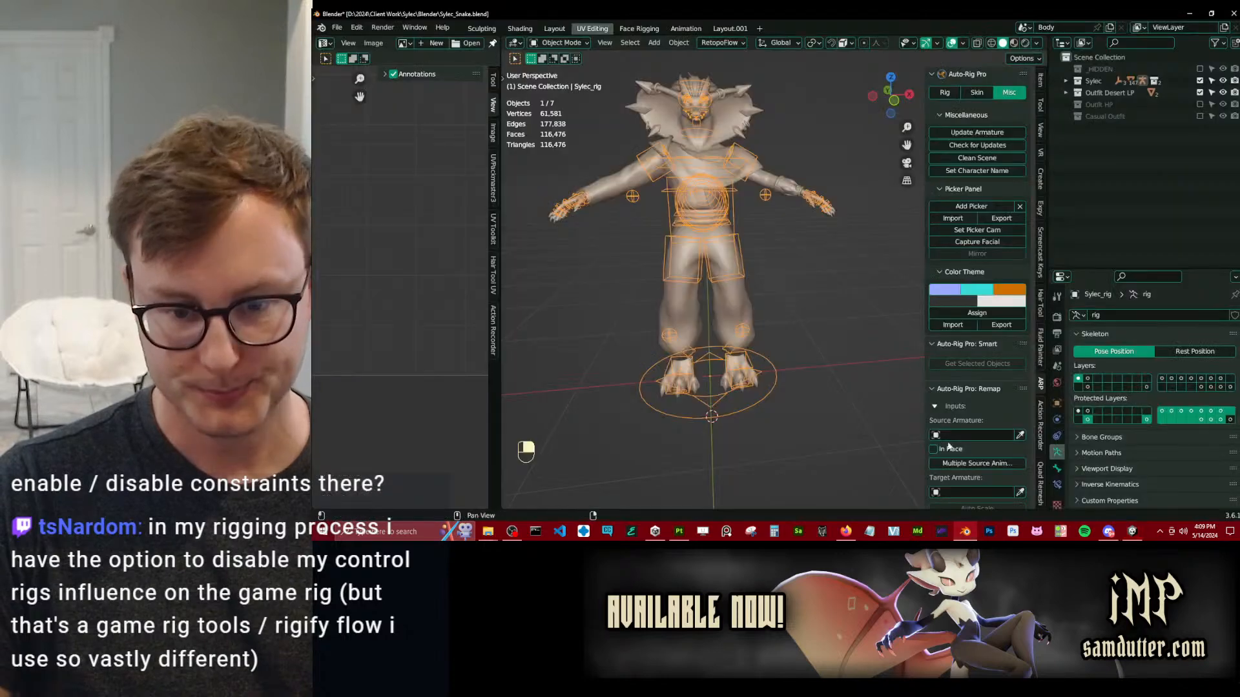
click(956, 115)
click(963, 130)
click(964, 145)
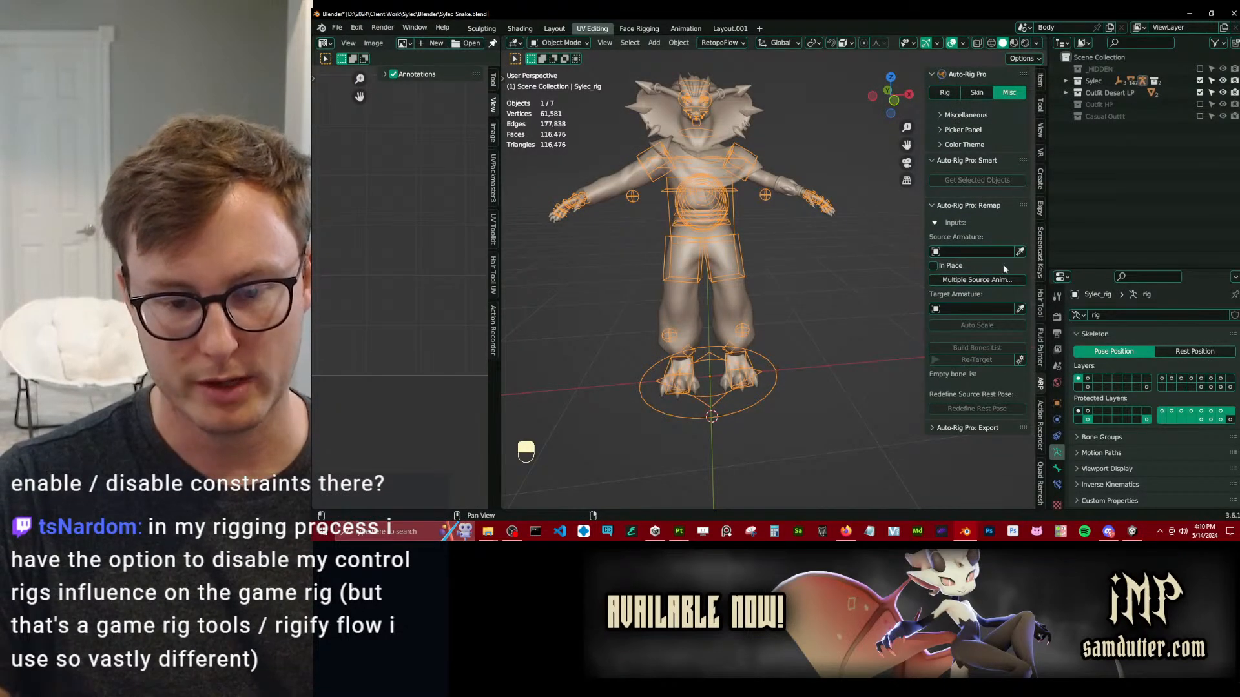
click(935, 224)
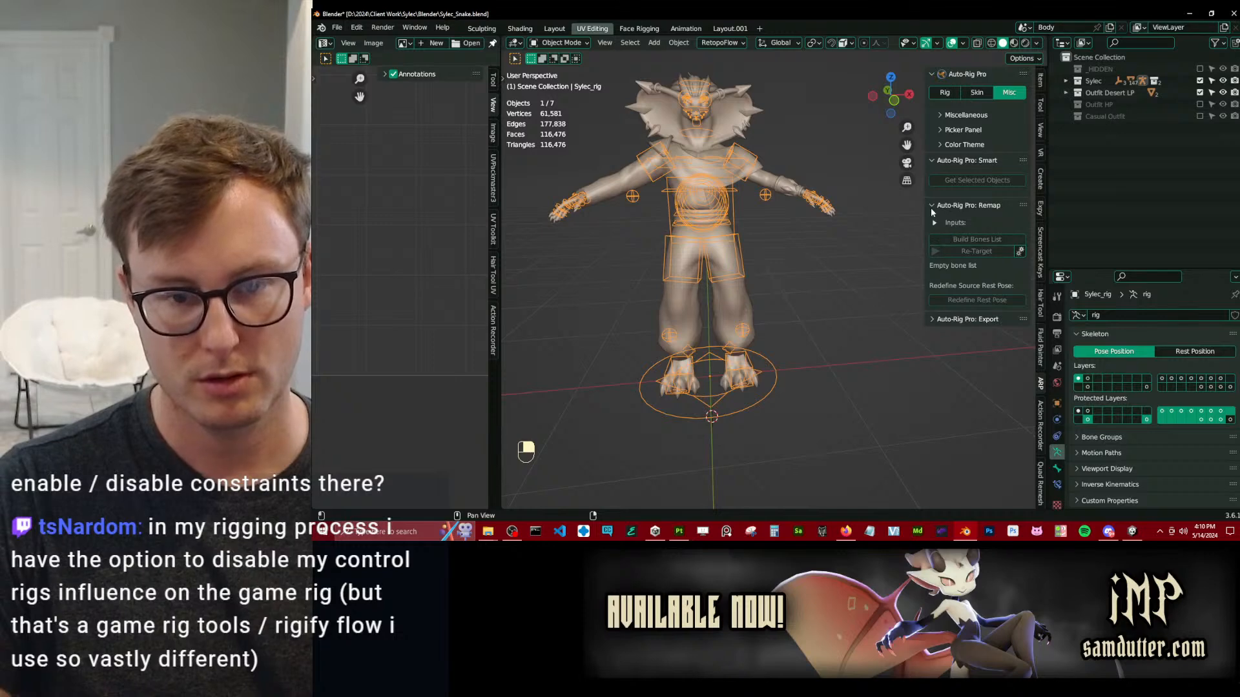
click(932, 205)
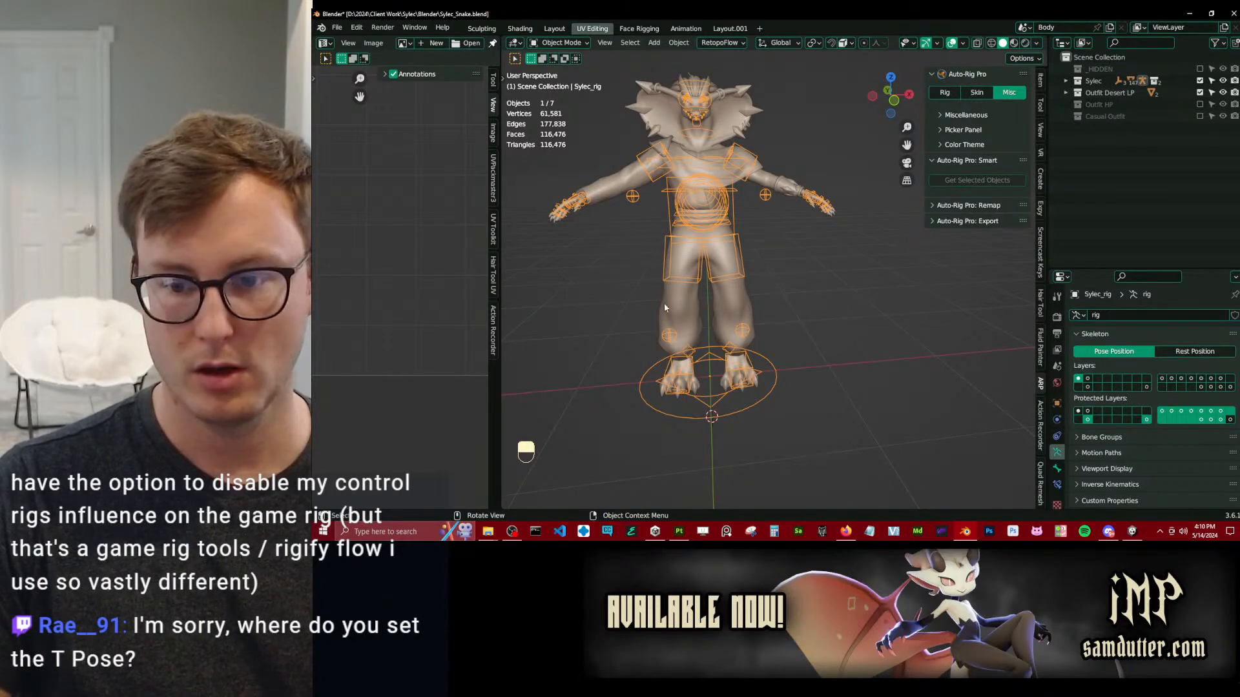
Widen the 3D viewport, put the rig in Pose Mode and locate the Apply Pose as Rest Pose command.
drag(502, 405, 382, 406)
middle_drag(564, 320, 843, 304)
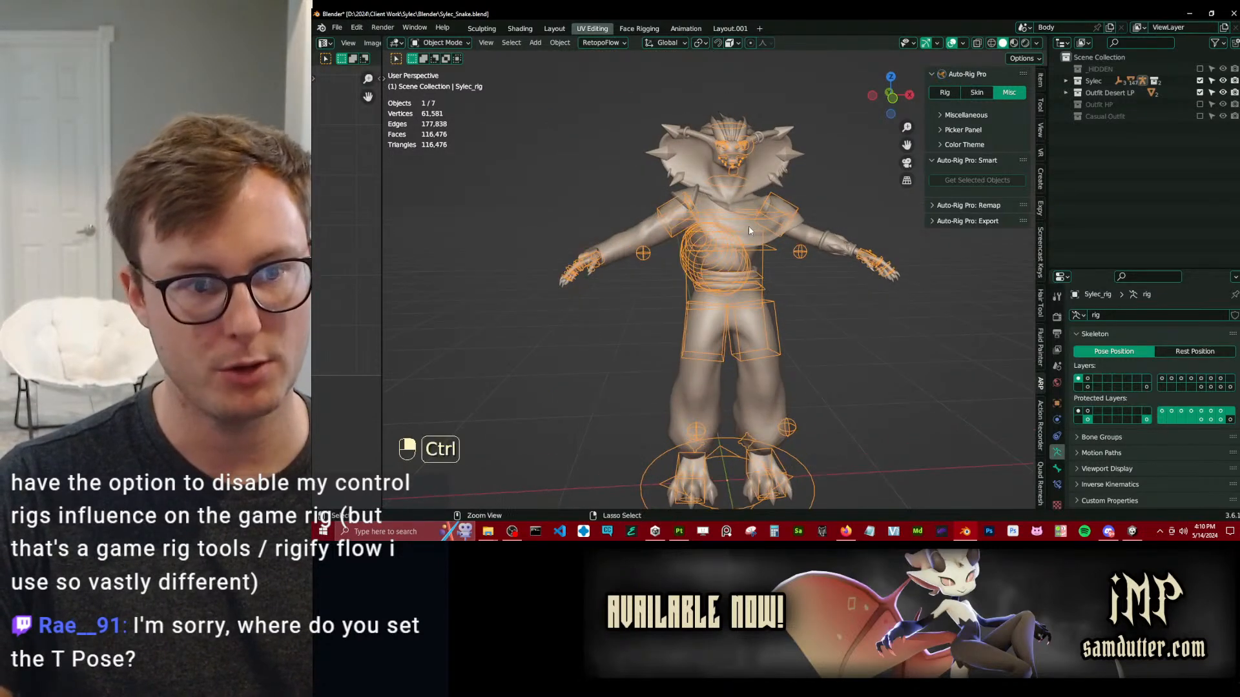
key(ctrl+Tab)
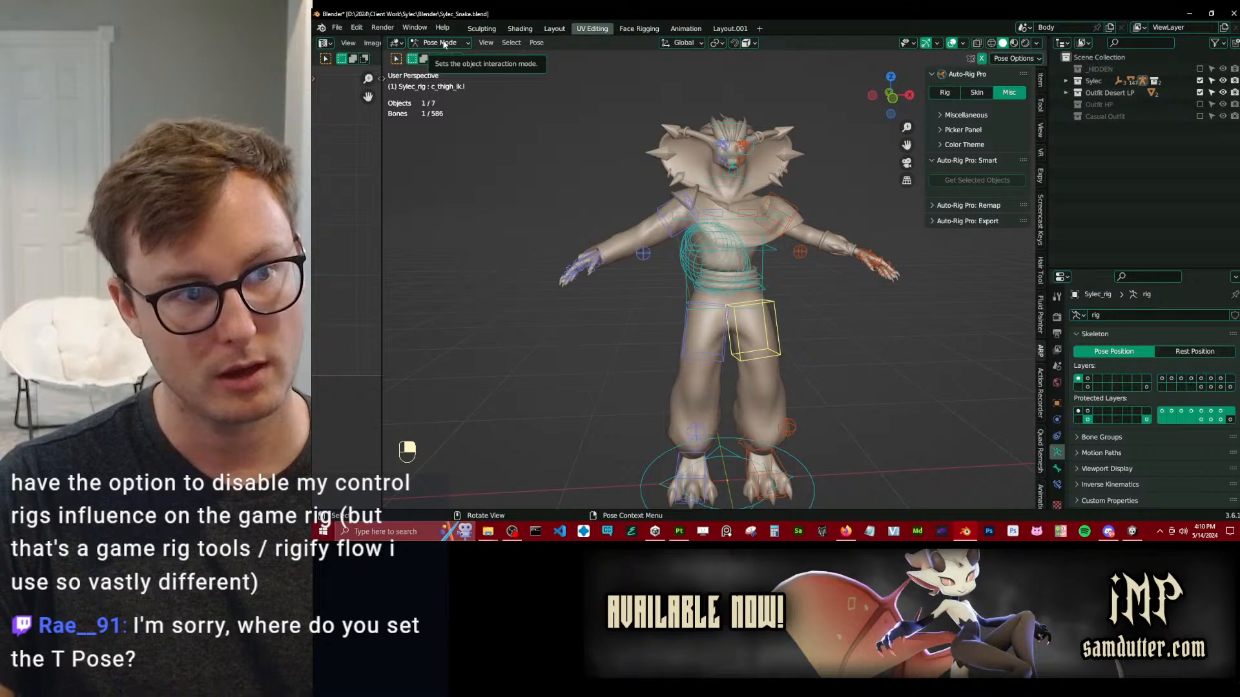
click(537, 43)
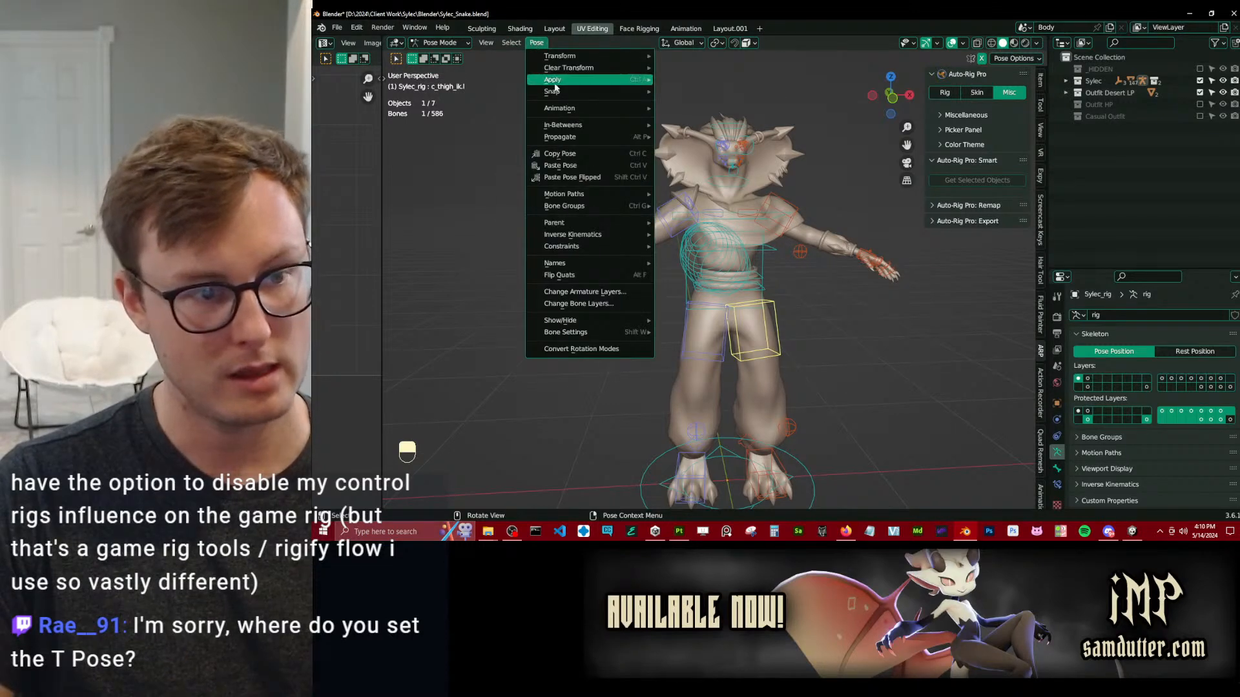
mouse_move(566, 114)
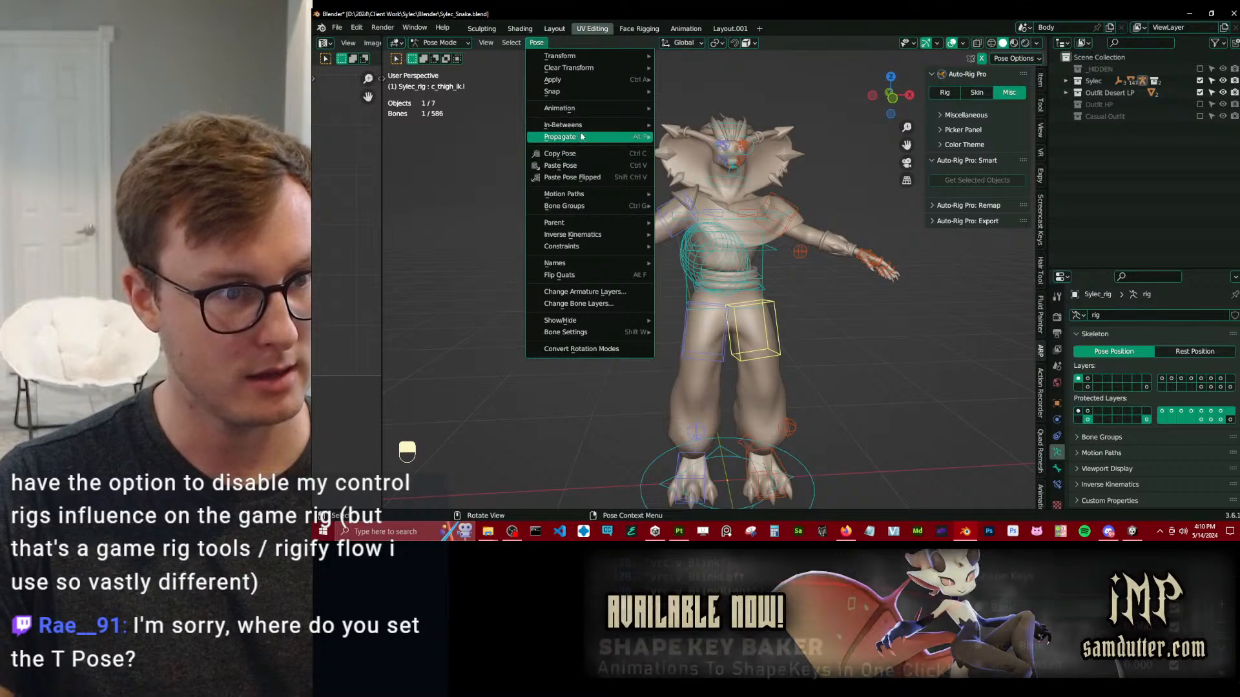
mouse_move(557, 84)
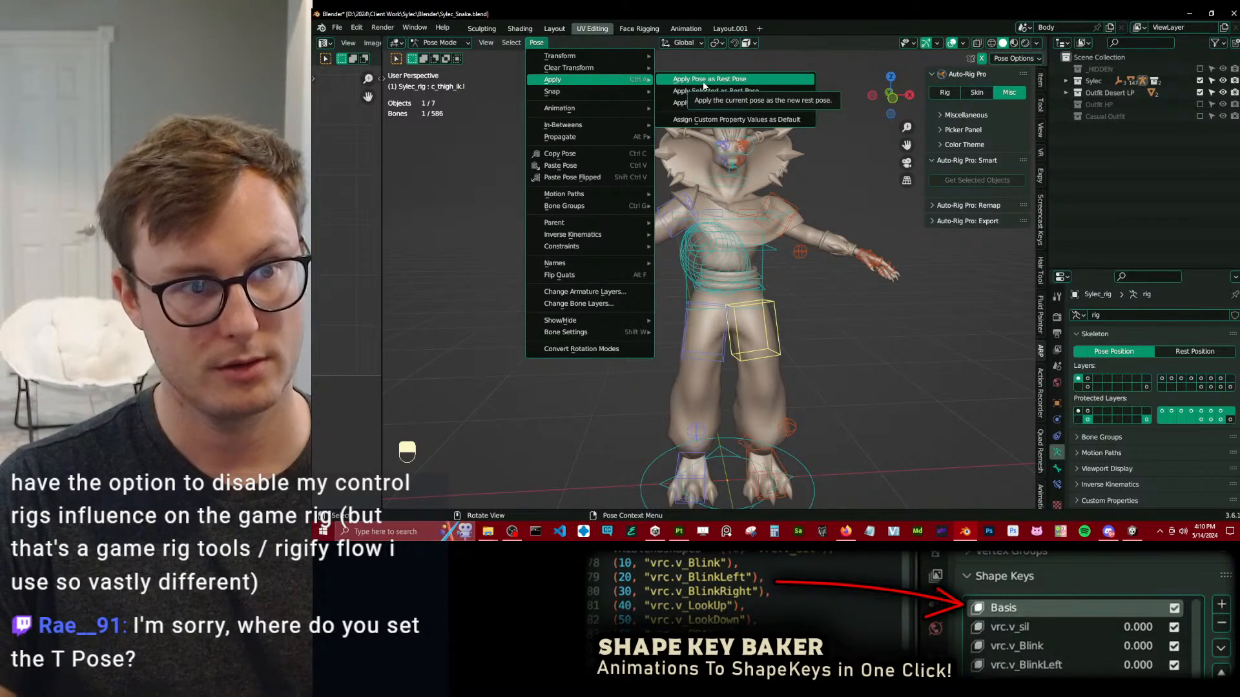
Return the rig to Object Mode and save the Blender file.
key(ctrl+Tab)
middle_drag(858, 329, 934, 353)
key(ctrl+s)
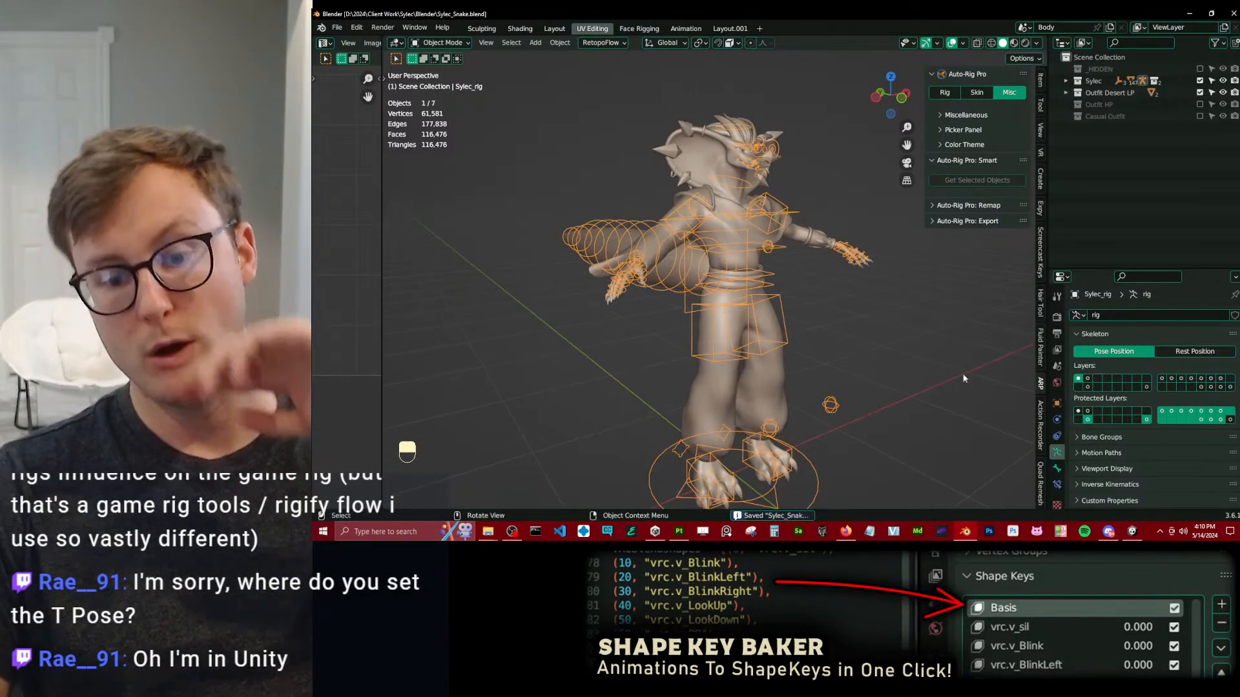
Switch to Unity, select the Sylec_Snake model in the FBX folder and expand its contents.
key(alt+Tab)
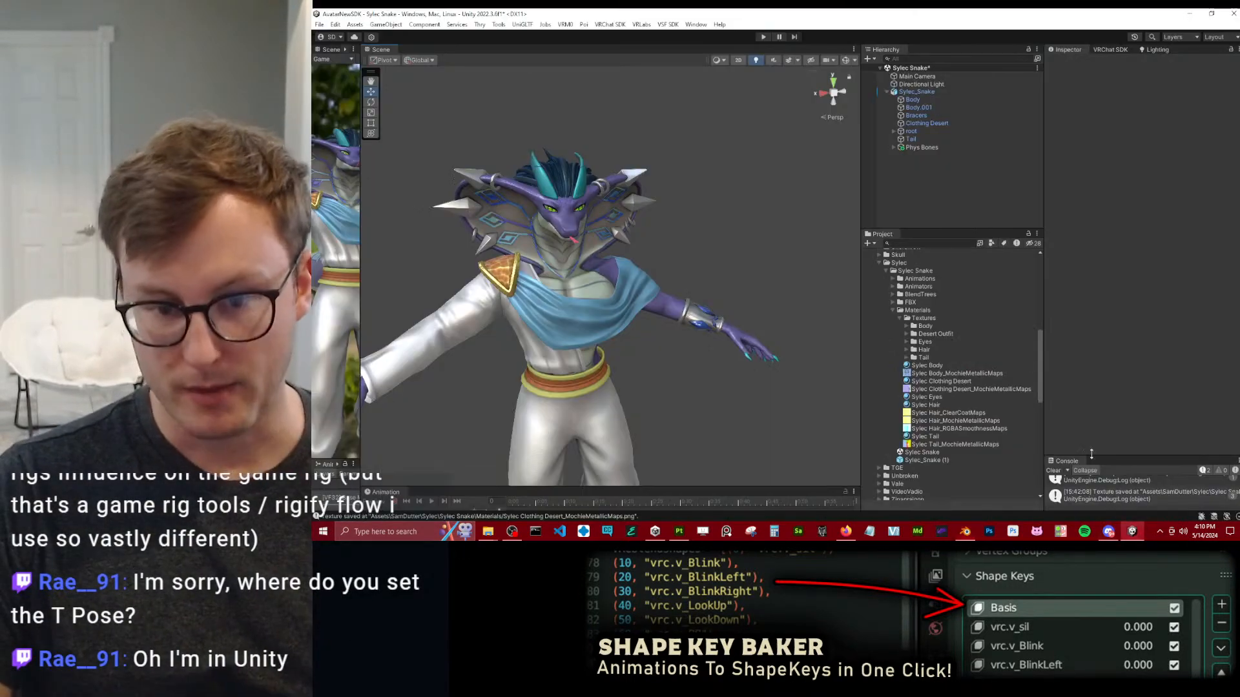
click(890, 304)
click(893, 303)
click(922, 310)
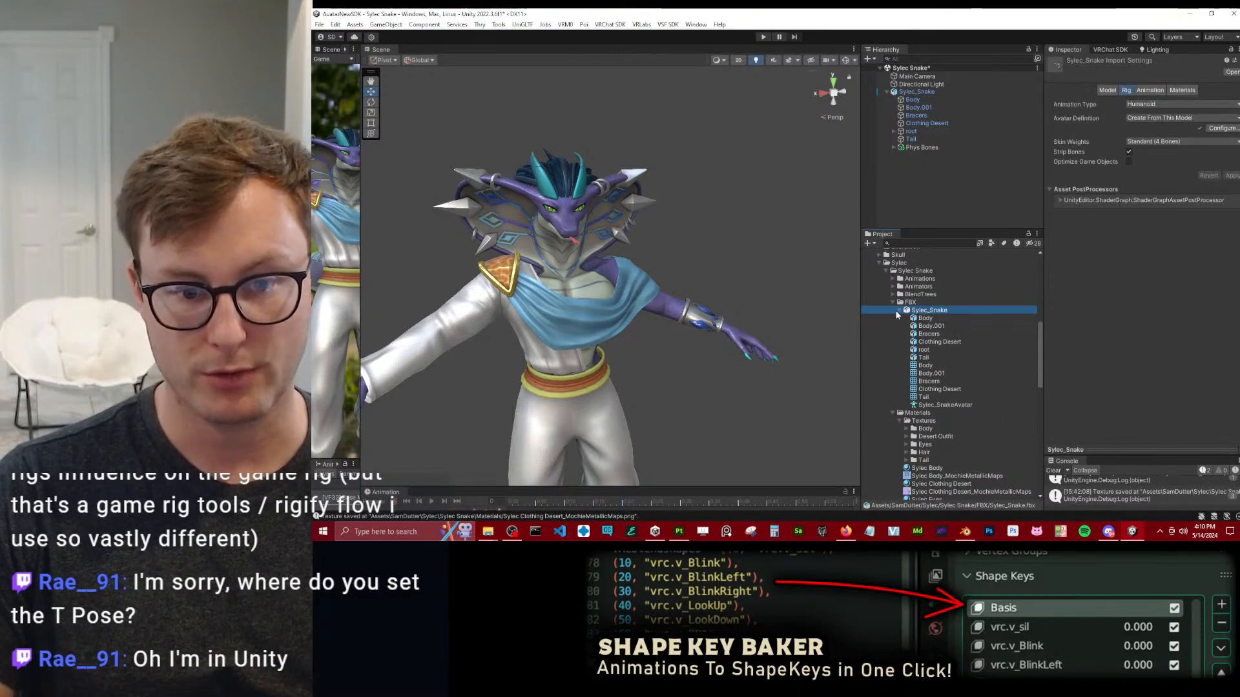
click(899, 311)
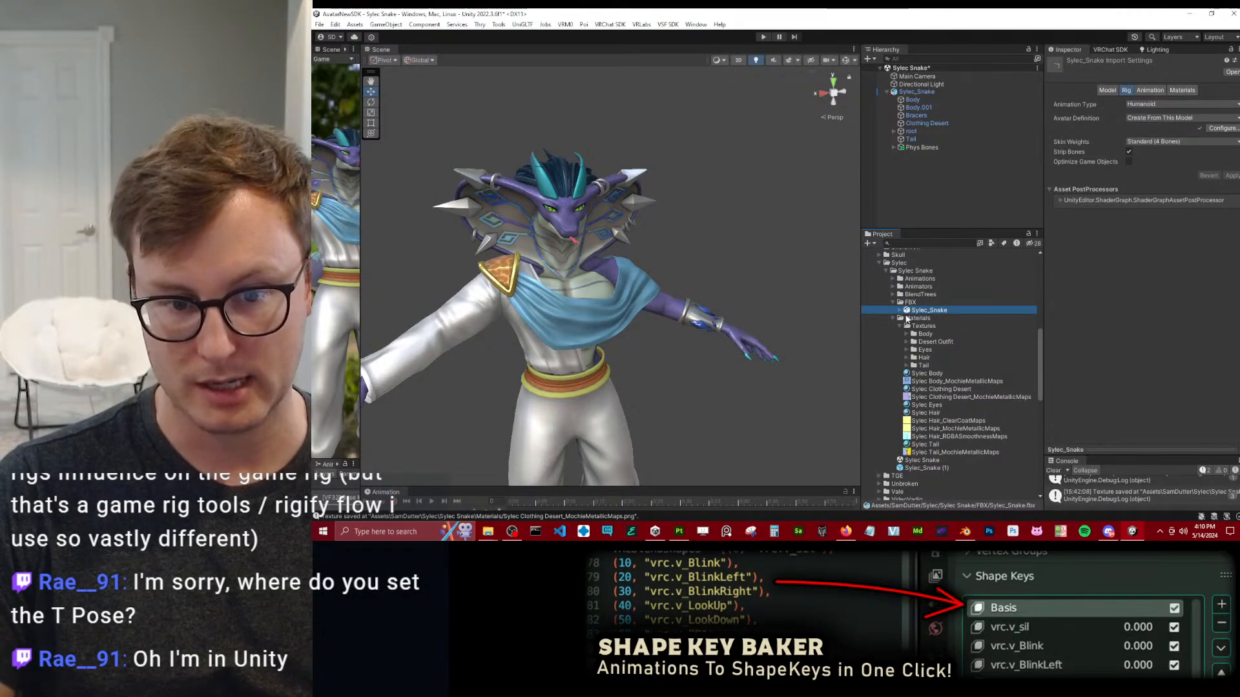
click(900, 311)
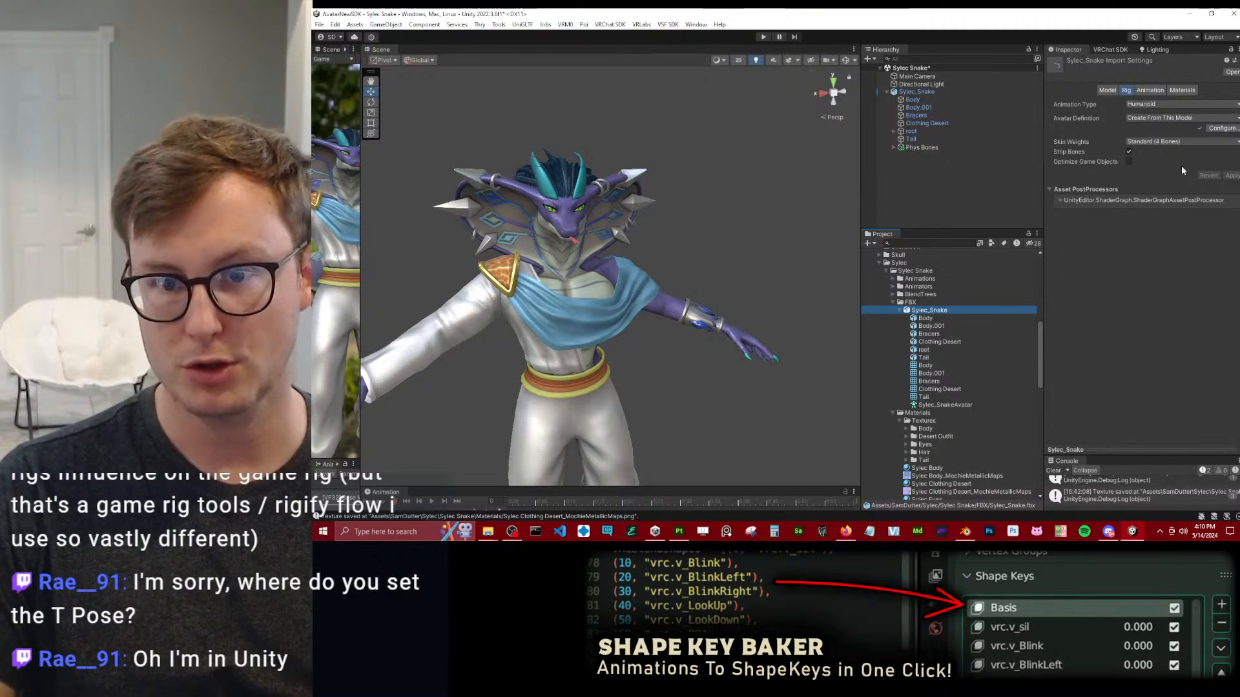
Examine the pose options, including Enforce T-Pose, in the Sylec_Snake model's avatar configuration and exit the configuration.
click(1108, 90)
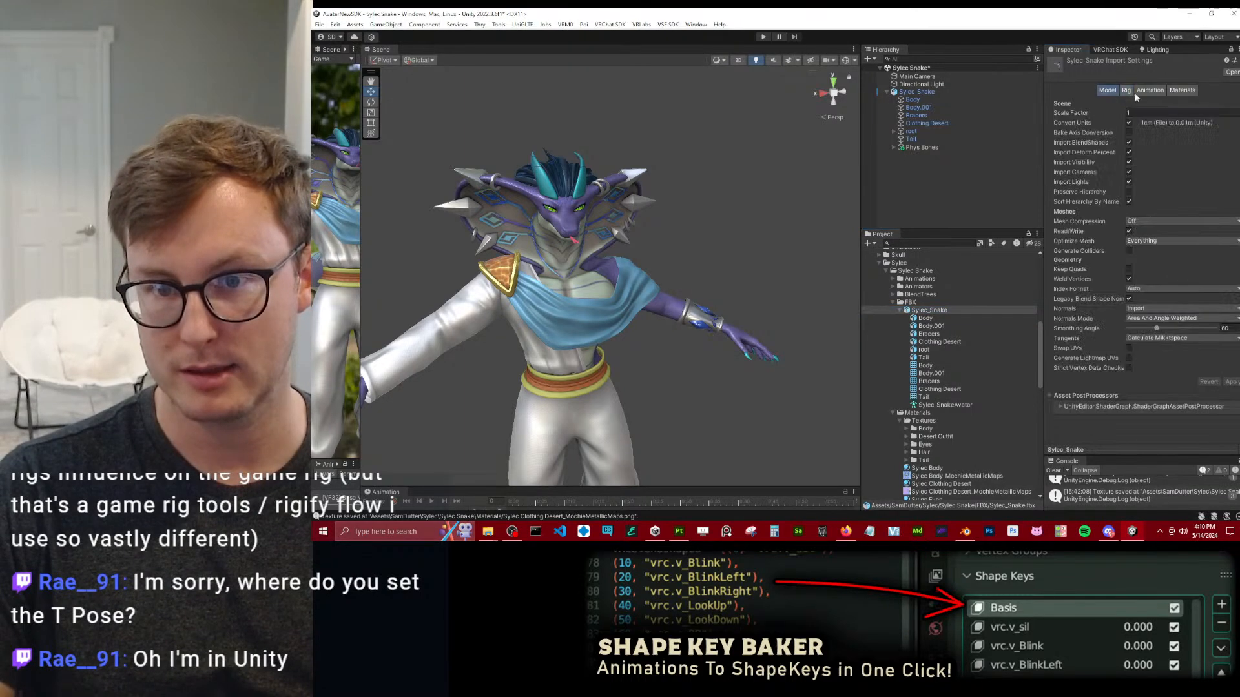
click(1125, 90)
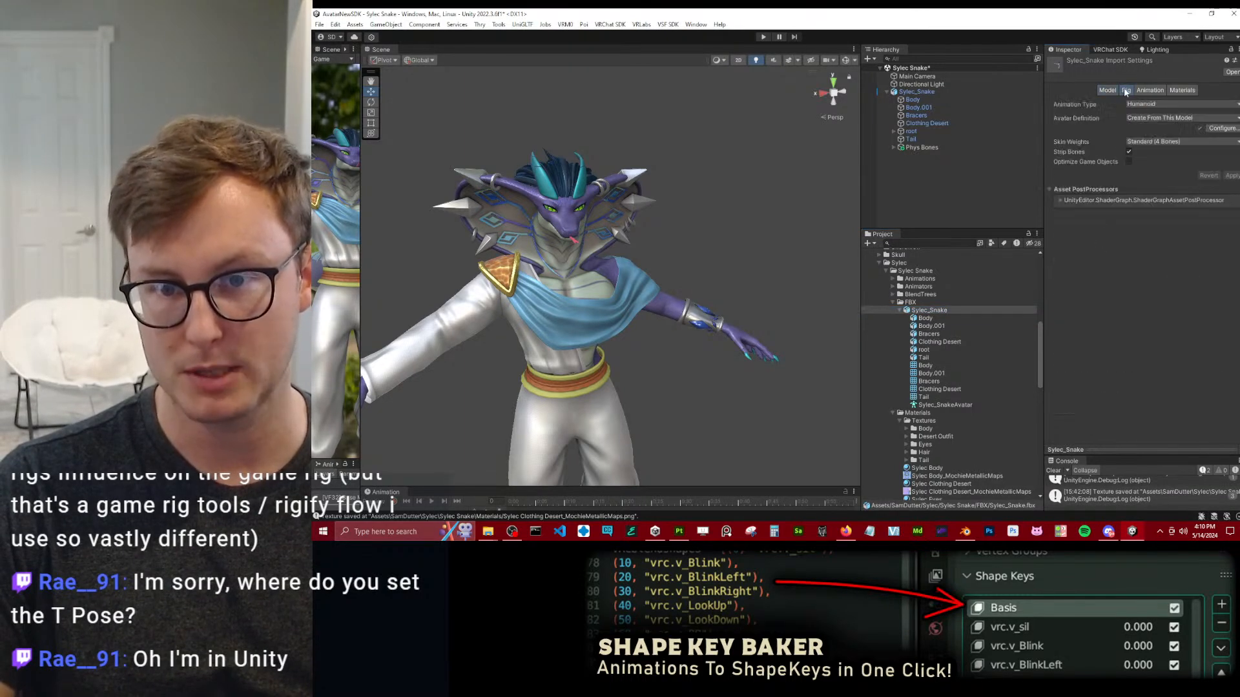
click(1223, 129)
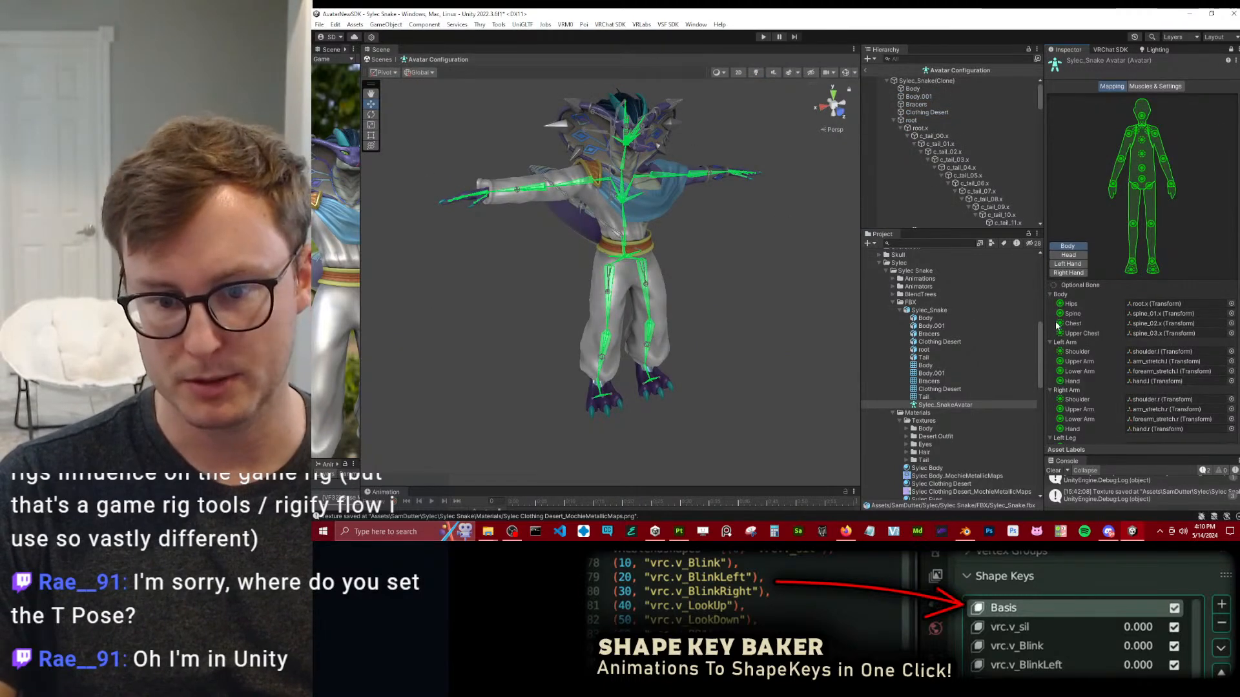
scroll(1048, 362, down, 4)
click(1090, 421)
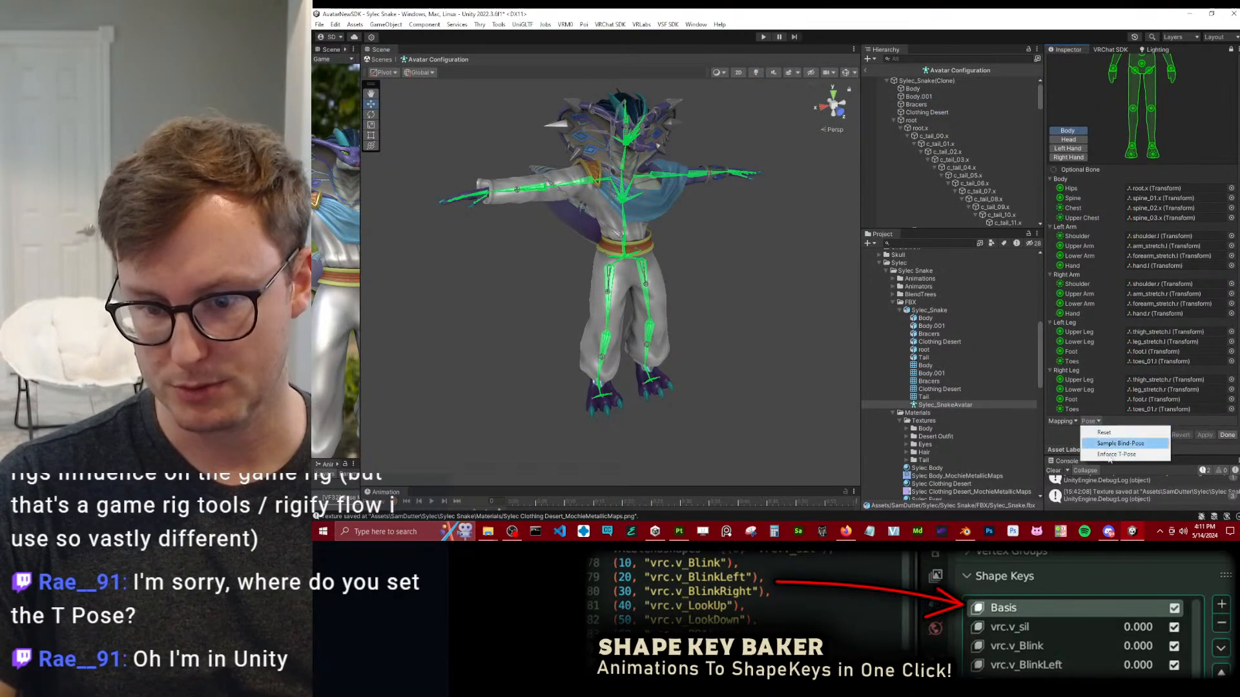
click(1071, 436)
click(921, 312)
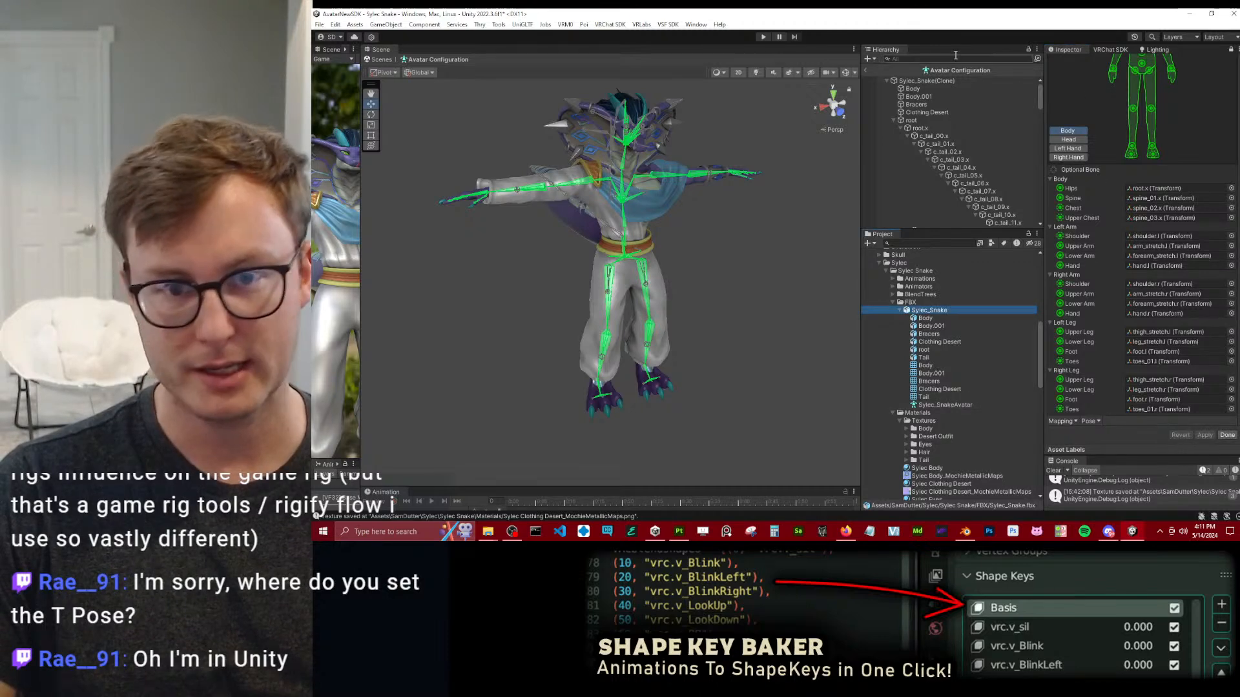
Locate the mesh asset used by the avatar's Body object and inspect its mesh details.
click(917, 92)
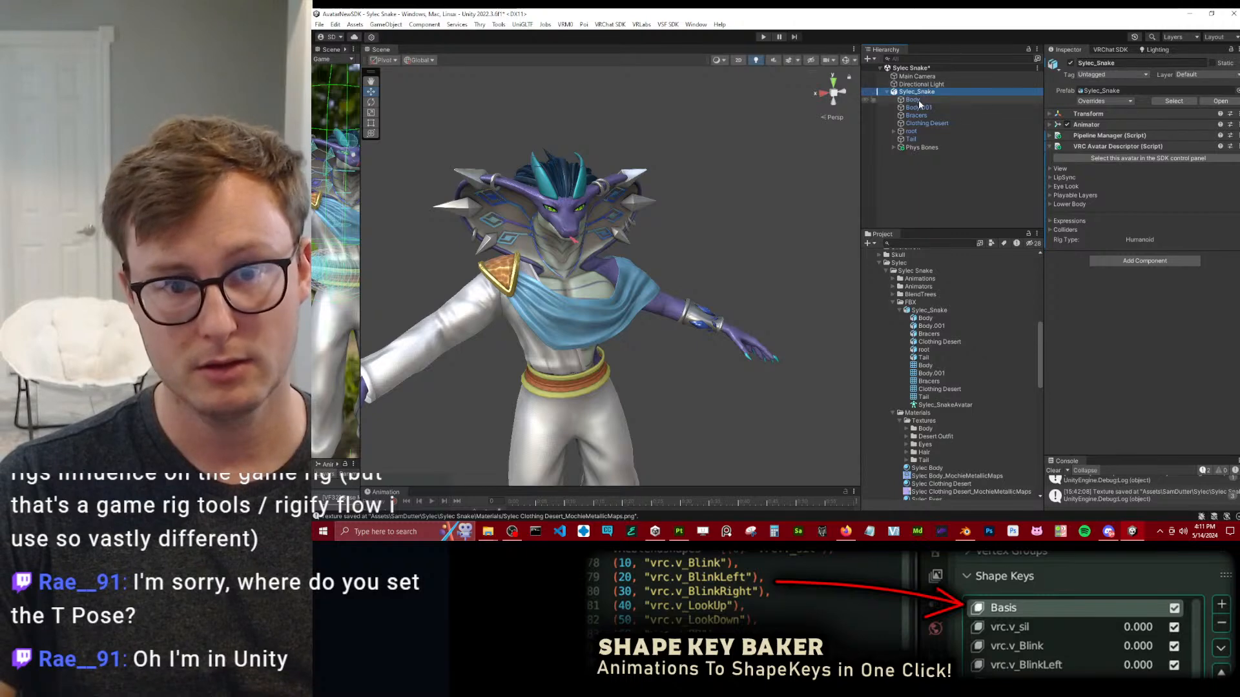
click(917, 99)
click(1141, 174)
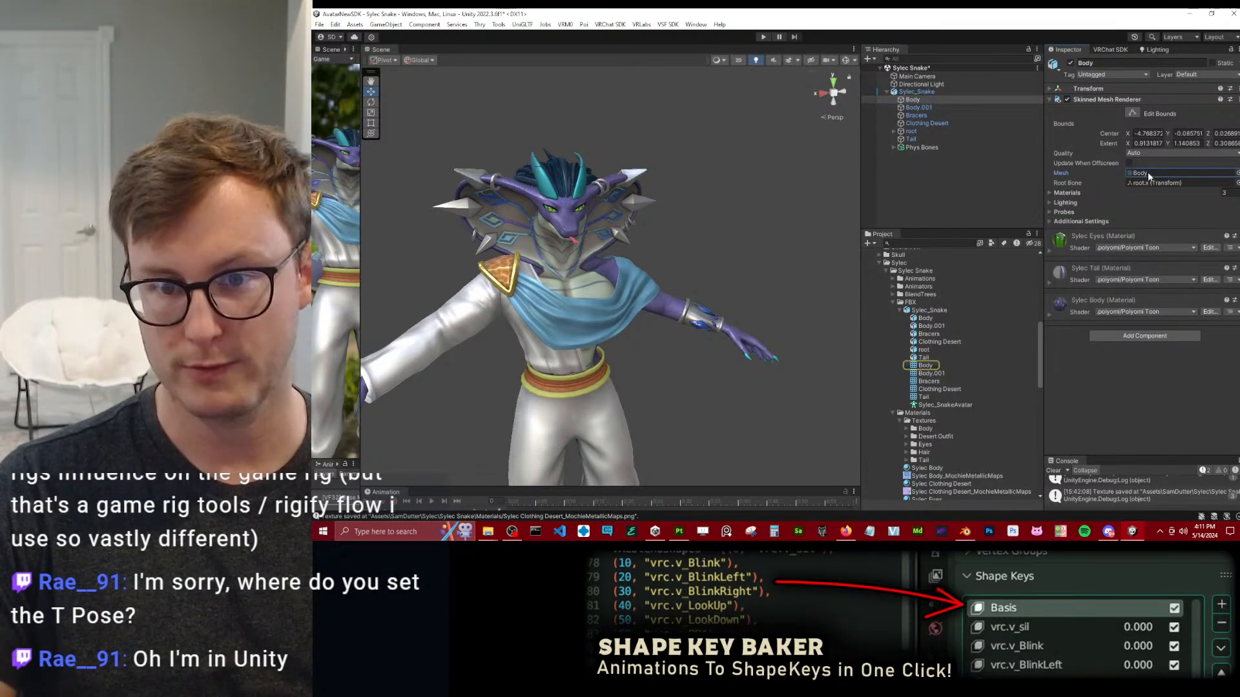
click(926, 366)
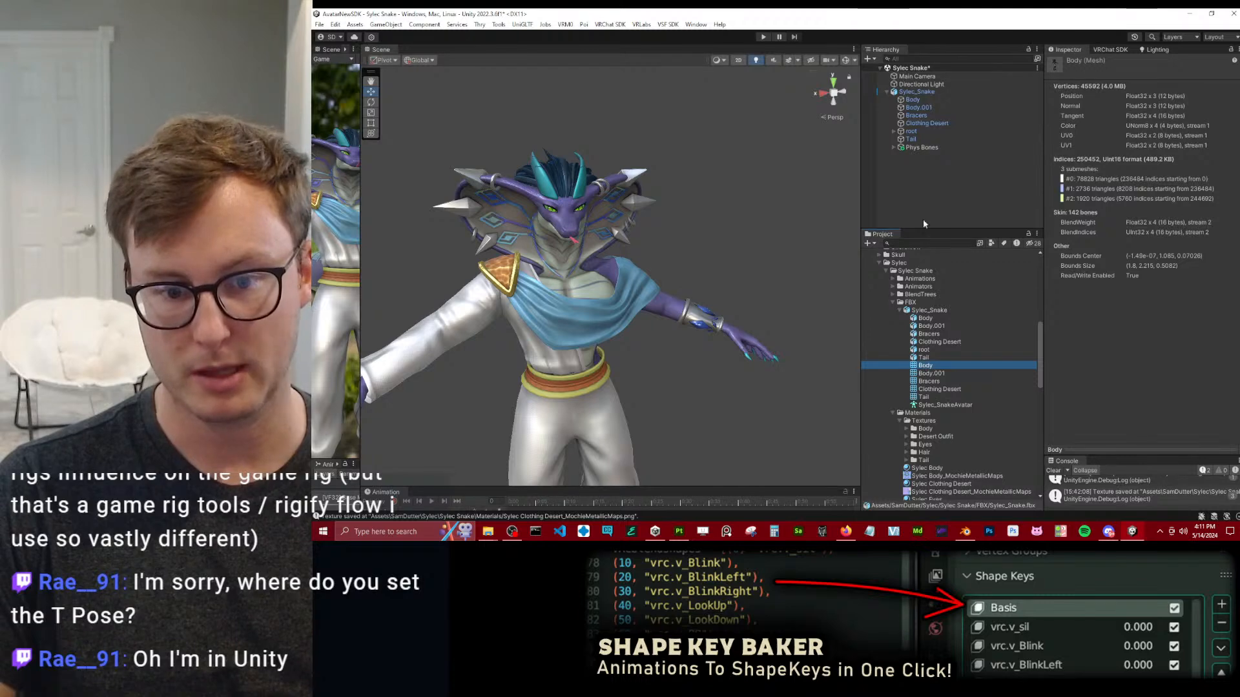
Collapse the FBX and Sylec project folders and find the Body object's mesh asset again from its Mesh reference.
click(894, 302)
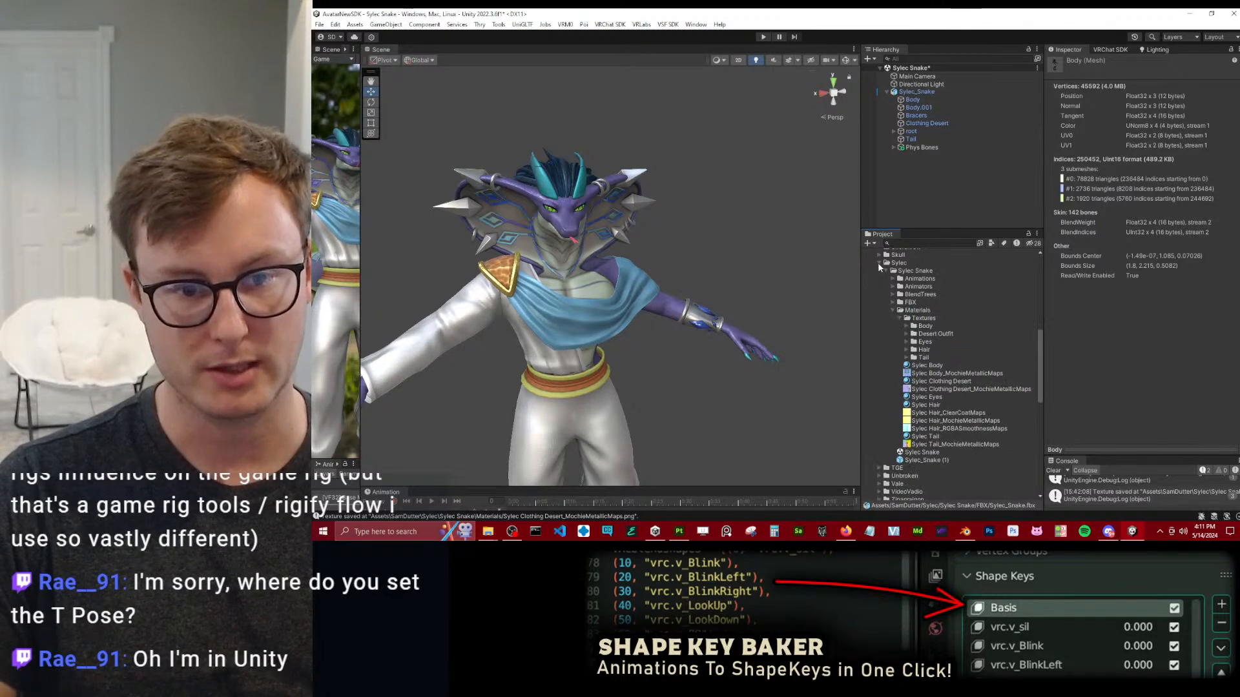
click(879, 262)
scroll(932, 294, up, 7)
click(917, 92)
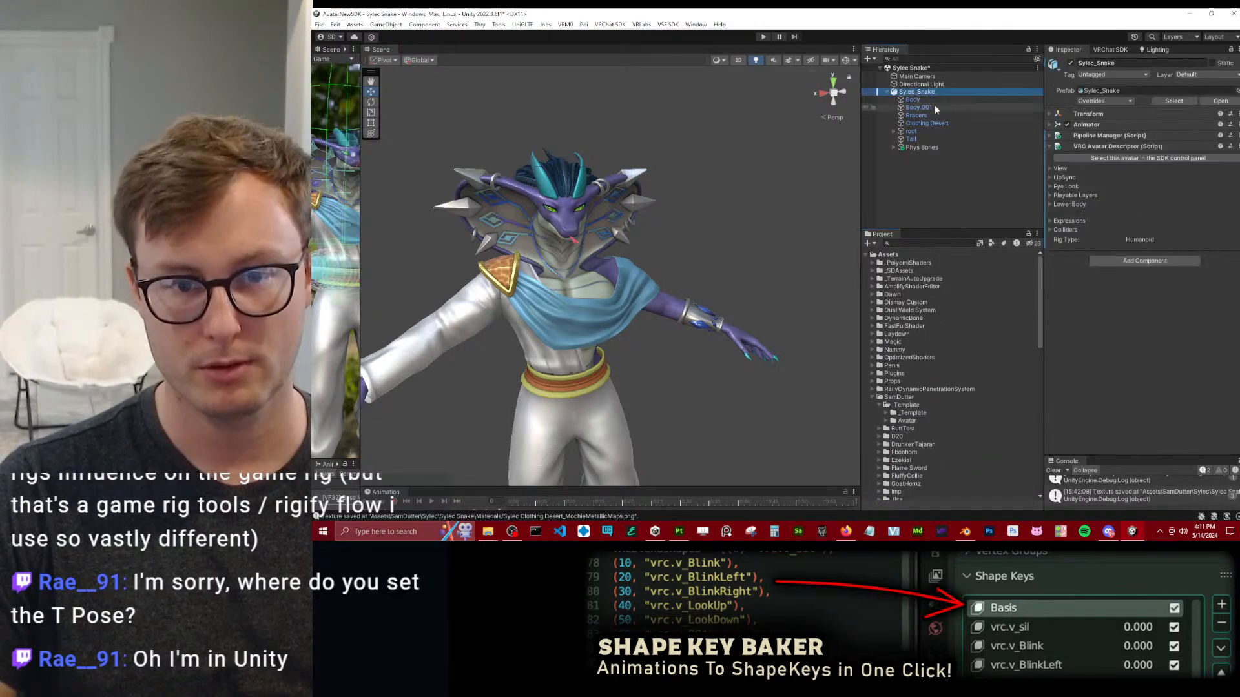
click(912, 100)
click(1141, 173)
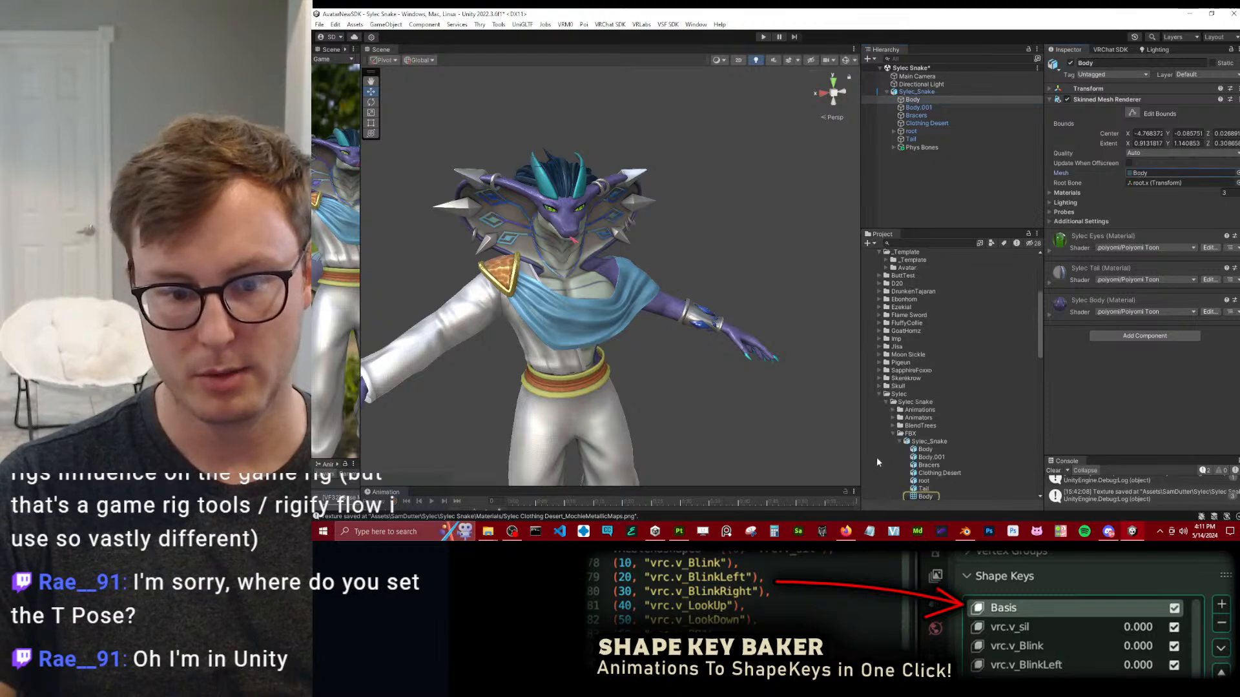
Collapse the Sylec_Snake model and the Materials folder, and delete the Sylec_Snake (1) prefab from the Sylec Snake folder.
click(928, 294)
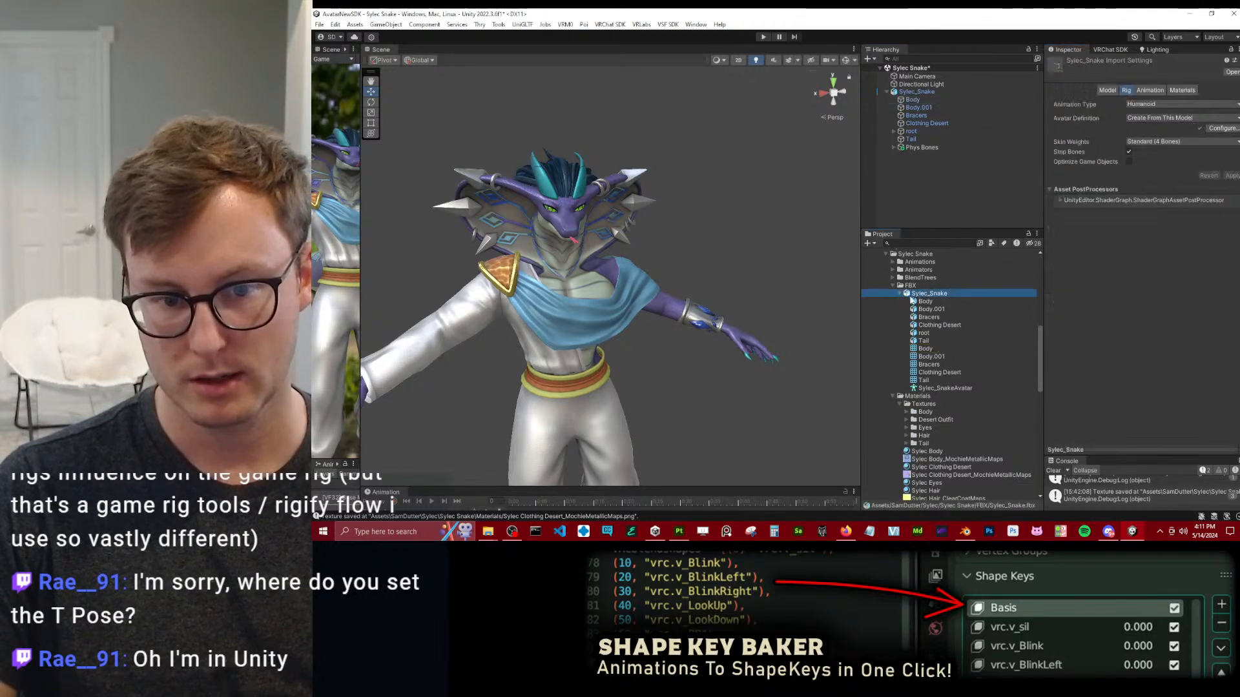
click(901, 294)
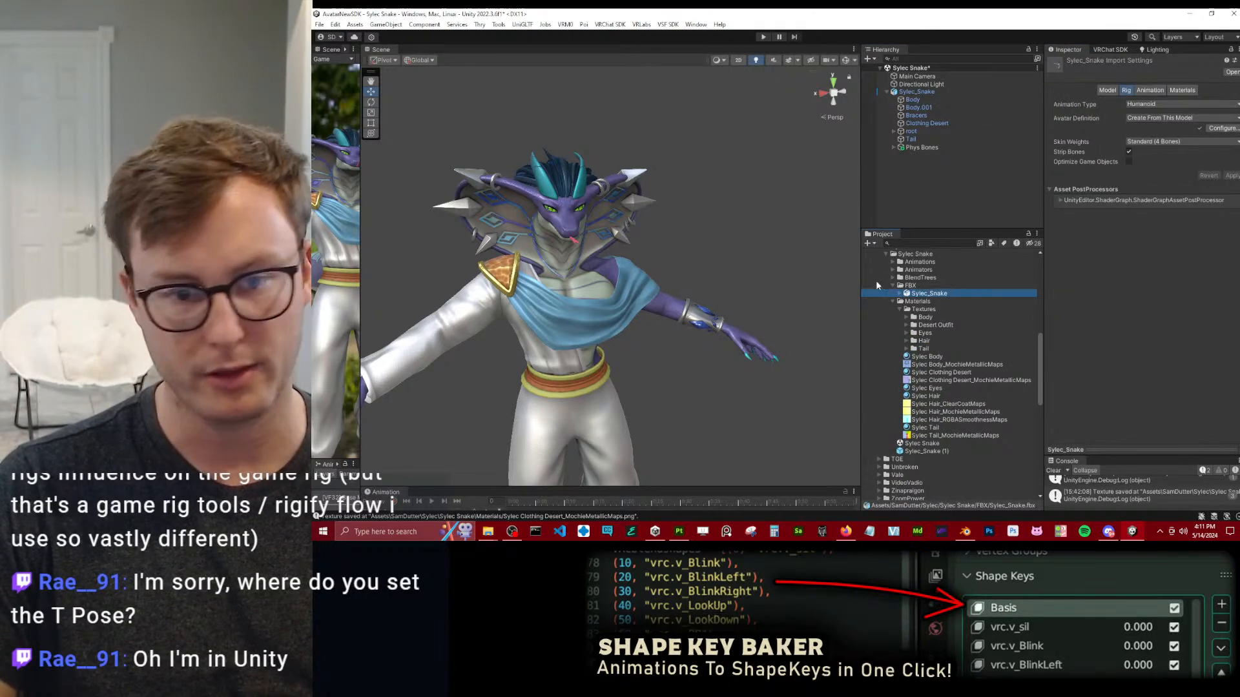
click(894, 300)
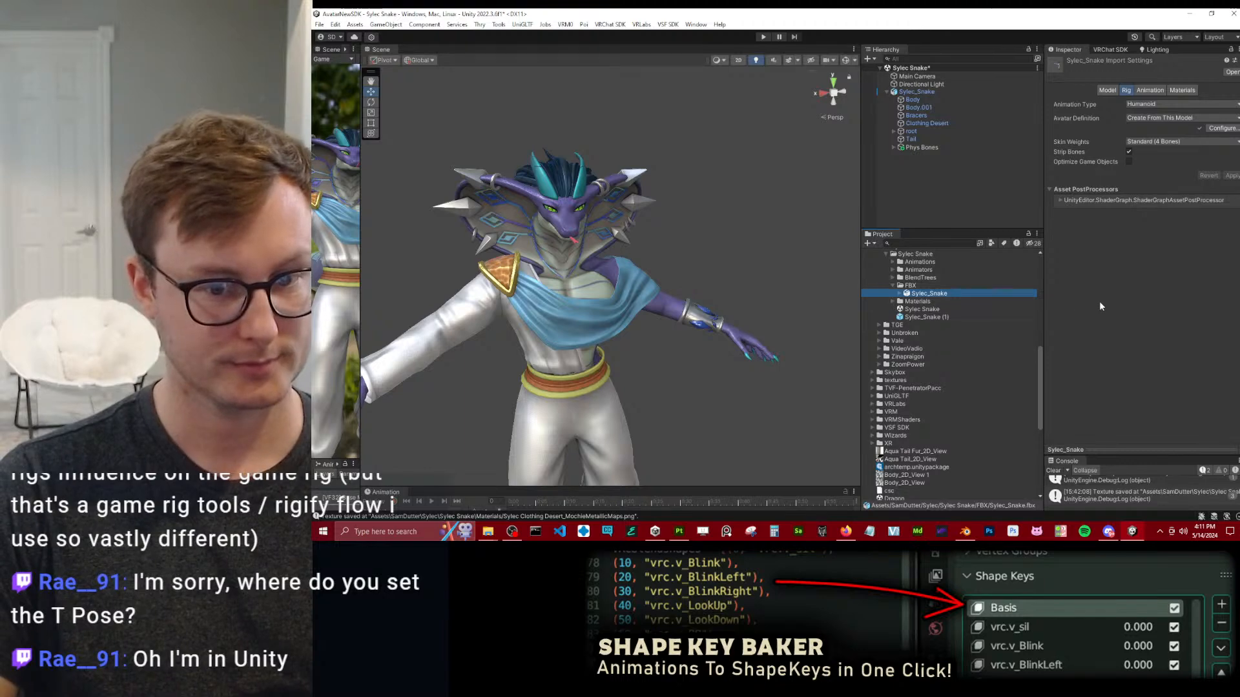
click(920, 317)
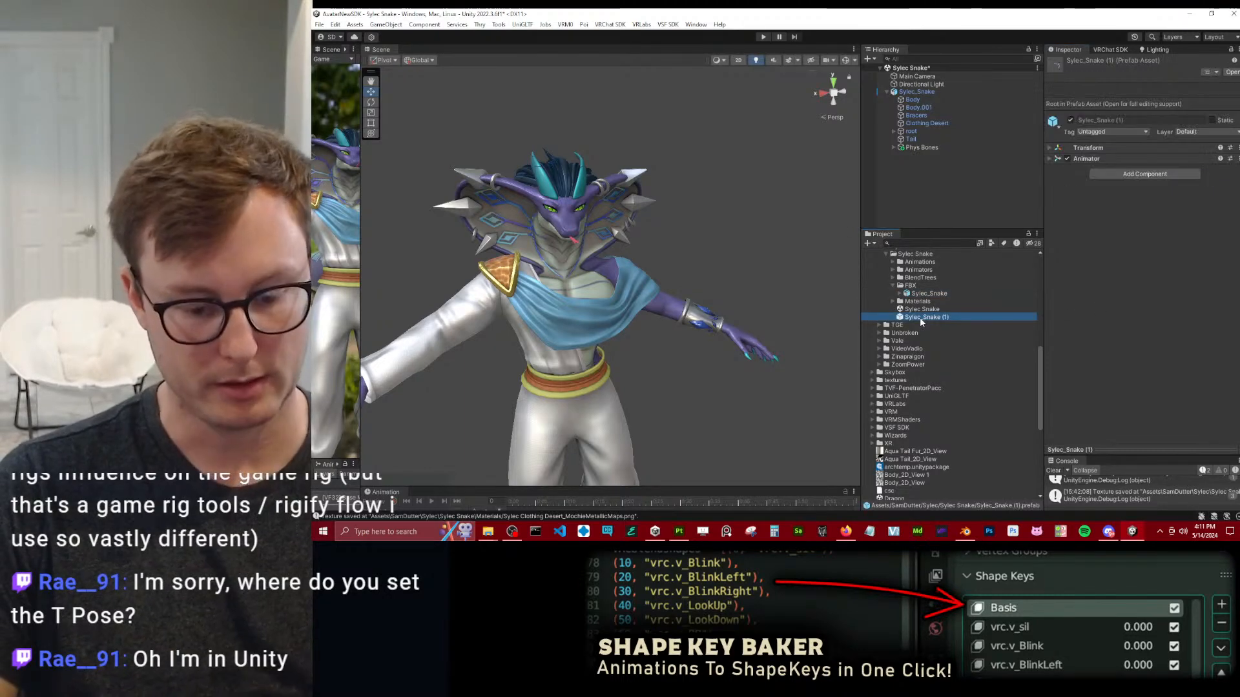
key(Delete)
click(807, 290)
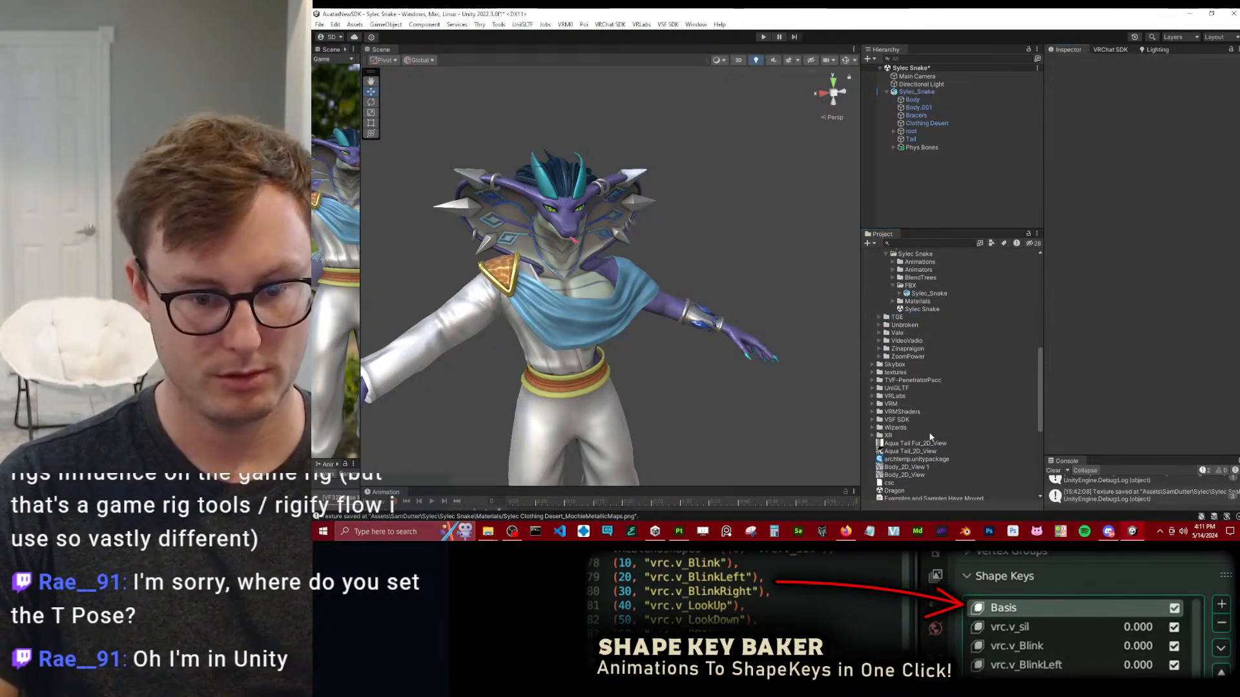
Switch to Substance 3D Painter and examine the whole textured desert outfit.
click(679, 531)
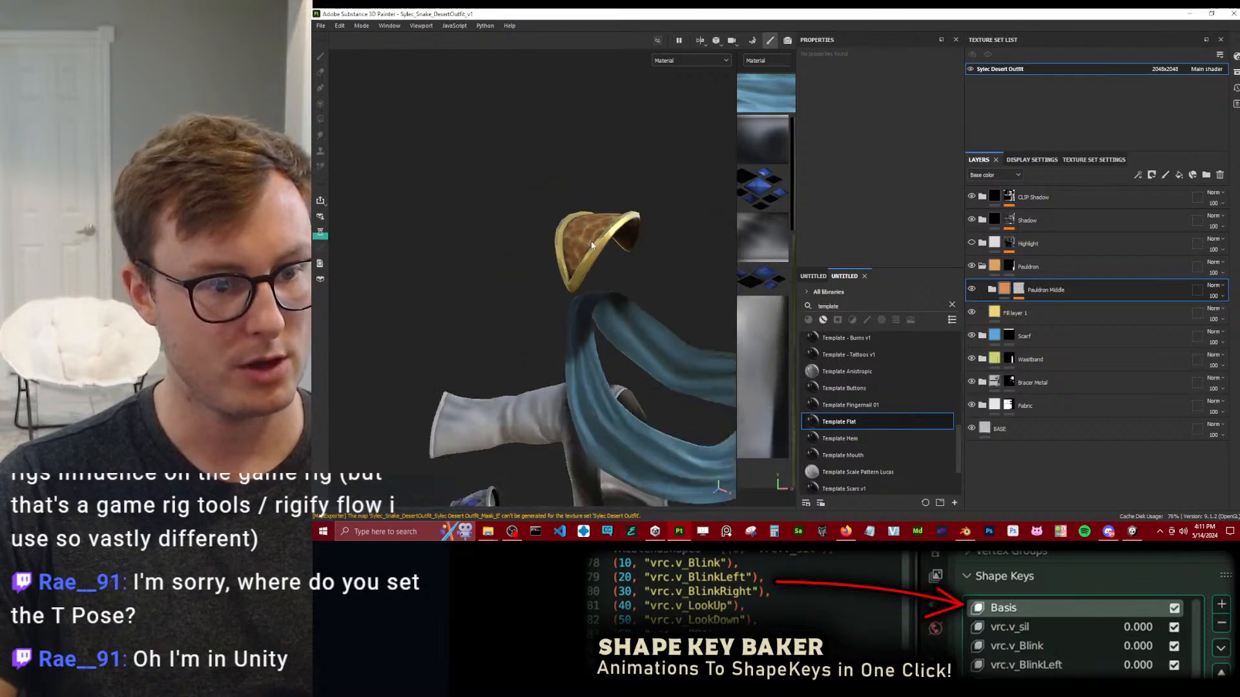
alt+drag(569, 310, 615, 285)
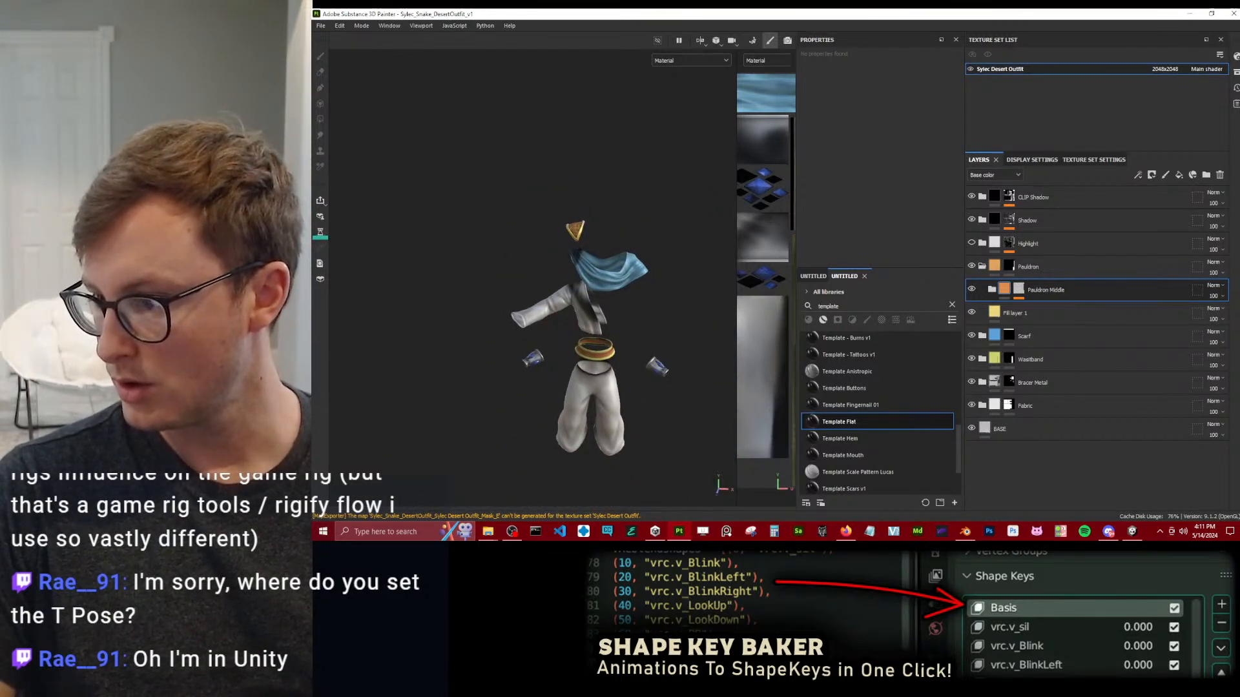
scroll(534, 325, up, 3)
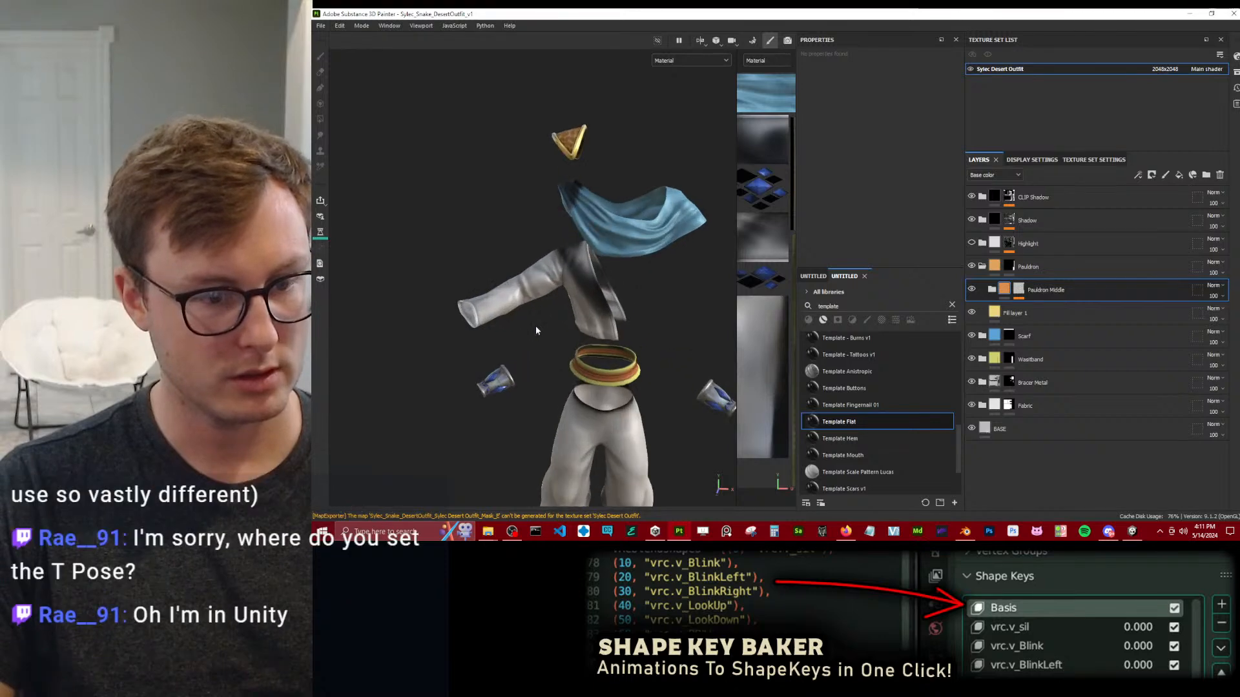
Switch to Blender, include the Outfit Desert LP collection and delete the Outfit HP collection with its hierarchy.
click(964, 531)
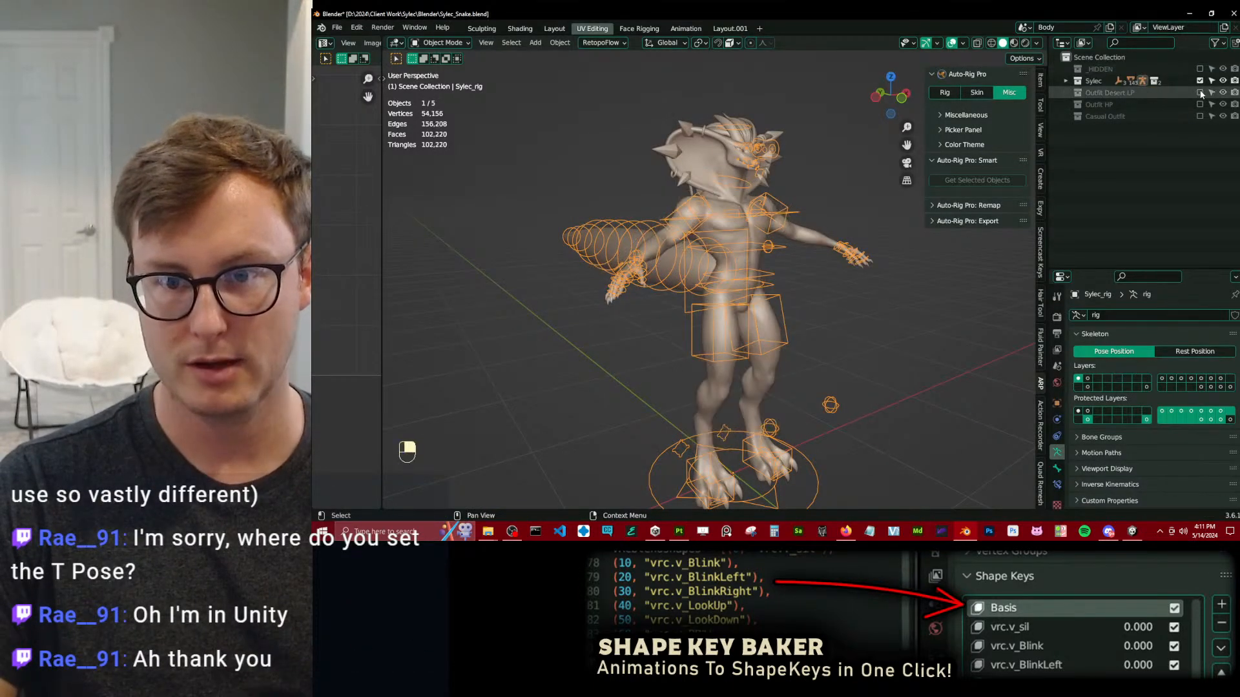
right_click(1097, 104)
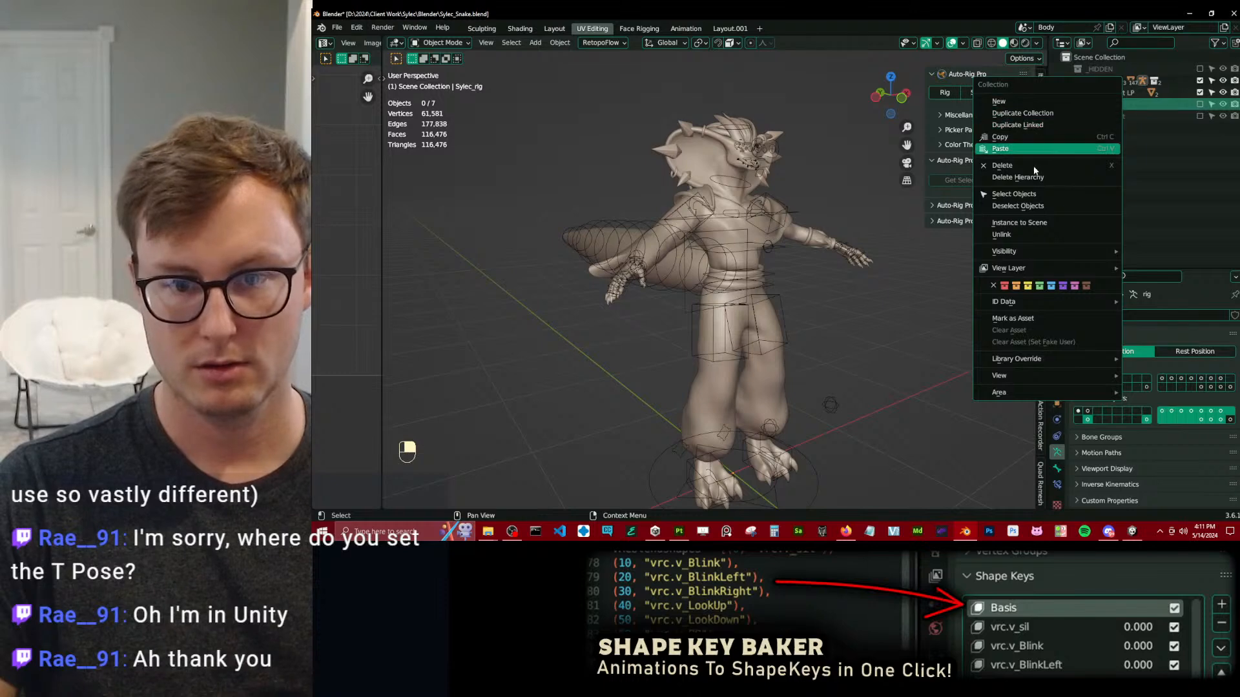
click(1046, 177)
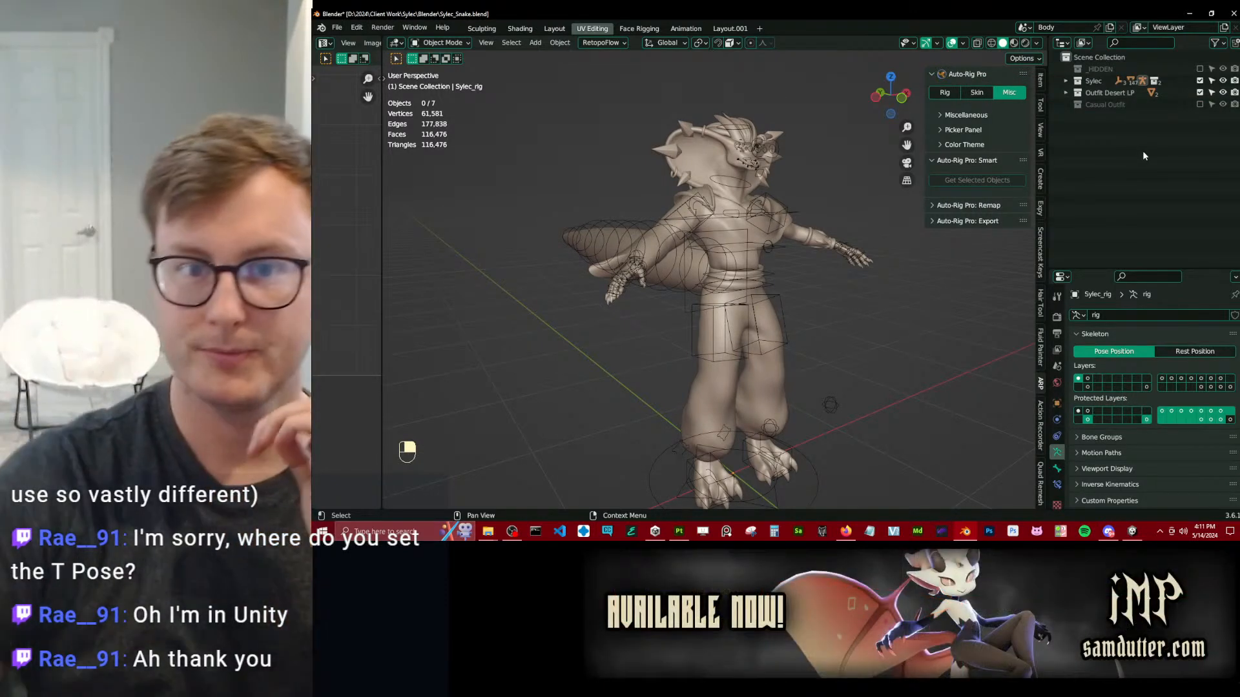
Include the Casual Outfit collection and exclude the Outfit Desert LP and Sylec collections.
click(1200, 92)
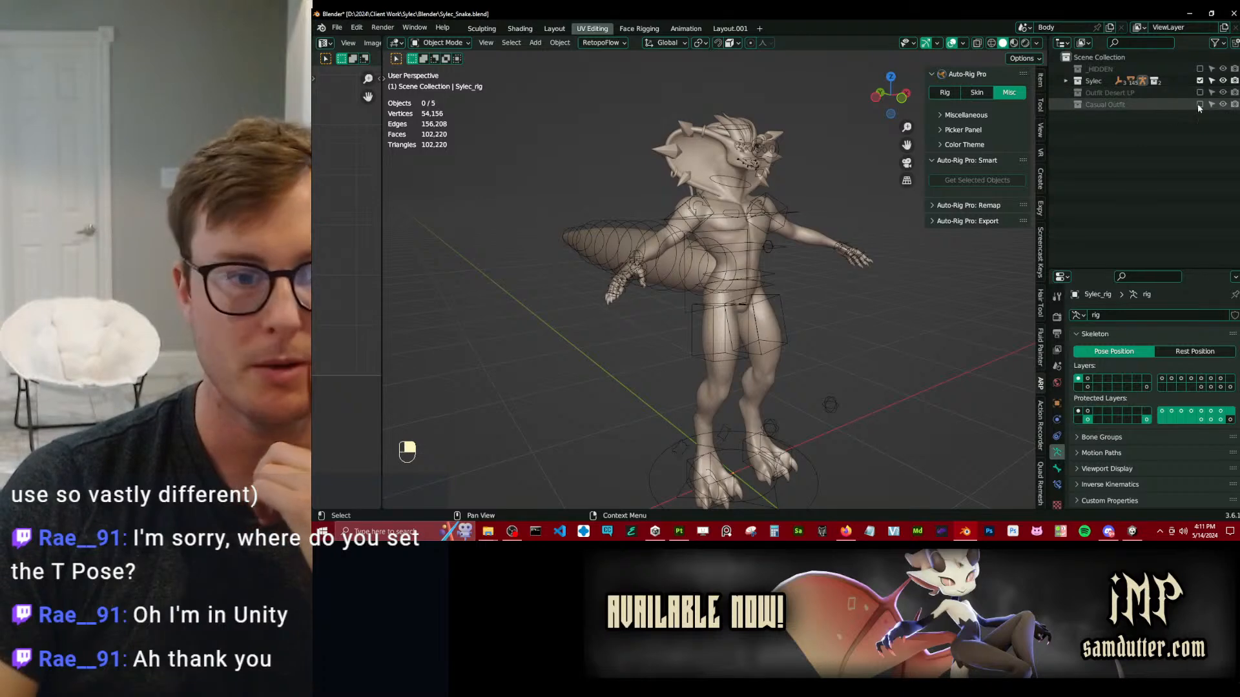
click(1199, 104)
click(1200, 81)
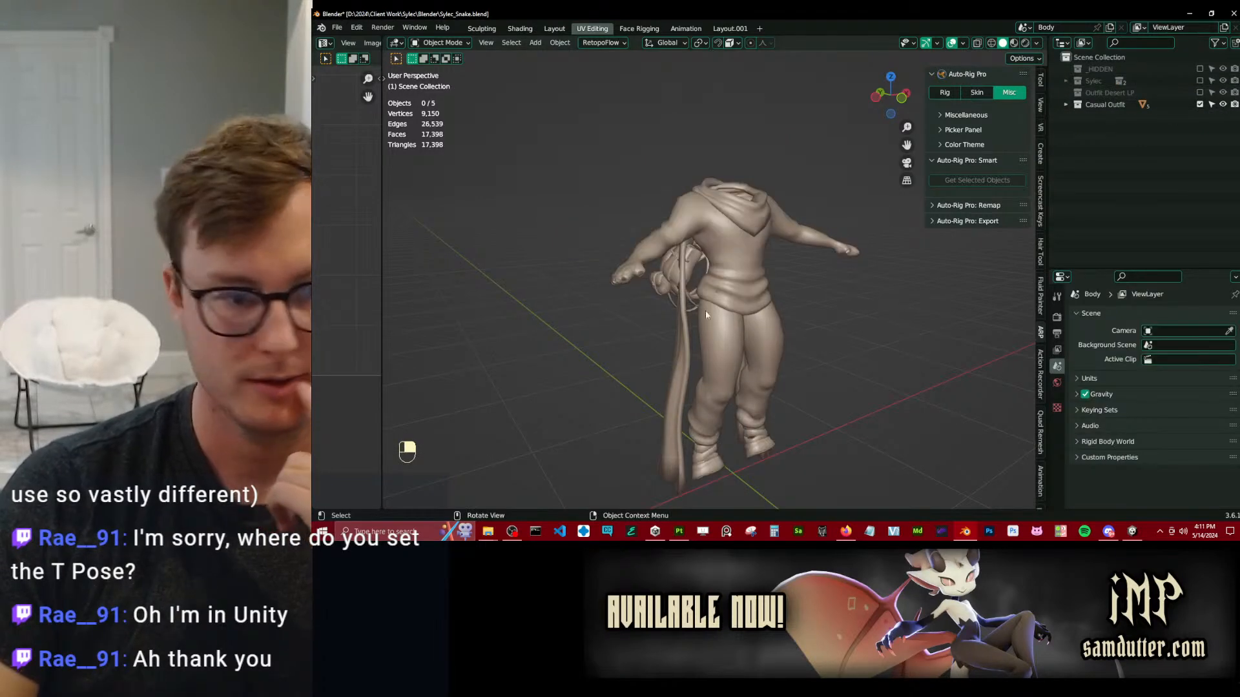
Select the casual outfit's hooded top, view the outfit from the side and save the Blender file.
click(738, 275)
middle_drag(738, 275, 846, 321)
scroll(780, 321, up, 4)
middle_drag(691, 304, 777, 314)
scroll(866, 311, down, 4)
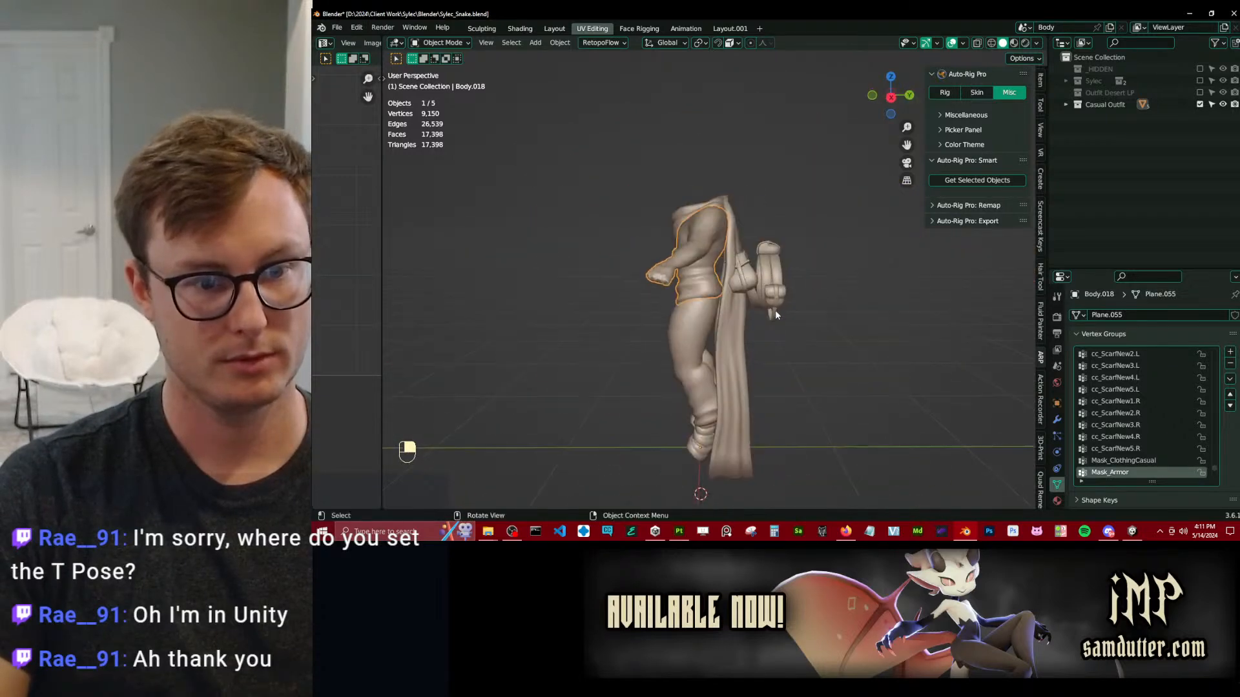
key(ctrl+s)
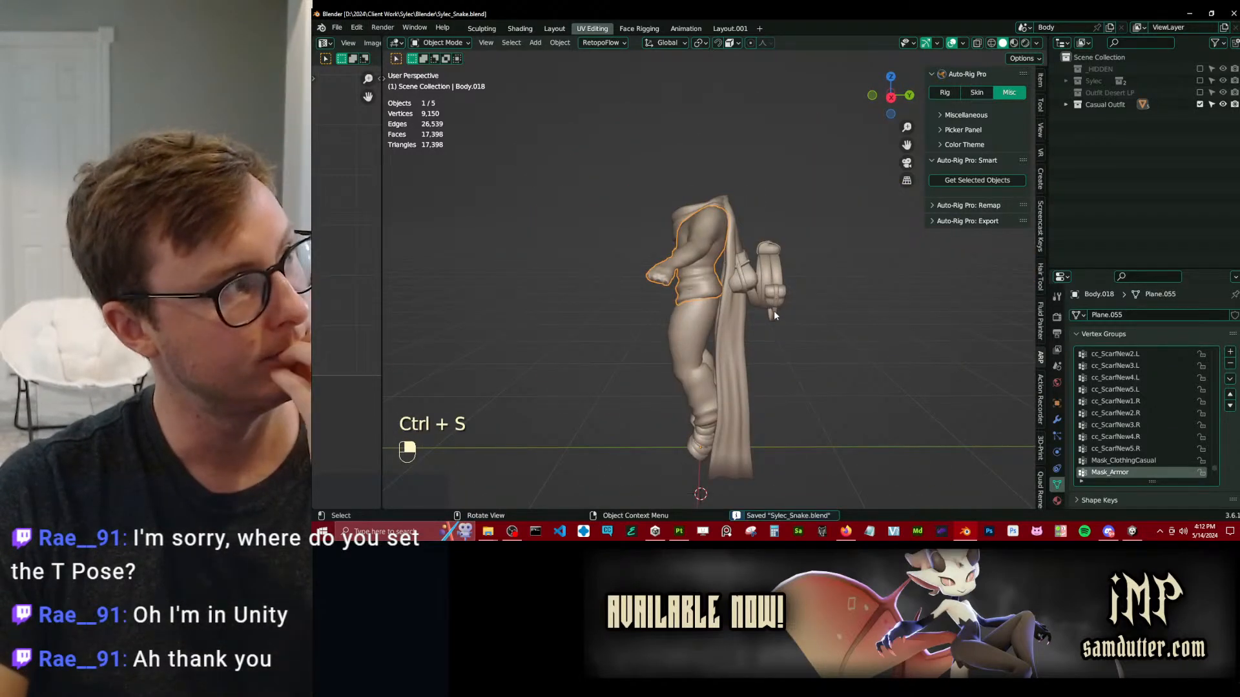
Inspect the casual outfit from several angles, display the hooded top's modifiers and enlarge the Properties editor upward.
middle_drag(774, 311, 842, 297)
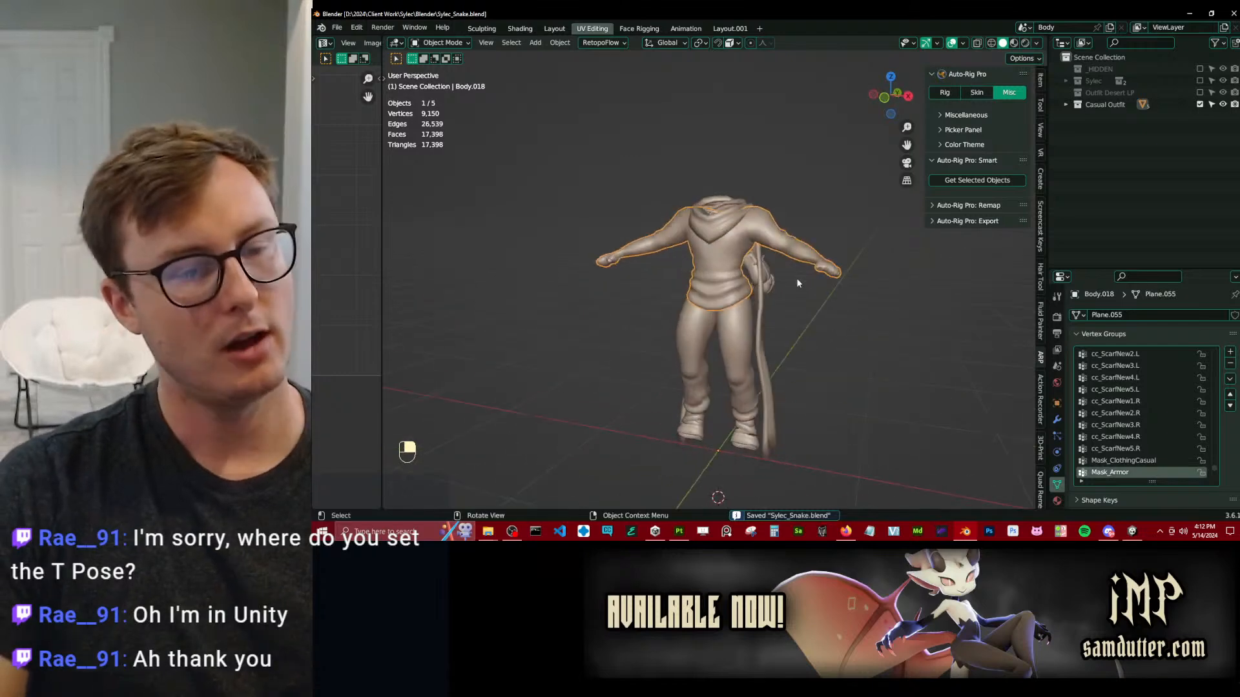
middle_drag(792, 243, 679, 433)
middle_drag(663, 370, 736, 286)
click(1057, 420)
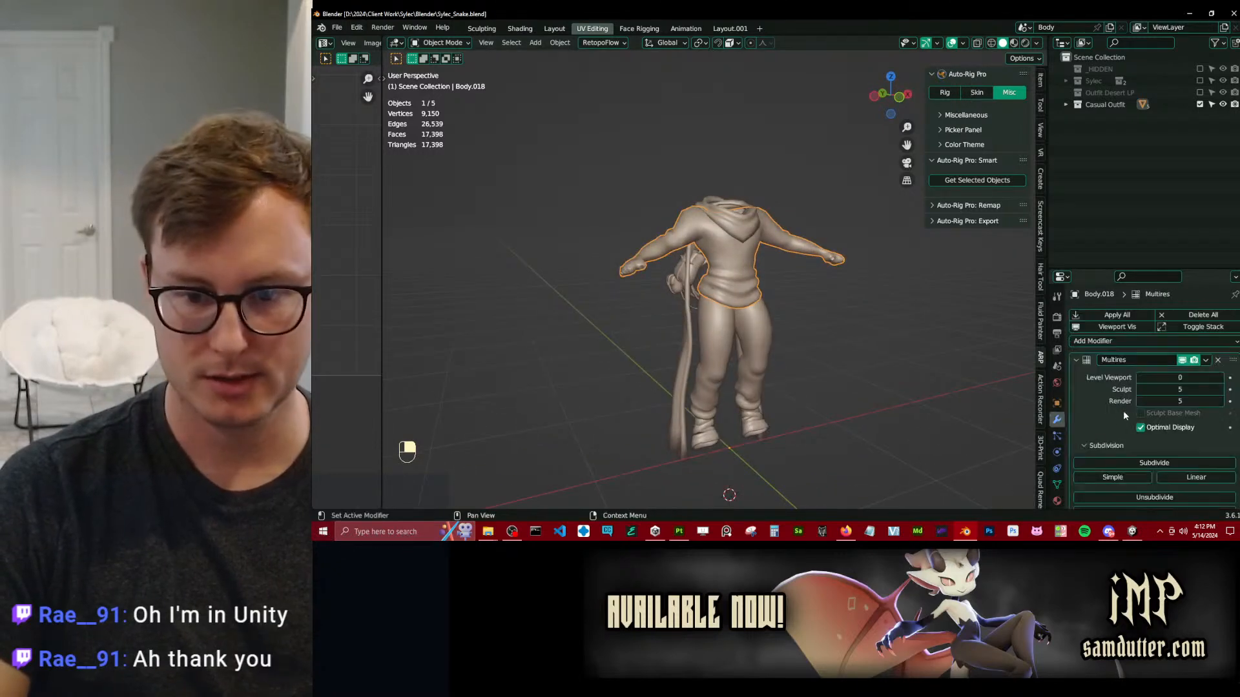
drag(1105, 243, 1105, 126)
drag(1180, 233, 892, 294)
mouse_move(829, 321)
middle_down()
mouse_move(505, 318)
mouse_move(812, 325)
middle_up()
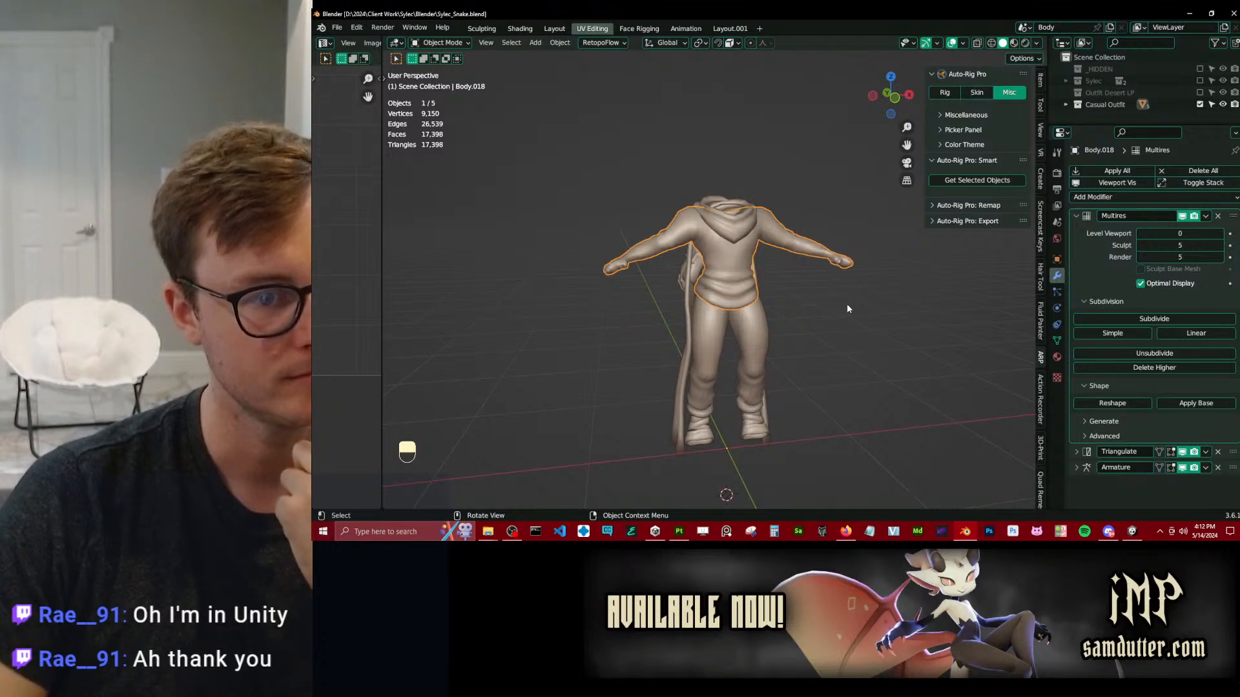
mouse_move(846, 309)
middle_down()
mouse_move(628, 349)
mouse_move(861, 320)
middle_up()
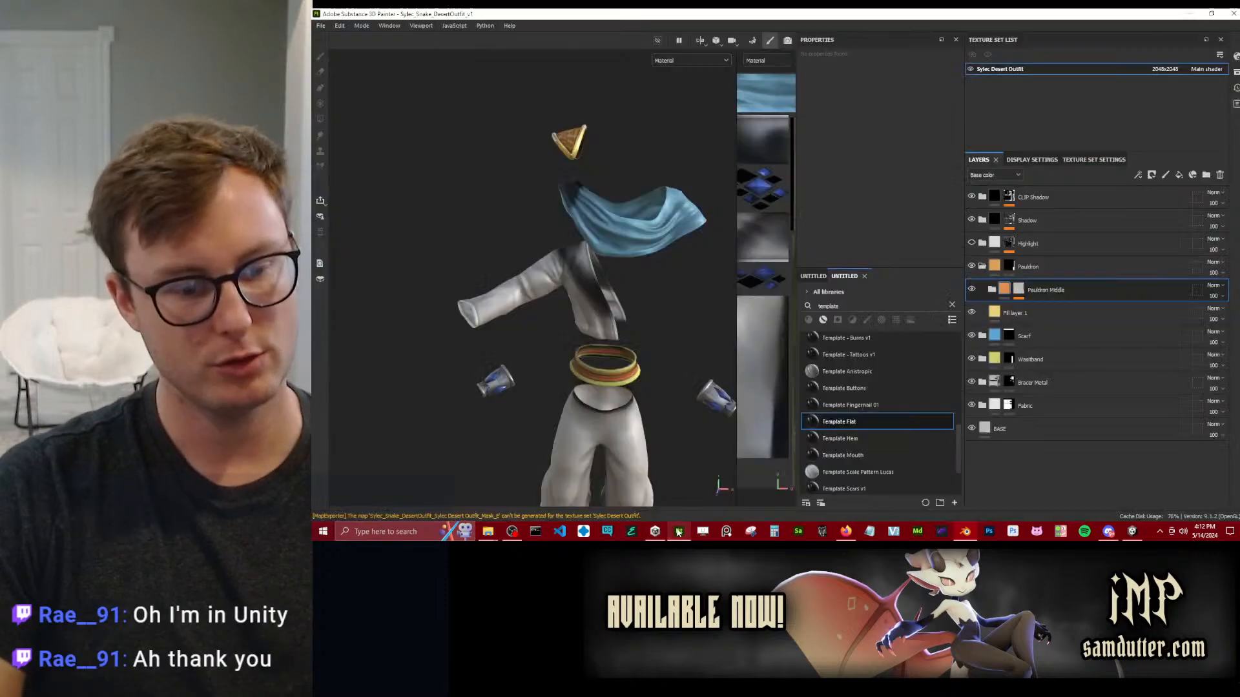
Check the outfit project in Substance 3D Painter, return to Blender and review the hooded top's vertex groups and modifiers.
key(alt+Tab)
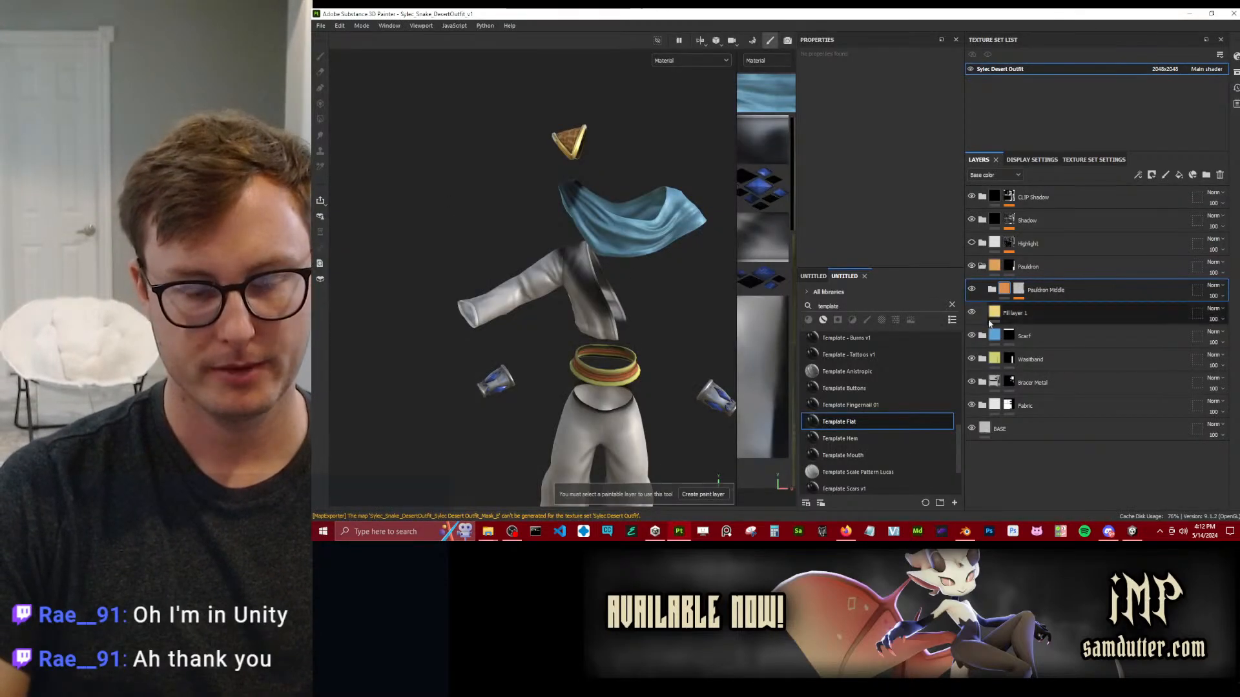
key(alt+Tab)
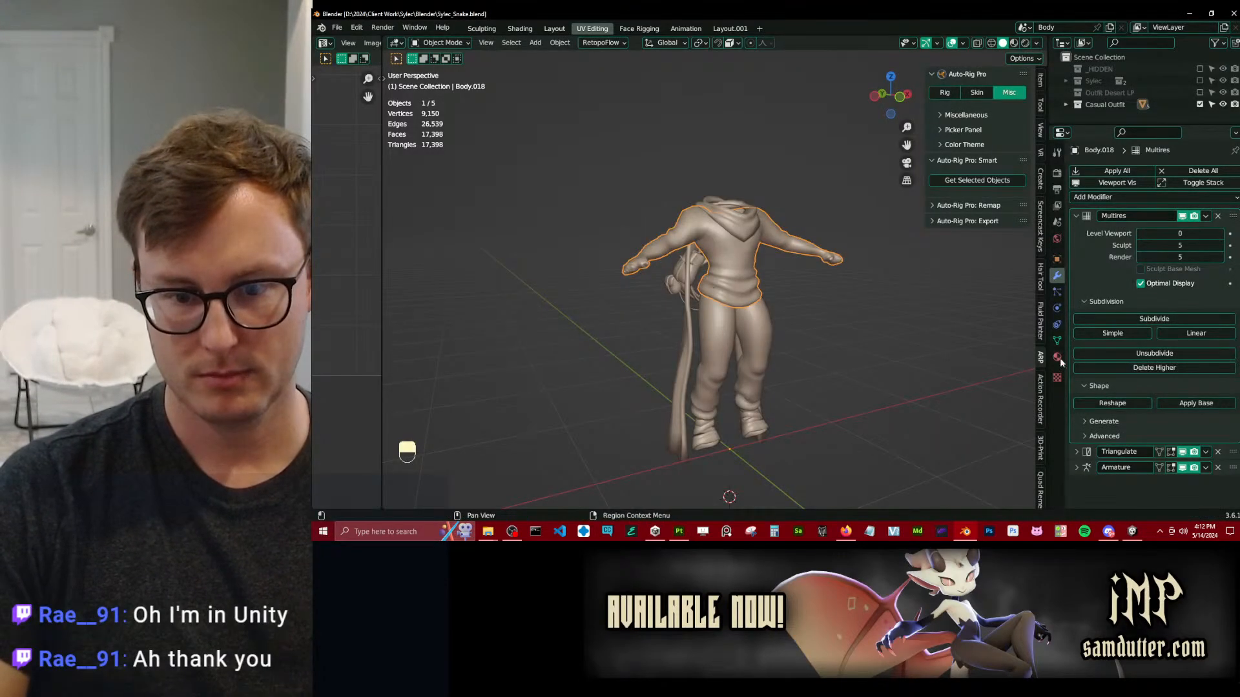
click(1058, 340)
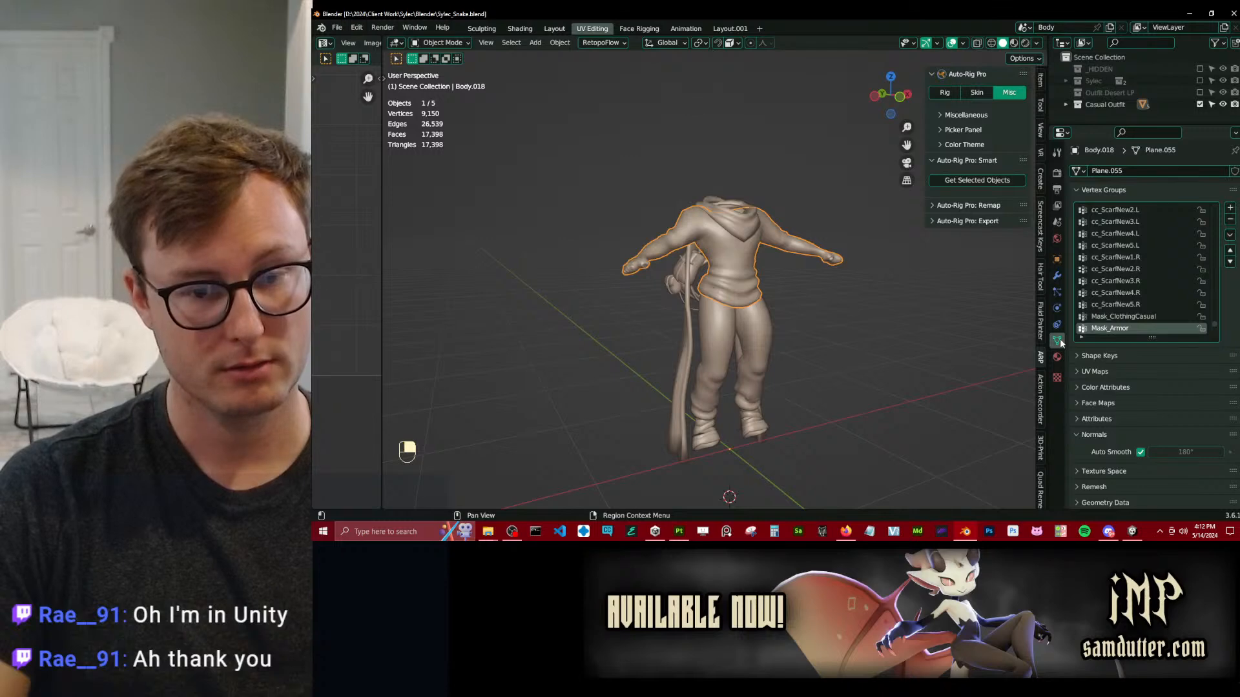
click(1058, 277)
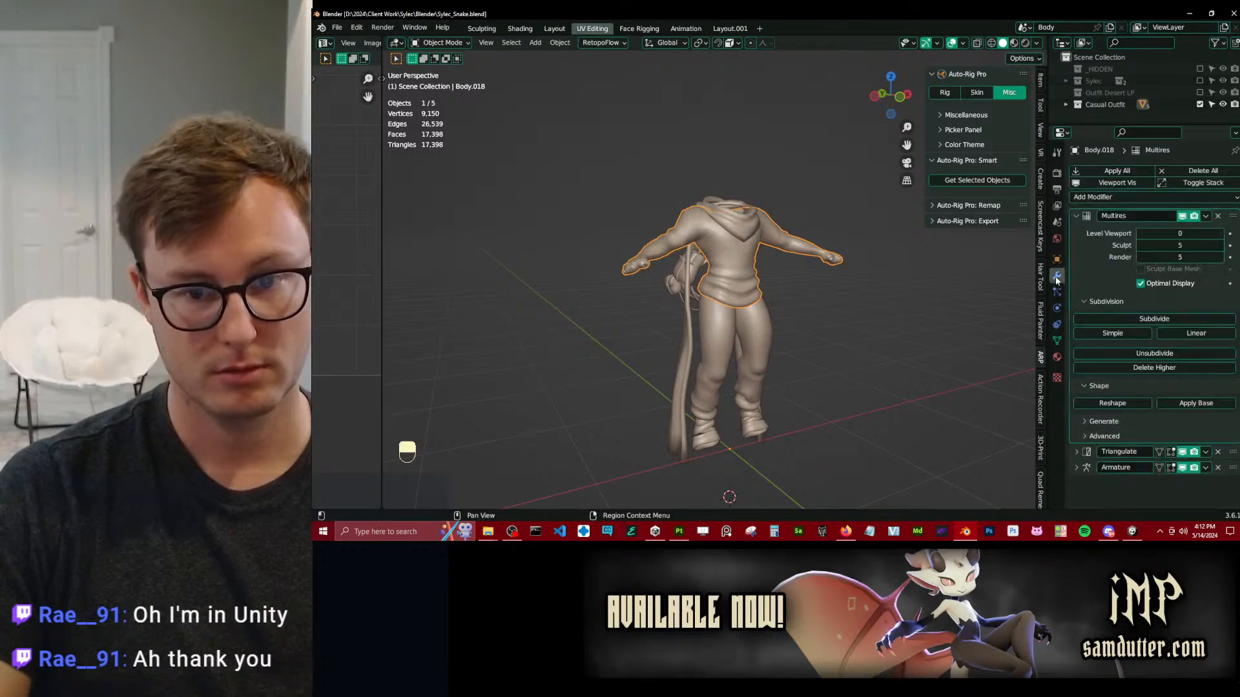
Collapse the hooded top's Multires modifier and set Sylec_rig as the object of its Armature modifier.
click(1075, 216)
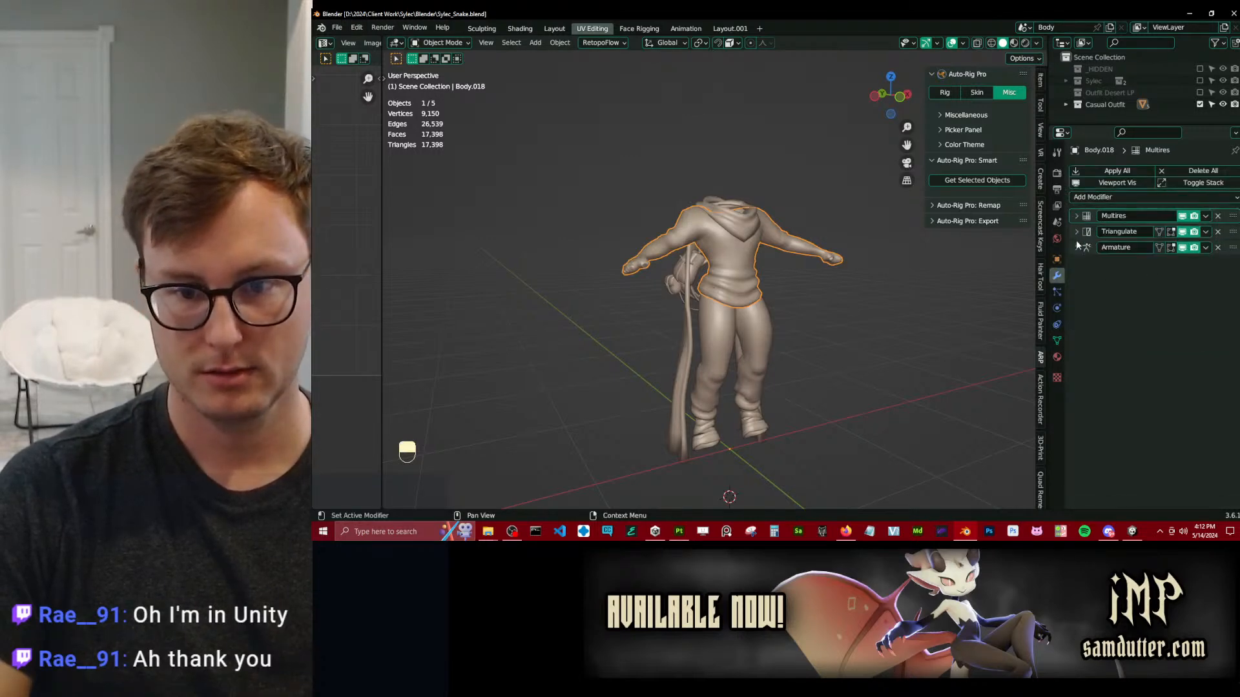
click(1077, 247)
click(1190, 267)
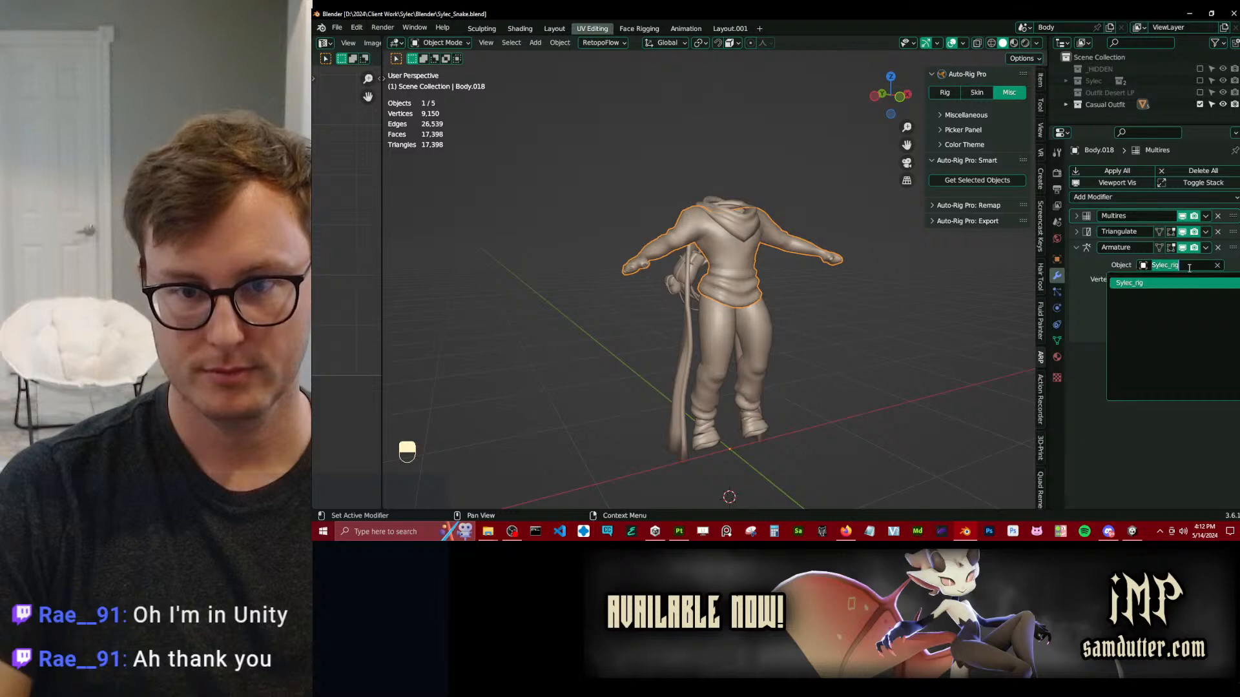
click(1183, 283)
Select the casual pants, include the Outfit Desert LP and Sylec collections again, and select all objects.
click(711, 335)
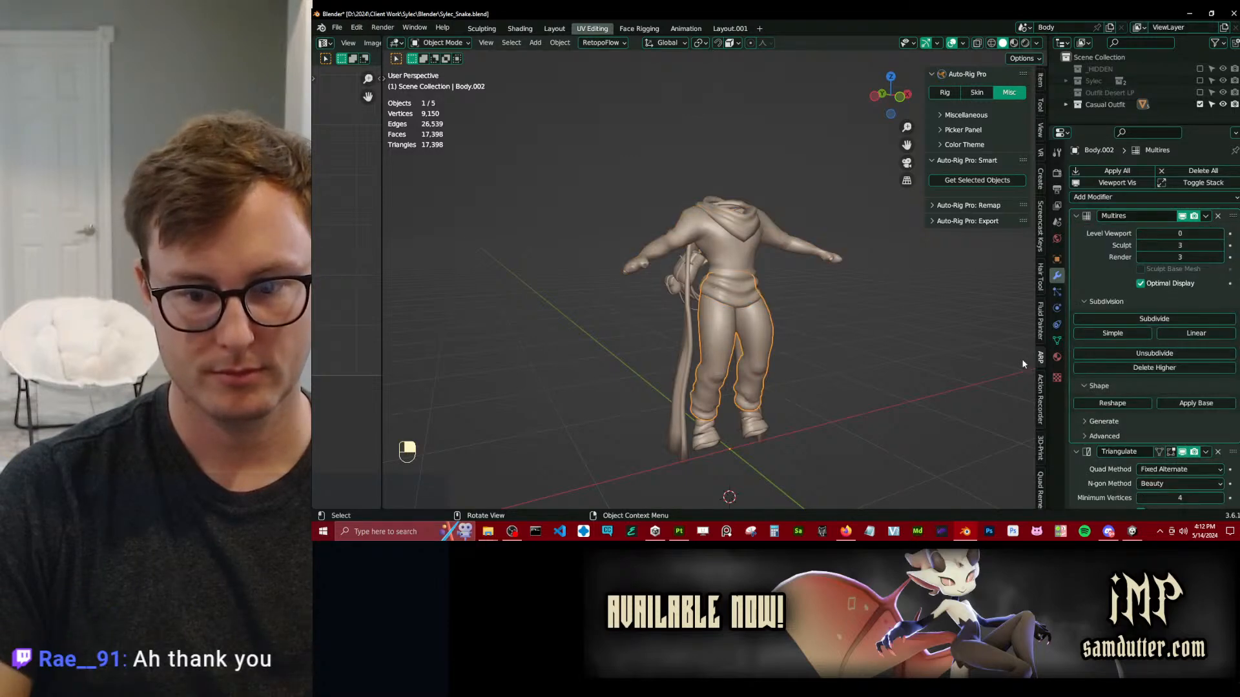
click(1199, 93)
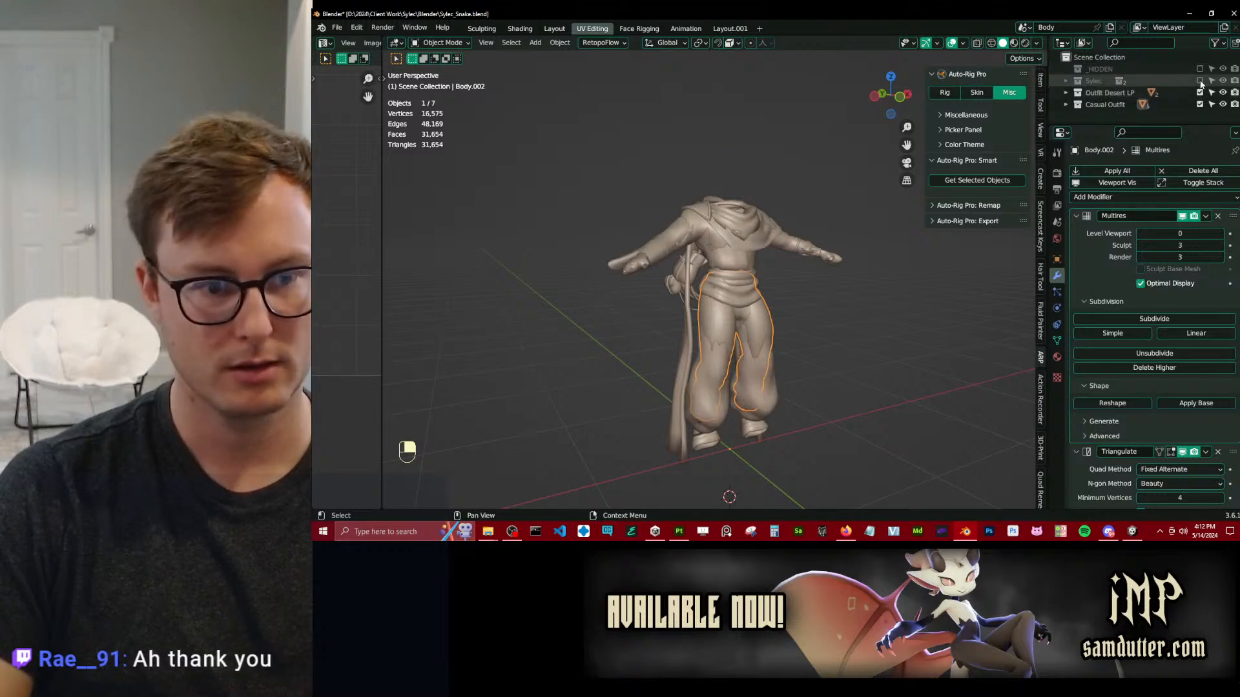
click(1200, 80)
key(a)
key(q)
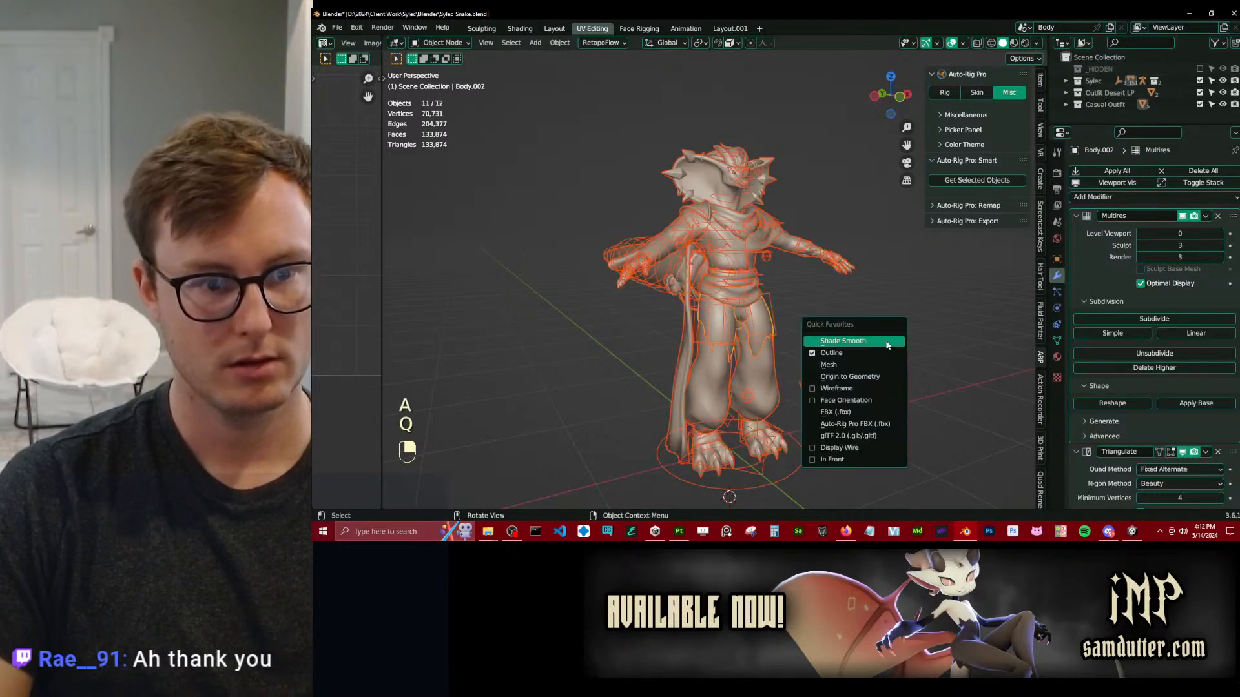
click(854, 424)
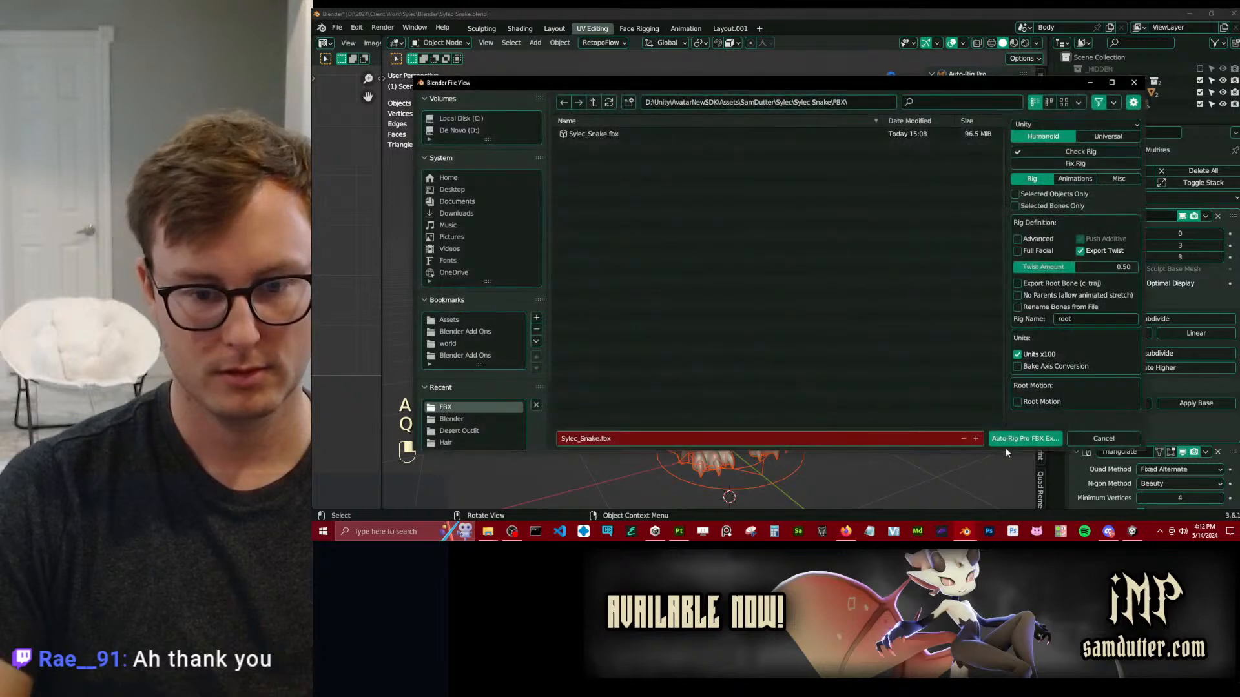
key(Escape)
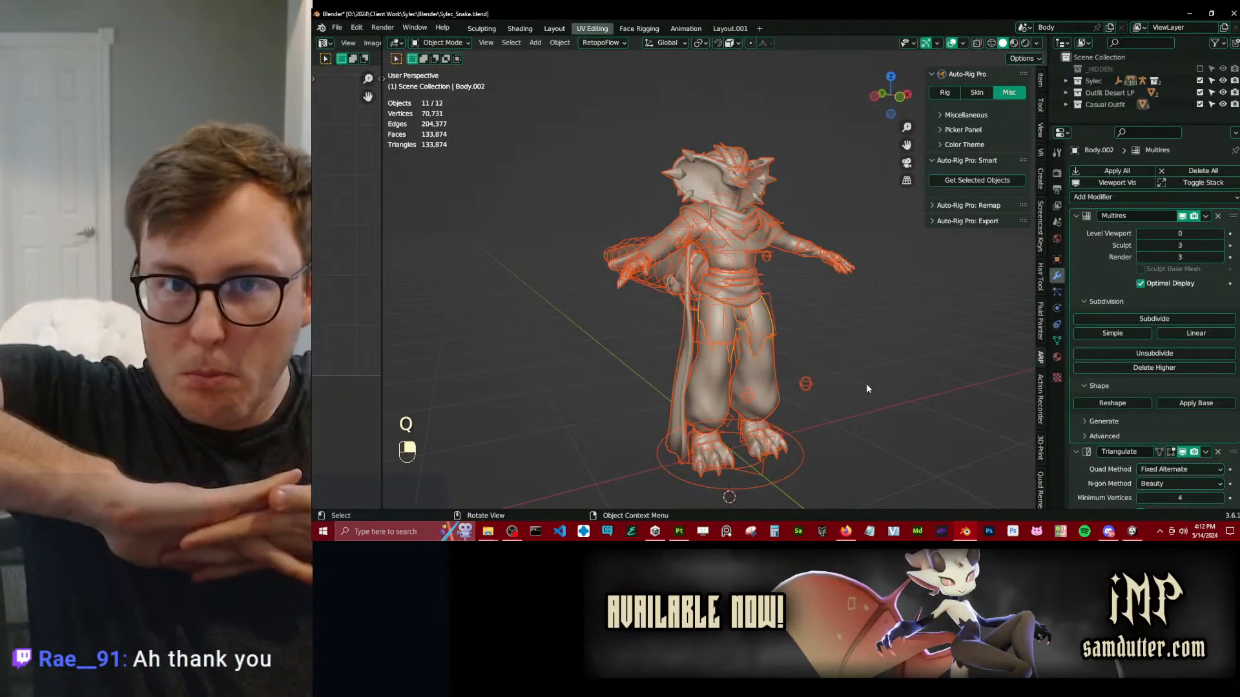
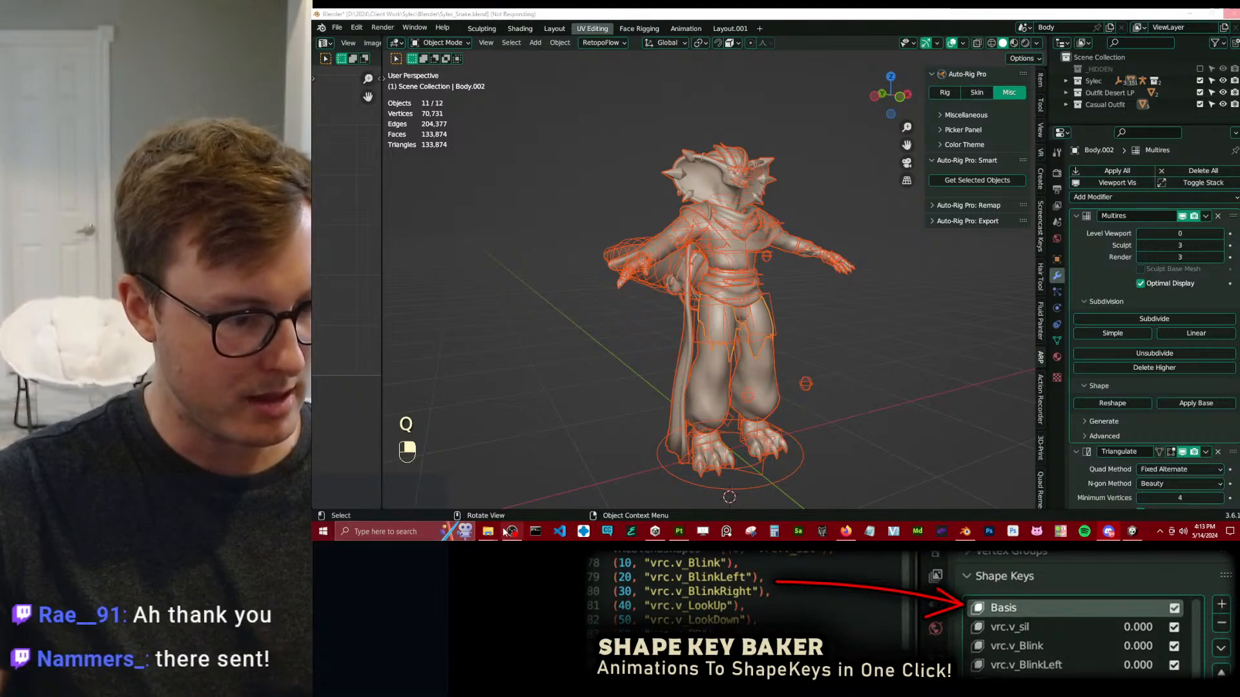
Switch to File Explorer and open the collaborator's folder inside the 2024 Collaboration folder.
mouse_move(498, 524)
click(461, 499)
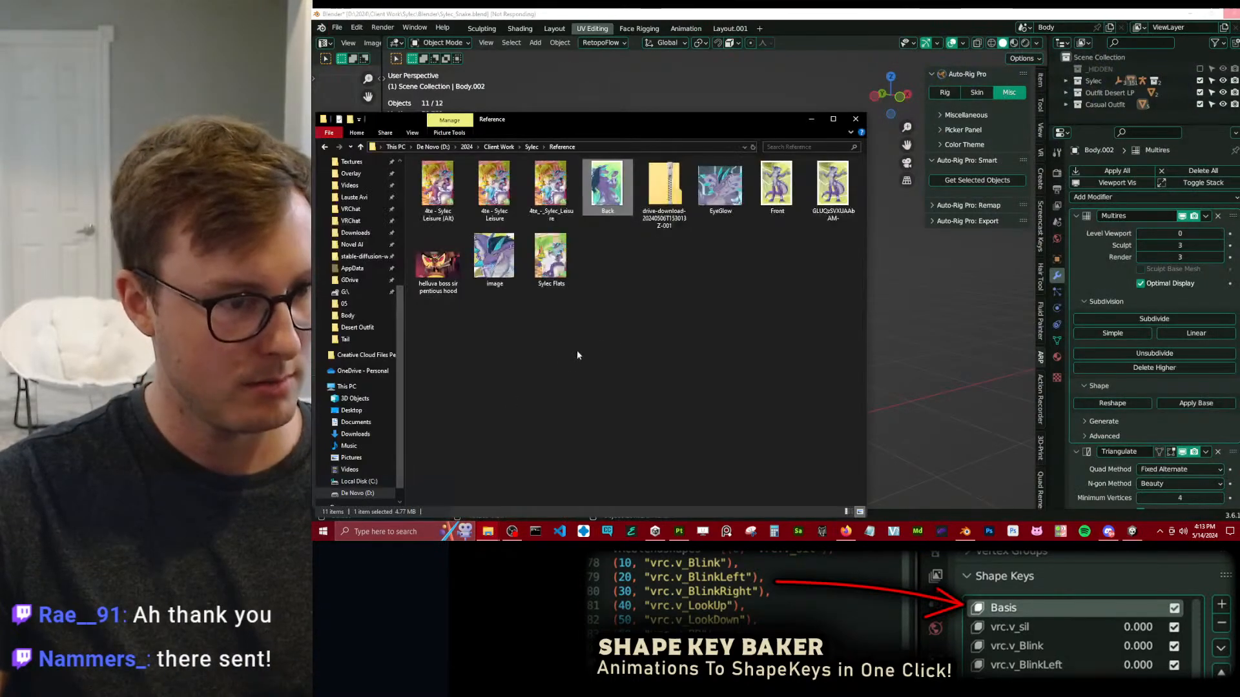
click(464, 147)
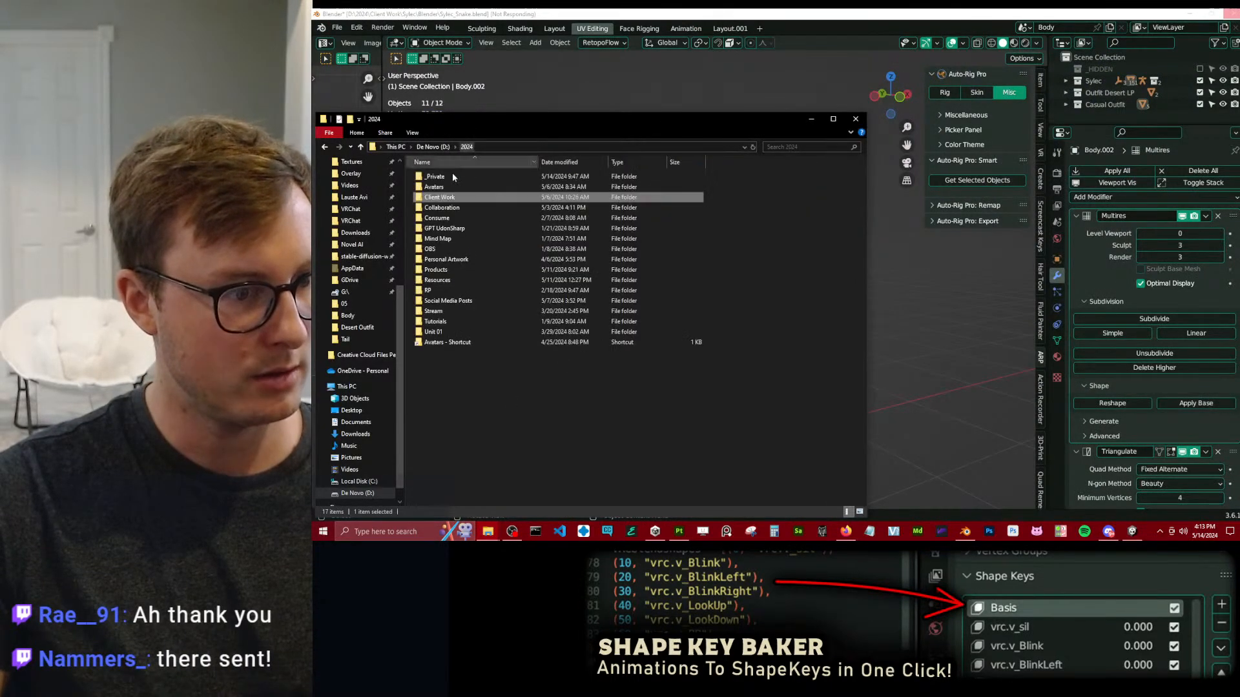
double_click(439, 199)
double_click(435, 208)
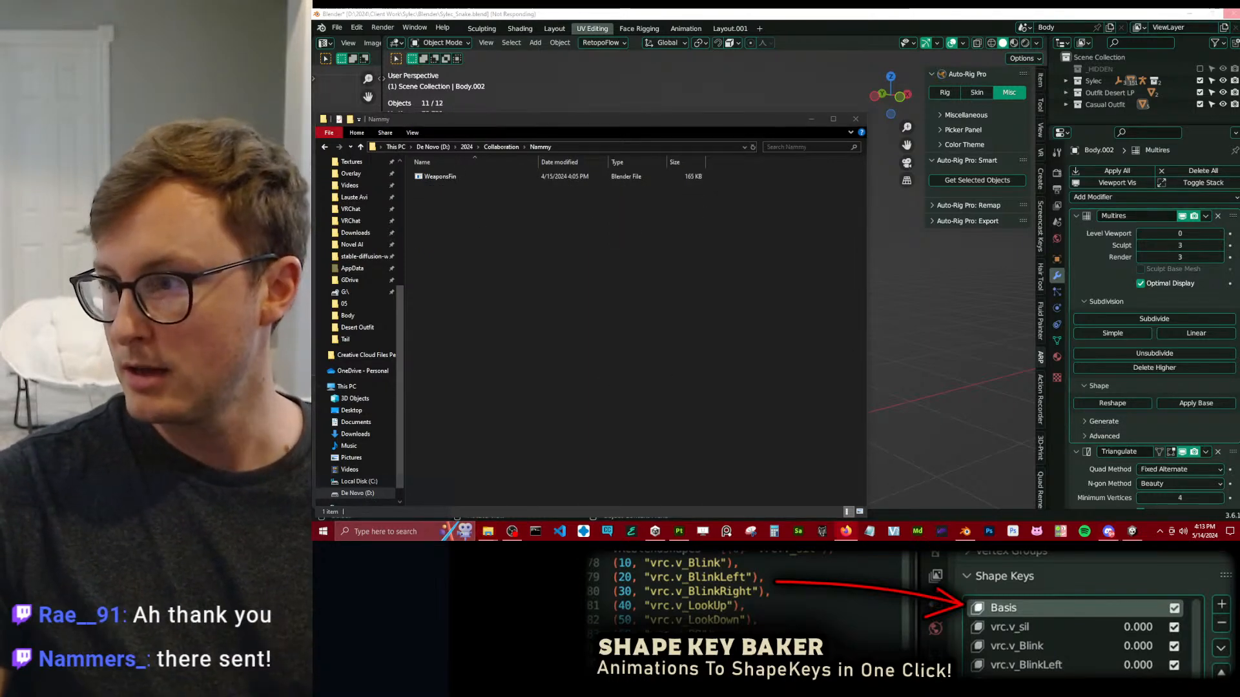
Paste the RetroCow_SamView file into the collaborator's folder and open it in Blender.
click(536, 359)
key(ctrl+v)
double_click(441, 178)
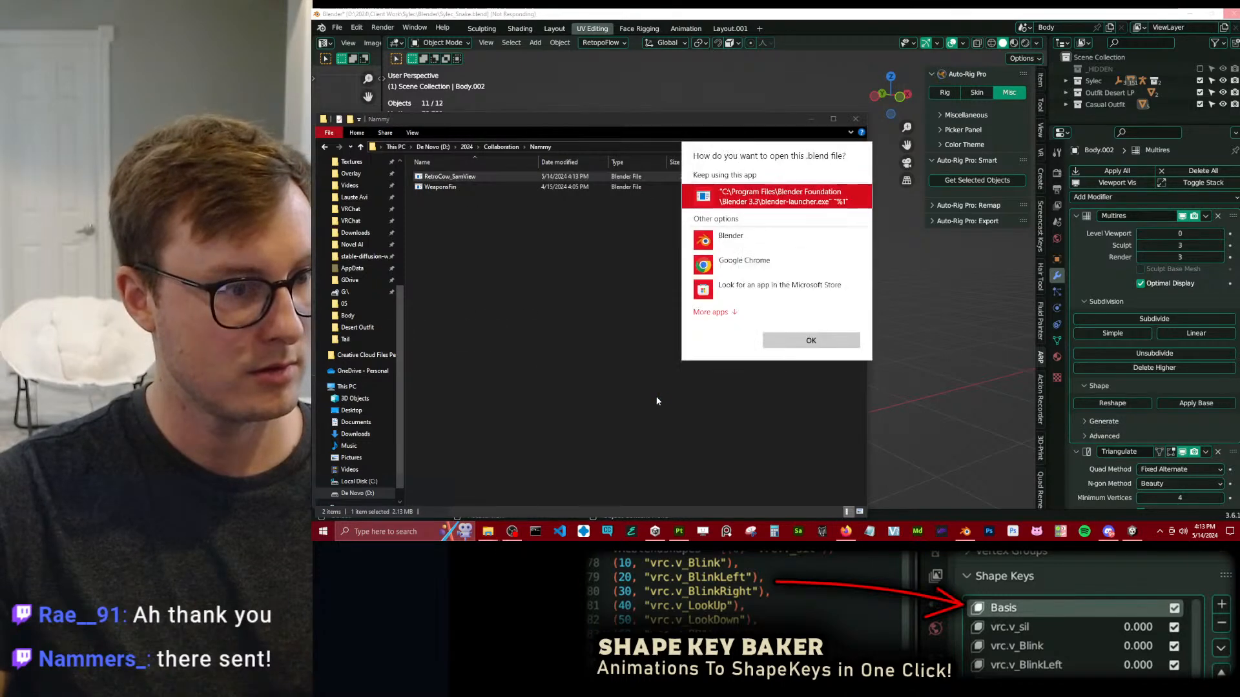
click(796, 335)
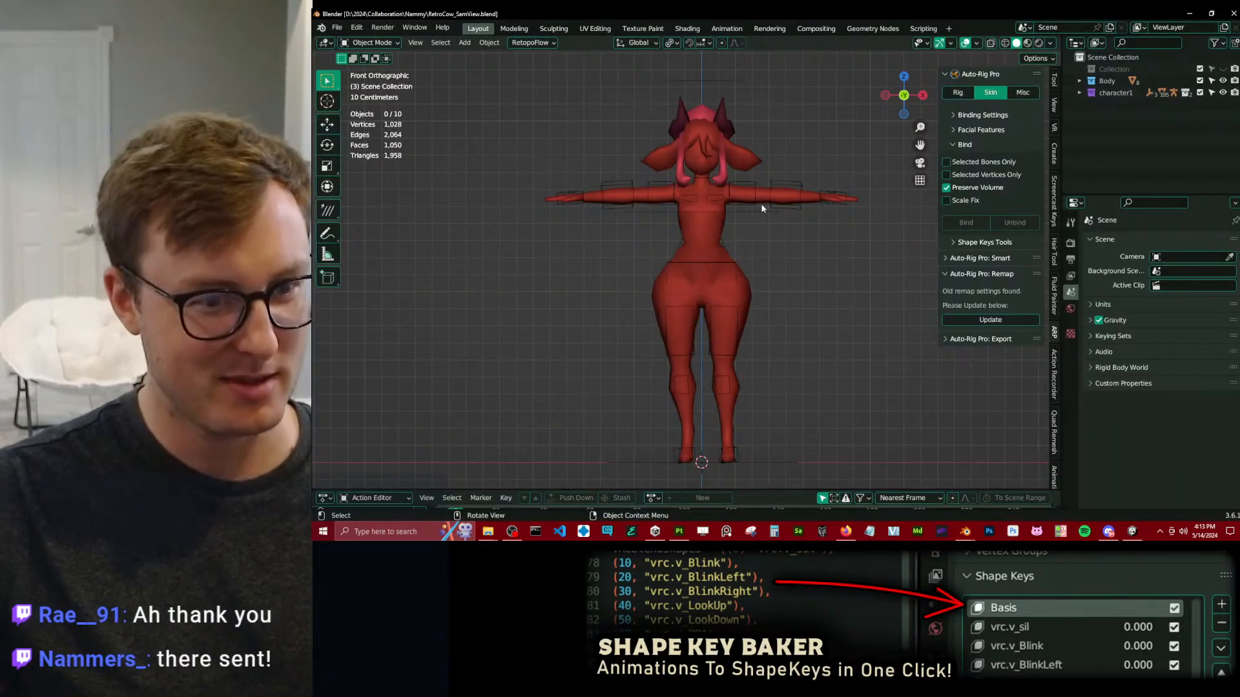
Select the cow character's rig, compare its Rest Position with its Pose Position, keep Pose Position and save the file.
middle_drag(777, 237, 777, 277)
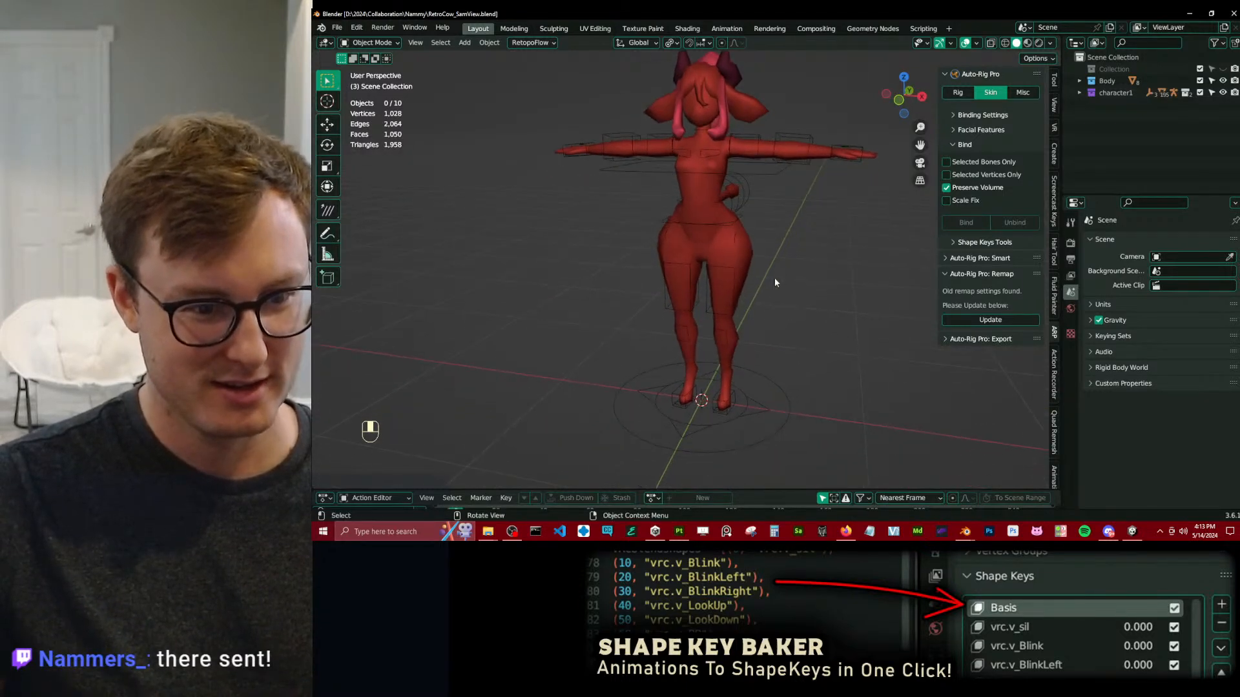
click(735, 271)
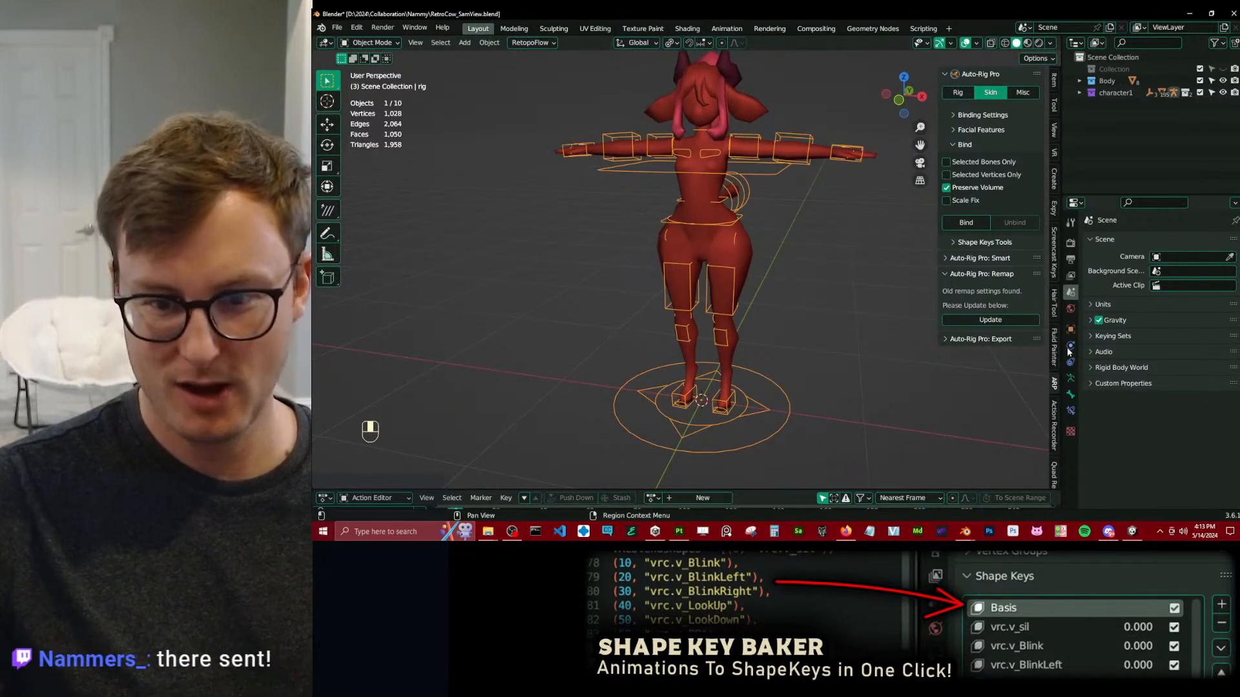
click(1071, 379)
click(1179, 279)
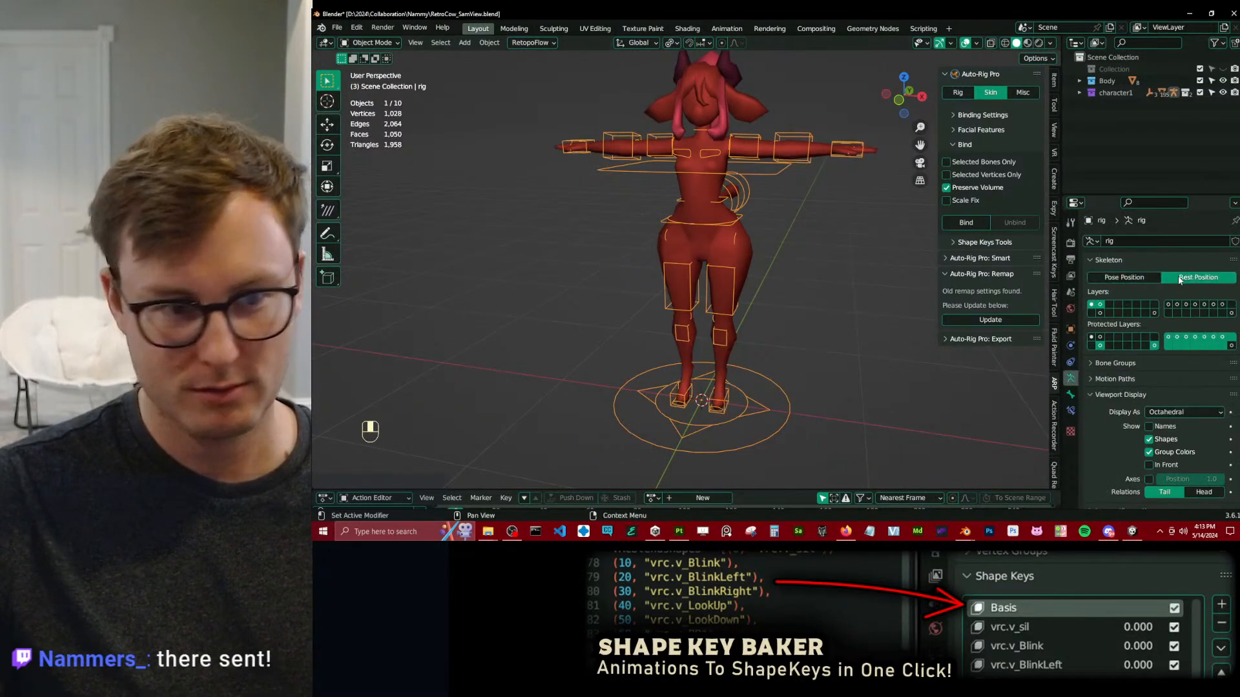
click(1141, 281)
click(576, 305)
key(ctrl+s)
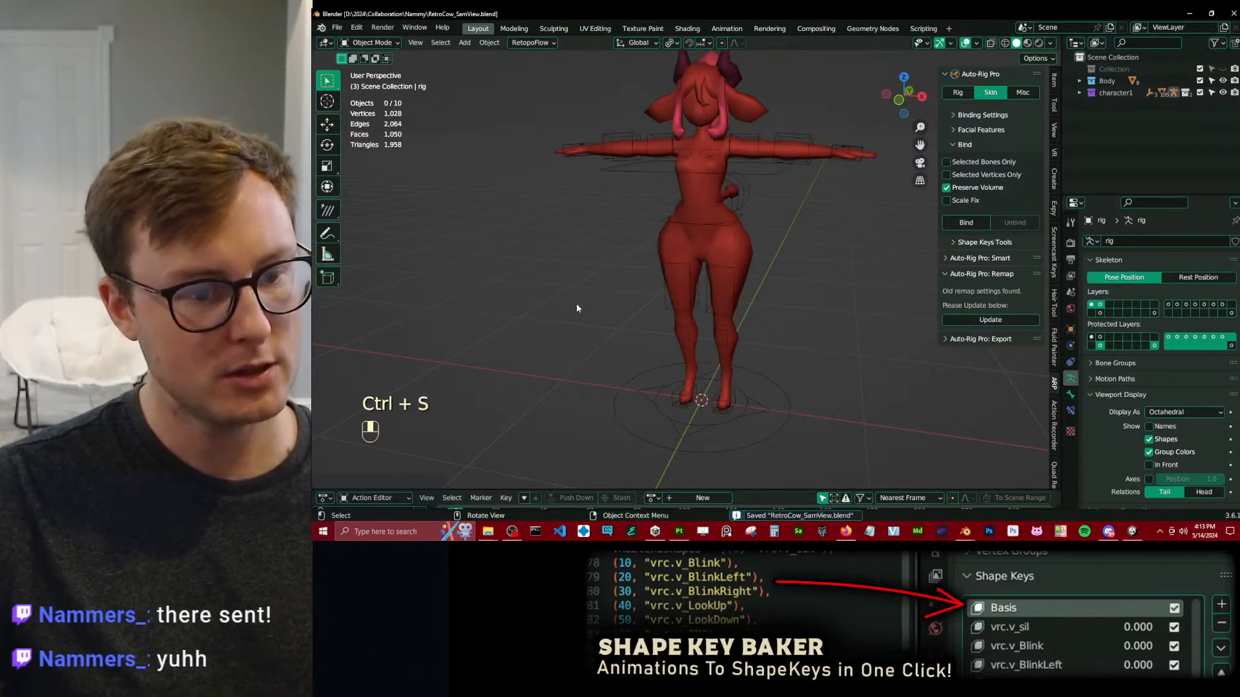
Check the Blender window with the snake avatar and return to the RetroCow_SamView file.
mouse_move(965, 531)
click(894, 483)
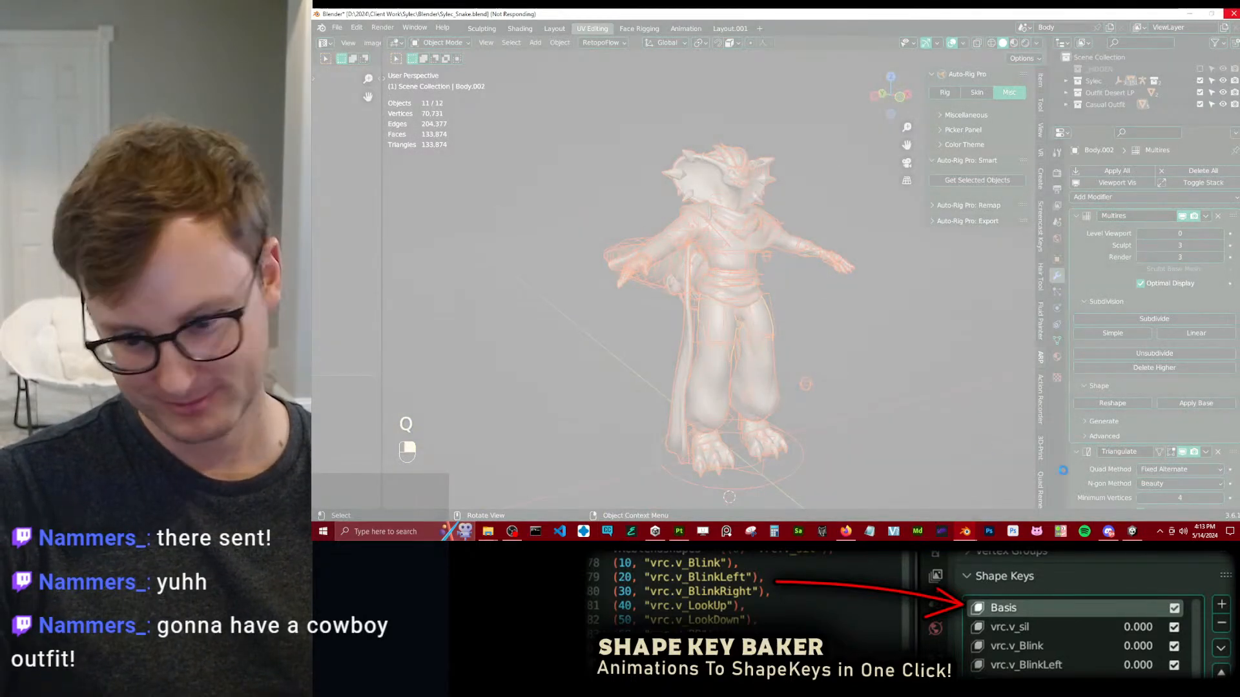
mouse_move(965, 531)
click(993, 505)
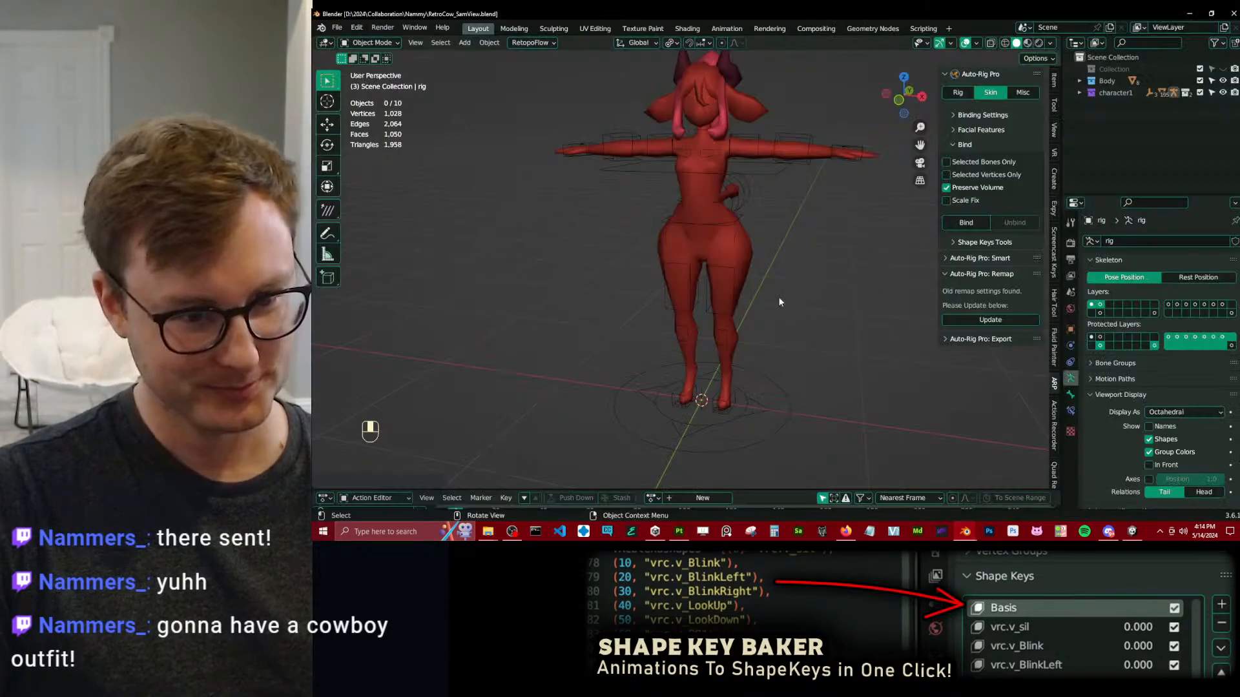
Compare the lower legs and feet in Rest Position and Pose Position from the front view.
click(722, 272)
key(KP_1)
scroll(710, 281, up, 6)
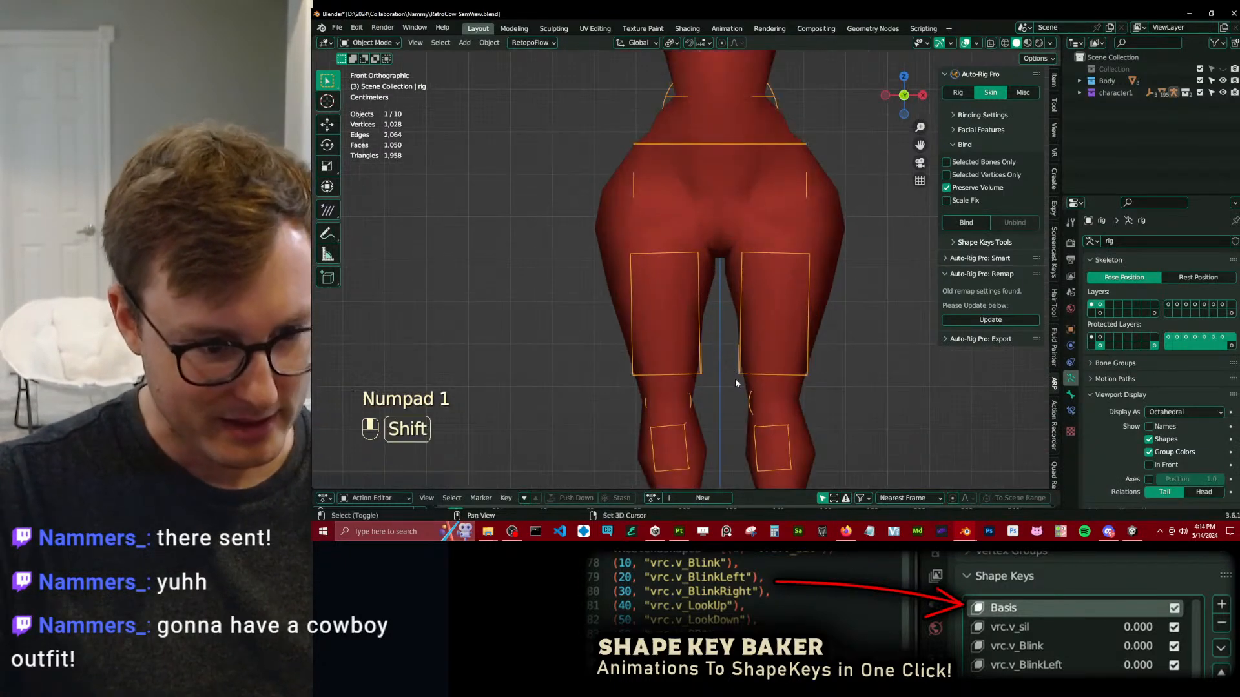
click(1185, 281)
click(1149, 277)
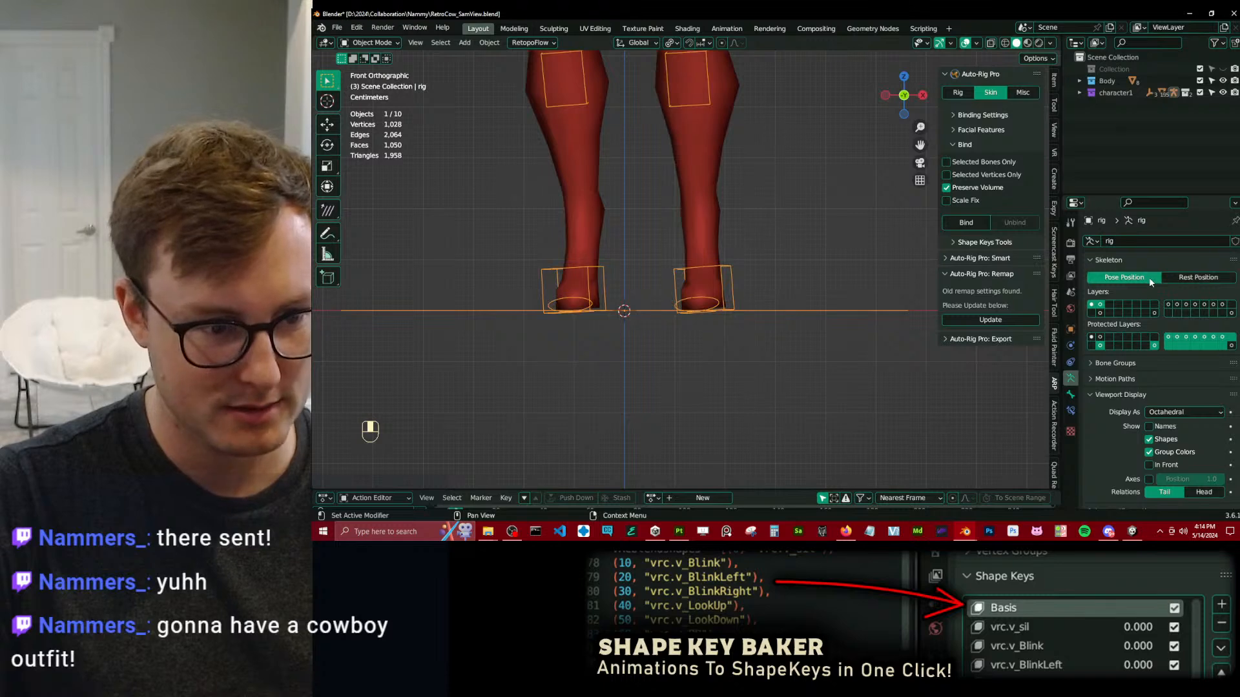
Enter Pose Mode on the rig and examine the bone constraints of the left lower-leg, foot and toe controllers.
middle_drag(780, 296, 793, 350)
scroll(775, 330, down, 2)
key(ctrl+Tab)
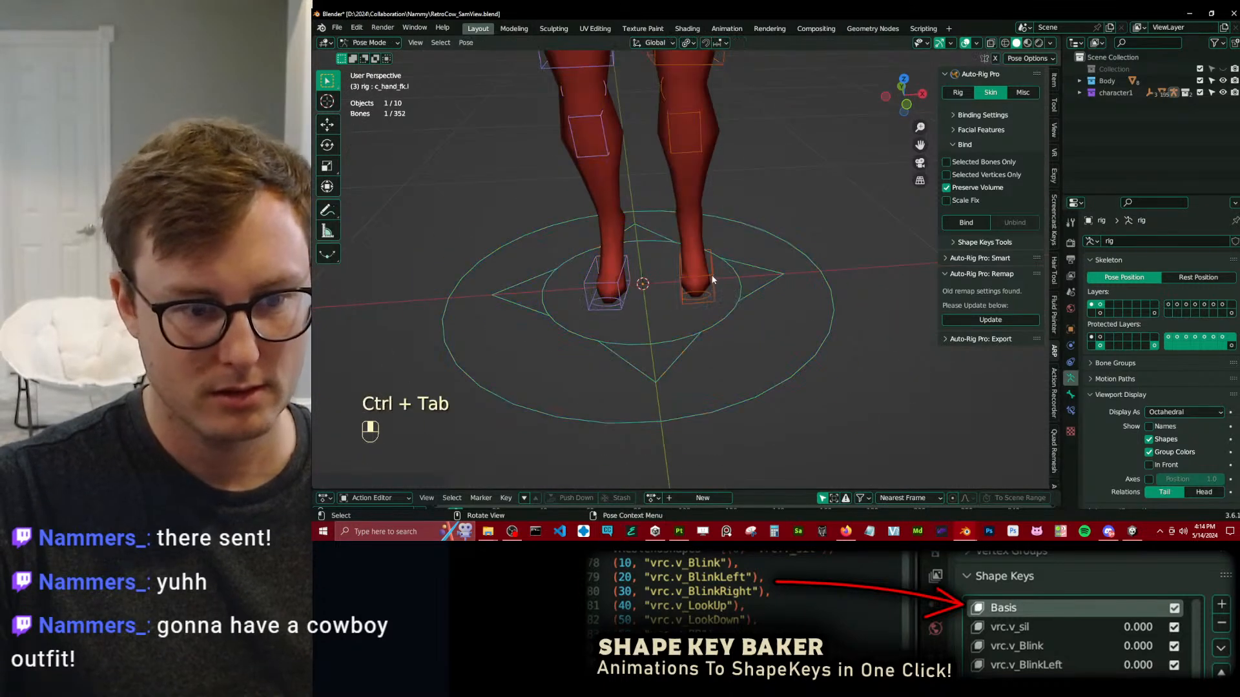
click(711, 279)
click(1071, 410)
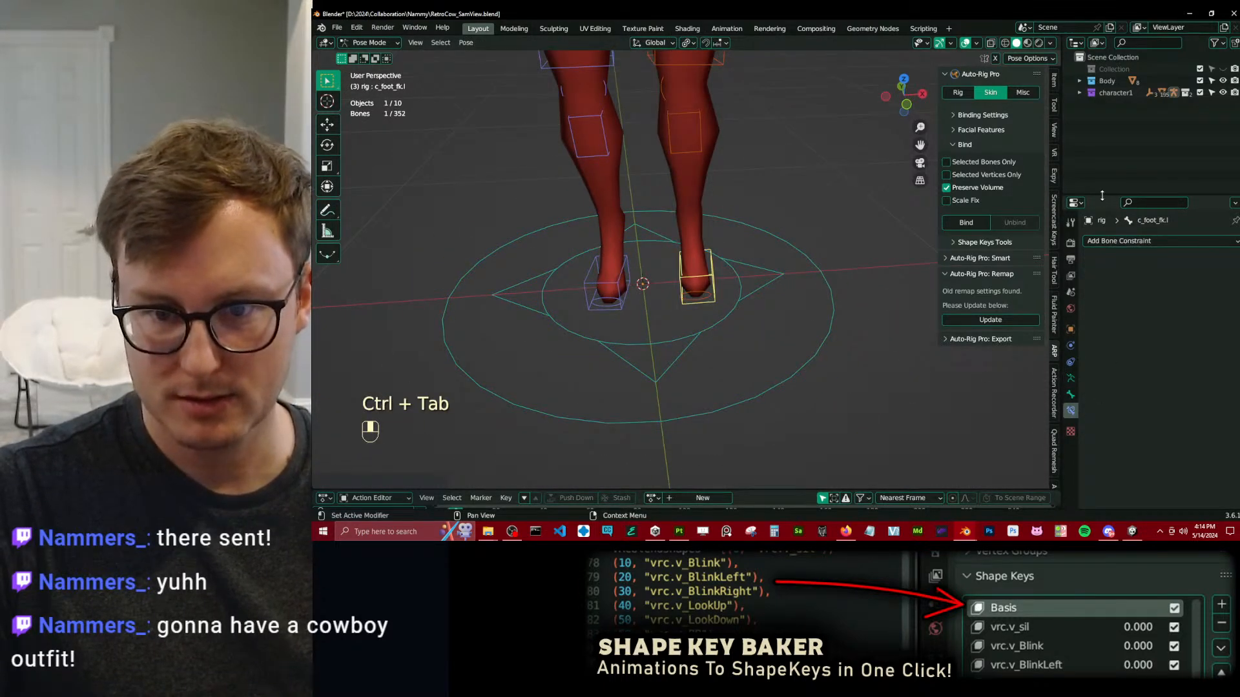
drag(1103, 195, 1102, 154)
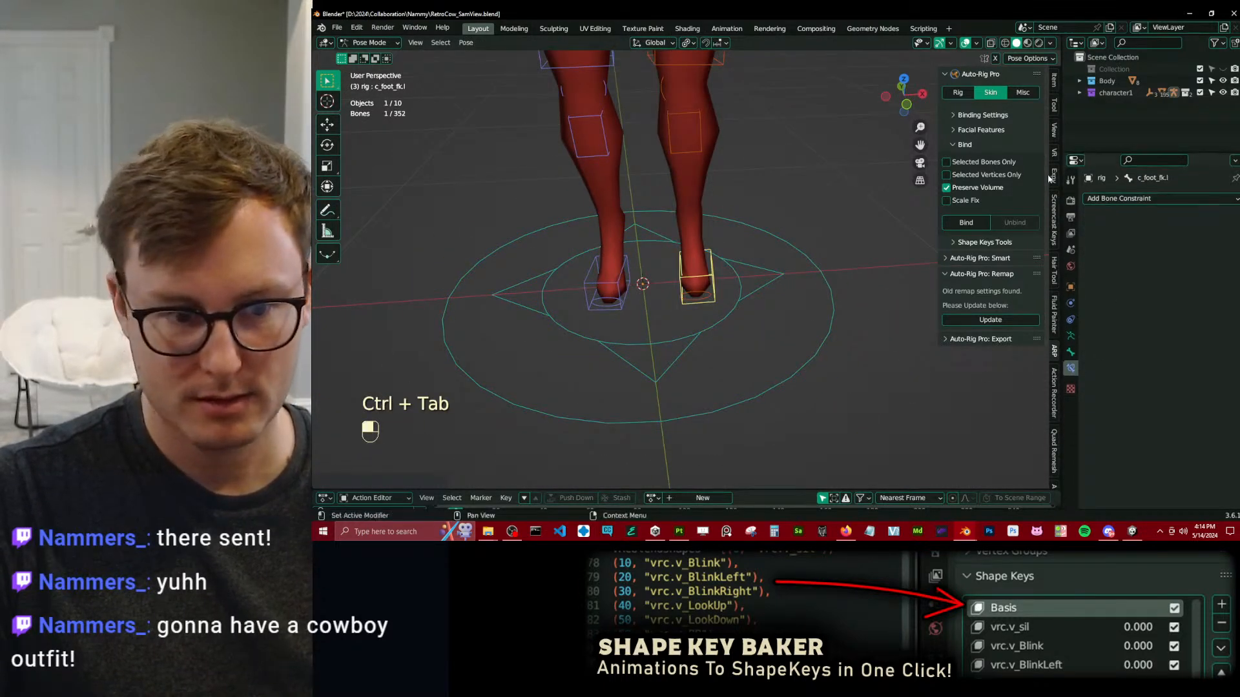
click(694, 153)
click(706, 304)
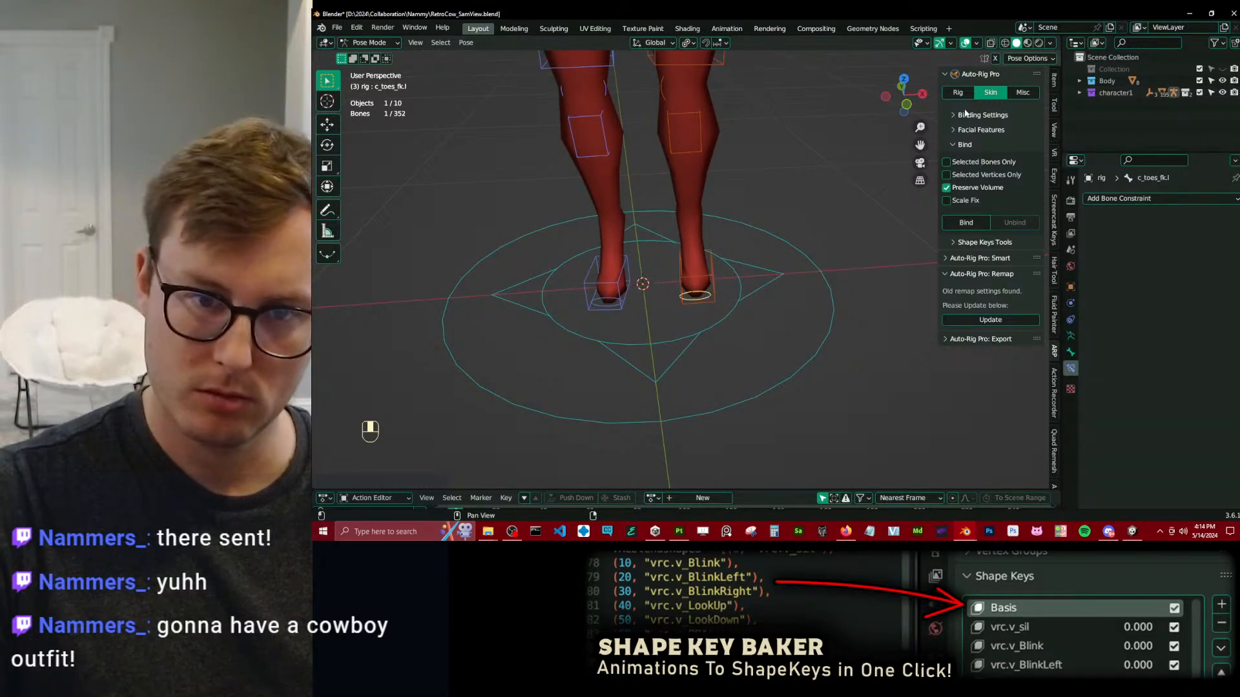
Display Auto-Rig Pro's rig tools and clear the location, rotation and scale of all the rig's pose bones.
click(963, 96)
key(a)
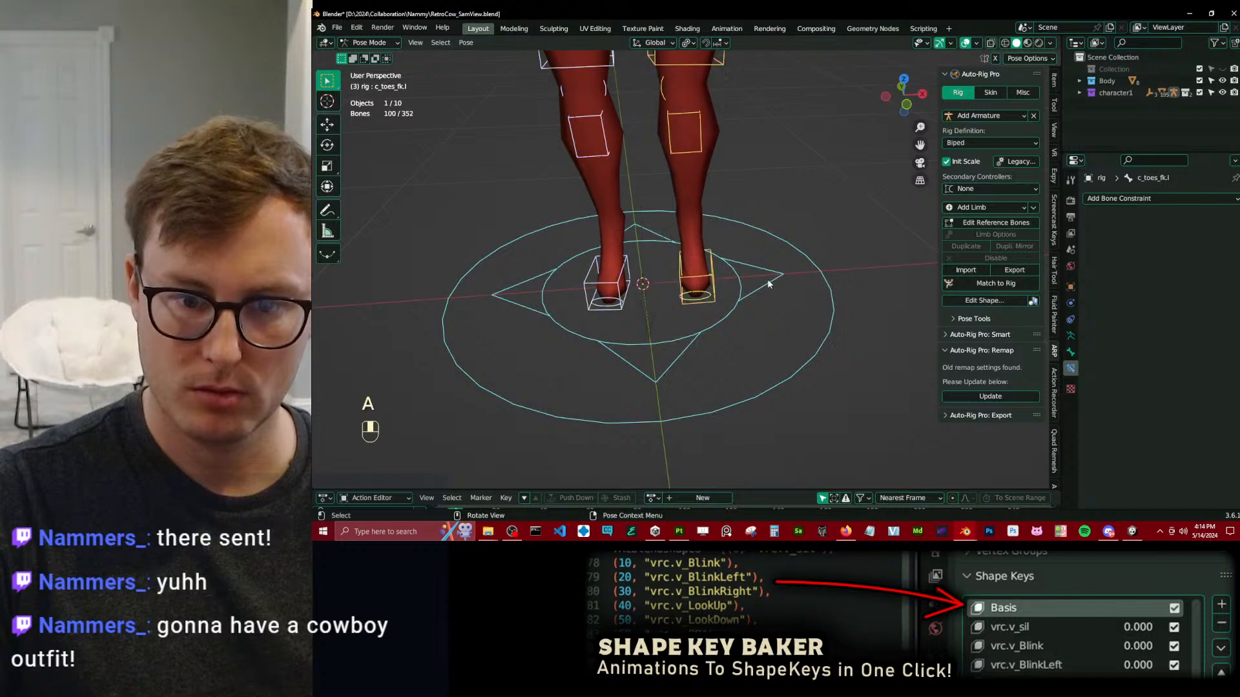
key(alt+g)
key(alt+r)
key(alt+s)
Show the character in wireframe from the right side and start editing the rig's reference bones.
middle_drag(793, 331, 570, 270)
click(677, 192)
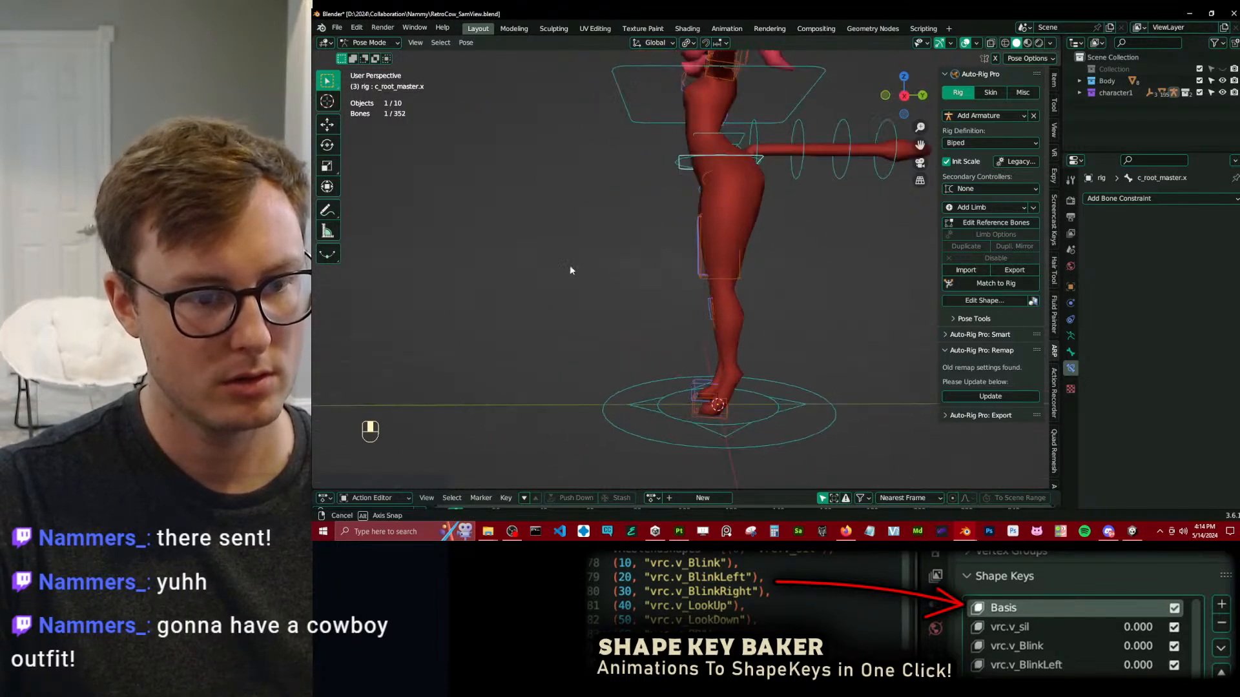
key(KP_3)
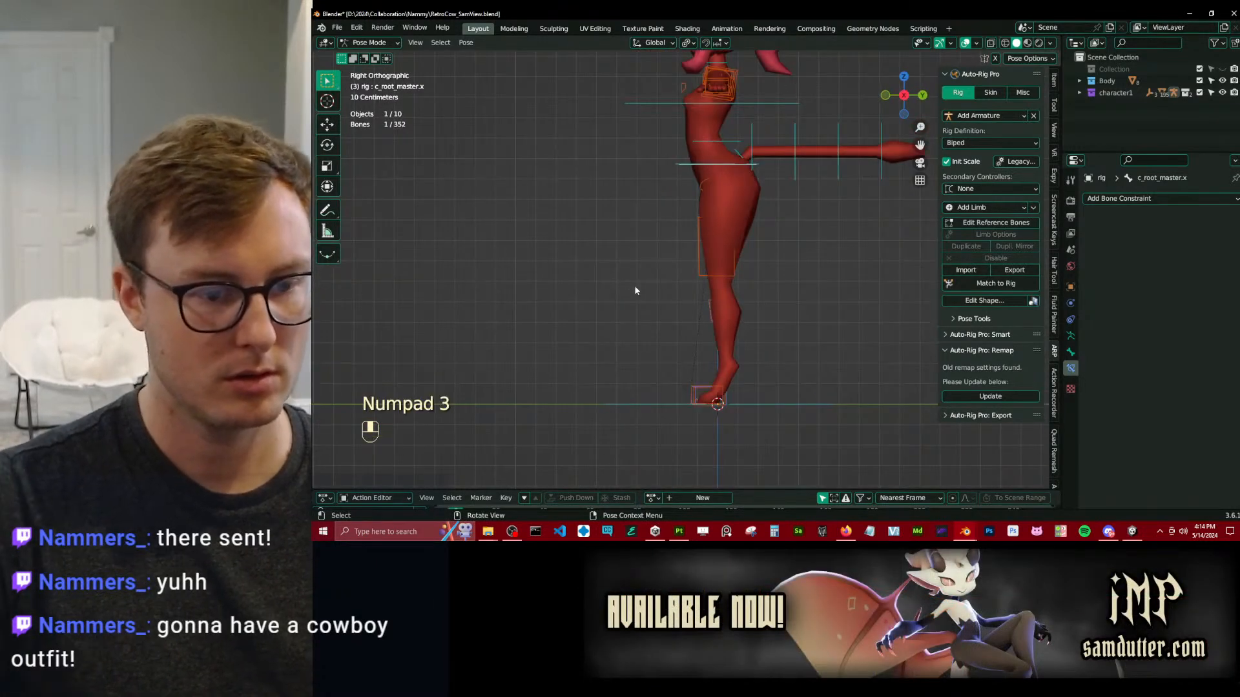
key(z)
scroll(758, 335, up, 4)
mouse_move(759, 335)
shift+middle_down()
mouse_move(689, 234)
mouse_move(660, 230)
mouse_move(675, 242)
shift+middle_up()
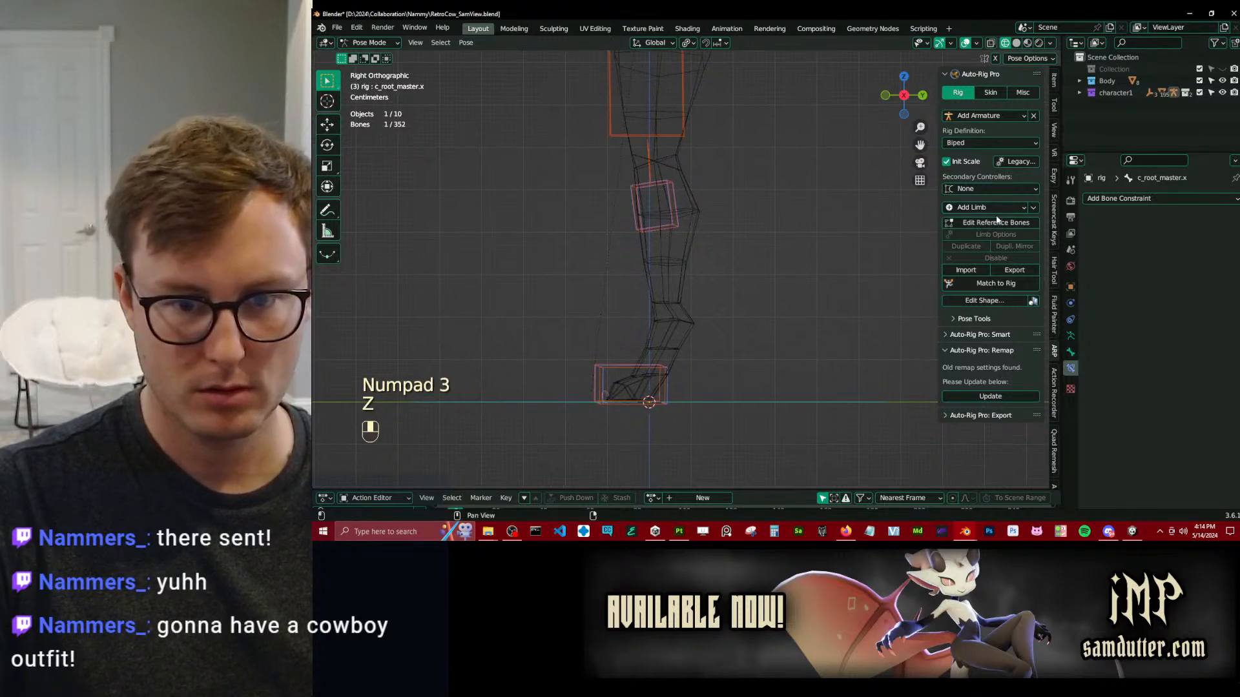
key(Tab)
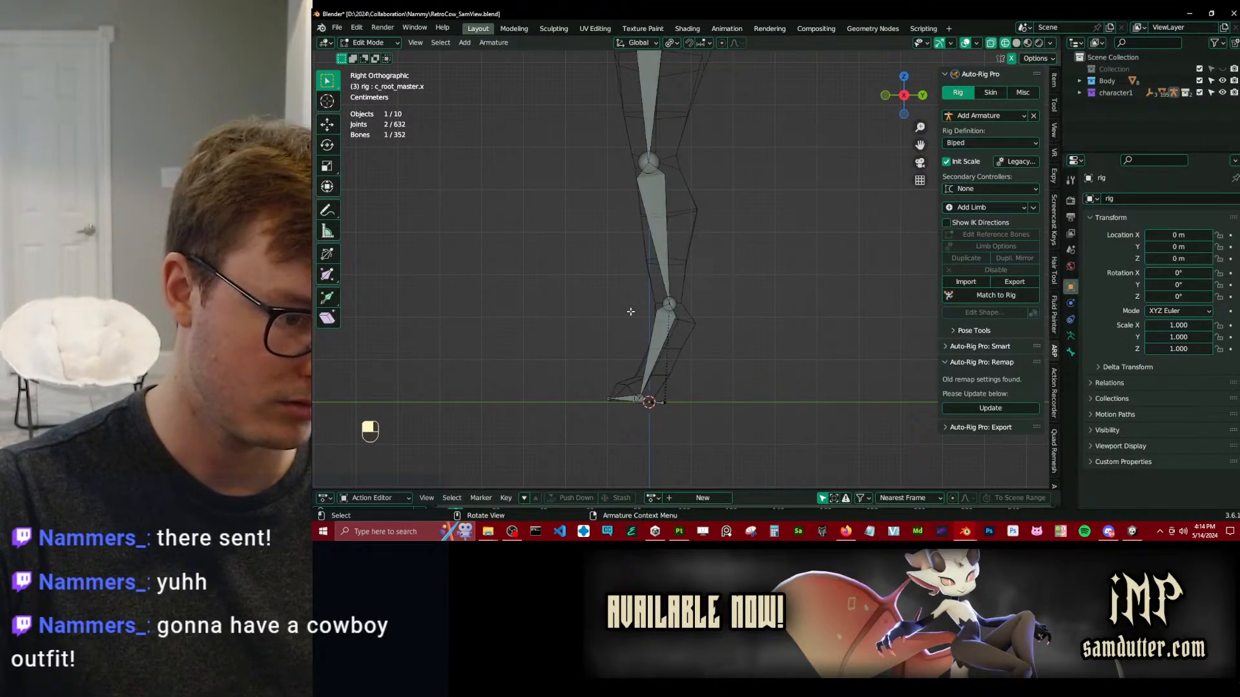
Box-select the heel bones and toe-tip joints of the foot reference bones and scale them to 0 along Z.
shift+middle_drag(667, 384, 695, 271)
scroll(687, 316, up, 8)
click(598, 334)
scroll(580, 336, down, 3)
key(b)
drag(518, 262, 704, 328)
key(period)
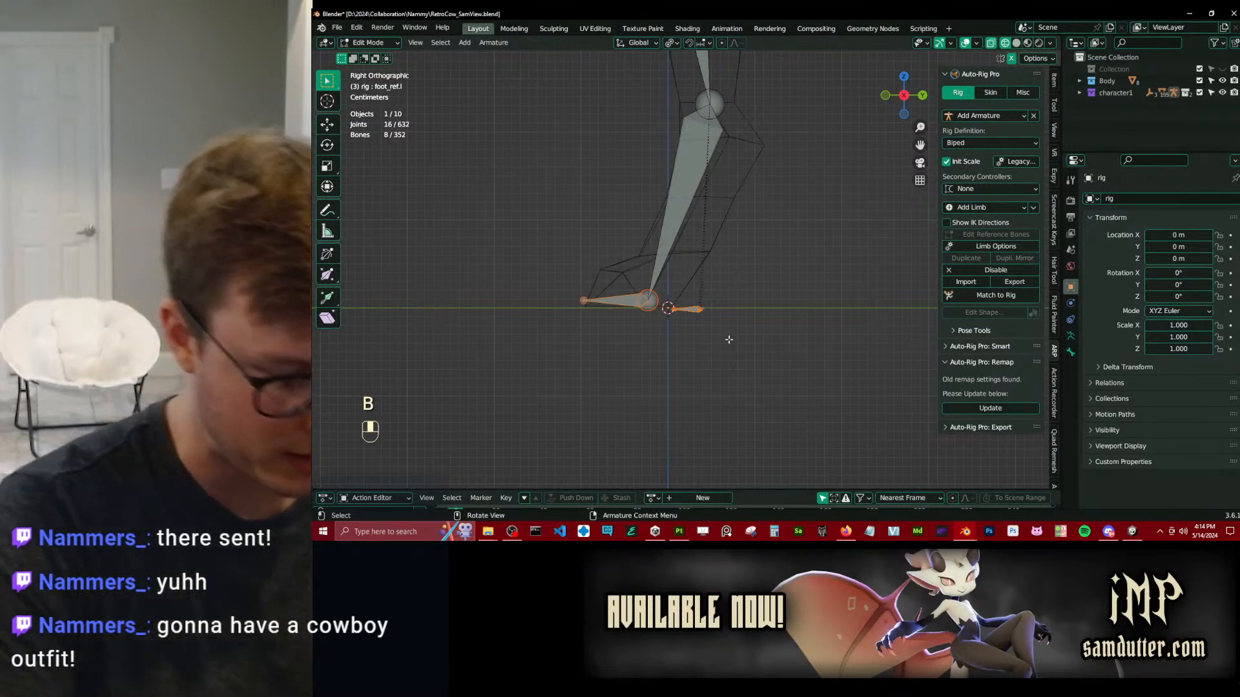
key(Escape)
key(b)
shift+drag(602, 262, 657, 326)
key(s)
key(z)
key(0)
key(Return)
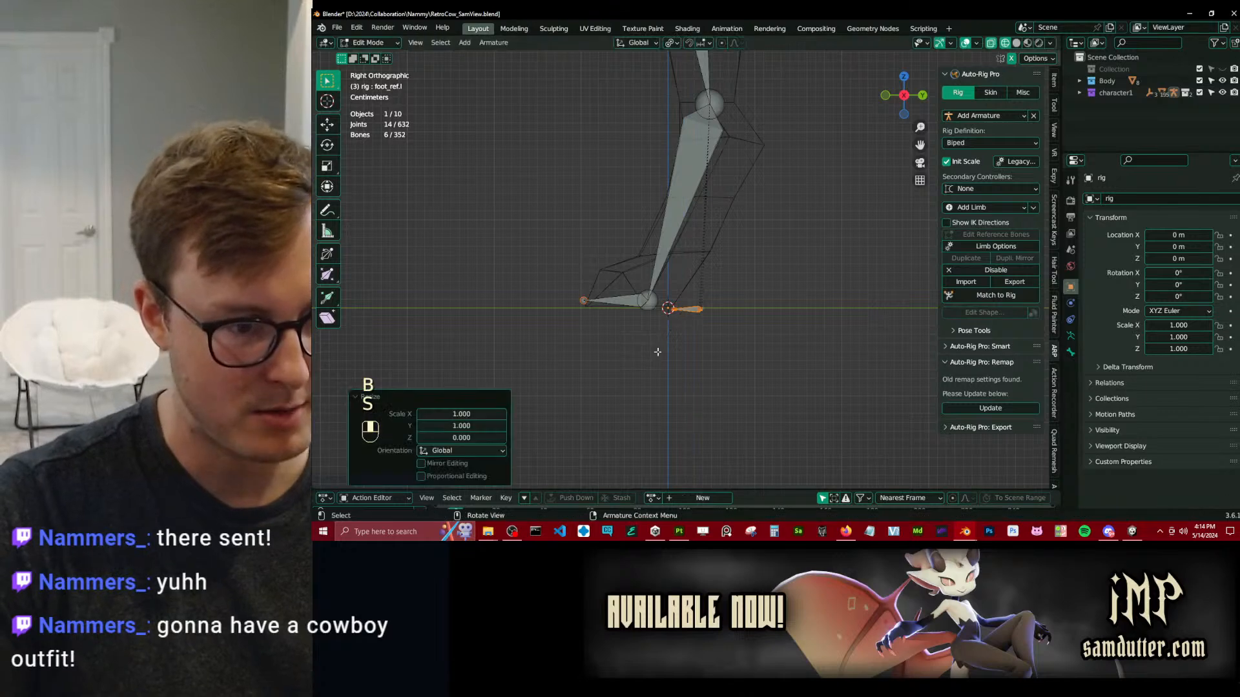
Flatten the selected heel and toe-tip joints along Z around the 3D cursor and return to Object Mode.
key(s)
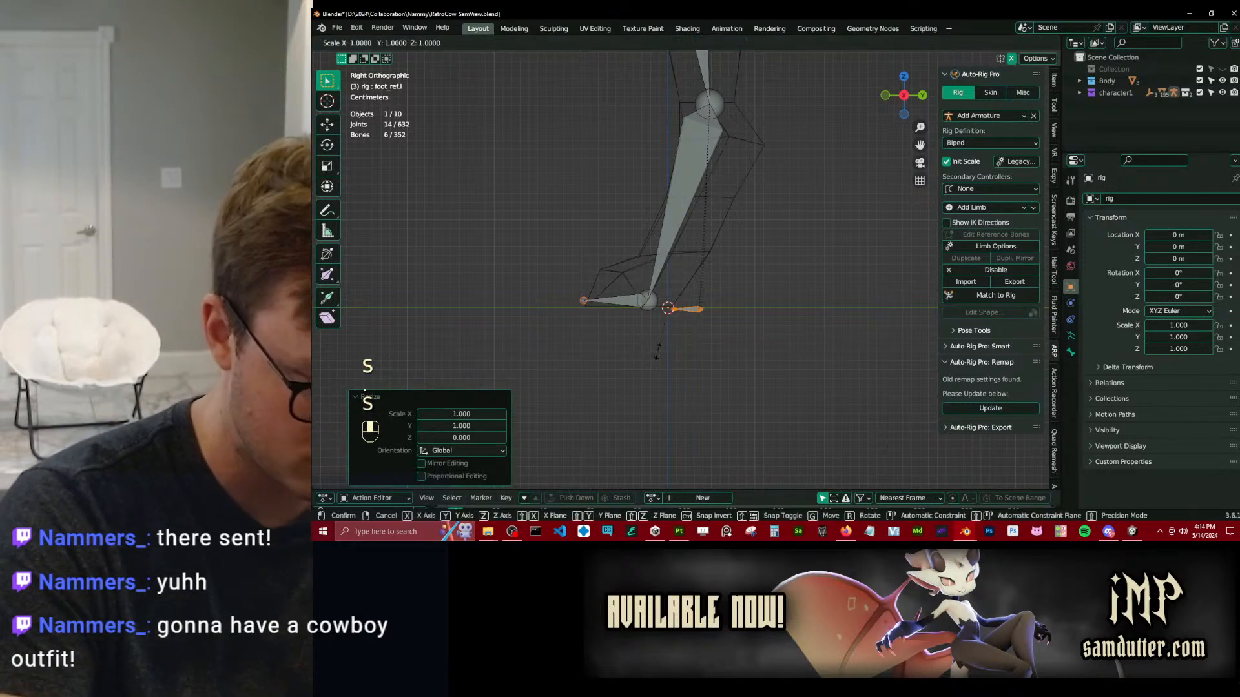
key(z)
key(Escape)
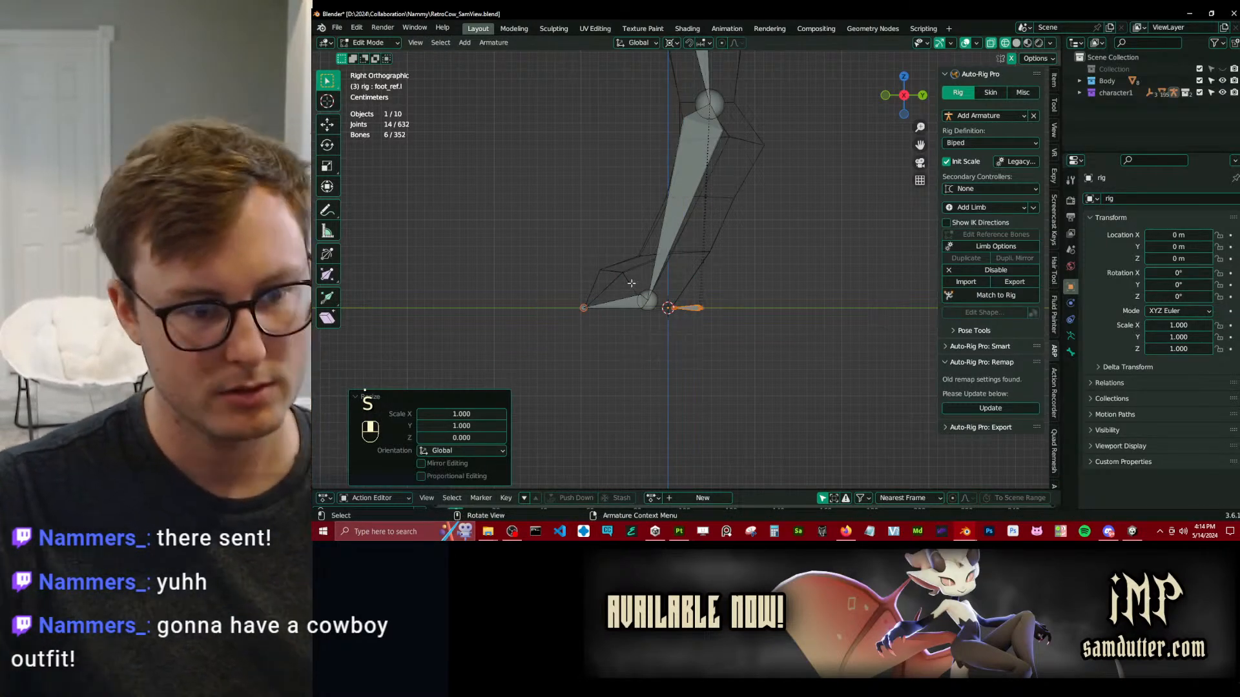
key(Tab)
Select the body mesh, compare its feet with the rig Armature modifier hidden and shown, and review its vertex groups.
middle_drag(694, 293, 714, 312)
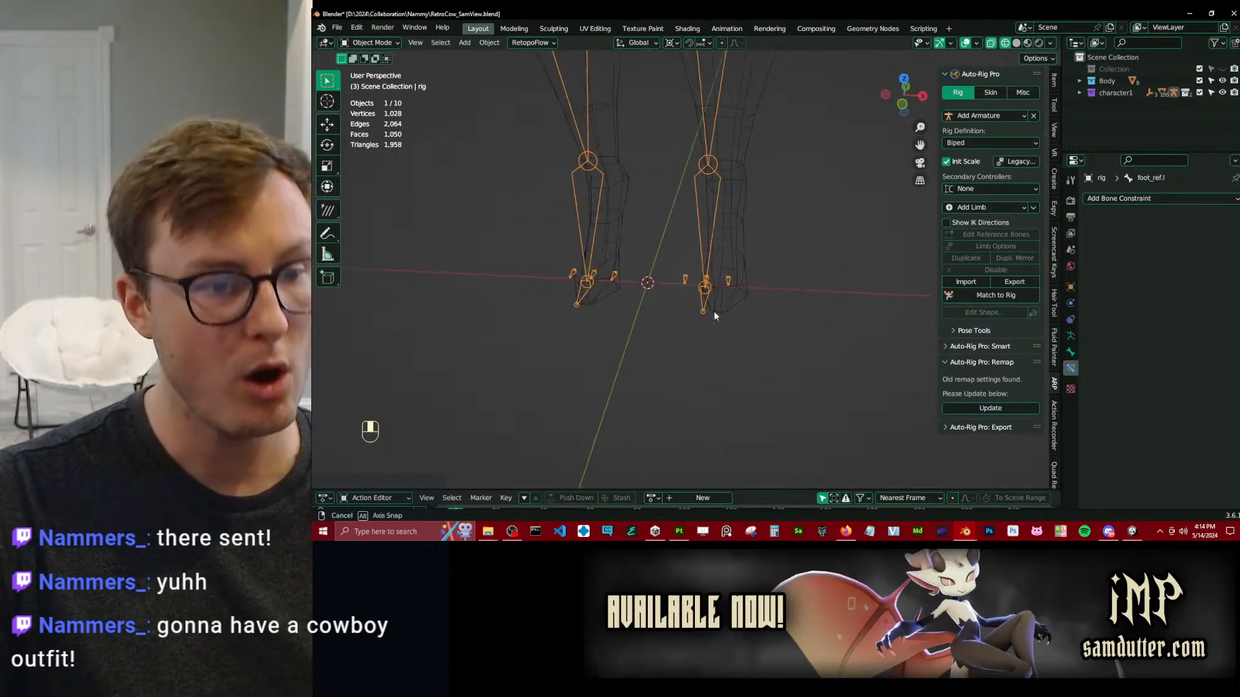
click(730, 314)
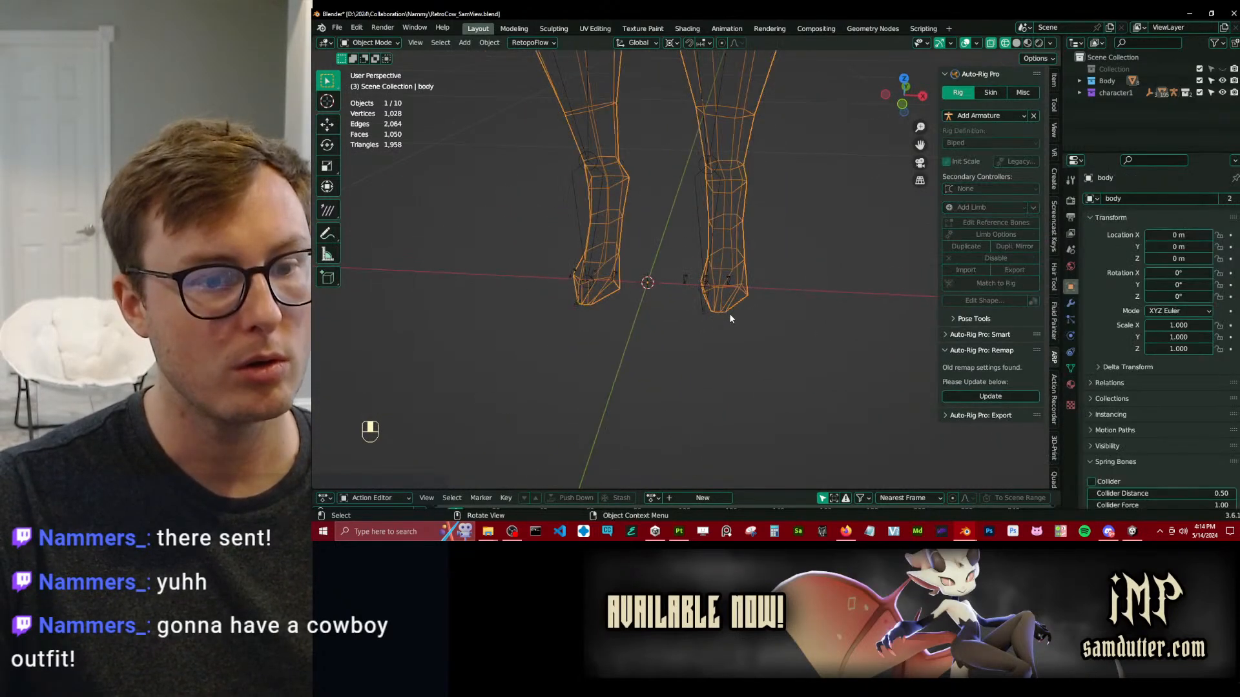
click(1070, 303)
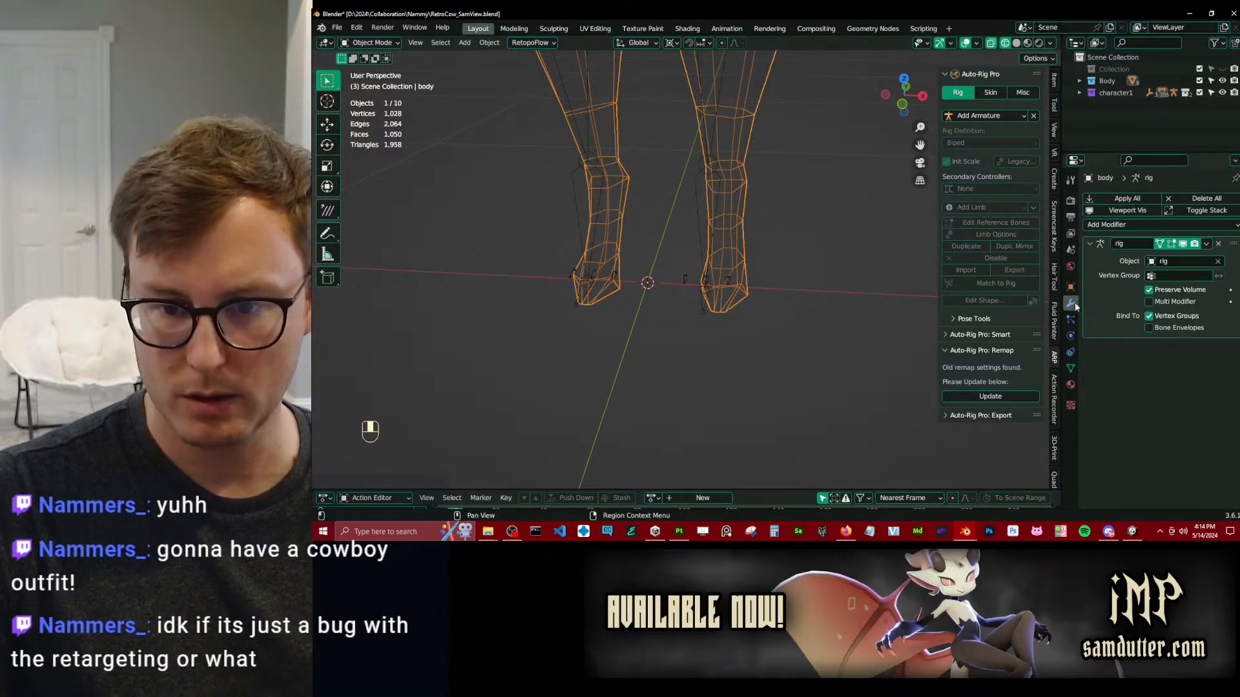
click(1183, 244)
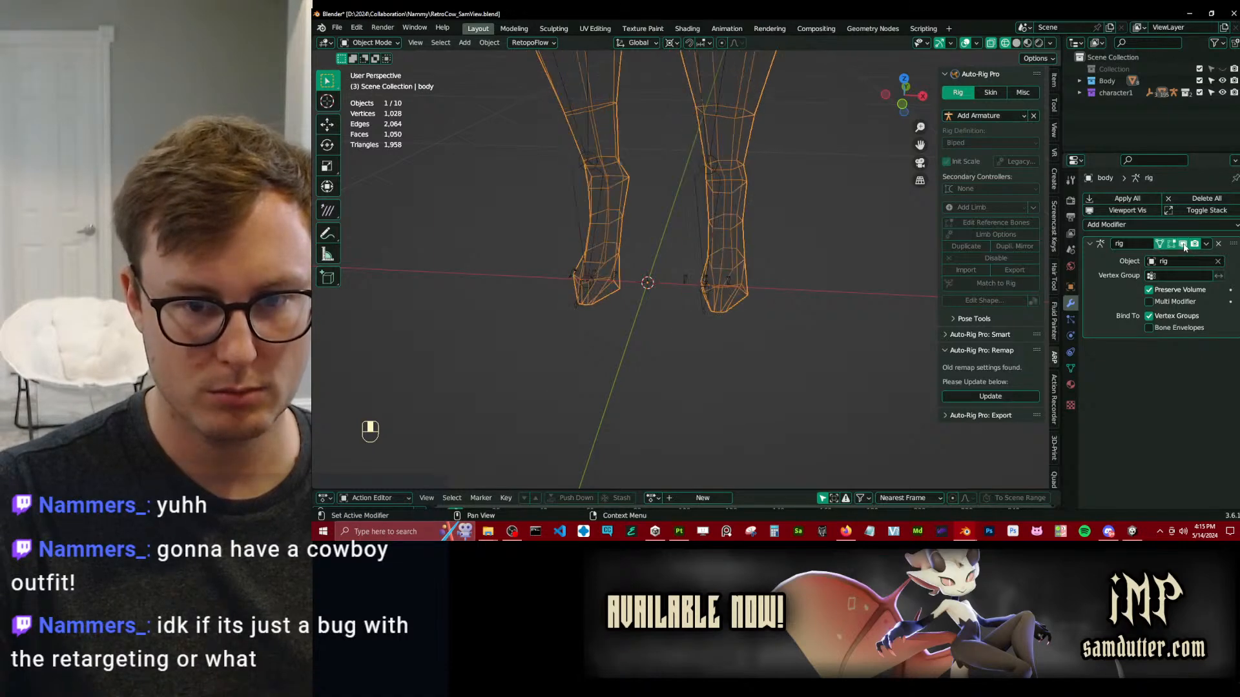
click(1070, 368)
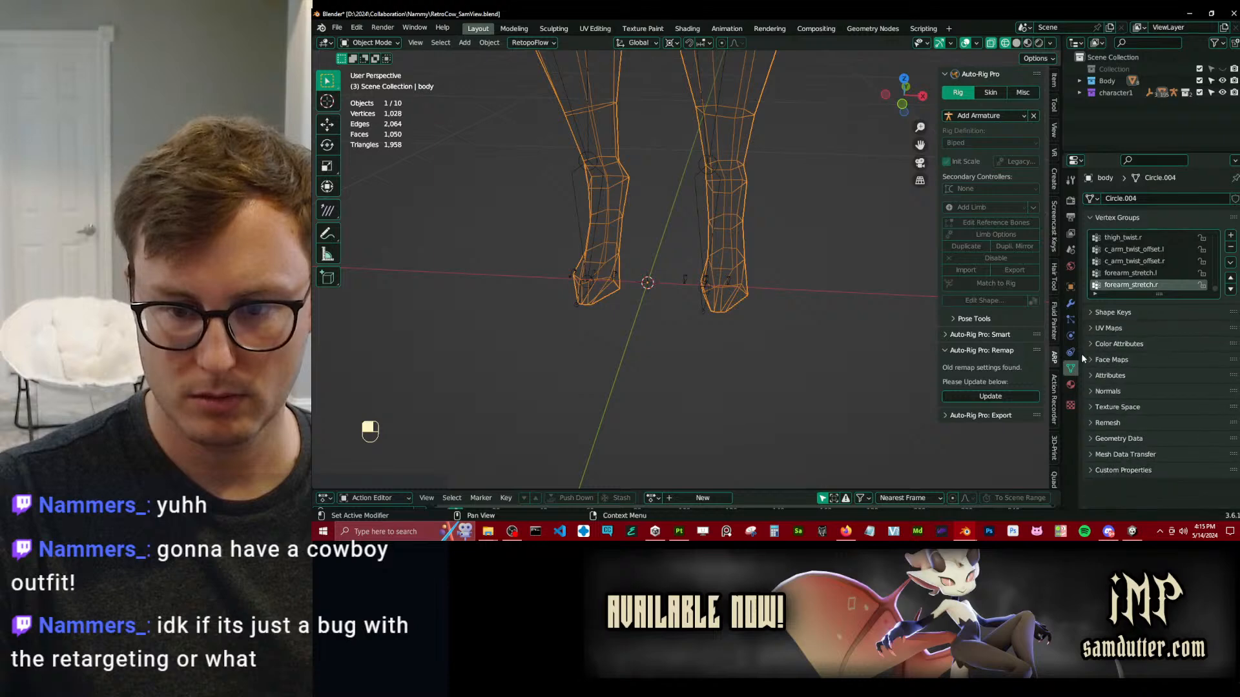
Test the body's Armature modifier without the Vertex Groups binding, restore the binding and turn off Preserve Volume.
click(1070, 304)
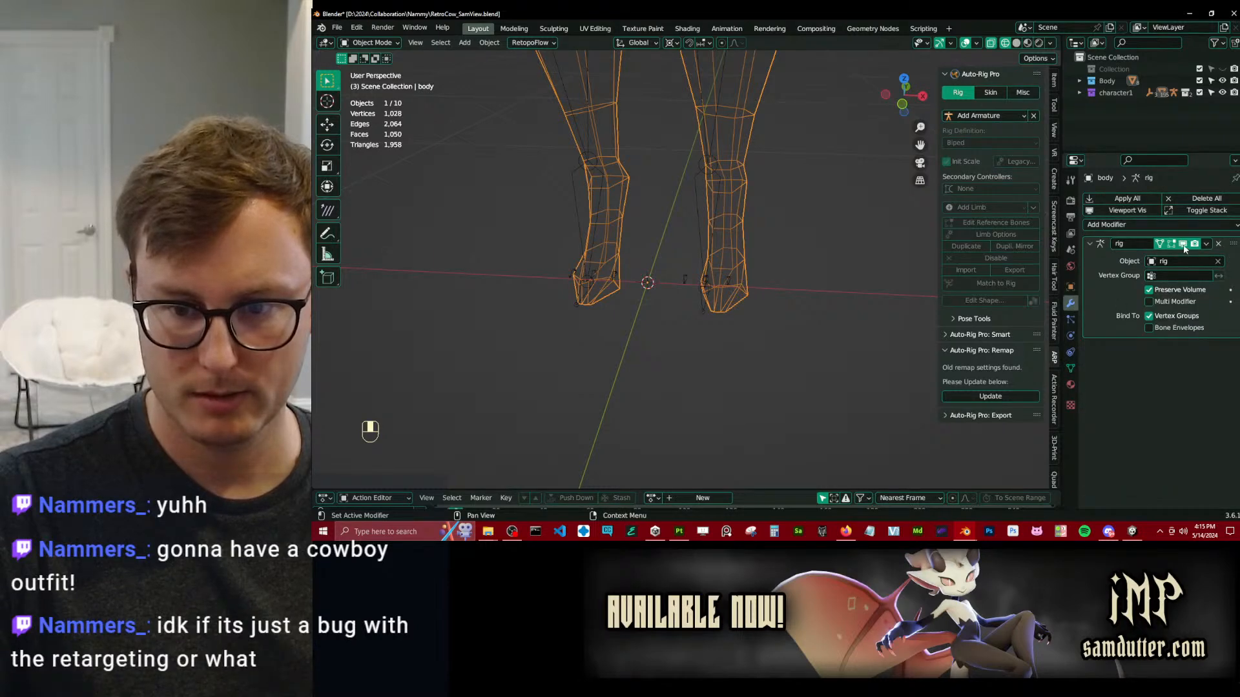
click(1155, 319)
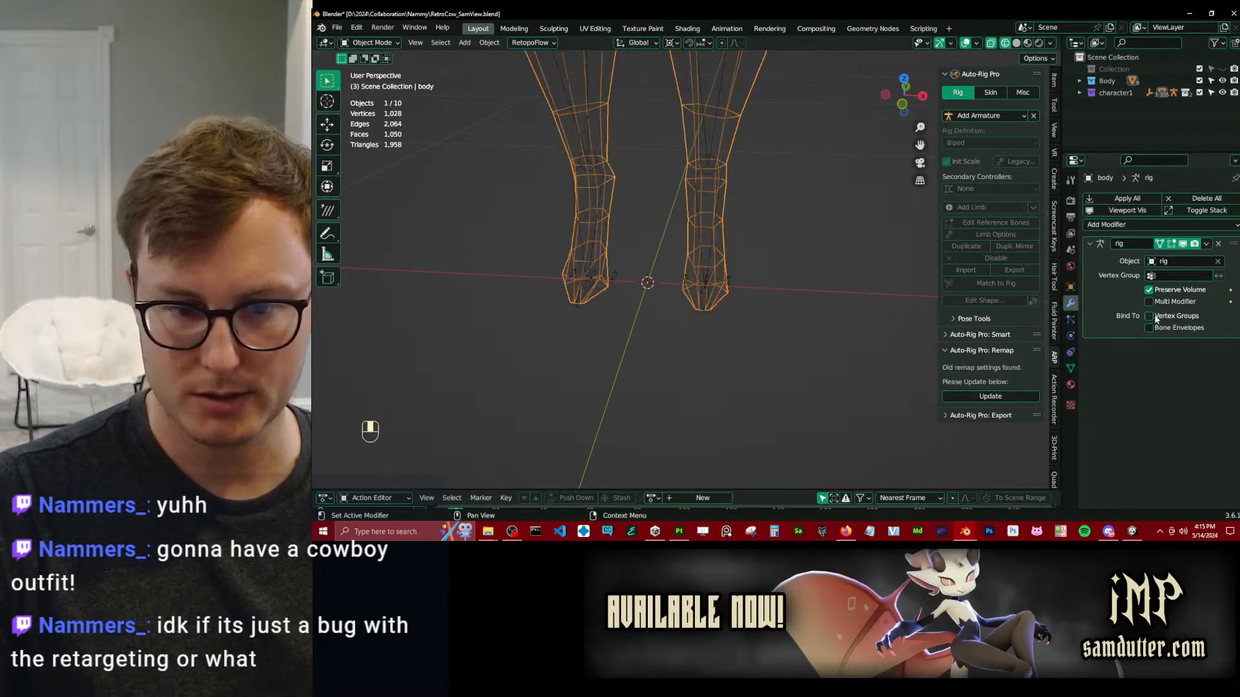
click(1156, 319)
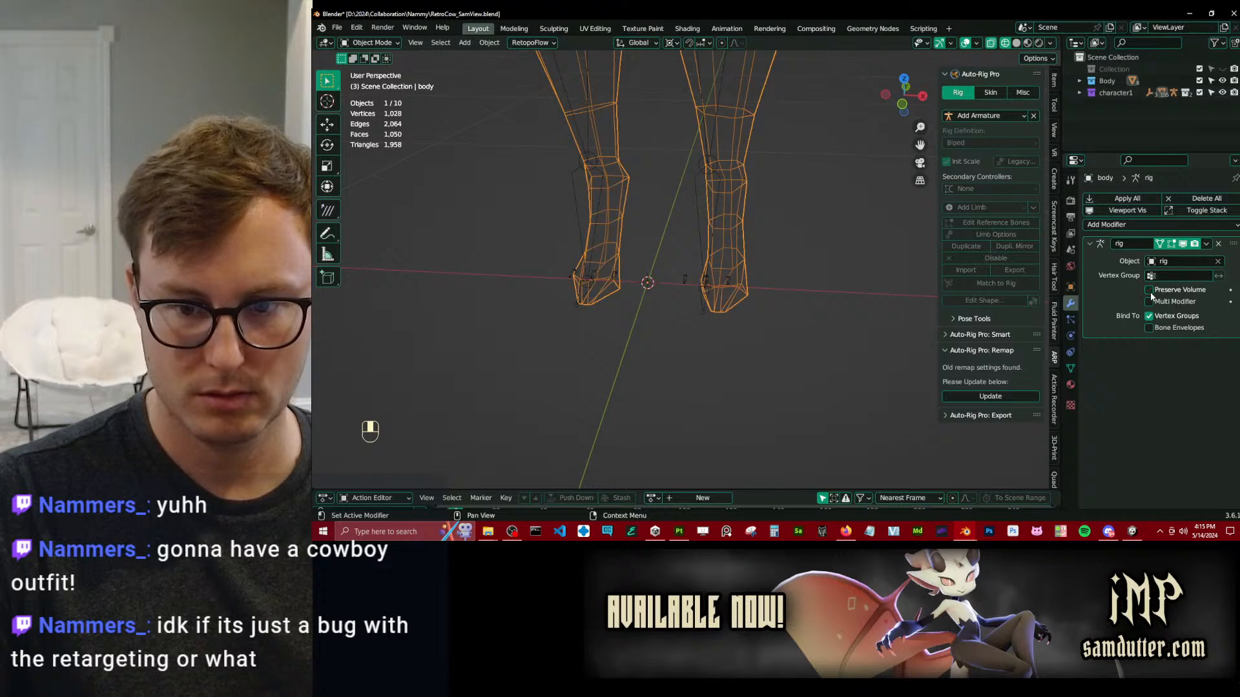
click(1155, 291)
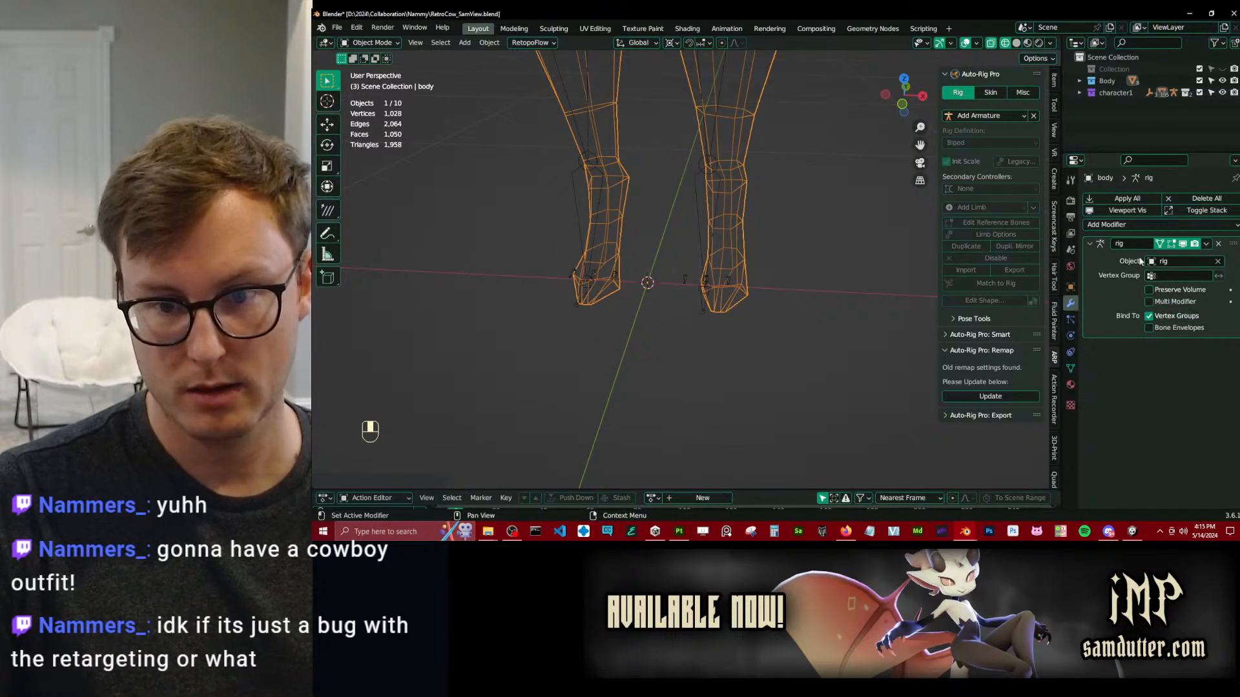
Switch off the viewport display of the body's rig modifier and open the rig's reference bones for editing in right orthographic view.
click(1182, 244)
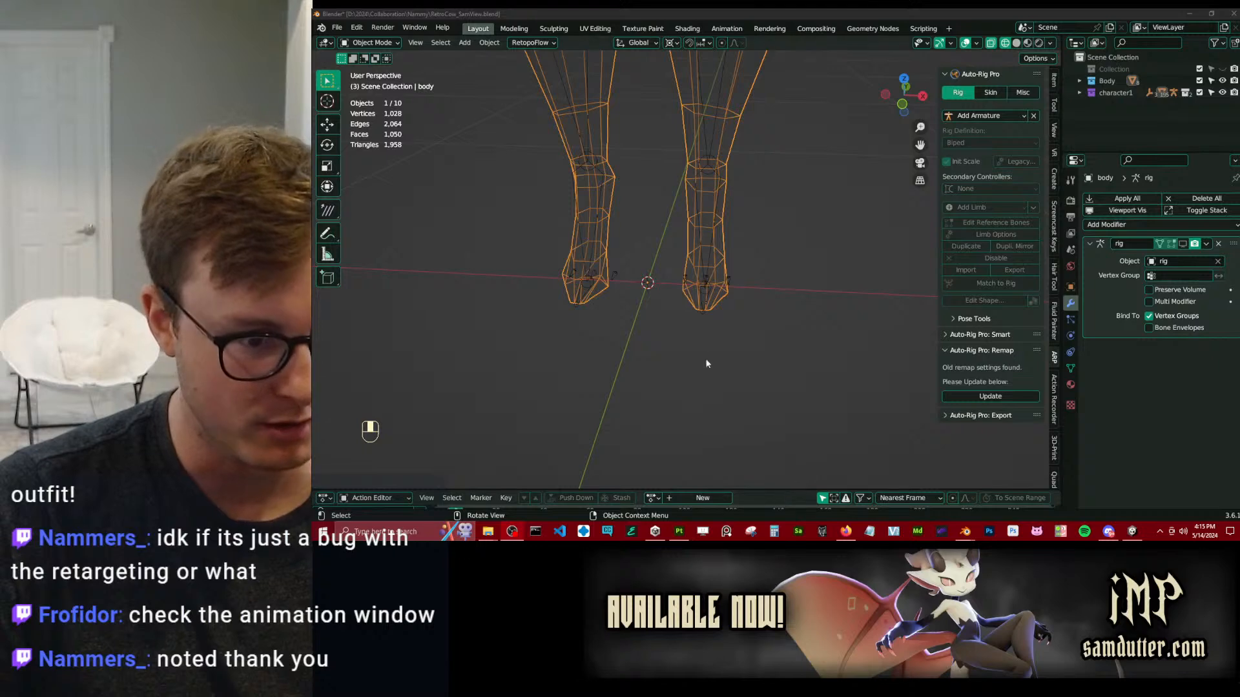
click(699, 289)
middle_drag(892, 286, 608, 201)
middle_drag(665, 148, 702, 262)
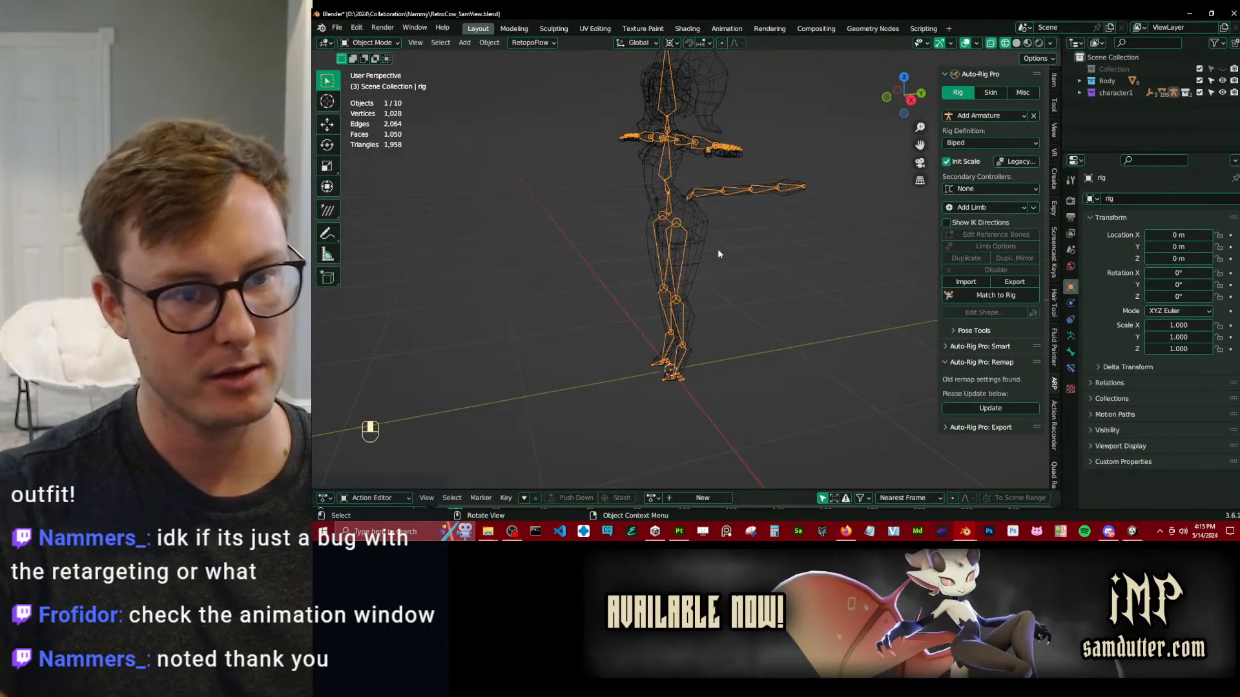
key(KP_3)
scroll(718, 249, up, 8)
shift+middle_drag(617, 167, 720, 176)
key(Tab)
scroll(715, 240, up, 3)
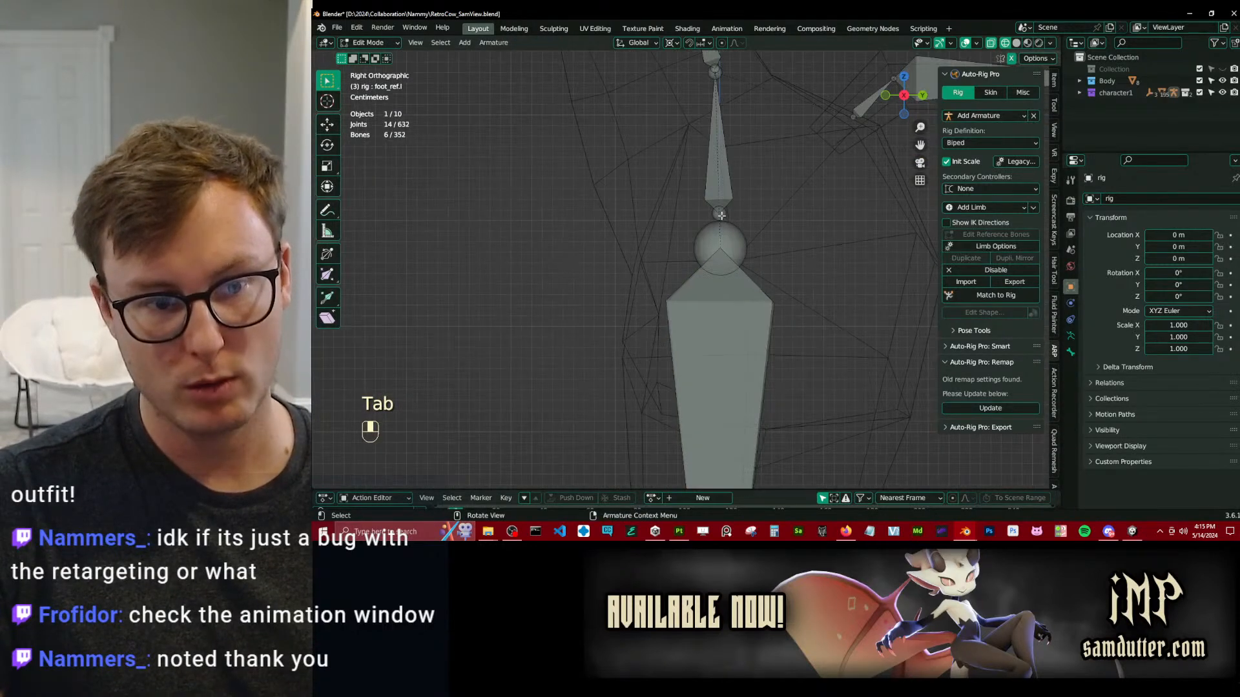
Box-select the root reference bone at the pelvis and move it about 0.0093 m along Y.
click(734, 230)
click(721, 181)
shift+middle_drag(721, 181, 700, 237)
key(b)
drag(688, 115, 789, 228)
key(g)
click(710, 279)
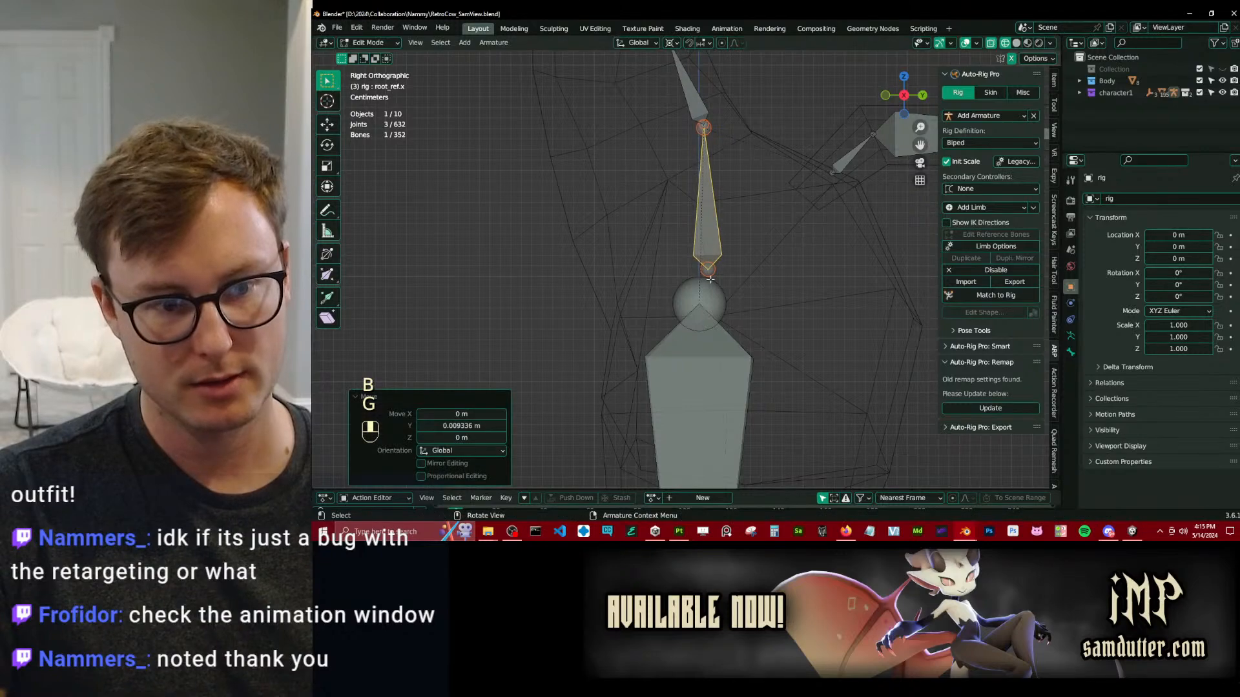
Check the thigh reference joint, leave Edit Mode and run Match to Rig on the edited reference bones.
click(729, 287)
scroll(717, 274, up, 2)
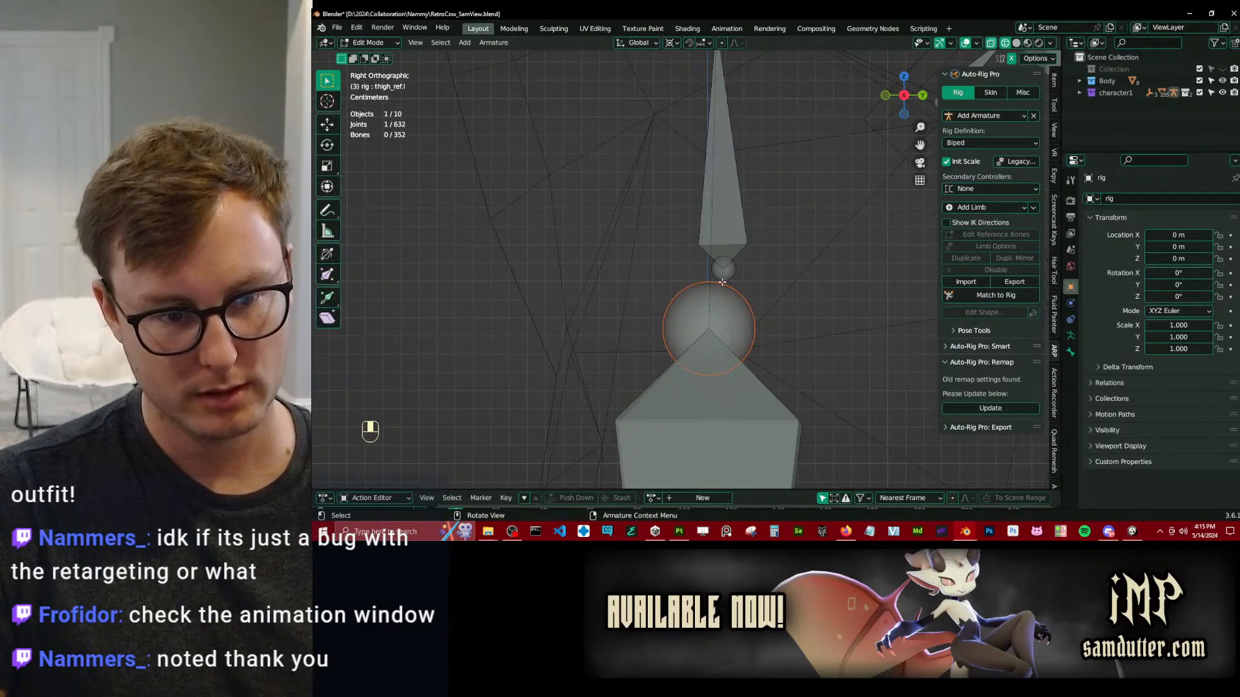
scroll(718, 302, down, 5)
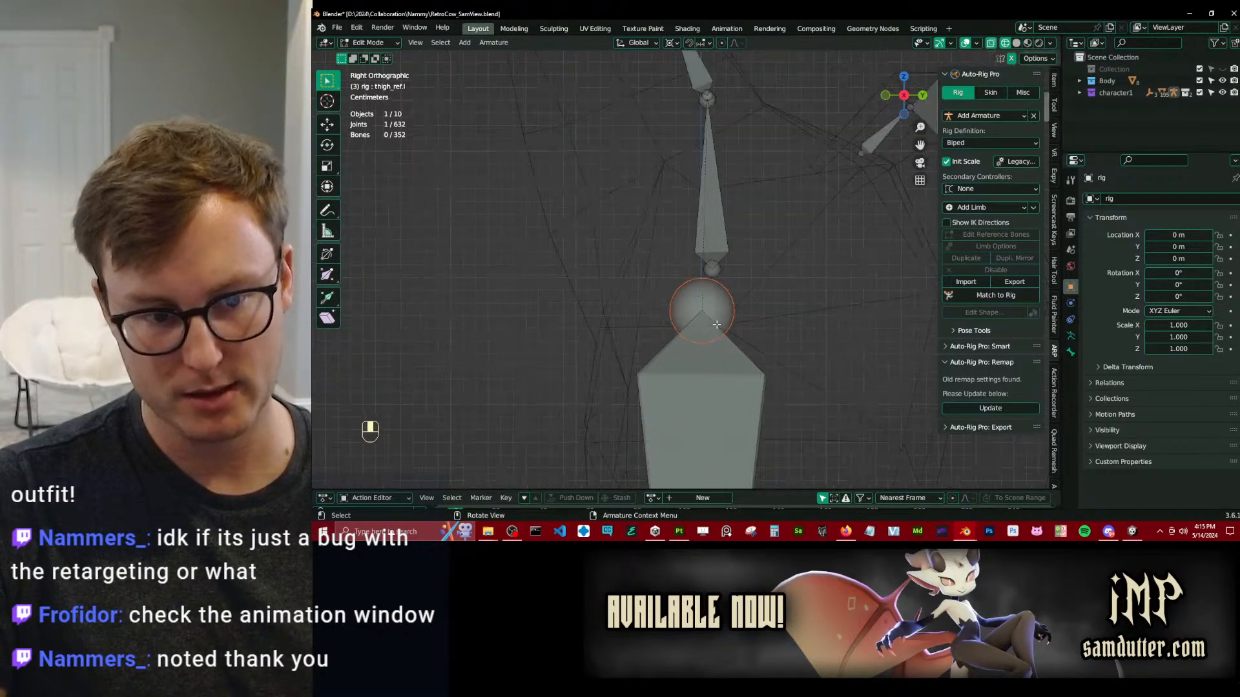
middle_drag(718, 302, 682, 277)
key(Tab)
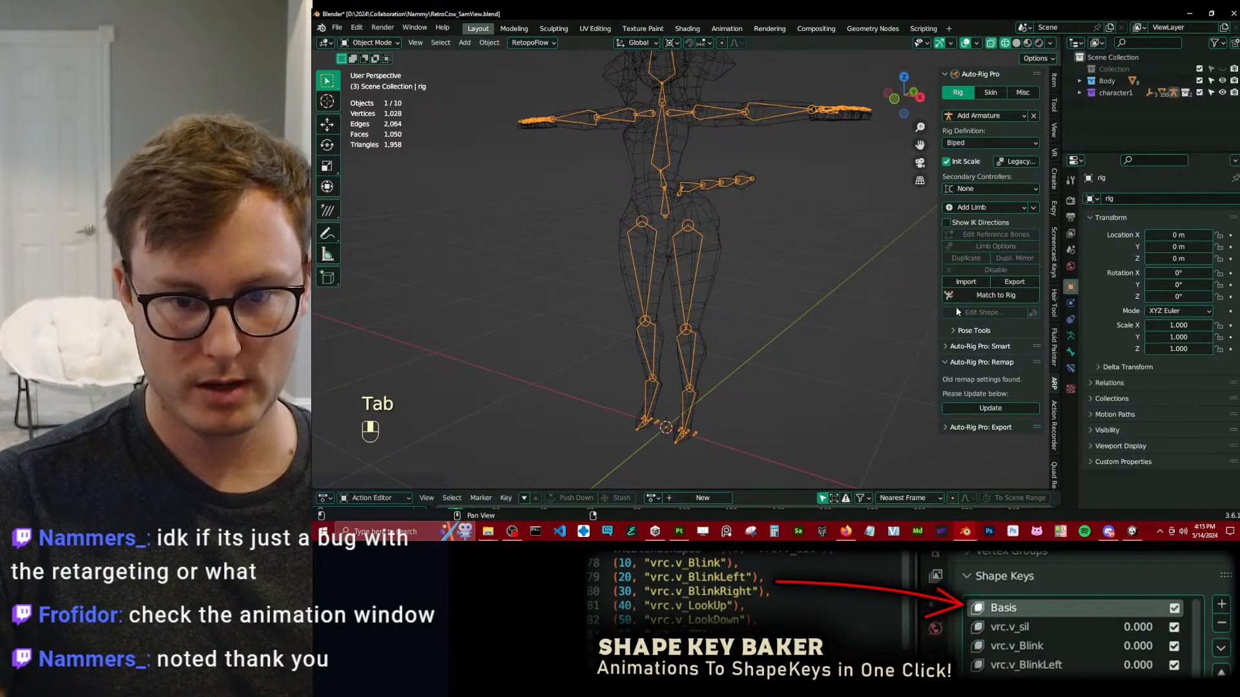
click(996, 295)
middle_drag(657, 386, 664, 284)
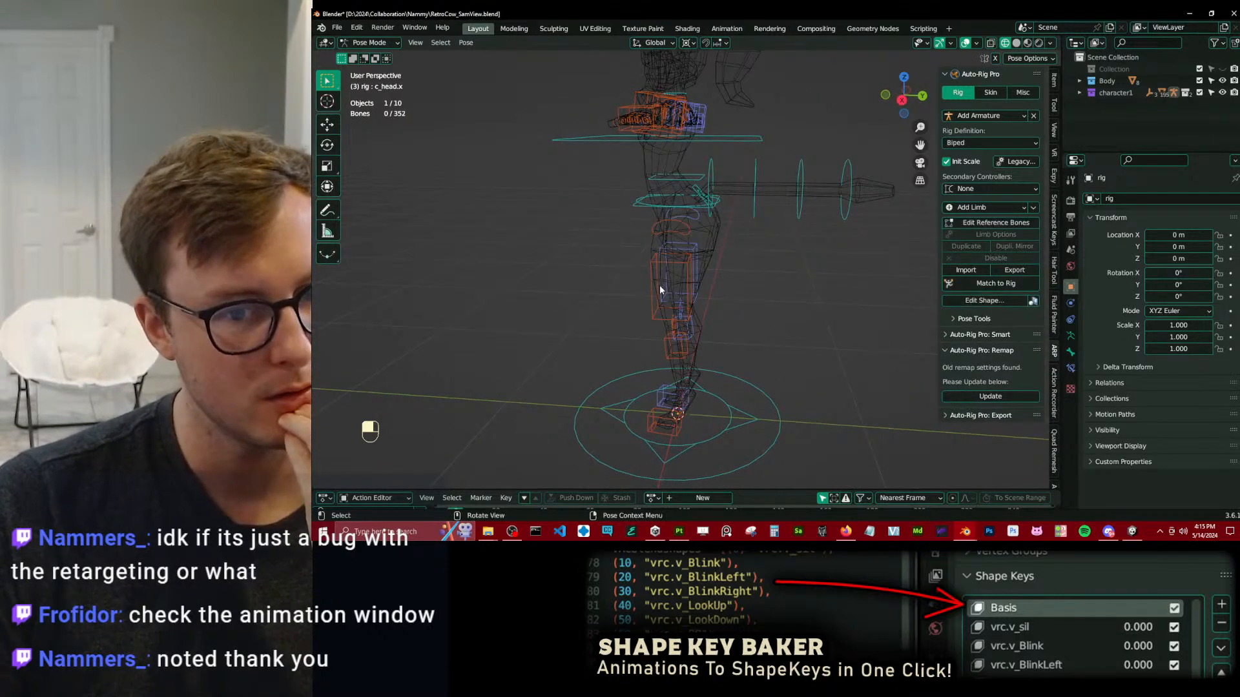
middle_drag(864, 230, 991, 238)
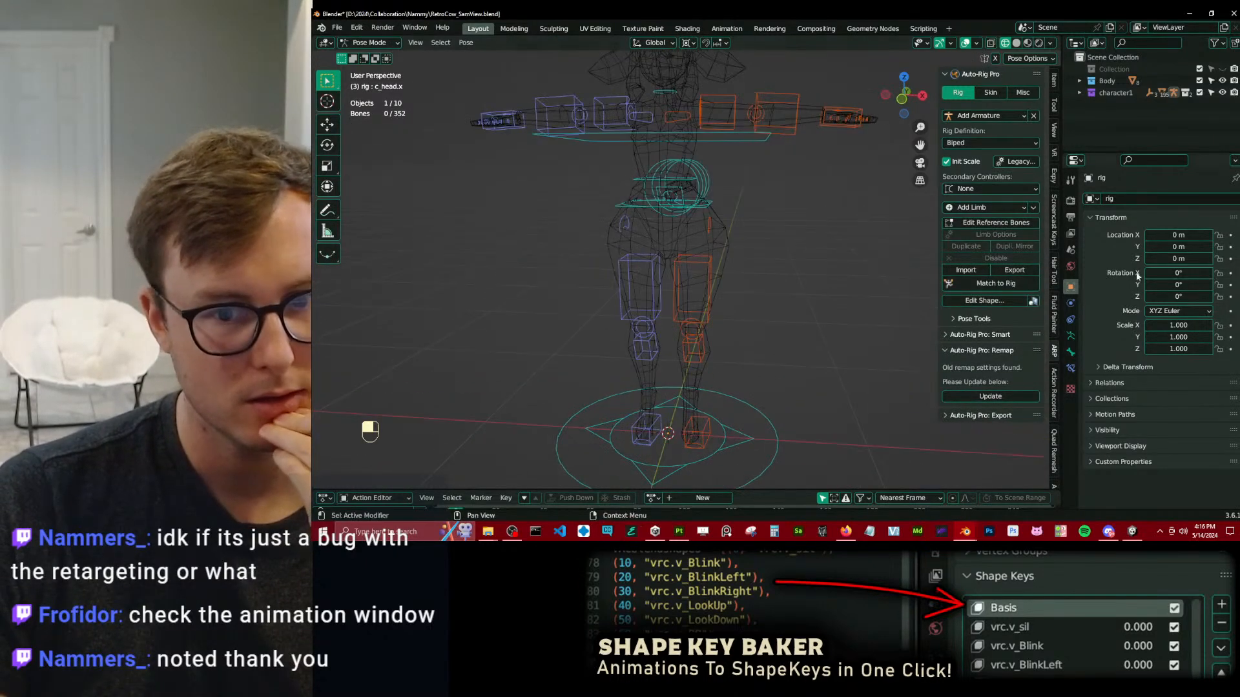
Compare the rig's deformation in Pose Position and Rest Position, leaving the skeleton in Rest Position.
click(1070, 336)
click(1179, 233)
click(1153, 234)
click(1185, 236)
click(1159, 237)
click(1165, 236)
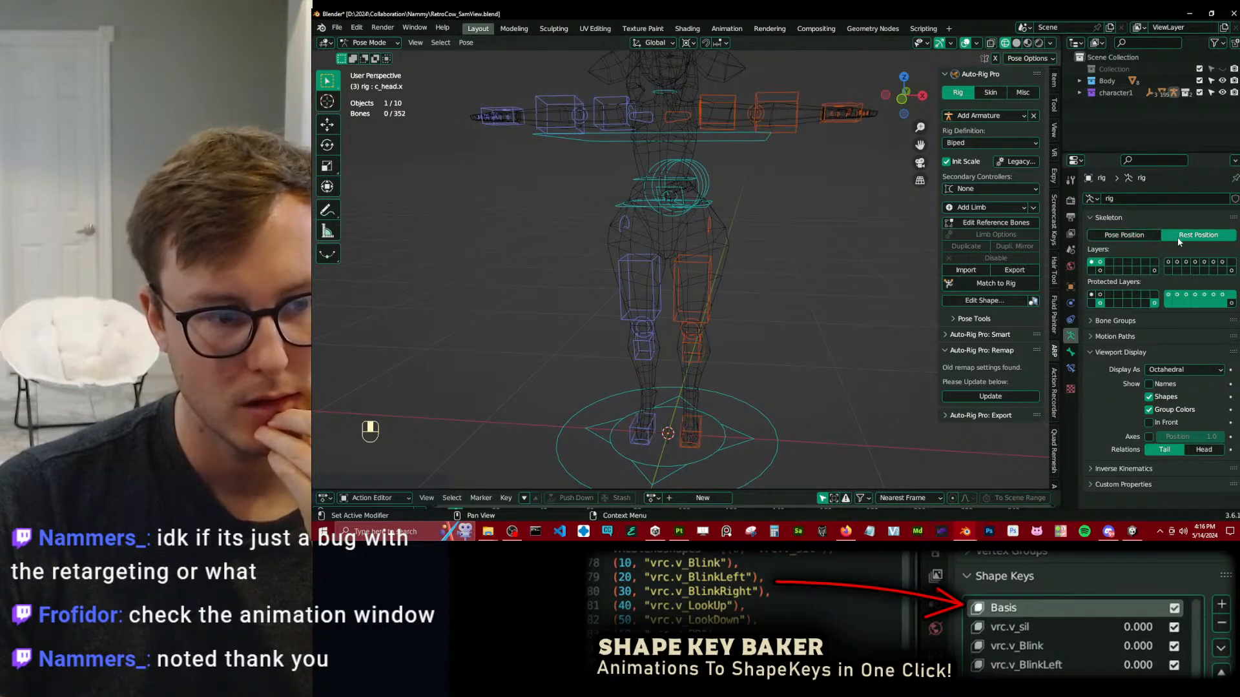
click(1149, 236)
click(1178, 237)
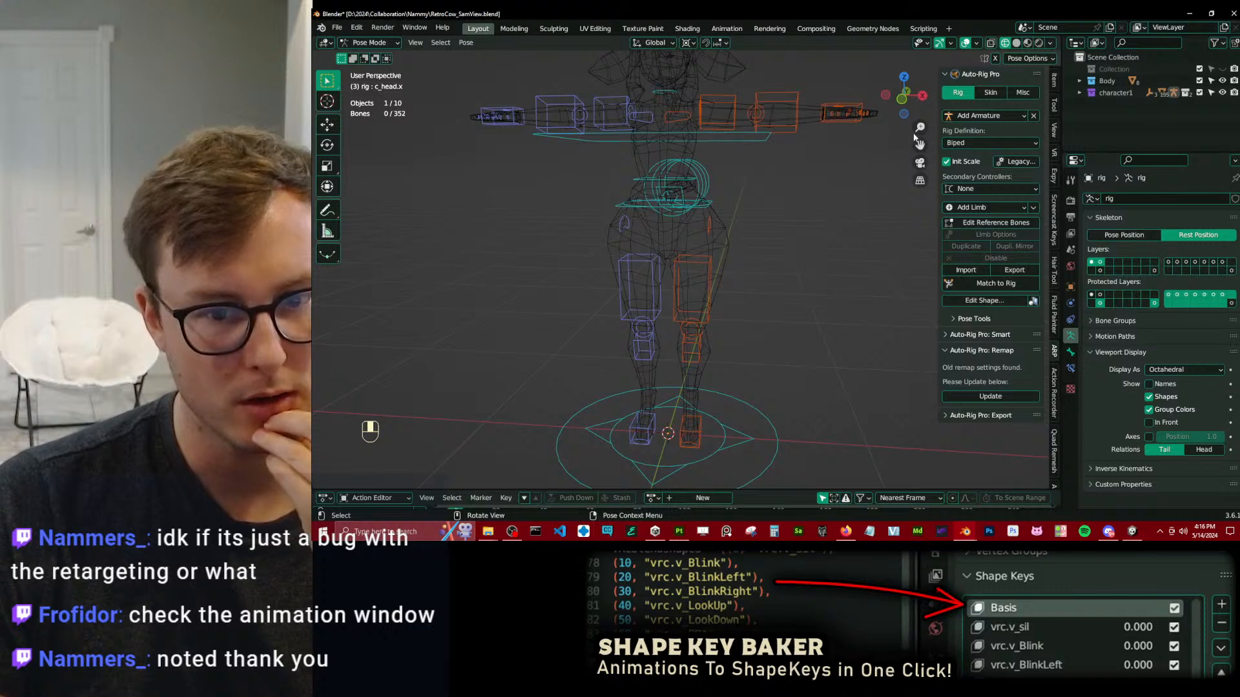
Select the left forearm FK control and try the rig's Snap IK-FK on that arm.
click(791, 97)
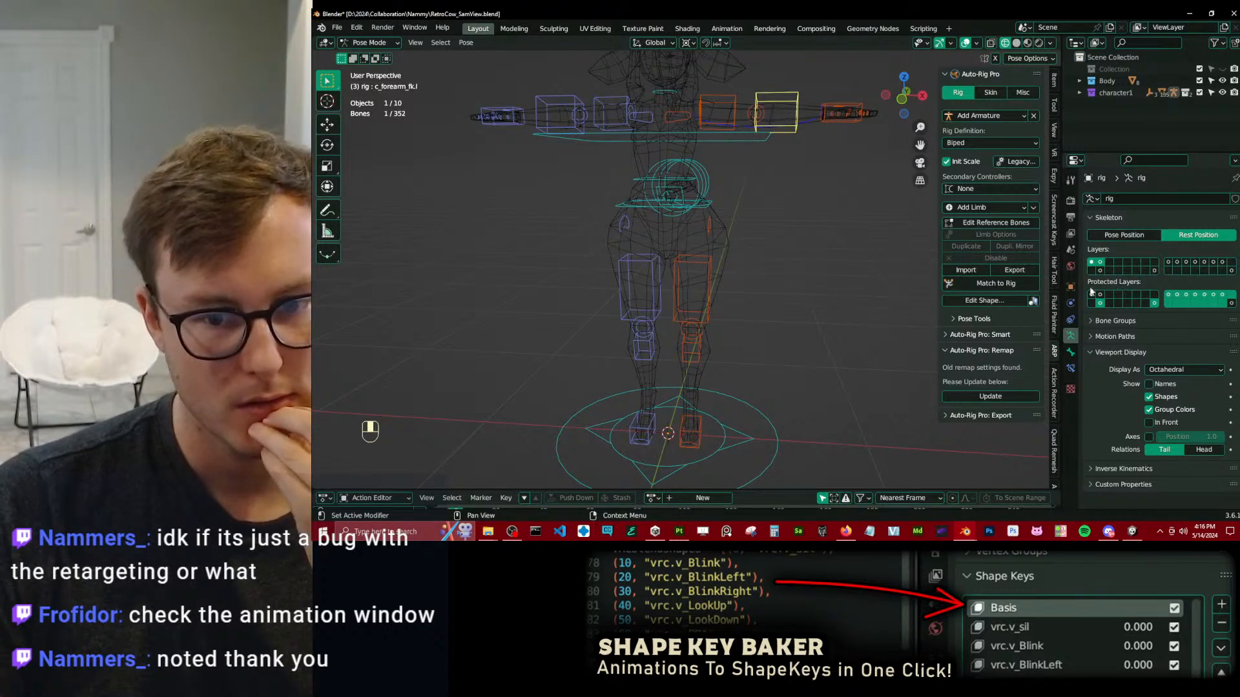
click(1053, 113)
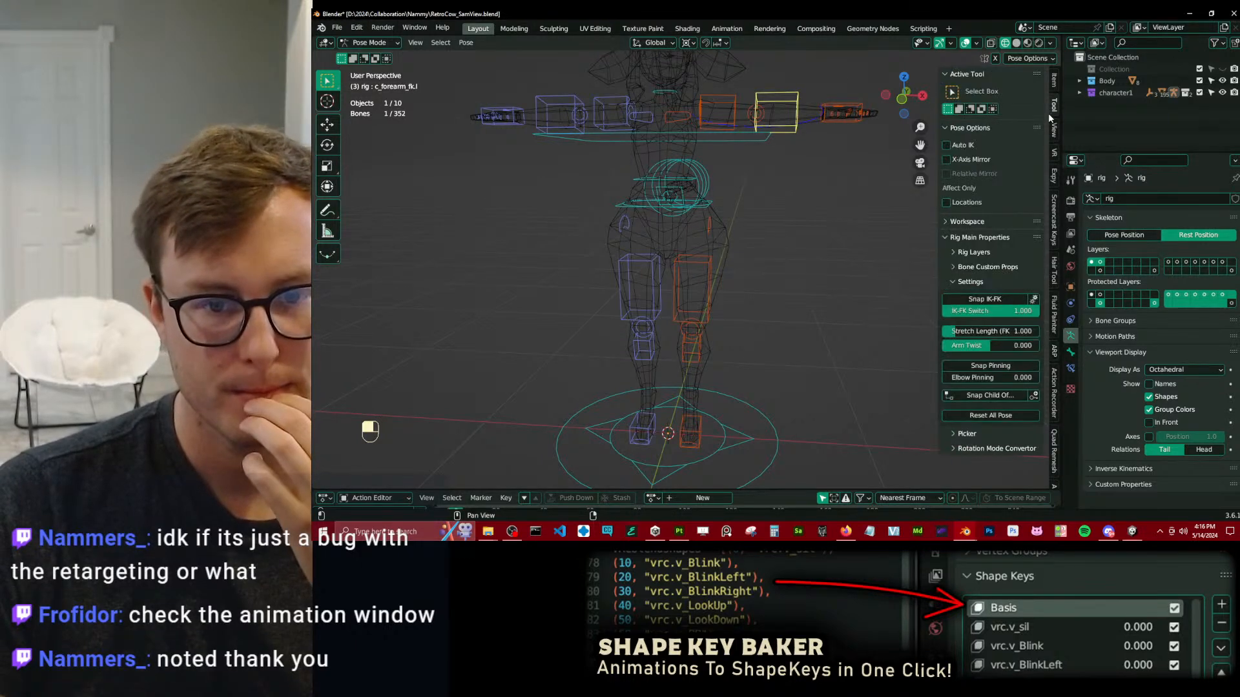
click(976, 299)
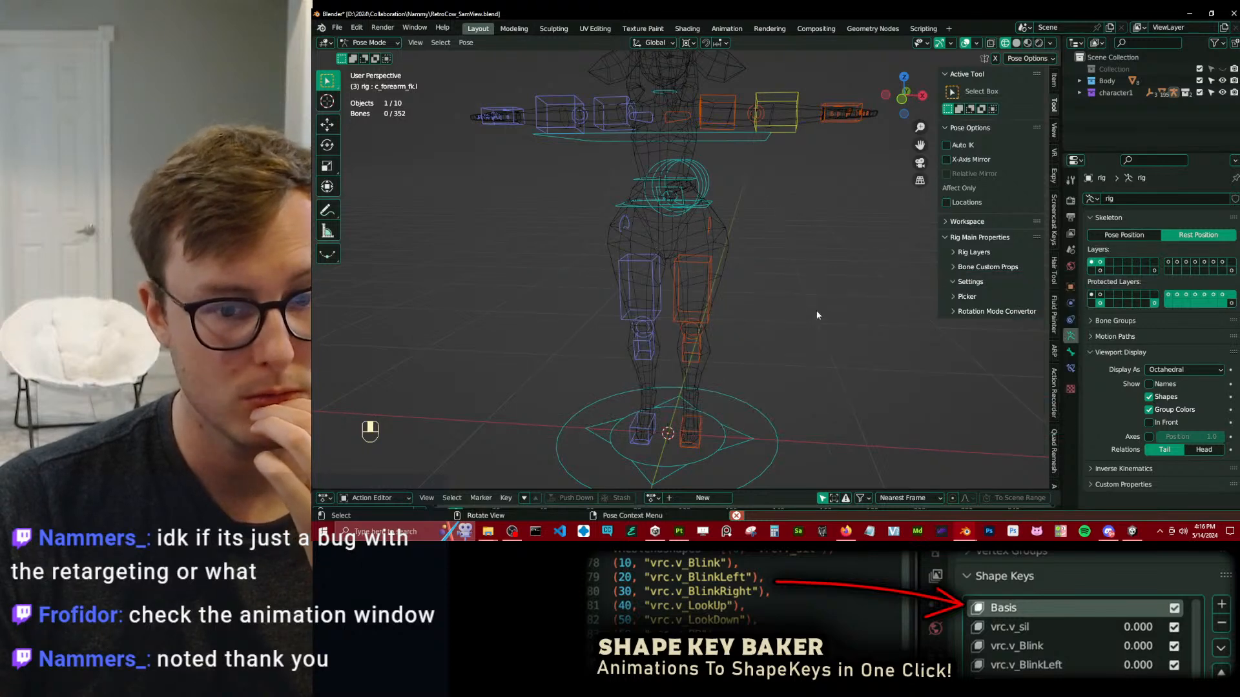
click(769, 93)
click(982, 297)
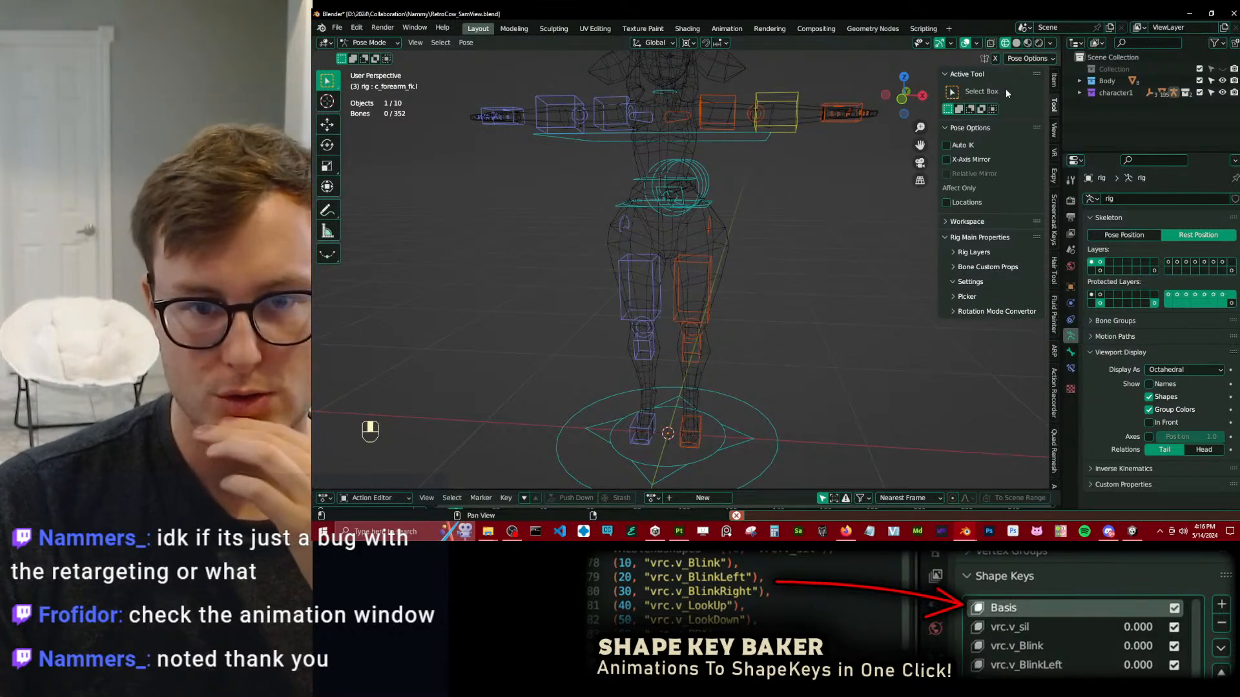
Run Auto-Rig Pro's Update Armature on the rig, dismiss the notice, and run Clean Scene.
click(1054, 351)
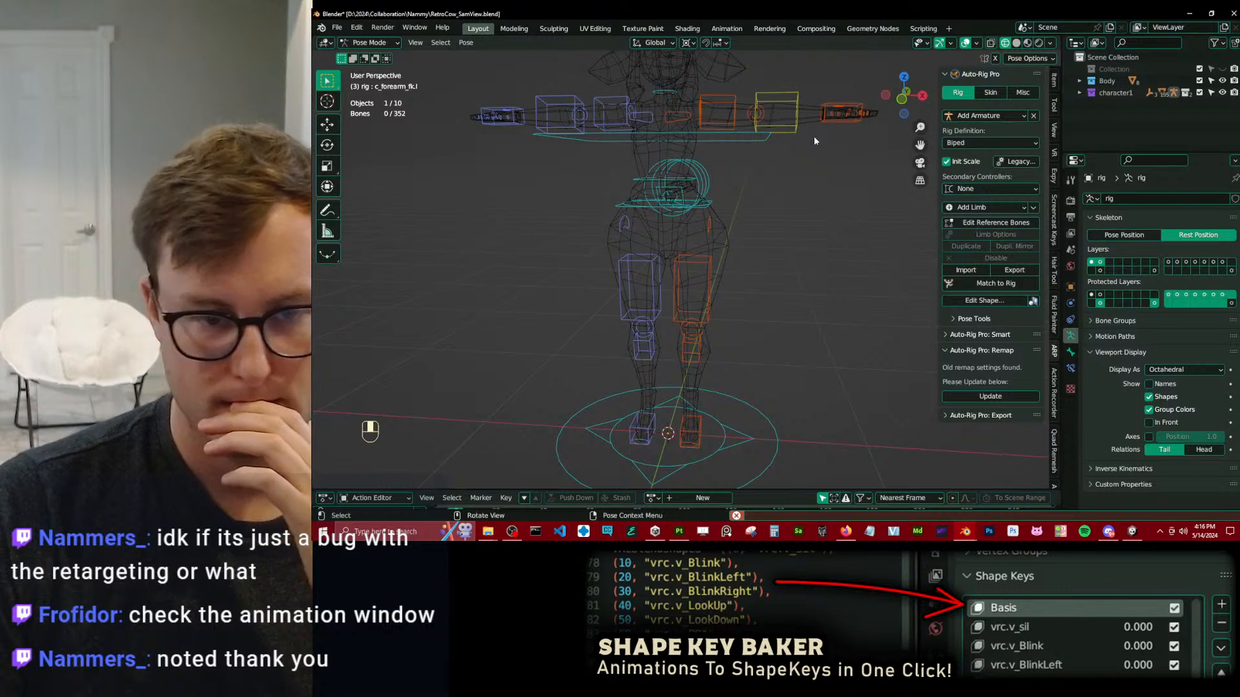
key(ctrl+Tab)
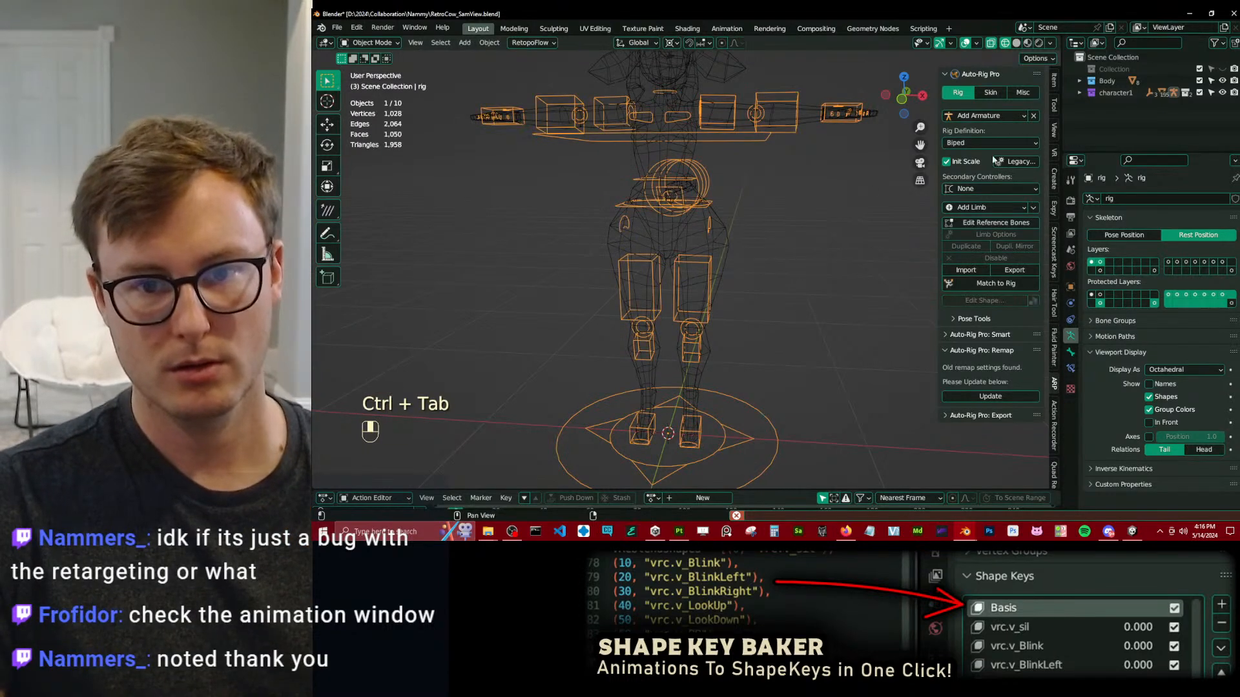
click(1023, 92)
click(990, 129)
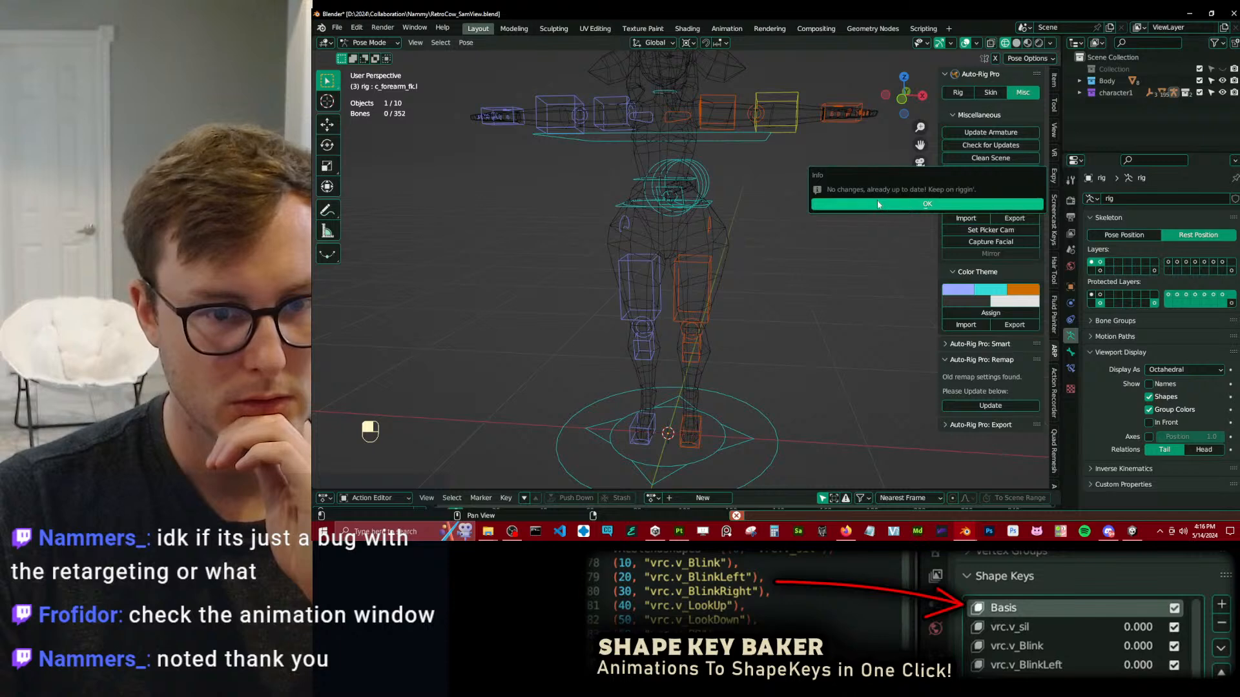
click(878, 202)
click(991, 157)
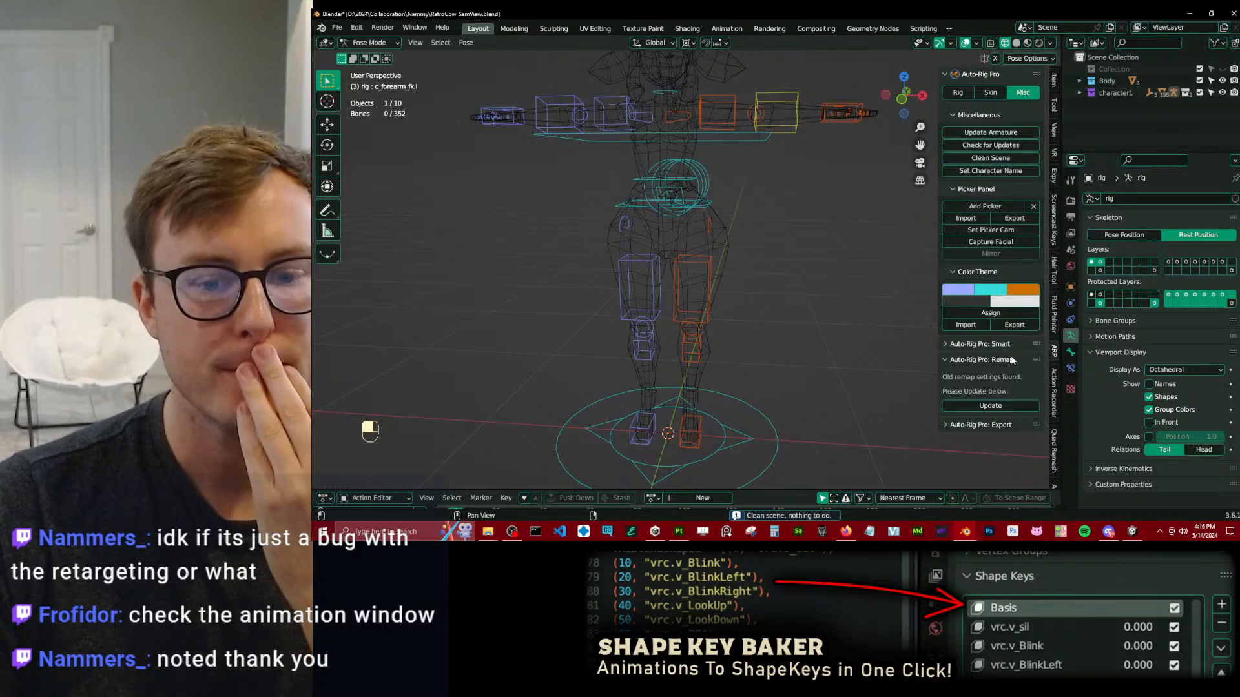
Update the old Auto-Rig Pro Remap settings and bring up the remap armature inputs.
click(995, 405)
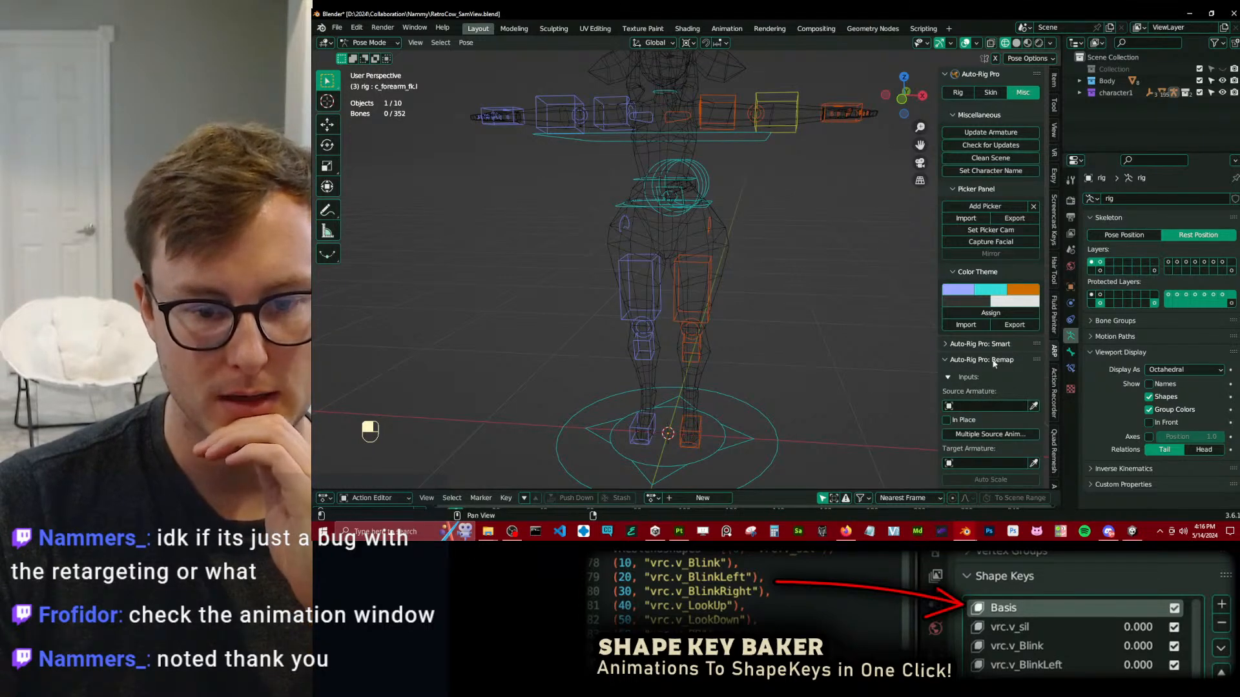
scroll(995, 374, down, 3)
scroll(969, 388, down, 2)
click(1034, 414)
scroll(999, 450, down, 2)
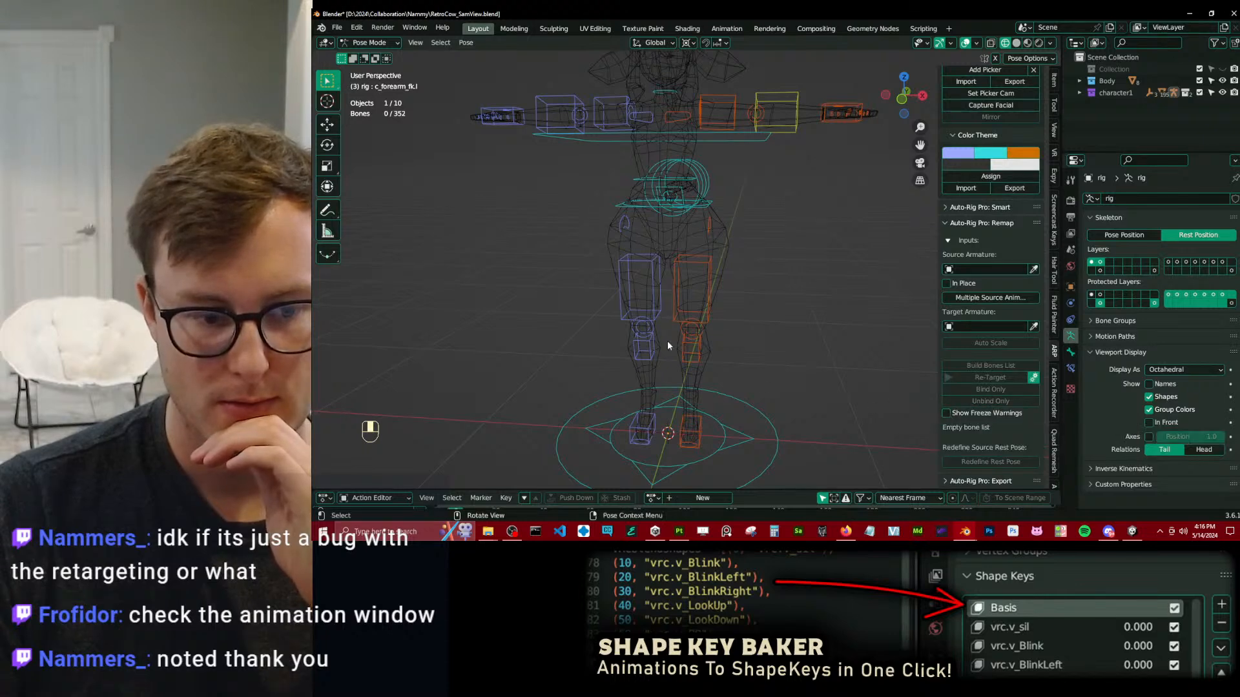
Check Pose Position against Rest Position again, restore Rest Position, and assign the rig as the remap's target armature.
click(1124, 235)
click(1198, 235)
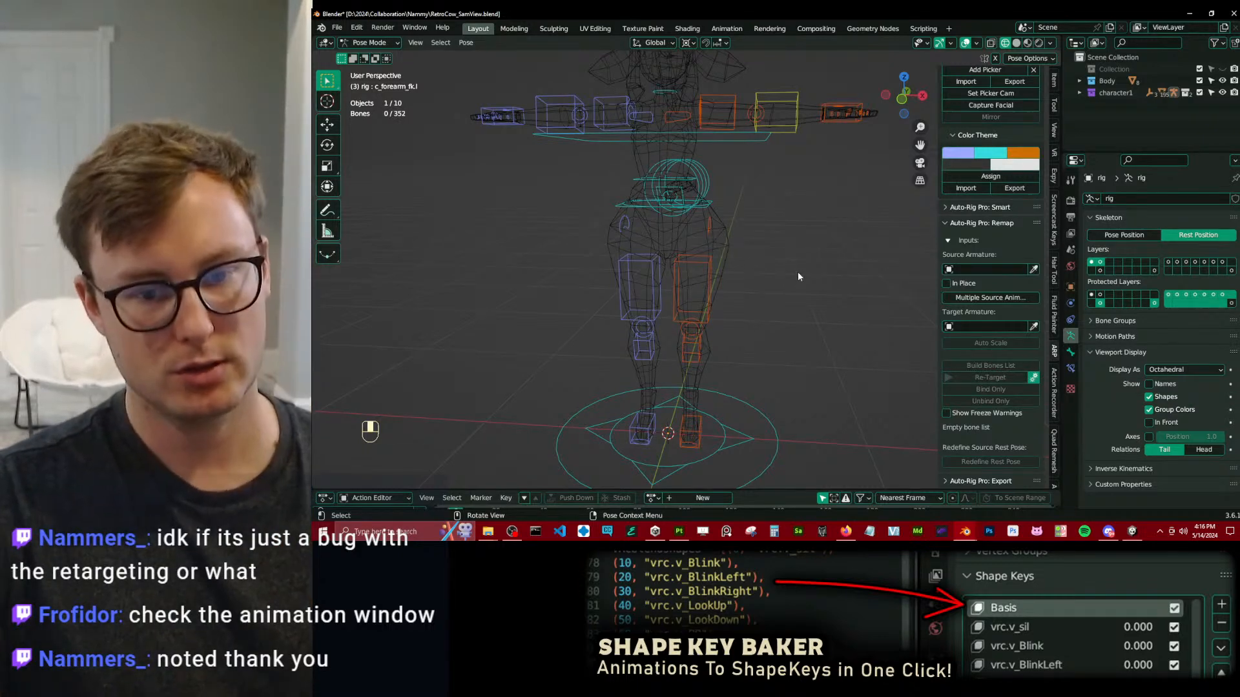
key(ctrl+Tab)
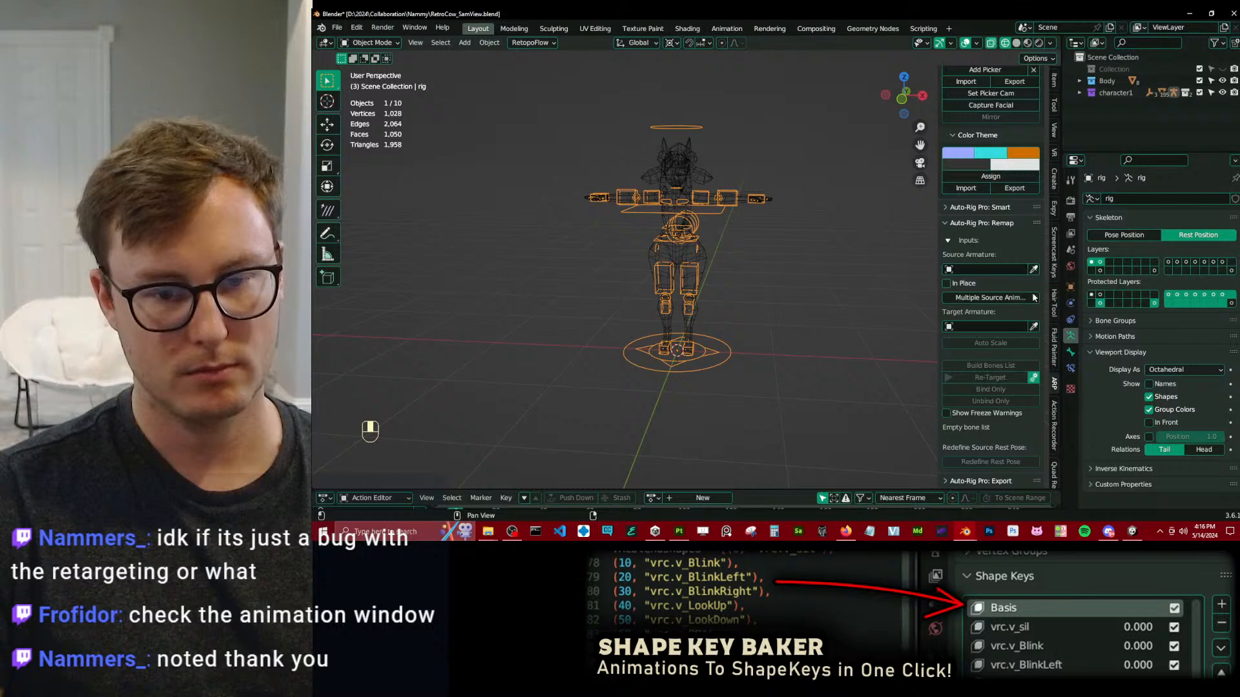
click(1034, 326)
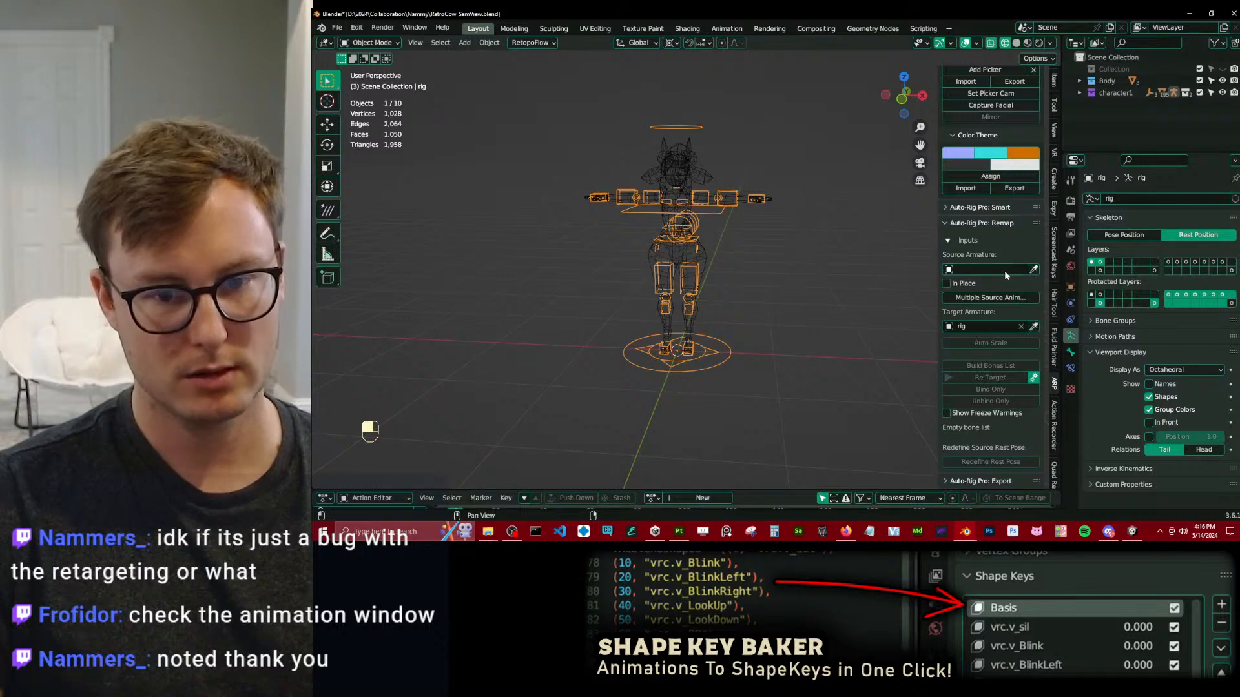
Add a new armature to the scene and move it about -1.87 m along X, beside the character.
click(753, 291)
key(shift+a)
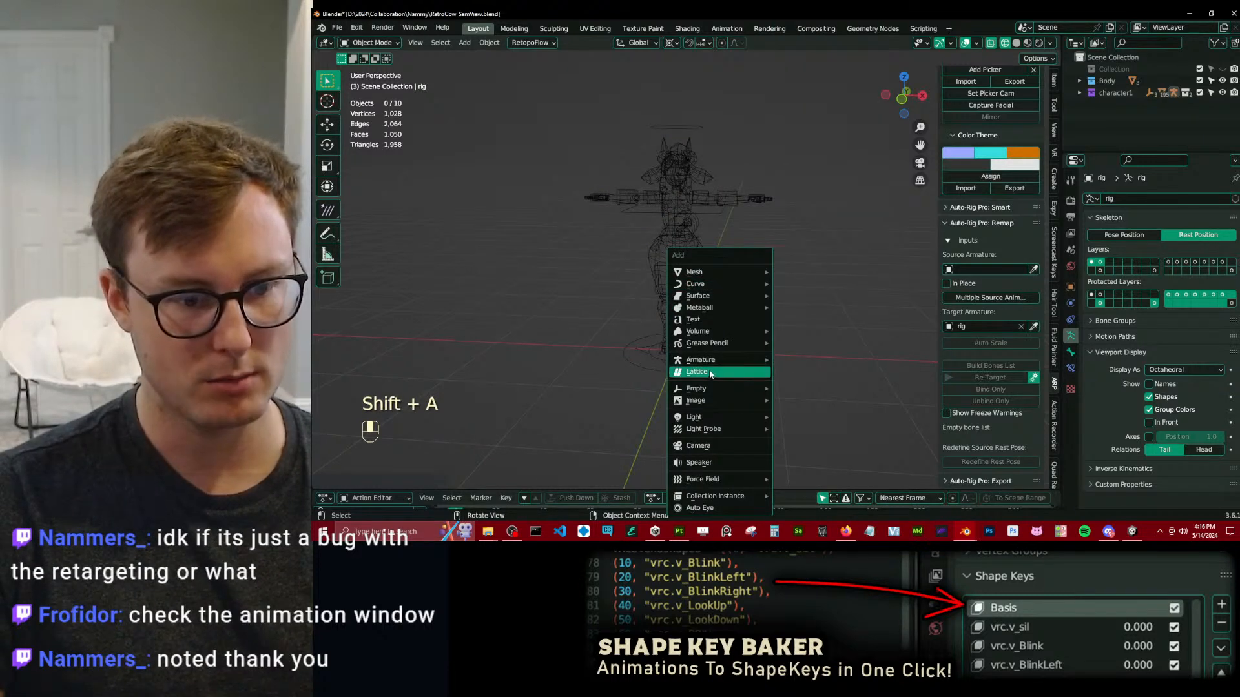
mouse_move(700, 360)
click(829, 359)
key(g)
key(x)
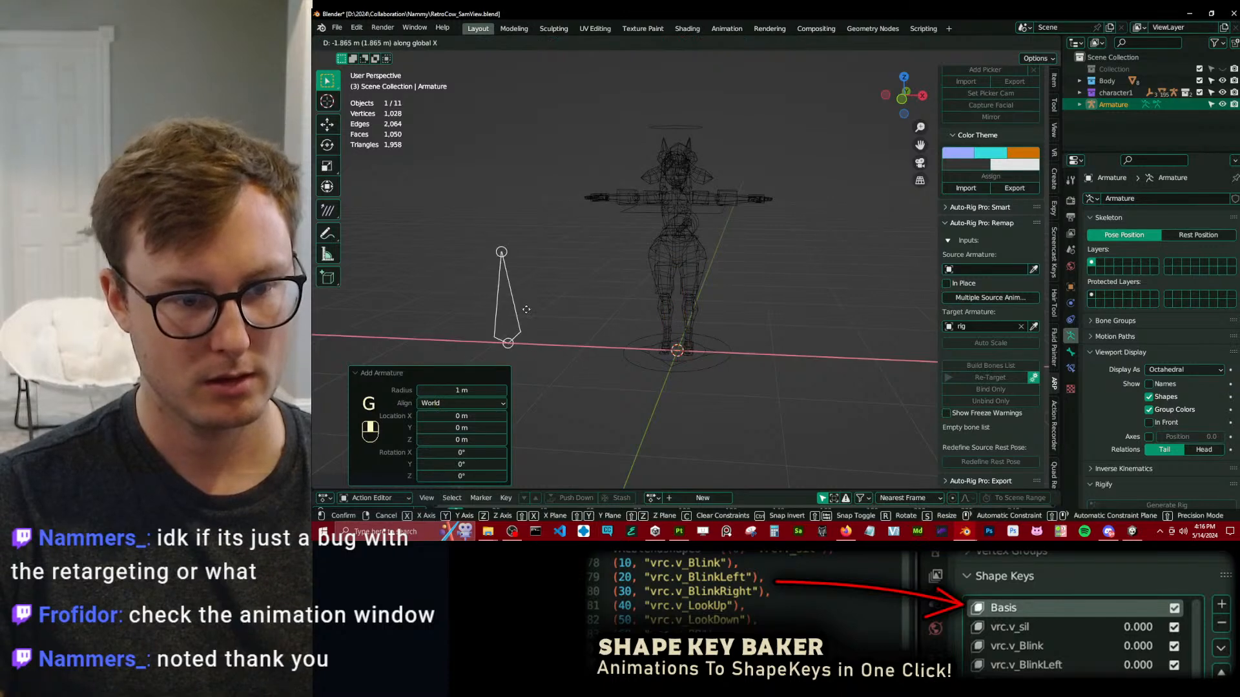
click(526, 309)
Assign the new armature as the remap's source armature and try Unbind Only.
click(1034, 269)
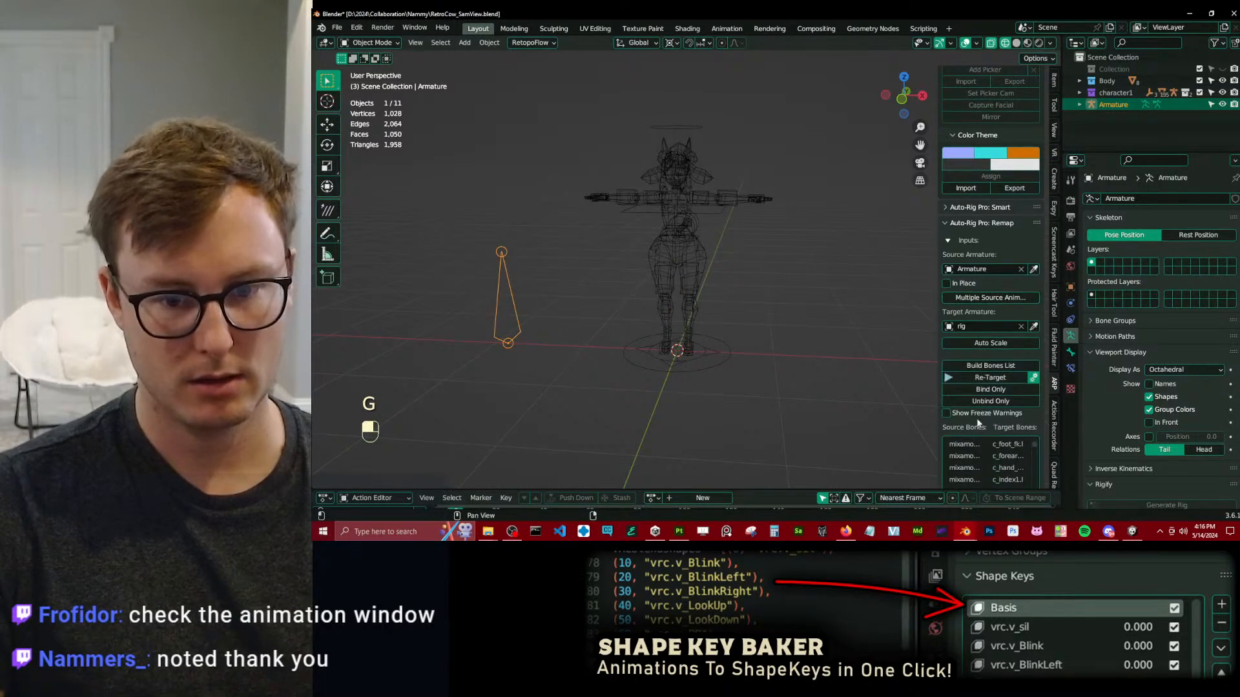
click(997, 403)
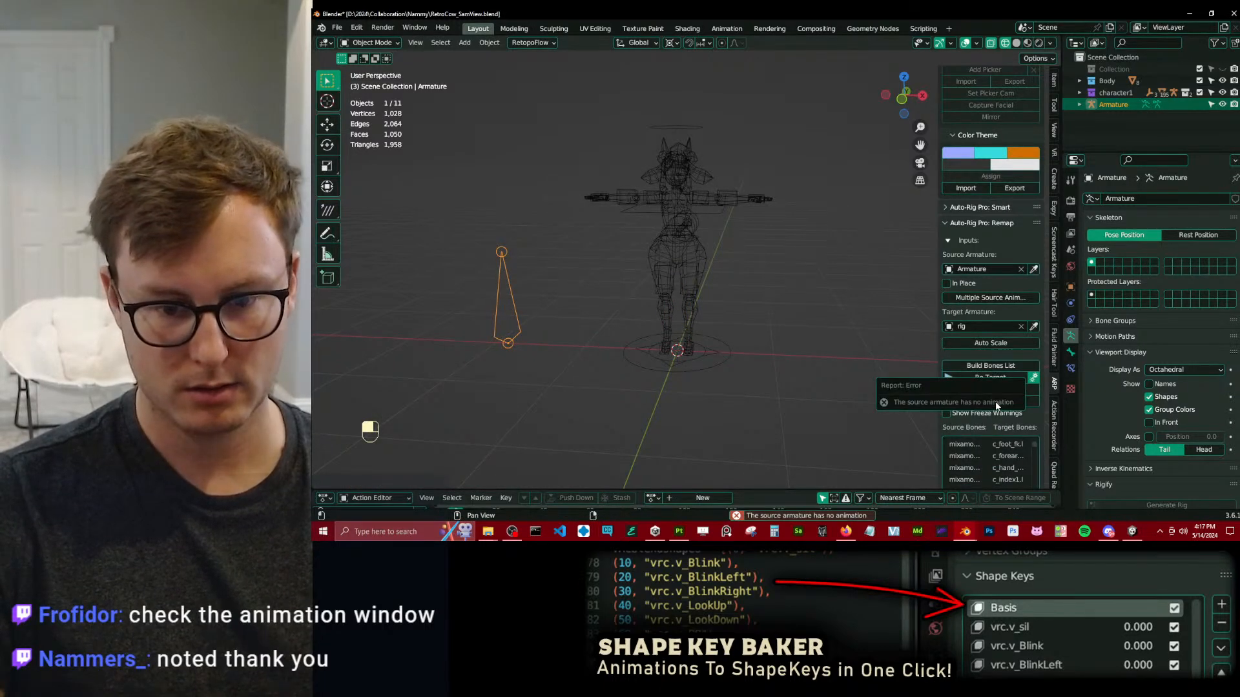
Examine the remap's source-to-target bone list, the Head mapping options and the Replace Namespace setting.
scroll(1014, 409, down, 3)
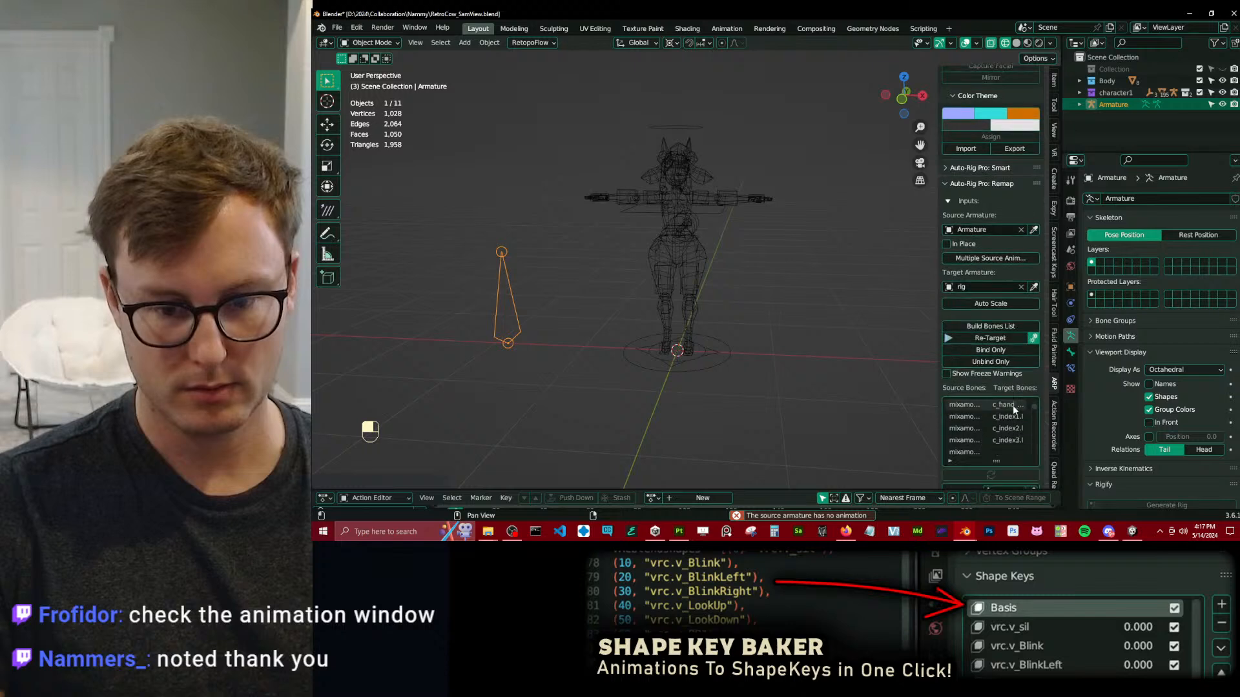
drag(939, 346, 821, 347)
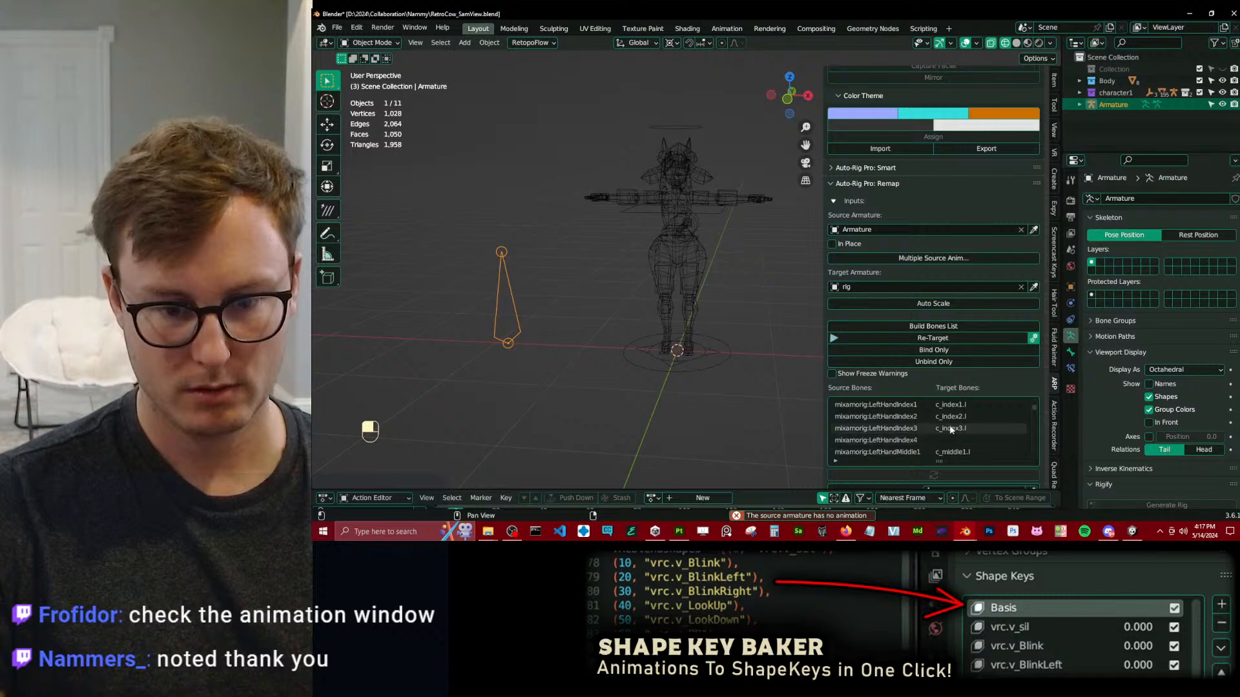
scroll(936, 431, up, 5)
click(950, 407)
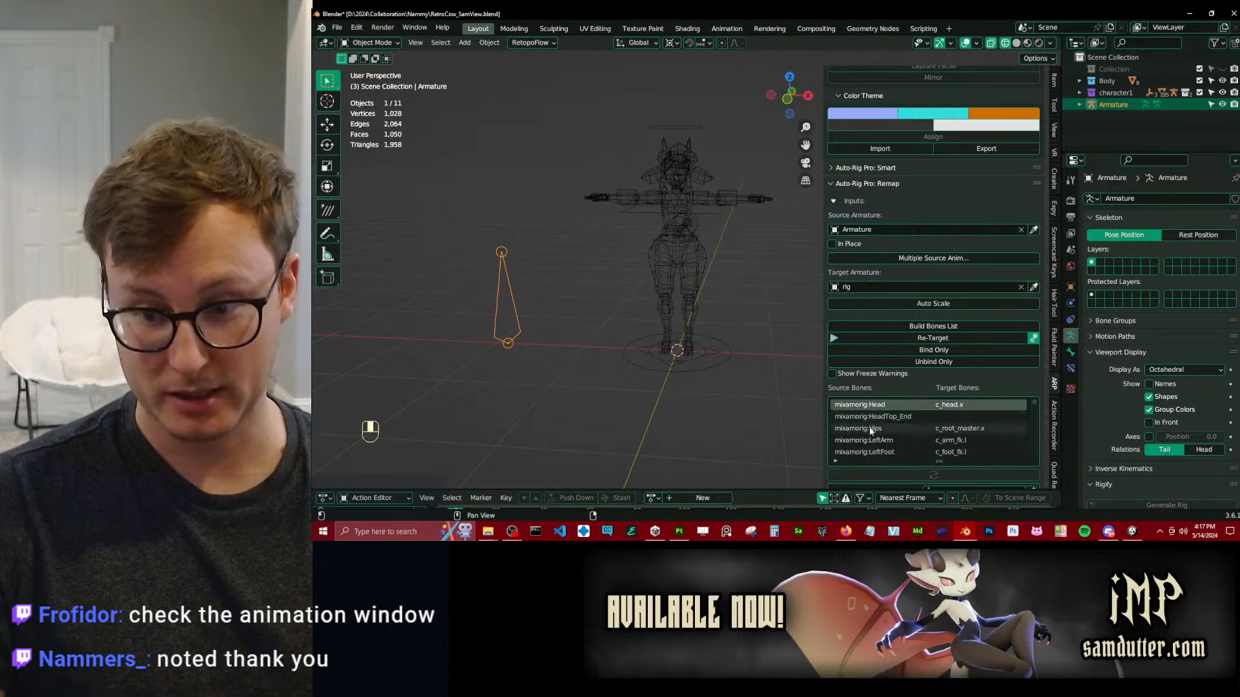
scroll(877, 420, down, 15)
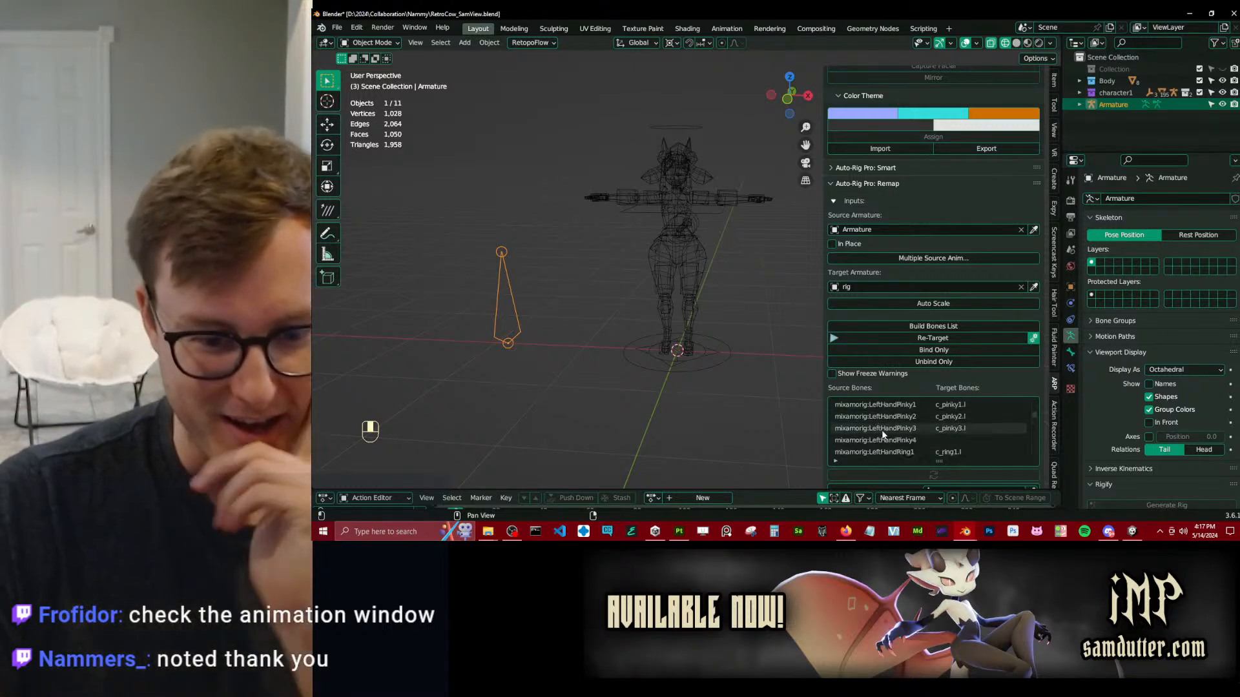
scroll(932, 298, down, 3)
scroll(946, 428, down, 3)
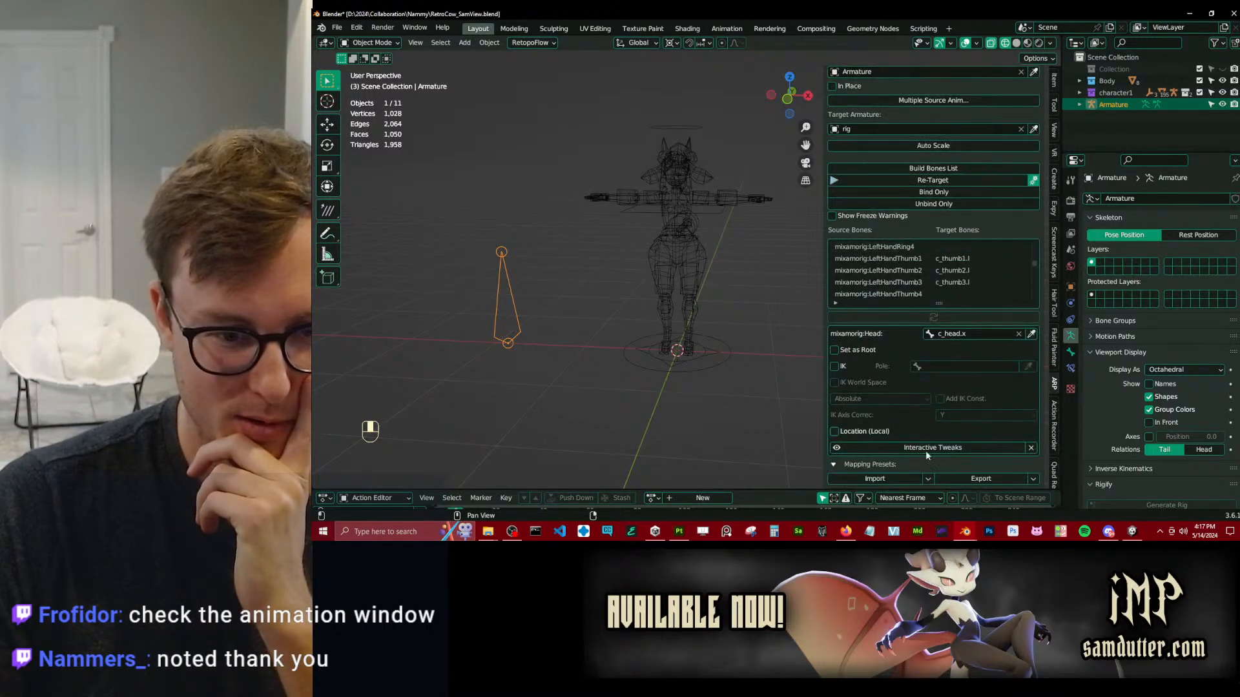
scroll(930, 400, down, 3)
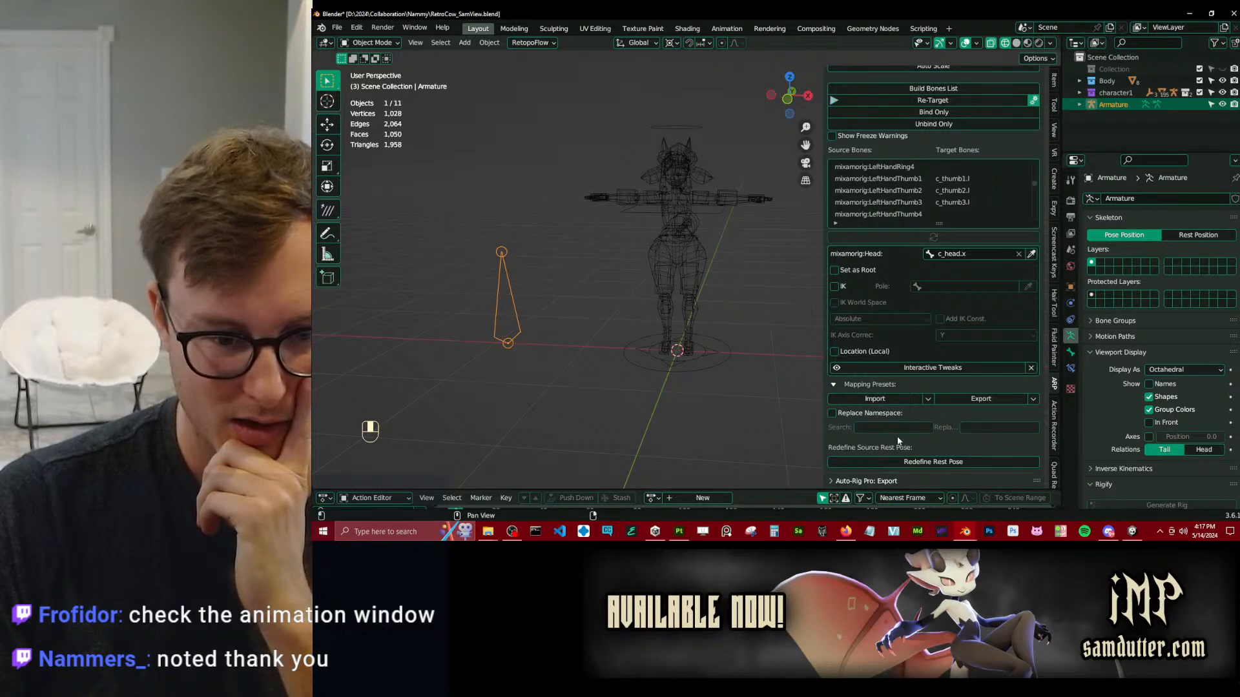
click(963, 412)
click(833, 414)
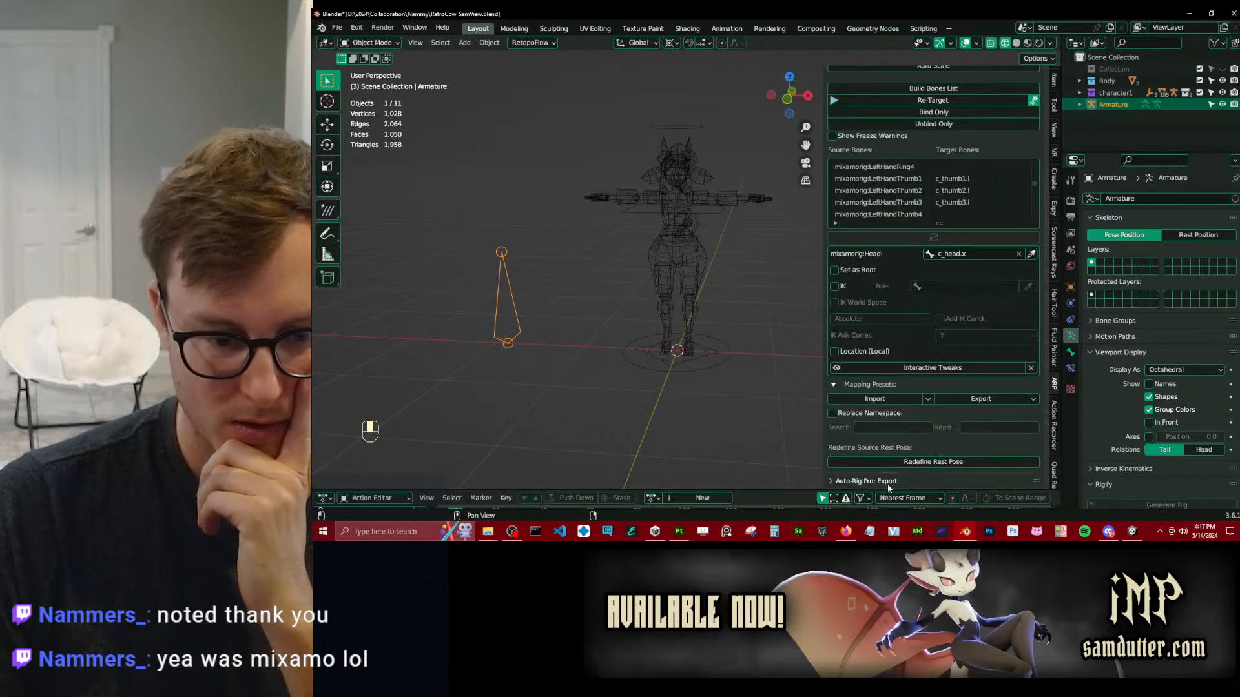
Review the remap's armature assignments, binding options and freeze-warning setting, and collapse the remap settings.
scroll(930, 416, down, 3)
scroll(924, 362, up, 6)
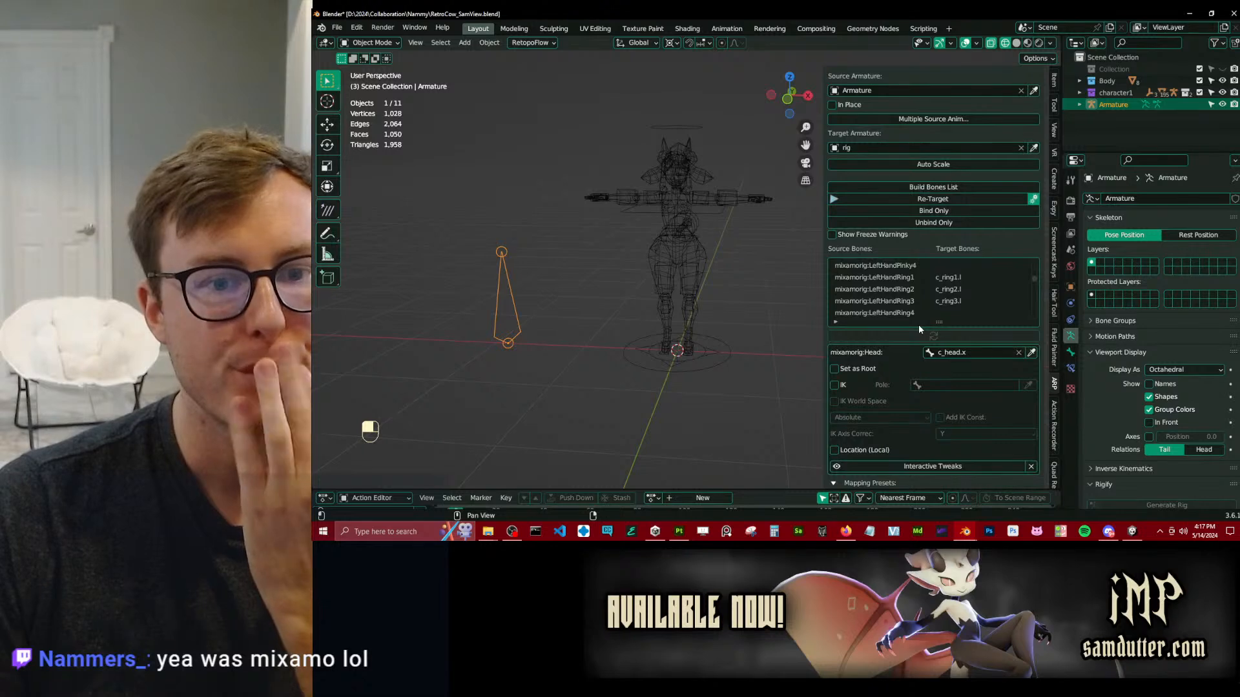
scroll(956, 225, up, 3)
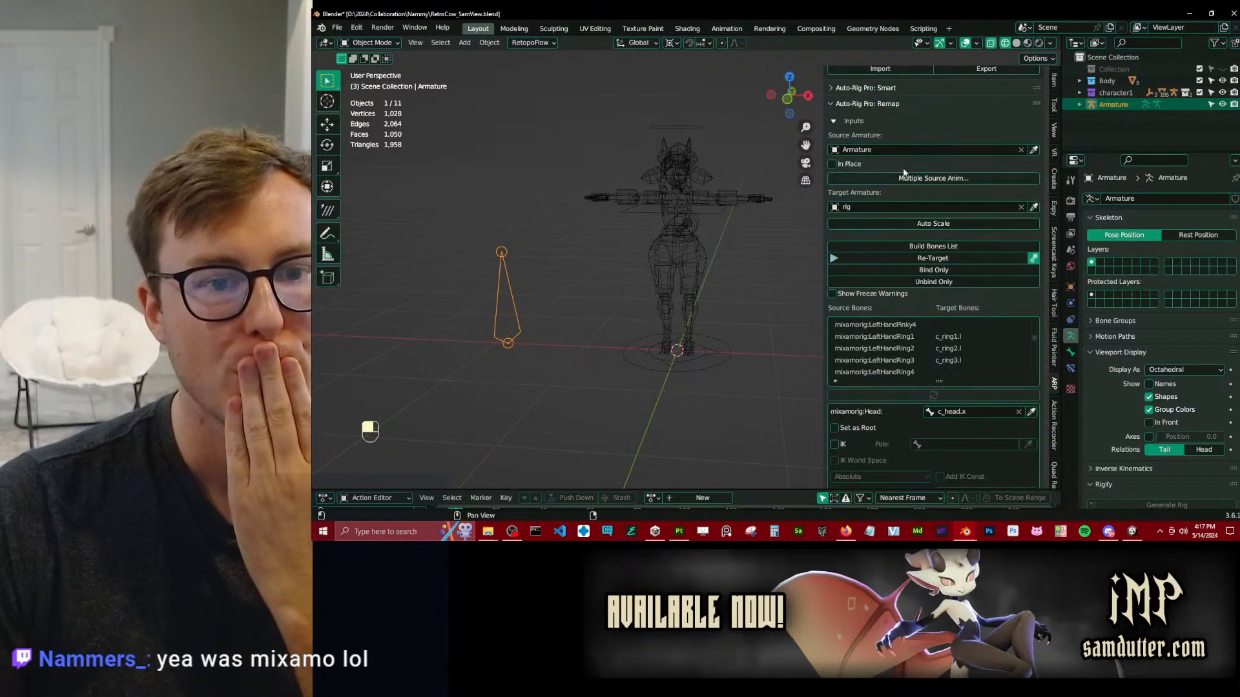
click(881, 295)
click(881, 296)
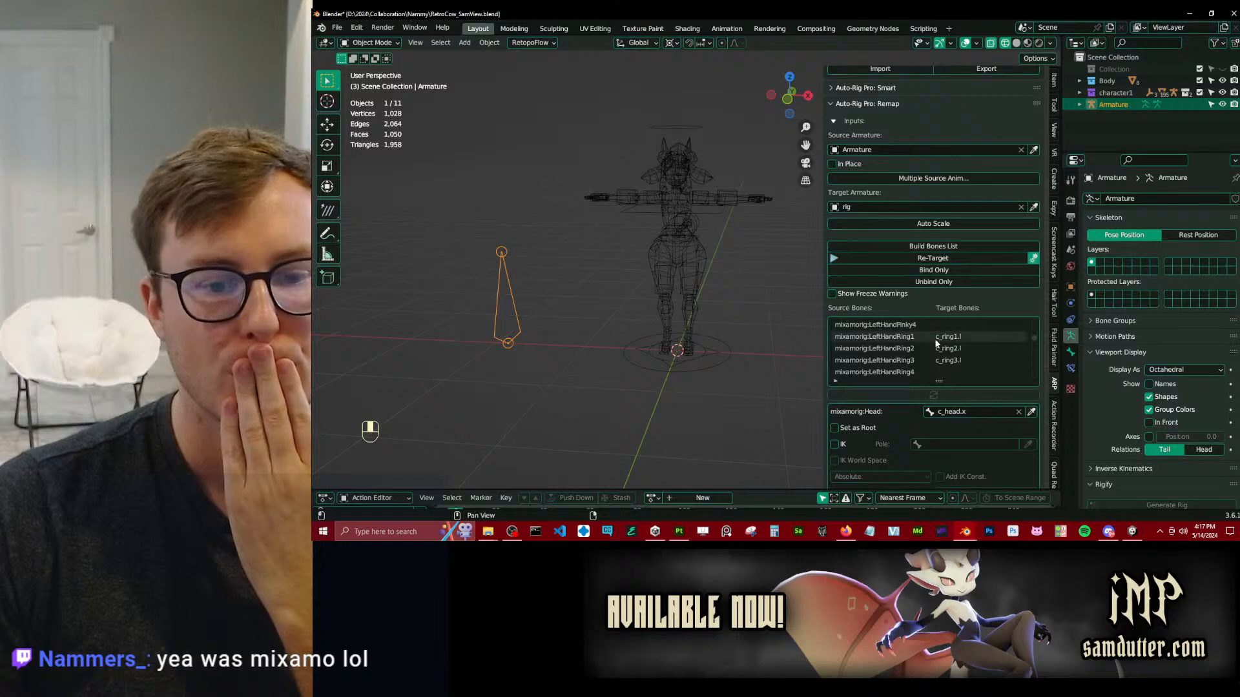
scroll(983, 411, down, 3)
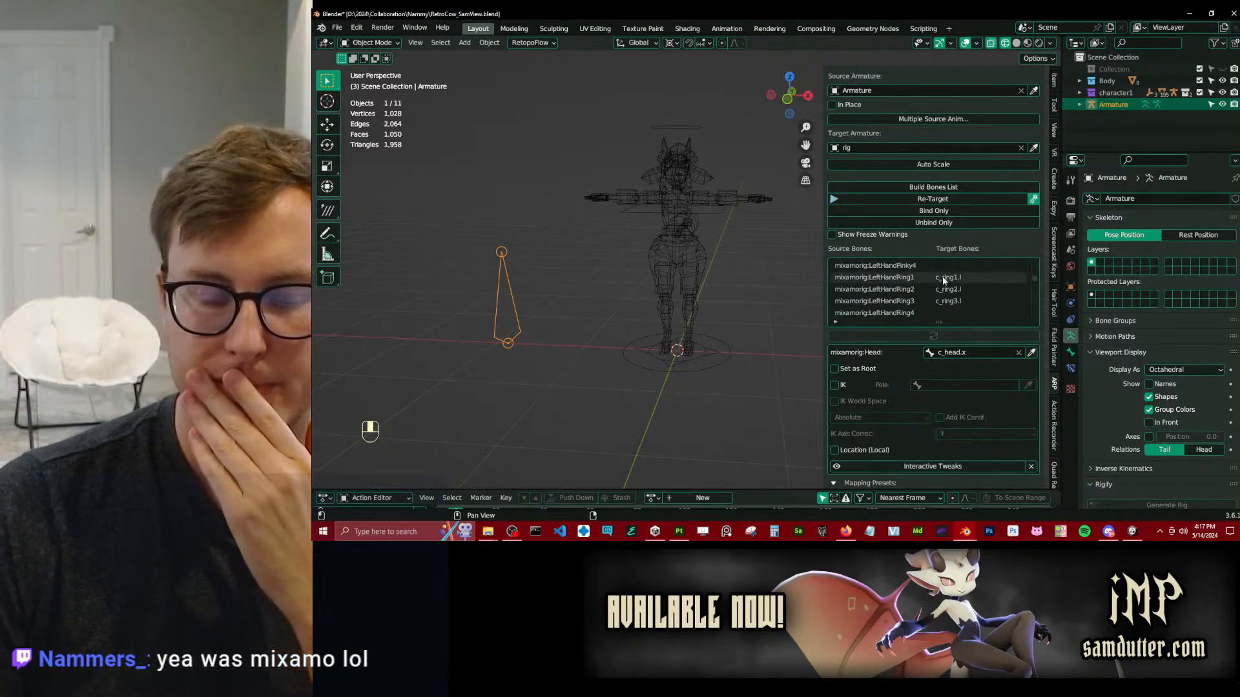
scroll(941, 284, up, 3)
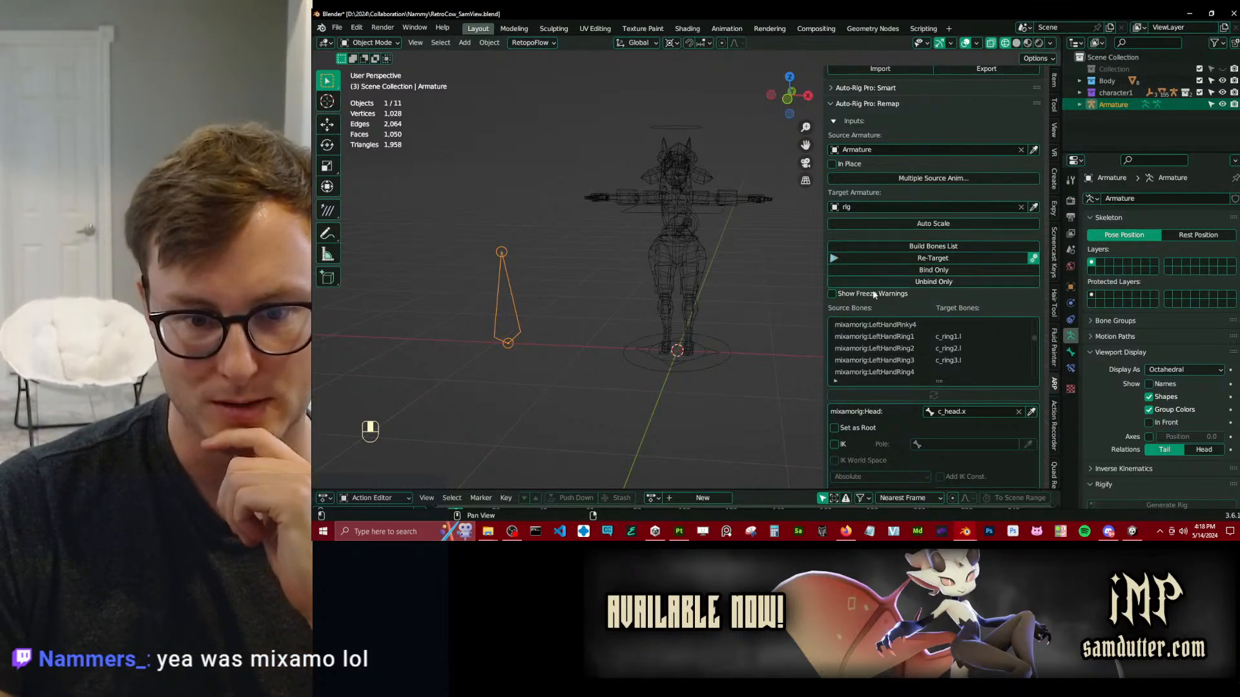
scroll(911, 257, up, 2)
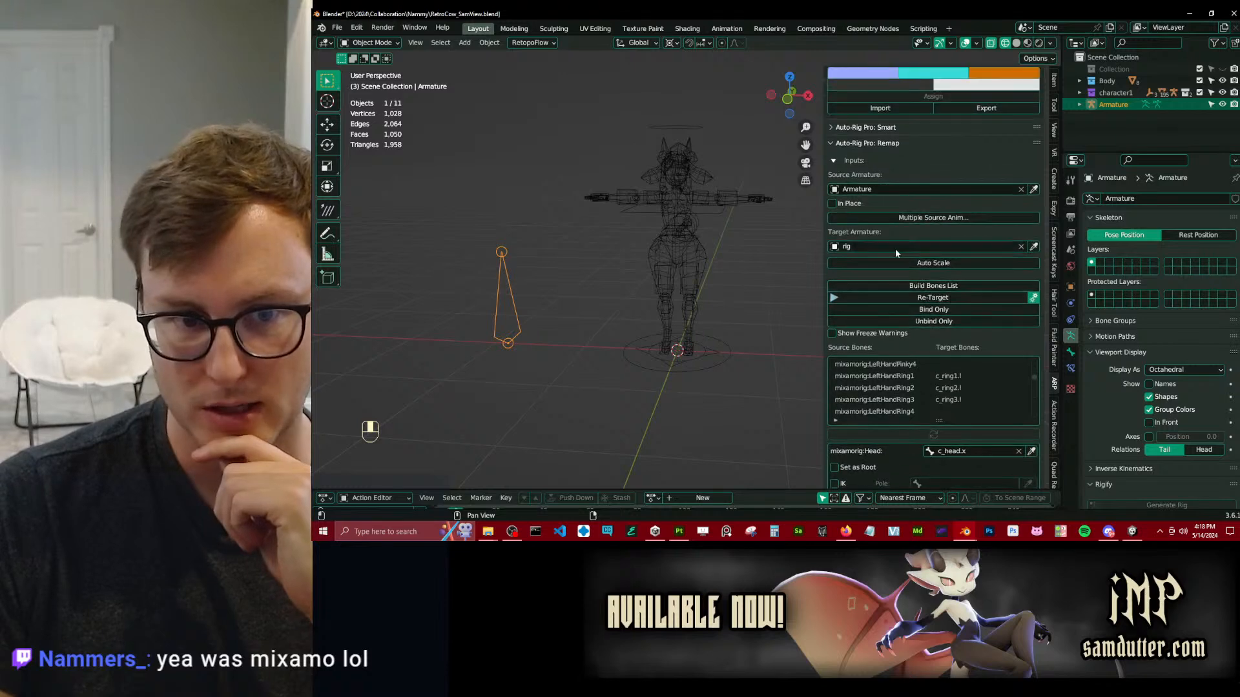
click(863, 129)
click(863, 129)
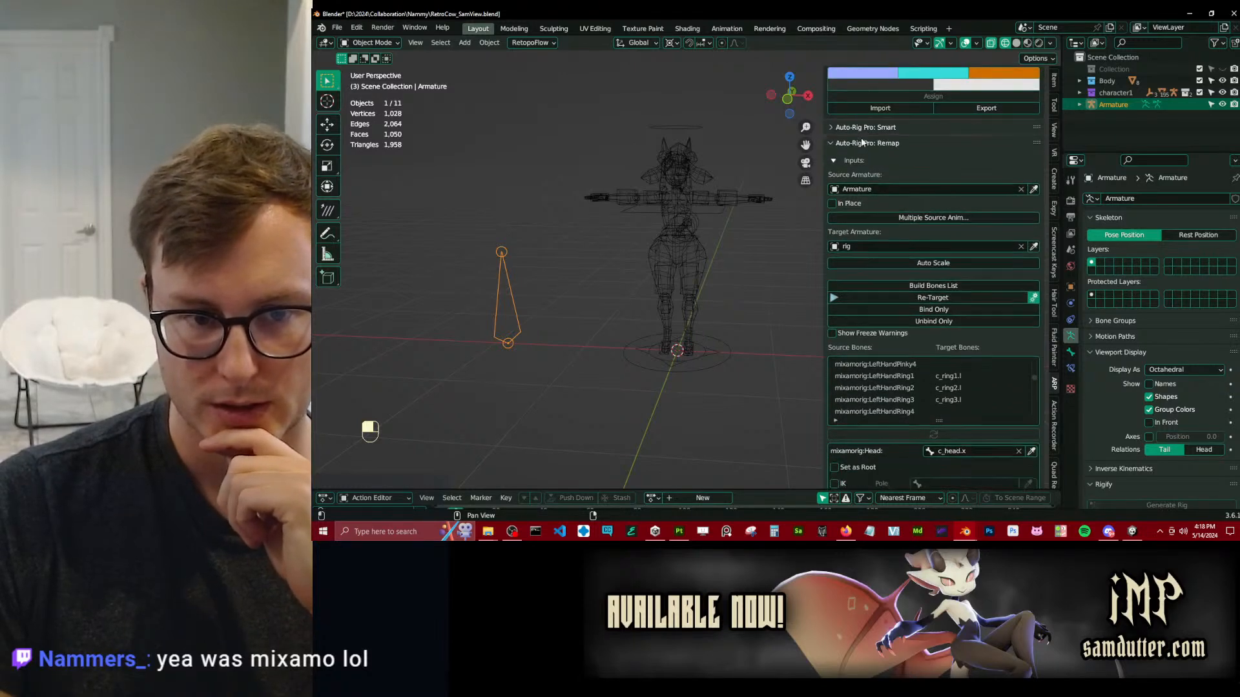
click(859, 146)
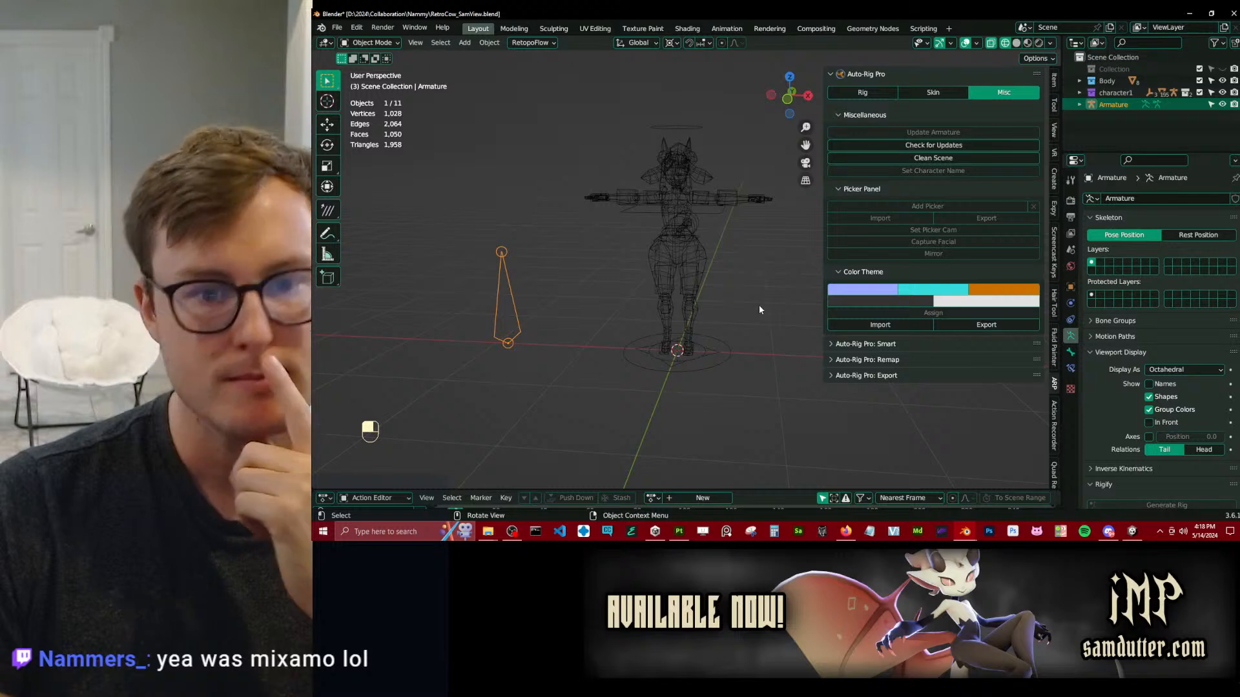
Select the character's rig and expand the remap settings alongside the Auto-Rig Pro Rig tools.
click(737, 197)
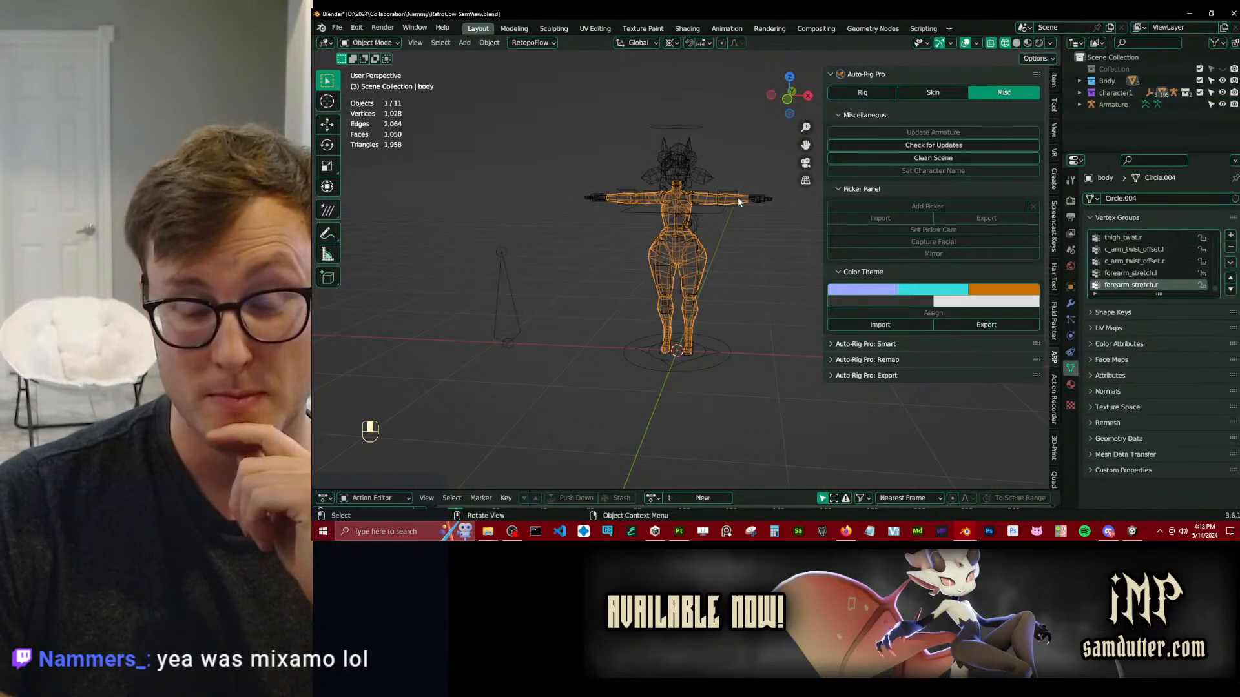
click(736, 187)
middle_drag(735, 189, 708, 295)
scroll(685, 210, up, 4)
scroll(656, 292, down, 3)
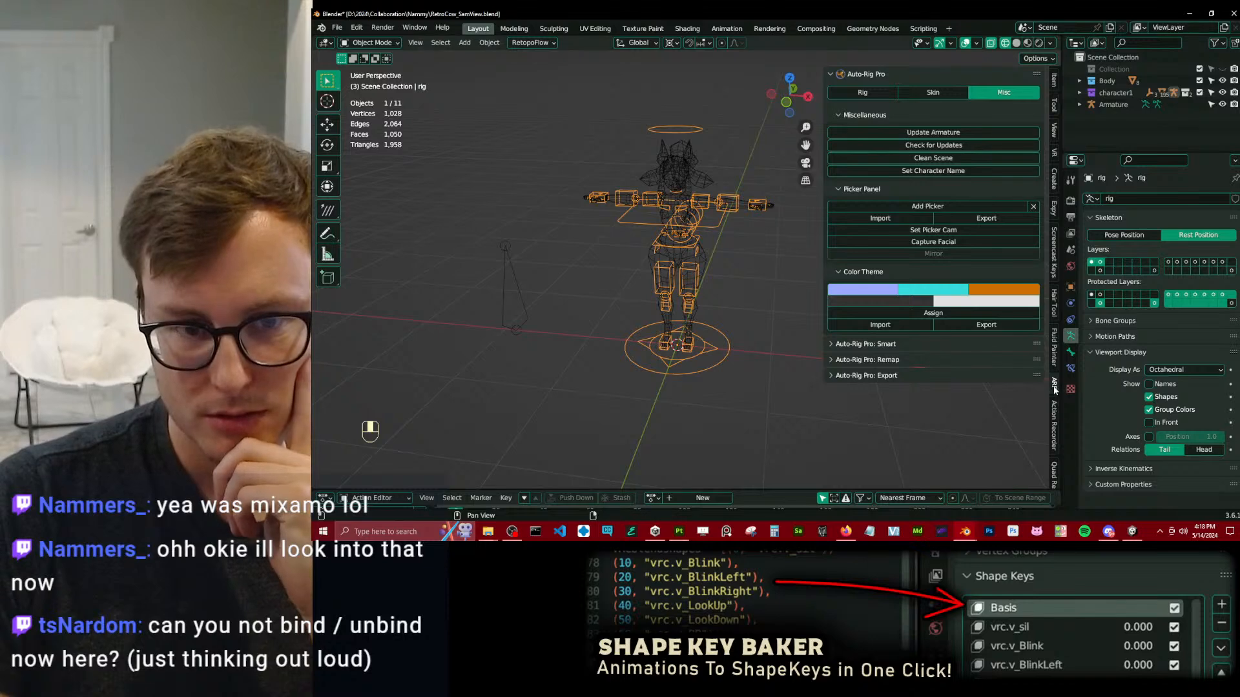
click(871, 94)
click(889, 349)
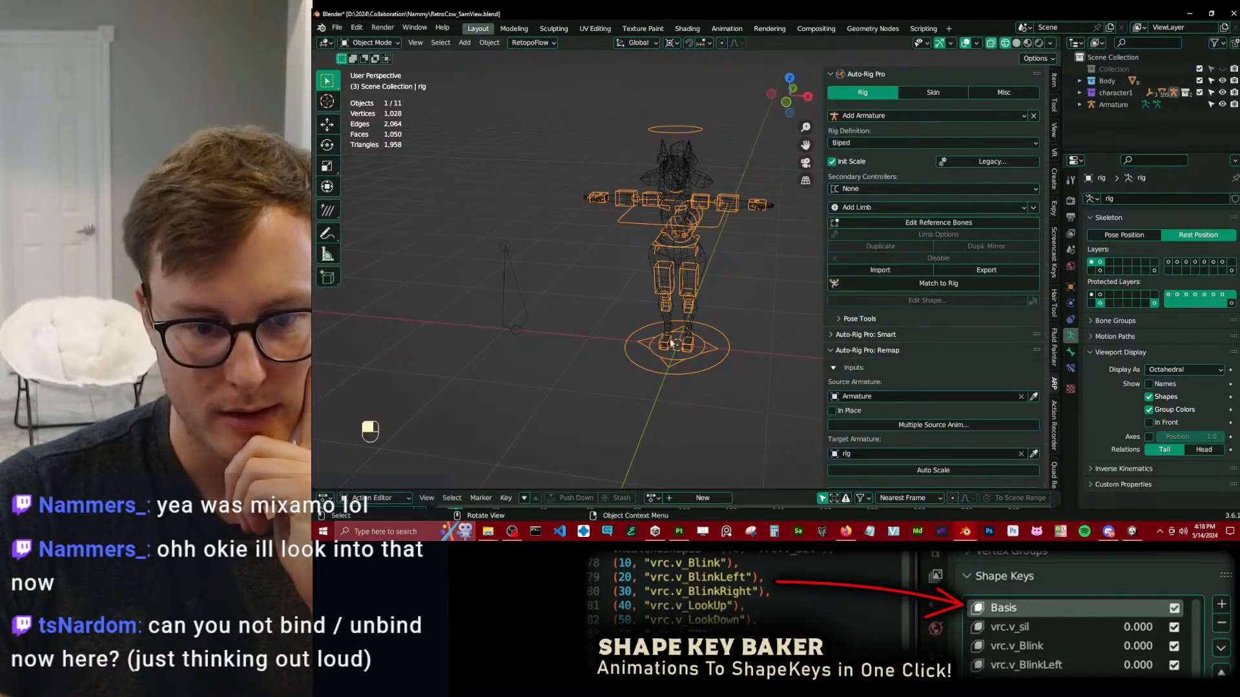
Rebuild the remap's bones list from the assigned armatures and try Re-Target.
scroll(811, 343, down, 6)
scroll(997, 358, down, 4)
scroll(959, 314, down, 4)
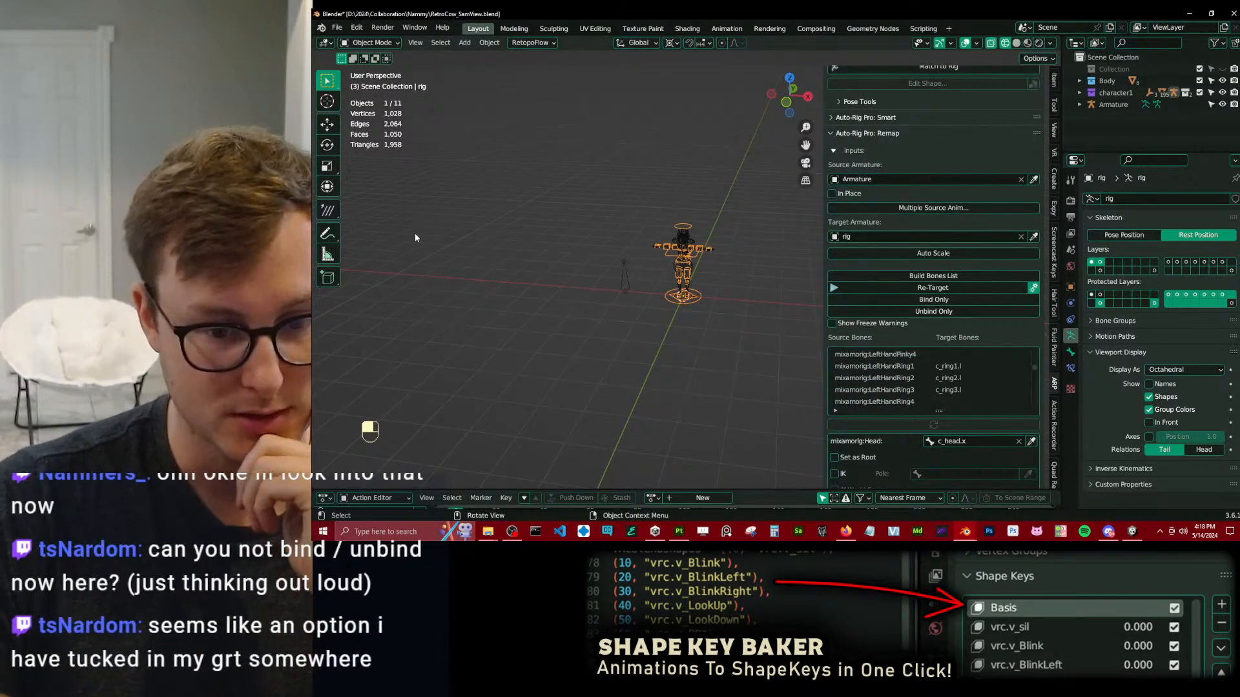
scroll(478, 255, up, 7)
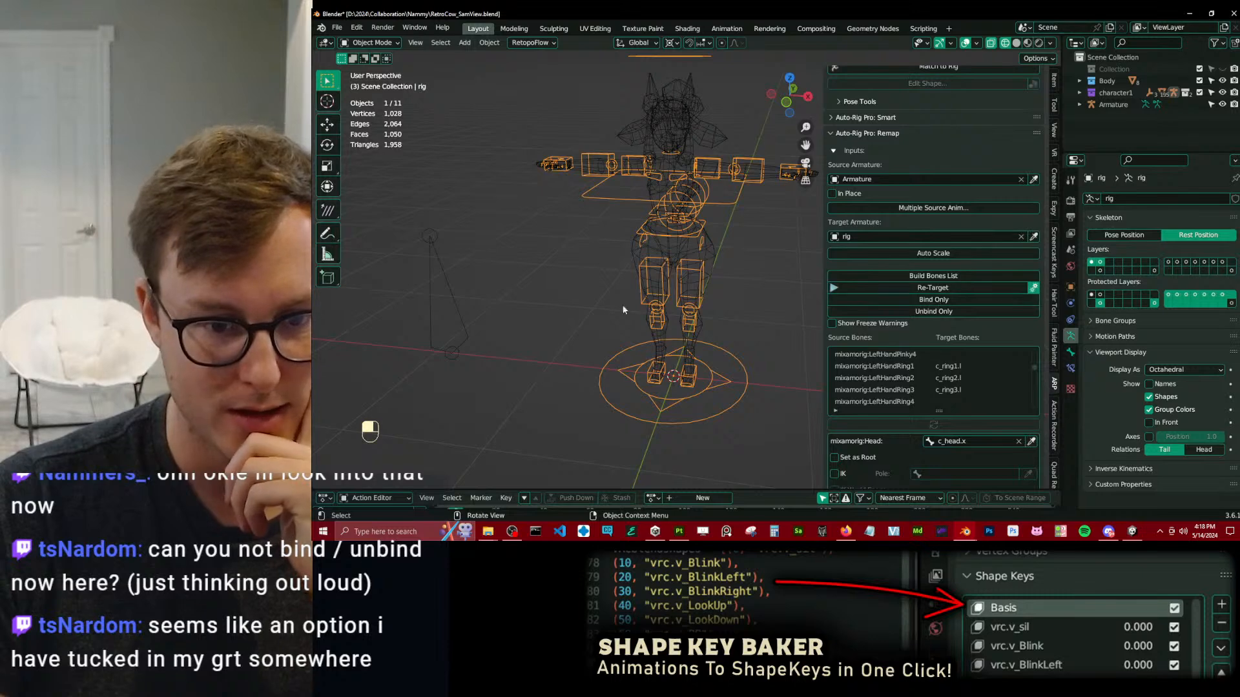
click(935, 276)
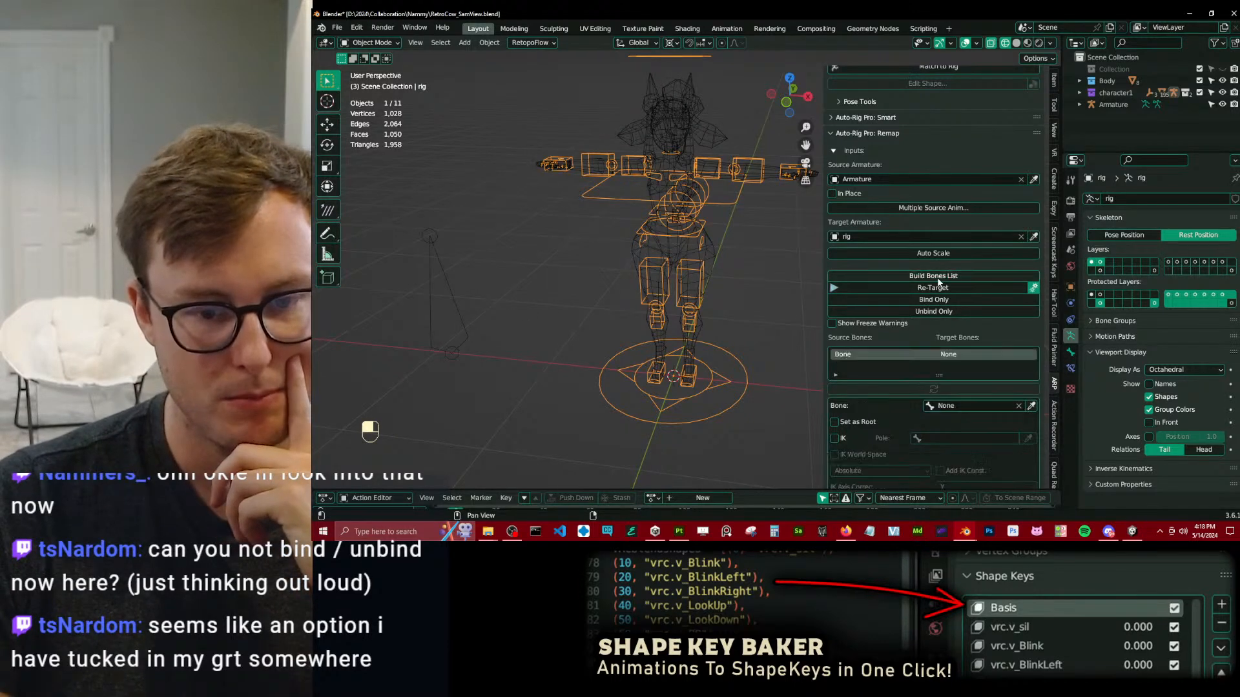
click(934, 288)
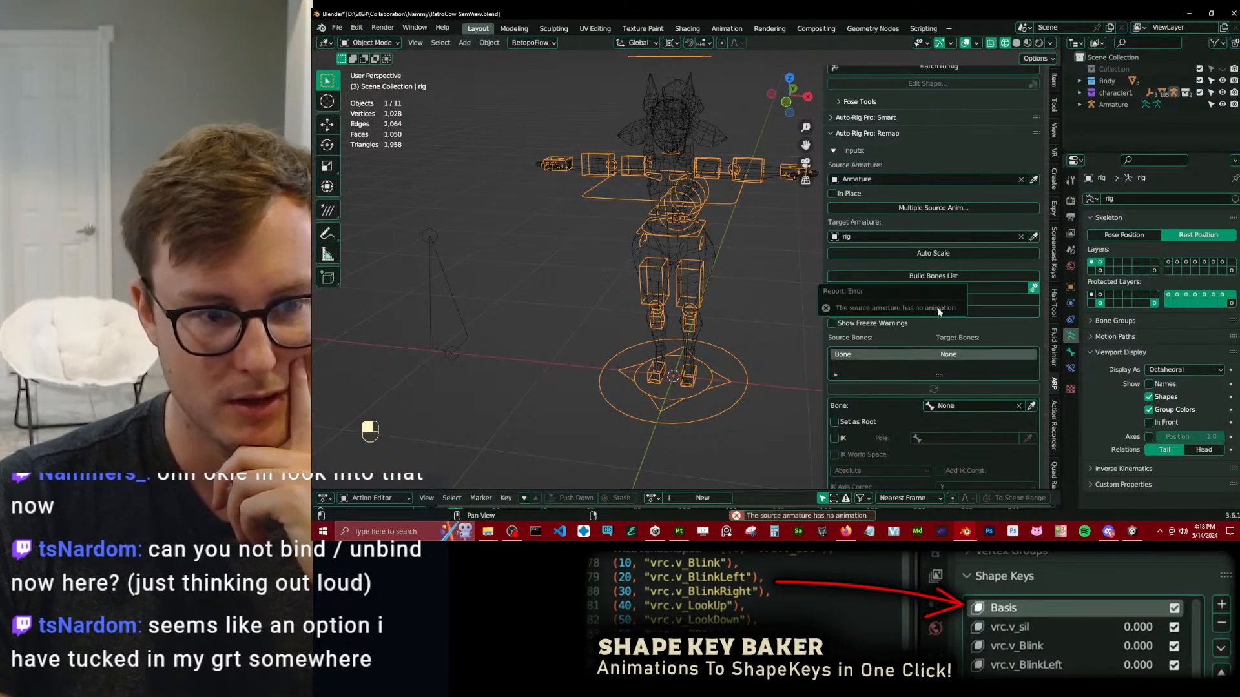
Compare the rig's Pose Position with its Rest Position several times, ending in Rest Position.
click(1134, 235)
ctrl+scroll(1183, 236, down, 1)
ctrl+scroll(1194, 234, up, 1)
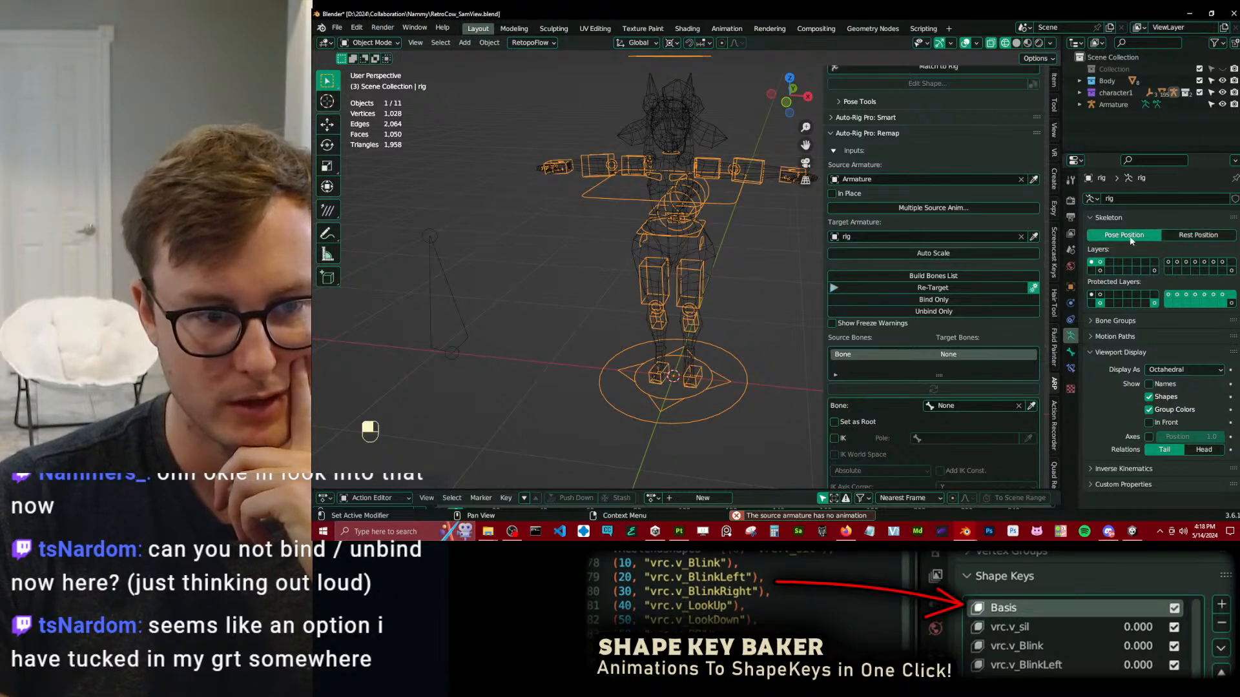
click(1200, 237)
click(1135, 237)
click(1181, 238)
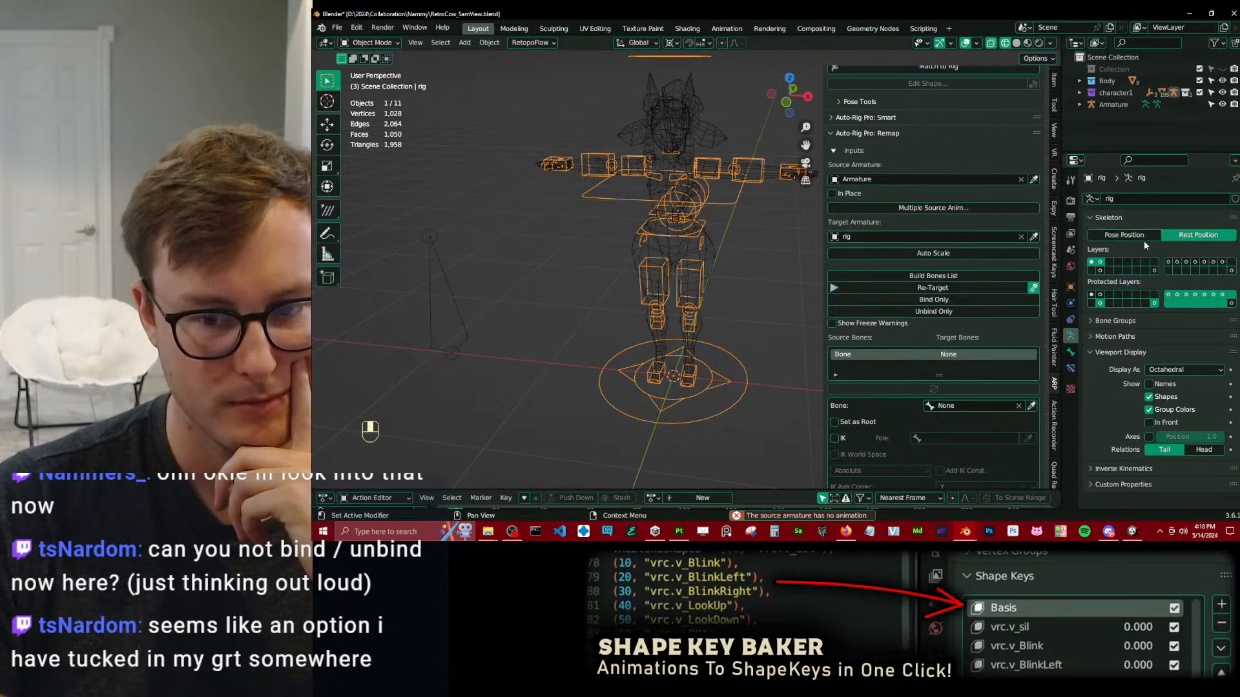
click(1140, 240)
click(1170, 239)
click(1144, 240)
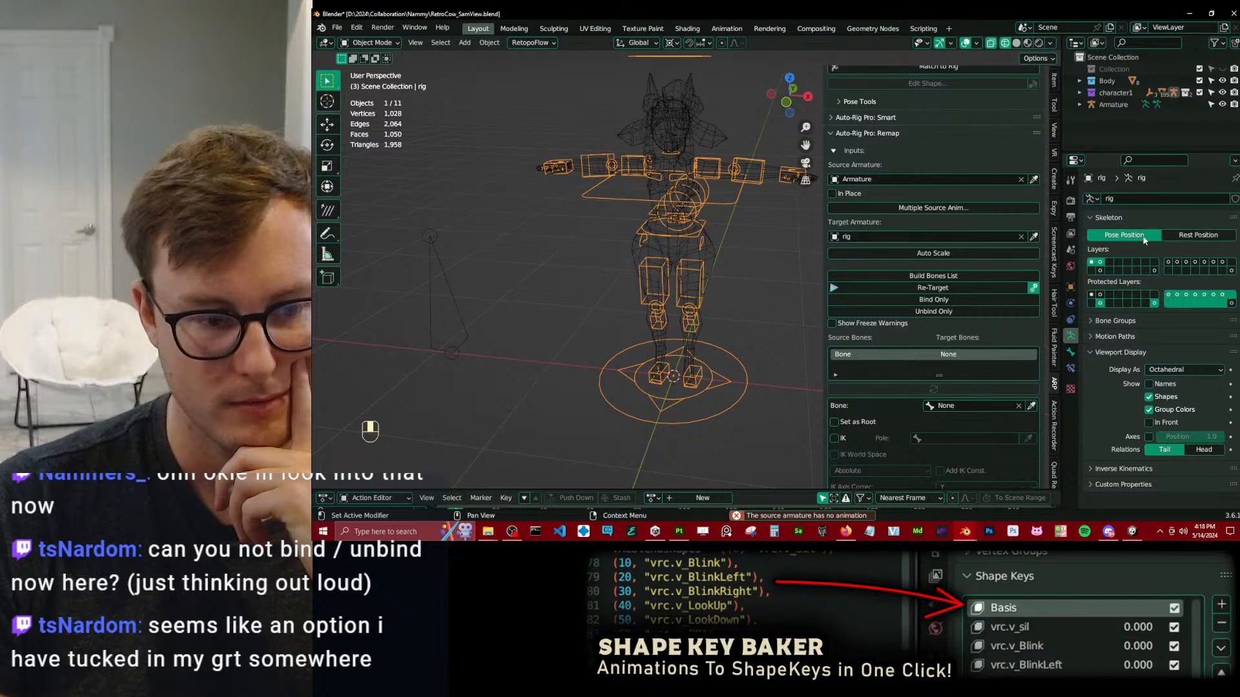
click(1182, 237)
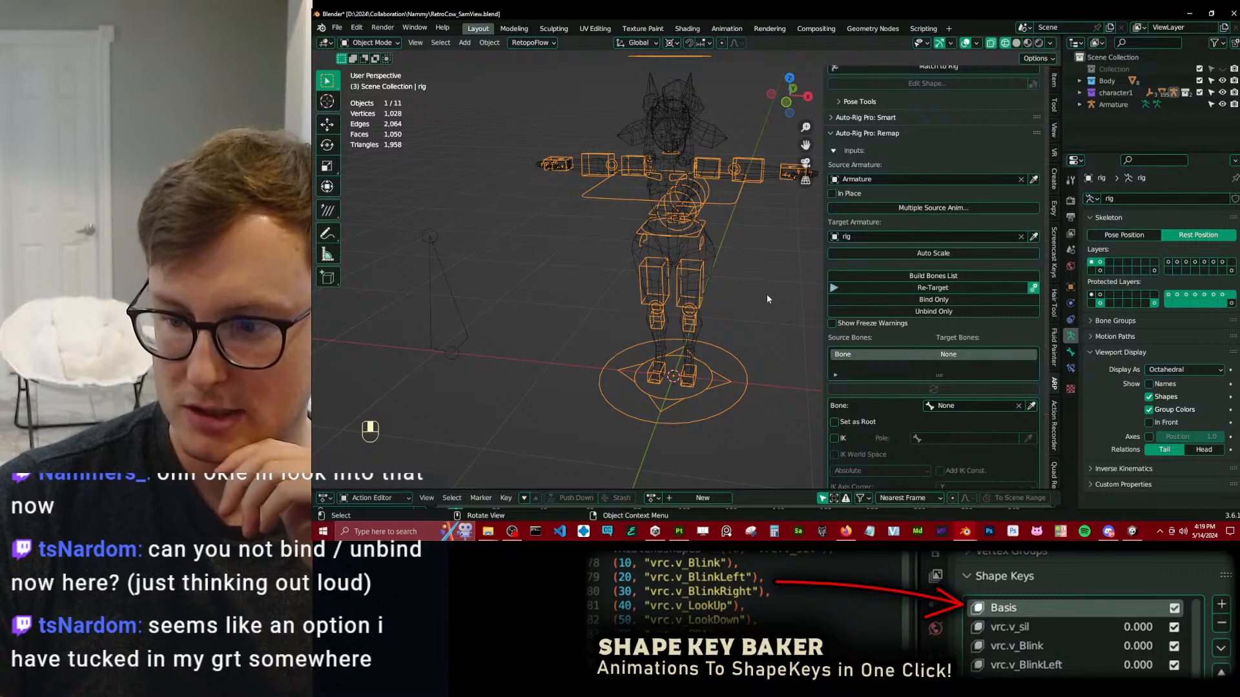
Check the transforms and dimensions of the body, the ears and the rig.
click(719, 258)
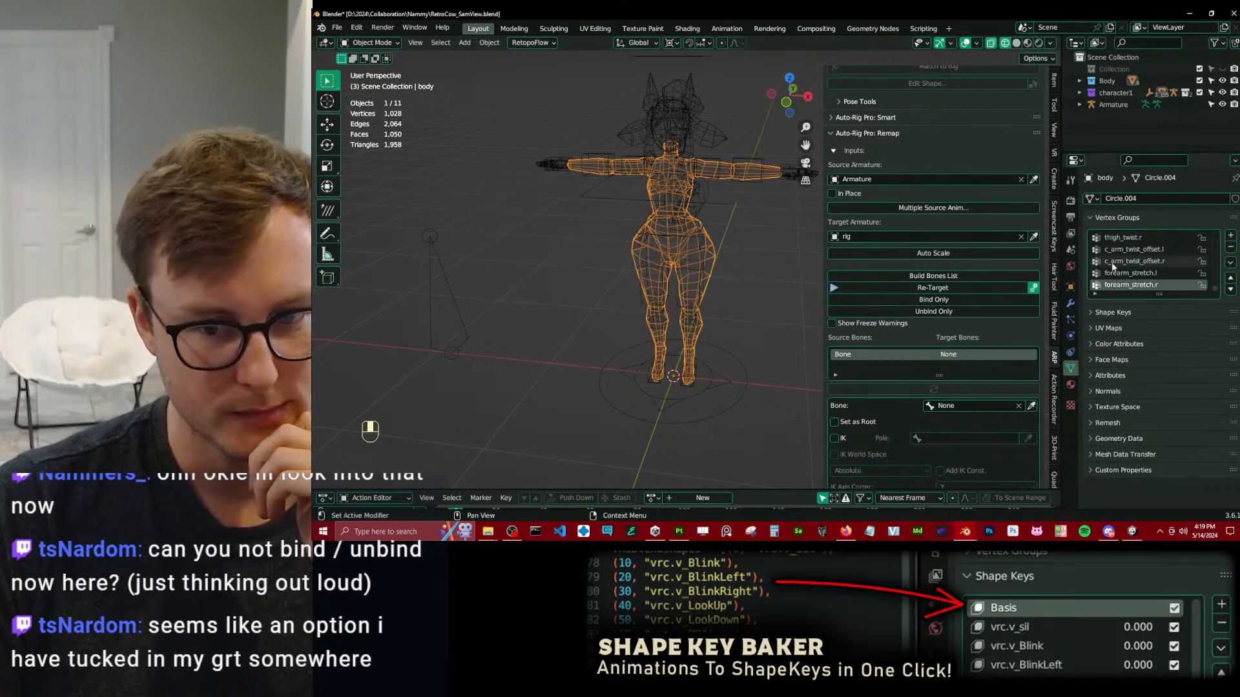
click(1054, 82)
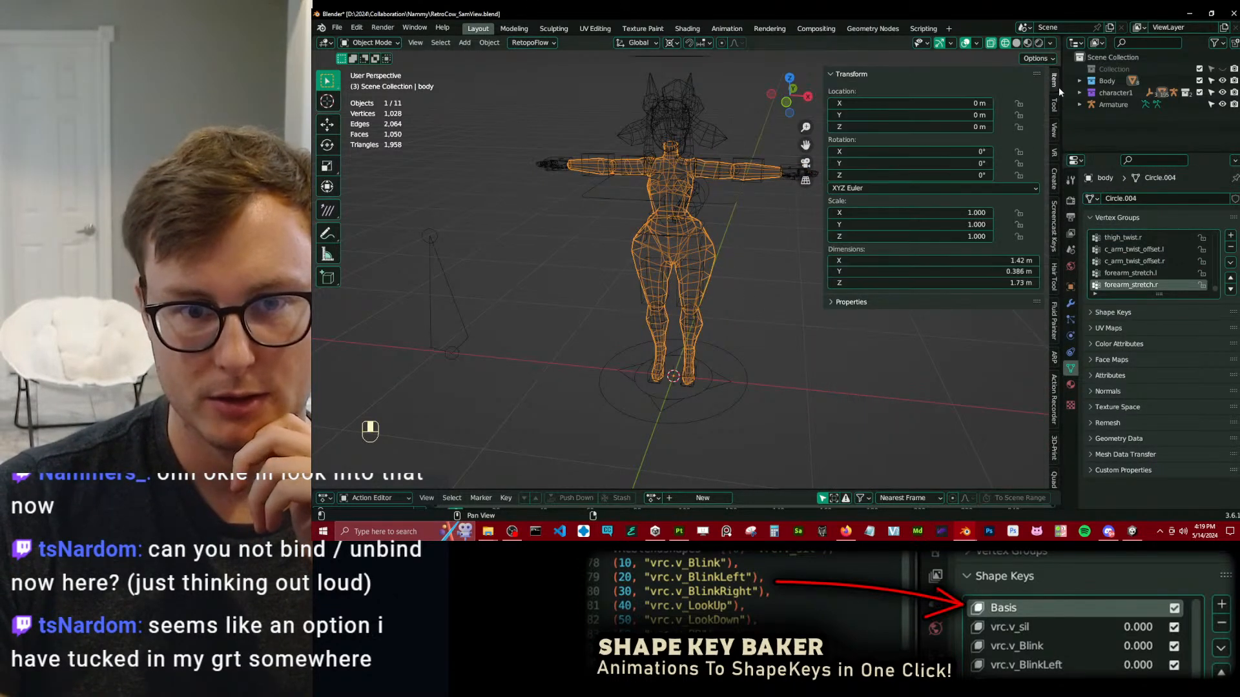
click(711, 135)
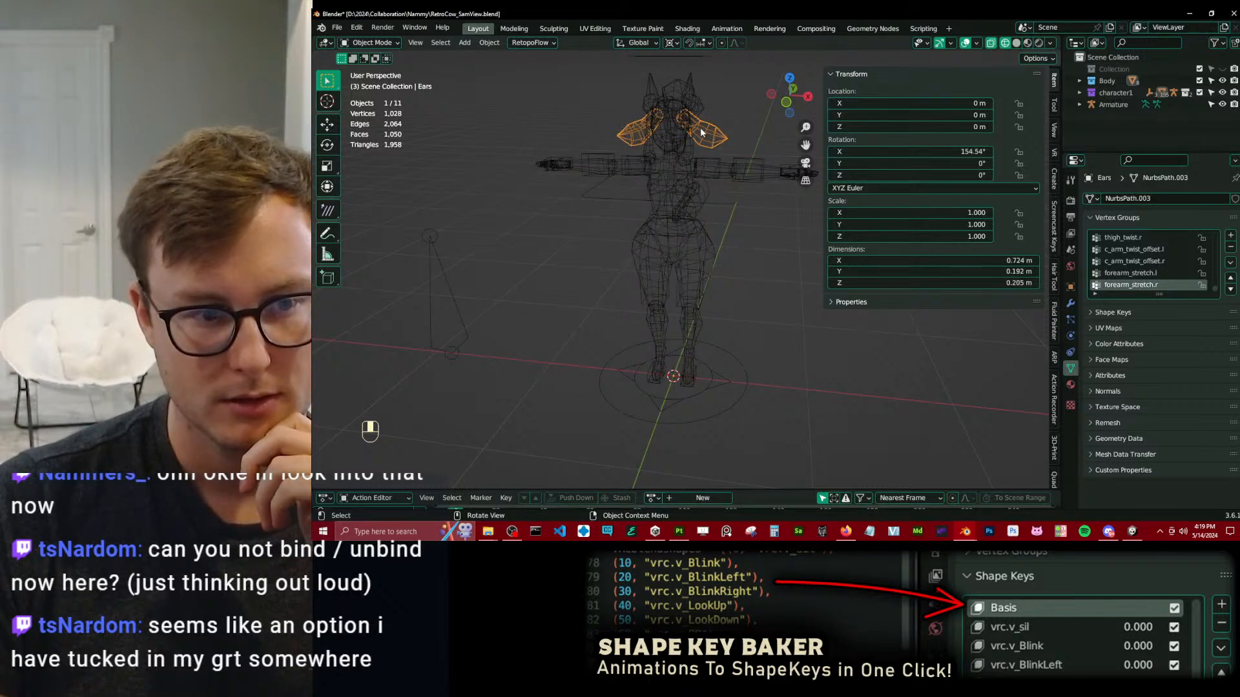
click(725, 201)
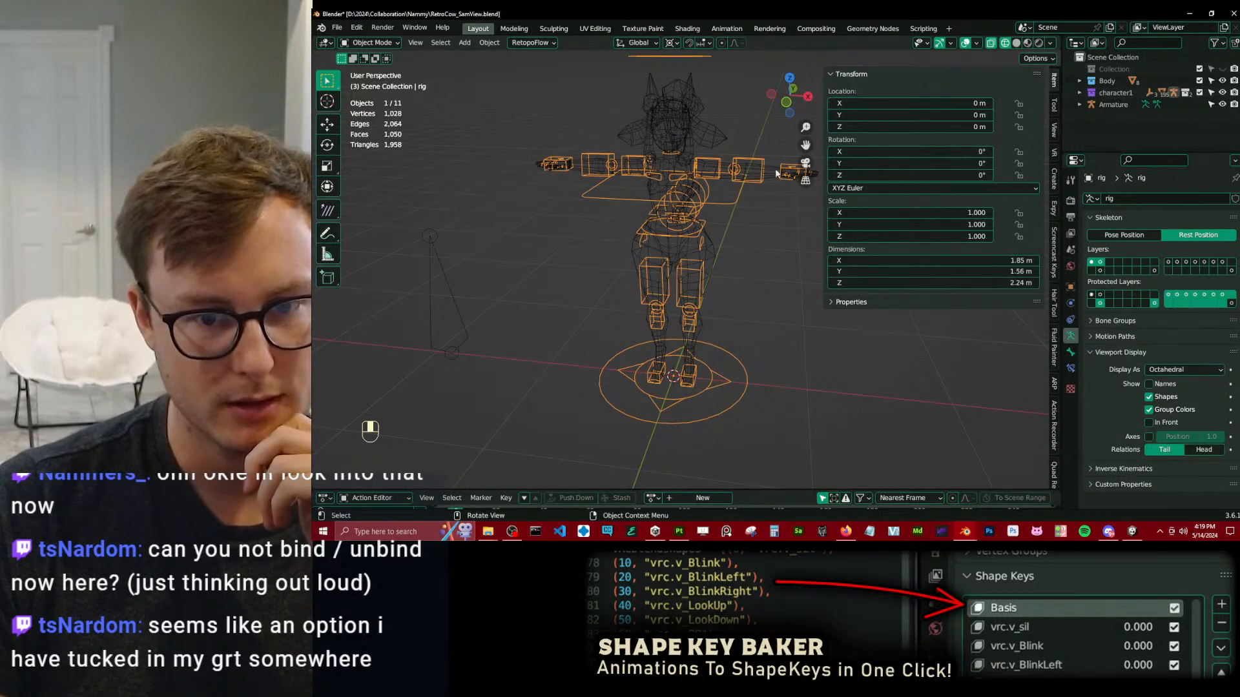
click(725, 174)
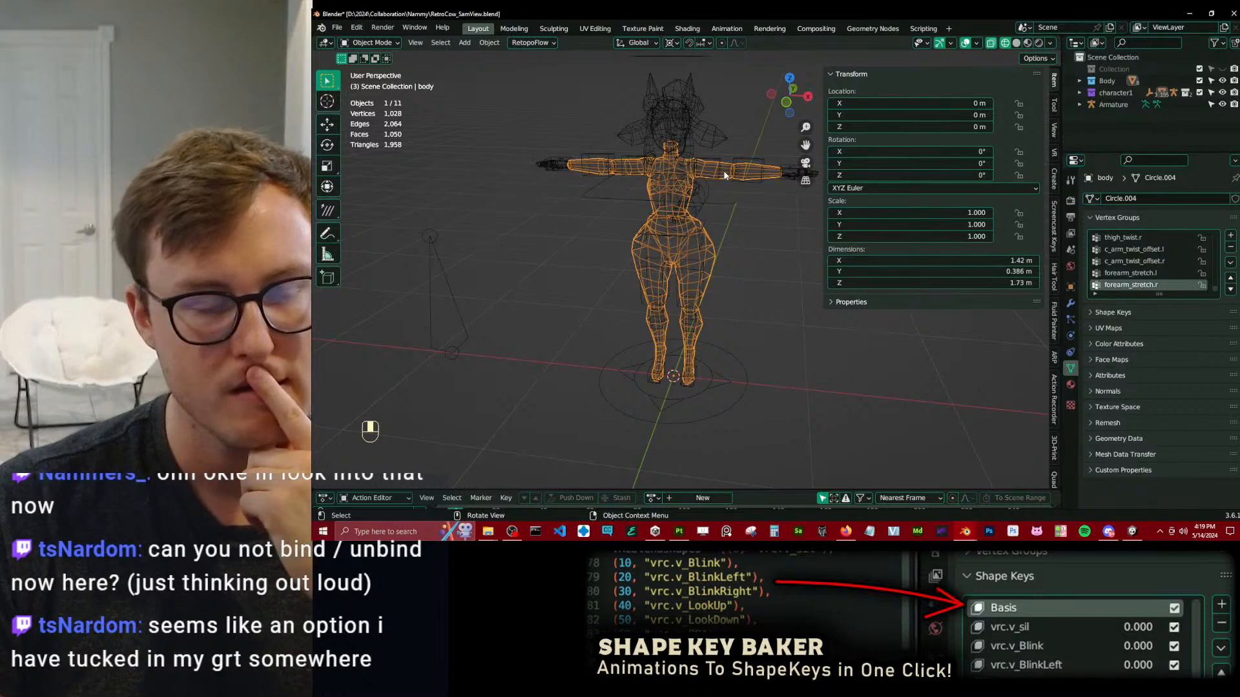
click(727, 209)
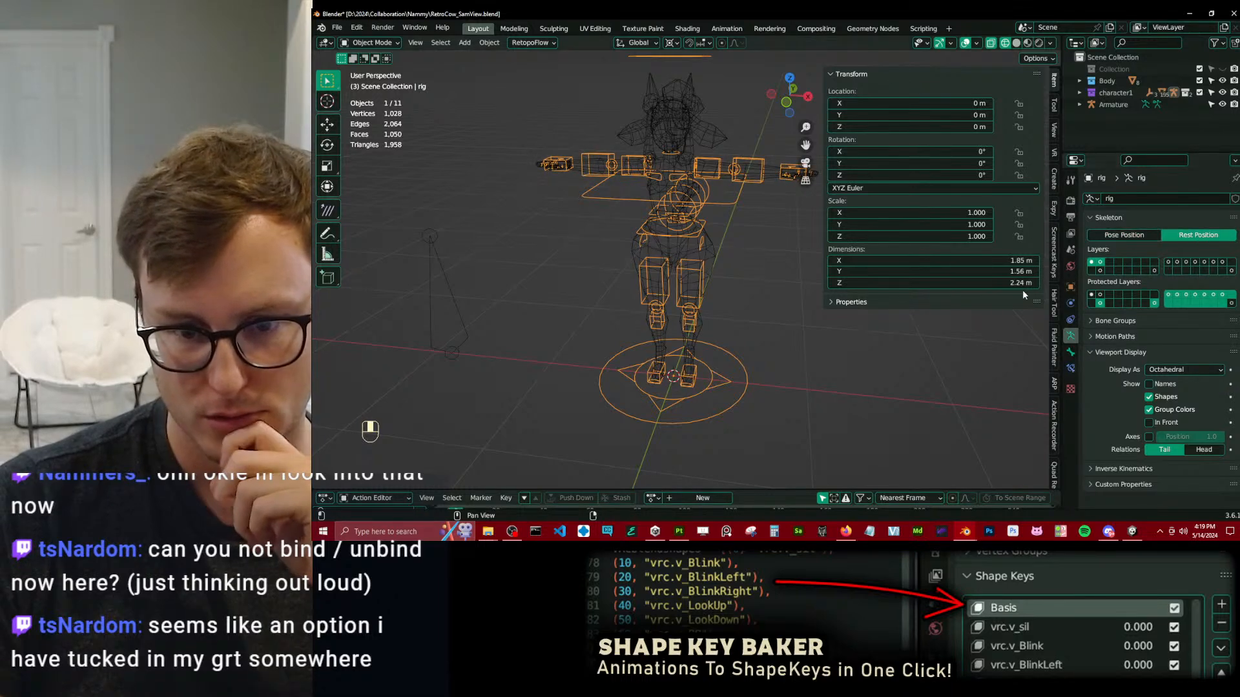
Inspect the rig's left leg bones and their constraints in Pose Mode, and try to move c_stretch_leg.l.
click(1071, 368)
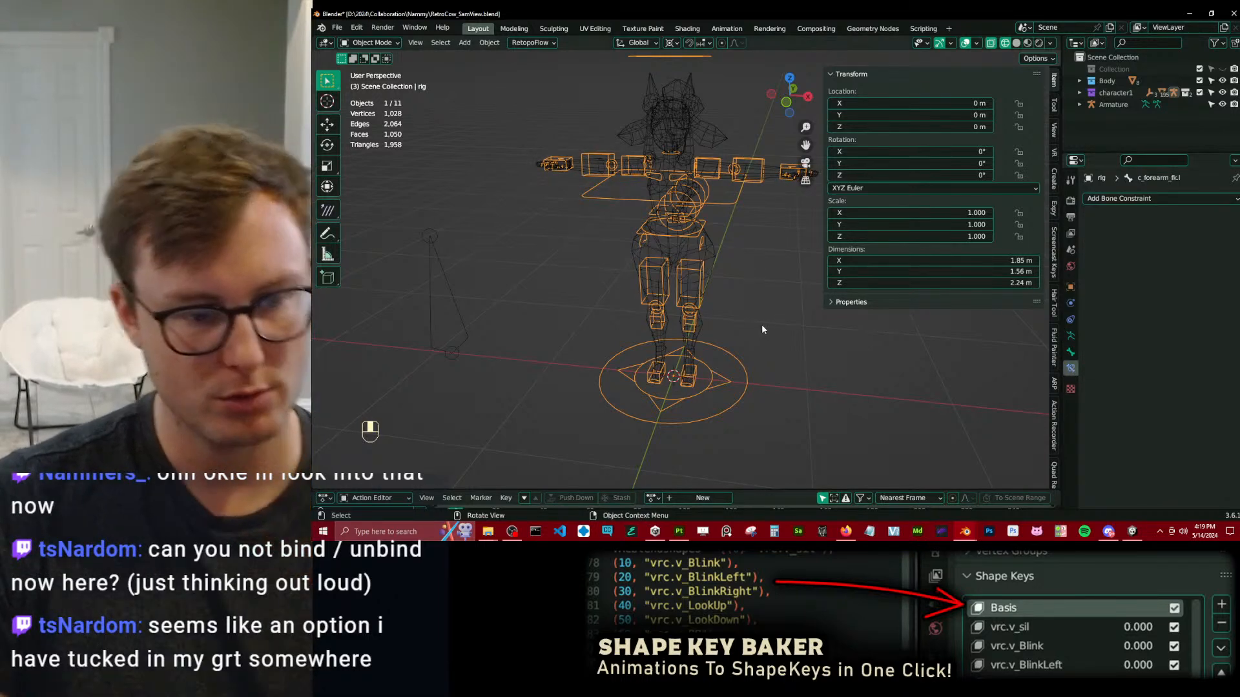
key(ctrl+Tab)
shift+click(700, 370)
scroll(702, 293, up, 8)
shift+middle_drag(700, 371, 681, 339)
scroll(678, 270, down, 5)
click(670, 263)
click(685, 204)
shift+middle_drag(691, 191, 693, 232)
key(g)
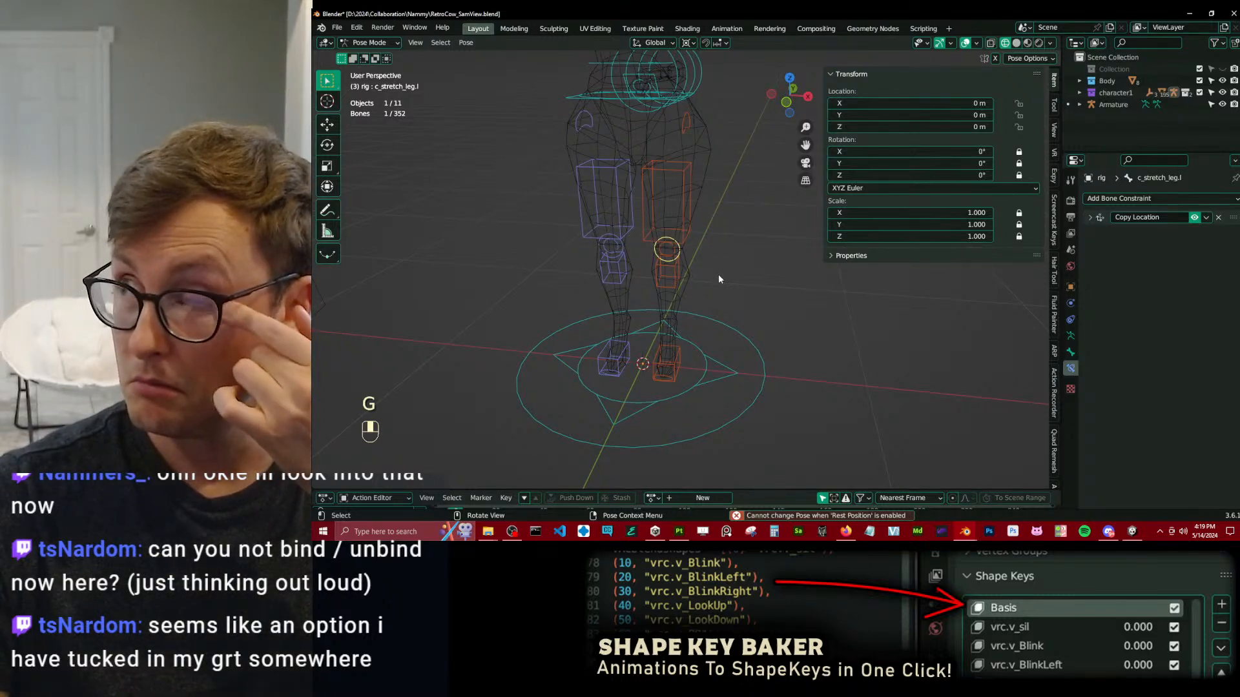
scroll(693, 270, up, 1)
key(g)
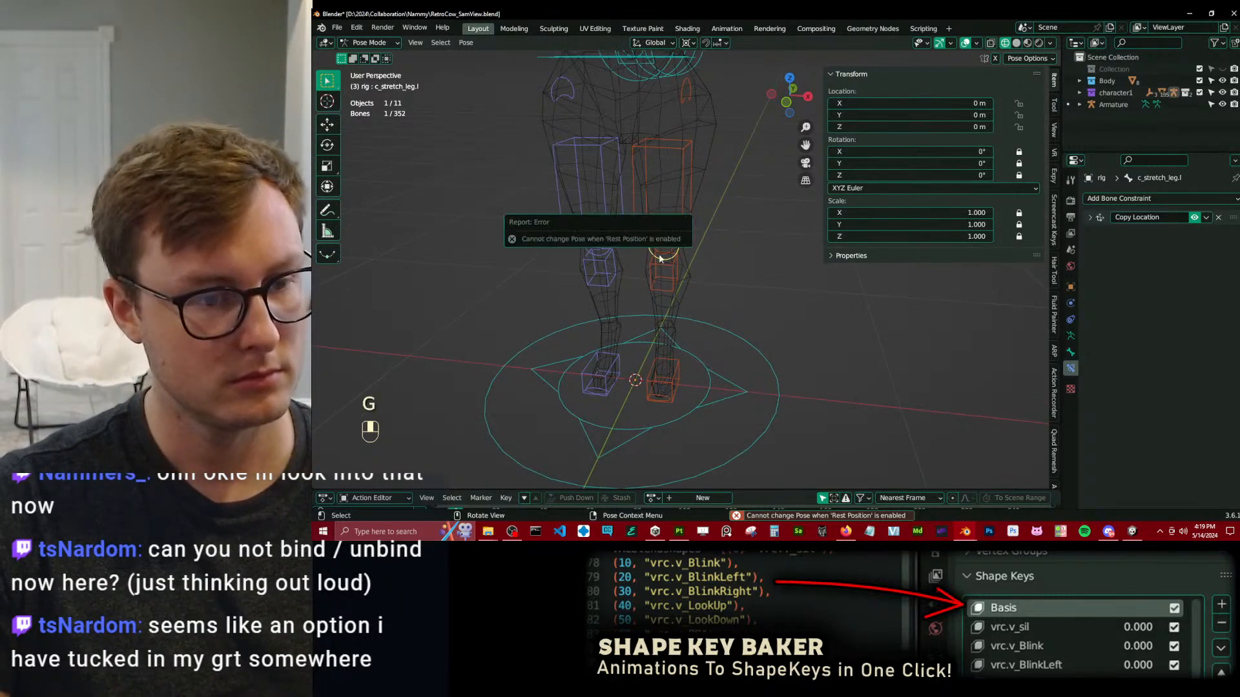
Set the rig to Pose Position and check the rotation and constraints of the left lower-leg bone c_leg_fk.l.
click(1071, 335)
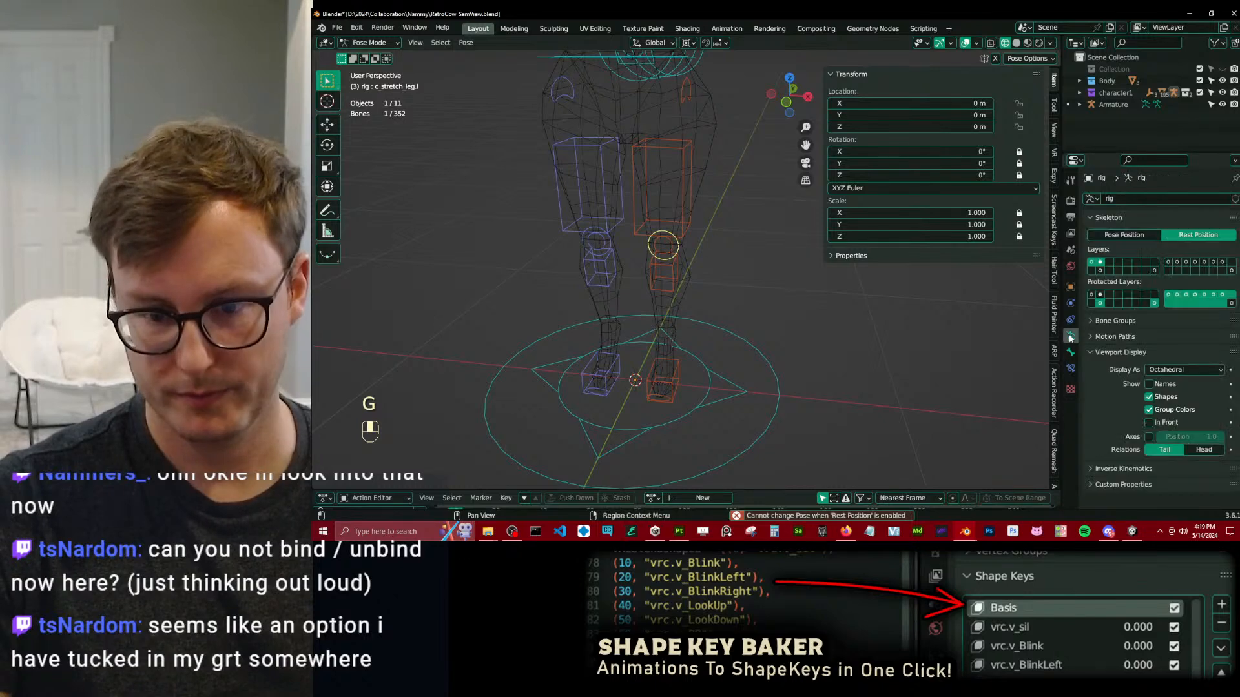
click(1144, 237)
click(679, 288)
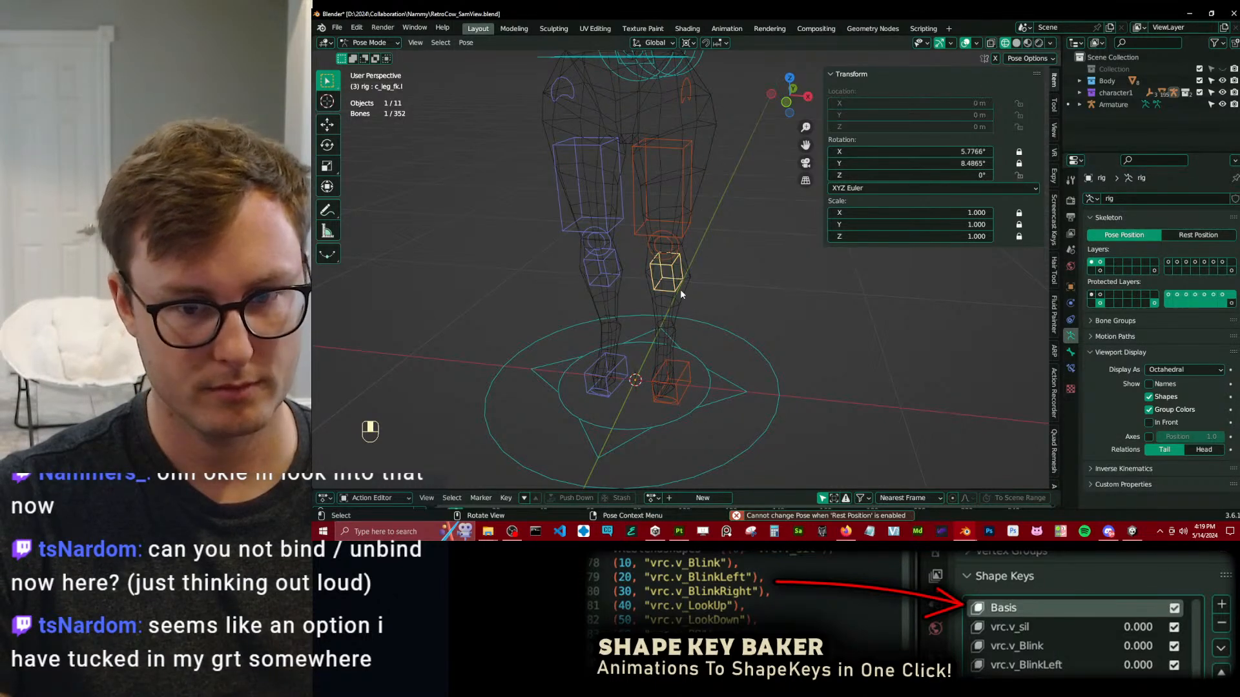
click(1071, 368)
shift+middle_drag(640, 372, 491, 296)
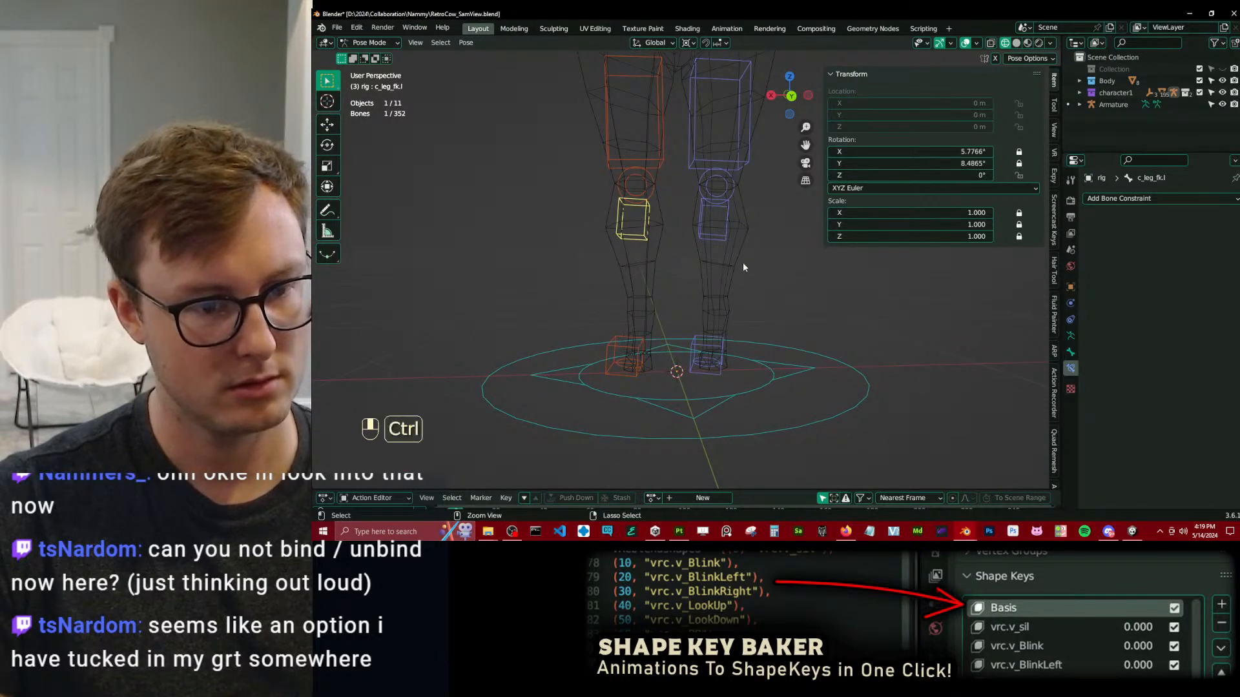
Return to Object Mode and toggle the viewport display of the body's rig modifier, leaving it enabled.
key(ctrl+Tab)
click(1070, 303)
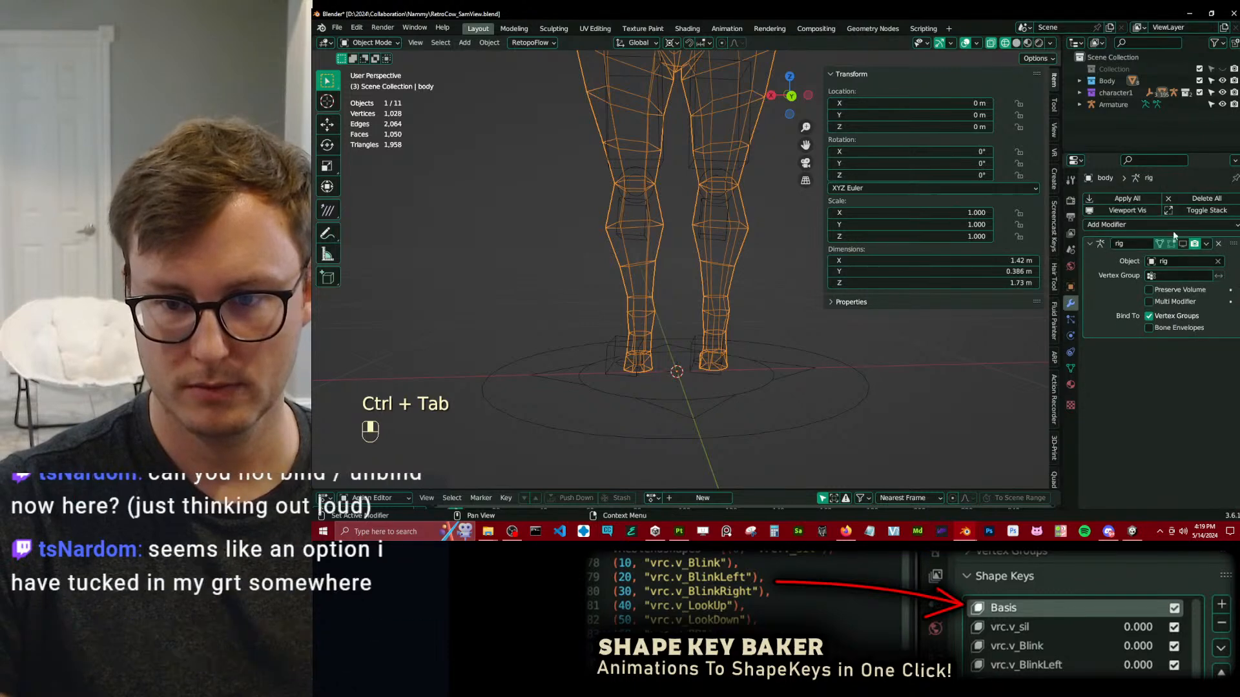
click(1183, 244)
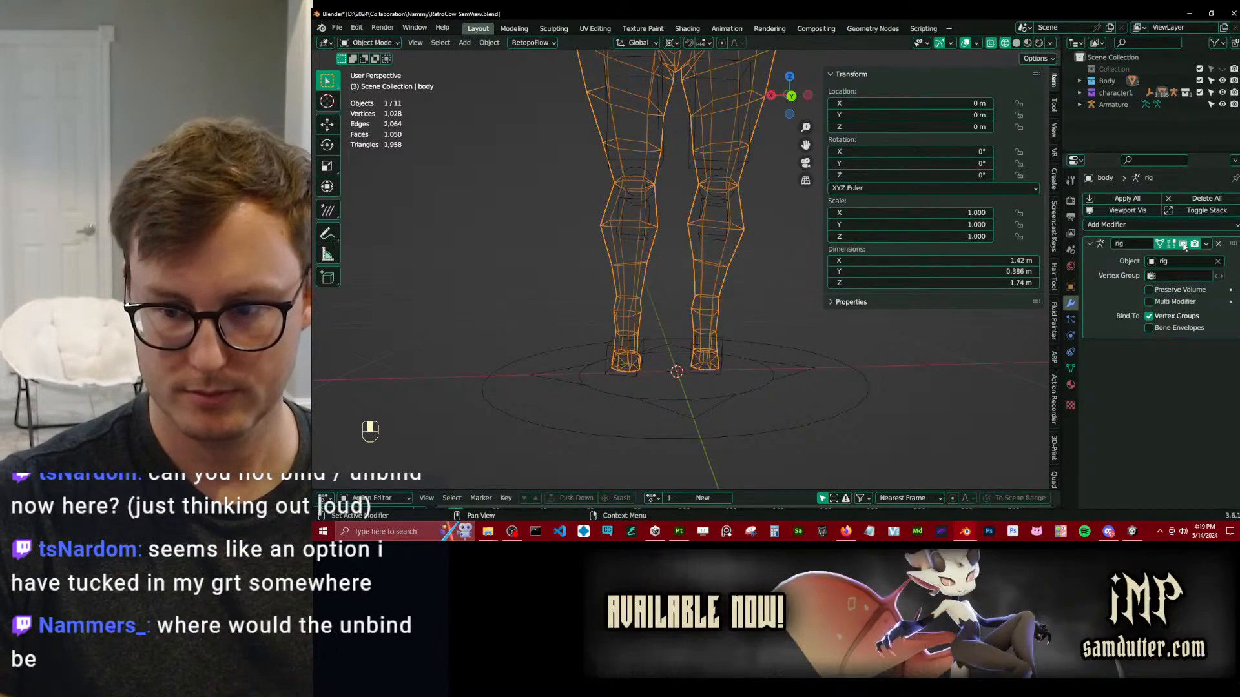
Select the rig again and locate the remap's Bind Only and Unbind Only options.
click(723, 343)
middle_drag(723, 342, 758, 349)
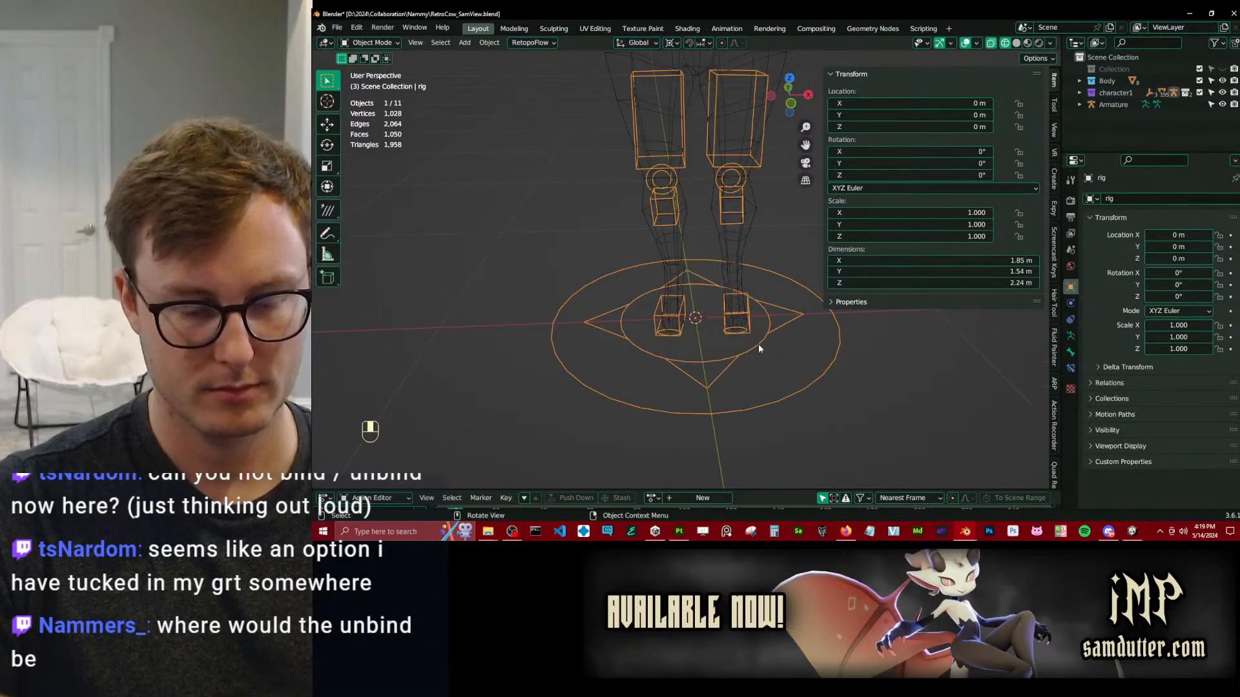
click(1056, 381)
scroll(955, 331, down, 8)
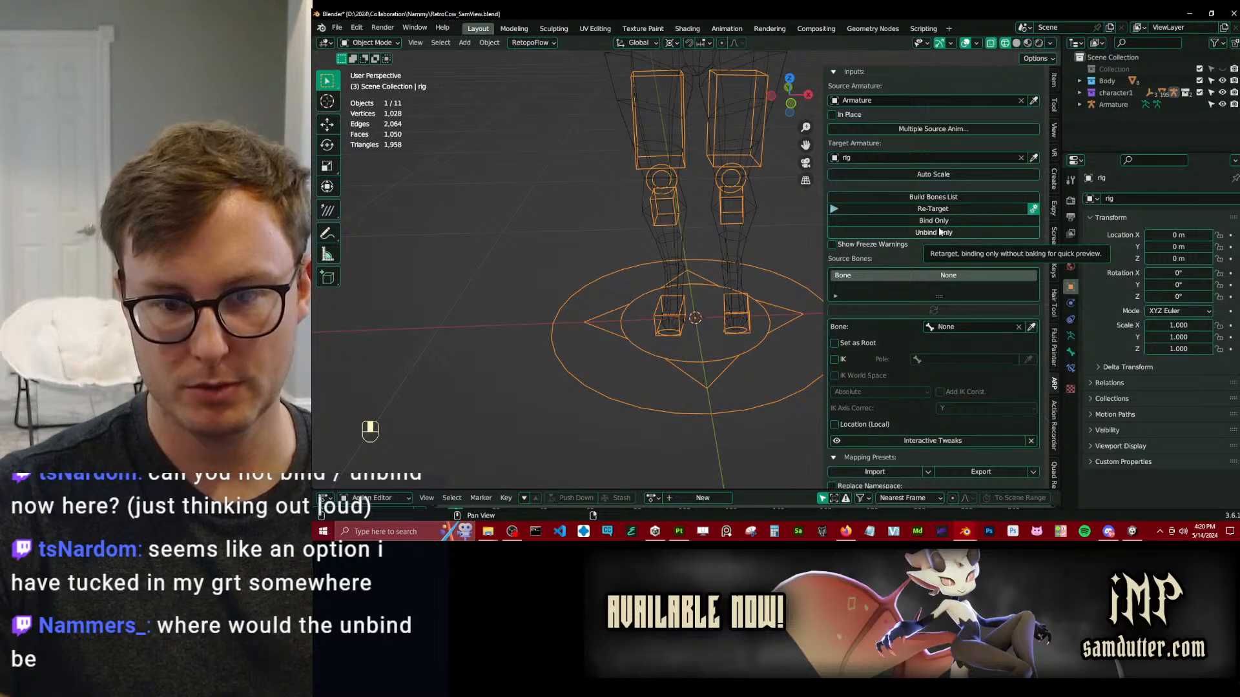
Try to unbind the rig with the remap's Unbind Only option and toggle its advanced features, leaving them shown.
click(940, 232)
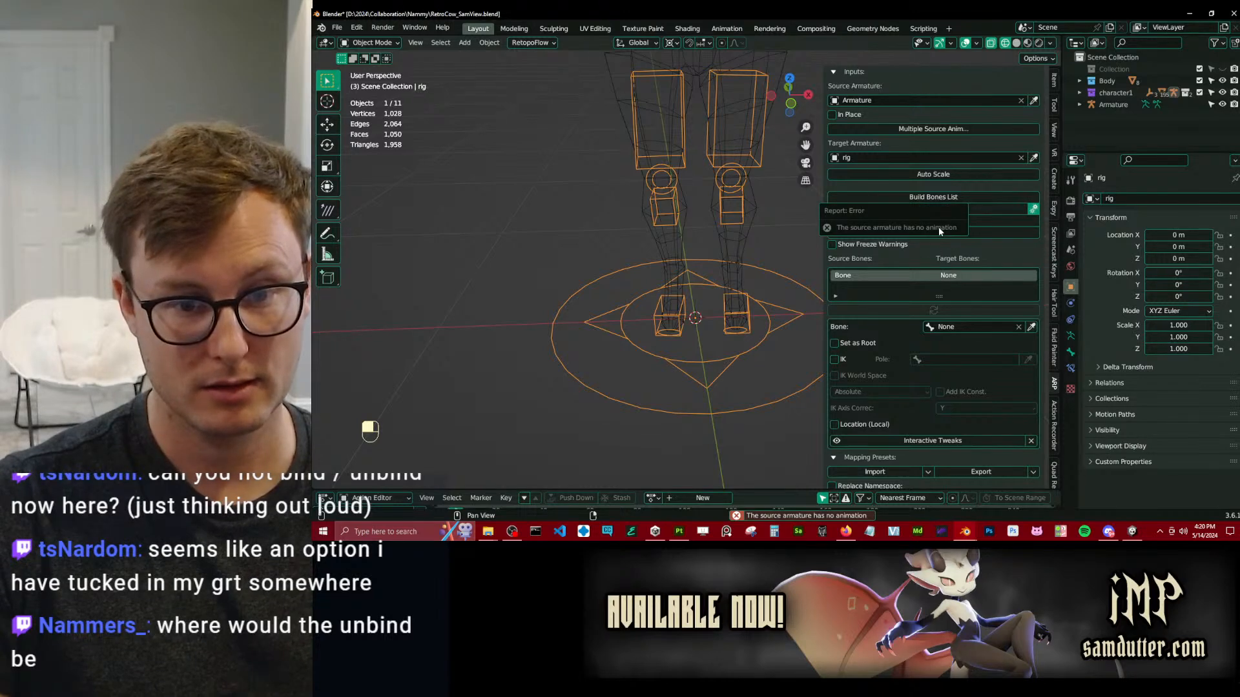
scroll(940, 160, up, 3)
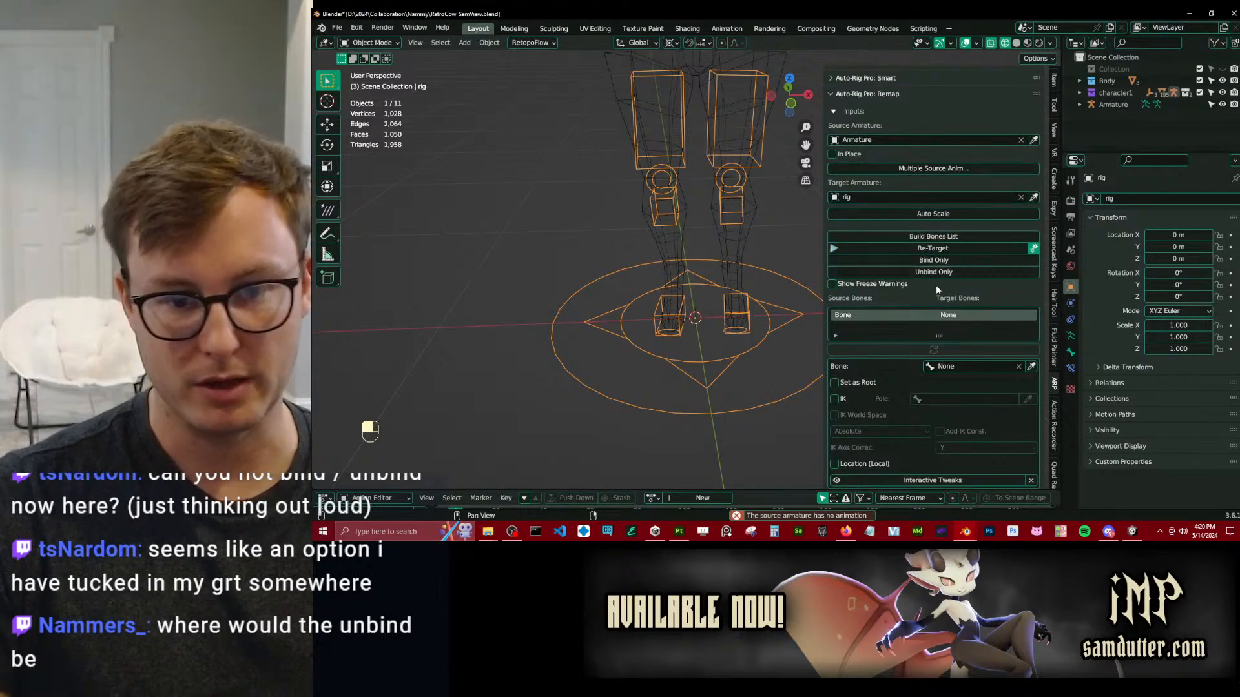
click(936, 273)
scroll(673, 302, down, 6)
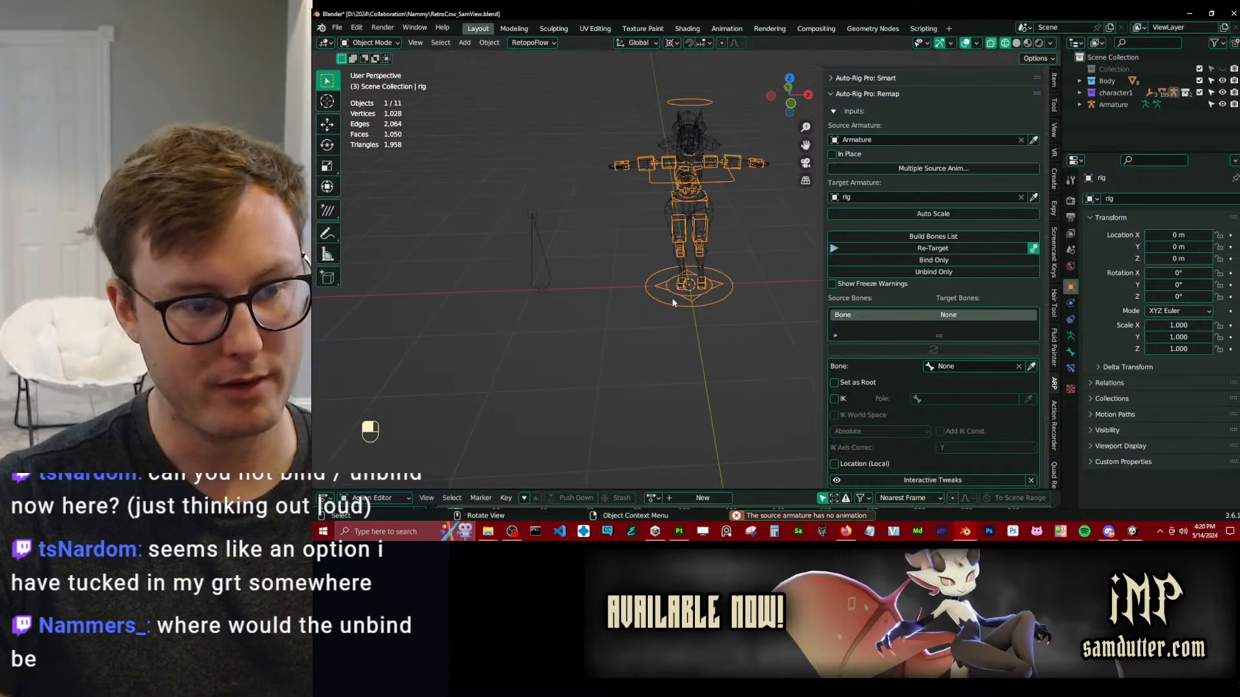
scroll(643, 270, up, 2)
scroll(952, 283, up, 1)
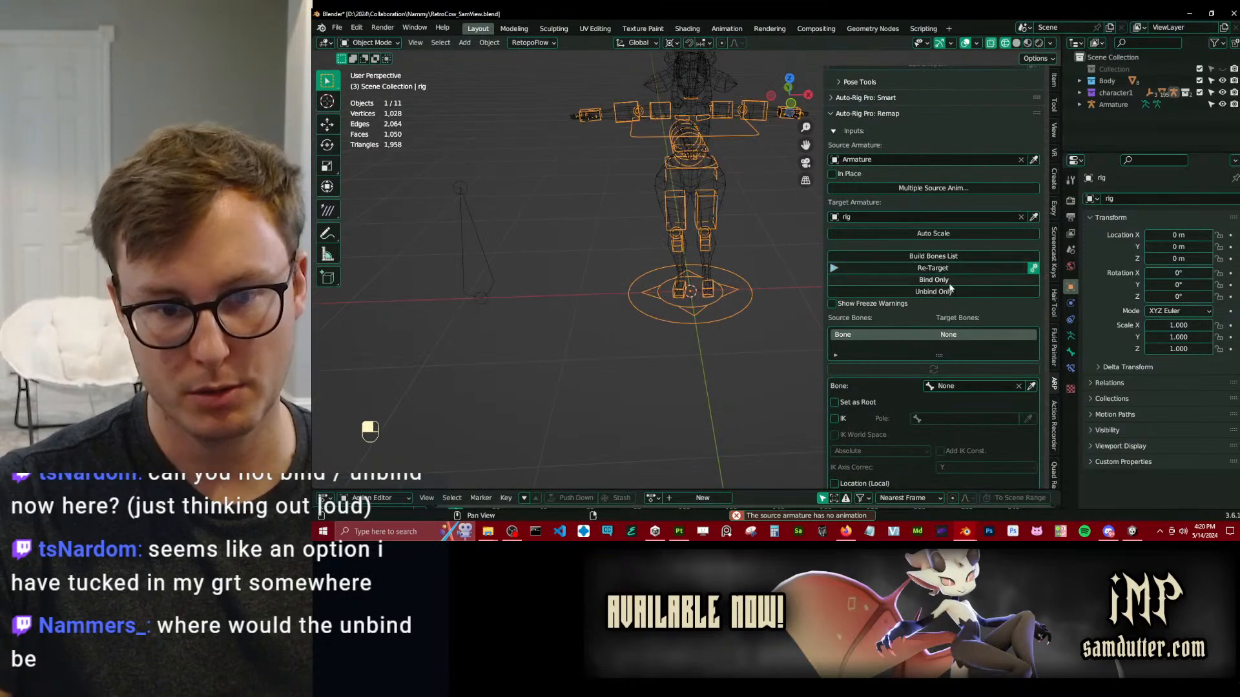
click(1034, 269)
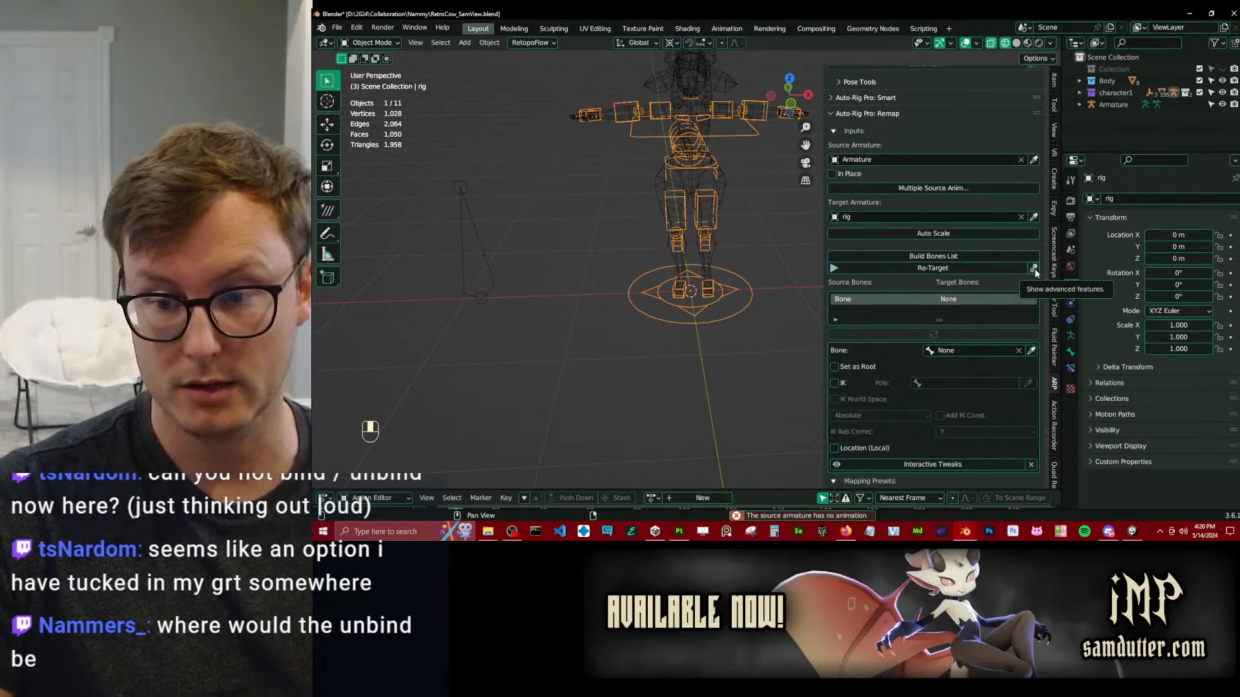
click(1033, 268)
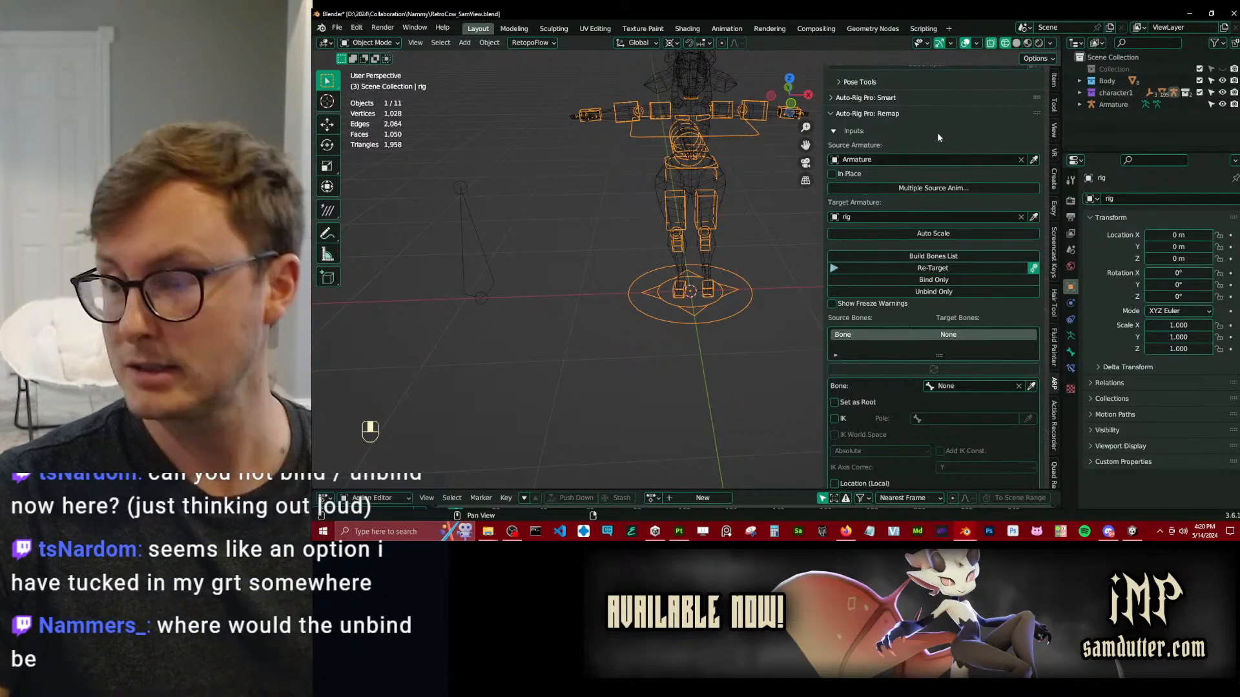
Test-rotate the left hand control c_hand_fk.l in Pose Mode, cancelling each rotation.
scroll(762, 255, up, 2)
shift+middle_drag(746, 254, 701, 304)
middle_drag(681, 323, 685, 318)
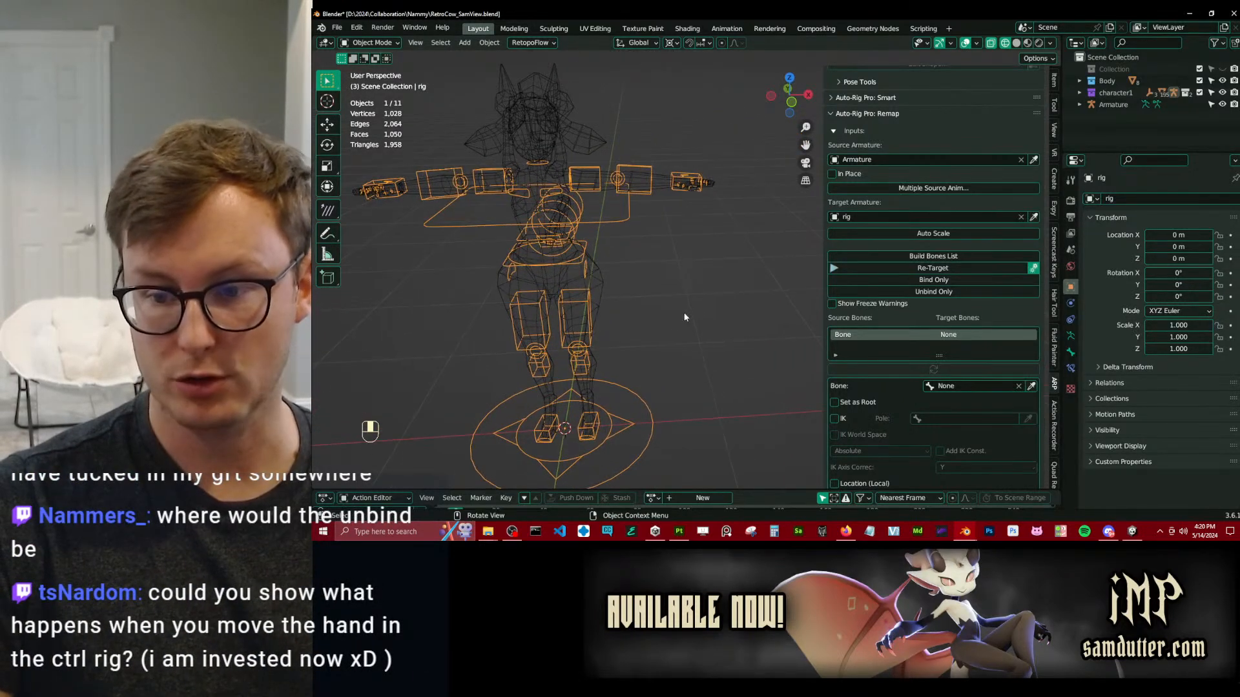
key(ctrl+Tab)
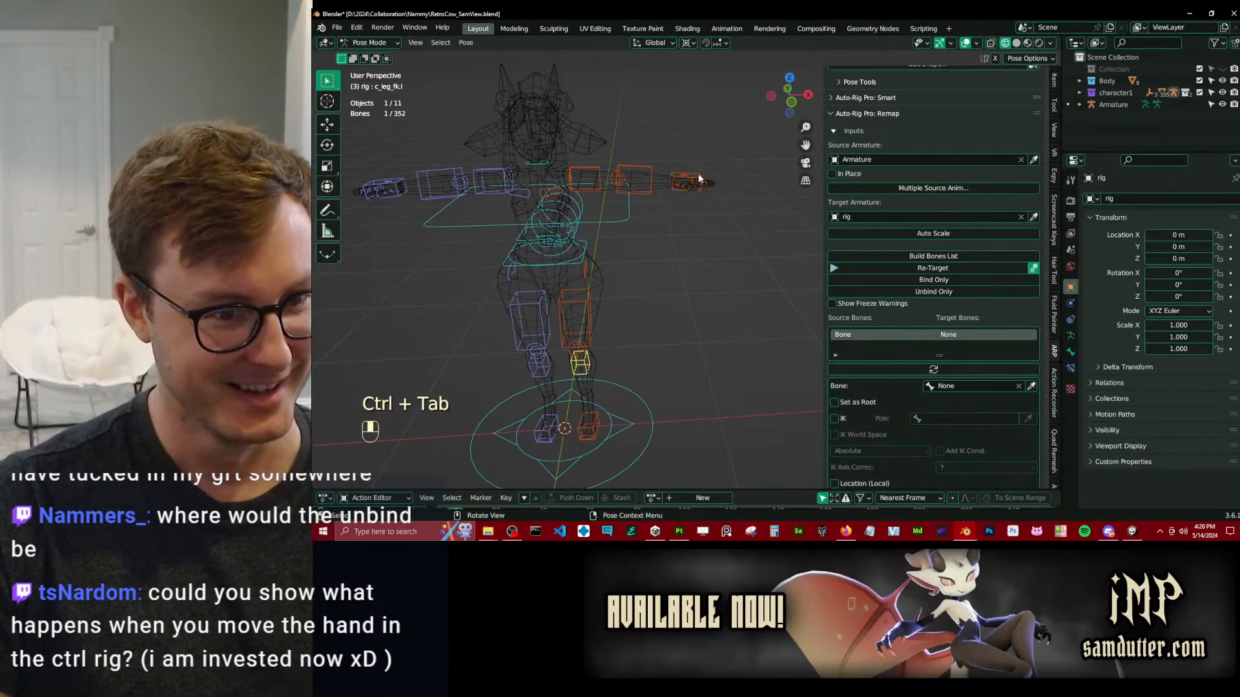
scroll(680, 257, up, 2)
shift+middle_drag(711, 191, 680, 239)
key(r)
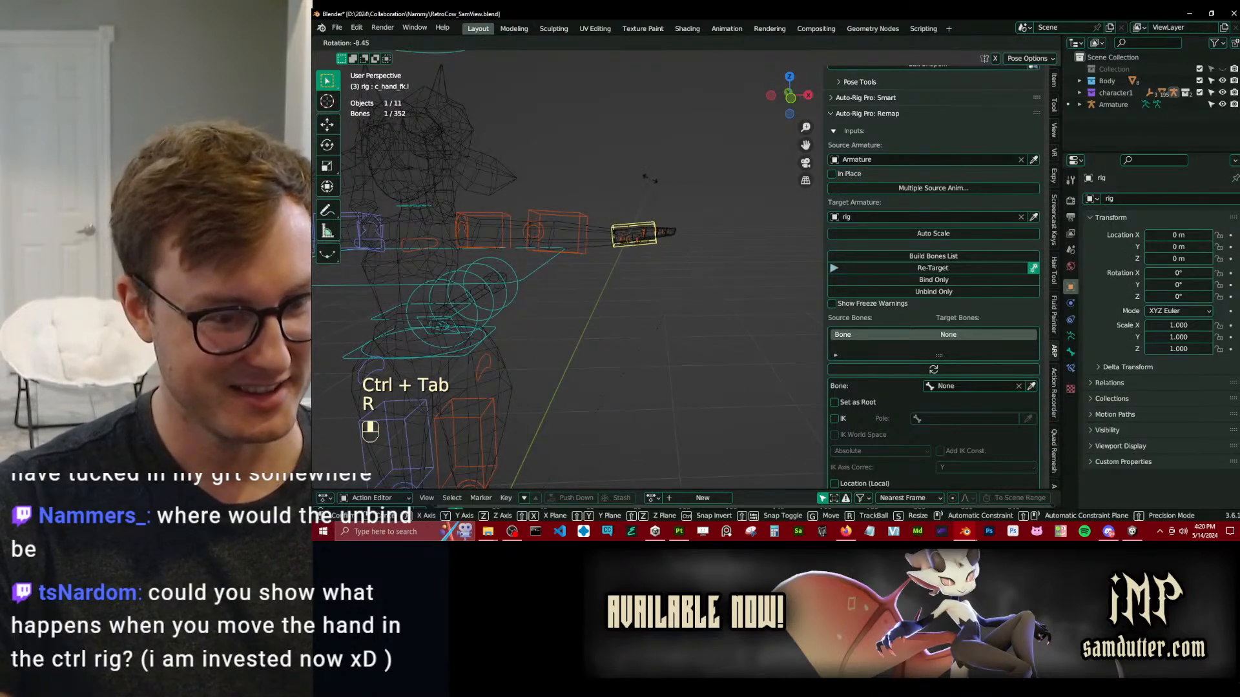
right_click(649, 181)
key(r)
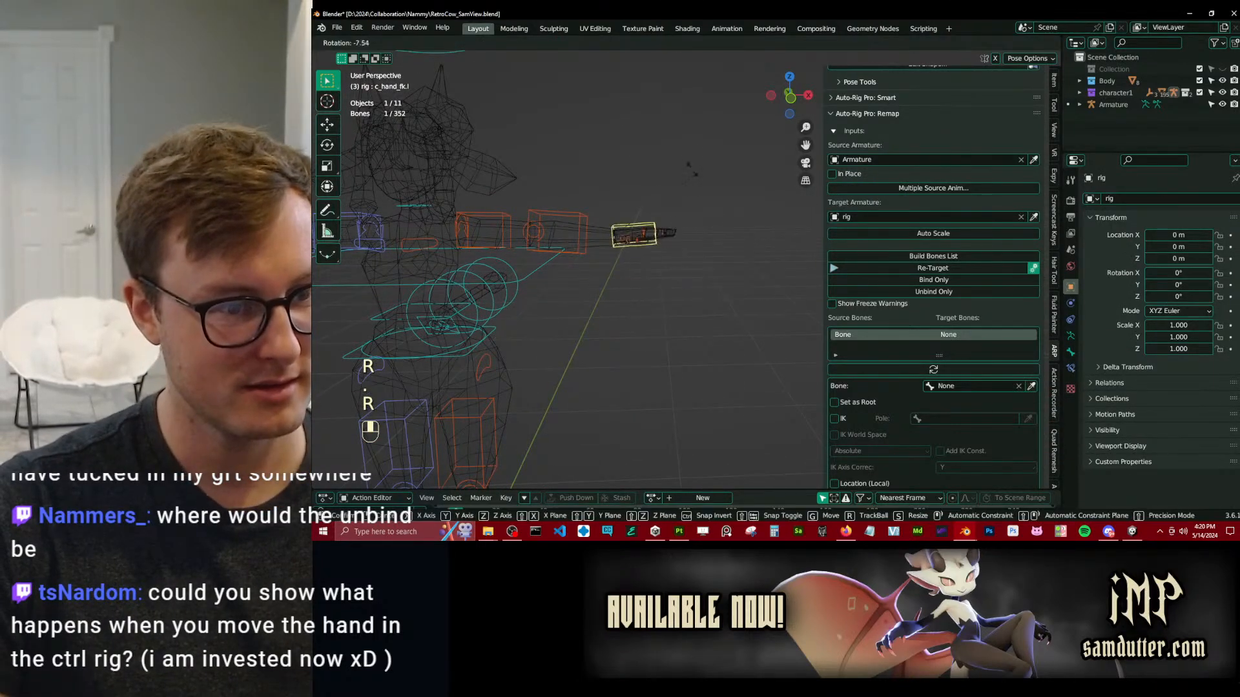
right_click(680, 212)
Check the bone constraints of c_hand_fk.l and test-move the hand, cancelling each move.
key(ctrl+Tab)
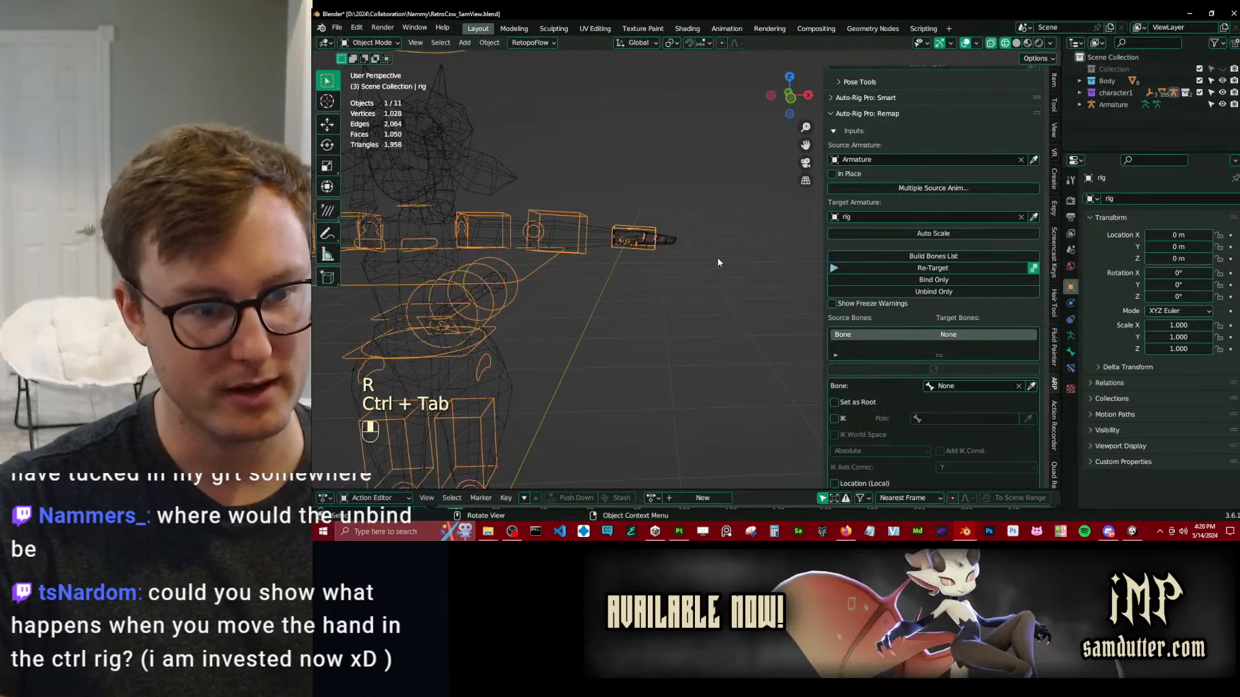
key(ctrl+Tab)
click(1071, 368)
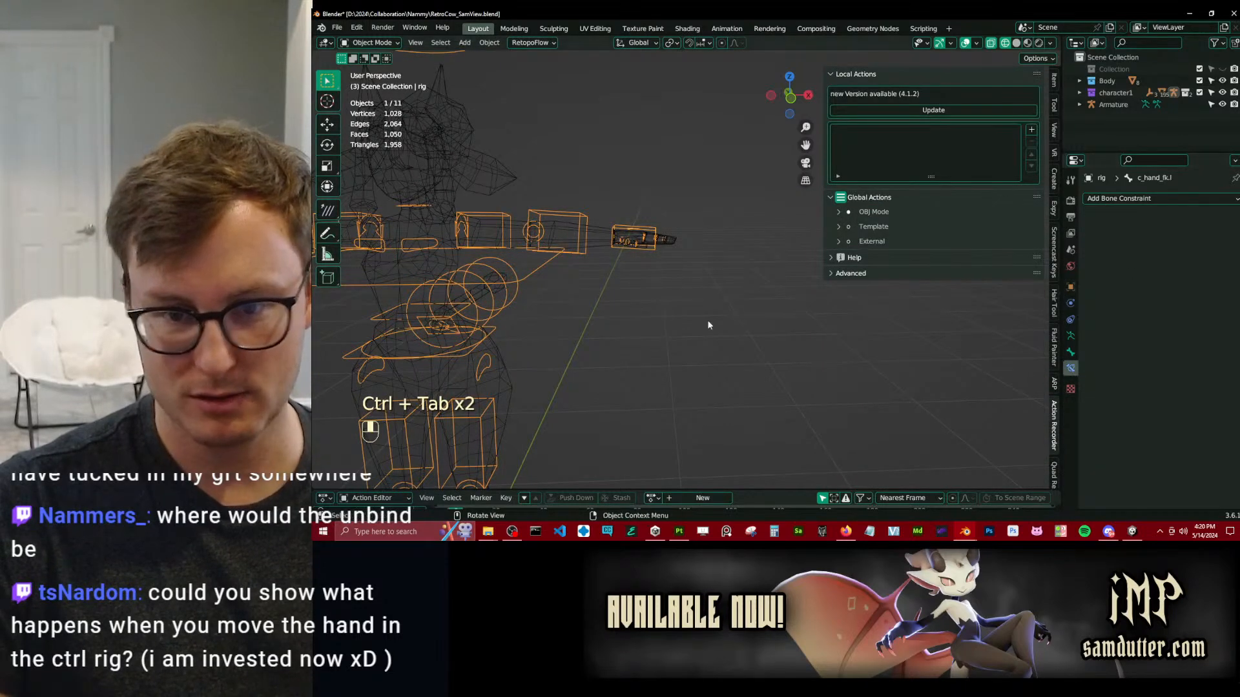
key(g)
right_click(655, 233)
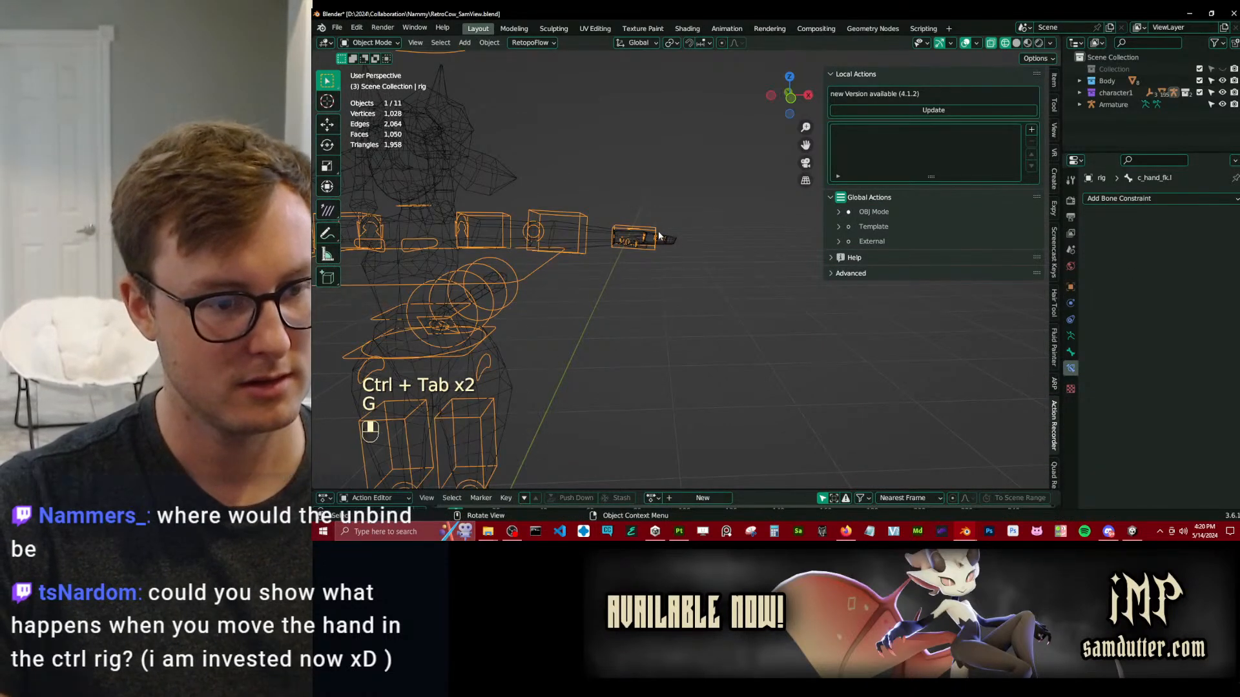
key(ctrl+Tab)
key(g)
right_click(658, 216)
Snap the left arm from FK to IK using the forearm control c_forearm_fk.l, and select the hand control c_hand_ik.l.
click(587, 231)
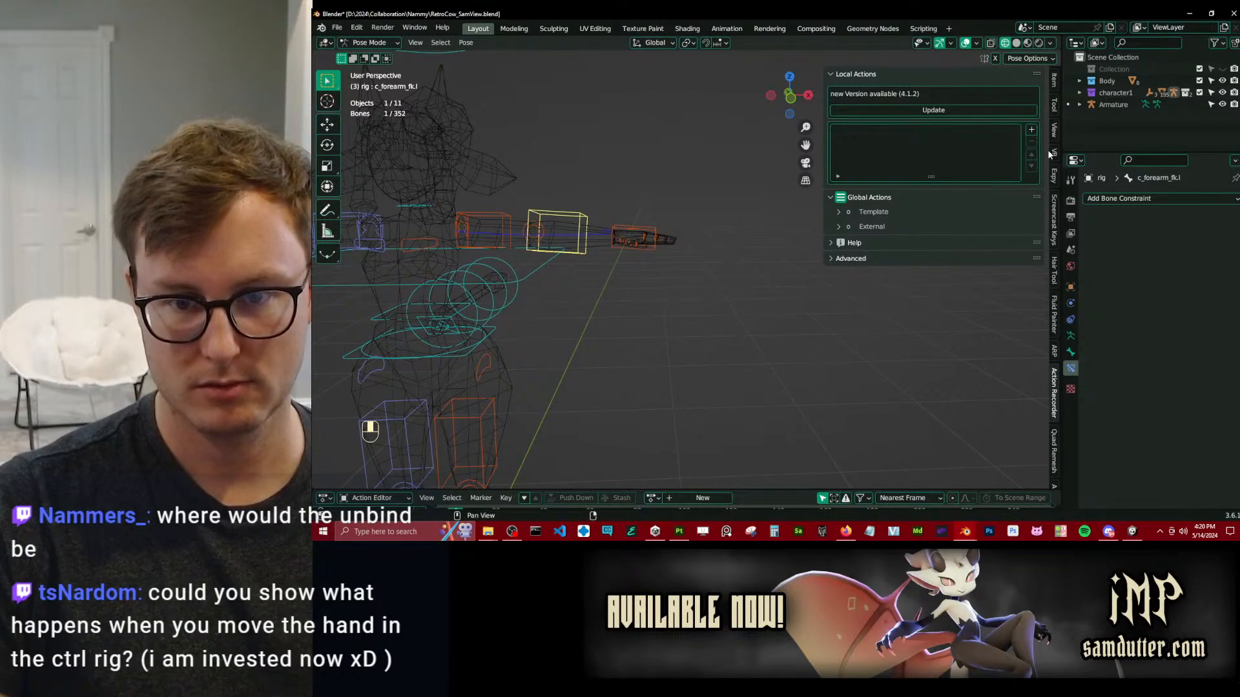
click(1055, 107)
click(927, 299)
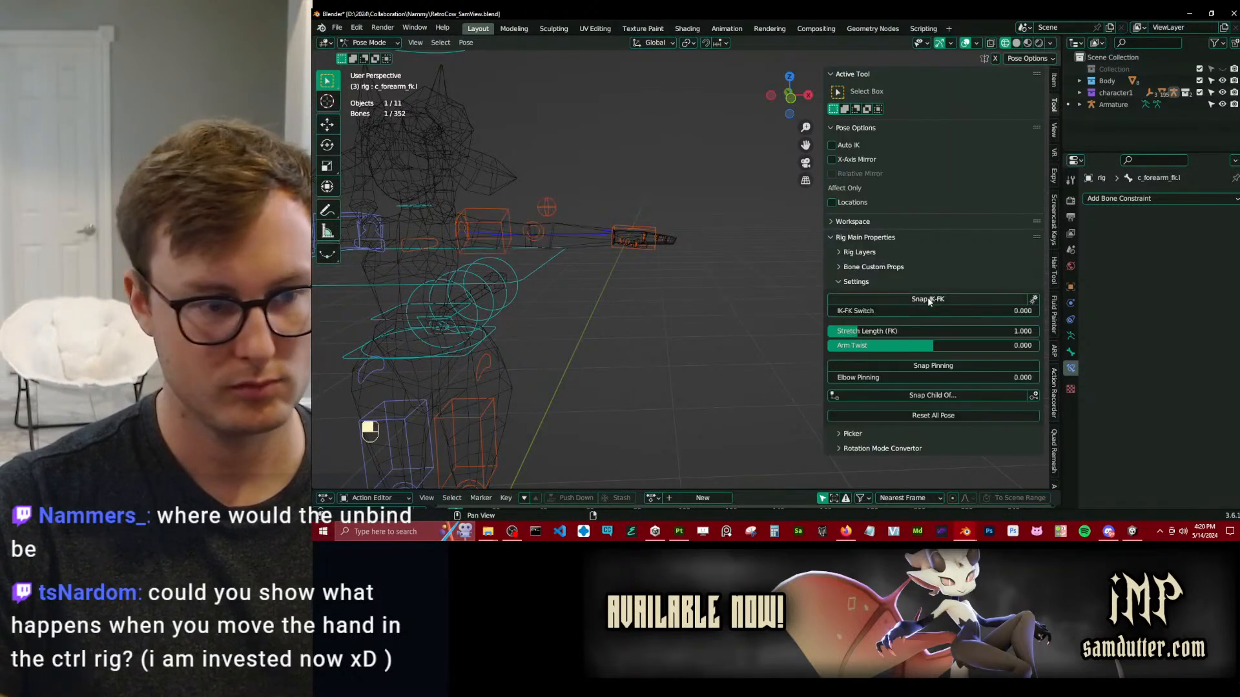
click(657, 238)
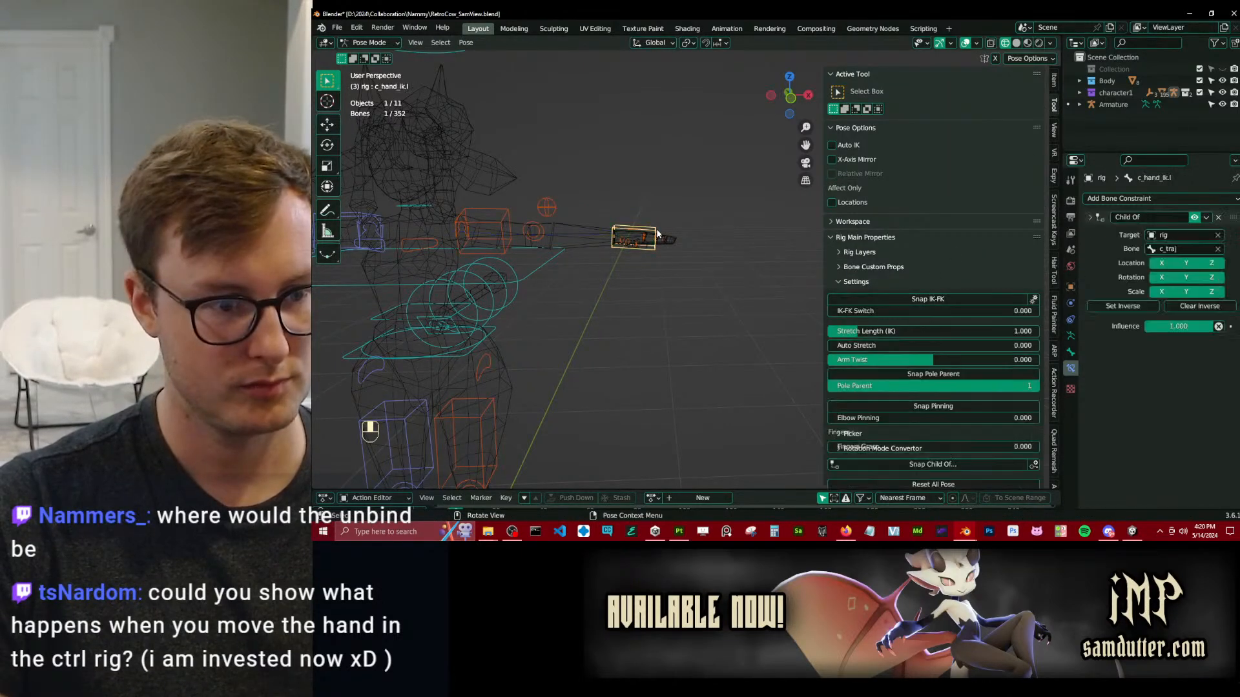
Compare the rig's Pose Position with its Rest Position, leaving it in Rest Position.
click(1070, 336)
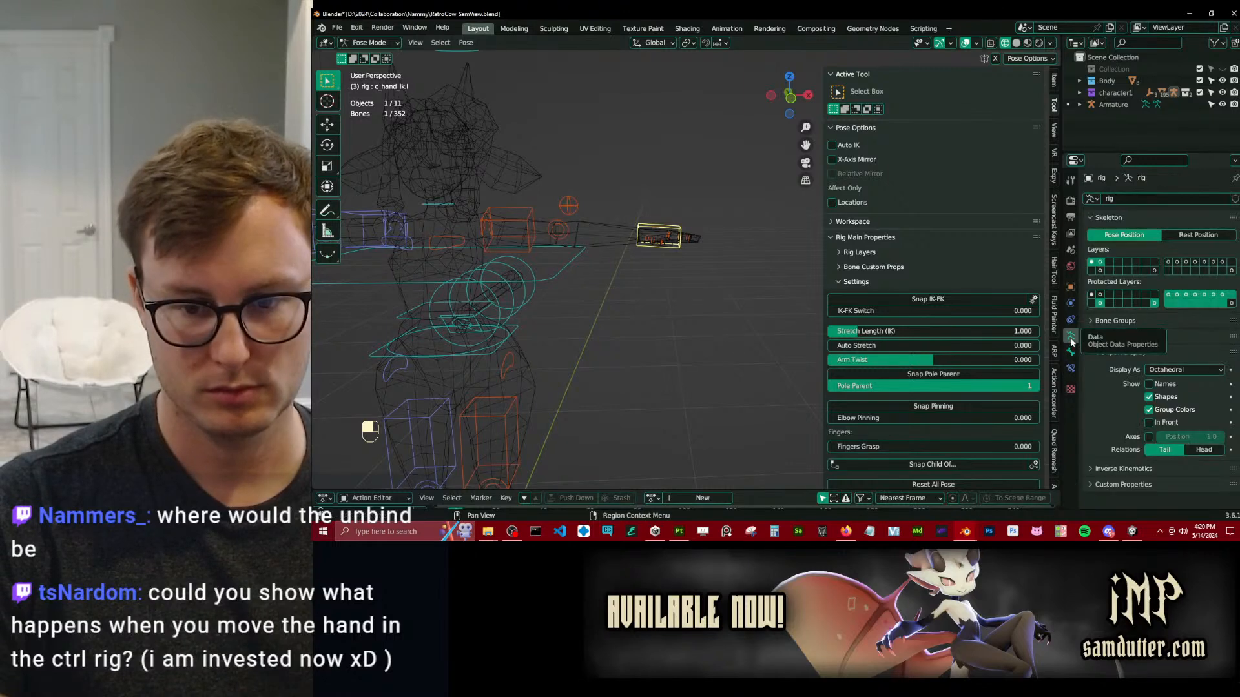
click(1175, 239)
click(1148, 236)
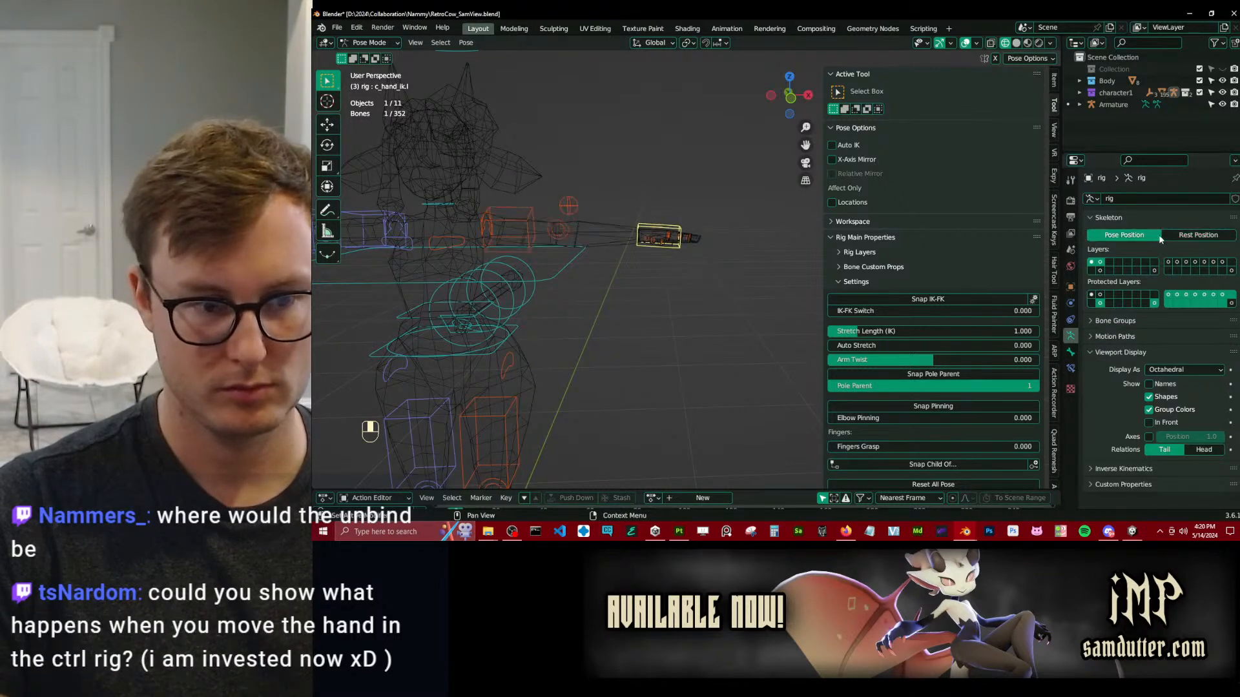
click(1199, 235)
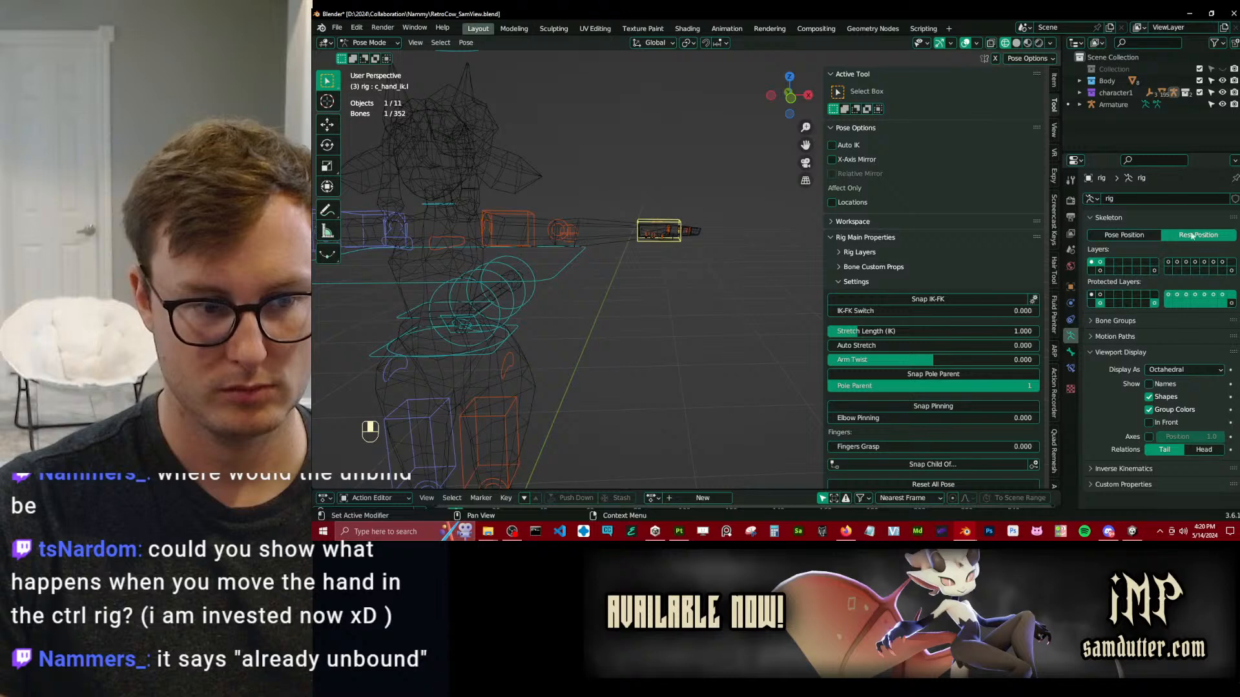
click(1146, 239)
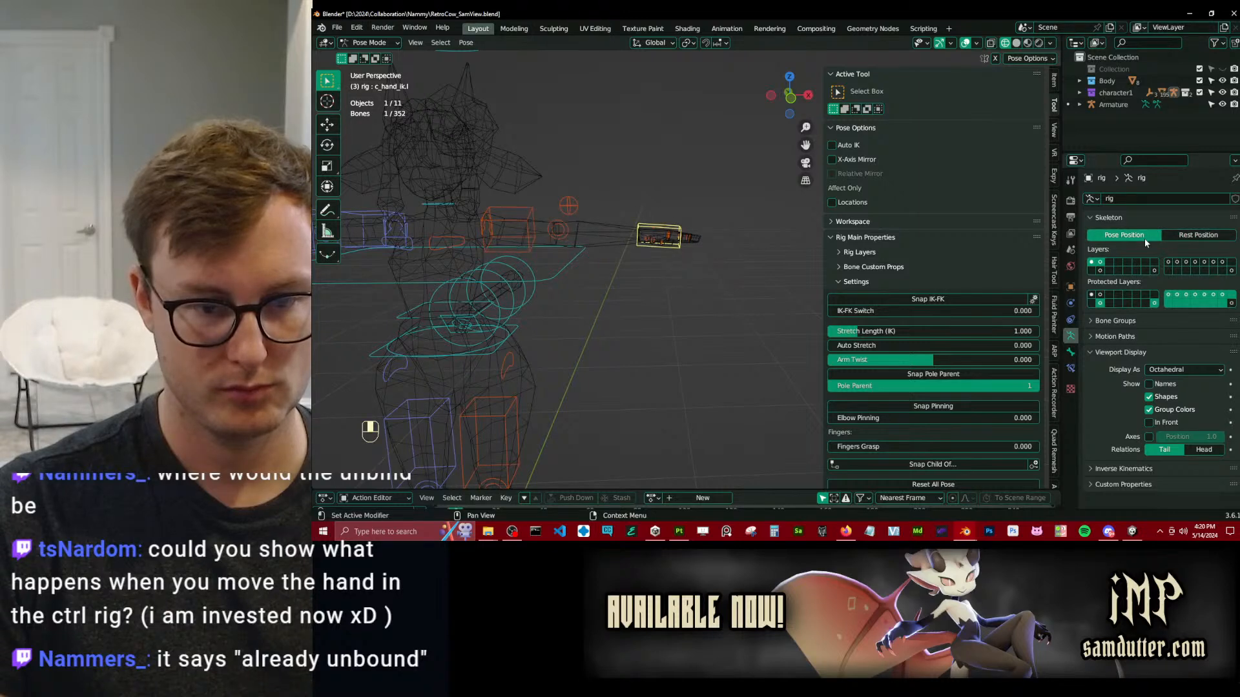
click(1192, 237)
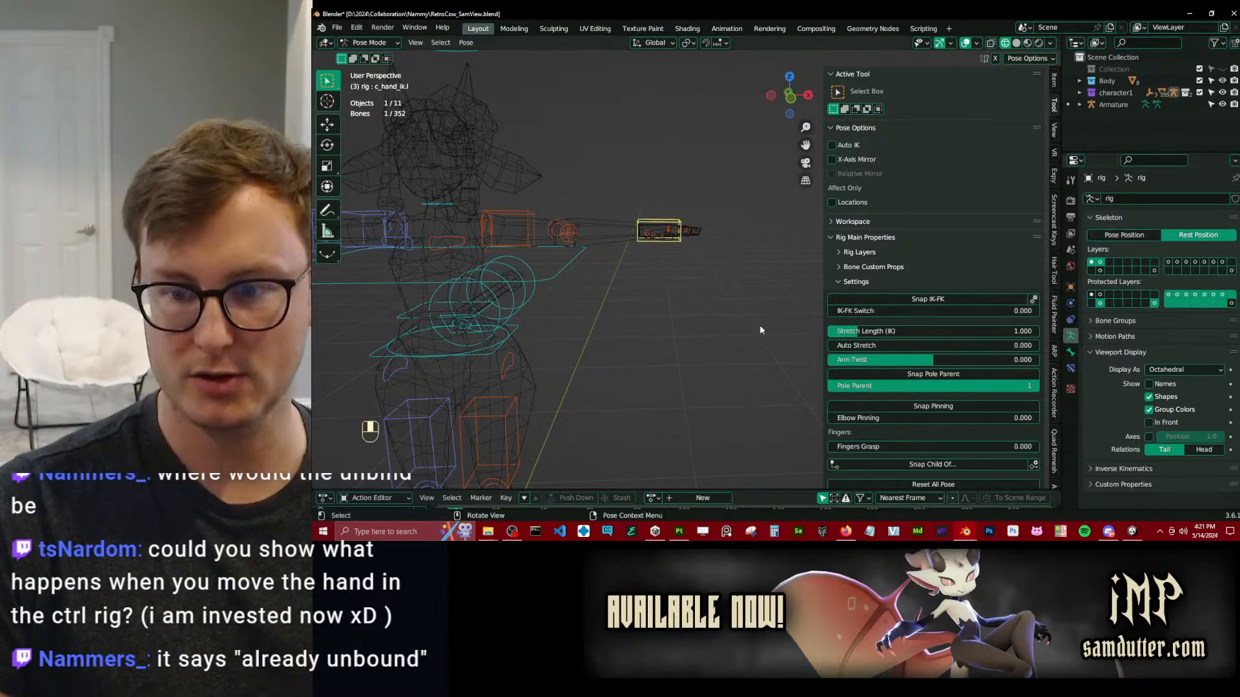
Return to Object Mode and open the rig's reference bones for editing with the arms seen from the top view.
key(ctrl+Tab)
middle_drag(727, 289, 684, 350)
key(KP_7)
scroll(587, 354, up, 5)
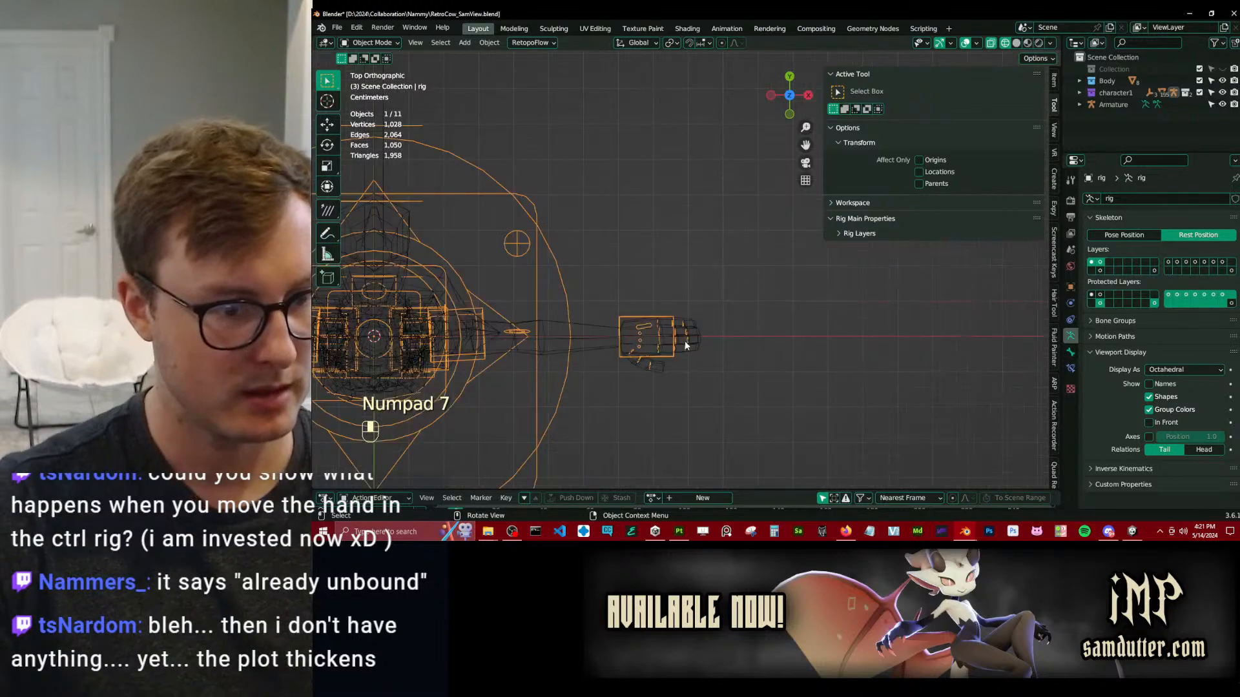
key(ctrl+Tab)
key(ctrl+Tab)
shift+middle_drag(586, 355, 639, 301)
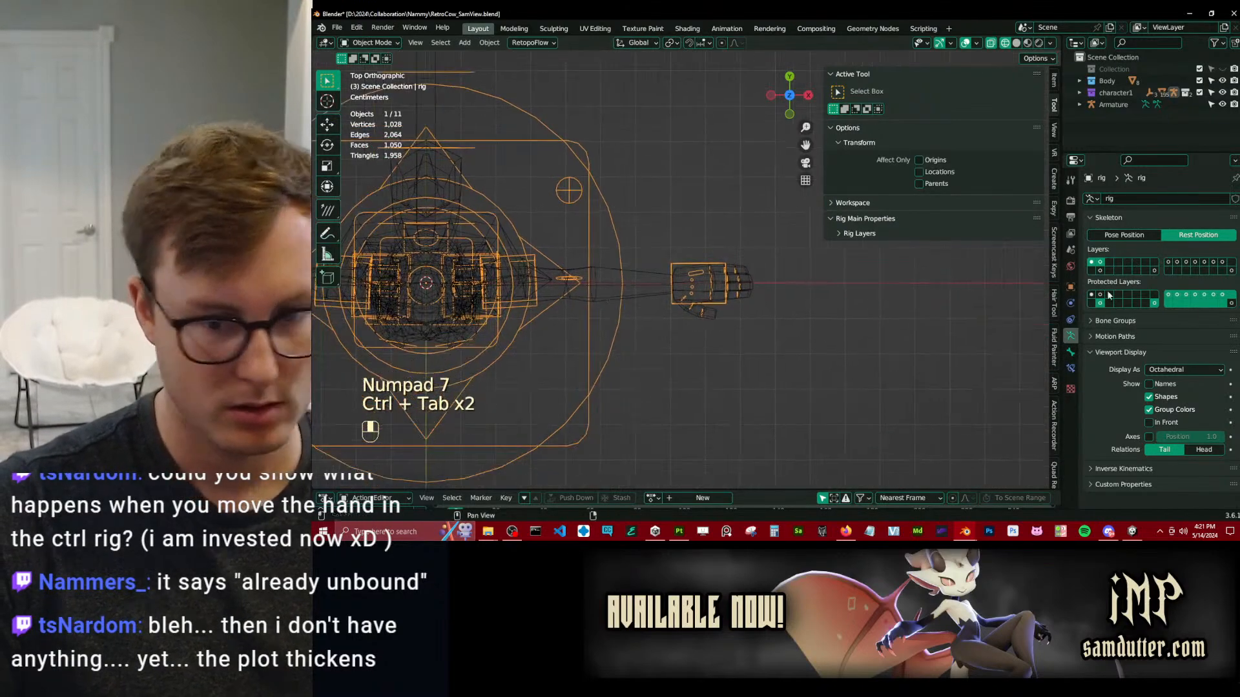
click(1054, 383)
click(927, 223)
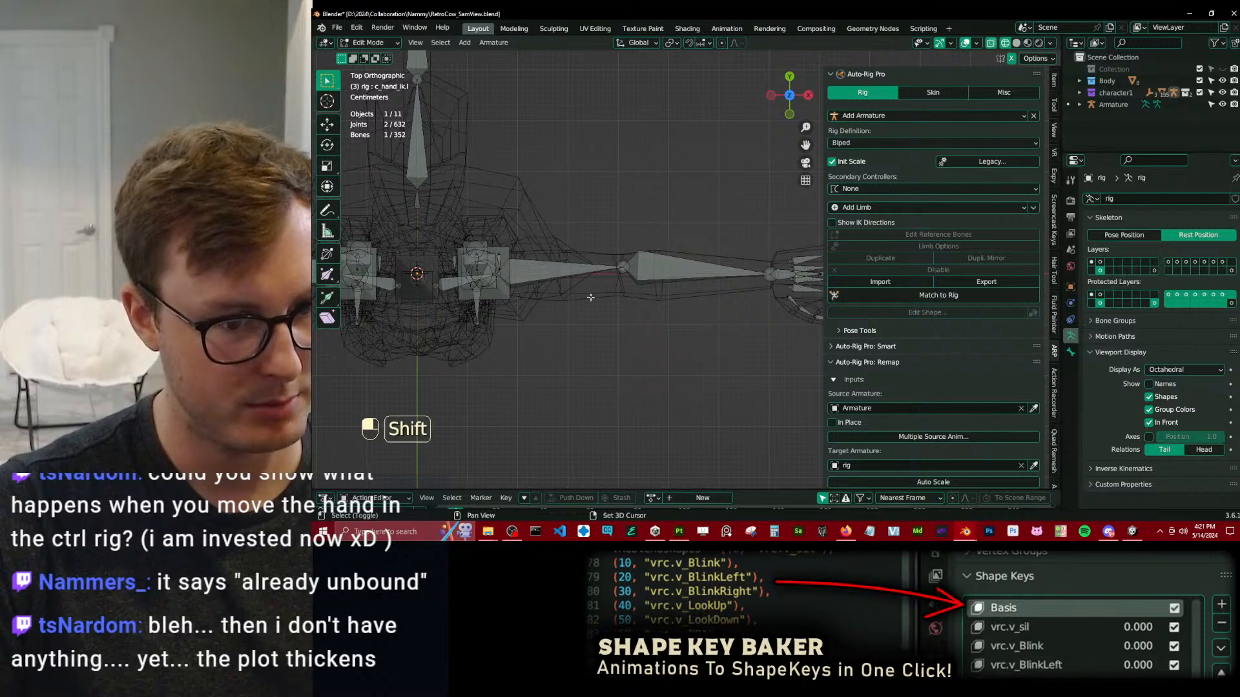
middle_drag(524, 318, 606, 284)
Leave Edit Mode and check the body mesh's rig modifier in the viewport, leaving its display enabled.
key(Tab)
click(606, 283)
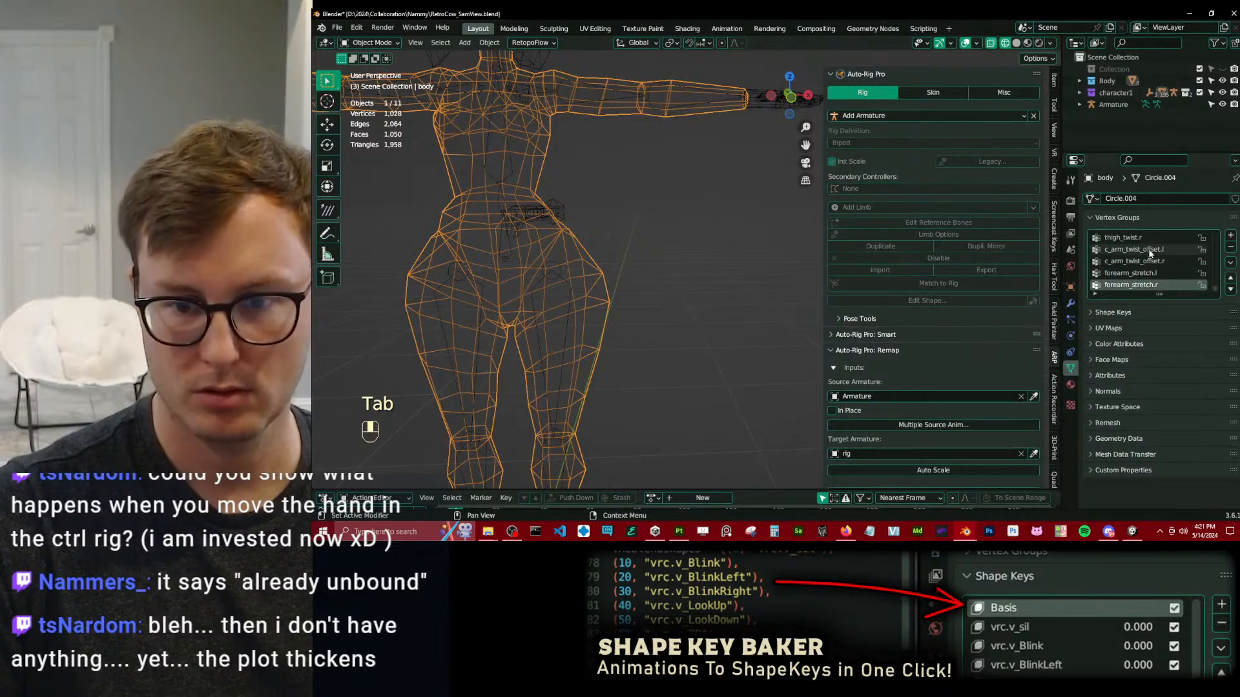
click(1071, 303)
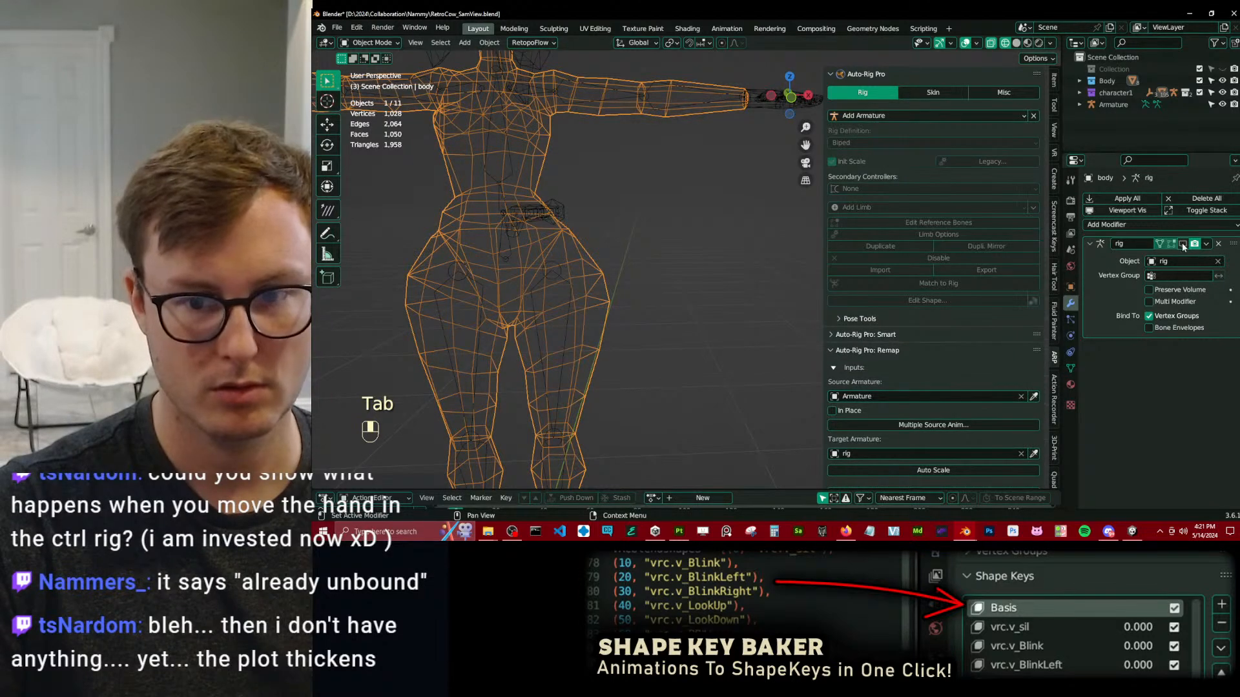
click(1183, 245)
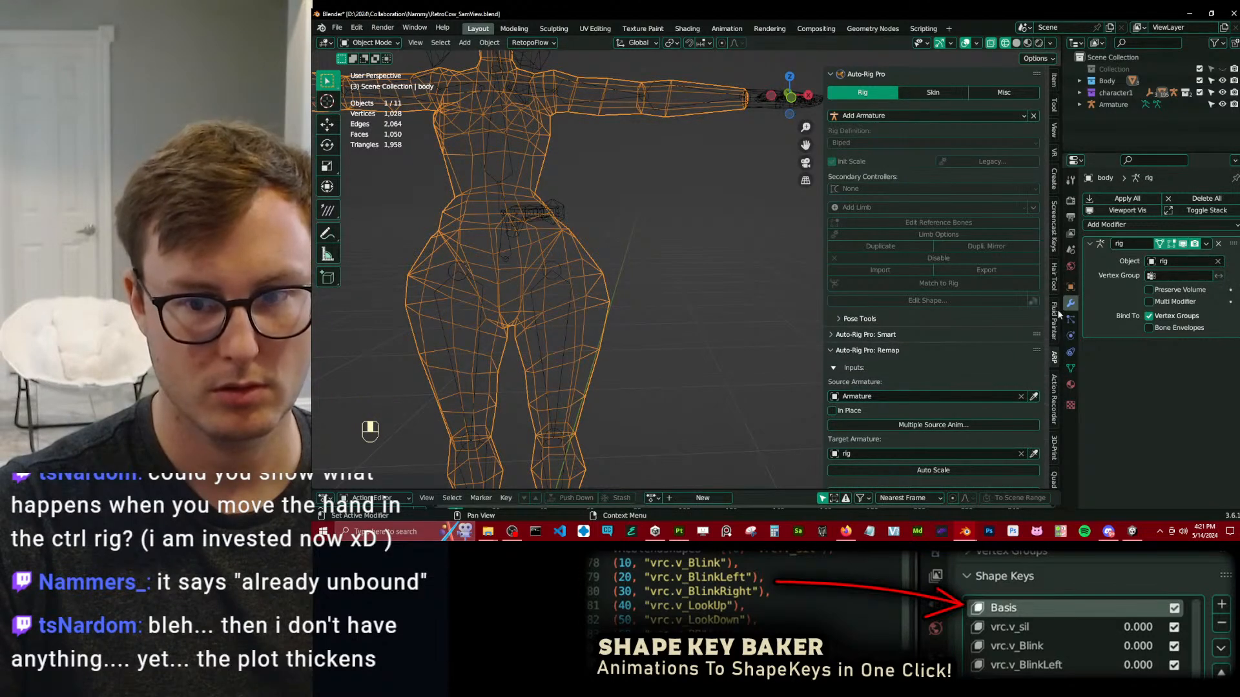
Select the rig, edit its reference bones again and run Match to Rig.
click(695, 116)
key(Tab)
middle_drag(688, 154, 717, 212)
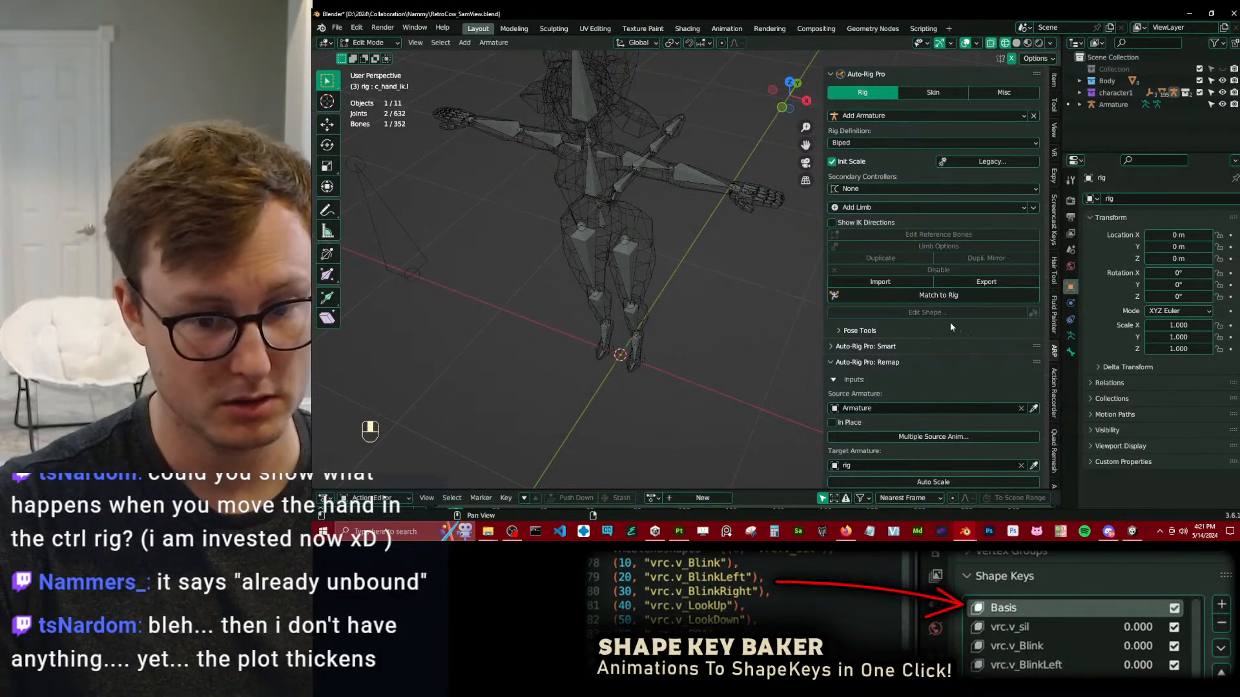
scroll(961, 338, down, 2)
scroll(990, 312, down, 2)
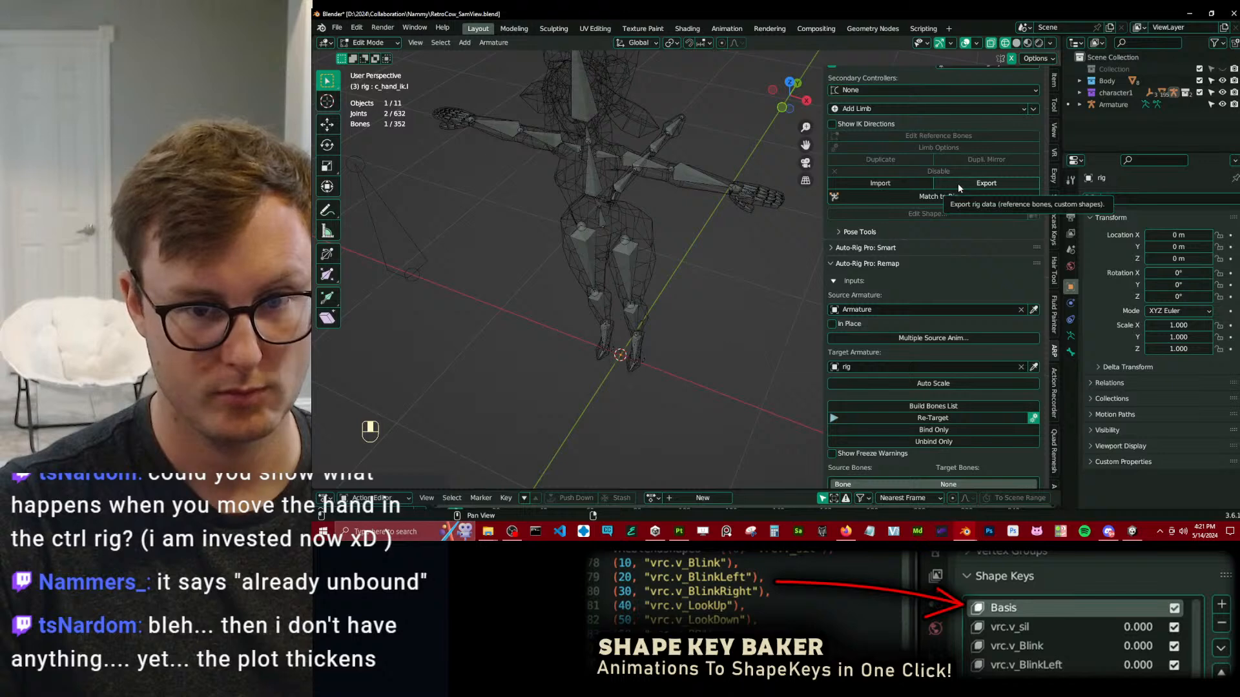
middle_drag(696, 243, 742, 207)
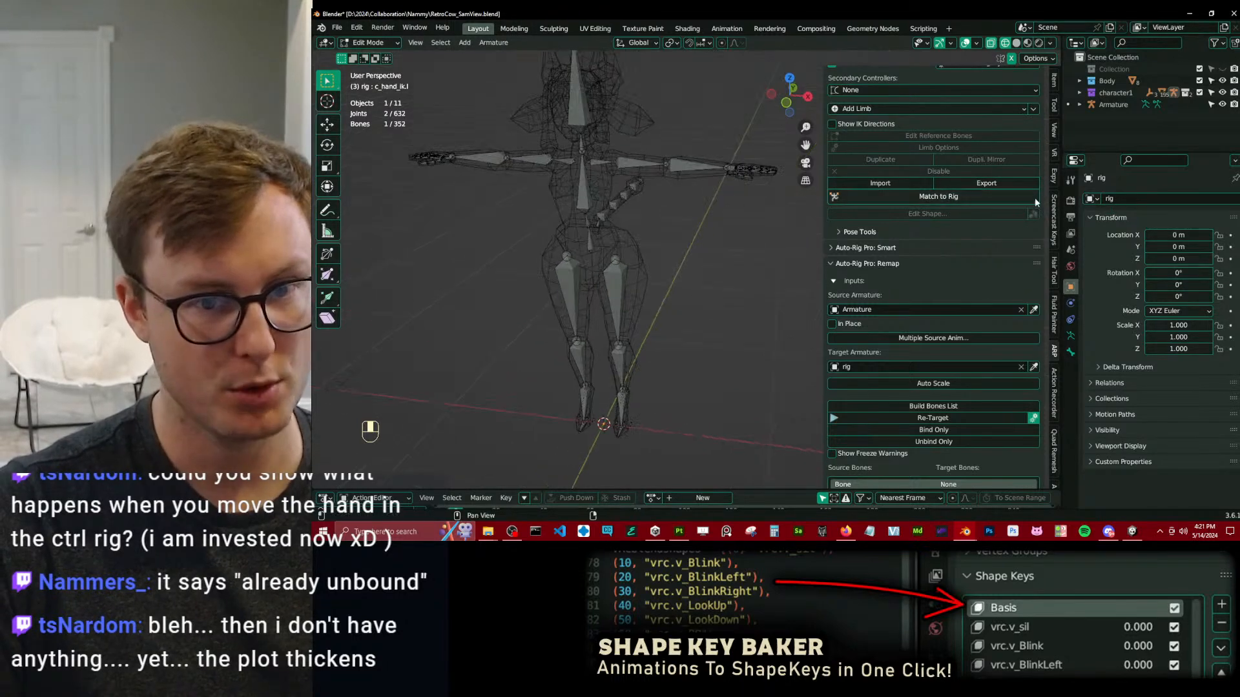
click(922, 198)
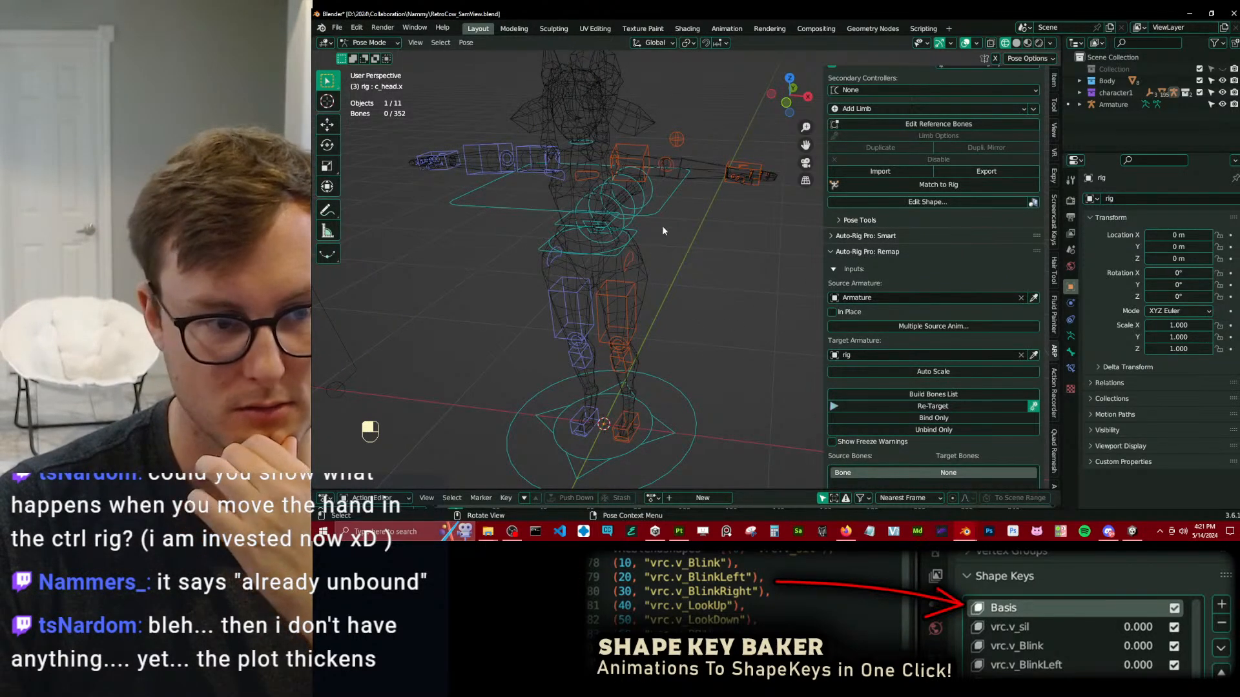
Return to Object Mode and export the rig data with Reference Bones Transforms and Custom Shapes as arp_export.py.
key(ctrl+Tab)
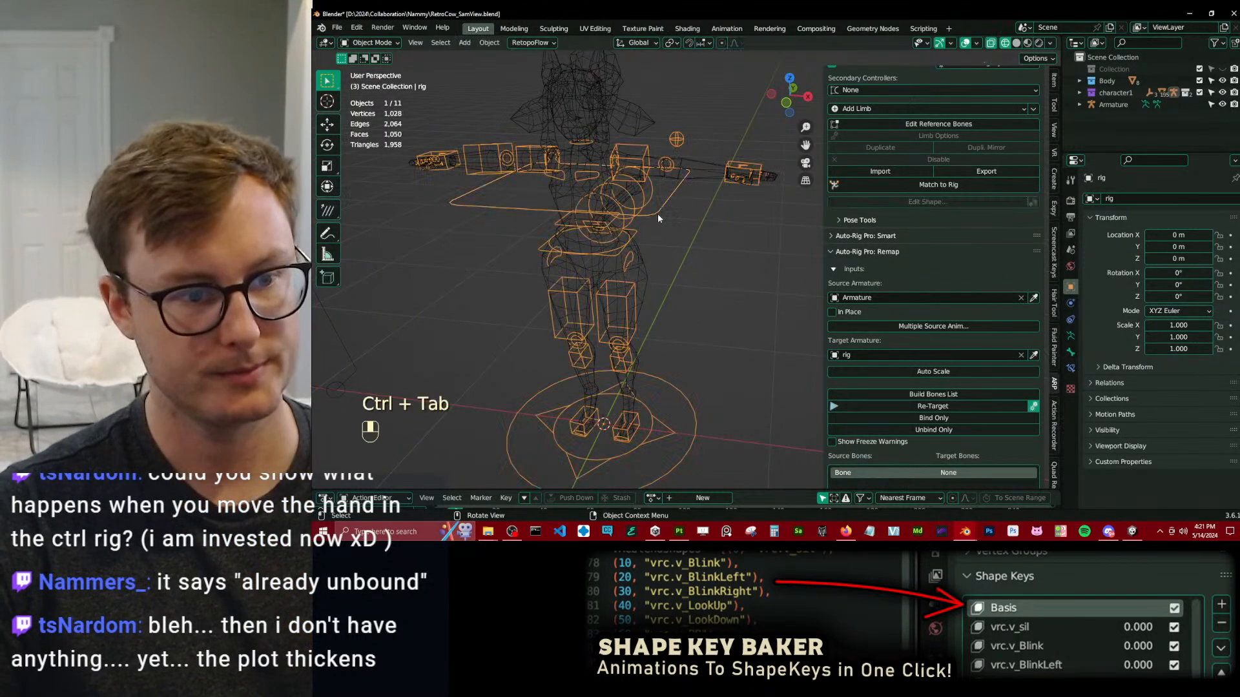
click(986, 171)
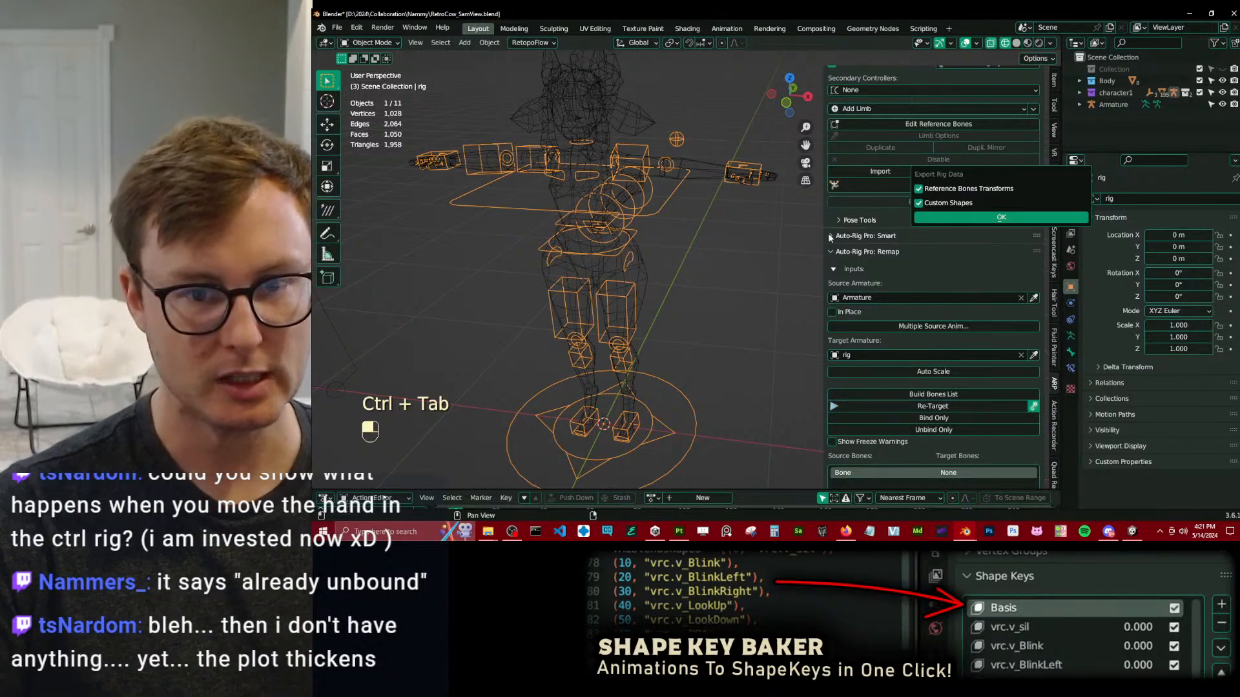
click(955, 218)
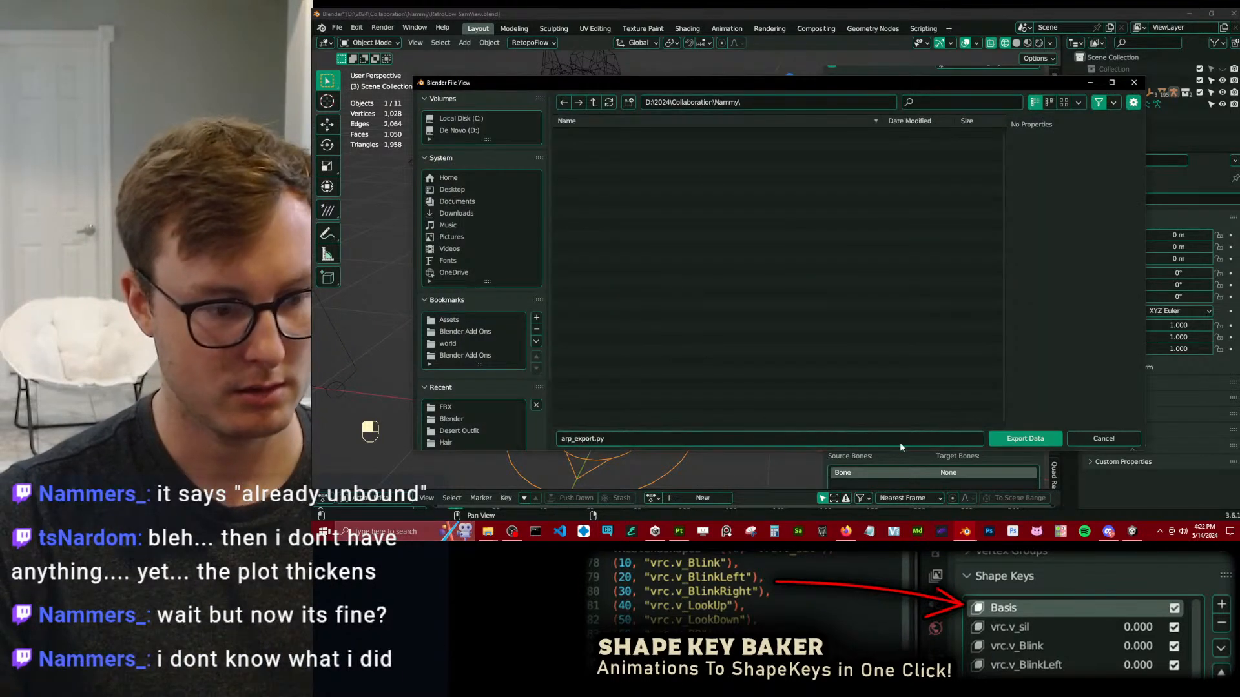
click(1010, 437)
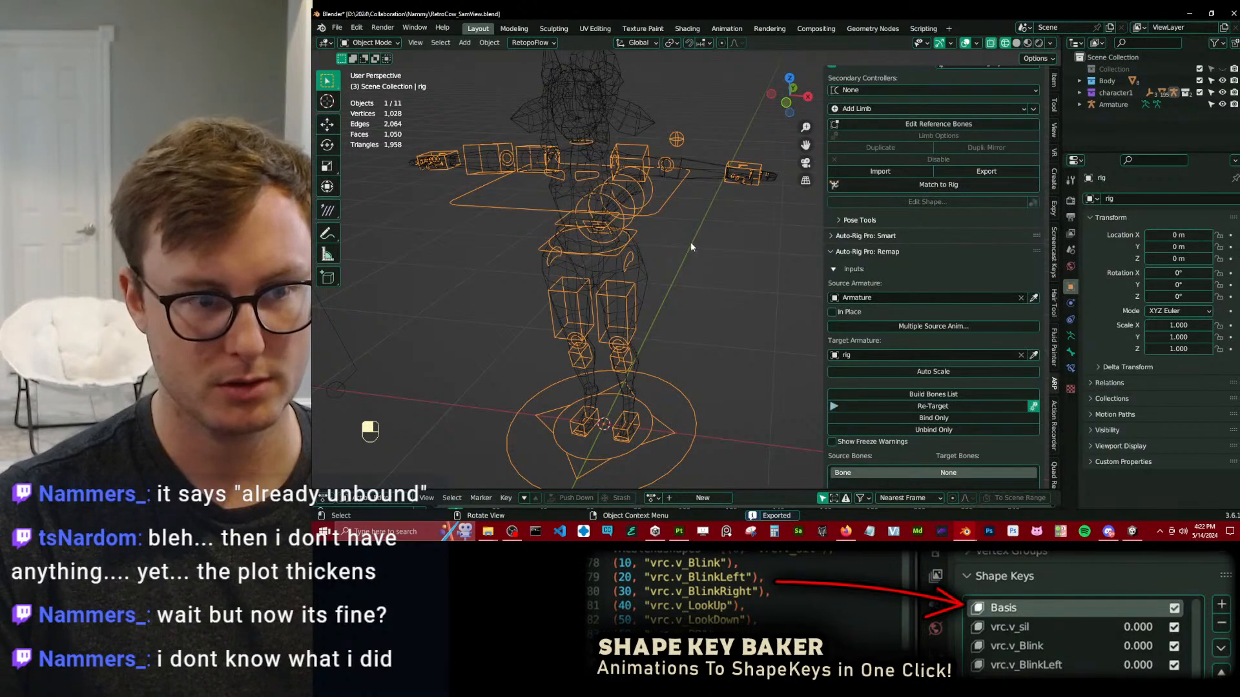
Delete the Auto-Rig Pro rig object from the RetroCow scene.
scroll(691, 241, down, 3)
key(x)
click(714, 251)
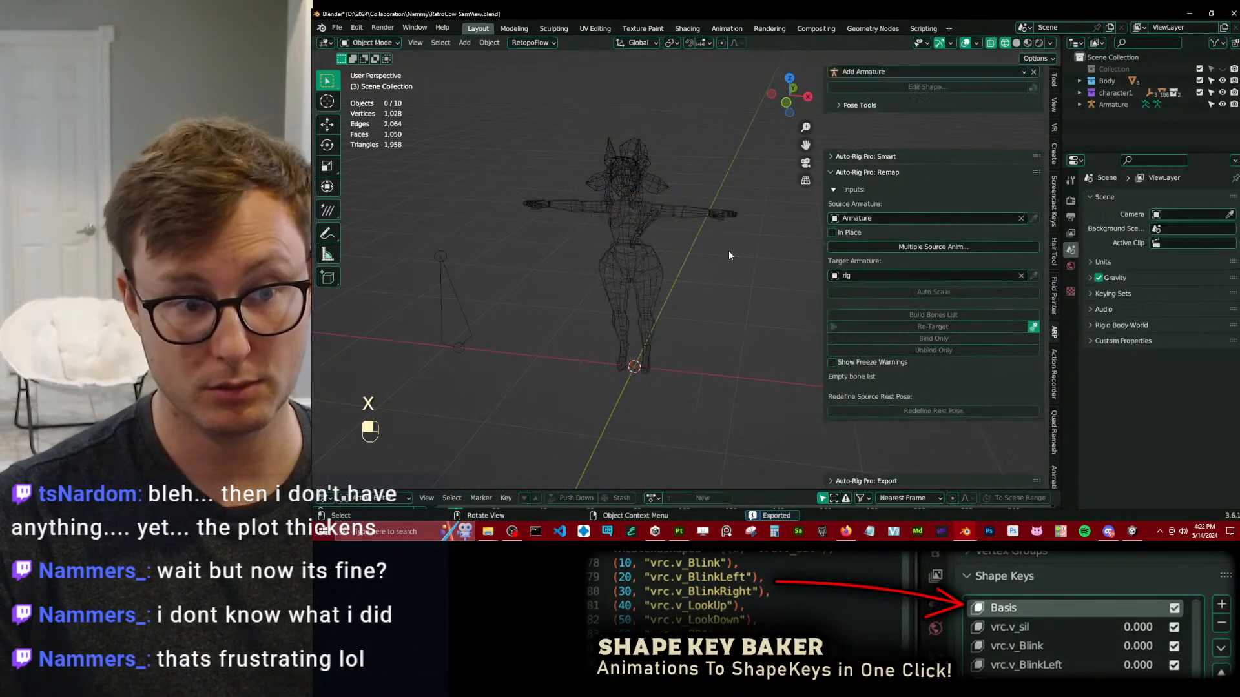
Run Auto-Rig Pro's Clean Scene, save RetroCow_SamView.blend and close its Blender window.
click(1000, 95)
click(925, 160)
key(ctrl+s)
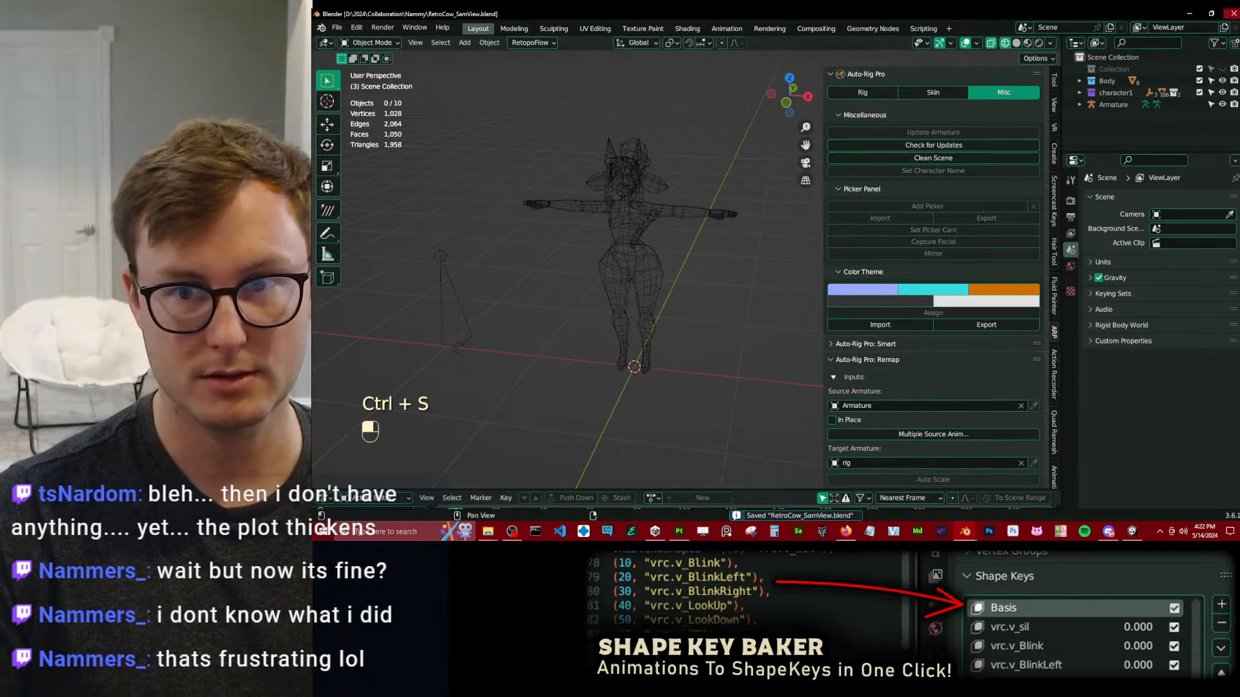
click(1234, 13)
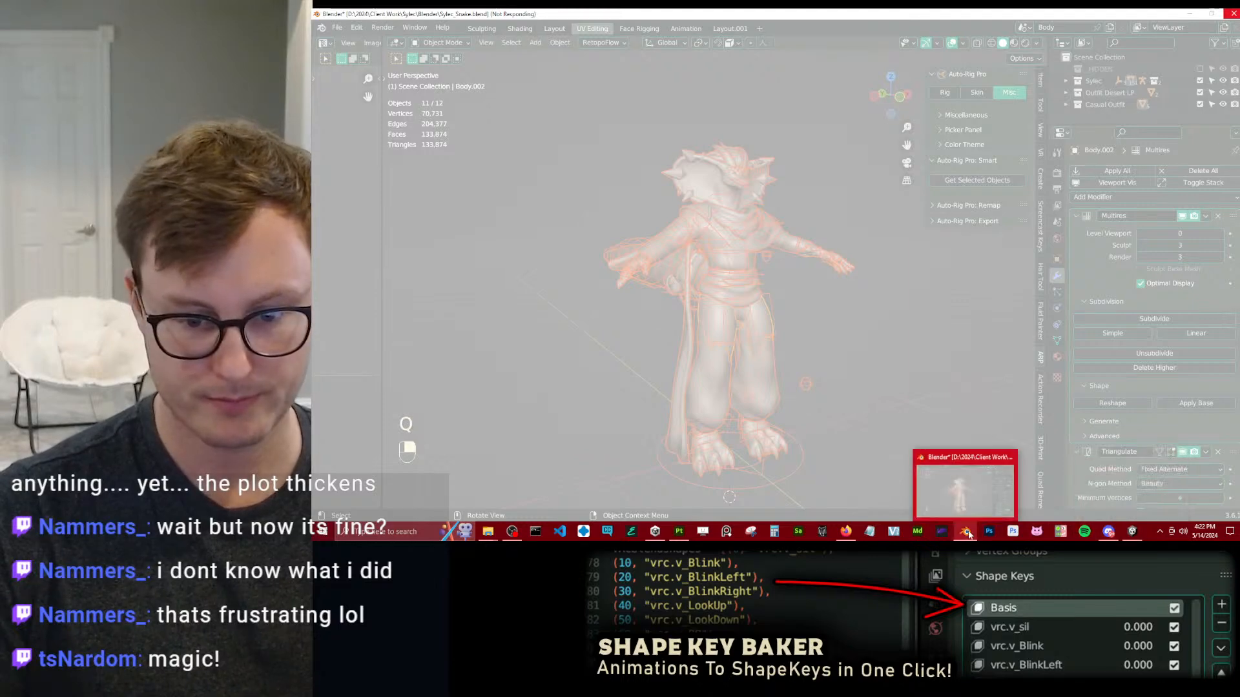
Reopen RetroCow_SamView.blend from its project folder and run Clean Scene again.
click(965, 488)
double_click(446, 186)
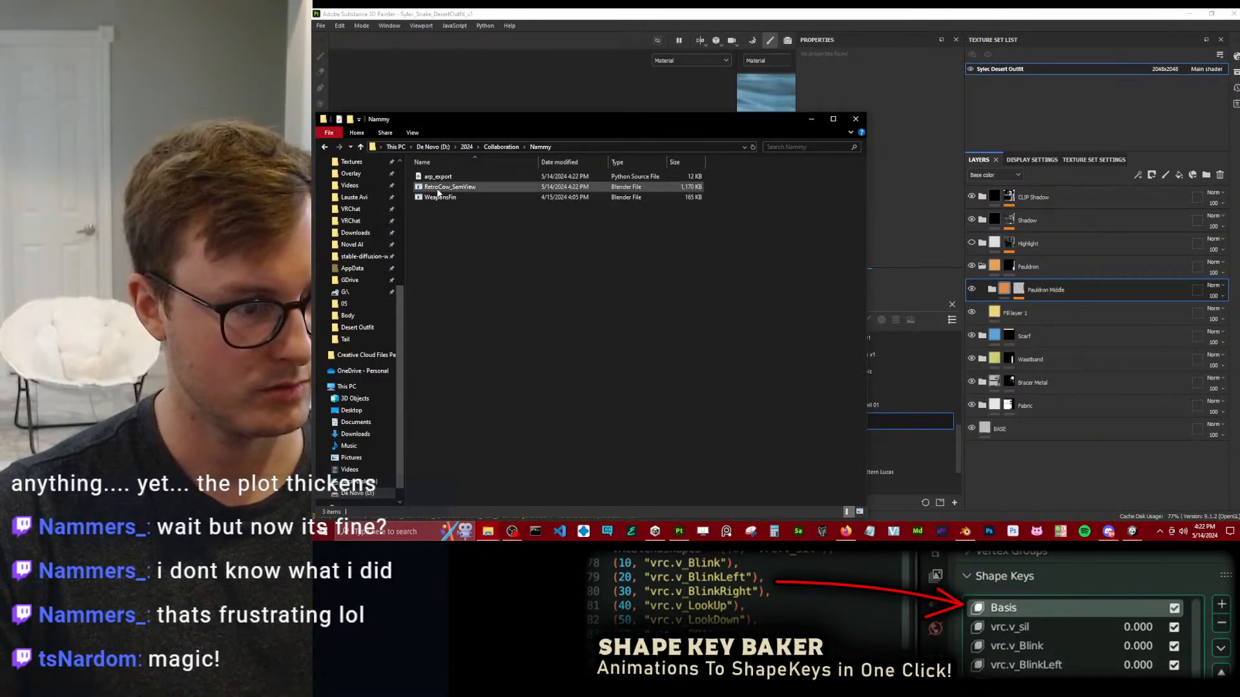
click(731, 237)
click(811, 341)
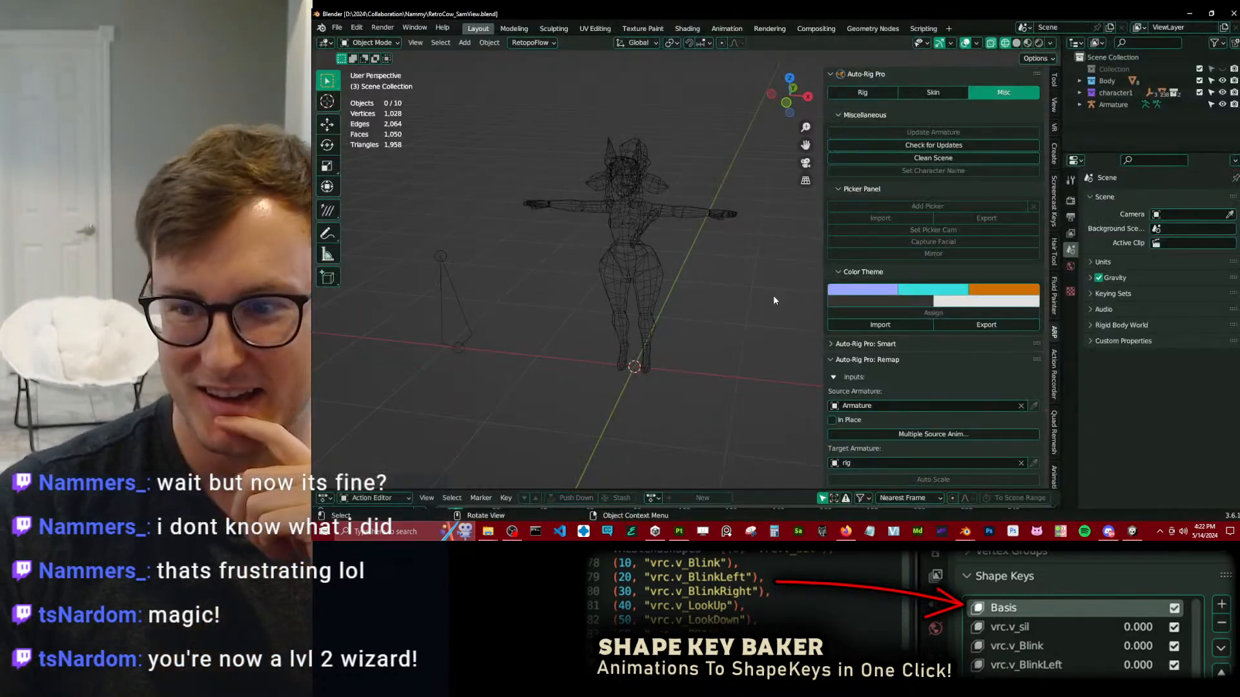
middle_drag(696, 242, 743, 214)
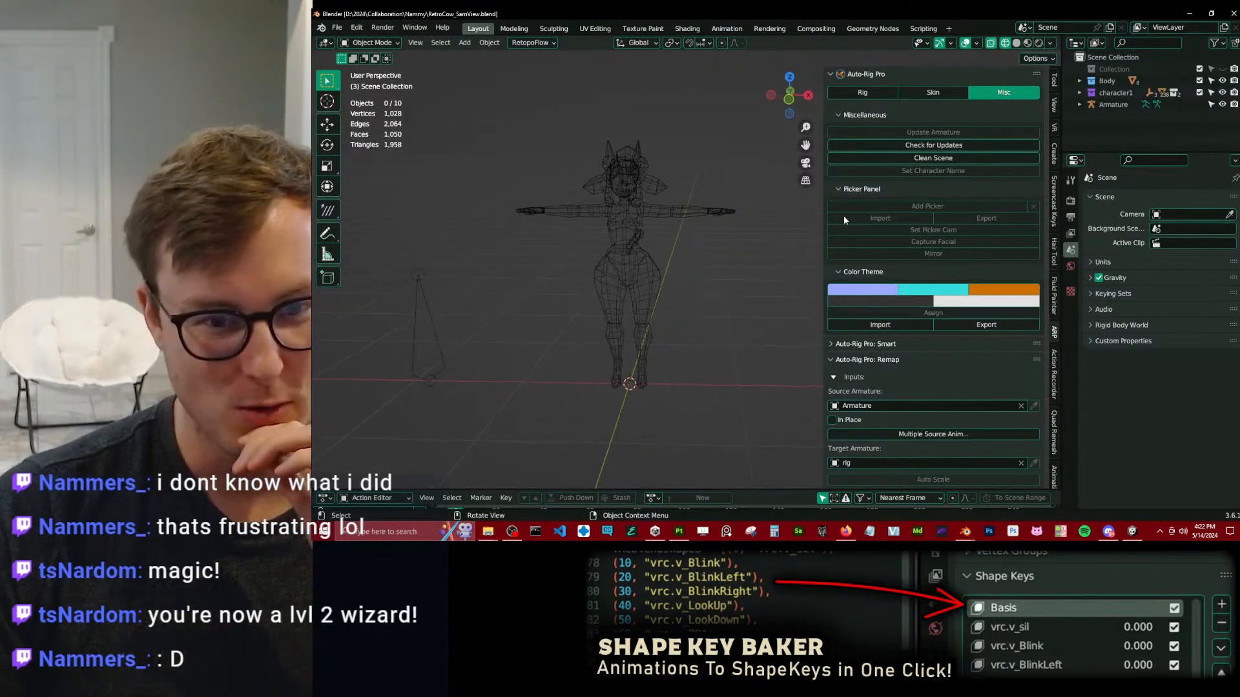
click(962, 158)
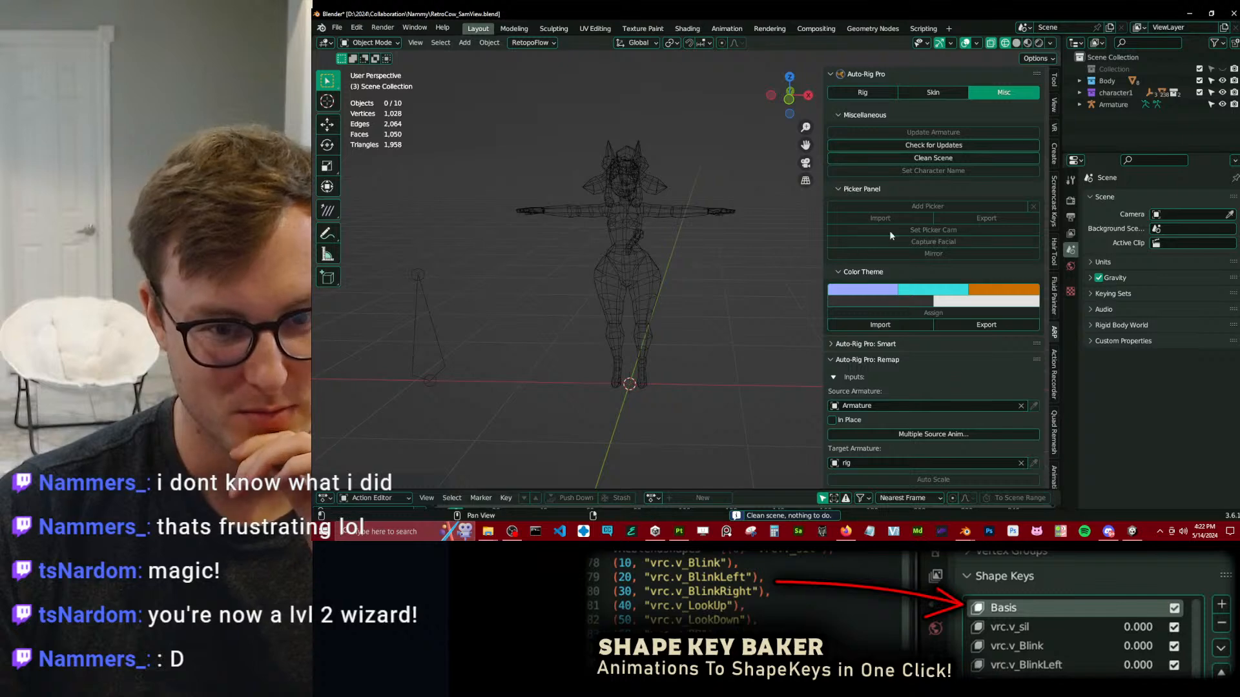
Look through Auto-Rig Pro's Rig, Smart, Pose Tools and Misc options, and close the RetroCow file without saving.
click(907, 327)
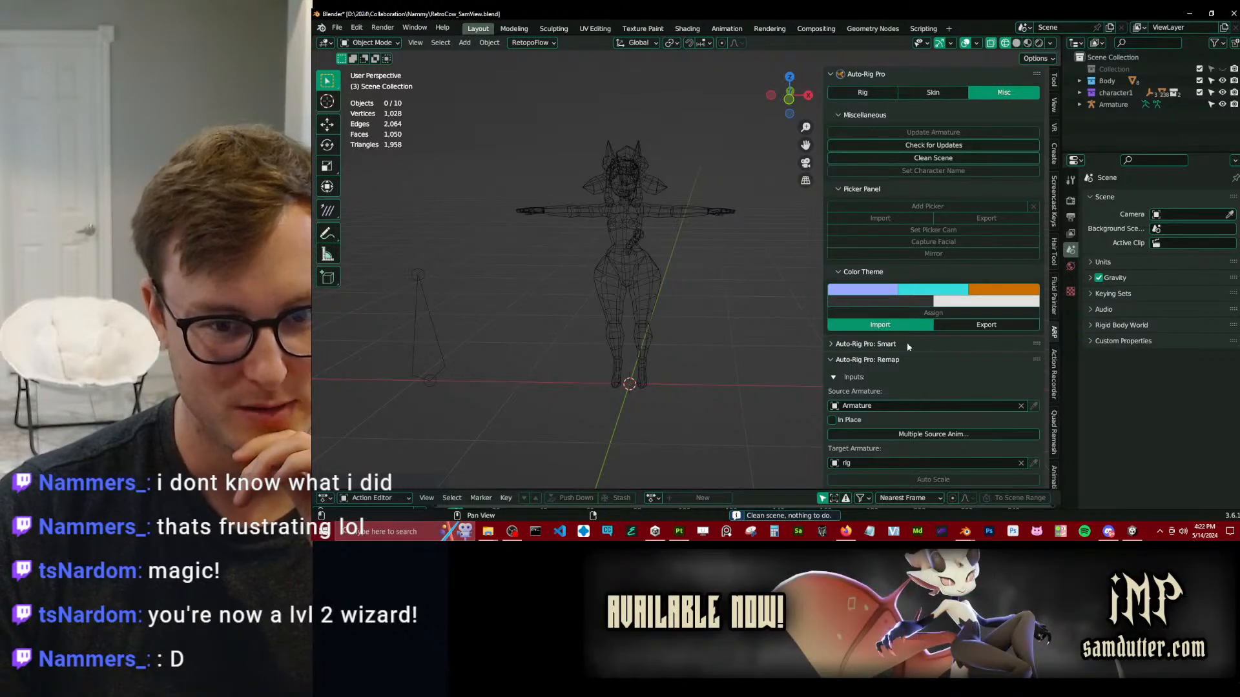
click(1134, 85)
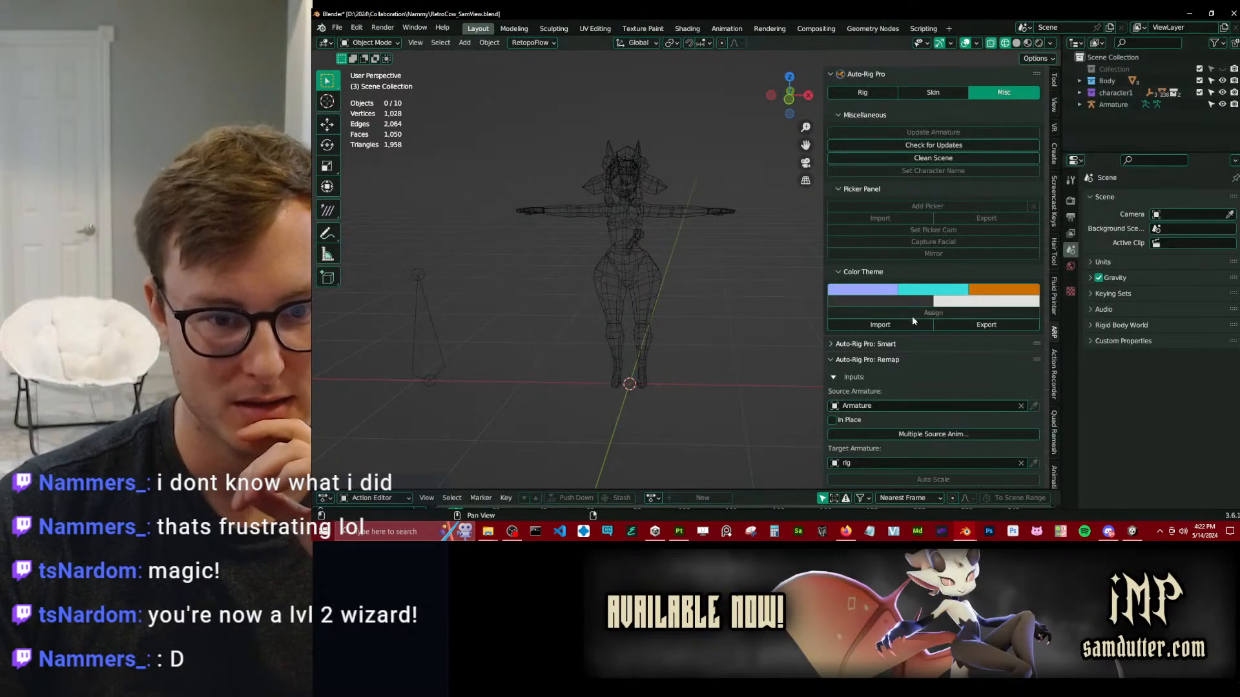
click(862, 93)
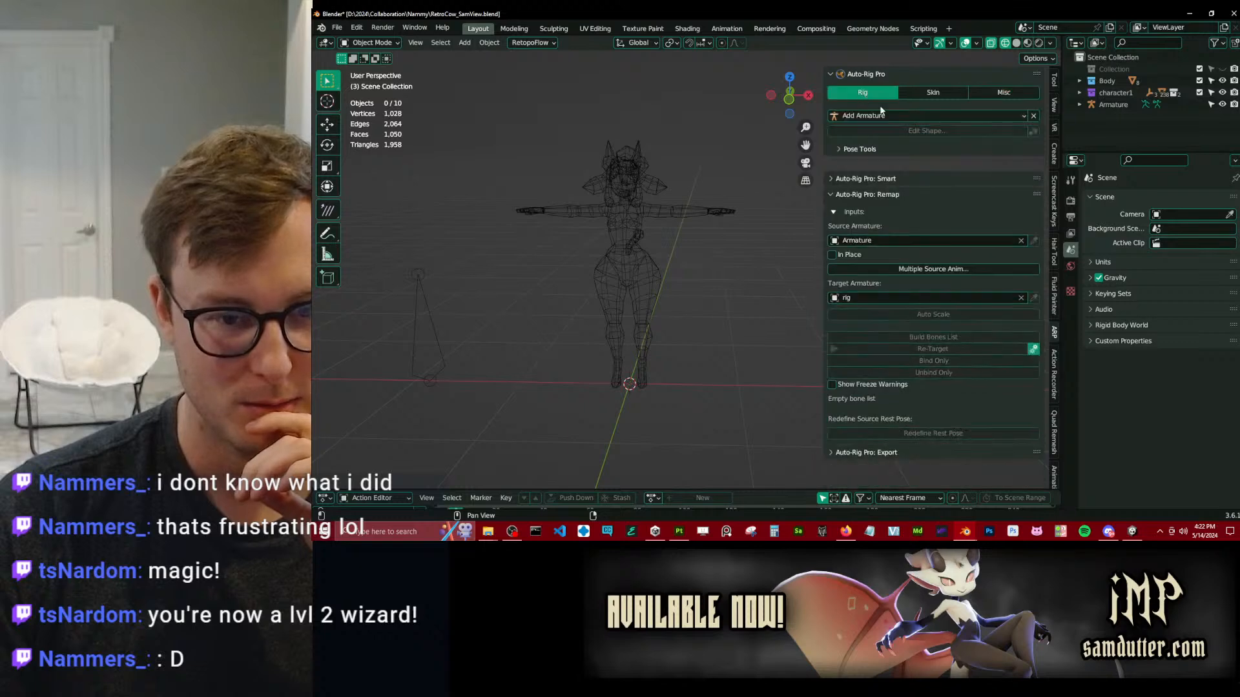
click(871, 164)
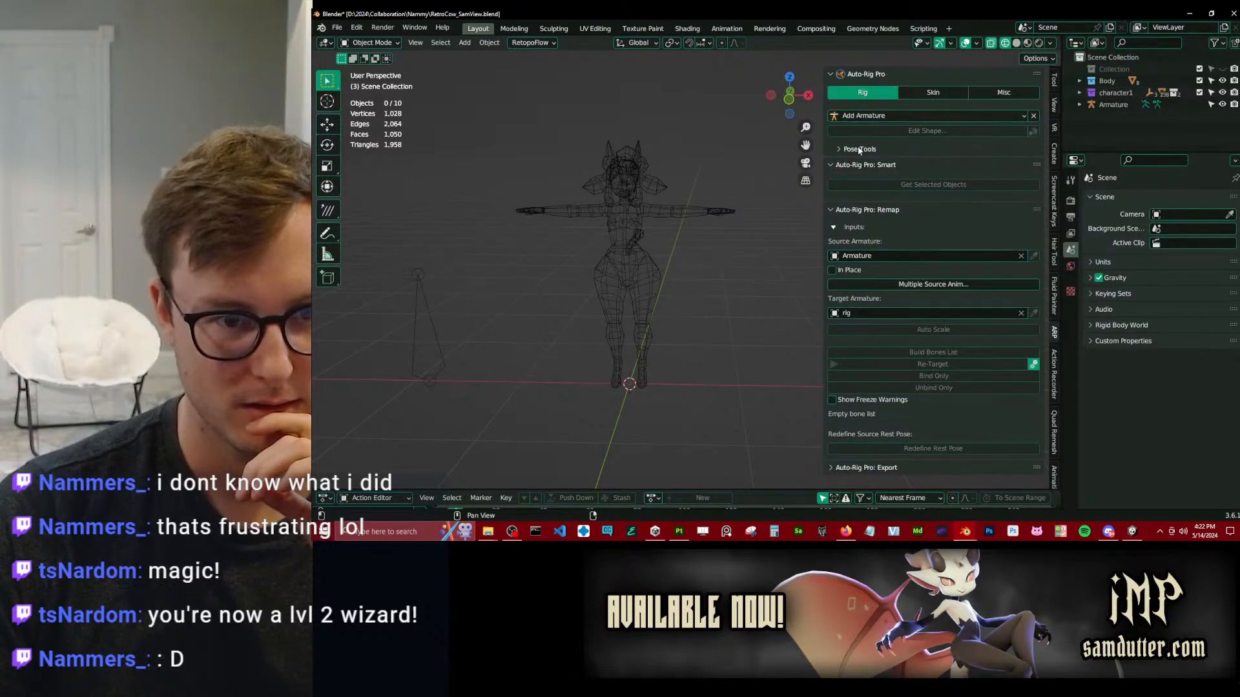
click(859, 150)
click(859, 150)
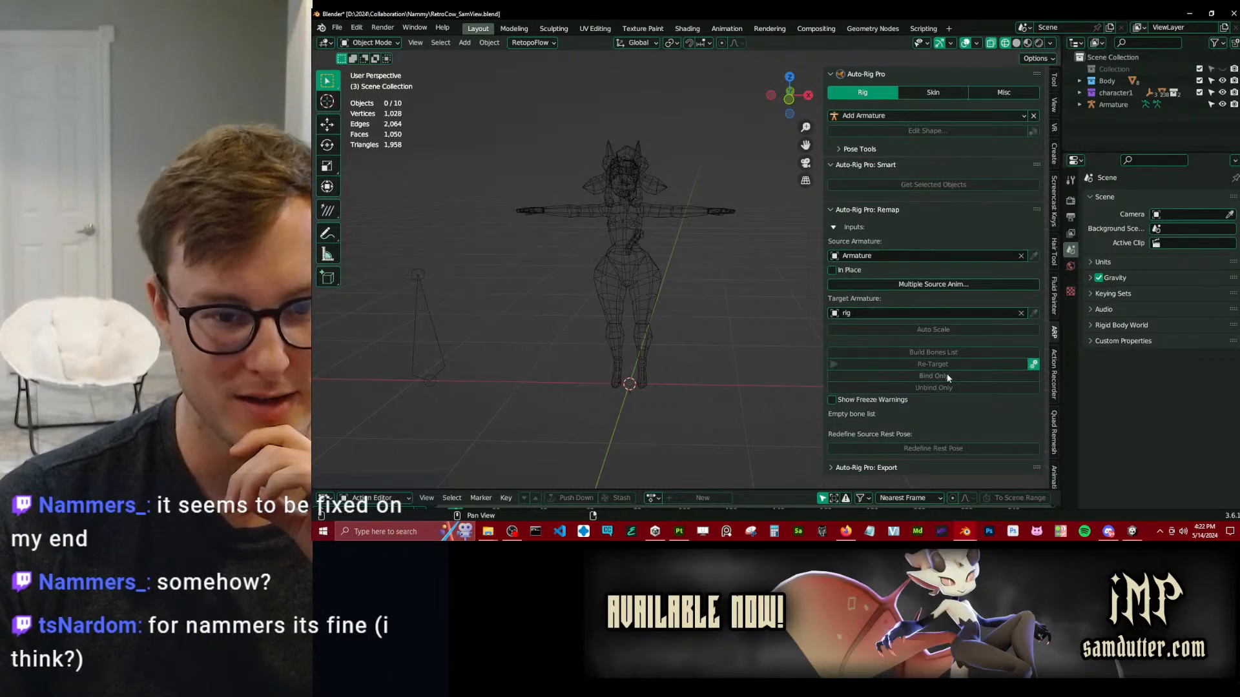
click(1003, 93)
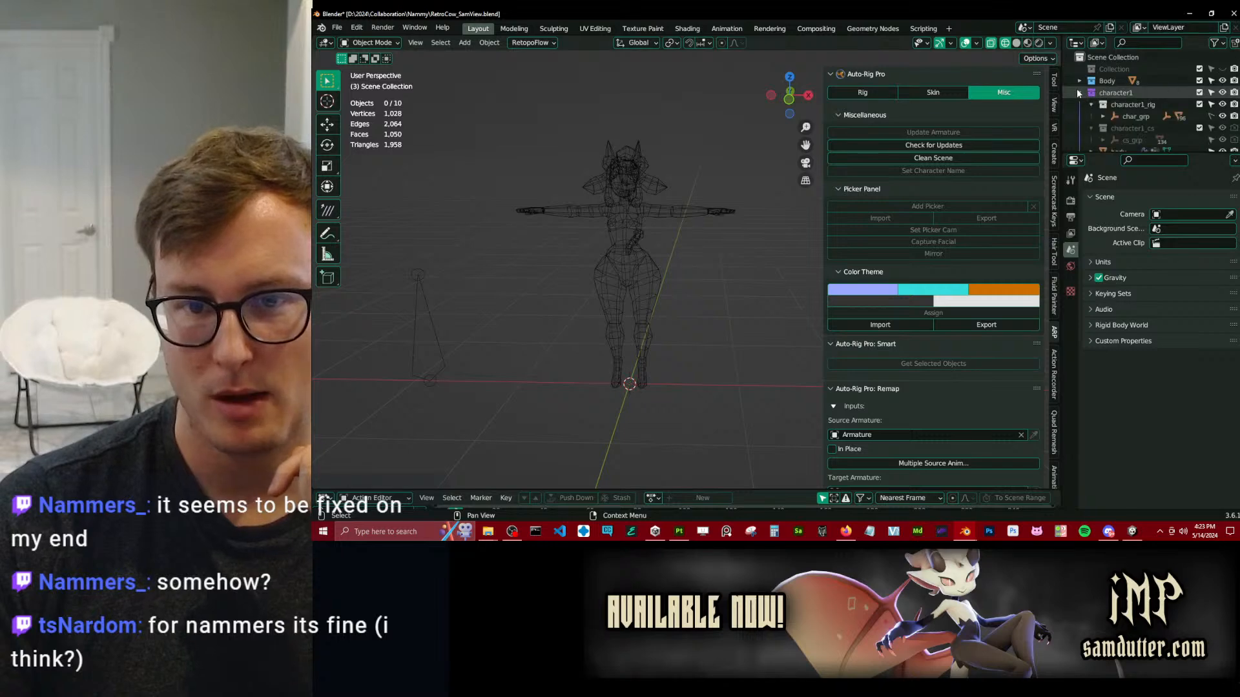
click(1232, 13)
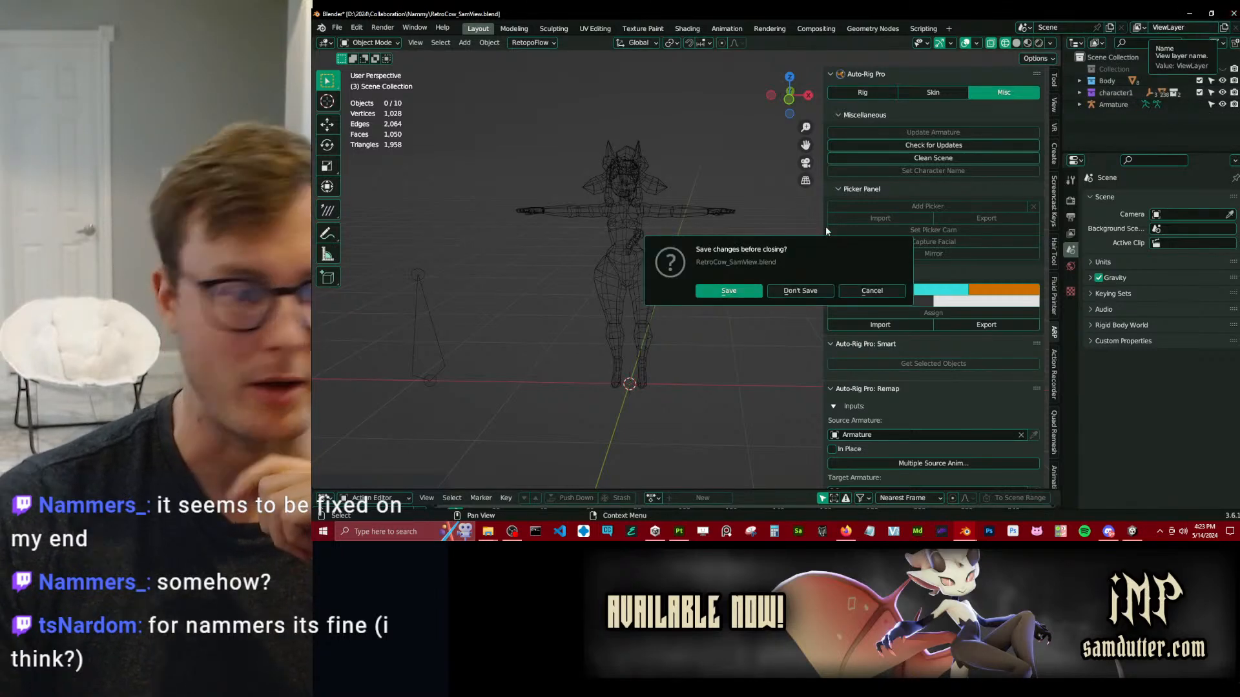
click(801, 289)
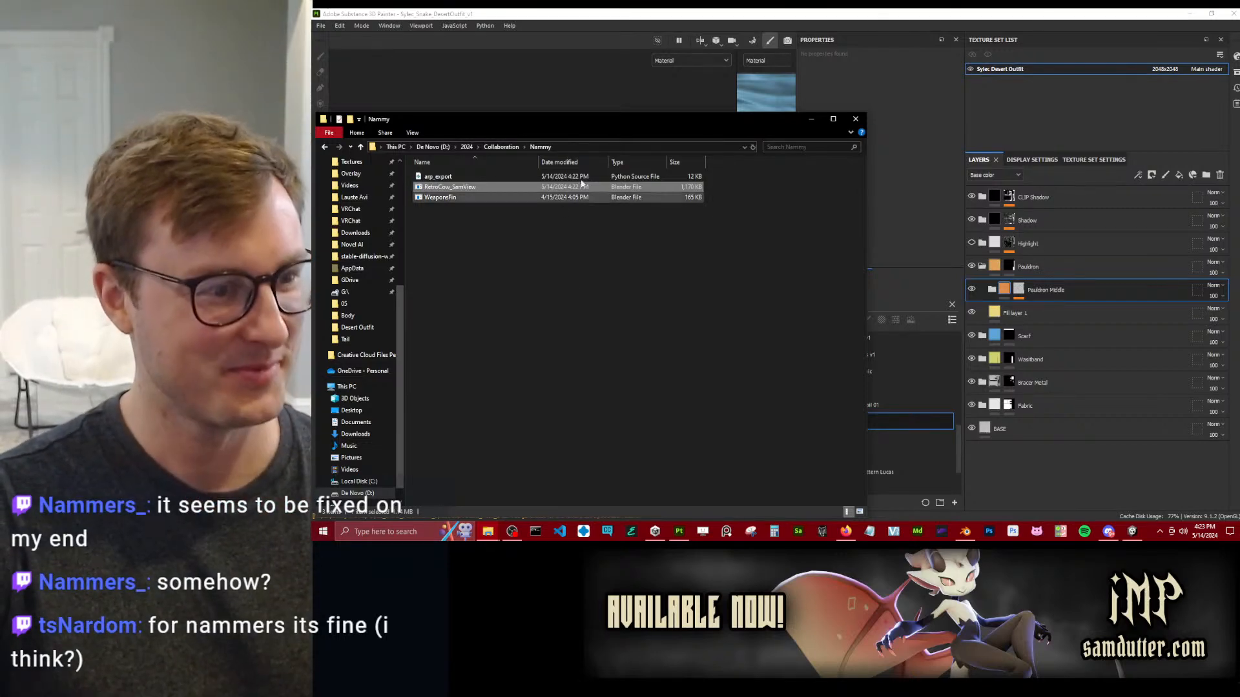
Put away the project folder, abandon the frozen Blender session and reopen Sylec_Snake.blend in a fresh one.
click(855, 120)
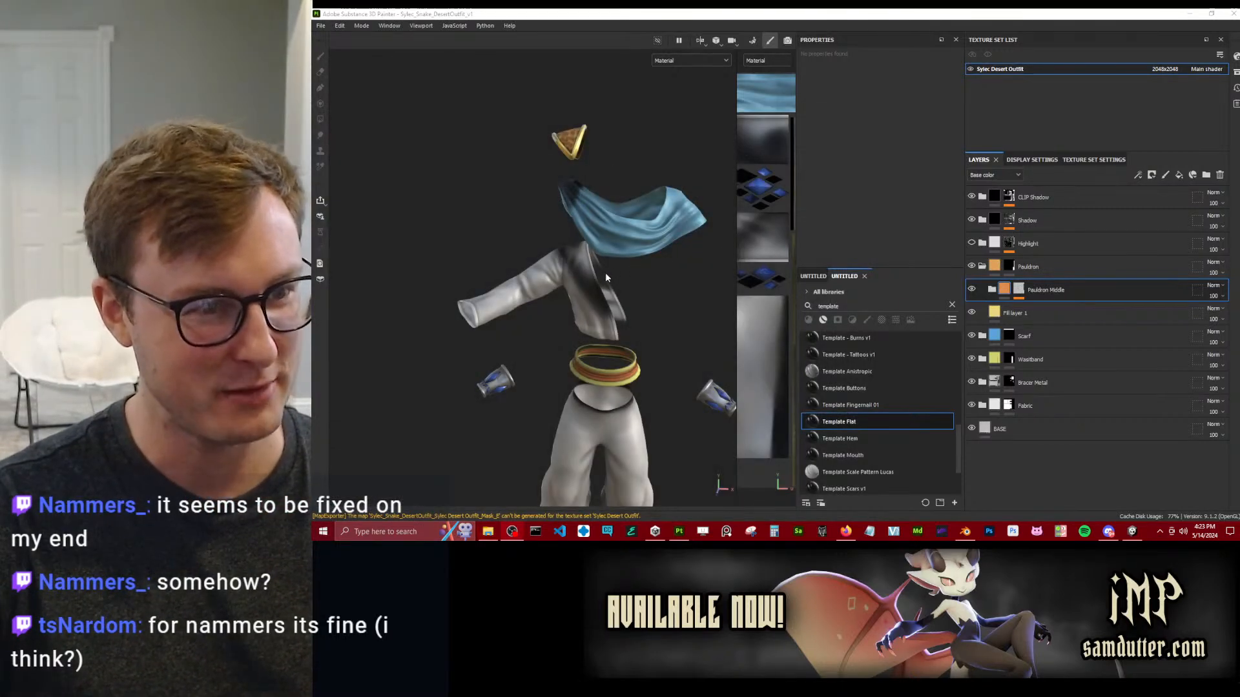
click(1135, 531)
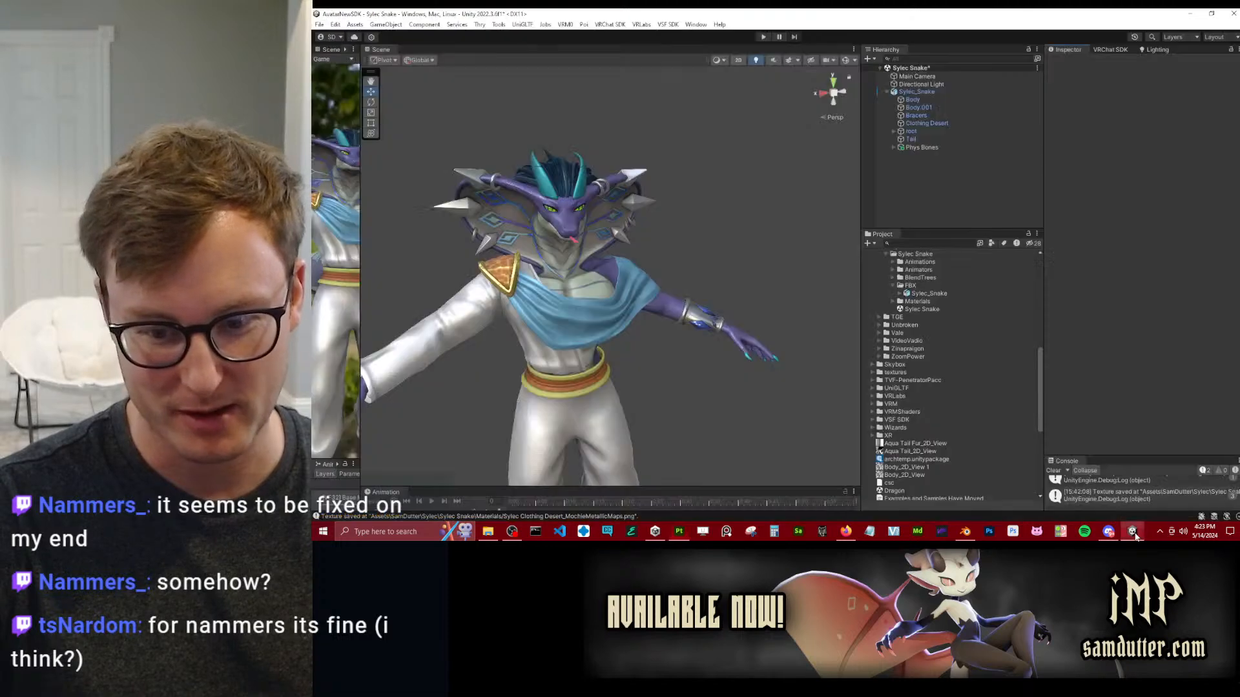
click(965, 532)
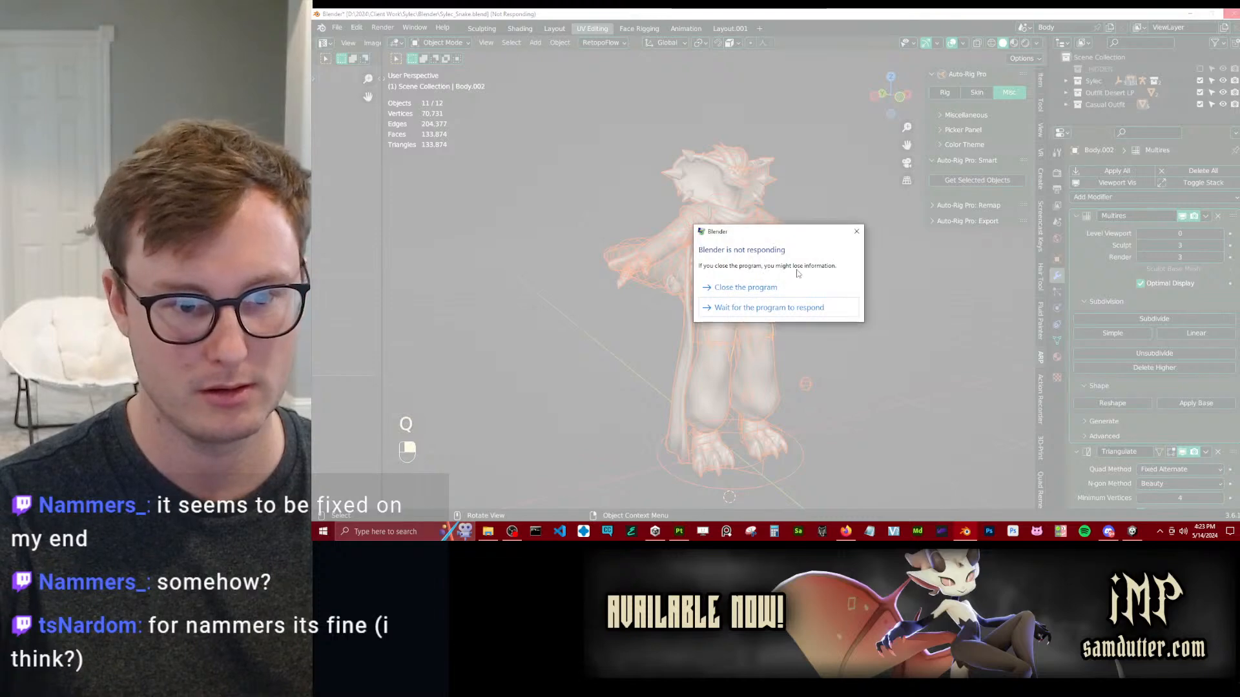
click(779, 305)
click(964, 532)
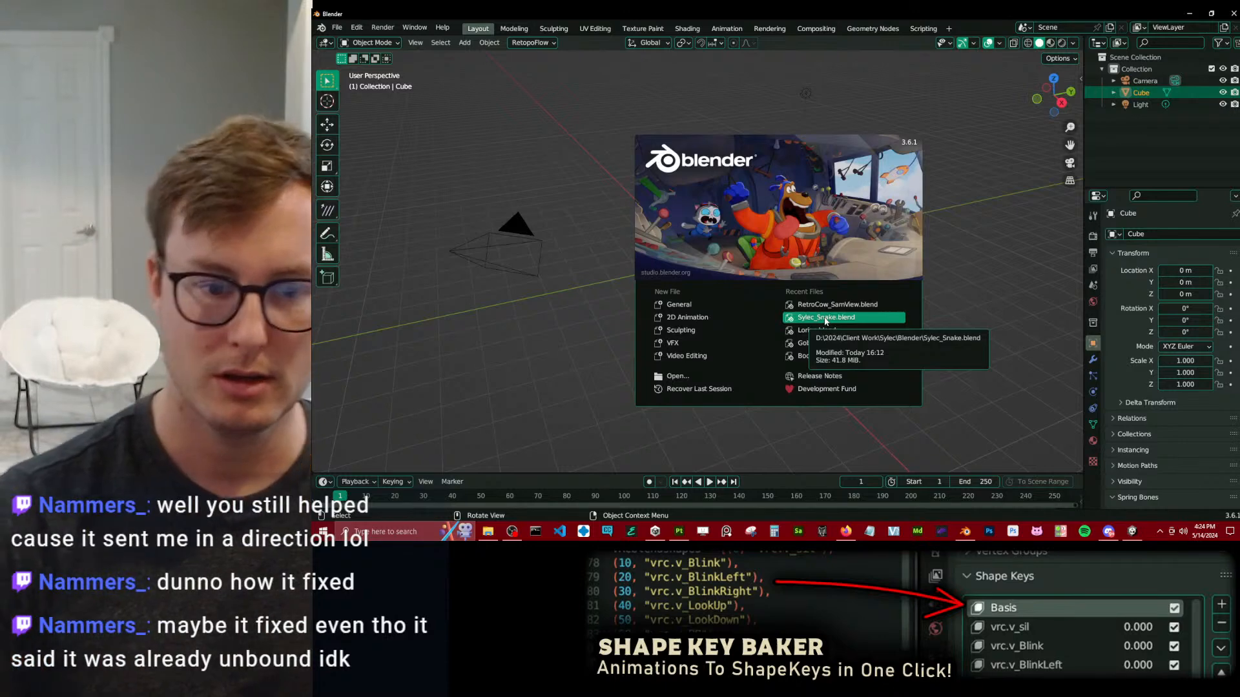
click(825, 318)
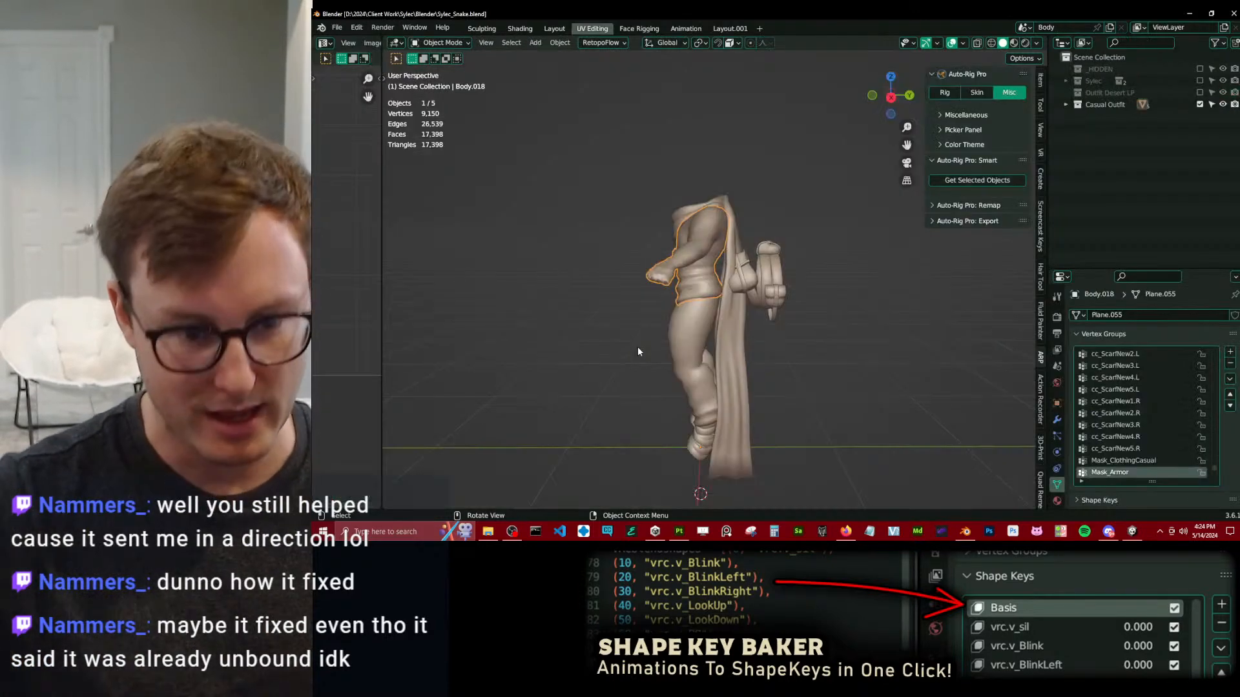
Show the hoodie mesh's modifier stack with its entries collapsed and save the snake file.
middle_drag(677, 324, 820, 272)
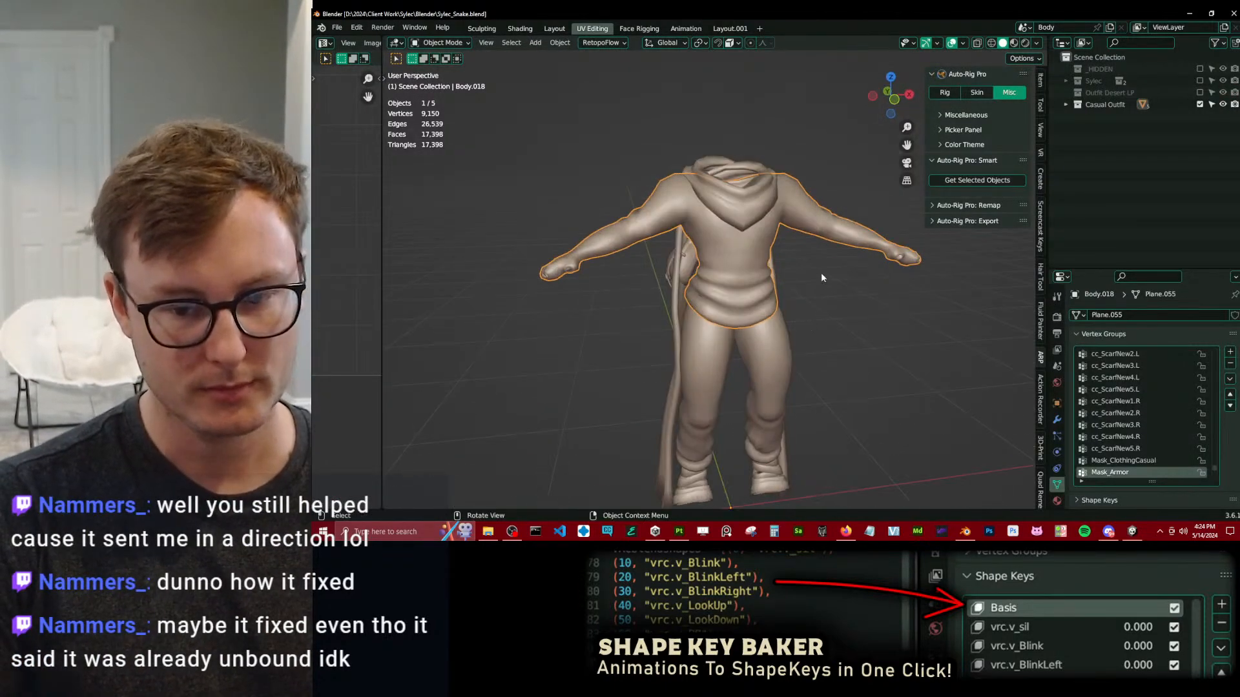
click(1057, 420)
click(1075, 360)
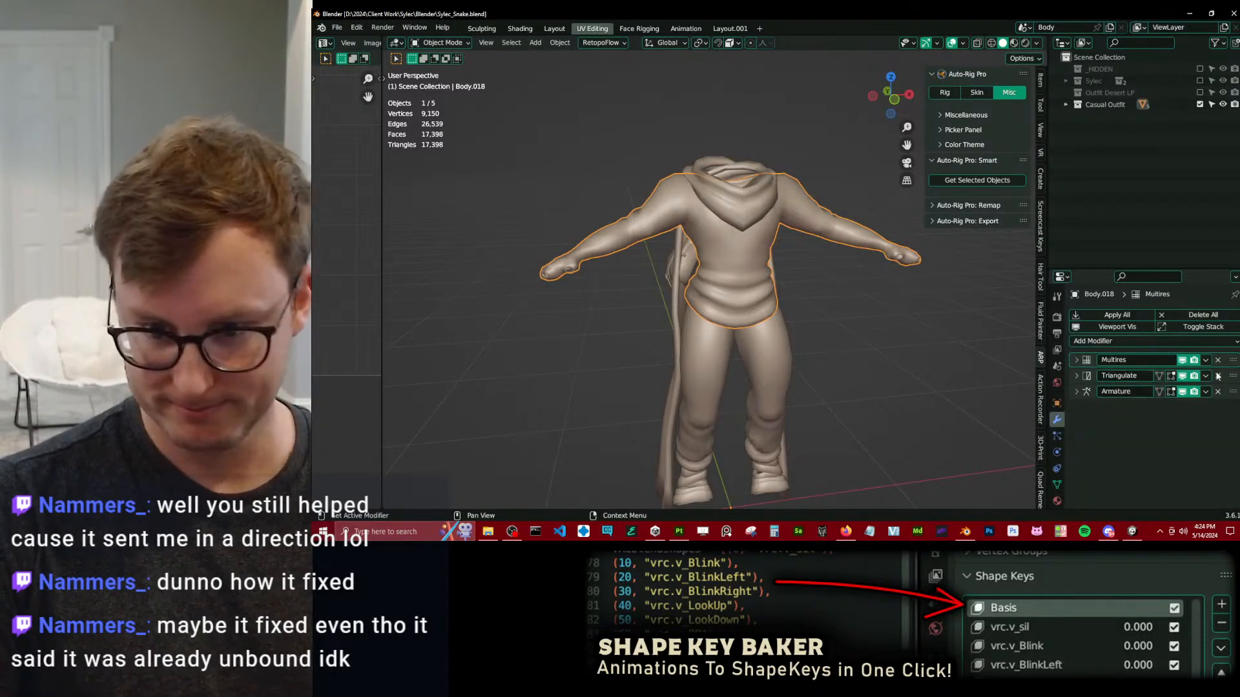
scroll(664, 286, down, 3)
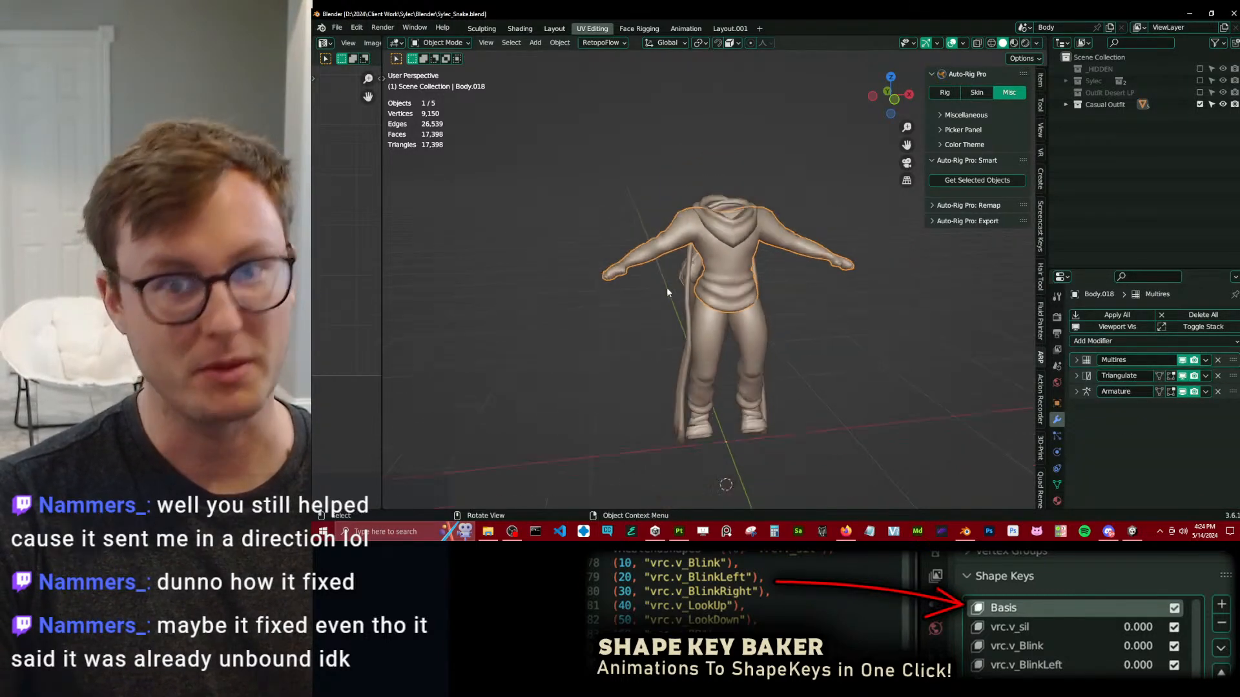
key(ctrl+s)
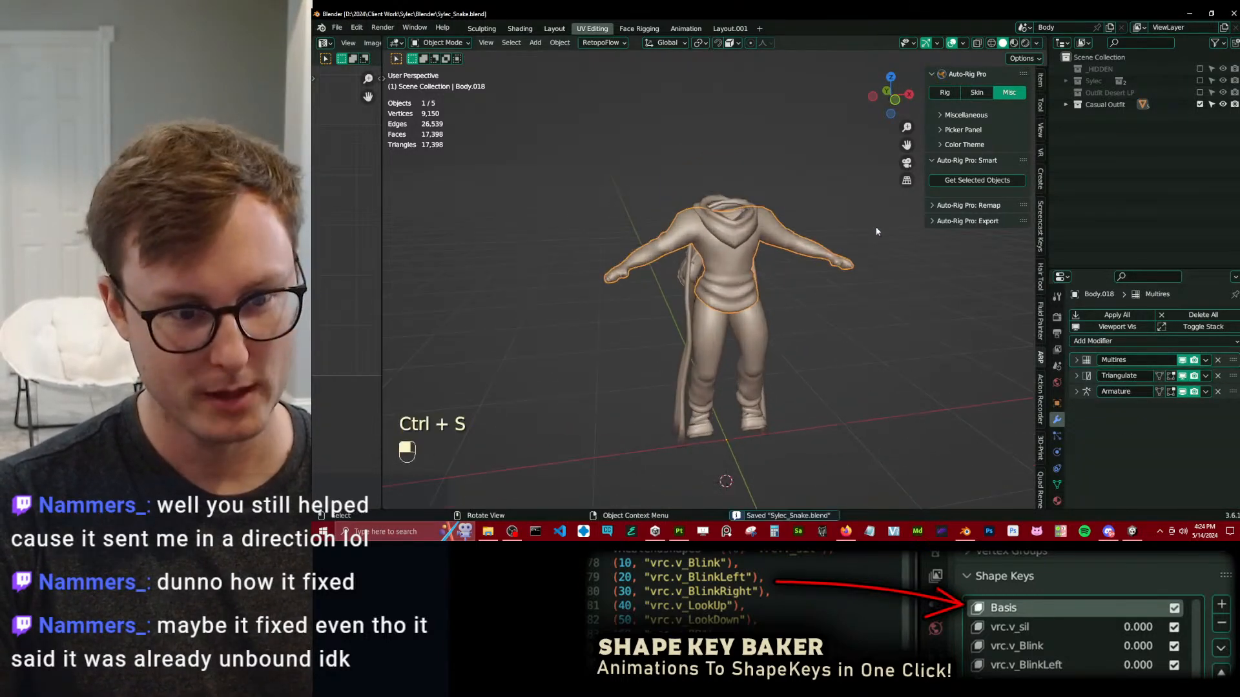
Duplicate the Casual Outfit collection with its meshes.
click(1106, 106)
right_click(1106, 106)
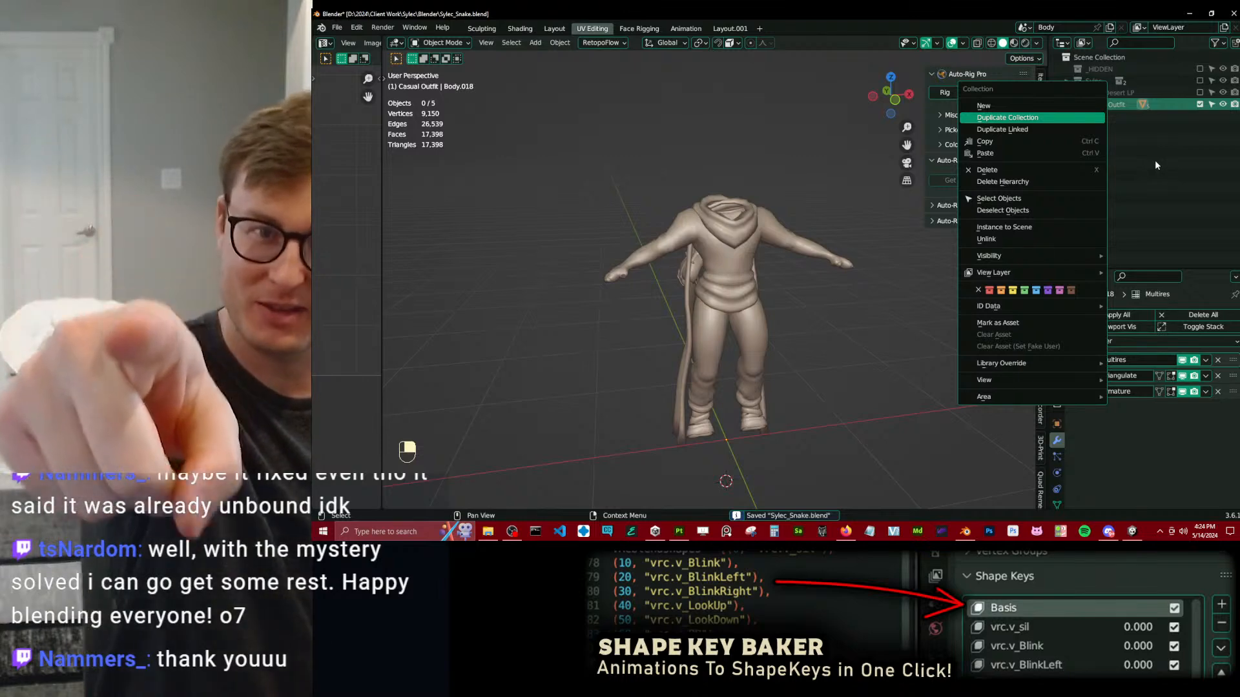
key(Return)
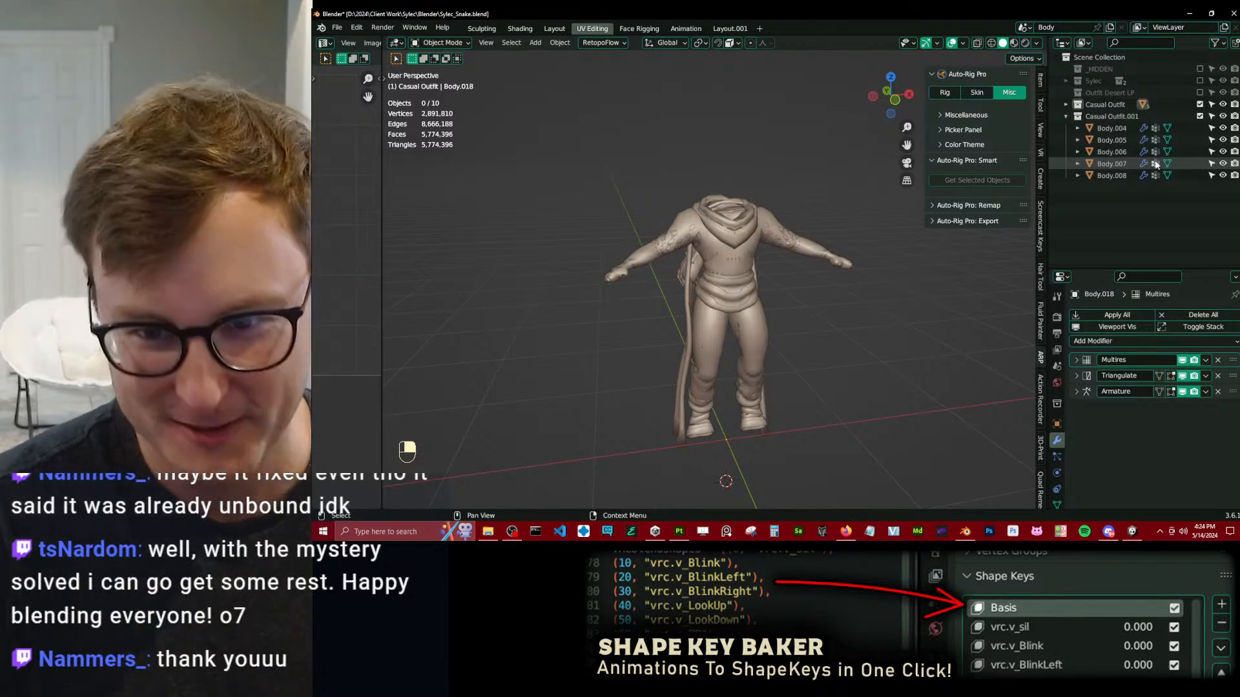
Rename the duplicated collection to Casual Outfit HP and exclude it from the view layer.
click(1152, 117)
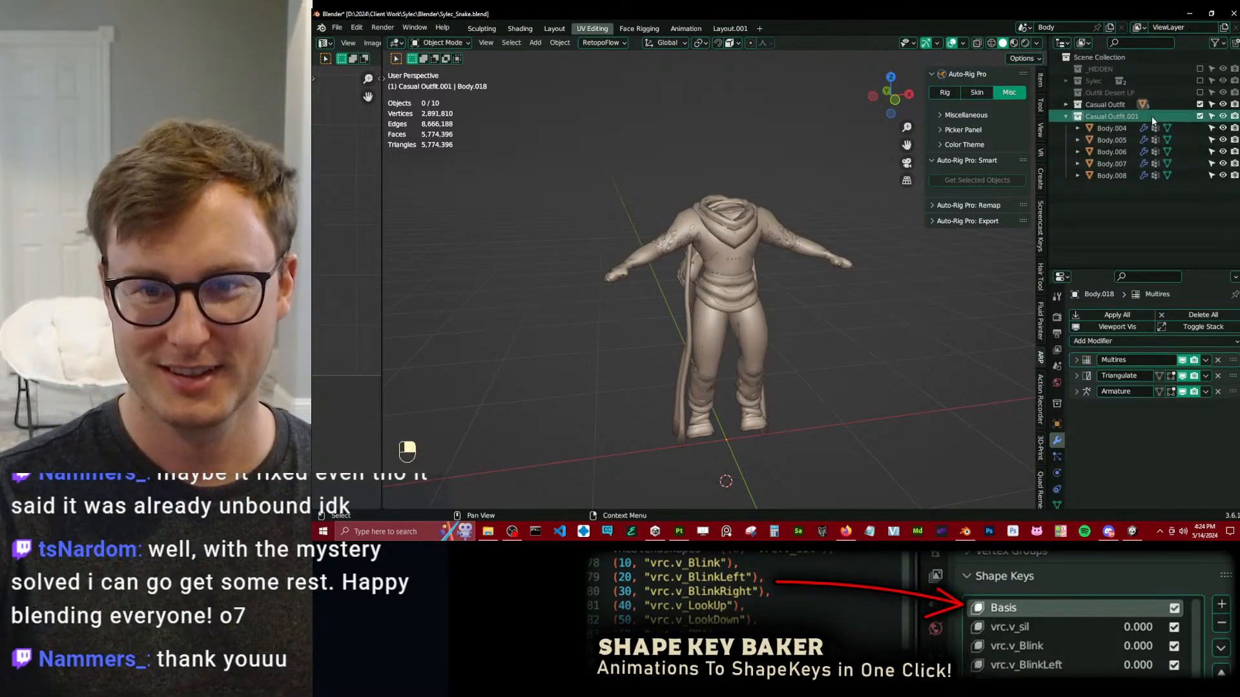
double_click(1146, 117)
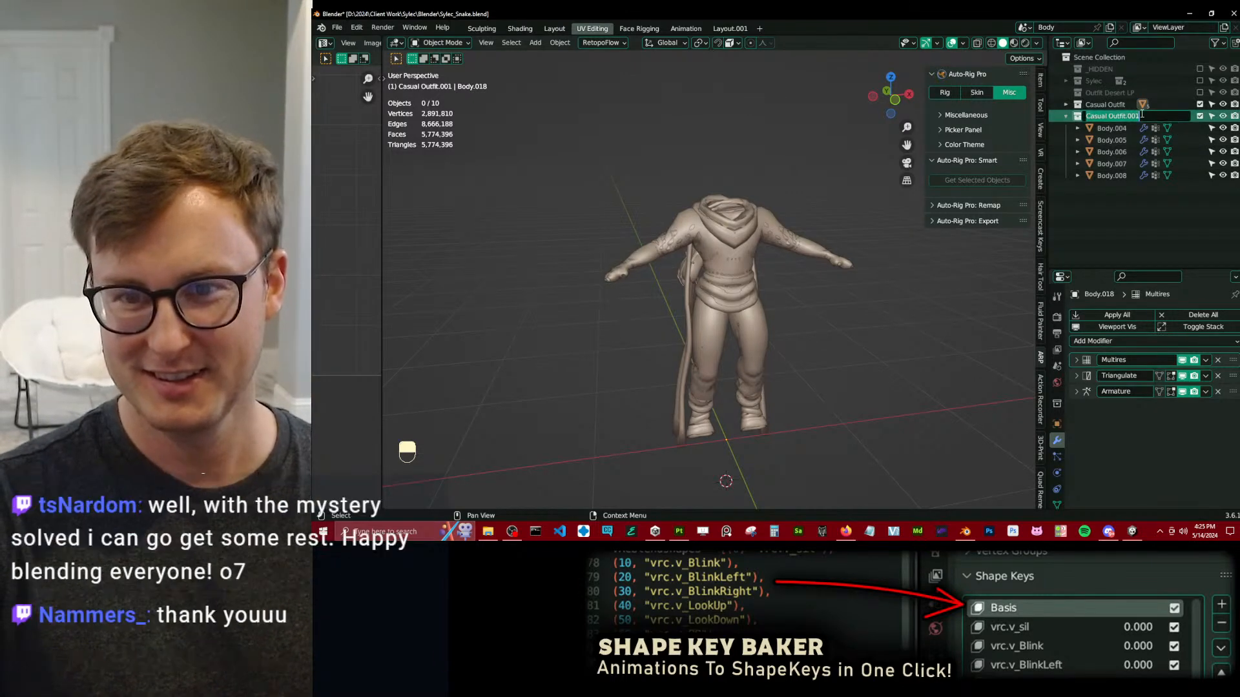
click(1141, 113)
key(BackSpace)
key(BackSpace)
key(BackSpace)
key(BackSpace)
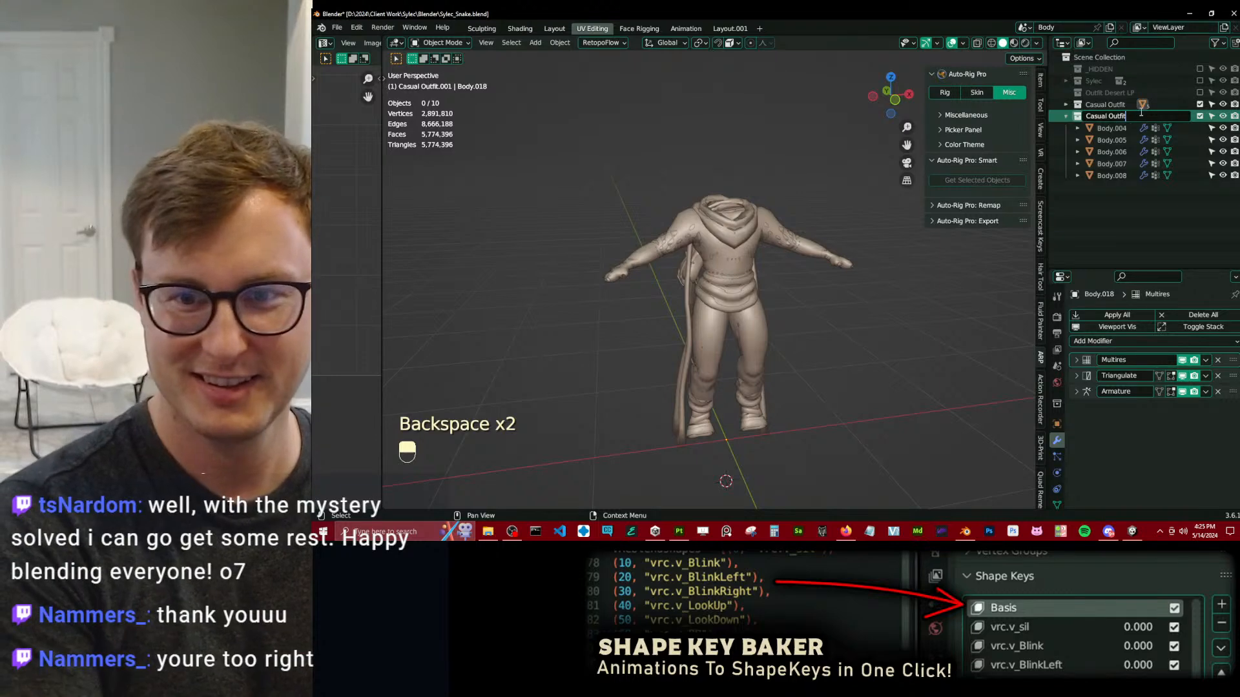
text(HP)
key(Return)
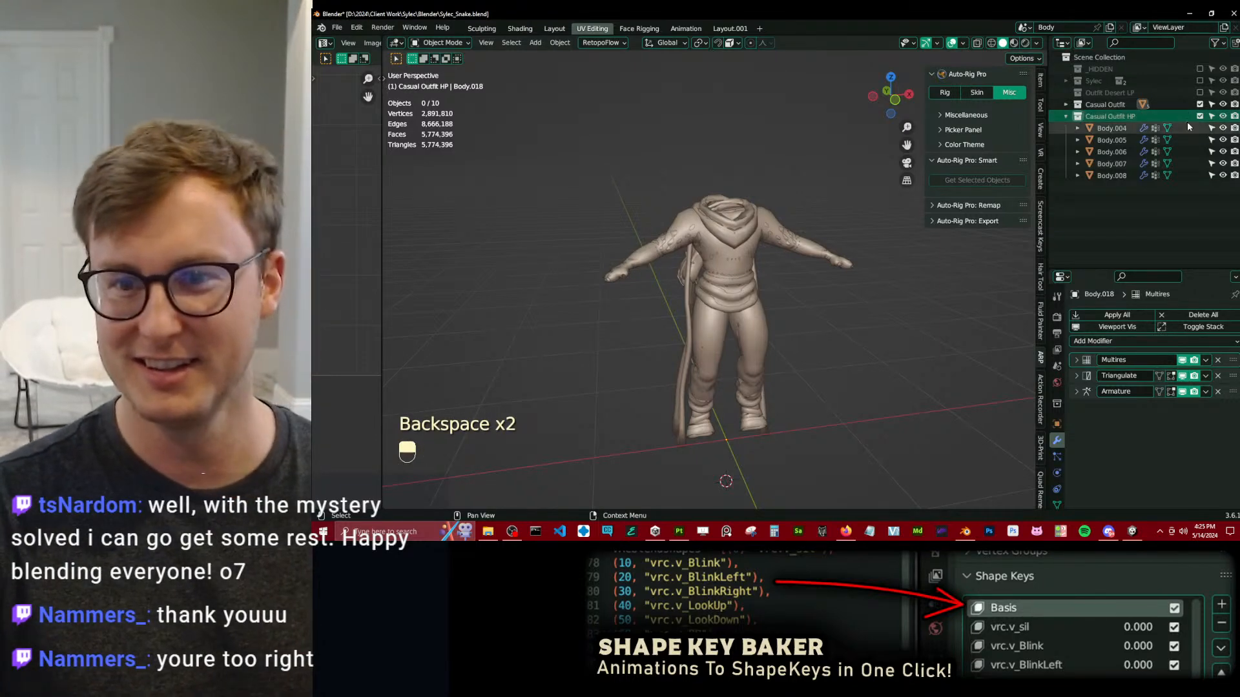
click(1199, 117)
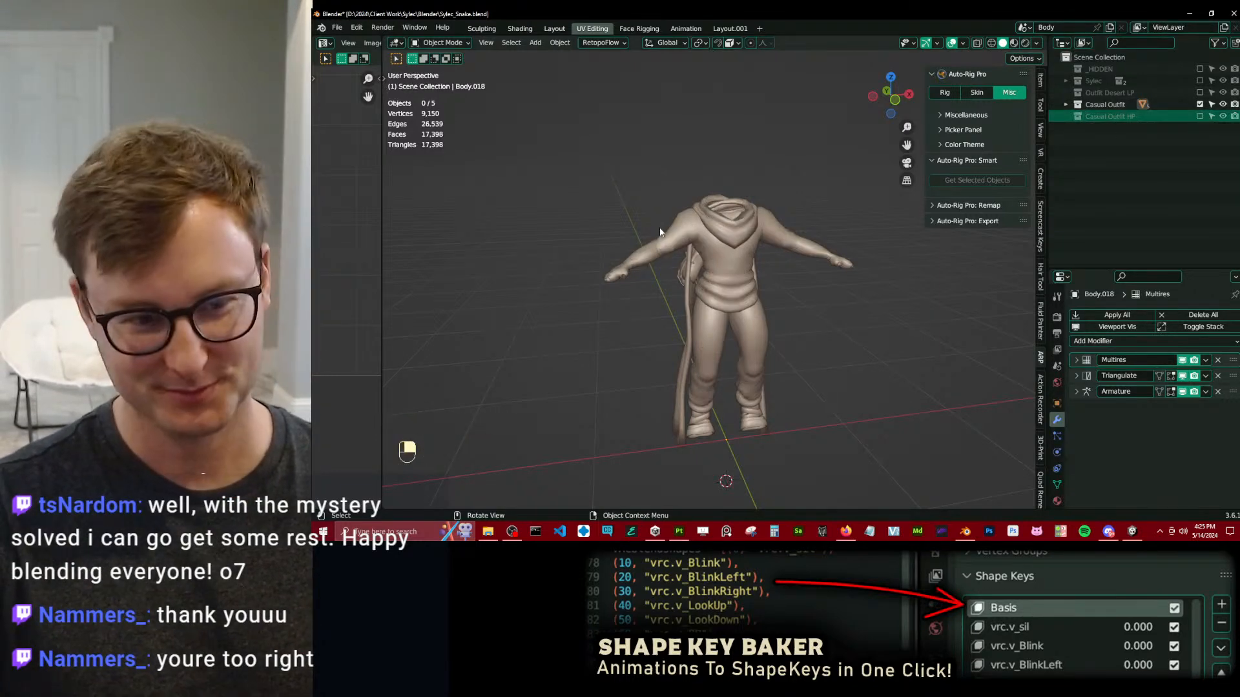
Apply the Multires modifier on the Casual Outfit's hoodie, hooded scarf and trousers.
click(717, 245)
middle_drag(716, 245, 706, 246)
right_drag(705, 247, 637, 260)
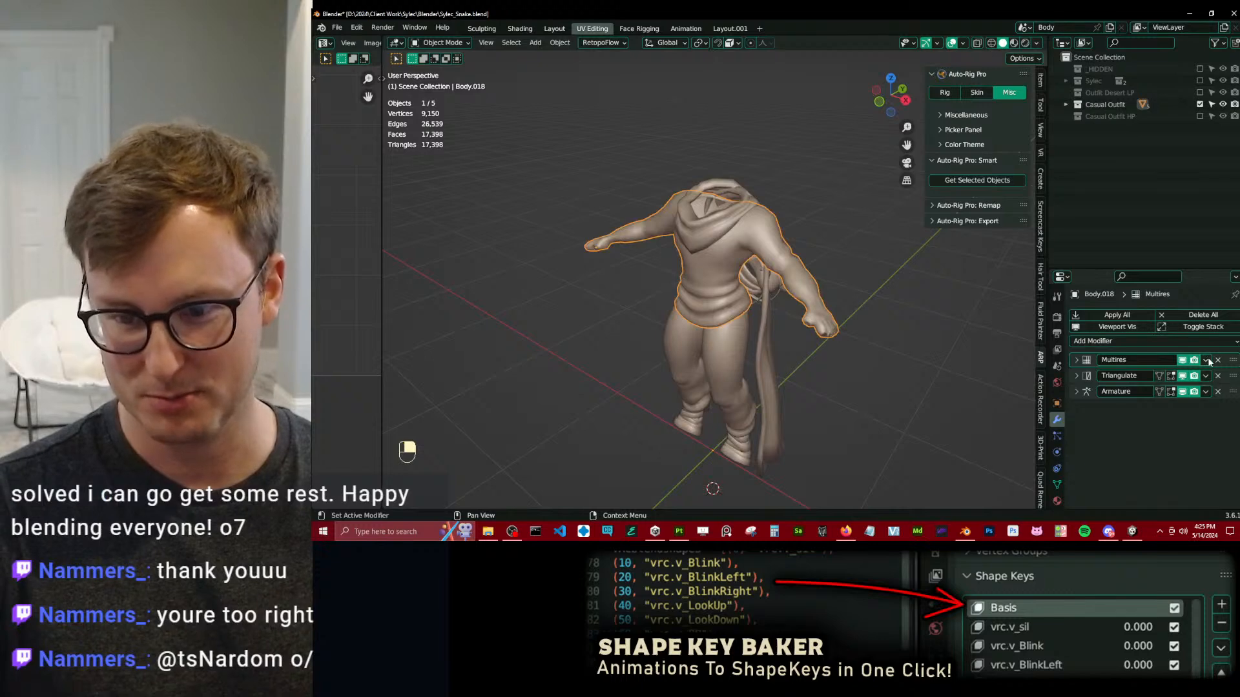
click(1207, 361)
click(1204, 374)
right_click(767, 323)
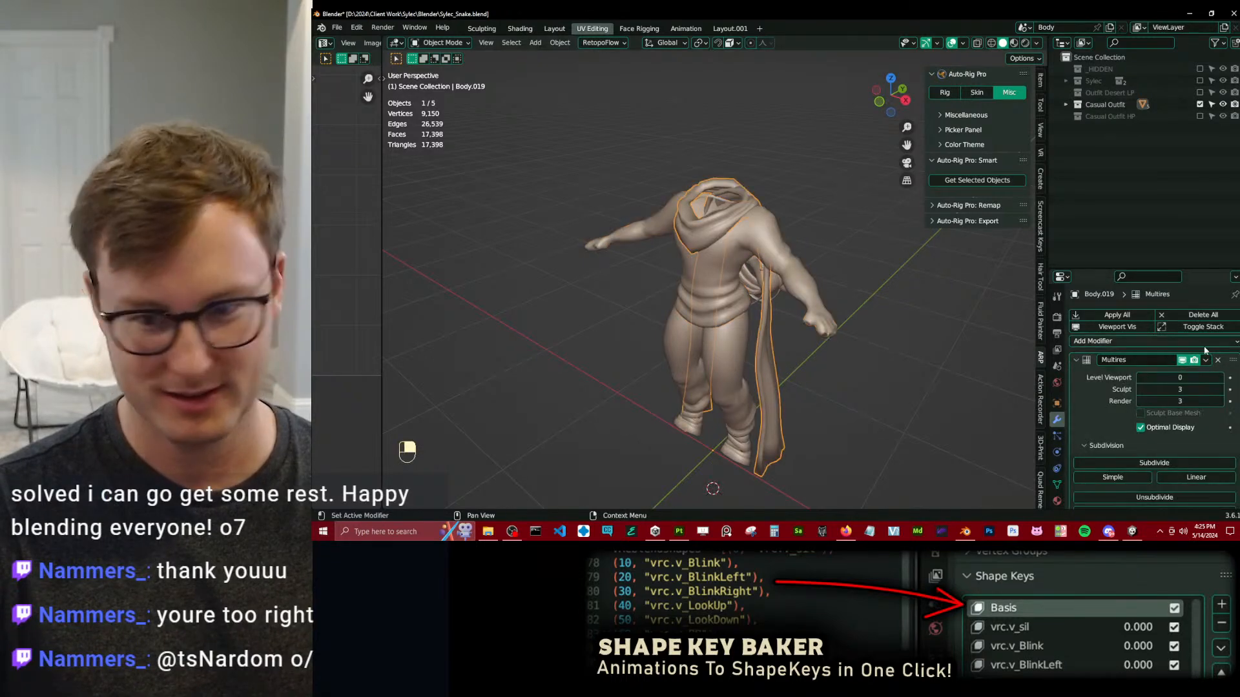
click(1205, 361)
click(1186, 373)
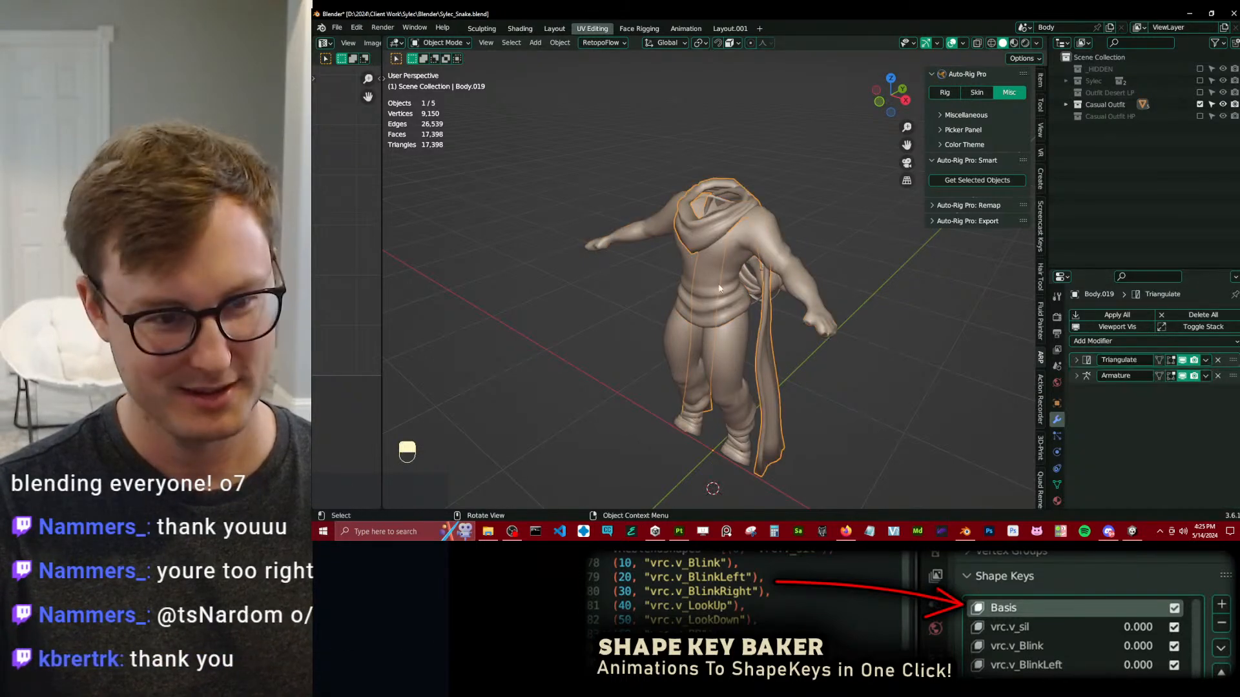
click(722, 333)
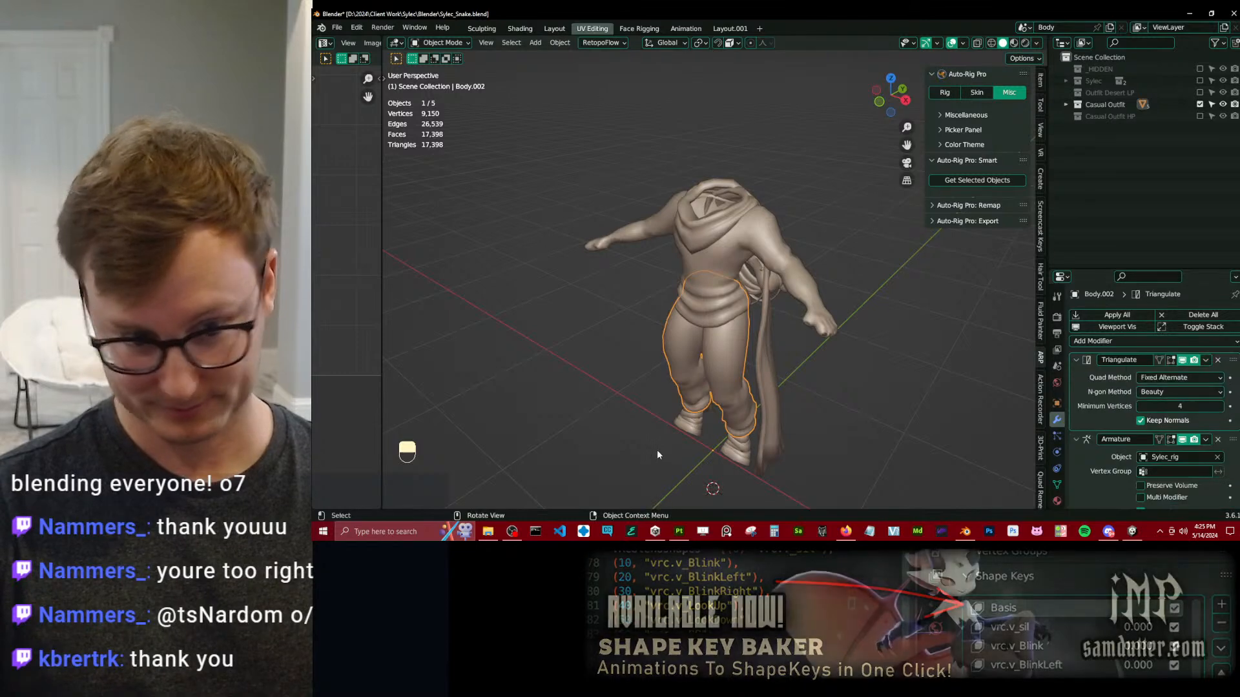
Examine which separate meshes make up the Casual Outfit, checking the shoes, hooded scarf and hoodie one by one.
click(743, 449)
scroll(1142, 423, down, 1)
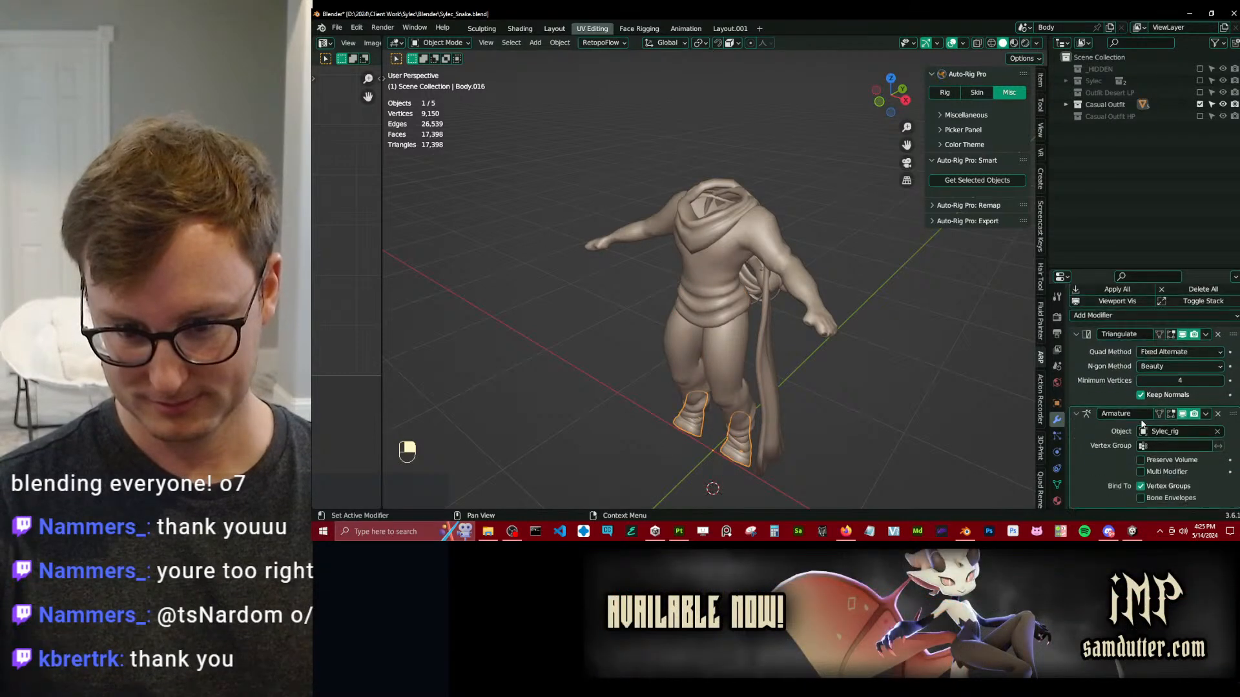
scroll(1142, 424, up, 1)
middle_drag(853, 328, 783, 308)
click(756, 305)
middle_drag(626, 315, 743, 315)
click(712, 284)
middle_drag(701, 278, 727, 303)
key(g)
right_click(668, 280)
middle_drag(671, 368, 739, 348)
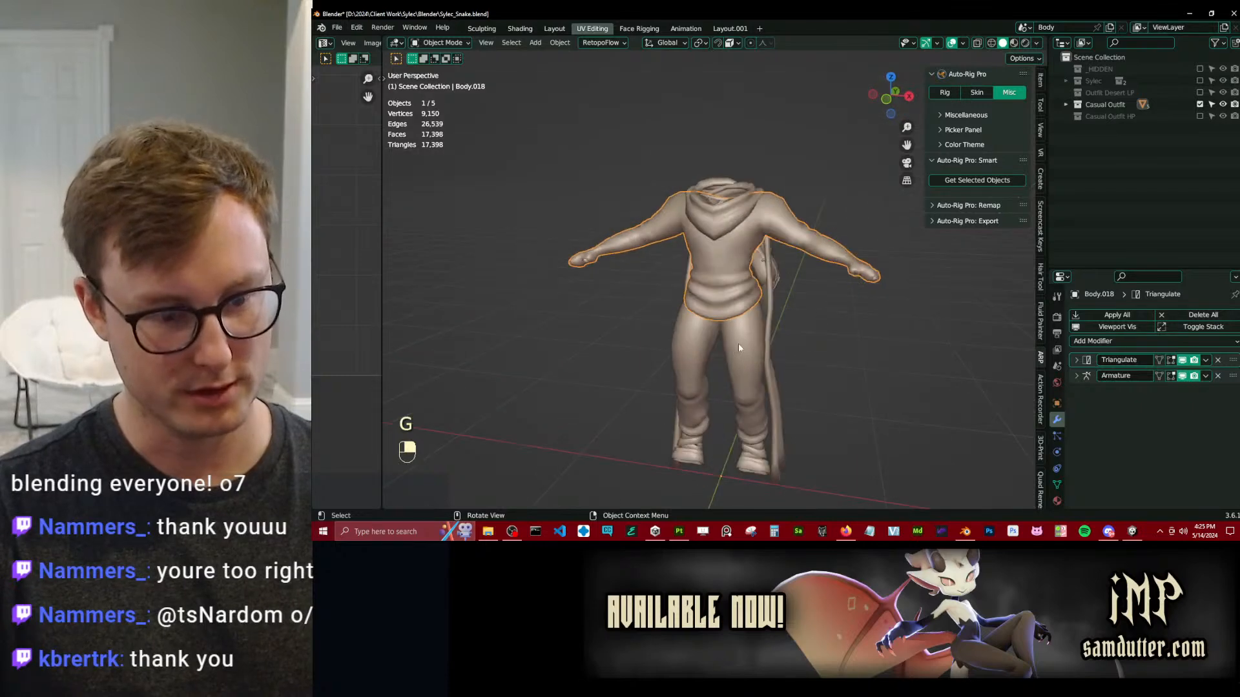
Join the Casual Outfit's trousers and shoes into the hoodie mesh.
click(742, 343)
shift+middle_drag(753, 394, 723, 317)
shift+click(726, 387)
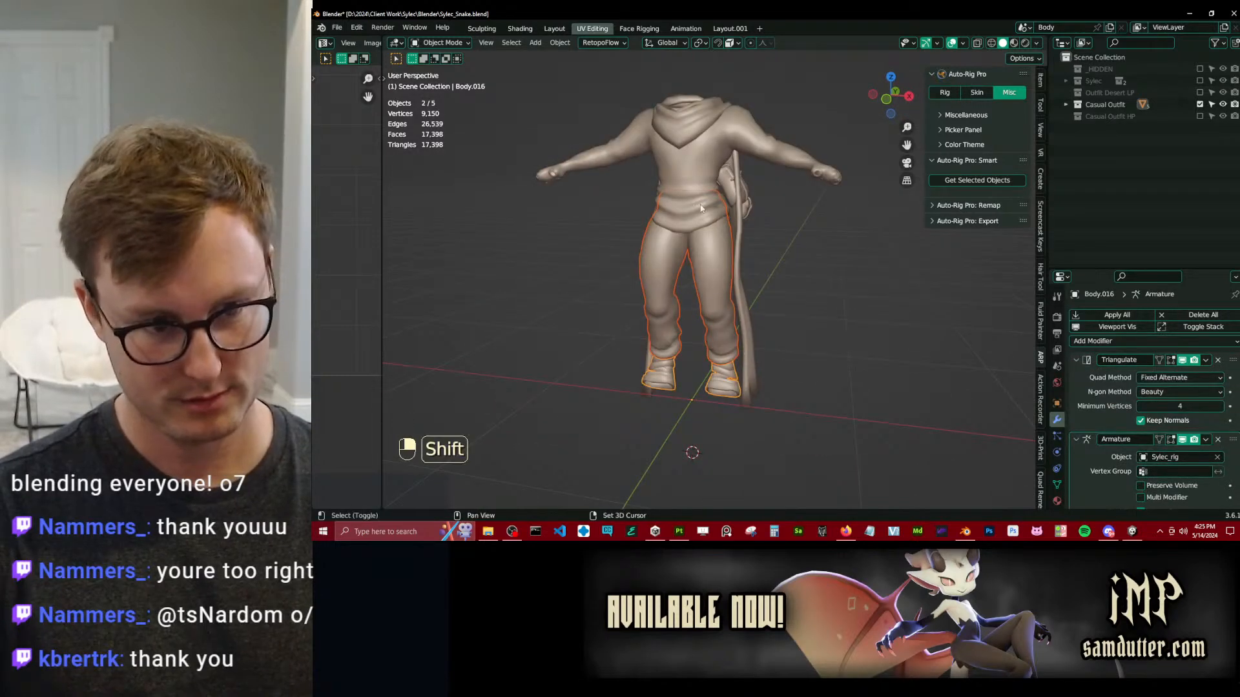
shift+click(772, 177)
key(ctrl+j)
Join the bag on the back and the hooded scarf into one mesh.
middle_drag(766, 187, 489, 246)
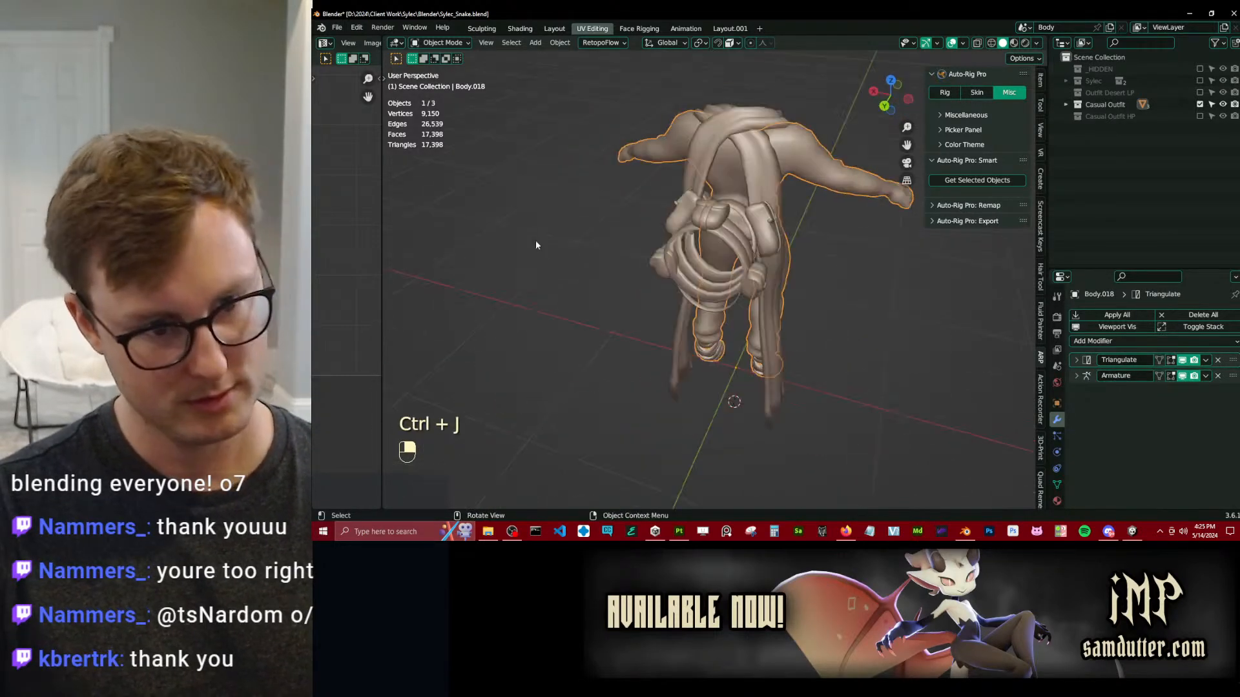
mouse_move(702, 212)
middle_down()
mouse_move(784, 241)
mouse_move(757, 193)
mouse_move(726, 213)
middle_up()
click(789, 238)
shift+click(746, 194)
key(ctrl+j)
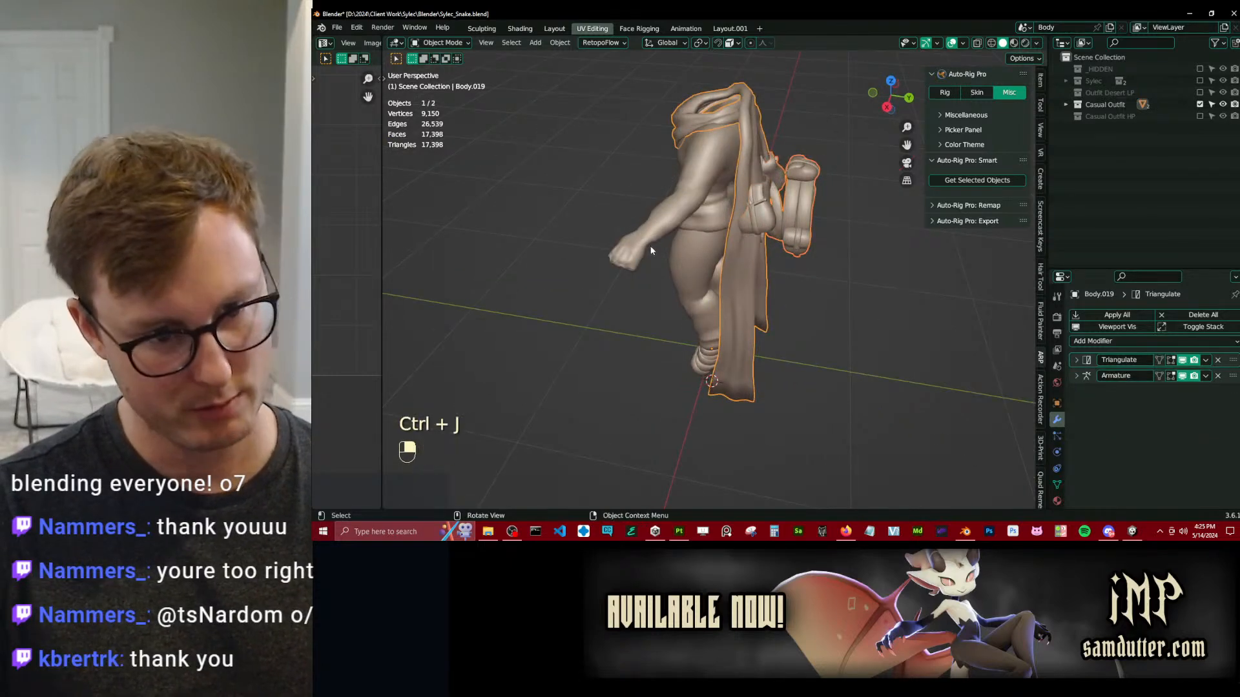
Review the two combined outfit meshes and undo the join of the bag and hooded scarf.
middle_drag(650, 245, 756, 300)
middle_drag(799, 350, 736, 330)
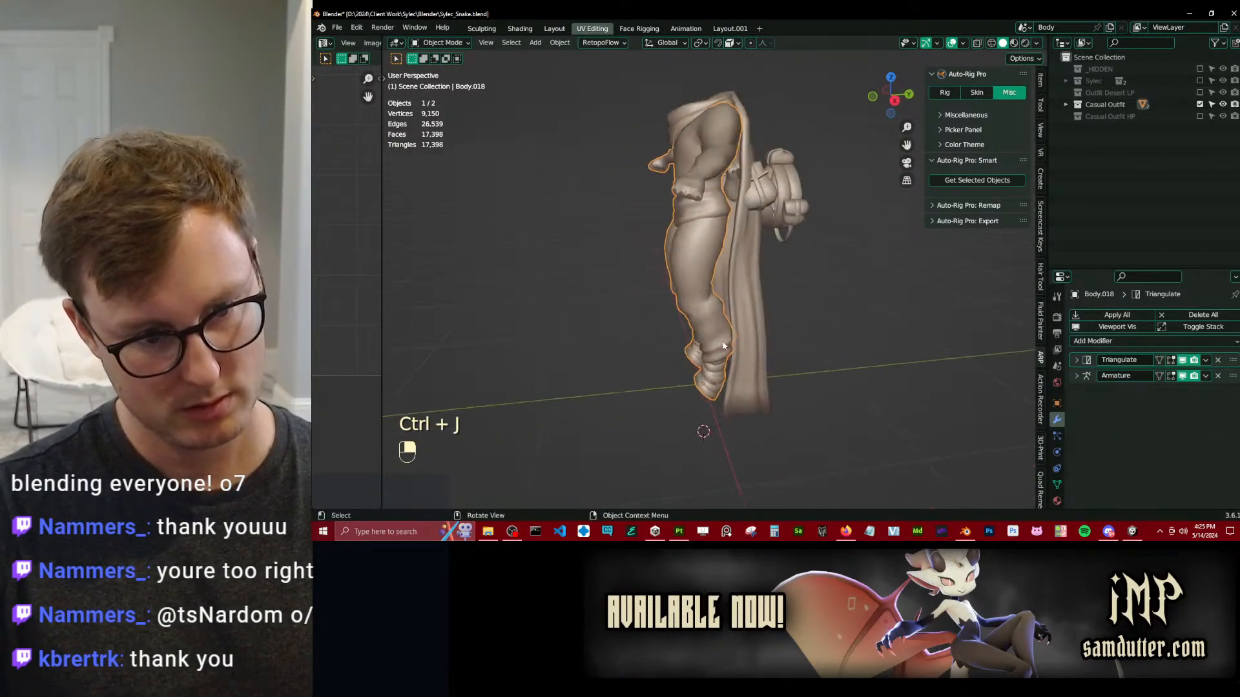
key(g)
right_click(778, 188)
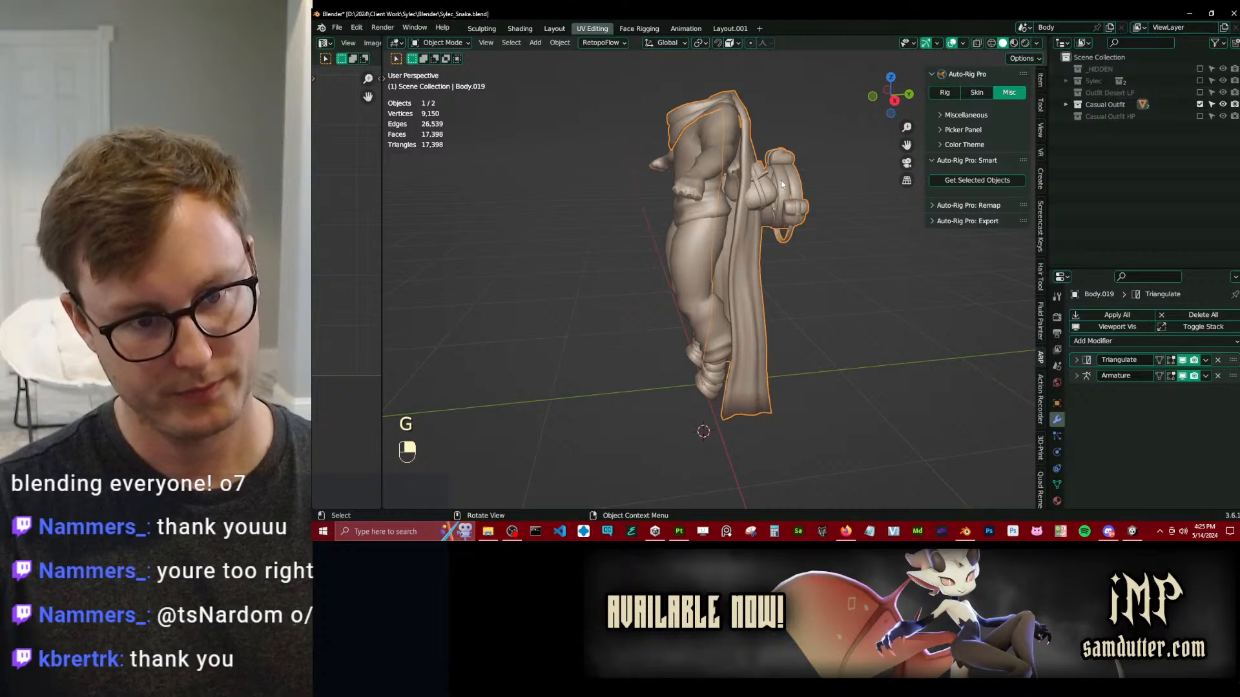
key(ctrl+z)
key(ctrl+z)
key(ctrl+z)
key(ctrl+z)
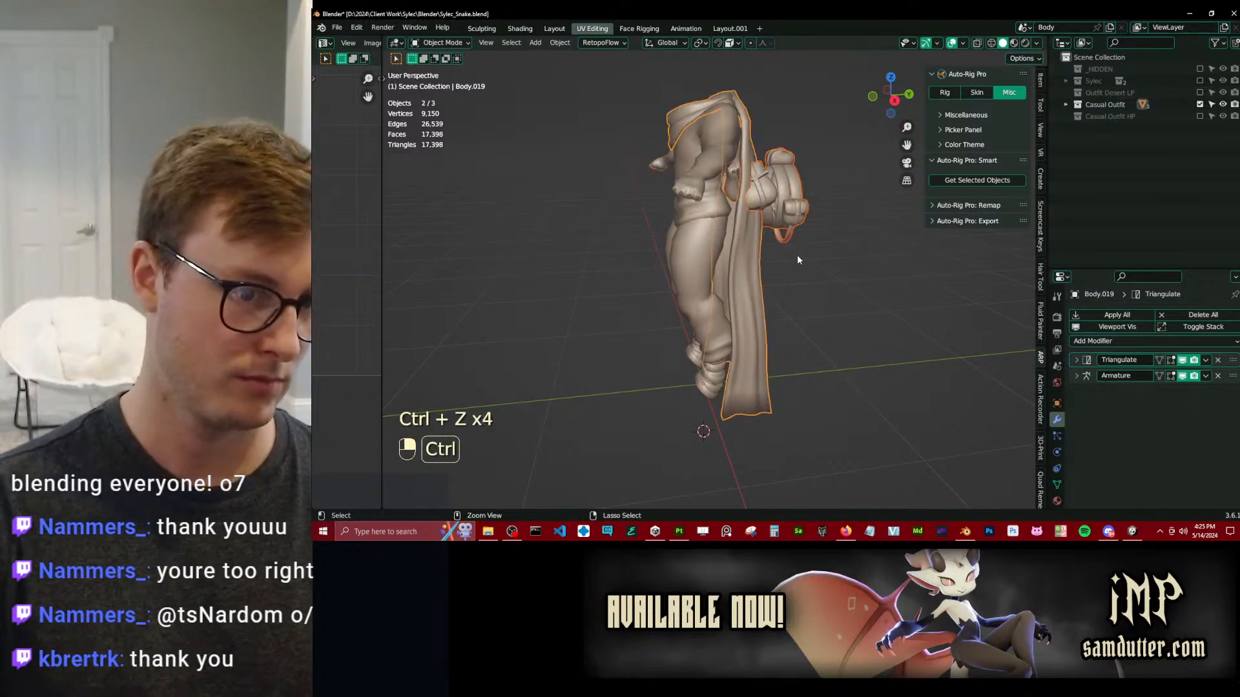
Check the separation between the clothing and scarf meshes with test moves, cancelling each one.
key(g)
key(g)
click(702, 282)
key(g)
right_click(693, 266)
middle_drag(692, 292, 773, 294)
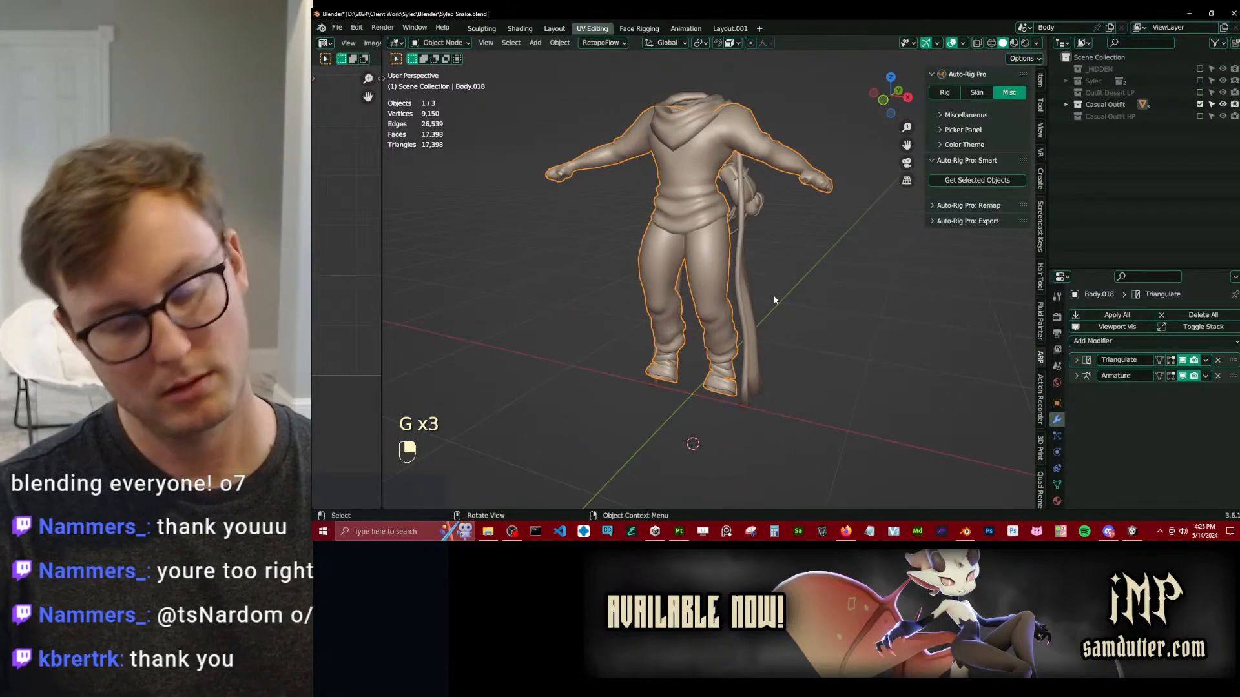
key(g)
Inspect the joined clothing mesh's hoodie by selecting its linked faces with the Seam delimit turned off.
key(Tab)
key(l)
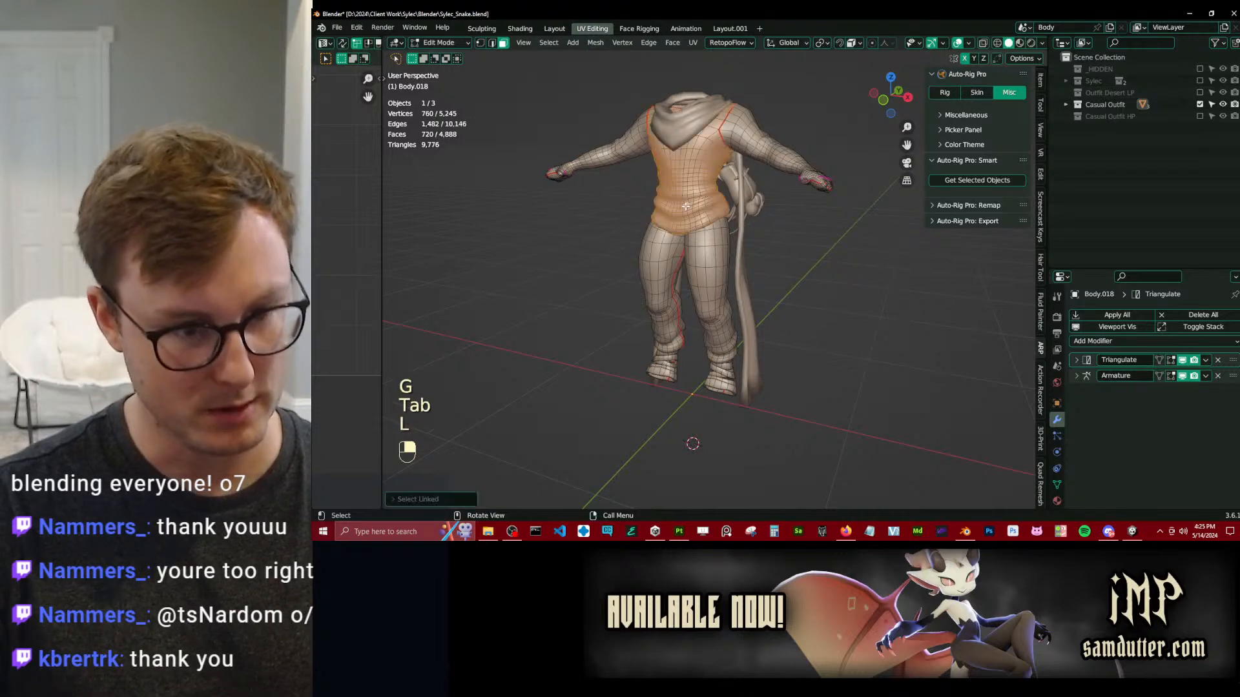
click(430, 499)
click(466, 473)
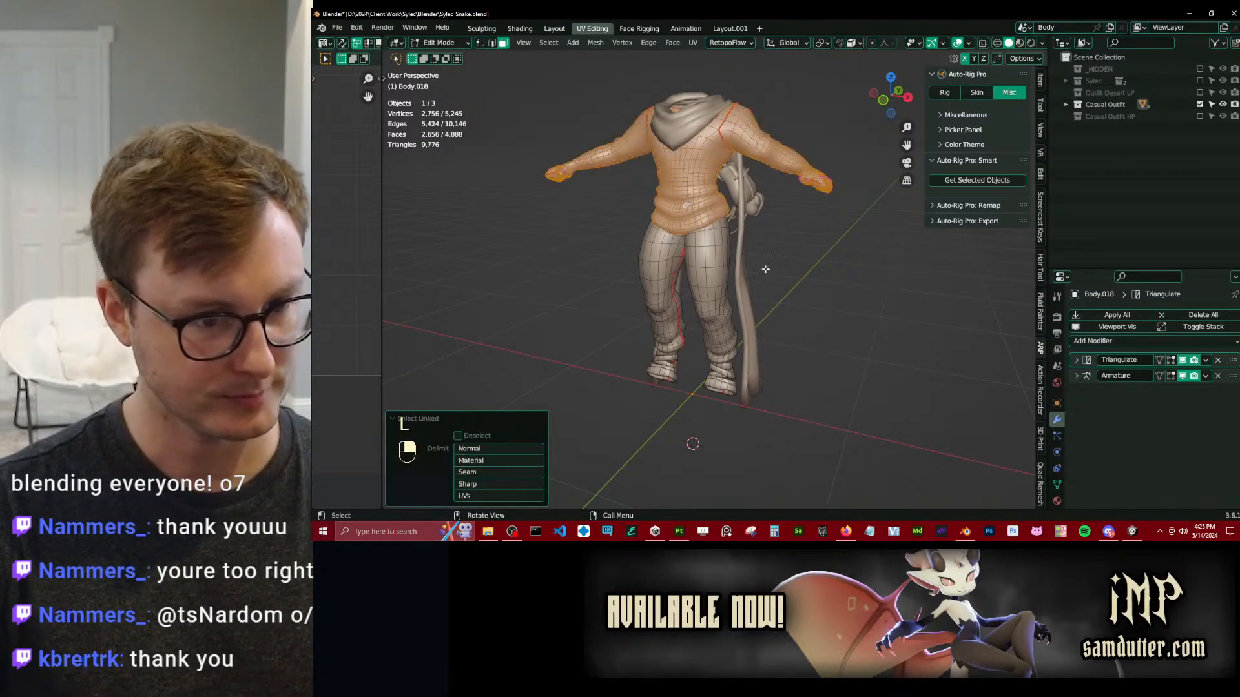
key(Tab)
mouse_move(765, 268)
middle_down()
mouse_move(793, 235)
mouse_move(785, 271)
middle_up()
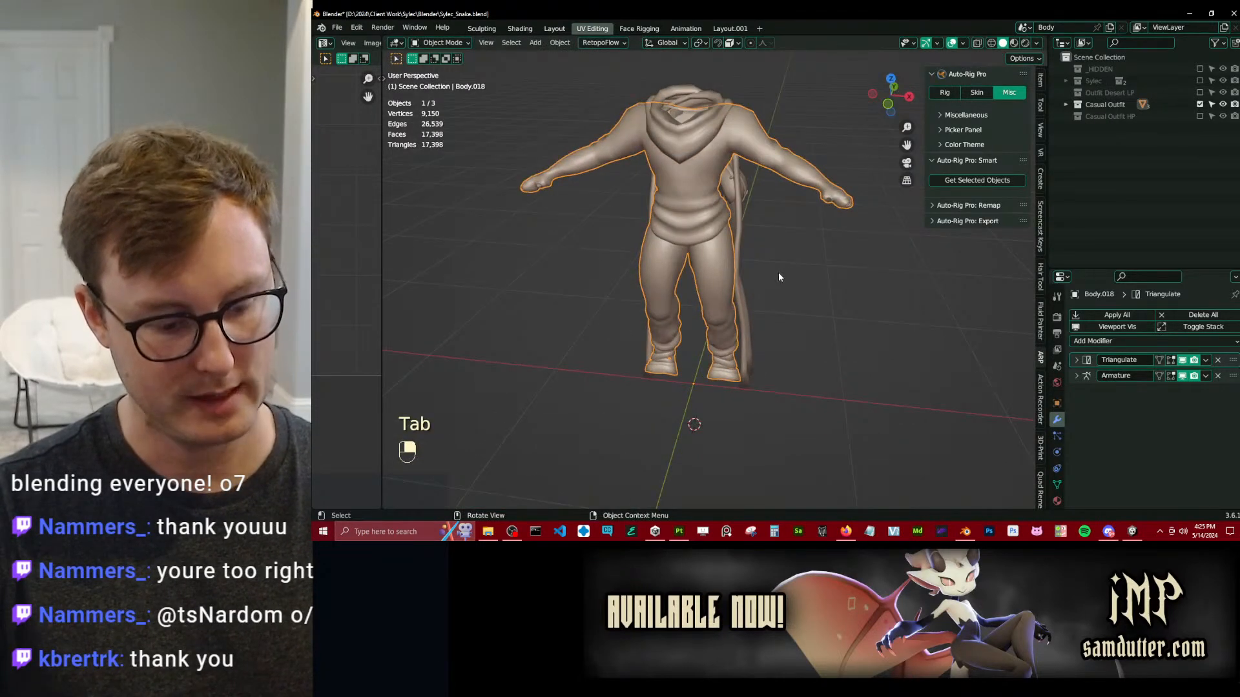
middle_drag(894, 310, 918, 266)
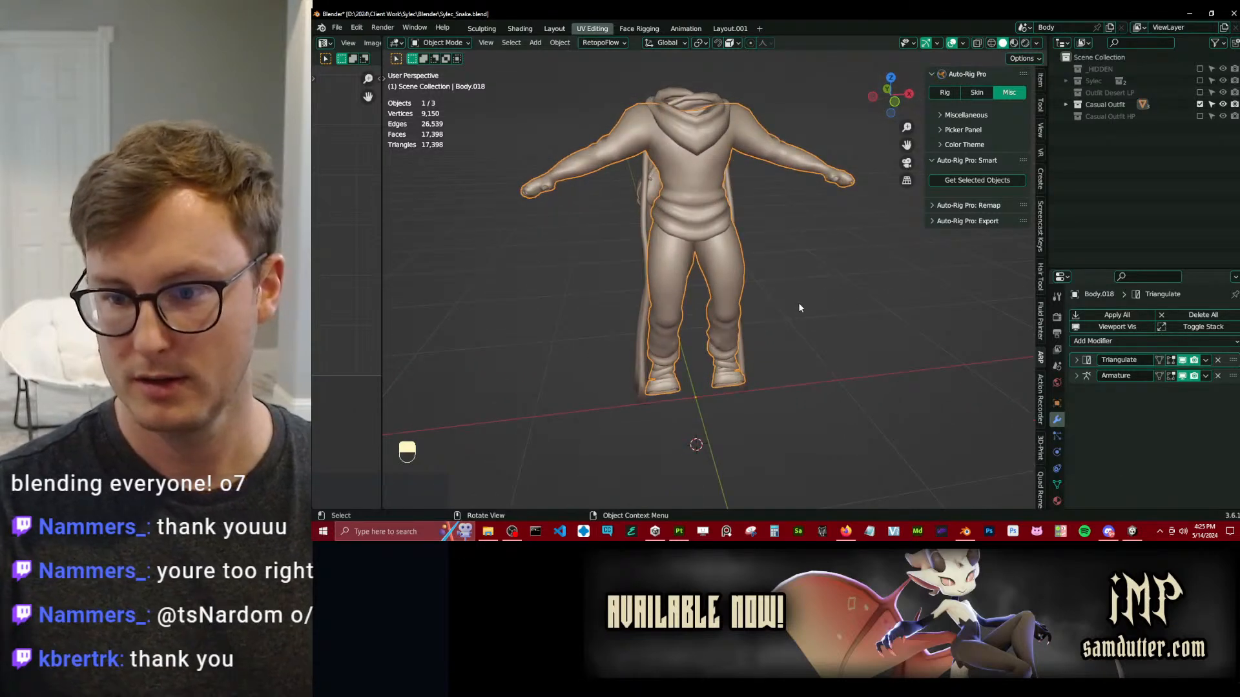
middle_drag(800, 308, 805, 299)
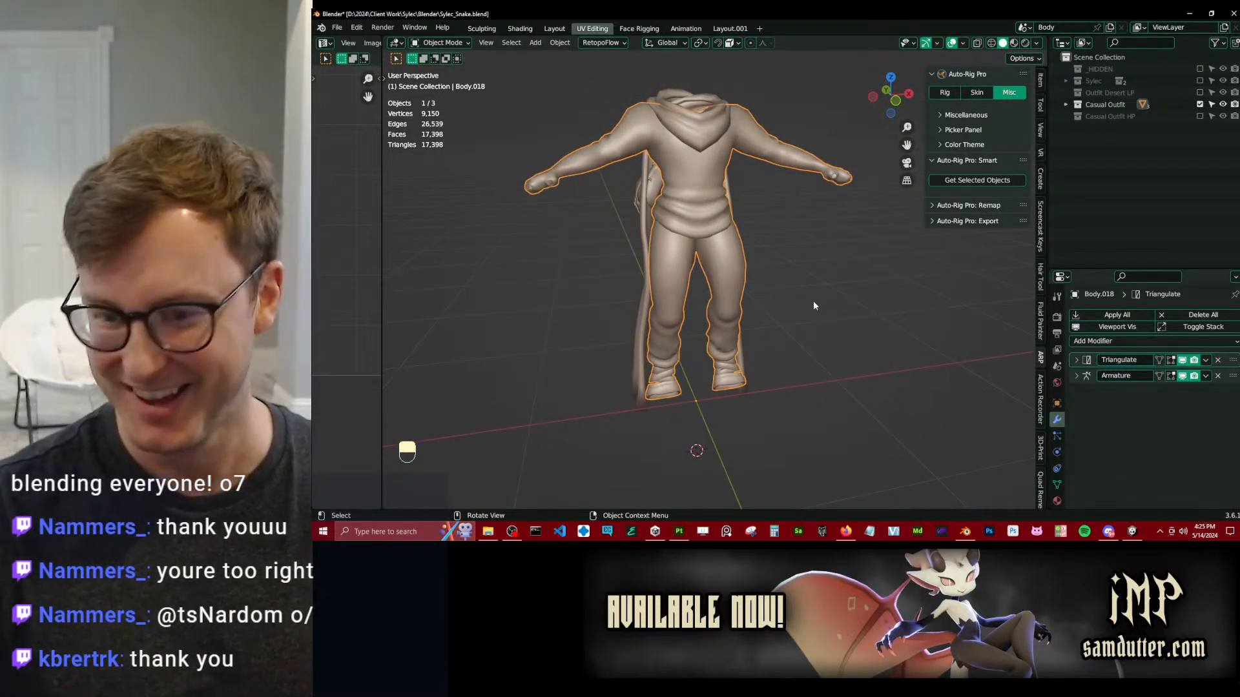
Include the Outfit Desert LP and Sylec collections in the view layer and save the snake file.
click(1200, 92)
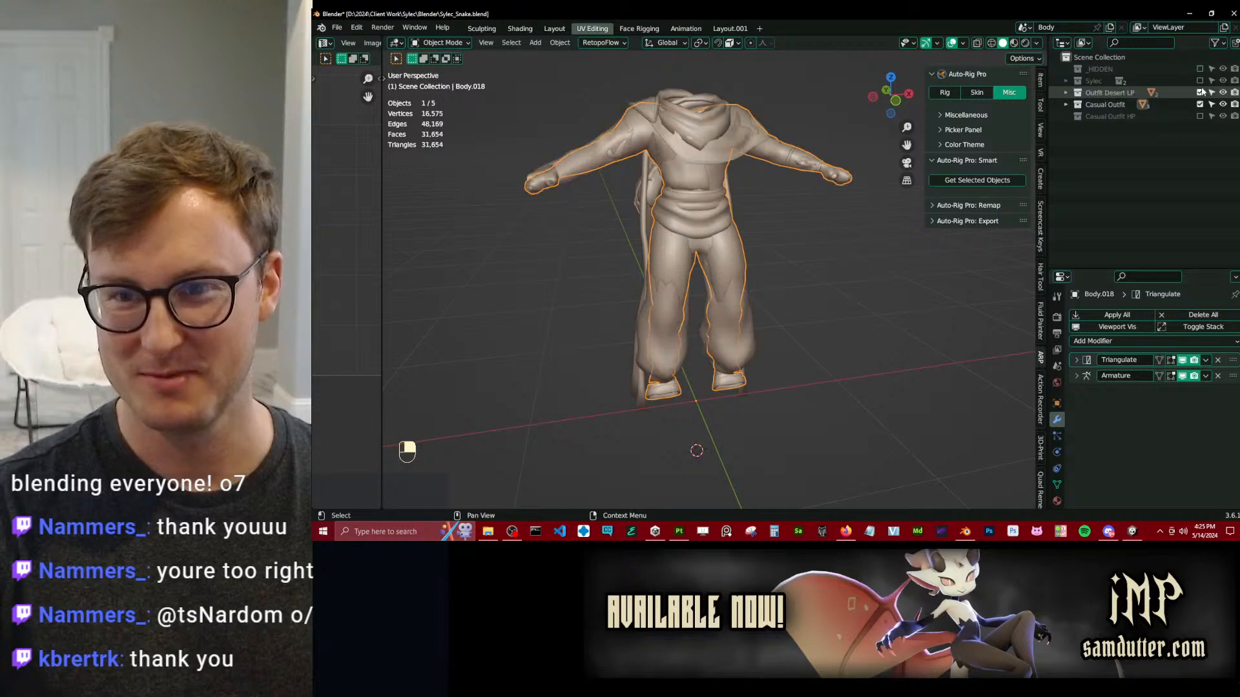
click(1200, 81)
ctrl+middle_drag(858, 196, 835, 271)
key(ctrl+s)
Select all visible objects and export them with Auto-Rig Pro FBX as Sylec_Snake.fbx into the Unity project's FBX folder.
key(a)
key(q)
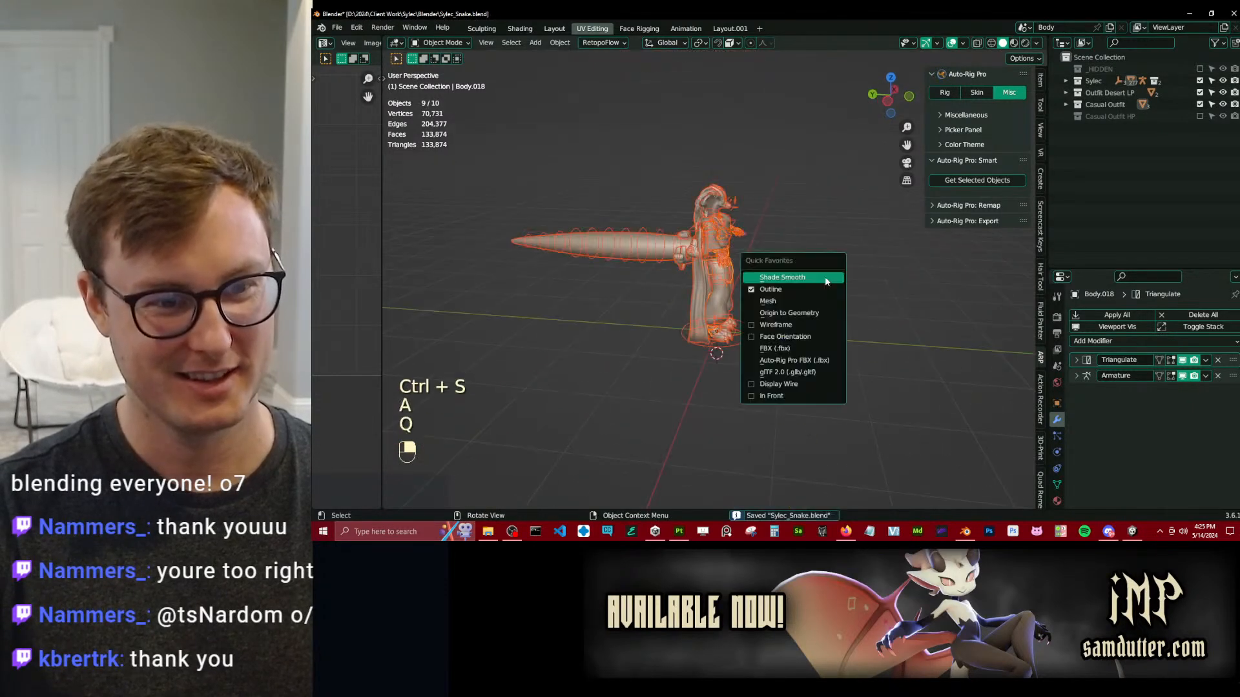
click(788, 361)
click(1027, 439)
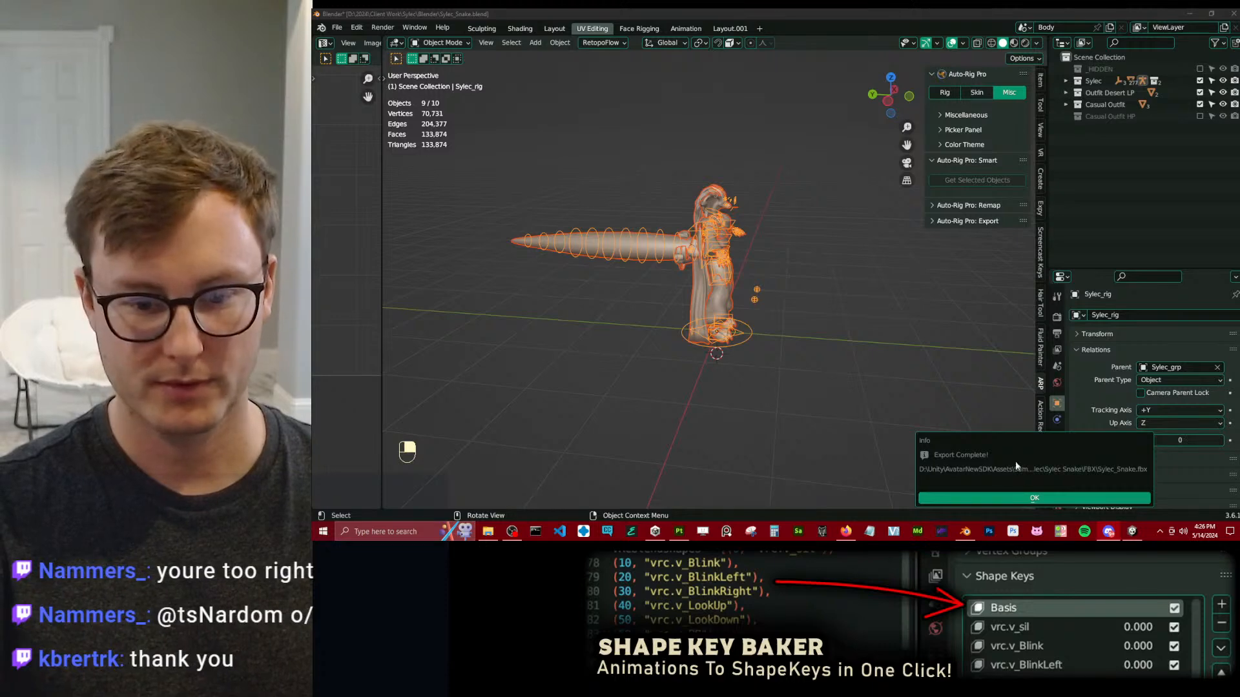
click(1034, 498)
Save the snake file and switch to Unity.
click(908, 387)
key(ctrl+s)
click(1132, 530)
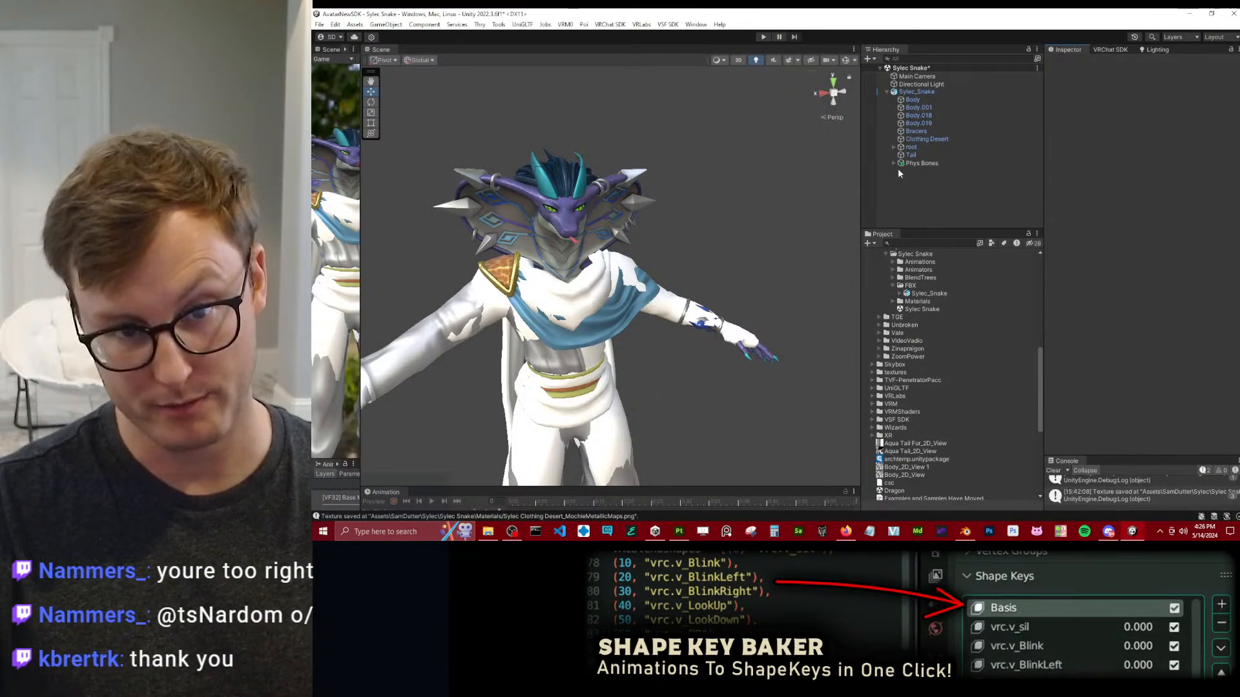
Duplicate the Sylec Clothing Desert material and rename the copy Sylec Clothing Casual.
click(894, 301)
click(941, 373)
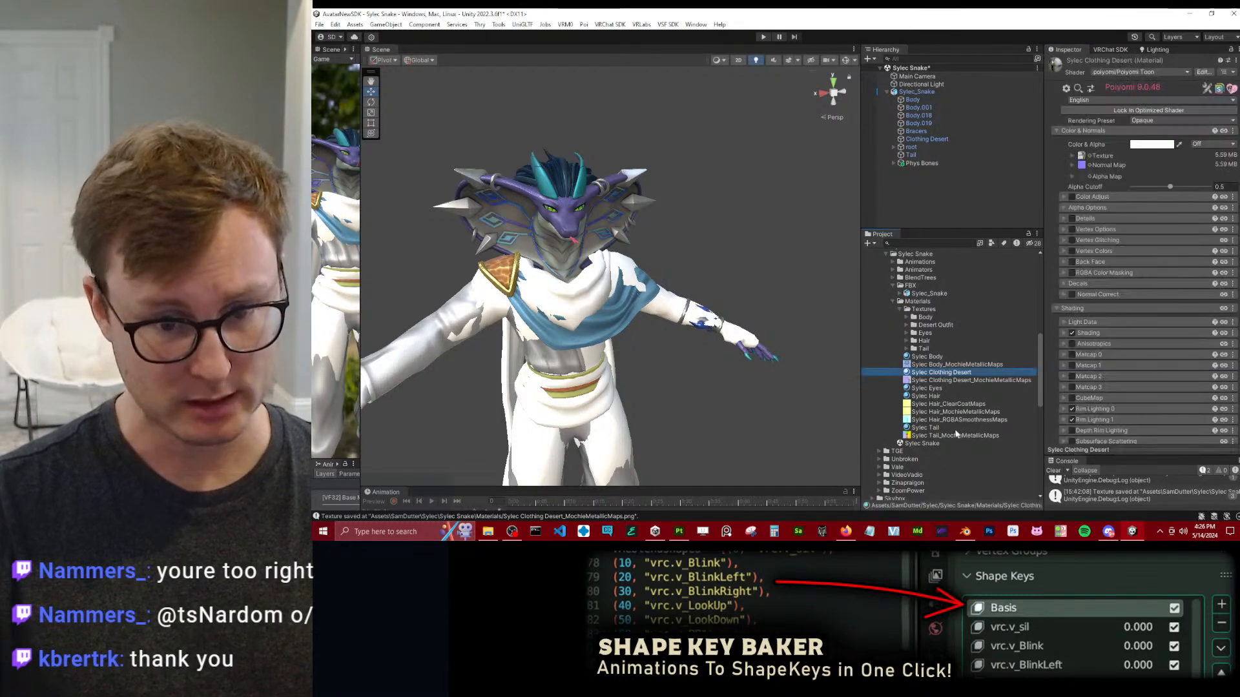
key(ctrl+d)
key(F2)
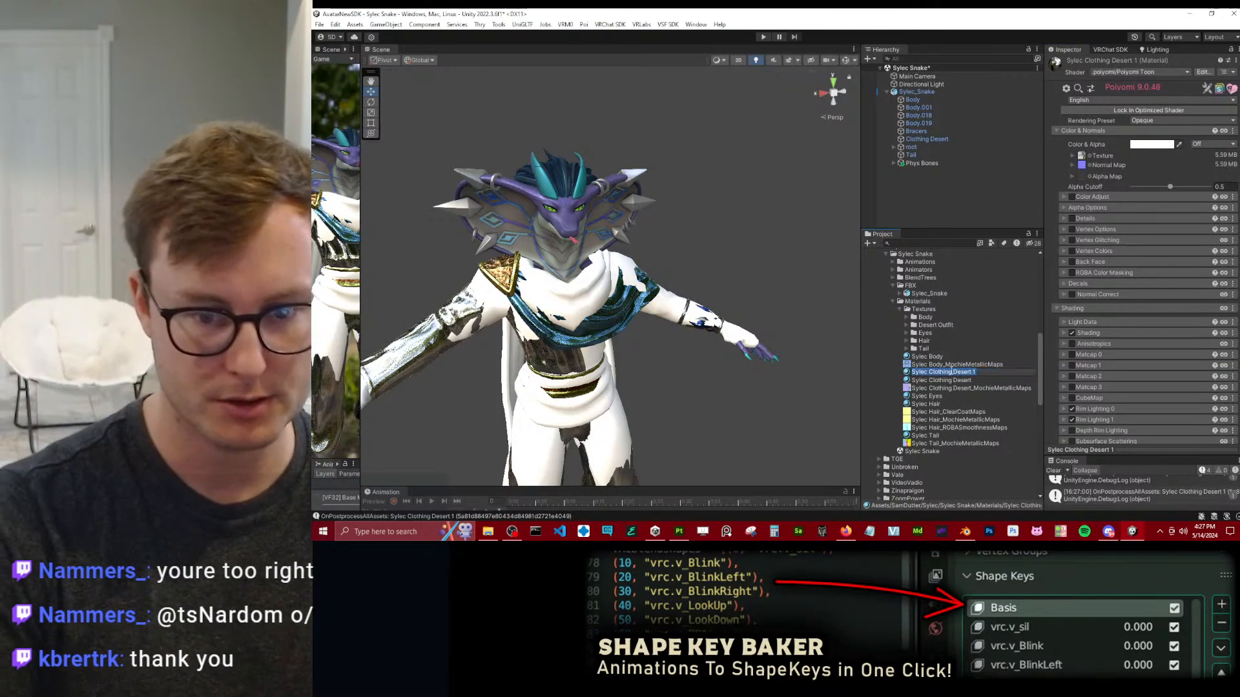
key(End)
key(ctrl+BackSpace)
key(ctrl+BackSpace)
text(Casual)
key(Return)
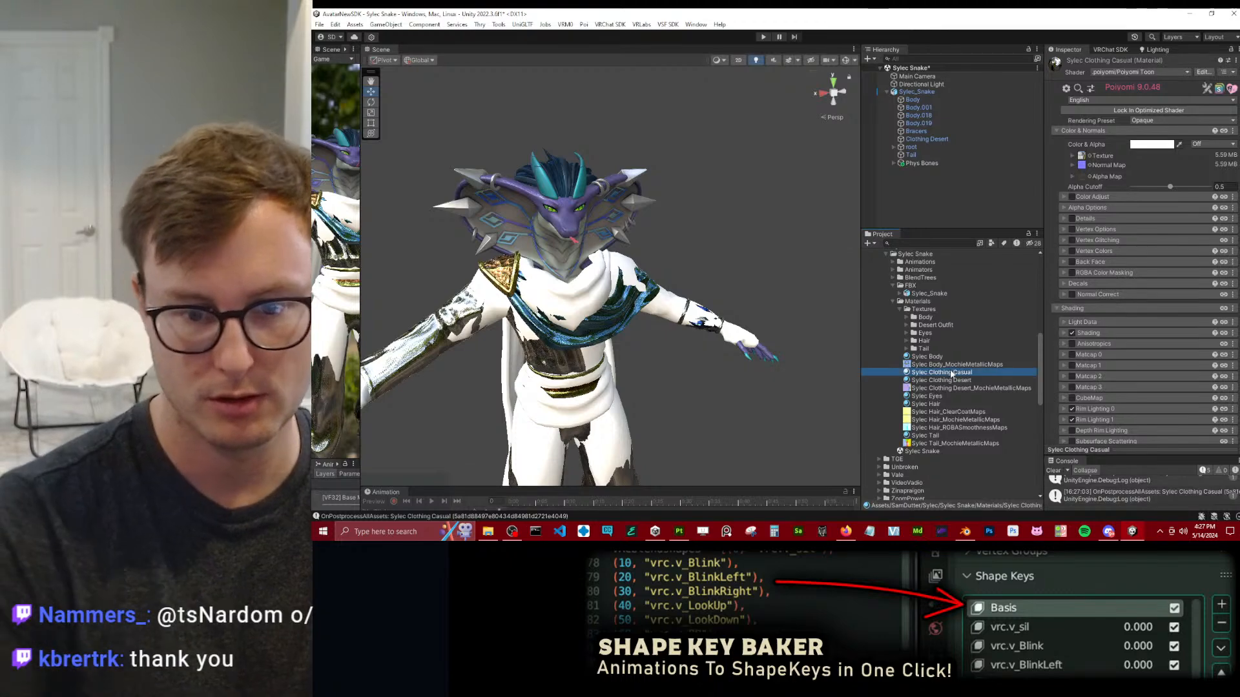
Clear the colour texture and normal map from the Sylec Clothing Casual material.
click(1083, 156)
key(Delete)
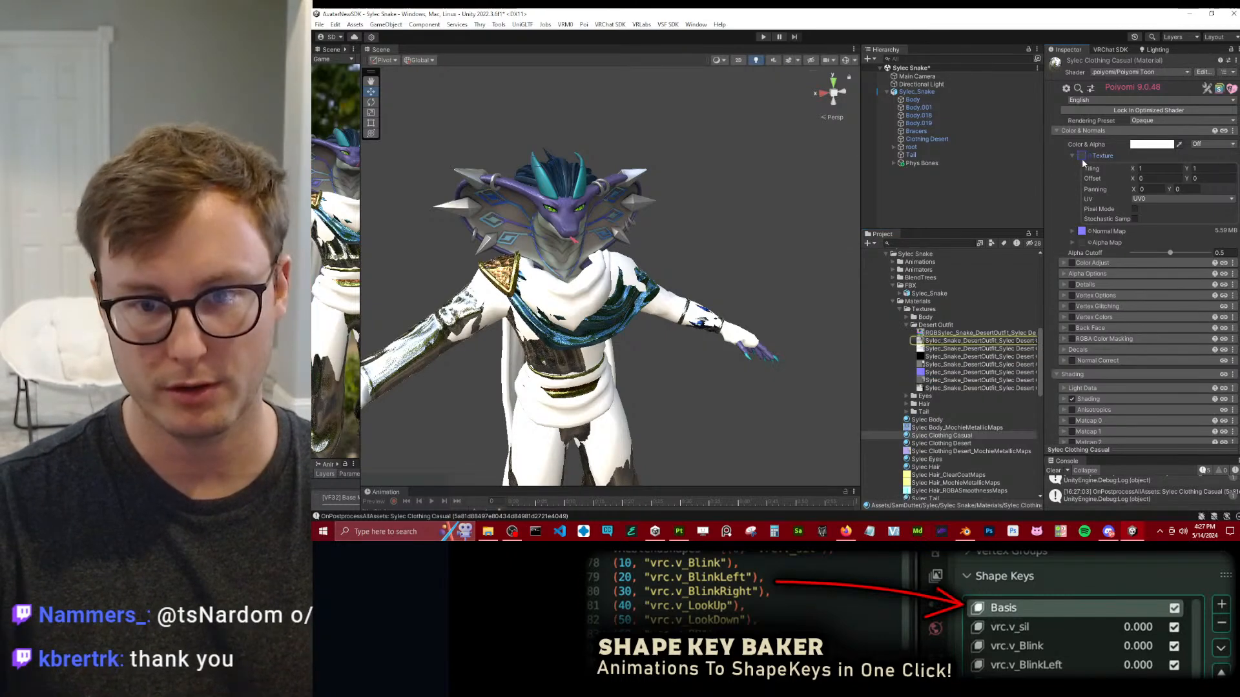
click(1075, 157)
click(1080, 166)
key(Delete)
click(1073, 166)
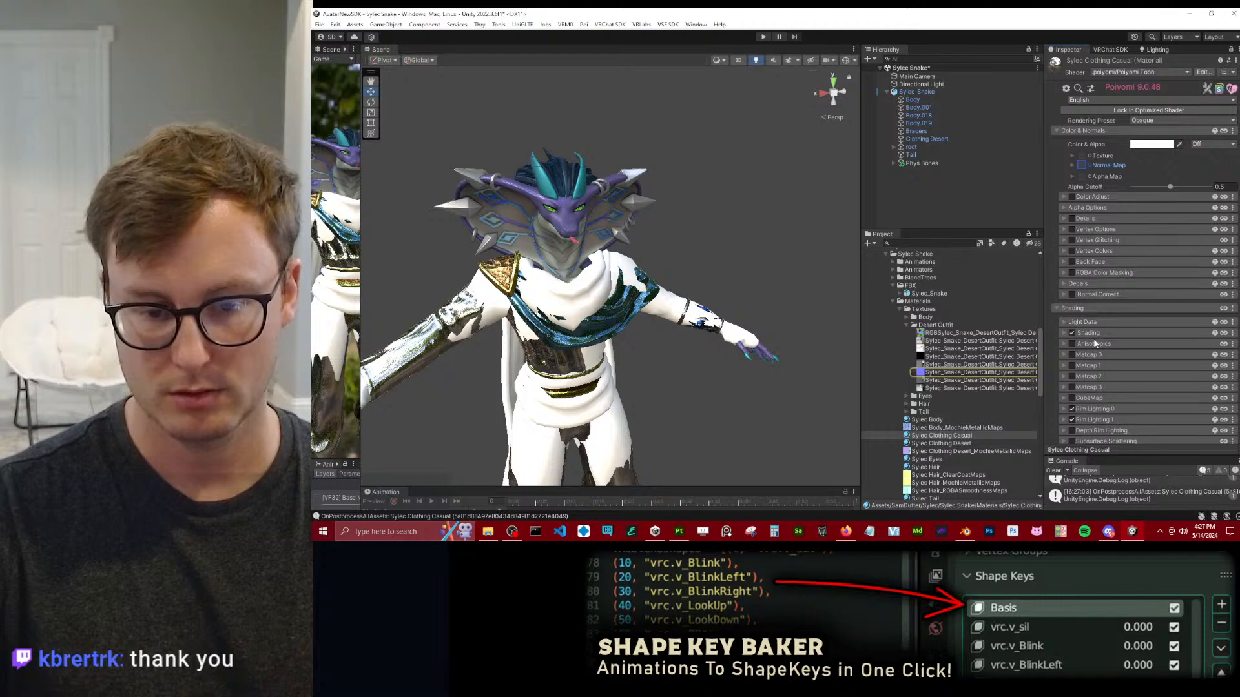
Delete the Sylec Clothing Casual material from the project.
click(956, 436)
key(Delete)
click(806, 290)
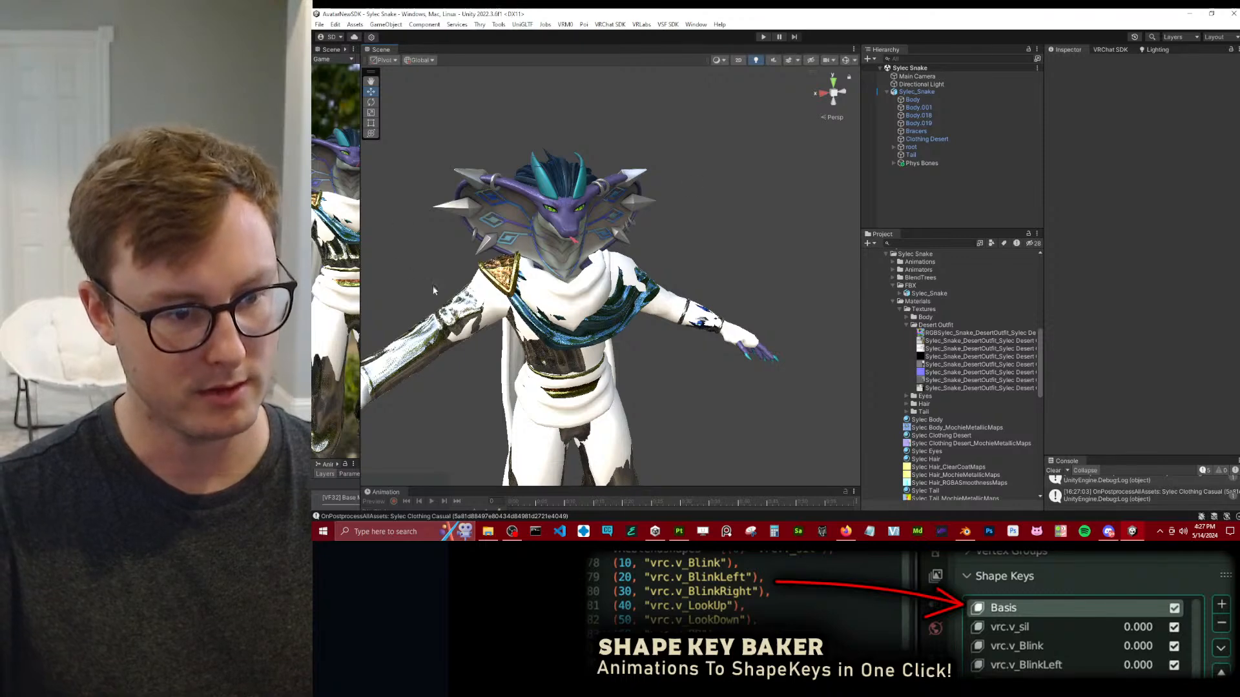
Switch to File Explorer and open the folder D:\2023\Client Work\Sylec\Lunathal v2\Unity Packages.
scroll(424, 285, down, 8)
alt+drag(426, 291, 648, 361)
click(488, 531)
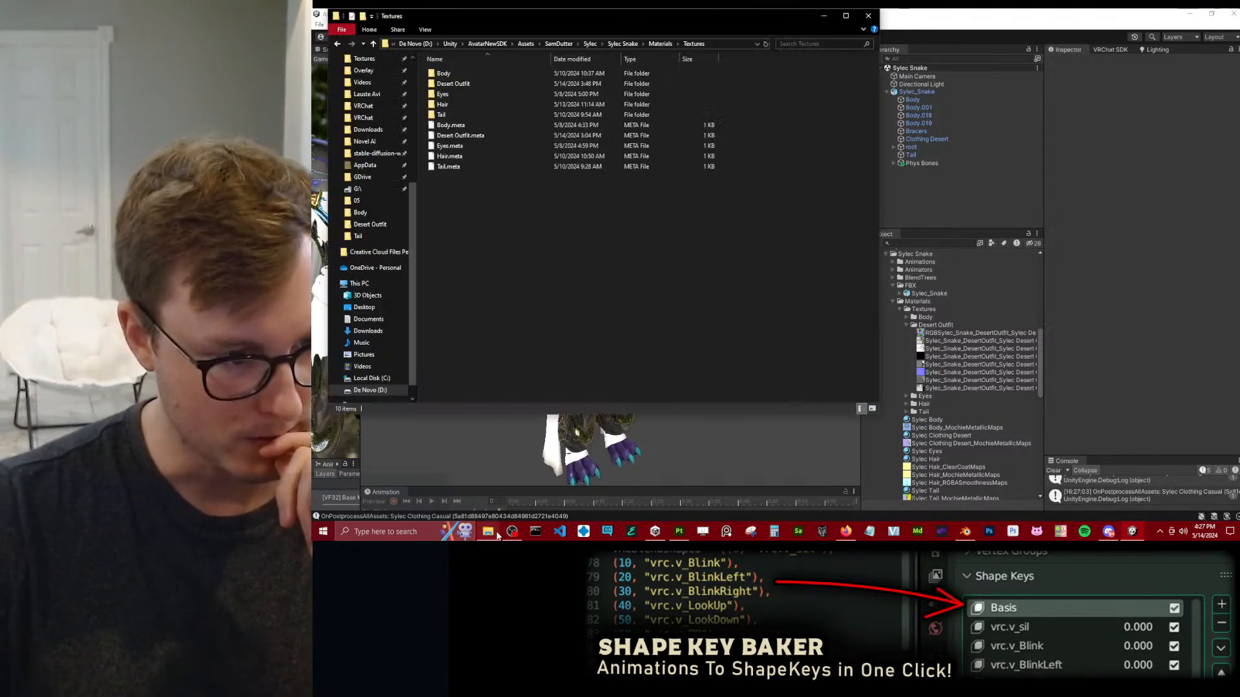
click(416, 43)
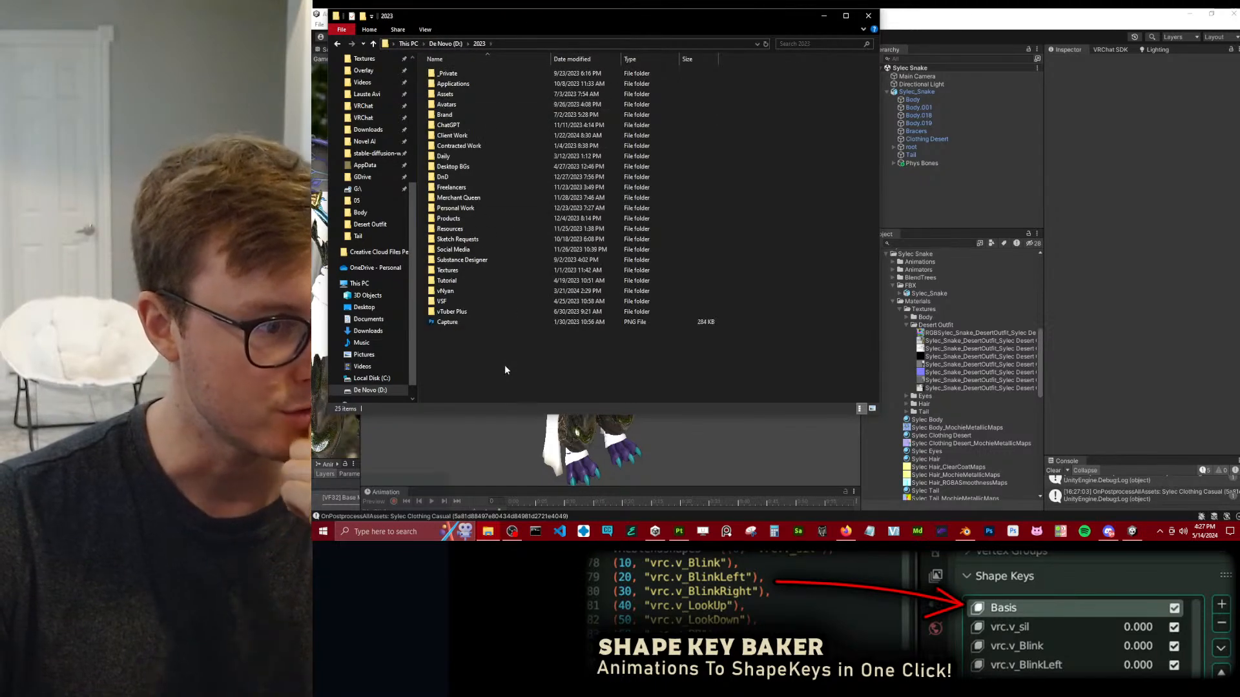
double_click(450, 135)
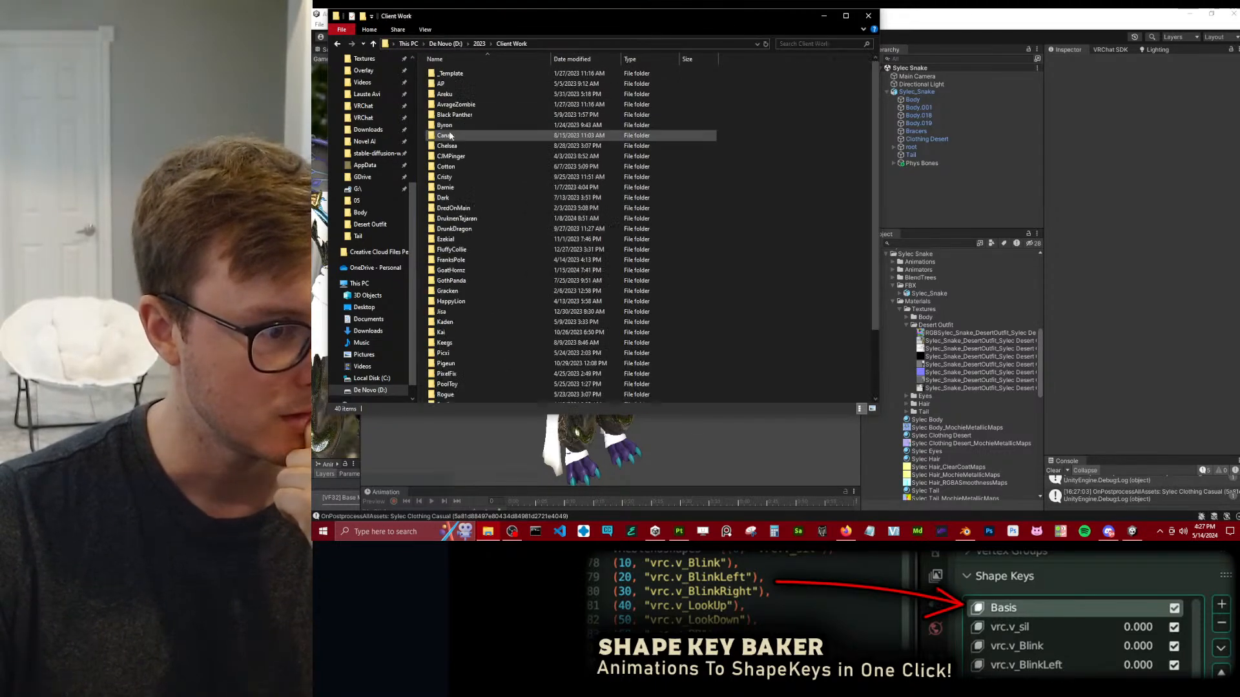
scroll(456, 284, down, 3)
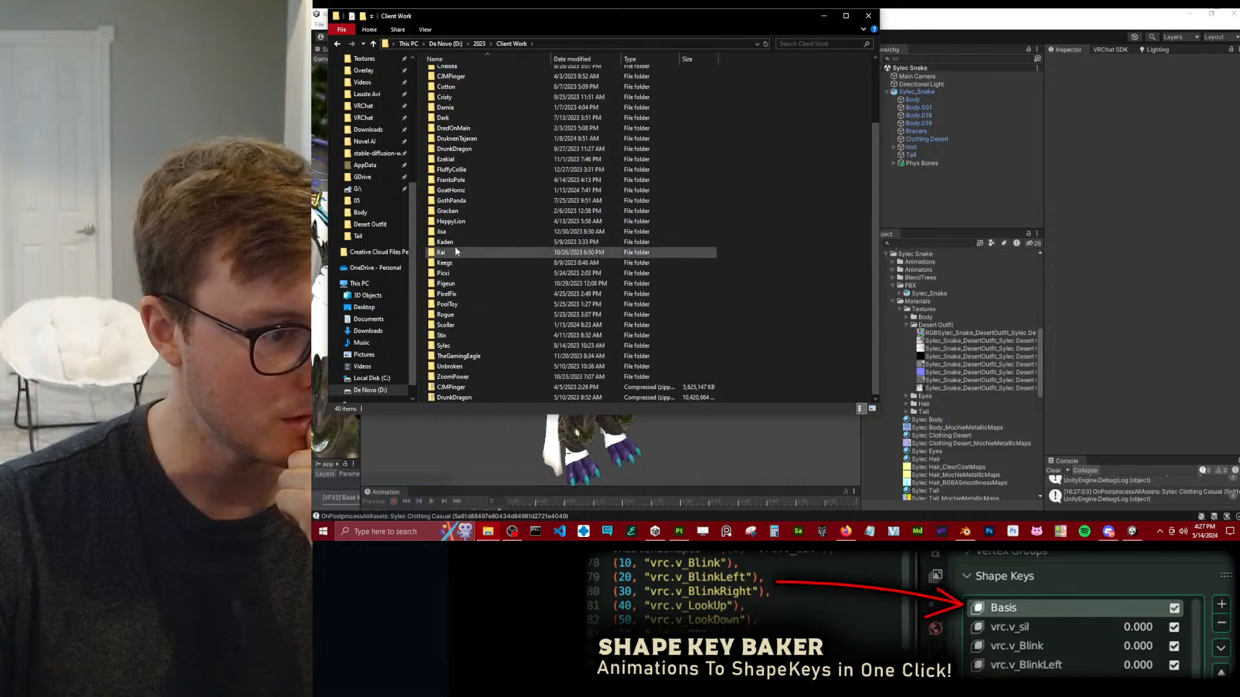
double_click(454, 354)
double_click(468, 86)
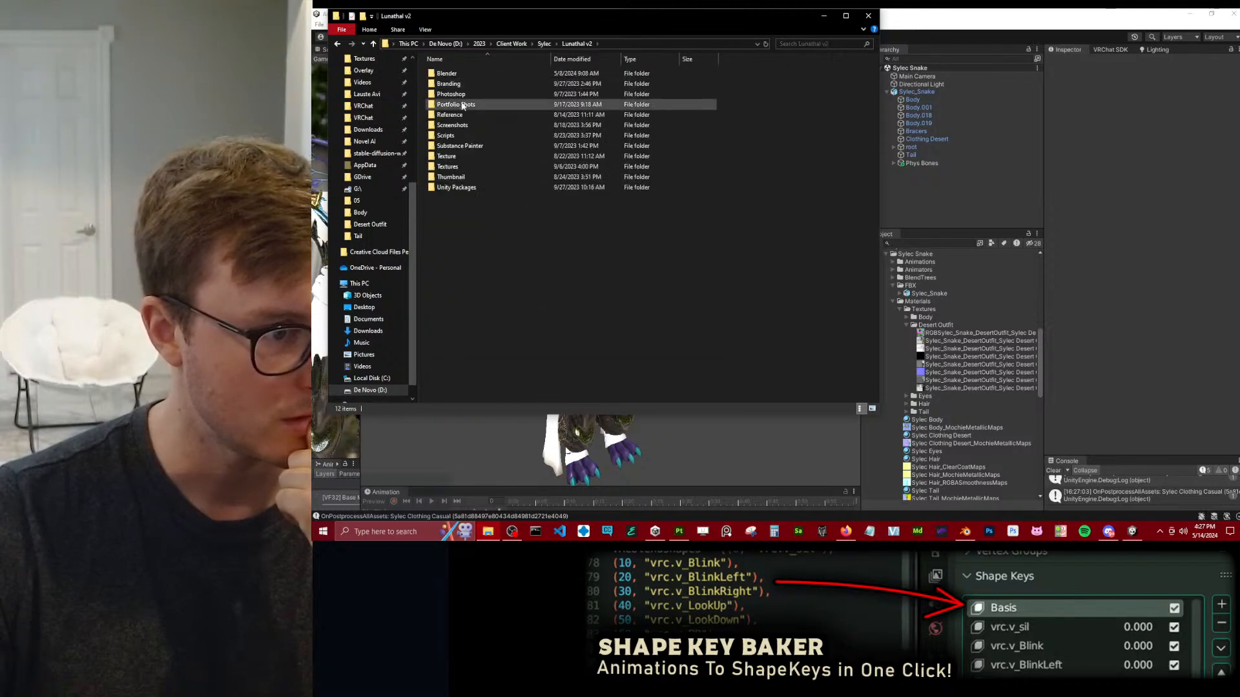
double_click(465, 187)
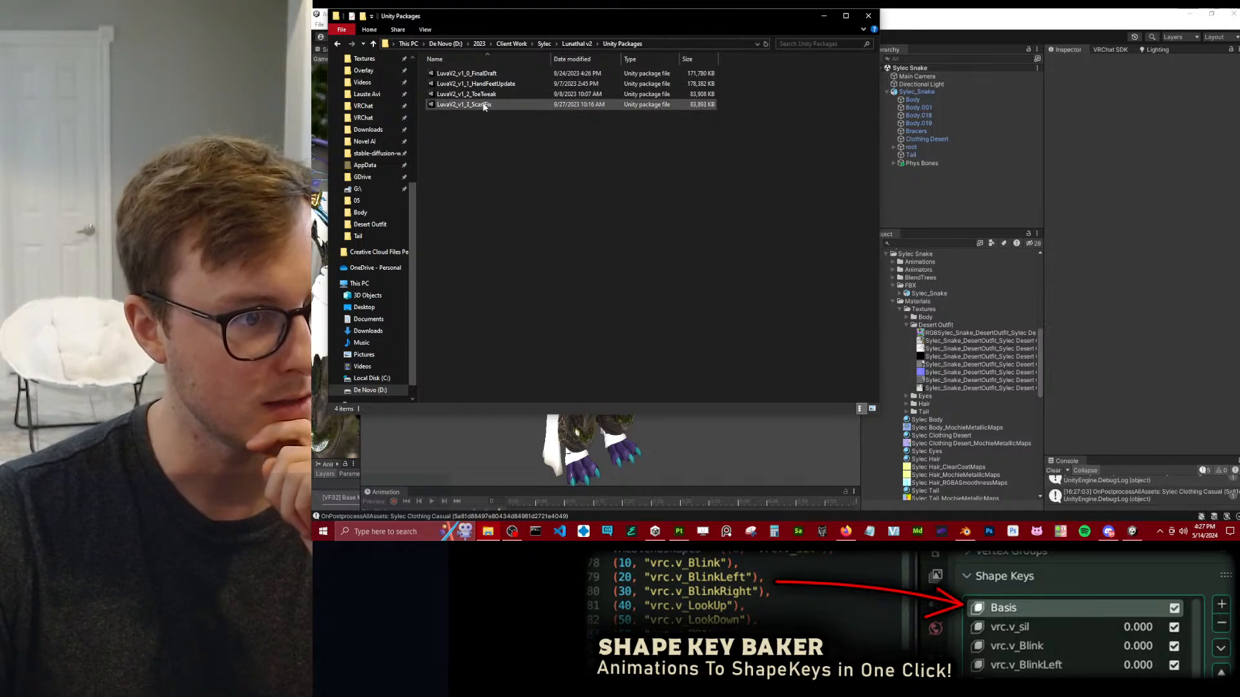
Preview the v1_3_ScarfFix package, cancel its import and open the v1_1_HandFeetUpdate package for import instead.
double_click(545, 108)
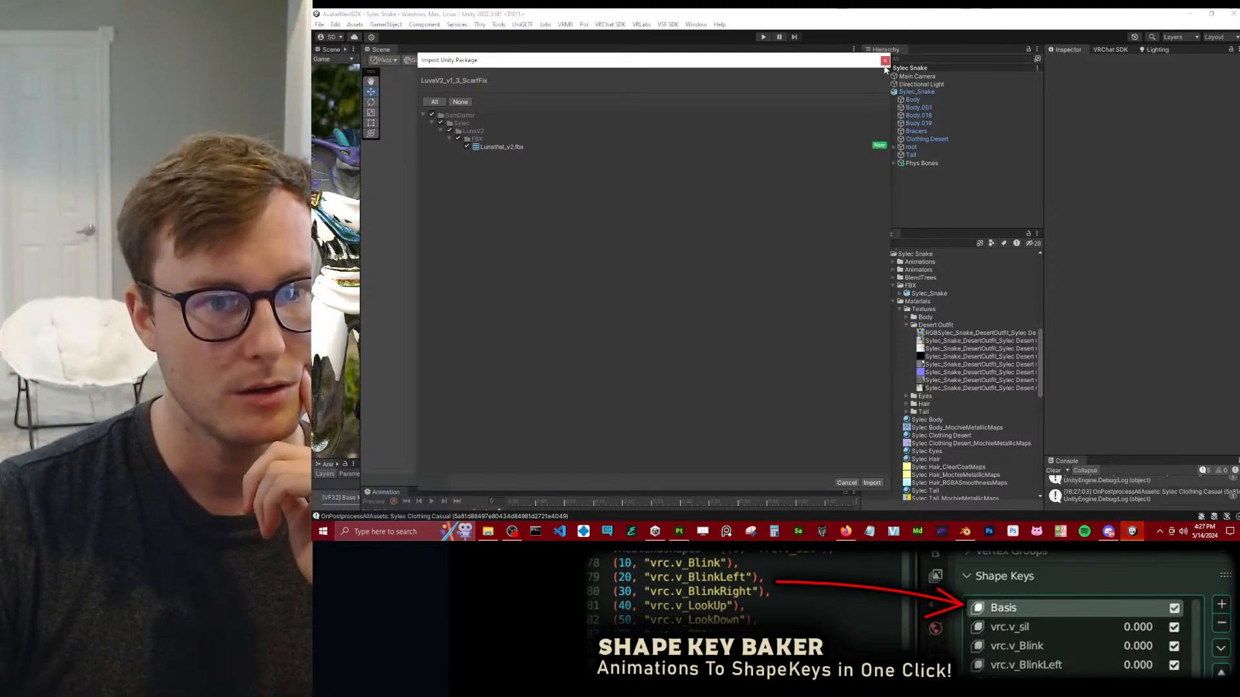
click(885, 60)
click(487, 531)
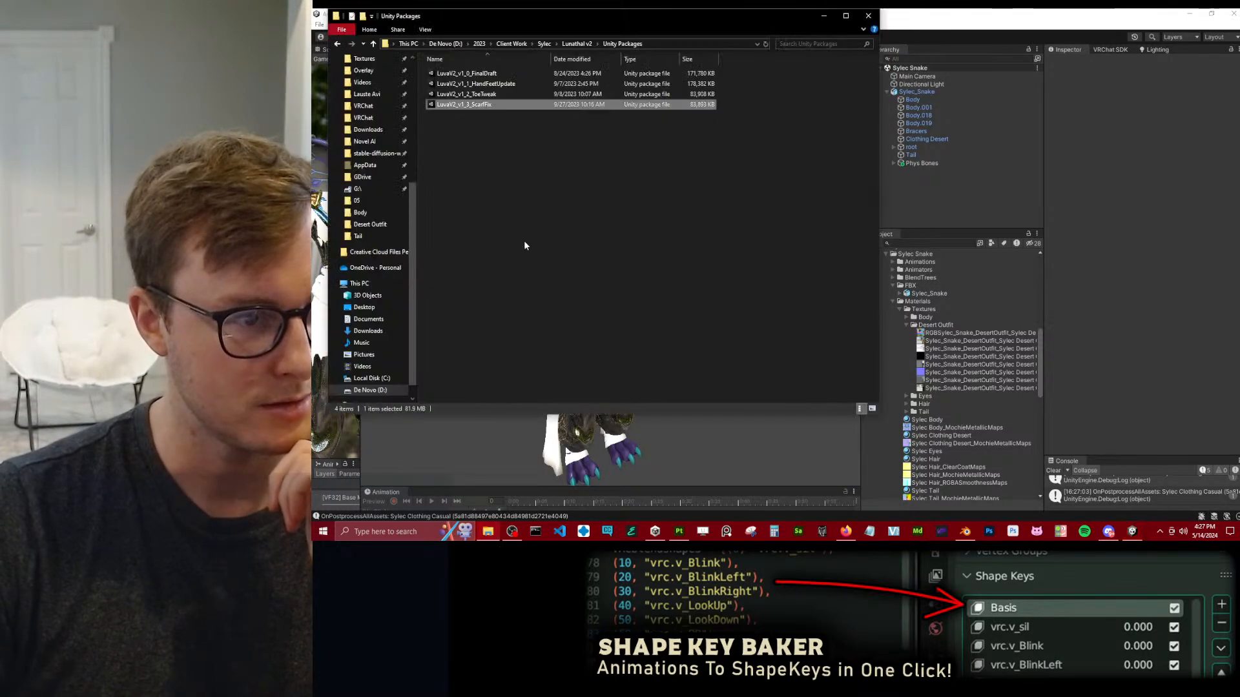
click(475, 85)
double_click(475, 85)
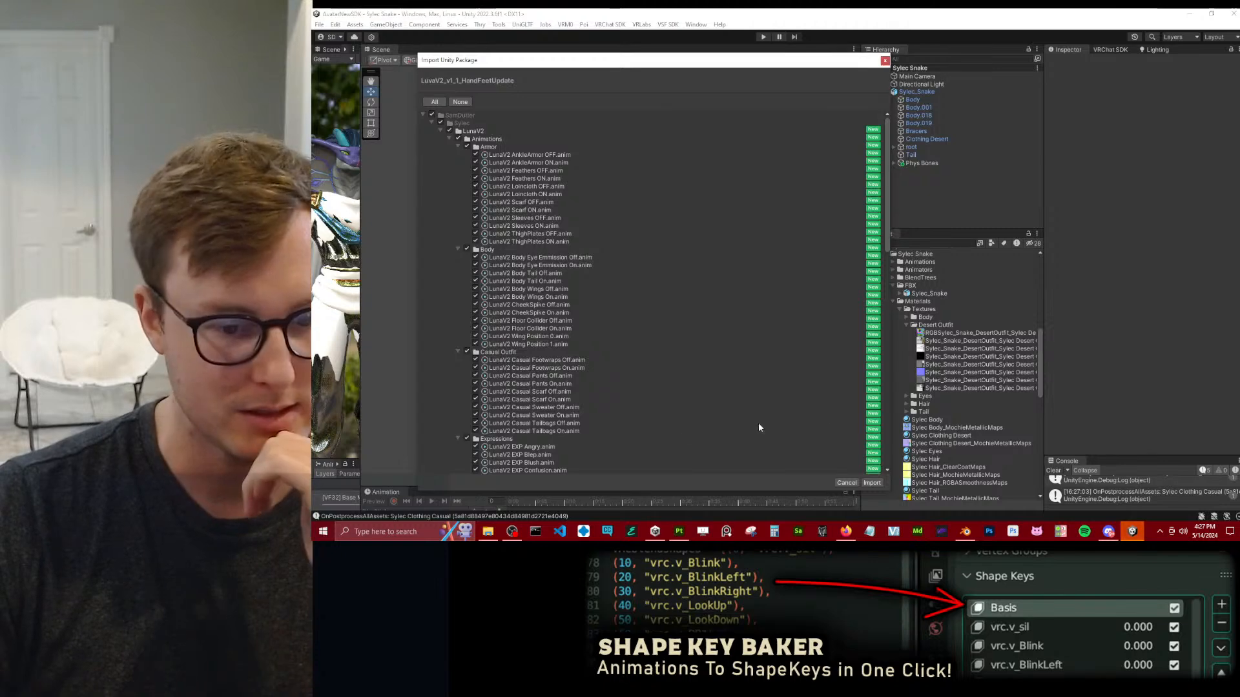
Exclude everything in the package from the import and collapse the LunaV2 Animations, Animators and FBX folders in its contents list.
click(429, 121)
click(430, 122)
click(440, 131)
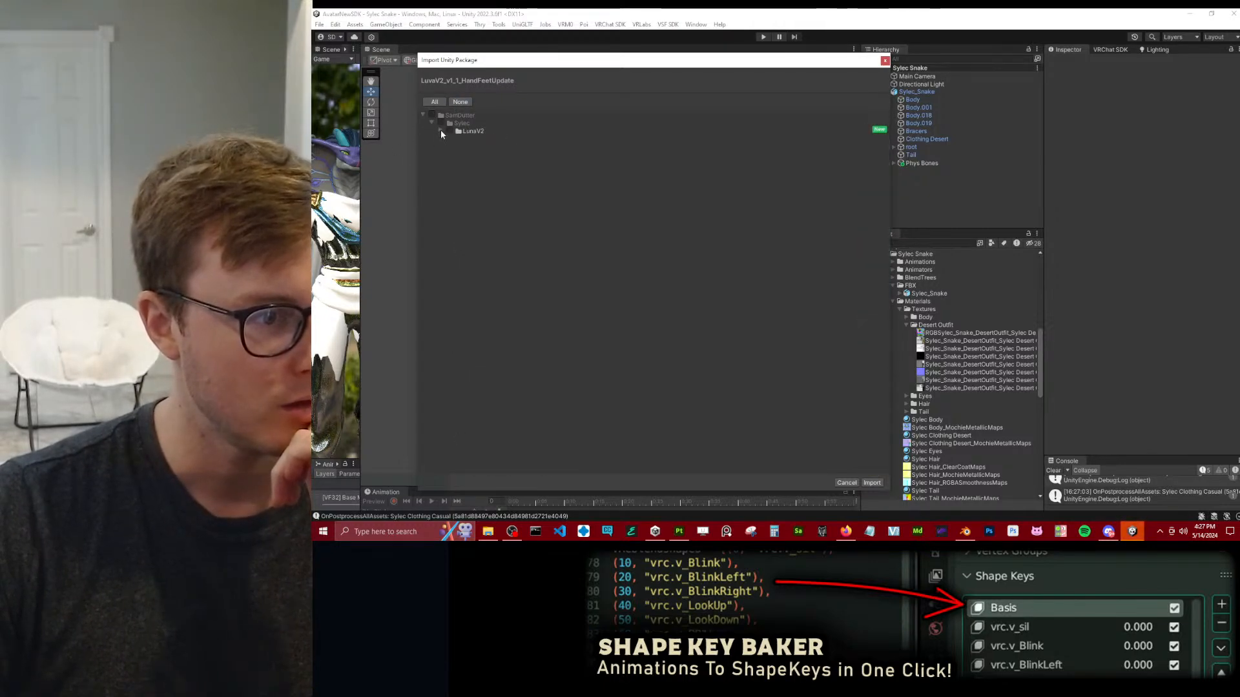
click(440, 131)
click(448, 139)
click(449, 146)
click(450, 154)
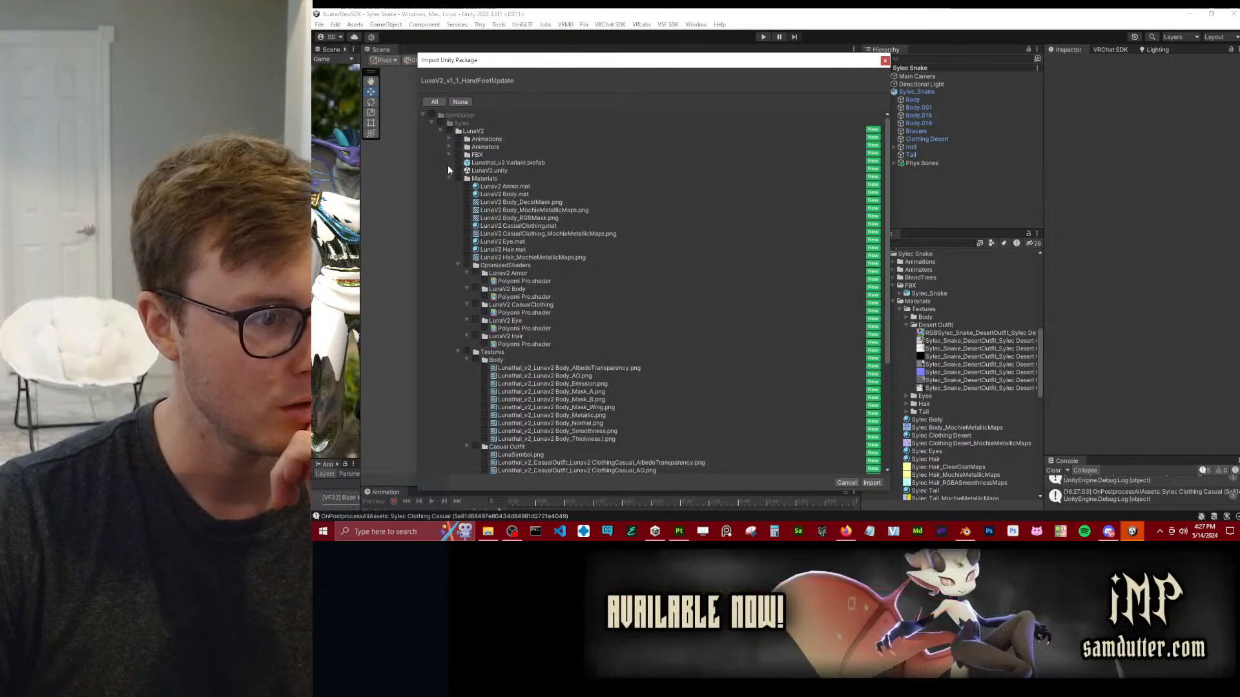
Import only LunaV2 CasualClothing.mat, the LunaV2 CasualClothing optimized shader folder and the Casual Outfit textures from the package.
click(467, 226)
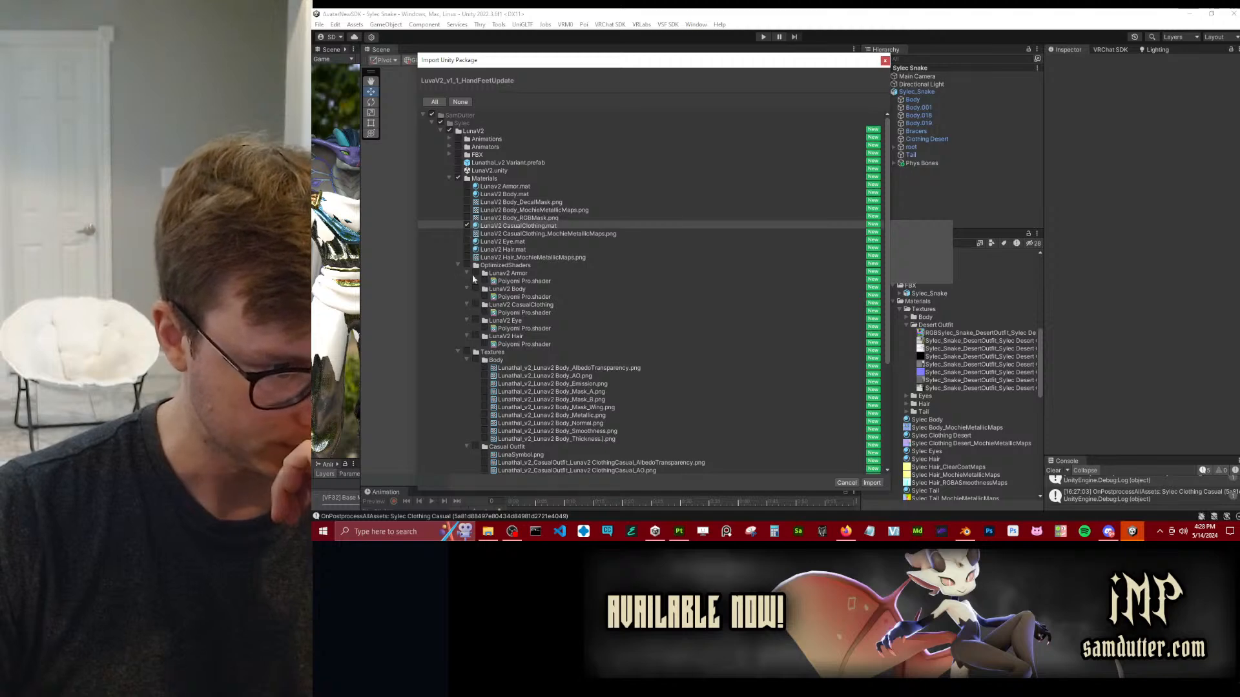
click(476, 305)
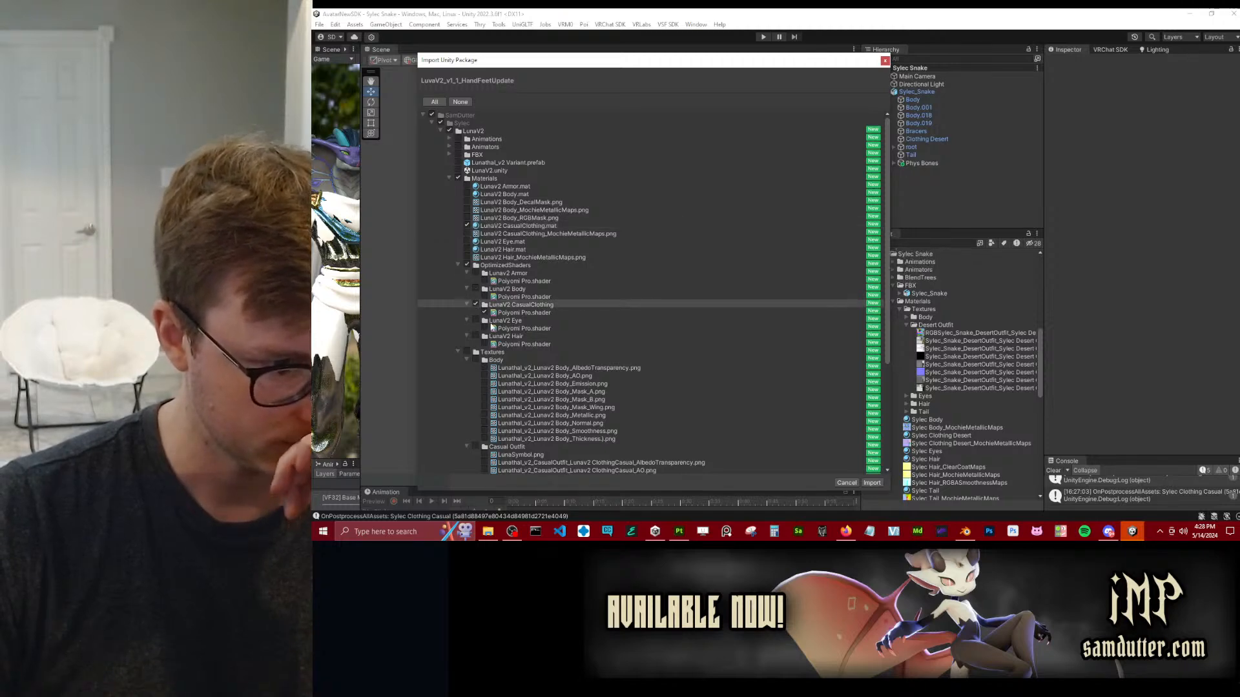
scroll(504, 344, down, 3)
scroll(504, 344, down, 3)
click(475, 291)
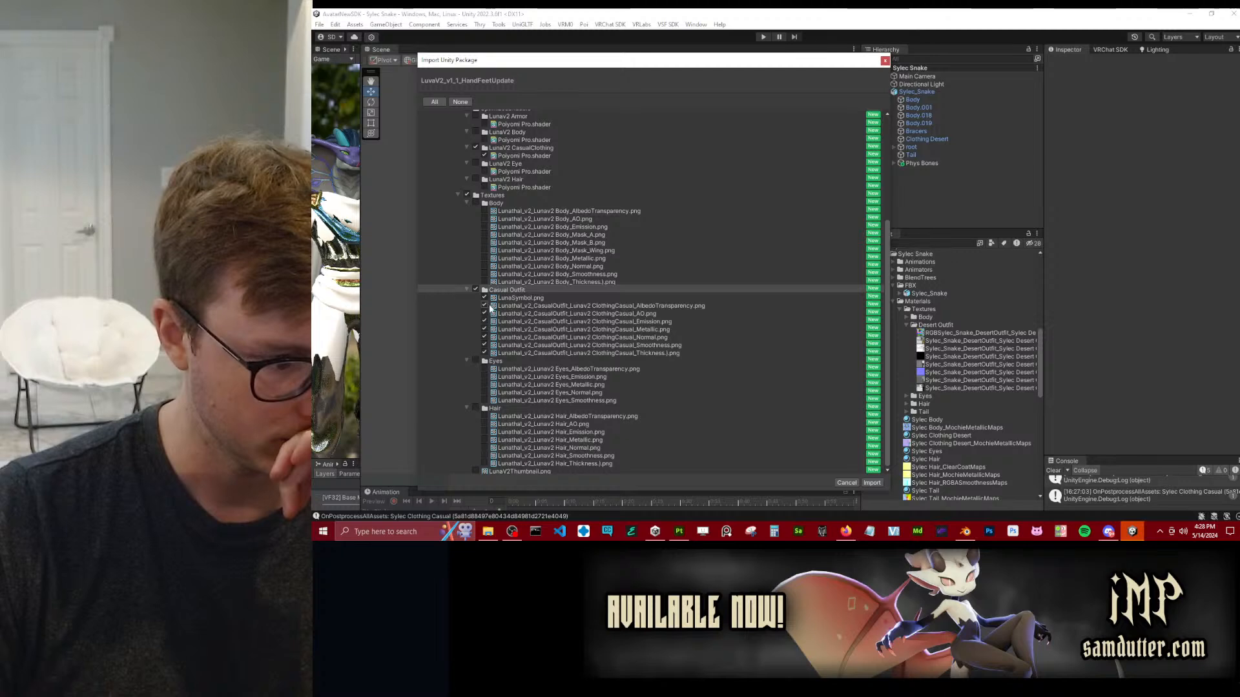
scroll(494, 307, up, 6)
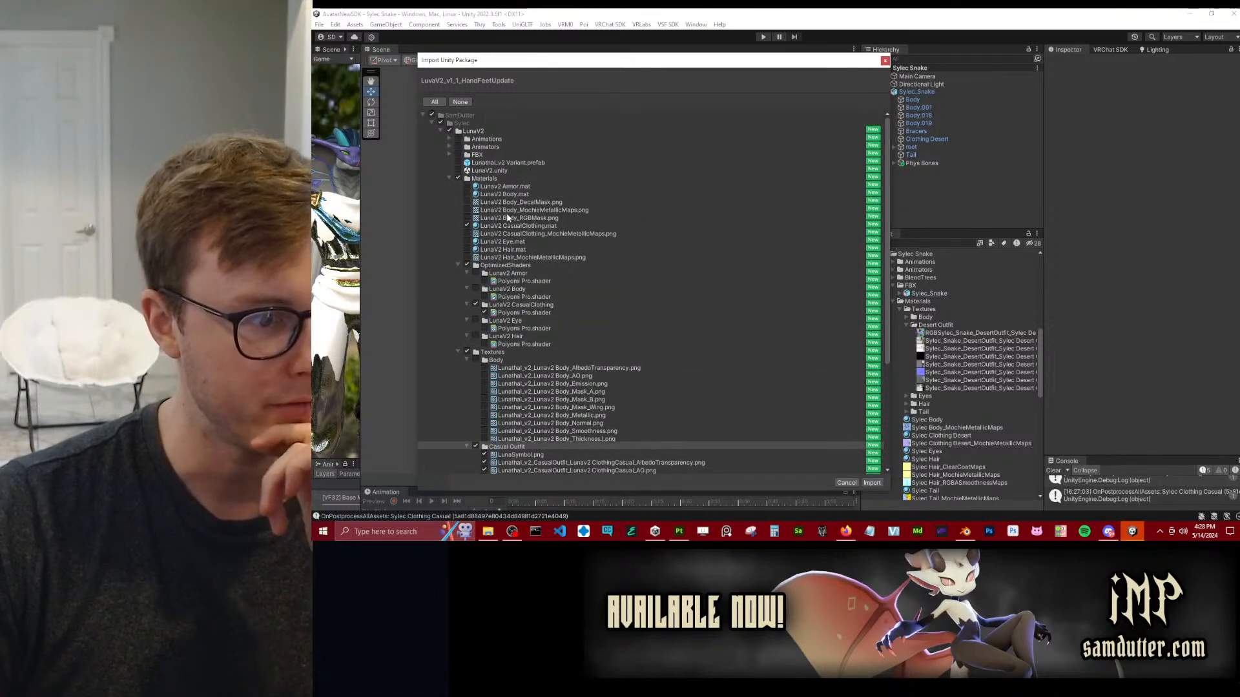
scroll(556, 265, down, 6)
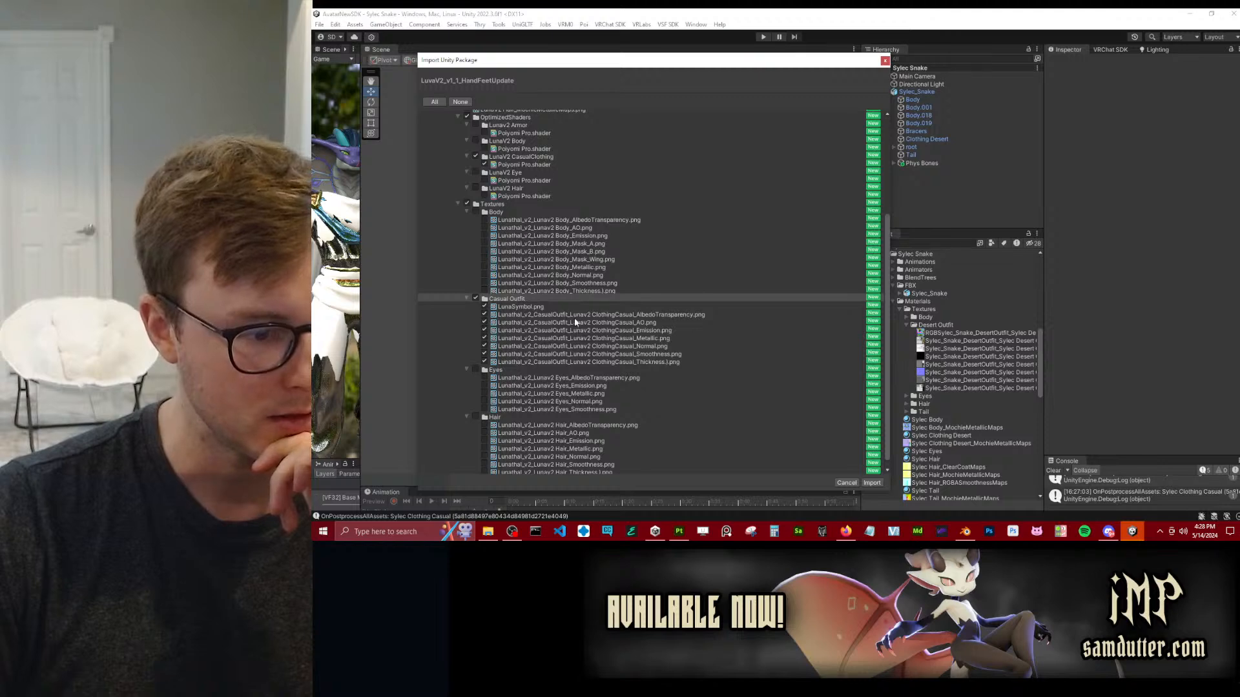
scroll(569, 321, up, 6)
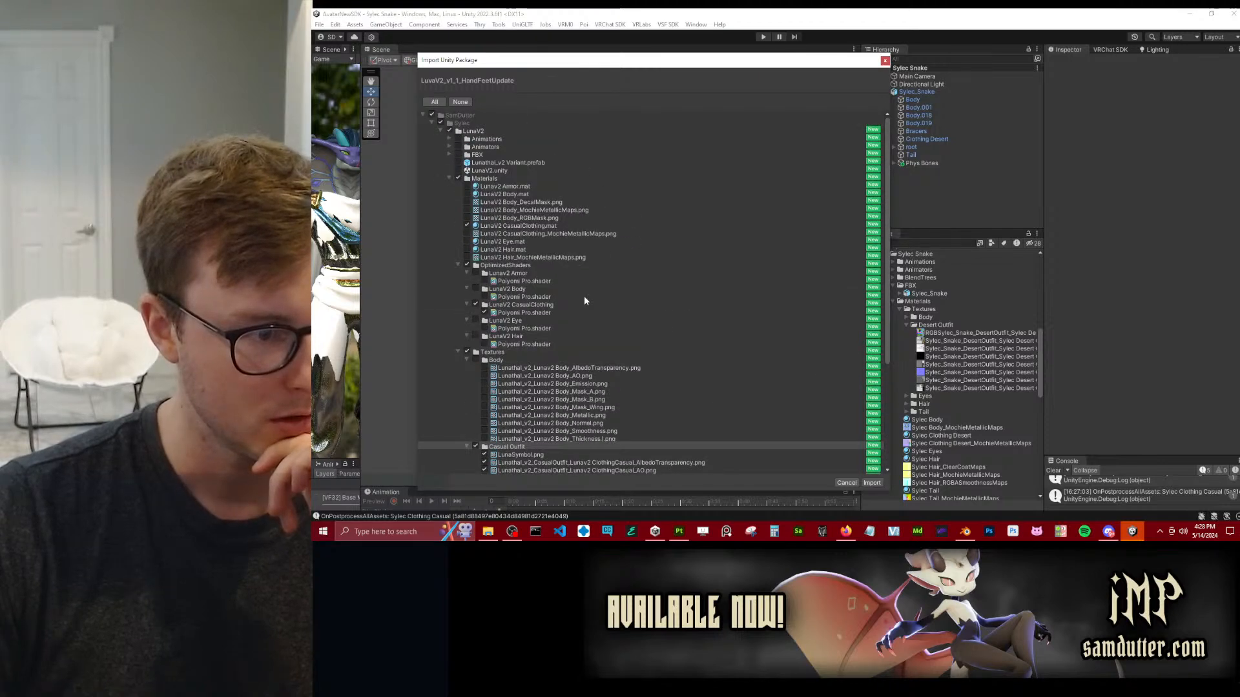
click(872, 483)
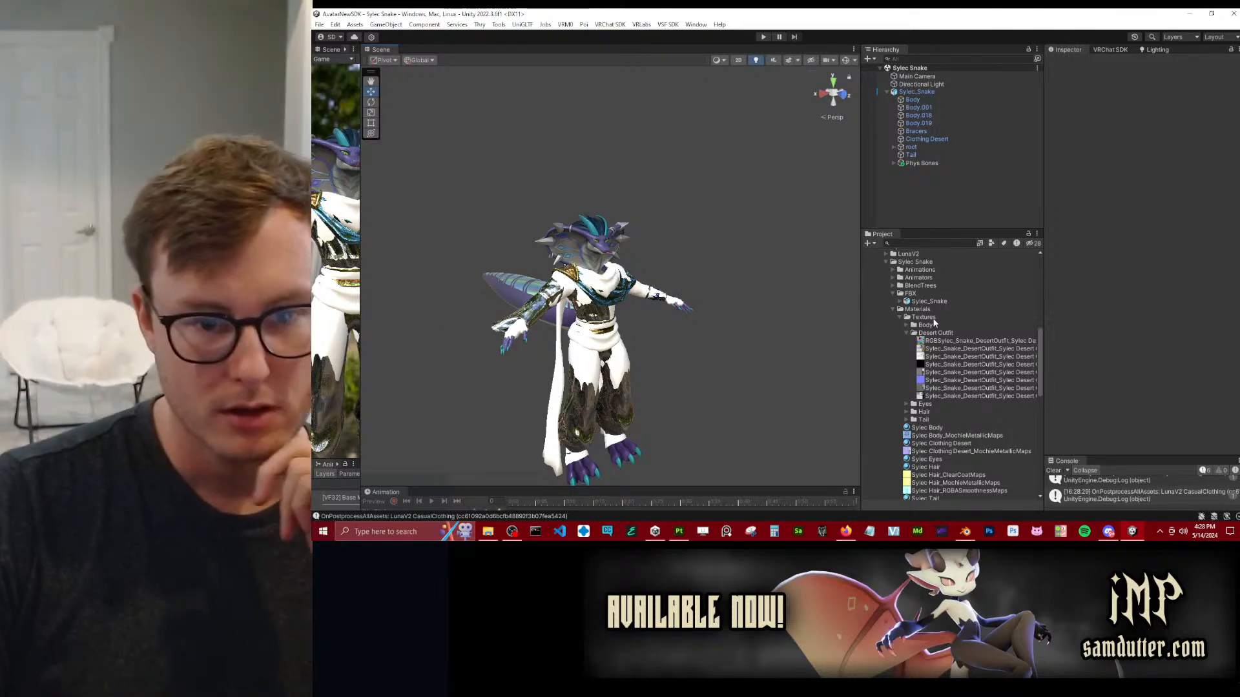
Remap the Sylec_Snake model's Lunav2 ClothingCasual slot to the imported LunaV2 CasualClothing material and apply the import settings.
scroll(922, 331, up, 3)
click(886, 313)
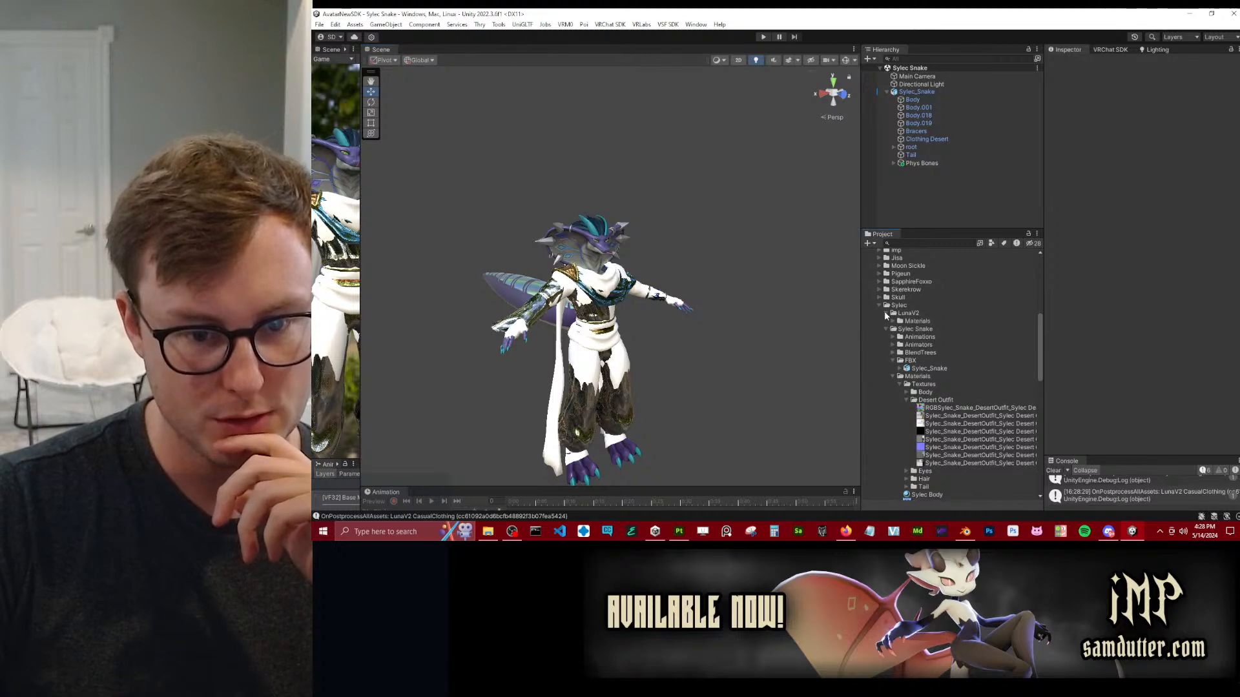
click(893, 322)
scroll(918, 326, down, 3)
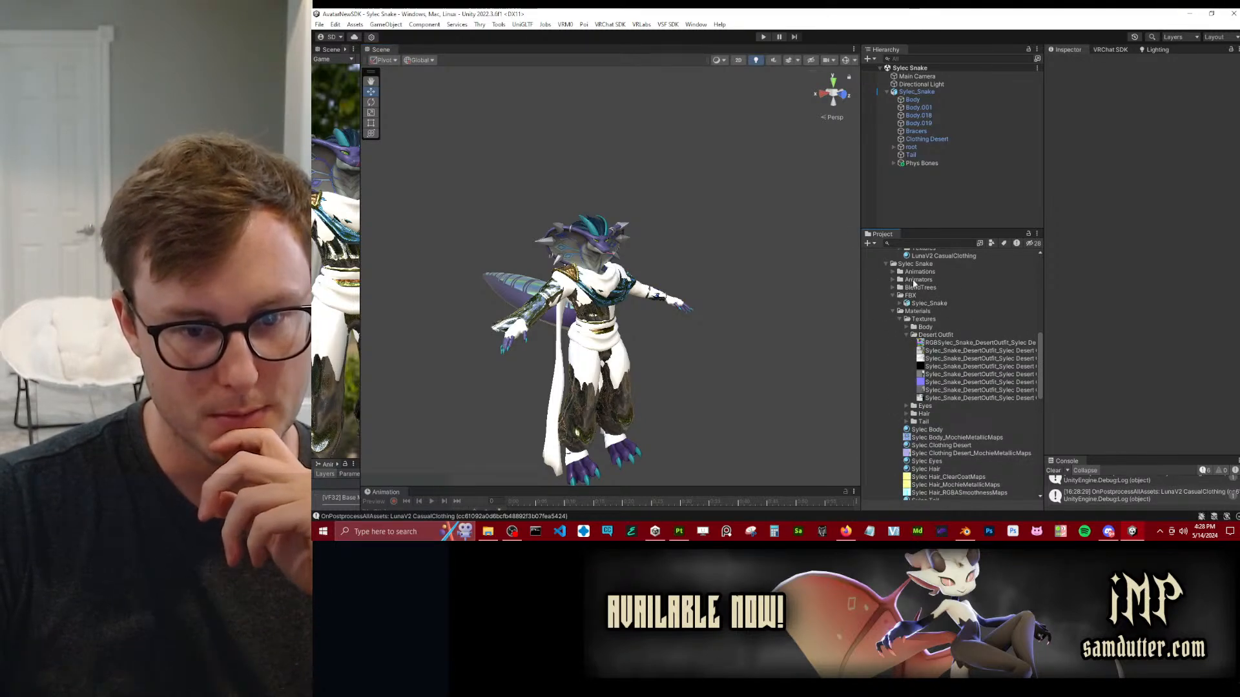
click(927, 304)
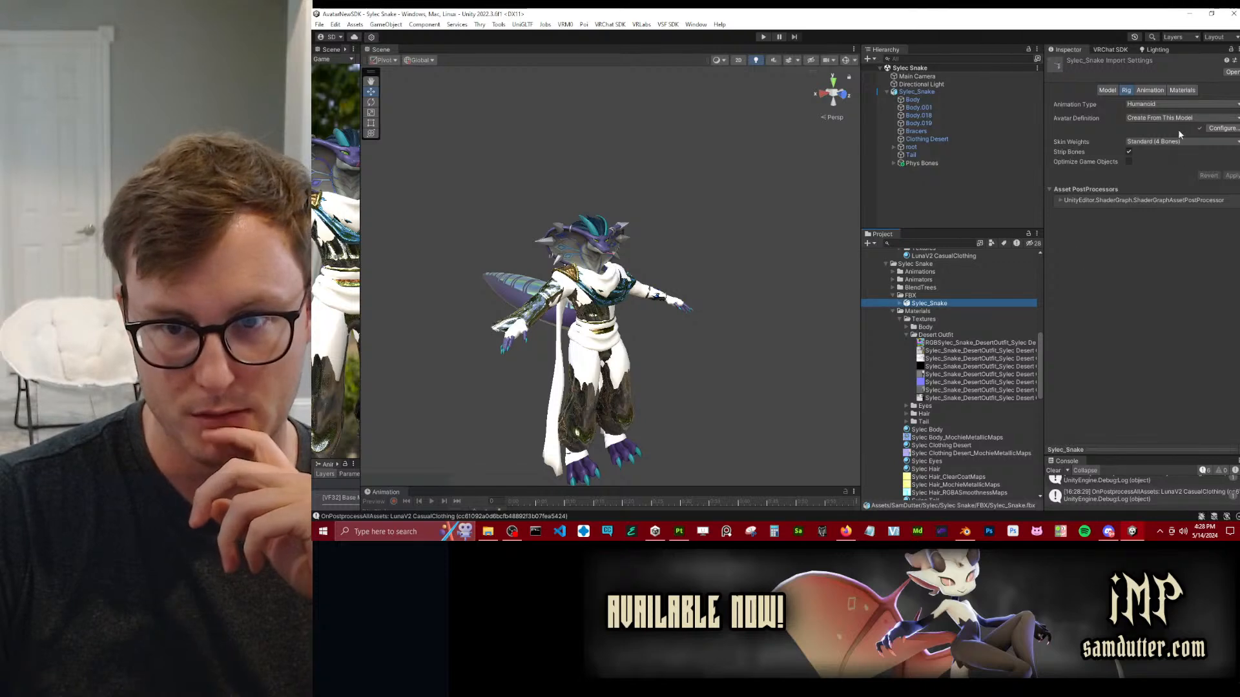
click(1182, 91)
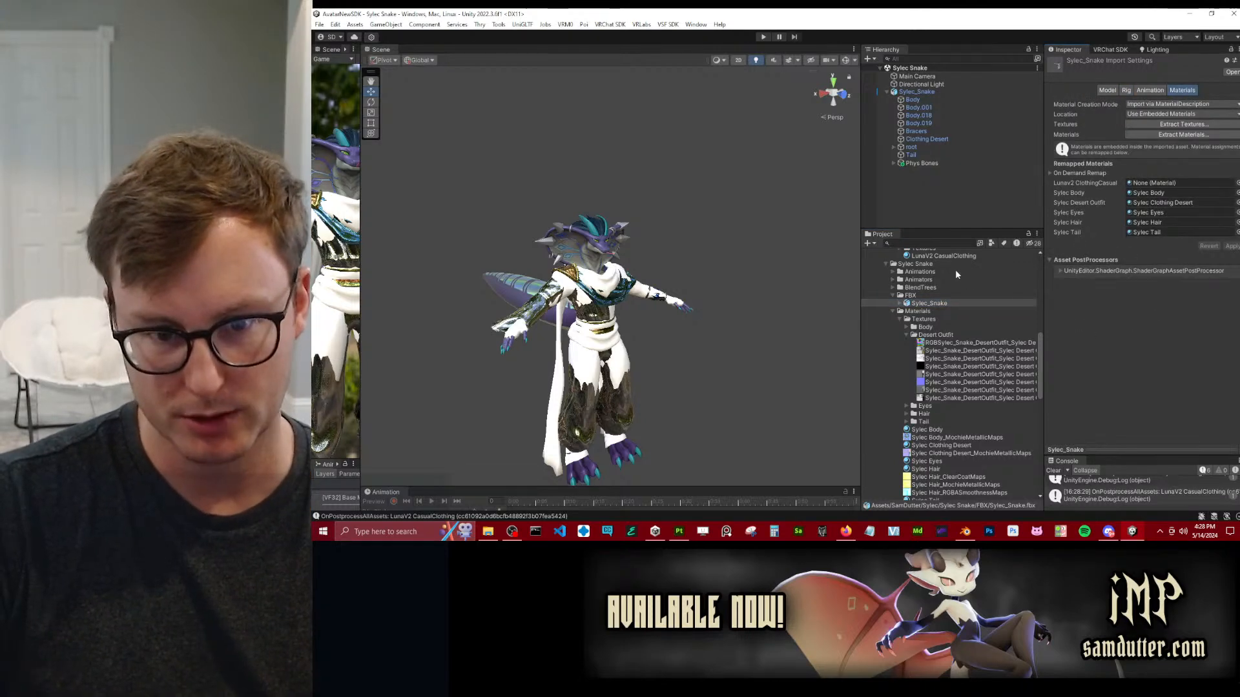
drag(952, 258, 1163, 184)
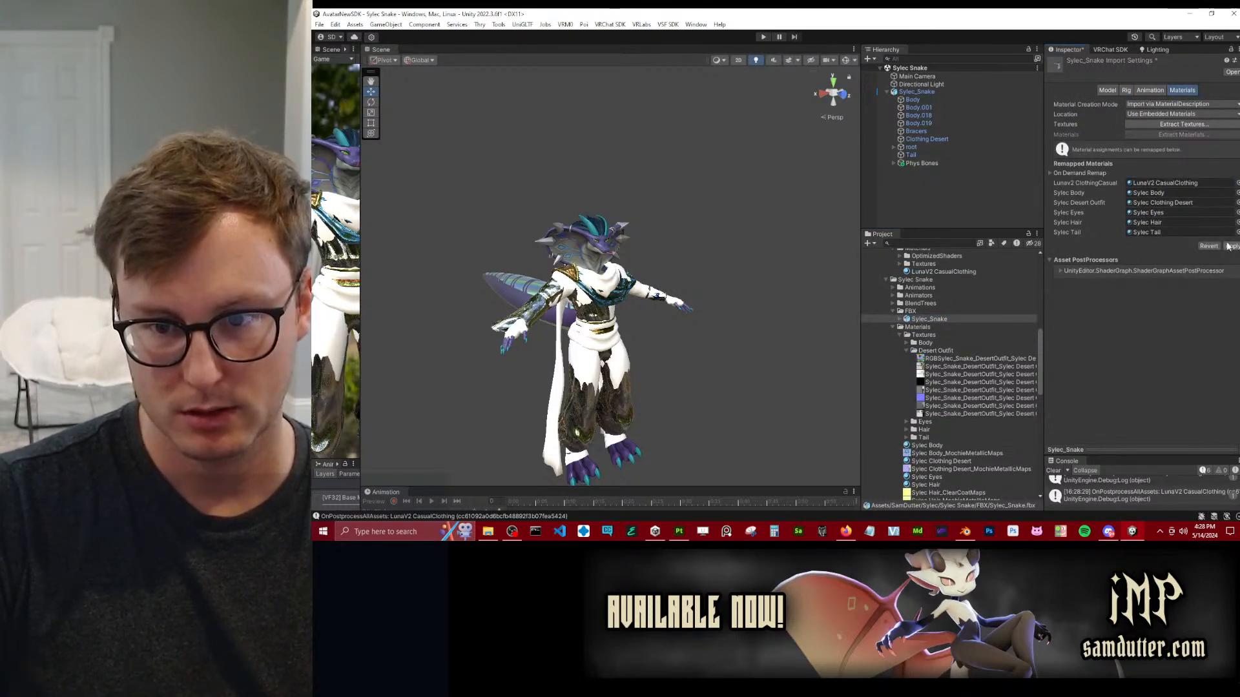
click(1231, 246)
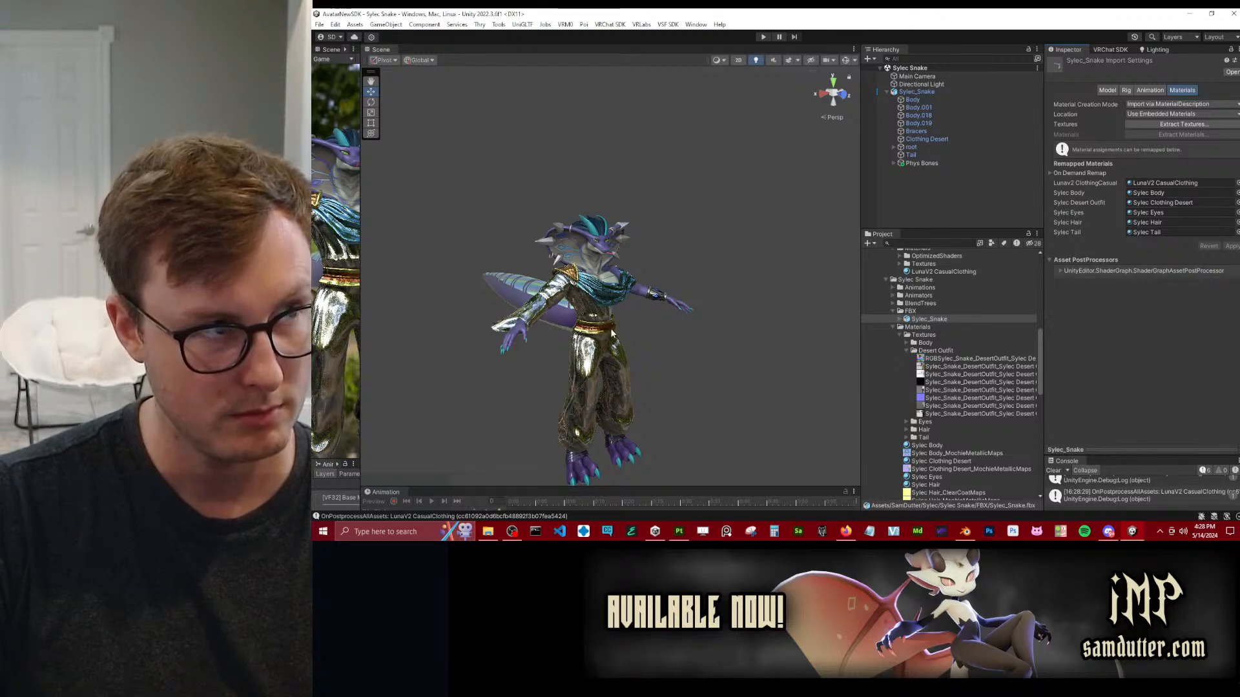
Disable the first-column UV Tile Discard boxes for rows v = 3 to v = 0 on the LunaV2 CasualClothing material.
click(955, 271)
click(1135, 294)
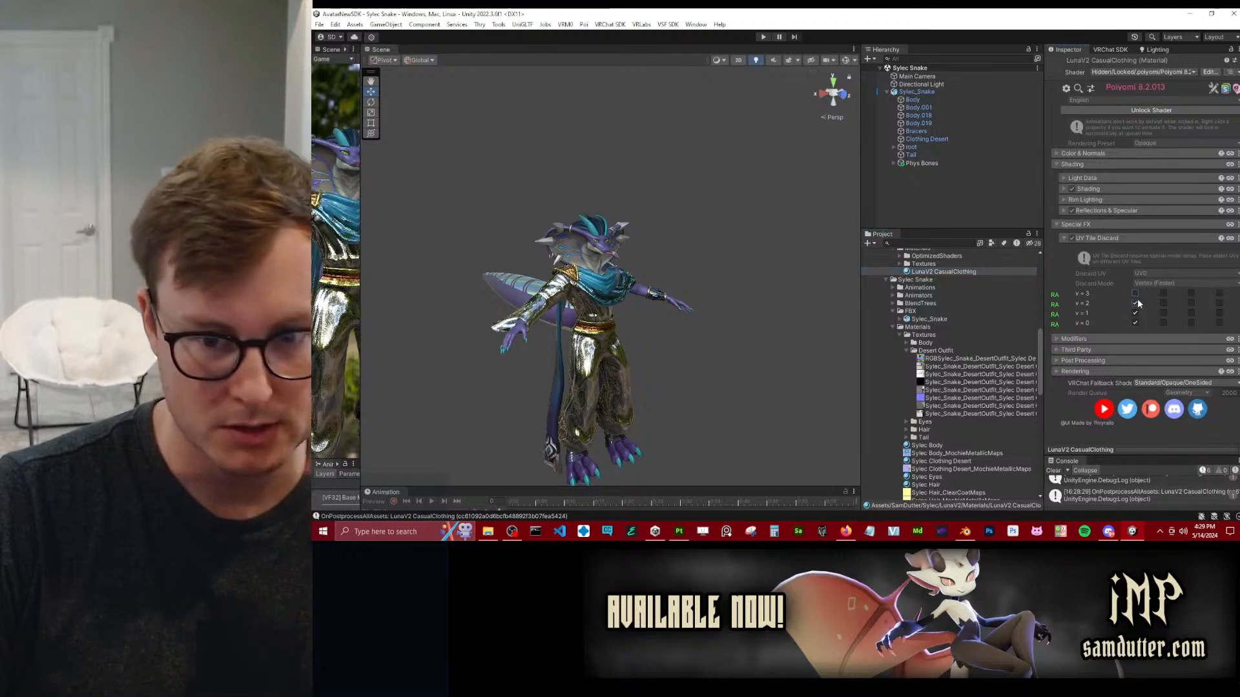
click(1135, 303)
click(1135, 314)
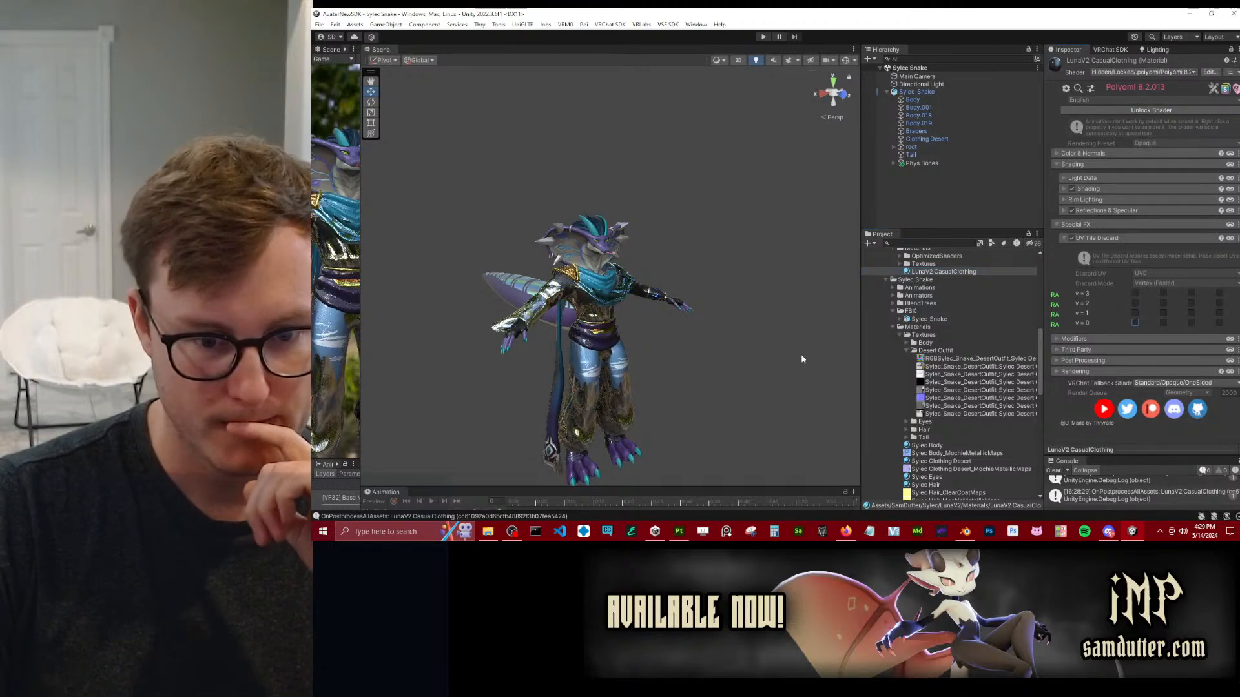
Deactivate the Clothing Desert object and inspect the casual outfit's sleeve and hand area on the avatar.
click(926, 139)
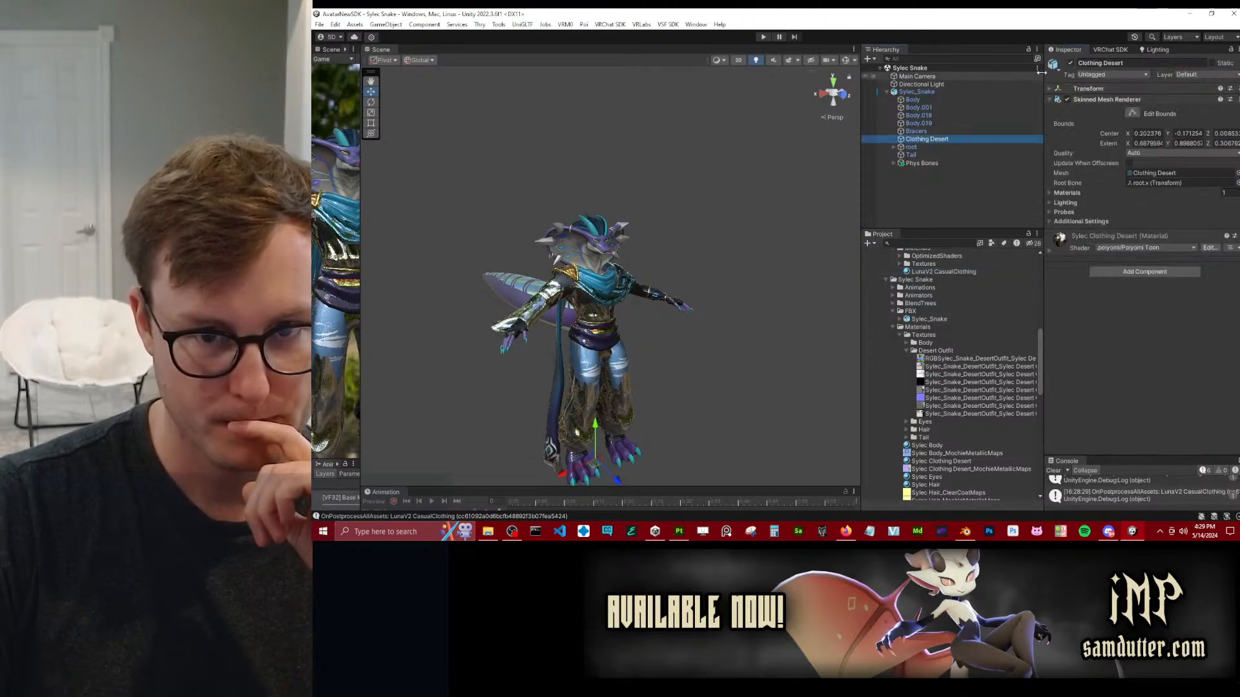
click(1071, 63)
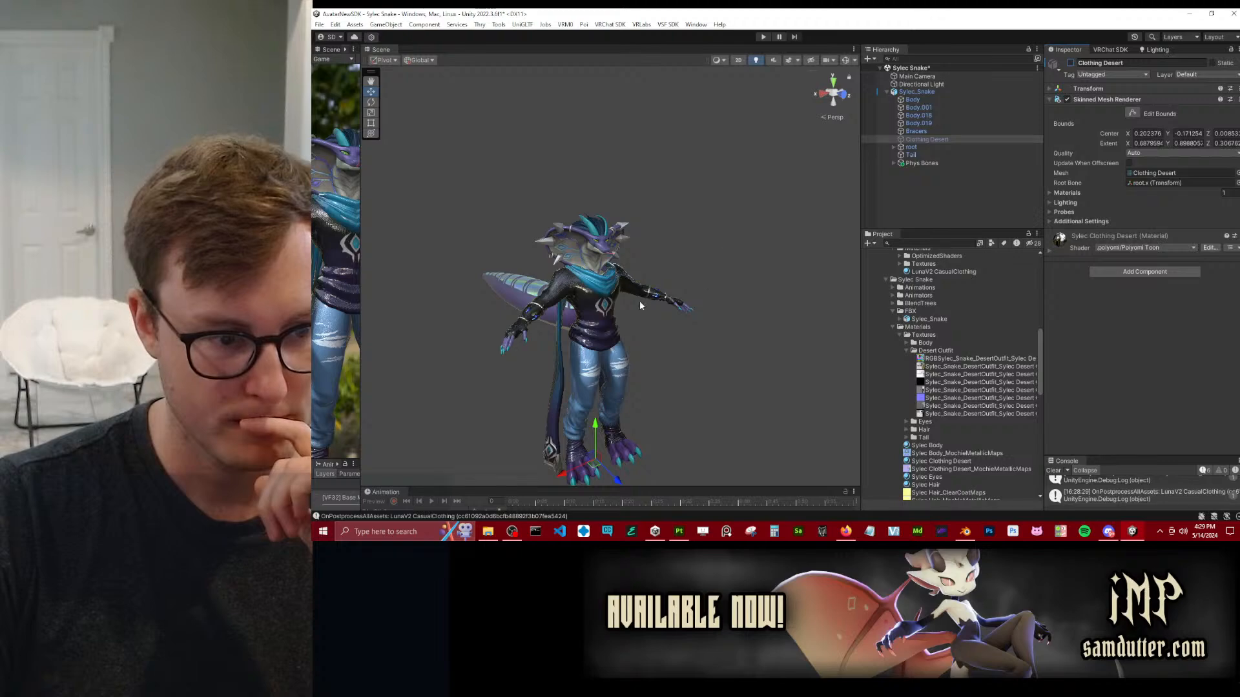
scroll(649, 300, up, 8)
alt+drag(714, 316, 523, 326)
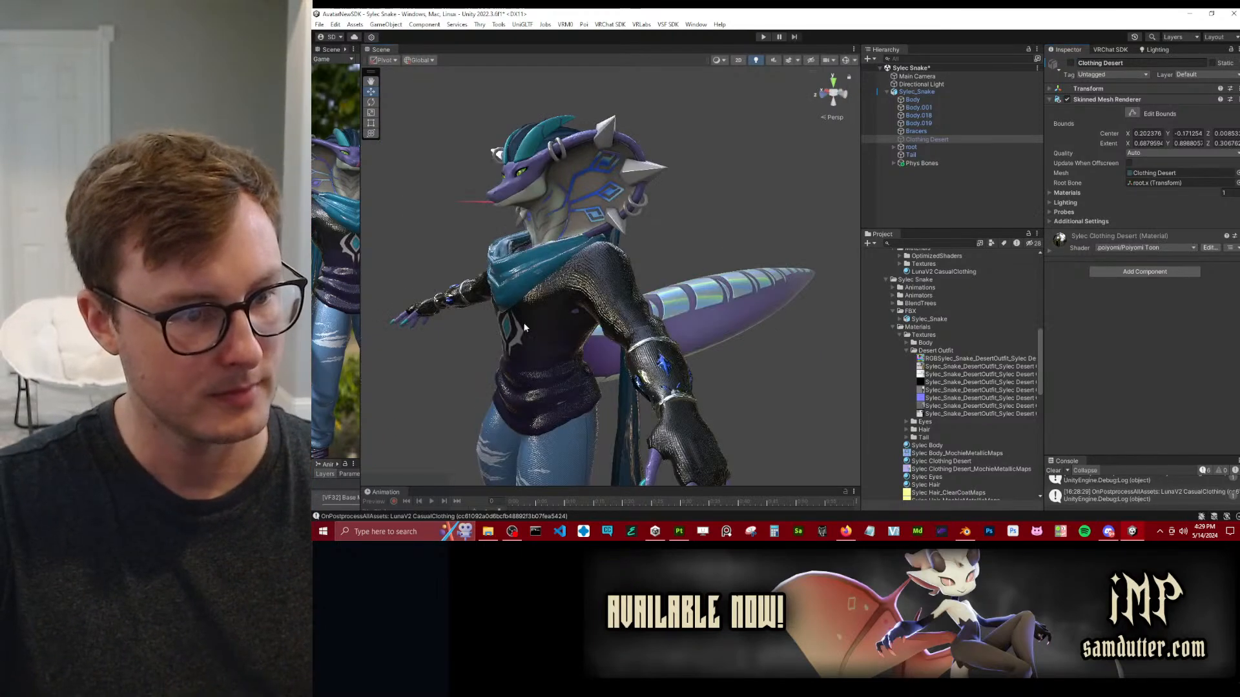
alt+drag(593, 241, 710, 299)
Unlock the LunaV2 CasualClothing material's optimized shader and deactivate the Bracers object.
click(944, 271)
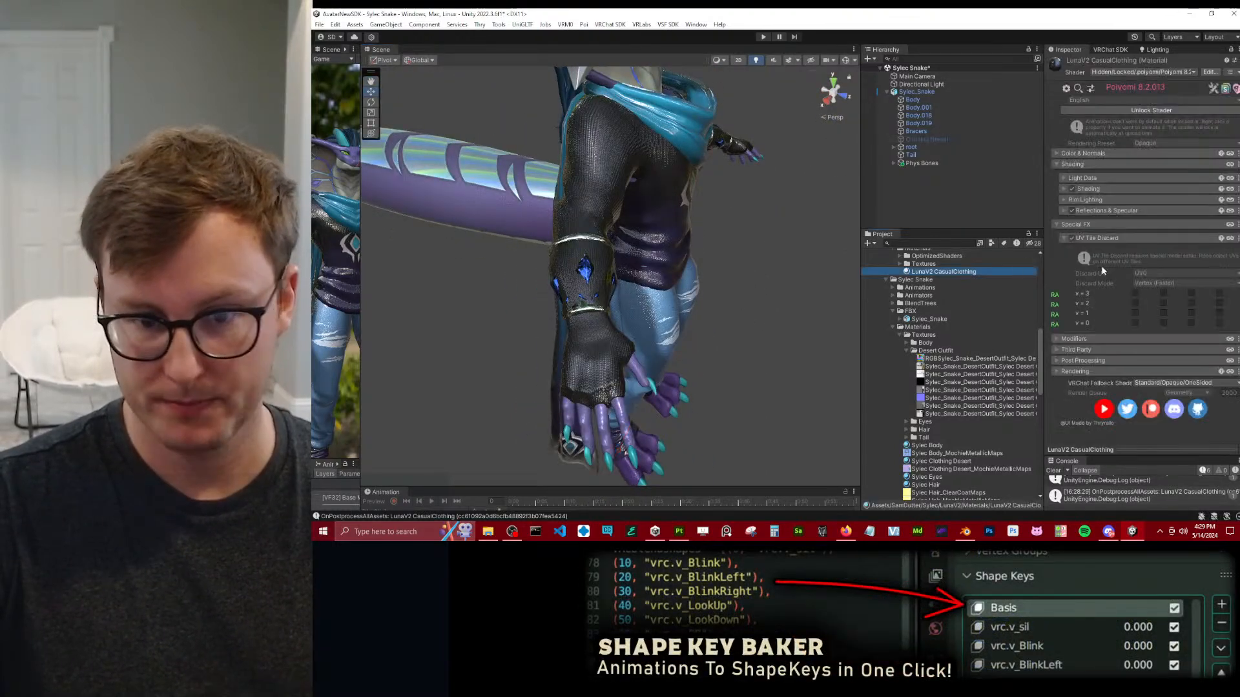
click(1104, 238)
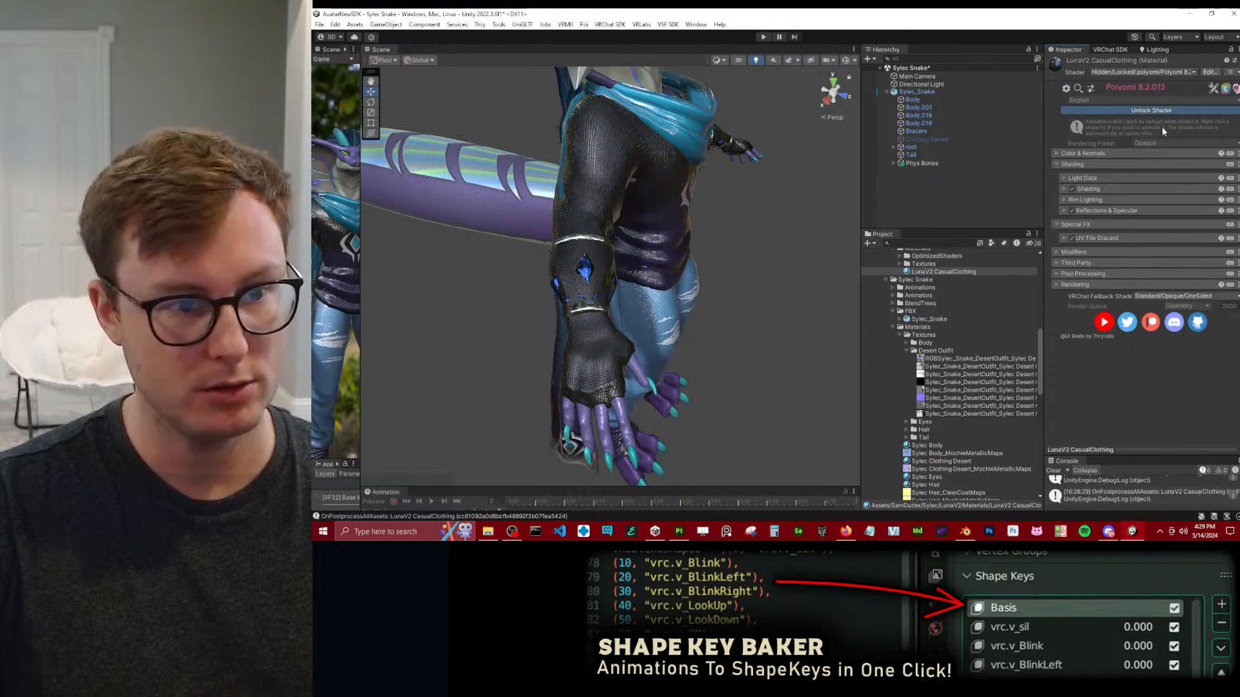
click(1156, 111)
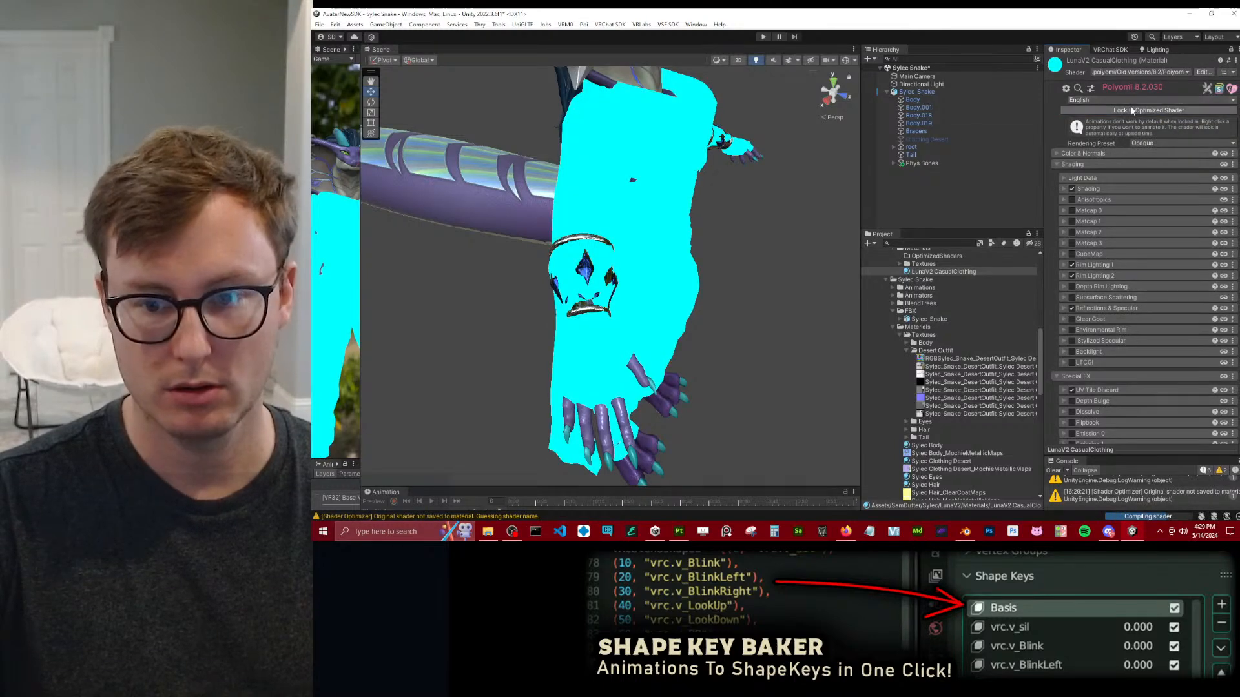
click(916, 131)
click(1071, 63)
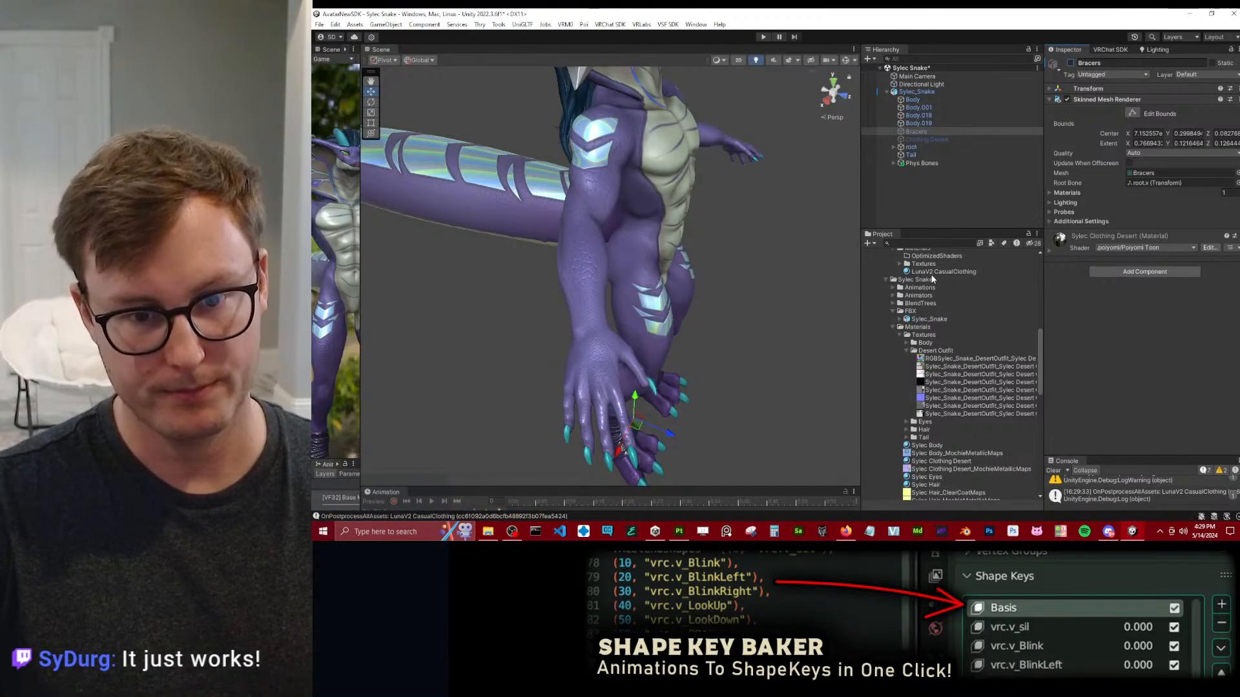
Examine the LunaV2 CasualClothing material's shader settings, including Modifiers and the packed maps under Reflections & Specular.
click(1001, 272)
scroll(1114, 344, down, 5)
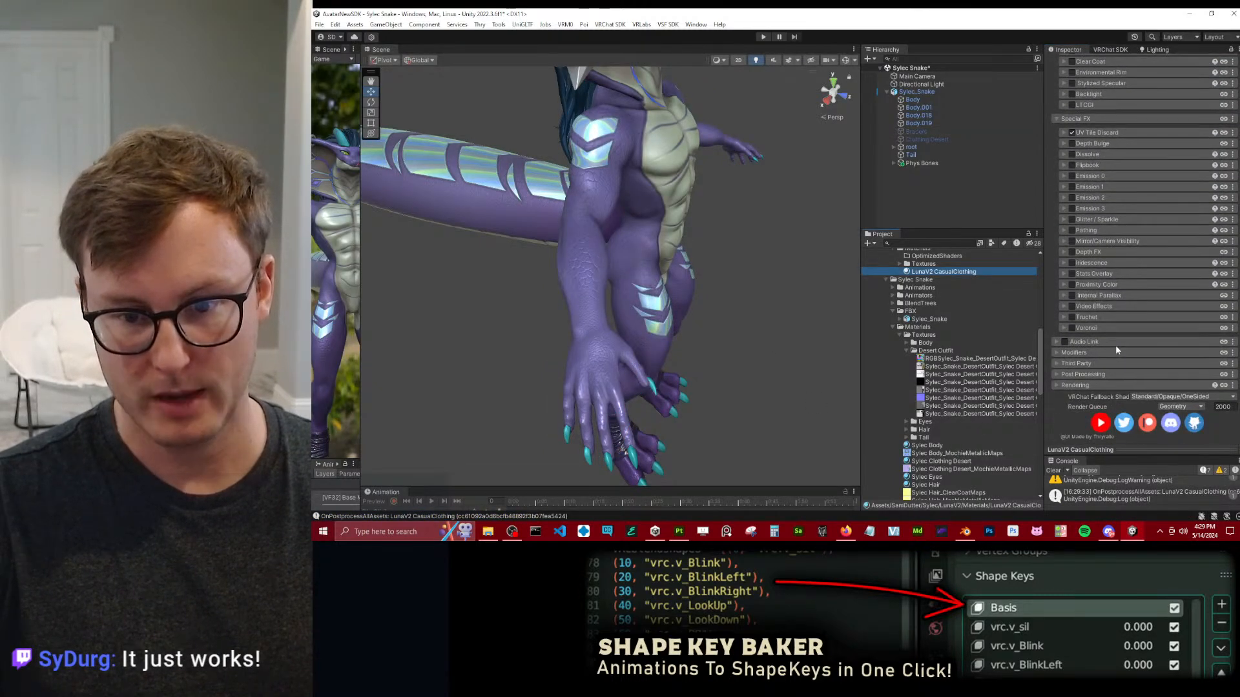
scroll(1091, 163, up, 1)
scroll(1098, 194, down, 1)
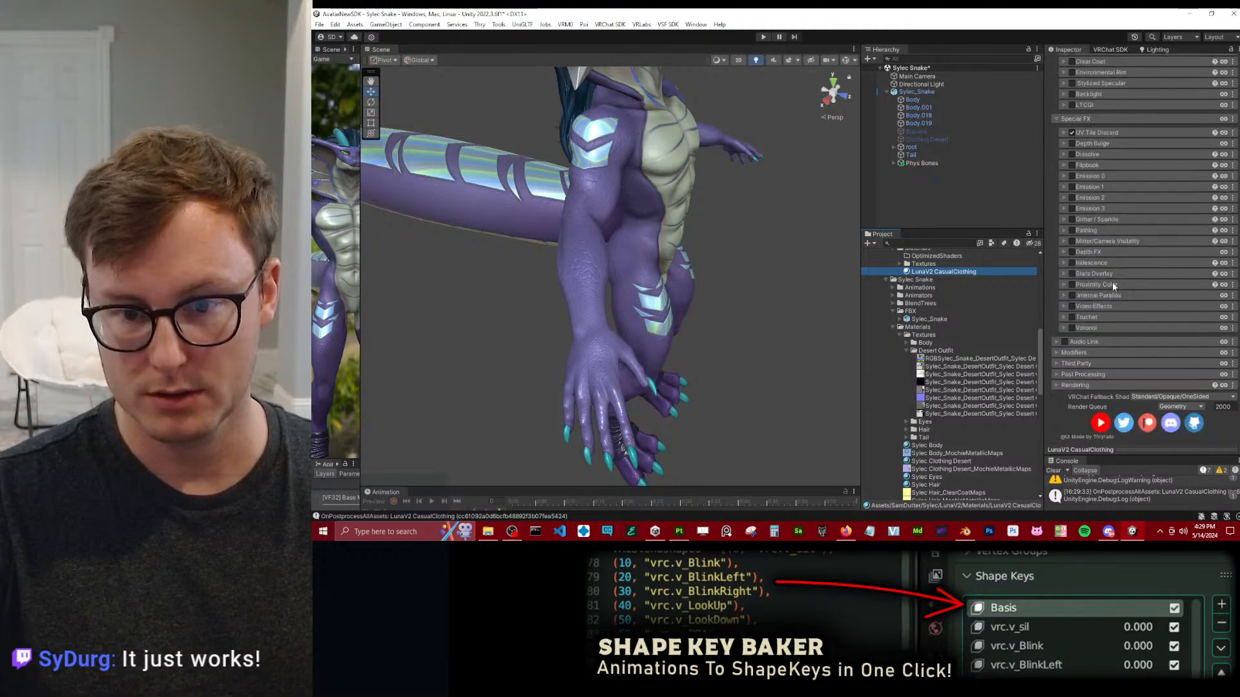
click(1091, 352)
scroll(1106, 329, down, 3)
scroll(1110, 326, up, 12)
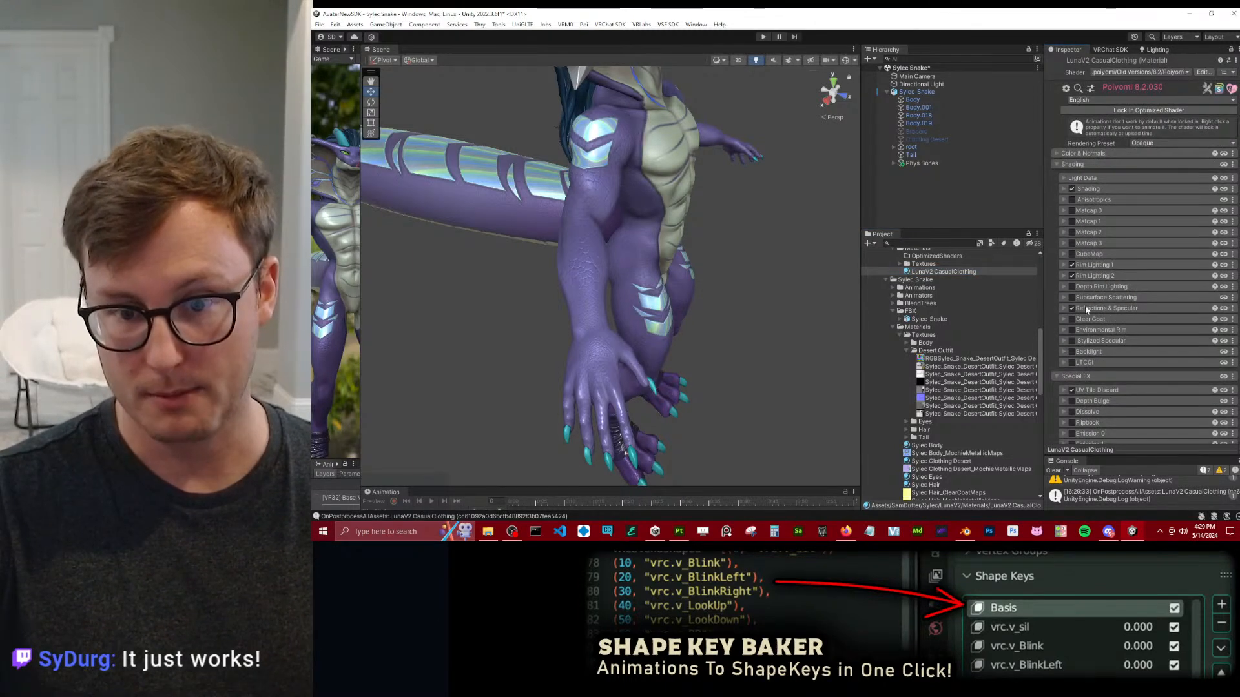
click(1093, 309)
click(1080, 383)
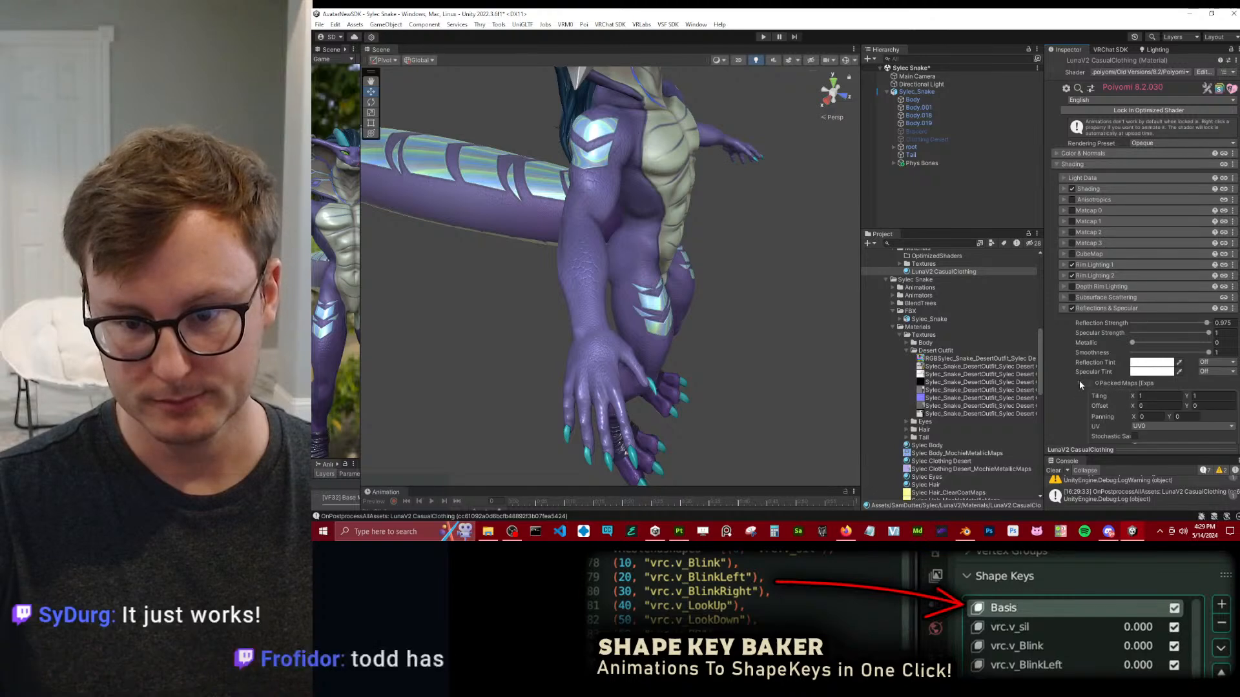
scroll(1086, 329, down, 4)
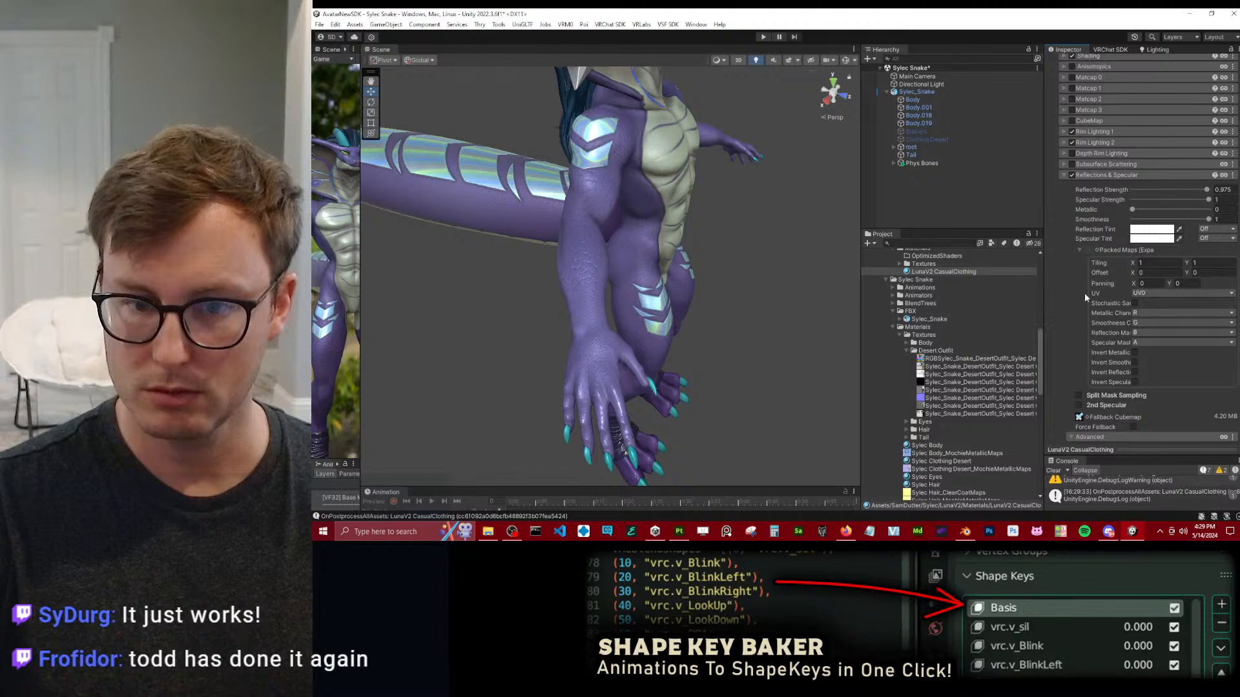
scroll(1126, 202, up, 5)
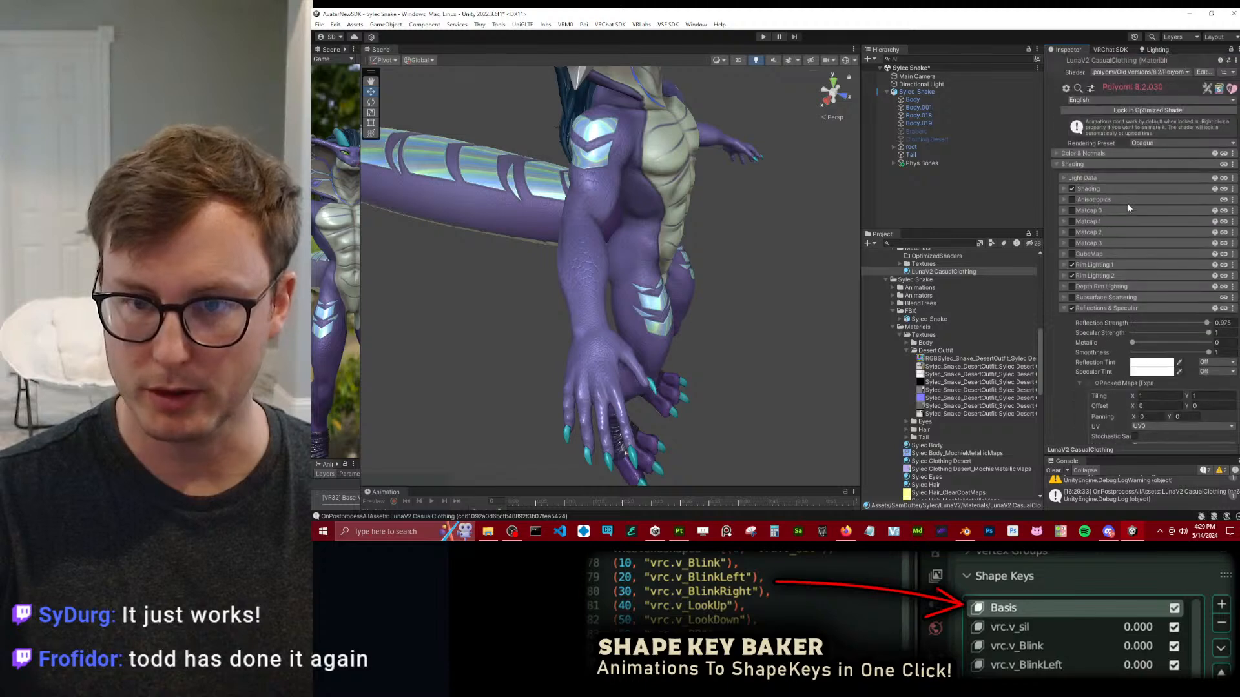
Try to switch the LunaV2 CasualClothing material's shader to Poiyomi Toon.
click(1147, 73)
click(1117, 104)
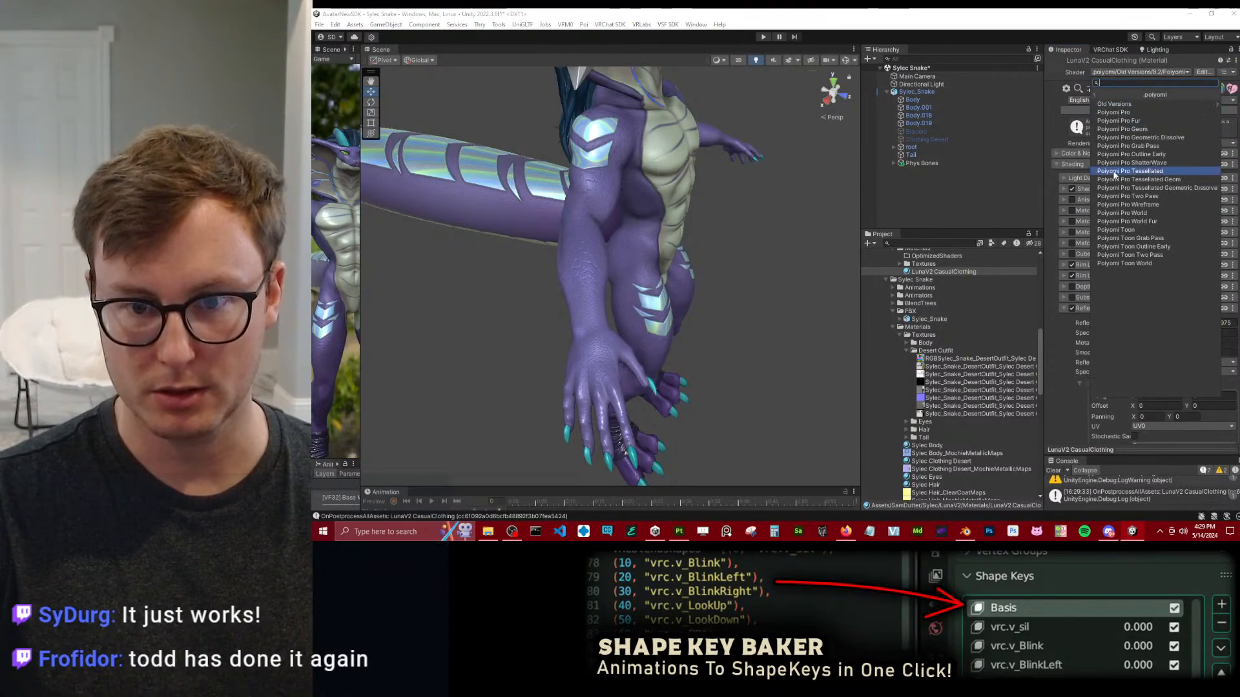
click(1117, 230)
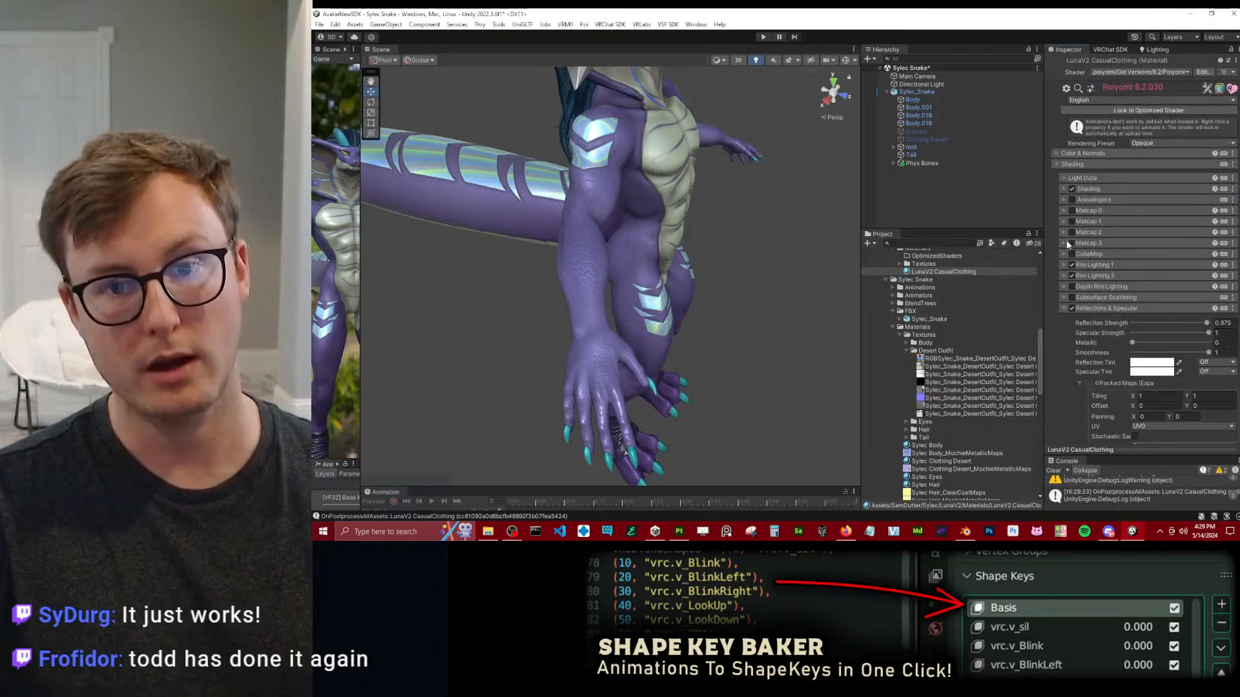
Duplicate the LunaV2 CasualClothing material and move the copy into the Sylec Snake Materials folder.
click(949, 273)
key(ctrl+d)
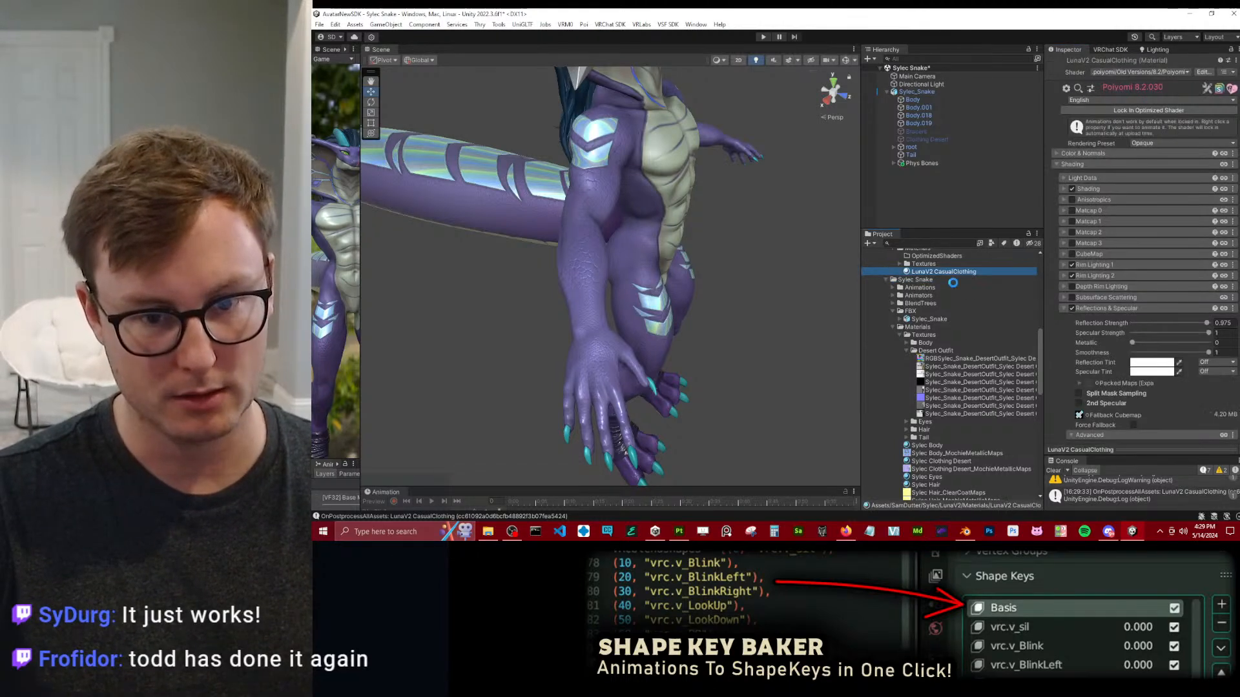
drag(941, 476, 921, 331)
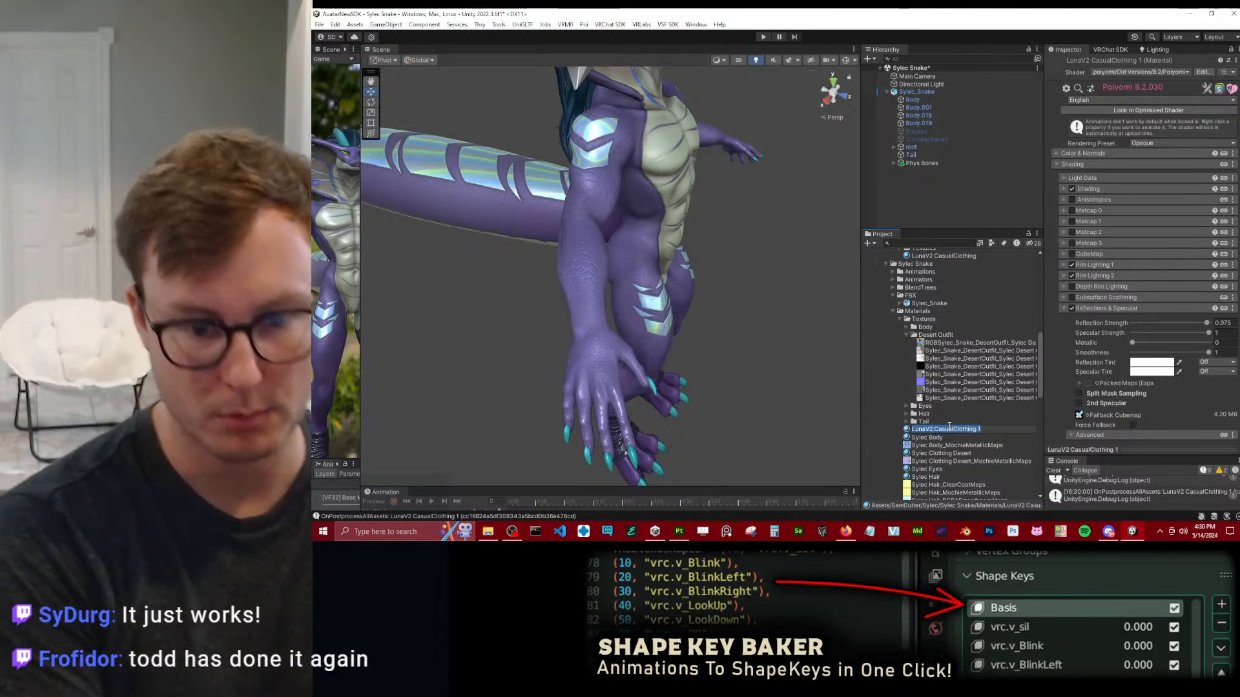
Rename the duplicated LunaV2 CasualClothing material as Sylec Casual Clothing.
click(950, 430)
text(Sylec)
key(BackSpace)
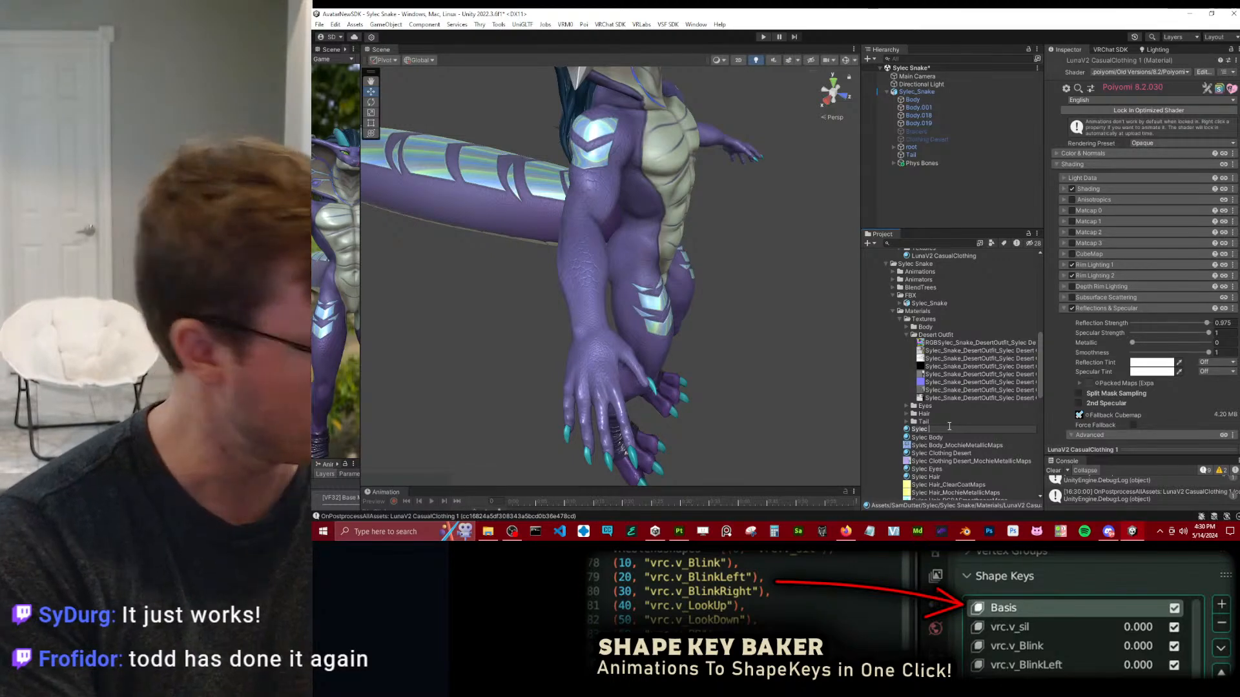
text(Casual)
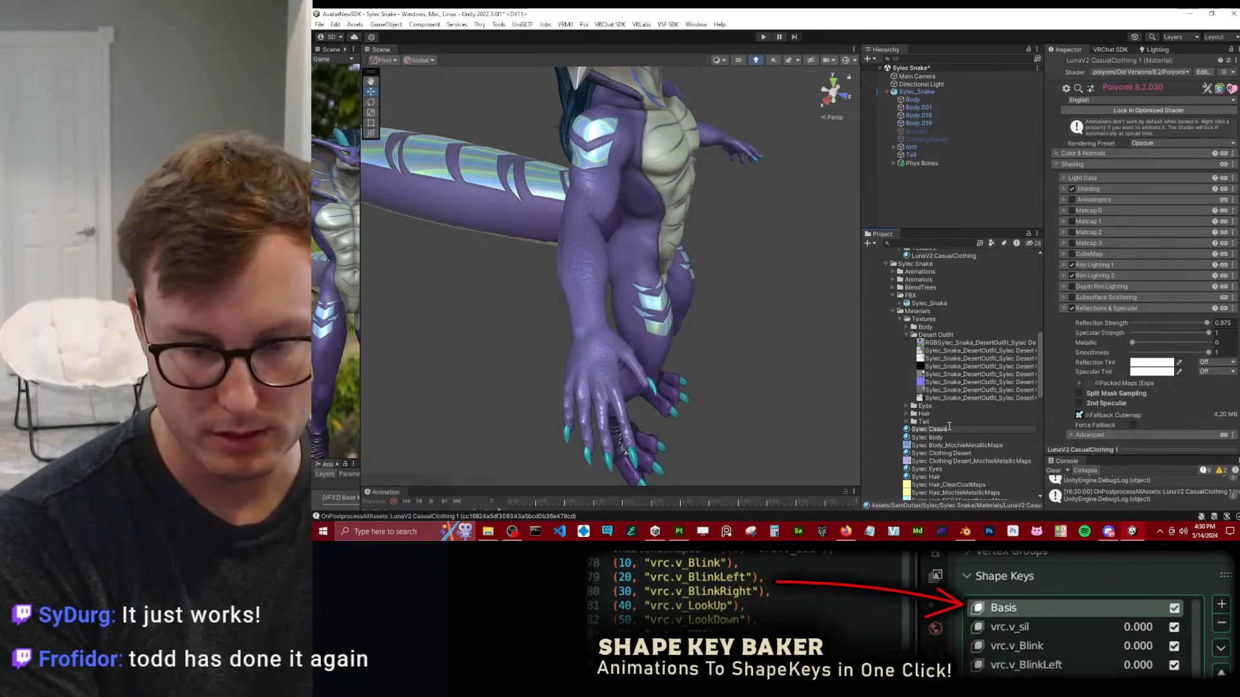
text( Clothing)
key(Return)
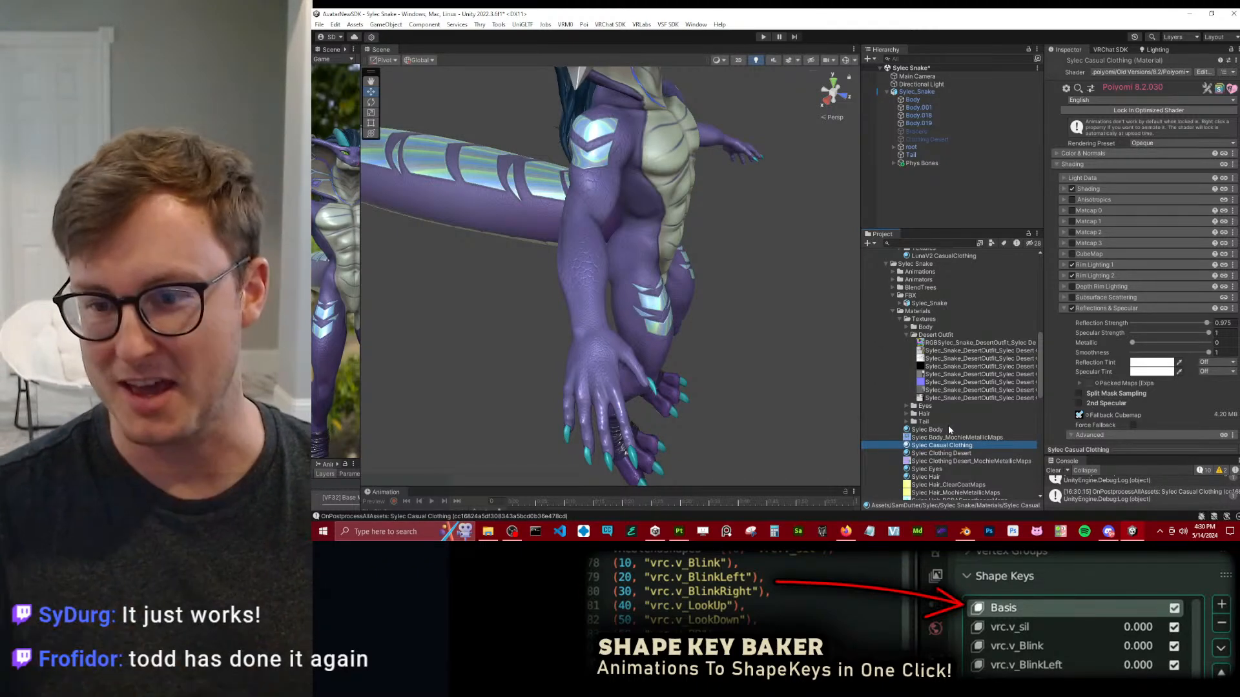
click(1109, 531)
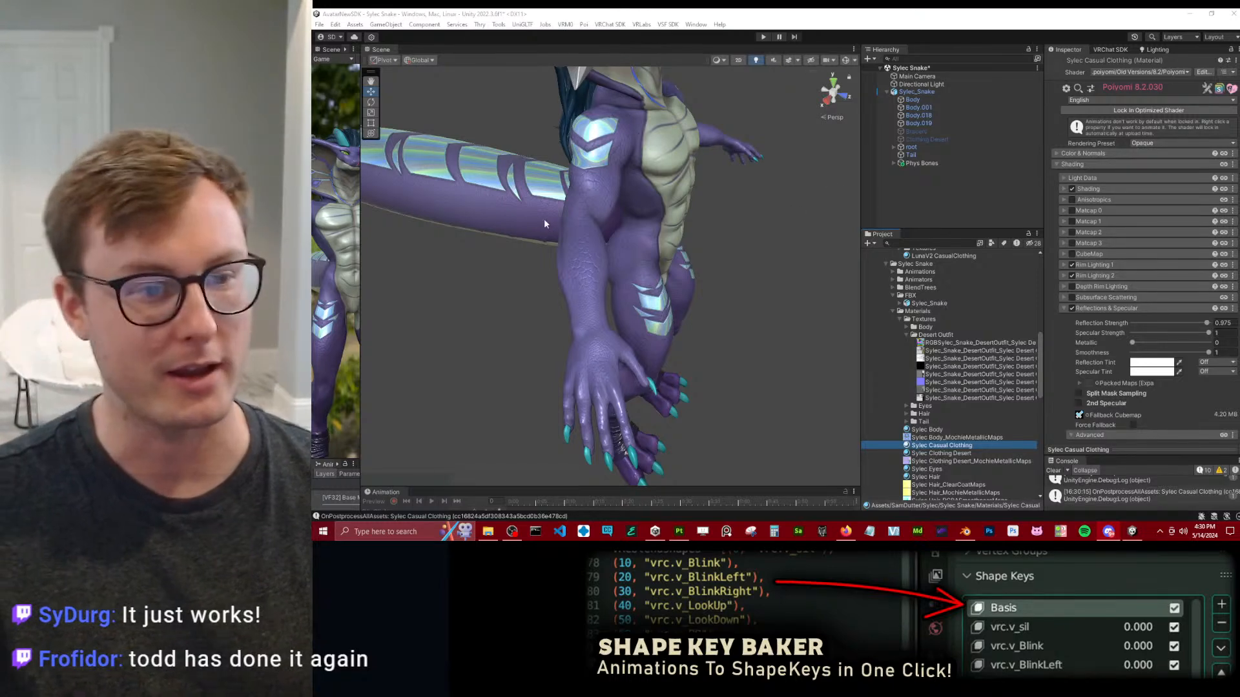
alt+drag(795, 269, 683, 221)
middle_drag(683, 221, 699, 306)
alt+drag(699, 304, 605, 244)
middle_drag(679, 385, 671, 148)
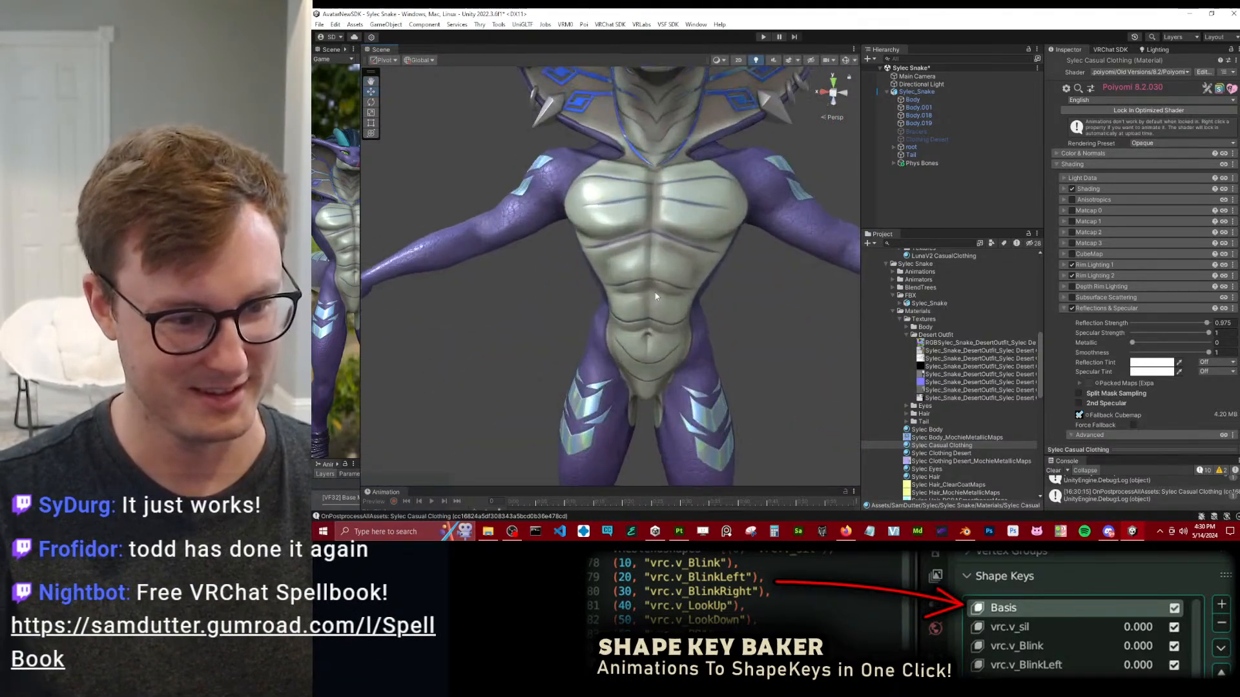
alt+drag(672, 149, 714, 207)
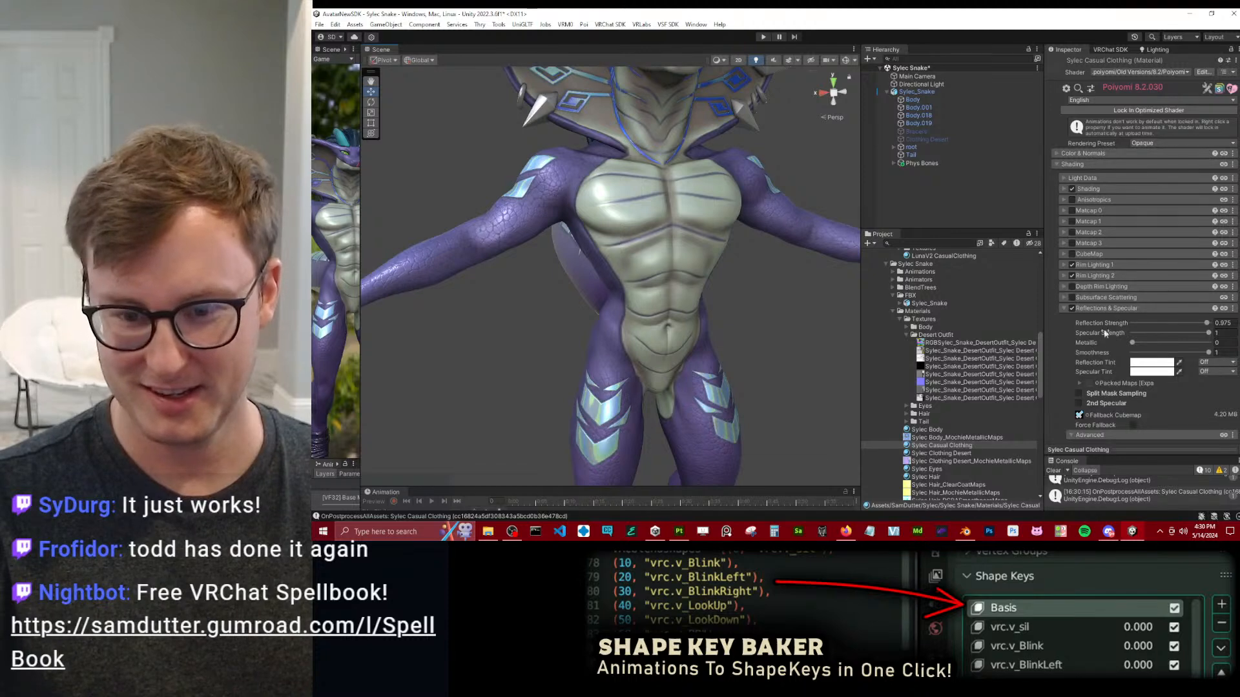
Examine the Sylec Casual Clothing material's Packed Maps settings under Reflections & Specular, including the Metallic Channel options.
click(1079, 384)
scroll(1090, 352, down, 3)
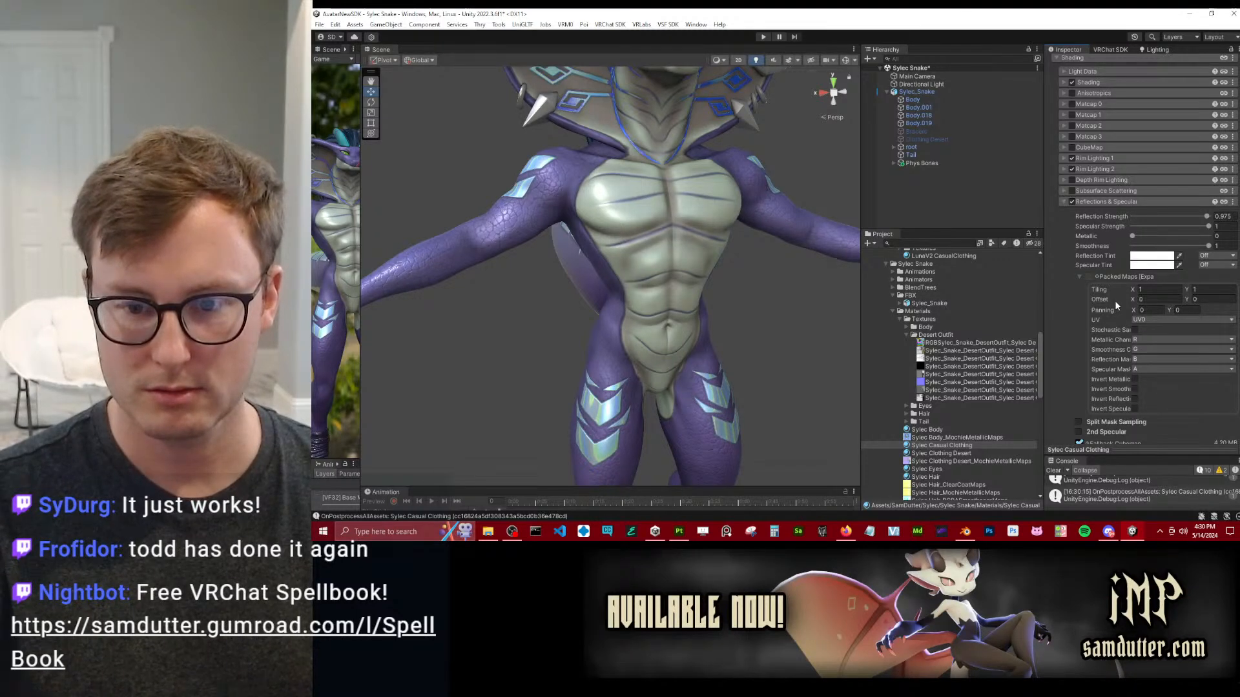
drag(1044, 310, 998, 316)
click(1106, 338)
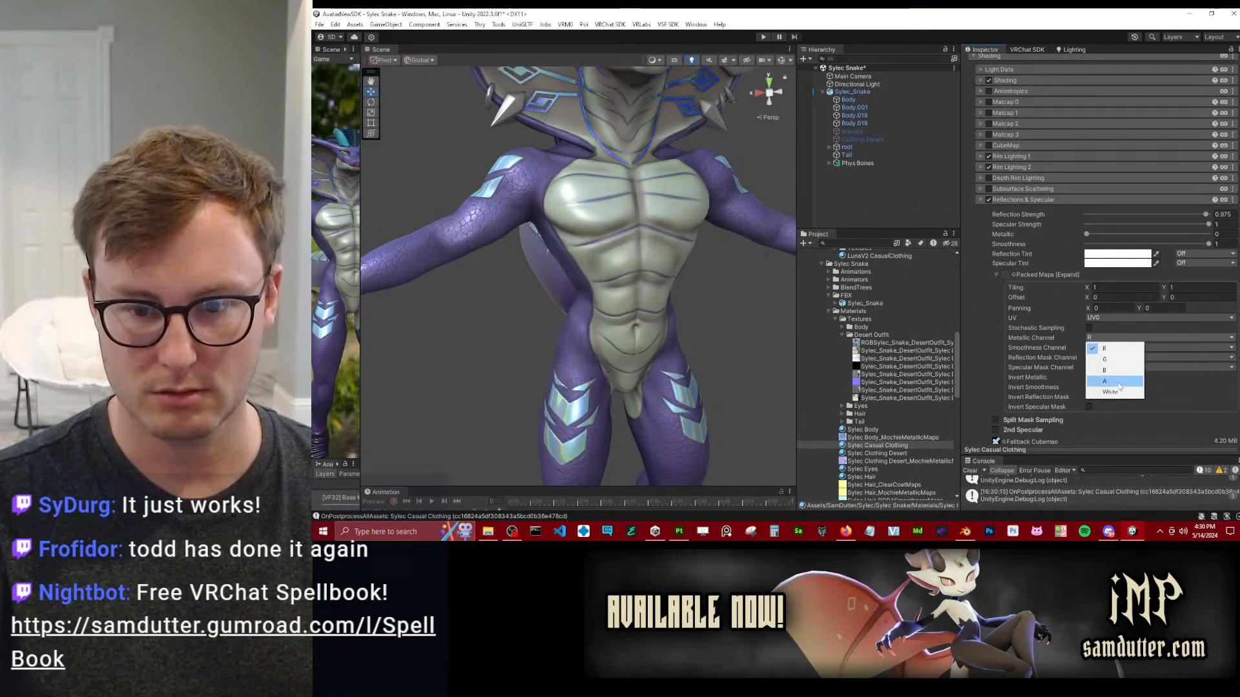
click(1205, 410)
scroll(1111, 399, down, 3)
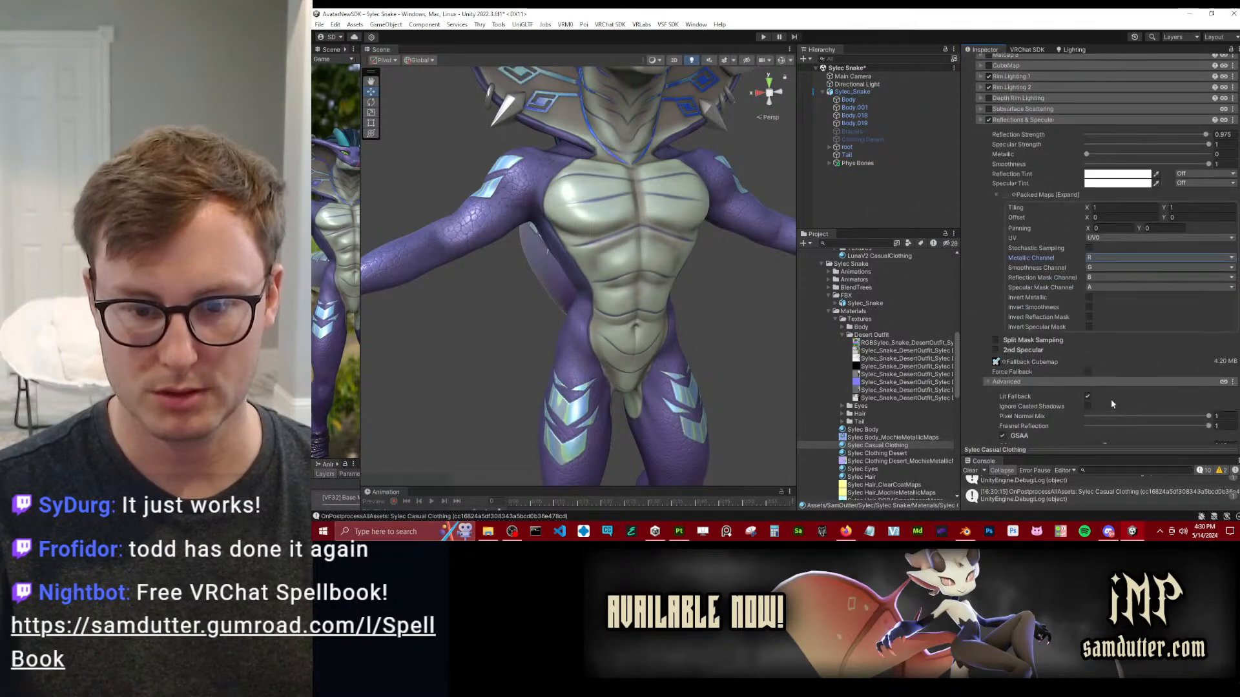
scroll(1068, 368, up, 7)
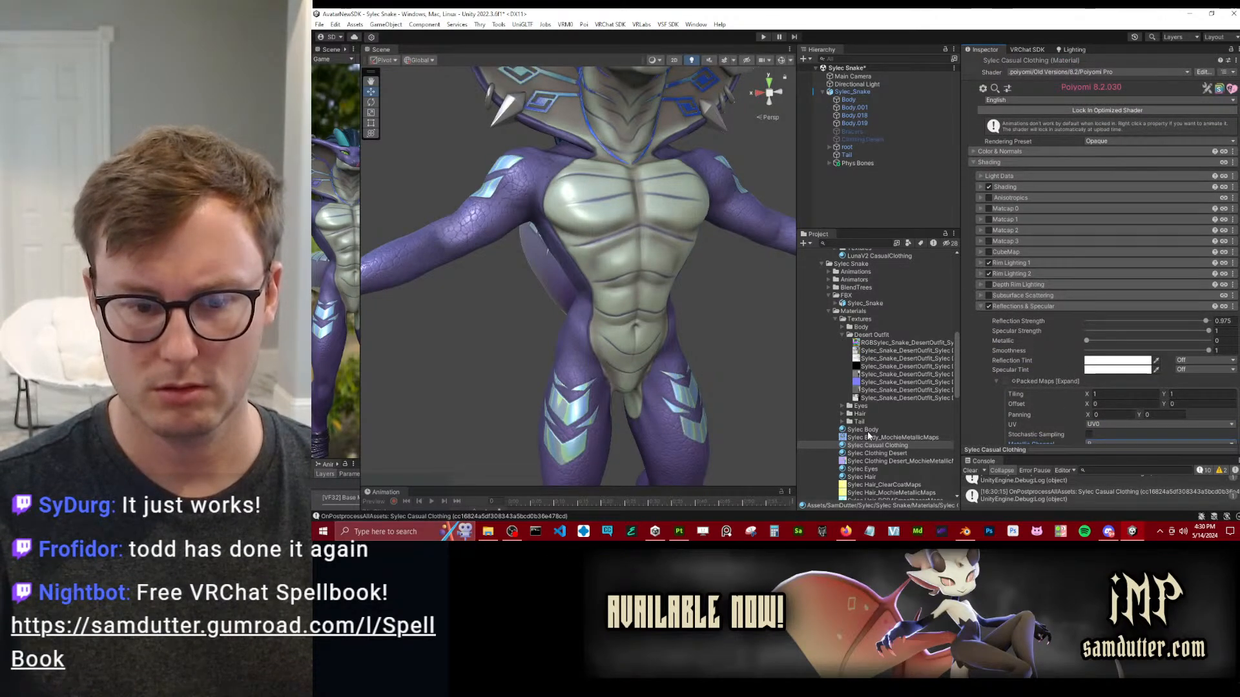
Switch the Sylec Casual Clothing material to the Poiyomi Toon shader and apply the 8.X to 9.0 upgrade.
click(1082, 72)
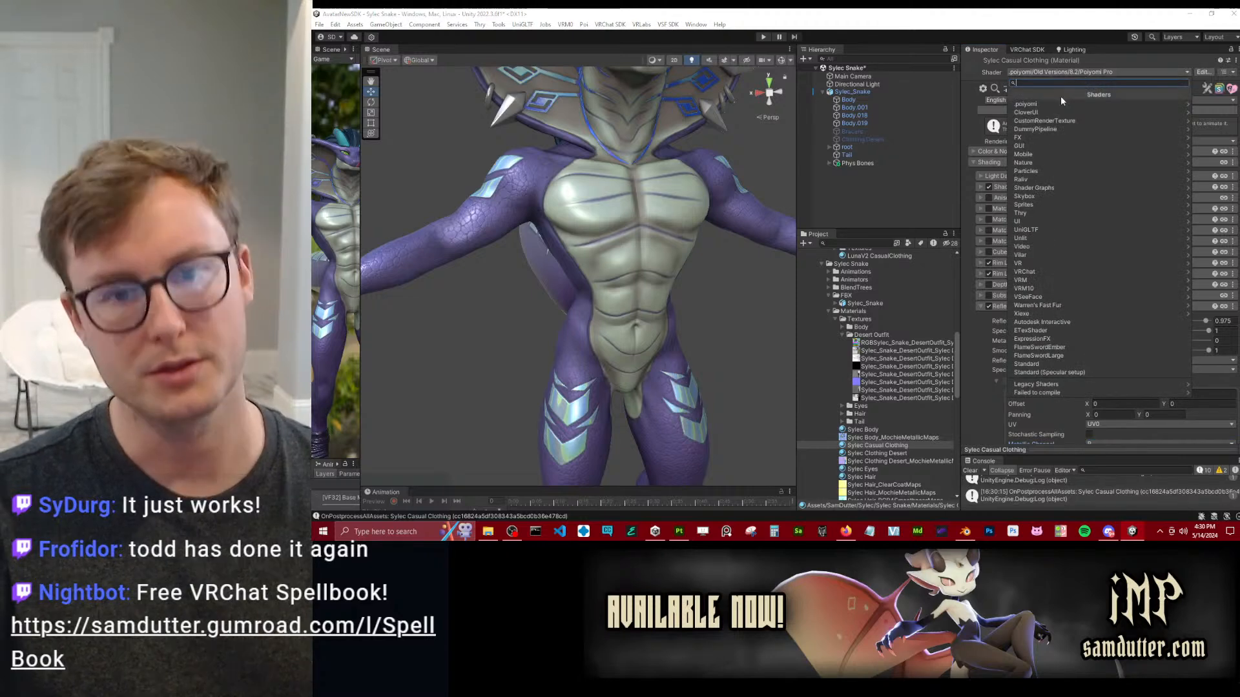
click(1056, 230)
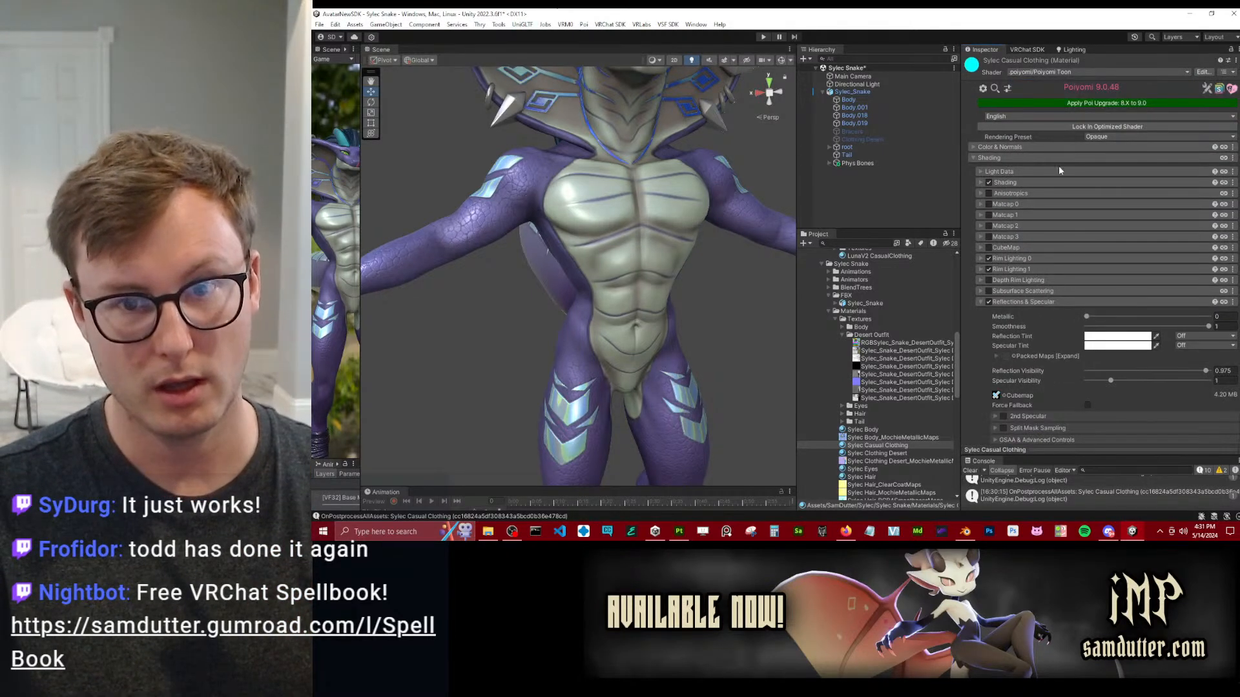
click(1085, 103)
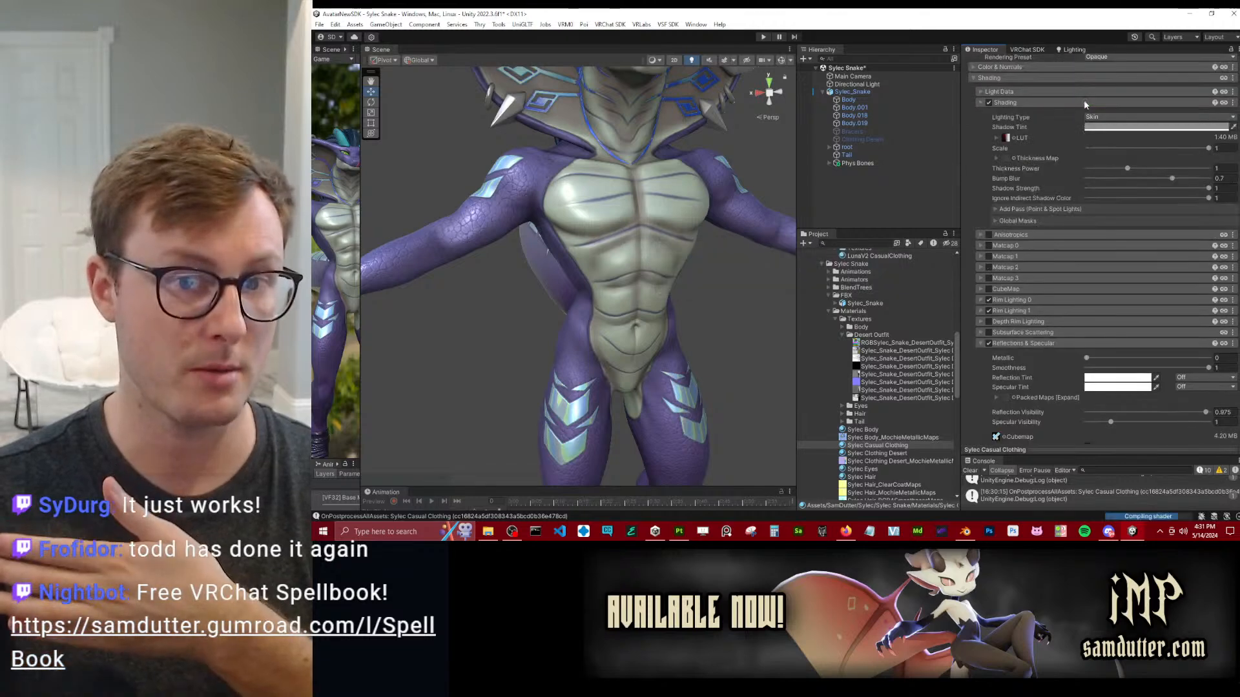
Merge the material's metallic, smoothness, reflection and specular maps into one packed texture under Reflections & Specular.
click(1000, 397)
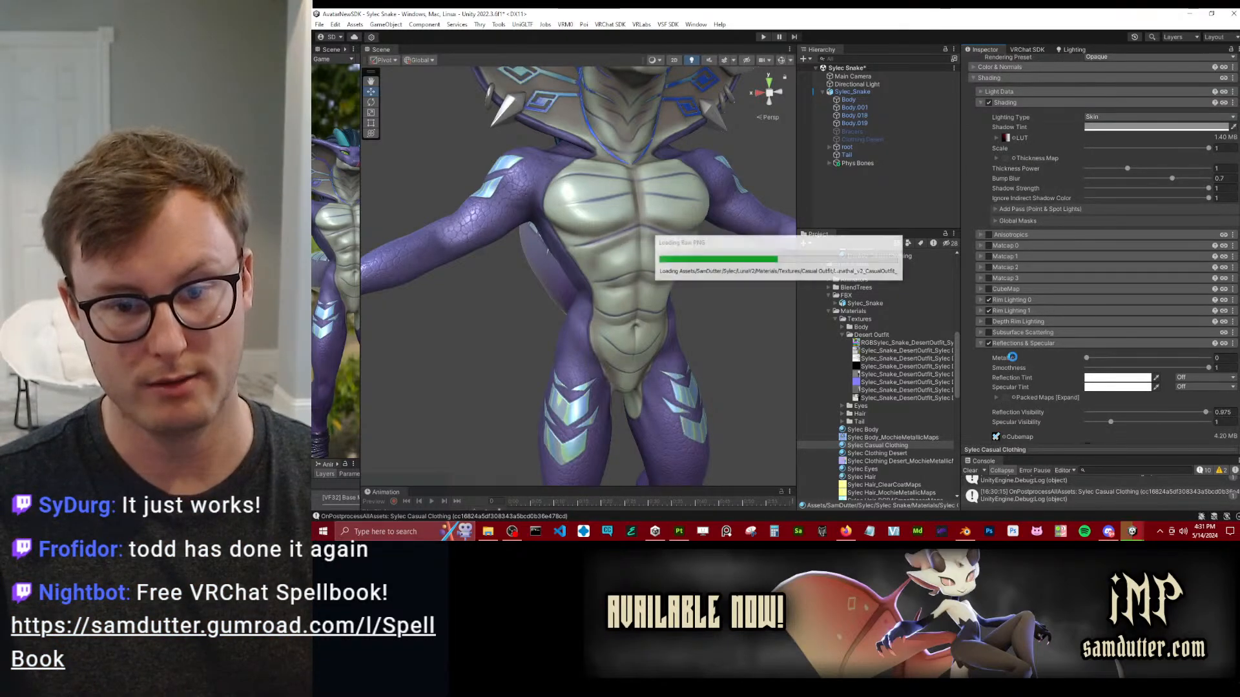
scroll(1035, 350, down, 2)
scroll(1037, 349, down, 3)
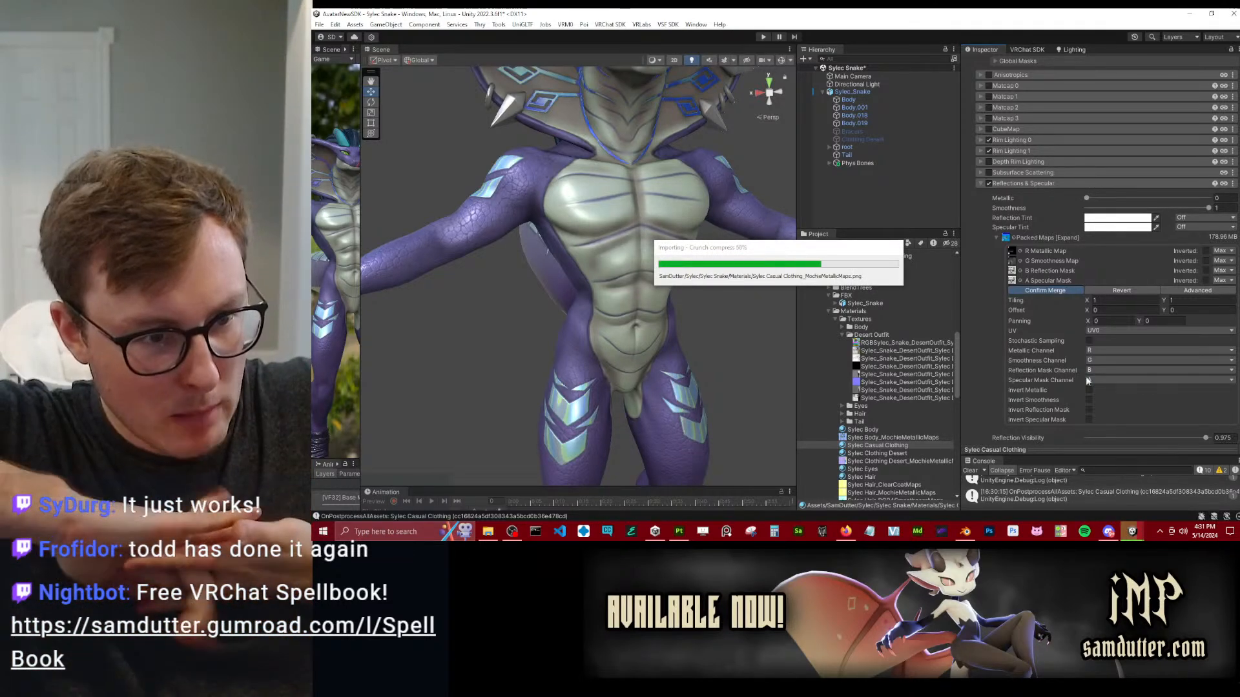
Turn off the discarded tiles in the first column of the material's UV Tile Discard settings.
scroll(1017, 179, down, 10)
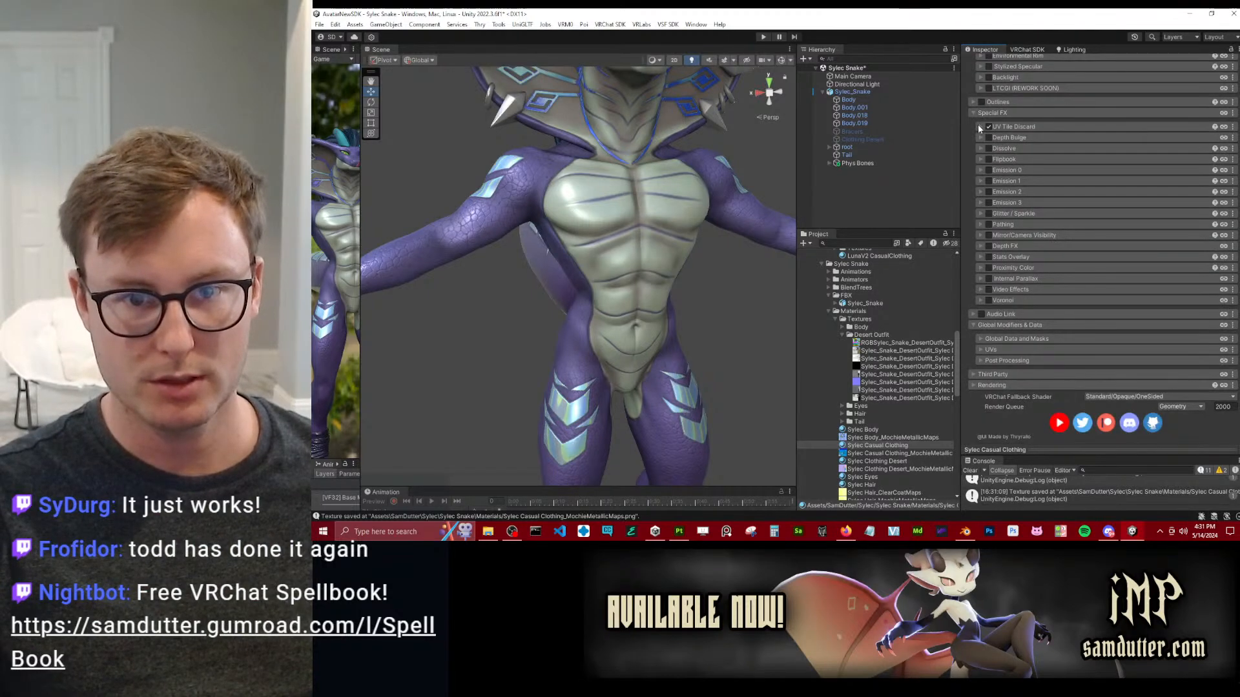
click(979, 127)
click(1086, 182)
click(1086, 192)
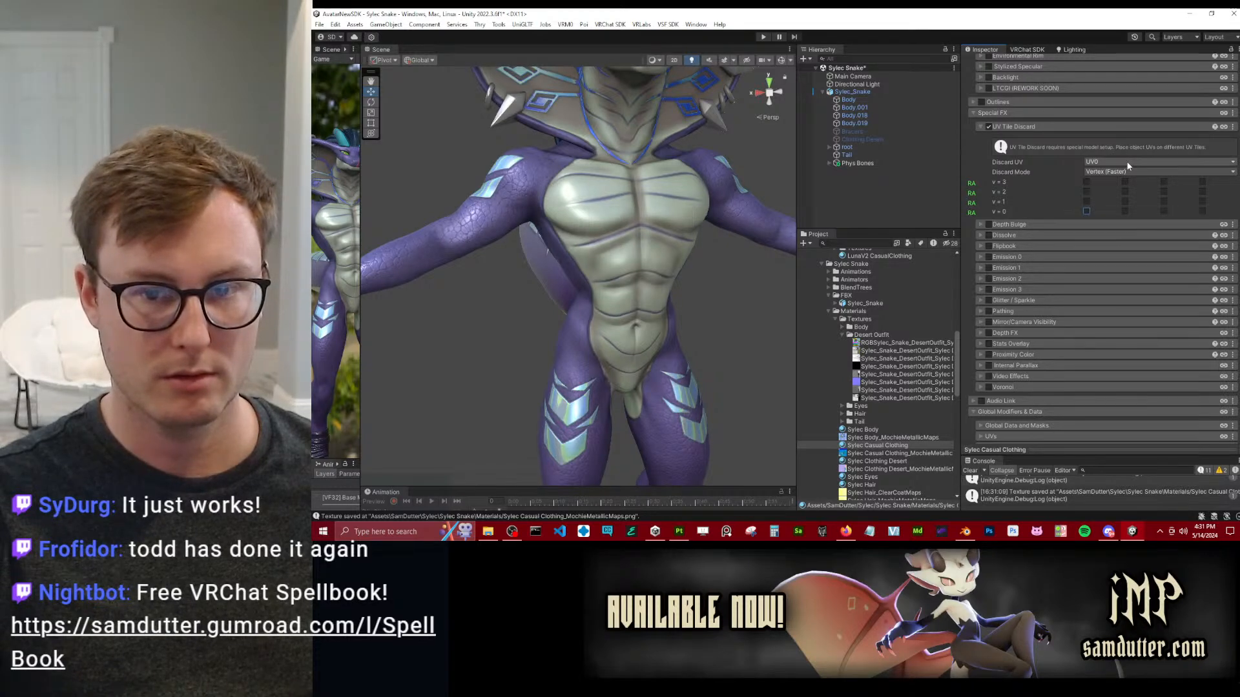
scroll(616, 310, down, 4)
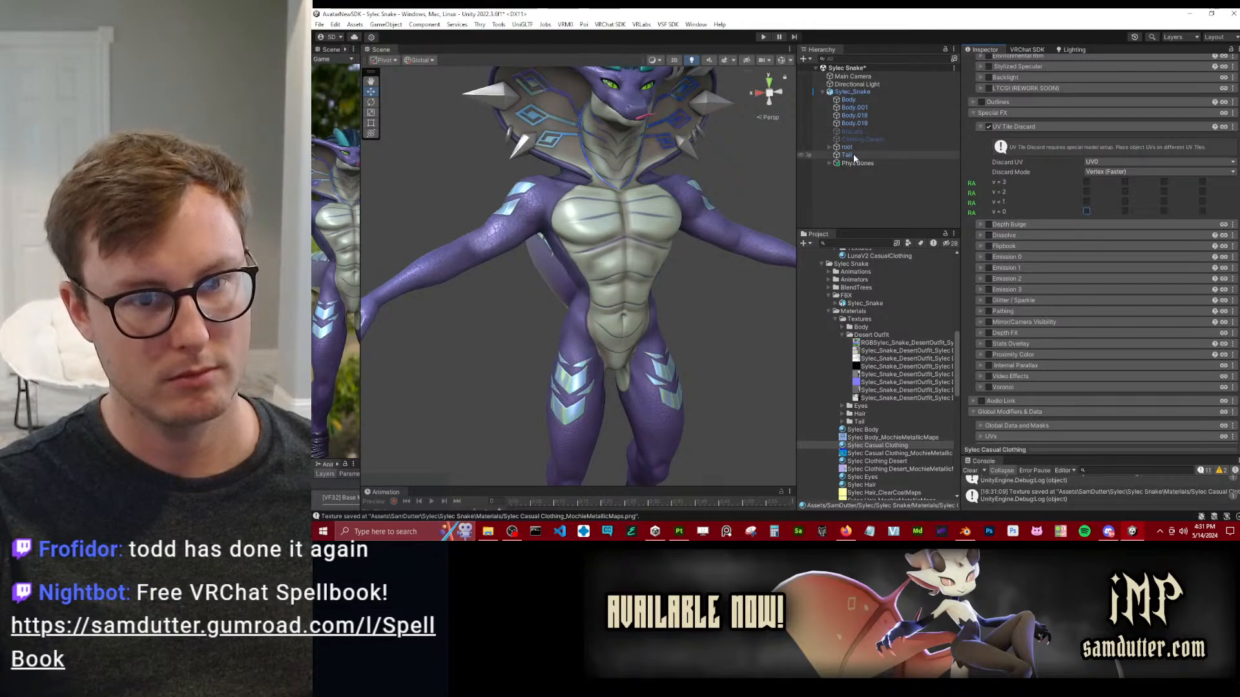
Select the Body.019 mesh and examine the wraps around the avatar's ankles and feet.
click(861, 123)
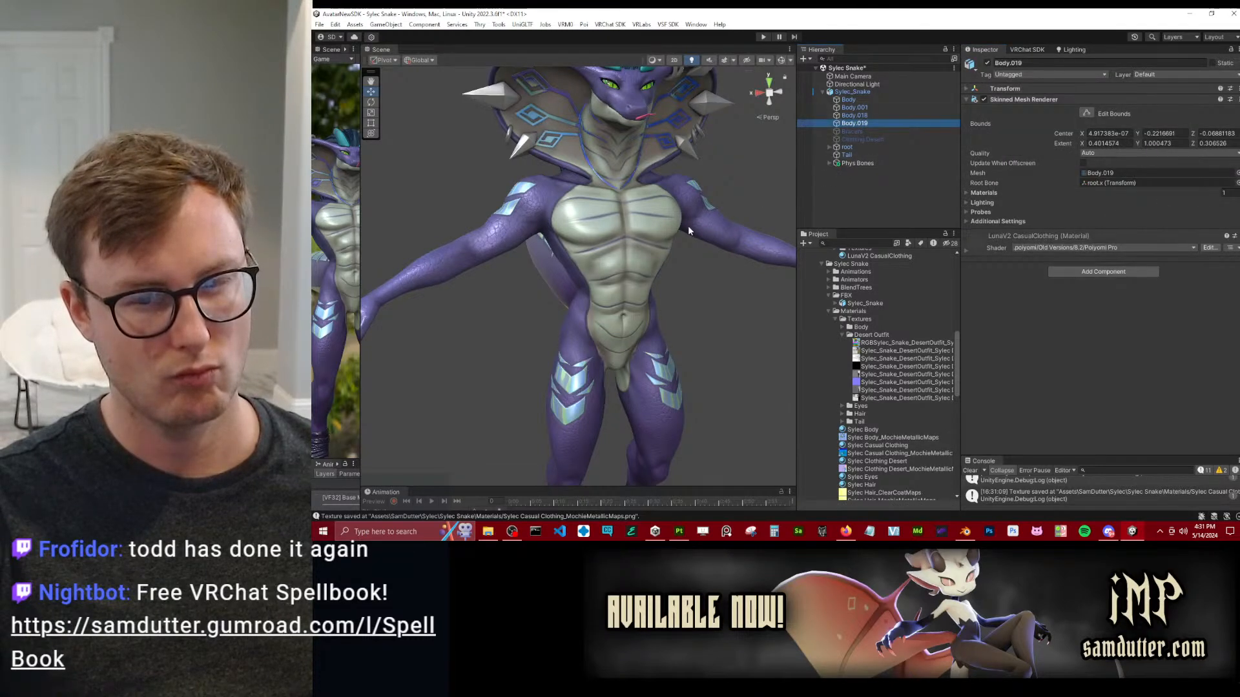
click(972, 530)
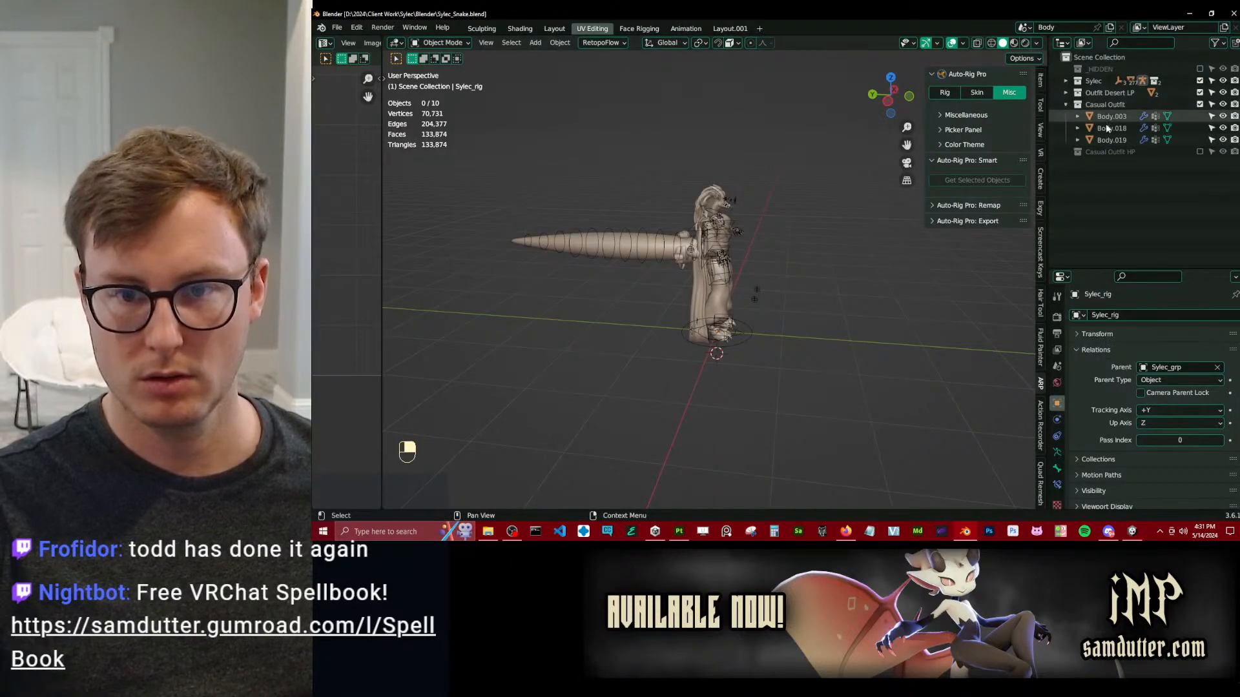
key(alt+Tab)
scroll(706, 294, down, 6)
alt+drag(588, 300, 636, 310)
middle_drag(636, 310, 614, 207)
scroll(527, 337, up, 7)
alt+drag(486, 350, 522, 303)
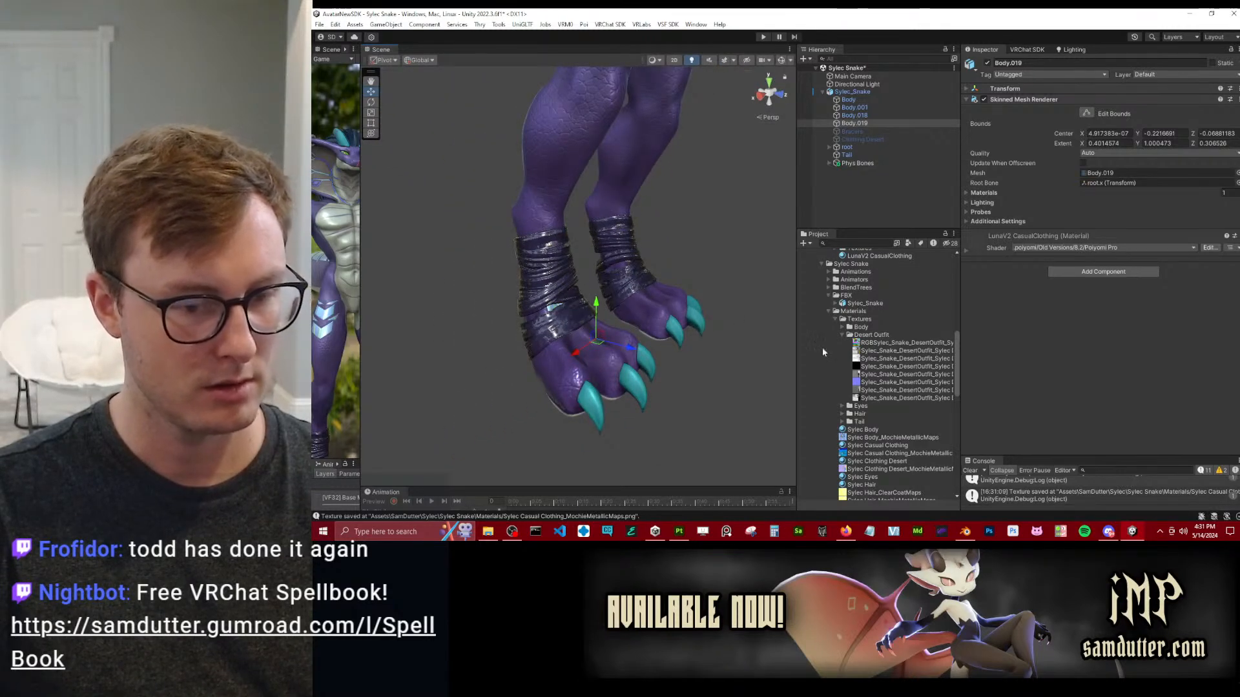
Remap the Sylec_Snake model's LunaV2 ClothingCasual slot to the Sylec Casual Clothing material.
scroll(872, 327, up, 3)
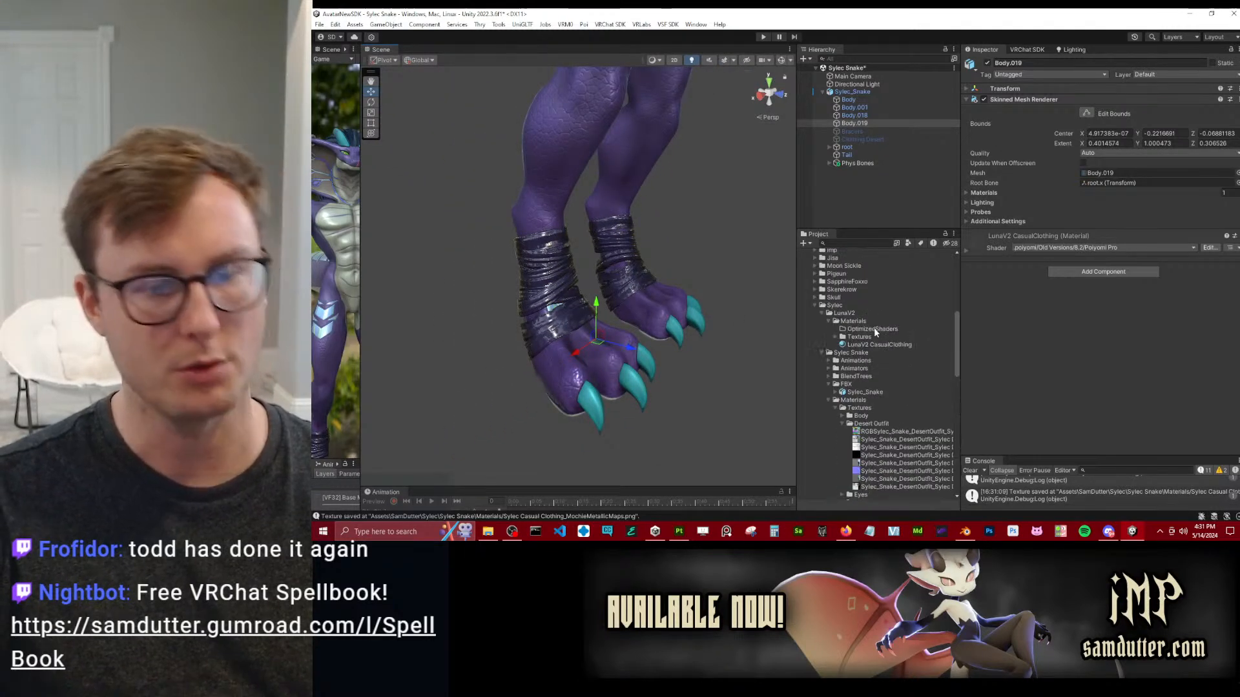
click(849, 392)
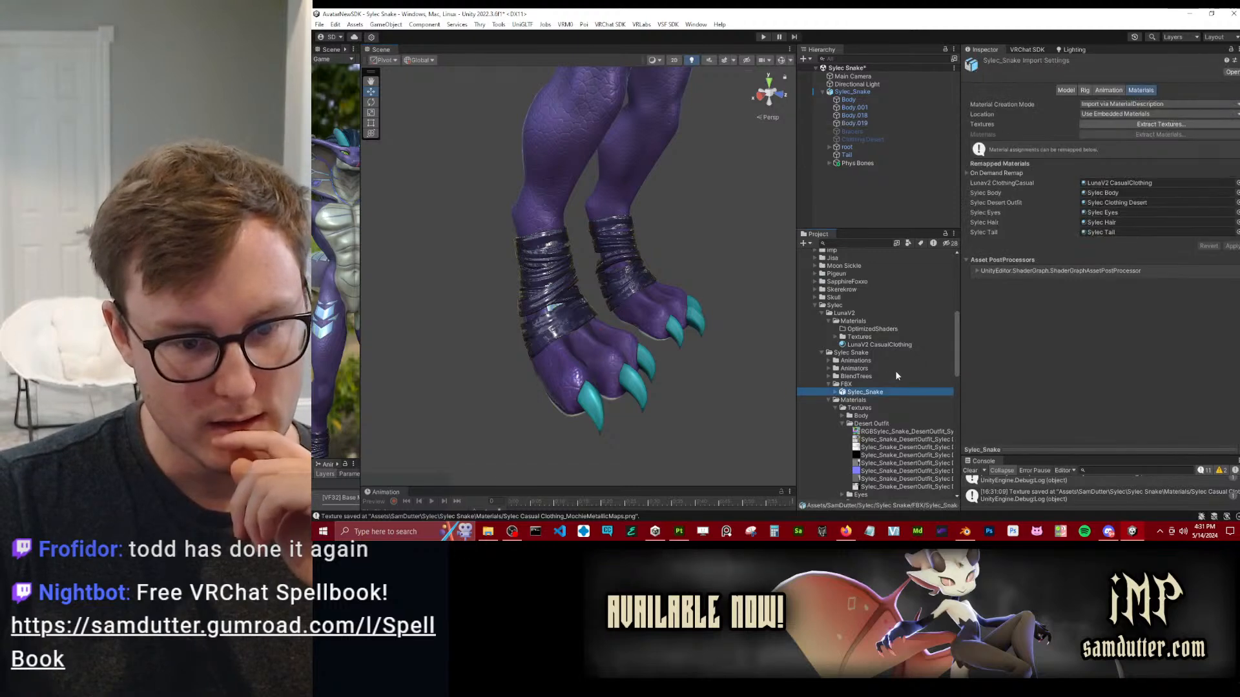
scroll(897, 375, down, 5)
drag(878, 424, 1133, 183)
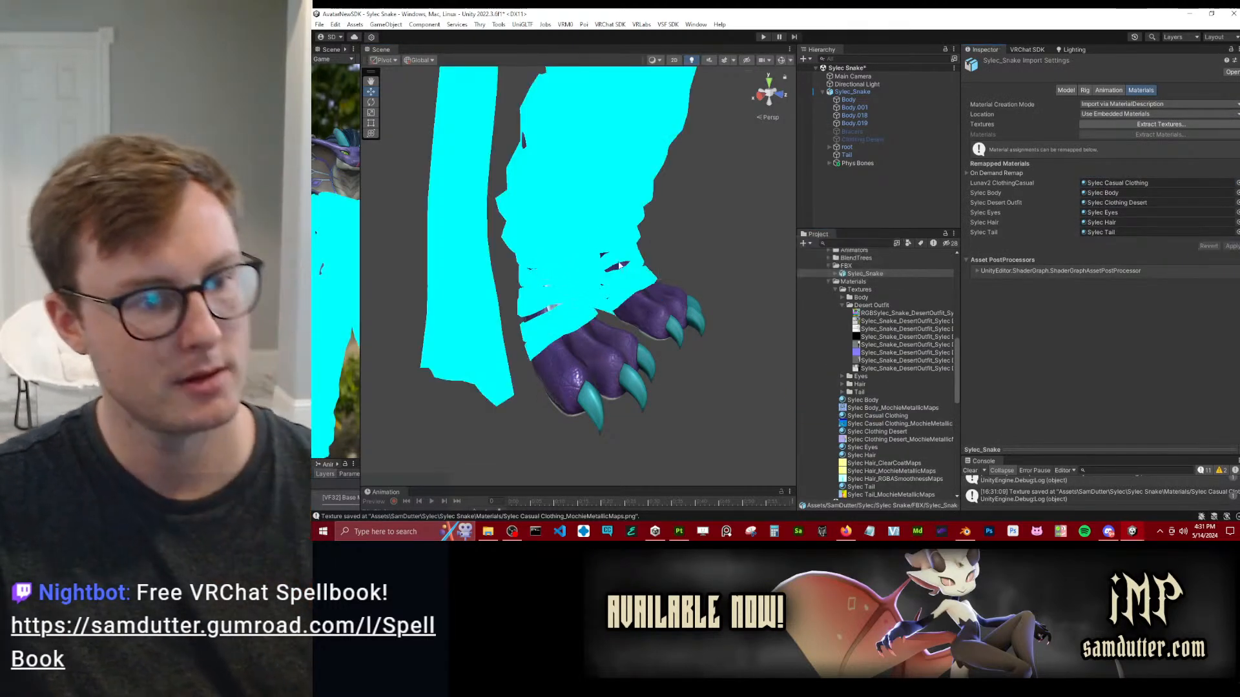
Examine how the new material renders on the avatar's casual outfit, especially the hood and chest emblem.
scroll(656, 236, down, 5)
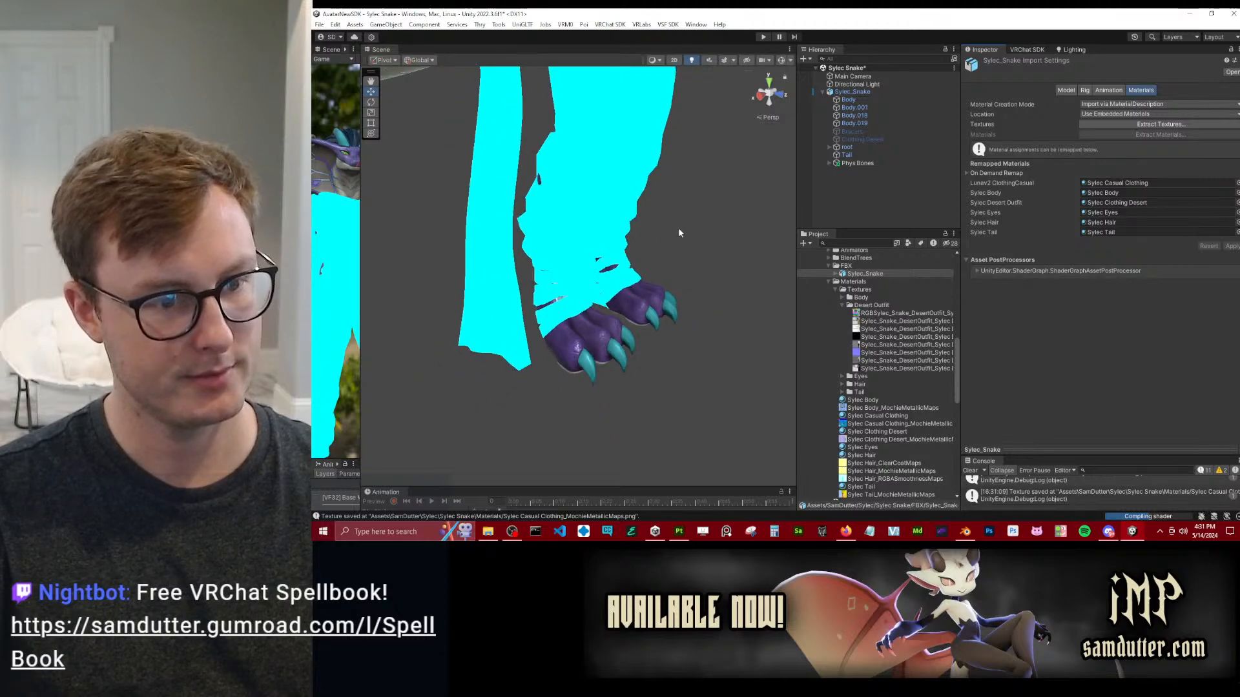
scroll(665, 203, down, 5)
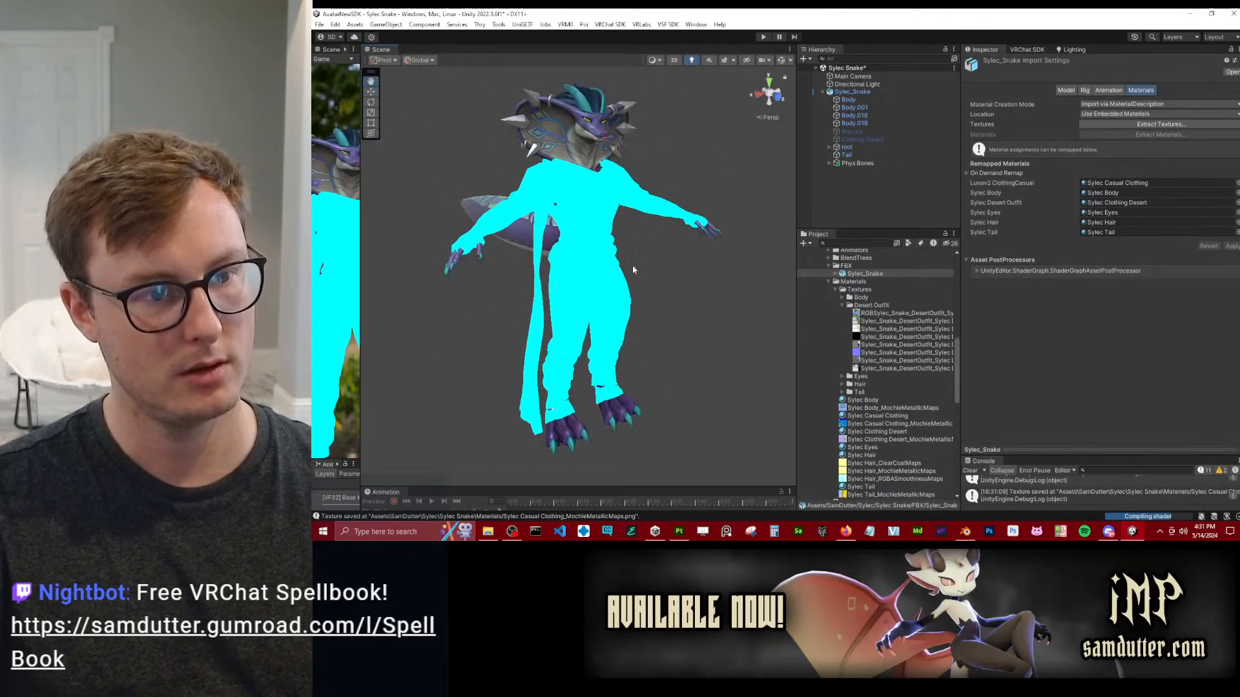
alt+drag(479, 222, 547, 167)
scroll(611, 242, up, 5)
middle_drag(548, 166, 573, 306)
scroll(576, 301, up, 3)
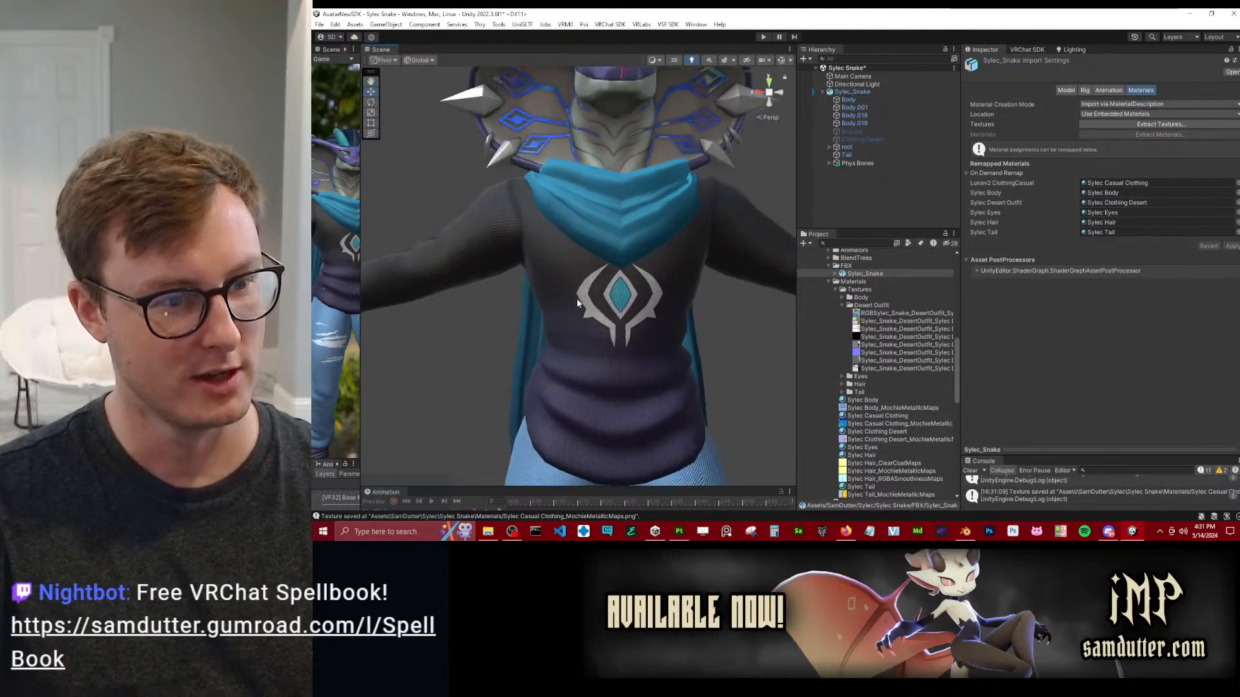
scroll(578, 301, up, 4)
alt+drag(669, 199, 646, 271)
scroll(616, 244, up, 5)
scroll(636, 252, down, 5)
scroll(626, 230, down, 3)
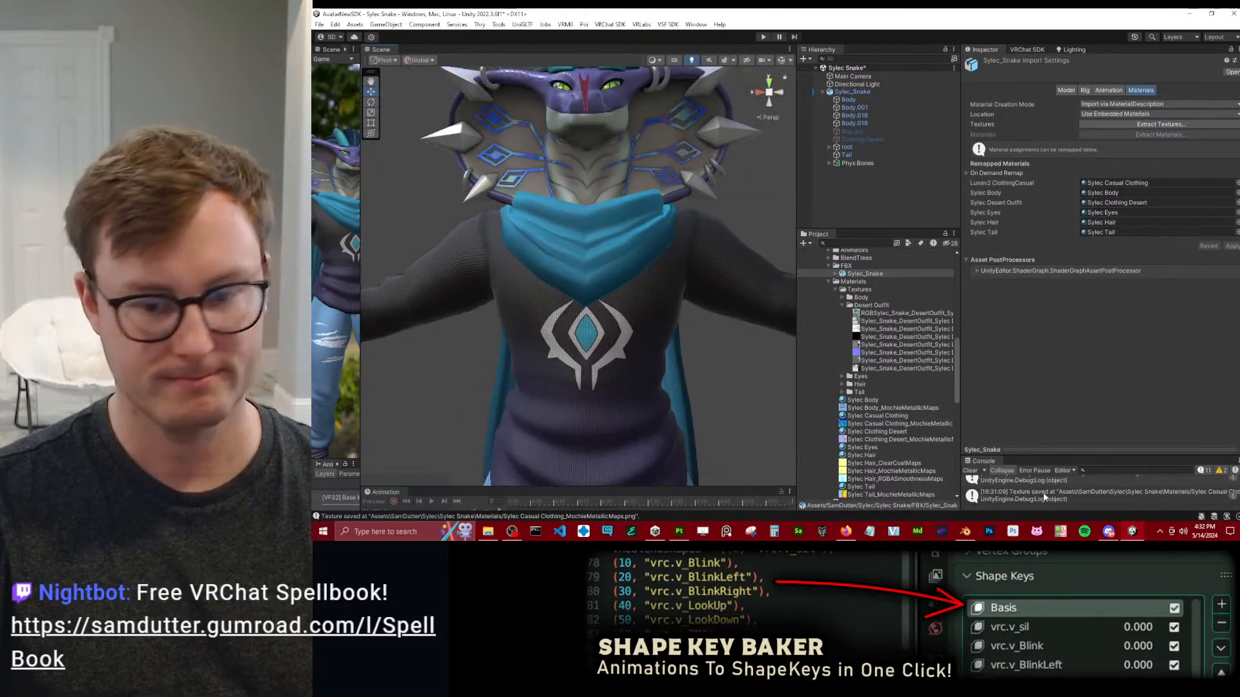
Switch to Blender and exclude the Sylec and Outfit Desert LP collections to view the casual outfit alone.
click(966, 534)
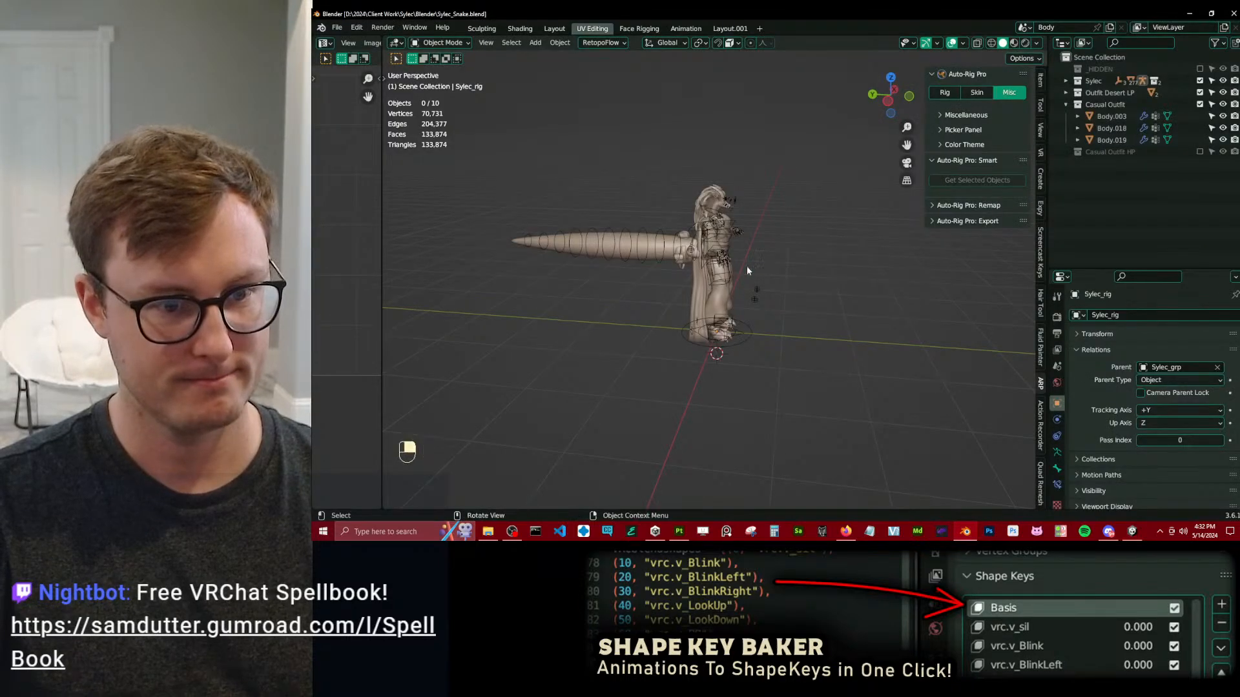
alt+right_drag(738, 272, 785, 262)
drag(1199, 93, 1199, 81)
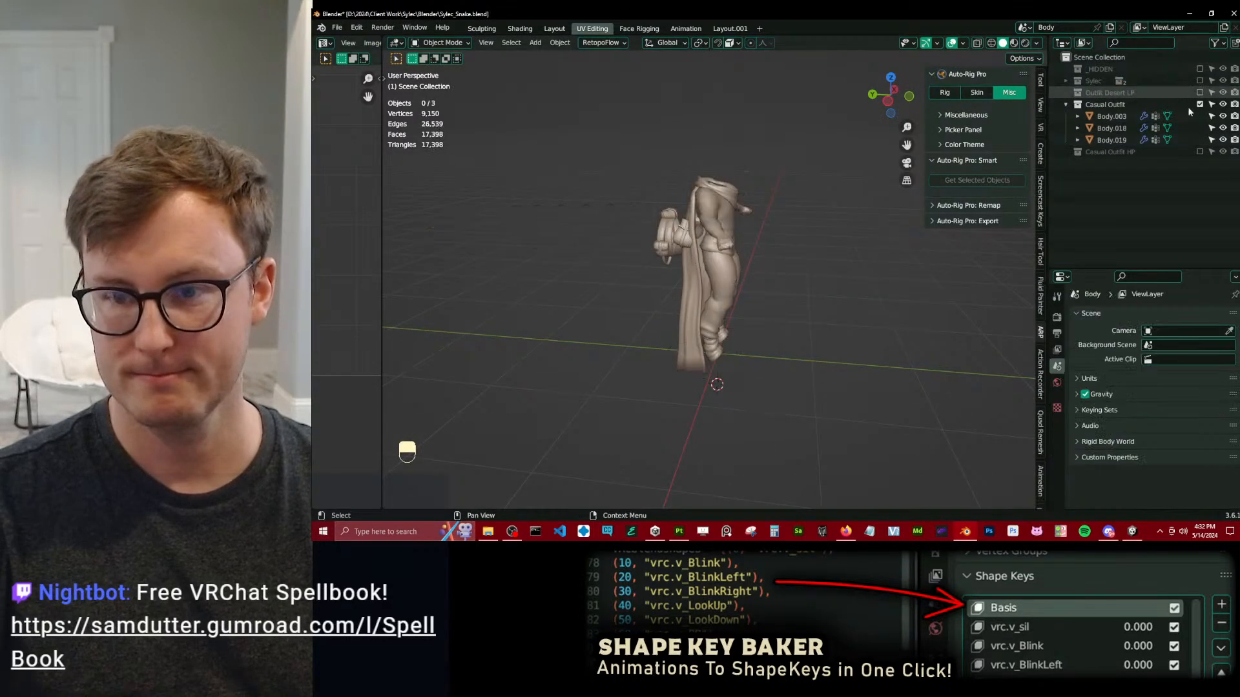
alt+right_drag(646, 289, 702, 284)
alt+drag(703, 284, 657, 189)
alt+middle_drag(656, 189, 696, 303)
alt+drag(696, 303, 660, 297)
Return to Unity and examine the casual outfit's cape, jeans and foot wraps around the avatar.
key(alt+Tab)
alt+drag(607, 257, 694, 310)
alt+right_drag(694, 310, 678, 328)
alt+middle_drag(678, 328, 630, 228)
alt+right_drag(630, 227, 653, 226)
mouse_move(653, 227)
alt+mouse_down()
mouse_move(736, 228)
mouse_move(665, 233)
alt+mouse_up()
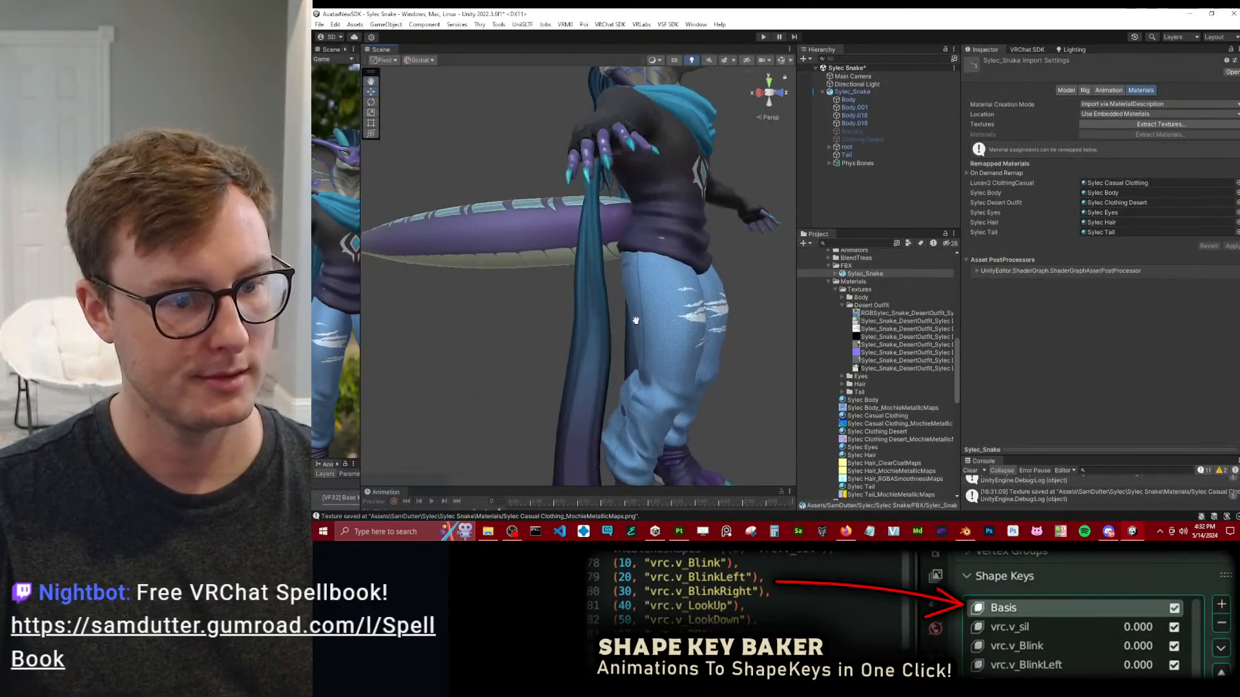
alt+middle_drag(649, 352, 627, 226)
alt+drag(439, 282, 581, 288)
alt+right_drag(504, 288, 530, 288)
alt+middle_drag(530, 288, 503, 240)
alt+drag(502, 240, 735, 259)
alt+middle_drag(734, 259, 658, 285)
alt+drag(659, 285, 692, 266)
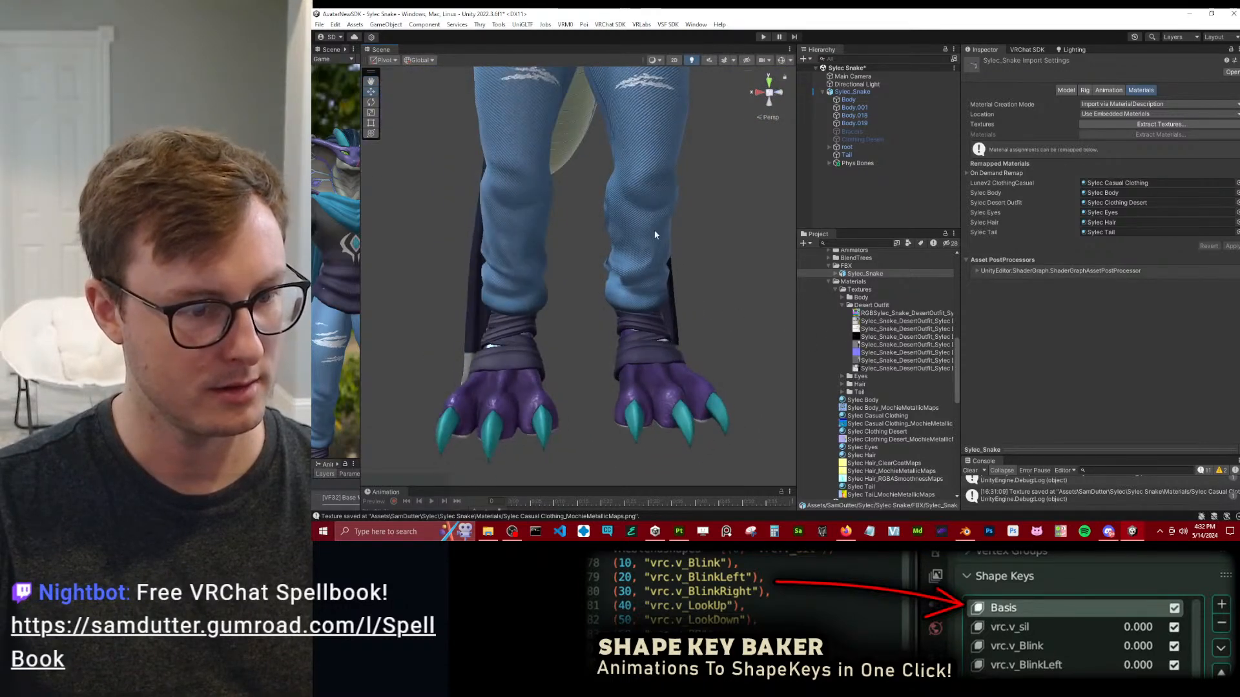
alt+right_drag(691, 266, 642, 216)
alt+middle_drag(642, 90, 627, 249)
alt+drag(626, 249, 679, 277)
alt+right_drag(678, 277, 975, 387)
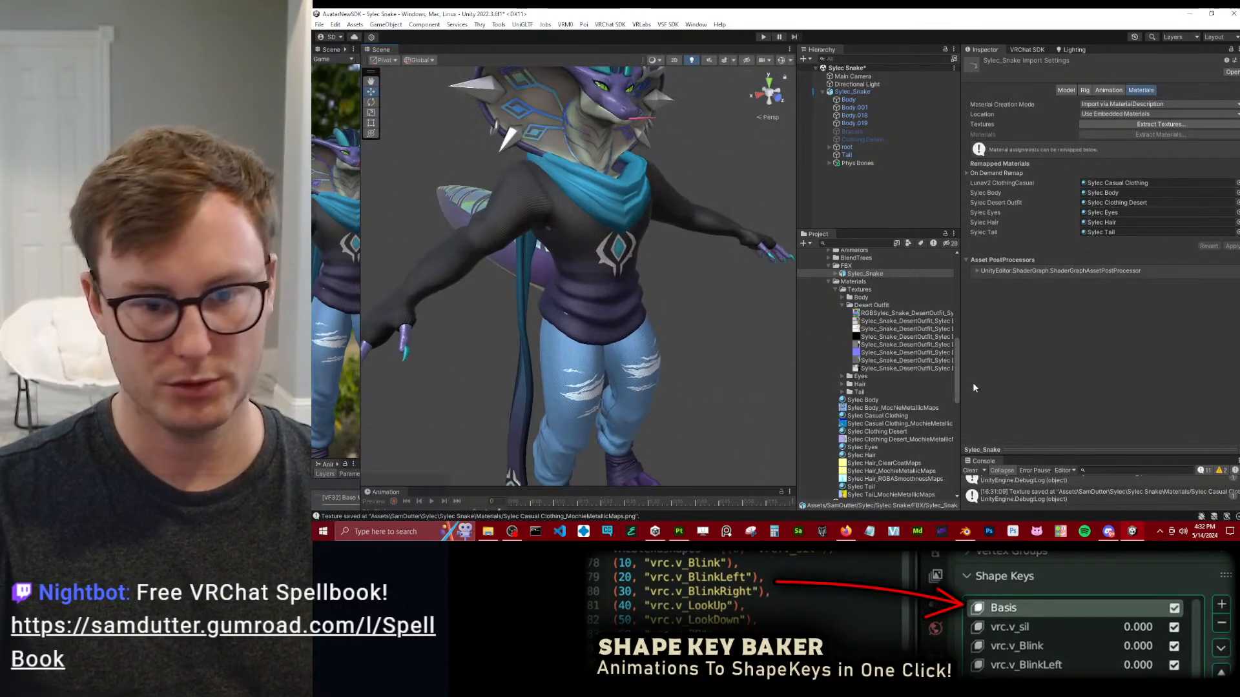
Collapse the Desert Outfit textures folder and open the Sylec Casual Clothing material's settings.
click(843, 306)
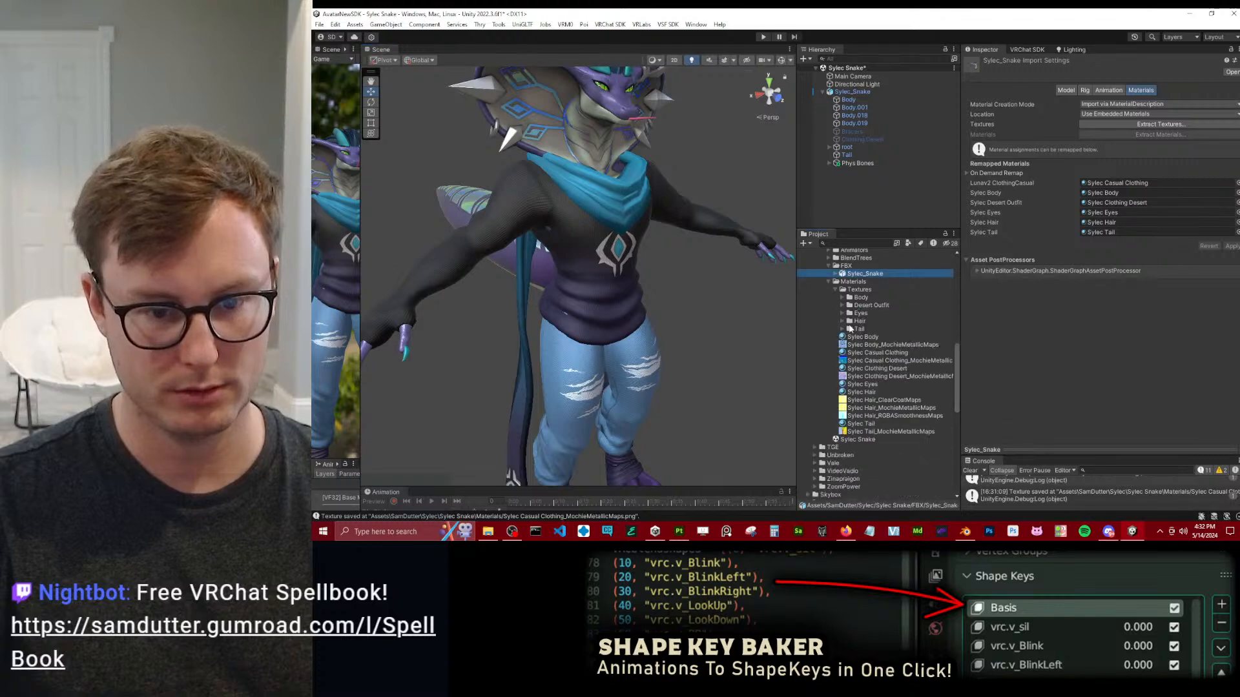
click(925, 401)
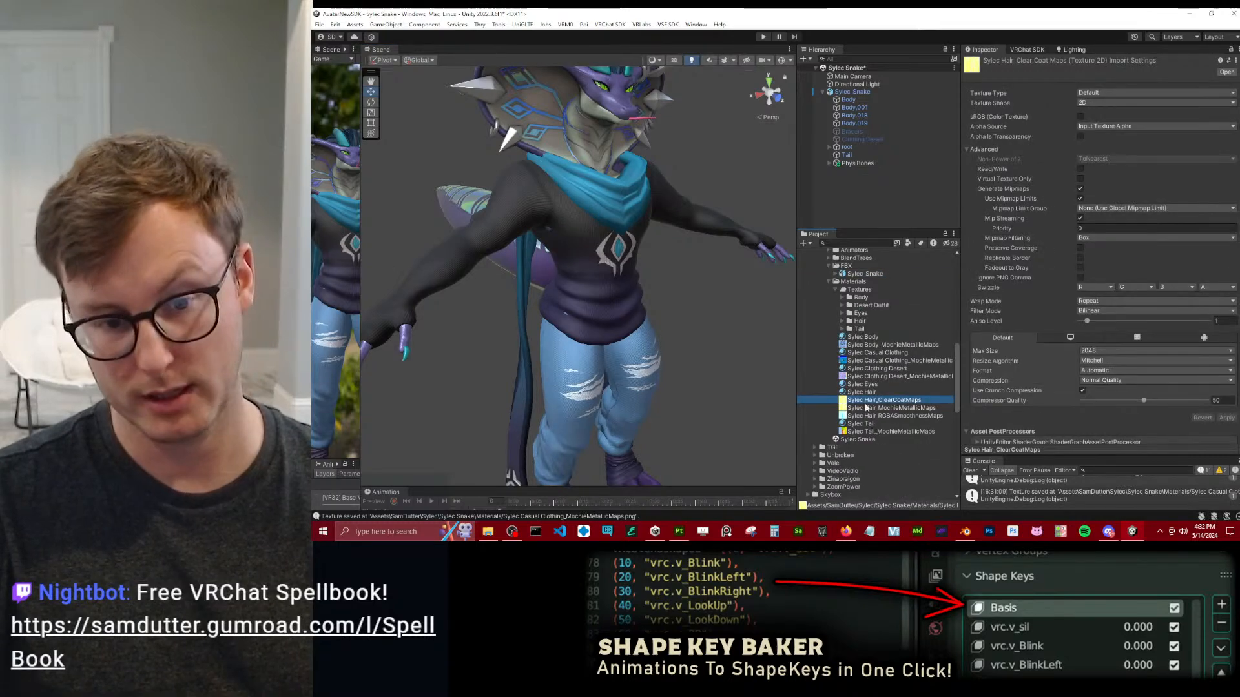
click(869, 361)
click(869, 355)
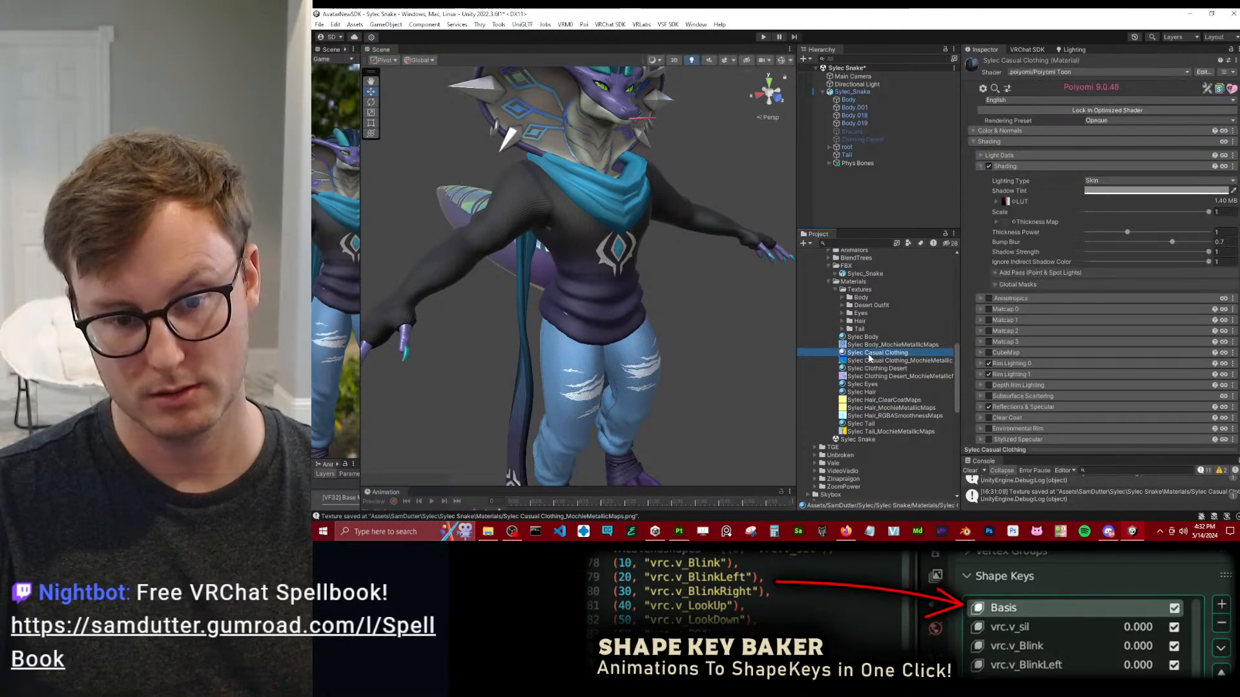
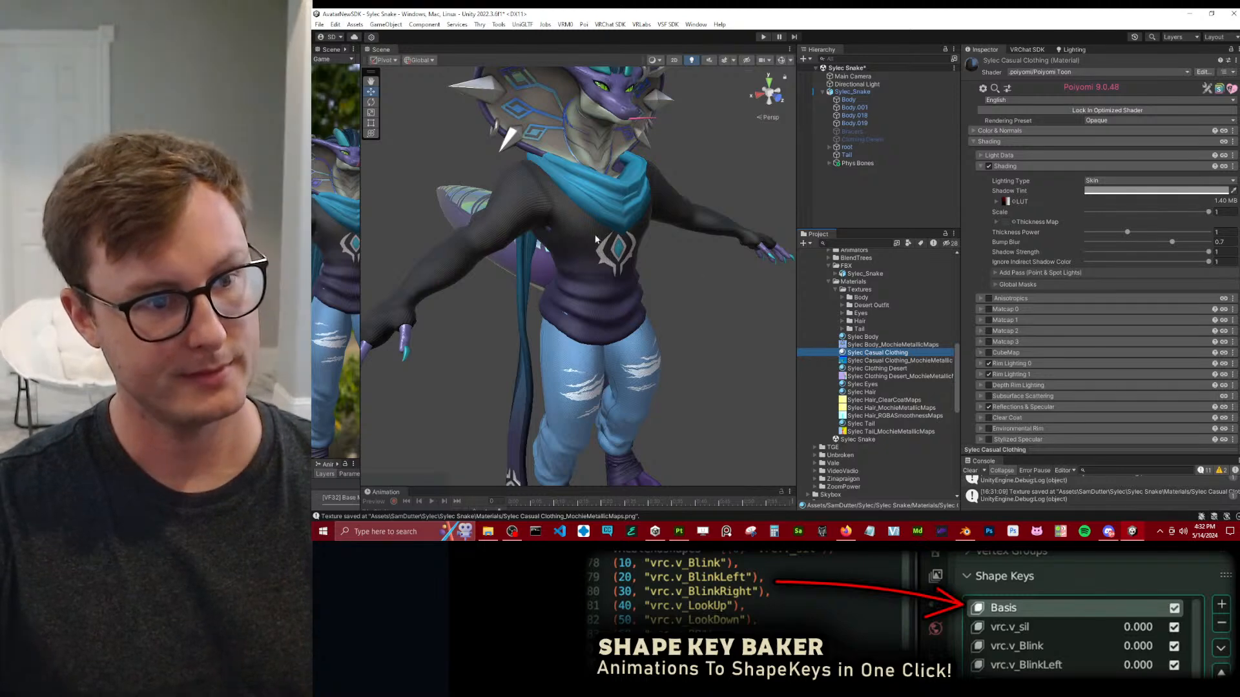
Collapse the Shading and UV Tile Discard settings of the Sylec Casual Clothing material.
mouse_move(556, 309)
alt+mouse_down()
mouse_move(589, 266)
mouse_move(566, 318)
alt+mouse_up()
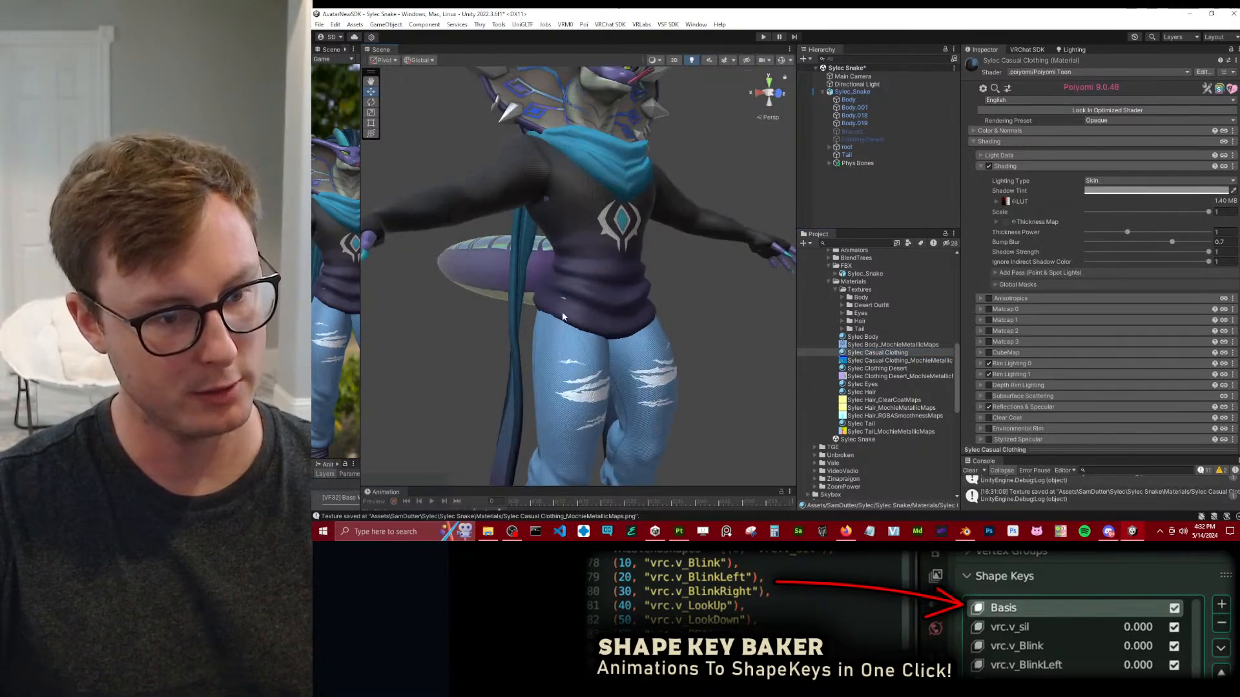
alt+drag(675, 324, 587, 282)
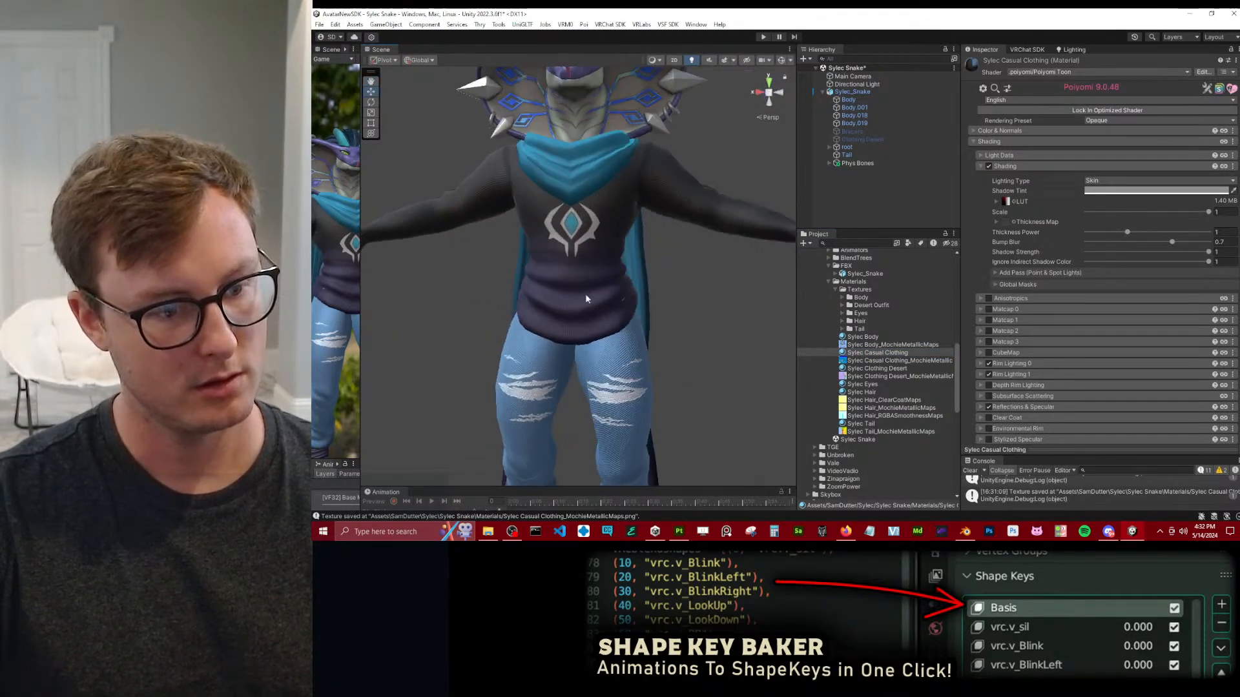
middle_drag(574, 465, 564, 270)
alt+drag(563, 273, 805, 196)
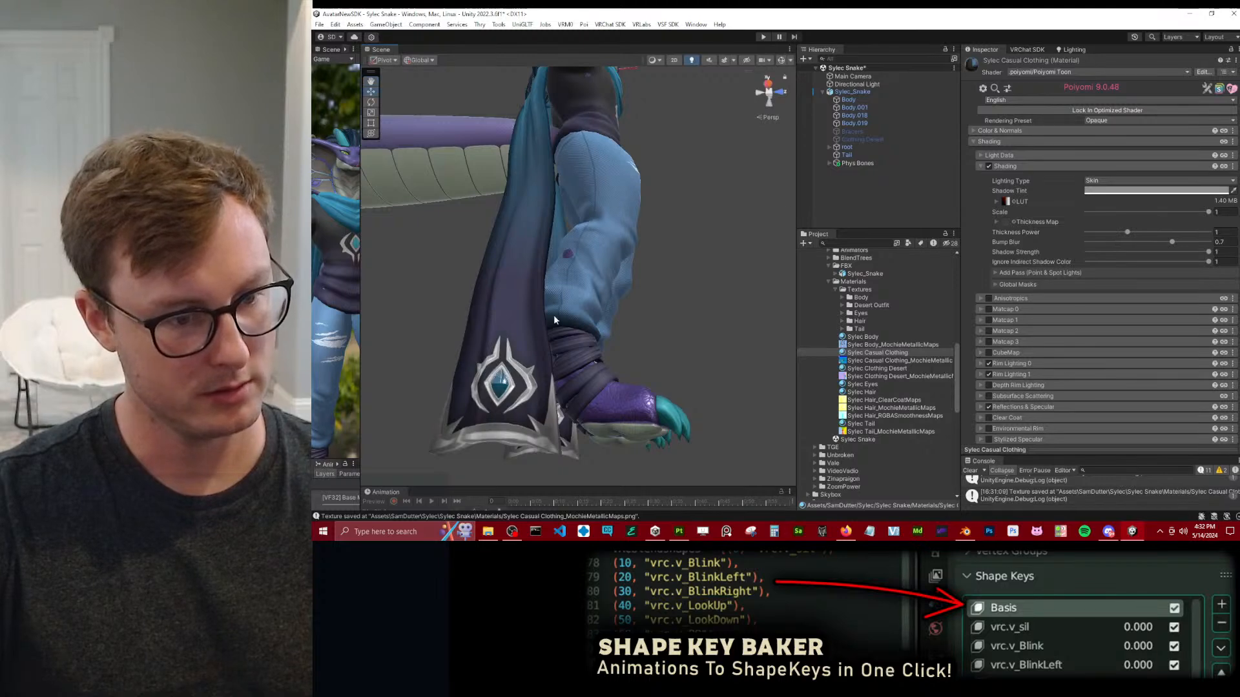
alt+drag(638, 275, 554, 334)
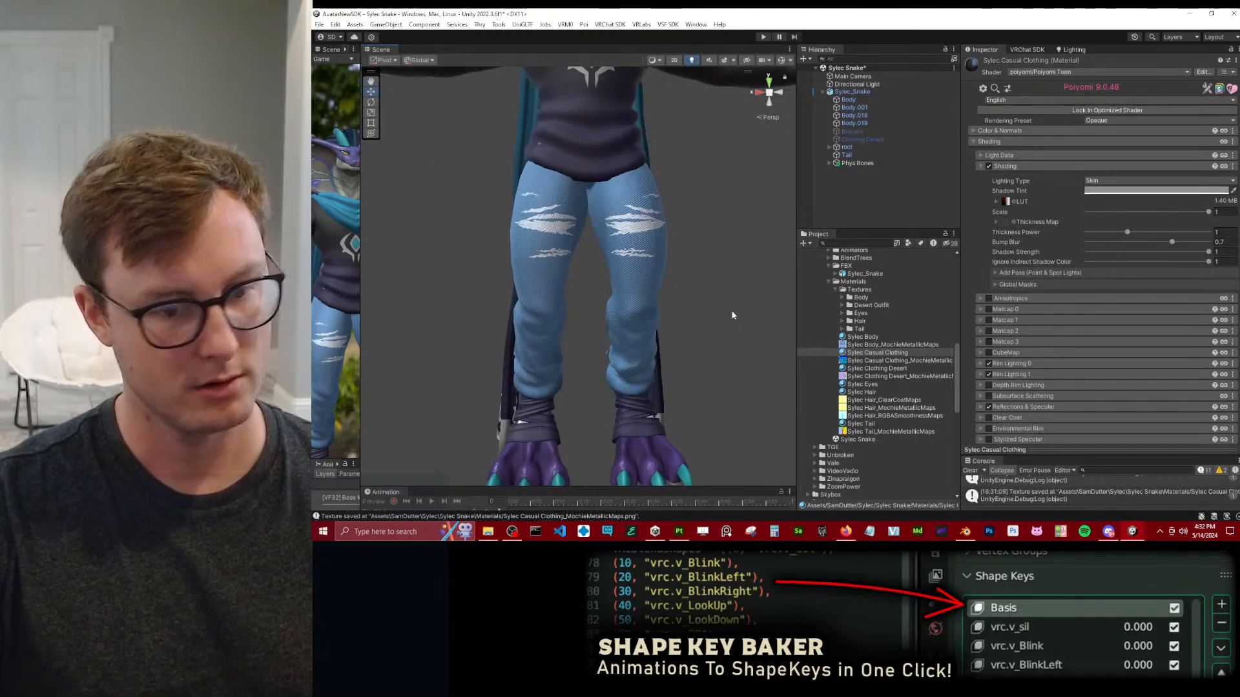
click(1063, 168)
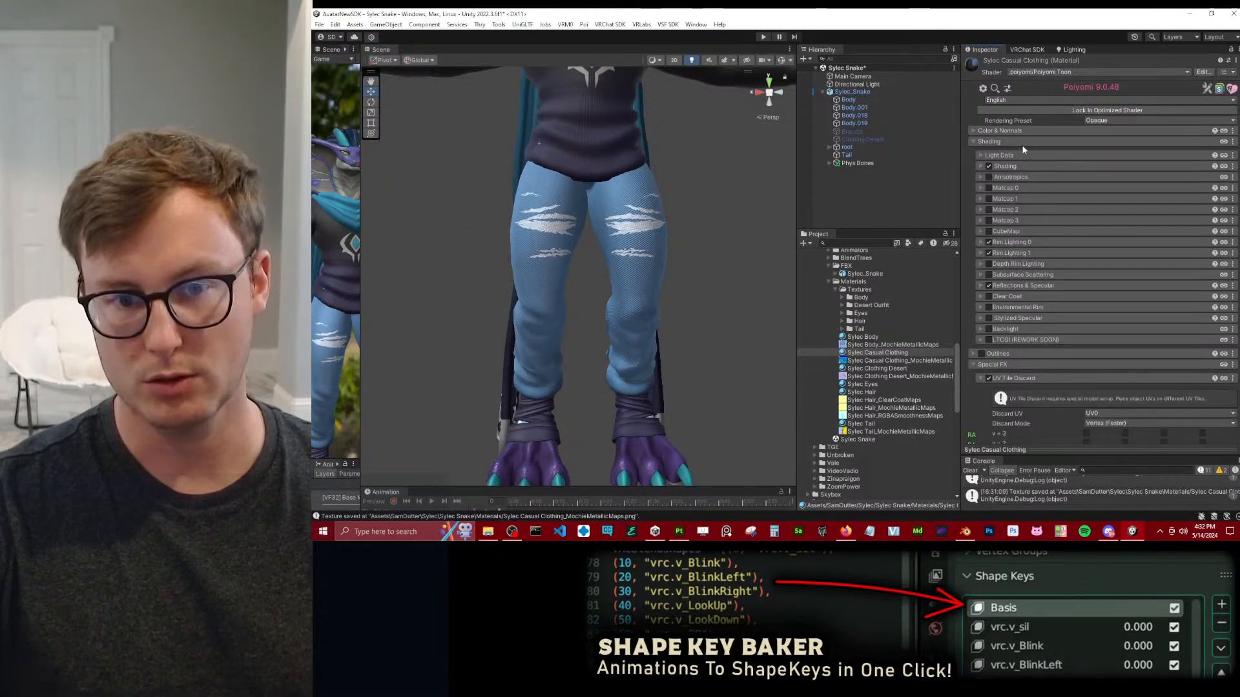
scroll(1084, 336, down, 4)
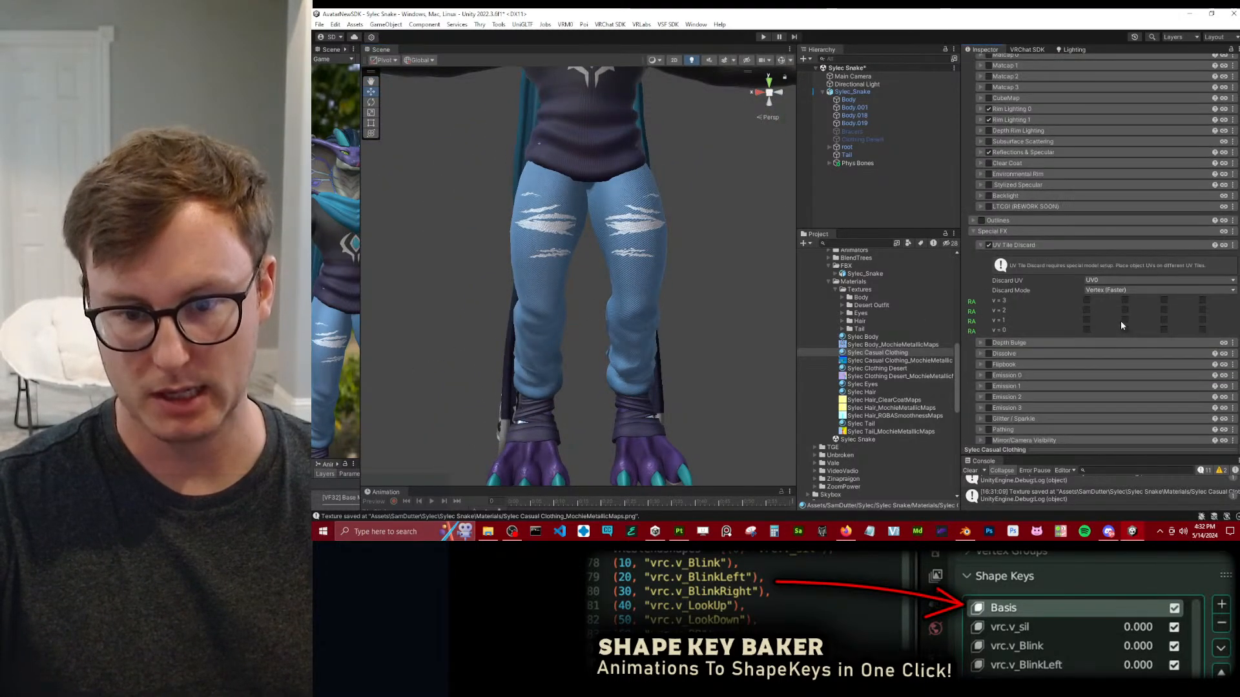
click(1019, 246)
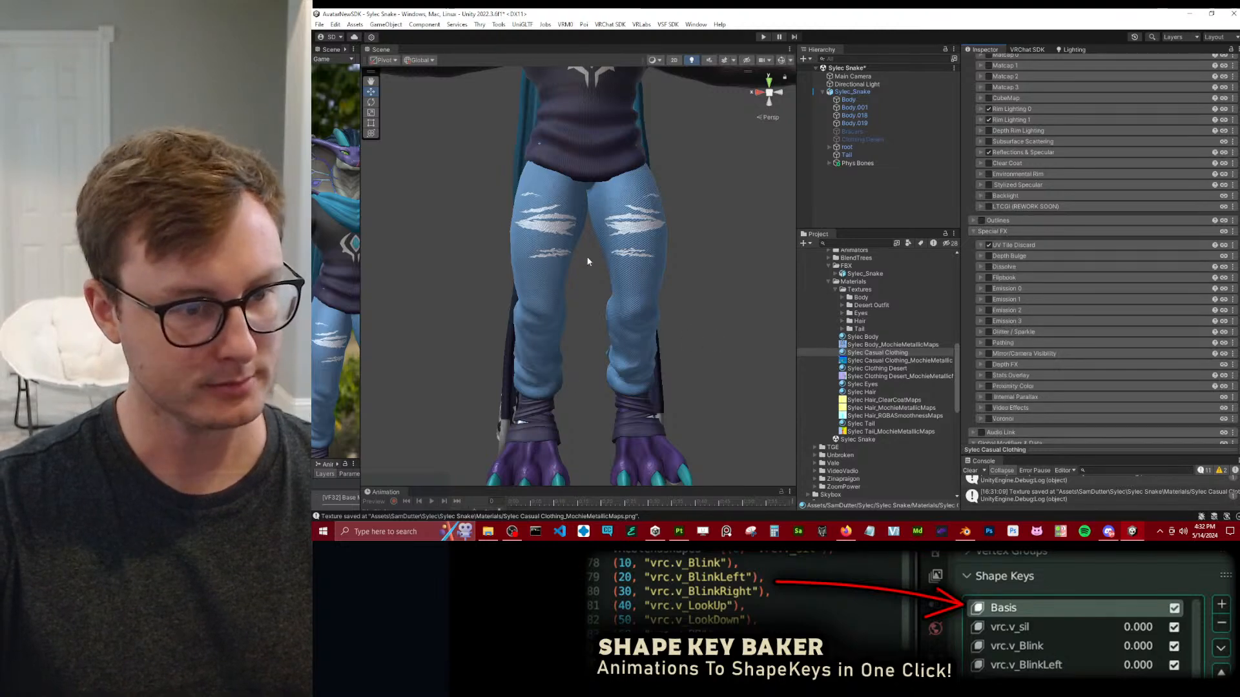
Check the casual outfit from knees to hood and collapse the Shading, Special FX and Global Modifiers & Data groups of its material.
alt+drag(589, 261, 593, 260)
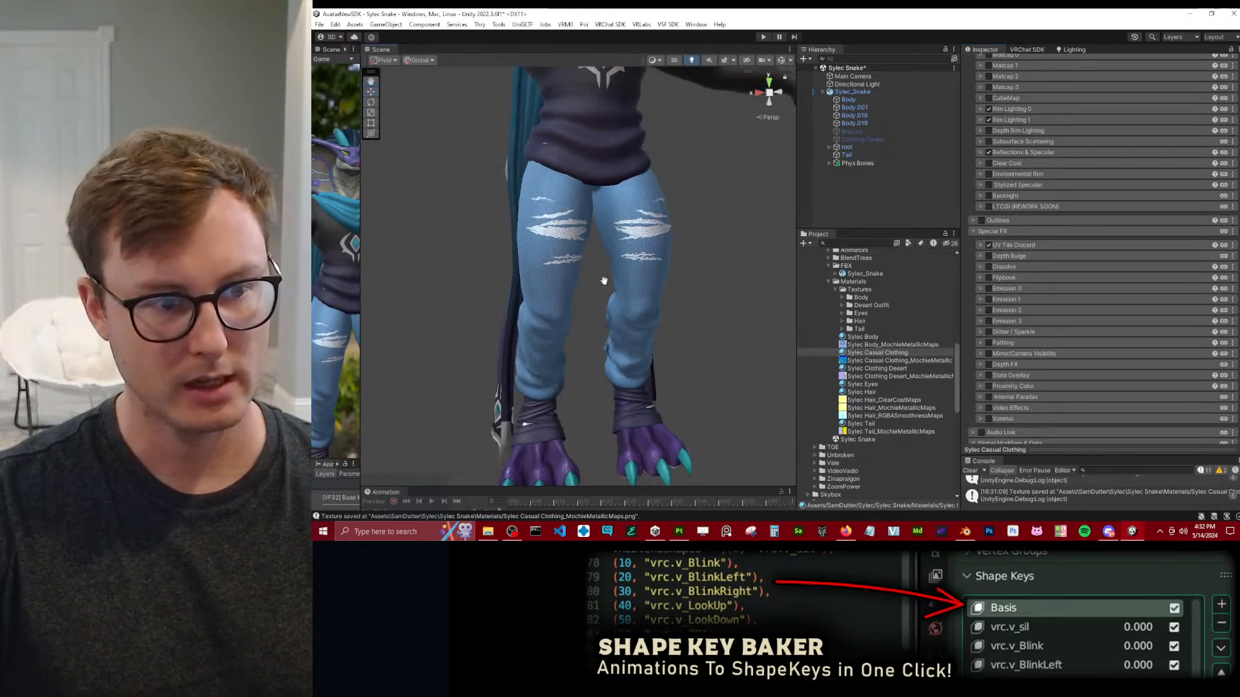
middle_drag(595, 254, 614, 331)
scroll(620, 365, up, 2)
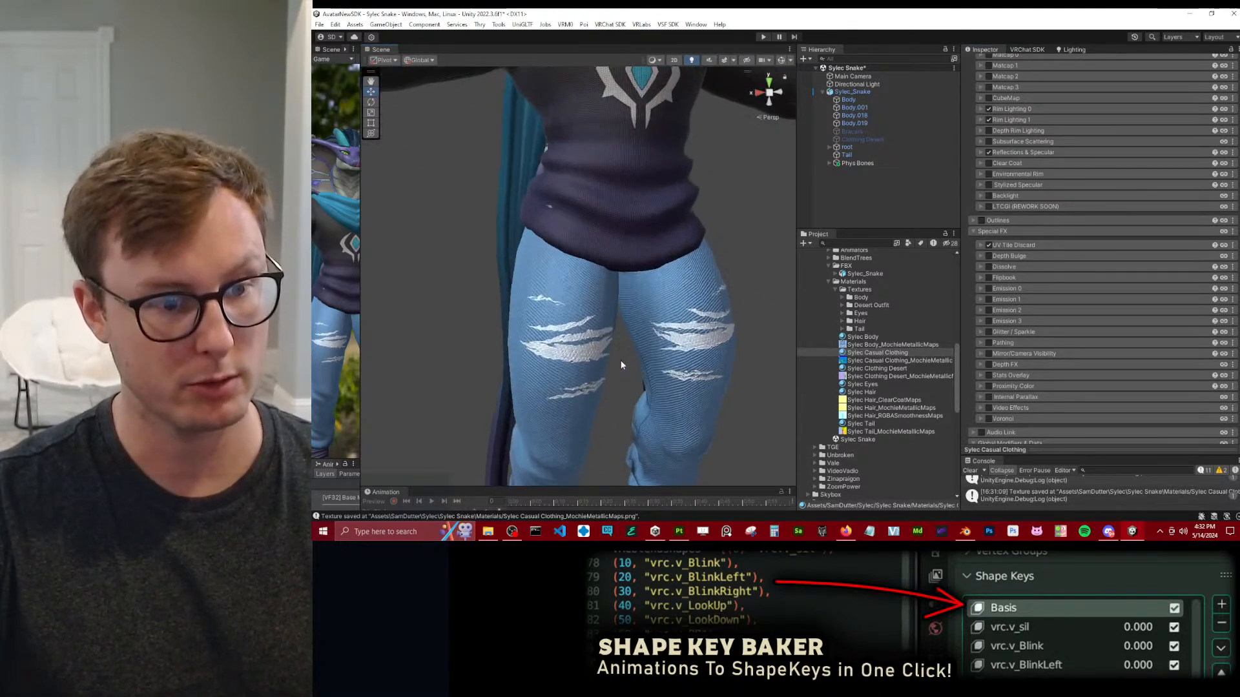
alt+drag(638, 335, 638, 278)
scroll(1048, 262, up, 5)
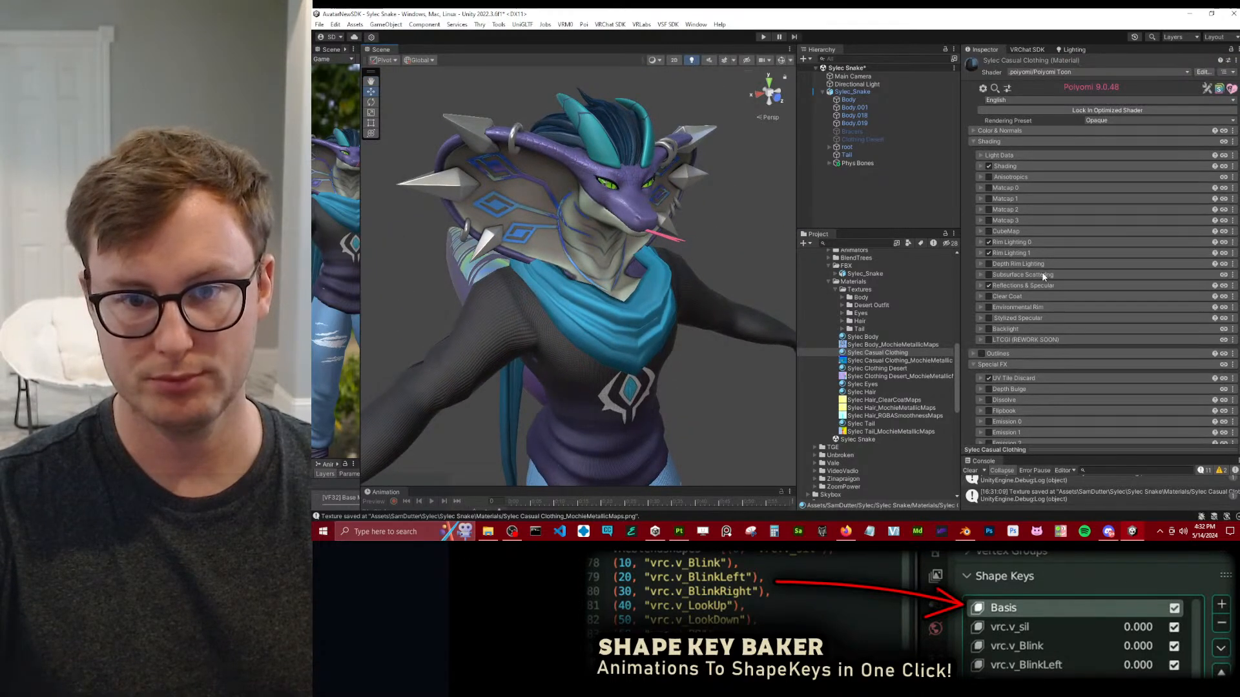
click(1009, 141)
click(1003, 164)
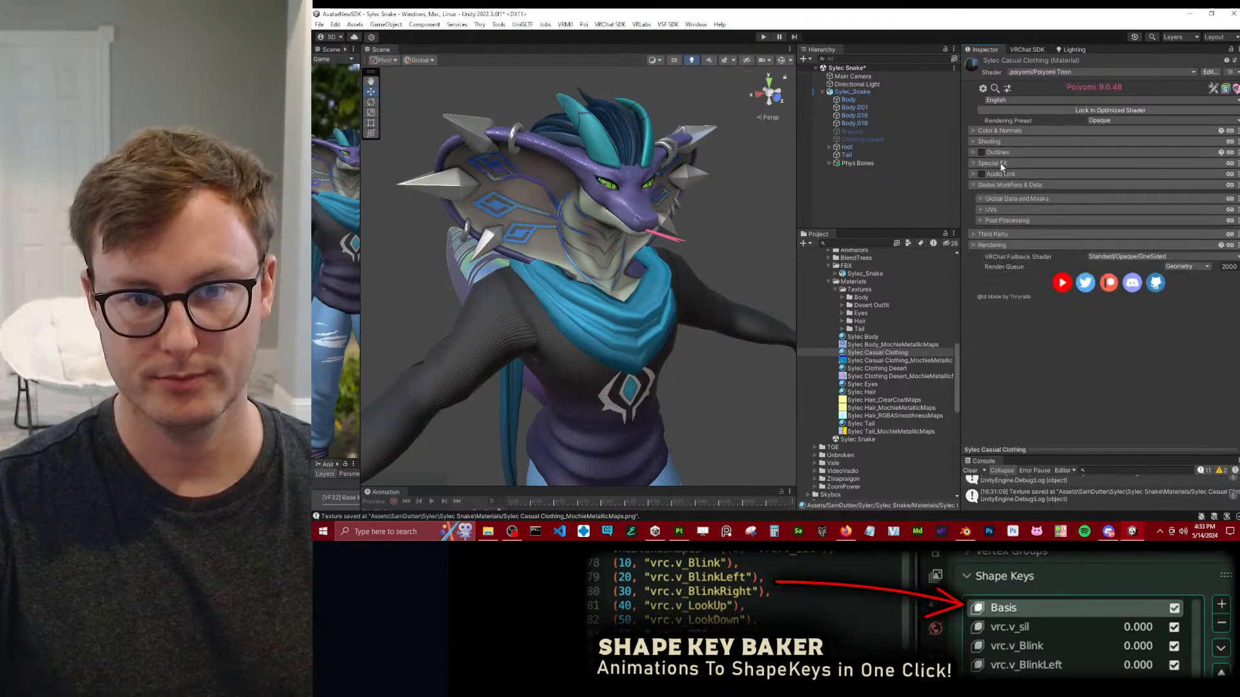
click(1006, 185)
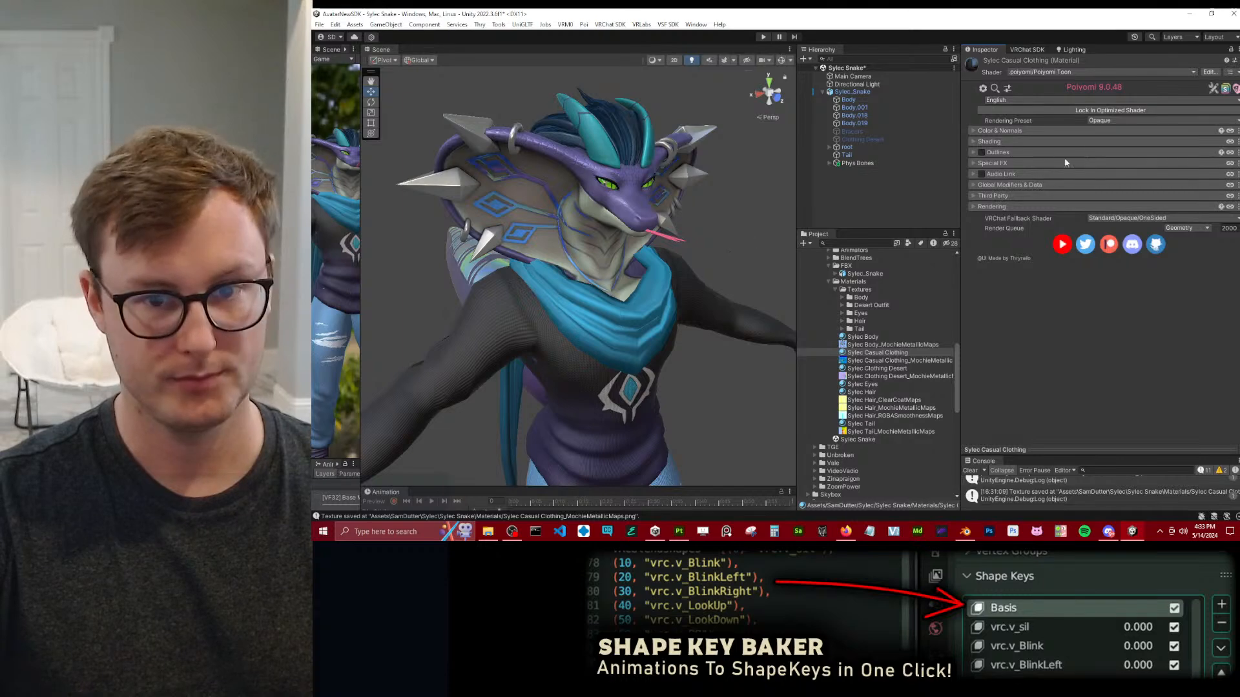
Copy the Rim Lighting 0 settings from Sylec Clothing Desert and paste them into Sylec Casual Clothing.
click(991, 142)
click(1010, 242)
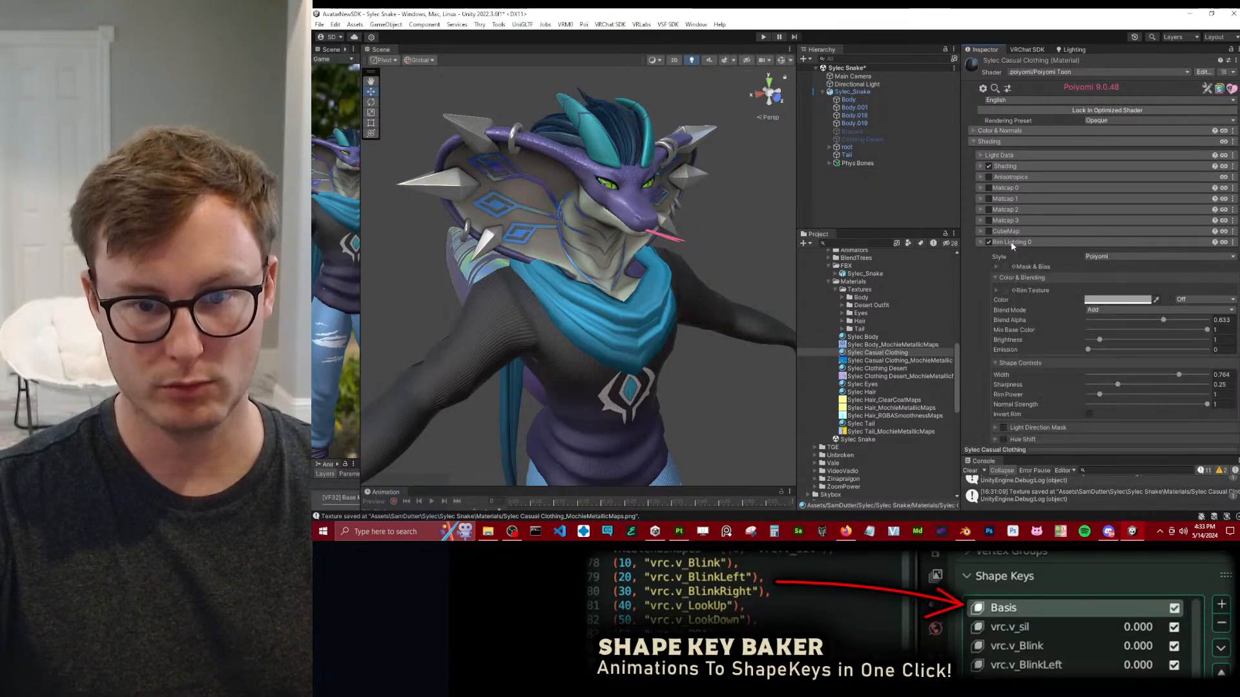
click(881, 368)
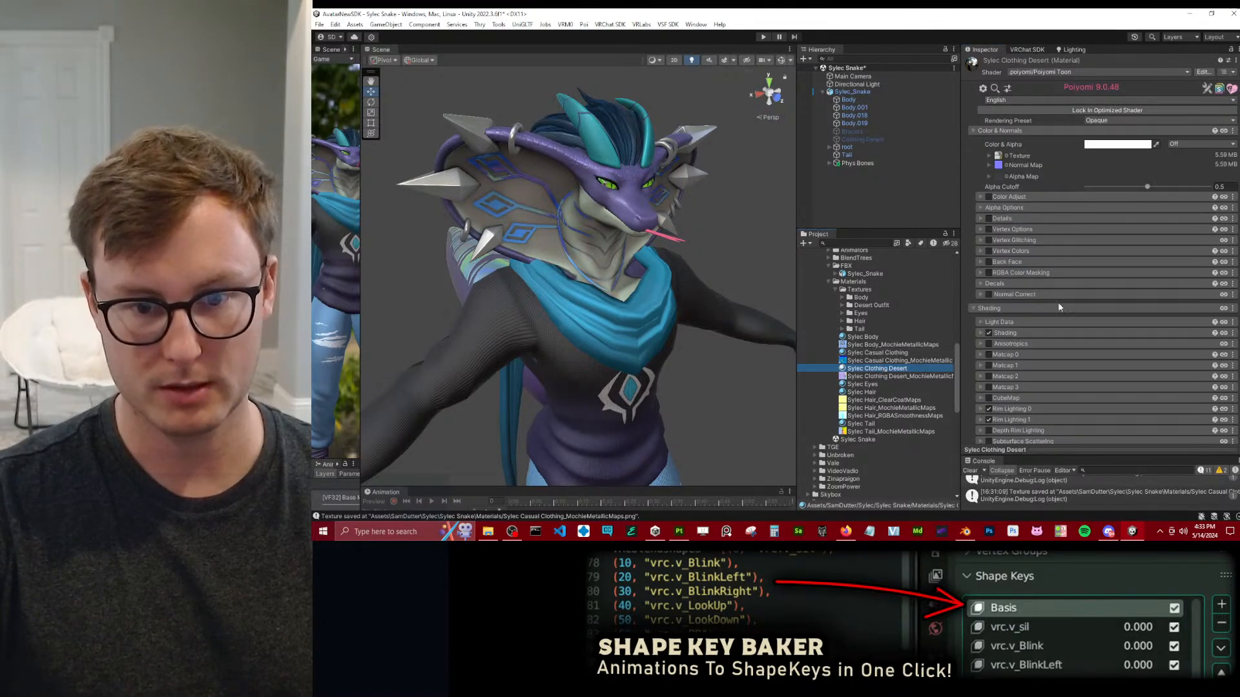
scroll(1117, 362, down, 1)
click(1223, 386)
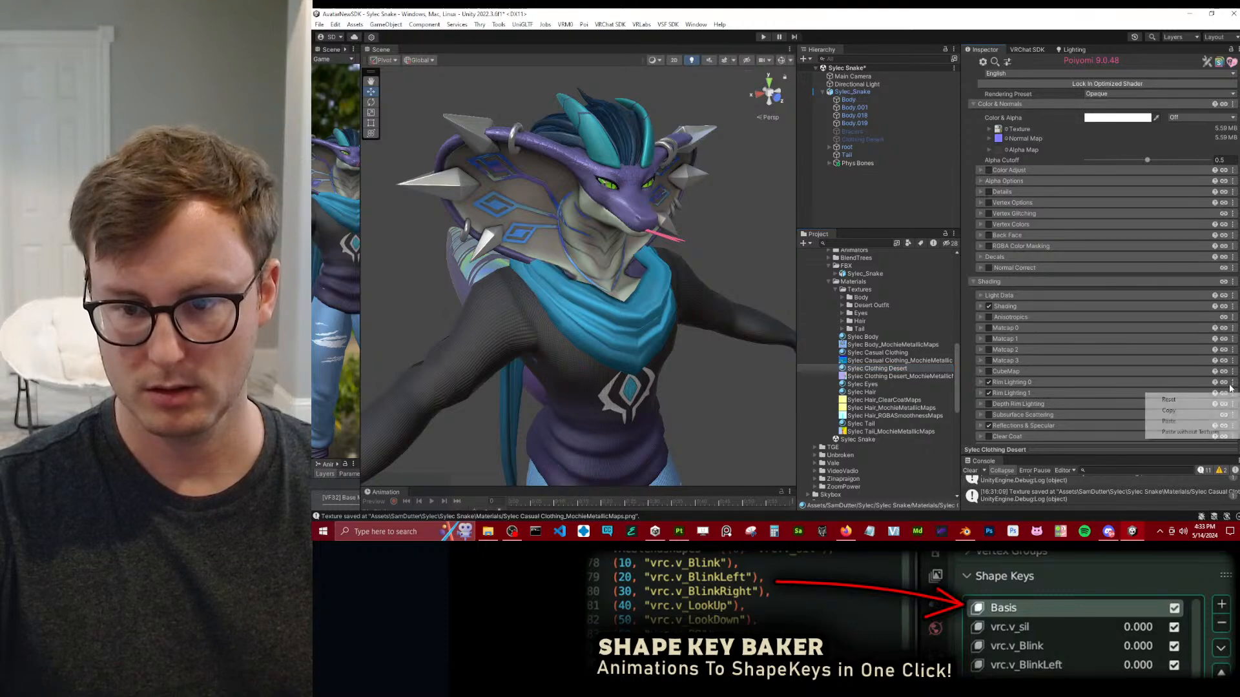
click(880, 353)
click(1230, 220)
click(1163, 255)
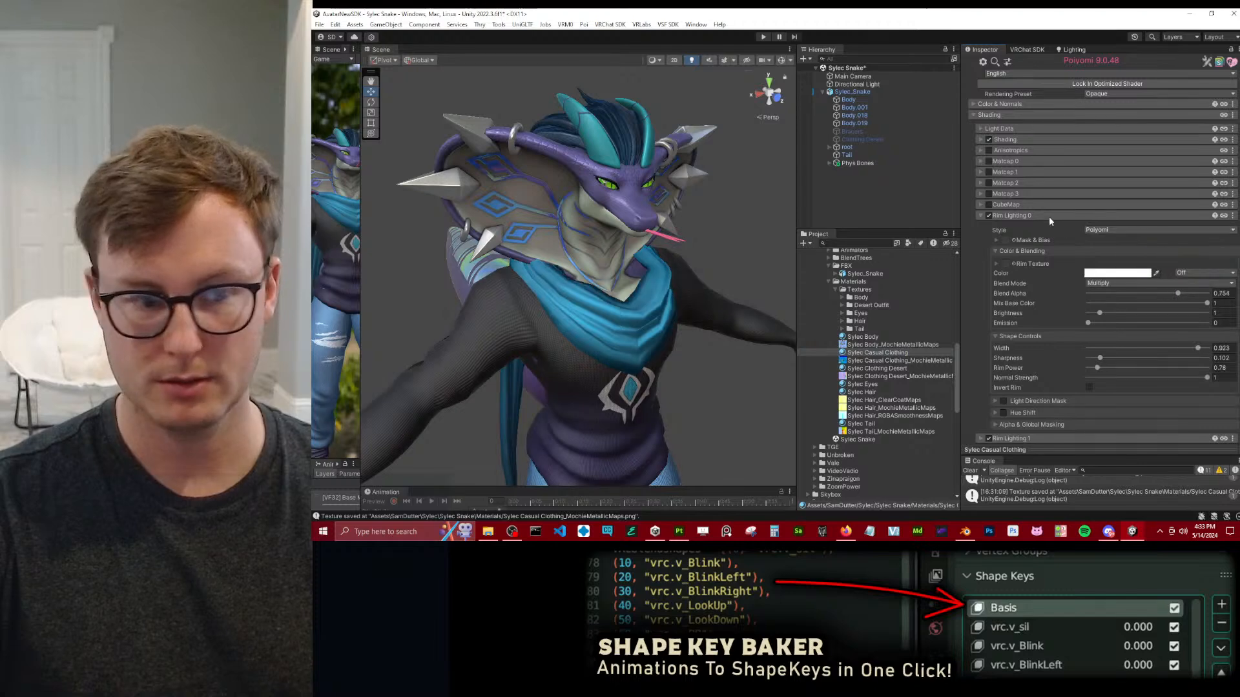
click(1049, 216)
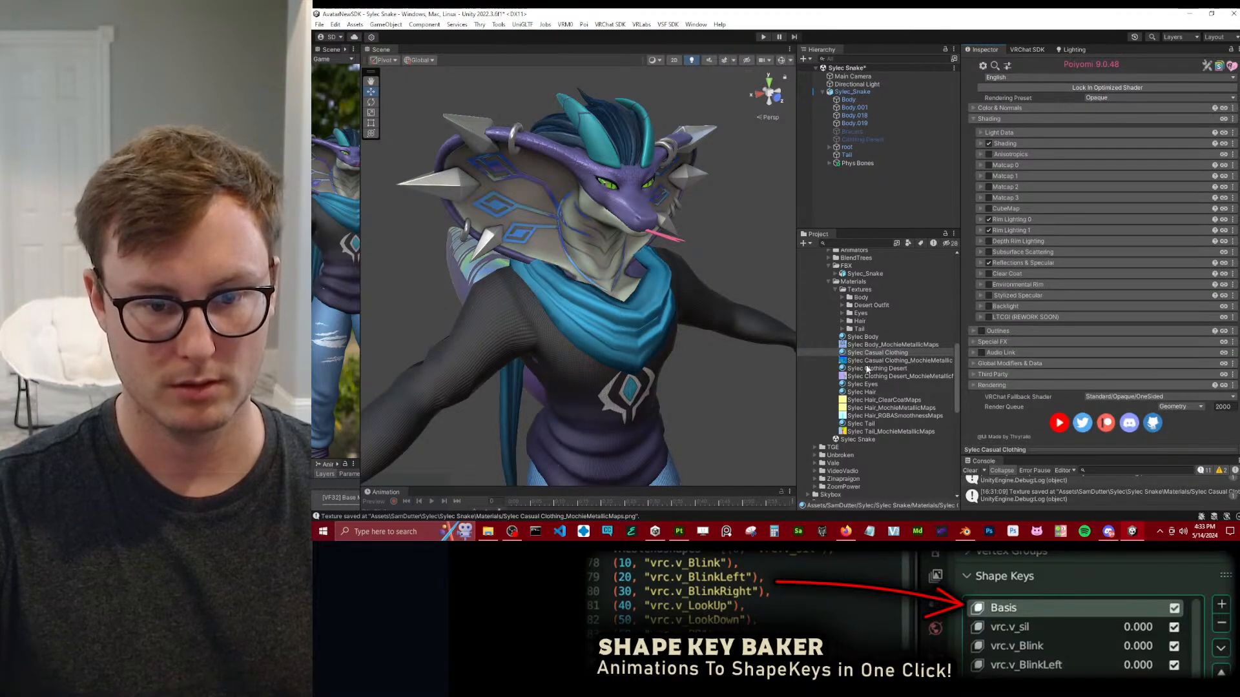
Copy the Rim Lighting 1 settings from Sylec Clothing Desert and paste them into Sylec Casual Clothing.
click(869, 368)
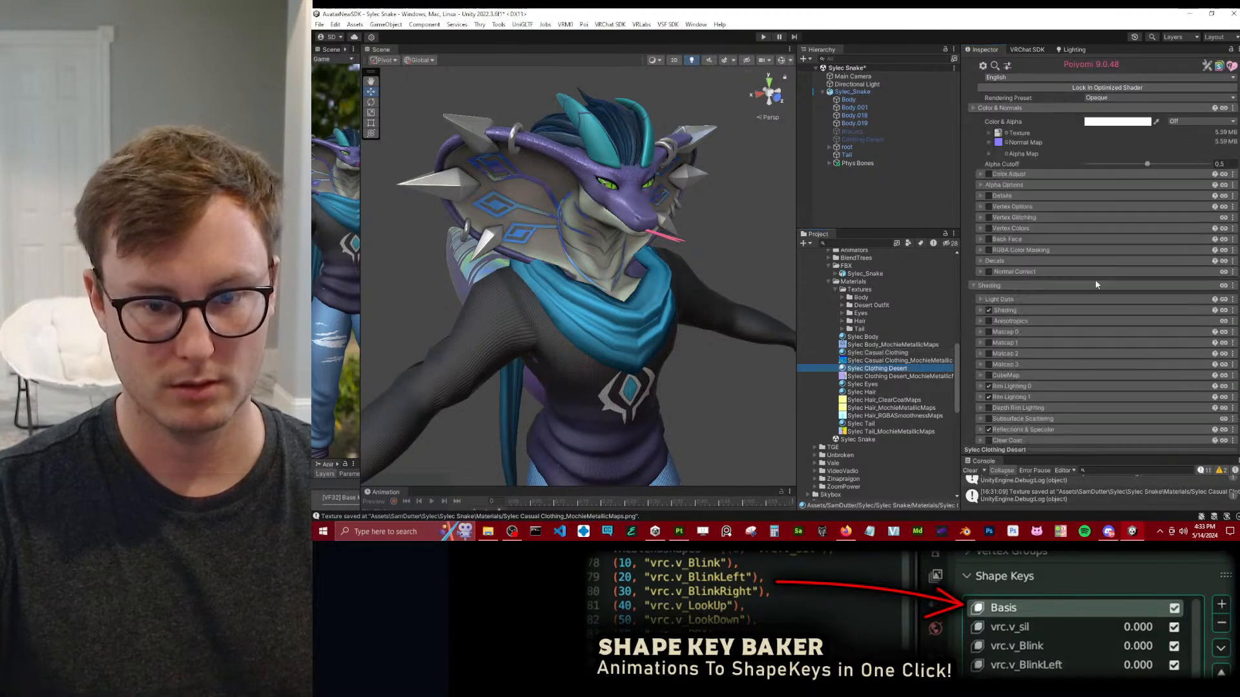
click(1232, 396)
click(1163, 423)
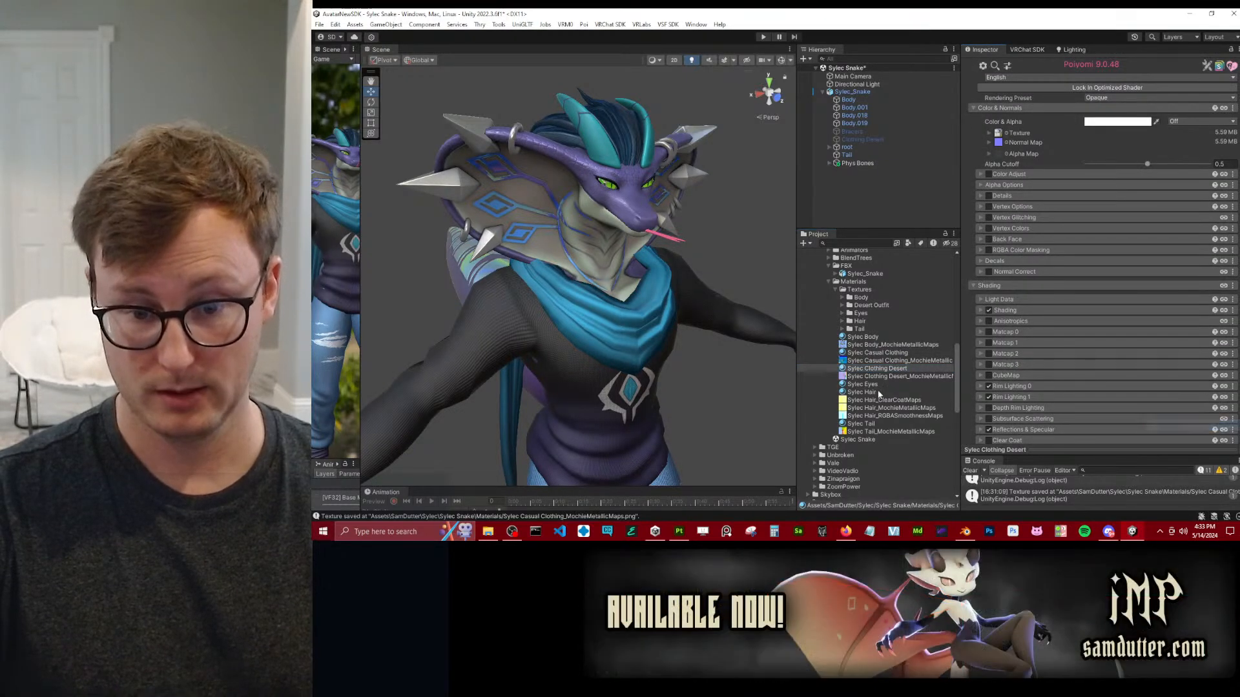
click(871, 354)
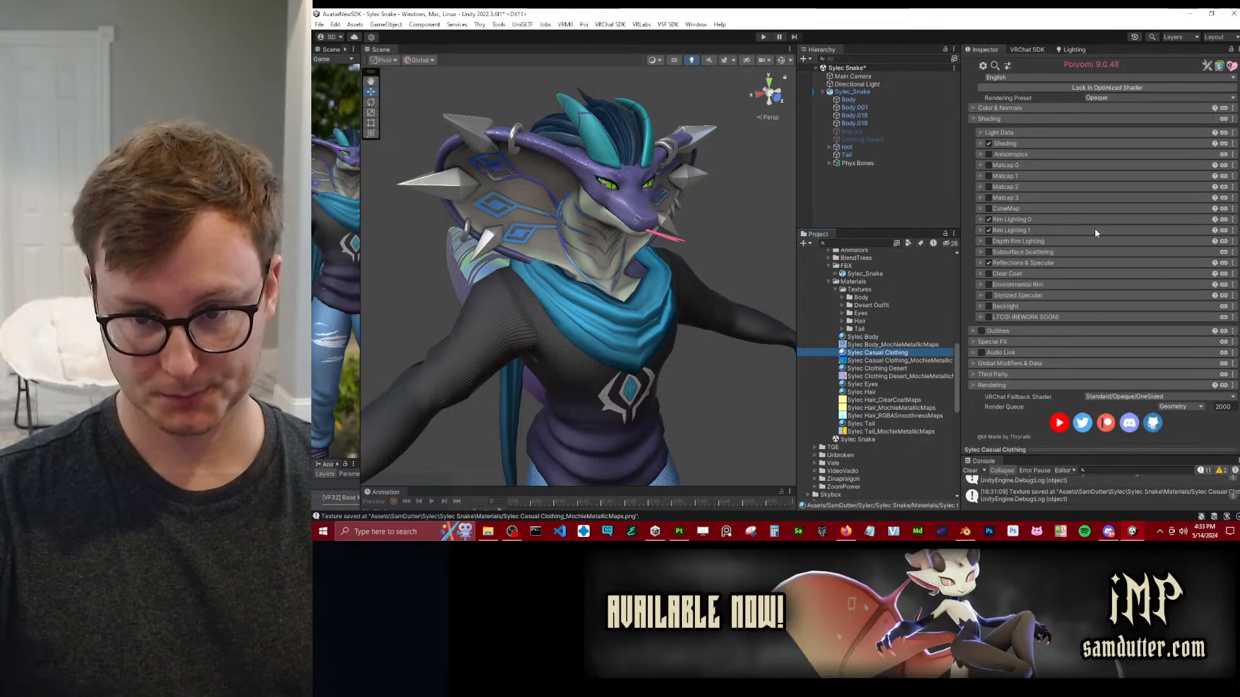
click(1233, 231)
click(1166, 269)
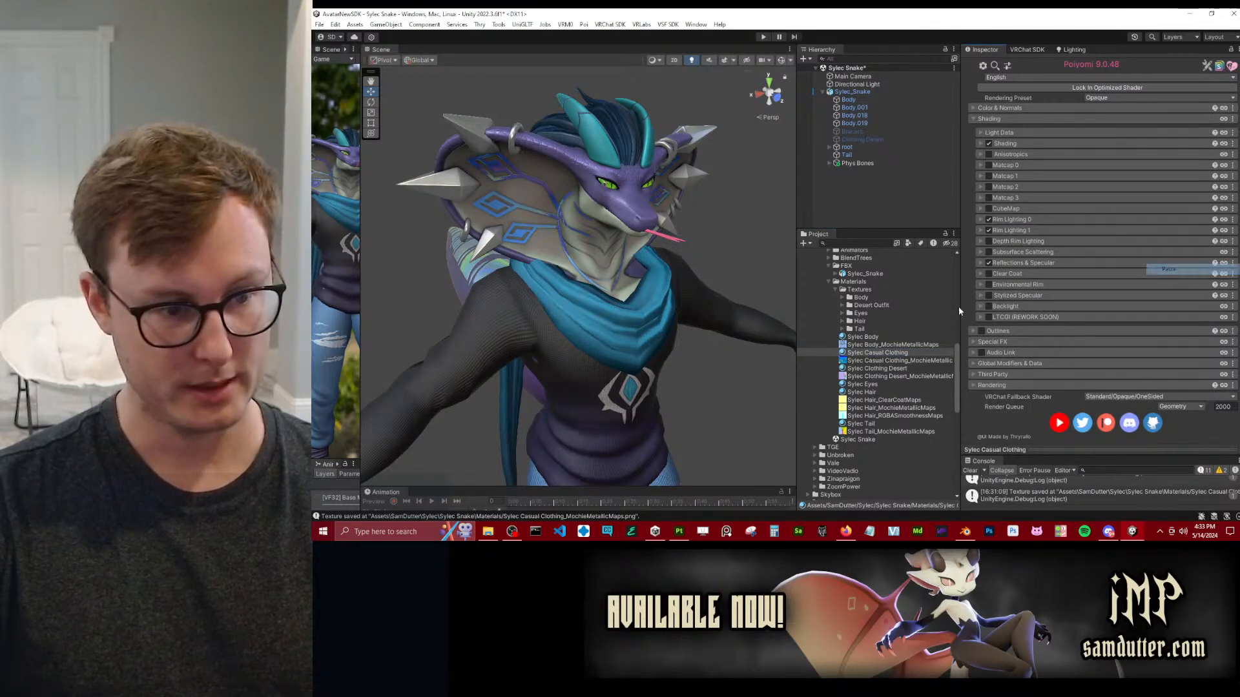
Examine the rim lighting on the casual outfit's ripped jeans, cape hem and foot wraps.
alt+drag(620, 340, 584, 315)
middle_drag(584, 315, 586, 158)
alt+drag(601, 214, 637, 244)
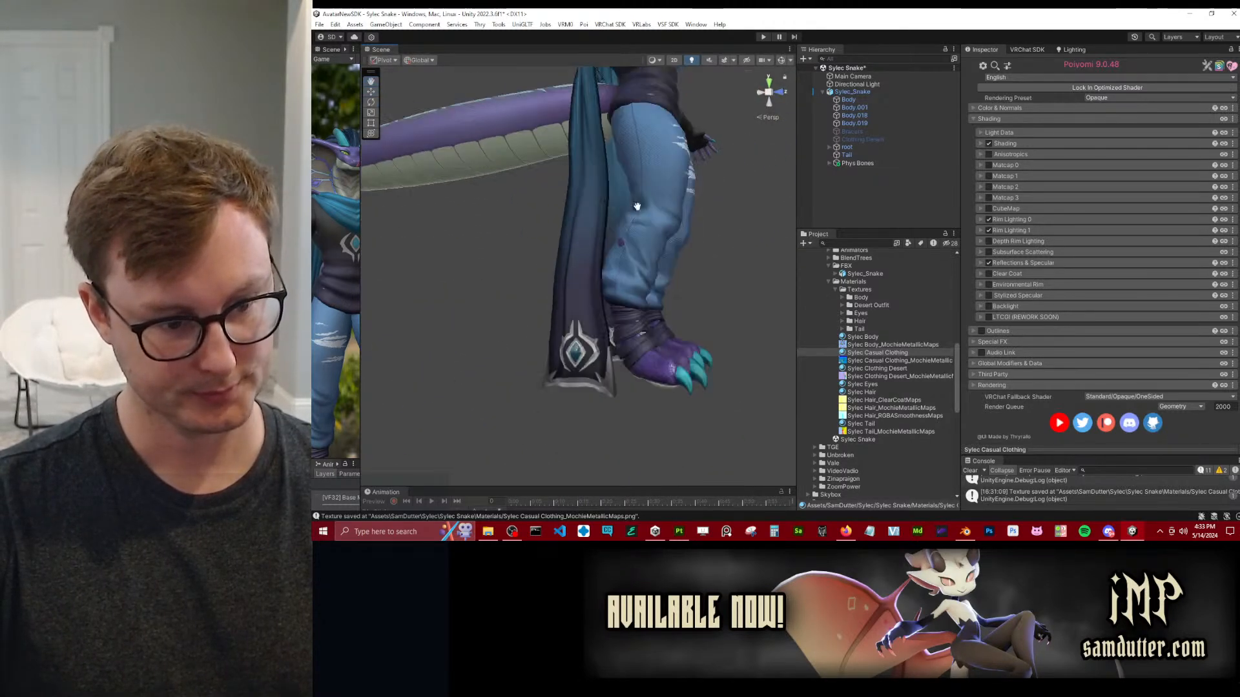
middle_drag(587, 426, 585, 299)
scroll(585, 299, up, 3)
scroll(584, 299, up, 4)
alt+drag(585, 299, 675, 304)
scroll(648, 262, down, 4)
scroll(648, 262, down, 4)
middle_drag(647, 203, 651, 342)
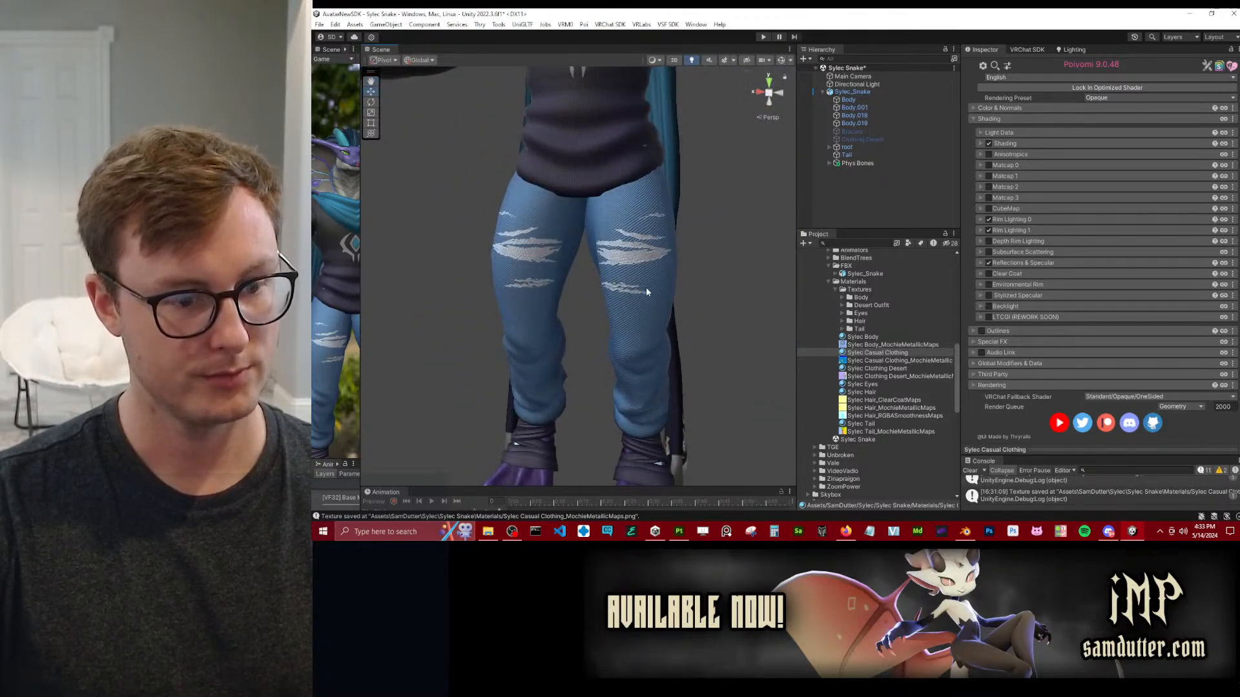
middle_drag(647, 293, 643, 269)
alt+drag(644, 269, 616, 265)
Examine the rim lighting on the casual outfit's sweater, hood and chest emblem up close and at full-body distance.
middle_drag(548, 168, 617, 452)
alt+drag(597, 275, 666, 270)
middle_drag(665, 270, 648, 329)
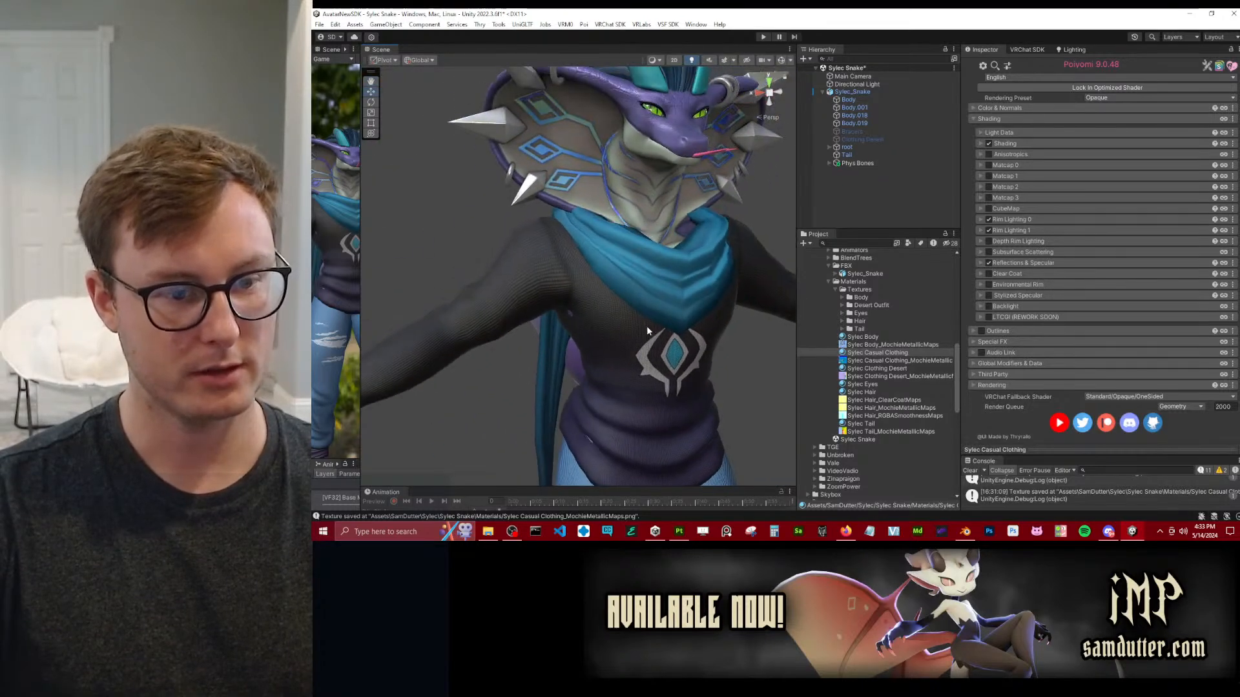
scroll(653, 332, up, 3)
alt+drag(653, 332, 648, 337)
middle_drag(701, 217, 681, 287)
scroll(685, 292, down, 5)
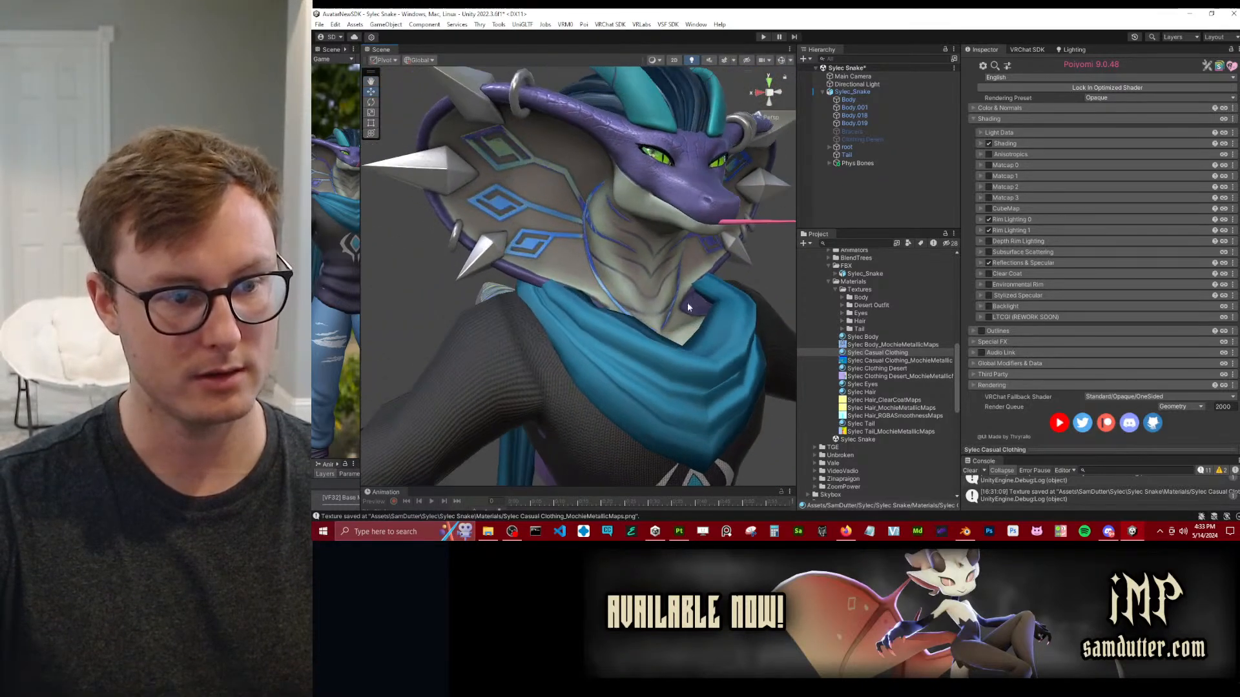
alt+drag(554, 319, 652, 268)
scroll(641, 285, down, 3)
middle_drag(624, 359, 600, 228)
alt+drag(600, 228, 513, 223)
middle_drag(513, 223, 548, 368)
scroll(644, 266, down, 3)
alt+drag(645, 266, 641, 294)
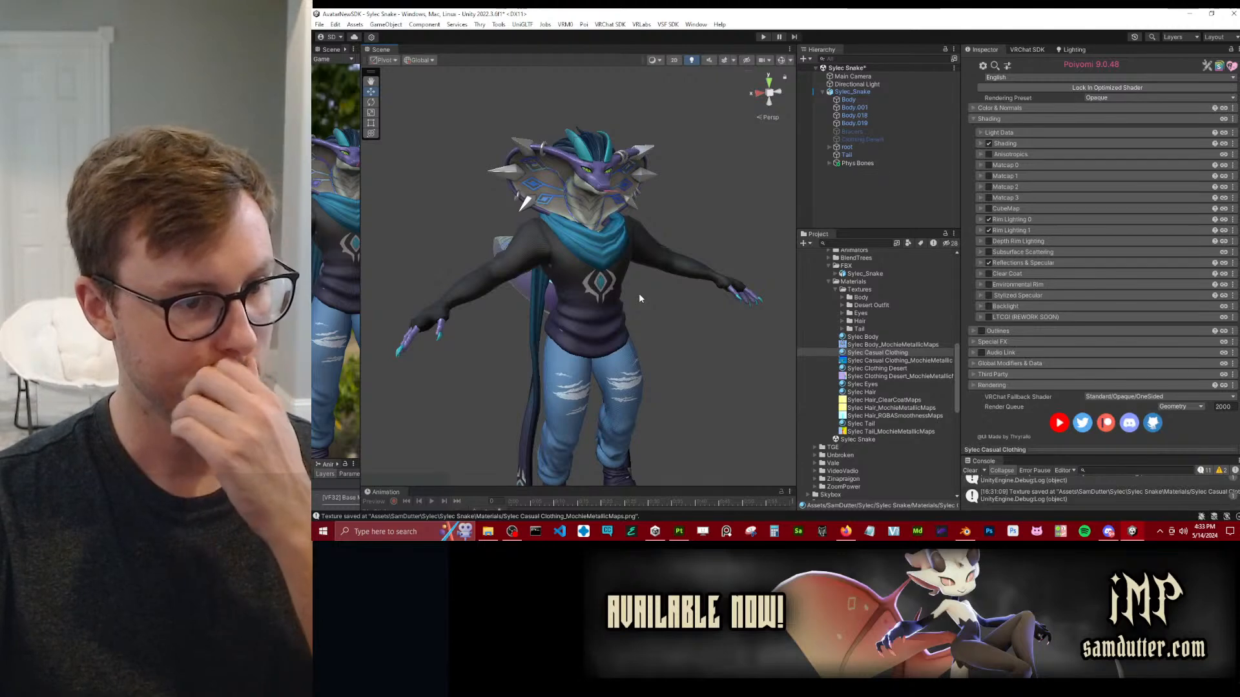
Deselect the material and save the Unity scene.
click(723, 336)
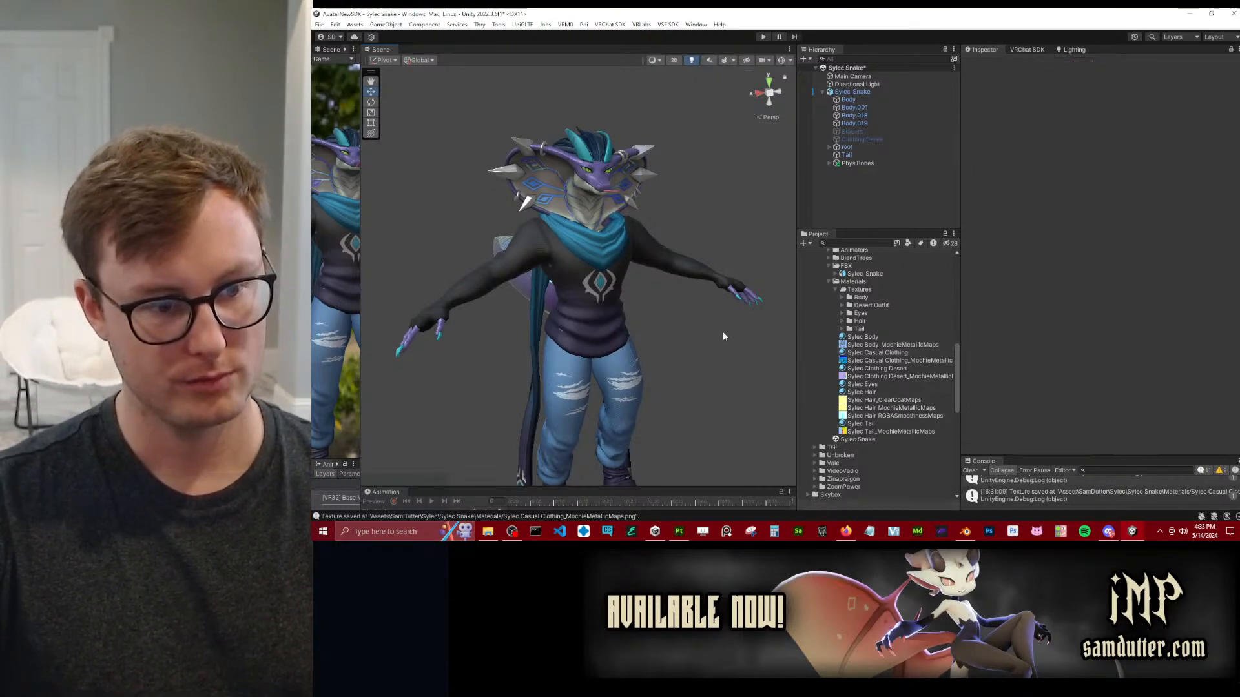
key(ctrl+s)
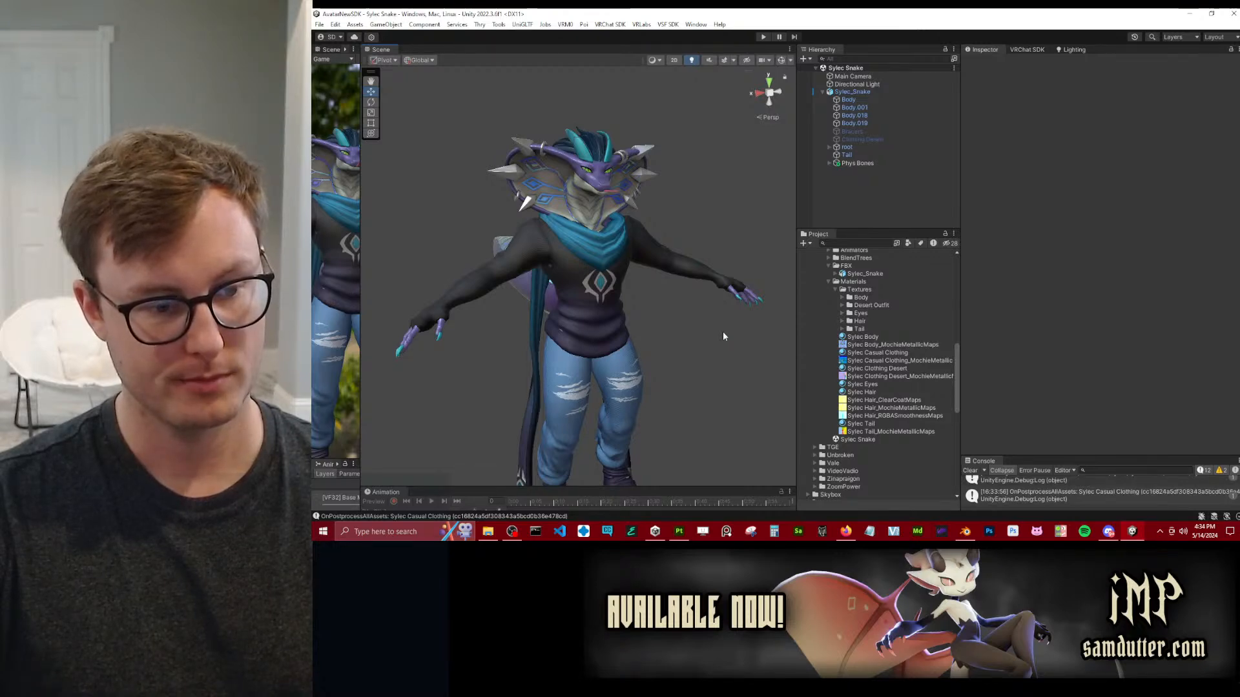
alt+drag(721, 332, 642, 337)
Switch to Blender, select all casual outfit objects, reset the 3D cursor while framing everything, and save the file.
click(965, 531)
scroll(794, 268, down, 11)
middle_drag(792, 266, 738, 304)
scroll(749, 274, up, 4)
click(727, 285)
key(a)
key(shift+c)
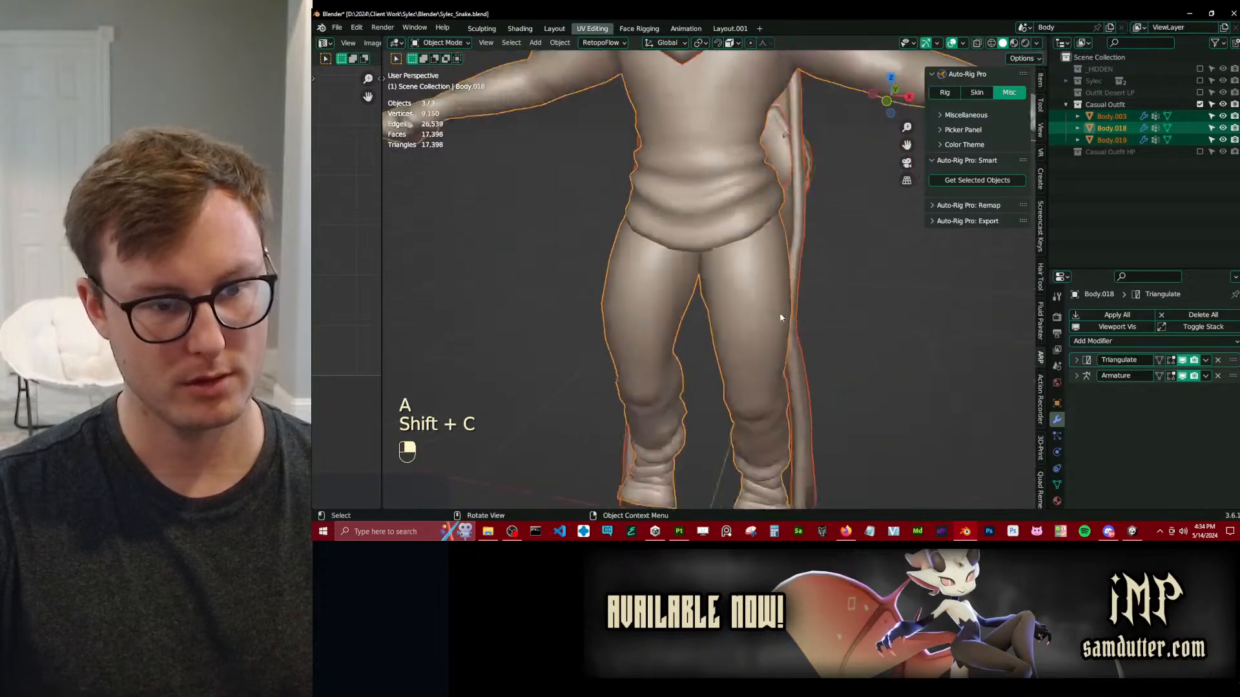
key(ctrl+s)
Select the bag meshes Body.003 and Body.004 and move them about 0.92 m along global Y, away from the outfit.
middle_drag(846, 274, 752, 303)
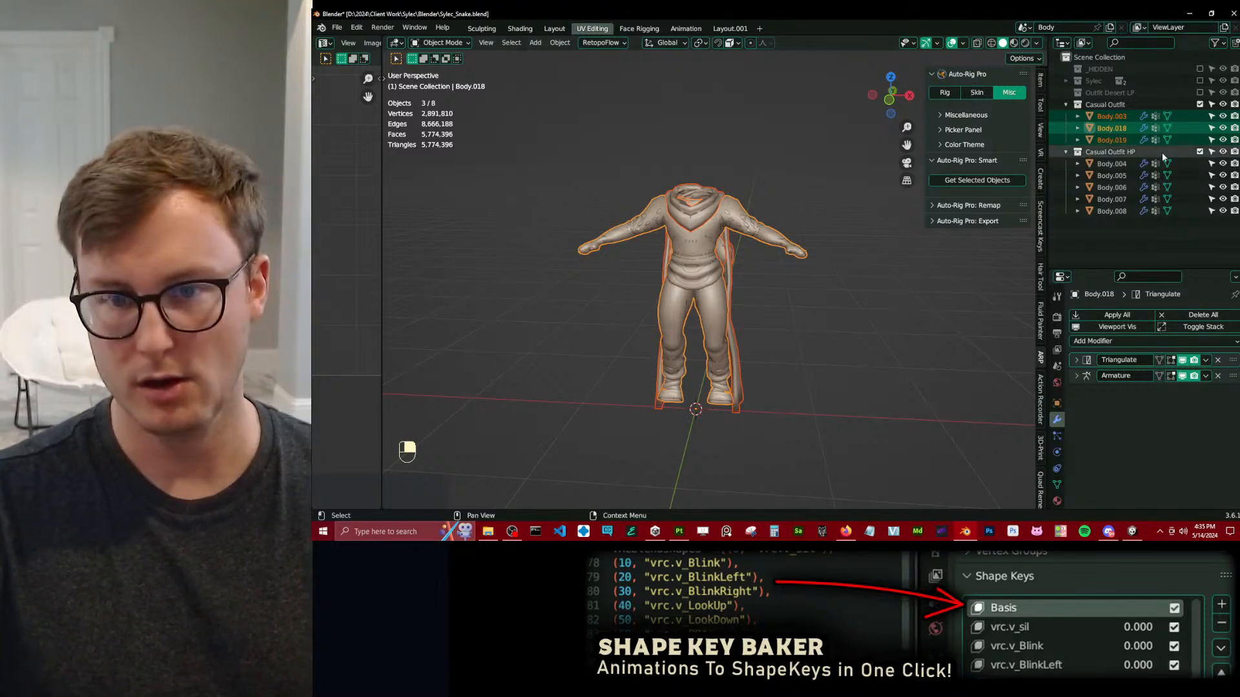
scroll(704, 230, up, 5)
middle_drag(831, 219, 722, 169)
key(KP_Decimal)
key(KP_3)
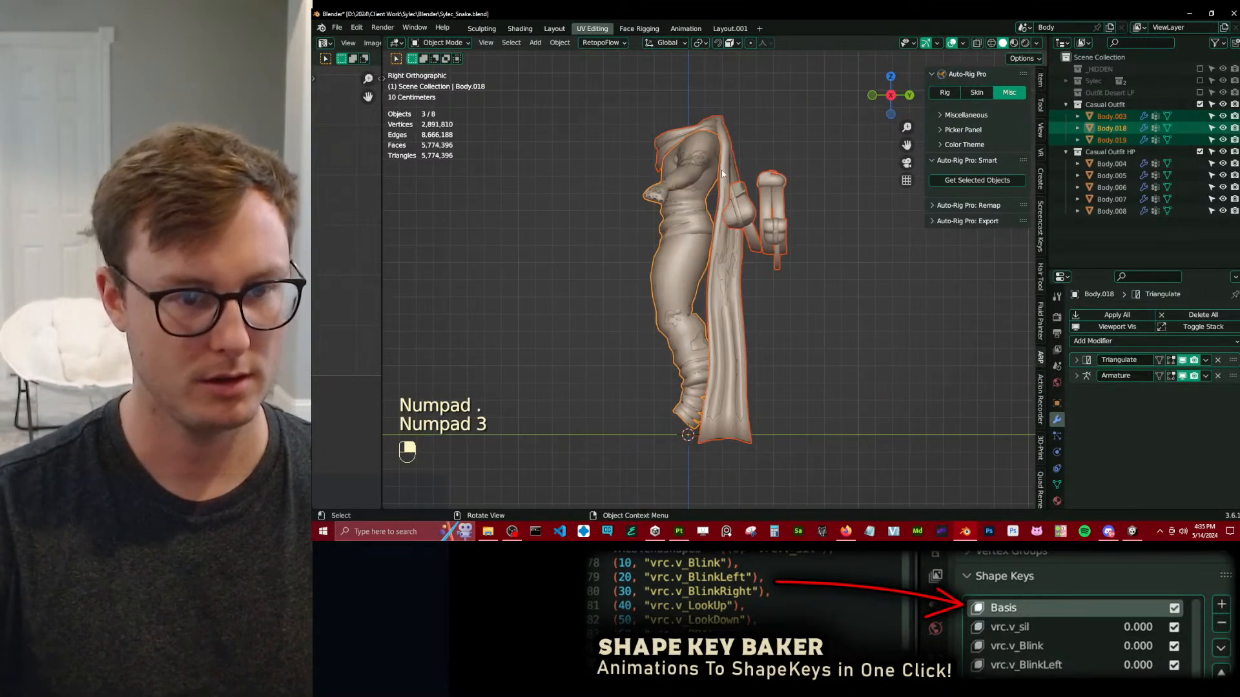
click(772, 200)
key(b)
drag(801, 170, 754, 288)
key(g)
middle_click(840, 285)
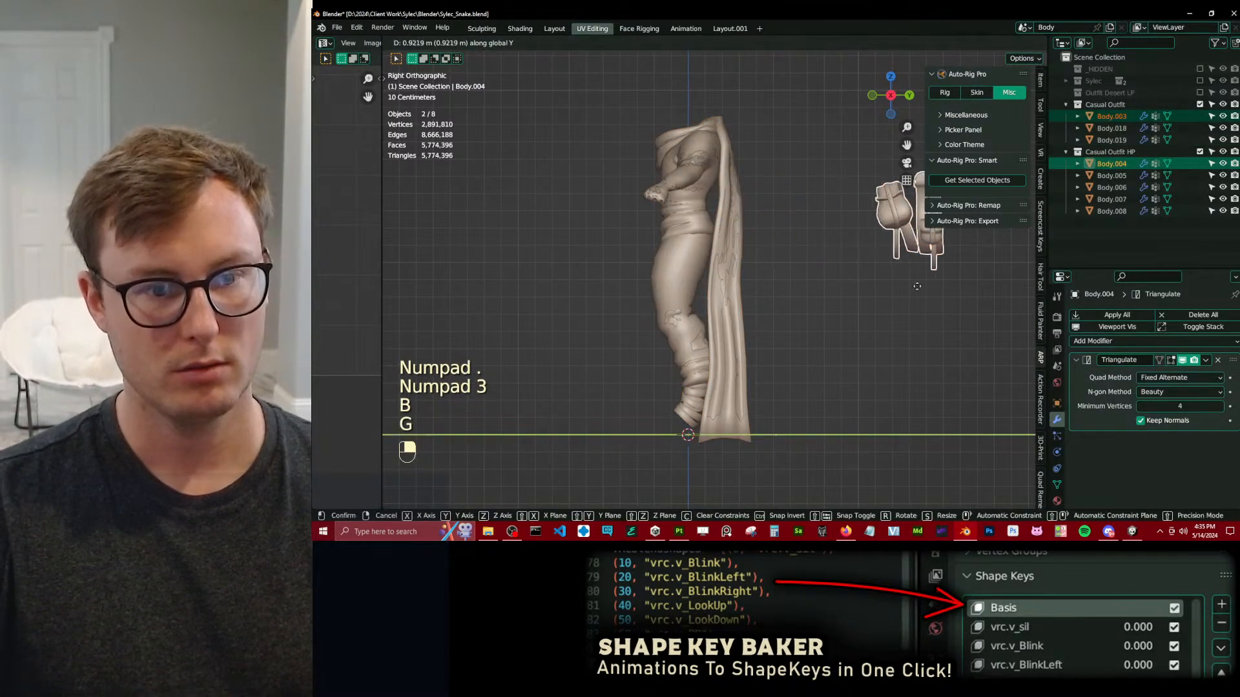
click(919, 274)
Select the cape meshes Body.019 and Body.005 and move them up and back, clear of the main outfit.
scroll(807, 220, down, 2)
click(728, 226)
key(b)
drag(727, 234, 757, 261)
key(g)
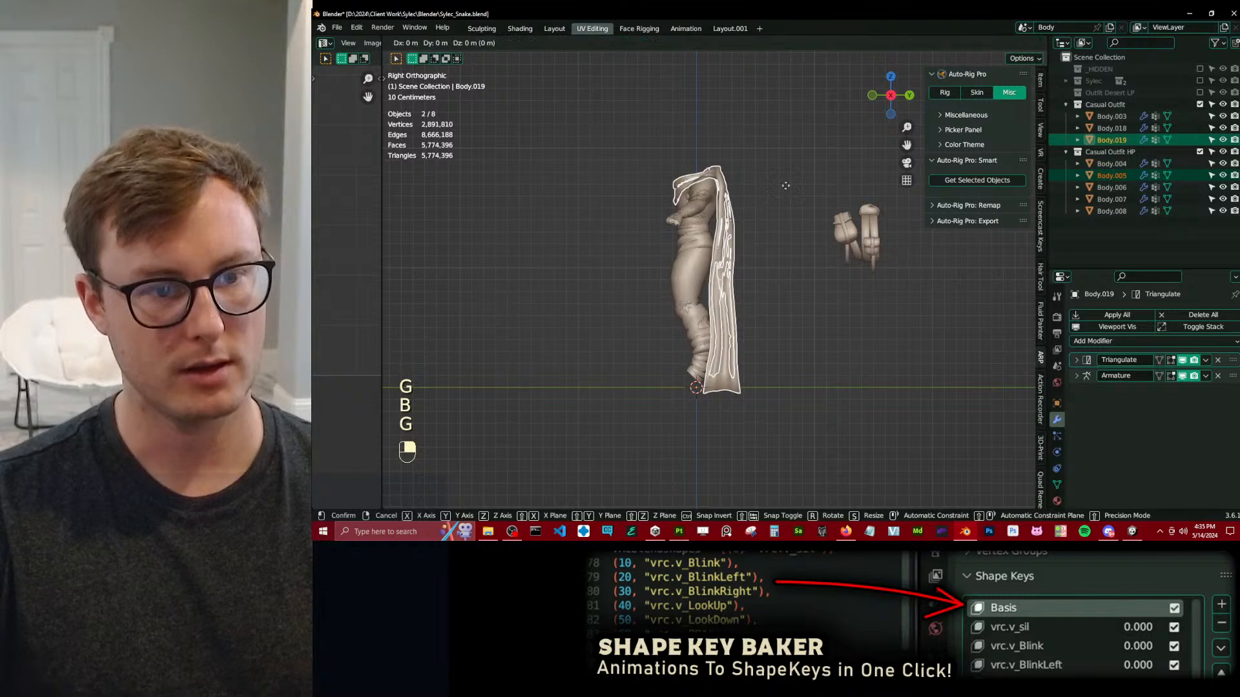
key(g)
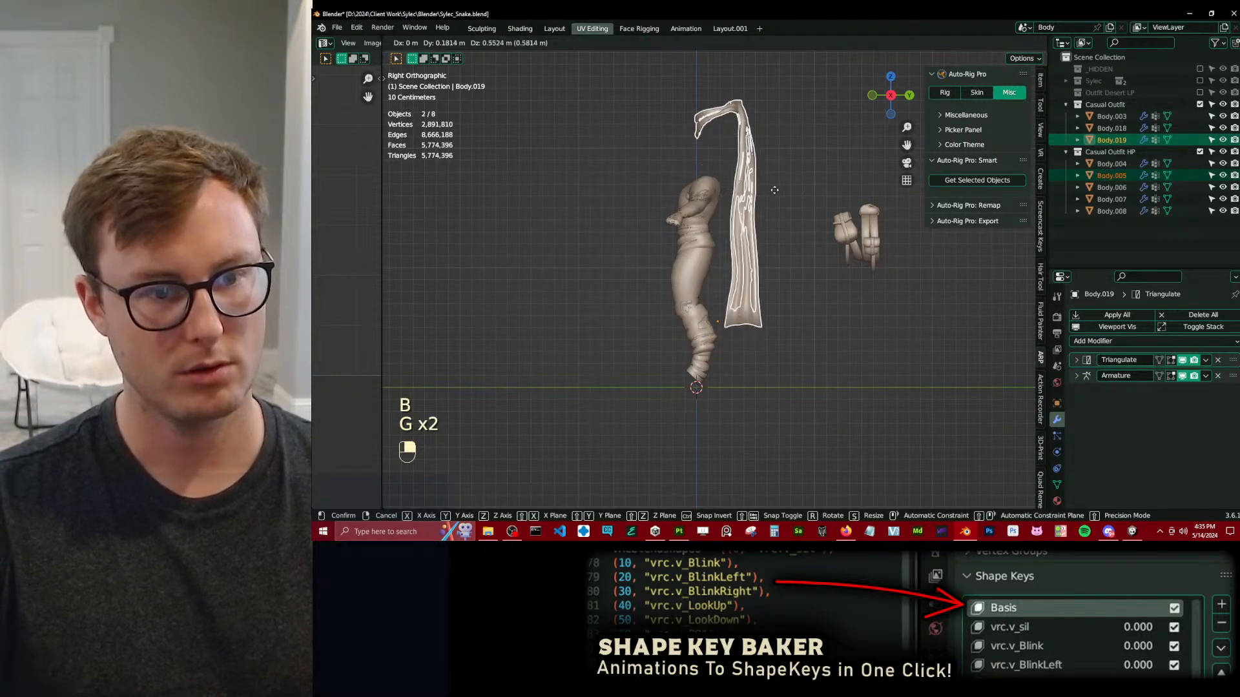
click(791, 189)
Select the main clothing meshes Body.018 and Body.007, and exclude the Casual Outfit HP collection.
click(697, 373)
key(b)
drag(715, 381, 701, 367)
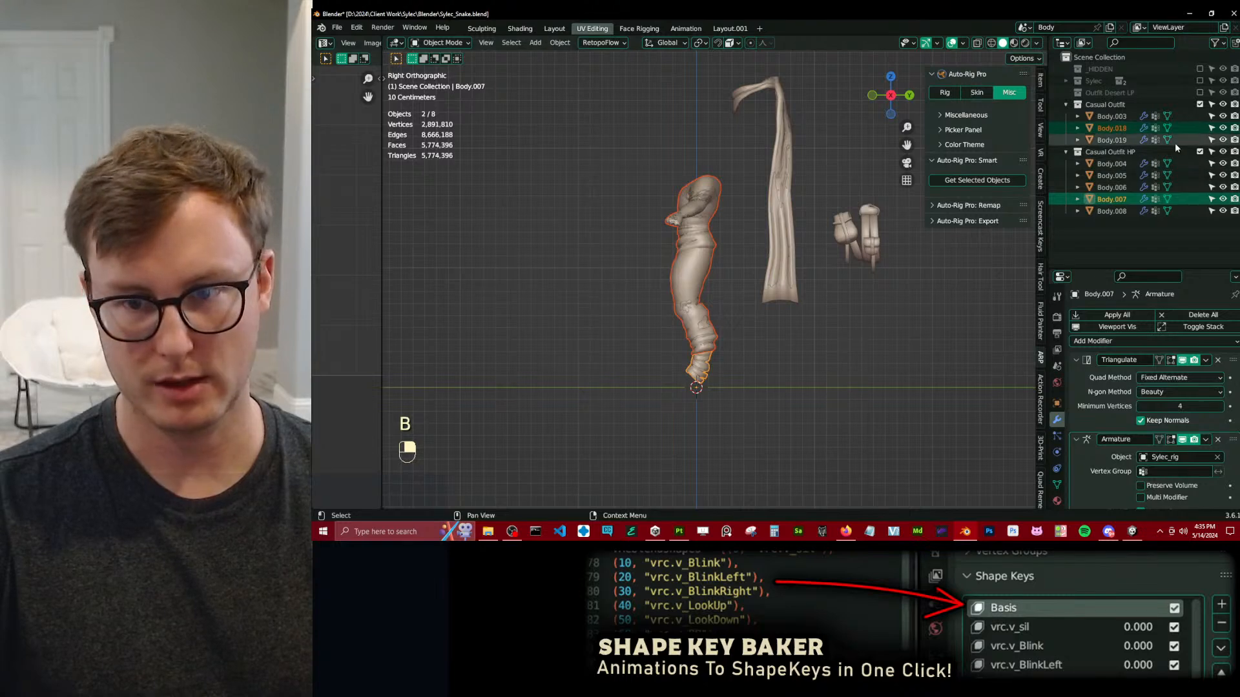
click(1200, 151)
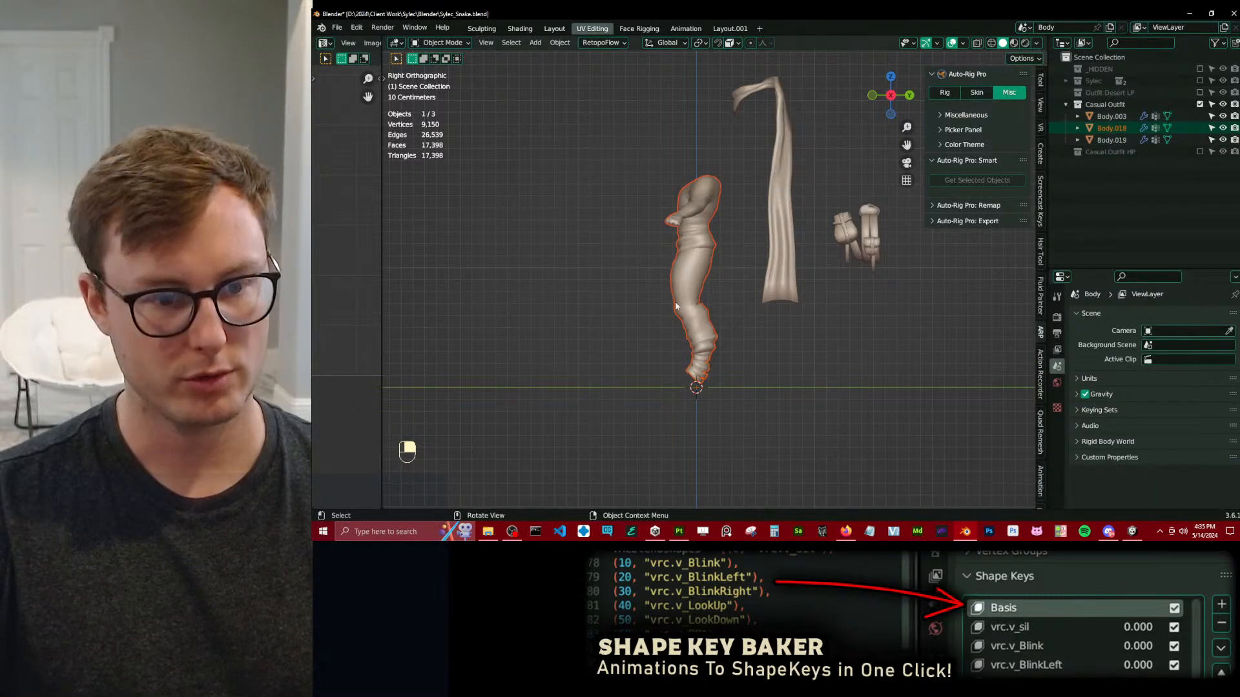
Separate the torso garment and the trousers from the Body.018 clothing mesh into their own objects.
shift+middle_drag(676, 306, 680, 286)
key(Tab)
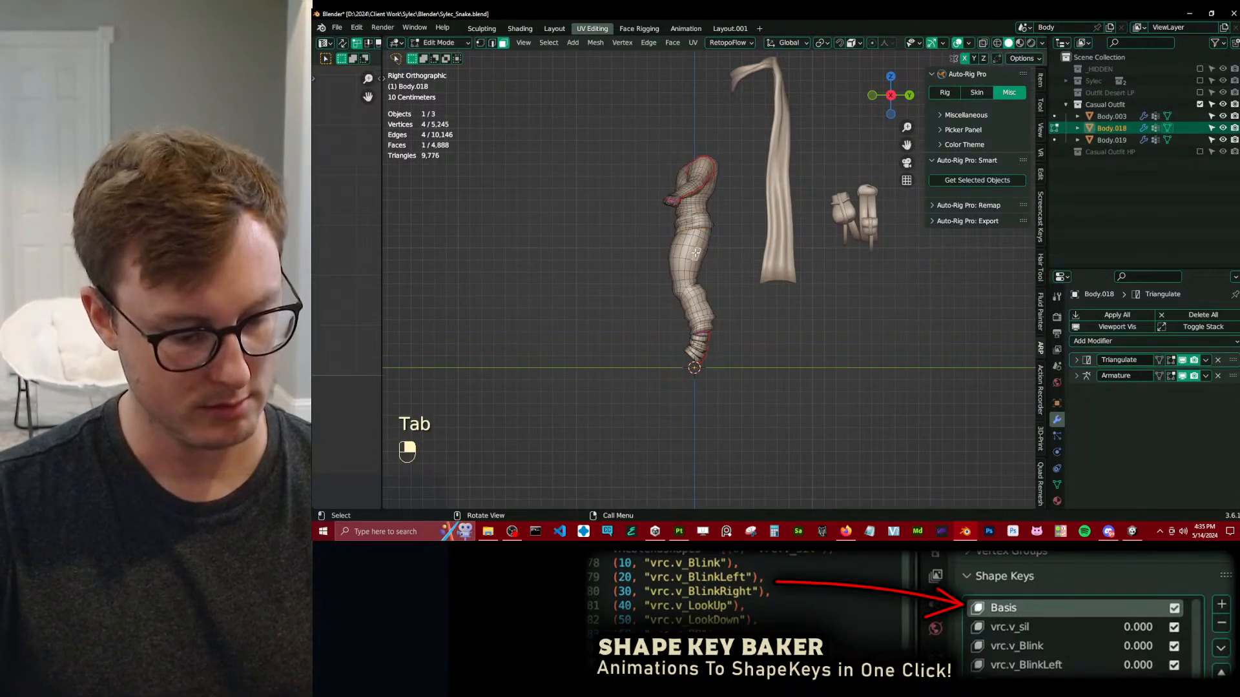
key(l)
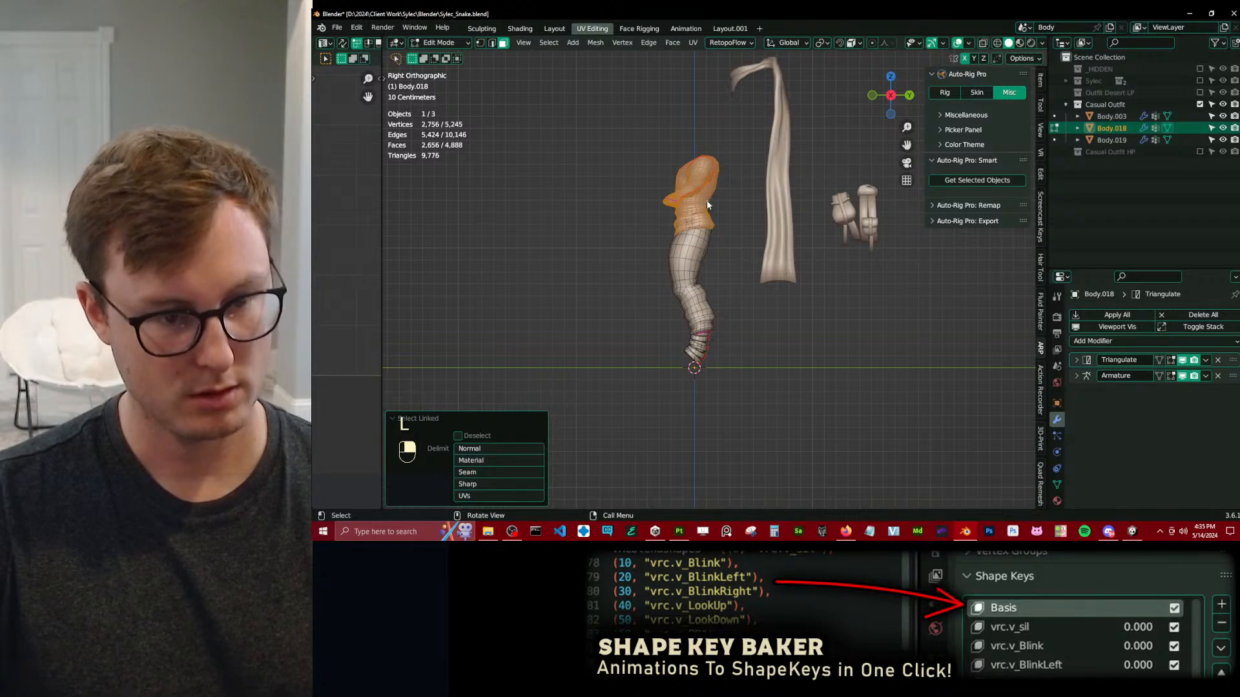
key(p)
click(706, 201)
key(l)
key(p)
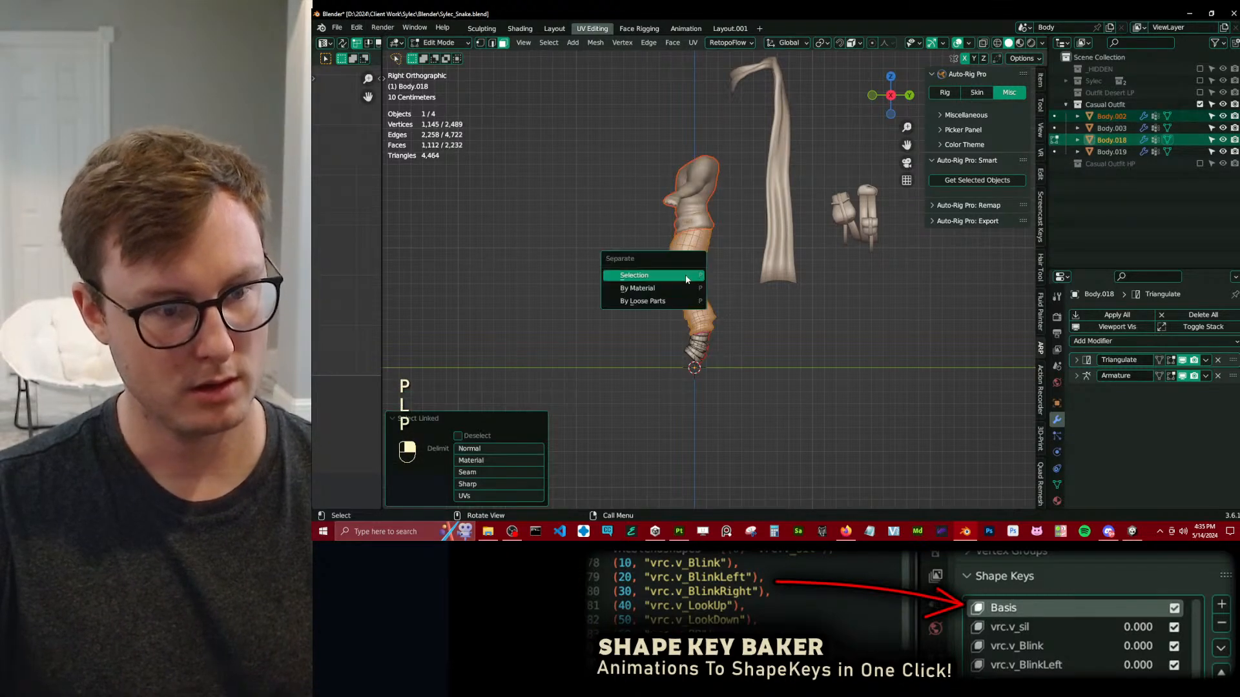
click(687, 279)
key(Tab)
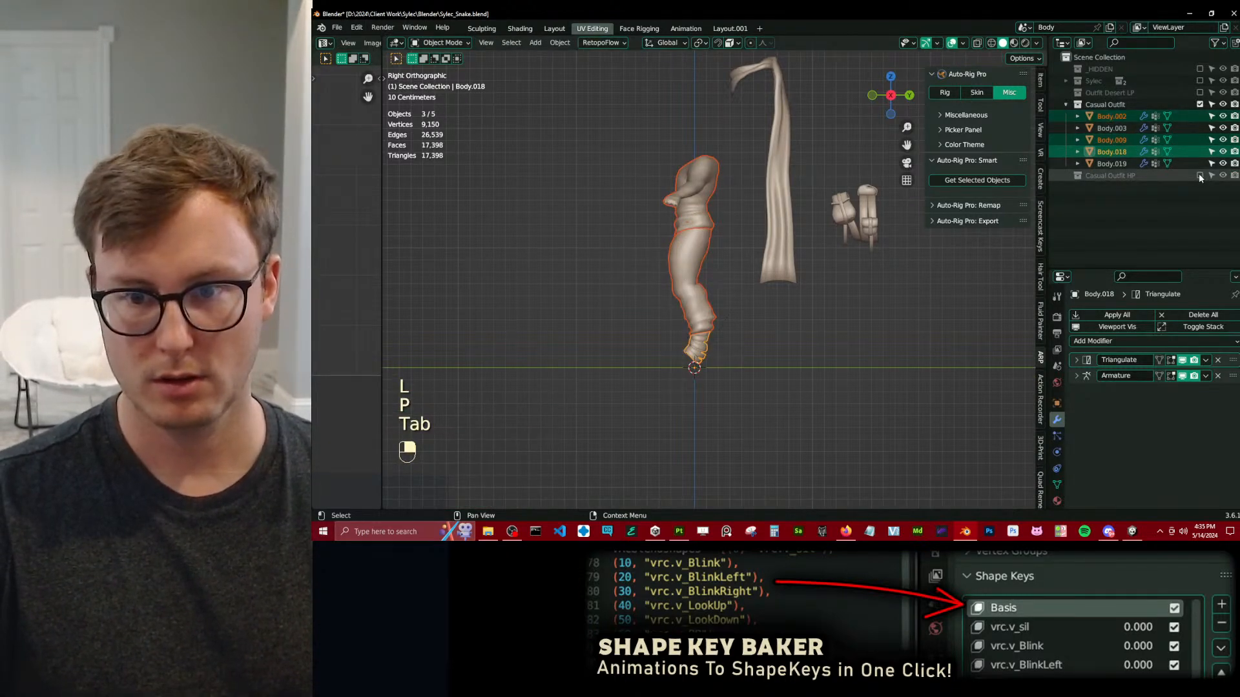
middle_drag(642, 233, 758, 260)
click(707, 278)
key(g)
key(g)
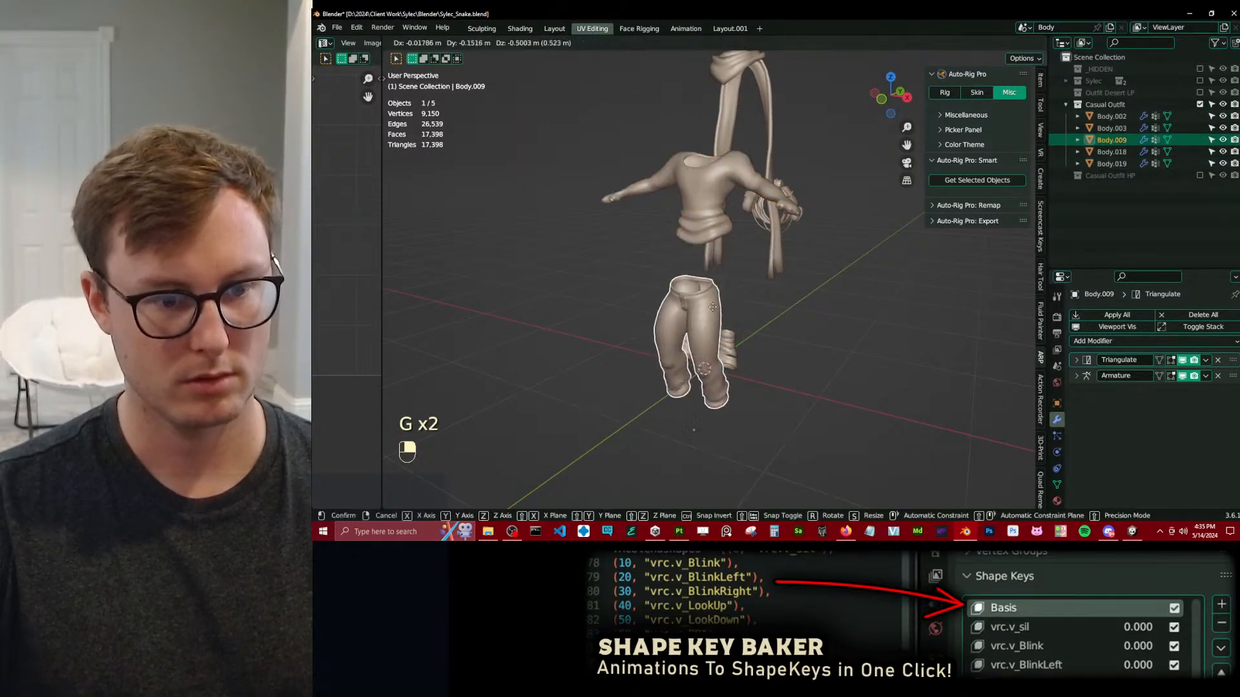
right_click(697, 346)
Select the low- and high-poly footwear meshes Body.018 and Body.007 and move them down, clear of the trousers.
key(KP_3)
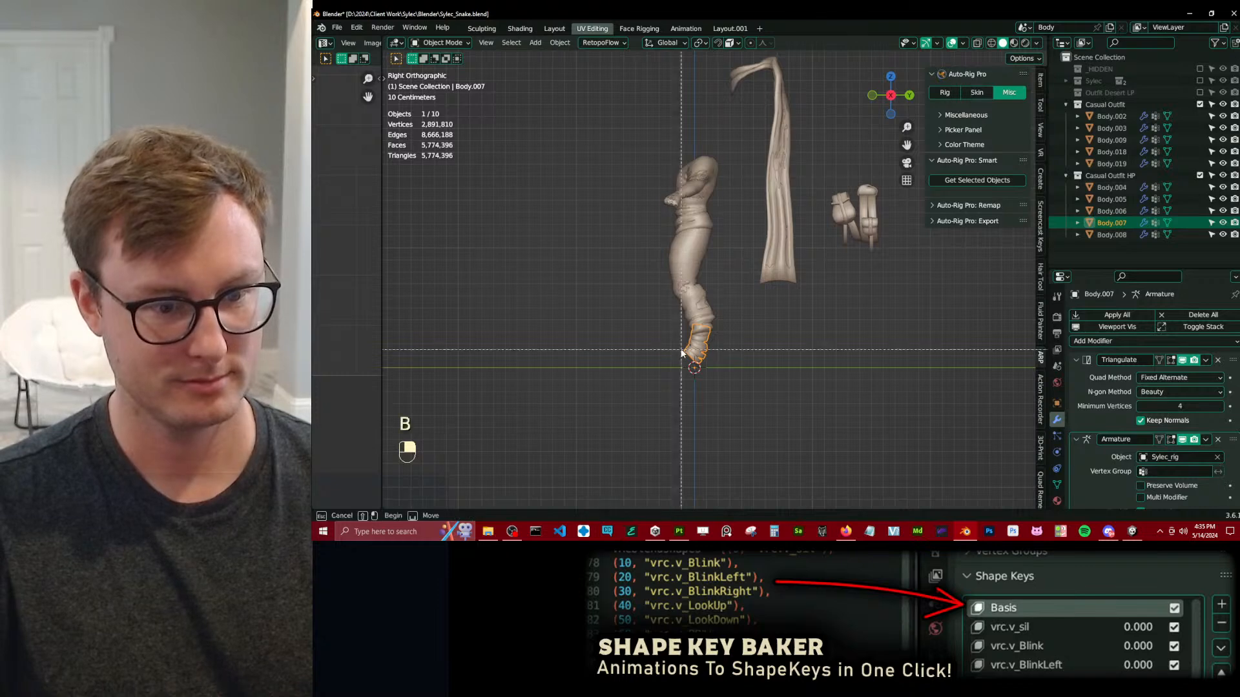
key(b)
drag(681, 347, 720, 323)
key(g)
click(713, 408)
Select the torso meshes Body.002 and Body.008 and move them up about 0.70 m along global Z.
key(b)
drag(675, 148, 718, 187)
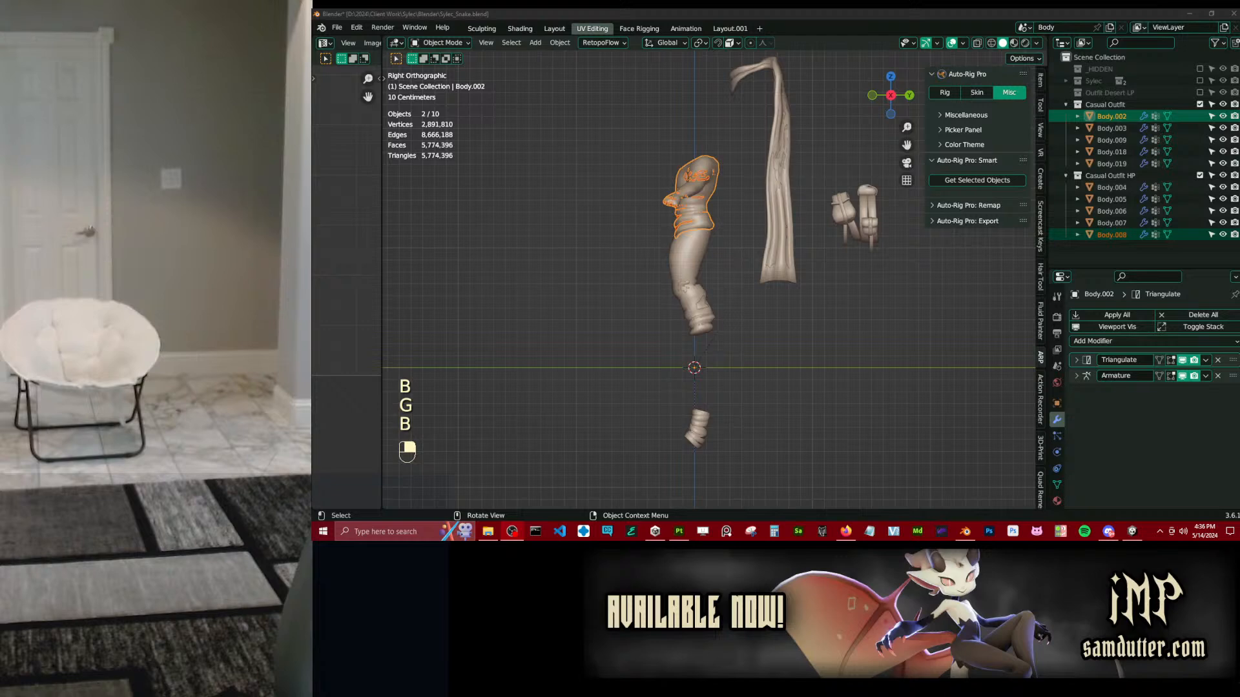
key(g)
key(z)
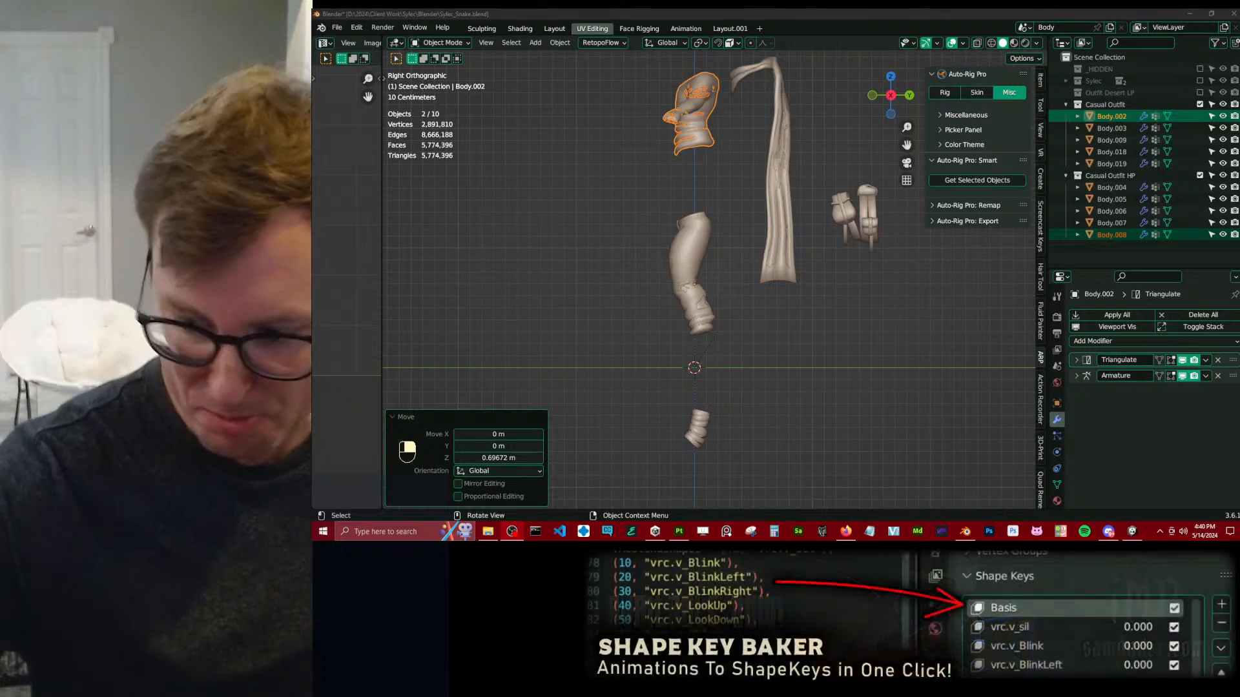
Select the cape meshes Body.019 and Body.005 and move them slightly farther up and back.
click(809, 267)
shift+middle_drag(808, 262, 765, 243)
click(754, 114)
shift+middle_drag(789, 133, 768, 157)
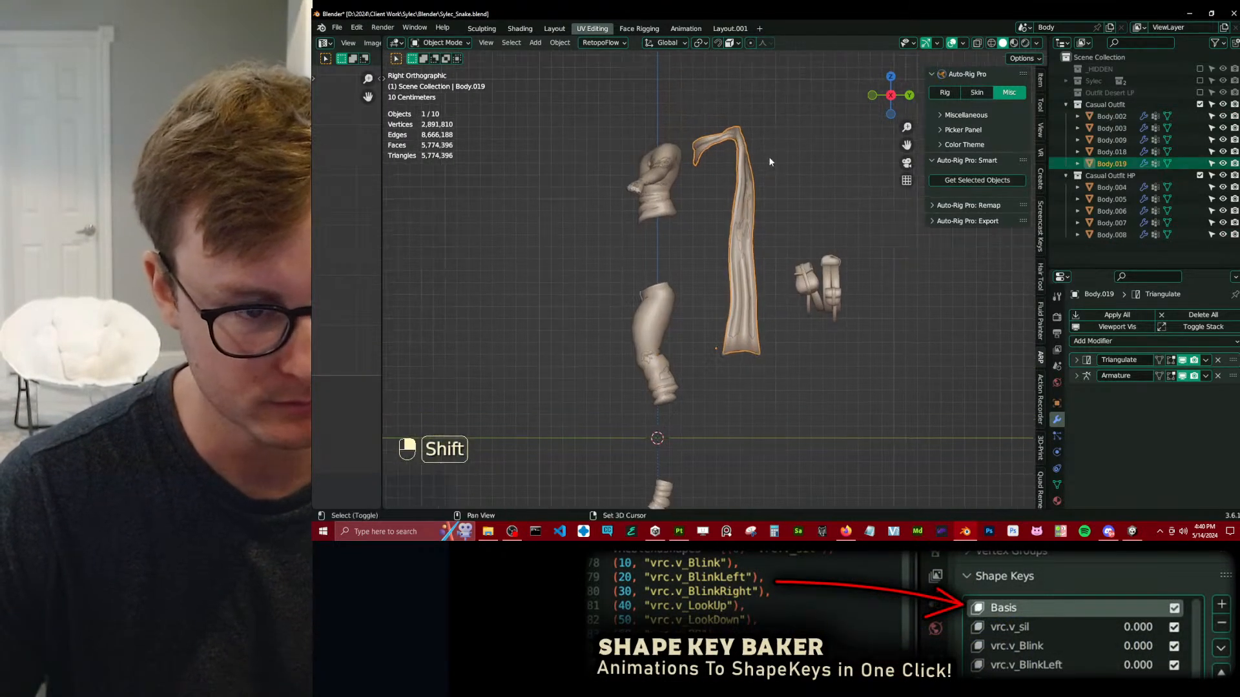
key(b)
drag(742, 152, 763, 176)
key(g)
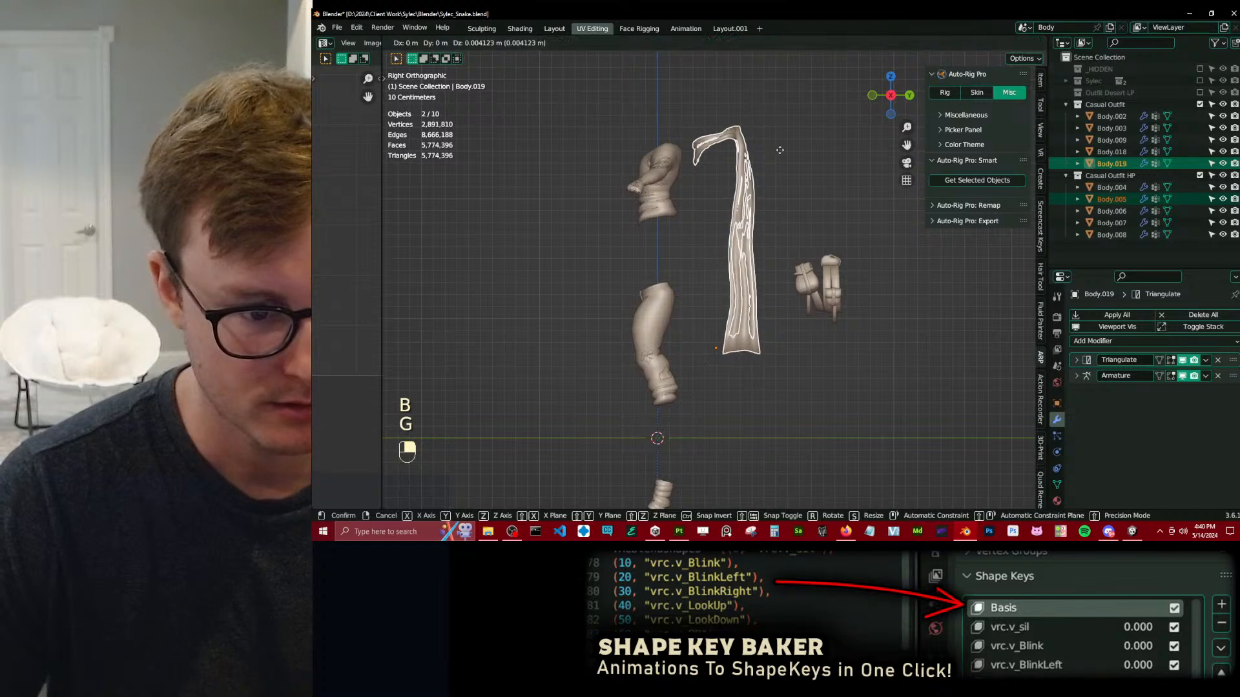
click(784, 148)
Move the bag meshes Body.003 and Body.004 about 0.40 m along Y and -0.06 m along Z, and save the file.
click(824, 288)
key(b)
drag(819, 277, 836, 292)
key(g)
click(884, 298)
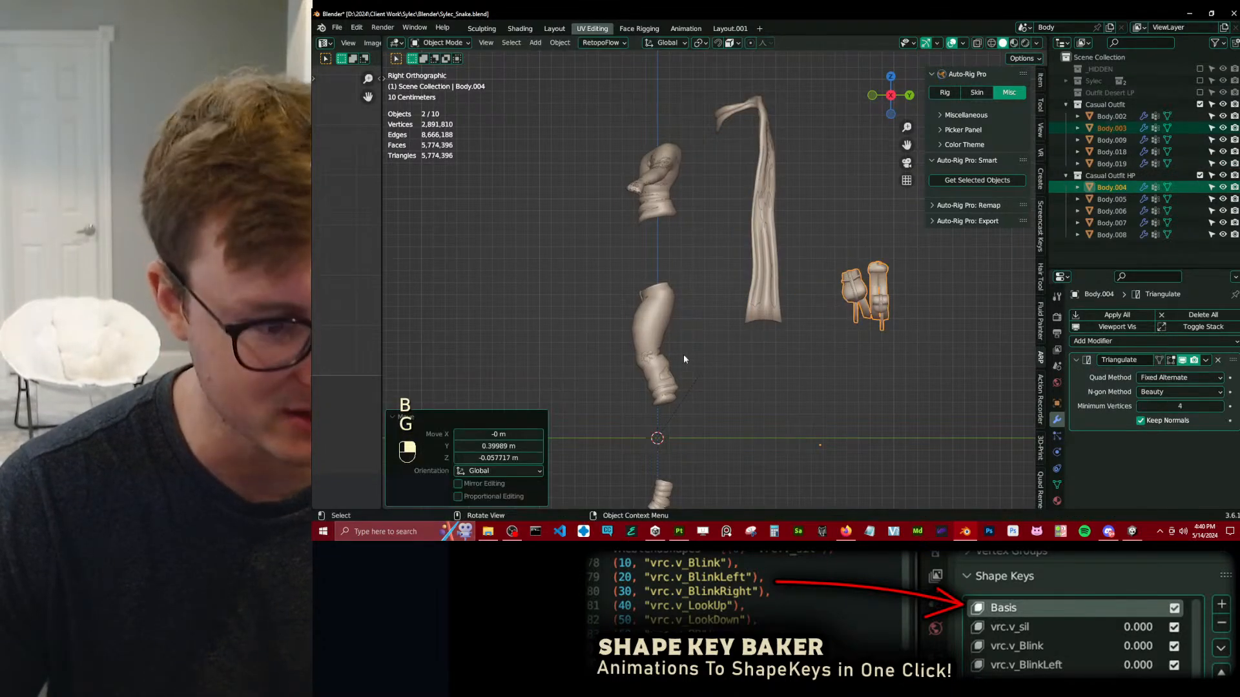
scroll(714, 359, down, 6)
middle_drag(663, 326, 813, 338)
key(ctrl+s)
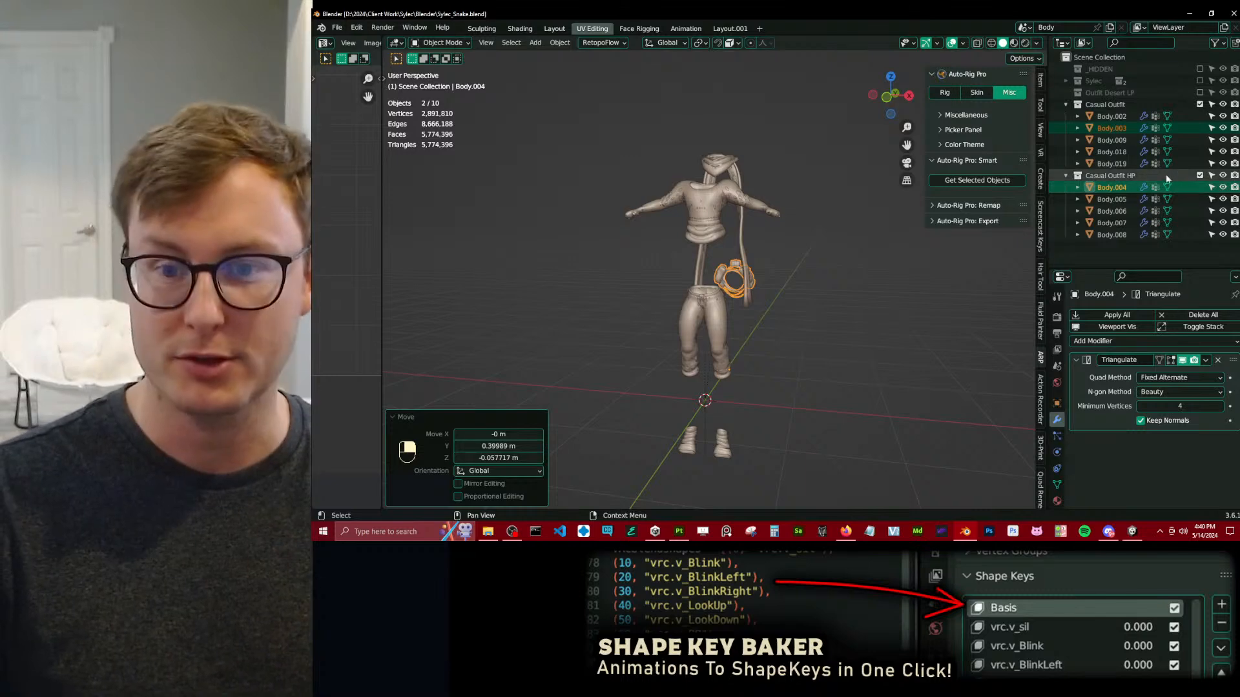
Exclude the Casual Outfit HP collection from the view layer and clear the object selection.
click(1200, 175)
middle_drag(648, 330, 827, 282)
click(413, 417)
click(637, 272)
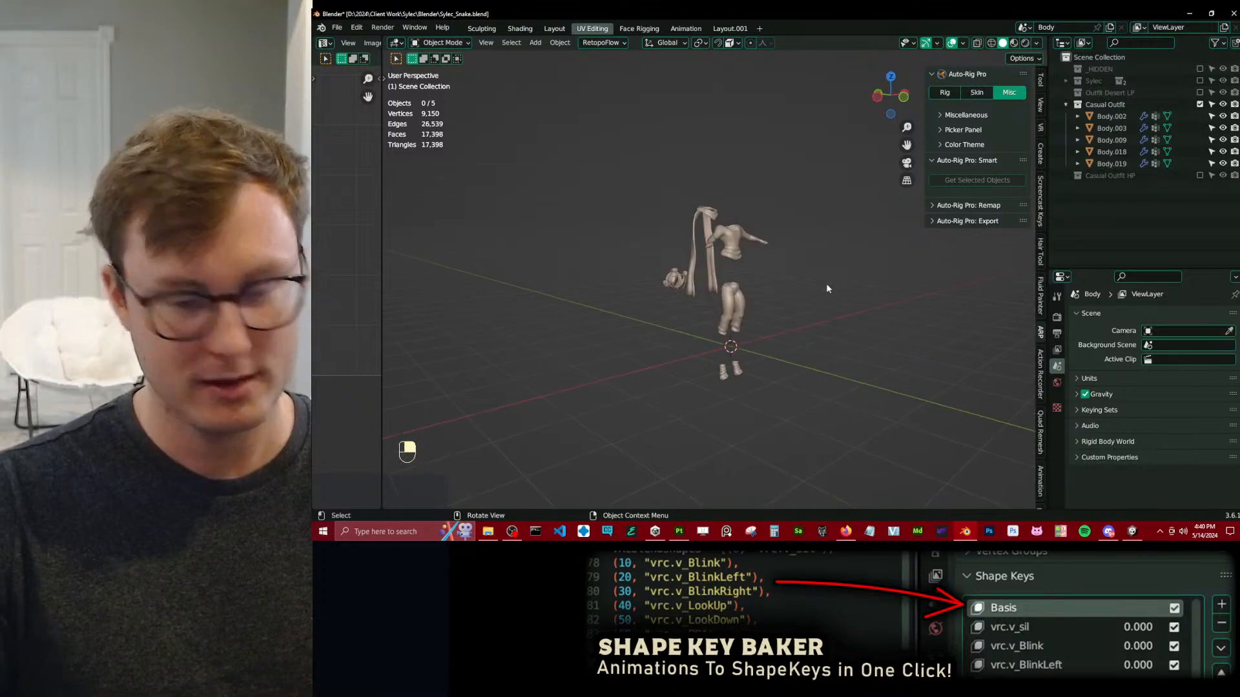
Examine the spread-out low-poly casual outfit pieces from several angles.
scroll(759, 316, up, 3)
mouse_move(727, 326)
middle_down()
mouse_move(514, 330)
mouse_move(747, 339)
middle_up()
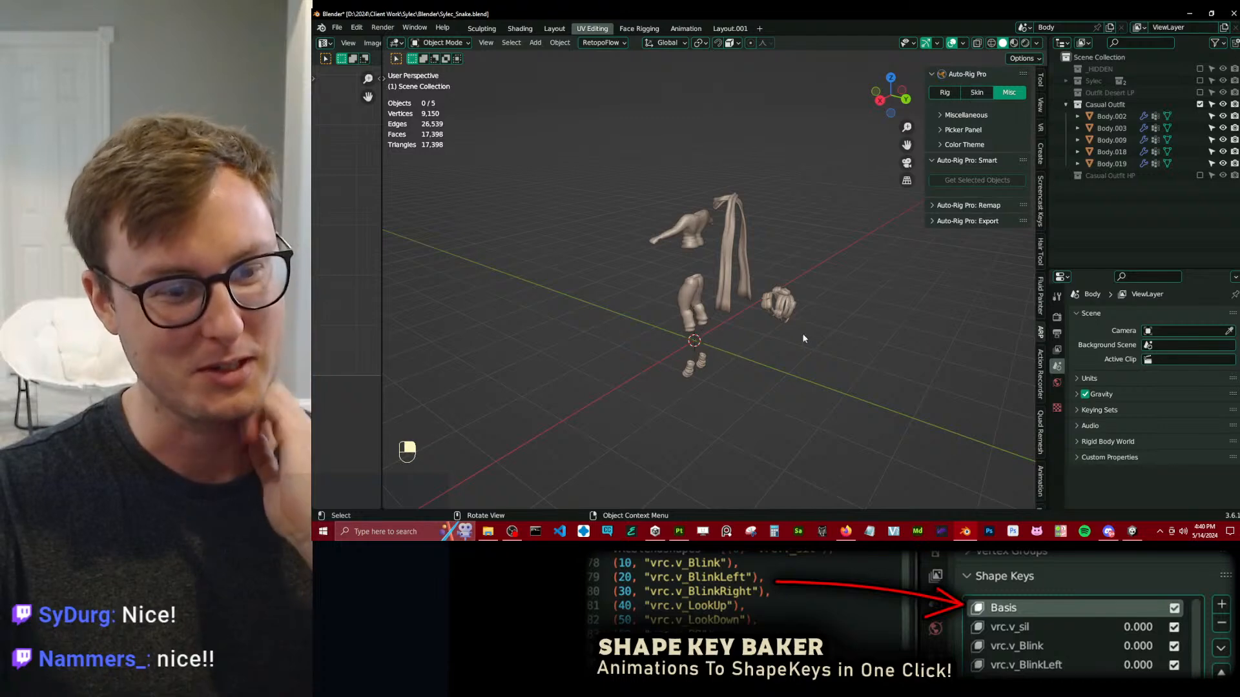
scroll(678, 313, up, 5)
middle_drag(678, 313, 891, 294)
scroll(747, 363, up, 4)
shift+middle_drag(747, 363, 619, 309)
scroll(757, 233, down, 7)
scroll(839, 301, up, 2)
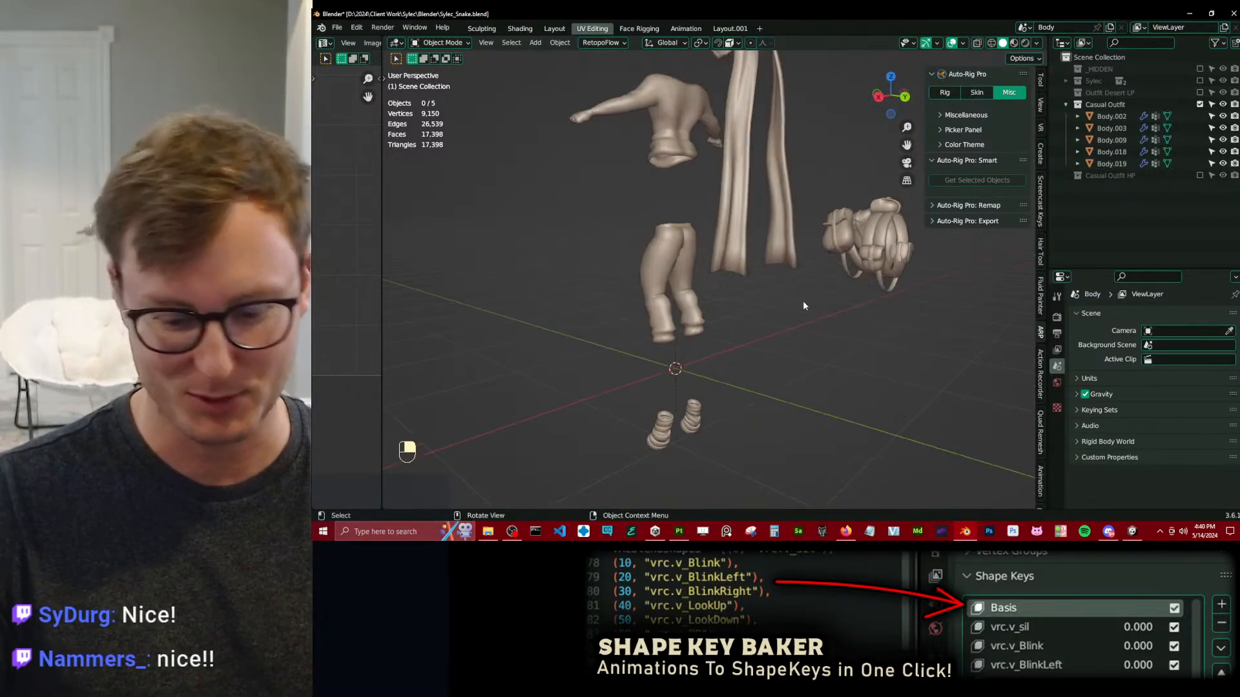
Turn off the Armature modifier's viewport display on the trousers Body.009, copy that setting to all five outfit objects, and save.
key(KP_3)
key(a)
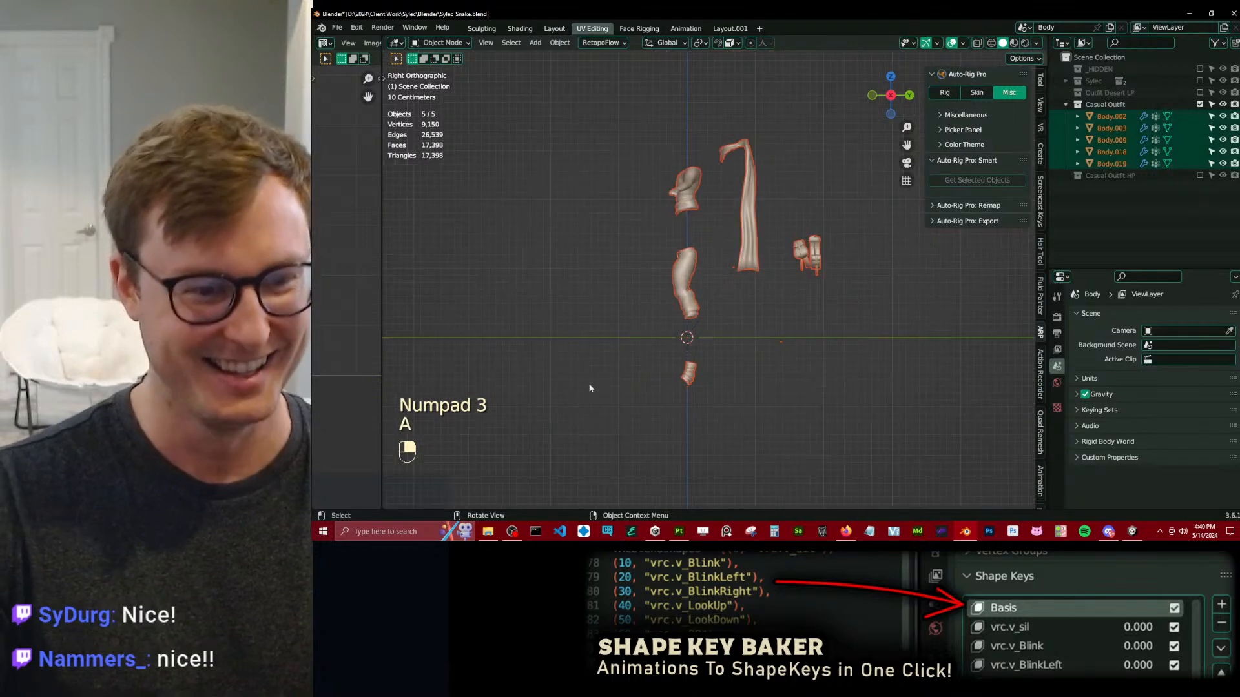
scroll(761, 310, up, 3)
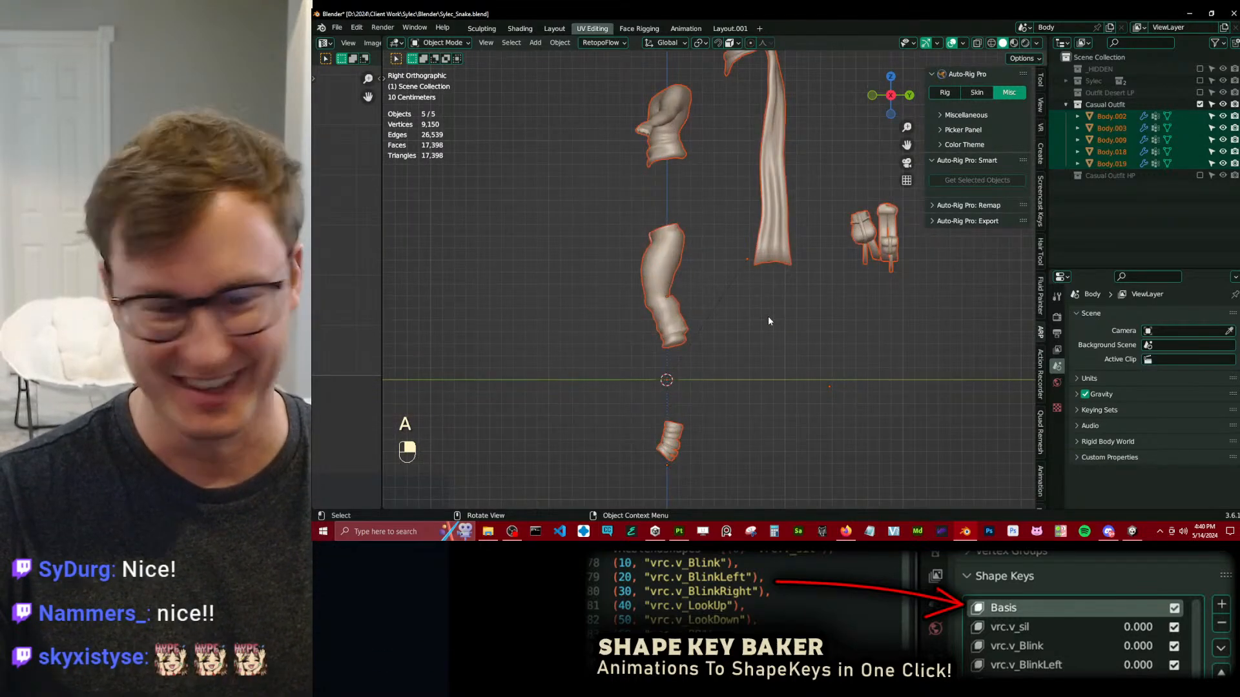
scroll(769, 318, down, 4)
scroll(769, 318, up, 3)
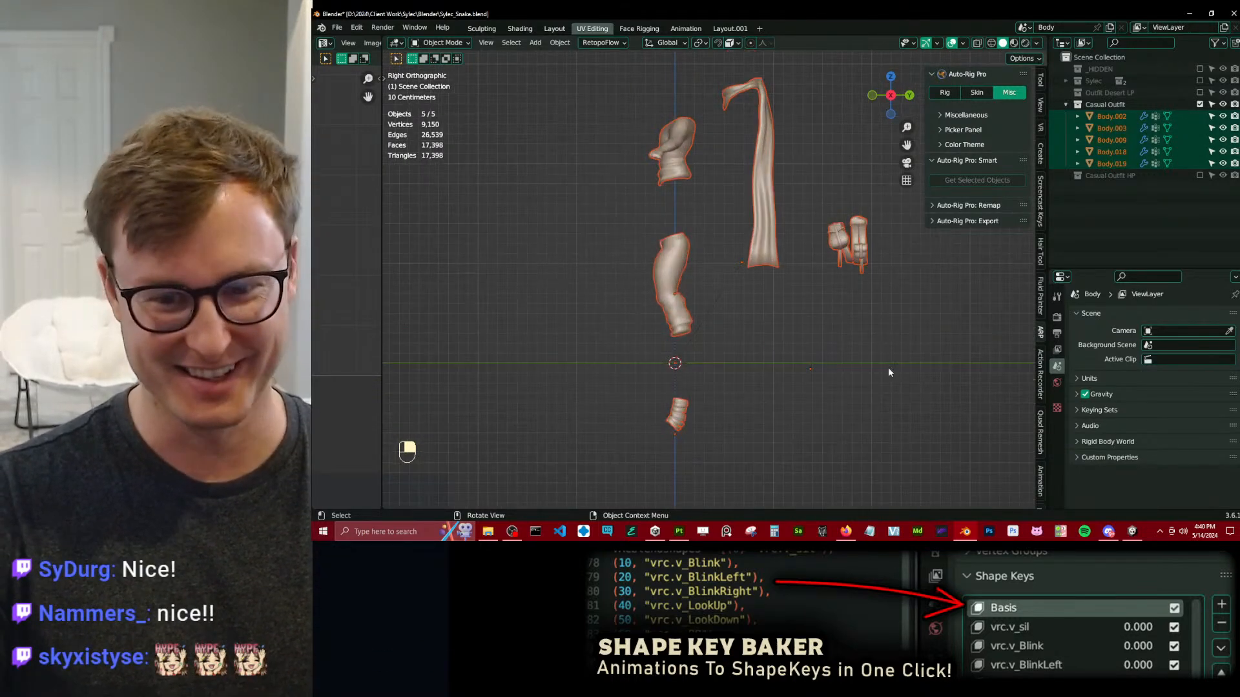
click(649, 285)
click(1106, 342)
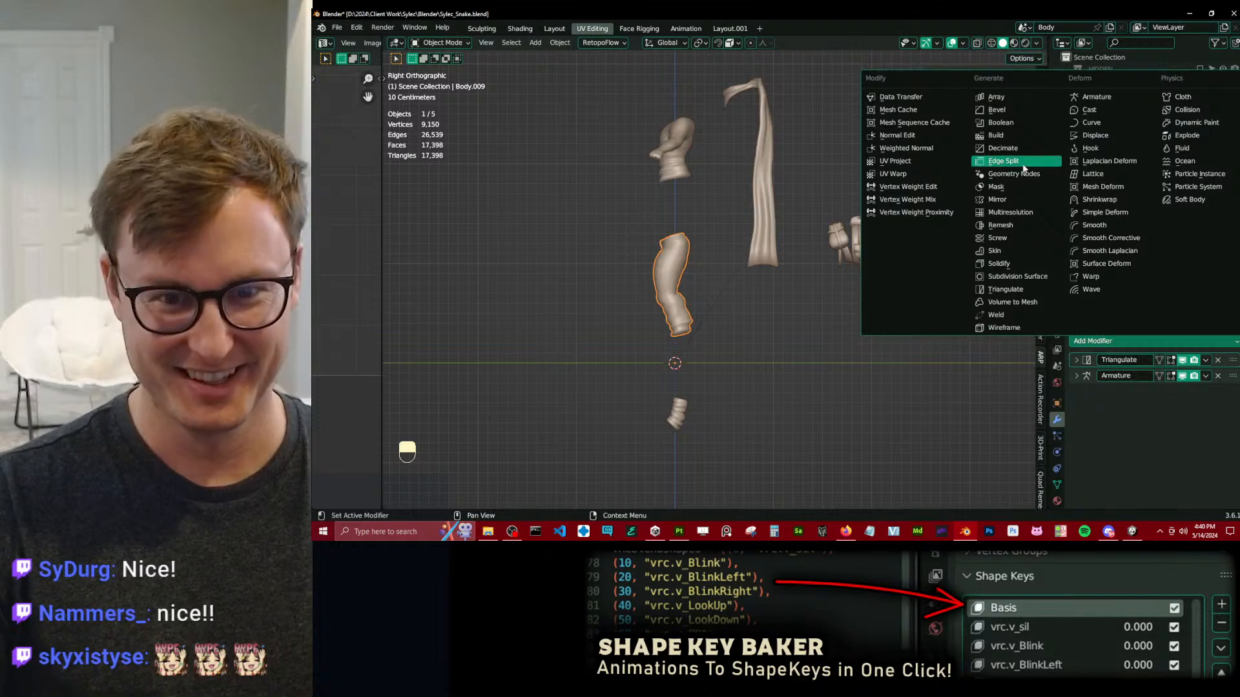
click(1182, 376)
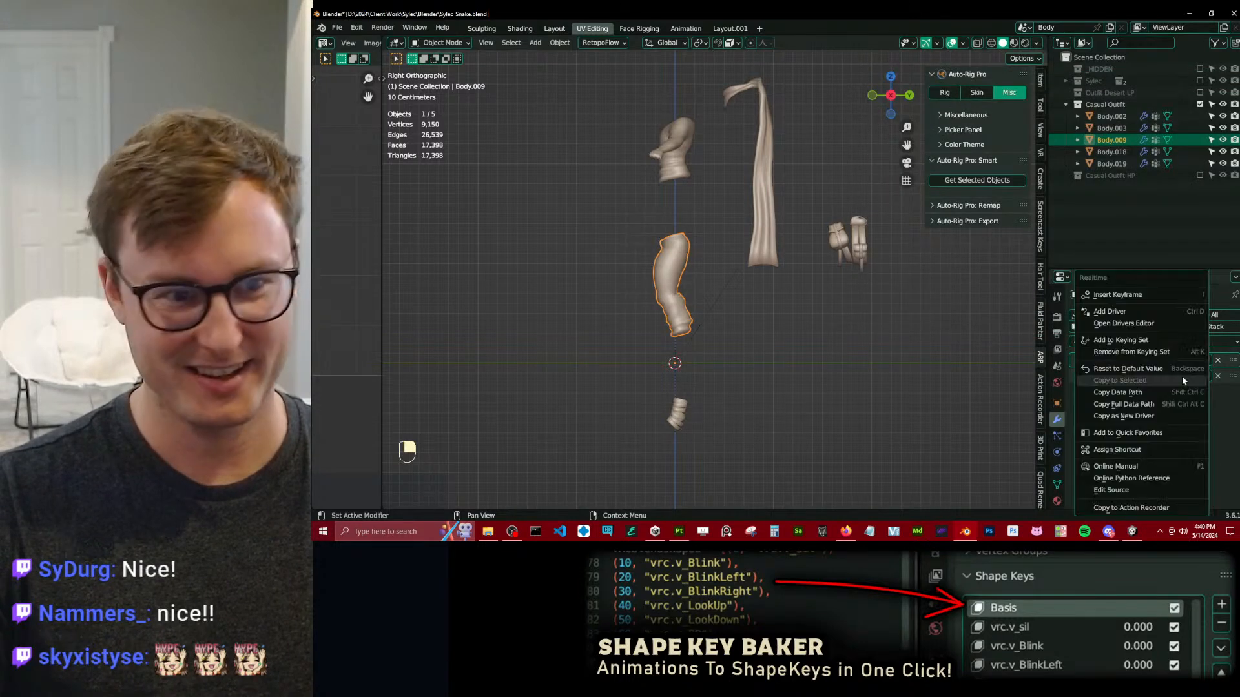
key(a)
right_click(1191, 377)
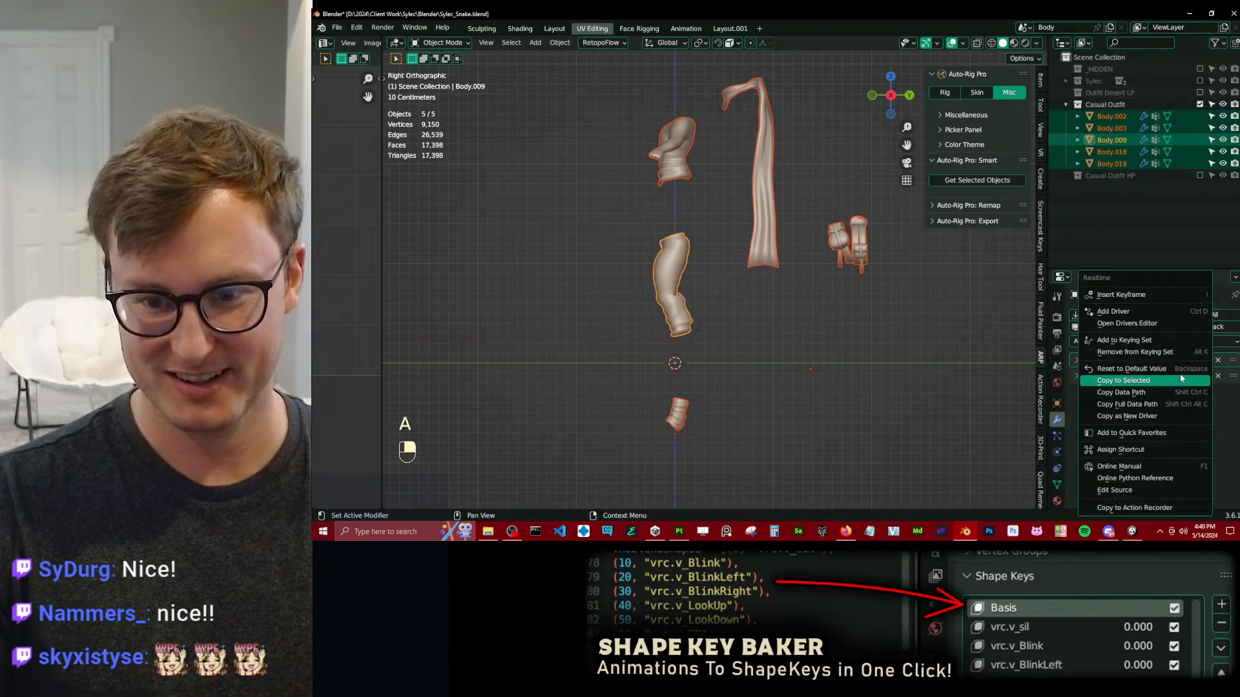
click(1141, 381)
key(ctrl+s)
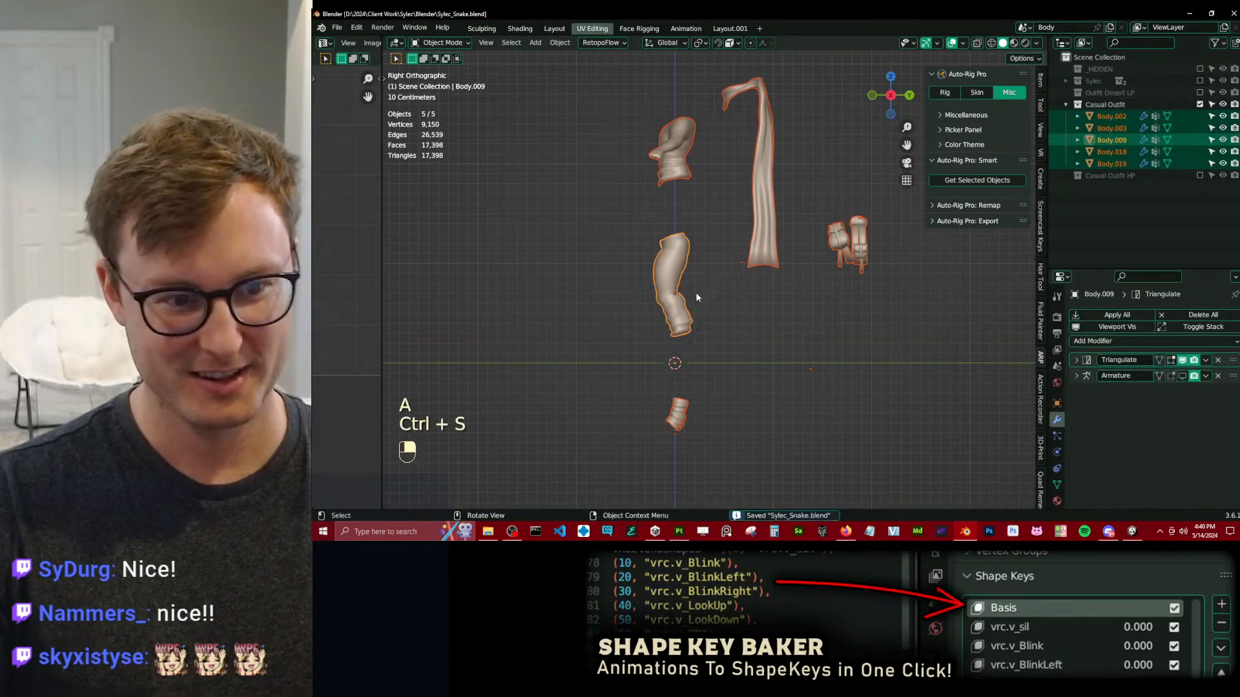
Add a Displace modifier to the trousers mesh Body.009.
click(1114, 340)
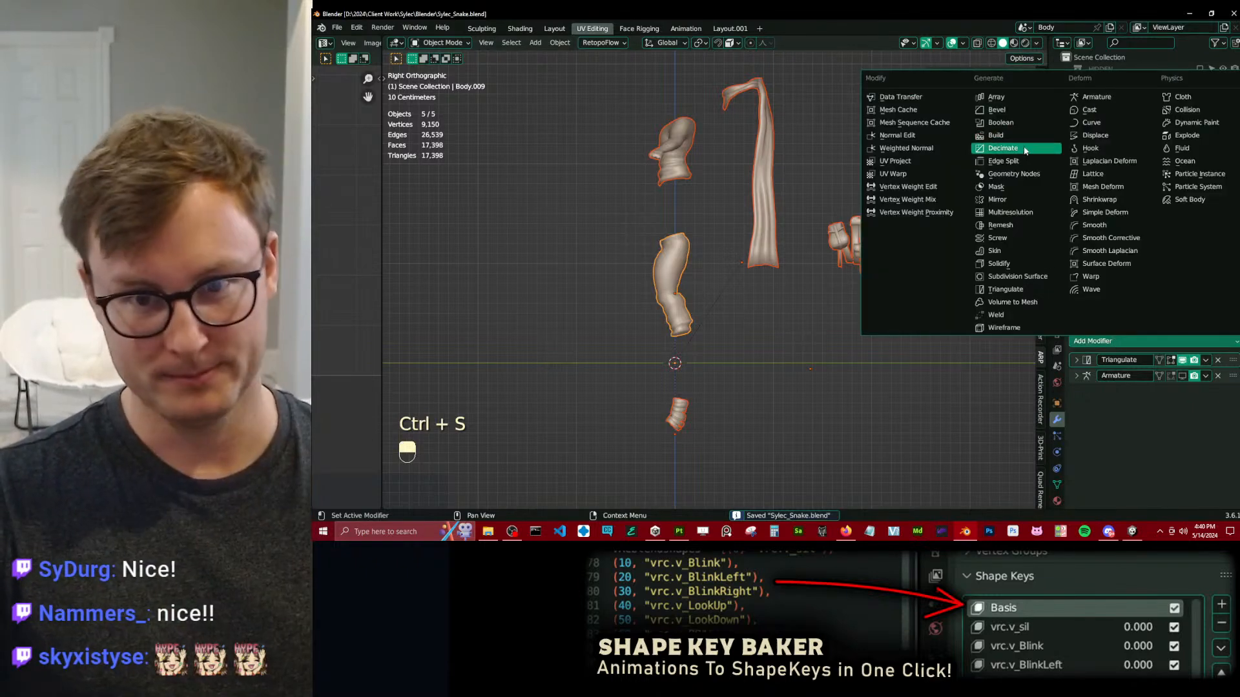
click(1095, 135)
click(1156, 491)
text(c)
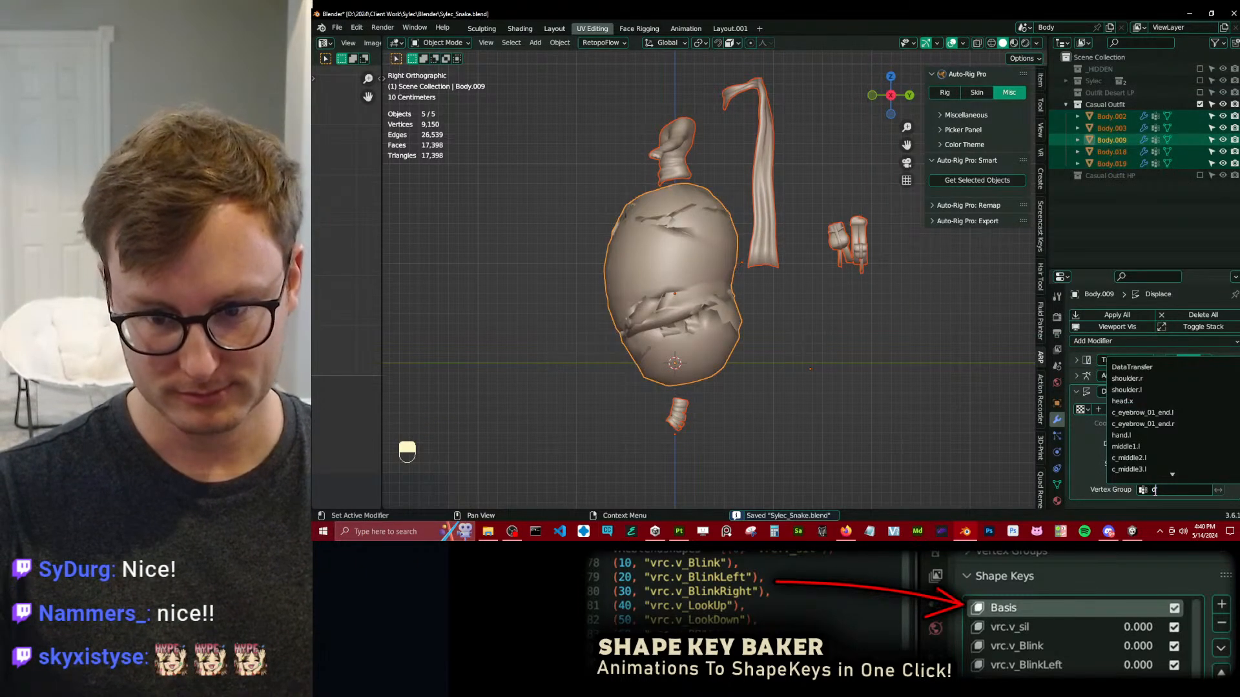
text(c)
key(Escape)
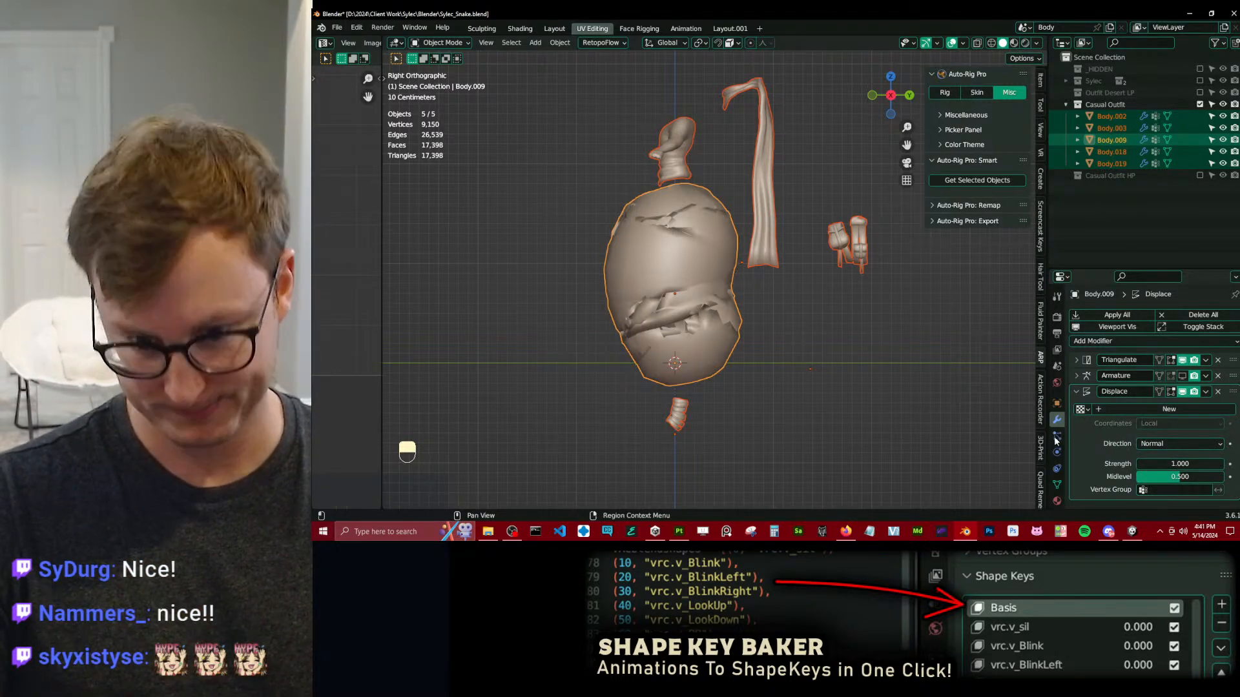
Create a new vertex group named _DISPLACE on the trousers mesh Body.009.
click(1057, 483)
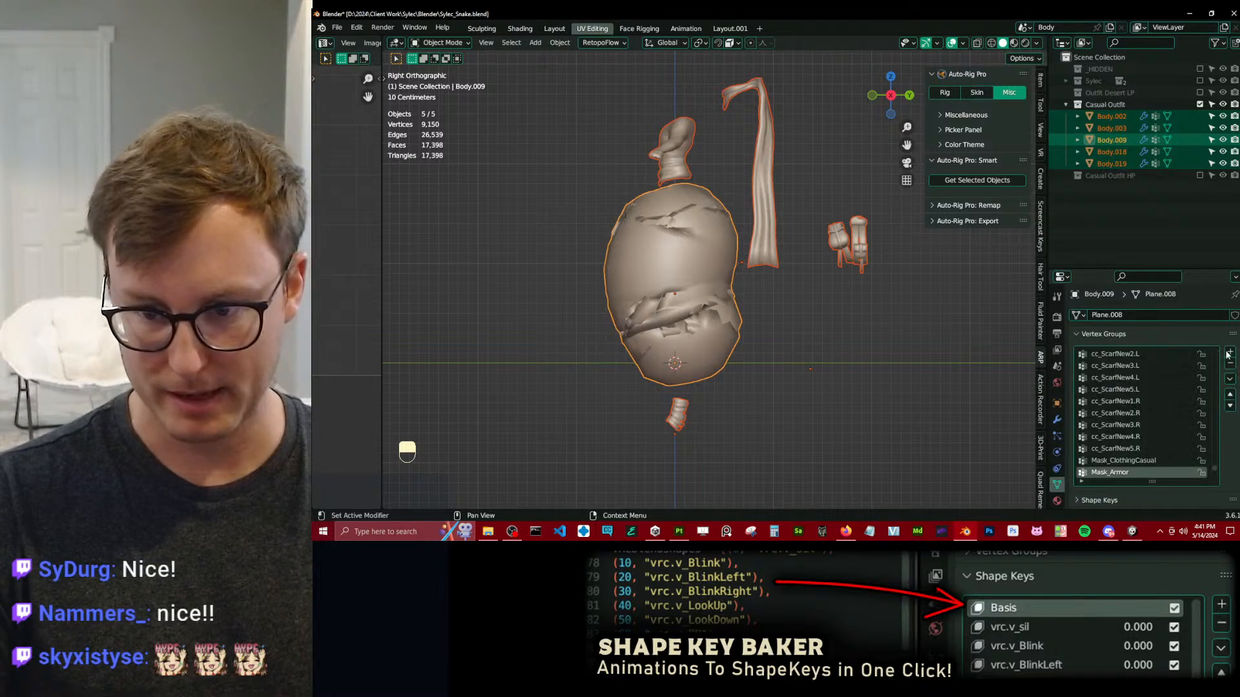
text(_DISPLAC)
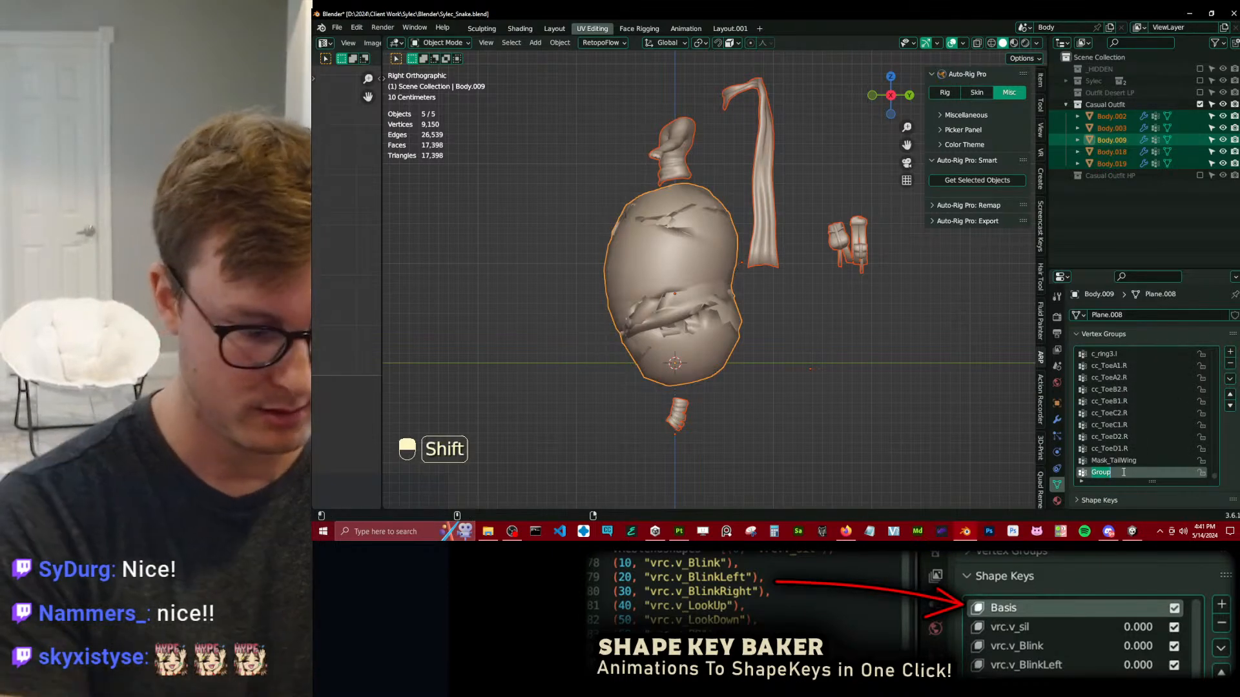
text(E)
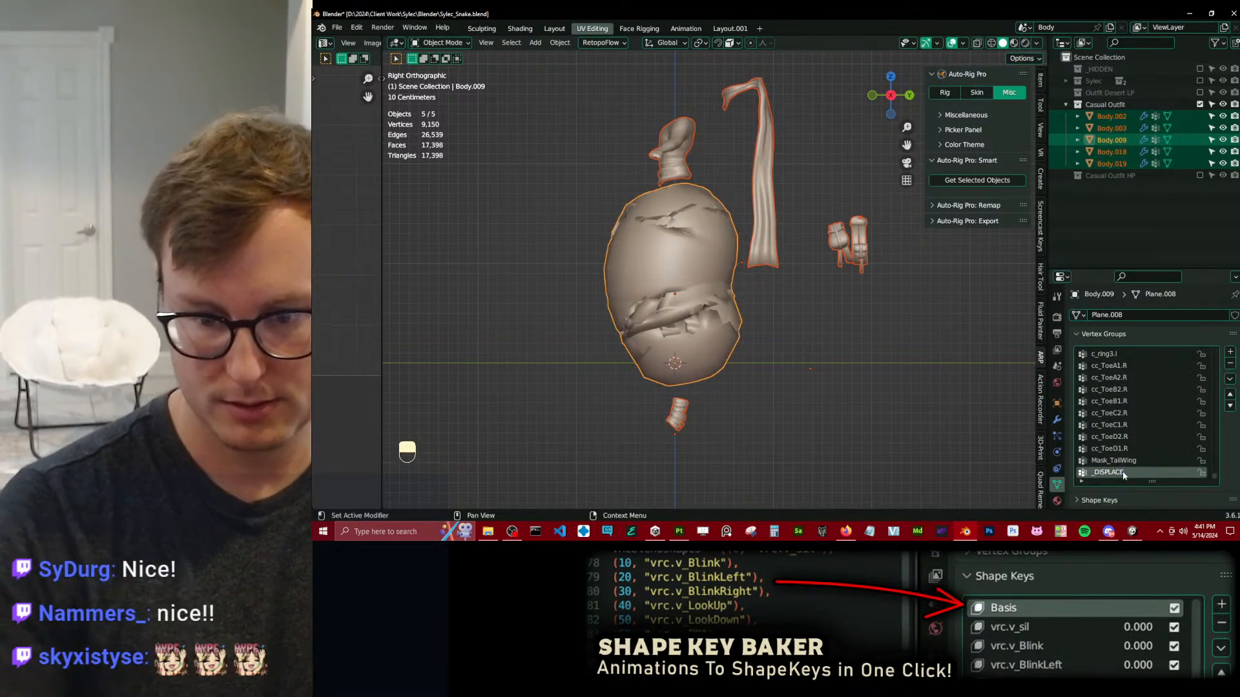
key(Return)
Assign the _DISPLACE vertex group to the Displace modifier on Body.009 and save the file.
click(1058, 420)
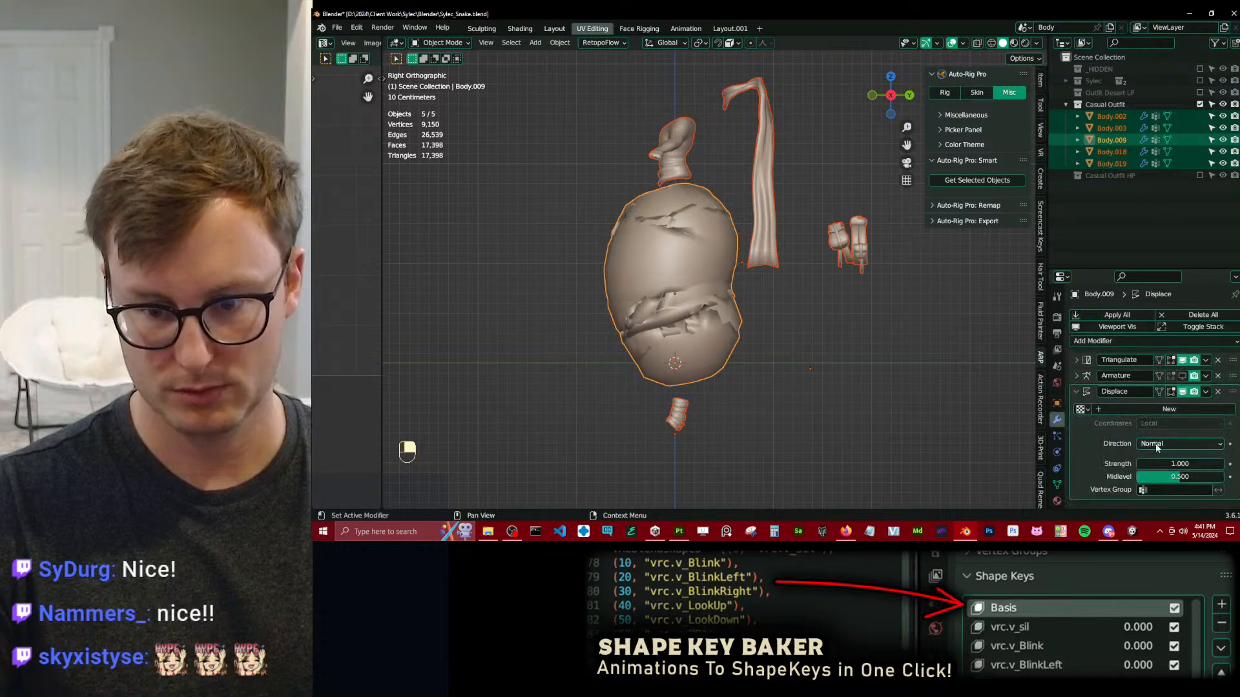
click(1166, 490)
text(d)
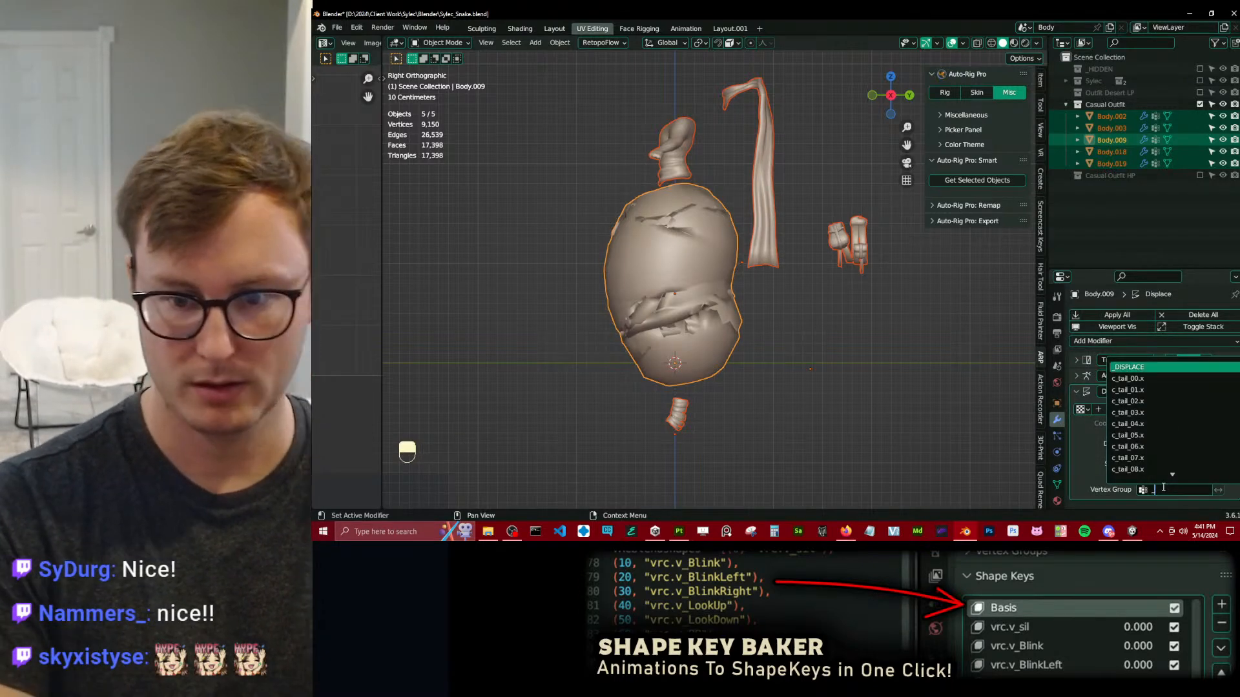
key(Return)
key(ctrl+s)
Try to transfer Body.009's vertex groups to the other outfit objects, and undo back to before the Displace vertex group assignment.
key(a)
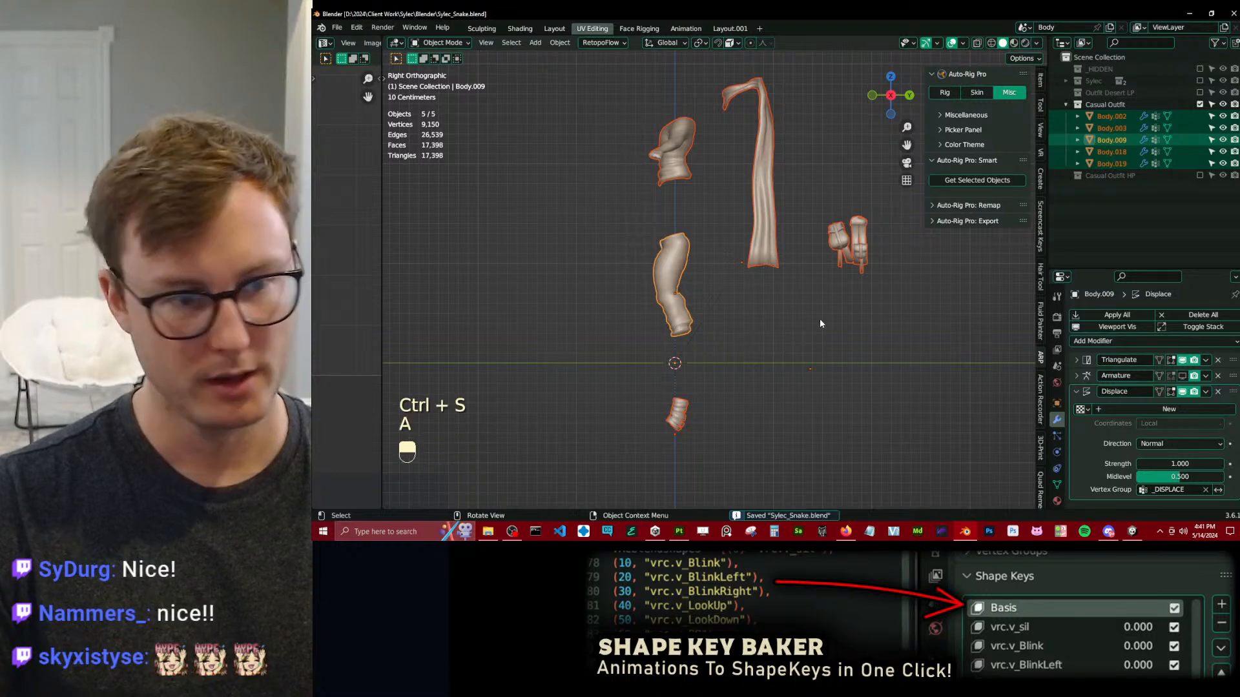
click(560, 42)
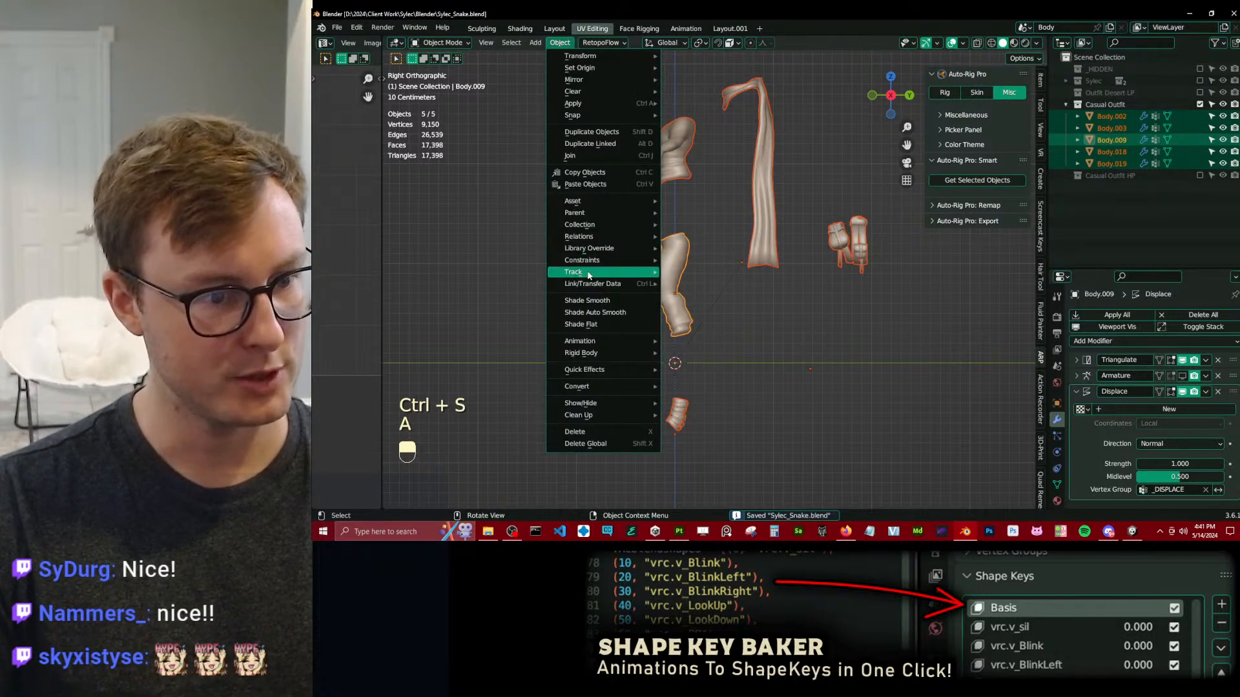
mouse_move(636, 289)
click(710, 423)
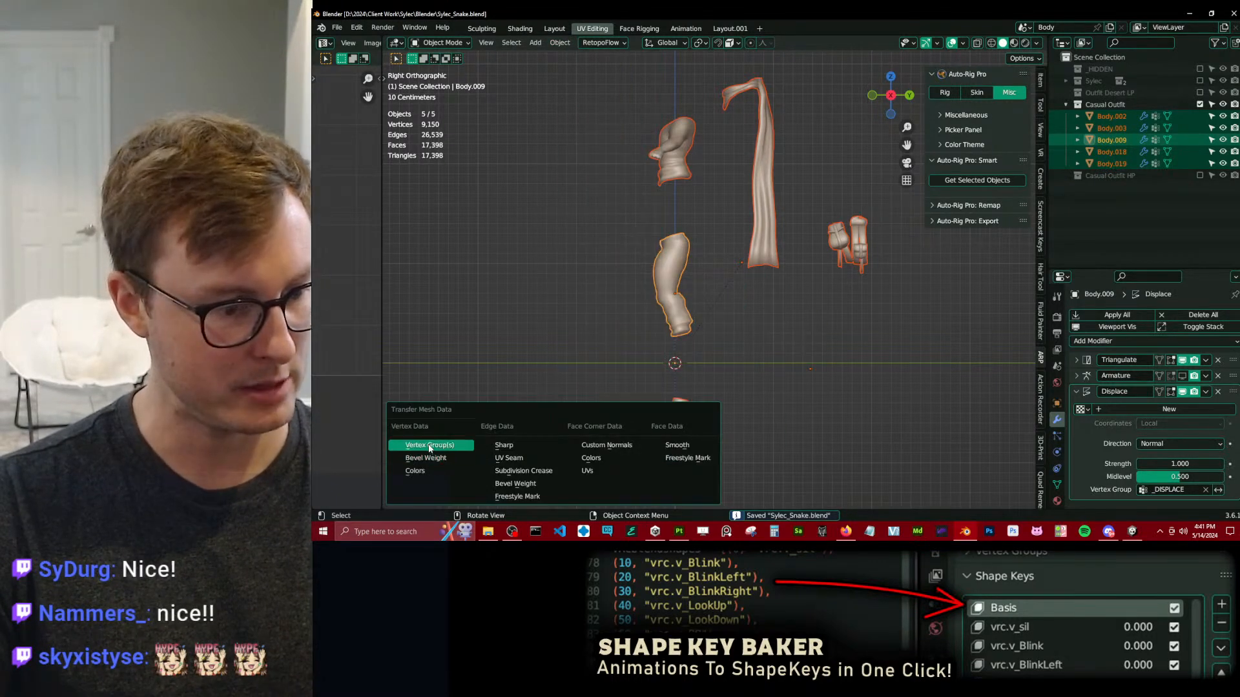
click(428, 443)
click(452, 486)
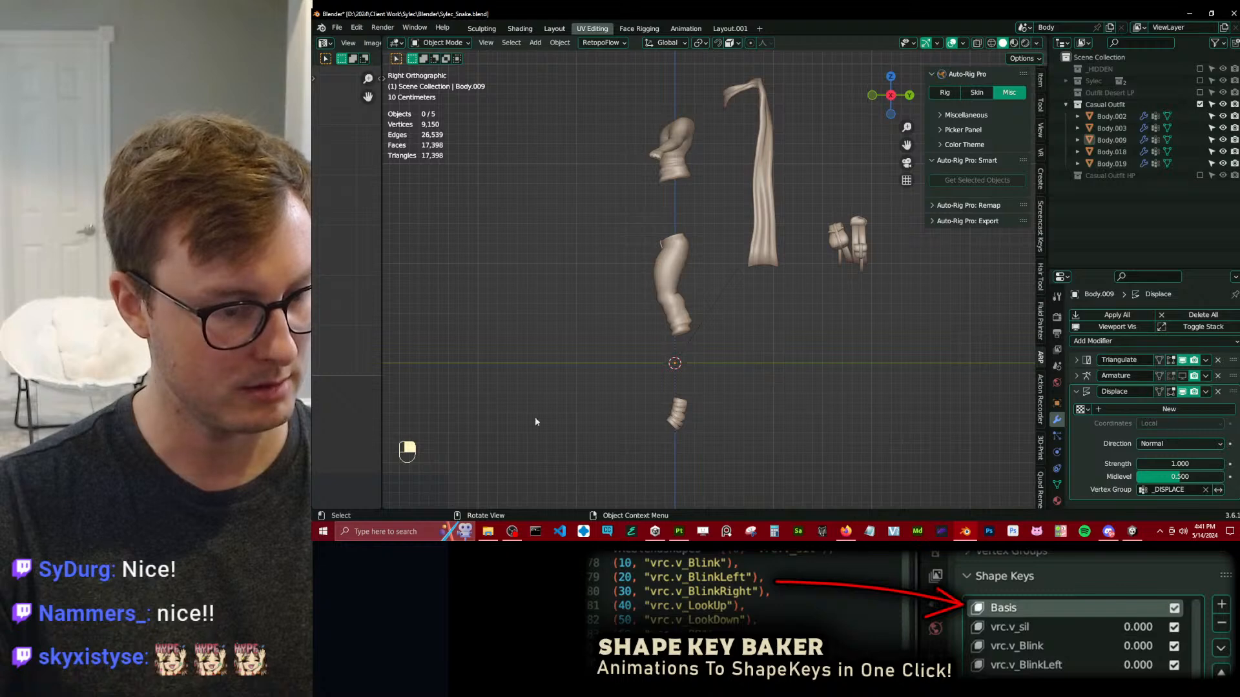
key(ctrl+z)
key(ctrl+z)
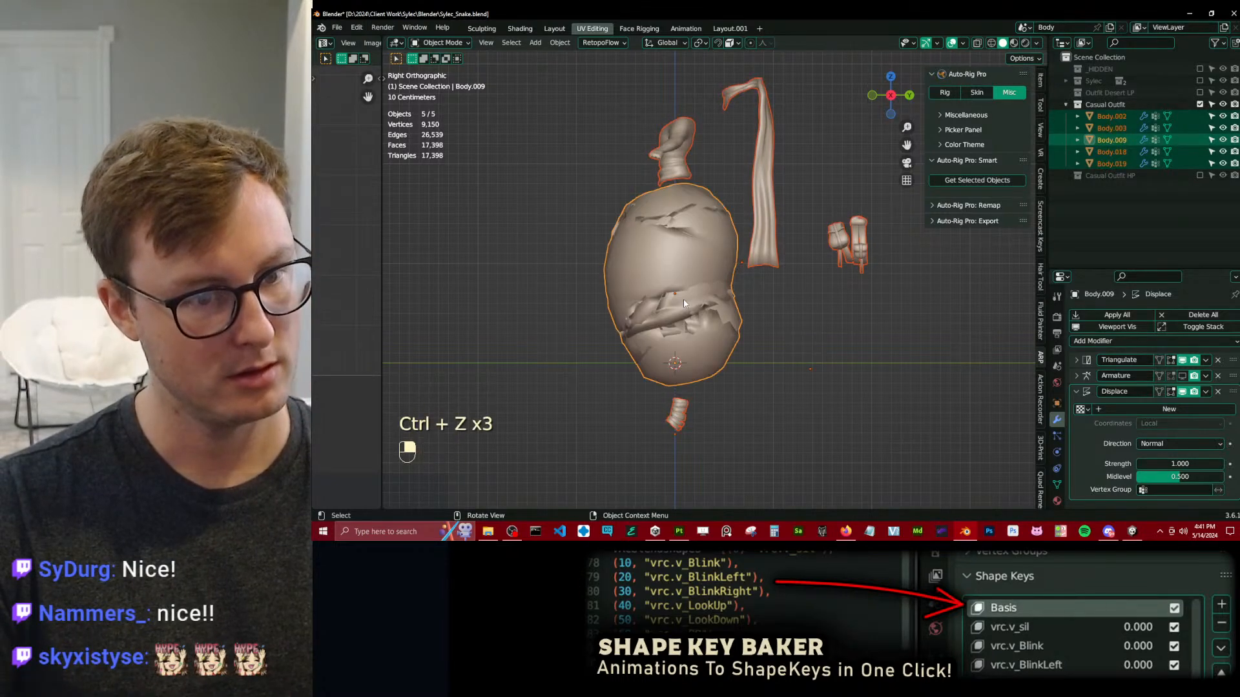
Redo the Displace vertex group assignment and transfer Body.009's vertex groups to the other casual outfit objects.
key(ctrl+shift+z)
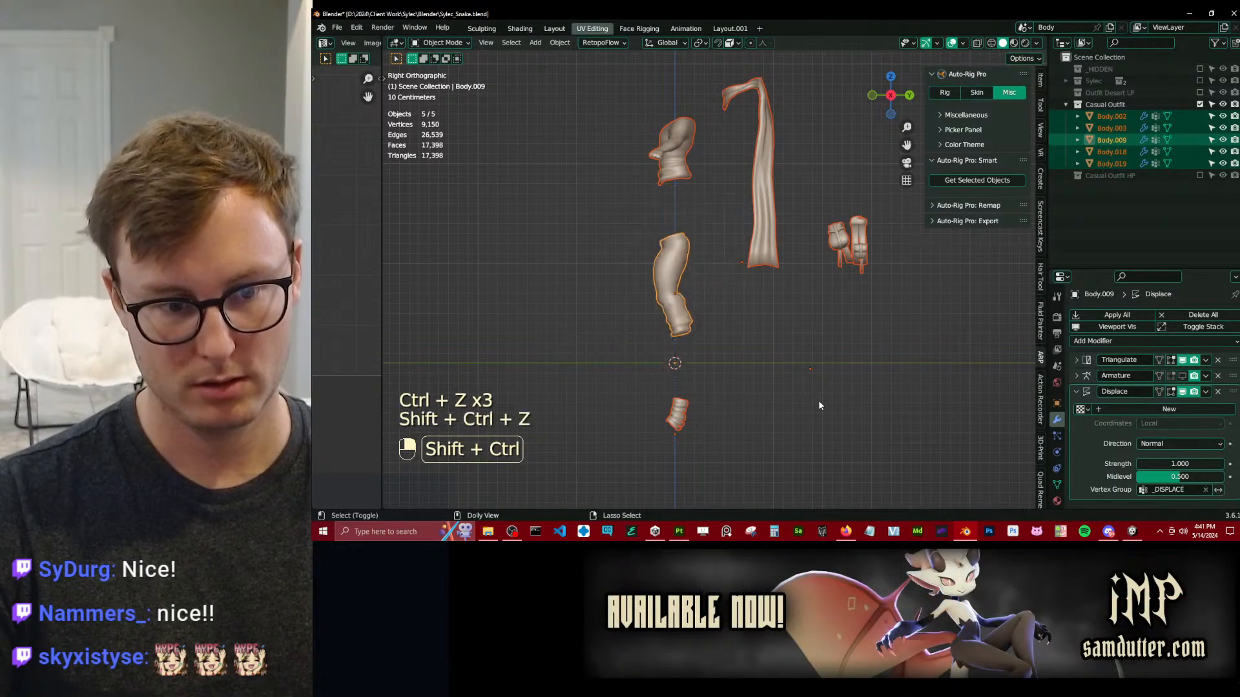
key(a)
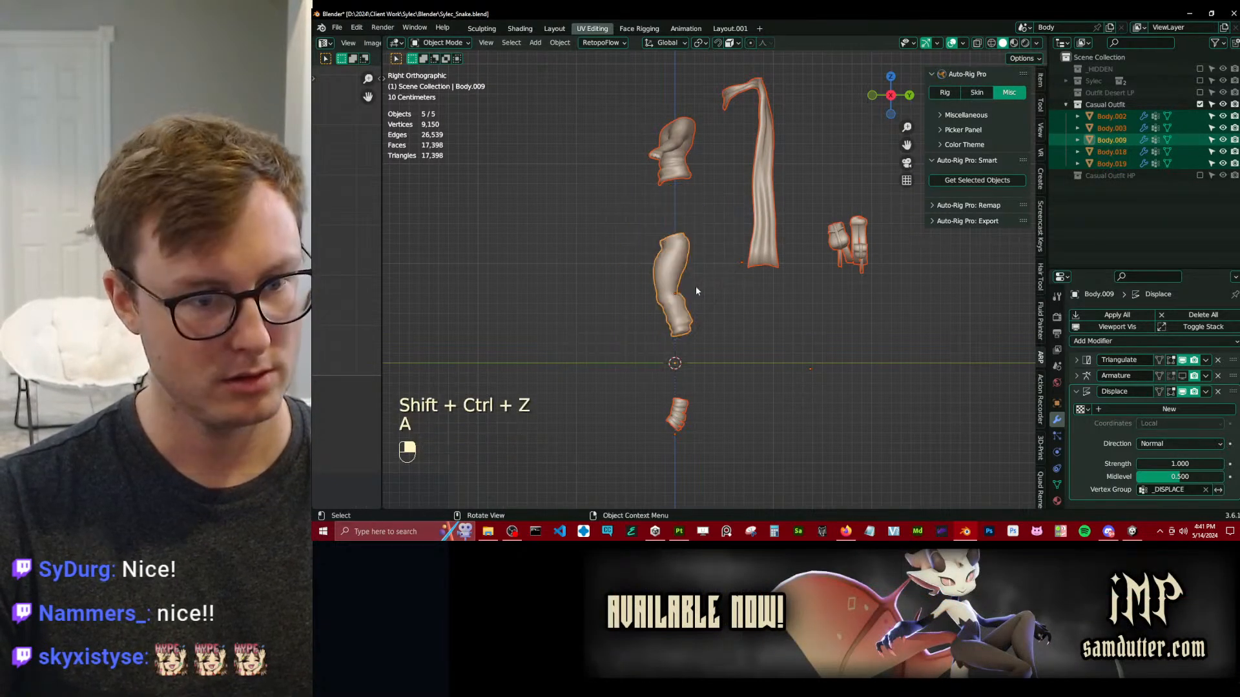
click(568, 46)
mouse_move(608, 284)
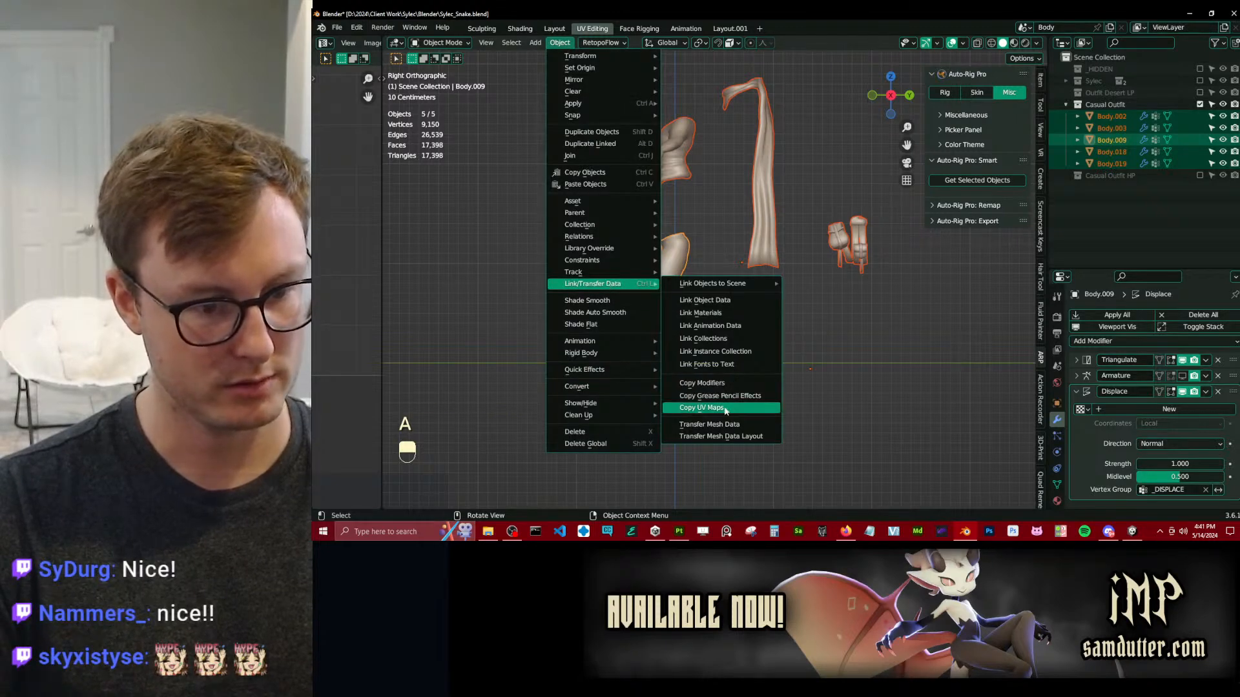
click(720, 424)
click(720, 424)
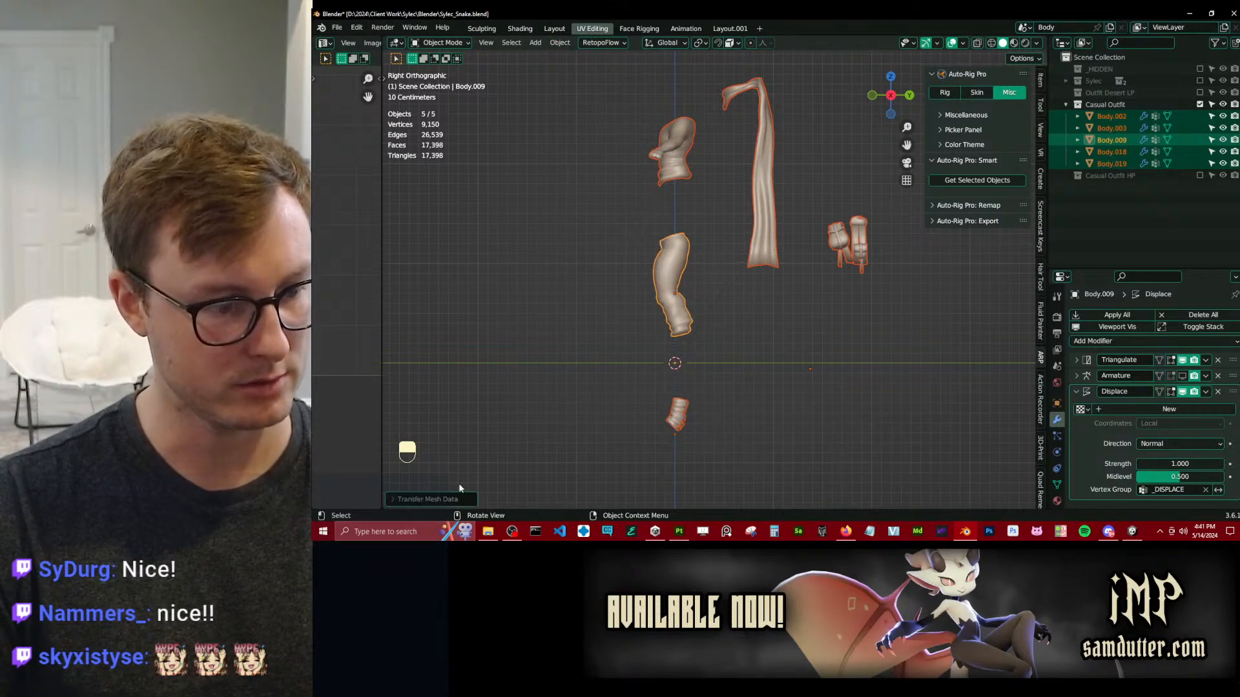
click(394, 500)
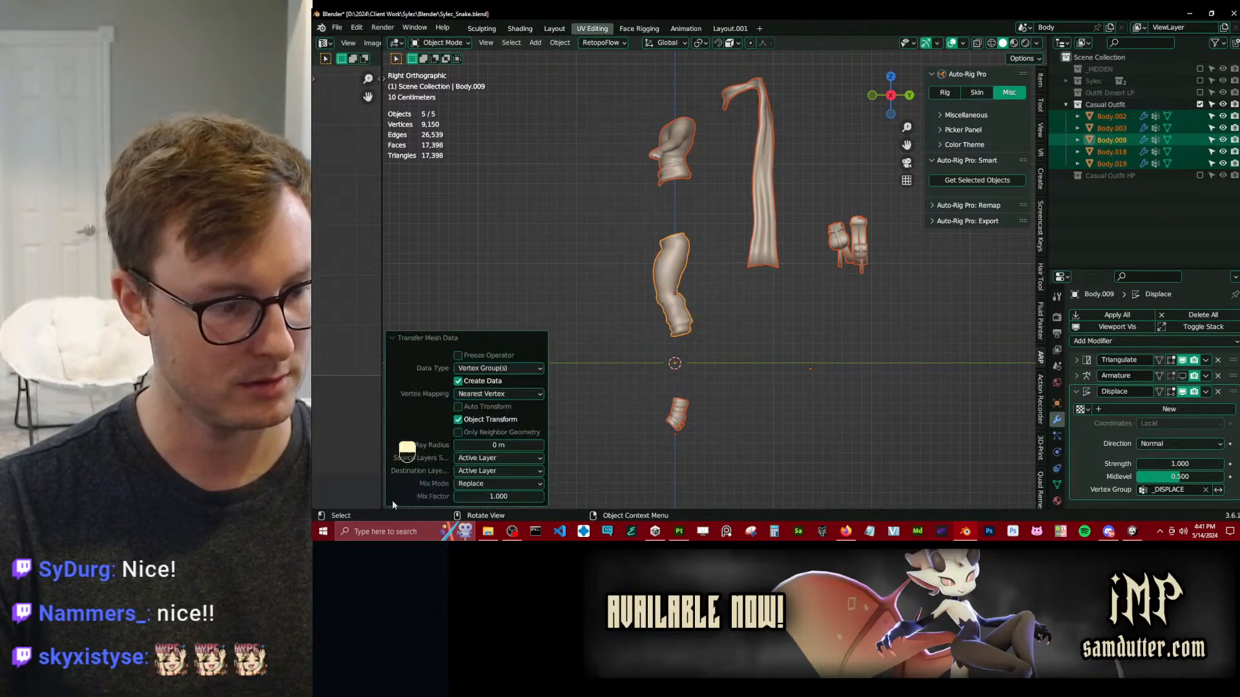
click(494, 470)
click(490, 447)
click(402, 341)
Copy Body.009's Displace modifier to the other selected outfit objects and save the file.
click(1205, 392)
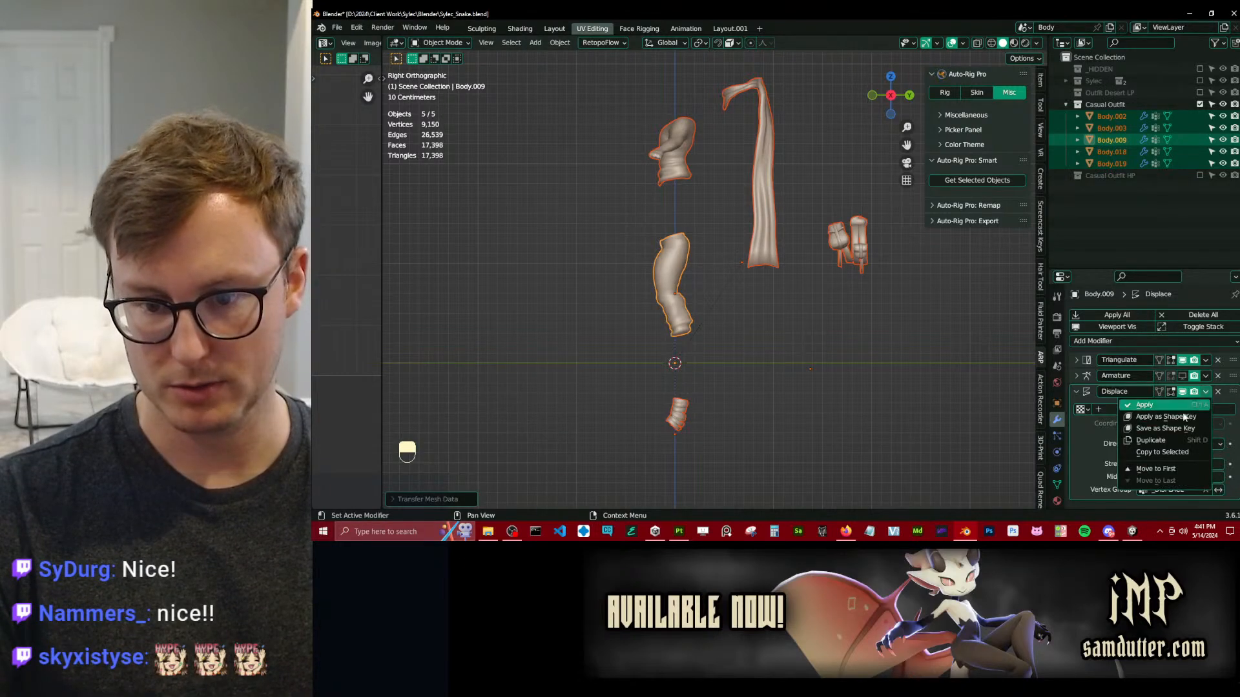
middle_drag(698, 336, 810, 343)
key(ctrl+s)
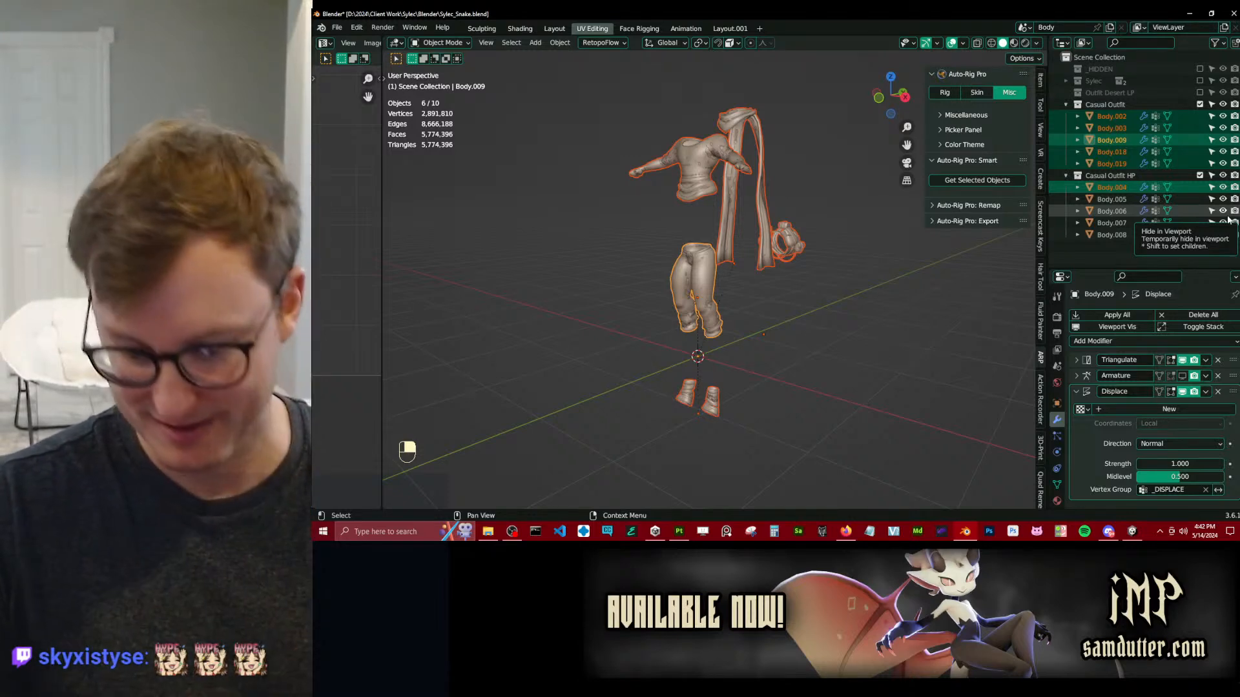
Save the file, then put the trousers mesh Body.009 into Weight Paint mode and show its _DISPLACE vertex group.
ctrl+click(1195, 191)
middle_drag(793, 304, 737, 273)
key(ctrl+s)
key(KP_3)
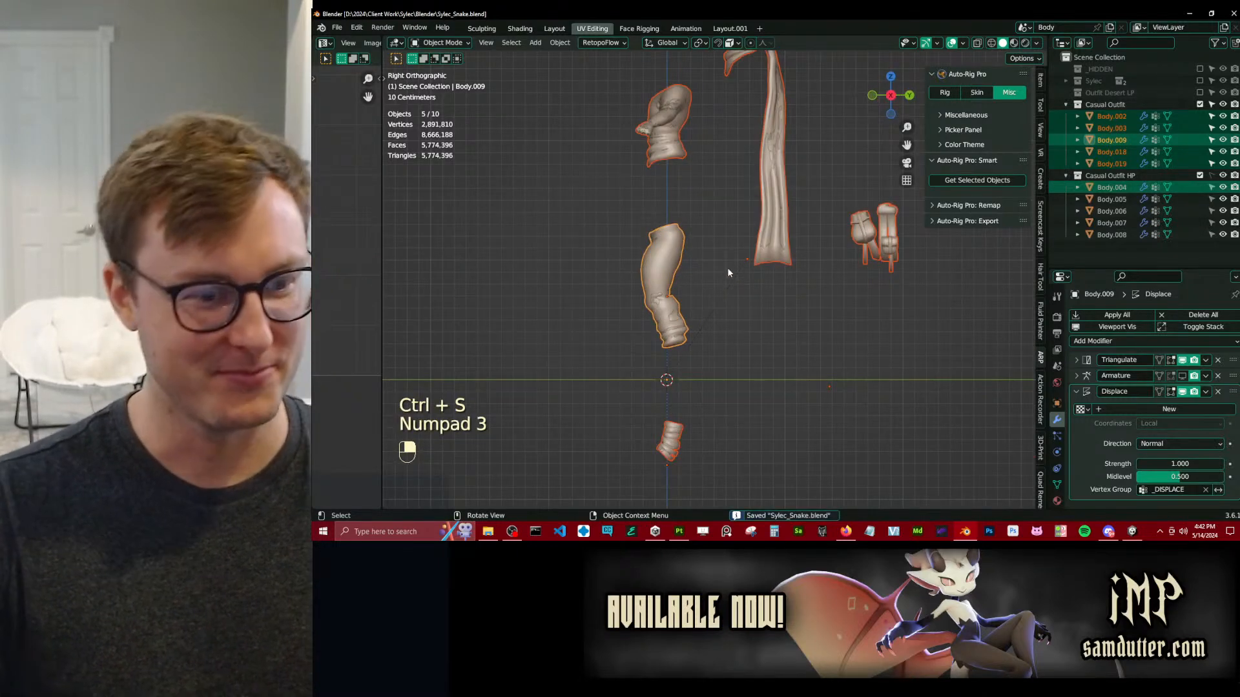
click(684, 262)
key(ctrl+Tab)
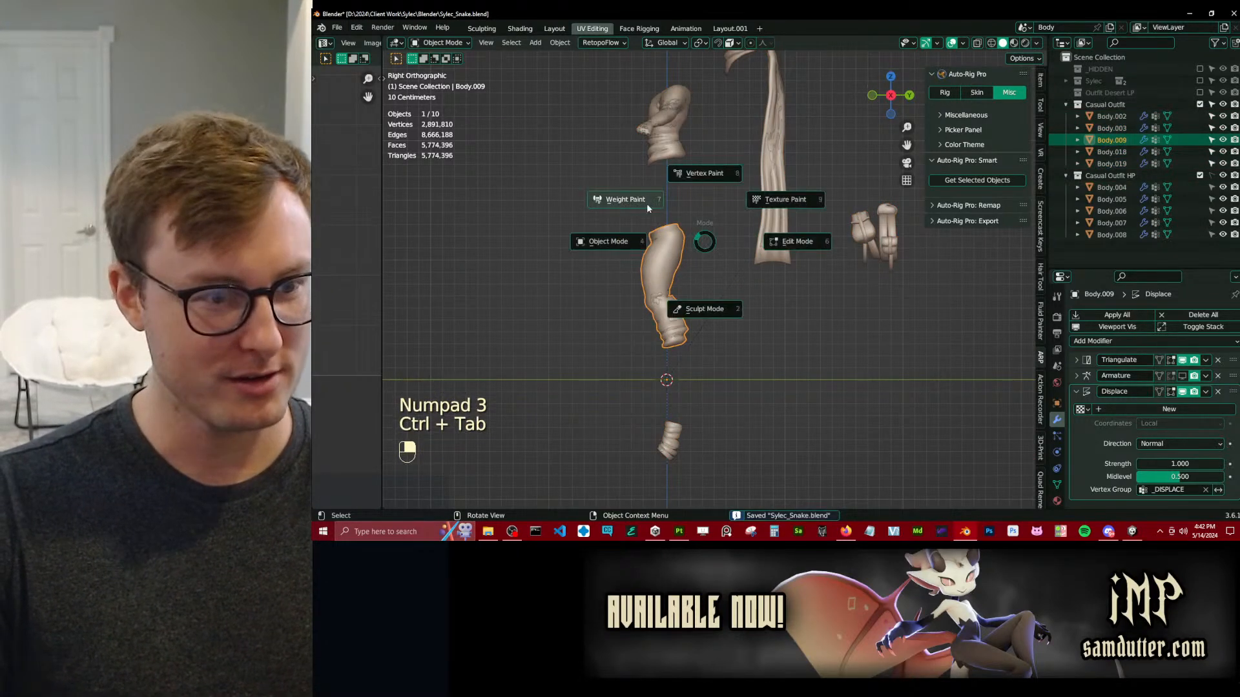
click(648, 208)
scroll(707, 250, up, 5)
mouse_move(645, 240)
middle_down()
mouse_move(708, 250)
mouse_move(711, 268)
middle_up()
click(1057, 485)
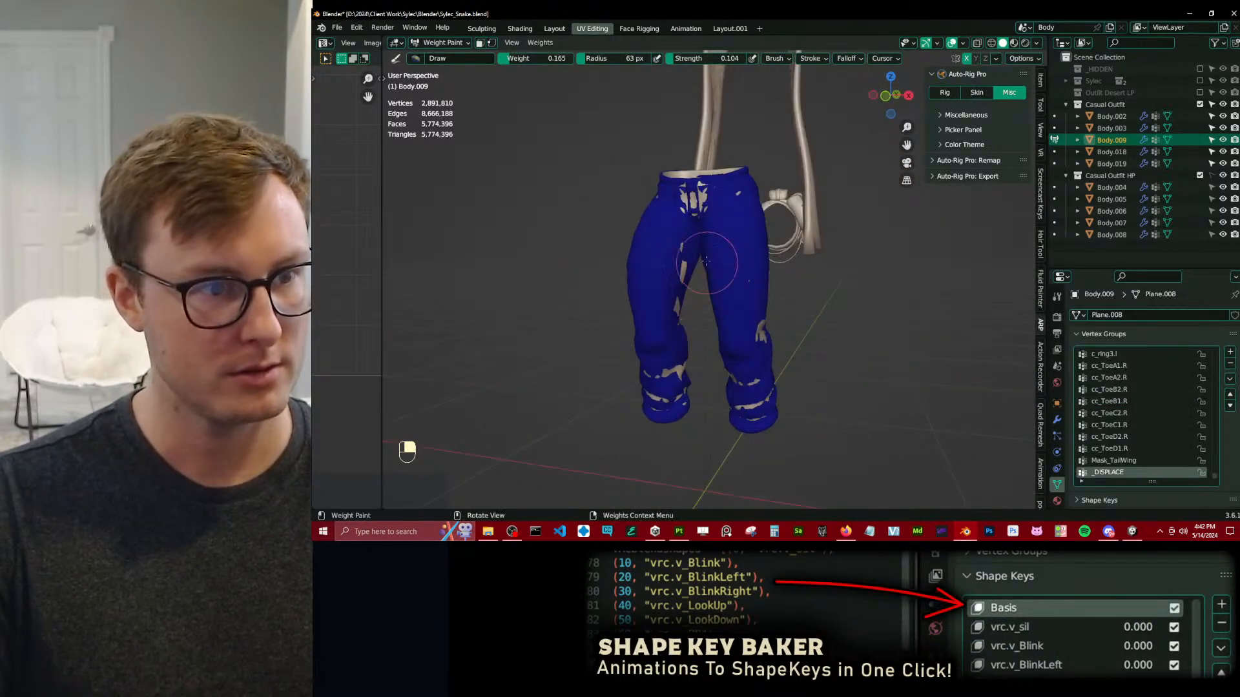
Apply weight gradients to _DISPLACE on the trousers at weight 0.165 and strength 0.104 to cover the high-poly mesh.
alt+drag(545, 216, 557, 223)
scroll(671, 323, up, 2)
middle_drag(620, 362, 834, 328)
scroll(835, 328, down, 2)
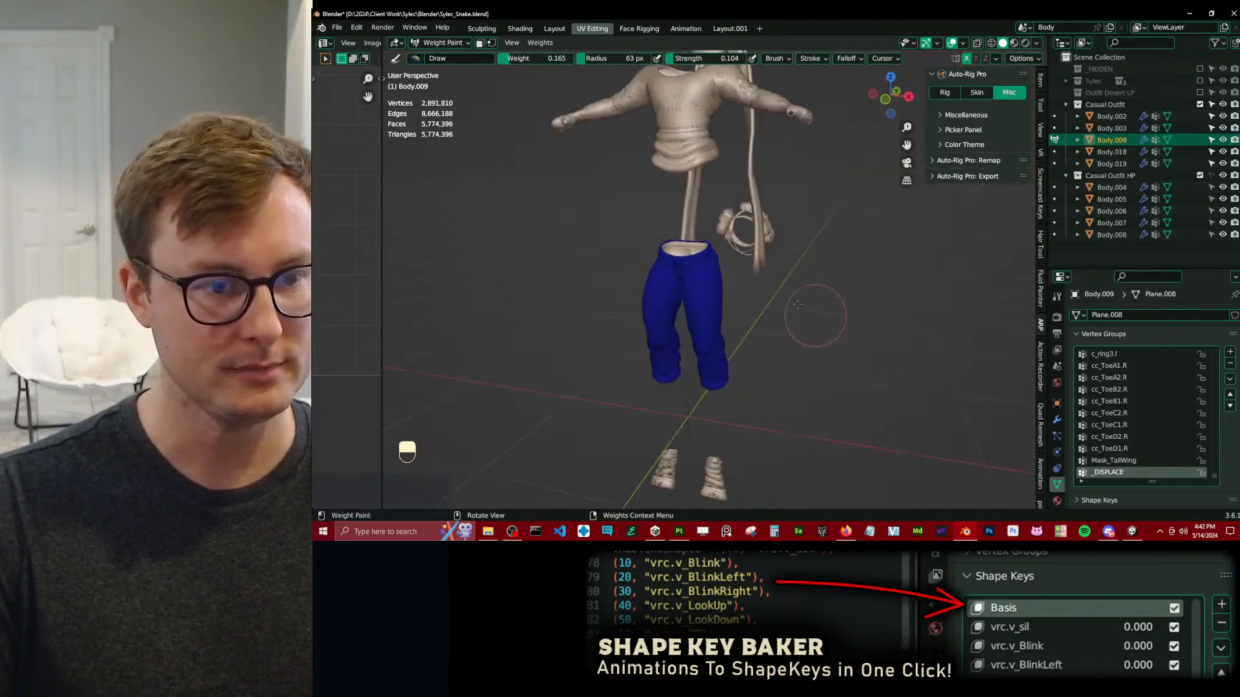
Switch weight painting to the shirt and raise its _DISPLACE weights so it encloses the high-poly shirt.
key(alt+q)
shift+middle_drag(642, 172, 652, 246)
alt+drag(589, 268, 602, 262)
scroll(734, 167, up, 3)
mouse_move(734, 166)
middle_down()
mouse_move(730, 181)
mouse_move(699, 171)
mouse_move(689, 200)
mouse_move(606, 258)
mouse_move(559, 255)
middle_up()
scroll(689, 200, down, 2)
Switch weight painting to the scarf Body.019 and build up its _DISPLACE weights around the high-poly scarf from all sides.
key(alt+q)
shift+middle_drag(684, 210, 517, 167)
alt+drag(517, 166, 537, 155)
middle_drag(646, 175, 476, 188)
mouse_move(775, 242)
middle_down()
mouse_move(765, 259)
mouse_move(824, 310)
middle_up()
click(779, 403)
mouse_move(777, 406)
shift+middle_down()
mouse_move(711, 272)
mouse_move(671, 283)
shift+middle_up()
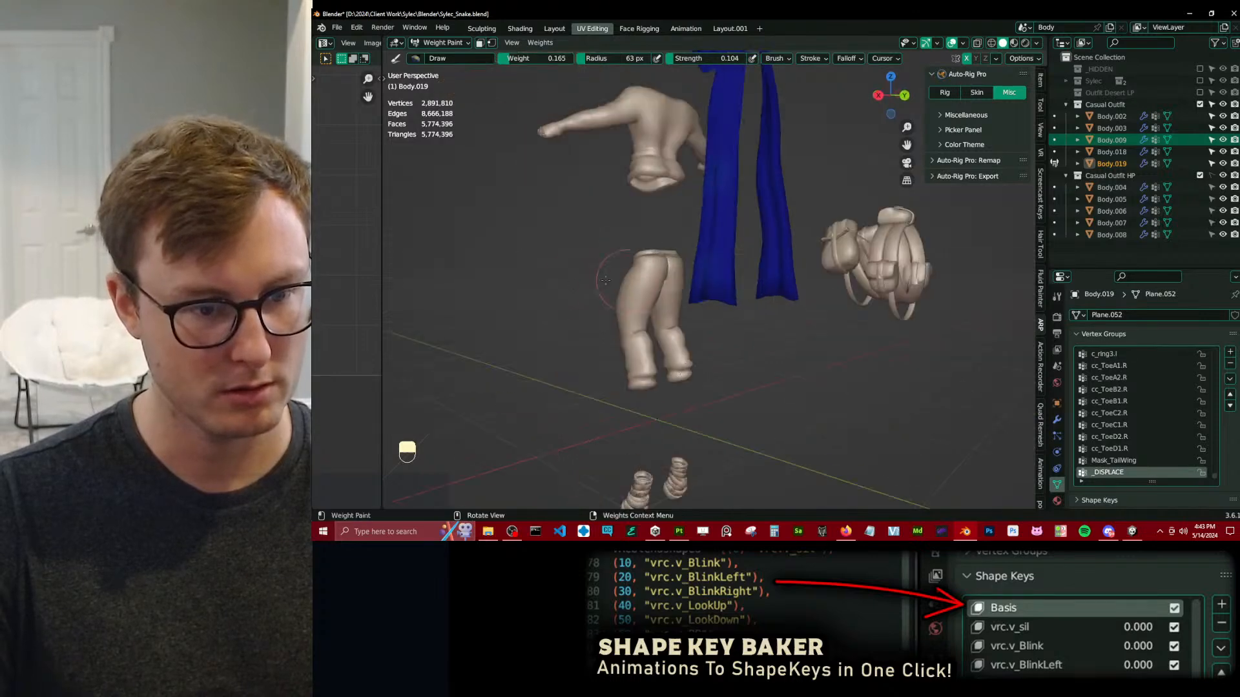
mouse_move(443, 337)
middle_down()
mouse_move(631, 255)
mouse_move(700, 290)
mouse_move(726, 258)
middle_up()
middle_drag(730, 142, 750, 187)
shift+middle_drag(749, 187, 775, 330)
middle_drag(769, 258, 750, 271)
middle_drag(758, 224, 829, 235)
shift+middle_drag(885, 190, 764, 276)
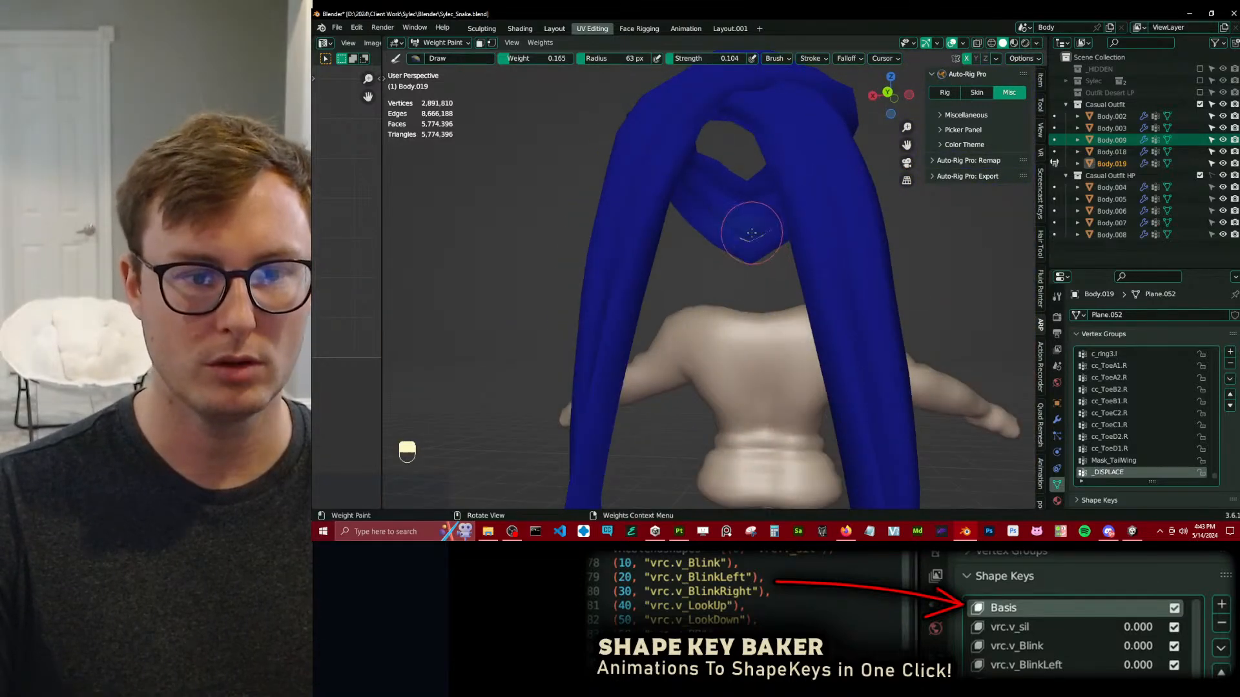
mouse_move(771, 231)
middle_down()
mouse_move(643, 261)
mouse_move(640, 168)
mouse_move(685, 152)
mouse_move(652, 205)
mouse_move(513, 283)
mouse_move(822, 258)
mouse_move(594, 328)
middle_up()
scroll(671, 272, down, 5)
Switch weight painting to the bag mesh Body.003 and apply a _DISPLACE weight gradient across it.
key(alt+q)
scroll(808, 265, up, 3)
scroll(617, 328, up, 5)
scroll(610, 335, down, 4)
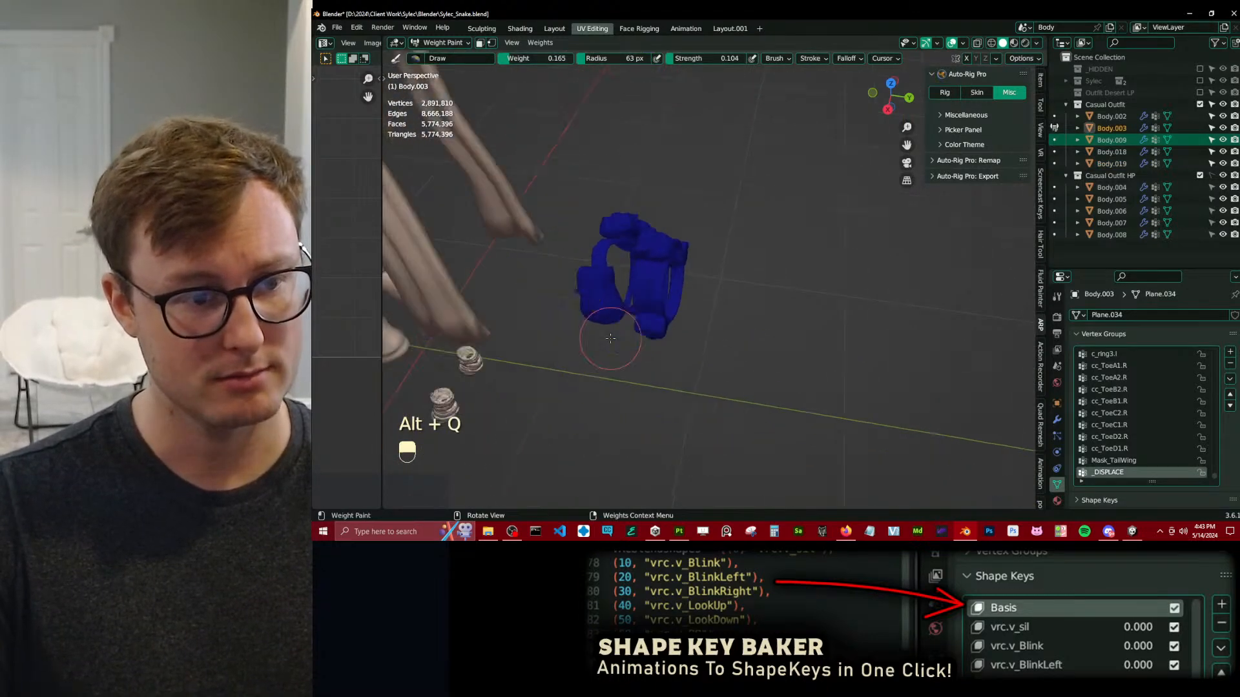
alt+click(672, 177)
middle_drag(673, 207, 568, 177)
shift+middle_drag(685, 193, 642, 138)
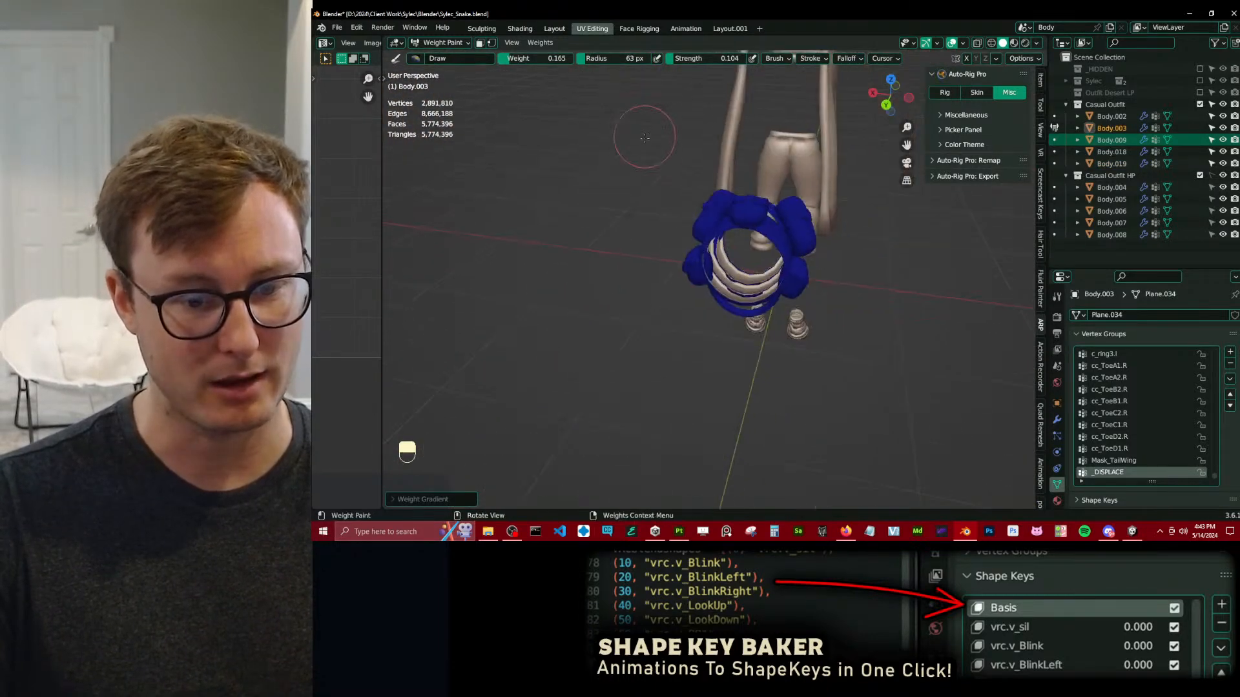
Recalculate the normals of the whole bag mesh Body.003 and return to weight painting.
scroll(692, 238, up, 5)
key(Tab)
key(a)
key(shift+n)
key(Tab)
Adjust the bag's _DISPLACE weights with the Weight Gradient, and set the brush to weight 0.111 and strength 0.100.
middle_drag(614, 232, 501, 190)
mouse_move(781, 304)
shift+middle_down()
mouse_move(671, 228)
mouse_move(711, 235)
mouse_move(518, 180)
mouse_move(720, 197)
mouse_move(726, 177)
mouse_move(749, 246)
shift+middle_up()
mouse_move(680, 181)
middle_down()
mouse_move(684, 220)
mouse_move(725, 262)
middle_up()
scroll(685, 226, up, 5)
scroll(725, 284, down, 8)
mouse_move(727, 309)
middle_down()
mouse_move(915, 237)
mouse_move(767, 269)
mouse_move(803, 338)
mouse_move(691, 346)
middle_up()
scroll(624, 343, down, 6)
scroll(624, 343, up, 5)
scroll(581, 194, down, 3)
shift+middle_drag(536, 64, 583, 81)
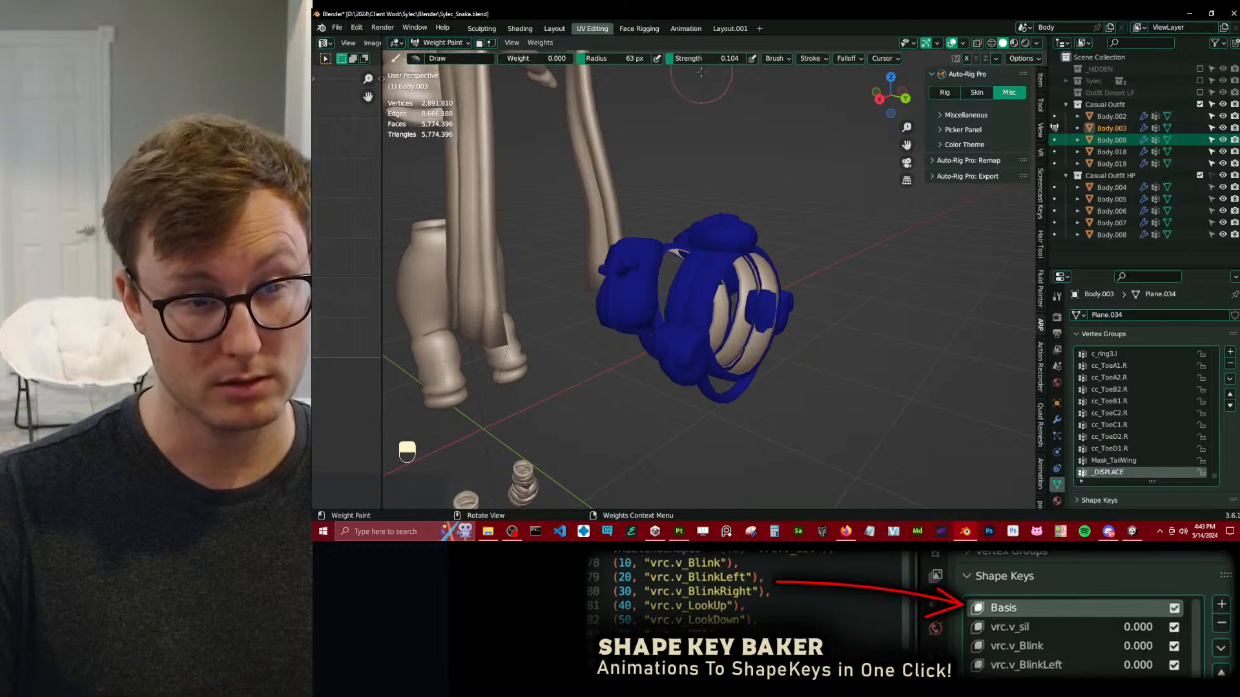
shift+drag(711, 59, 706, 58)
alt+drag(687, 149, 689, 94)
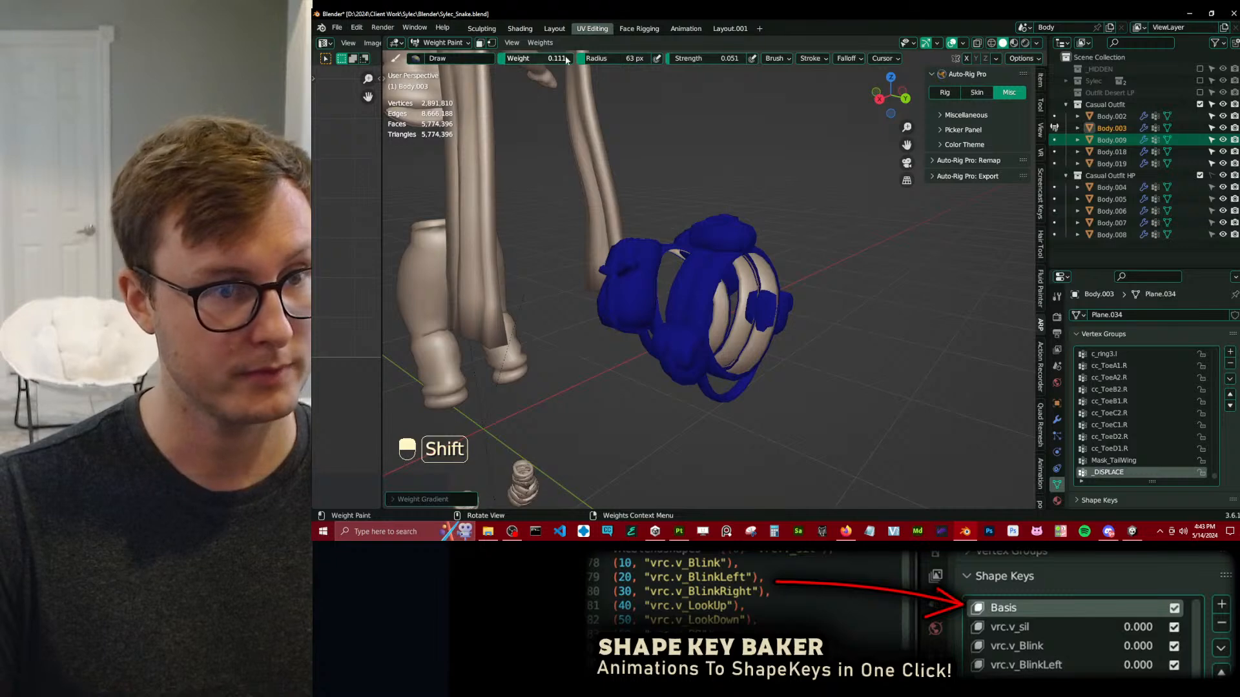
shift+drag(692, 60, 696, 60)
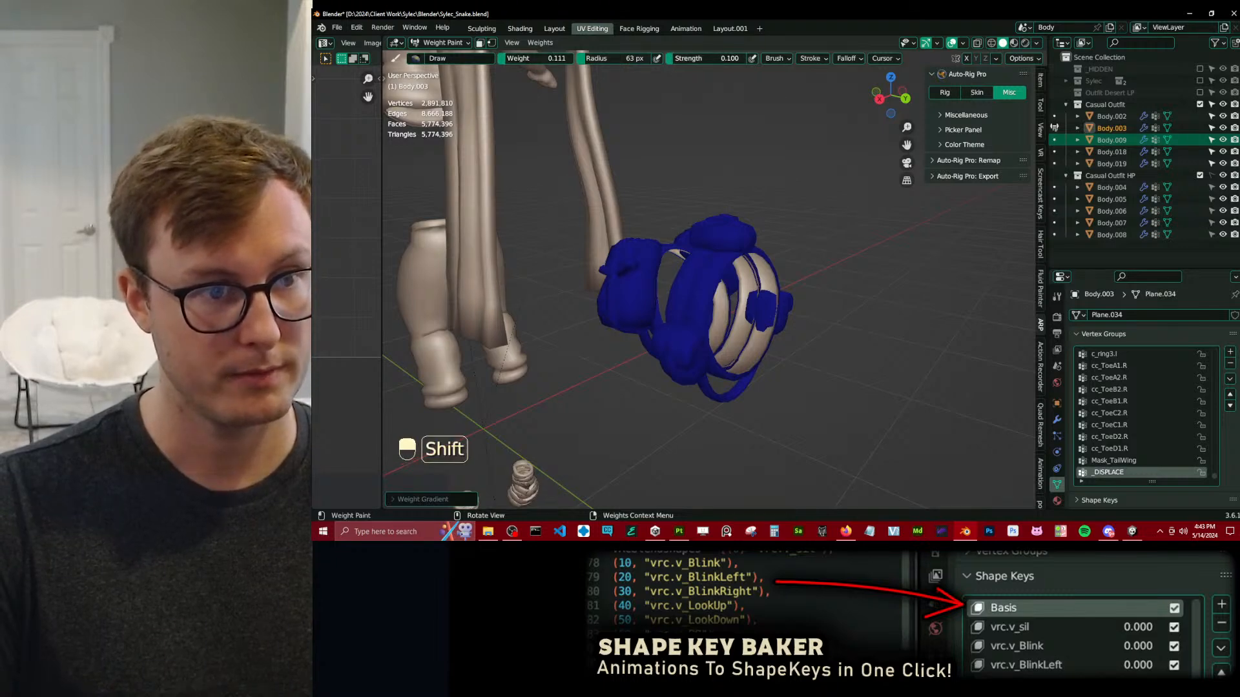
Switch weight painting to the footwear mesh Body.018 and apply _DISPLACE weight gradients at weight 0.111 and strength 0.100.
scroll(571, 440, down, 4)
shift+middle_drag(571, 441, 626, 272)
key(alt+q)
alt+drag(630, 274, 703, 302)
scroll(703, 301, up, 5)
middle_drag(703, 302, 949, 279)
scroll(750, 338, down, 8)
scroll(716, 265, up, 7)
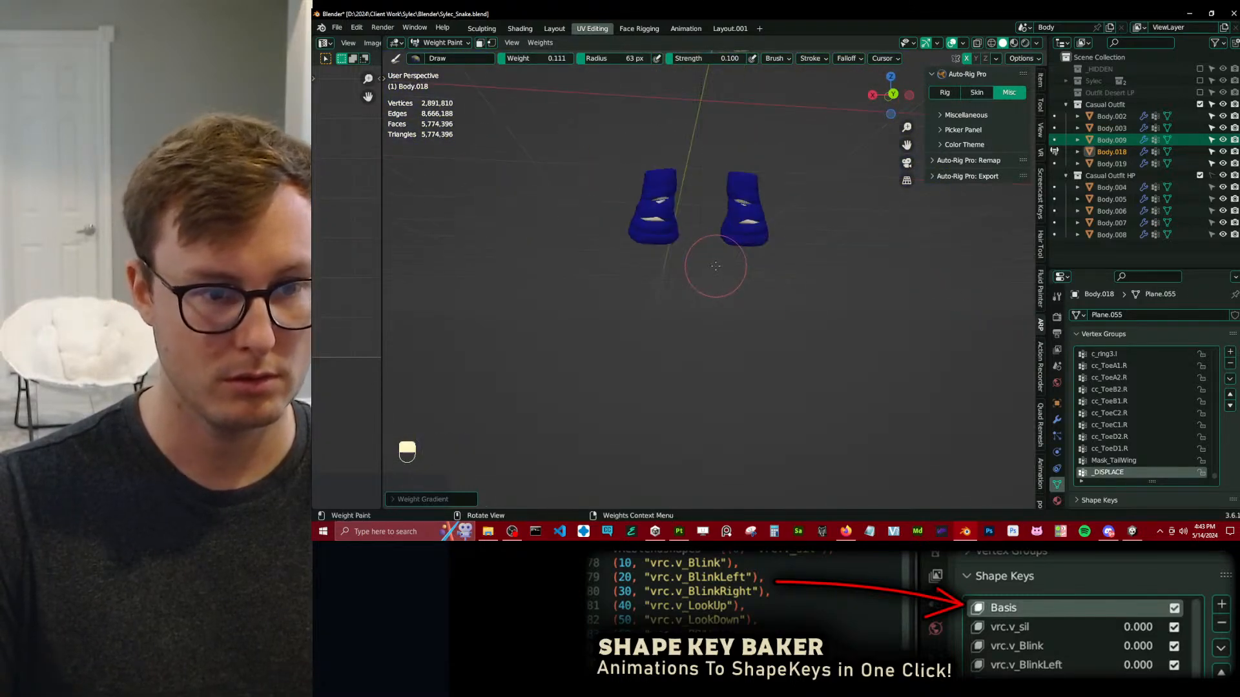
shift+middle_drag(743, 279, 756, 306)
mouse_move(762, 247)
middle_down()
mouse_move(657, 160)
mouse_move(712, 268)
mouse_move(658, 190)
mouse_move(708, 249)
mouse_move(692, 414)
middle_up()
scroll(717, 270, down, 8)
scroll(686, 315, down, 5)
Return from weight painting to Object Mode, exclude the Casual Outfit HP collection and save the file.
key(alt+q)
key(alt+q)
key(alt+q)
key(alt+q)
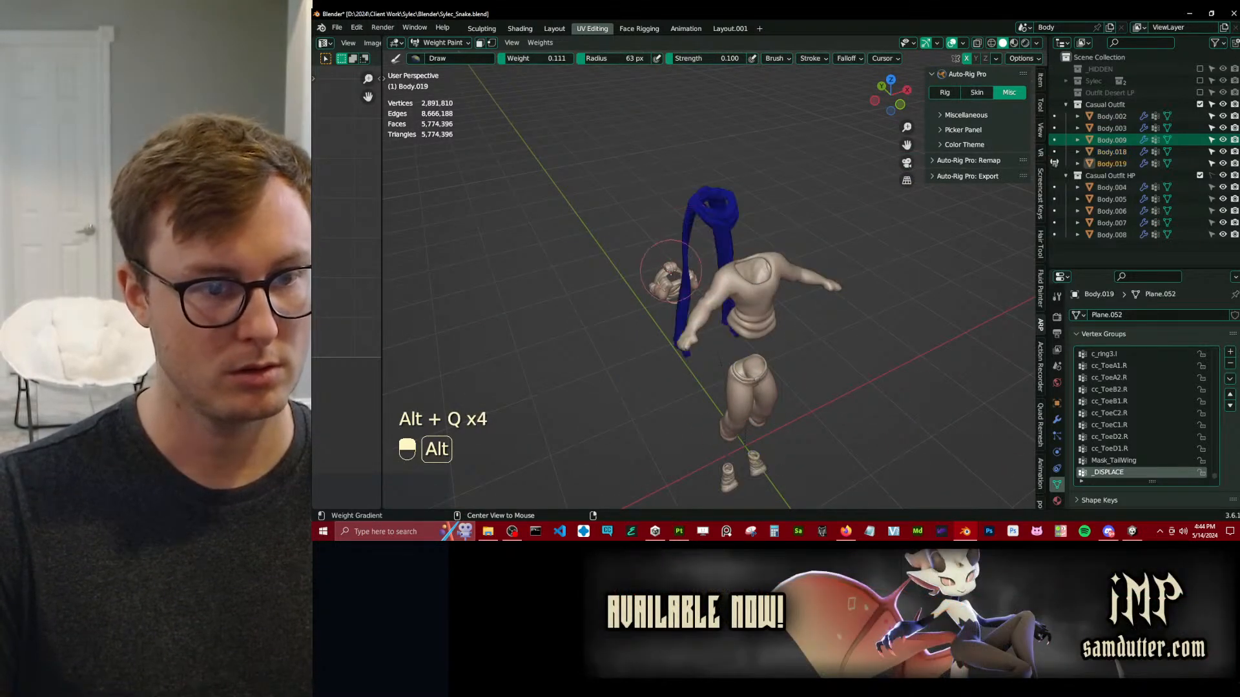
key(alt+q)
key(ctrl+Tab)
click(510, 327)
click(1200, 175)
middle_drag(886, 229, 758, 272)
key(ctrl+s)
Start an FBX export of all outfit objects and create a Casual Outfit folder inside the Substance Painter folder.
key(a)
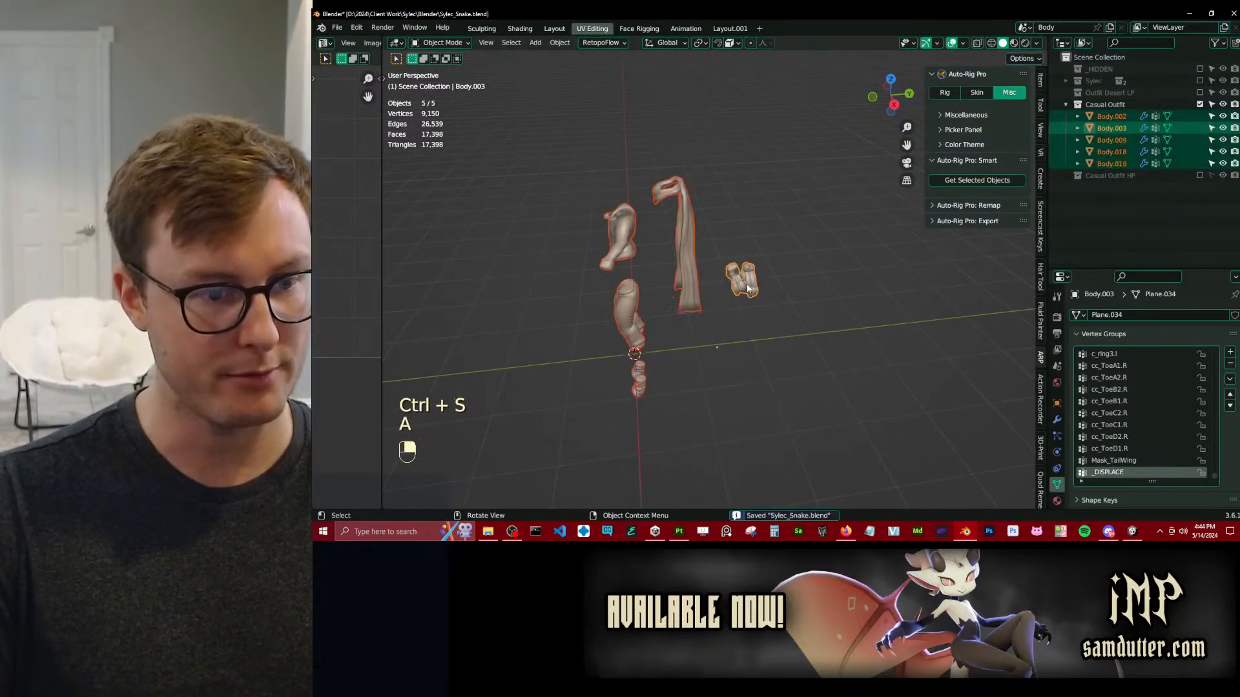
key(q)
click(705, 271)
click(592, 102)
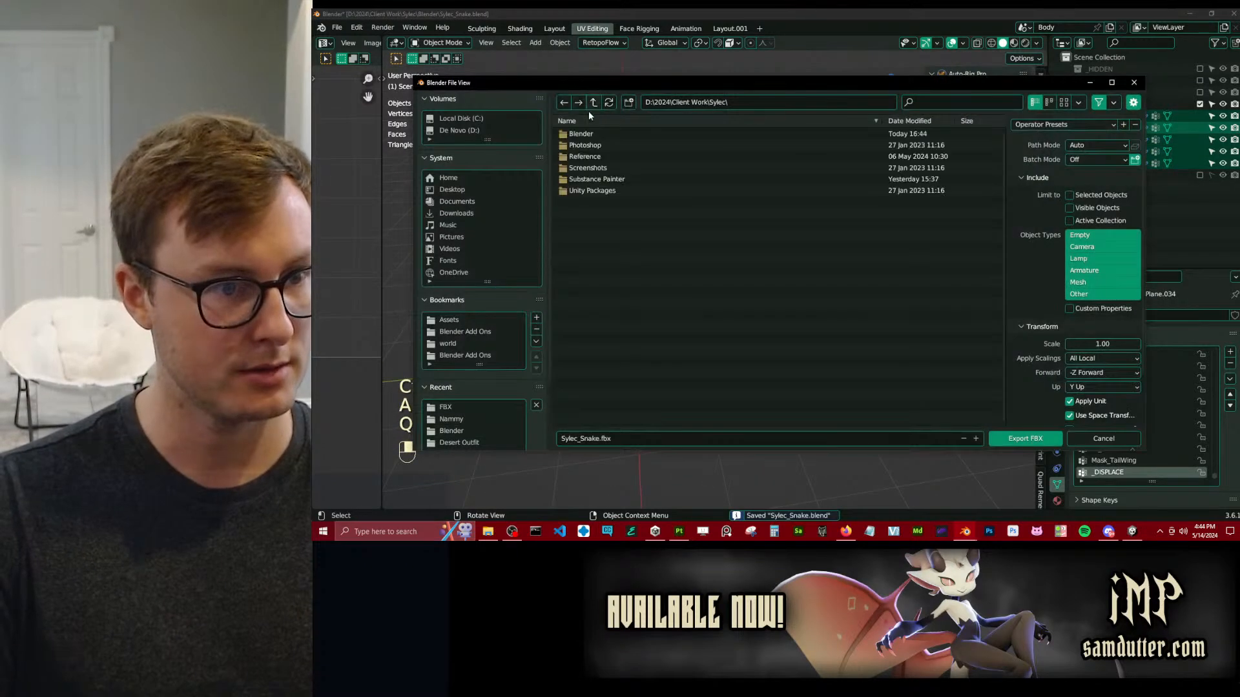
double_click(581, 179)
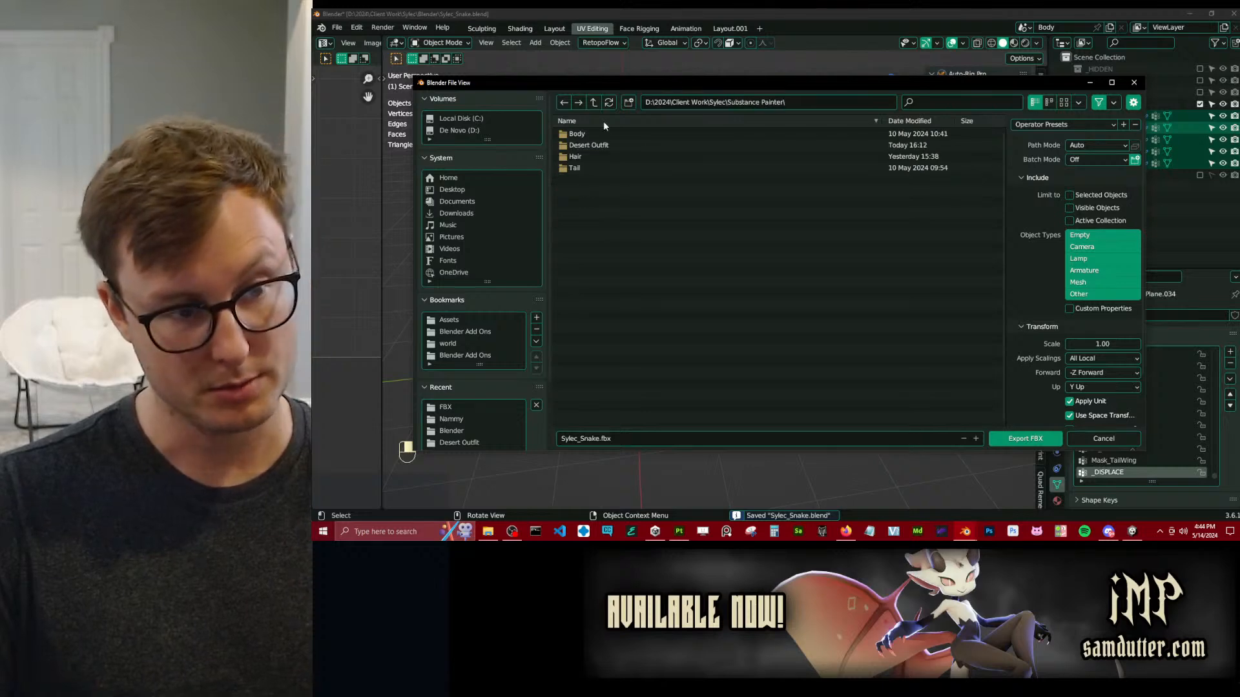
click(628, 102)
text(Casual Outfit)
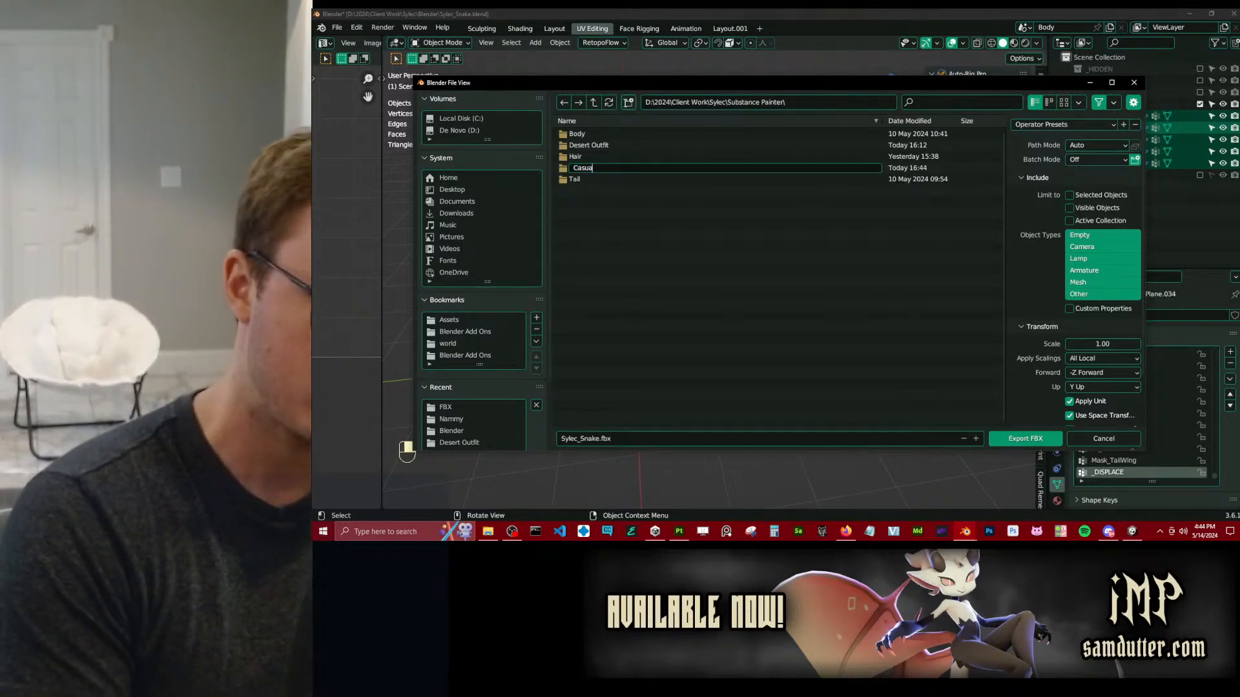
key(Return)
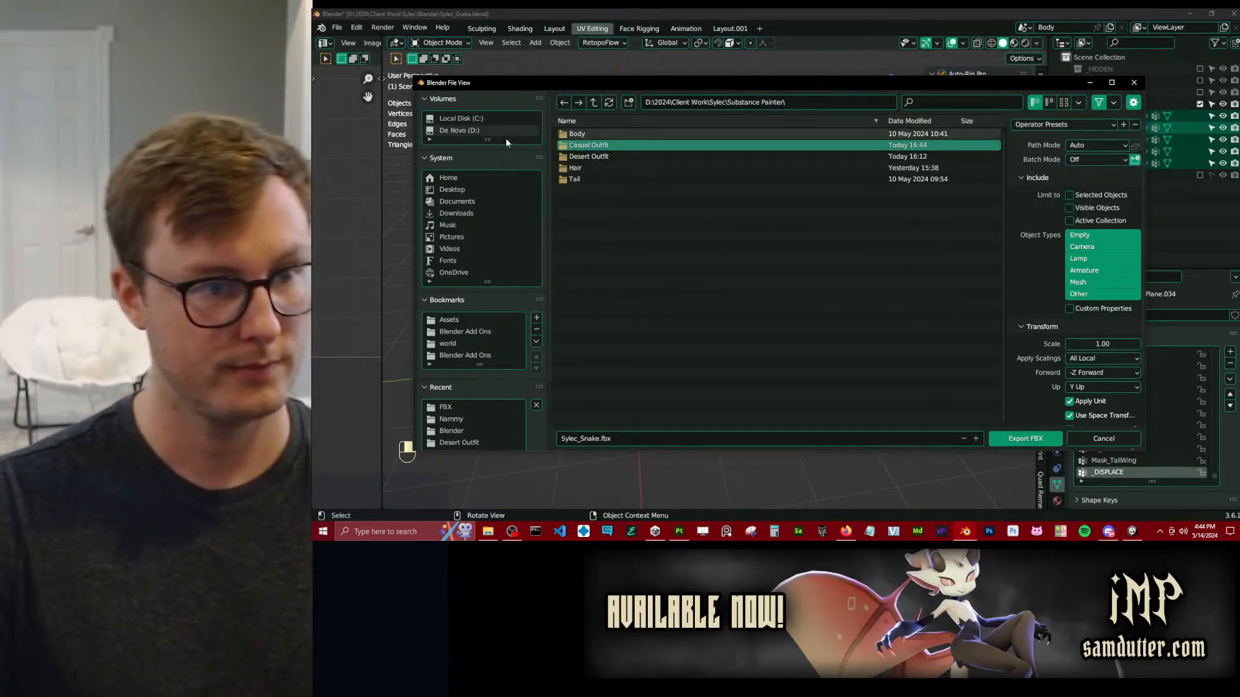
Open the Casual Outfit folder and name the export file Sylec_Snake_CasualOutfit.fbx.
double_click(584, 145)
click(600, 439)
click(601, 439)
text(_Casu)
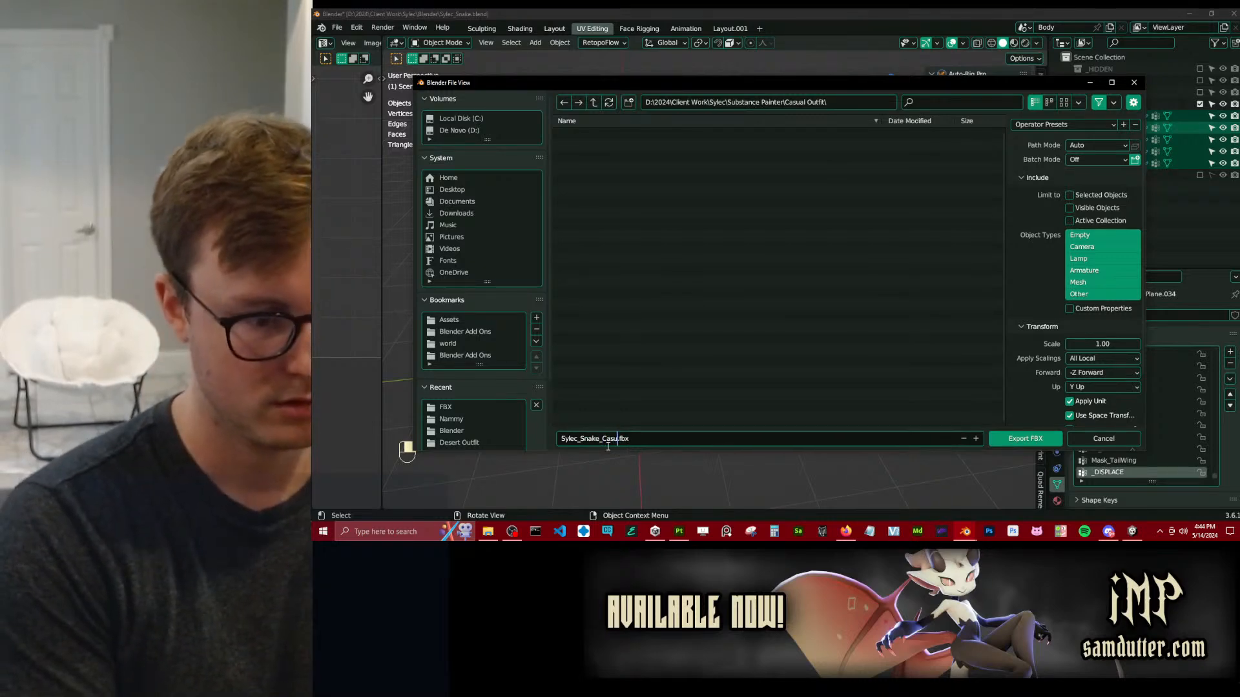
text(alOutfit)
key(Return)
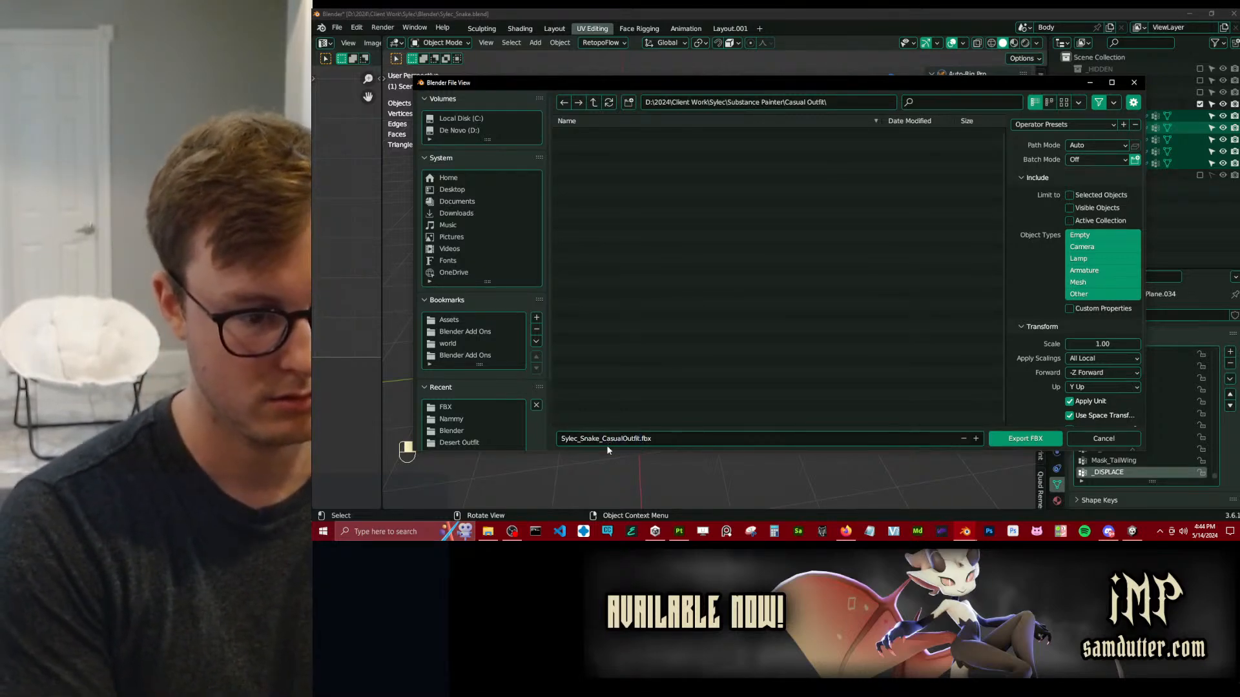
Load the export preset with Selected Objects and FBX Units Scale, export the FBX and save the Blender file.
click(1059, 125)
click(1056, 170)
click(1032, 436)
key(ctrl+s)
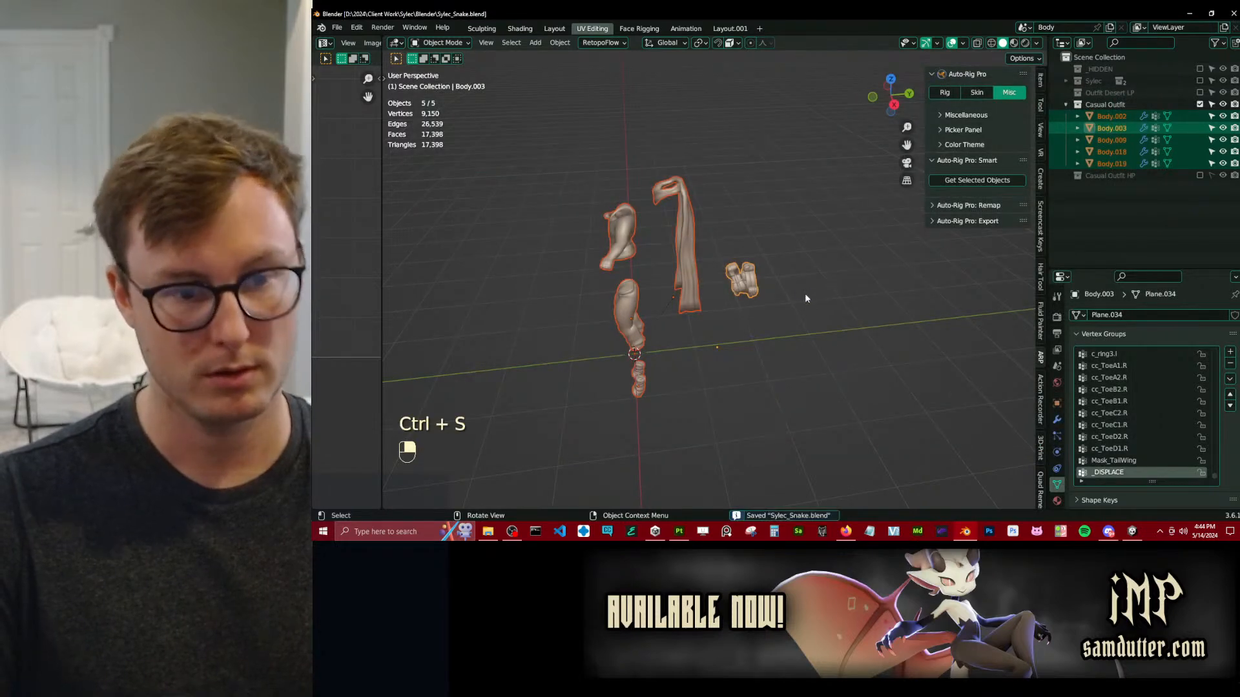
Select all Casual Outfit objects and copy Body.002's Displace viewport display setting to them.
click(1199, 104)
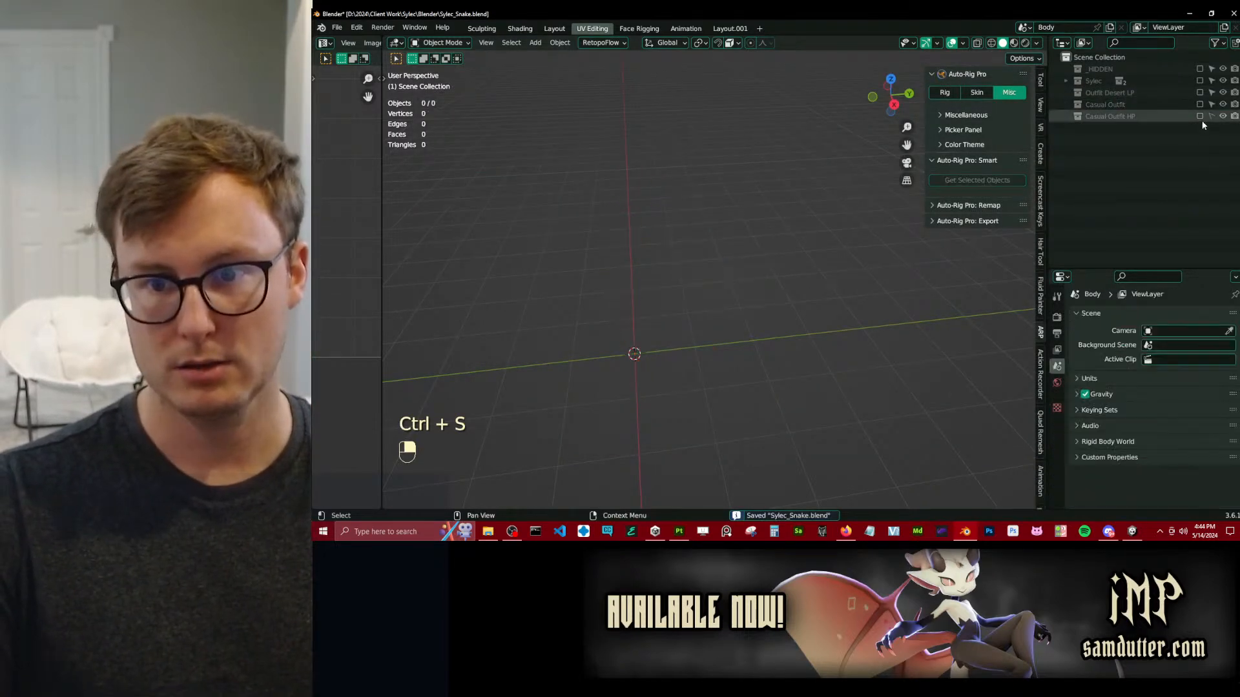
click(1200, 104)
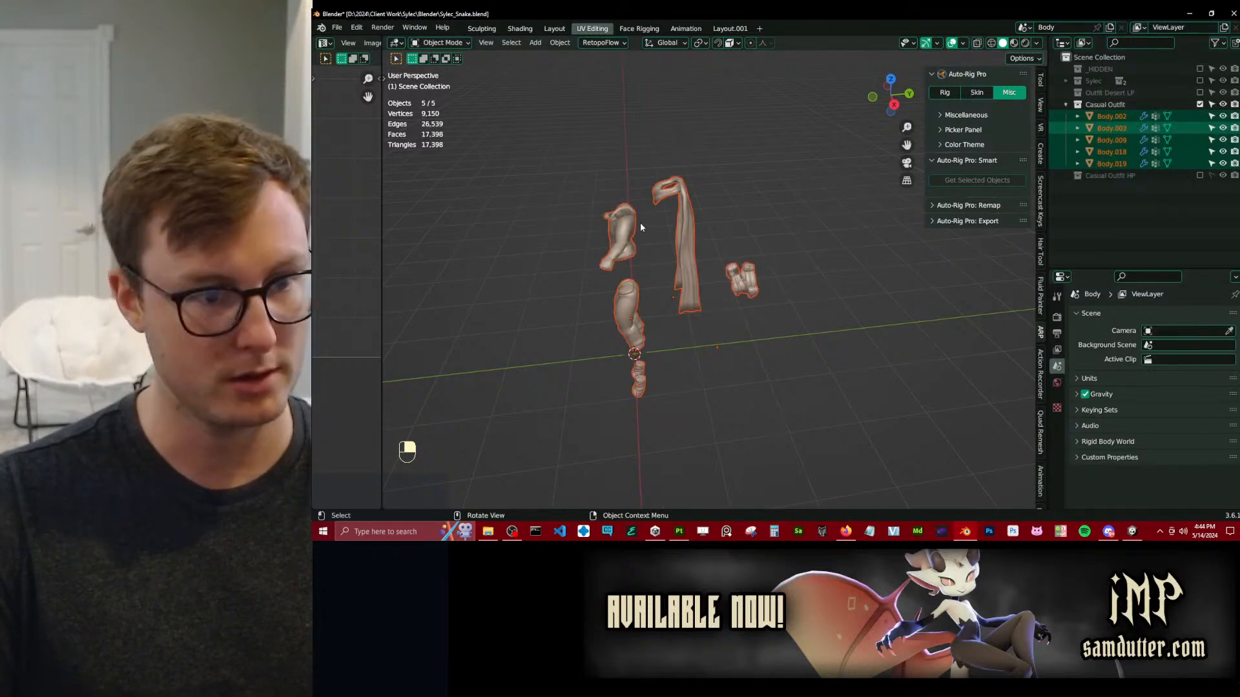
key(a)
click(1056, 420)
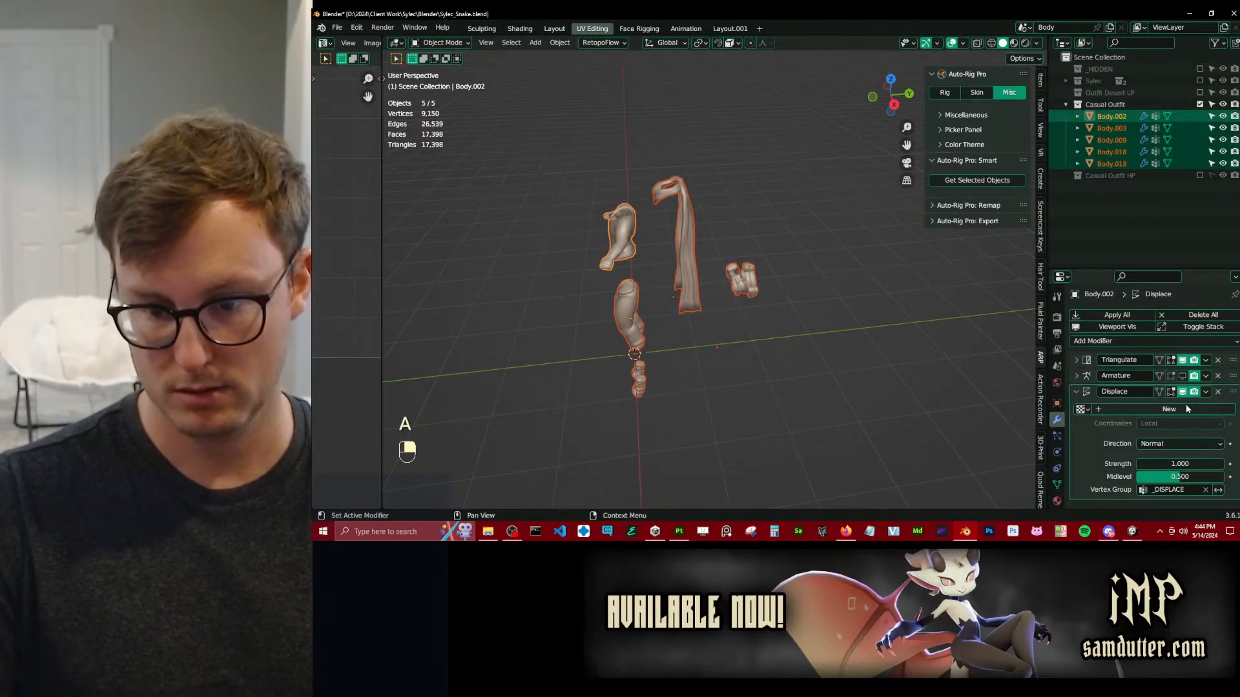
right_click(1185, 392)
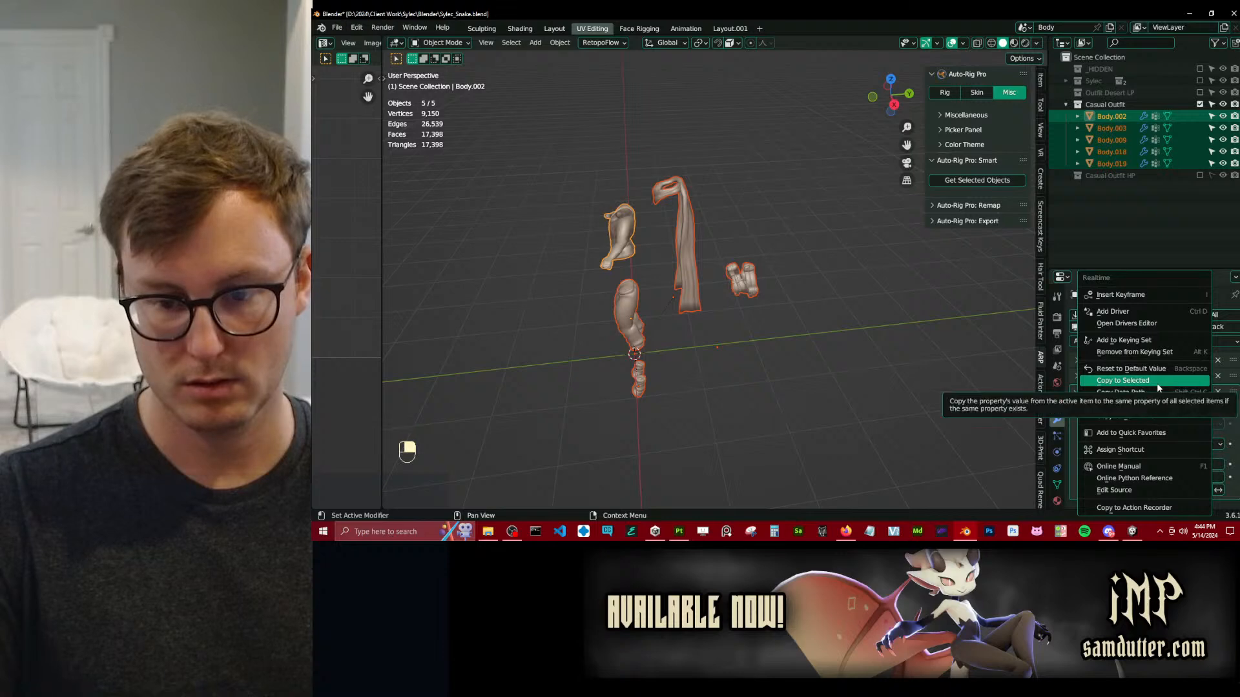
click(1157, 383)
key(a)
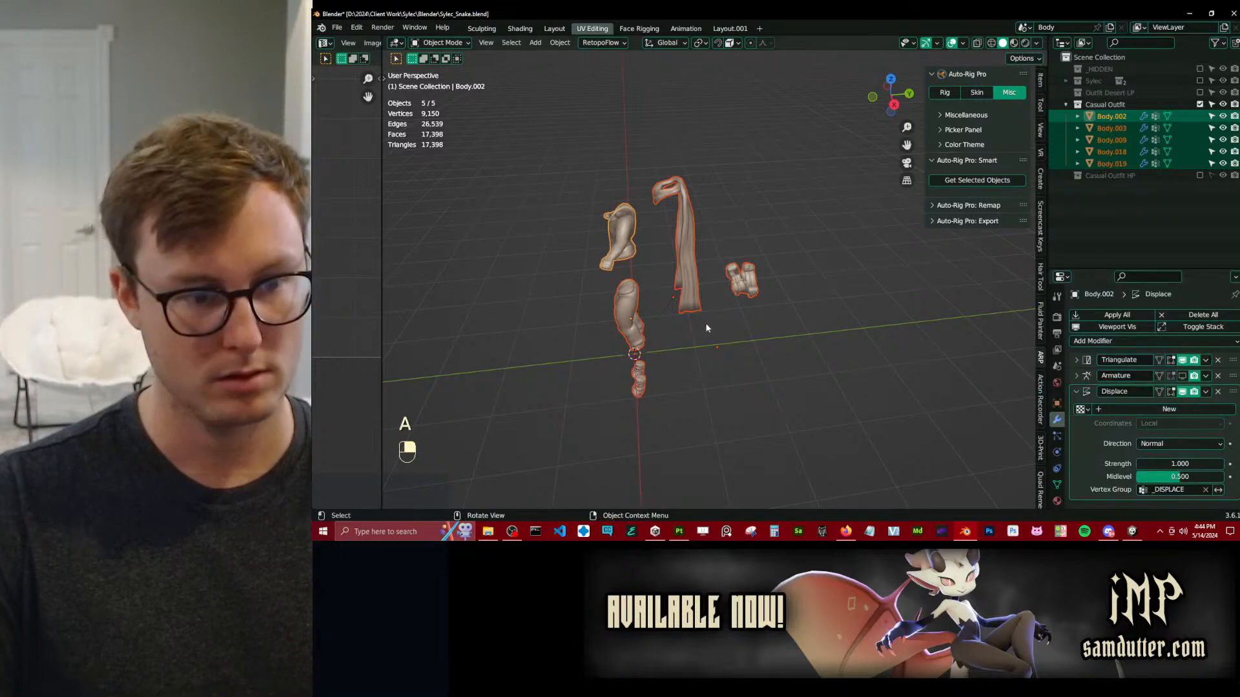
Export the selected displaced objects as Sylec_Snake_CasualOutfit_Cage.fbx in the Casual Outfit folder and save the Blender file.
key(q)
click(702, 325)
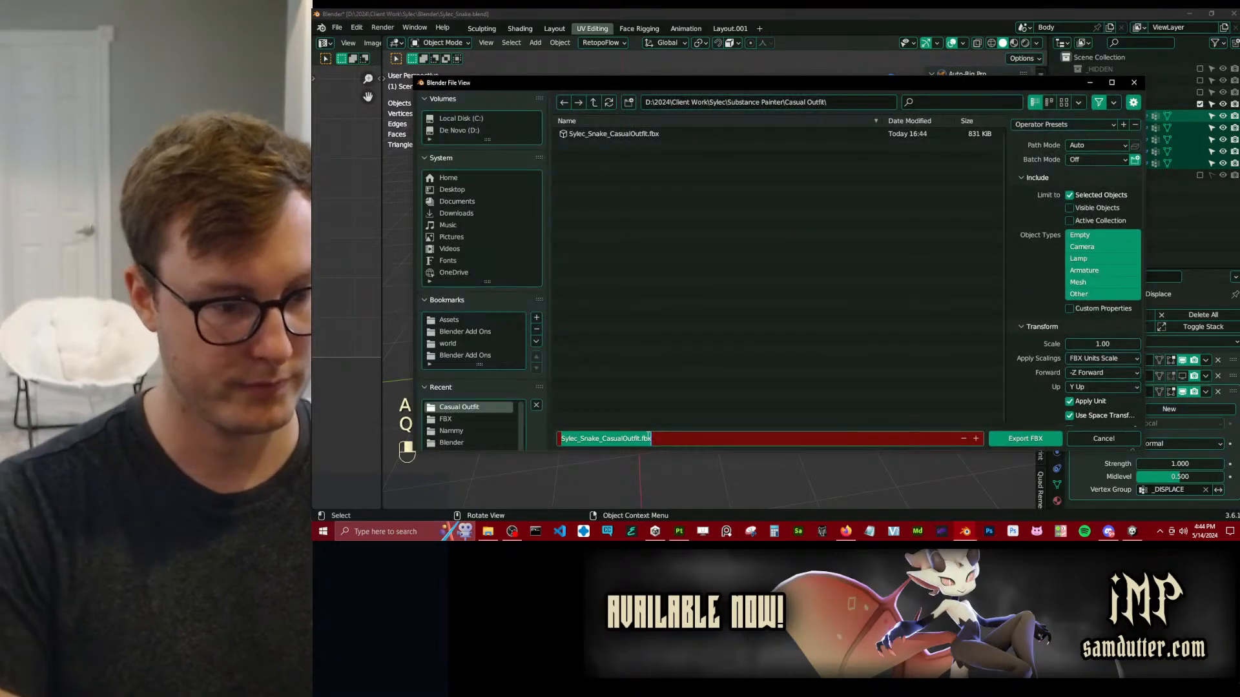
click(649, 437)
key(Left)
key(Left)
key(Left)
key(Left)
text(_Cage)
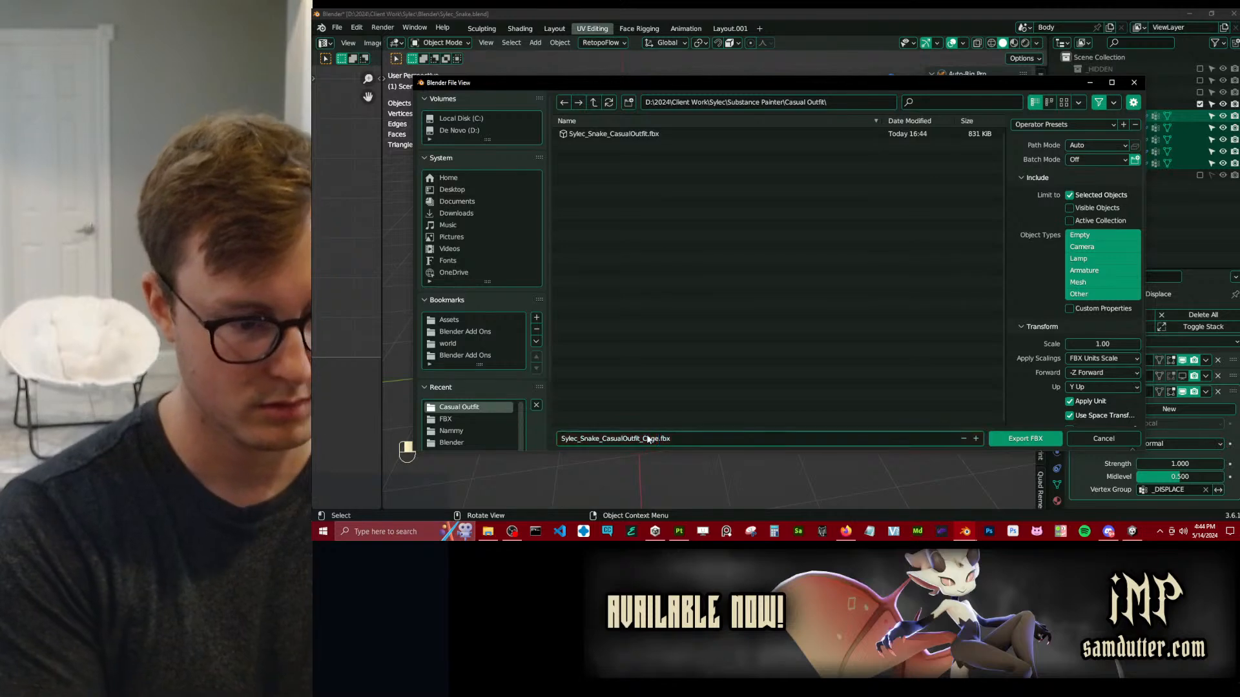
click(1035, 441)
click(1036, 441)
key(ctrl+s)
Disable viewport display of Body.002's Displace modifier and copy that setting to all selected outfit objects.
middle_drag(721, 274, 824, 249)
scroll(800, 287, up, 3)
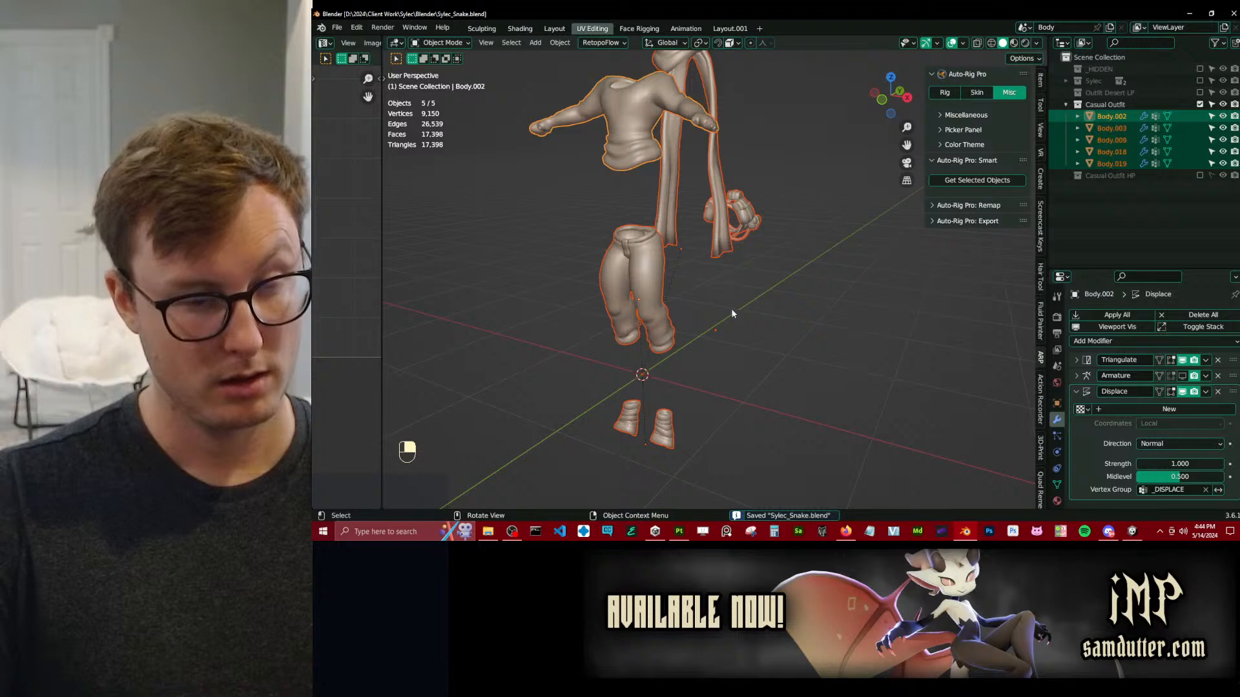
click(1182, 392)
right_click(1183, 392)
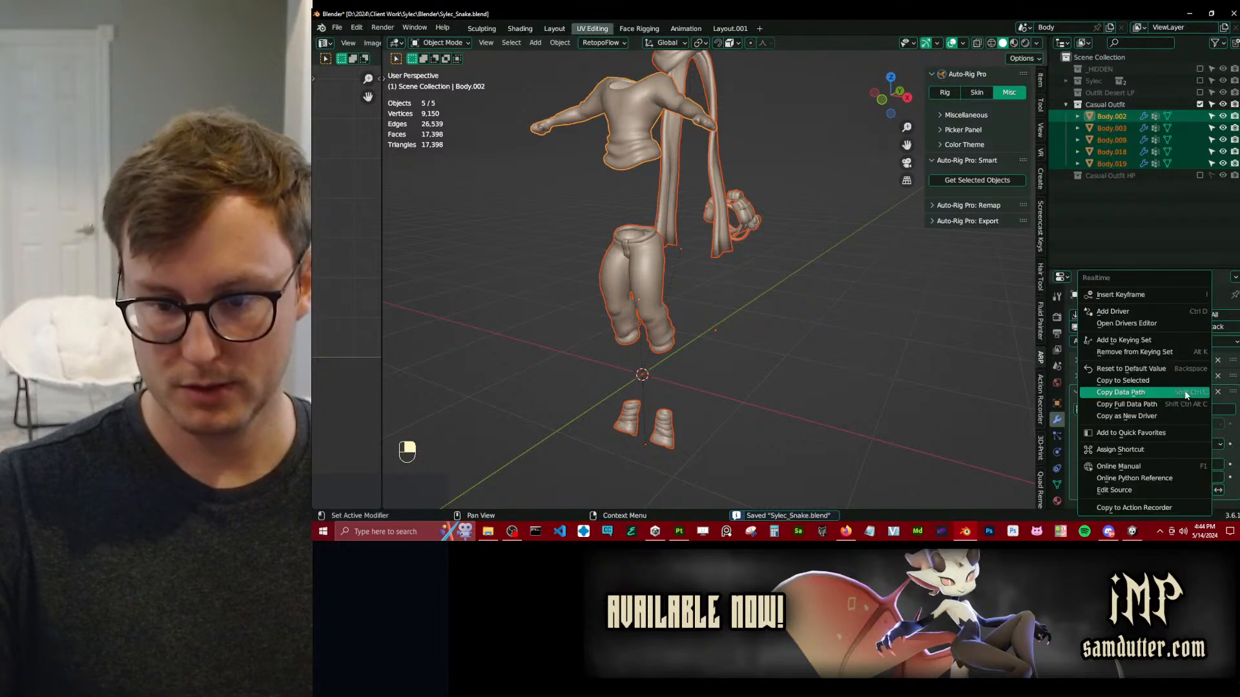
click(1121, 381)
Export the selected undisplaced objects over the existing Sylec_Snake_CasualOutfit.fbx and save the Blender file.
key(q)
click(752, 331)
double_click(655, 438)
click(620, 134)
click(1025, 438)
key(ctrl+s)
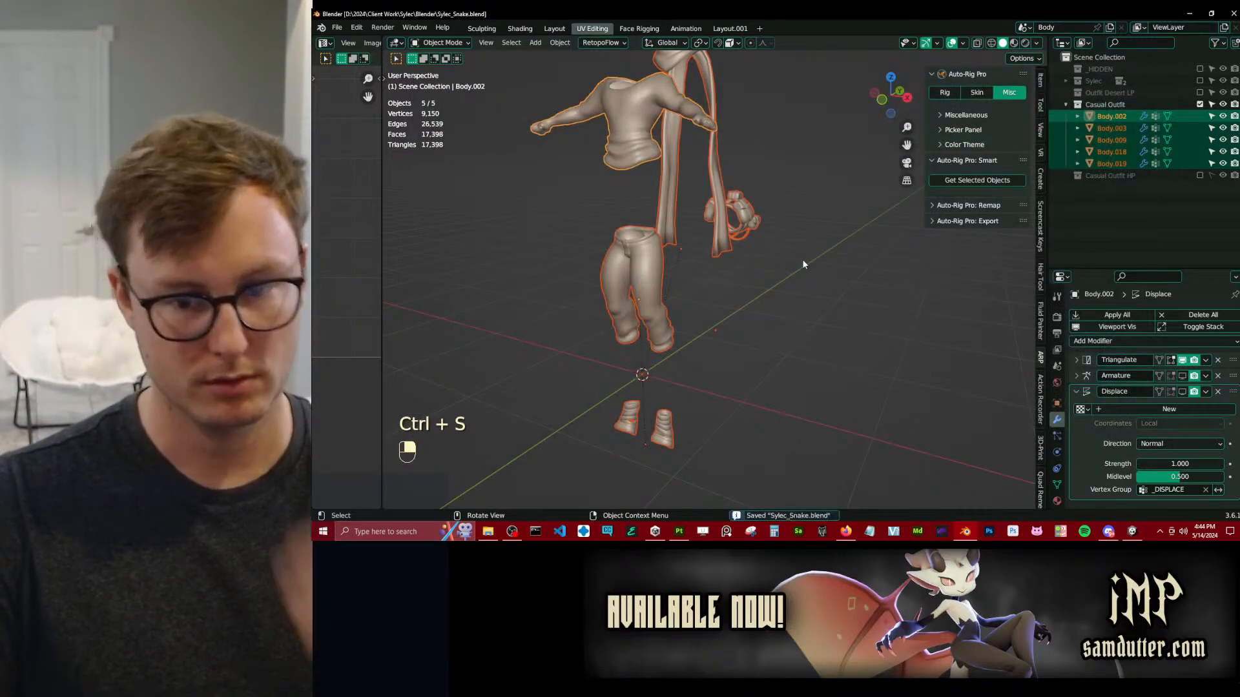
Disable the Casual Outfit collection and enable the Casual Outfit HP collection in its place.
click(1200, 104)
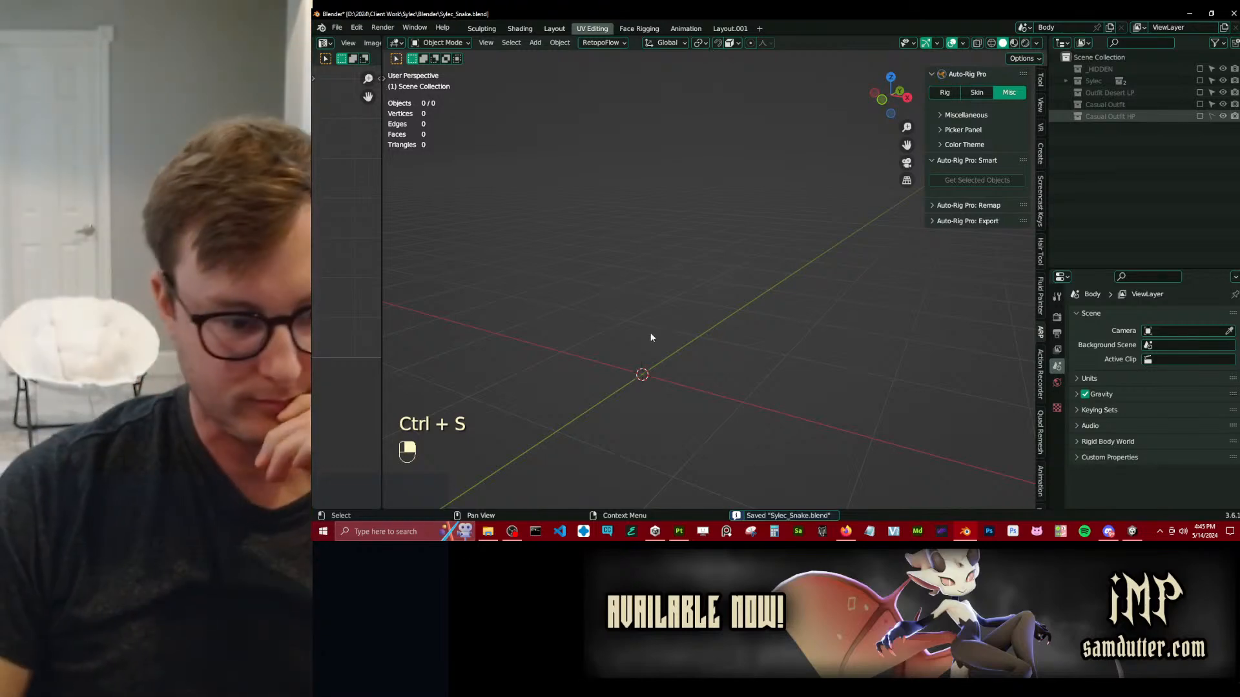
click(678, 531)
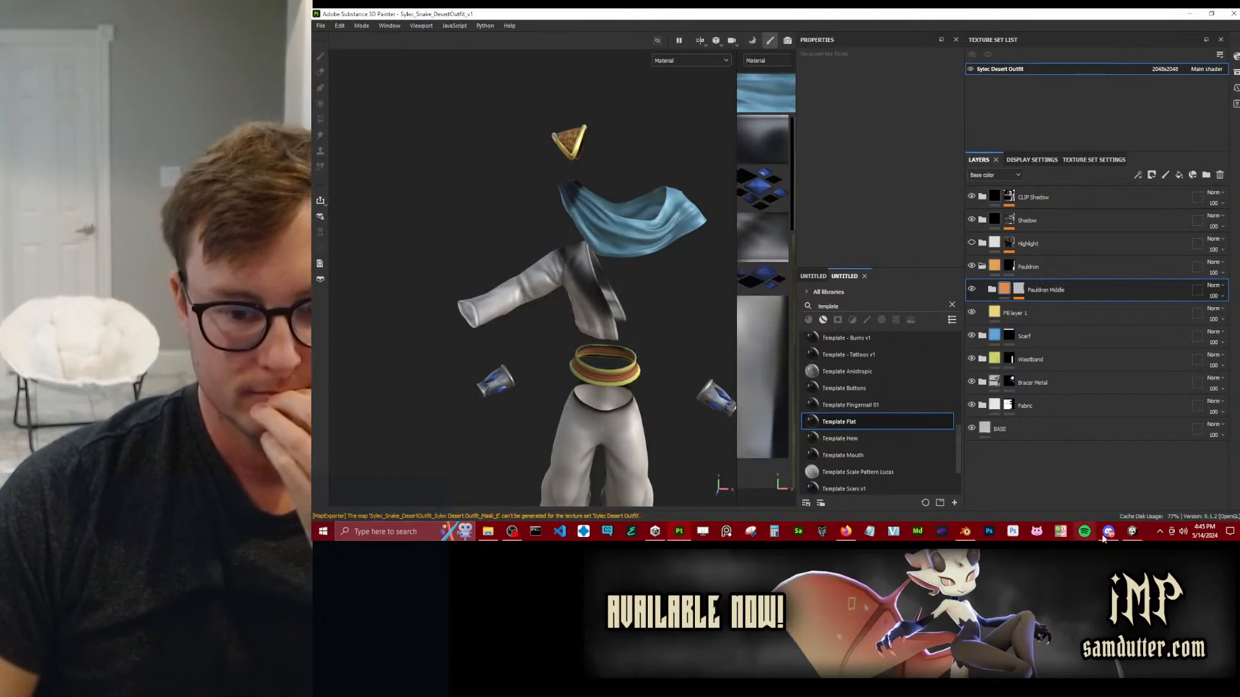
click(1133, 532)
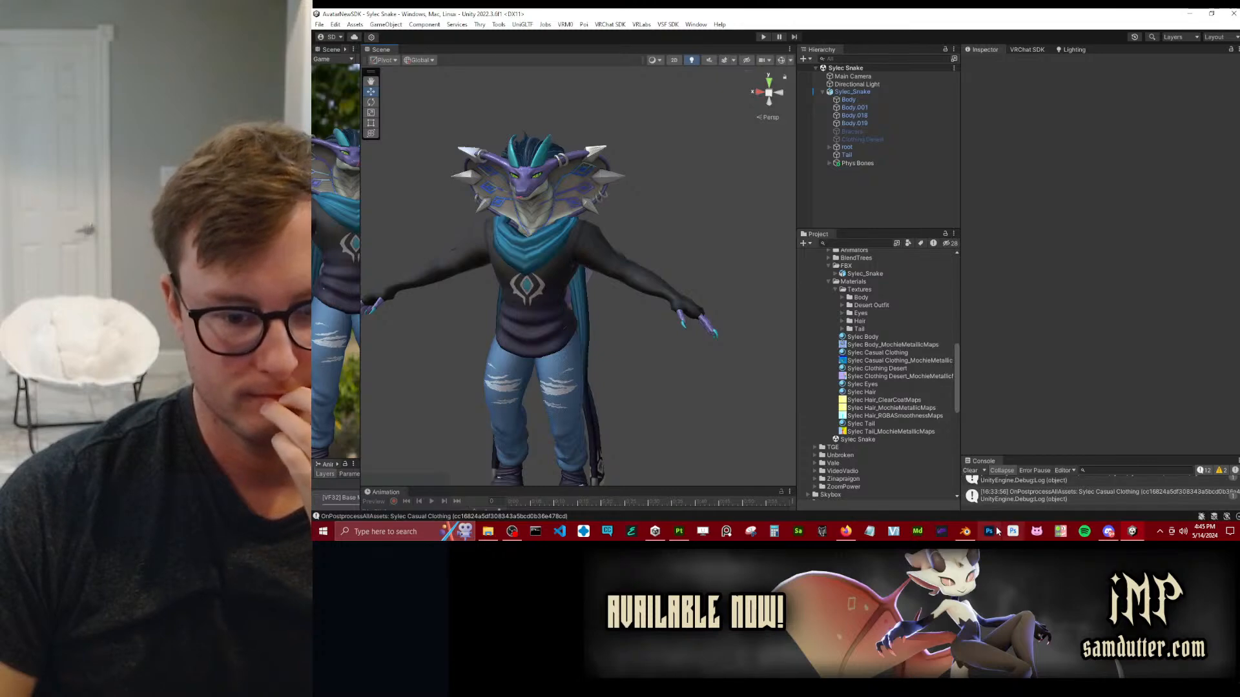
click(967, 533)
middle_drag(835, 267, 937, 258)
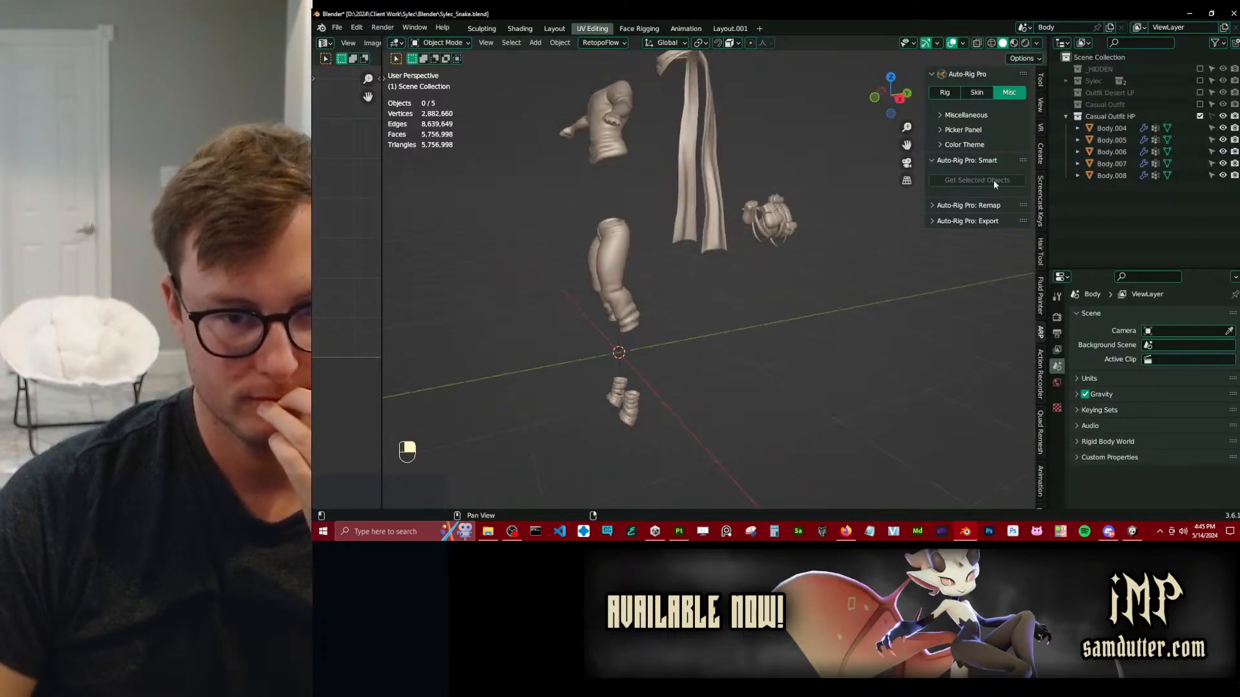
scroll(665, 240, down, 2)
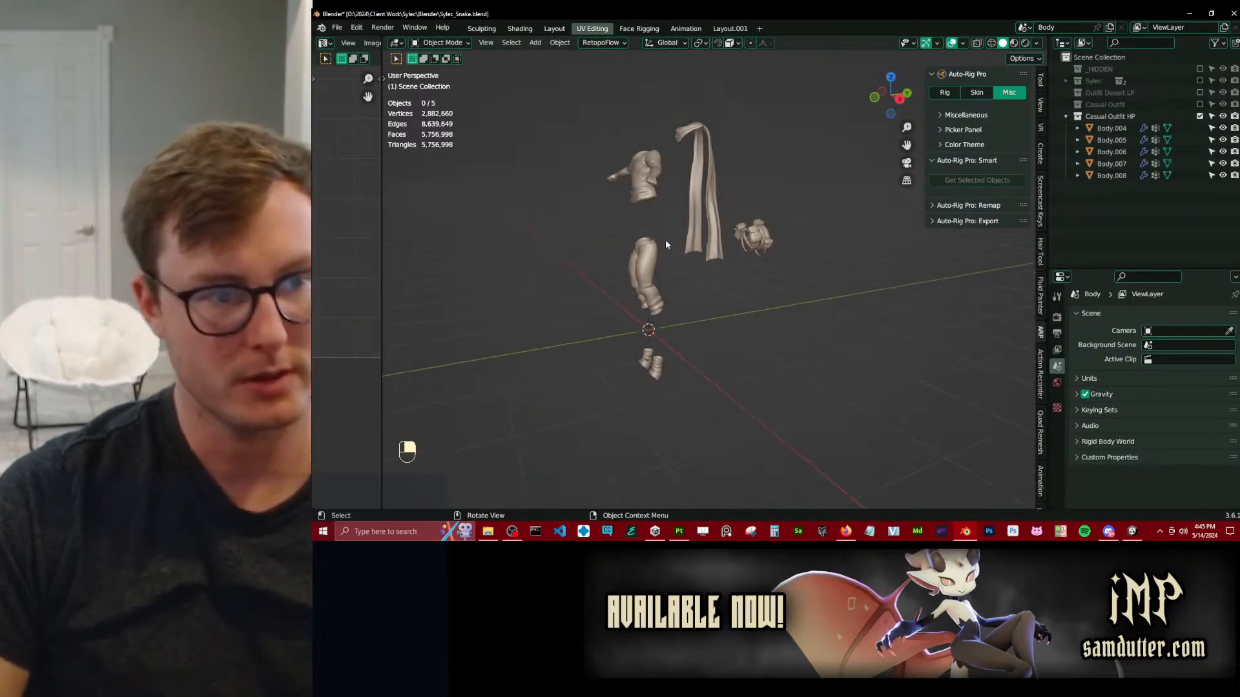
Select the high-poly shirt Body.008 and examine its mesh and Multires modifier settings.
middle_drag(665, 240, 759, 255)
scroll(759, 255, up, 3)
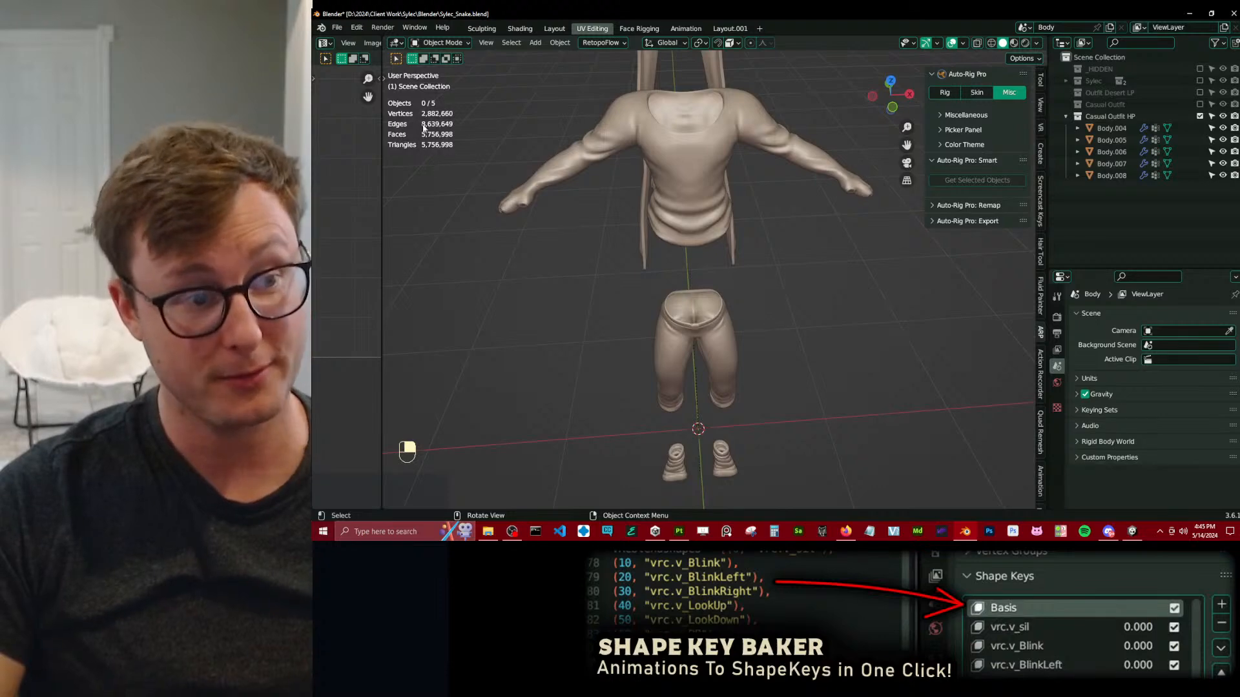
click(686, 149)
middle_drag(743, 268, 922, 368)
scroll(922, 368, up, 3)
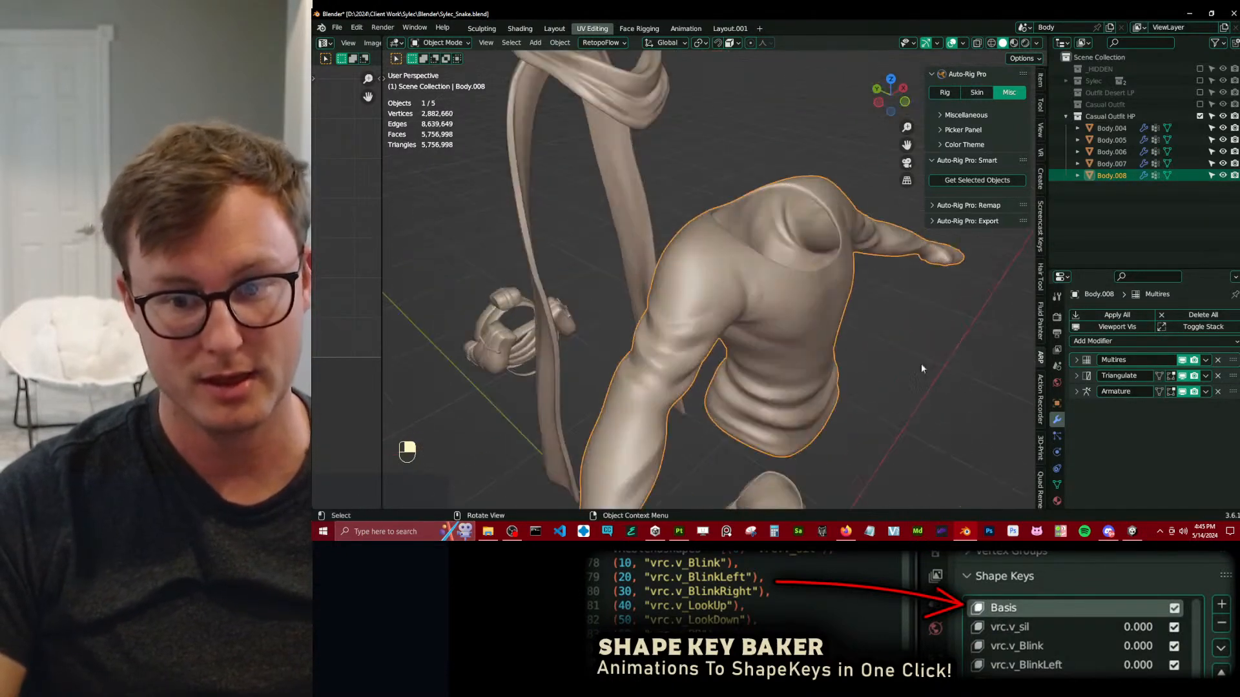
click(1074, 360)
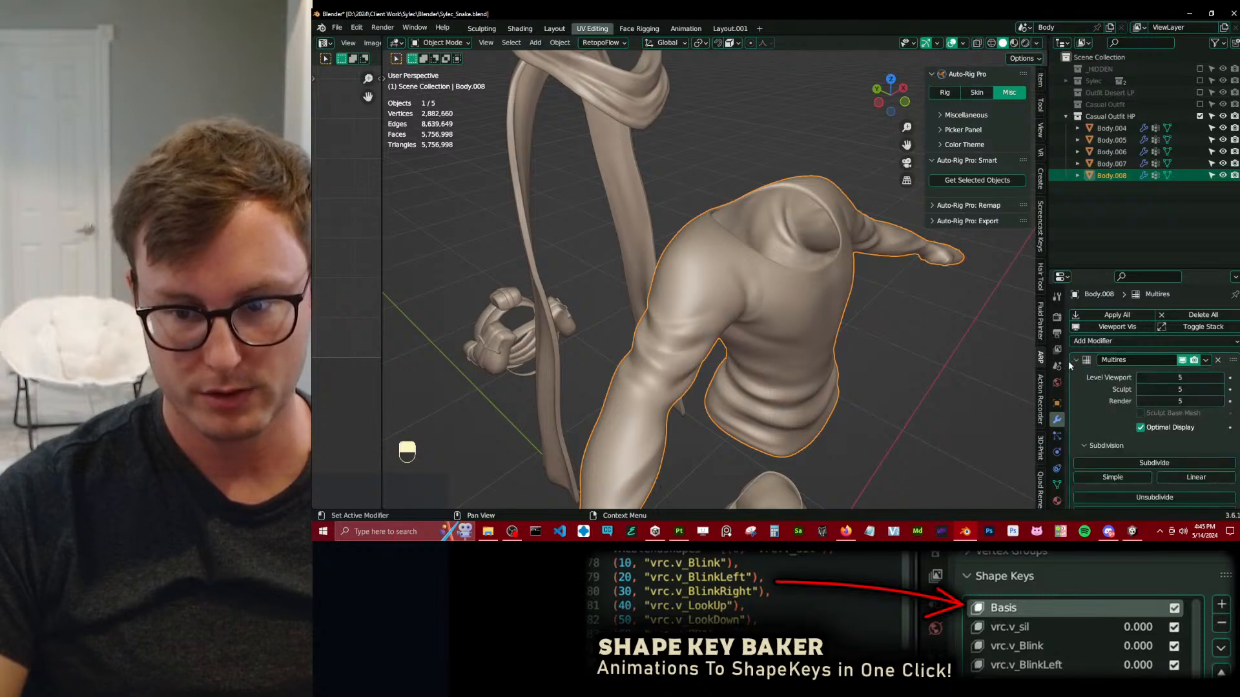
scroll(801, 363, up, 5)
scroll(663, 259, down, 3)
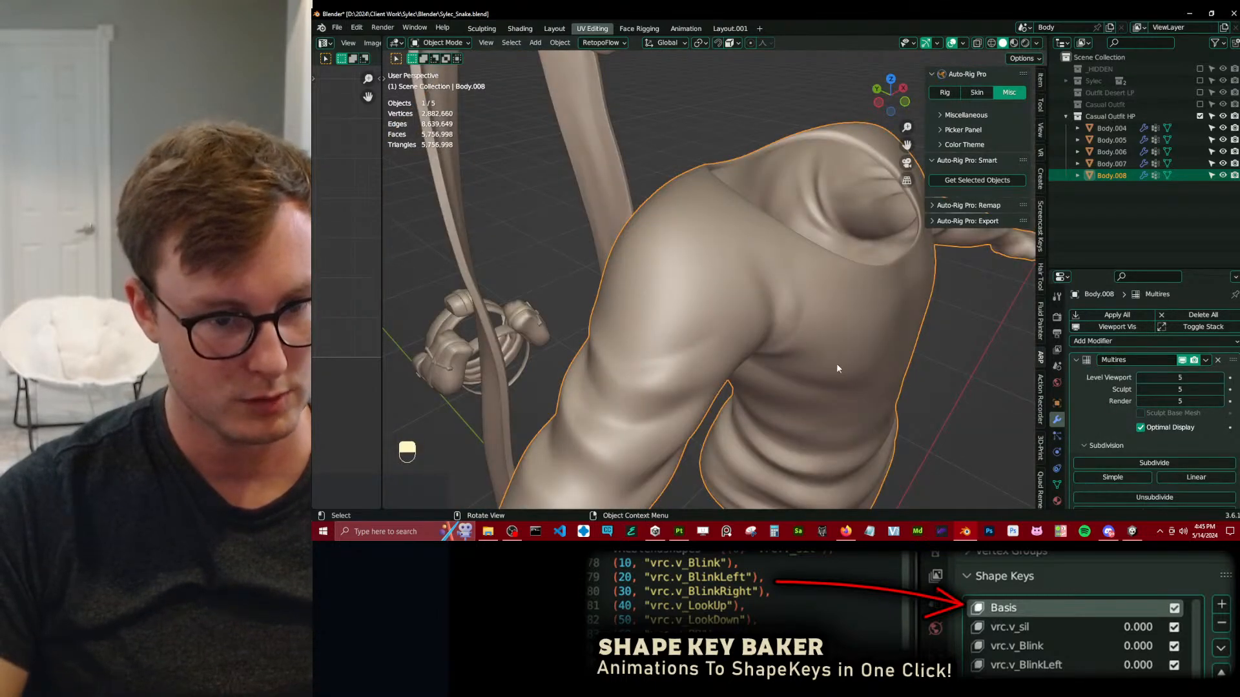
Select all high-poly outfit objects, export them as Sylec_Snake_CasualOutfit_HP.fbx and save the Blender file.
scroll(838, 369, down, 6)
key(a)
key(q)
click(865, 352)
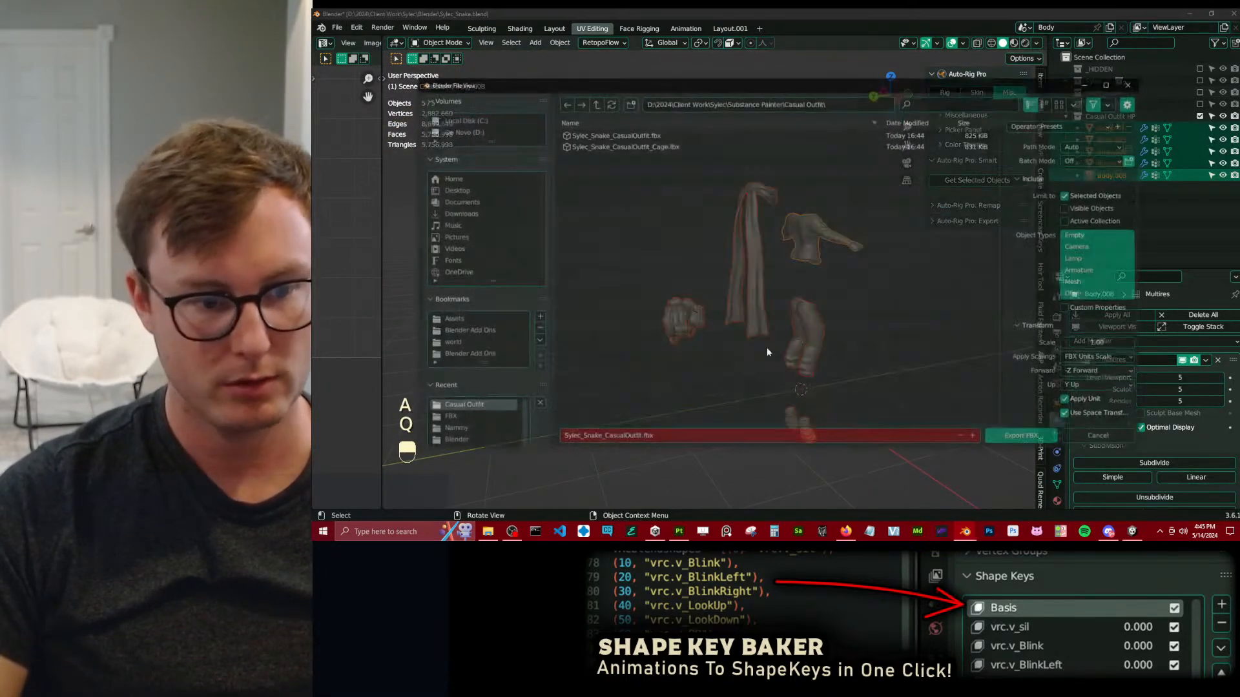
click(640, 439)
text(_HP)
key(Return)
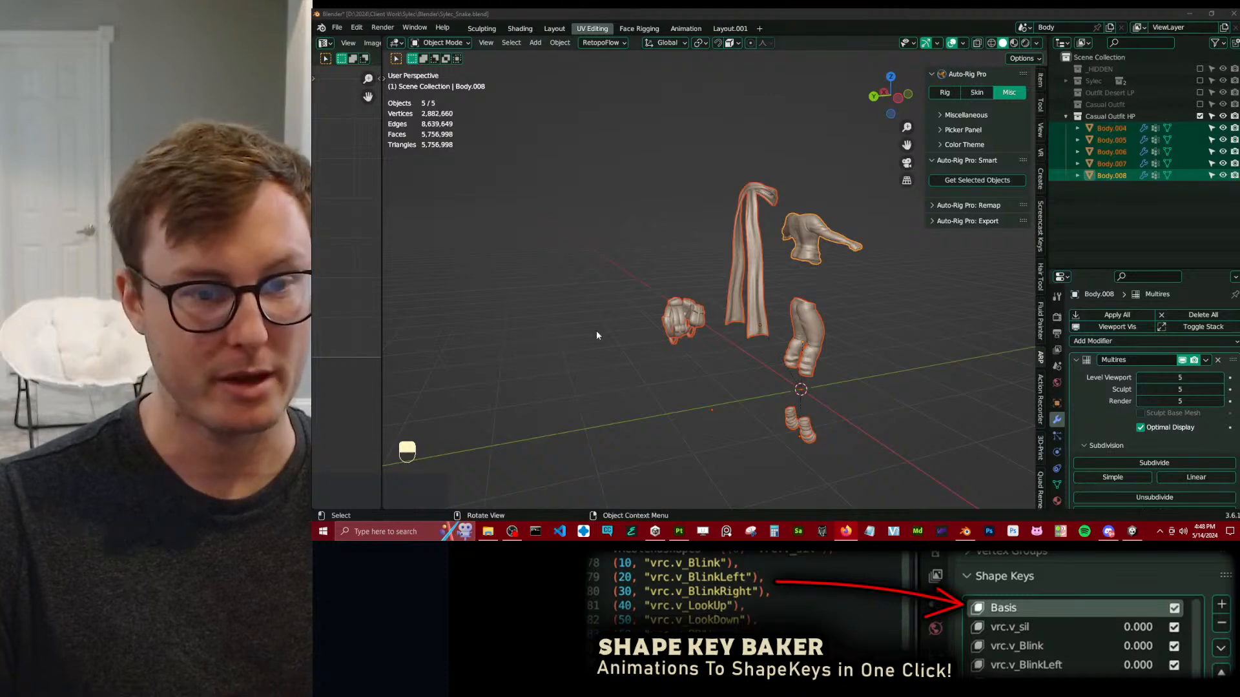
click(554, 278)
key(ctrl+s)
Switch to Substance 3D Painter and create a new project from the Sylec_Snake_CasualOutfit mesh in the Casual Outfit folder.
middle_drag(810, 475, 696, 479)
click(678, 531)
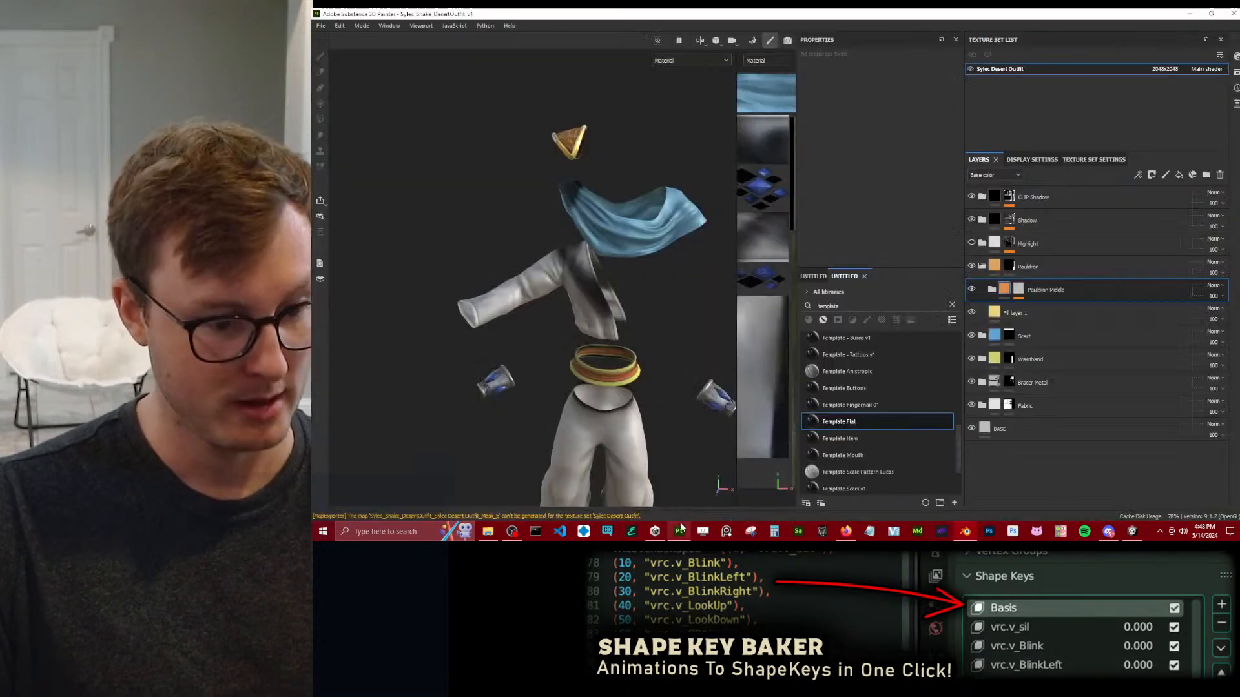
click(320, 26)
click(330, 37)
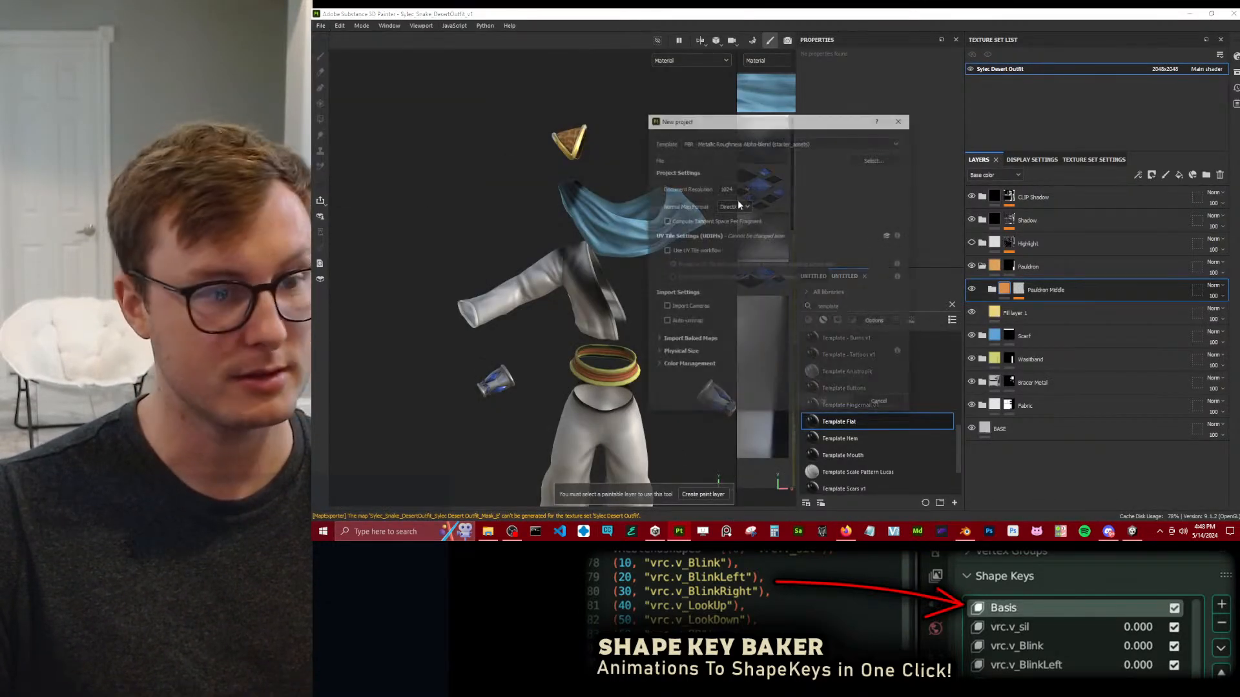
click(895, 154)
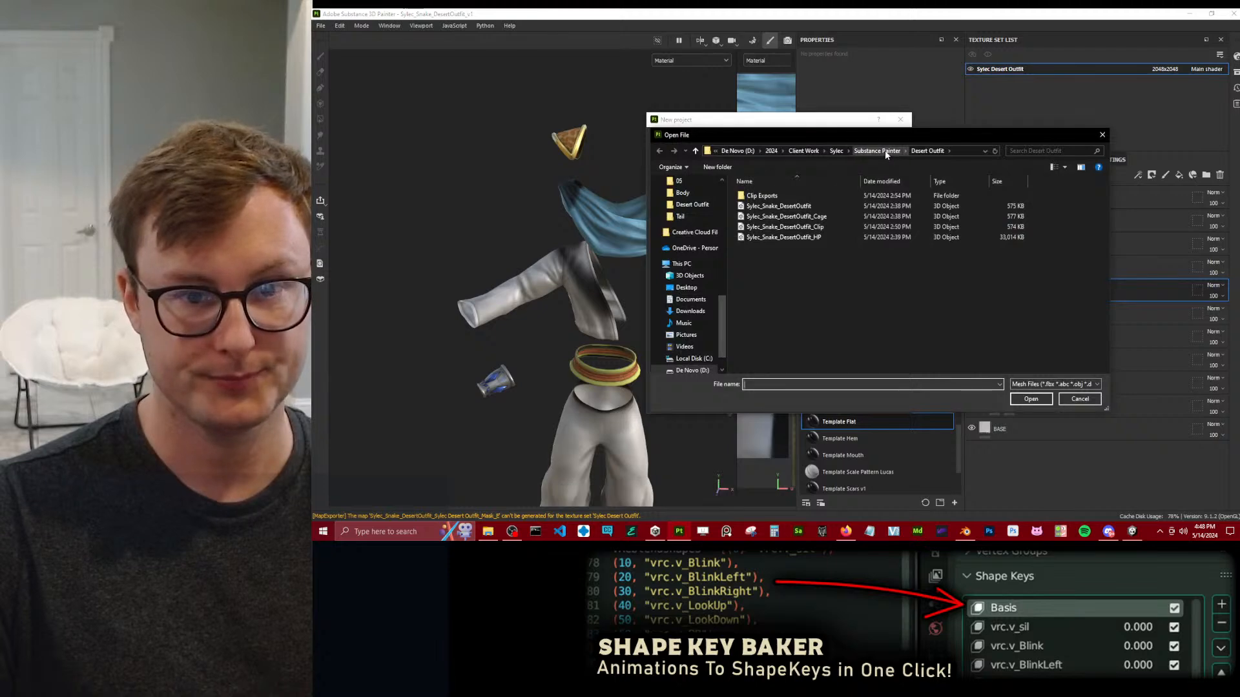
click(878, 151)
double_click(773, 206)
click(773, 197)
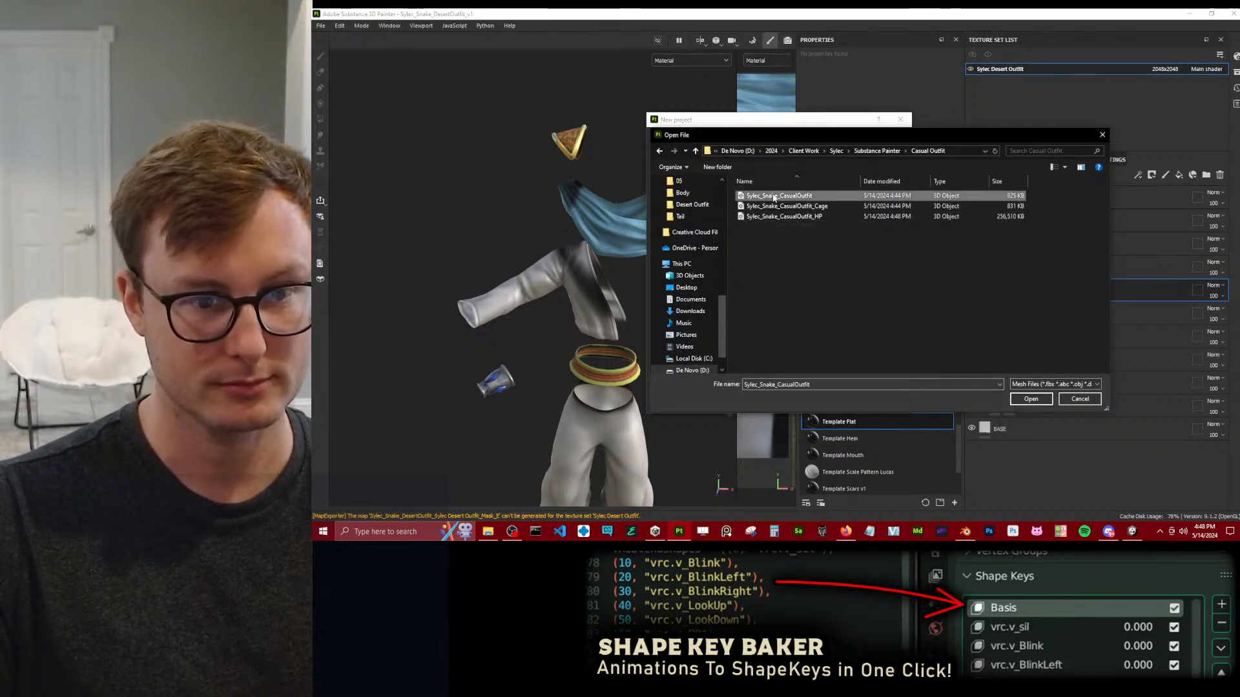
click(1031, 399)
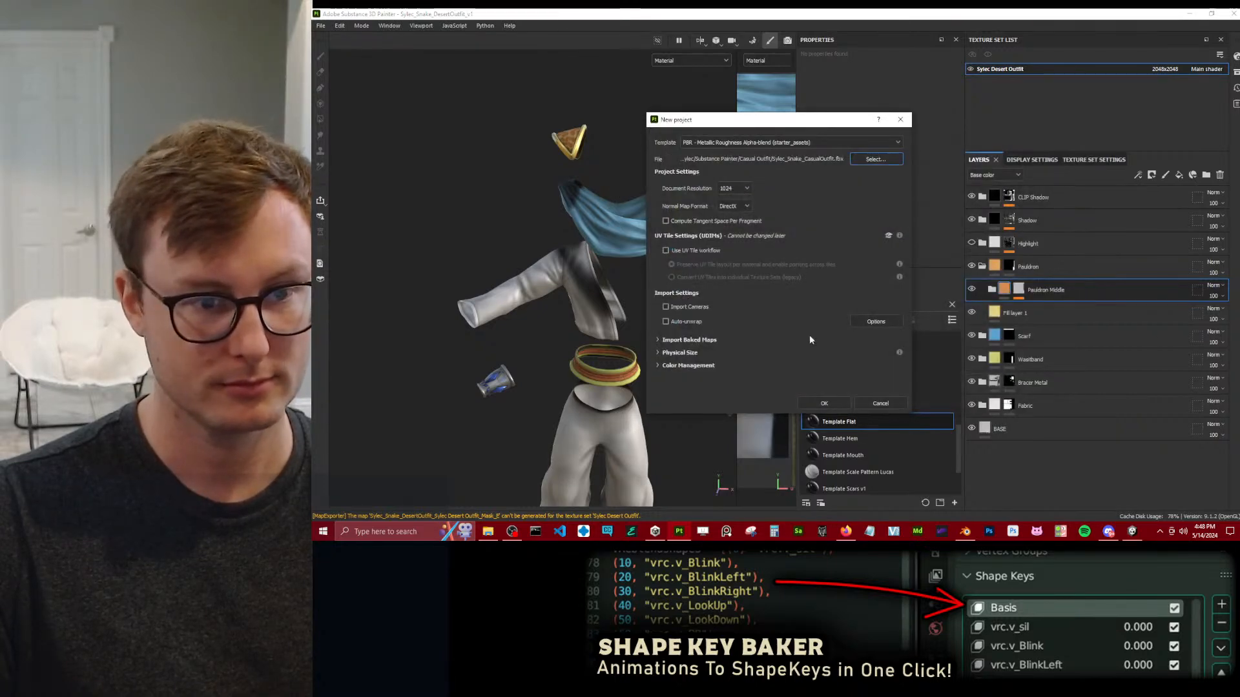
click(824, 403)
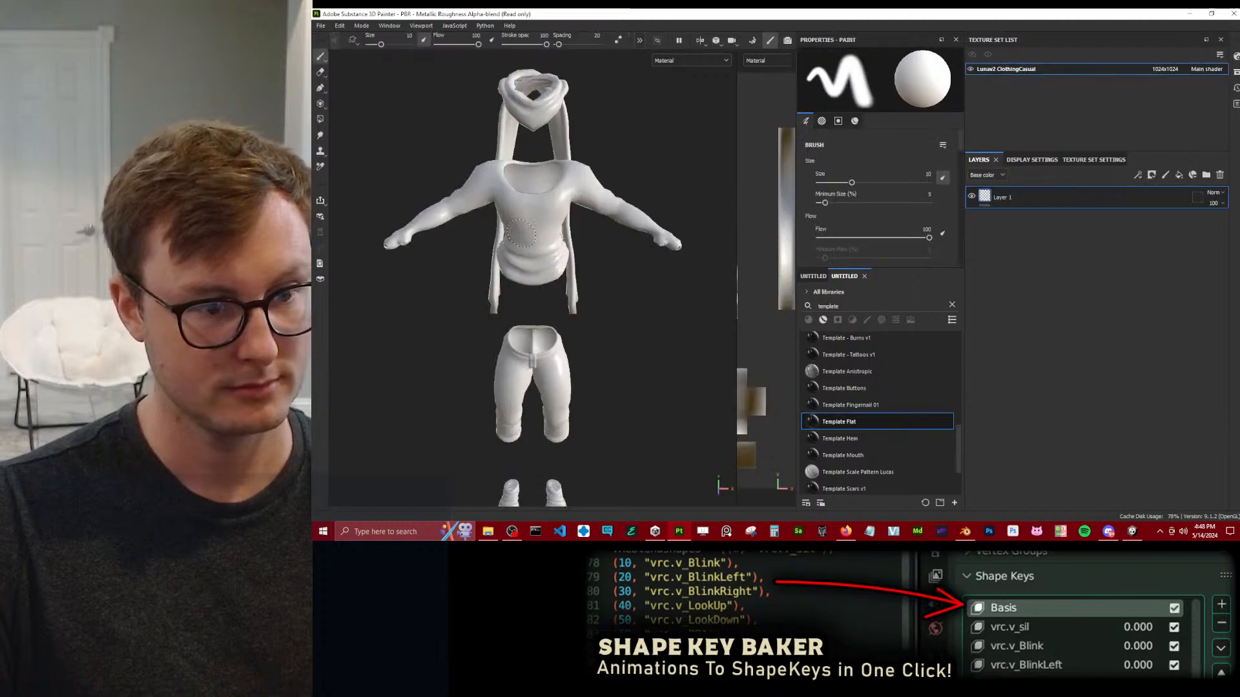
Save the project as Sylec_Snake_CasualOutfit_v1 in the Casual Outfit folder.
key(ctrl+s)
double_click(459, 99)
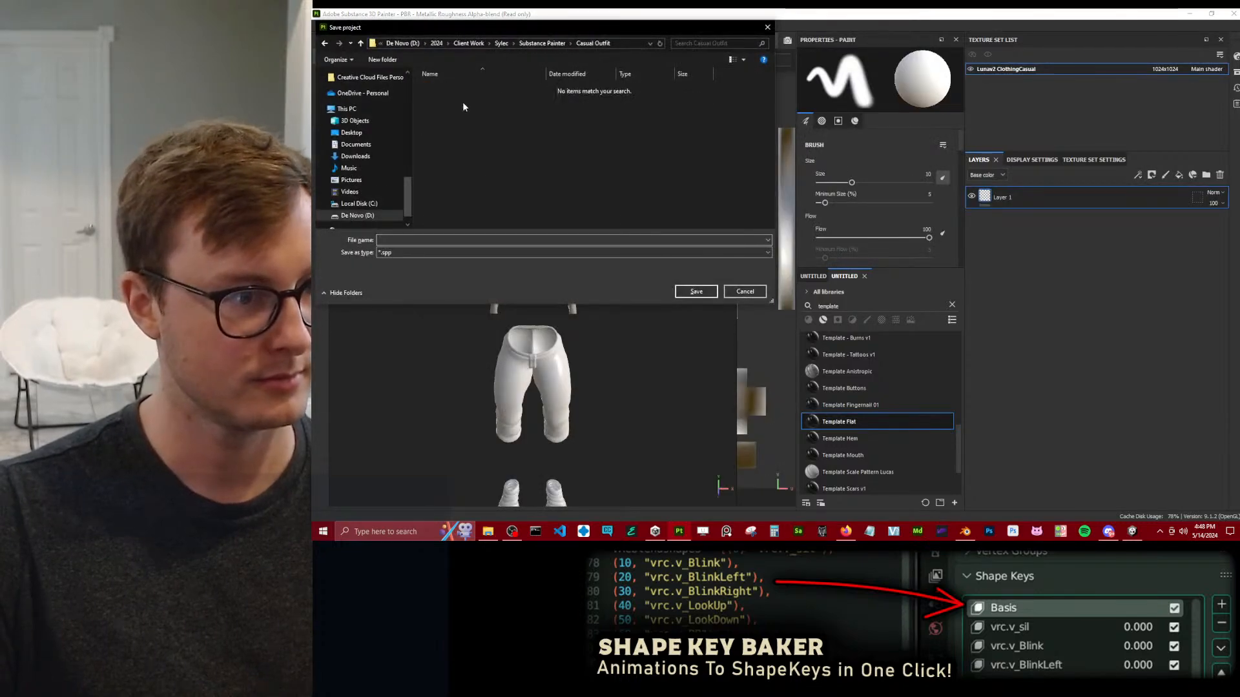
click(405, 239)
text(Sylec_Snake_CasualOutfitv1)
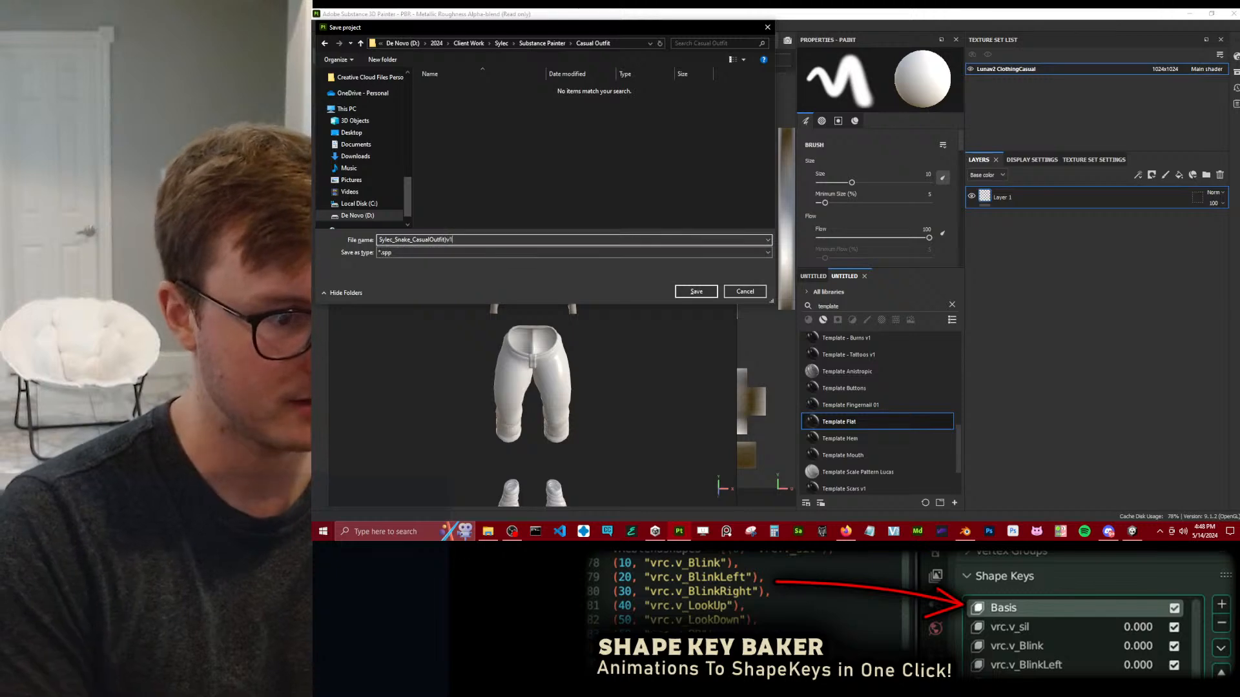
text(_v1)
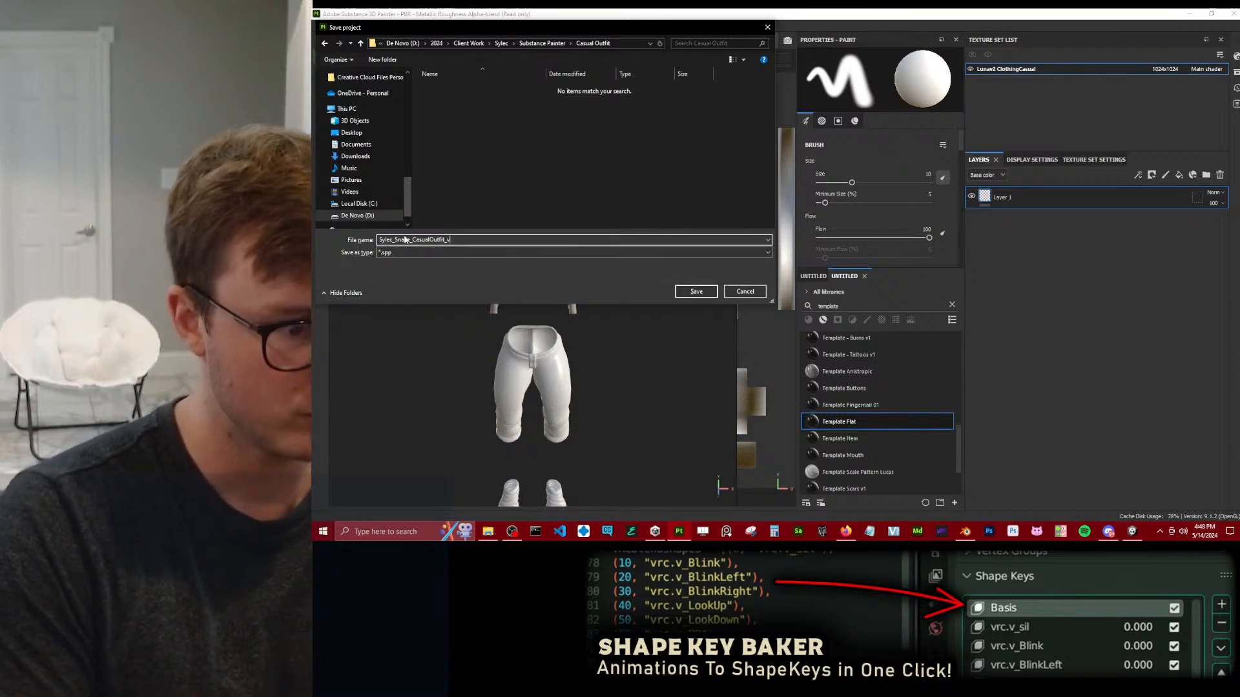
key(Return)
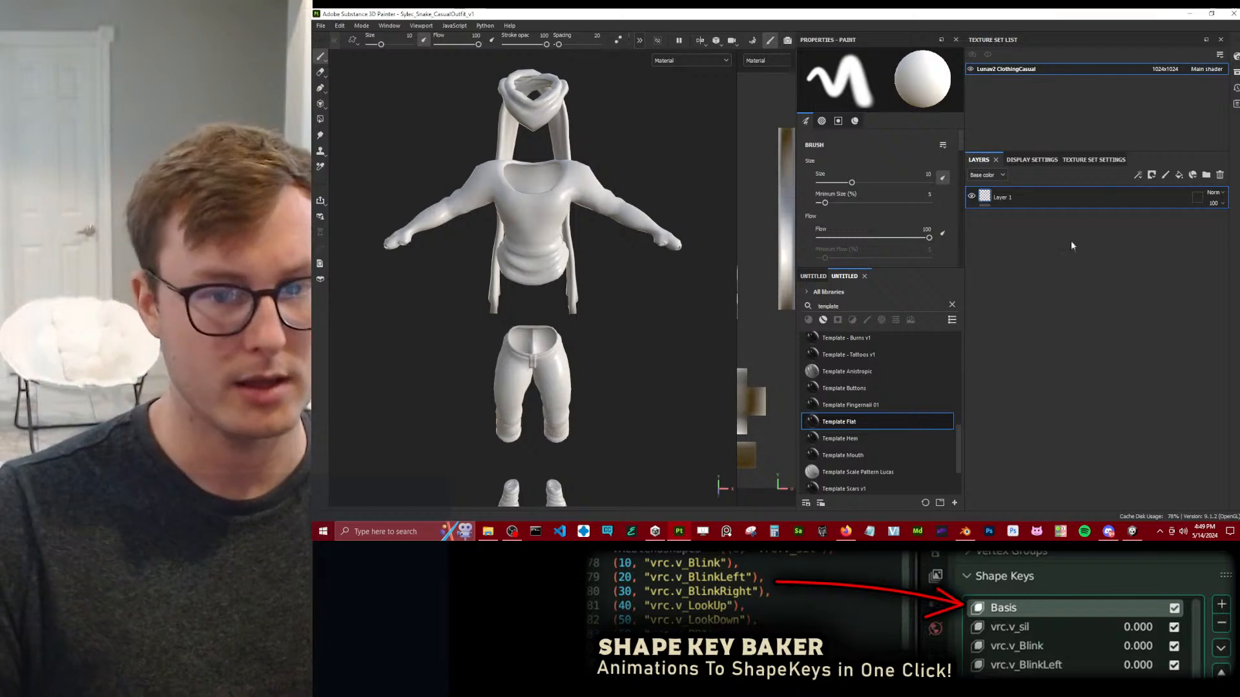
Delete the default Layer 1 and enter the mesh map baking mode.
click(1221, 177)
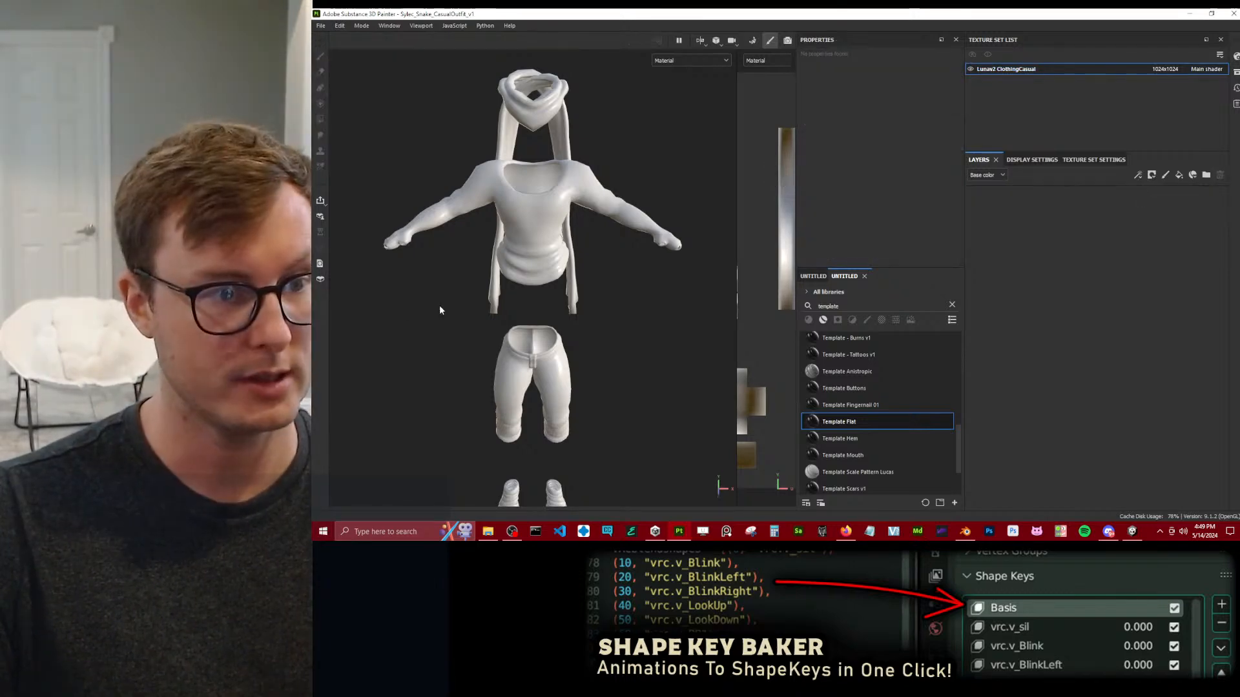
alt+drag(601, 233, 555, 236)
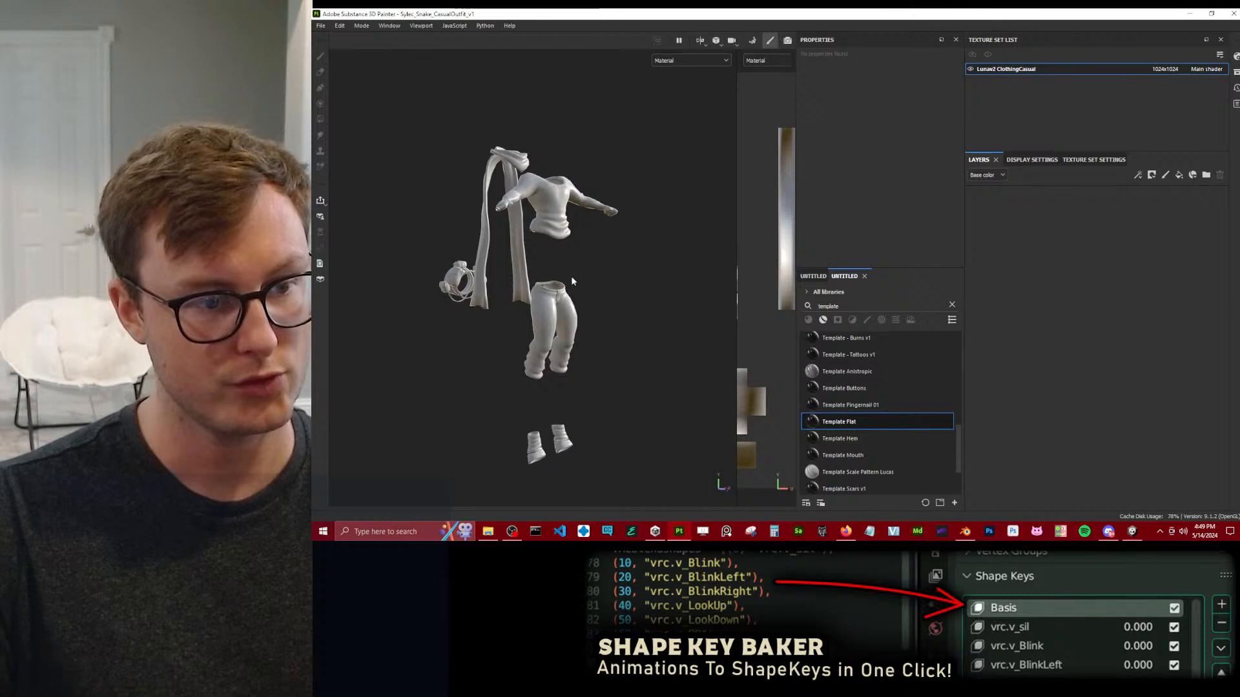
click(361, 25)
click(372, 41)
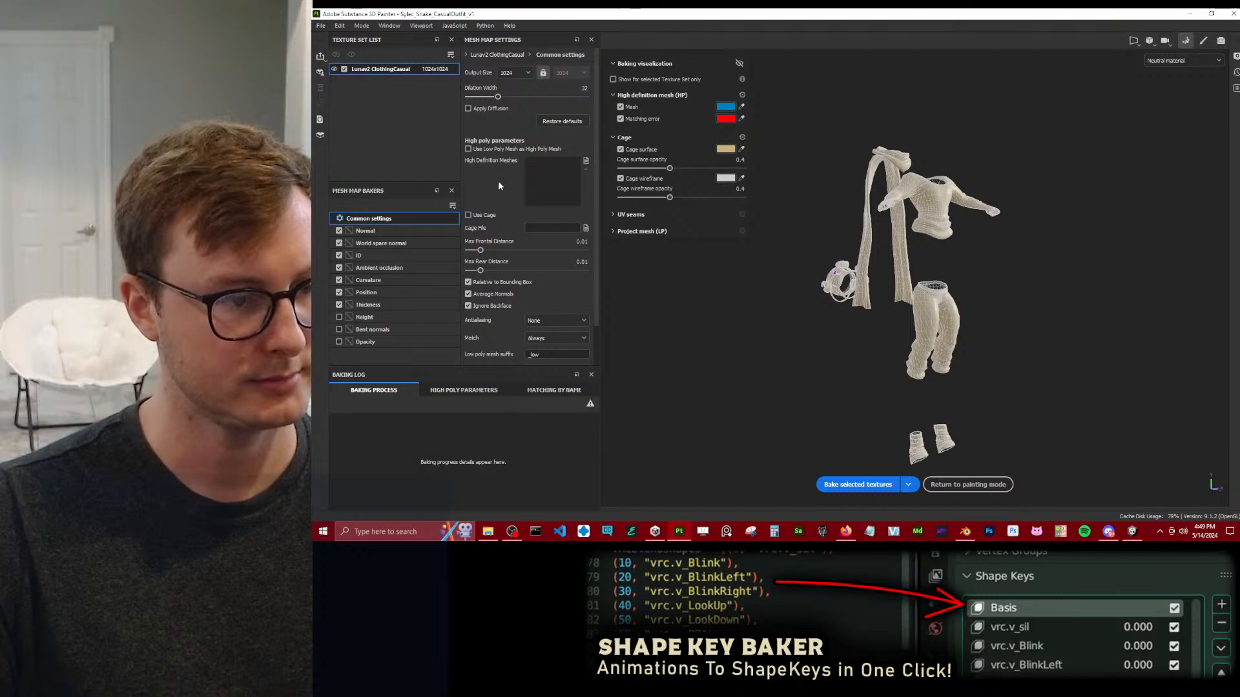
Load Sylec_Snake_CasualOutfit_HP as the high definition mesh, enable Use Cage with Sylec_Snake_CasualOutfit_Cage and save the project.
click(586, 160)
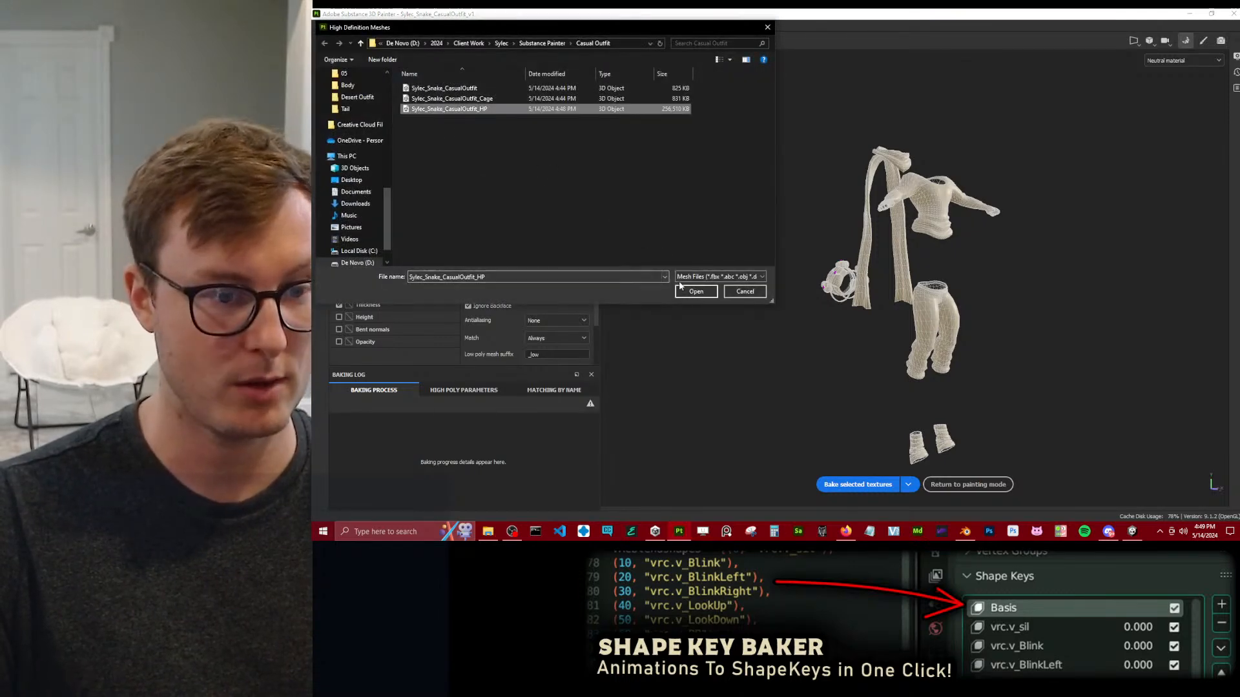
click(696, 291)
click(468, 215)
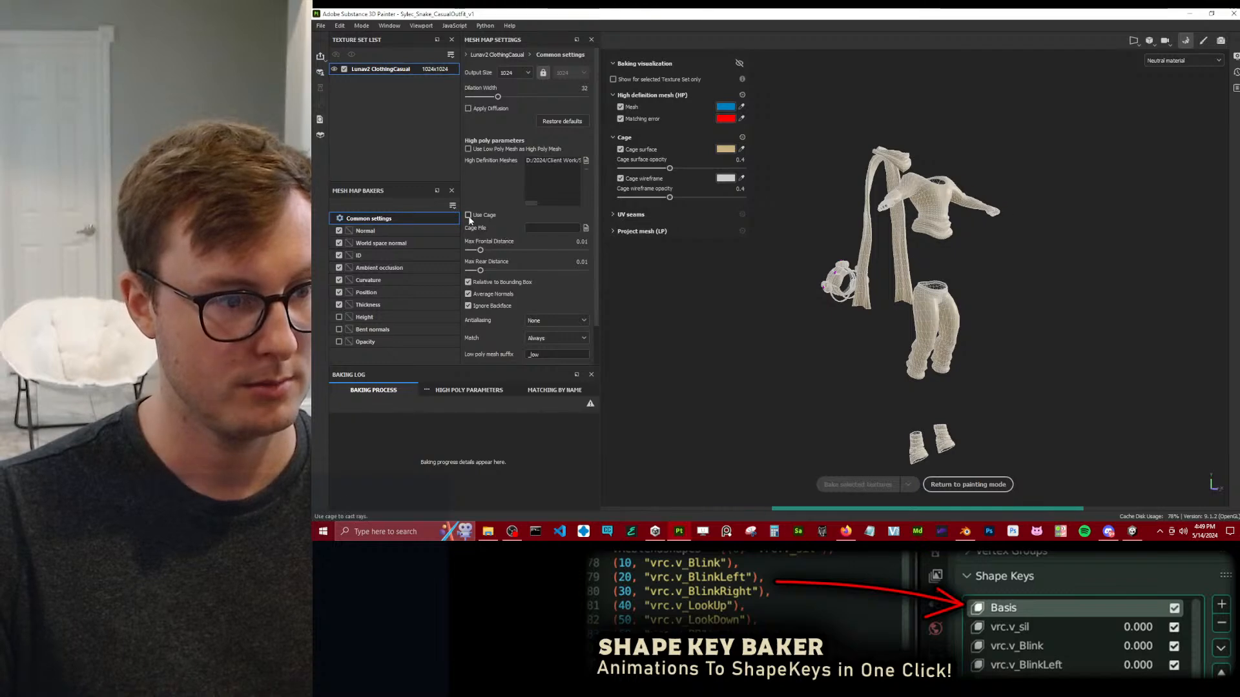
click(585, 229)
click(452, 101)
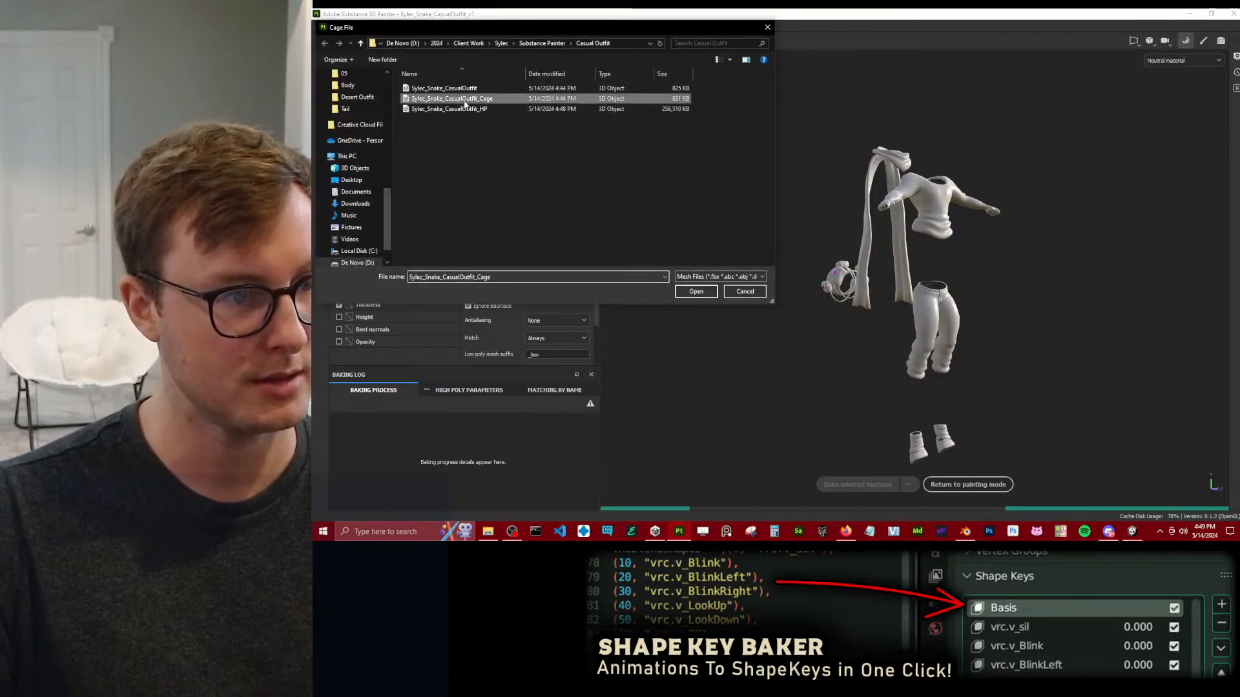
click(697, 291)
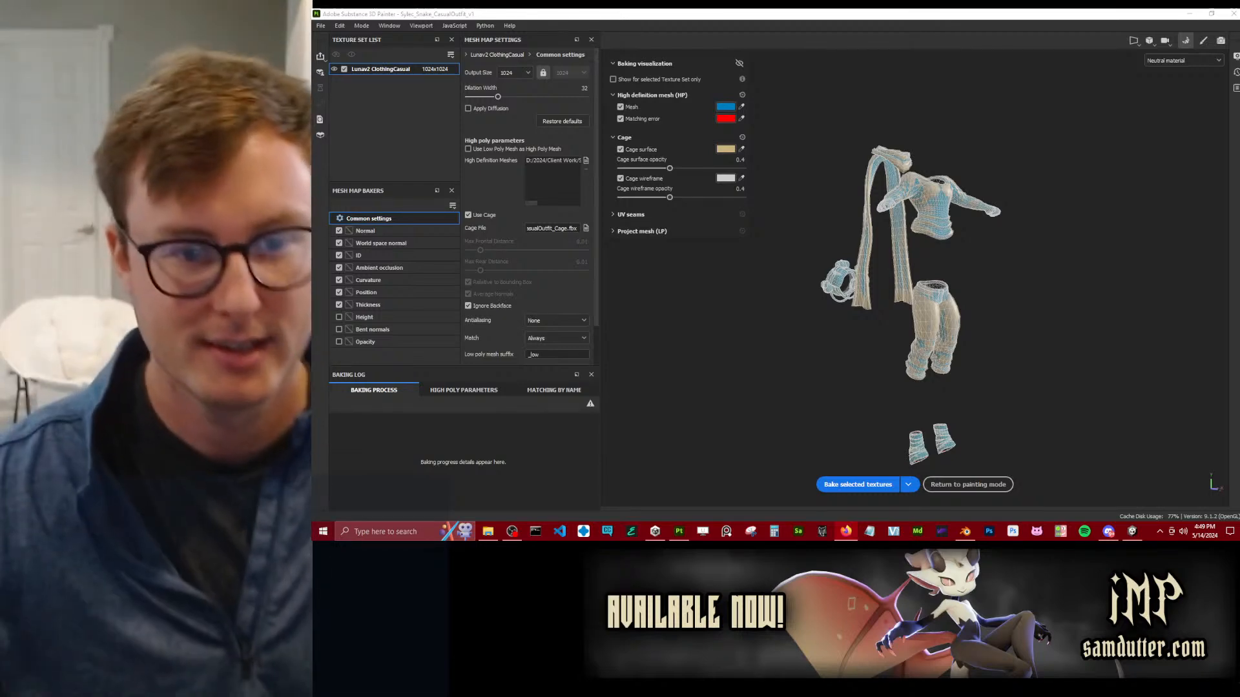
key(ctrl+s)
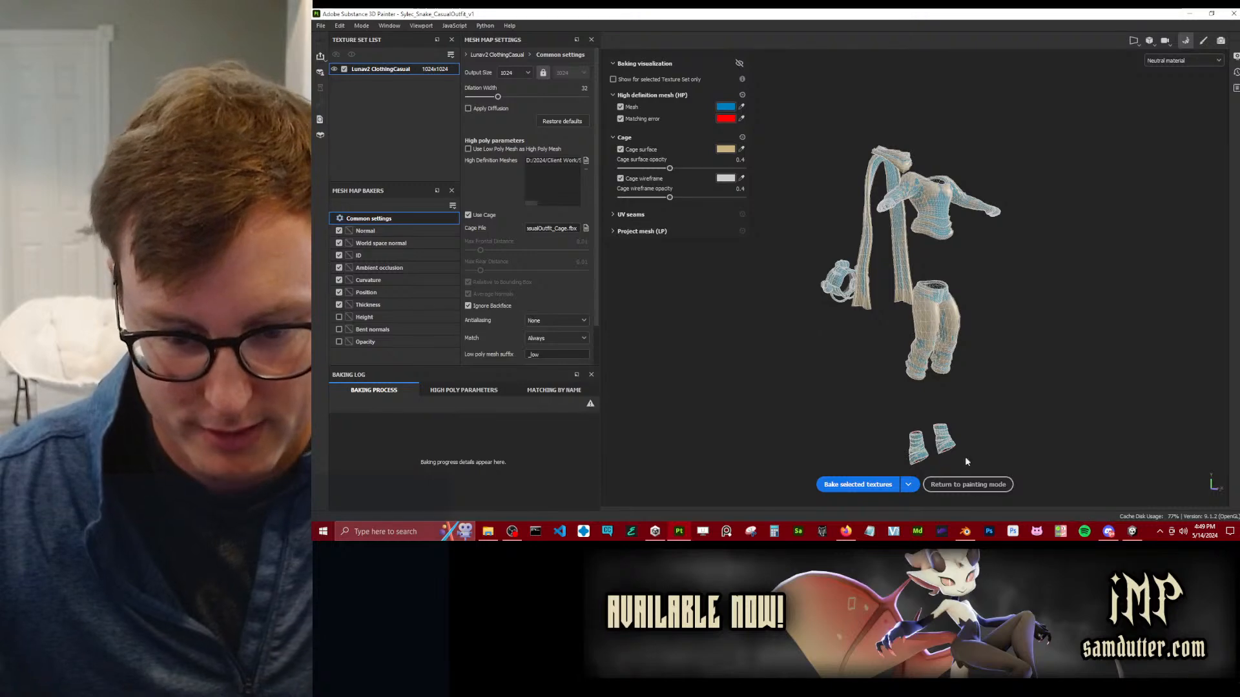
Set the bake output size to 4096, bake the selected mesh maps and return to painting mode.
click(513, 72)
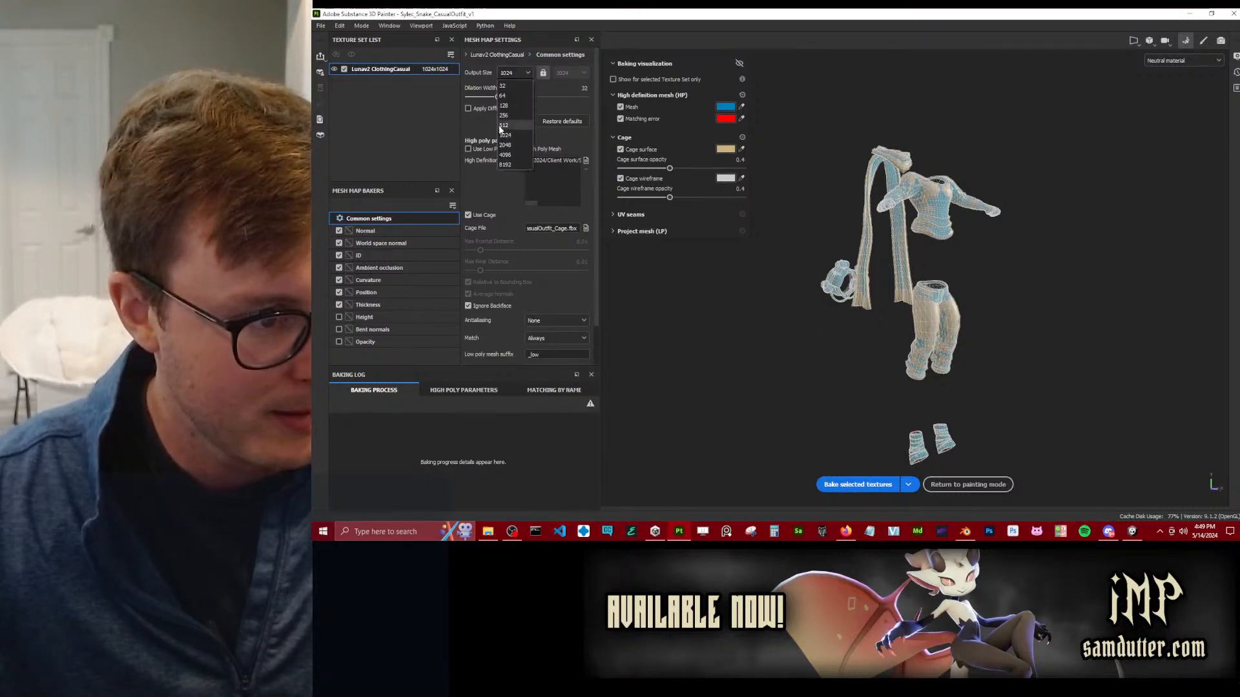
click(505, 154)
click(839, 485)
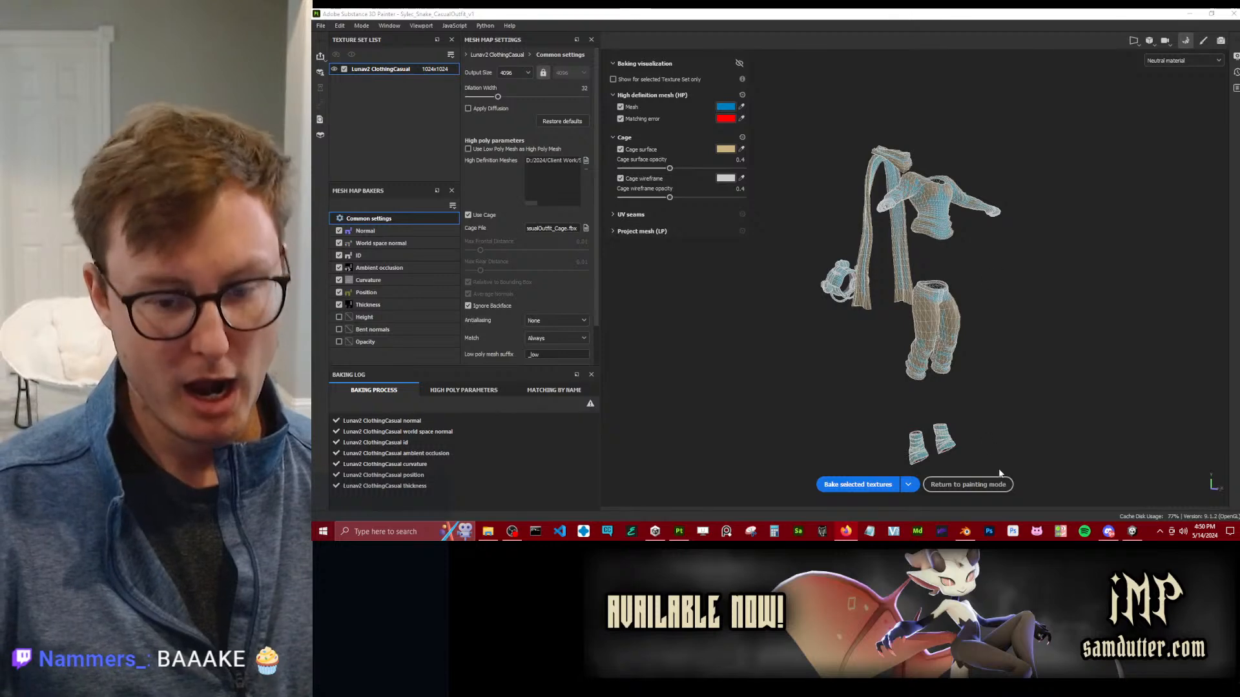
click(992, 491)
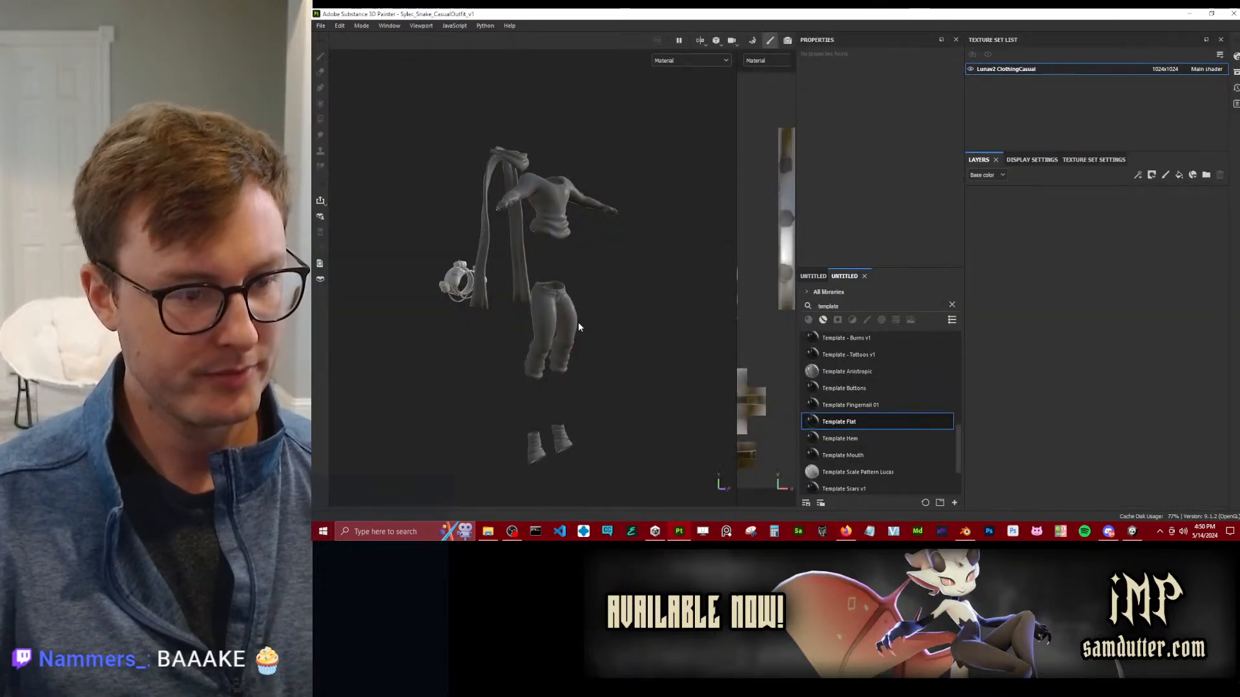
Examine the baked outfit in 3D and widen the 2D view to inspect its UV layout.
alt+middle_drag(524, 283, 582, 326)
scroll(591, 325, up, 3)
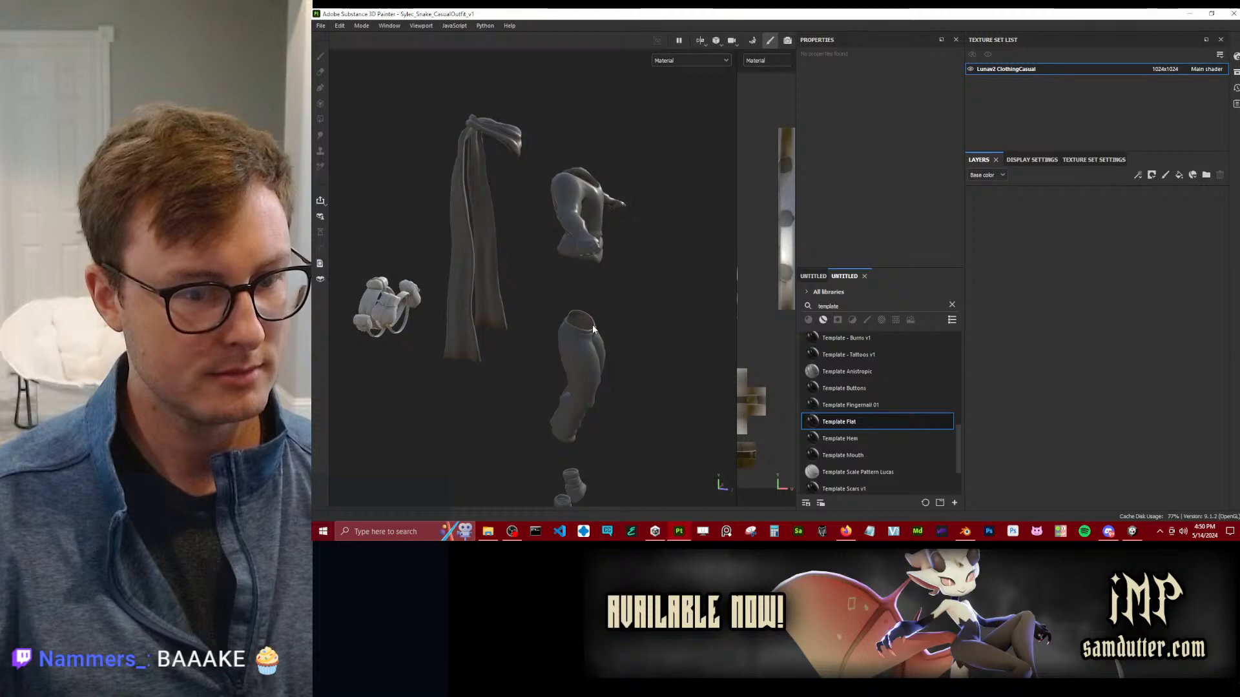
click(363, 27)
click(734, 242)
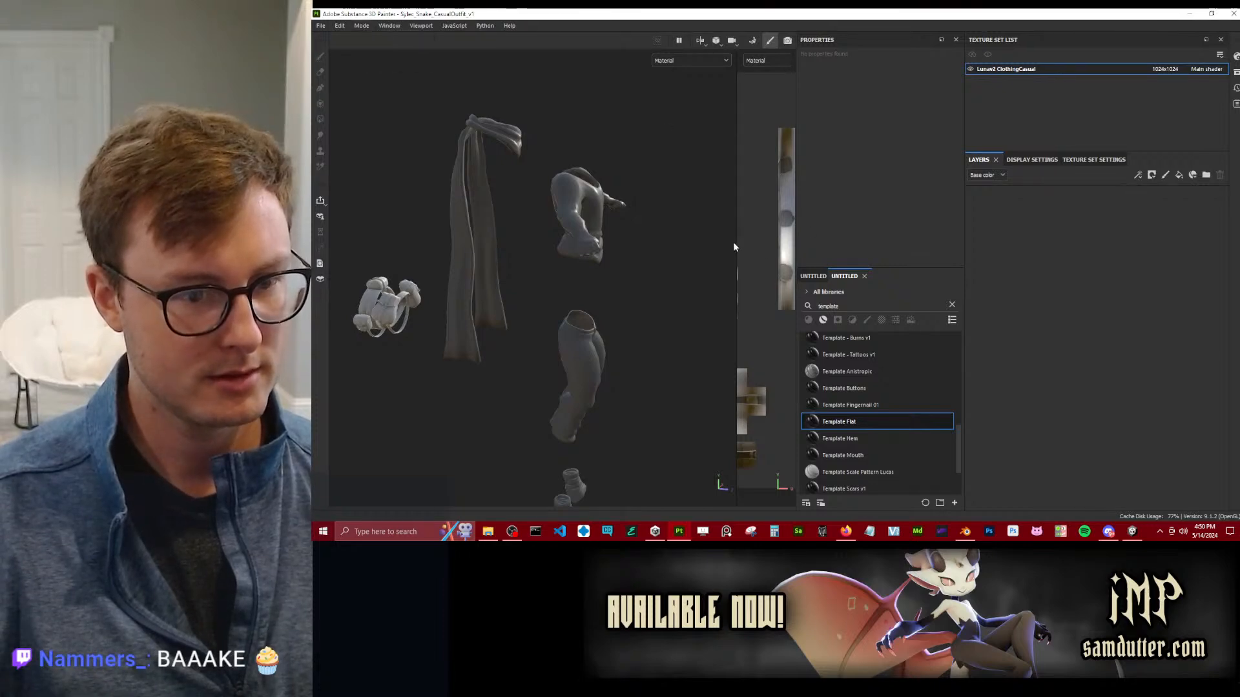
drag(734, 243, 381, 244)
alt+middle_drag(491, 281, 591, 290)
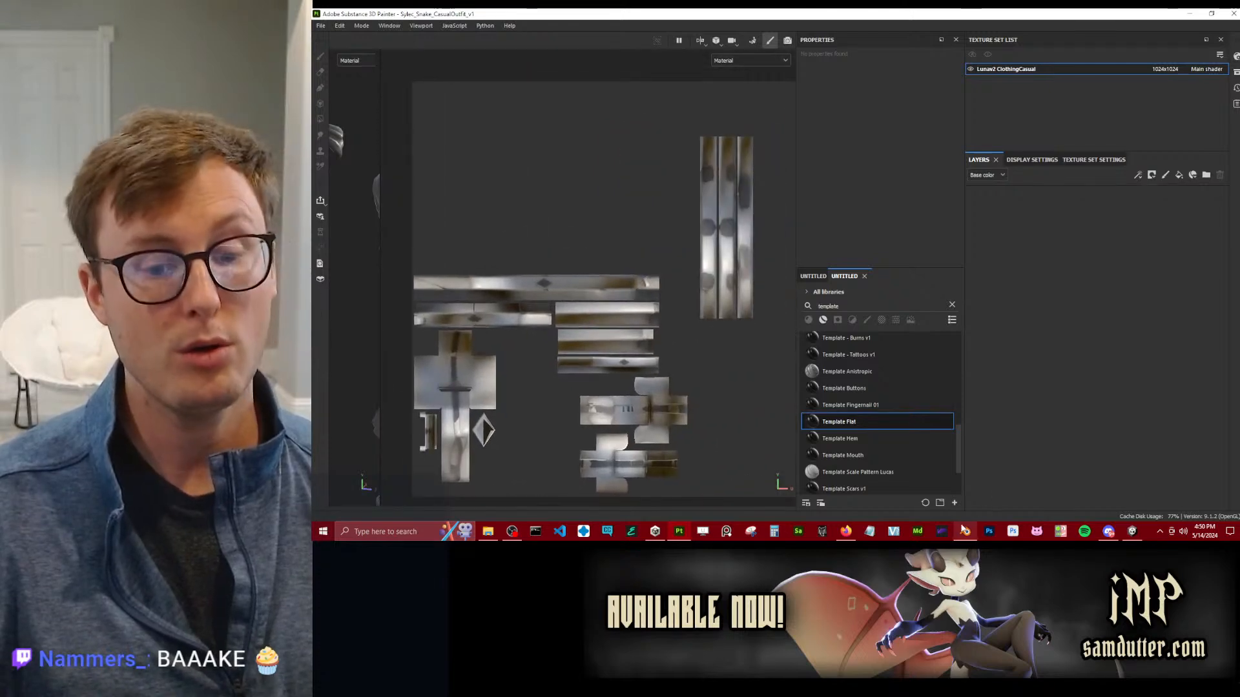
Switch to Blender, show the Casual Outfit collection instead of Casual Outfit HP and select all its meshes' geometry in Edit Mode.
click(965, 531)
middle_drag(771, 288, 807, 287)
click(1200, 116)
click(1200, 104)
middle_drag(640, 246, 709, 248)
click(709, 247)
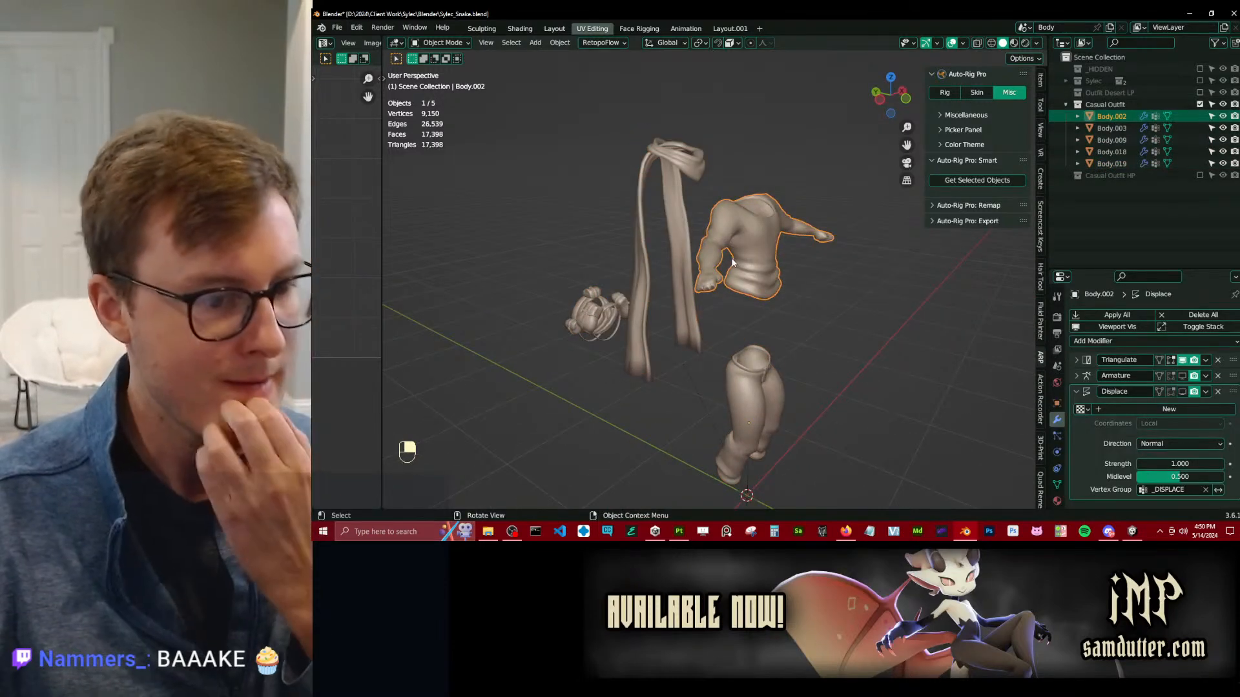
scroll(778, 298, down, 4)
key(a)
key(Tab)
key(a)
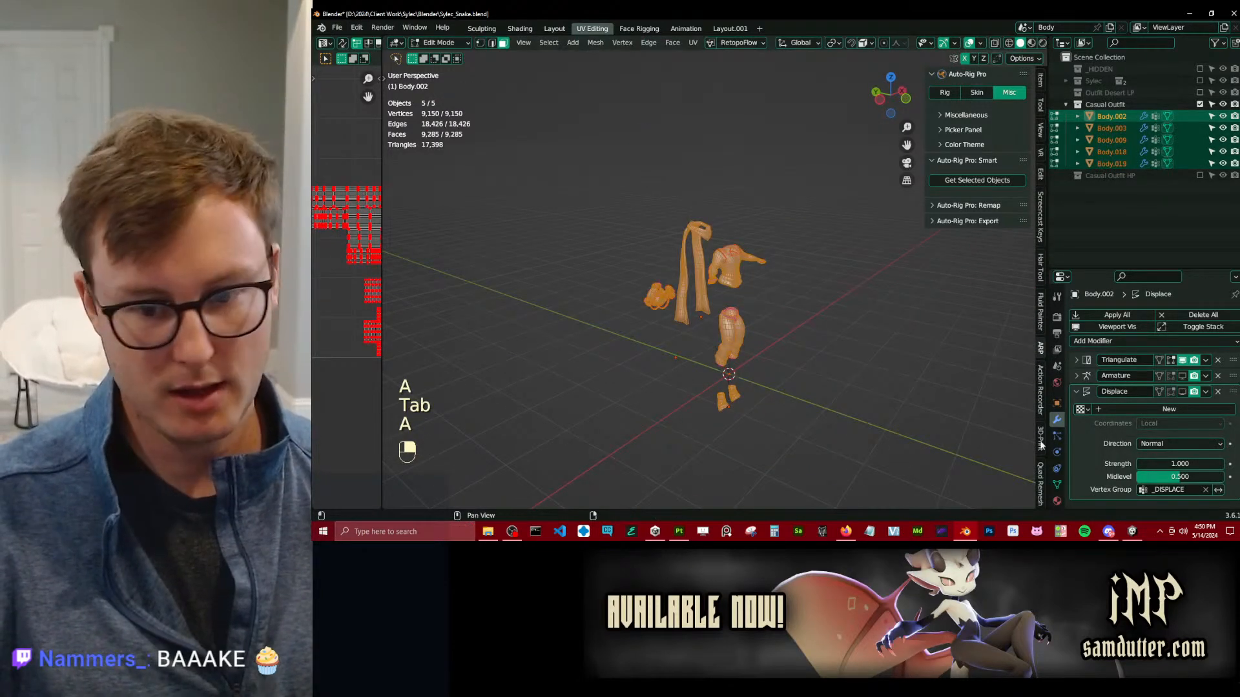
Widen the UV editor and move the topmost UV island by -3 along Y into the first tile.
drag(381, 380, 665, 336)
scroll(549, 298, down, 3)
shift+middle_drag(549, 196, 519, 391)
scroll(539, 325, down, 2)
shift+middle_drag(518, 287, 537, 210)
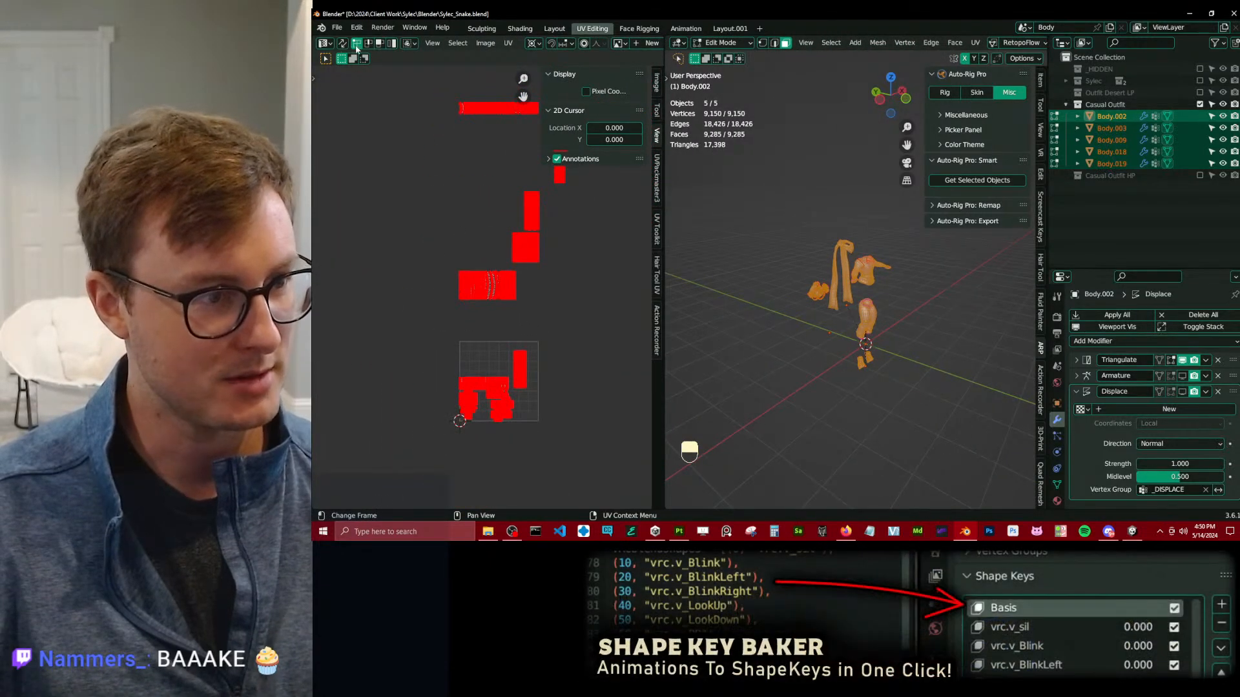
middle_drag(474, 153, 420, 173)
key(b)
drag(385, 95, 490, 130)
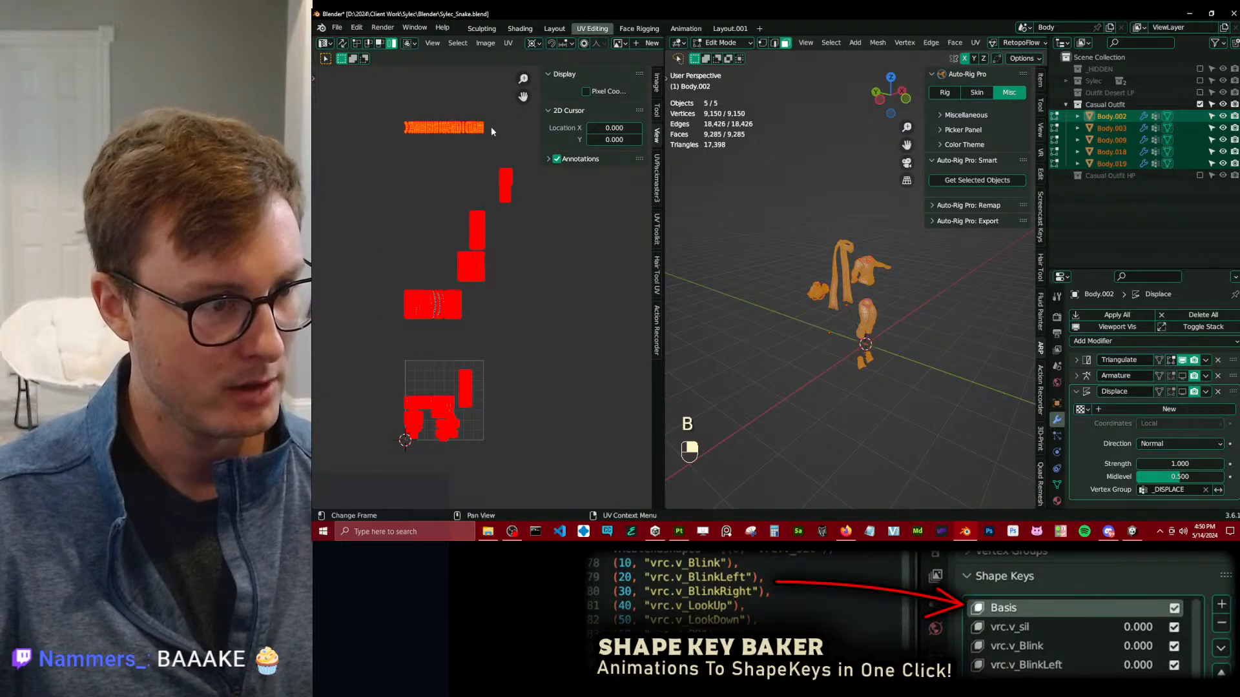
key(q)
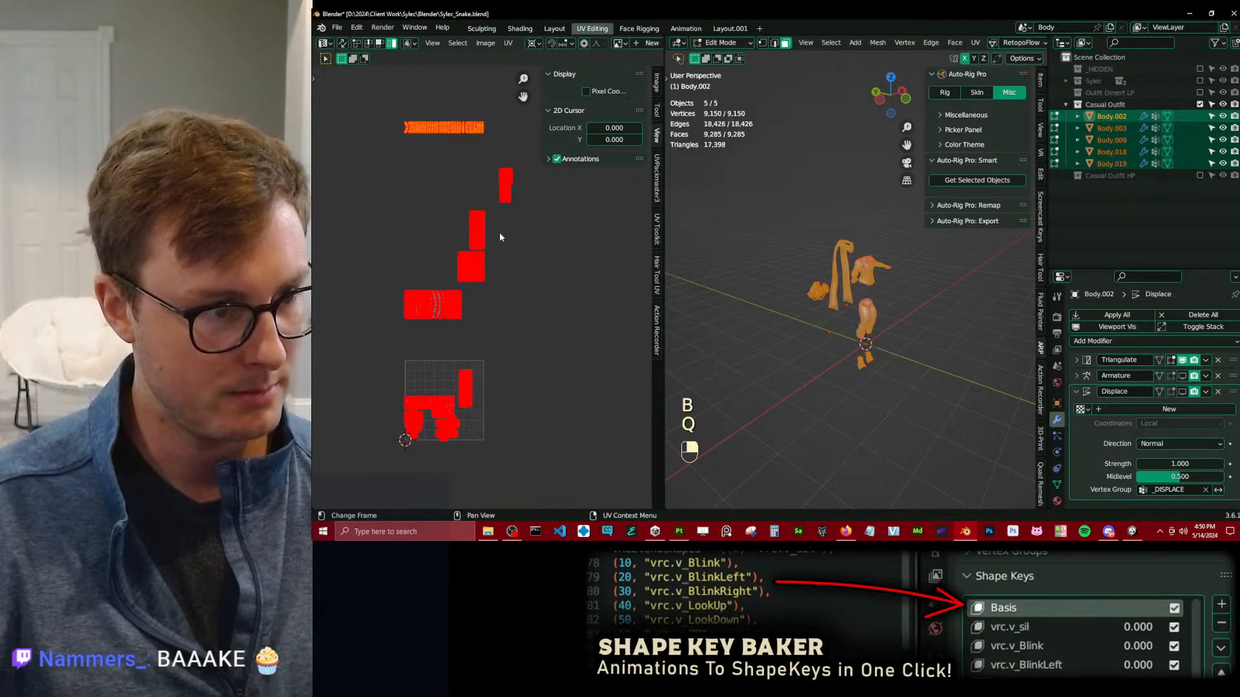
text(gy-3)
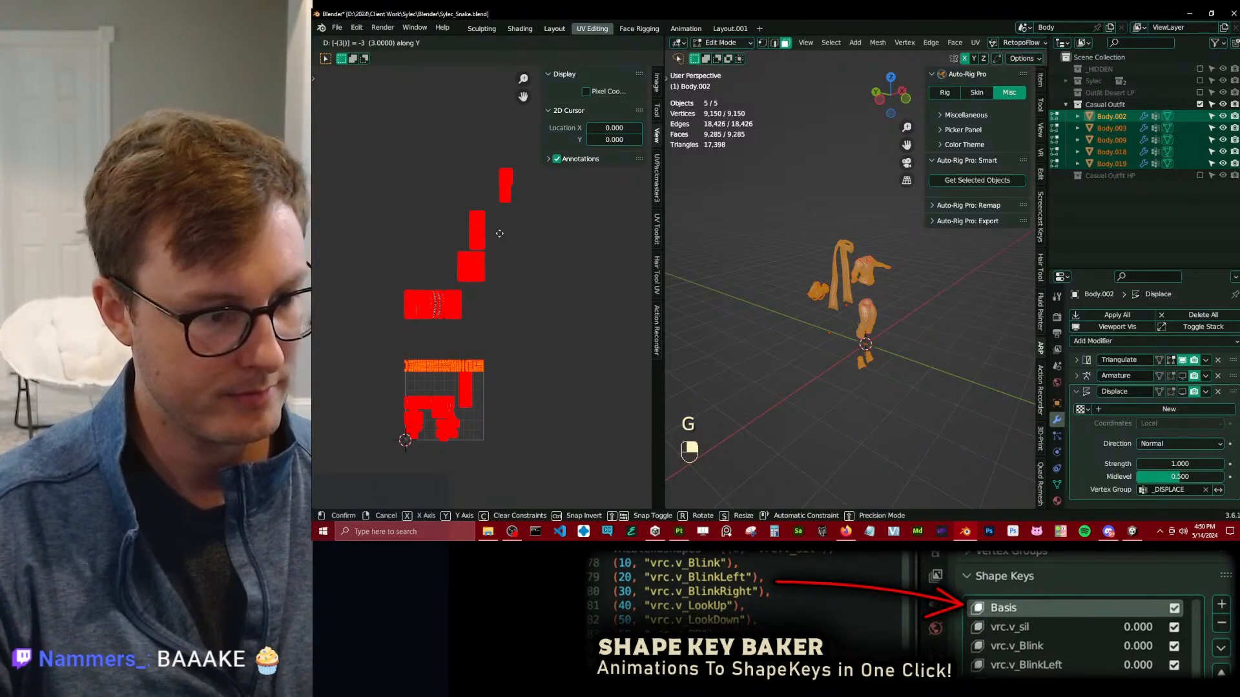
key(Return)
Move the wide UV island just above the first tile by -1 along Y.
click(502, 235)
key(b)
drag(448, 162, 475, 170)
drag(467, 300, 474, 306)
key(g)
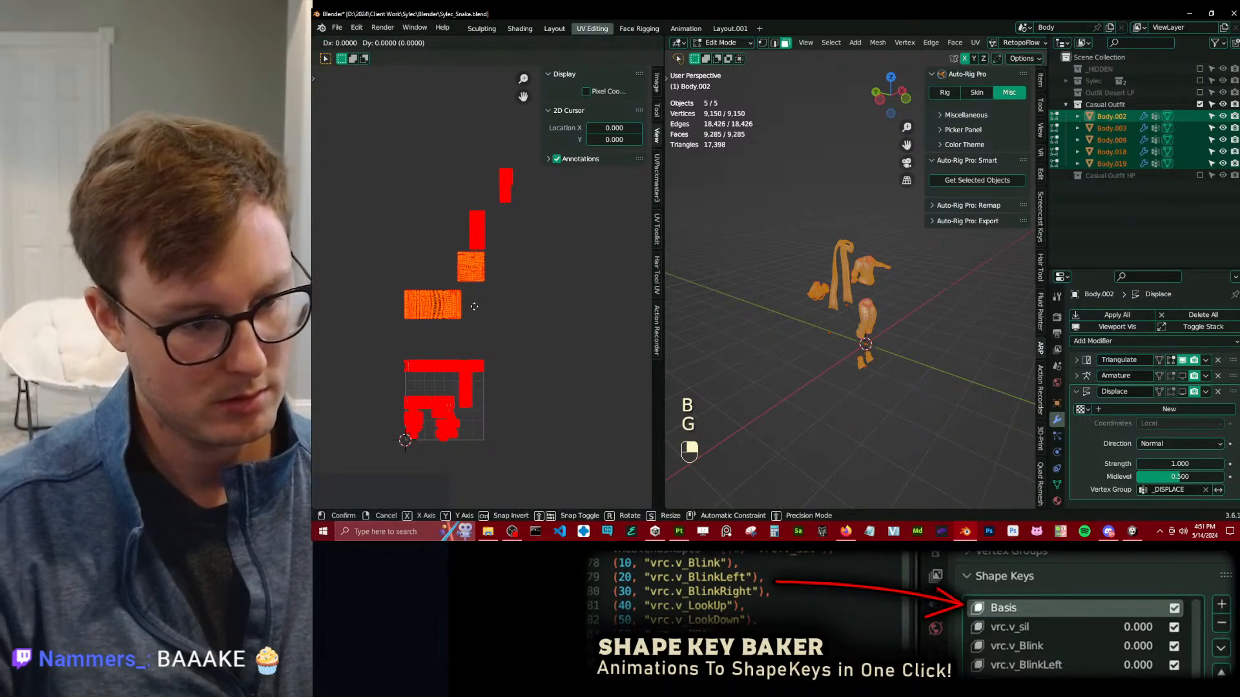
click(474, 305)
click(452, 317)
text(gy)
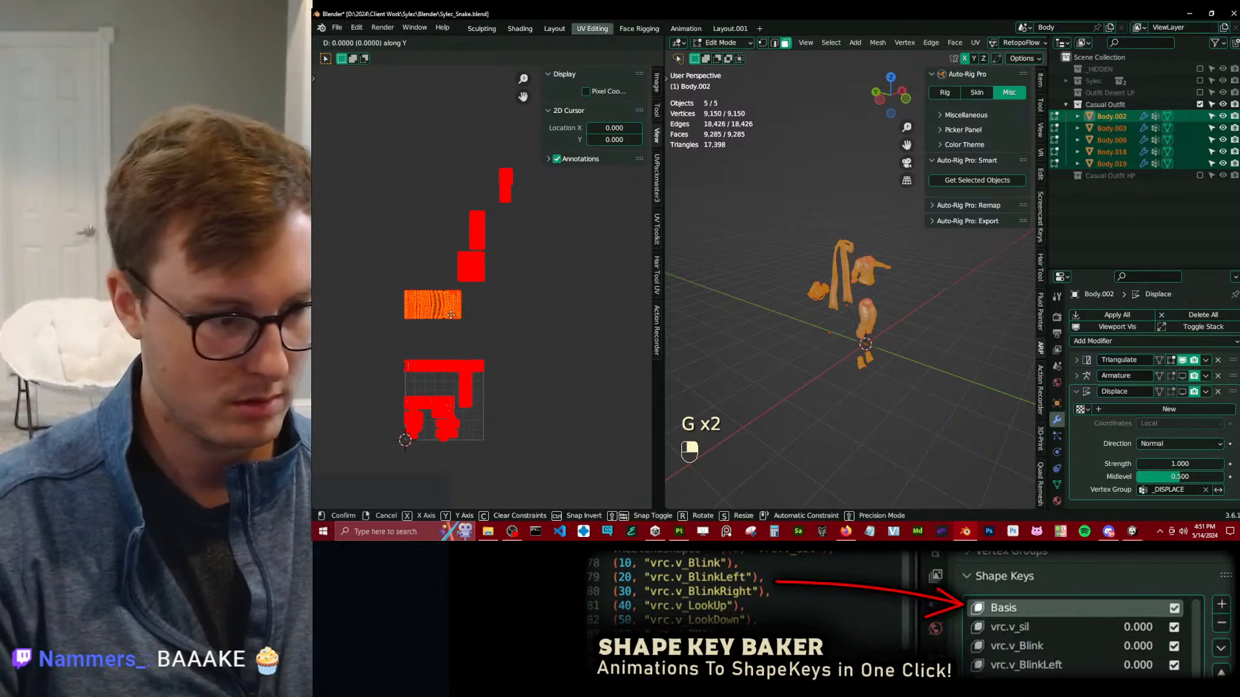
text(-1)
key(Return)
Move the two stacked UV islands above the first tile's right edge by -2 along Y.
click(472, 271)
text(b)
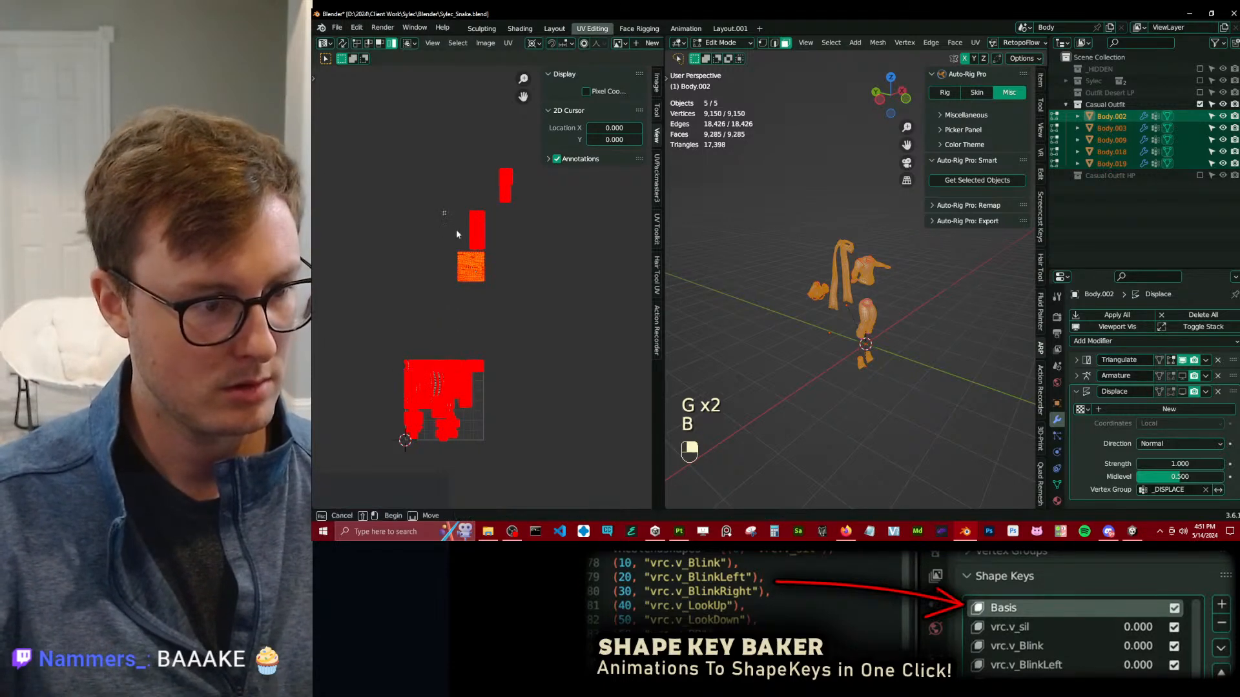
text(gy-2)
key(Return)
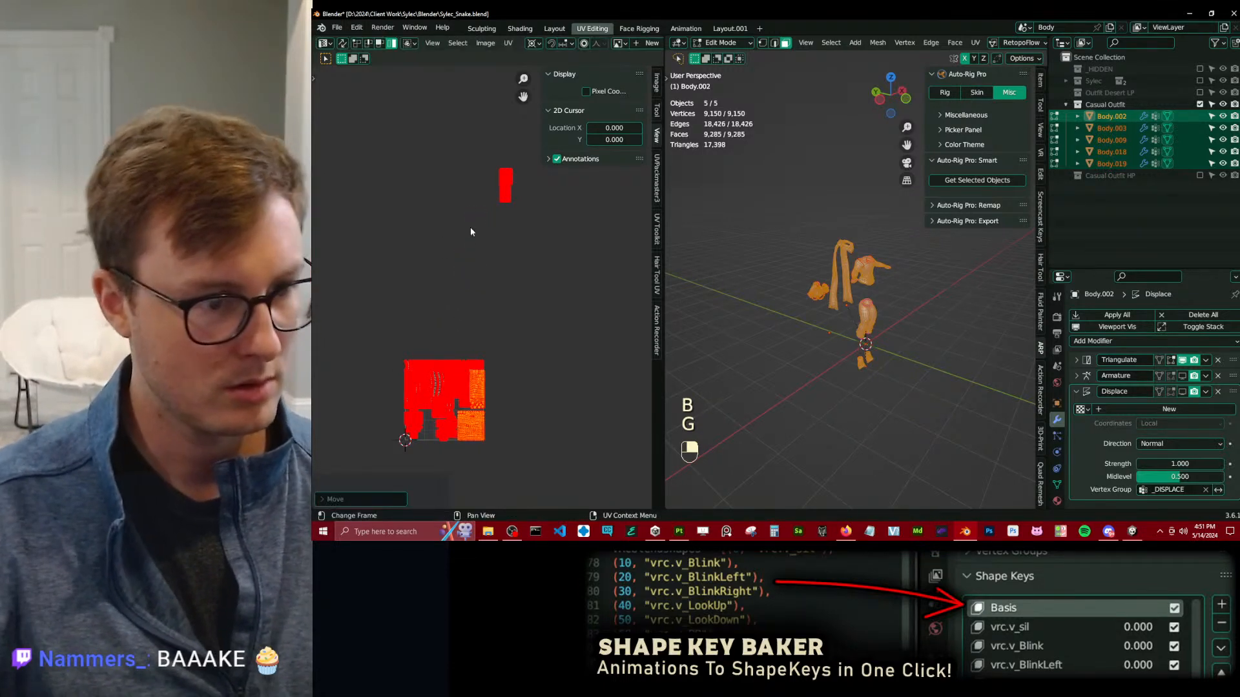
Move the last outlying UV island by -2 along Y and -1 along X into the first tile.
click(483, 160)
key(b)
drag(483, 159, 514, 212)
key(g)
key(y)
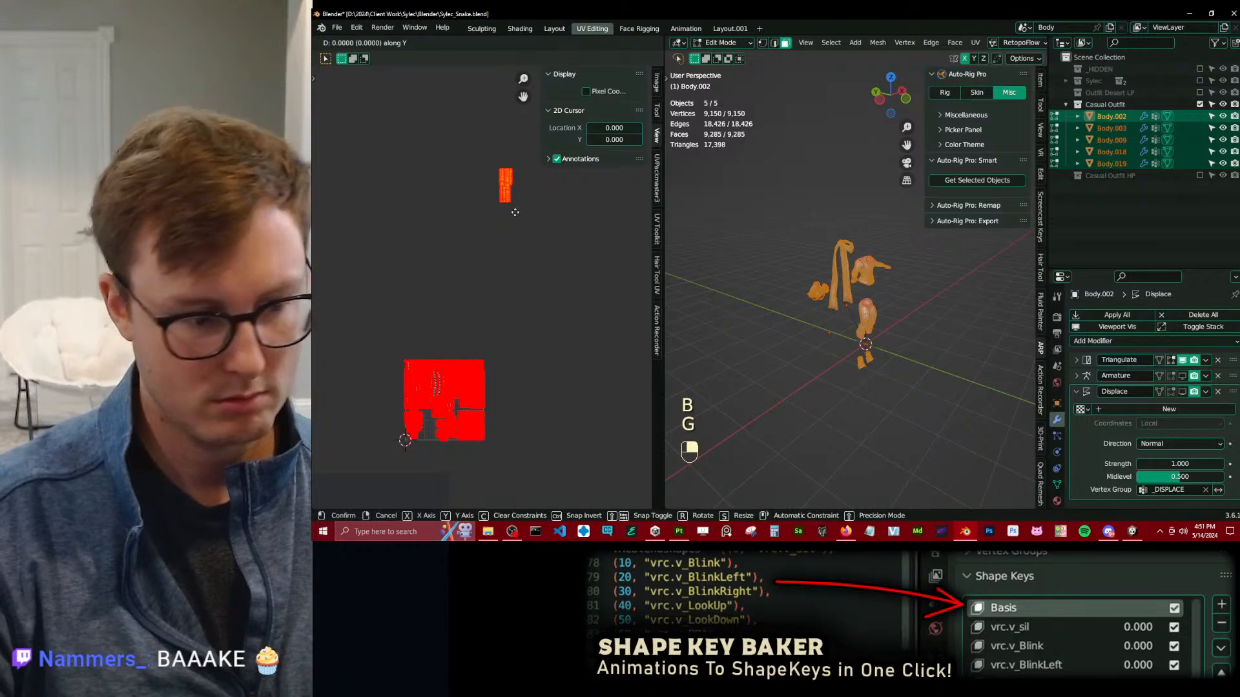
text(-2)
key(Return)
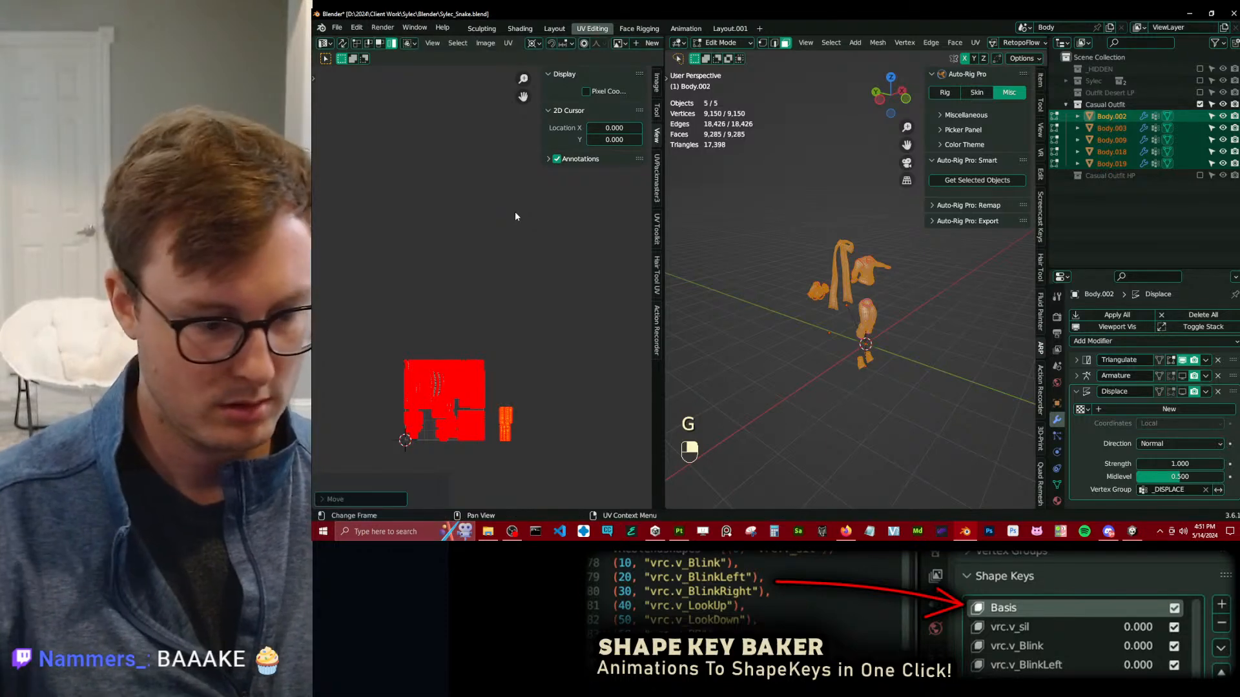
text(gx-1)
key(Return)
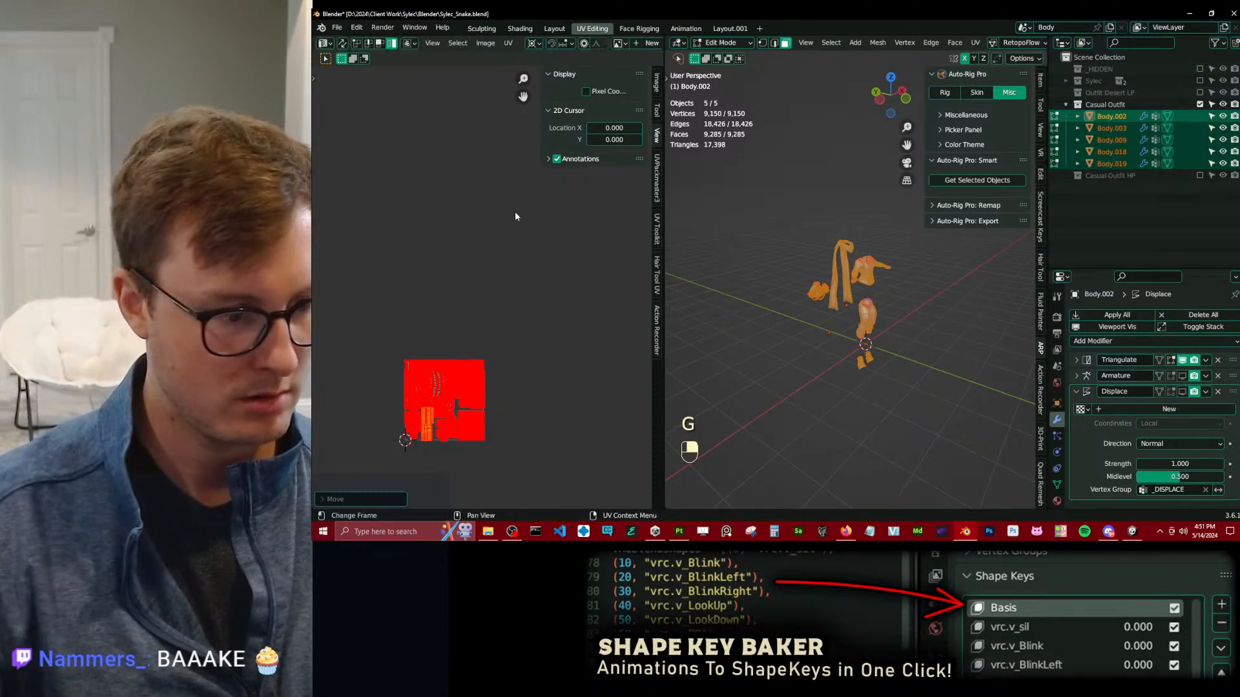
Leave Edit Mode and save the Blender file.
scroll(490, 353, up, 2)
middle_drag(468, 400, 533, 205)
scroll(527, 216, up, 3)
key(Tab)
key(ctrl+s)
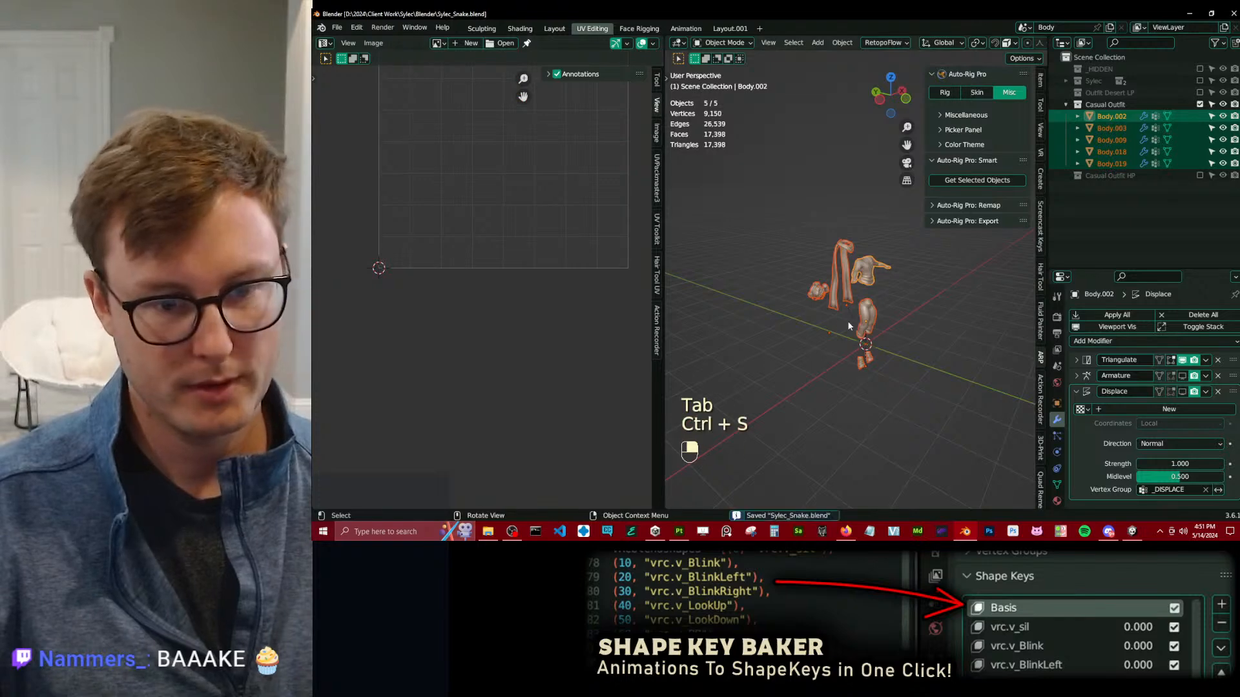
Export all the outfit meshes over Sylec_Snake_CasualOutfit.fbx in the Casual Outfit folder and save the Blender file.
key(a)
key(q)
click(812, 398)
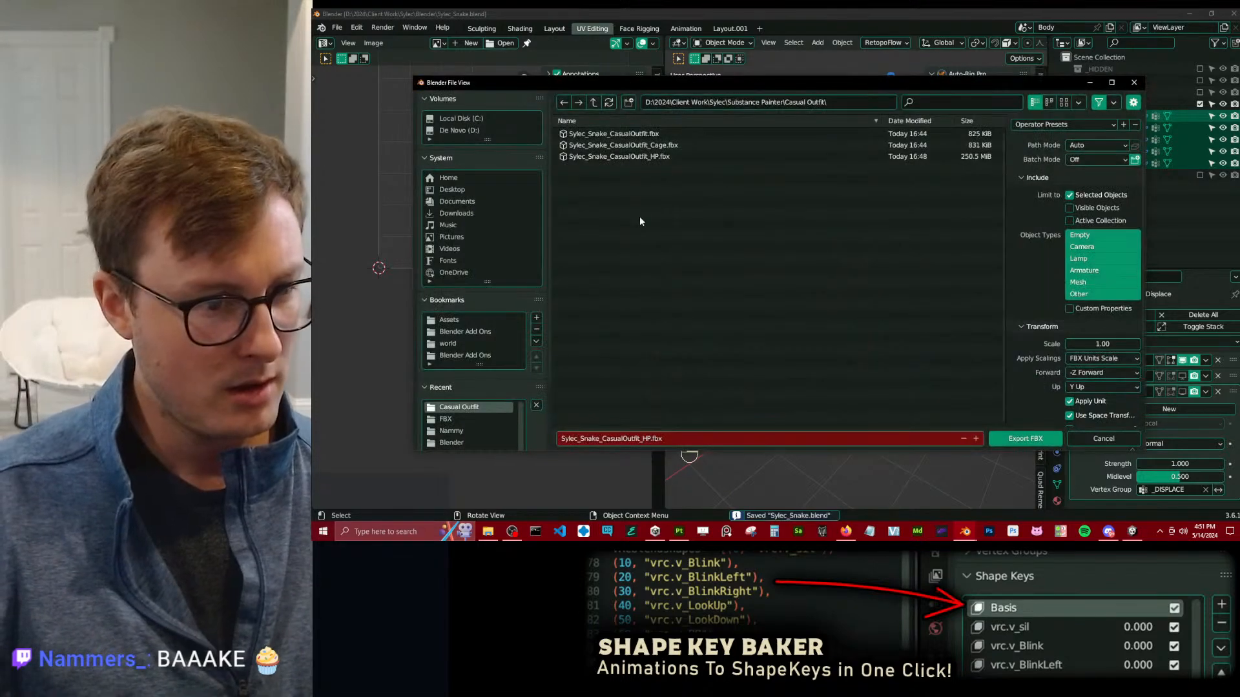
click(642, 135)
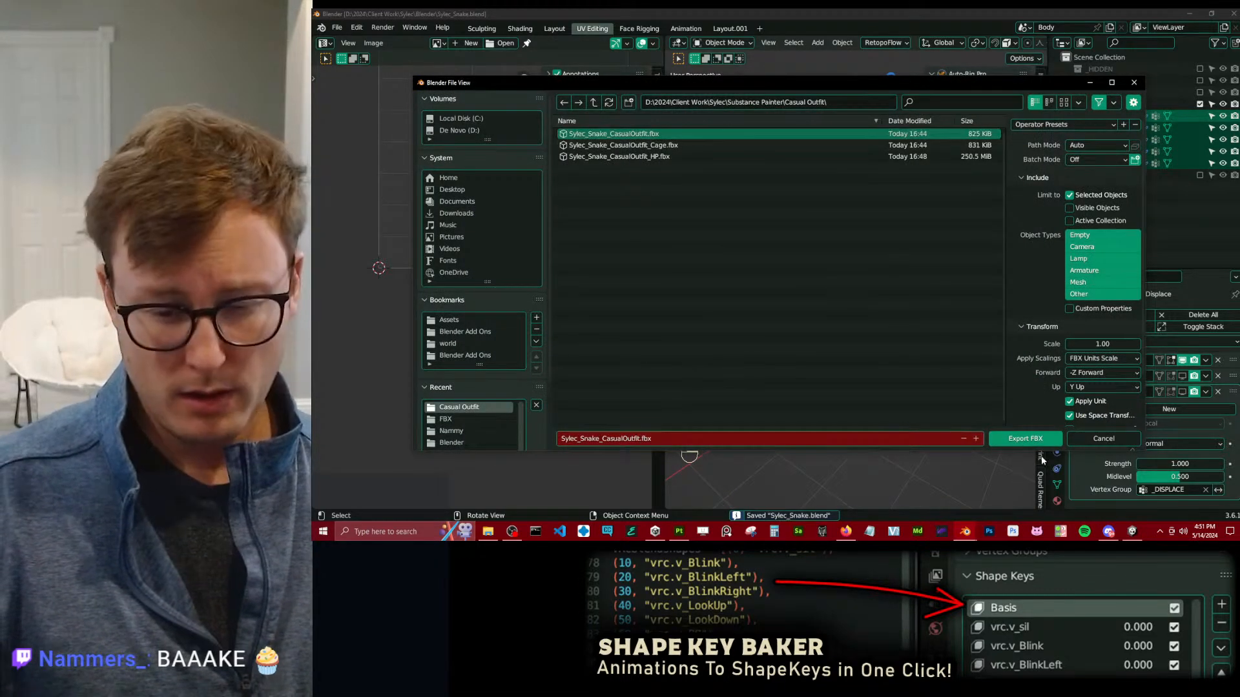
click(1025, 438)
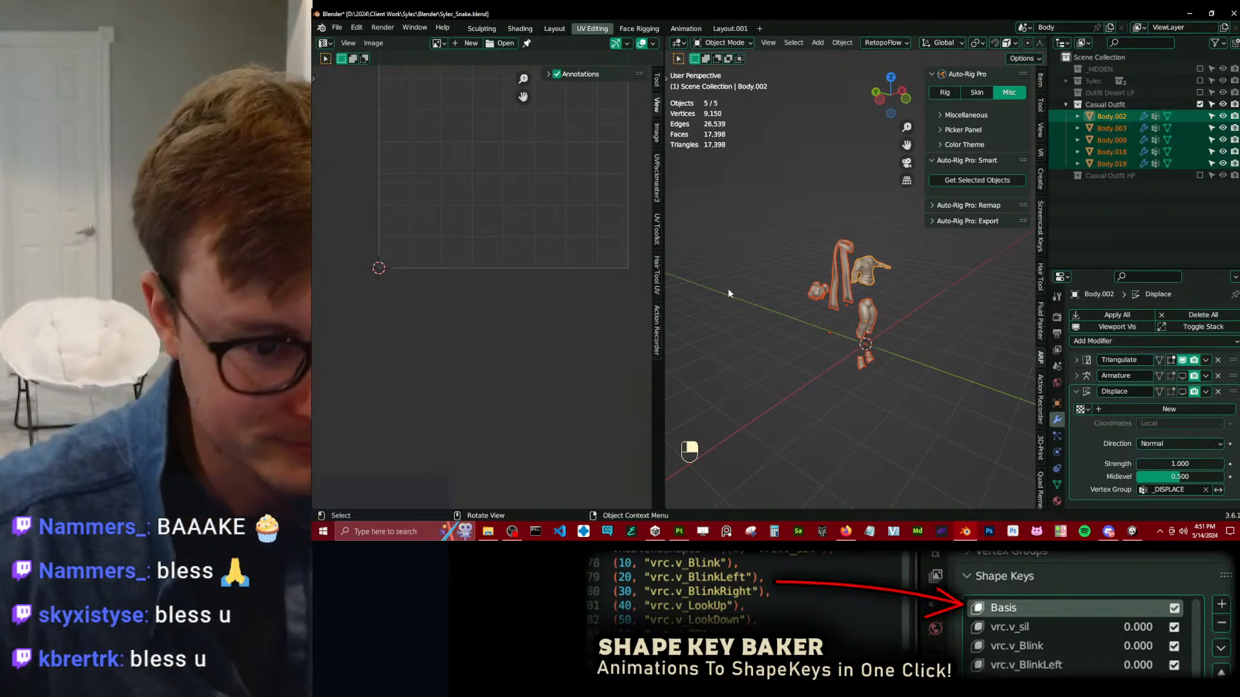
click(727, 288)
key(ctrl+s)
Switch to Substance 3D Painter, enter the mesh map baking mode and start baking the selected textures.
click(675, 536)
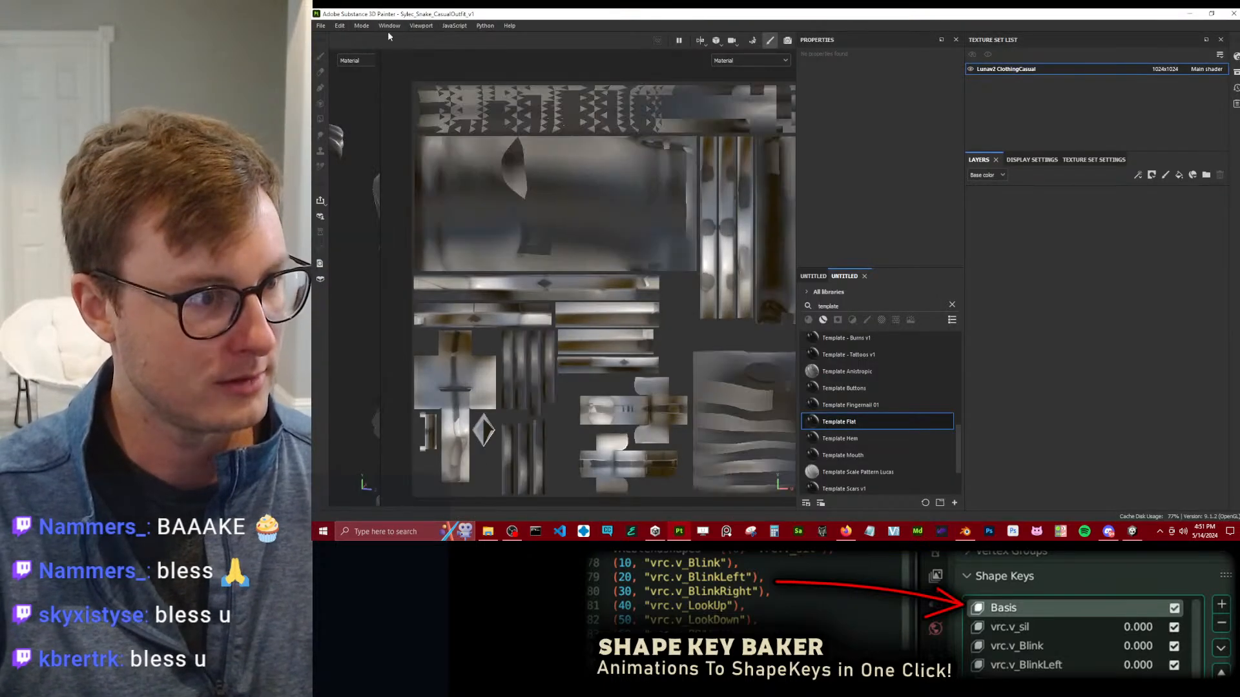
click(389, 37)
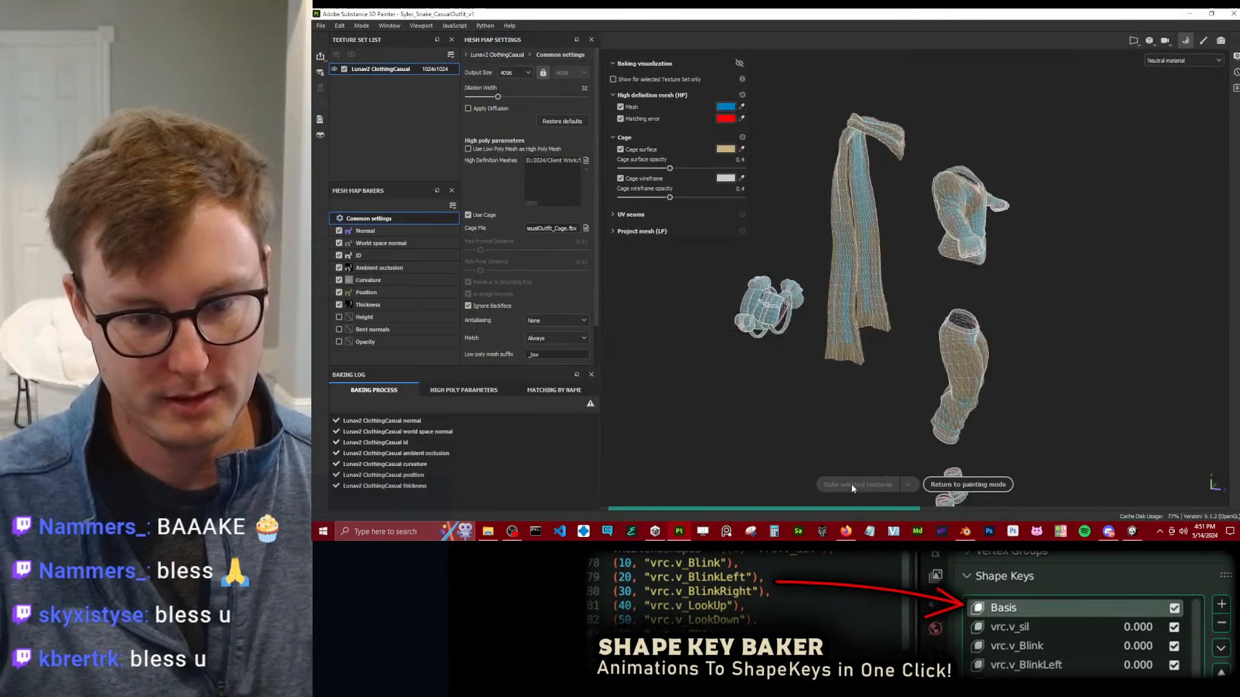
click(852, 485)
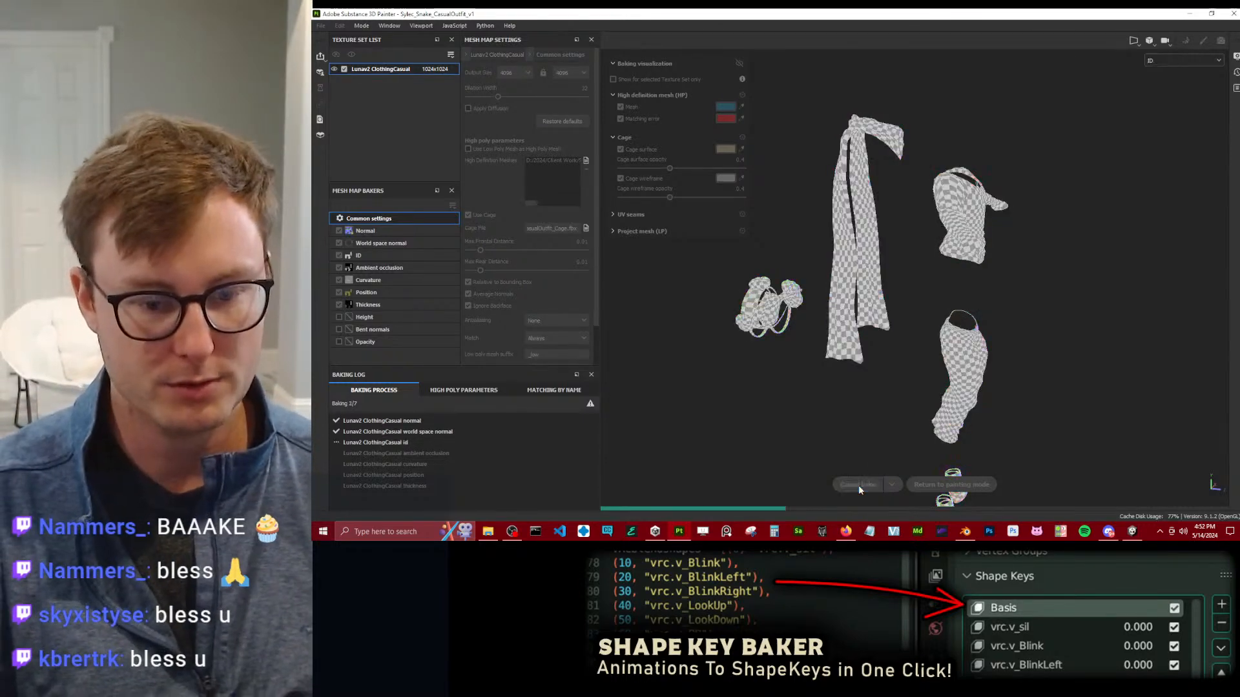
In Blender, enable the Displace modifier's viewport display on all outfit meshes, export them over Sylec_Snake_CasualOutfit_Cage.fbx and save the file.
key(alt+Tab)
key(b)
drag(804, 230, 889, 372)
click(1184, 393)
right_click(1184, 393)
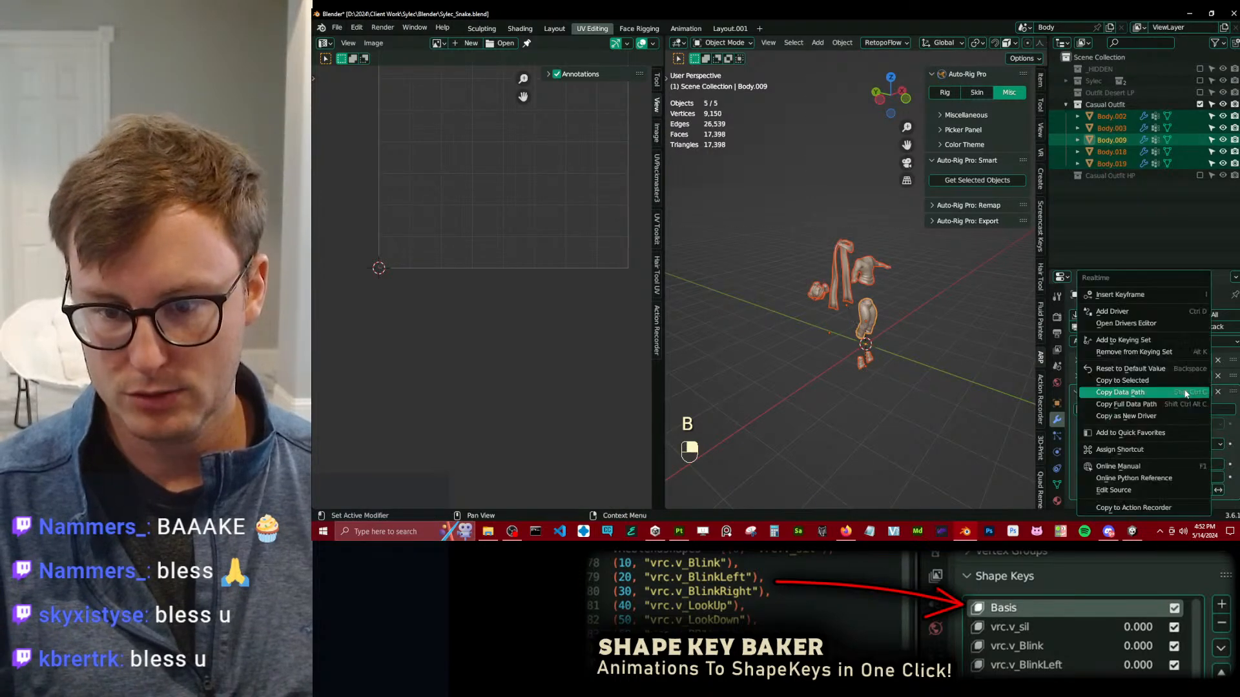
click(1146, 384)
key(q)
click(892, 322)
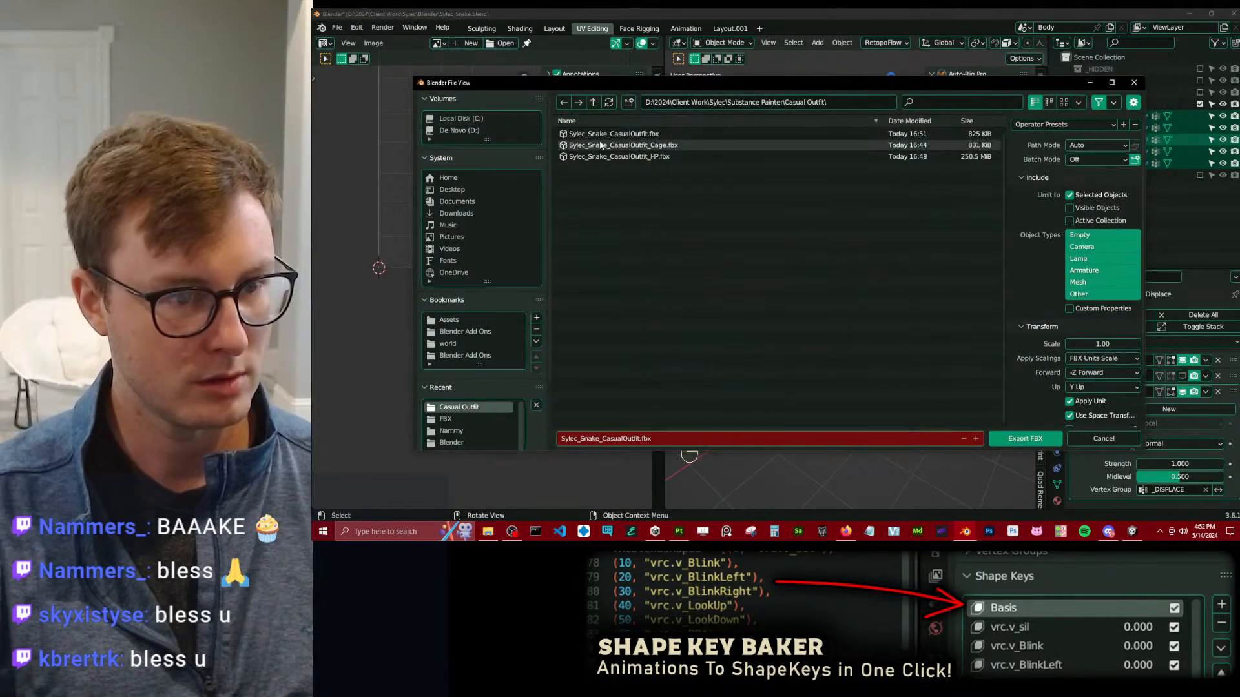
click(1008, 438)
key(ctrl+s)
Switch back to Substance 3D Painter, bake the selected textures again with the updated cage and return to painting mode.
key(alt+Tab)
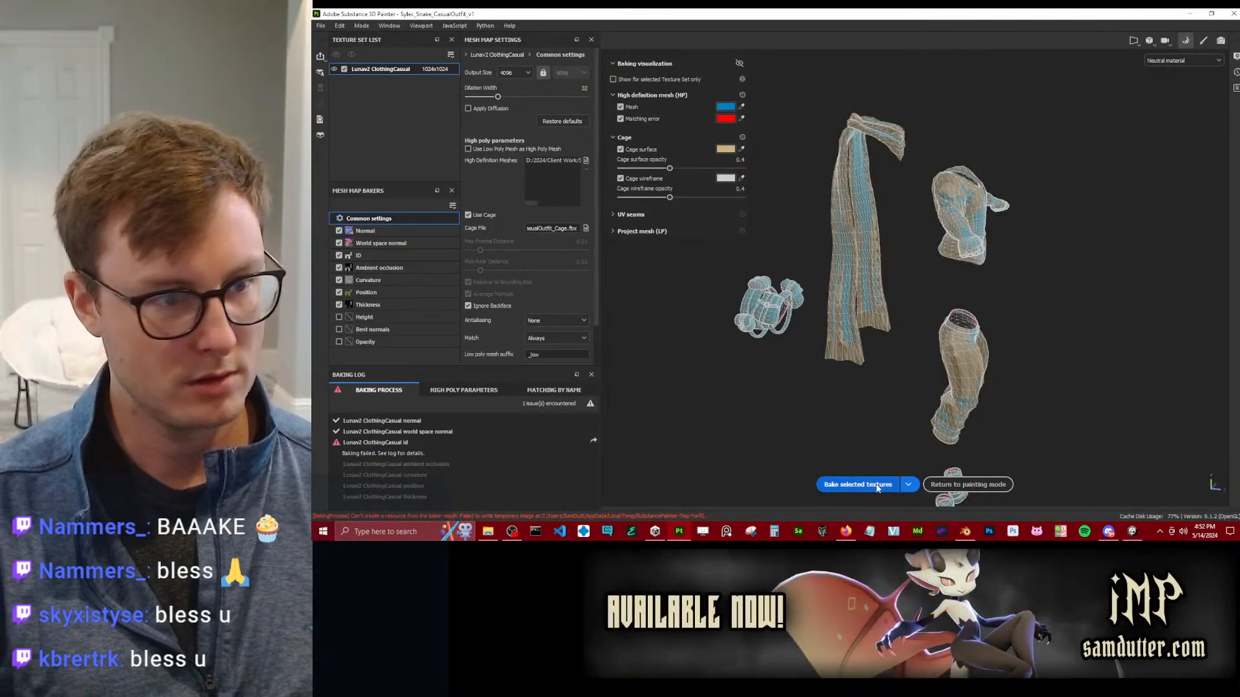
click(857, 484)
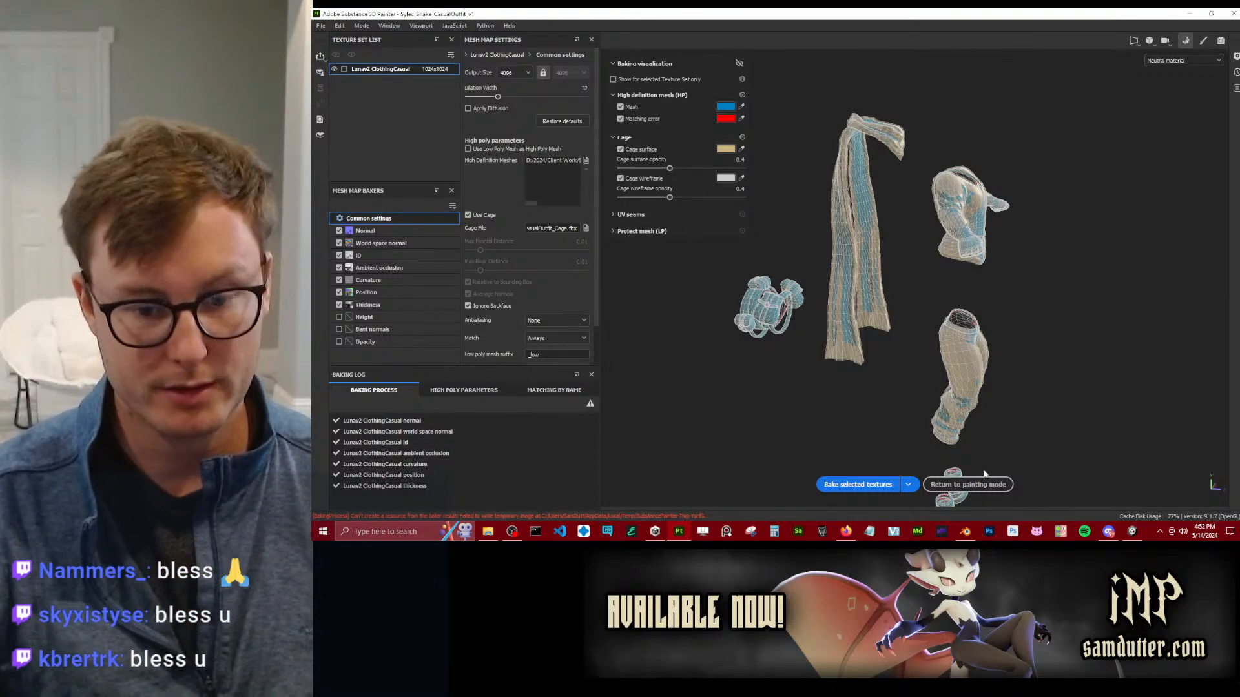
click(969, 485)
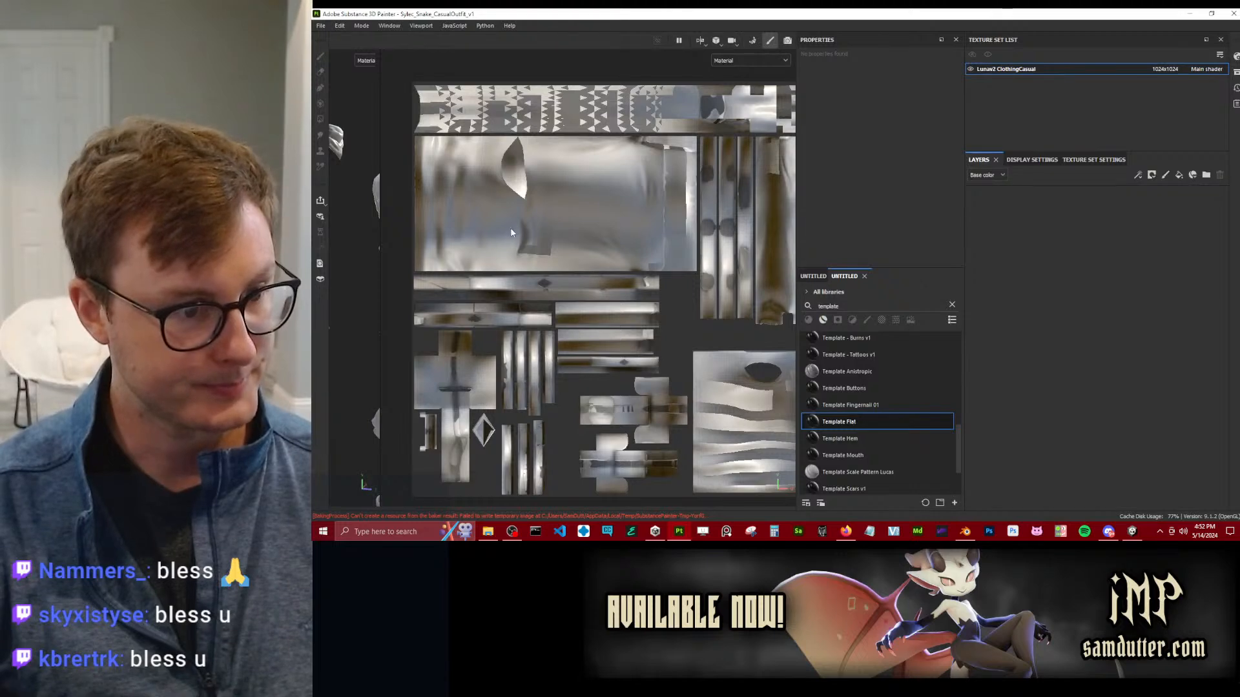
Widen the 3D viewport, add a fill layer to the outfit and set its roughness to 1.
drag(389, 242, 493, 282)
scroll(493, 282, up, 10)
scroll(633, 251, down, 5)
alt+drag(633, 251, 510, 272)
scroll(610, 244, down, 3)
alt+drag(610, 246, 653, 255)
scroll(582, 226, down, 4)
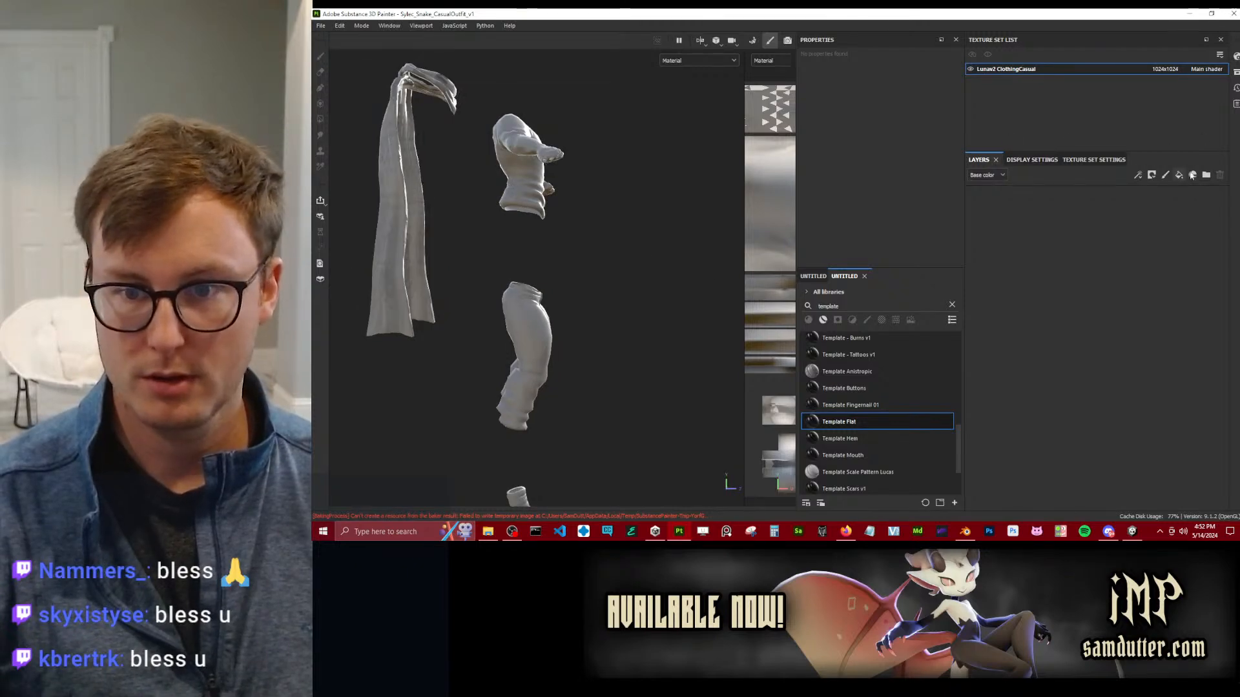
drag(888, 213, 937, 214)
Examine the baked details on the outfit's top, pants, scarf and bag from several angles.
scroll(522, 271, up, 3)
alt+drag(678, 387, 597, 425)
alt+middle_drag(597, 425, 498, 336)
scroll(523, 230, up, 4)
alt+drag(498, 336, 580, 229)
scroll(559, 268, down, 3)
alt+drag(559, 271, 525, 269)
scroll(540, 280, down, 2)
scroll(526, 269, down, 3)
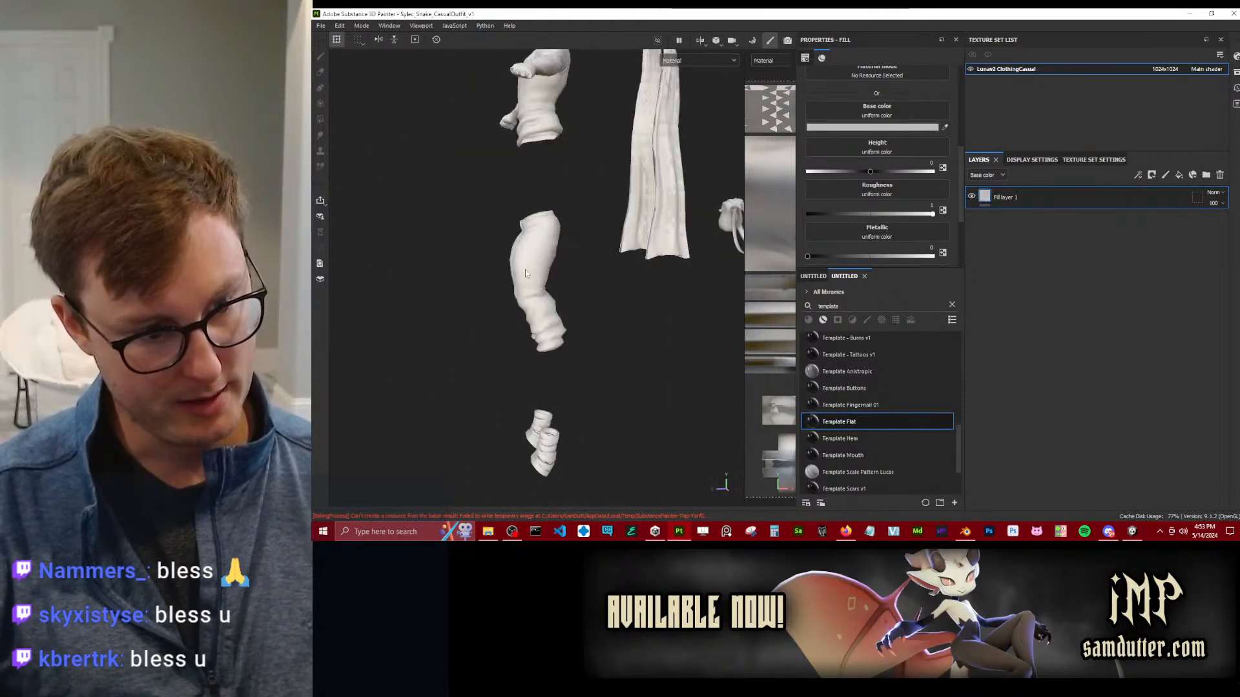
alt+middle_drag(524, 155, 515, 217)
scroll(611, 266, down, 2)
mouse_move(514, 217)
alt+mouse_down()
mouse_move(613, 268)
mouse_move(579, 286)
mouse_move(521, 280)
mouse_move(692, 180)
mouse_move(629, 215)
mouse_move(490, 368)
mouse_move(700, 235)
mouse_move(679, 231)
mouse_move(626, 314)
mouse_move(737, 212)
mouse_move(584, 278)
mouse_move(563, 312)
mouse_move(604, 266)
mouse_move(500, 261)
mouse_move(552, 261)
mouse_move(495, 368)
mouse_move(534, 226)
alt+mouse_up()
scroll(531, 241, up, 5)
scroll(533, 228, up, 8)
alt+drag(471, 301, 491, 246)
alt+middle_drag(491, 246, 717, 227)
alt+drag(717, 227, 541, 268)
scroll(517, 290, up, 4)
Set the environment alignment to Camera in the display settings and check the shading across the outfit.
click(1051, 160)
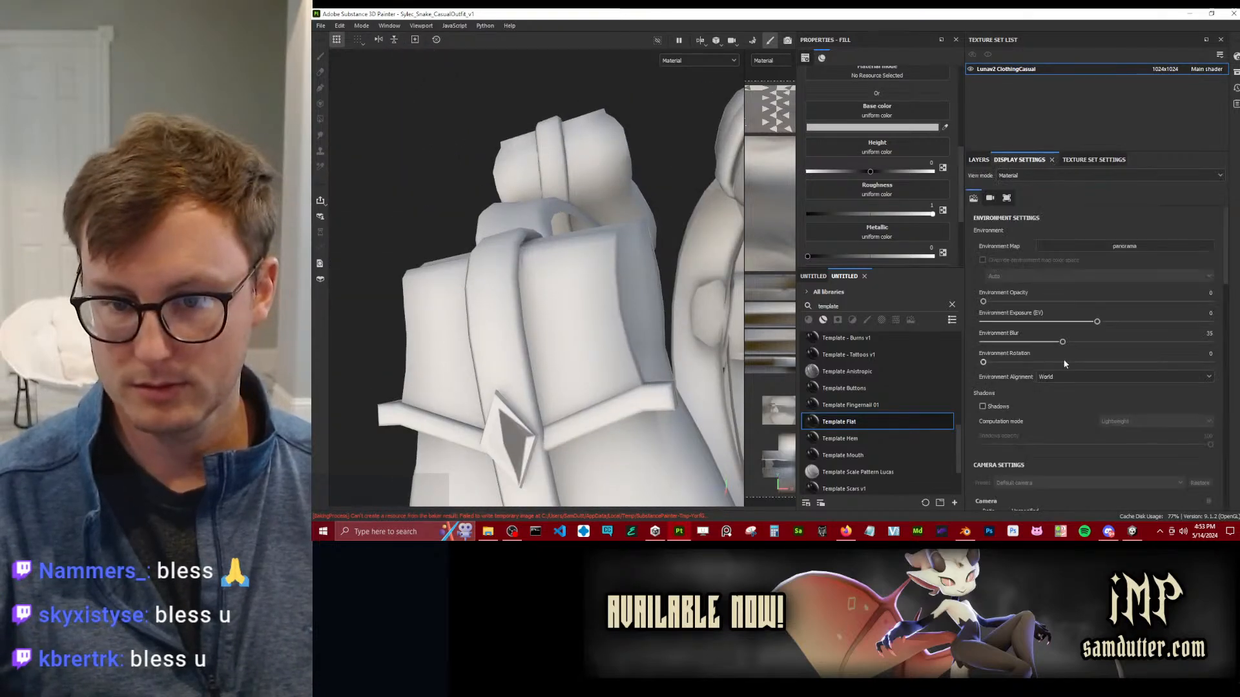
click(1057, 380)
click(1055, 399)
mouse_move(572, 381)
alt+mouse_down()
mouse_move(612, 288)
mouse_move(663, 241)
mouse_move(603, 183)
mouse_move(593, 316)
mouse_move(607, 309)
mouse_move(598, 245)
mouse_move(657, 235)
mouse_move(577, 272)
mouse_move(603, 278)
mouse_move(556, 262)
mouse_move(639, 319)
mouse_move(551, 313)
mouse_move(573, 290)
mouse_move(520, 285)
mouse_move(548, 255)
alt+mouse_up()
alt+middle_drag(549, 255, 551, 323)
scroll(550, 323, down, 3)
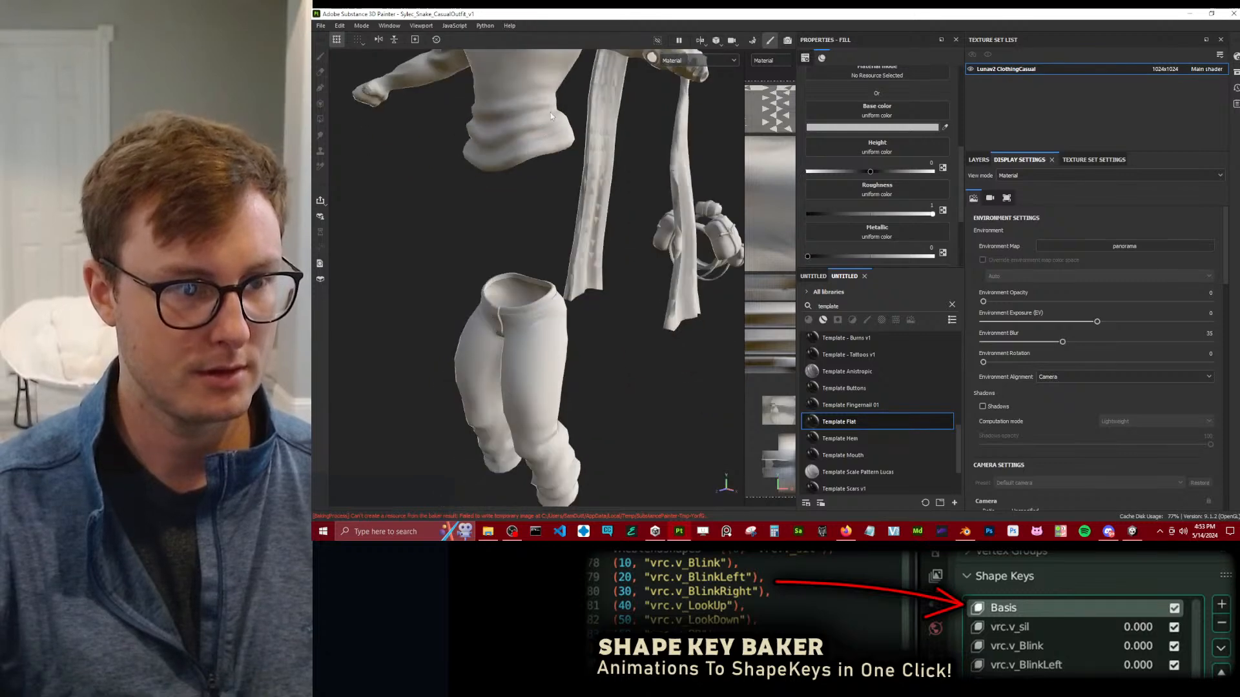
Examine the baked shading on the front and waist folds of the outfit's top from several angles.
alt+middle_drag(551, 116, 546, 250)
mouse_move(546, 249)
alt+mouse_down()
mouse_move(625, 236)
mouse_move(501, 249)
mouse_move(526, 241)
alt+mouse_up()
scroll(510, 240, up, 3)
alt+drag(606, 231, 656, 250)
alt+drag(612, 220, 513, 230)
click(562, 228)
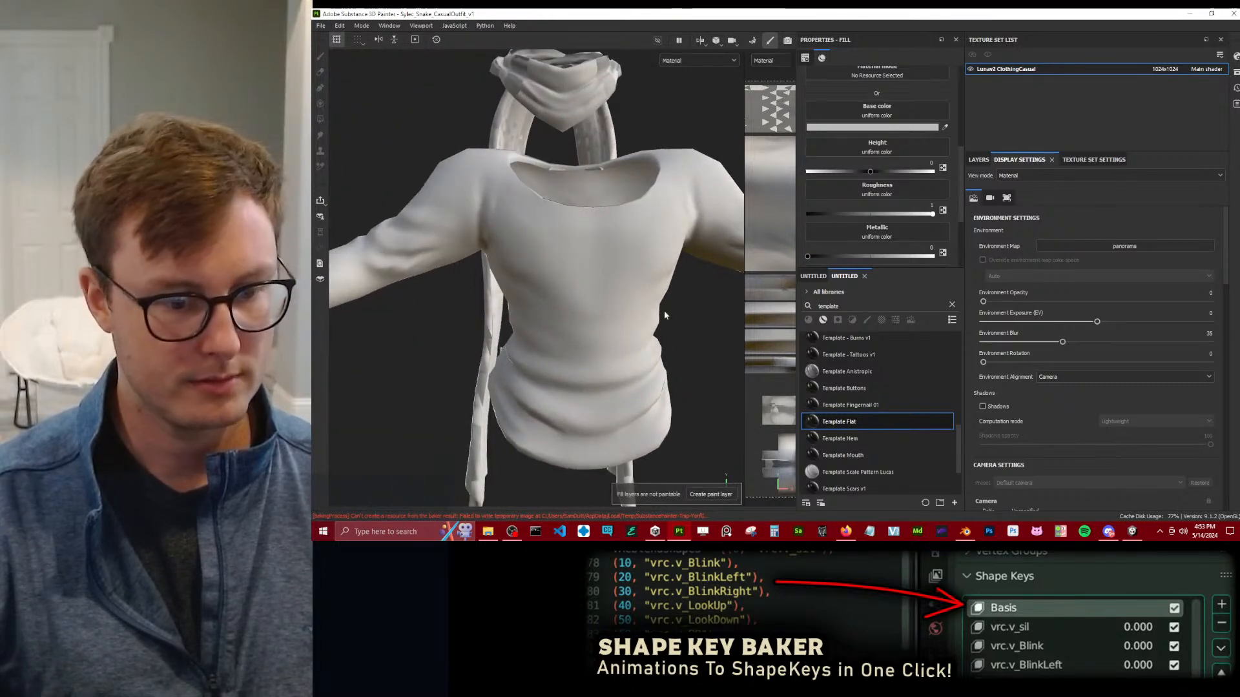
Switch to Blender and turn off the low-poly top's Triangulate and Displace modifiers in the viewport.
click(966, 531)
scroll(758, 219, up, 5)
click(862, 264)
mouse_move(852, 262)
middle_down()
mouse_move(873, 268)
mouse_move(841, 298)
mouse_move(846, 280)
middle_up()
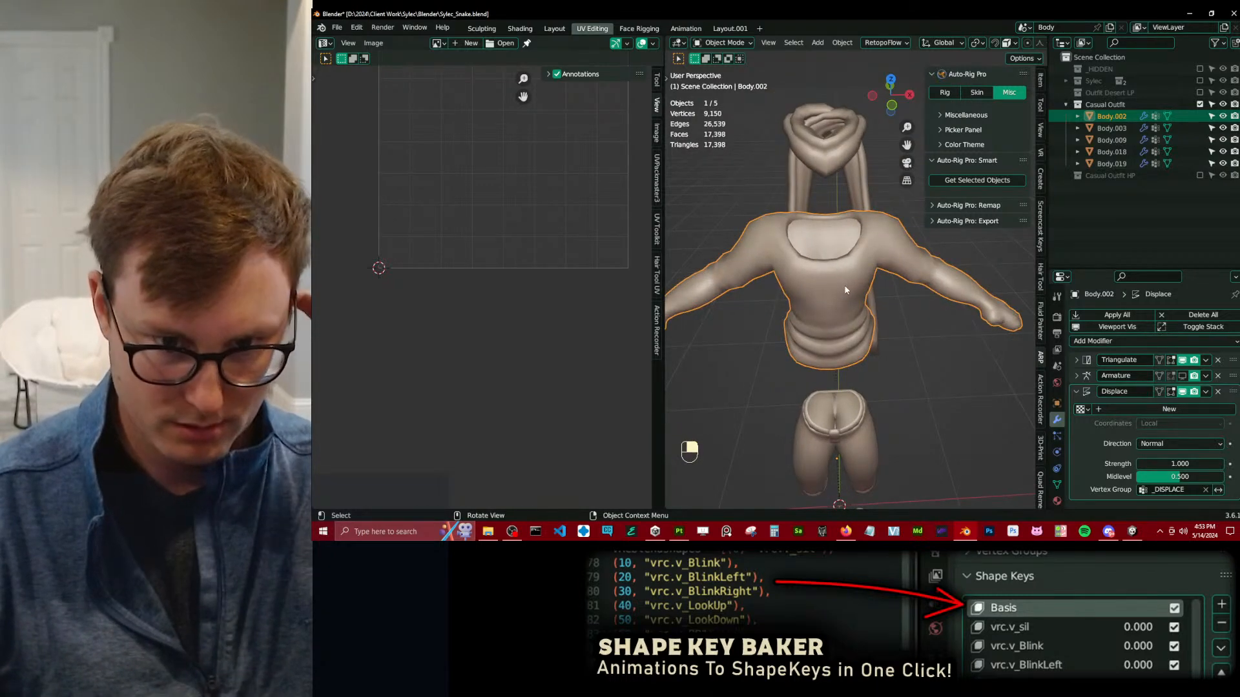
click(1075, 392)
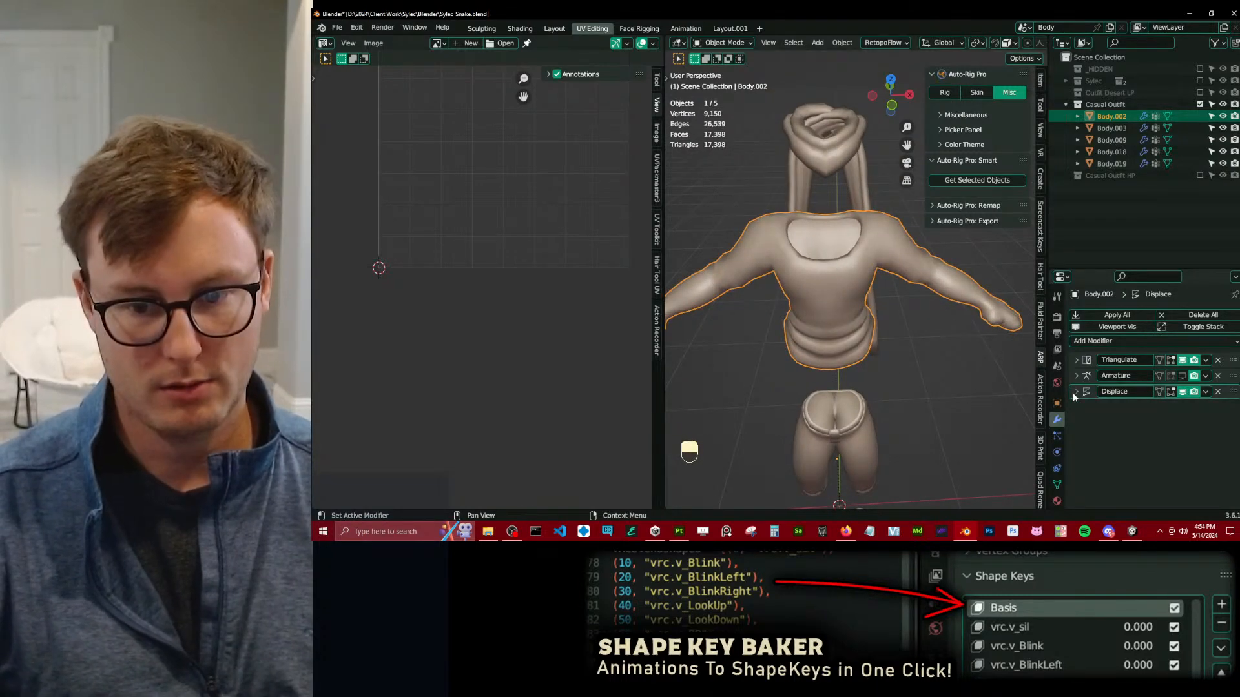
click(1106, 343)
click(1182, 392)
Try a Subdivision Surface modifier at the start of the low-poly top's modifier stack and remove it.
click(1118, 343)
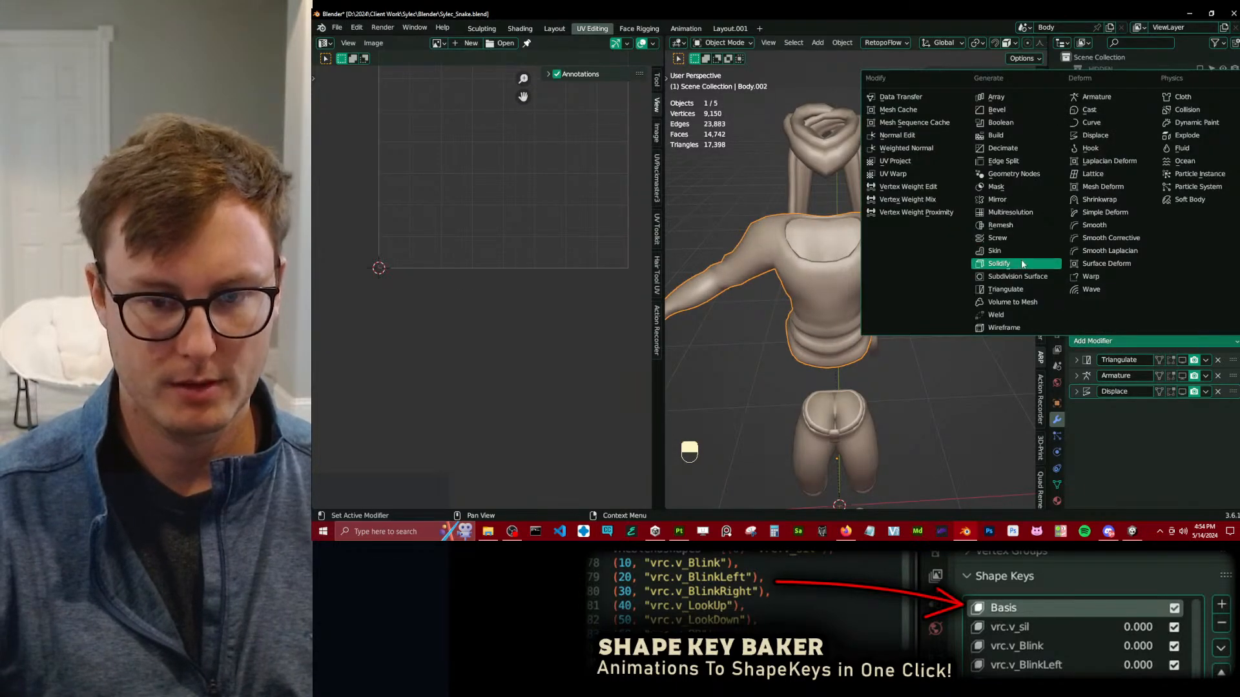
click(1019, 276)
drag(1233, 408, 1226, 366)
click(1217, 361)
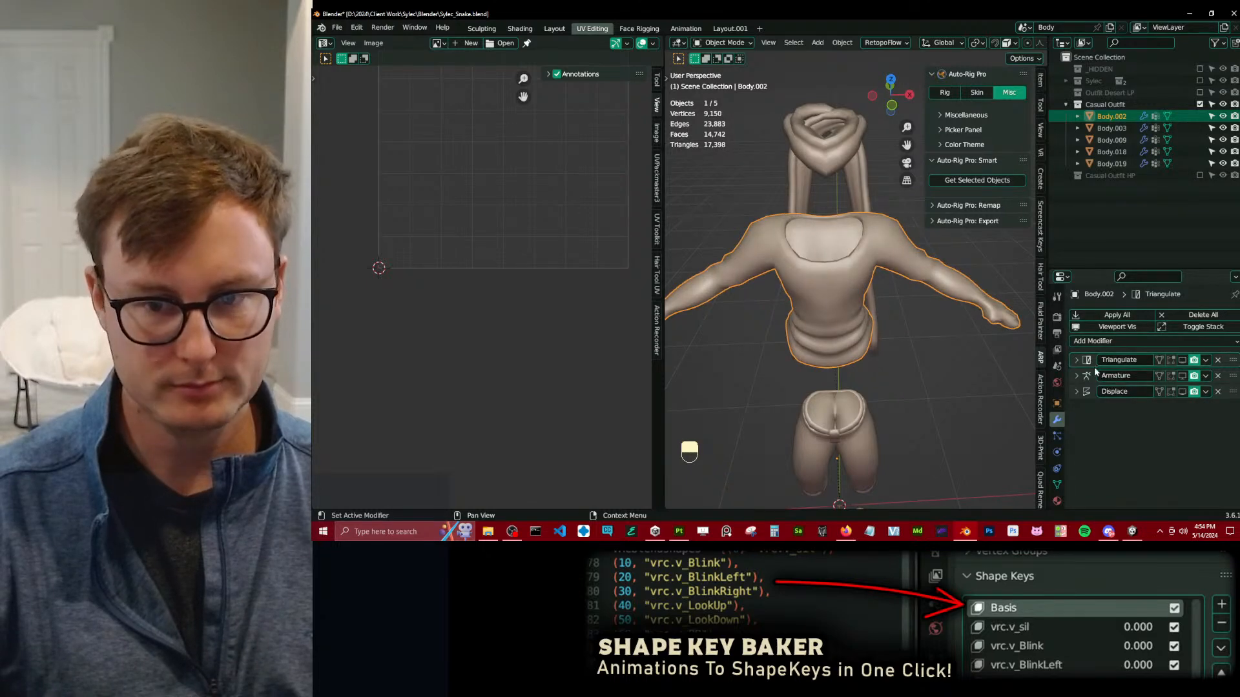
Save the file and display the Casual Outfit HP collection in place of Casual Outfit.
key(ctrl+s)
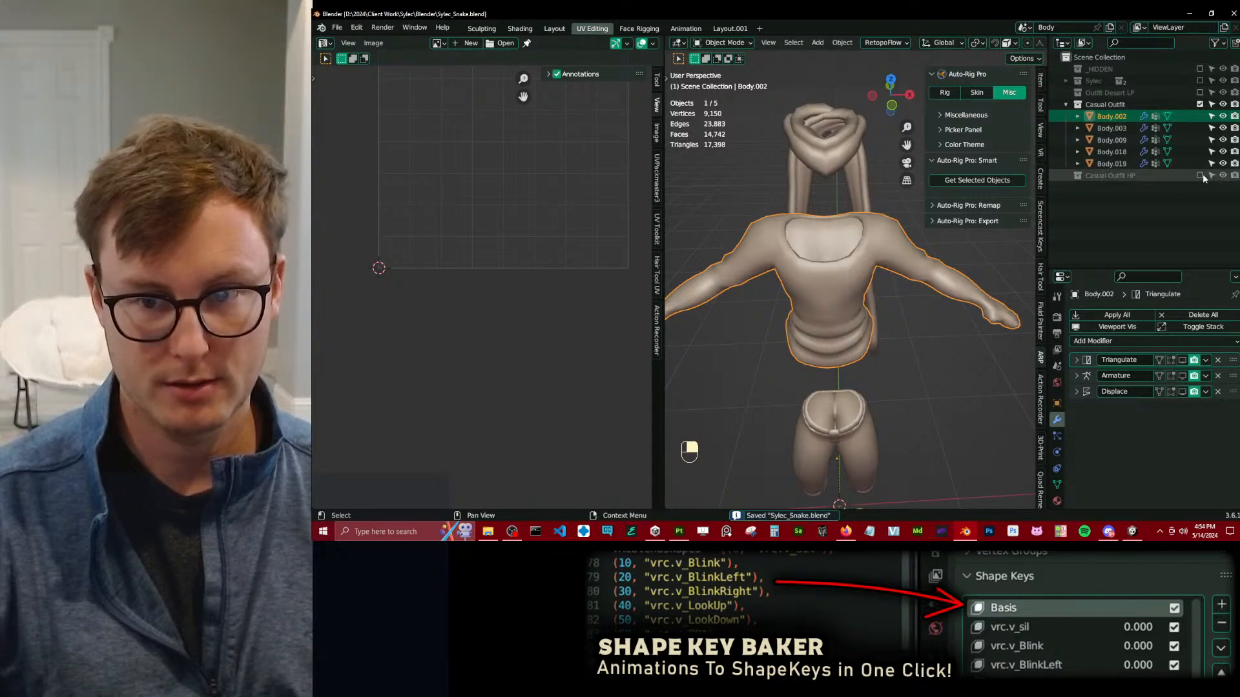
key(ctrl+s)
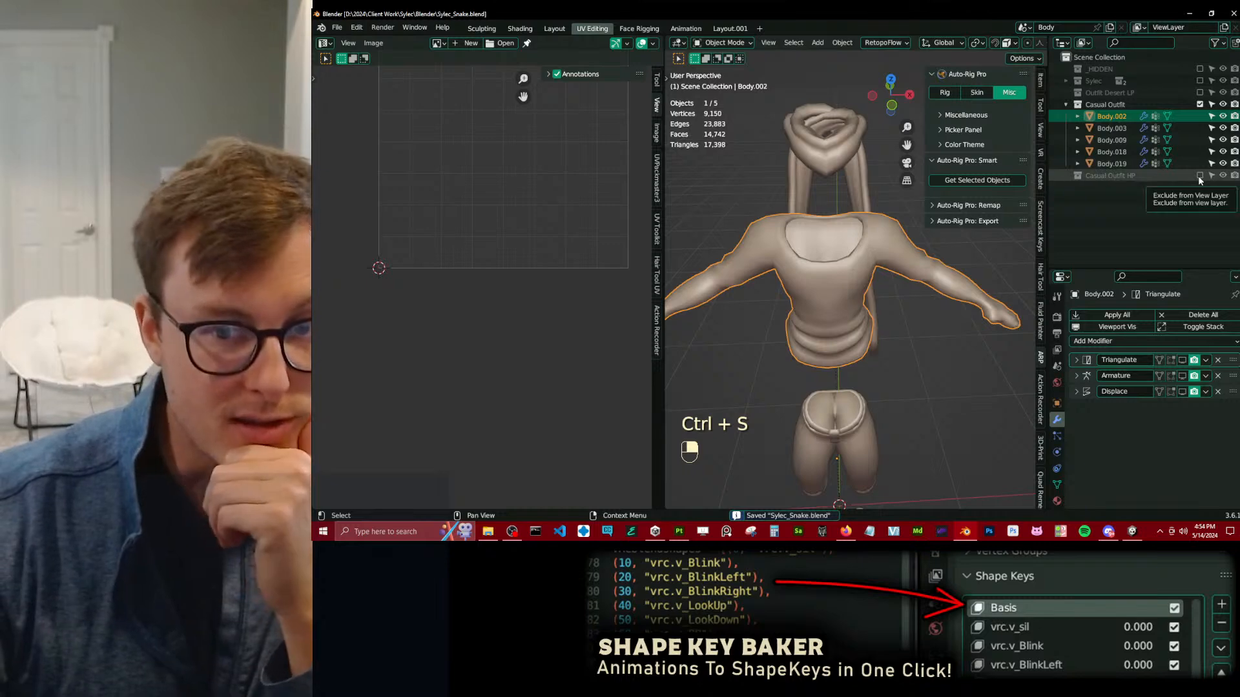
click(1199, 104)
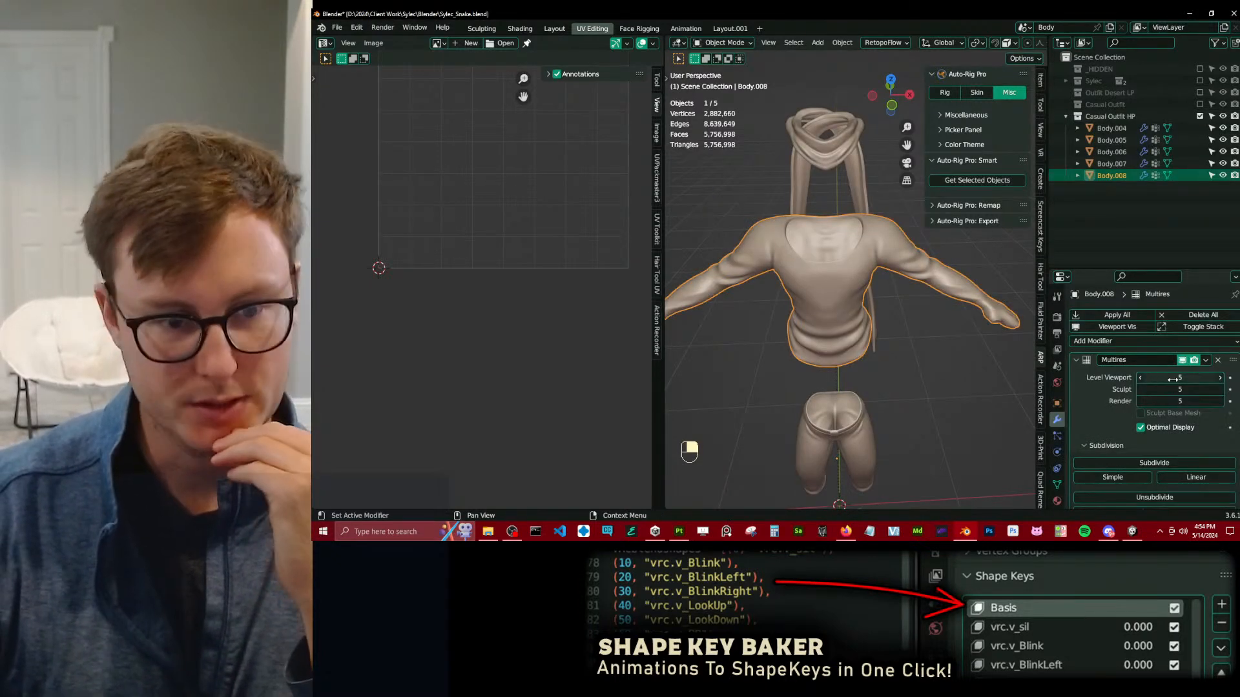
middle_drag(771, 298, 904, 288)
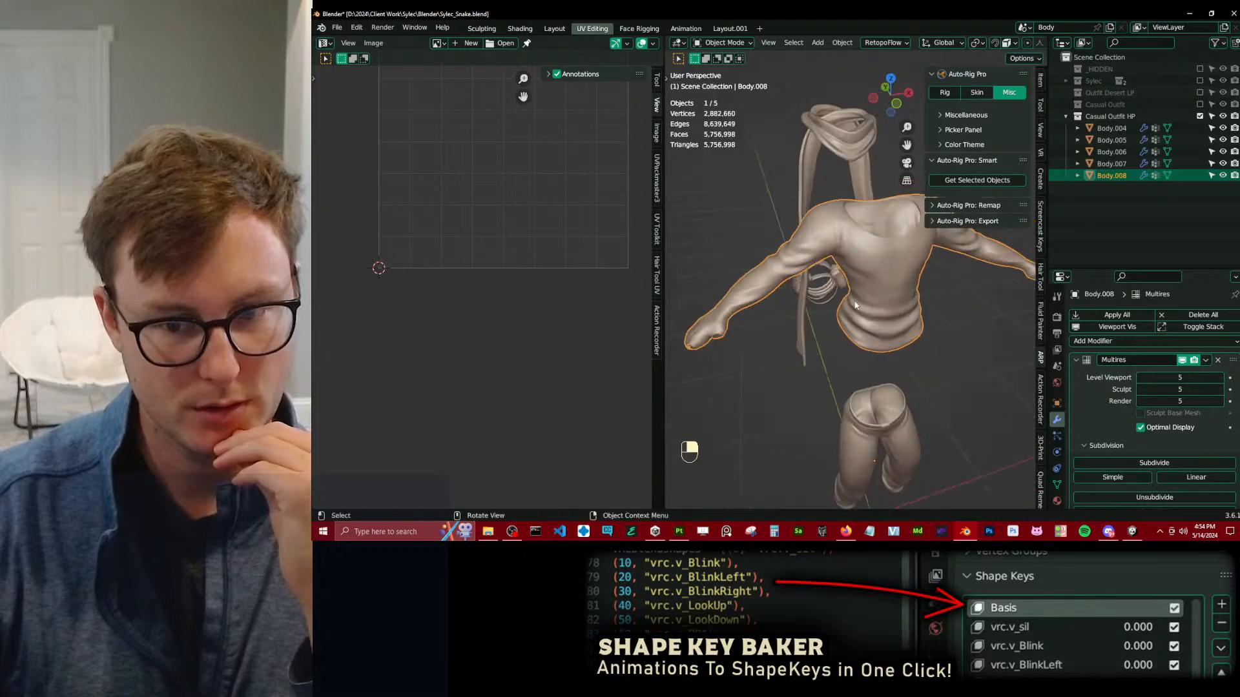
Isolate the high-poly top, compare its Multires viewport levels 1 and 0, and restore the level to 5.
double_click(1173, 378)
text(1)
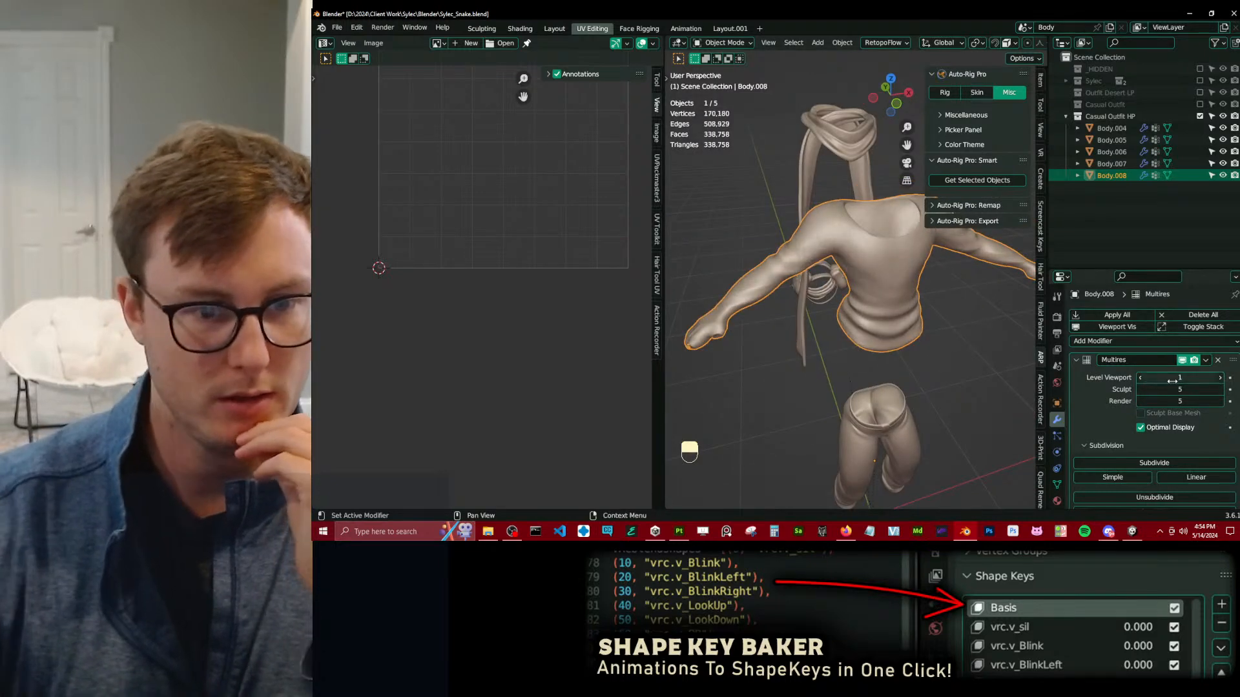
key(Return)
click(1140, 379)
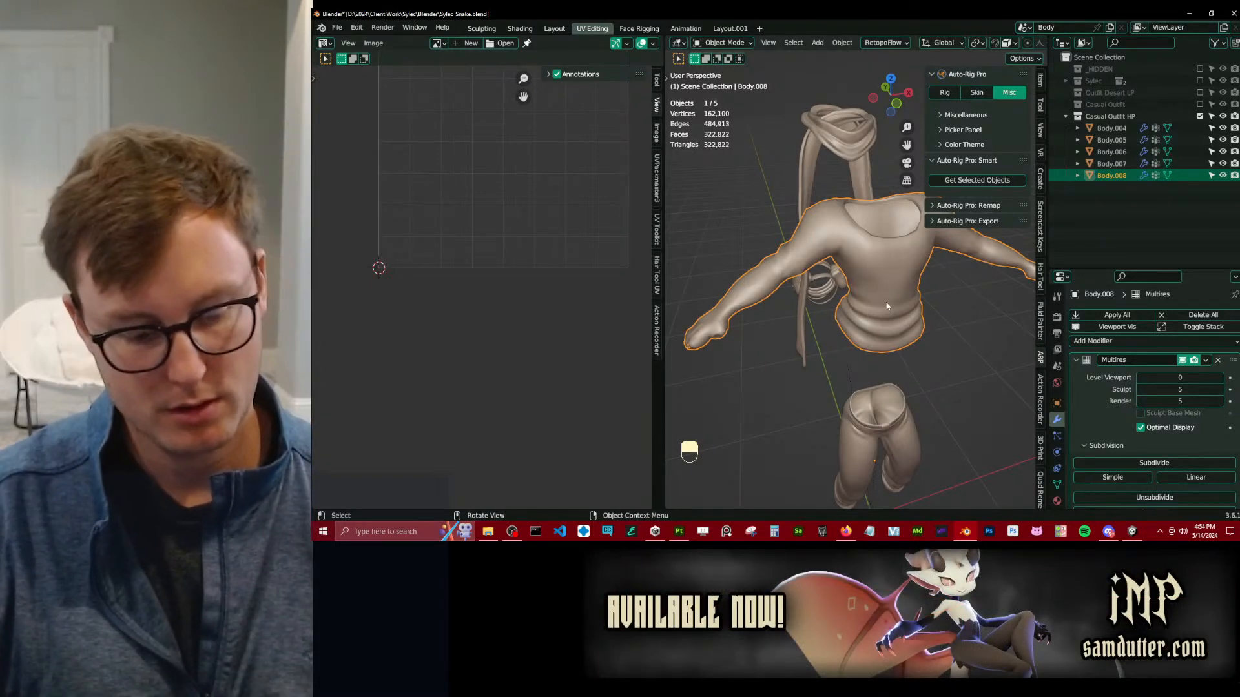
key(slash)
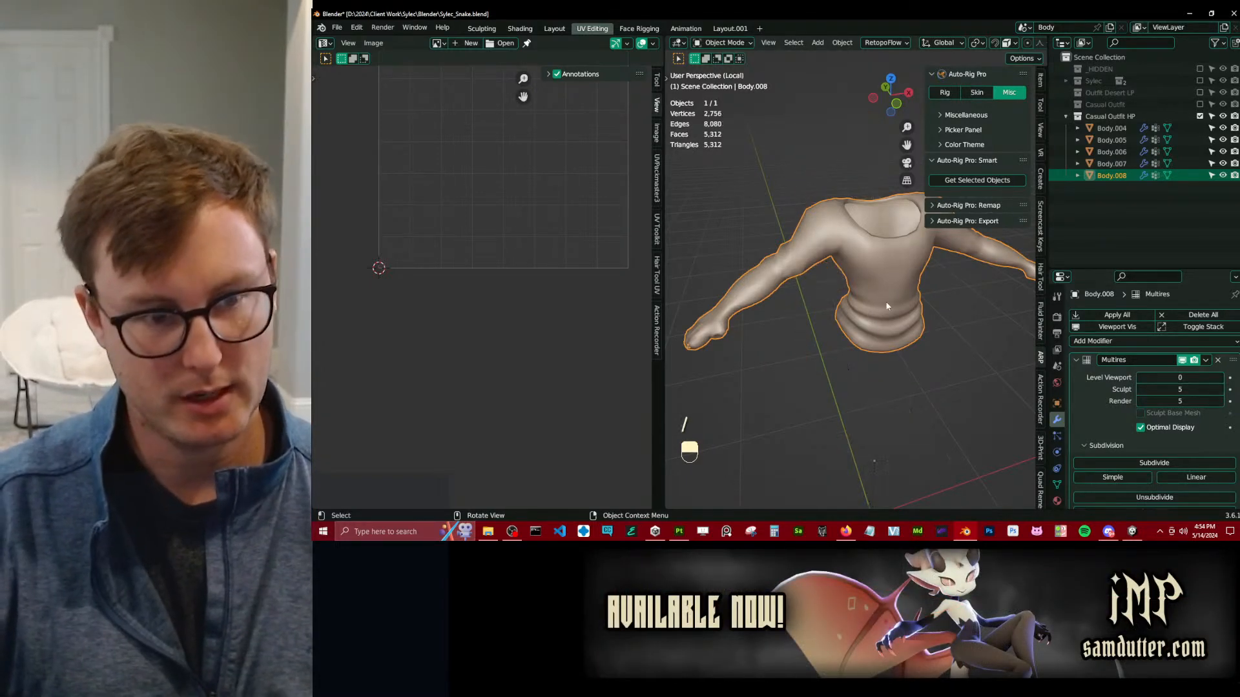
click(1220, 378)
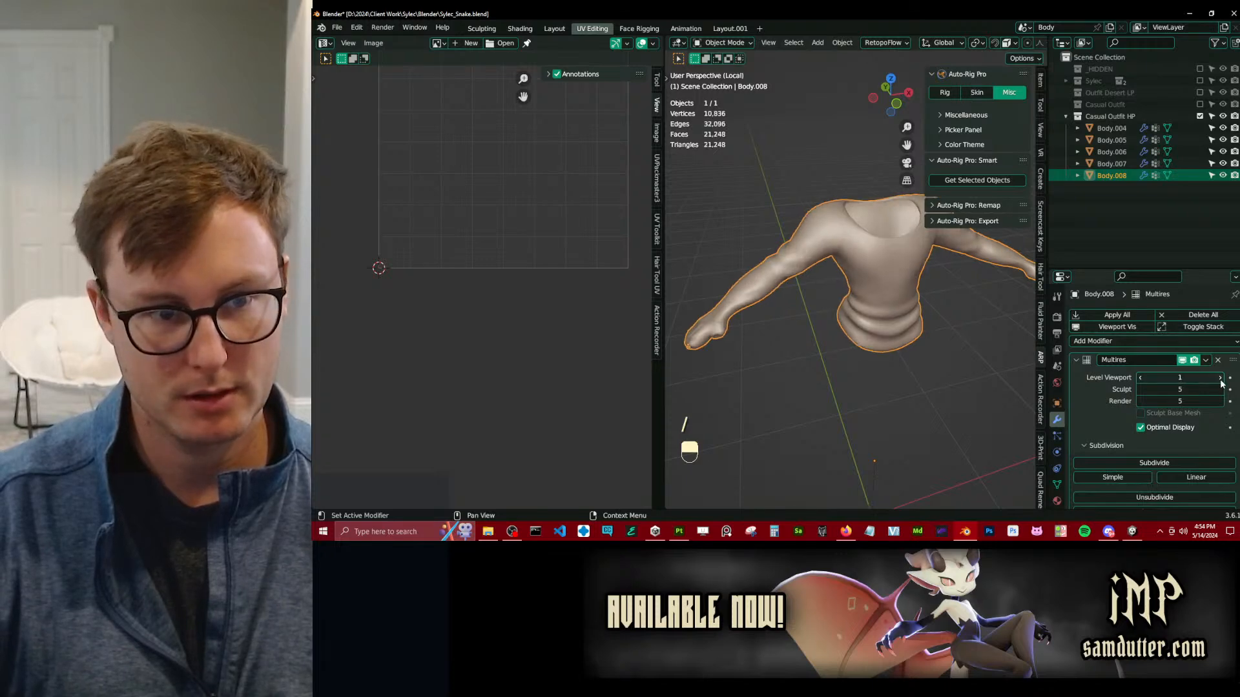
click(1140, 379)
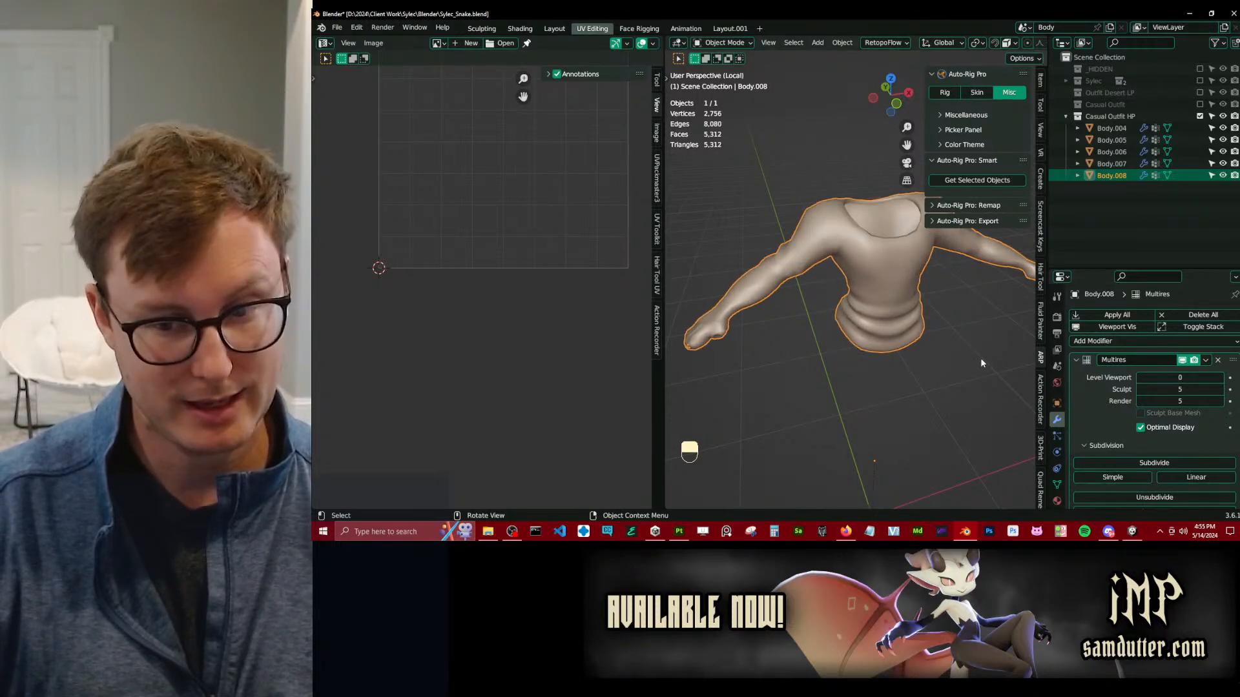
mouse_move(953, 333)
middle_down()
mouse_move(963, 346)
mouse_move(935, 336)
mouse_move(965, 354)
middle_up()
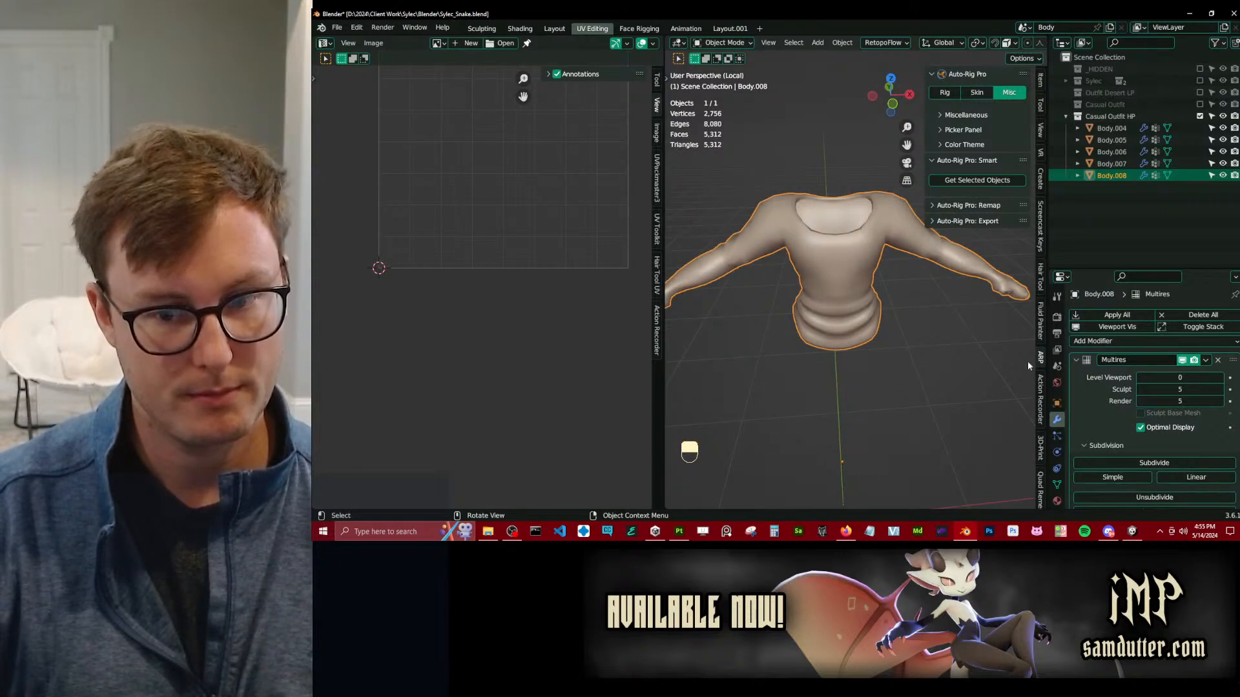
click(1187, 382)
text(5)
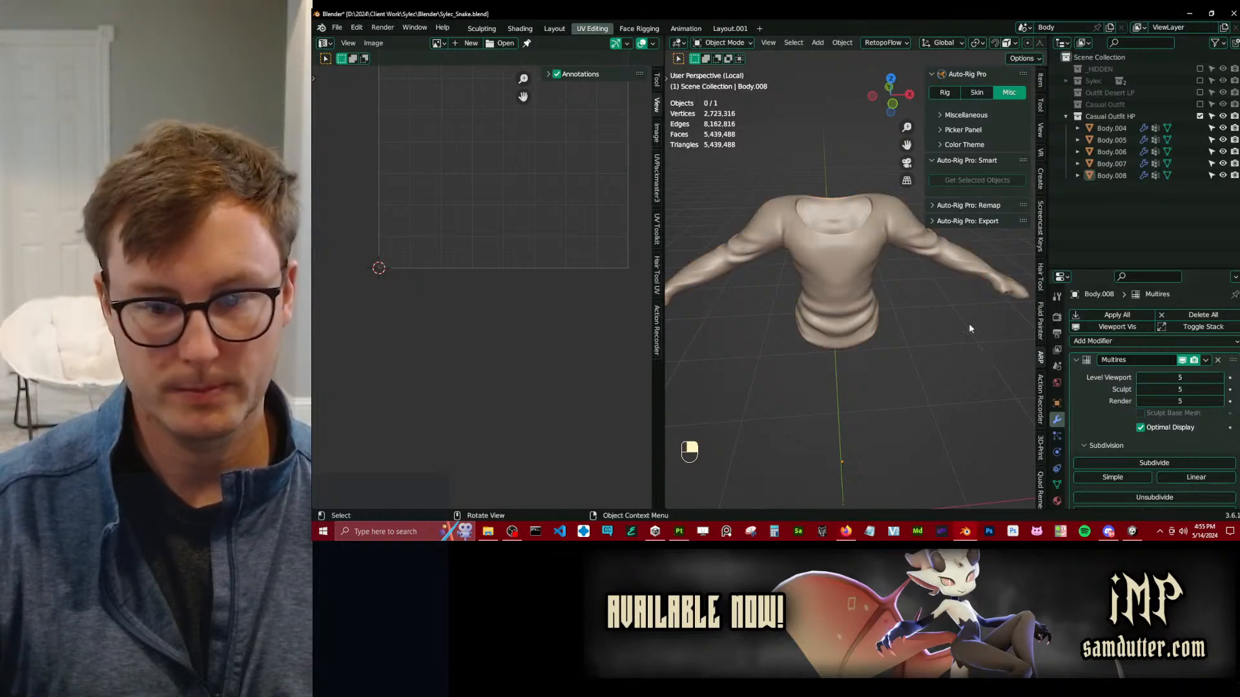
Display the Casual Outfit collection in place of Casual Outfit HP and inspect the low-poly top from several angles.
click(1200, 115)
click(1200, 105)
middle_drag(747, 280, 775, 278)
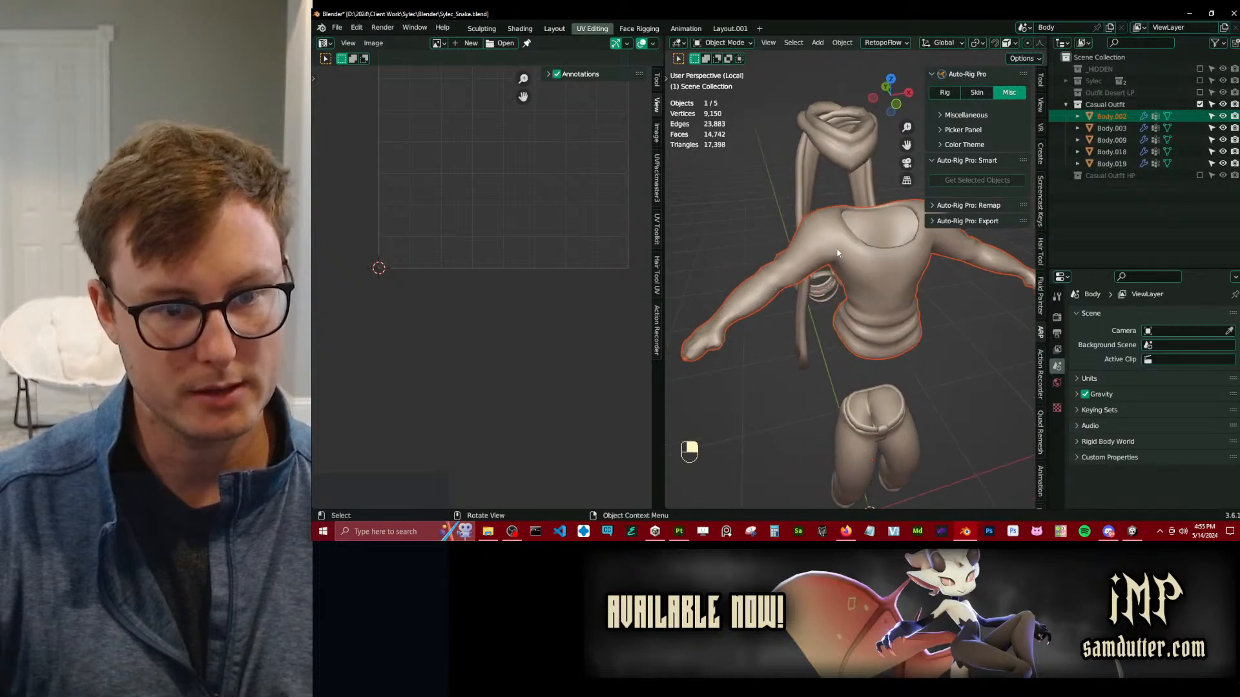
click(839, 256)
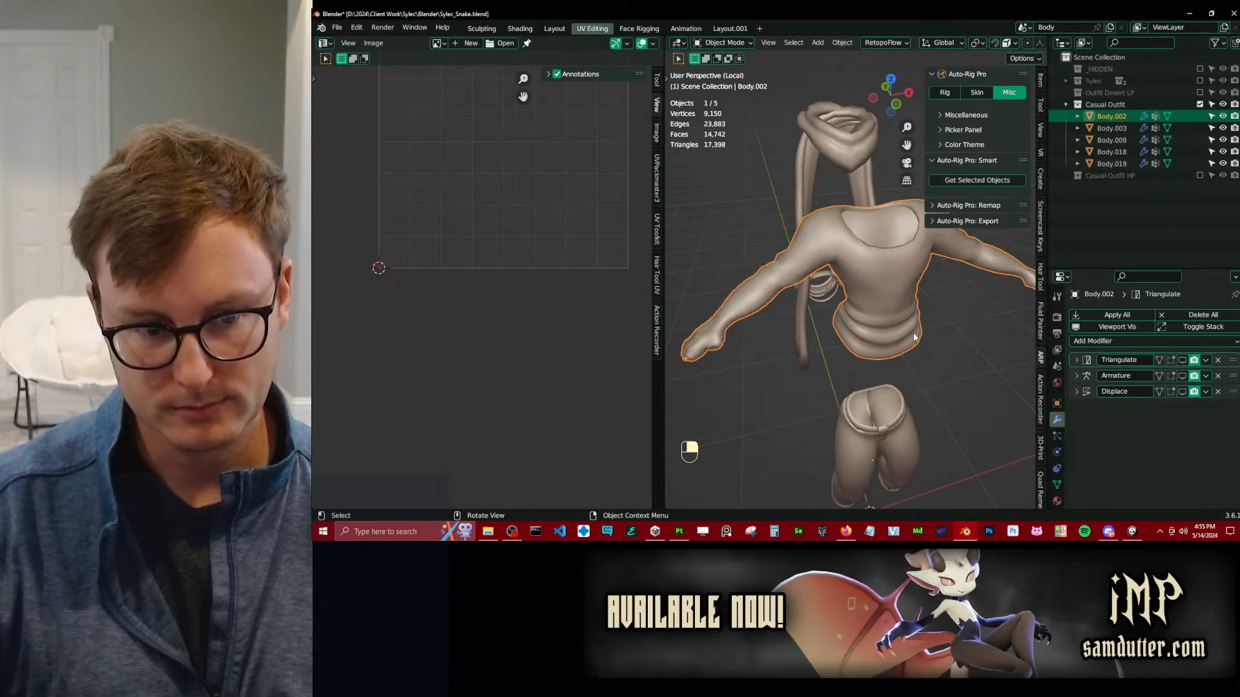
middle_drag(911, 338, 821, 366)
scroll(839, 339, up, 5)
key(q)
click(841, 338)
right_drag(820, 363, 796, 361)
shift+right_drag(796, 362, 903, 355)
shift+right_drag(903, 356, 902, 367)
Go over the low-poly top's sleeve area in Sculpt Mode and return to Object Mode.
key(ctrl+Tab)
click(952, 405)
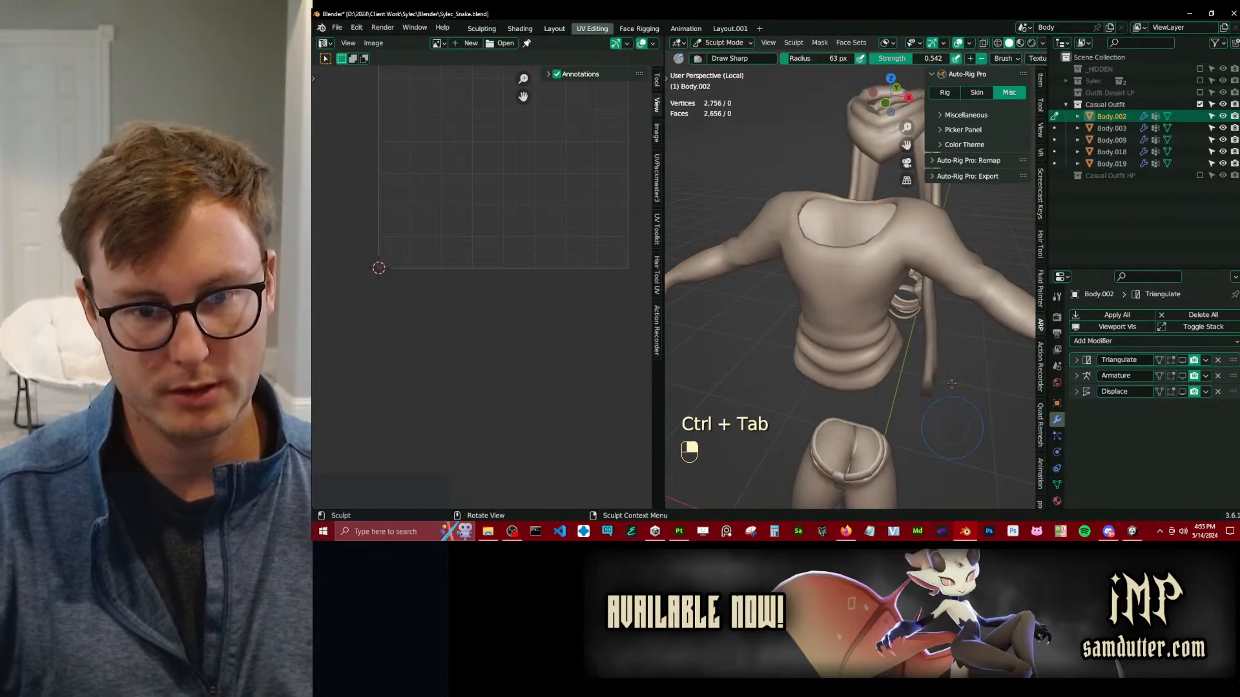
mouse_move(957, 279)
shift+mouse_down()
mouse_move(974, 271)
mouse_move(959, 294)
shift+mouse_up()
mouse_move(959, 294)
middle_down()
mouse_move(922, 361)
mouse_move(941, 325)
mouse_move(894, 350)
middle_up()
key(ctrl+Tab)
Turn on the low-poly top's Displace modifier in the viewport and go over its front in Weight Paint mode.
scroll(894, 351, up, 2)
click(1182, 392)
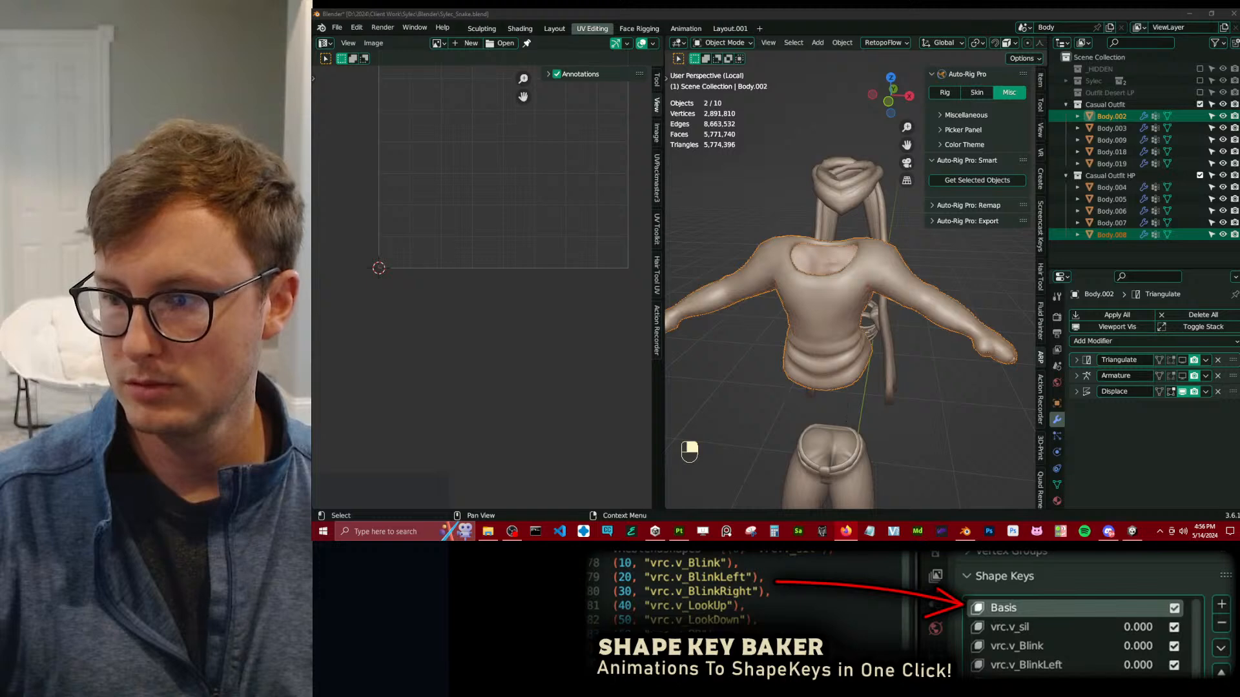
click(941, 409)
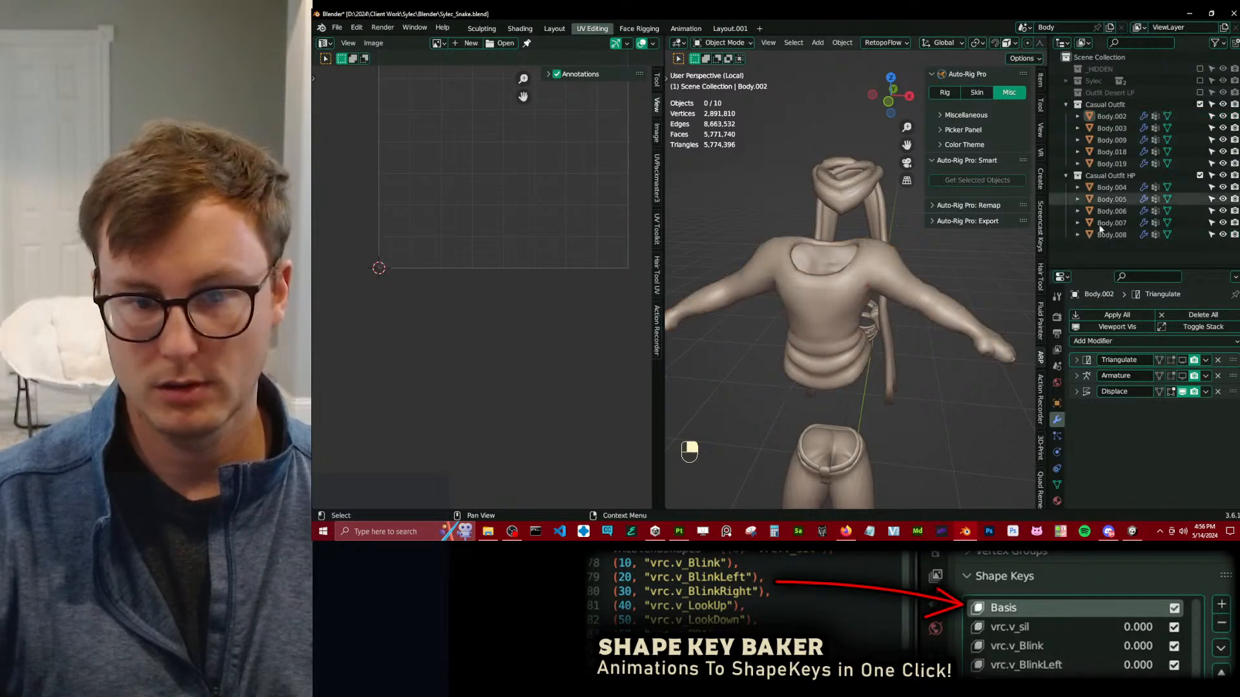
key(ctrl+Tab)
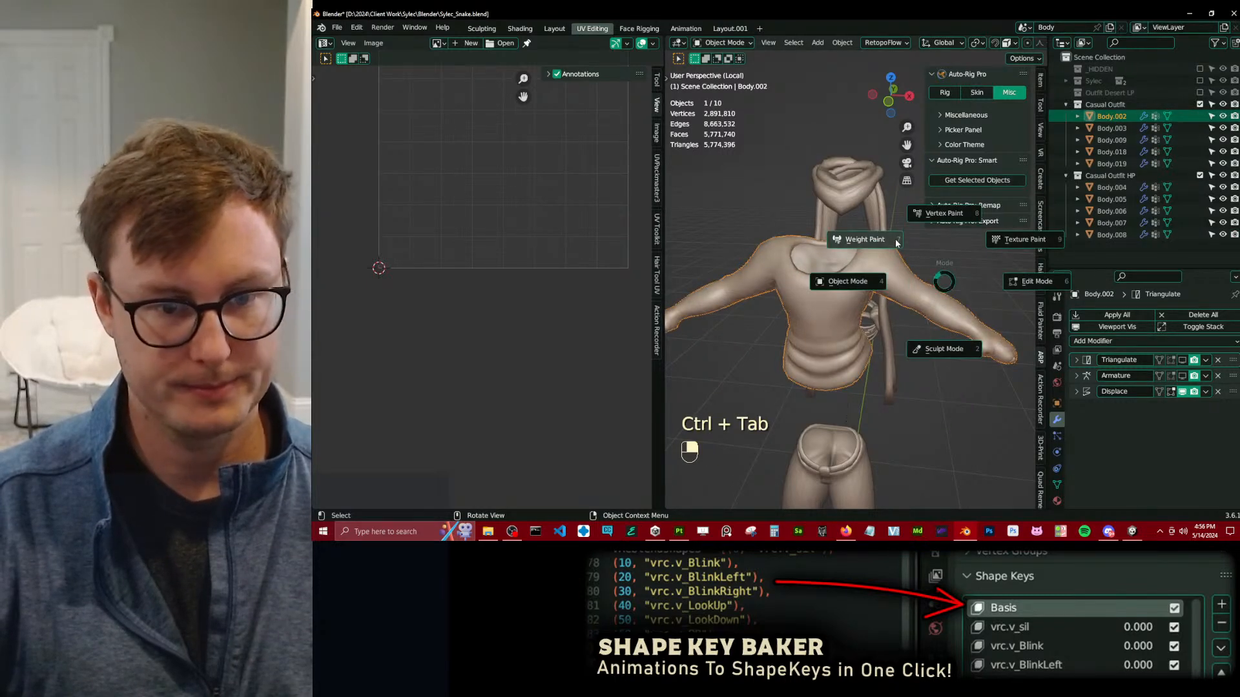
click(879, 238)
mouse_move(840, 291)
middle_down()
mouse_move(853, 288)
mouse_move(834, 285)
mouse_move(777, 351)
mouse_move(901, 326)
mouse_move(891, 287)
mouse_move(839, 337)
middle_up()
key(ctrl+Tab)
click(742, 337)
scroll(895, 337, down, 5)
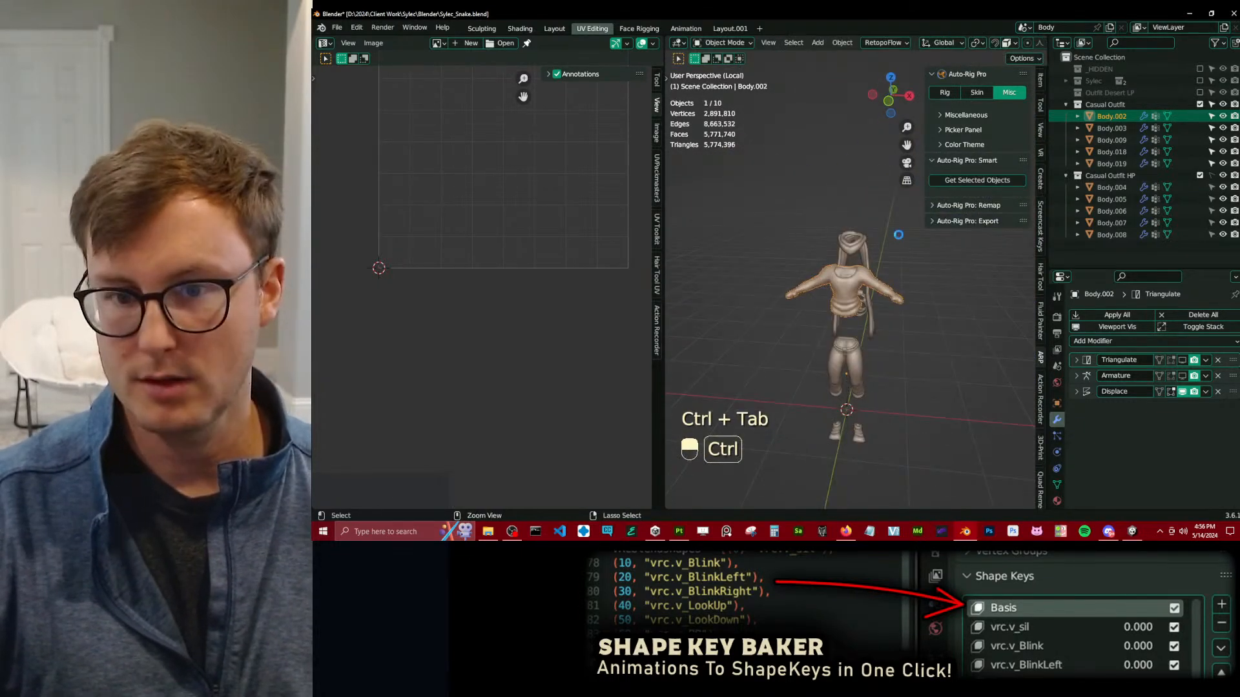
Save the file, exclude the Casual Outfit HP collection, and select all low-poly outfit meshes with the wireframe overlay off.
key(ctrl+s)
click(1200, 175)
middle_drag(928, 336, 870, 378)
key(a)
key(q)
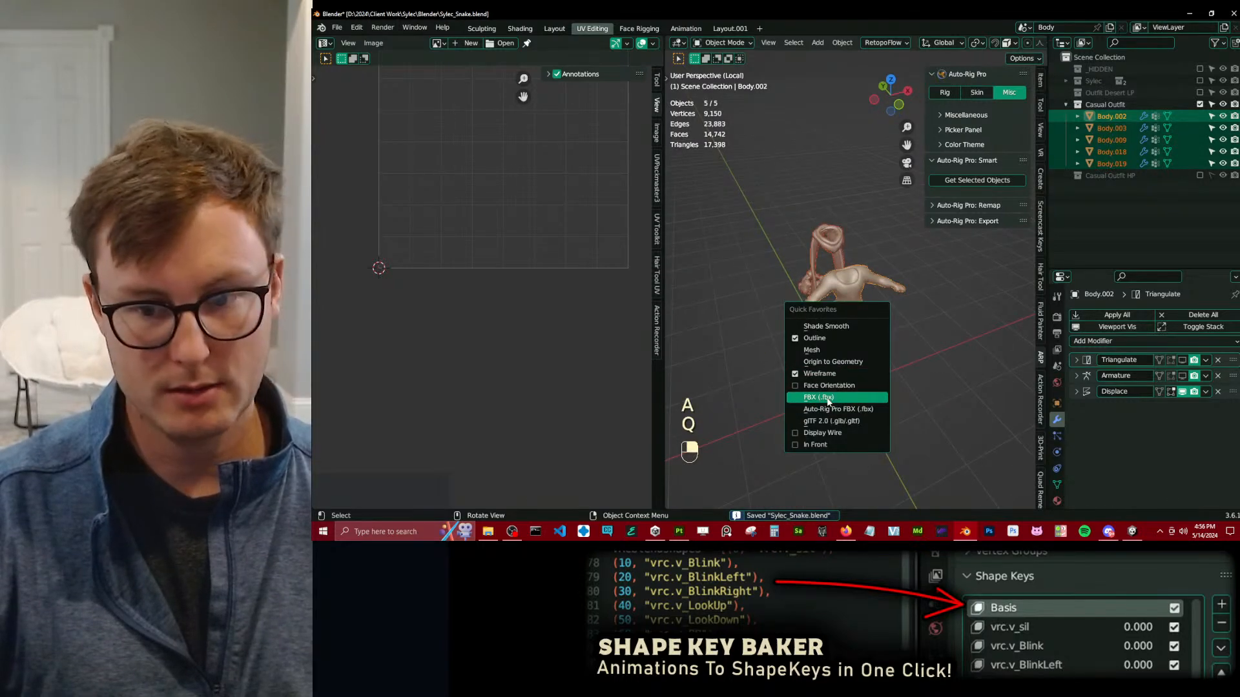
key(q)
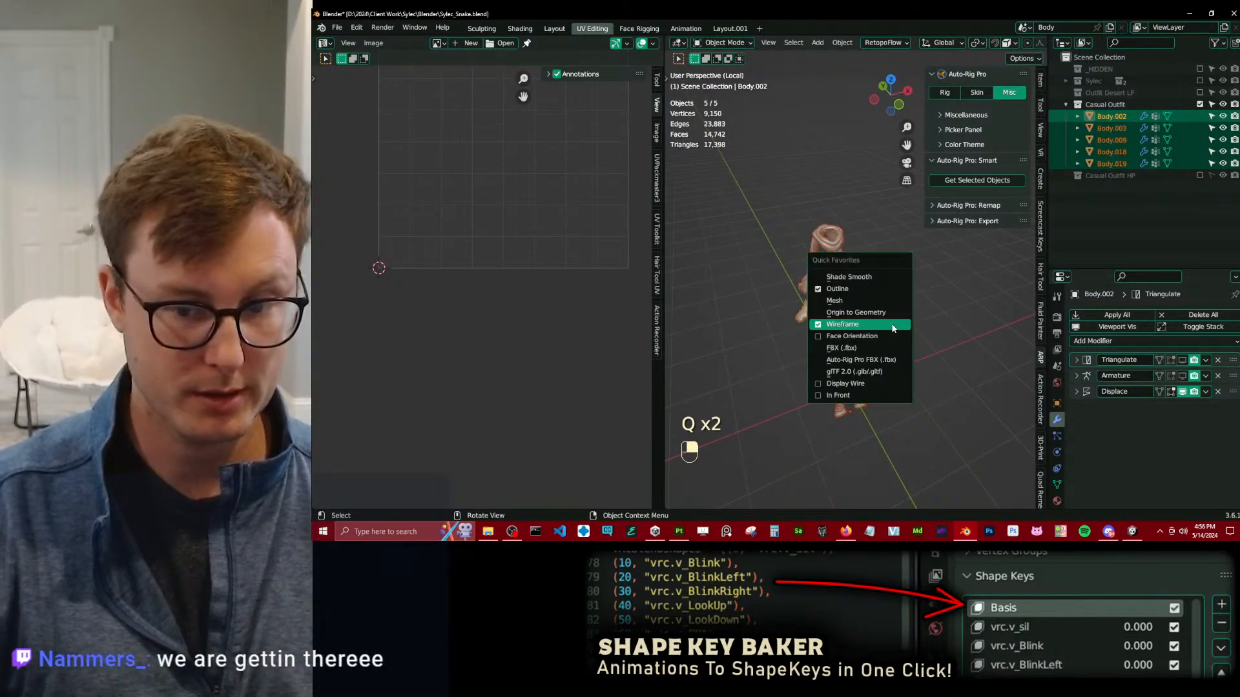
click(892, 325)
Export the selected low-poly outfit meshes as Sylec_Snake_CasualOutfit_Cage.fbx.
key(q)
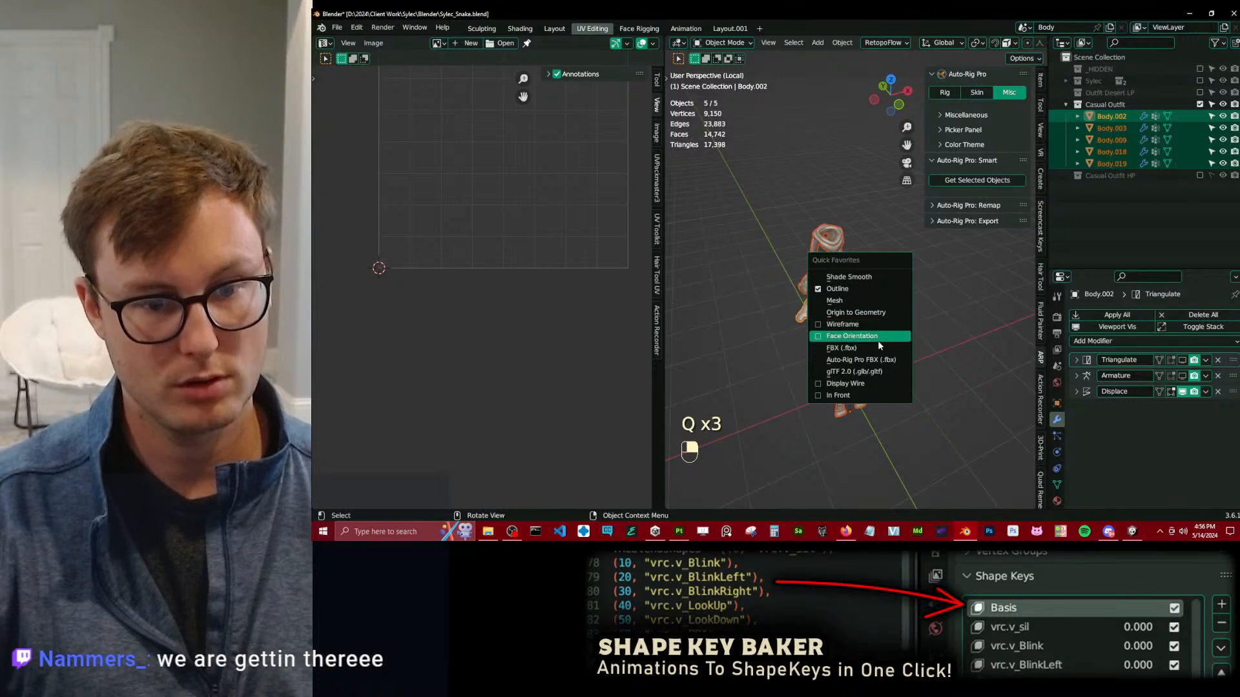
click(875, 347)
click(1078, 147)
click(1053, 168)
click(1026, 439)
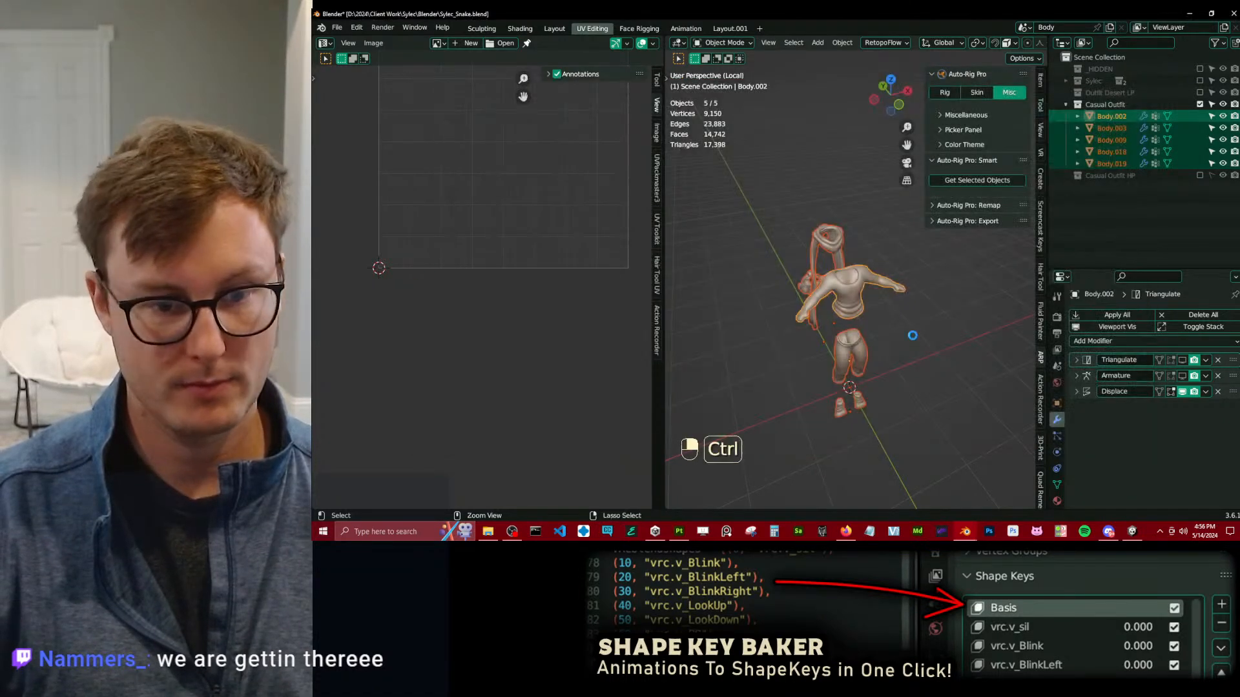
Turn off the Displace modifier in the viewport, re-export the selected meshes as Sylec_Snake_CasualOutfit.fbx and save the file.
key(ctrl+s)
right_click(1134, 373)
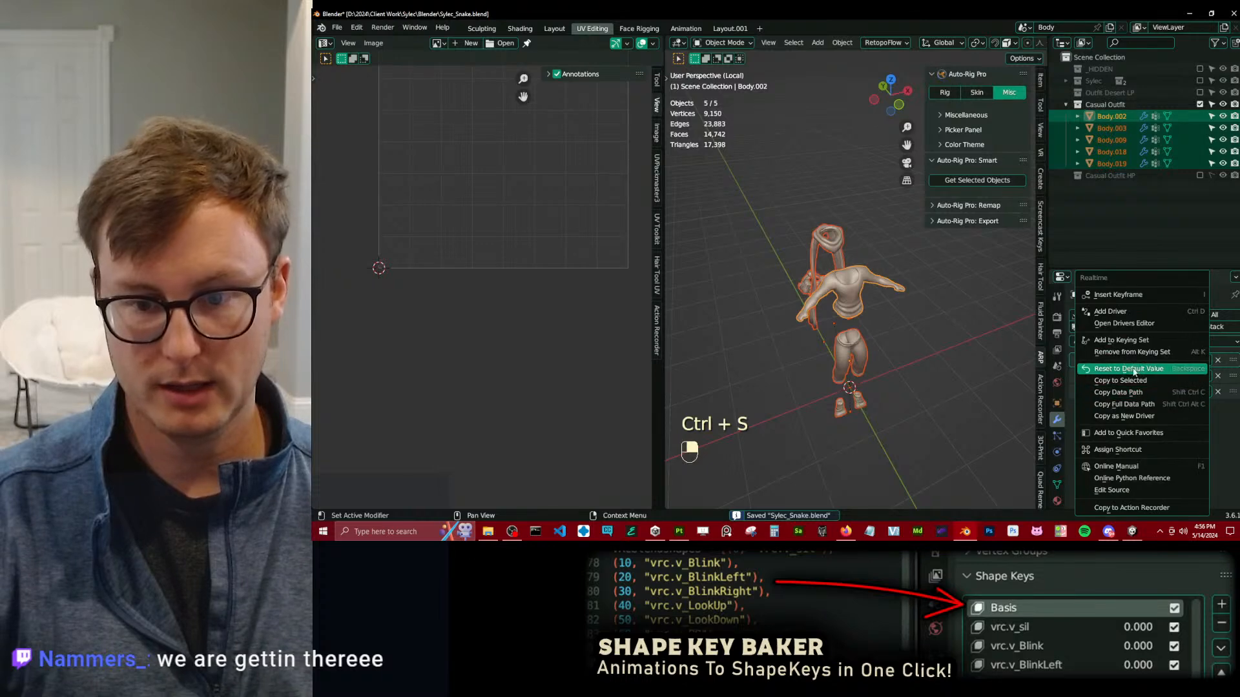
key(q)
click(875, 348)
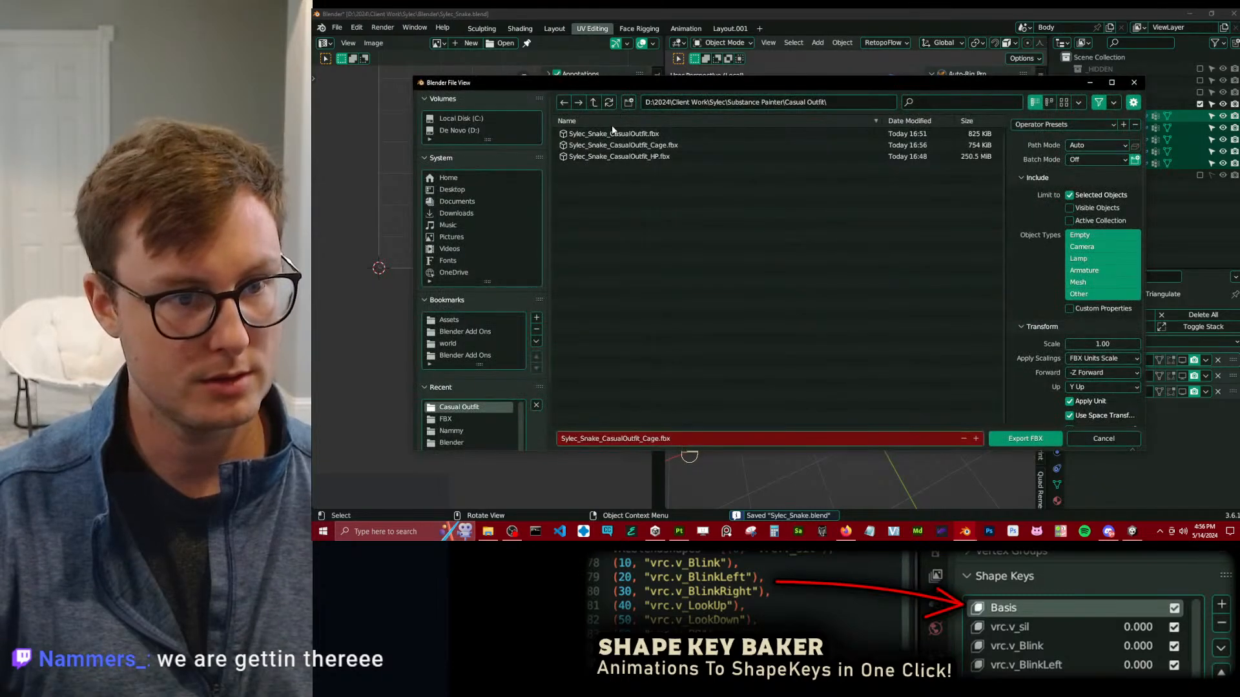
click(611, 134)
click(1026, 439)
key(ctrl+s)
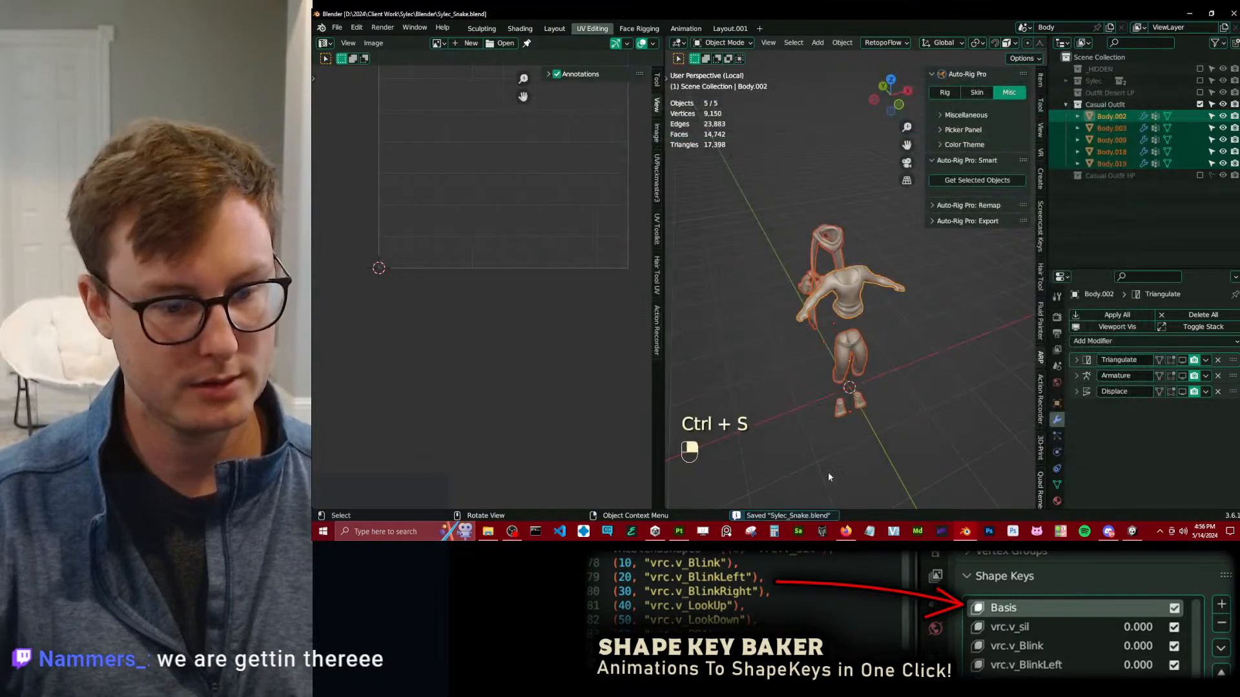
Switch to Substance 3D Painter, rebake the selected textures from the re-exported files and return to painting mode.
click(681, 532)
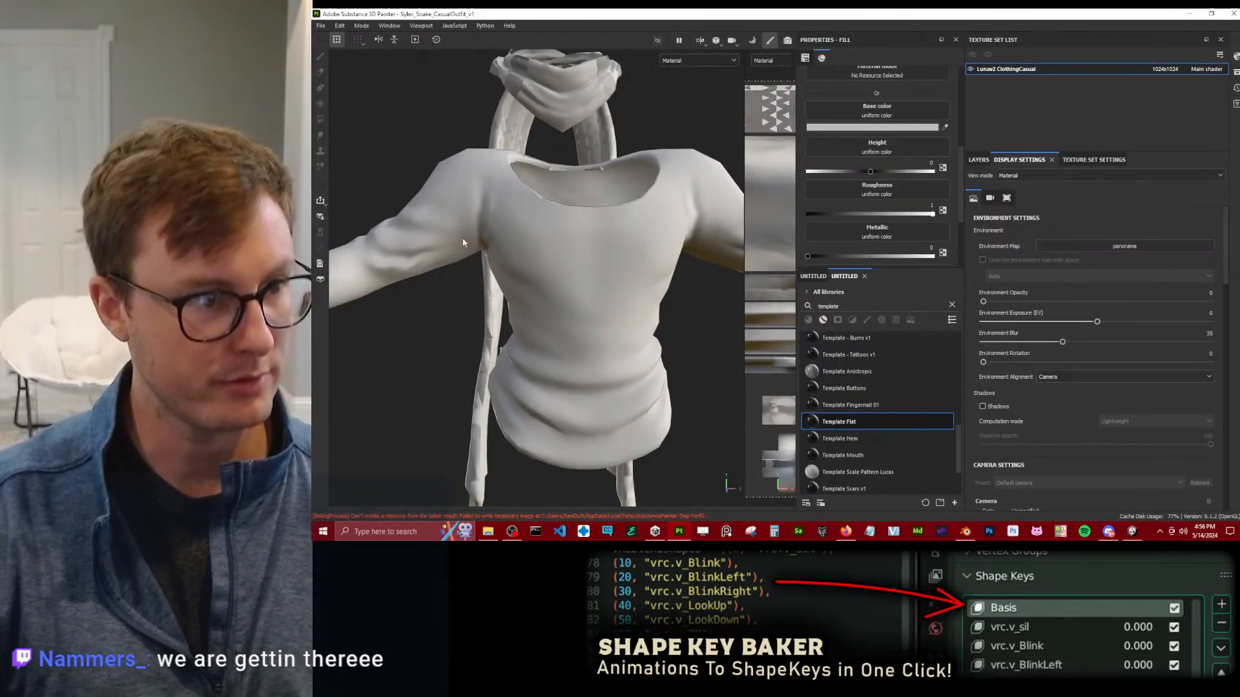
click(362, 26)
click(372, 38)
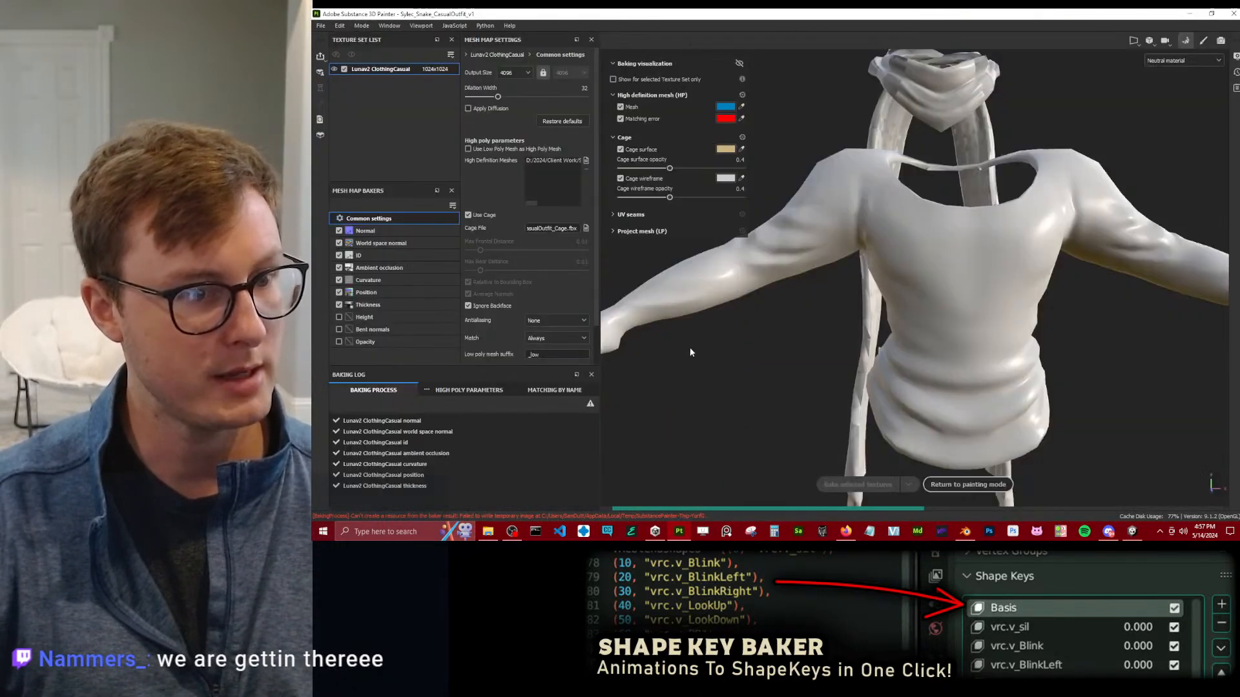
click(859, 484)
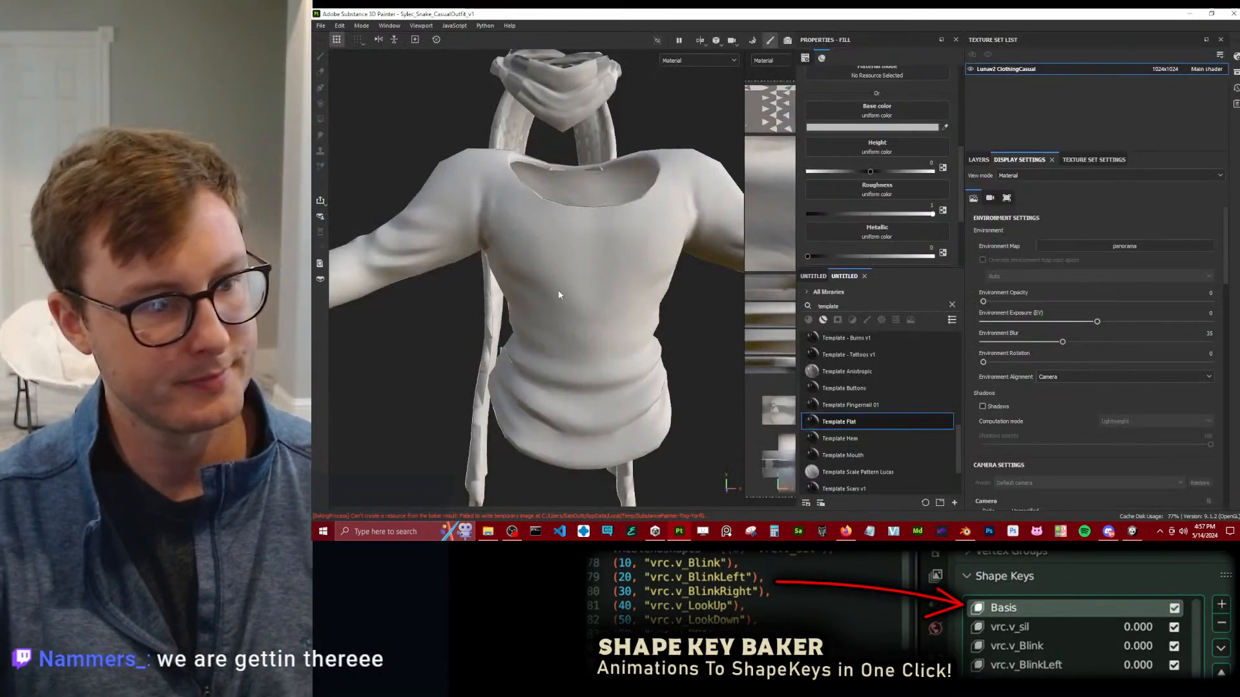
Set the clothing texture set's resolution to 2048x2048 and check the rebaked top and sleeve.
scroll(559, 295, down, 3)
alt+drag(575, 280, 637, 307)
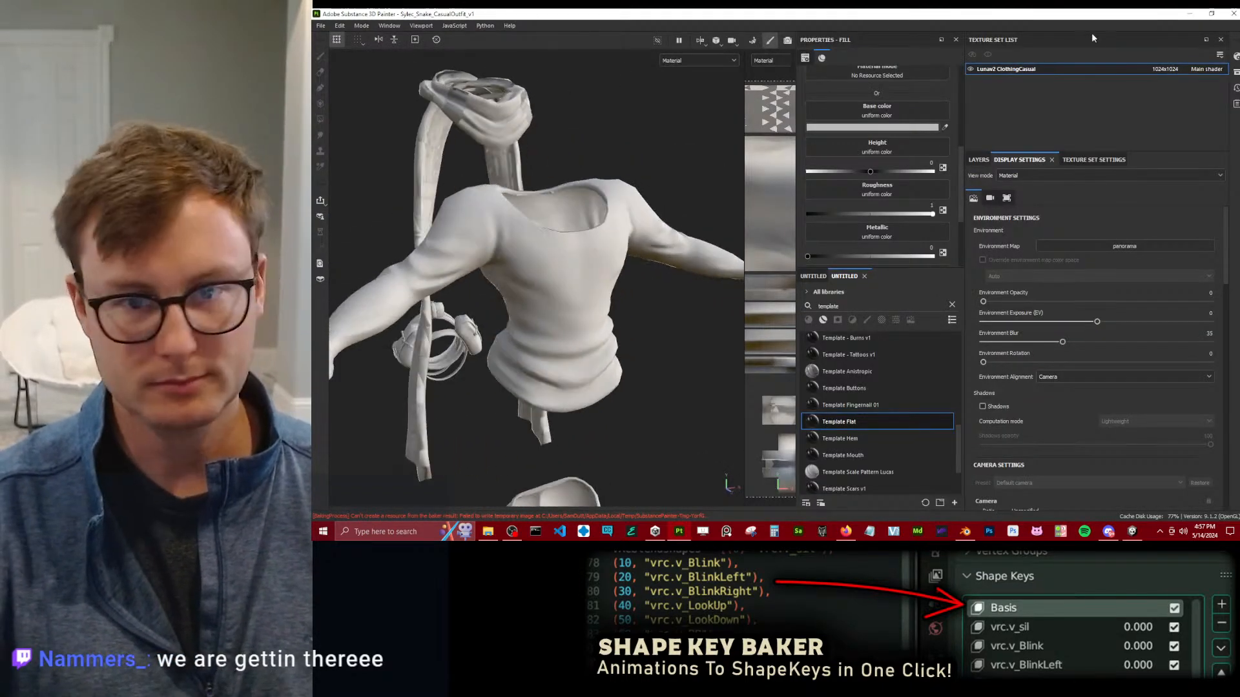
click(1171, 122)
alt+drag(539, 284, 635, 278)
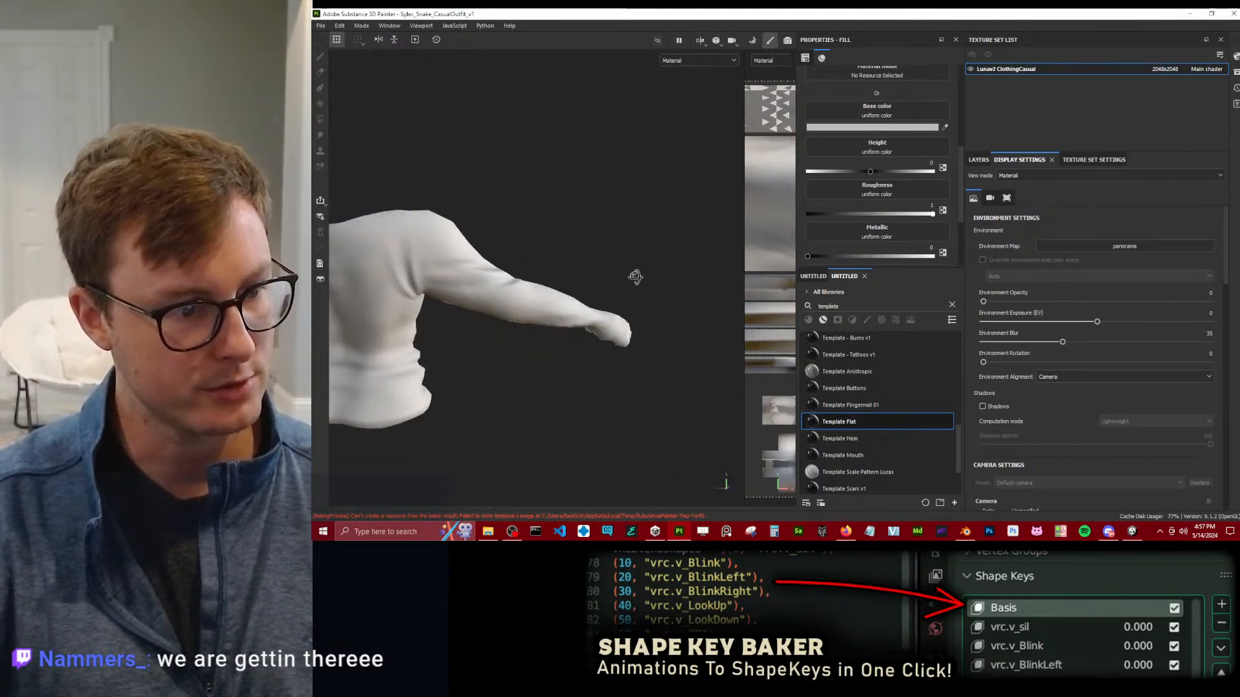
Show the layer stack and examine the rebaked outfit as a whole, including the sleeves and trousers.
click(991, 160)
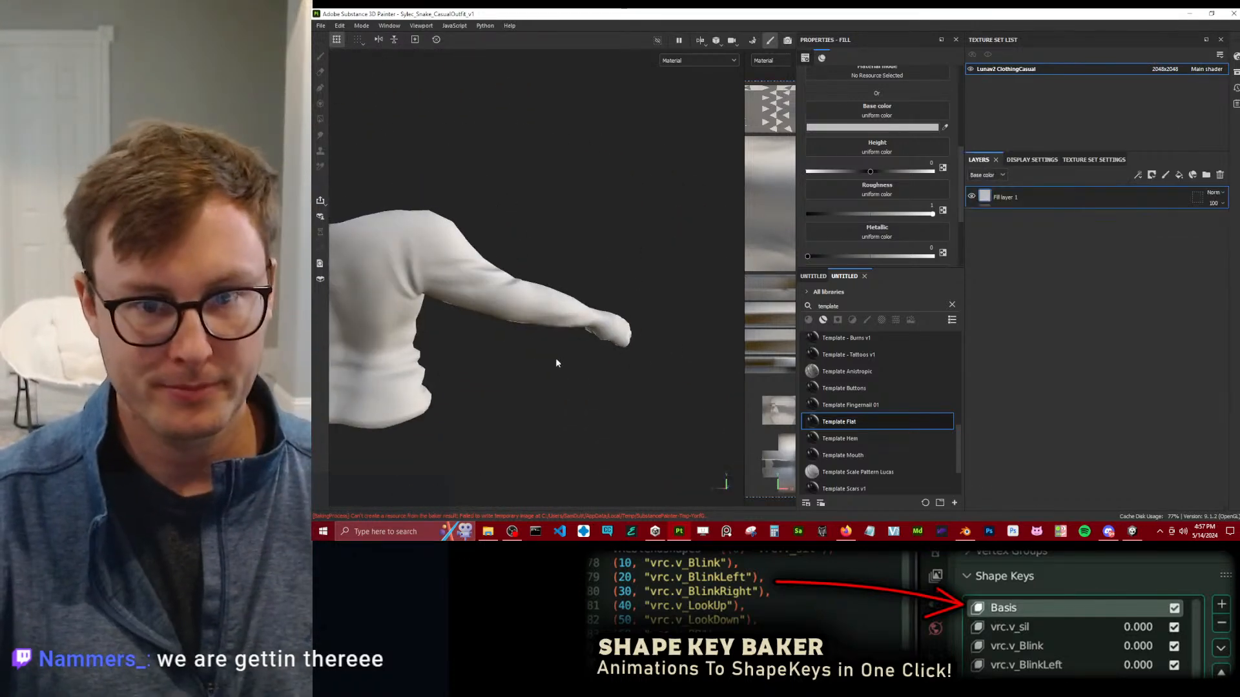
scroll(572, 302, down, 4)
alt+drag(573, 302, 515, 304)
alt+middle_drag(515, 304, 591, 299)
alt+drag(590, 298, 474, 213)
scroll(600, 266, up, 4)
alt+middle_drag(474, 213, 583, 254)
alt+drag(584, 254, 594, 224)
scroll(477, 305, down, 4)
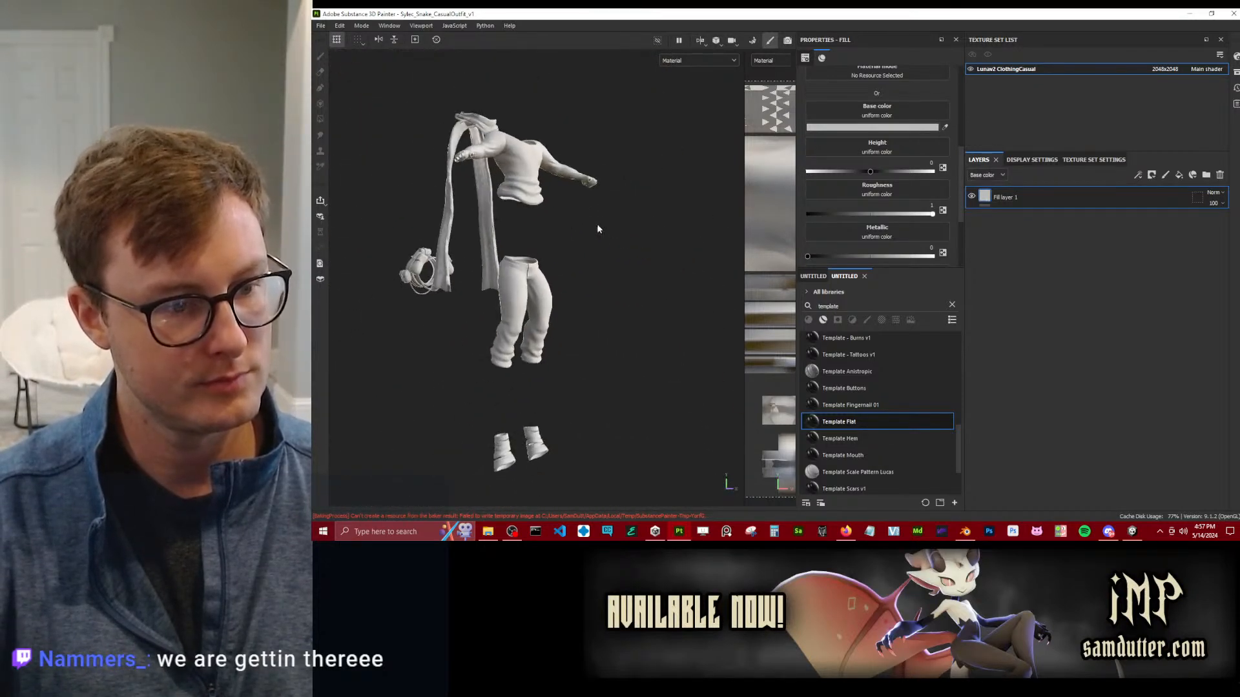
scroll(468, 300, up, 4)
scroll(467, 300, down, 4)
alt+drag(467, 300, 667, 260)
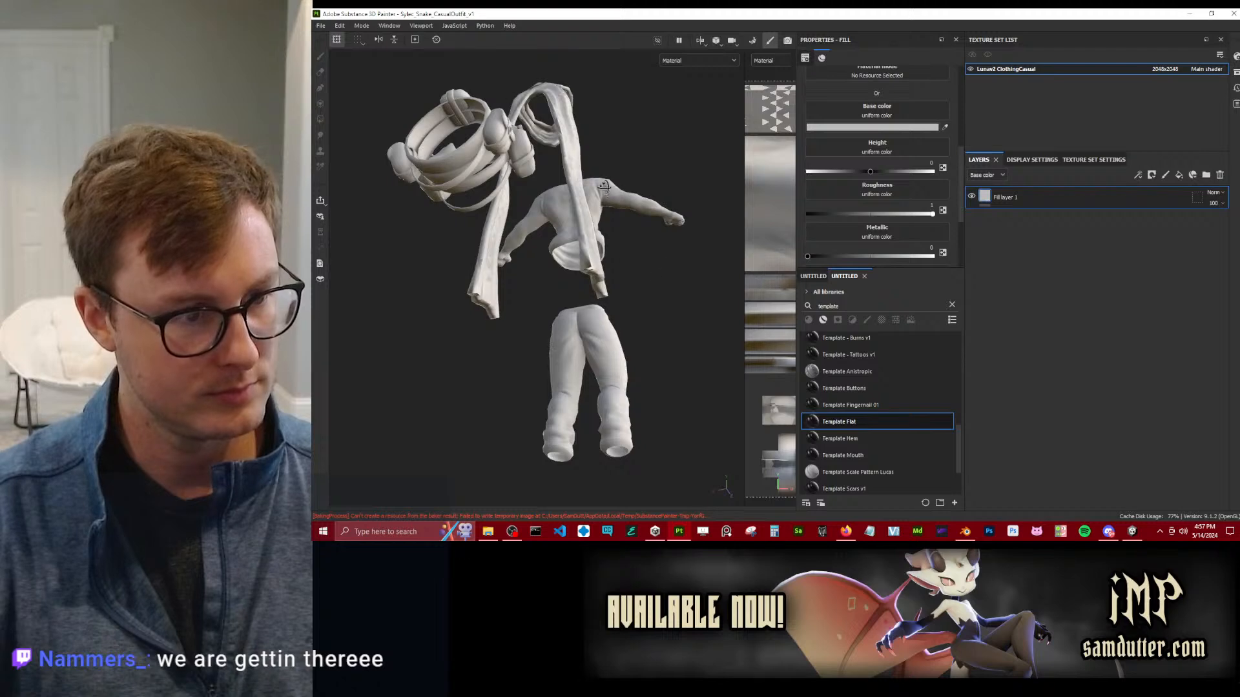
Examine the scarf's baked shading up close on its hanging ends and neck loop.
alt+drag(603, 186, 551, 251)
alt+middle_drag(549, 407, 551, 171)
alt+middle_drag(582, 296, 557, 257)
scroll(557, 257, up, 4)
alt+drag(556, 257, 510, 141)
scroll(582, 259, up, 3)
alt+middle_drag(510, 142, 547, 379)
alt+middle_drag(559, 91, 581, 310)
alt+middle_drag(605, 97, 603, 378)
alt+drag(581, 148, 676, 220)
alt+middle_drag(676, 220, 769, 229)
alt+middle_drag(470, 187, 544, 201)
Switch to Blender, select the scarf mesh on its own and save the file.
key(alt+Tab)
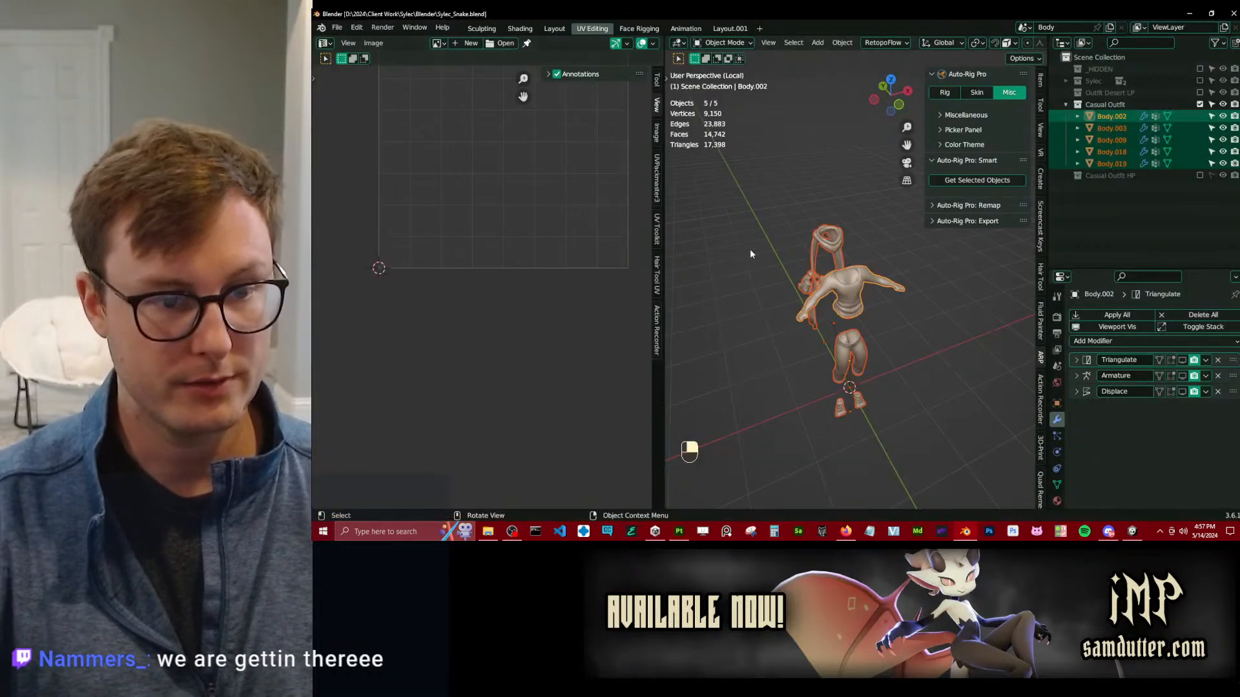
click(851, 251)
scroll(863, 243, up, 4)
middle_drag(851, 250, 871, 344)
click(793, 213)
scroll(800, 259, up, 3)
key(ctrl+s)
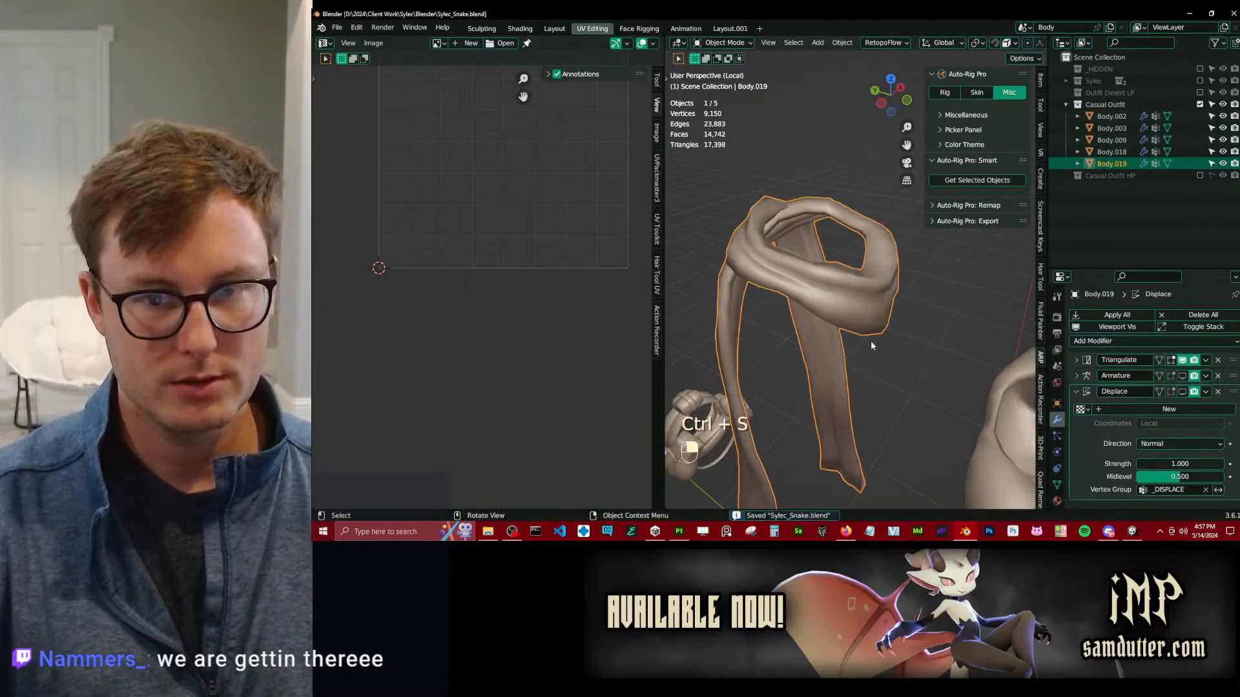
Create a new collection under the Scene Collection and name it Casual Scarf.
right_click(1114, 56)
click(1105, 56)
double_click(1119, 188)
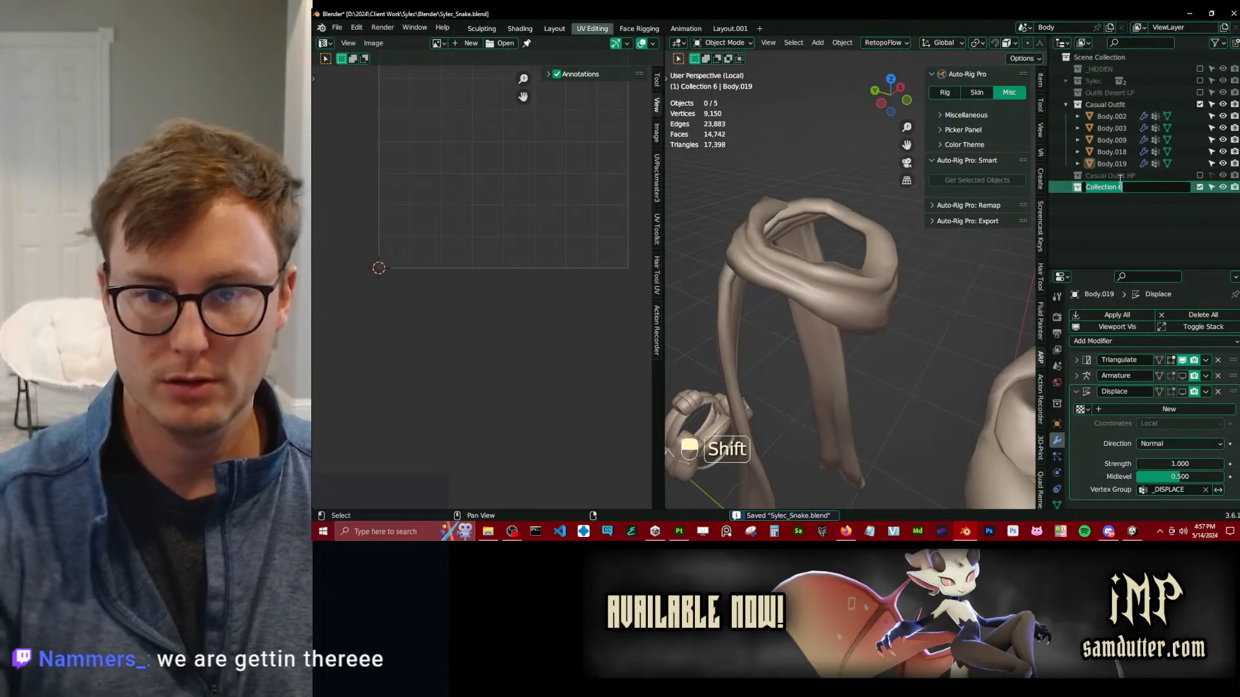
text(Casual Scarf)
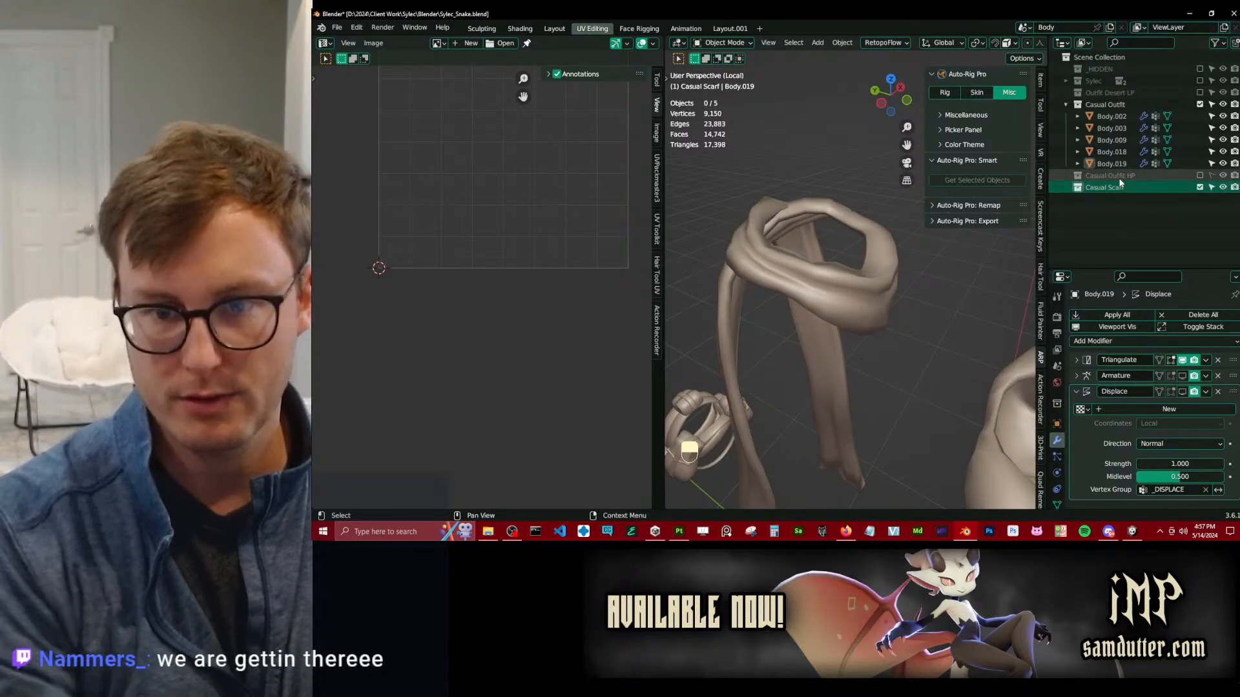
key(Return)
Duplicate the scarf in place, move the copy into the Casual Scarf collection and exclude that collection from the view layer.
shift+click(843, 351)
key(shift+d)
right_click(846, 336)
key(m)
click(803, 411)
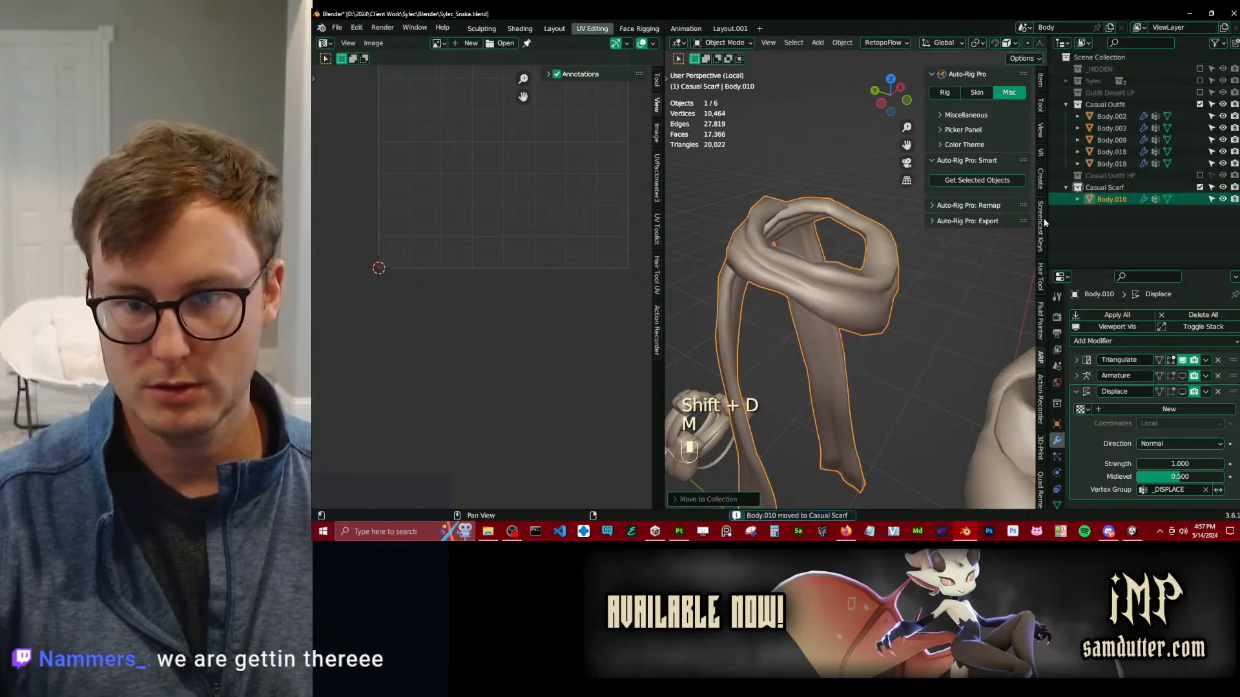
click(1200, 188)
Delete one of the two overlapping surface layers of the original scarf mesh, leaving a single layer.
click(804, 294)
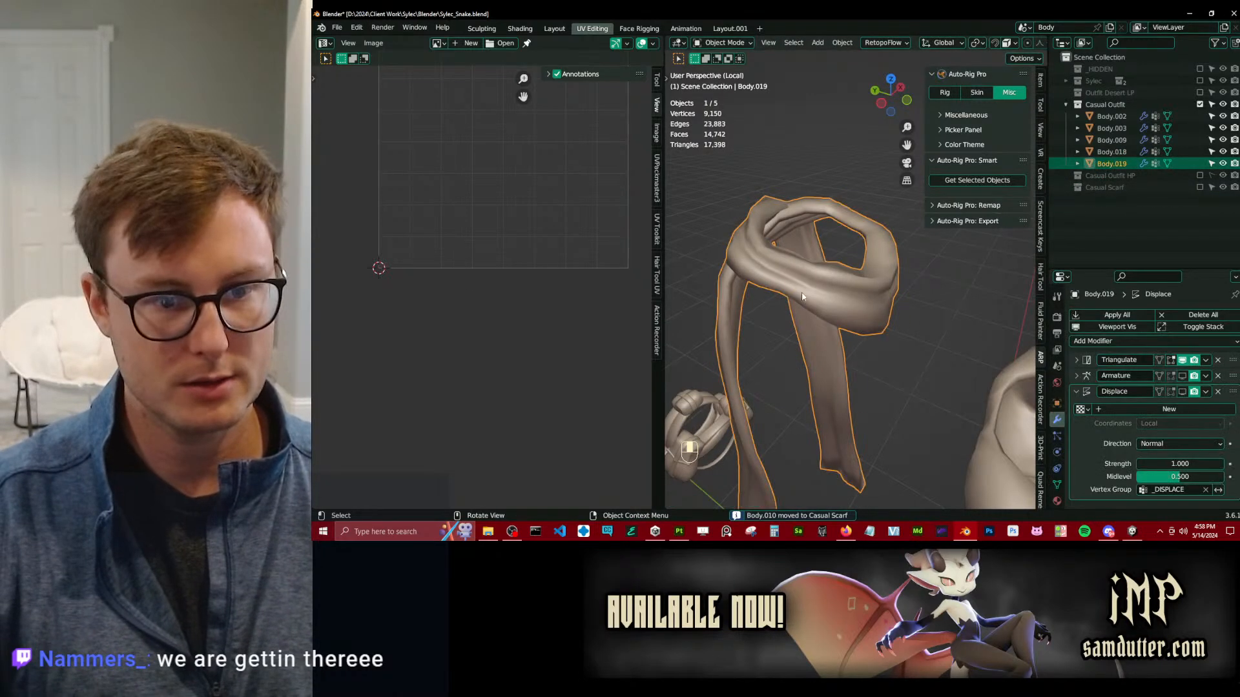
key(Tab)
middle_drag(924, 323, 875, 261)
middle_drag(875, 261, 815, 287)
shift+middle_drag(815, 287, 830, 213)
middle_drag(830, 213, 789, 351)
click(720, 424)
middle_drag(721, 424, 865, 304)
ctrl+shift+click(950, 389)
key(x)
click(823, 373)
scroll(824, 361, down, 6)
scroll(856, 317, up, 5)
middle_drag(865, 303, 830, 327)
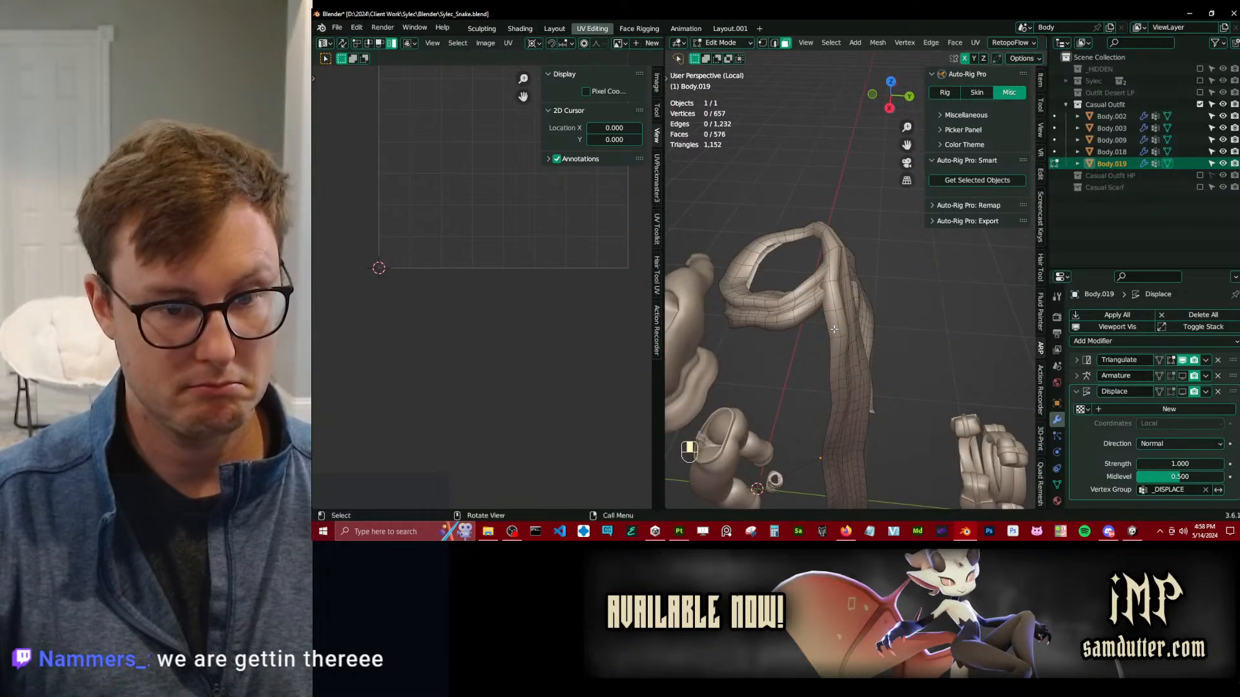
key(x)
click(840, 336)
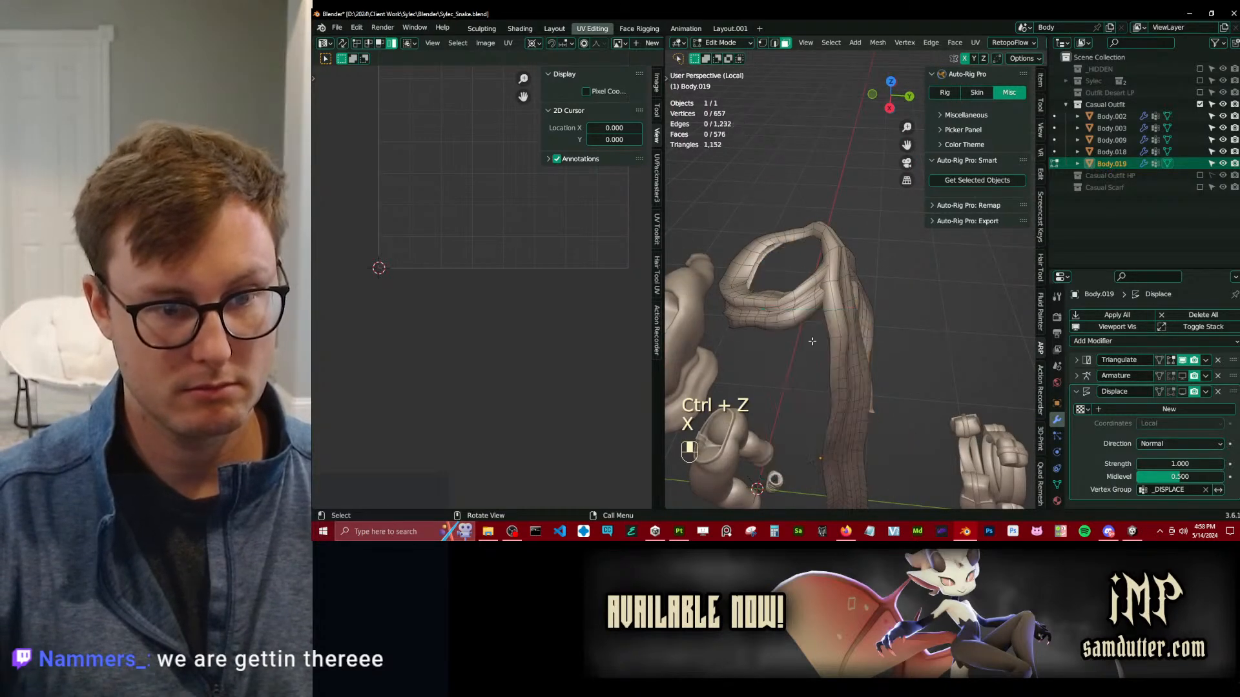
Leave mesh editing to save the file, then examine the UV layout of the whole remaining scarf mesh.
key(Tab)
scroll(831, 314, down, 3)
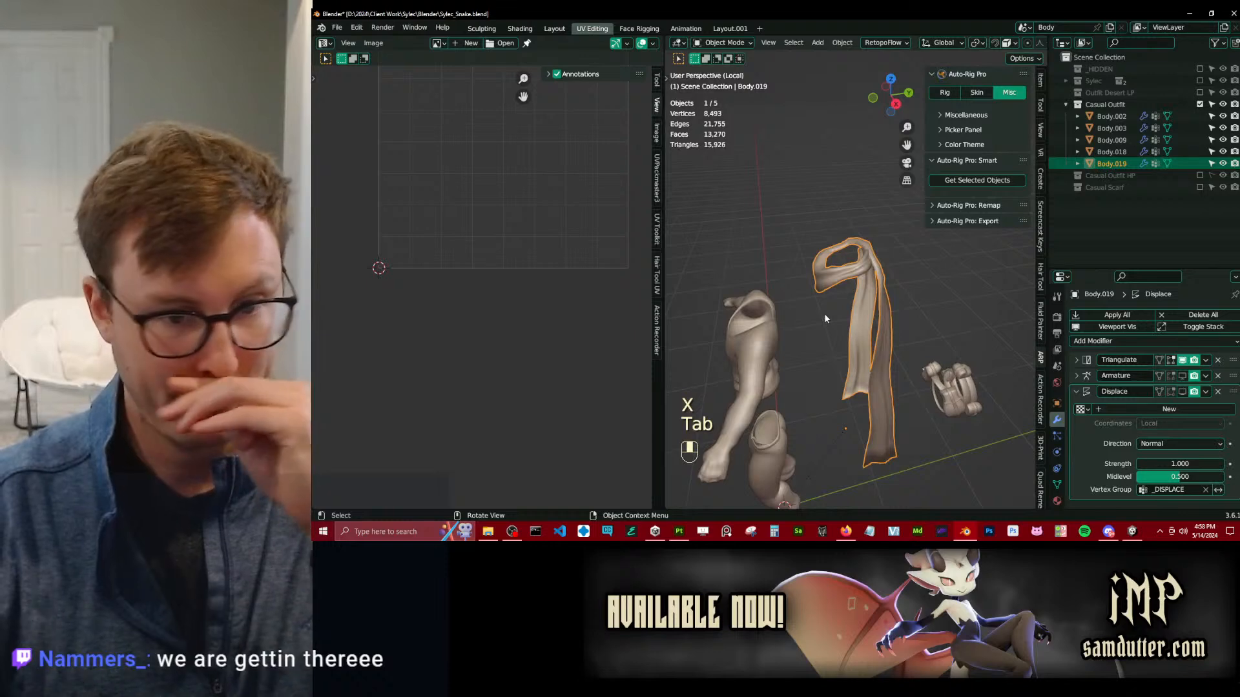
scroll(824, 319, up, 3)
middle_drag(885, 274, 863, 336)
key(ctrl+s)
key(Tab)
key(a)
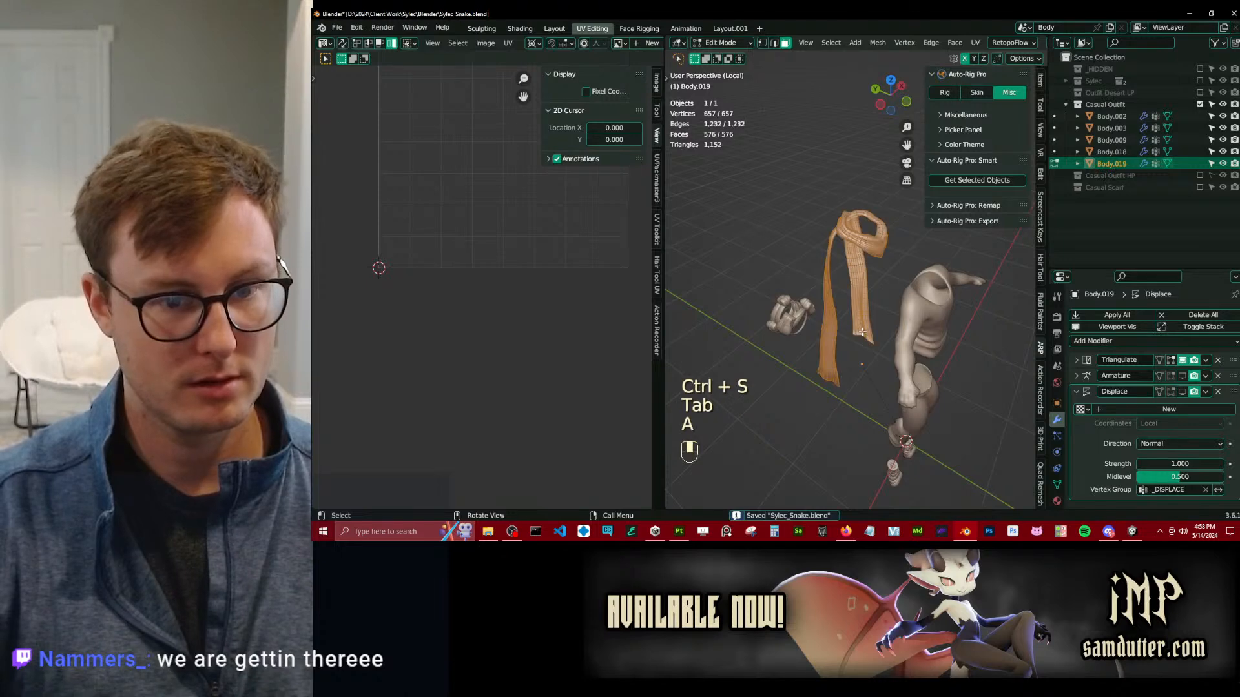
scroll(501, 208, up, 5)
scroll(478, 297, up, 3)
middle_drag(502, 269, 481, 301)
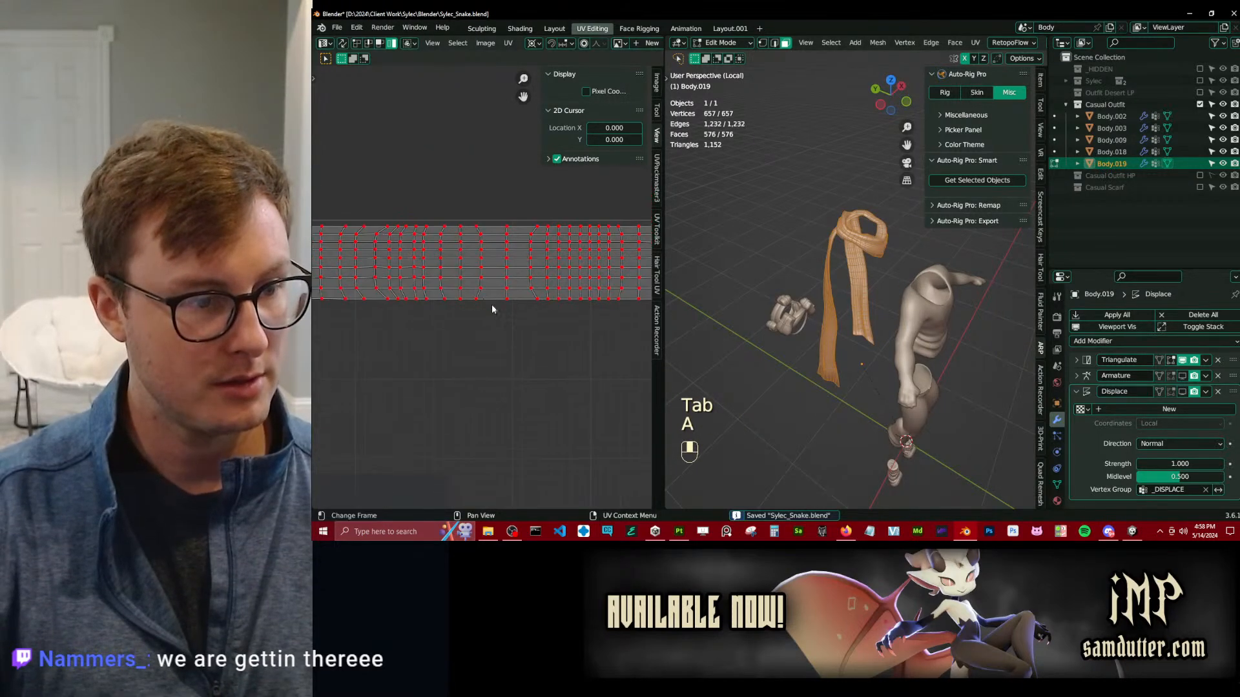
scroll(592, 296, down, 4)
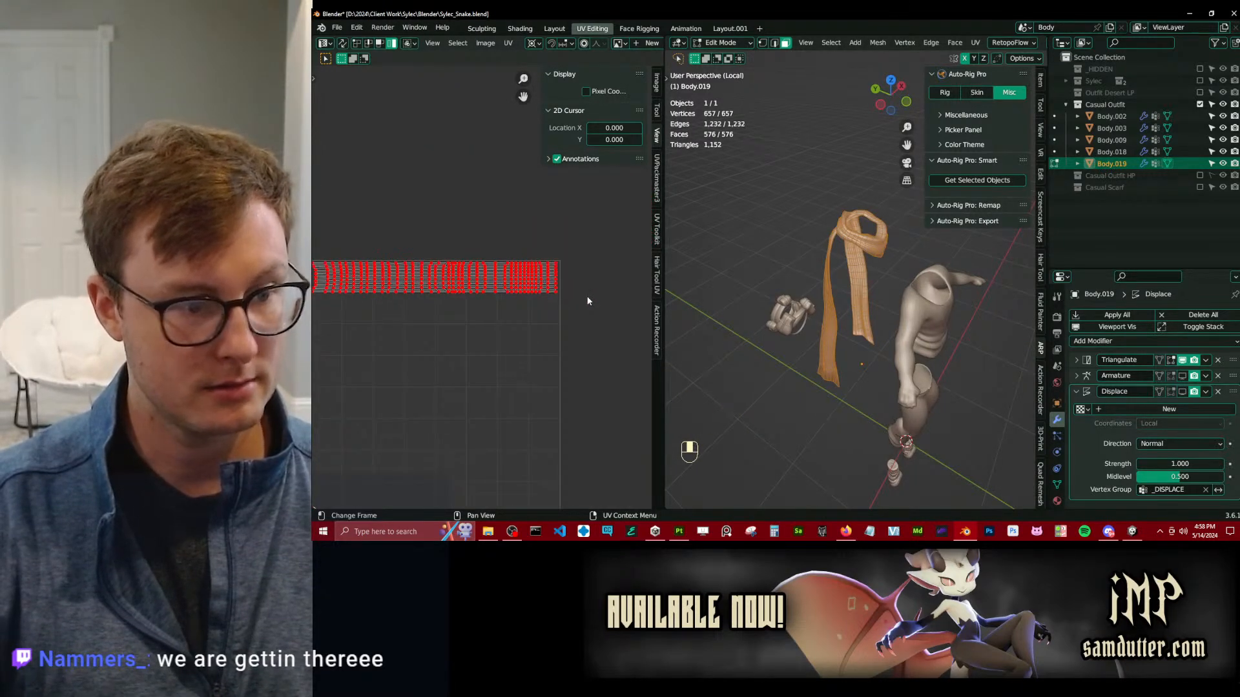
Select all five outfit meshes, re-export them as Sylec_Snake_CasualOutfit.fbx and save the file.
key(Tab)
key(a)
key(q)
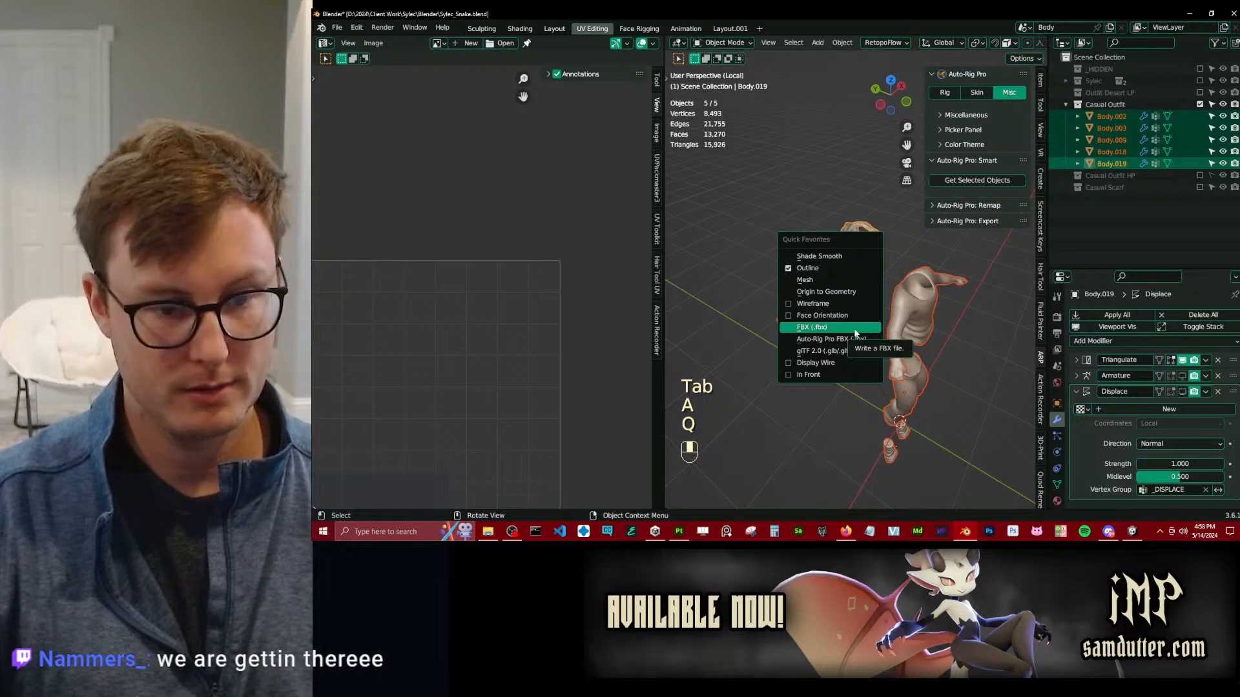
click(833, 328)
key(Return)
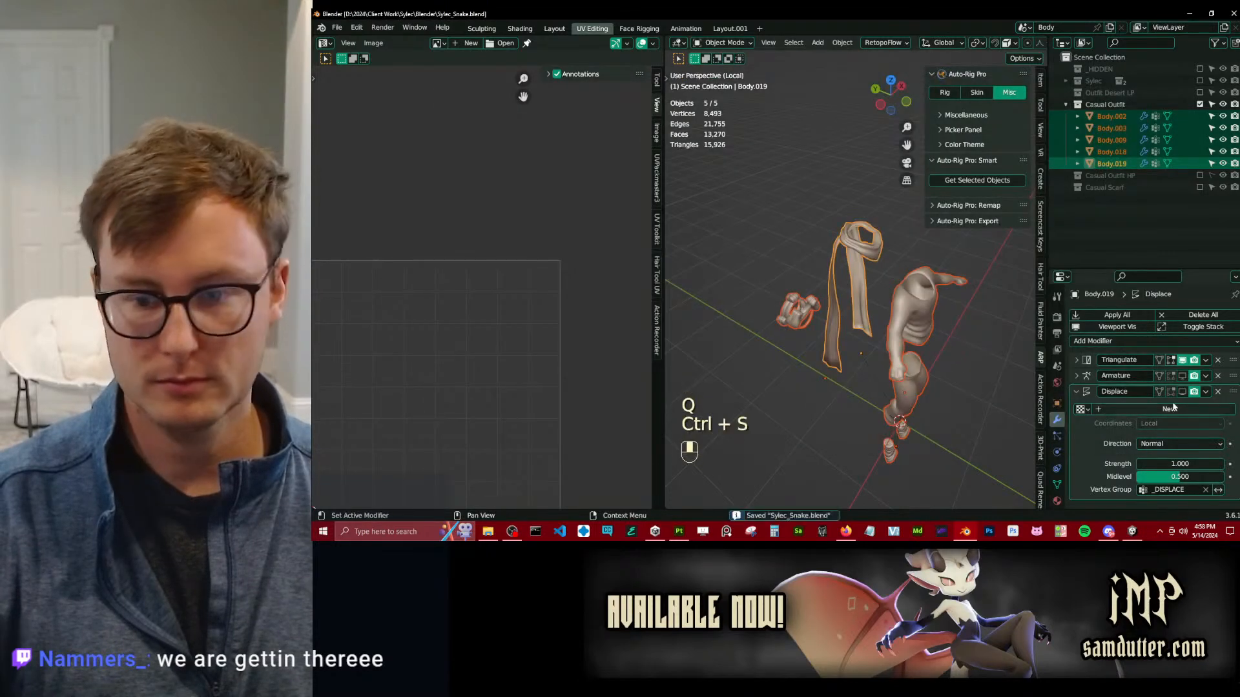
Turn on the Displace modifier in the viewport and re-export the selected meshes as Sylec_Snake_CasualOutfit_Cage.fbx.
right_click(1185, 396)
click(1144, 381)
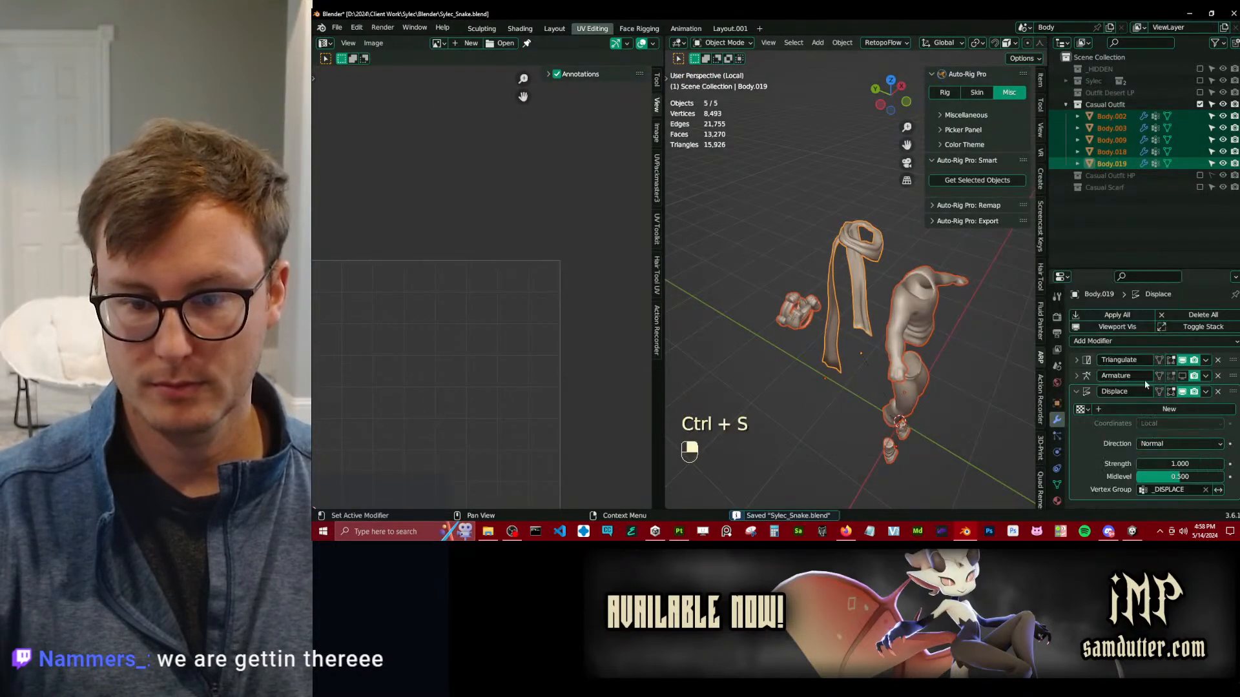
key(q)
click(937, 292)
click(646, 147)
click(1010, 440)
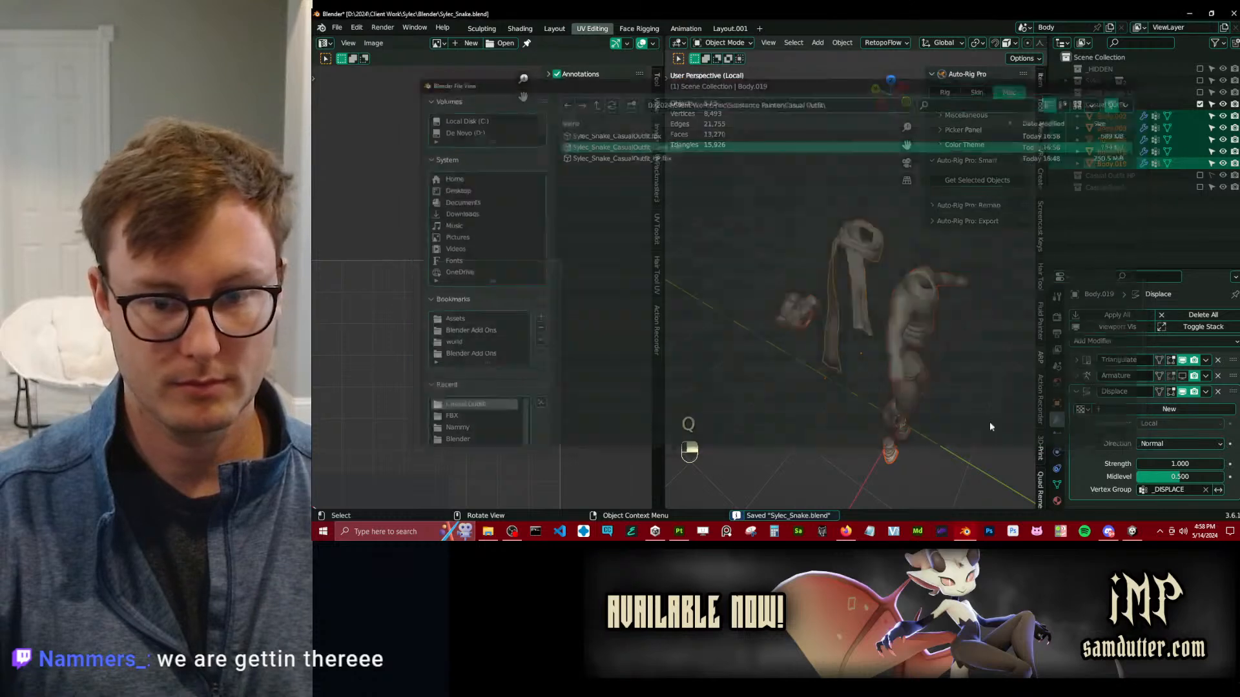
Switch to Substance 3D Painter, rebake the clothing mesh maps from the updated exports and return to painting mode.
key(alt+Tab)
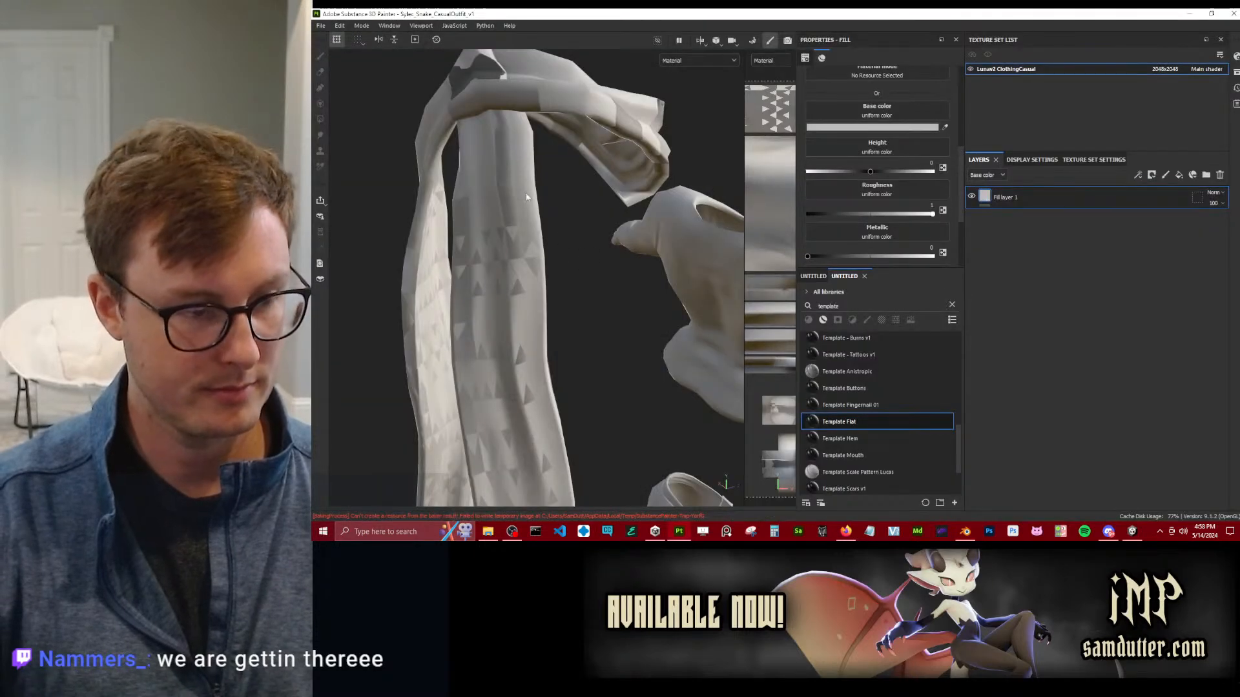
click(363, 26)
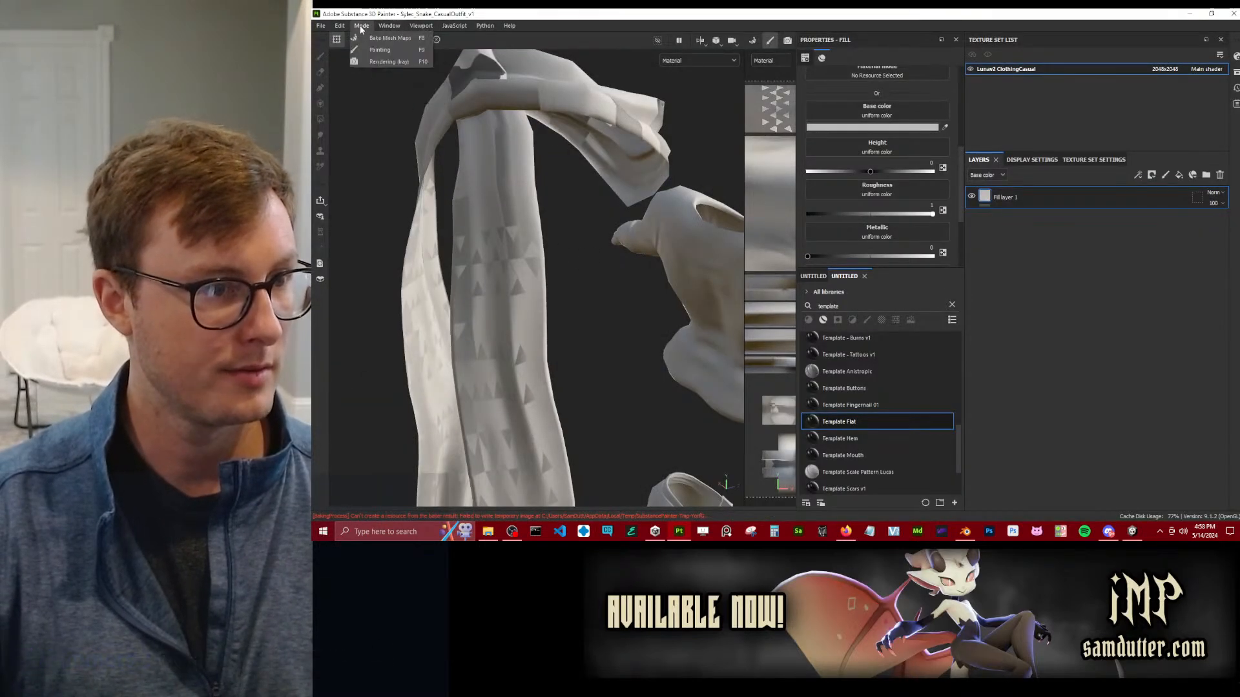
click(363, 37)
click(858, 484)
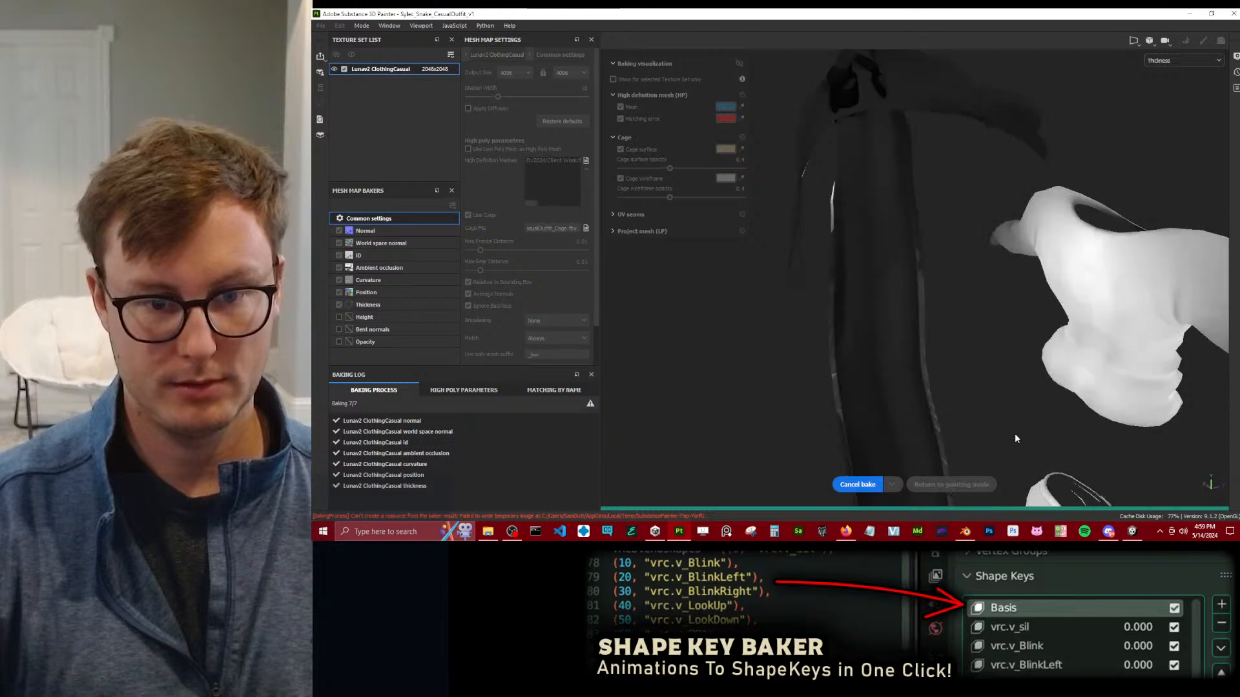
click(993, 485)
Inspect the rebaked single-layer scarf from several angles, from the neck loop down to the hanging ends.
alt+drag(561, 295, 575, 269)
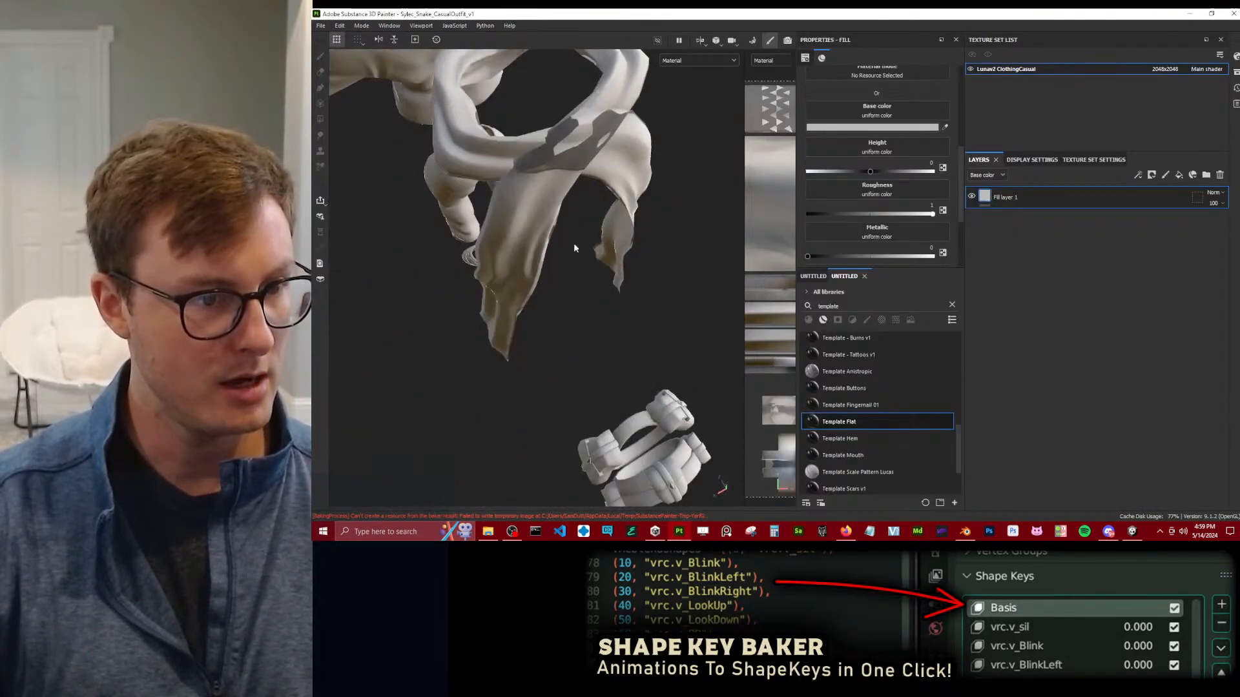
alt+drag(556, 197, 549, 354)
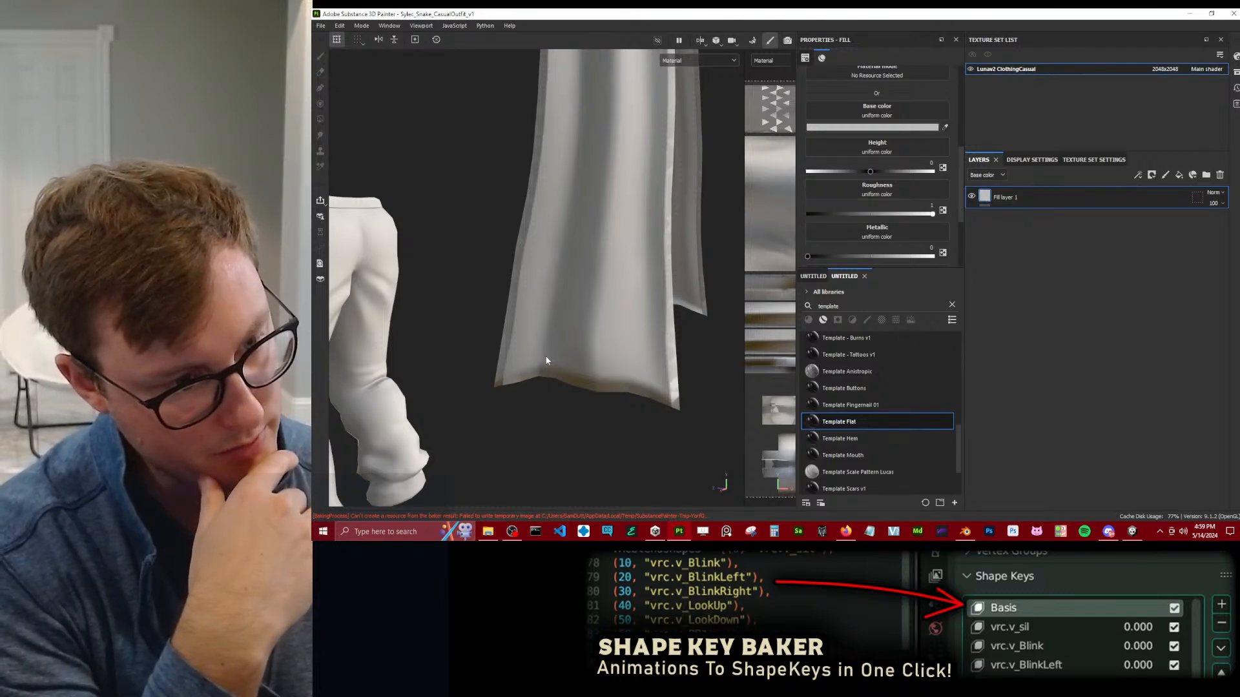
scroll(548, 349, down, 5)
alt+drag(548, 324, 509, 281)
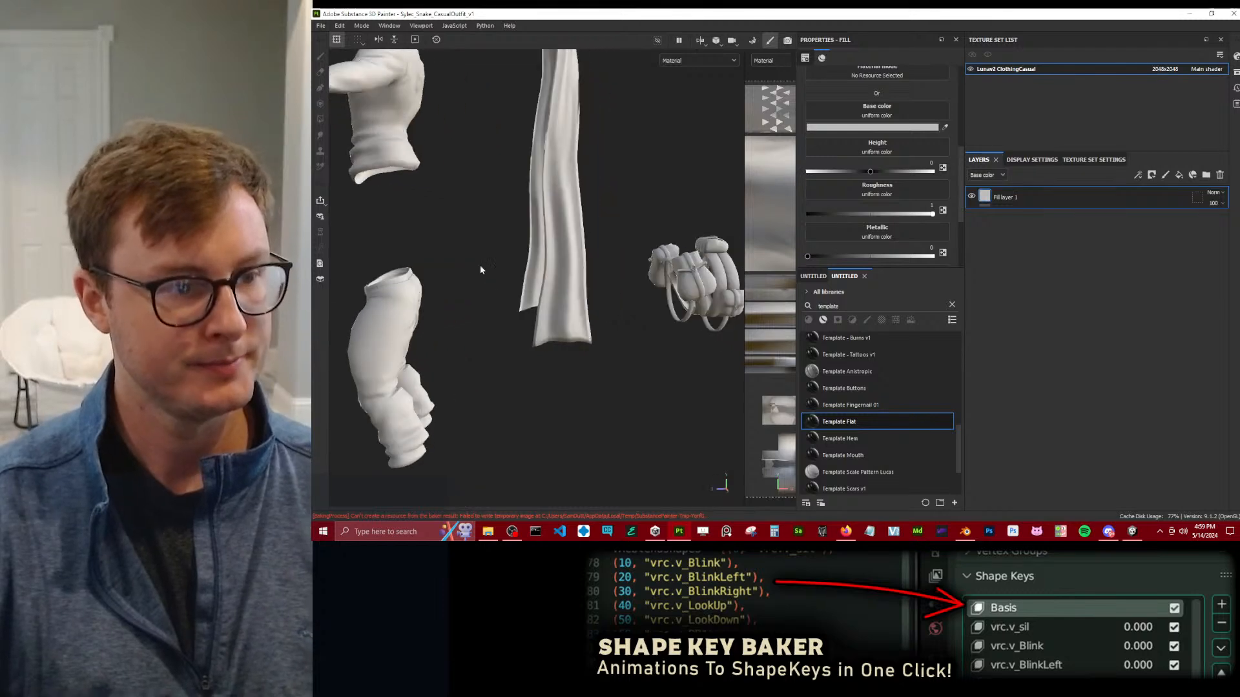
alt+middle_drag(509, 281, 581, 352)
scroll(581, 352, down, 5)
alt+drag(510, 295, 561, 310)
alt+middle_drag(561, 309, 577, 272)
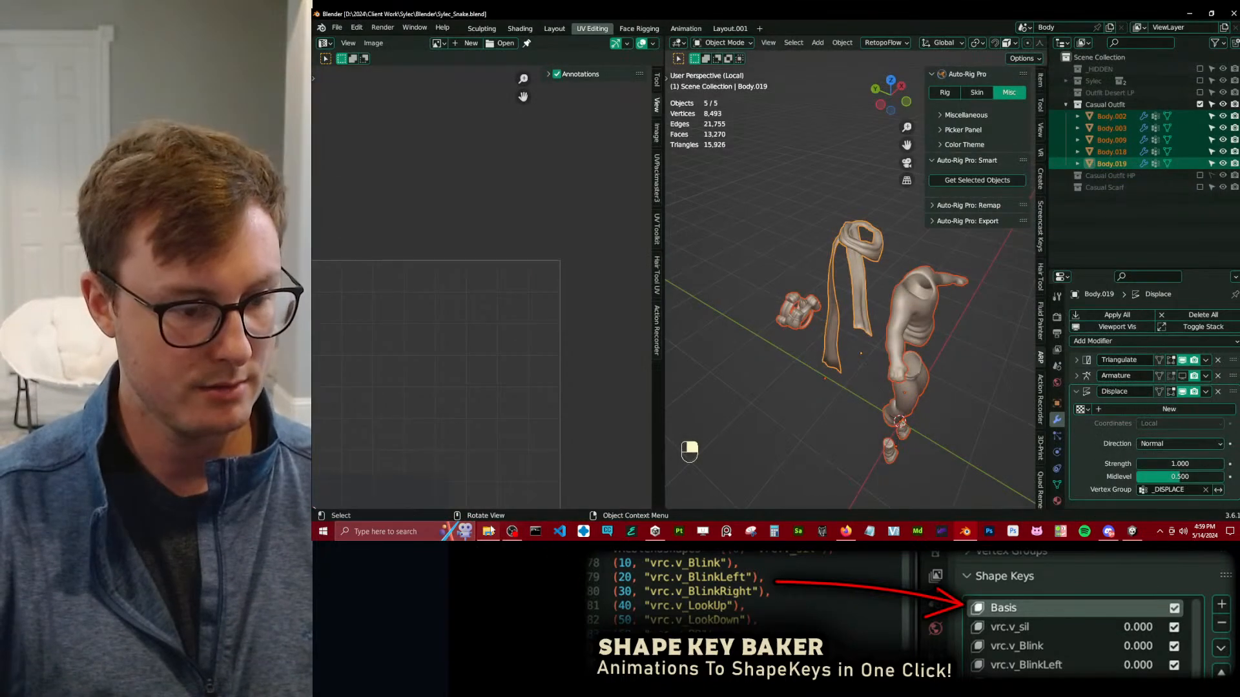
Switch to File Explorer and open the Luna_v2_CasualOutfit project from the Lunathal v2 Substance Painter folder.
click(490, 531)
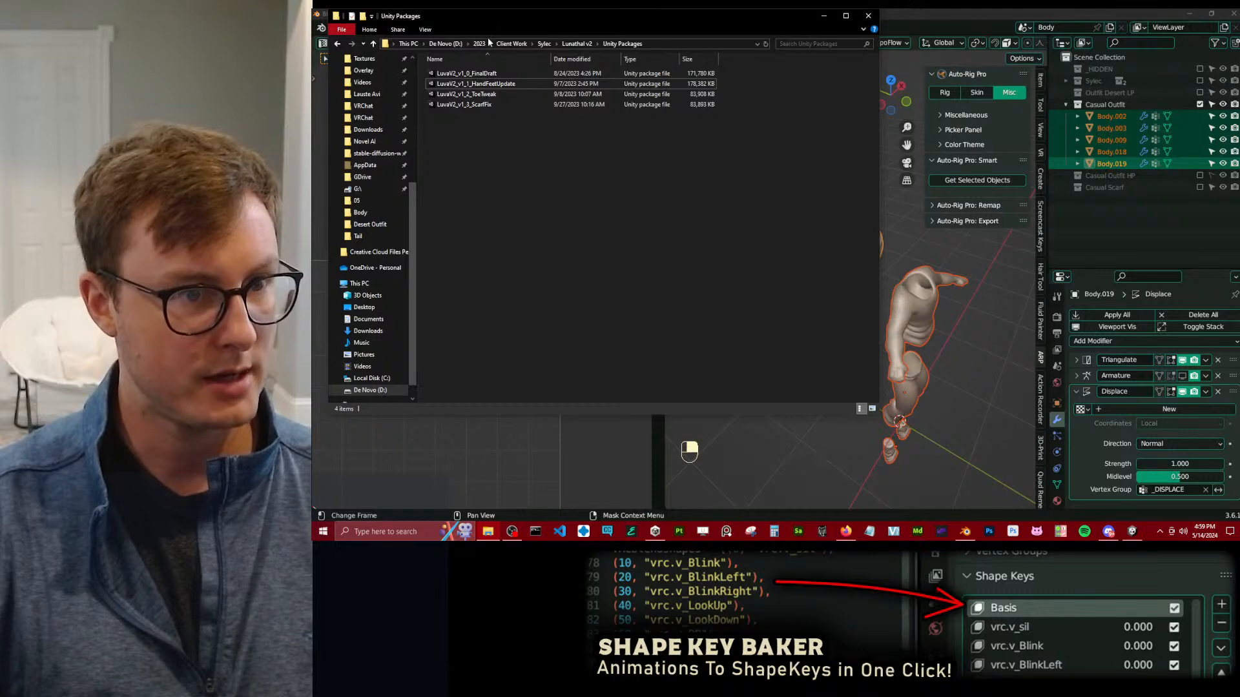
click(577, 43)
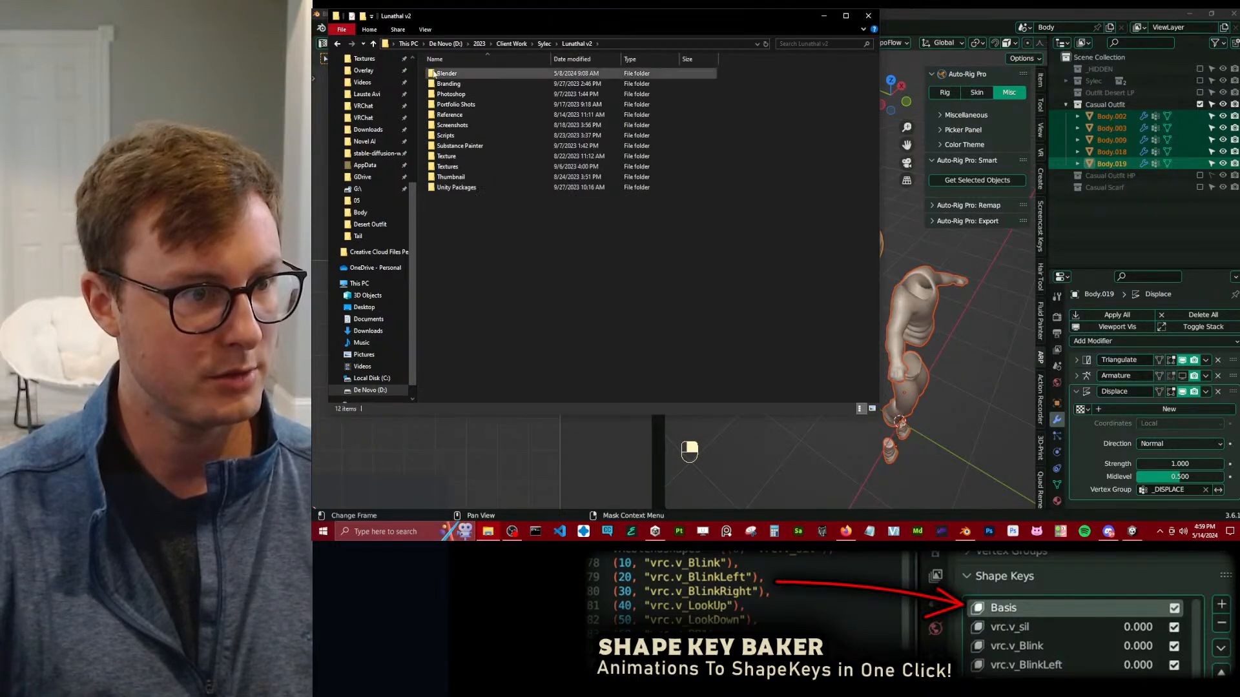
double_click(459, 146)
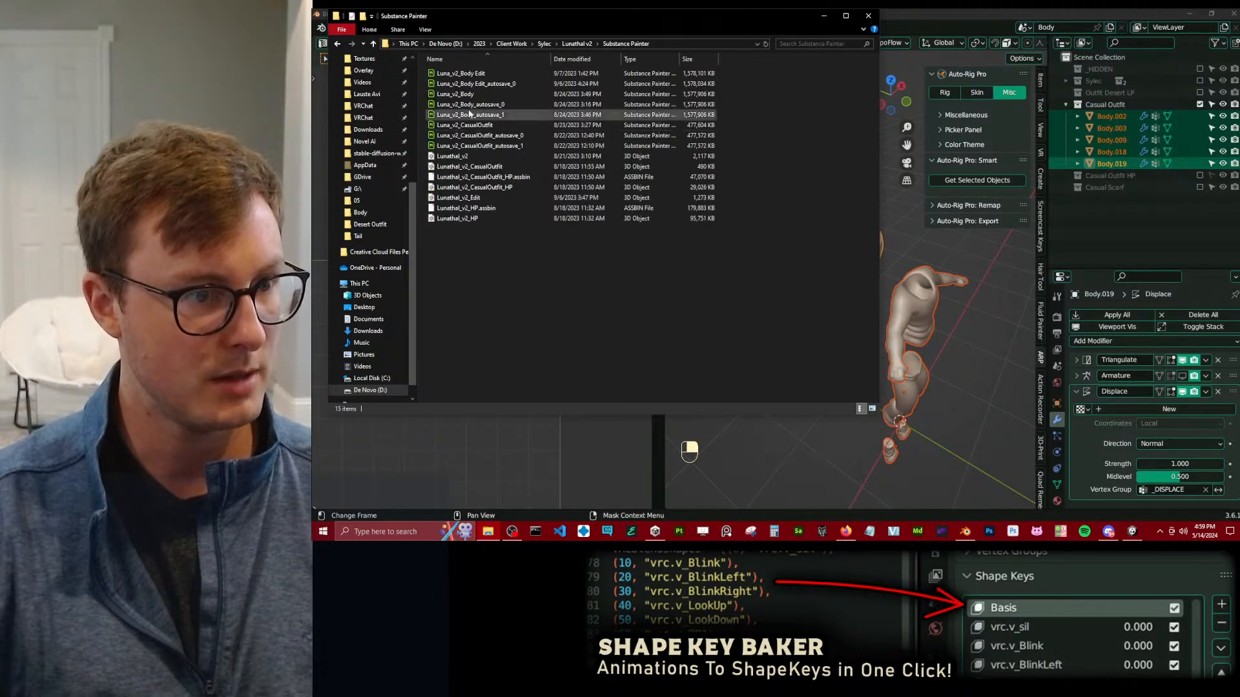
click(478, 127)
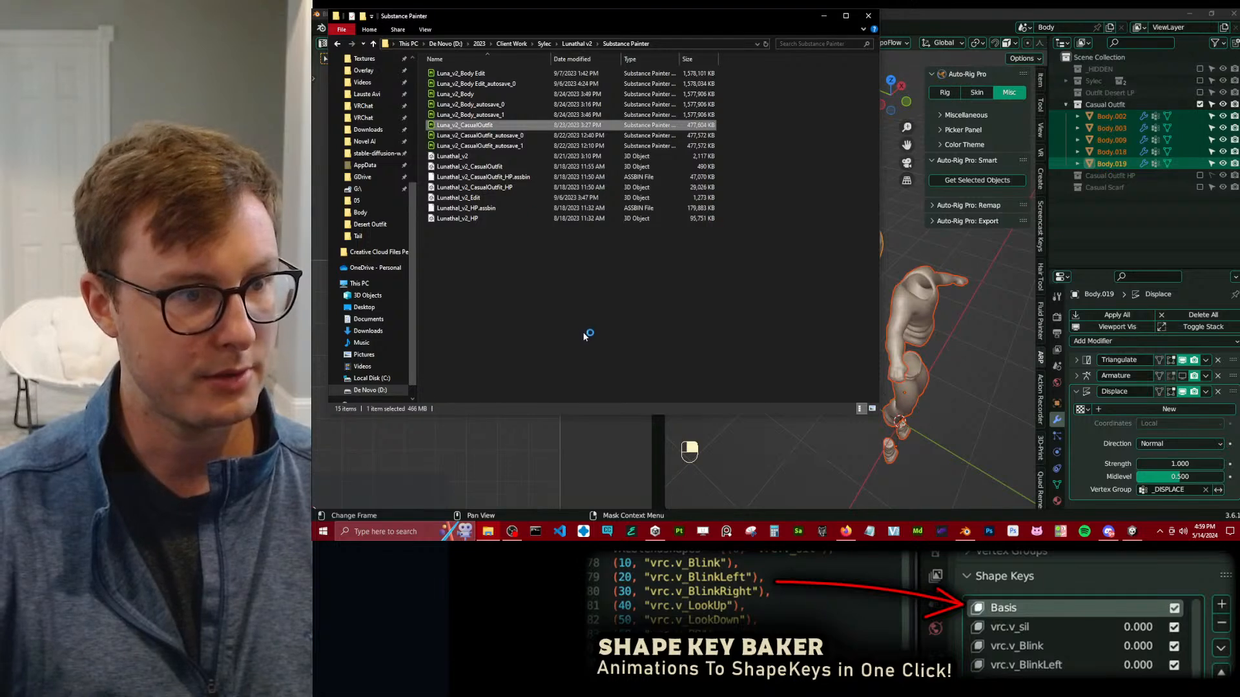
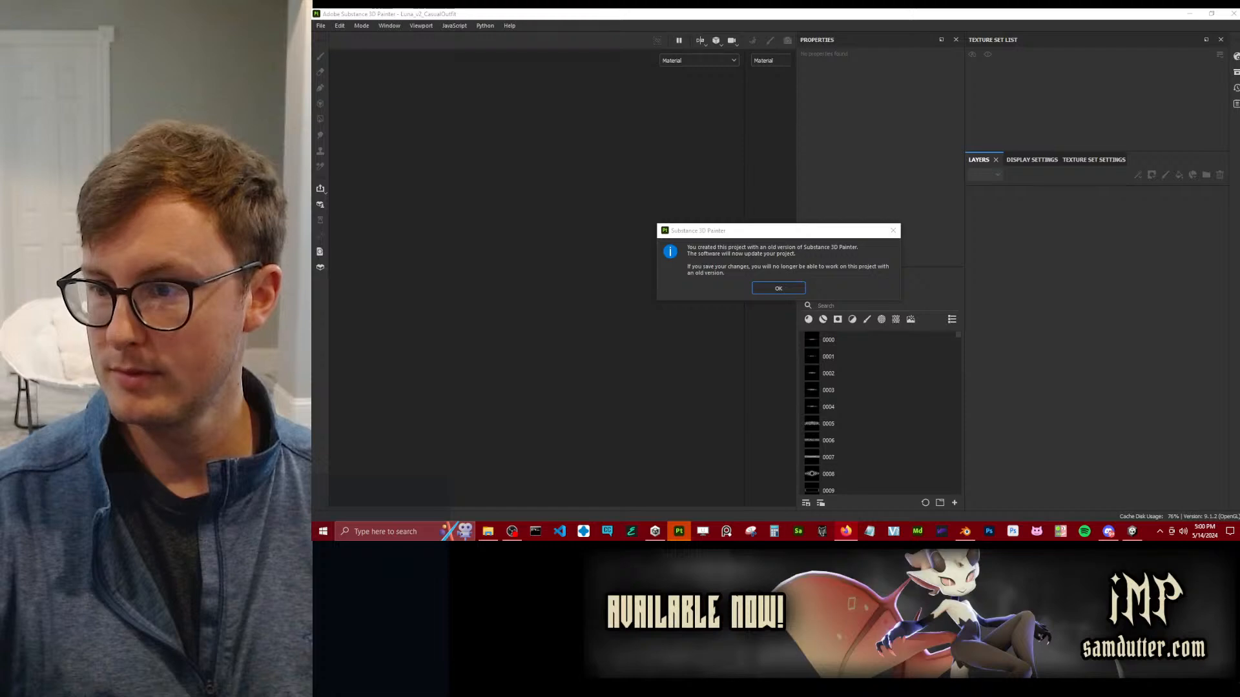
Accept the project version update and group all layers from Gradient Shadow Template down to Mesh Maps in a new folder.
click(762, 290)
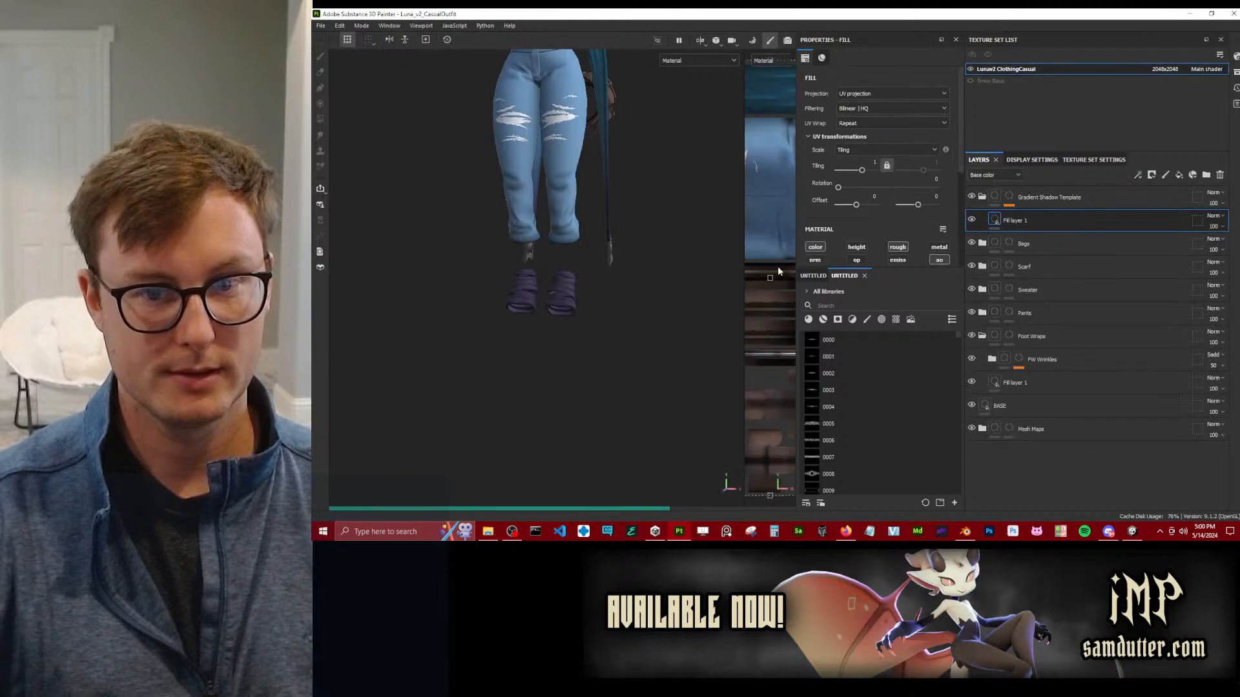
alt+drag(509, 231, 571, 231)
alt+middle_drag(571, 231, 561, 327)
alt+drag(560, 310, 601, 307)
key(Delete)
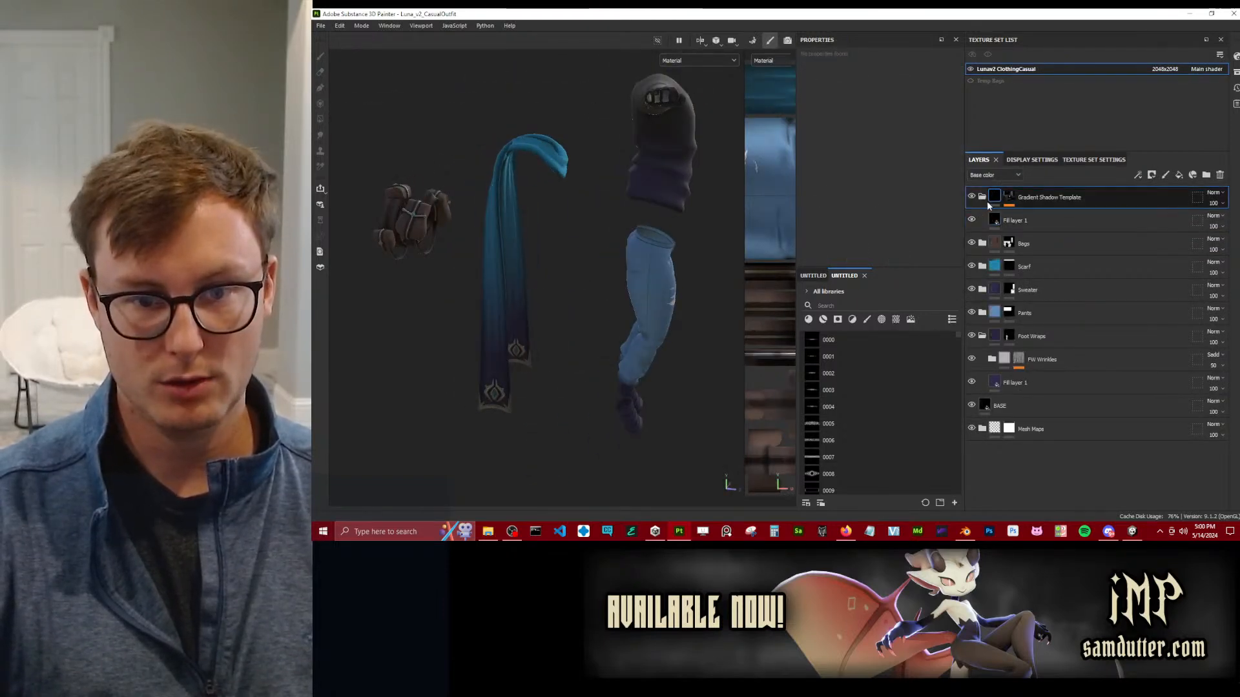
click(1207, 174)
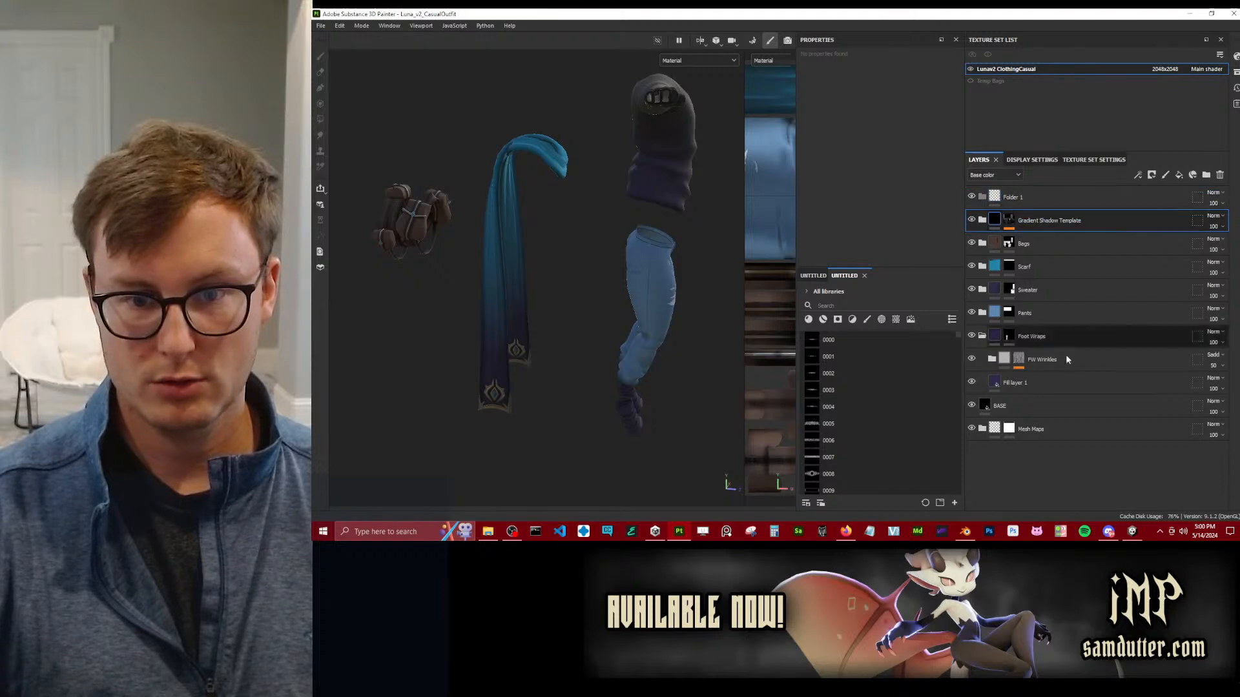
shift+click(1064, 421)
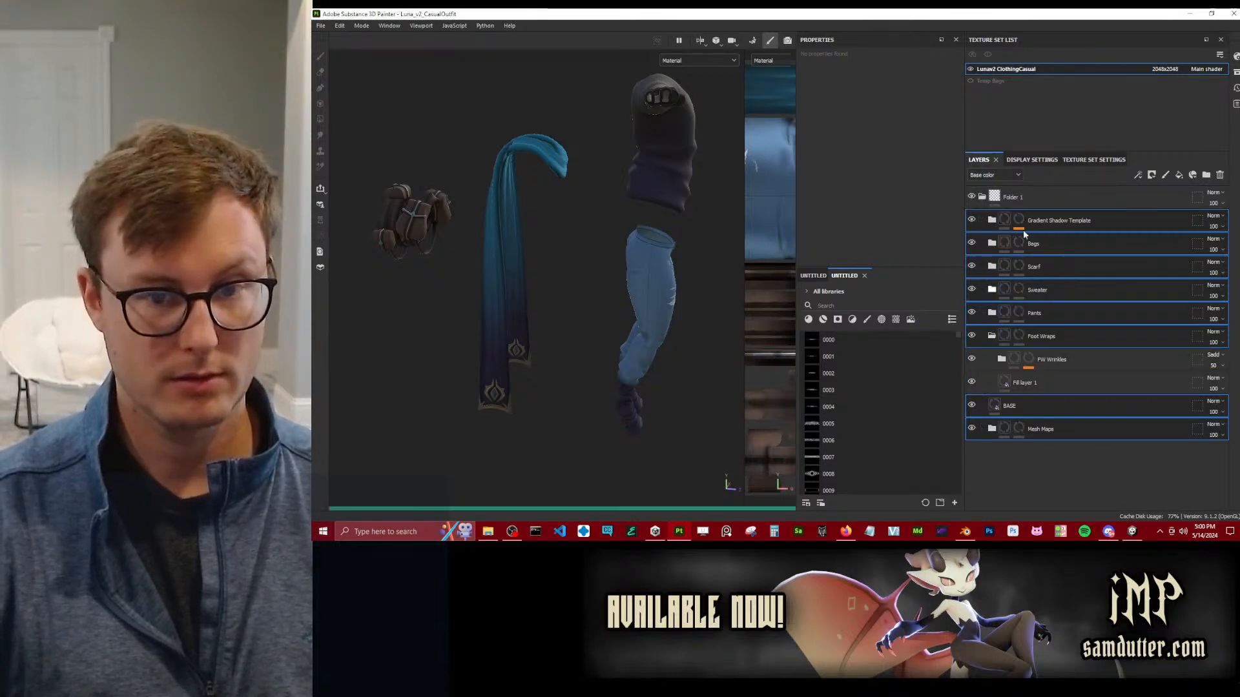
Rename the new folder as "Sylec - Lunathal Transfer" and save the project.
double_click(1023, 198)
text(syled - )
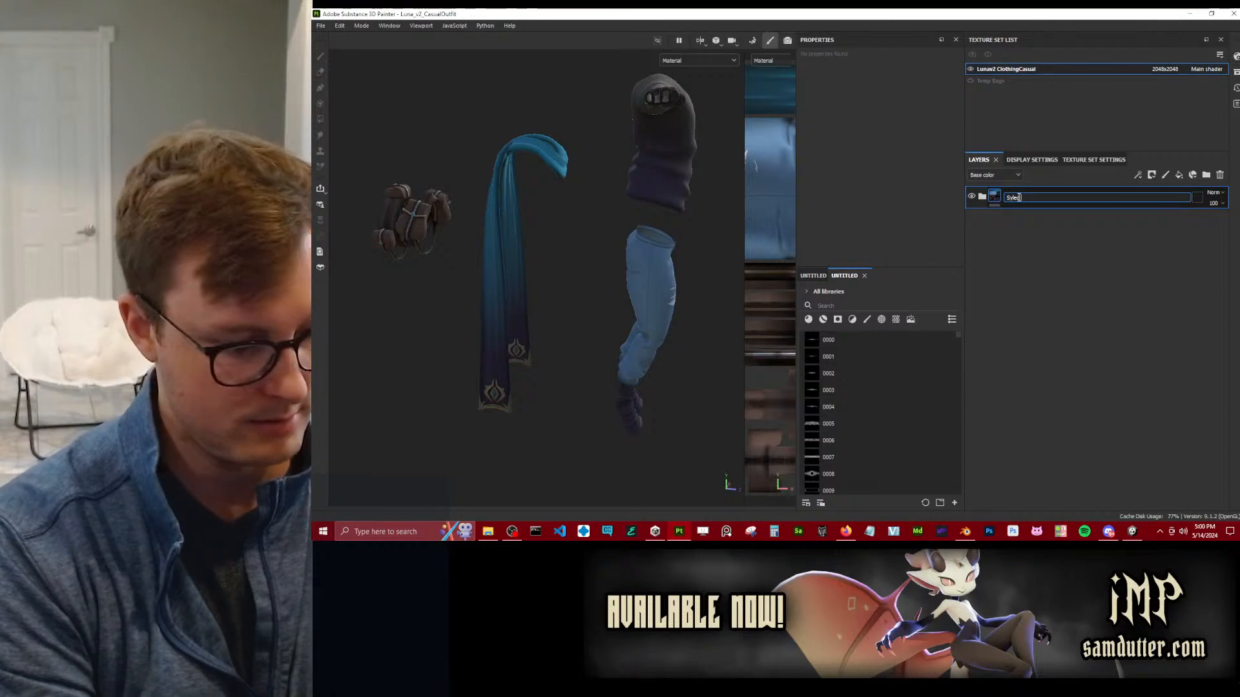
text(Lu)
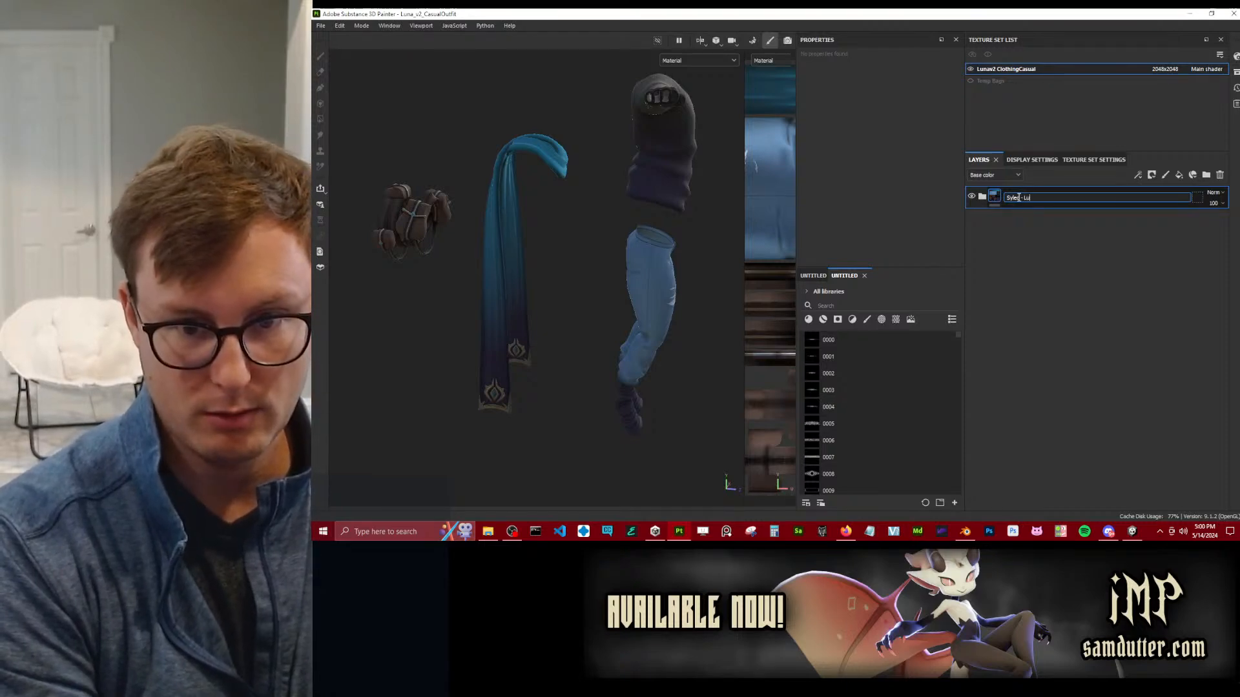
text(nathal Transfer)
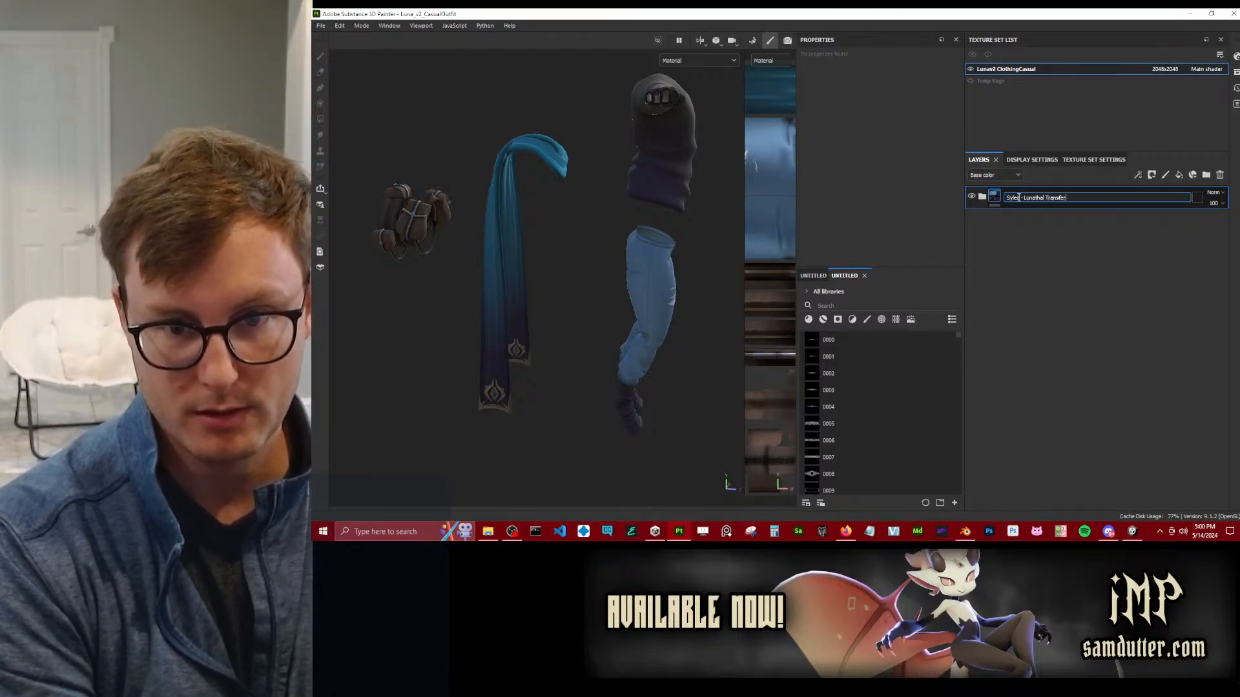
key(Return)
key(ctrl+s)
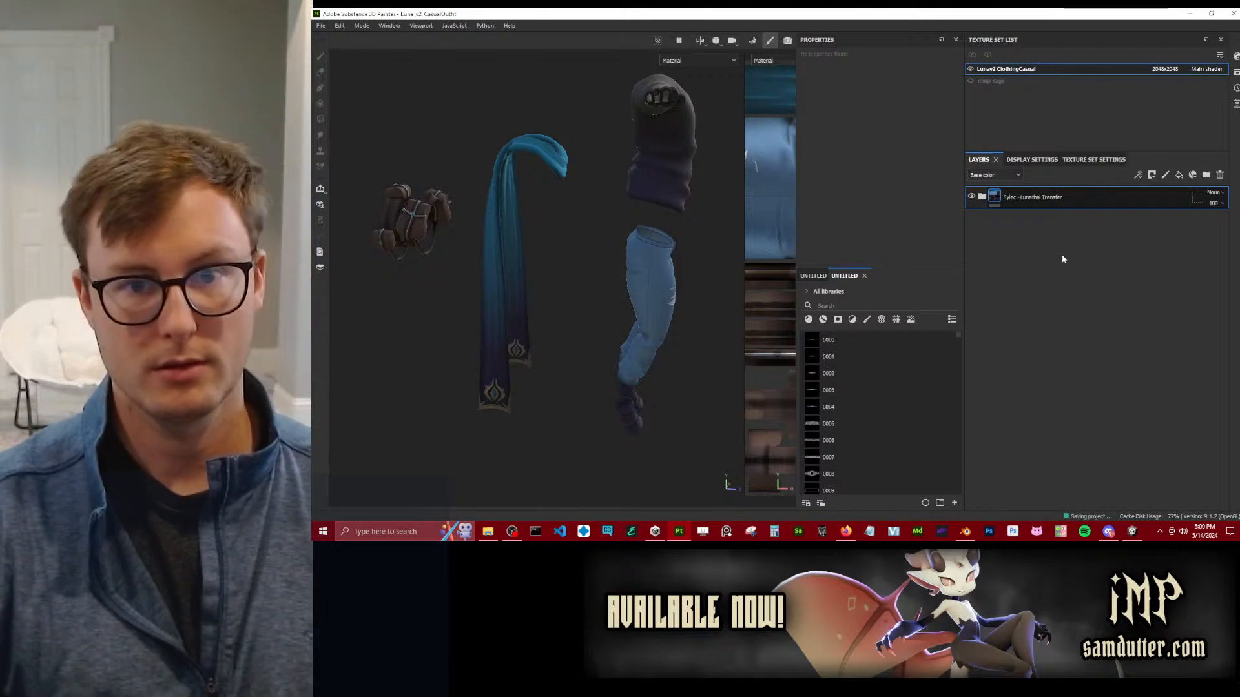
Create a smart material from the Sylec - Lunathal Transfer folder.
right_click(1063, 205)
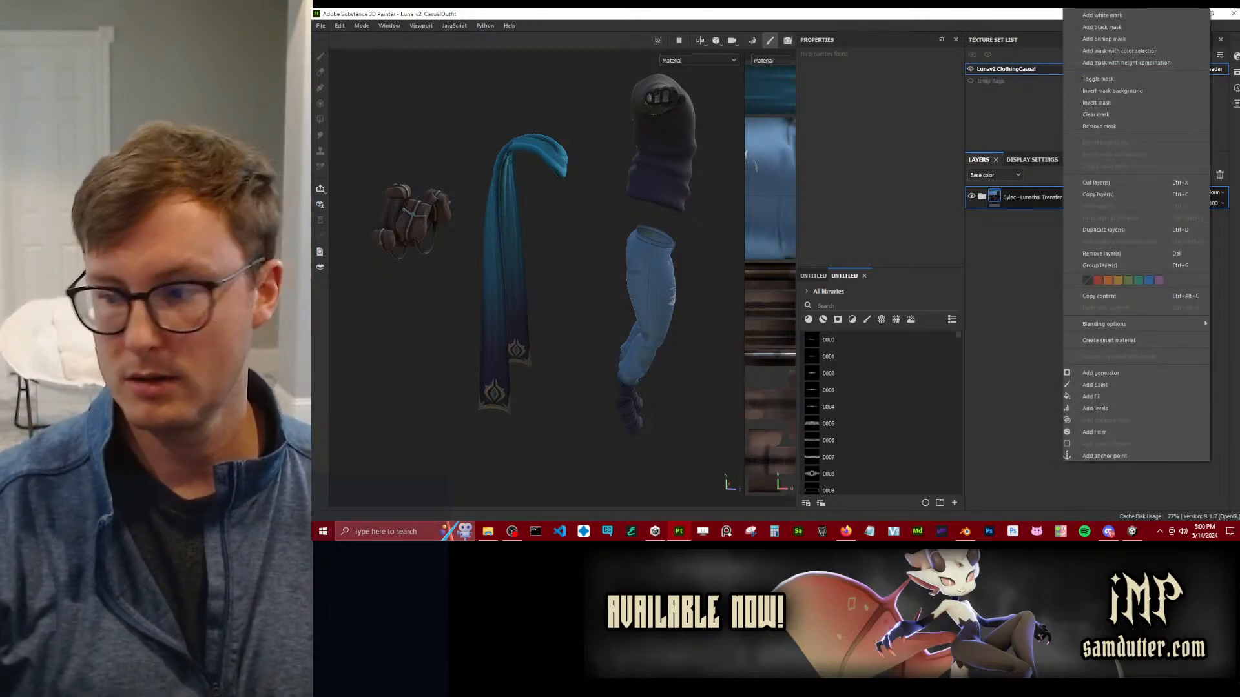
key(alt+Tab)
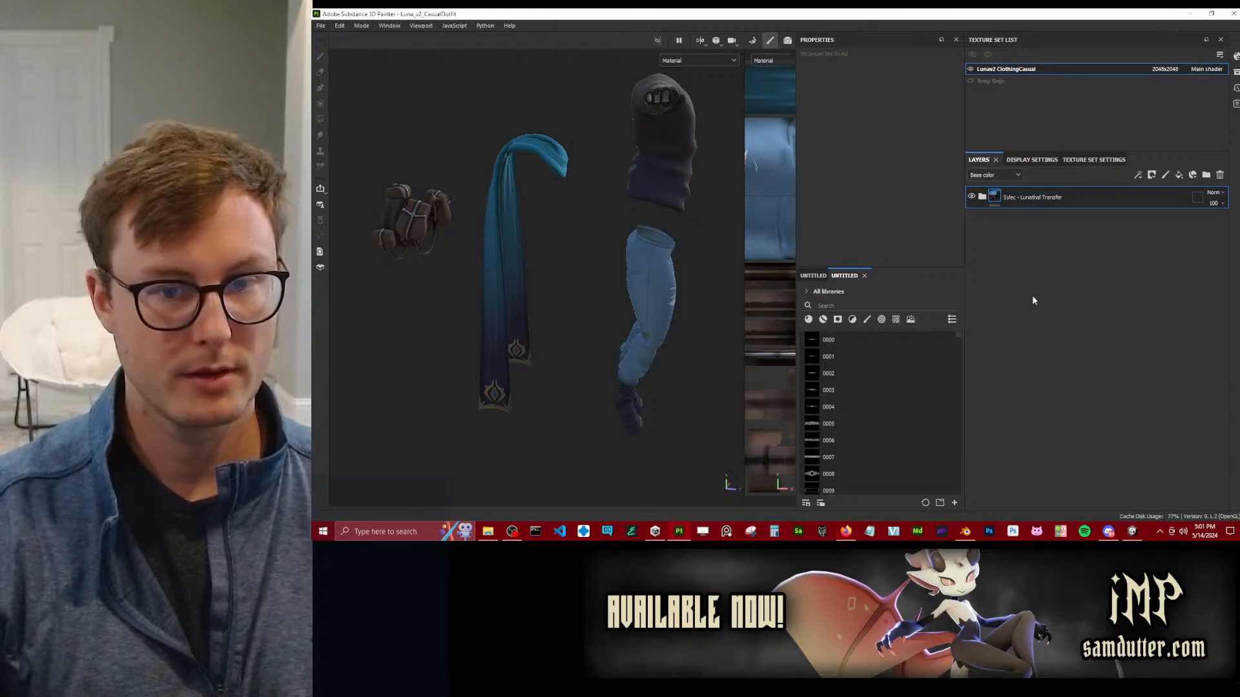
right_click(1048, 201)
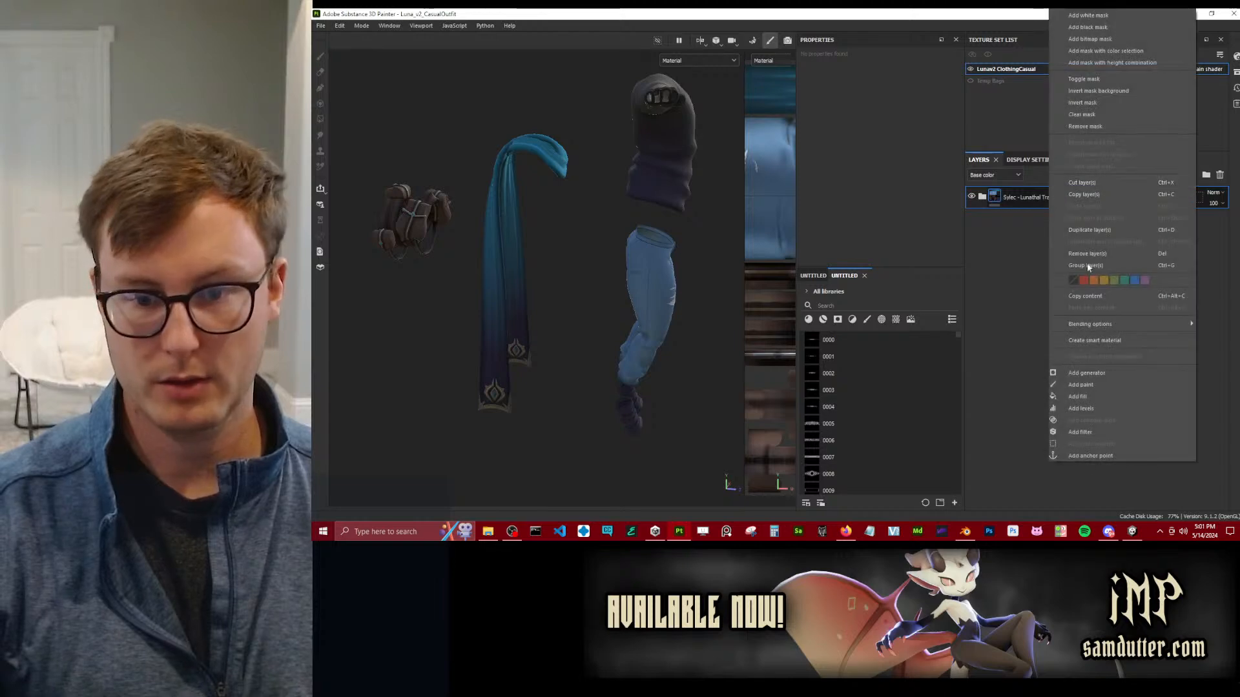
click(1089, 341)
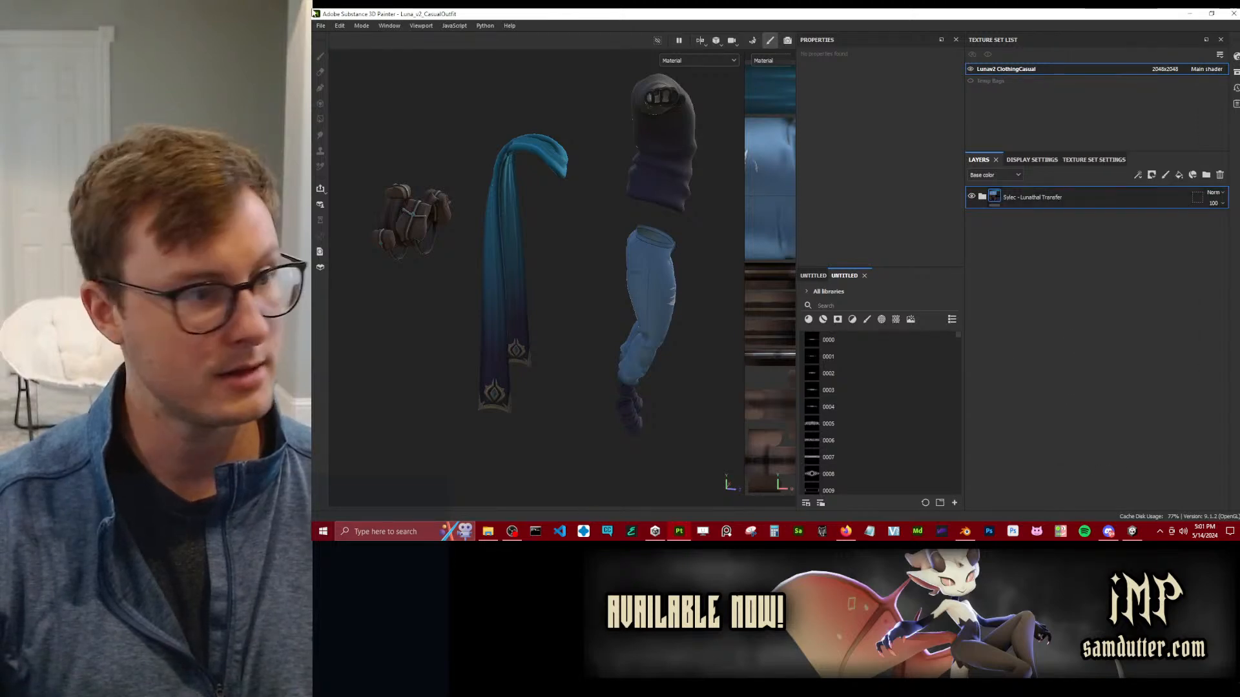
Open the recent project Sylec_Snake_CasualOutfit_v1.
click(320, 25)
mouse_move(361, 57)
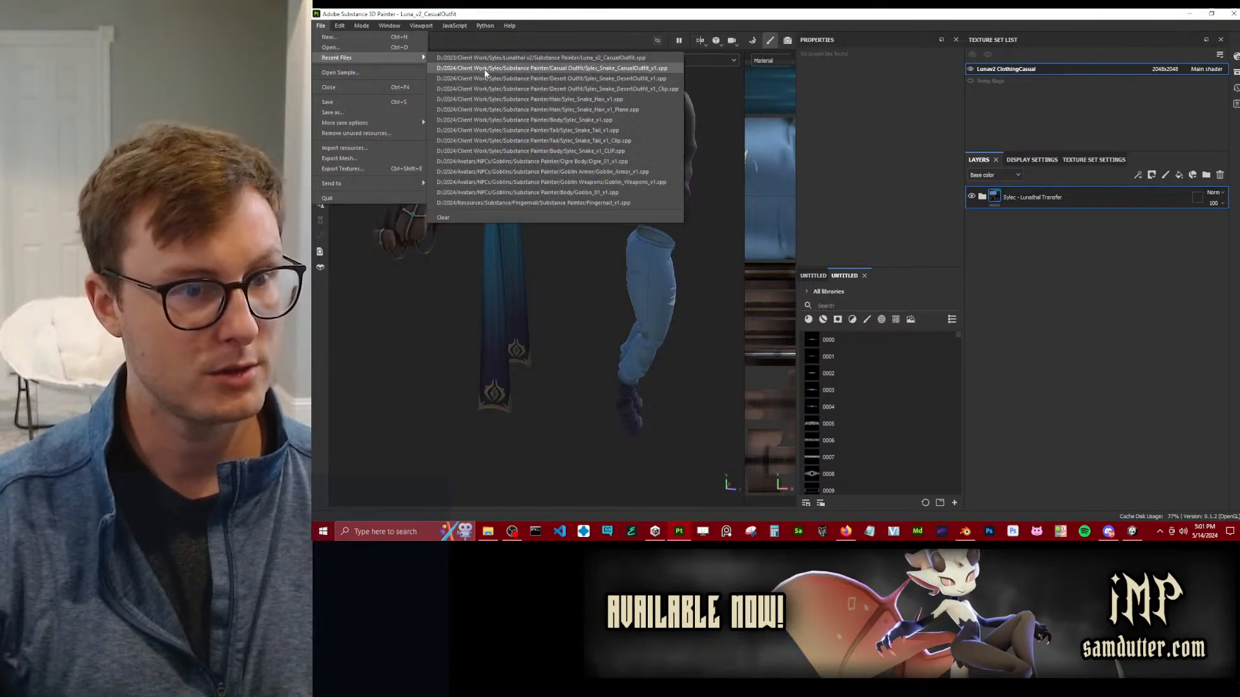
click(484, 70)
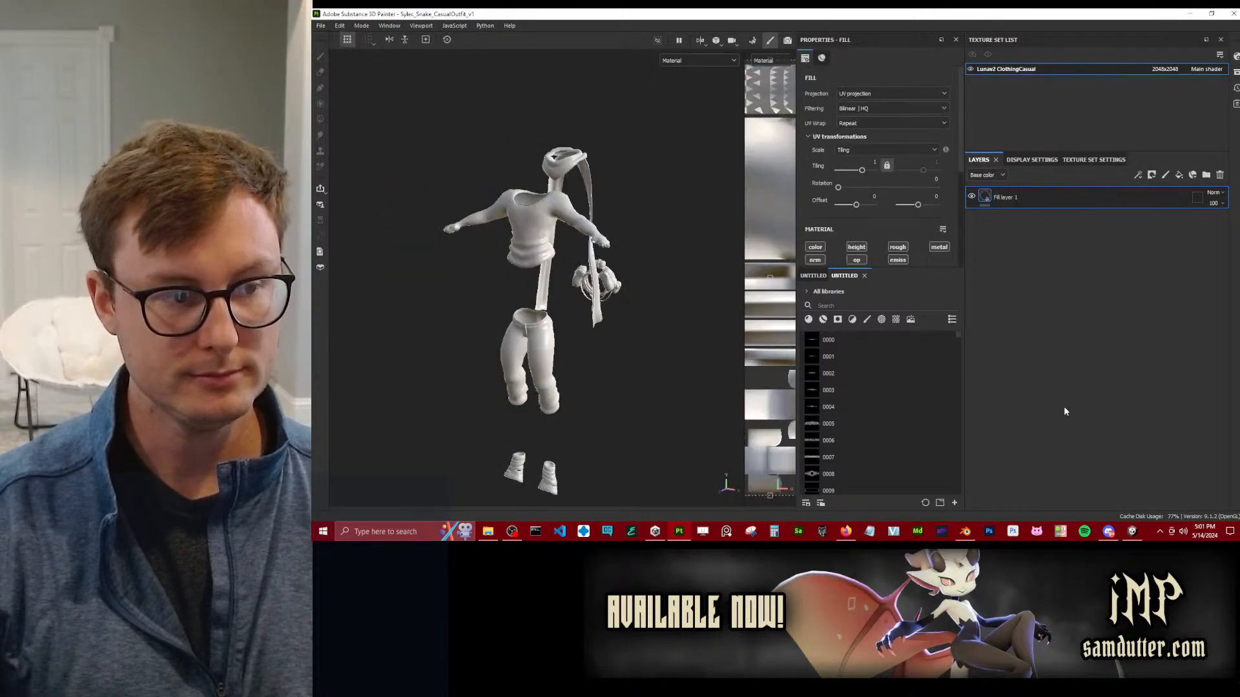
Delete Fill layer 1 and add the Sylec - Lunathal Transfer smart material to the layer stack.
click(1219, 177)
click(837, 305)
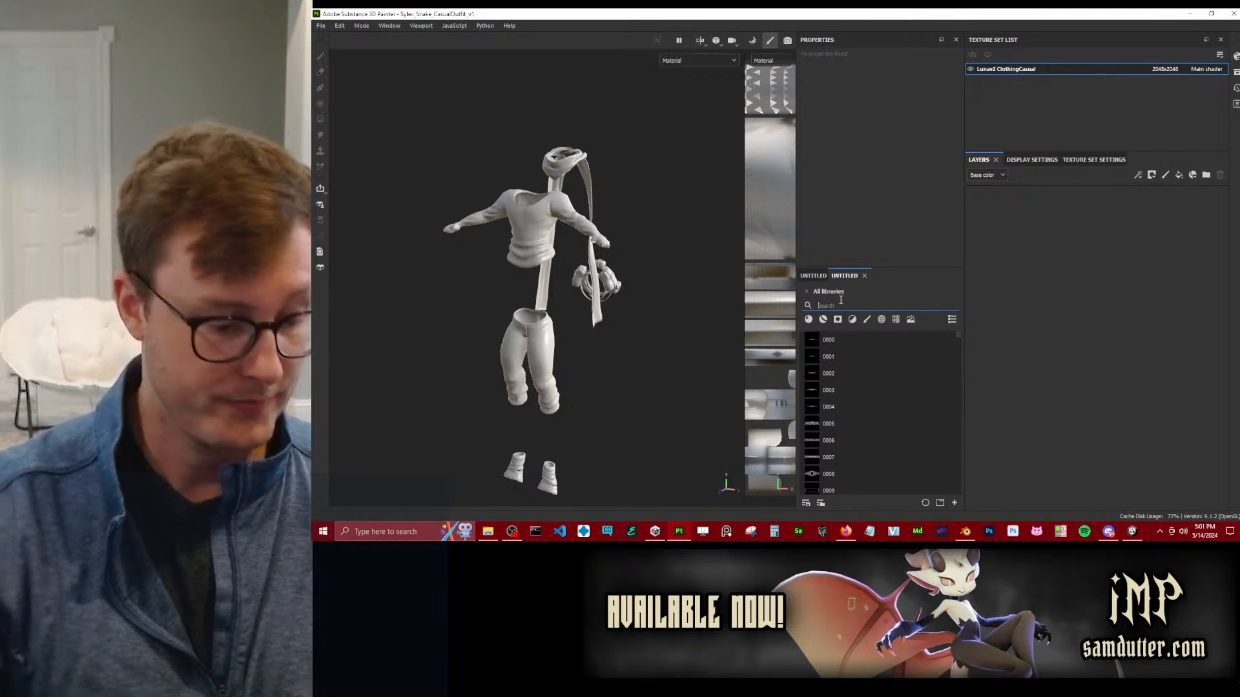
text(sylec)
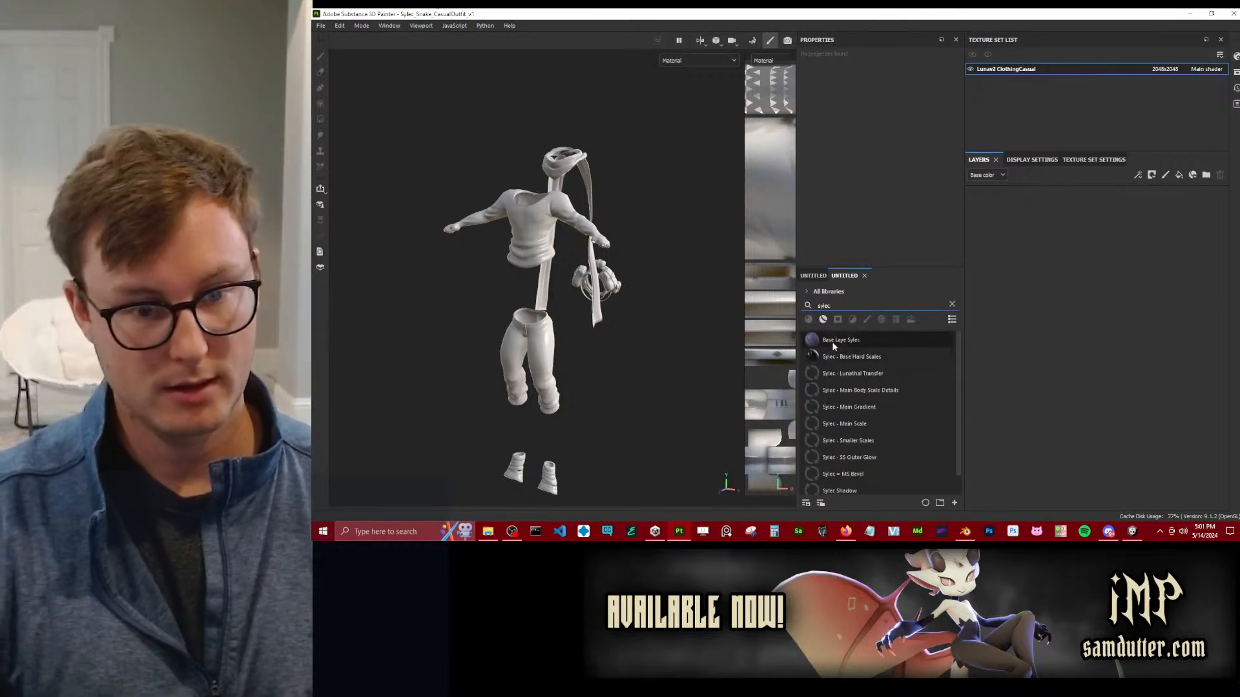
drag(876, 379, 1068, 272)
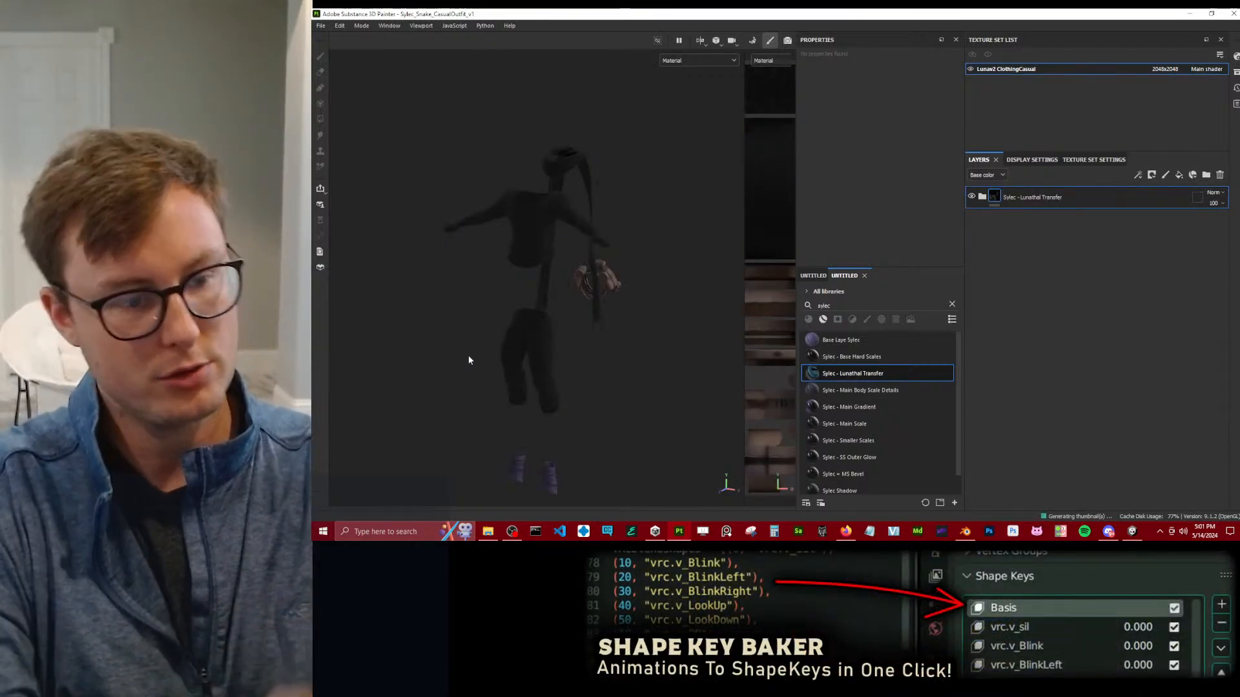
Expand the transferred folder and examine how its materials land on the outfit and the bags.
click(982, 197)
scroll(592, 292, up, 5)
alt+drag(550, 309, 679, 304)
scroll(595, 291, down, 4)
alt+middle_drag(678, 303, 548, 301)
alt+drag(550, 300, 623, 313)
scroll(555, 302, up, 3)
mouse_move(534, 311)
alt+middle_down()
mouse_move(555, 302)
mouse_move(387, 312)
mouse_move(543, 301)
alt+middle_up()
scroll(555, 302, up, 4)
alt+drag(542, 302, 517, 304)
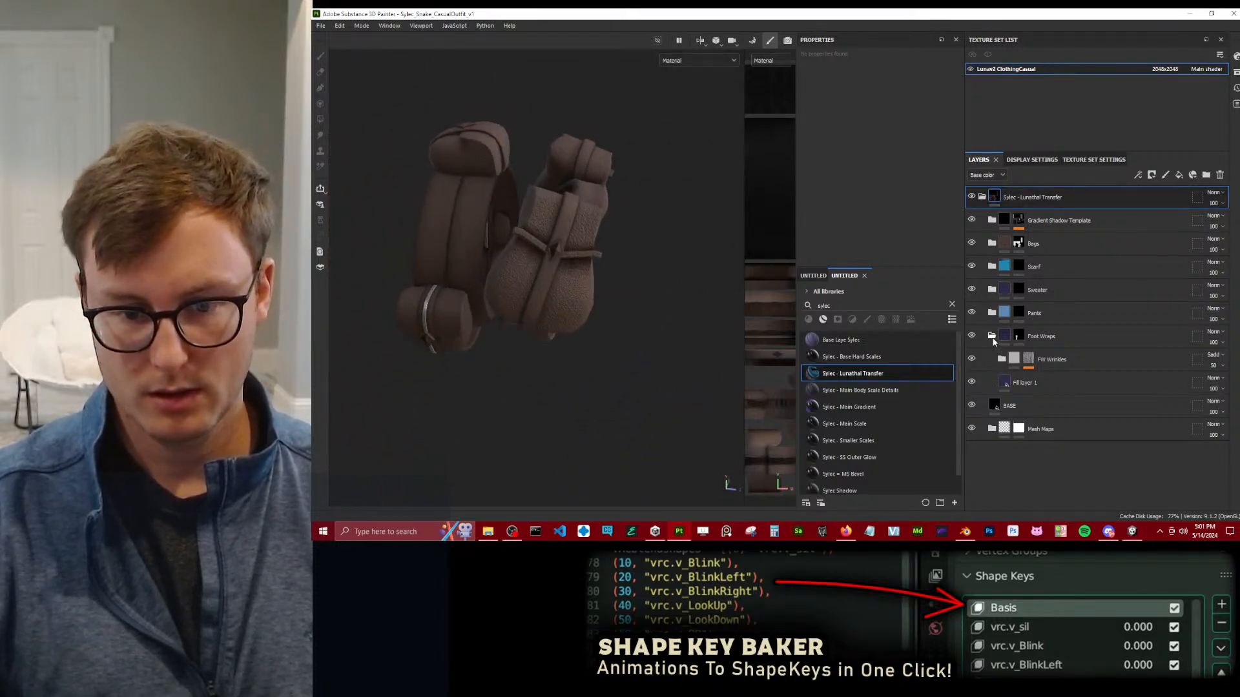
Collapse Foot Wraps and hide every layer in the transfer folder except BASE, including Mesh Maps.
click(992, 337)
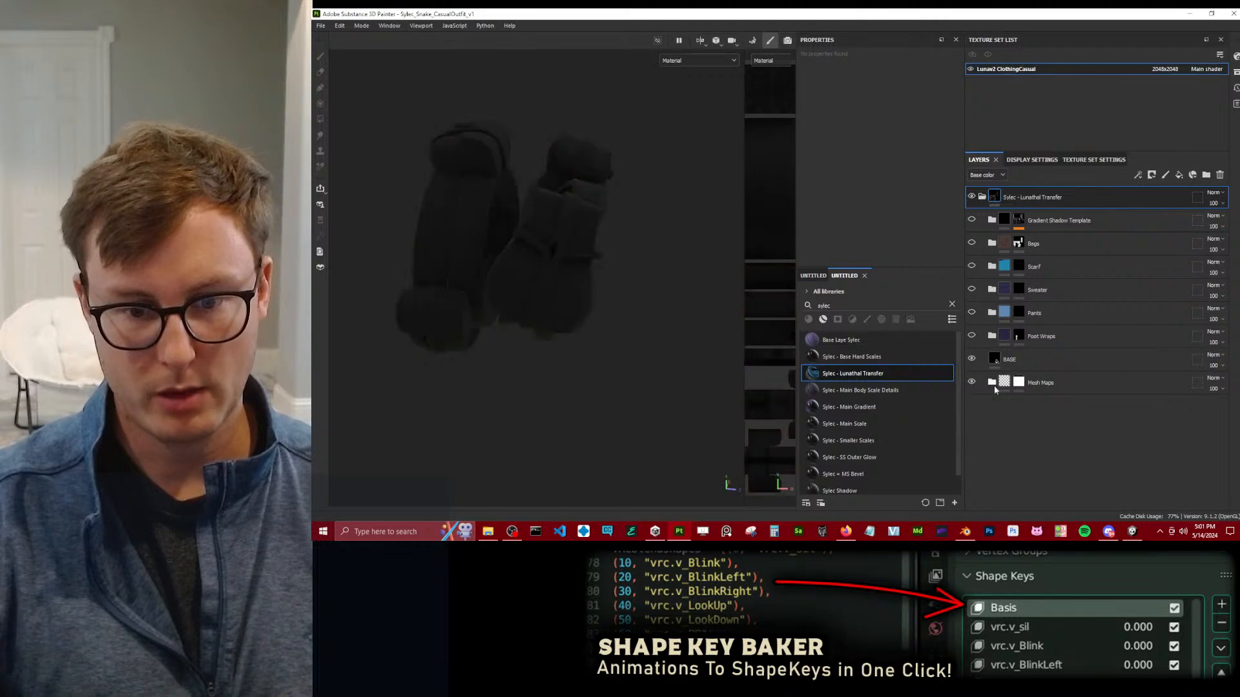
alt+drag(623, 333, 545, 287)
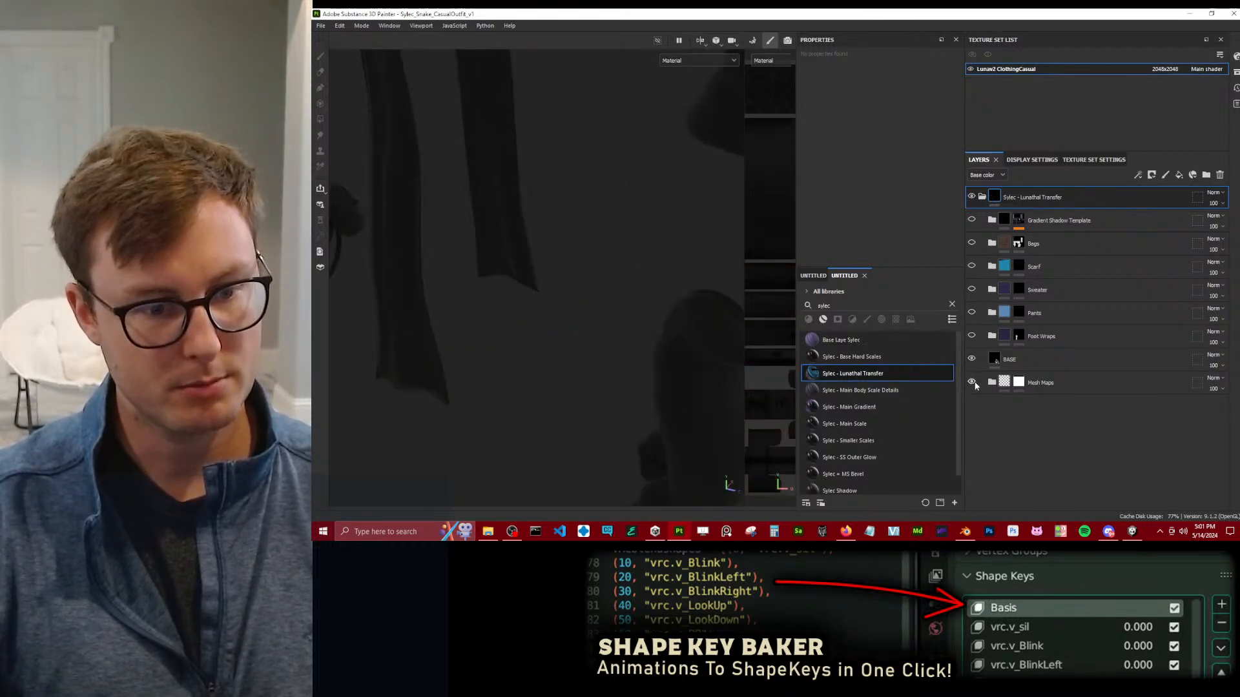
alt+drag(575, 234, 535, 281)
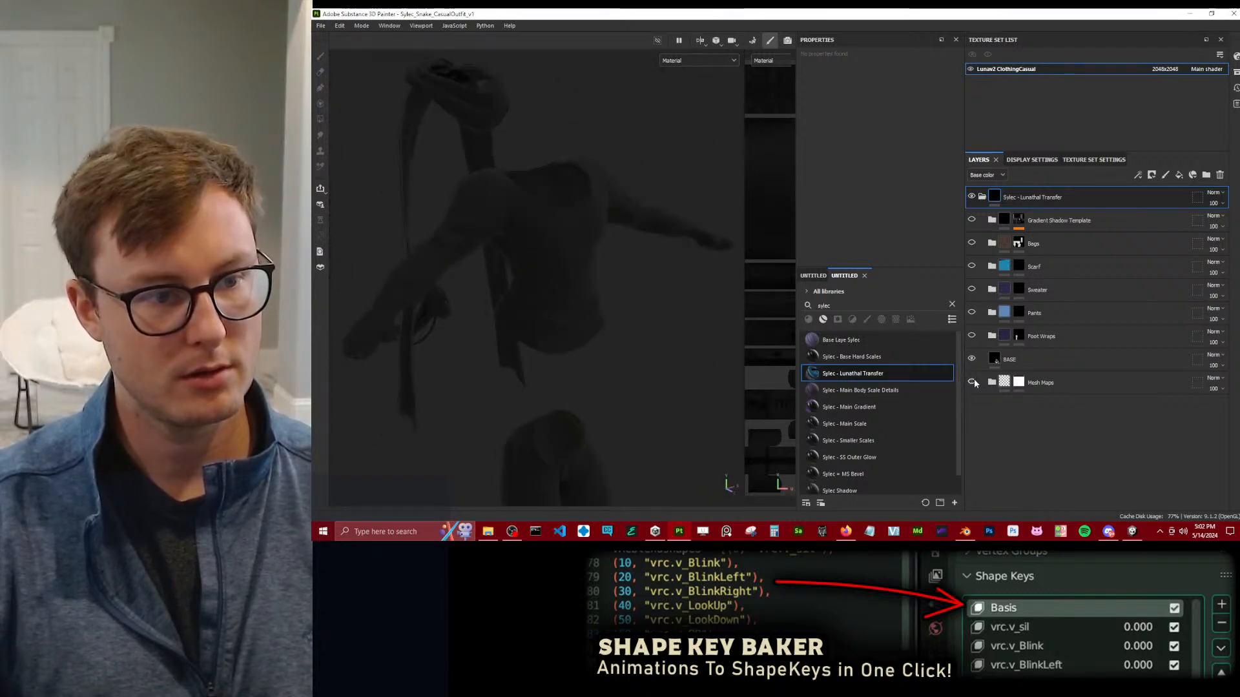
click(972, 382)
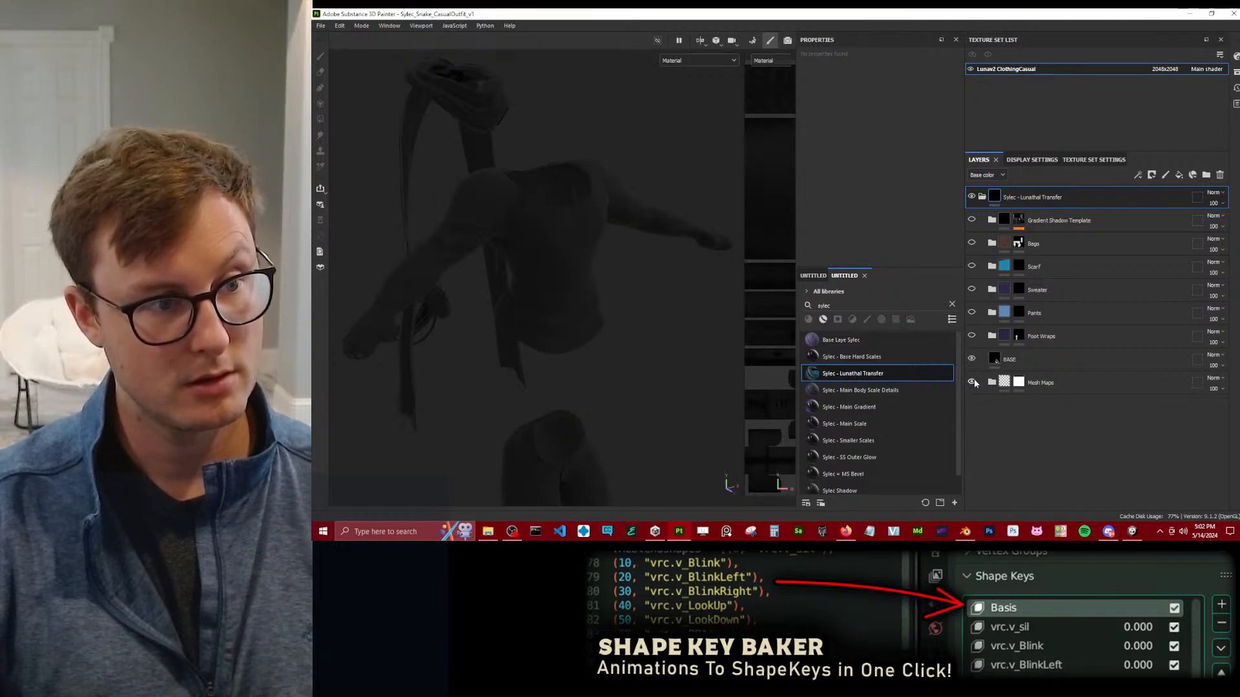
click(972, 359)
click(972, 359)
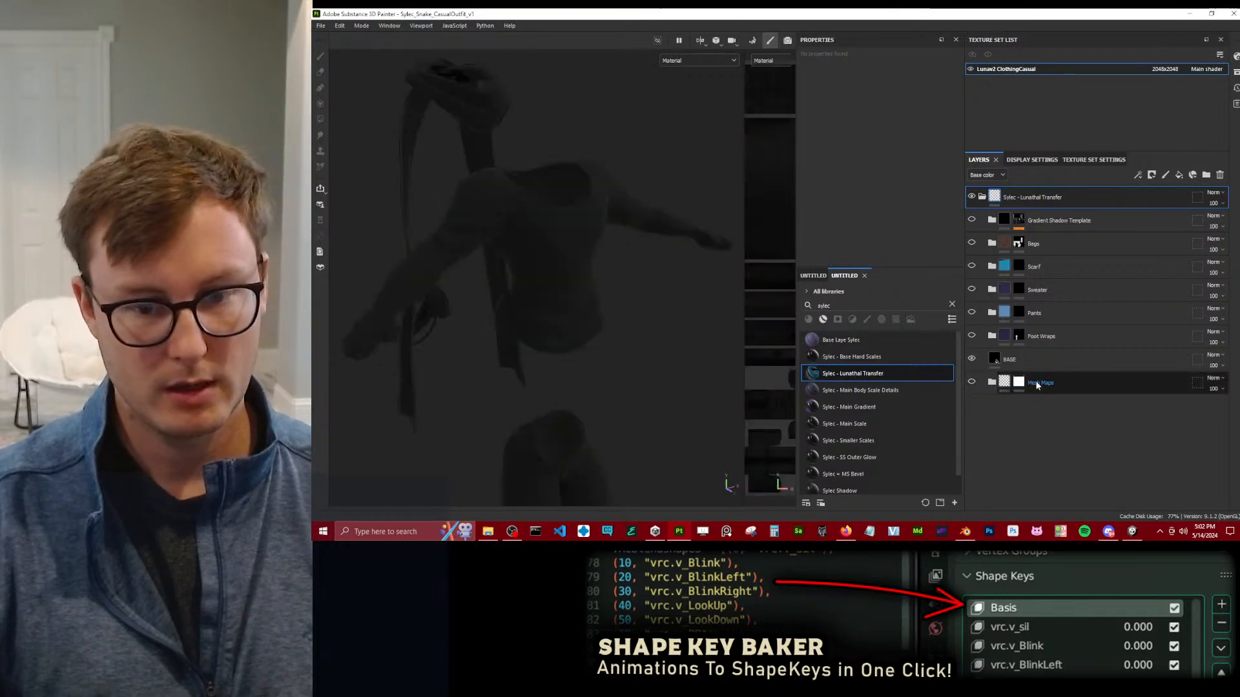
Rename the Mesh Maps folder as "MM - Luna".
double_click(1043, 382)
text(MM)
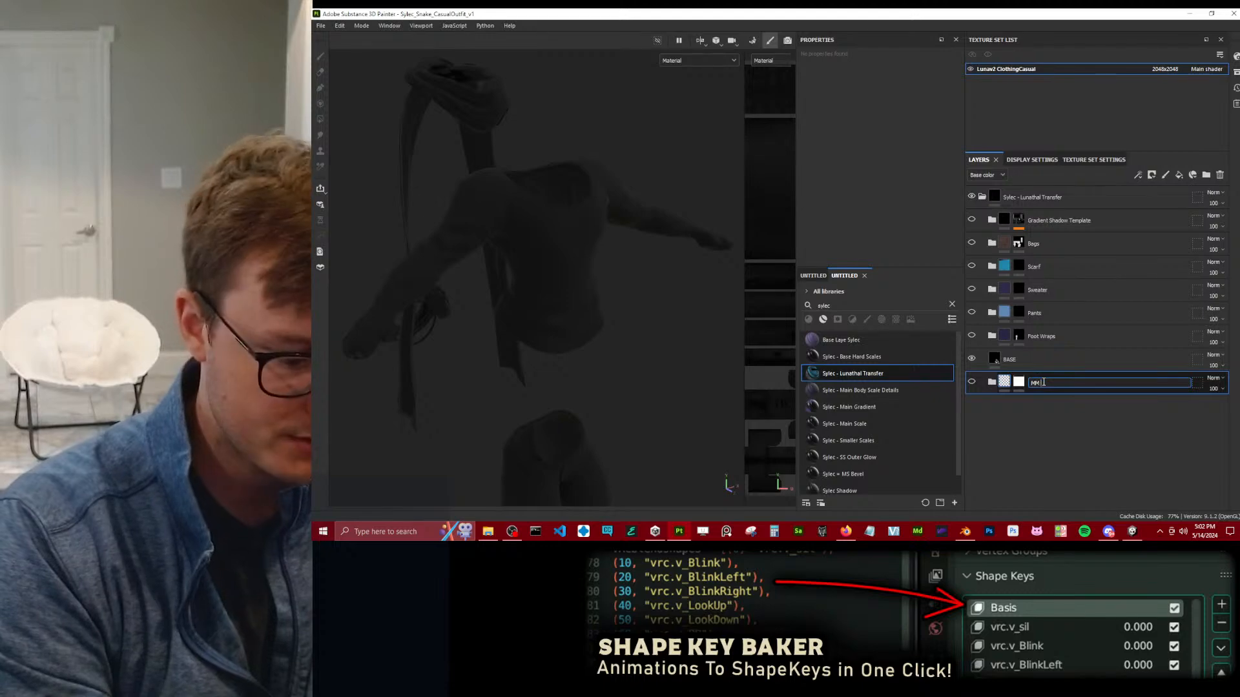
text( - Luna)
key(Return)
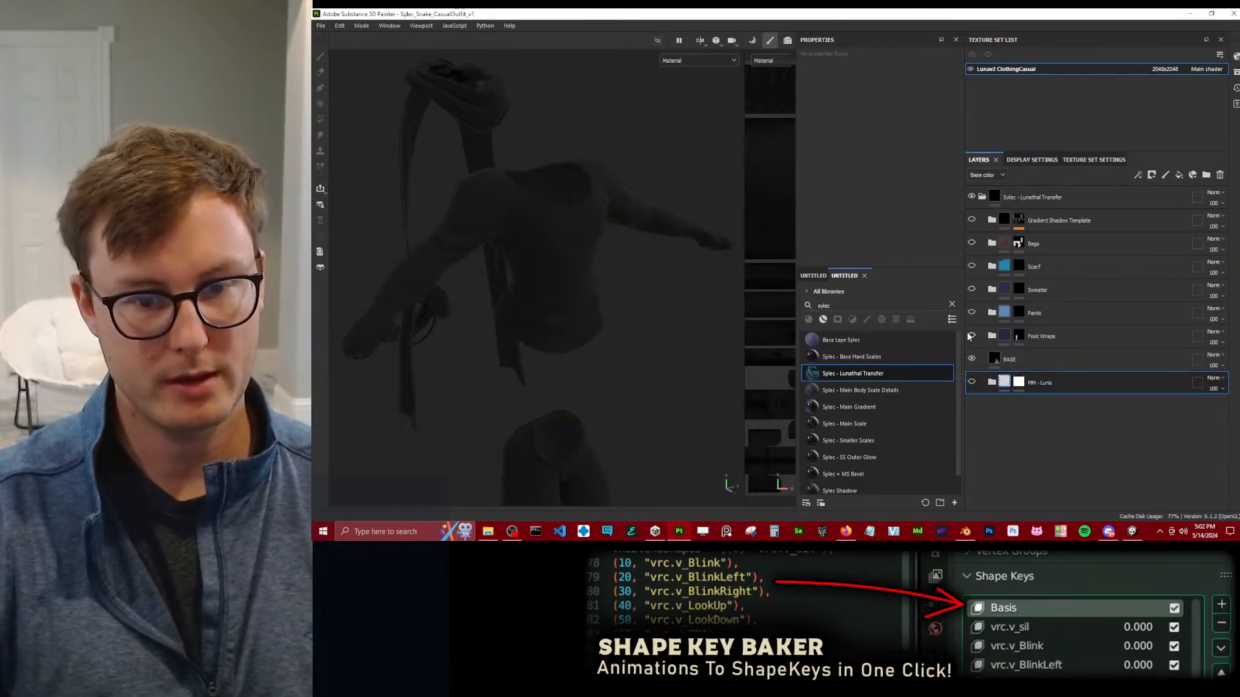
Show the Foot Wraps folder and check its material on both foot wraps.
scroll(578, 306, down, 5)
alt+middle_drag(578, 307, 587, 272)
alt+drag(587, 272, 628, 327)
alt+middle_drag(628, 327, 609, 250)
scroll(609, 249, up, 6)
scroll(640, 269, up, 3)
alt+drag(641, 269, 591, 215)
scroll(591, 215, down, 4)
alt+middle_drag(591, 215, 604, 349)
Show the Pants folder, fill its mask over the pants with Polygon Fill in UV chunk mode, and show the Sweater folder.
click(971, 313)
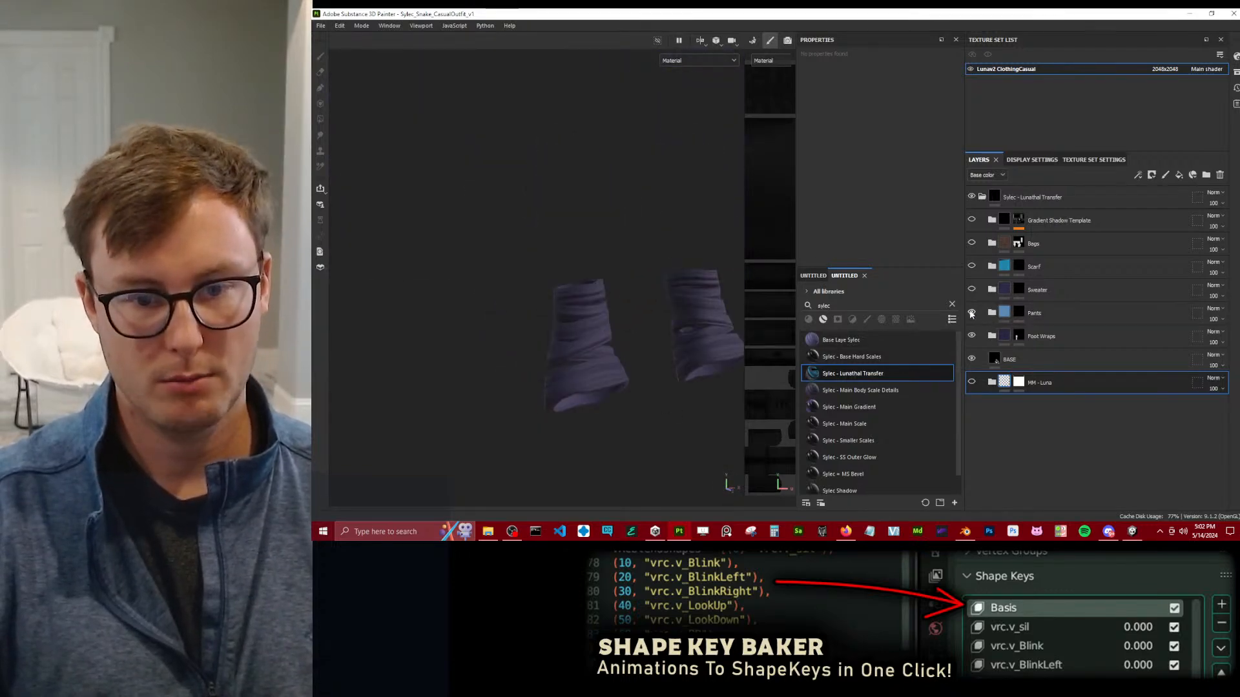
scroll(673, 192, down, 4)
alt+middle_drag(672, 193, 646, 349)
click(1021, 315)
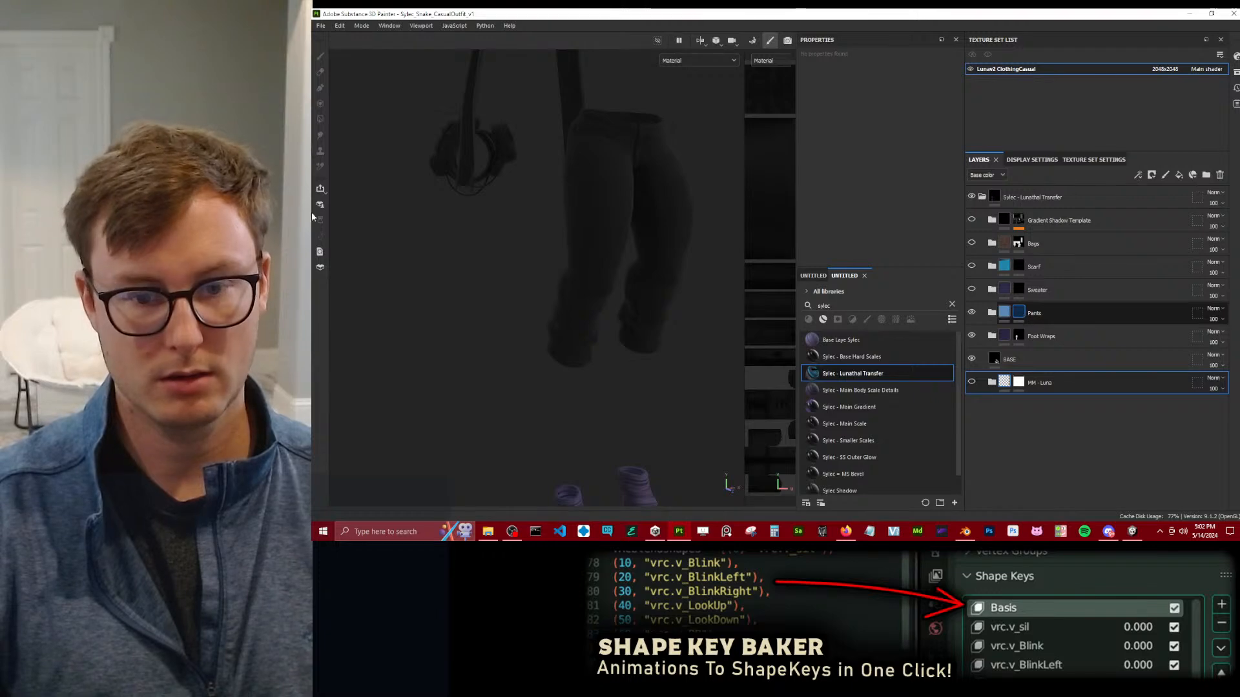
click(320, 120)
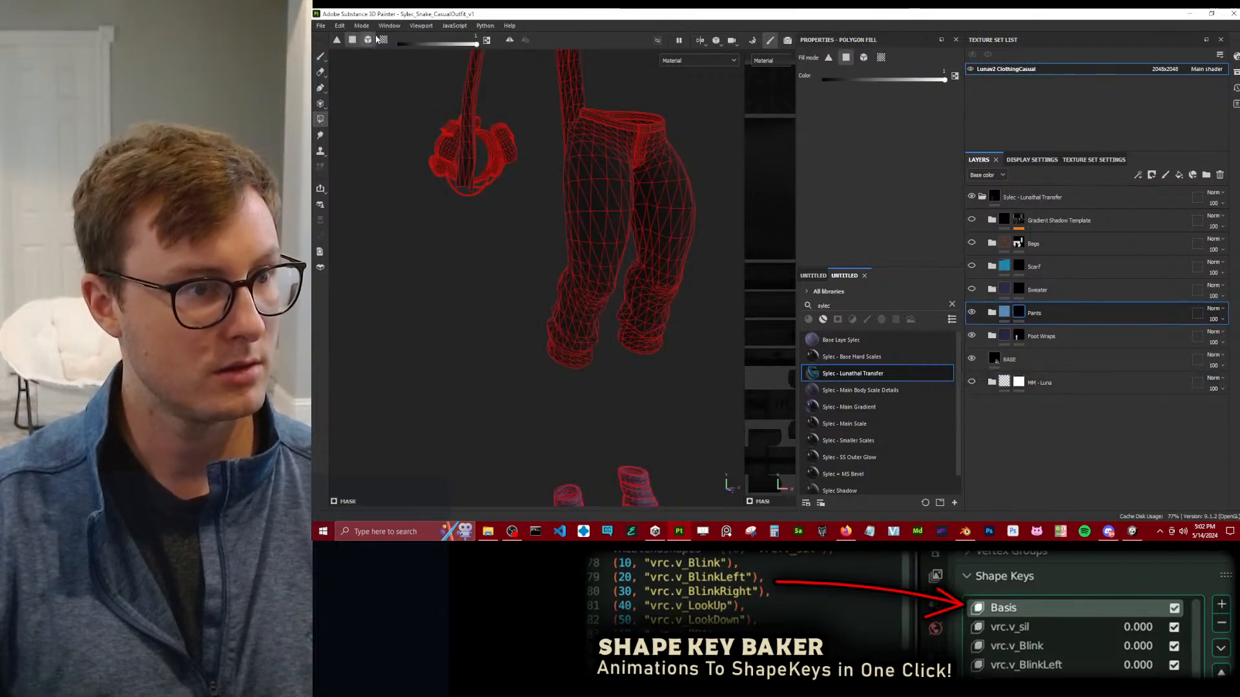
click(612, 347)
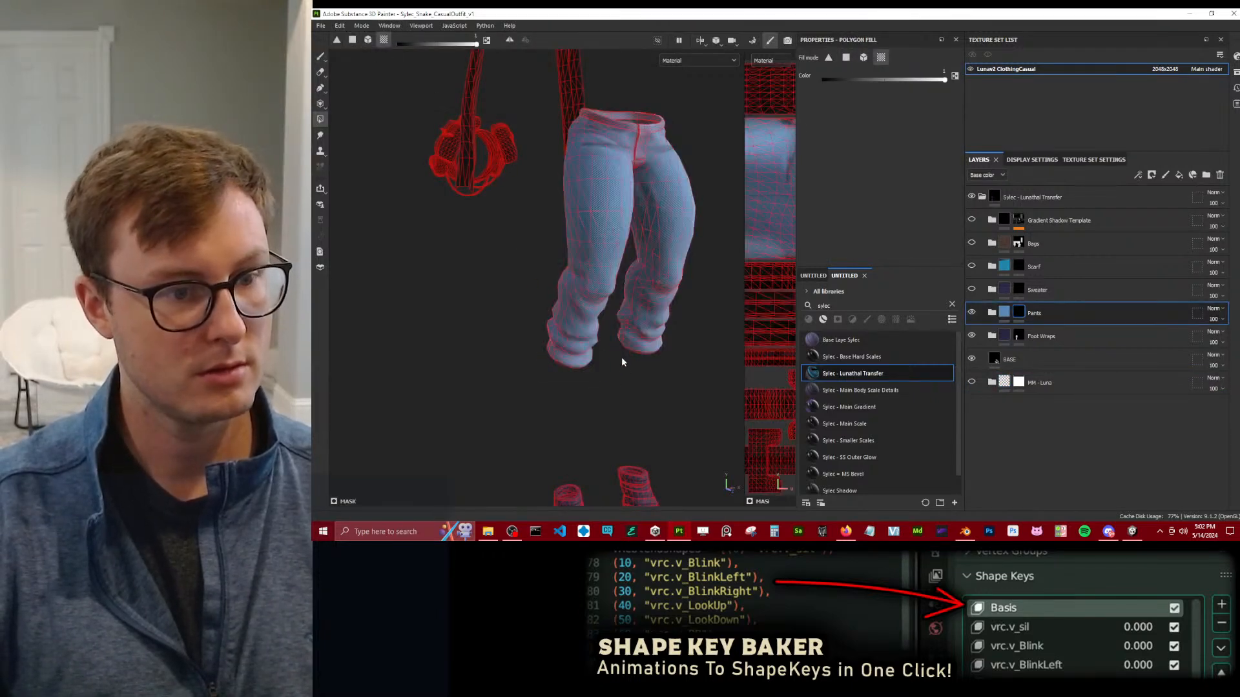
alt+drag(617, 343, 709, 368)
click(971, 289)
alt+drag(606, 243, 562, 293)
click(672, 313)
click(681, 234)
alt+drag(692, 260, 606, 301)
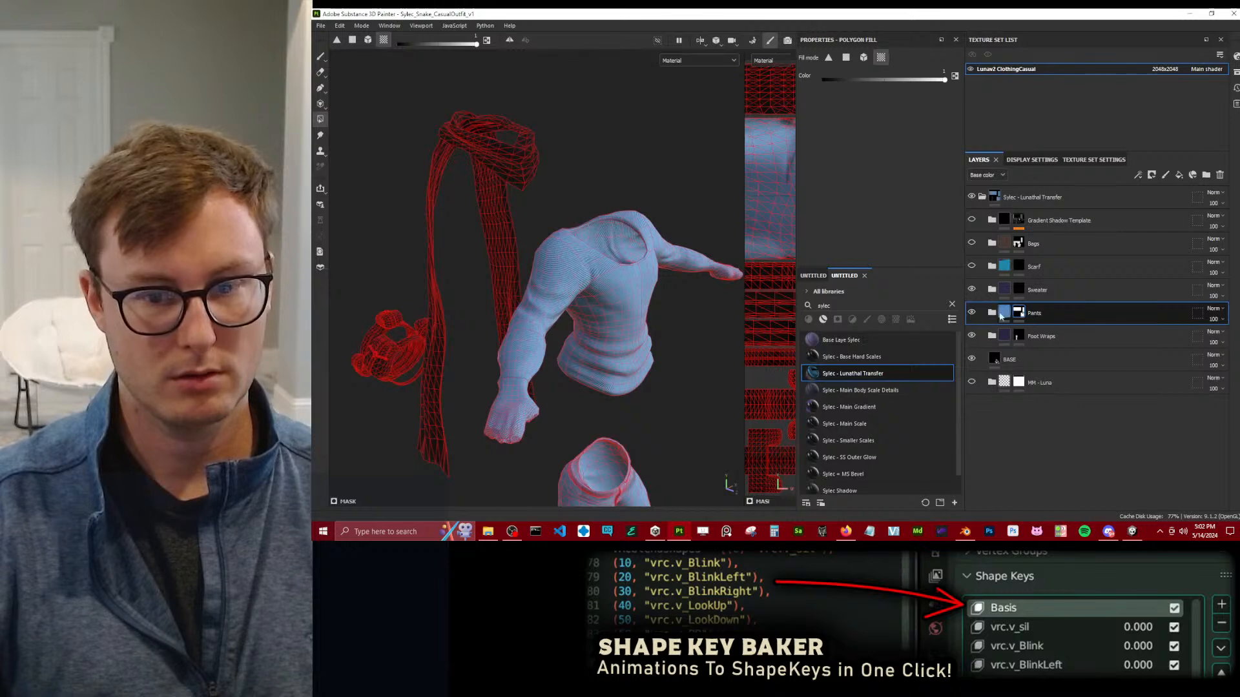
key(x)
click(659, 230)
click(633, 240)
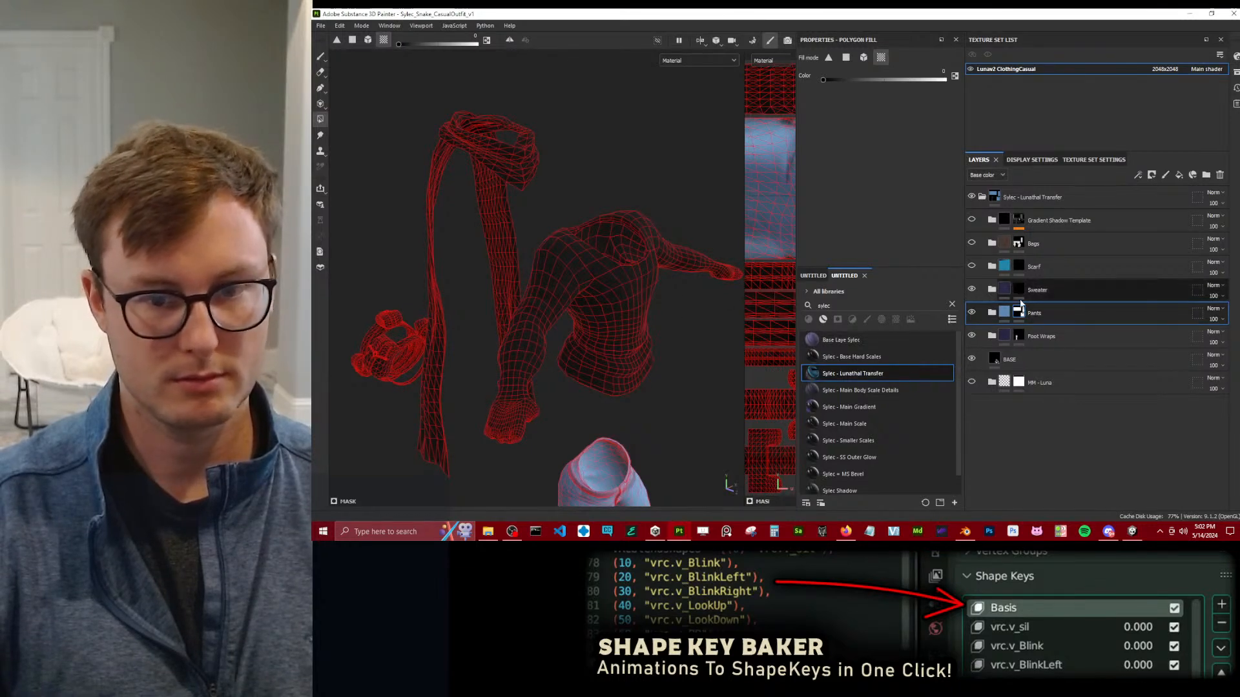
Fill the Sweater folder's mask over the sweater's body and sleeves with Polygon Fill.
drag(645, 219, 685, 266)
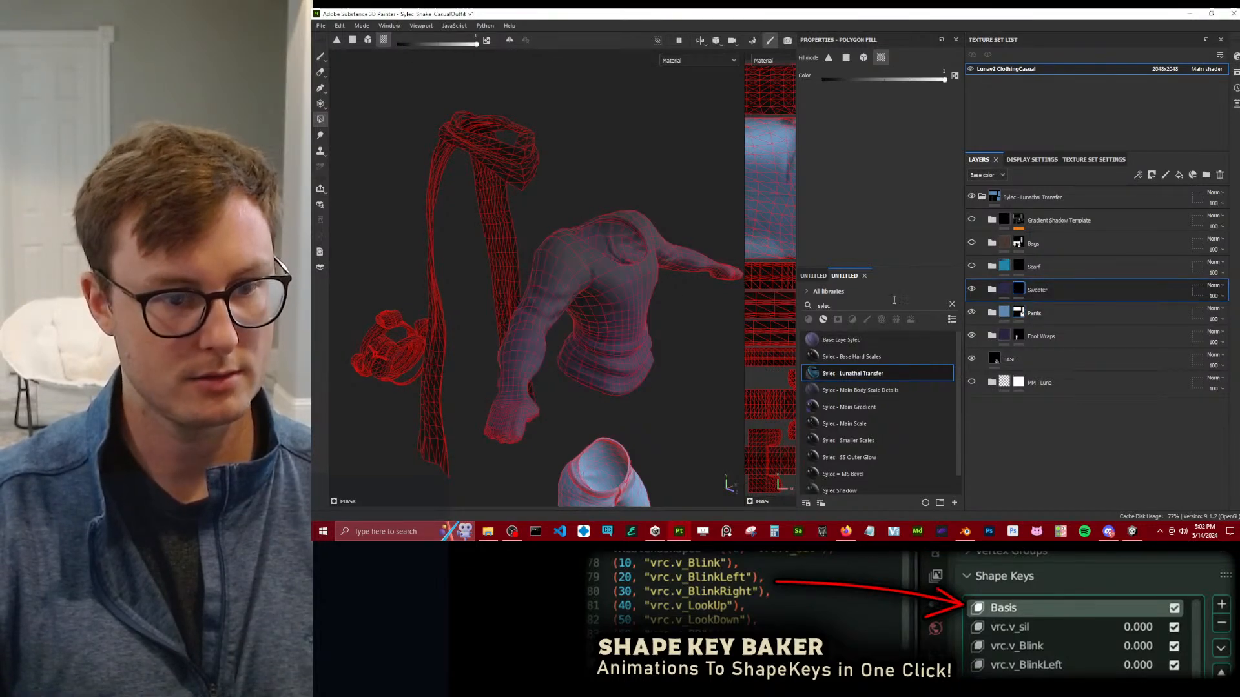
alt+drag(342, 154, 362, 127)
scroll(534, 330, up, 5)
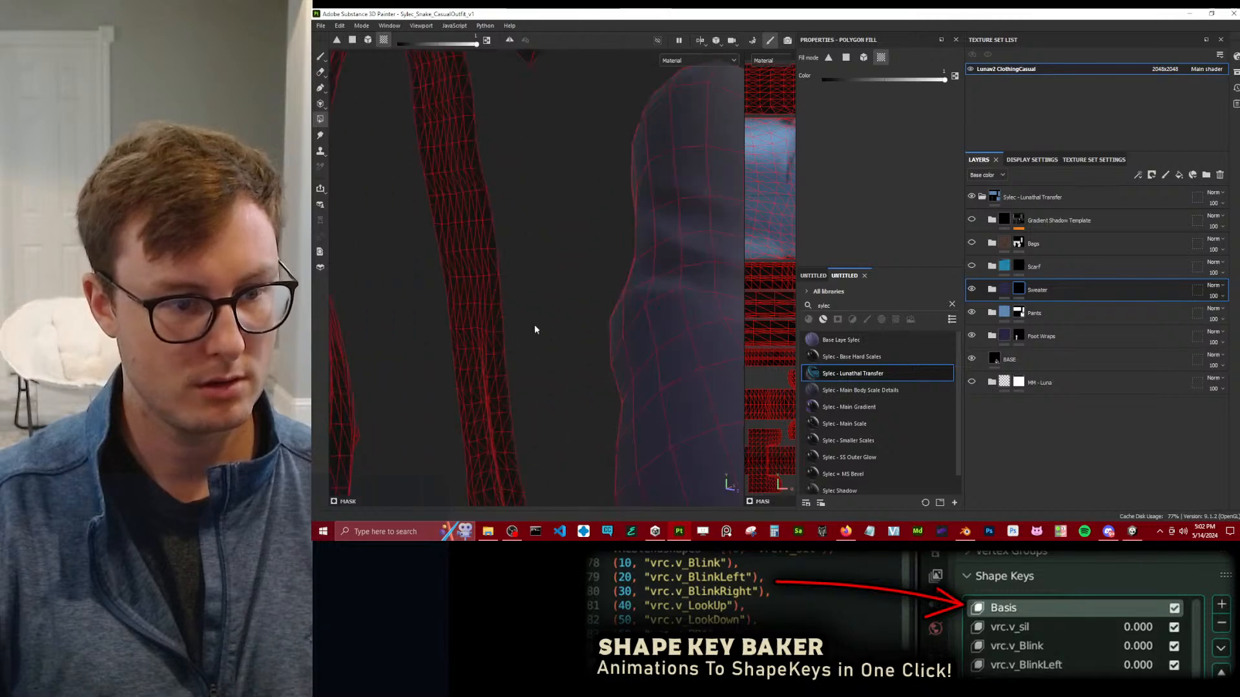
alt+drag(641, 316, 589, 285)
Show the Scarf folder and fill its mask over the whole scarf with Polygon Fill.
click(1034, 267)
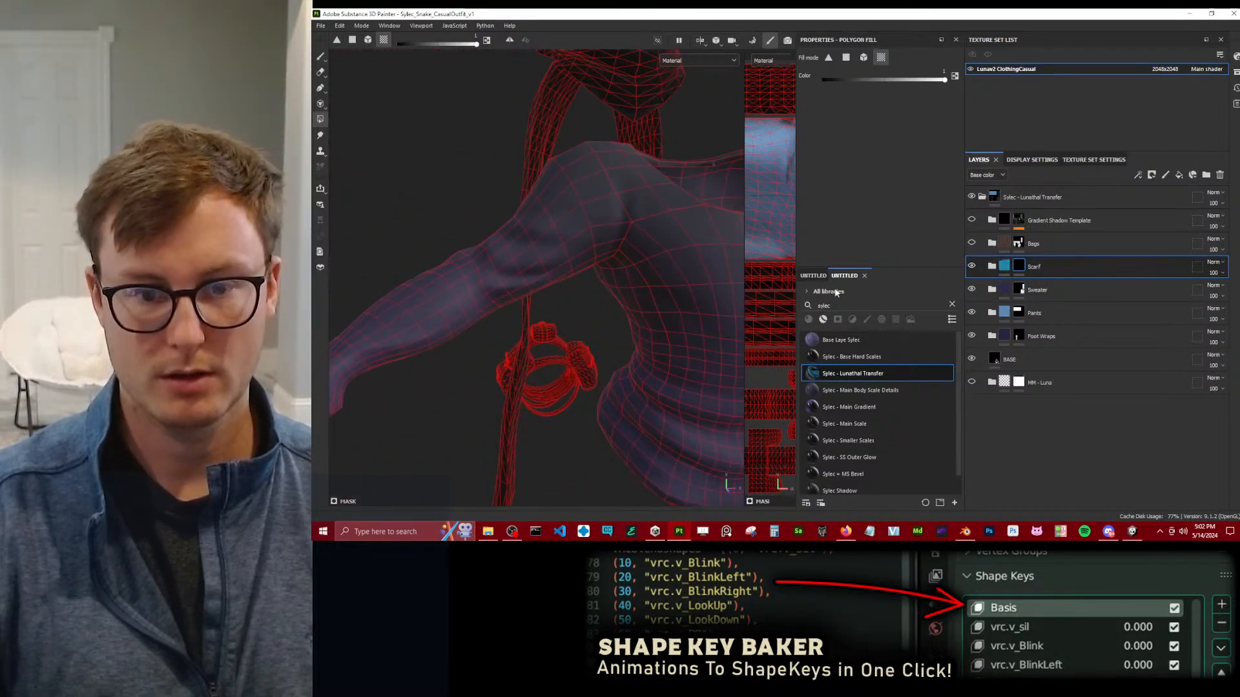
scroll(609, 219, down, 5)
alt+drag(595, 244, 717, 278)
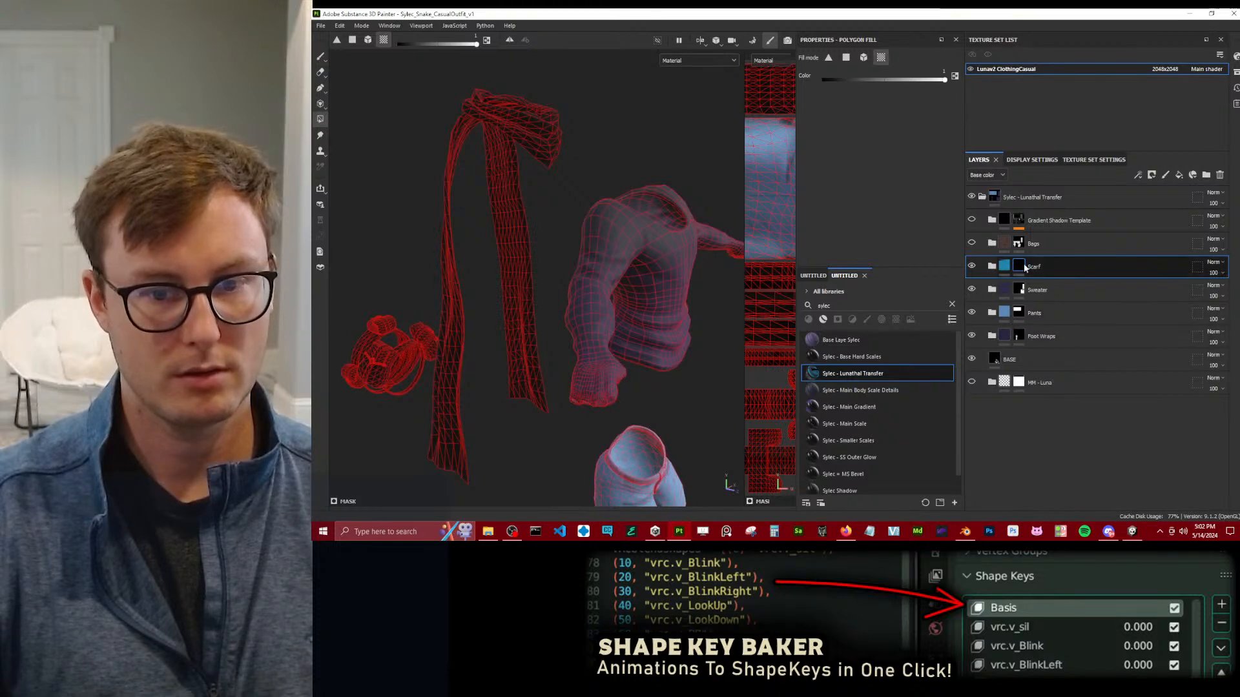
alt+drag(549, 255, 595, 268)
alt+drag(636, 185, 602, 299)
alt+middle_drag(602, 299, 595, 172)
scroll(573, 285, up, 5)
alt+drag(573, 285, 598, 283)
Show the Bags and Gradient Shadow Template folders, and check the full outfit with the Paint tool active.
scroll(676, 279, down, 4)
scroll(677, 279, down, 2)
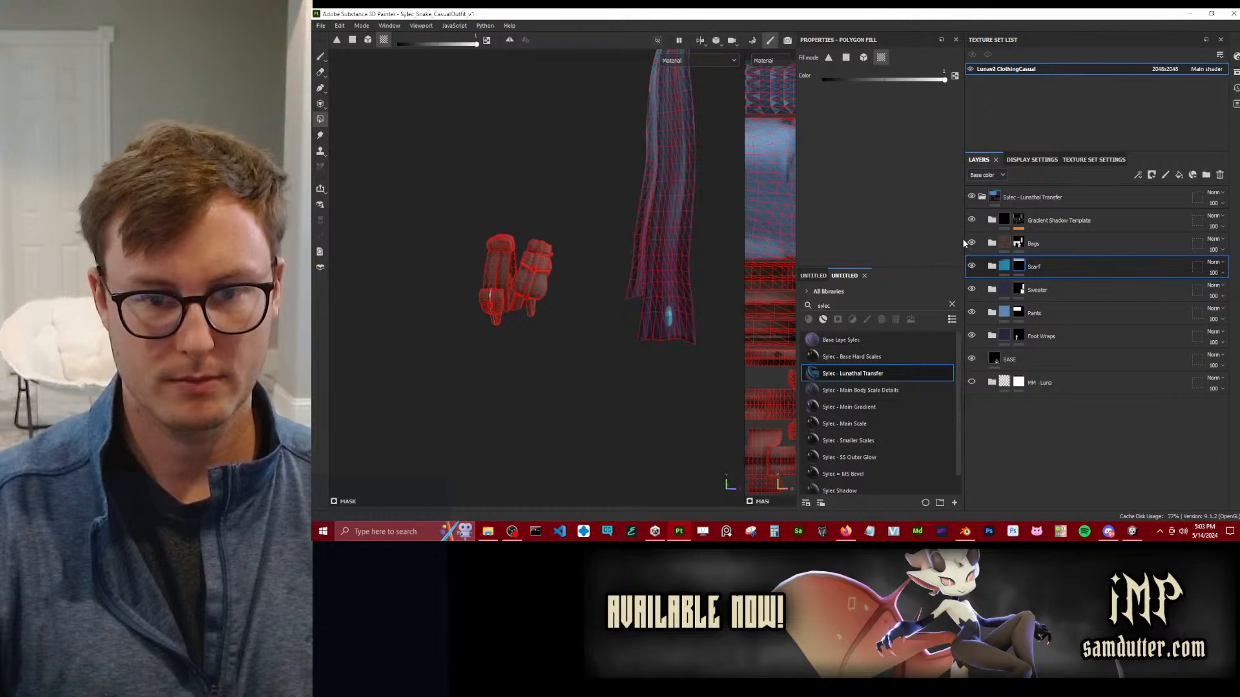
alt+drag(607, 277, 394, 260)
click(321, 57)
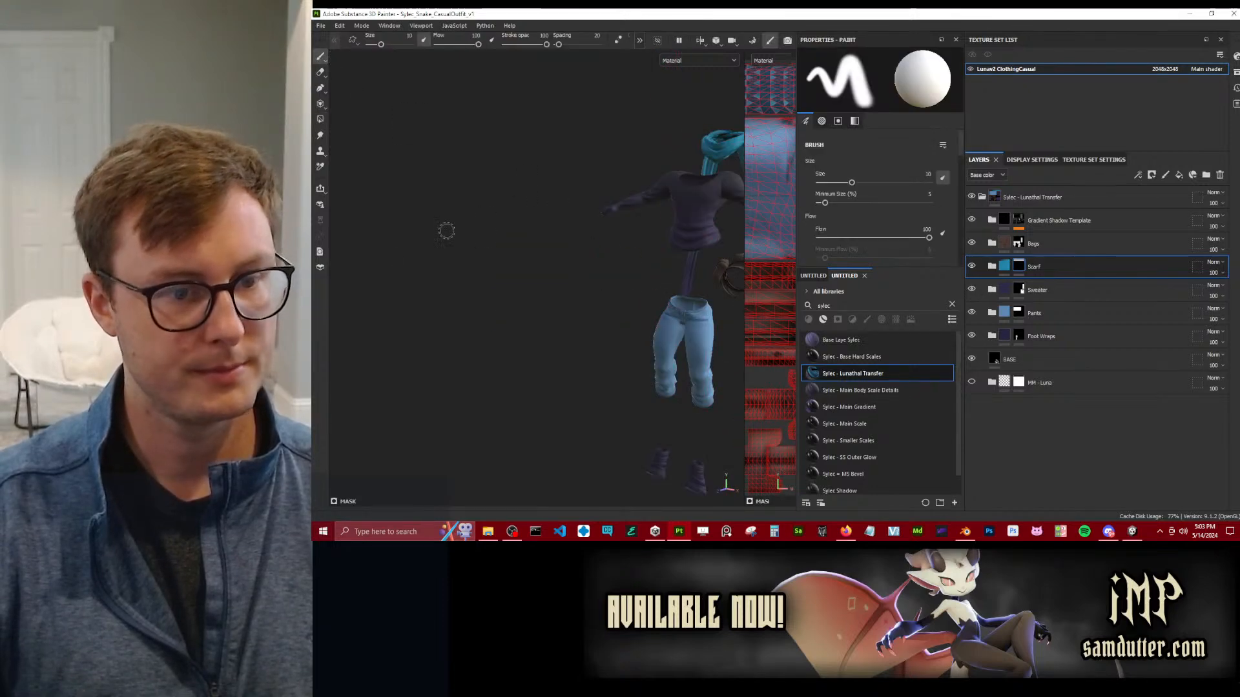
alt+drag(487, 227, 642, 264)
alt+middle_drag(642, 263, 497, 263)
alt+right_drag(497, 263, 598, 266)
mouse_move(607, 218)
alt+mouse_down()
mouse_move(628, 227)
mouse_move(589, 302)
mouse_move(632, 291)
alt+mouse_up()
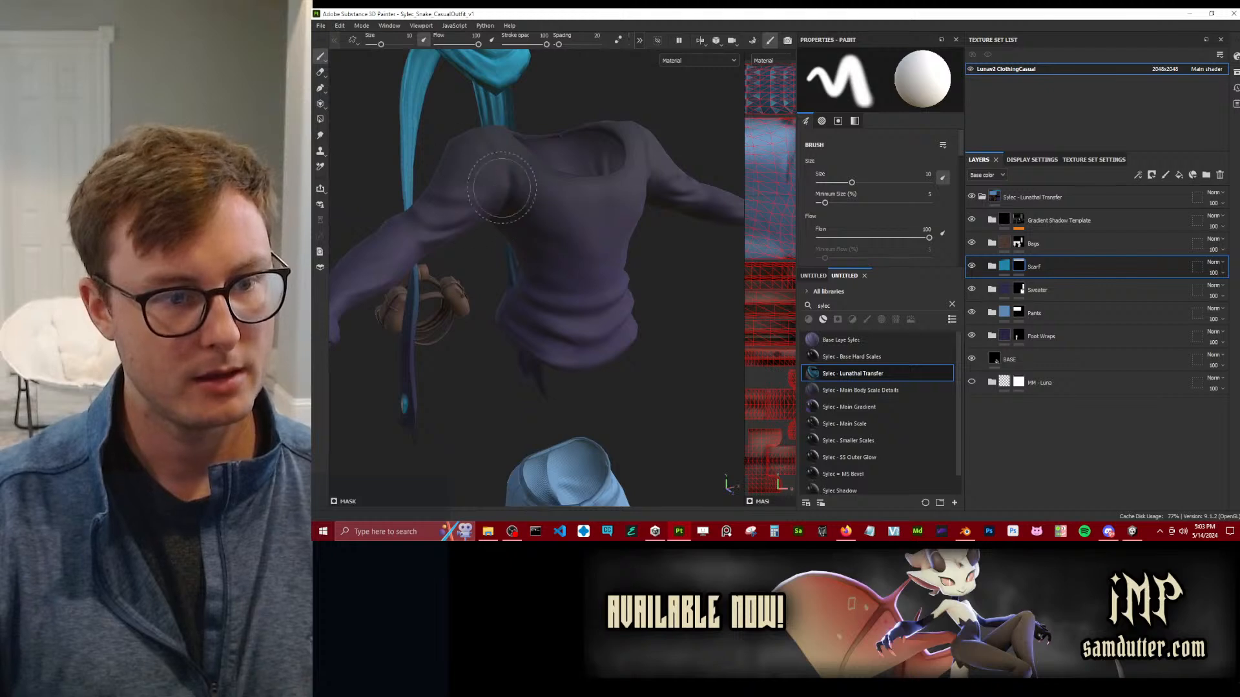
Fill the Fabric Wool Jersey Chest mask over the sweater's torso and the Fabric Wool Jersey Arm mask over its sleeves.
click(992, 313)
click(992, 313)
click(992, 290)
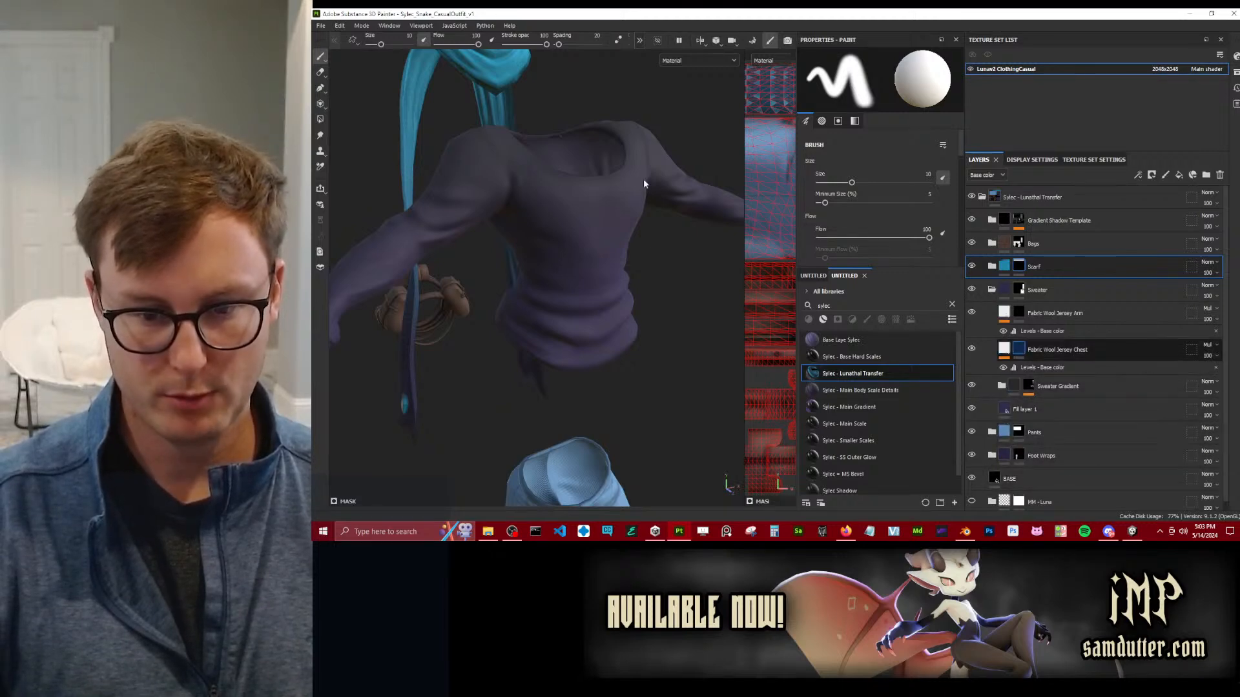
click(1018, 349)
key(4)
alt+drag(569, 259, 681, 231)
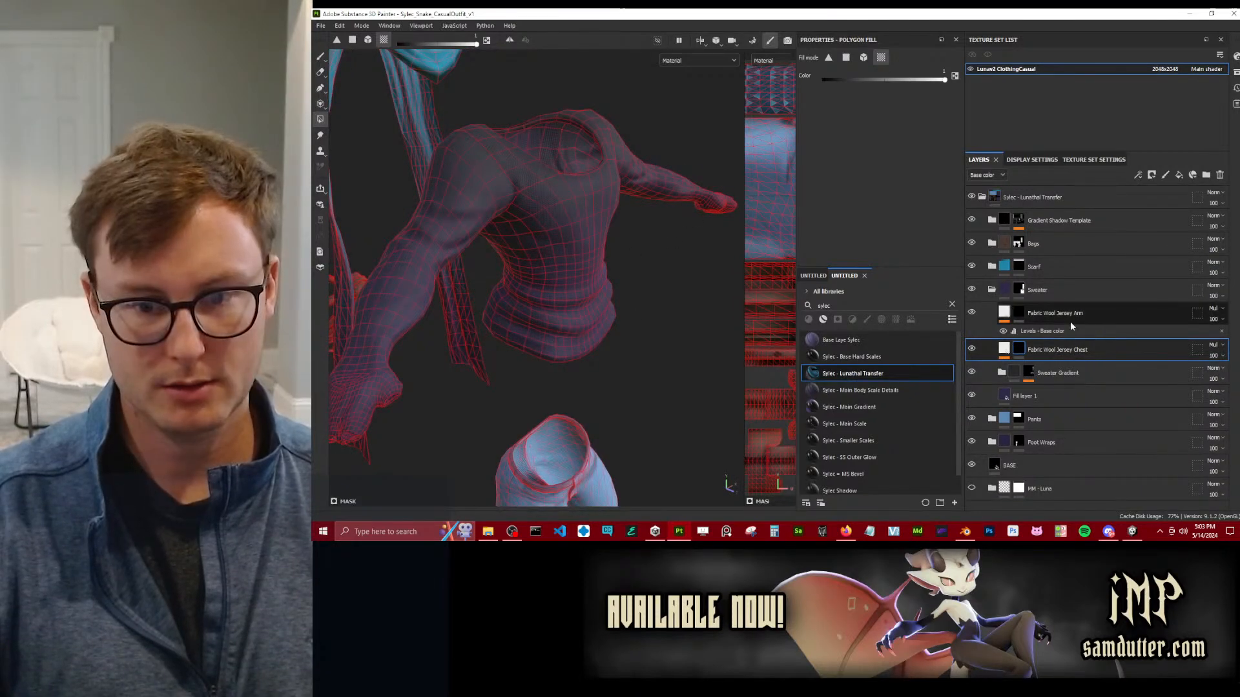
click(1028, 312)
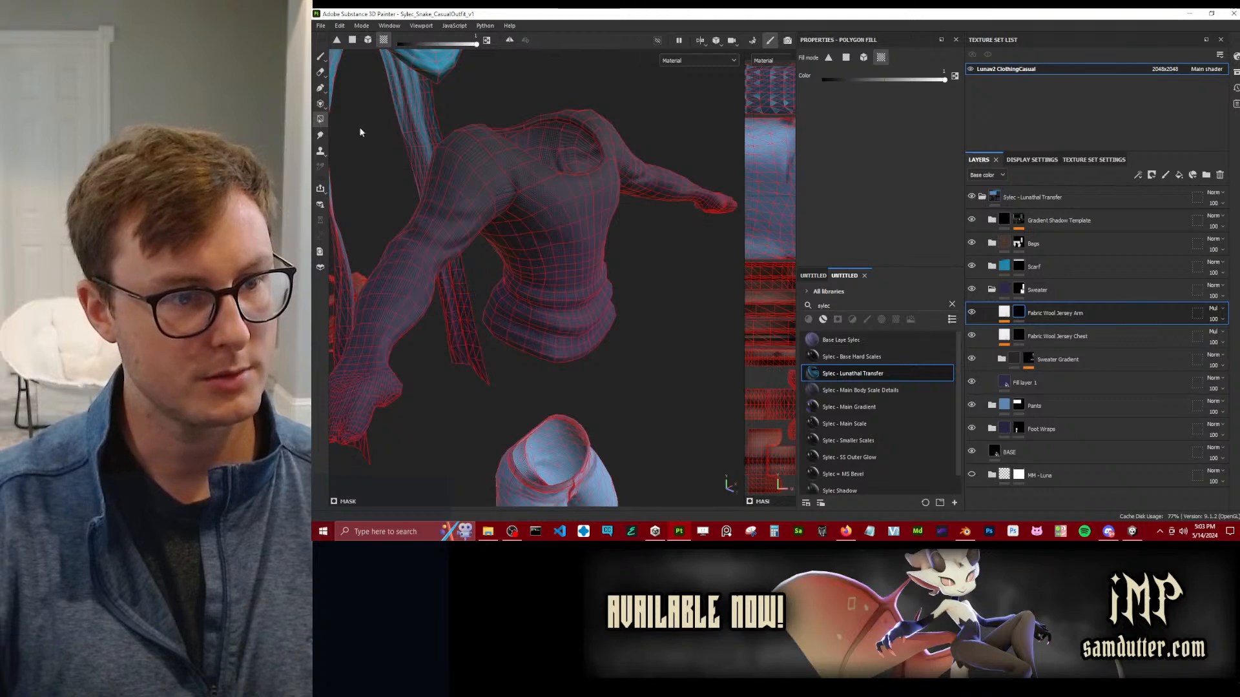
click(321, 57)
Collapse the Sweater folder and expand the Pants folder.
mouse_move(655, 243)
alt+mouse_down()
mouse_move(569, 265)
mouse_move(523, 261)
mouse_move(620, 264)
mouse_move(545, 269)
mouse_move(540, 301)
alt+mouse_up()
scroll(498, 206, up, 5)
alt+middle_drag(540, 301, 471, 284)
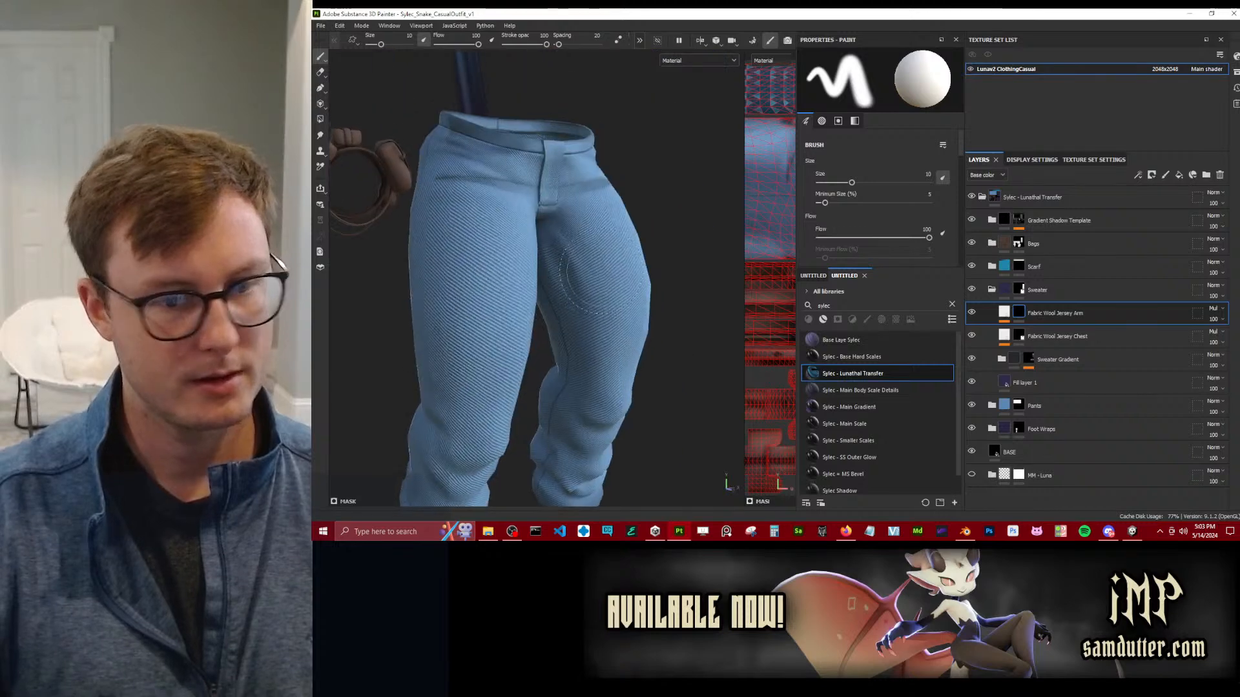
alt+drag(472, 285, 517, 272)
click(1004, 407)
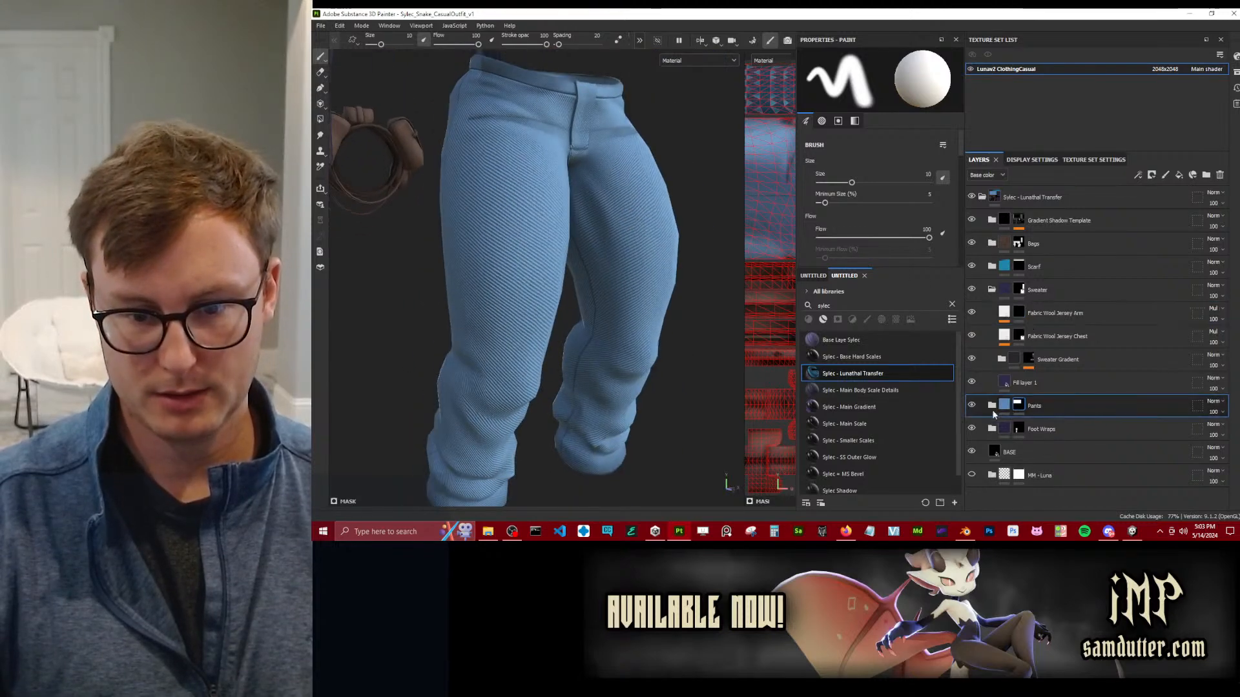
click(992, 289)
click(992, 312)
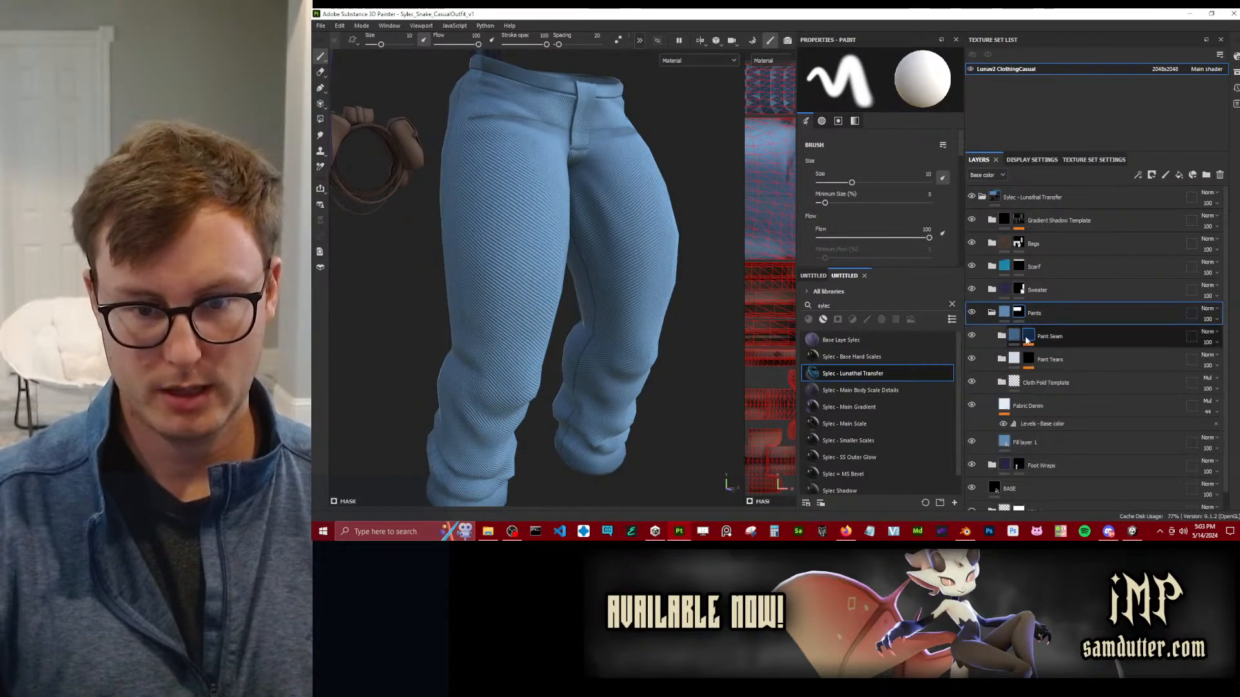
Examine the seams, waistband and denim texture around the pants.
alt+drag(462, 269, 607, 271)
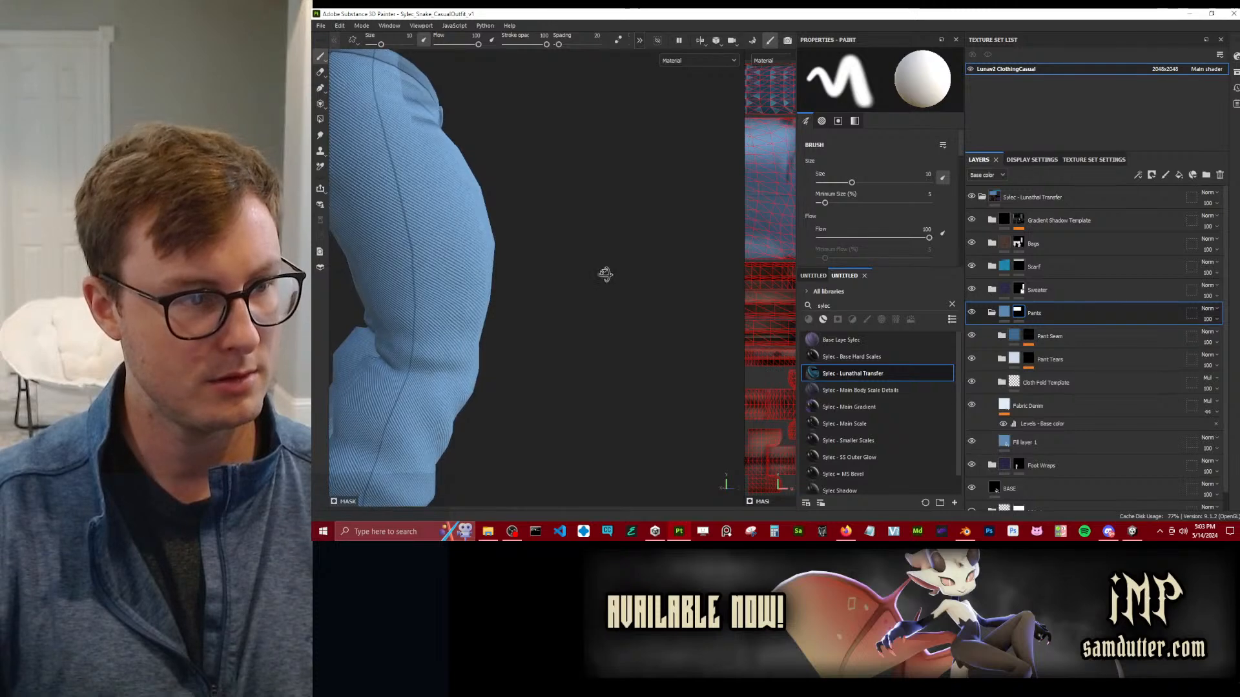
scroll(608, 270, down, 3)
alt+middle_drag(514, 270, 631, 268)
alt+drag(631, 268, 631, 202)
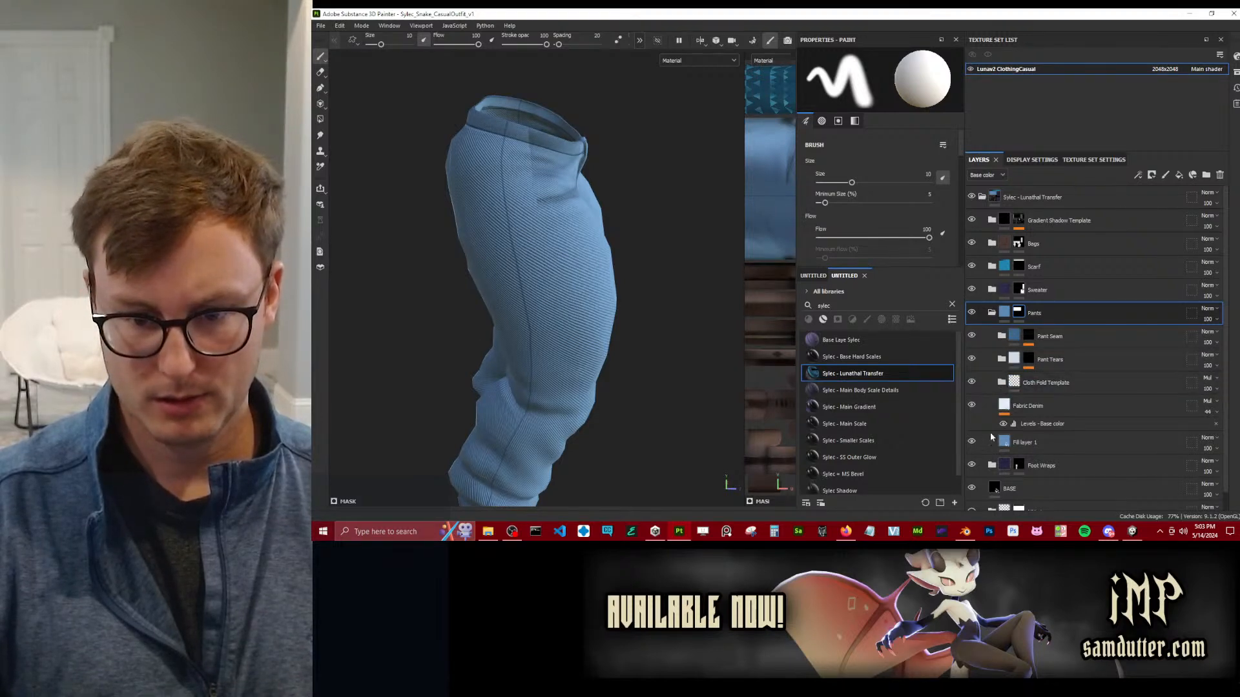
mouse_move(527, 155)
alt+mouse_down()
mouse_move(512, 210)
mouse_move(501, 210)
mouse_move(549, 198)
alt+mouse_up()
alt+middle_drag(554, 197, 574, 268)
scroll(573, 268, up, 3)
scroll(574, 268, down, 4)
mouse_move(600, 251)
alt+mouse_down()
mouse_move(531, 208)
mouse_move(611, 241)
alt+mouse_up()
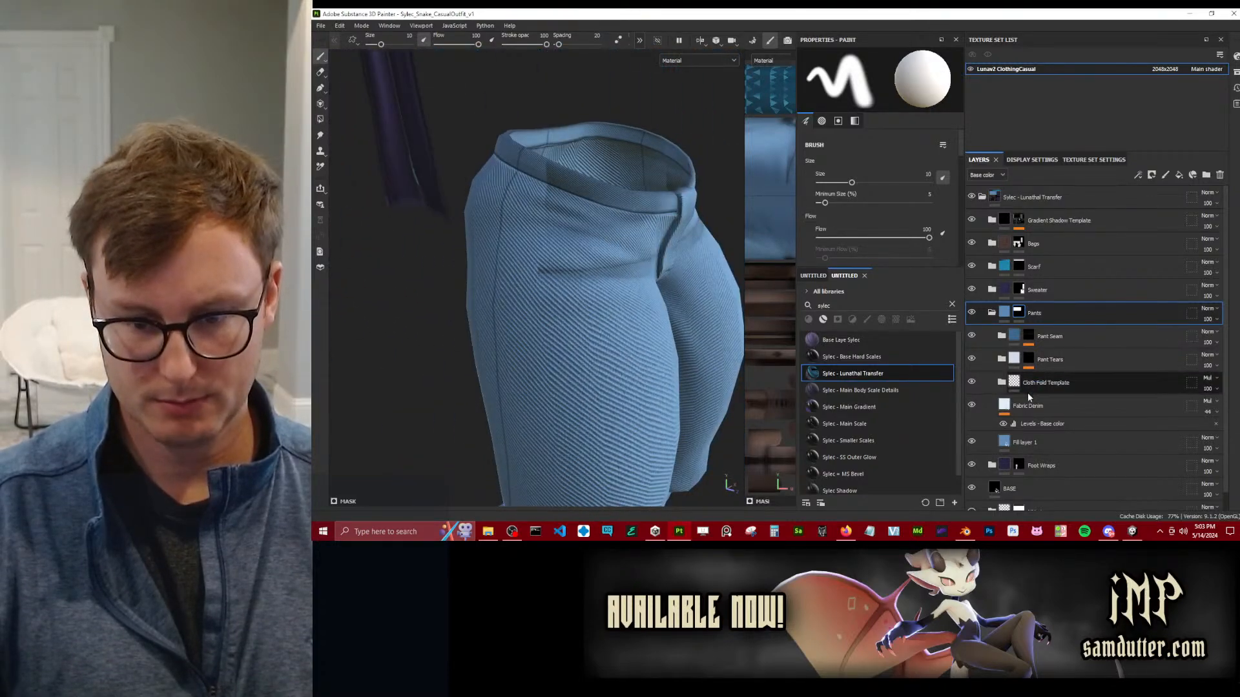
Toggle the Cloth Fold Template folder to compare its effect, and expand it to inspect the masks of its fold layers.
click(972, 382)
click(972, 382)
click(1003, 383)
click(1045, 386)
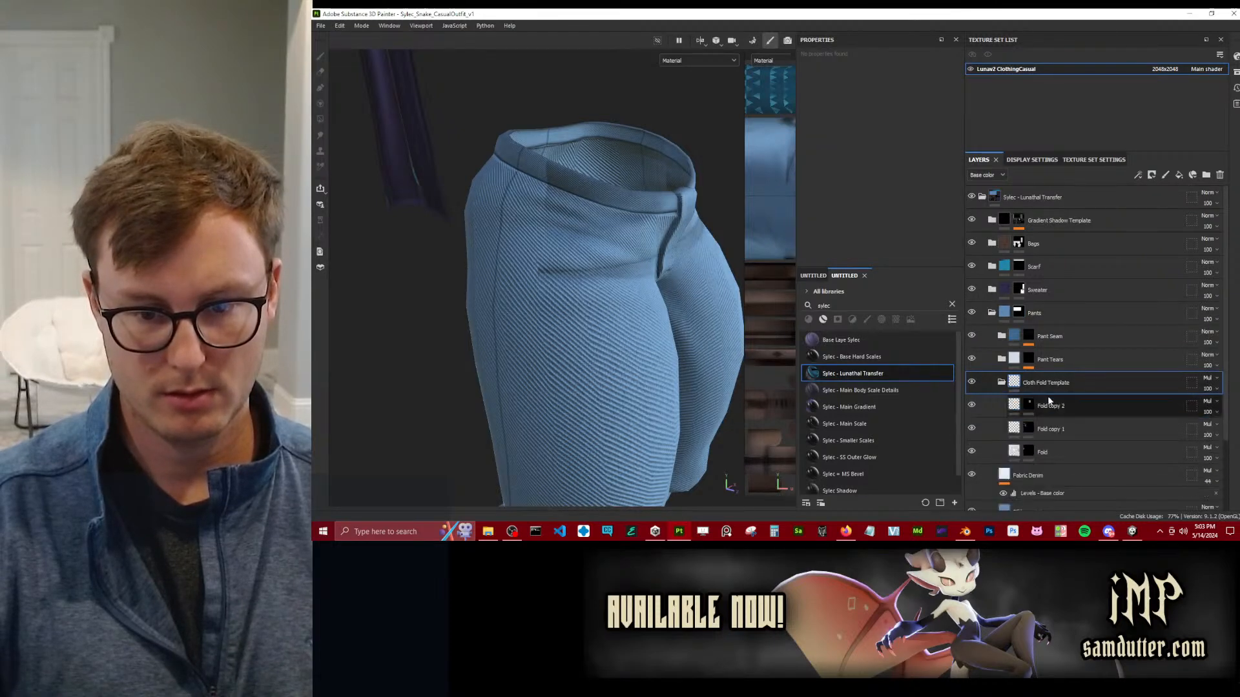
click(1028, 406)
click(1029, 452)
scroll(567, 329, down, 5)
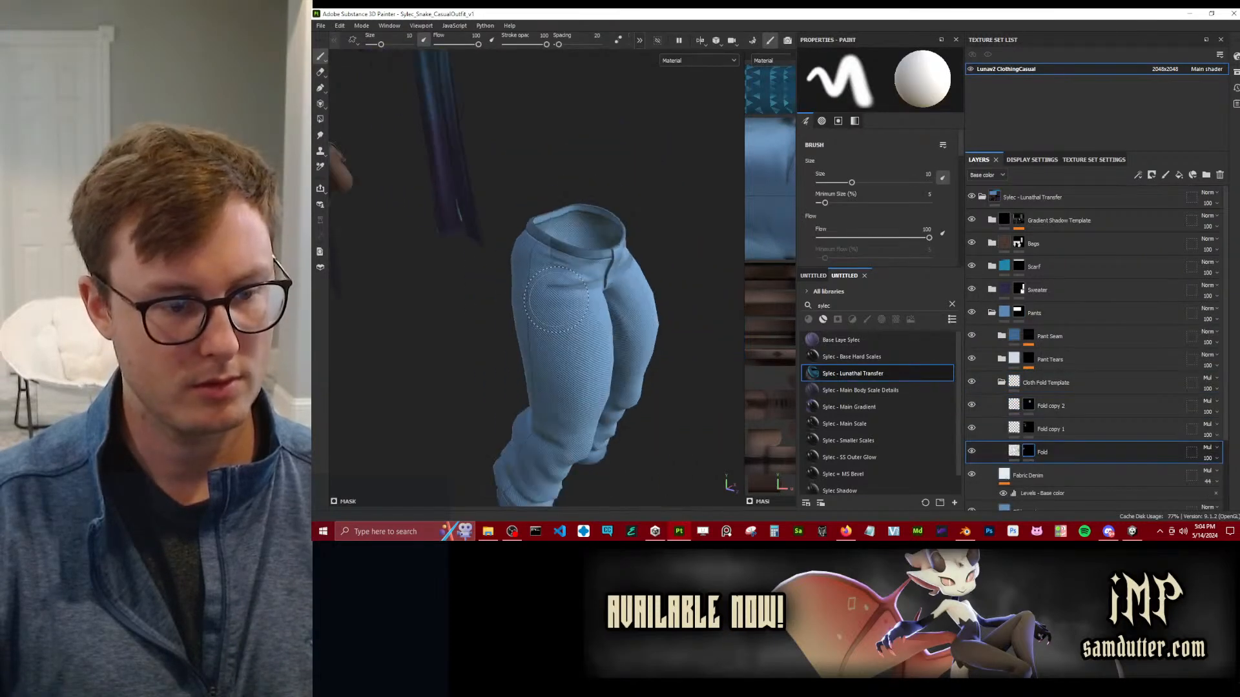
Reposition the Fold layer's cylindrical projection around the lower pant leg.
click(1013, 453)
scroll(602, 378, up, 3)
alt+drag(602, 378, 563, 362)
alt+middle_drag(563, 446, 537, 371)
scroll(537, 371, up, 3)
alt+drag(537, 370, 437, 303)
scroll(552, 337, up, 4)
alt+drag(553, 338, 729, 357)
scroll(612, 363, up, 2)
scroll(612, 363, down, 4)
alt+drag(613, 363, 751, 363)
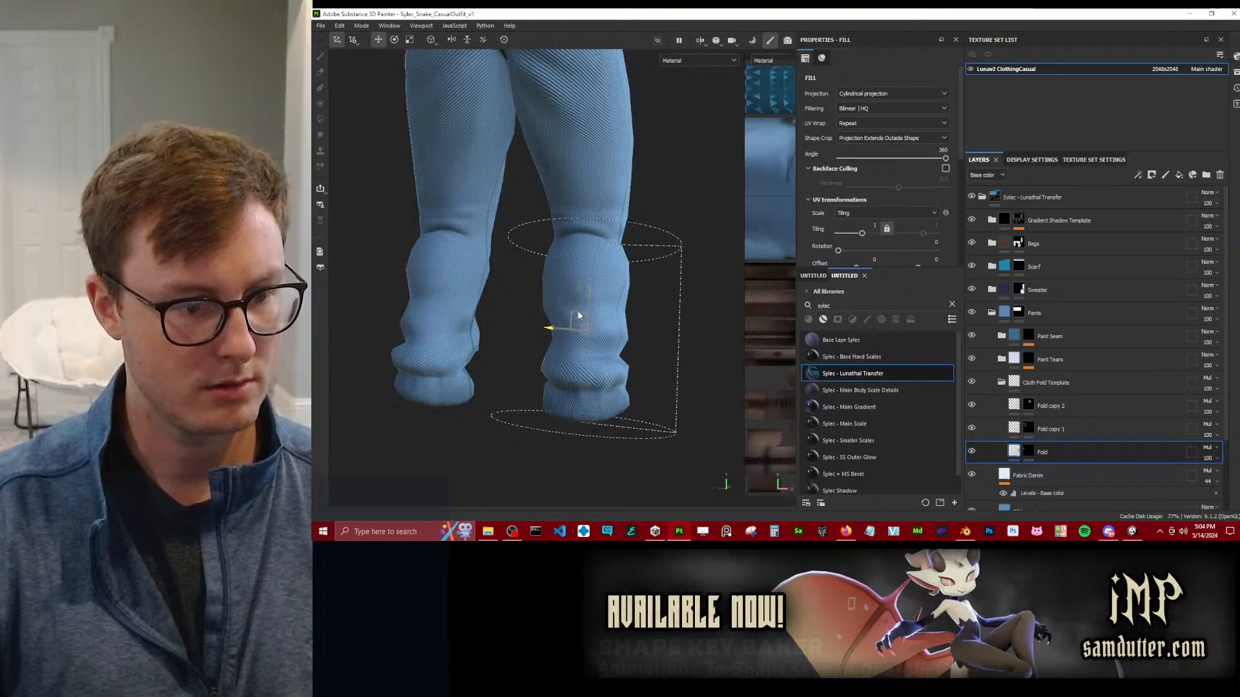
mouse_move(567, 311)
mouse_down()
mouse_move(584, 145)
mouse_move(570, 315)
mouse_up()
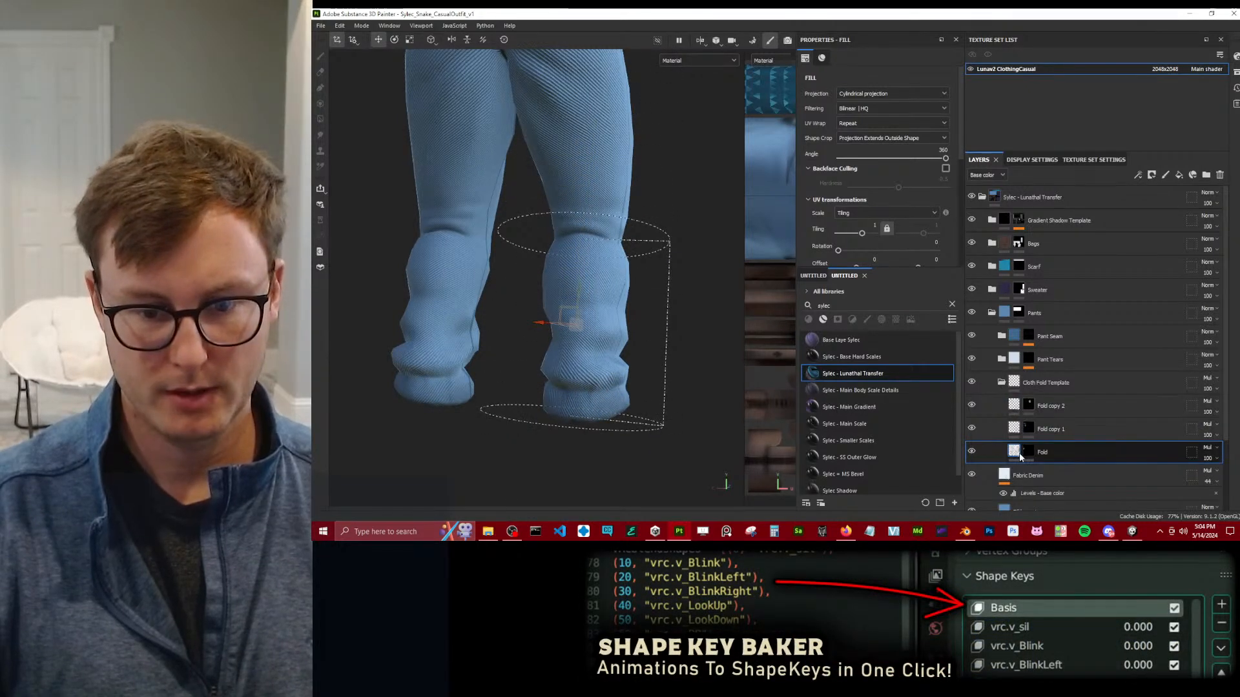
Toggle the Fold, Fold copy 1 and Fold copy 2 layers to compare their effect, and hide all three.
click(973, 451)
click(972, 427)
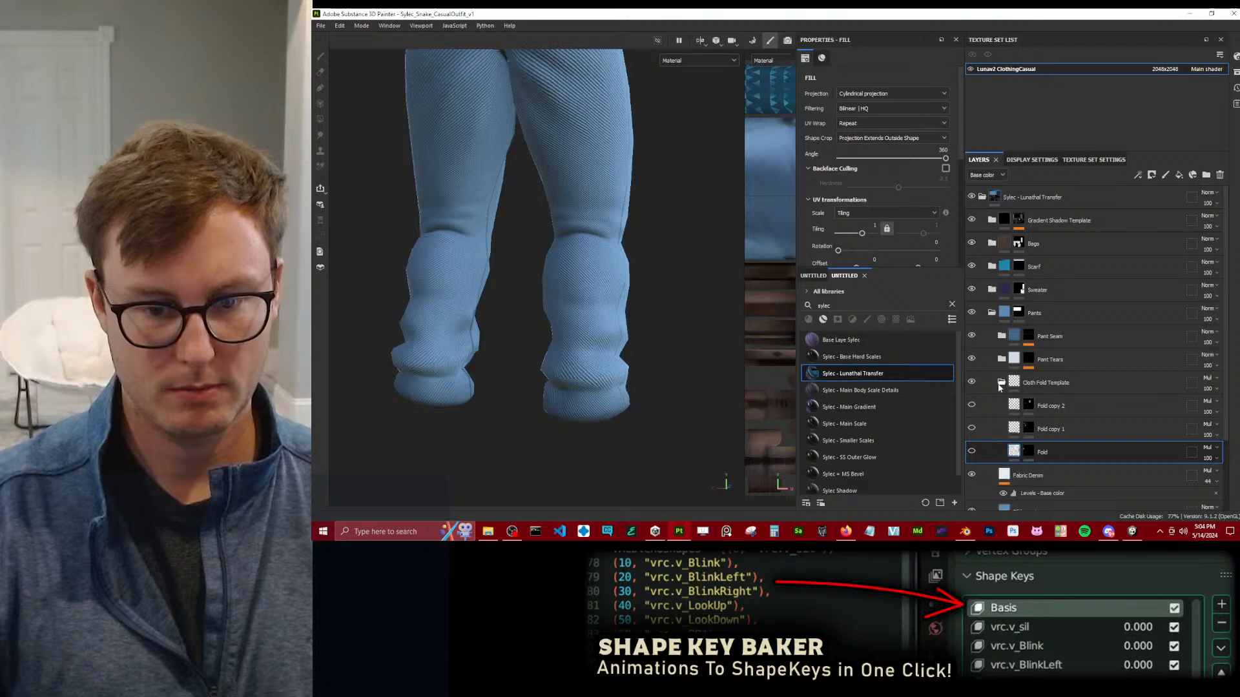
click(972, 406)
click(972, 428)
click(972, 451)
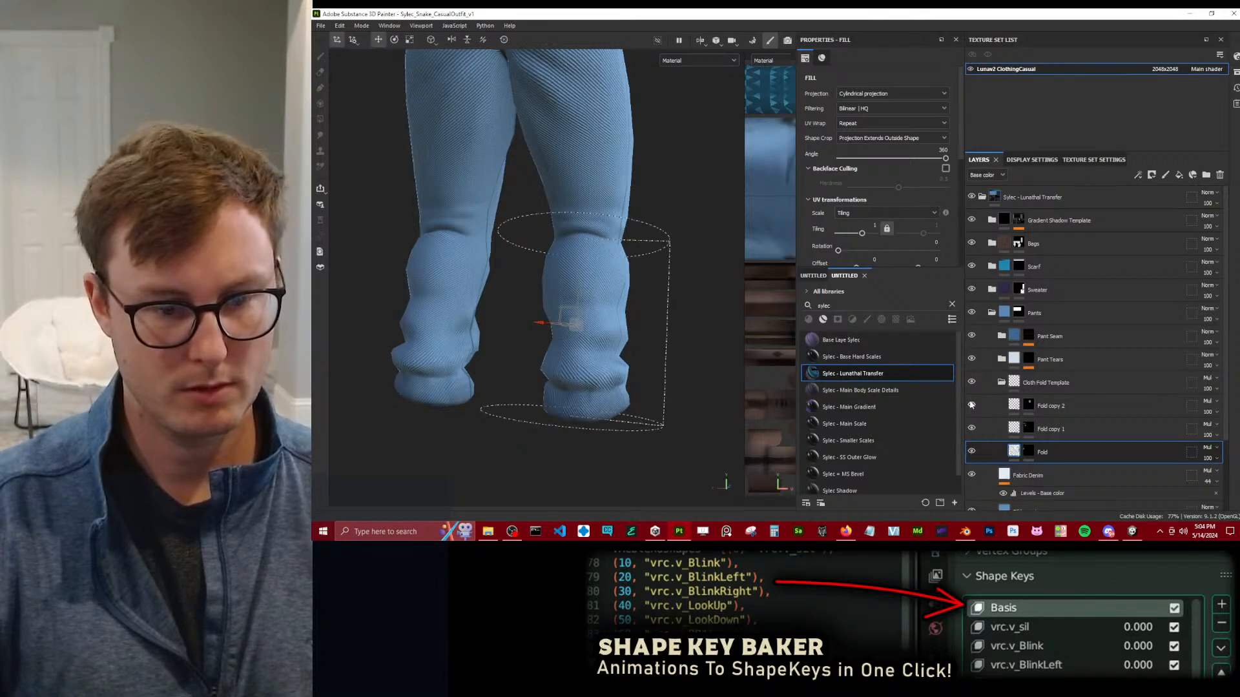
click(972, 451)
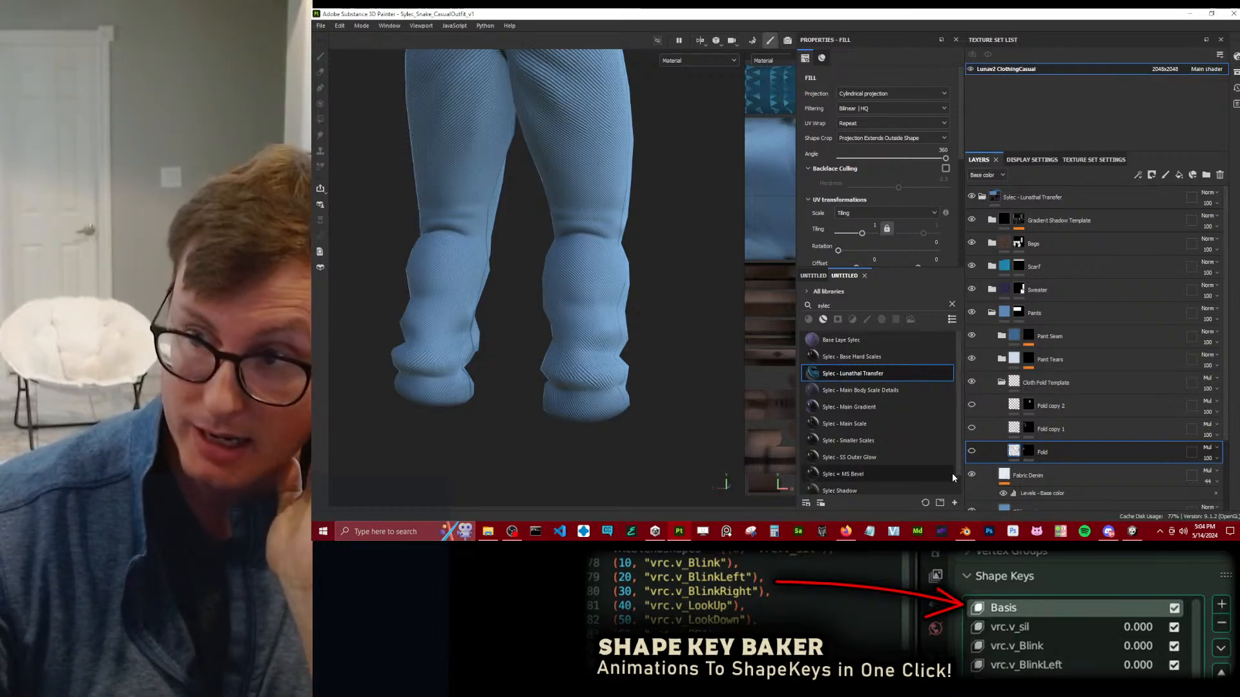
Examine the pants from several sides with the fold layers hidden.
mouse_move(950, 474)
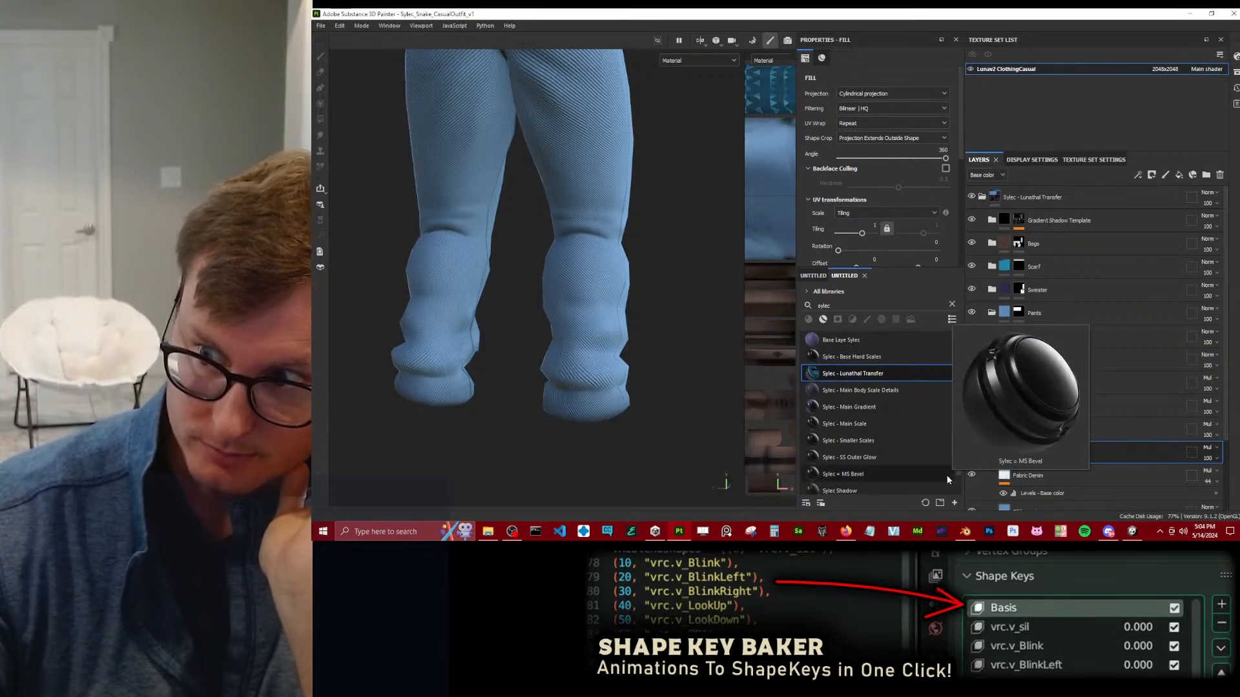
scroll(498, 321, down, 3)
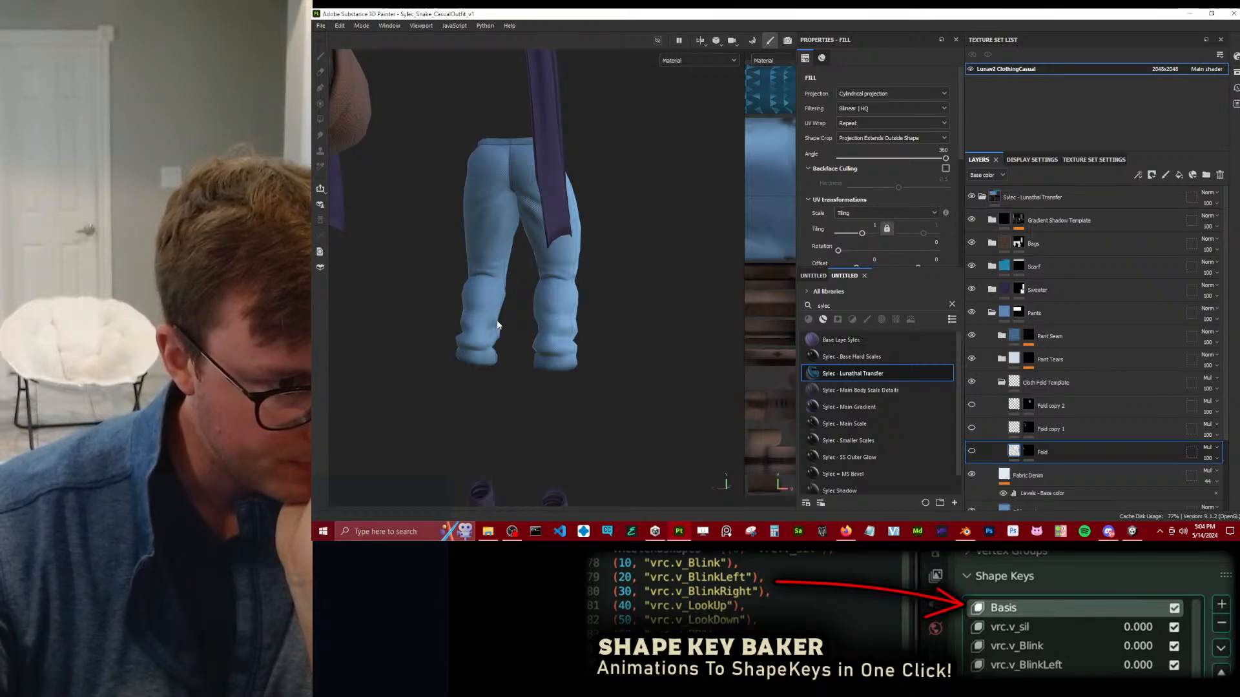
scroll(579, 277, up, 4)
alt+drag(579, 277, 368, 291)
scroll(490, 352, down, 3)
scroll(490, 352, up, 3)
alt+drag(489, 353, 439, 331)
scroll(559, 298, down, 3)
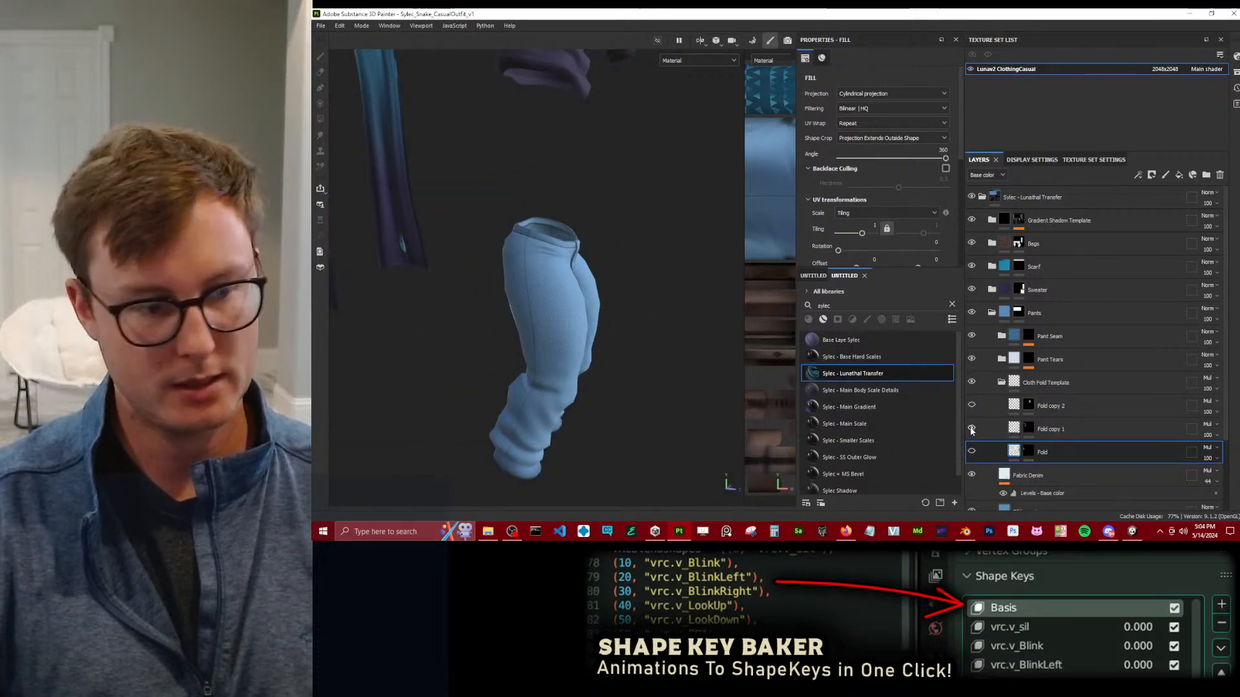
Show the Fold copy 2 layer and shift its cylindrical projection sideways at the pants' waist.
click(992, 403)
alt+drag(646, 267, 593, 155)
alt+middle_drag(559, 179, 578, 273)
alt+right_drag(578, 272, 613, 289)
alt+drag(614, 289, 564, 316)
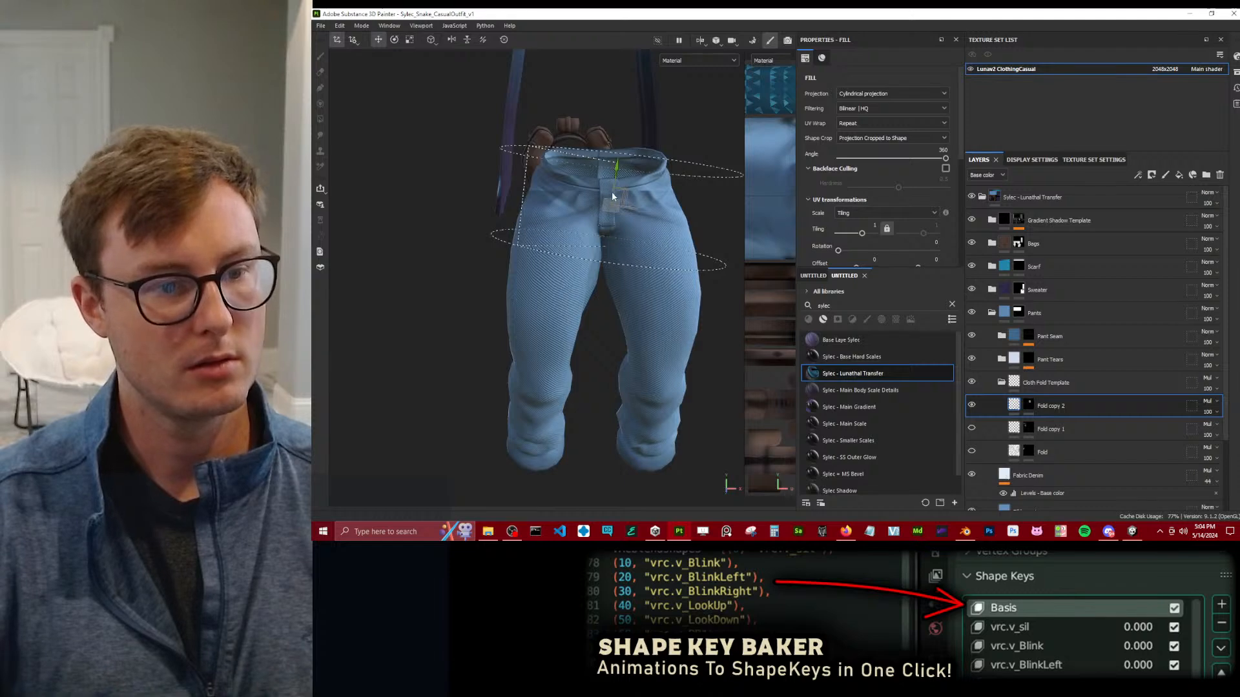
drag(622, 190, 561, 196)
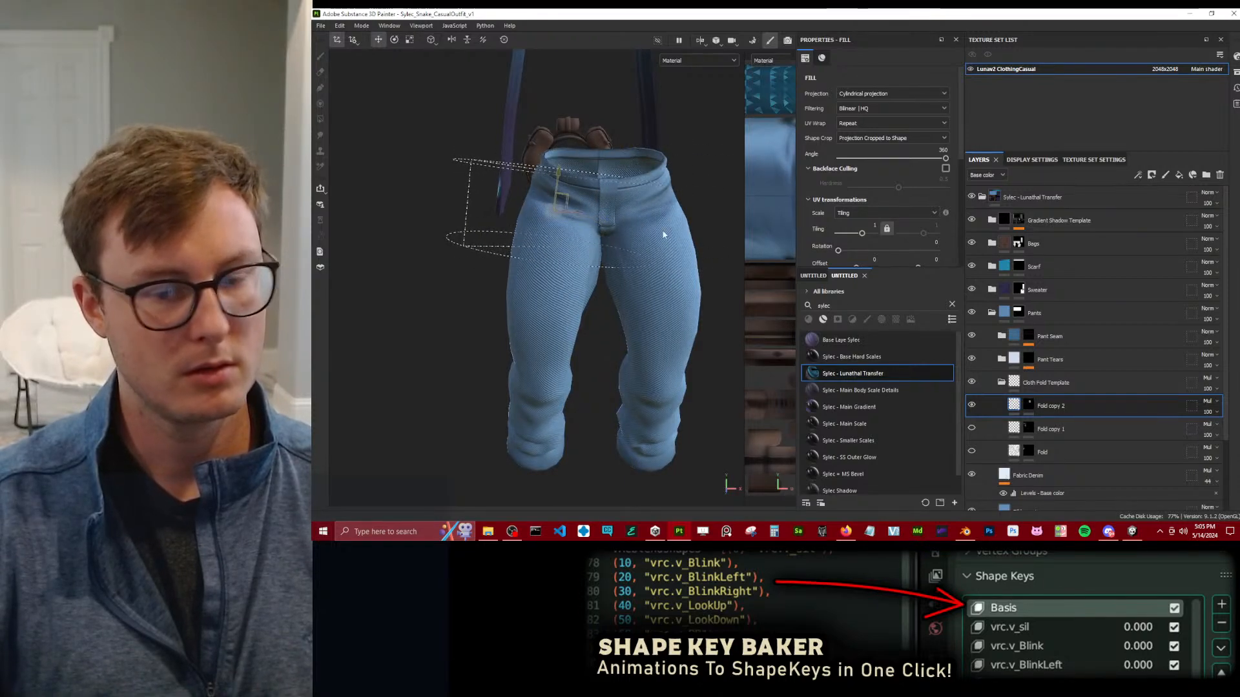
Hide the Fold copy 2 layer and collapse the Cloth Fold Template folder.
click(972, 405)
alt+drag(482, 256, 544, 255)
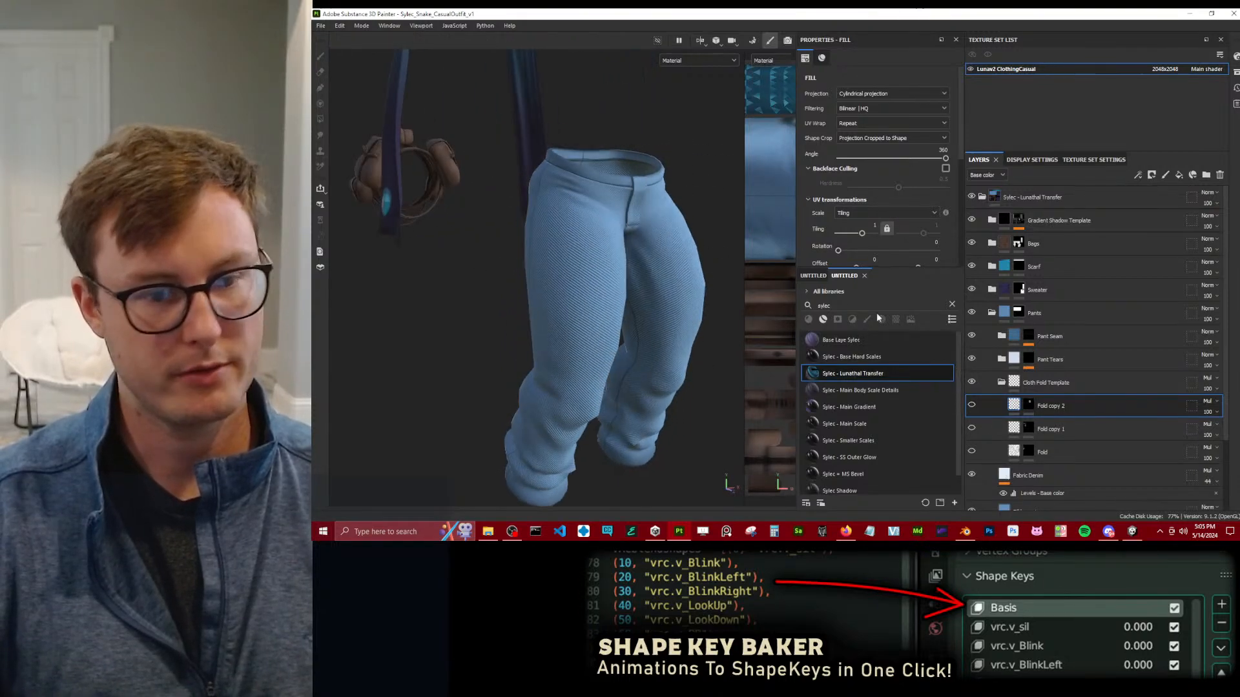
click(990, 386)
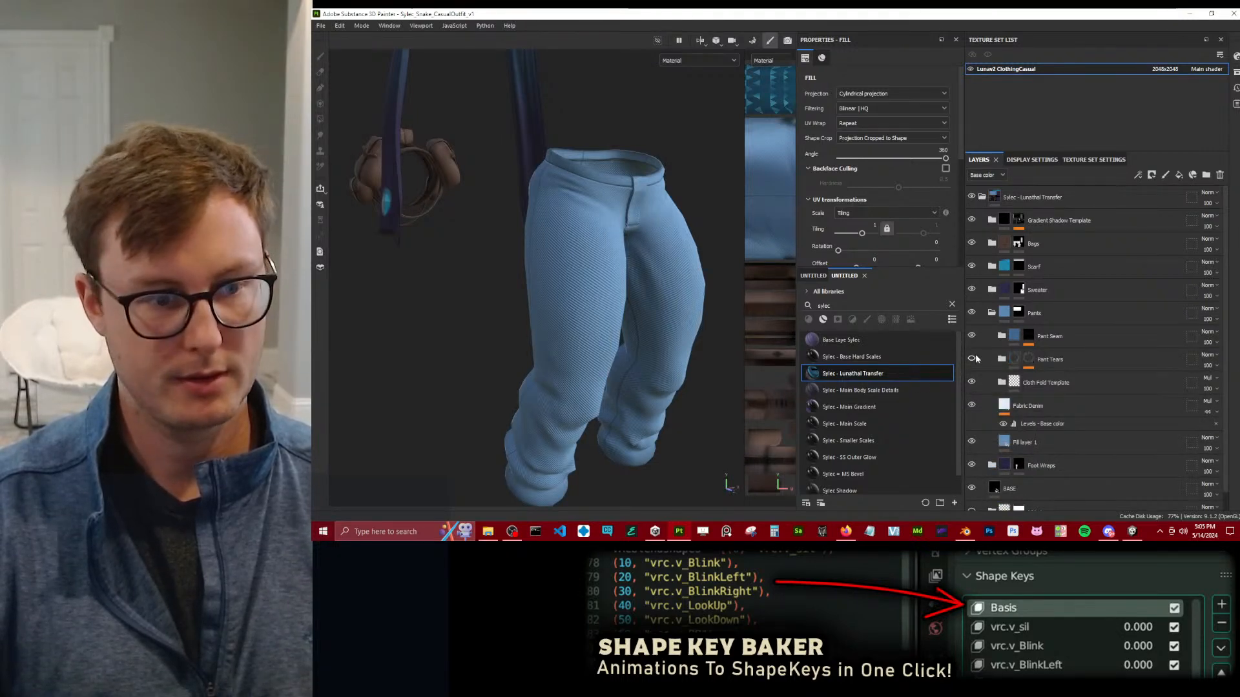
Try to move the planar projection of the lowest Fill in the Pant Tears mask, and undo the move.
click(1002, 359)
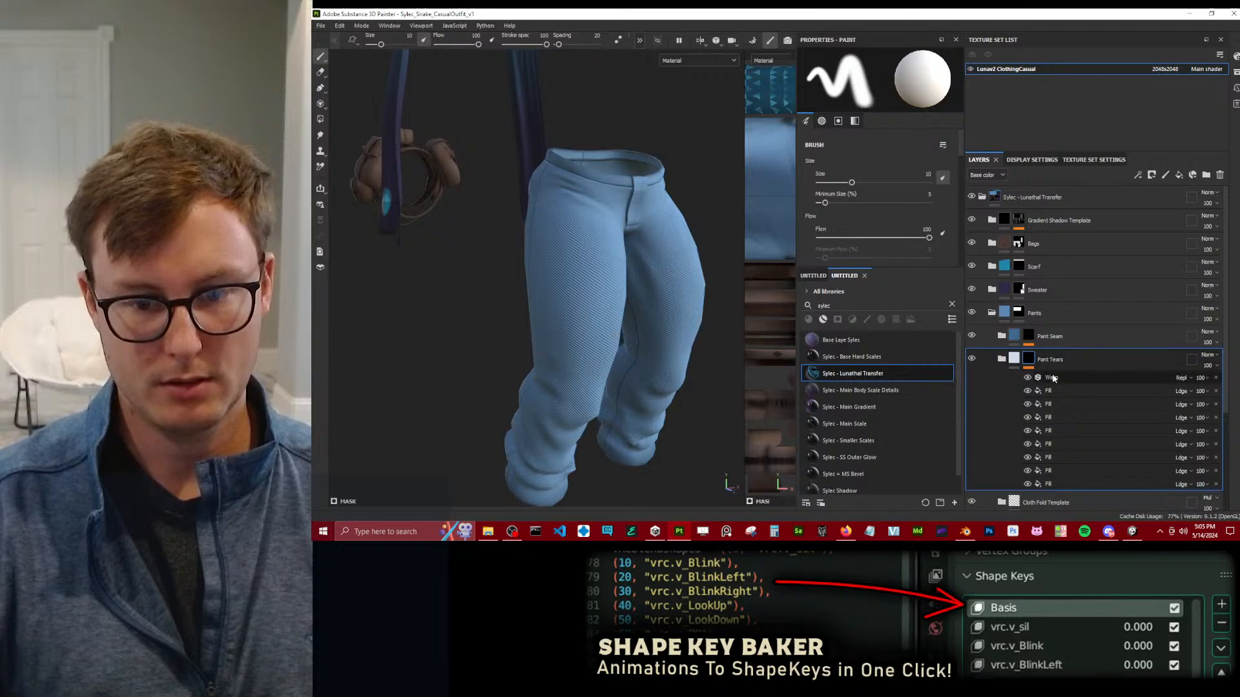
click(1058, 483)
scroll(769, 372, down, 3)
alt+drag(709, 395, 574, 273)
key(ctrl+z)
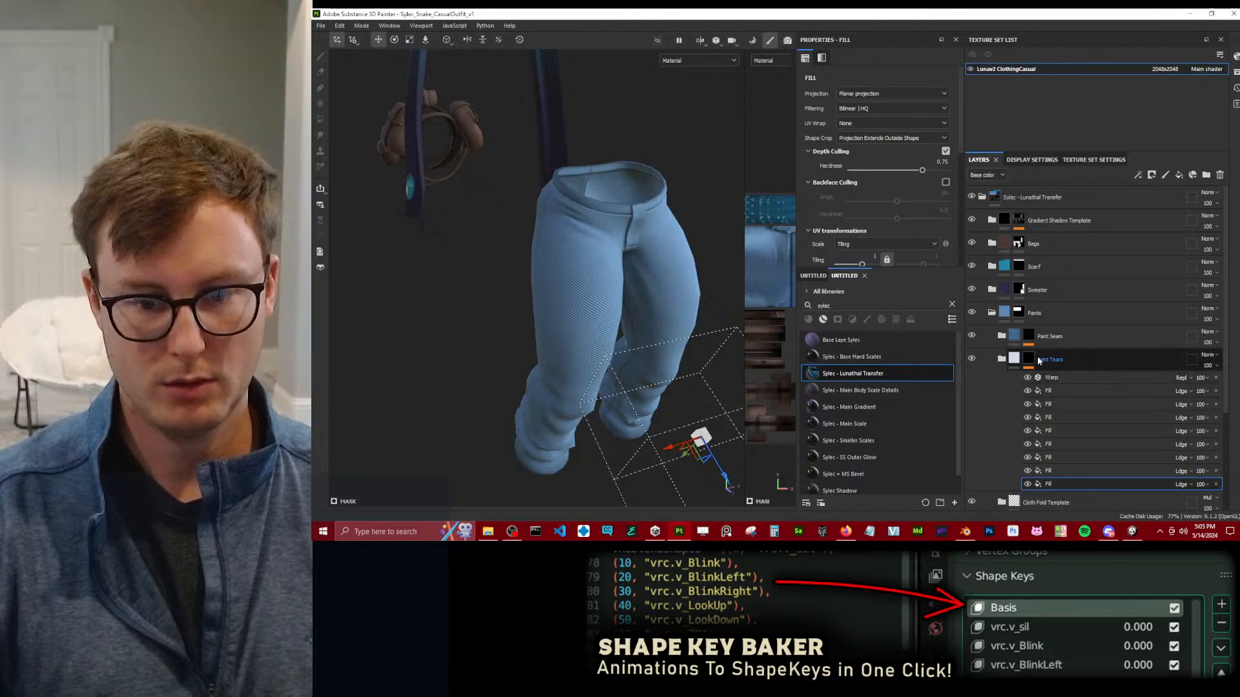
Duplicate the Pant Tears folder with all effects removed from the copy's mask, and hide the original folder.
click(1012, 363)
key(ctrl+d)
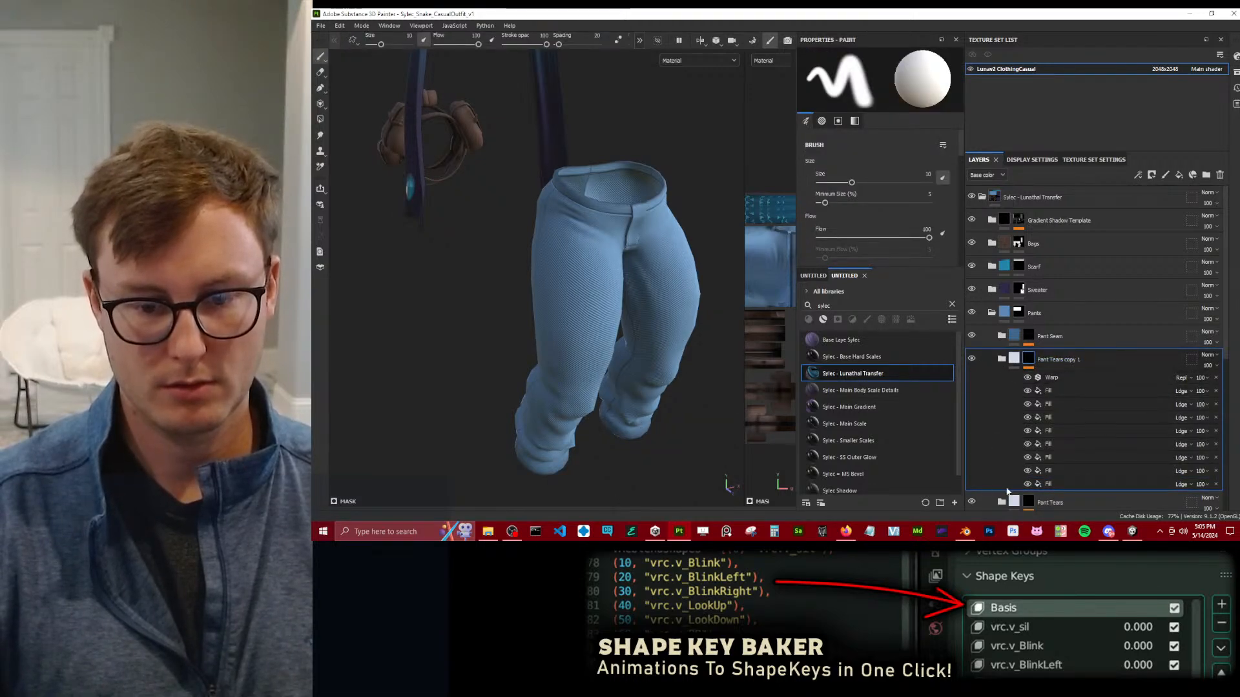
click(1216, 379)
click(1214, 380)
click(1215, 380)
click(1214, 381)
click(1215, 383)
click(1215, 383)
click(1214, 383)
click(1214, 383)
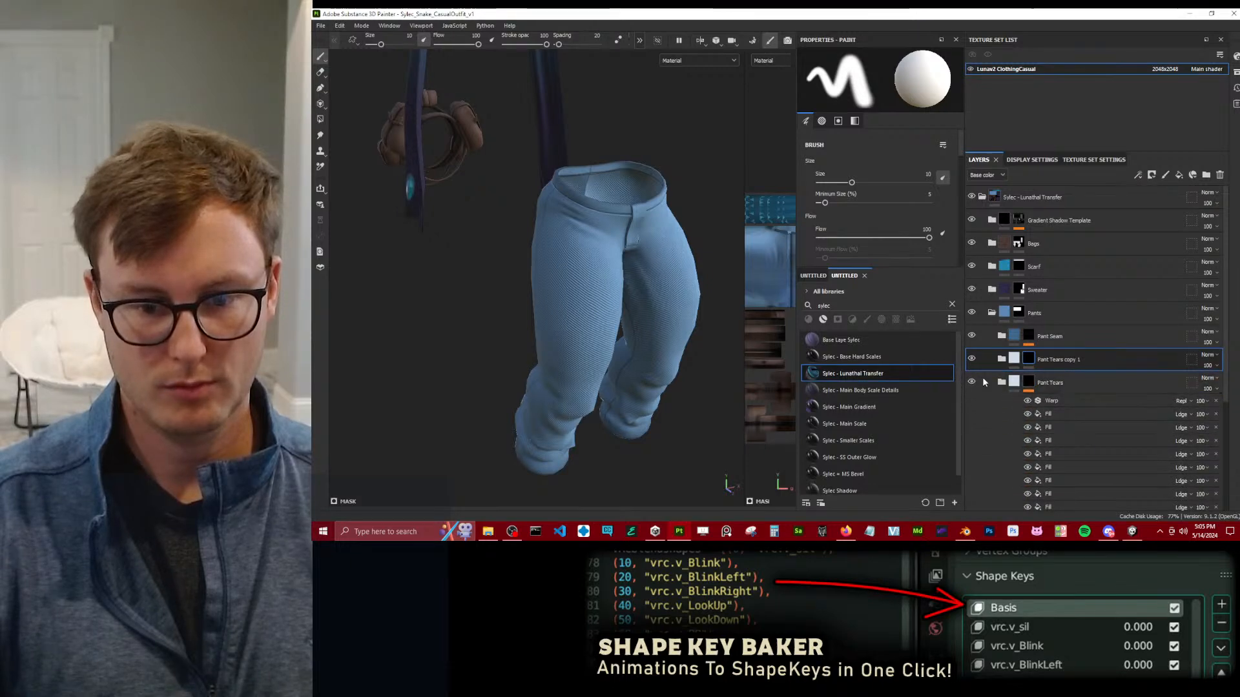
click(1002, 384)
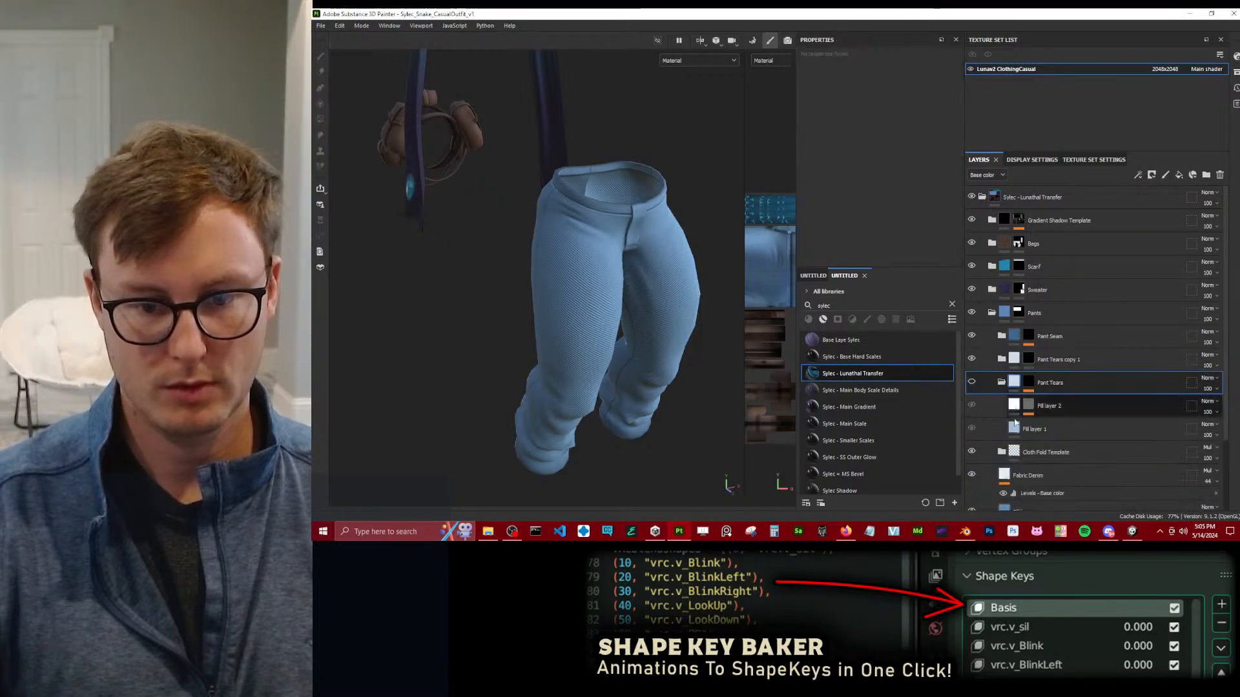
click(1001, 383)
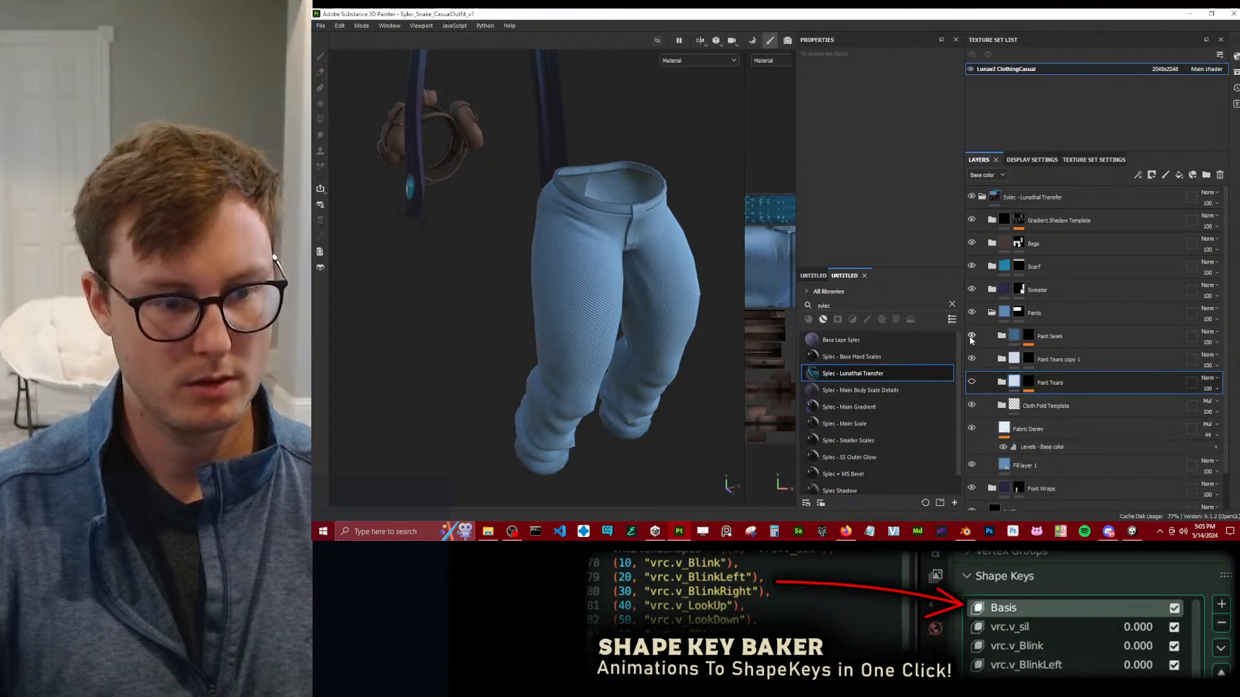
Open the Pant Seam folder and lower the height of its Fill layer 1 to about -0.1.
click(1053, 337)
click(1062, 354)
click(1058, 372)
alt+drag(582, 375, 735, 328)
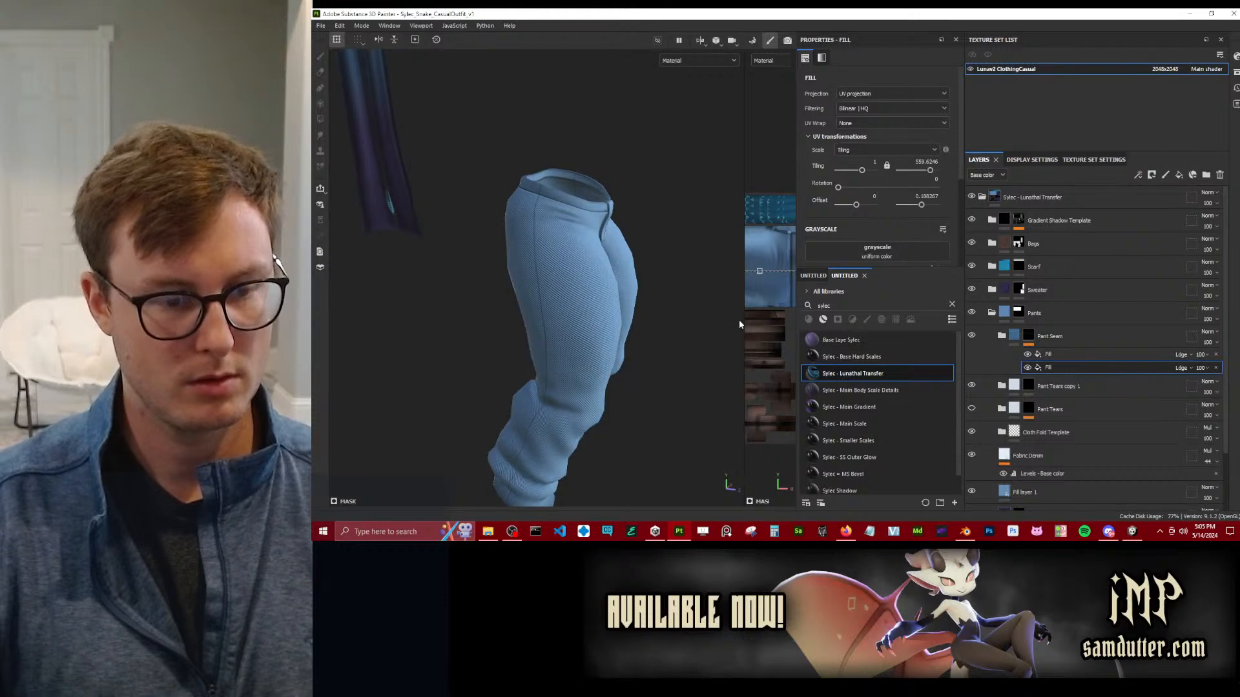
click(1002, 339)
alt+right_drag(399, 289, 472, 305)
alt+drag(471, 305, 613, 277)
click(1016, 385)
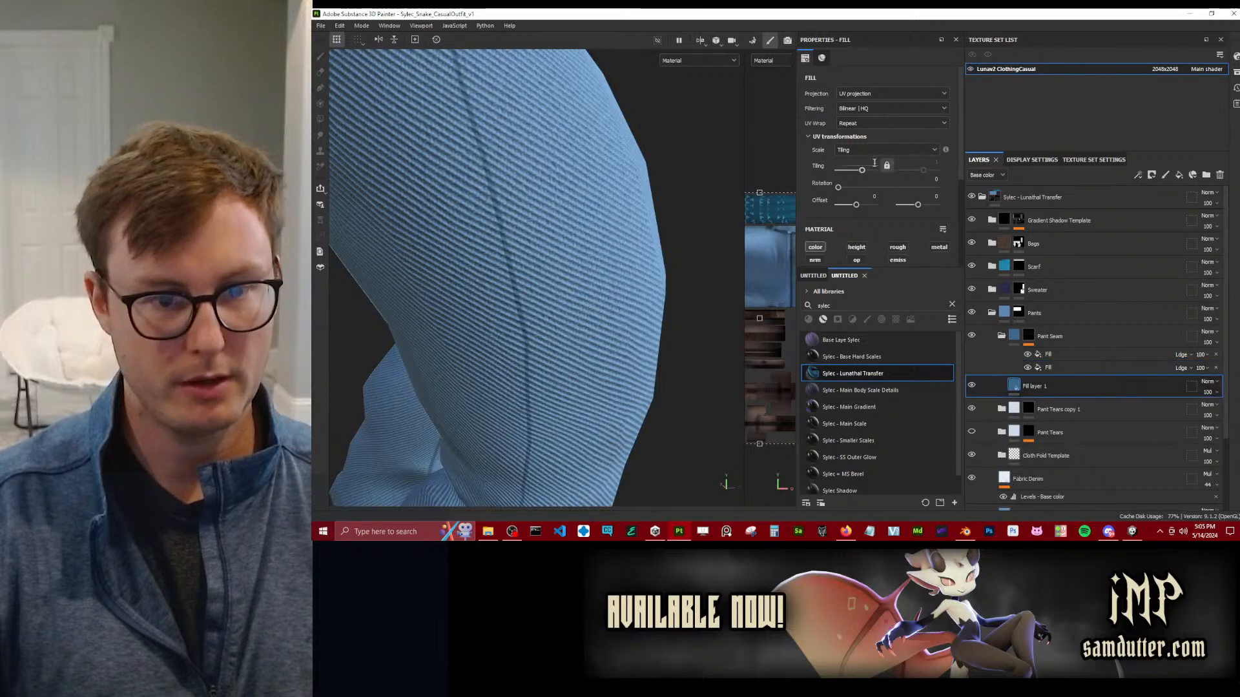
scroll(868, 214, down, 3)
drag(872, 230, 863, 229)
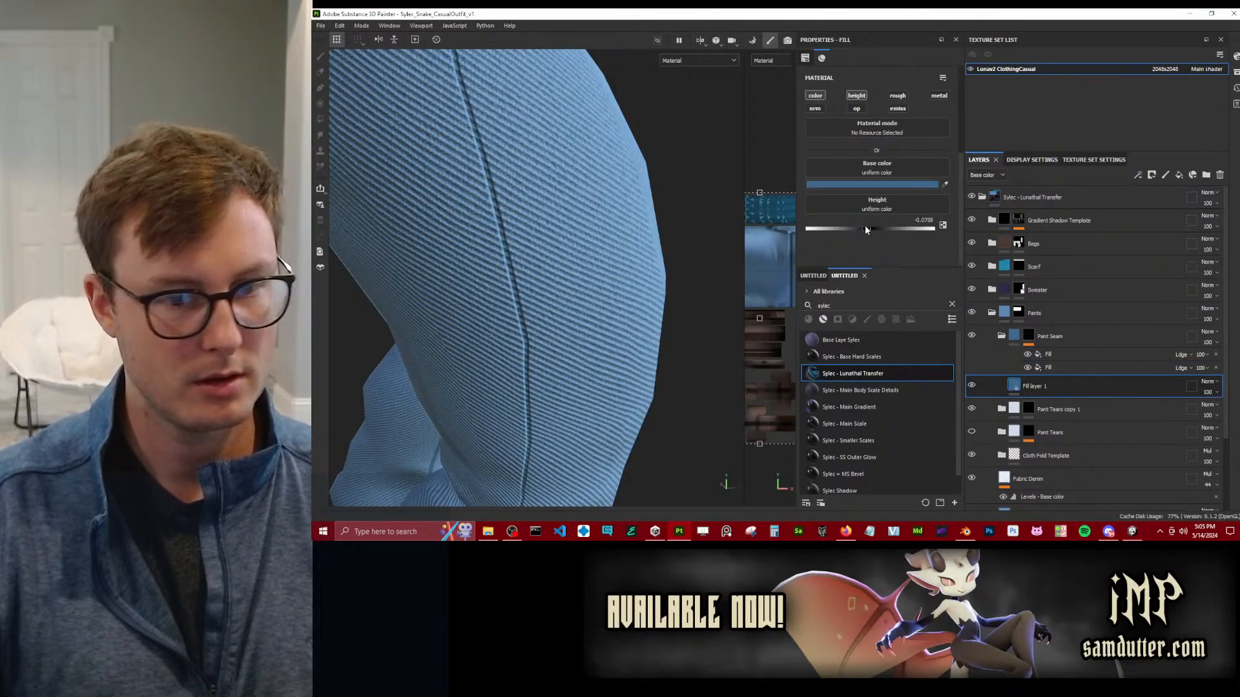
Add a Blur filter above the two fills in the Pant Seam mask and set its blur intensity to 0.16.
right_click(1078, 355)
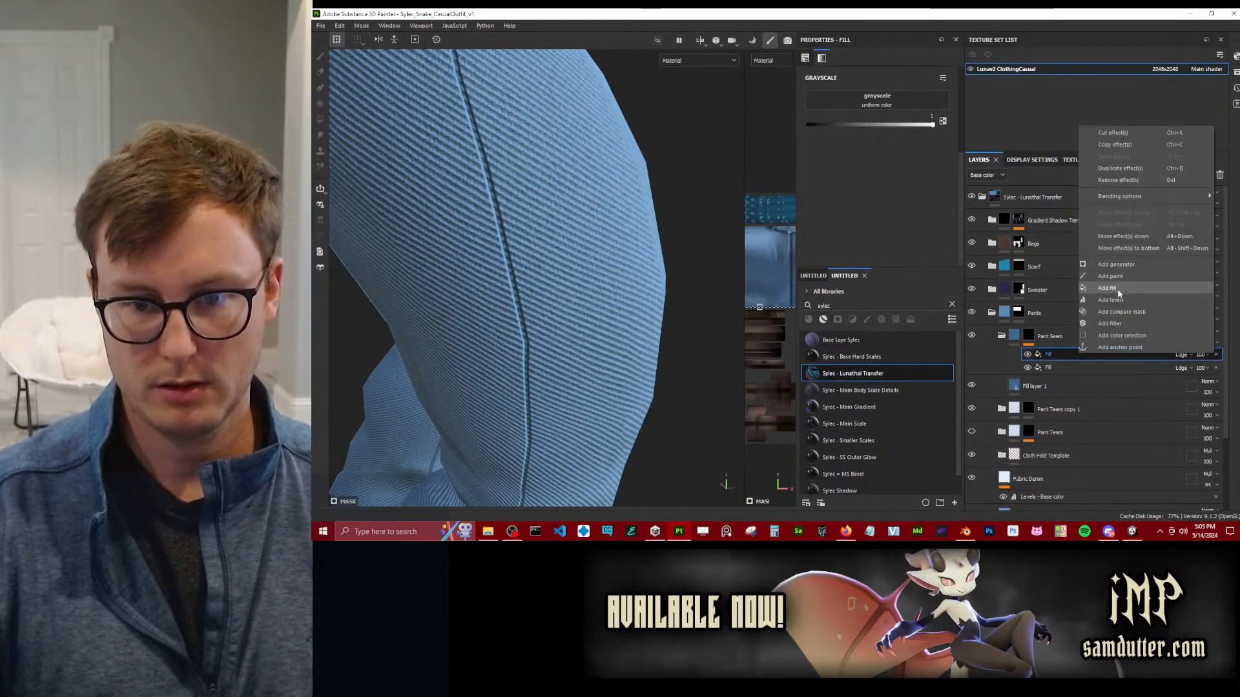
click(1109, 324)
click(924, 83)
click(1025, 114)
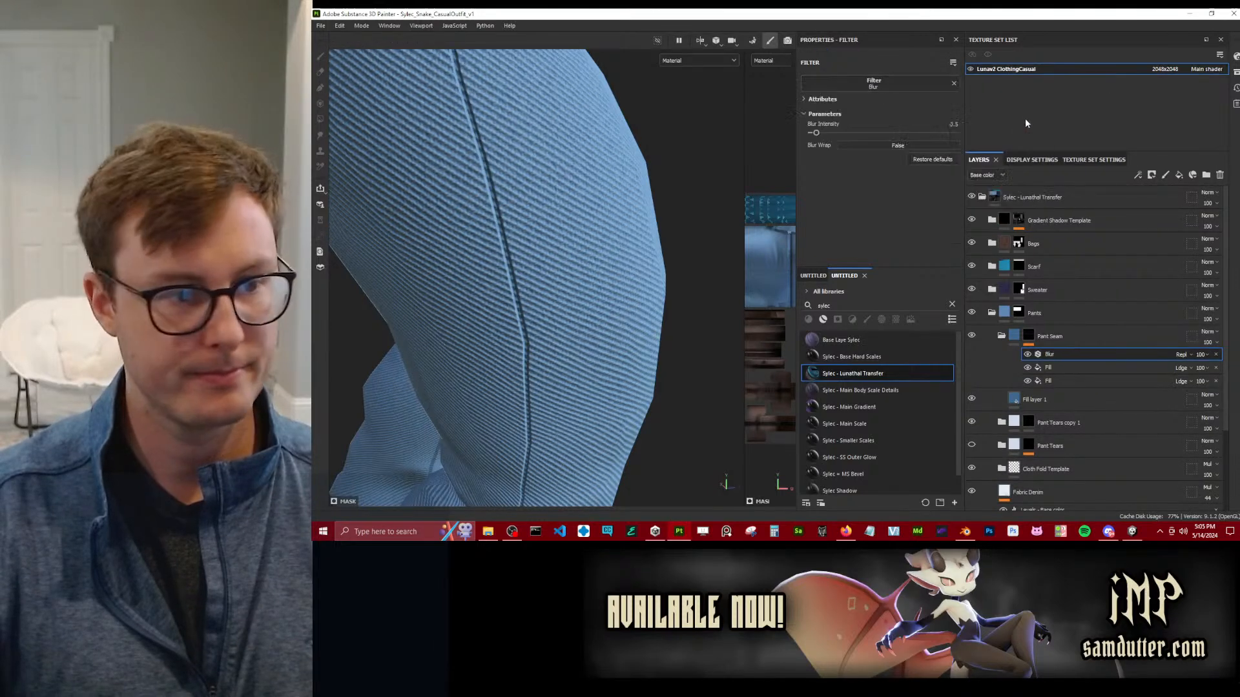
drag(824, 132, 813, 133)
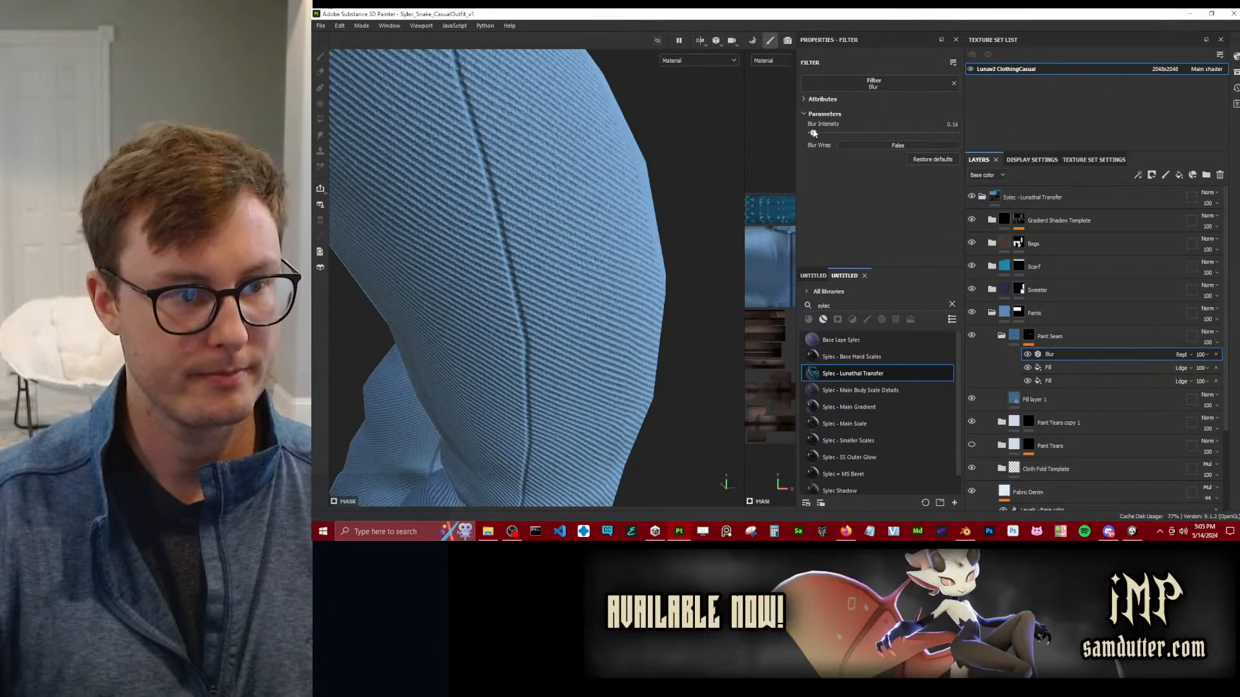
scroll(388, 251, down, 5)
alt+drag(400, 249, 575, 346)
click(972, 335)
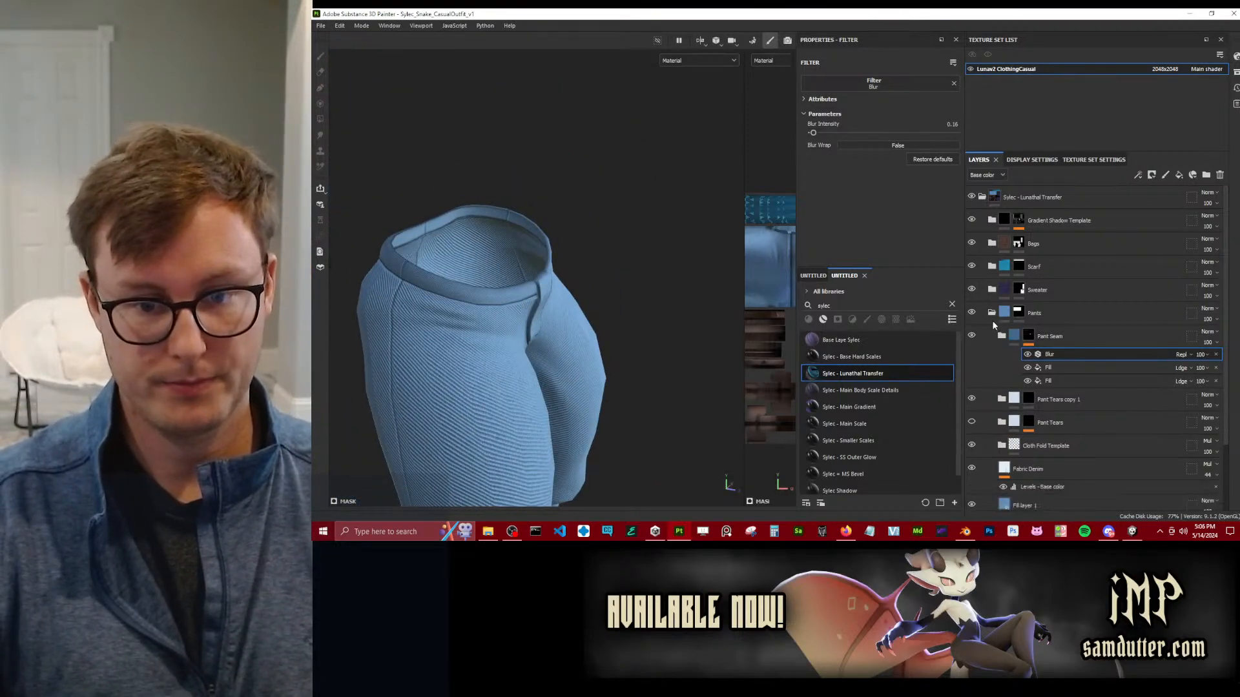
Collapse the Pants folder and look through the layers inside the Sweater and Scarf folders.
click(992, 312)
click(992, 290)
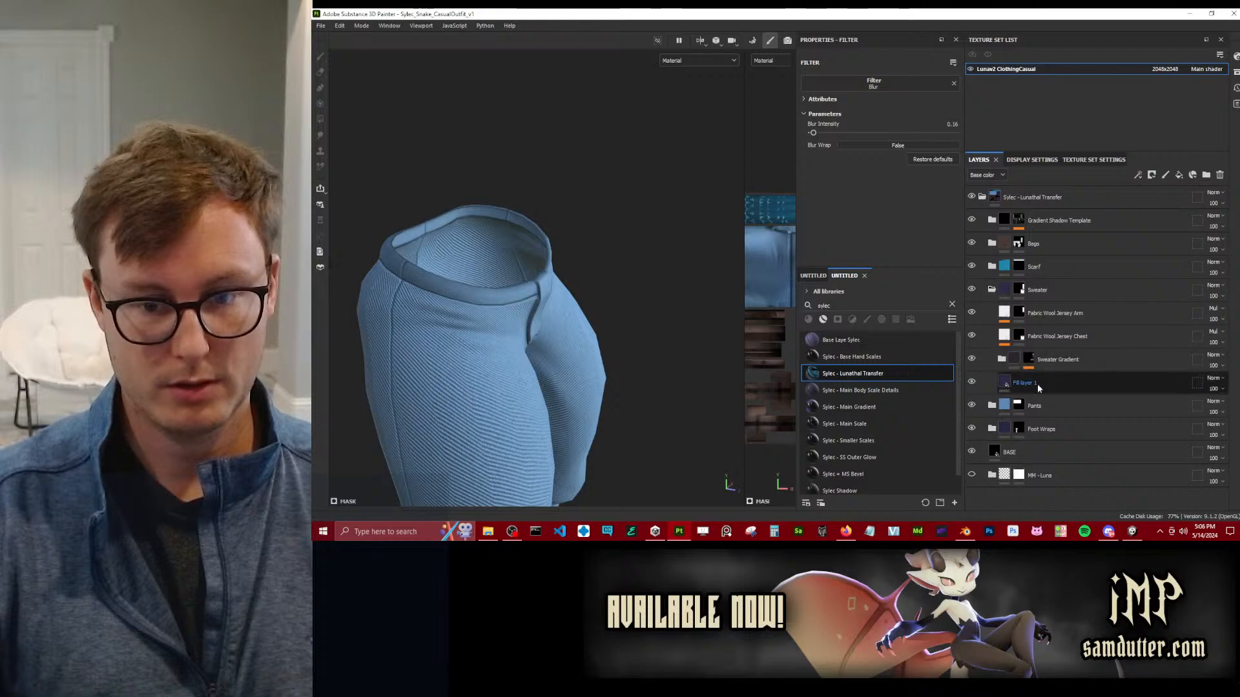
click(991, 290)
click(992, 267)
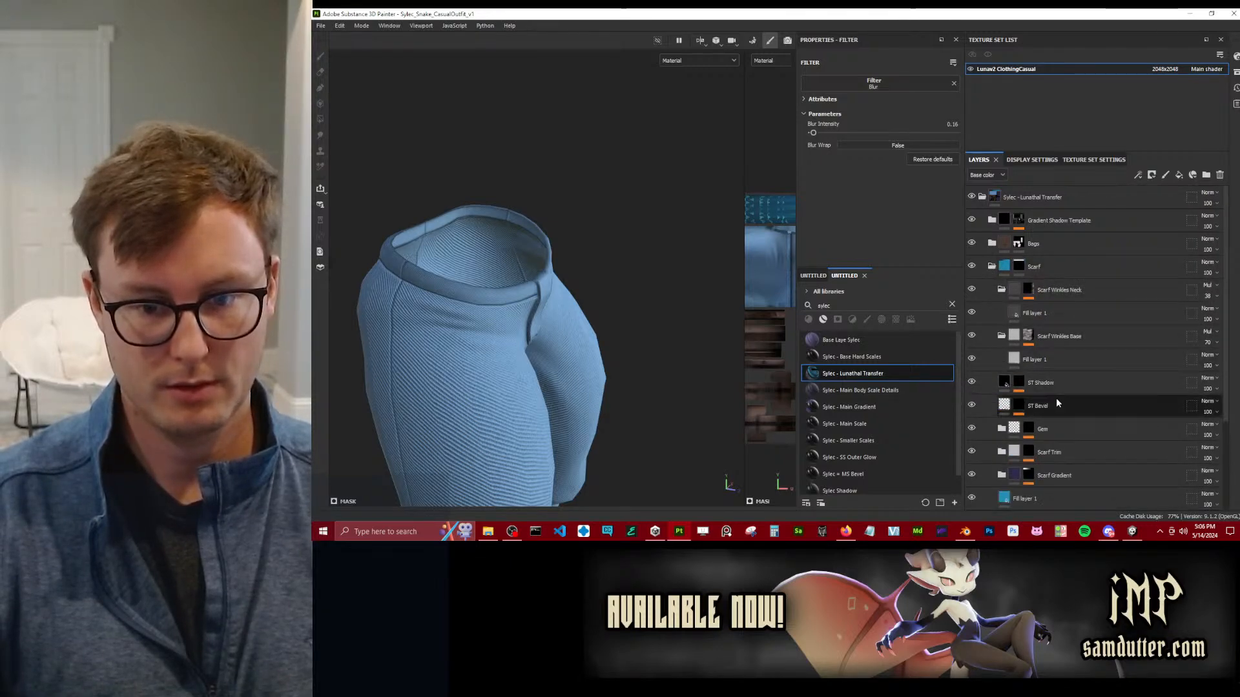
scroll(1083, 394, down, 3)
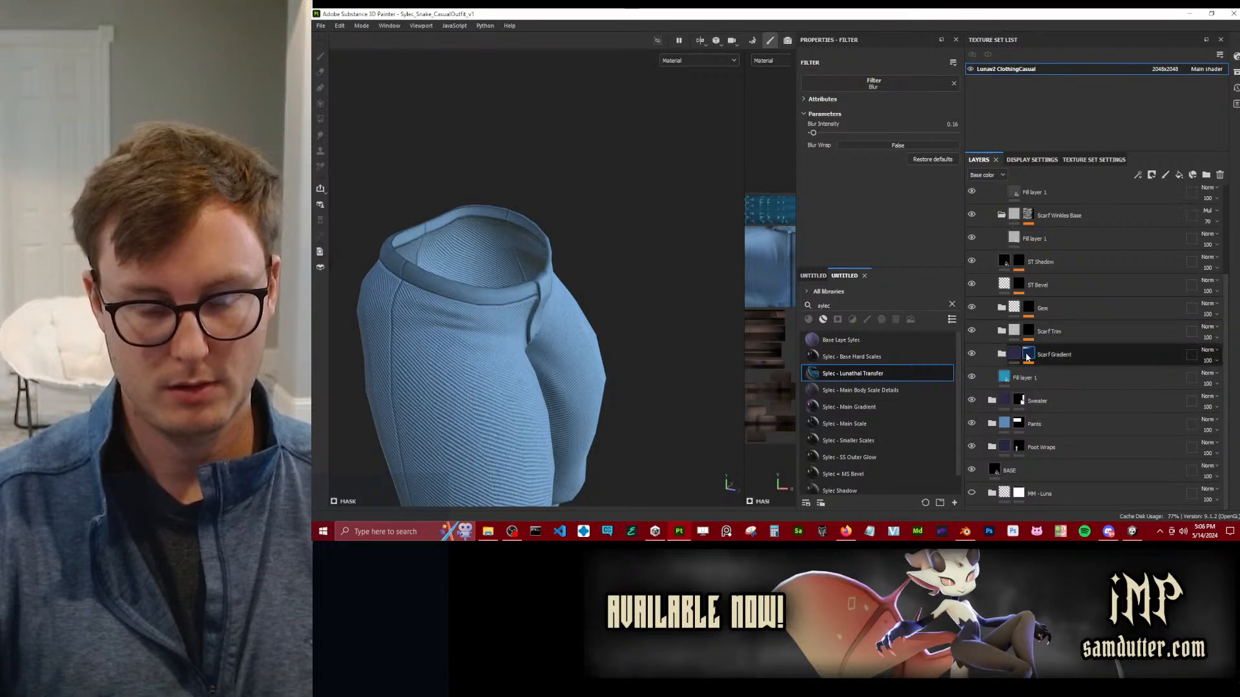
Check the Gradient Linear 1 fill in the Scarf Gradient mask against the scarf on the model.
click(1027, 357)
key(f)
alt+shift+drag(583, 288, 603, 278)
scroll(603, 278, up, 3)
click(1070, 373)
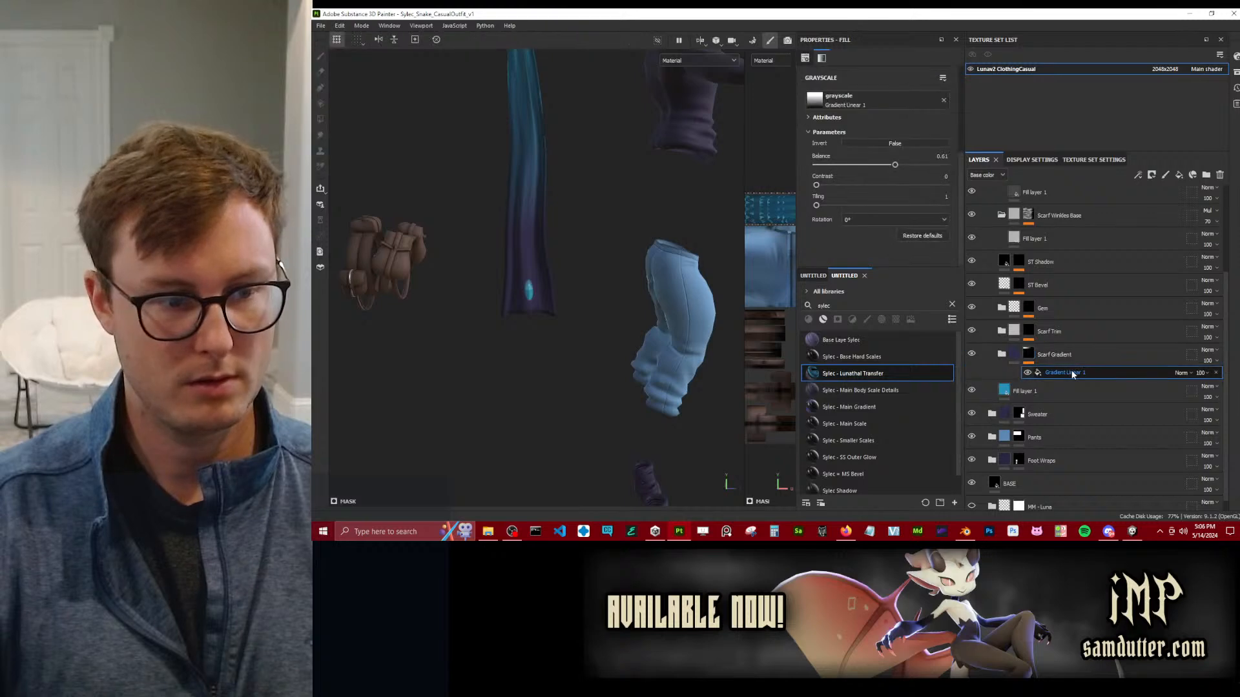
click(1012, 355)
Move the projection of the lowest Symbol fill in the Scarf Trim mask onto the scarf's lower end, over the teal gem.
click(1028, 332)
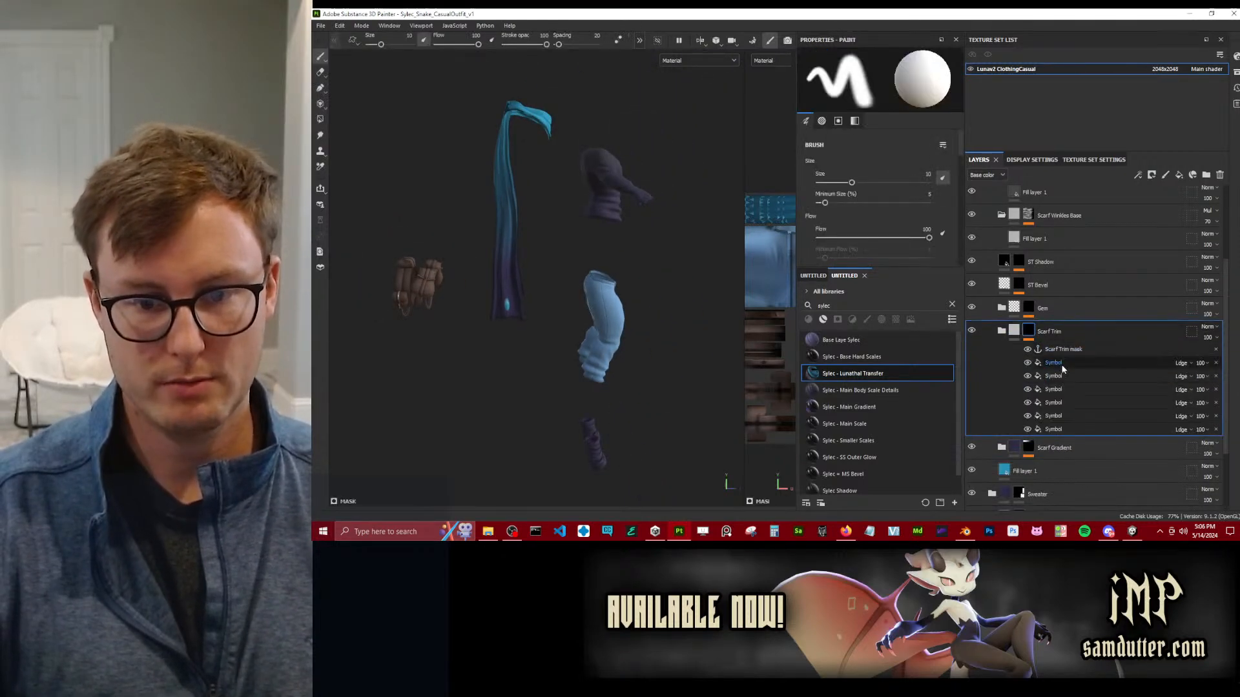
click(1050, 428)
alt+drag(621, 373, 676, 308)
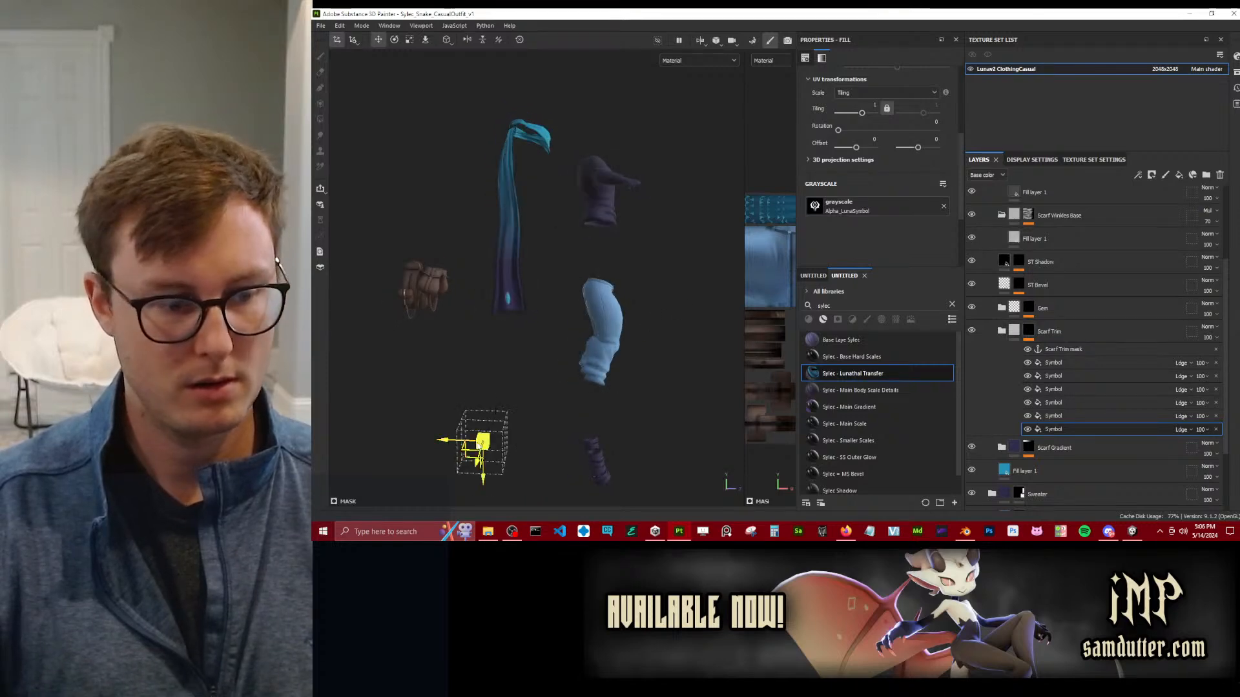
alt+middle_drag(500, 437, 552, 402)
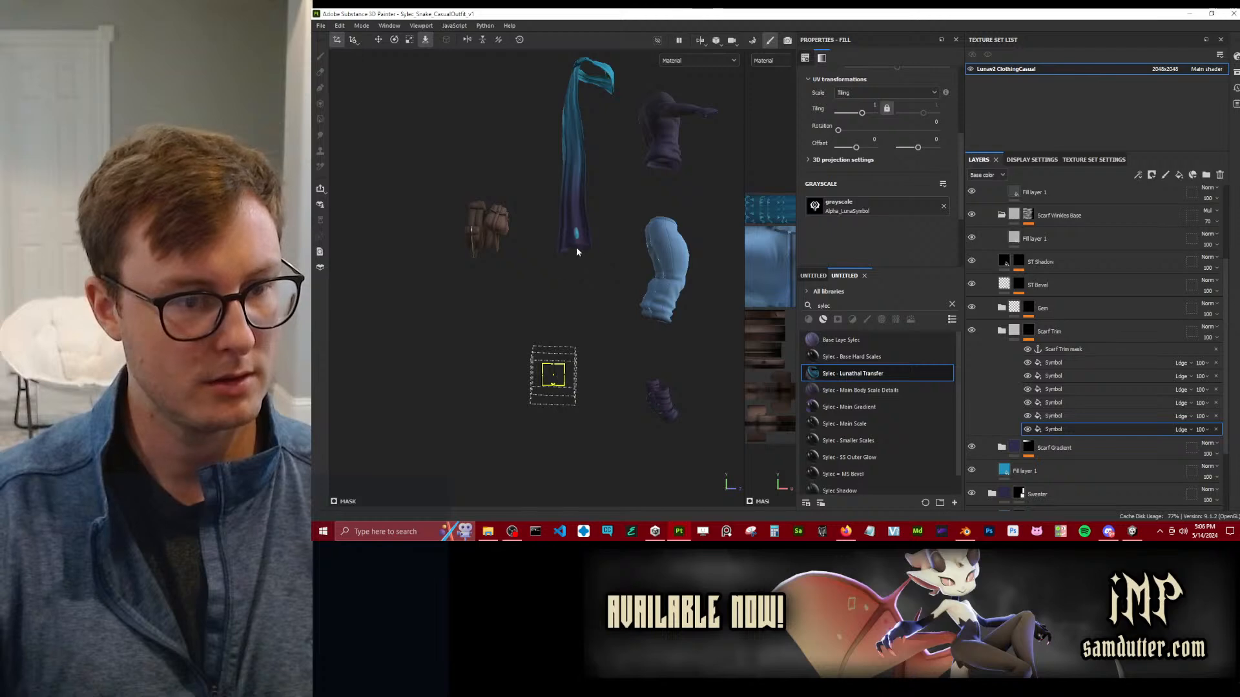
scroll(577, 235, up, 8)
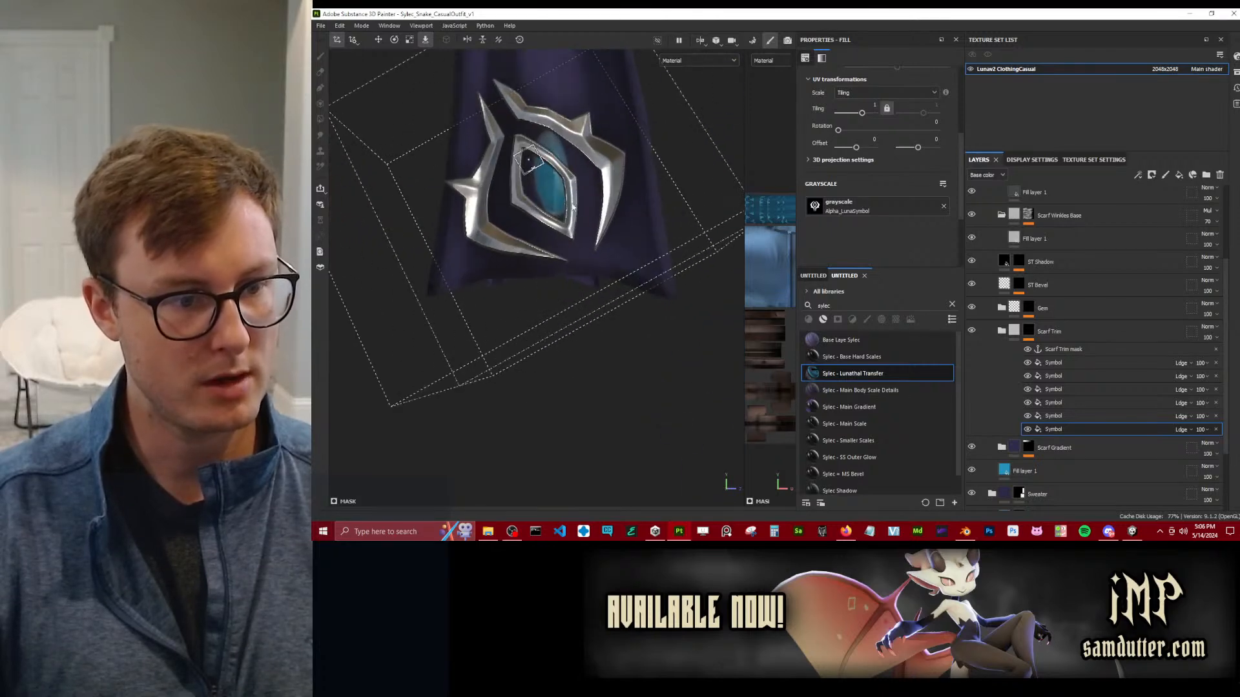
drag(580, 252, 571, 269)
click(424, 42)
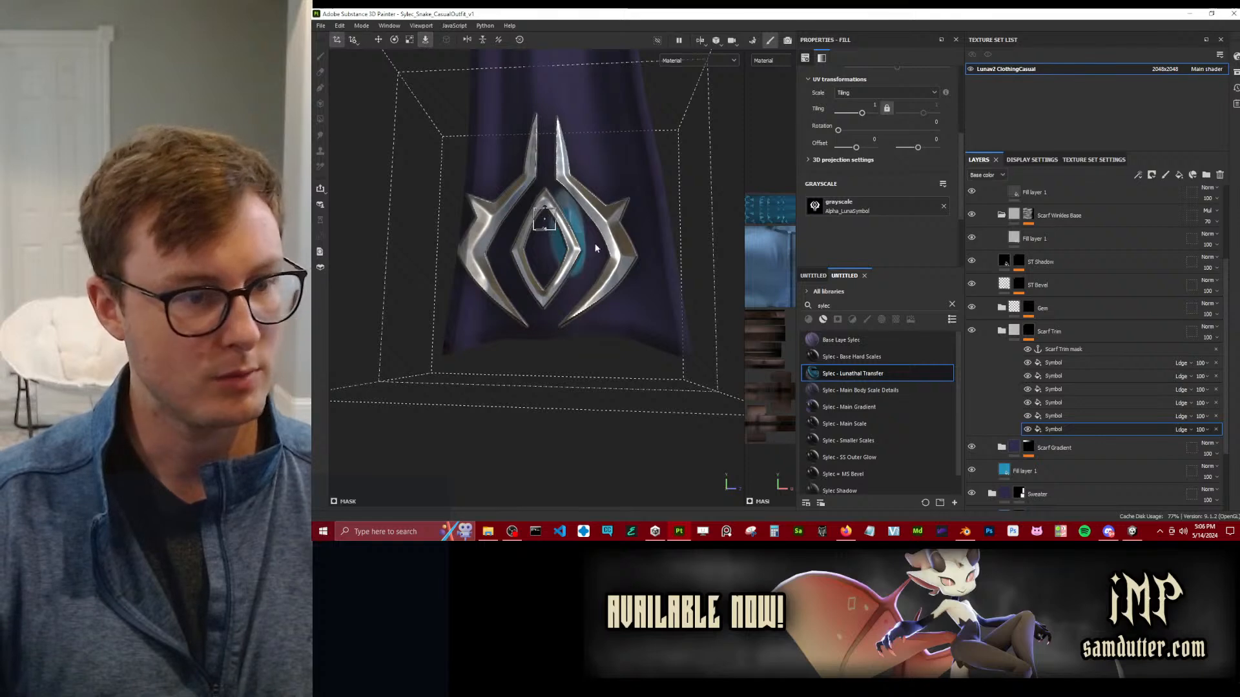
mouse_move(548, 218)
mouse_down()
mouse_move(572, 204)
mouse_move(551, 251)
mouse_move(544, 227)
mouse_move(562, 208)
mouse_move(556, 223)
mouse_up()
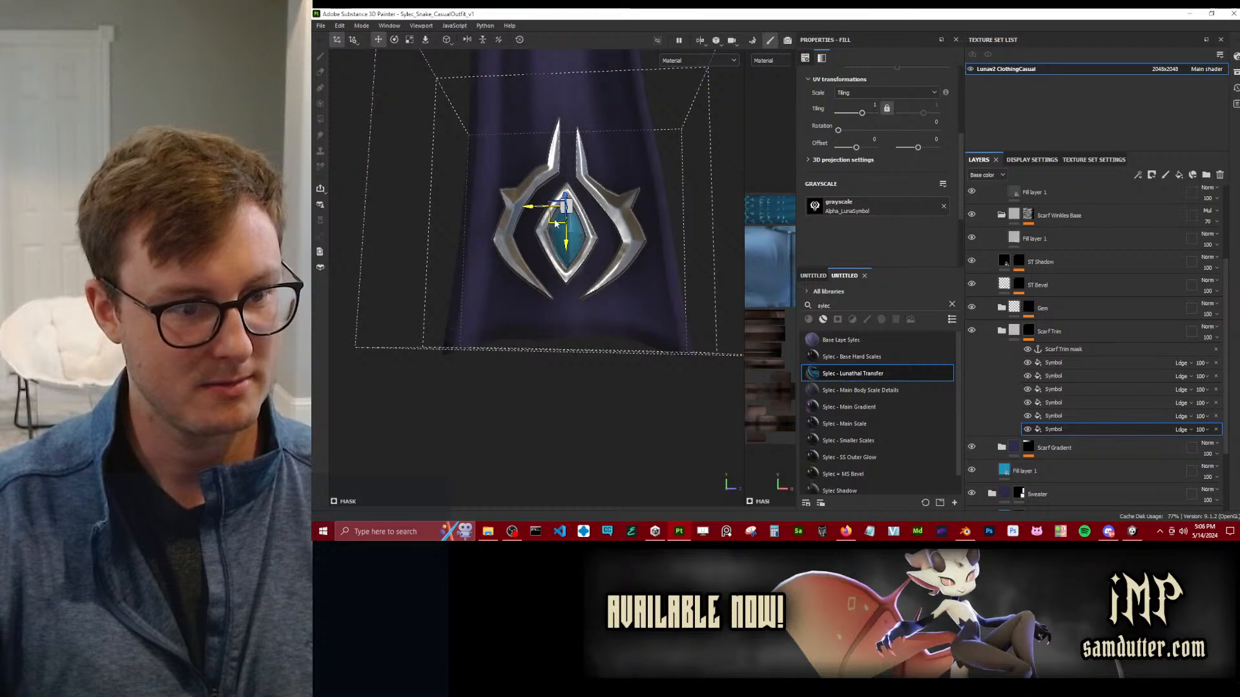
Fine-tune the size and position of the Symbol projection so that its inner diamond frames the teal gem on the scarf.
alt+drag(592, 260, 645, 296)
scroll(614, 353, down, 4)
key(e)
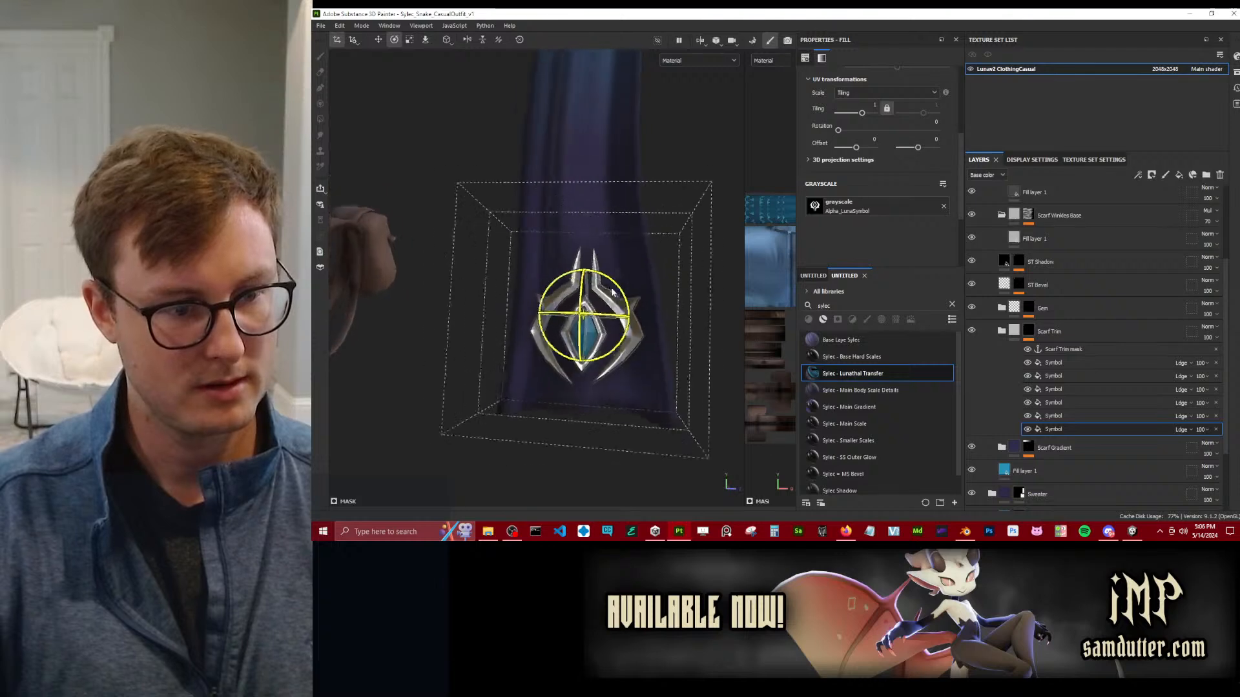
scroll(615, 352, up, 6)
key(w)
drag(546, 329, 553, 331)
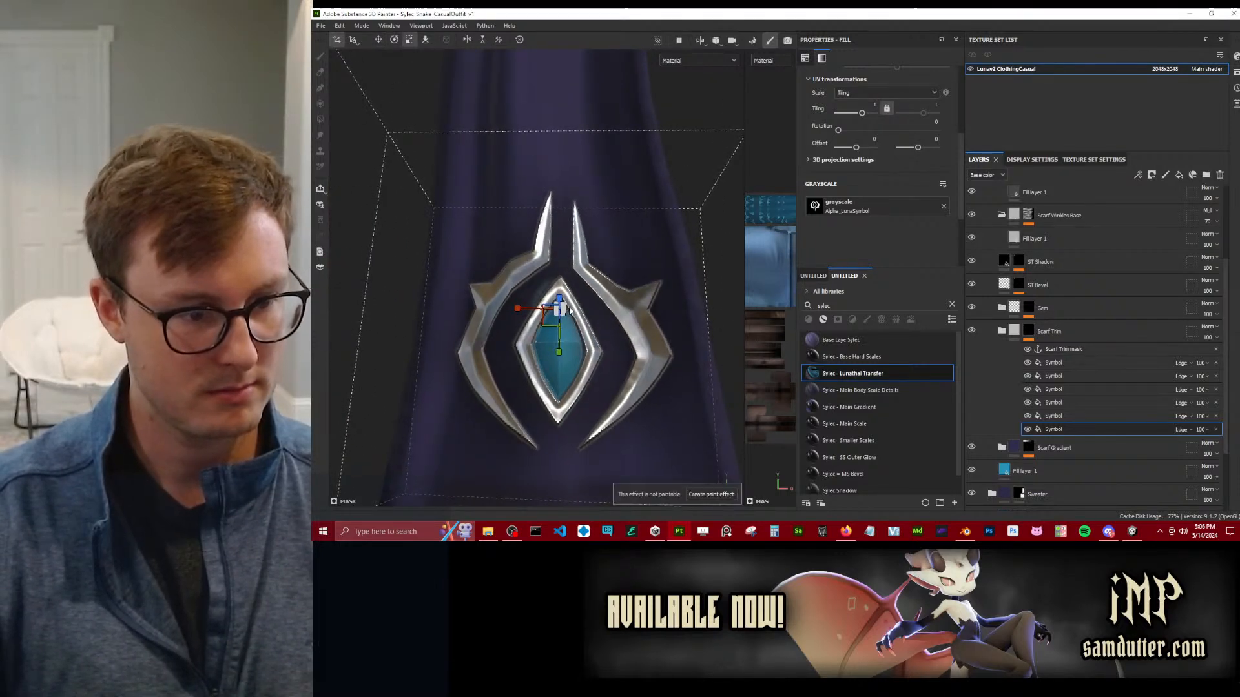
mouse_move(566, 314)
mouse_down()
mouse_move(576, 303)
mouse_move(555, 318)
mouse_up()
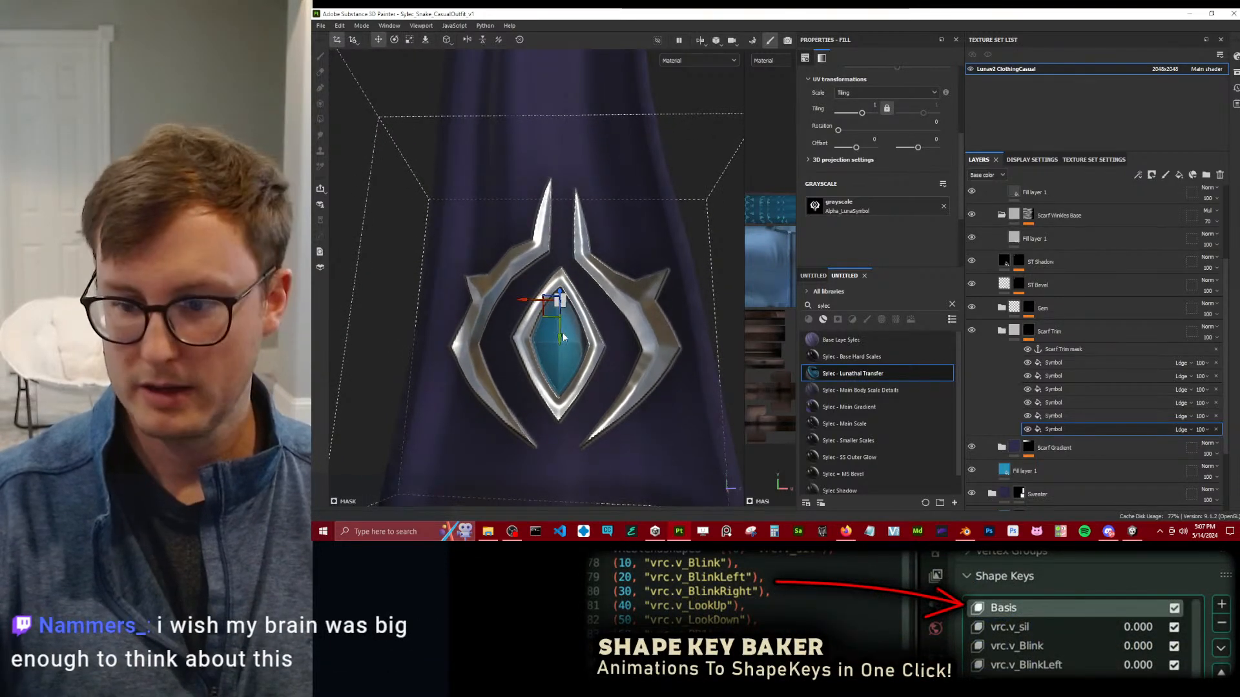
scroll(618, 327, down, 2)
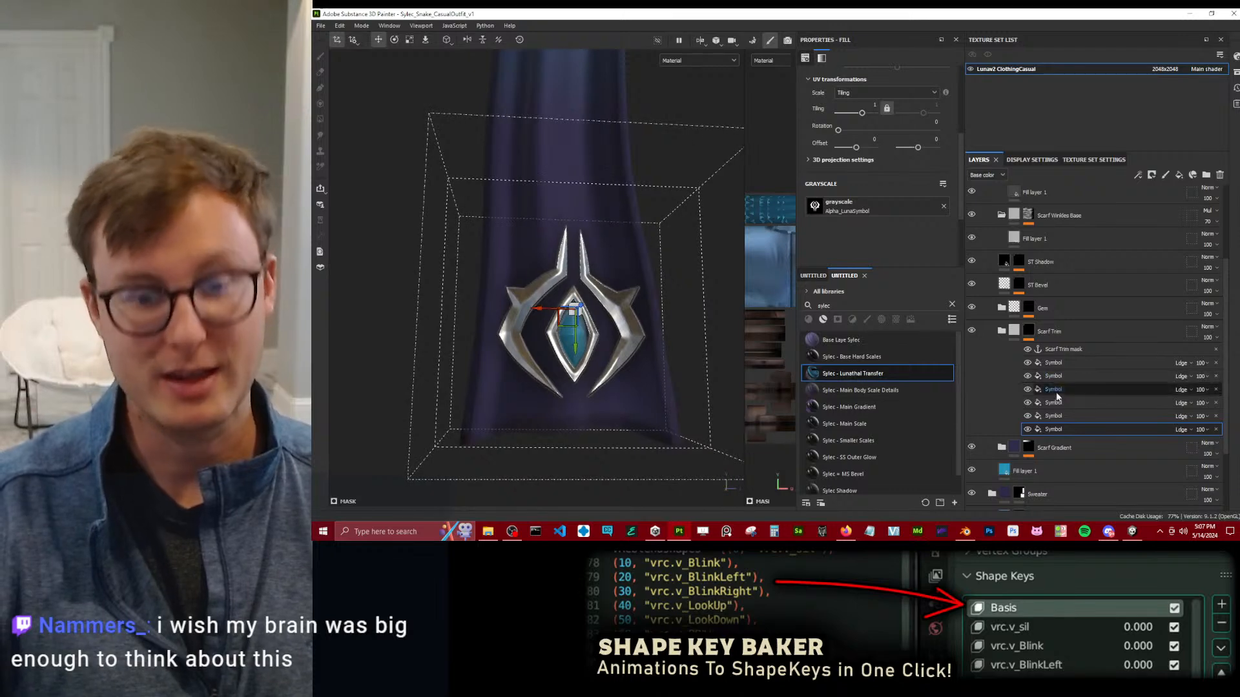
Try to move the second-lowest Symbol projection in the Scarf Trim mask up to the scarf's end, and undo the moves.
click(1053, 416)
scroll(680, 303, down, 4)
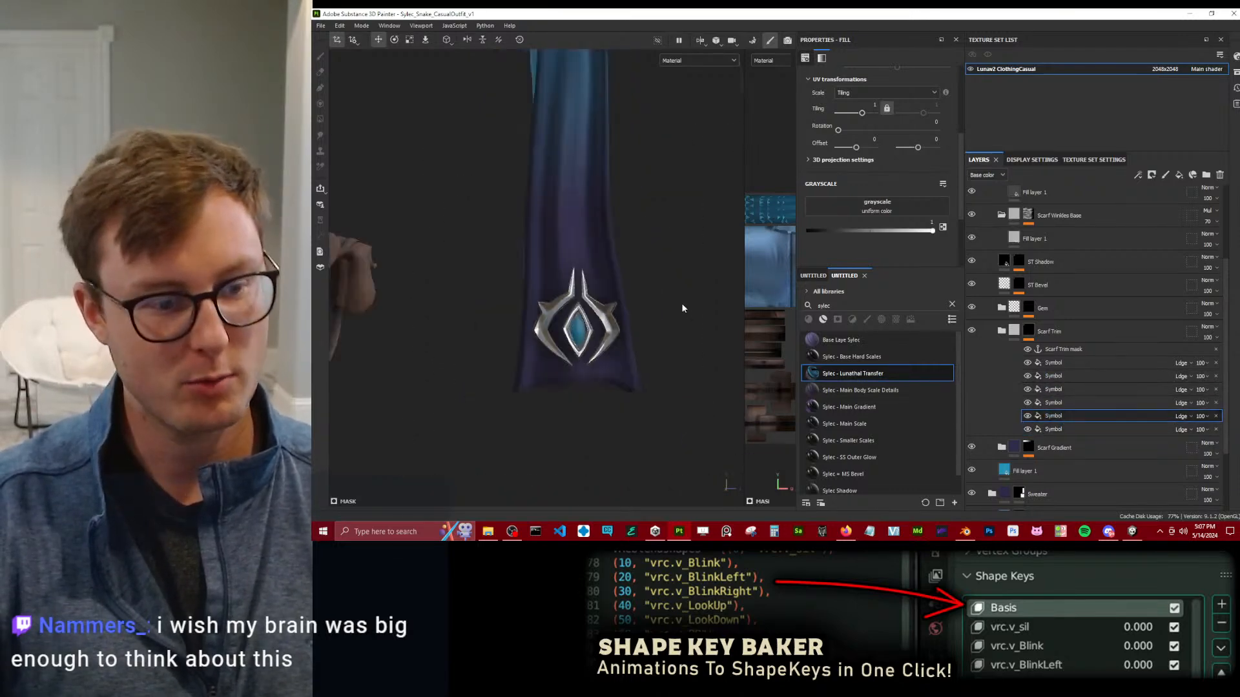
alt+drag(695, 297, 649, 366)
alt+drag(540, 443, 526, 322)
alt+middle_drag(527, 326, 520, 253)
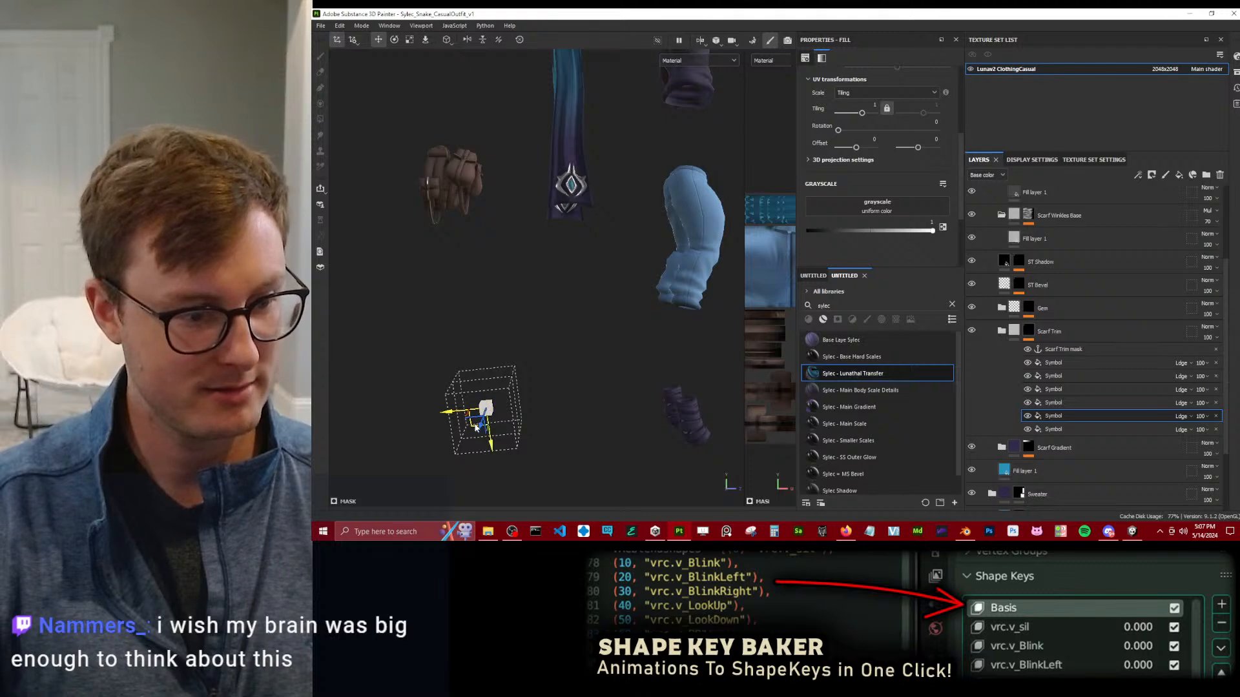
drag(511, 337, 557, 215)
drag(551, 194, 560, 191)
key(ctrl+z)
key(ctrl+z)
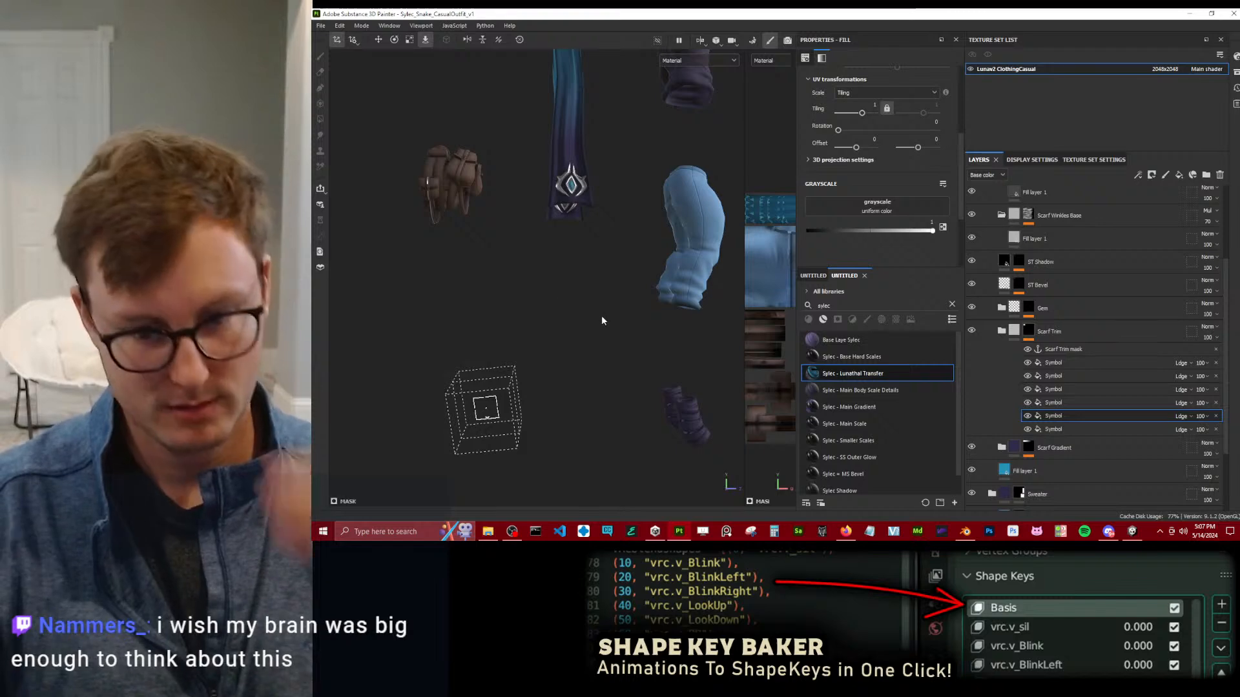
Hide all Symbol fills in the Scarf Trim mask, and hide and collapse the Scarf Trim folder.
scroll(600, 204, down, 1)
alt+drag(601, 204, 643, 208)
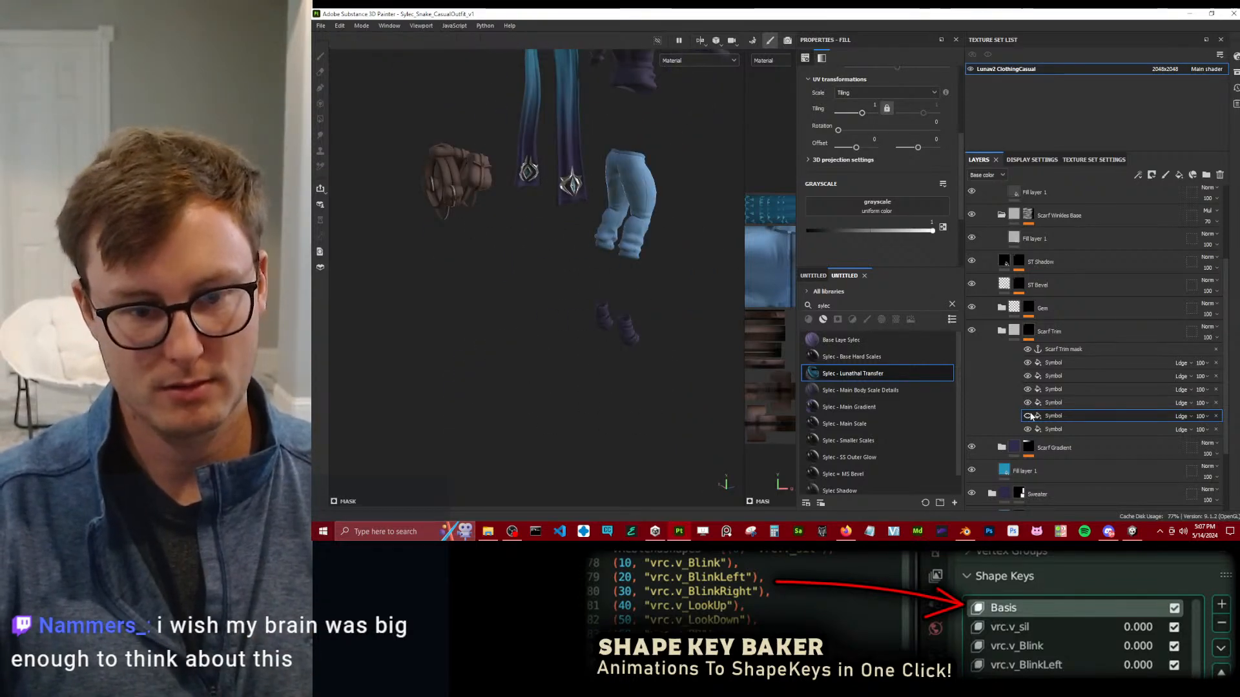
click(1080, 403)
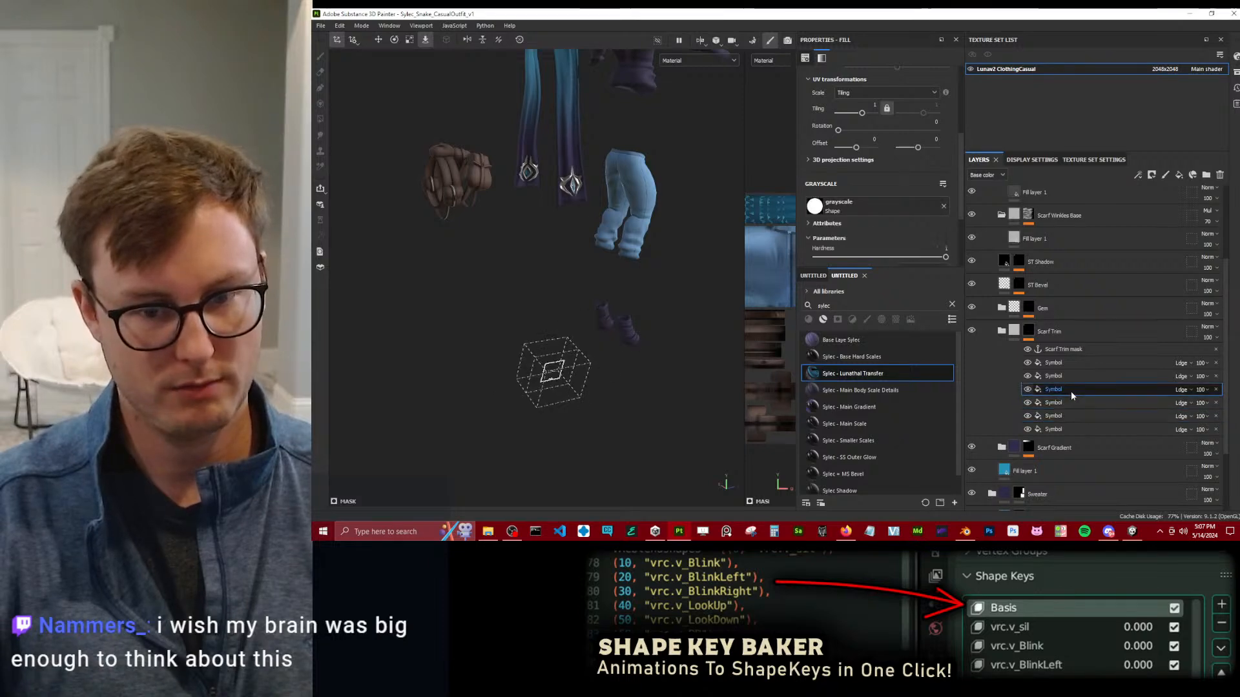
click(1071, 391)
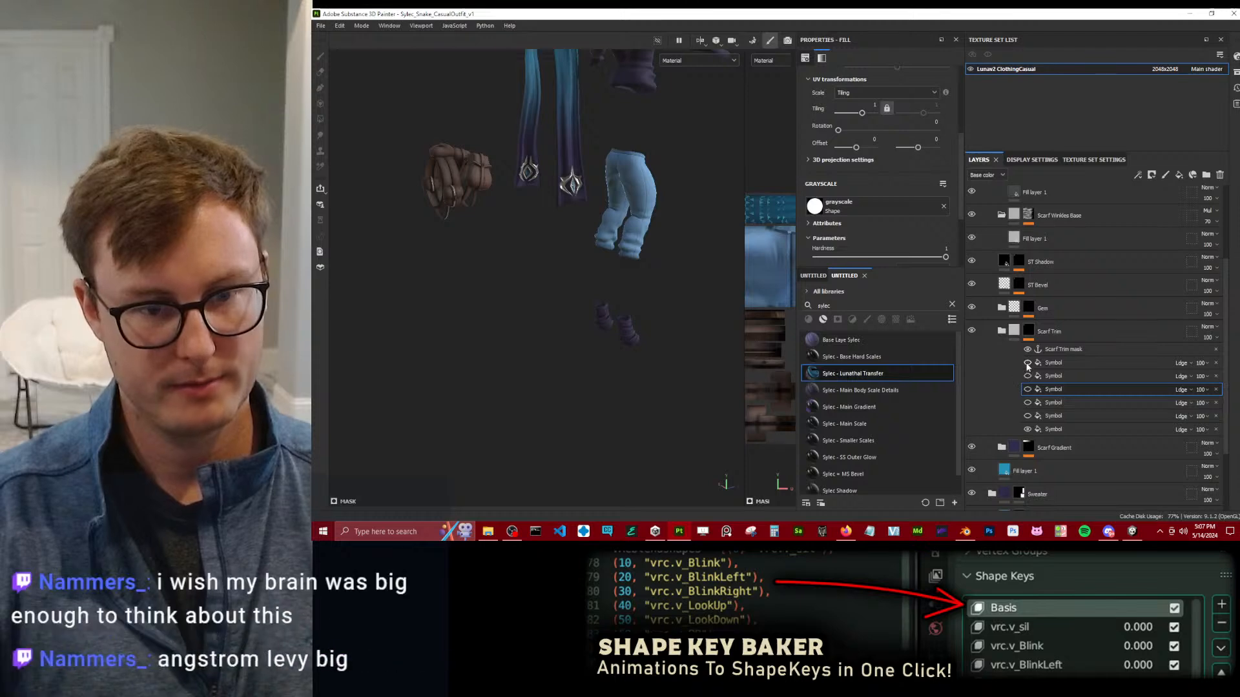
click(971, 331)
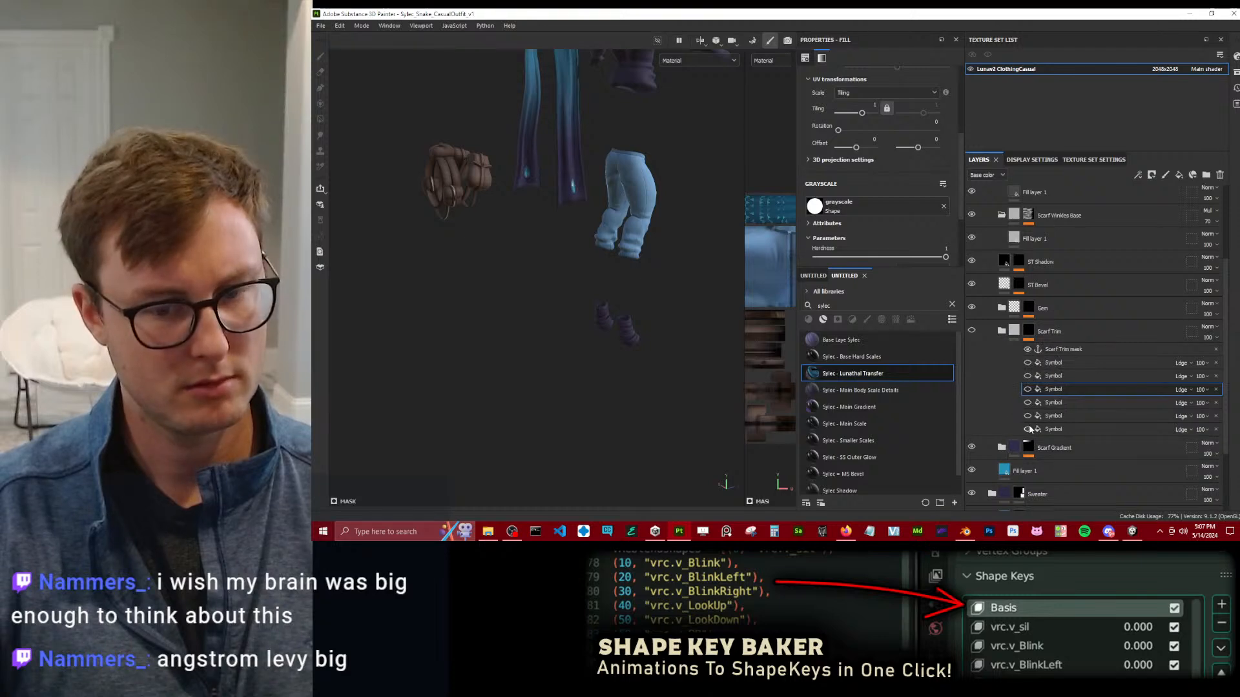
click(1016, 331)
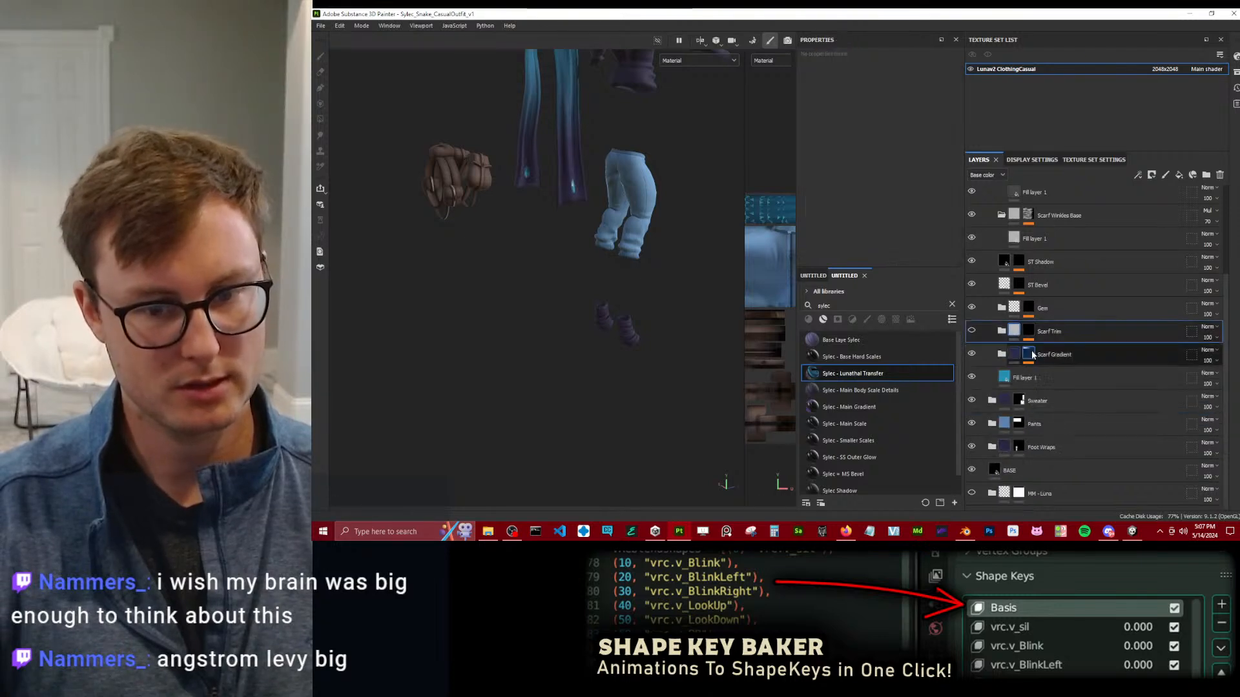
Hide the Gem folder on the scarf and collapse the Scarf Wrinkles Neck folder.
scroll(587, 242, up, 2)
alt+middle_drag(587, 243, 594, 300)
scroll(596, 301, up, 2)
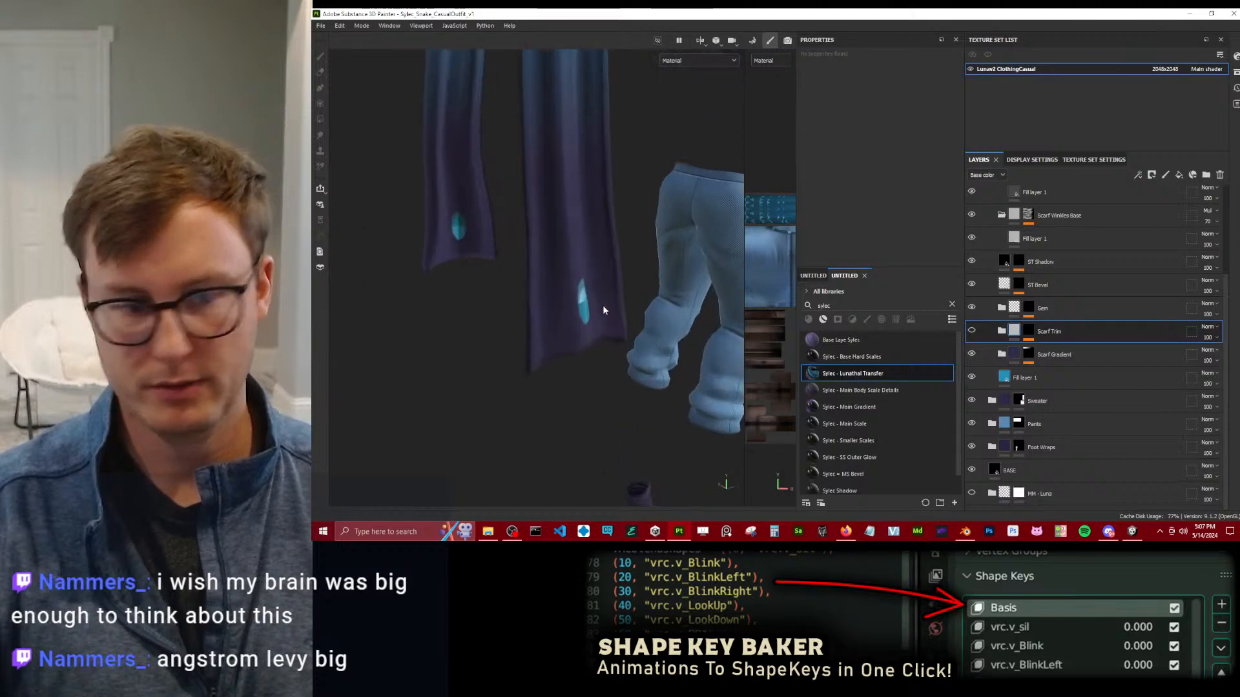
click(971, 308)
scroll(605, 295, down, 3)
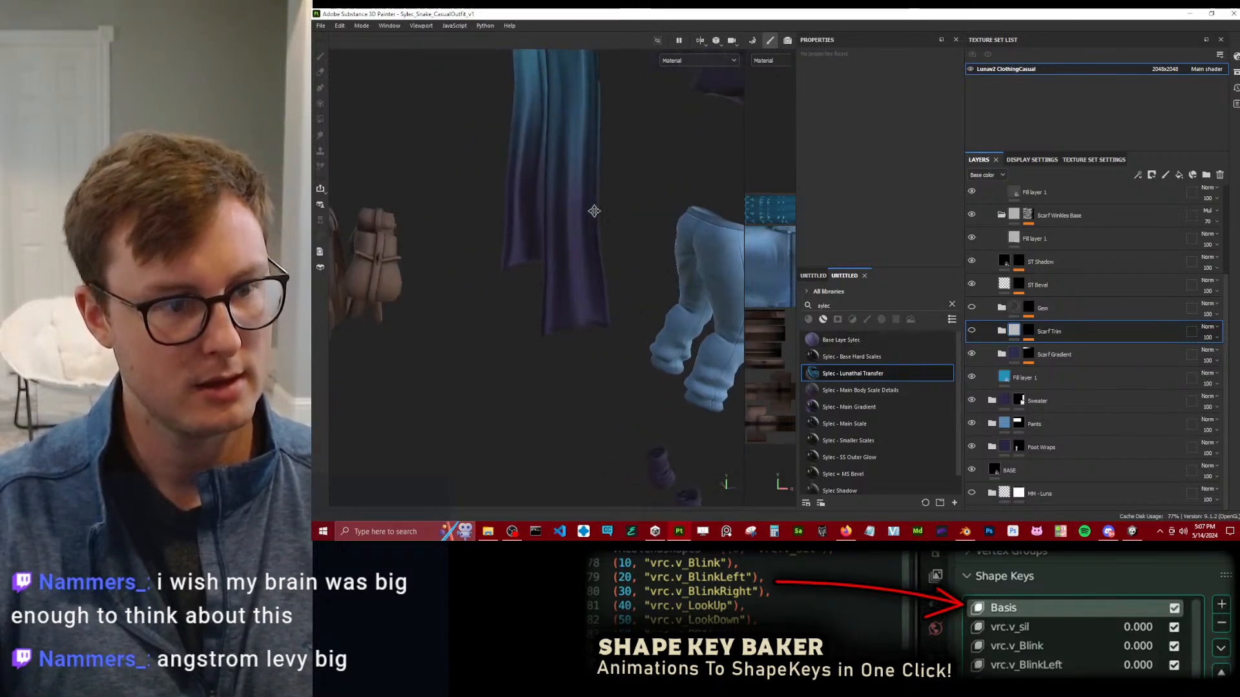
alt+drag(605, 295, 662, 133)
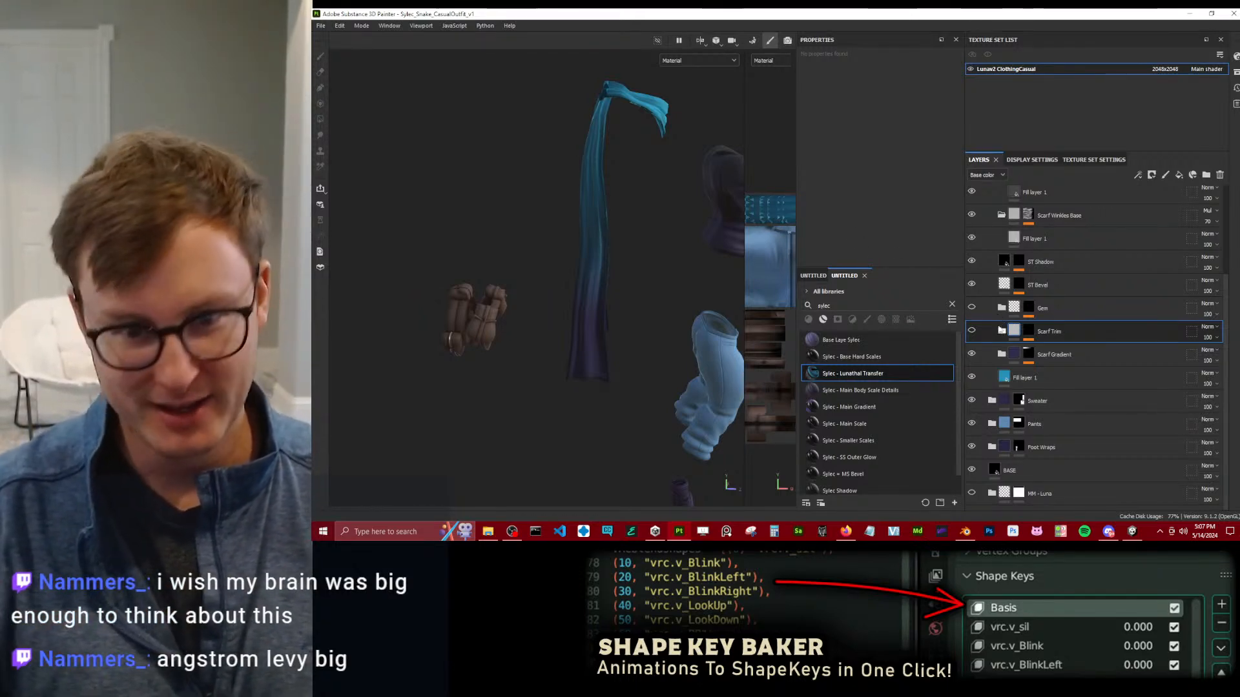
click(972, 308)
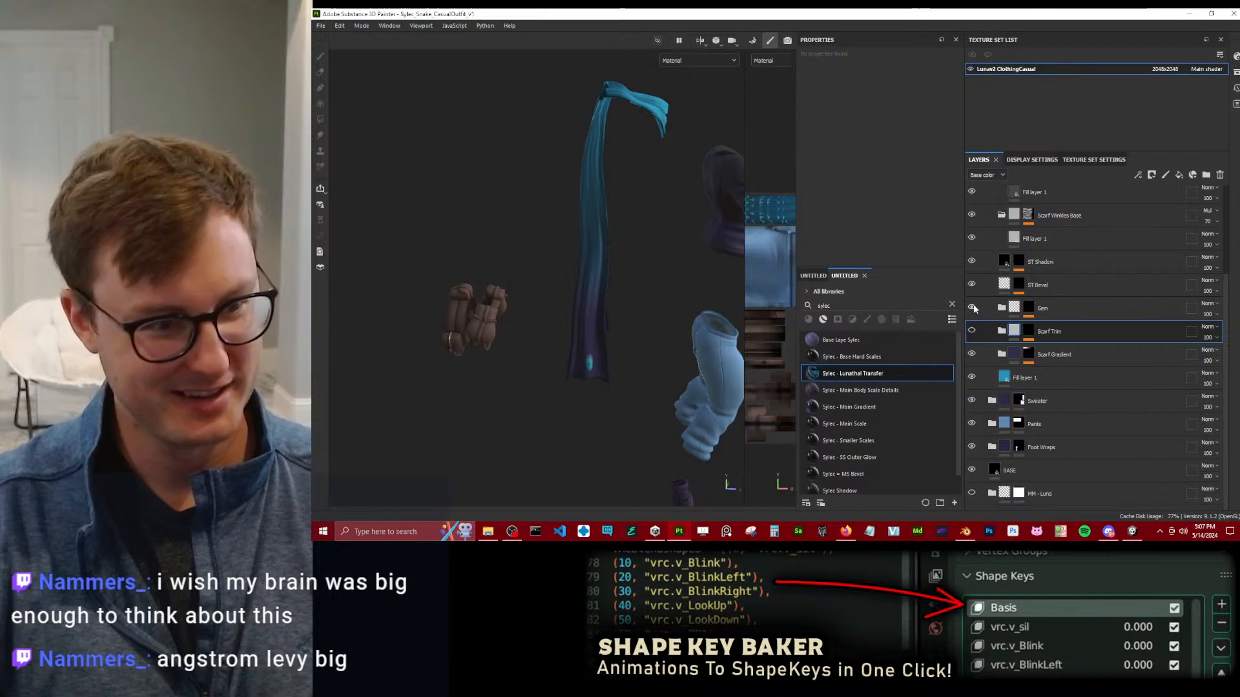
click(972, 308)
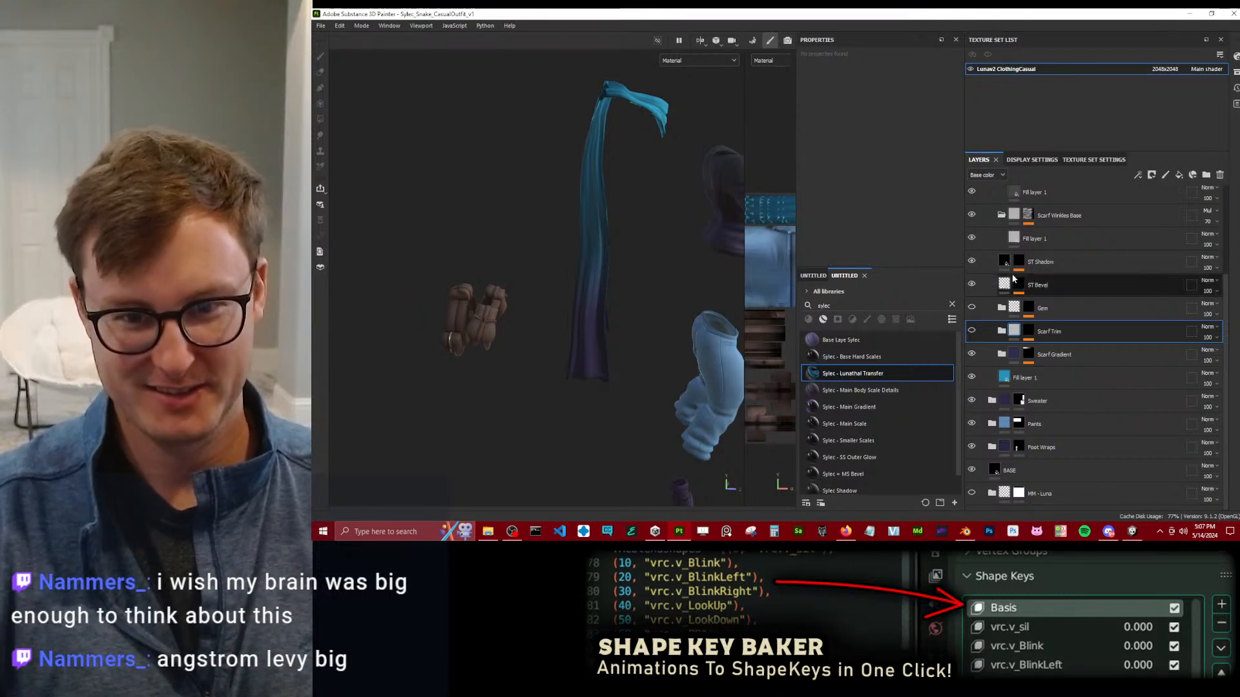
scroll(1013, 279, up, 3)
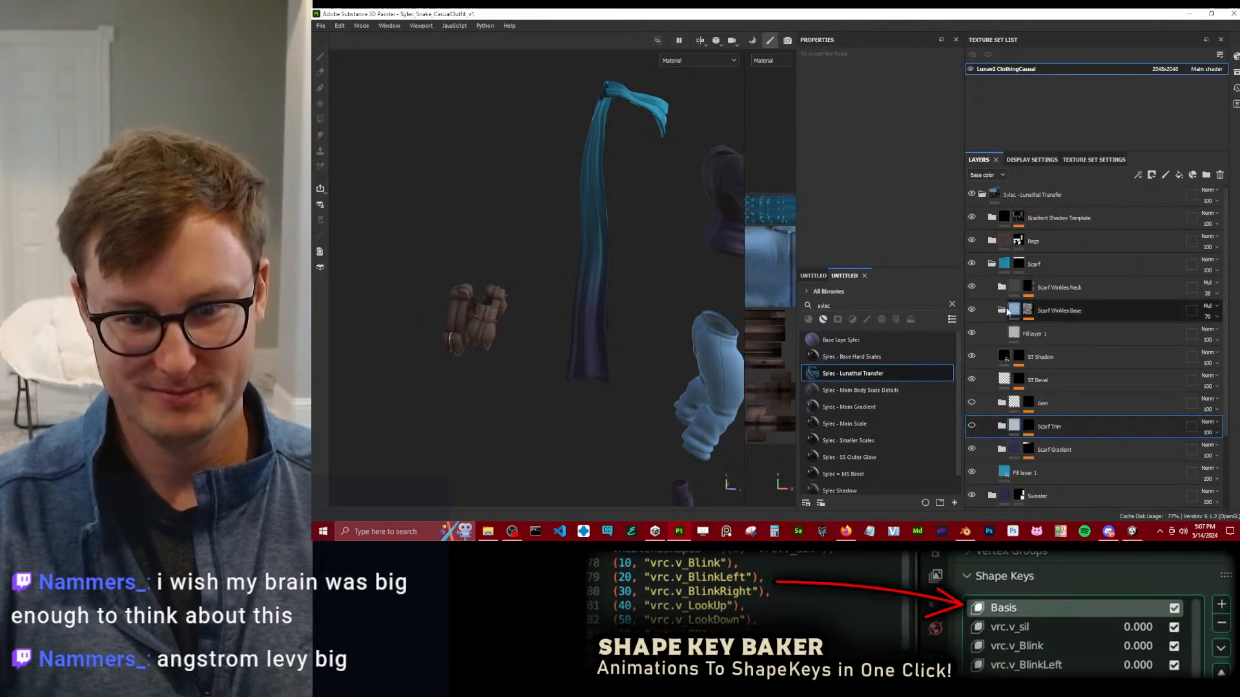
Collapse the Scarf folder and delete the Scarf and Bags folders from the Sylec - Lunathal Transfer group.
click(991, 265)
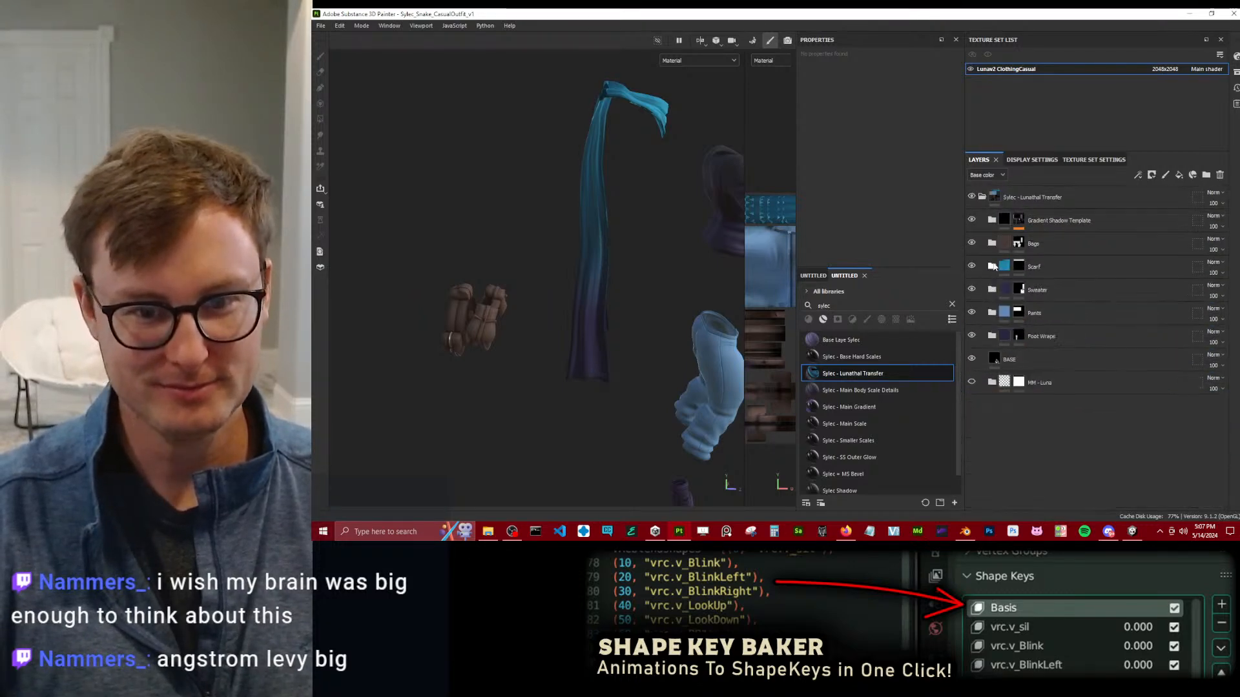
click(1128, 262)
click(1220, 174)
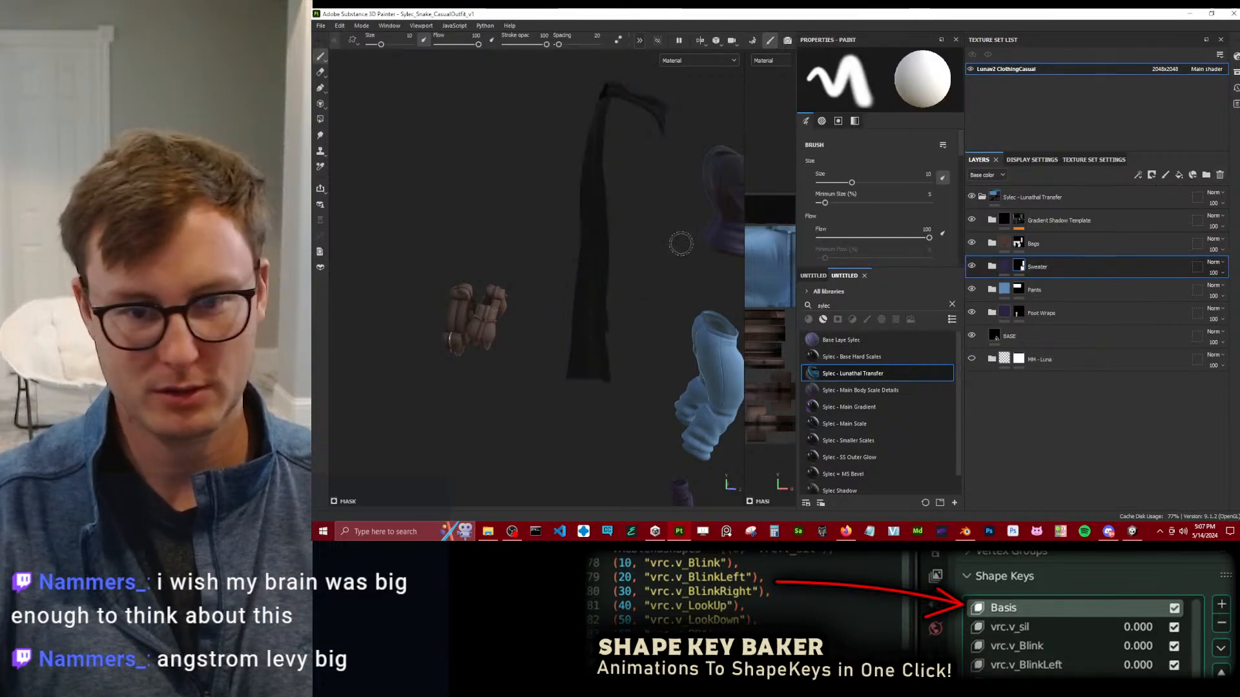
click(972, 243)
click(972, 243)
click(1097, 244)
key(Delete)
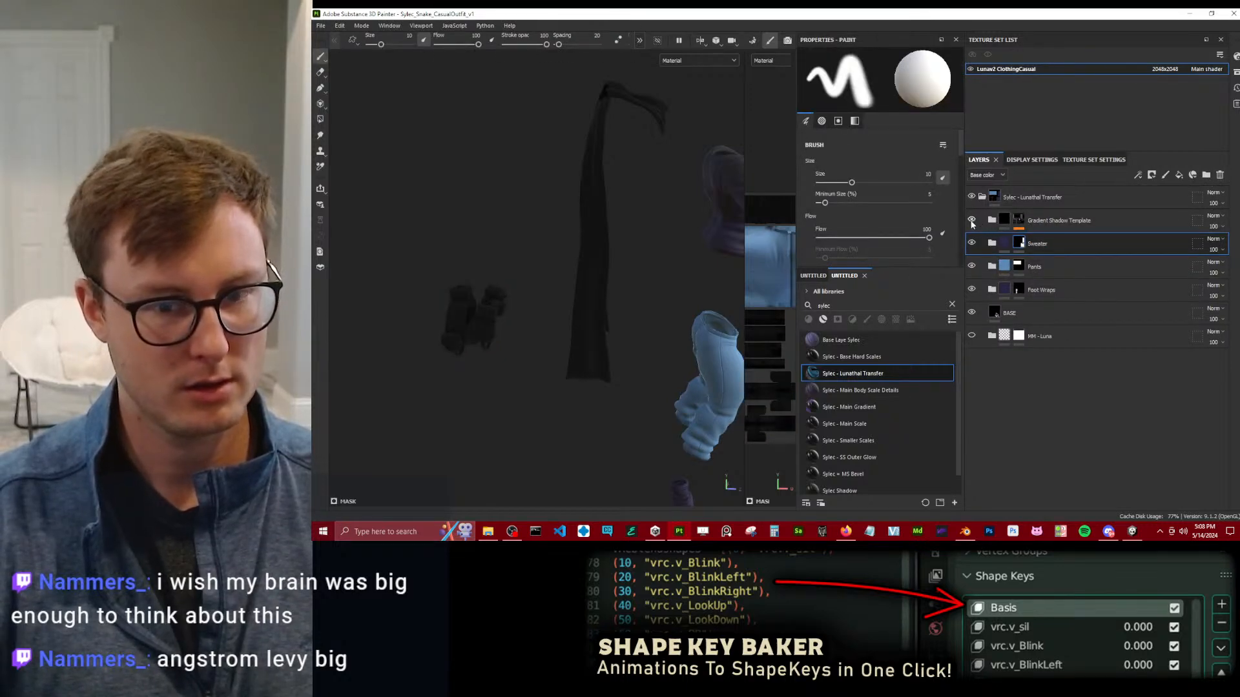
Search the assets for "template" and add Curvature Template v2 directly beneath the Gradient Shadow Template folder.
click(1058, 223)
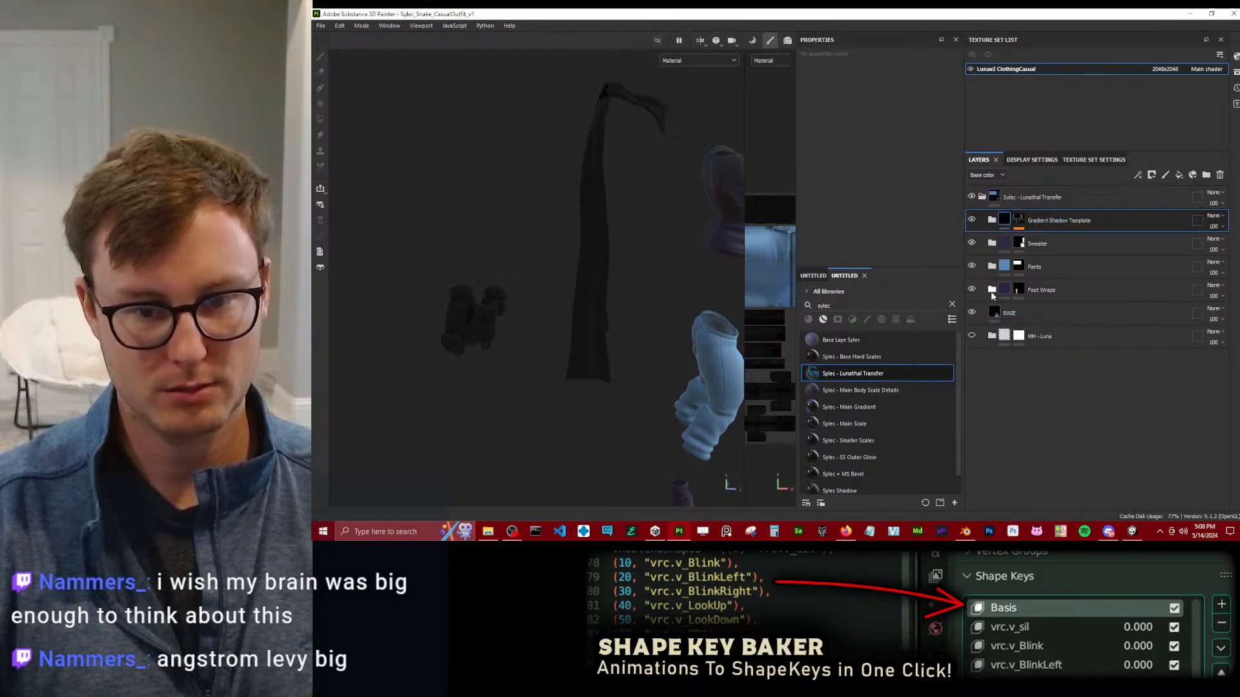
scroll(646, 297, down, 3)
alt+drag(652, 298, 598, 292)
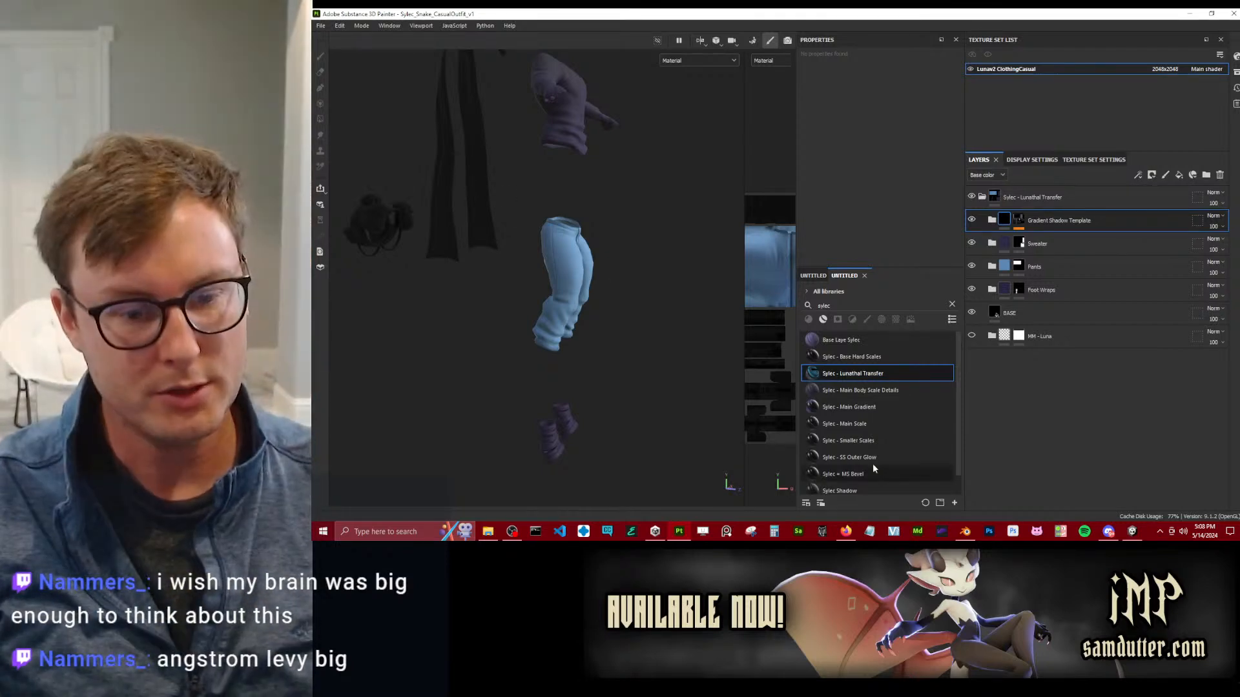
double_click(880, 306)
text(template)
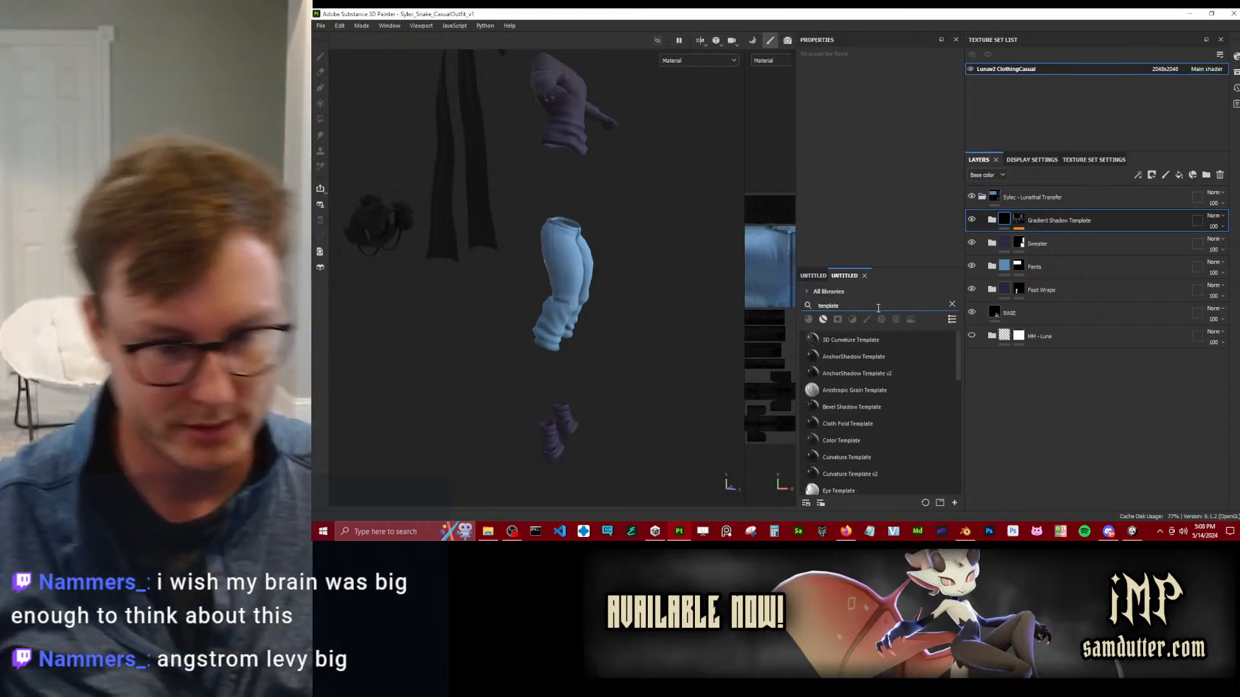
scroll(904, 404, down, 3)
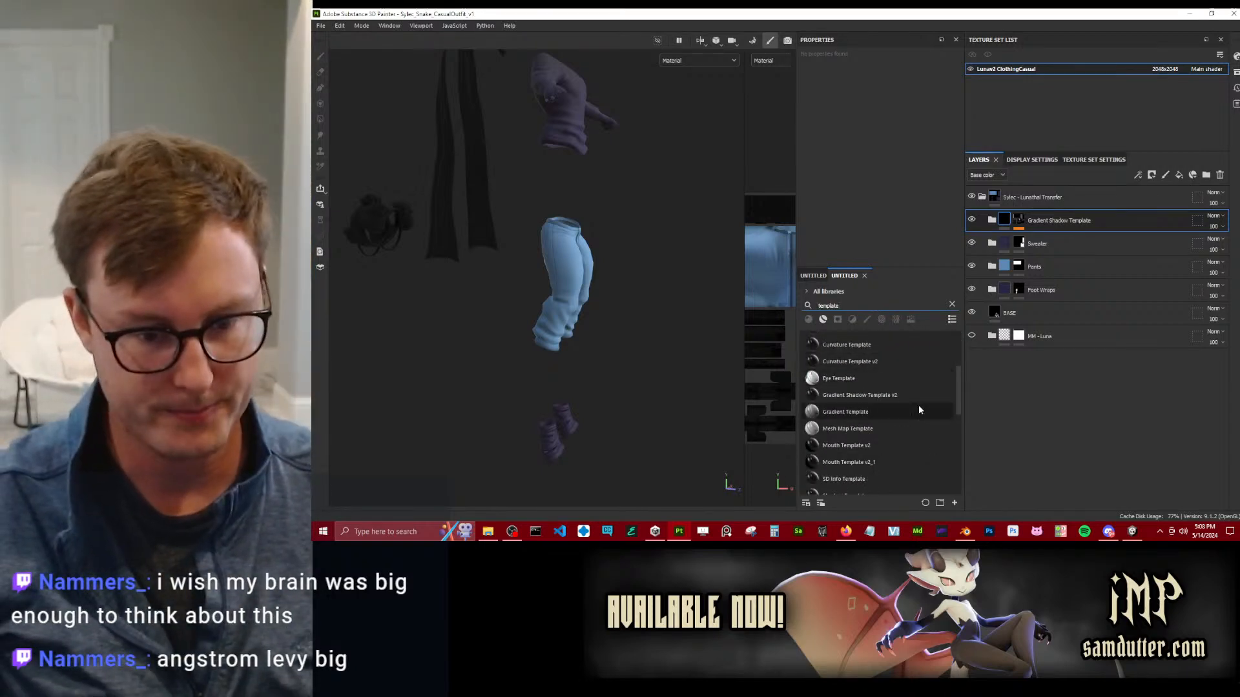
scroll(829, 415, up, 3)
drag(849, 474, 1104, 212)
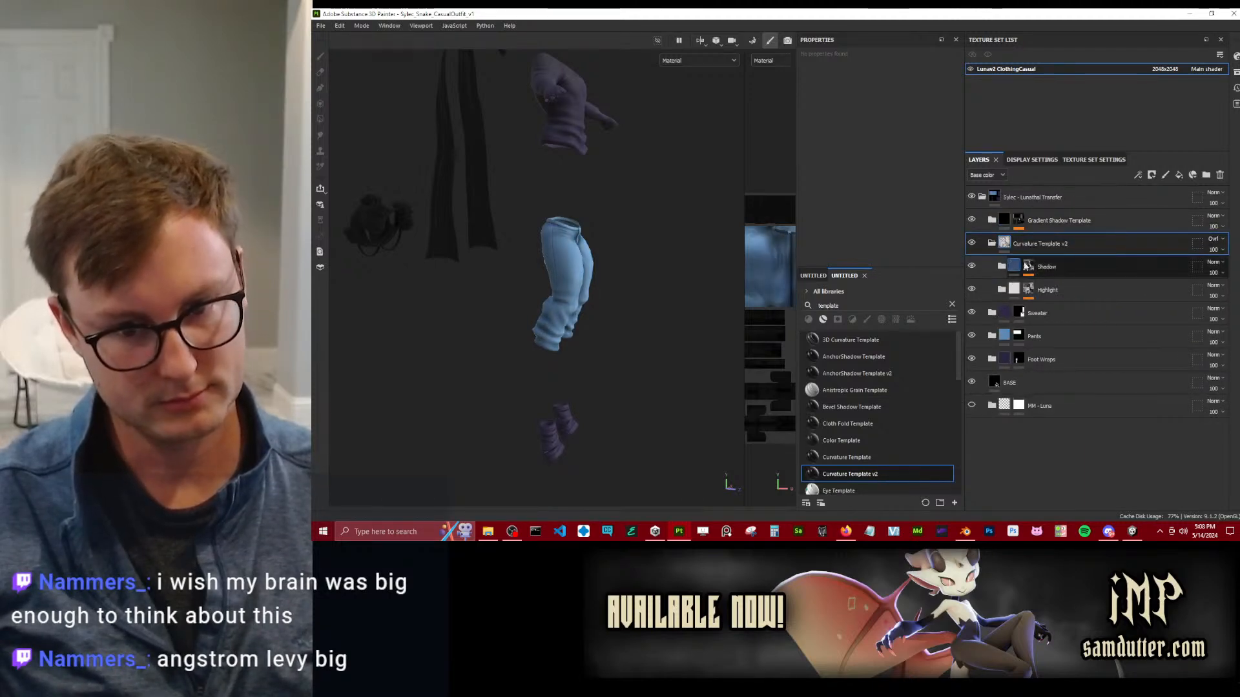
Move the Shadow folder out of Curvature Template v2 to just above it, and hide and collapse the template folder.
drag(1048, 267, 1059, 237)
click(971, 266)
click(992, 266)
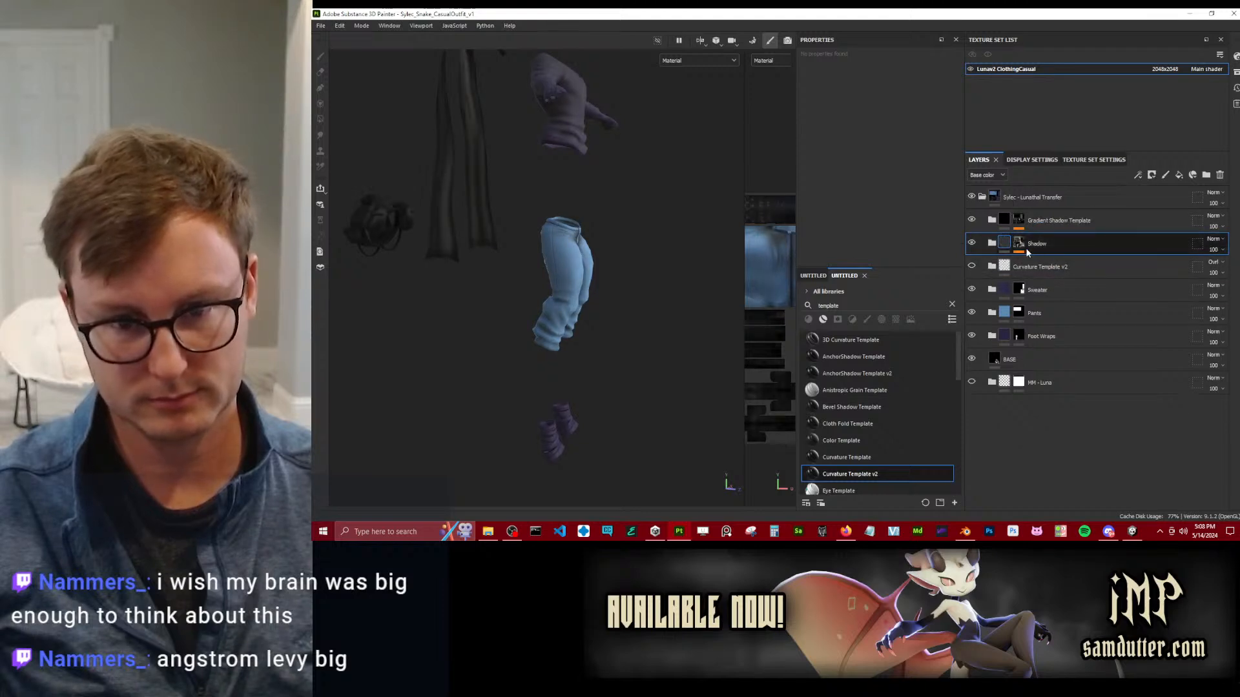
scroll(513, 297, up, 2)
scroll(513, 297, up, 1)
Set the base color of Fill layer 1 in the Shadow folder to black (000000).
click(1019, 243)
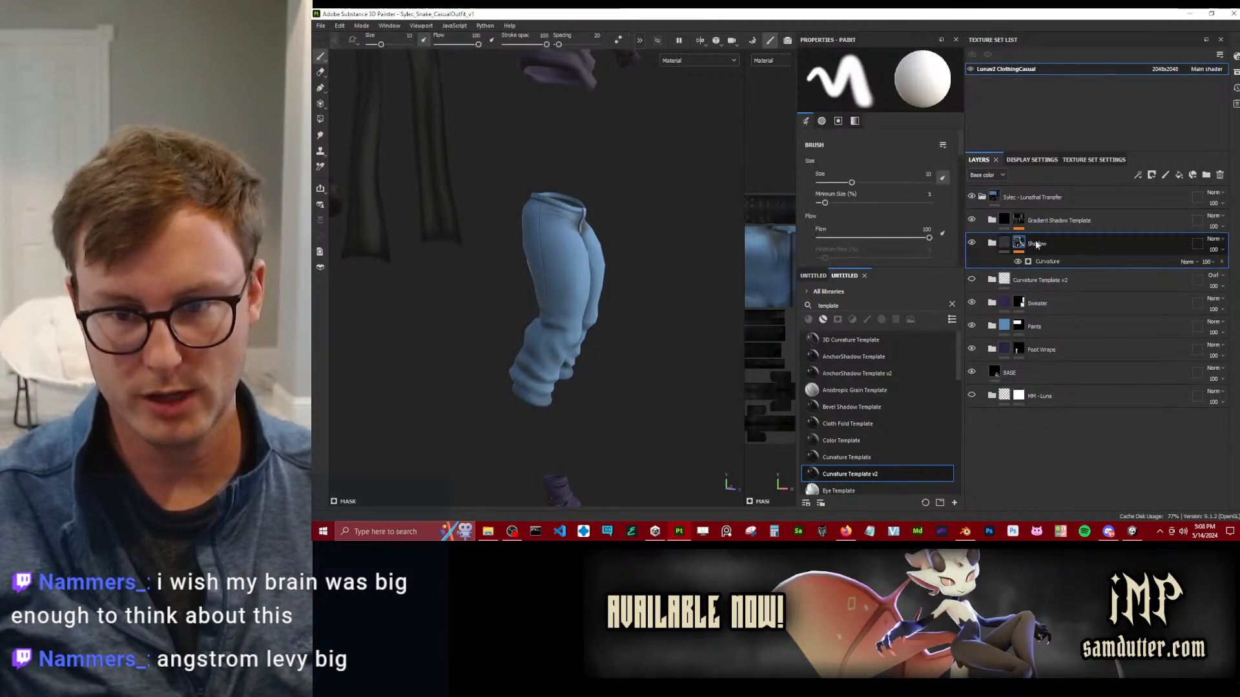
click(1003, 244)
click(992, 244)
click(1006, 265)
click(834, 184)
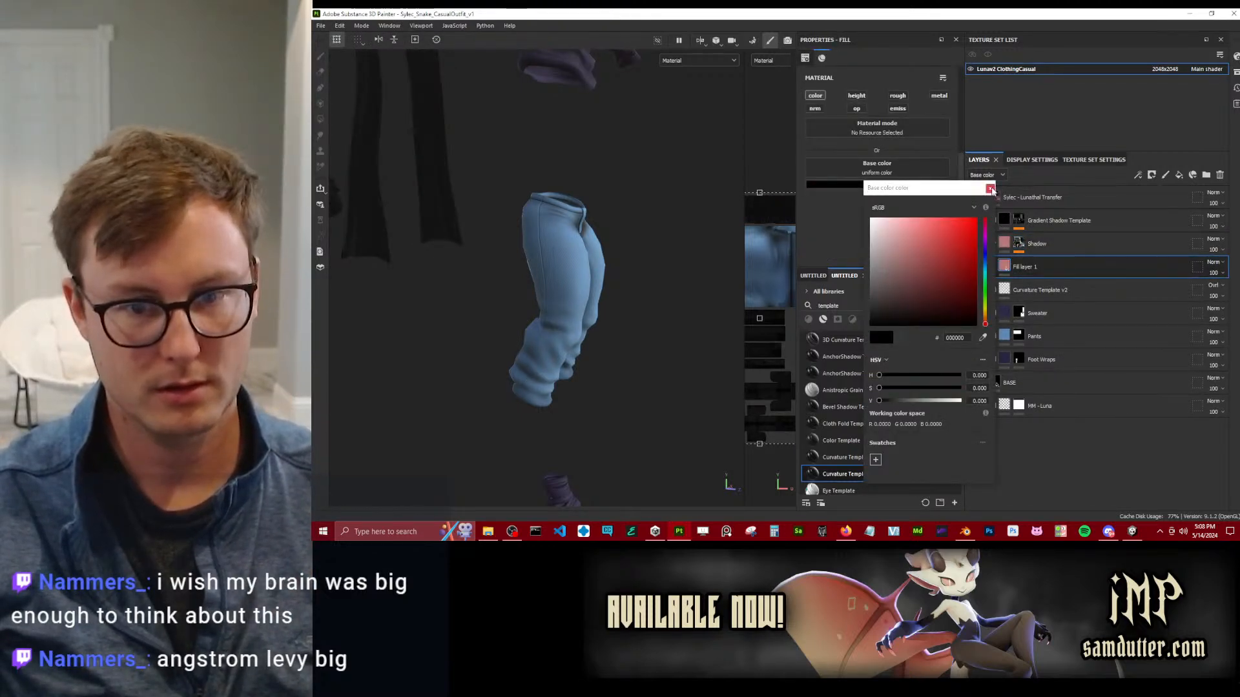
click(991, 189)
alt+drag(545, 262, 590, 319)
scroll(556, 263, up, 2)
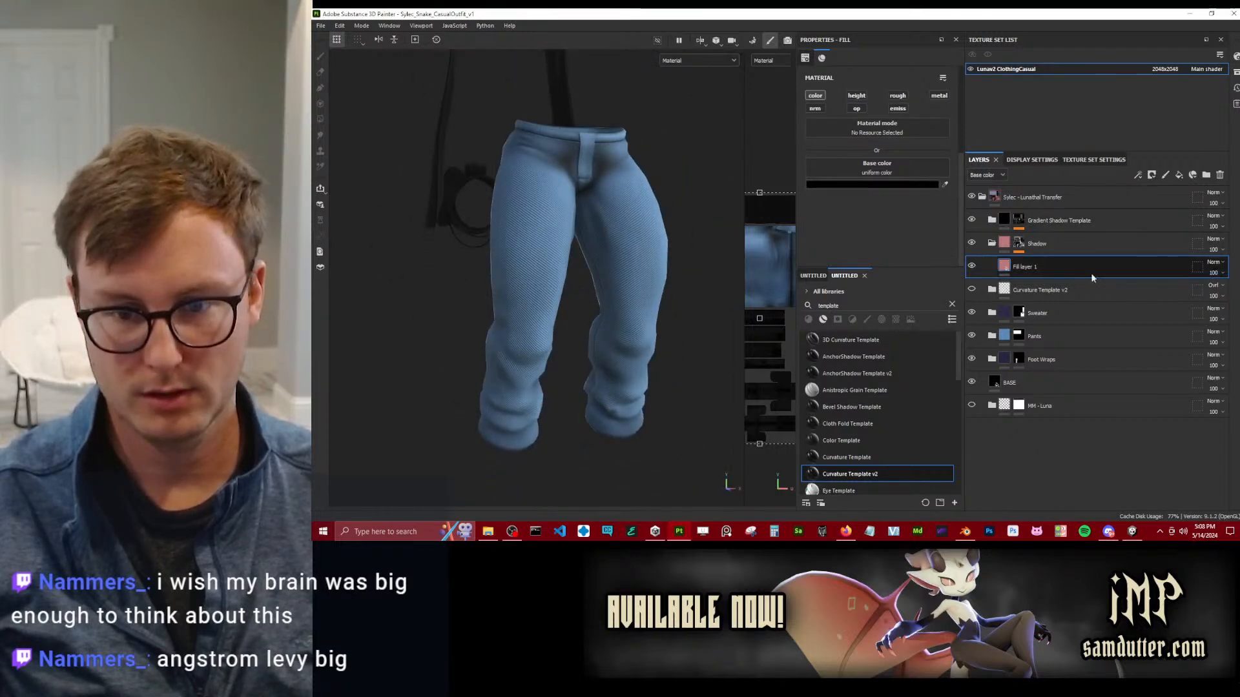
Set the Shadow mask's Curvature generator to Global Balance 0.37 and Global Contrast about 0.32, and lower its opacity.
click(1018, 244)
click(1045, 261)
drag(854, 150, 709, 173)
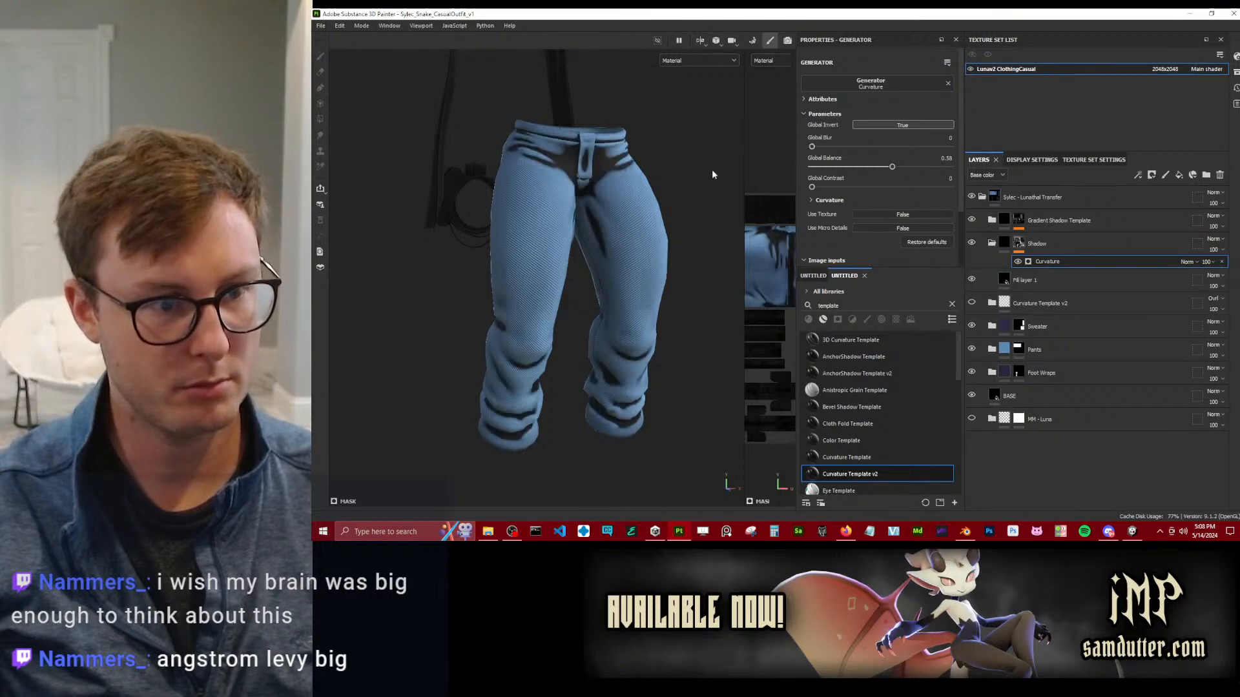
mouse_move(892, 166)
mouse_down()
mouse_move(909, 166)
mouse_move(869, 166)
mouse_move(862, 186)
mouse_move(866, 168)
mouse_up()
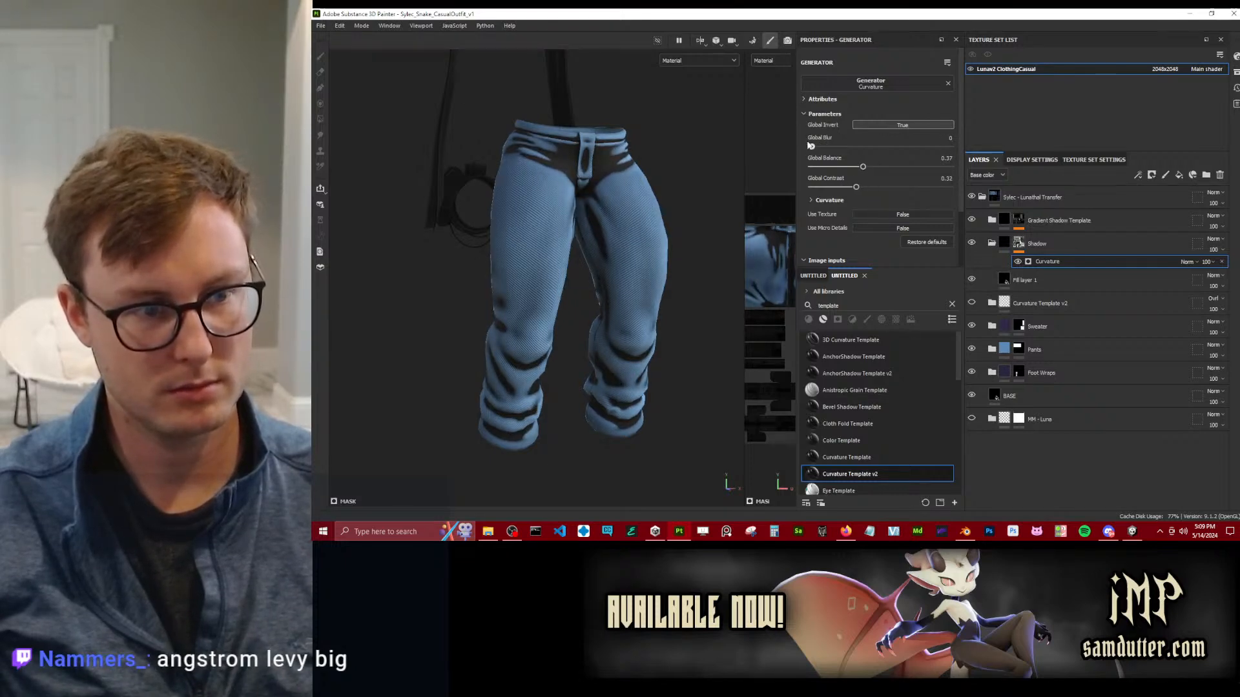
drag(815, 146, 811, 147)
click(1214, 262)
mouse_move(1226, 281)
mouse_down()
mouse_move(1179, 276)
mouse_move(1218, 276)
mouse_move(1217, 264)
mouse_up()
Raise the Curvature generator's Global Blur to 4.68 and display only the Base color channel on the pants.
alt+drag(603, 274, 717, 261)
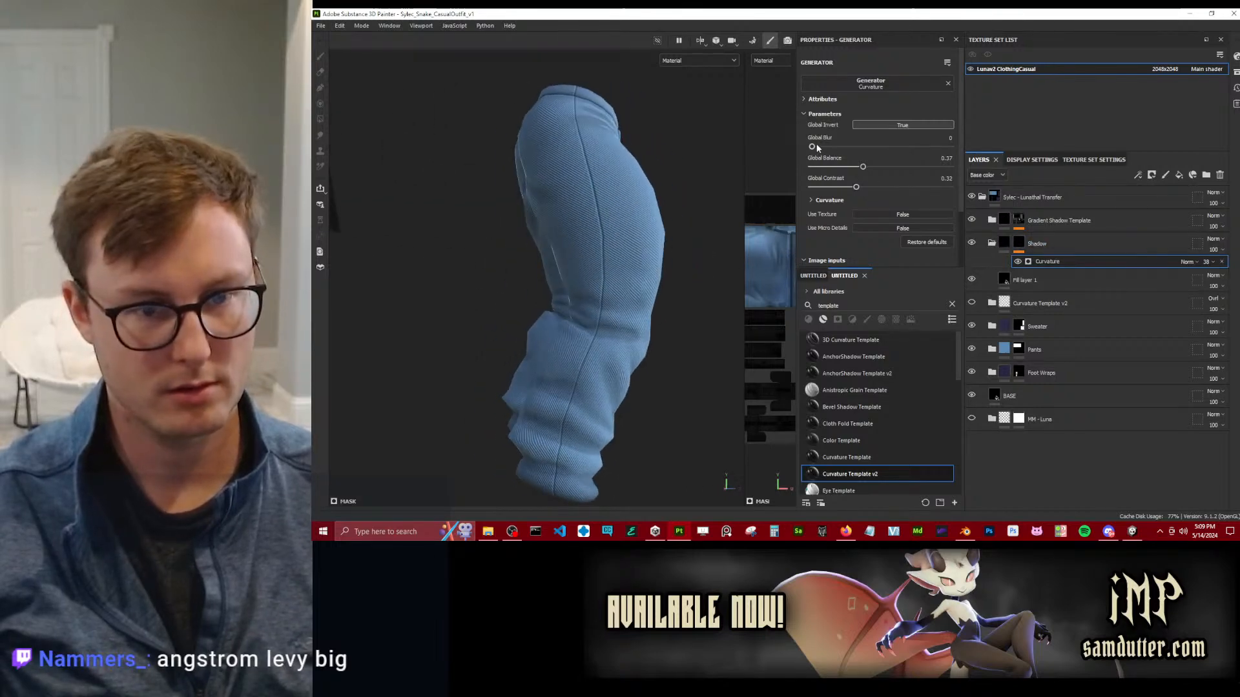
drag(824, 148, 844, 148)
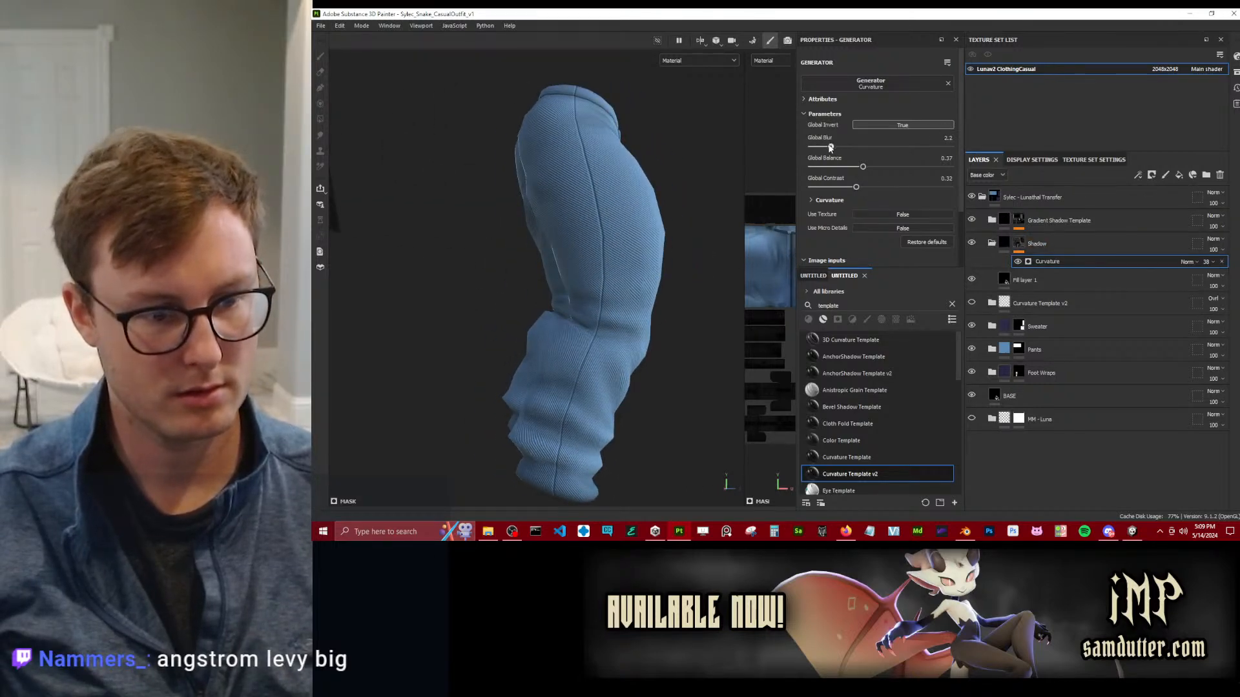
alt+drag(552, 302, 599, 312)
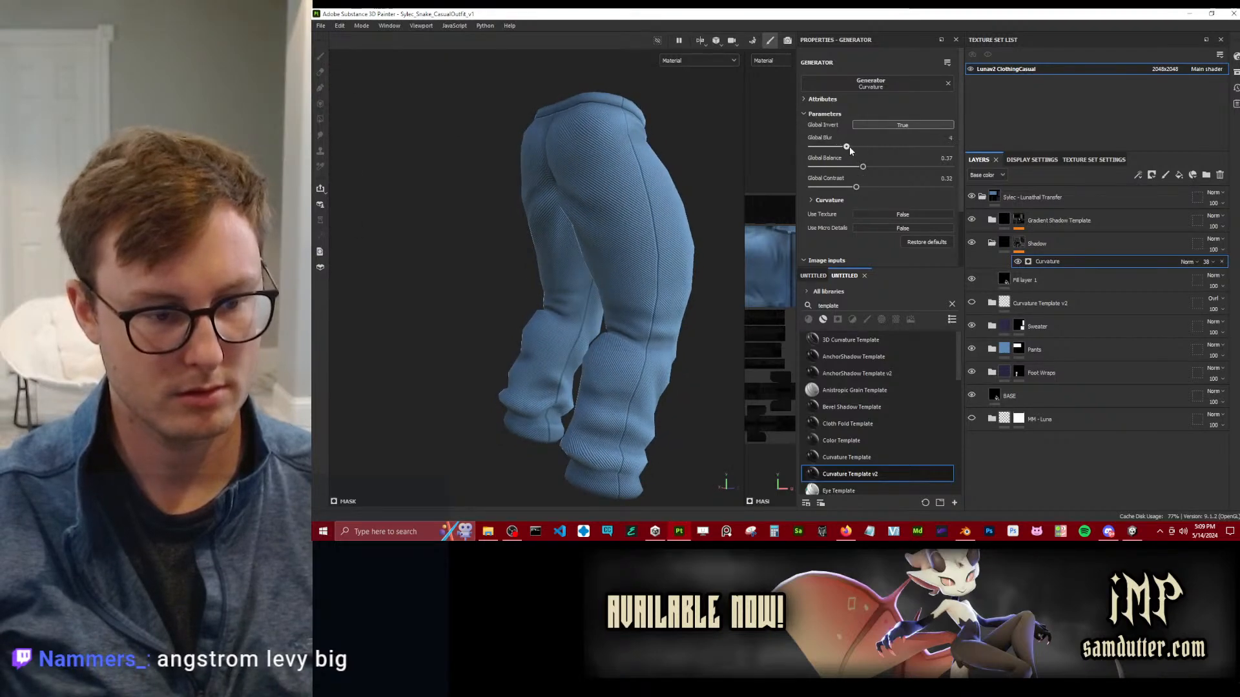
alt+drag(600, 260, 567, 250)
alt+middle_drag(568, 249, 685, 208)
key(c)
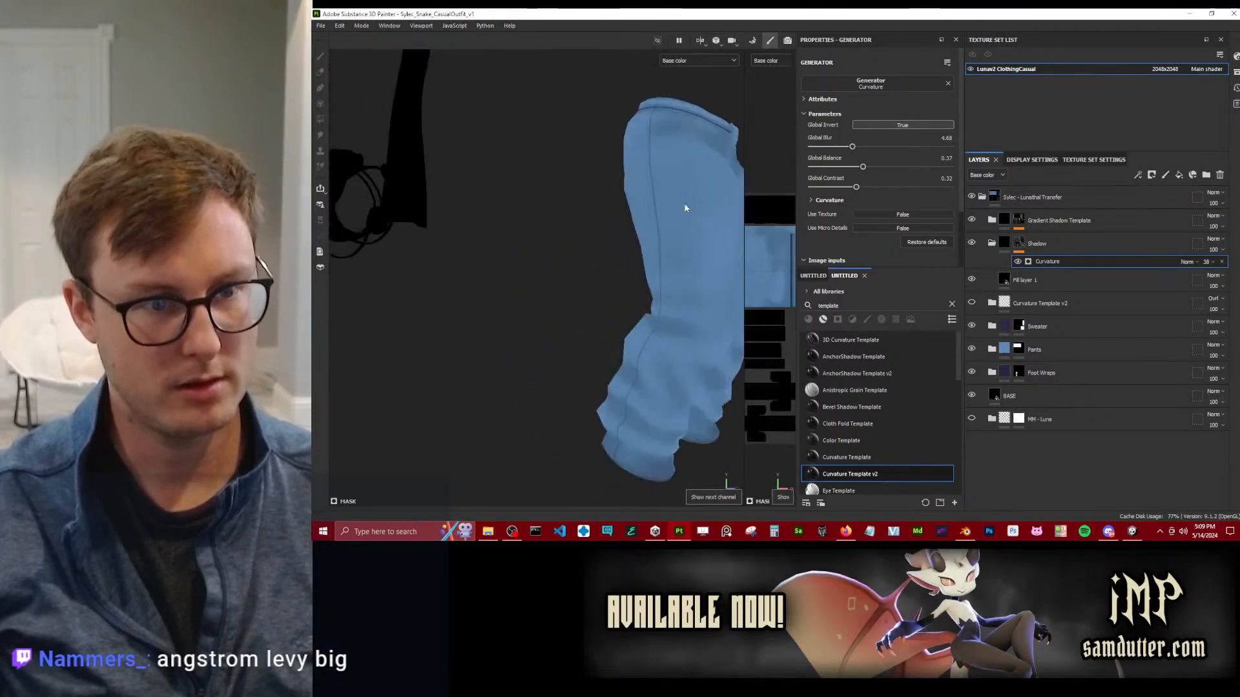
alt+middle_drag(603, 212, 521, 213)
alt+drag(520, 213, 461, 208)
alt+middle_drag(462, 208, 558, 218)
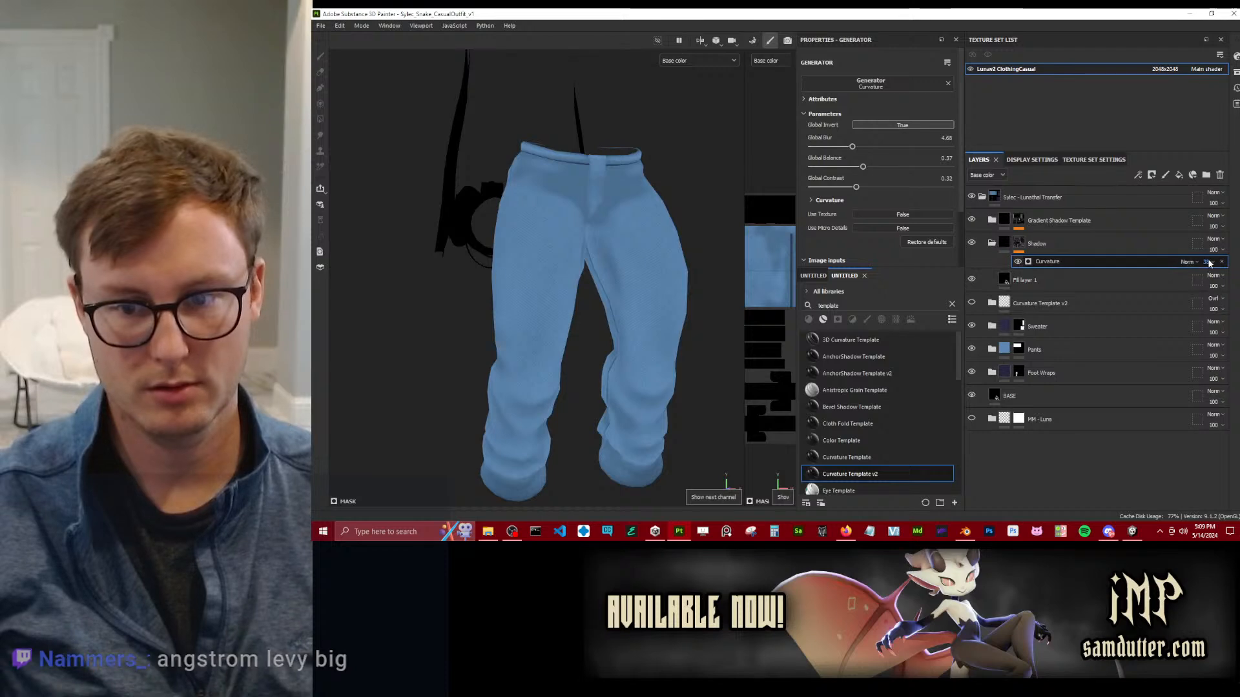
Add an inverted Ambient Occlusion generator above Curvature in the Shadow mask, blended with Linear dodge (Add).
right_click(1047, 267)
click(1085, 396)
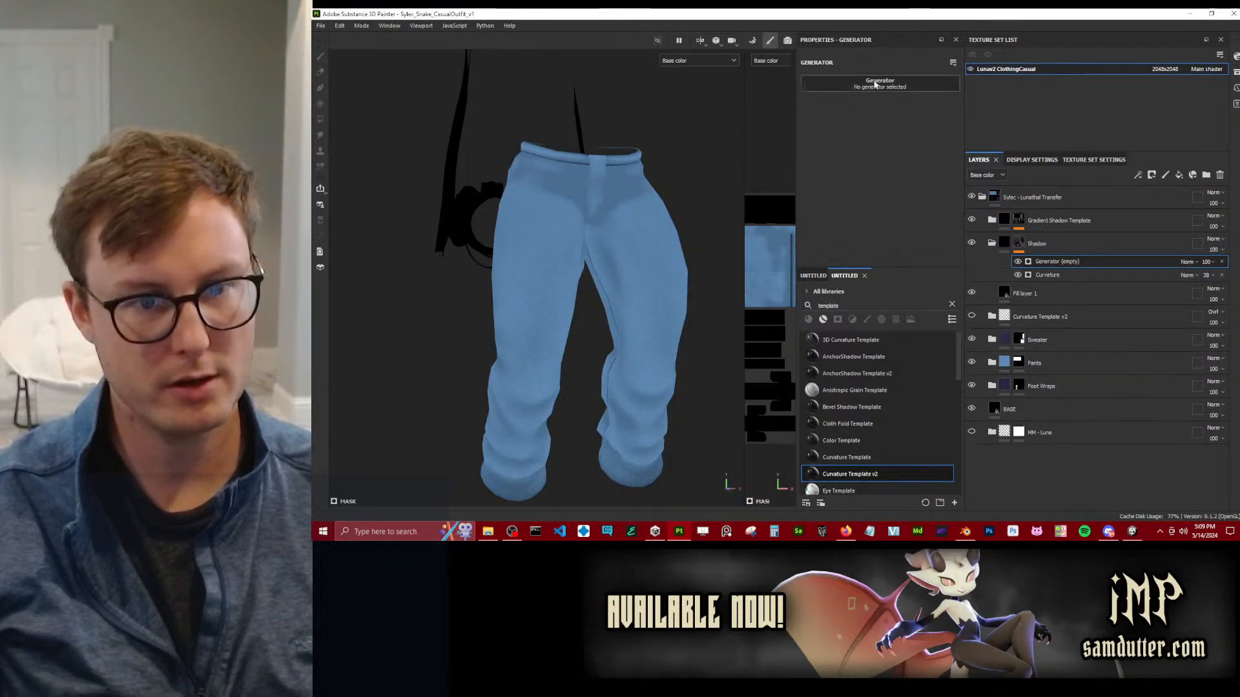
click(940, 109)
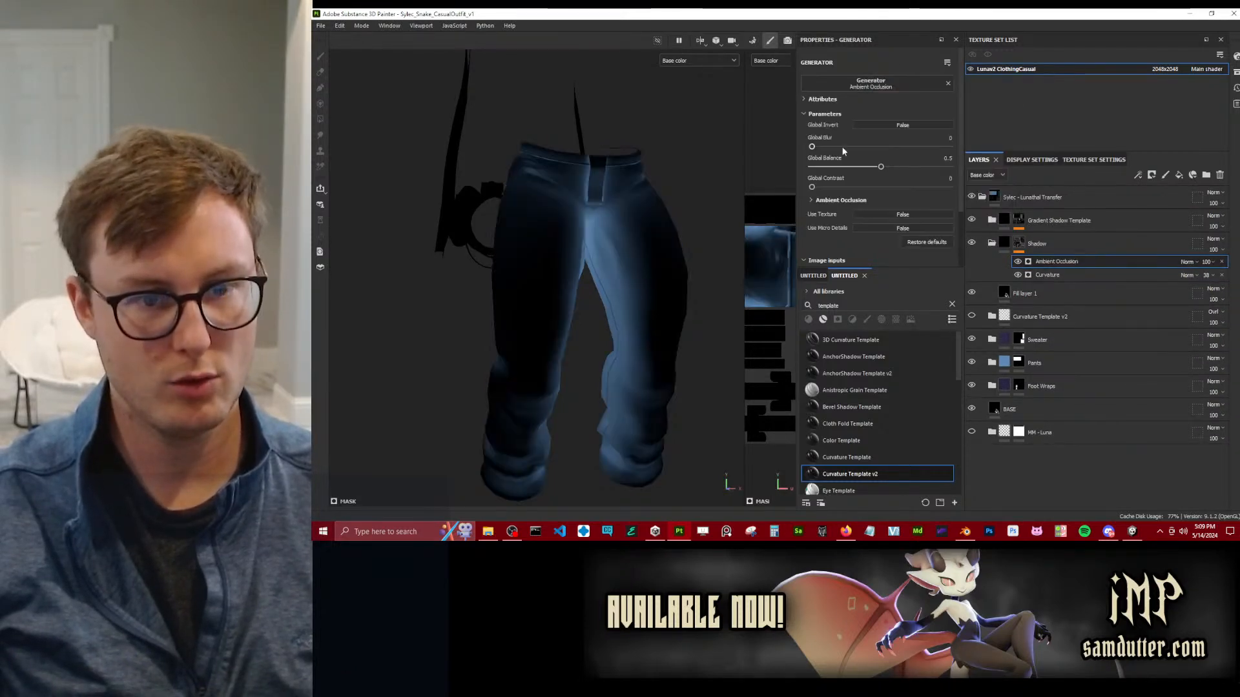
click(893, 127)
click(1187, 262)
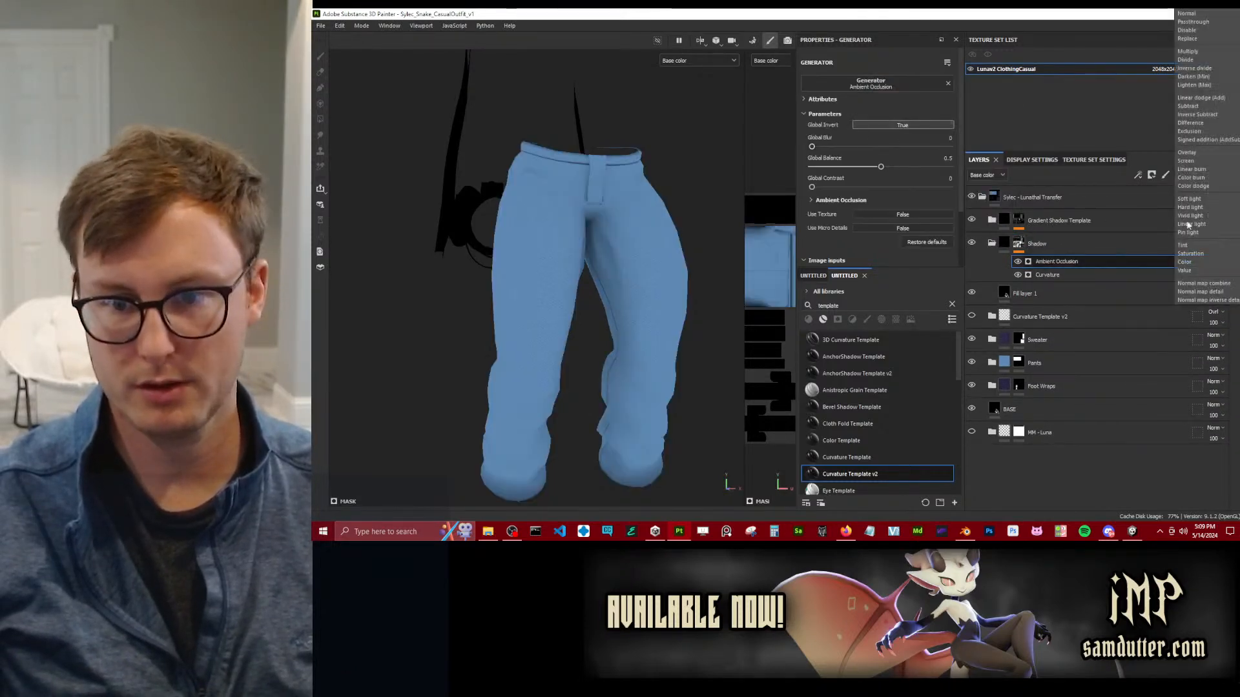
click(1202, 106)
scroll(639, 237, down, 3)
alt+drag(639, 237, 562, 239)
scroll(562, 239, up, 3)
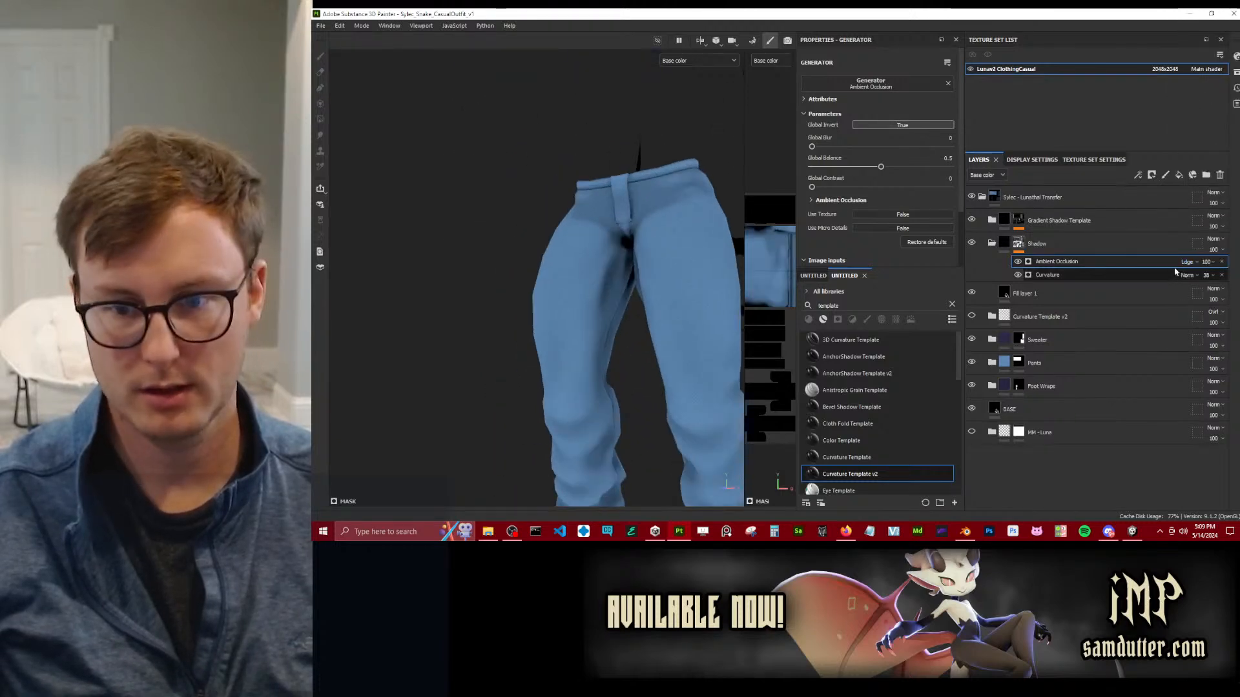
Set the Ambient Occlusion generator's Global Balance to 0.39, Global Blur to 0.11 and opacity to 73, checking pants and sweater.
mouse_move(862, 169)
mouse_down()
mouse_move(897, 169)
mouse_move(866, 169)
mouse_up()
click(1206, 266)
drag(1236, 279, 1224, 279)
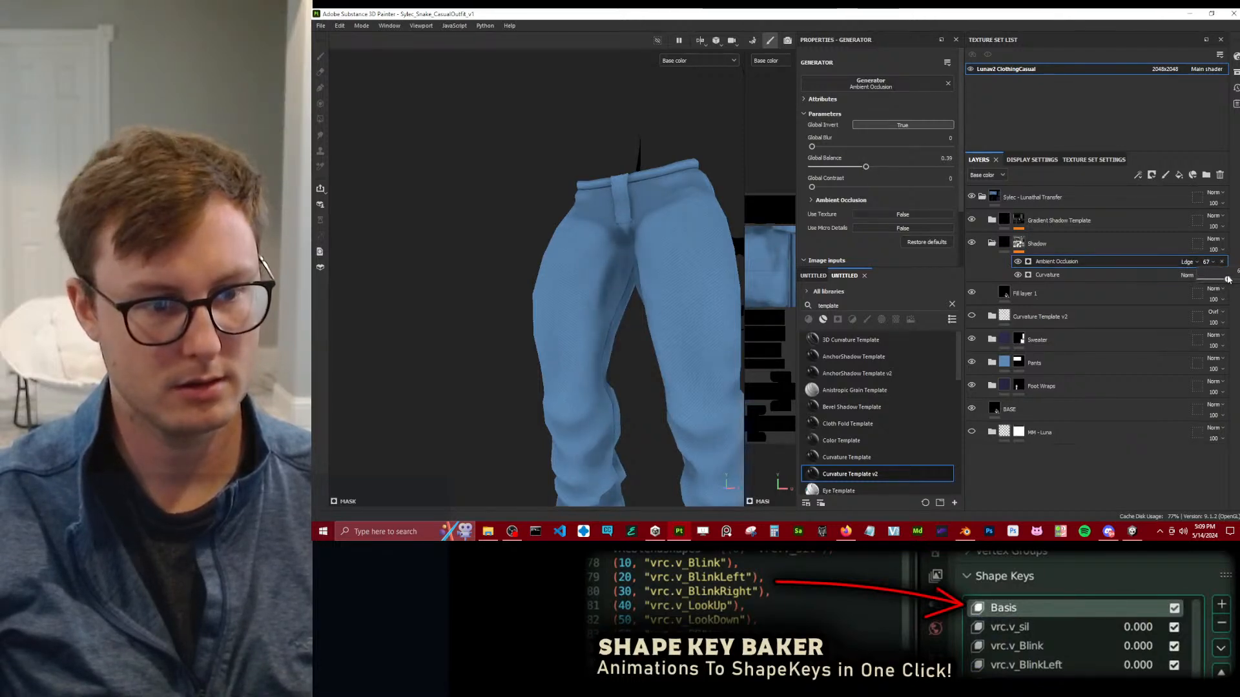
scroll(669, 252, down, 5)
alt+middle_drag(625, 84, 600, 235)
alt+drag(601, 235, 637, 283)
scroll(561, 282, up, 4)
alt+drag(560, 283, 587, 244)
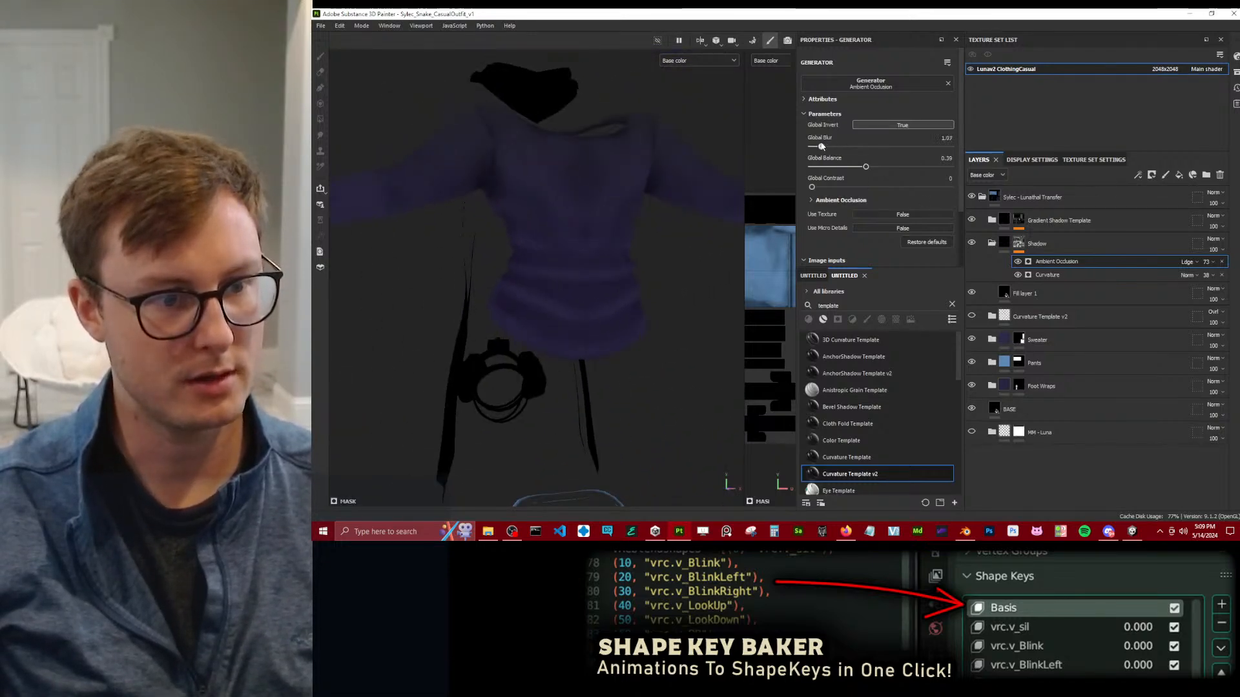
Add a Paint effect on top of the Shadow mask's generators and set its blending mode to Passthrough.
right_click(1066, 264)
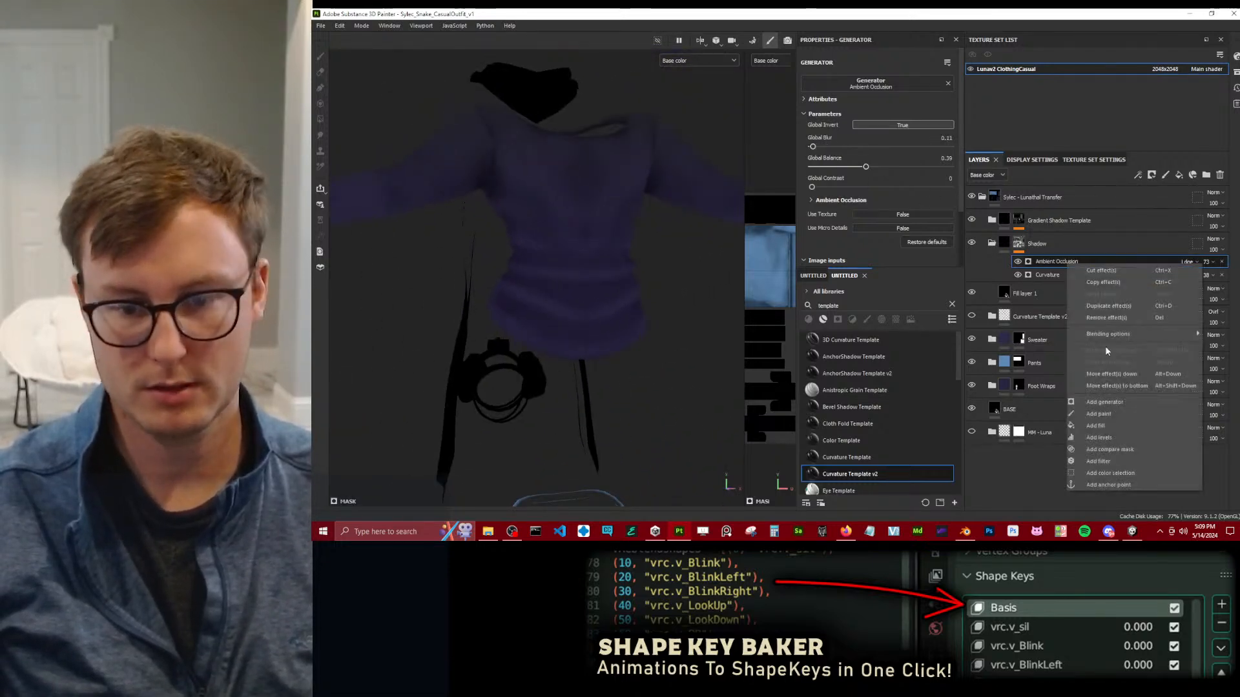
click(1108, 413)
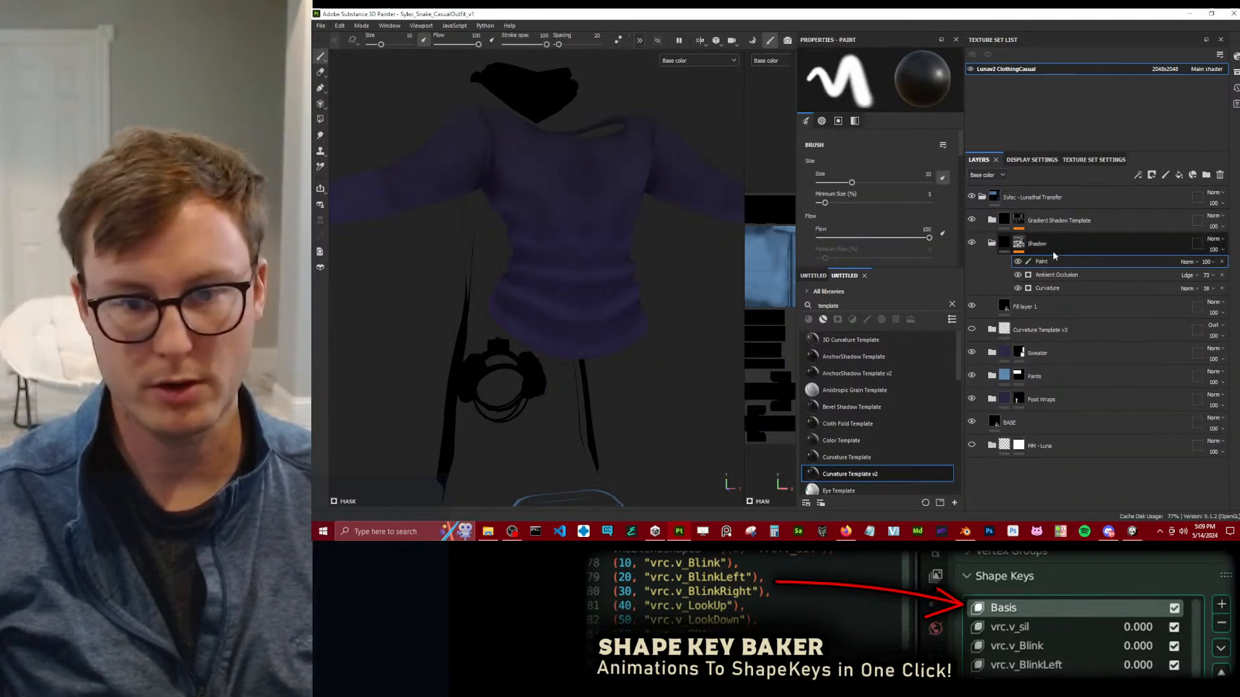
click(320, 135)
scroll(561, 152, up, 4)
alt+drag(574, 162, 584, 197)
click(321, 57)
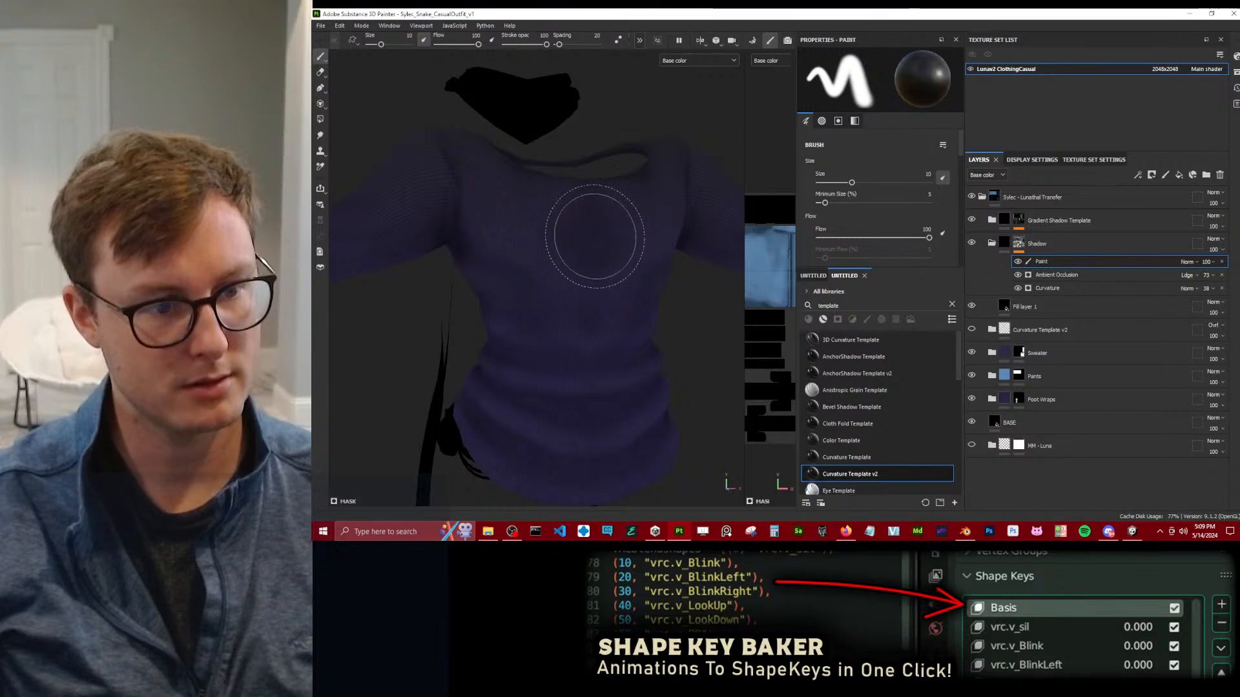
click(1188, 262)
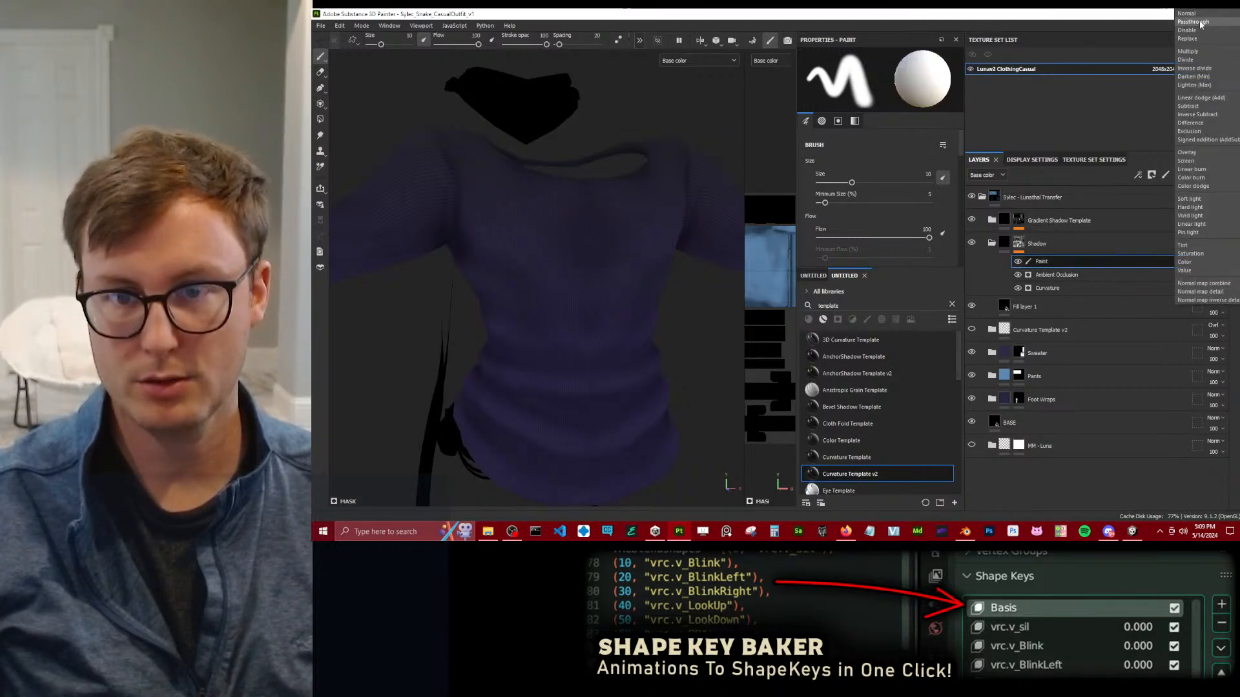
click(1192, 21)
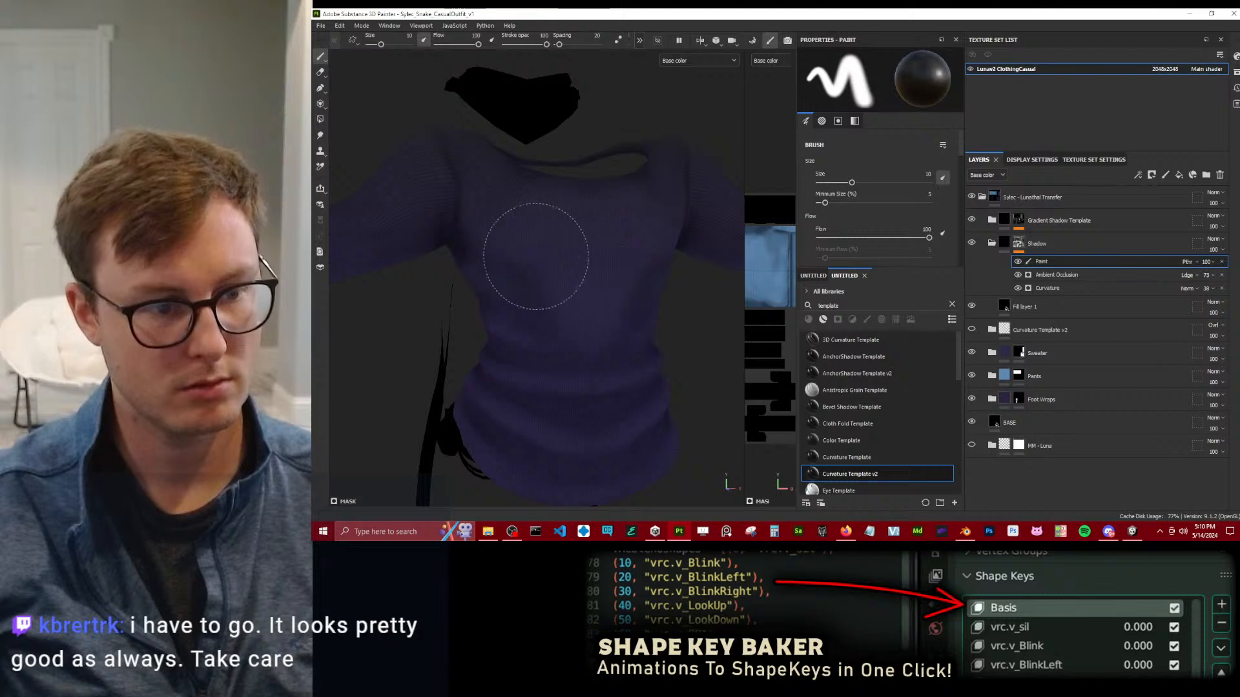
Examine the sweater's torso, shoulder and sleeve shading with and without the Curvature effect.
alt+drag(650, 235, 614, 226)
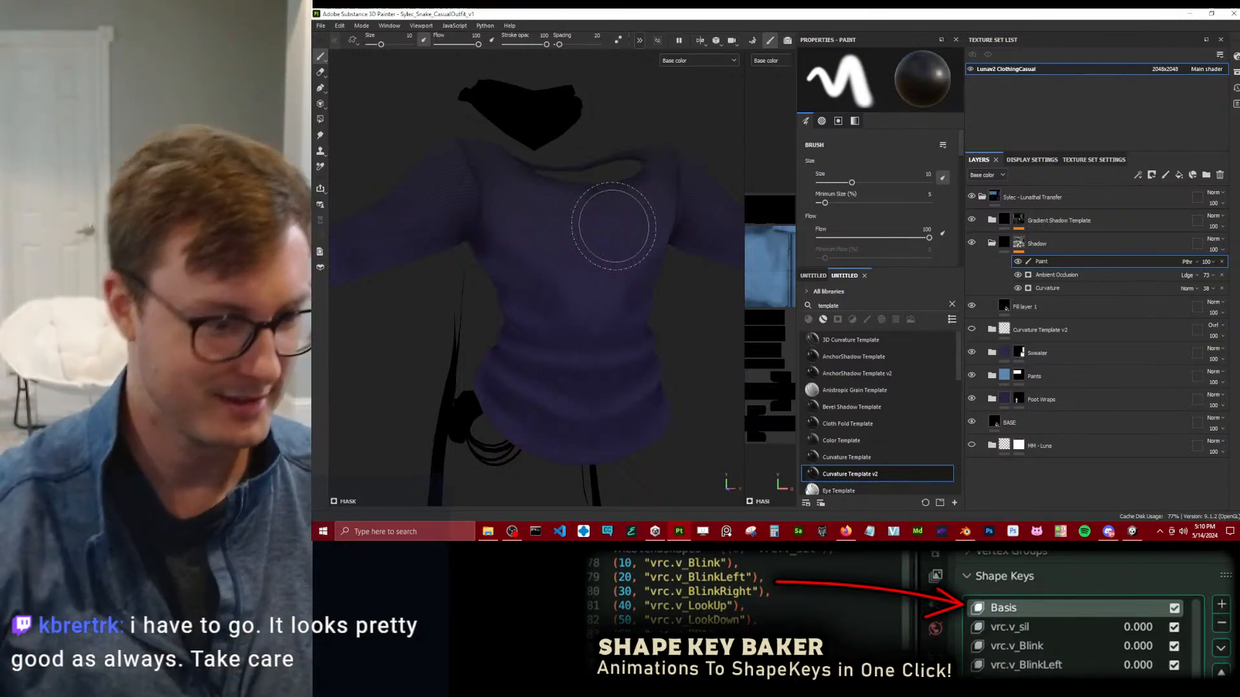
scroll(613, 228, down, 5)
alt+drag(613, 230, 697, 288)
scroll(635, 203, up, 5)
alt+drag(636, 202, 740, 205)
alt+drag(596, 183, 526, 207)
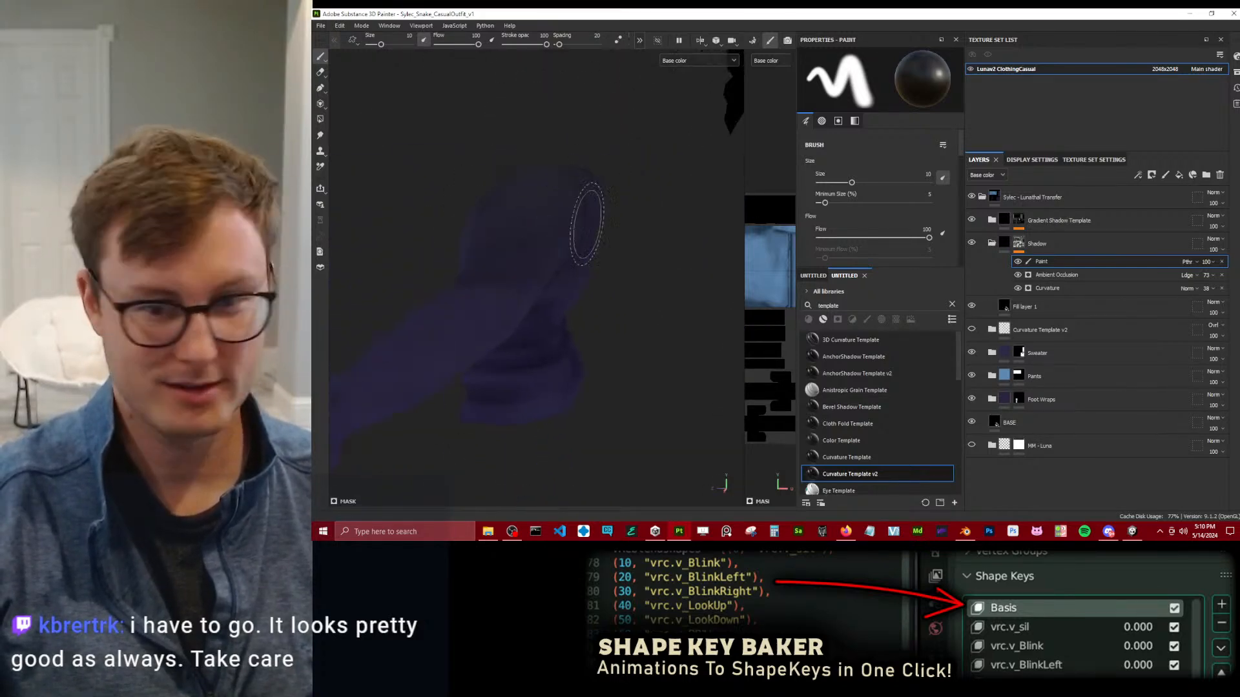
click(1019, 288)
click(1019, 288)
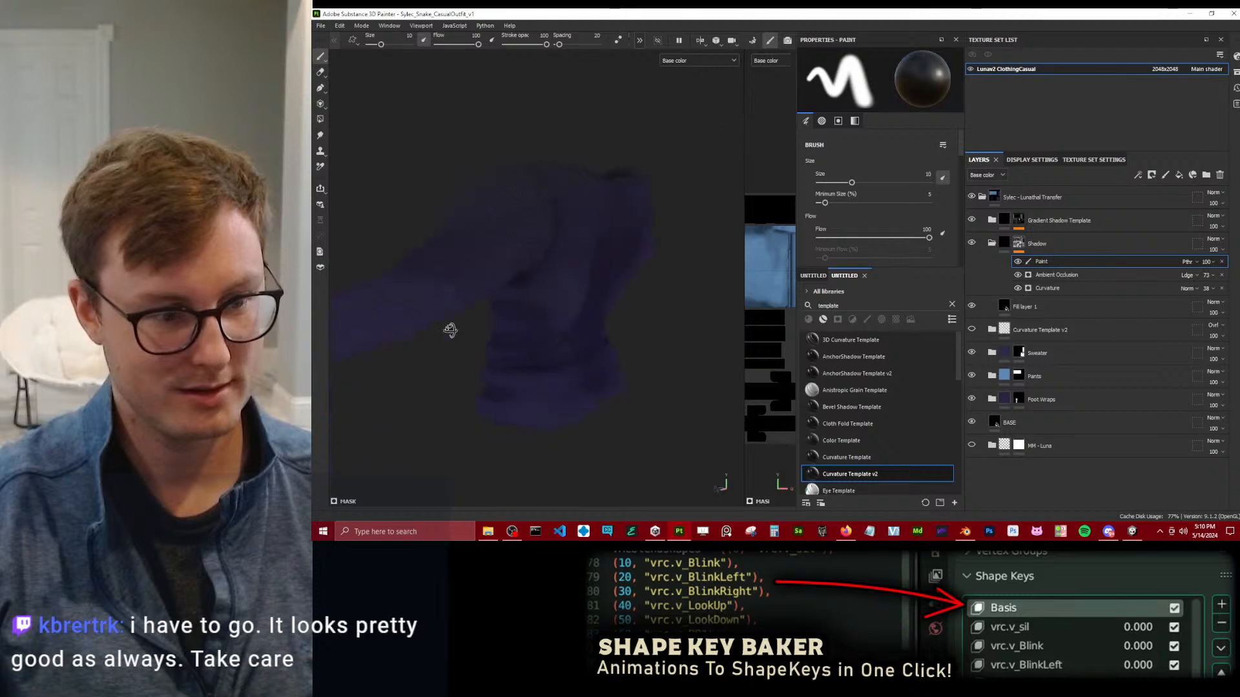
Activate the Smudge tool for the Shadow mask's Paint effect and load the Blur brush preset from the asset library.
click(319, 135)
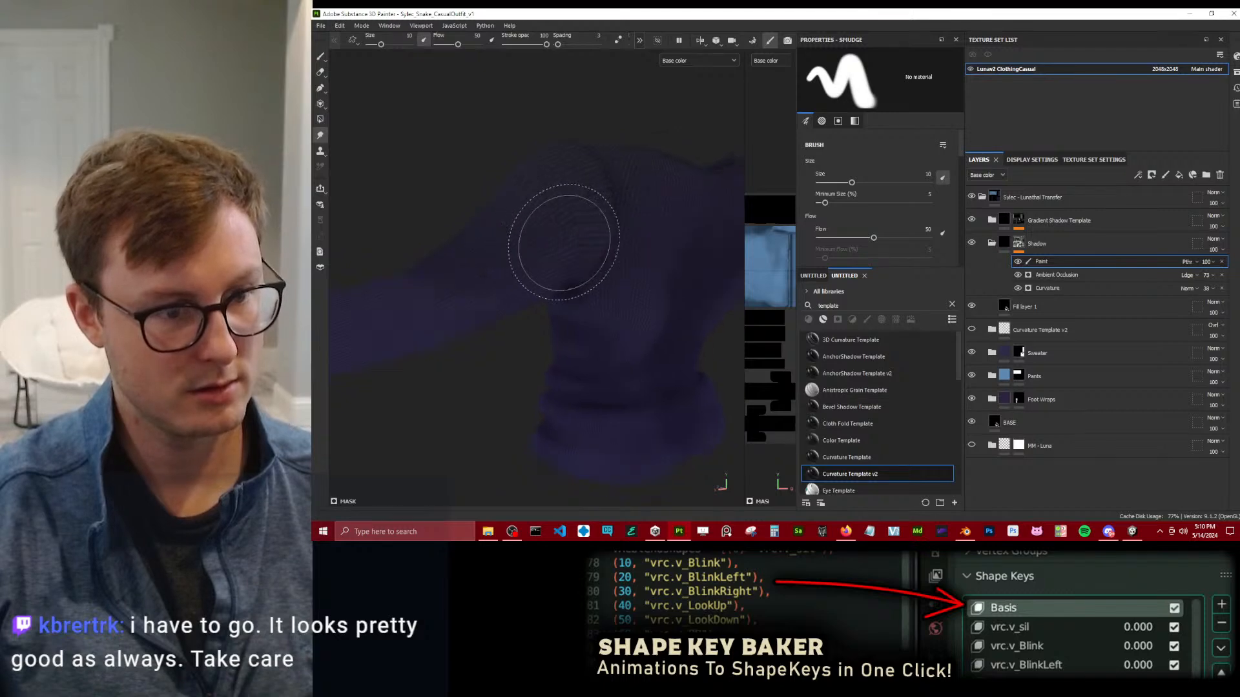
scroll(564, 241, down, 3)
alt+middle_drag(429, 307, 576, 284)
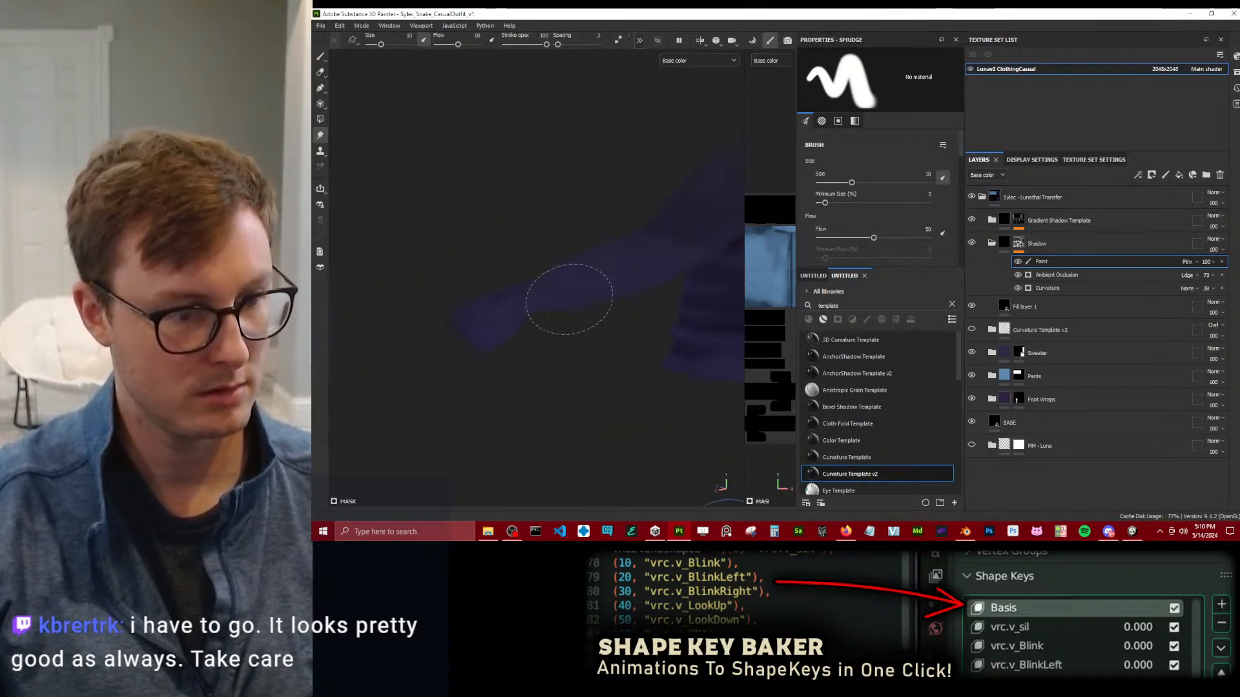
mouse_move(620, 282)
alt+mouse_down()
mouse_move(581, 263)
mouse_move(525, 292)
mouse_move(367, 307)
mouse_move(429, 304)
alt+mouse_up()
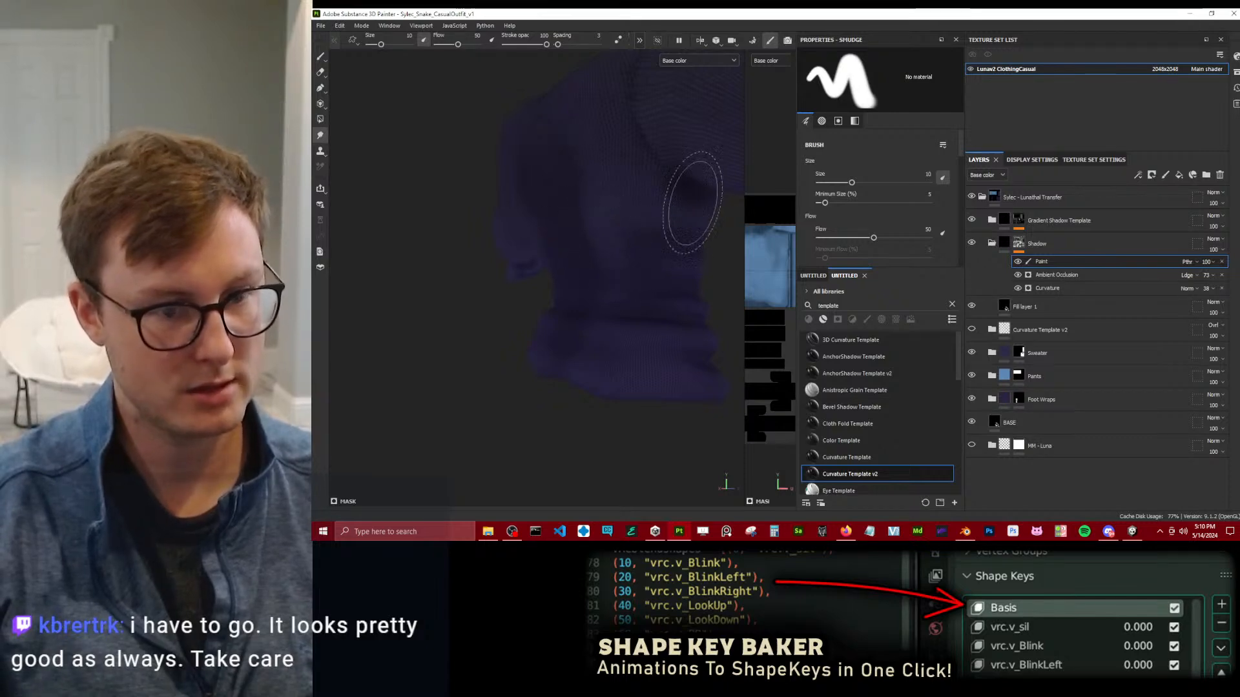
click(813, 276)
text(blur)
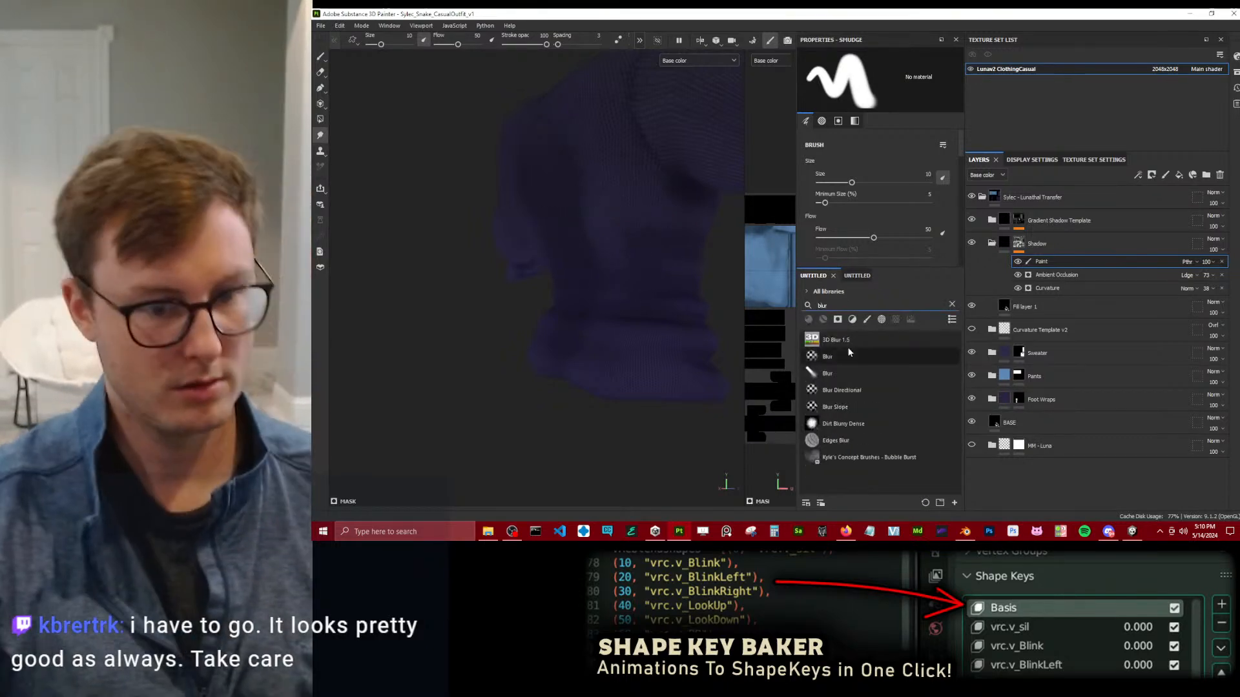
click(828, 374)
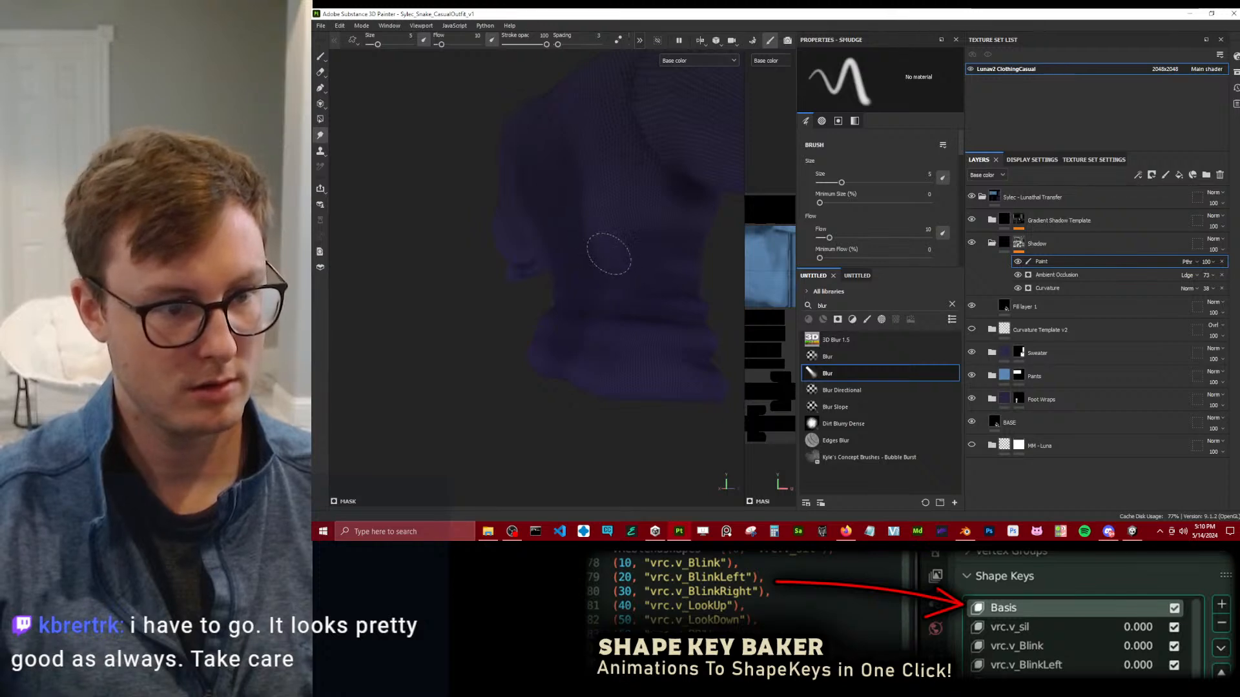
Examine the sweater and pants shading from several angles, finishing with the sweater's back in the Material display.
mouse_move(587, 163)
alt+mouse_down()
mouse_move(631, 210)
mouse_move(571, 208)
mouse_move(576, 274)
mouse_move(500, 295)
mouse_move(631, 155)
mouse_move(485, 340)
mouse_move(529, 318)
mouse_move(592, 152)
alt+mouse_up()
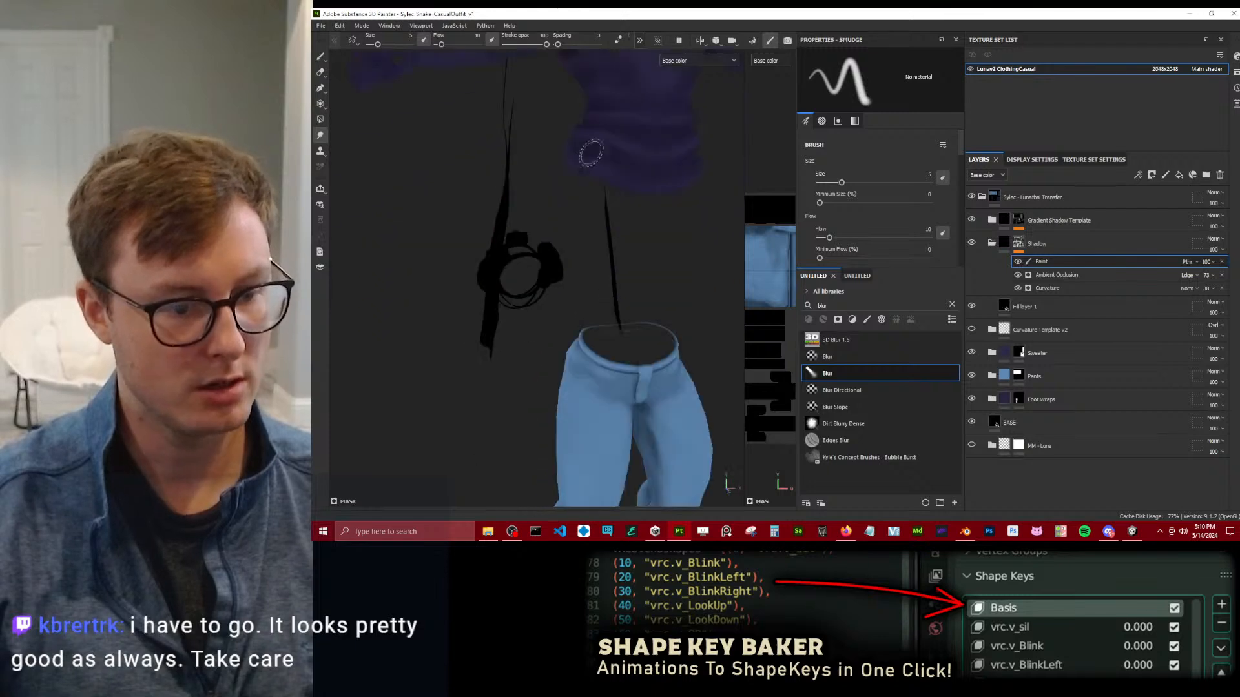
alt+drag(592, 320, 592, 285)
alt+middle_drag(592, 285, 579, 145)
scroll(627, 300, up, 4)
scroll(628, 301, up, 4)
alt+drag(627, 300, 598, 304)
scroll(614, 269, down, 6)
alt+middle_drag(599, 303, 581, 160)
alt+drag(582, 161, 501, 219)
alt+middle_drag(501, 219, 587, 324)
alt+middle_drag(597, 110, 619, 313)
mouse_move(572, 182)
alt+mouse_down()
mouse_move(639, 250)
mouse_move(578, 280)
mouse_move(658, 202)
mouse_move(491, 210)
mouse_move(532, 277)
mouse_move(406, 293)
mouse_move(562, 329)
mouse_move(514, 321)
mouse_move(540, 240)
mouse_move(493, 279)
mouse_move(452, 268)
mouse_move(507, 276)
alt+mouse_up()
key(m)
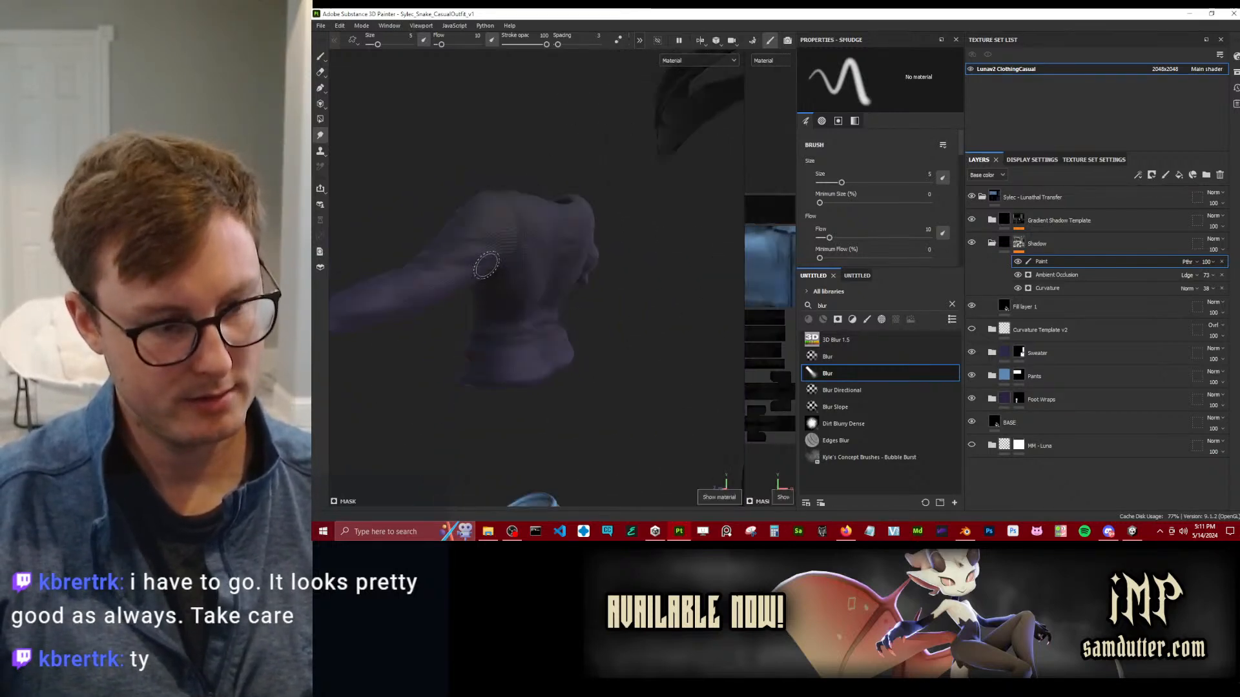
scroll(523, 238, up, 3)
alt+drag(584, 255, 531, 256)
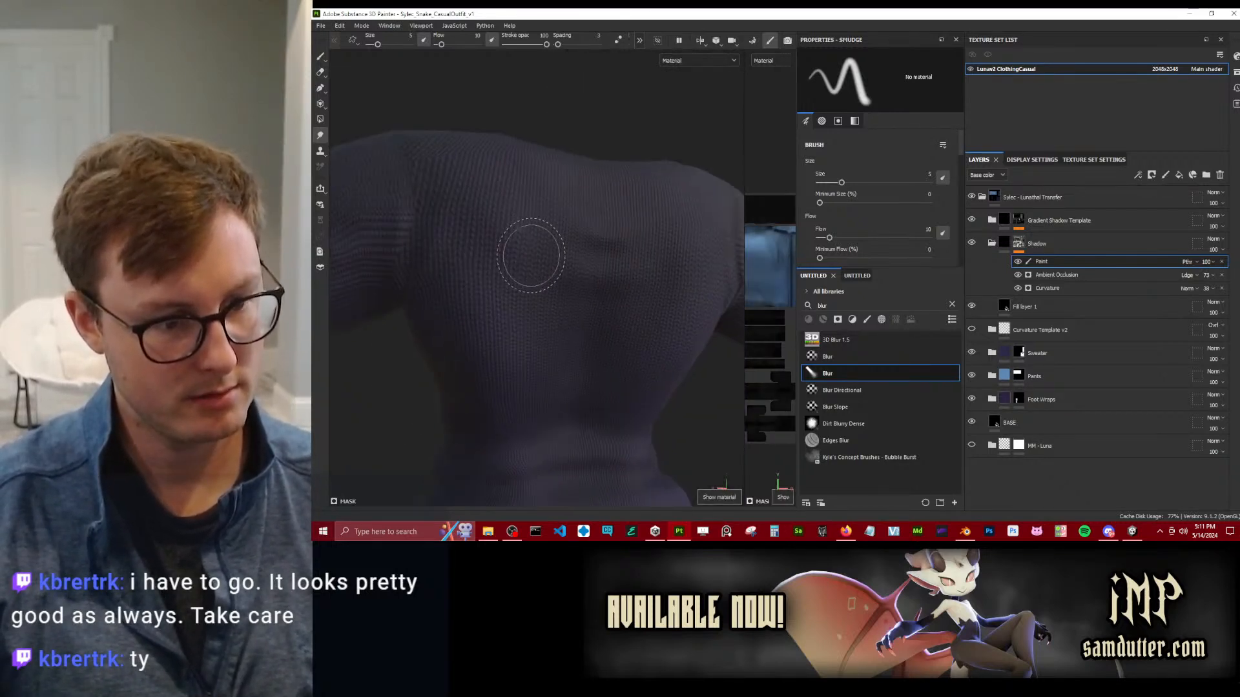
Enable the roughness channel on Fill layer 1 and set its roughness to 1.
click(1034, 307)
click(896, 96)
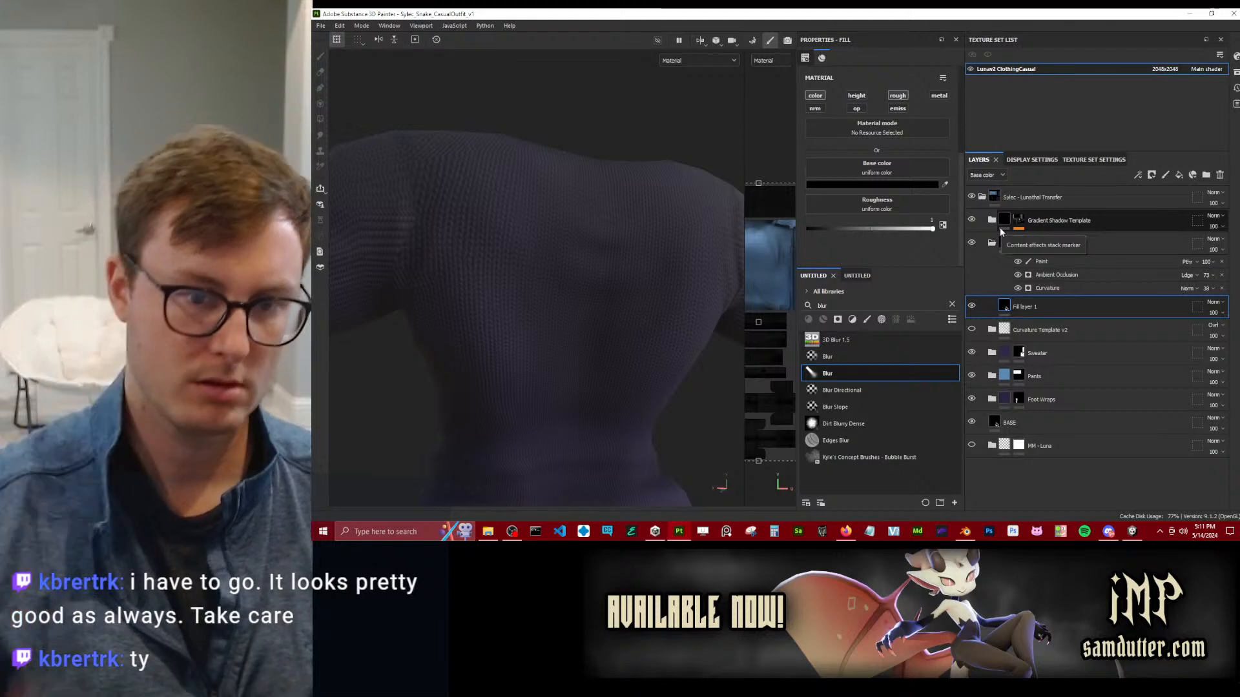
drag(931, 229, 944, 222)
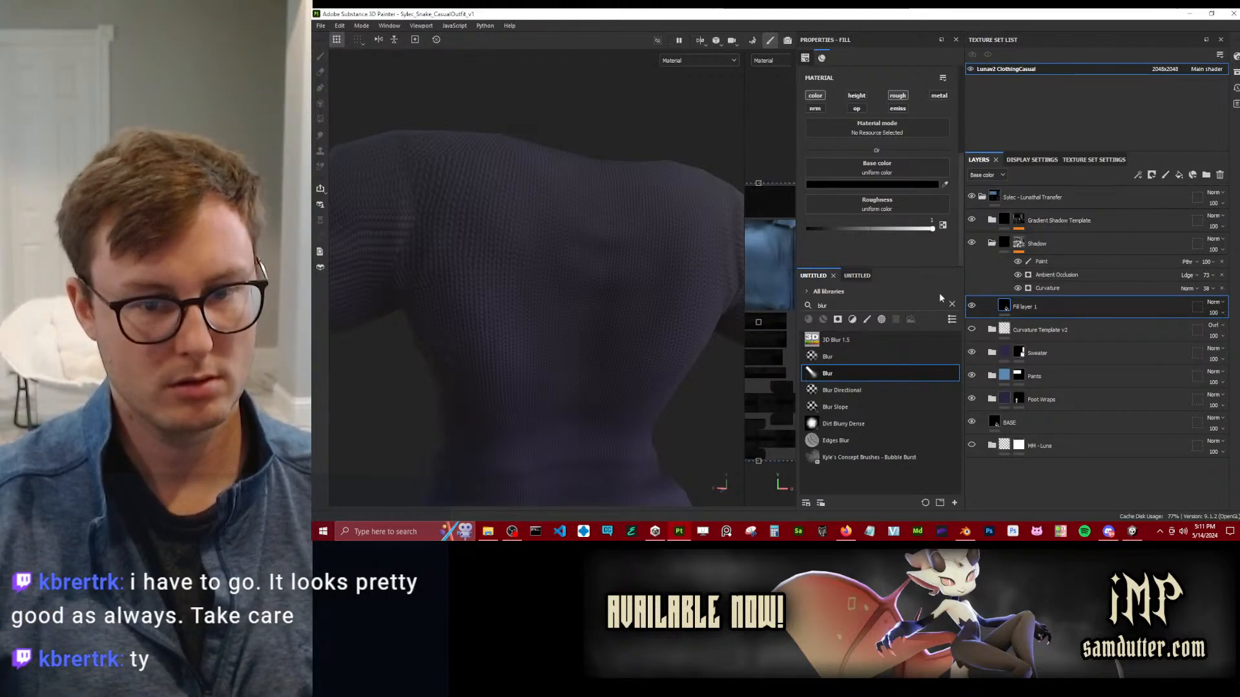
Compare the sweater with the Shadow folder hidden and shown, and try a different Global Contrast on its Ambient Occlusion generator.
click(973, 243)
click(973, 243)
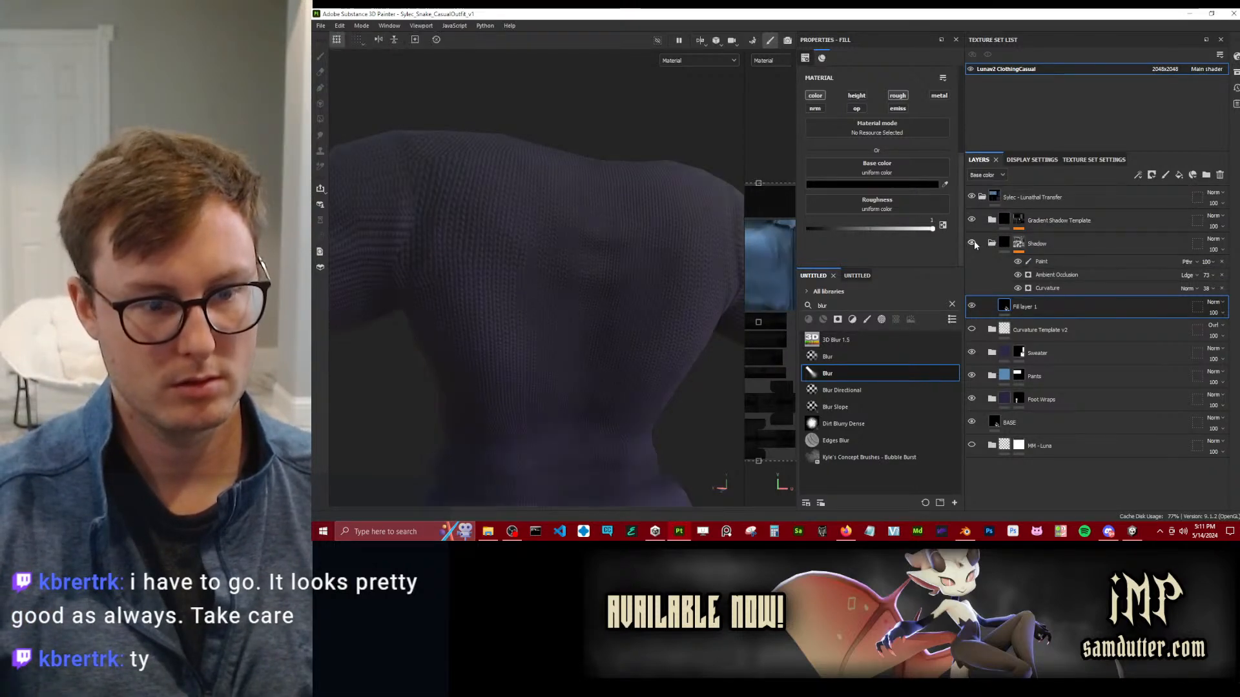
click(1060, 275)
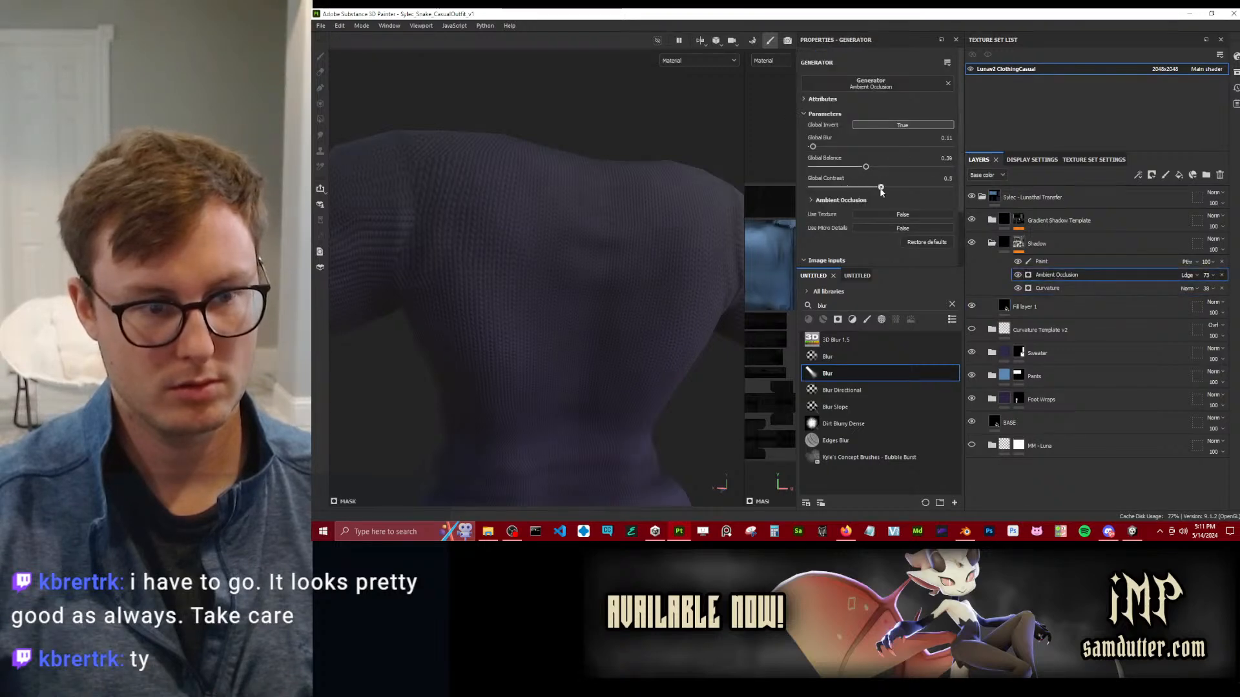
drag(895, 192, 896, 193)
key(ctrl+z)
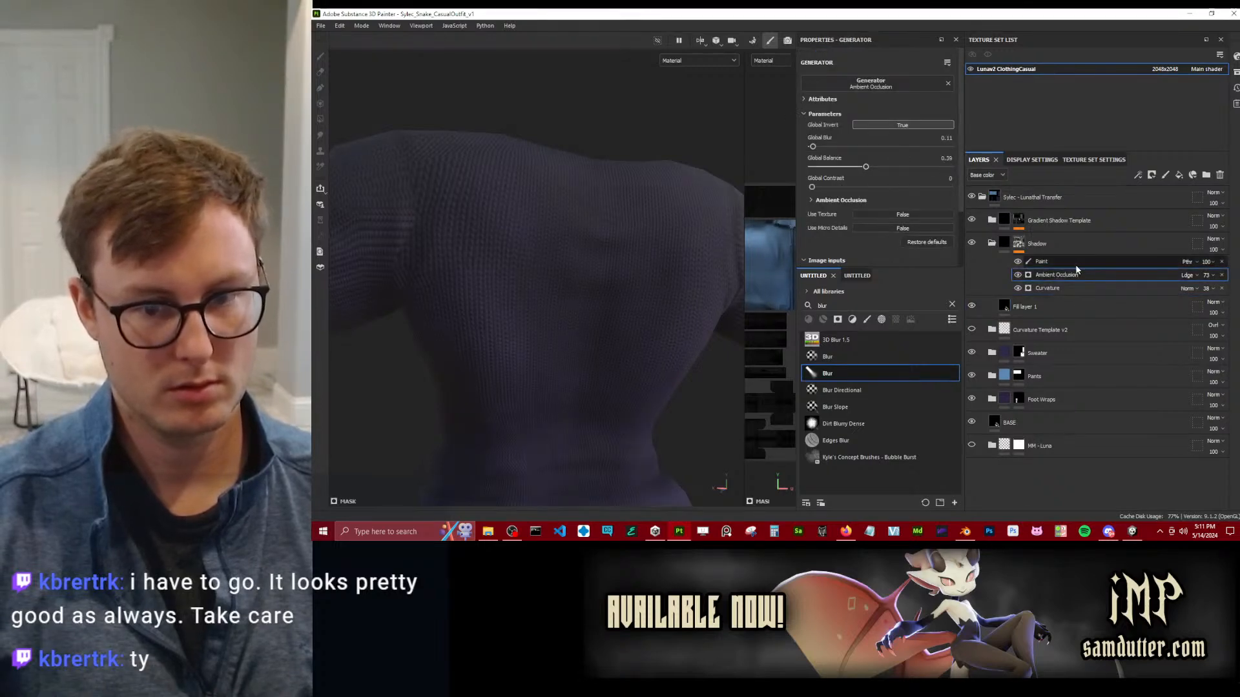
Set the Shadow mask's Curvature generator to a Global Contrast of 0.32 and check the sweater and pants.
click(1074, 290)
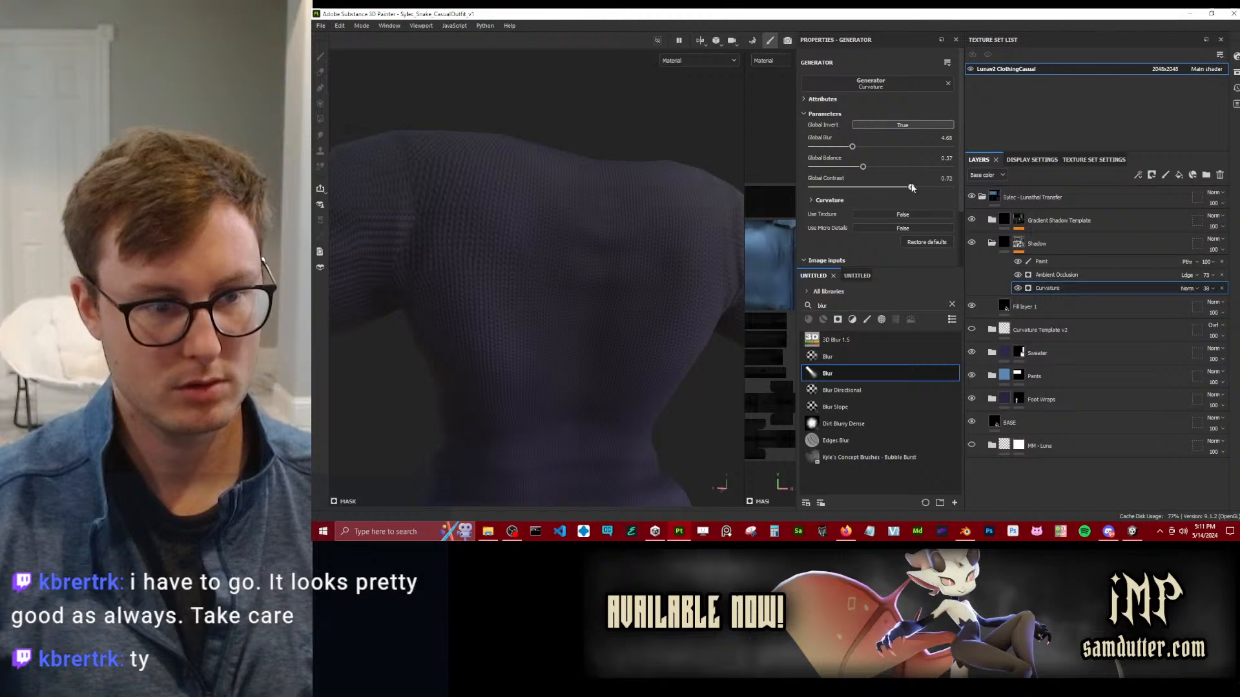
drag(879, 187, 856, 187)
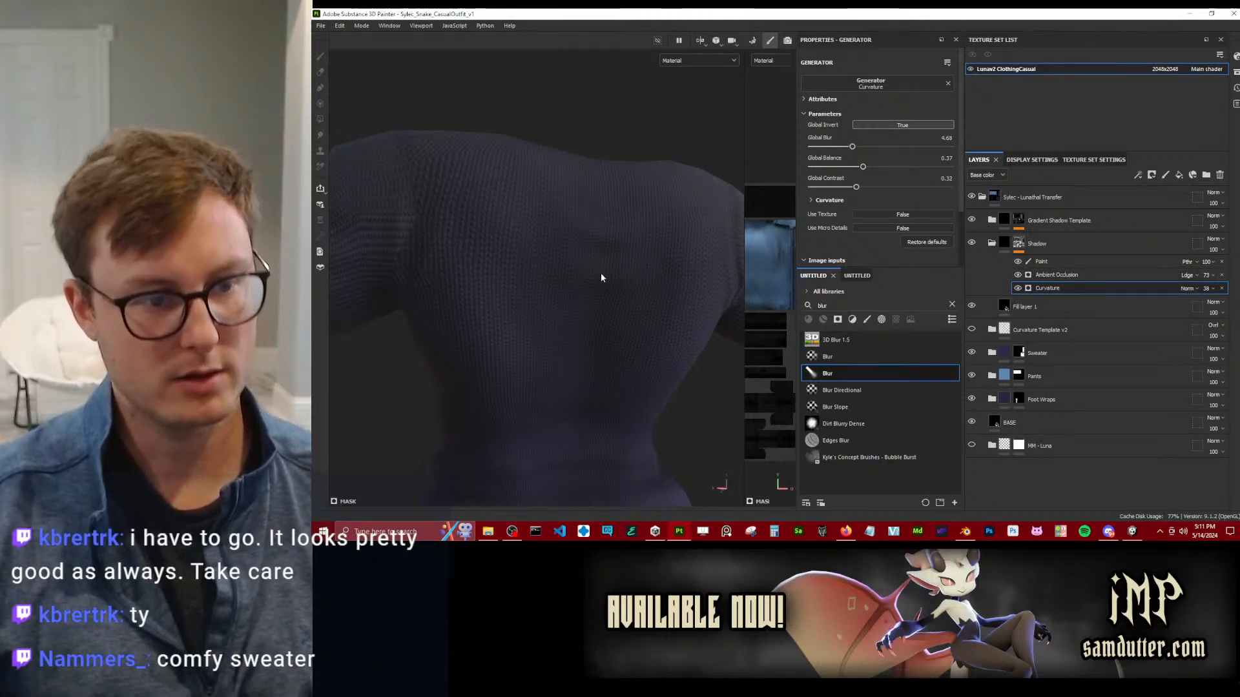
scroll(601, 279, down, 3)
alt+drag(556, 274, 580, 303)
scroll(526, 252, down, 4)
alt+middle_drag(580, 303, 581, 148)
alt+drag(504, 220, 570, 238)
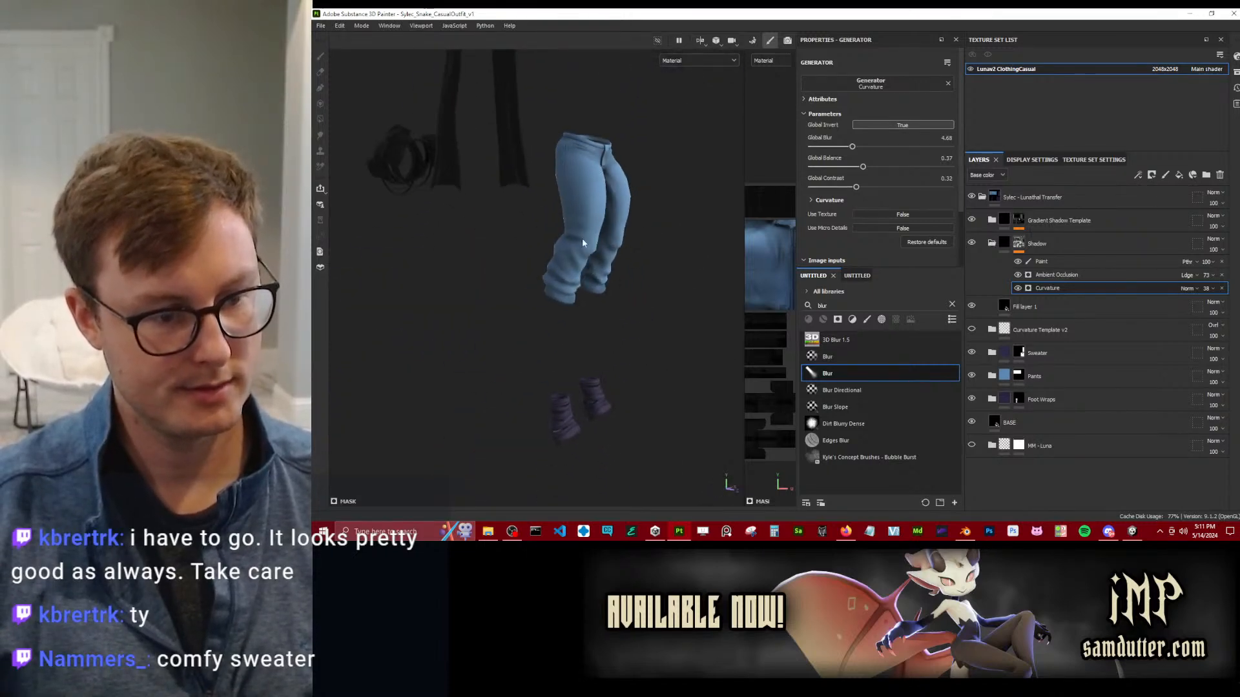
Open the texture export settings and browse for an output directory, starting in the Desert Outfit folder.
click(320, 25)
click(349, 162)
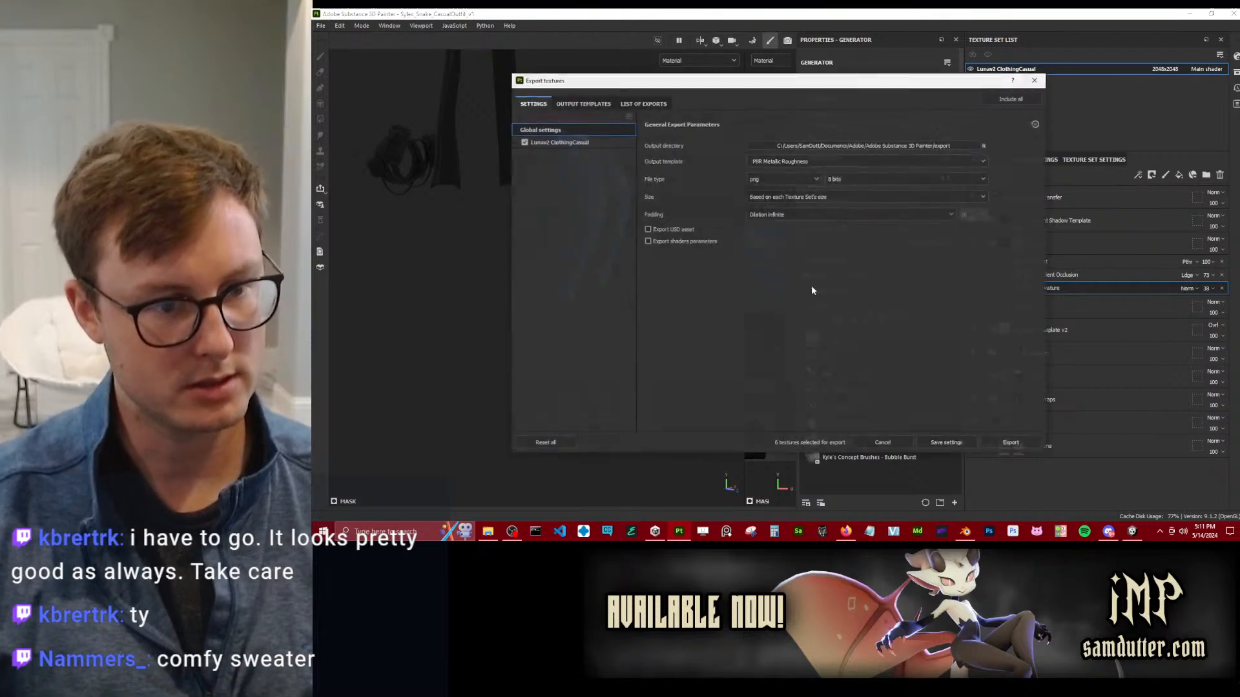
click(857, 147)
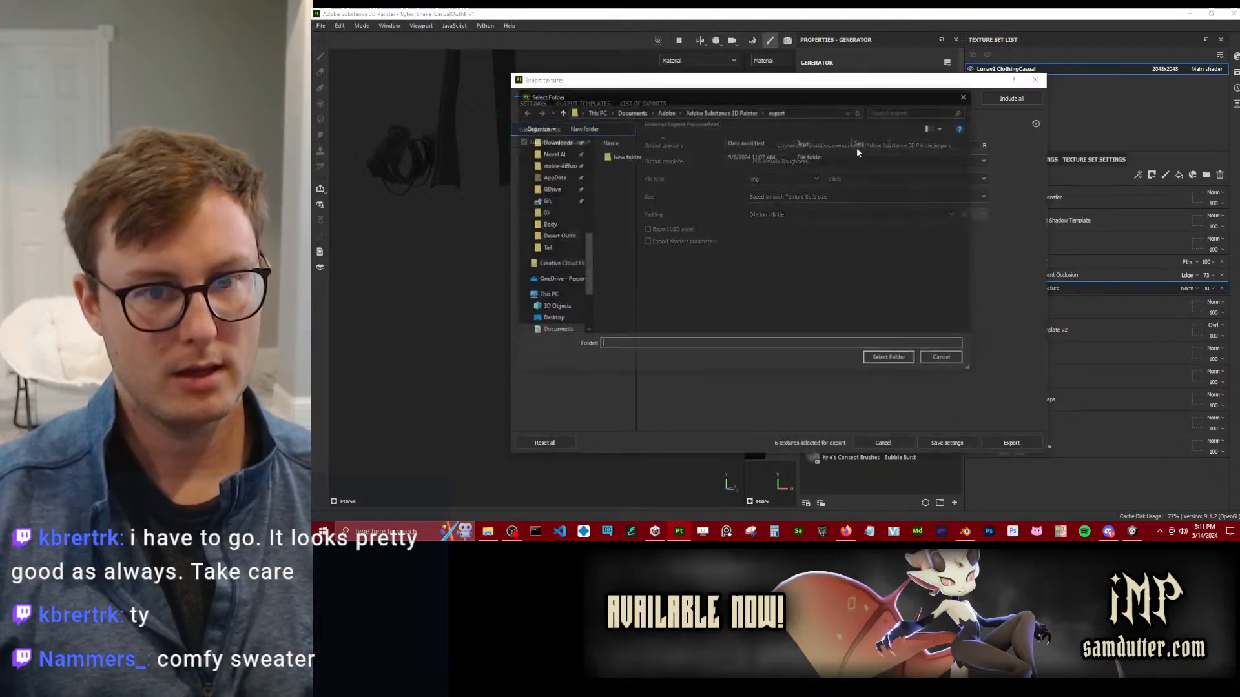
click(553, 236)
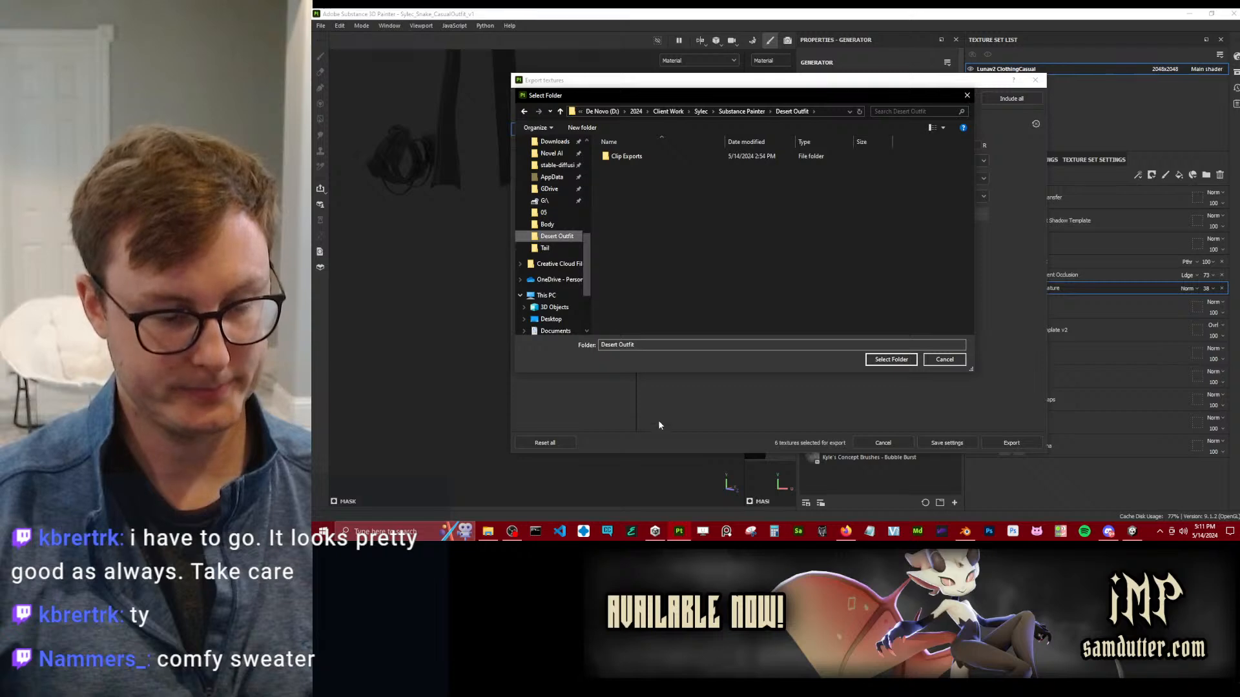
click(488, 531)
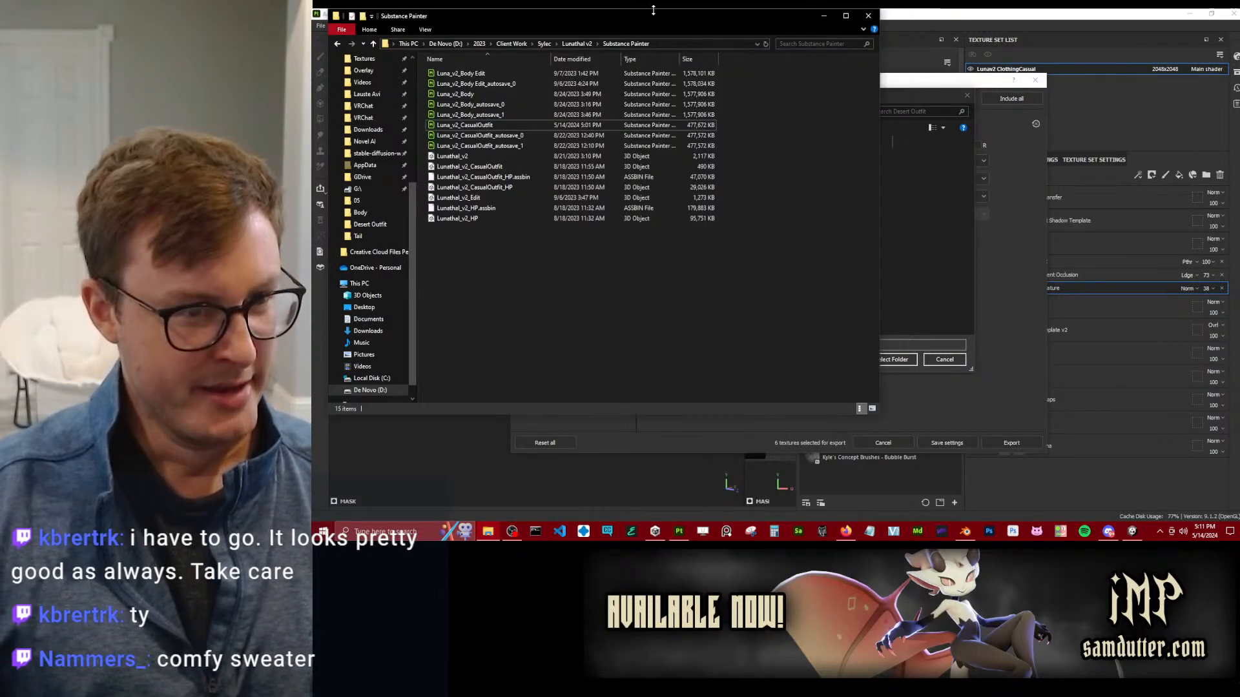
click(868, 15)
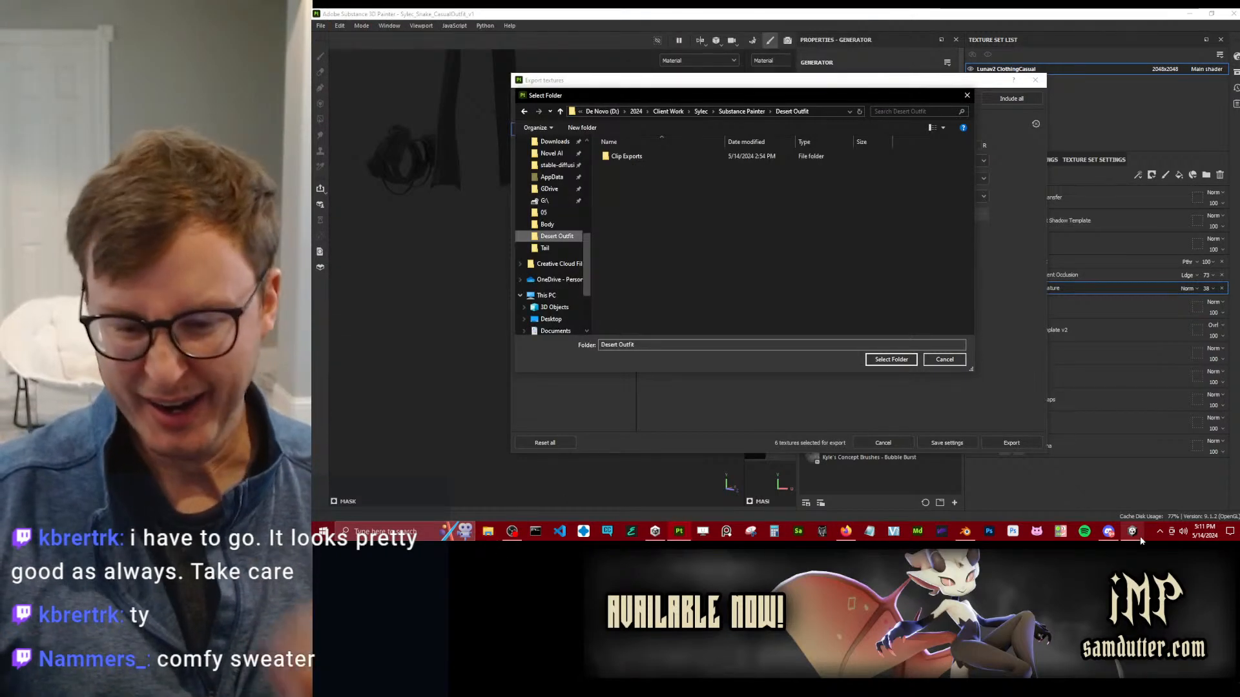
Switch to Unity, view the avatar's casual outfit, and create a folder named Casual Outfit inside the Textures folder.
click(1138, 535)
scroll(616, 204, up, 3)
right_drag(616, 203, 581, 249)
alt+drag(607, 417, 654, 440)
middle_drag(654, 441, 640, 344)
alt+drag(691, 323, 596, 247)
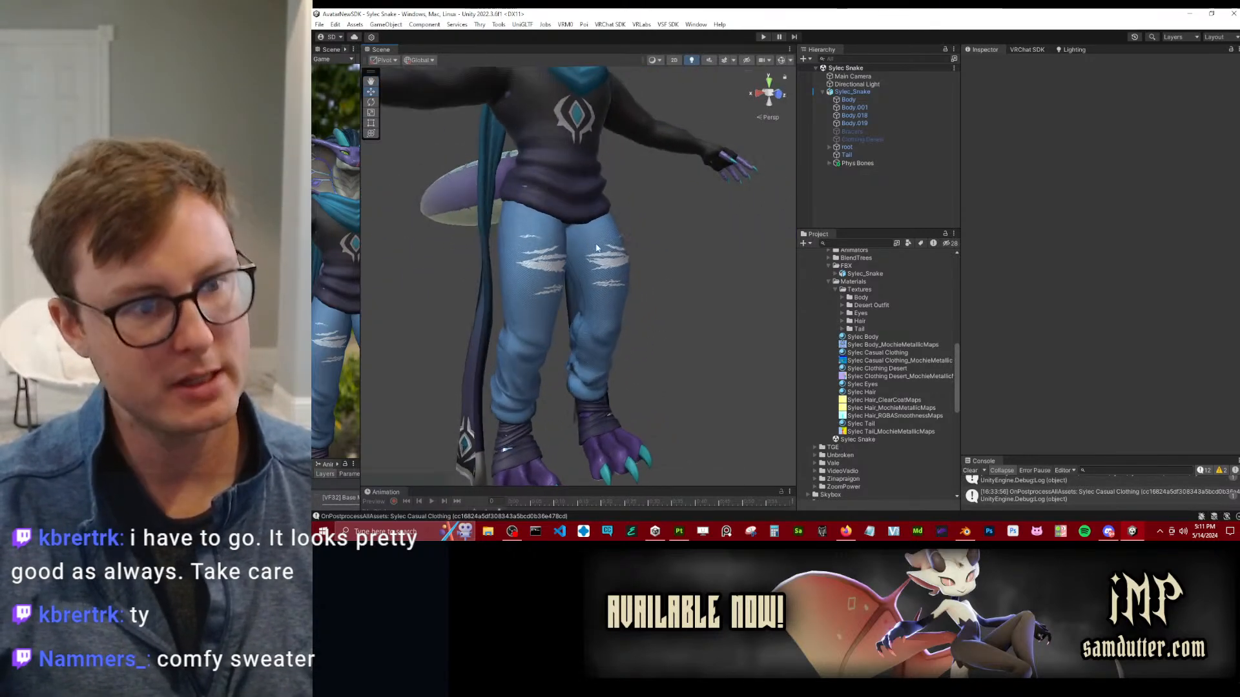
right_click(851, 293)
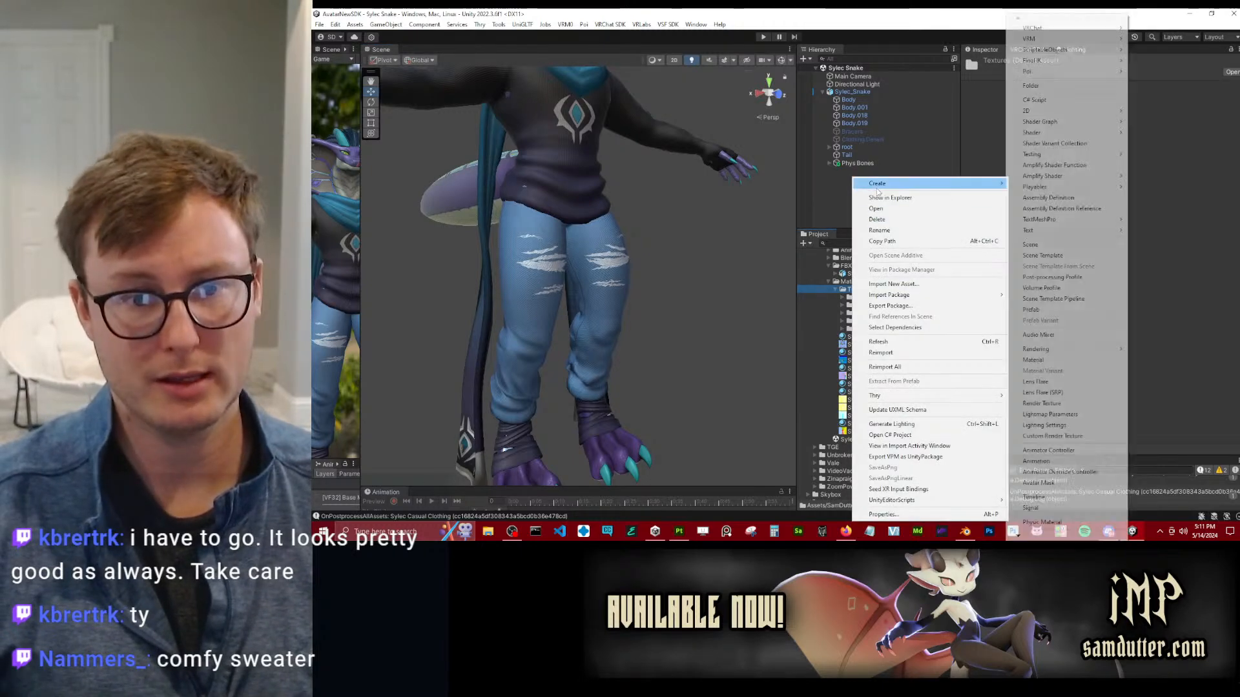
mouse_move(879, 184)
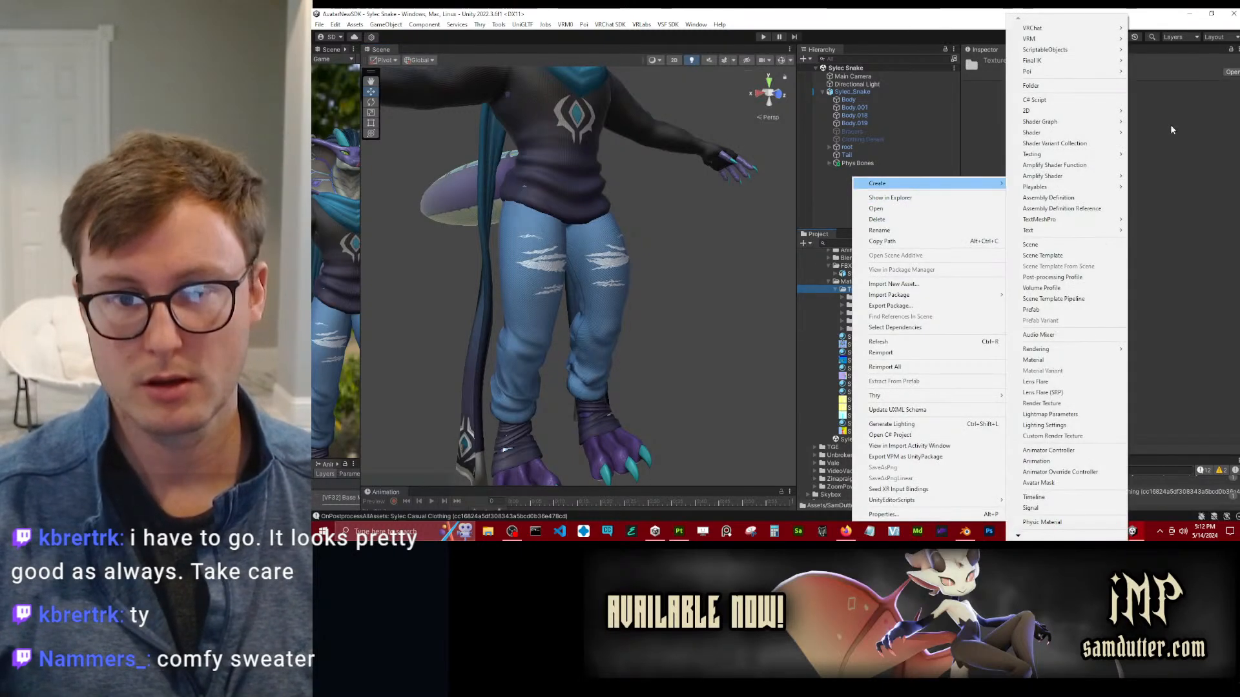
click(1069, 84)
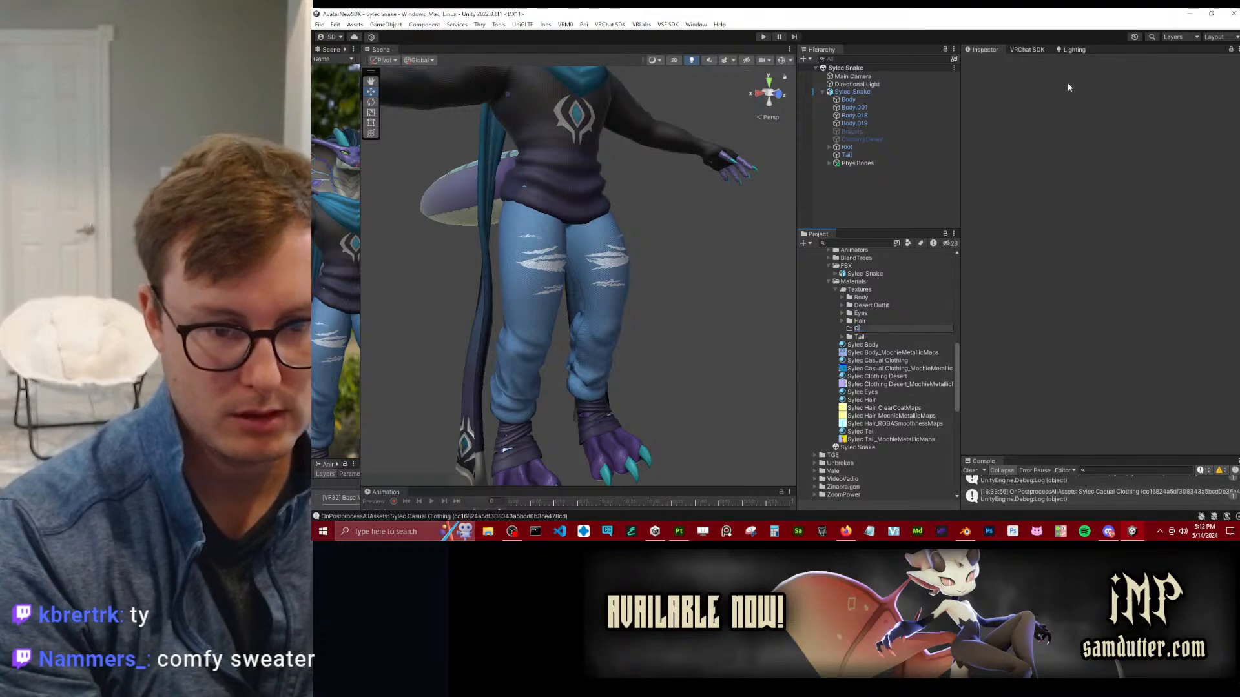
text(Casual Outfit)
key(Return)
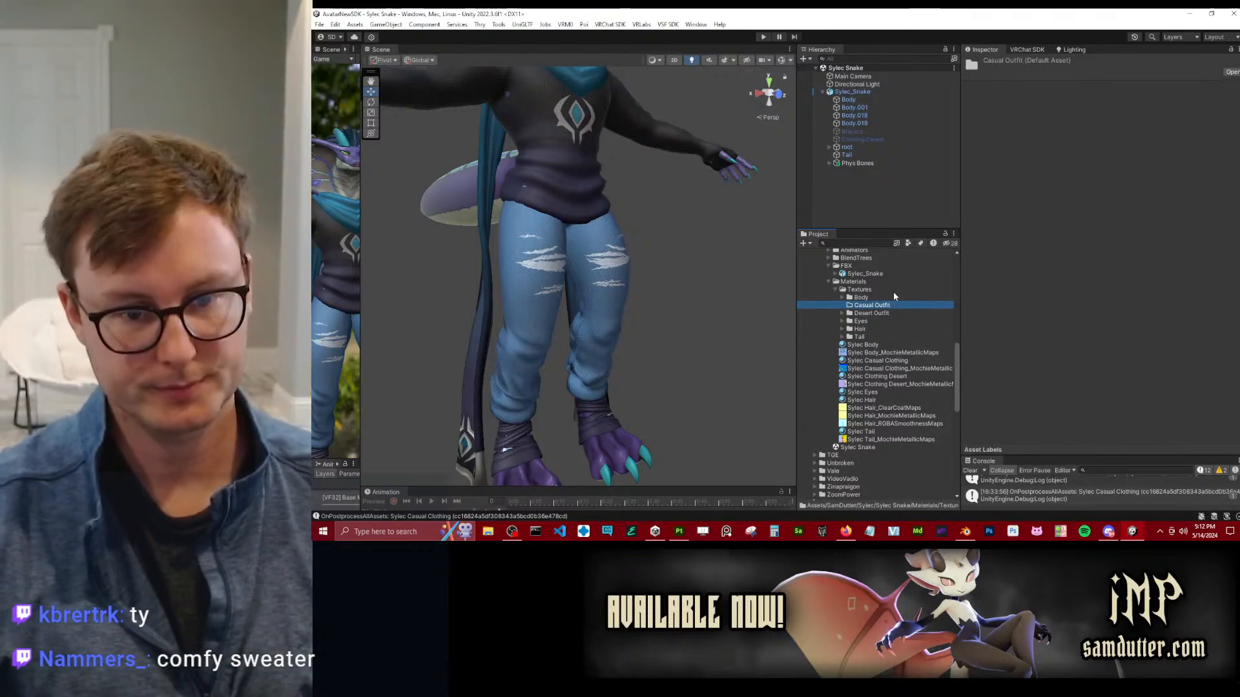
Show the Casual Outfit folder in File Explorer and copy its full path.
right_click(895, 306)
click(924, 198)
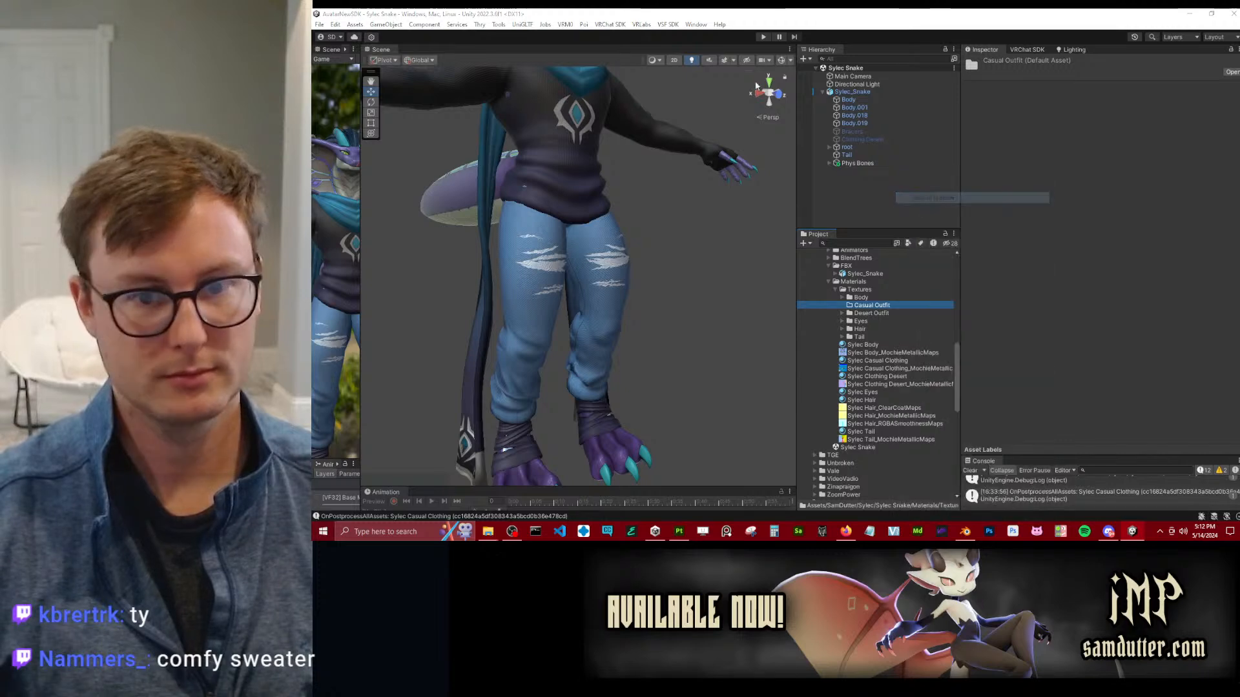
double_click(433, 187)
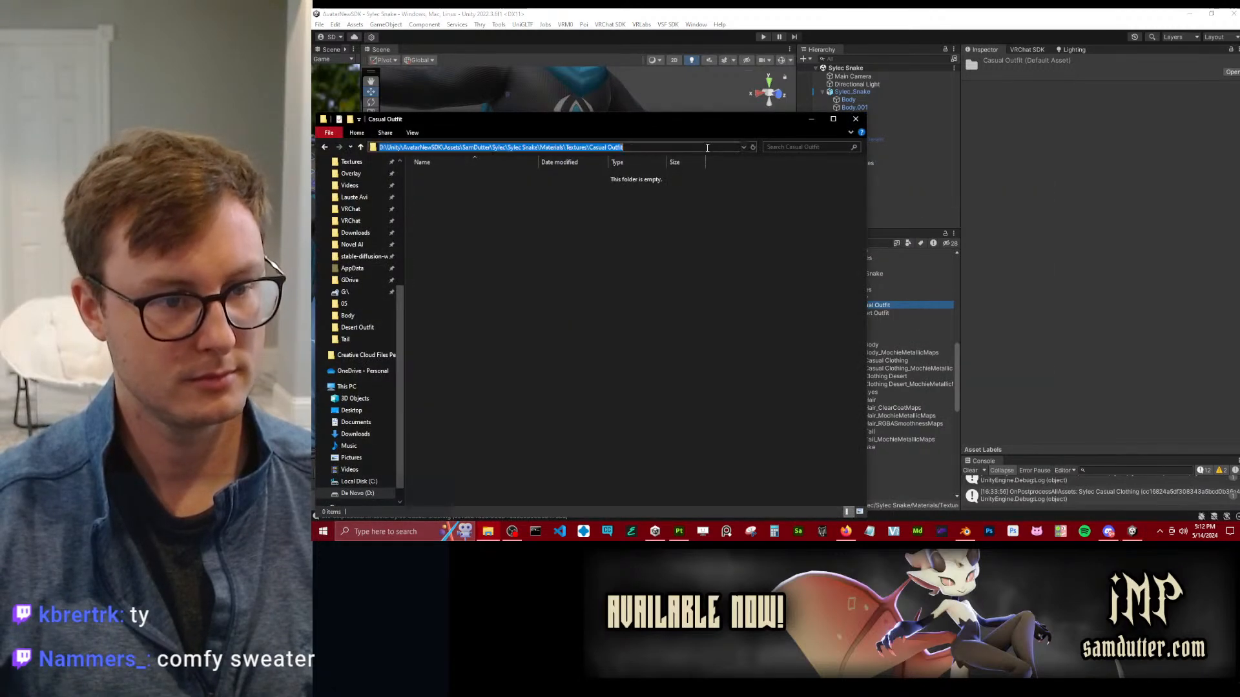
click(705, 148)
click(653, 332)
Switch back to Substance 3D Painter and set the export output directory to the copied Casual Outfit folder path.
click(677, 529)
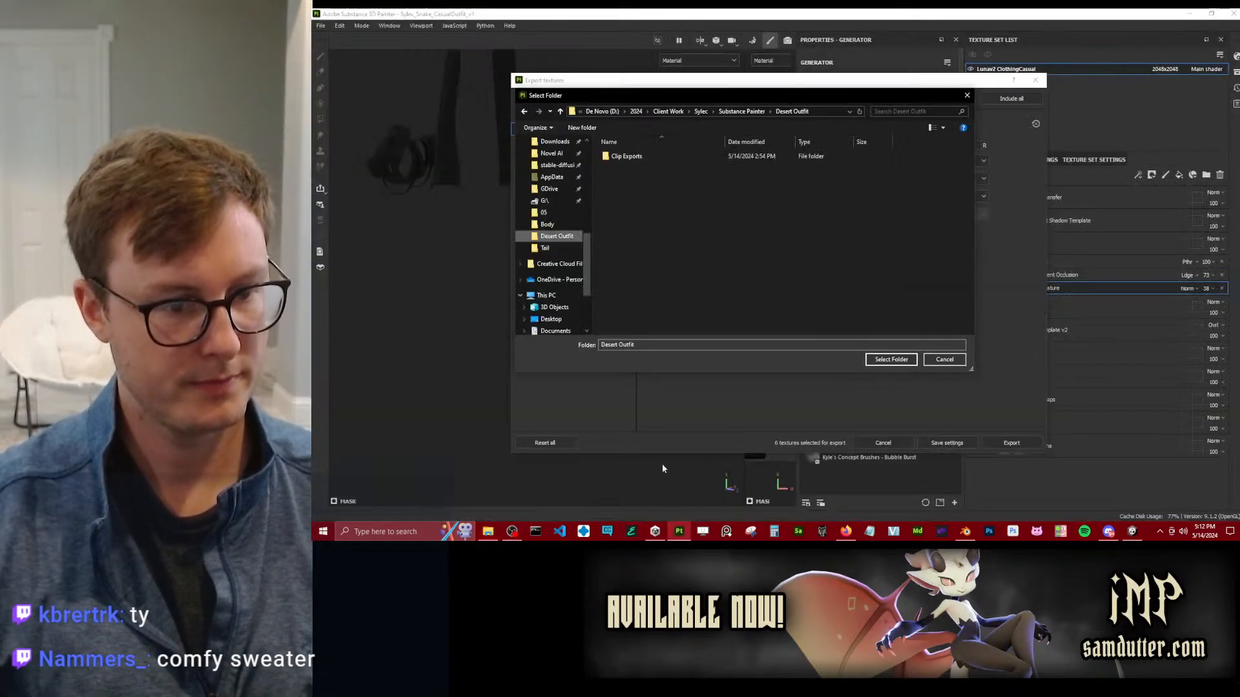
click(824, 111)
key(ctrl+v)
key(Return)
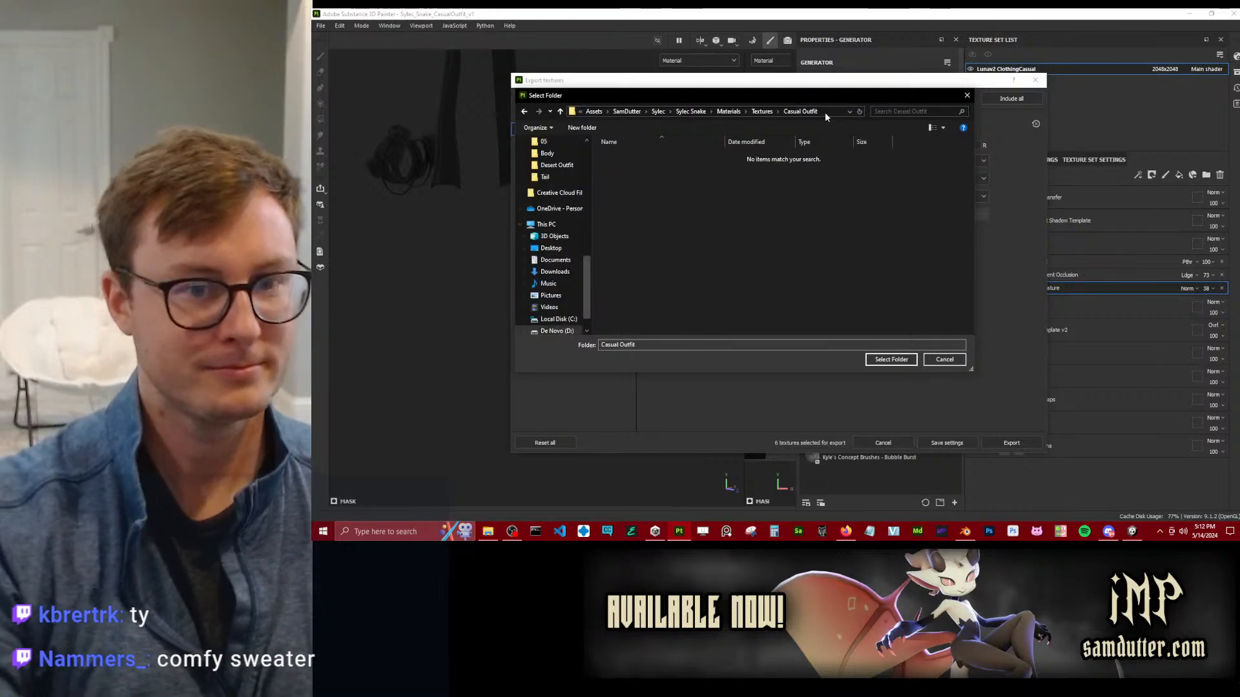
click(915, 359)
Export the textures using the UNITY_Poiyomi v8 output template at size 4096, and close the export window.
click(781, 161)
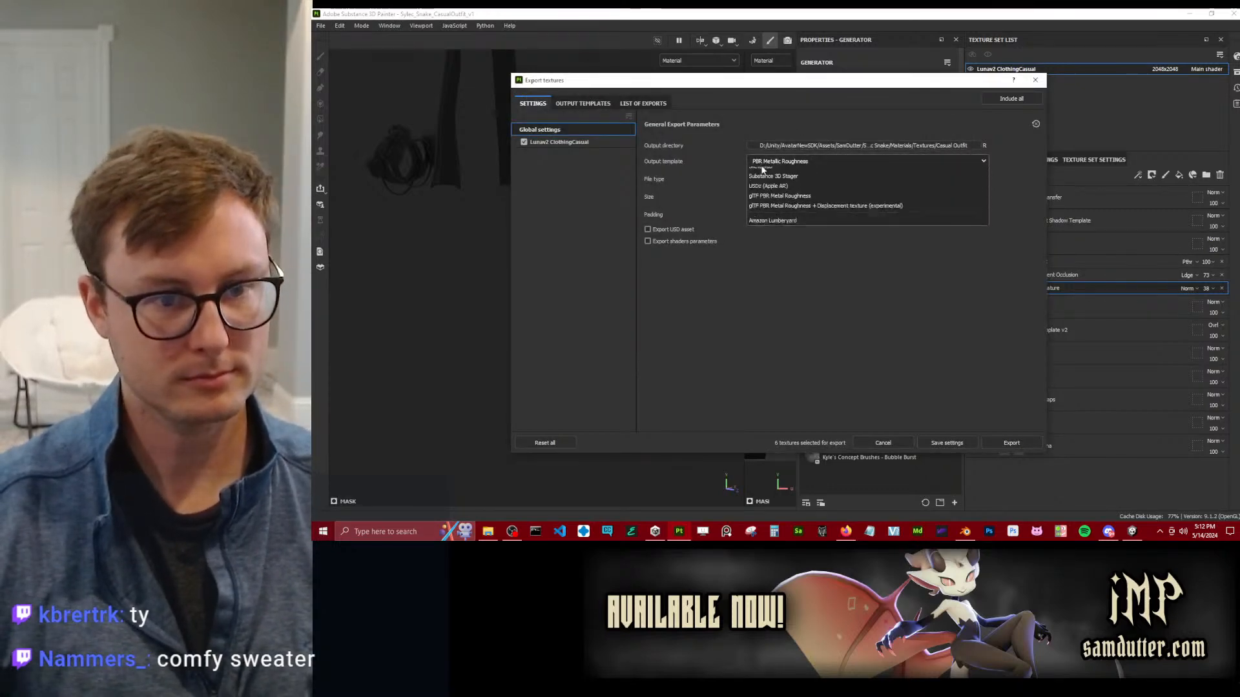
scroll(820, 241, up, 2)
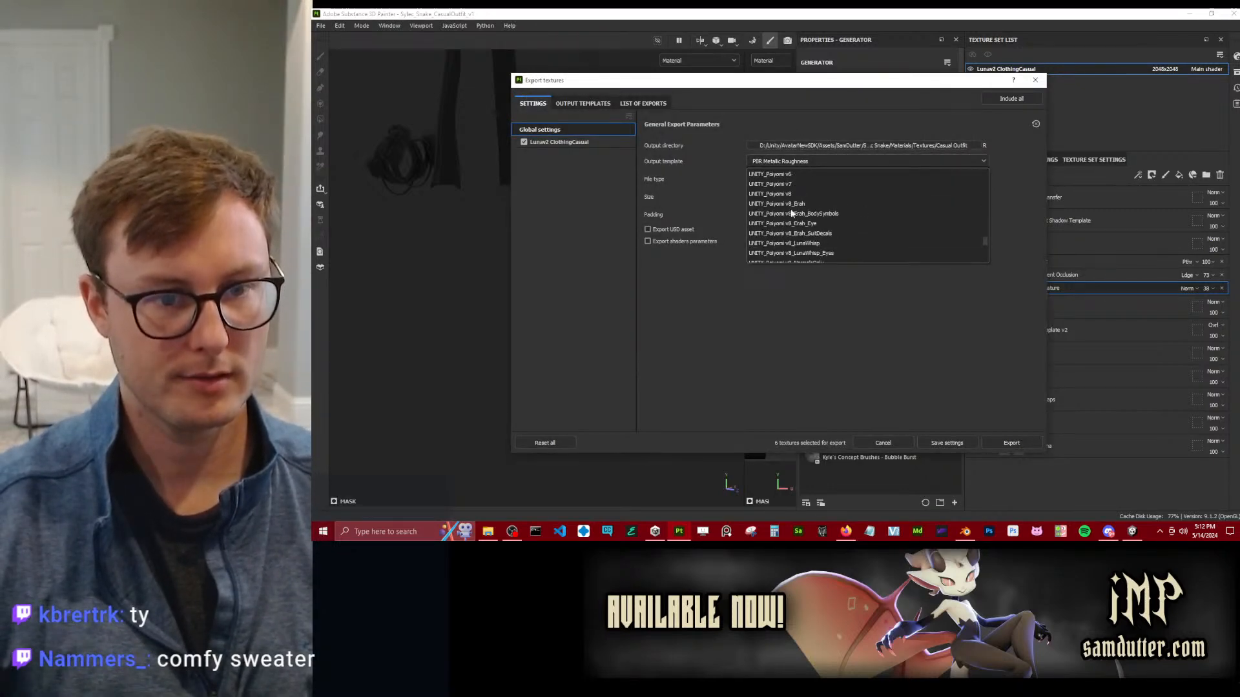
click(820, 242)
click(816, 197)
click(766, 245)
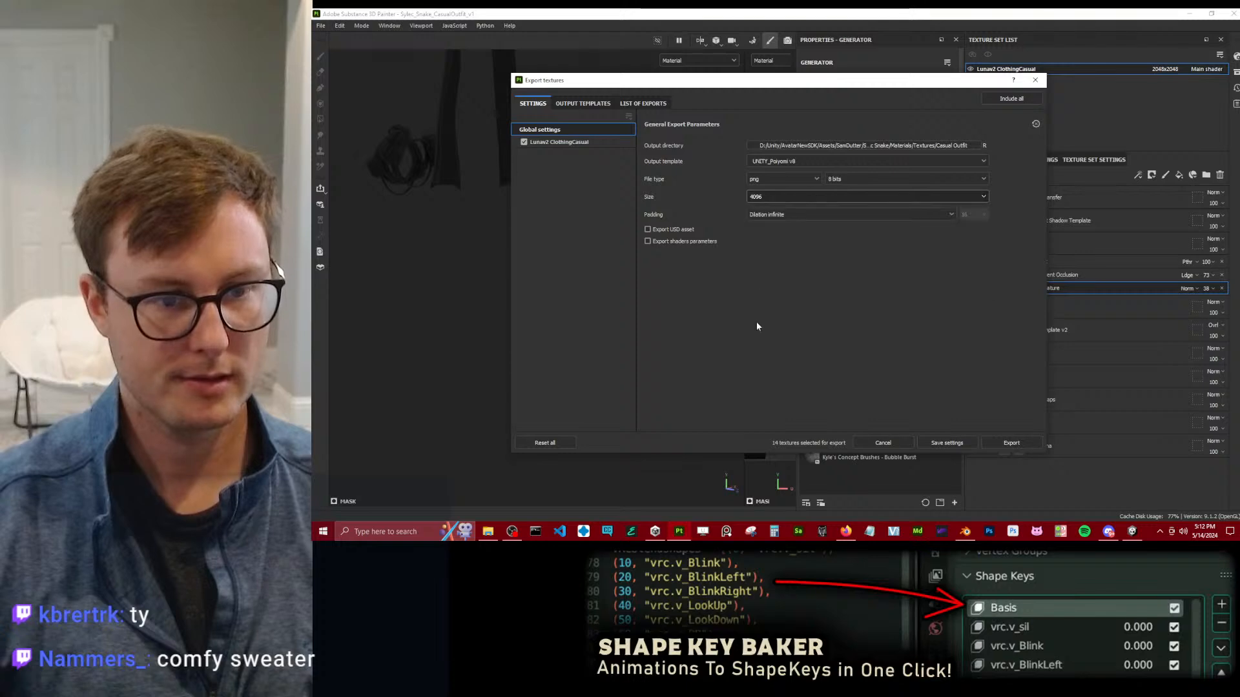
click(1027, 444)
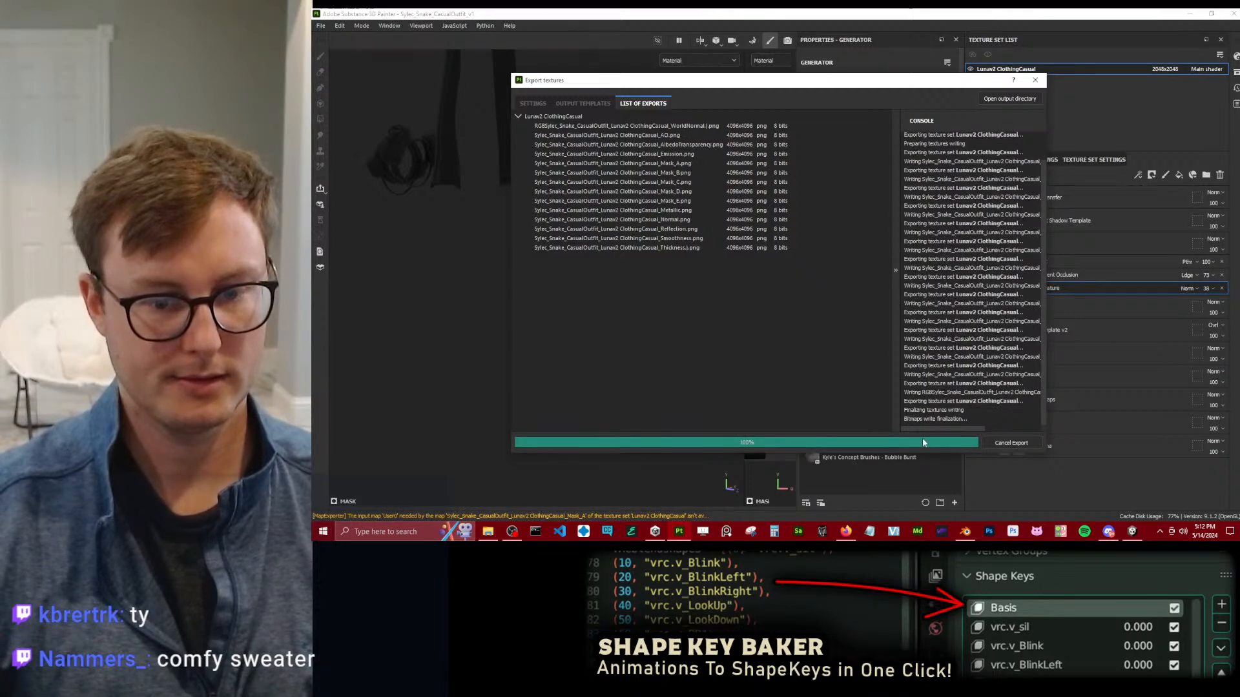
click(943, 443)
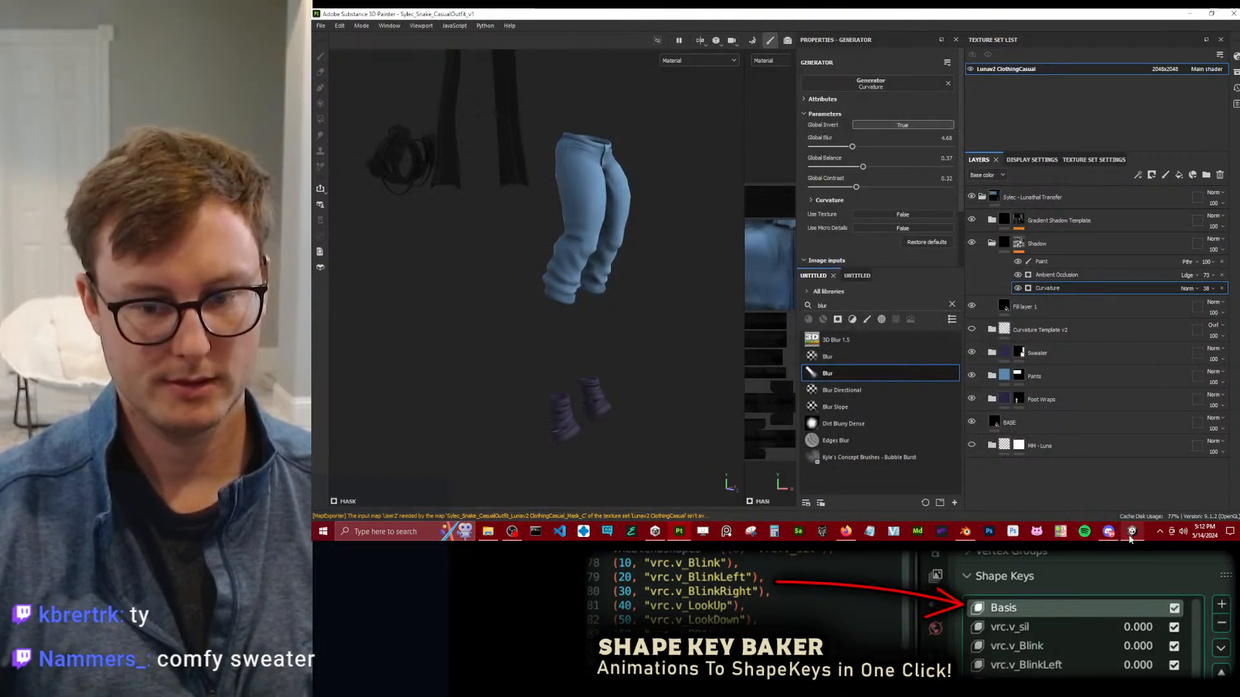
Switch to Unity and set the compression of all eight textures in the Casual Outfit folder to High Quality.
click(1132, 531)
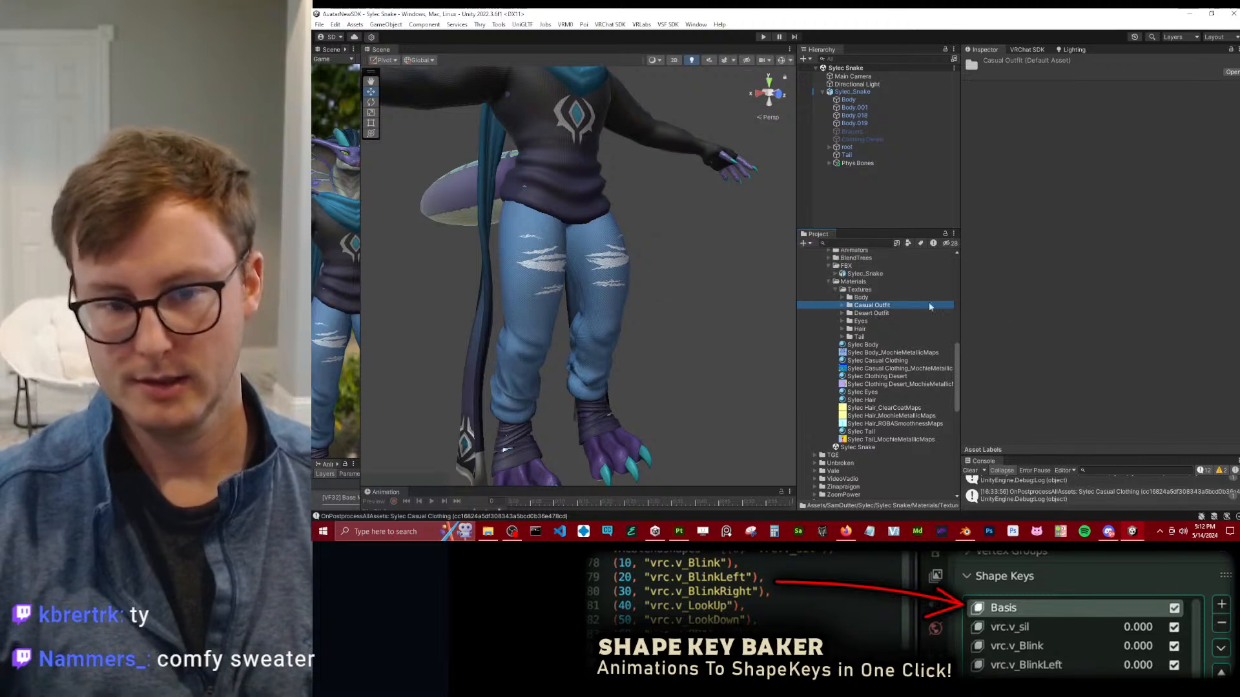
click(842, 306)
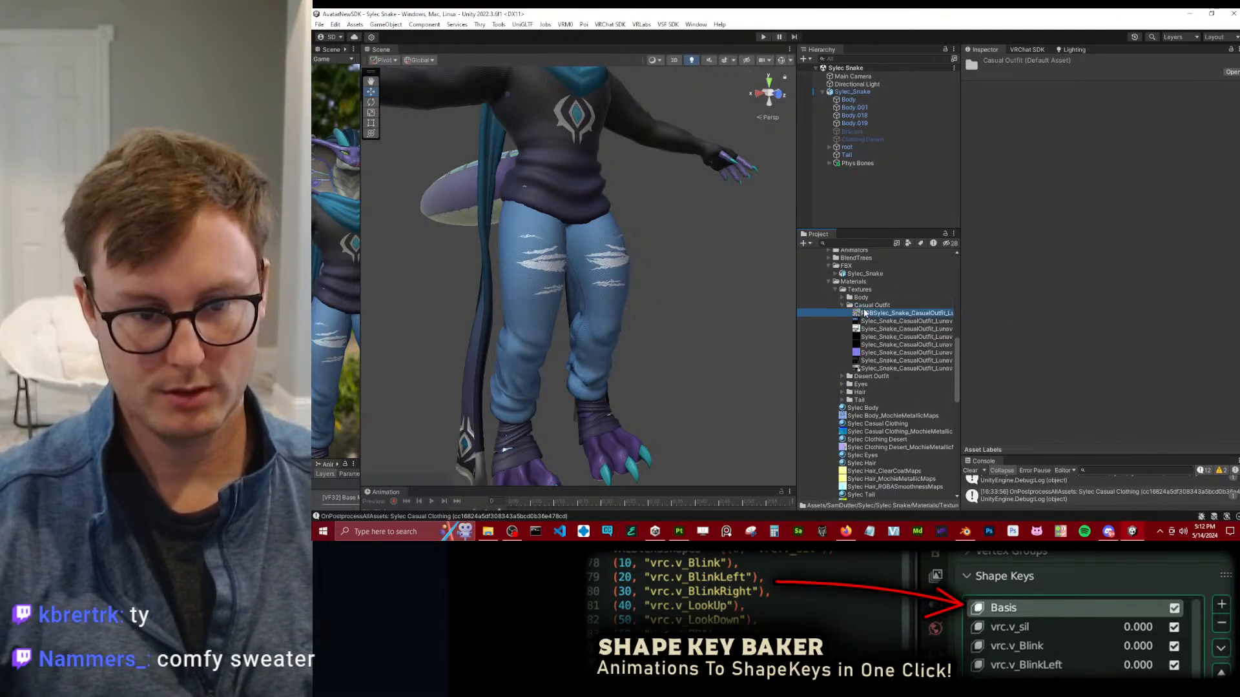
click(868, 313)
shift+click(888, 363)
click(1130, 371)
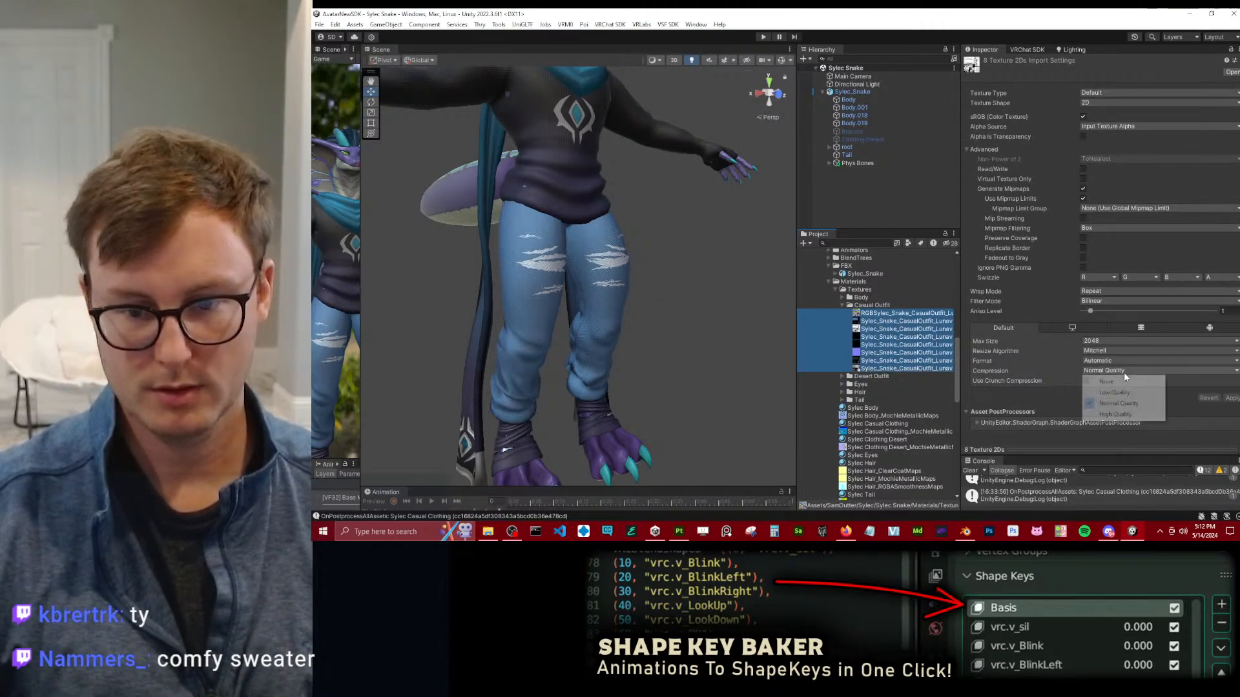
click(1102, 417)
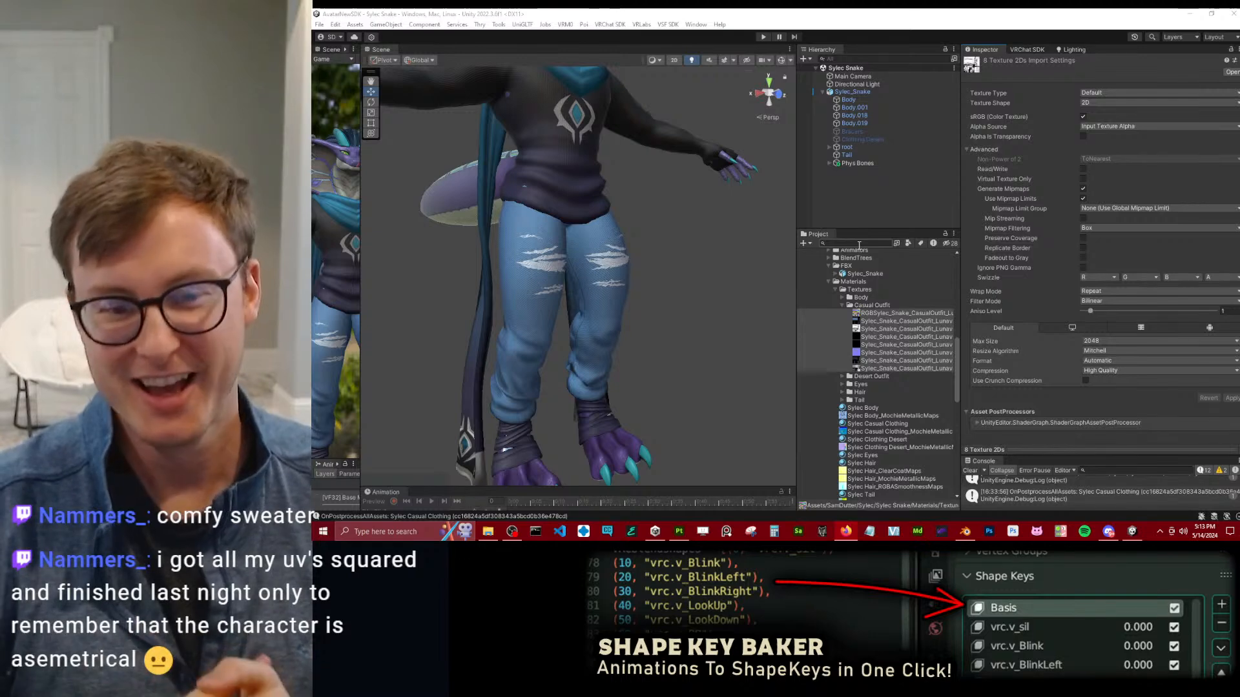
Switch to Blender, add a Mirror modifier to the casual outfit object Body.019, and show the modifier's Data options for mirroring UVs.
click(967, 533)
right_drag(842, 301, 646, 137)
click(1076, 393)
click(1105, 342)
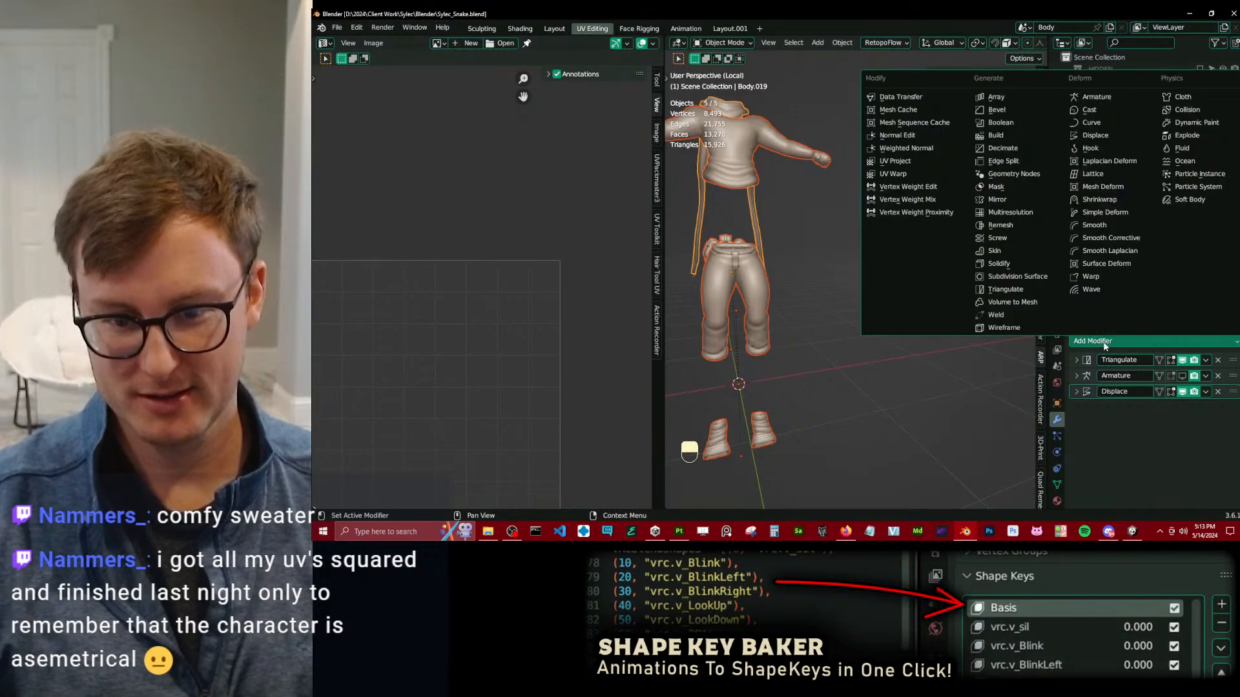
click(996, 200)
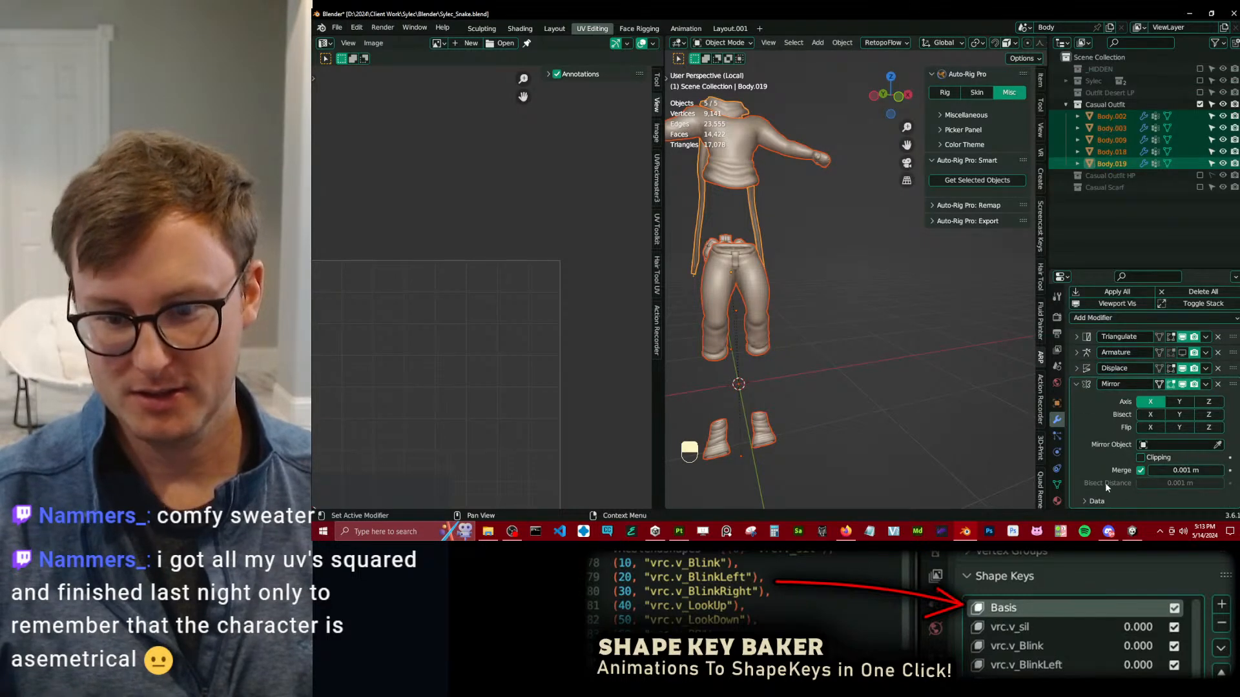
click(1092, 501)
scroll(1103, 442, down, 3)
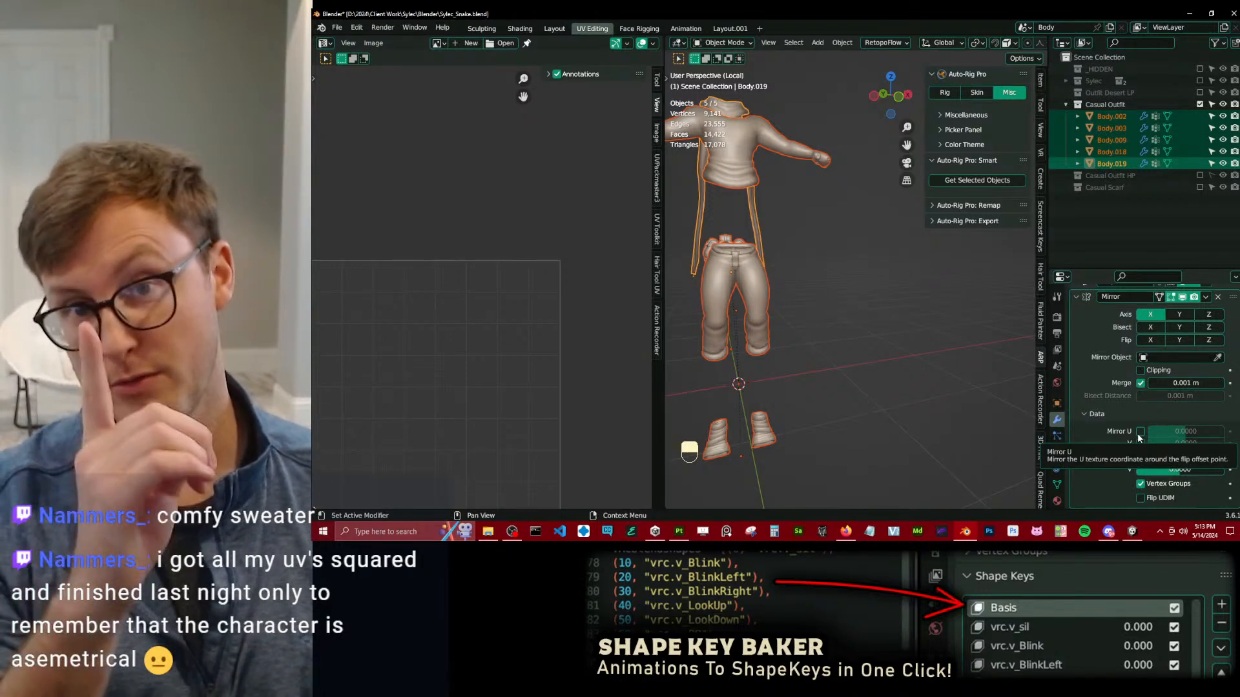
scroll(472, 332, down, 7)
alt+scroll(474, 336, up, 1)
scroll(500, 332, up, 6)
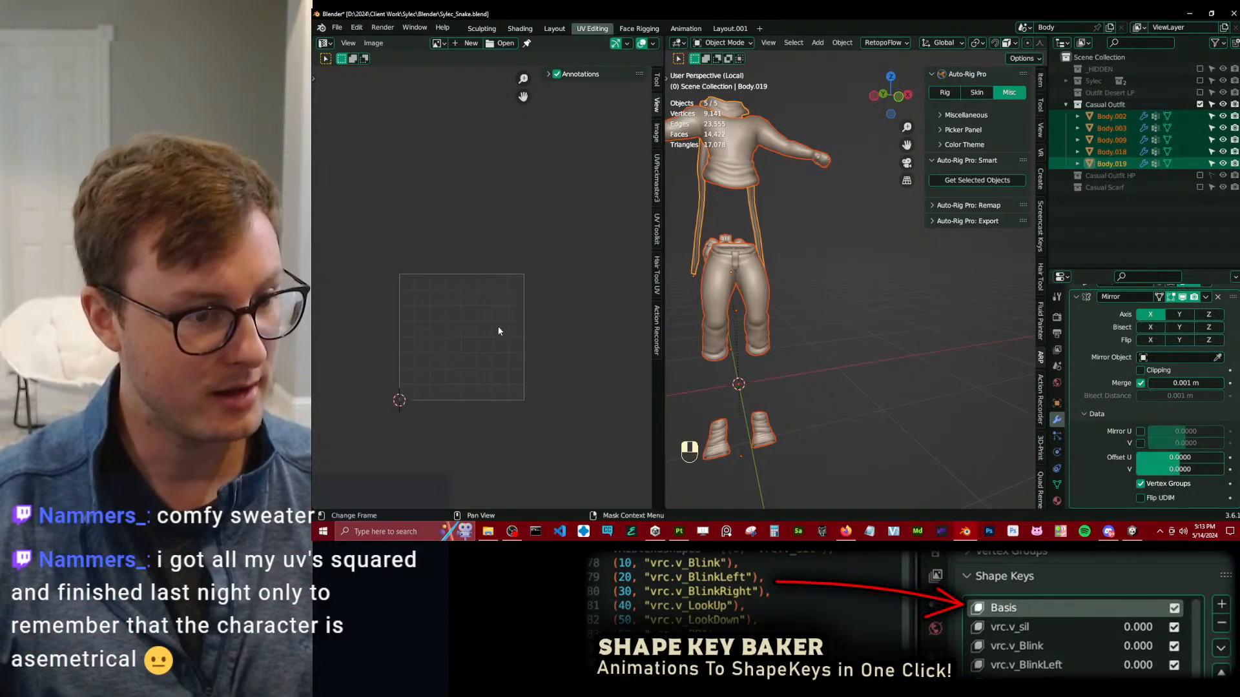
Sketch freehand annotations over the UV grid to illustrate mirroring across its middle, remove them, and return to the selection tool.
key(t)
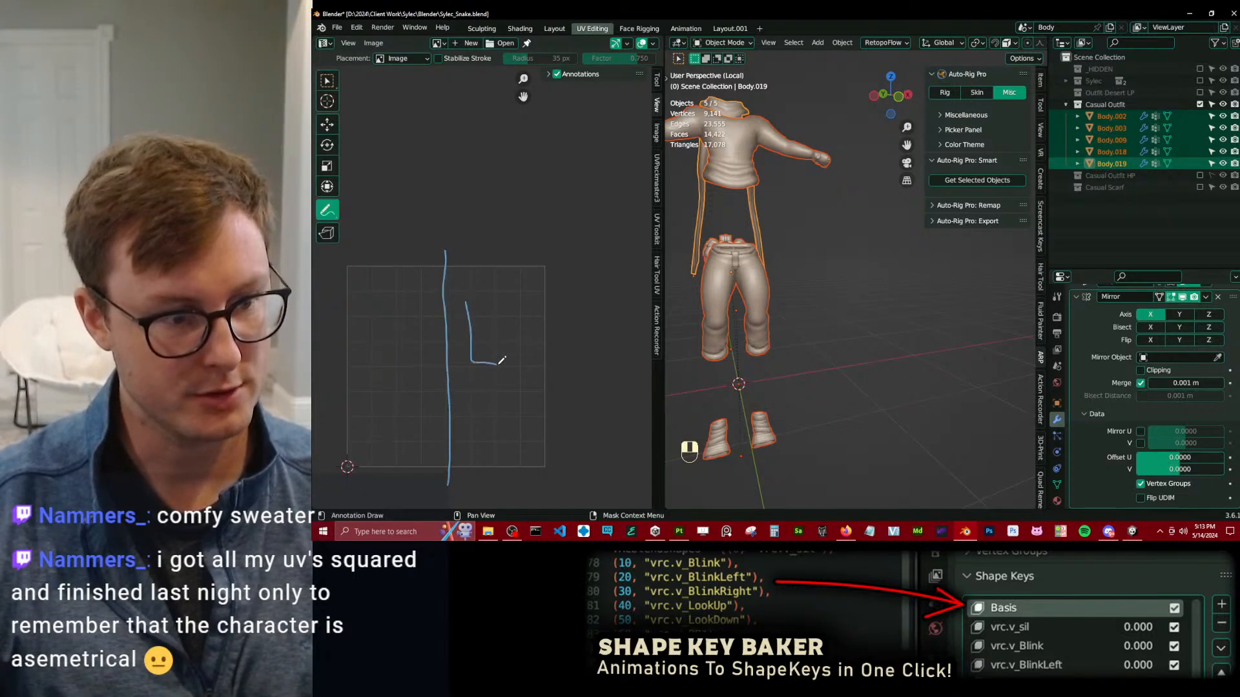
mouse_move(514, 292)
mouse_down()
mouse_move(474, 298)
mouse_move(365, 362)
mouse_move(412, 371)
mouse_move(417, 321)
mouse_move(398, 293)
mouse_up()
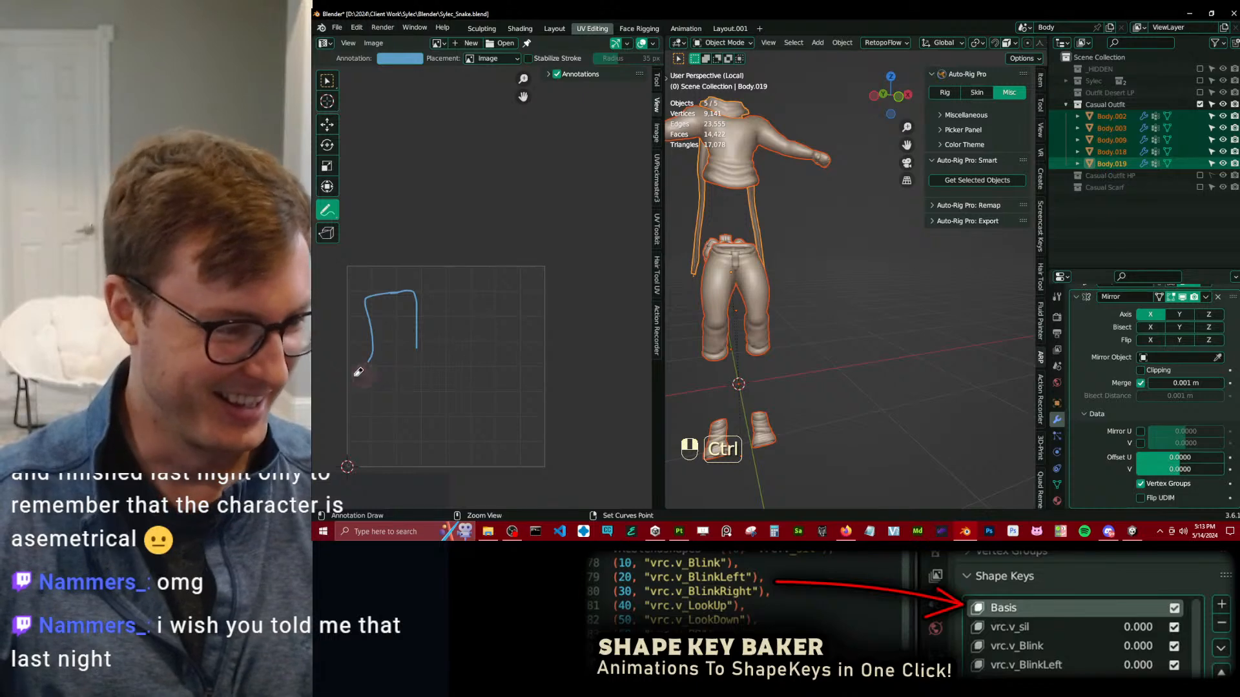
mouse_move(378, 373)
ctrl+mouse_down()
mouse_move(396, 279)
mouse_move(420, 354)
ctrl+mouse_up()
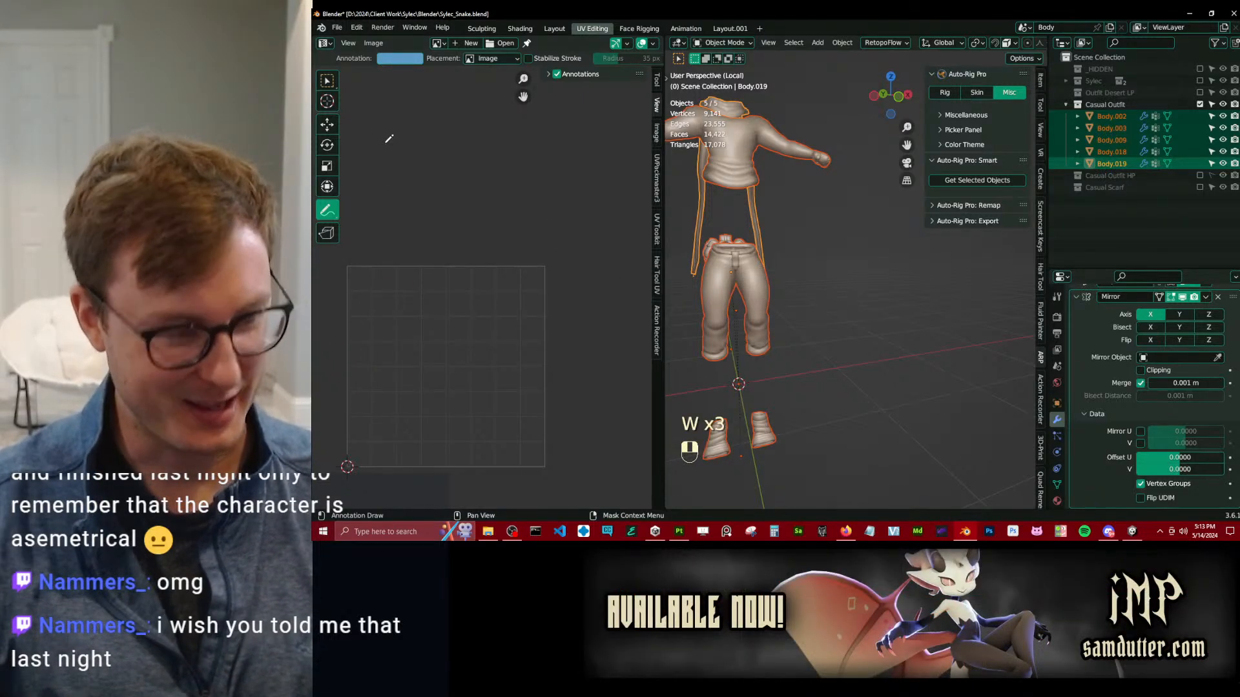
click(326, 81)
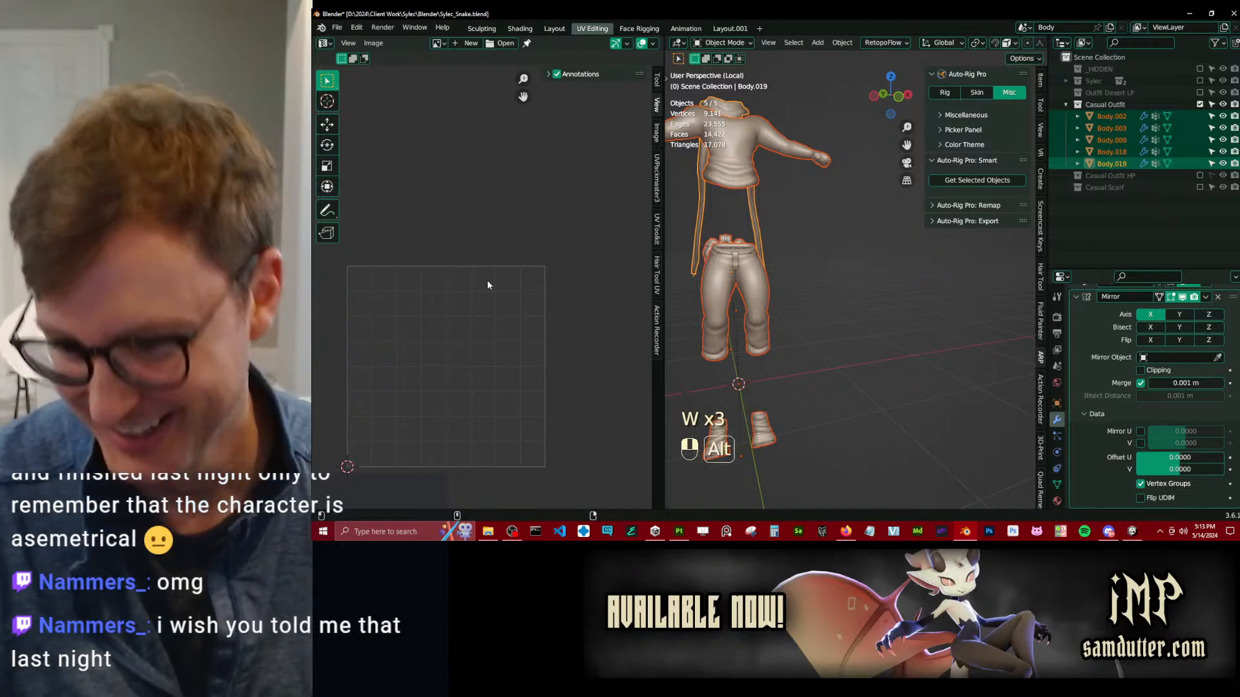
Switch back to Unity, duplicate the Sylec Casual Clothing material, and rename the copy Sylec Casual Clothing v2.
key(alt+Tab)
key(alt+Tab)
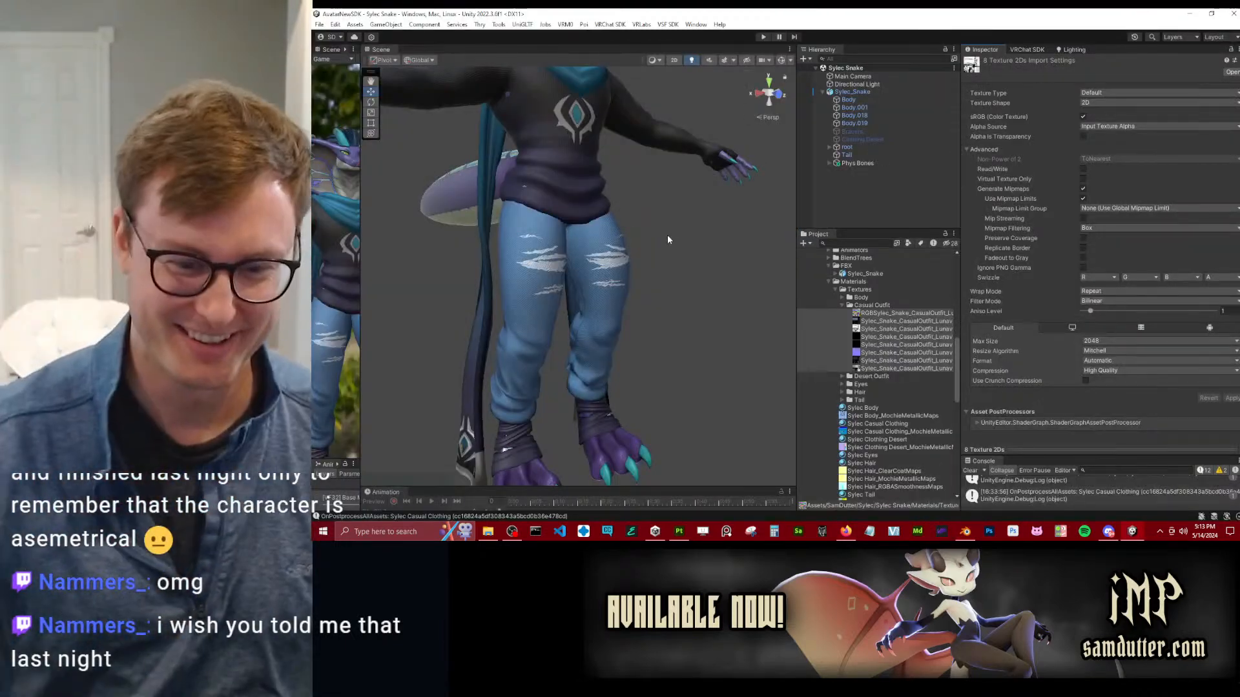
click(887, 425)
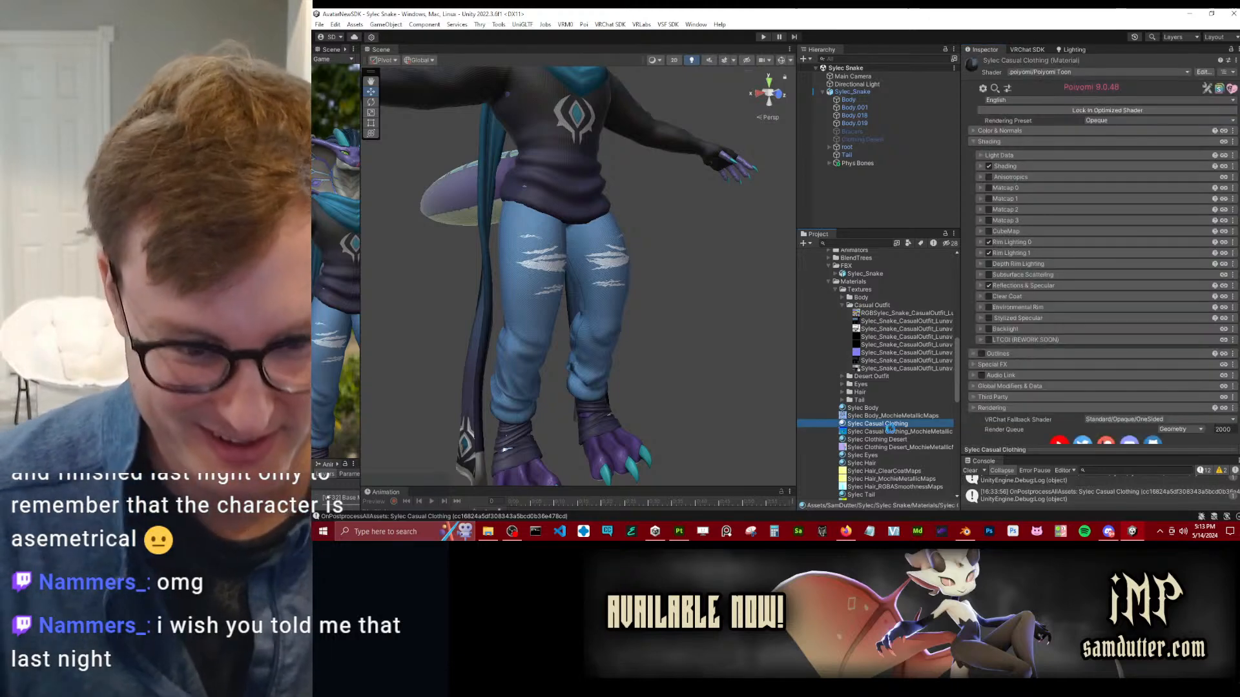
key(ctrl+d)
click(901, 423)
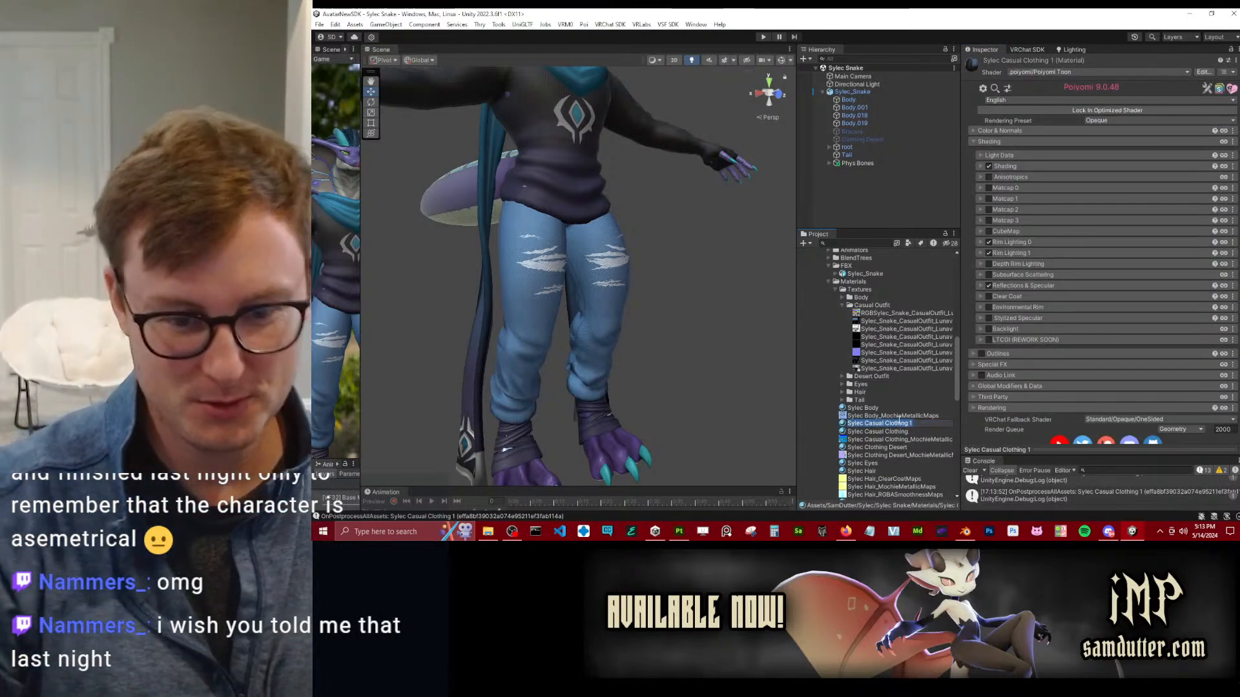
key(Return)
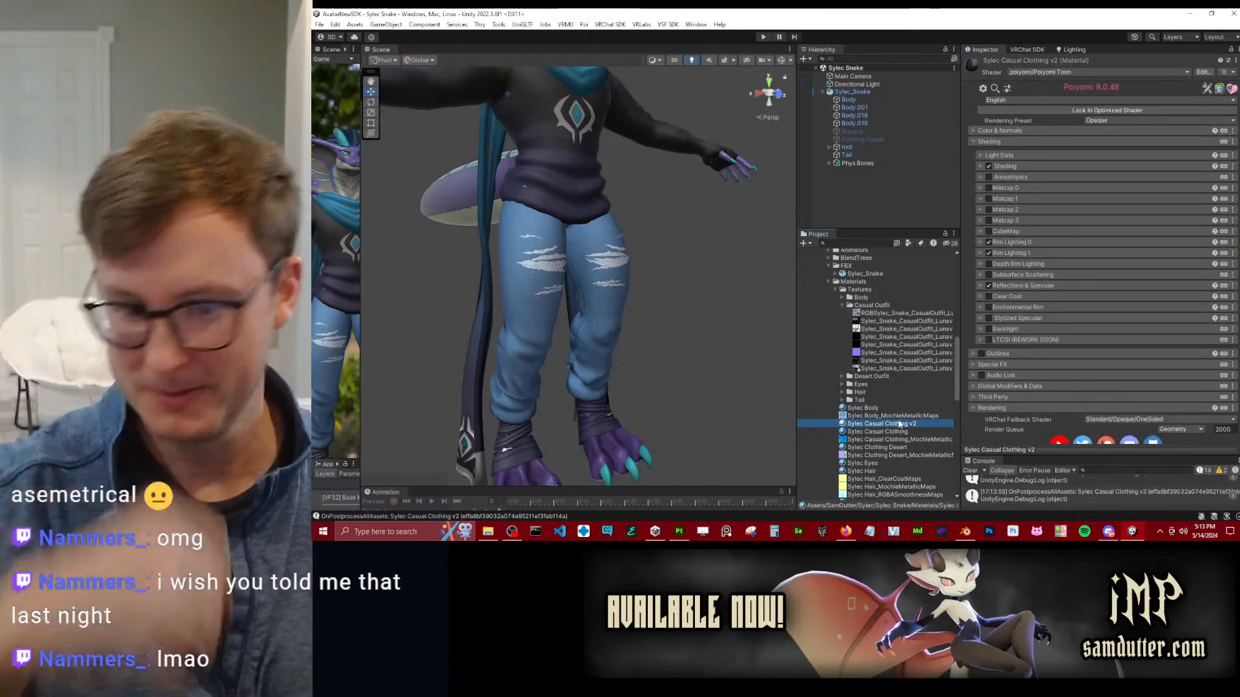
Try the casual outfit's AlbedoTransparency texture in the v2 material's Texture and Normal Map slots and convert it to a normal map.
click(1026, 131)
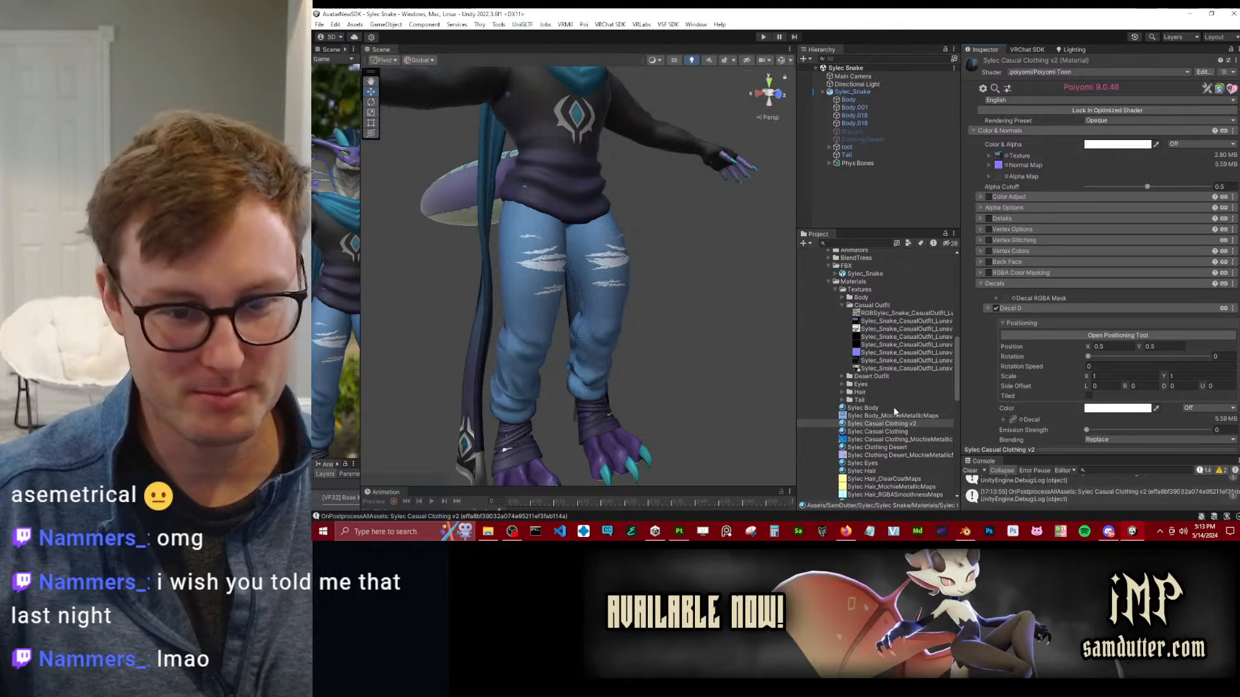
drag(889, 313, 1004, 163)
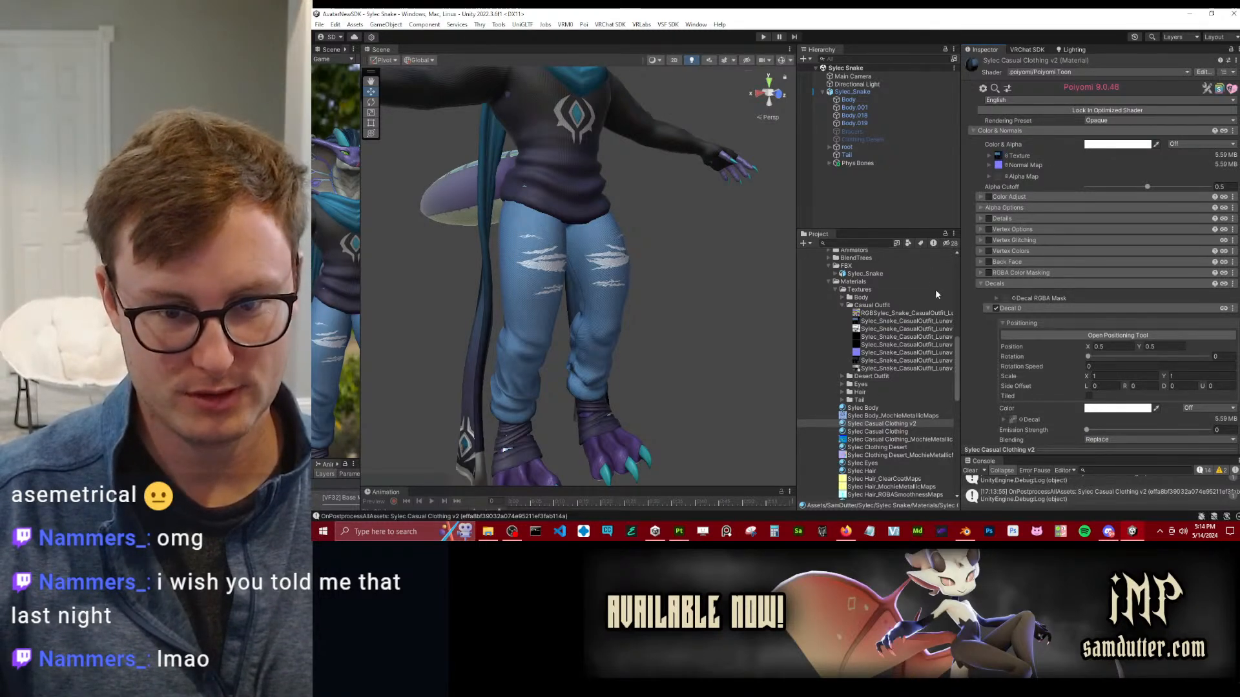
drag(1005, 171, 1002, 166)
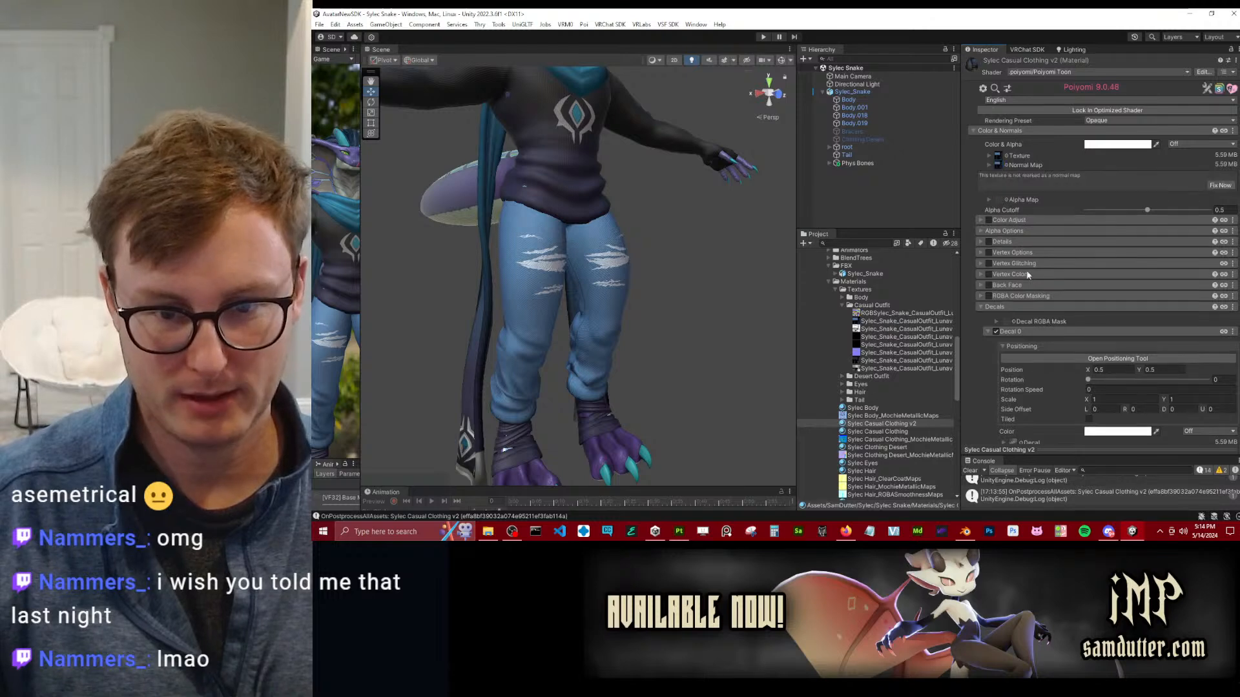
click(1220, 185)
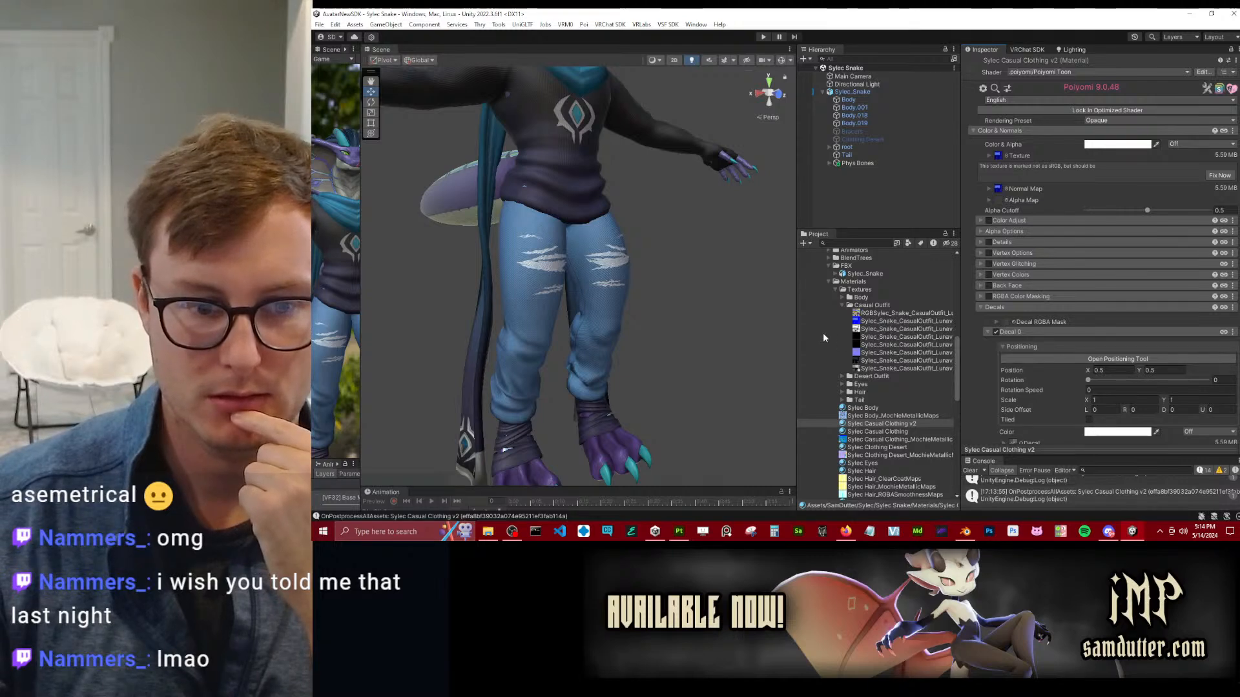
Widen the asset list, fix the albedo texture's sRGB mismatch, and assign the casual outfit's Normal texture to the Normal Map slot.
drag(800, 331, 718, 330)
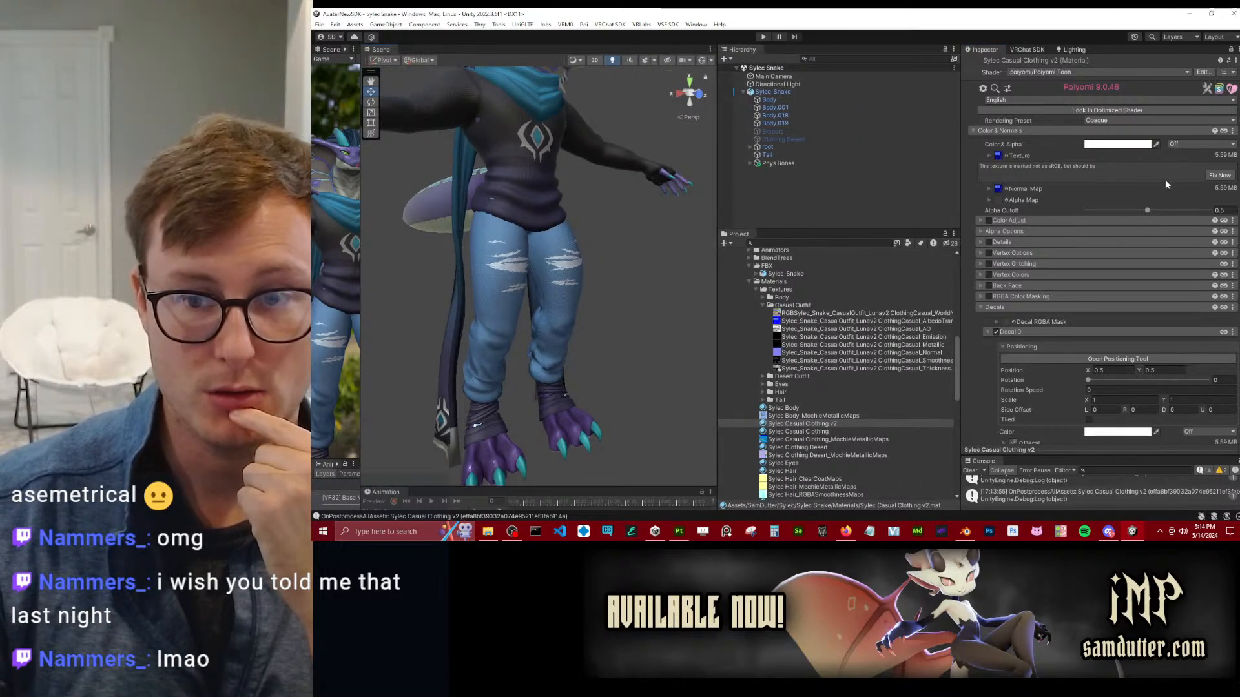
click(1217, 175)
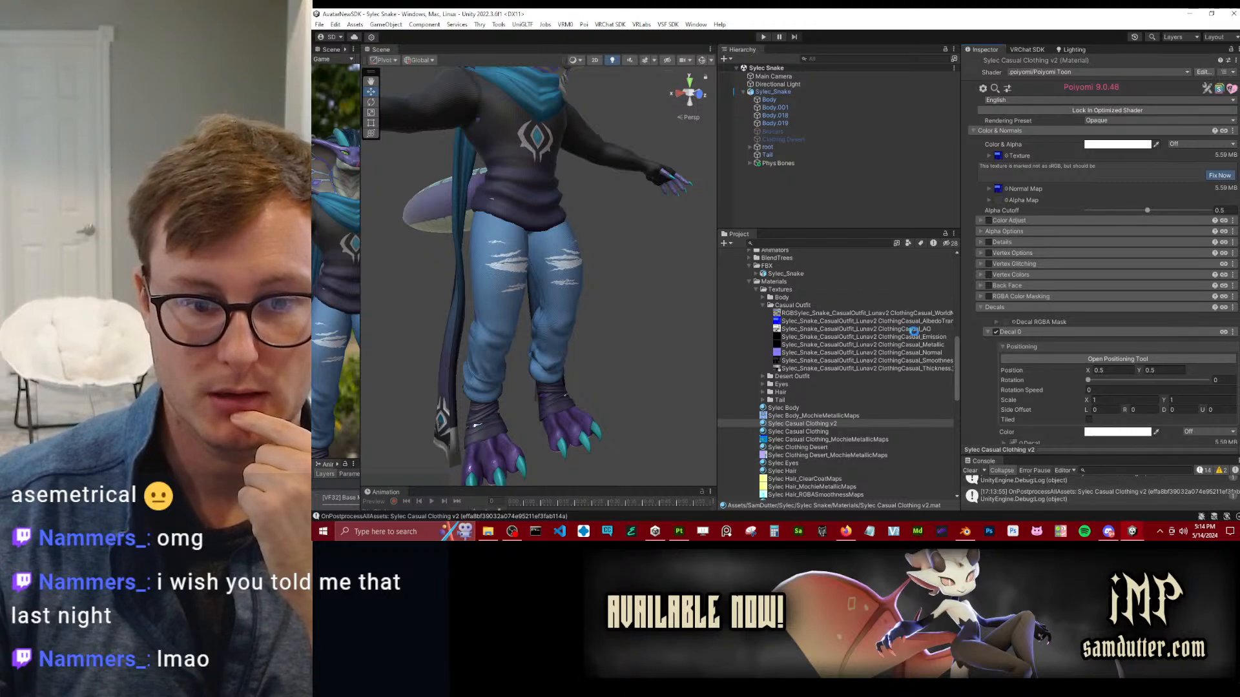
drag(994, 166, 998, 166)
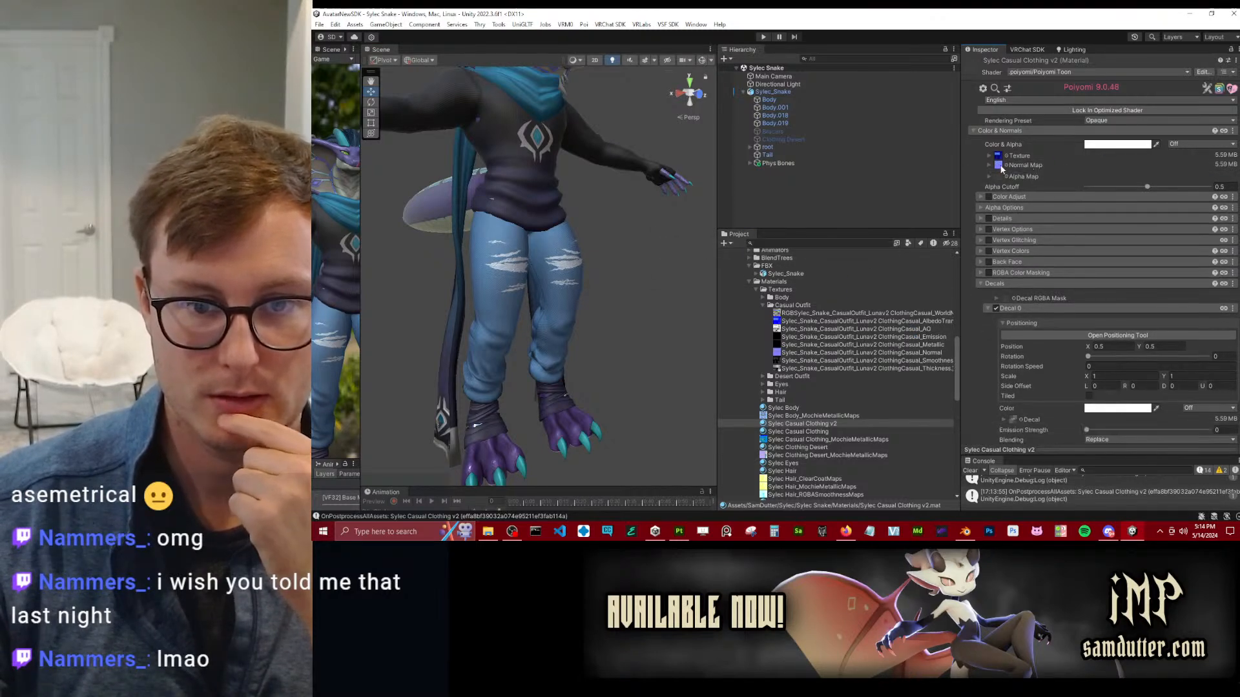
Set the casual outfit AlbedoTransparency texture's type to Default and apply the import settings.
click(801, 329)
click(802, 321)
click(1101, 93)
click(1107, 104)
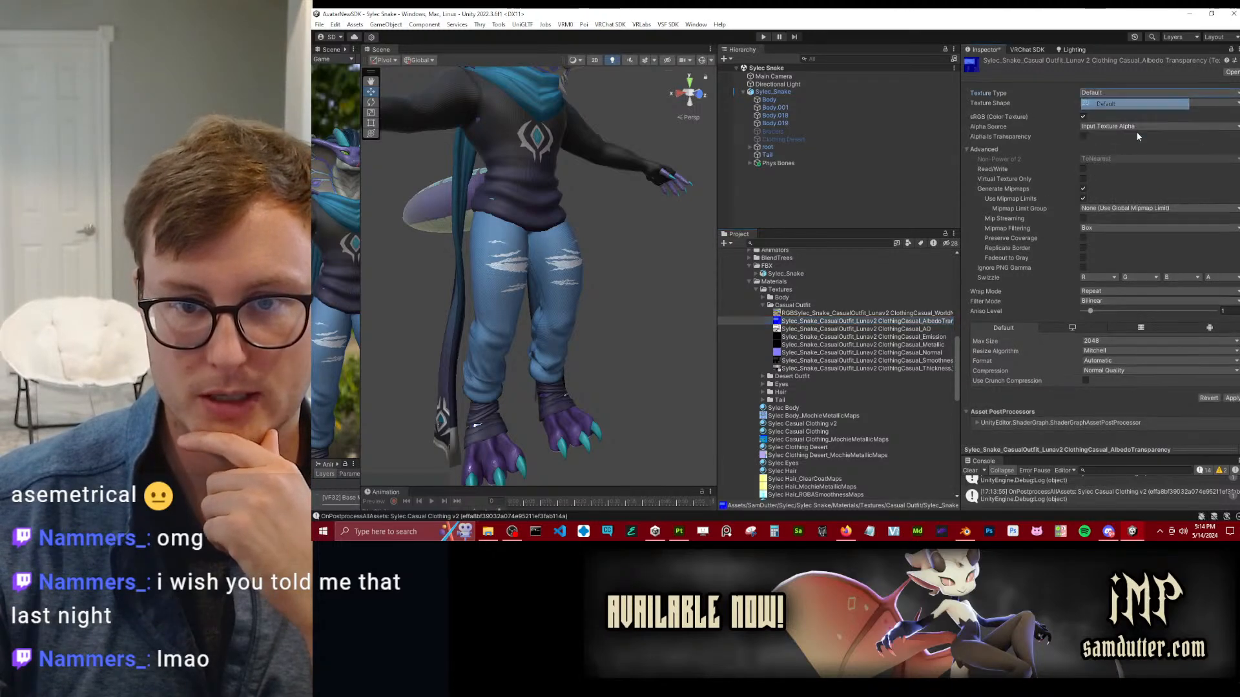
click(1233, 399)
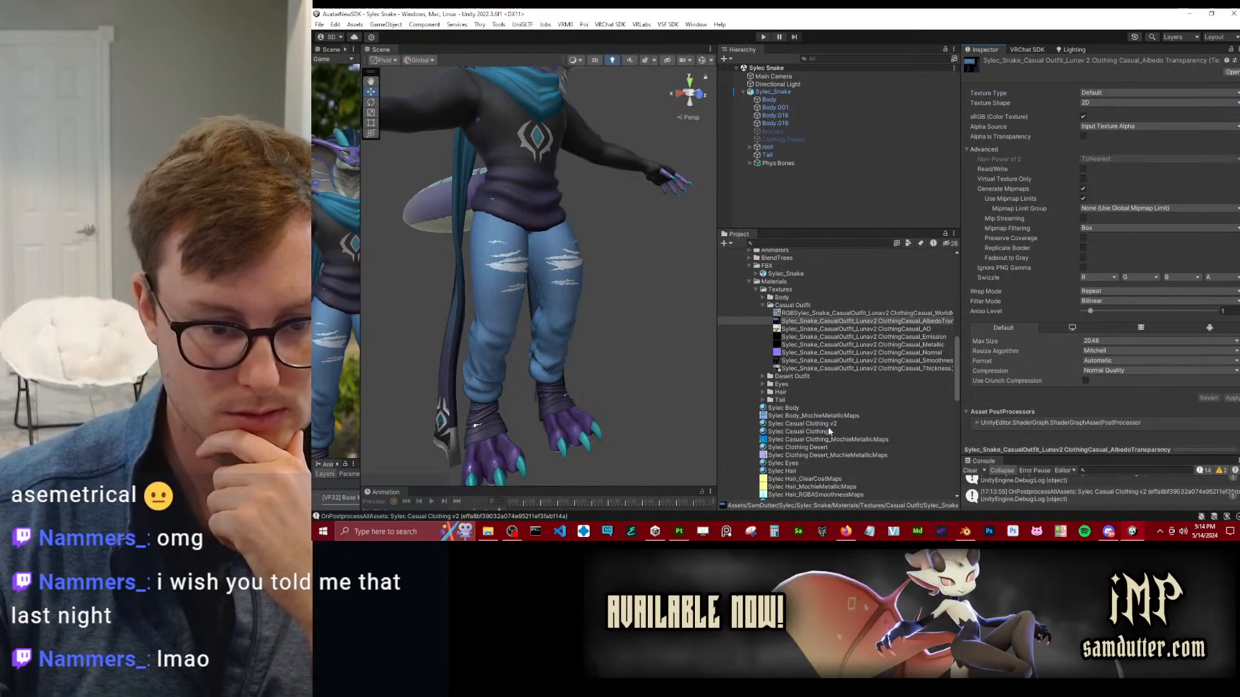
Try the casual outfit AO texture in the Sylec Body material's AO and shadow map slots, and discard the albedo texture's unapplied import changes.
click(786, 412)
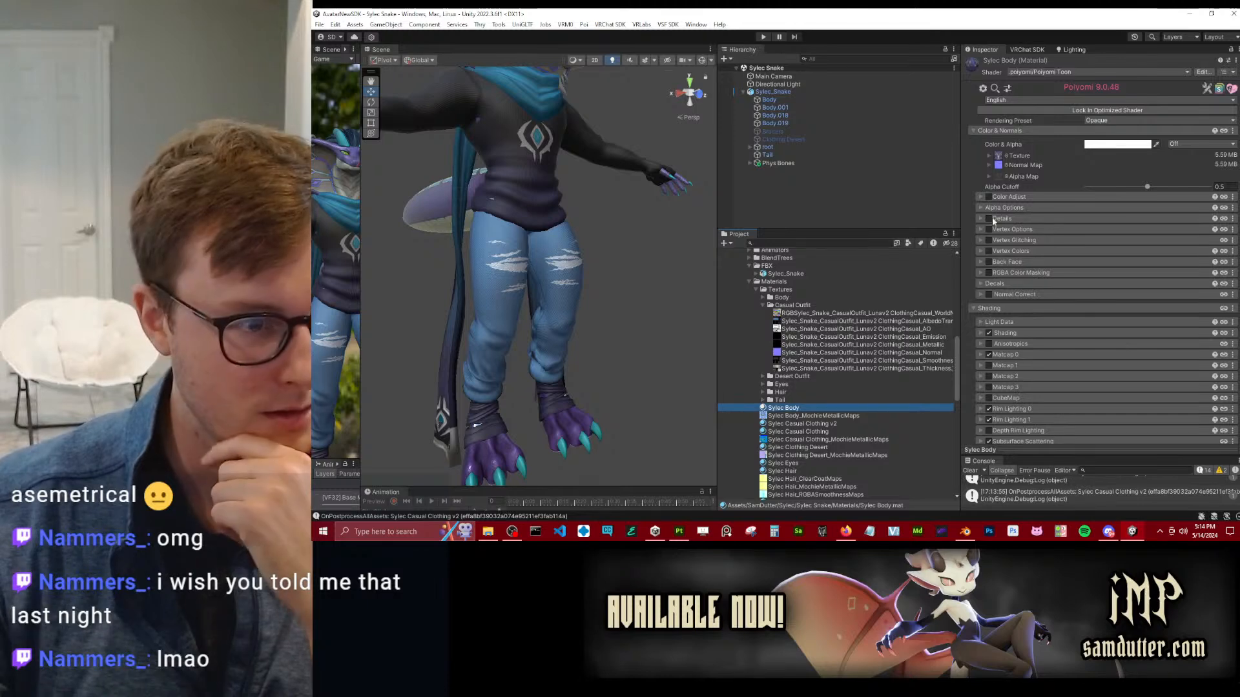
click(1021, 322)
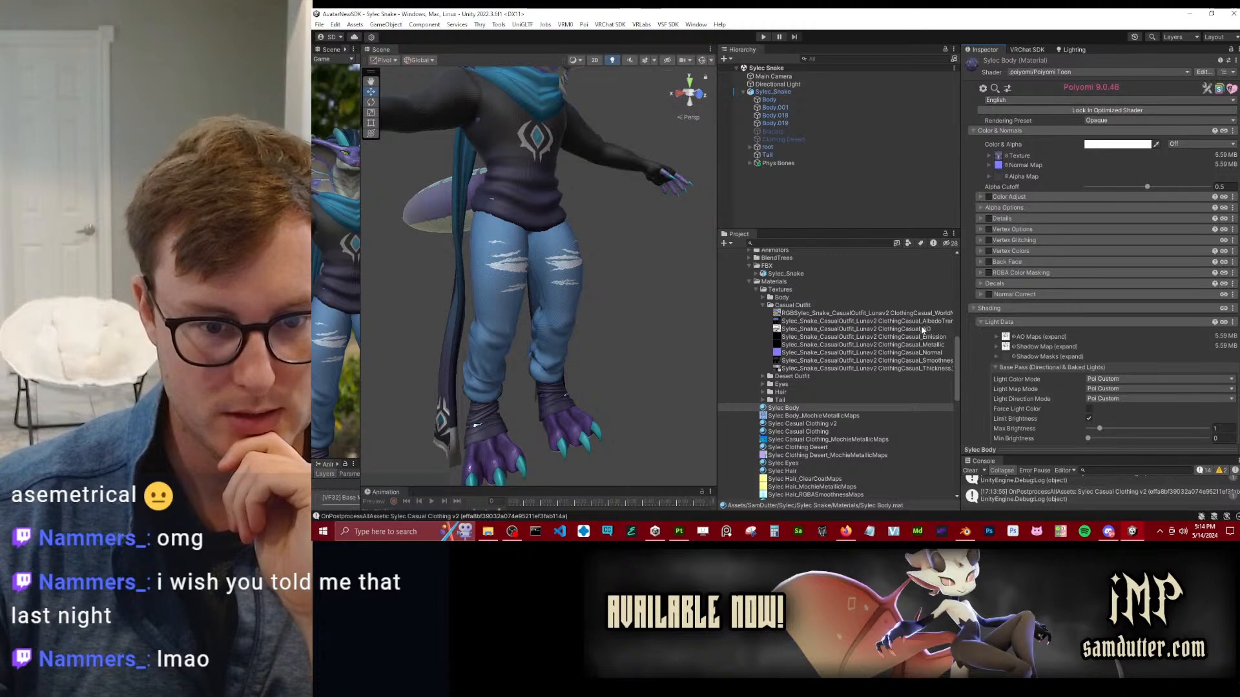
drag(913, 332, 1014, 371)
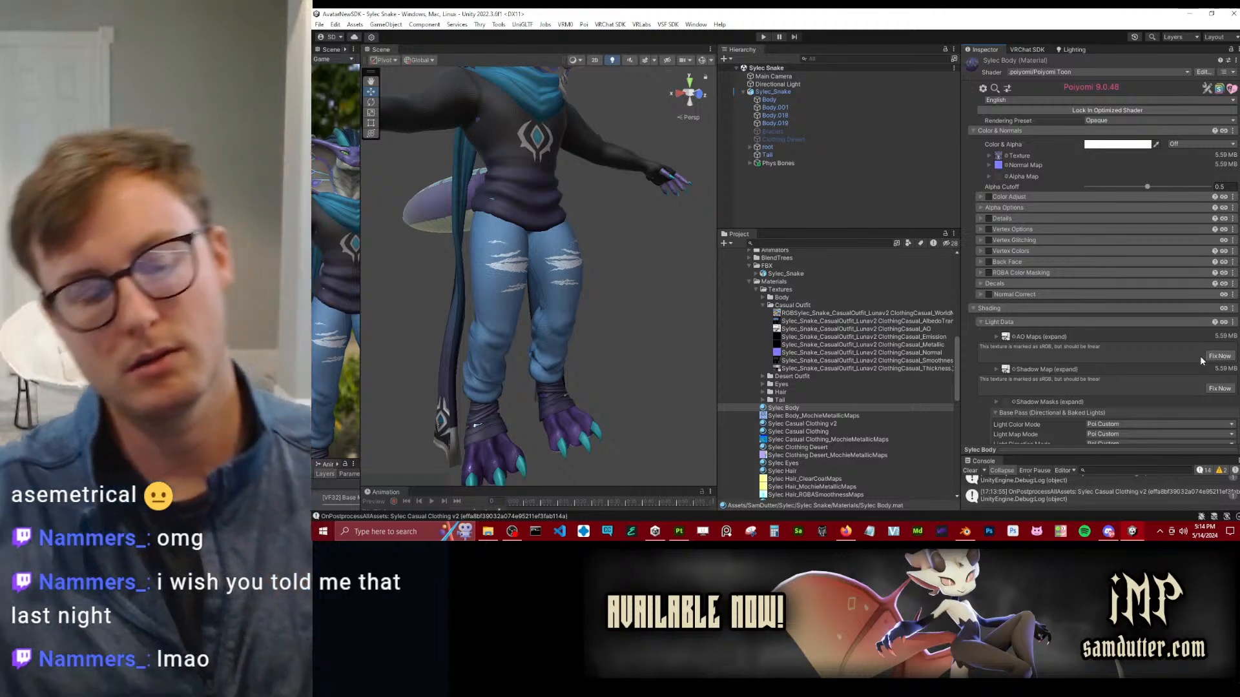
click(1209, 356)
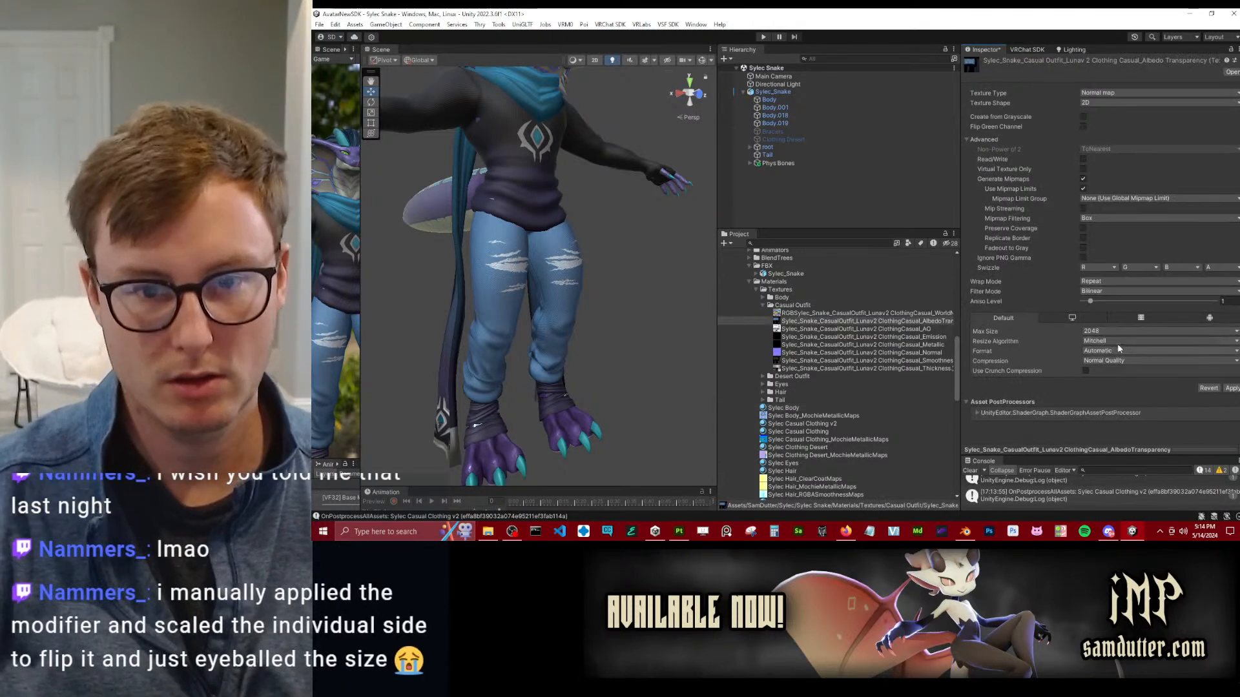
click(875, 339)
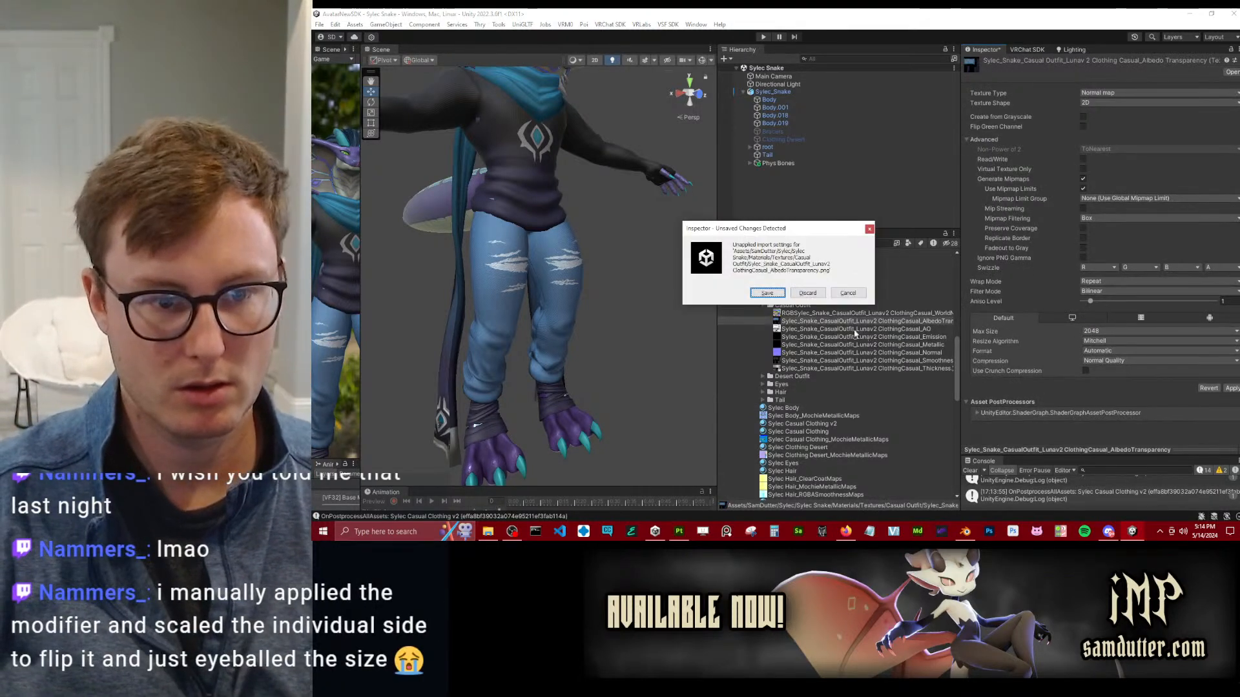
click(801, 294)
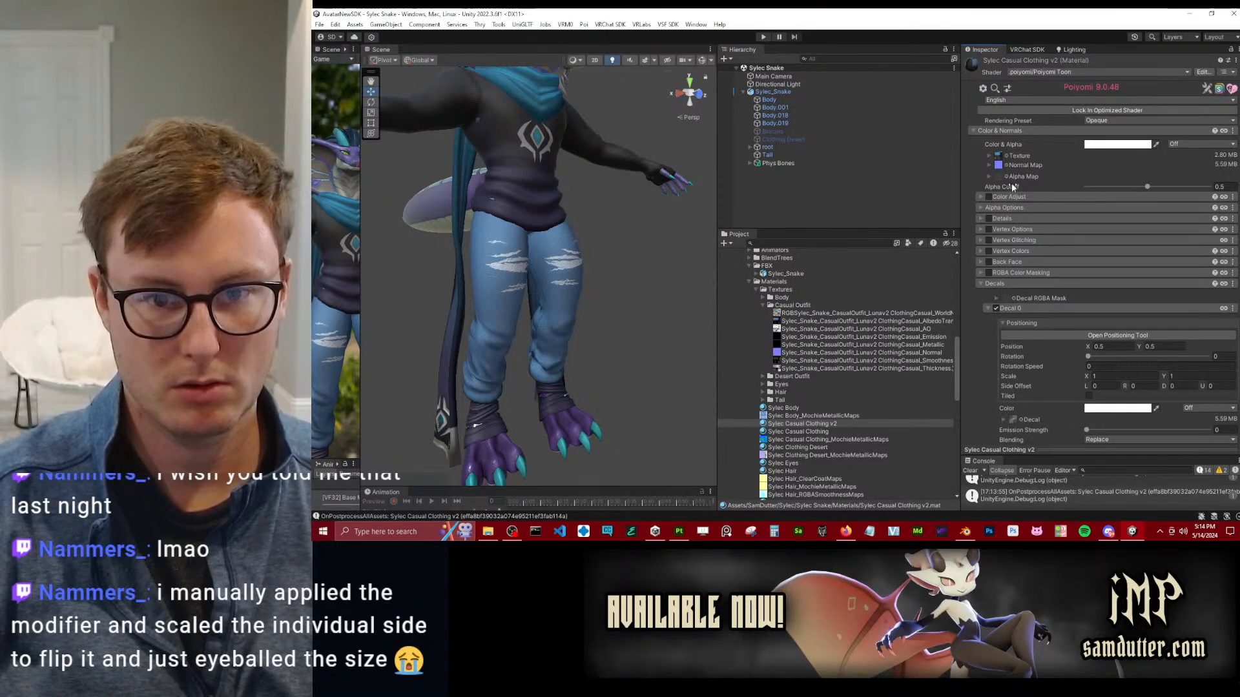
Assign the casual outfit's Normal texture to Normal Map and its AlbedoTransparency texture to Texture in the Sylec Casual Clothing v2 material.
click(804, 322)
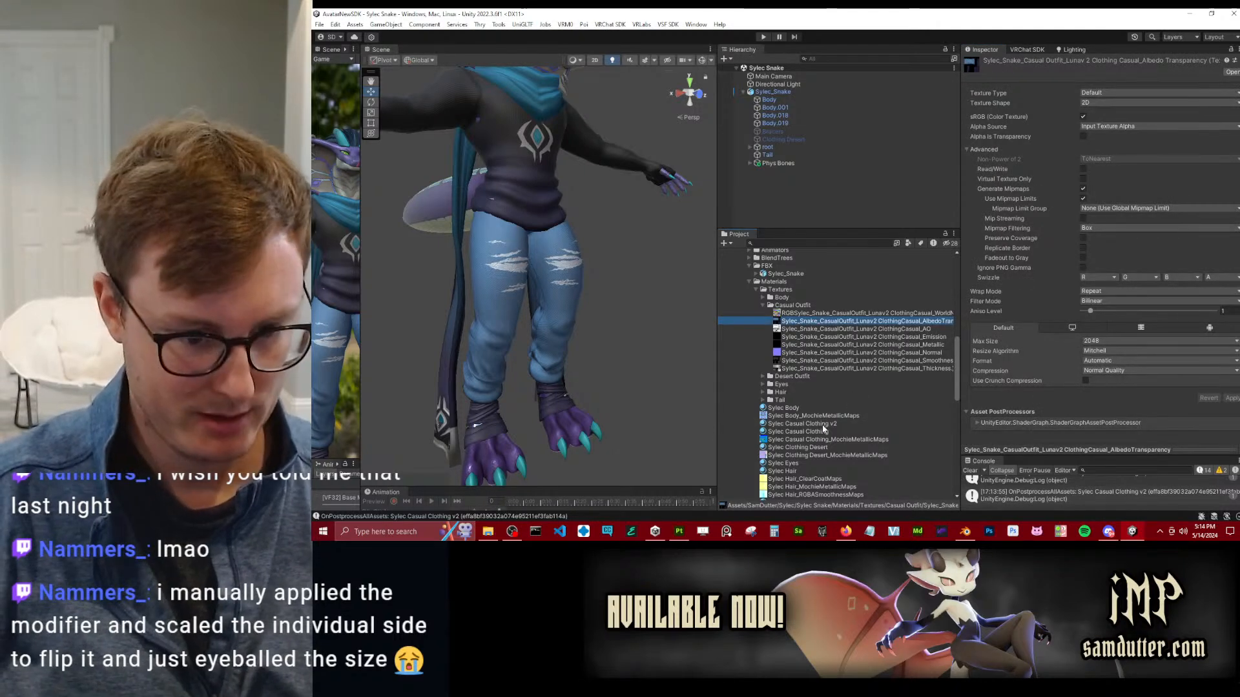
click(802, 424)
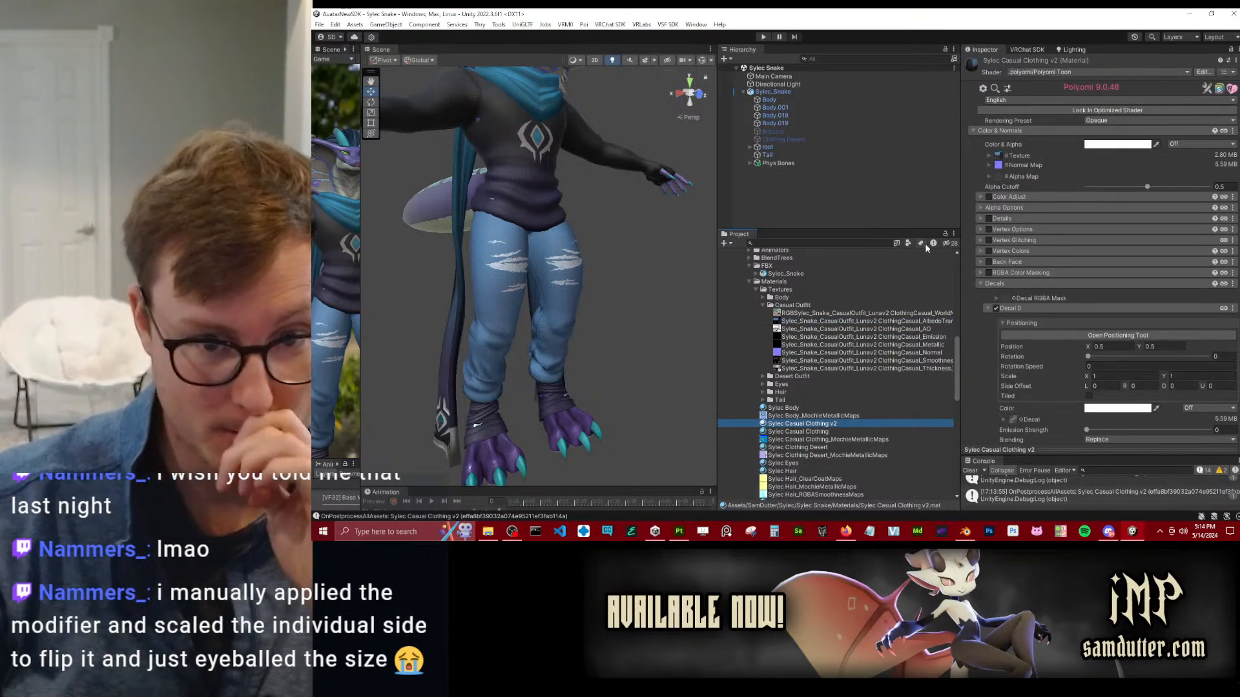
drag(938, 352, 1005, 175)
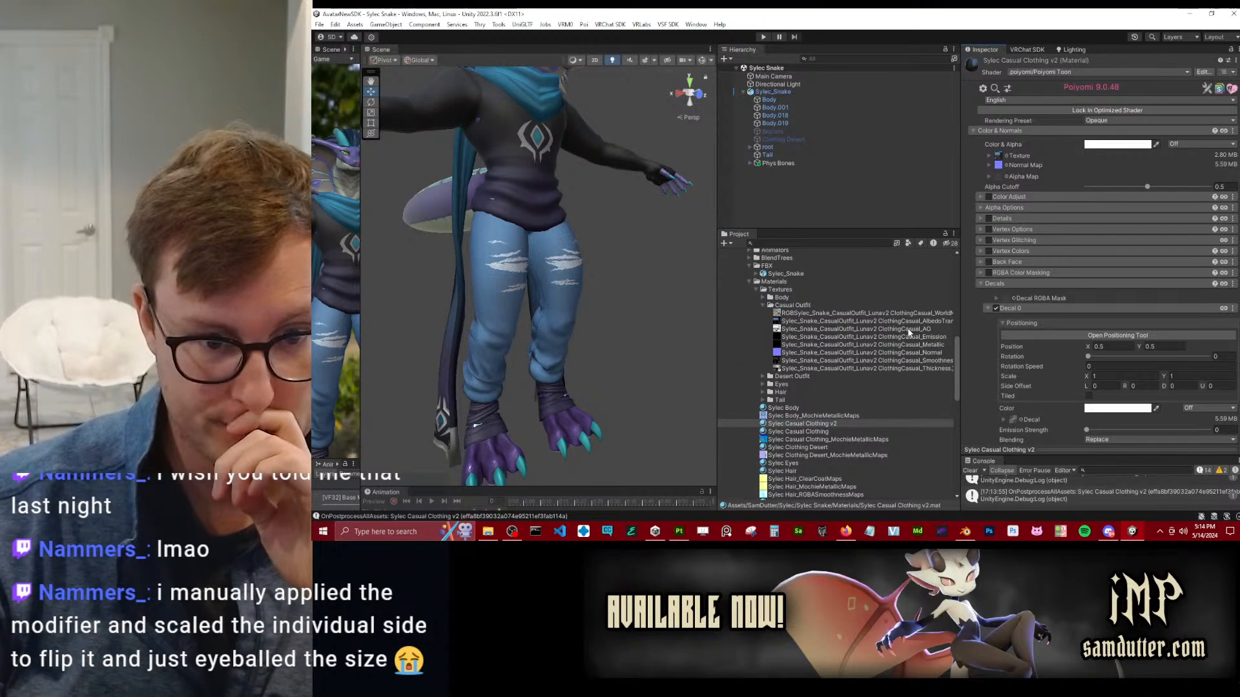
drag(922, 322, 1009, 163)
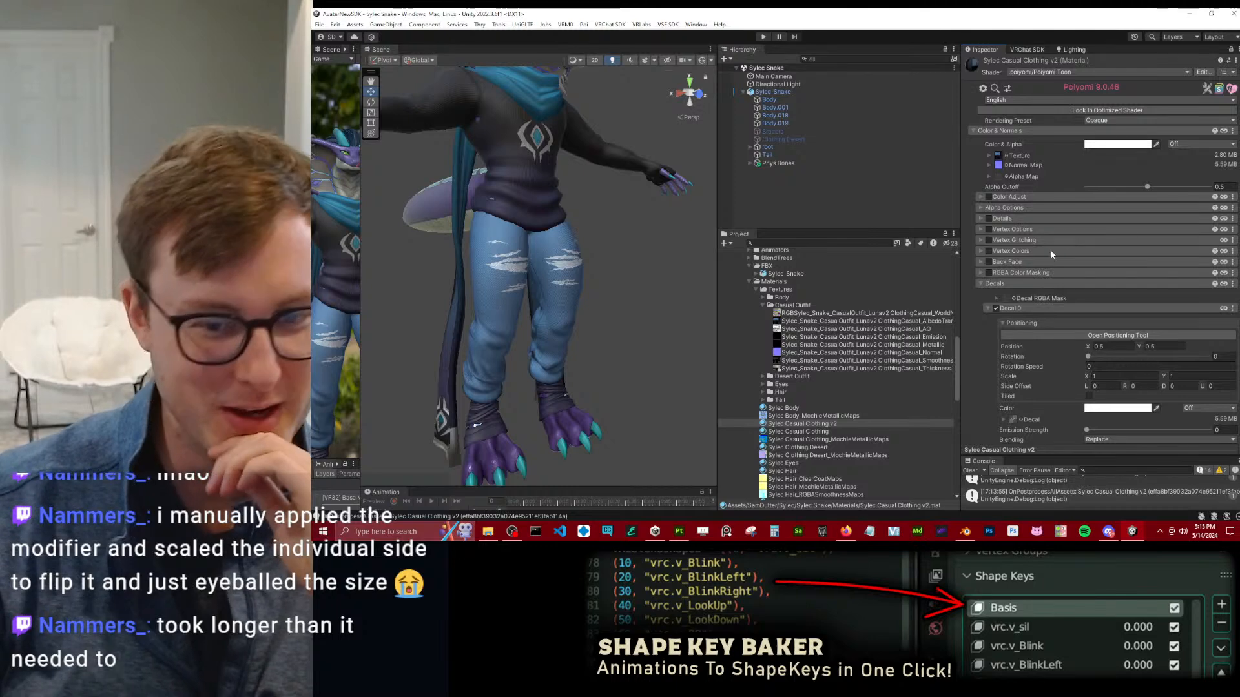
Assign the casual outfit's AO texture to AO Maps in the material's Light Data and fix its sRGB mismatch.
click(1024, 310)
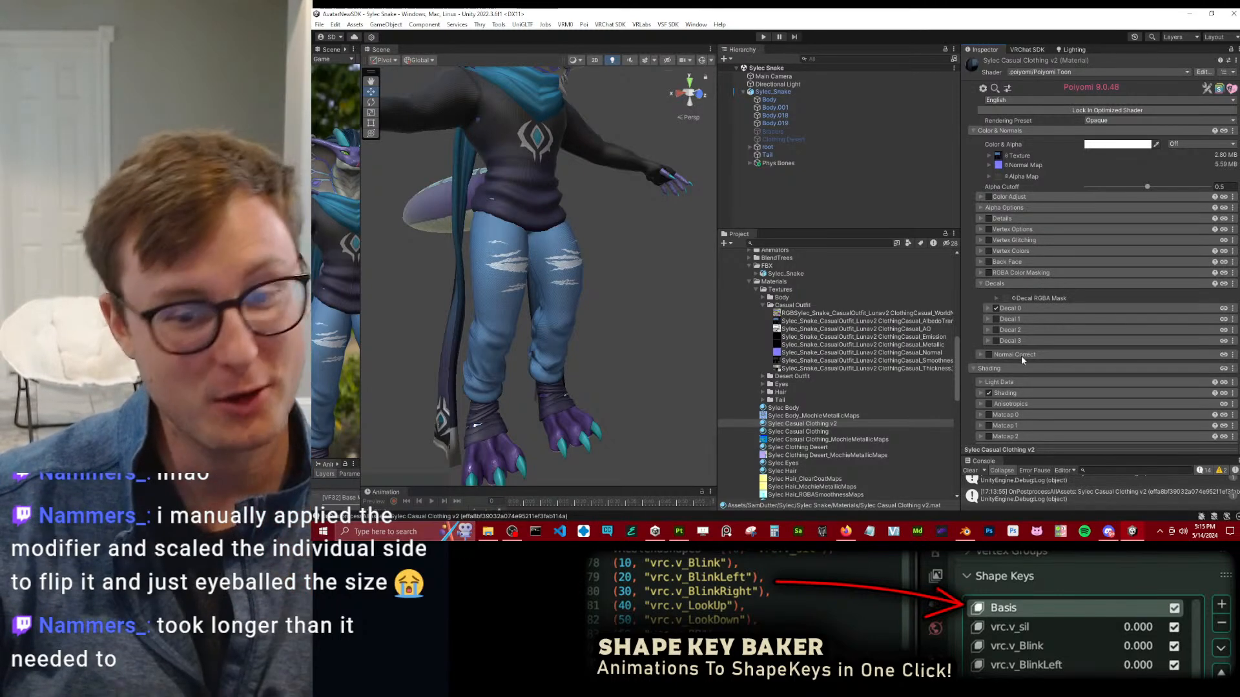
click(1047, 382)
scroll(1098, 323, down, 3)
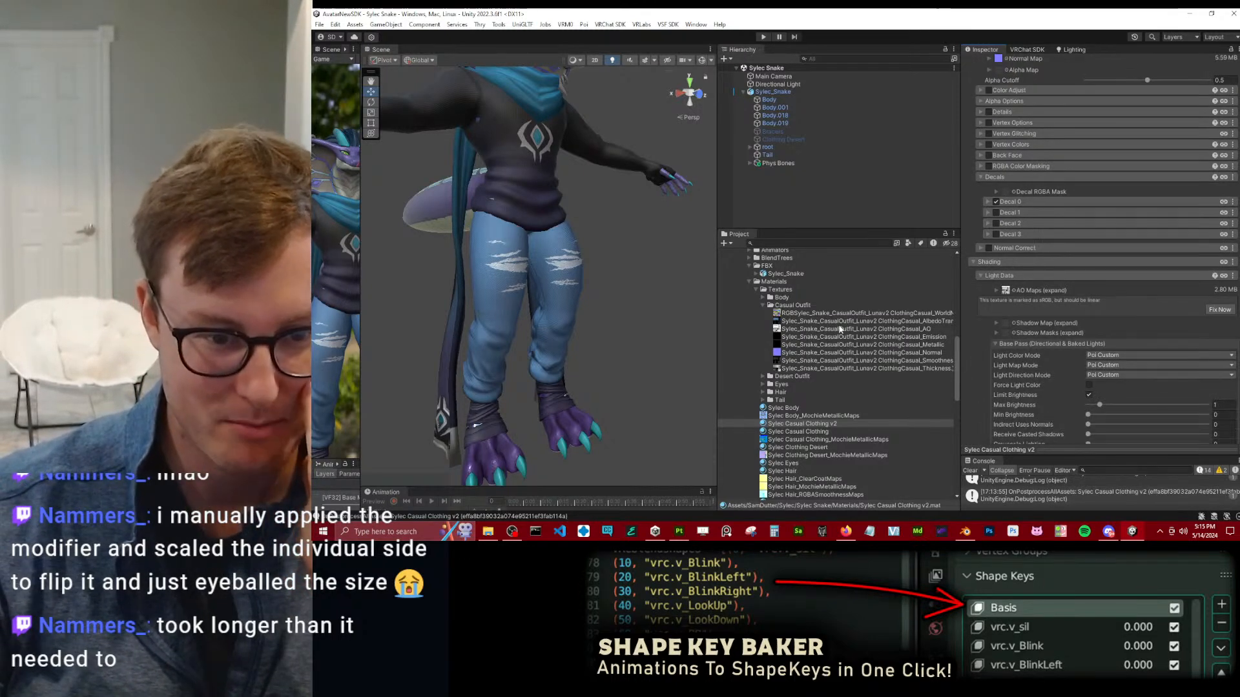
drag(890, 332, 1033, 291)
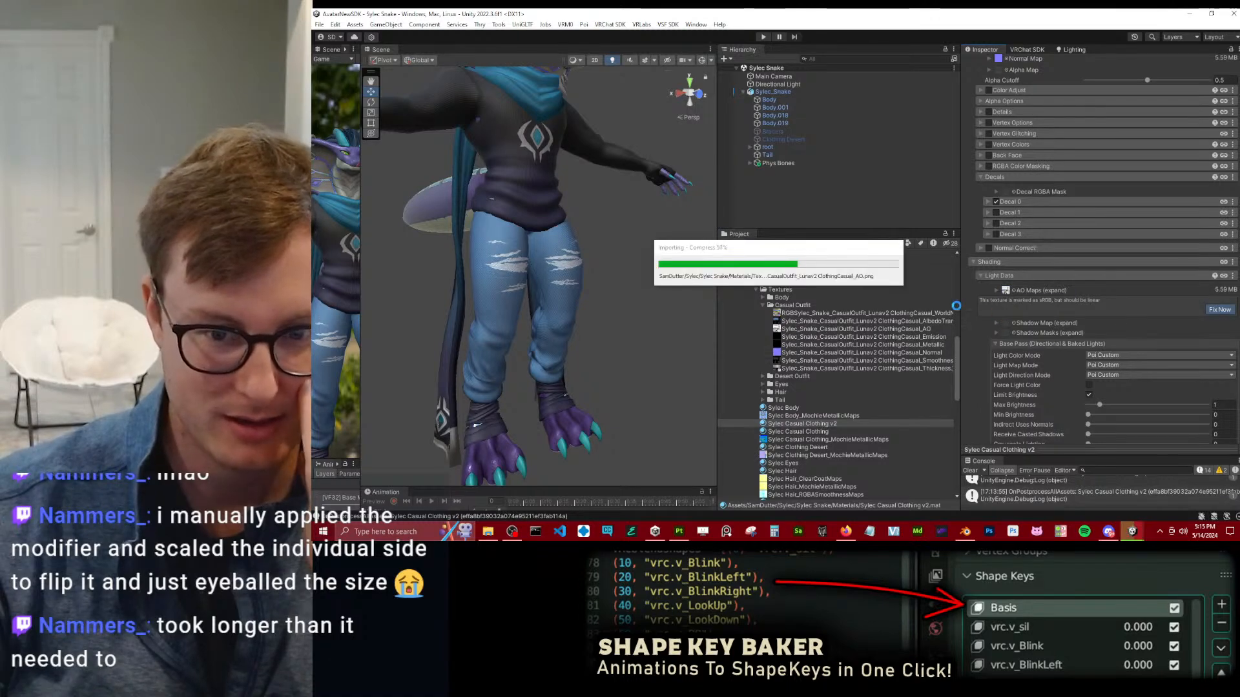
click(1001, 278)
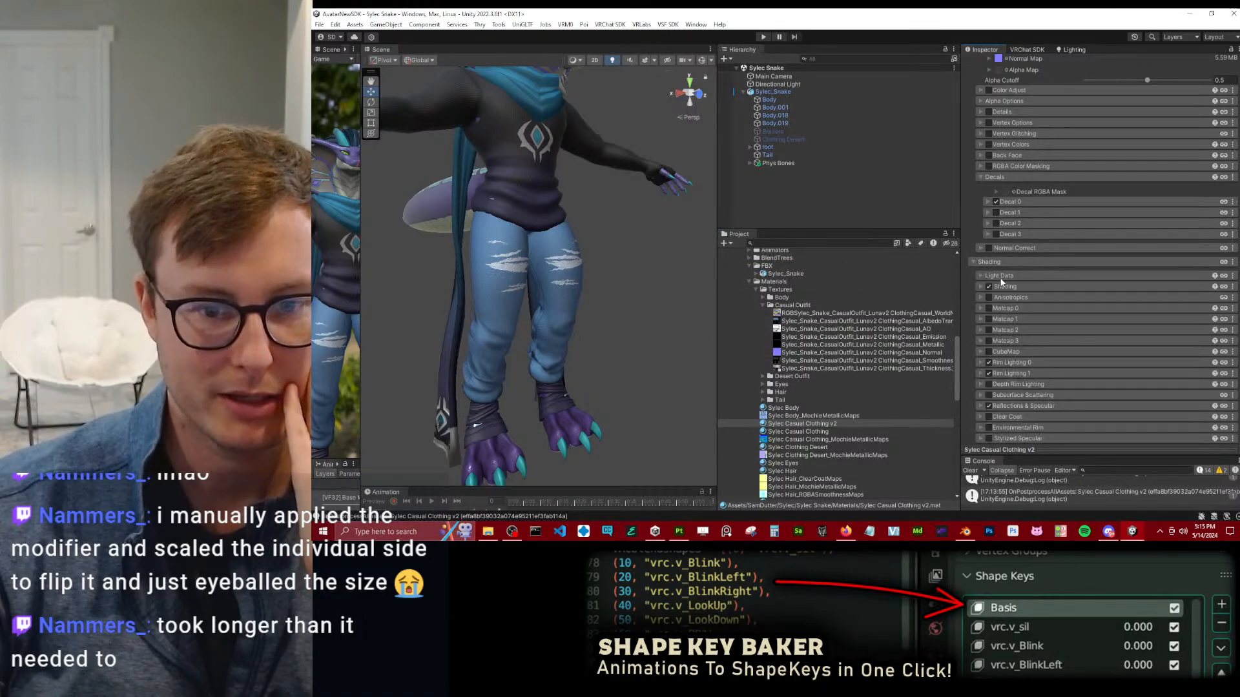
Examine the Shading and Rim Lighting 1 settings of the Sylec Casual Clothing v2 material.
click(1005, 287)
click(1008, 288)
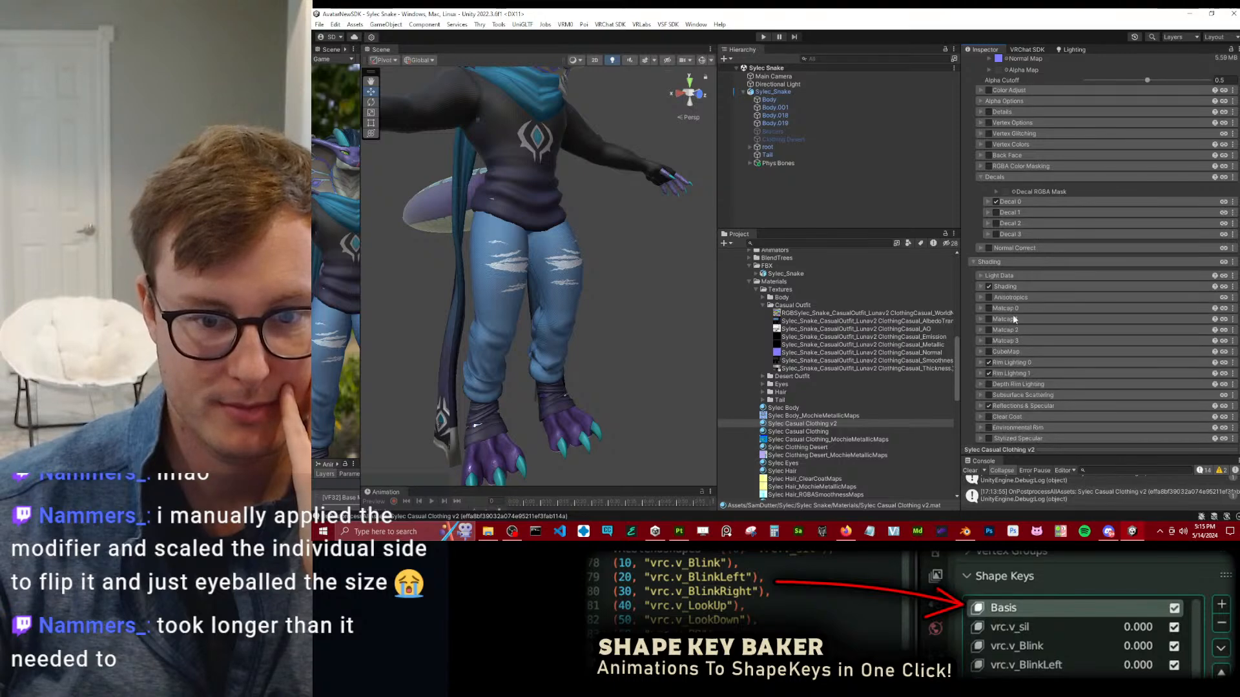
click(1012, 372)
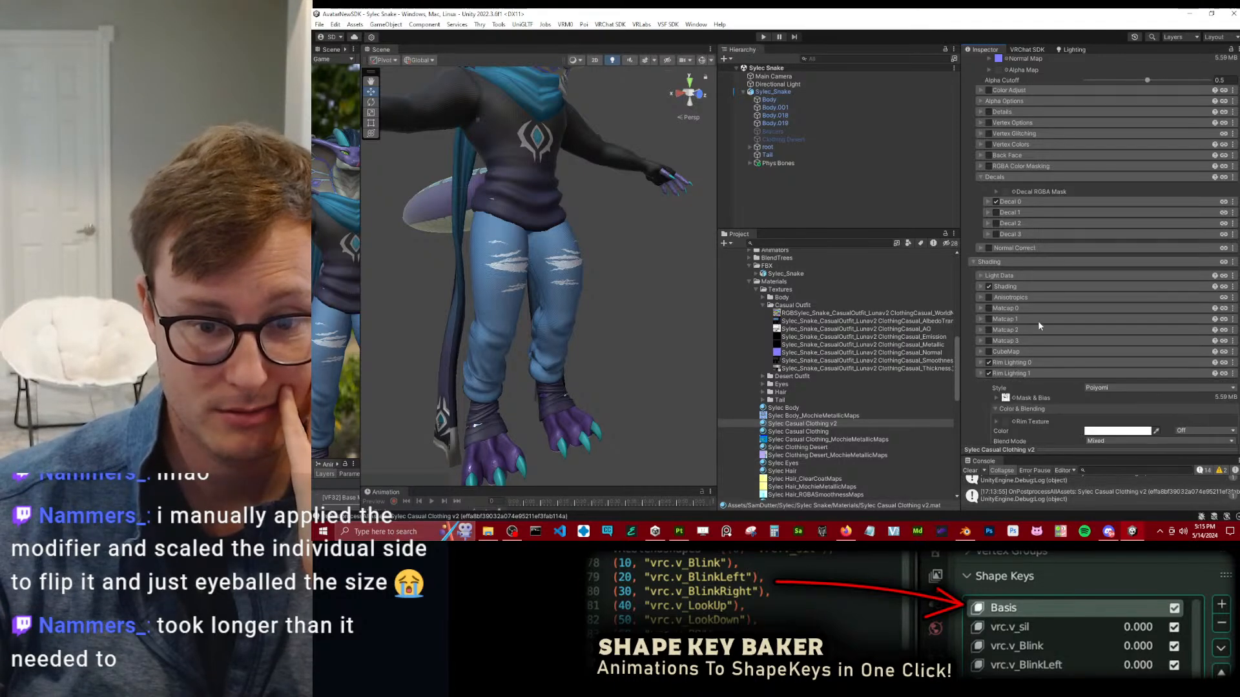
scroll(1044, 294, down, 2)
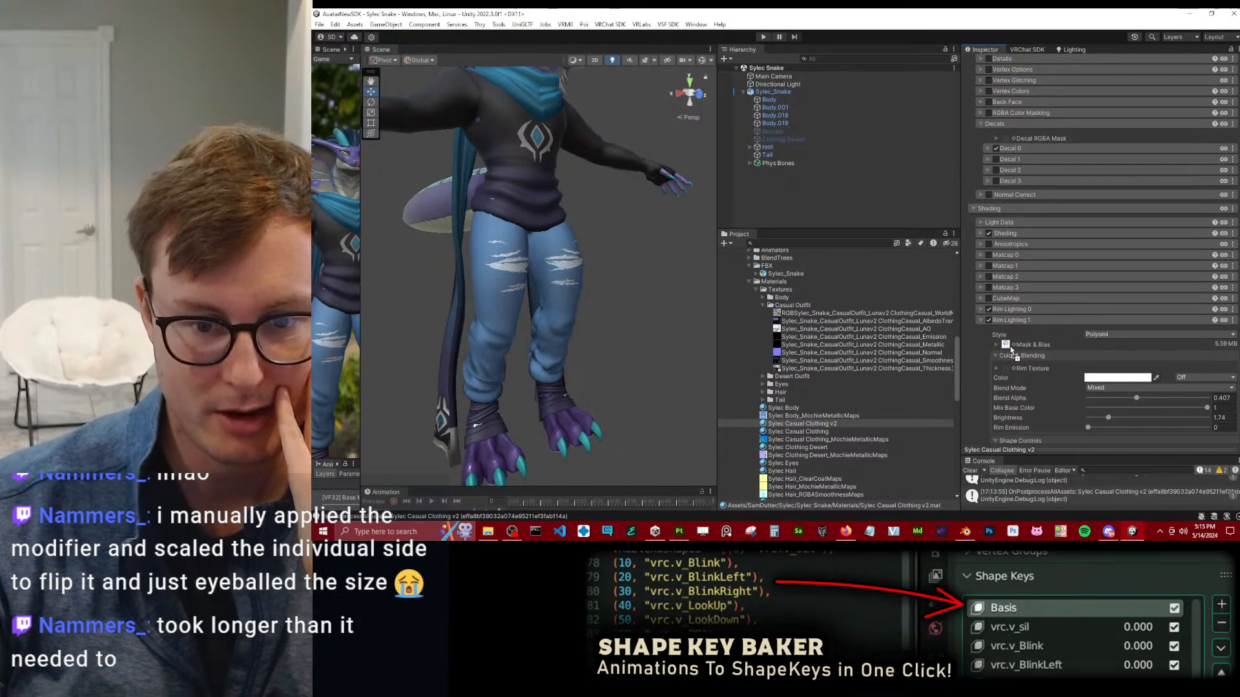
scroll(1071, 238, up, 6)
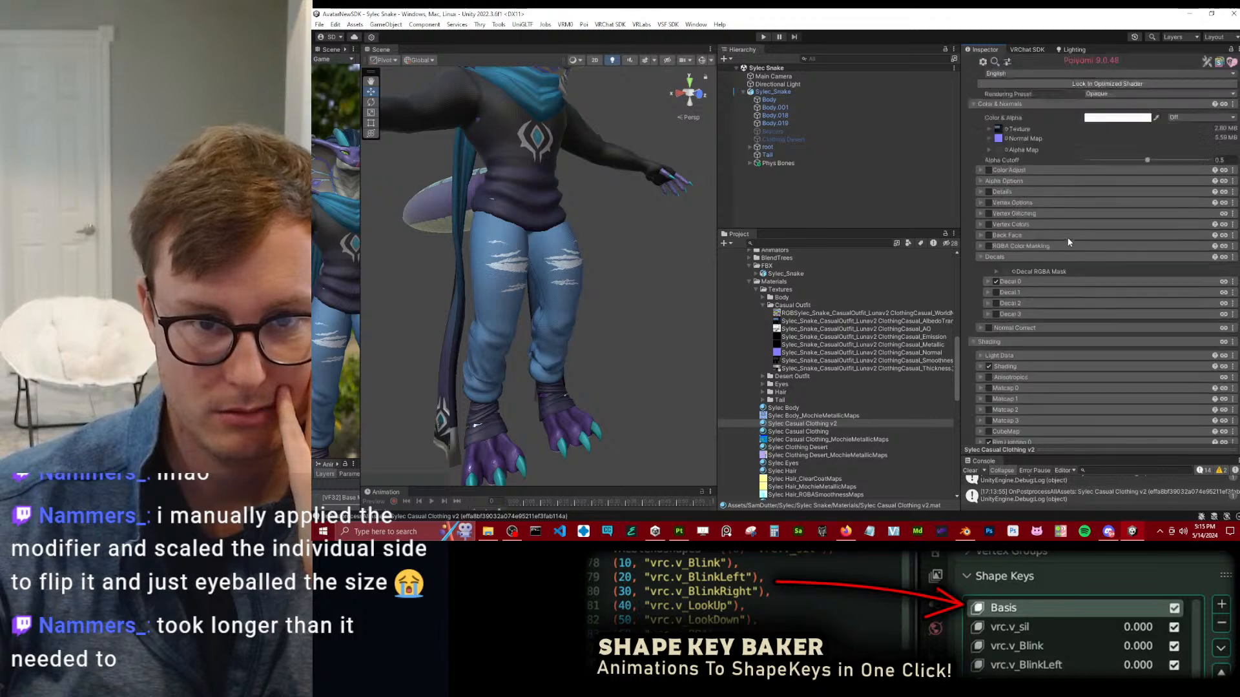
scroll(1069, 242, down, 5)
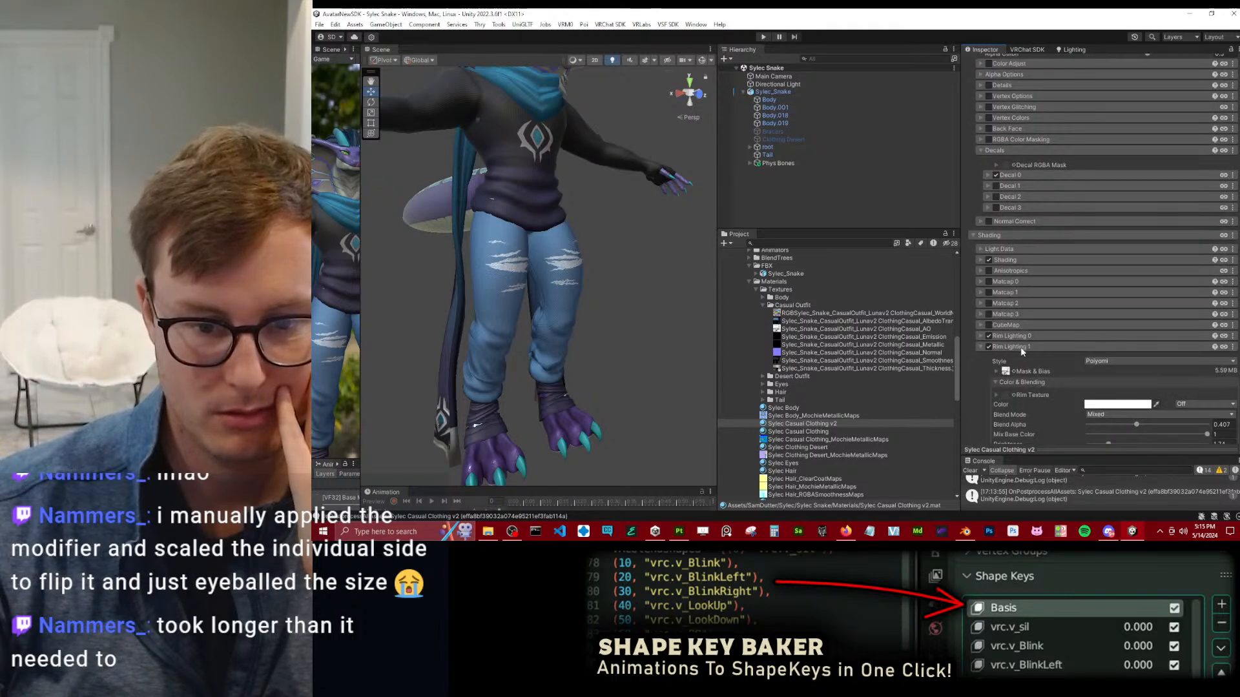
click(1038, 338)
Fill the Reflections & Specular packed maps with the casual outfit's Metallic, Smoothness and AO textures, and confirm the merge.
scroll(1114, 316, down, 2)
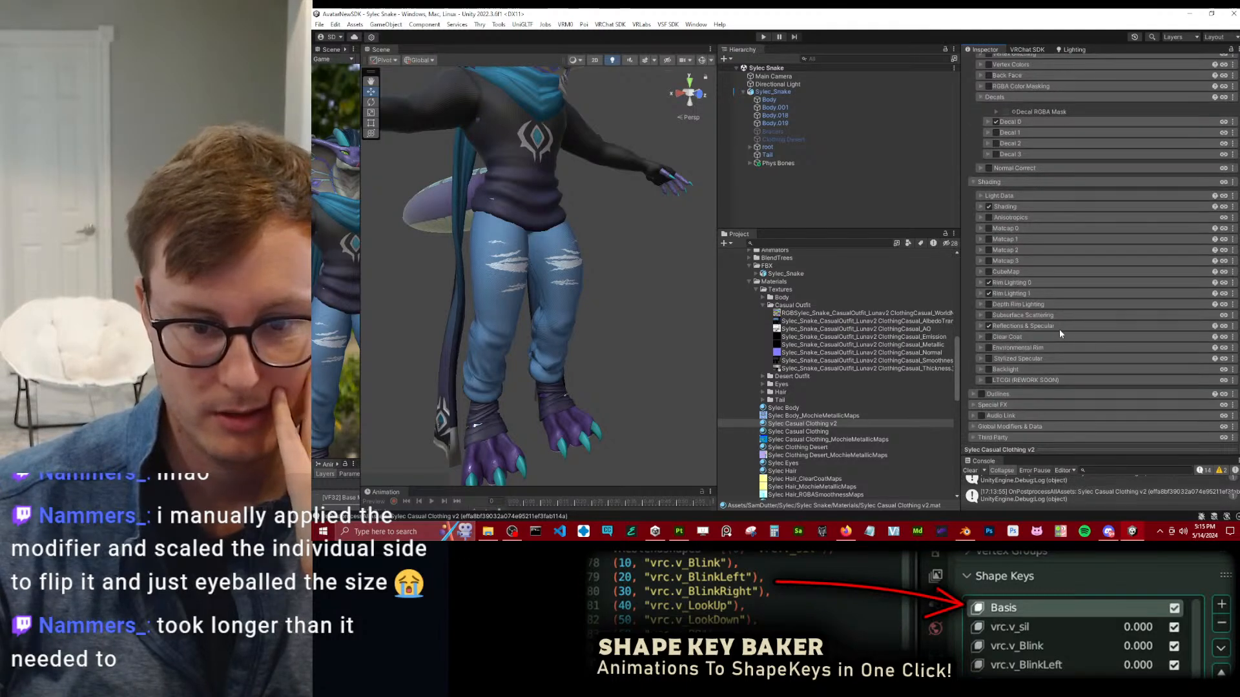
click(1054, 327)
click(1005, 381)
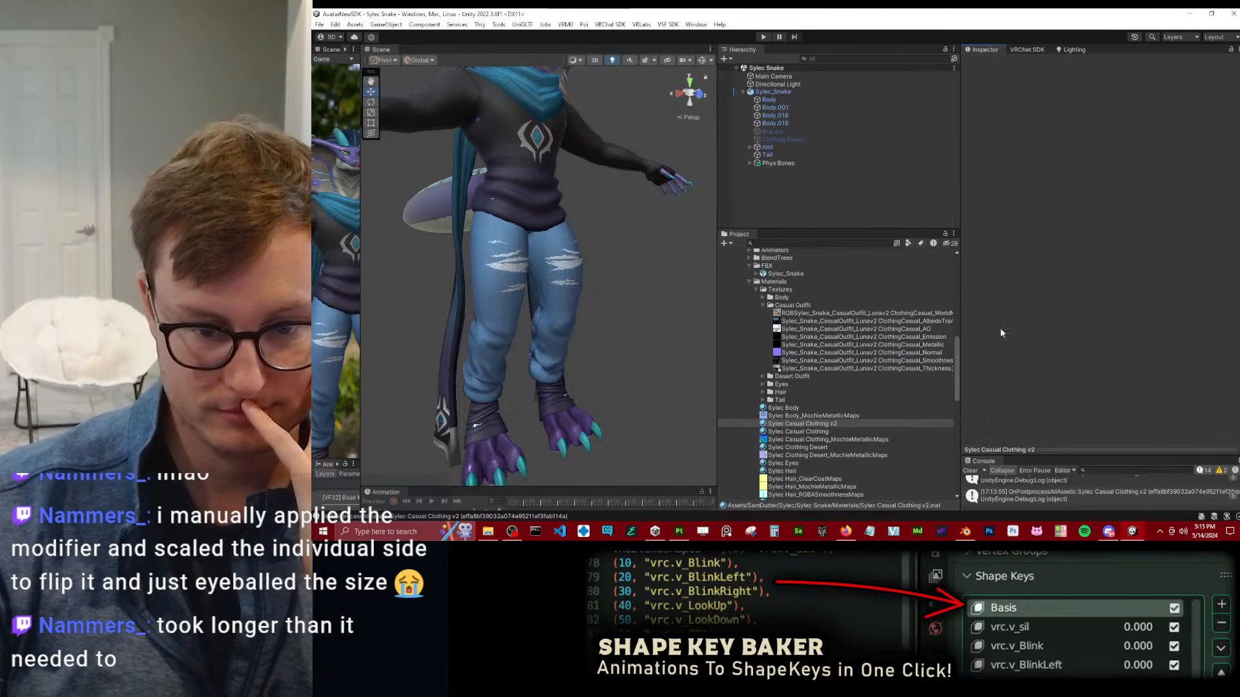
scroll(1027, 321, down, 3)
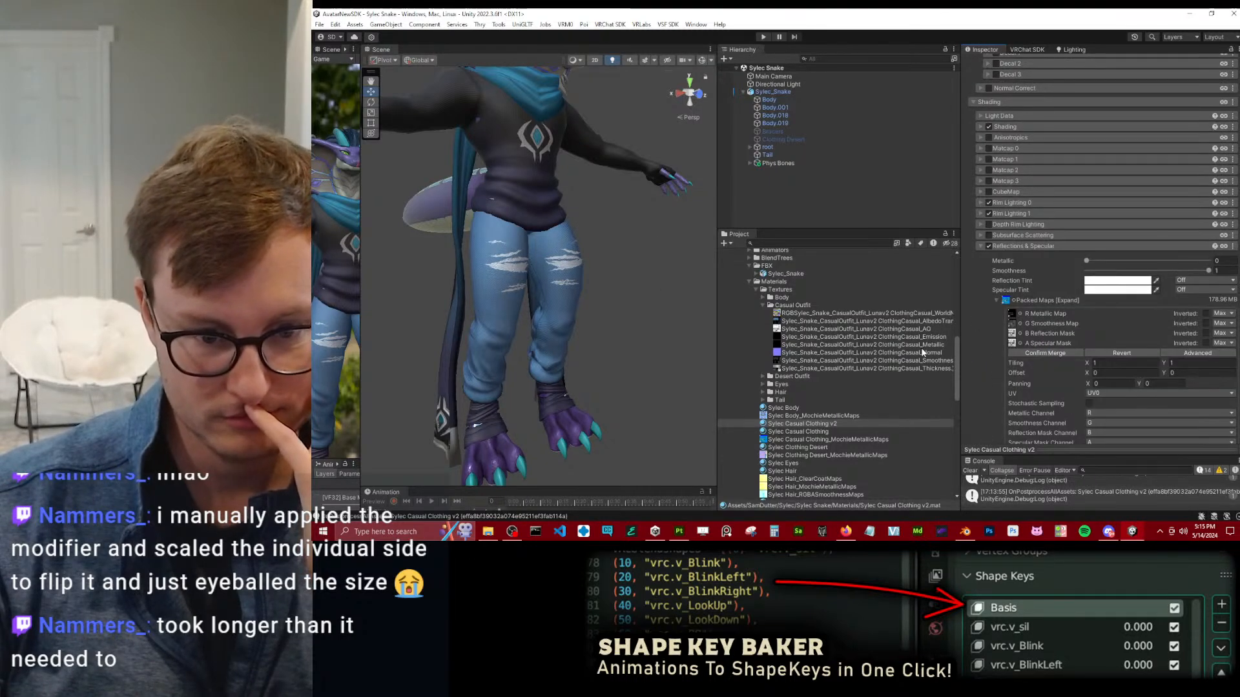
drag(928, 358, 1012, 325)
drag(930, 330, 1015, 344)
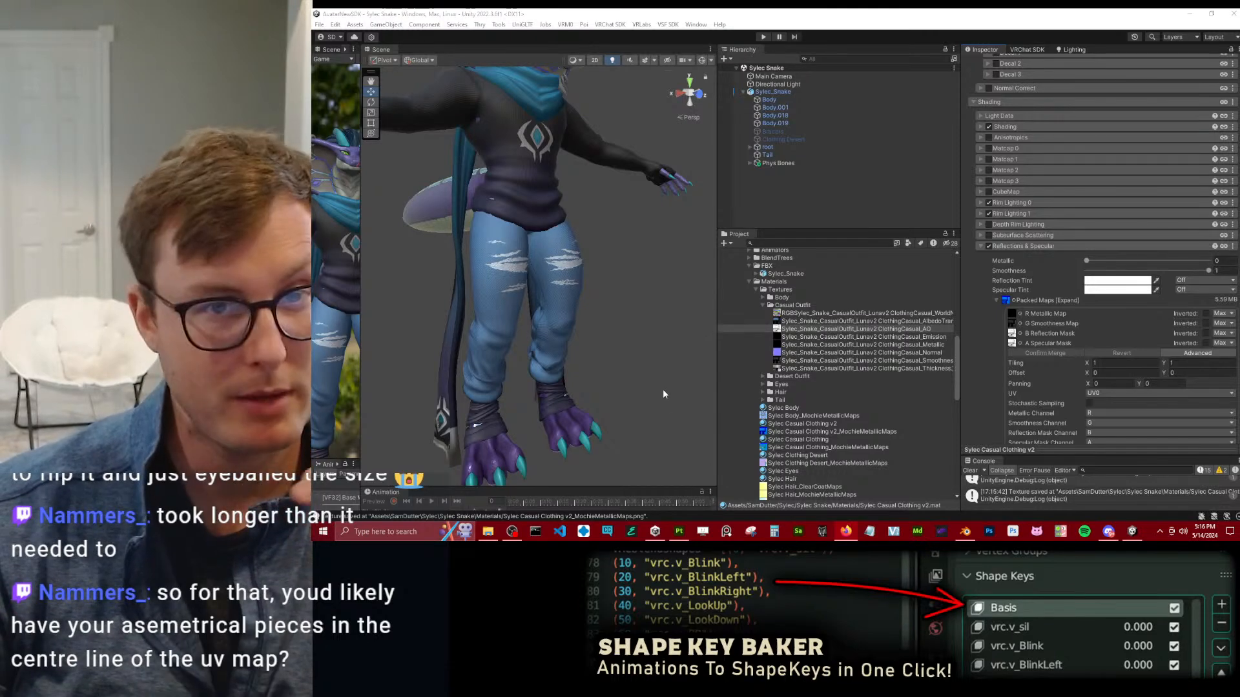
Switch to Blender and remove the Mirror modifier from the Body.019 clothing object.
mouse_move(1132, 538)
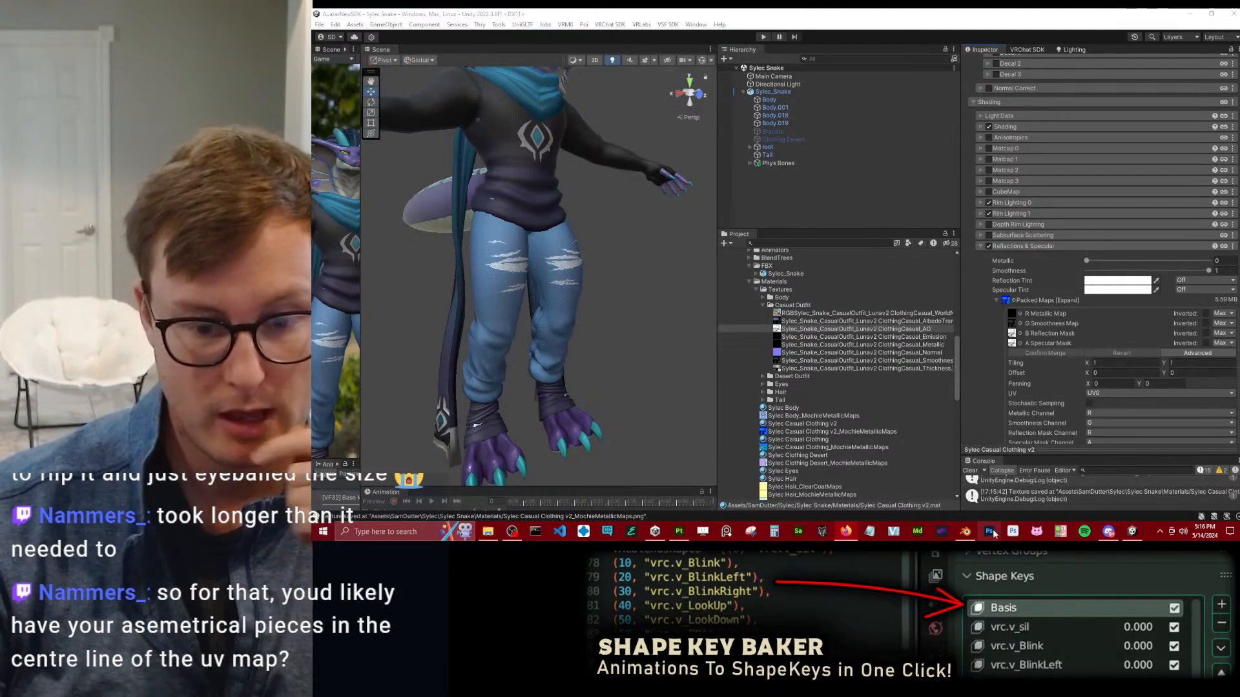
click(965, 531)
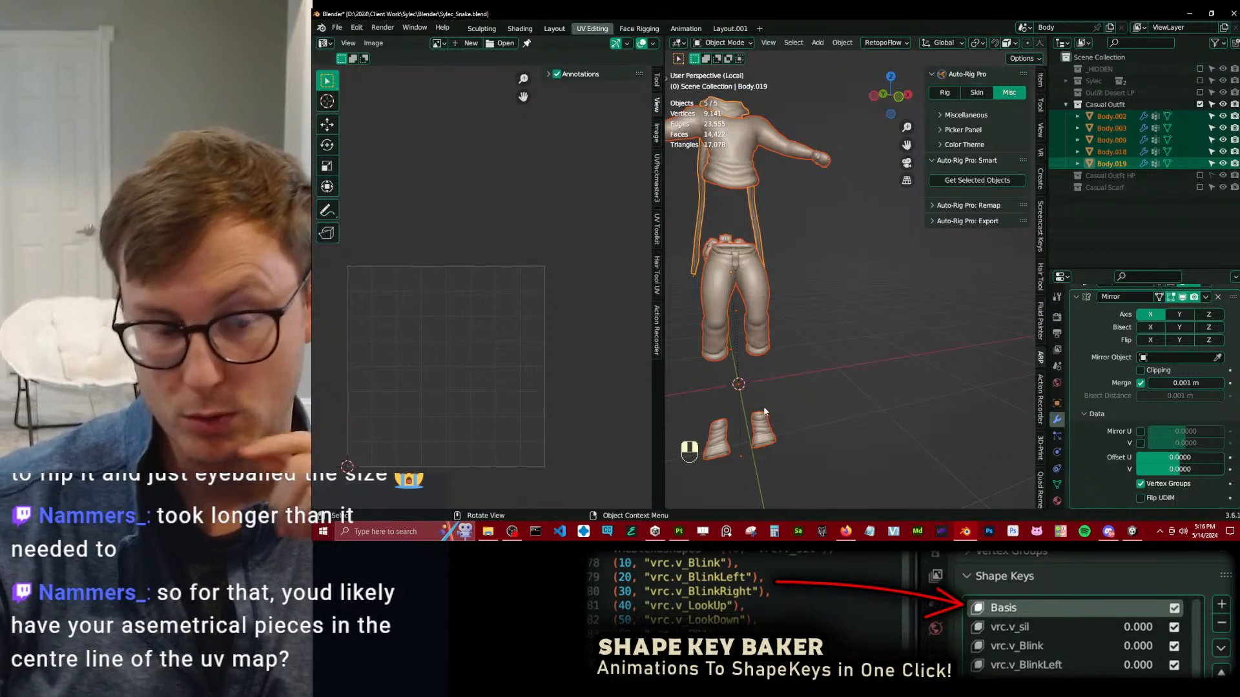
click(1217, 297)
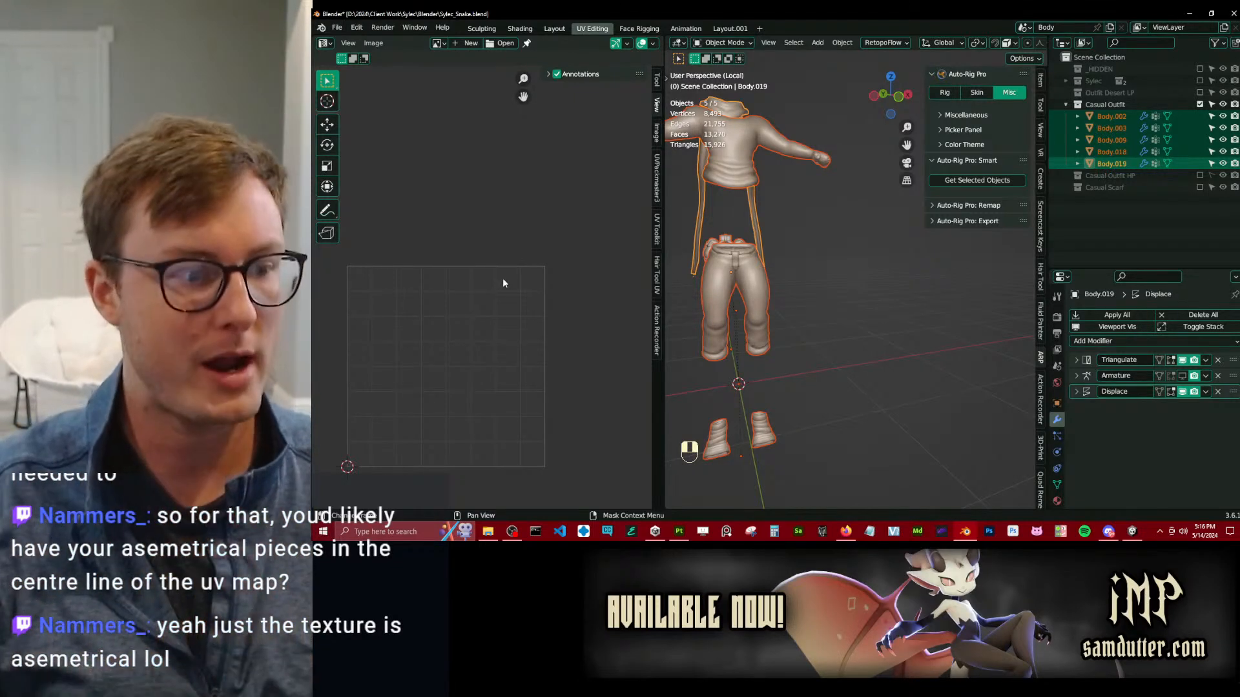
Annotate the UV space with a vertical centre line and a small box near its upper-right corner, and erase both.
click(327, 210)
mouse_move(447, 261)
mouse_down()
mouse_move(463, 475)
mouse_move(448, 393)
mouse_move(452, 265)
mouse_up()
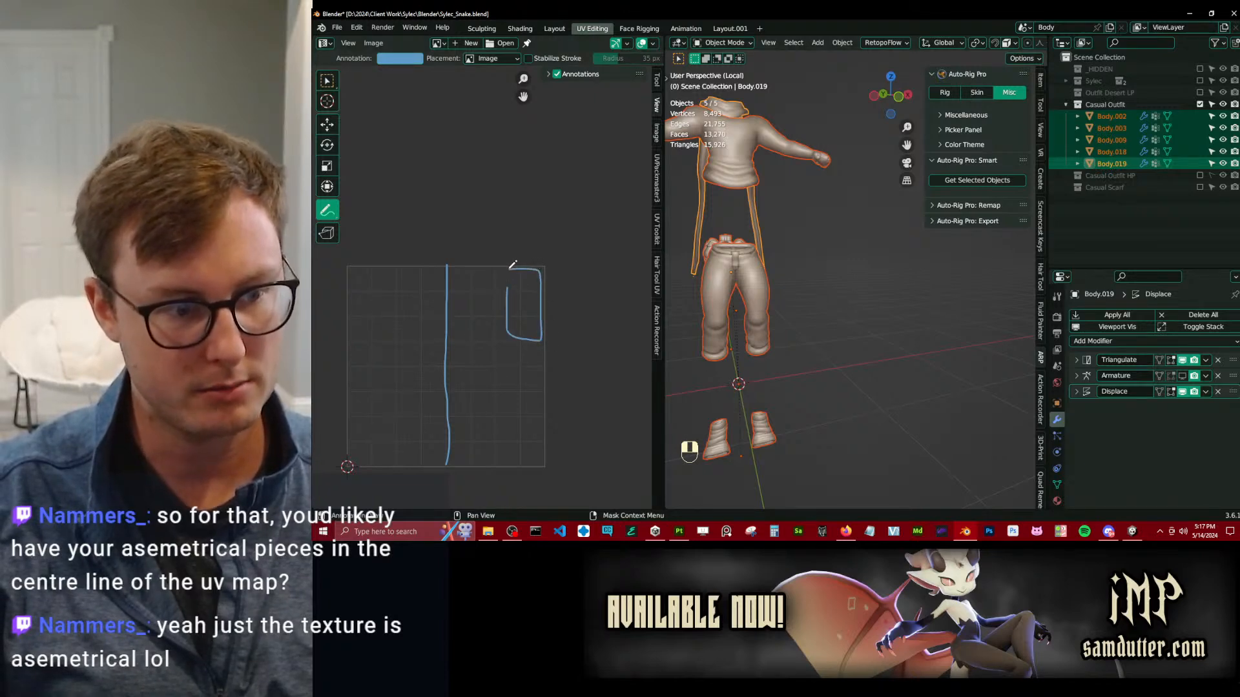
key(ctrl)
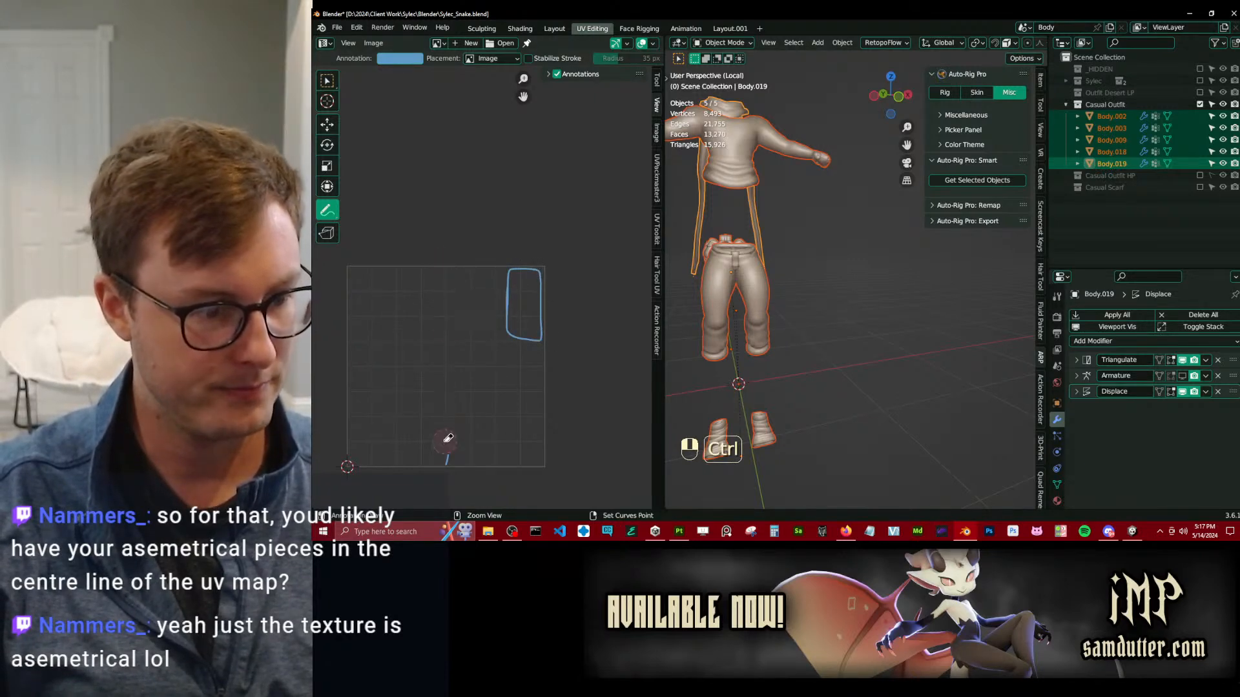
key(ctrl+z)
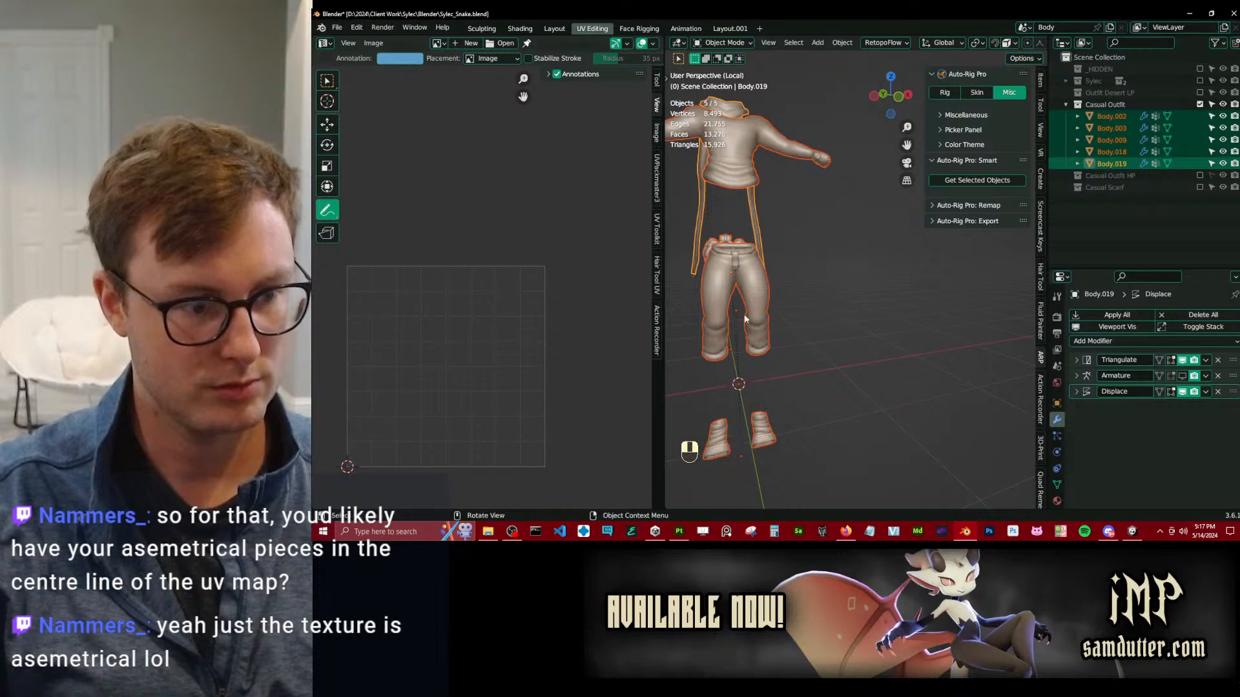
key(w)
Switch back to Unity and examine the avatar's outfit from the front, up close around the scarf and chest emblem.
key(Tab)
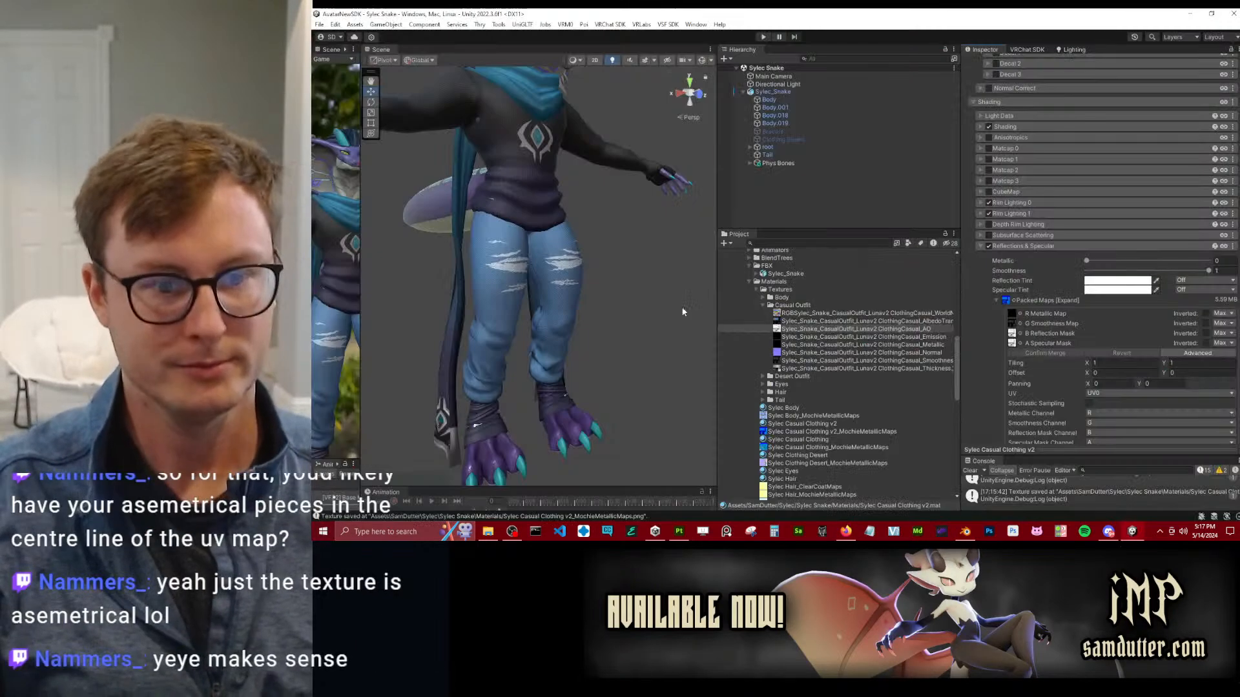
middle_drag(569, 227, 544, 276)
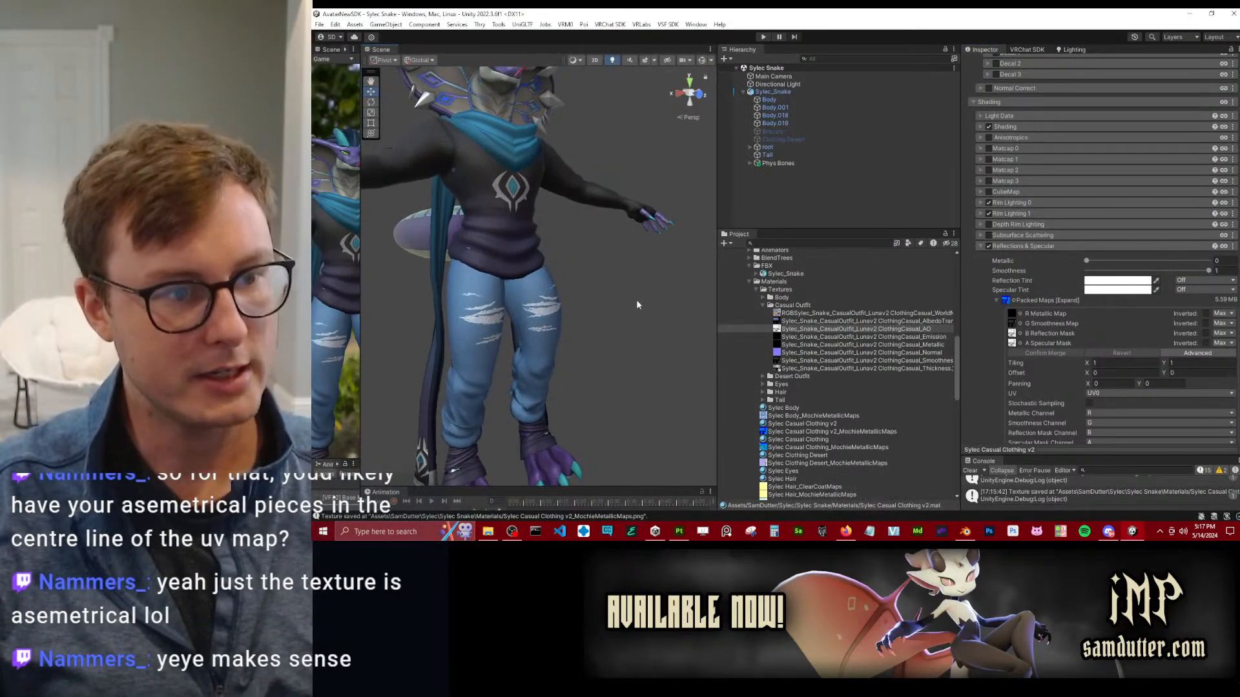
alt+drag(603, 271, 502, 281)
middle_drag(542, 242, 560, 285)
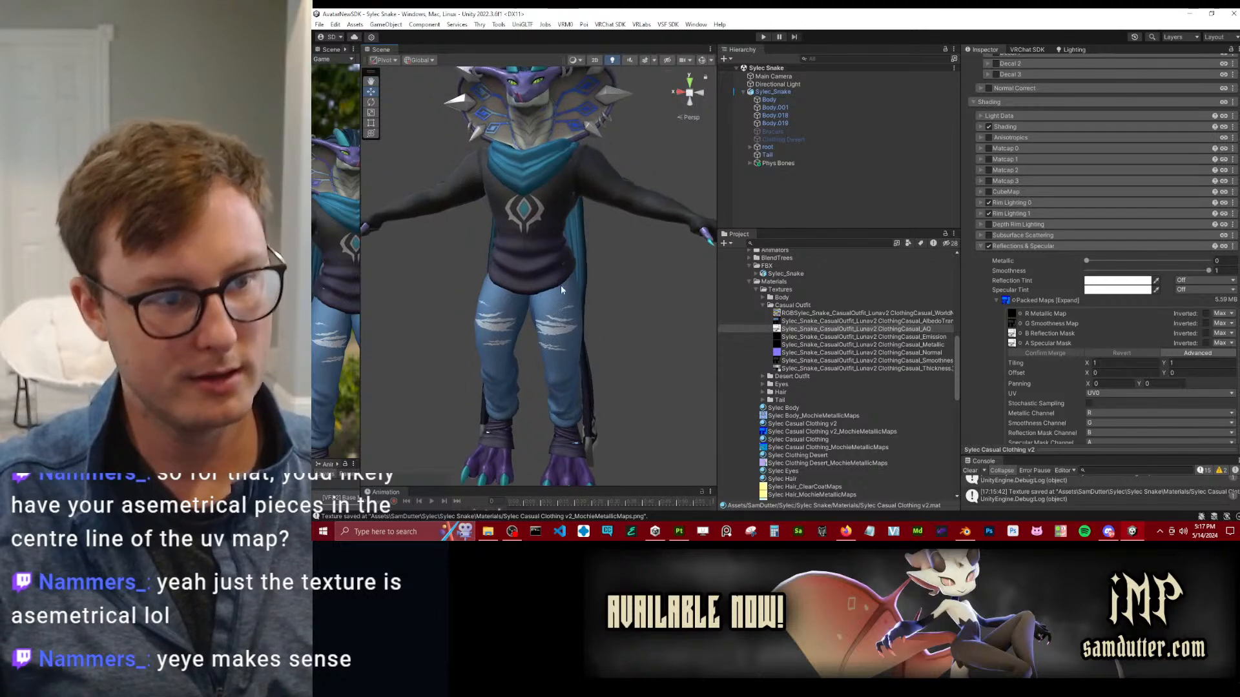
scroll(561, 285, up, 3)
middle_drag(529, 174, 558, 274)
scroll(588, 312, up, 10)
middle_drag(534, 196, 542, 253)
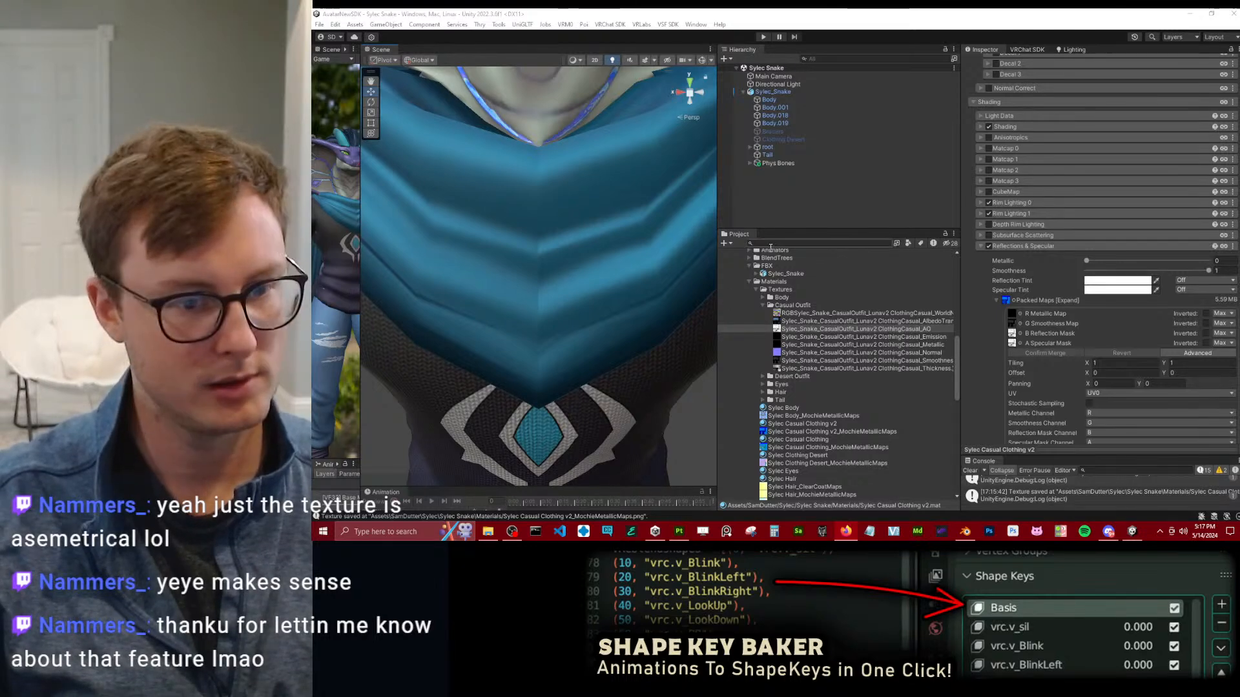
Compare the Sylec Casual Clothing material with Sylec Casual Clothing v2, checking the v2 packed maps and their AO source texture.
click(791, 215)
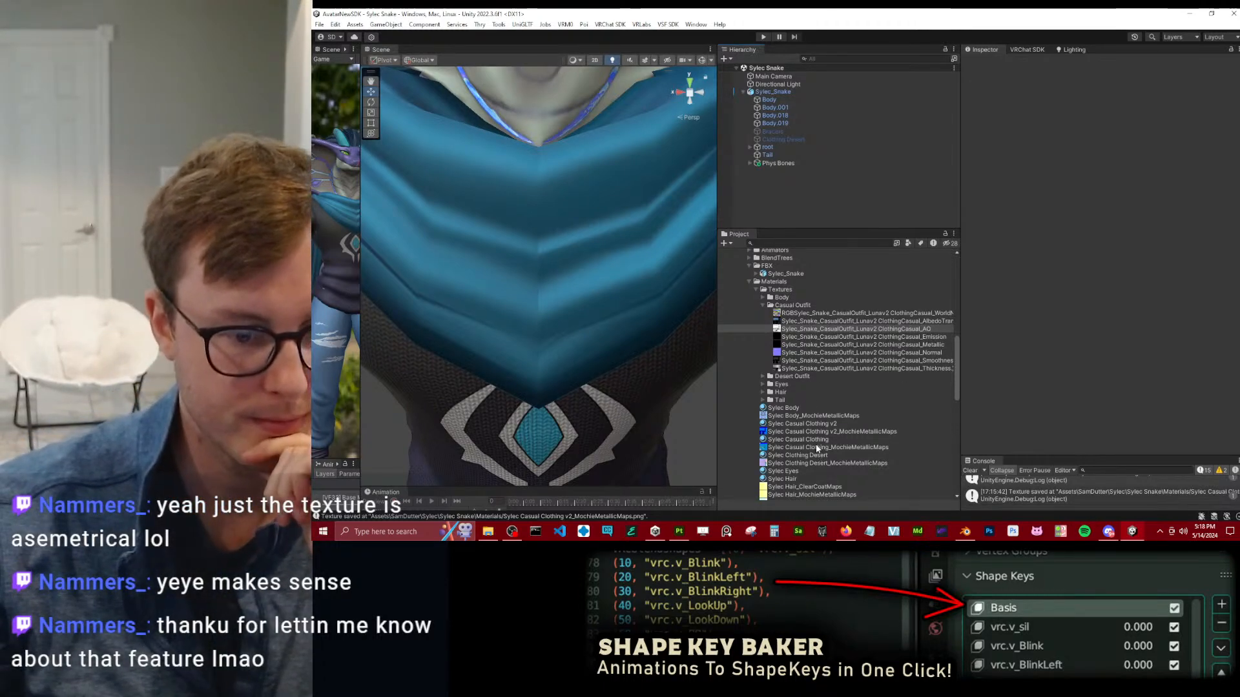
click(815, 440)
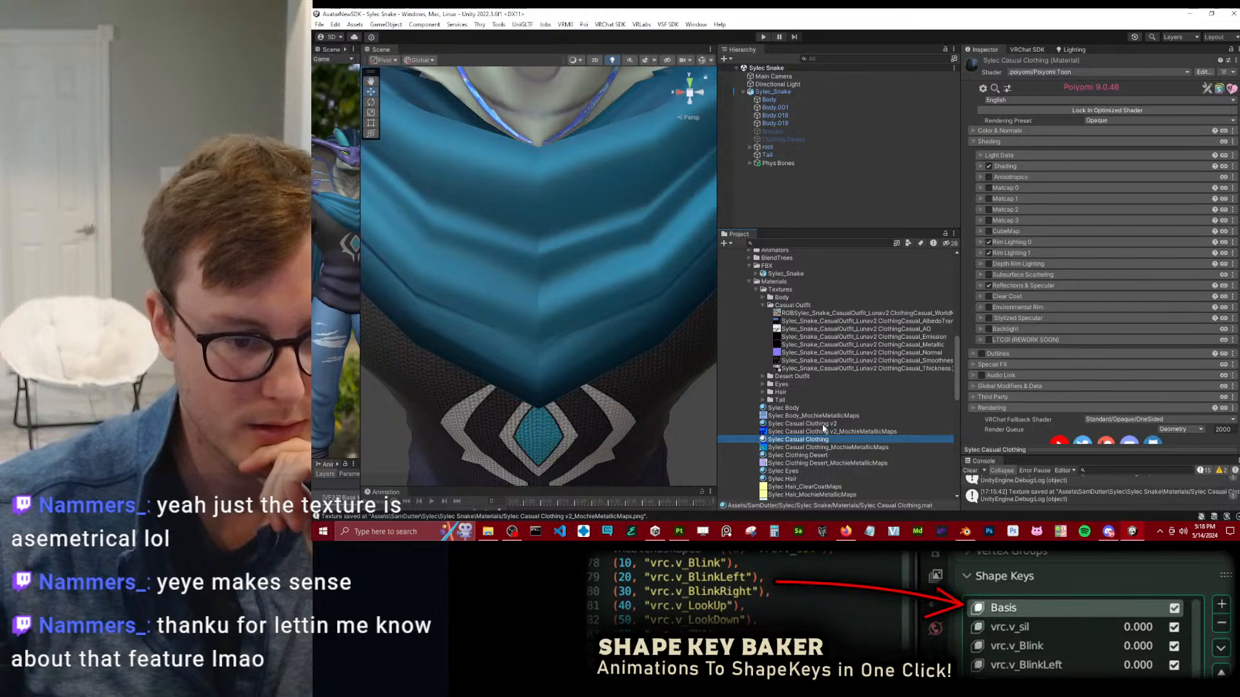
scroll(1047, 299, down, 1)
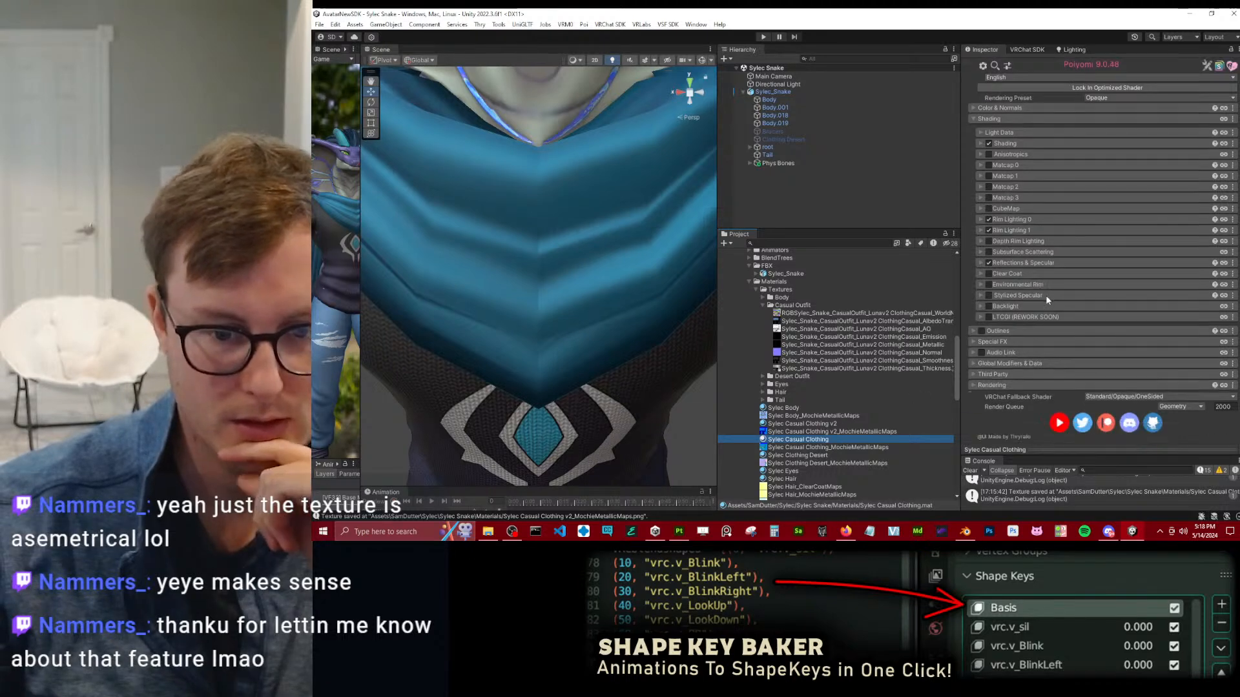
click(824, 426)
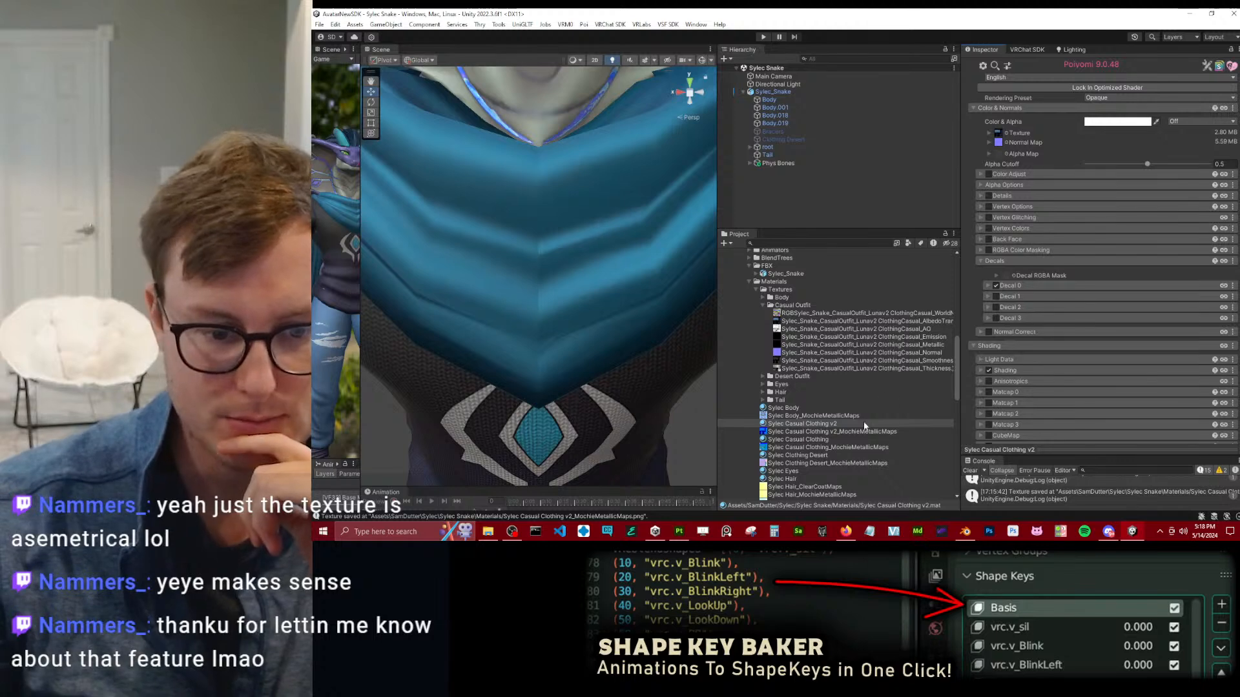
scroll(1045, 343, down, 5)
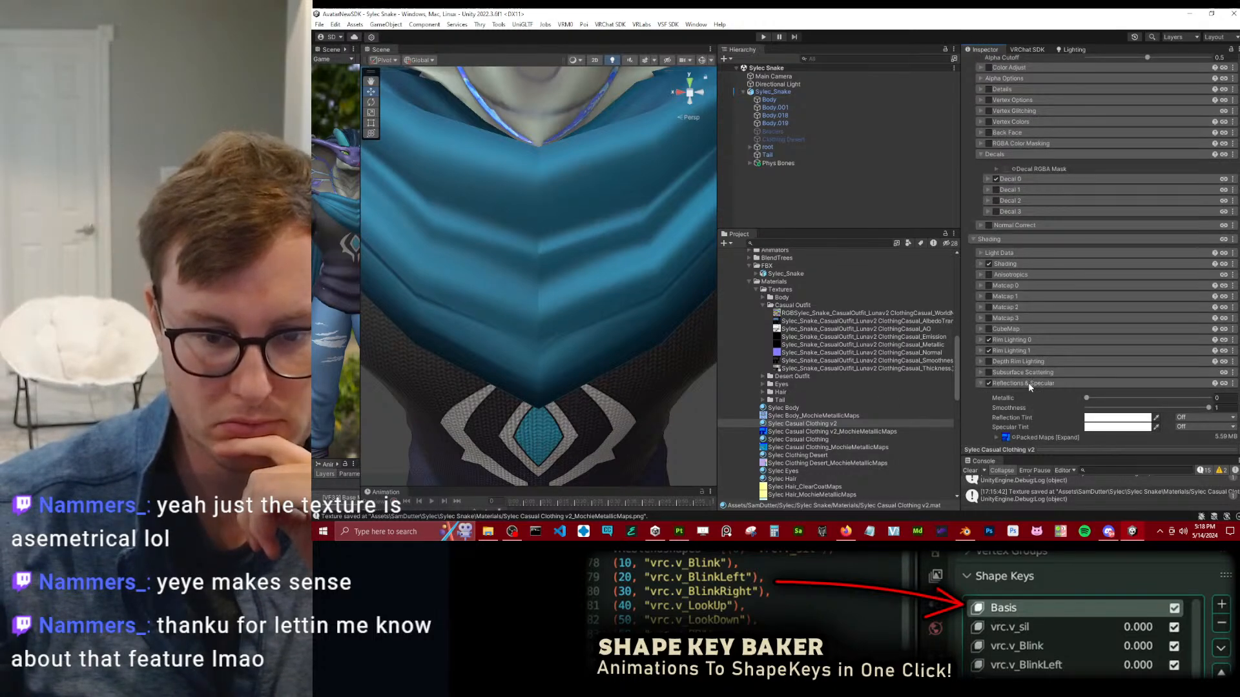
scroll(1029, 383, down, 1)
click(999, 408)
scroll(1001, 408, down, 3)
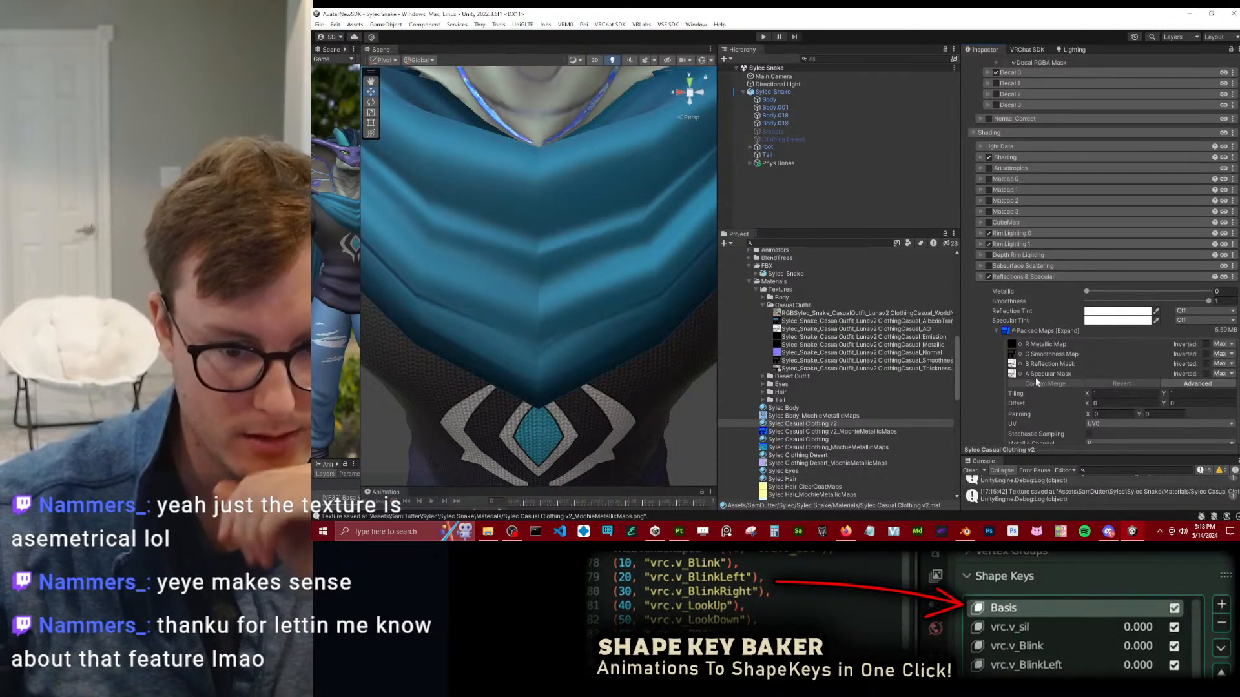
click(1011, 364)
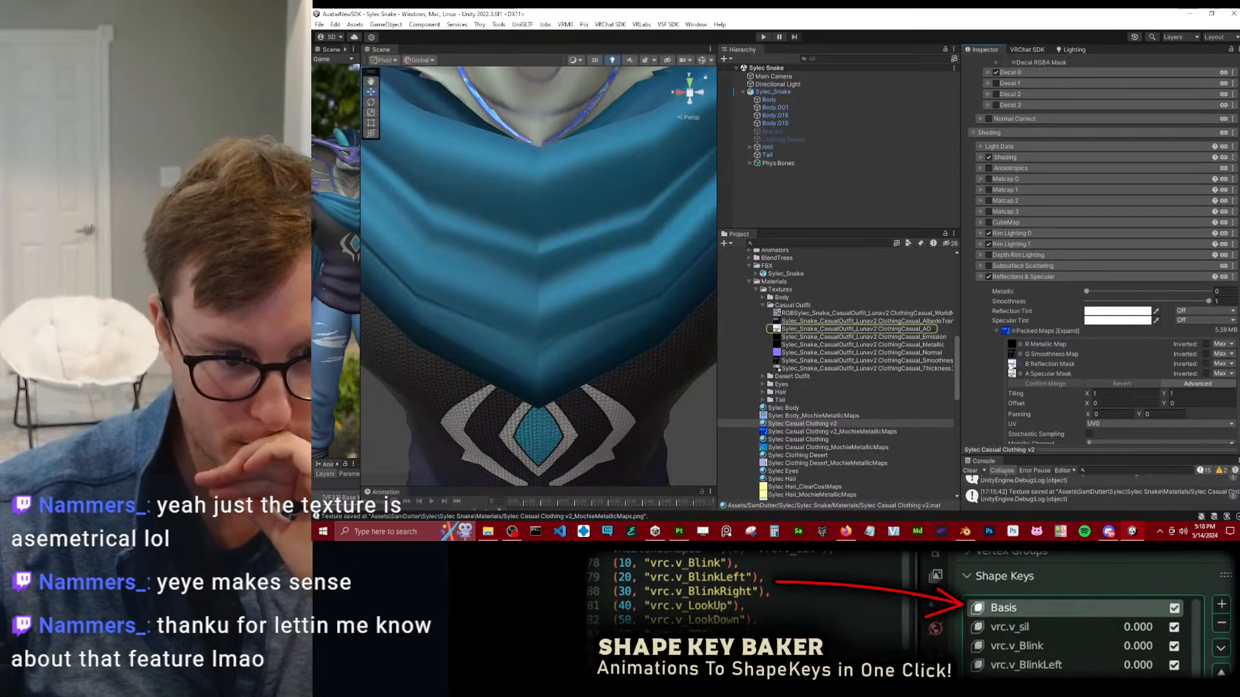
scroll(1023, 350, up, 3)
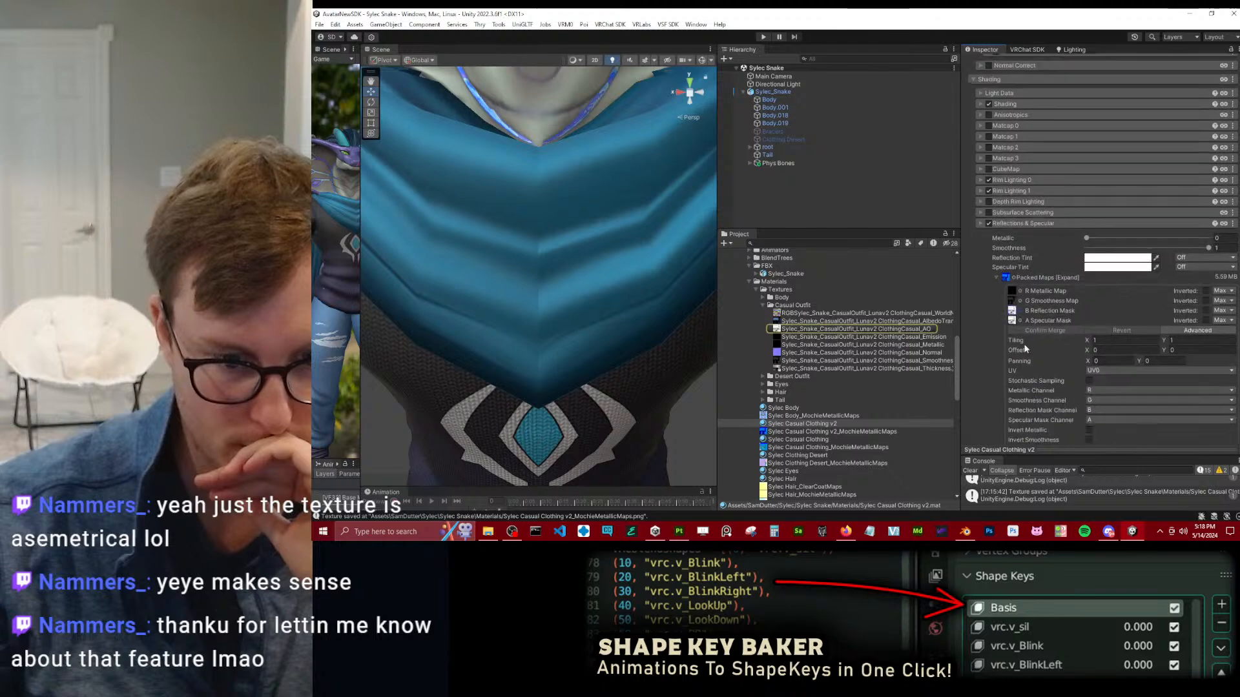
Remap Lunav2 ClothingCasual to the Sylec Casual Clothing v2 material in the Sylec_Snake FBX and apply the import settings.
click(785, 274)
drag(801, 423, 1124, 182)
click(1232, 246)
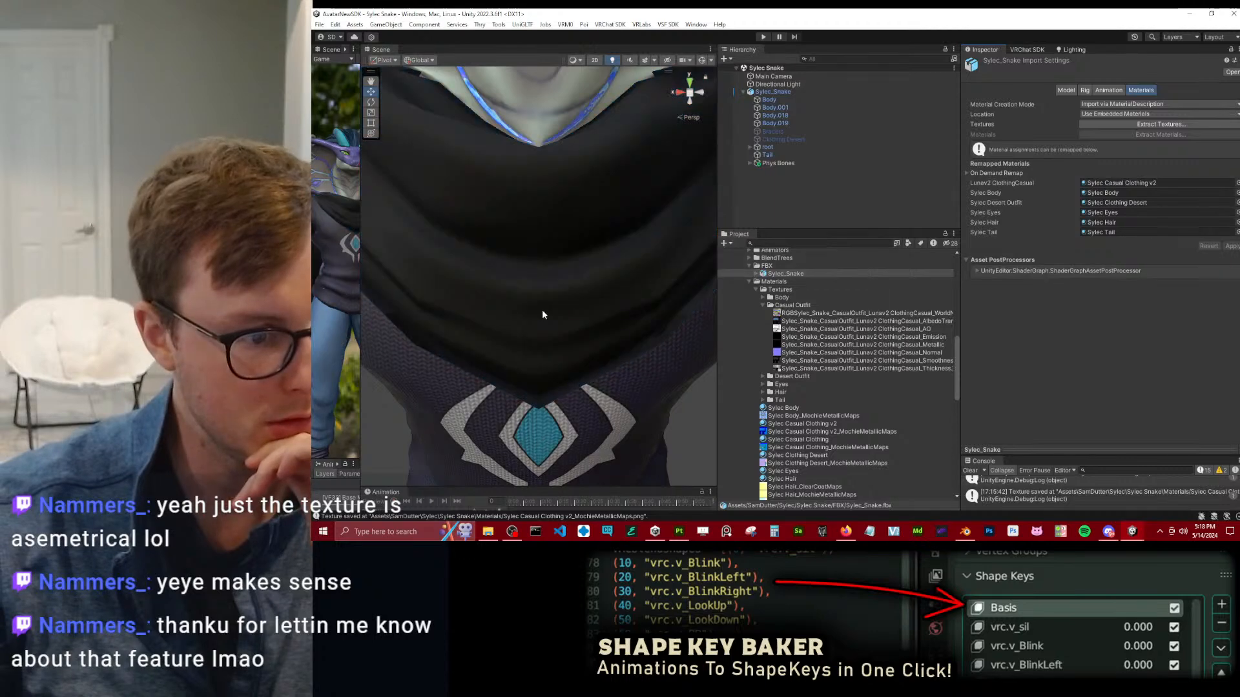
Inspect the avatar wearing the v2 casual clothing from several angles, including the scarf, shirt and trousers.
scroll(579, 313, down, 5)
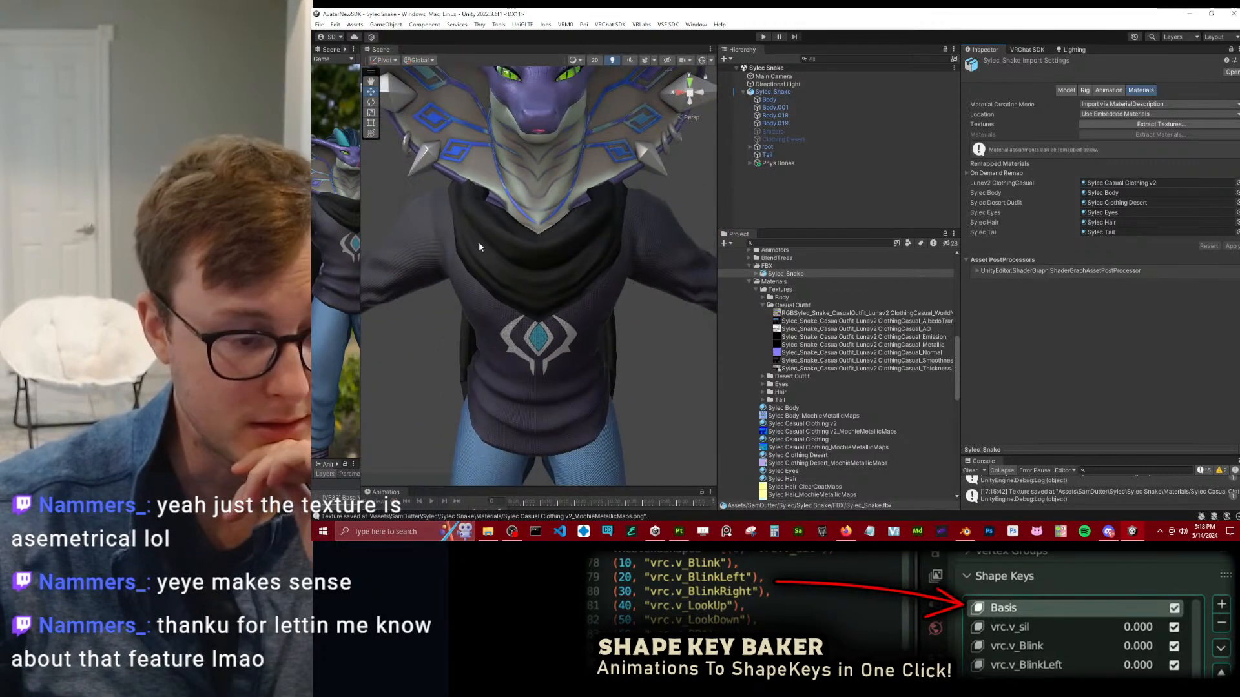
scroll(519, 270, down, 5)
alt+drag(518, 307, 594, 239)
middle_drag(602, 372, 592, 243)
alt+drag(592, 244, 413, 320)
alt+drag(524, 316, 579, 260)
middle_drag(579, 260, 613, 341)
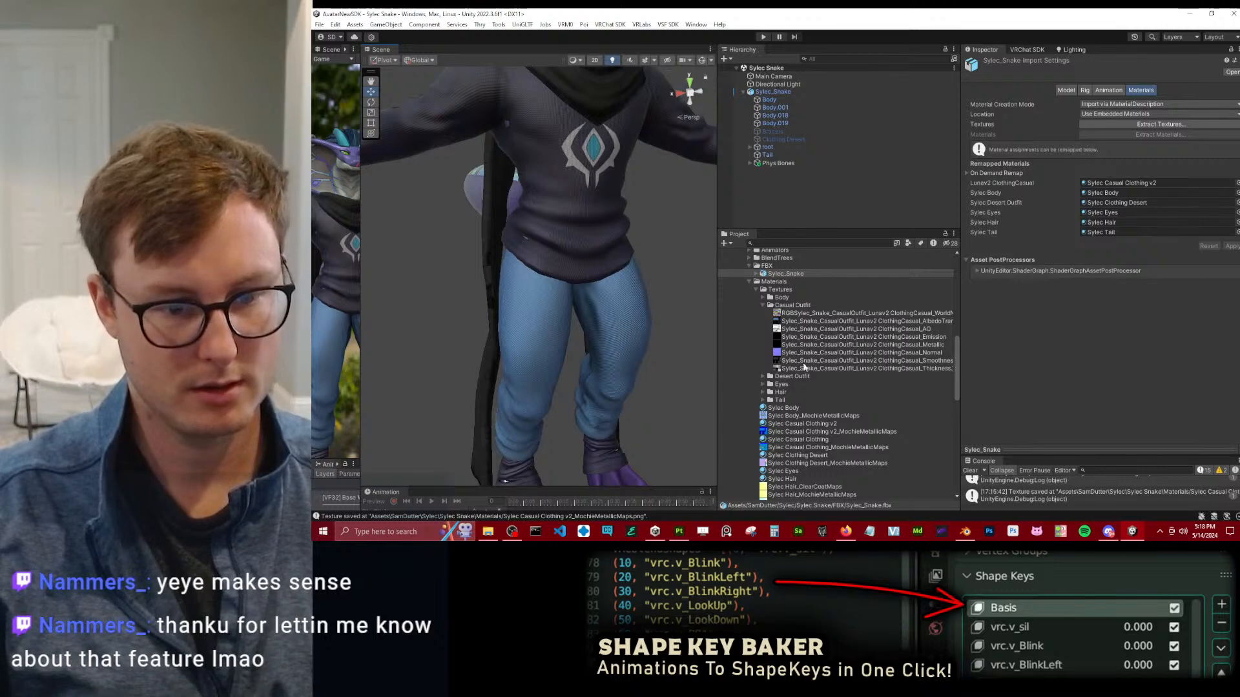
scroll(614, 336, down, 5)
alt+drag(614, 336, 593, 262)
Widen the scene view, frame the whole avatar, and capture it as a rectangular snip with Snipping Tool.
drag(715, 181, 839, 180)
alt+drag(736, 246, 482, 333)
alt+drag(674, 257, 606, 316)
alt+drag(673, 269, 700, 280)
click(742, 540)
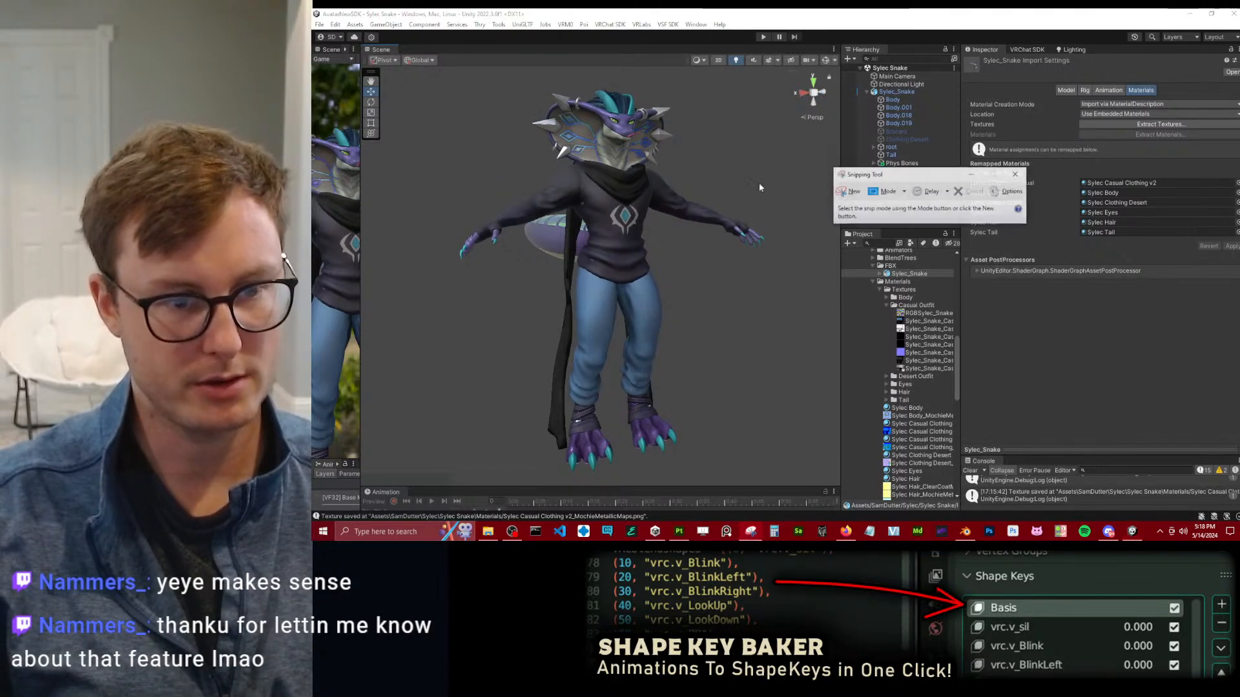
click(844, 188)
drag(416, 85, 757, 420)
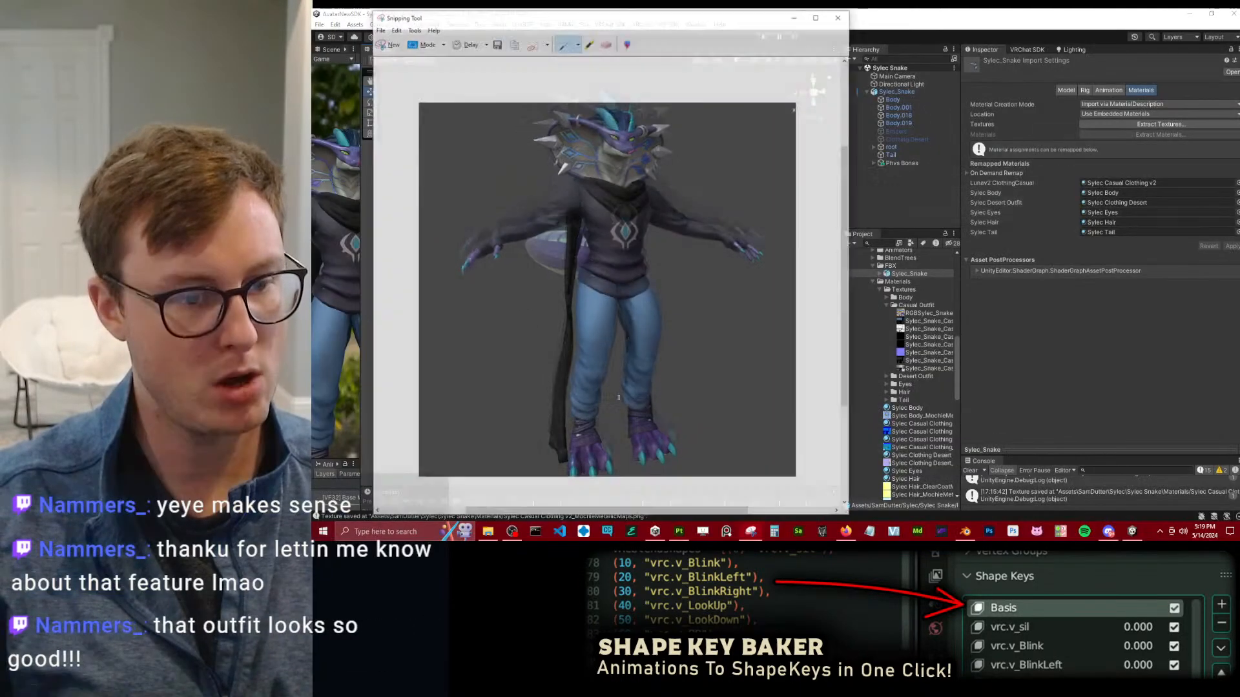
Return to Unity, widen the asset list, remap Lunav2 ClothingCasual to Sylec Casual Clothing, and apply the import settings.
click(1113, 381)
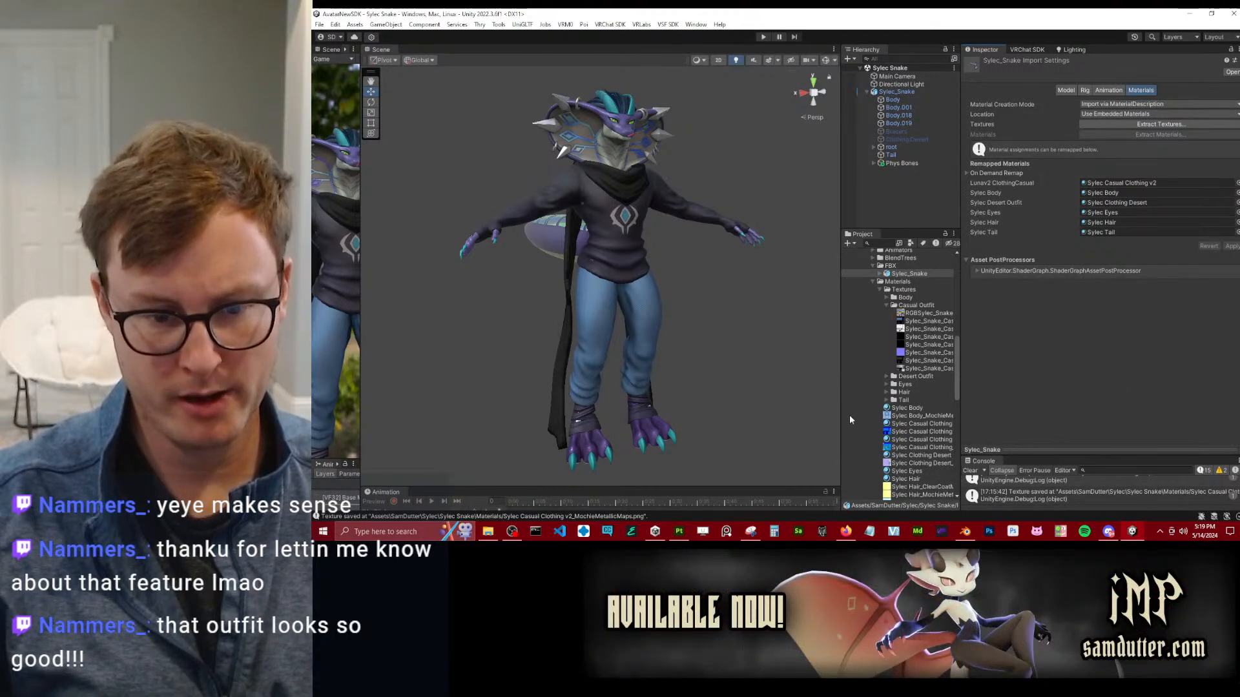
drag(840, 416, 769, 416)
drag(878, 439, 1119, 184)
click(1230, 246)
Bring up the Snipping Tool capture and place it beside the avatar to compare the two outfit versions.
key(alt+Tab)
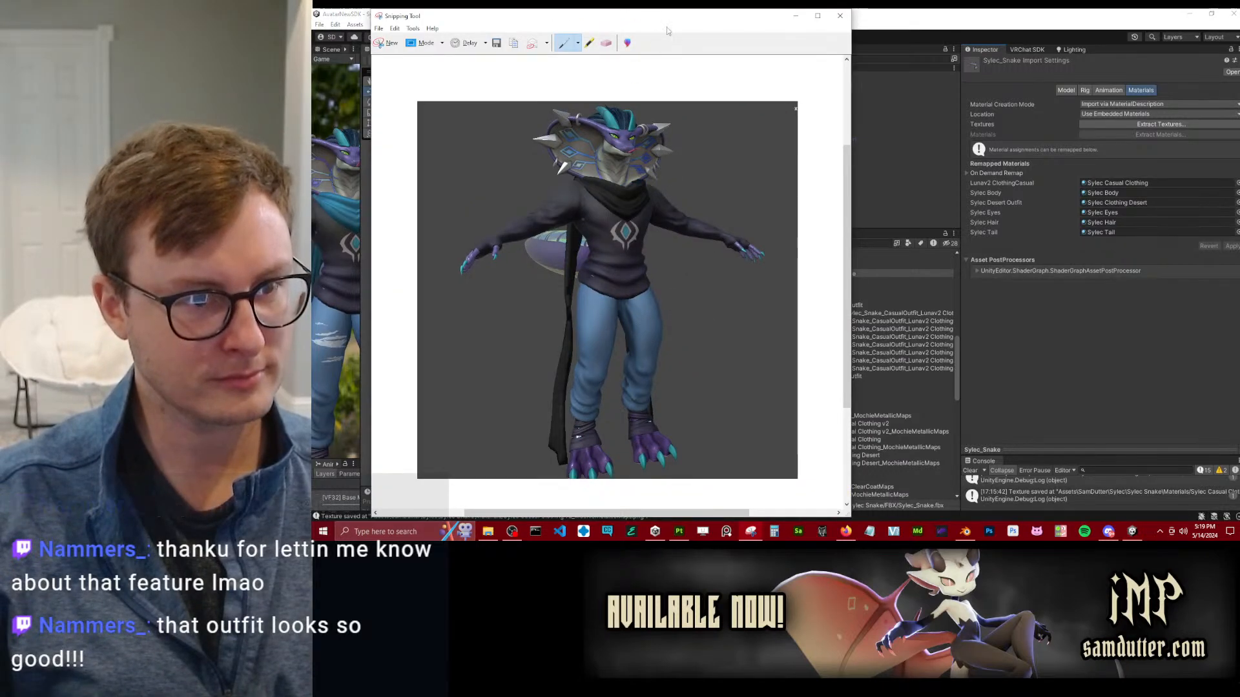
drag(719, 21, 1018, 46)
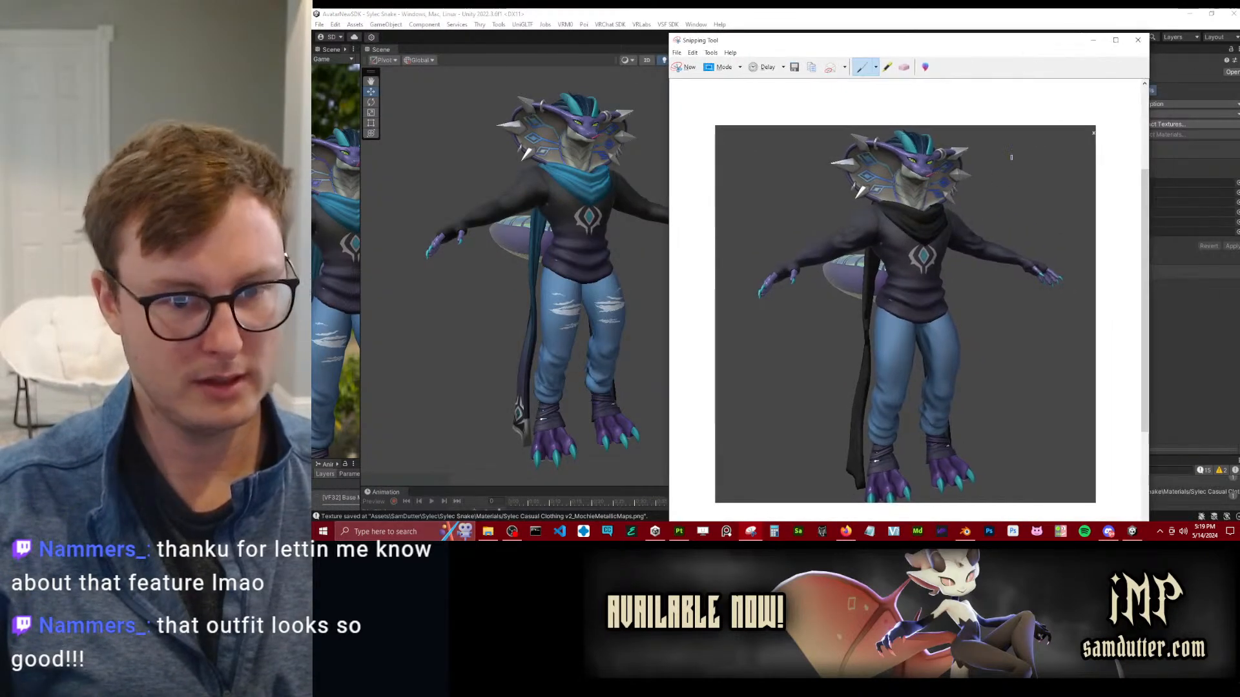
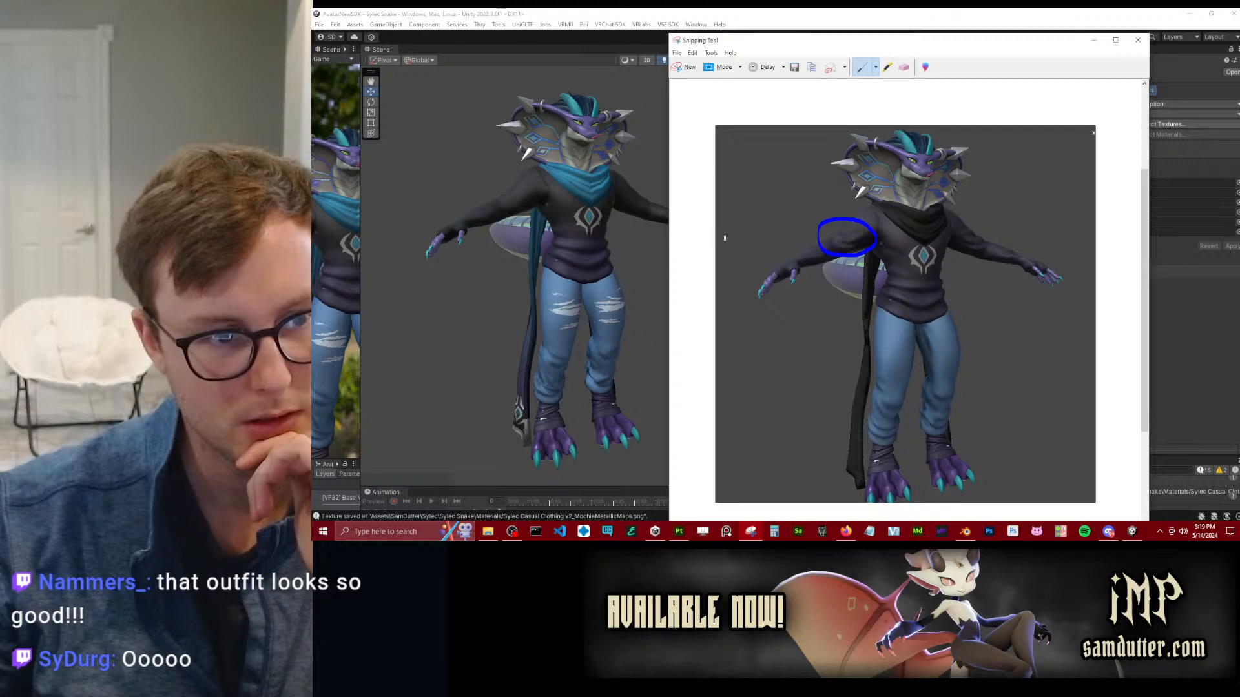
Close the snip, apply the Sylec Casual Clothing v2 material to the Lunav2 ClothingCasual slot, and check the clothing on the avatar.
click(1137, 39)
scroll(627, 267, down, 2)
alt+drag(581, 303, 669, 355)
alt+drag(532, 292, 568, 297)
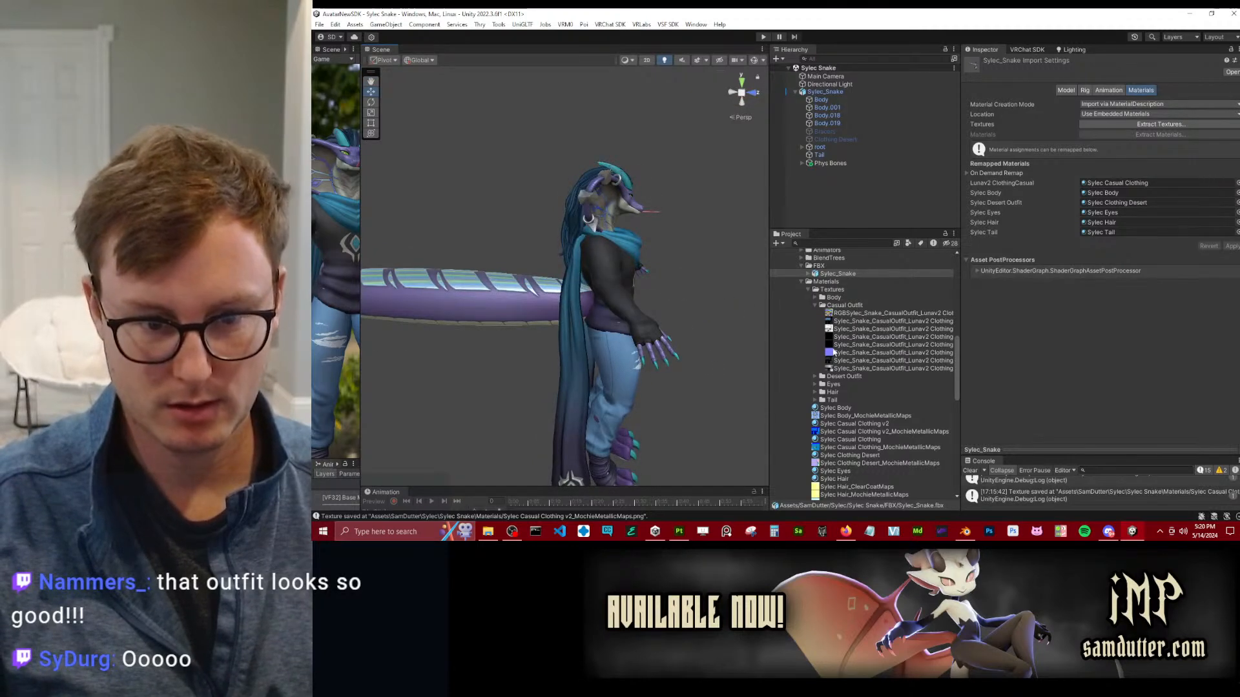
drag(877, 427, 1137, 182)
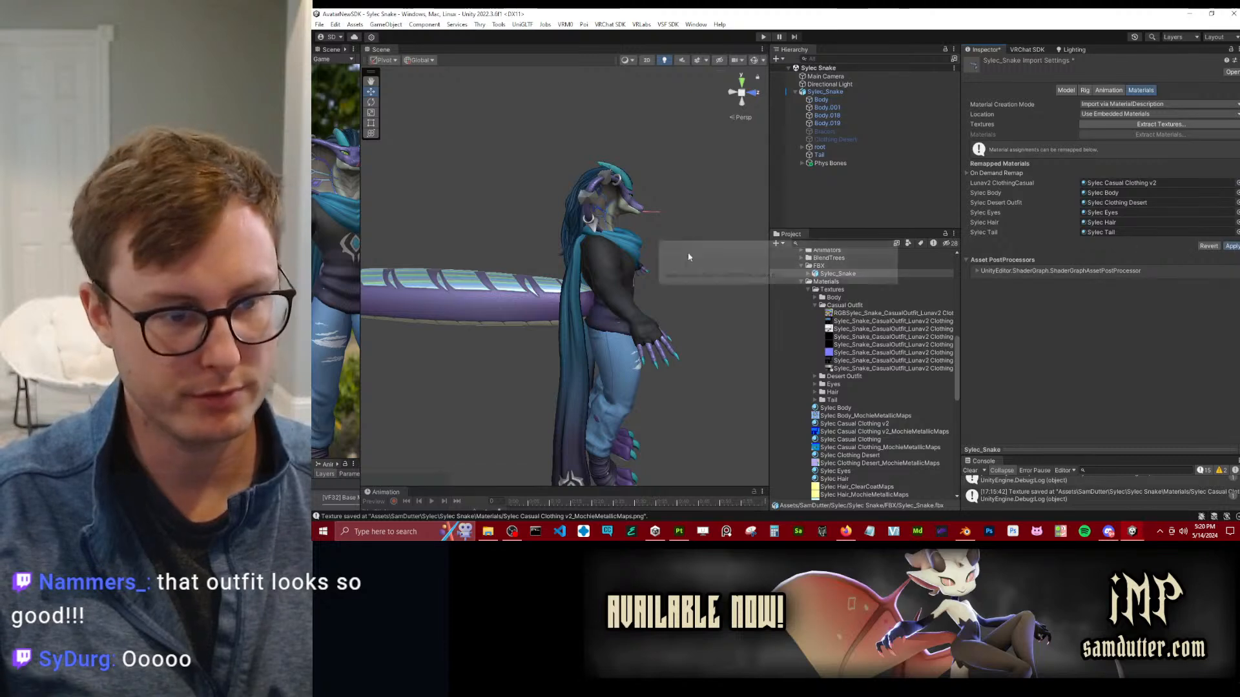
alt+drag(661, 244, 596, 237)
scroll(595, 246, up, 4)
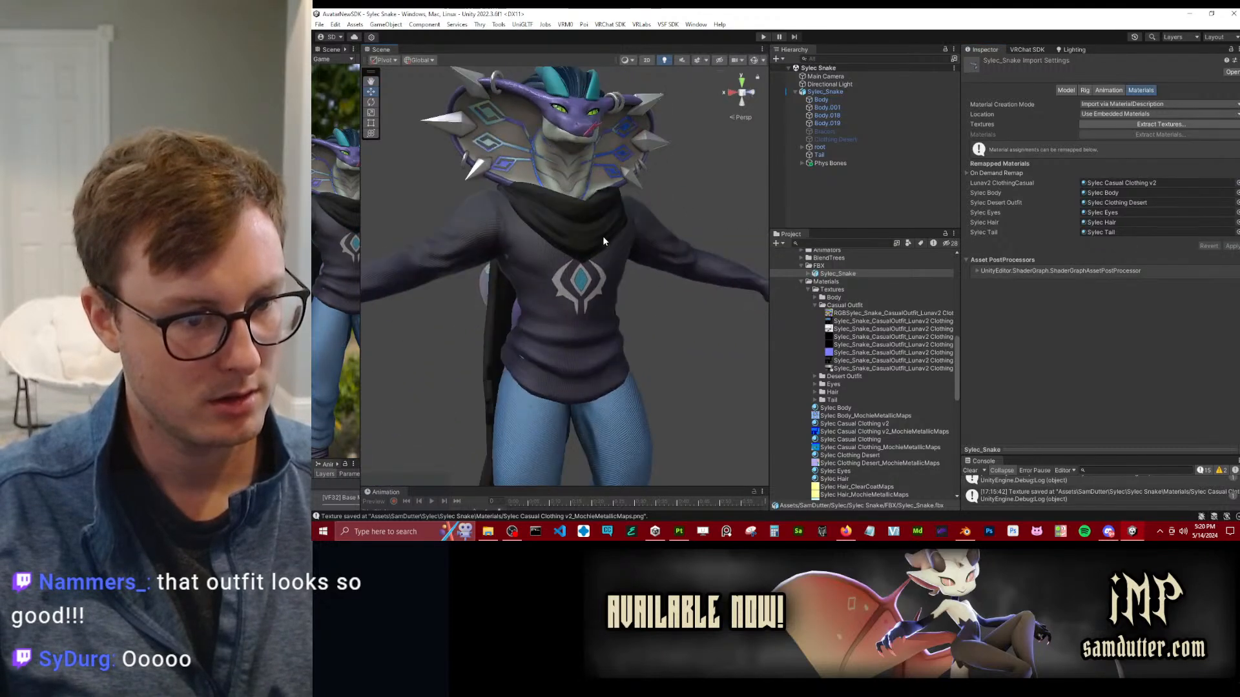
scroll(596, 237, up, 3)
alt+drag(518, 287, 478, 202)
Switch to Blender, keyframe the spread-out positions of the five selected casual outfit objects, and save the file.
key(alt+Tab)
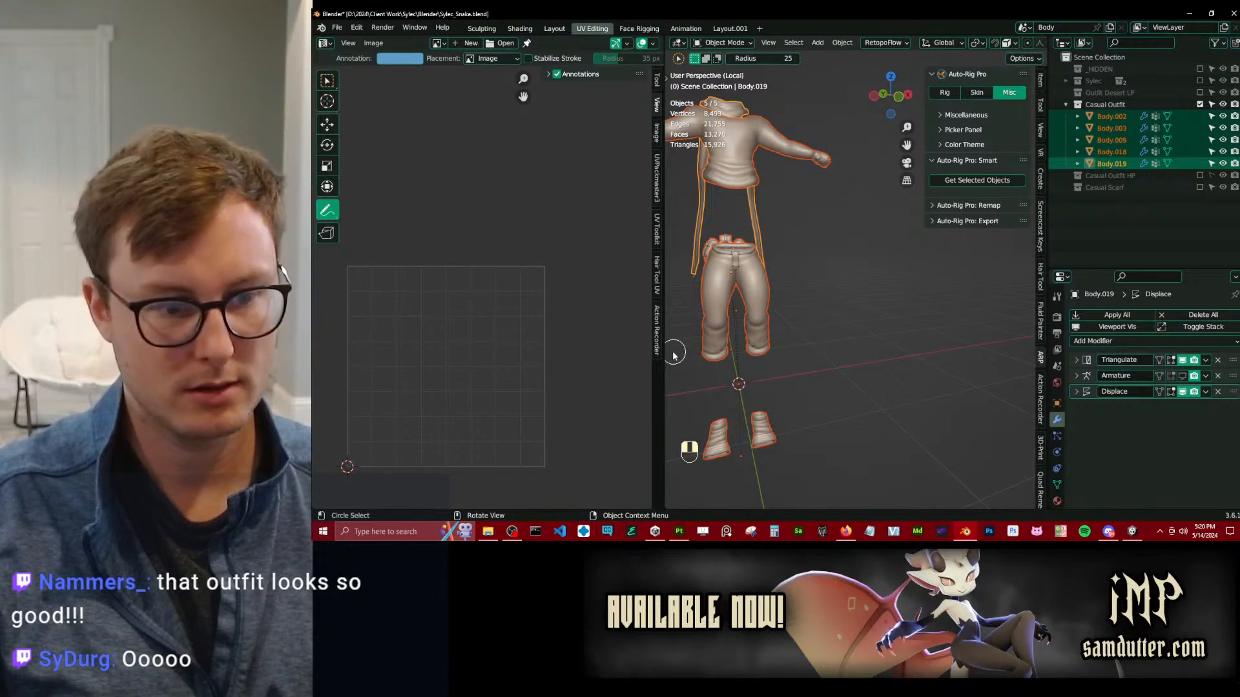
drag(664, 359, 434, 360)
scroll(781, 317, down, 4)
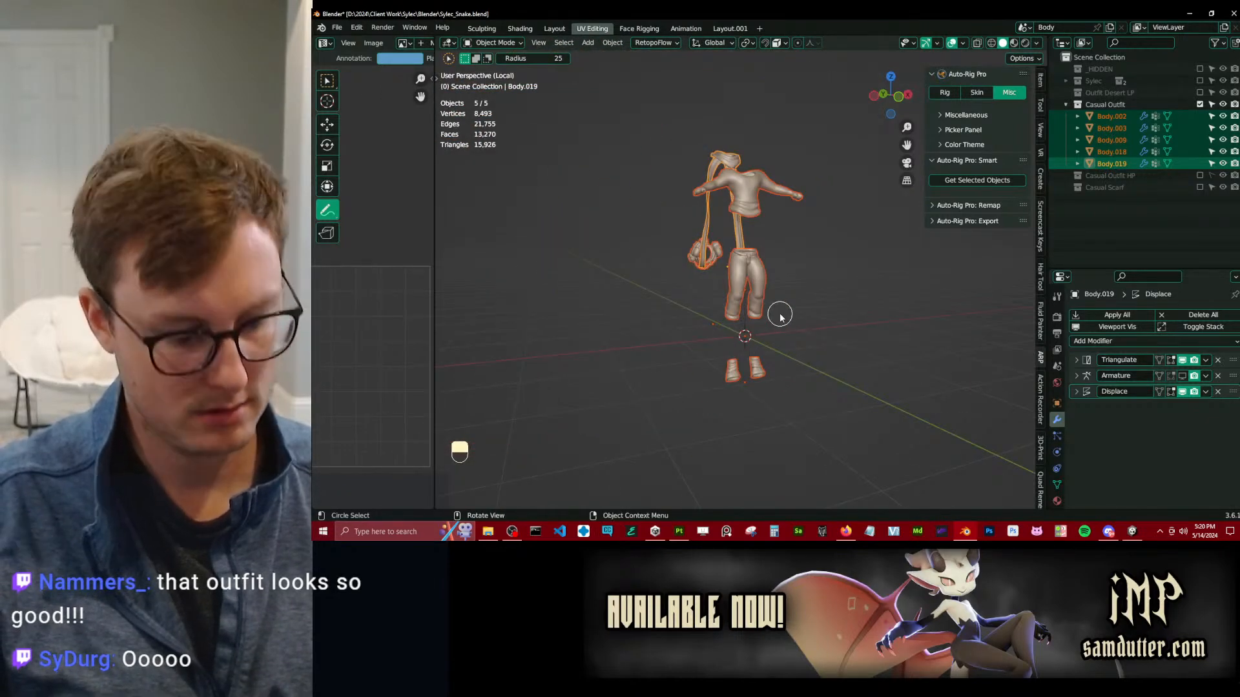
key(i)
click(742, 352)
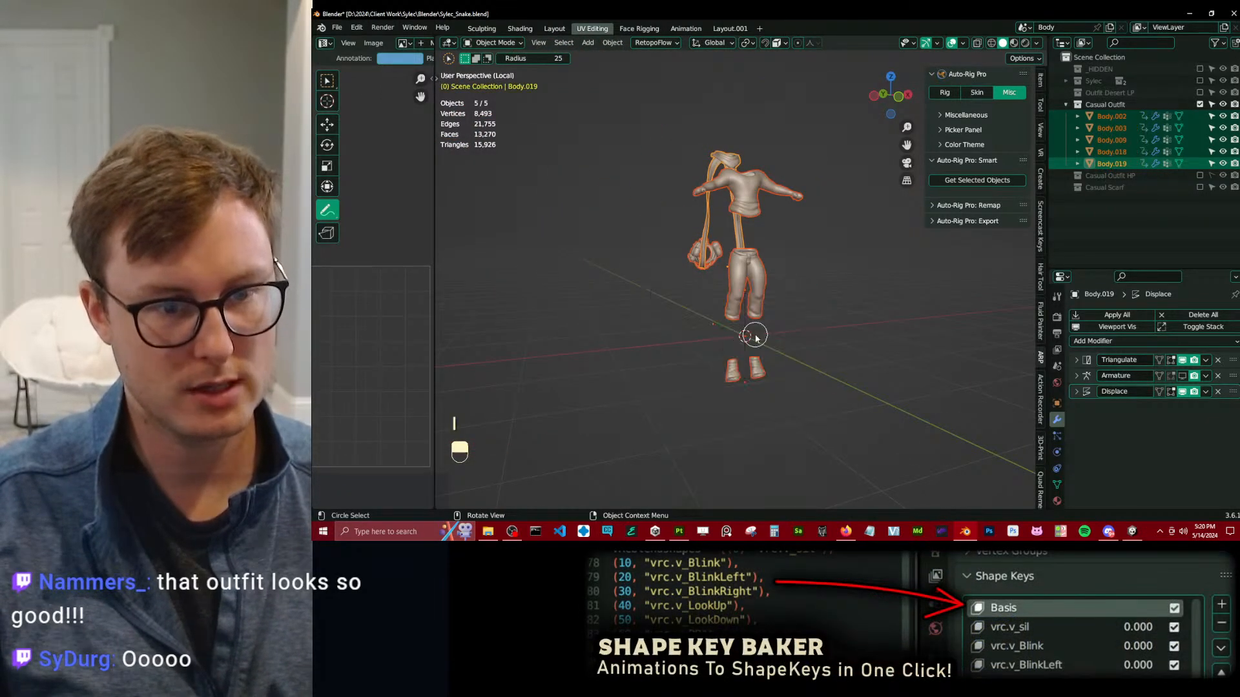
key(ctrl+Tab)
key(ctrl+s)
key(w)
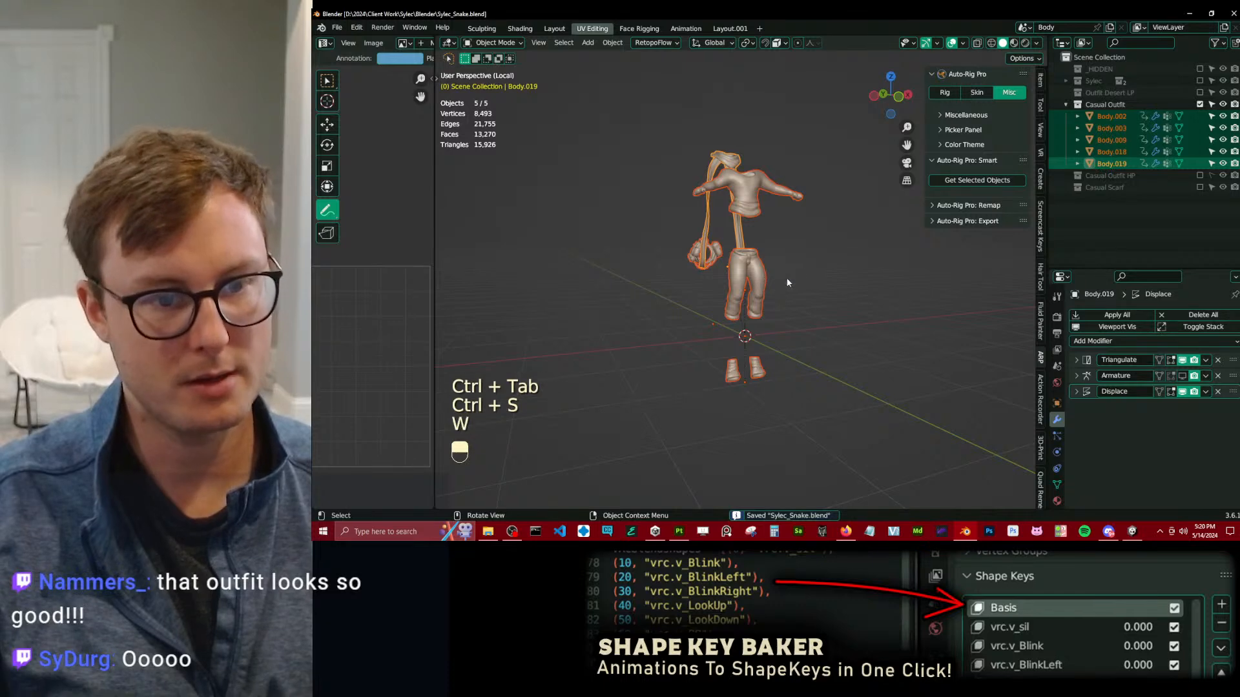
Clear the location of all casual outfit objects and turn on their Armature modifier in the viewport.
click(1200, 105)
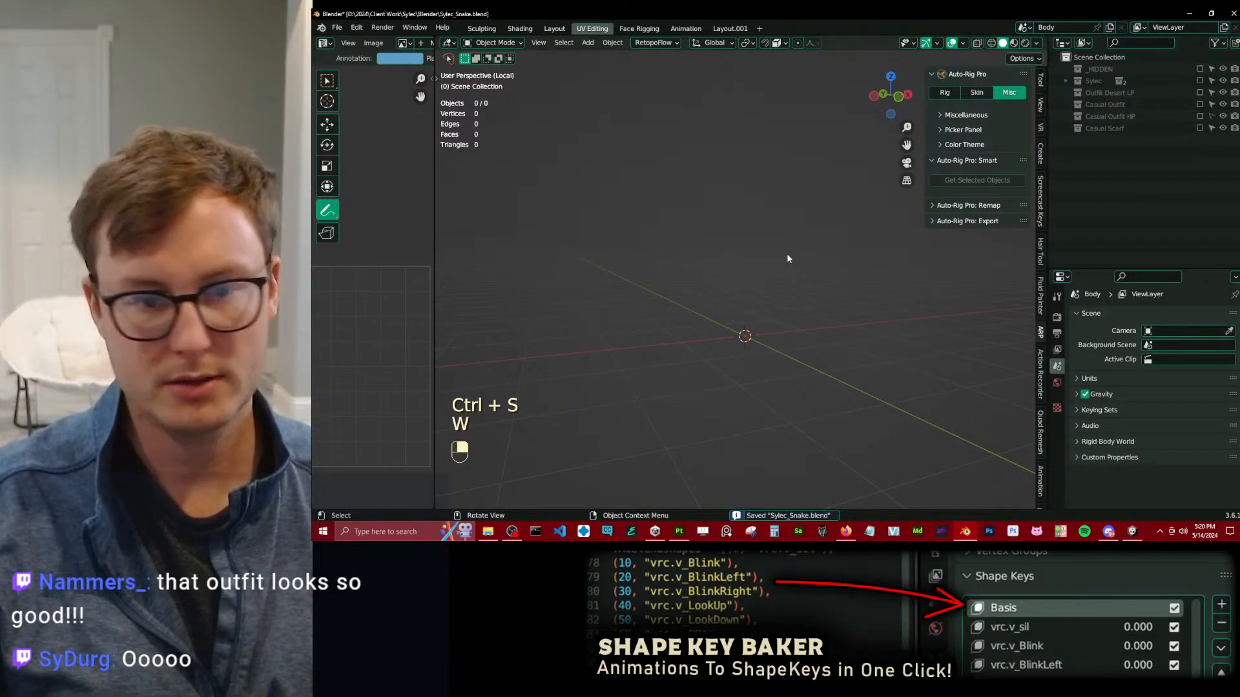
click(1200, 105)
key(alt+g)
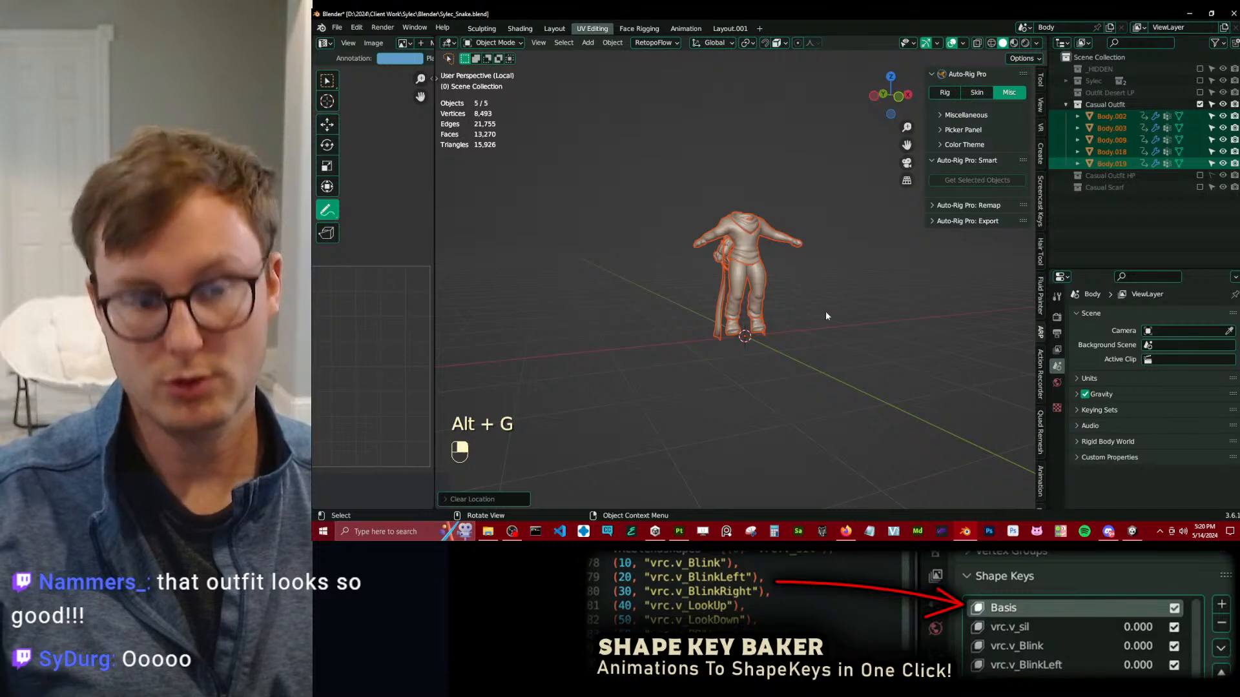
click(760, 278)
key(a)
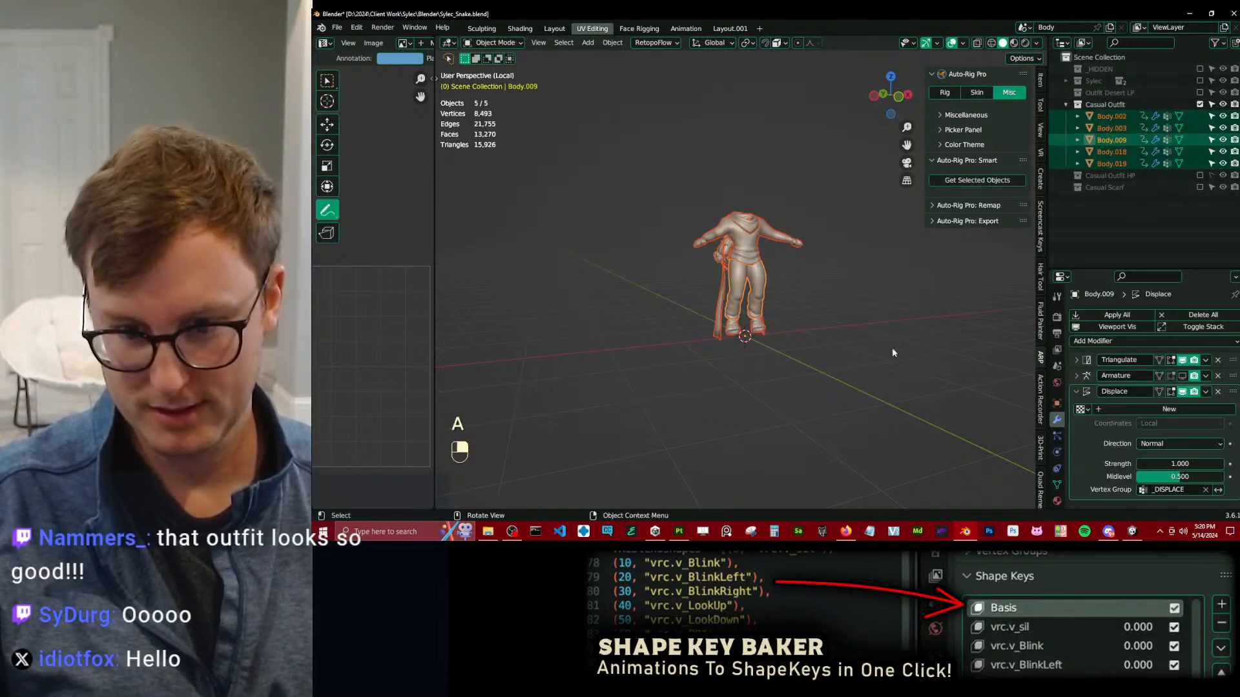
right_click(1179, 378)
click(1147, 375)
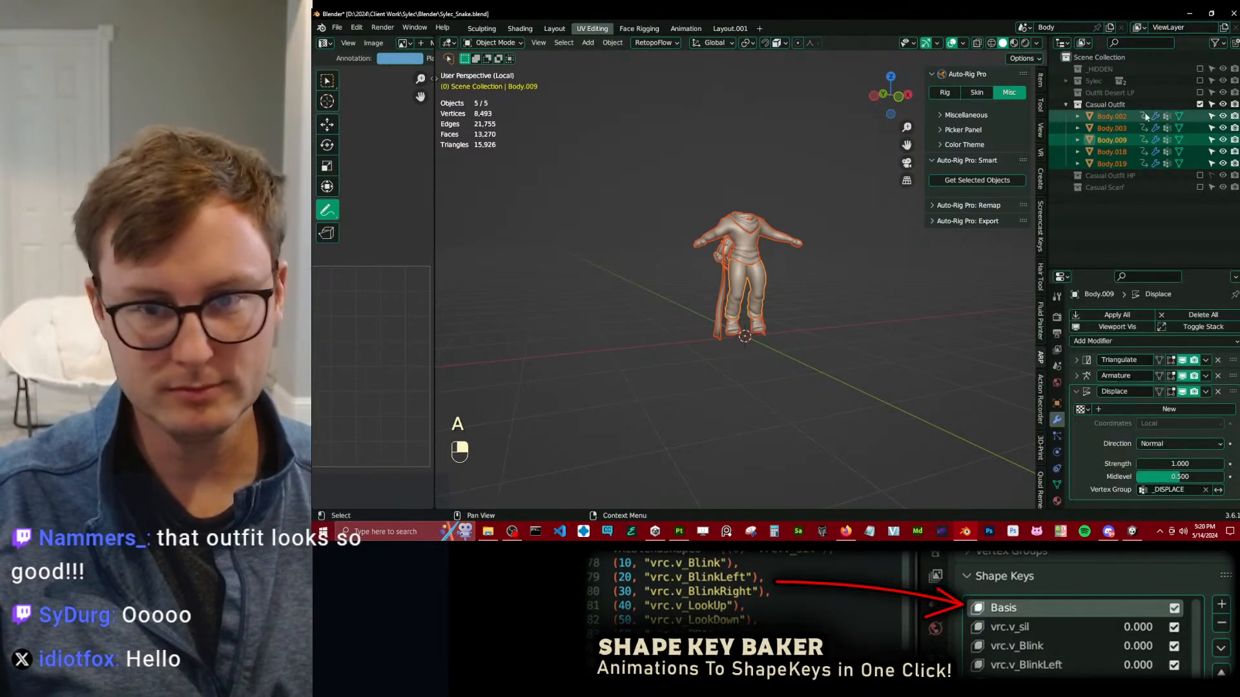
Enable the Sylec and Outfit Desert LP collections and clear the location and rotation of all objects.
click(1200, 92)
click(1200, 81)
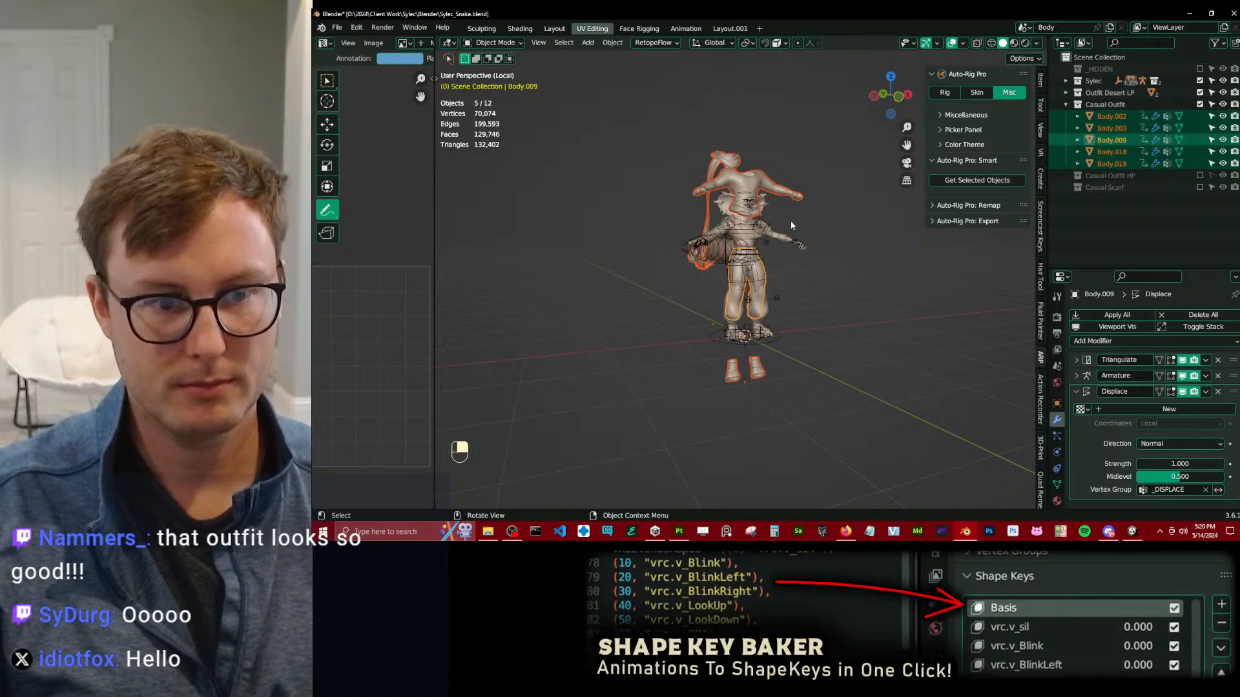
key(a)
key(alt+g)
key(alt+r)
click(847, 271)
middle_drag(830, 287, 880, 305)
key(ctrl+s)
key(a)
key(q)
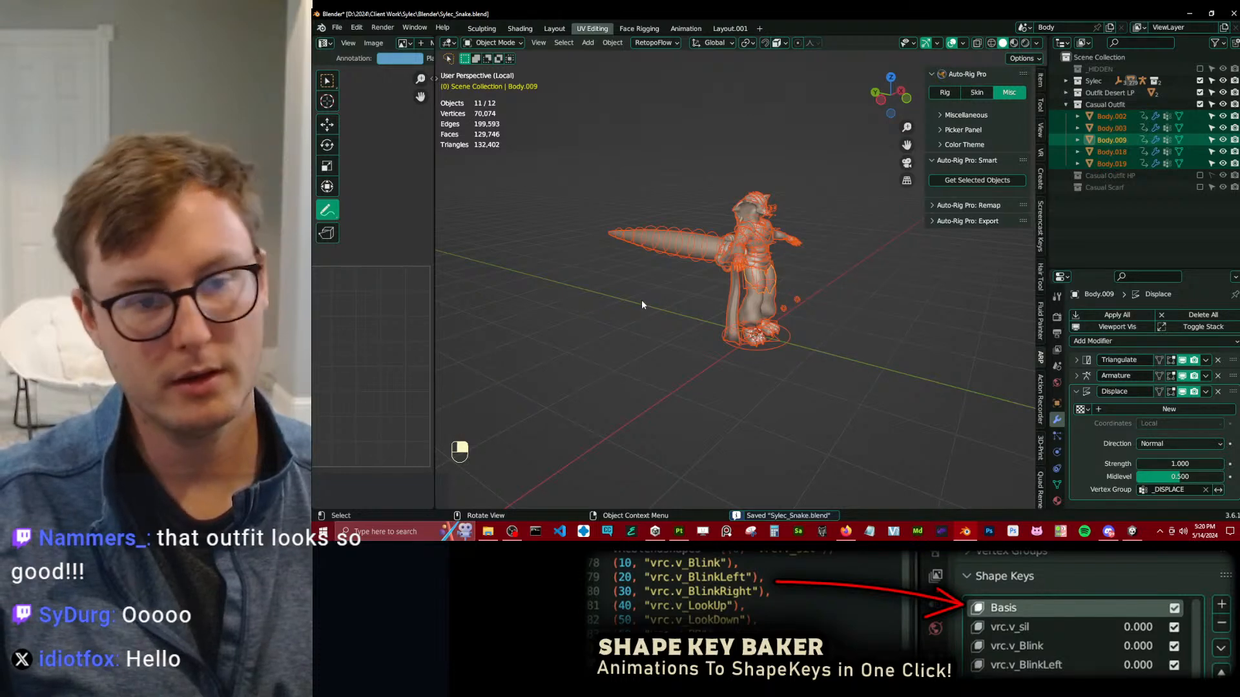
Exclude the Outfit Desert LP and Sylec collections so only Casual Outfit stays enabled.
click(1200, 92)
click(1200, 70)
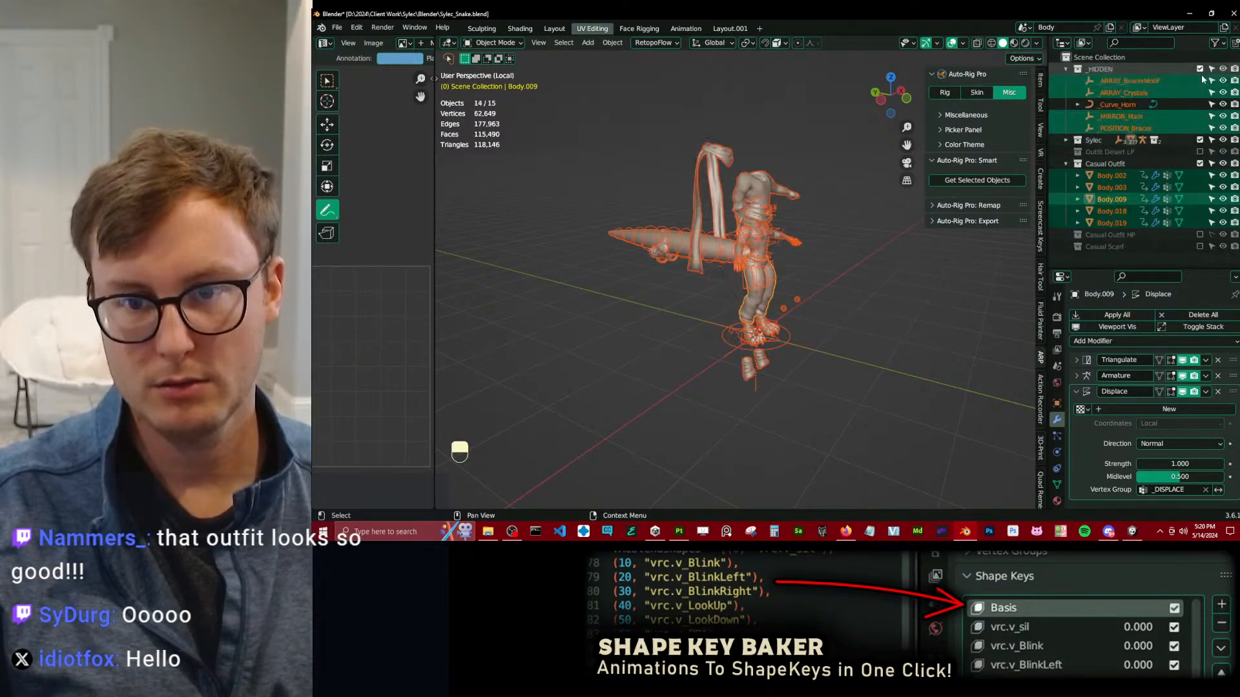
click(1200, 69)
click(1200, 81)
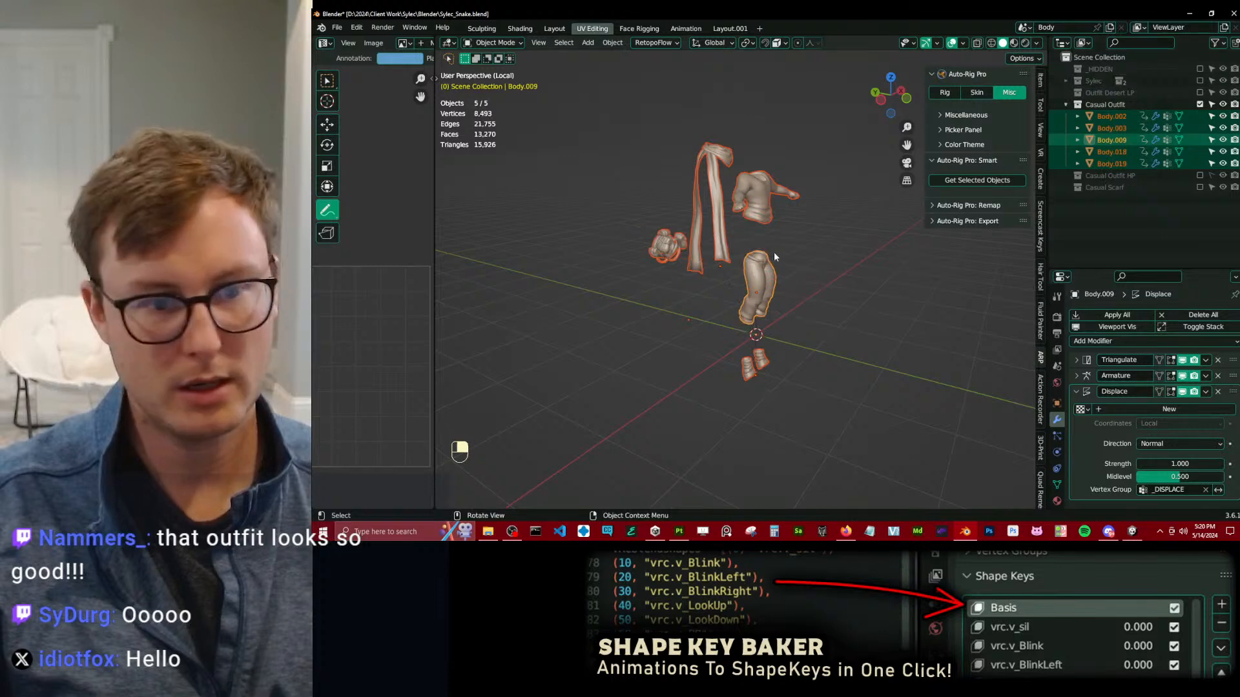
Test clearing the outfit pieces' location, return to the first frame to restore the keyframed positions, and save the file.
key(a)
key(alt+g)
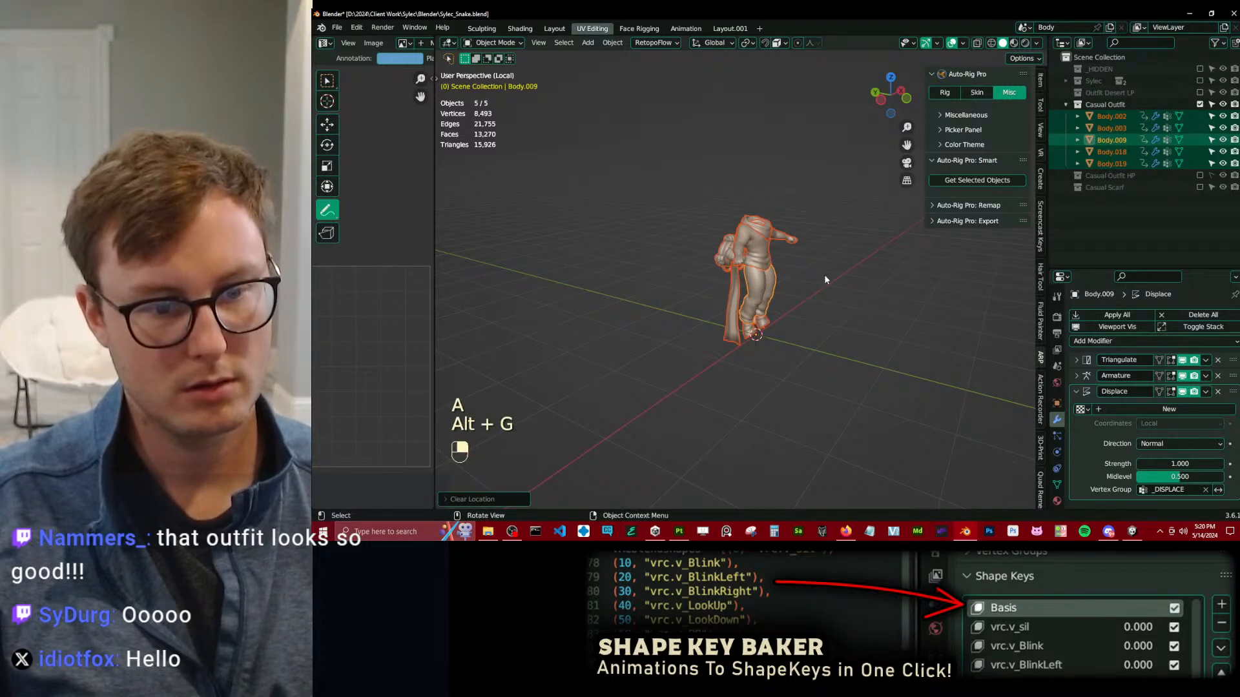
key(space)
key(space)
key(shift+Left)
key(ctrl+s)
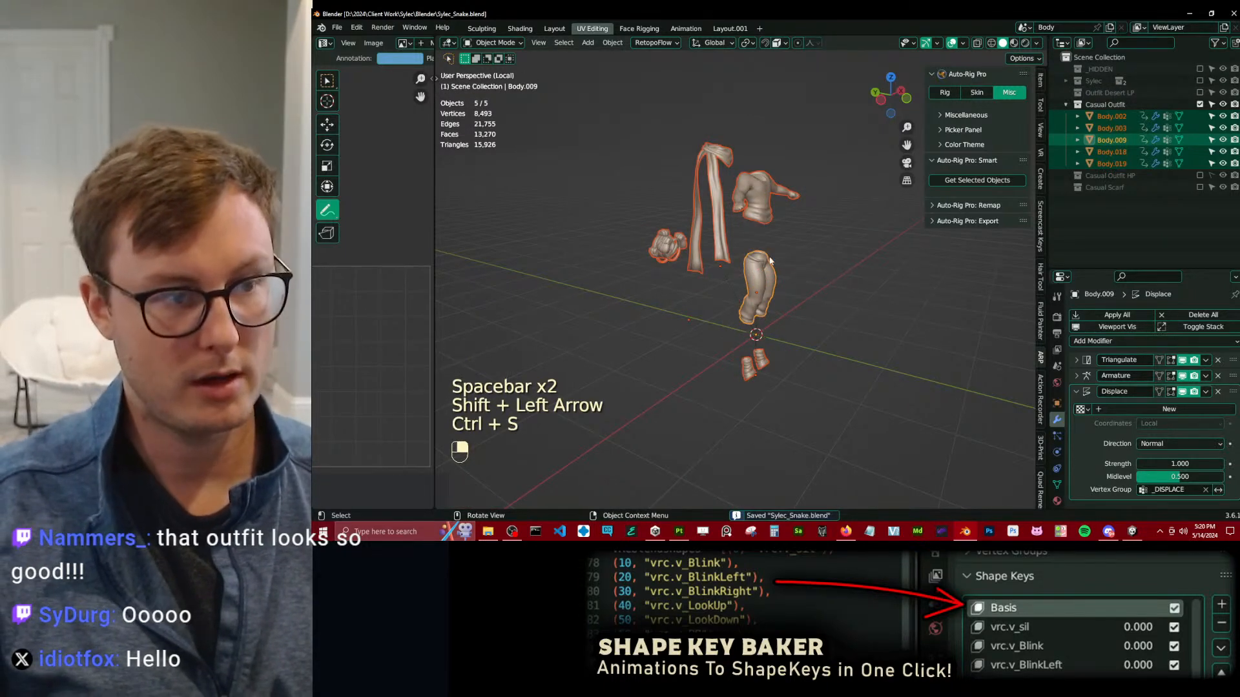
Save a copy of the file as Sylec_Snake_WIP_17_CasualPaintingVersion.blend, and save the main file again.
click(337, 27)
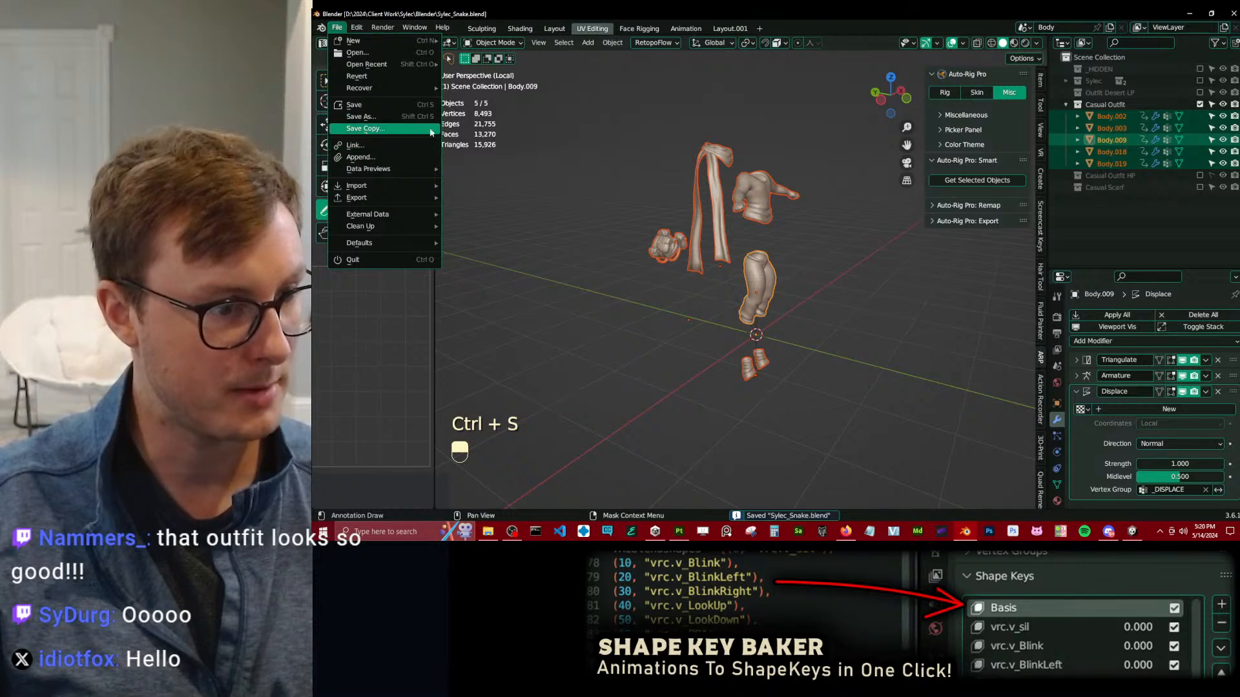
click(362, 132)
click(624, 440)
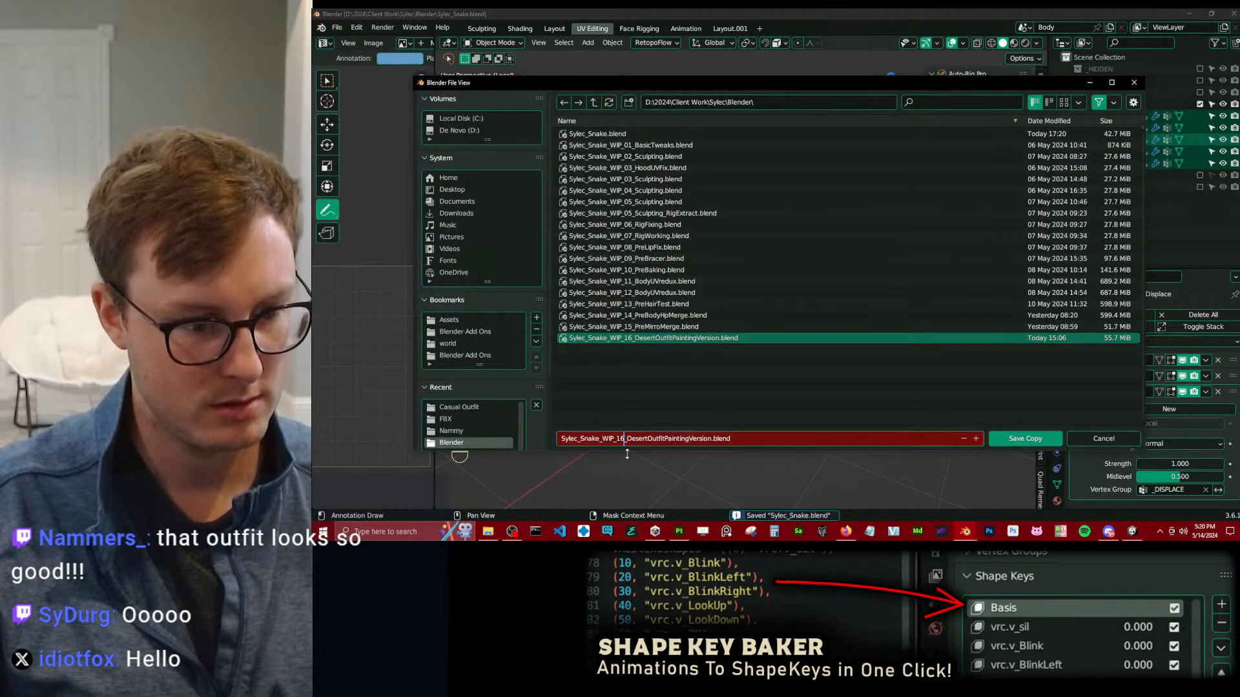
key(Right)
key(ctrl+shift+Right)
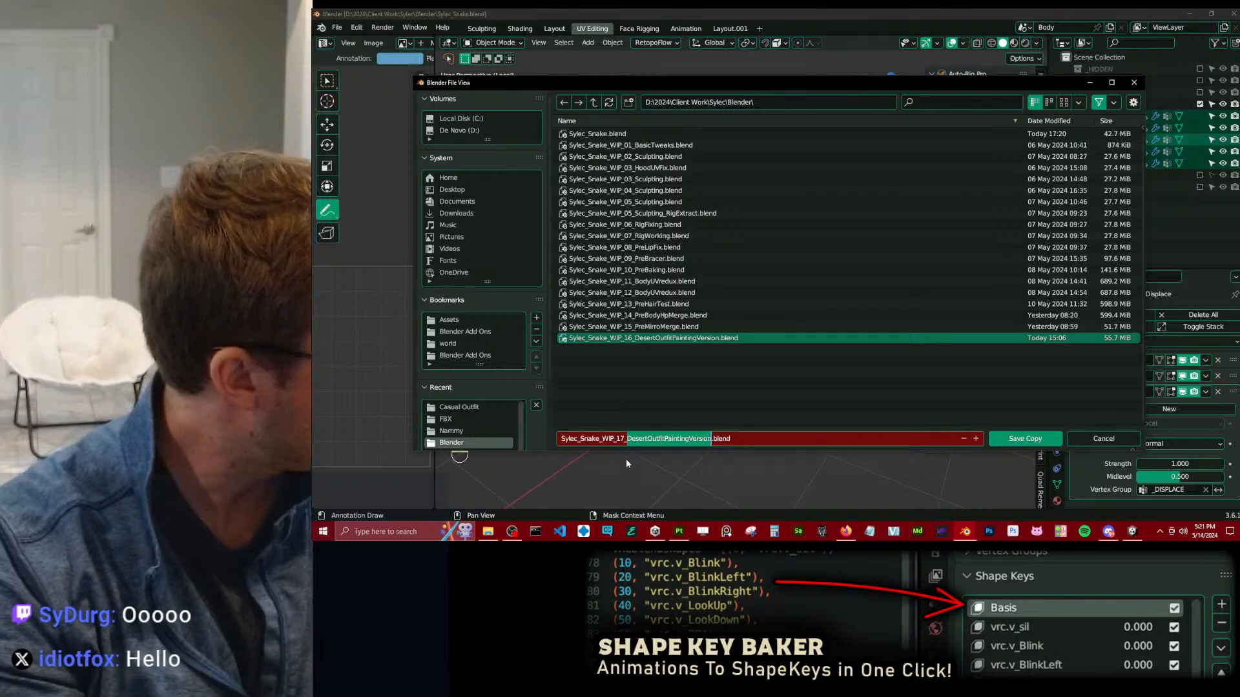
text(CasualPainting)
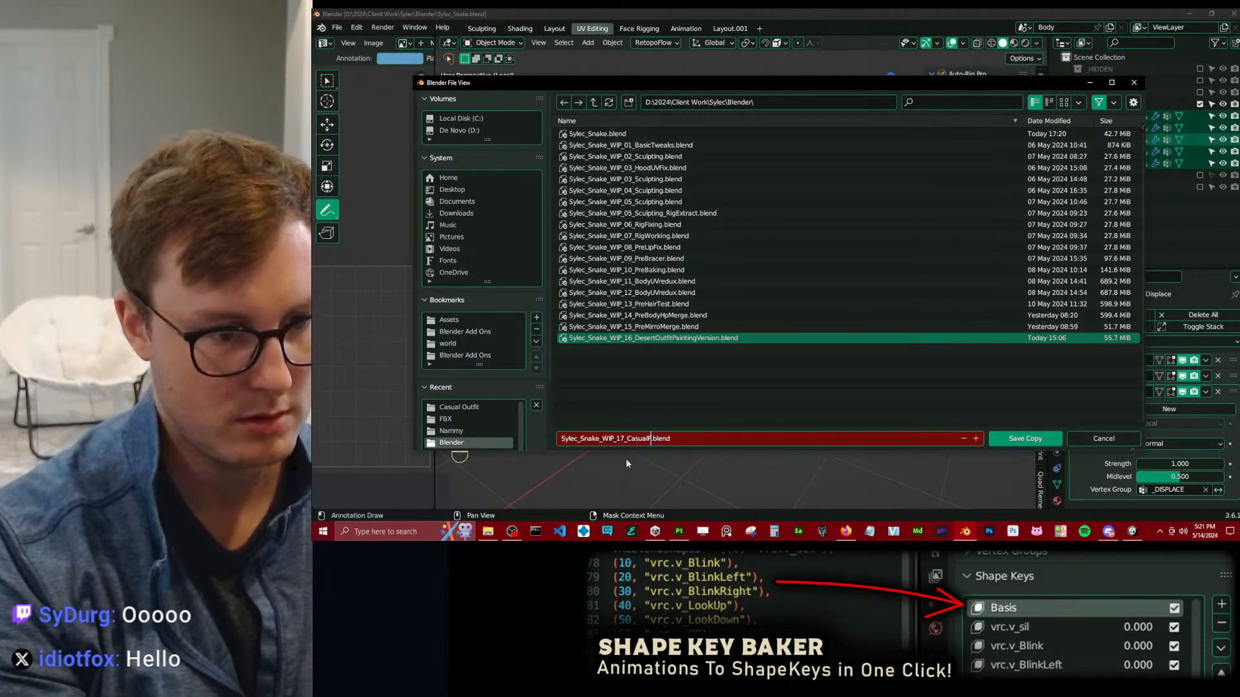
text(Version)
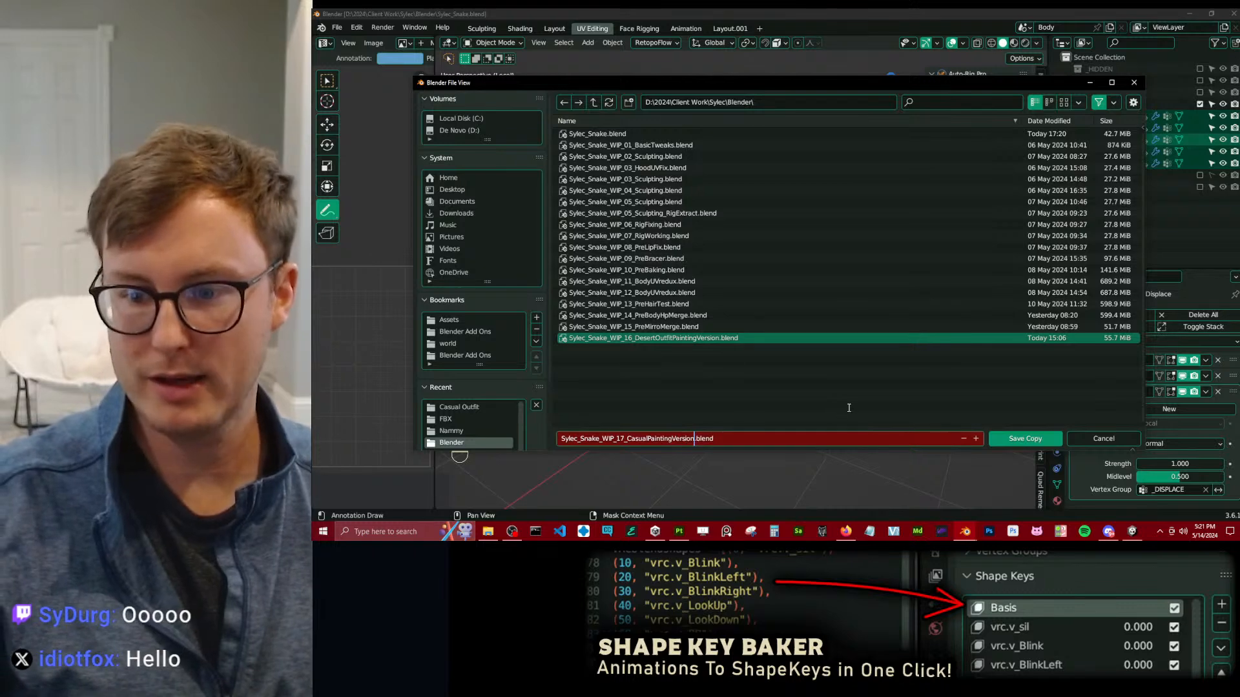
key(Return)
click(1026, 439)
key(ctrl+s)
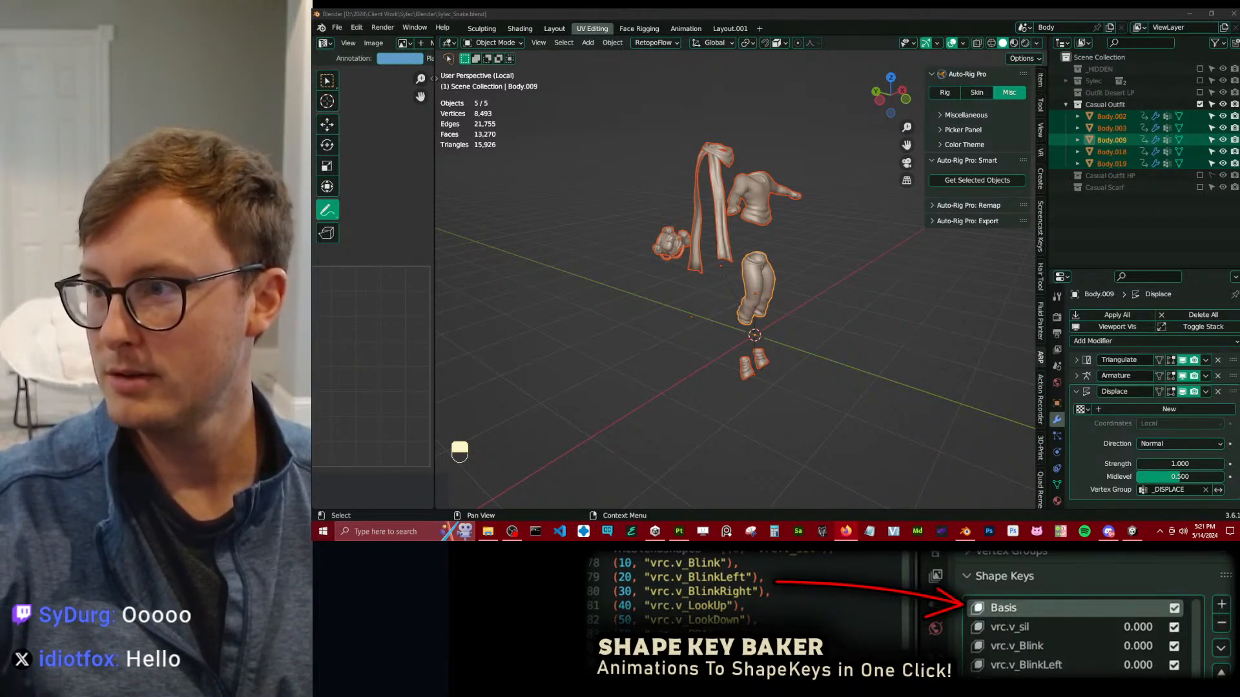
middle_drag(820, 200, 816, 266)
scroll(717, 231, up, 3)
key(ctrl+s)
middle_drag(816, 266, 730, 274)
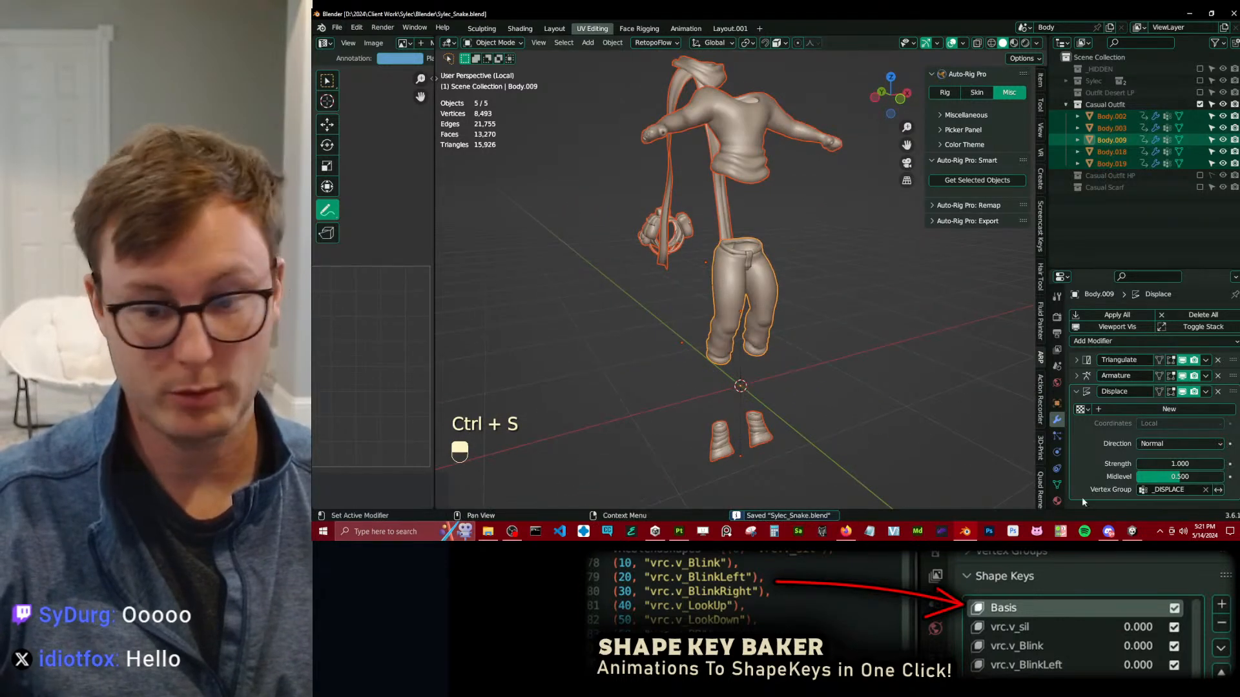
Switch to Unity and deactivate the casual outfit objects Body.001, Body.018 and Body.019.
click(1131, 531)
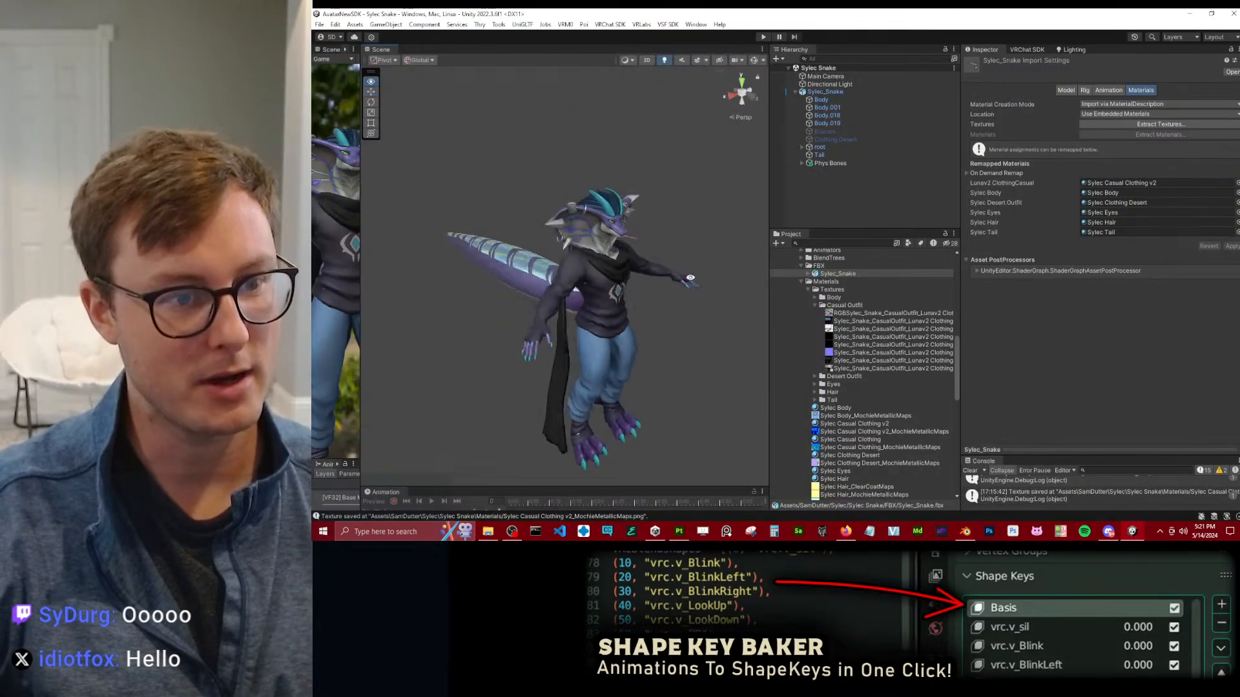
alt+drag(1096, 266, 615, 245)
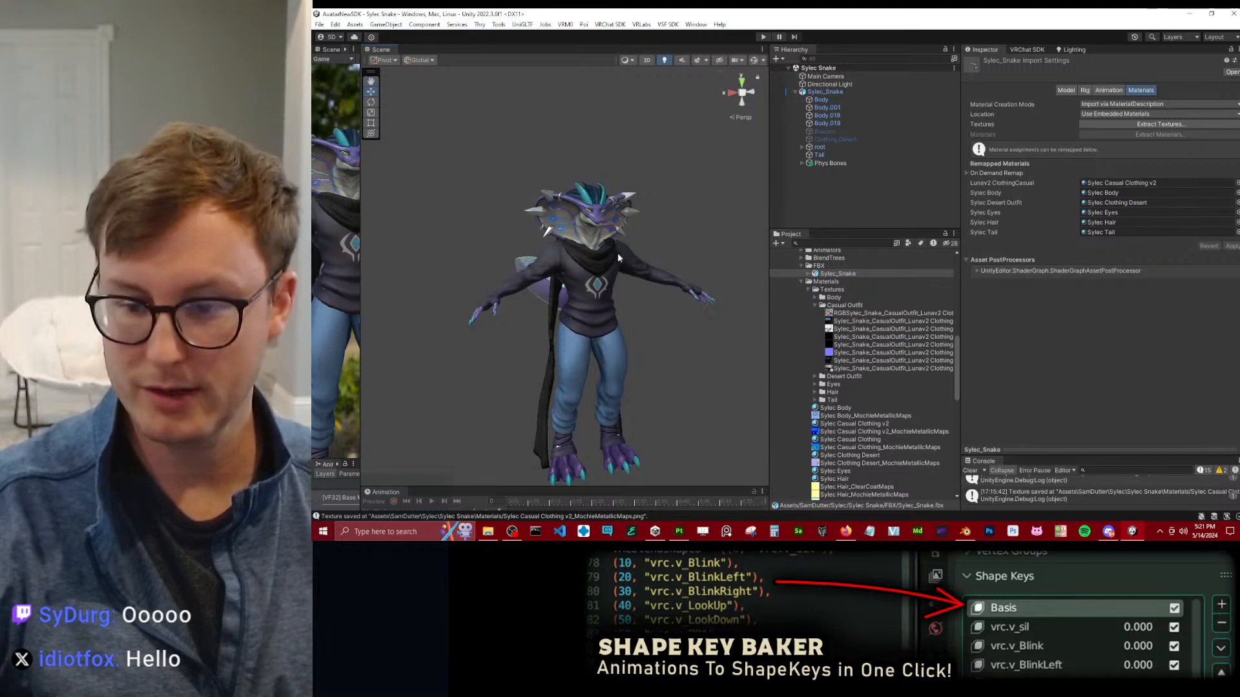
alt+drag(682, 177, 678, 226)
scroll(673, 229, up, 4)
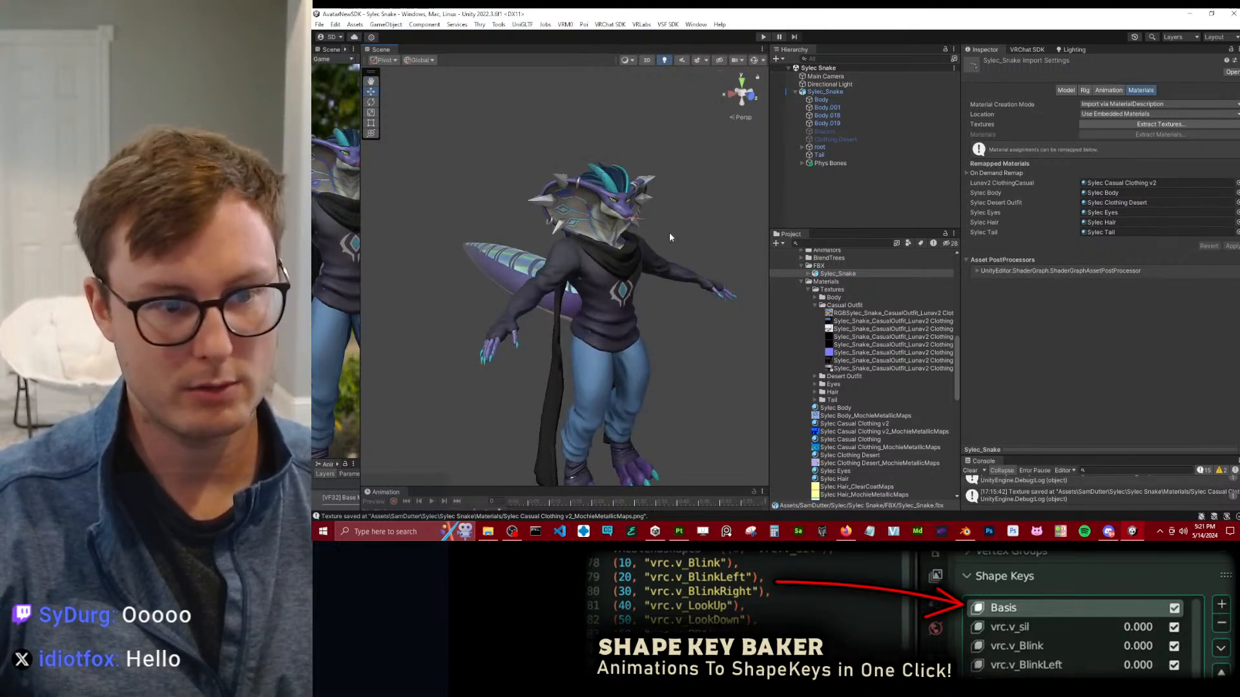
click(830, 122)
shift+click(827, 107)
click(987, 62)
alt+drag(555, 239, 688, 219)
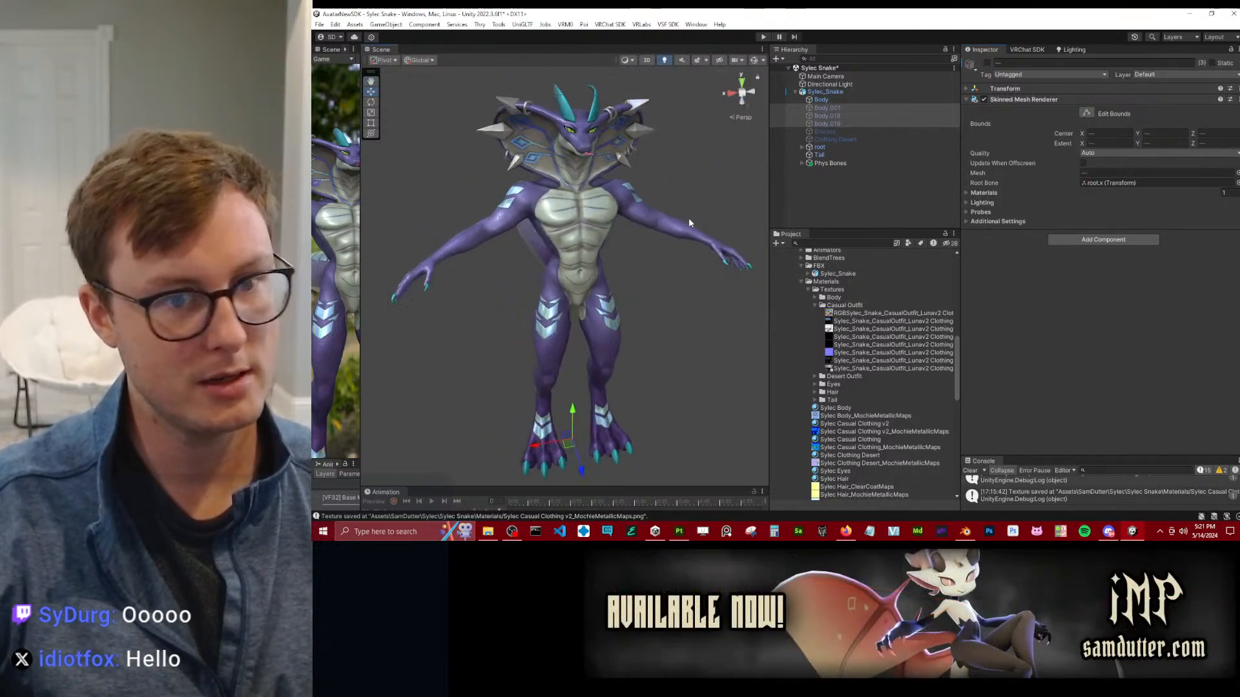
Activate the Bracers and Clothing Desert objects on the avatar.
click(867, 133)
shift+click(862, 139)
click(986, 62)
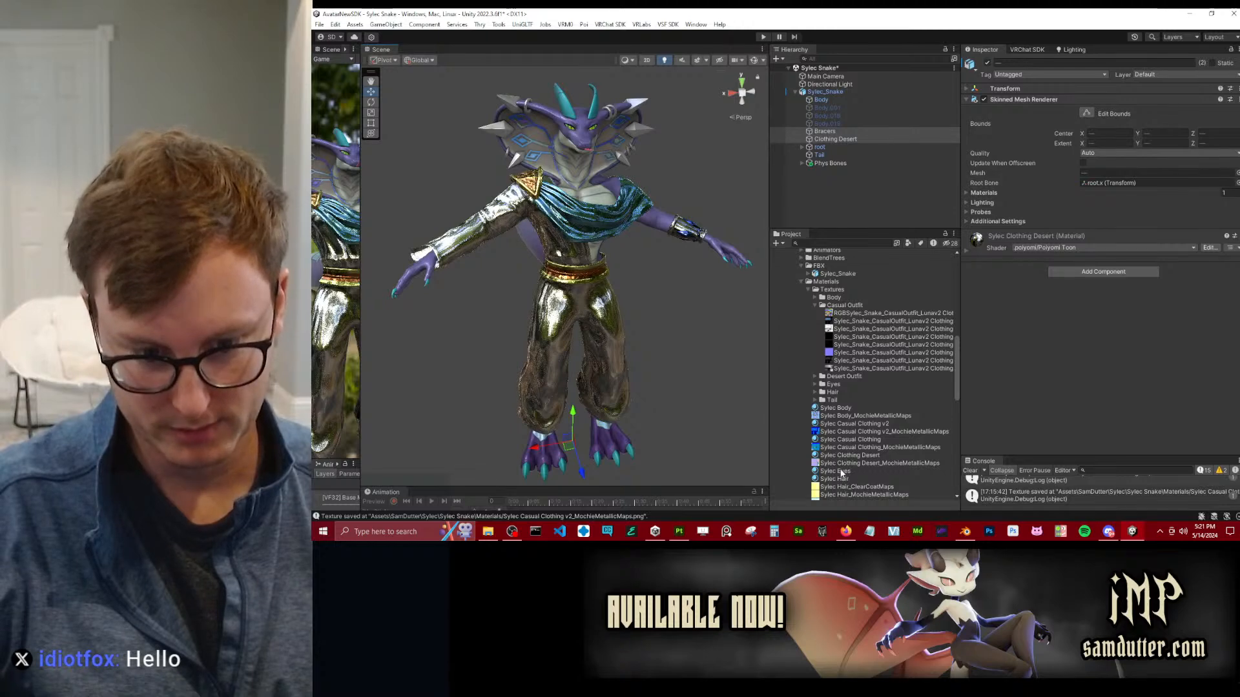
In the Sylec Clothing Desert material's Reflections & Specular settings, expand Packed Maps and assign the packed metallic and smoothness texture.
click(864, 455)
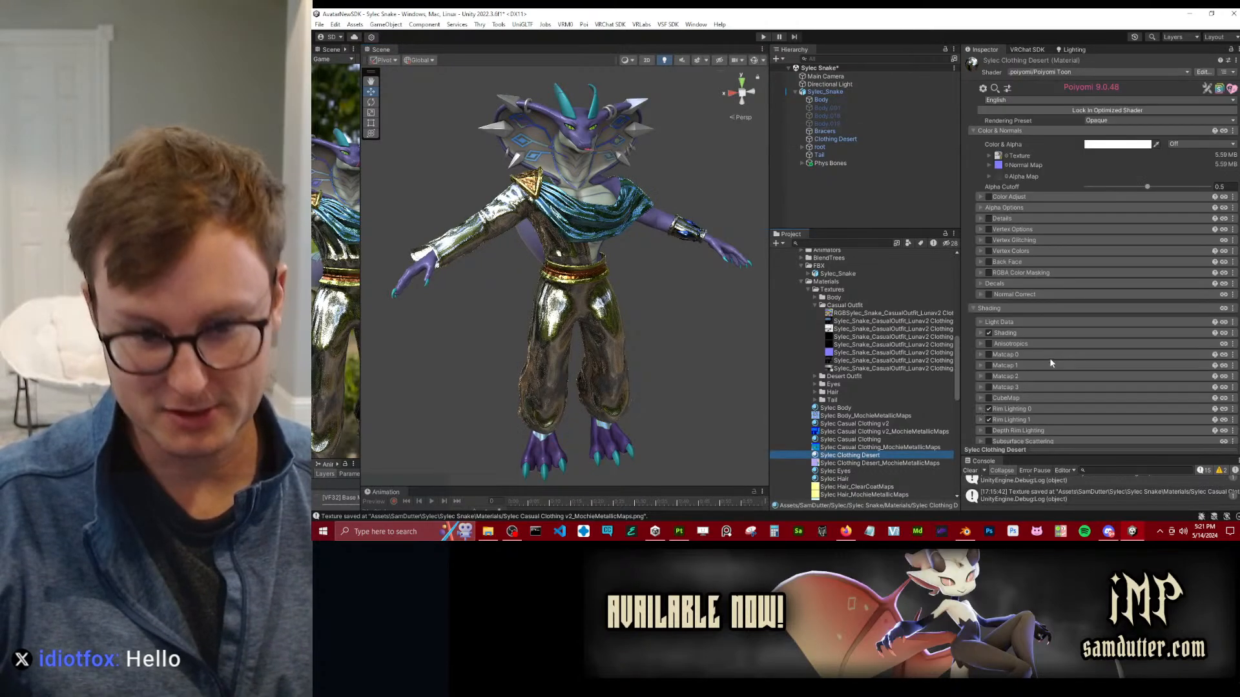
scroll(1041, 389, down, 5)
click(1017, 346)
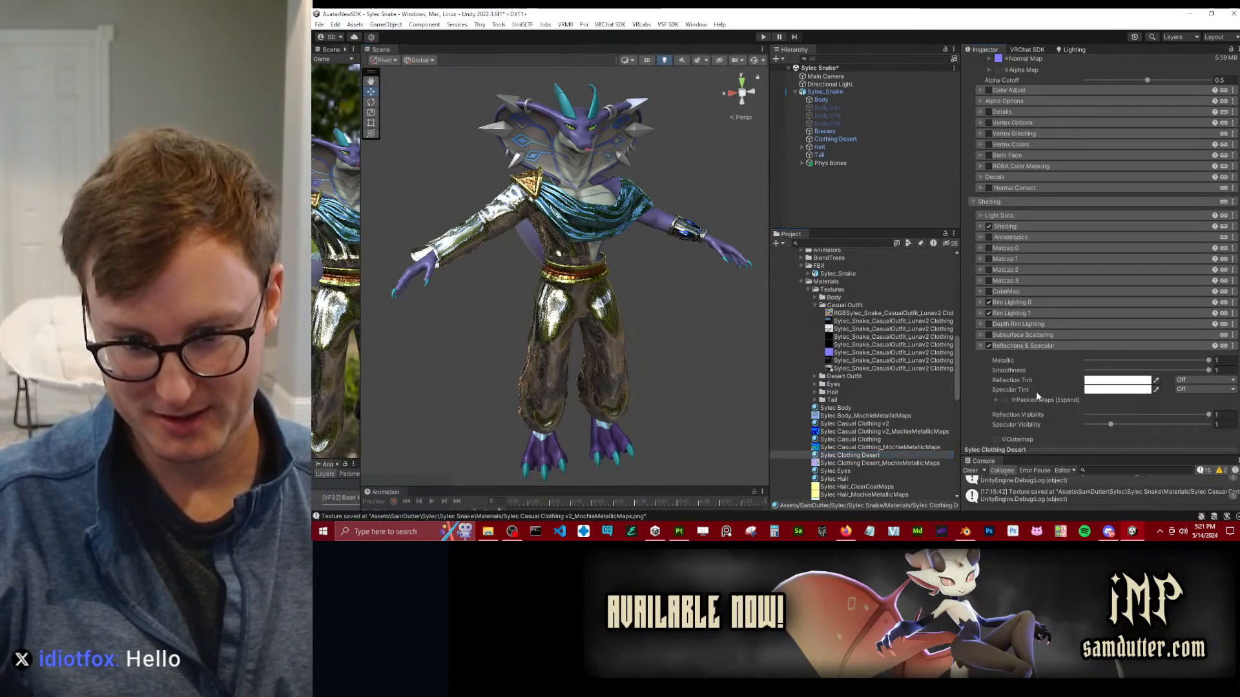
scroll(1009, 330, down, 3)
click(996, 320)
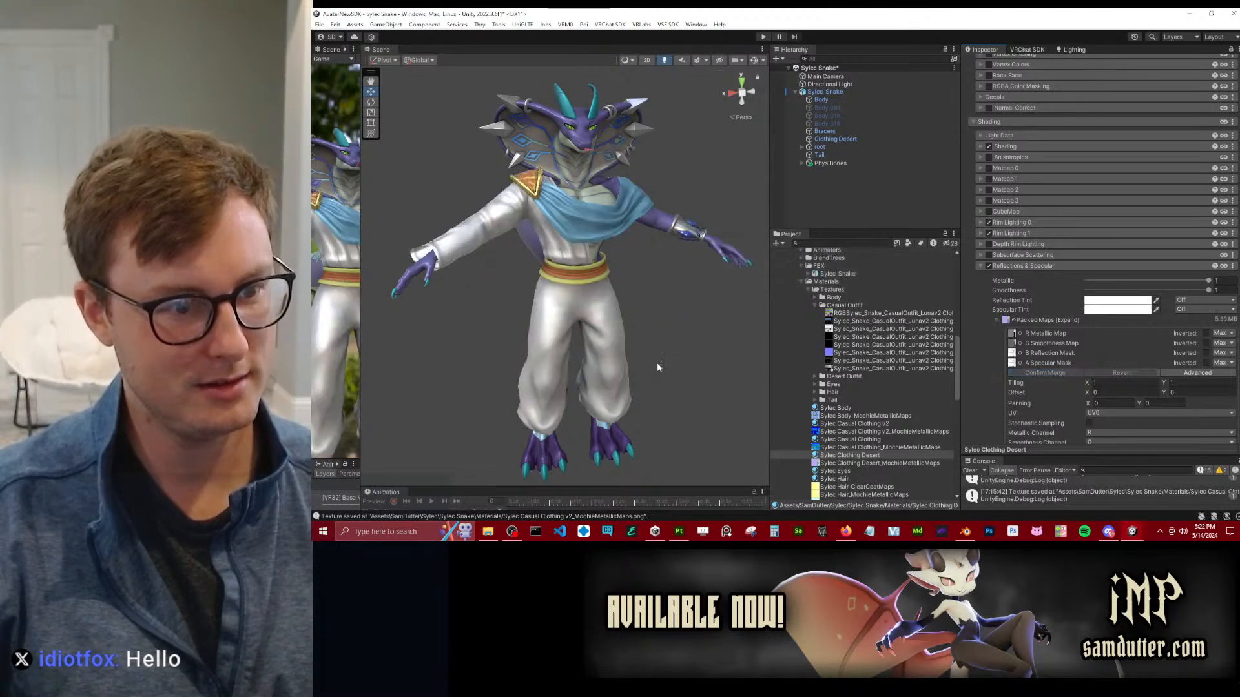
Examine the desert outfit's trousers and belt on the avatar up close and from the side.
alt+drag(512, 319, 567, 298)
scroll(549, 294, down, 4)
scroll(567, 298, up, 4)
scroll(567, 298, up, 5)
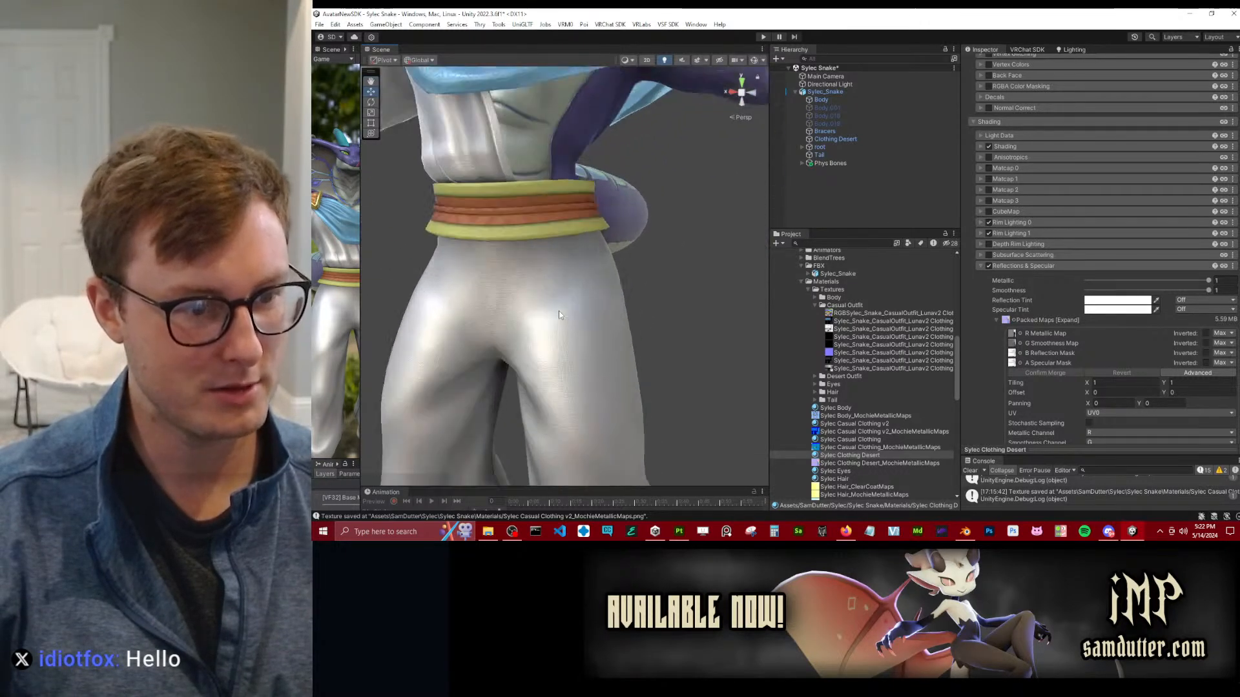
scroll(560, 285, down, 8)
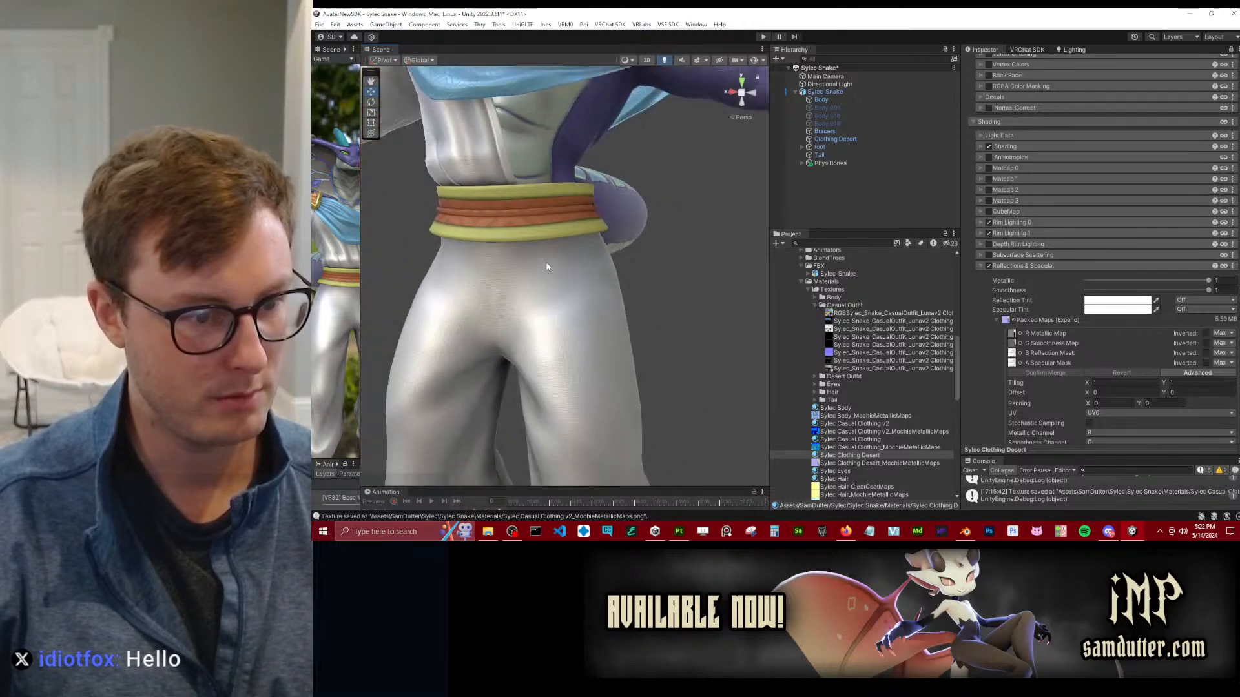
alt+drag(577, 306, 769, 301)
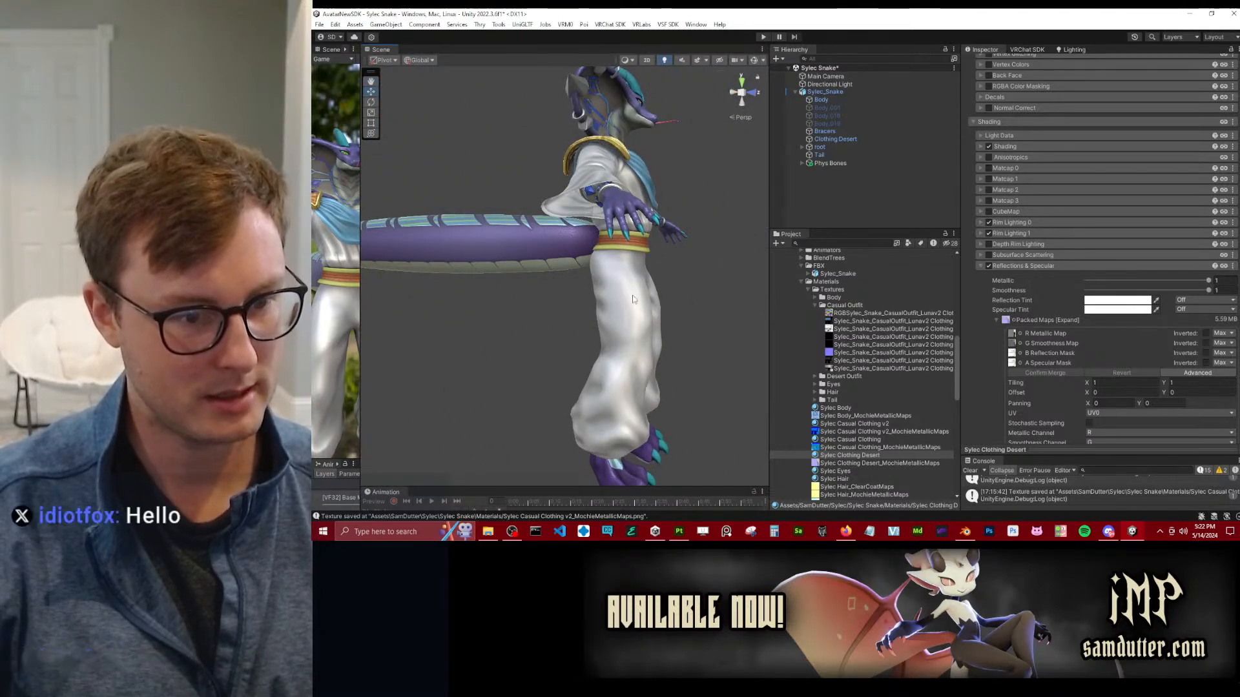
Switch to Blender, add a cube well to the side of the casual outfit and give it a Subdivision modifier.
alt+drag(668, 331, 614, 334)
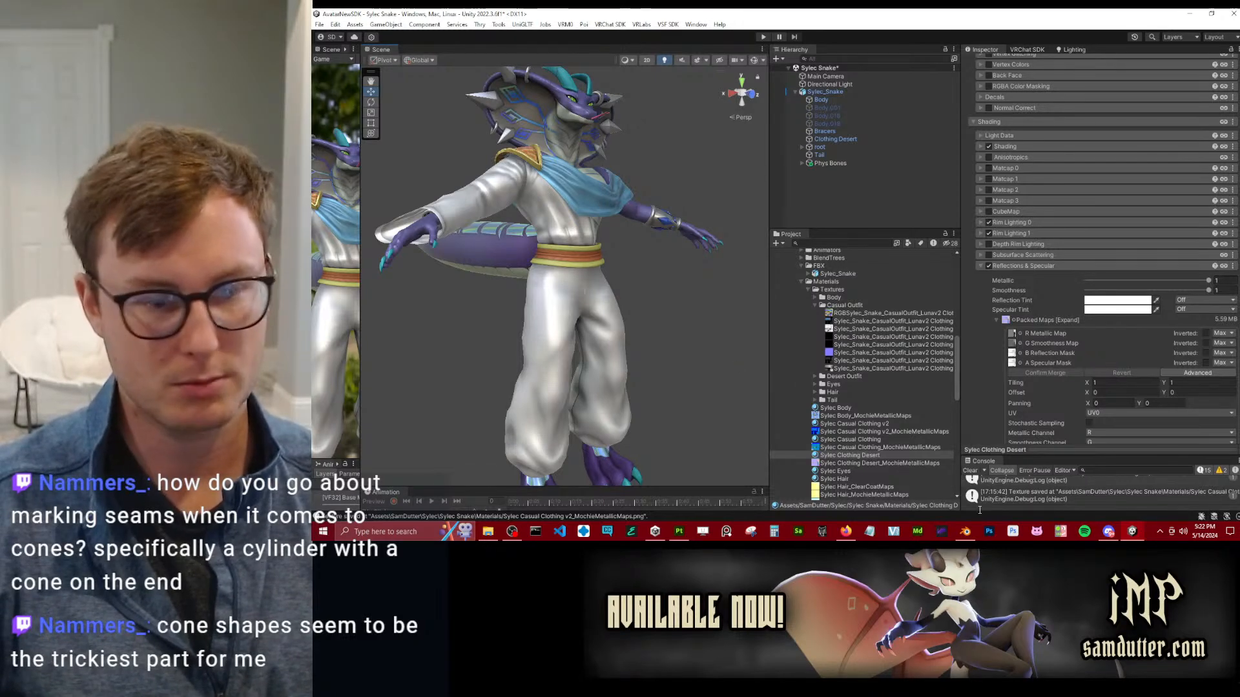
click(975, 534)
click(844, 291)
scroll(844, 290, down, 5)
middle_drag(843, 290, 720, 294)
shift+middle_drag(720, 295, 571, 252)
key(shift+a)
mouse_move(828, 203)
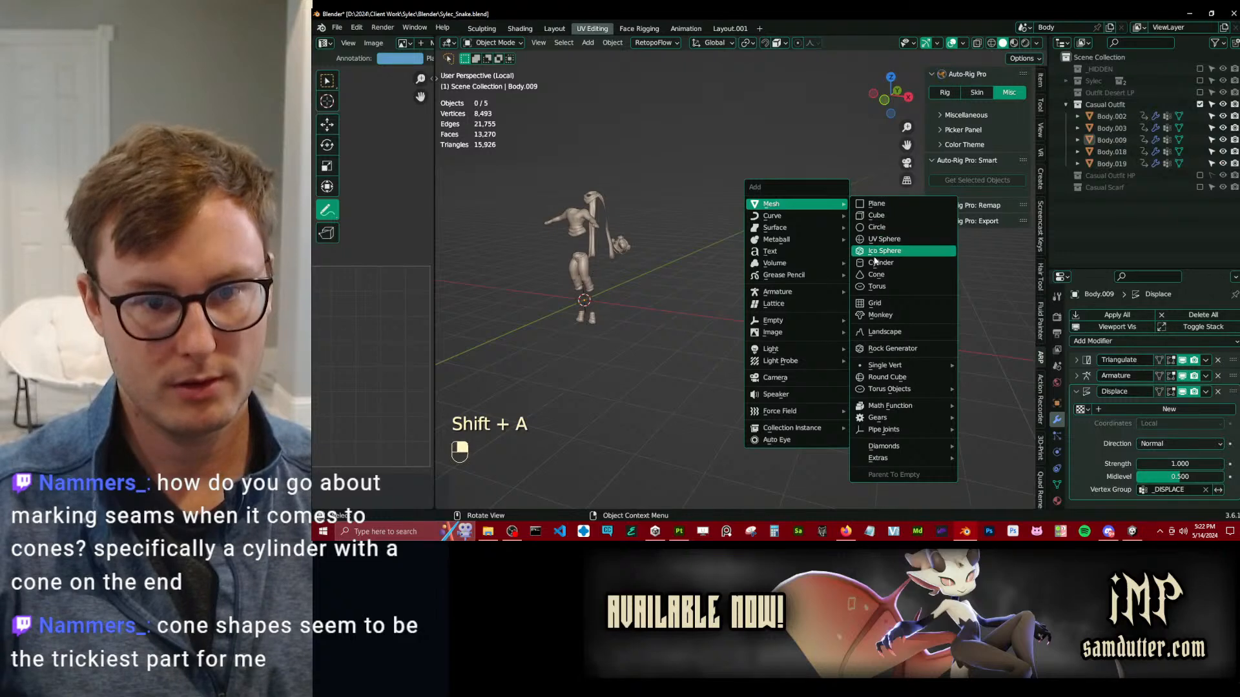
click(876, 215)
key(g)
click(1106, 323)
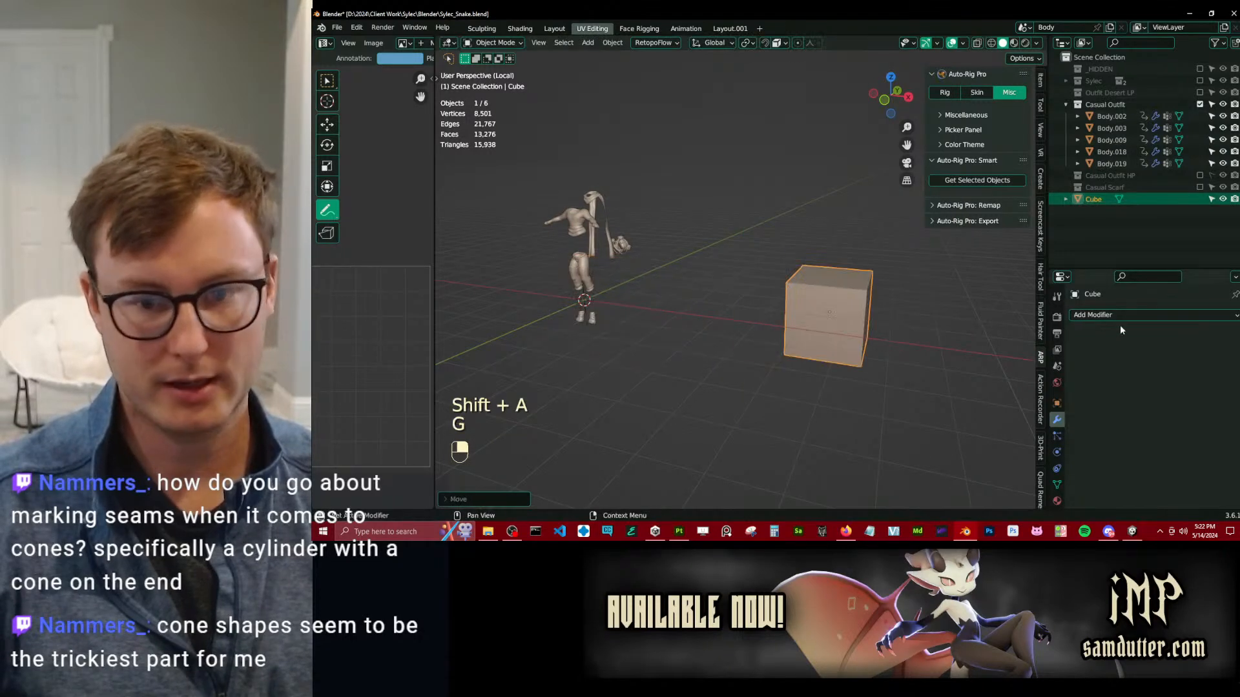
click(1106, 316)
click(998, 250)
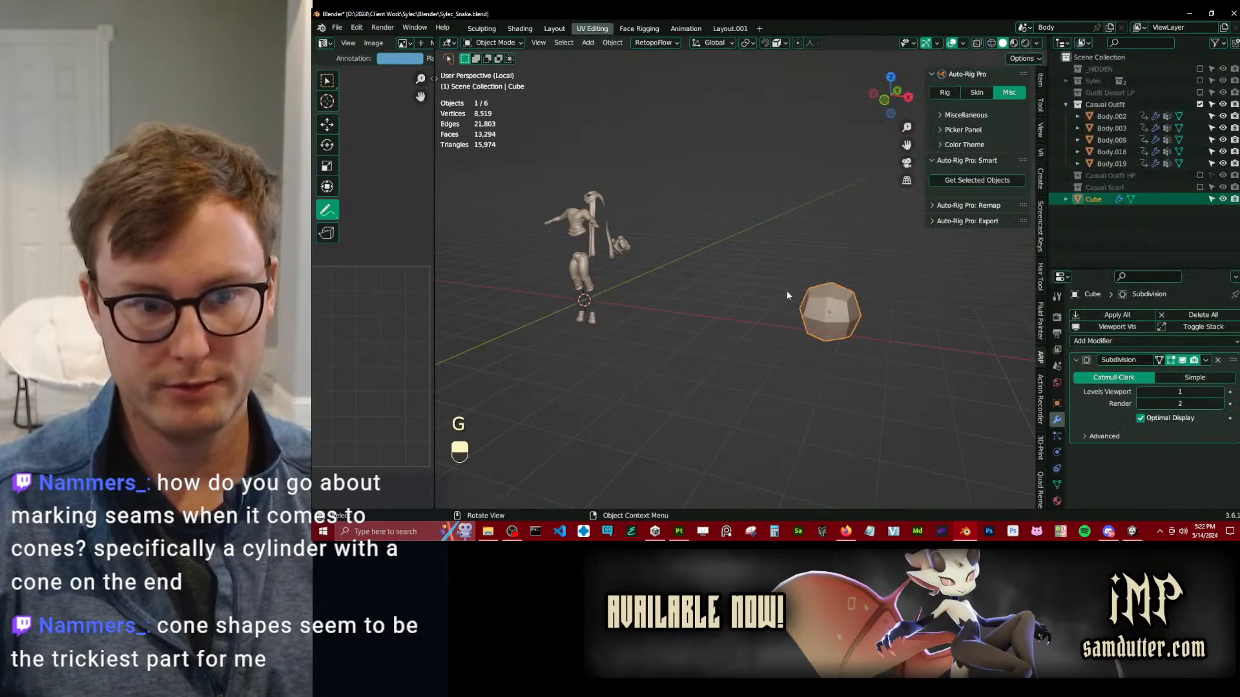
Extrude the cube's top face upward into a tall block and scale the new top face down.
key(Tab)
click(847, 279)
key(e)
click(947, 211)
shift+middle_drag(947, 211, 825, 240)
key(s)
click(757, 238)
scroll(743, 229, up, 5)
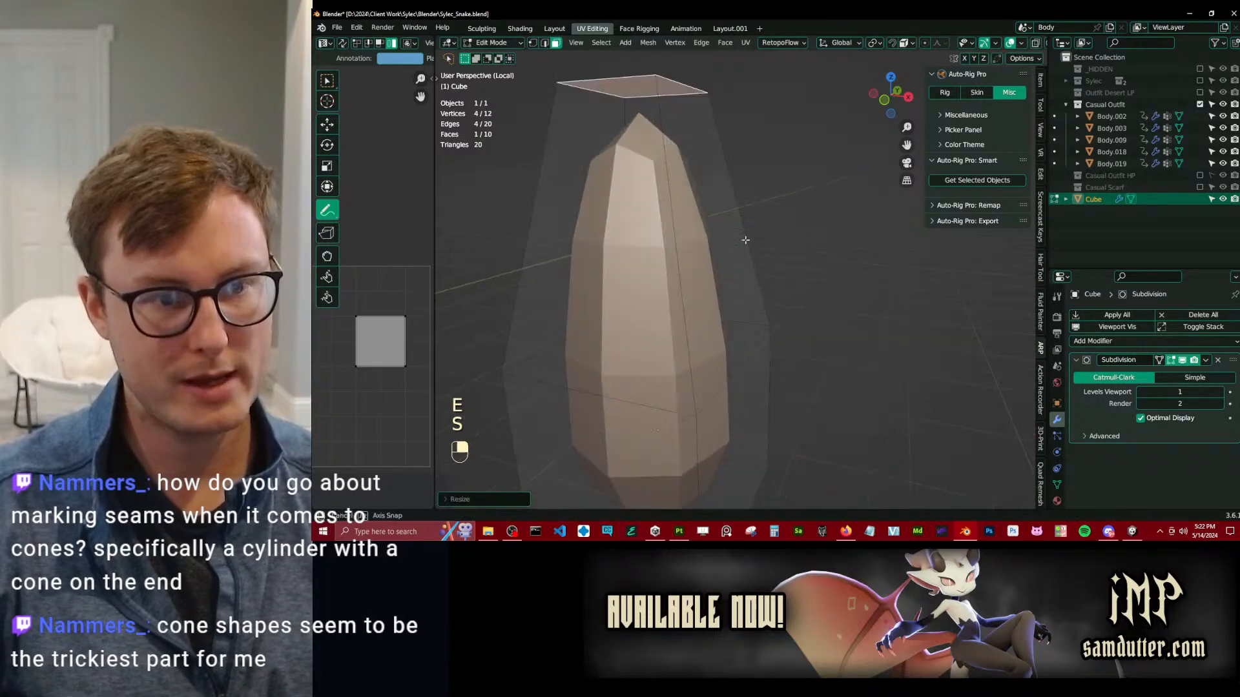
Mark a seam along three edges of the top face and down the vertical edges below one corner.
middle_drag(730, 219, 765, 263)
middle_drag(665, 155, 690, 162)
middle_drag(777, 170, 727, 173)
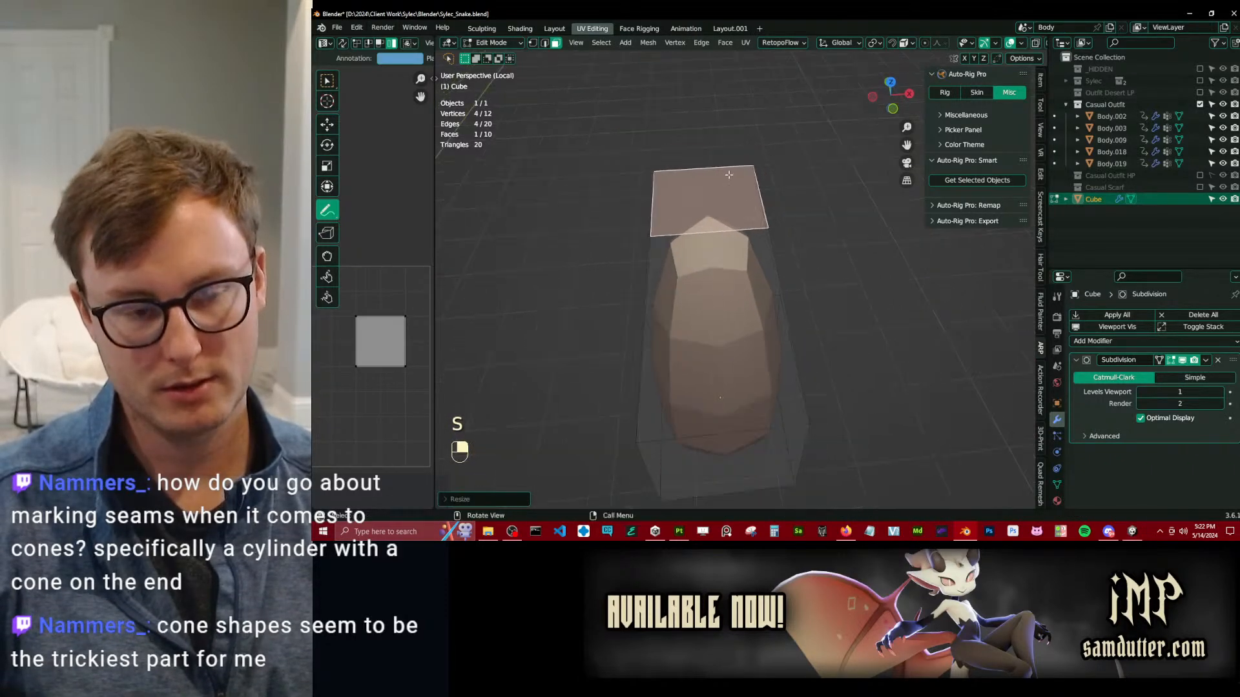
middle_drag(651, 204, 700, 150)
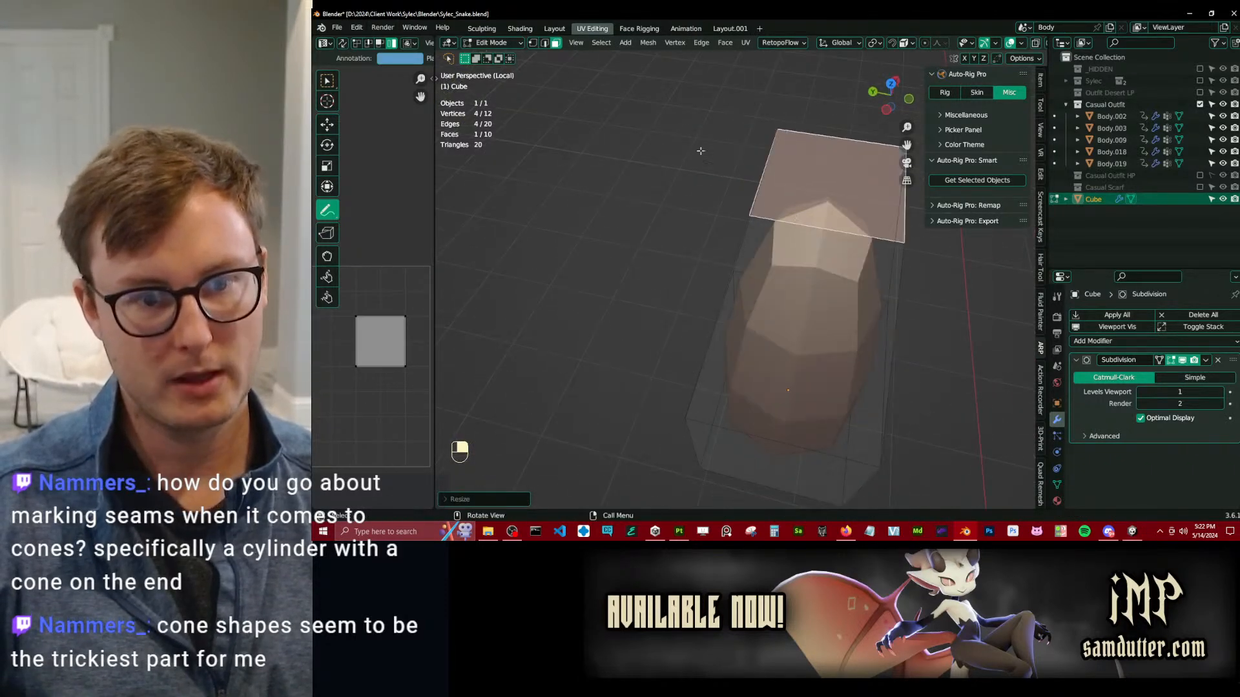
click(544, 43)
middle_drag(794, 187, 717, 173)
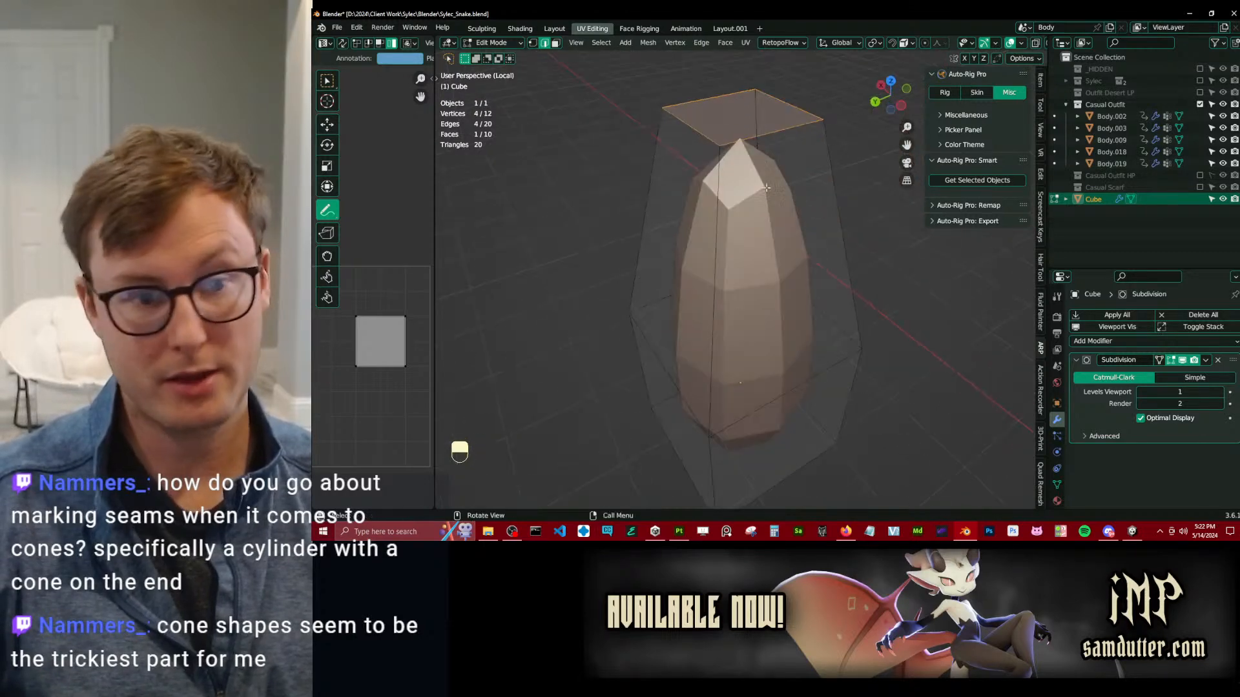
click(712, 171)
alt+shift+click(715, 190)
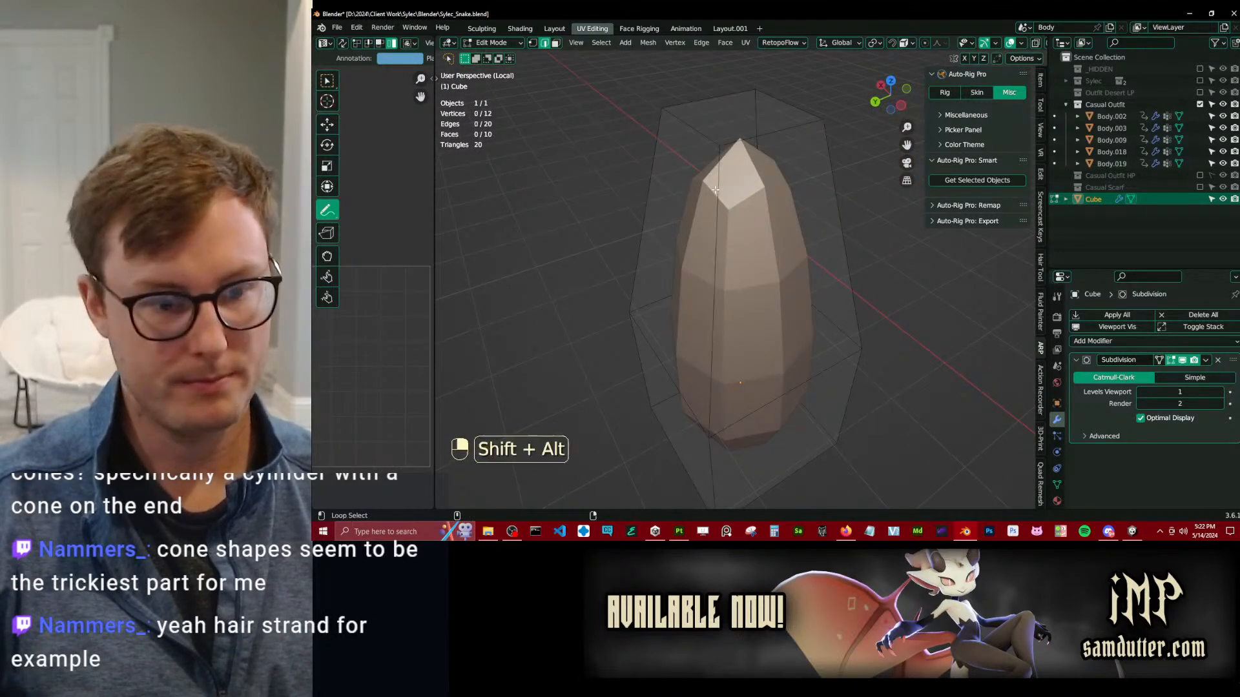
shift+click(764, 133)
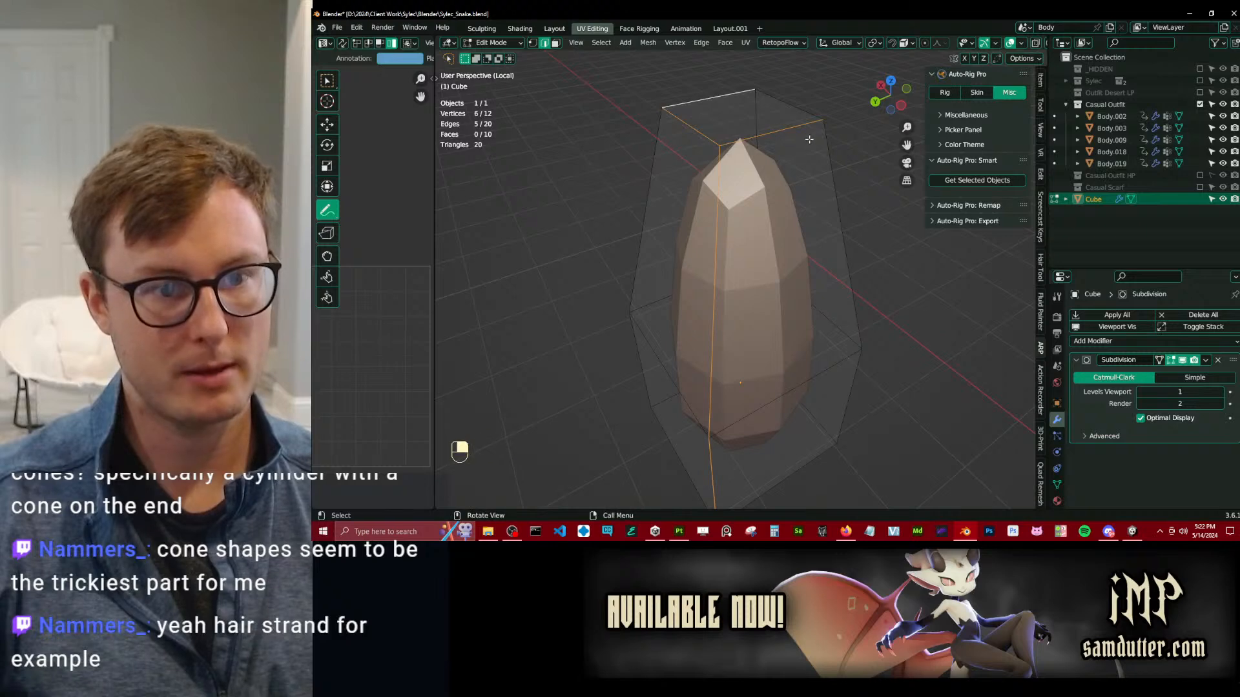
key(q)
click(798, 183)
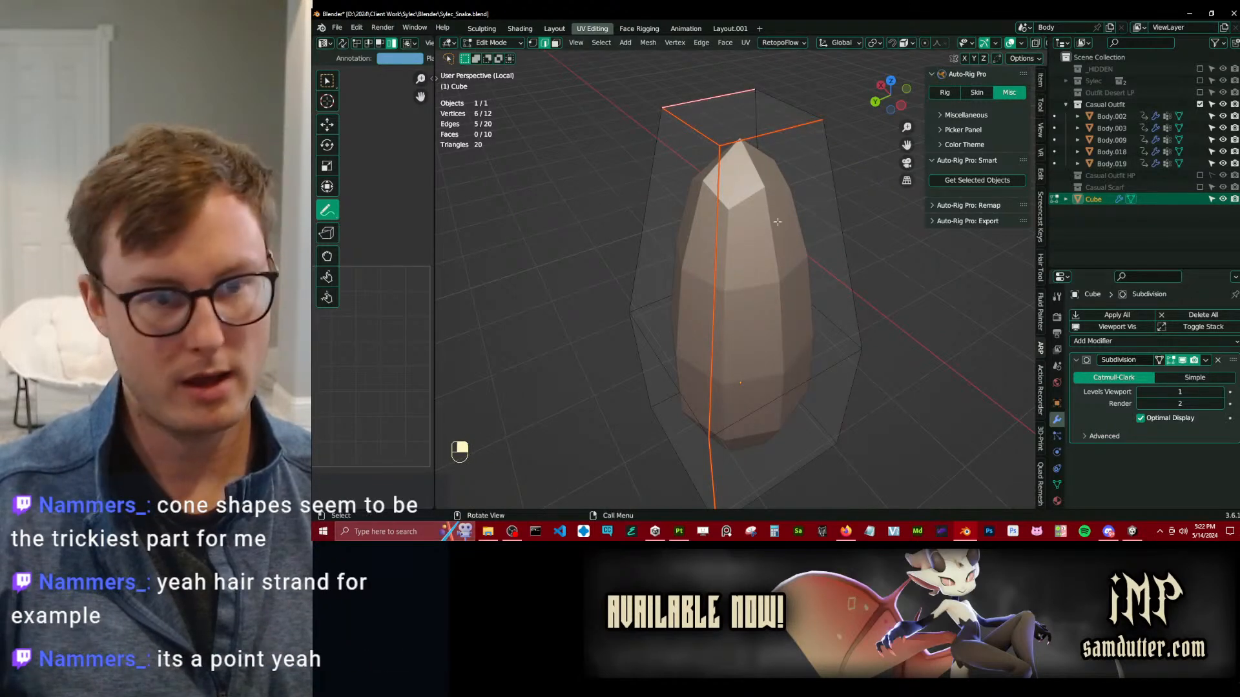
Merge the top face into a single central point to form a cone tip.
click(555, 44)
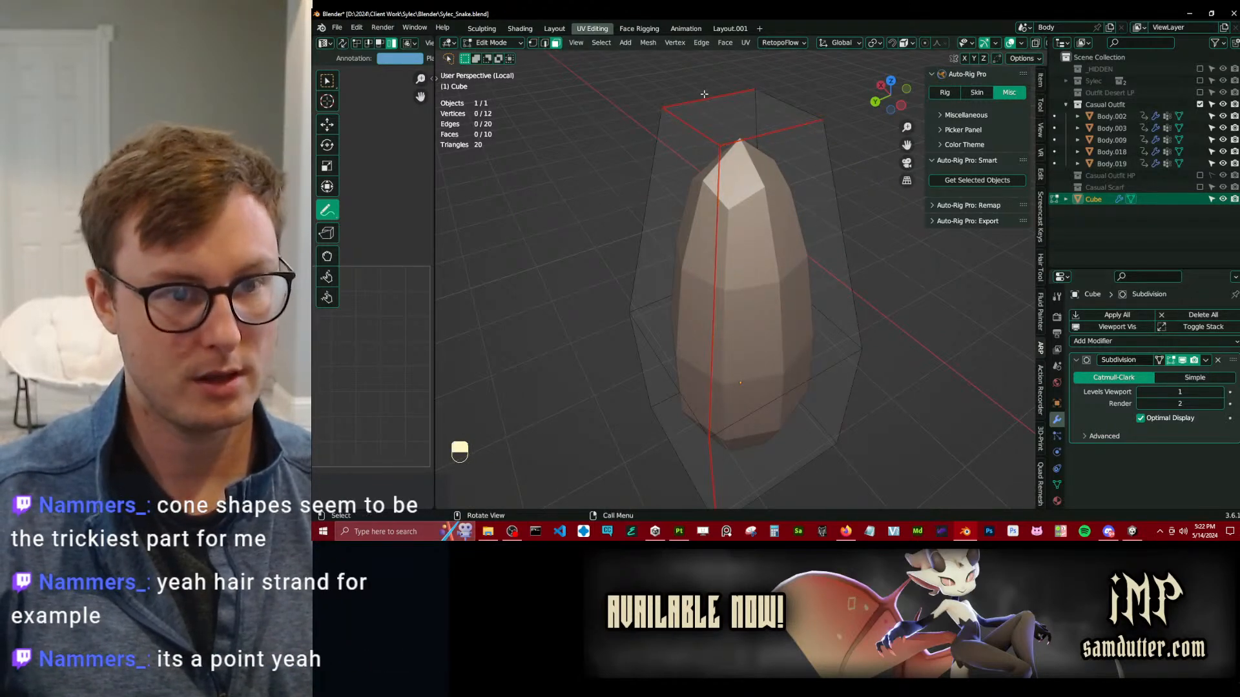
key(m)
click(777, 160)
middle_drag(729, 326, 768, 153)
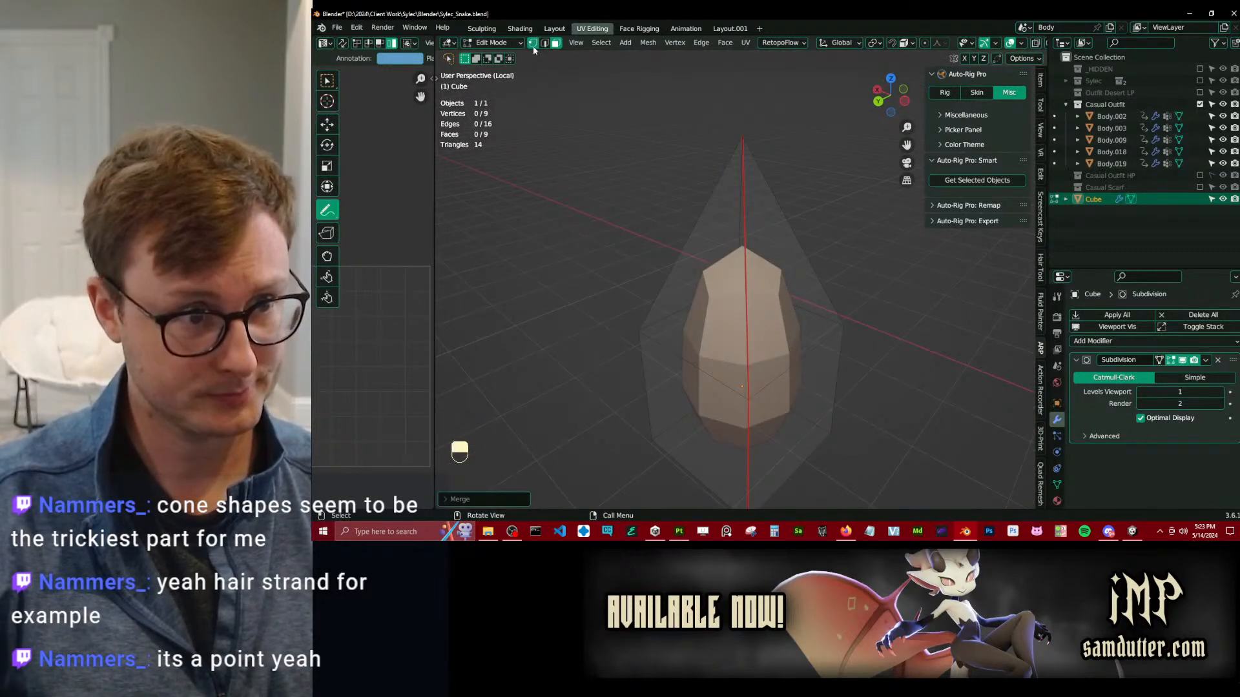
Set the tip vertex's Vertex Crease to 1.00.
click(1039, 80)
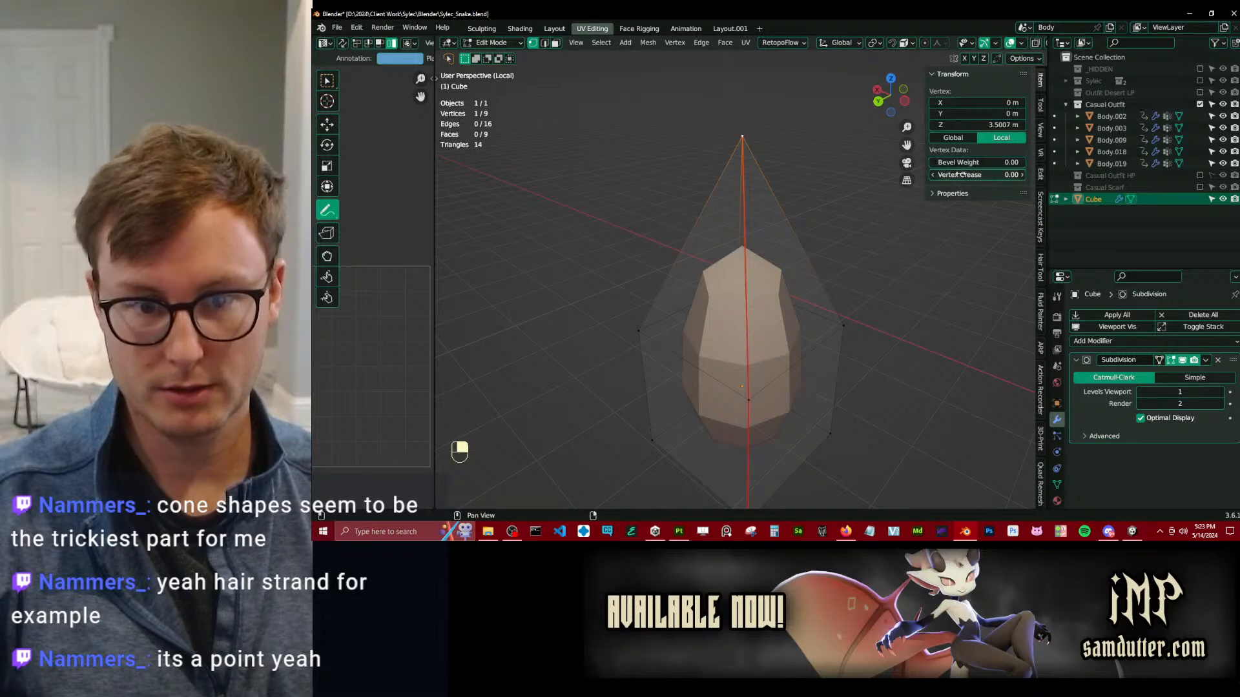
drag(961, 175, 1020, 174)
middle_drag(768, 223, 639, 213)
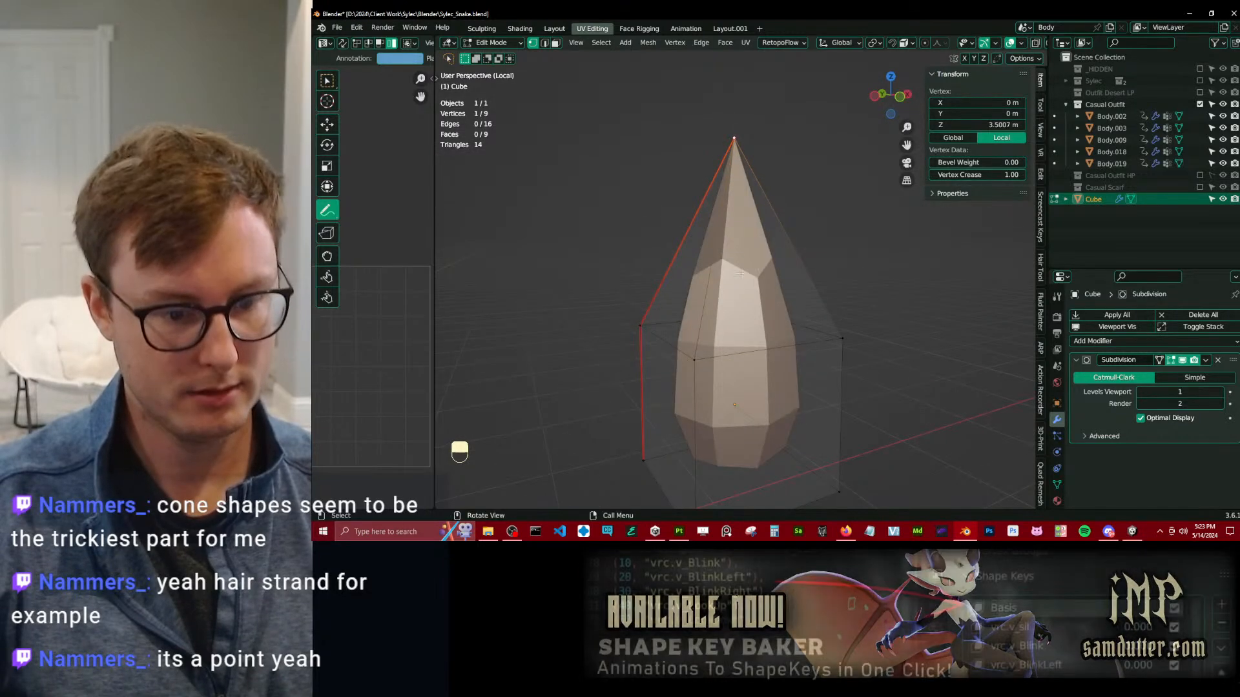
Delete the bottom face of the cone shape to leave its underside open.
middle_drag(758, 266, 757, 206)
scroll(757, 271, down, 4)
click(709, 352)
ctrl+shift+click(768, 397)
key(x)
click(793, 353)
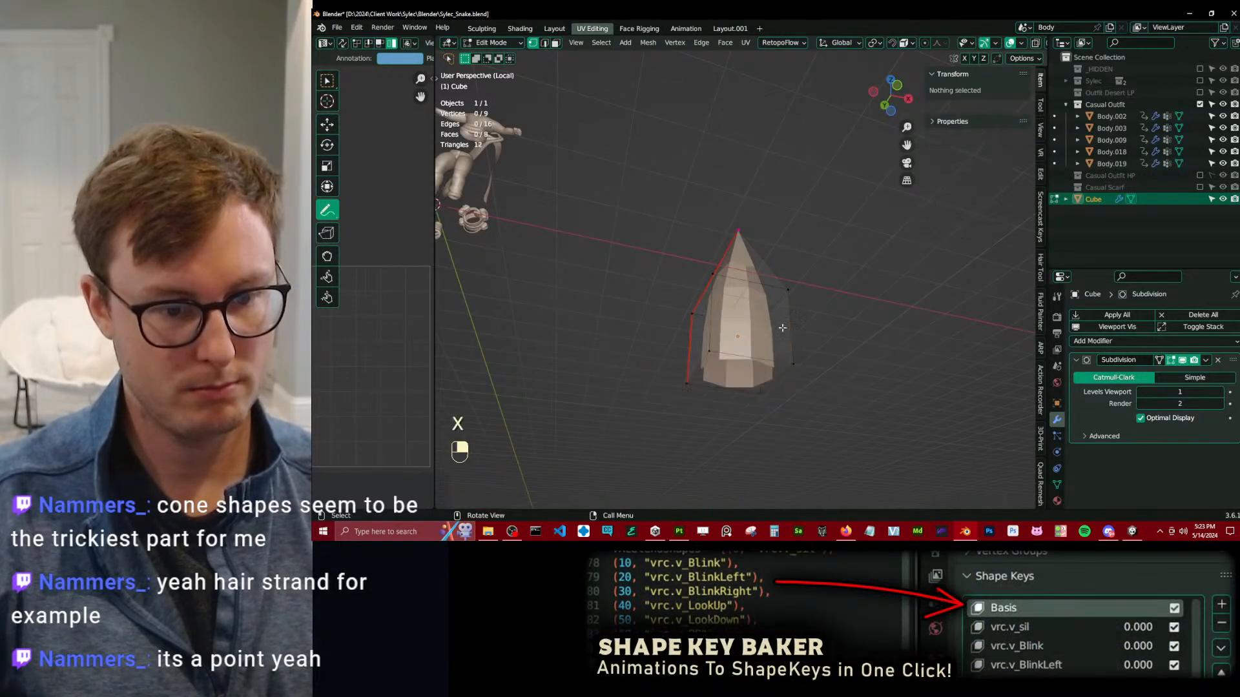
Unwrap the whole cone shape and widen the UV editor, with all UVs selected and the selection tool active.
middle_drag(792, 352, 768, 335)
key(a)
key(u)
key(u)
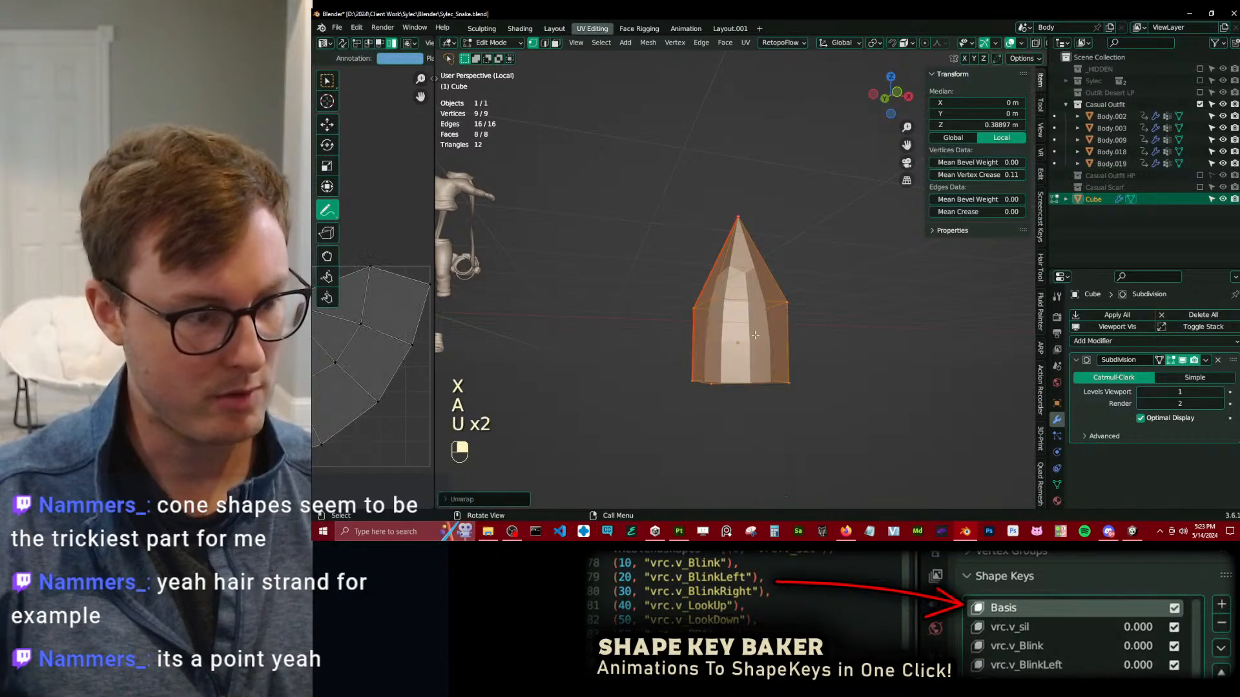
drag(434, 412, 747, 413)
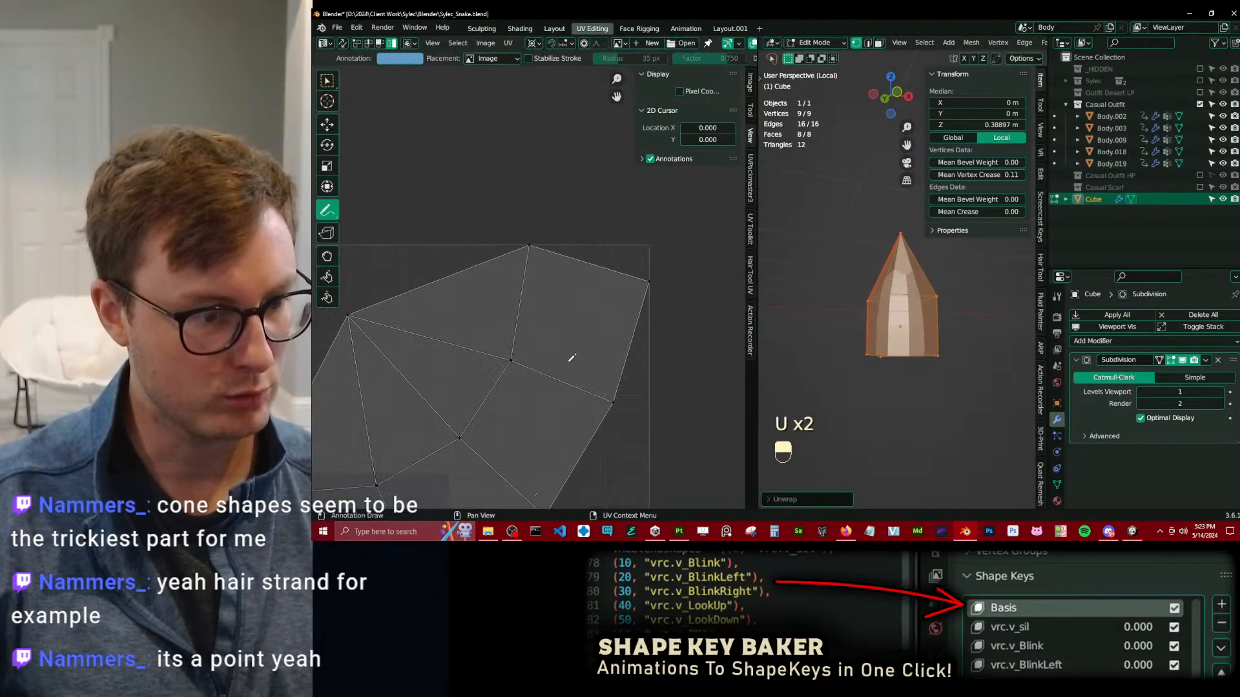
key(a)
key(w)
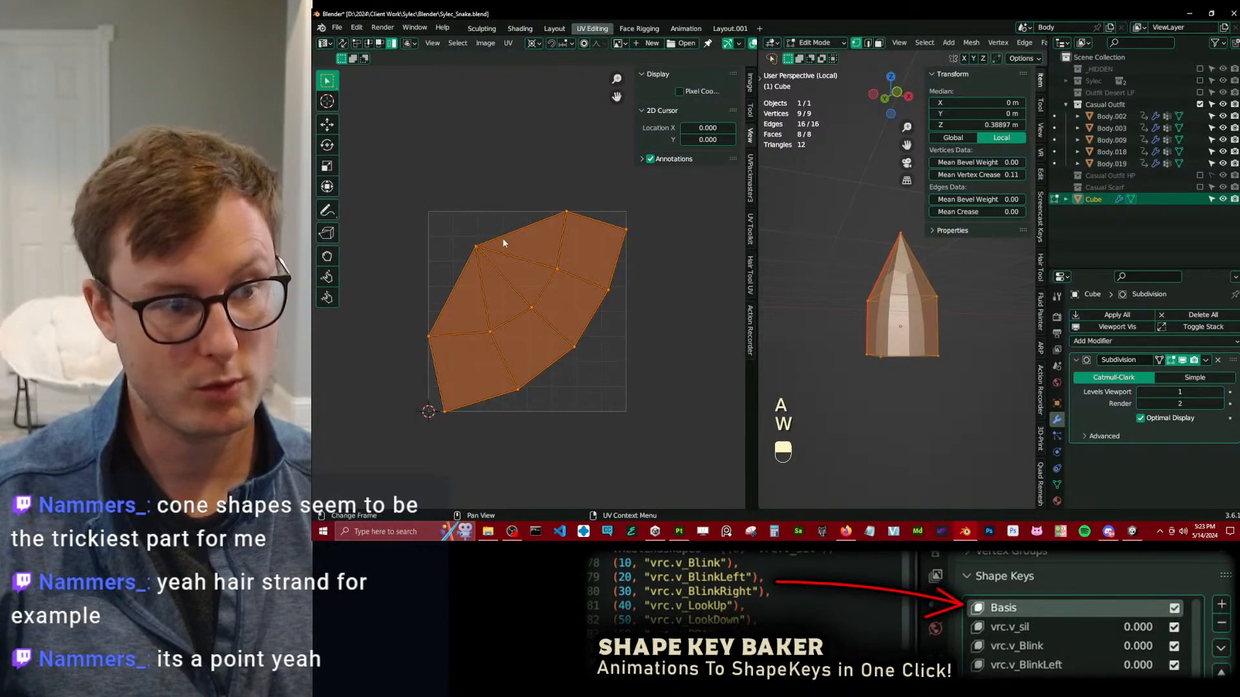
Pin all UV vertices except the tip and straighten them into a rectangular strip.
click(357, 48)
shift+click(478, 248)
key(p)
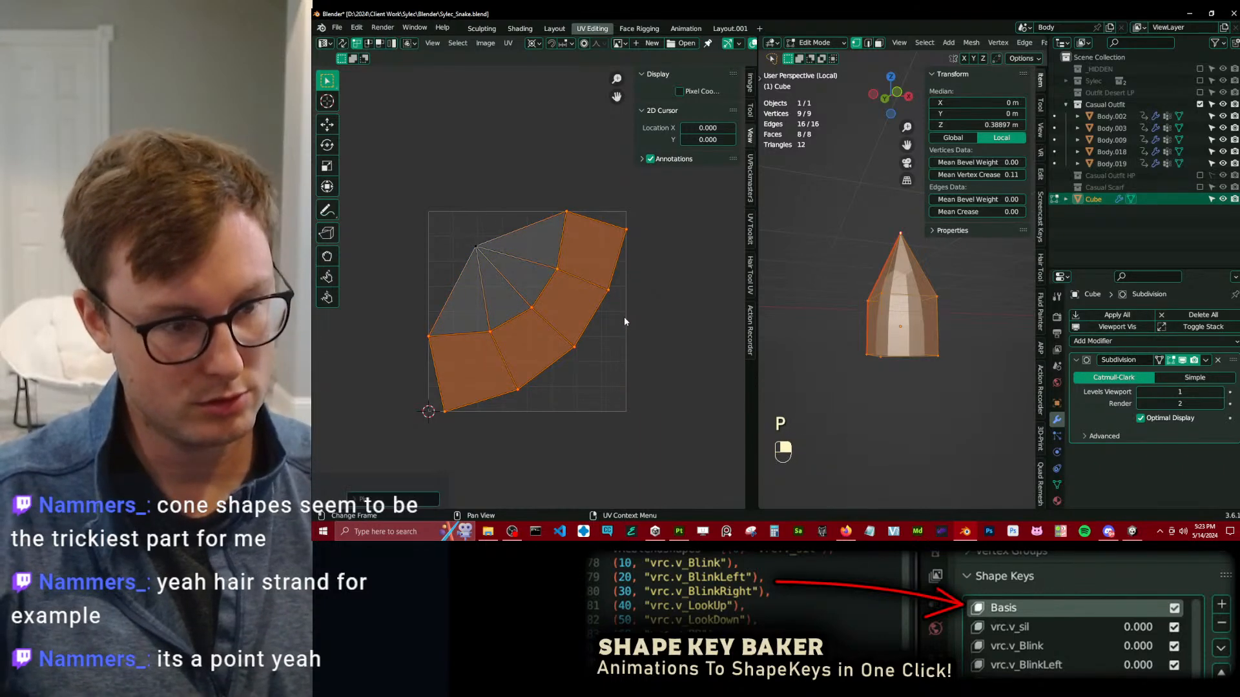
key(q)
click(595, 363)
Undo the trial move, then pin the tip UV vertex and move it level with the middle of the strip.
key(g)
click(582, 253)
key(ctrl+z)
click(479, 251)
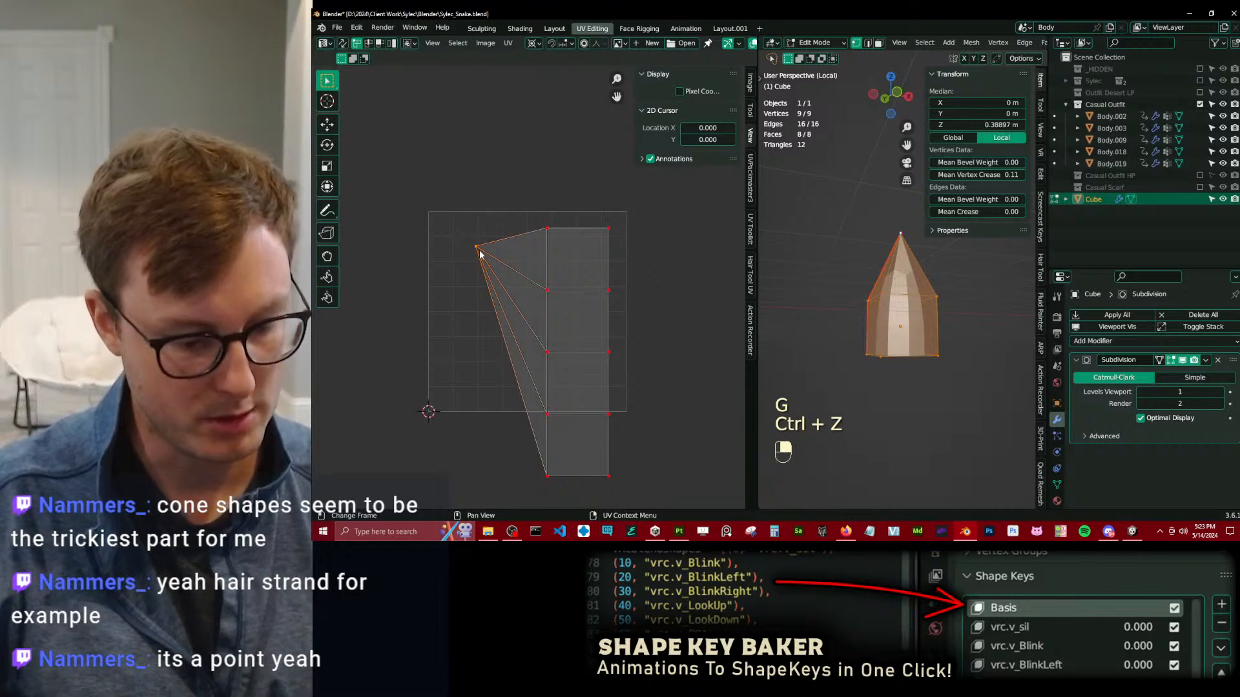
key(p)
key(g)
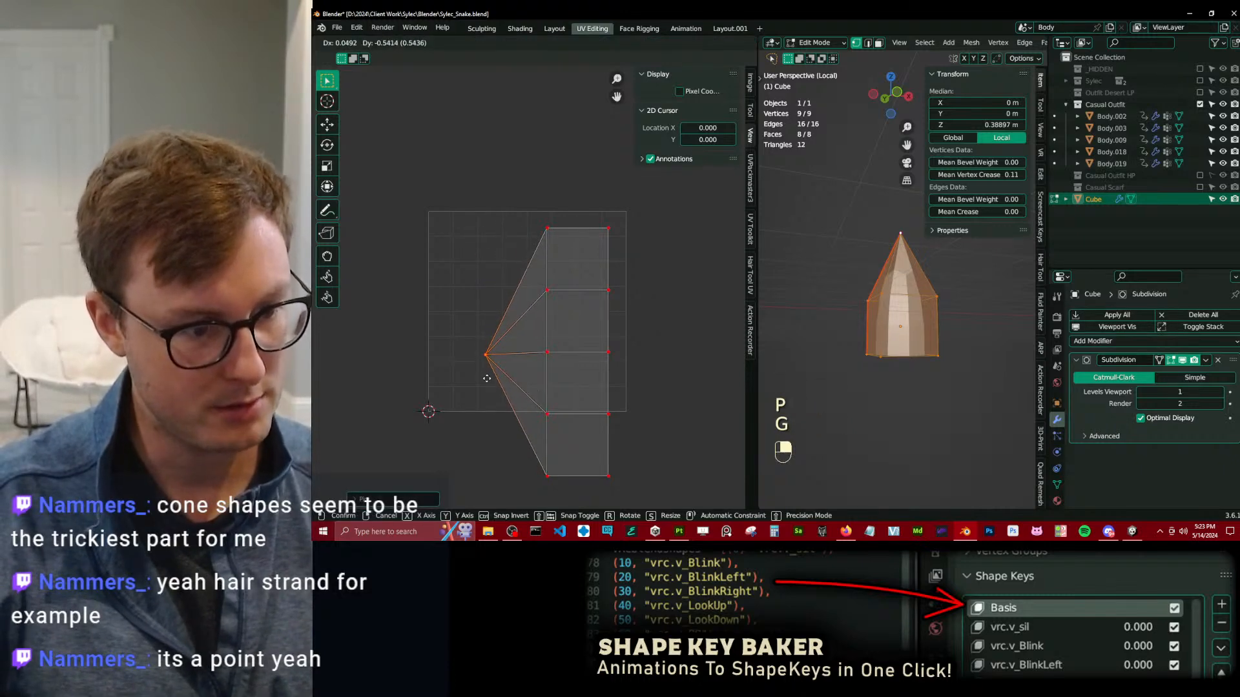
click(494, 378)
Change the pivot point and rotate the whole UV island a quarter turn so its tip points up.
key(a)
key(r)
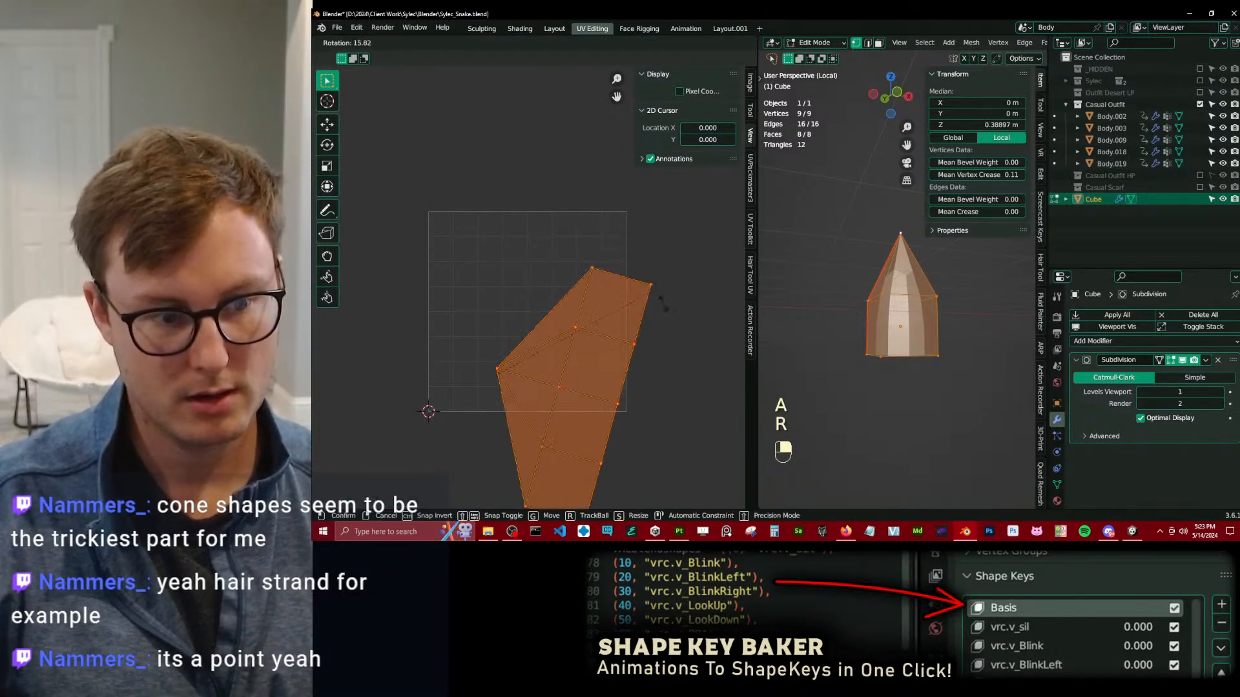
right_click(651, 481)
key(period)
click(605, 224)
key(r)
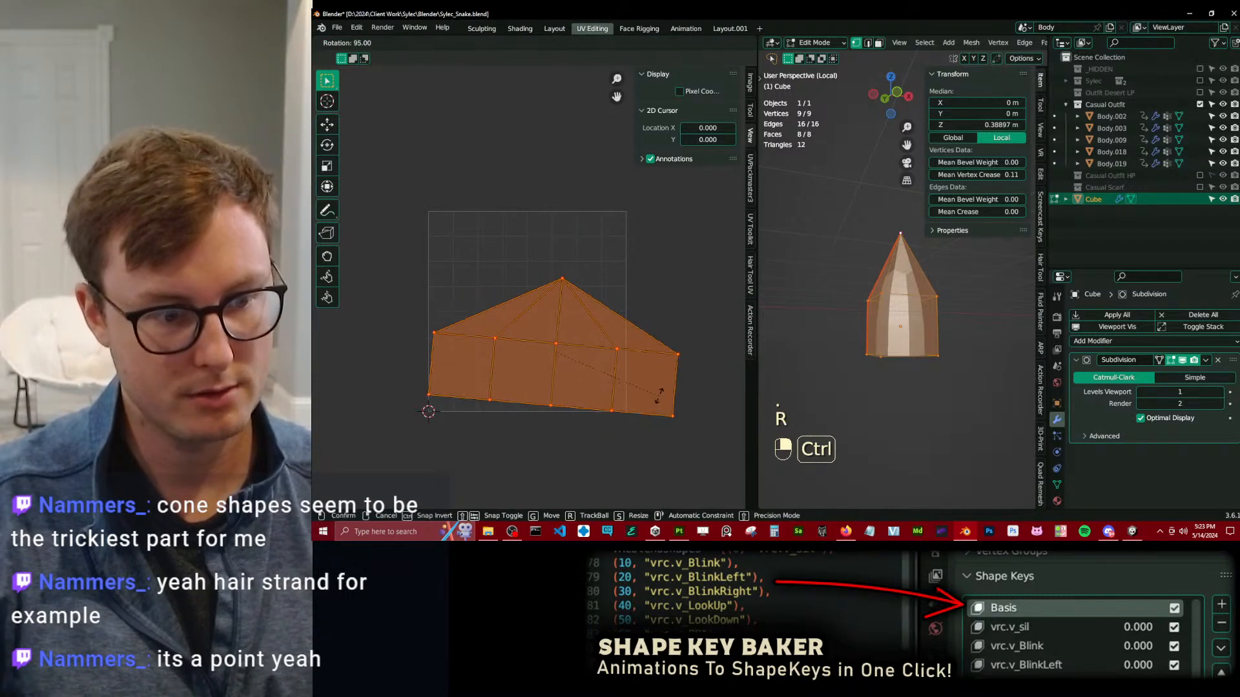
ctrl+click(659, 393)
In wireframe, select the open bottom edge loop and extrude it downward twice, ending at about Z -10.65 m.
key(Tab)
key(Tab)
click(844, 339)
key(b)
drag(845, 339, 955, 378)
key(z)
key(b)
scroll(930, 352, down, 5)
key(e)
middle_click(915, 354)
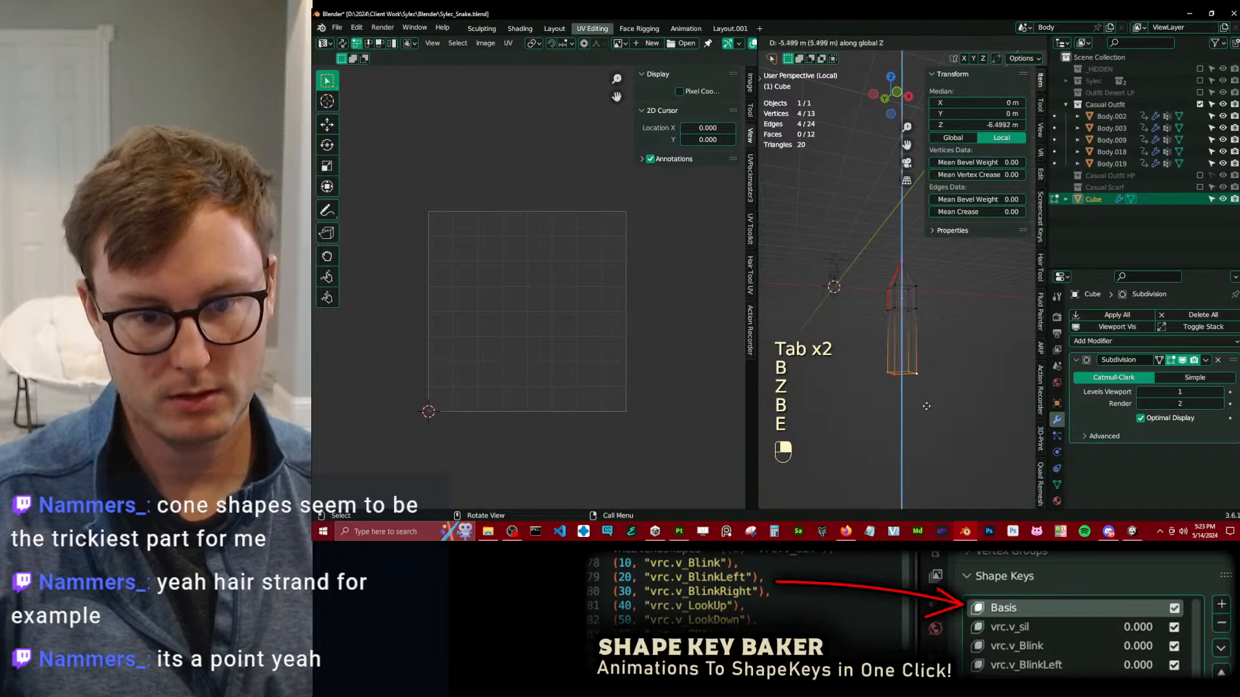
click(914, 363)
key(e)
click(914, 412)
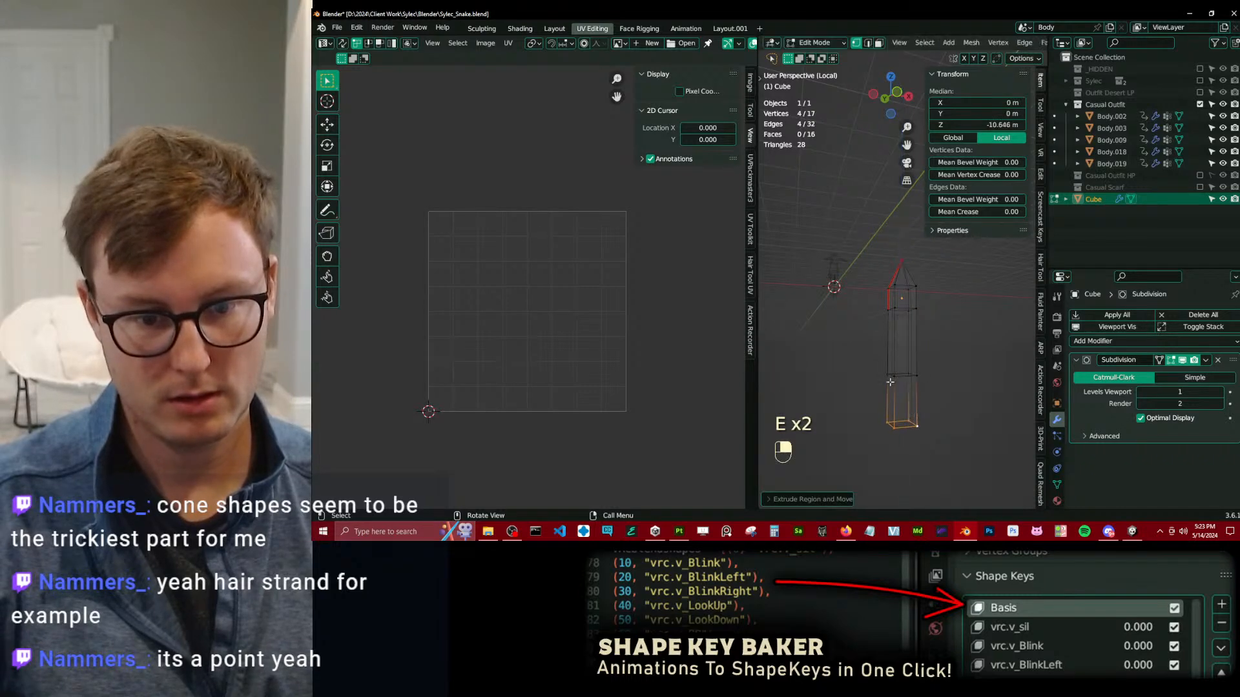
Mark a seam along the vertical edges of the new extrusions, continuing the existing seam to the bottom.
click(888, 377)
key(g)
right_click(877, 319)
ctrl+click(890, 287)
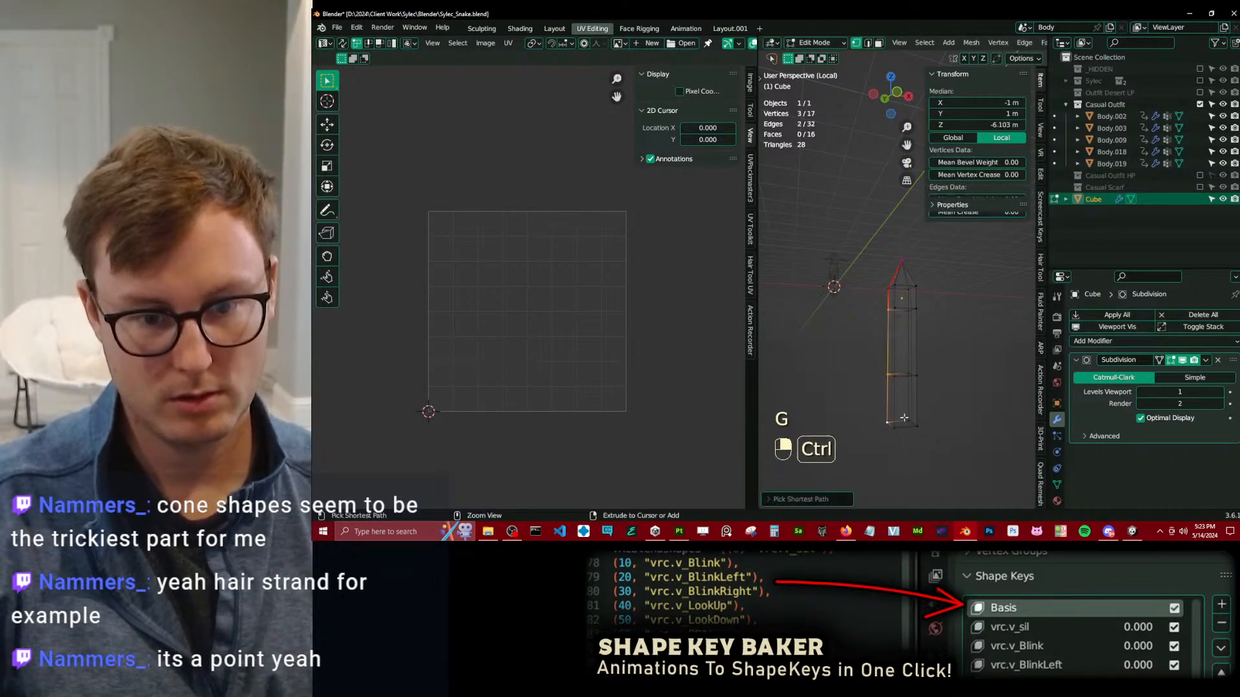
key(q)
Unpin all UVs and unwrap the whole lengthened mesh again.
key(a)
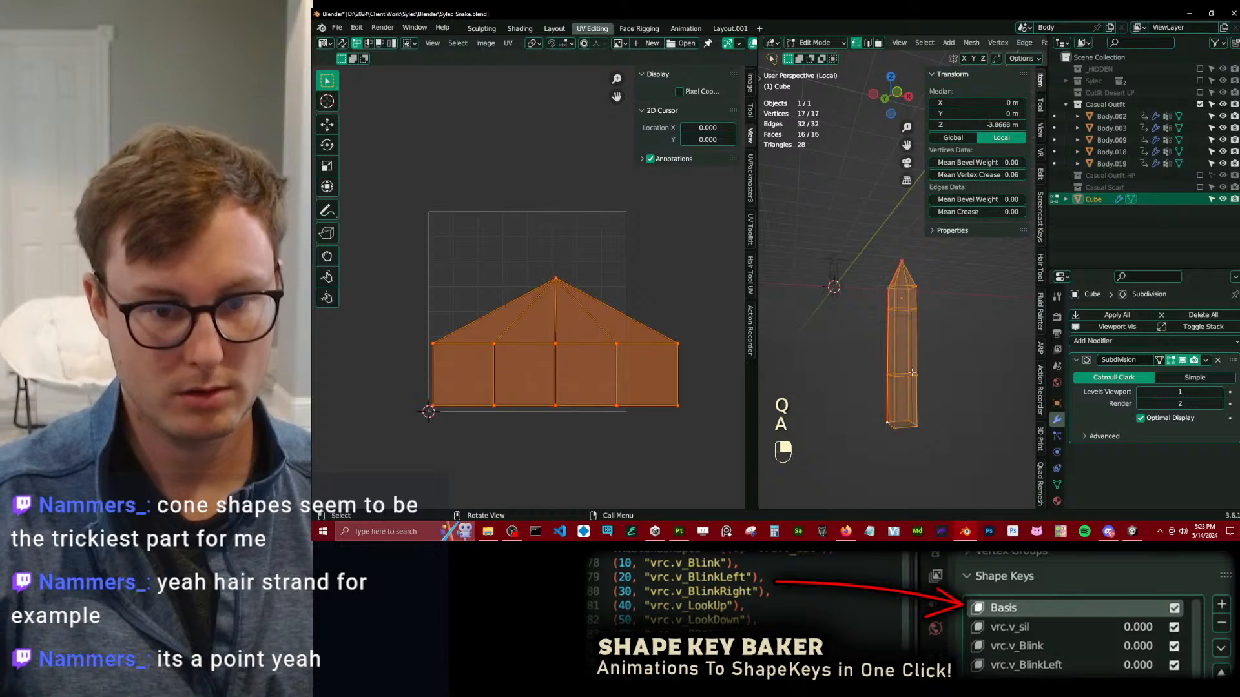
key(u)
key(u)
key(a)
key(alt+p)
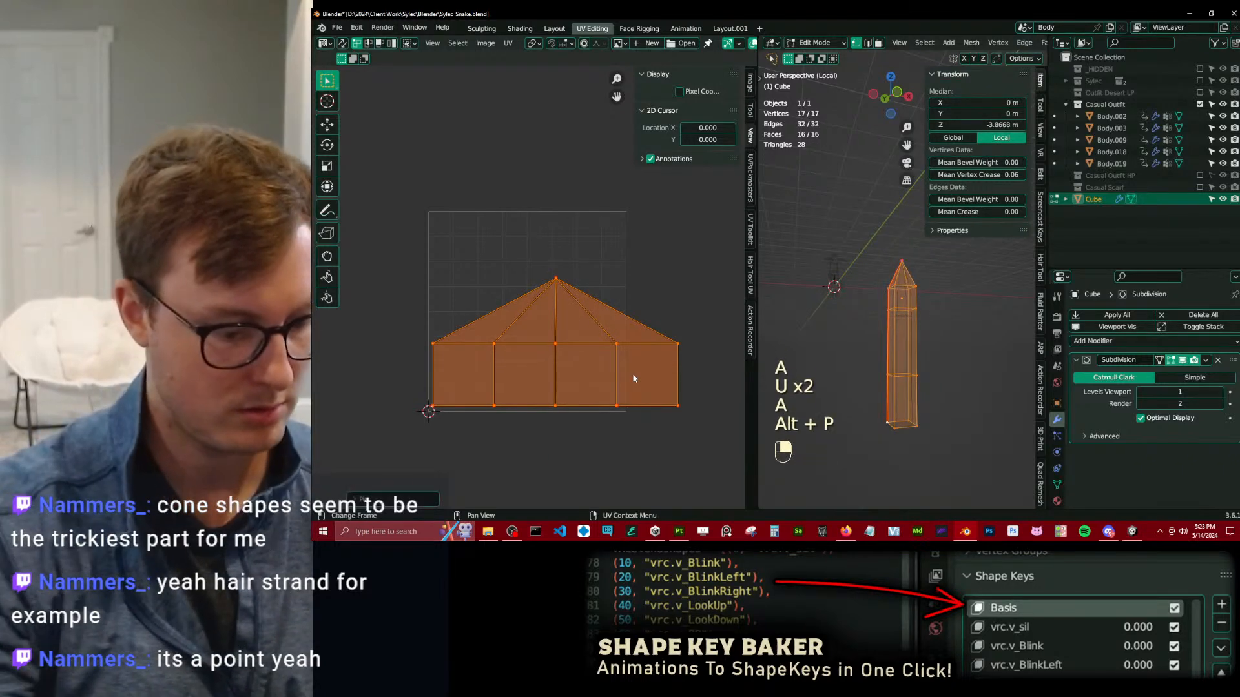
key(u)
key(u)
Pin all UV vertices except the tip, straighten them into a rectangular grid and reposition the grid below the tip.
click(505, 218)
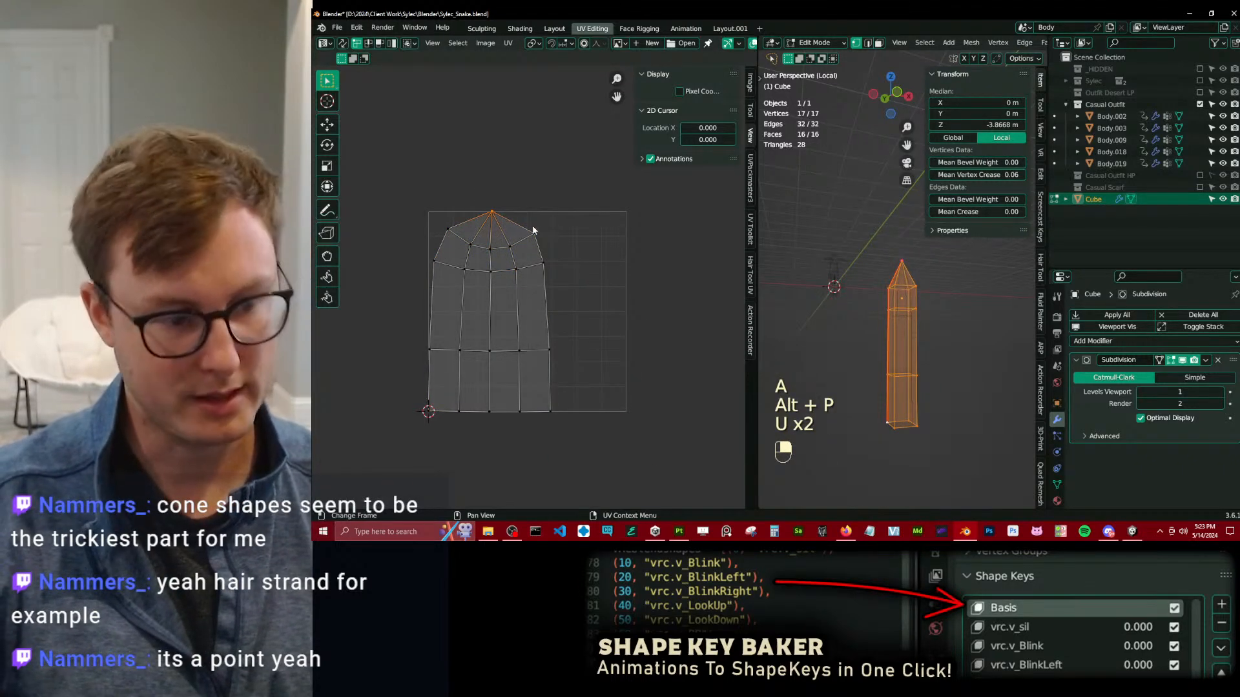
key(ctrl+i)
key(p)
key(q)
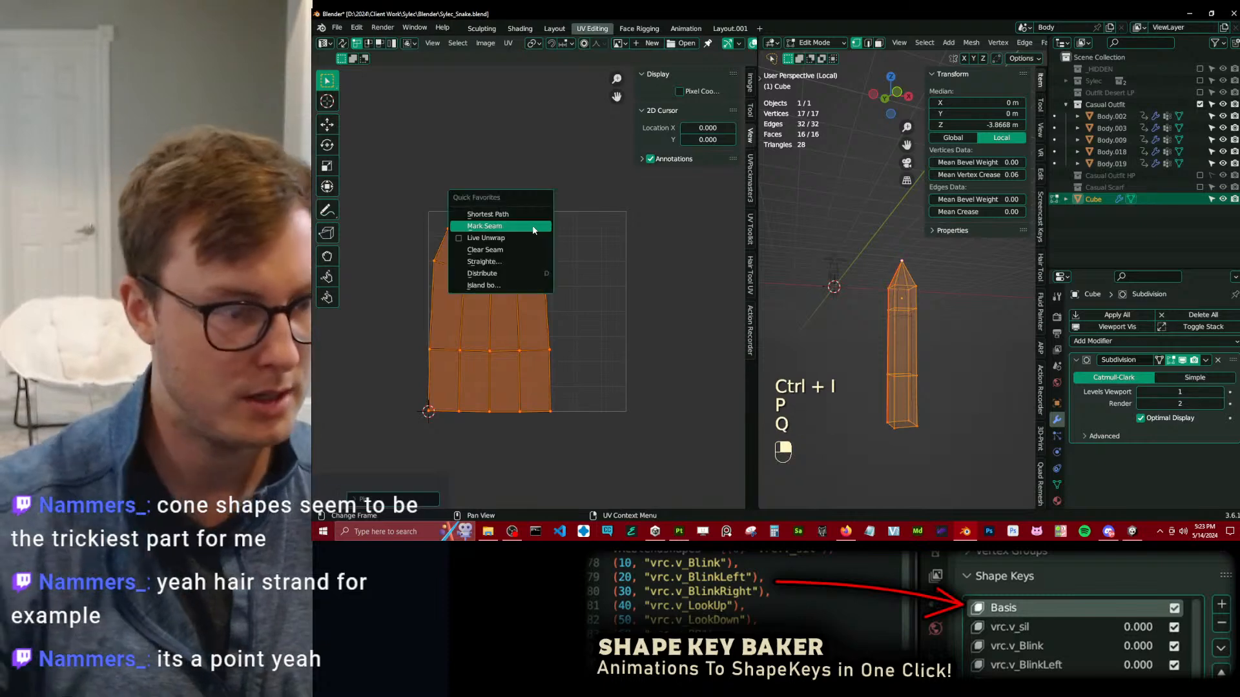
click(502, 264)
key(g)
click(501, 253)
Pin the tip UV vertex, centre it above the straightened grid and select the whole island.
click(496, 211)
key(p)
key(g)
click(501, 215)
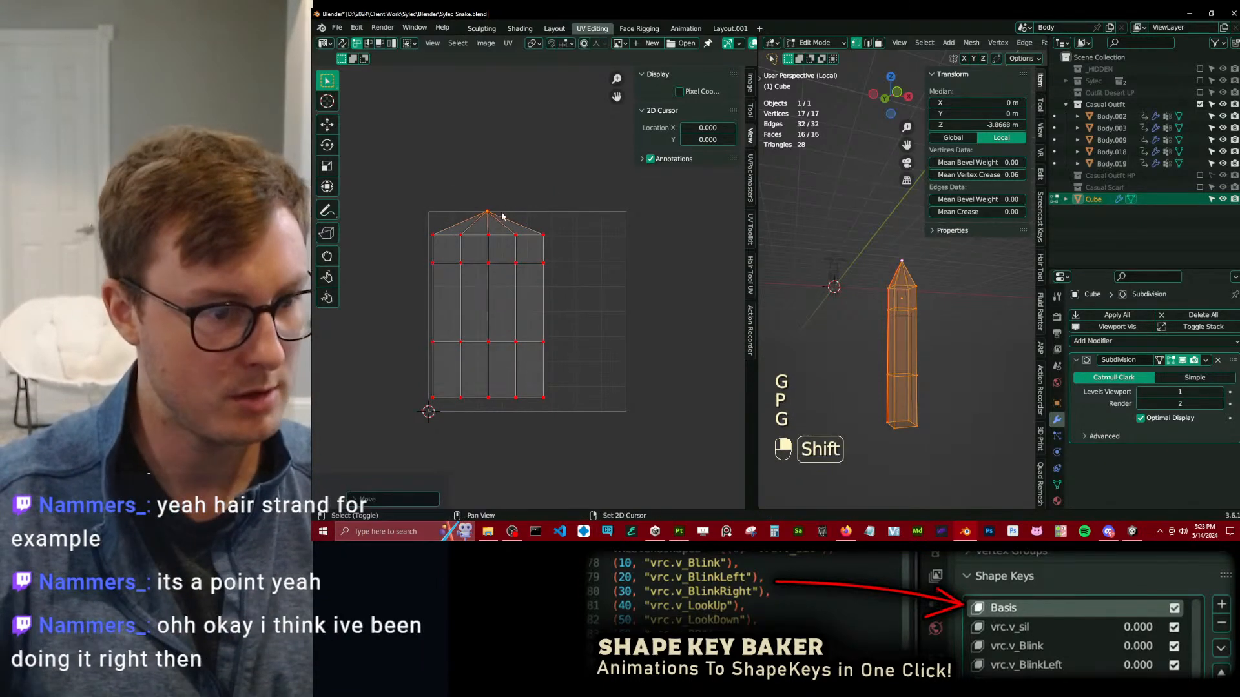
key(g)
click(512, 213)
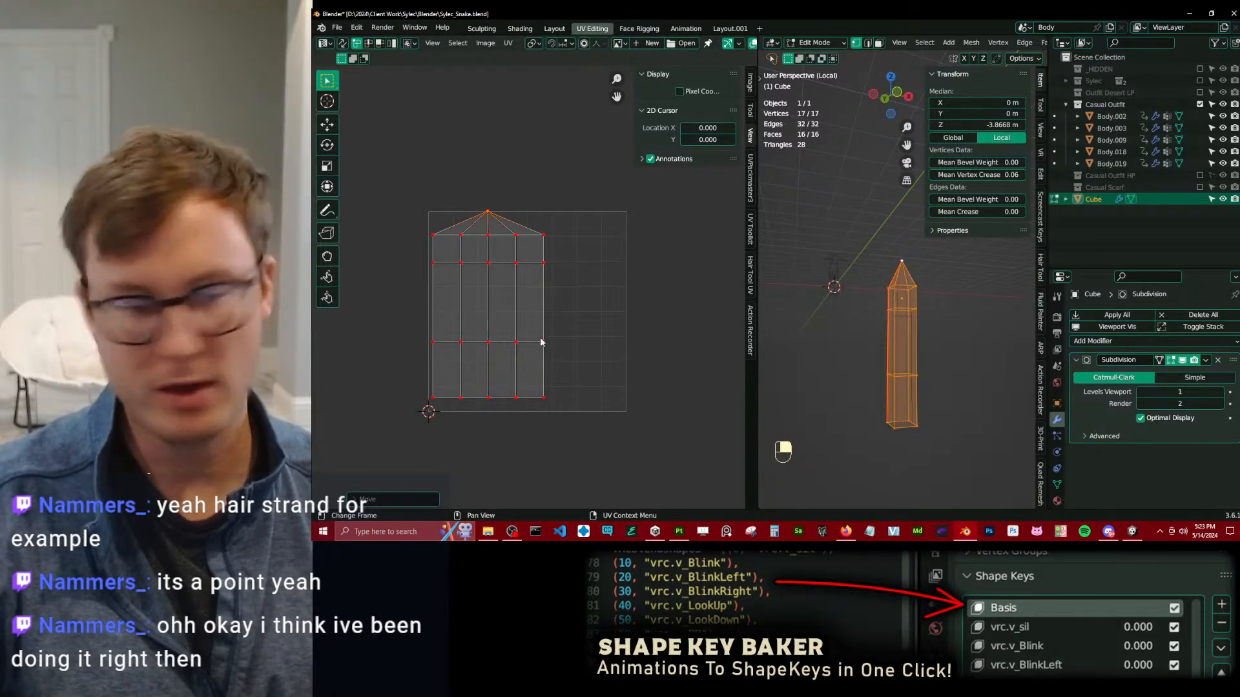
scroll(554, 351, up, 1)
shift+middle_drag(503, 223, 551, 225)
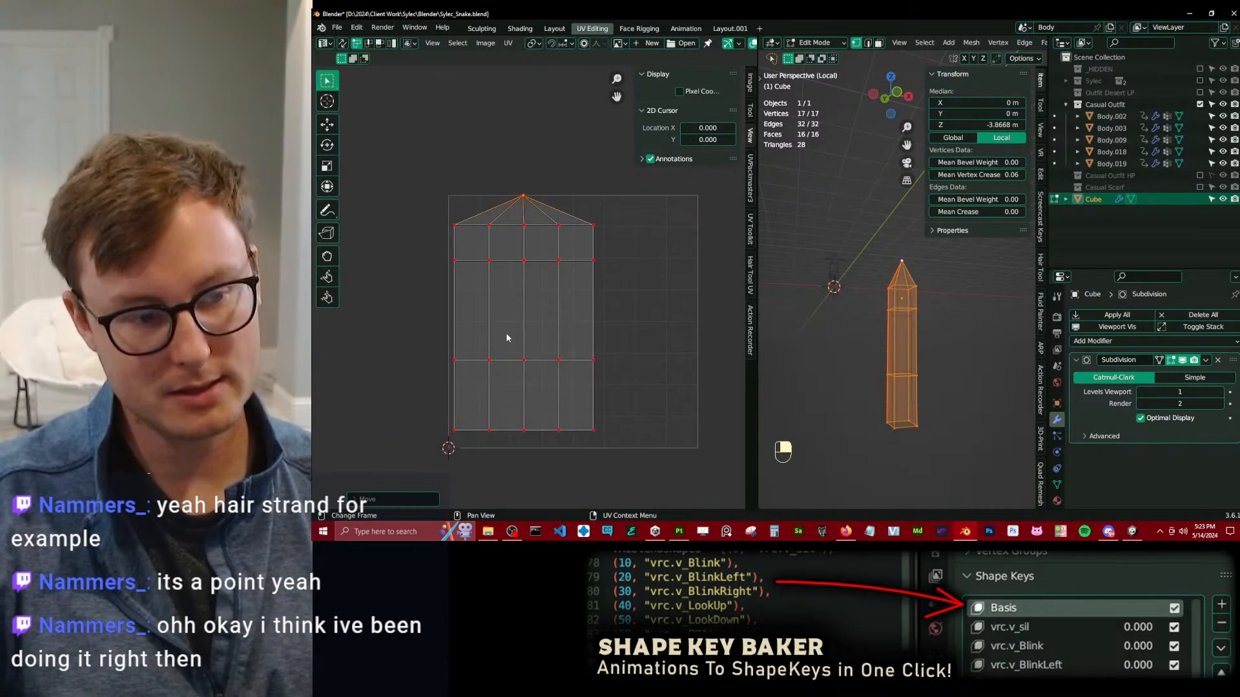
key(a)
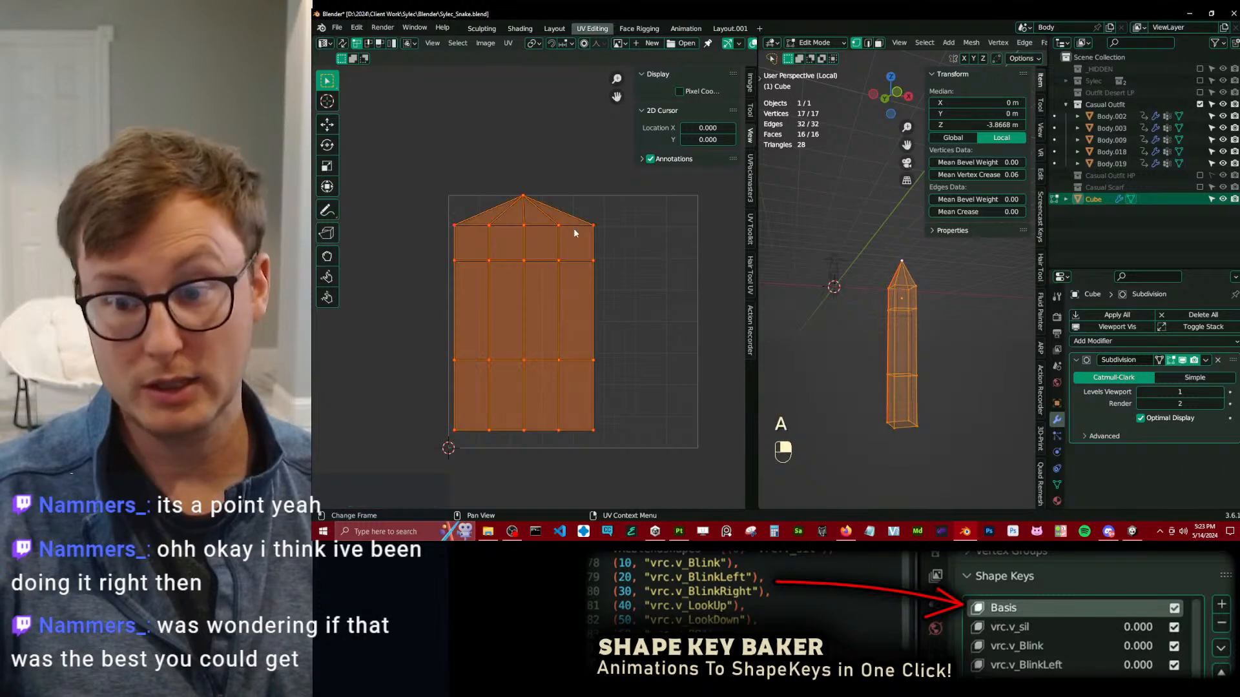
Rotate the whole UV island upside down, then leave mesh editing and delete the demonstration cube.
key(r)
click(493, 134)
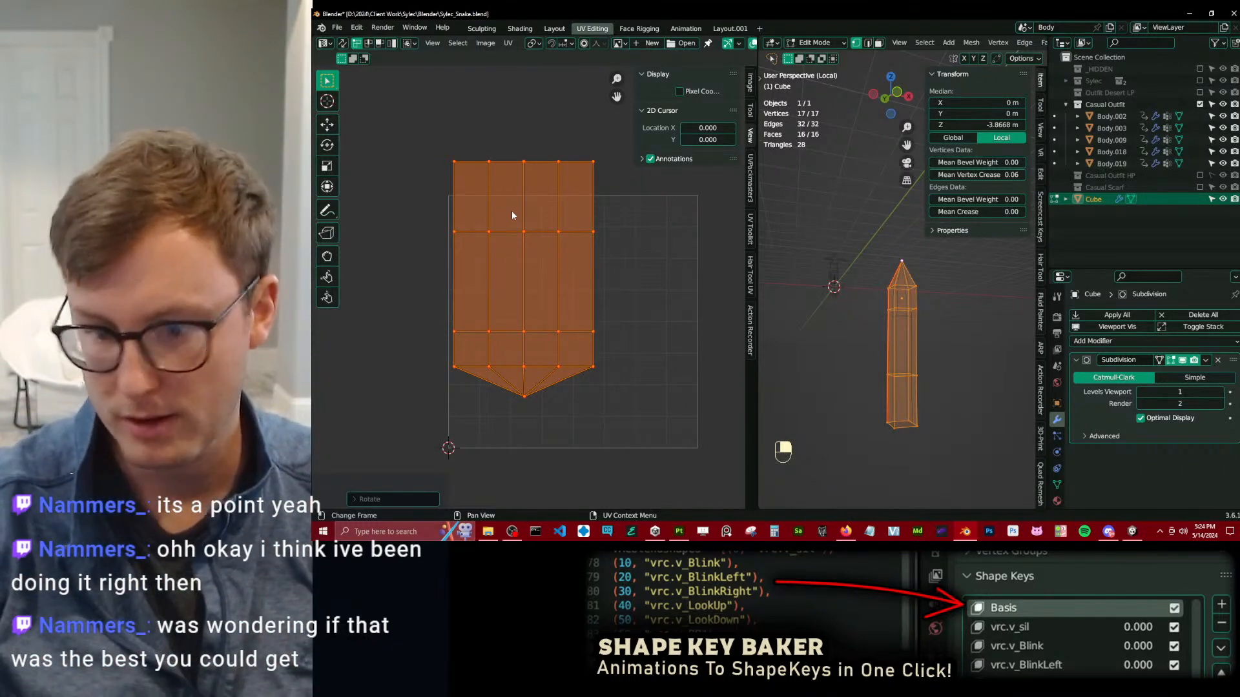
key(Tab)
key(x)
click(950, 359)
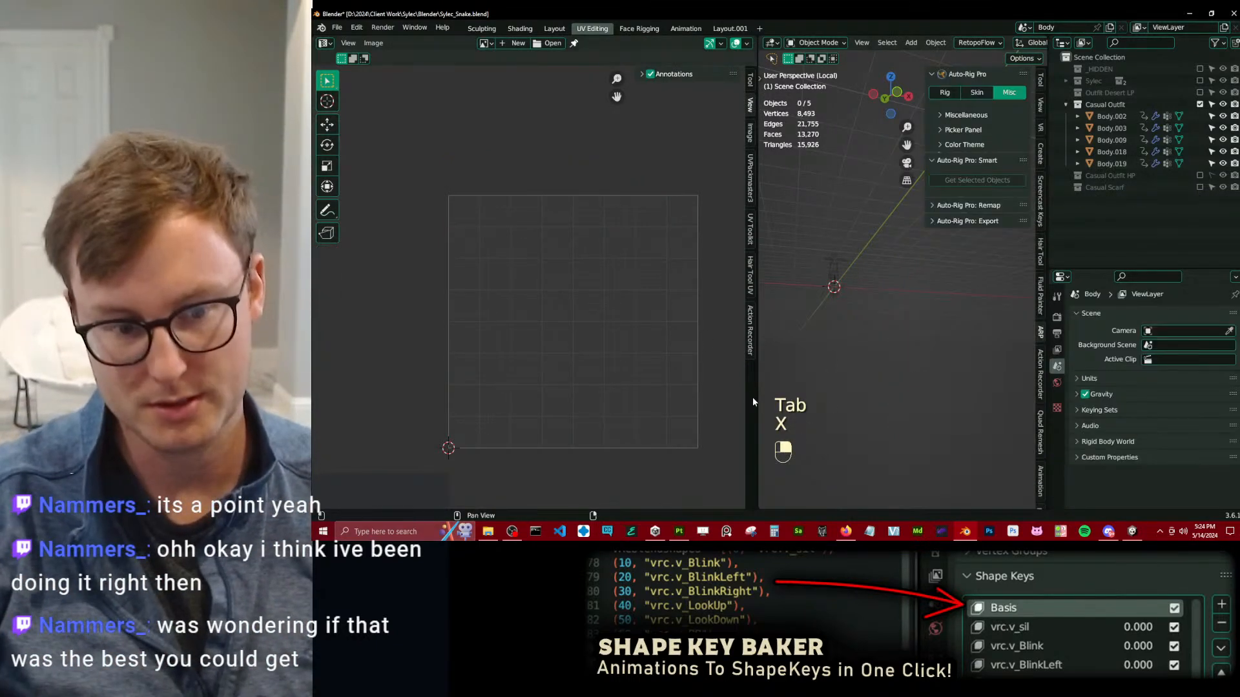
Widen the 3D viewport with its tools shown in two columns, and undo and repeat the cube's deletion.
drag(758, 398, 440, 398)
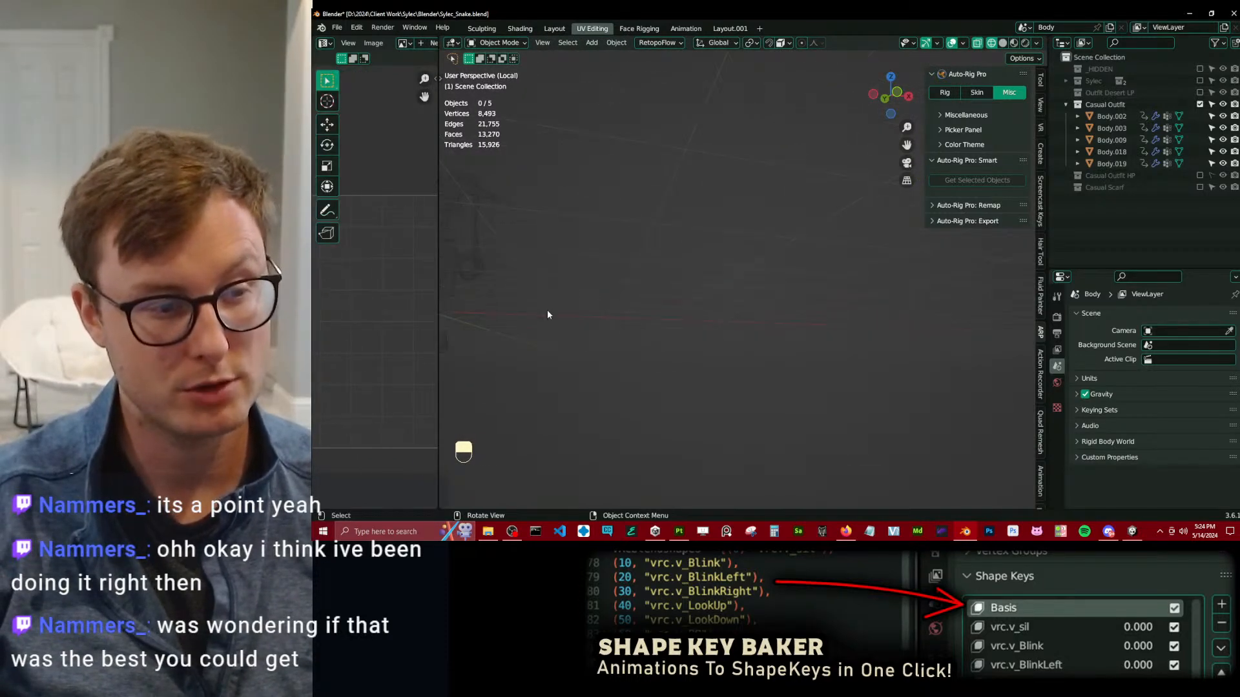
key(ctrl+z)
key(x)
click(543, 345)
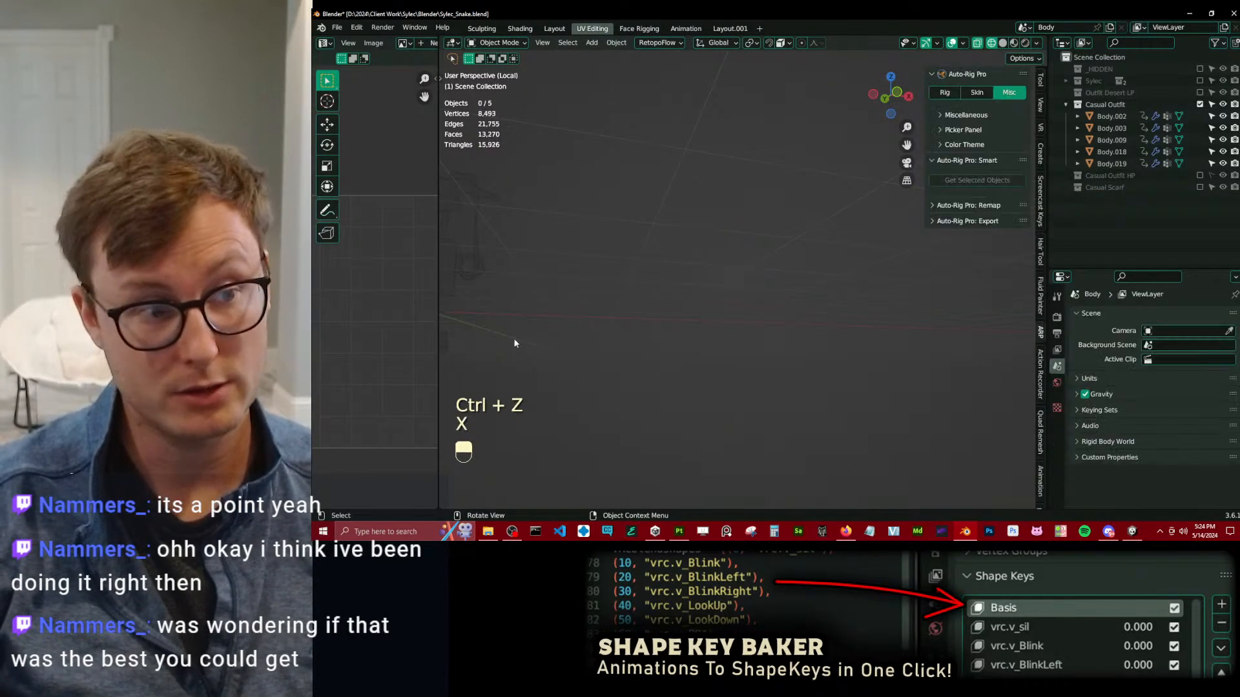
drag(440, 76, 491, 84)
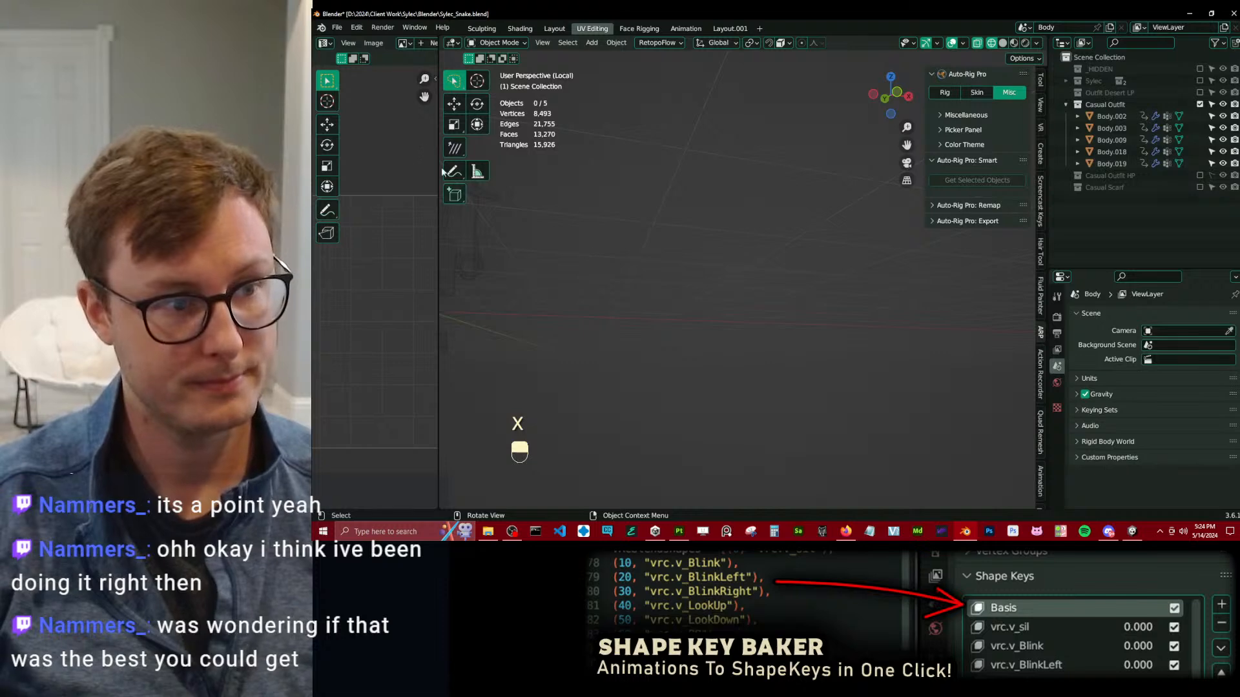
click(436, 79)
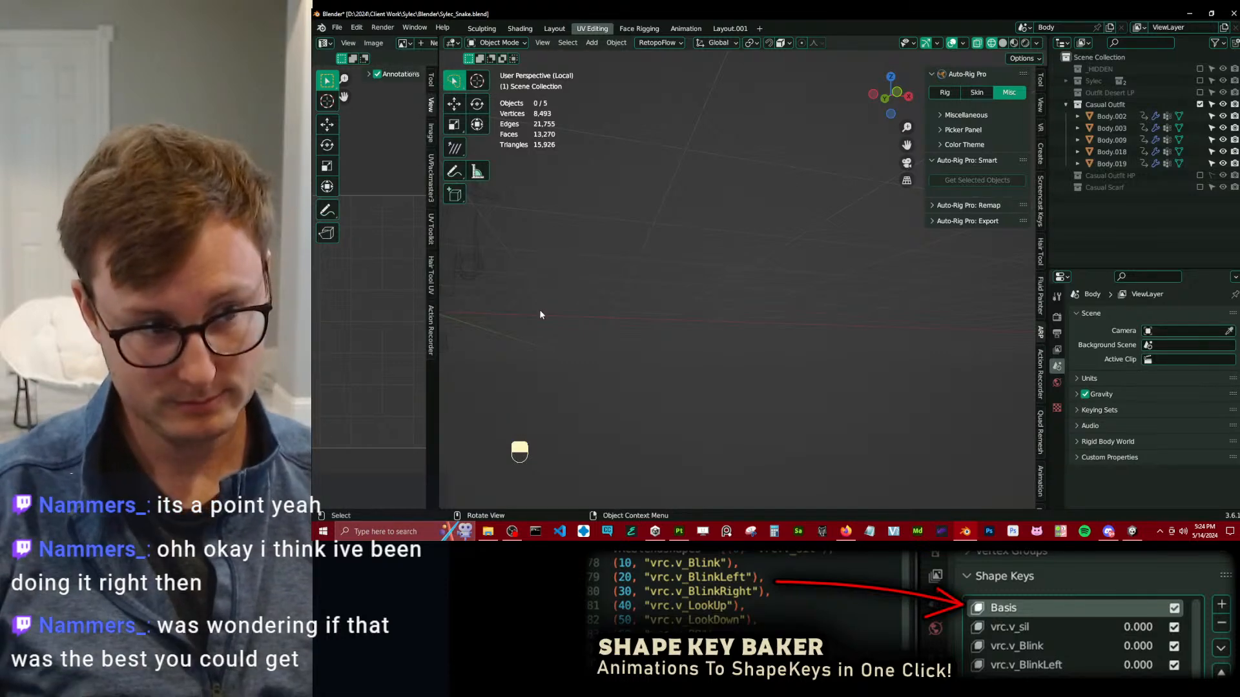
key(shift+c)
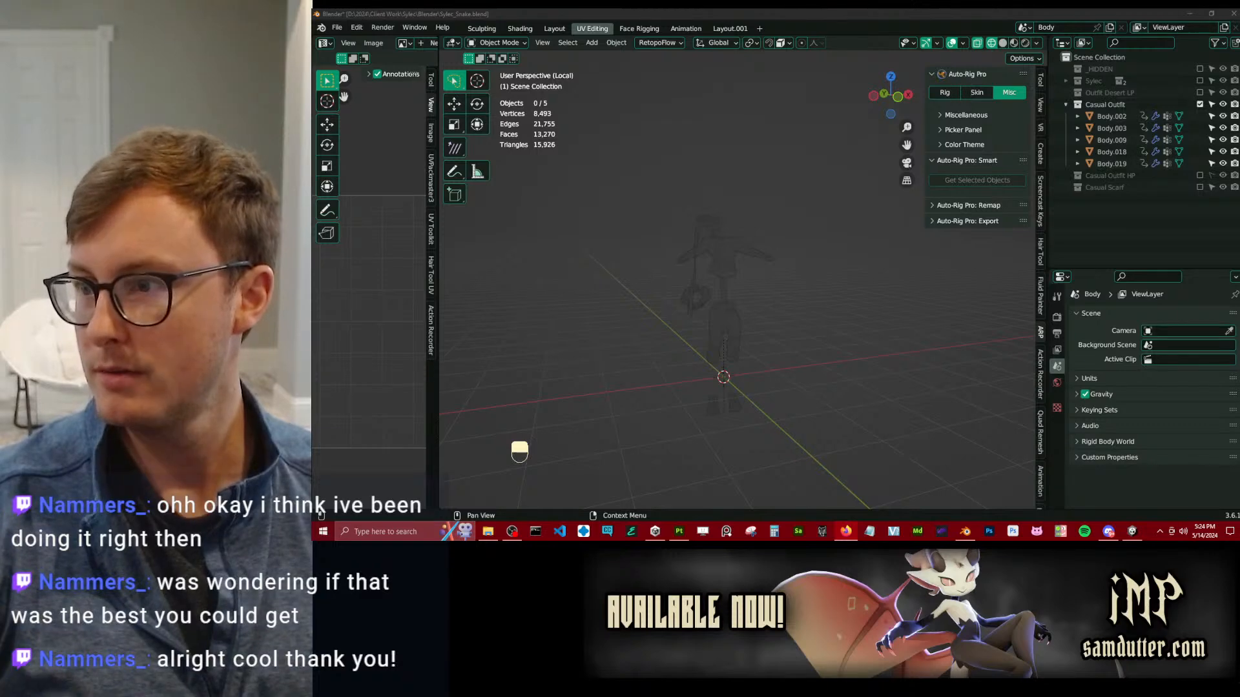
Display the casual outfit meshes in solid shading in the 3D viewport.
click(835, 243)
scroll(784, 287, up, 7)
key(z)
scroll(865, 283, down, 7)
scroll(757, 331, up, 4)
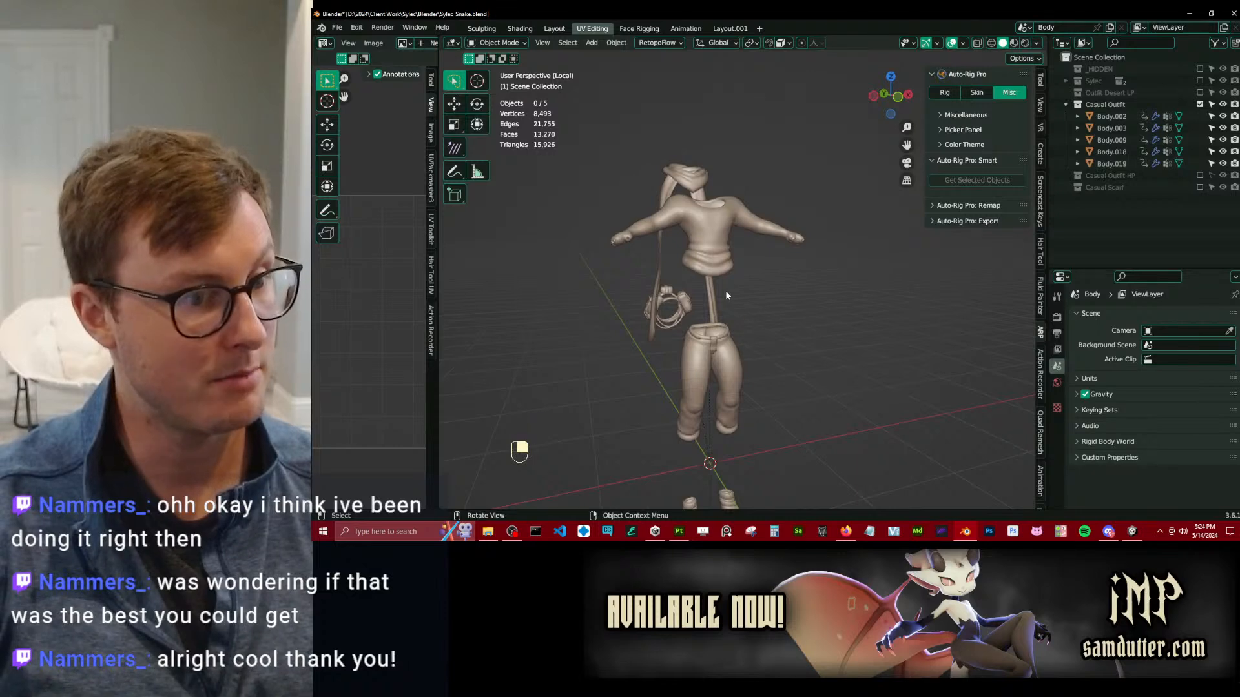
Select all five casual outfit meshes and run Remove Animation on them.
key(a)
key(F3)
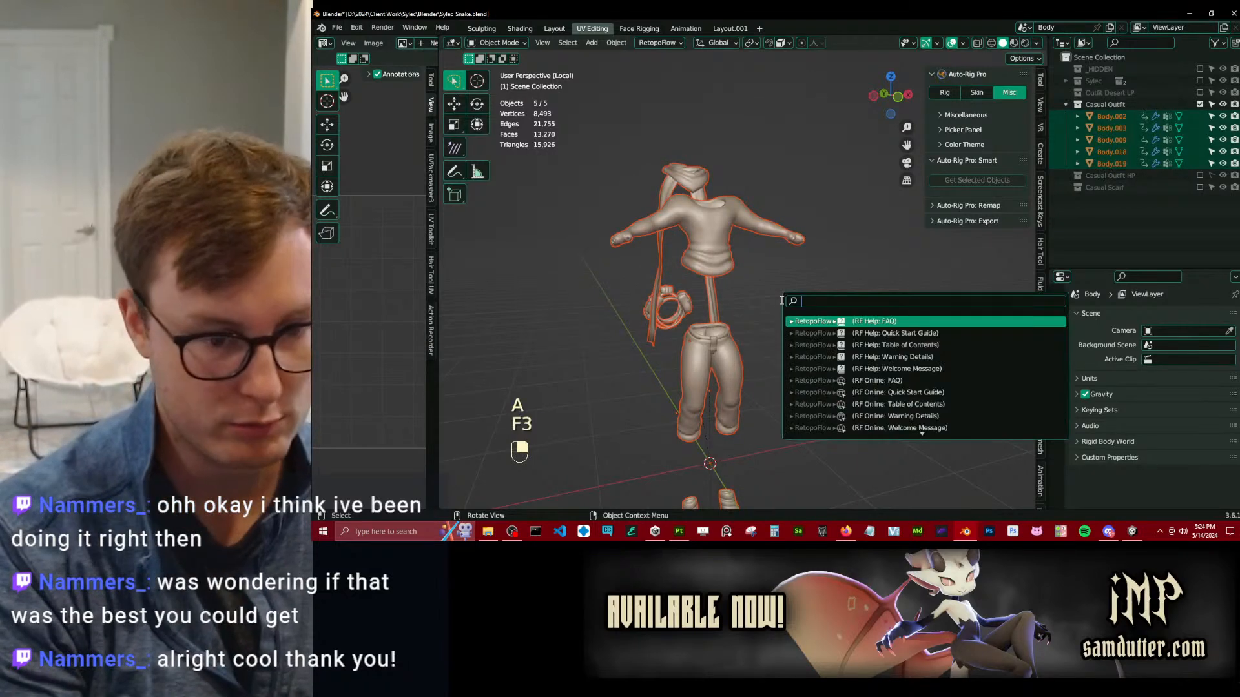
text(remove anmi)
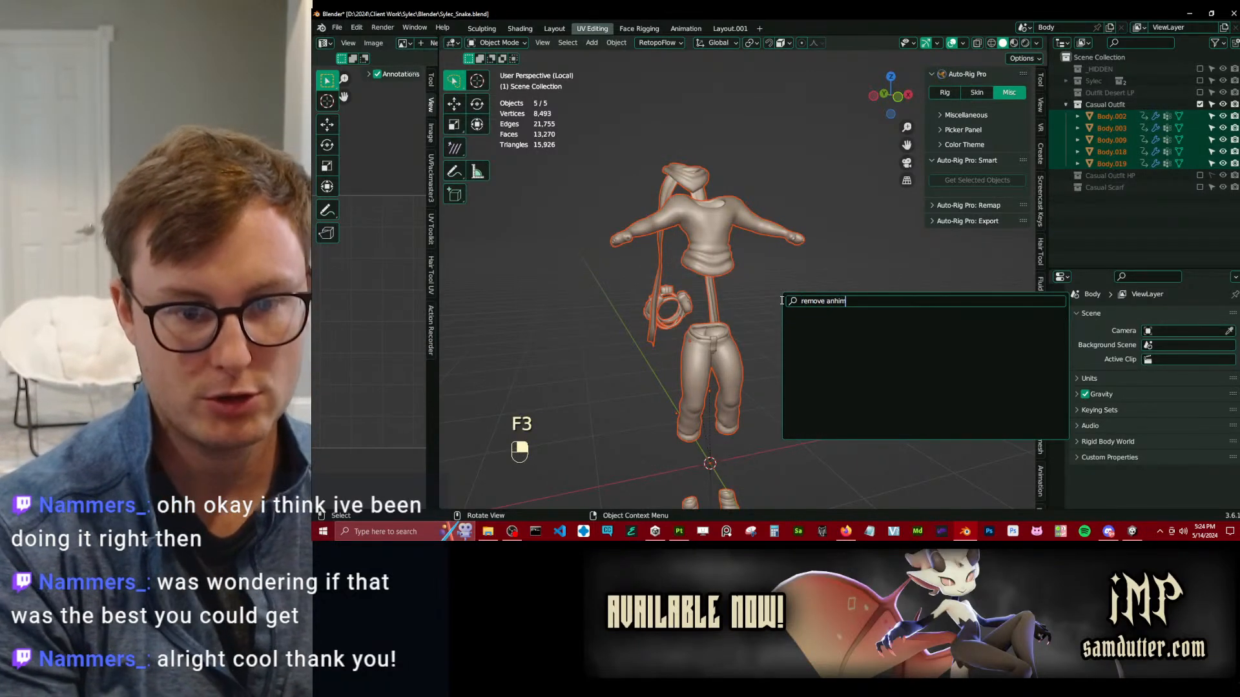
key(BackSpace)
key(BackSpace)
text(im)
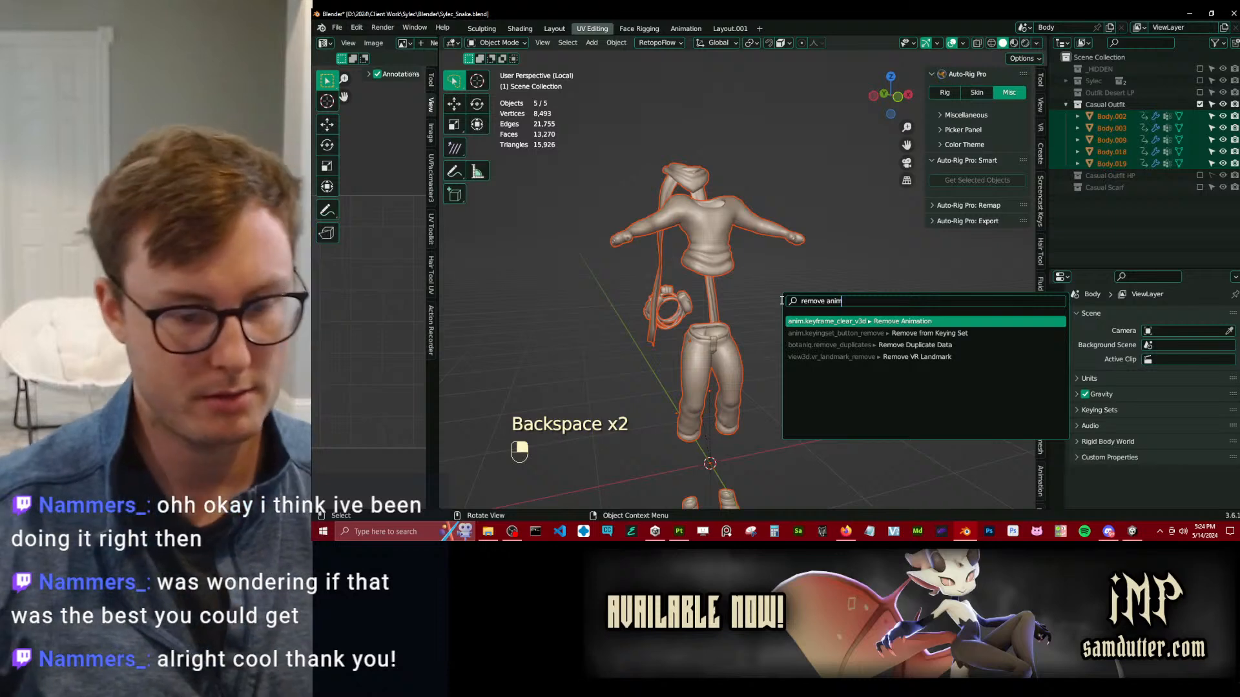
key(Return)
Clear the location of all selected outfit meshes and save the Blender file.
key(alt+g)
middle_drag(732, 281, 811, 289)
key(ctrl+s)
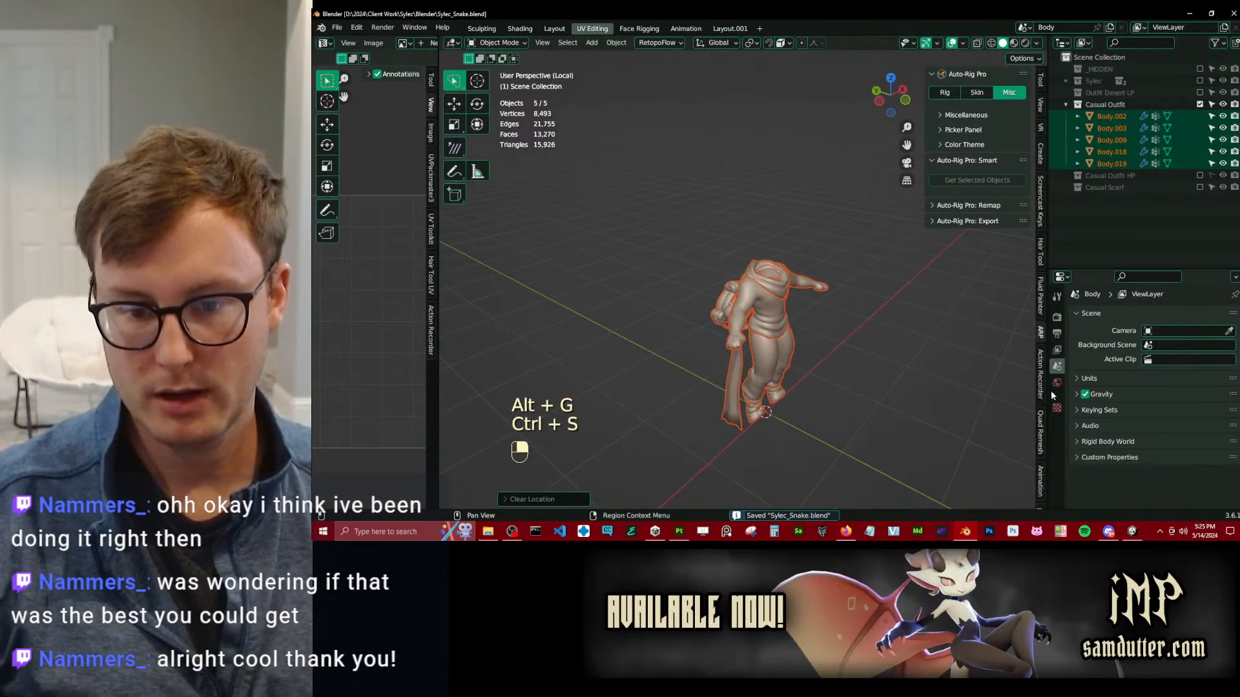
Compare the modifier stacks of the tail bags (Body.003) and the scarf (Body.019), checking for an armature modifier.
click(724, 319)
scroll(1180, 413, down, 2)
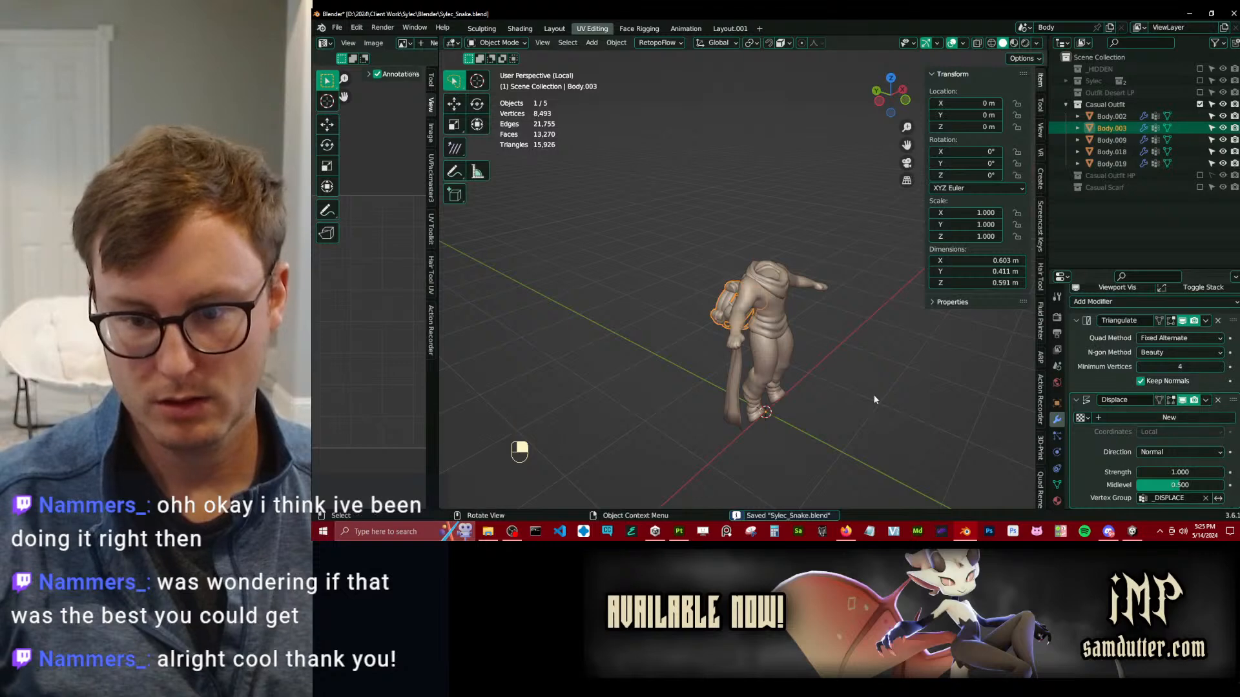
scroll(1130, 345, up, 2)
click(781, 288)
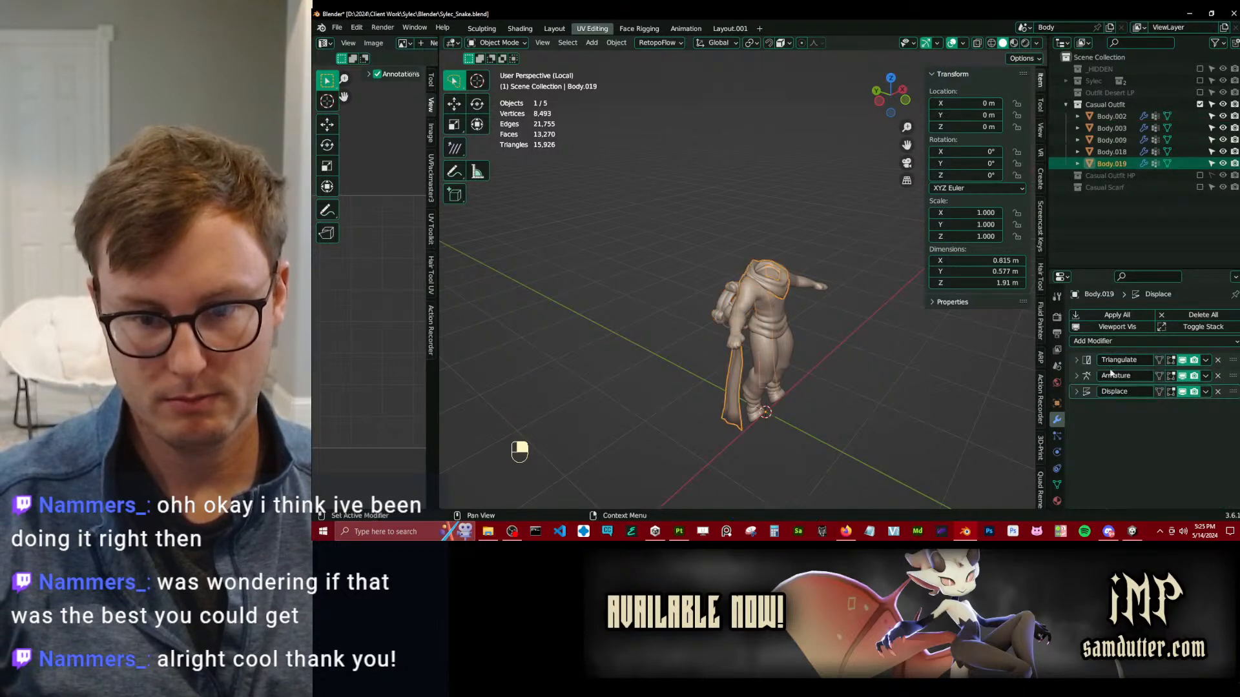
middle_drag(570, 297, 703, 298)
click(809, 307)
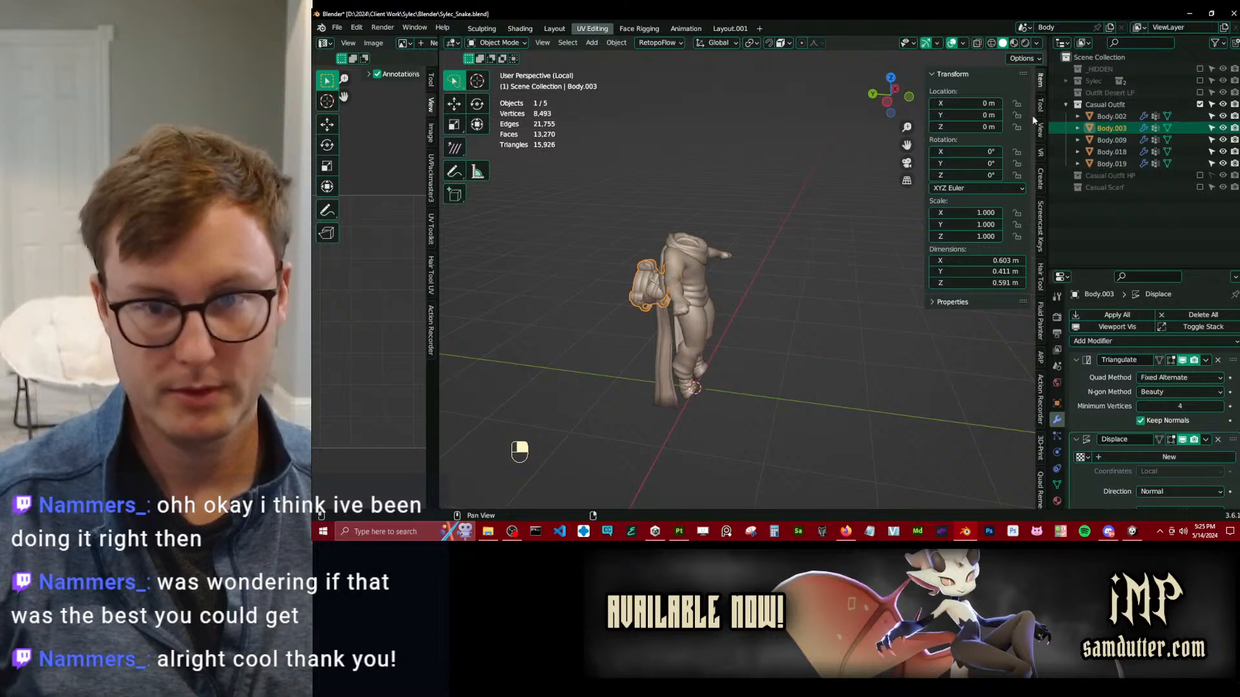
Show the Outfit Desert LP and Sylec collections and parent the tail bags to Sylec_rig with Armature Deform.
click(1200, 93)
click(1200, 81)
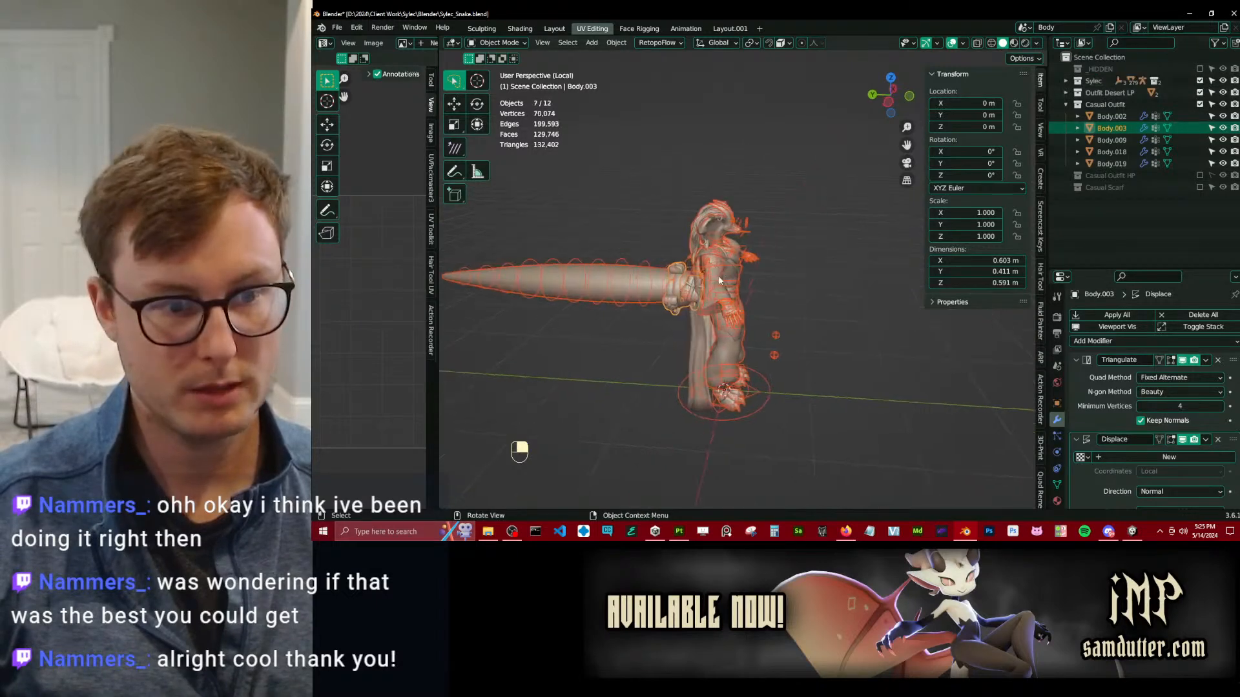
scroll(686, 289, up, 5)
click(602, 272)
shift+middle_drag(600, 270, 661, 270)
click(652, 269)
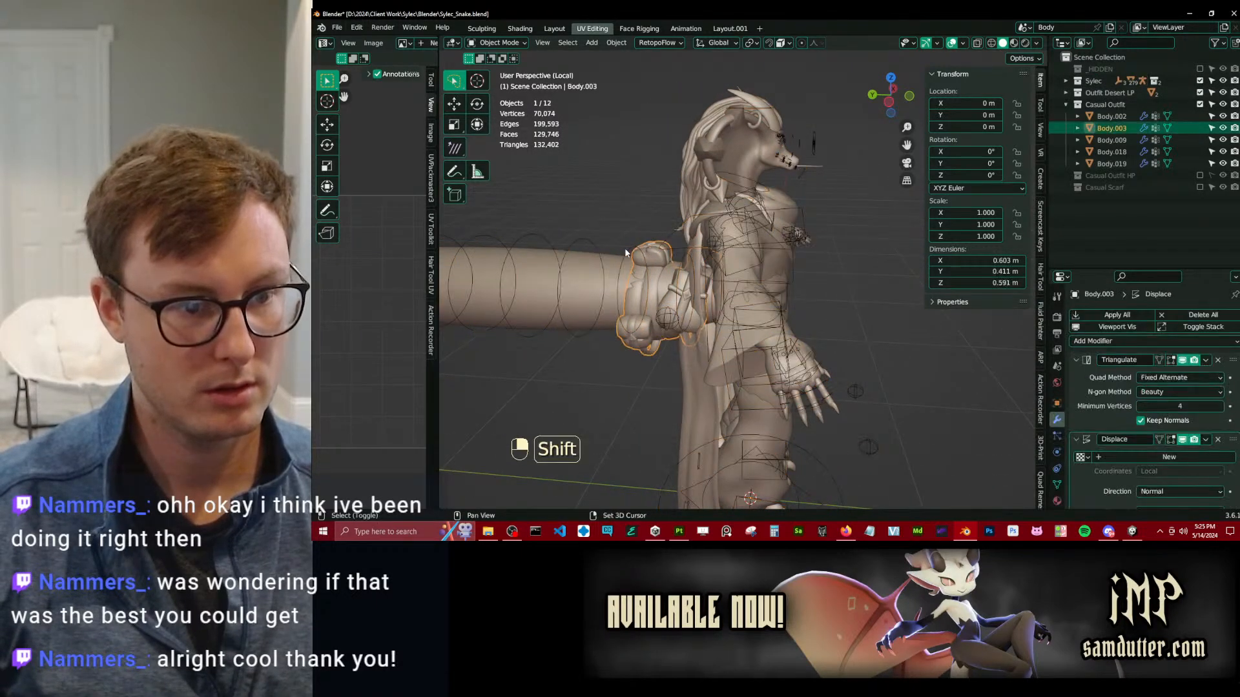
shift+click(621, 252)
key(ctrl+p)
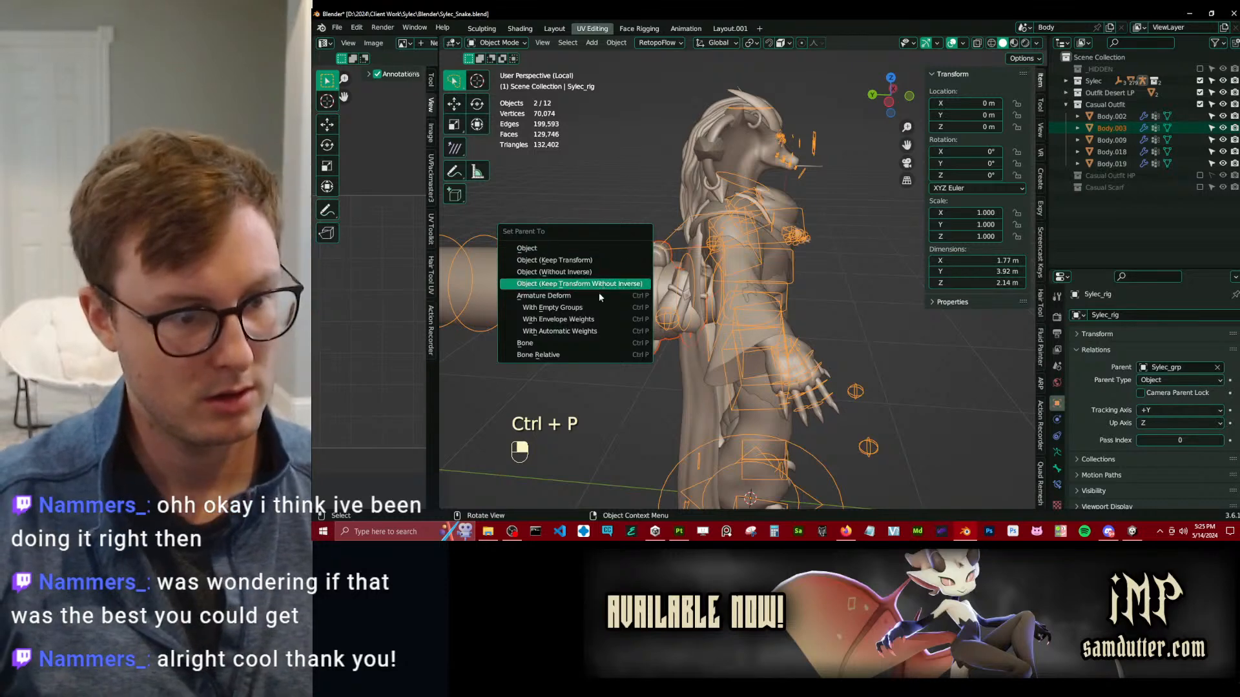
click(597, 298)
Select everything, export it with Auto-Rig Pro as a Unity humanoid over Sylec_Snake.fbx, and save the Blender file.
scroll(614, 293, down, 7)
middle_drag(827, 312, 759, 307)
scroll(755, 306, up, 4)
shift+middle_drag(561, 241, 730, 308)
key(a)
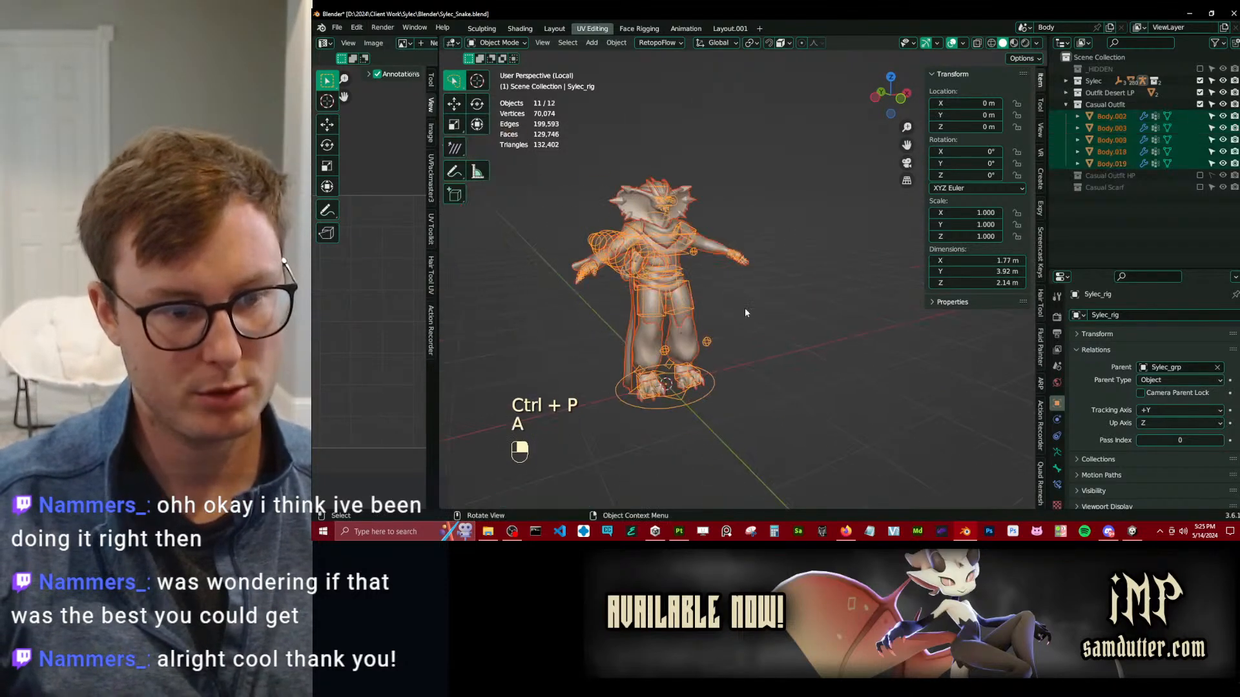
key(q)
click(711, 392)
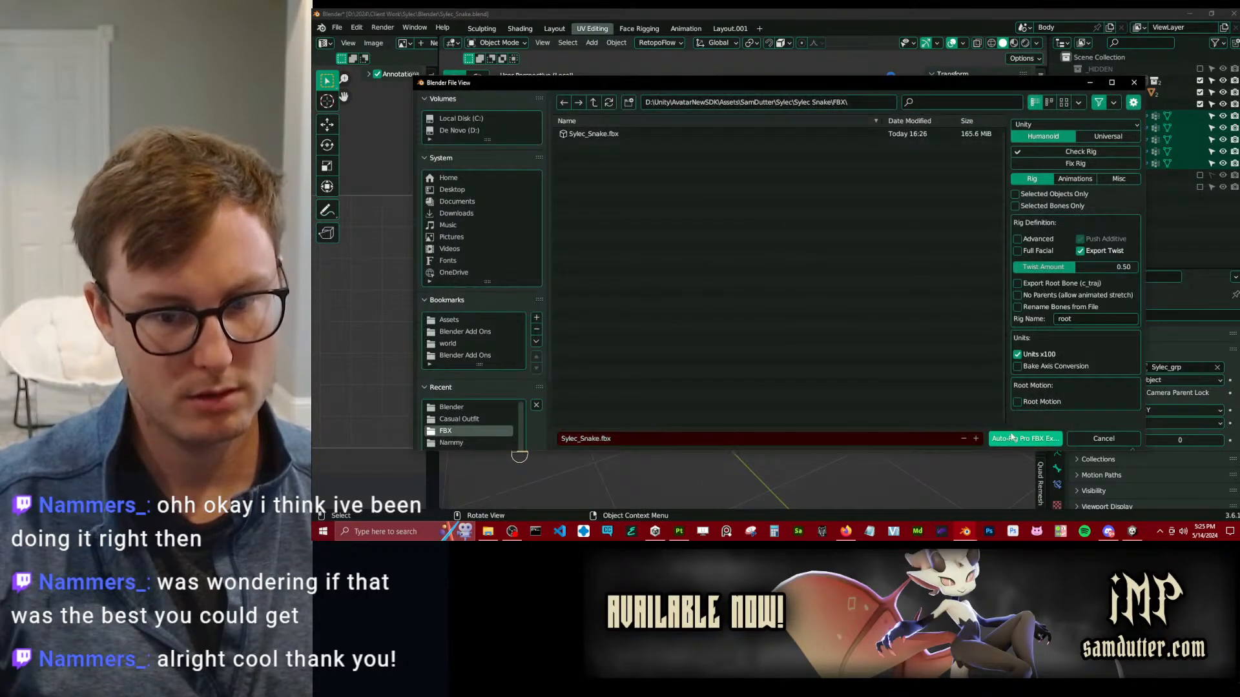
click(1015, 440)
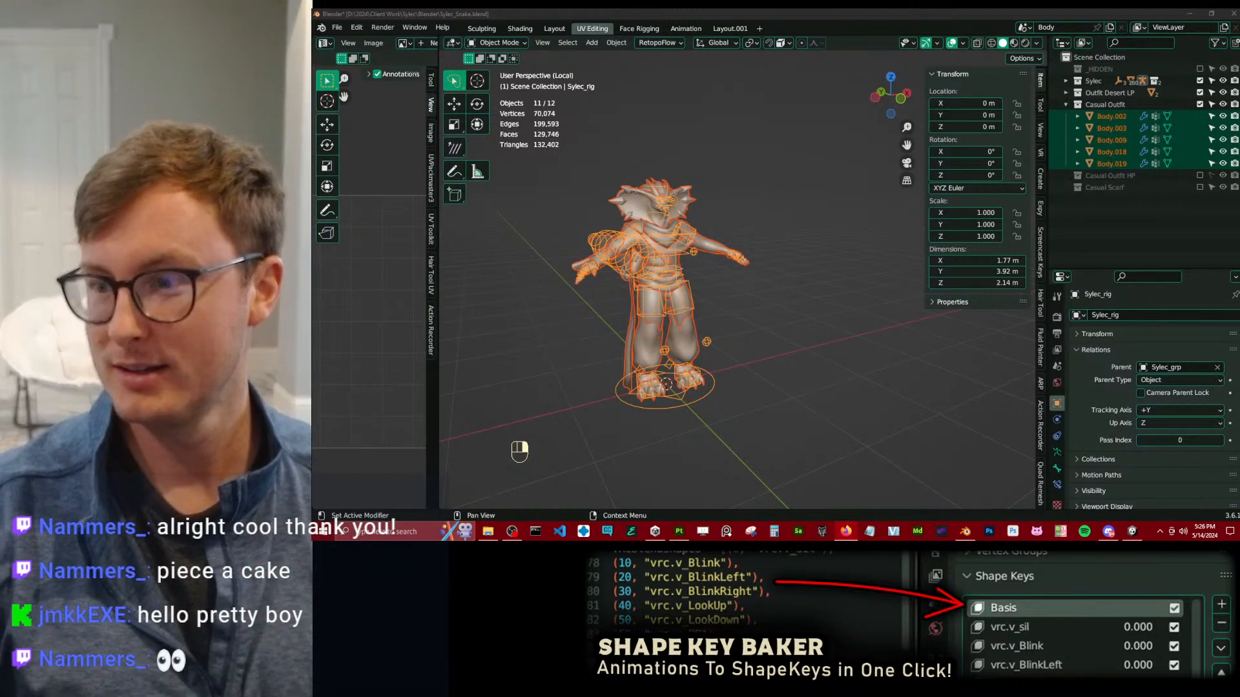
click(794, 316)
key(ctrl+s)
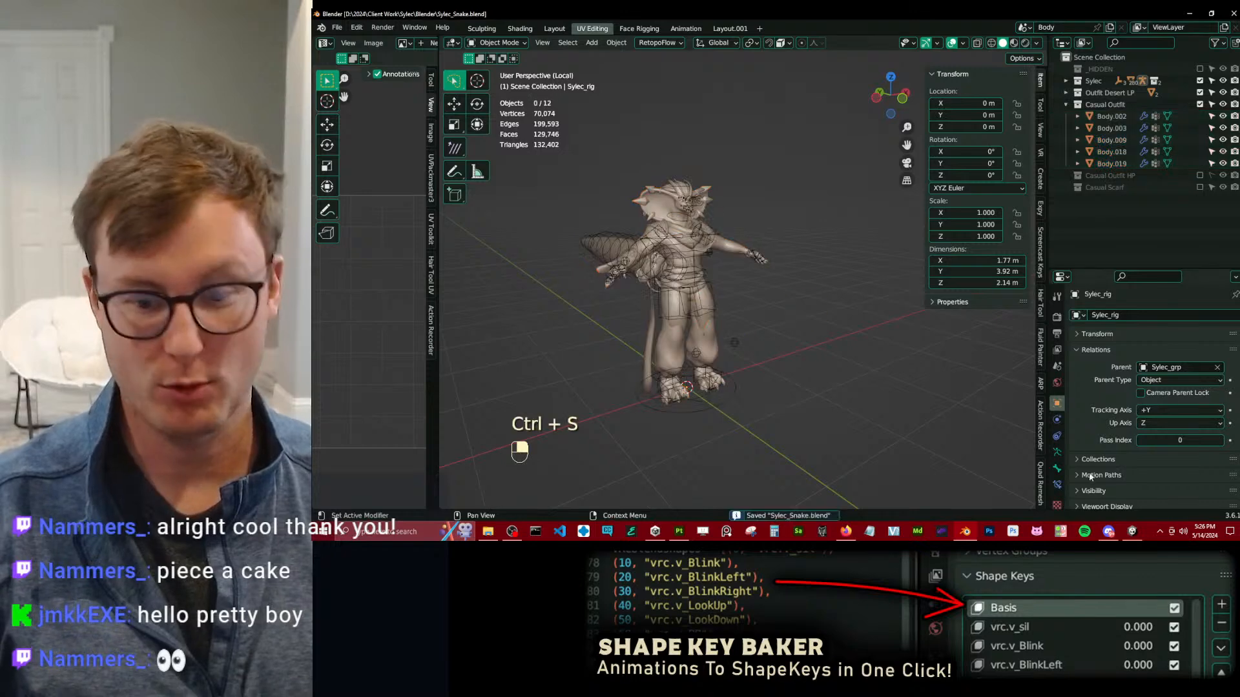
Switch to Unity and activate Body.001, Body.018 and Body.019 under Sylec_Snake.
key(alt+Tab)
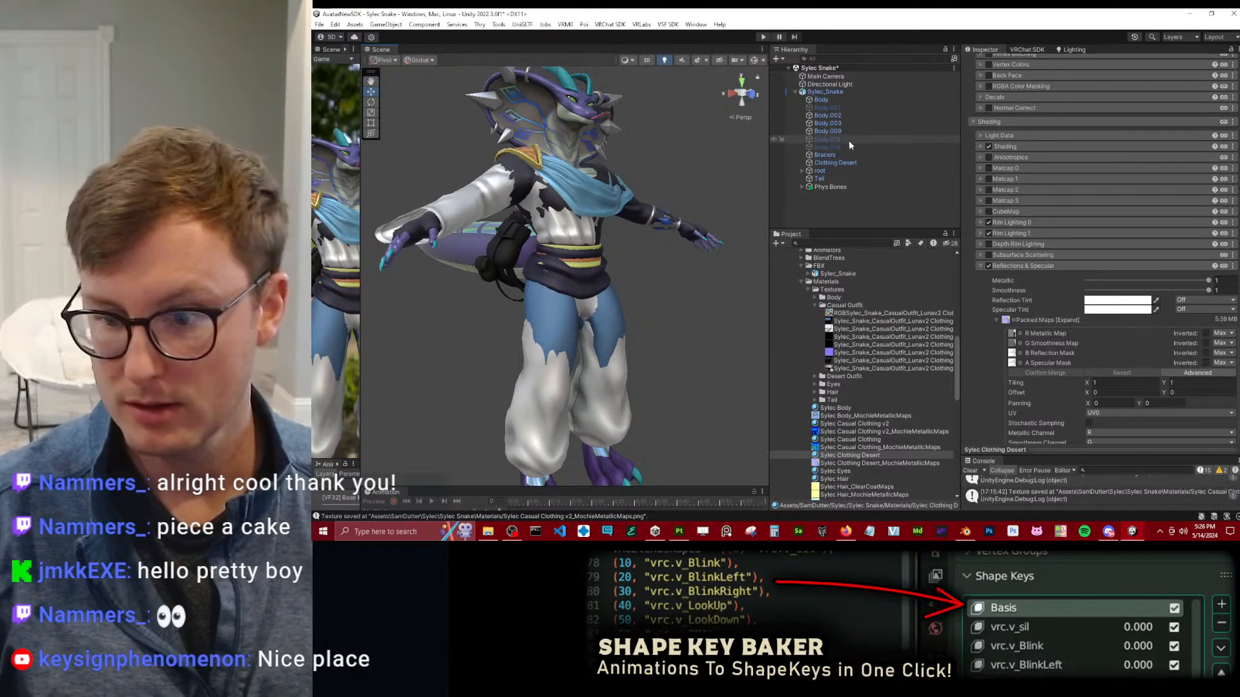
click(842, 146)
ctrl+click(839, 138)
ctrl+click(830, 108)
click(987, 63)
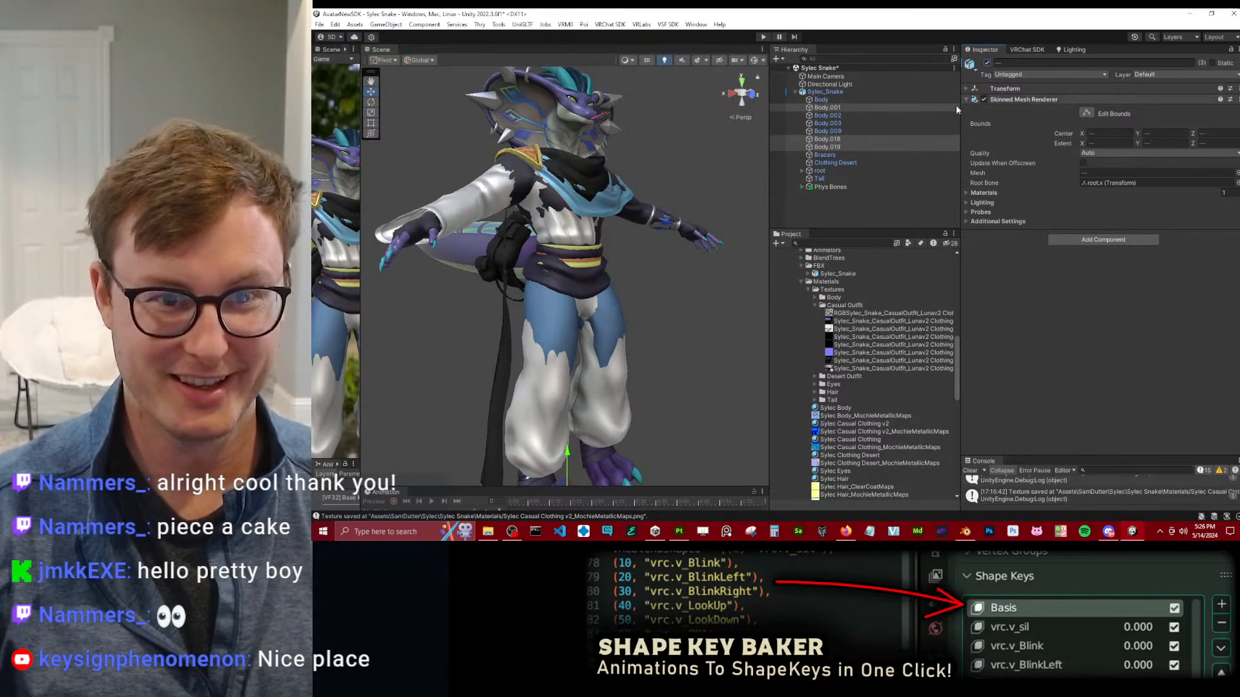
Deactivate the Clothing Desert and Bracers objects and inspect the casual outfit's tail bags from the side.
click(838, 124)
click(826, 169)
click(826, 163)
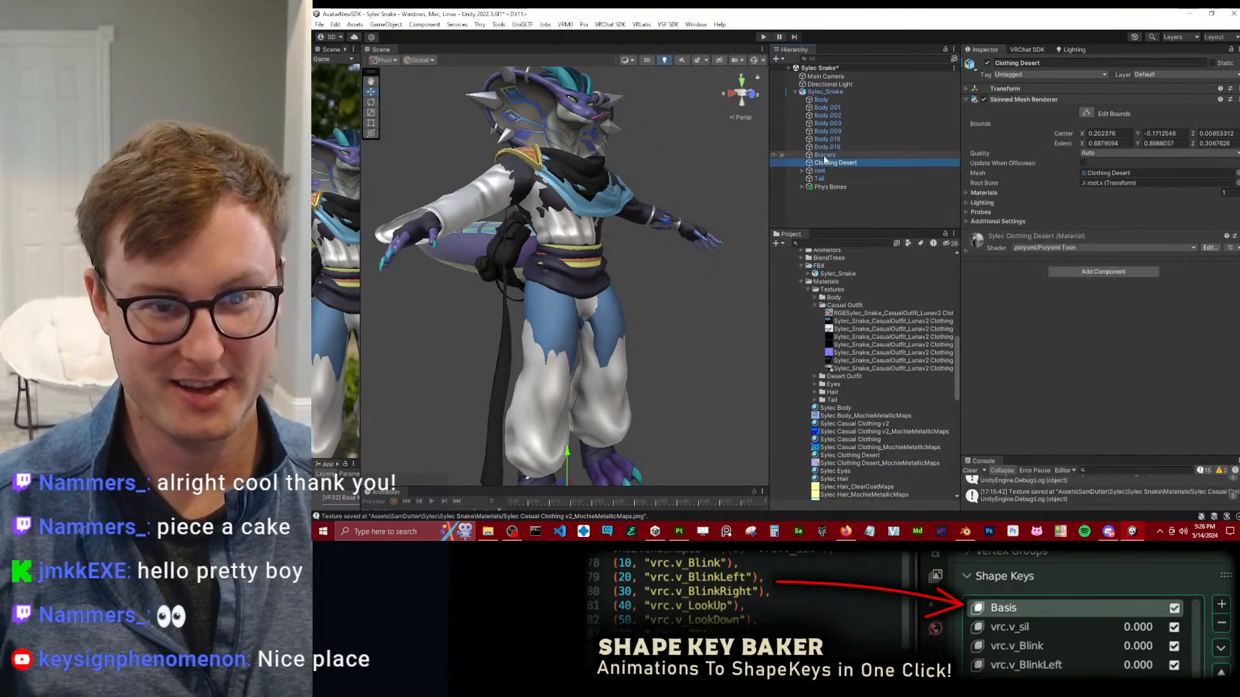
ctrl+click(826, 156)
click(986, 63)
click(651, 253)
alt+drag(640, 269, 912, 252)
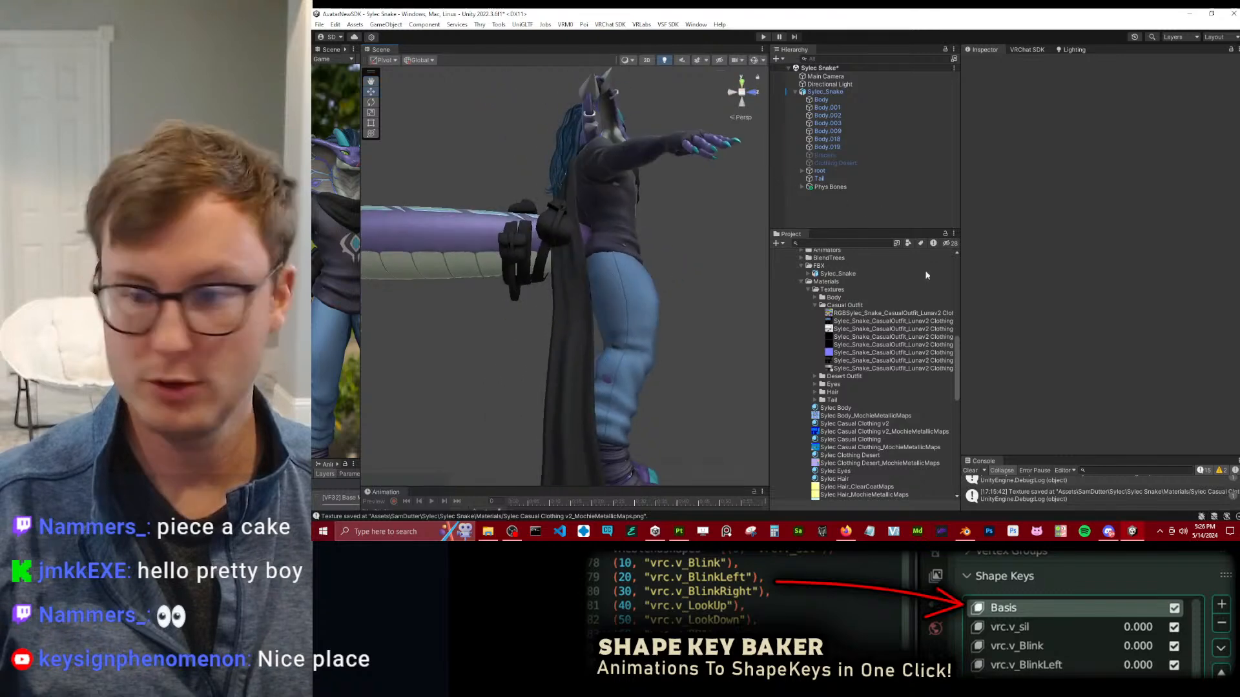
Switch to Blender and raise the whole tail bag mesh along Z by about 0.03 m.
click(971, 531)
middle_drag(769, 331, 725, 396)
key(KP_3)
scroll(615, 381, up, 5)
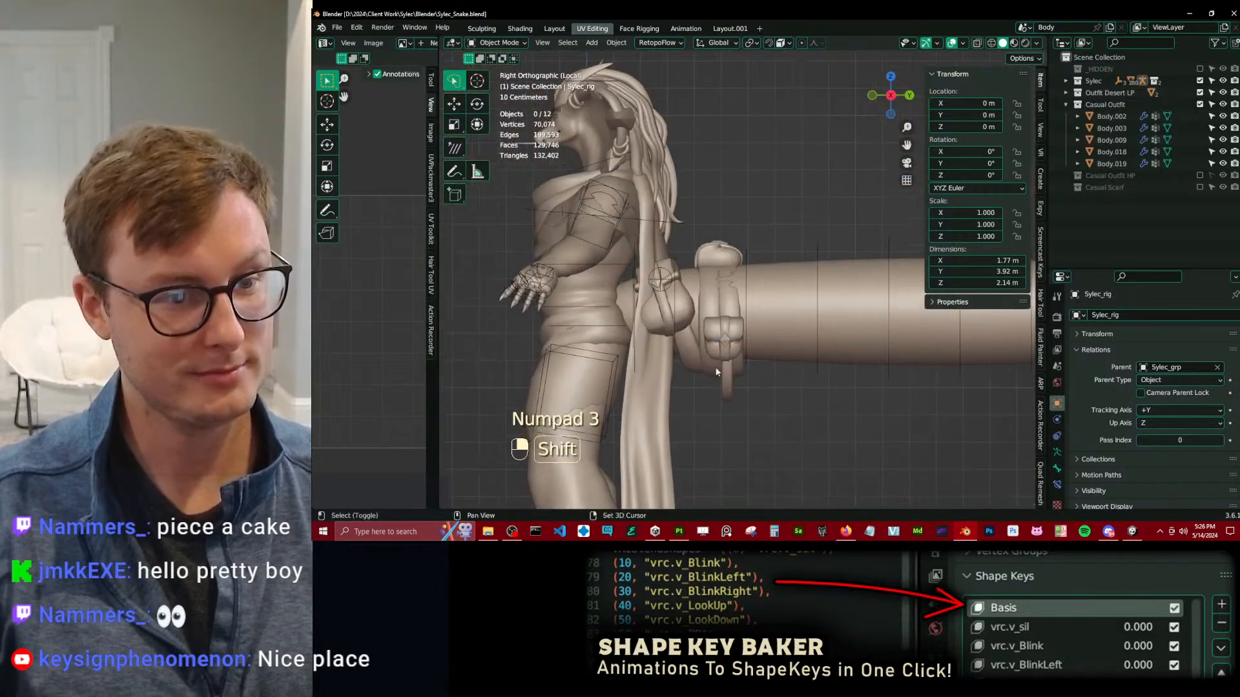
click(725, 397)
key(Tab)
key(a)
key(g)
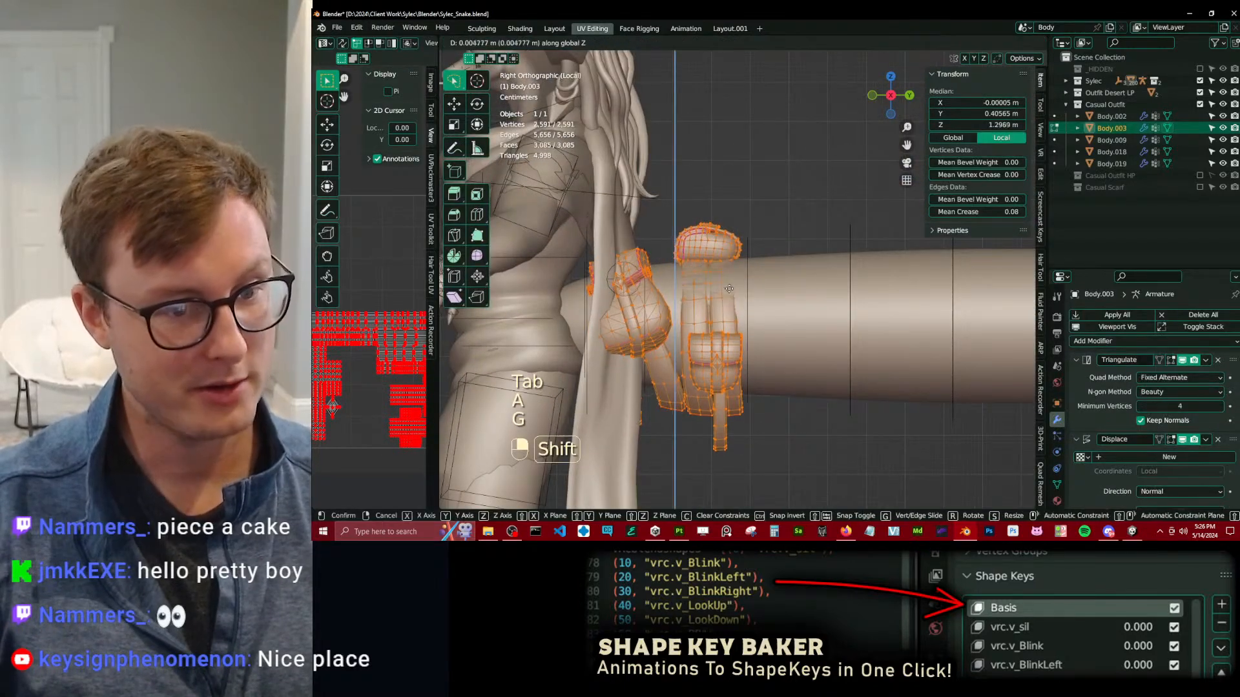
click(727, 240)
middle_drag(728, 240, 719, 273)
key(KP_Decimal)
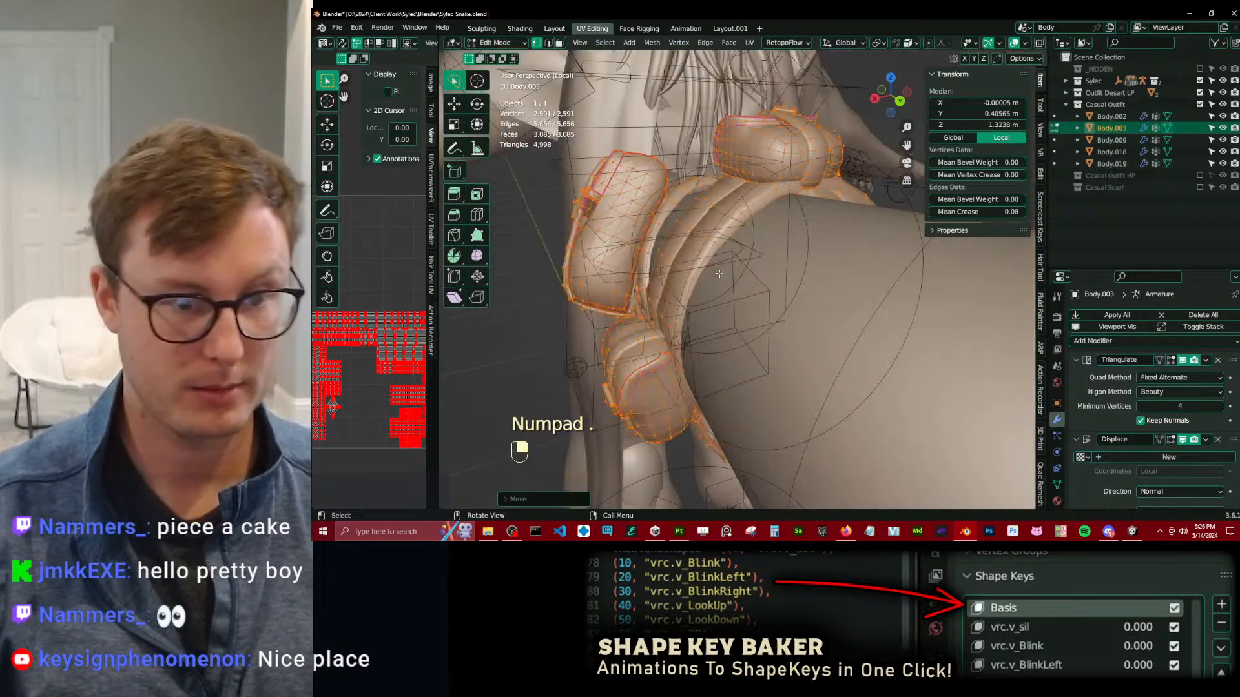
Lower the tail bag mesh to a median Z of 1.314 m and resize it to about 0.615 m wide and 0.56 m high.
key(g)
middle_drag(763, 238, 715, 264)
click(743, 277)
key(s)
middle_click(699, 225)
click(703, 230)
key(s)
middle_click(716, 262)
click(721, 263)
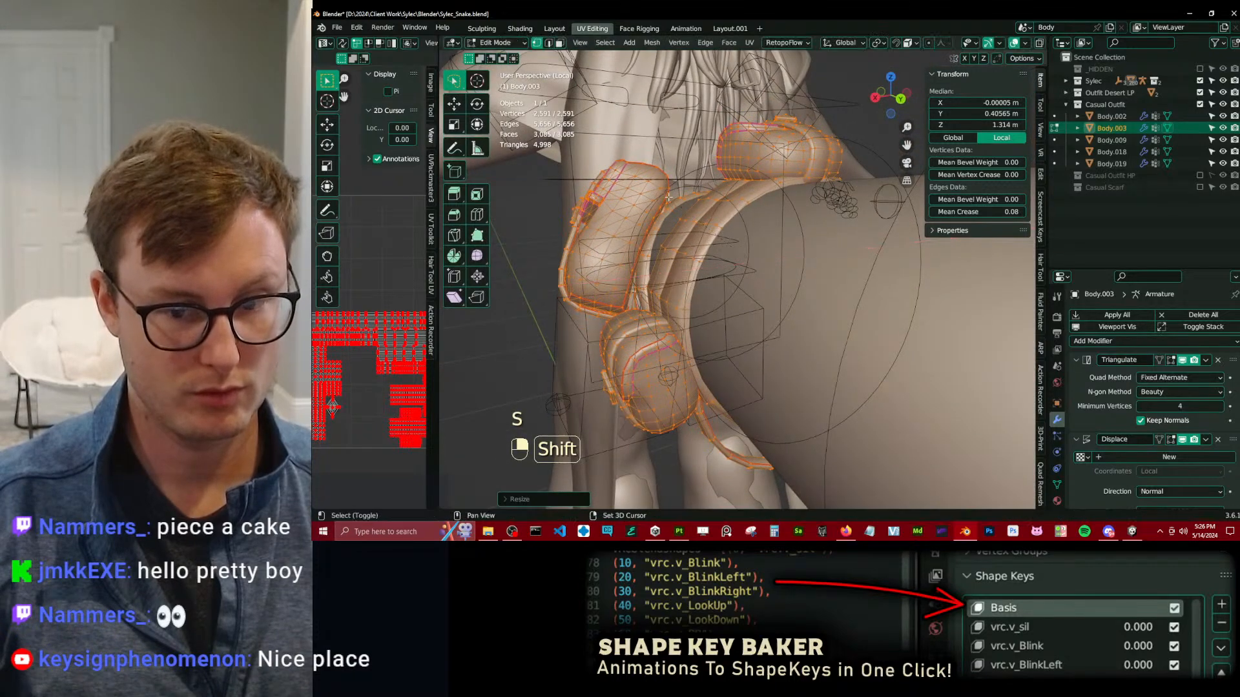
Reveal the shape key list of the tail bags, leave mesh editing and save the Blender file.
click(1057, 485)
click(1091, 334)
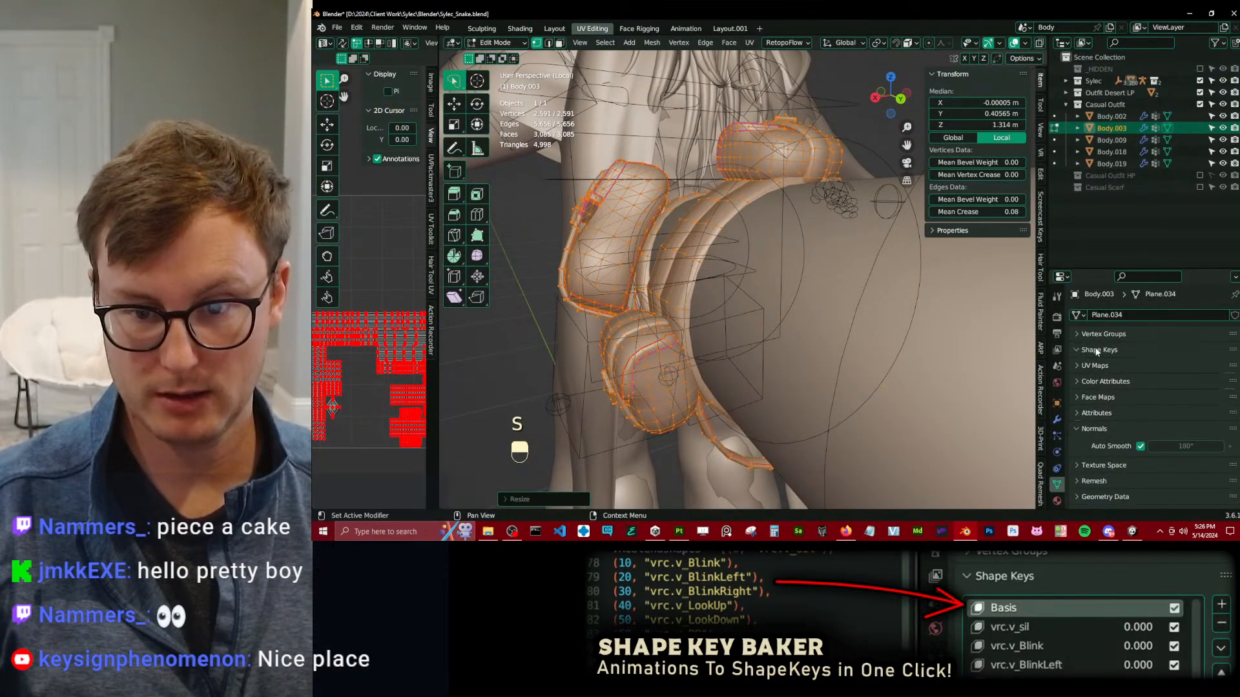
middle_drag(638, 288, 767, 296)
key(Tab)
key(ctrl+s)
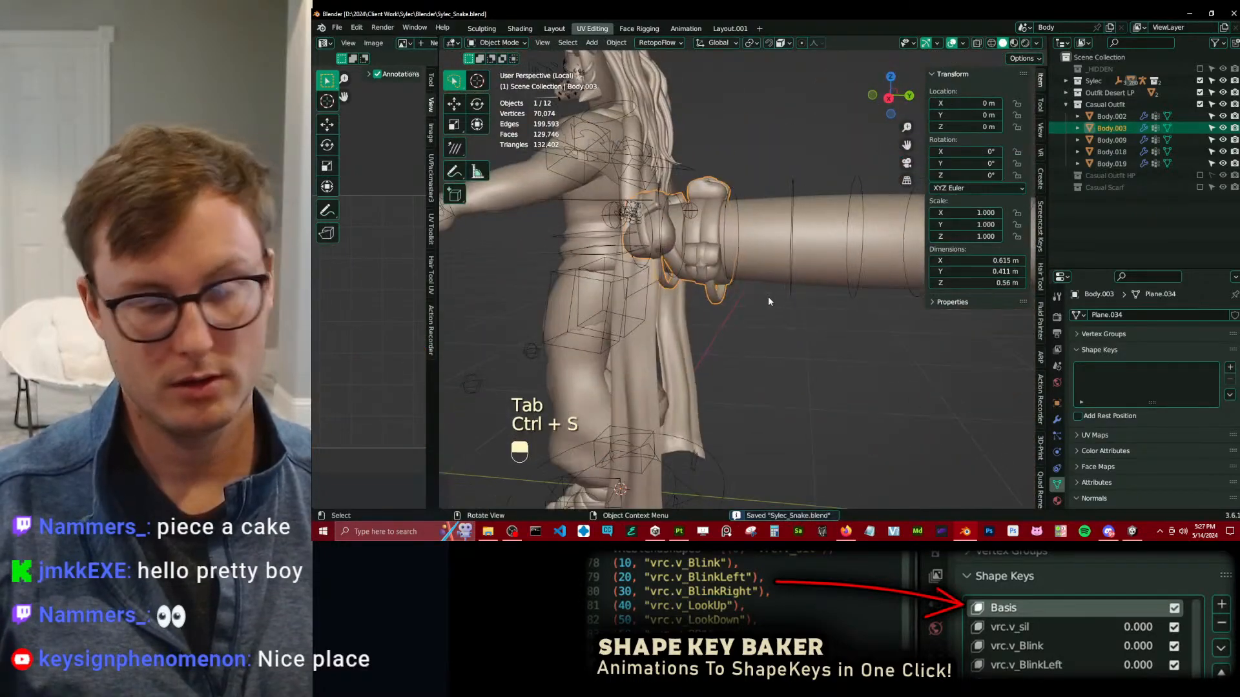
Delete all vertex groups from the tail bag mesh and remove the modifier that inflates it.
scroll(1112, 414, down, 10)
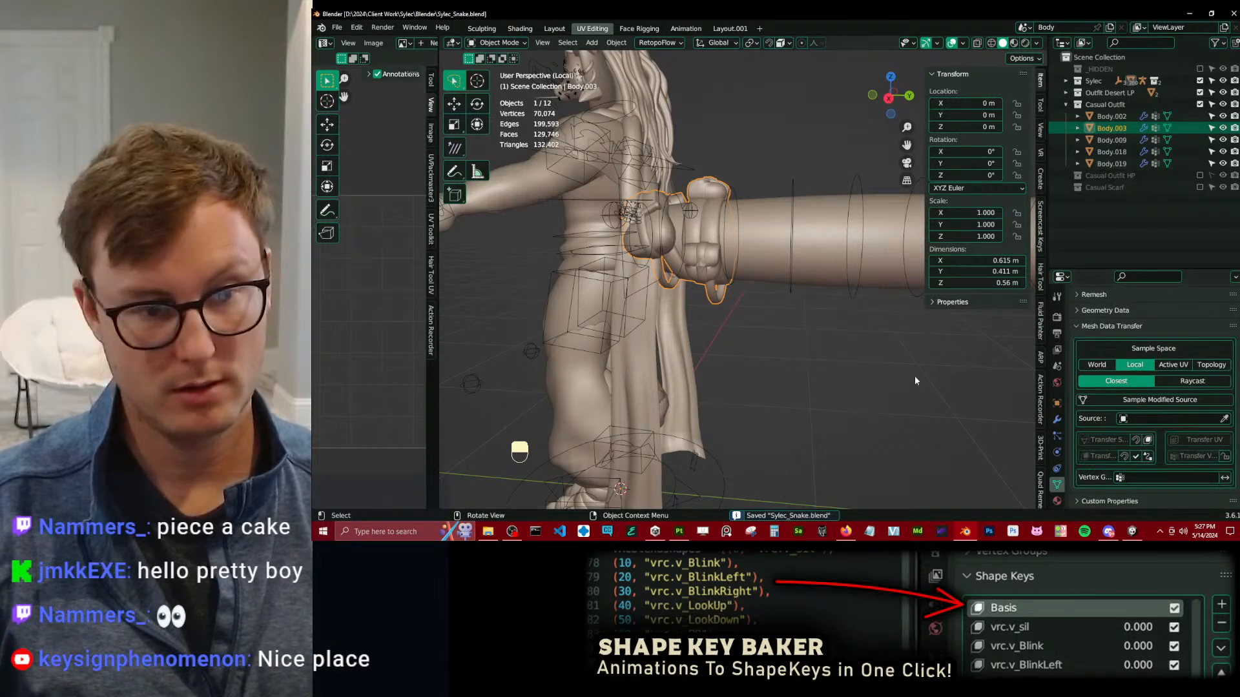
scroll(1208, 417, up, 10)
click(1185, 334)
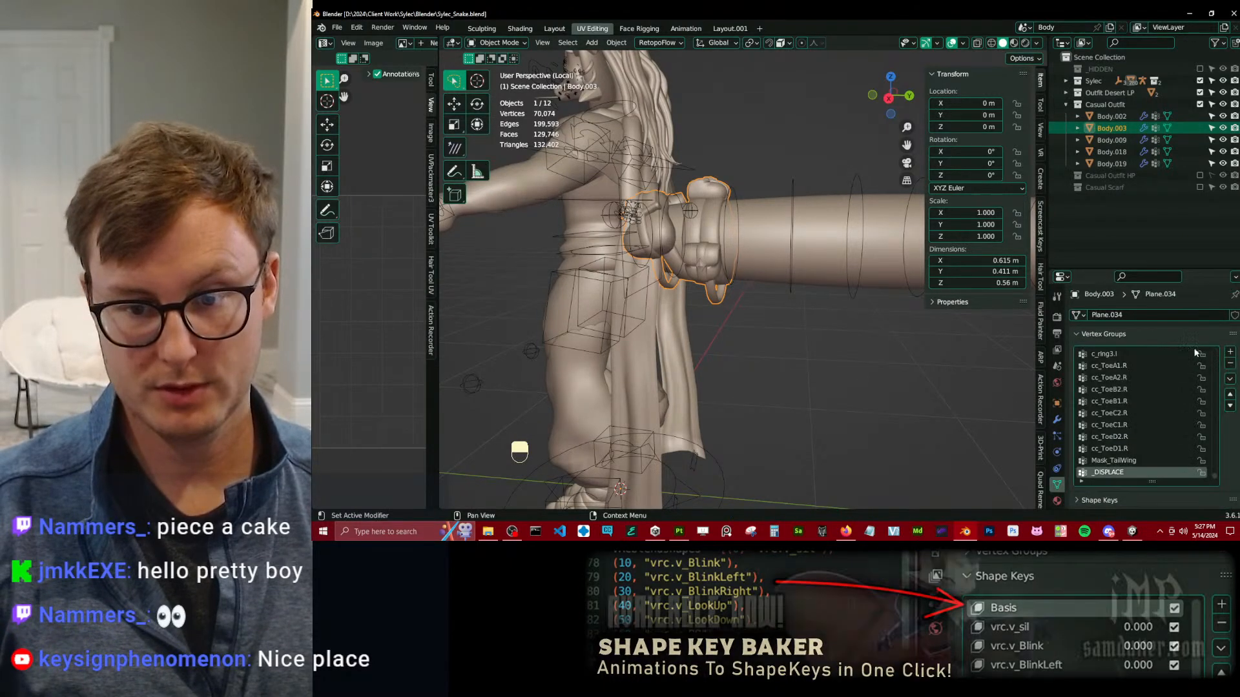
click(1229, 380)
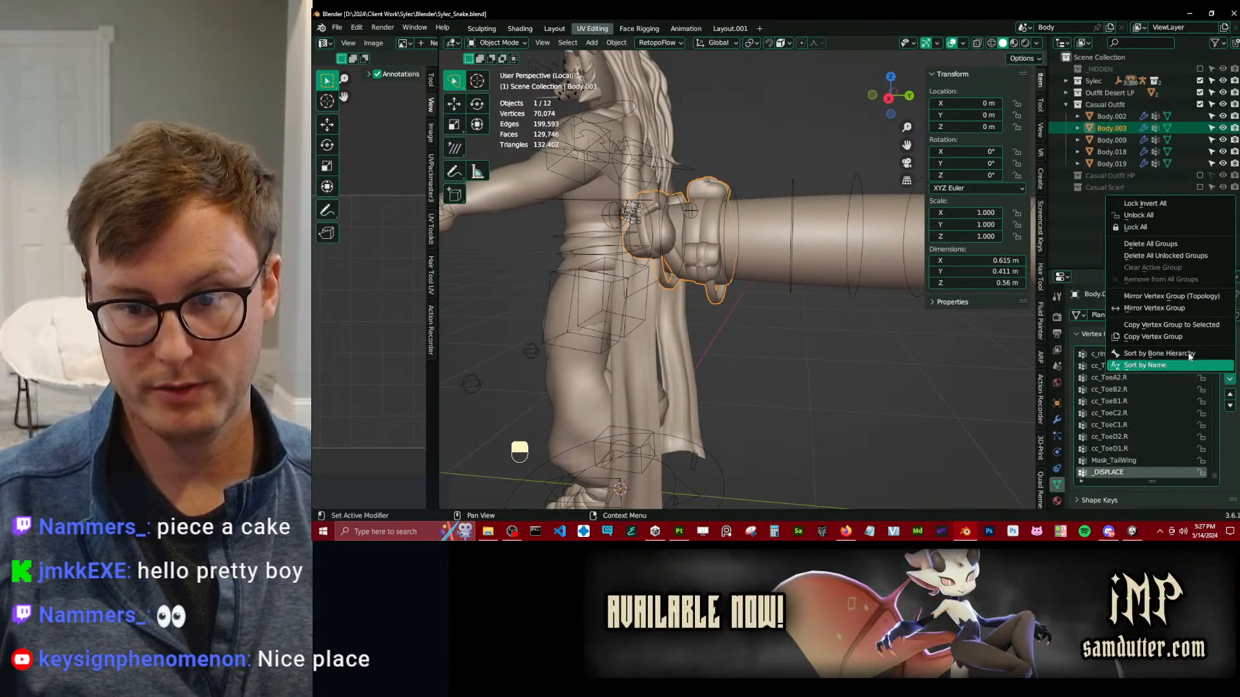
click(1147, 244)
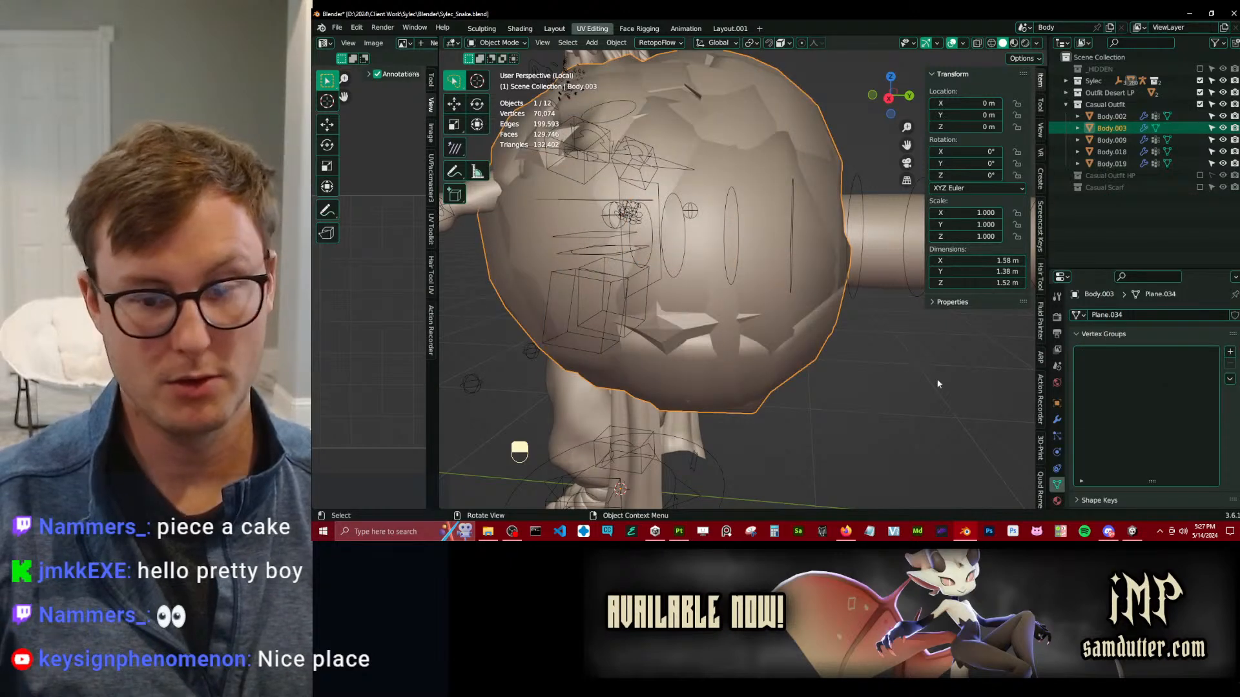
click(1057, 420)
click(1218, 440)
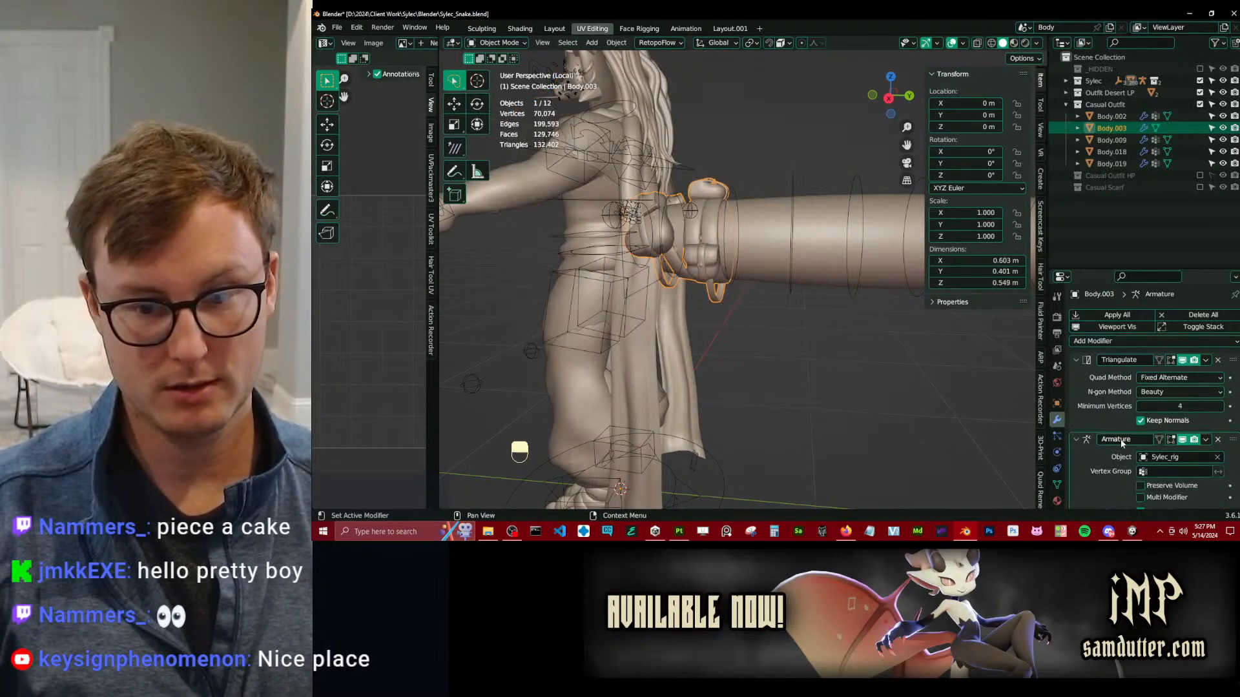
Transfer vertex groups onto the tail bags with Mesh Data Transfer, using Tail as the source and Closest sampling in Local space.
scroll(1072, 448, down, 1)
click(1057, 485)
scroll(1153, 478, down, 5)
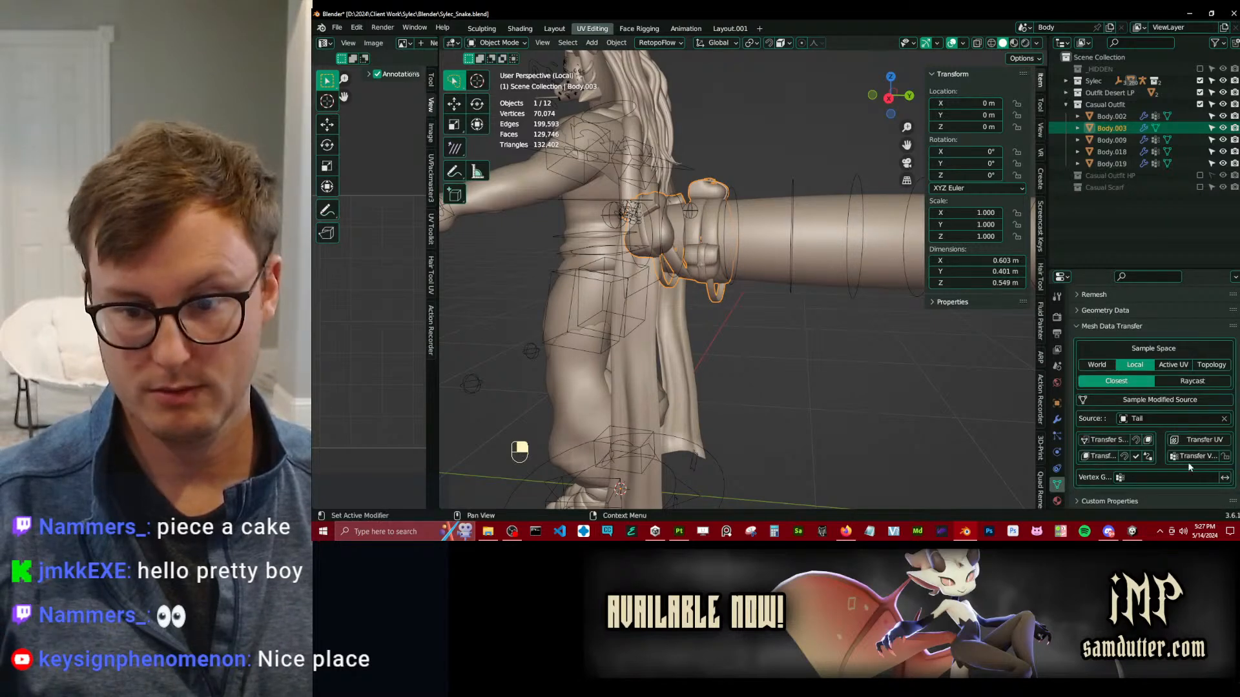
middle_drag(765, 211, 734, 301)
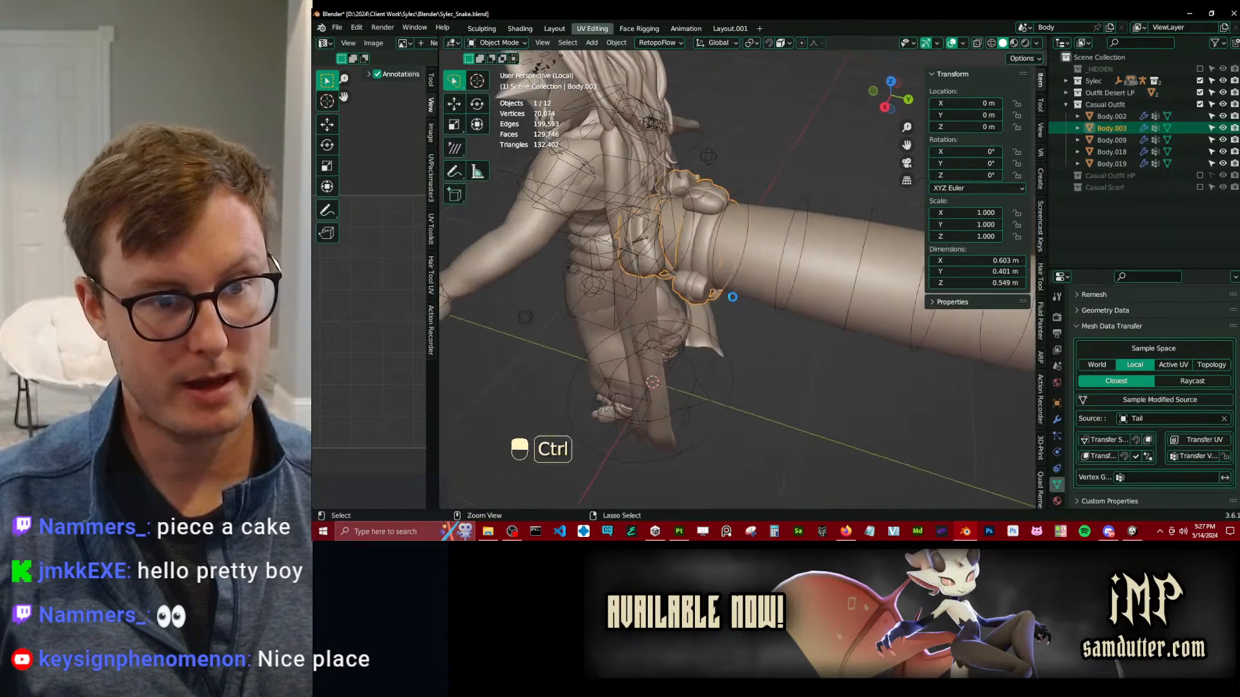
Test the tail bags' weighting in Pose Mode with a trial rotation of the tail master bone about global Z, then return to Object Mode.
click(736, 213)
key(ctrl+Tab)
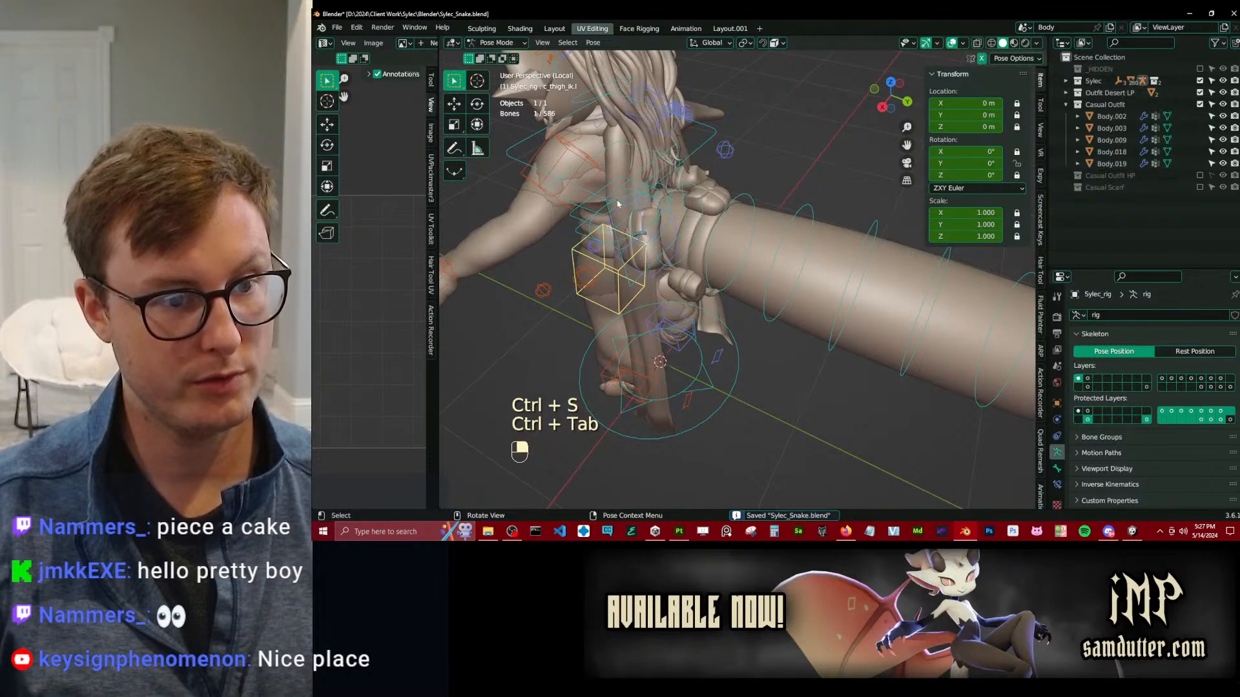
key(r)
key(z)
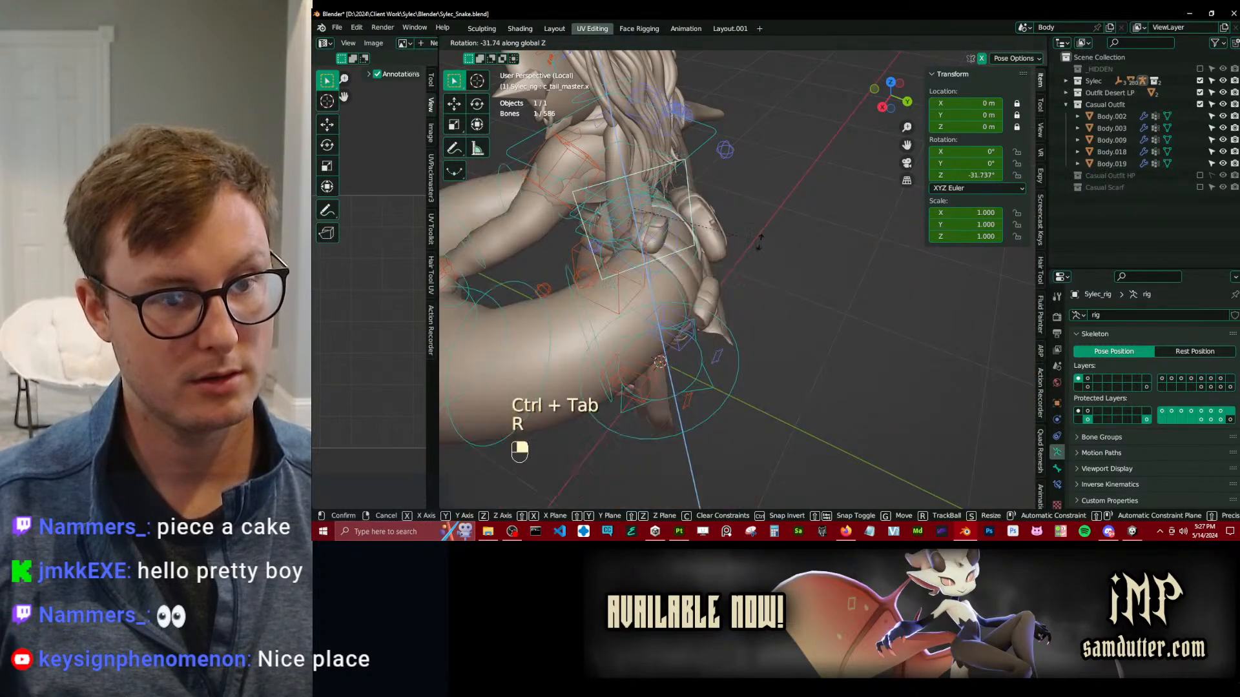
right_click(762, 242)
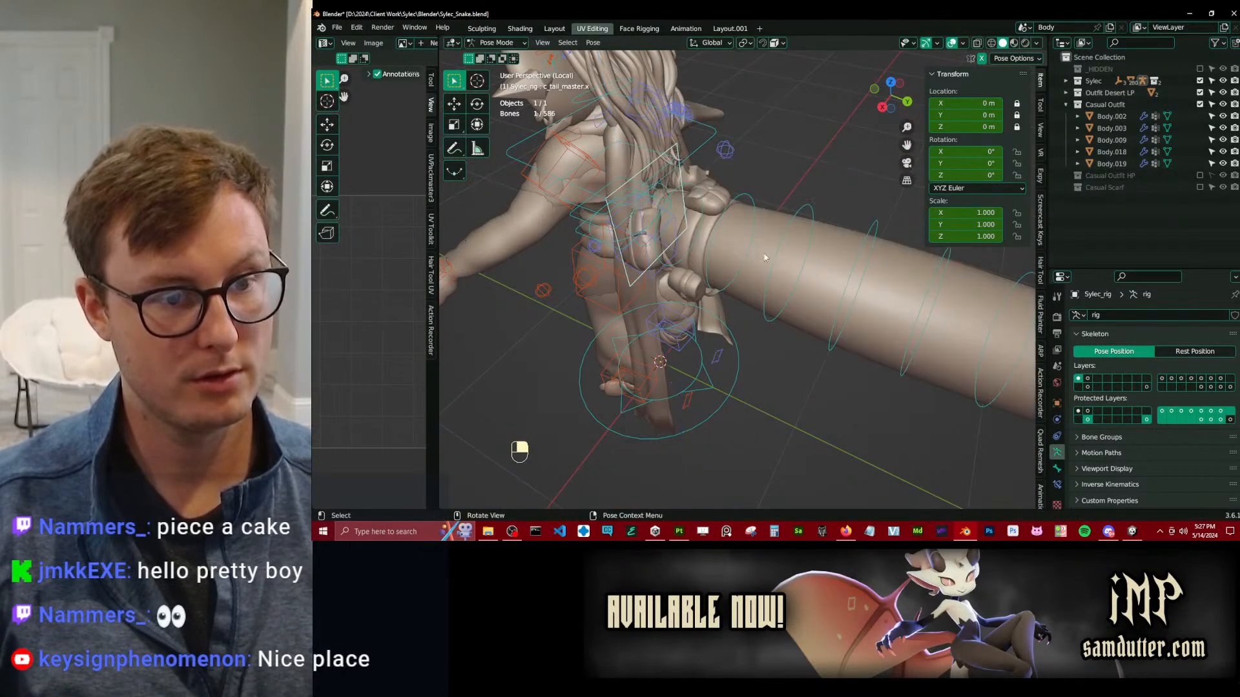
key(ctrl+Tab)
Save the file, select the whole character with its rig, and export it as an Auto-Rig Pro FBX over Sylec_Snake.fbx.
scroll(730, 290, down, 5)
middle_drag(727, 289, 800, 290)
key(ctrl+s)
key(a)
key(q)
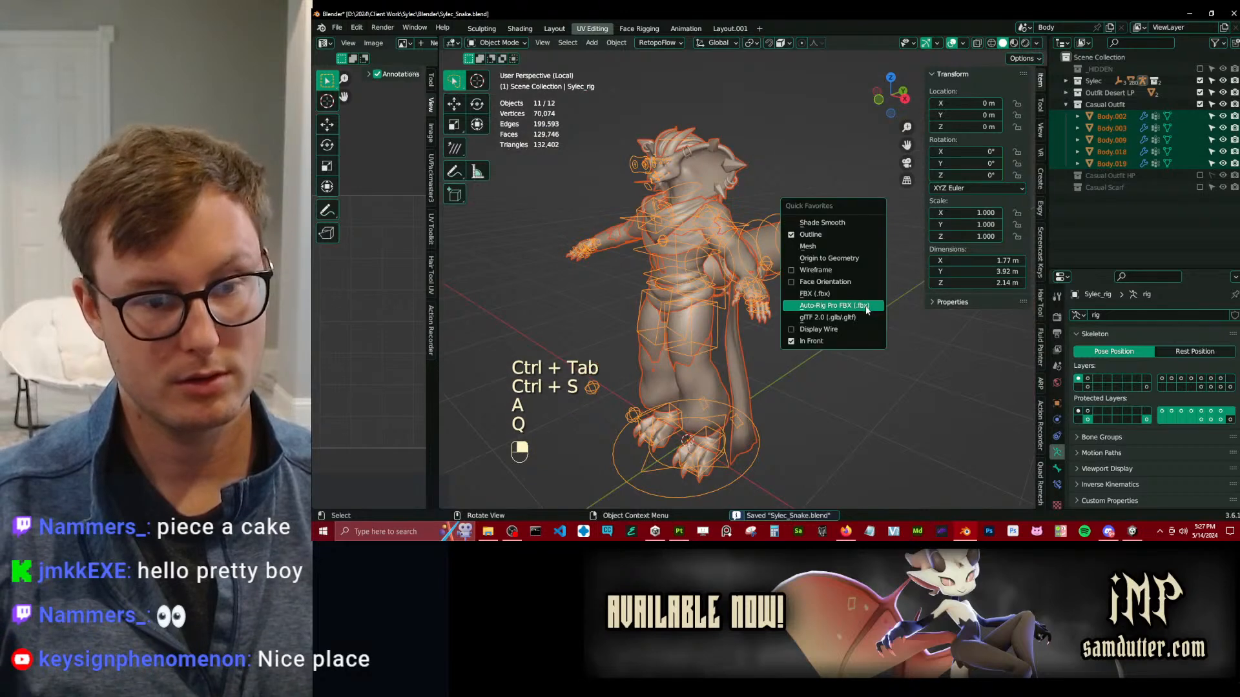
click(865, 310)
click(1025, 432)
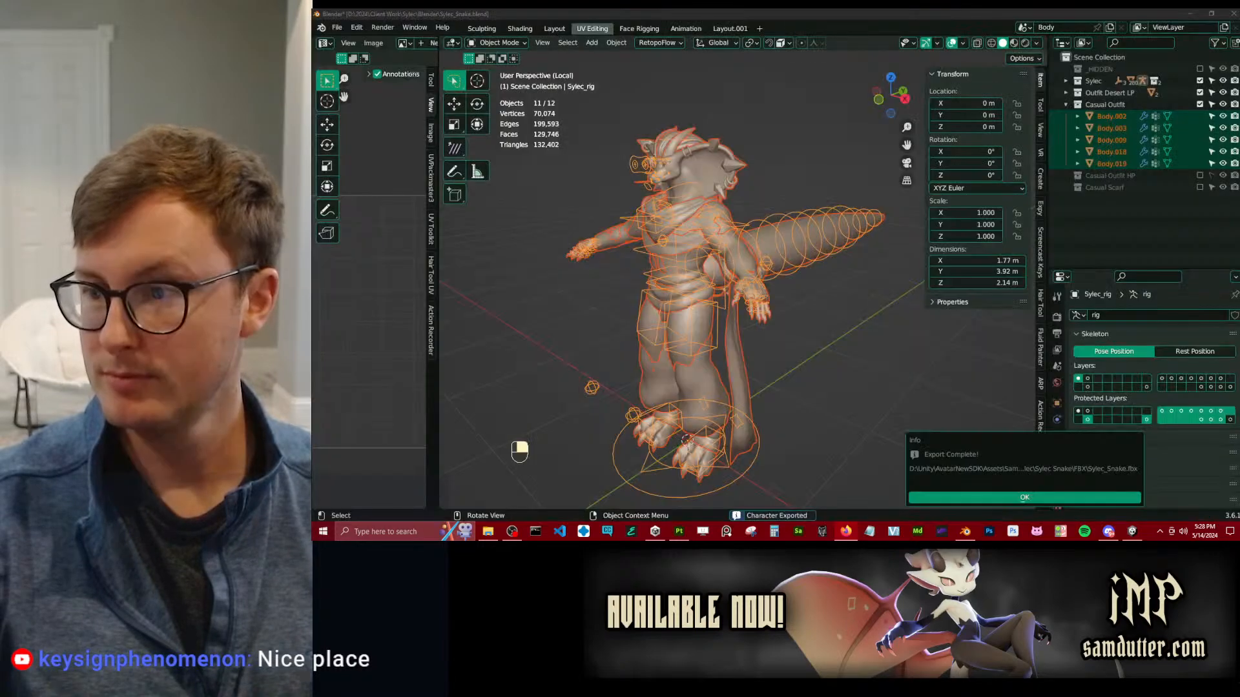
click(932, 505)
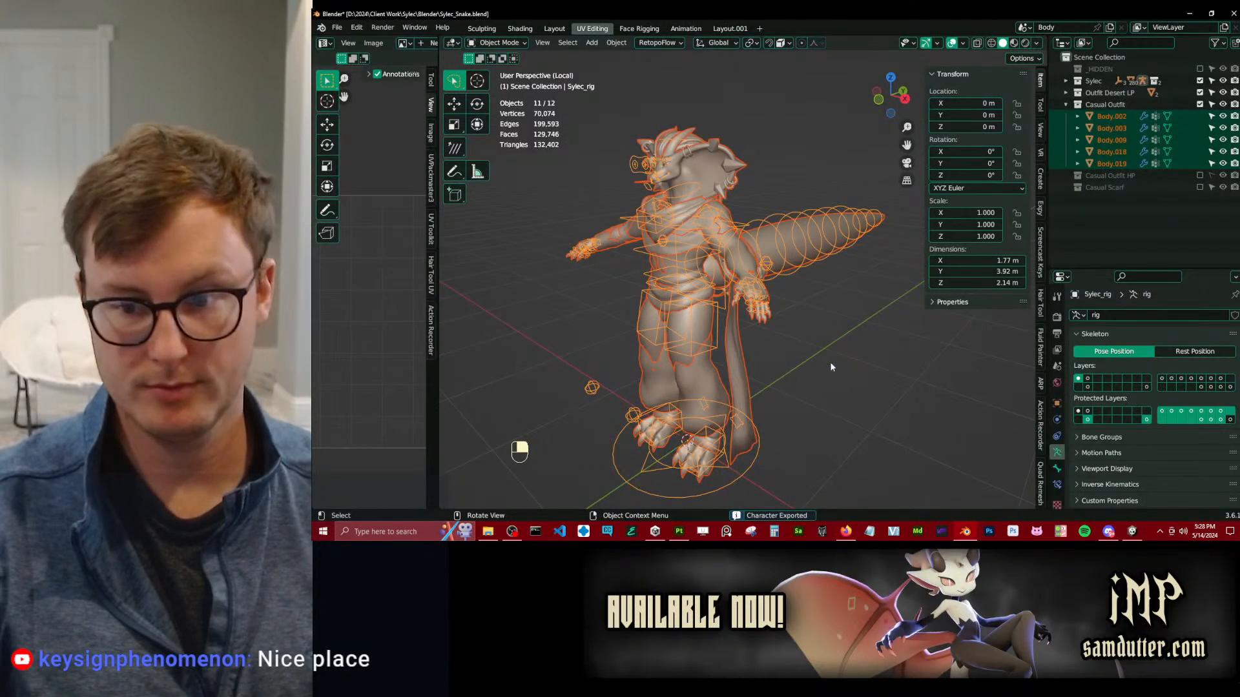
Deselect everything and save the Blender file.
click(840, 373)
key(ctrl+s)
middle_drag(725, 318, 800, 333)
shift+middle_drag(801, 333, 742, 292)
scroll(742, 292, up, 2)
middle_drag(743, 292, 763, 294)
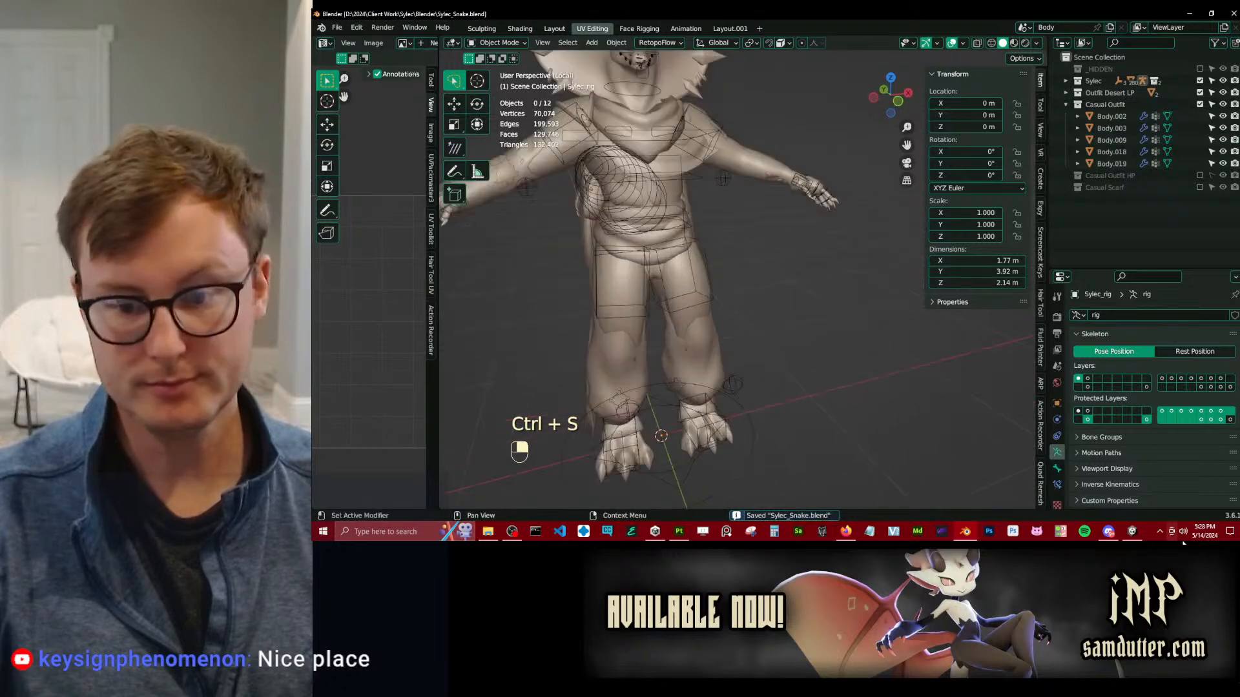
Switch to Unity and examine the re-imported tail bags and hanging cloth from the side and rear.
click(1131, 531)
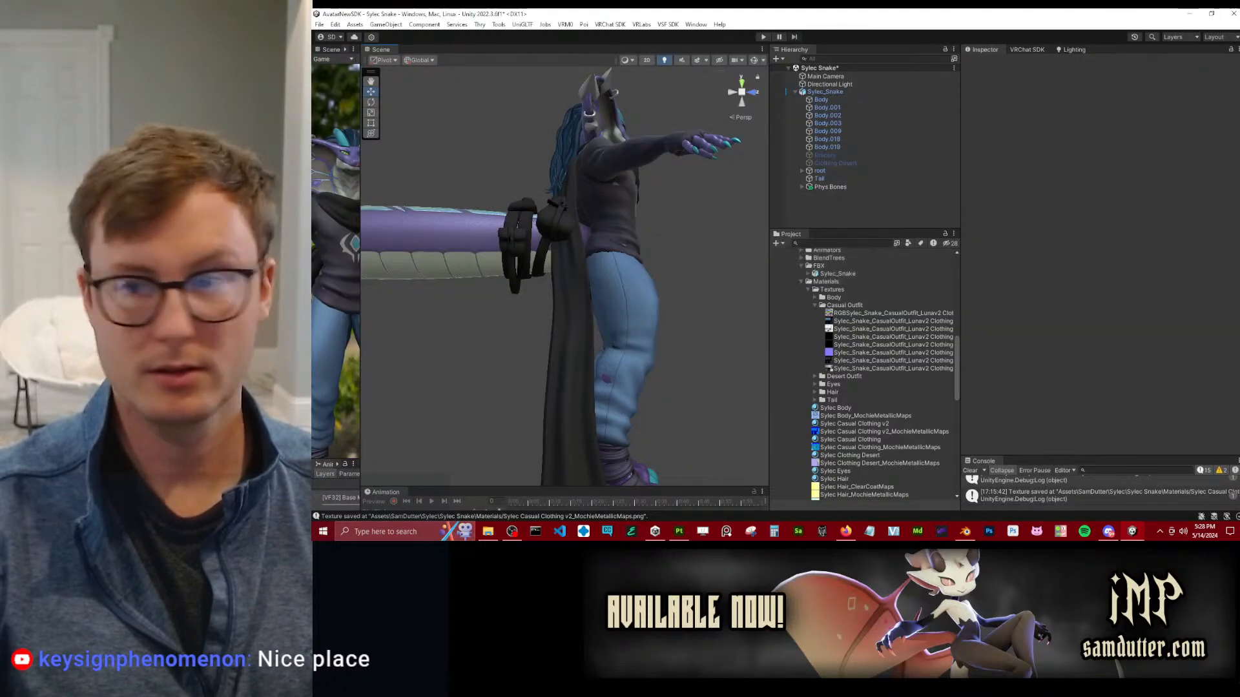
alt+drag(575, 273, 1033, 291)
alt+drag(522, 322, 343, 321)
middle_drag(652, 393, 648, 348)
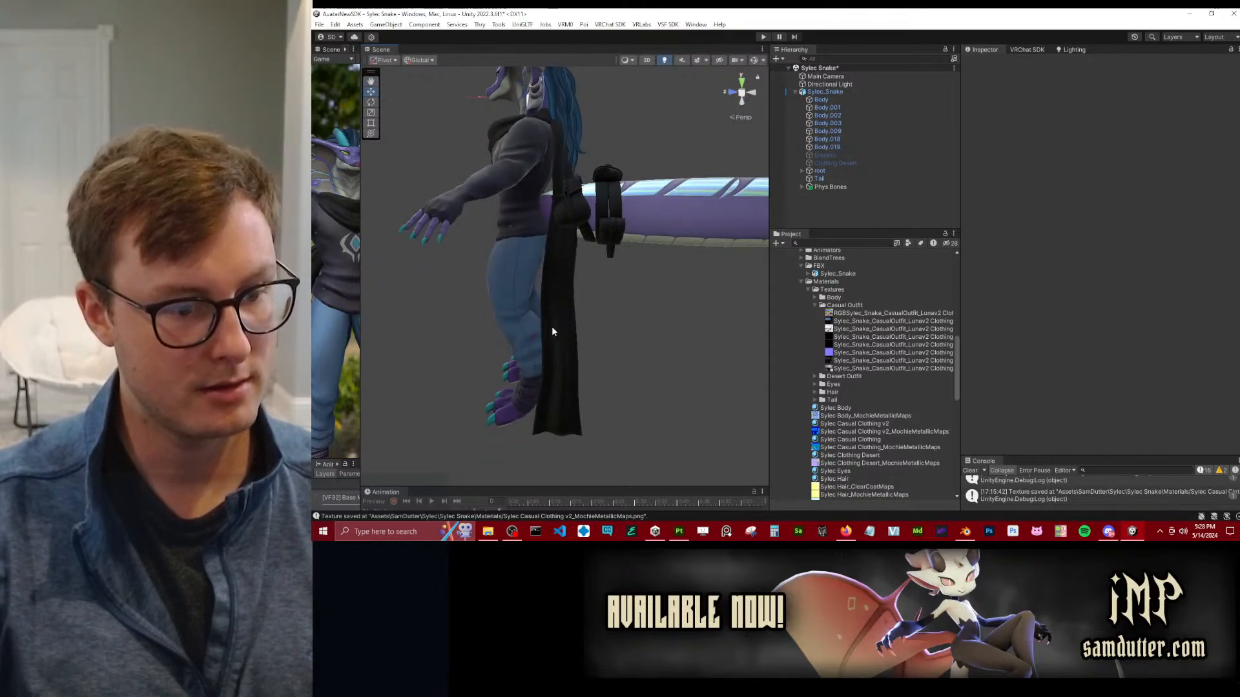
middle_drag(567, 236, 568, 244)
alt+drag(558, 393, 470, 354)
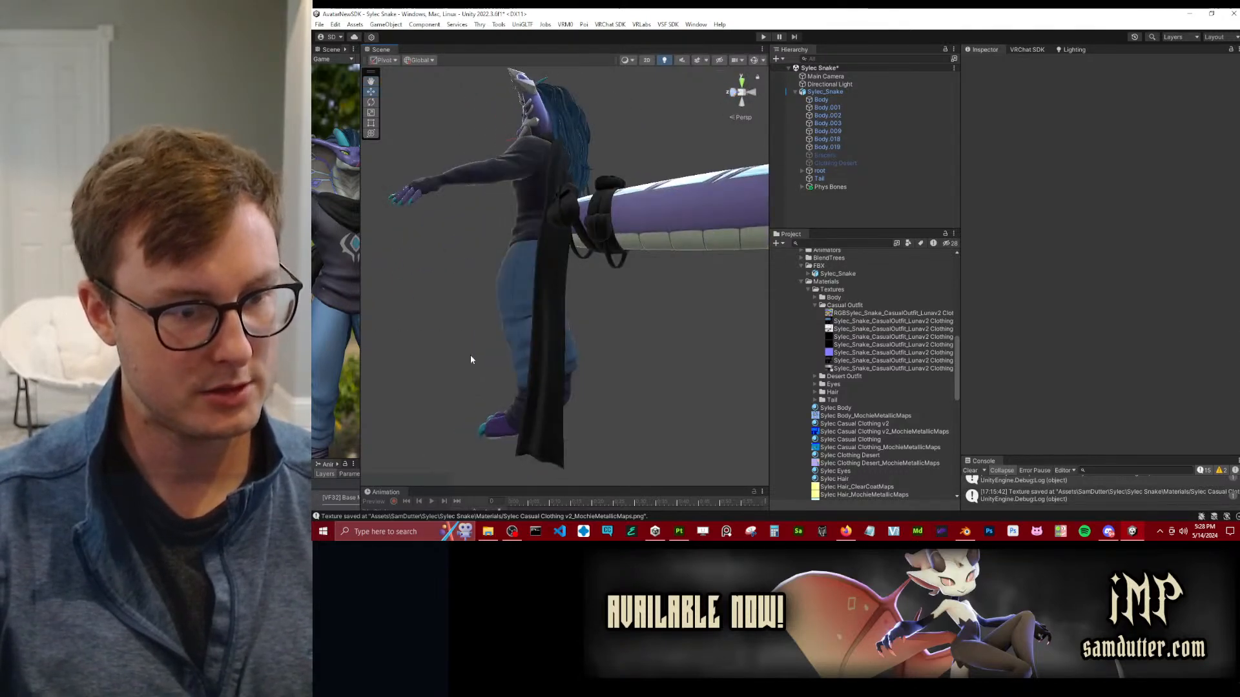
scroll(491, 362, up, 2)
middle_drag(553, 383, 556, 351)
Examine the full casual outfit from the front, checking the sweater, scarf, jeans and tail bags around the body.
alt+drag(716, 126, 660, 170)
alt+drag(522, 238, 620, 184)
alt+drag(528, 177, 688, 184)
alt+drag(565, 214, 589, 213)
middle_drag(574, 206, 582, 226)
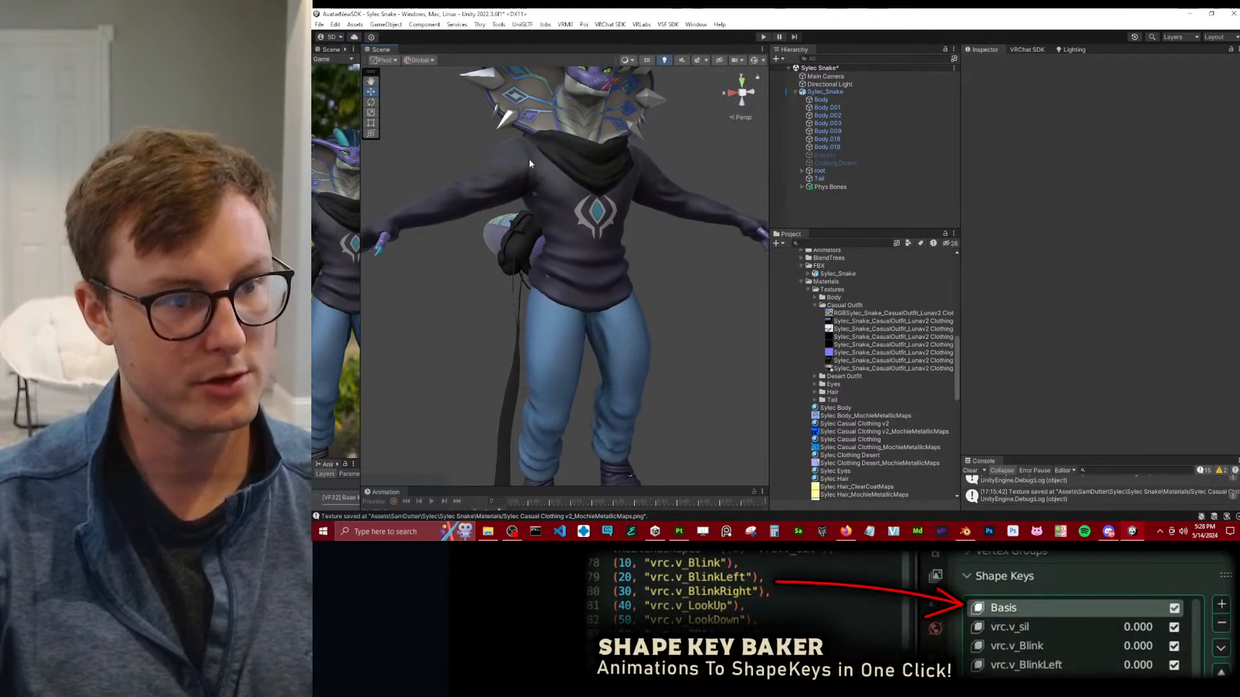
alt+drag(553, 199, 522, 253)
scroll(521, 253, down, 4)
middle_drag(525, 253, 589, 269)
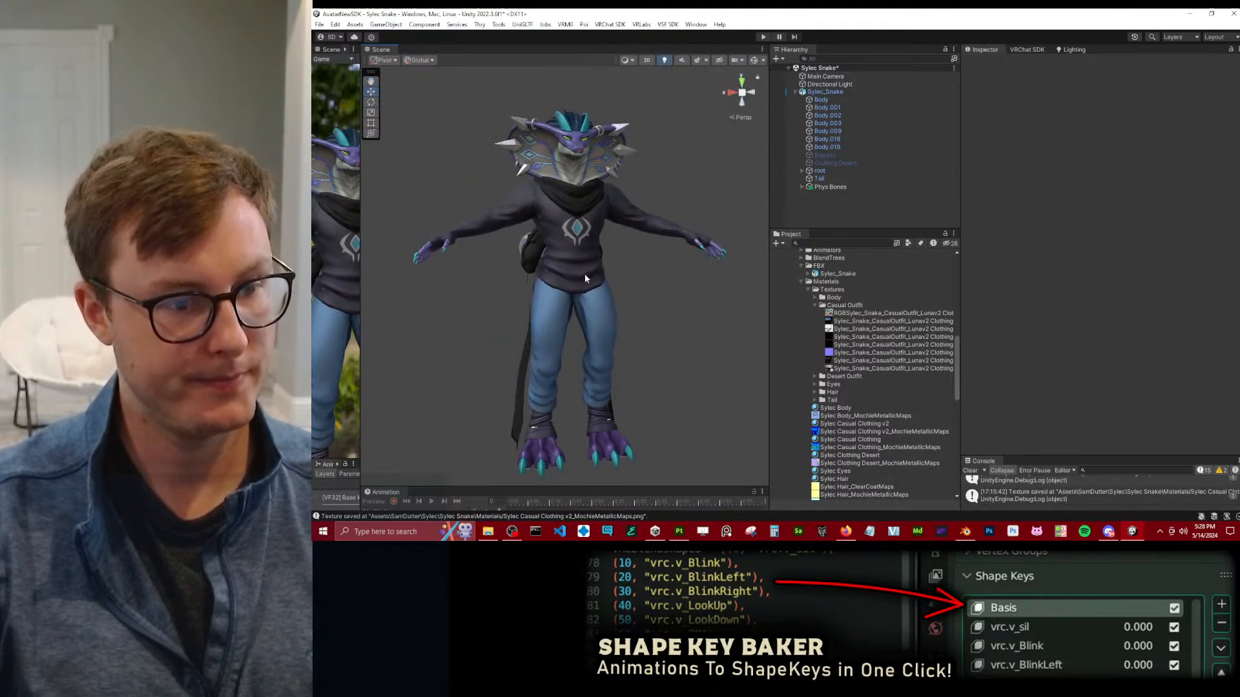
scroll(579, 291, up, 2)
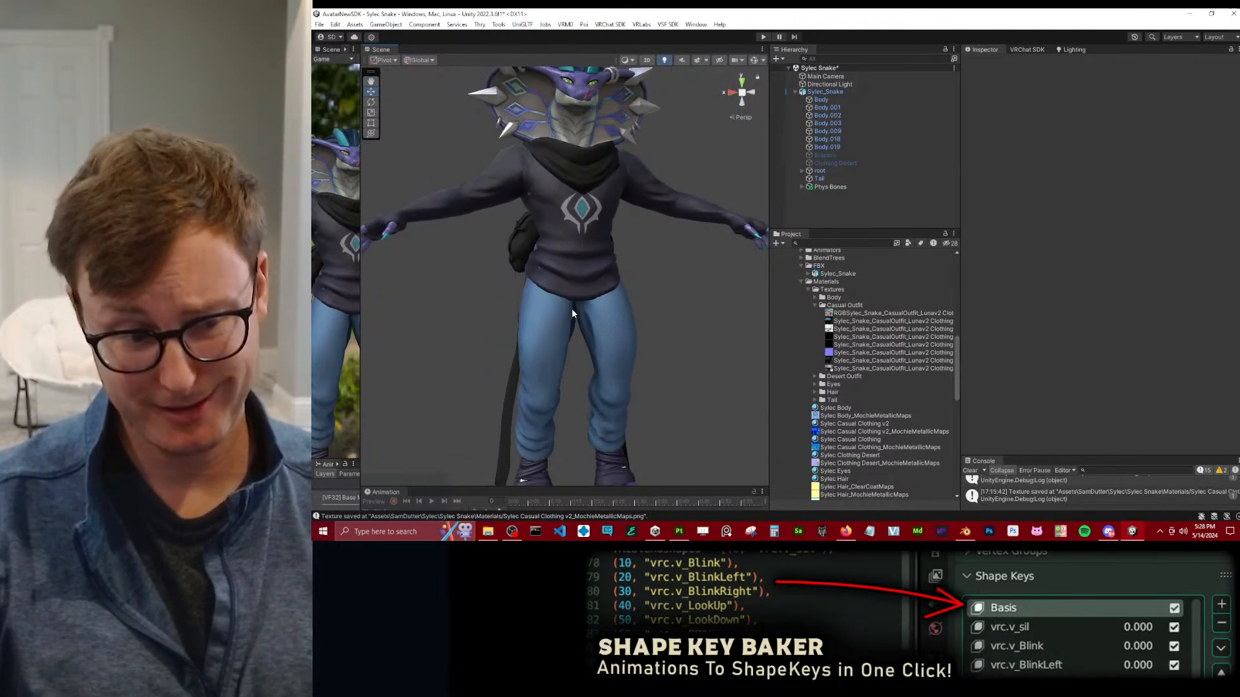
alt+drag(572, 308, 604, 327)
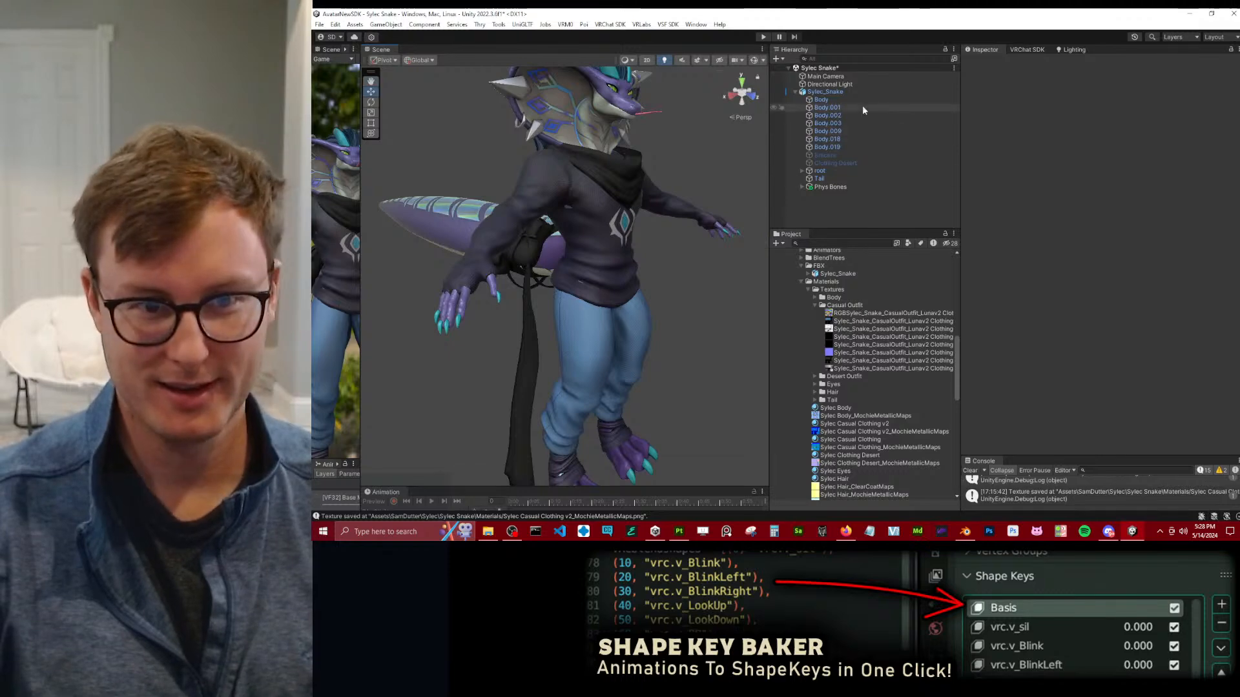
Enter Play mode and move the Sylec_Snake avatar around to check how the tail and its bags follow.
click(763, 37)
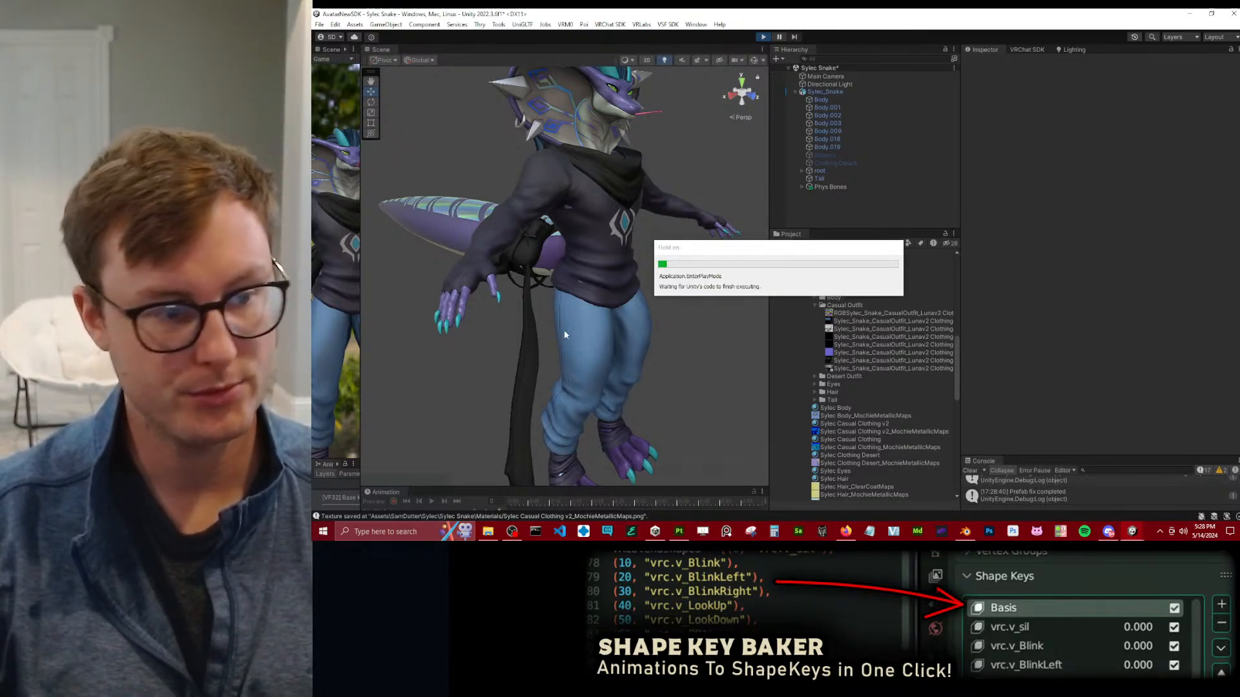
alt+drag(567, 332, 737, 316)
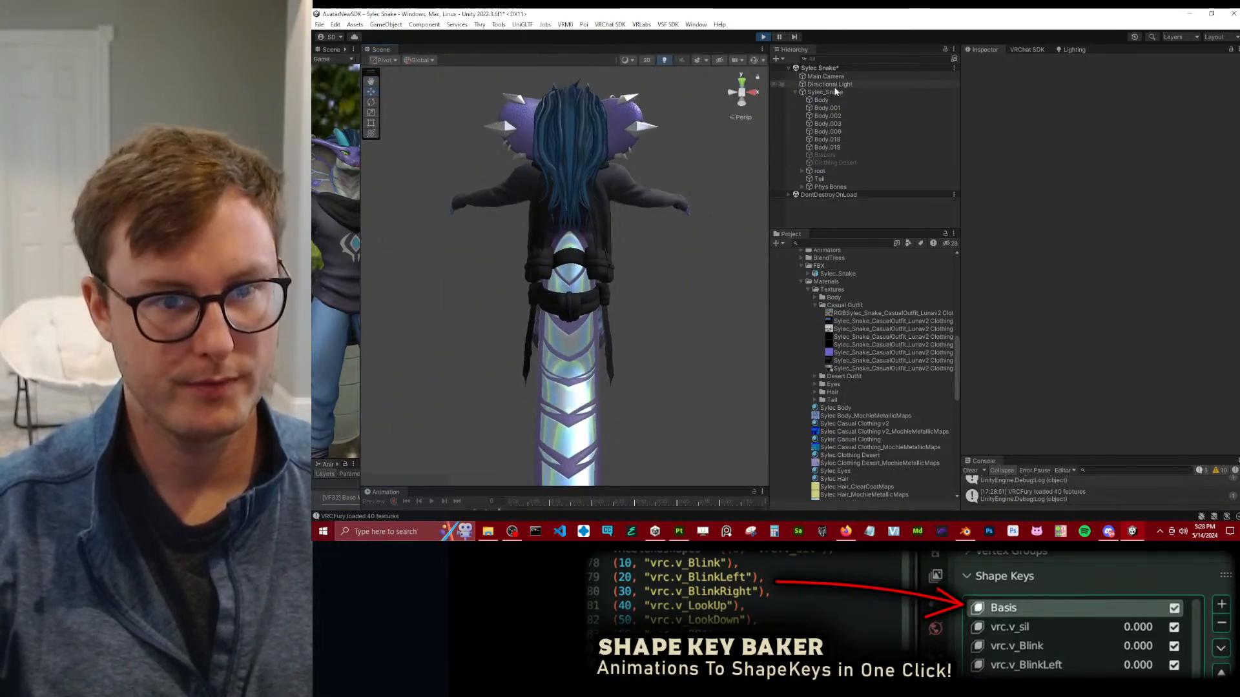
alt+drag(581, 287, 687, 293)
scroll(515, 337, up, 2)
alt+drag(515, 337, 623, 365)
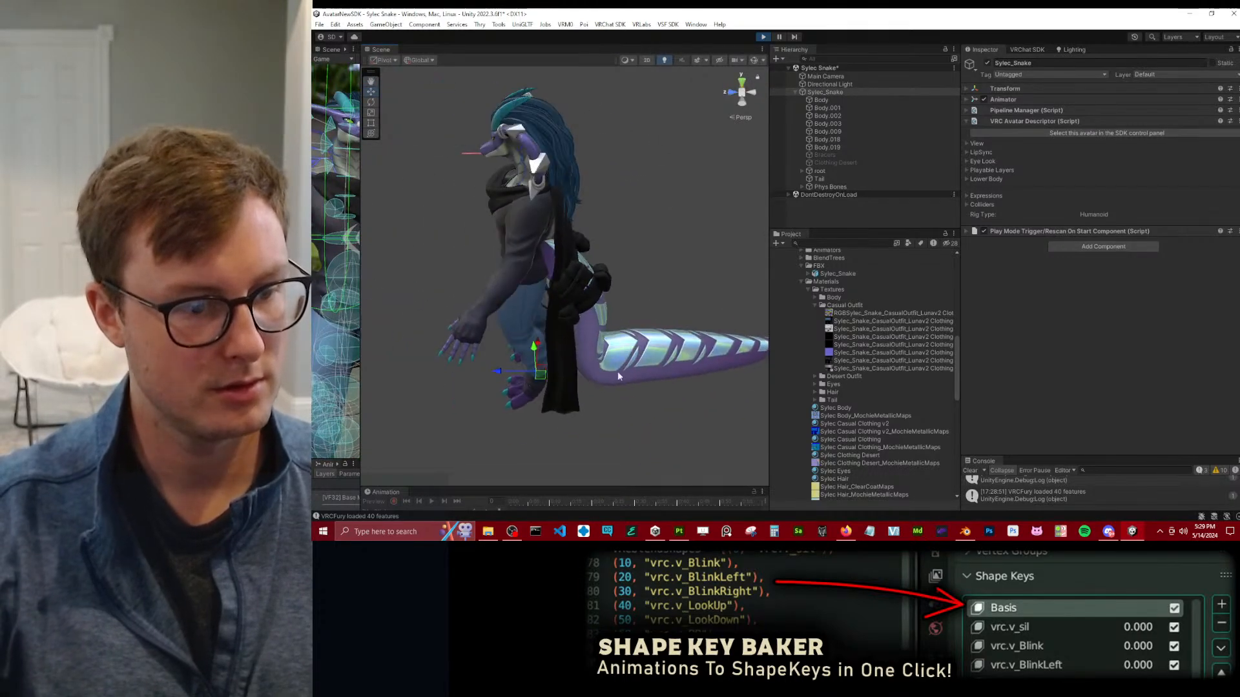
drag(552, 378, 538, 323)
alt+drag(730, 295, 562, 355)
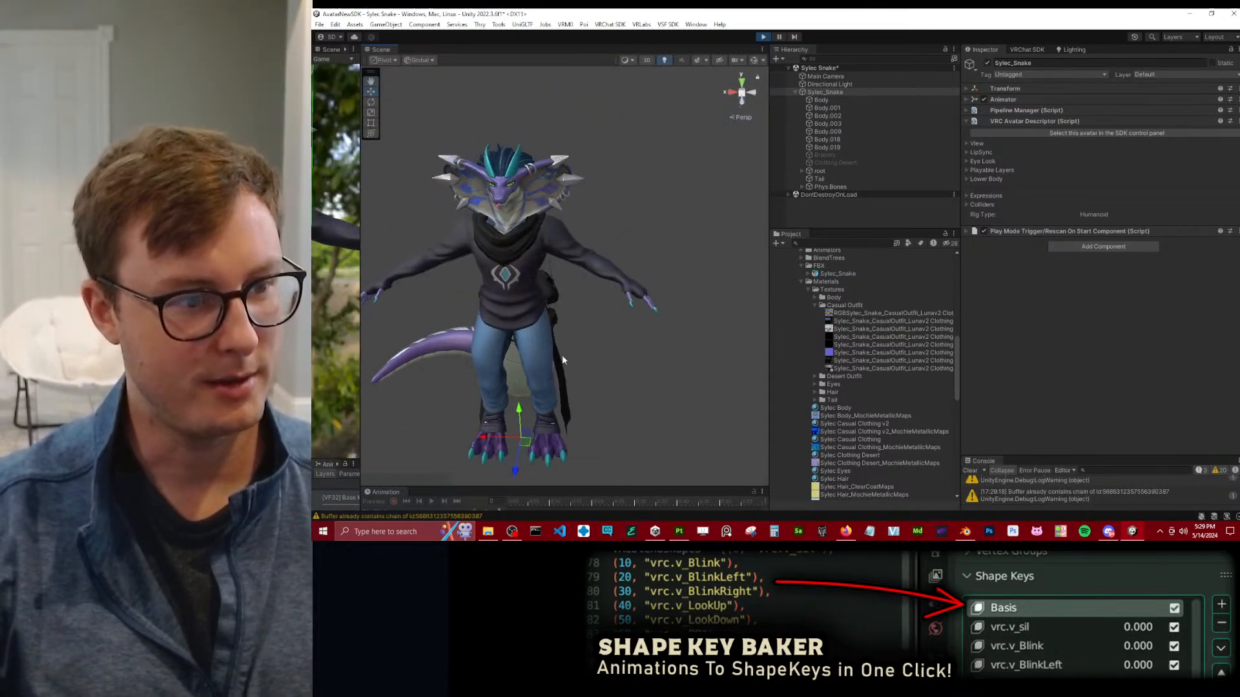
Keep moving the avatar in Play mode and check from the front and side how the tail curls along the floor.
scroll(562, 349, up, 3)
middle_drag(568, 323, 573, 409)
drag(575, 406, 574, 391)
alt+drag(573, 391, 705, 377)
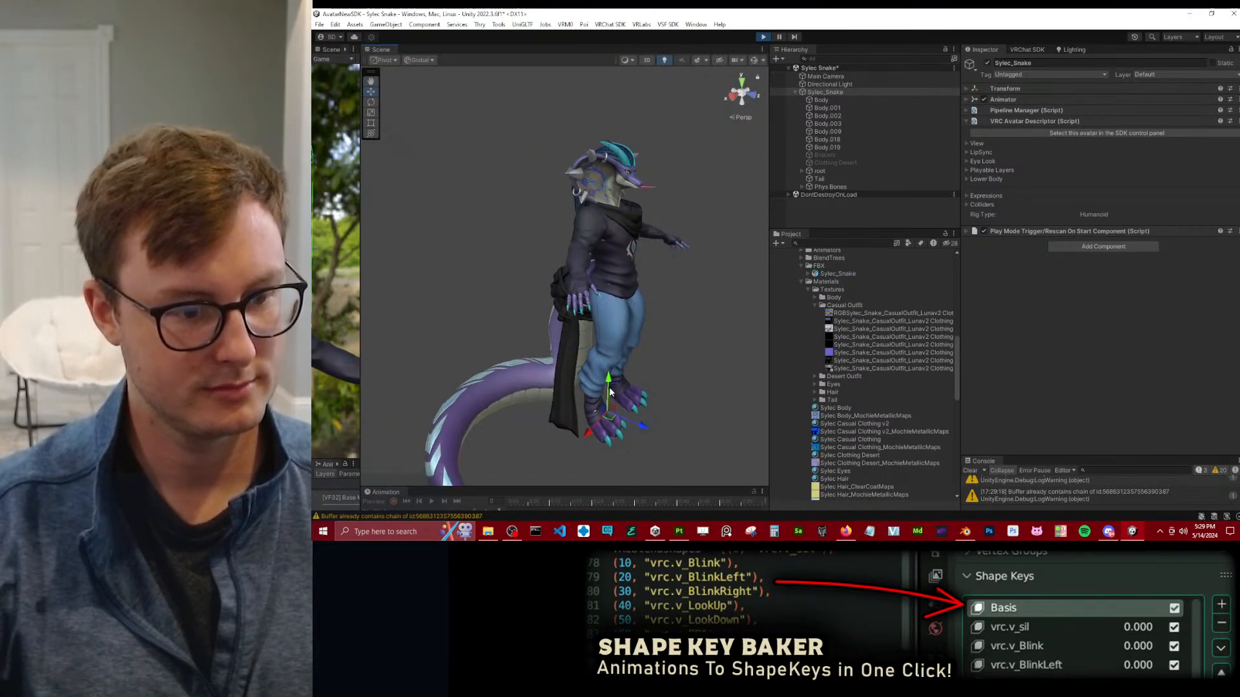
mouse_move(603, 389)
mouse_down()
mouse_move(615, 346)
mouse_move(612, 357)
mouse_move(606, 327)
mouse_move(600, 414)
mouse_move(601, 369)
mouse_up()
middle_drag(600, 333, 573, 304)
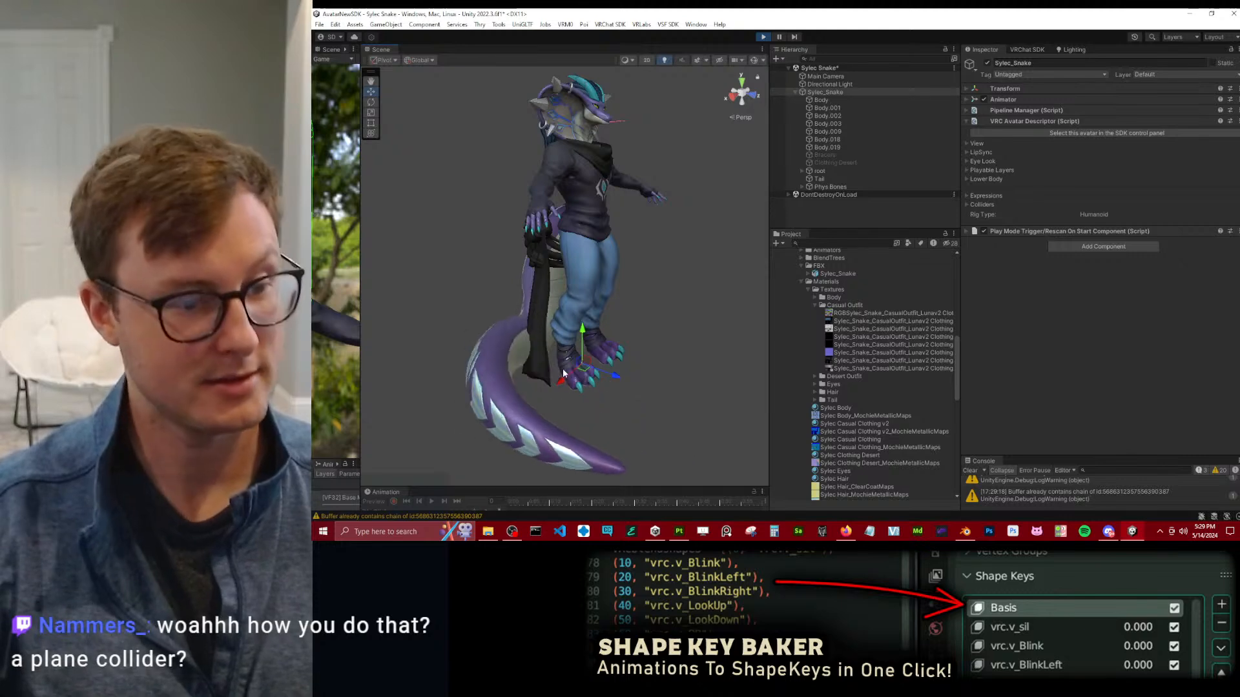
alt+drag(574, 309, 681, 405)
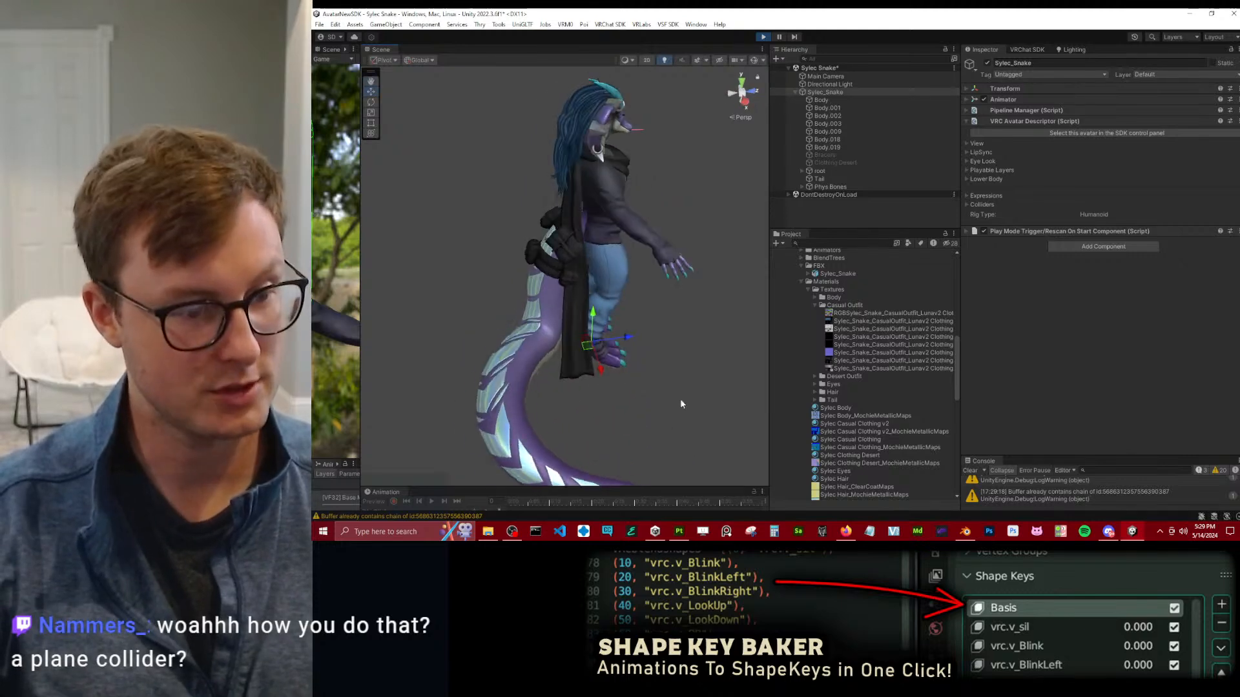
Expand the Phys Bones group and inspect the plane collider settings of PBC Floor.
click(802, 188)
click(838, 217)
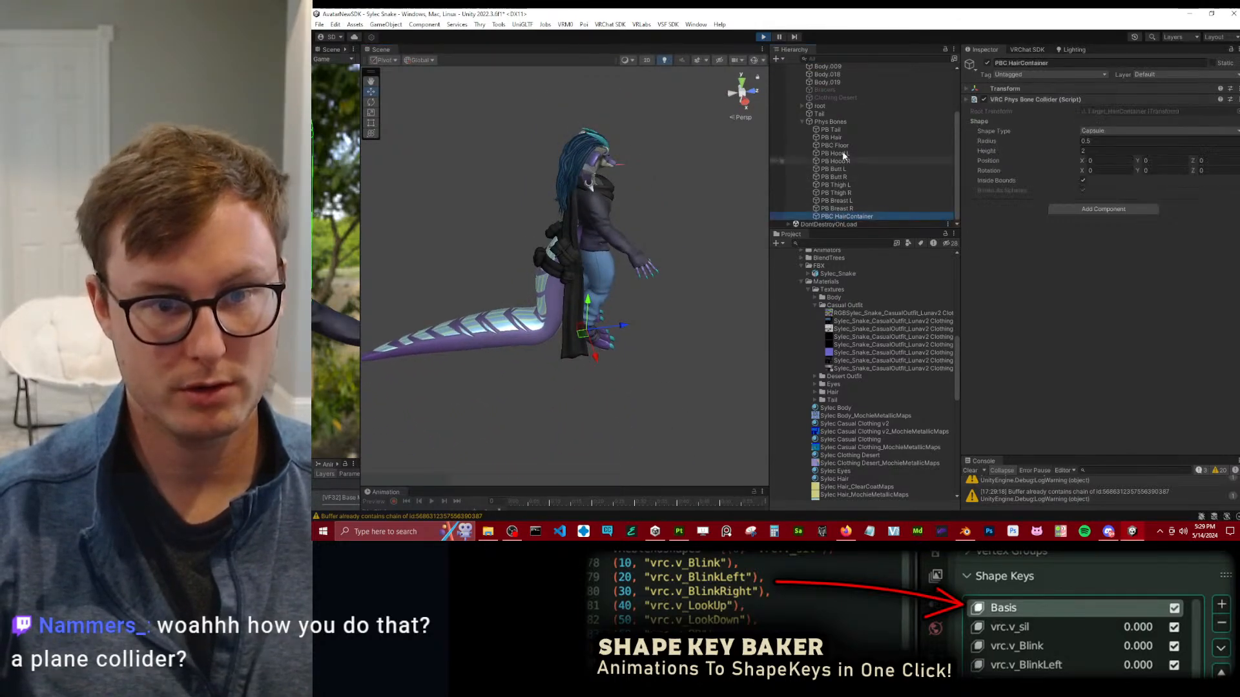
click(839, 146)
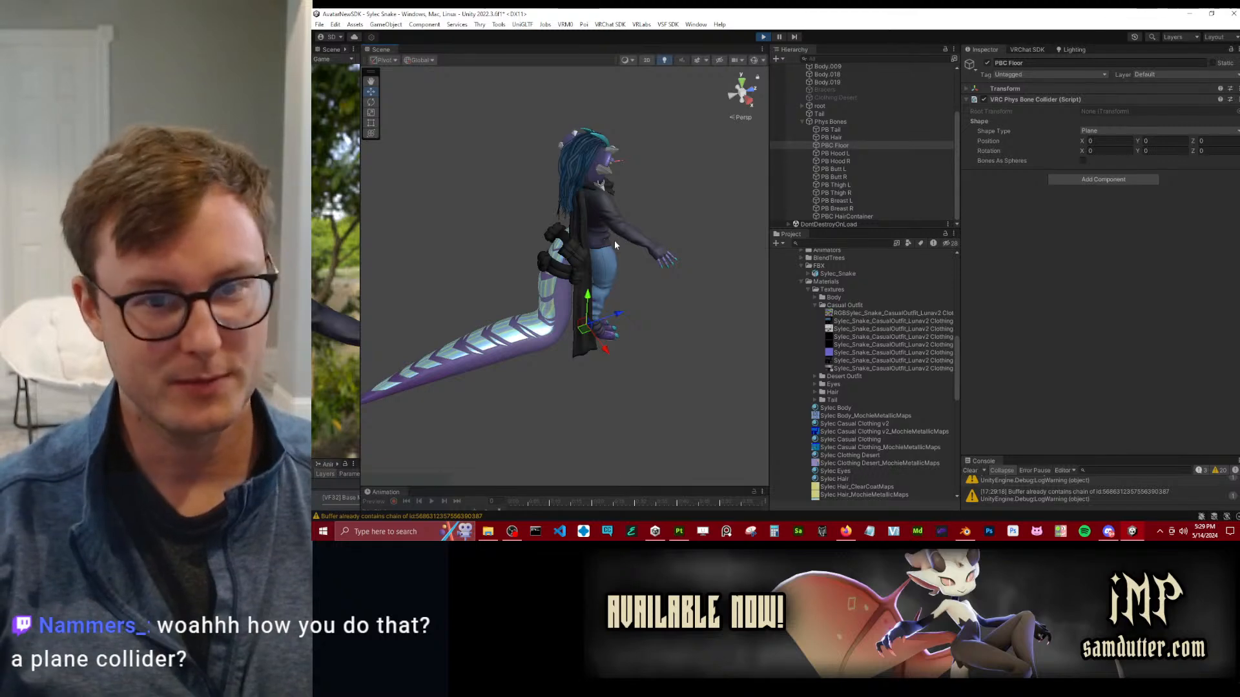
scroll(640, 323, up, 1)
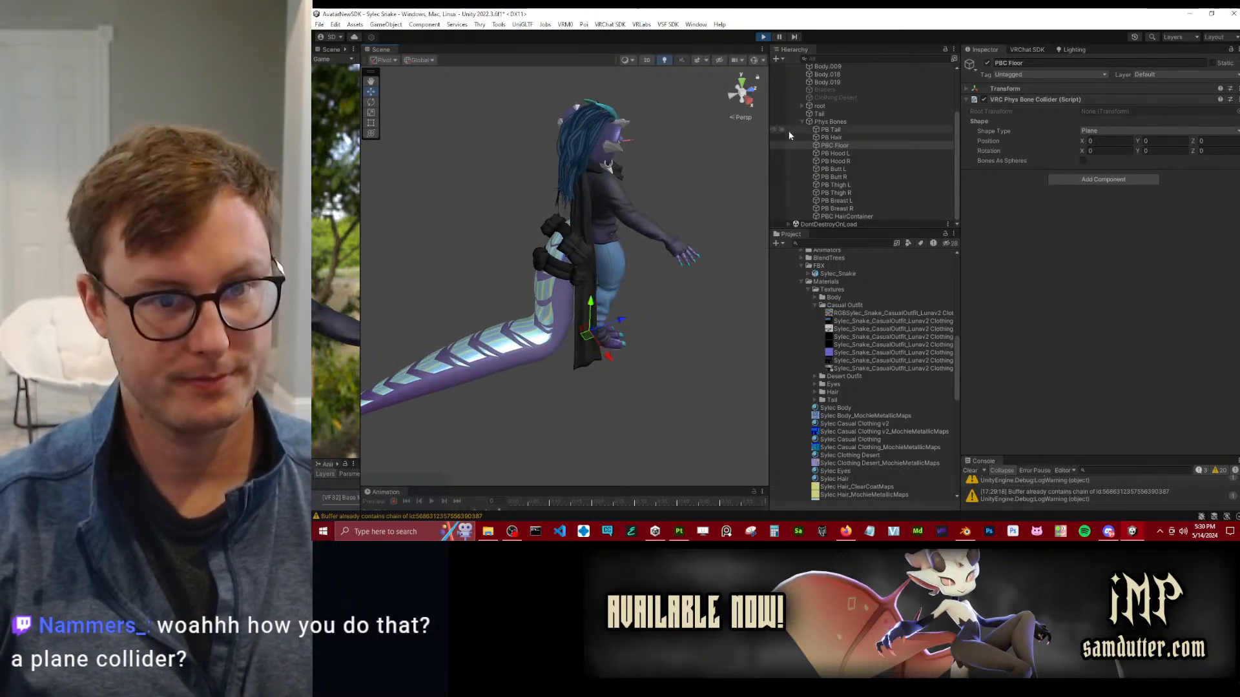
Move the Sylec_Snake avatar once more to test the tail's contact with the floor collider, then leave Play mode.
scroll(825, 137, up, 3)
click(824, 97)
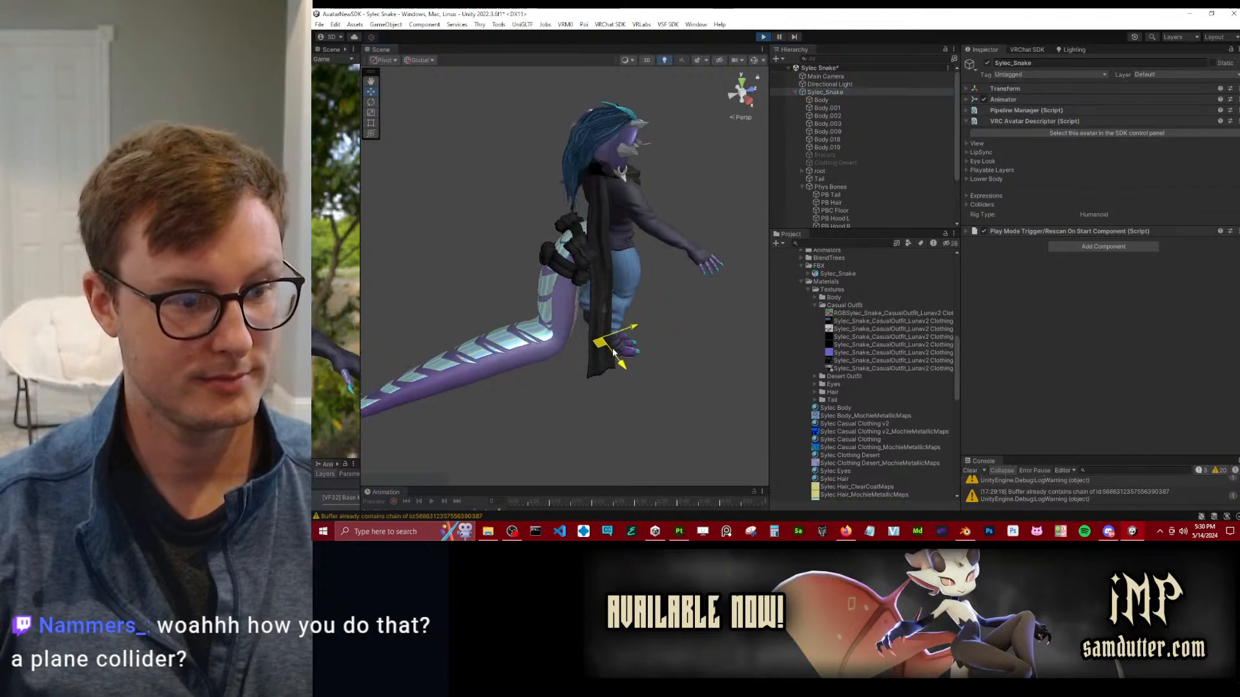
drag(492, 365, 586, 335)
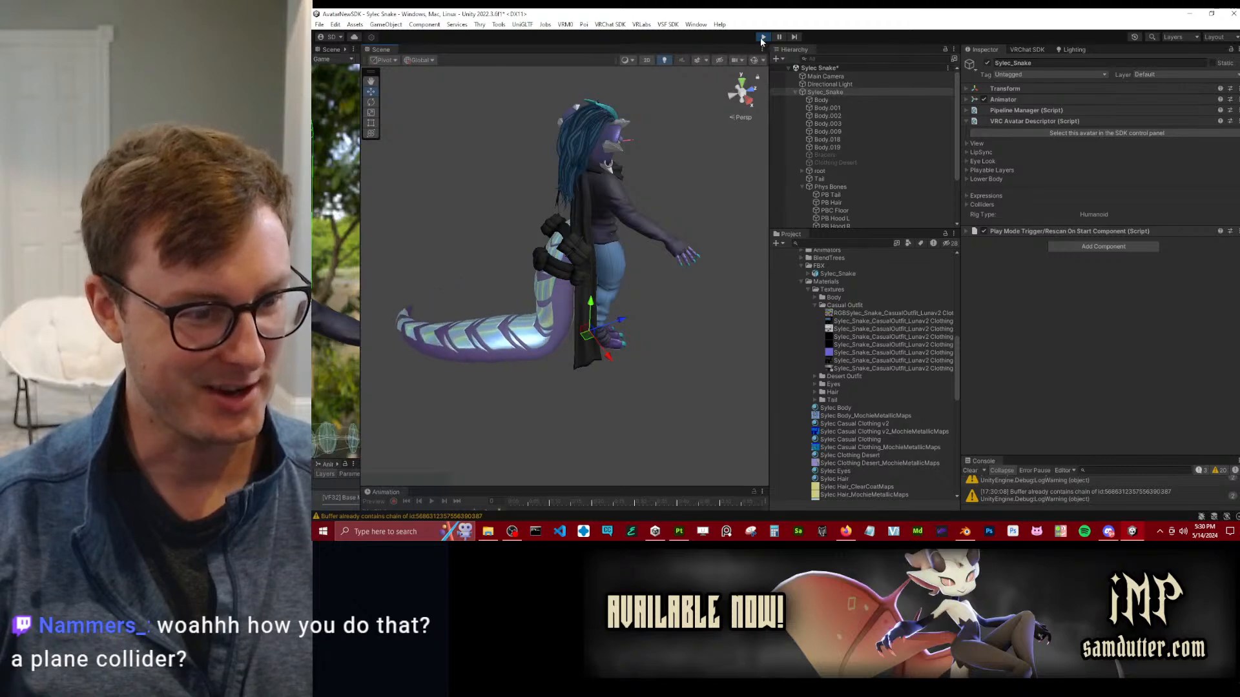
click(763, 37)
Examine the avatar's head, hair, hood spikes and scarf up close from the front and from above.
scroll(623, 195, up, 3)
alt+drag(641, 204, 601, 169)
middle_drag(600, 170, 611, 222)
scroll(616, 223, up, 4)
alt+drag(621, 225, 544, 143)
middle_drag(544, 144, 541, 220)
alt+drag(541, 220, 584, 213)
middle_drag(584, 213, 615, 269)
scroll(610, 266, up, 3)
alt+drag(609, 267, 629, 265)
middle_drag(629, 265, 592, 288)
scroll(590, 290, up, 4)
alt+drag(590, 291, 639, 259)
scroll(678, 238, down, 3)
middle_drag(639, 259, 619, 310)
alt+drag(618, 309, 595, 252)
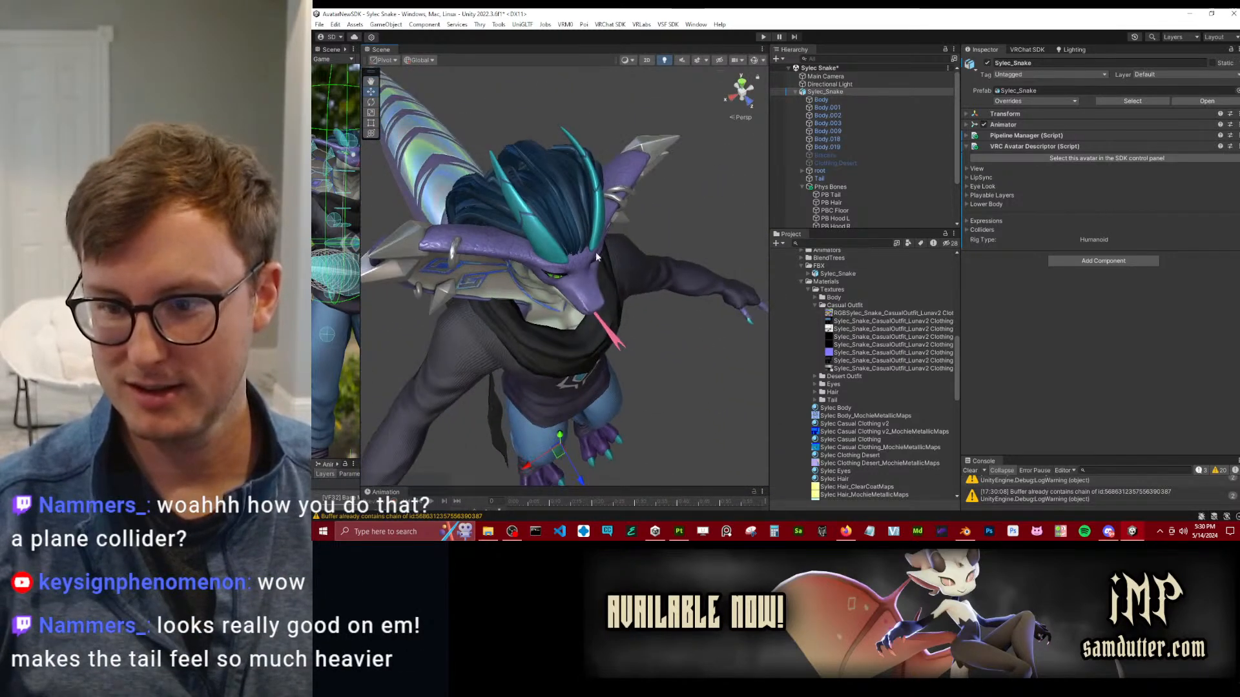
scroll(595, 253, down, 3)
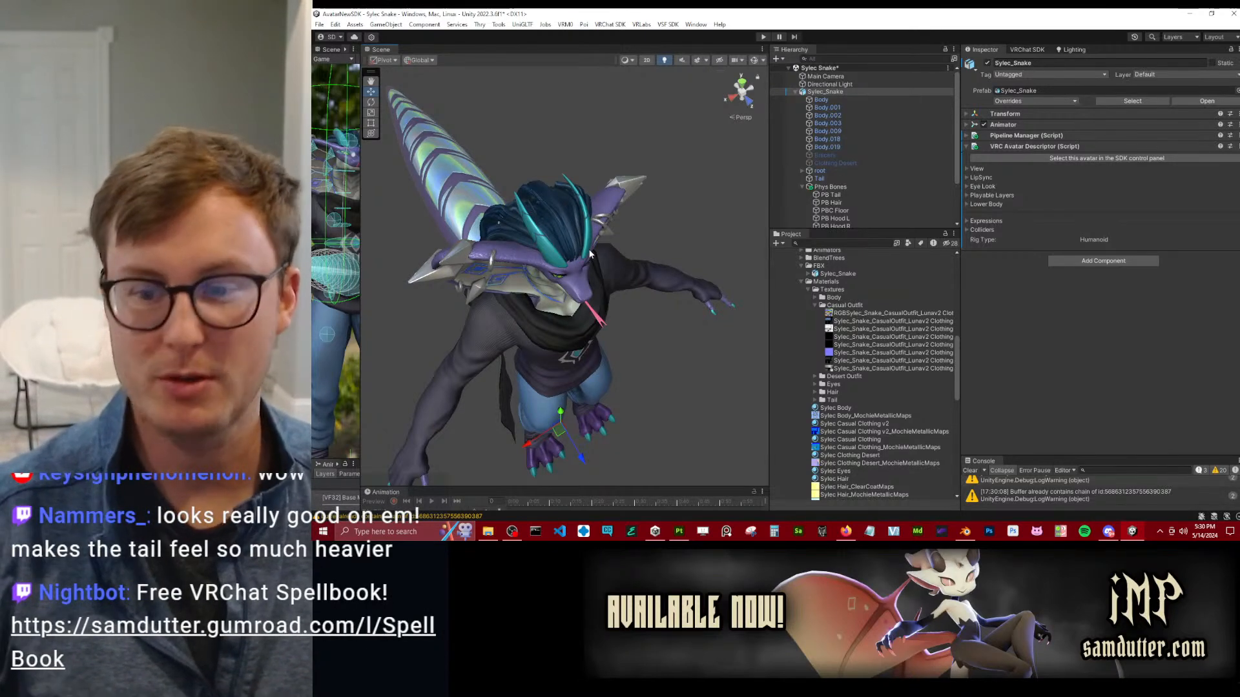
Examine the Sylec_Snake avatar from the side, checking the full tail and the bags at its base.
alt+drag(671, 245, 652, 261)
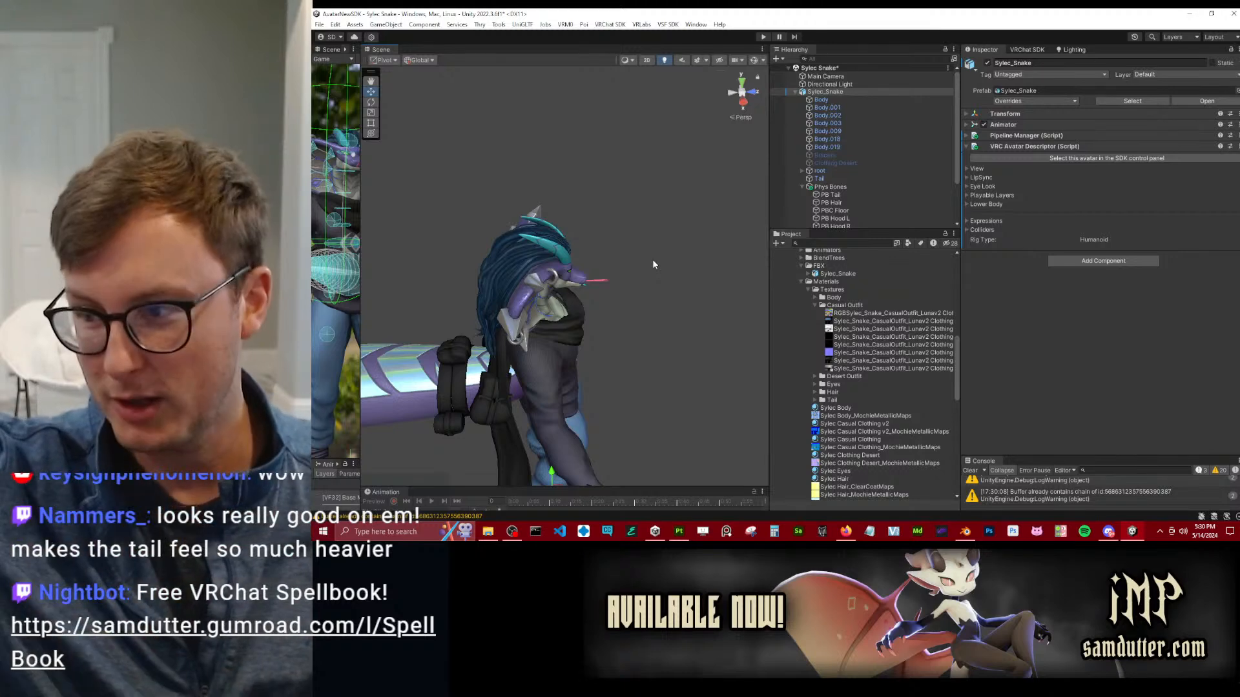
alt+drag(654, 263, 631, 270)
scroll(630, 268, down, 10)
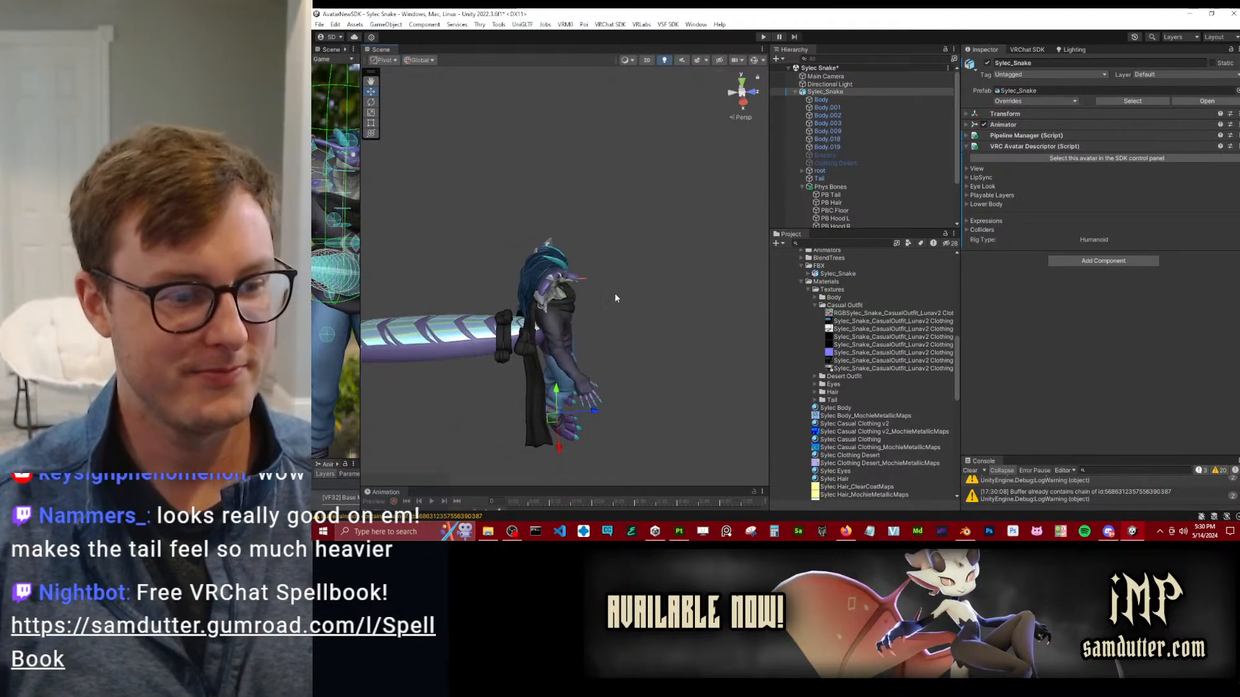
alt+drag(592, 321, 591, 276)
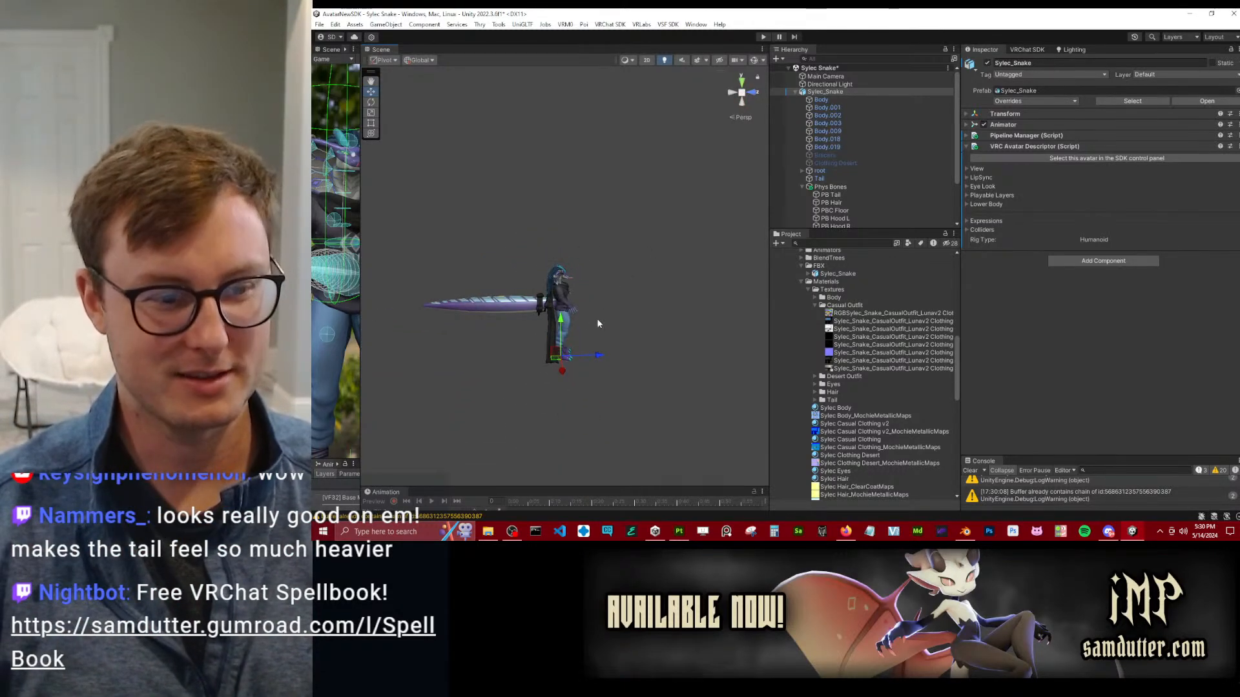
scroll(578, 323, up, 5)
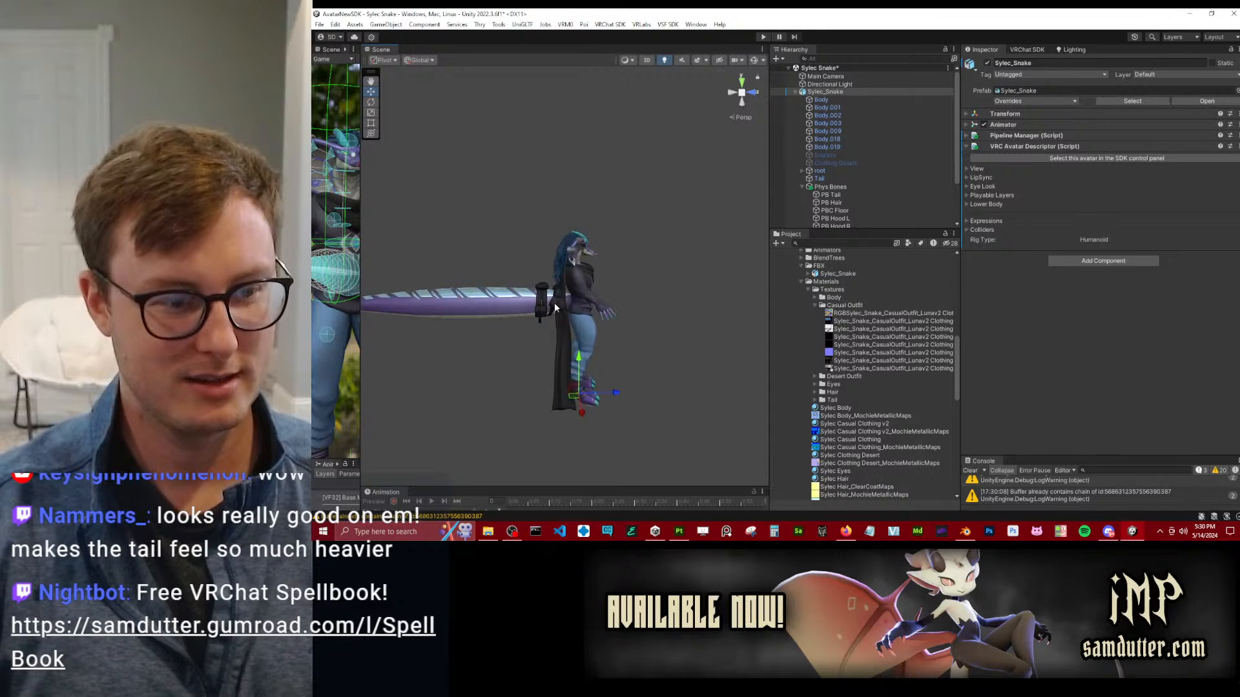
middle_drag(496, 317, 603, 283)
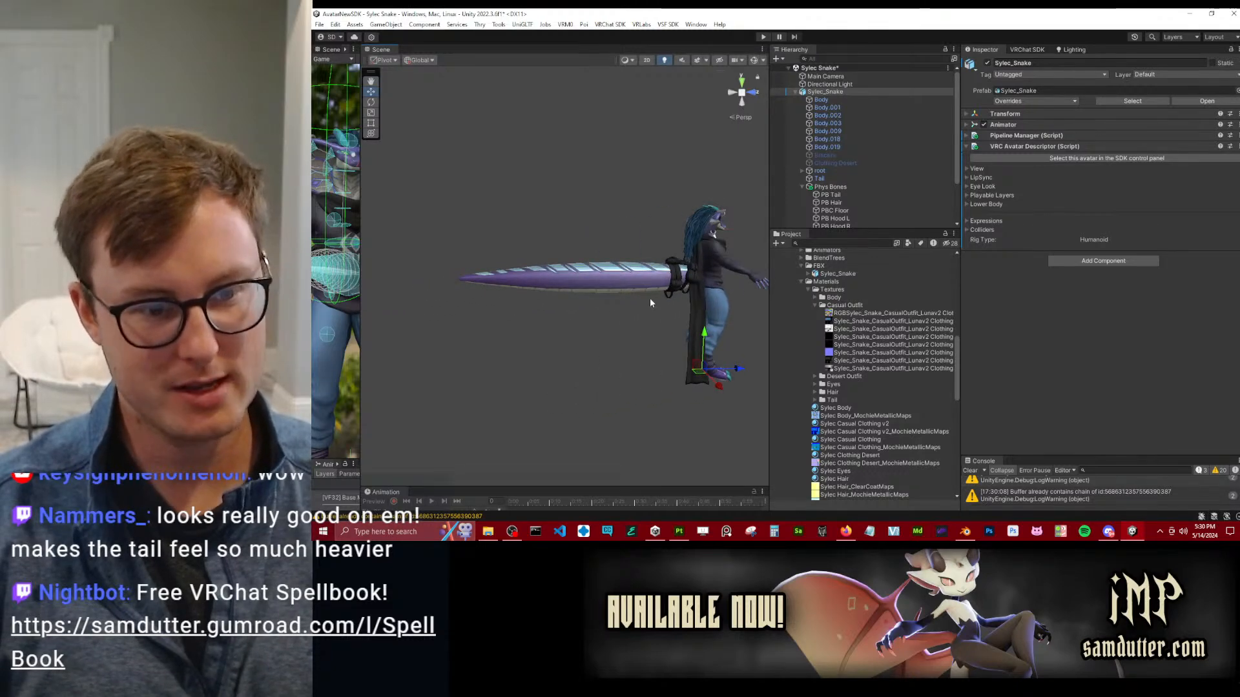
Collapse the Phys Bones group and save the Sylec Snake scene.
click(802, 186)
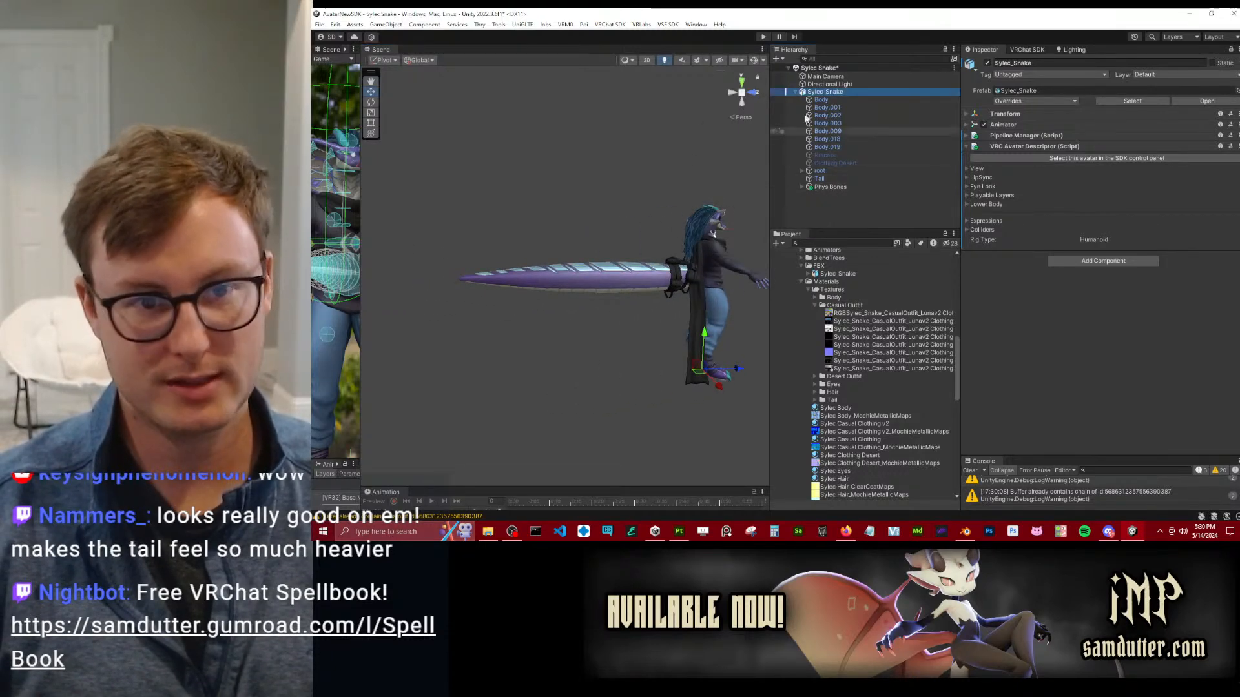
key(ctrl+s)
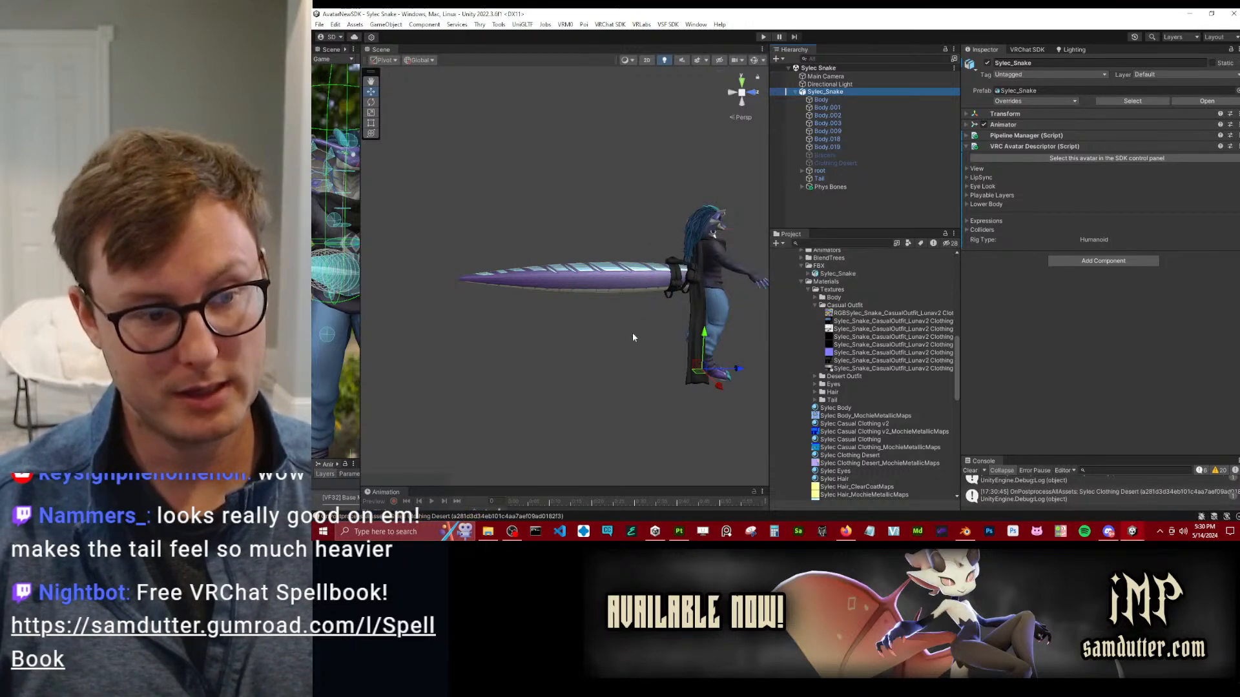
Examine the avatar from above, including its back, tail bags and the tail's scale pattern.
middle_drag(587, 313, 525, 261)
alt+drag(529, 259, 484, 313)
scroll(563, 319, up, 5)
alt+drag(568, 331, 616, 319)
scroll(617, 319, down, 3)
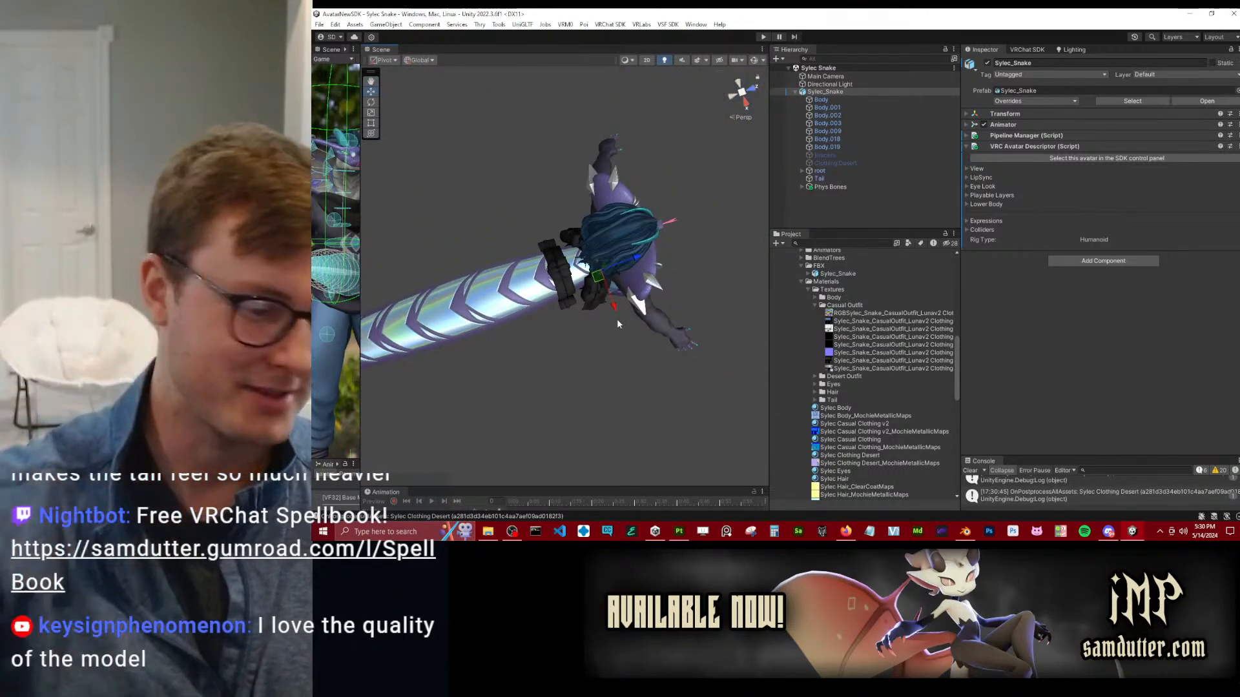
Switch to Substance 3D Painter, expand the Sweater folder and select the Gradient Linear 1 fill in the Sweater Gradient mask.
click(679, 532)
mouse_move(640, 285)
alt+mouse_down()
mouse_move(557, 320)
mouse_move(663, 239)
mouse_move(677, 271)
alt+mouse_up()
scroll(675, 275, up, 6)
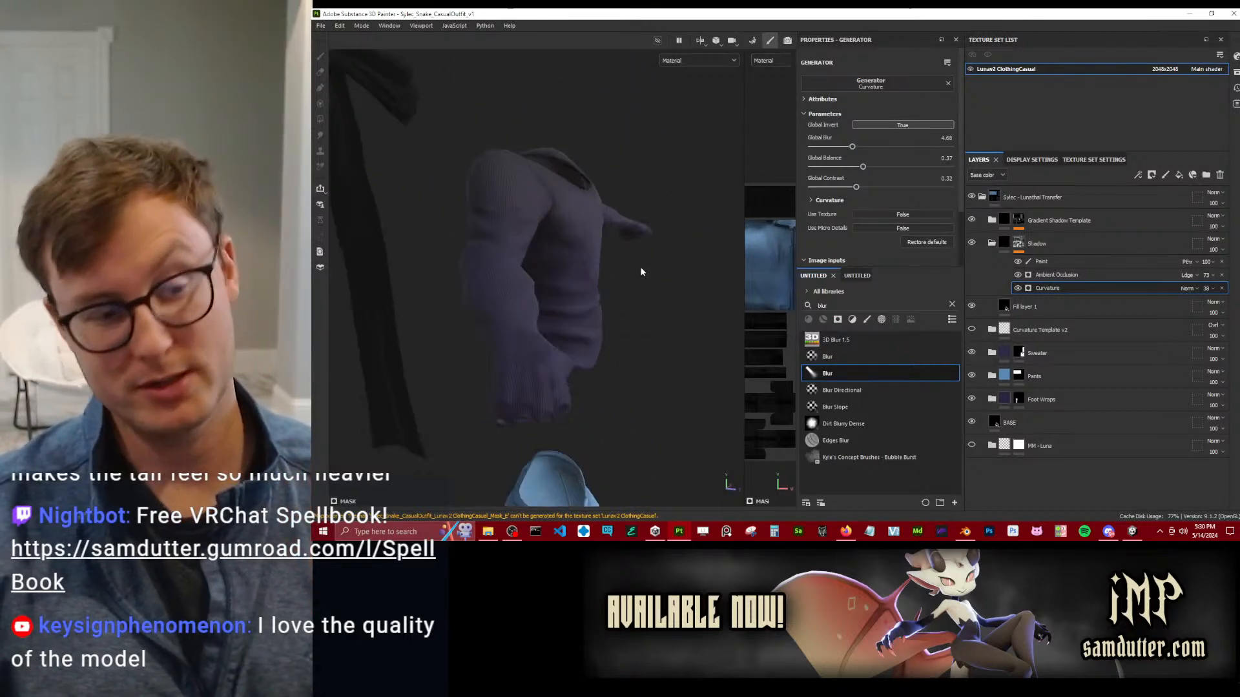
click(992, 353)
scroll(1023, 408, down, 1)
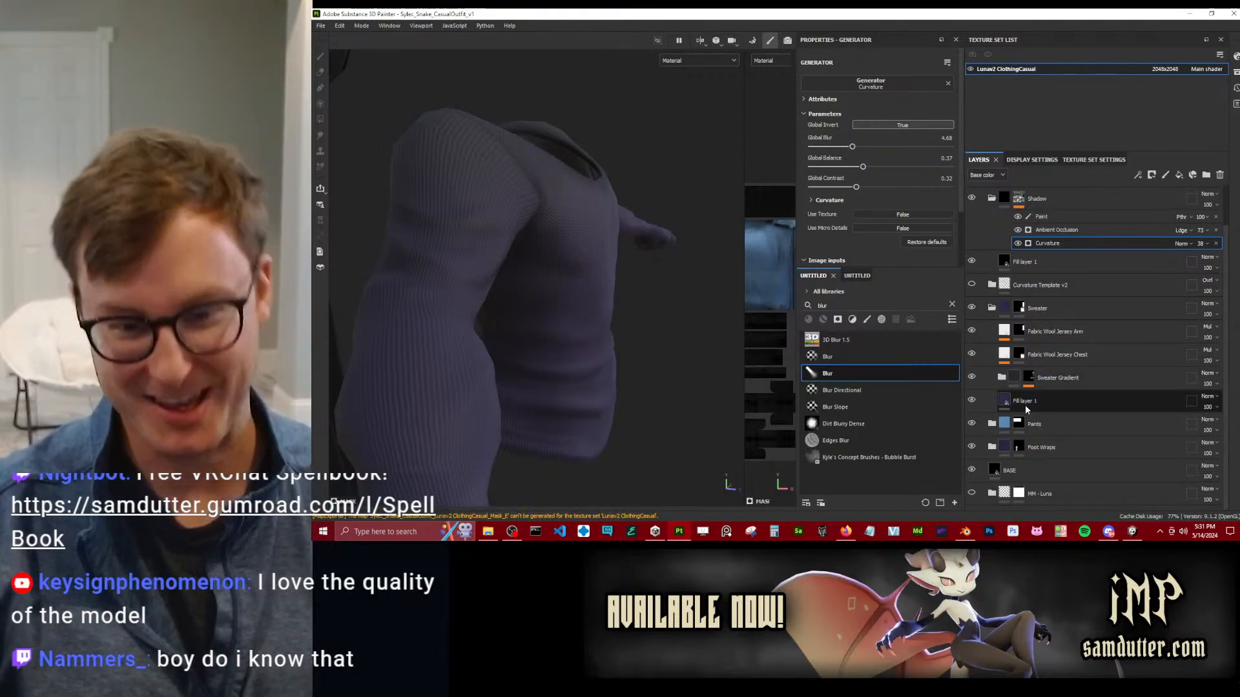
click(1040, 381)
click(1029, 386)
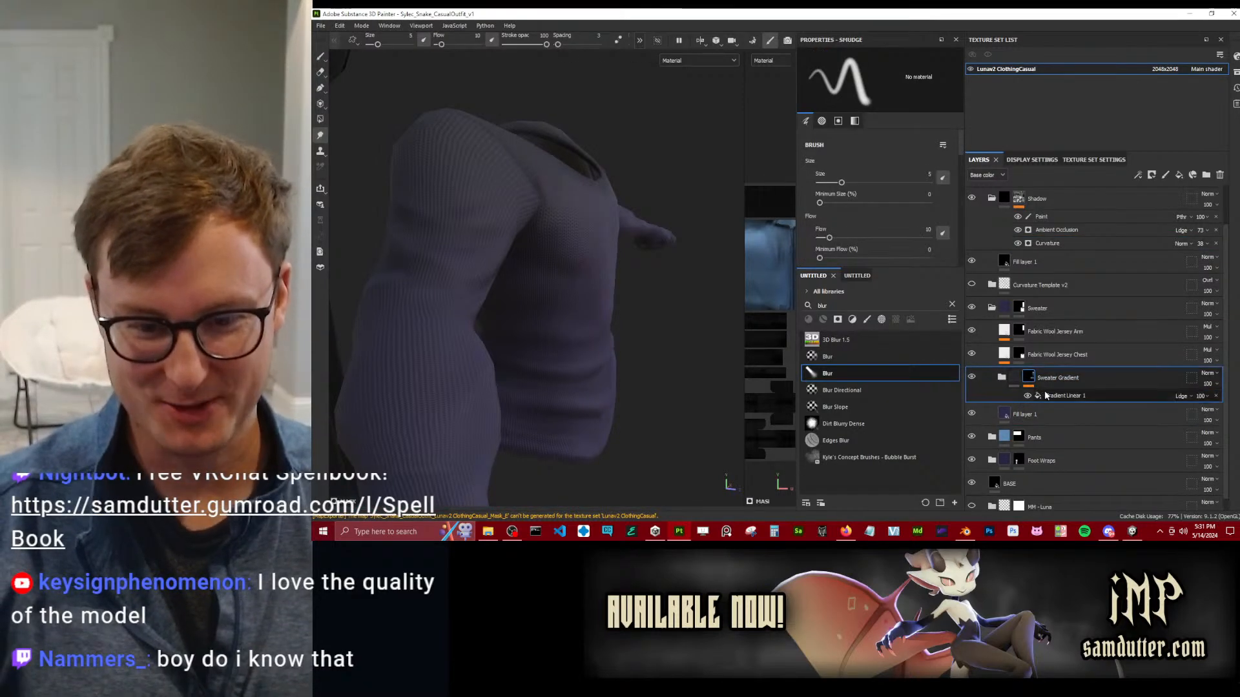
click(1063, 396)
Move the sweater gradient's 3D projection down over the torso and switch its manipulator to scaling.
scroll(595, 343, down, 5)
alt+drag(595, 343, 576, 327)
scroll(576, 326, up, 3)
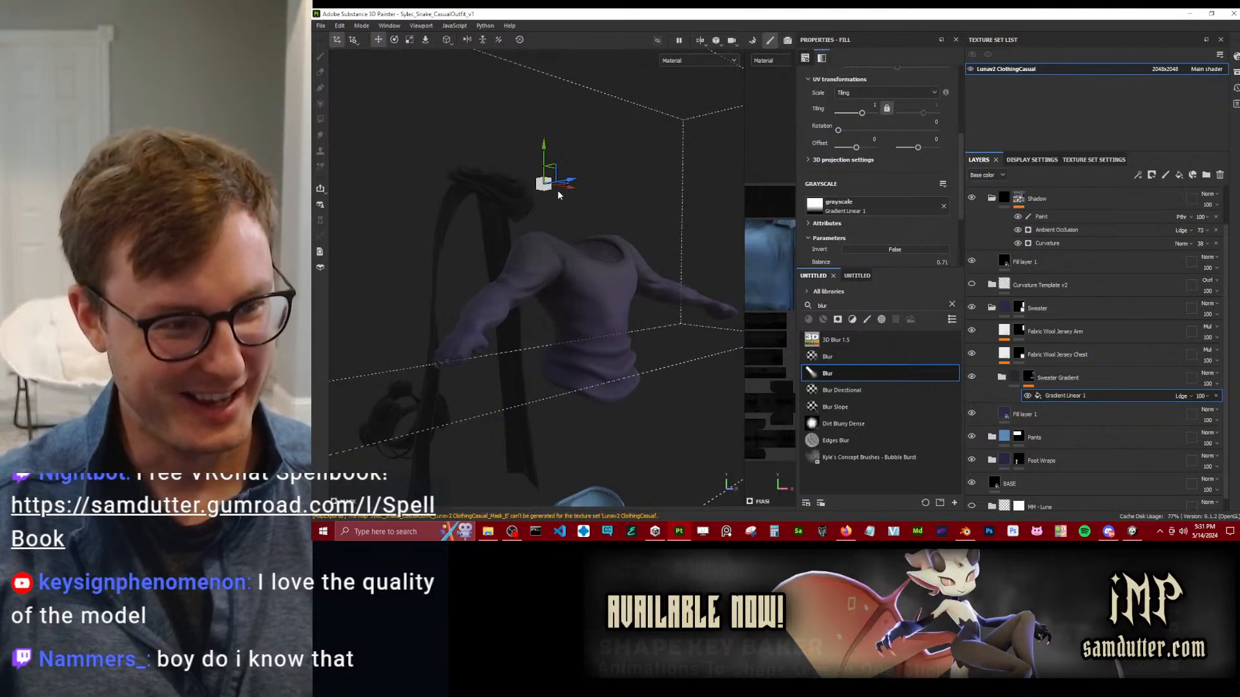
mouse_move(547, 147)
mouse_down()
mouse_move(545, 265)
mouse_move(542, 204)
mouse_up()
mouse_move(543, 152)
mouse_down()
mouse_move(564, 274)
mouse_move(557, 265)
mouse_move(609, 267)
mouse_move(556, 286)
mouse_move(476, 273)
mouse_move(623, 302)
mouse_up()
scroll(560, 250, down, 5)
scroll(597, 282, up, 5)
scroll(597, 282, up, 4)
scroll(622, 301, down, 4)
key(r)
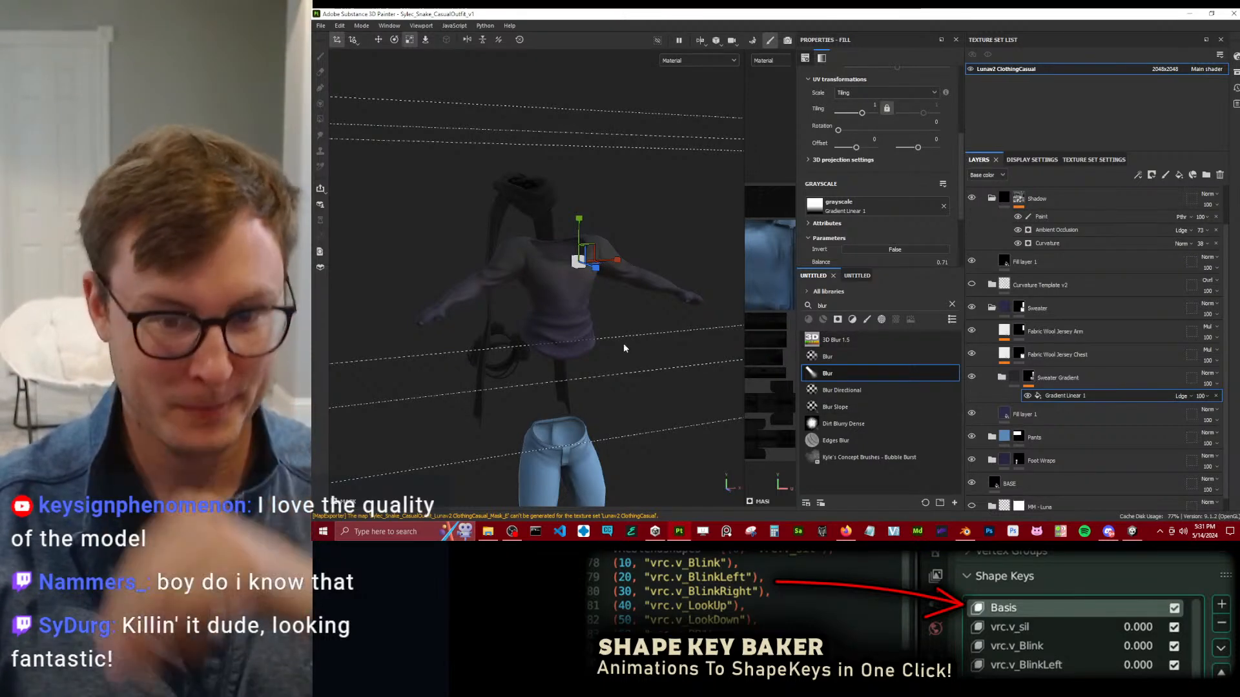
alt+drag(544, 303, 563, 318)
Collapse the Sweater and Shadow folders and save the project.
click(992, 309)
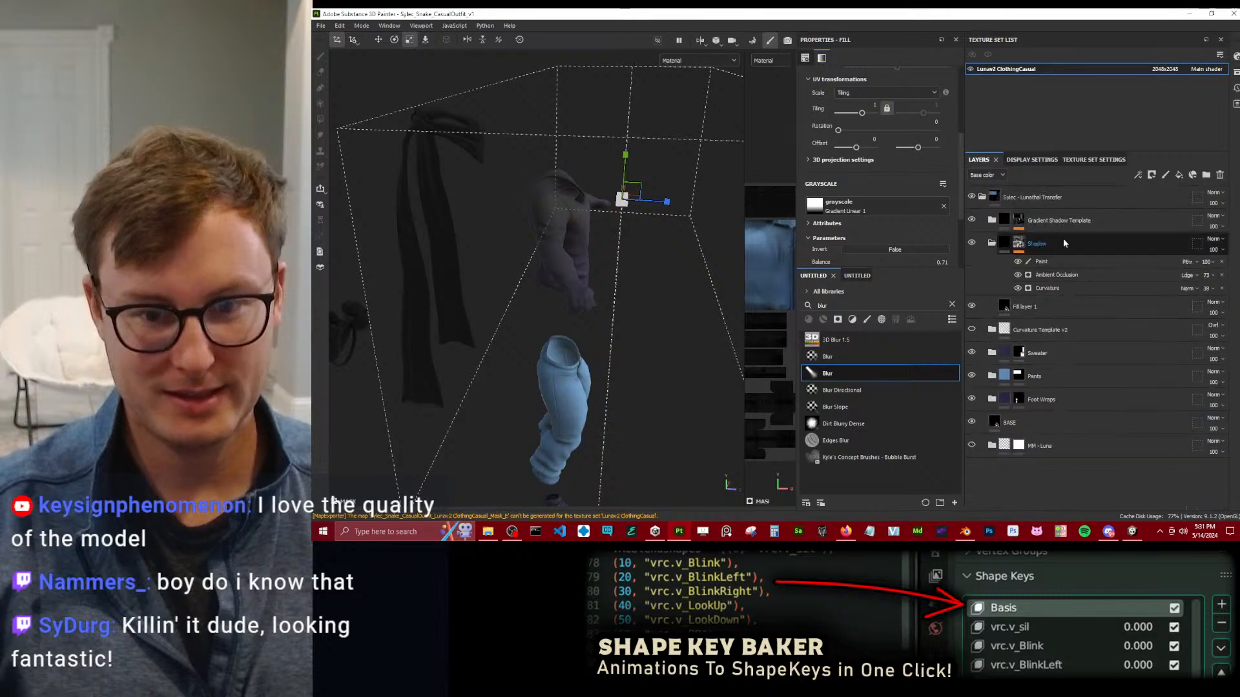
click(988, 244)
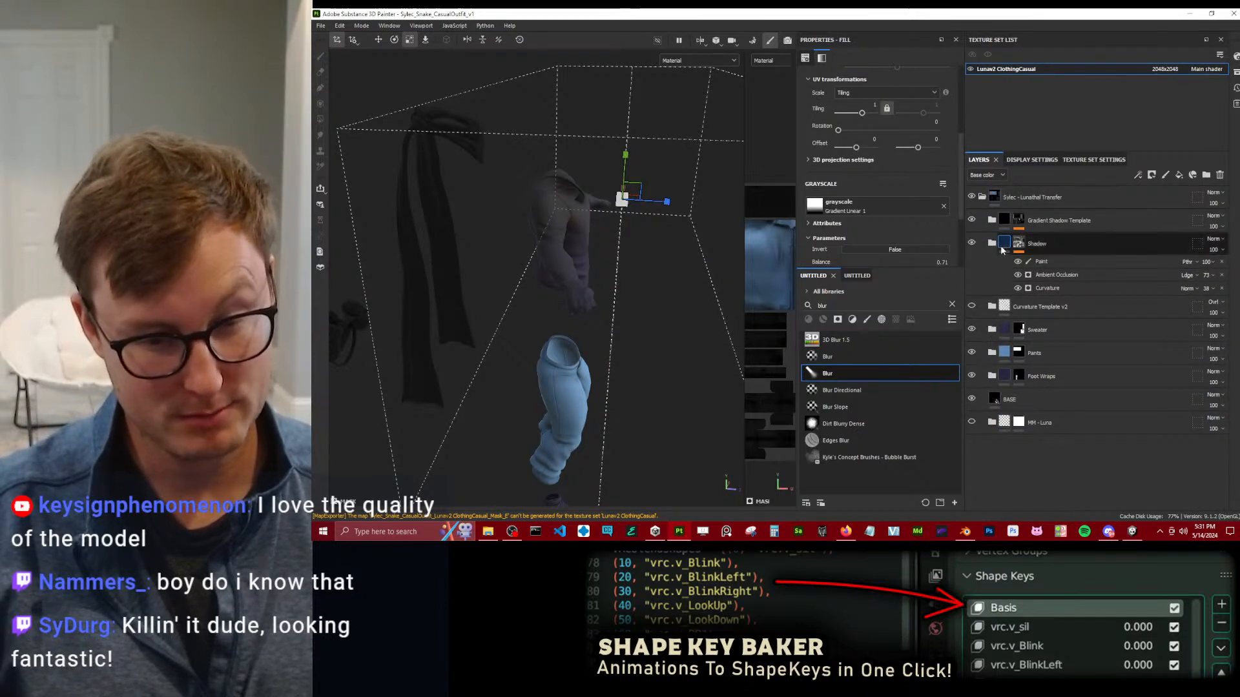
key(ctrl+s)
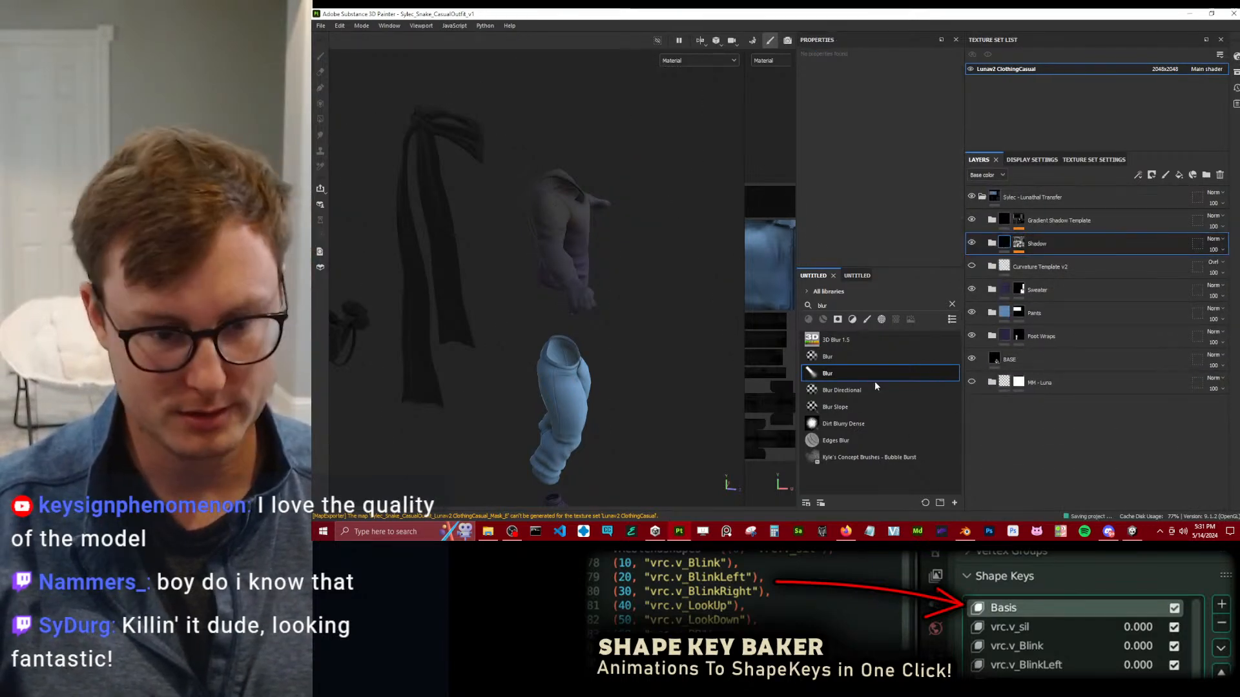
Search the smart materials for "sylec" and add Sylec - Lunathal Transfer below the MM - Luna folder in the layer stack.
click(857, 276)
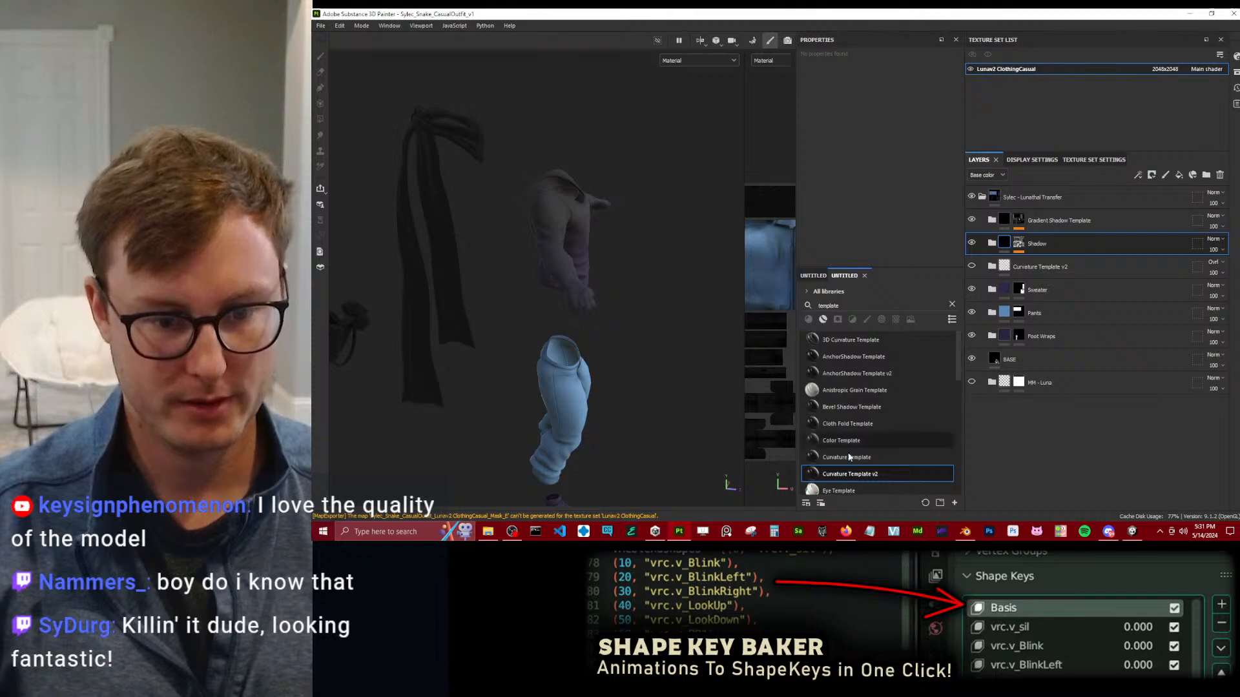
click(843, 308)
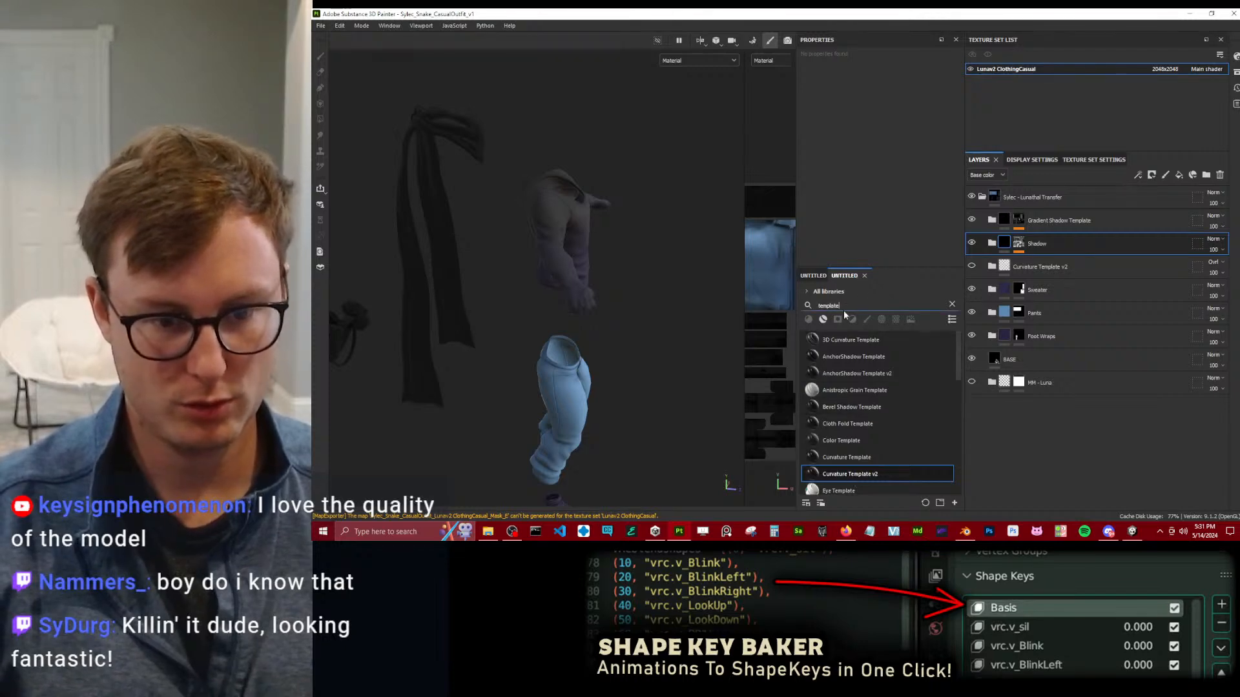
text(sylec)
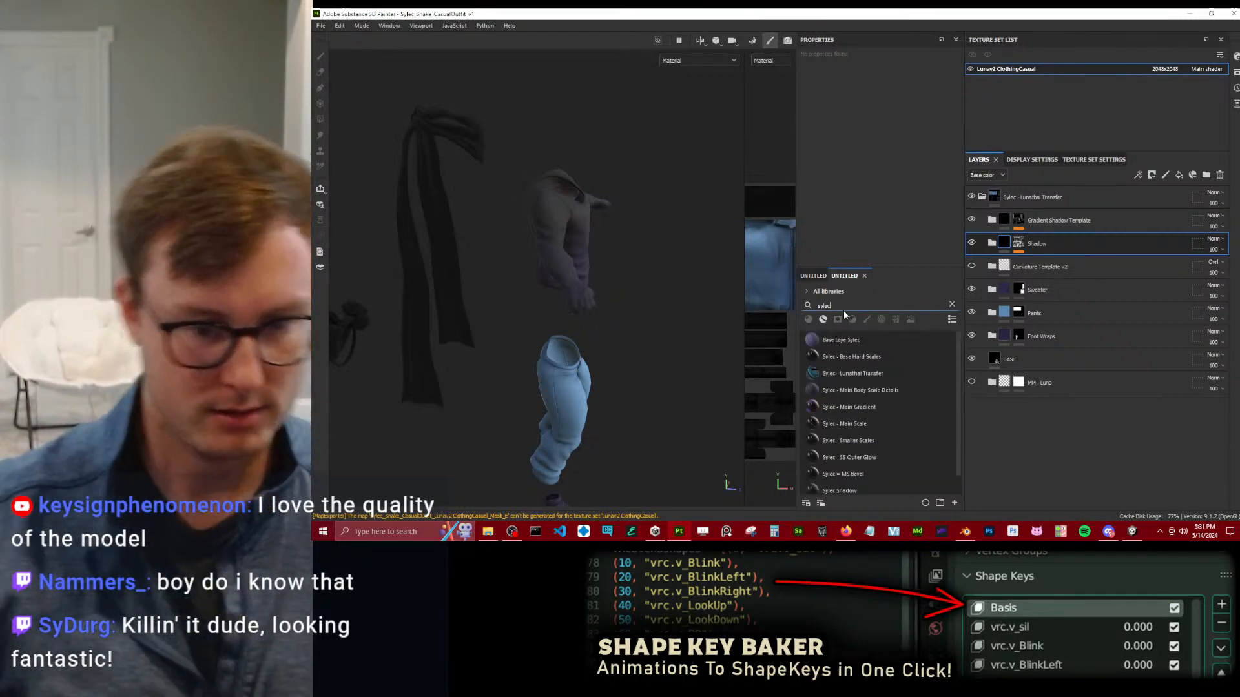
drag(853, 374, 1072, 432)
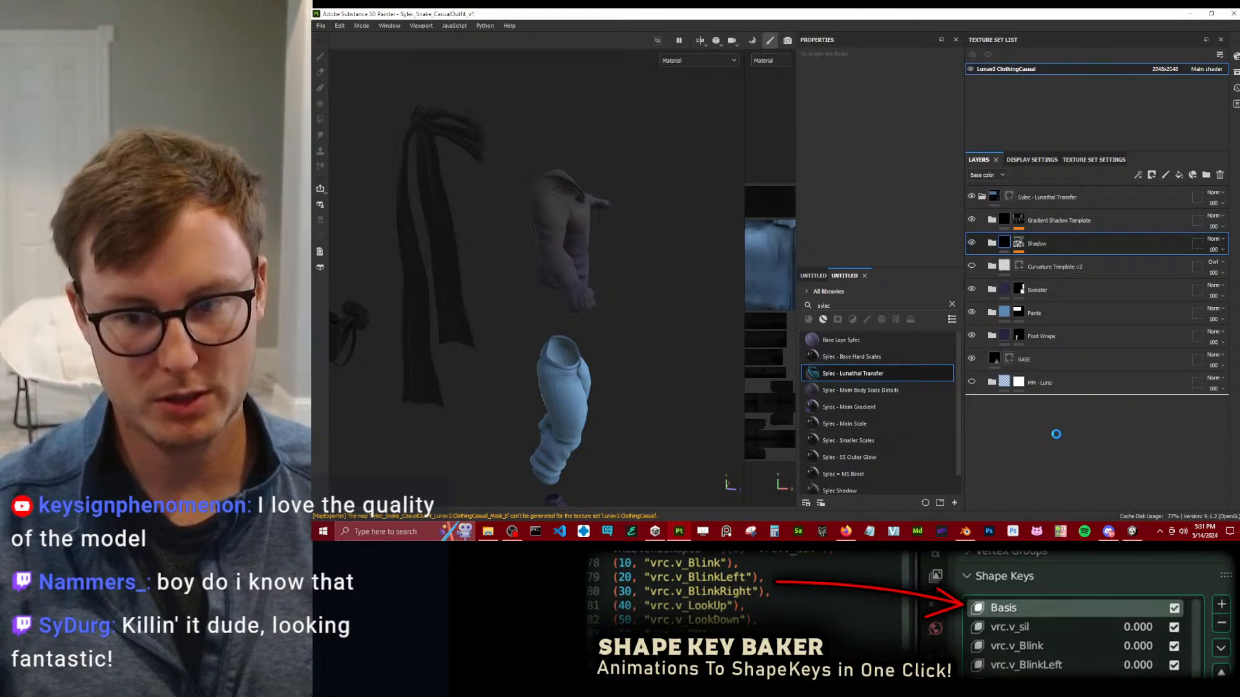
Move the Bags and Scarf folders from the added group to below Shadow in the main group, and delete the leftover group.
click(973, 405)
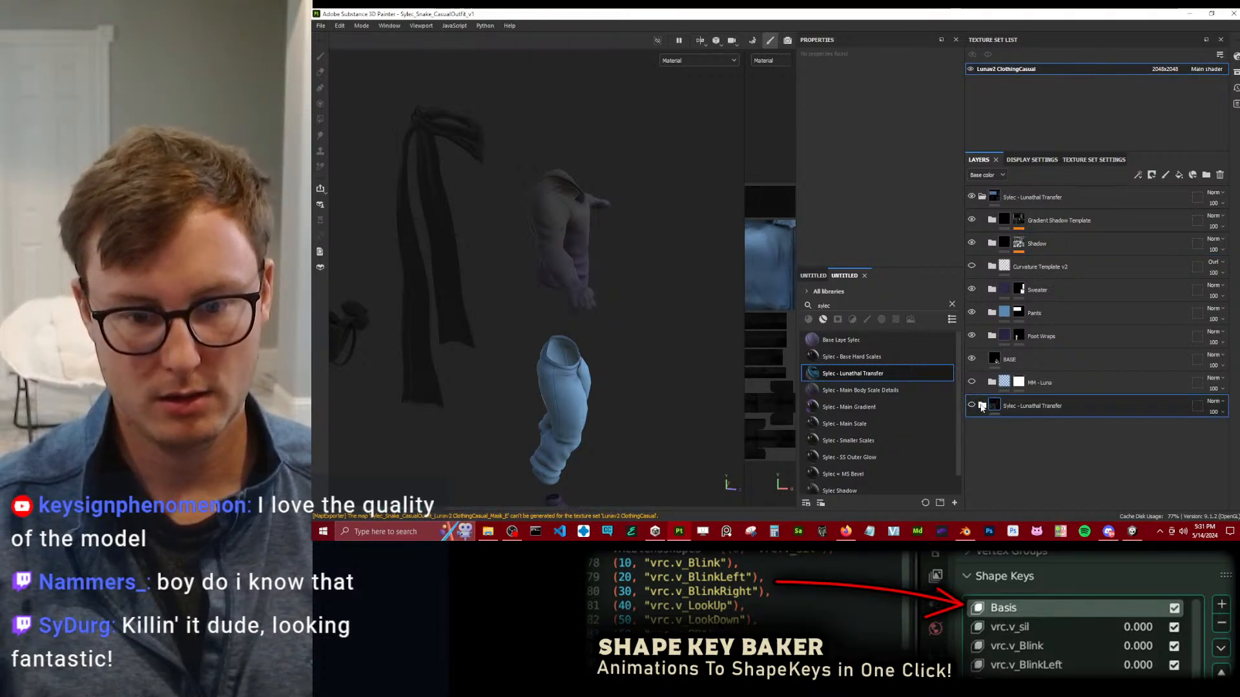
click(982, 406)
scroll(991, 404, down, 3)
click(1037, 335)
shift+click(1059, 314)
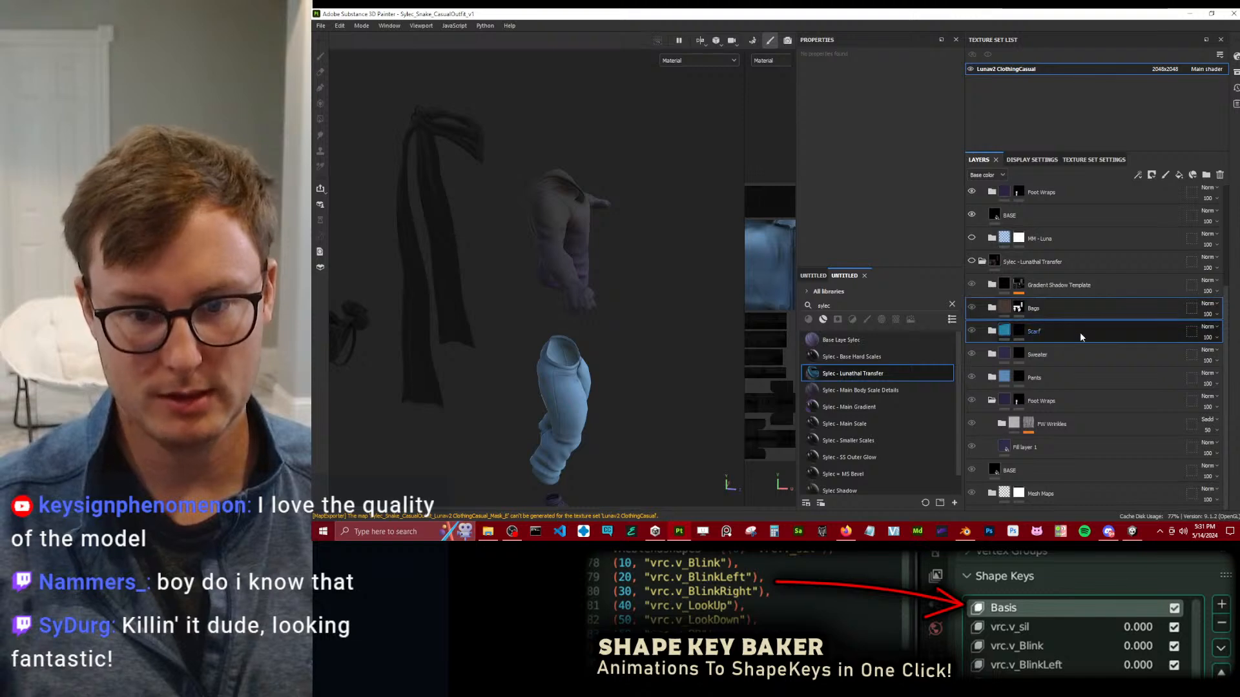
scroll(1072, 349, up, 3)
drag(1051, 461, 1110, 255)
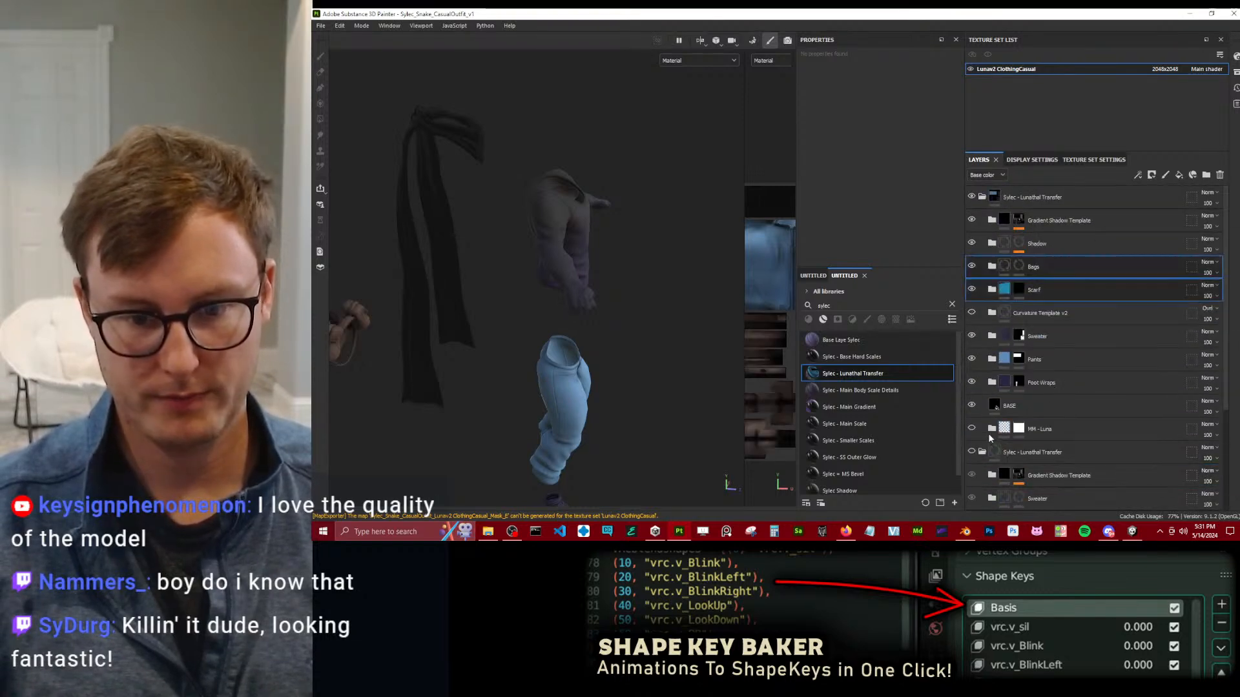
click(1219, 175)
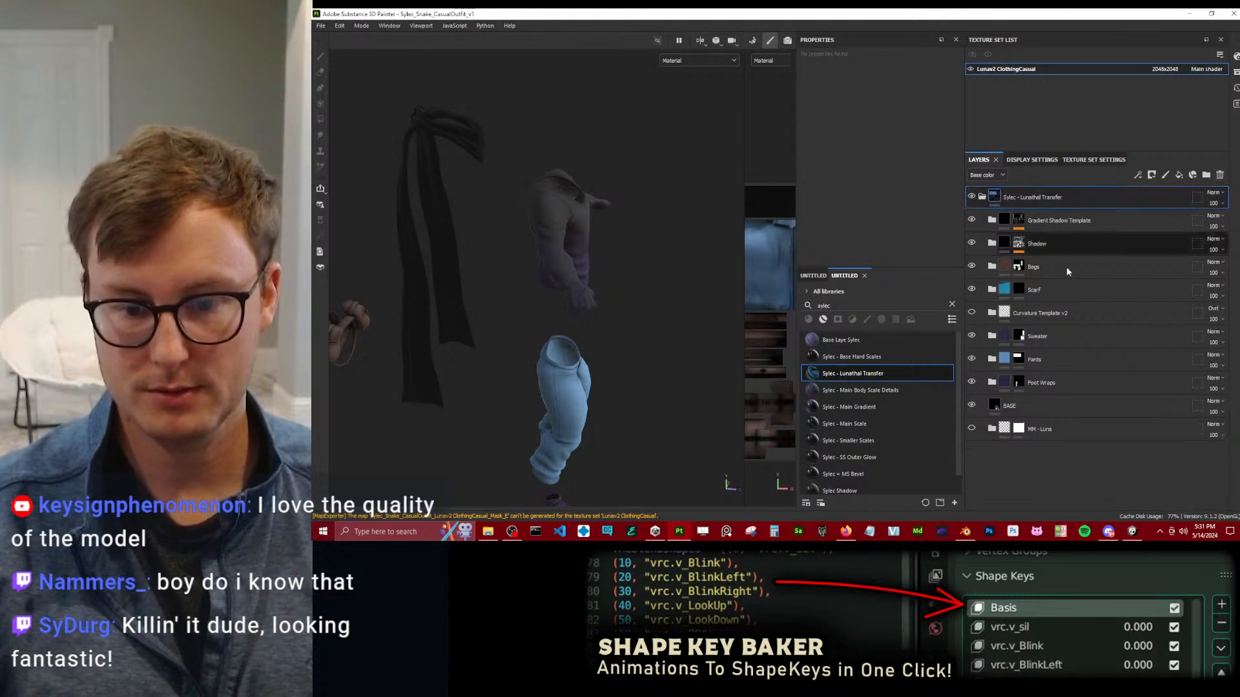
Polygon-fill the Scarf folder's mask over the whole scarf mesh, then return to the Paint tool.
alt+drag(540, 318, 573, 303)
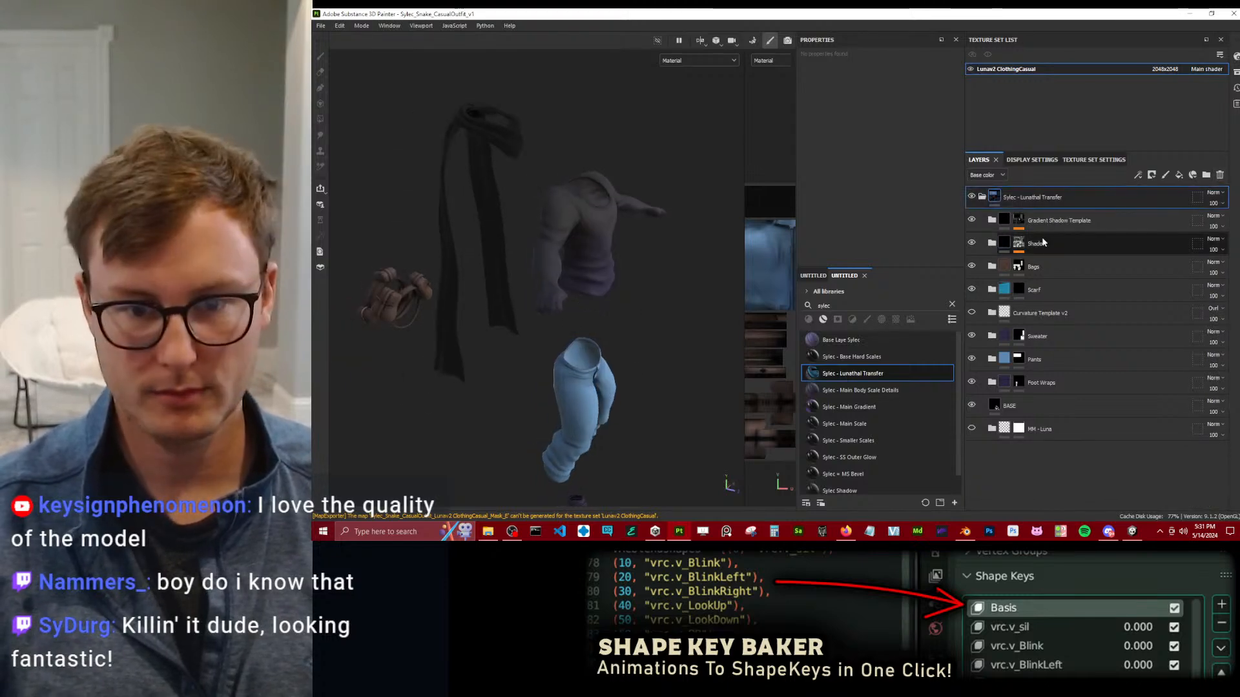
click(1019, 289)
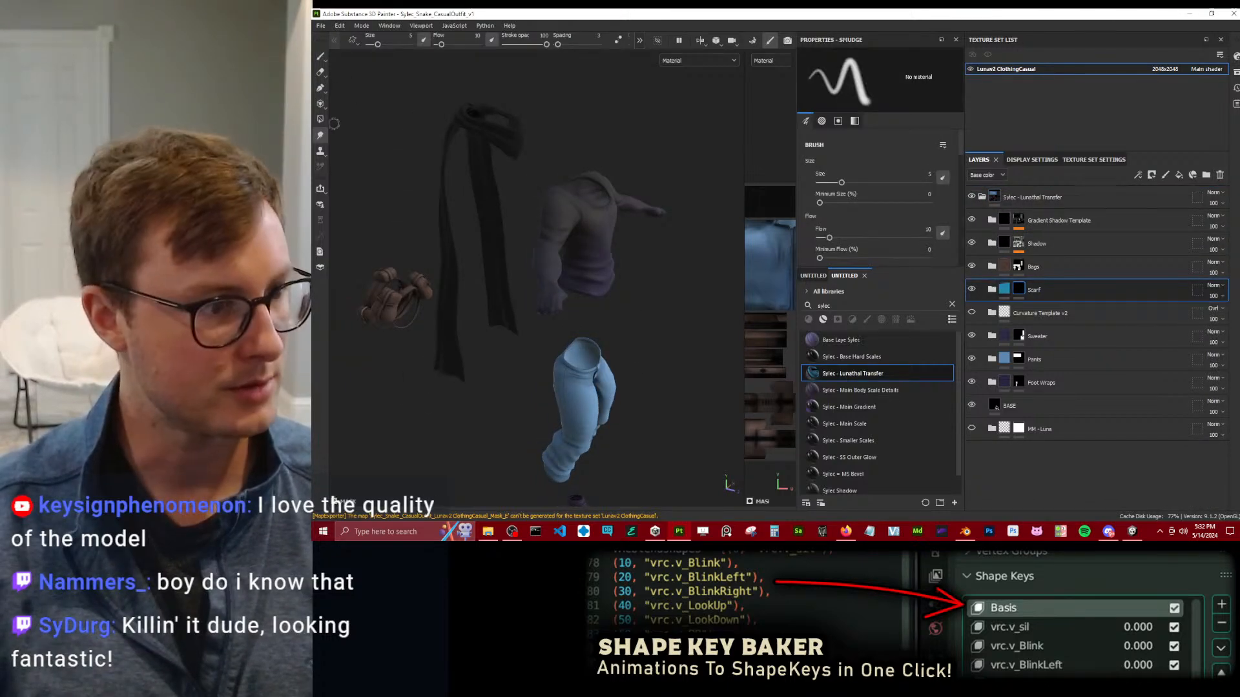
click(321, 120)
alt+drag(390, 127, 488, 170)
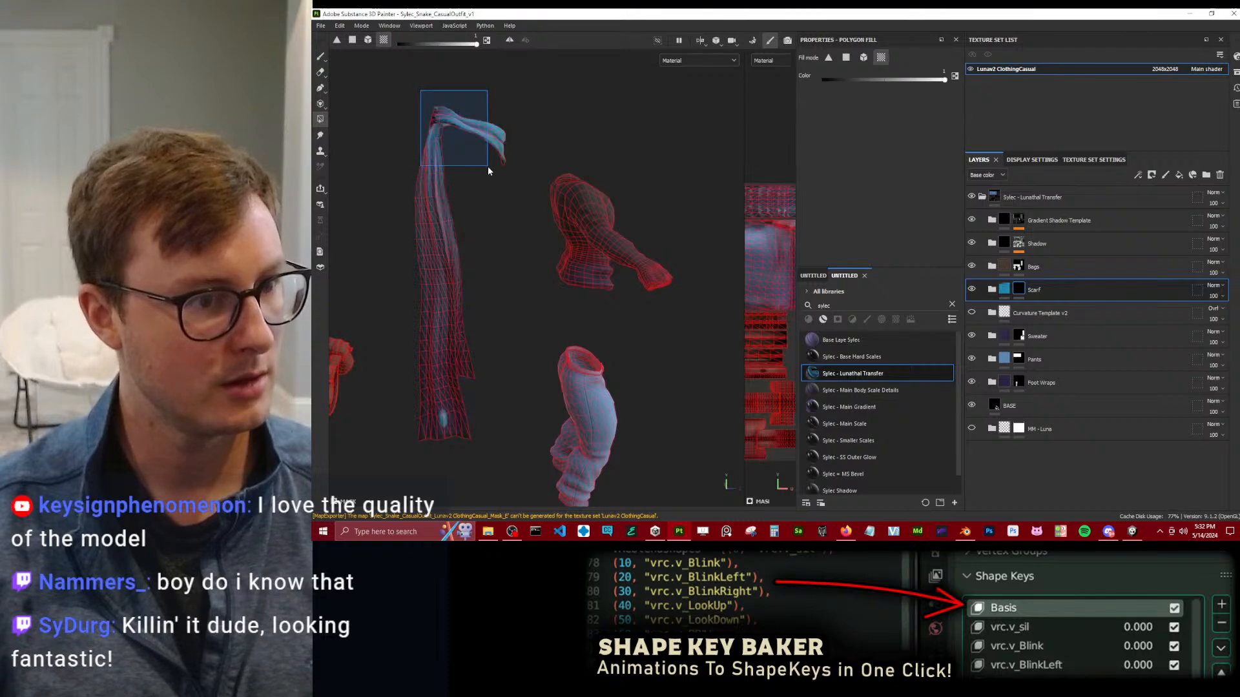
alt+middle_drag(447, 236, 478, 228)
click(321, 57)
Examine the textured scarf up close around the neck loop and along its hanging ends.
mouse_move(373, 119)
alt+mouse_down()
mouse_move(452, 174)
mouse_move(525, 189)
alt+mouse_up()
alt+middle_drag(525, 189, 540, 248)
scroll(540, 248, up, 4)
alt+drag(517, 169, 668, 149)
alt+middle_drag(668, 149, 672, 216)
scroll(620, 187, up, 5)
alt+drag(553, 129, 565, 246)
scroll(565, 208, down, 4)
scroll(581, 235, up, 5)
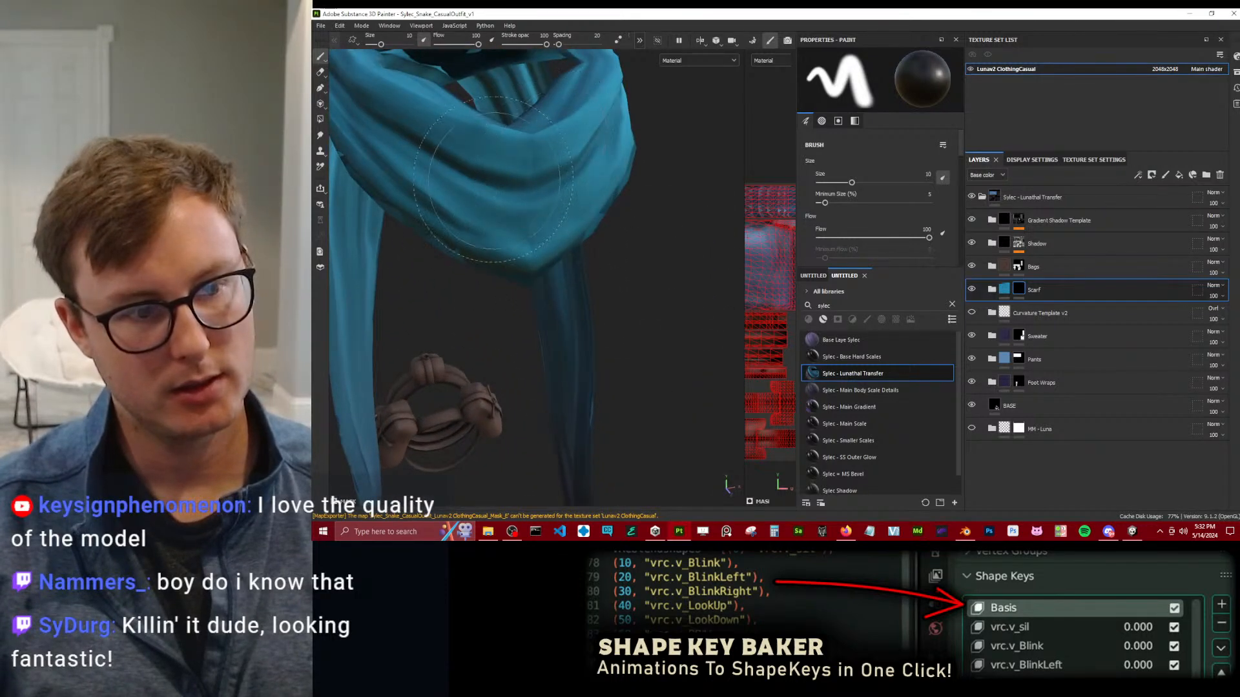
Expand the Scarf folder and collapse its Scarf Wrinkles Neck and Scarf Wrinkles Base subfolders.
click(991, 290)
click(1009, 311)
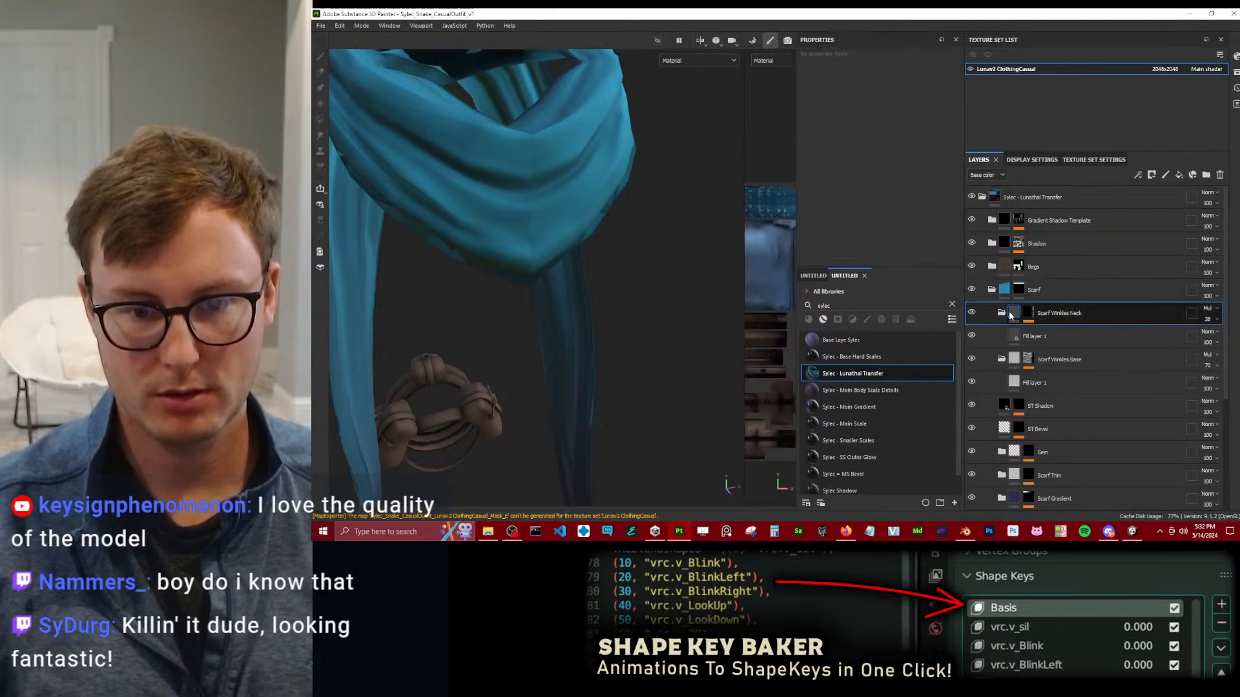
click(1001, 313)
click(1002, 336)
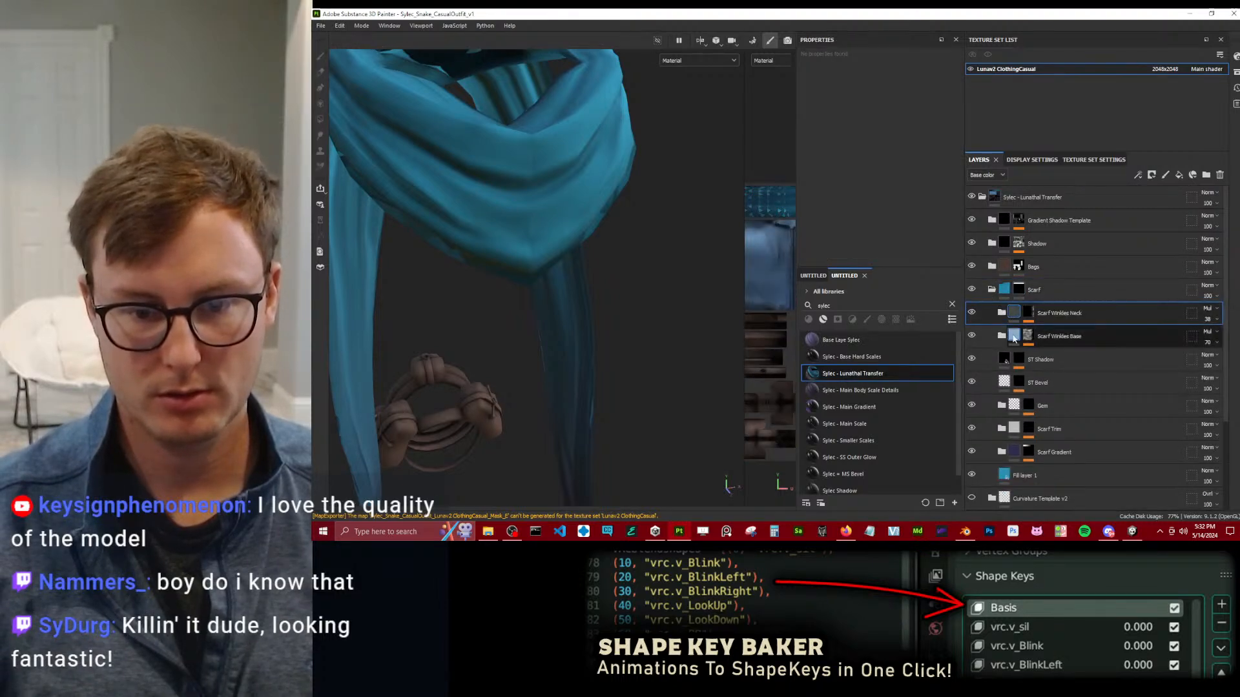
Toggle the Scarf folder's visibility repeatedly to compare the scarf with and without its texture layers, leaving it shown.
click(973, 290)
click(974, 290)
click(974, 290)
click(972, 290)
click(972, 290)
click(973, 290)
click(972, 290)
click(974, 289)
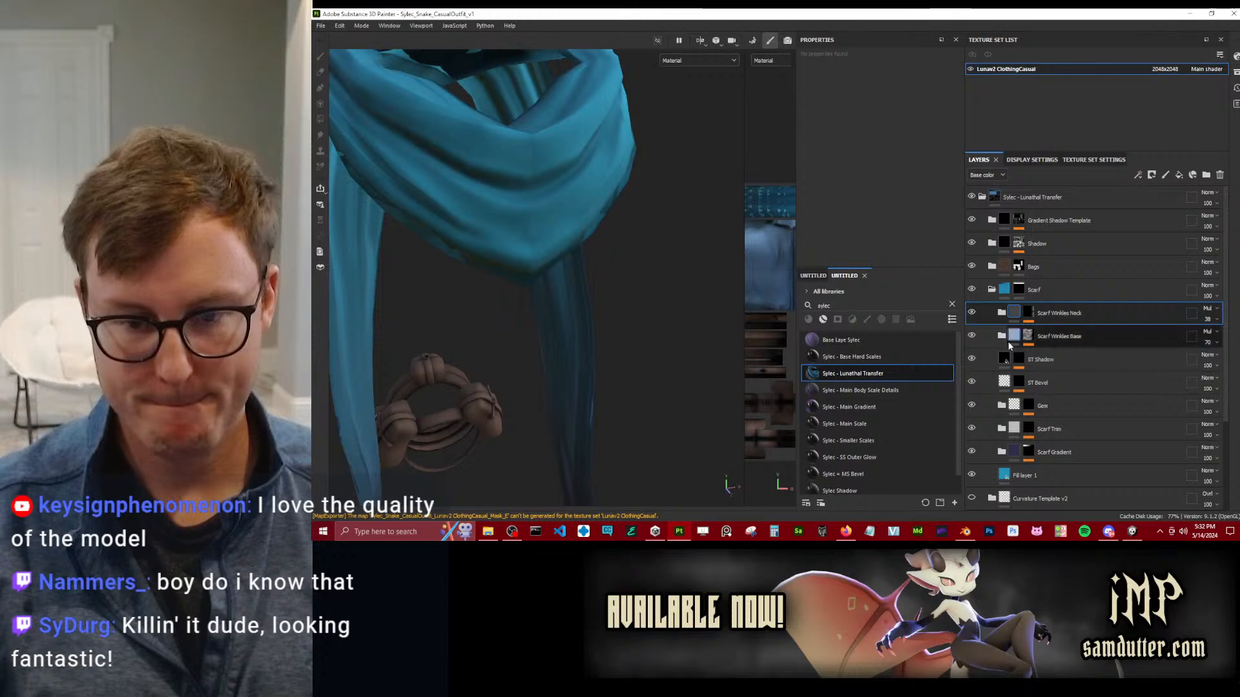
scroll(1068, 356, down, 3)
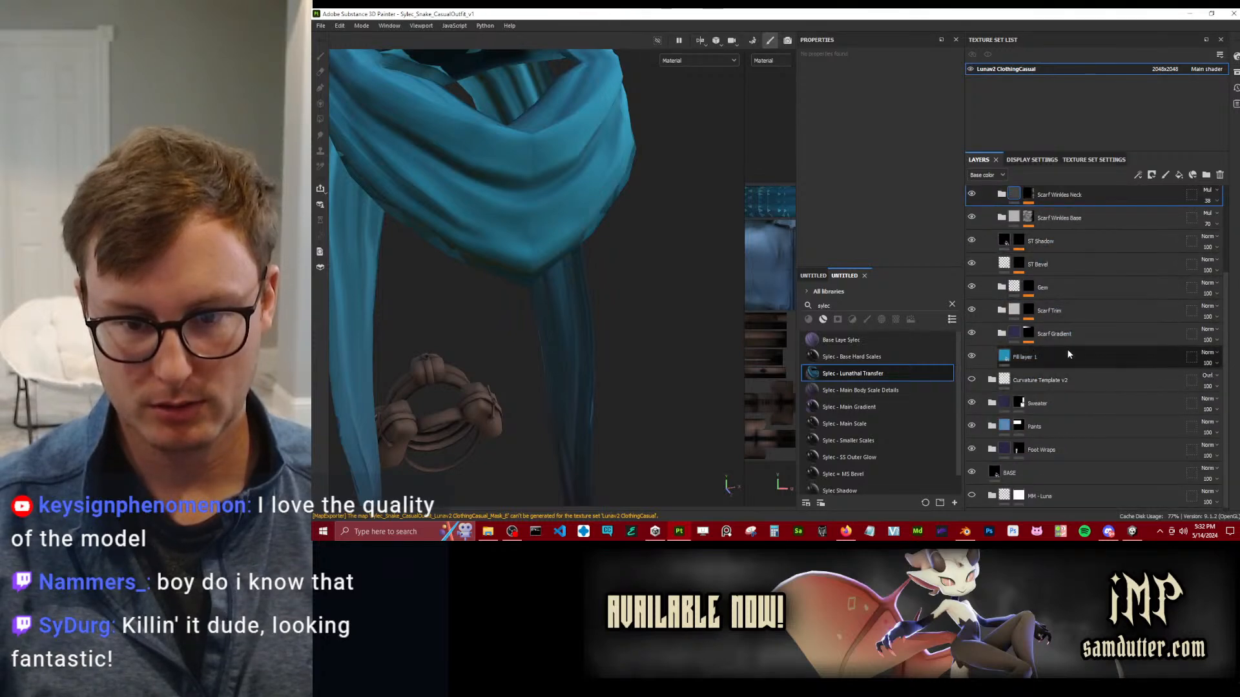
mouse_move(1011, 366)
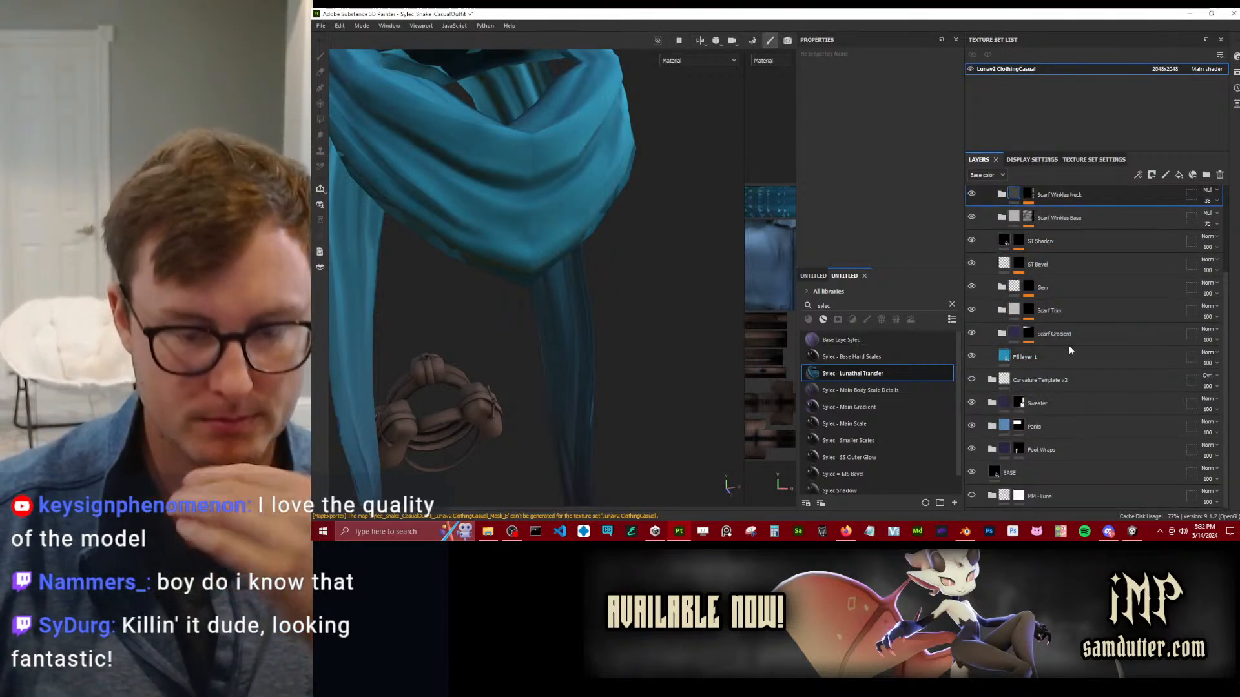
scroll(1023, 226, up, 3)
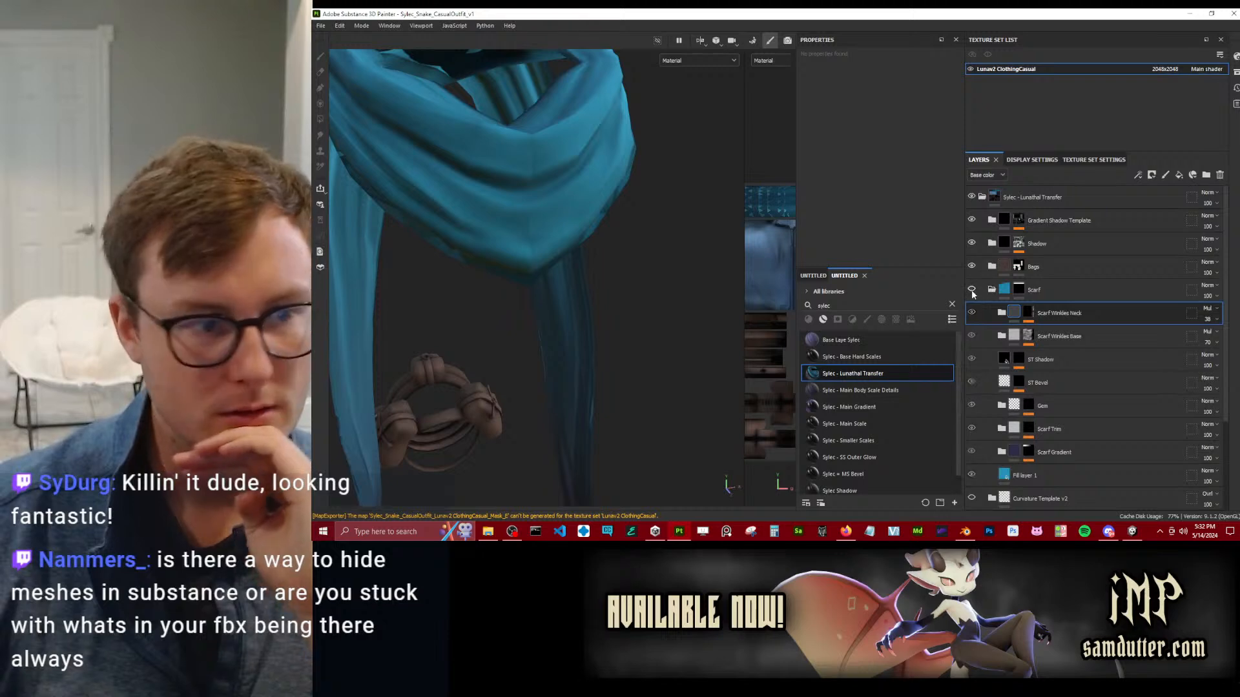
click(972, 291)
click(972, 291)
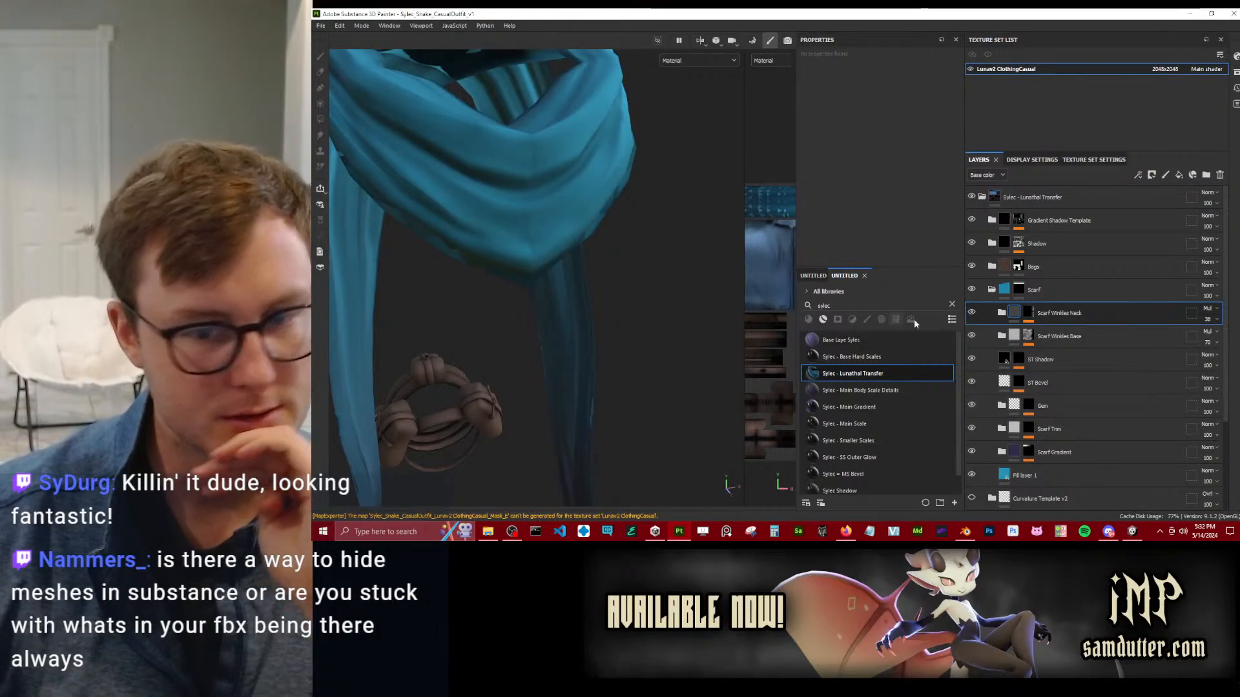
Toggle the visibility of Scarf Gradient, Fill layer 1 and the Scarf folder to check their effect, leaving them shown.
scroll(1025, 365, down, 2)
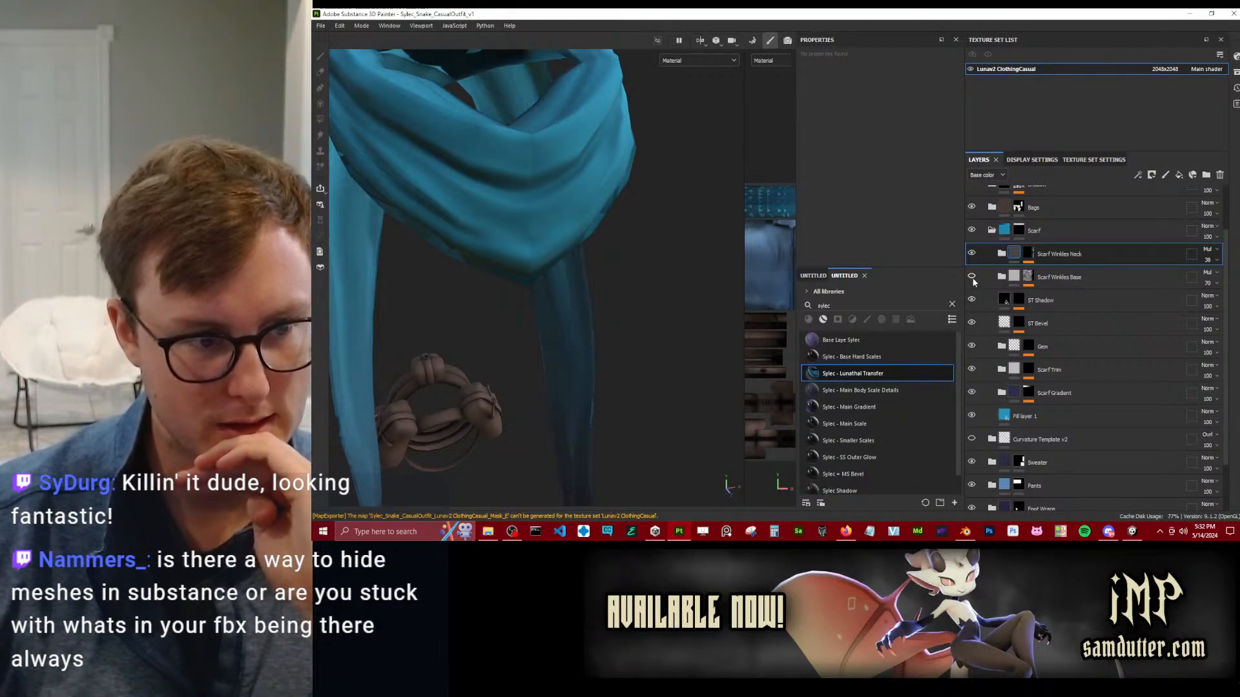
click(971, 392)
click(971, 392)
click(971, 415)
click(972, 415)
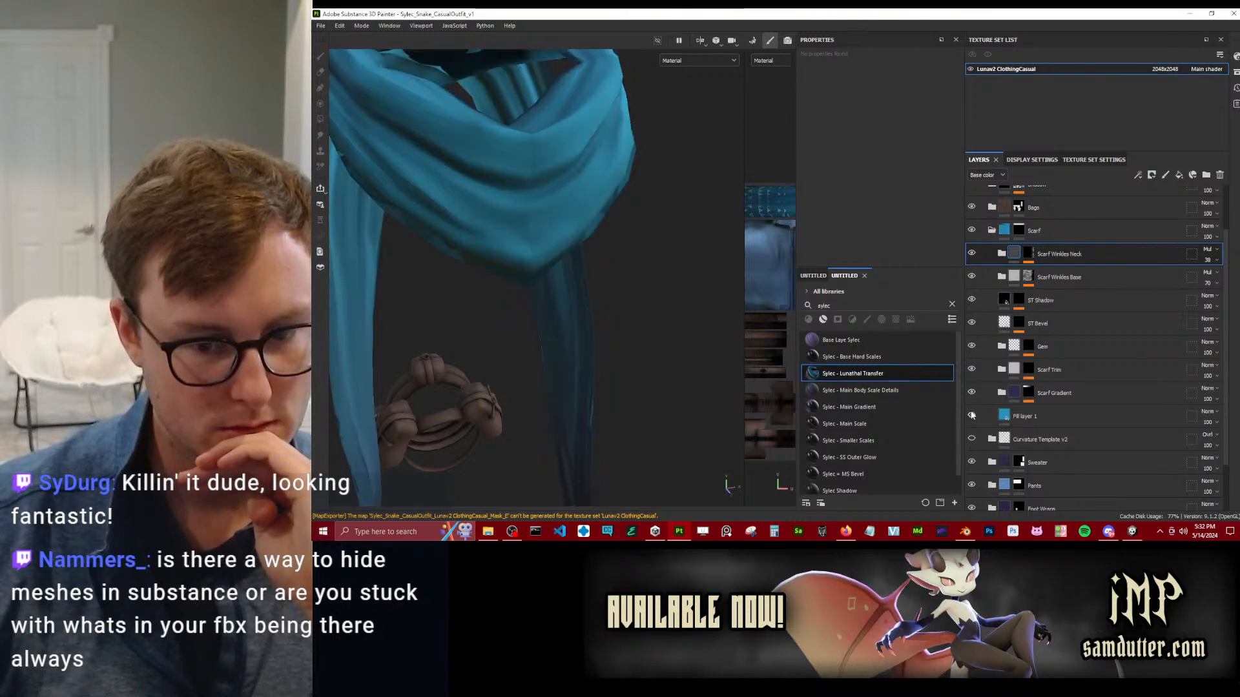
scroll(972, 417, down, 3)
scroll(1003, 252, up, 2)
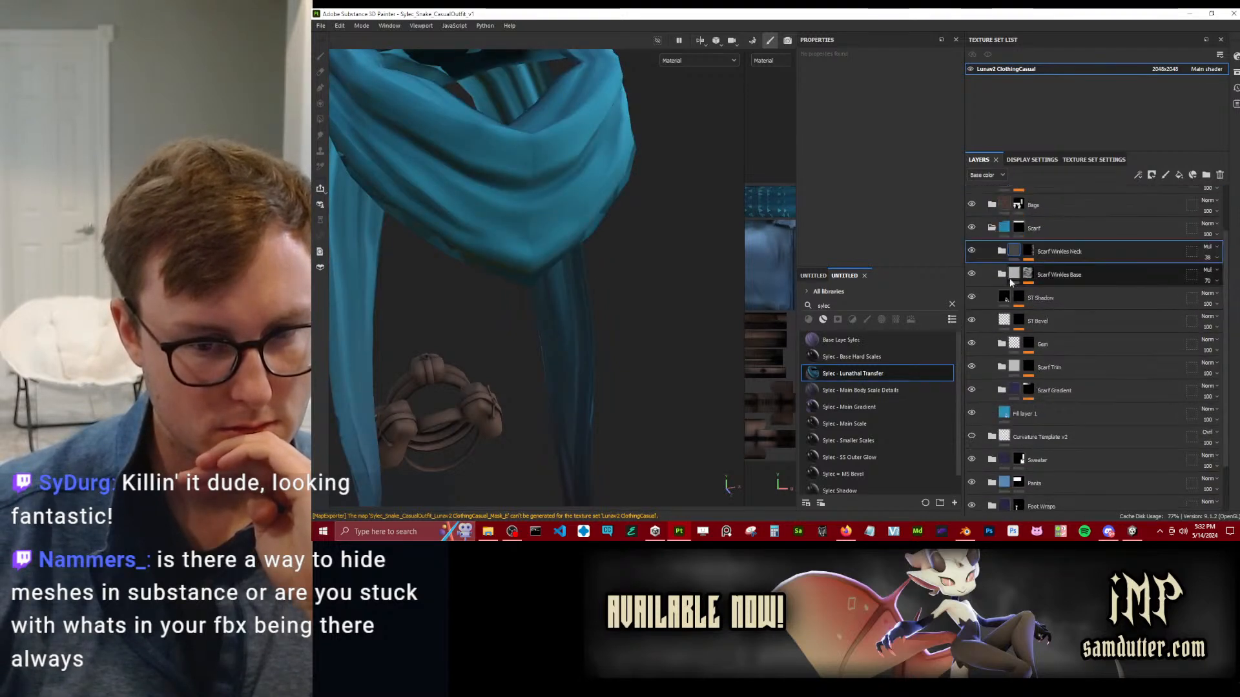
click(971, 227)
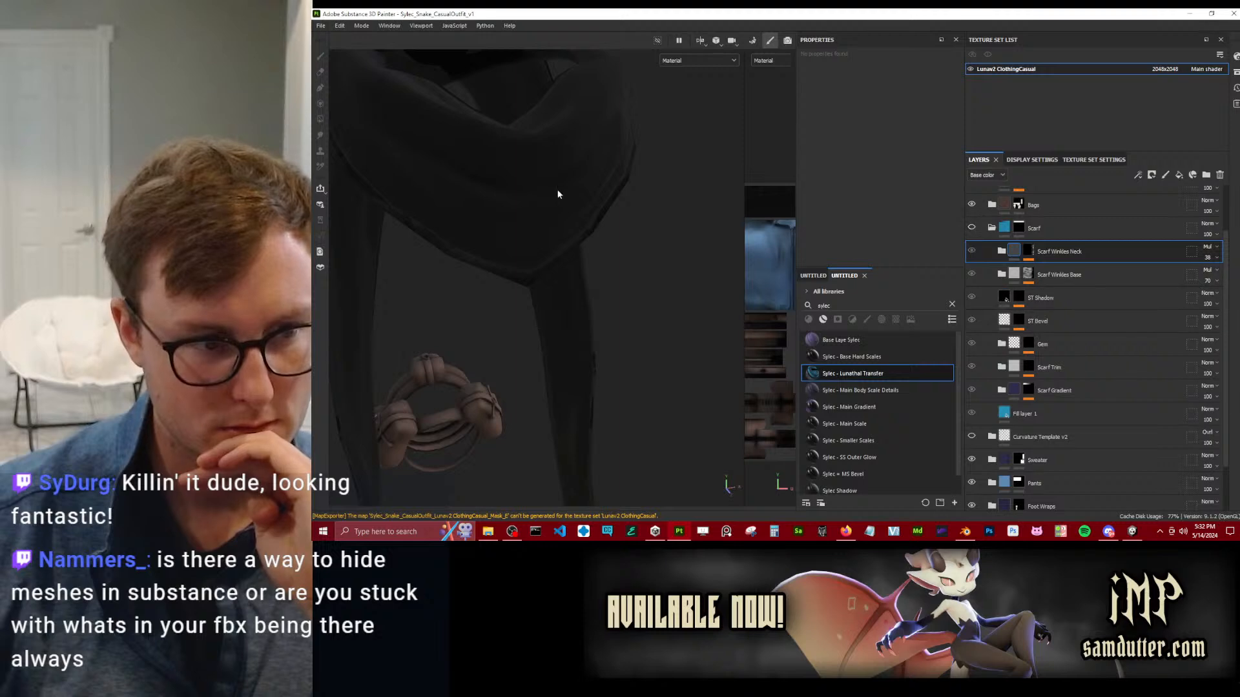
alt+drag(556, 227, 609, 239)
click(972, 228)
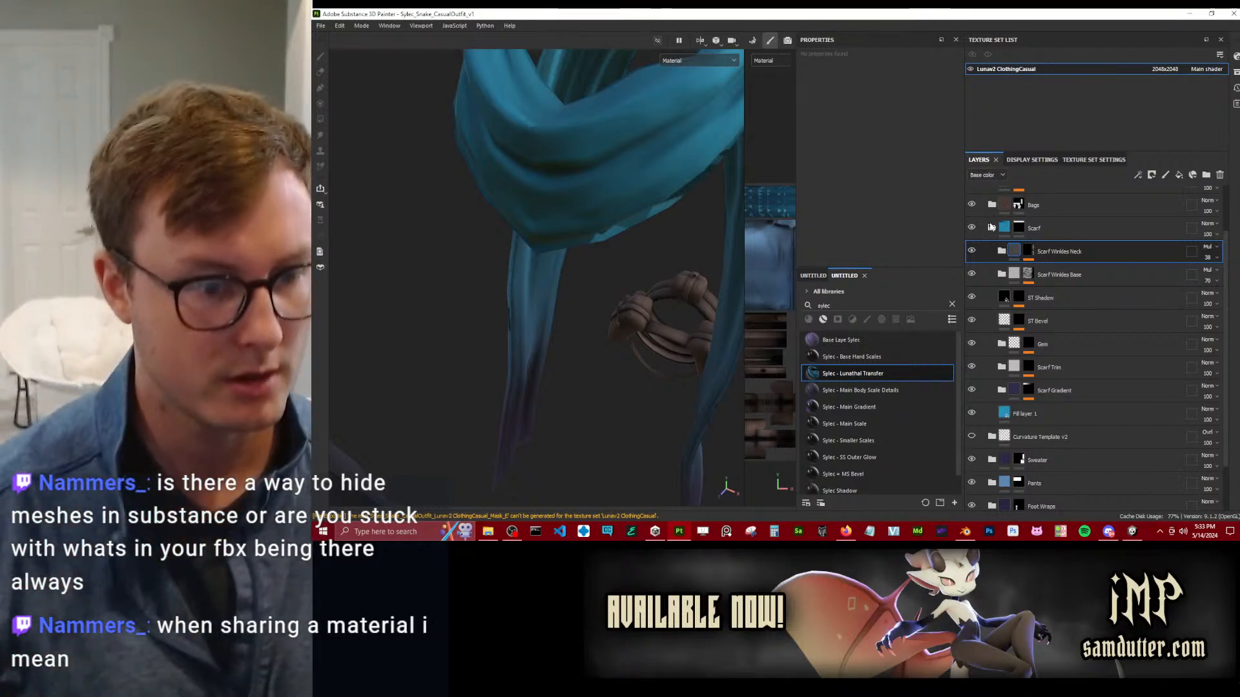
Collapse the Scarf folder and examine the whole outfit and the scarf's neck loop from several sides.
scroll(640, 340, down, 6)
alt+drag(646, 324, 544, 301)
scroll(544, 301, up, 4)
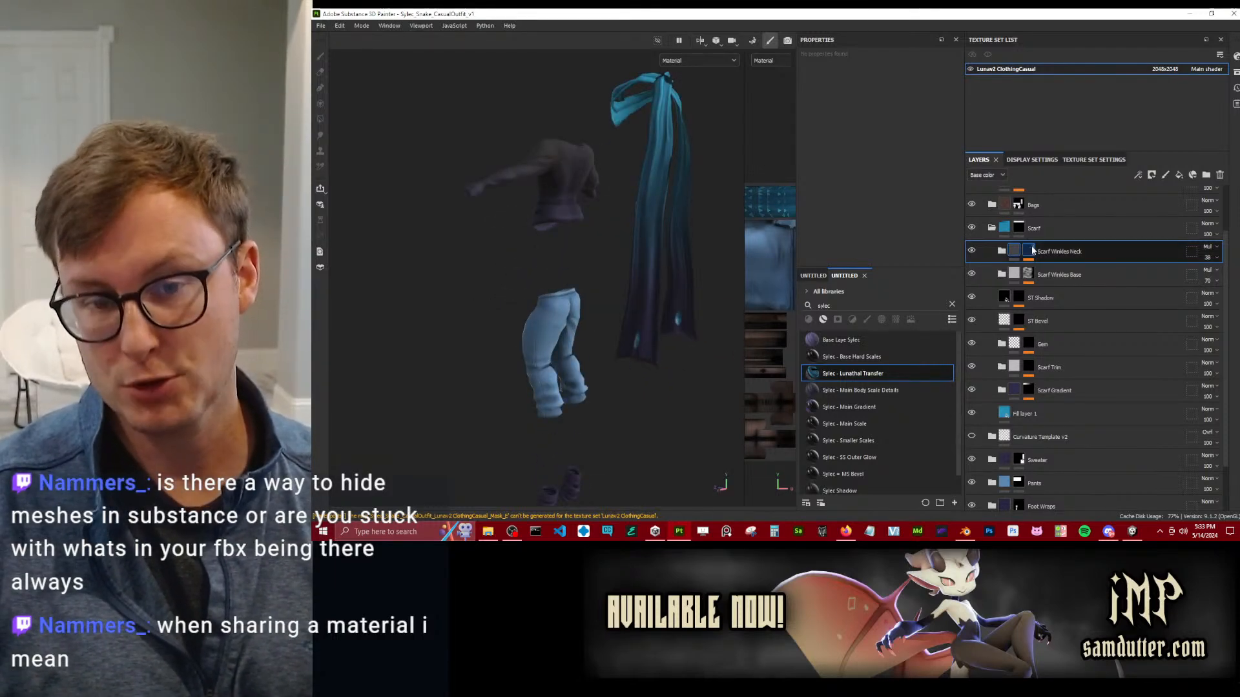
click(992, 228)
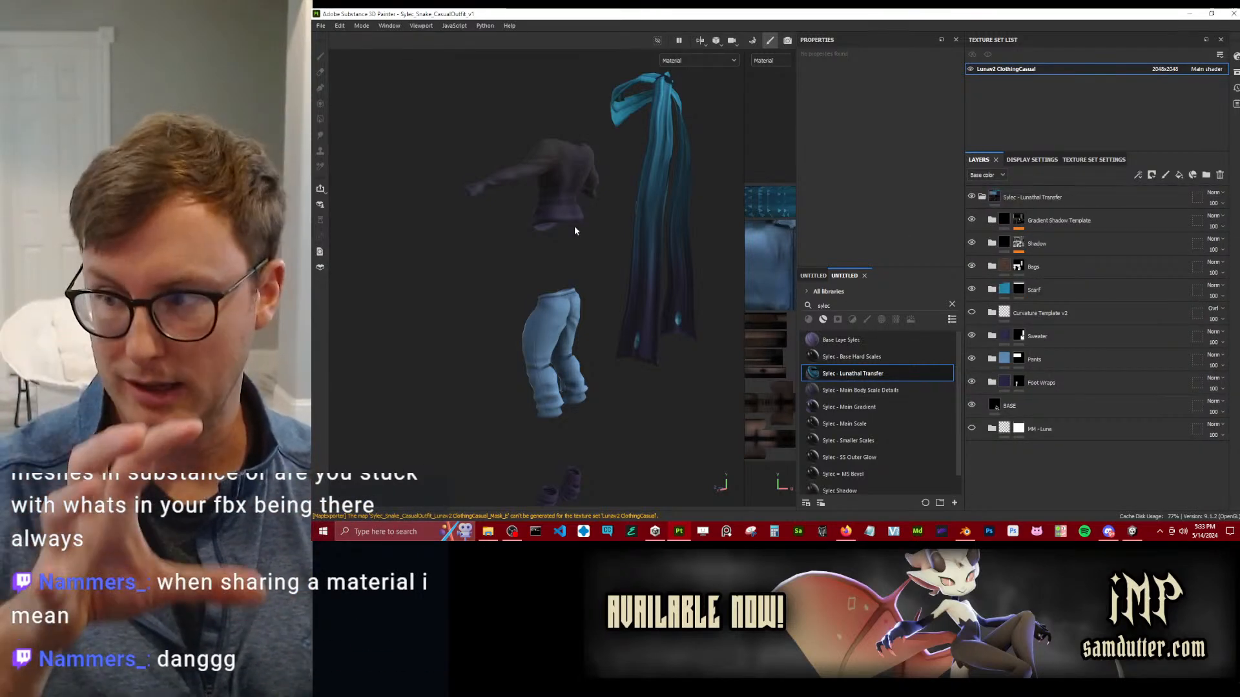
alt+drag(563, 229, 673, 234)
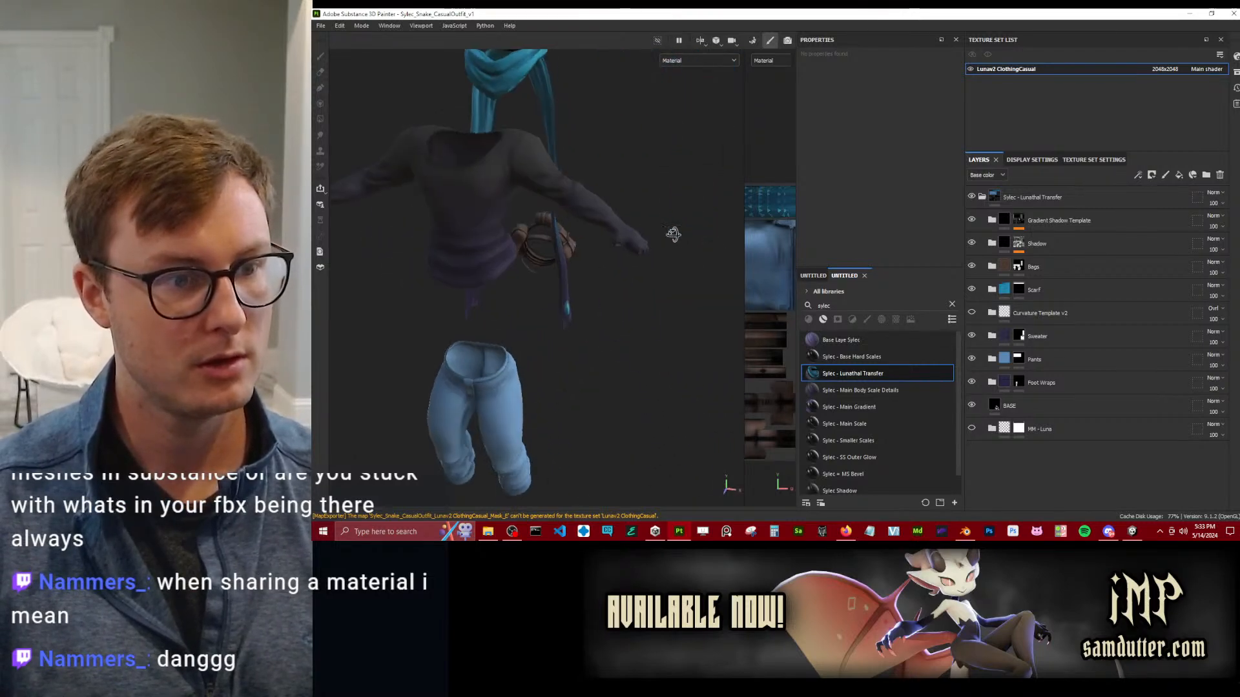
alt+drag(551, 213, 584, 324)
alt+right_drag(584, 323, 587, 224)
alt+drag(587, 224, 526, 210)
alt+middle_drag(526, 210, 553, 228)
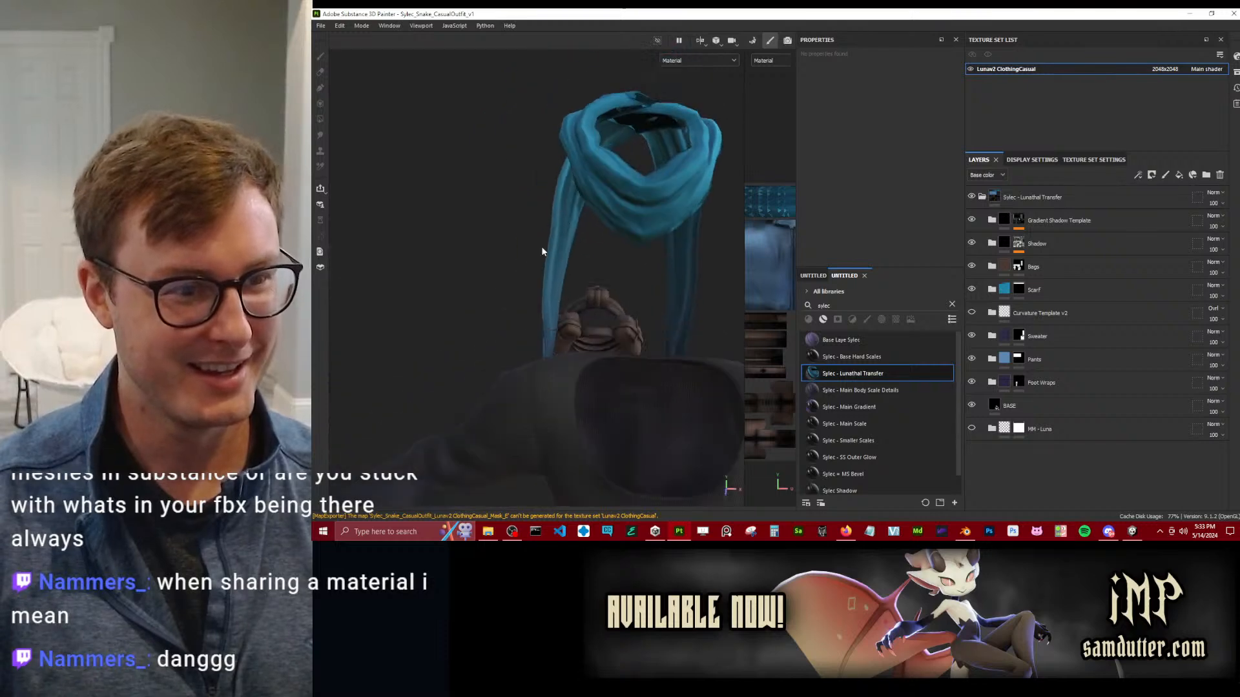
alt+right_drag(553, 229, 582, 249)
alt+drag(581, 249, 471, 323)
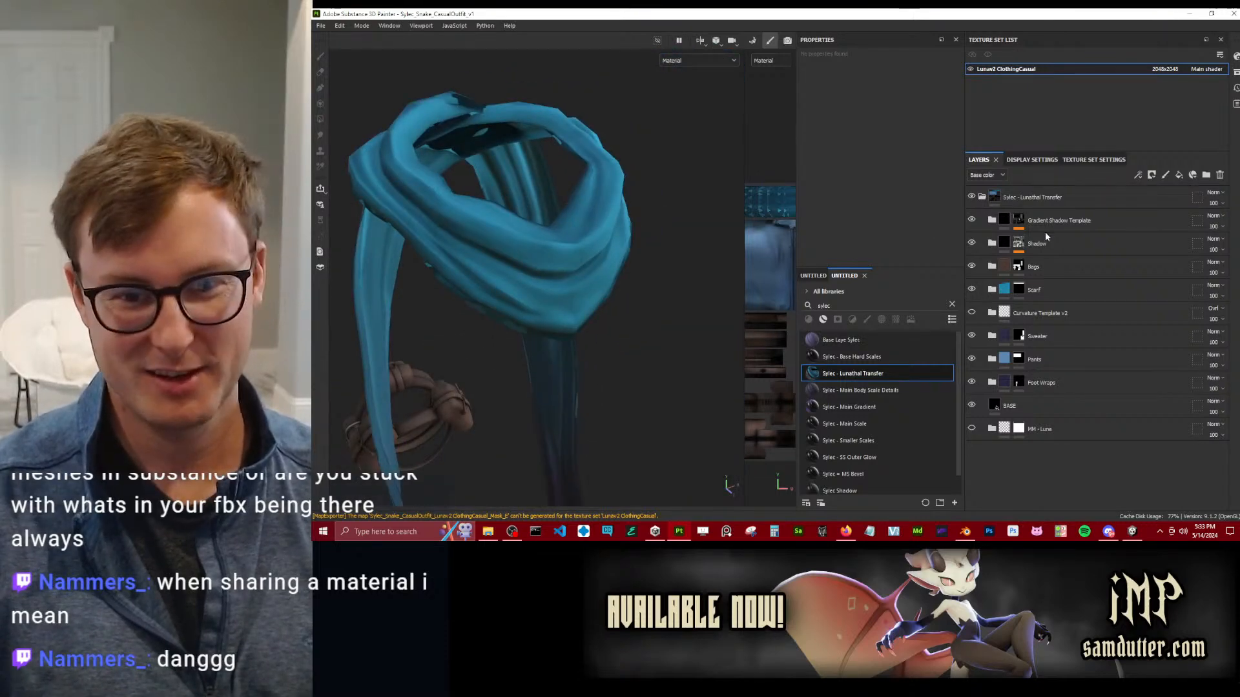
Expand the Scarf folder and toggle Scarf Gradient, Fill layer 1 and Scarf Wrinkles Base to compare their effect on the scarf.
click(992, 290)
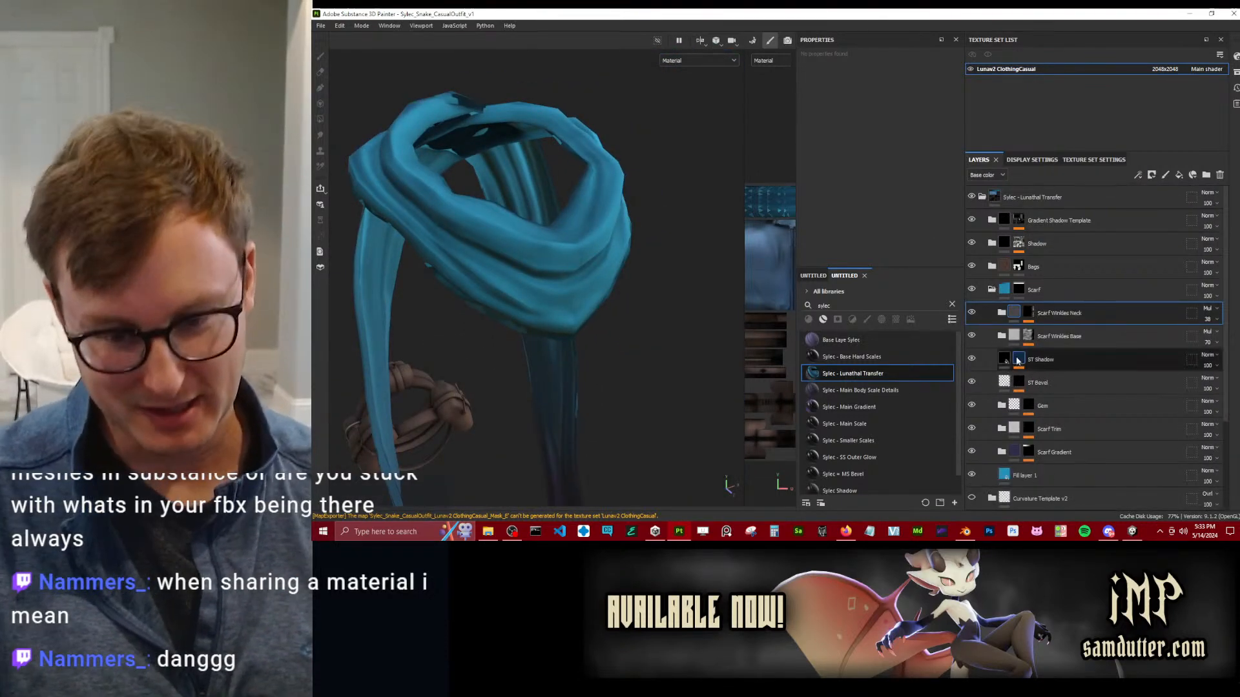
scroll(1008, 361, down, 3)
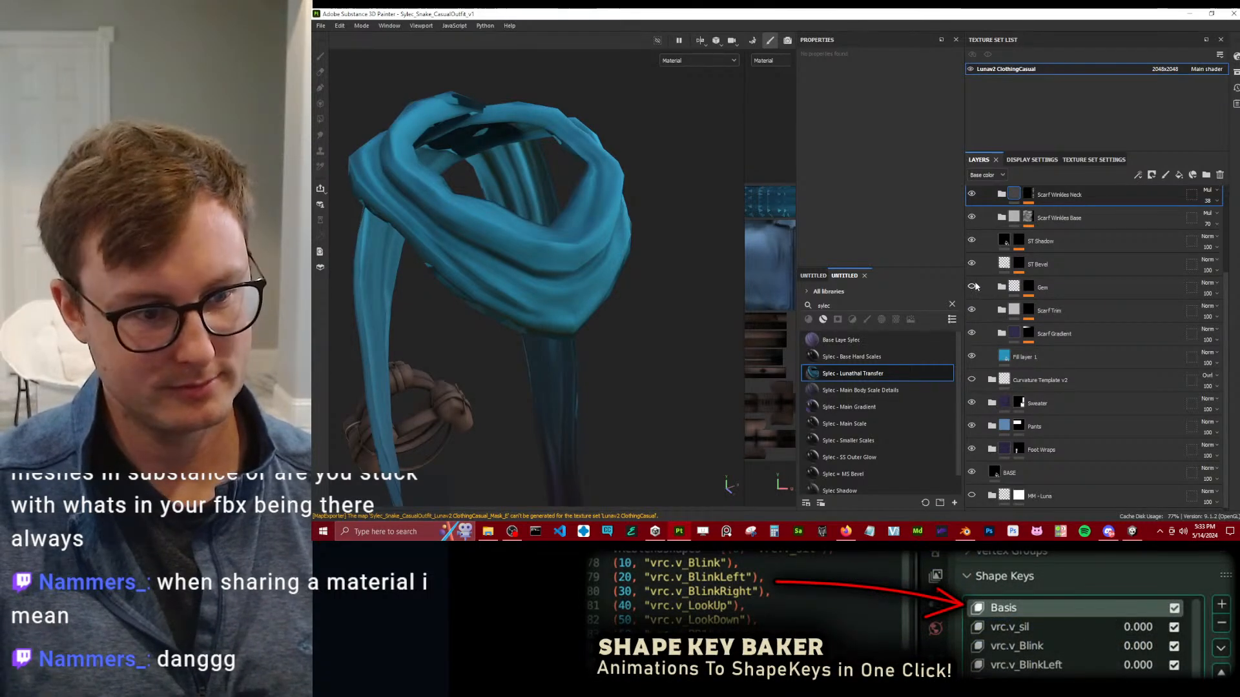
click(973, 336)
click(974, 336)
click(972, 358)
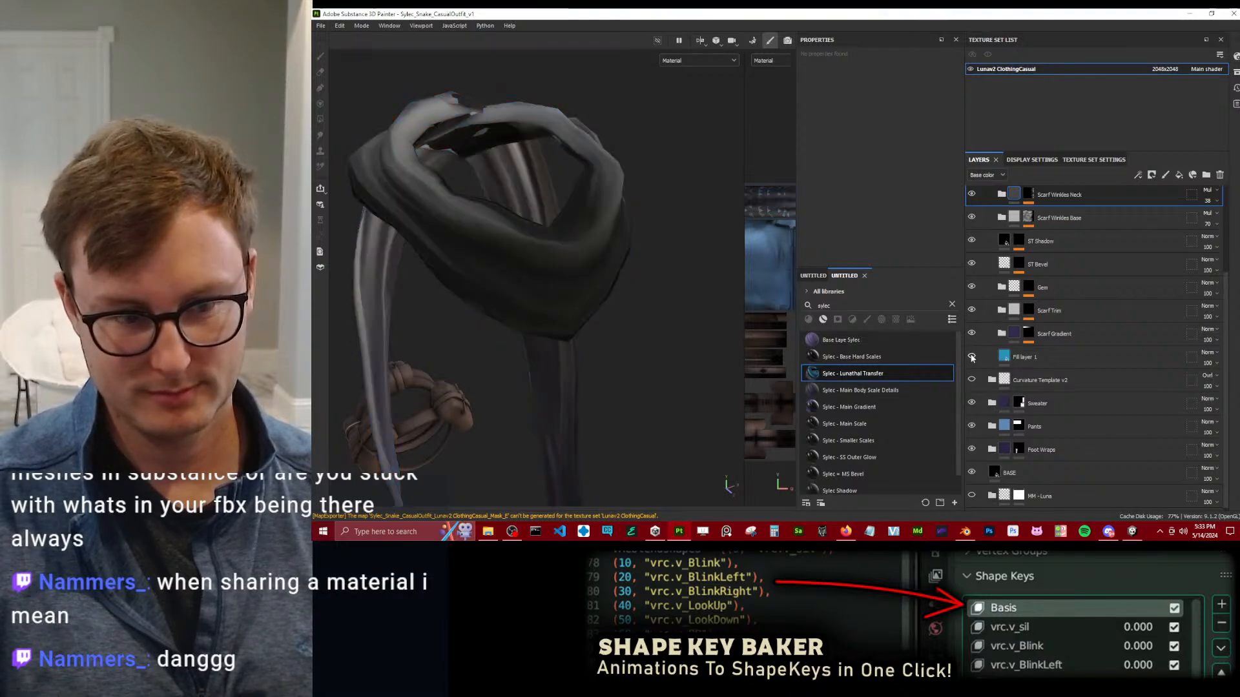
click(972, 357)
click(972, 357)
click(972, 357)
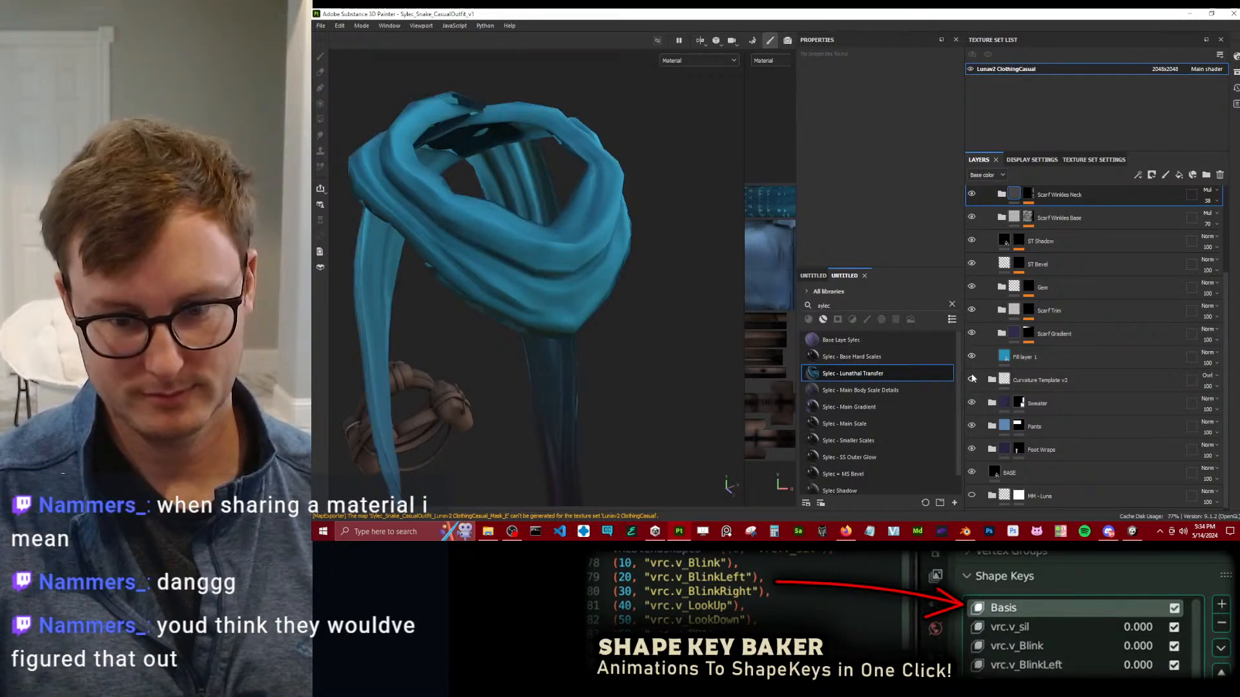
click(973, 381)
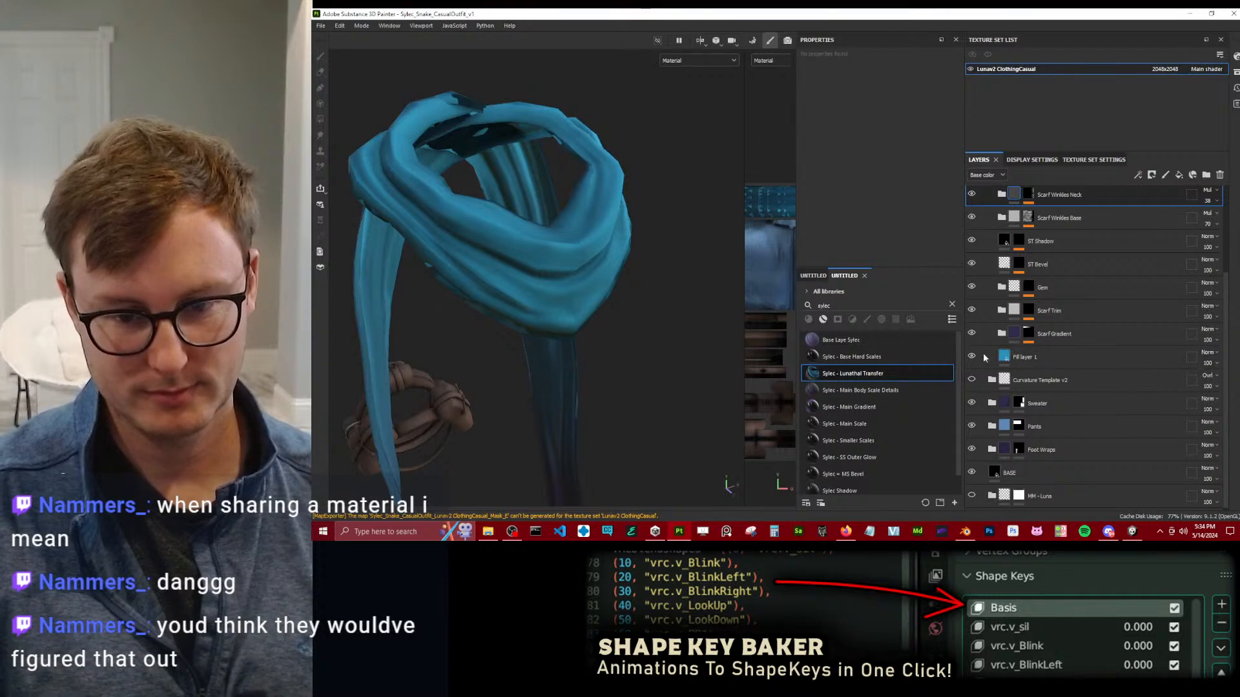
click(972, 218)
click(972, 219)
Toggle the Scarf Wrinkles Neck folder's visibility repeatedly to compare the neck loop with and without its wrinkles.
scroll(997, 252, up, 2)
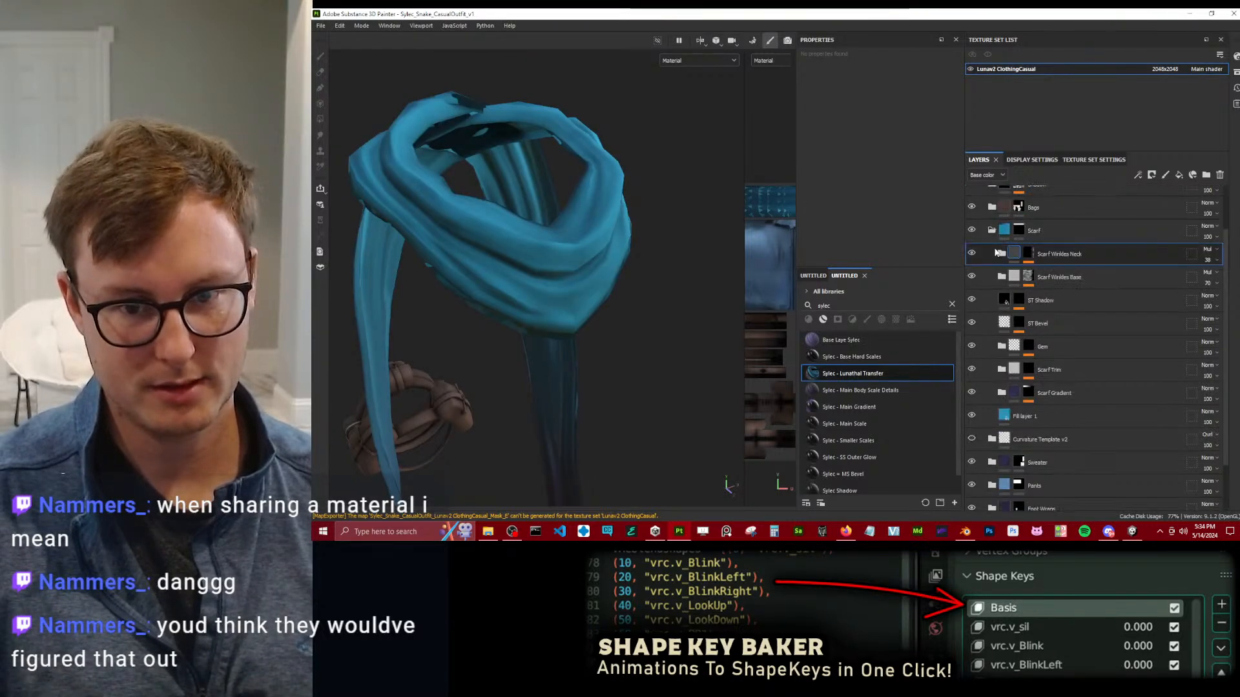
click(972, 254)
click(974, 254)
click(973, 255)
click(973, 255)
click(973, 255)
click(973, 254)
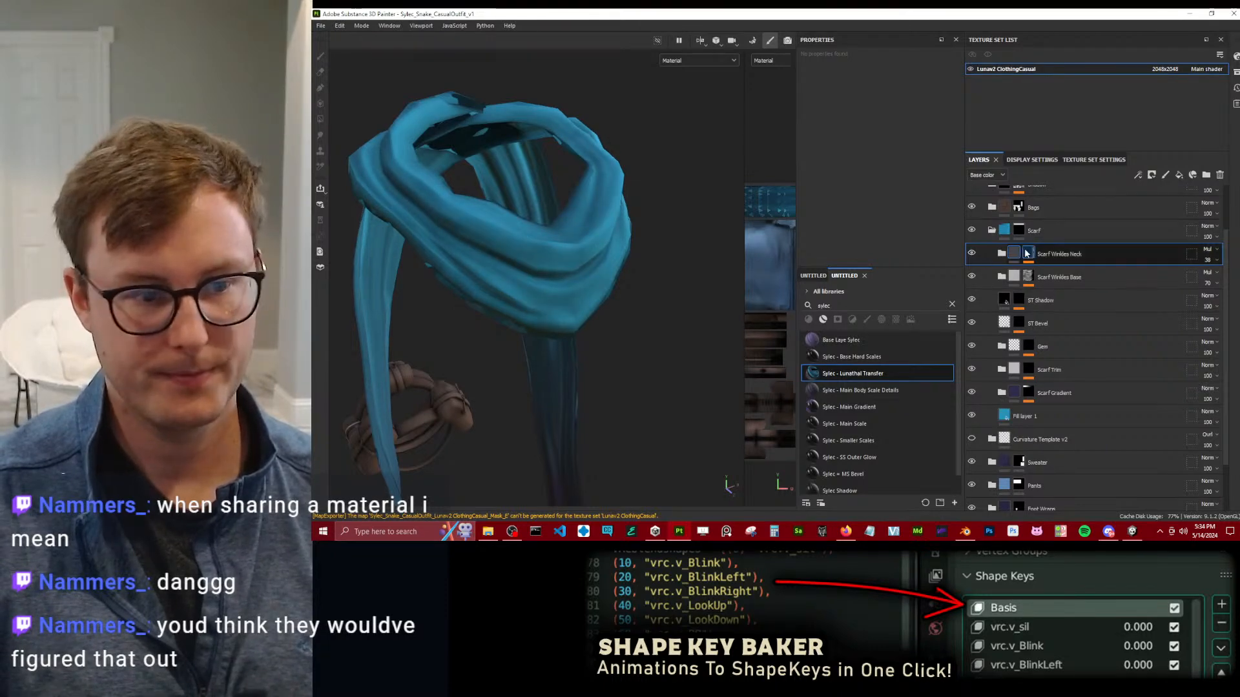
Try adding a paint effect to the Scarf Wrinkles Neck mask and switch the brush to white for the neck loop.
click(1027, 253)
right_click(1027, 254)
click(1067, 344)
alt+drag(516, 291, 560, 297)
ctrl+right_drag(560, 297, 537, 298)
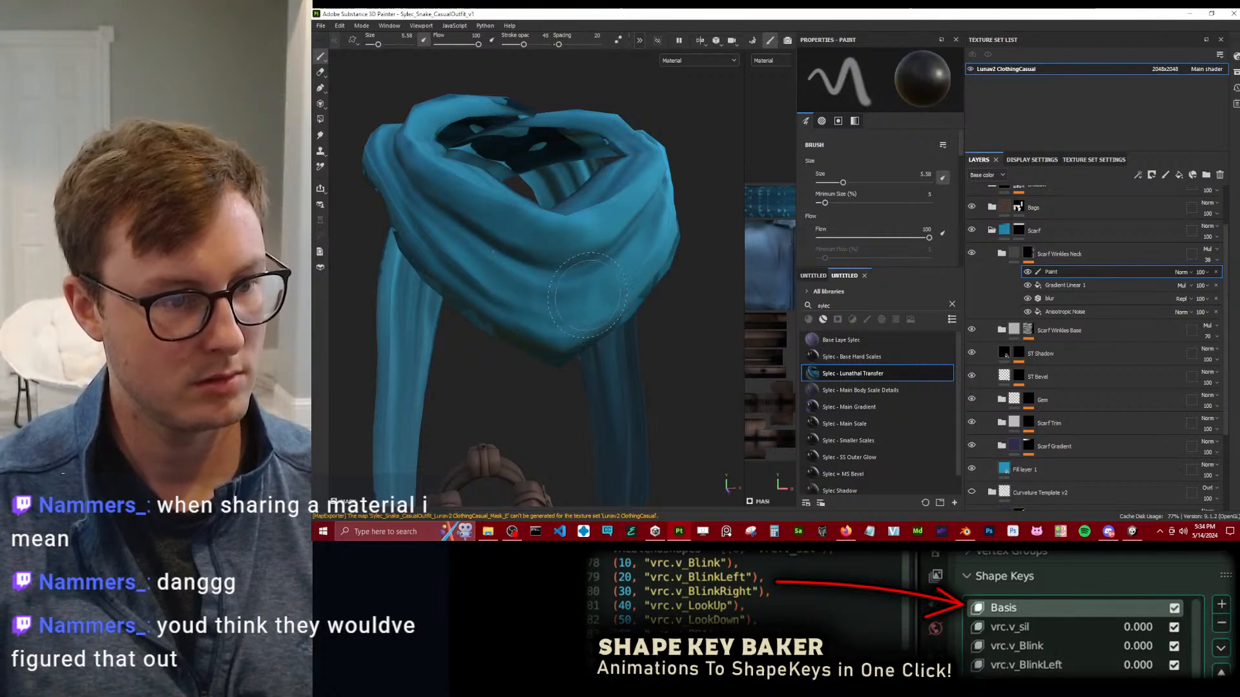
key(x)
mouse_move(507, 260)
alt+mouse_down()
mouse_move(526, 336)
mouse_move(549, 277)
alt+mouse_up()
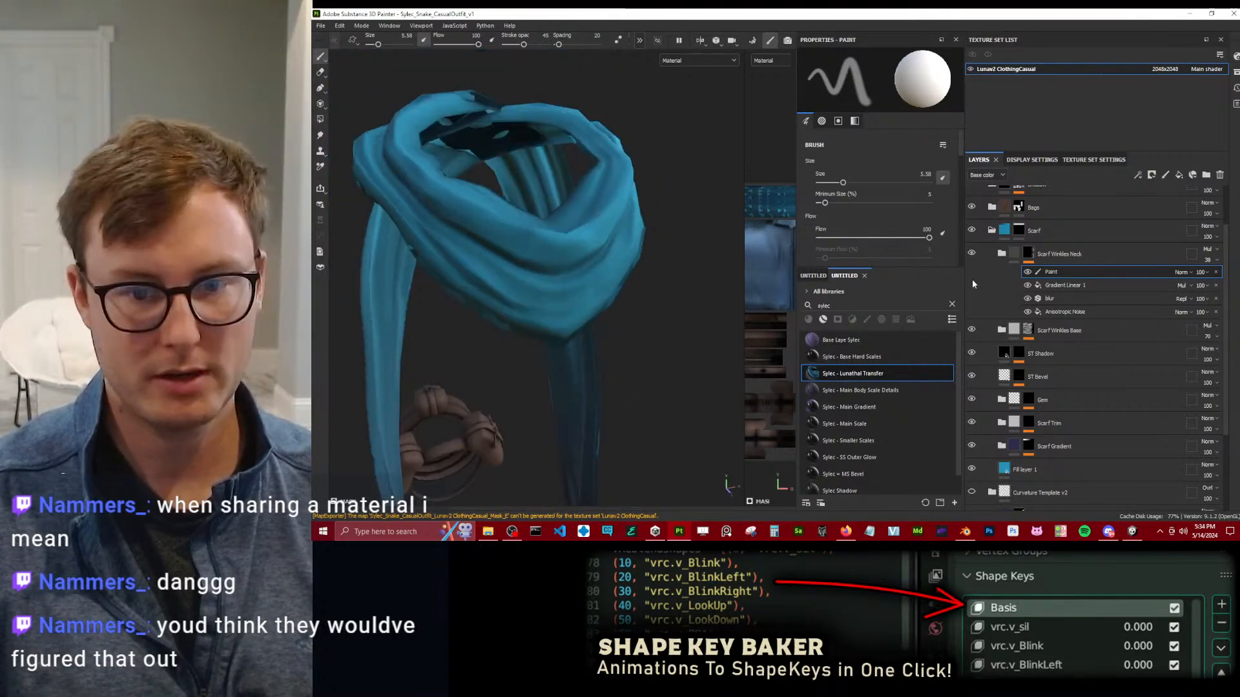
Hide the Scarf Wrinkles Neck folder and delete it from the Scarf folder.
click(971, 253)
click(1217, 253)
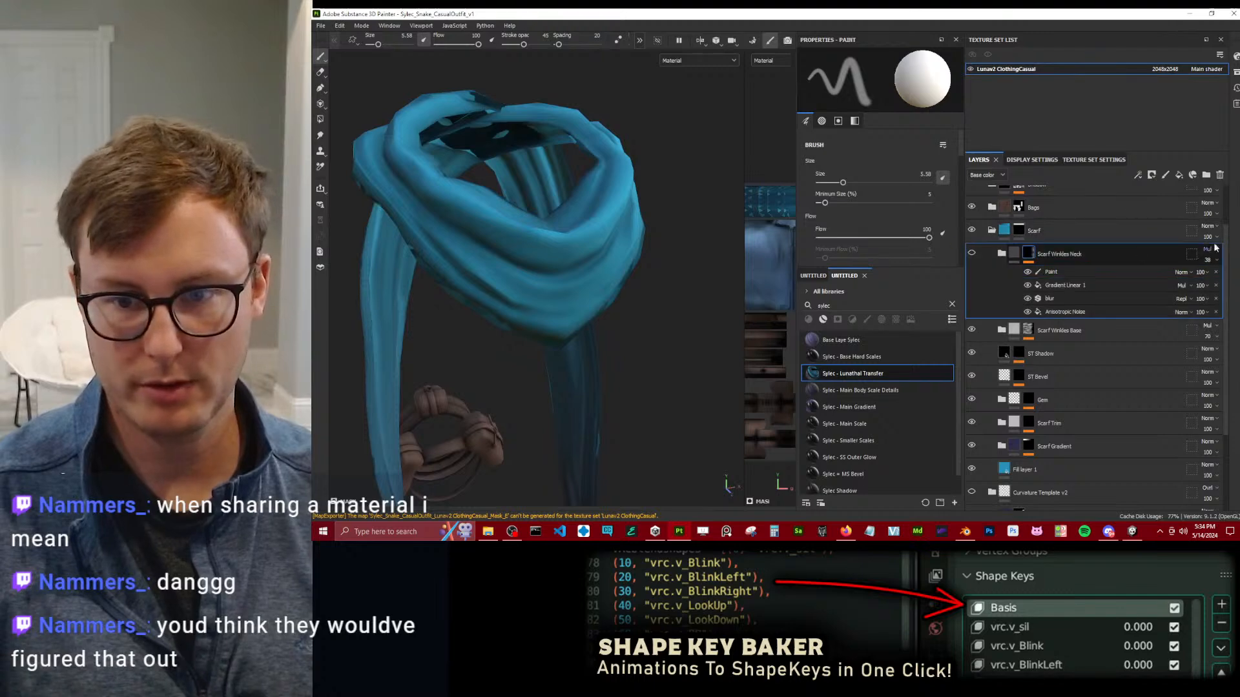
click(1220, 174)
Toggle the Scarf folder's visibility and examine the neck loop's folds up close without the neck wrinkles.
alt+drag(458, 287, 534, 279)
click(972, 230)
click(971, 229)
click(971, 230)
click(971, 230)
alt+drag(506, 263, 473, 244)
alt+drag(561, 233, 504, 278)
scroll(552, 245, up, 3)
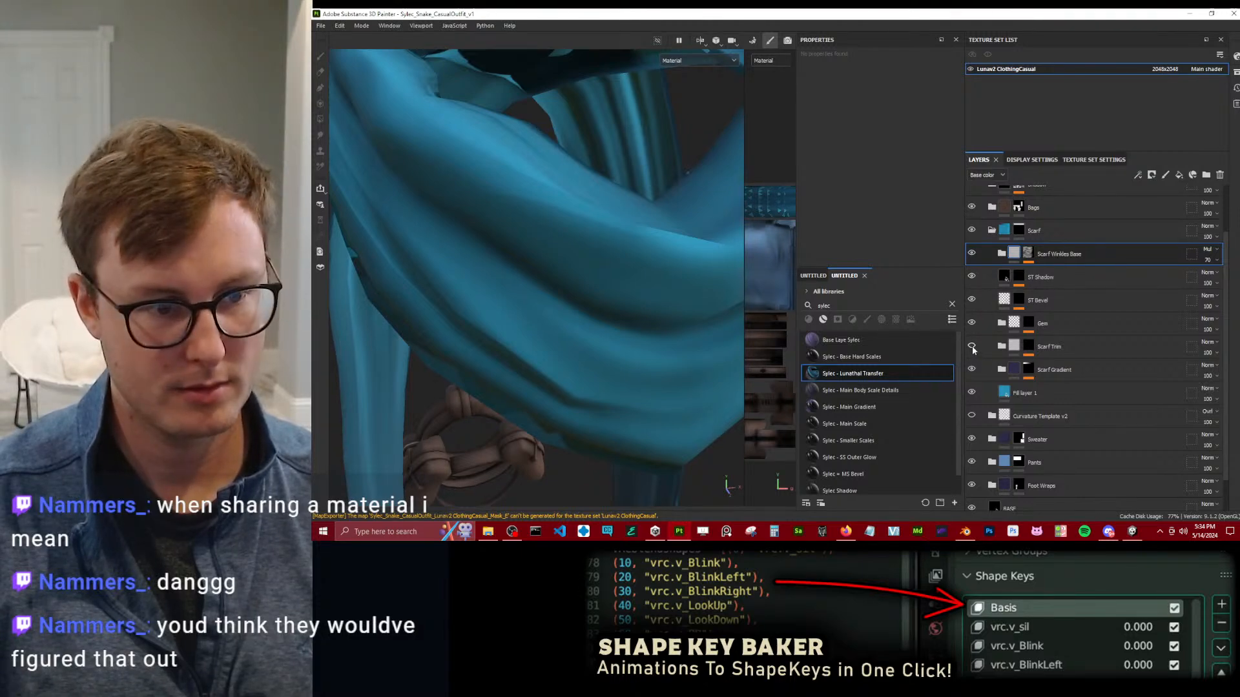
Compare the scarf with and without the blue Fill layer 1, leaving that layer hidden.
click(971, 392)
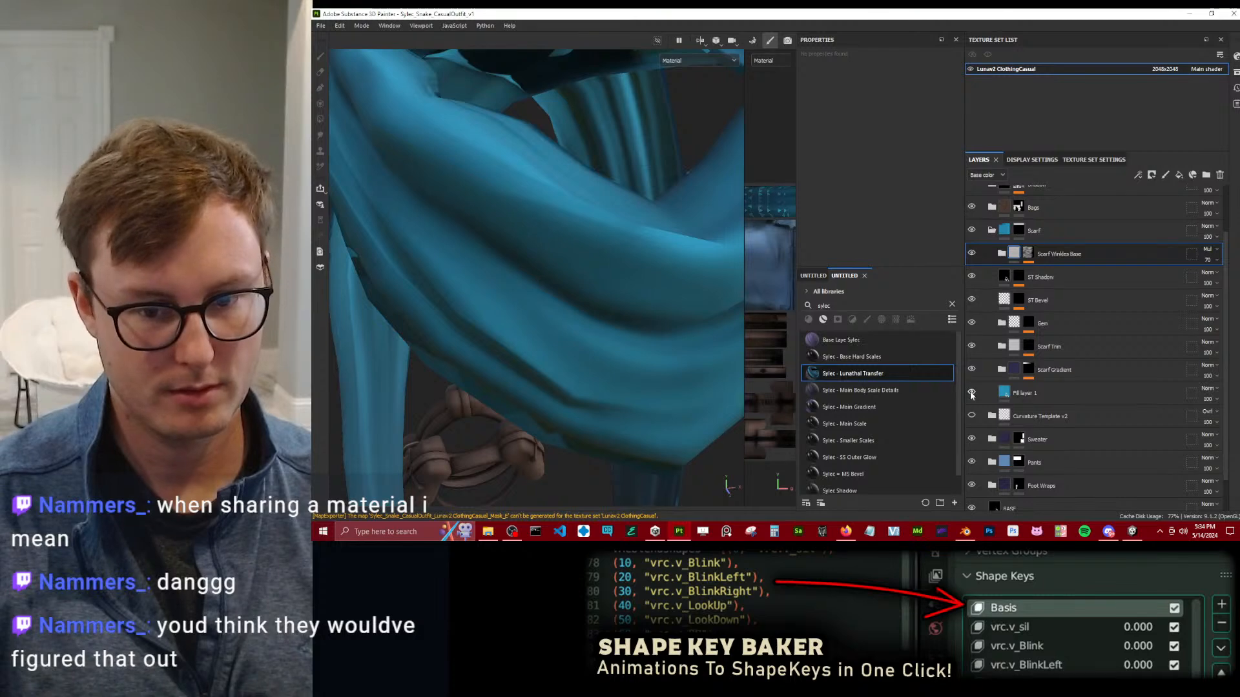
click(971, 393)
click(971, 392)
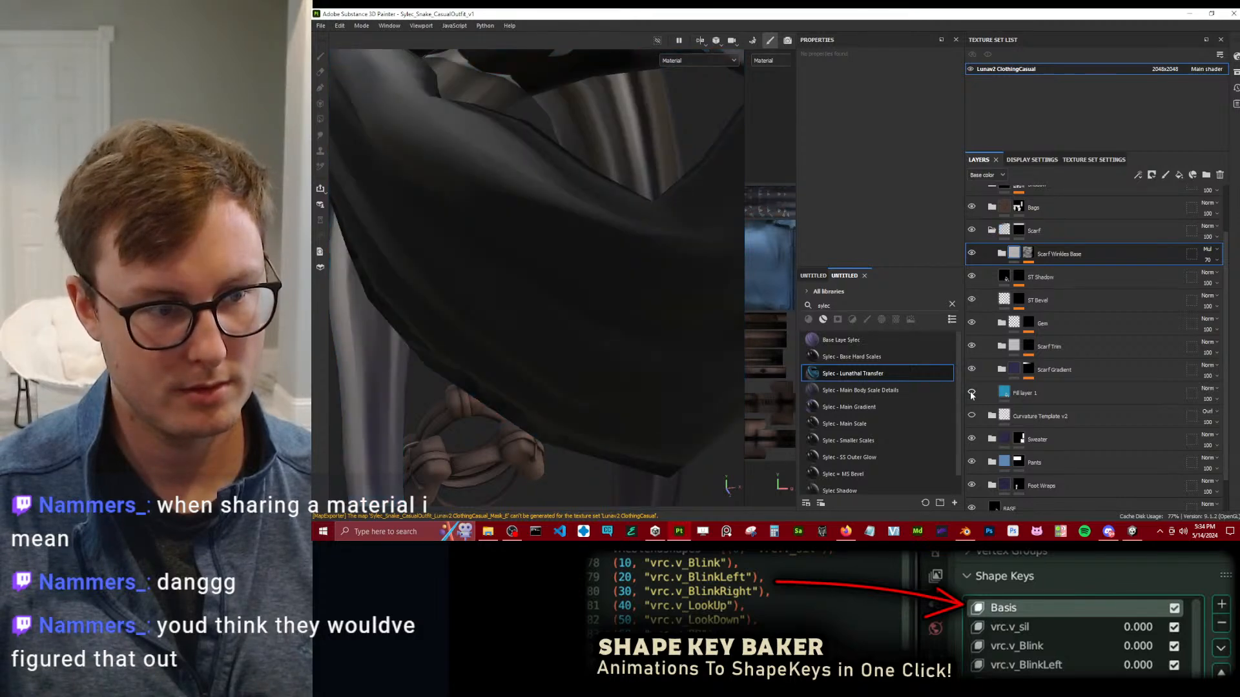
click(971, 393)
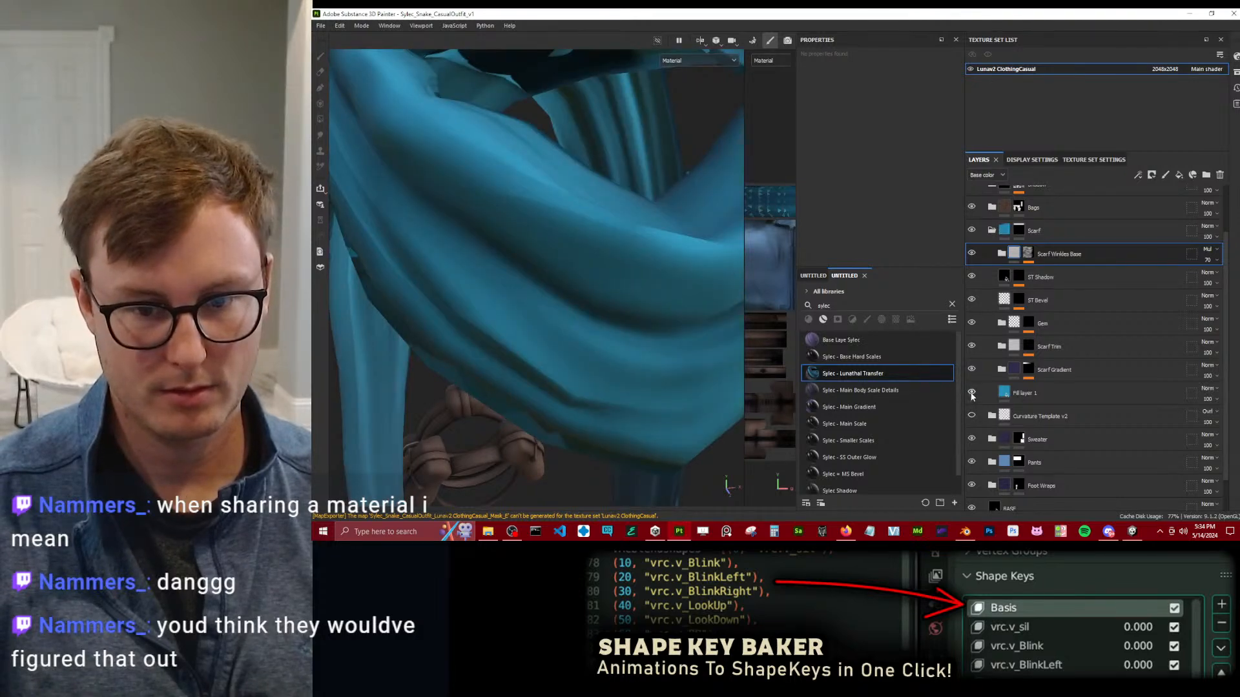
click(972, 392)
alt+drag(561, 265, 685, 285)
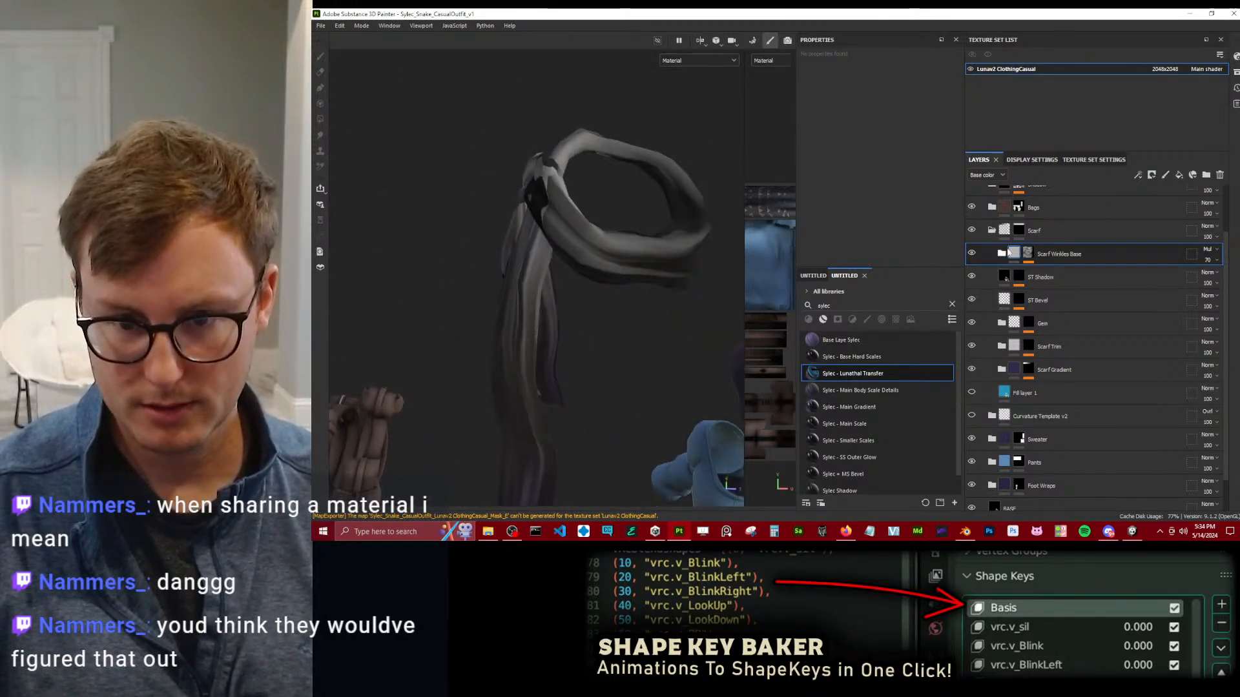
Toggle the Scarf Wrinkles Base folder's visibility to compare its effect on the uncoloured scarf, leaving it shown.
scroll(1033, 296, up, 2)
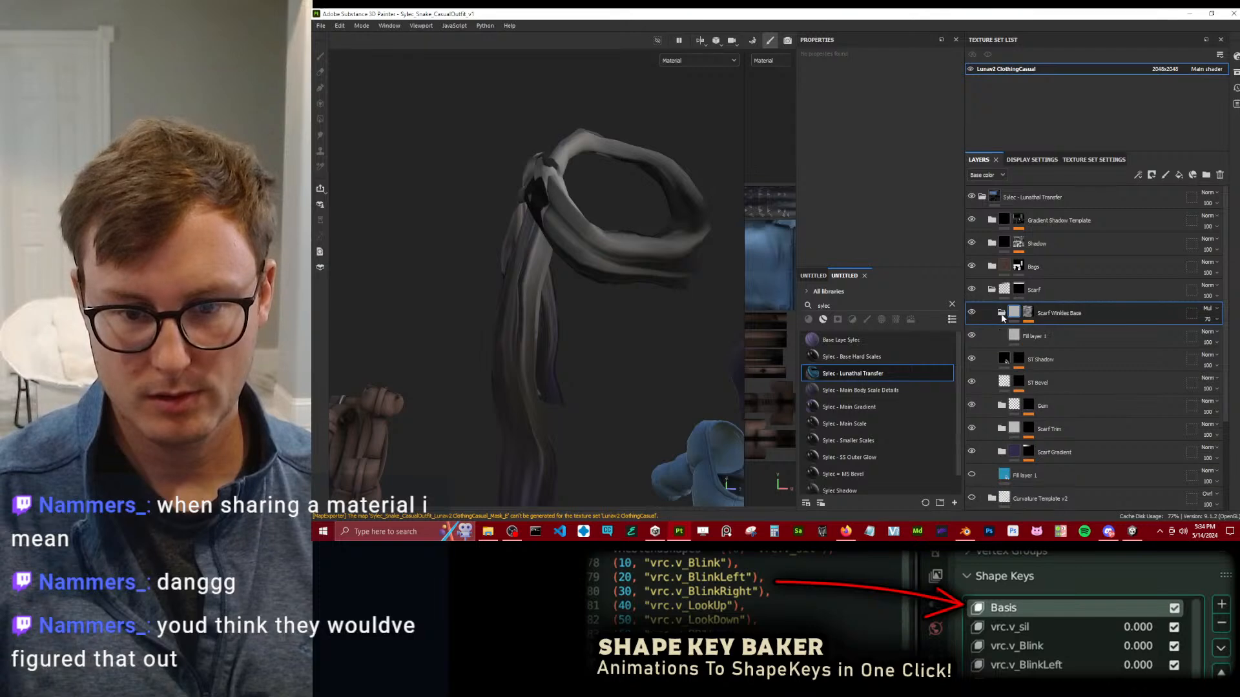
click(972, 313)
click(971, 313)
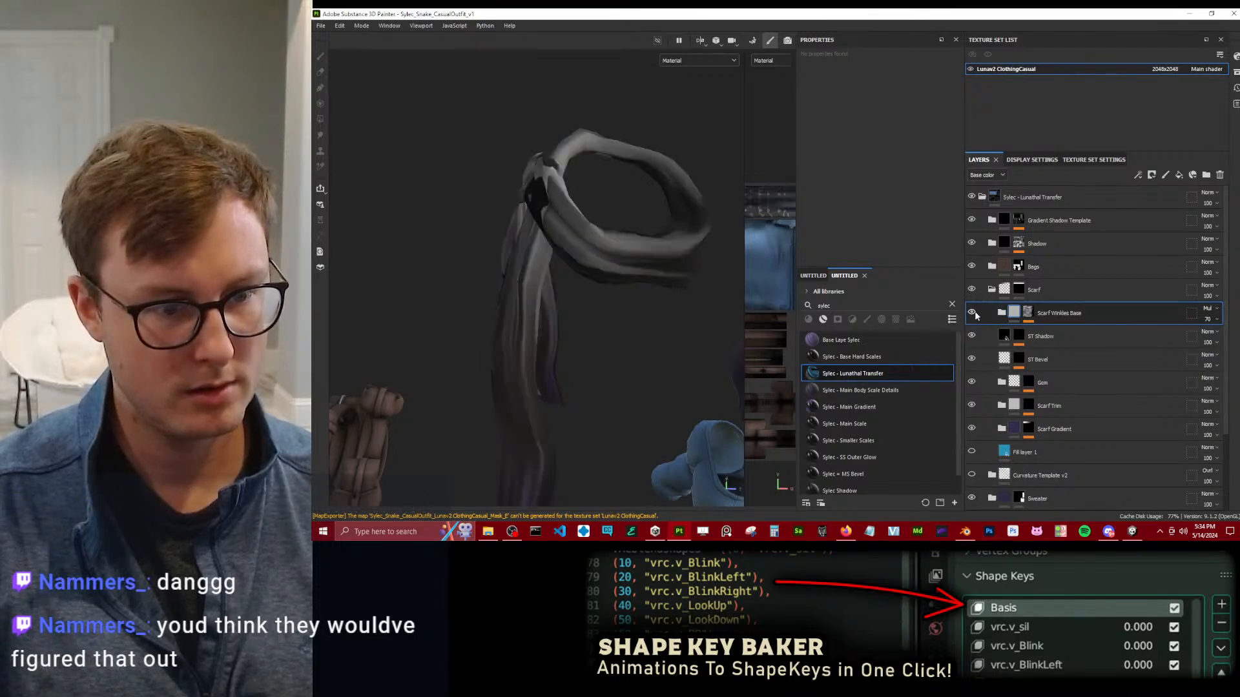
click(972, 312)
click(973, 312)
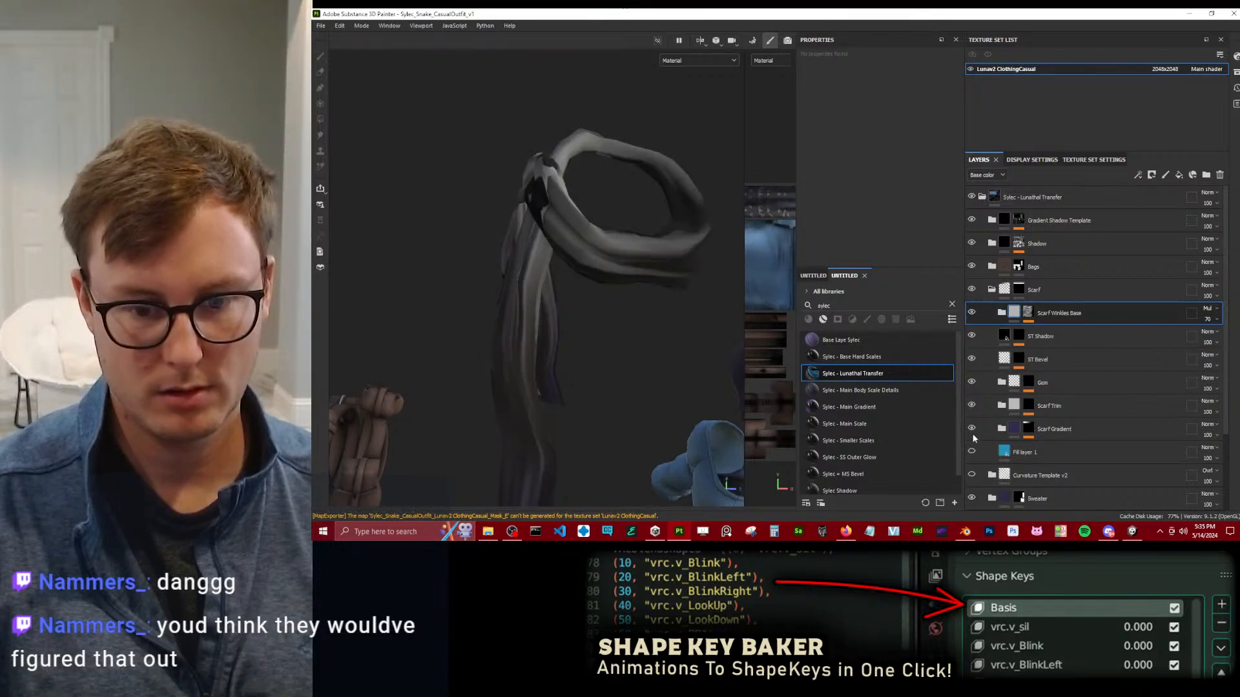
Try removing the Scarf Wrinkles Base folder and view the scarf with Fill layer 1 shown; restore the folder and hide Fill layer 1.
click(1220, 175)
alt+drag(623, 235, 629, 259)
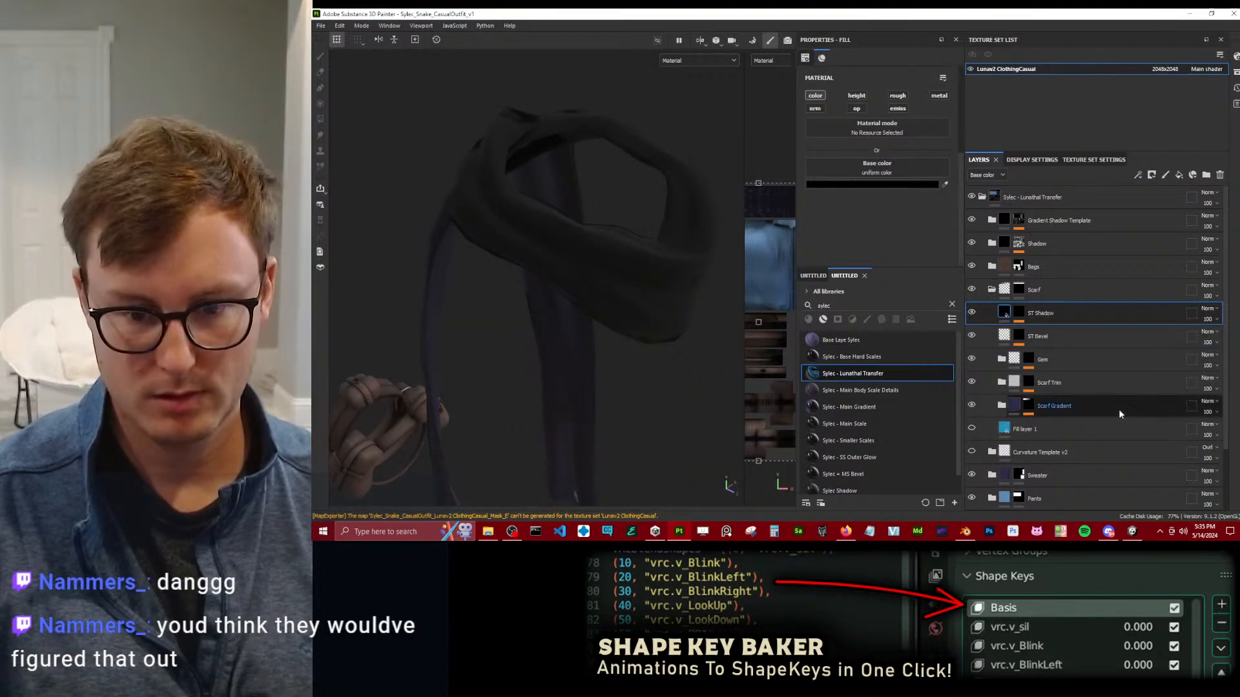
click(972, 428)
alt+drag(621, 367, 481, 286)
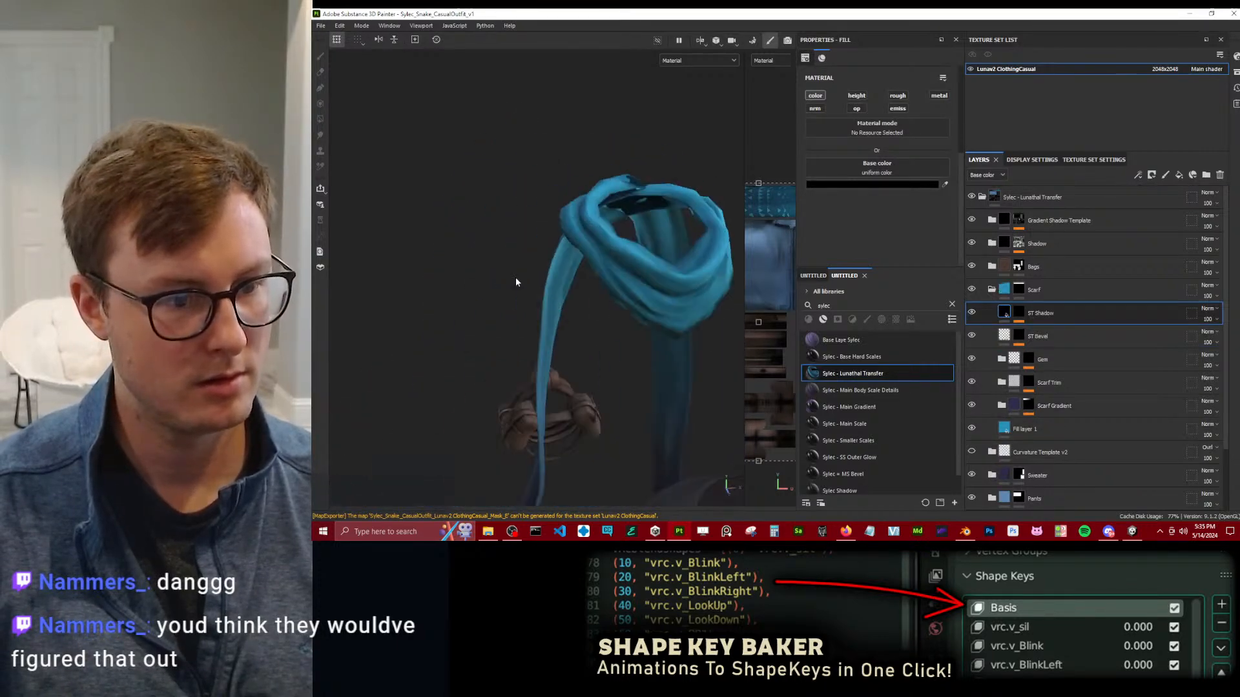
alt+right_drag(482, 285, 617, 279)
alt+middle_drag(617, 279, 492, 268)
alt+drag(492, 267, 549, 259)
click(971, 428)
key(ctrl+v)
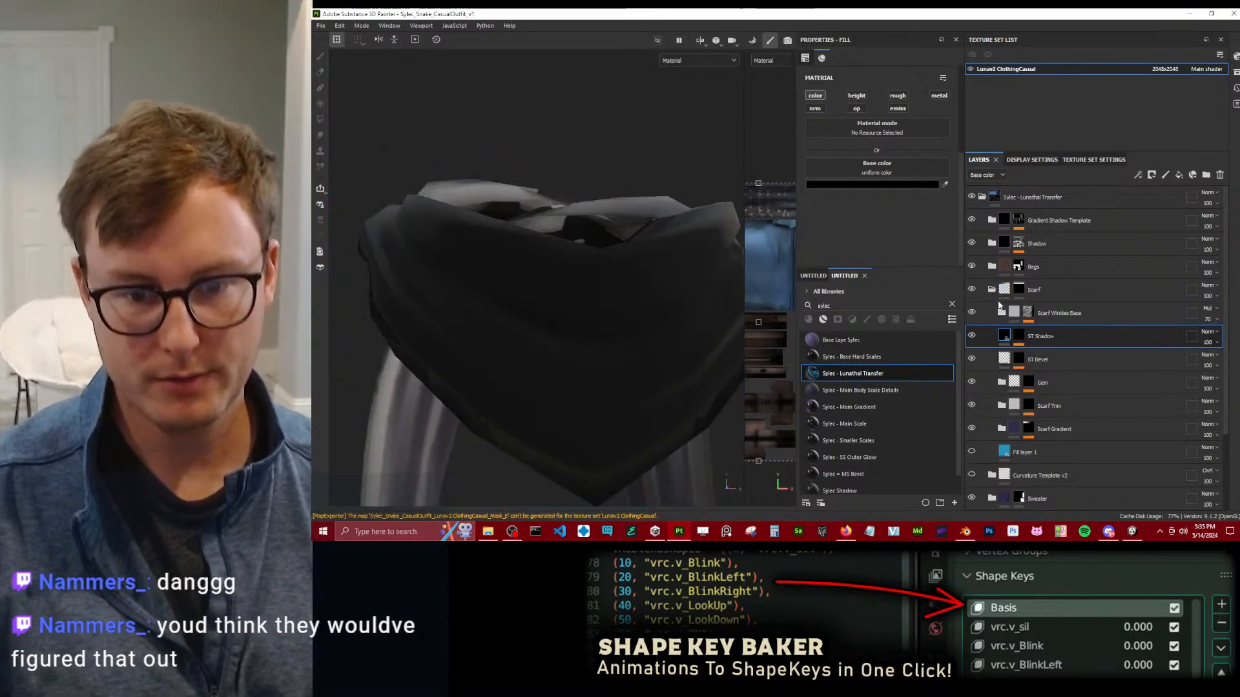
Inspect the Scarf Wrinkles Base folder's fill layer and mask effects, and delete the folder.
click(1001, 313)
click(1014, 336)
click(1016, 314)
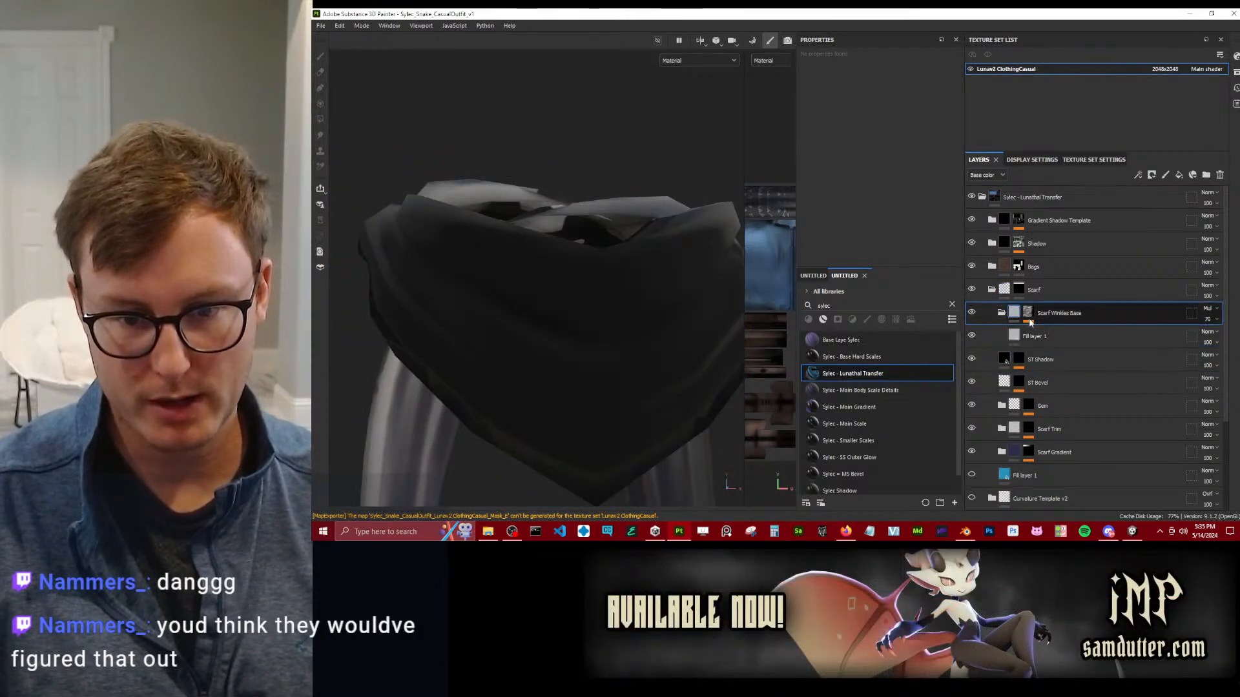
click(1027, 313)
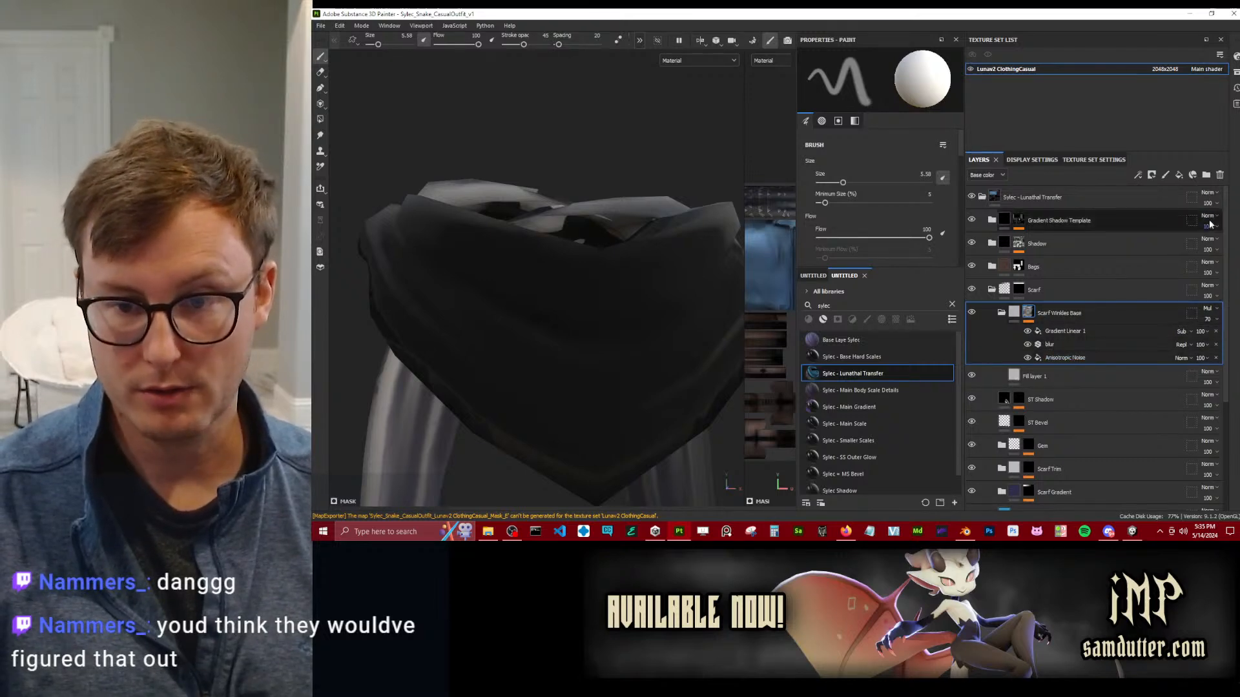
click(1220, 174)
Check the back of the scarf and its hanging ends with the Scarf folder collapsed, and reopen the folder.
click(991, 292)
alt+drag(579, 274, 604, 211)
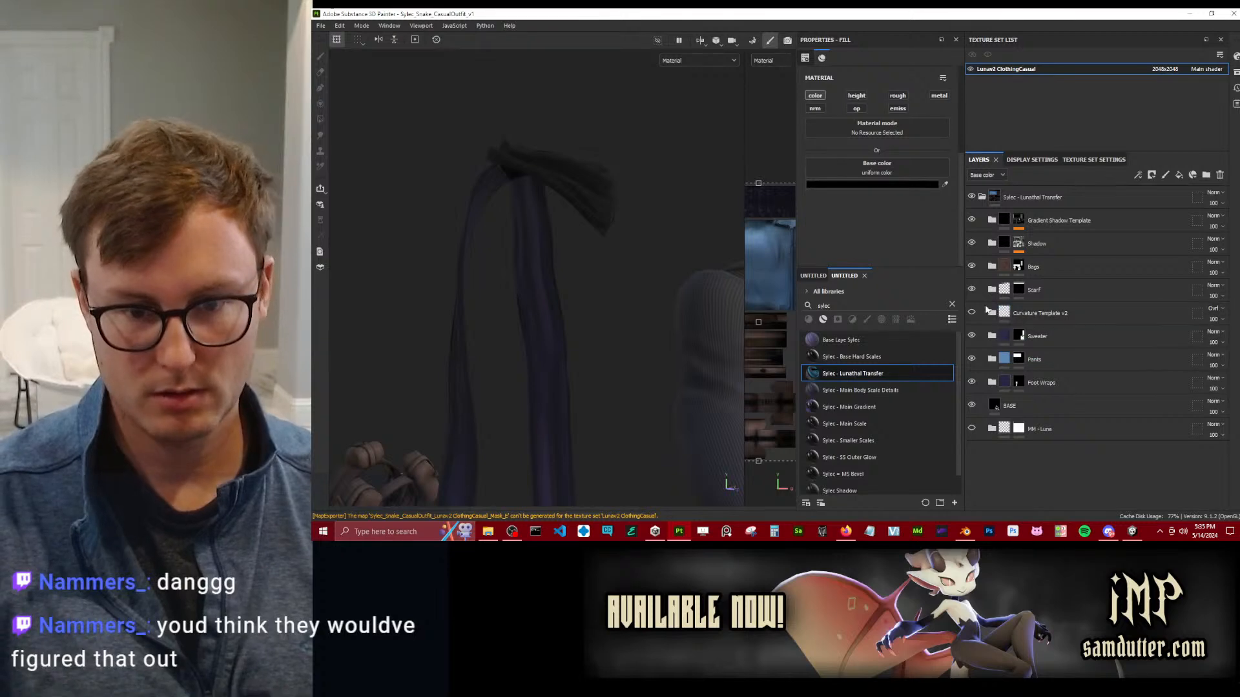
click(991, 289)
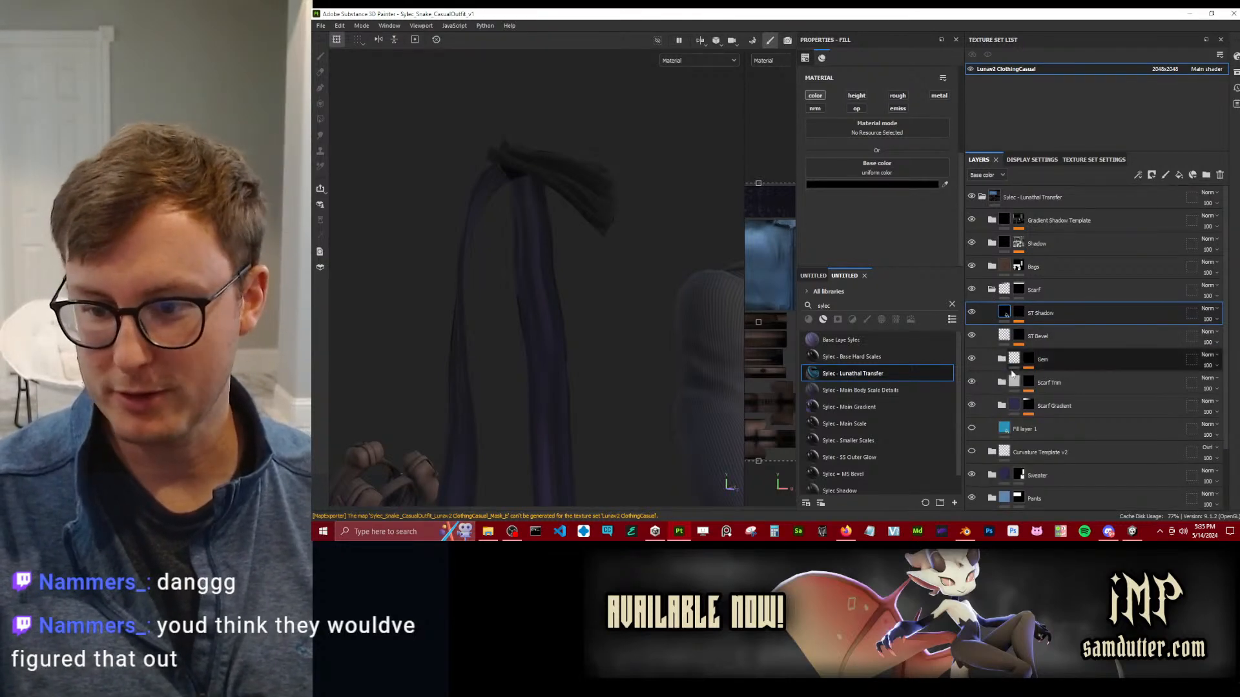
Show Fill layer 1 in the Scarf folder and look over the knot, collar and hanging ends of the coloured scarf.
mouse_move(1035, 378)
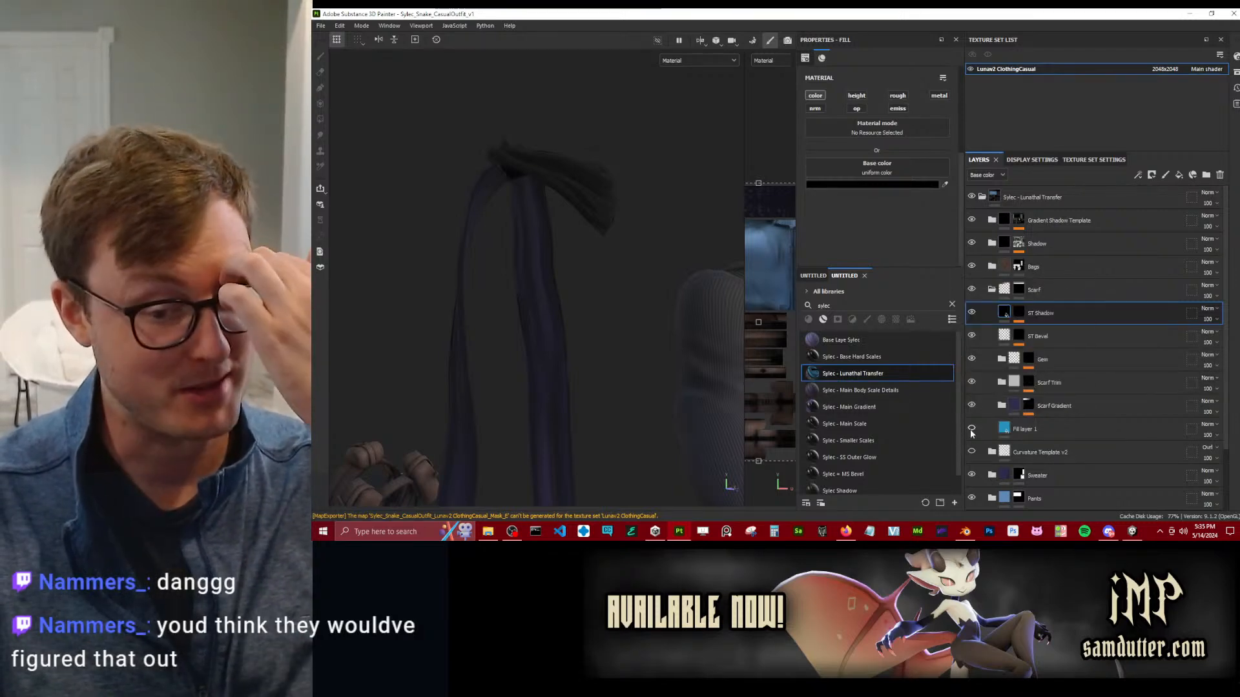
click(971, 428)
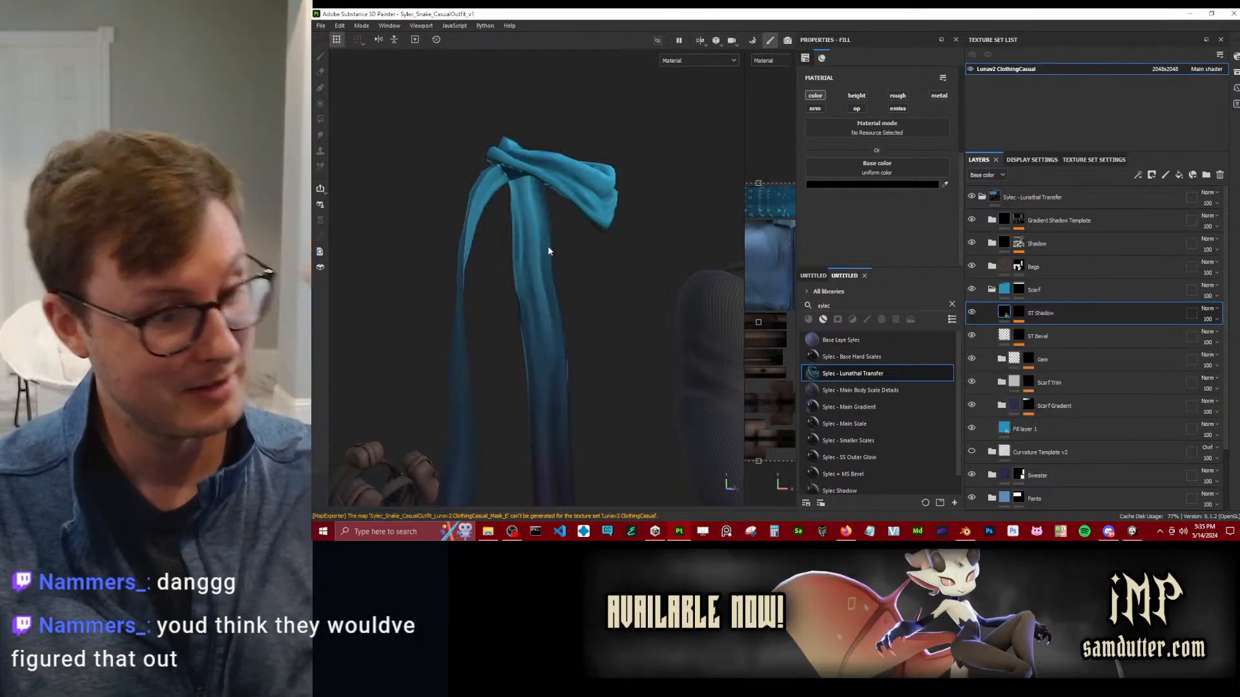
scroll(548, 219, down, 4)
alt+drag(516, 224, 630, 300)
scroll(631, 299, up, 3)
alt+middle_drag(551, 355, 524, 212)
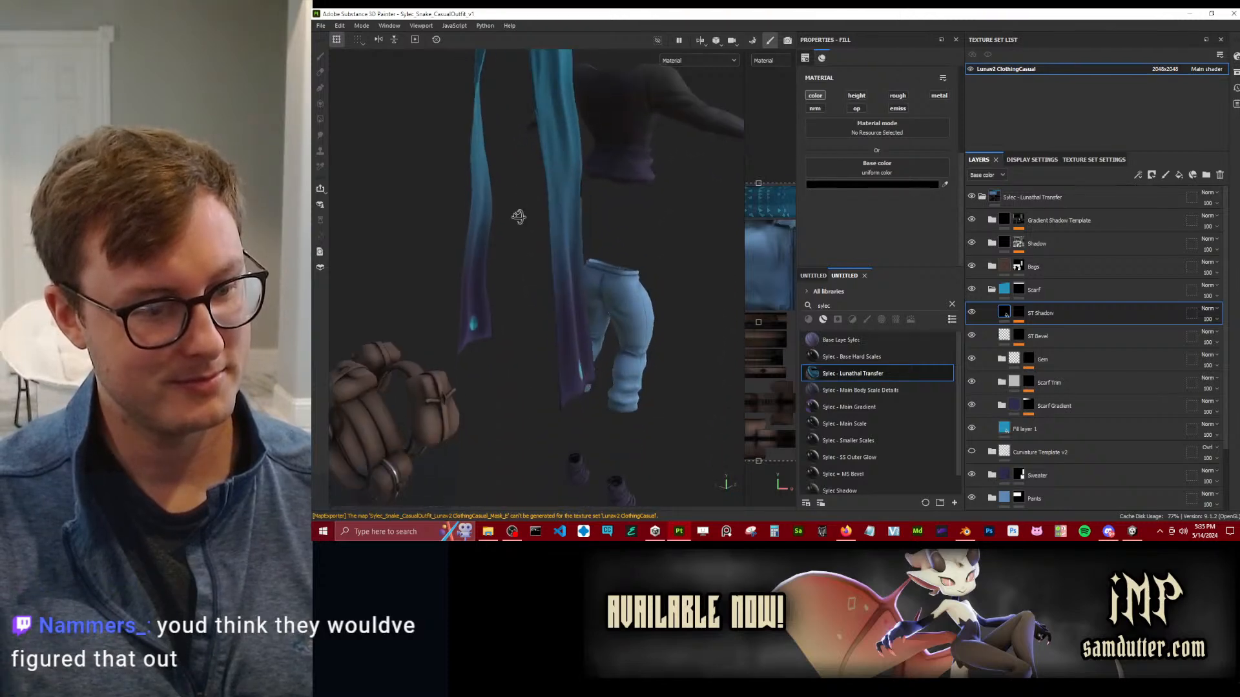
alt+drag(523, 212, 555, 239)
alt+middle_drag(556, 239, 572, 362)
scroll(617, 280, up, 4)
alt+middle_drag(618, 280, 583, 284)
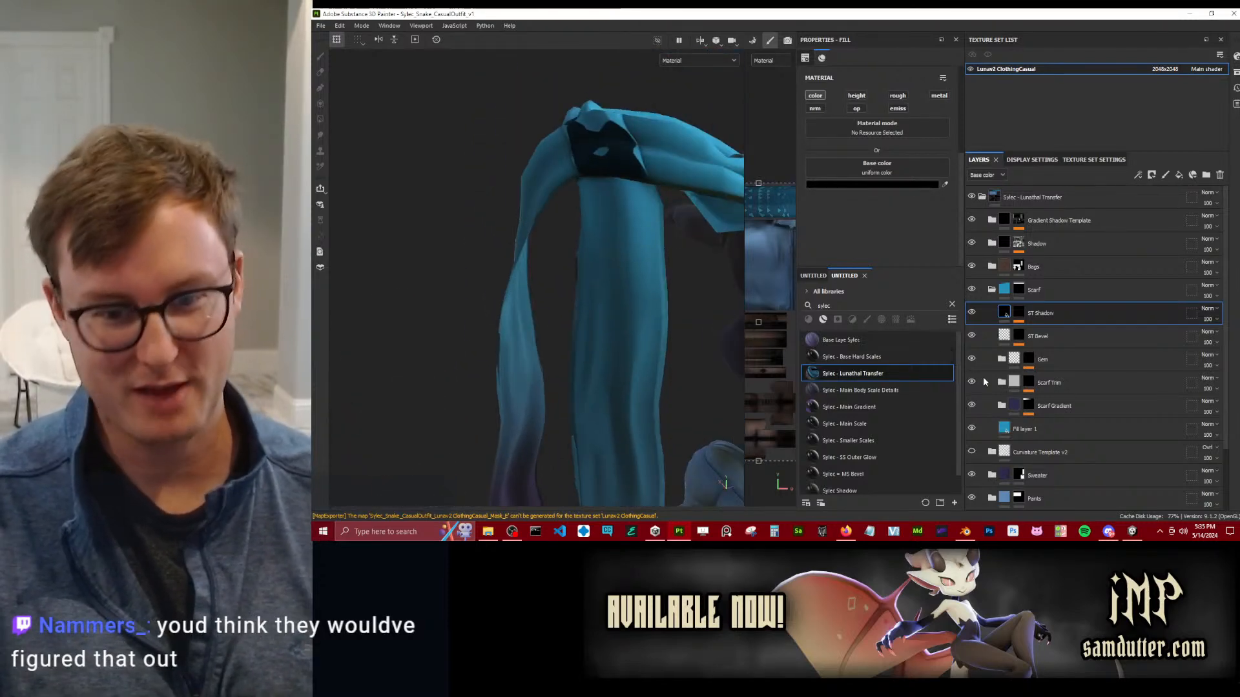
Compare the scarf with the Scarf folder hidden and shown, and inspect its loop, knot and gradient from all sides.
click(972, 290)
click(972, 290)
alt+drag(696, 350, 514, 242)
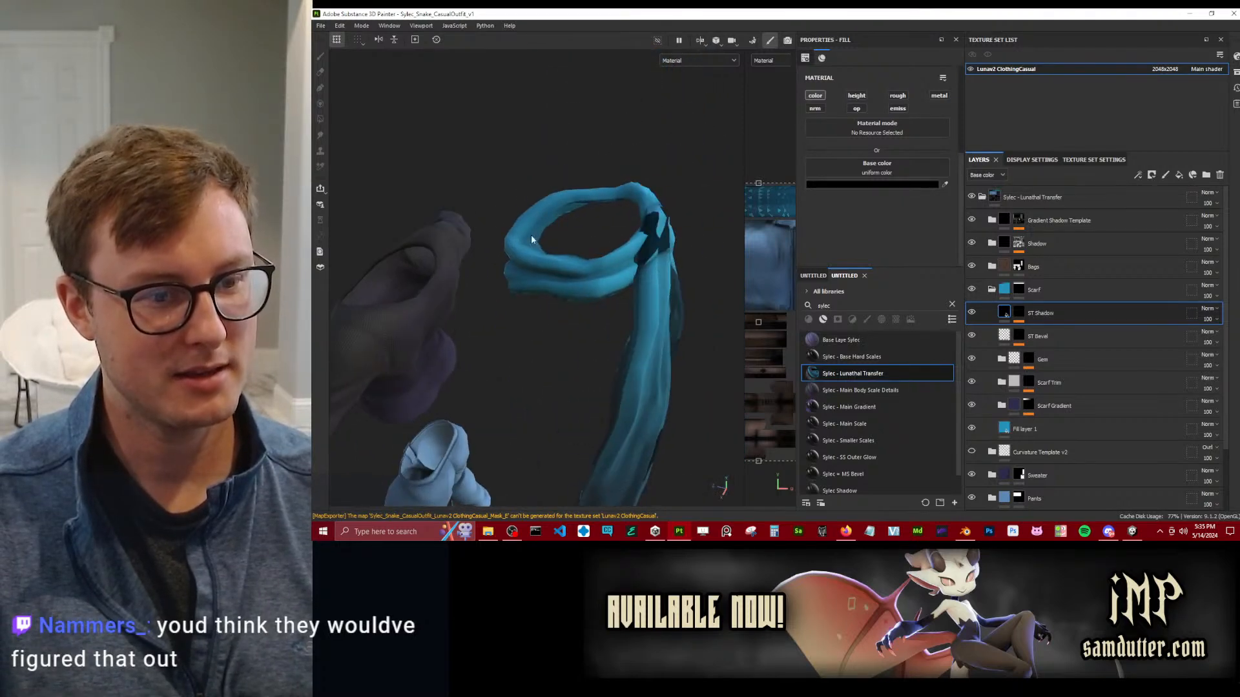
alt+drag(658, 279, 624, 312)
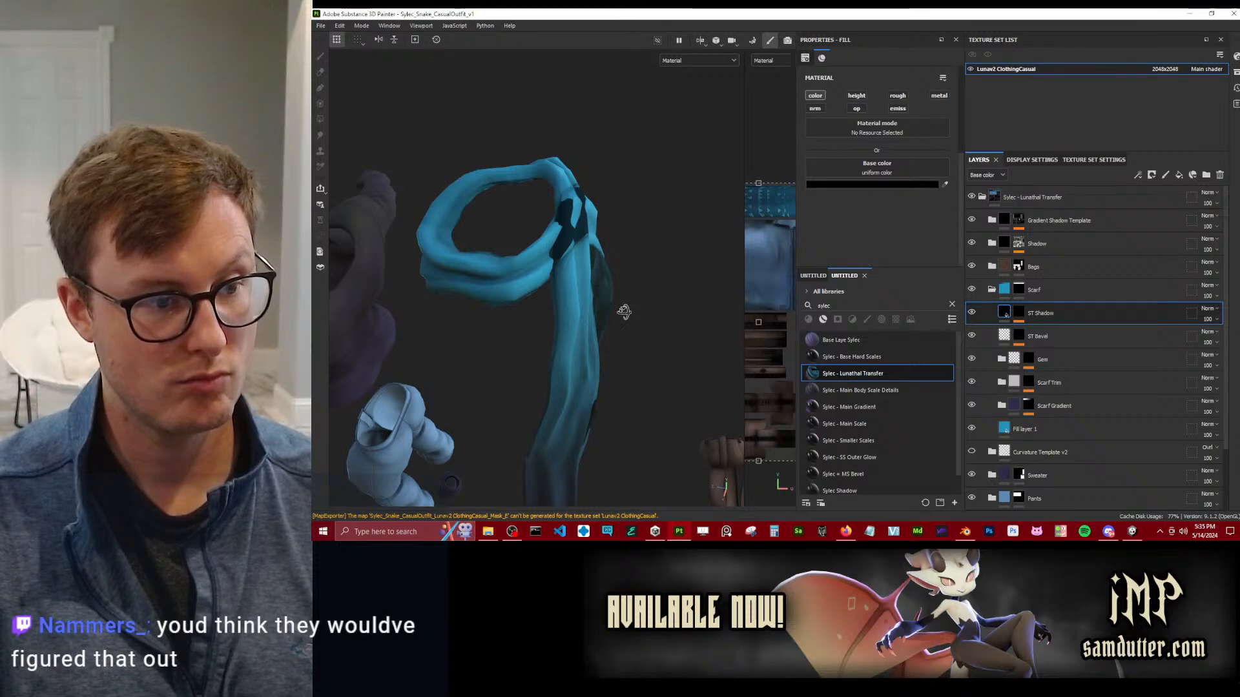
alt+drag(526, 292, 510, 398)
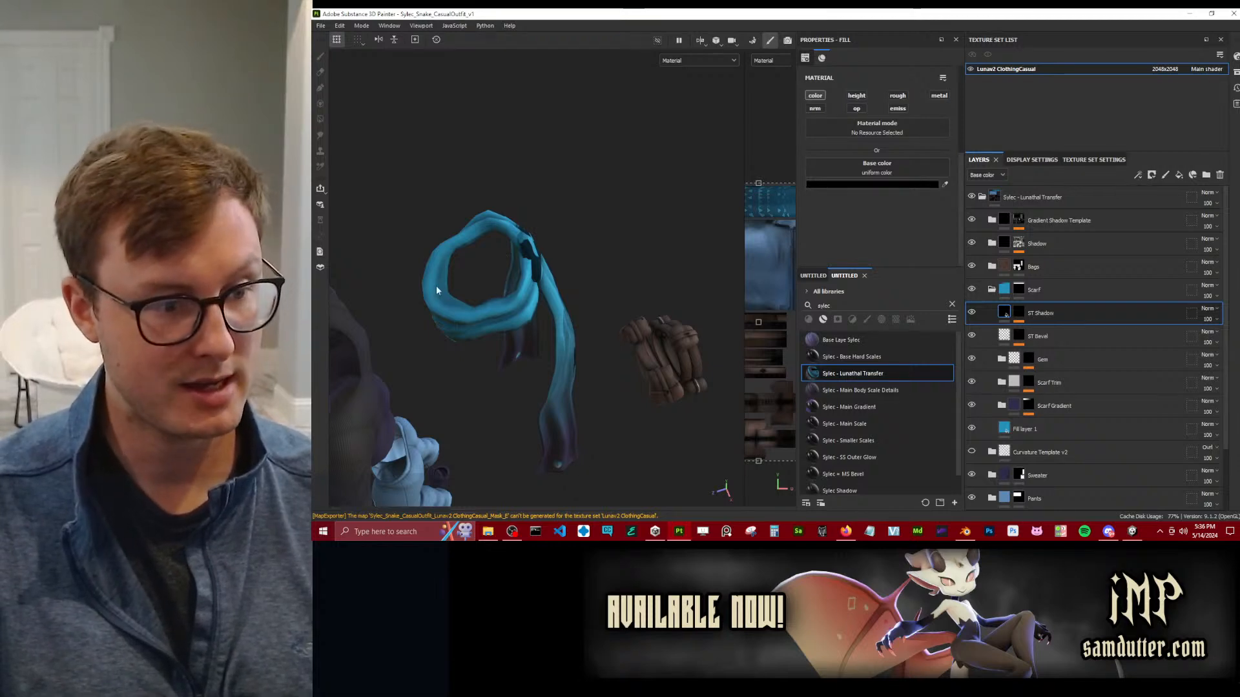
alt+drag(526, 227, 492, 225)
alt+right_drag(491, 225, 603, 254)
alt+middle_drag(603, 254, 623, 180)
alt+drag(623, 180, 562, 302)
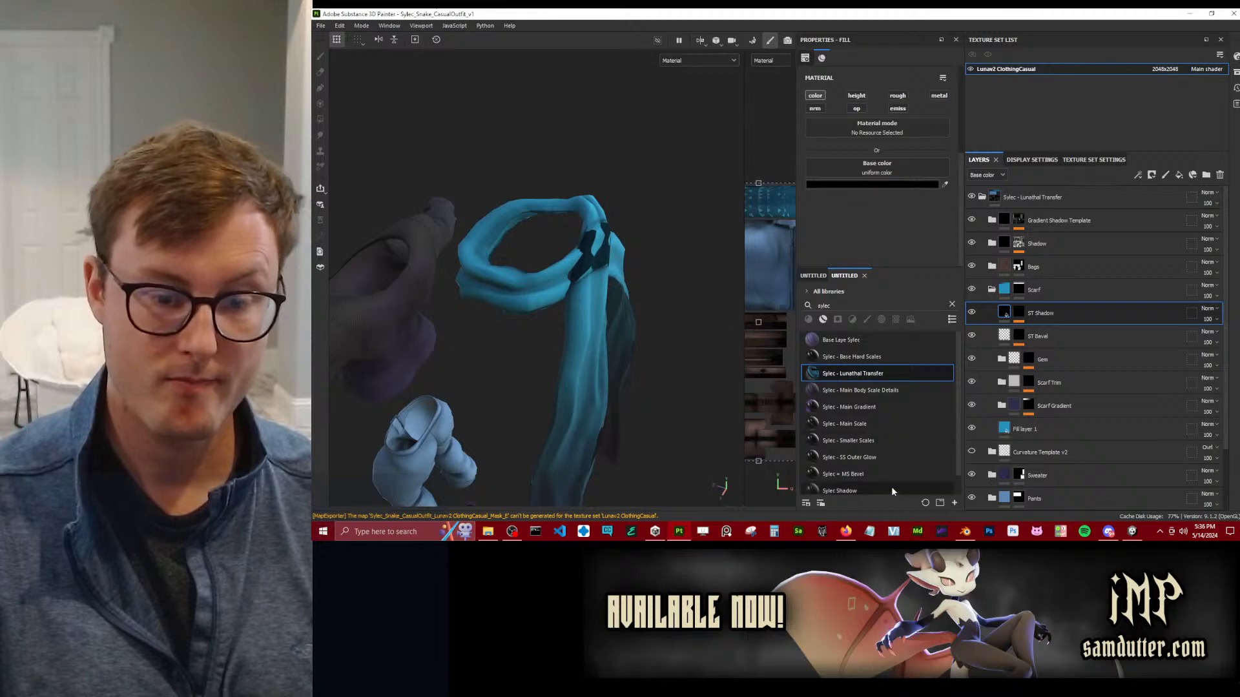
scroll(618, 308, down, 5)
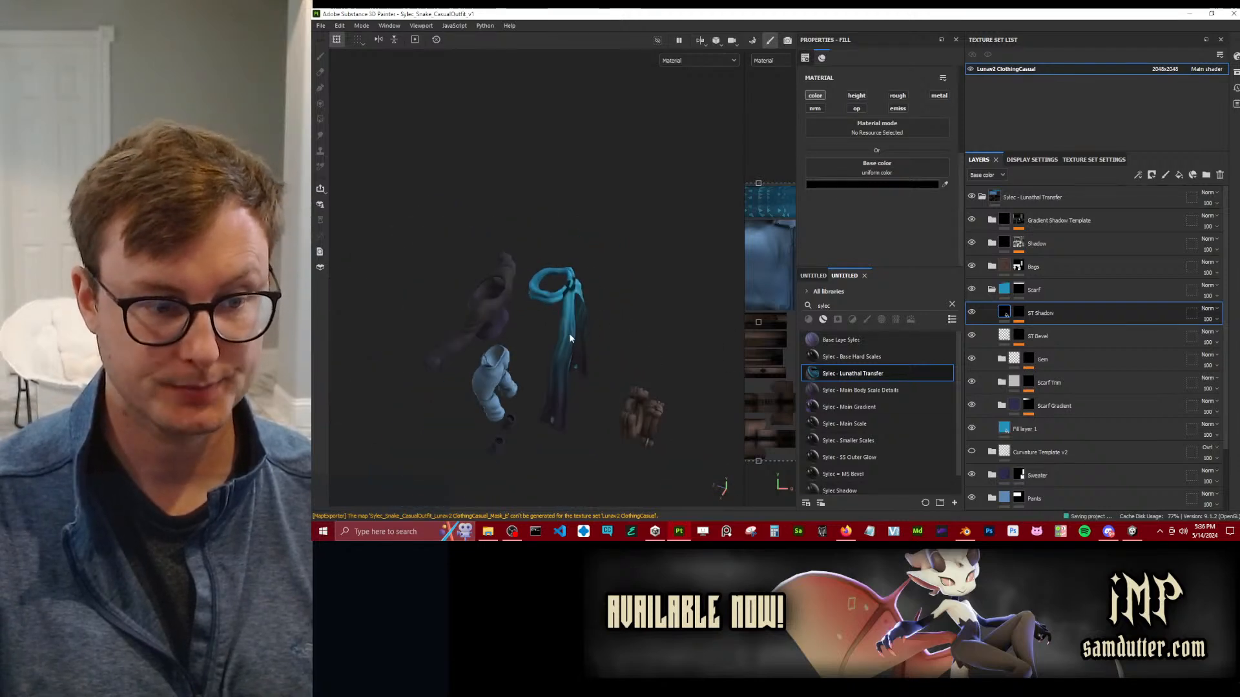
alt+drag(569, 337, 554, 278)
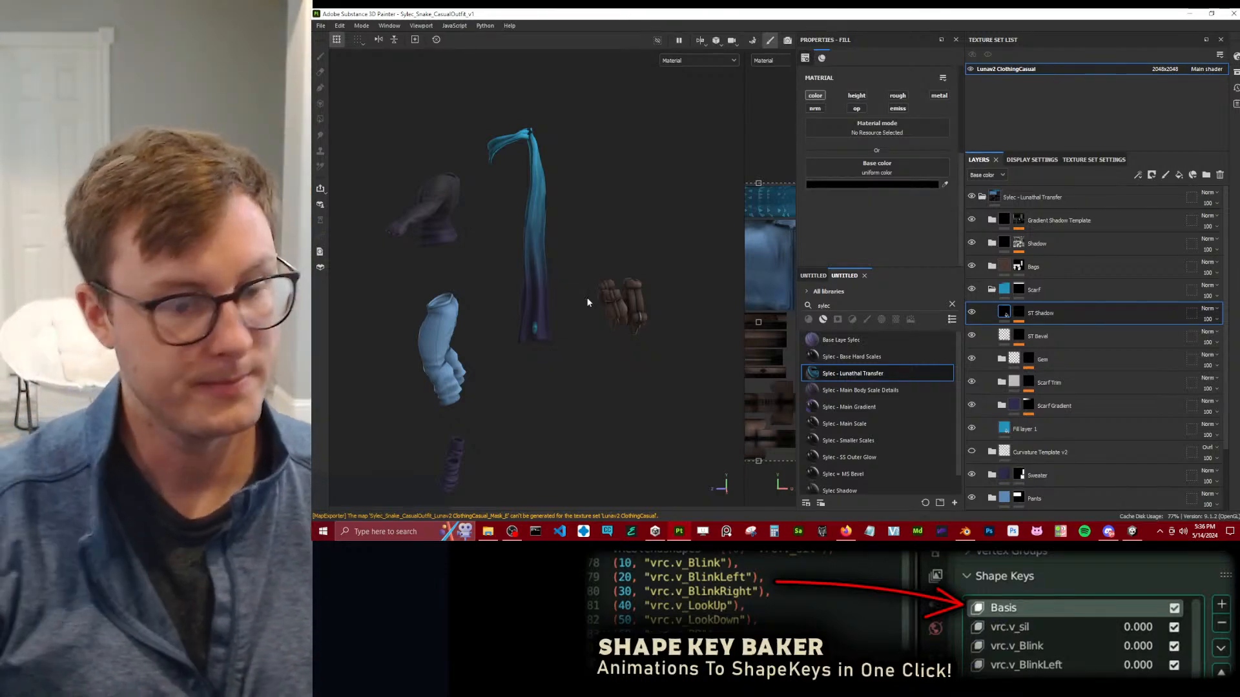
scroll(598, 281, up, 6)
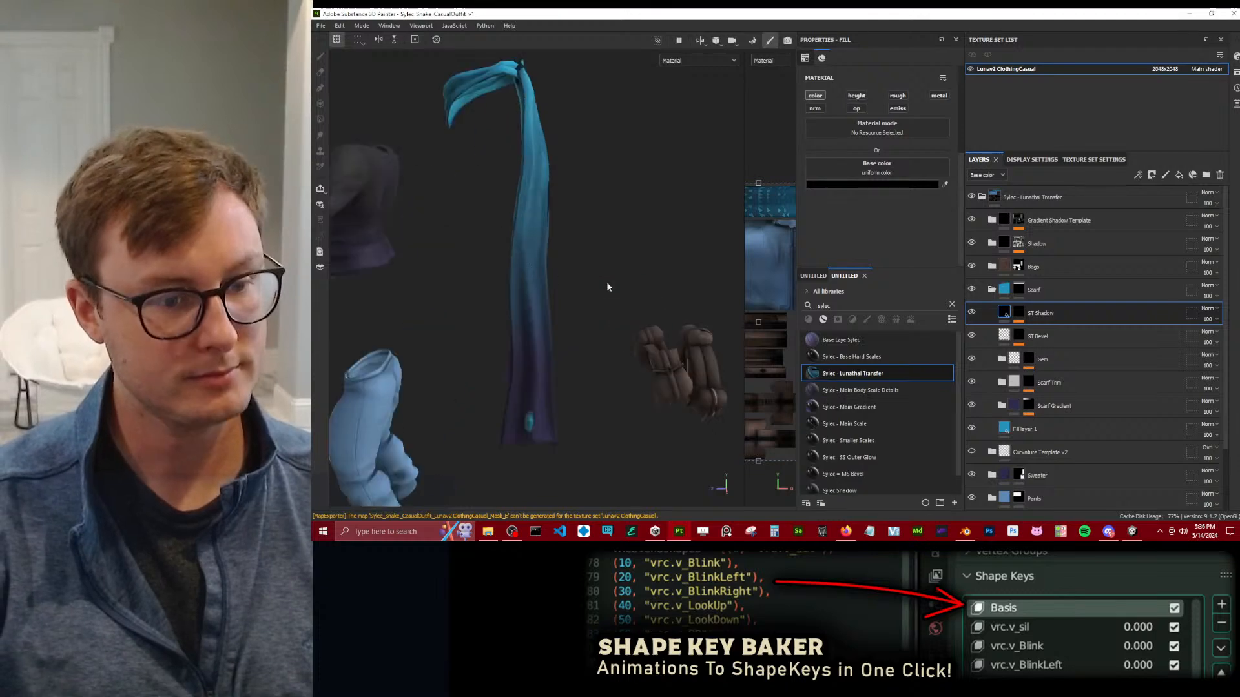
Collapse the Scarf folder, expand the Bags folder, and examine the leather bags up close and from above.
click(991, 291)
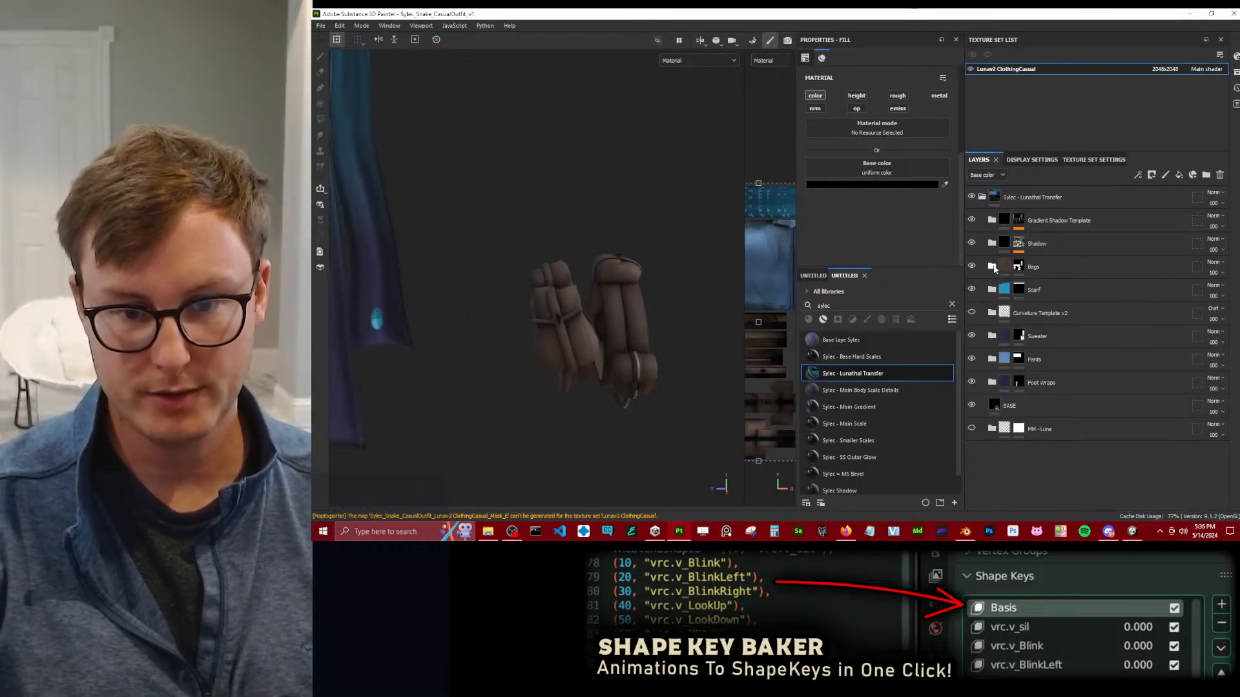
click(991, 266)
scroll(605, 303, up, 3)
scroll(605, 304, up, 4)
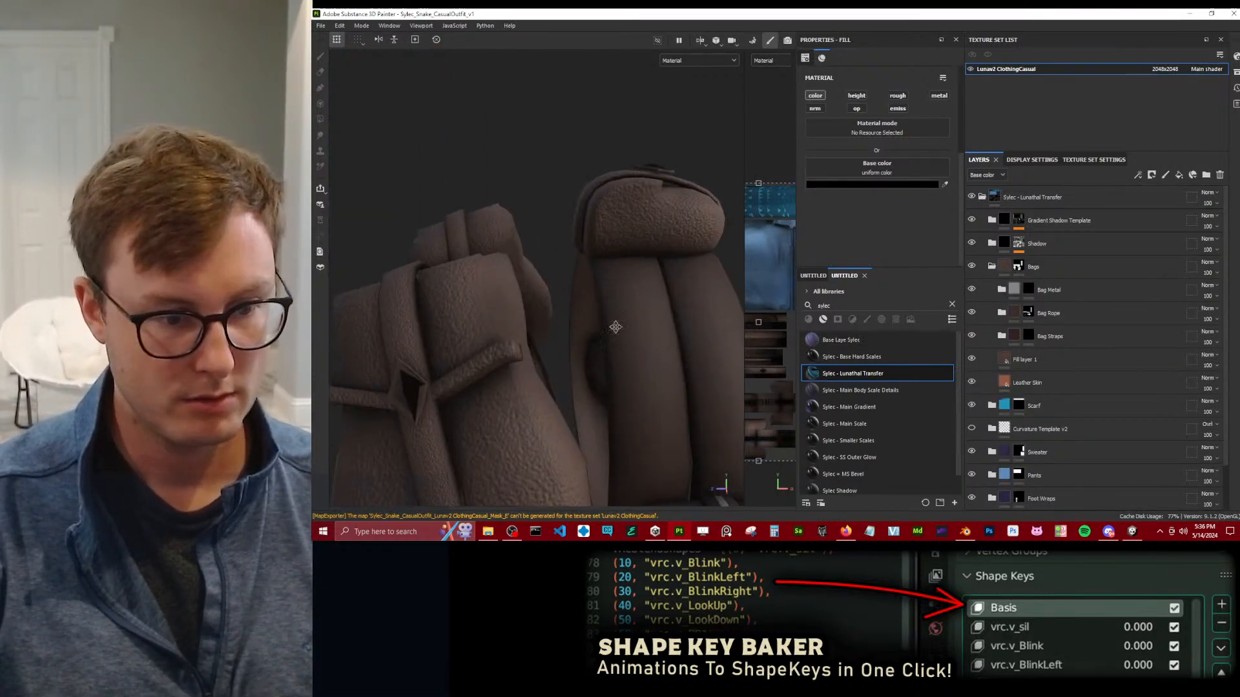
scroll(562, 260, down, 4)
alt+drag(562, 260, 757, 281)
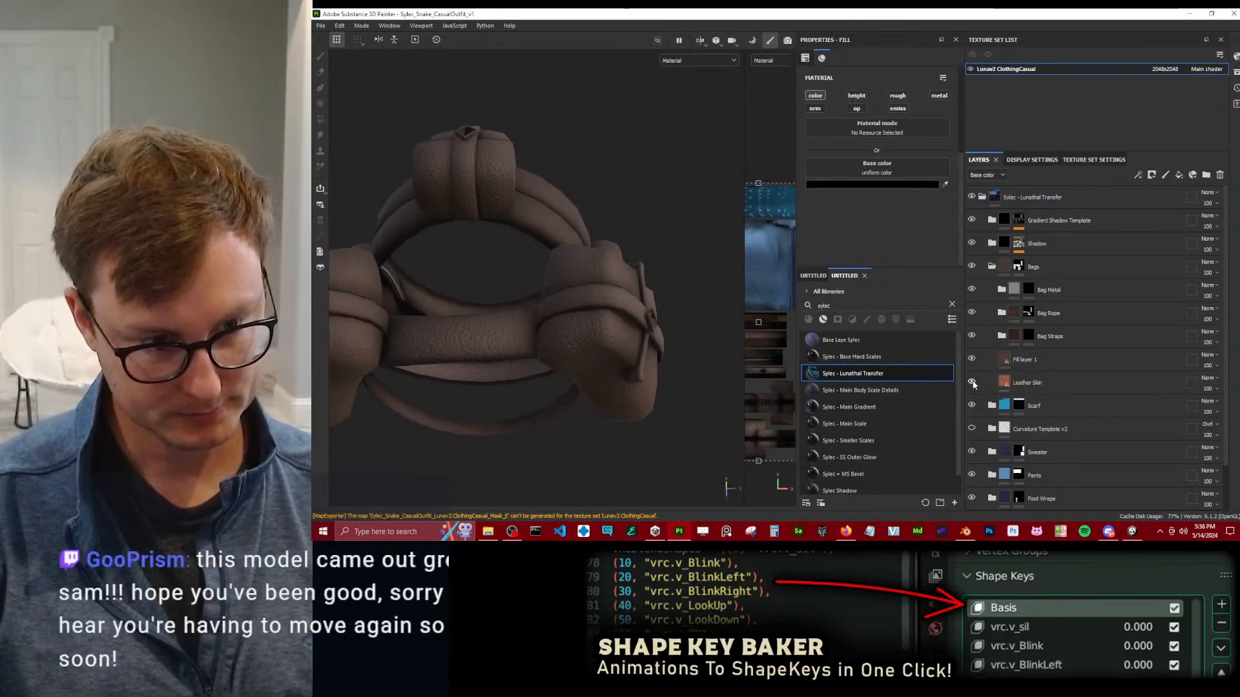
Switch to Unity and preview the earlier casual clothing material on the tail bags as a texture reference.
click(1131, 530)
alt+drag(684, 400, 691, 217)
middle_drag(691, 216, 701, 323)
alt+drag(700, 323, 712, 275)
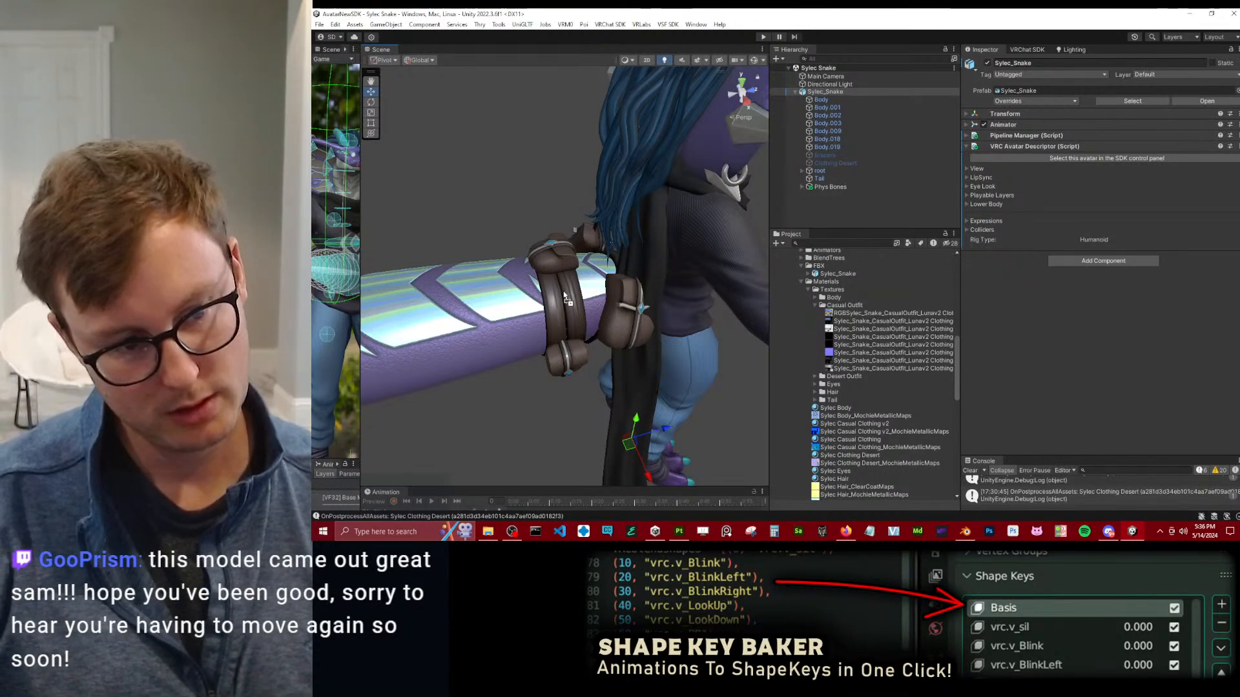
Return to Substance 3D Painter and add the strap around the bags to the Bag Rope folder's mask with Polygon Fill.
key(alt+Tab)
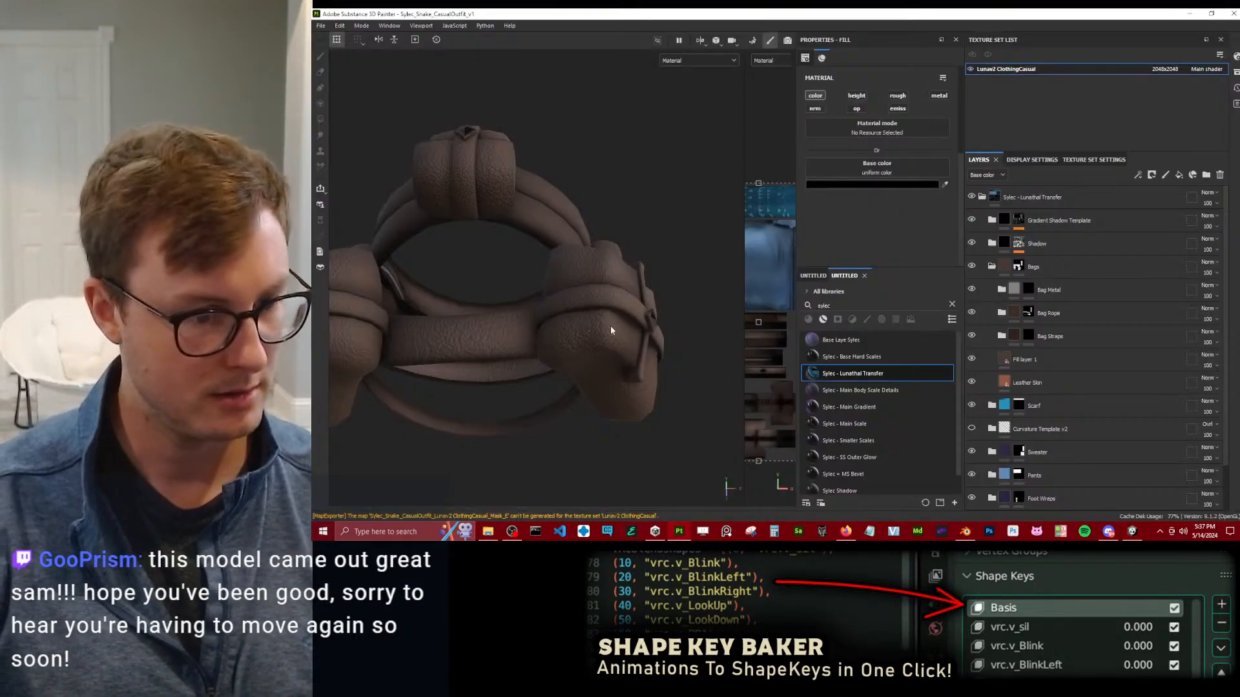
alt+drag(596, 324, 698, 310)
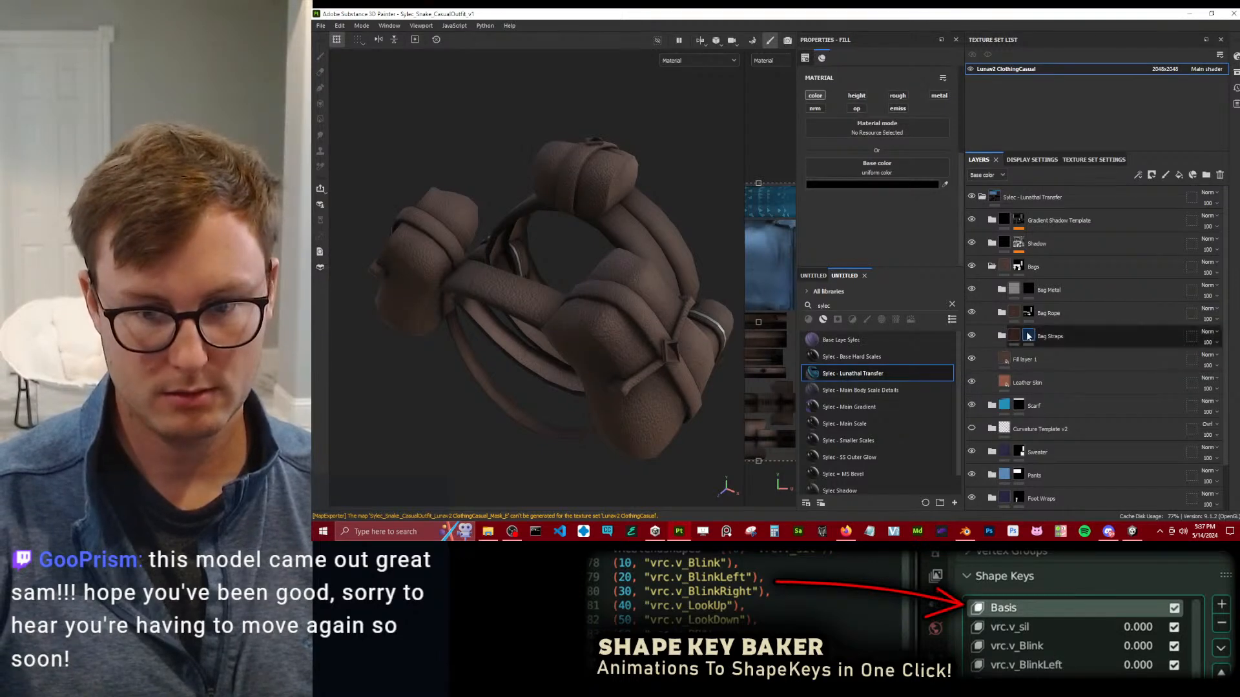
click(979, 338)
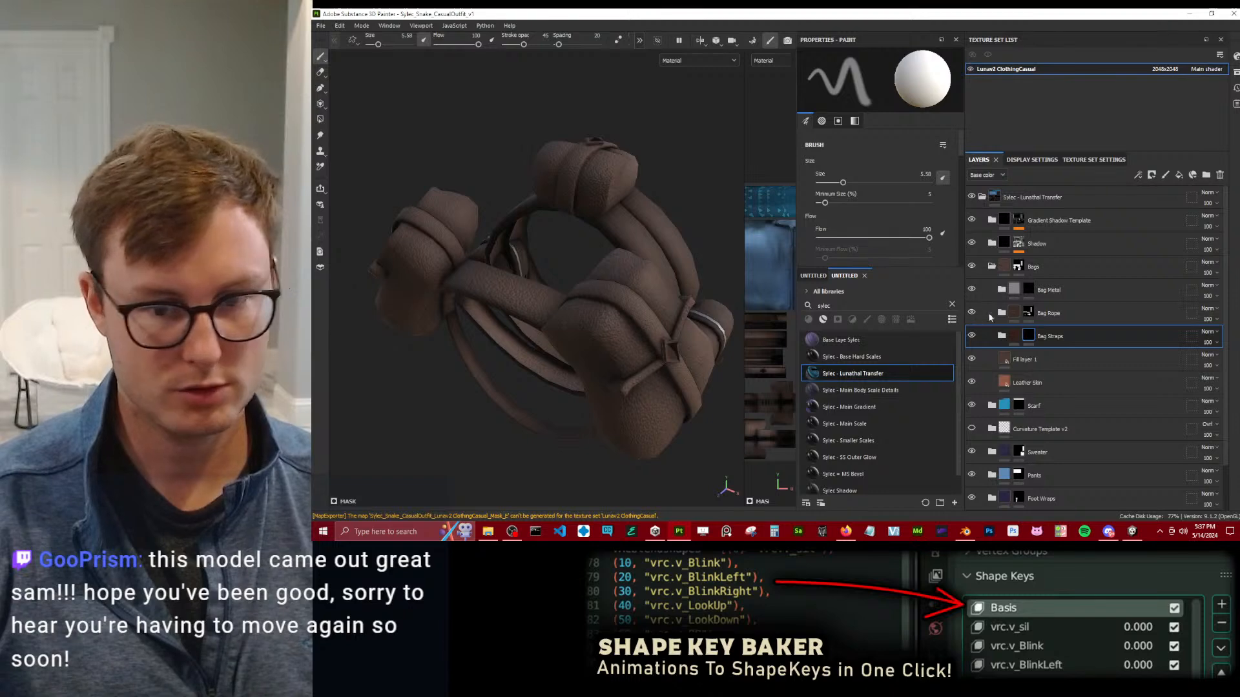
click(1028, 314)
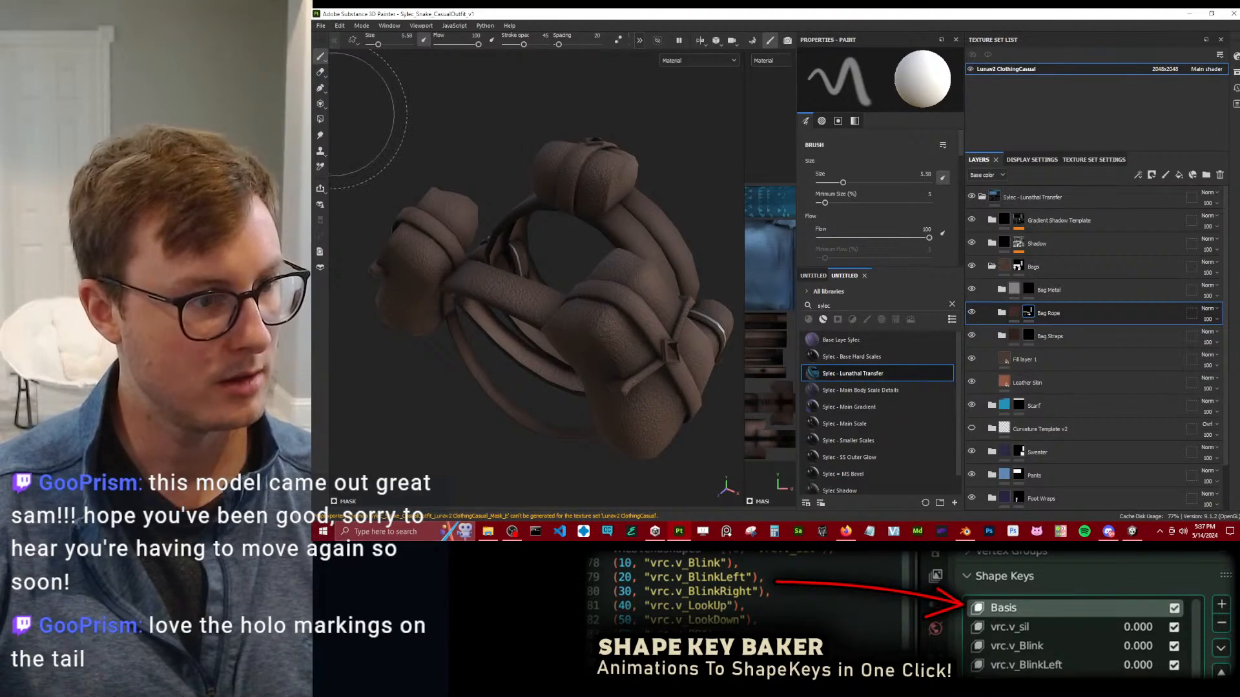
click(321, 120)
alt+drag(483, 323, 578, 270)
alt+drag(454, 288, 458, 260)
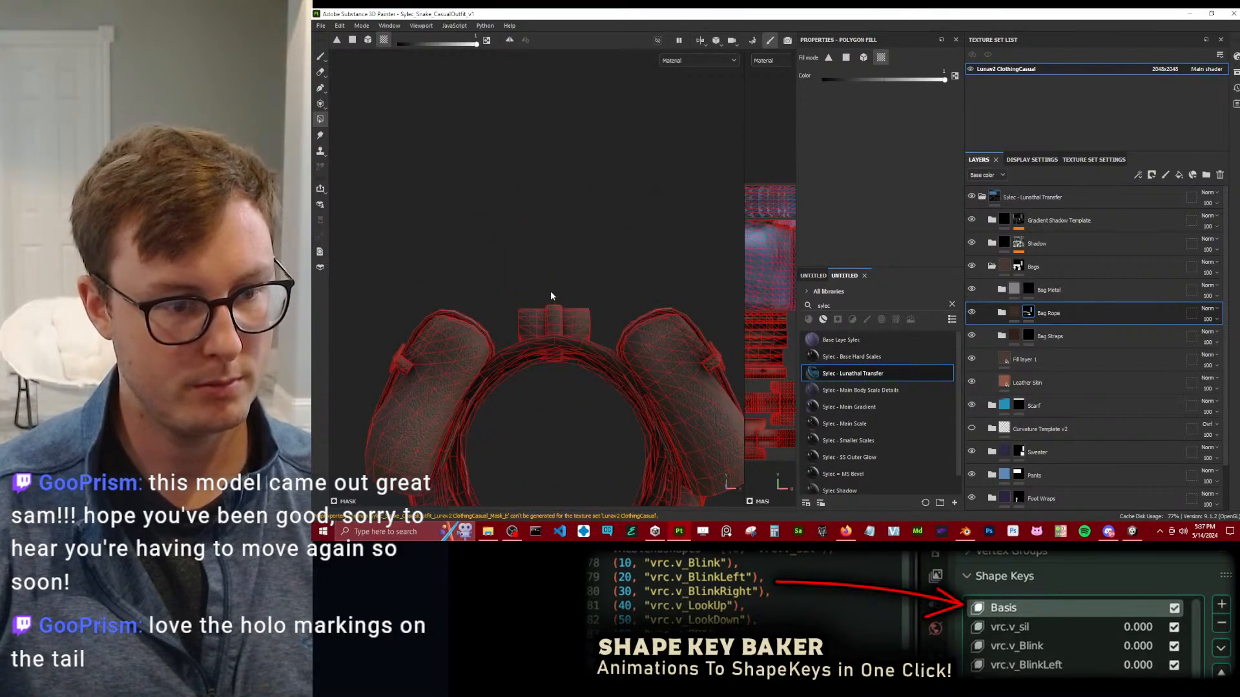
drag(556, 306, 557, 308)
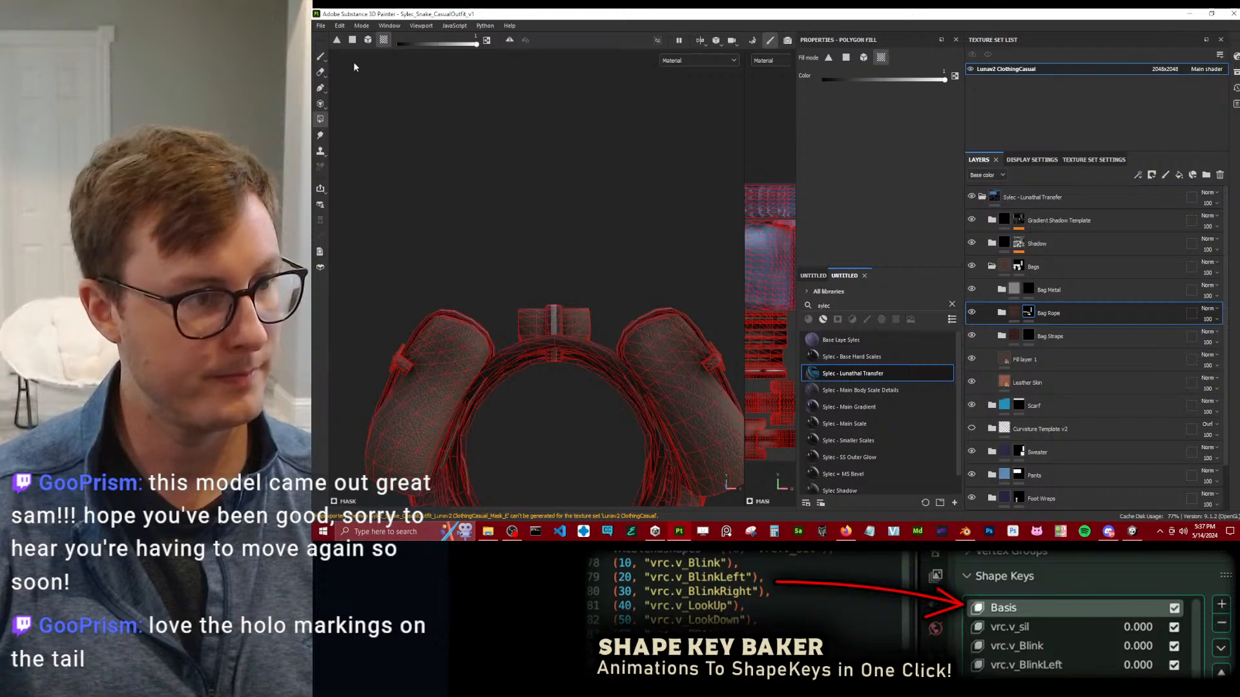
click(321, 57)
mouse_move(426, 278)
alt+mouse_down()
mouse_move(491, 246)
mouse_move(536, 192)
mouse_move(511, 223)
mouse_move(551, 235)
mouse_move(554, 219)
alt+mouse_up()
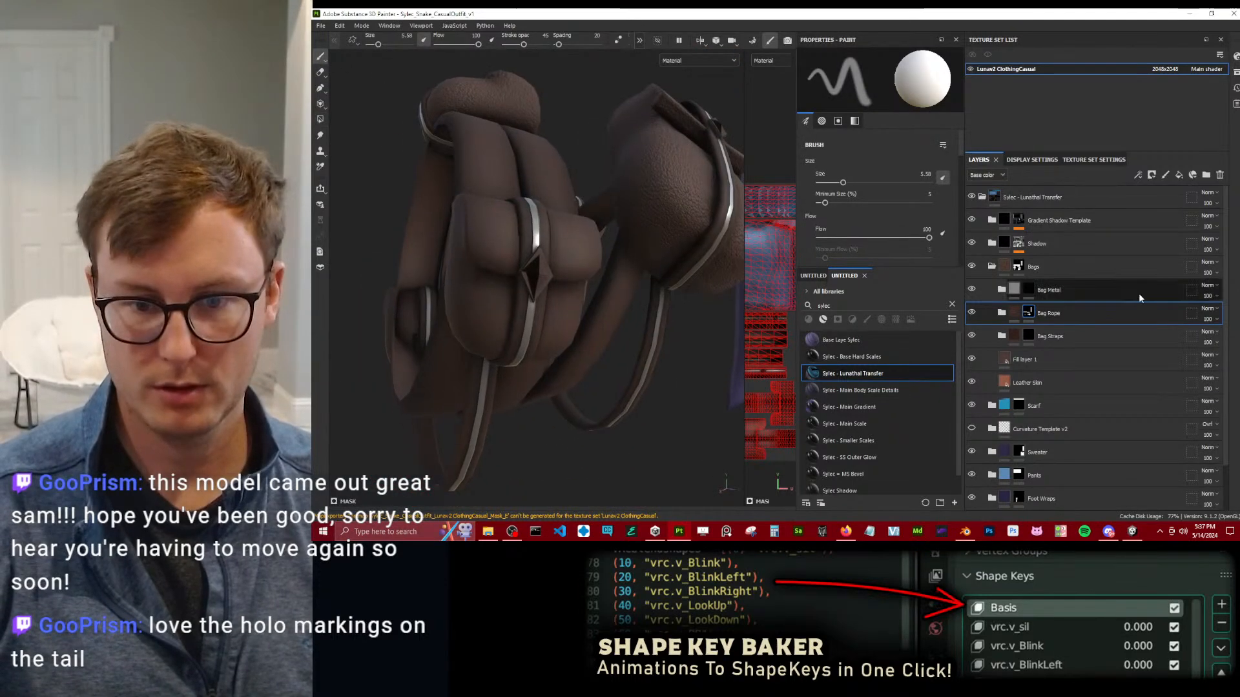
Toggle Fill layer 1 in the Bags folder to compare its effect on the leather, leaving it shown.
mouse_move(1030, 290)
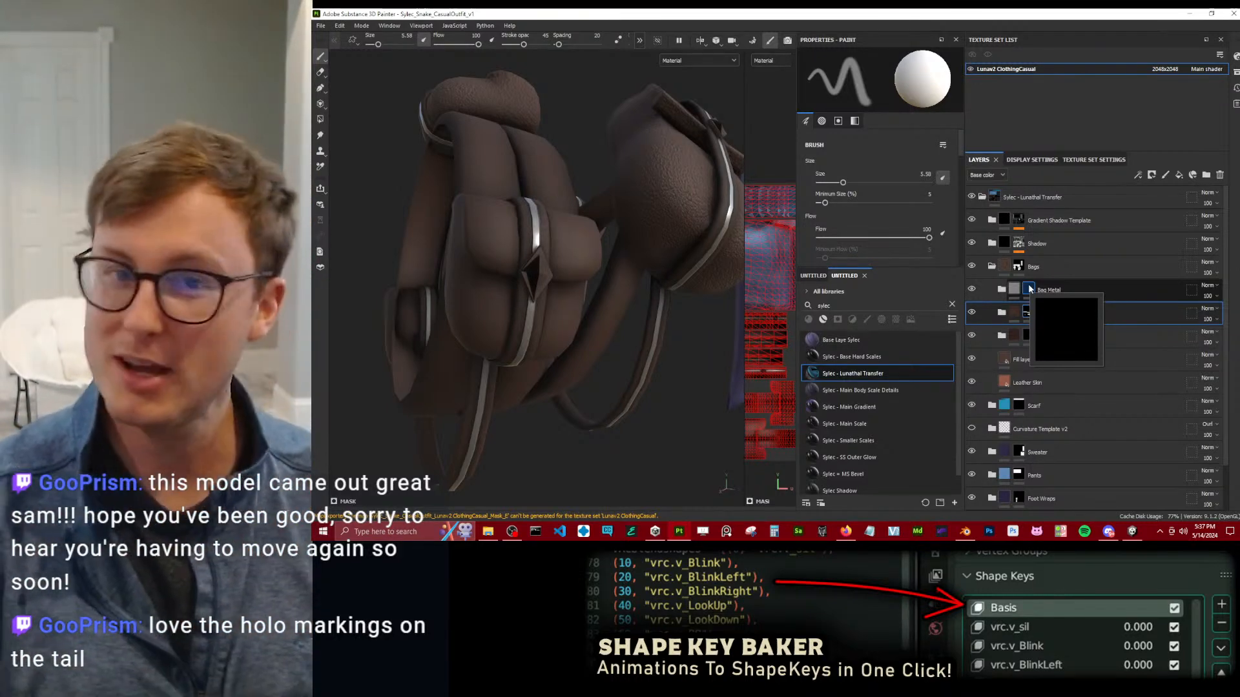
scroll(486, 369, down, 3)
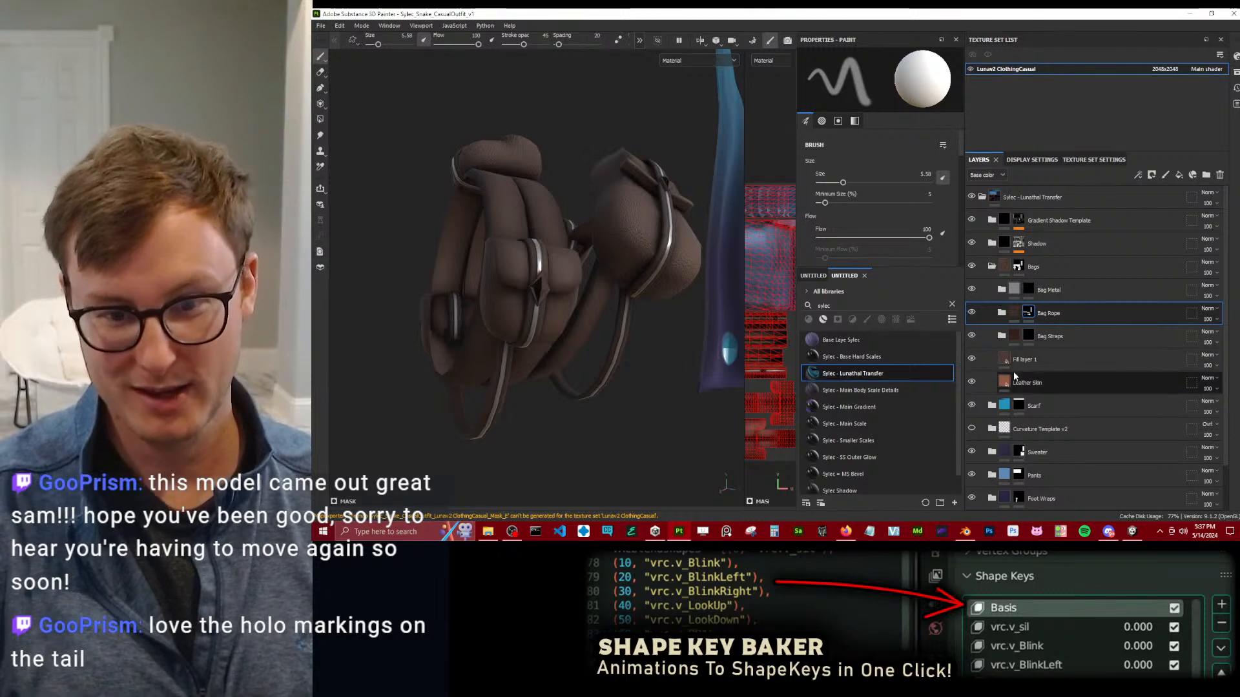
click(973, 359)
click(973, 359)
click(973, 359)
click(973, 359)
mouse_move(607, 284)
alt+mouse_down()
mouse_move(547, 352)
mouse_move(577, 410)
mouse_move(583, 329)
mouse_move(614, 340)
mouse_move(498, 276)
alt+mouse_up()
scroll(583, 317, up, 3)
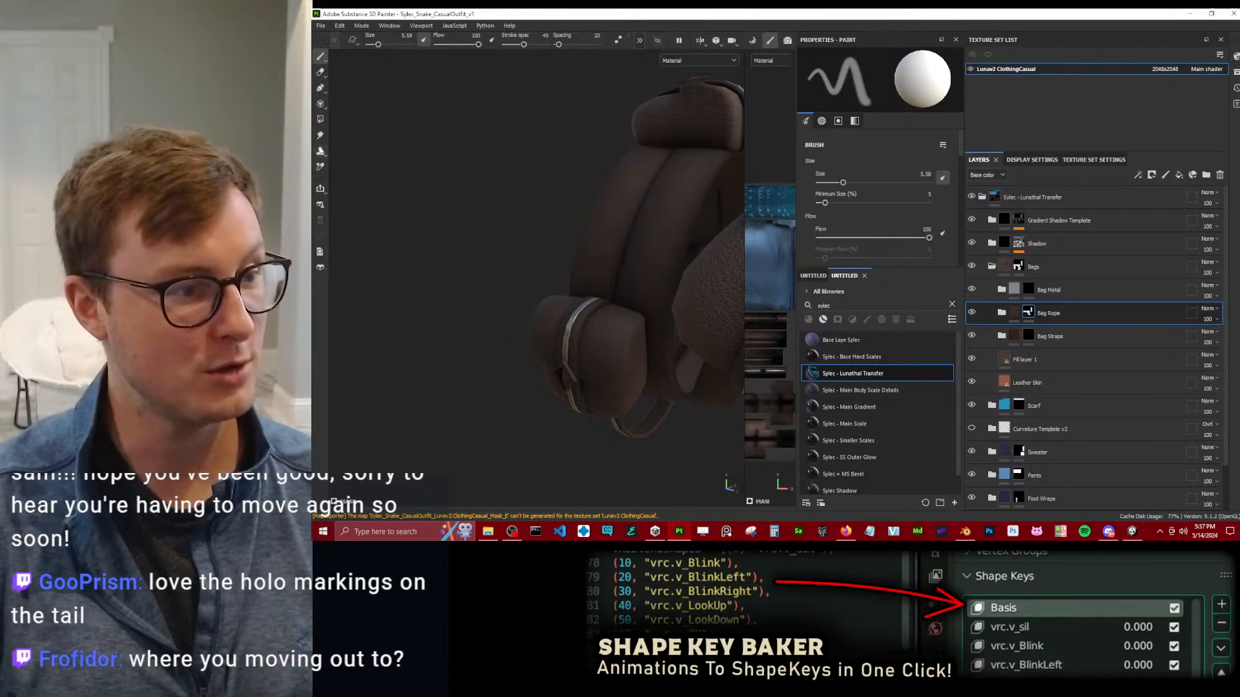
Check the bags' mesh wireframe with Polygon Fill, return to the Paint tool, and inspect the straps from several sides.
click(320, 119)
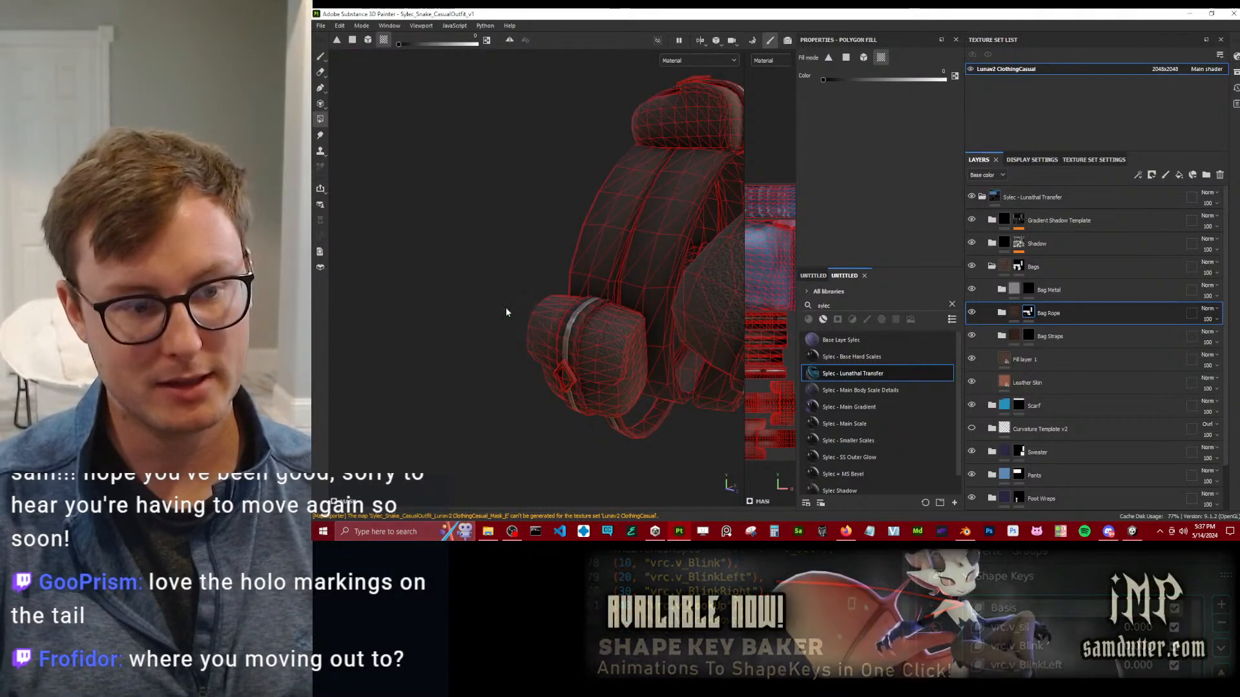
click(320, 57)
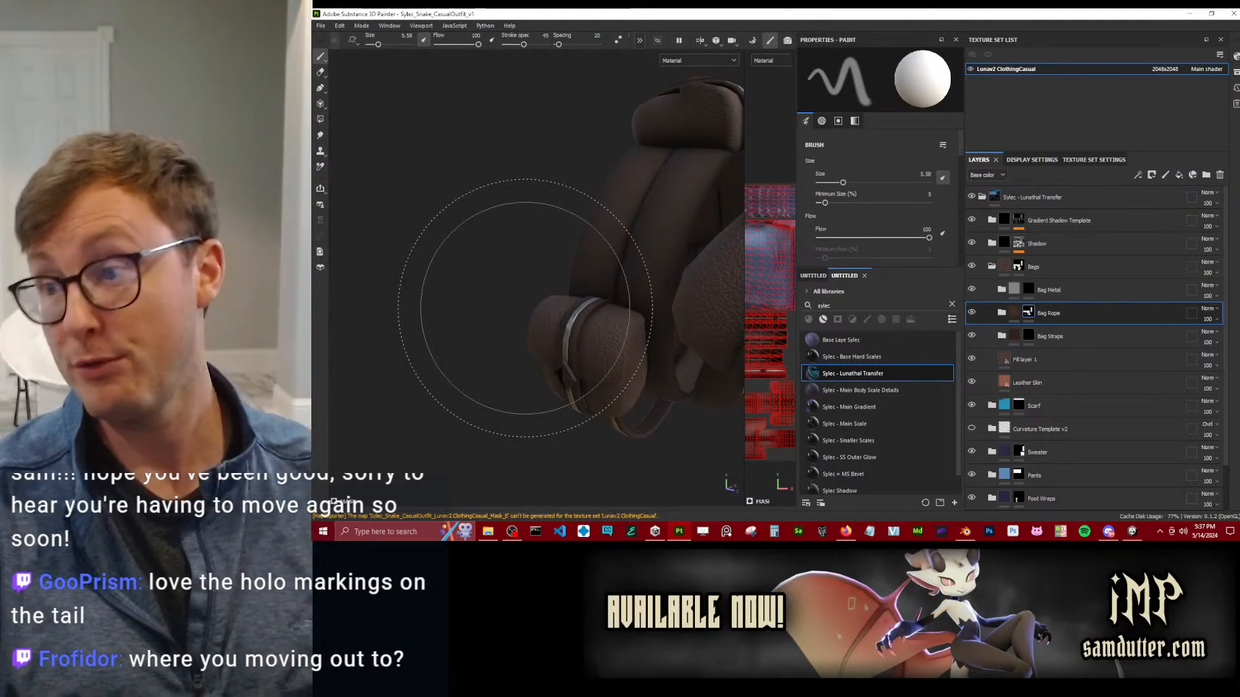
alt+drag(523, 307, 614, 291)
scroll(619, 288, down, 3)
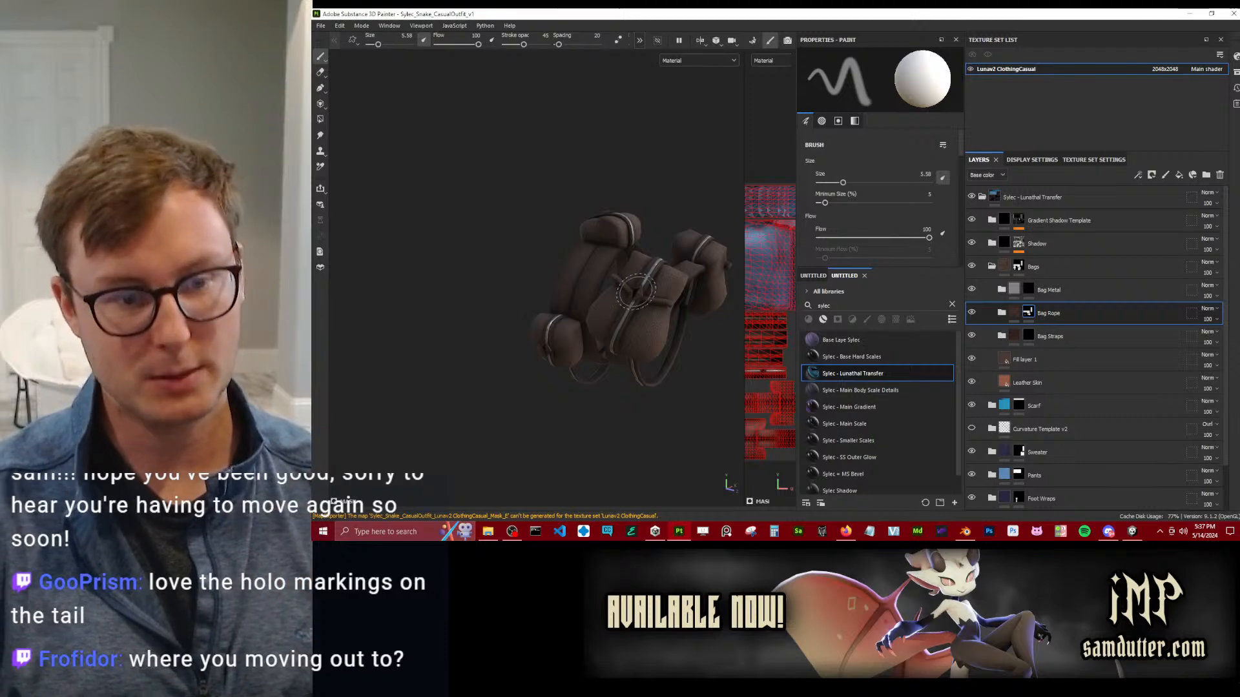
alt+middle_drag(637, 292, 557, 306)
mouse_move(556, 306)
alt+mouse_down()
mouse_move(507, 304)
mouse_move(504, 324)
mouse_move(549, 291)
alt+mouse_up()
scroll(504, 324, up, 3)
alt+middle_drag(549, 290, 512, 325)
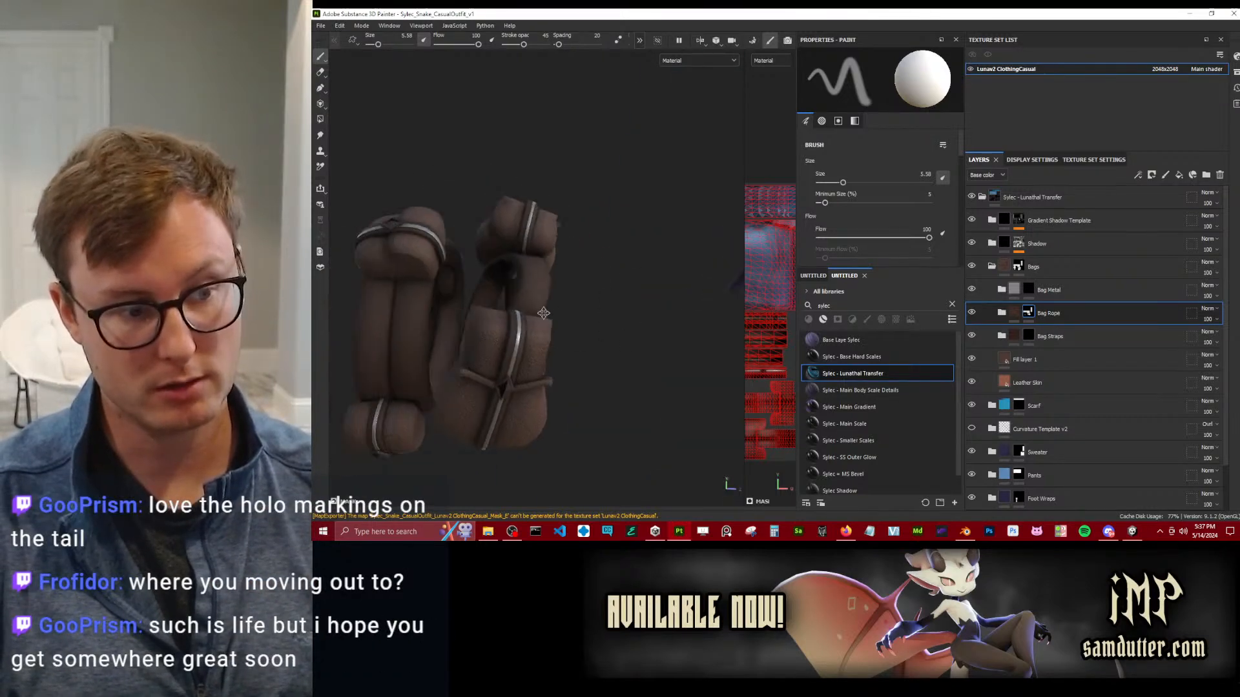
alt+drag(512, 325, 526, 303)
Switch to Unity and compare the Sylec Casual Clothing v2 and Sylec Casual Clothing materials on the tail bags.
key(alt+Tab)
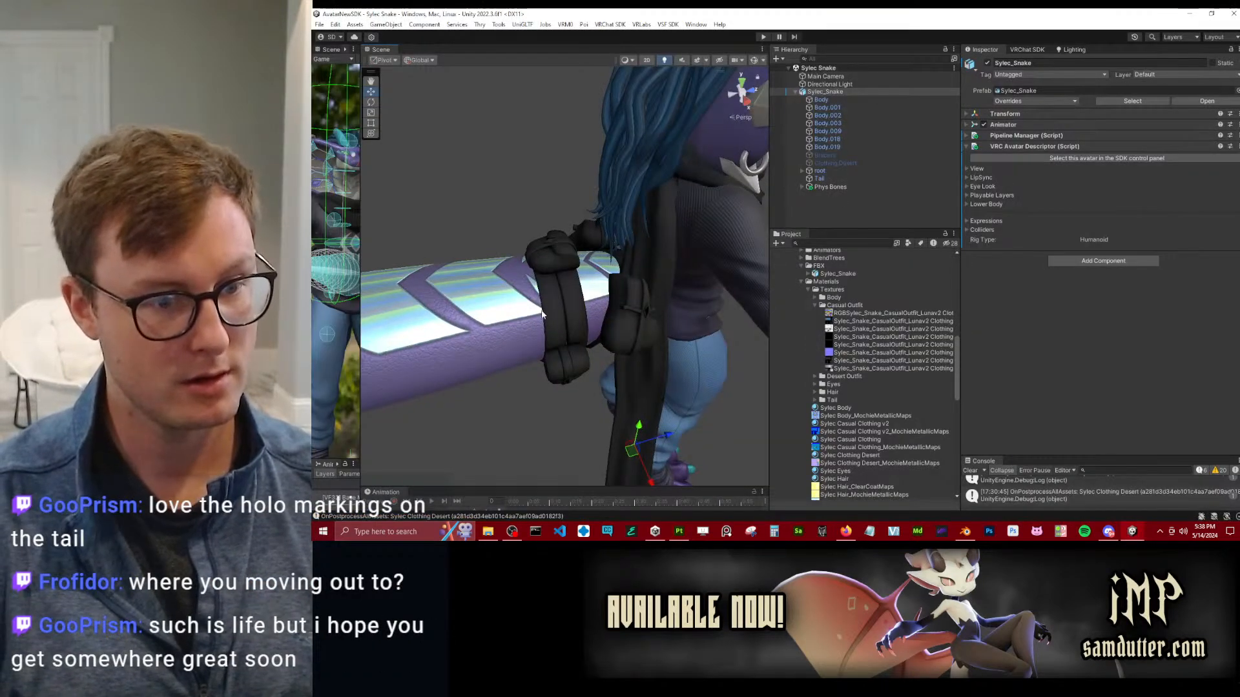
scroll(543, 314, up, 3)
drag(867, 425, 563, 339)
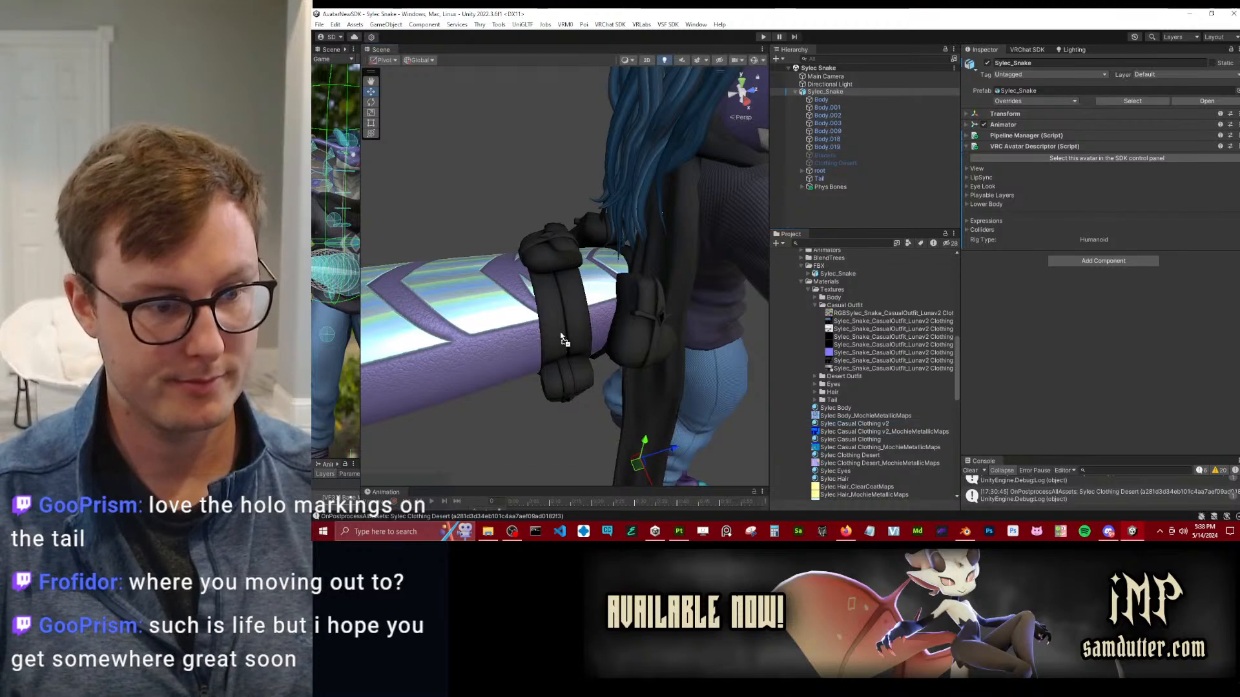
drag(869, 442, 552, 280)
key(ctrl+z)
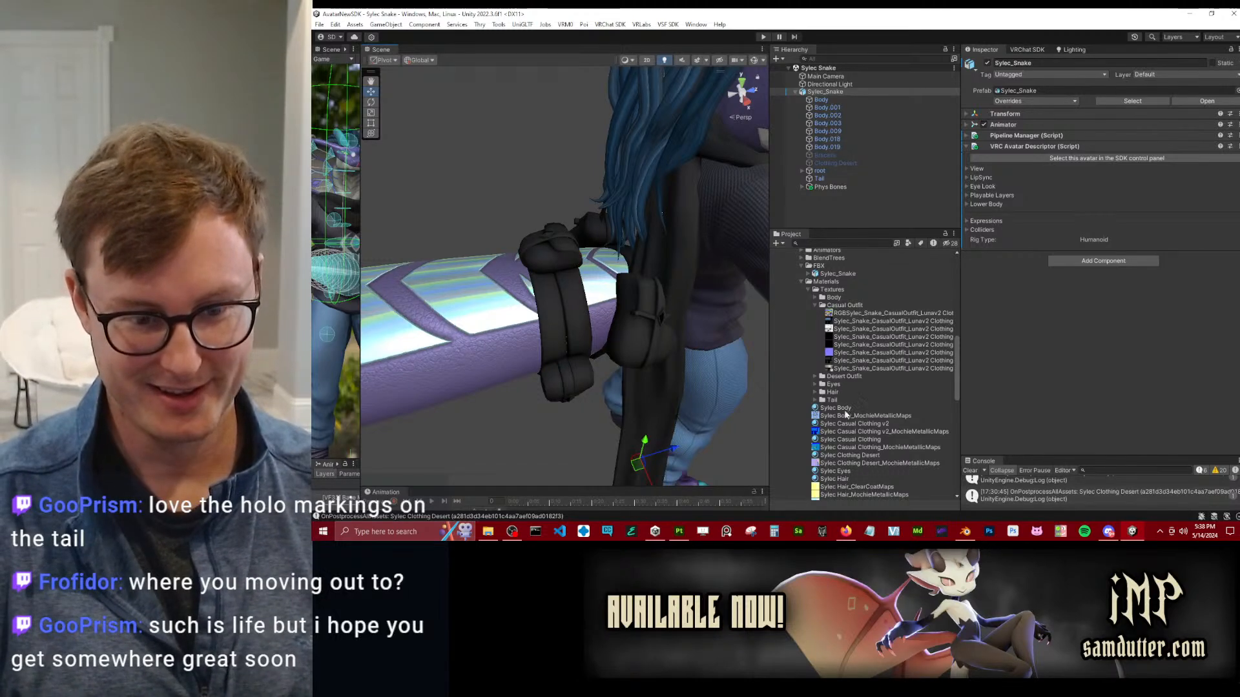
drag(860, 439, 590, 334)
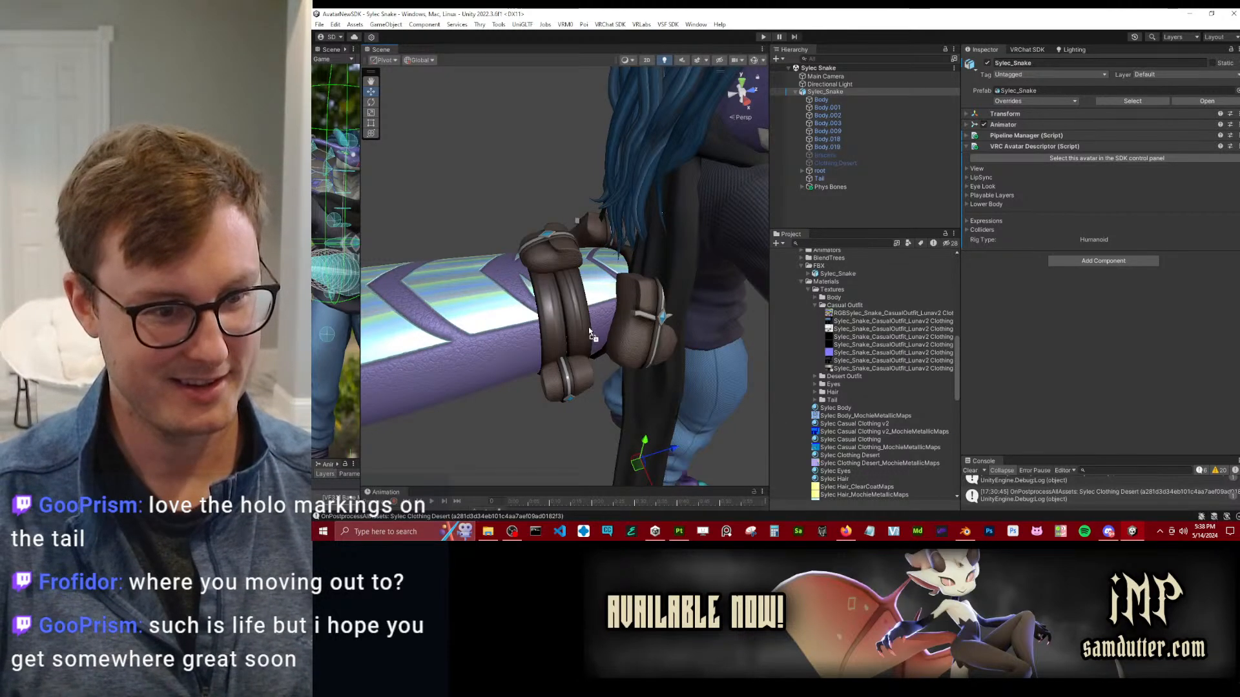
Switch to Substance 3D Painter, collapse the Bags folder, and toggle its visibility to compare its effect, leaving it shown.
key(alt+Tab)
mouse_move(511, 300)
alt+mouse_down()
mouse_move(517, 316)
mouse_move(484, 263)
mouse_move(582, 288)
alt+mouse_up()
alt+right_drag(582, 288, 594, 354)
mouse_move(595, 355)
alt+mouse_down()
mouse_move(540, 213)
mouse_move(490, 206)
mouse_move(496, 223)
alt+mouse_up()
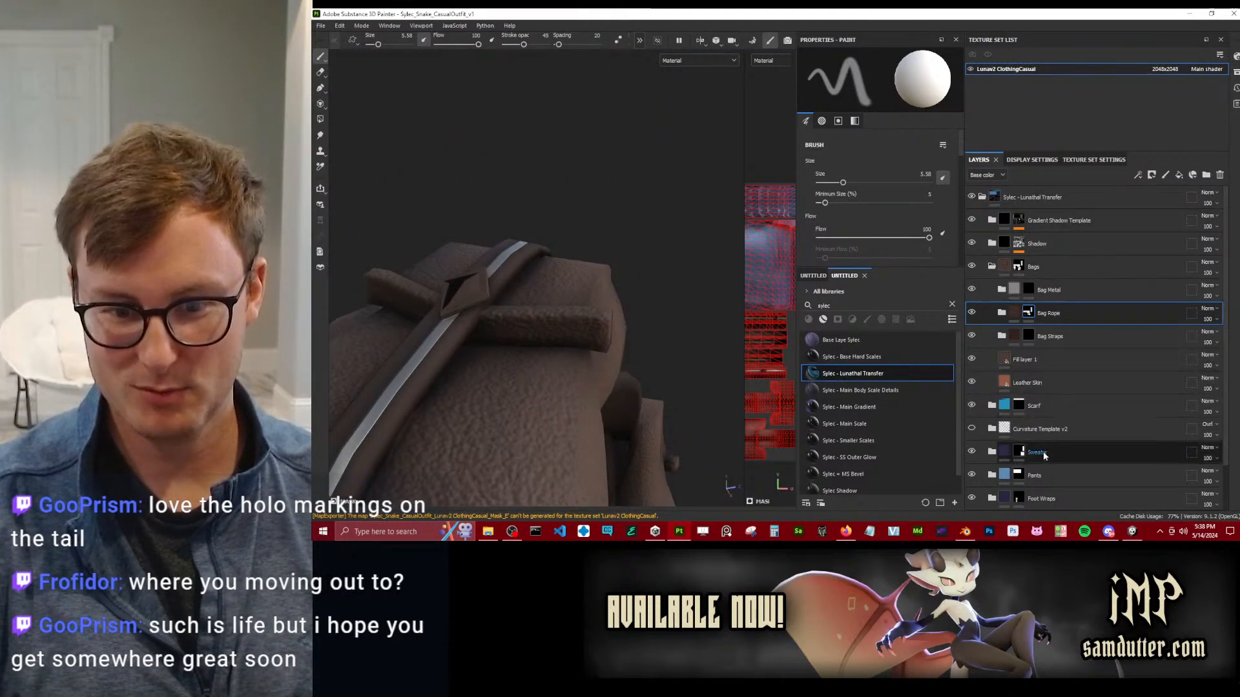
scroll(1011, 345, down, 2)
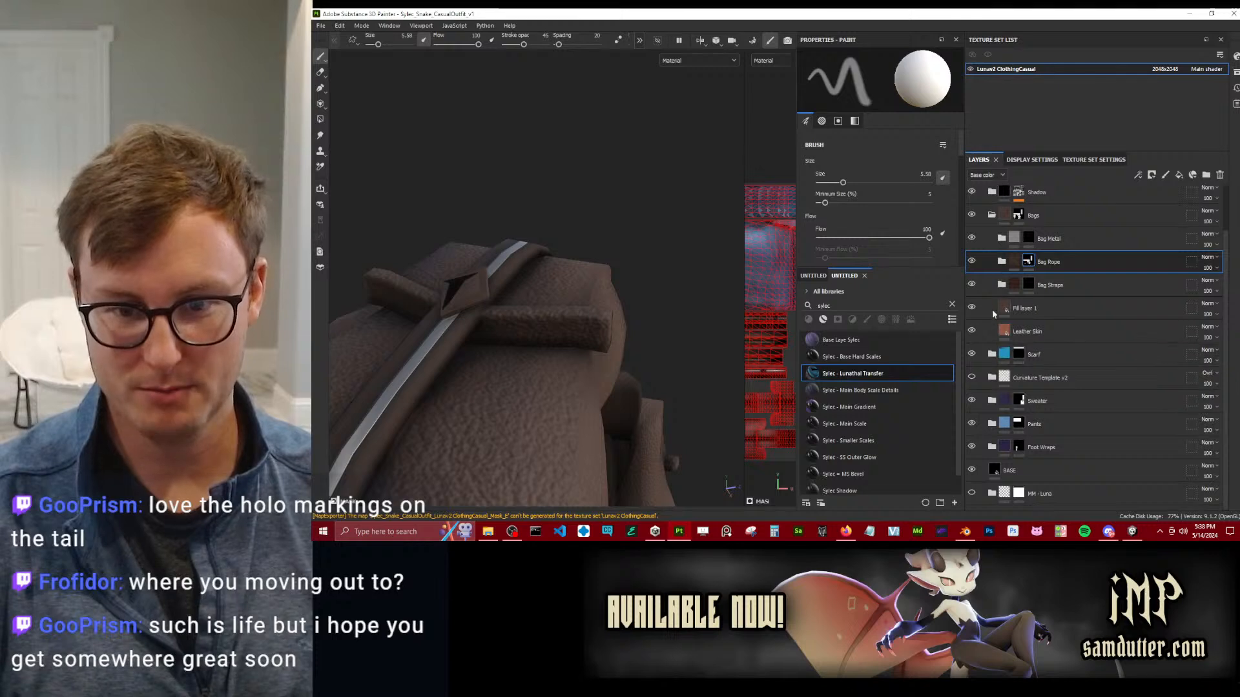
click(991, 216)
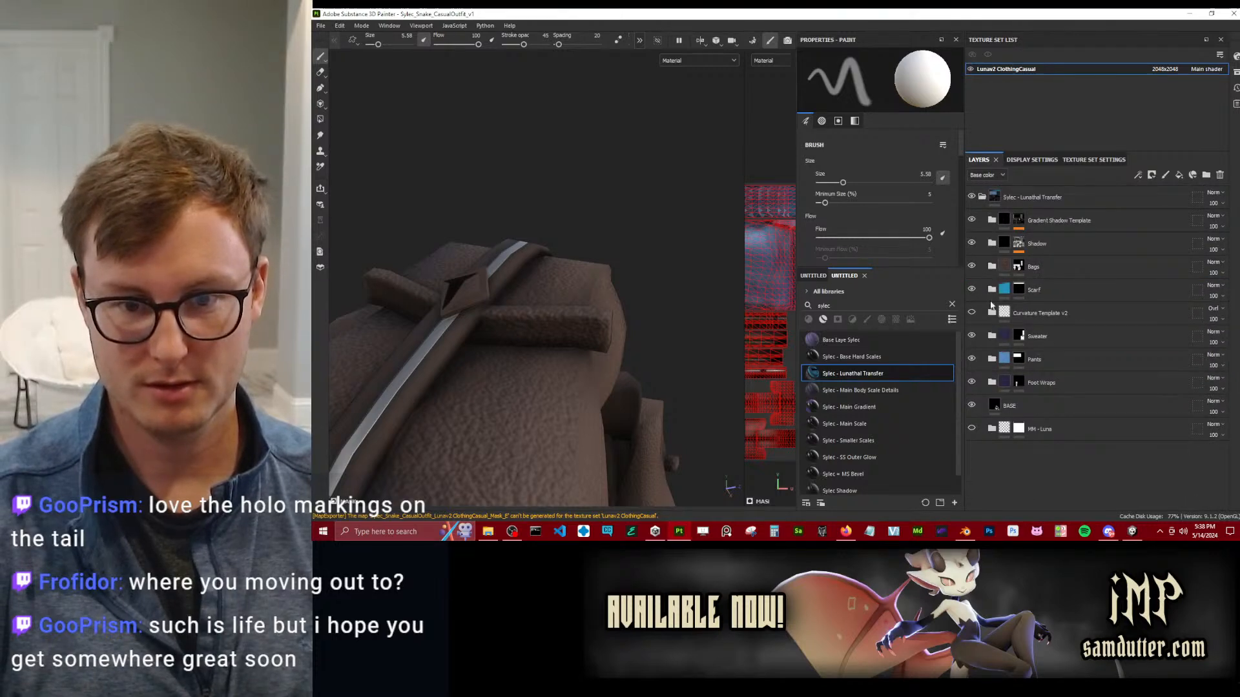
click(972, 266)
click(973, 268)
Compare the diamond ornament on the bag strap with its appearance in Unity, returning to Substance 3D Painter.
mouse_move(640, 286)
alt+mouse_down()
mouse_move(622, 349)
mouse_move(559, 330)
mouse_move(556, 282)
mouse_move(660, 339)
alt+mouse_up()
scroll(620, 360, up, 5)
key(alt+Tab)
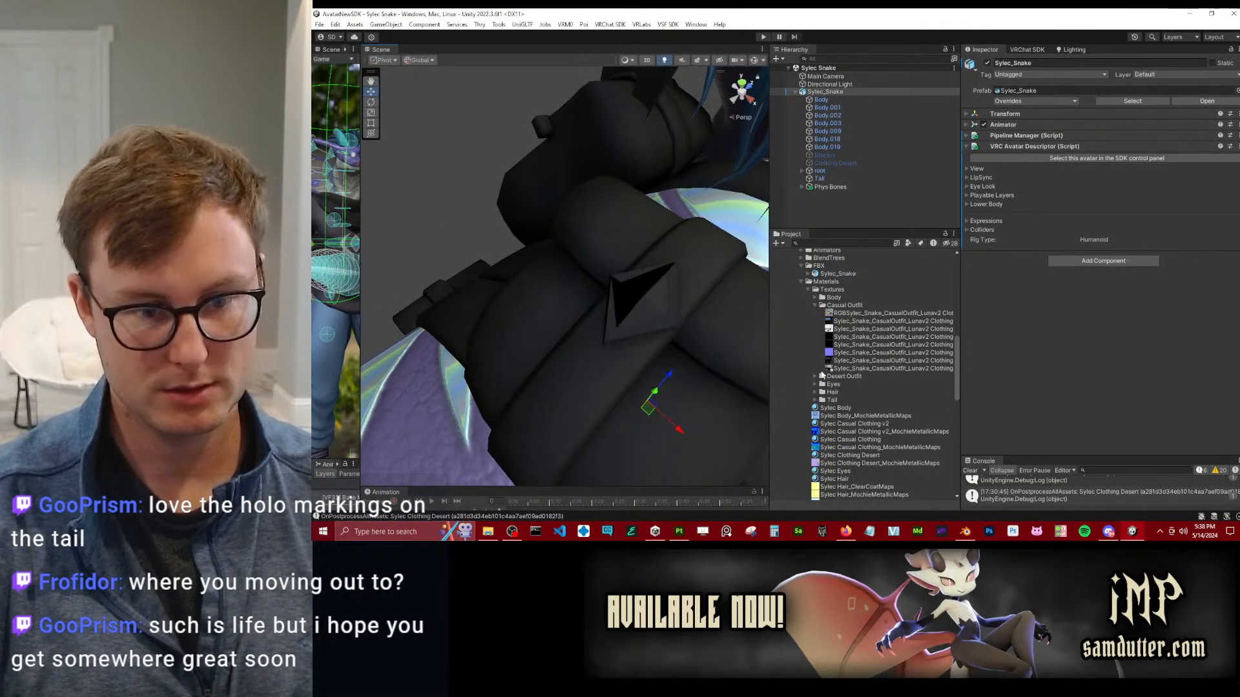
key(alt+Tab)
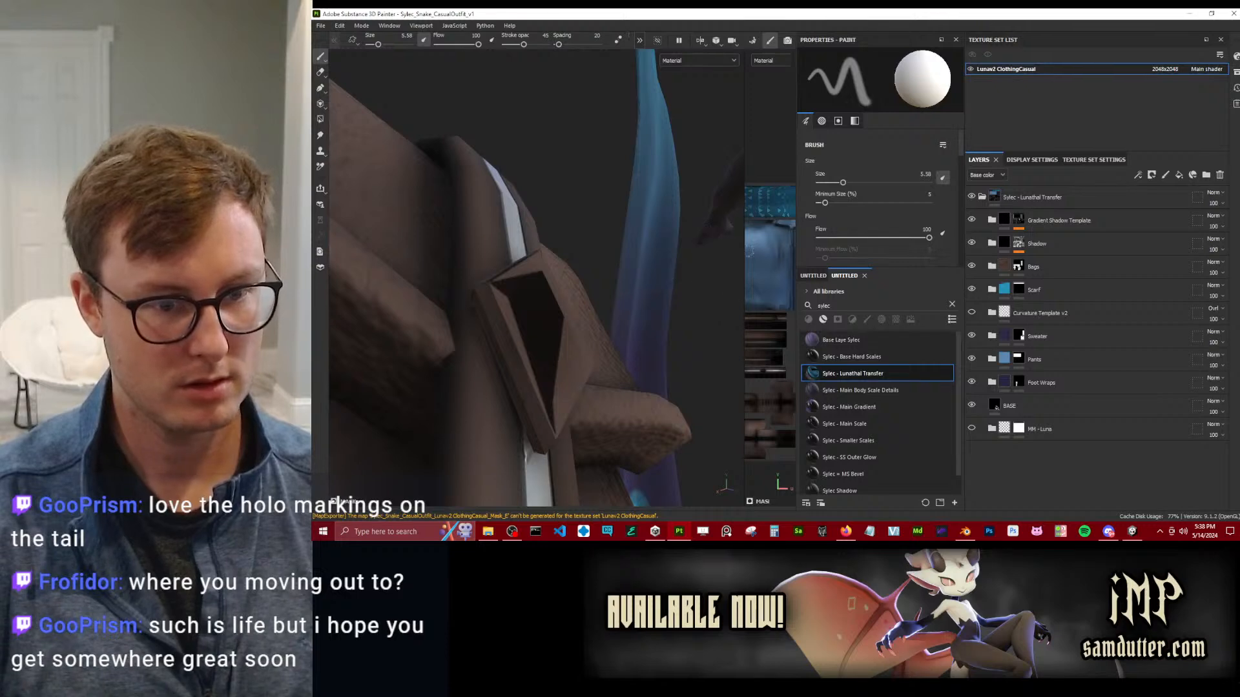
Widen the 2D texture view and examine the diamond ornament's UV island up close.
drag(744, 252, 491, 272)
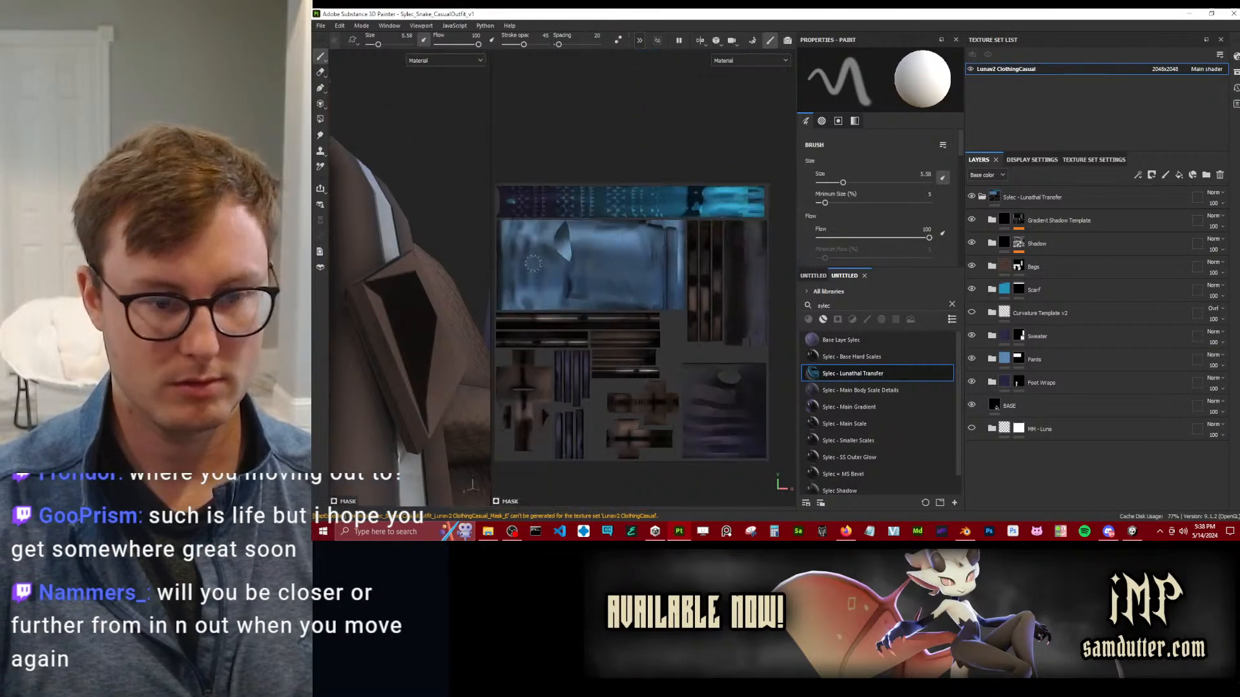
scroll(629, 316, down, 3)
alt+middle_drag(629, 316, 622, 278)
scroll(621, 278, up, 8)
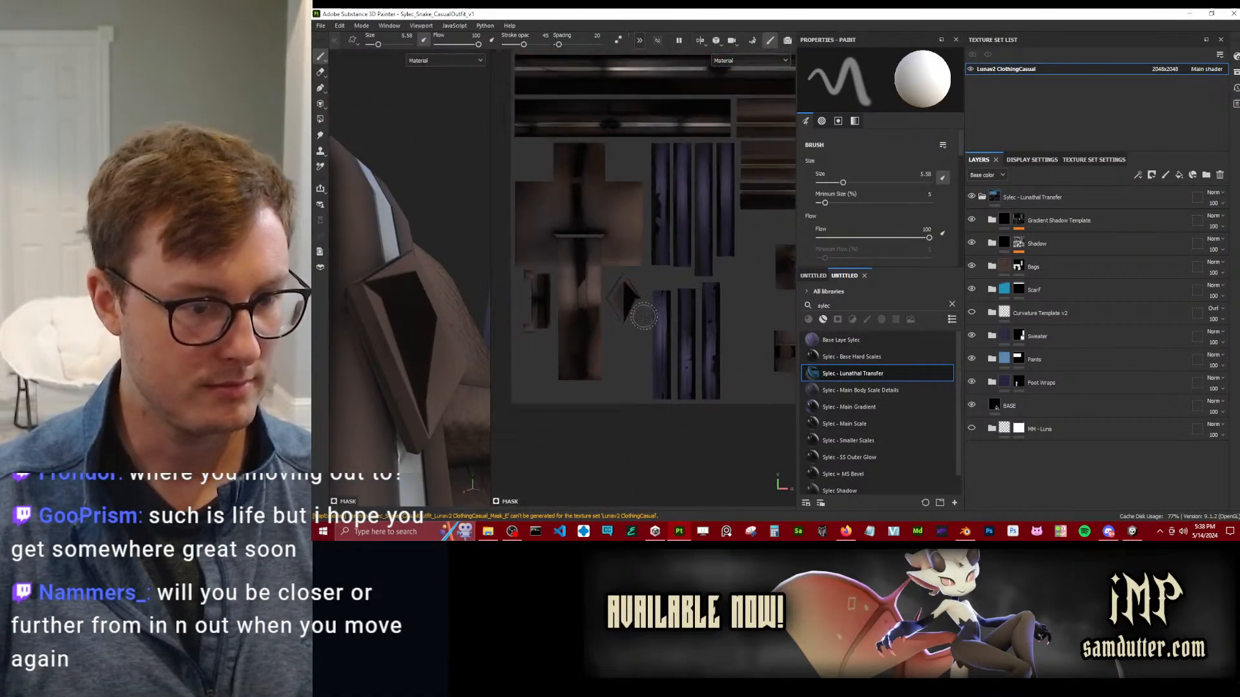
scroll(633, 320, up, 2)
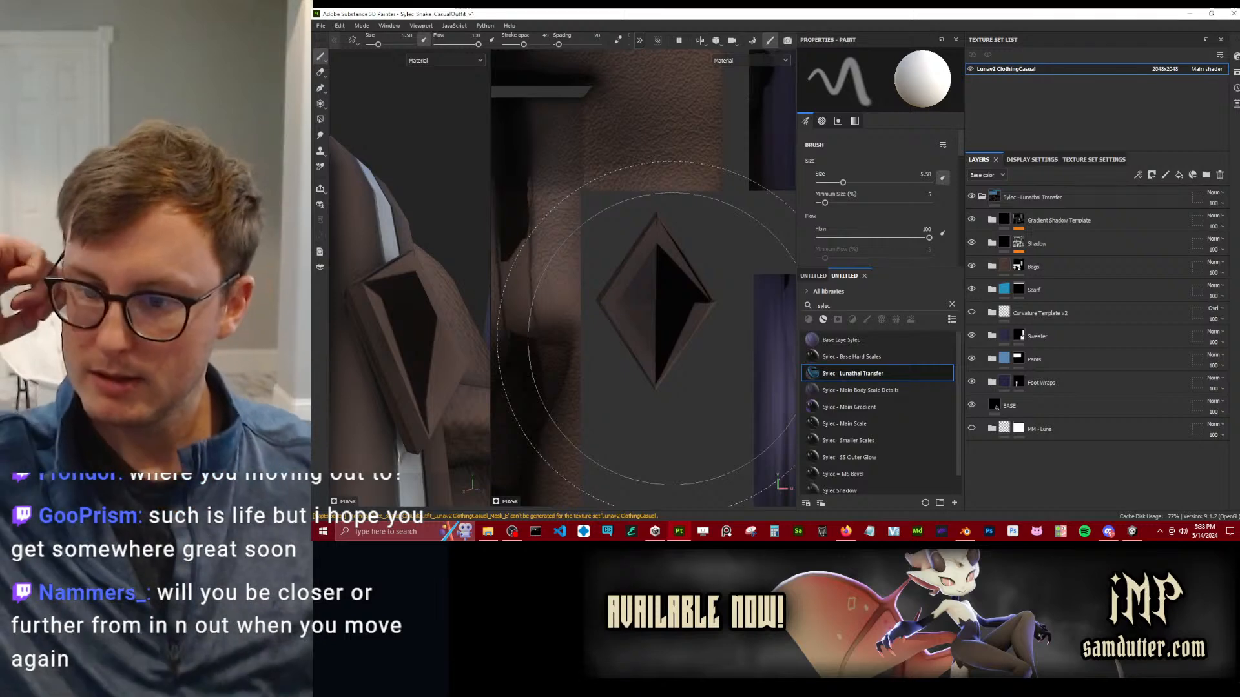
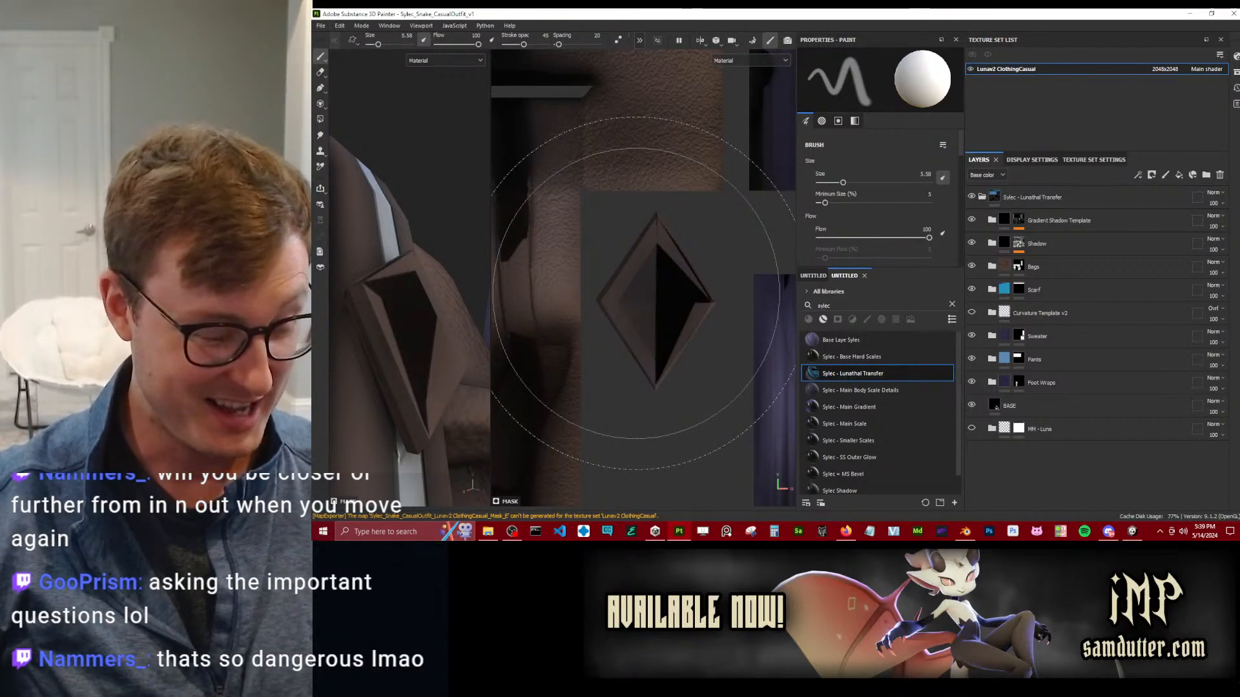
Show the base color channel and toggle the Bags folder and Bag Rope visibility to compare their effect on the diamond ornament.
key(c)
alt+drag(394, 303, 352, 378)
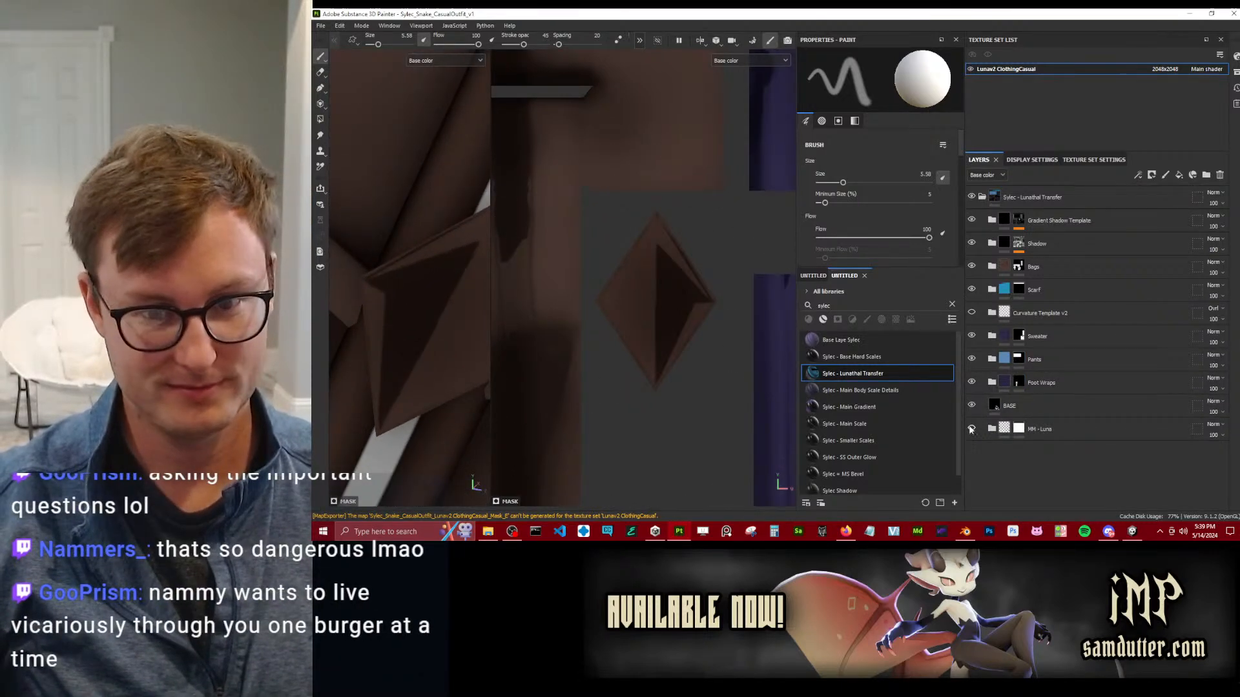
click(972, 268)
click(973, 267)
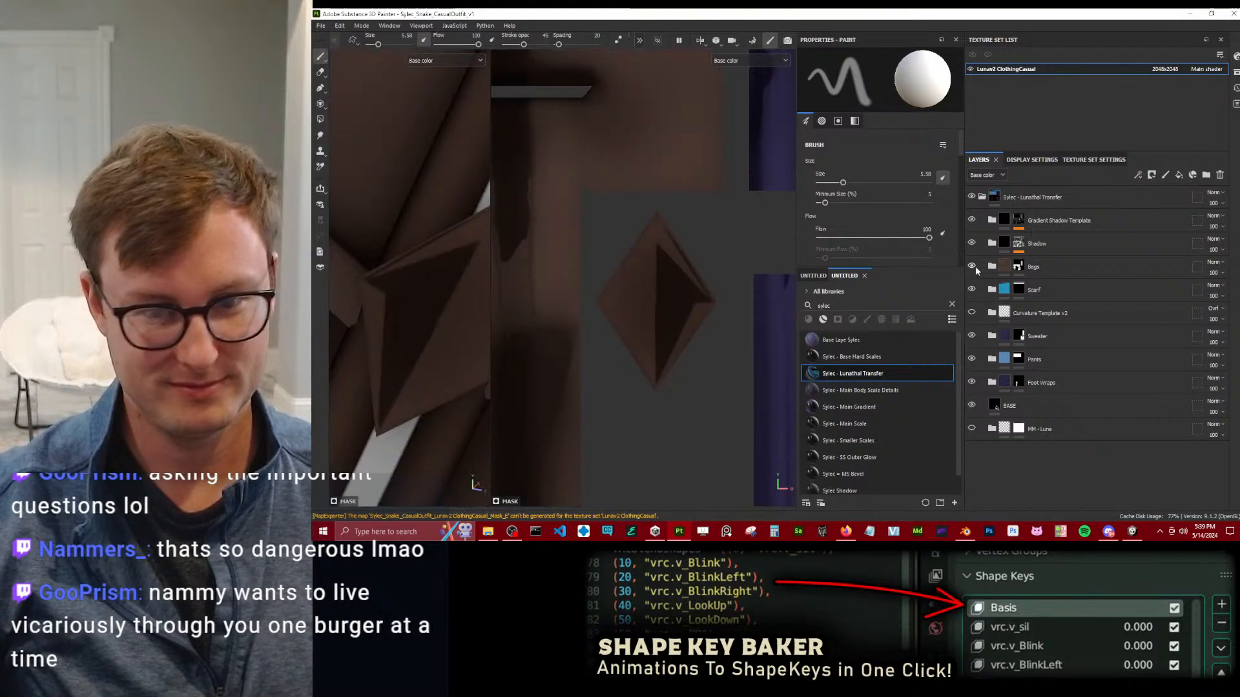
click(992, 266)
click(972, 313)
click(972, 313)
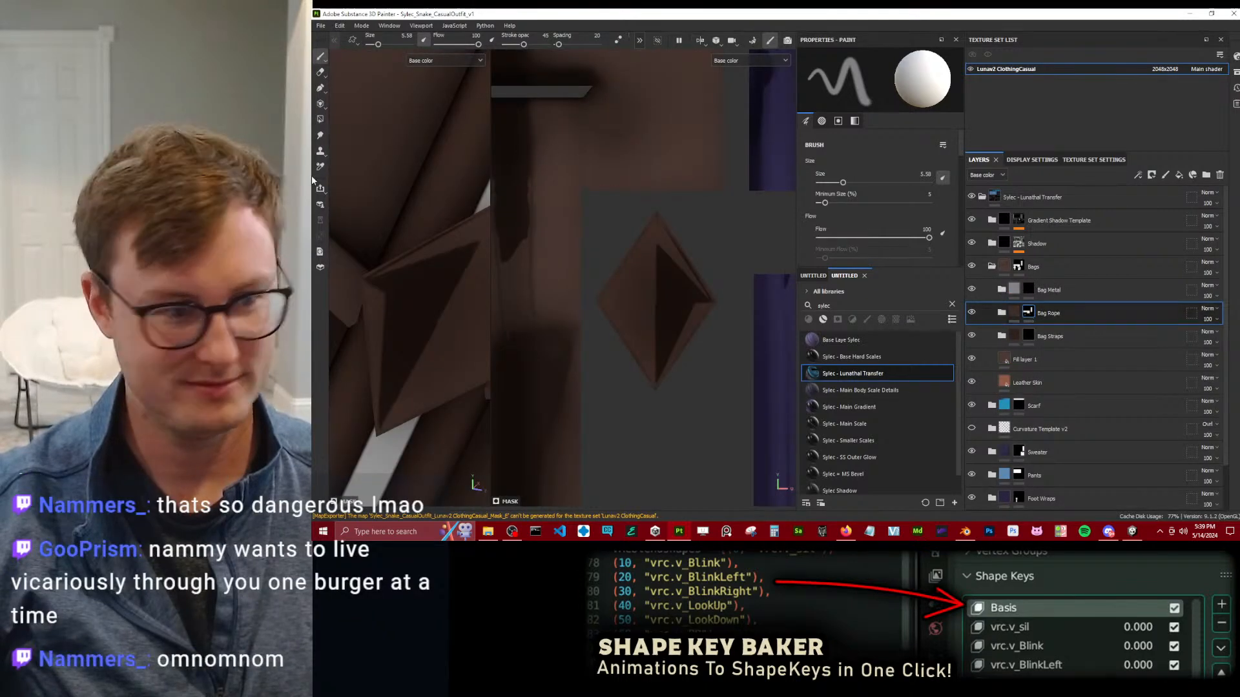
Try polygon-filling the diamond ornament's UV island in the Bag Rope mask, and toggle Fill layer 1 to compare its effect.
click(319, 135)
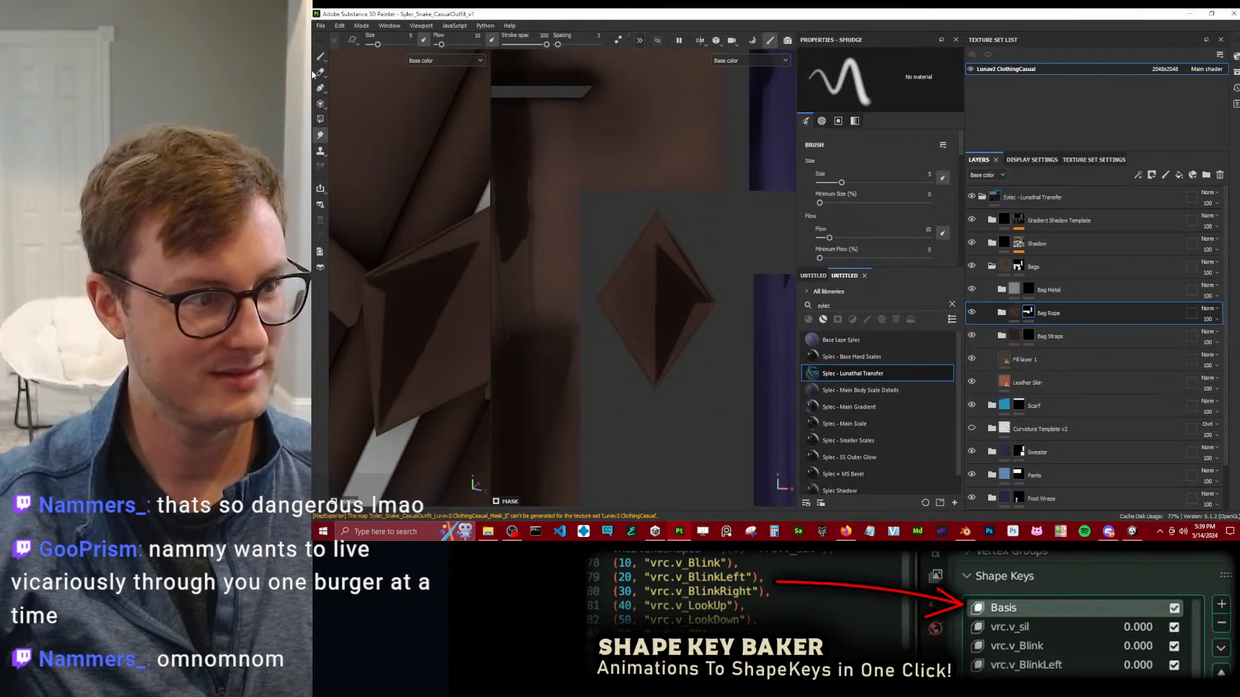
click(321, 120)
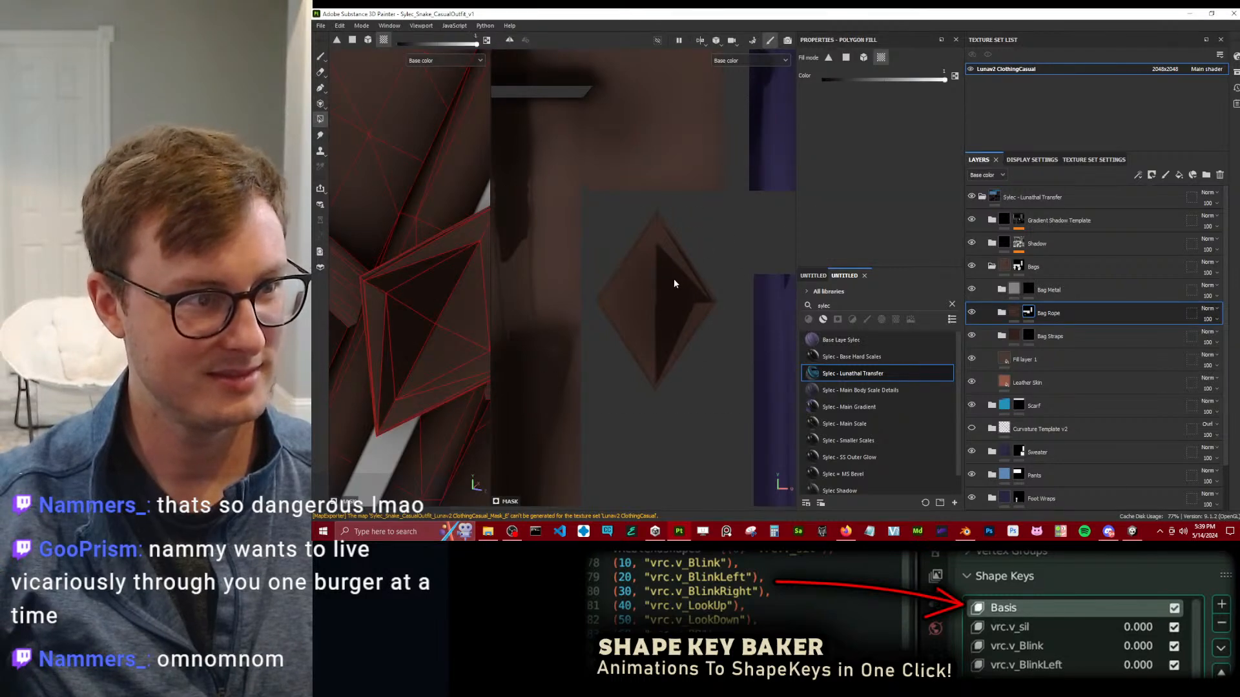
drag(670, 308, 679, 327)
key(x)
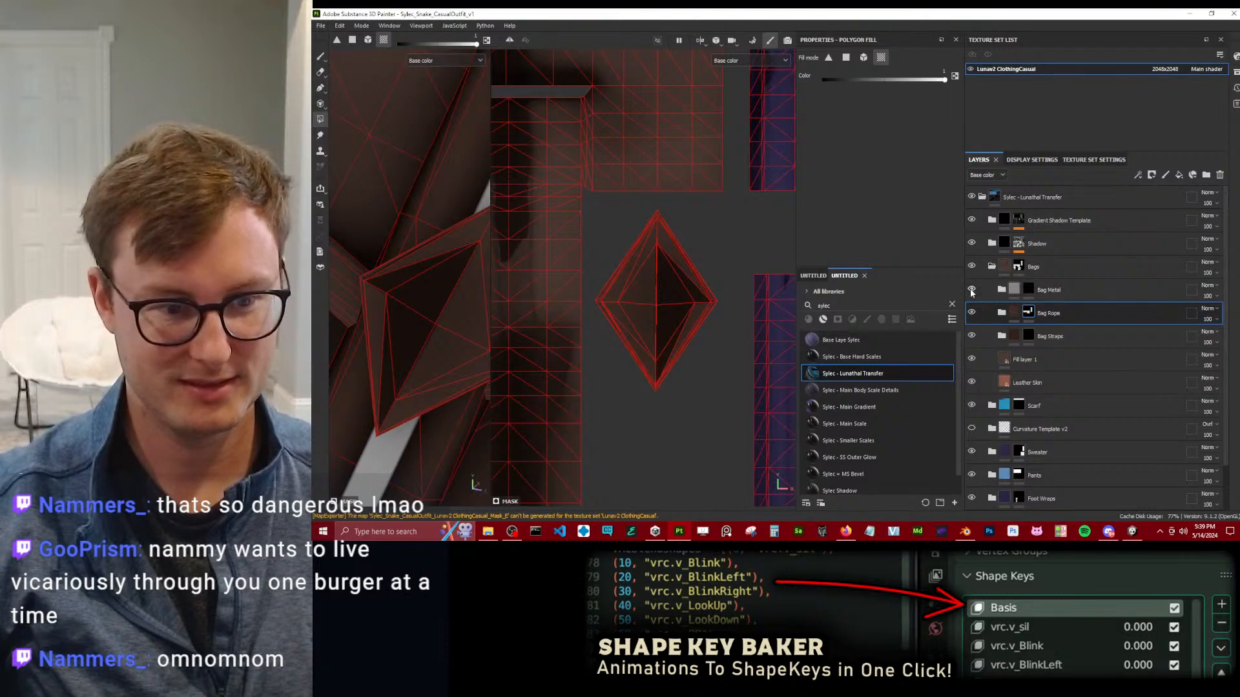
click(972, 360)
click(973, 360)
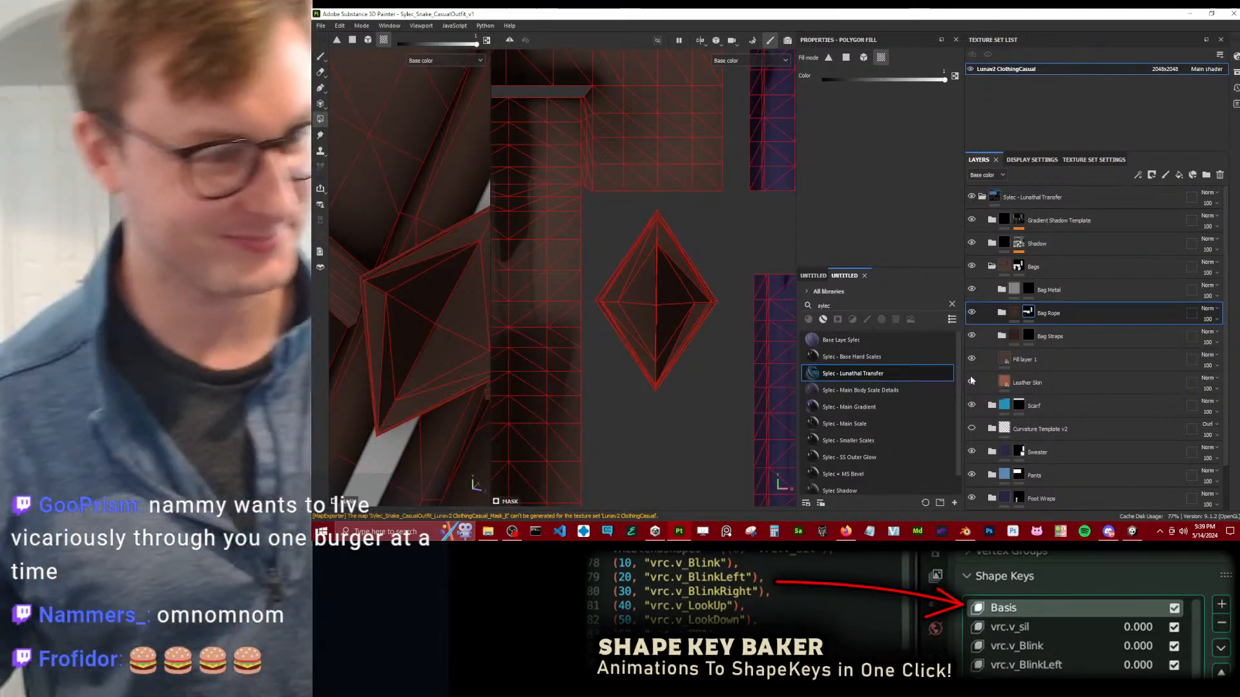
Widen the 3D view and polygon-fill the diamond ornament on the large bag into the Bag Metal mask.
scroll(441, 277, down, 5)
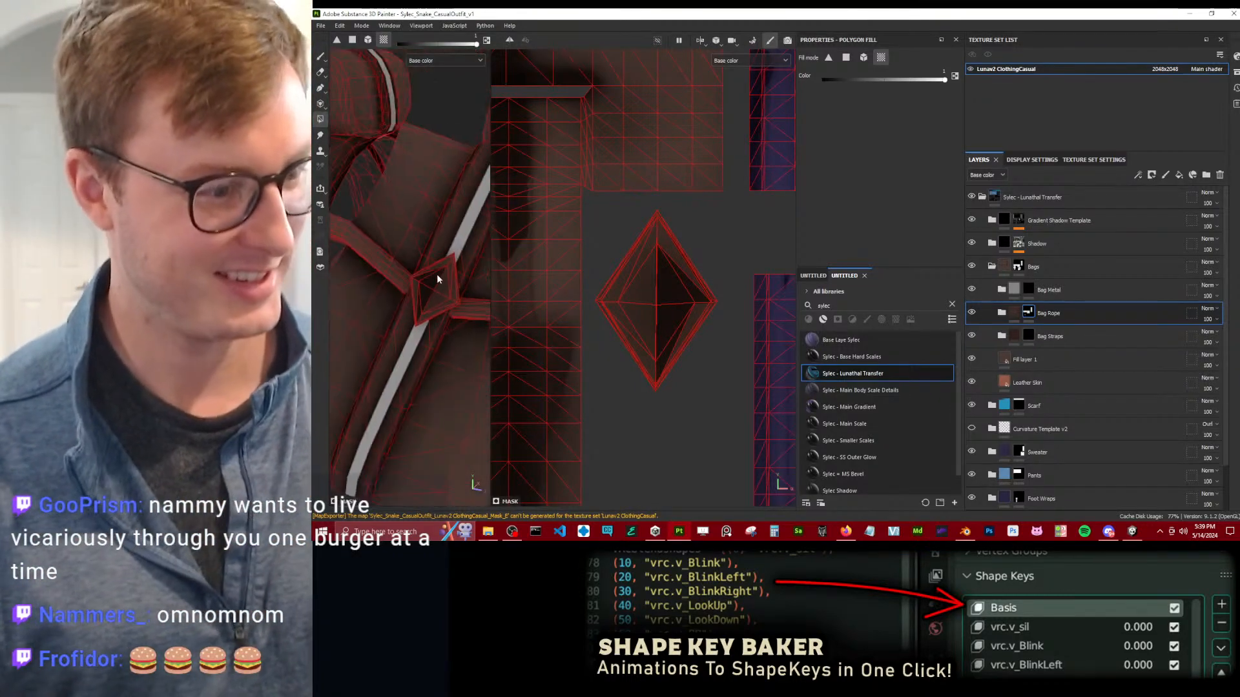
drag(490, 290, 642, 282)
scroll(509, 266, down, 6)
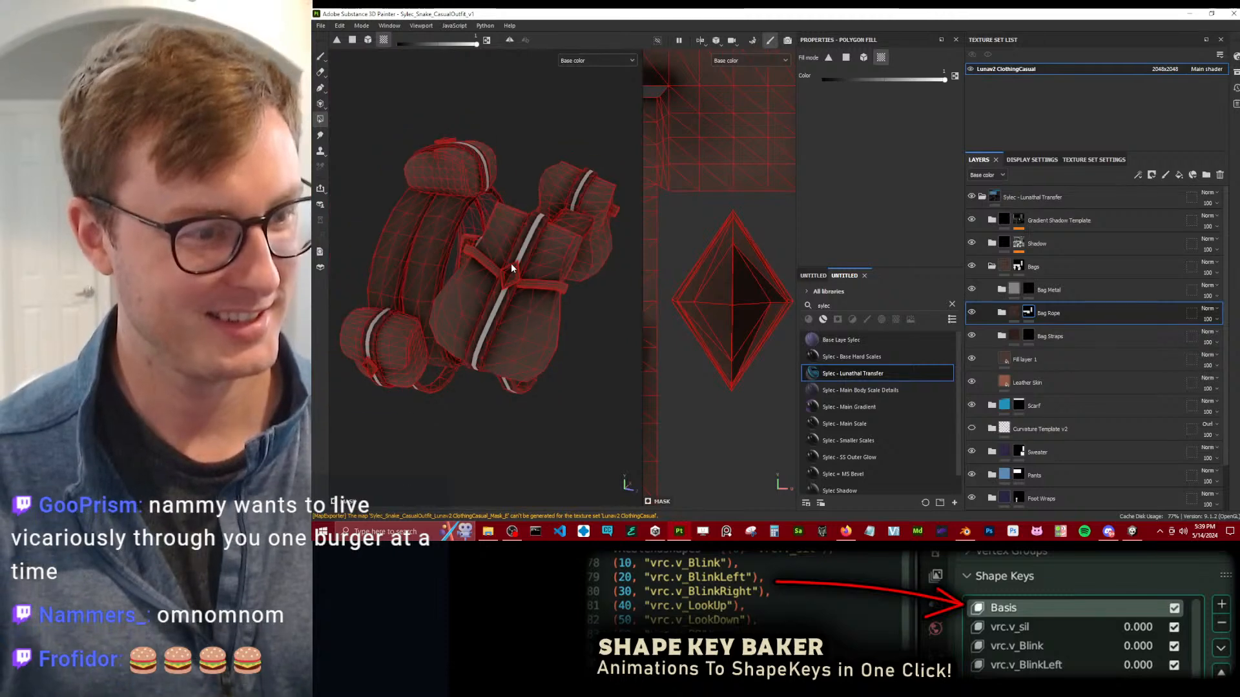
click(1072, 290)
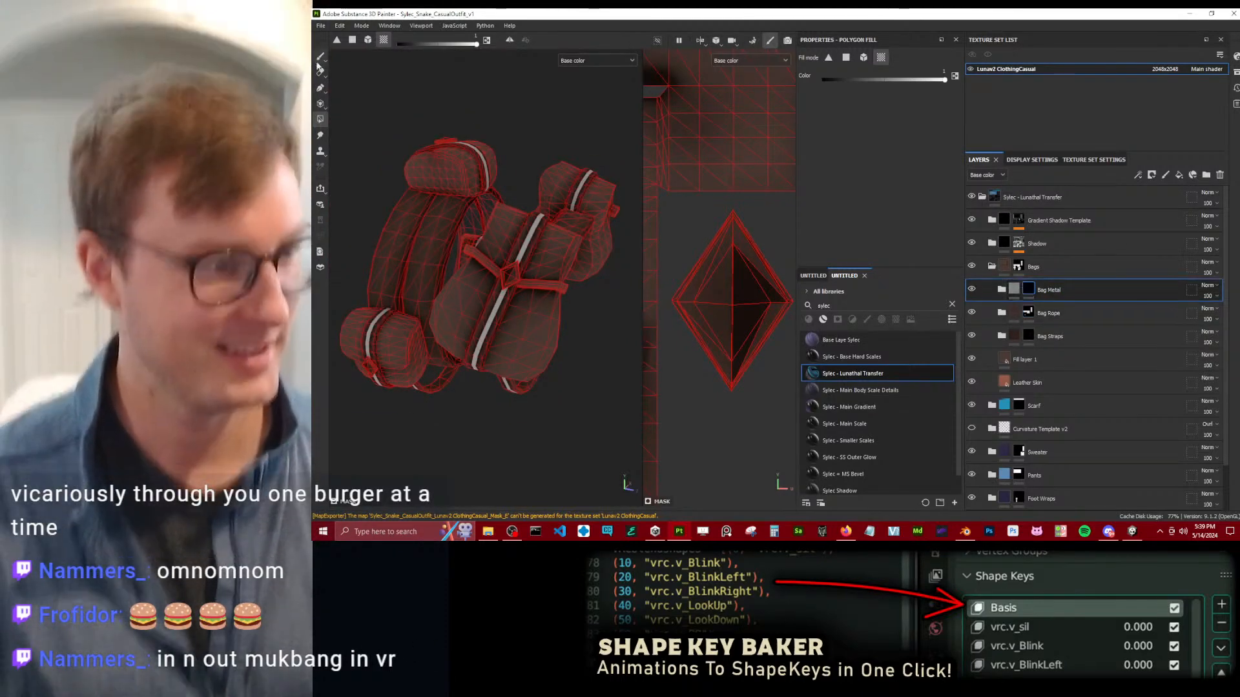
alt+drag(461, 313, 595, 333)
scroll(594, 333, up, 3)
click(581, 283)
Show the full material and polygon-fill the diamond ornaments on the other bags into the Bag Metal mask.
scroll(537, 302, down, 4)
mouse_move(535, 158)
alt+mouse_down()
mouse_move(534, 230)
mouse_move(577, 212)
mouse_move(388, 268)
mouse_move(537, 301)
mouse_move(434, 260)
mouse_move(501, 276)
mouse_move(415, 208)
mouse_move(482, 194)
mouse_move(423, 258)
alt+mouse_up()
scroll(484, 189, up, 3)
key(1)
key(m)
key(4)
mouse_move(475, 304)
alt+mouse_down()
mouse_move(454, 328)
mouse_move(491, 330)
mouse_move(530, 257)
mouse_move(446, 274)
mouse_move(568, 246)
mouse_move(513, 239)
mouse_move(497, 285)
mouse_move(500, 226)
mouse_move(532, 324)
mouse_move(512, 268)
mouse_move(661, 259)
alt+mouse_up()
click(516, 243)
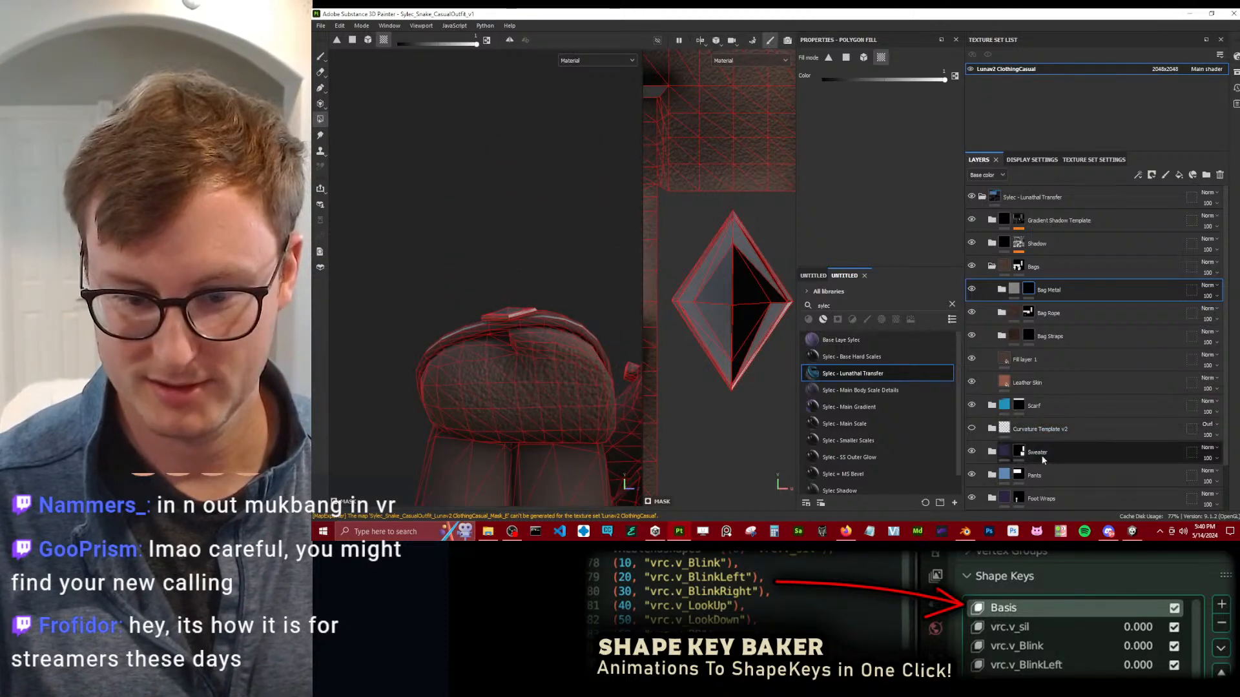
Toggle the MM - Luna folder to compare its effect, leaving it hidden, and examine the bags from several angles.
scroll(1048, 456, down, 2)
click(1020, 494)
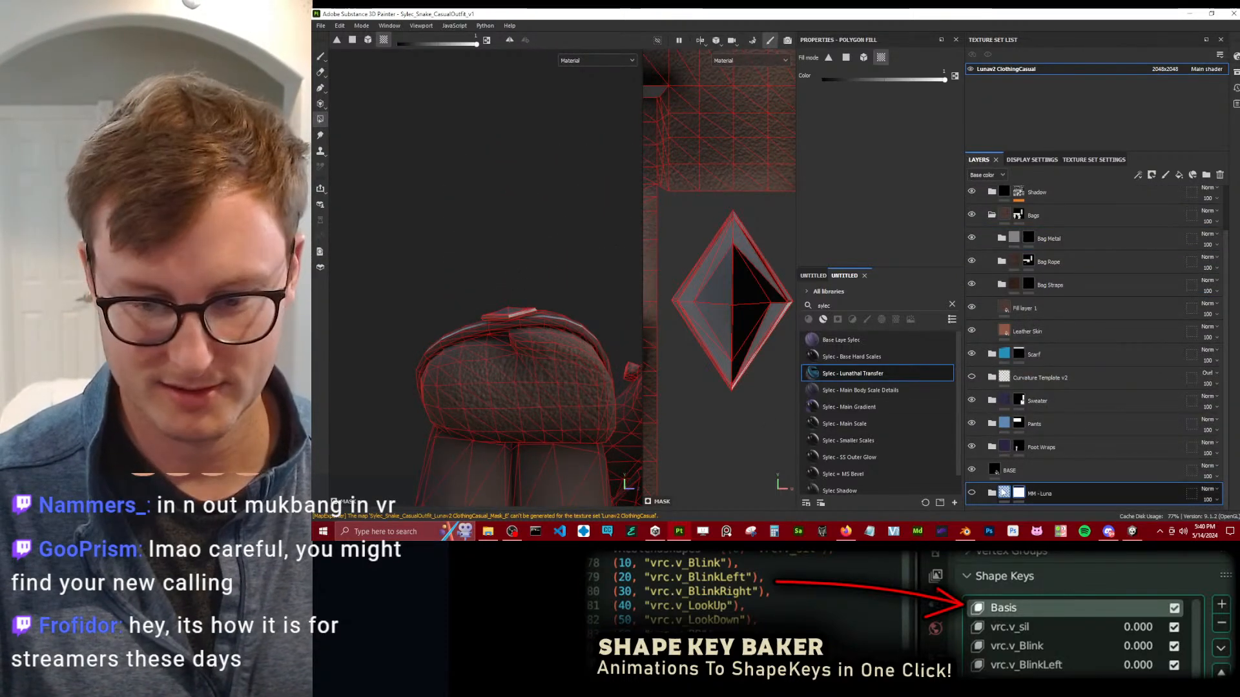
scroll(465, 311, up, 2)
click(972, 494)
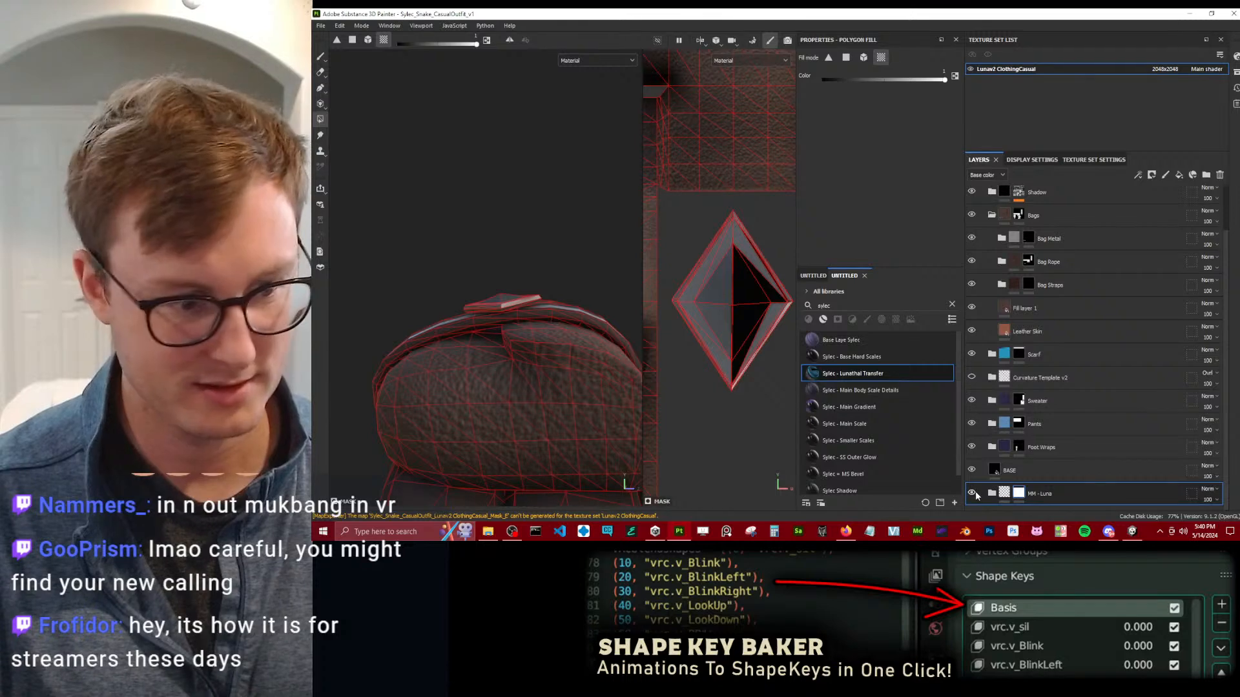
click(973, 494)
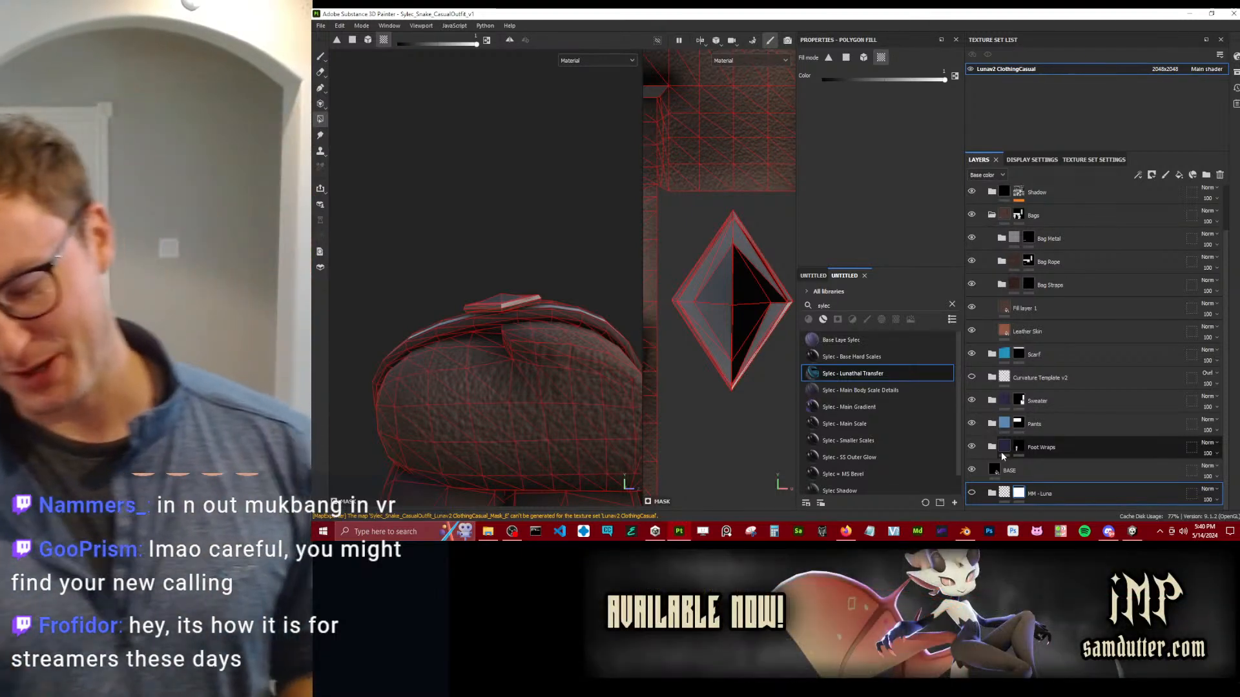
scroll(496, 259, down, 3)
alt+drag(496, 263, 505, 338)
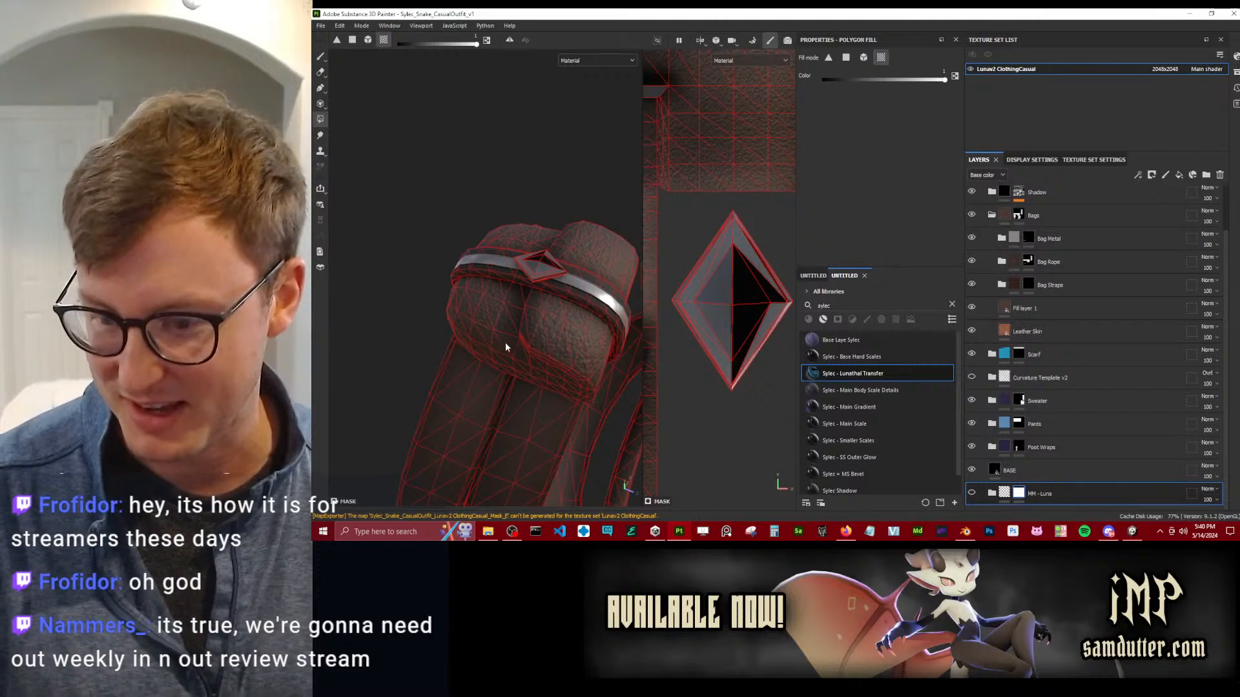
alt+drag(613, 369, 537, 256)
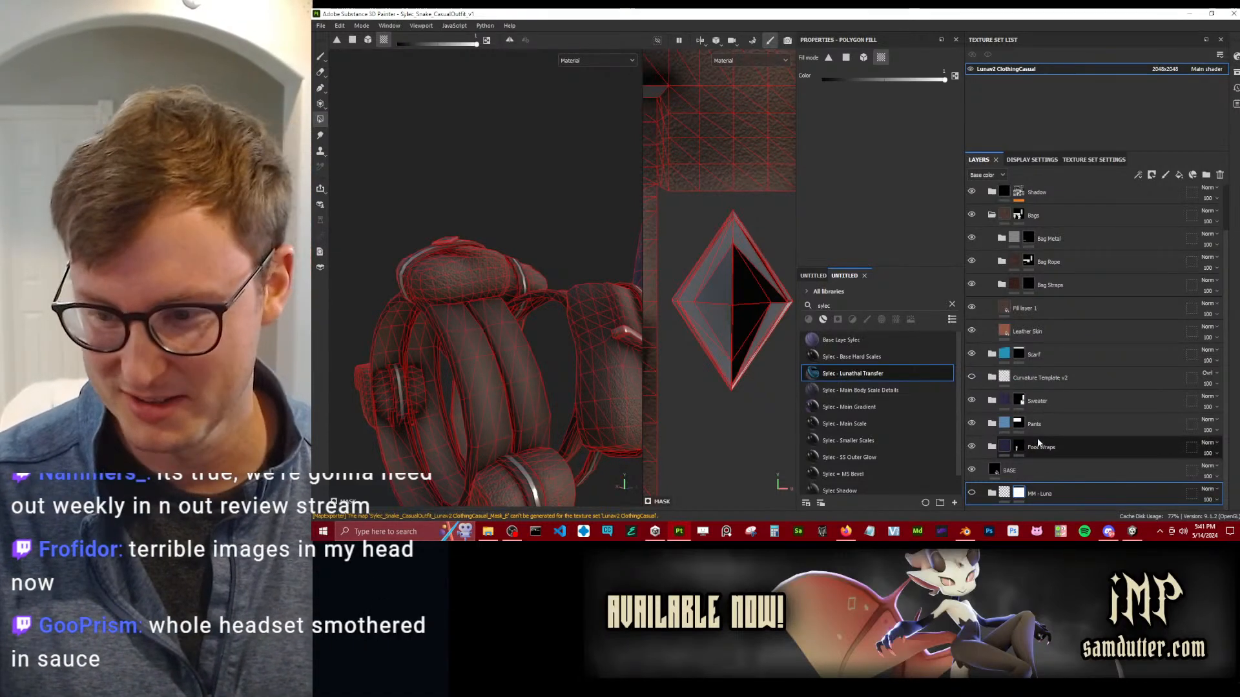
Collapse the Bags folder, toggle the outfit layers one by one to compare their effect, and check the contents of MM - Luna.
click(991, 215)
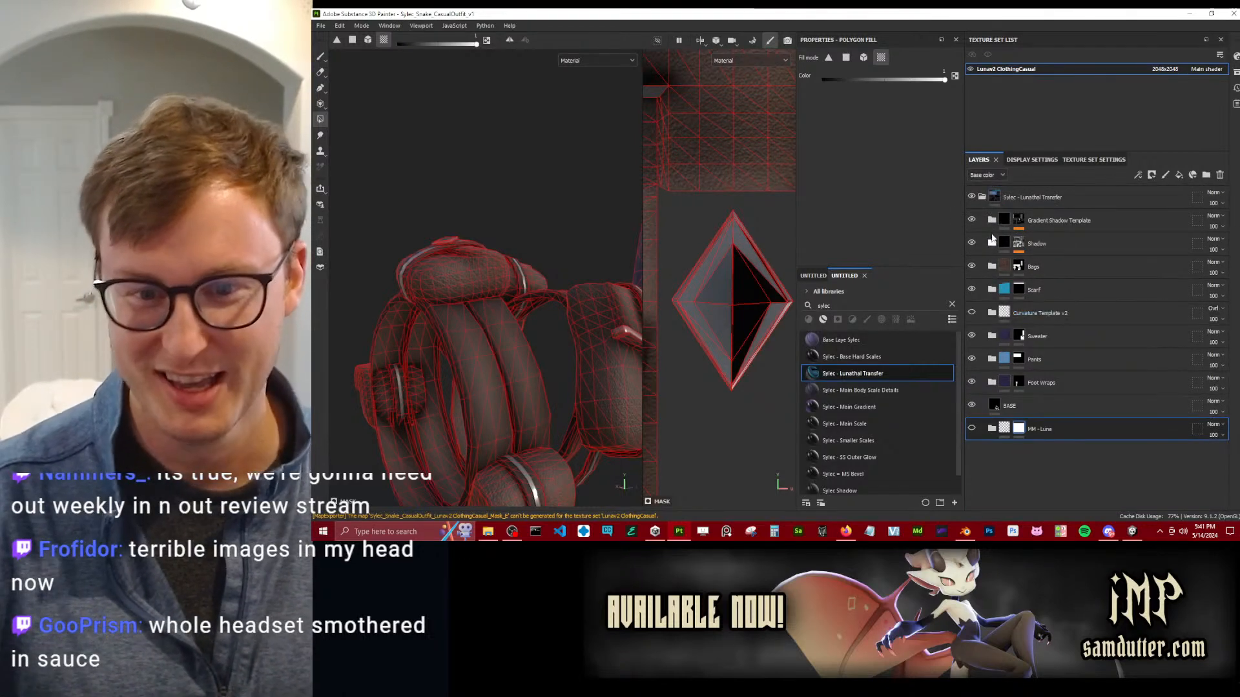
click(974, 220)
click(975, 220)
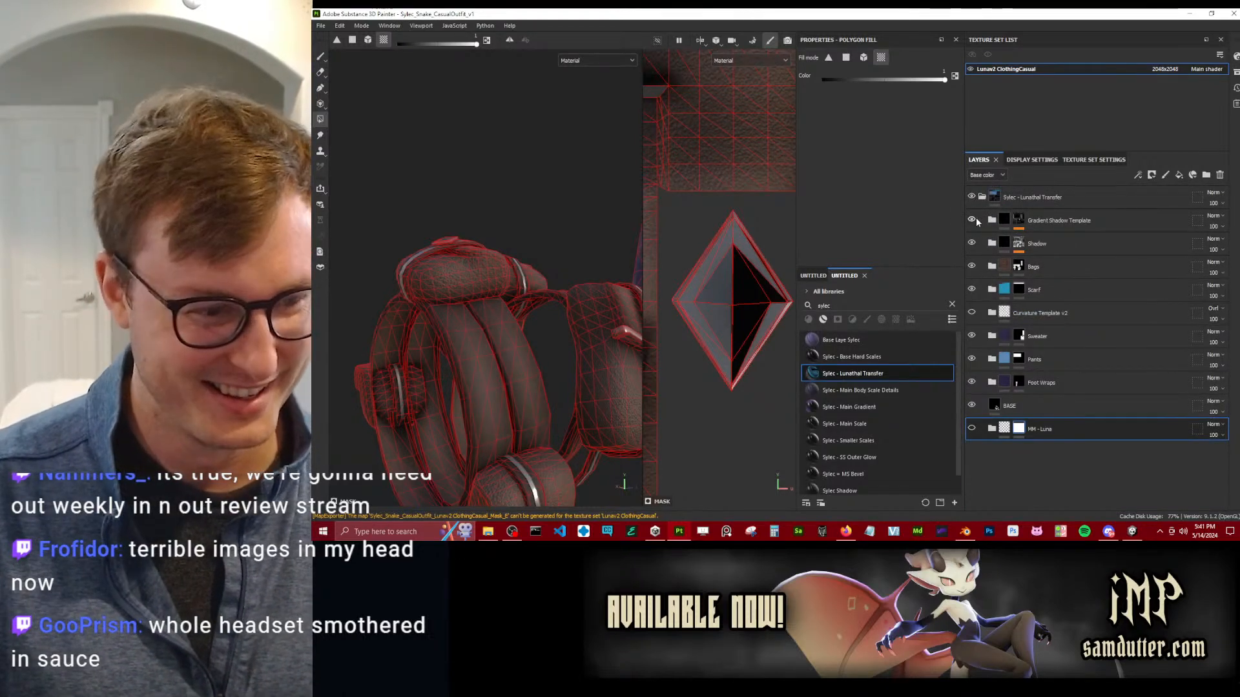
click(972, 267)
click(972, 267)
click(971, 288)
click(972, 290)
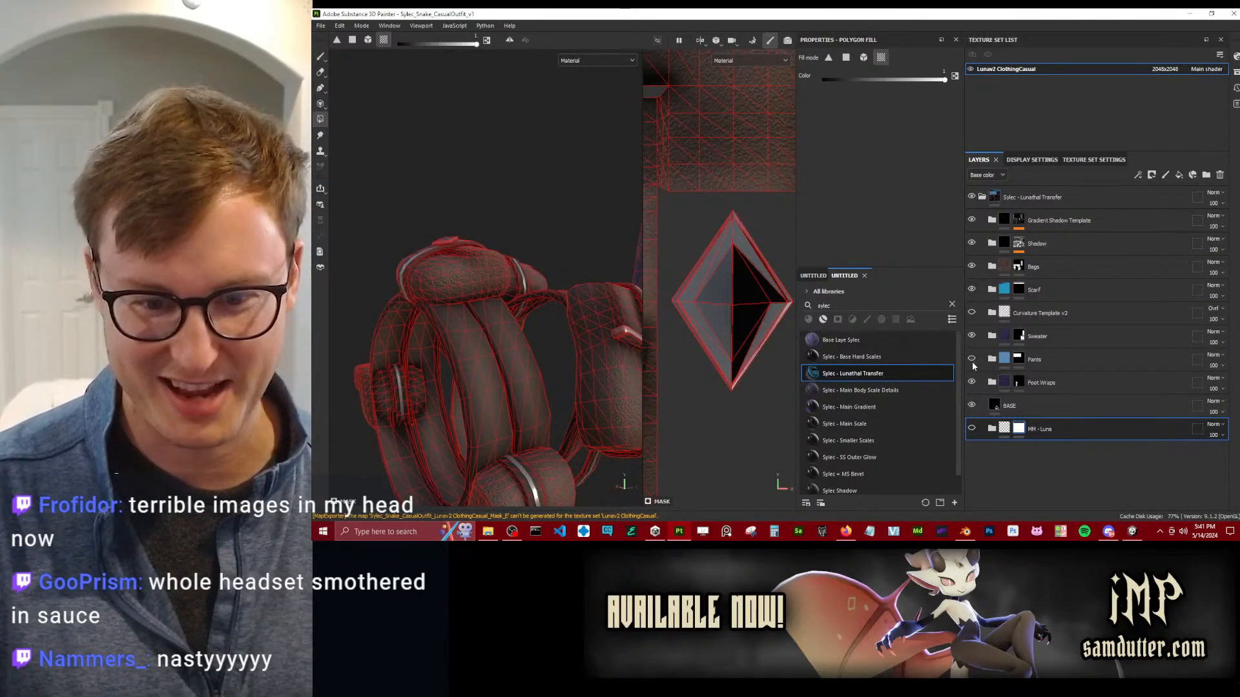
click(970, 382)
click(971, 405)
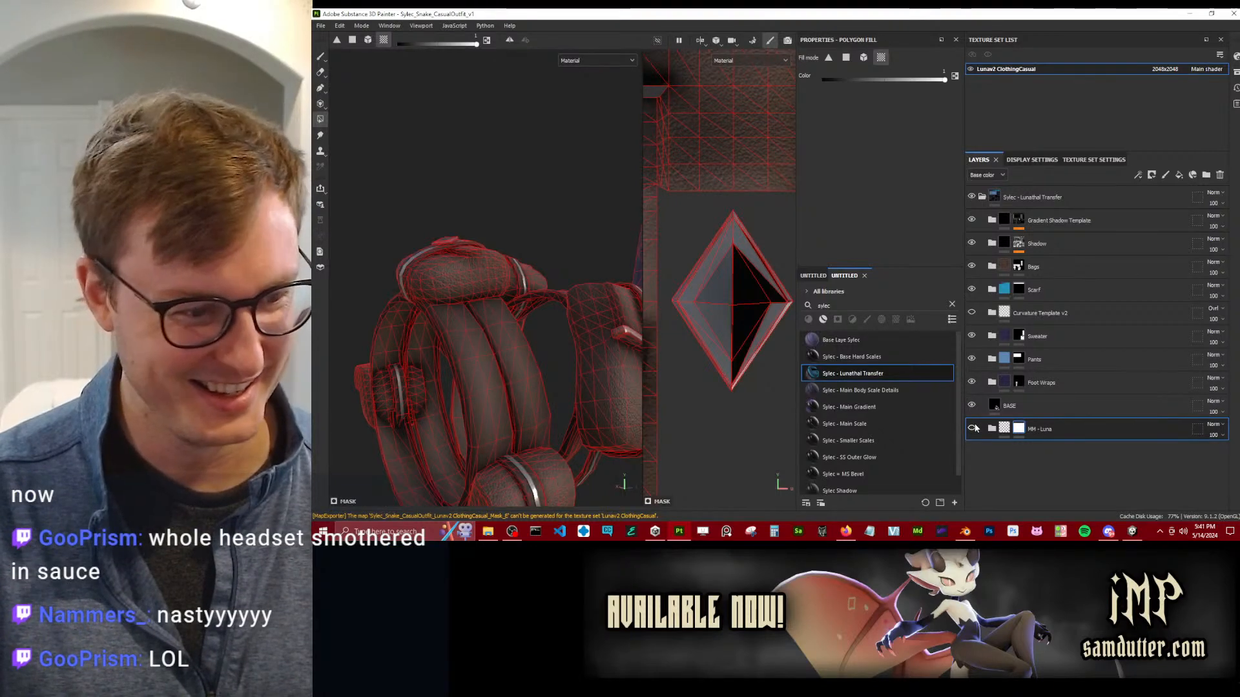
click(991, 430)
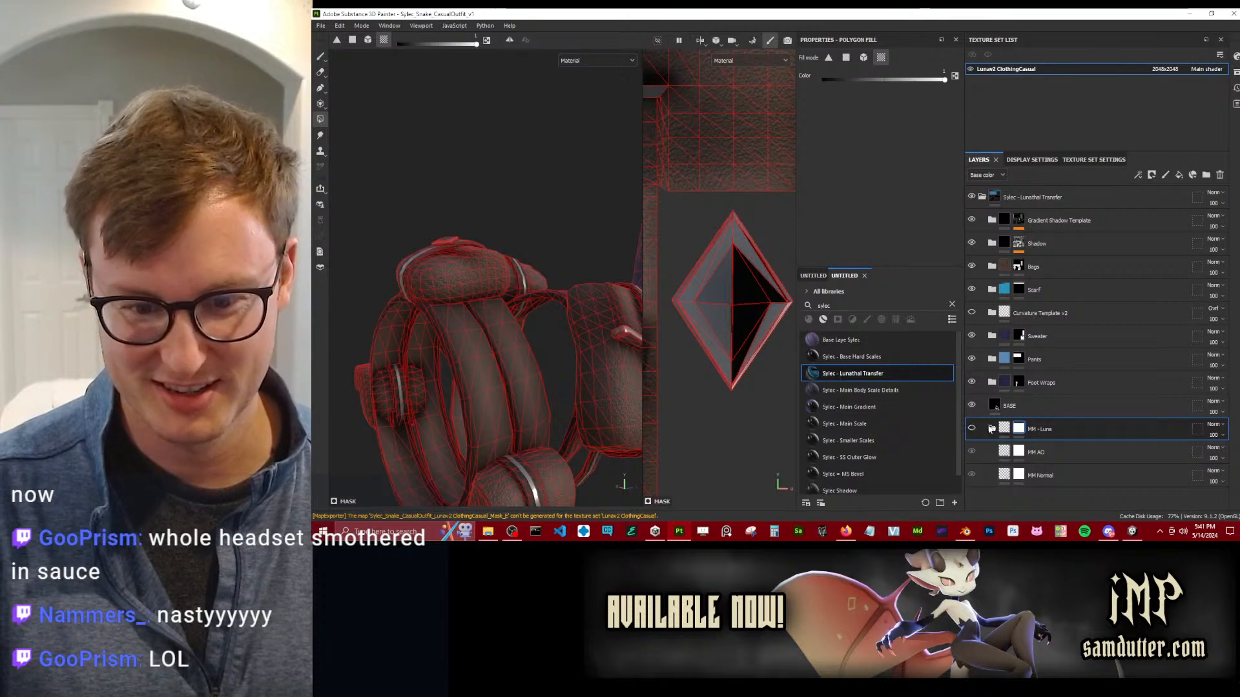
click(991, 428)
Switch to the Paint tool to hide the wireframe and examine the metal ornaments and straps on the bags.
scroll(478, 273, down, 6)
mouse_move(489, 284)
alt+mouse_down()
mouse_move(465, 288)
mouse_move(507, 302)
alt+mouse_up()
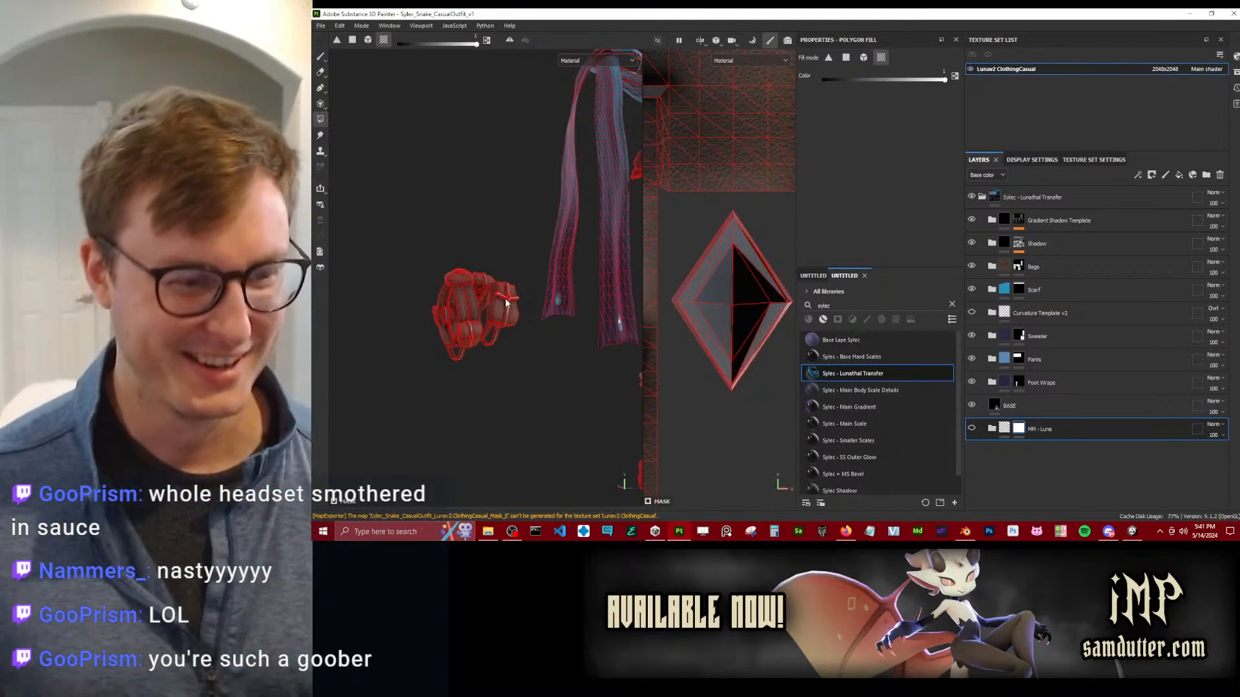
click(535, 368)
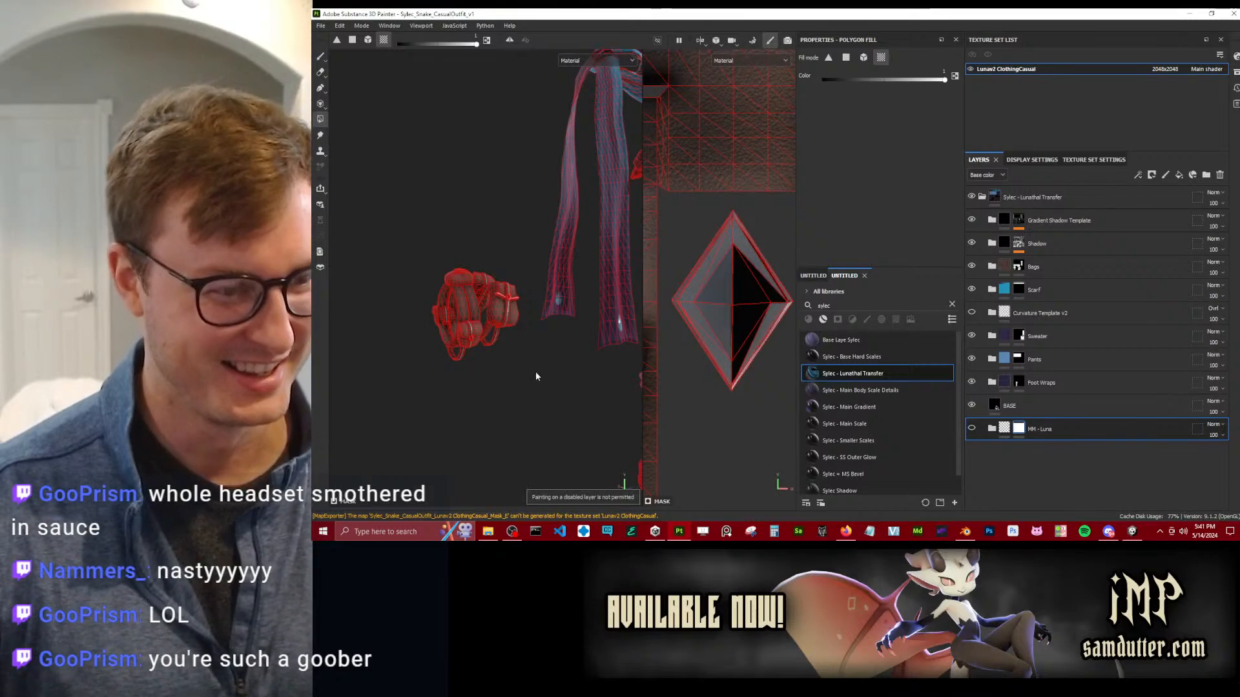
click(322, 56)
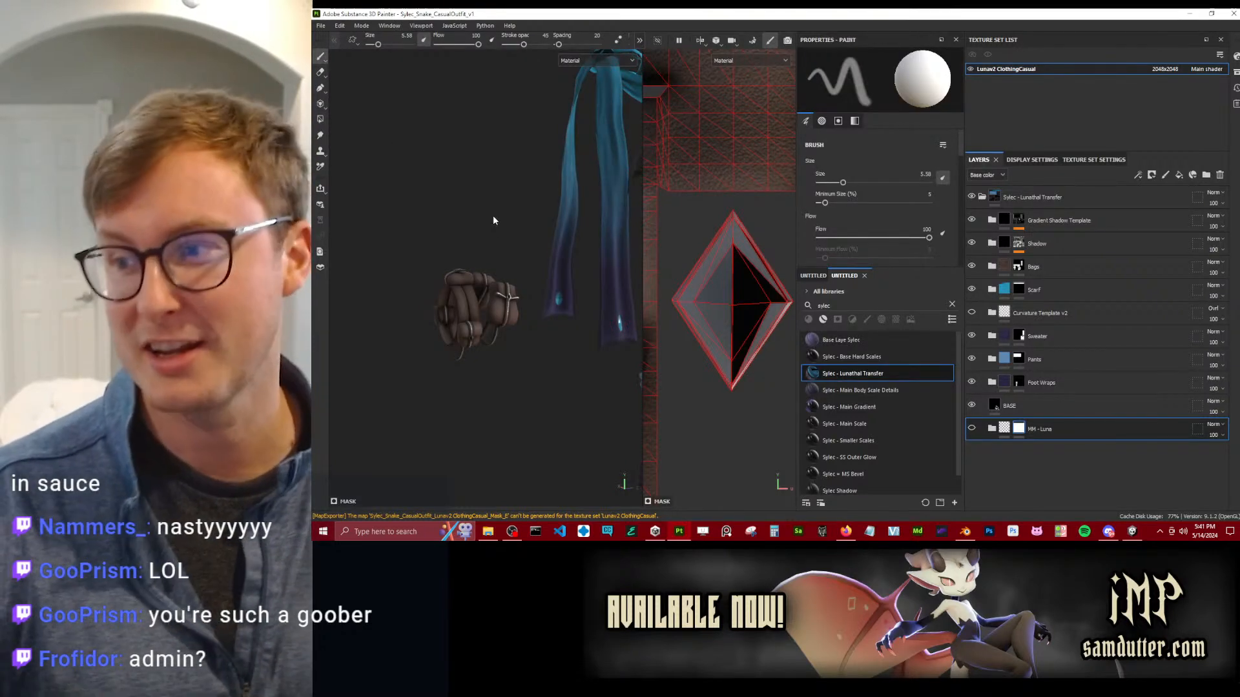
alt+drag(488, 224, 568, 245)
scroll(498, 285, up, 5)
alt+drag(434, 323, 454, 363)
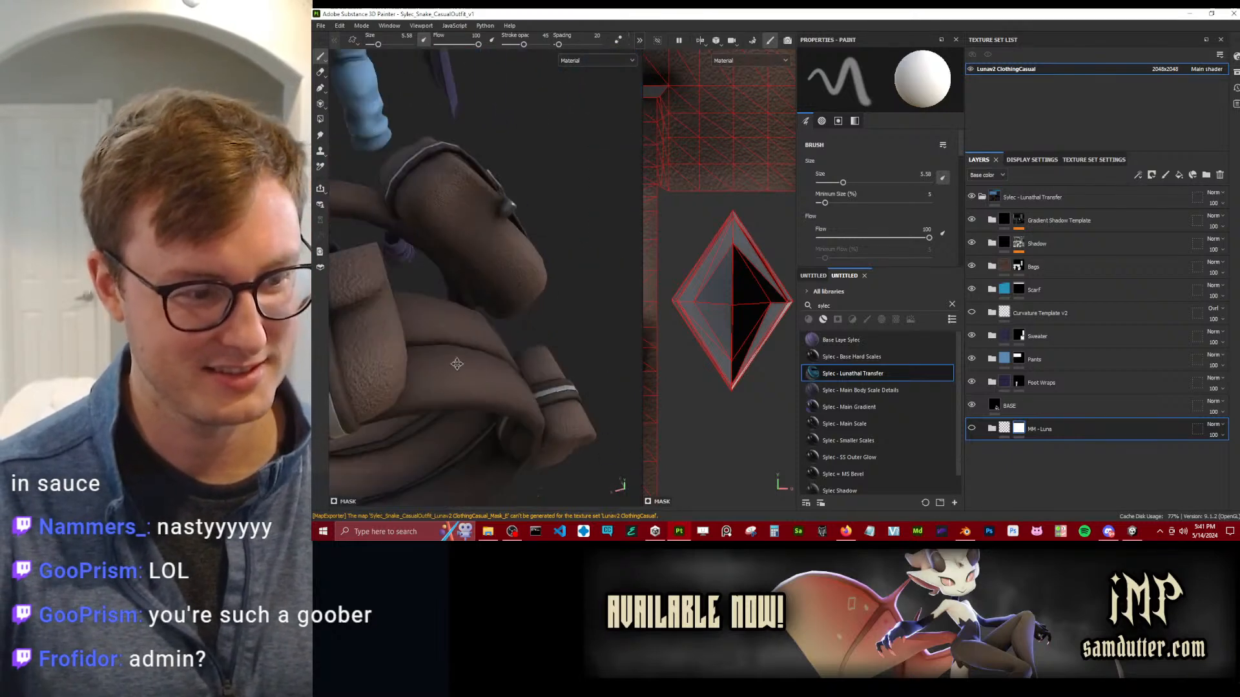
alt+drag(541, 325, 567, 298)
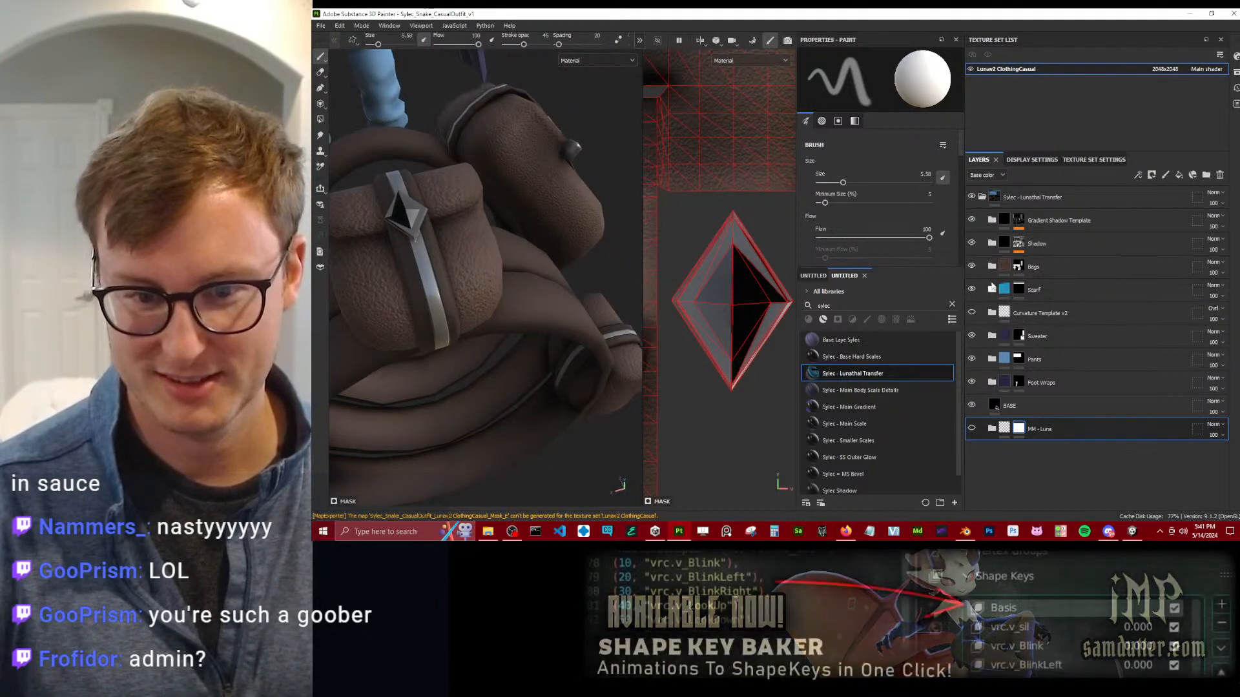
Expand the Bags, Bag Rope and BR Metal folders and examine the Anchor Shadow layer's mask effects and fill properties.
click(991, 266)
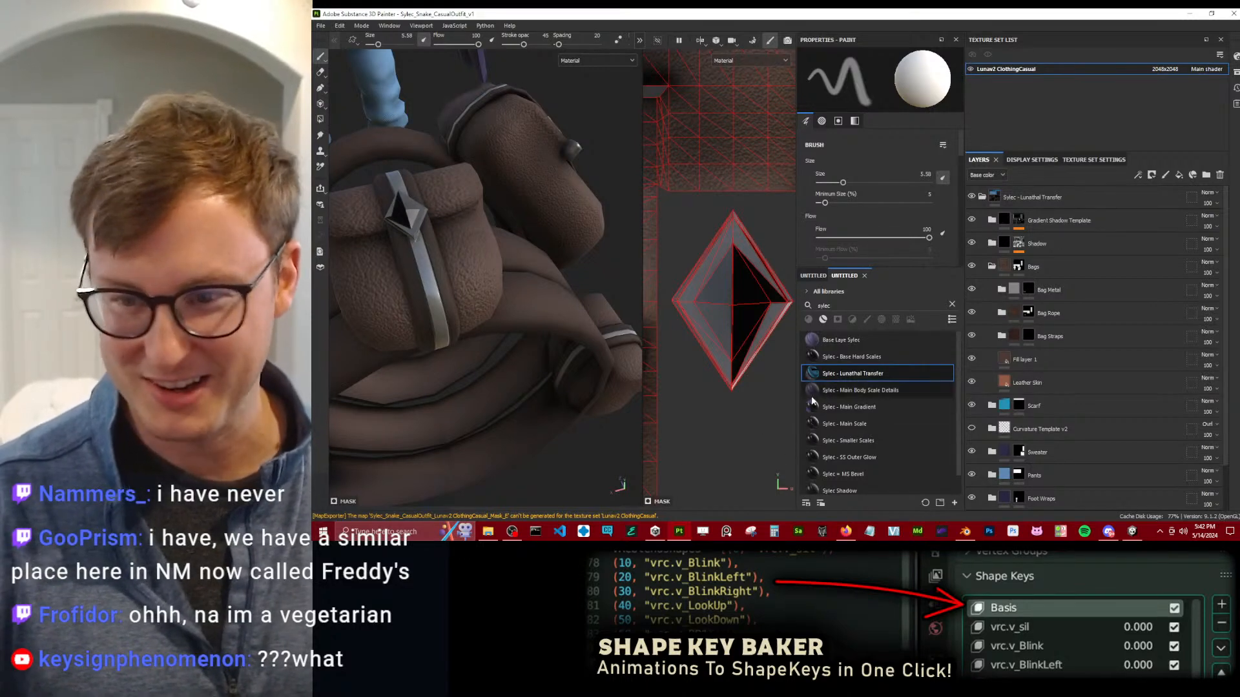
alt+drag(620, 389, 542, 278)
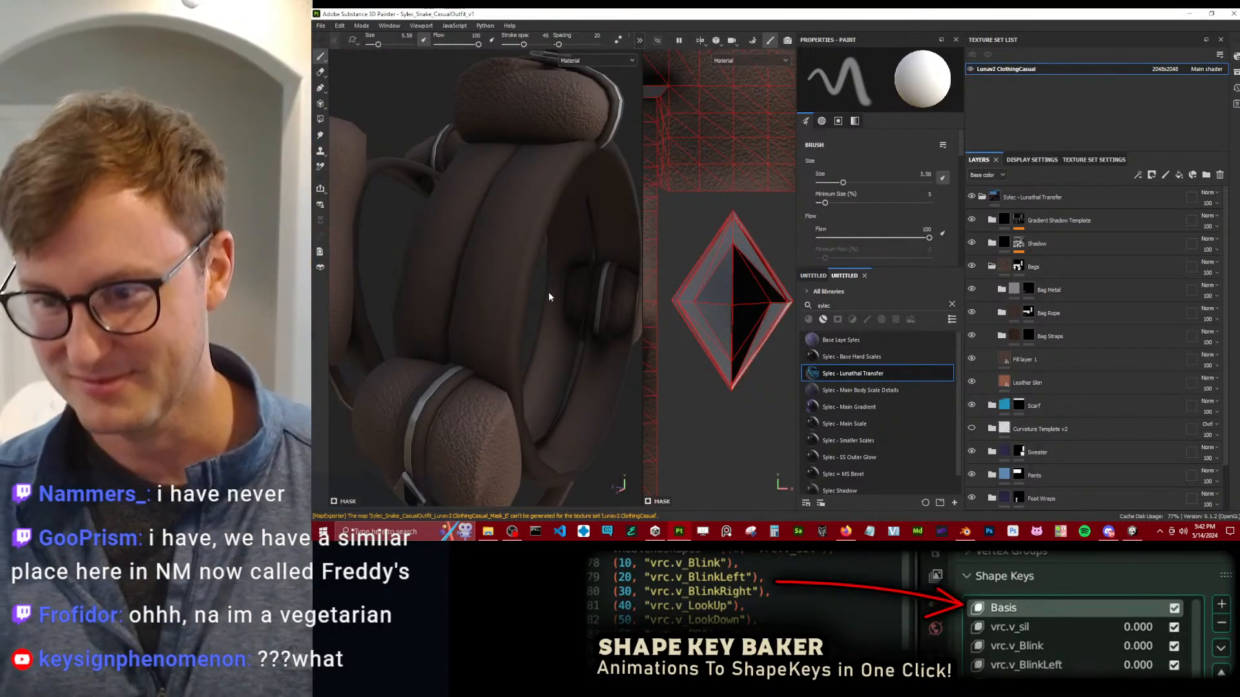
scroll(548, 297, down, 5)
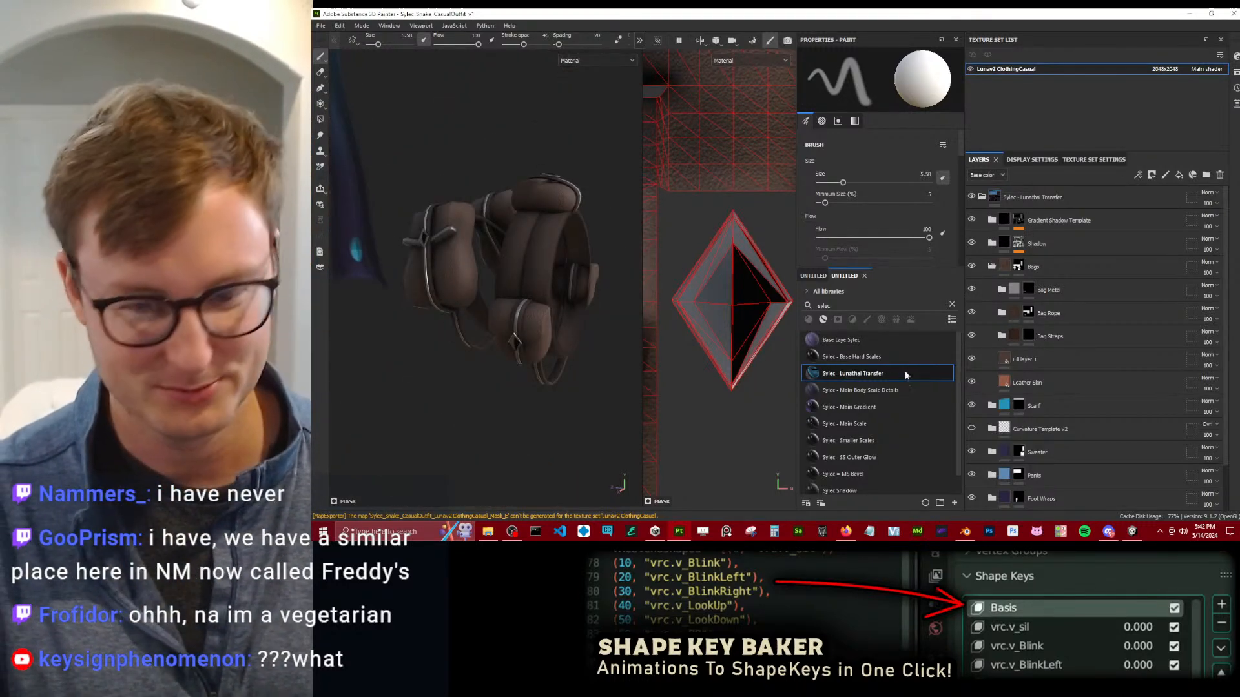
click(1002, 313)
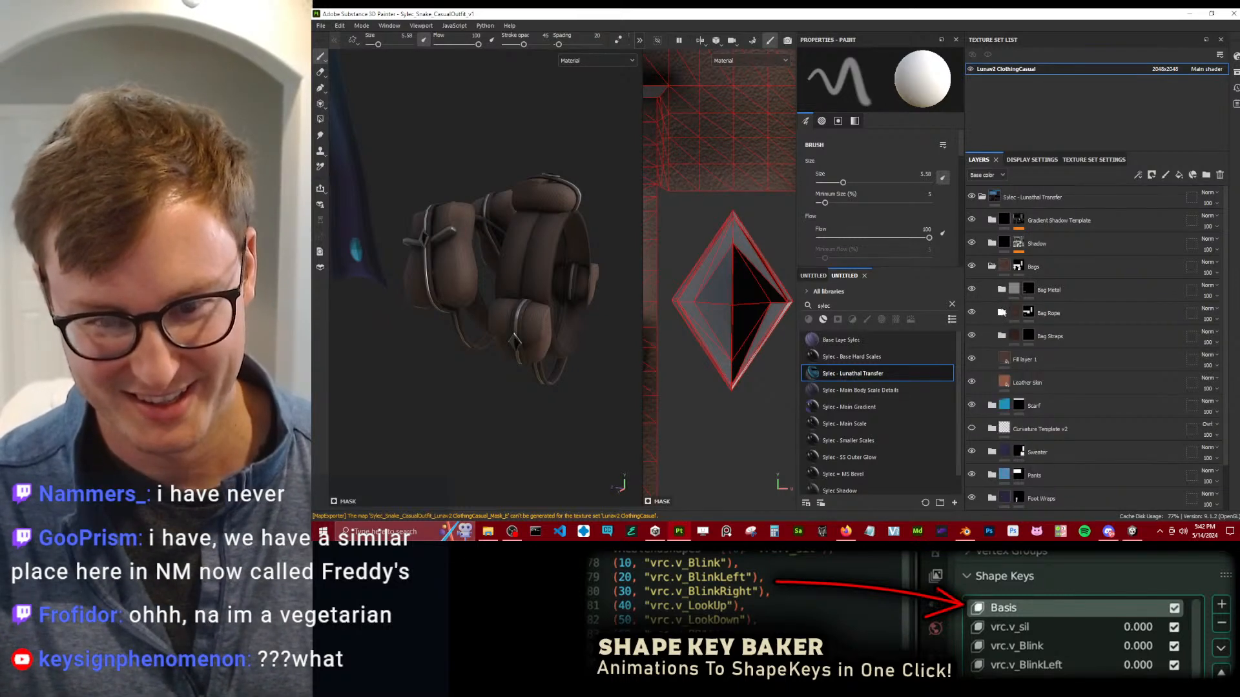
click(1011, 359)
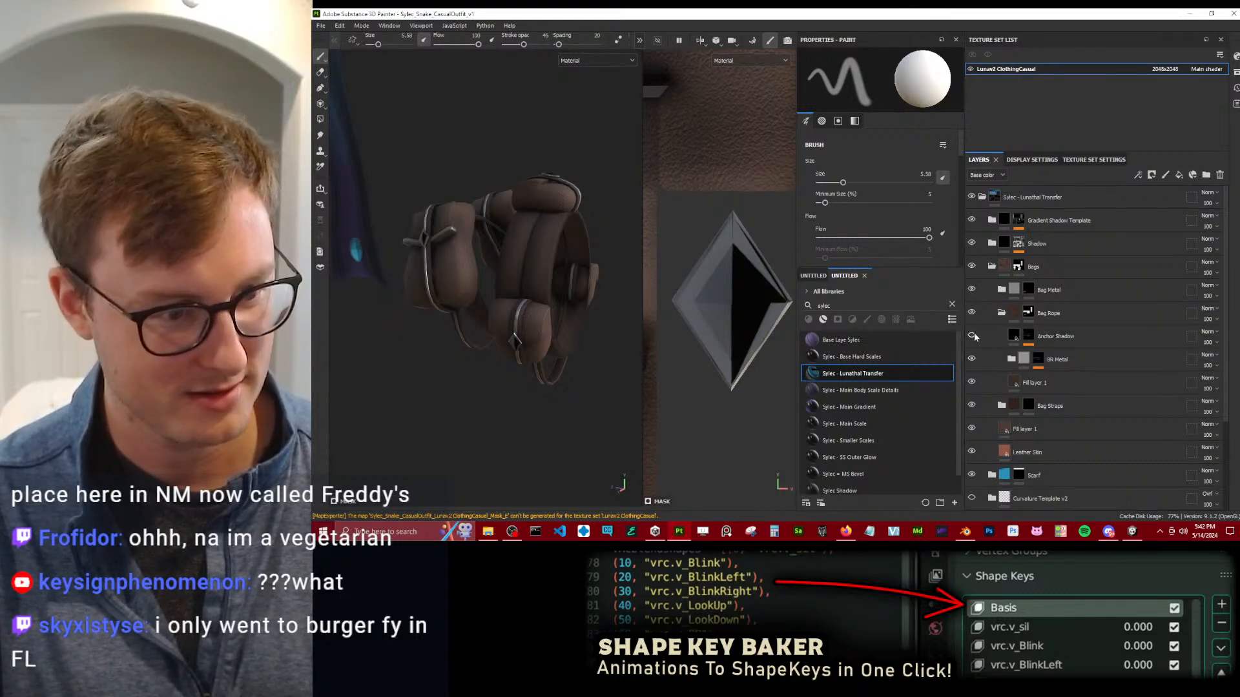
click(1020, 359)
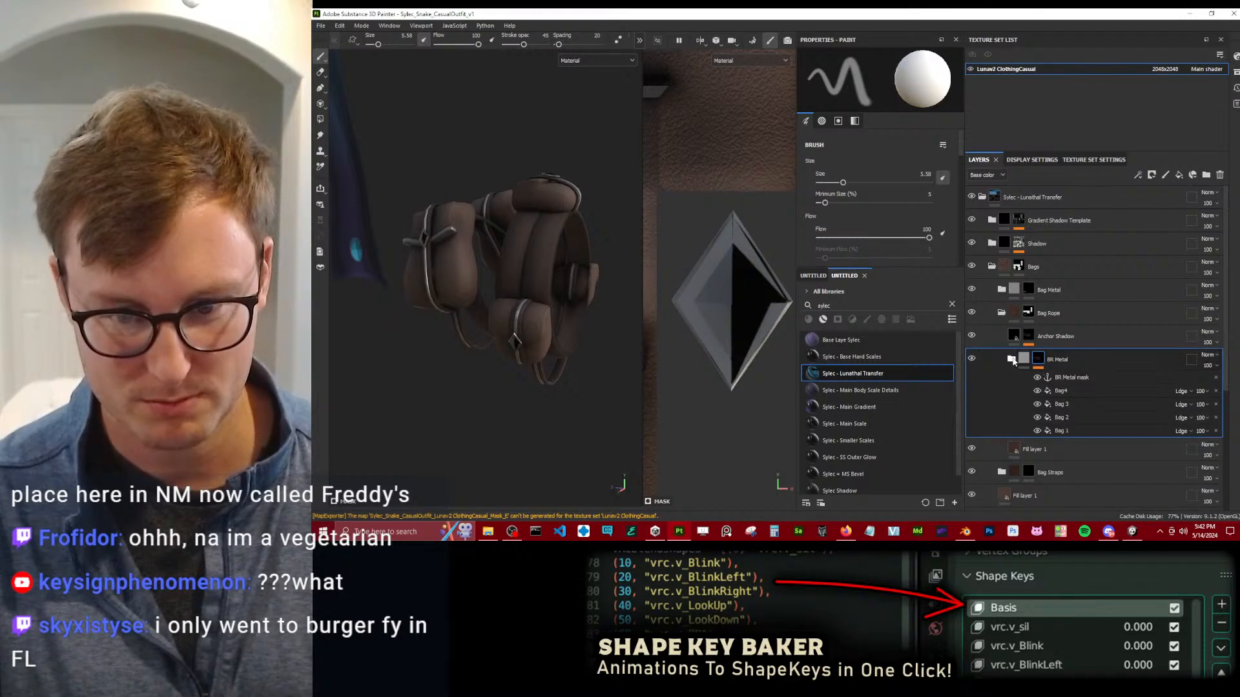
click(1020, 359)
click(1028, 337)
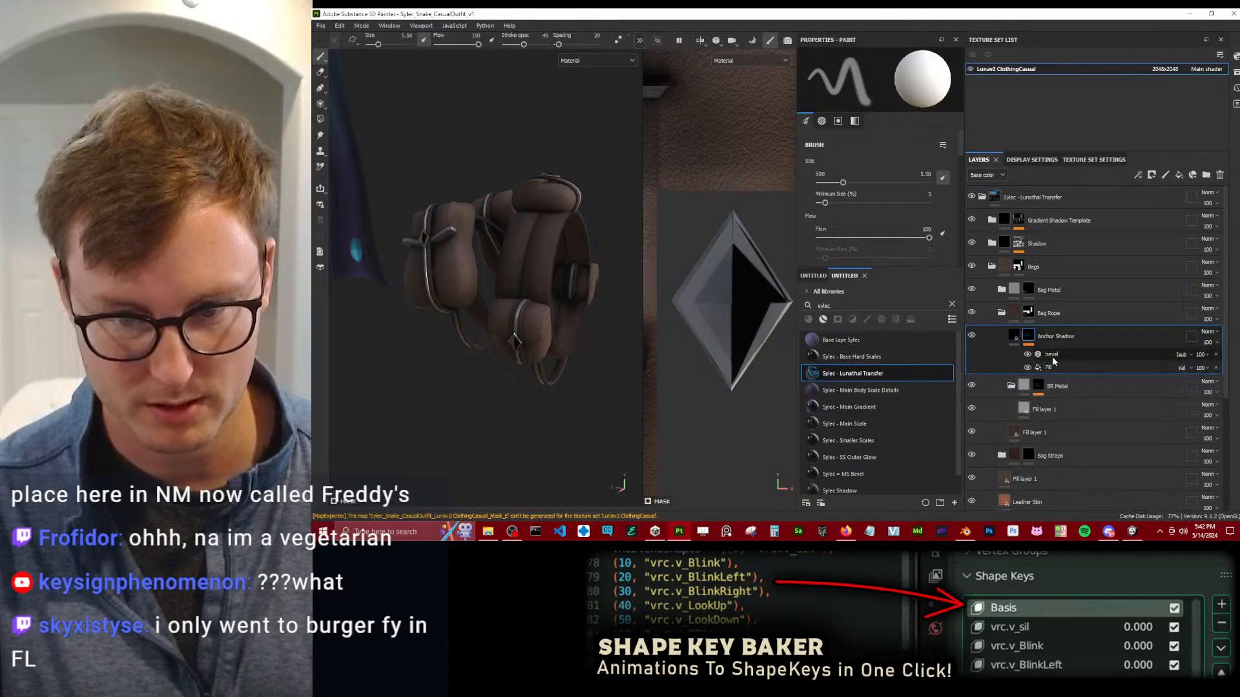
click(1058, 367)
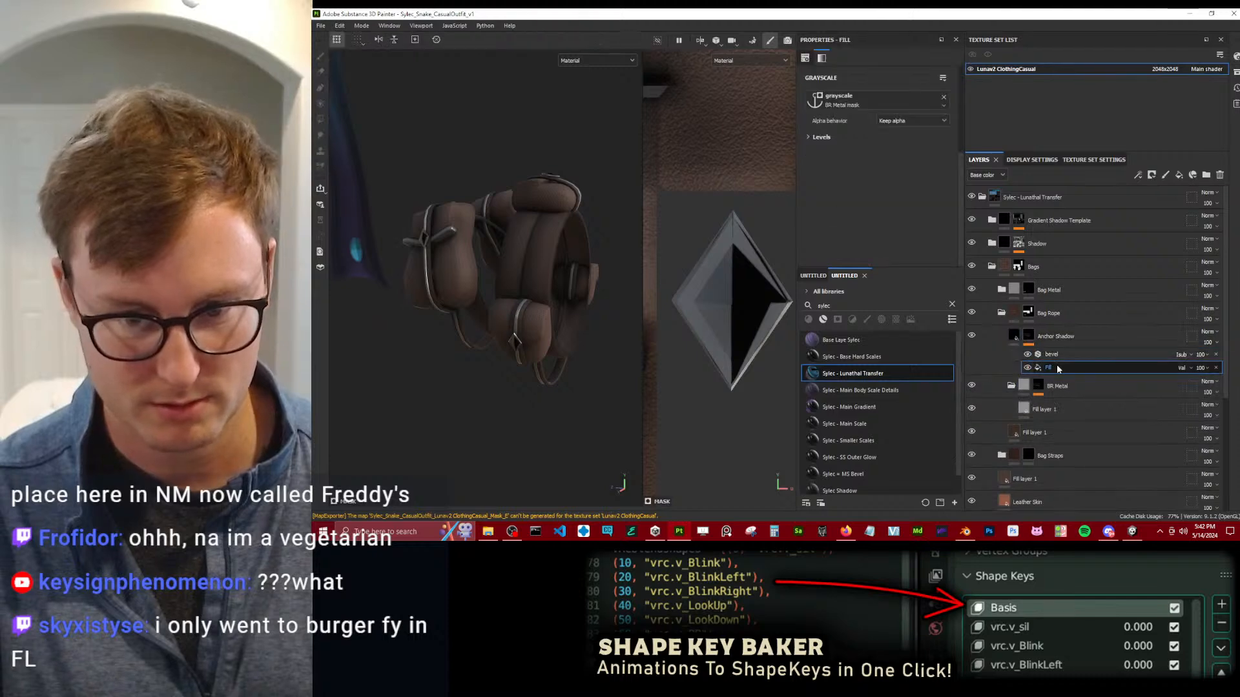
click(1021, 336)
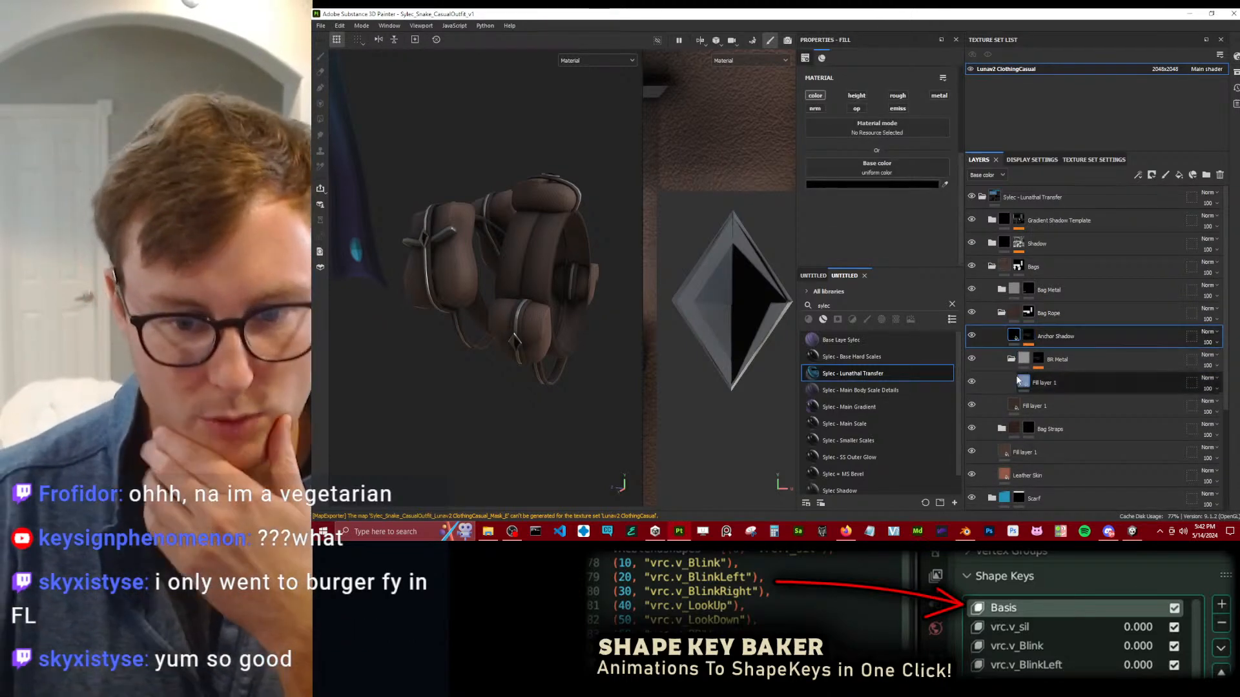
Expand the Bag Straps folder and examine the wrinkles folder's mask effects, including the Anisotropic Noise parameters.
click(1001, 429)
scroll(1003, 427, down, 2)
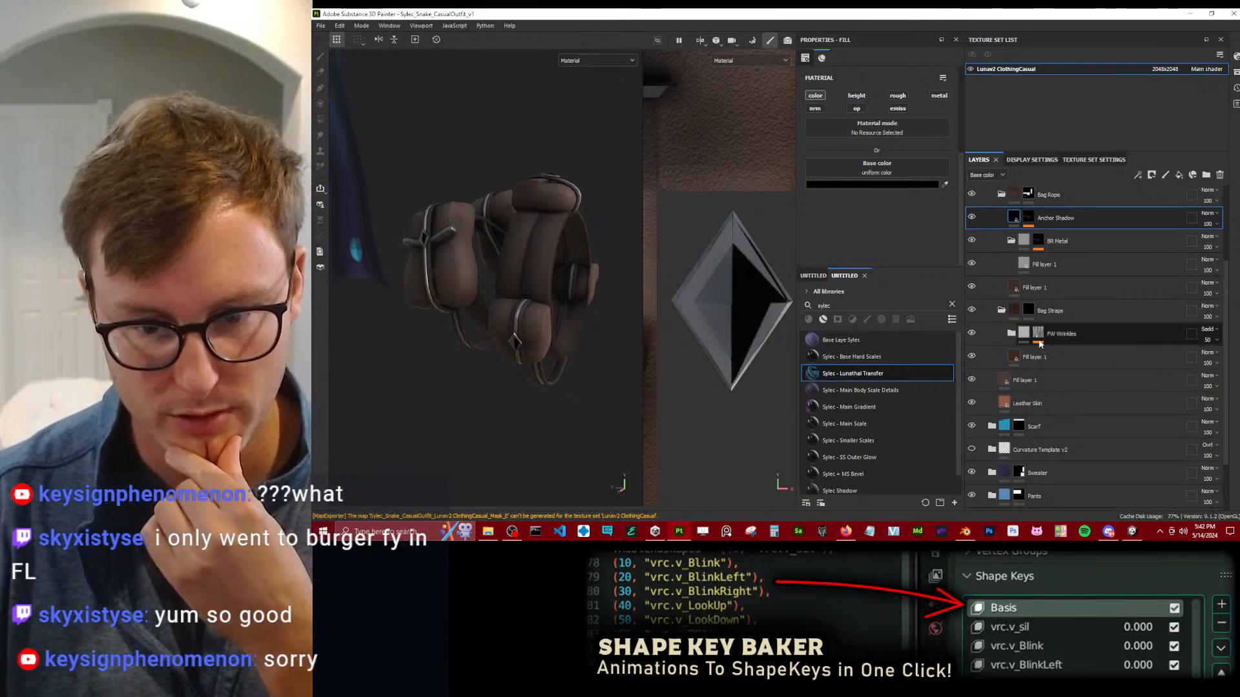
click(1038, 336)
click(1063, 365)
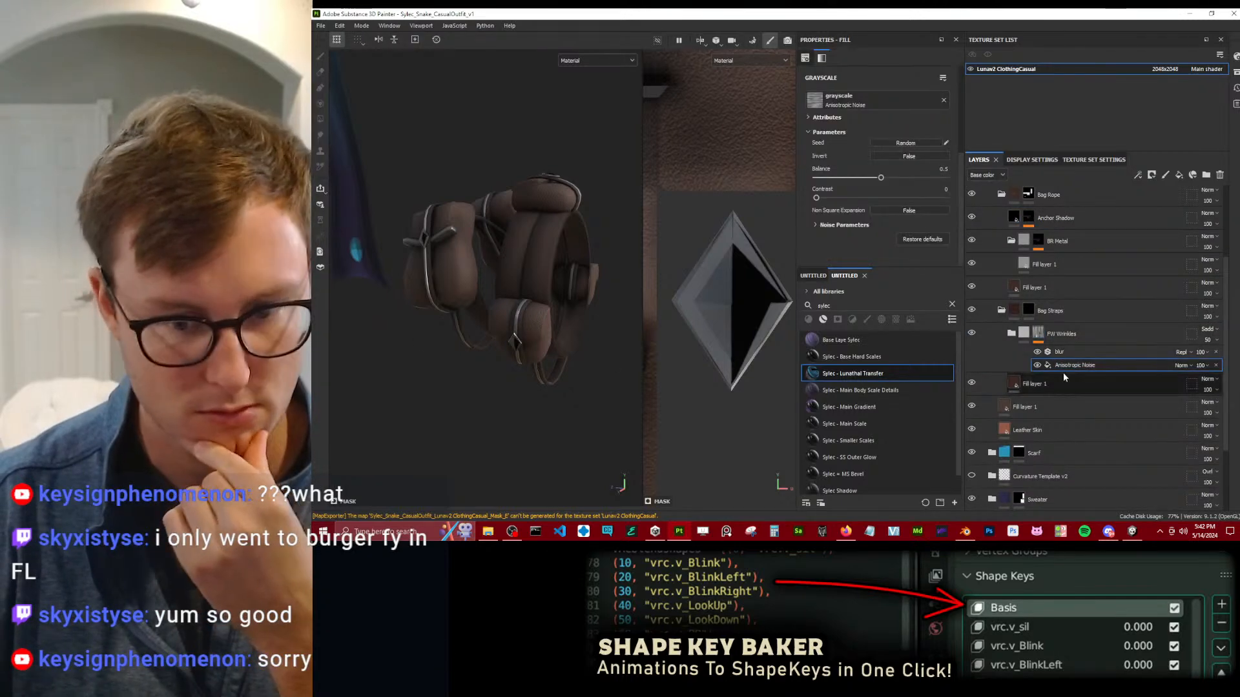
scroll(462, 285, down, 9)
scroll(464, 285, up, 6)
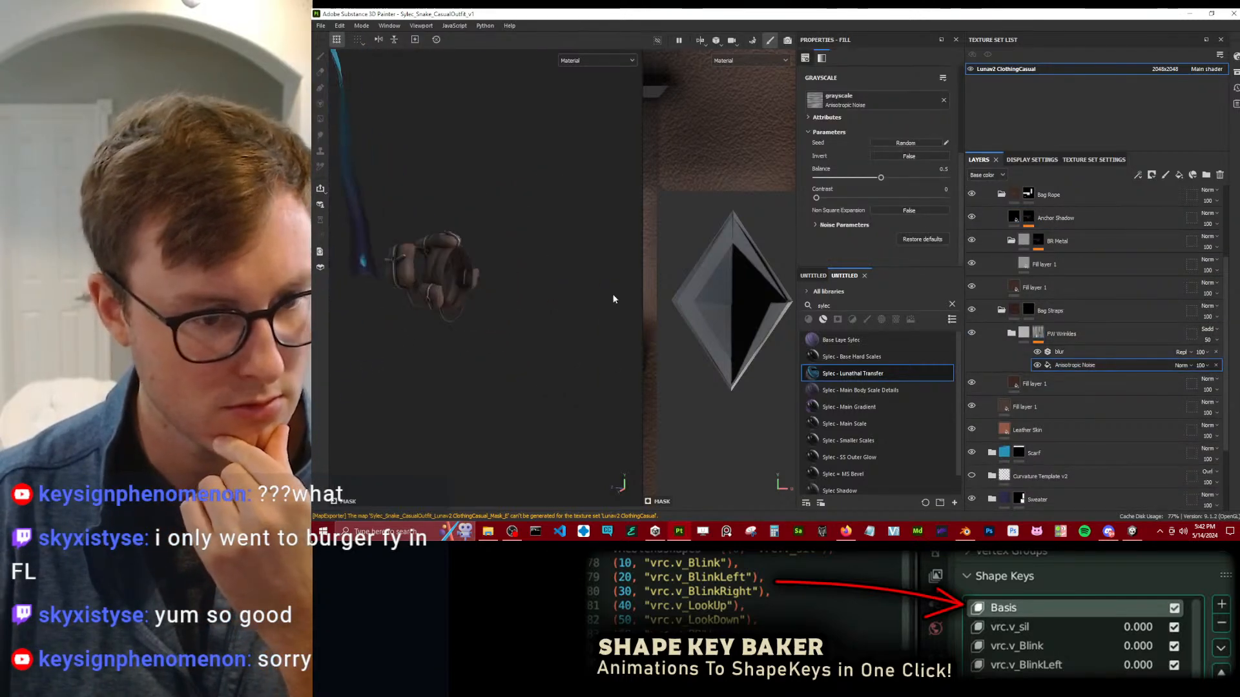
Polygon-fill the straps running around the bags in white on the Bag Straps mask.
scroll(709, 304, down, 4)
scroll(710, 303, down, 4)
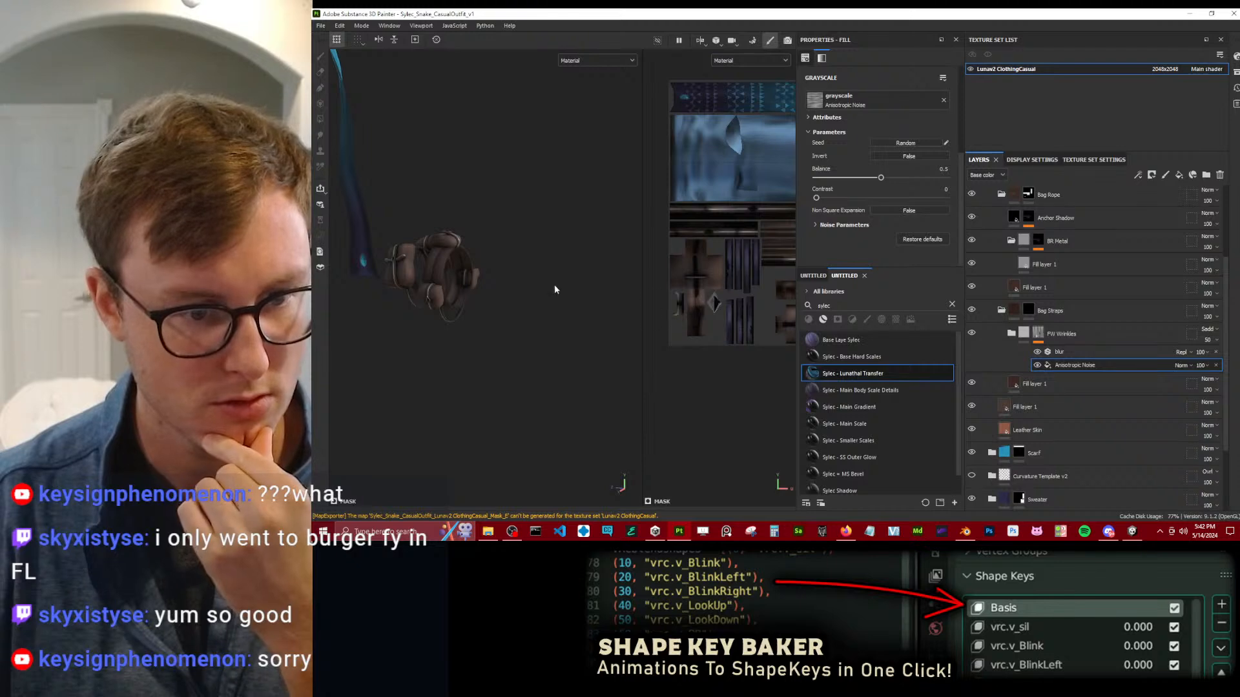
scroll(531, 308, up, 3)
scroll(532, 308, up, 3)
alt+middle_drag(496, 310, 568, 288)
alt+drag(567, 288, 481, 292)
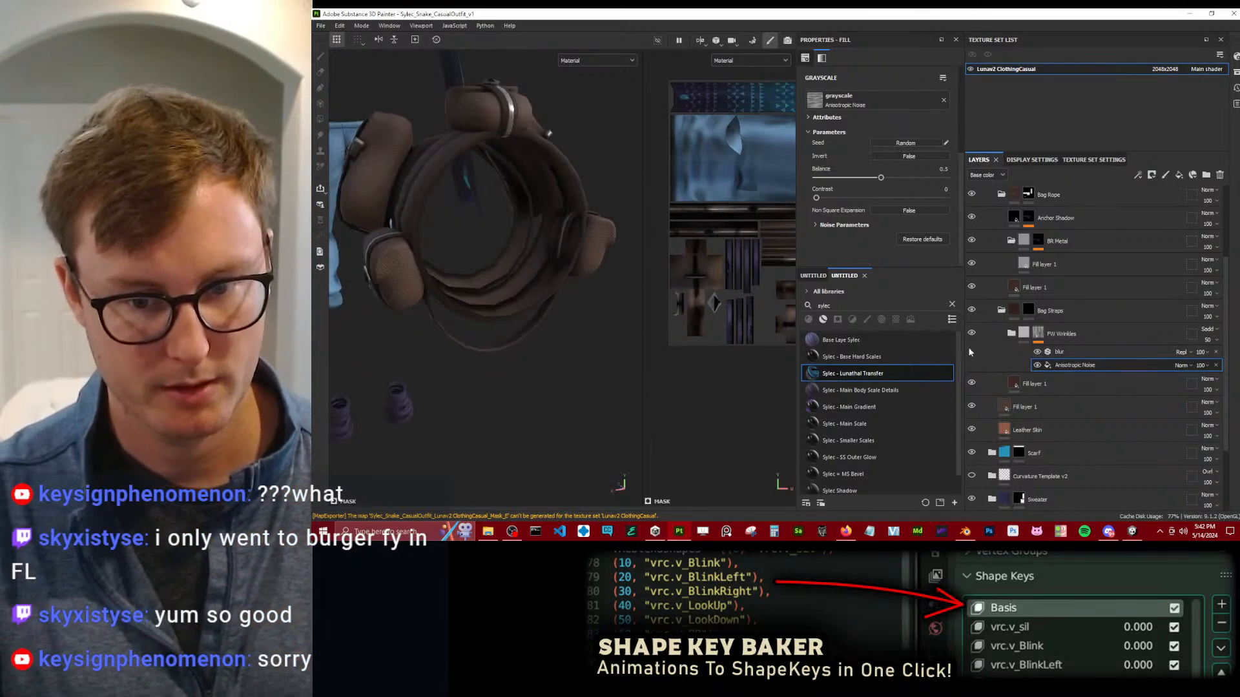
click(1033, 316)
alt+drag(482, 200, 519, 232)
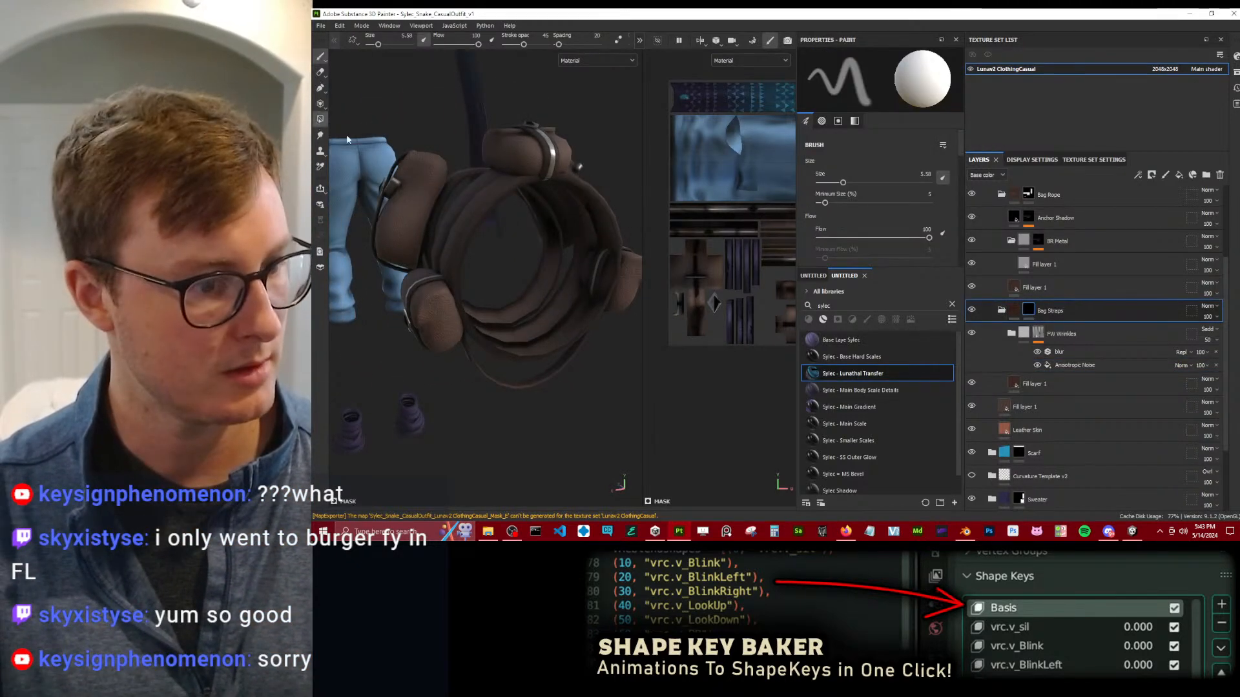
click(320, 120)
drag(500, 305, 529, 390)
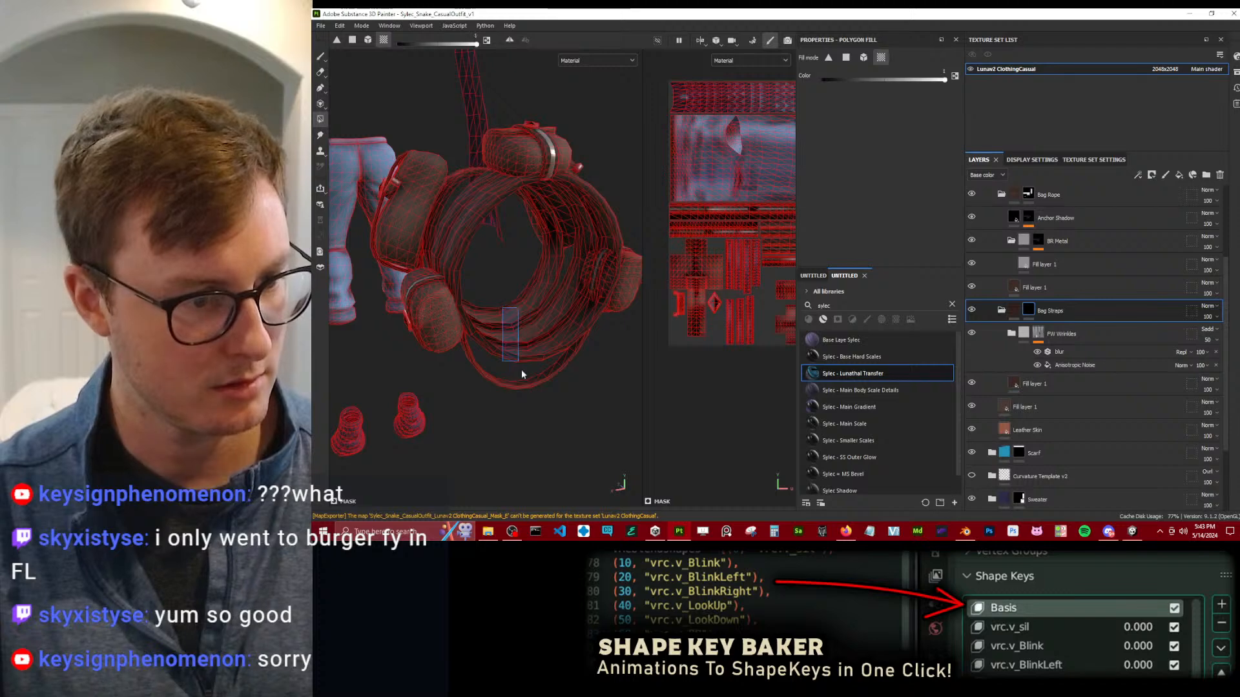
Inspect the straps up close without the wireframe and touch up their polygon fill on the Bag Straps mask.
click(322, 56)
mouse_move(427, 187)
alt+mouse_down()
mouse_move(484, 200)
mouse_move(529, 161)
alt+mouse_up()
alt+middle_drag(530, 162, 509, 199)
scroll(510, 197, up, 3)
scroll(543, 206, up, 3)
mouse_move(559, 213)
alt+mouse_down()
mouse_move(575, 252)
mouse_move(534, 362)
mouse_move(479, 294)
mouse_move(587, 263)
mouse_move(631, 174)
mouse_move(675, 231)
mouse_move(665, 245)
alt+mouse_up()
scroll(568, 271, up, 3)
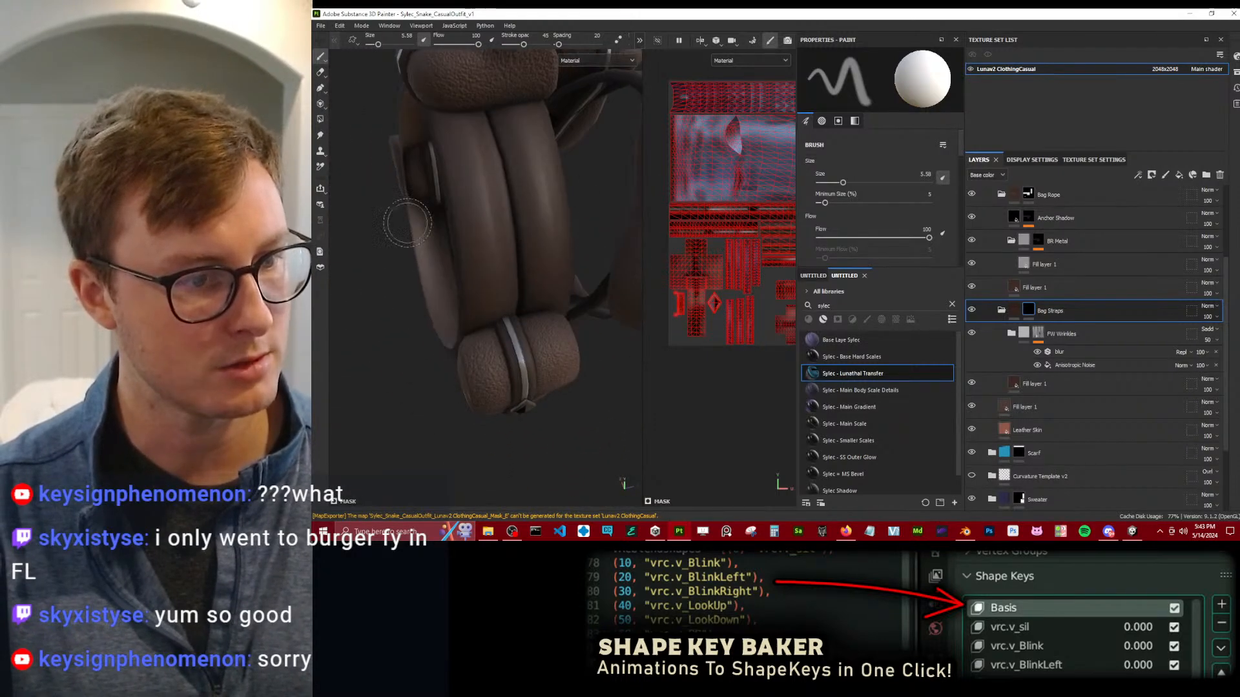
alt+middle_drag(465, 220, 444, 275)
click(320, 119)
key(x)
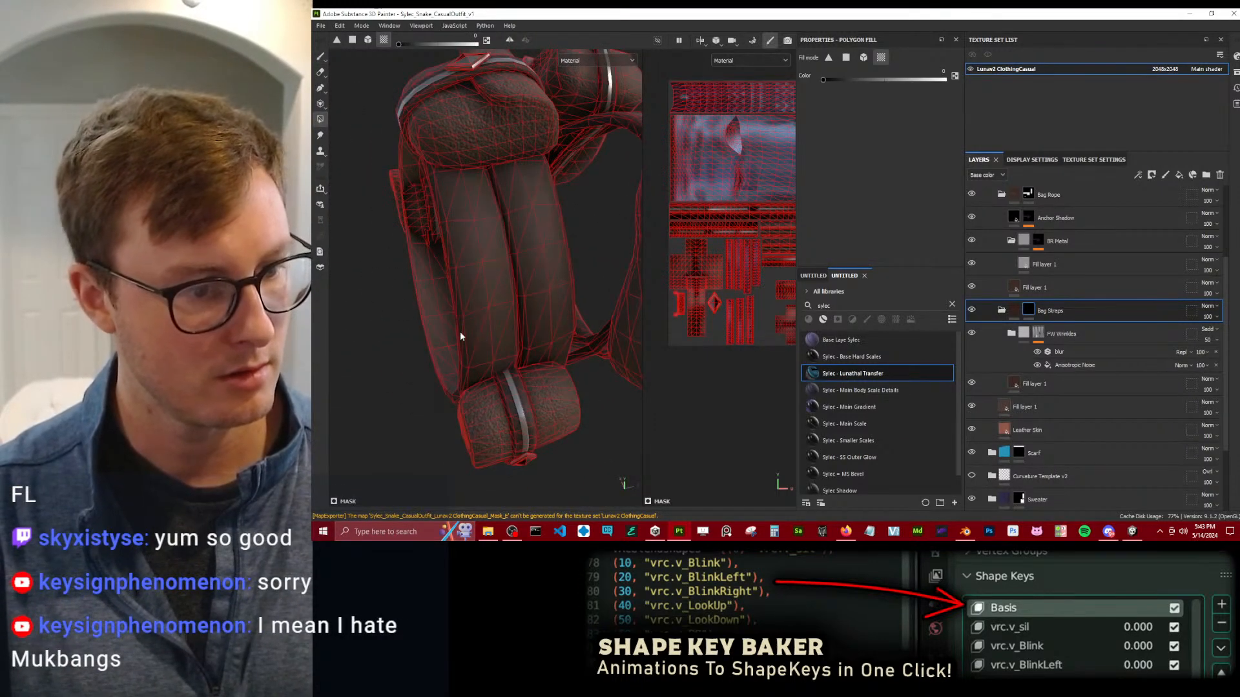
drag(580, 315, 581, 316)
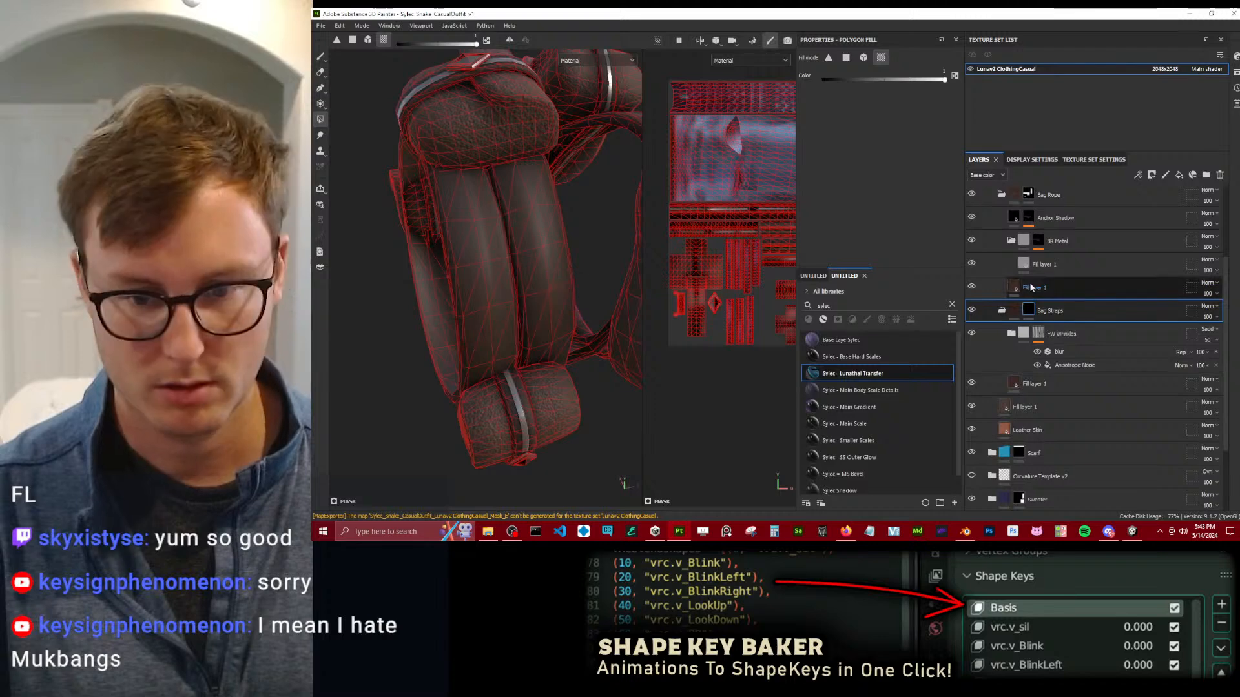
Remove the straps from the Bag Rope mask with a black polygon fill and return to the Paint tool.
click(1029, 202)
key(x)
mouse_move(559, 321)
alt+mouse_down()
mouse_move(474, 346)
mouse_move(560, 295)
mouse_move(564, 273)
mouse_move(491, 213)
mouse_move(514, 266)
mouse_move(564, 261)
mouse_move(524, 274)
alt+mouse_up()
key(1)
Examine the bags, straps and silver ornaments from several angles and distances.
scroll(514, 267, up, 3)
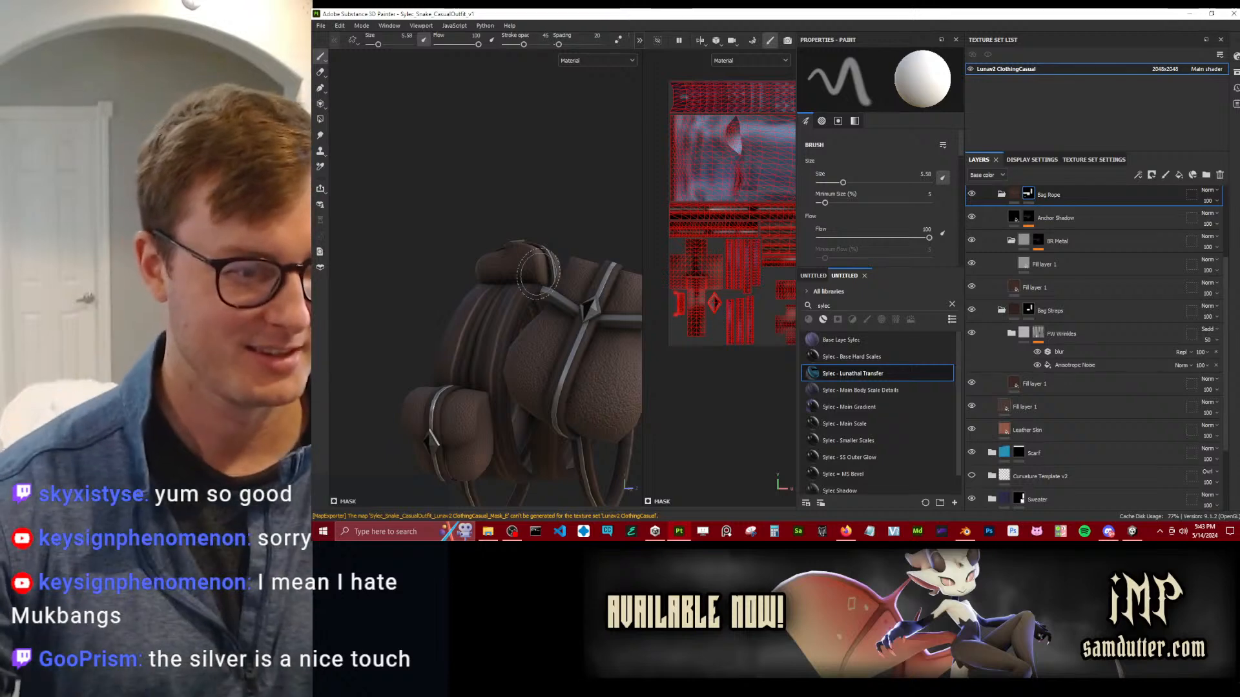
alt+right_drag(539, 274, 591, 323)
alt+middle_drag(591, 323, 514, 294)
alt+drag(514, 294, 581, 285)
alt+right_drag(581, 285, 506, 286)
alt+middle_drag(506, 287, 553, 249)
mouse_move(552, 249)
alt+mouse_down()
mouse_move(526, 278)
mouse_move(469, 268)
mouse_move(486, 243)
mouse_move(516, 284)
mouse_move(571, 316)
mouse_move(653, 336)
mouse_move(624, 319)
alt+mouse_up()
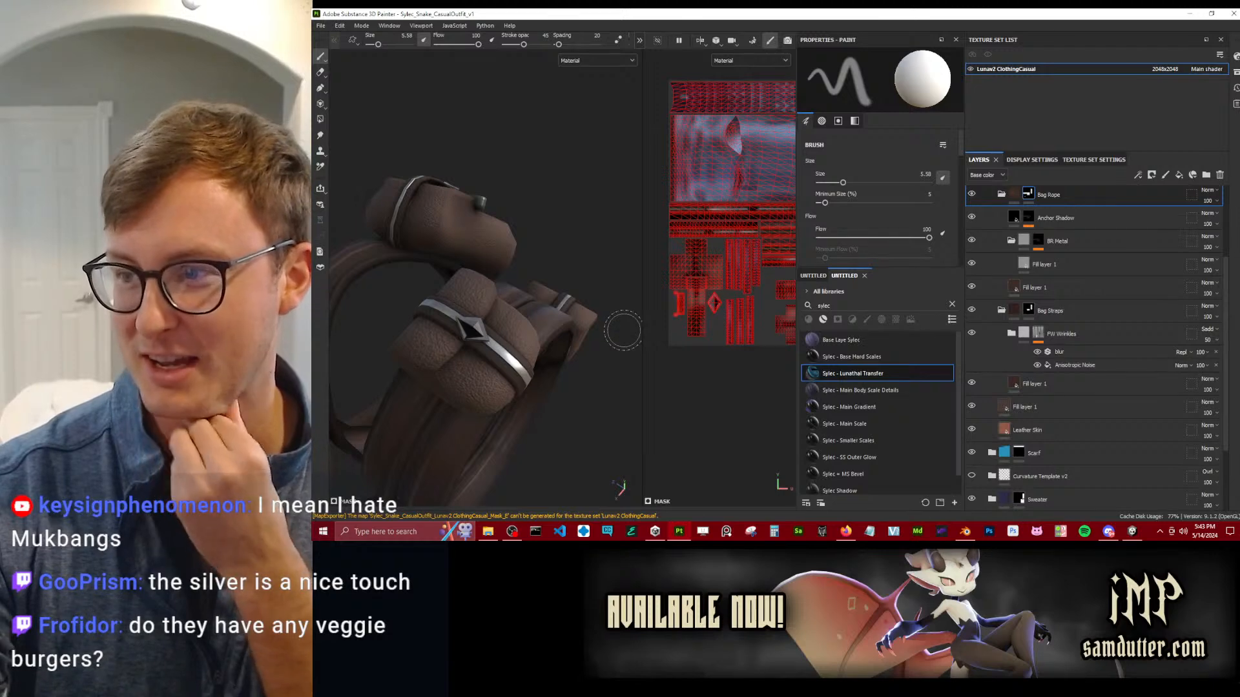
scroll(528, 252, down, 3)
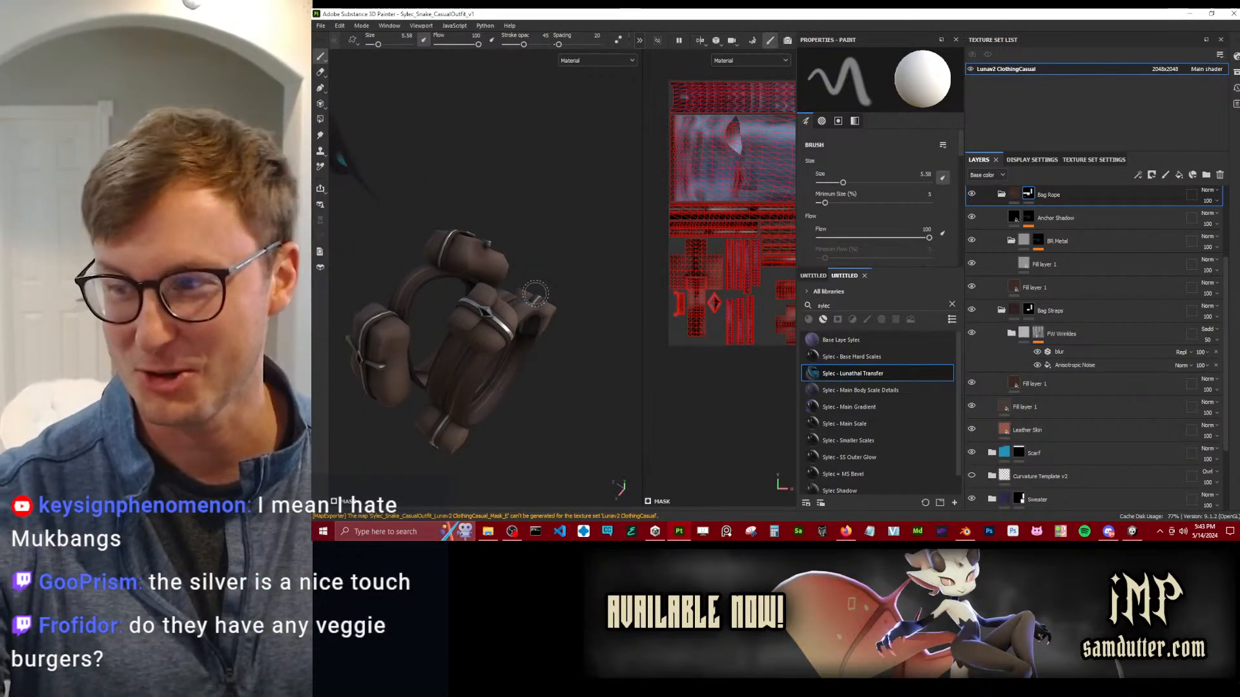
alt+drag(535, 295, 419, 286)
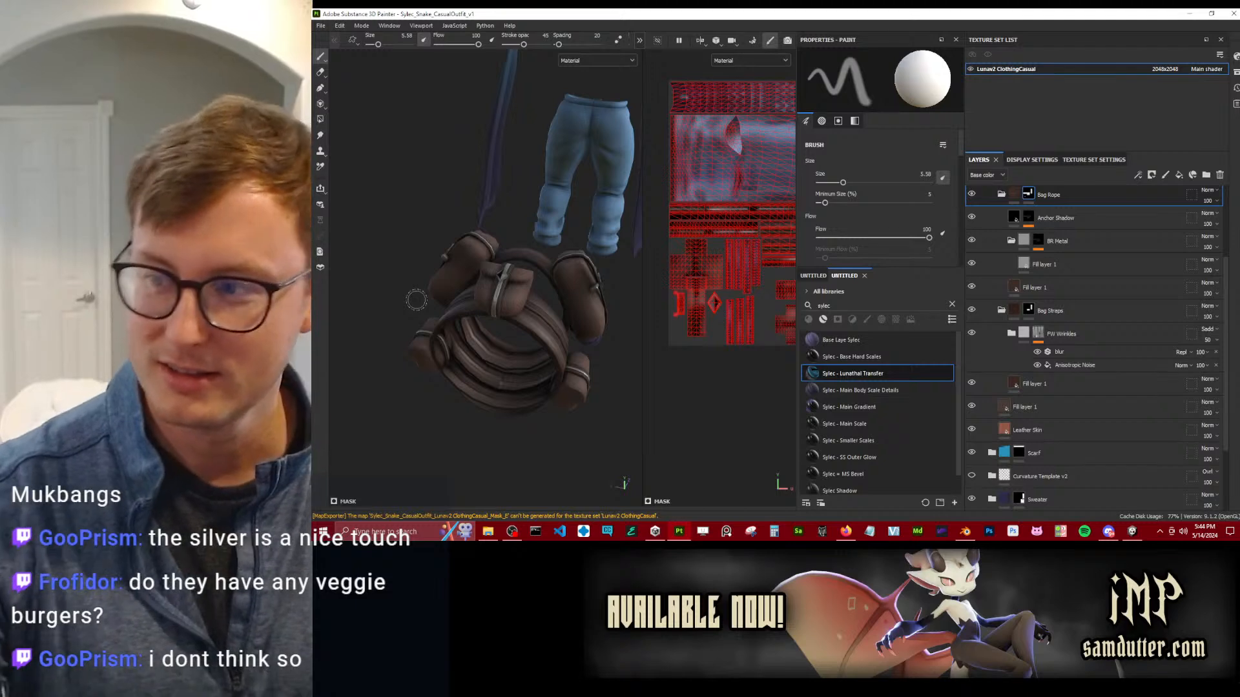
alt+right_drag(454, 339, 494, 336)
alt+drag(494, 336, 550, 334)
alt+middle_drag(550, 334, 540, 310)
alt+drag(540, 310, 488, 300)
alt+right_drag(487, 300, 523, 353)
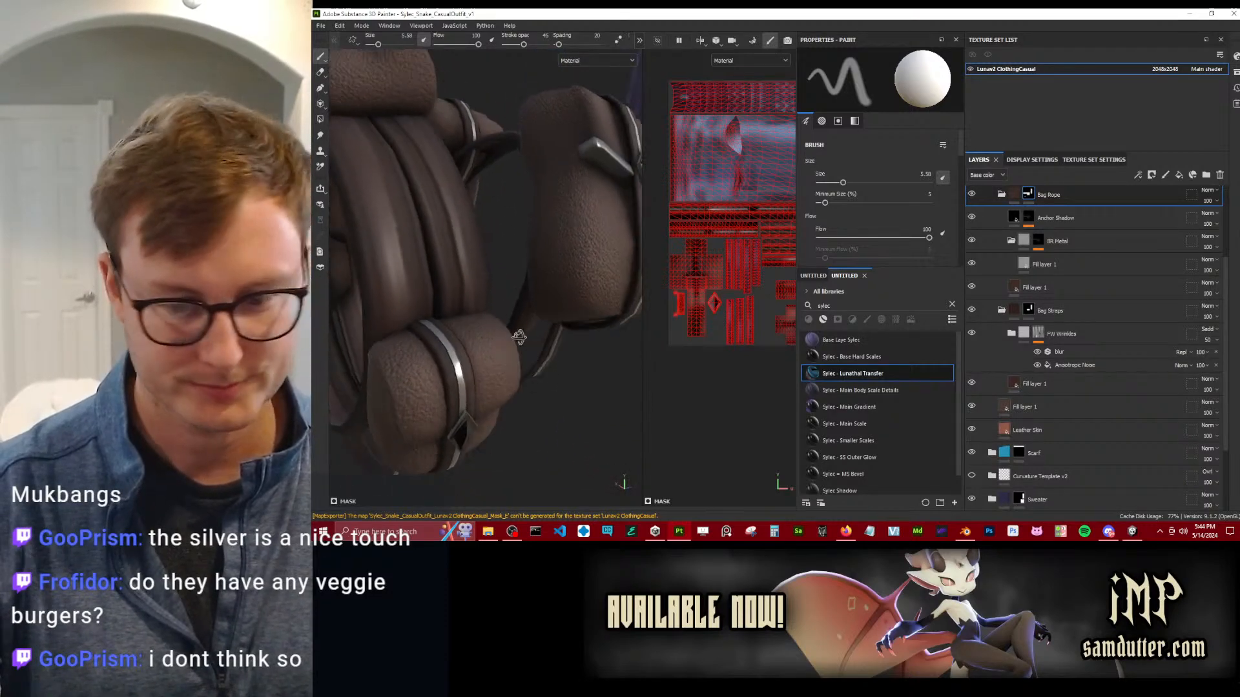
Collapse the Bag Rope, Bag Straps and Bags folders.
click(1002, 194)
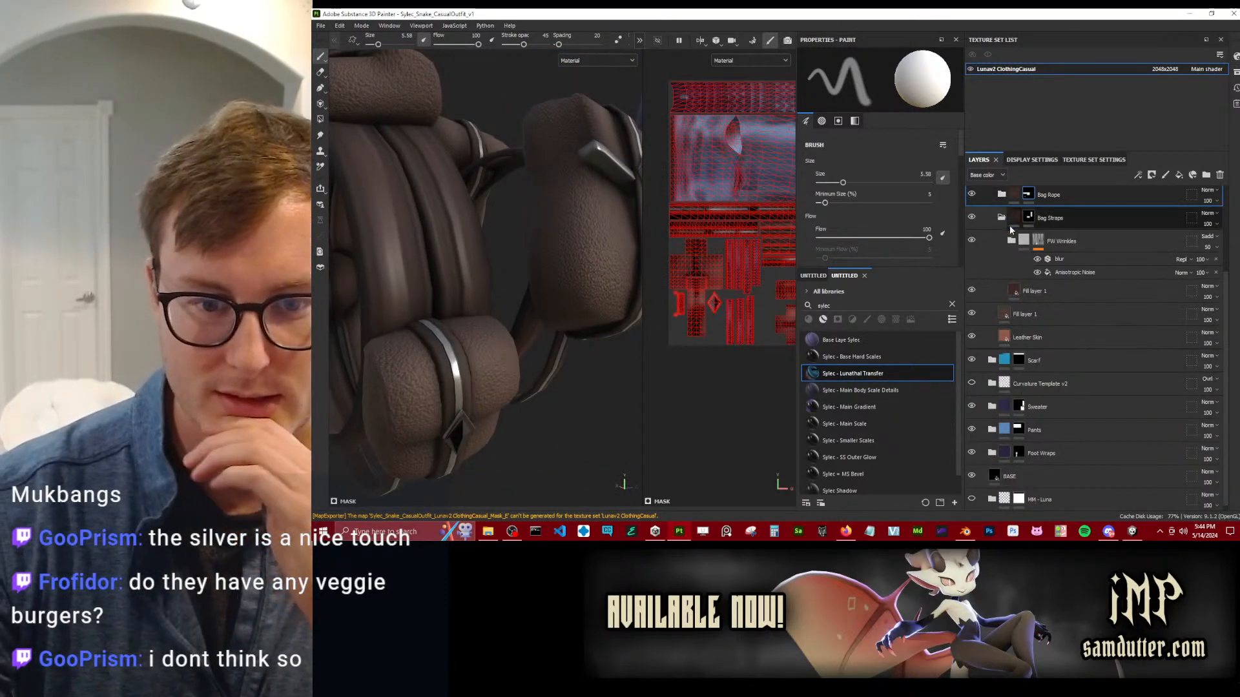
click(1002, 218)
scroll(1001, 226, up, 2)
click(994, 262)
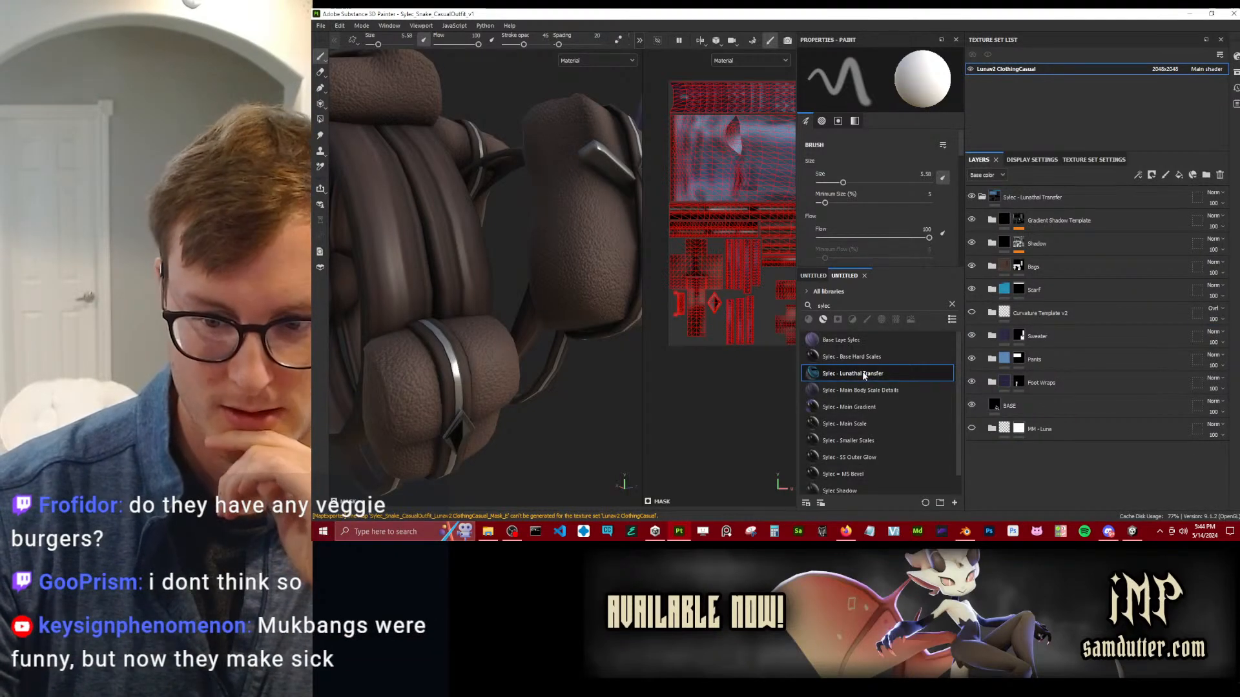
Add the Sylec - Lunathal Transfer smart material beneath MM - Luna, expand it and check its Mesh Maps folder.
mouse_move(864, 375)
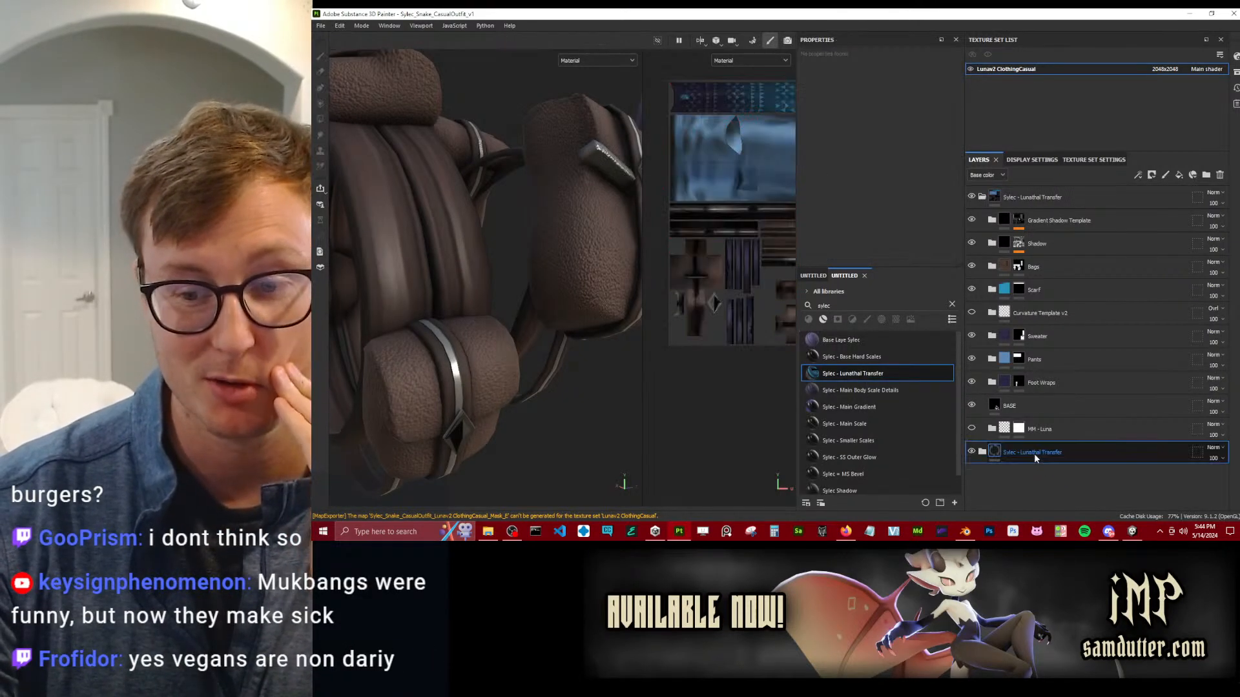
click(981, 452)
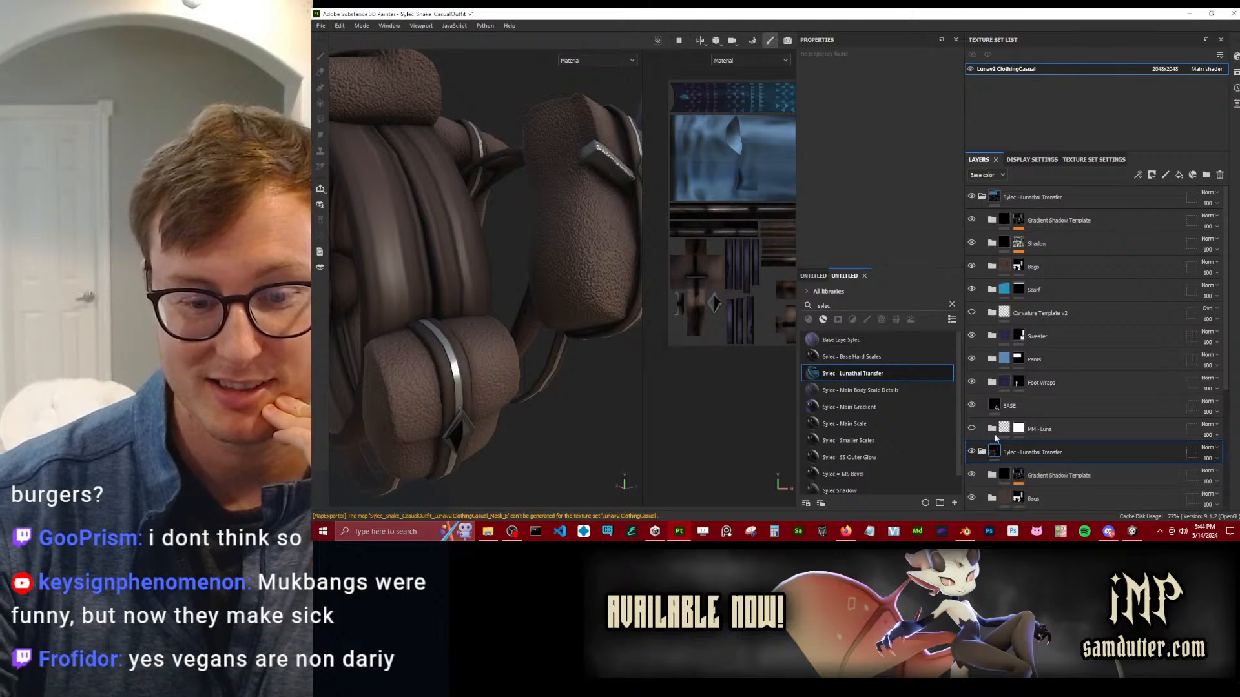
scroll(991, 452, down, 3)
click(983, 420)
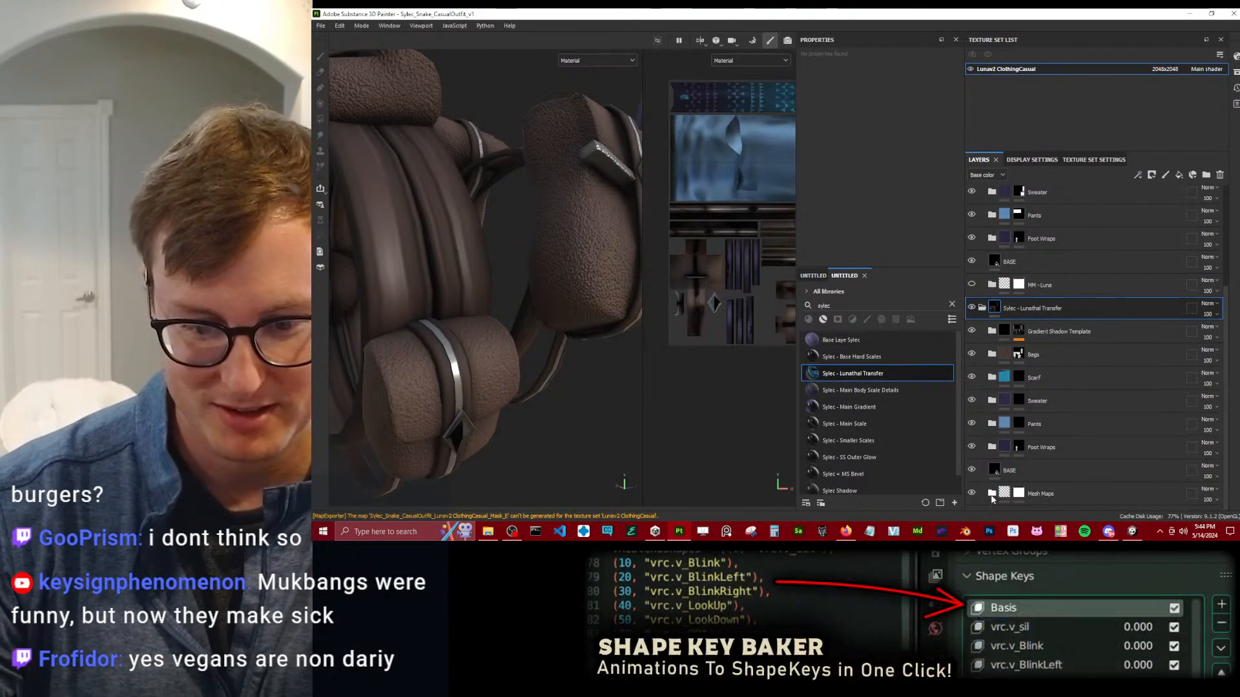
click(992, 493)
scroll(1039, 430, down, 1)
scroll(991, 393, up, 1)
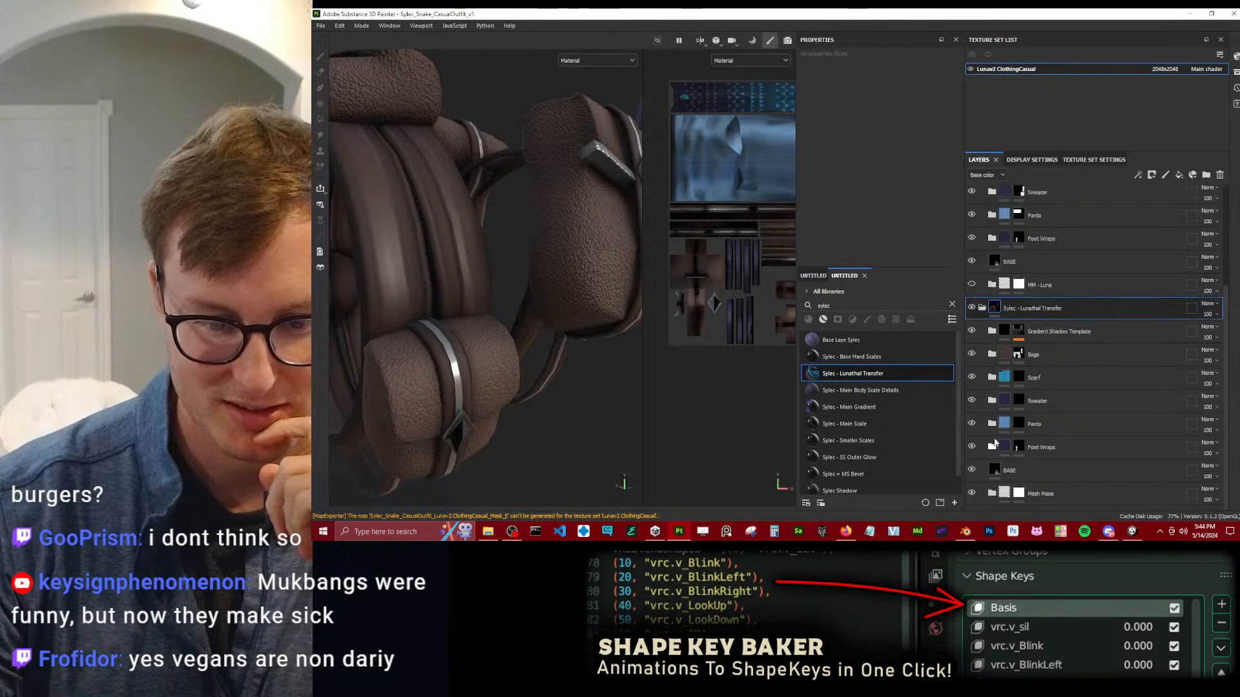
Check the contents of the Foot Wraps, Pants, Sweater and Scarf folders in the added smart material.
click(991, 447)
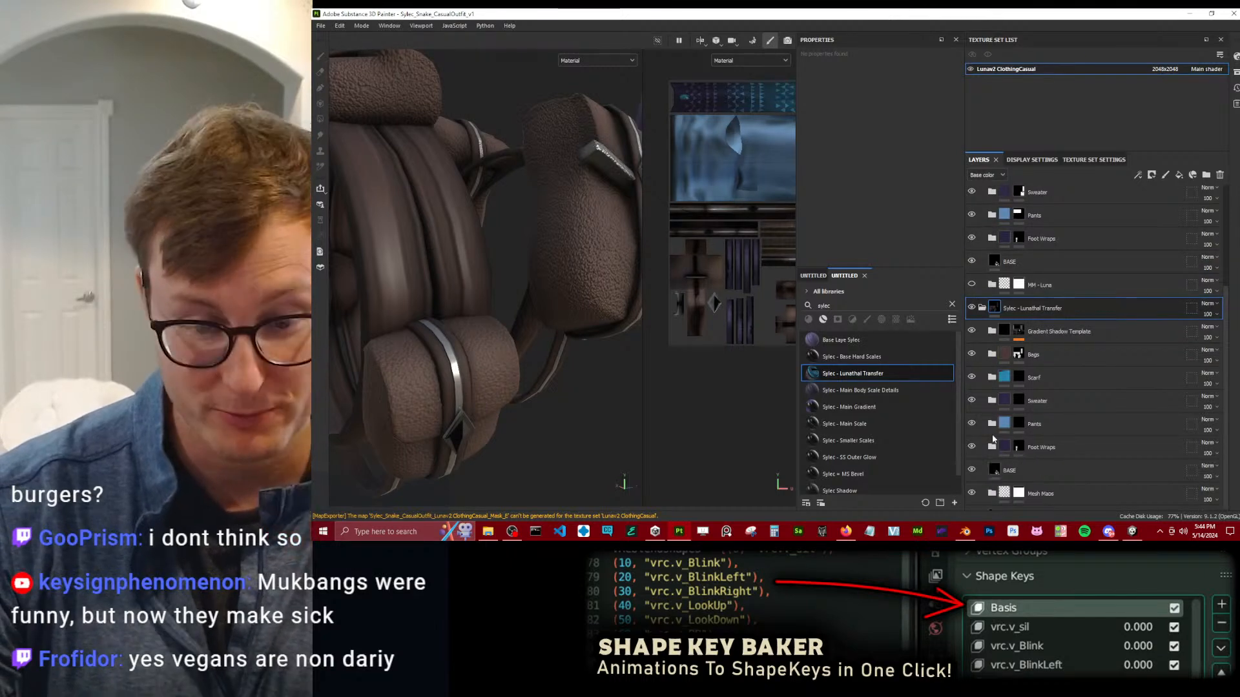
click(992, 423)
click(991, 401)
scroll(996, 396, down, 3)
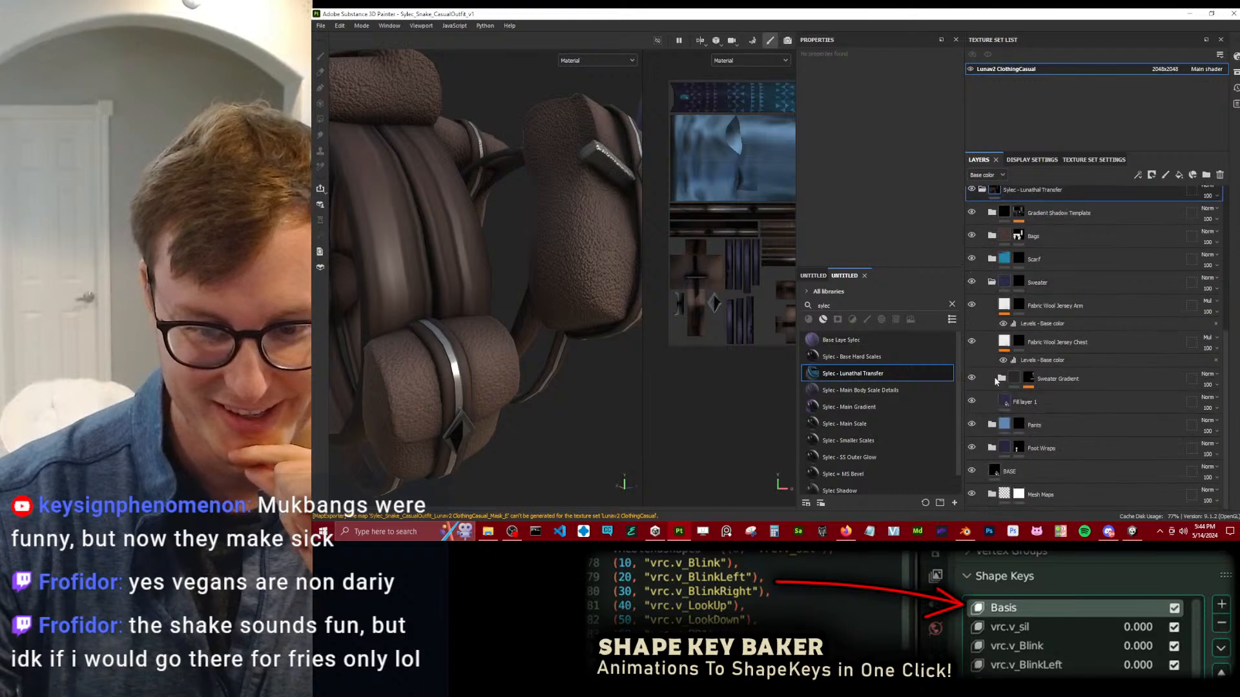
click(992, 282)
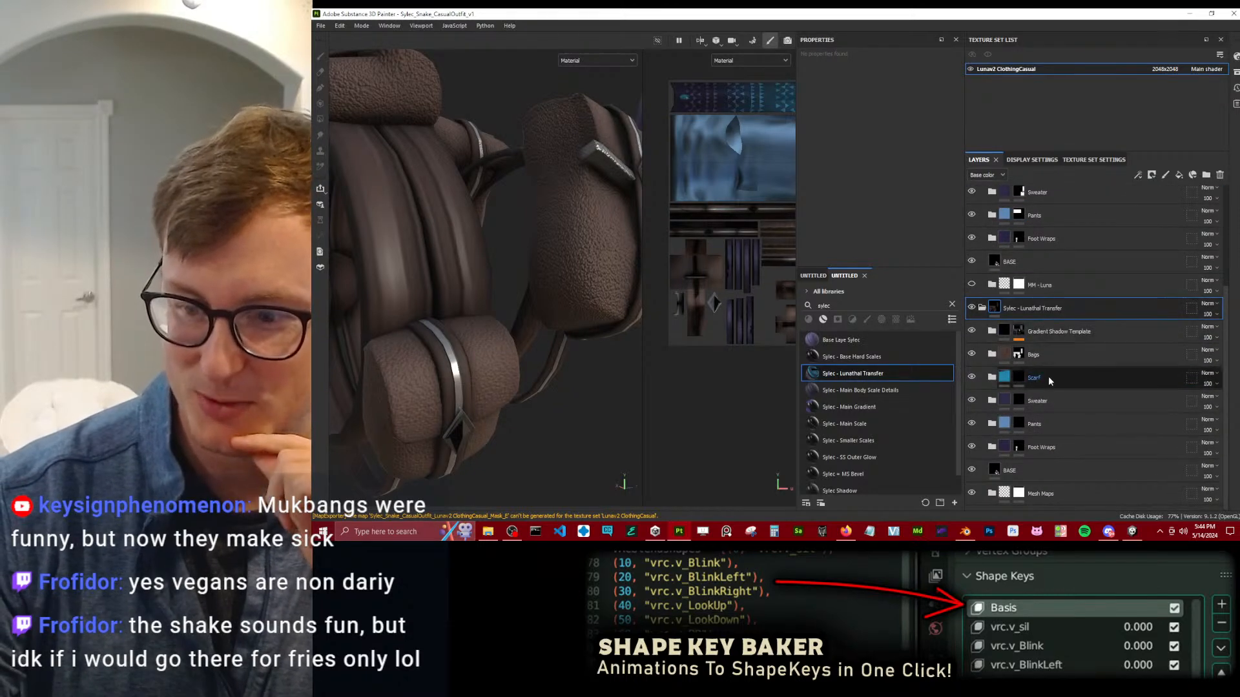
click(992, 377)
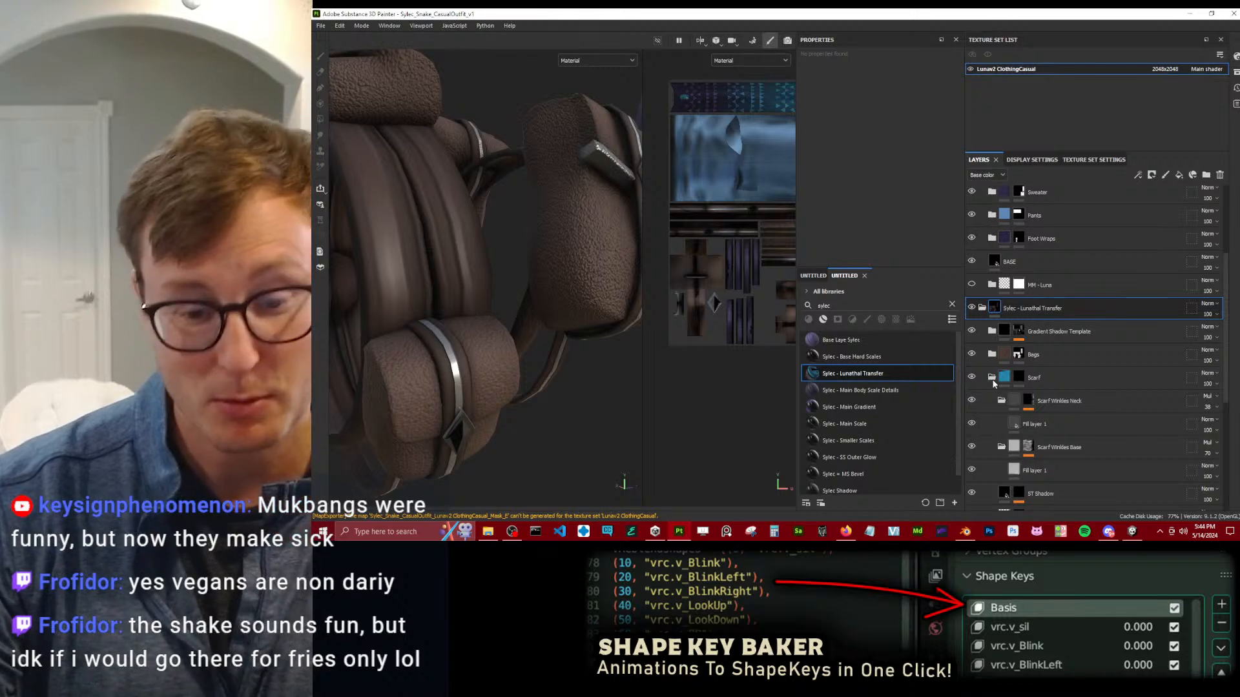
scroll(993, 381, down, 2)
click(991, 319)
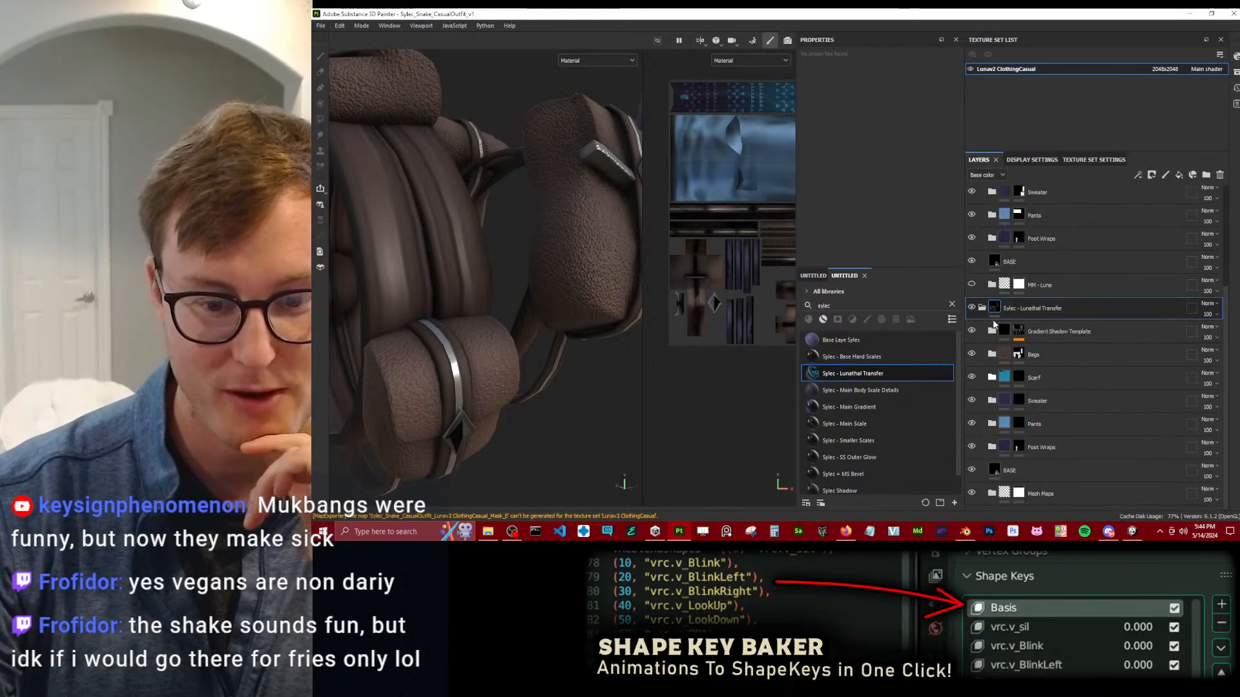
Compare the layers inside the added material's Bags and Scarf folders, leaving Scarf expanded.
click(991, 354)
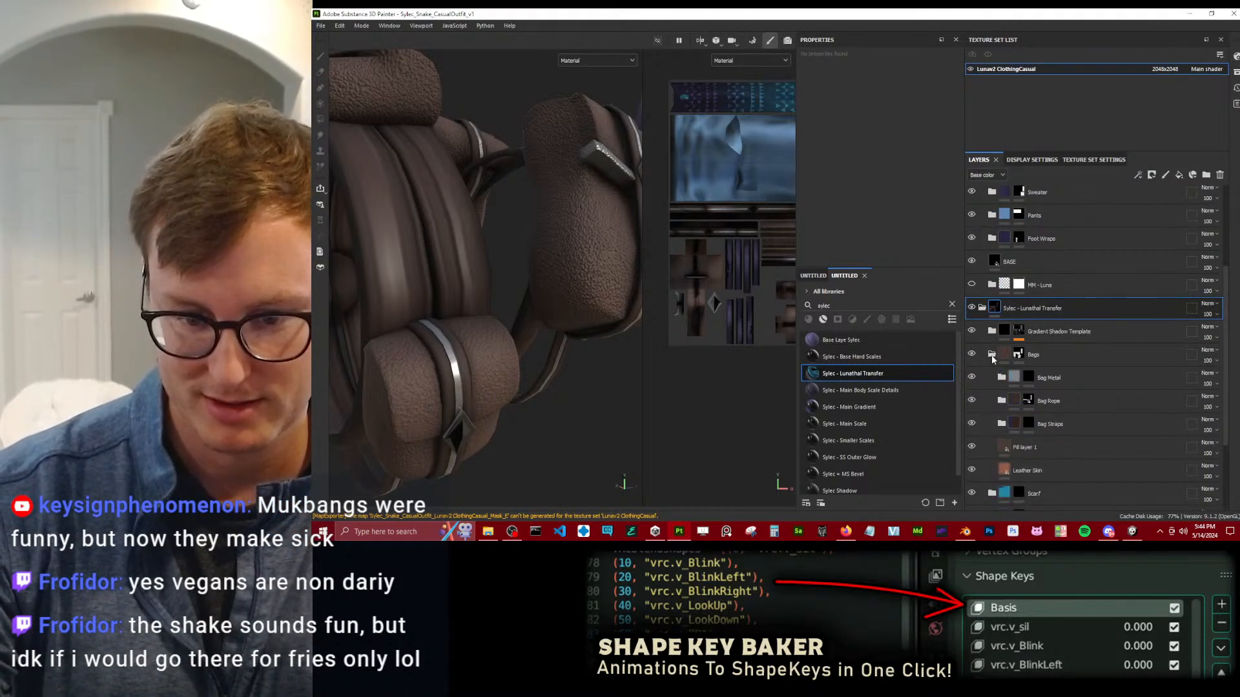
scroll(998, 360, down, 2)
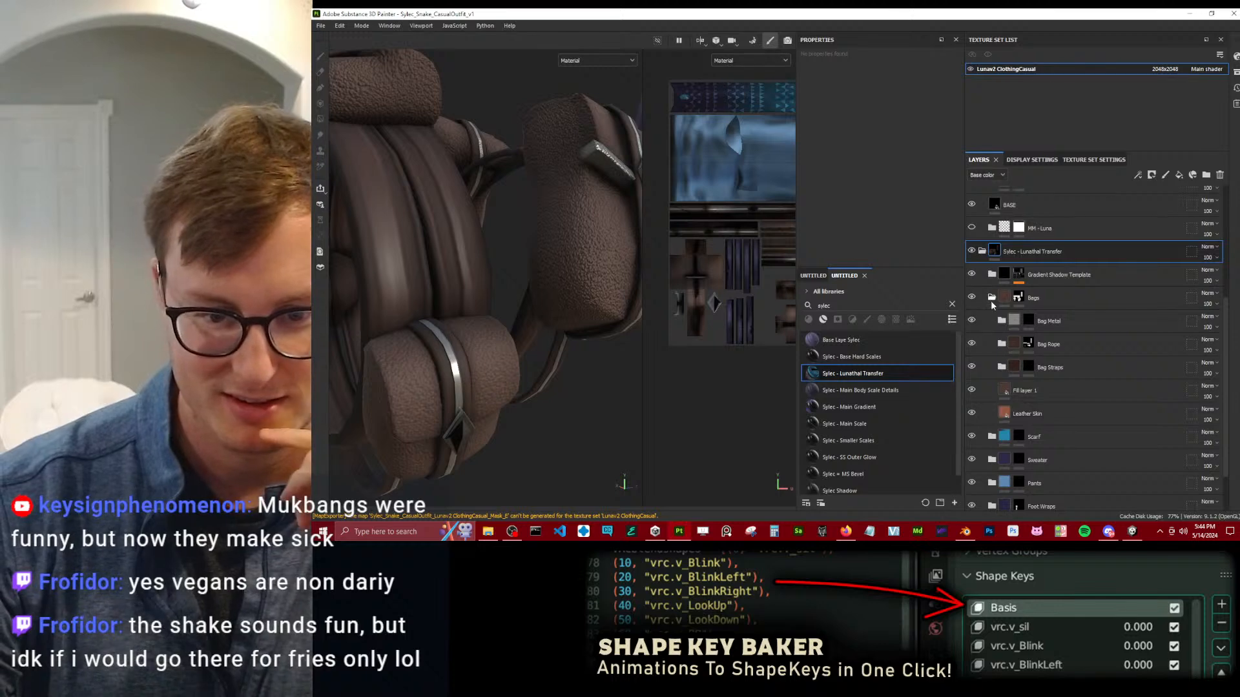
click(991, 301)
click(993, 378)
scroll(1004, 382, down, 3)
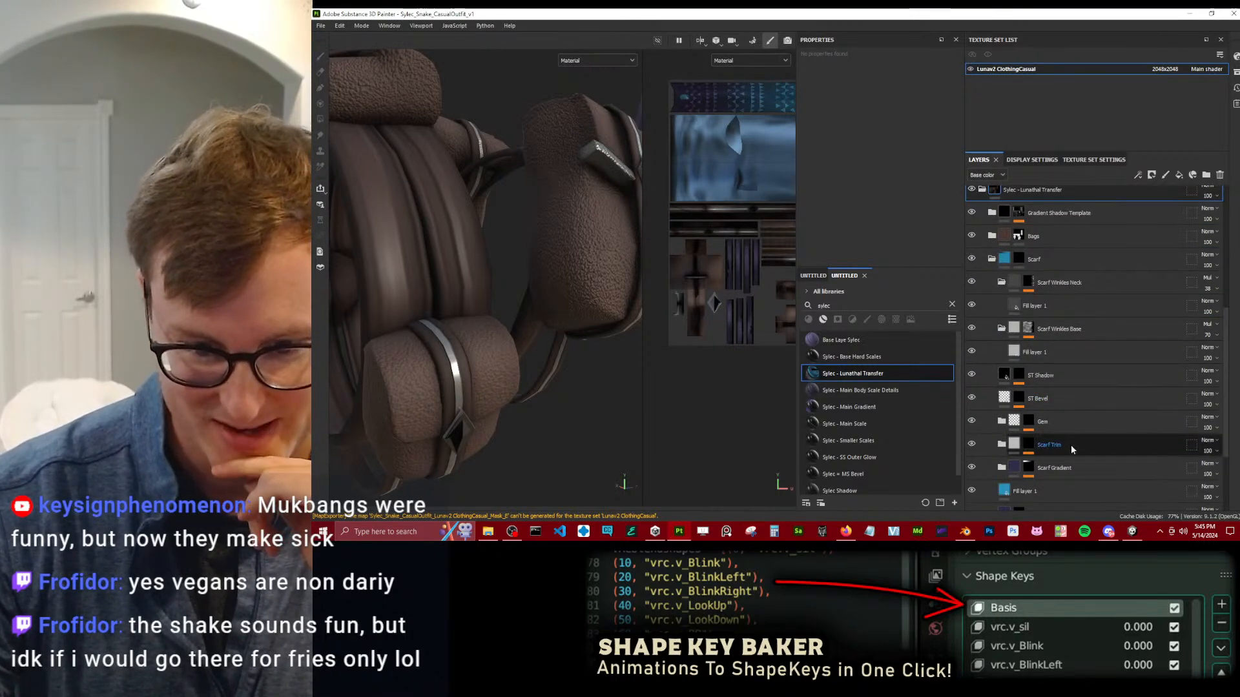
Collapse the added Sylec - Lunathal Transfer copy and delete it from the bottom of the layer stack.
scroll(990, 254, up, 3)
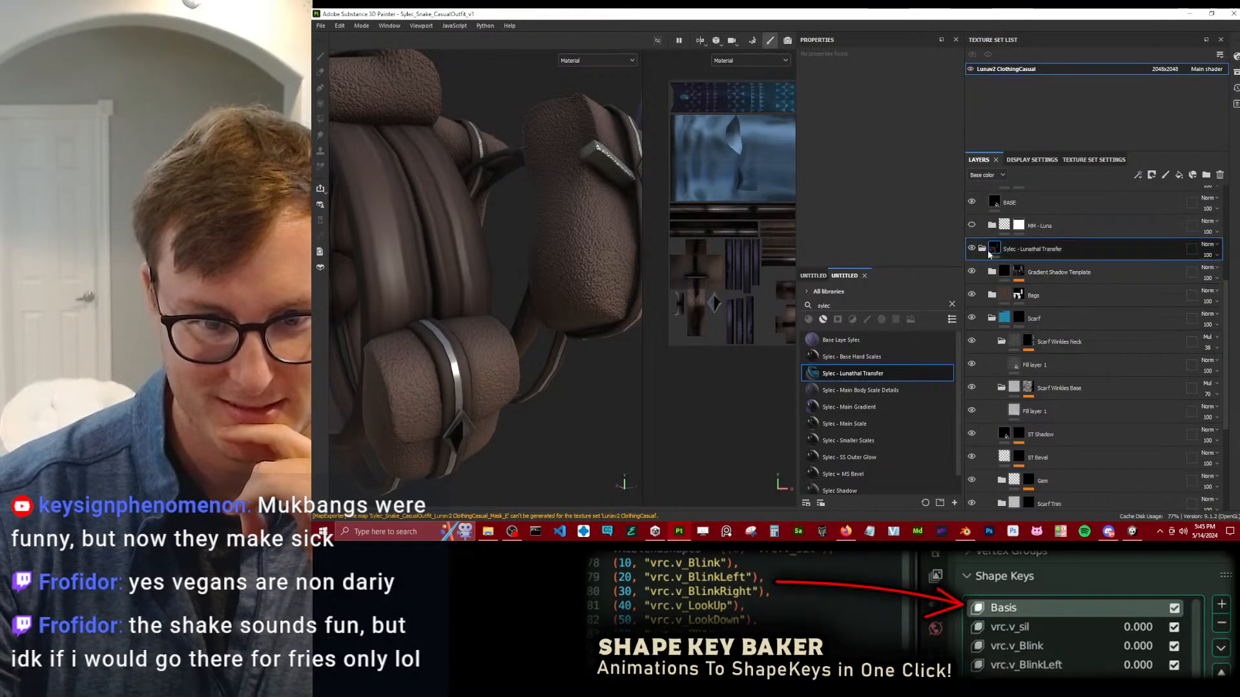
scroll(988, 265, up, 9)
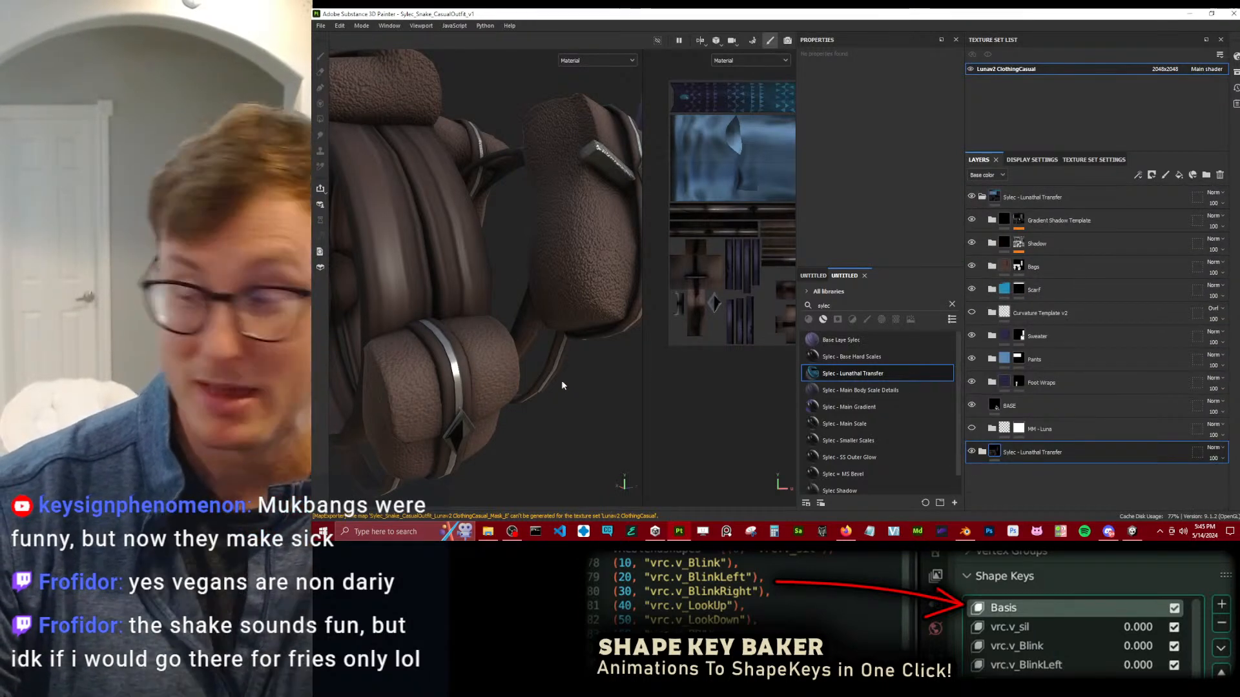
alt+drag(534, 432, 518, 360)
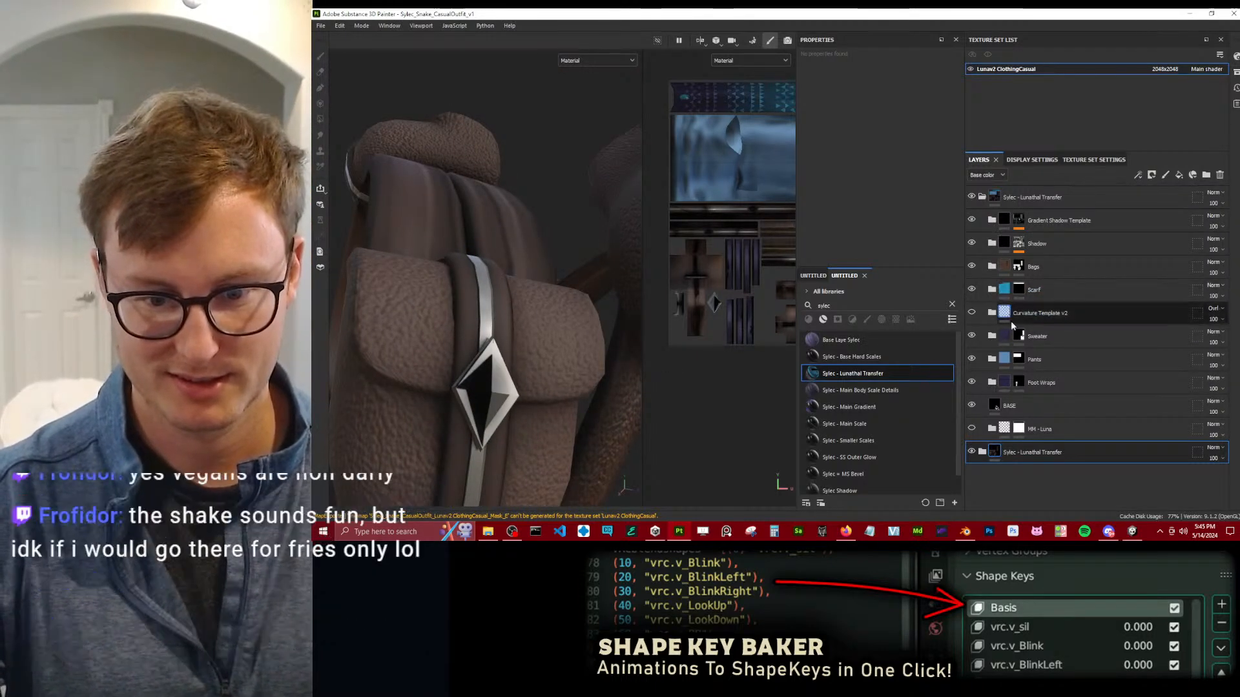
click(1219, 175)
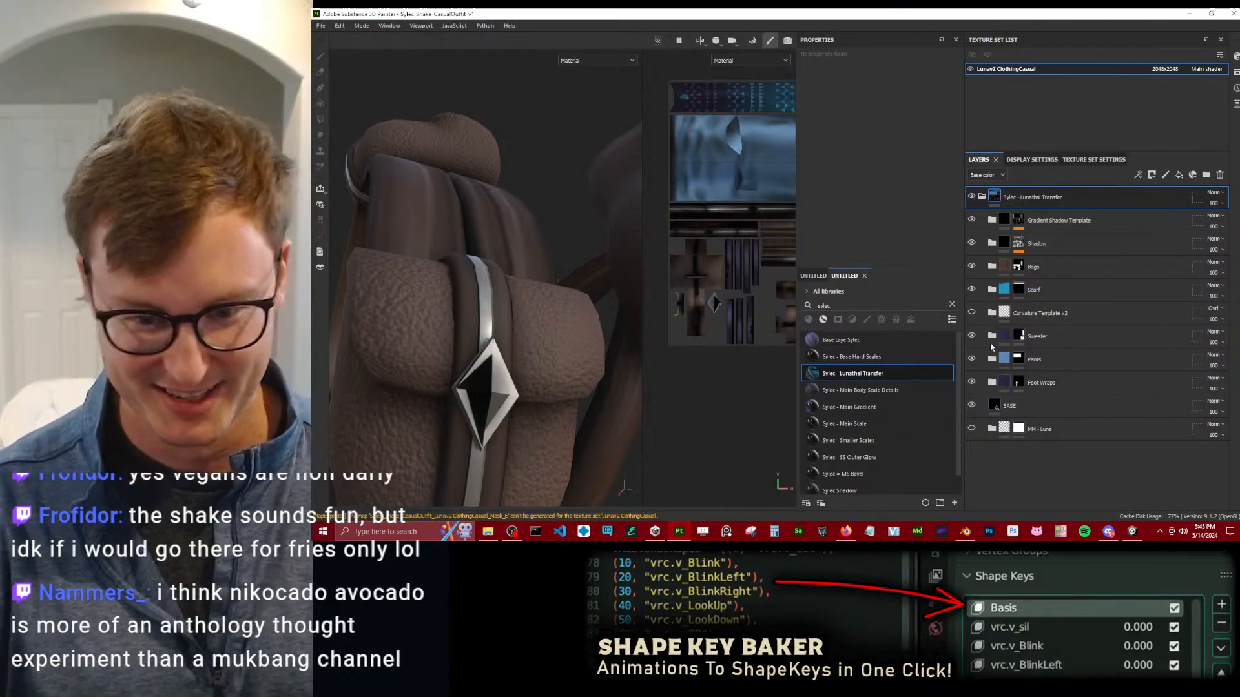
Duplicate the Scarf folder's Gem group, move the copy into the Bags folder and remove the fill from its mask.
click(991, 290)
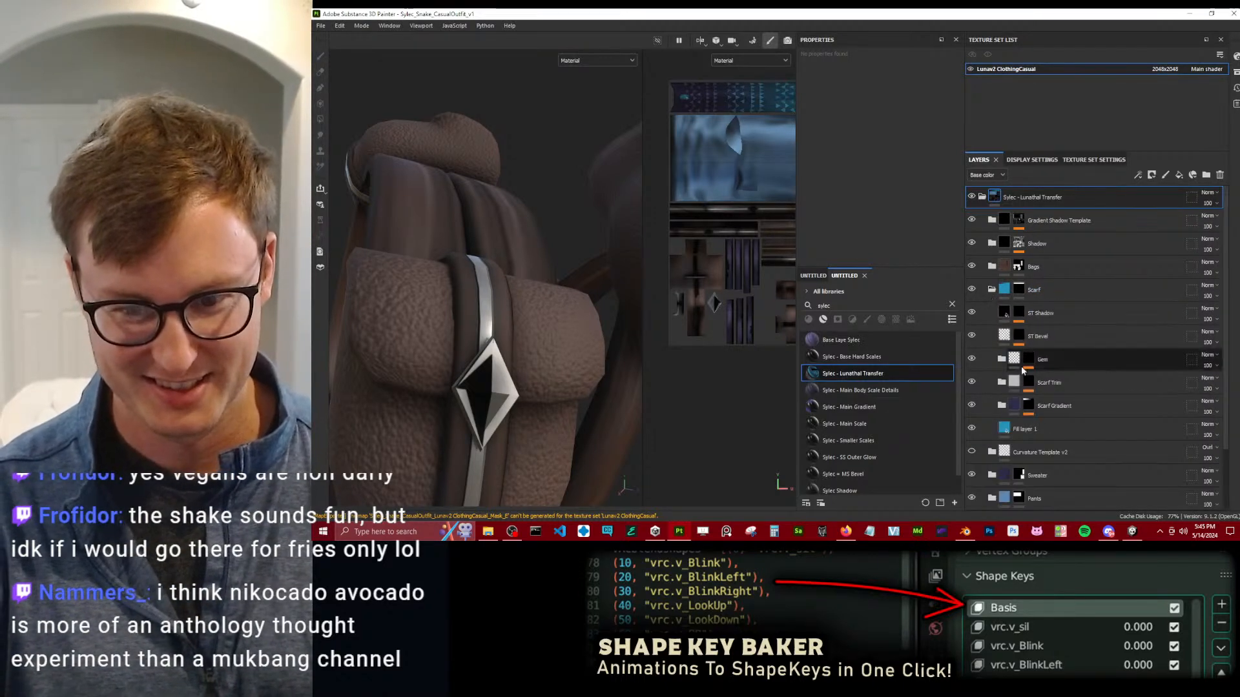
click(1024, 359)
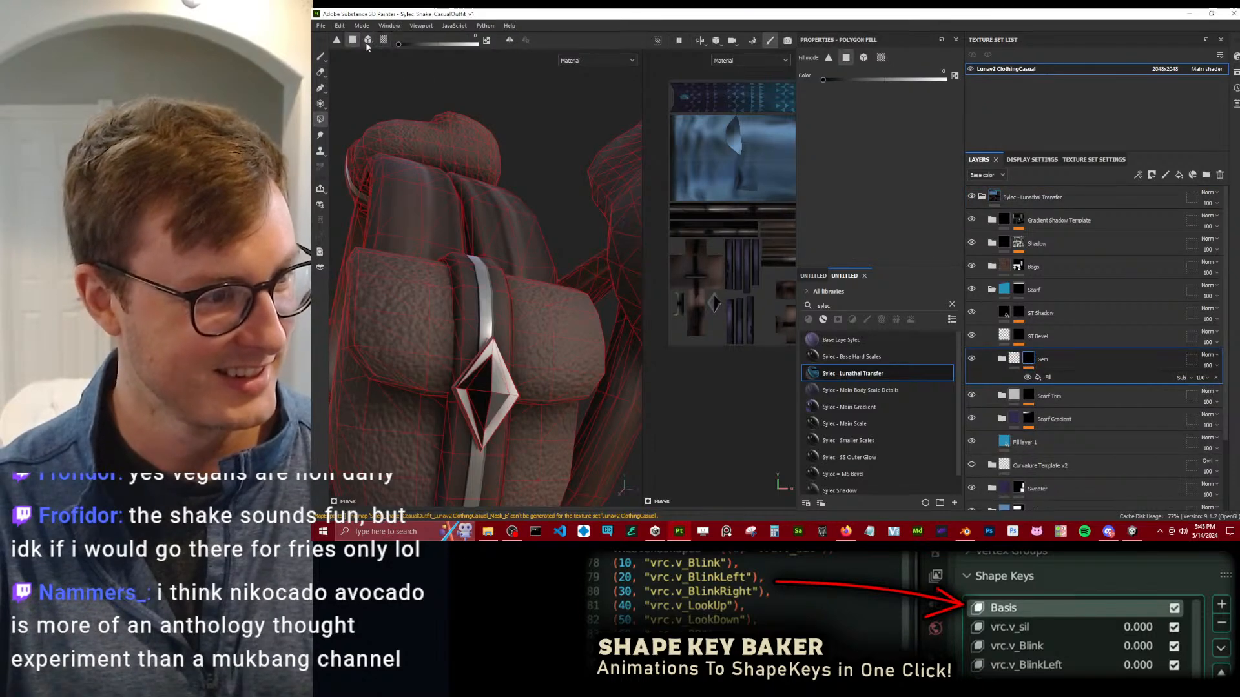
scroll(713, 304, up, 6)
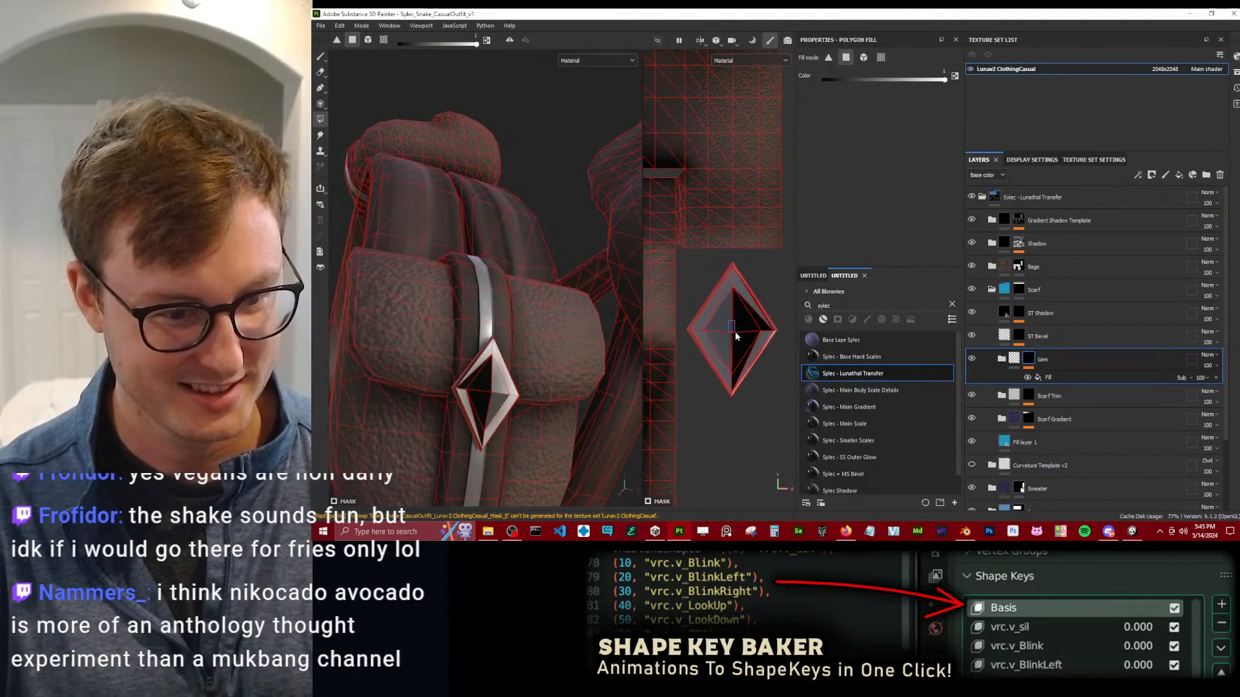
scroll(734, 346, up, 2)
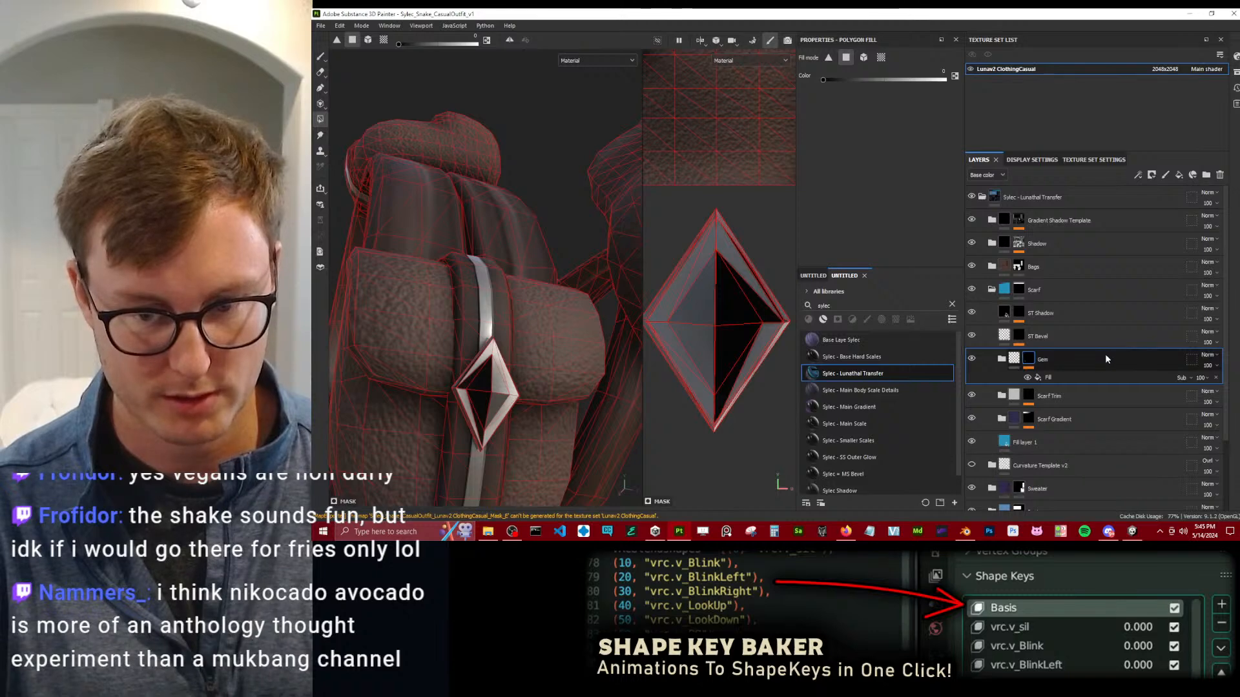
key(ctrl+d)
drag(1075, 358, 1118, 266)
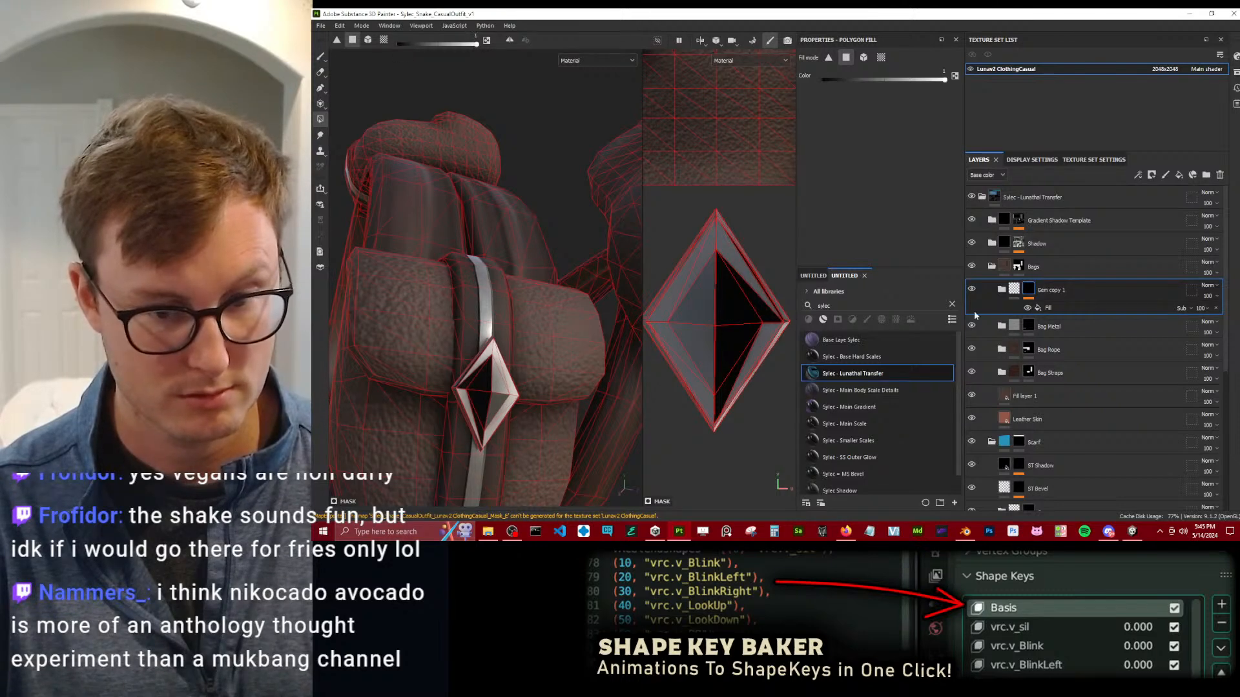
click(1215, 308)
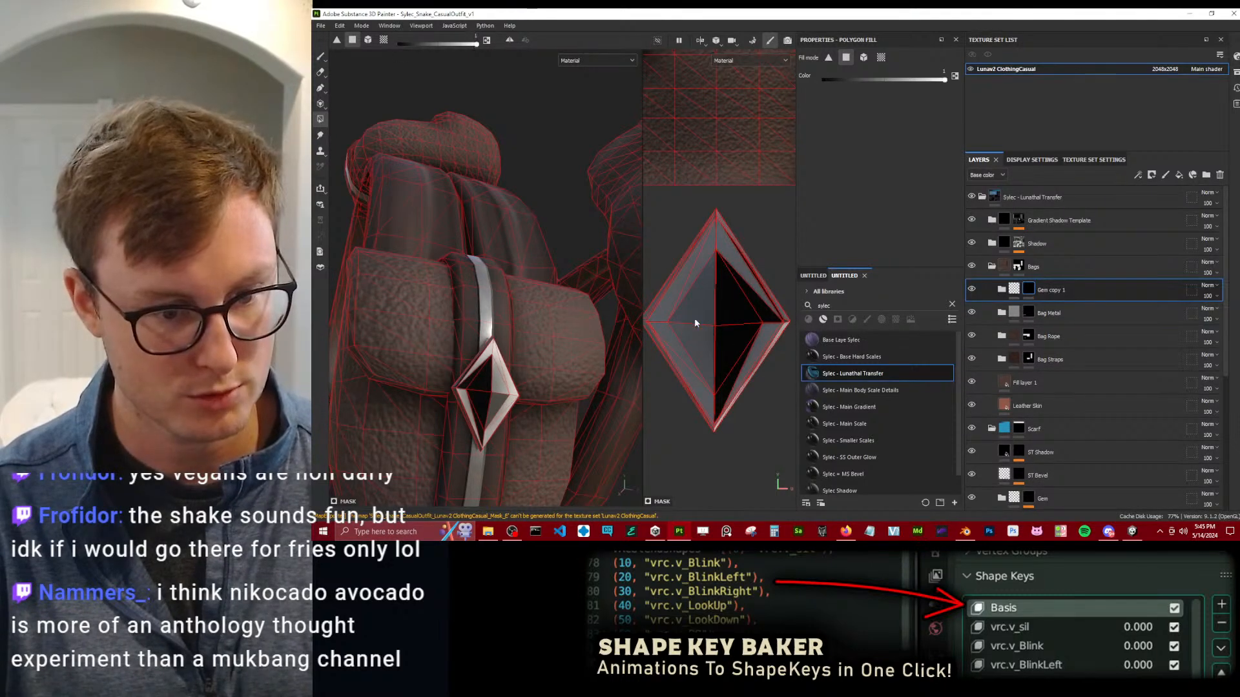
Expand Gem copy 1 and remove the DefaultMaterial_normal_base texture from the normal channel of its fill layer.
click(1001, 290)
click(1001, 290)
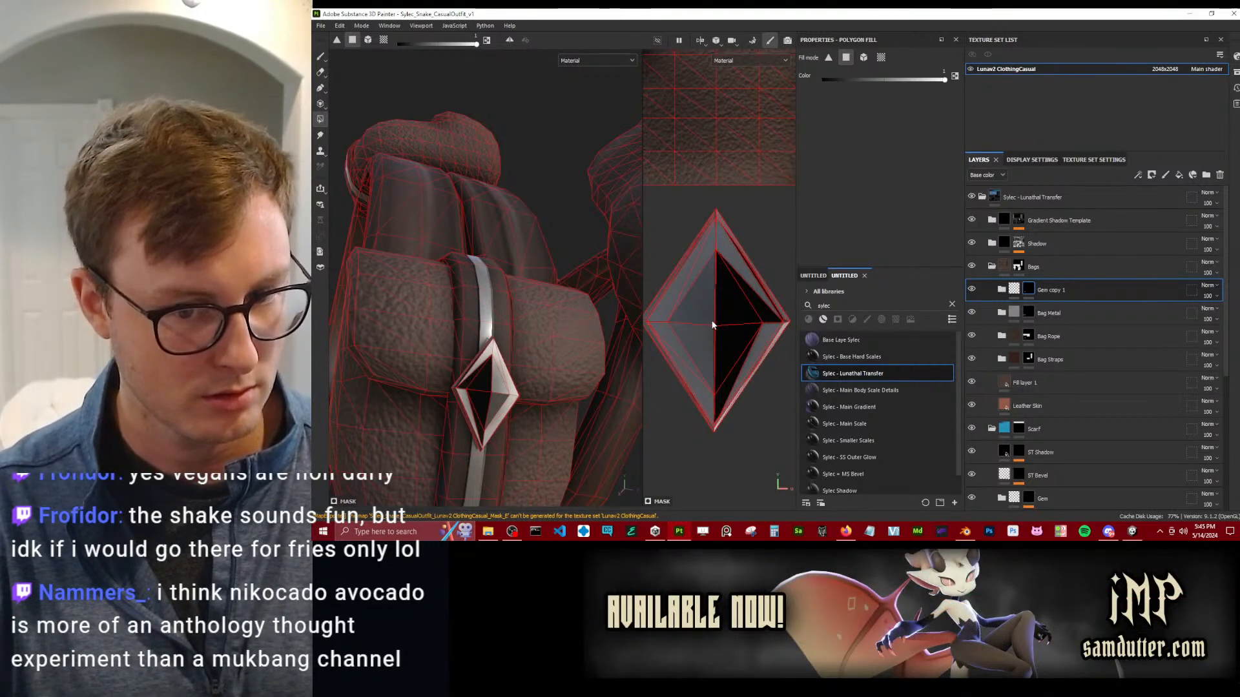
click(1002, 290)
click(1011, 314)
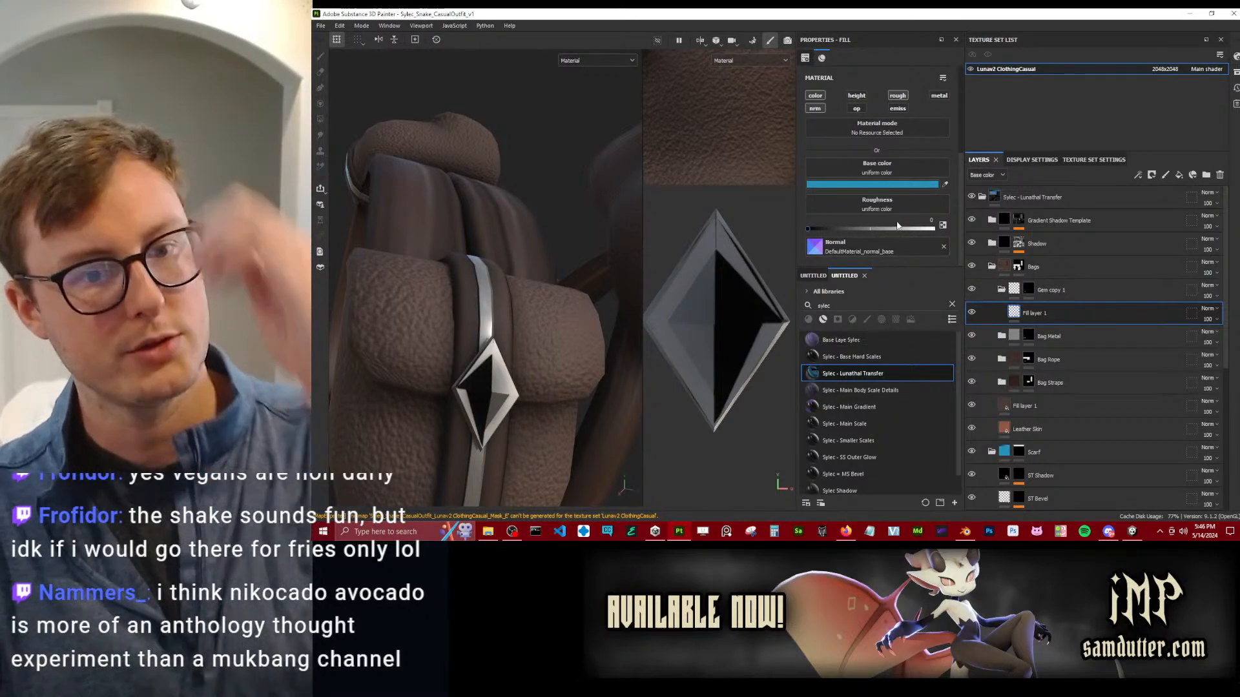
click(944, 247)
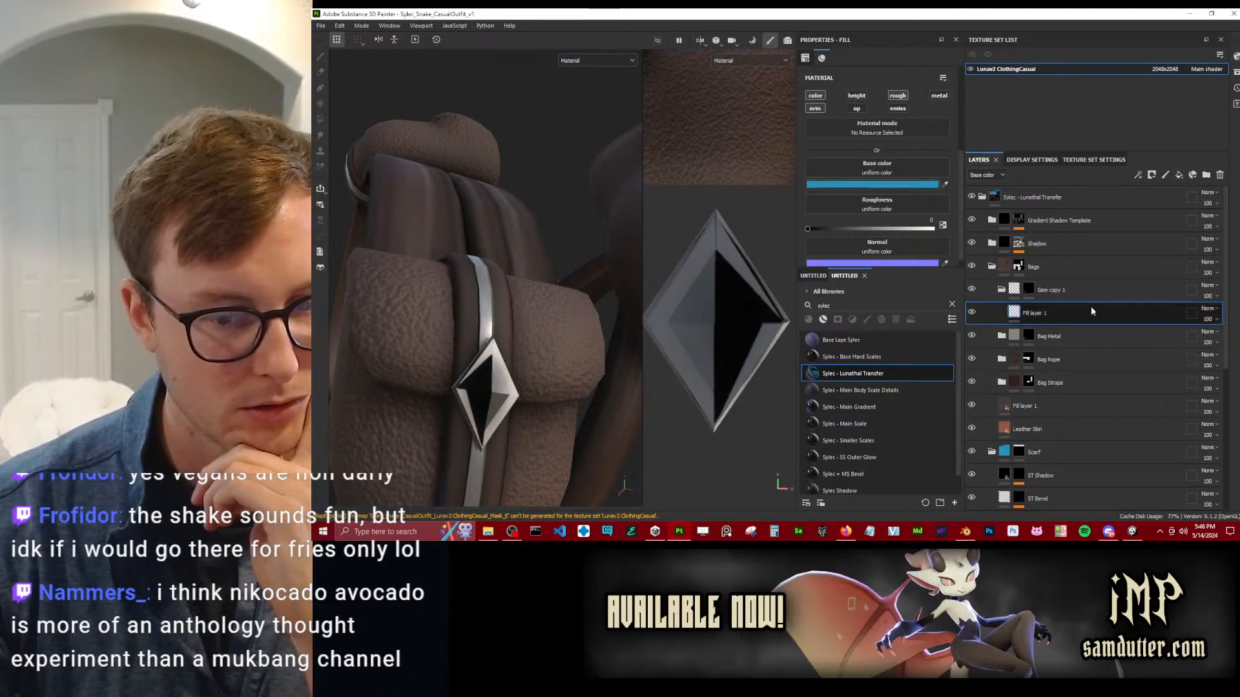
Select the Gem copy 1 mask and switch its polygon fill colour to black for the bag's diamond ornament.
click(1028, 289)
scroll(581, 337, down, 3)
scroll(678, 325, down, 2)
scroll(680, 319, down, 5)
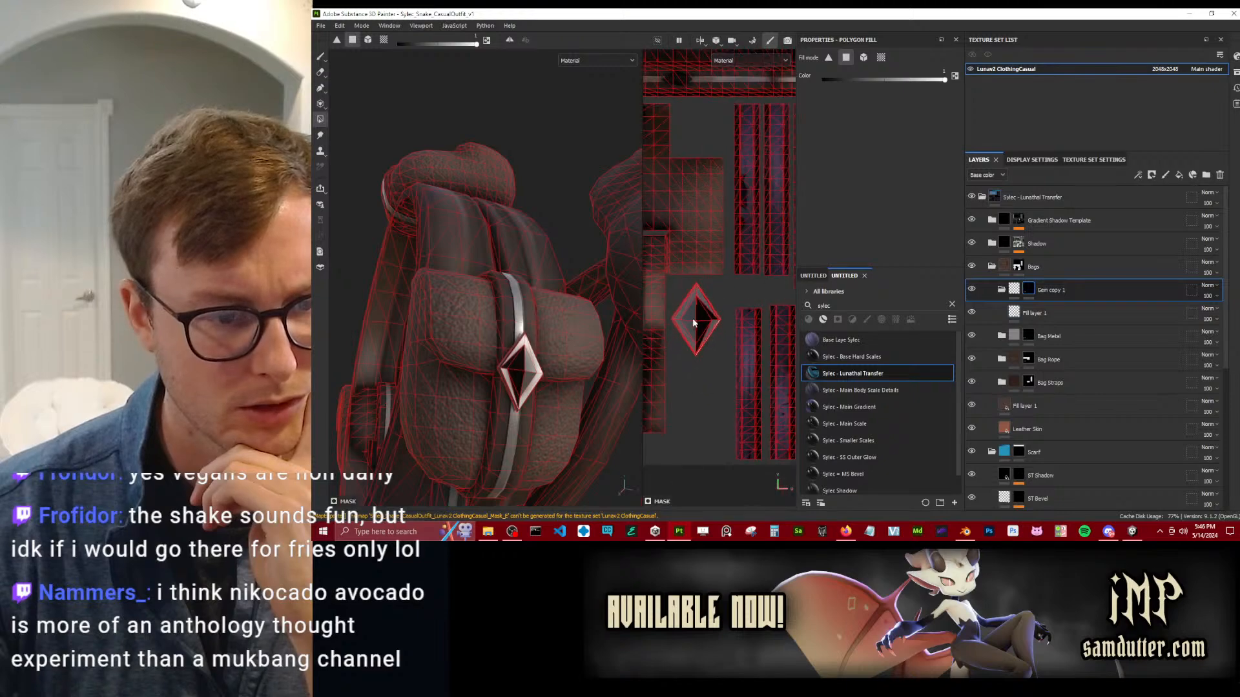
scroll(607, 320, down, 4)
mouse_move(555, 267)
alt+mouse_down()
mouse_move(553, 403)
mouse_move(458, 313)
mouse_move(517, 258)
mouse_move(489, 254)
mouse_move(483, 218)
mouse_move(437, 308)
mouse_move(502, 182)
mouse_move(501, 299)
mouse_move(535, 225)
mouse_move(543, 332)
mouse_move(552, 261)
mouse_move(624, 311)
mouse_move(568, 265)
alt+mouse_up()
scroll(497, 285, up, 4)
key(x)
scroll(552, 261, up, 4)
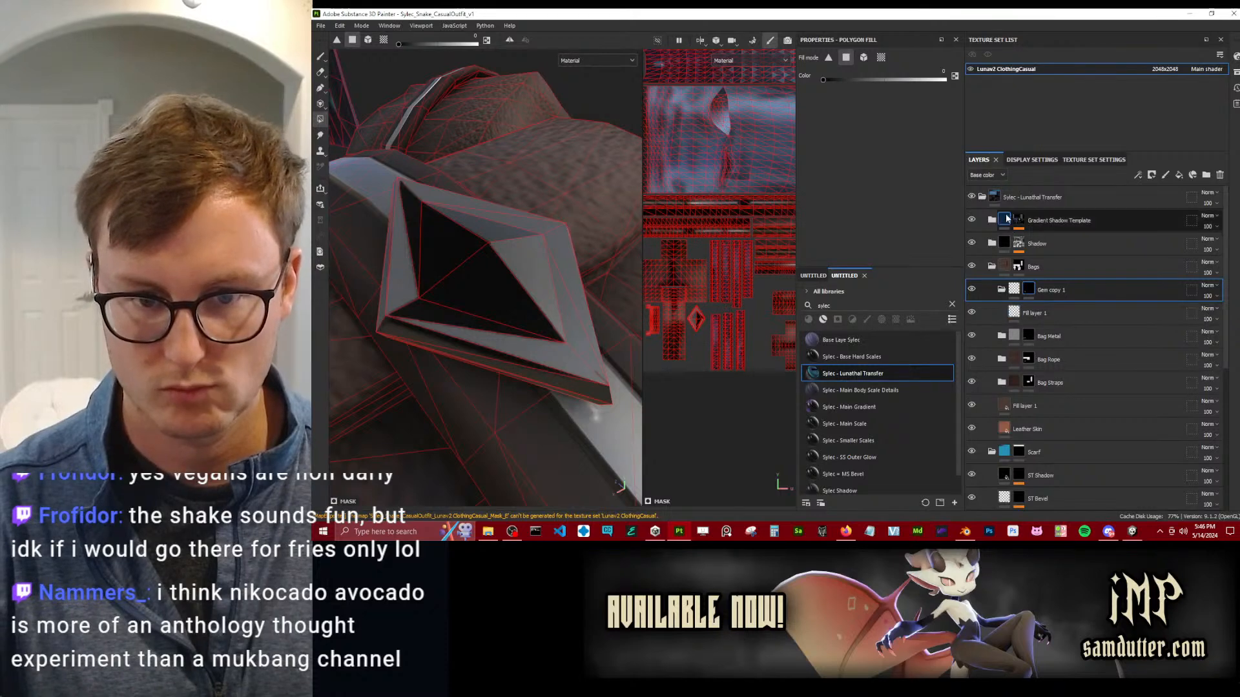
Check the base colour of the fill layer inside Gem copy 1 and turn off its normal channel.
click(1017, 313)
click(875, 184)
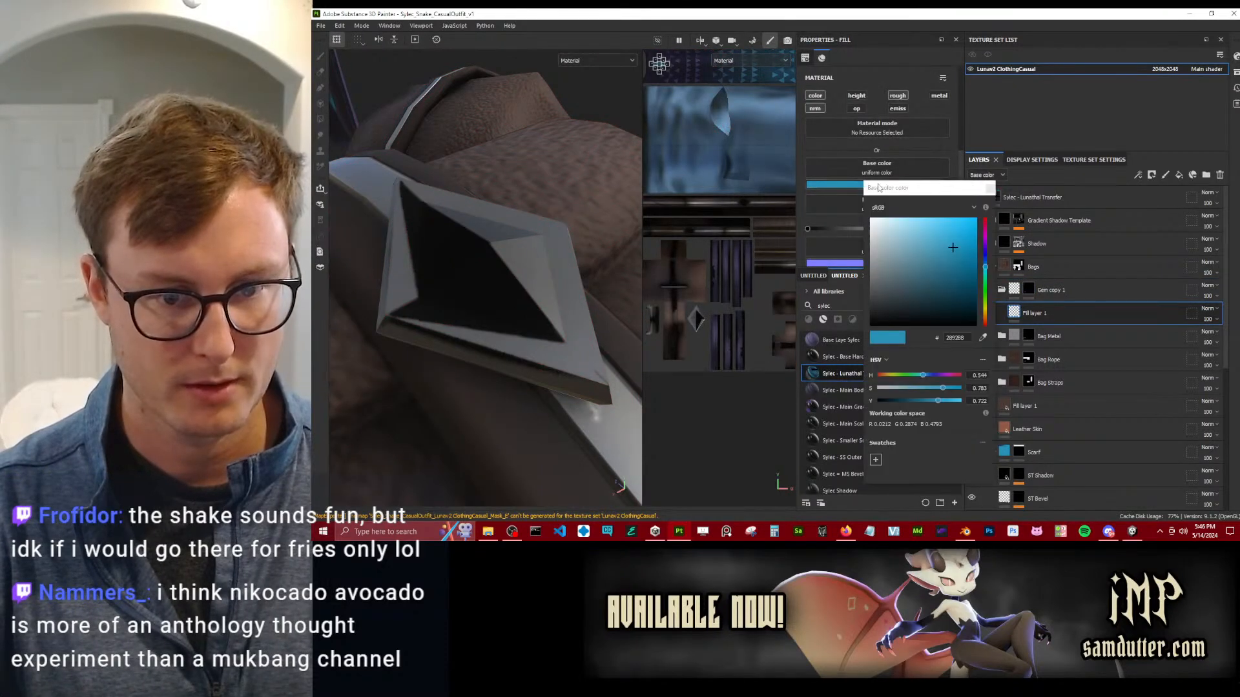
click(986, 186)
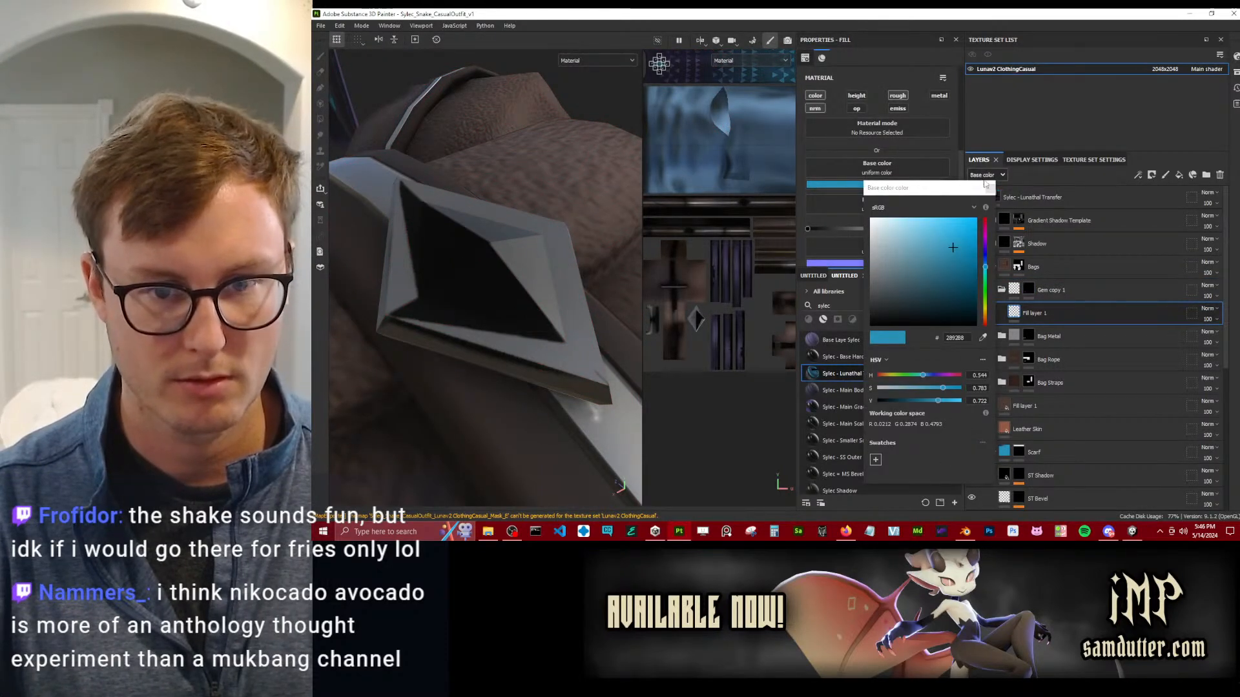
click(991, 189)
scroll(876, 244, down, 1)
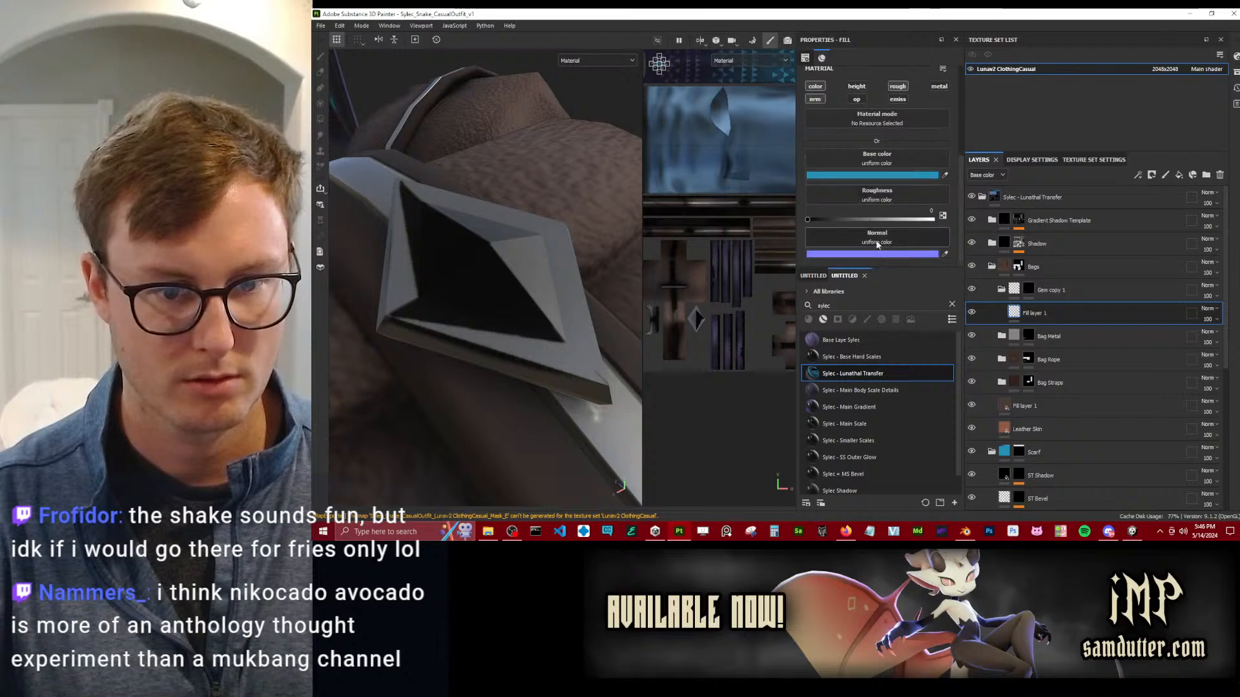
scroll(833, 142, up, 1)
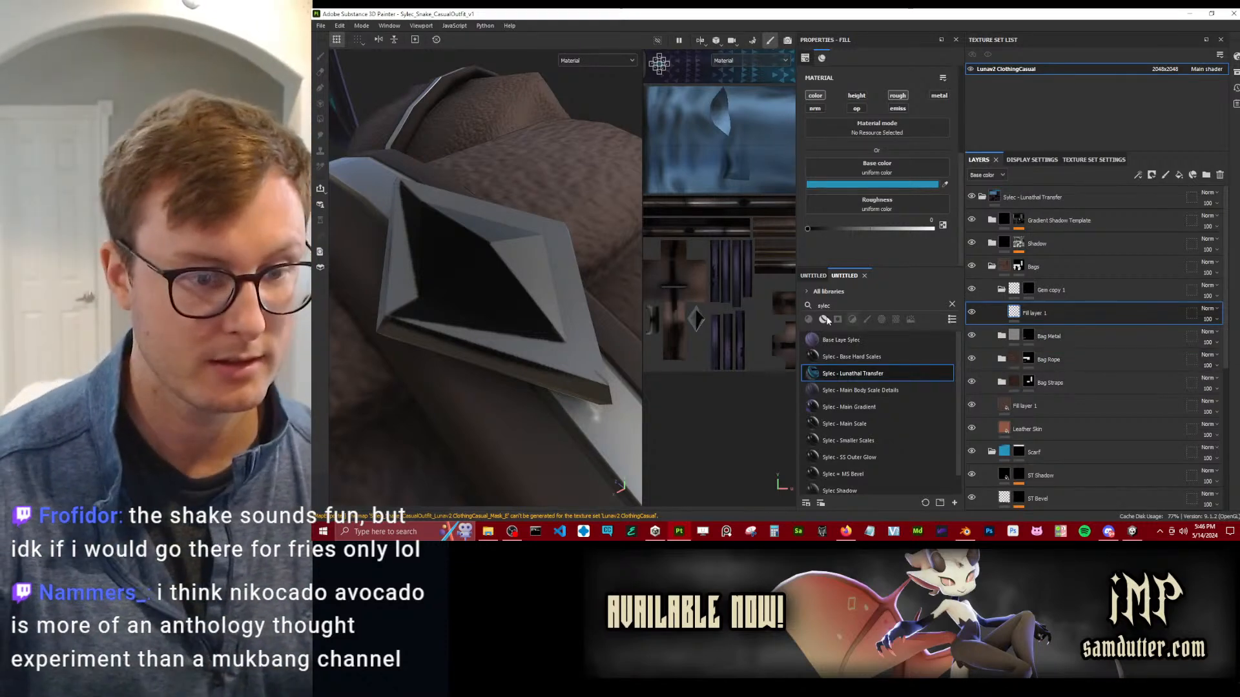
Examine the bags, pants and hanging scarf of the casual outfit from several distances and angles in the 3D view.
scroll(545, 231, down, 5)
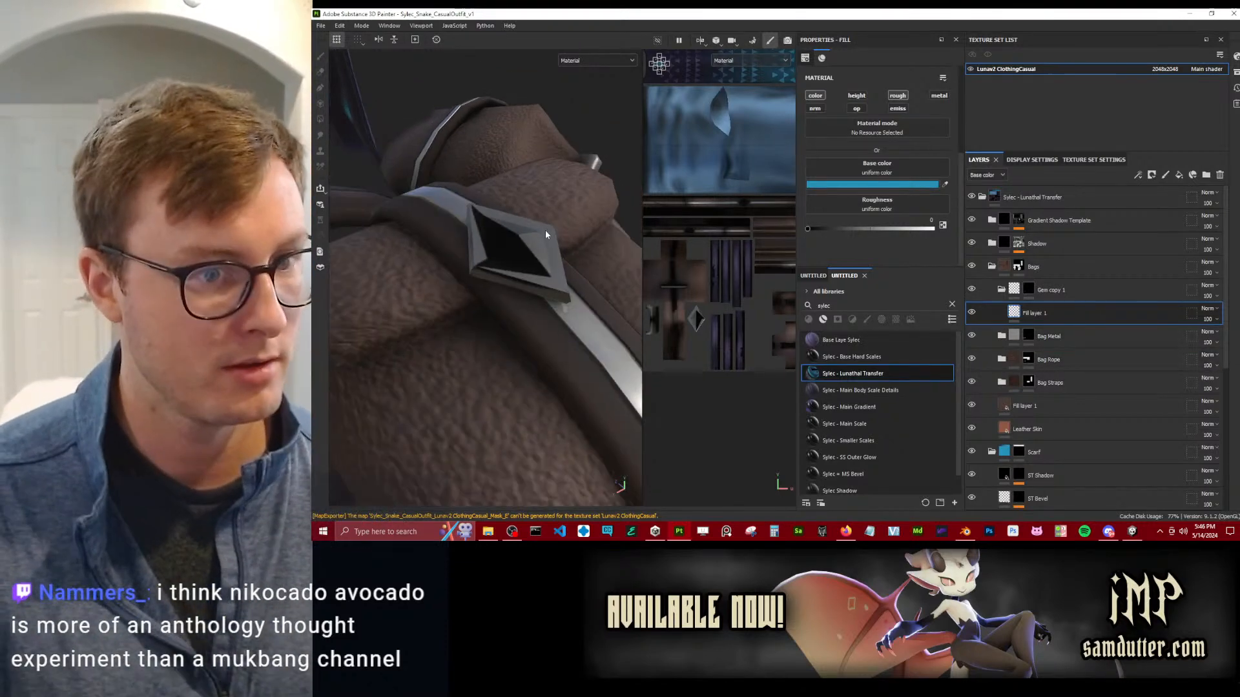
scroll(543, 236, down, 6)
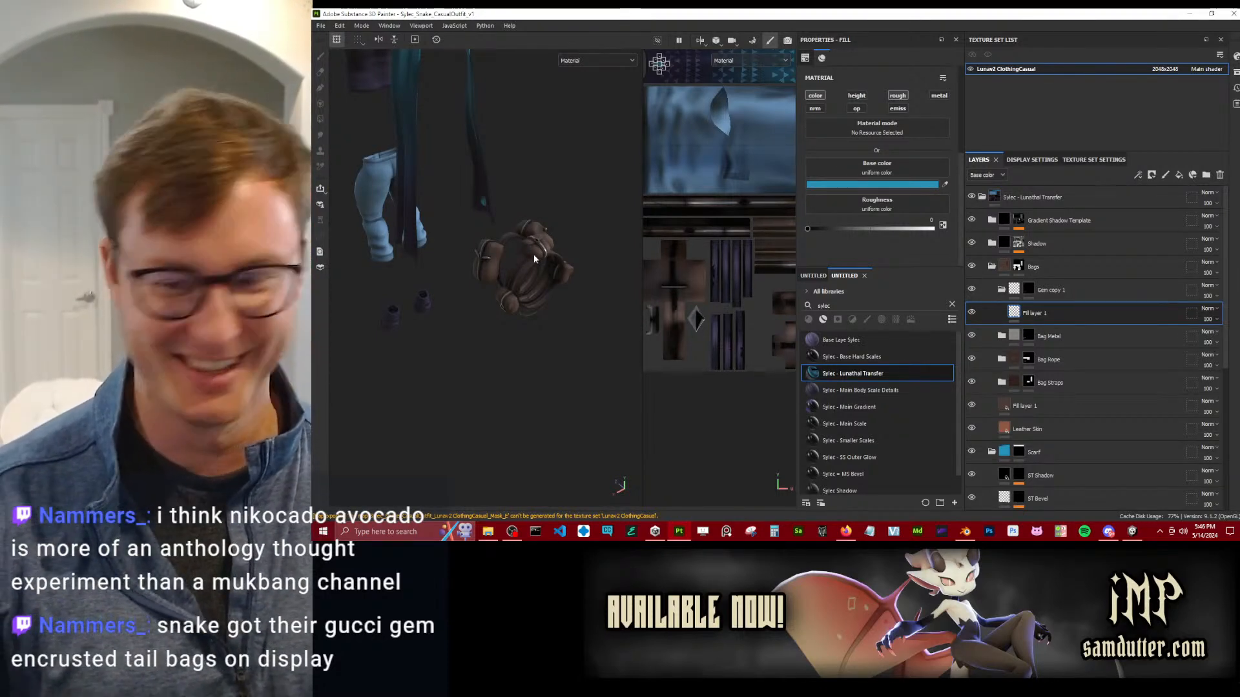
alt+drag(505, 238, 485, 335)
scroll(529, 382, up, 4)
scroll(501, 307, up, 5)
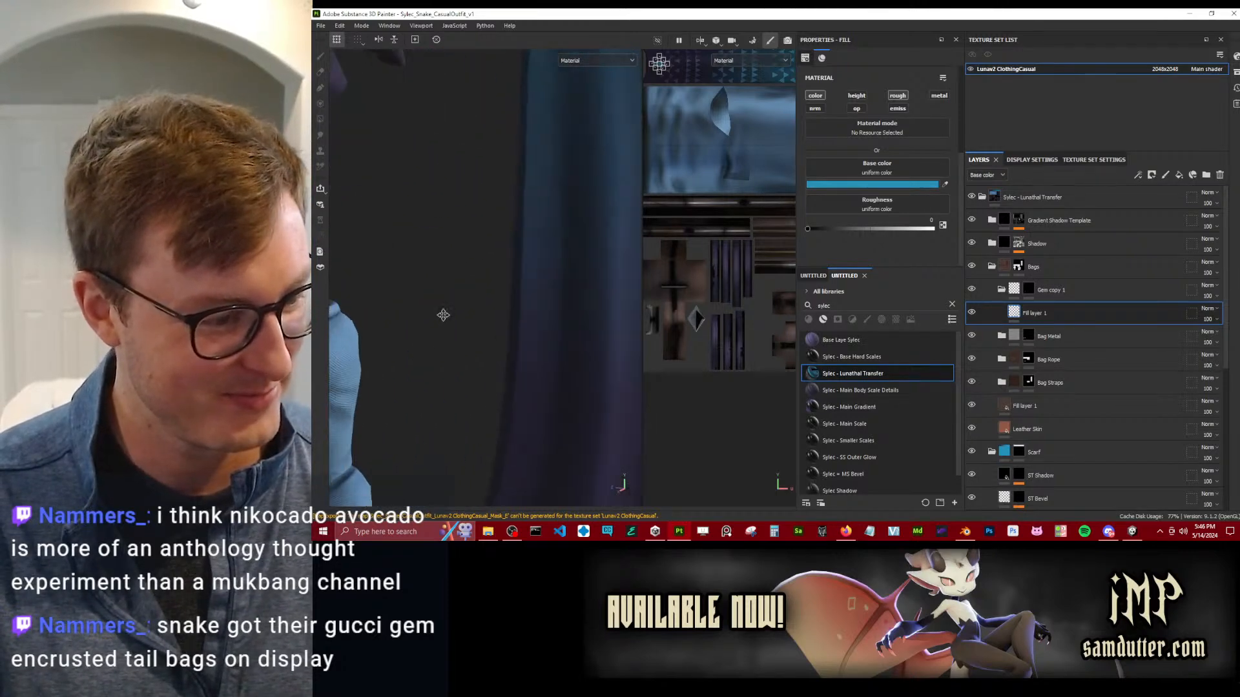
alt+middle_drag(420, 356, 636, 171)
scroll(654, 170, down, 1)
scroll(470, 313, up, 1)
alt+drag(471, 312, 466, 362)
alt+middle_drag(466, 361, 533, 244)
alt+drag(533, 244, 623, 248)
scroll(540, 331, down, 4)
alt+middle_drag(540, 331, 497, 311)
scroll(572, 135, up, 2)
alt+middle_drag(501, 84, 510, 188)
alt+drag(510, 188, 519, 303)
alt+drag(489, 368, 481, 304)
Switch to Blender, save Sylec_Snake.blend and open Sylec_Snake_WIP_17_CasualPaintingVersion.blend.
click(972, 532)
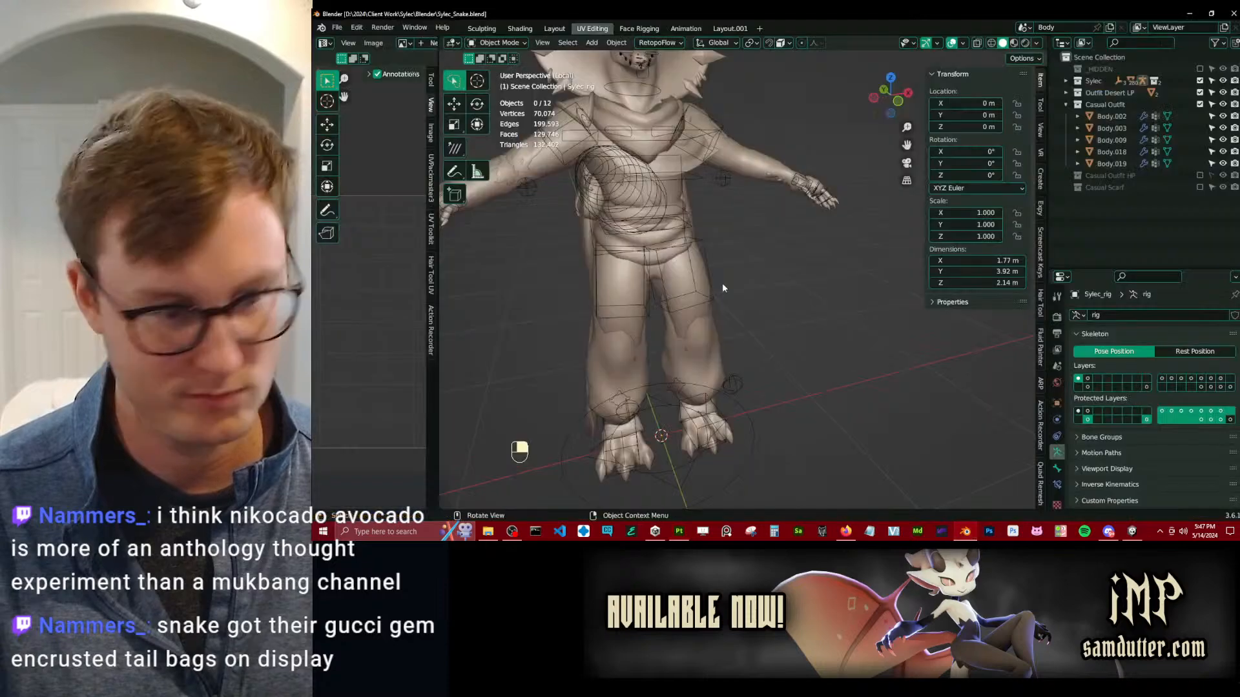
key(ctrl+s)
click(338, 27)
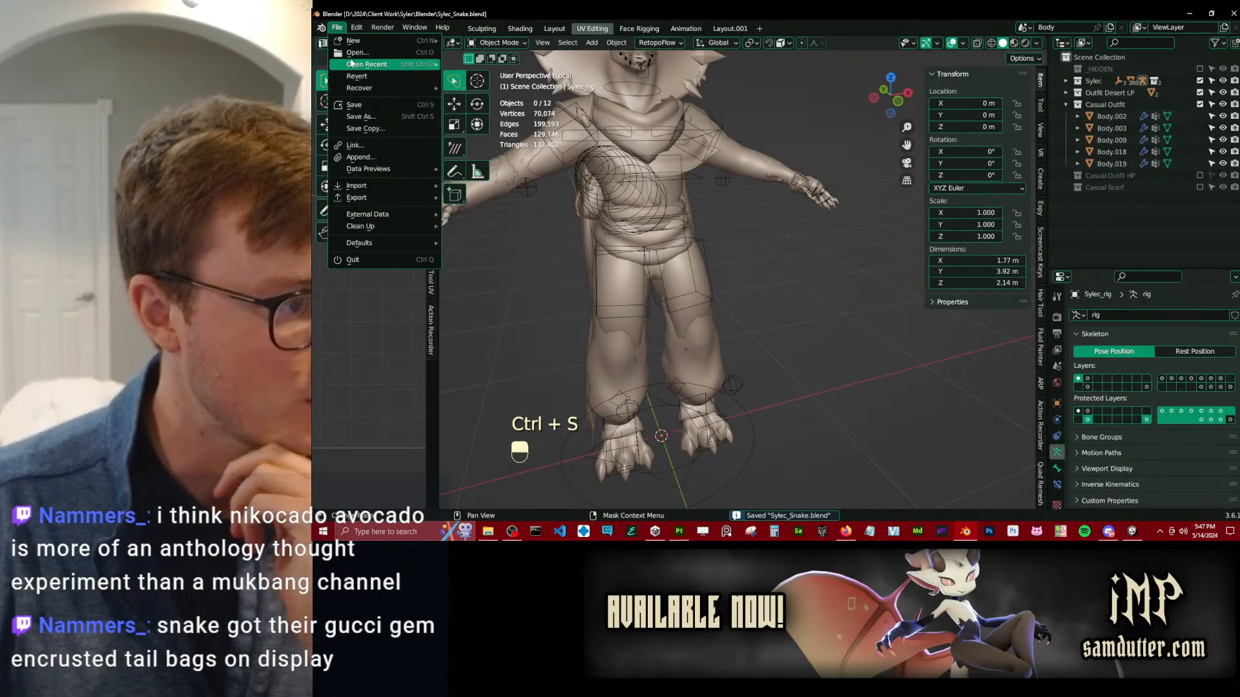
click(352, 61)
click(704, 350)
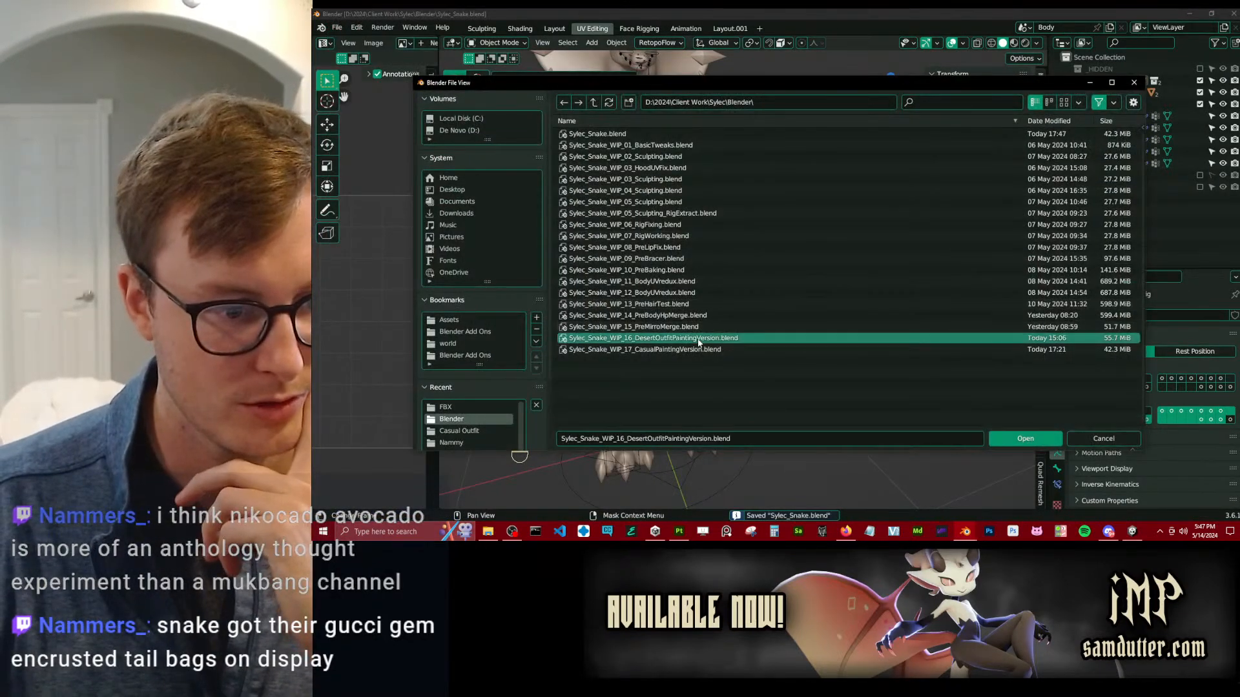
click(1026, 439)
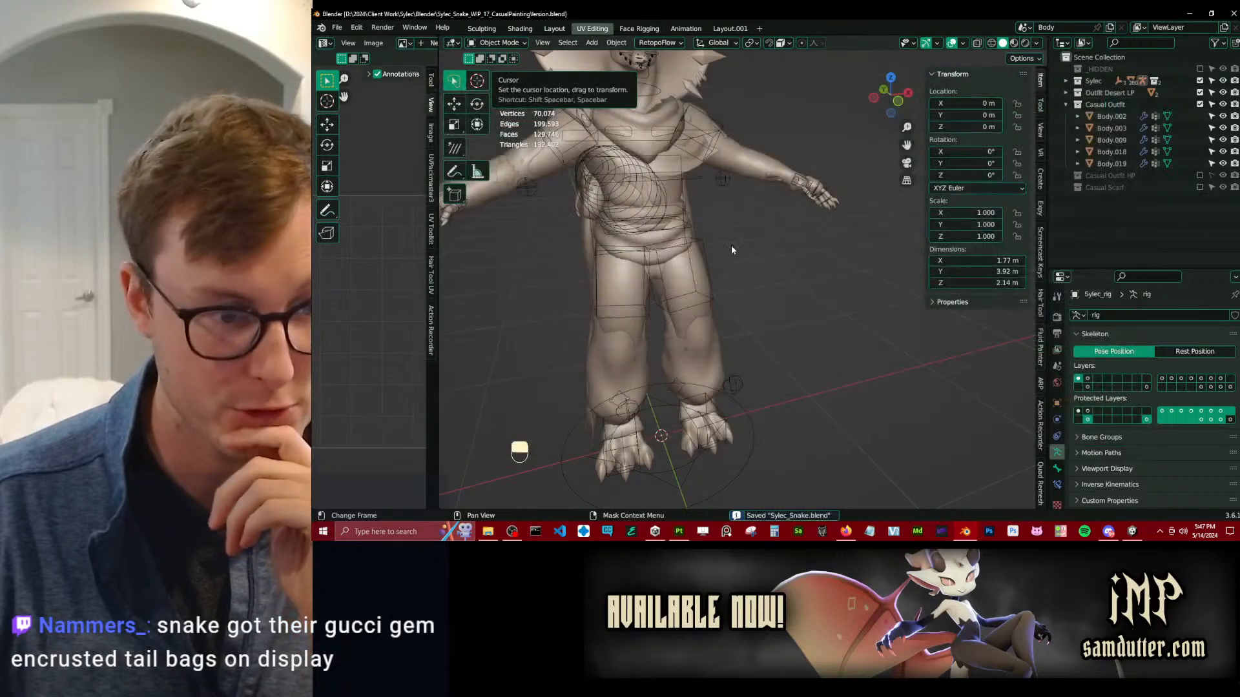
Isolate the casual outfit meshes and enter Edit Mode on the scarf with edge selection active.
click(714, 183)
scroll(716, 182, up, 4)
middle_drag(722, 169, 741, 228)
key(Tab)
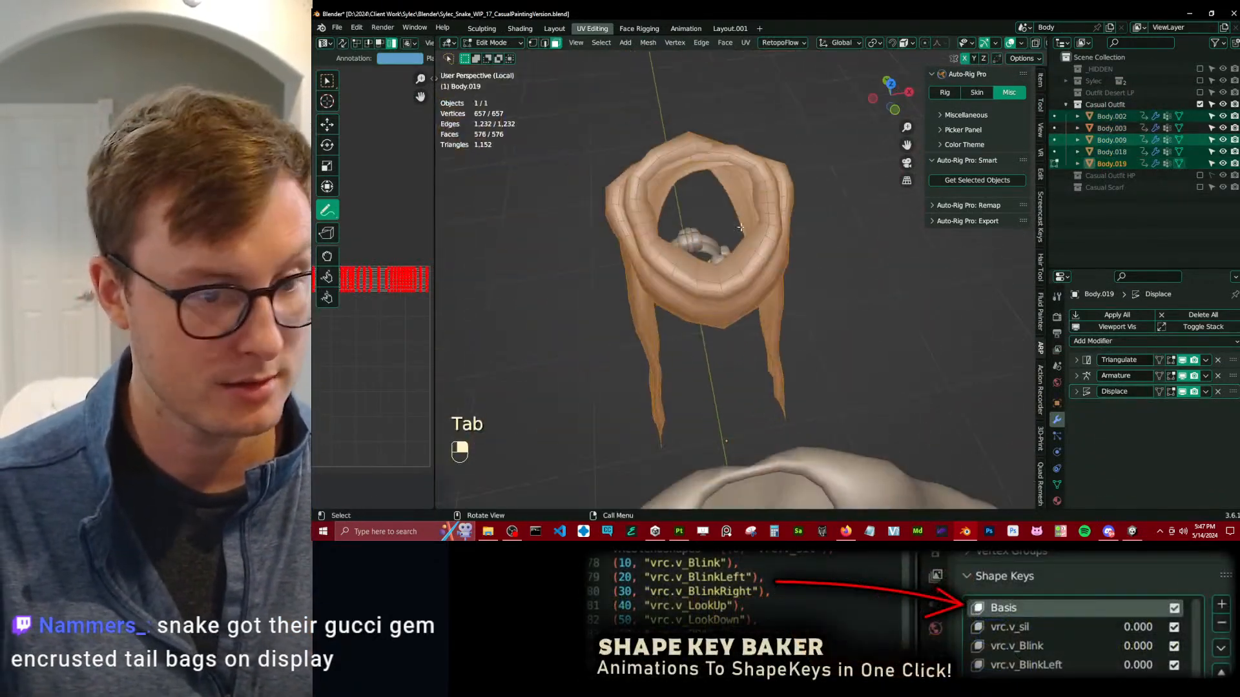
click(544, 43)
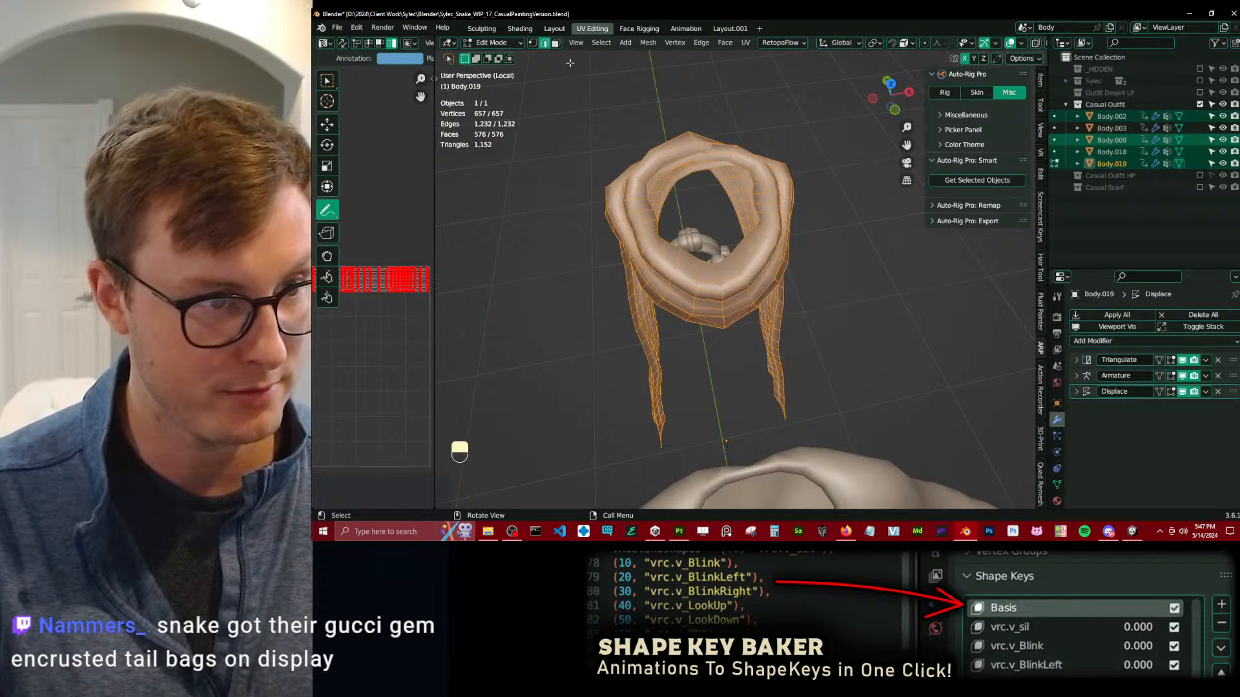
Rip the scarf along its middle edge loop, delete one linked half, return to Object Mode and save the file.
double_click(719, 293)
key(v)
right_click(720, 293)
click(695, 294)
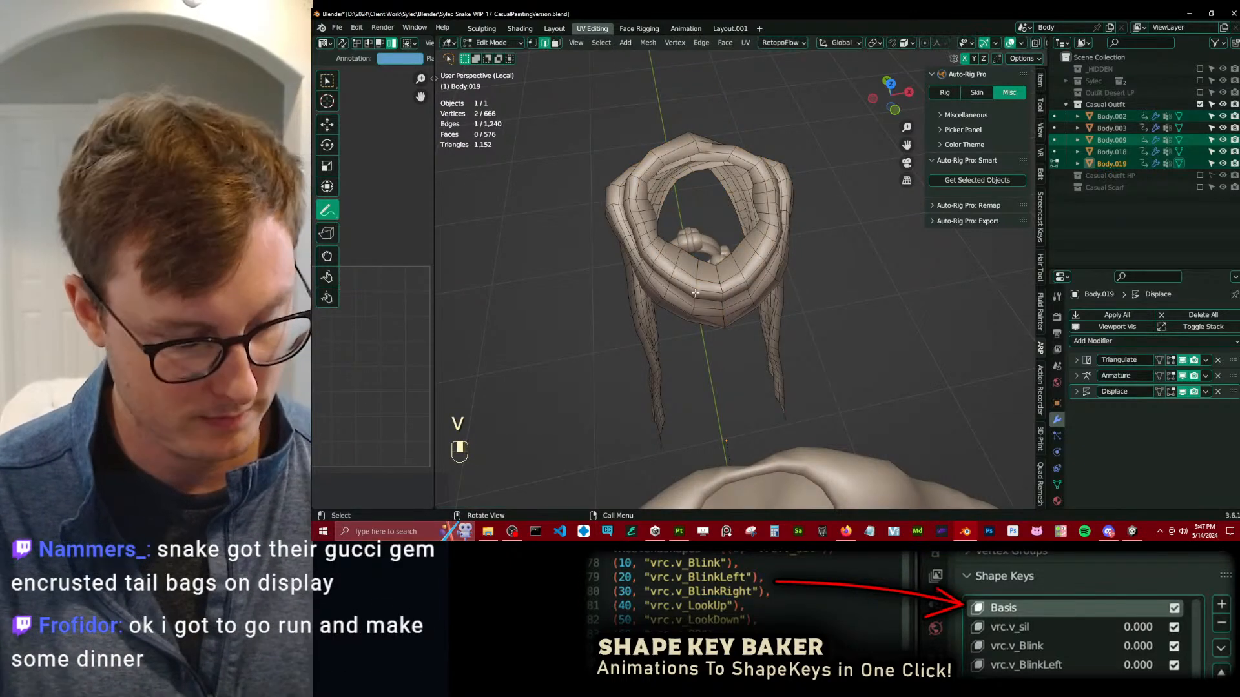
key(l)
key(x)
click(783, 268)
key(Tab)
scroll(737, 245, down, 4)
middle_drag(779, 276, 749, 228)
key(ctrl+s)
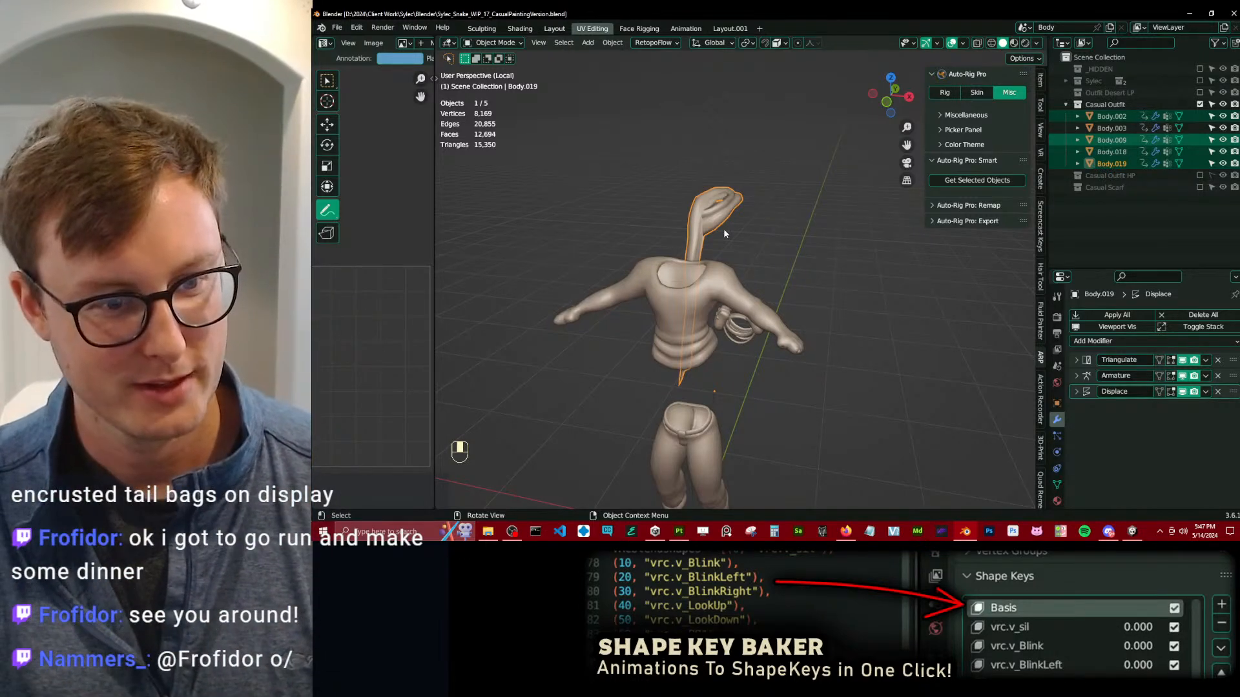
Undo the deletion of the scarf half and the split along its middle edge loop.
key(ctrl+z)
key(ctrl+z)
key(ctrl+z)
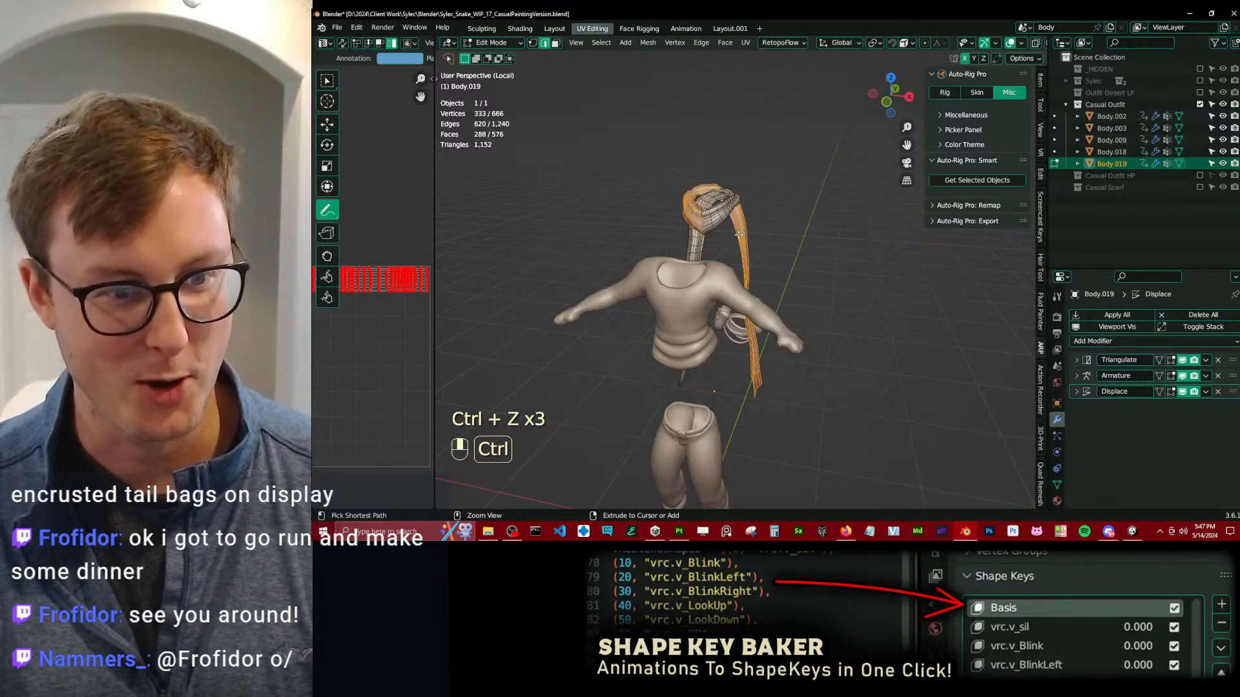
key(ctrl+z)
mouse_move(739, 235)
ctrl+middle_down()
mouse_move(714, 163)
mouse_move(735, 244)
ctrl+middle_up()
middle_drag(734, 245, 747, 266)
Move the scarf's middle edge loop freehand, return to Object Mode, deselect the scarf and save the file.
key(g)
click(713, 248)
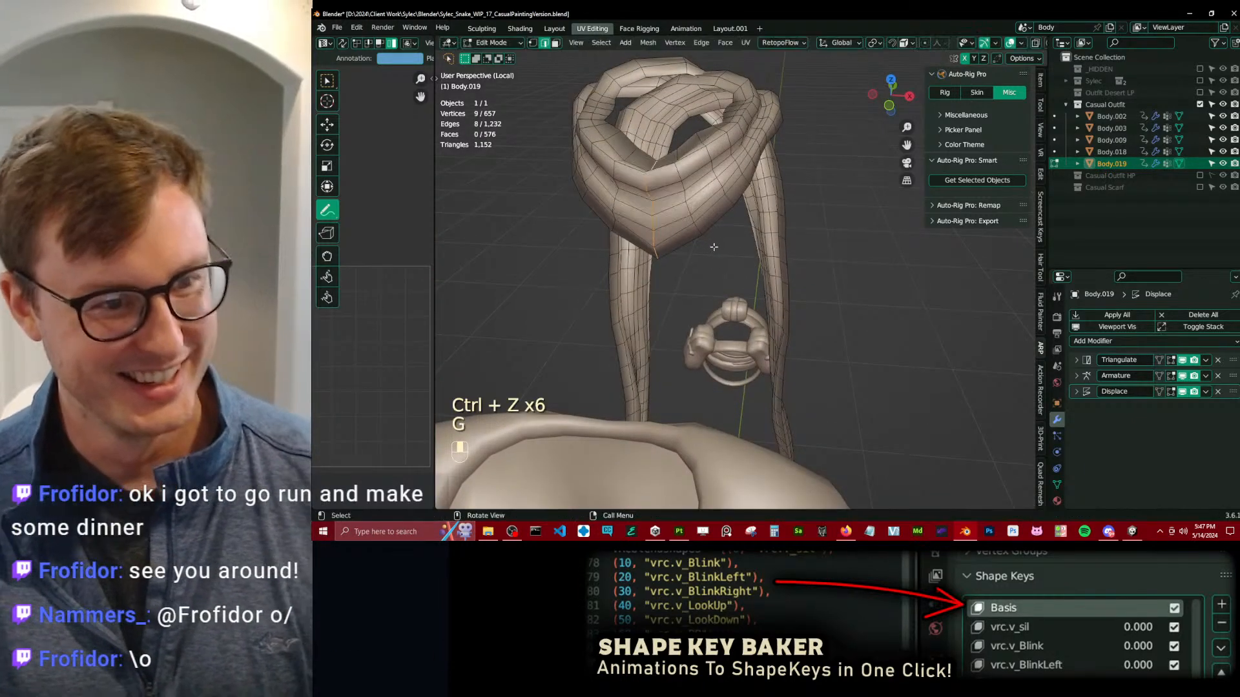
key(Tab)
scroll(726, 244, down, 5)
key(ctrl+s)
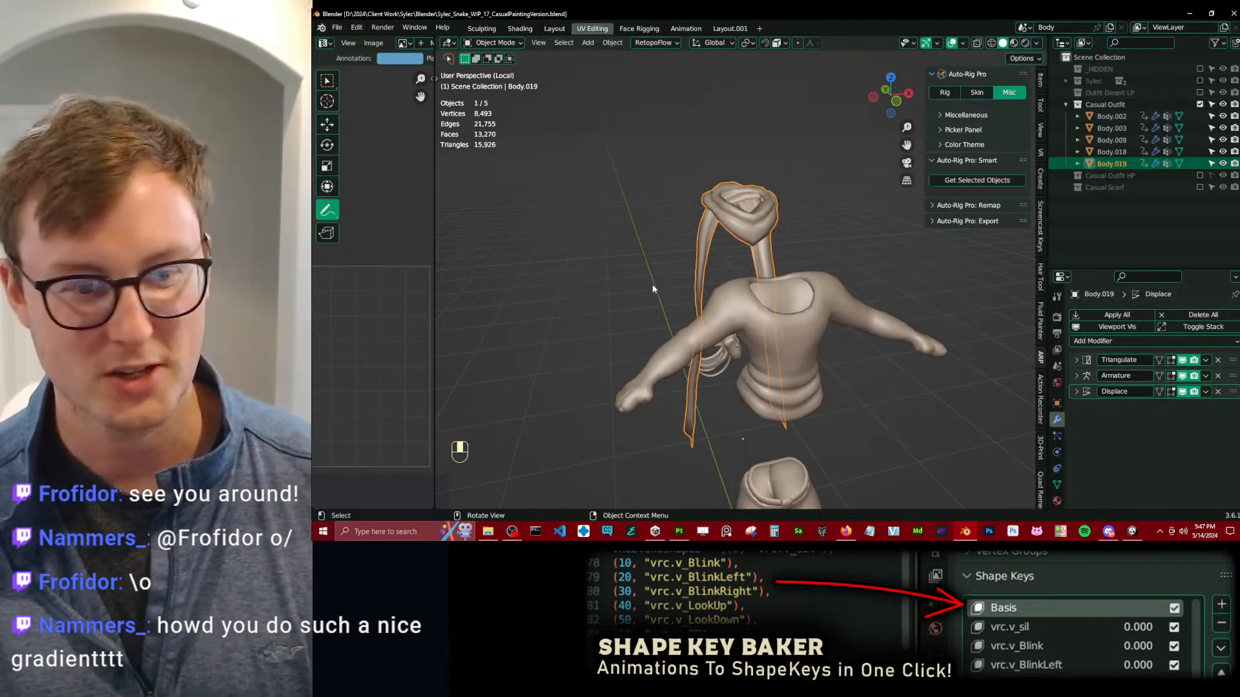
click(655, 283)
key(ctrl+s)
Switch to Substance 3D Painter, widen the 2D view and show the base colour channel to examine the scarf's gradient.
key(alt+Tab)
mouse_move(551, 299)
alt+mouse_down()
mouse_move(563, 262)
mouse_move(588, 321)
alt+mouse_up()
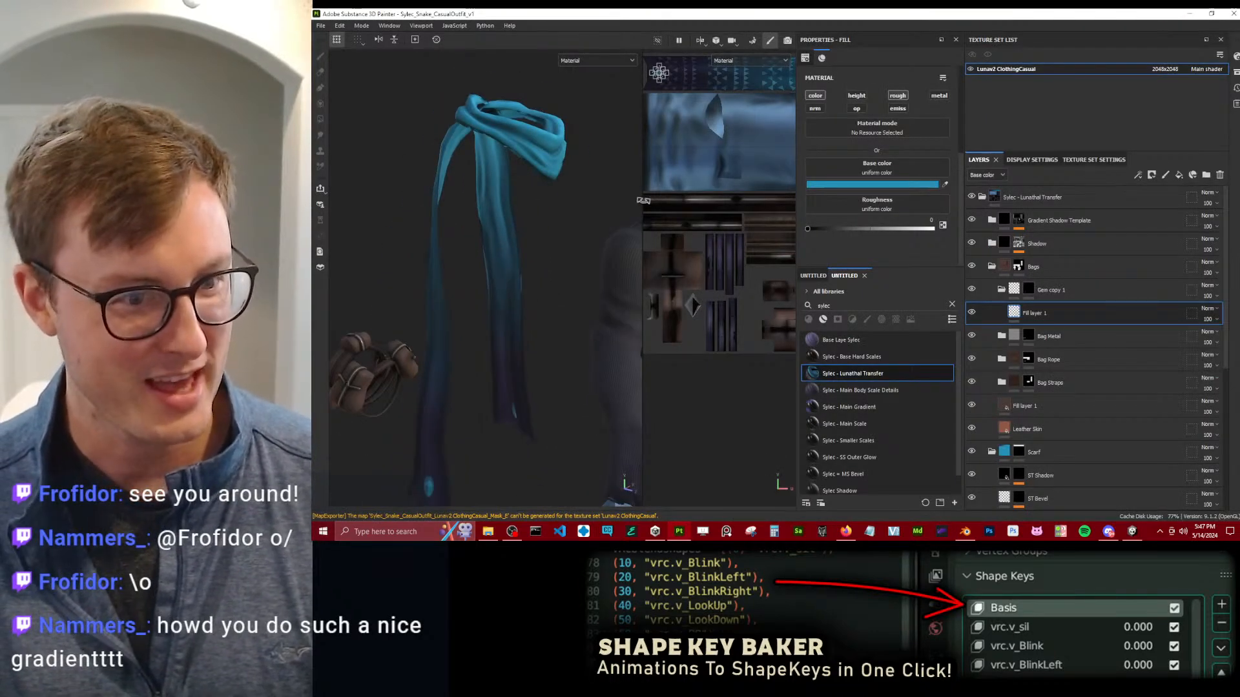
drag(643, 203, 337, 197)
scroll(600, 161, down, 1)
alt+middle_drag(600, 155, 621, 257)
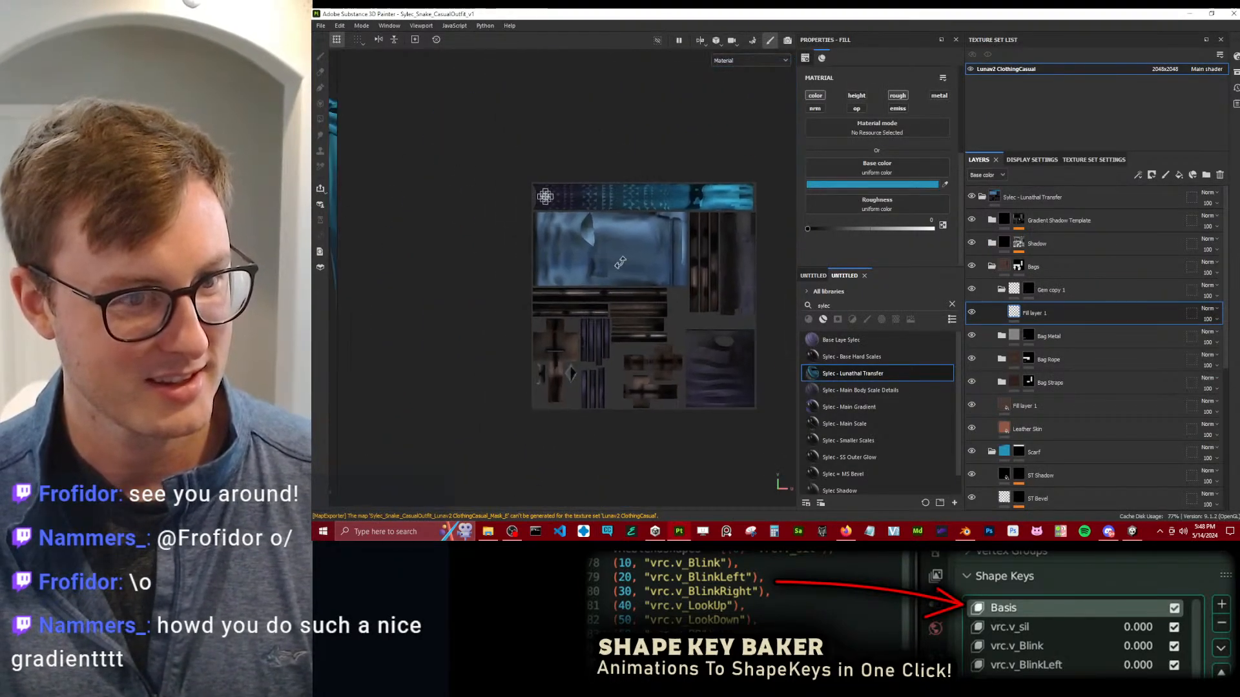
scroll(623, 258, up, 2)
key(c)
scroll(613, 253, up, 3)
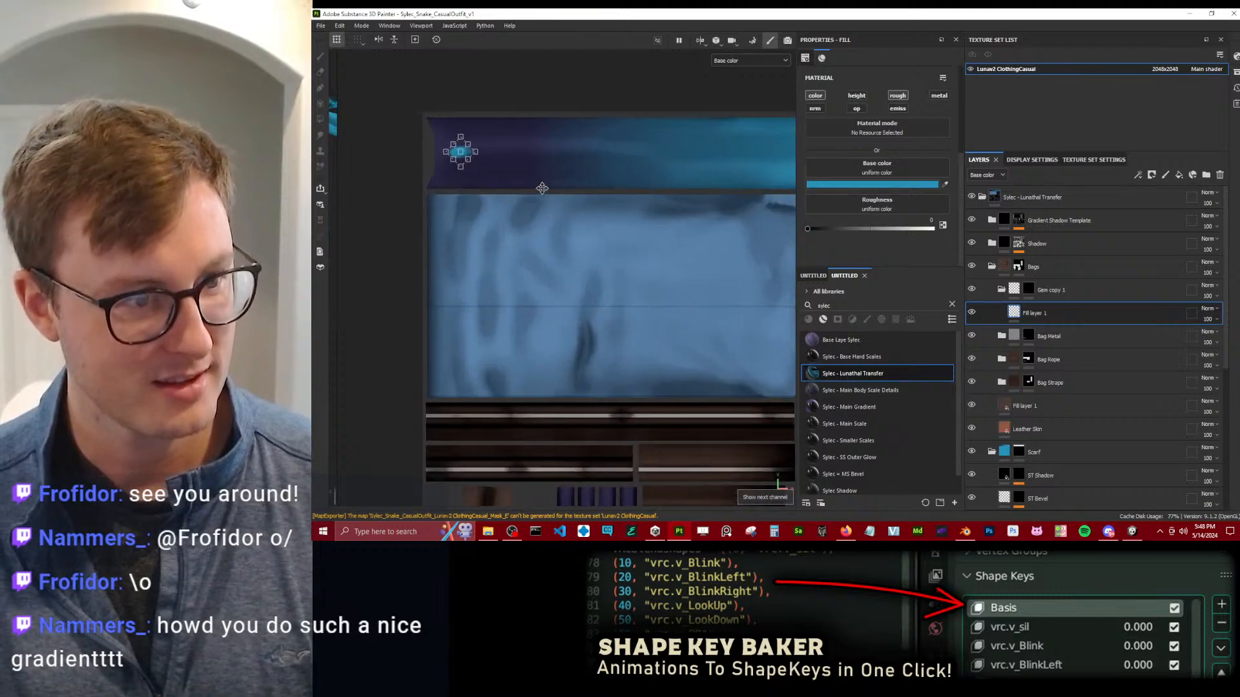
alt+middle_drag(534, 174, 572, 266)
Collapse the Gem copy 1 and Bags folders and open the Gradient Linear 1 fill in the Scarf Gradient mask.
click(1001, 290)
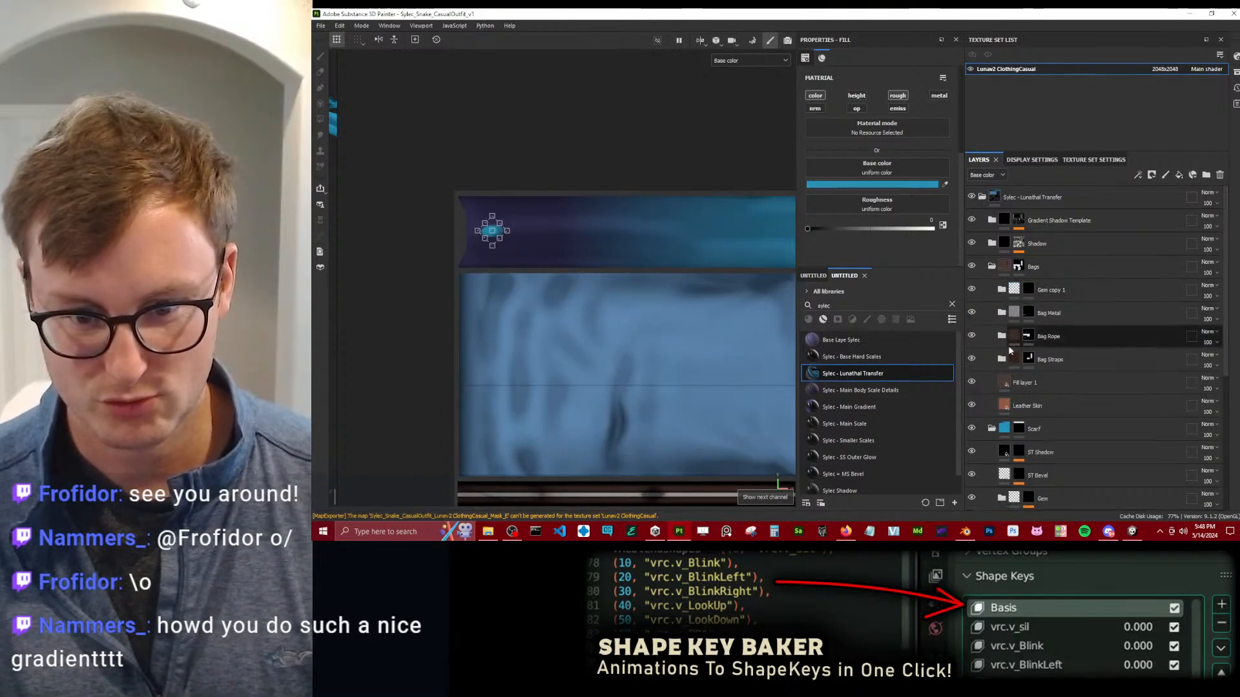
click(992, 266)
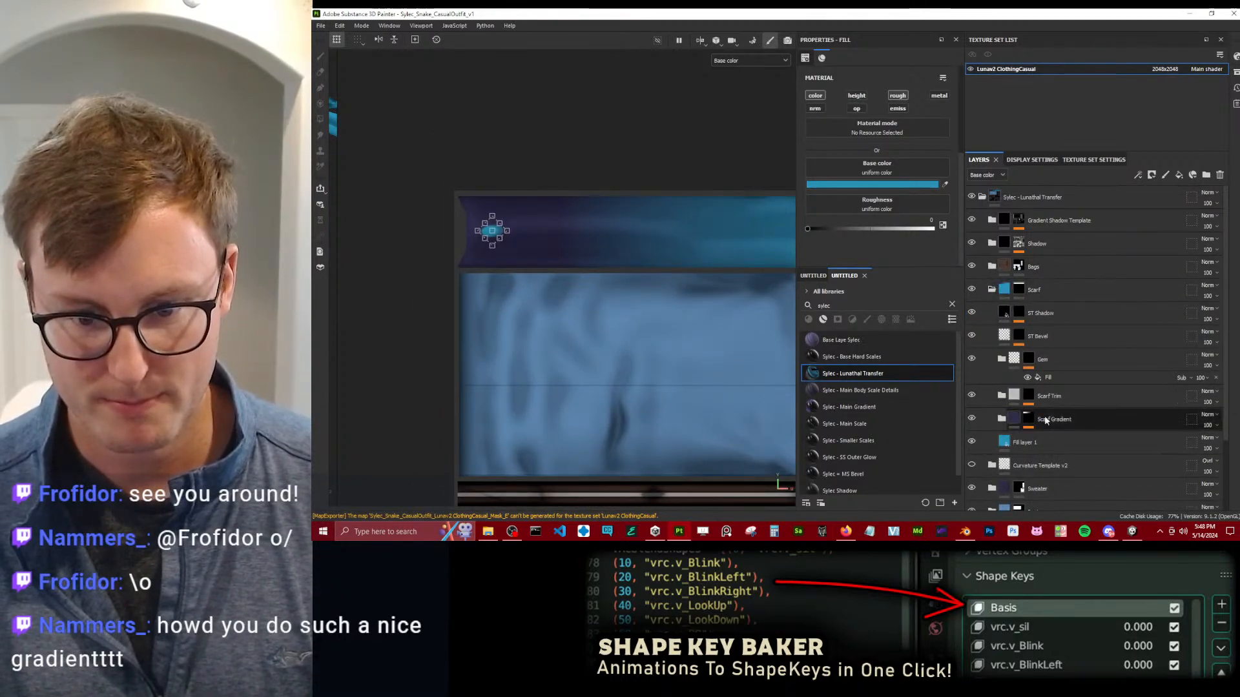
click(1068, 438)
click(1071, 439)
scroll(640, 269, down, 3)
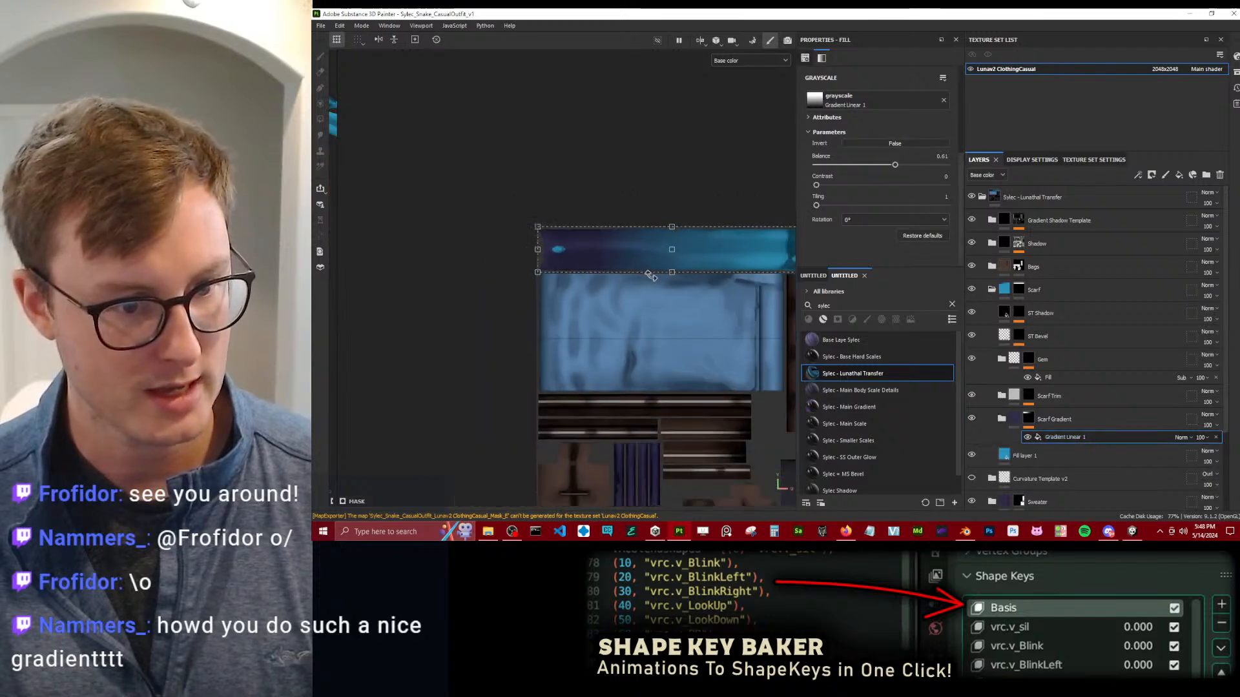
Examine the scarf gradient in the 2D view, enlarge the fill properties area and inspect the grayscale resource choices for the Gradient Linear 1 fill.
alt+middle_drag(640, 268, 607, 263)
scroll(859, 123, up, 3)
scroll(847, 129, down, 3)
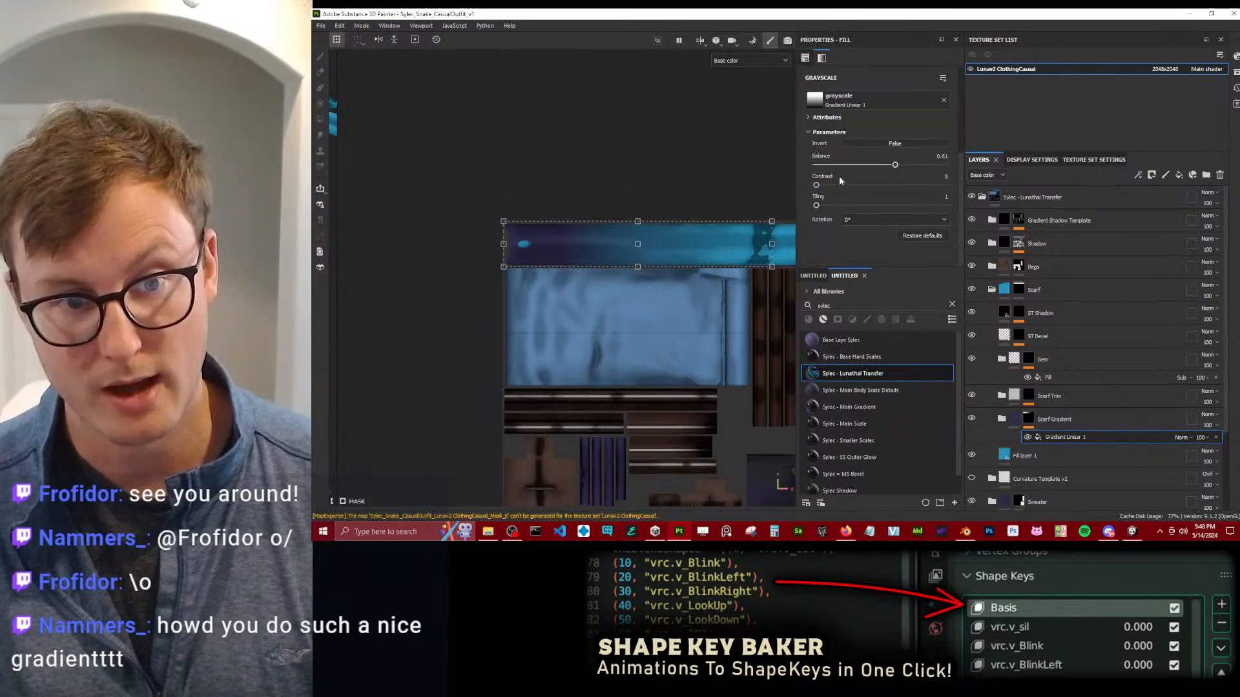
drag(846, 271, 846, 366)
click(815, 104)
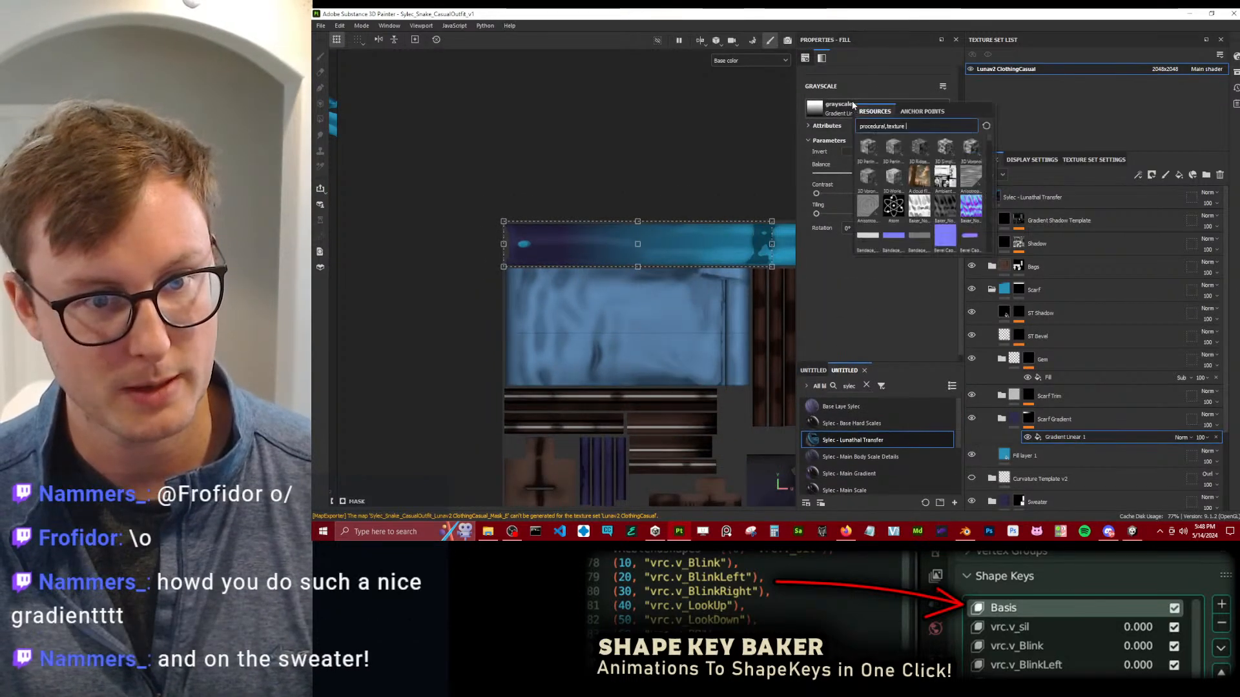
click(689, 312)
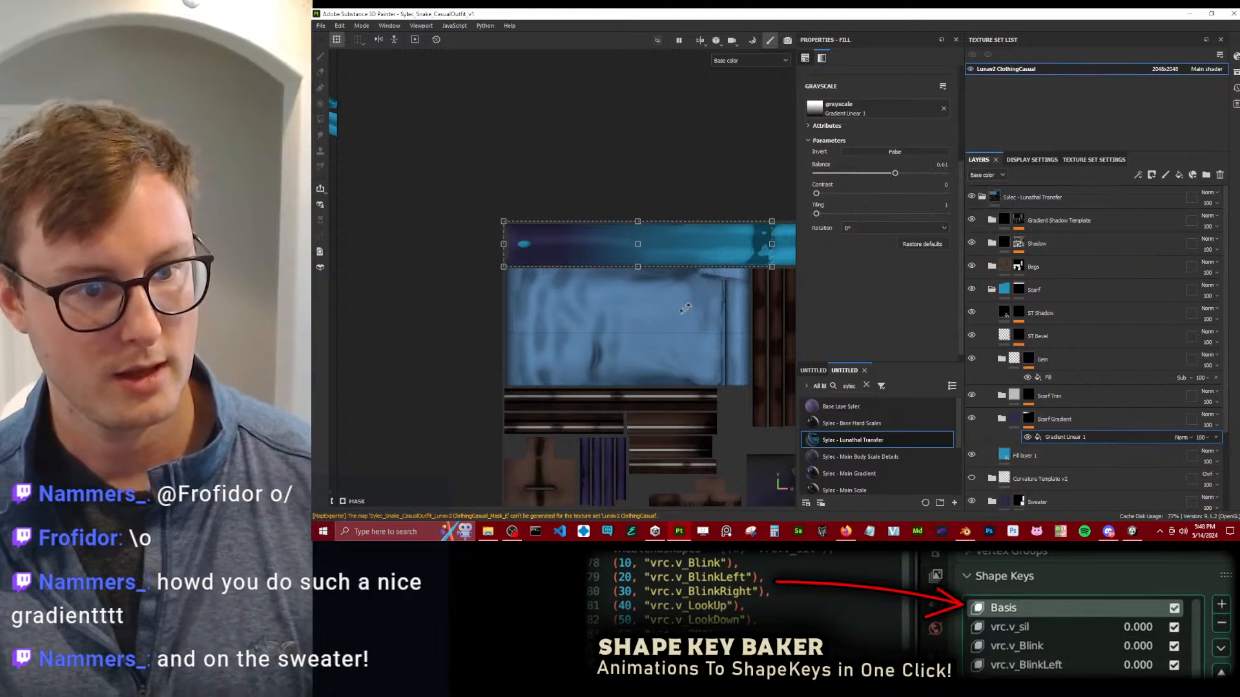
scroll(661, 275, up, 2)
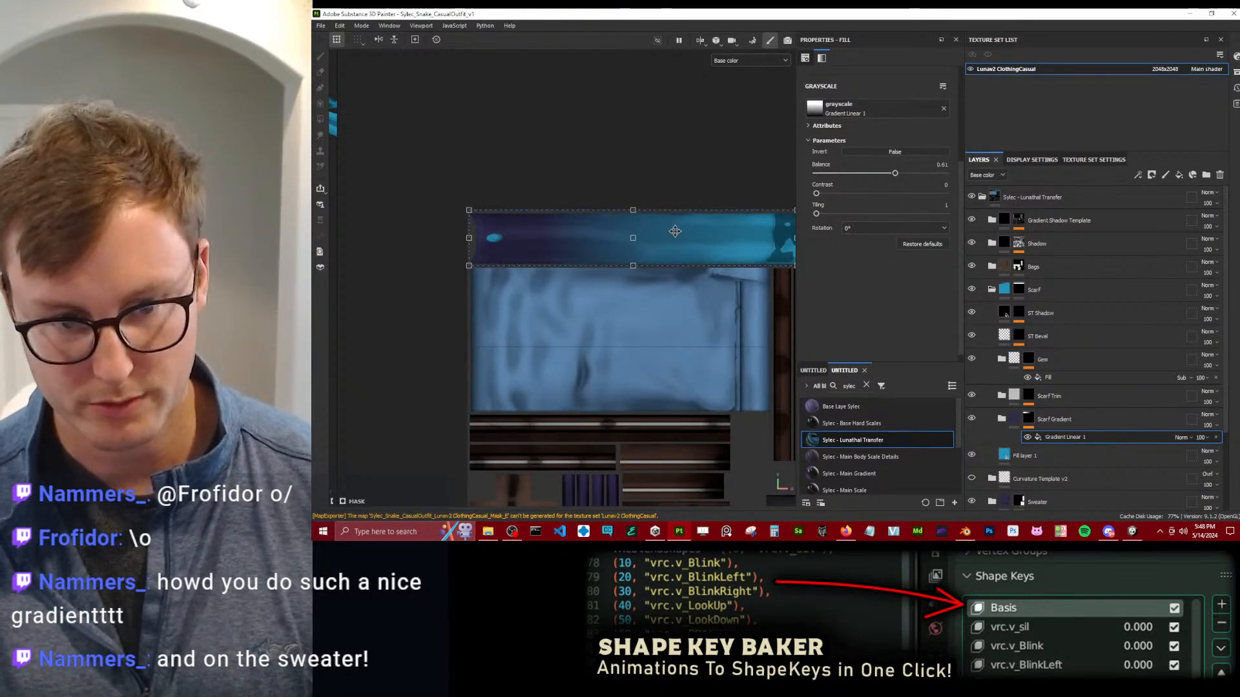
scroll(1066, 383, down, 3)
Expand the Sweater folder and open the Gradient Linear 1 fill in the Sweater Gradient mask.
click(1019, 401)
key(4)
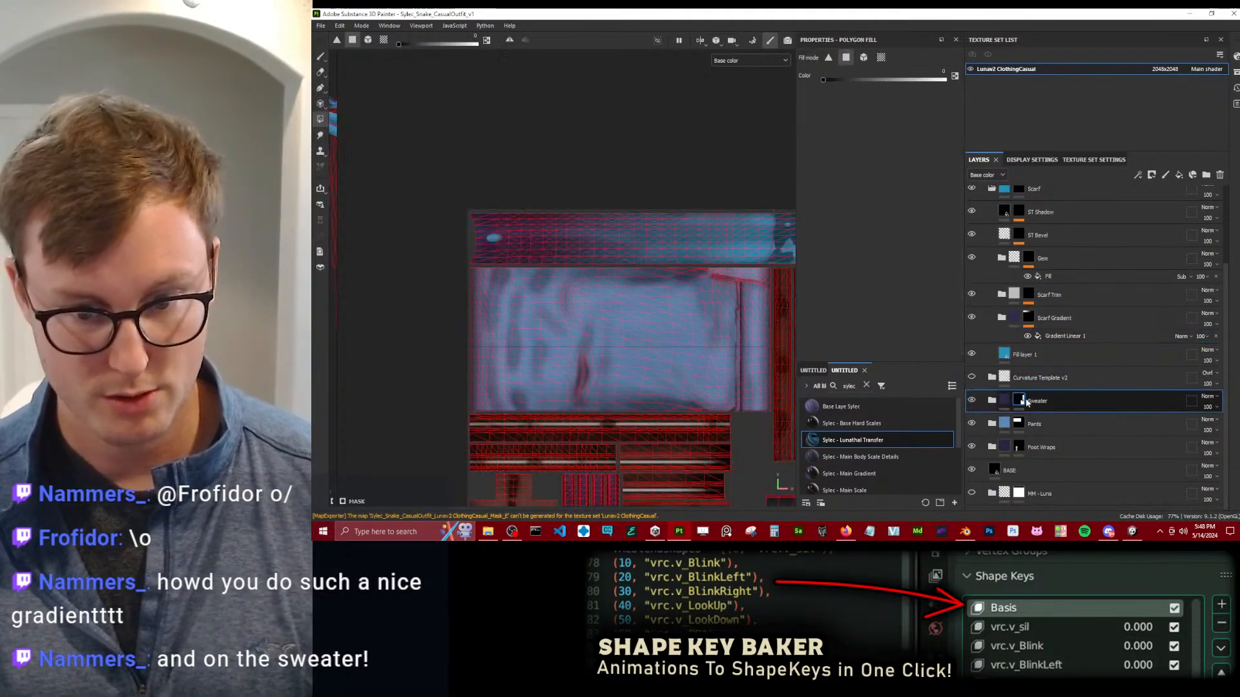
click(992, 400)
click(1062, 383)
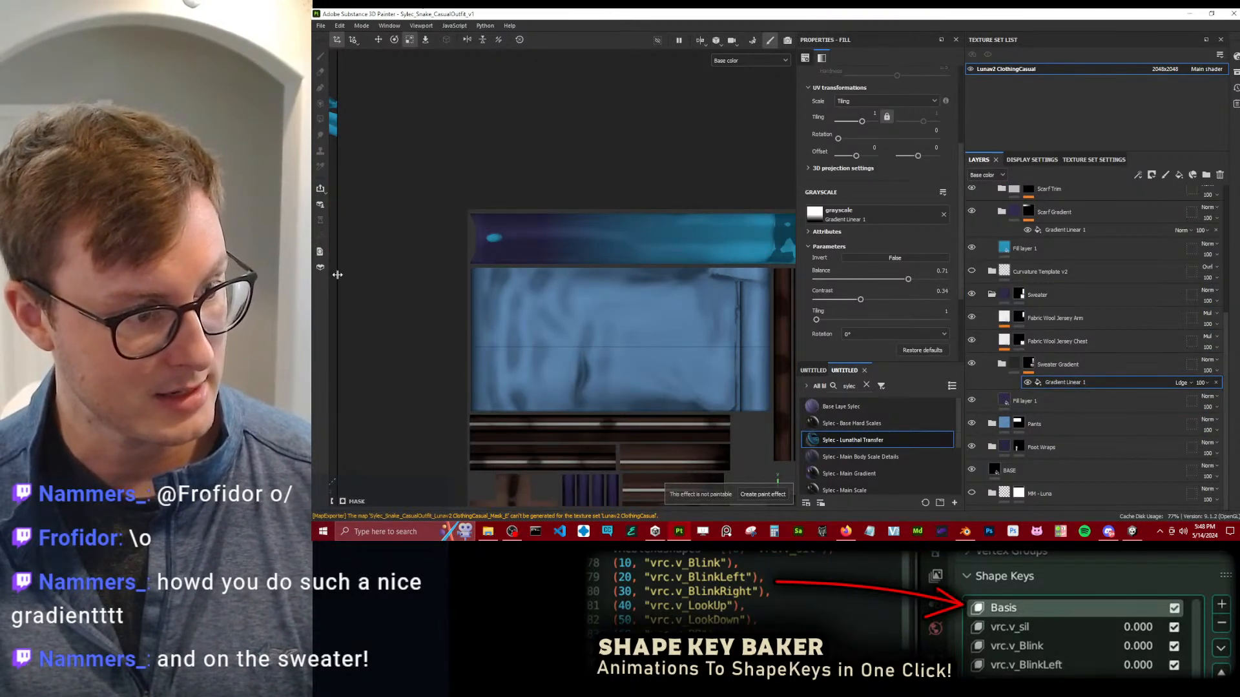
Show the 3D and 2D views together, switch to the translate manipulator and examine the sweater's gradient projection on the model.
key(F1)
scroll(590, 269, down, 5)
drag(684, 275, 634, 274)
scroll(588, 274, up, 3)
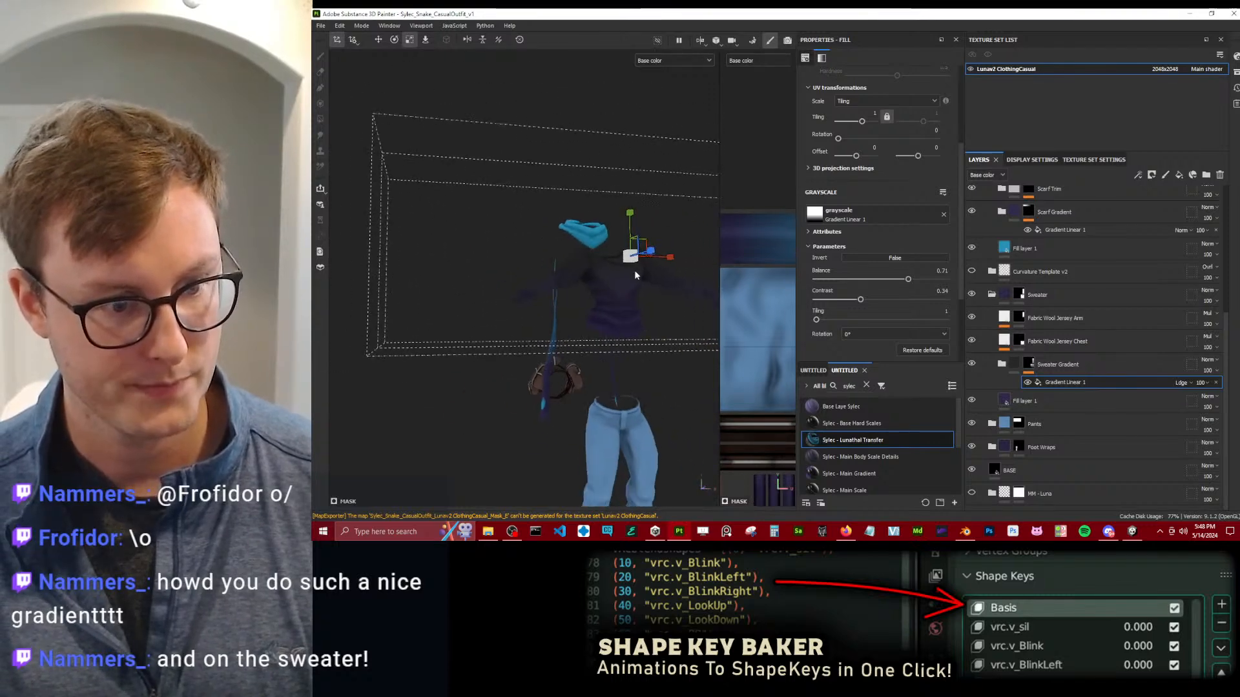
scroll(628, 280, up, 3)
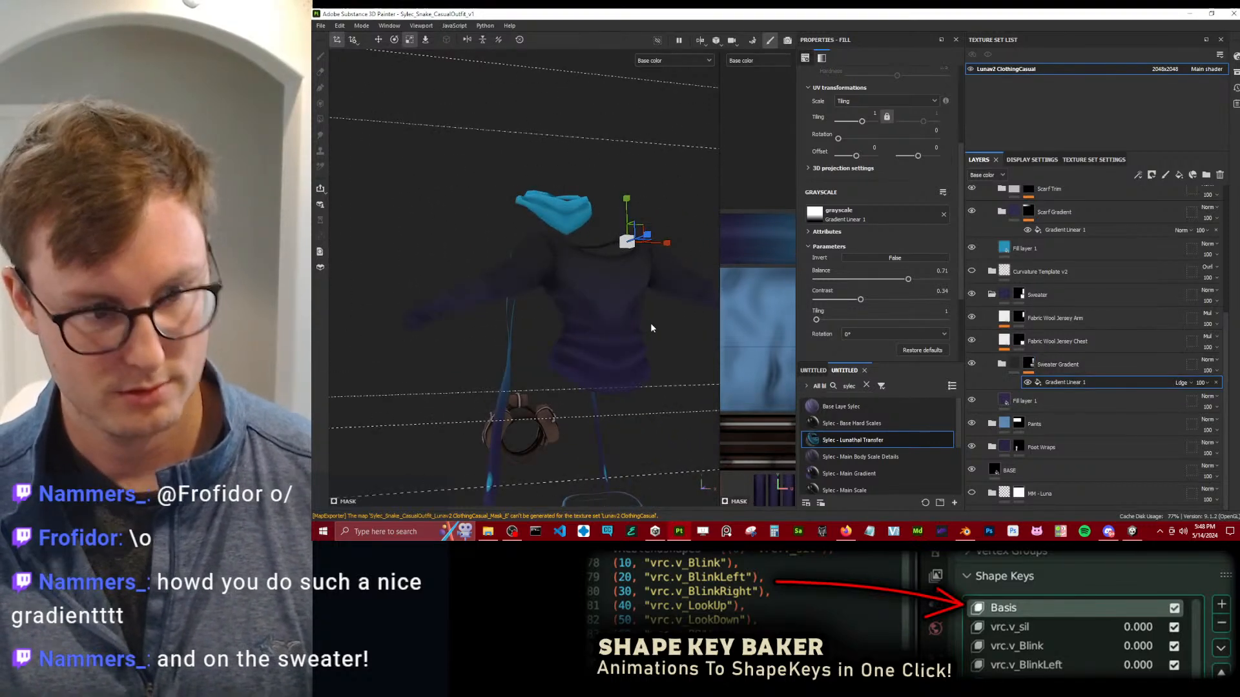
alt+drag(651, 328, 572, 275)
scroll(613, 301, down, 4)
key(w)
scroll(631, 274, up, 4)
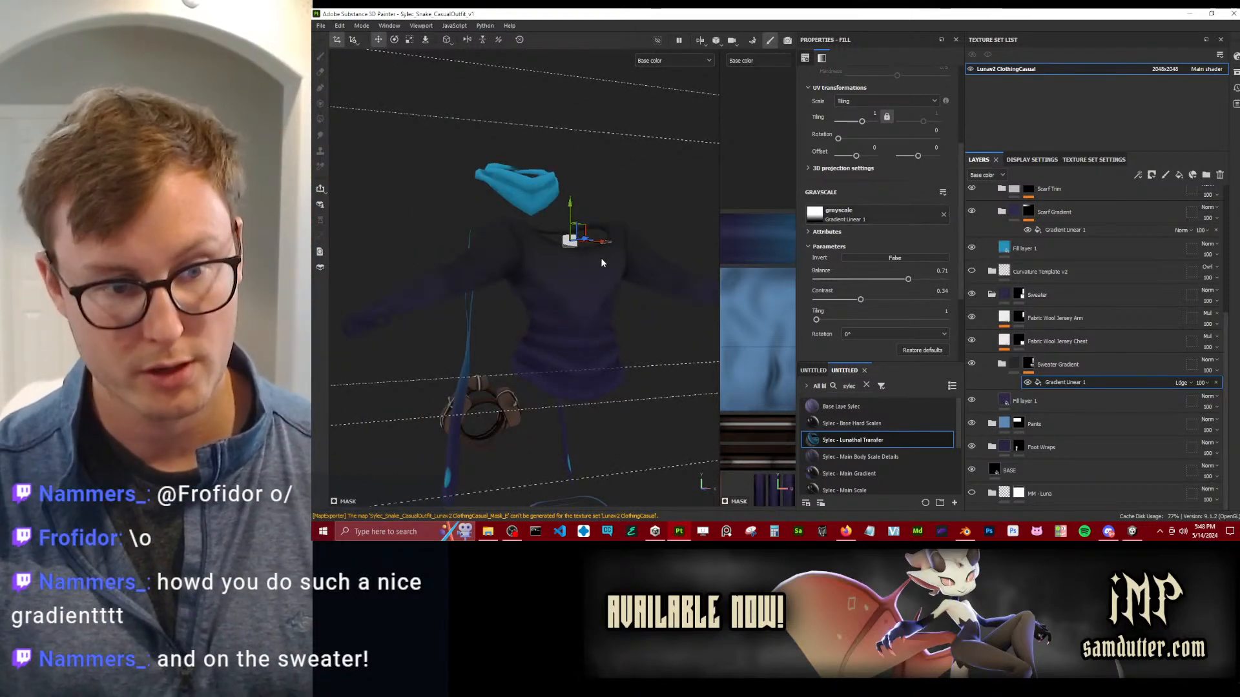
Review the projection types offered for the sweater's Gradient Linear 1 fill and close the list without choosing another.
scroll(882, 217, up, 3)
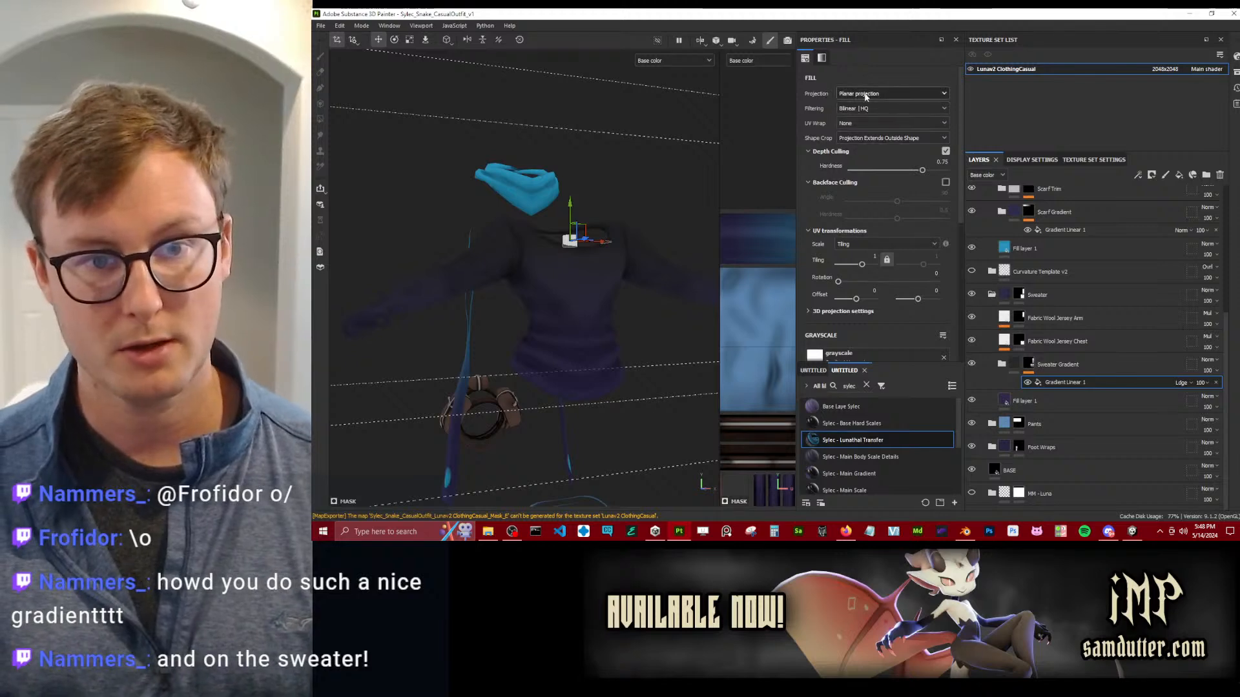
click(863, 95)
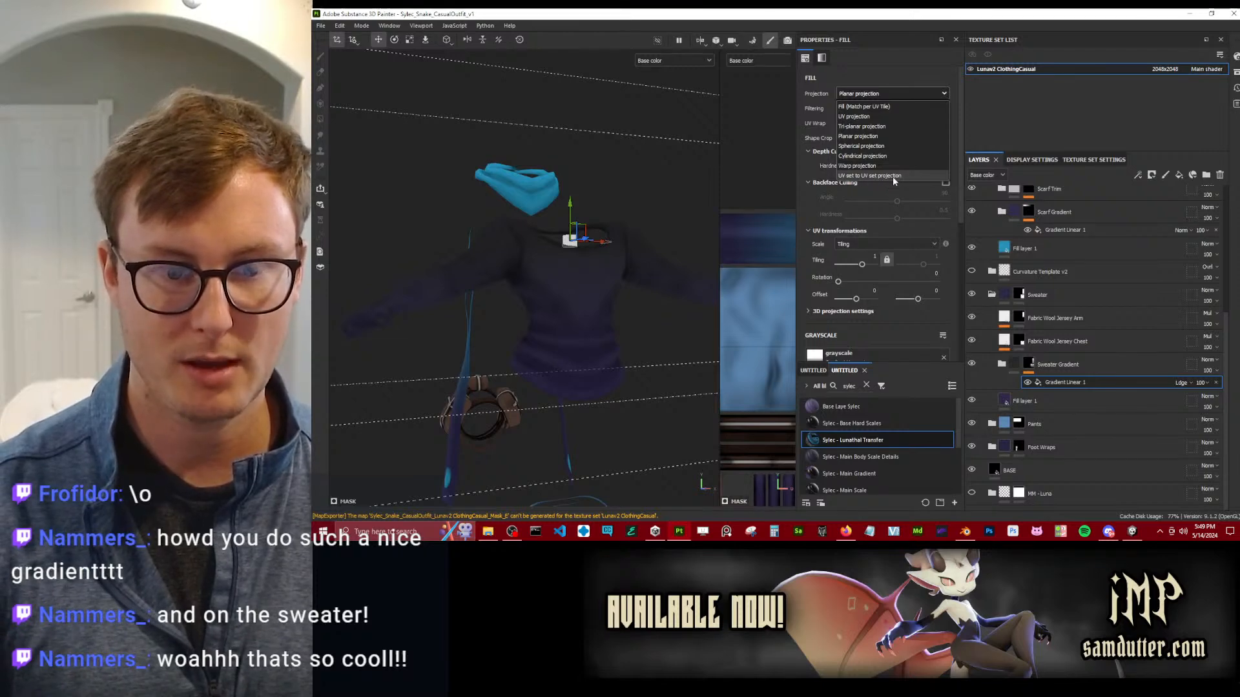
click(681, 204)
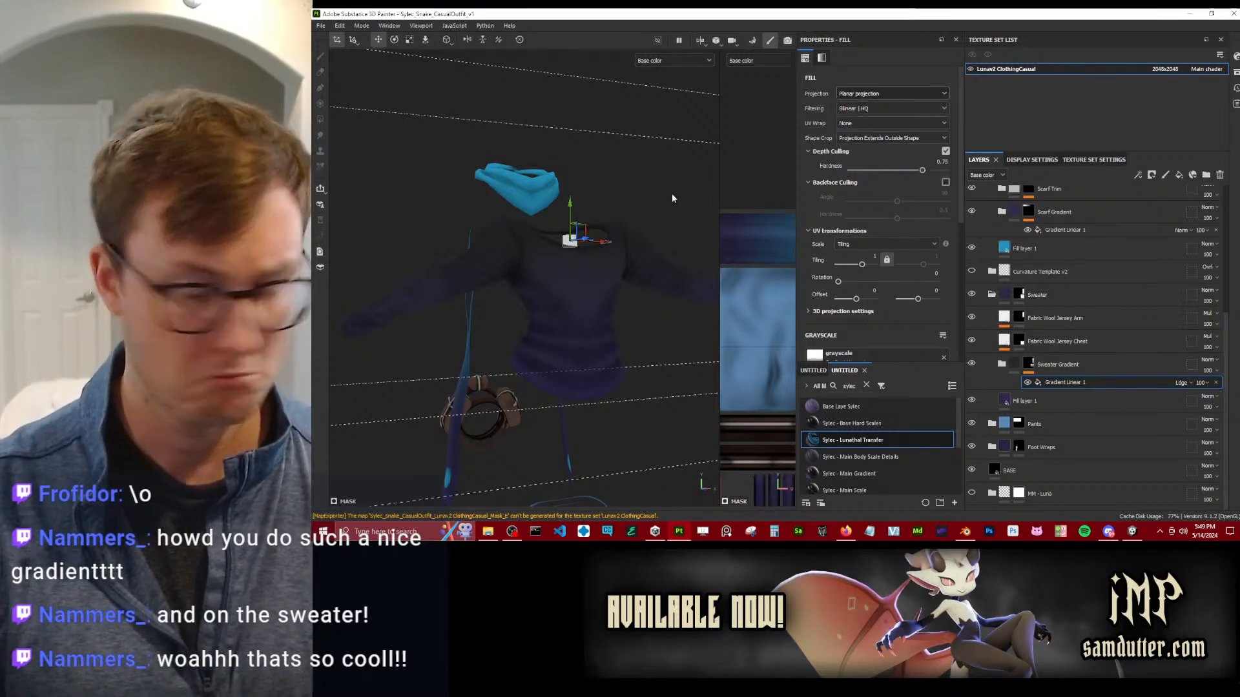
click(659, 202)
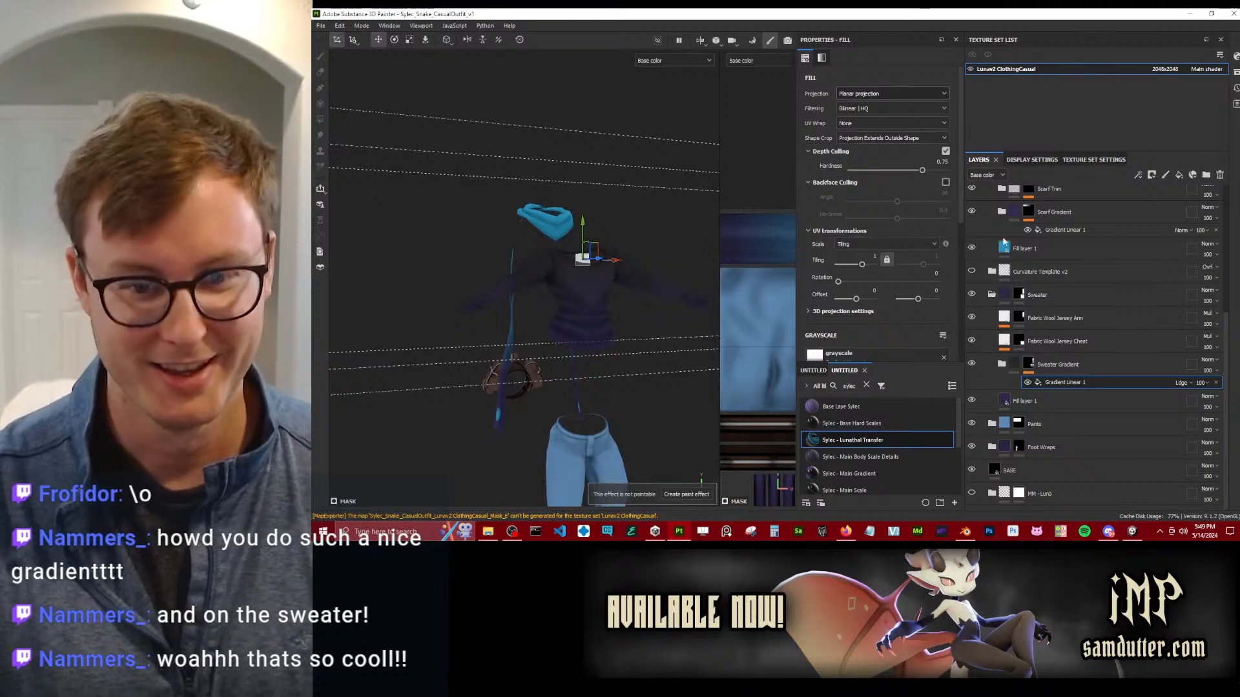
Collapse the Scarf and Sweater folders and the Sylec - Lunathal Transfer folder that contains them.
scroll(1001, 298, up, 3)
scroll(995, 271, up, 3)
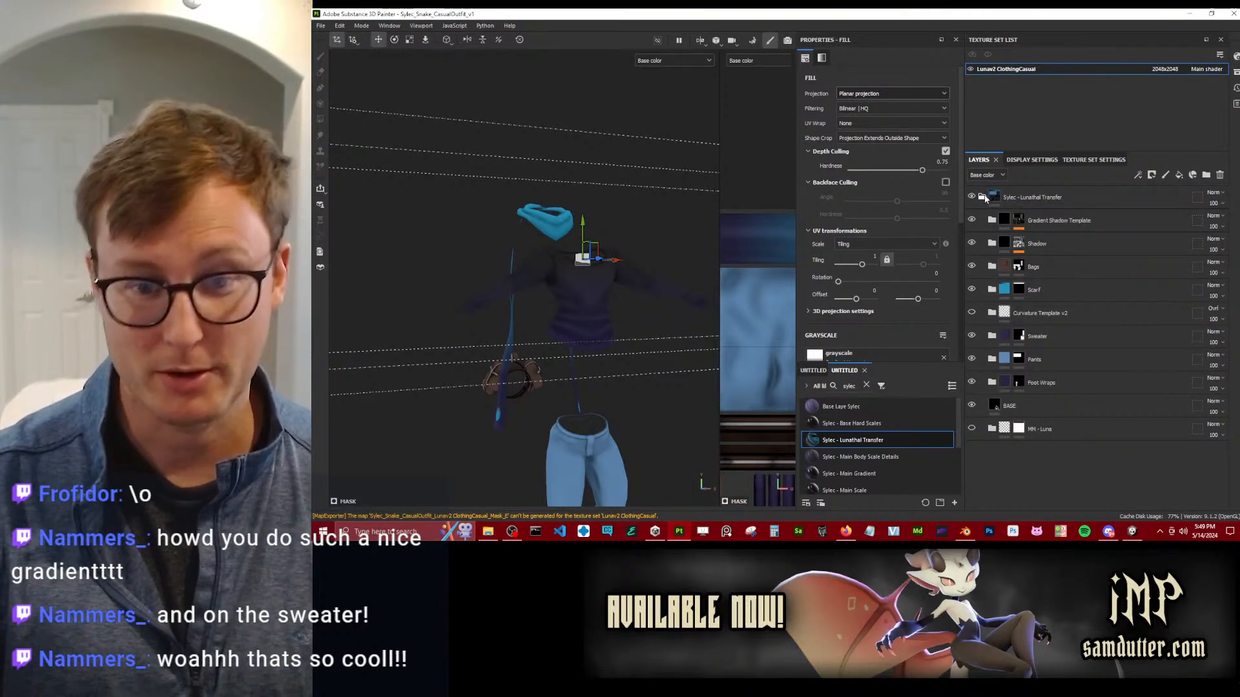
click(982, 197)
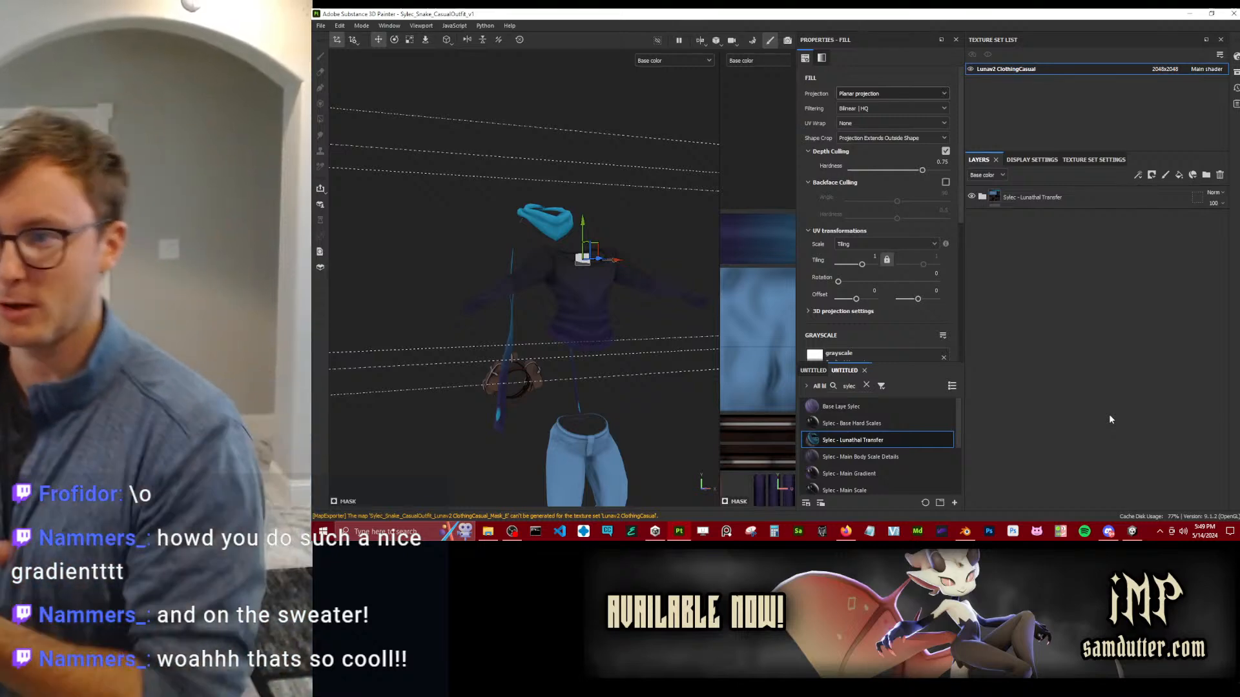